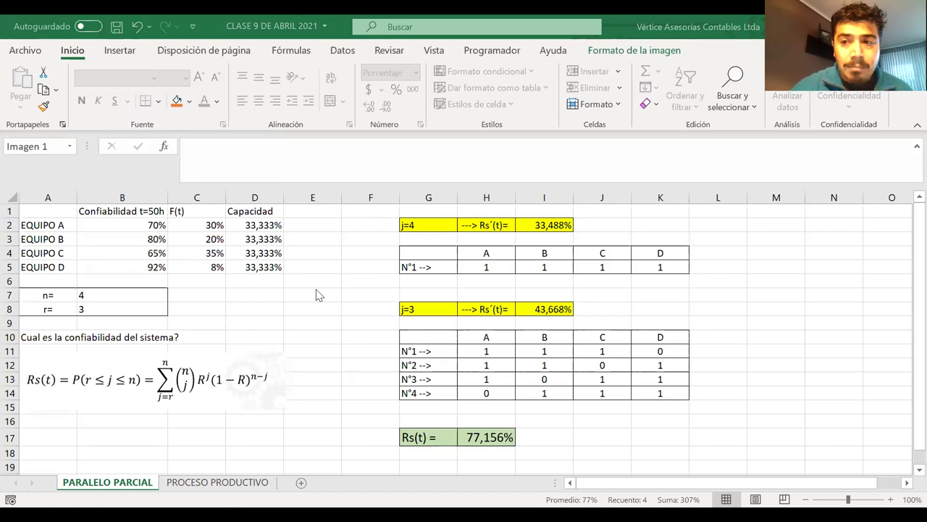
Step: Examine the reliability formula picture and the j=3 combinations table in G10:K14 on the PARALELO PARCIAL sheet
click(162, 188)
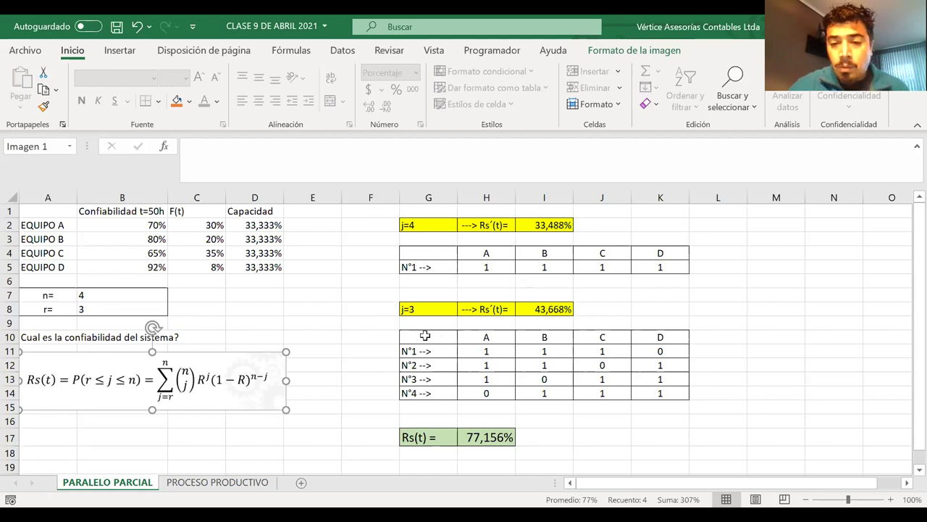
click(425, 335)
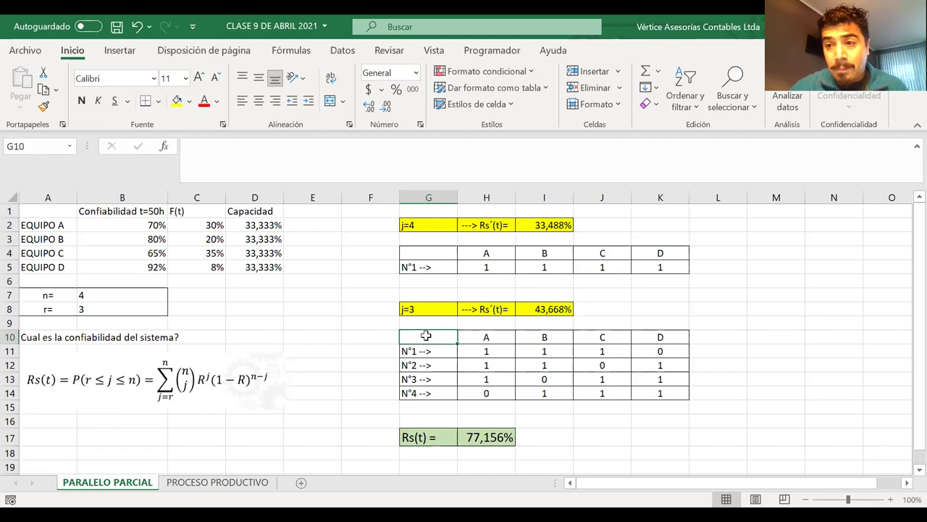
drag(425, 335, 643, 393)
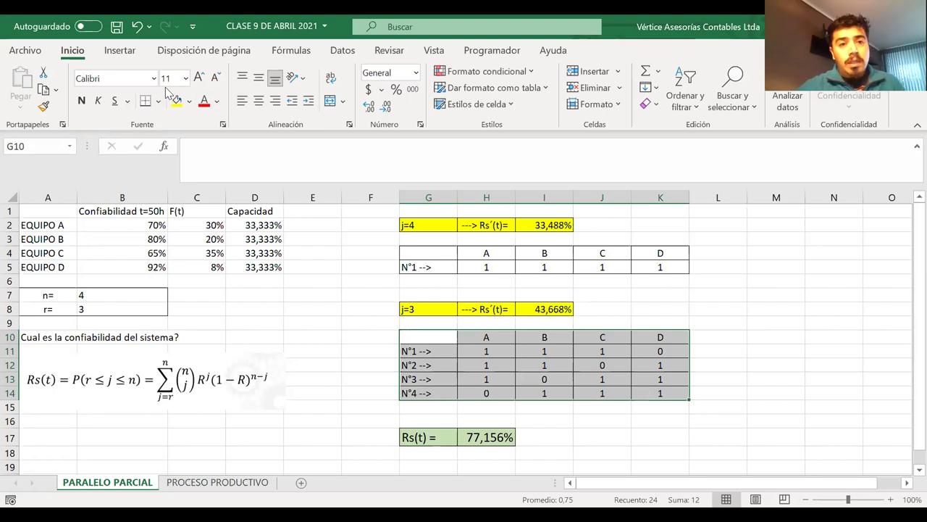
Step: Switch to the PROCESO PRODUCTIVO sheet and collapse the ribbon to give the equipment table more room
click(210, 482)
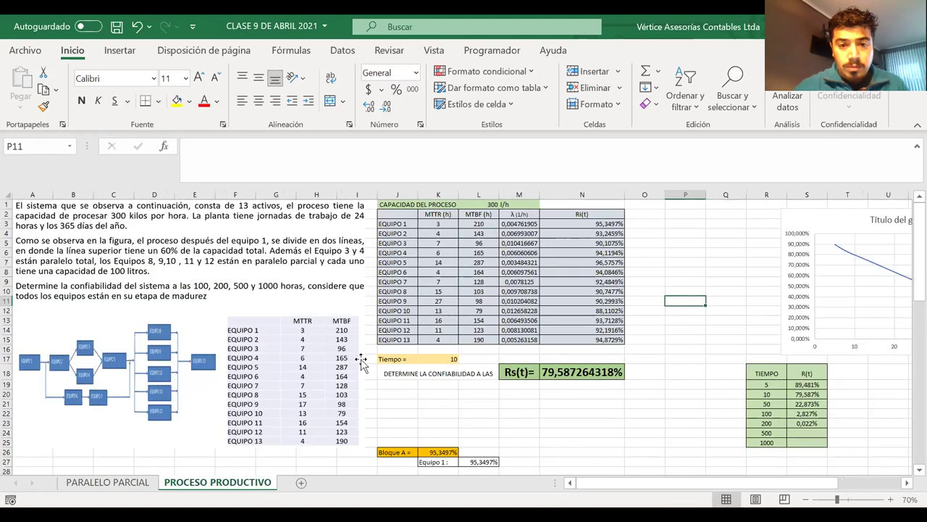
double_click(71, 54)
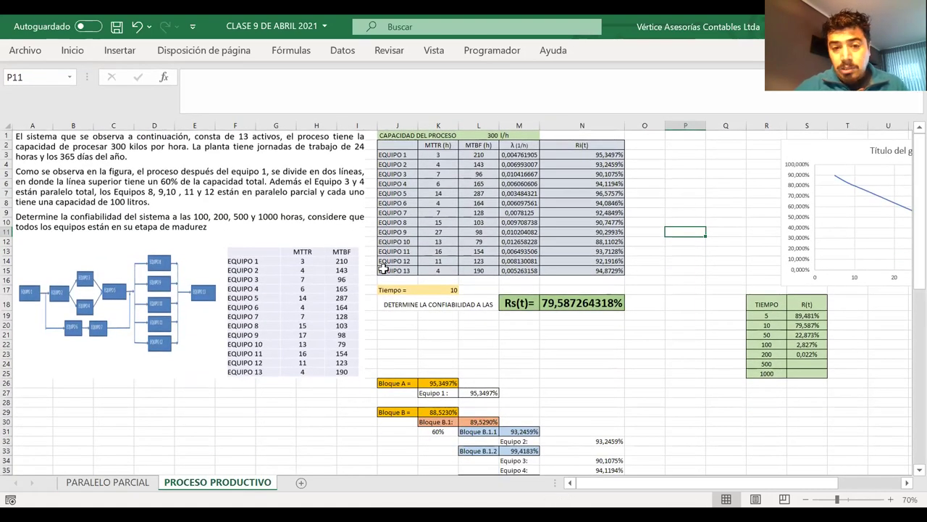
click(383, 268)
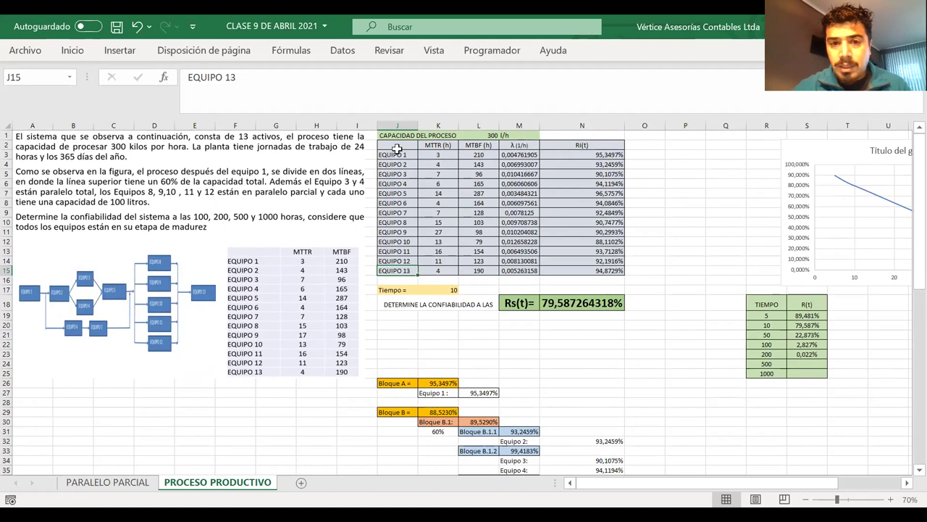
drag(398, 145, 465, 152)
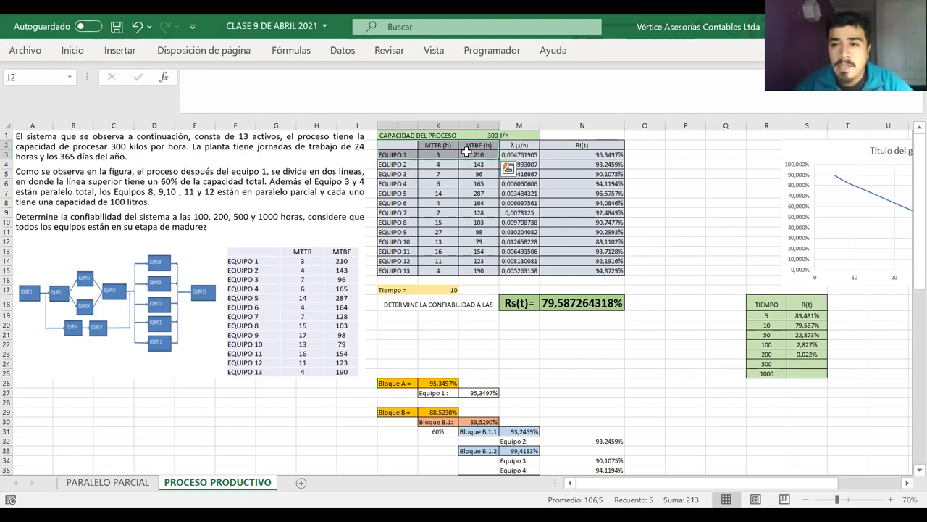
Step: Try a Tiempo value of 100 in cell K17 and set it back to 10
click(438, 289)
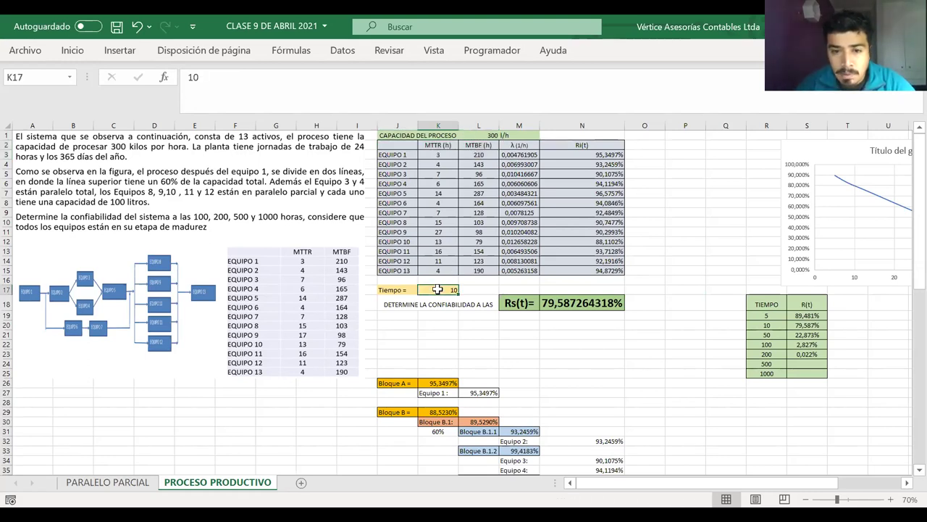
text(100)
key(Return)
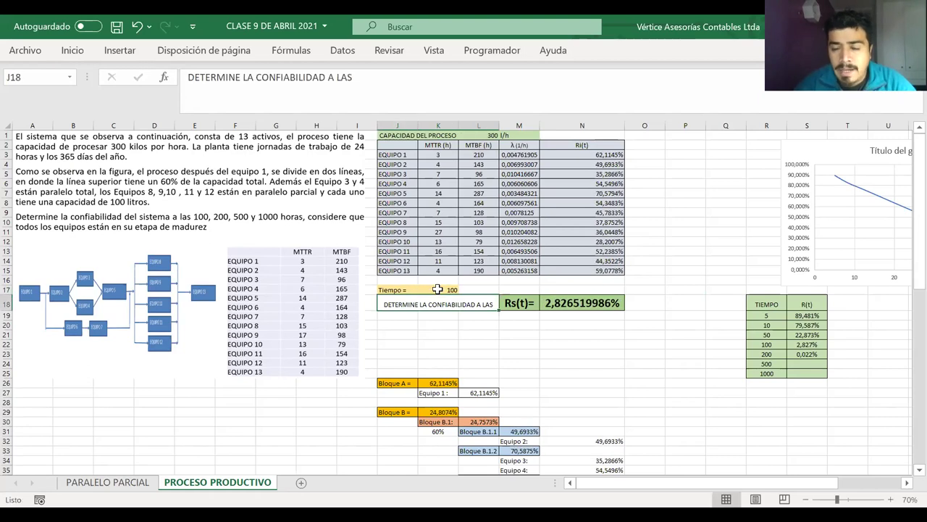
click(450, 289)
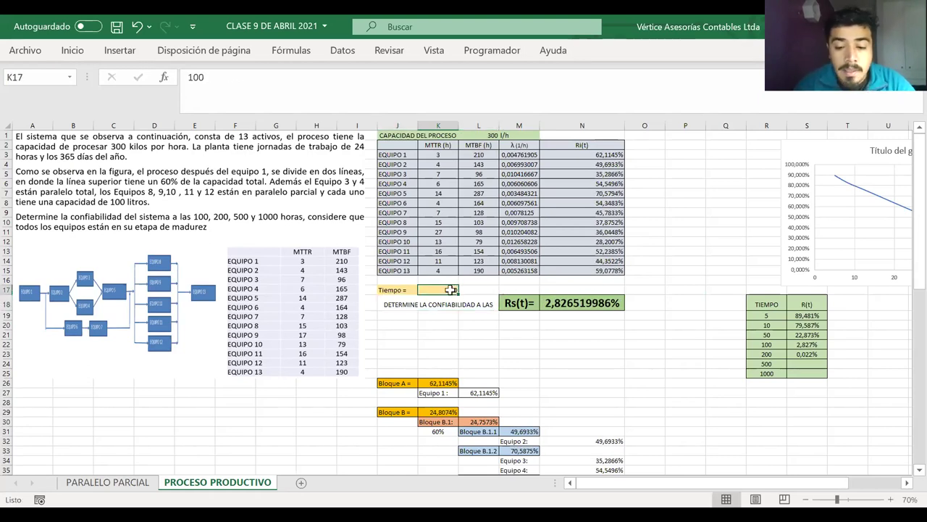
text(10)
key(Return)
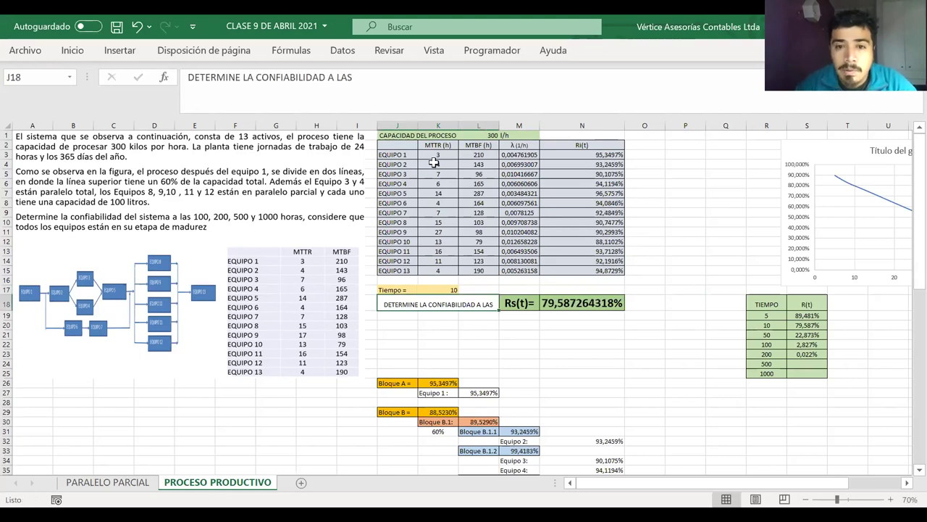
Step: Examine the MTTR and MTBF data of the 13 machines, particularly the EQUIPO 9 row
drag(435, 154, 472, 273)
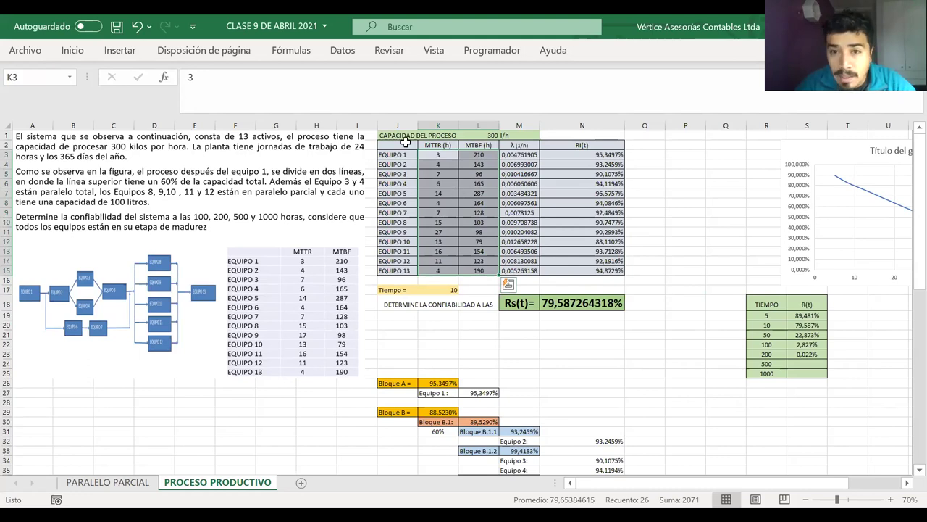
click(433, 230)
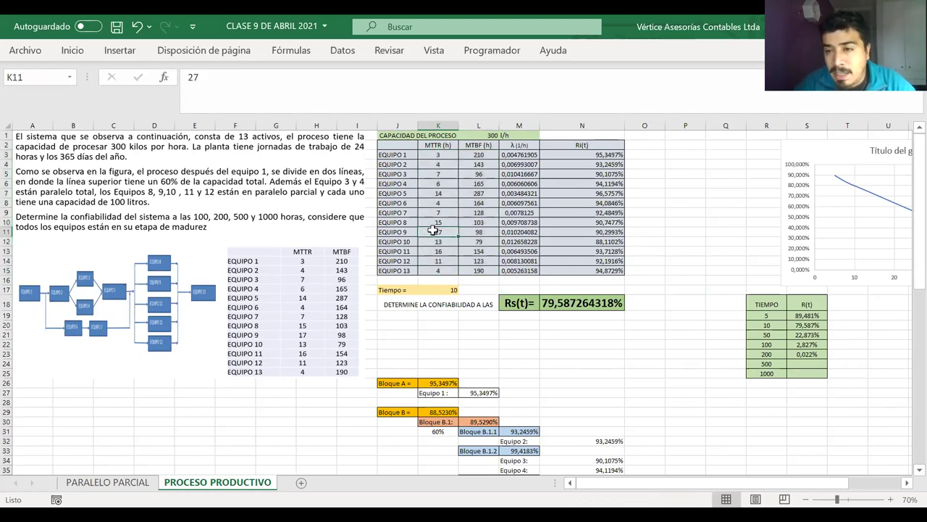
drag(476, 154, 474, 263)
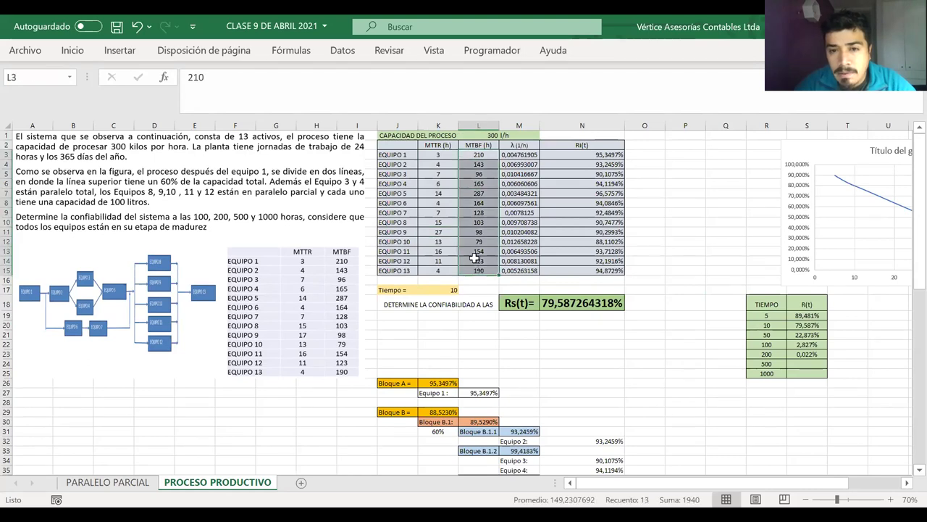
click(475, 232)
drag(491, 231, 392, 232)
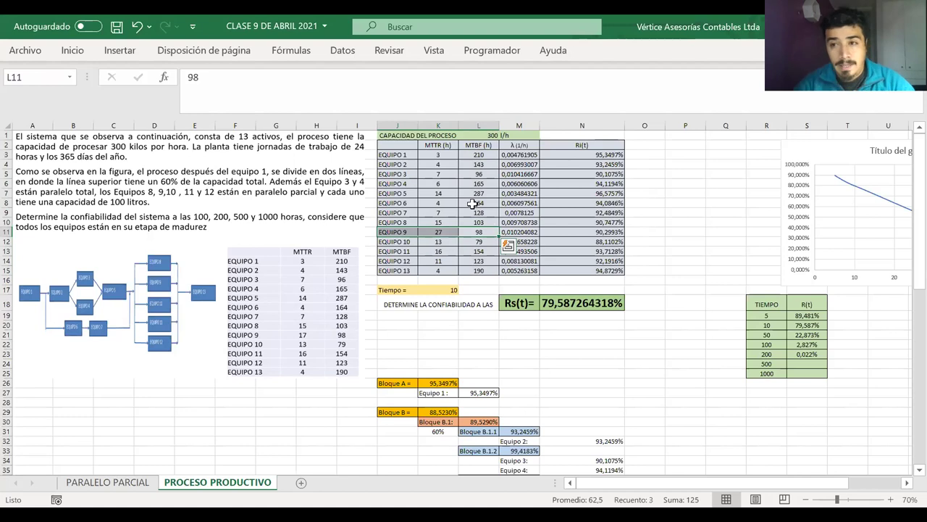
click(393, 232)
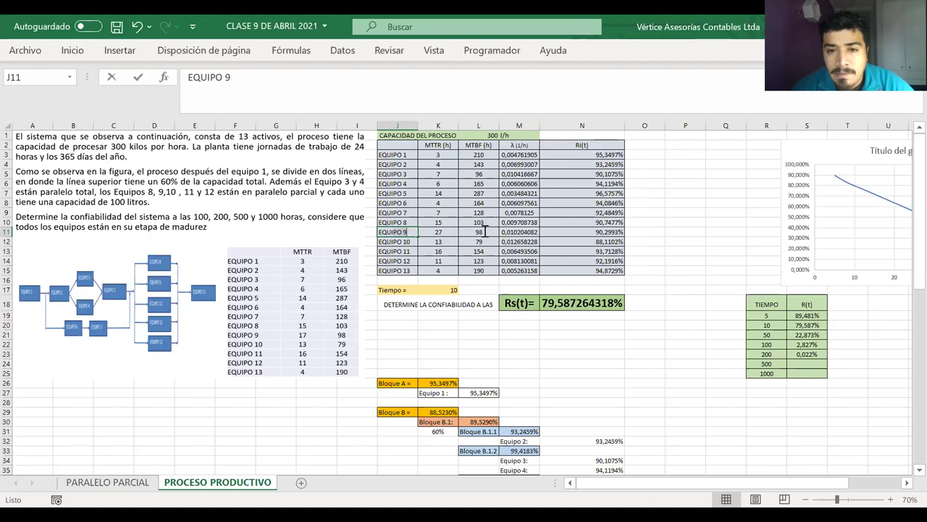
drag(479, 232, 418, 233)
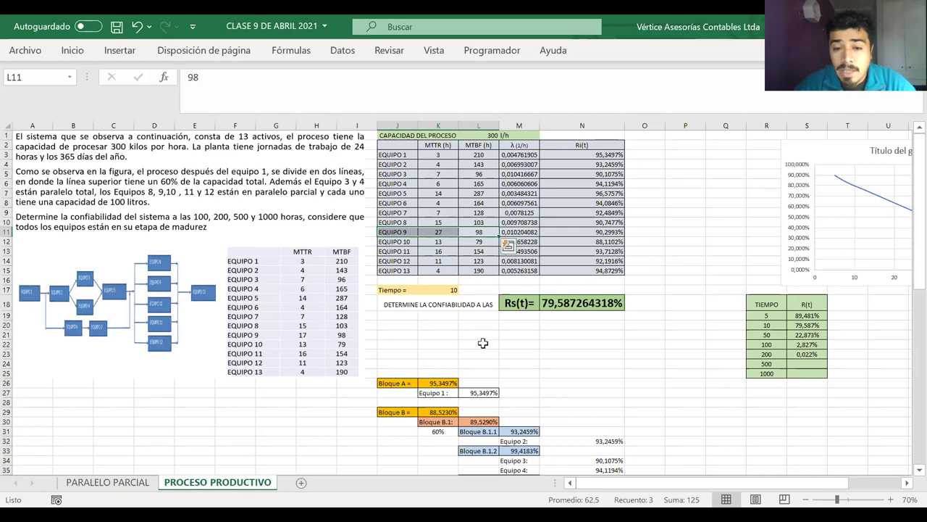
Step: Look through the reliability breakdown of Bloques A to D and the neighbouring combination tables
scroll(509, 246, down, 2)
scroll(482, 342, down, 5)
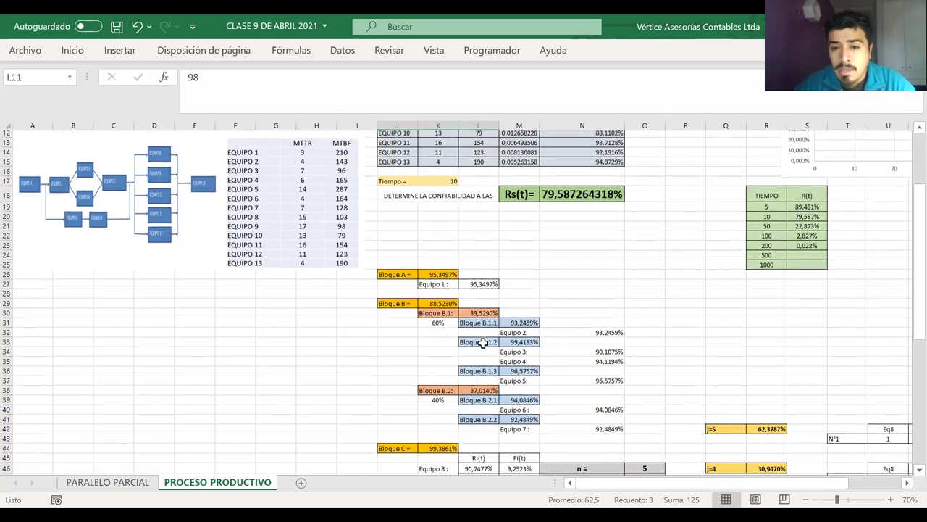
scroll(482, 343, down, 2)
scroll(483, 343, up, 2)
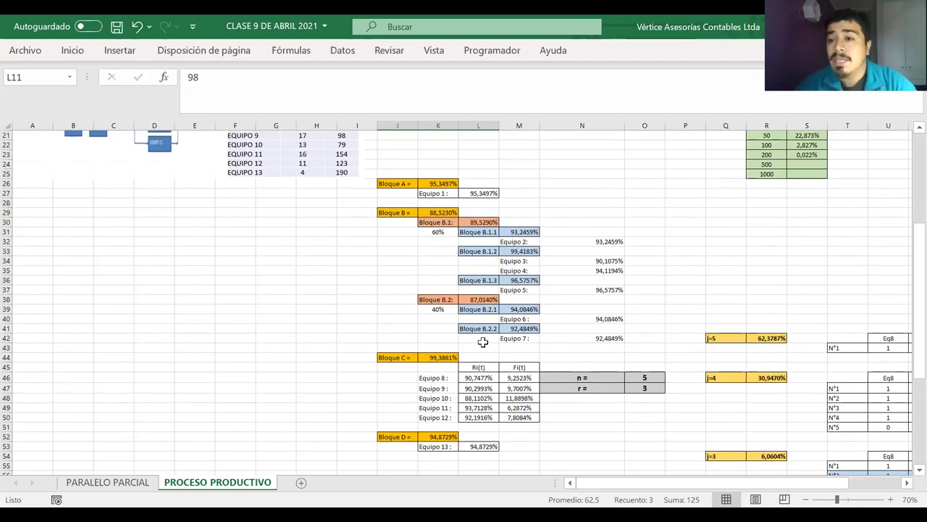
scroll(483, 343, right, 3)
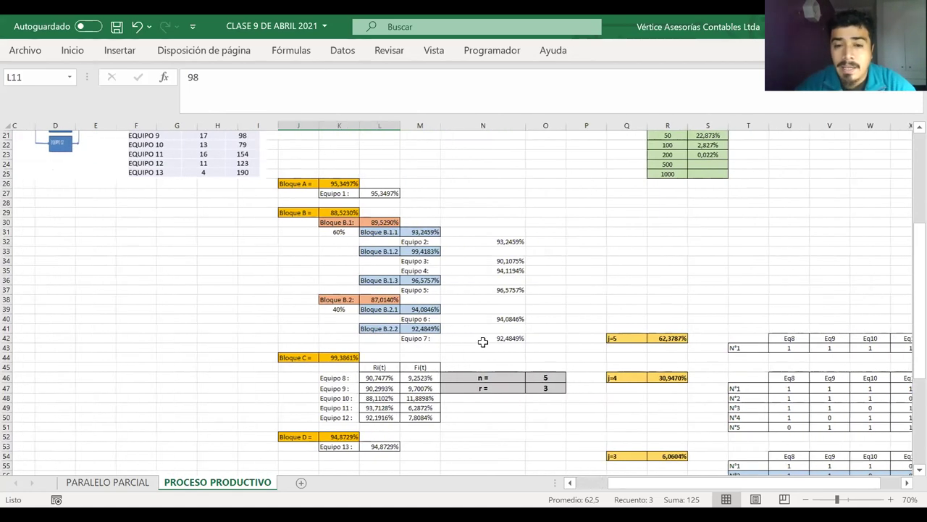
scroll(482, 343, up, 1)
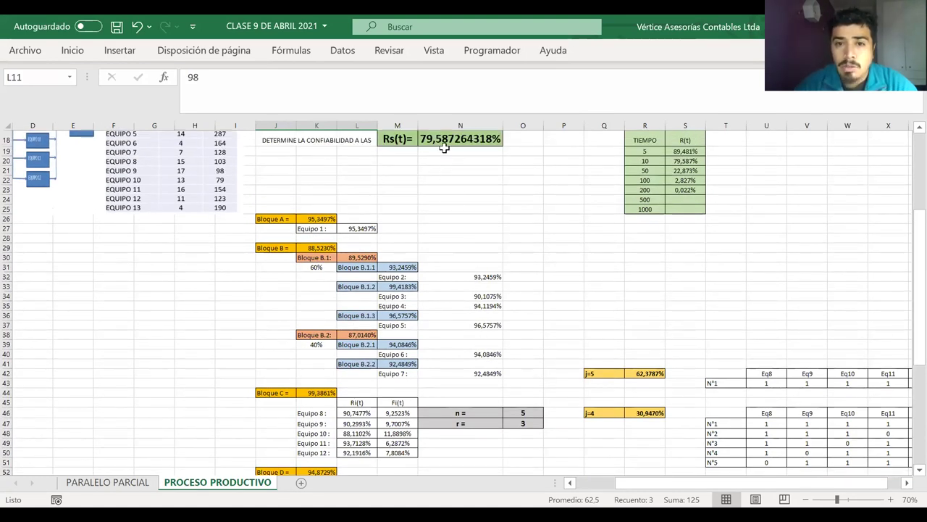
Step: Inspect the system reliability formula Rs(t) in N18 and compare it with the Bloque A to D values it uses
click(440, 142)
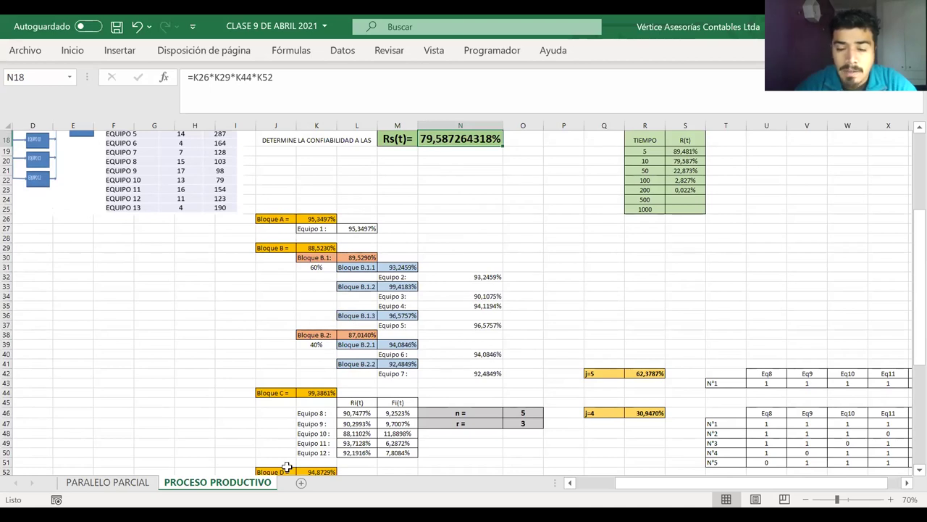
scroll(287, 469, down, 2)
scroll(287, 471, up, 2)
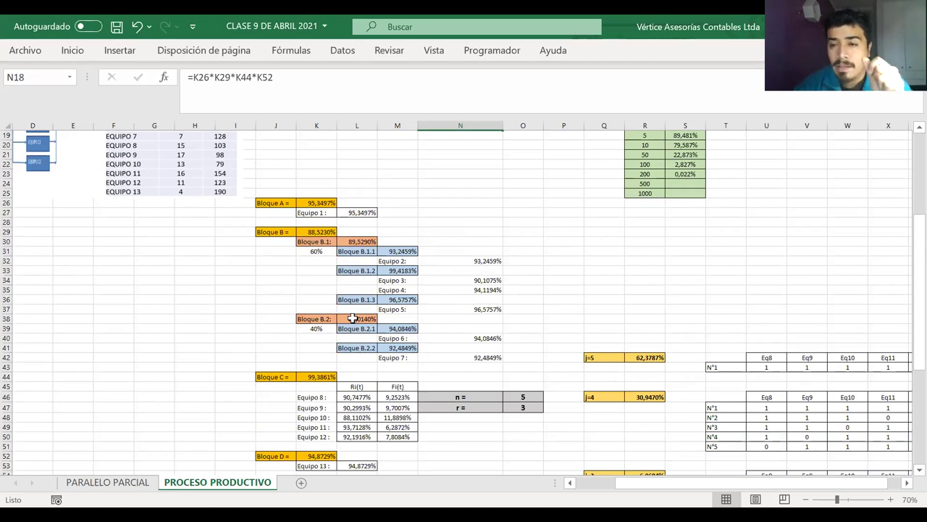
scroll(422, 221, up, 1)
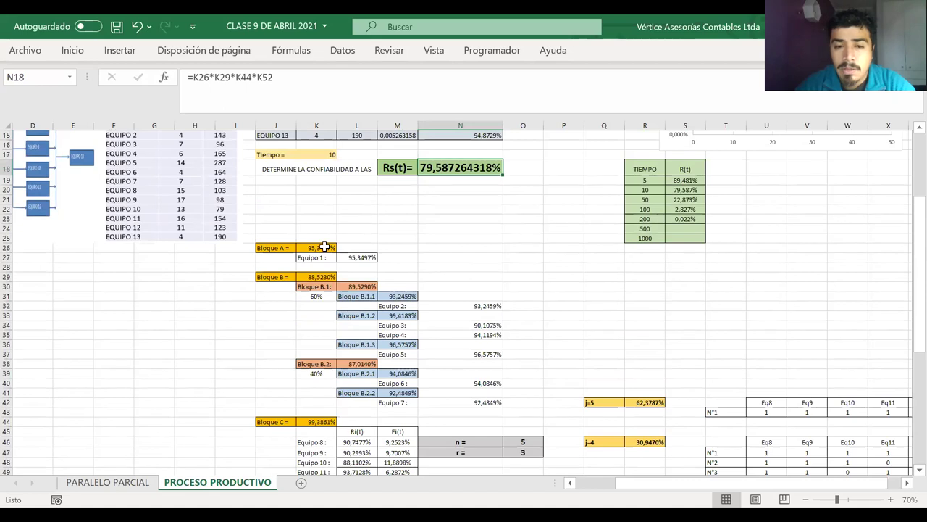
click(276, 247)
drag(277, 247, 313, 244)
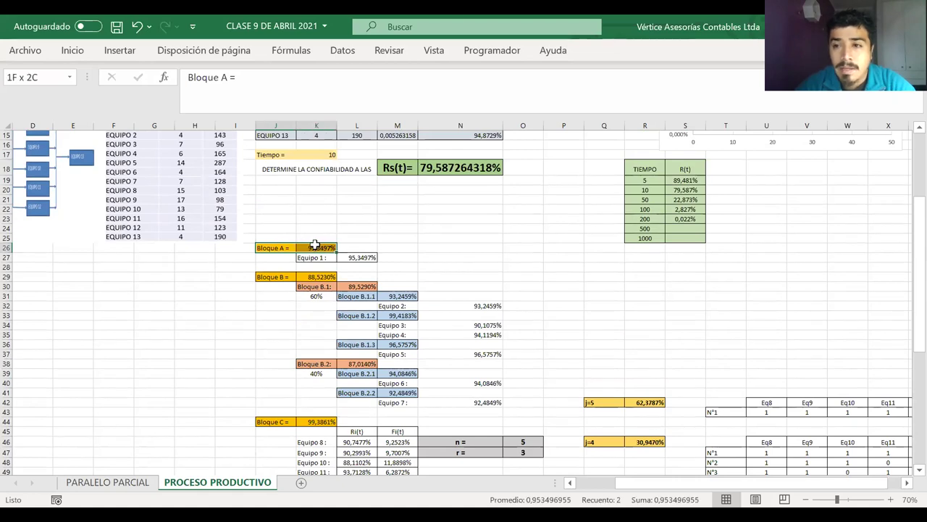
click(447, 174)
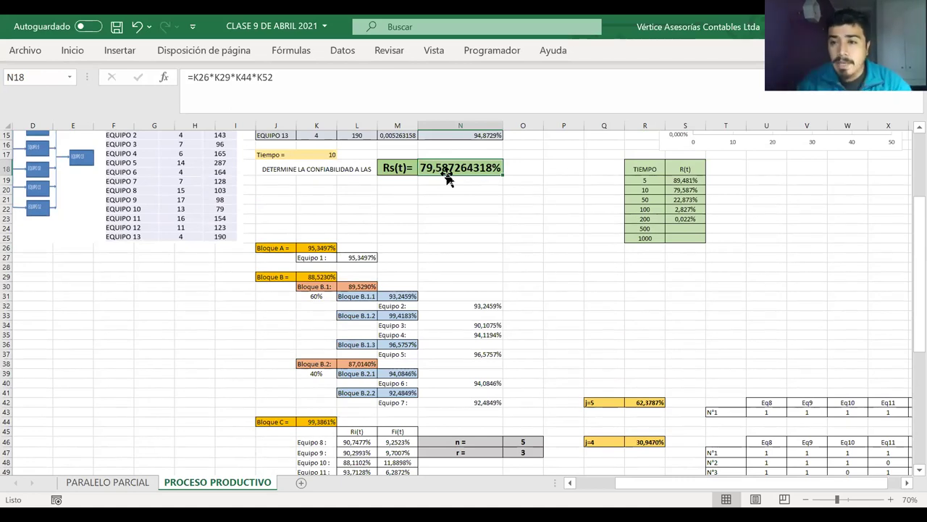
scroll(439, 245, down, 2)
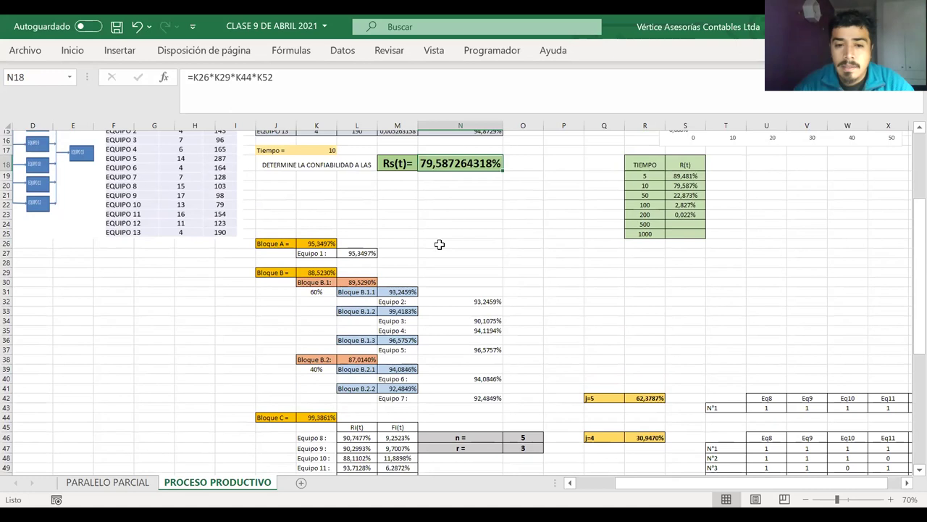
scroll(439, 244, up, 6)
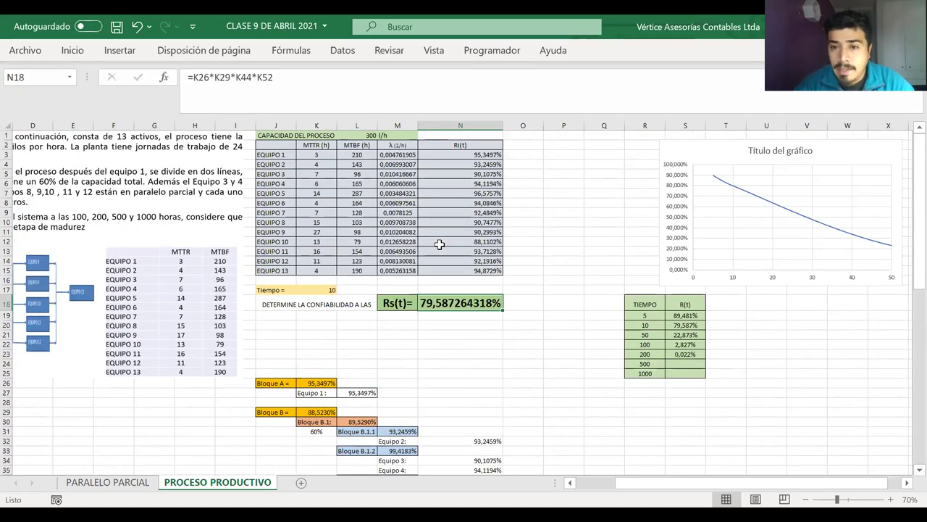
scroll(439, 245, down, 3)
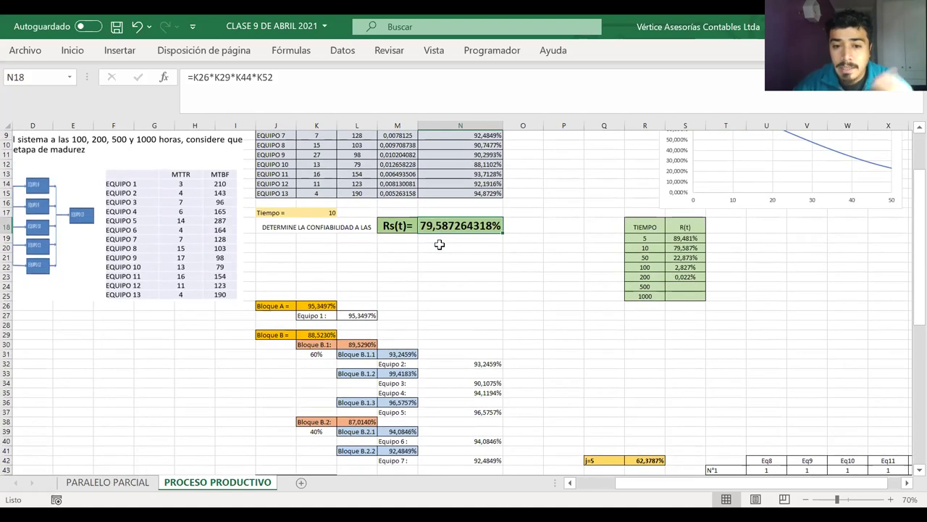
scroll(439, 244, down, 2)
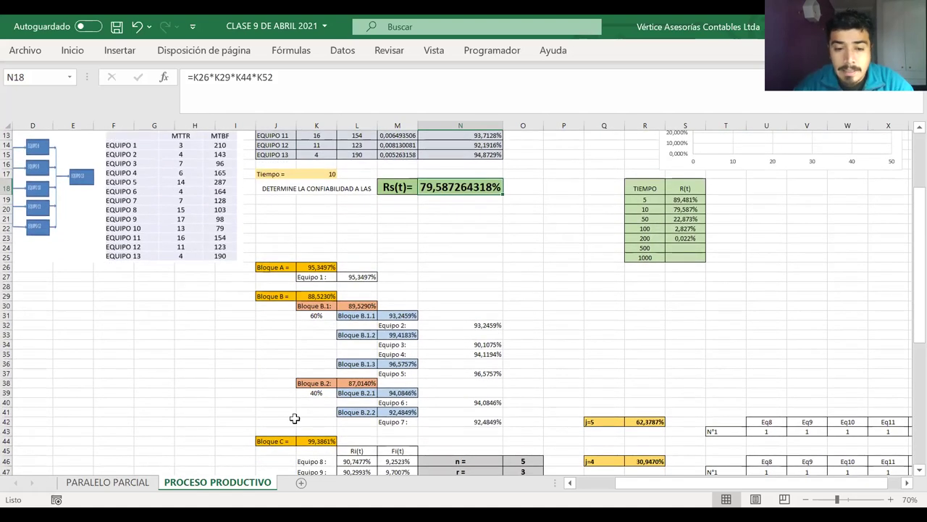
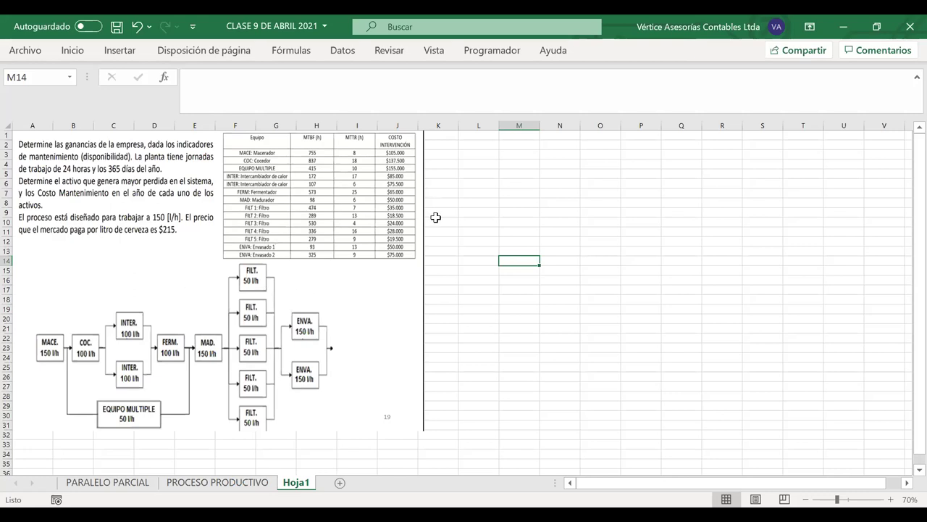
Step: Widen the exercise picture on the Hoja1 sheet so its right edge reaches the end of column K
click(391, 288)
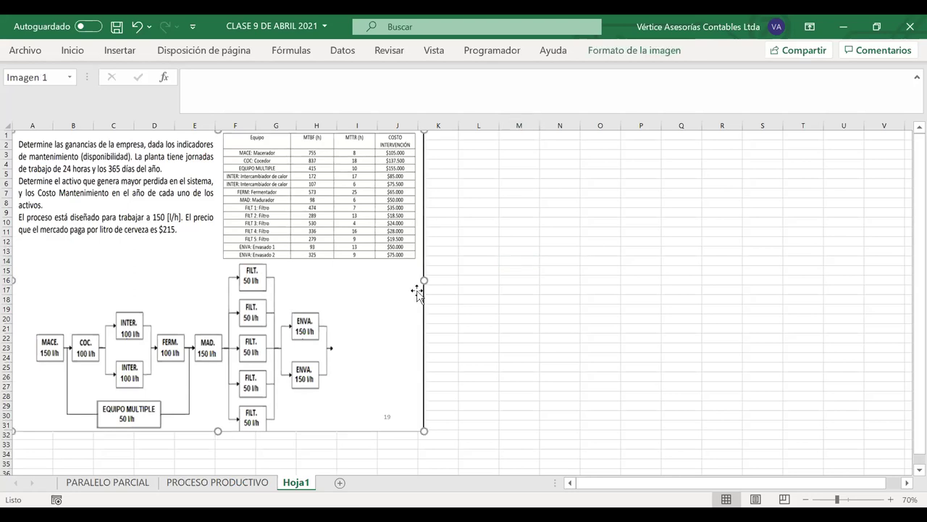
drag(424, 281, 453, 282)
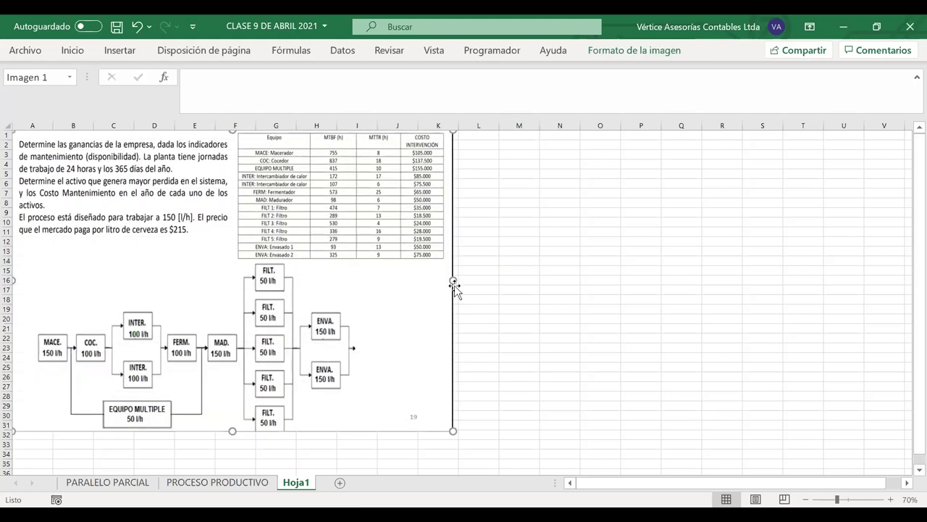
Step: Rename the Hoja1 worksheet as "Ejercicio Cerveza"
double_click(294, 483)
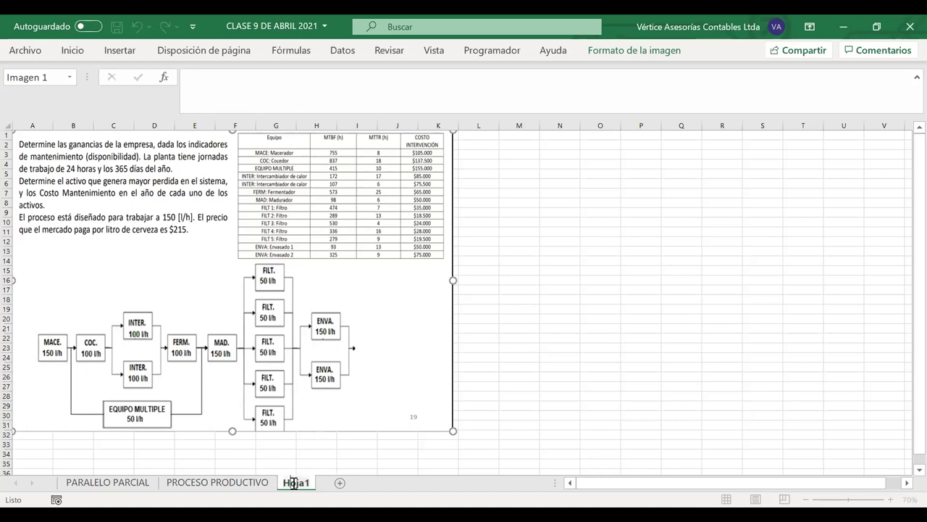
double_click(294, 483)
text(E1)
text(jercici)
text(o Cerve)
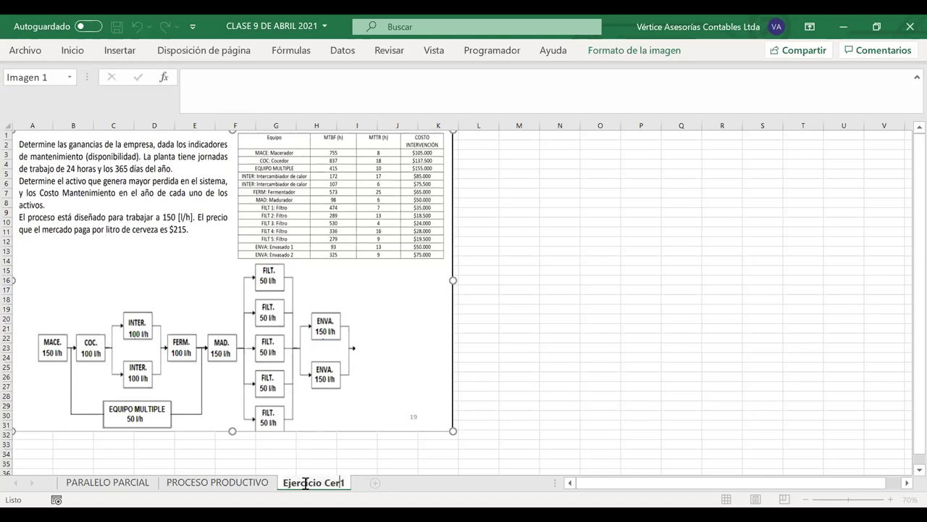
text(za)
key(Delete)
key(Return)
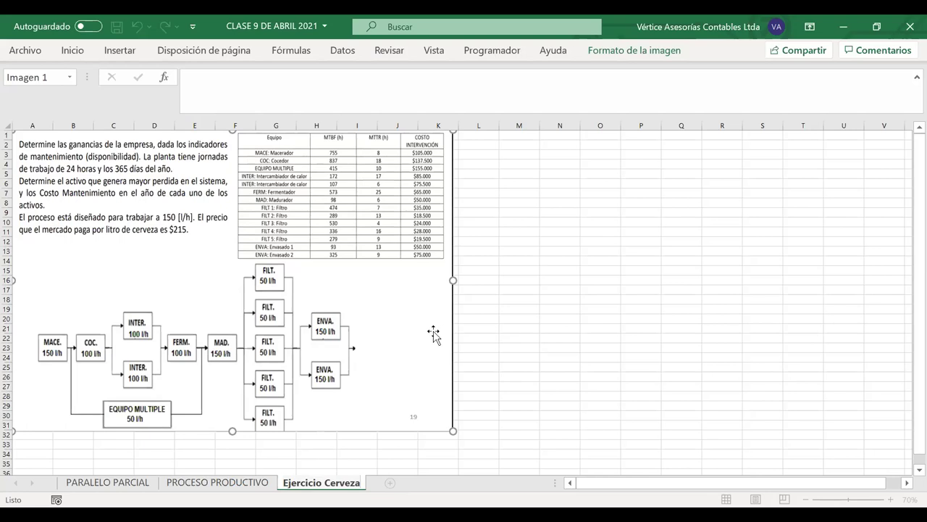
click(476, 328)
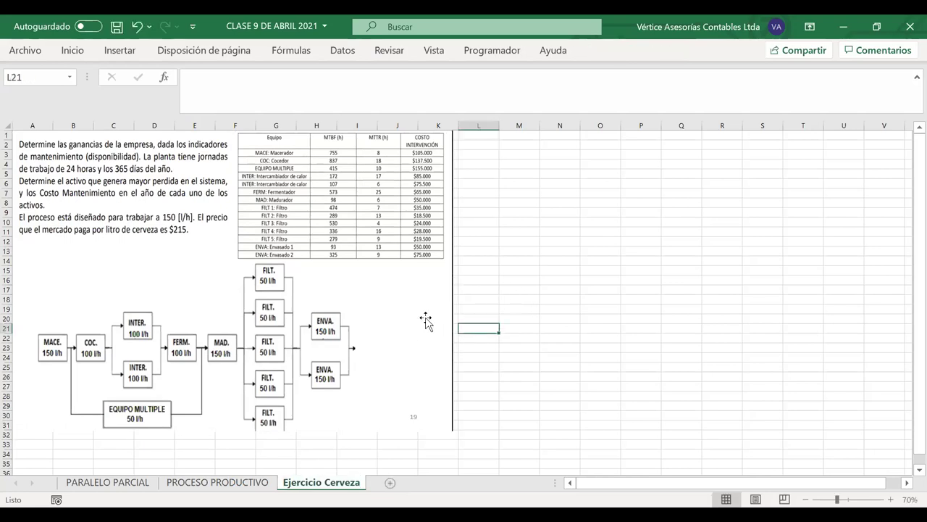
Step: Enter the heading "Jornada de Trabajo" in cell L2, beside the exercise picture
click(116, 202)
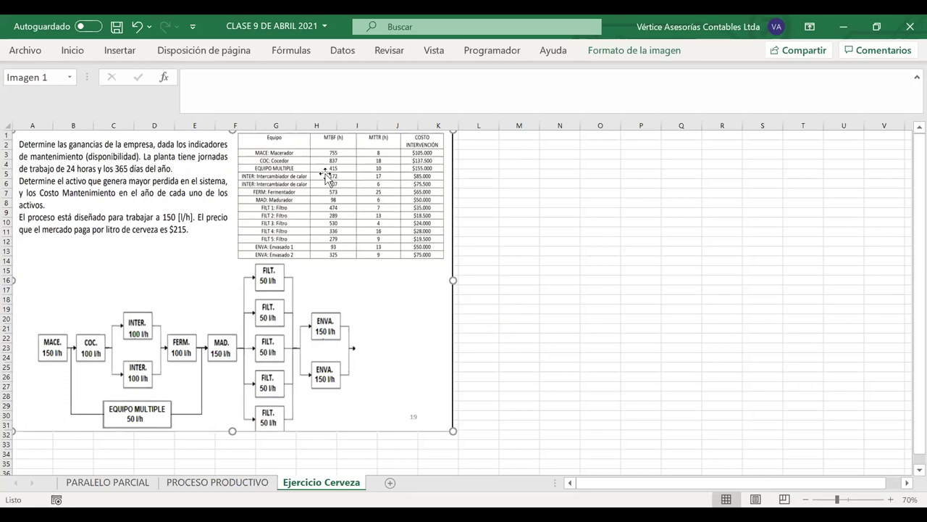
click(493, 149)
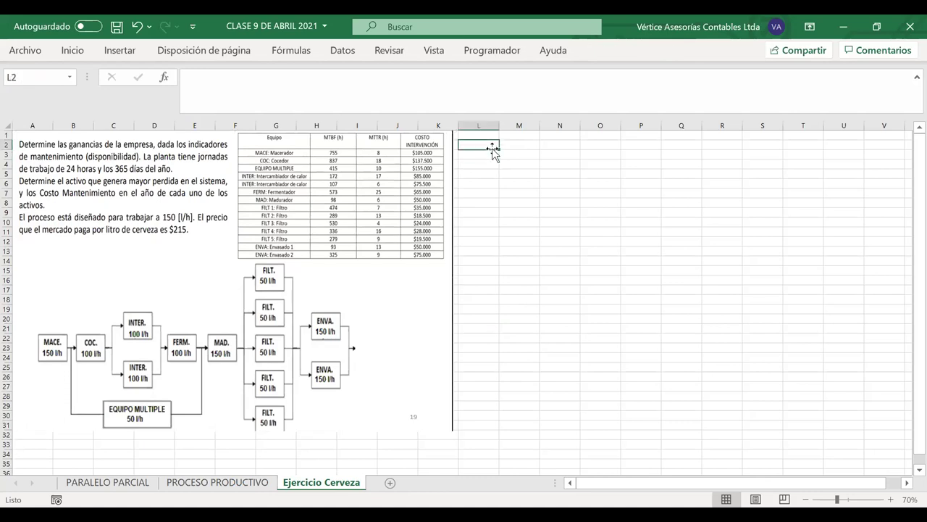
text(J)
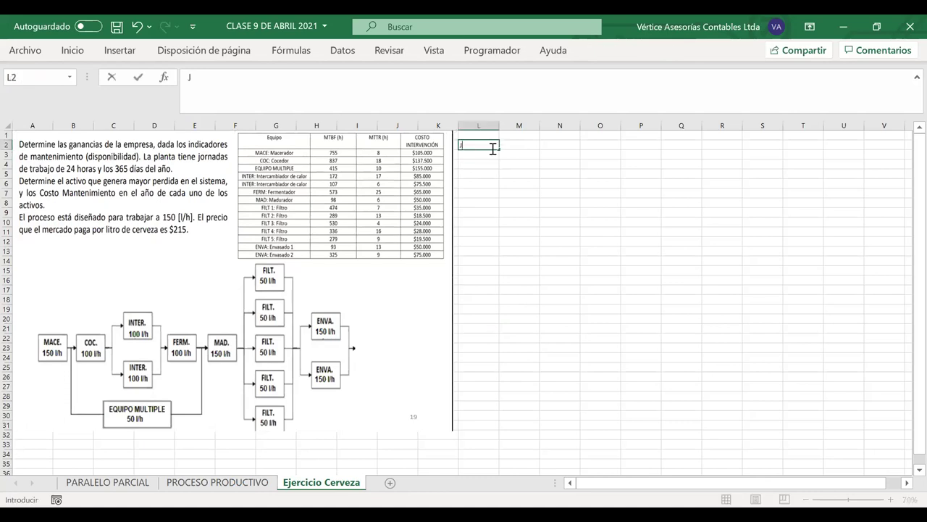
text(ornada de Trabajo)
key(ctrl+Return)
key(Down)
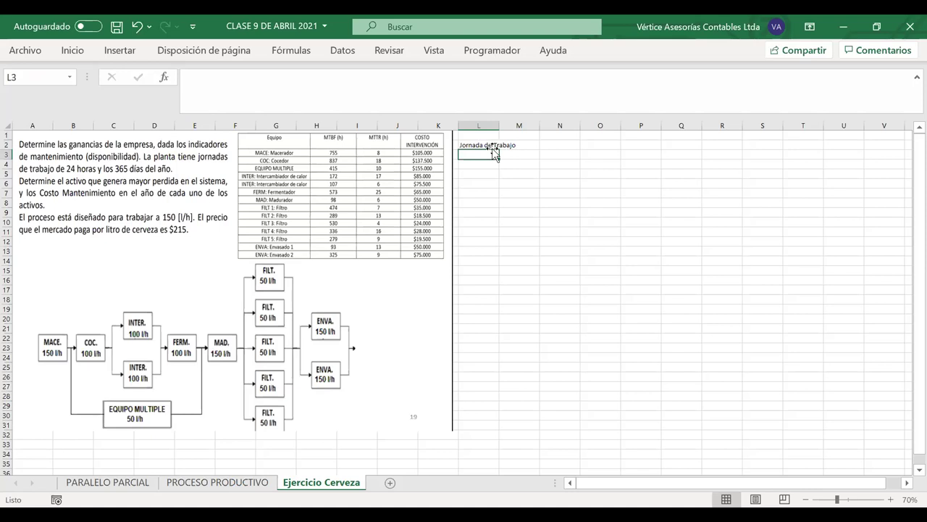
Step: Add the label "Horas/dia=" in L3 and enter 24 beside it in M3
text(Horas d)
key(BackSpace)
text(/)
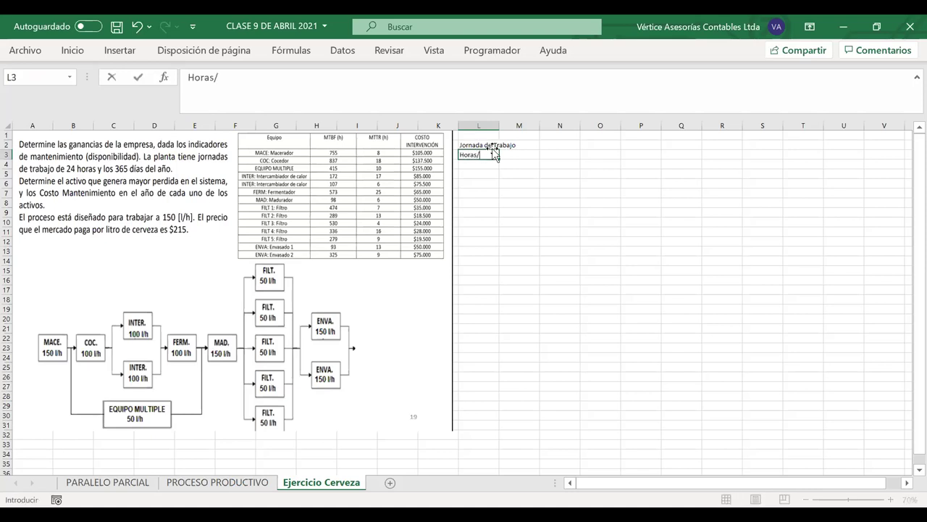
text(dia=)
click(510, 156)
text(24)
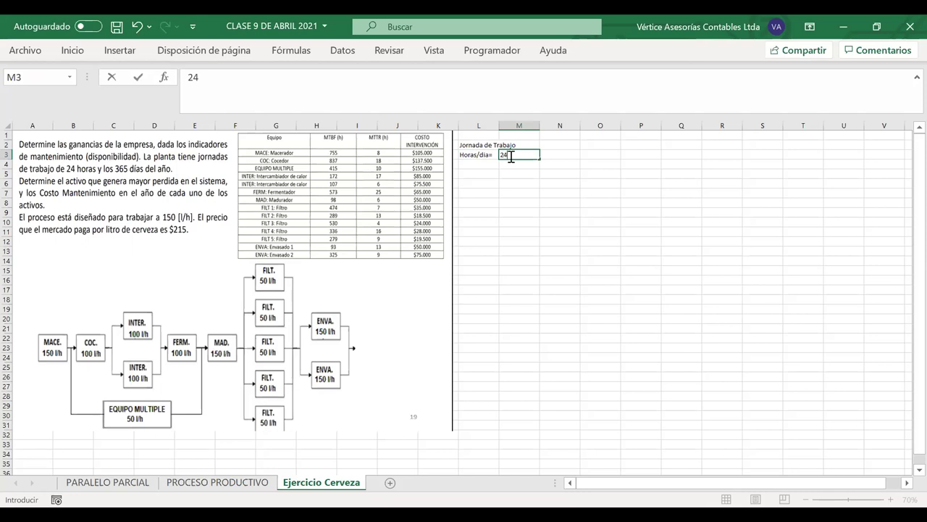
click(482, 163)
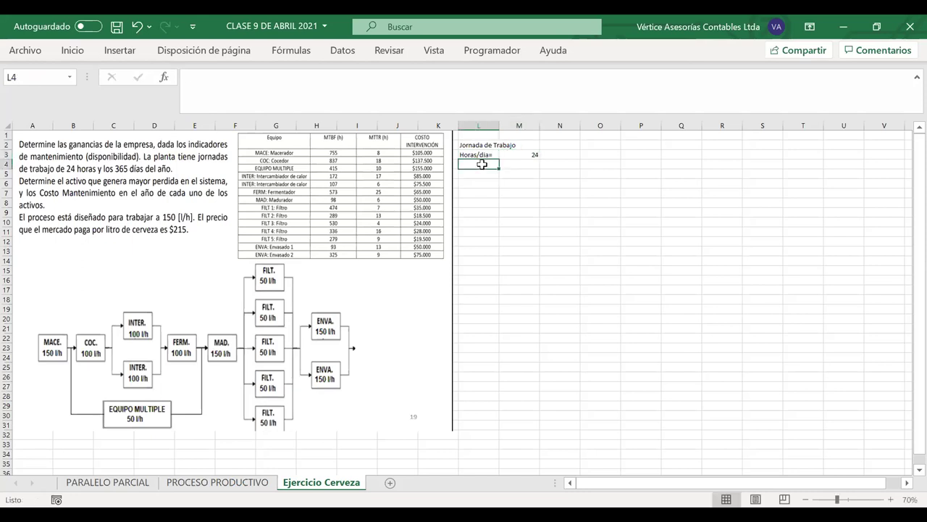
Step: Merge and center the "Jornada de Trabajo" heading across L2:M2
drag(507, 144, 518, 145)
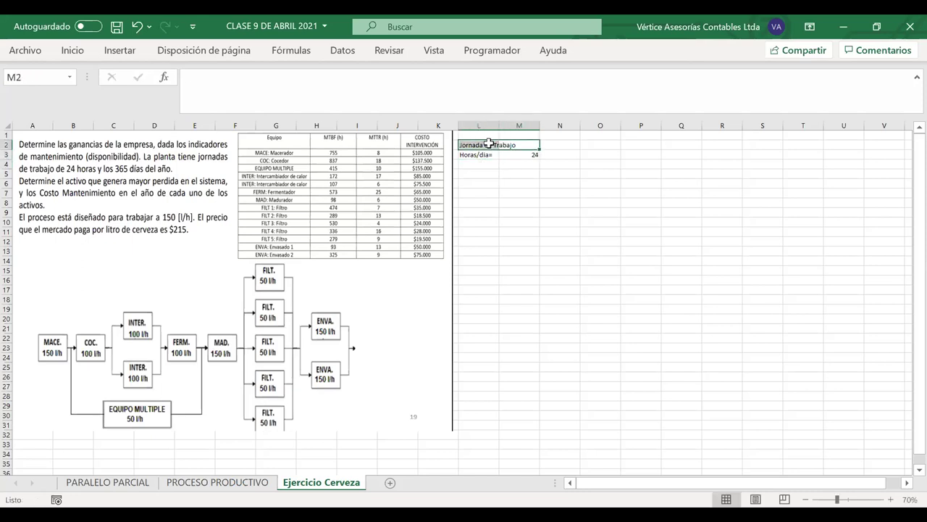
click(73, 50)
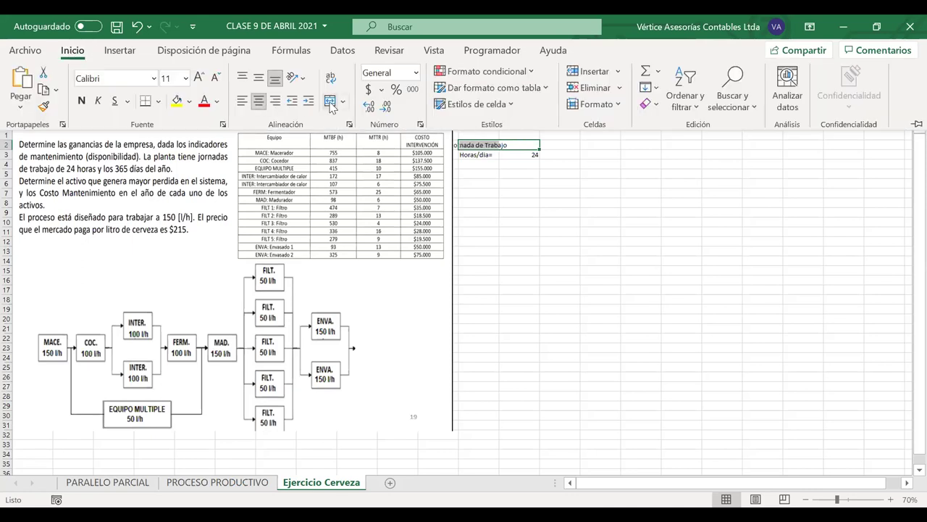
click(330, 101)
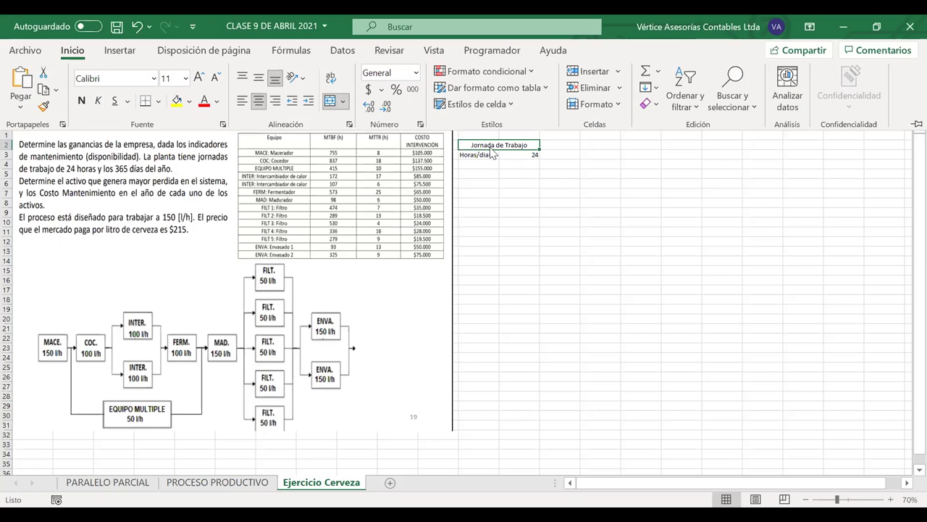
Step: Apply all borders to the work schedule table in L2:M4
drag(480, 145, 480, 163)
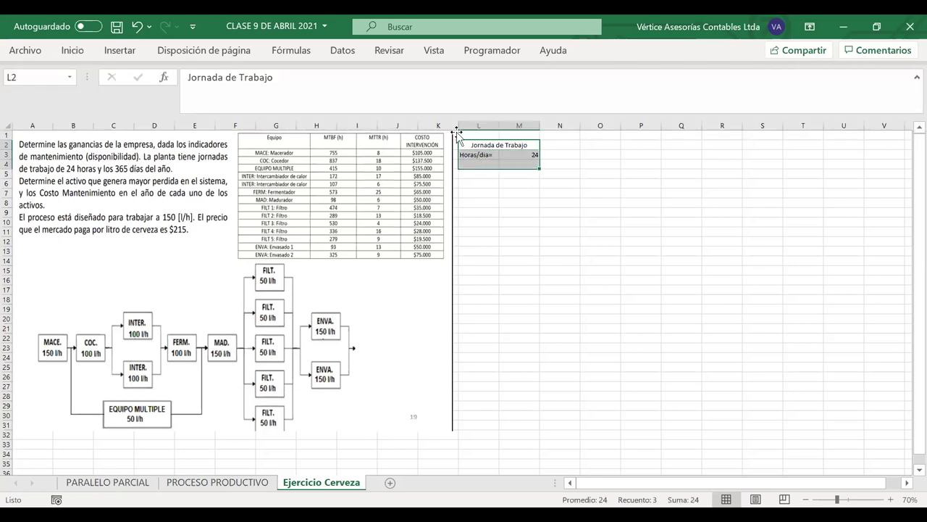
click(73, 50)
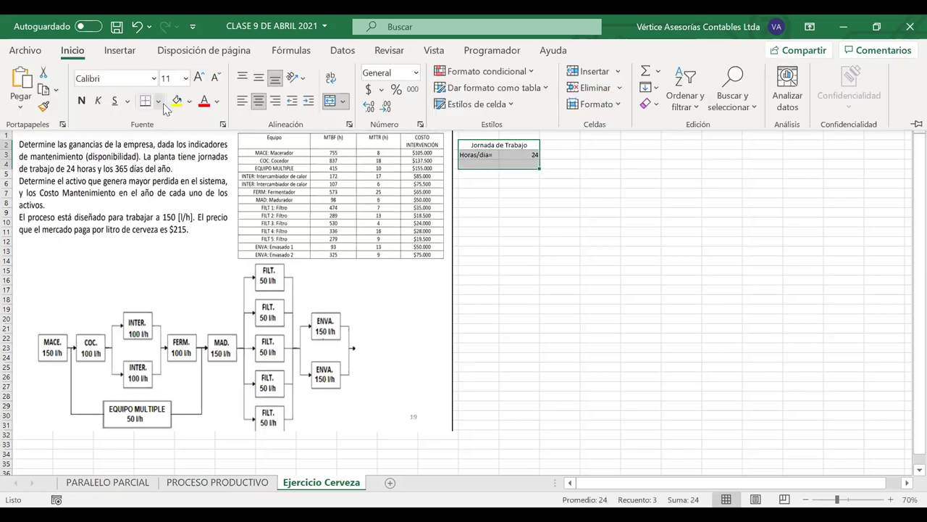
click(159, 103)
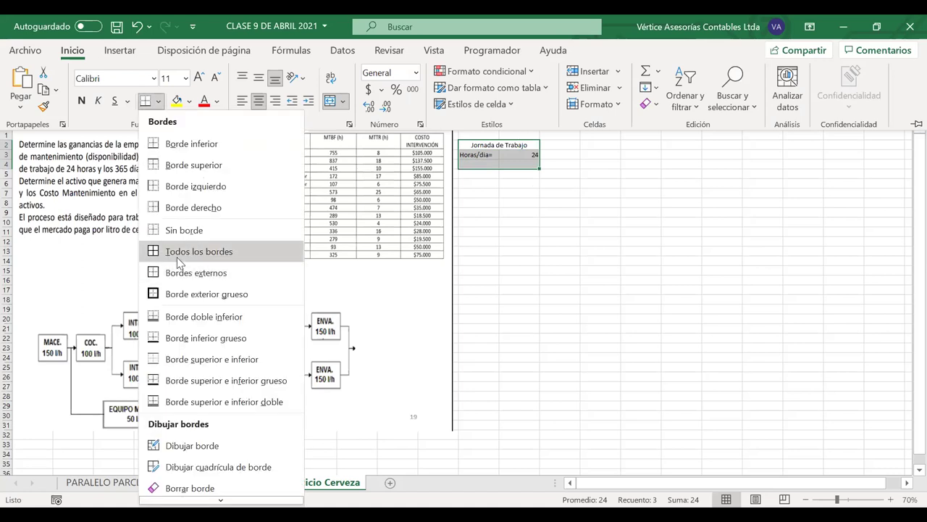
click(178, 254)
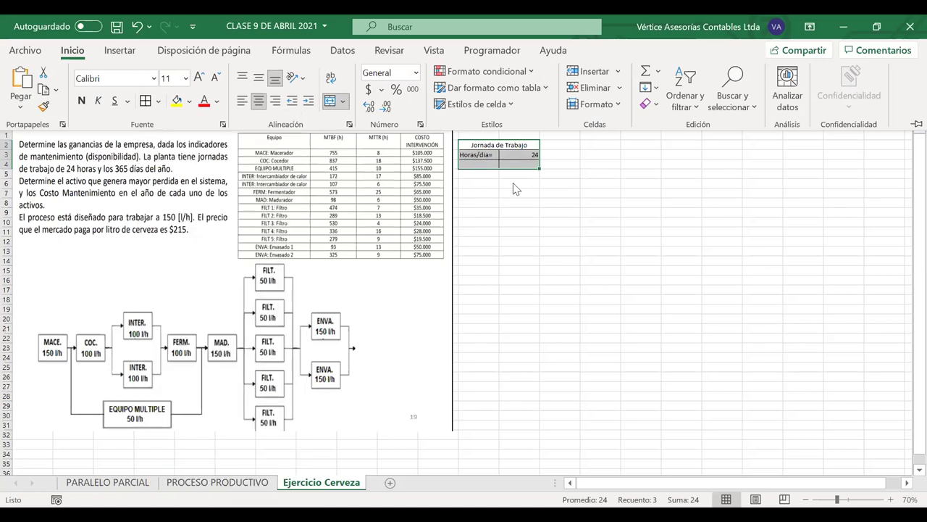
Step: Add the label "días/año=" in L4 and correct the L3 label to "Horas/día="
click(481, 166)
text(dia)
key(BackSpace)
key(BackSpace)
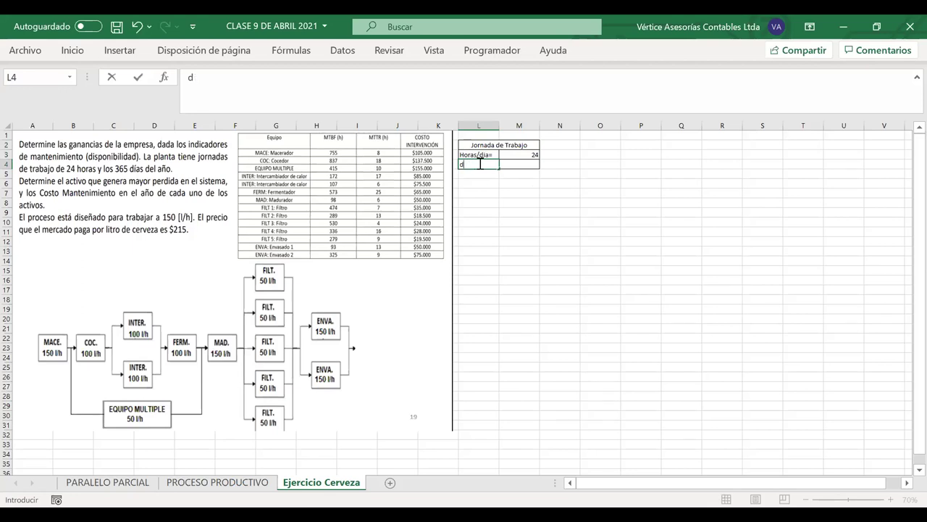
text(ías/año=)
double_click(485, 154)
key(BackSpace)
text(í)
key(ctrl+Return)
Step: Enter 365 in M4 as the number of working days per year
double_click(516, 164)
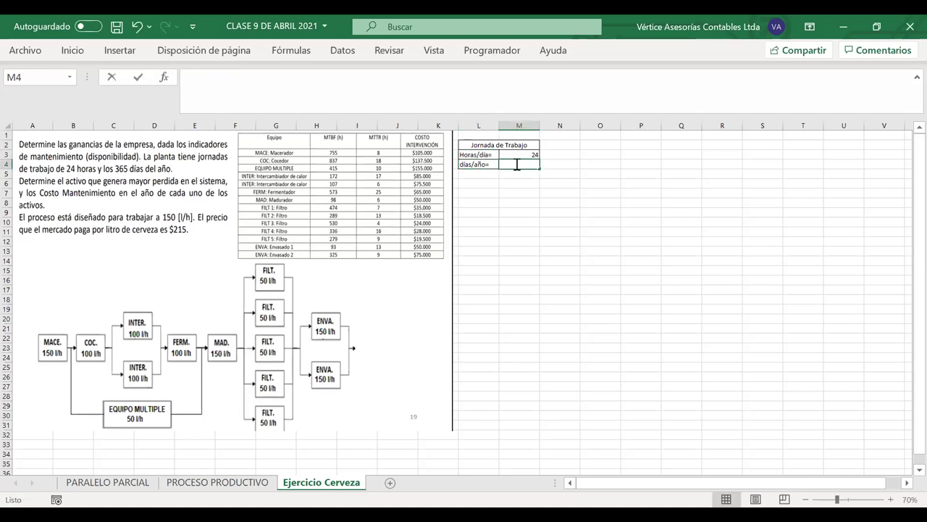
text(365)
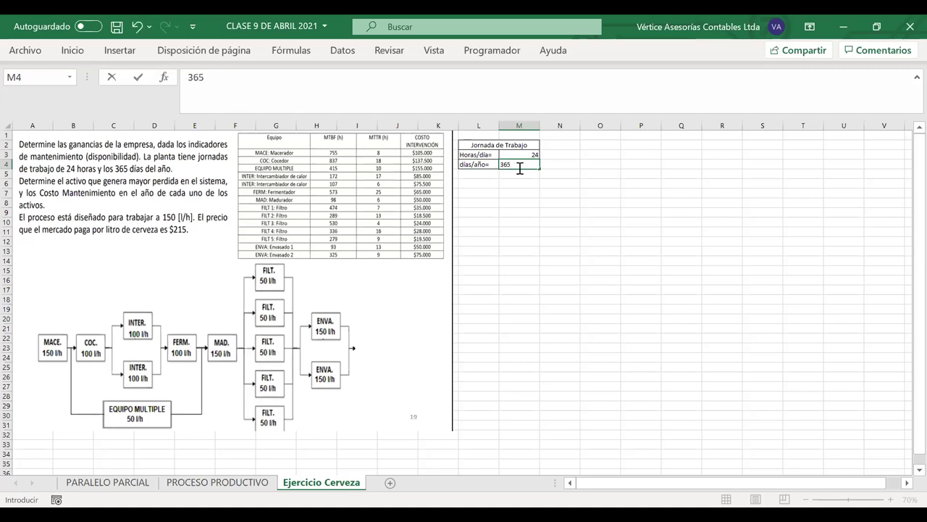
key(Return)
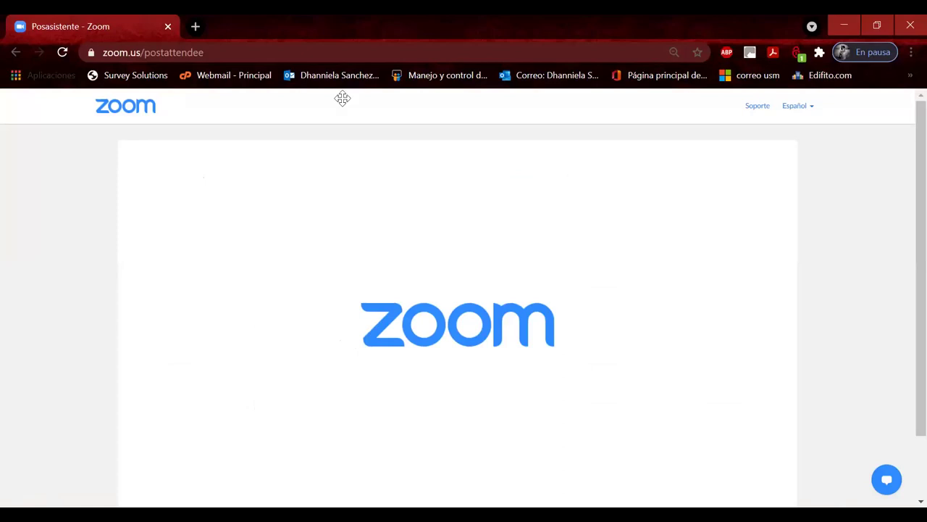
Step: Switch to Chrome, open aula.usm.cl in a new tab and sign in with the USM account
click(196, 26)
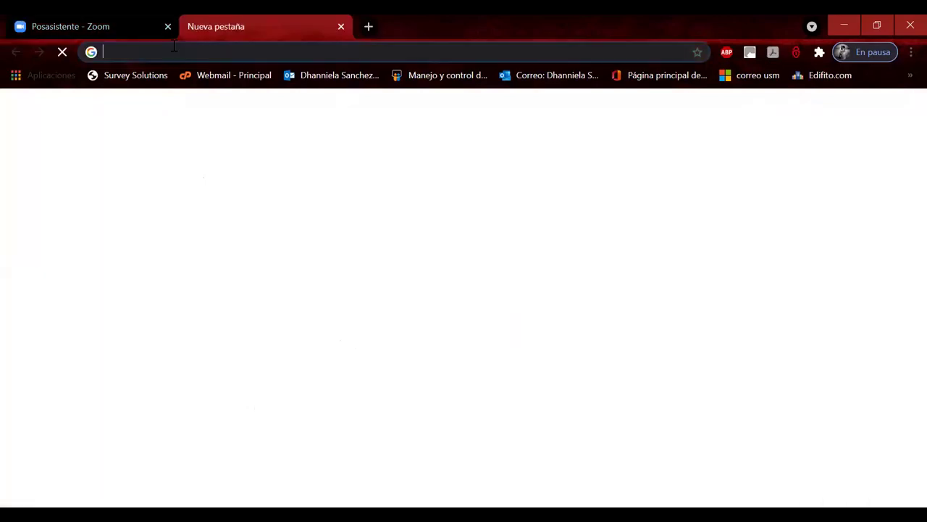
text(aulka)
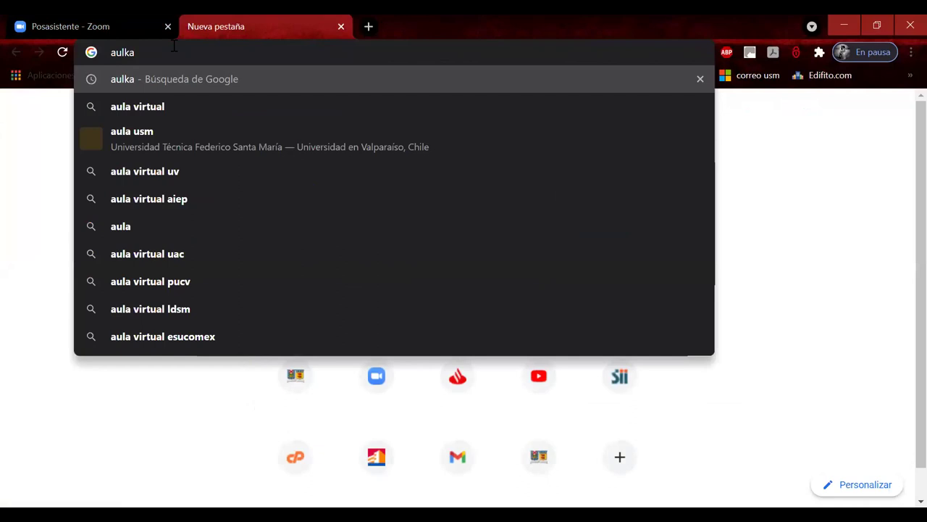
key(BackSpace)
key(BackSpace)
text(a)
key(Return)
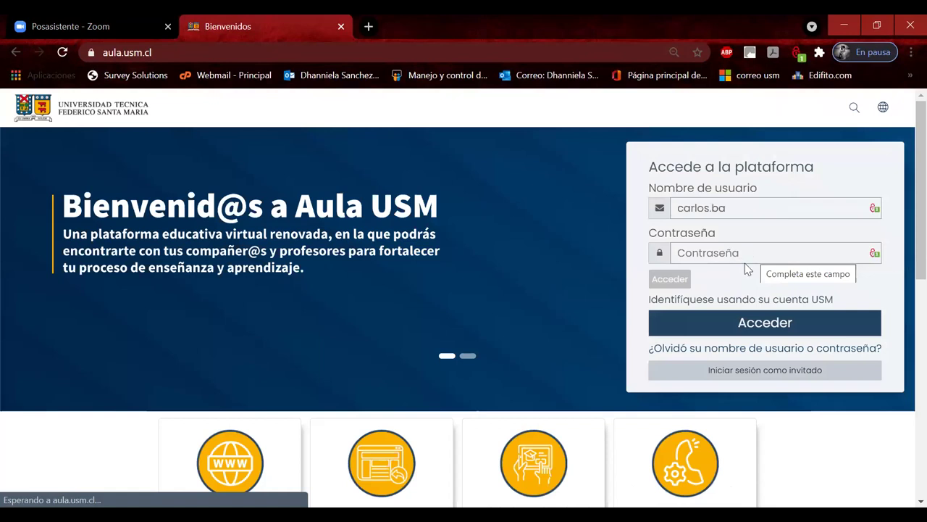
click(710, 326)
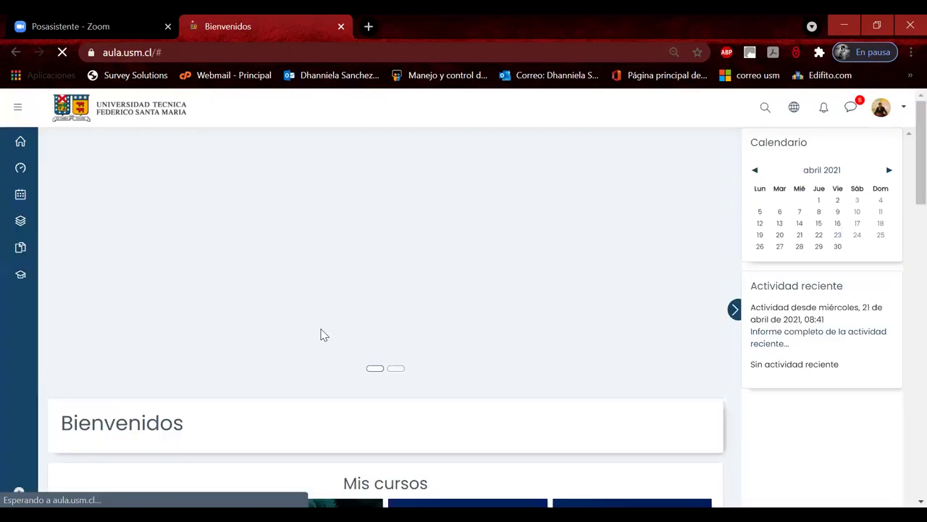
Step: Open the (202101)(ICO010-B) INGENIERÍA DE CONFIABILIDAD I course from Mis cursos and look over its Información General section
scroll(323, 334, down, 2)
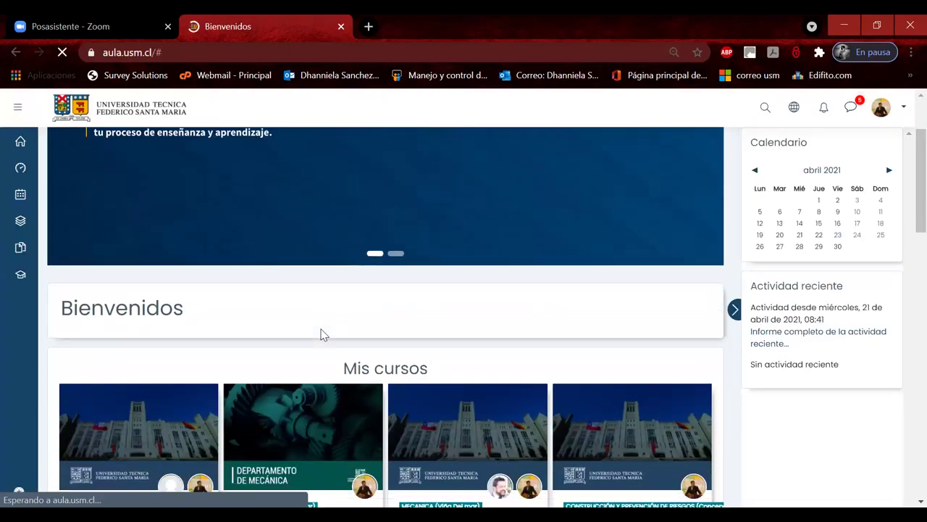
scroll(323, 334, down, 4)
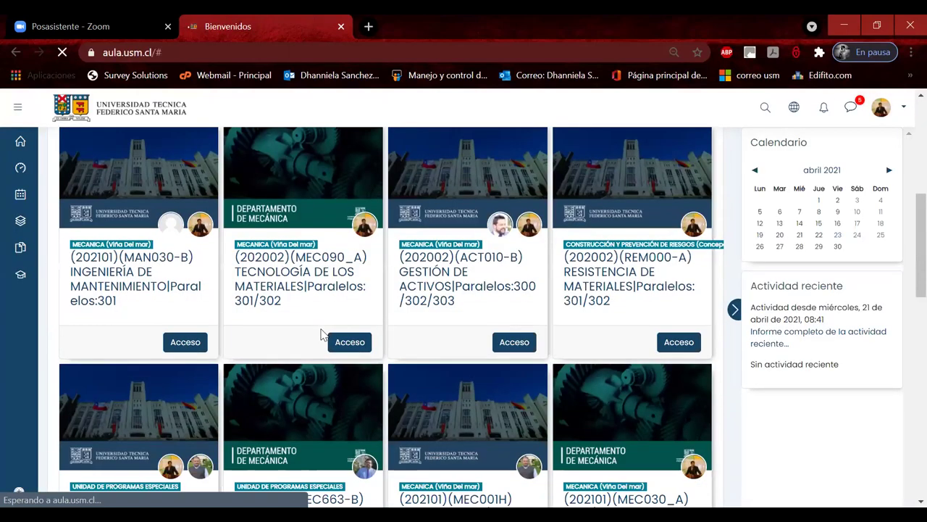
scroll(324, 335, down, 2)
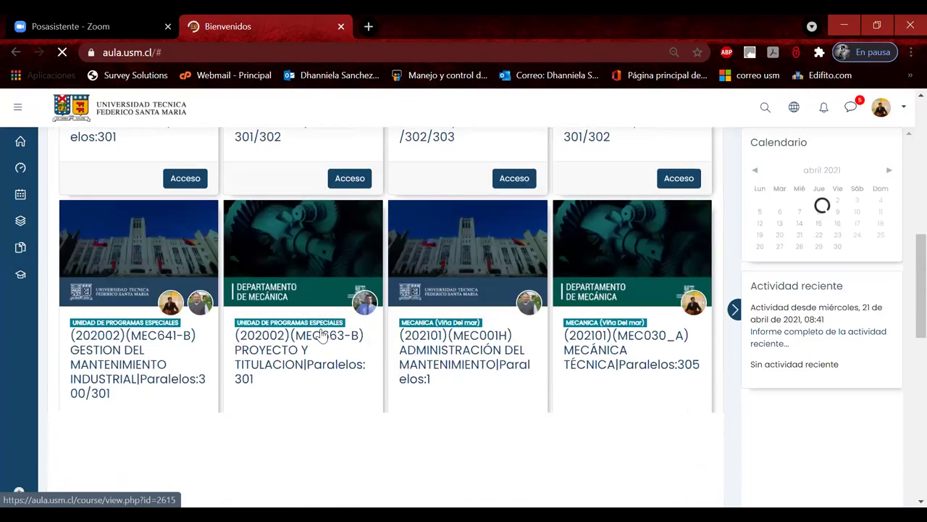
scroll(323, 335, down, 3)
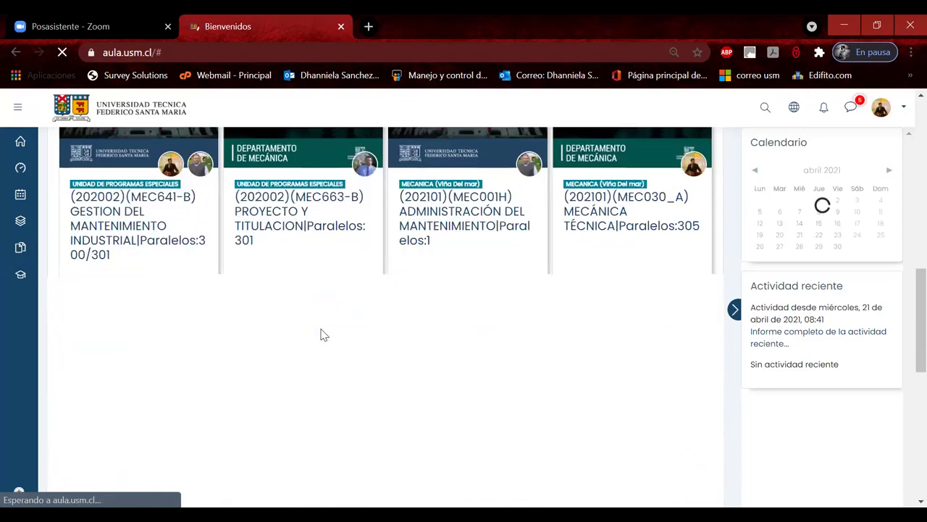
scroll(323, 334, down, 2)
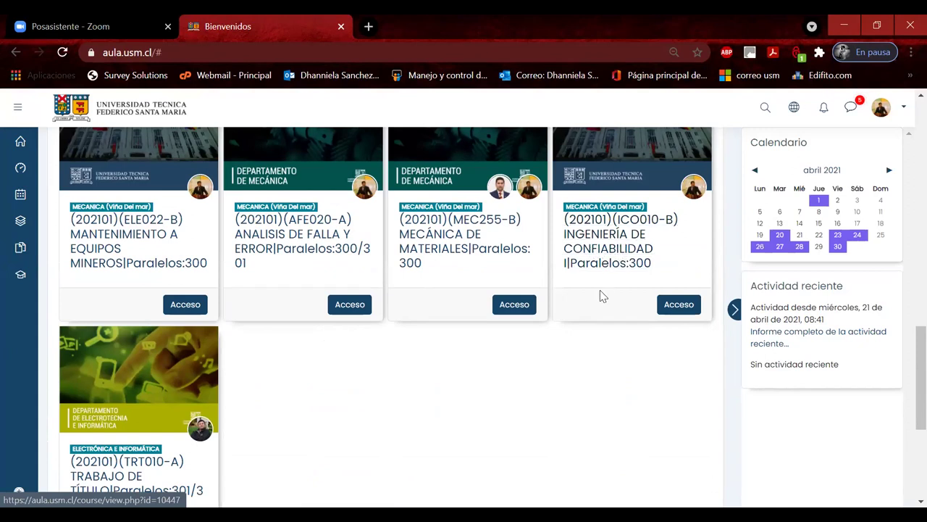
click(617, 250)
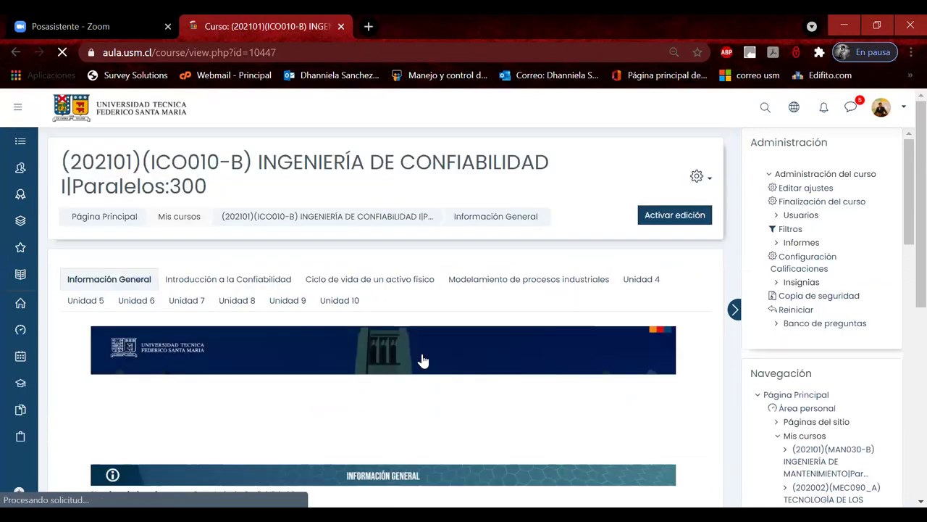
scroll(416, 369, down, 1)
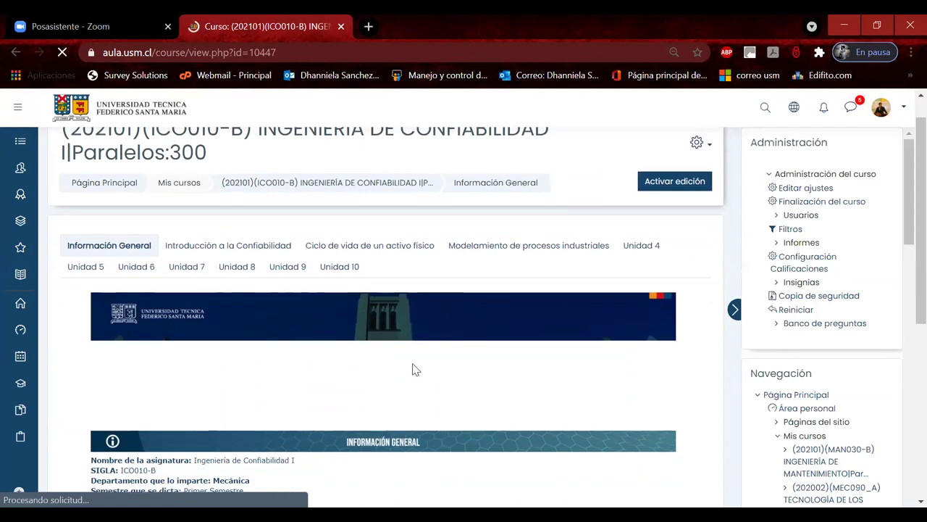
scroll(415, 369, down, 5)
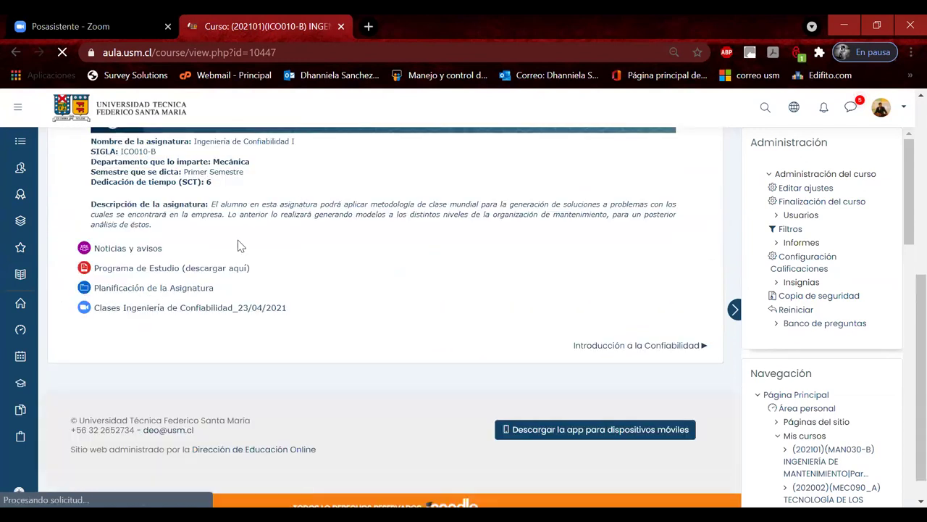
scroll(317, 235, up, 5)
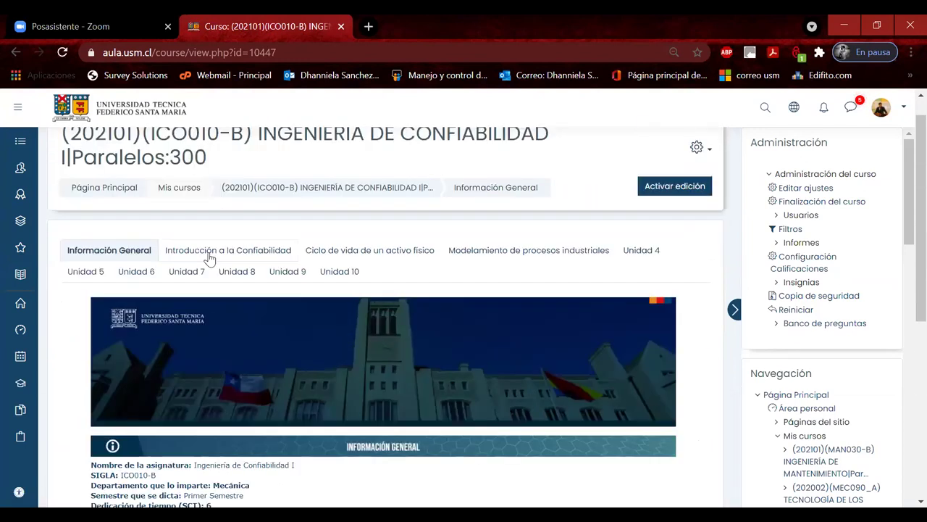
Step: Open the course's Introducción a la Confiabilidad unit and view its Presentaciones folder
click(207, 251)
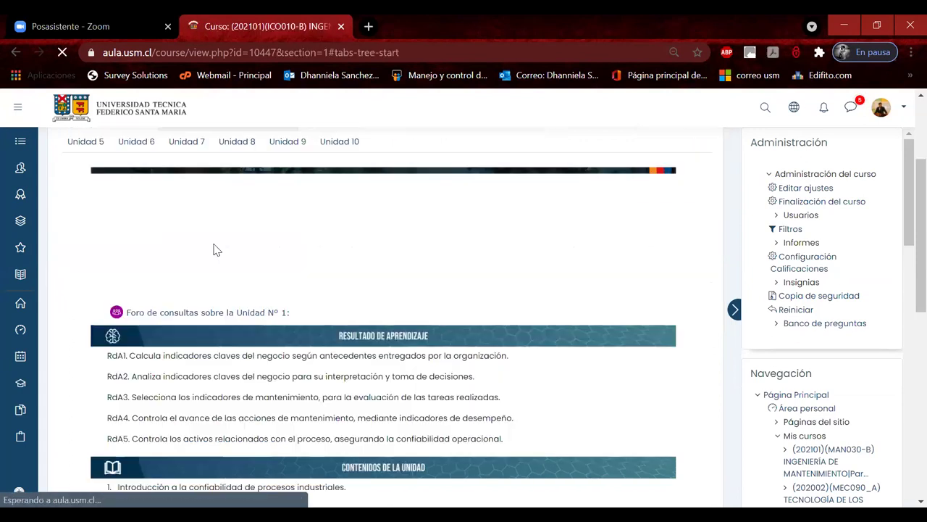
scroll(262, 324, down, 4)
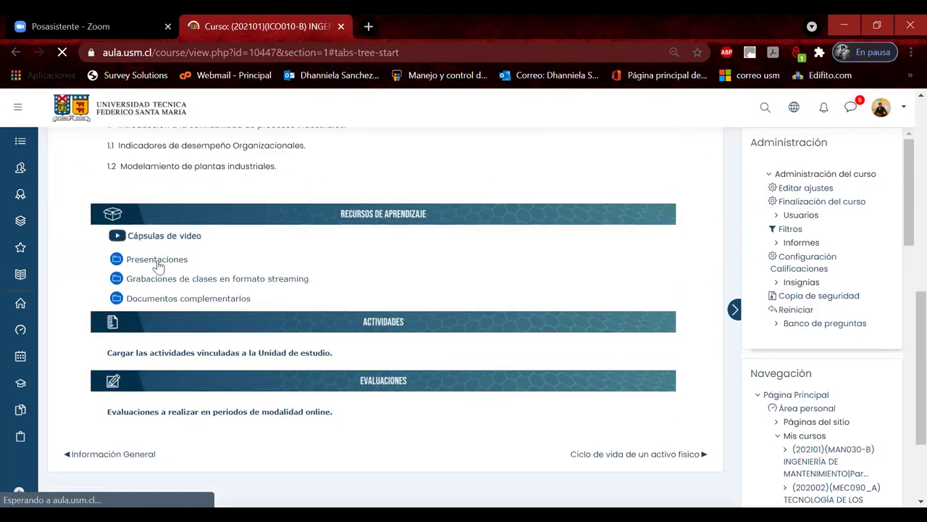
click(157, 263)
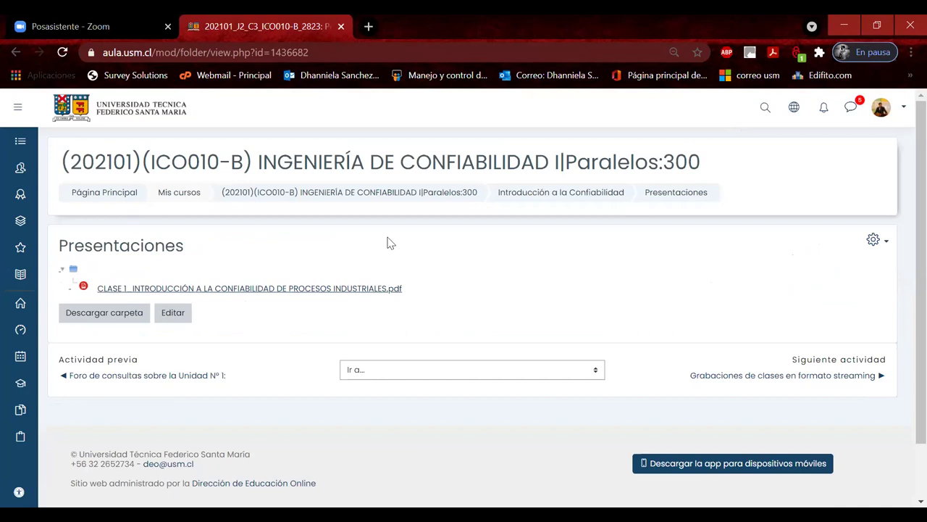
Step: Return to the Introducción a la Confiabilidad unit, view its Documentos complementarios folder, and go back to the unit page
click(546, 192)
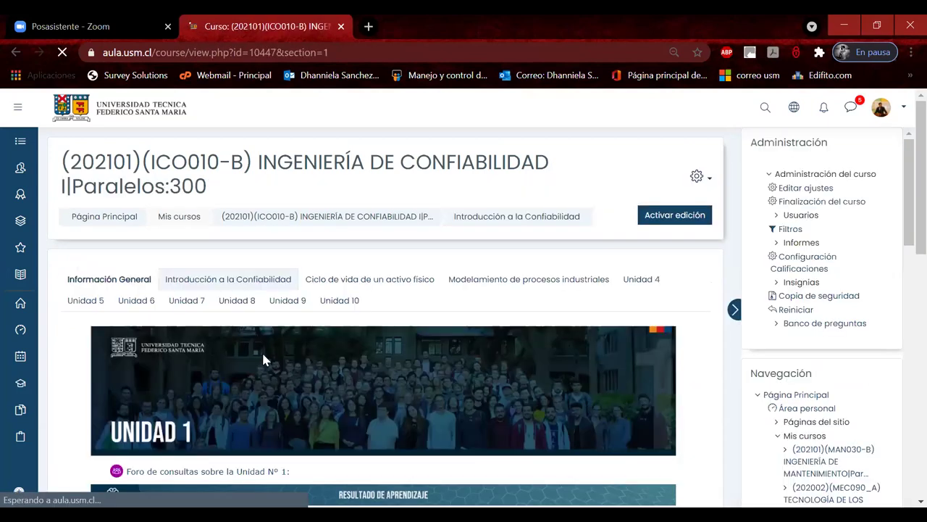
scroll(159, 373, down, 5)
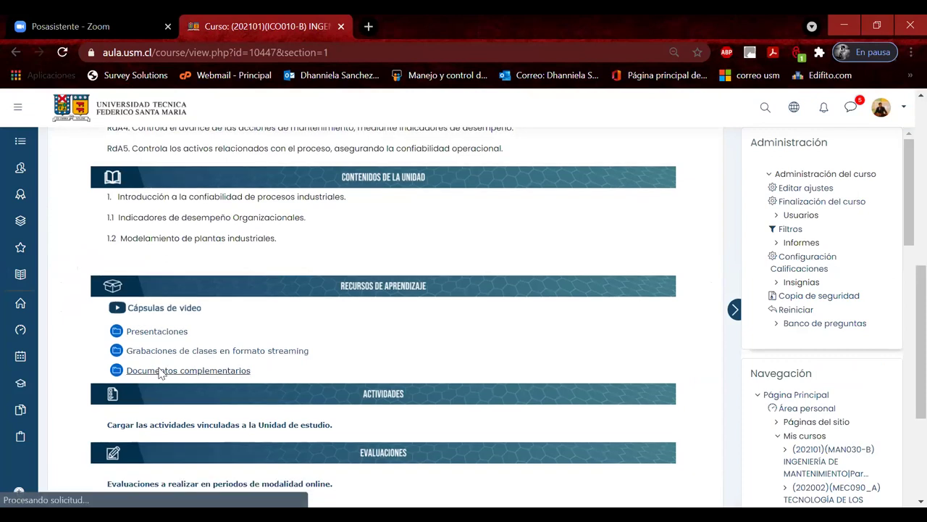
click(161, 371)
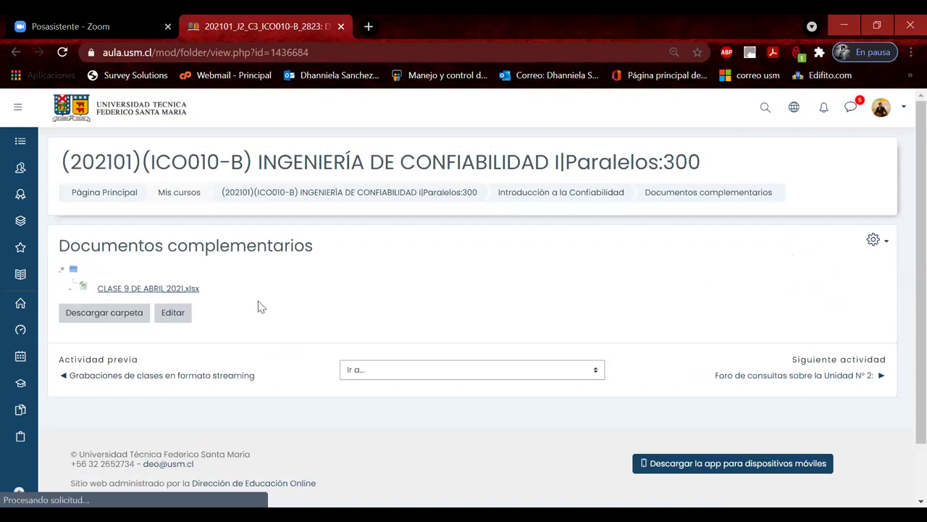
click(542, 201)
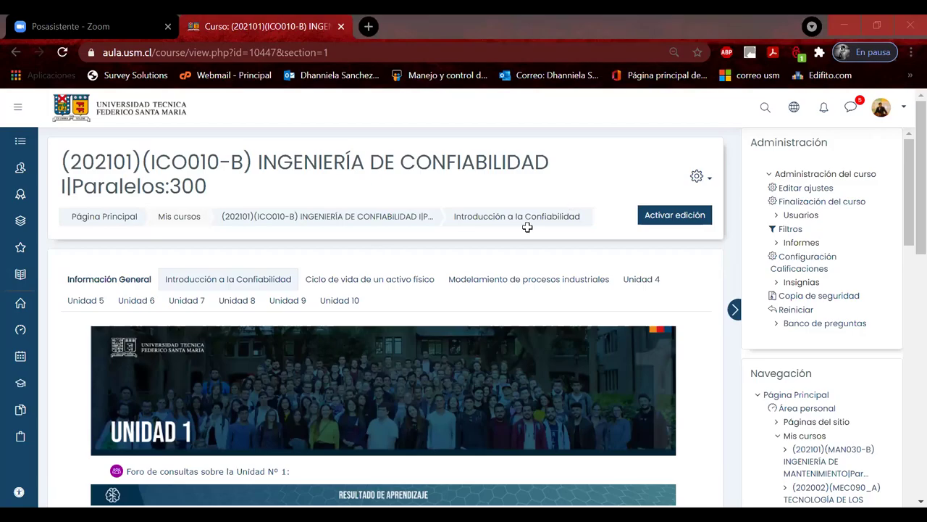
Step: Switch to Excel and add the label "Horas/año=" in L5 of the Ejercicio Cerveza sheet
key(alt+Tab)
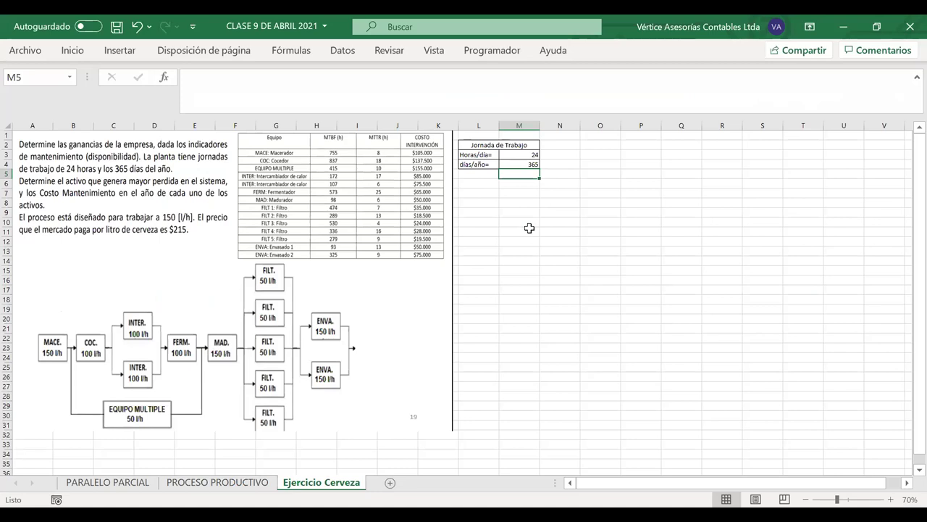
click(470, 174)
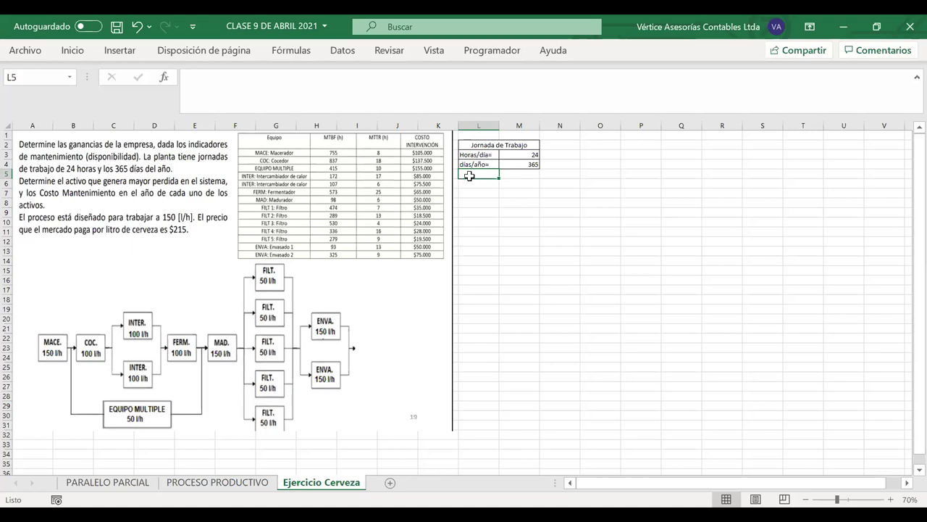
text(Hora)
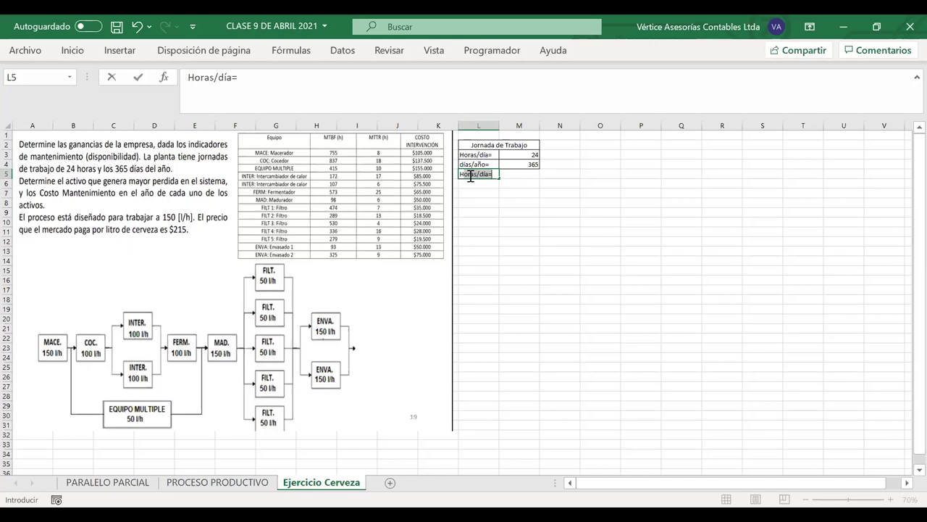
text(s/año=)
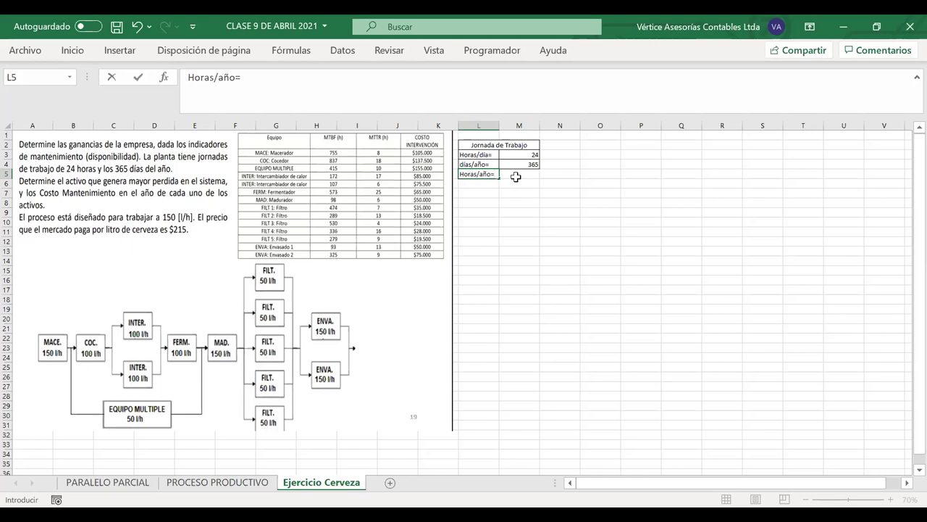
Step: Calculate the yearly working hours in M5 with the formula =M3*M4
click(515, 176)
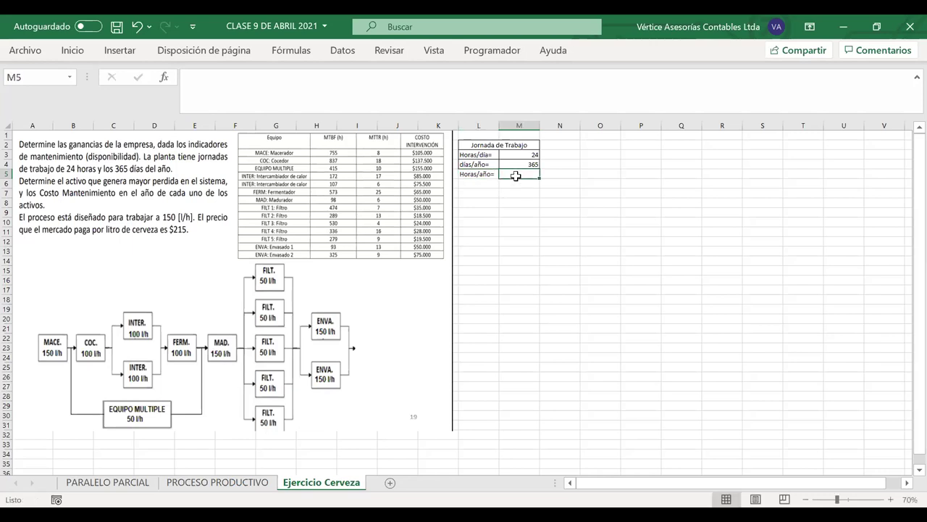
text(=)
click(520, 154)
text(*)
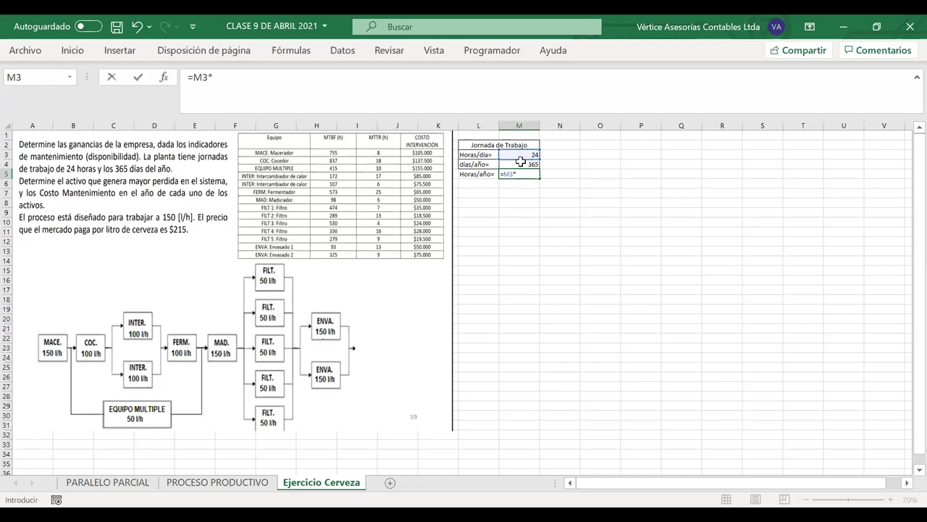
click(522, 163)
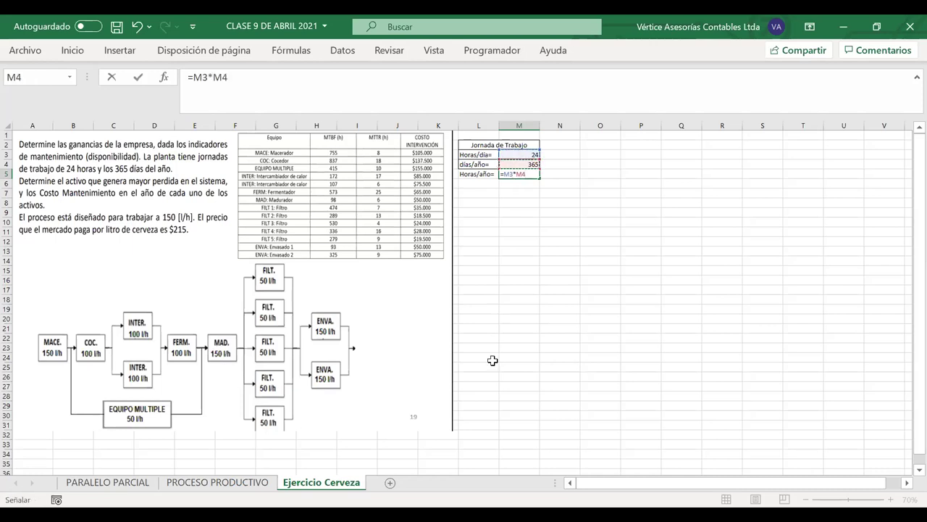
key(Return)
Step: Add borders to the Horas/año row L5:M5 and fill its result cell M5 with yellow
drag(526, 174, 484, 173)
click(72, 50)
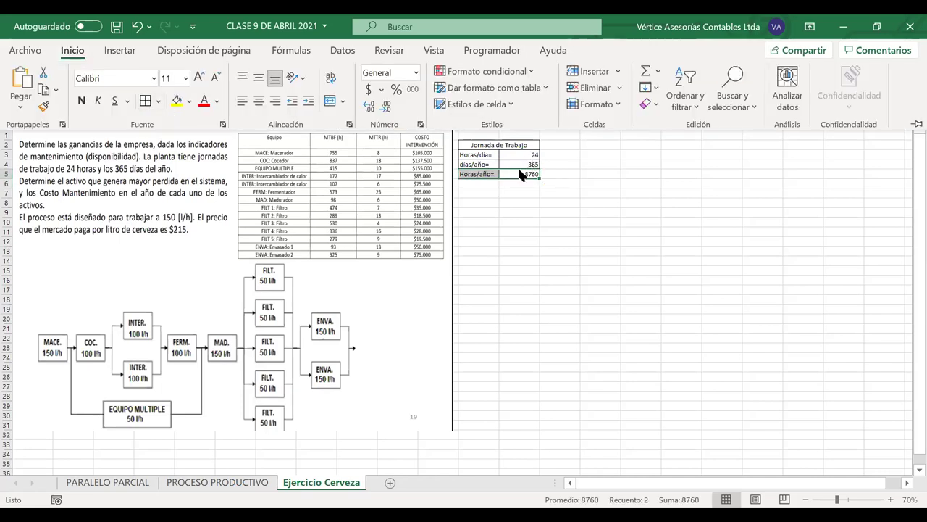
click(520, 174)
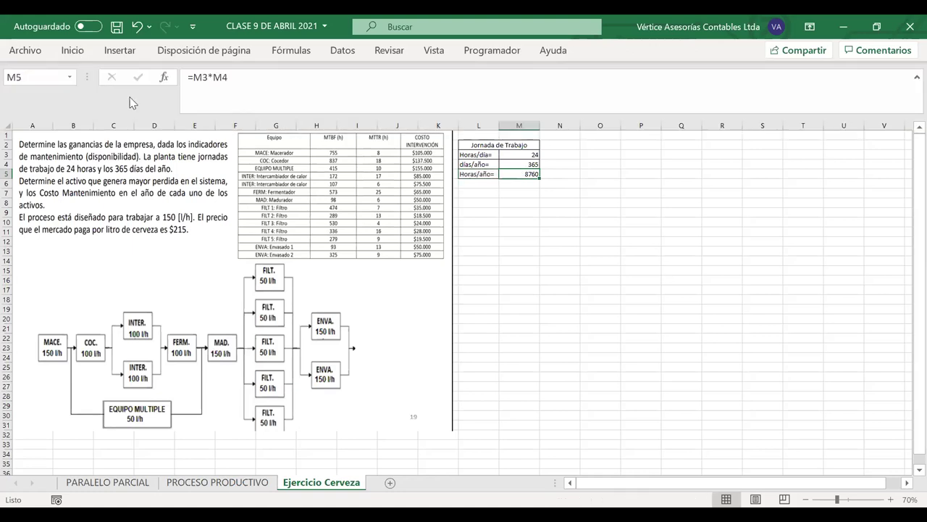
click(72, 50)
click(173, 100)
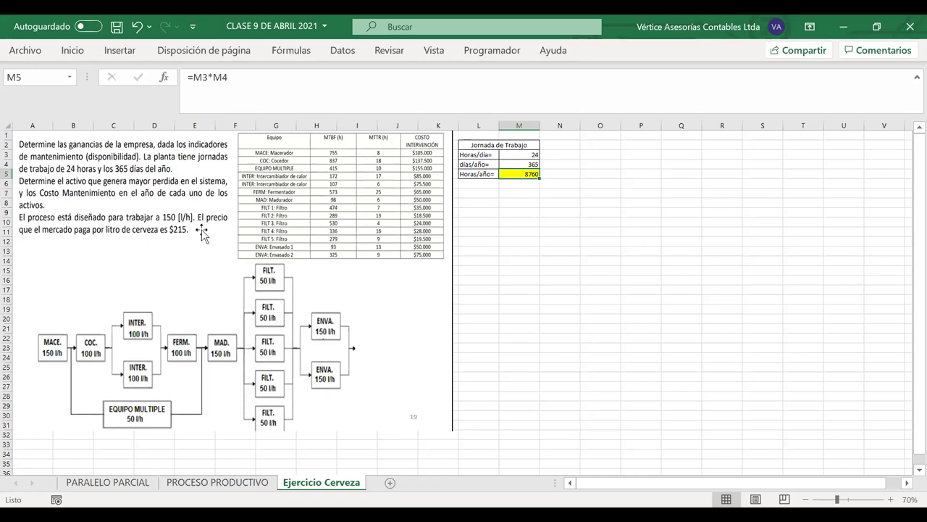
Step: Enter "Capacidad=" in L7, 150 in M7 and the unit [l/h] in N7, and add borders to that row
click(488, 195)
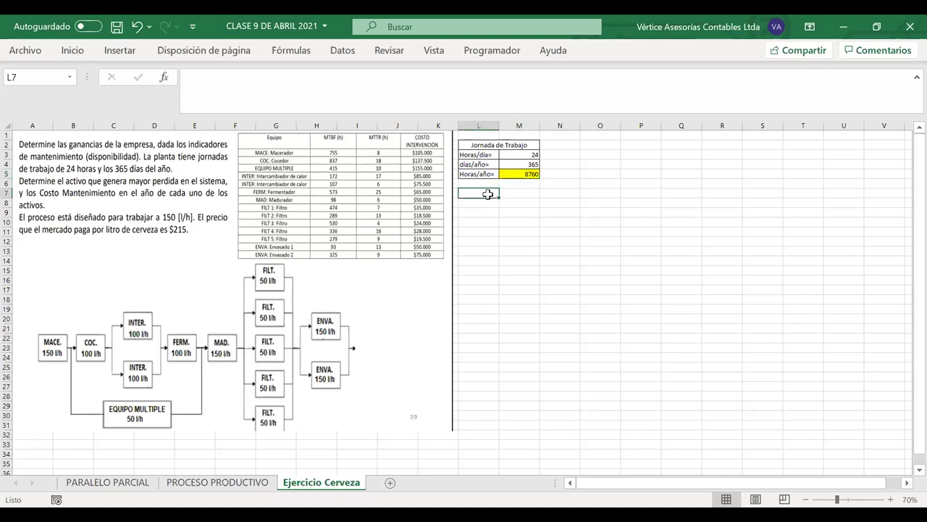
text(Capac)
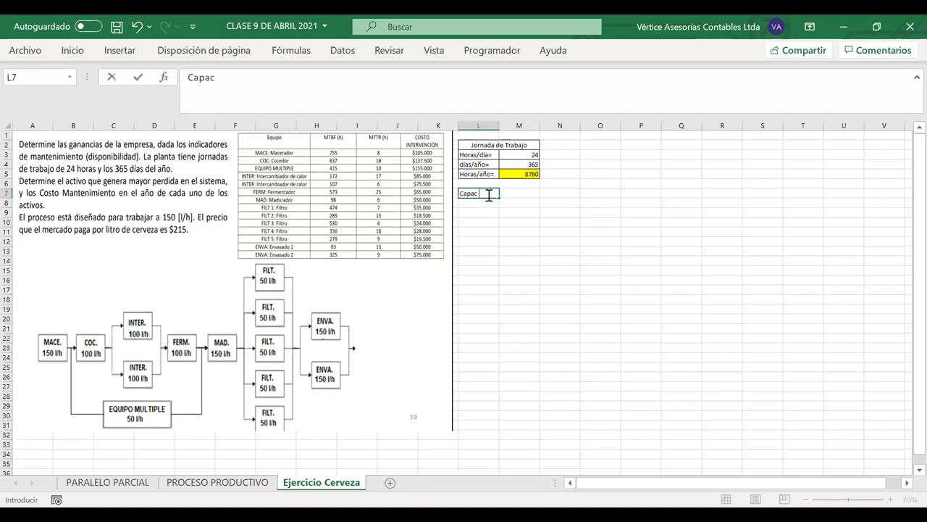
text(idad=)
click(511, 193)
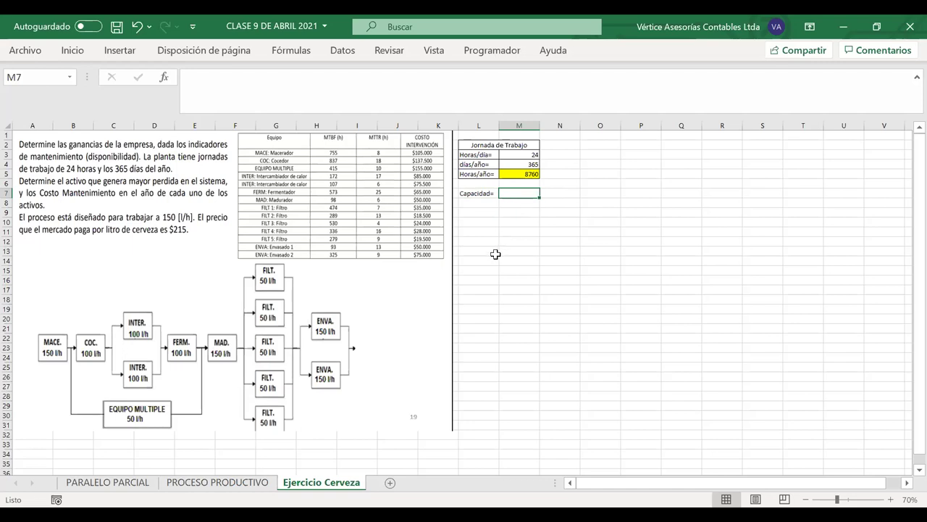
text(150)
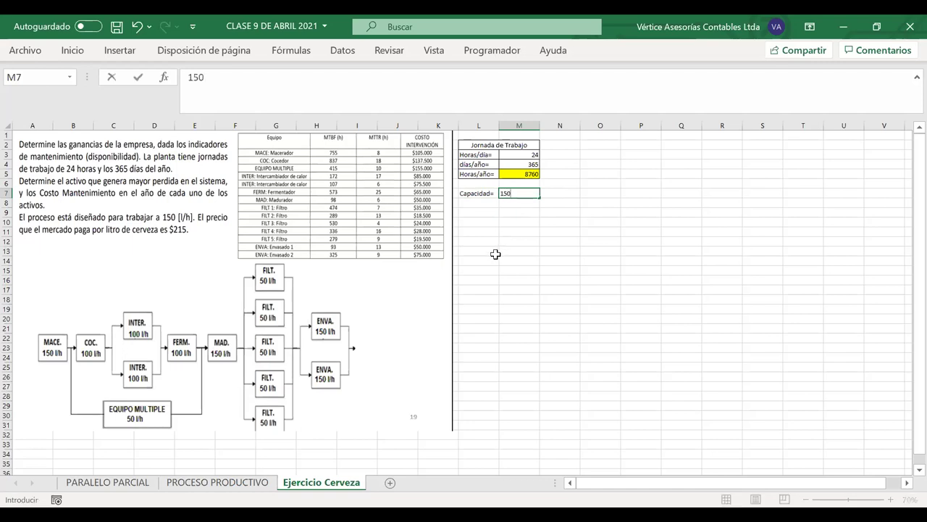
key(Tab)
text([)
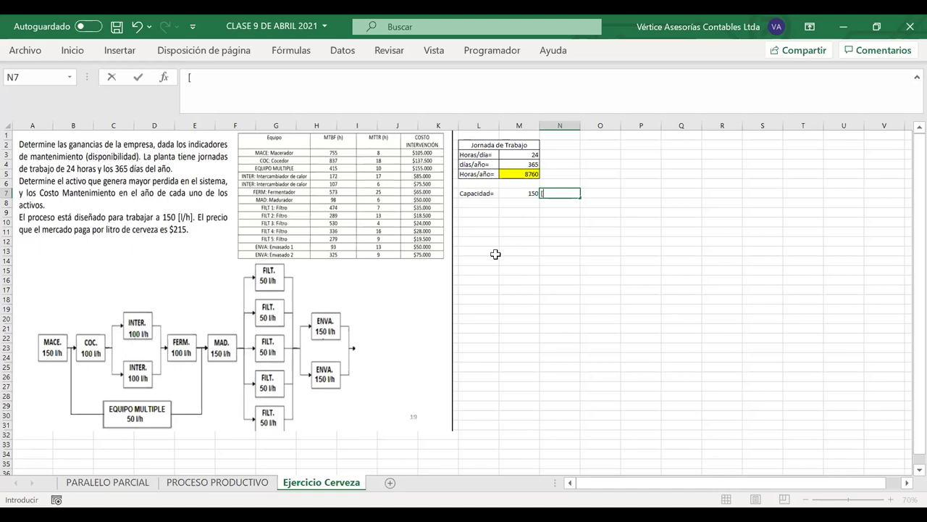
text(l/h])
drag(485, 194, 573, 194)
click(72, 53)
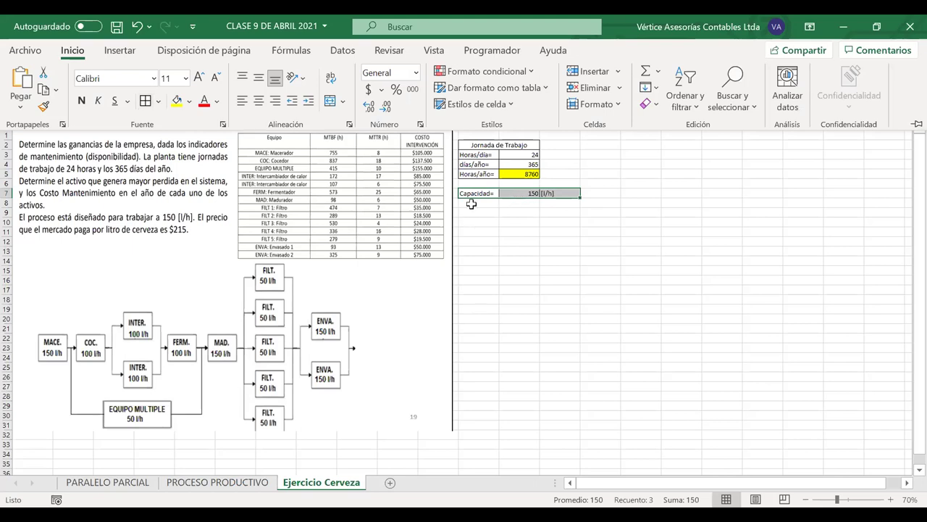
Step: Add the label "Precio =" in L8 and enter 215 as the price in M8
click(475, 204)
click(475, 205)
text(Precio)
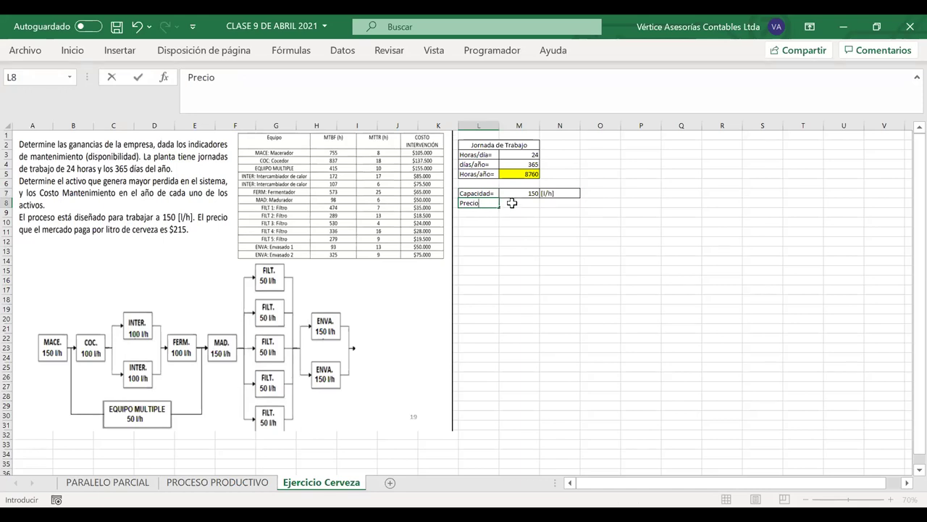
click(512, 203)
double_click(488, 203)
text(=)
click(512, 211)
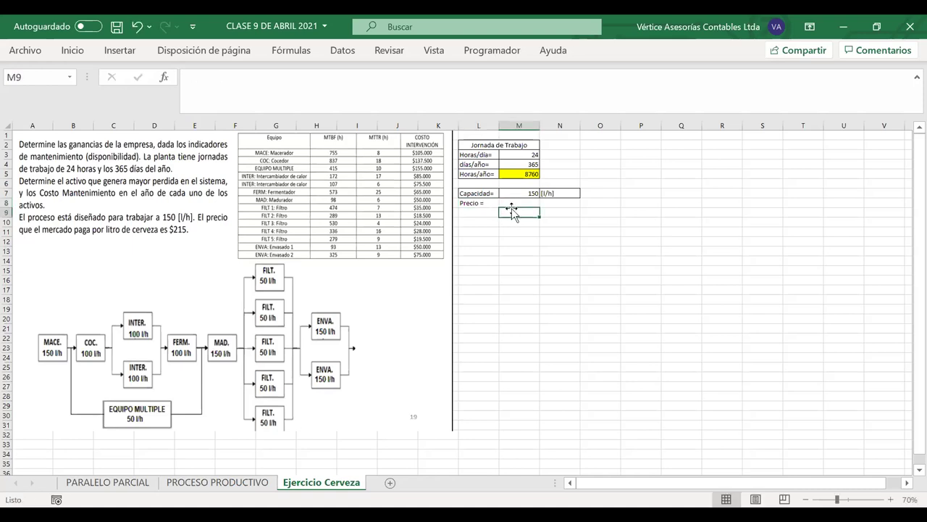
click(511, 203)
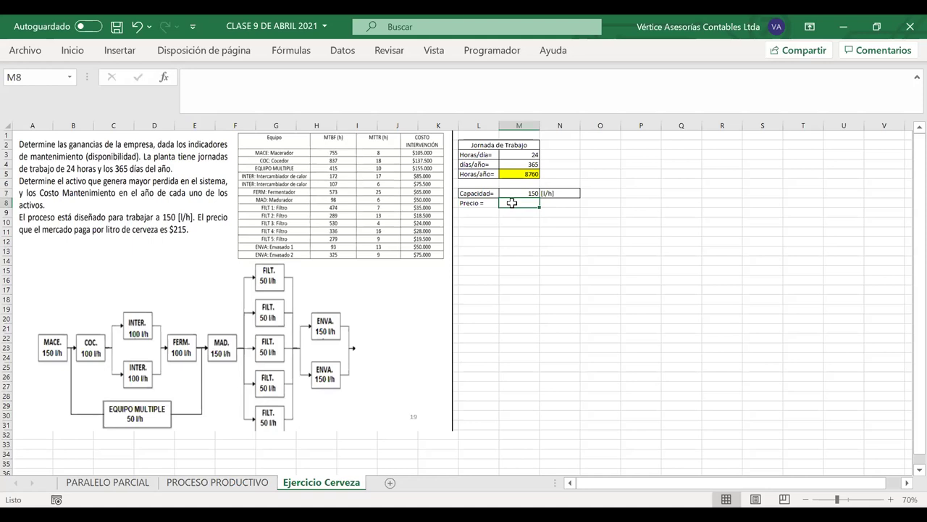
text(215)
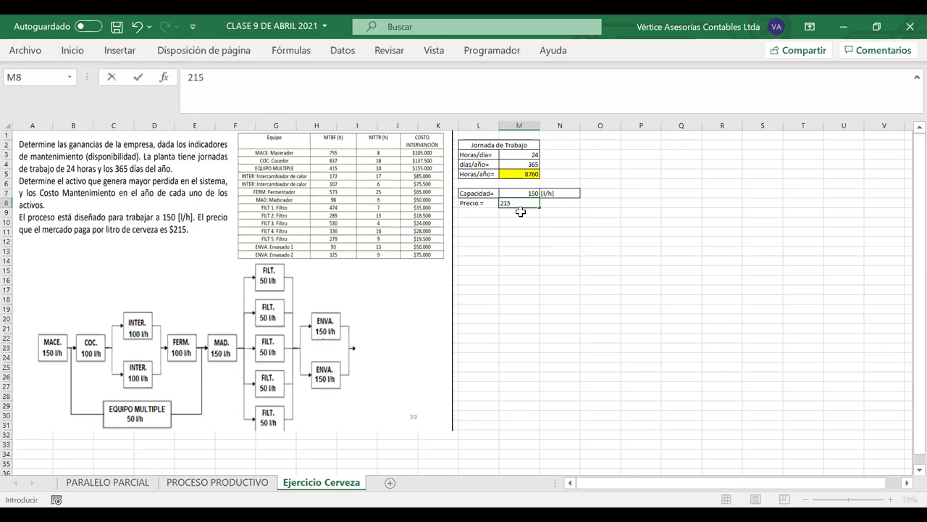
Step: Enter the unit [$/h] beside the price in N8 and correct it to [$/l]
click(552, 203)
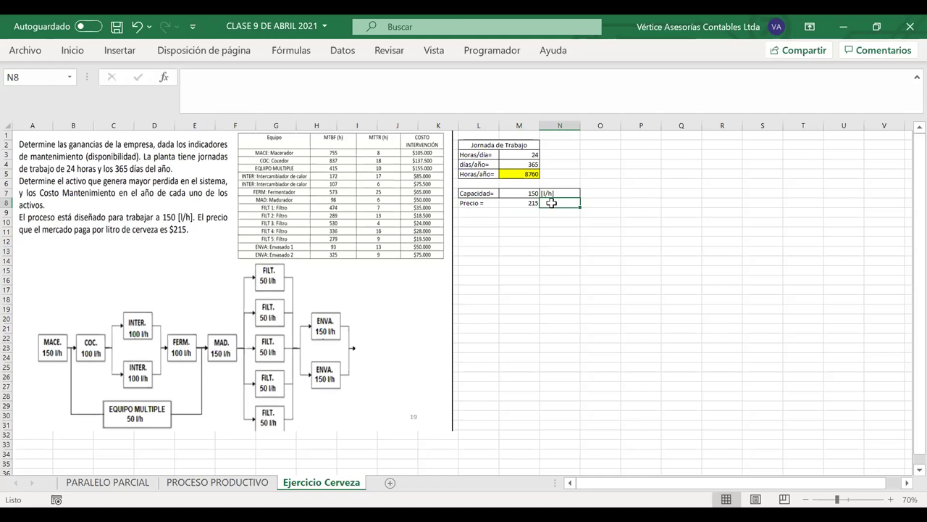
text($)
key(BackSpace)
text([$)
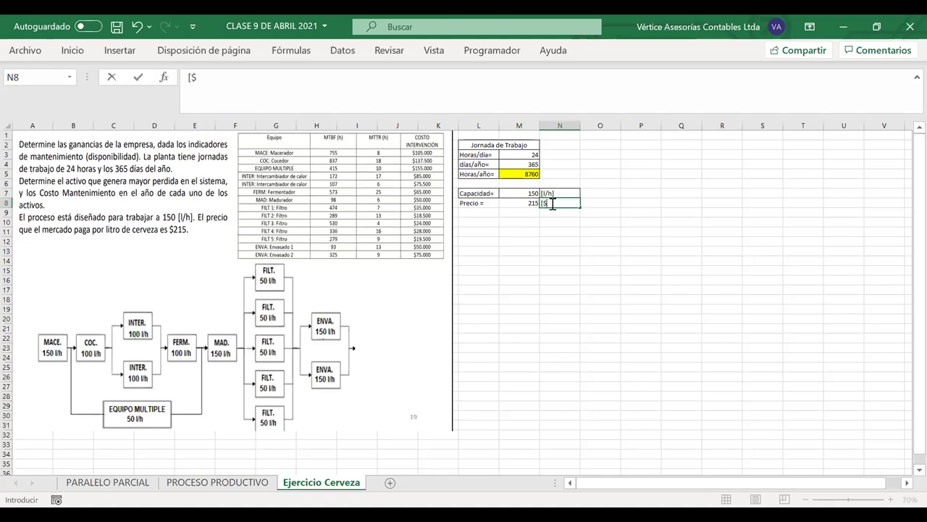
text(/h])
click(510, 215)
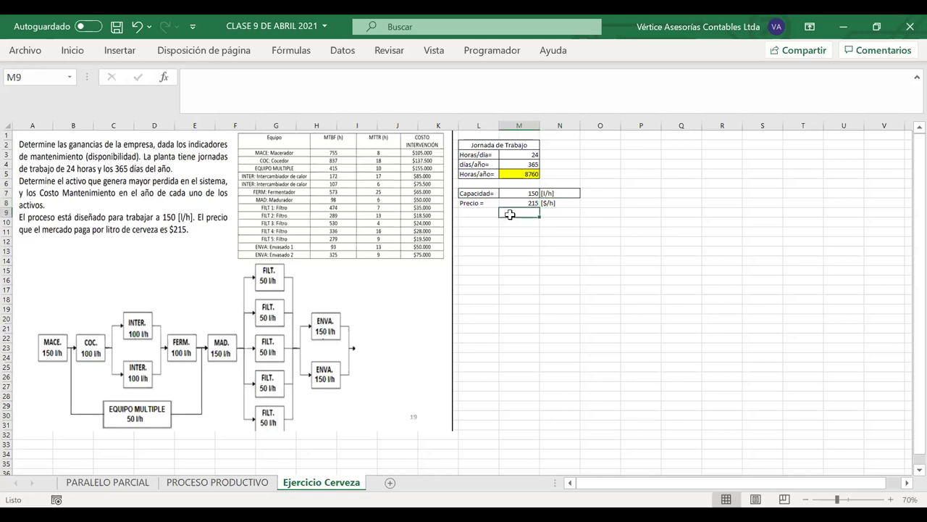
double_click(549, 203)
key(Delete)
text(l)
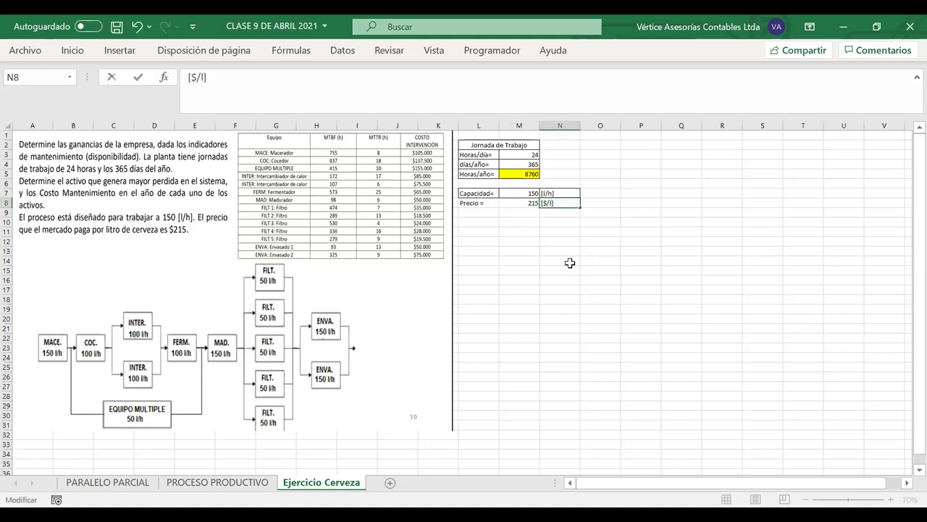
click(545, 233)
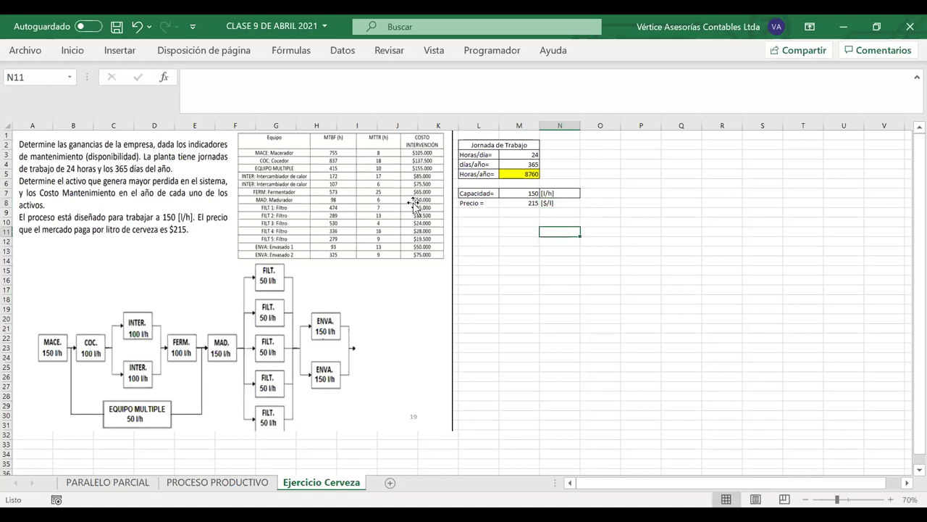
Step: Add borders to the price row L8:N8
drag(497, 203, 563, 205)
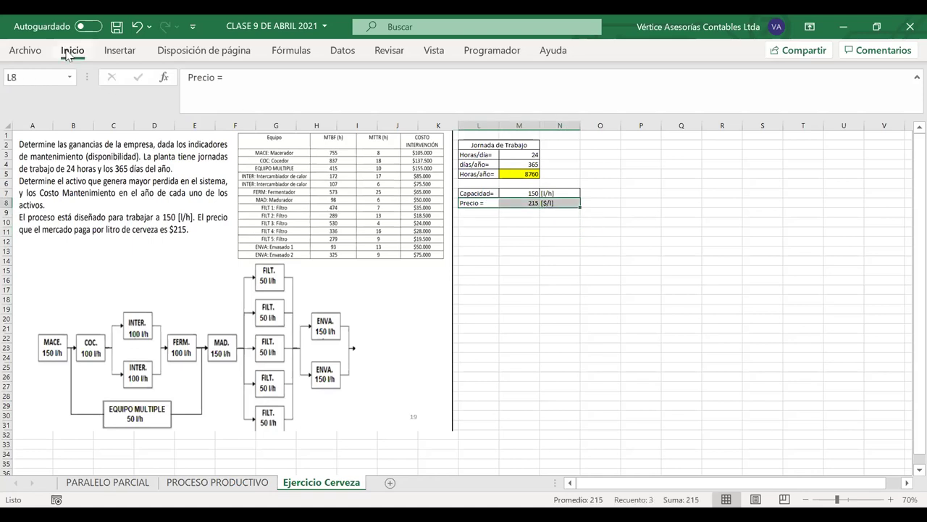
click(72, 51)
click(145, 101)
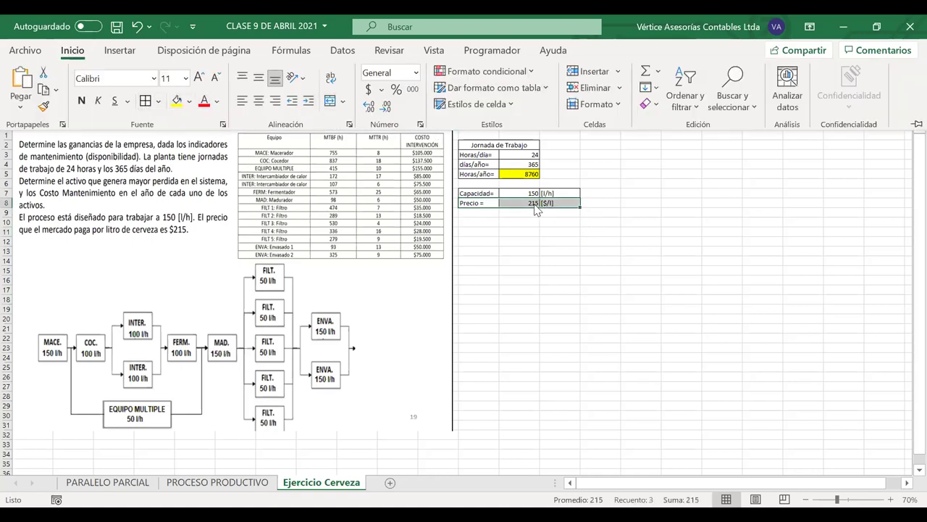
Step: Fill the capacity and price rows L7:N8 with light gold
drag(478, 194, 561, 204)
click(73, 51)
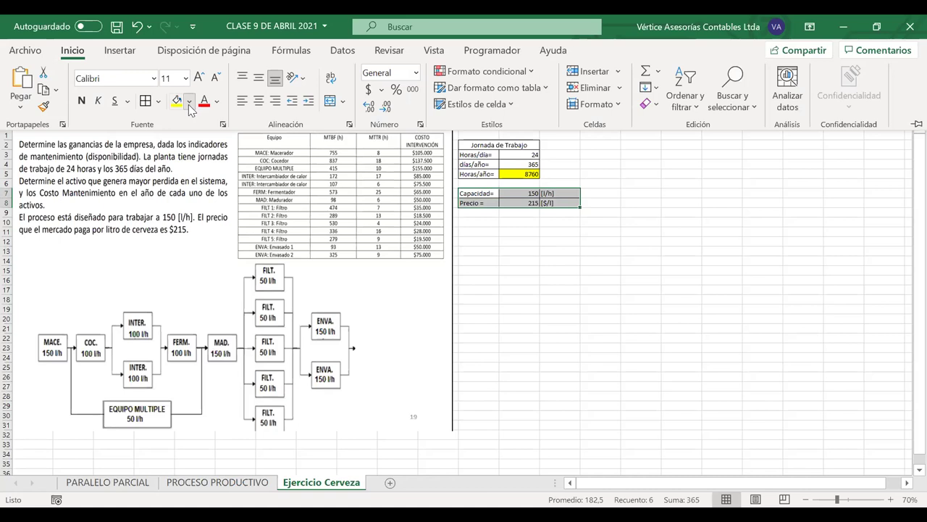
click(189, 102)
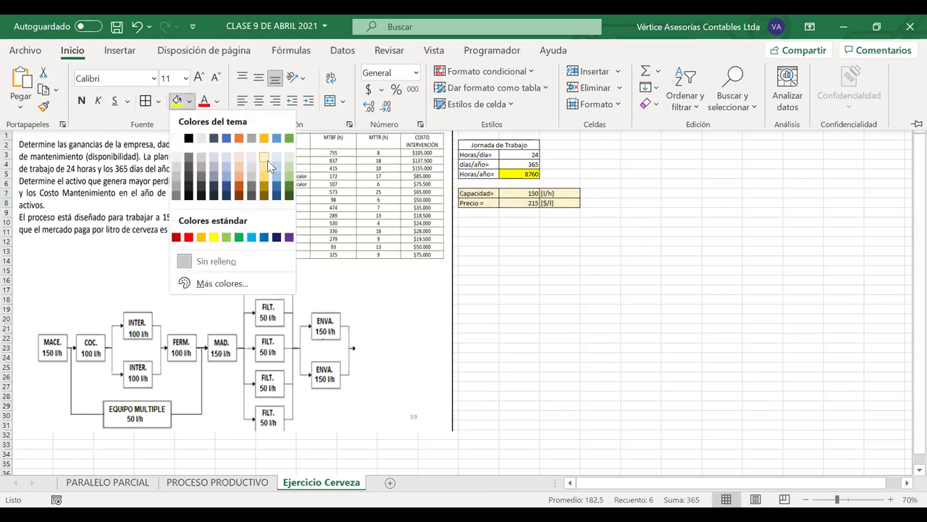
click(573, 242)
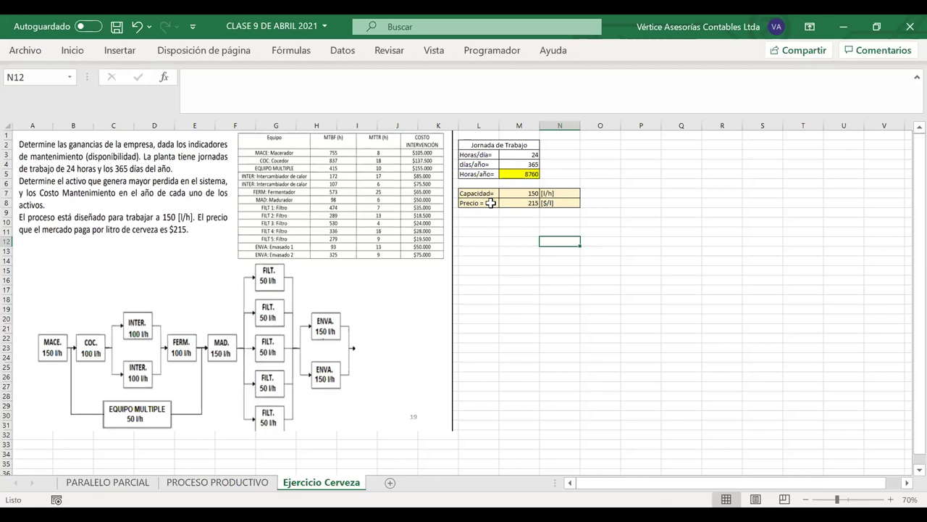
click(476, 222)
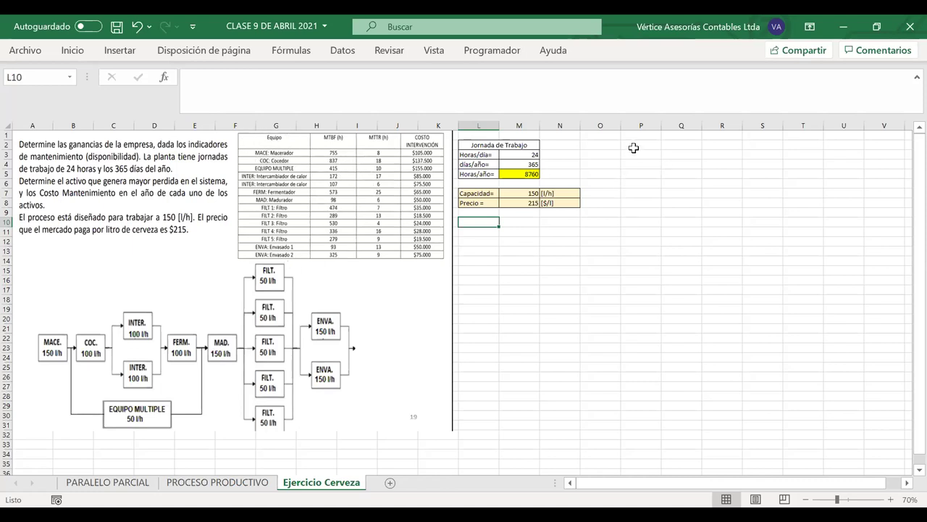
Step: Enter the table headers Equipo, MTBF(h) and MTTR(h) in P2:R2
click(632, 146)
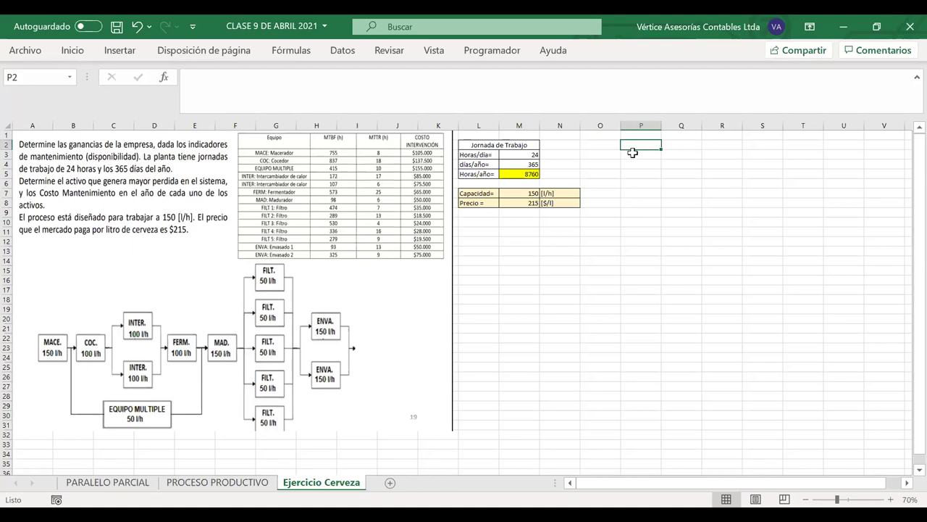
text(Equipo)
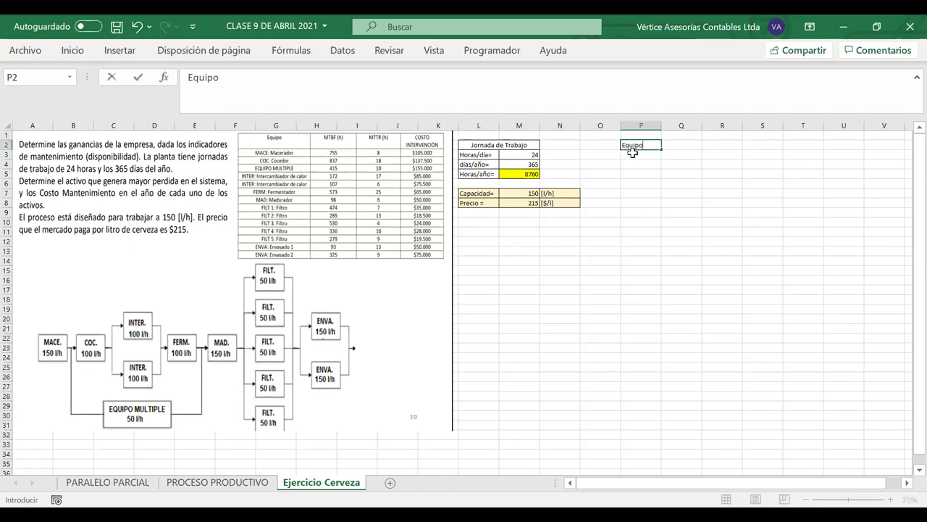
key(Tab)
text(MTBF)
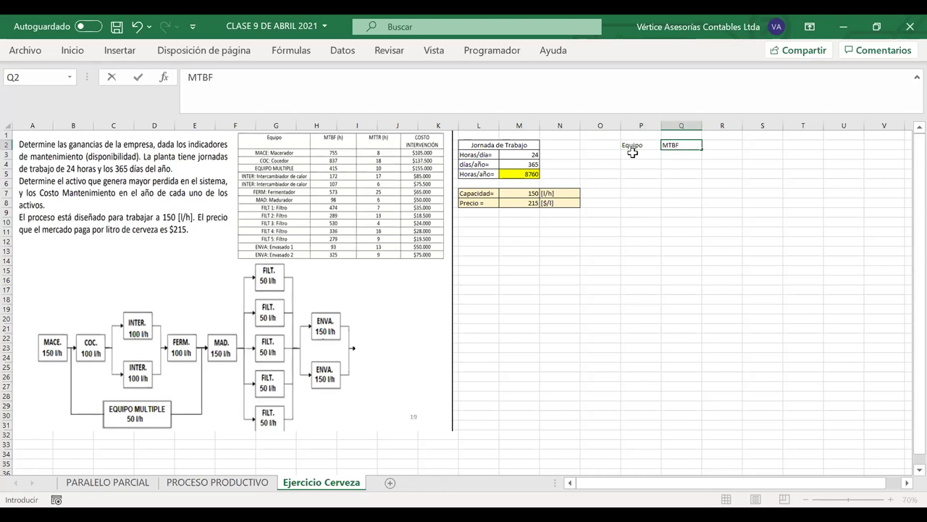
key(Tab)
text(MTT)
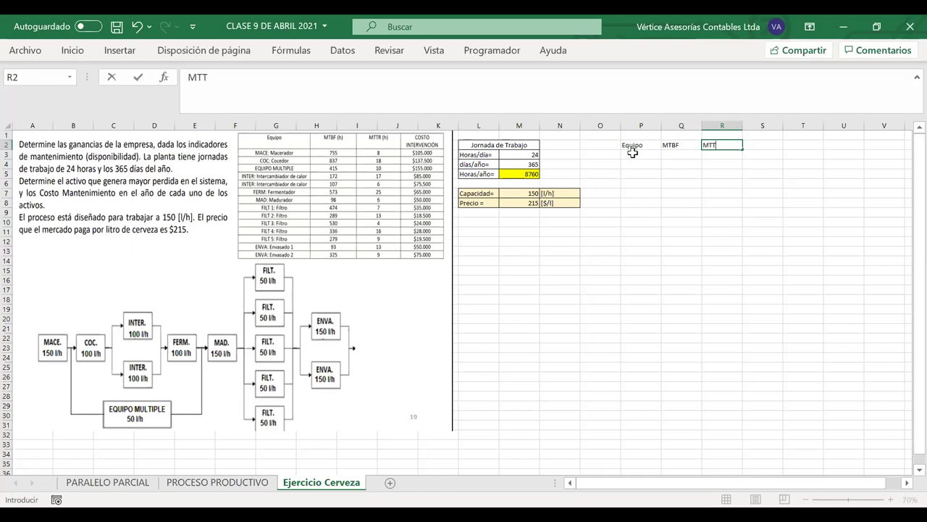
text(R(h))
double_click(687, 145)
text((hh)
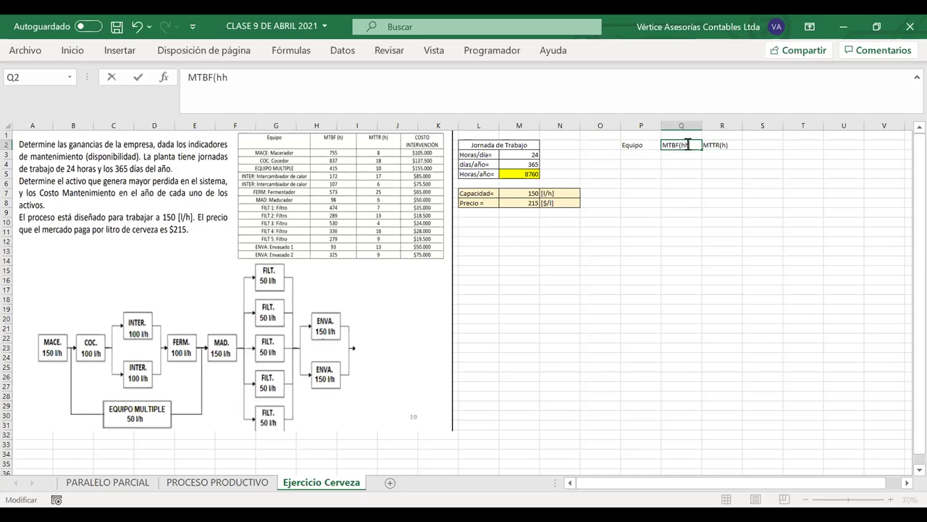
key(BackSpace)
text())
Step: Enter the header "Costo Intervención" in S2
click(761, 147)
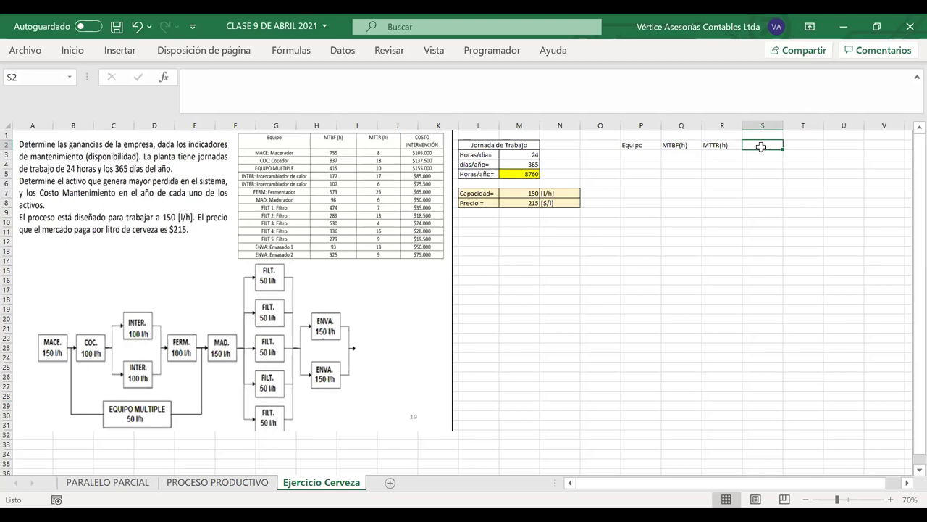
text(Costos)
key(BackSpace)
key(BackSpace)
text(o)
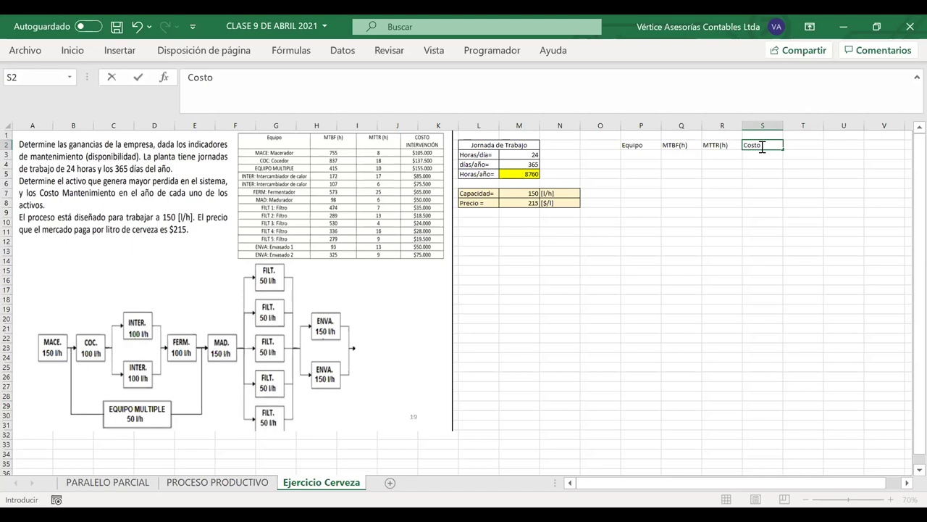
text(Intervención)
click(778, 173)
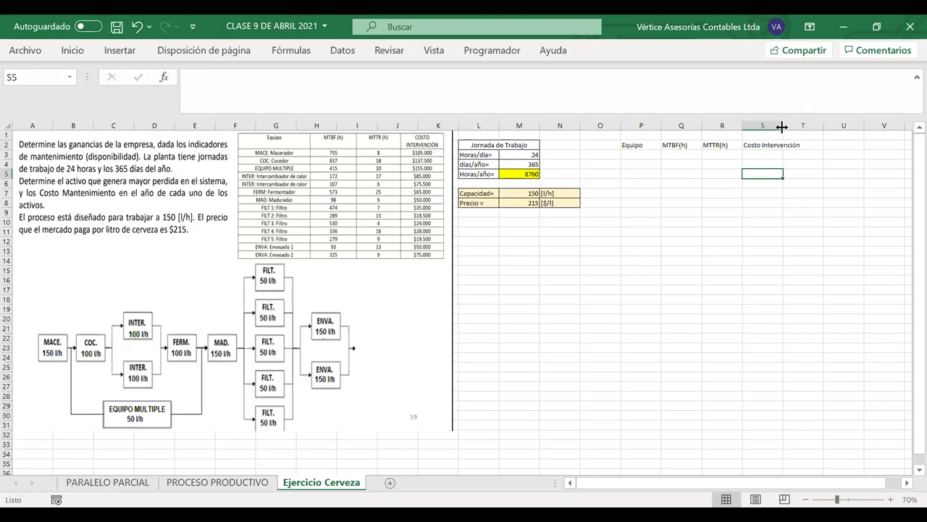
Step: Widen column S to fit its header, and format P2:S13 with all borders and centred text
drag(784, 128, 644, 248)
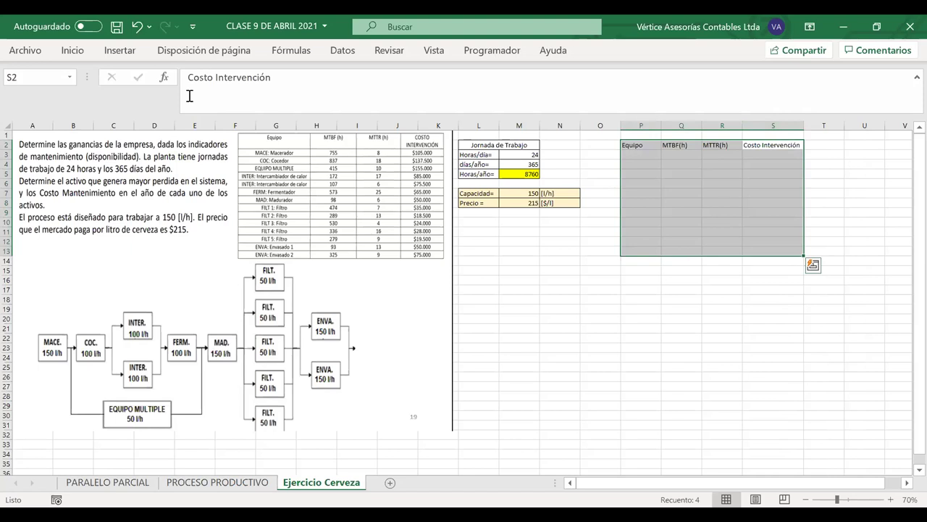
click(64, 50)
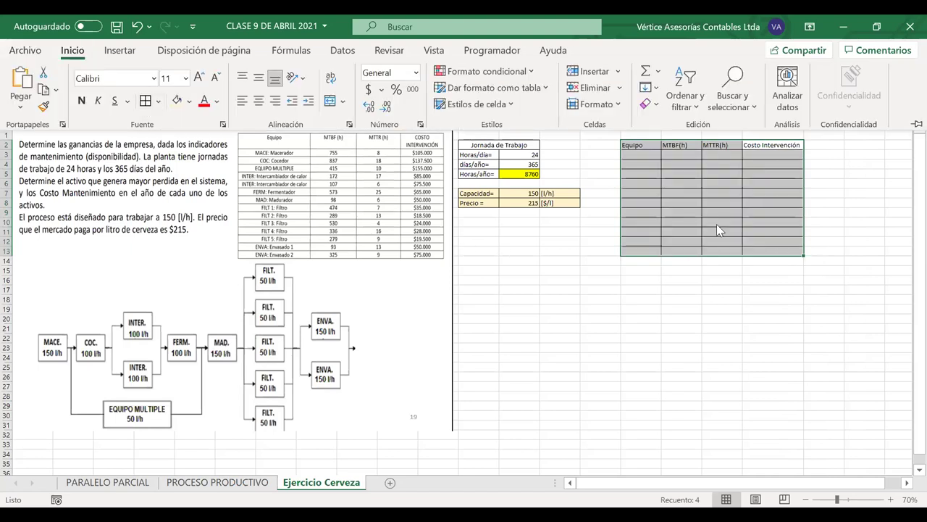
click(259, 100)
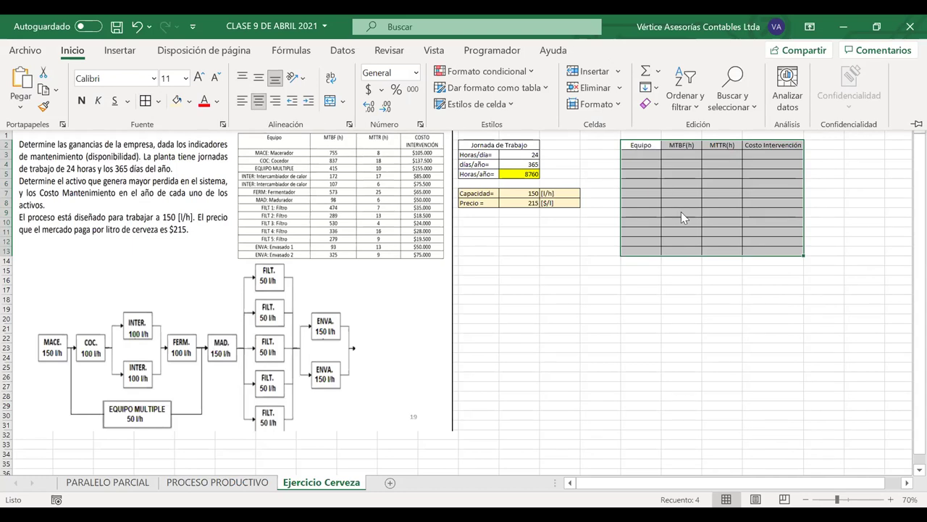
Step: Left-align the equipment name cells P3:P13
click(638, 149)
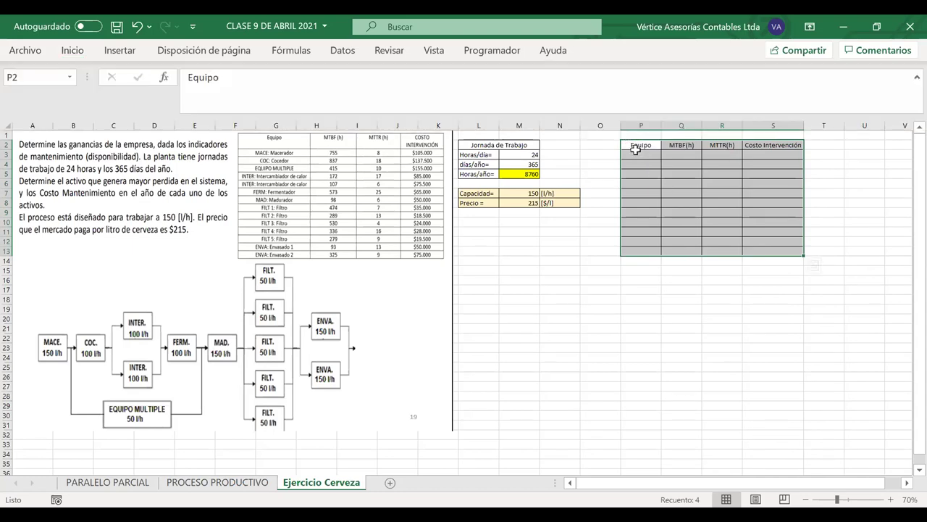
drag(638, 154, 637, 251)
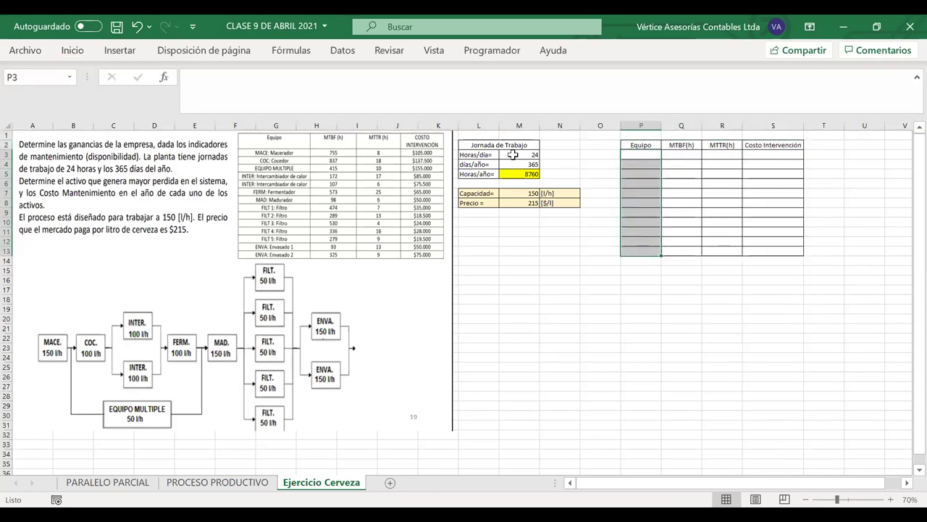
click(72, 50)
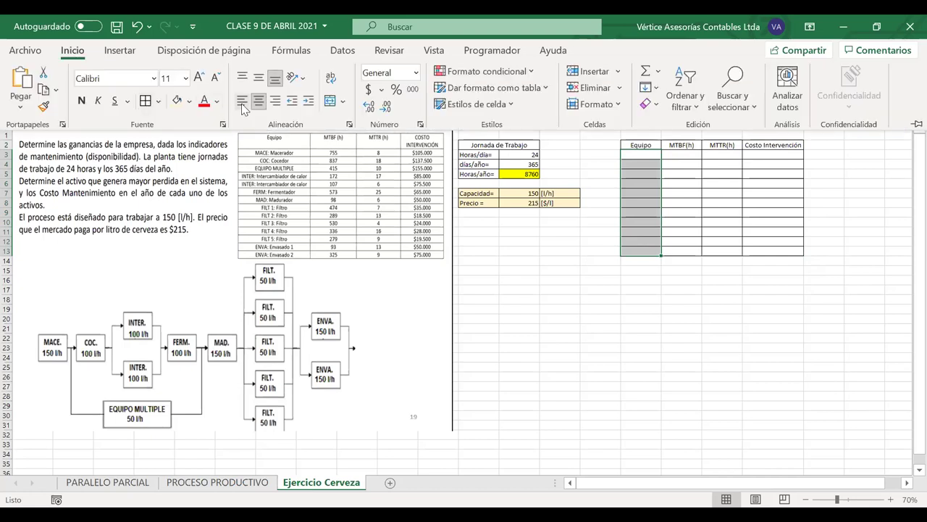
Step: Enter the equipment names MACE, COC and Equipo Multi in P3:P5
click(632, 154)
text(M)
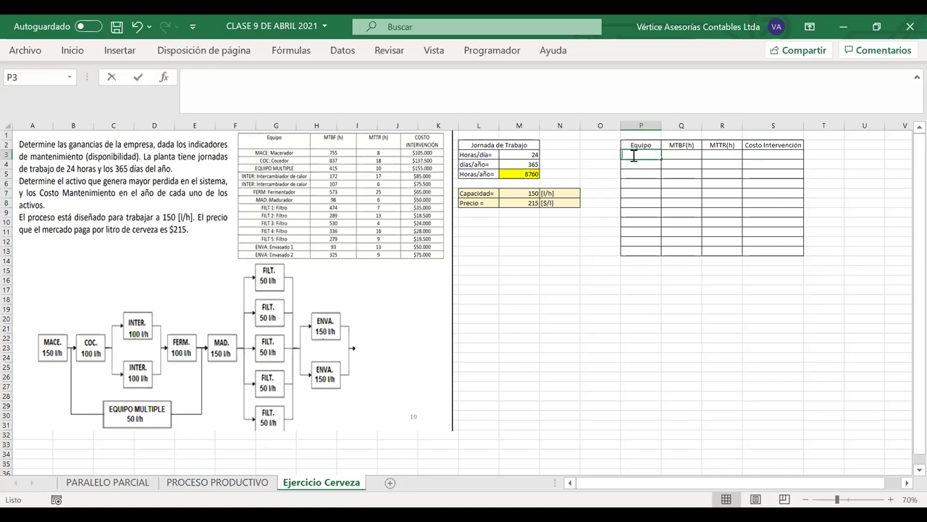
text(ACE)
key(Return)
text(COC)
key(Return)
text(Equi)
key(BackSpace)
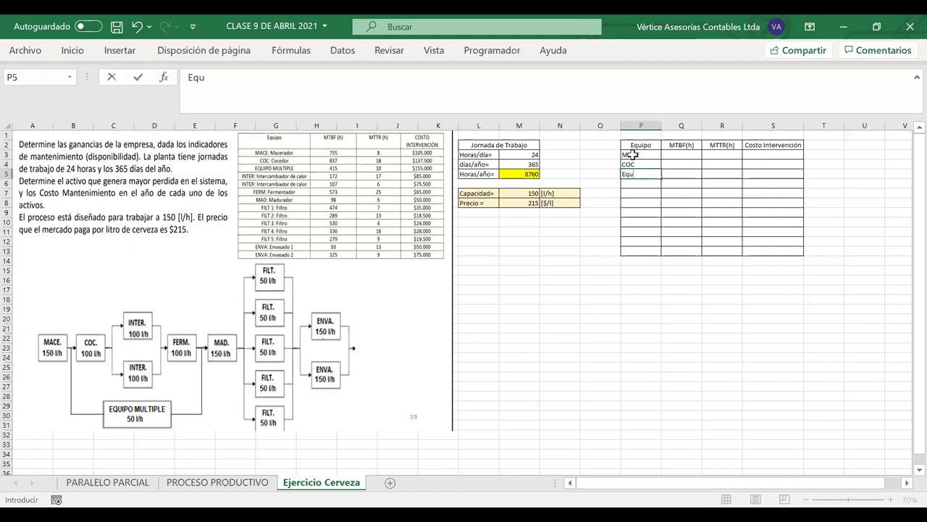
text(ipo Multi)
key(Return)
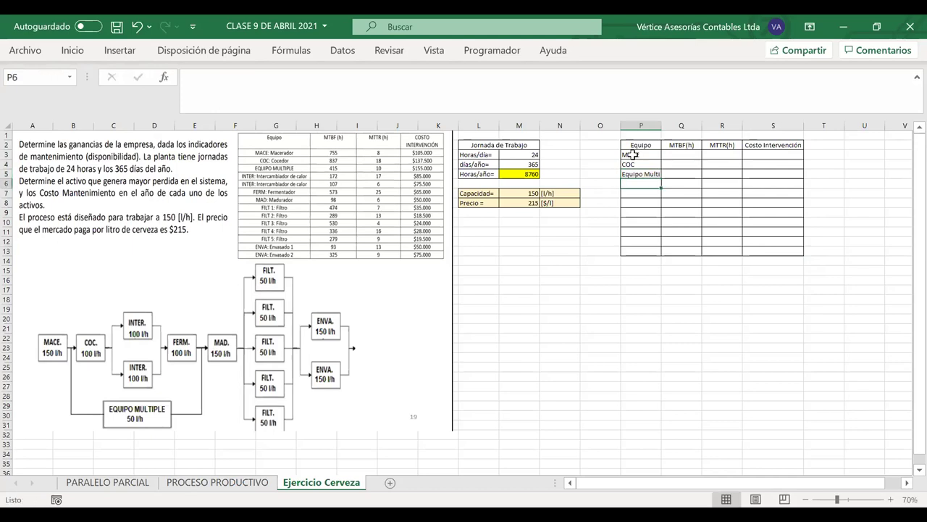
Step: Enter the heat exchangers INTER1 and INTER2 in P6:P7
text(INTER)
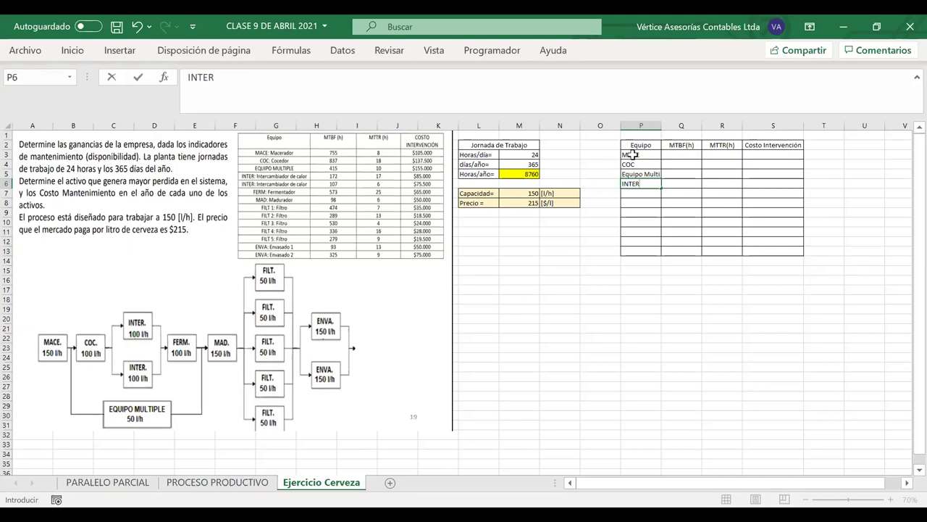
text(1)
key(Return)
text(UIN)
key(BackSpace)
key(BackSpace)
key(BackSpace)
text(Int)
key(BackSpace)
key(BackSpace)
text(NTER1)
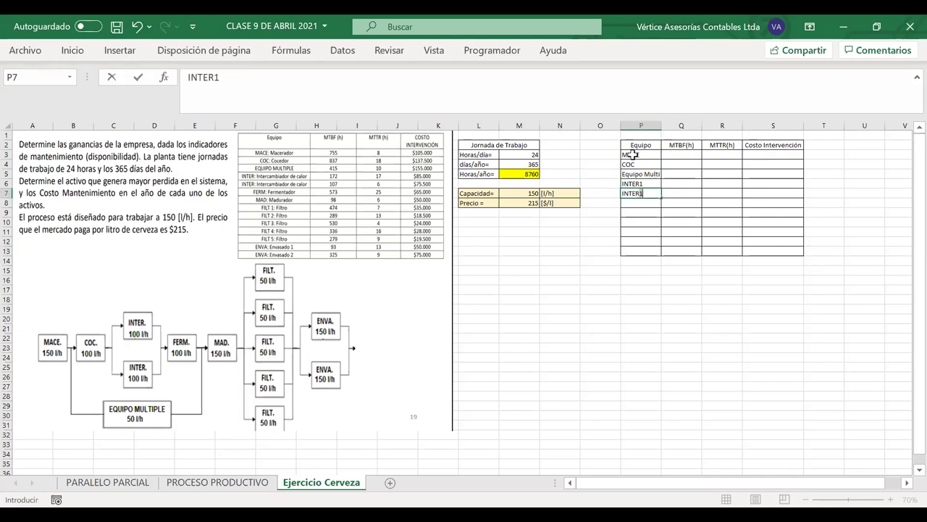
key(BackSpace)
text(2)
key(Return)
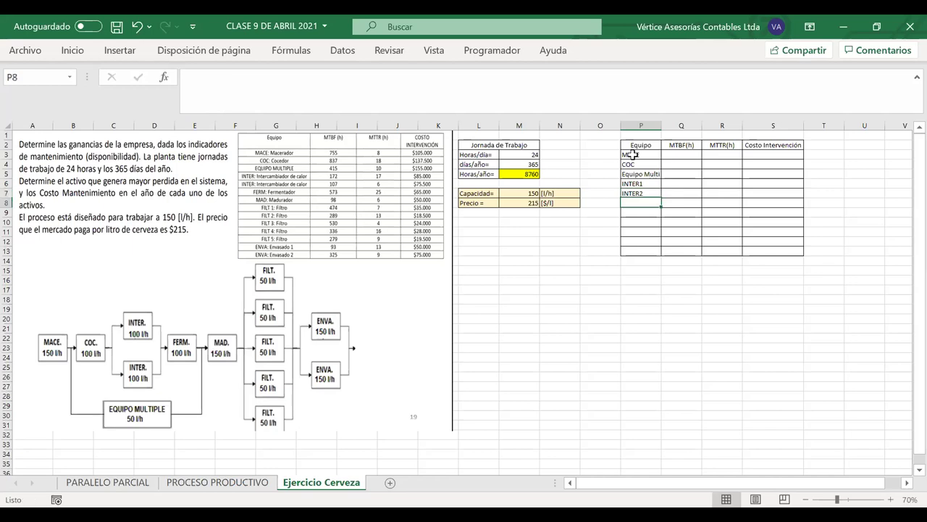
Step: Enter the equipment names FERM and MAD in P8:P9
text(FERM)
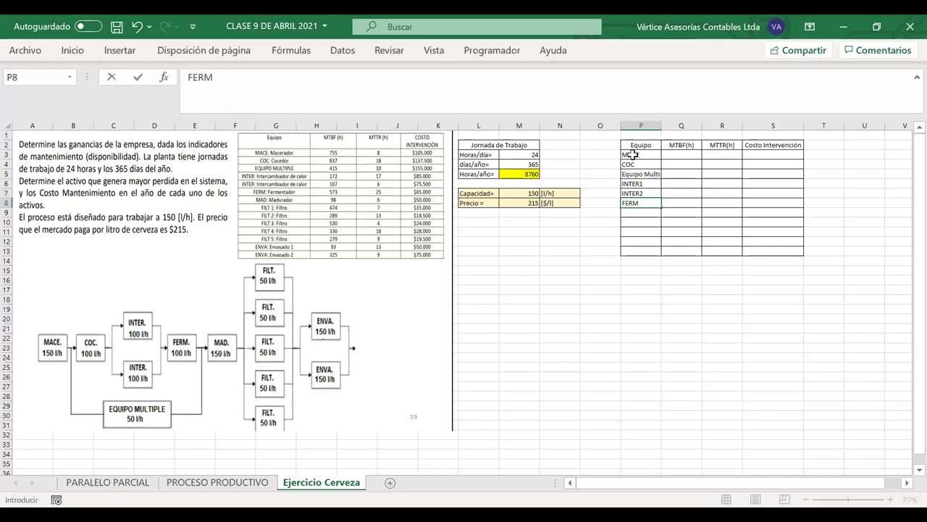
key(Return)
text(MAD)
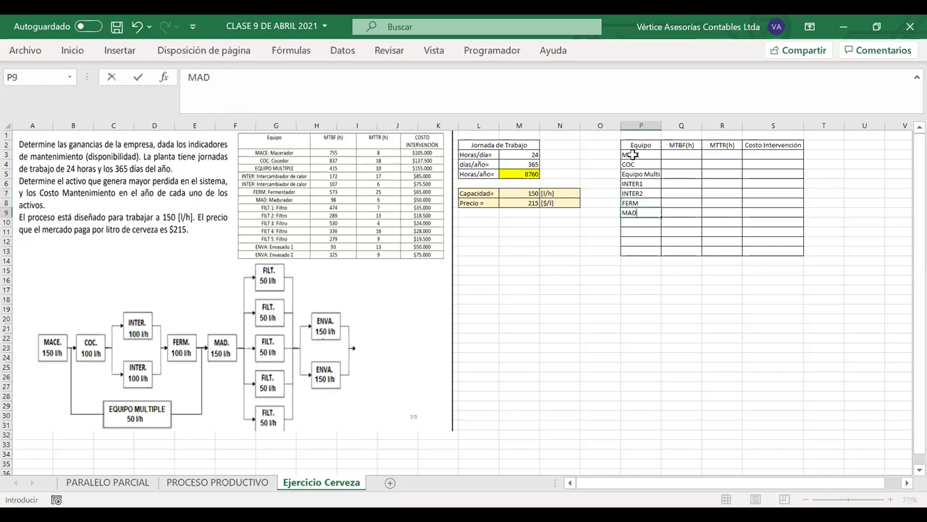
key(Return)
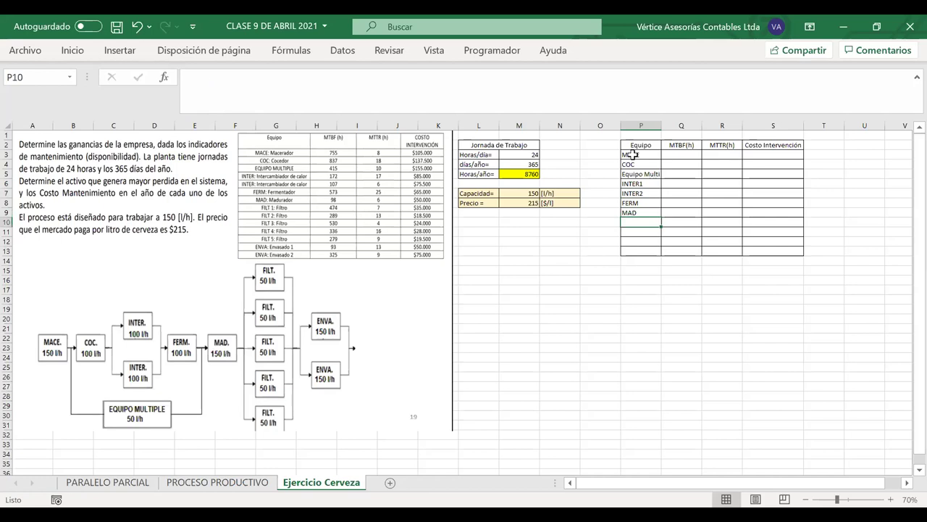
Step: Enter Filtro1 in P10 and fill the series down through Filtro5 in P14
text(Fi)
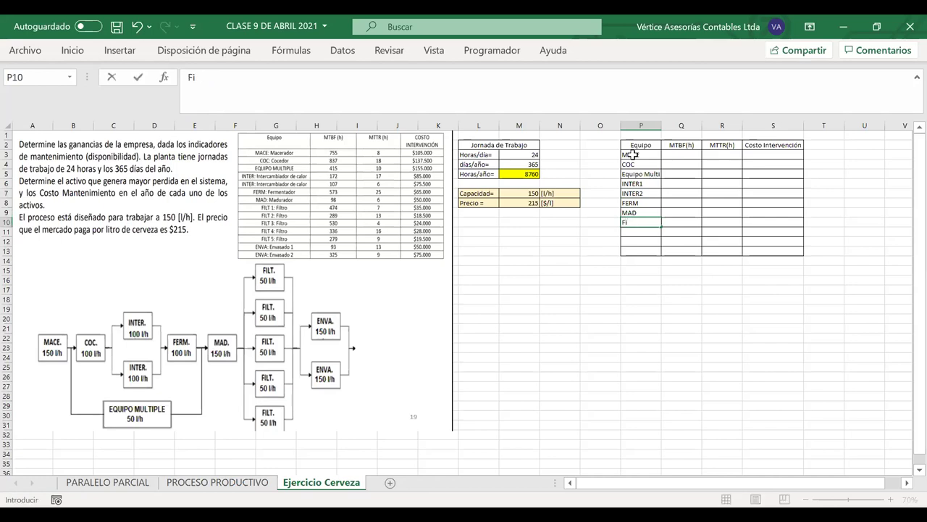
text(ltro1)
key(Return)
click(642, 222)
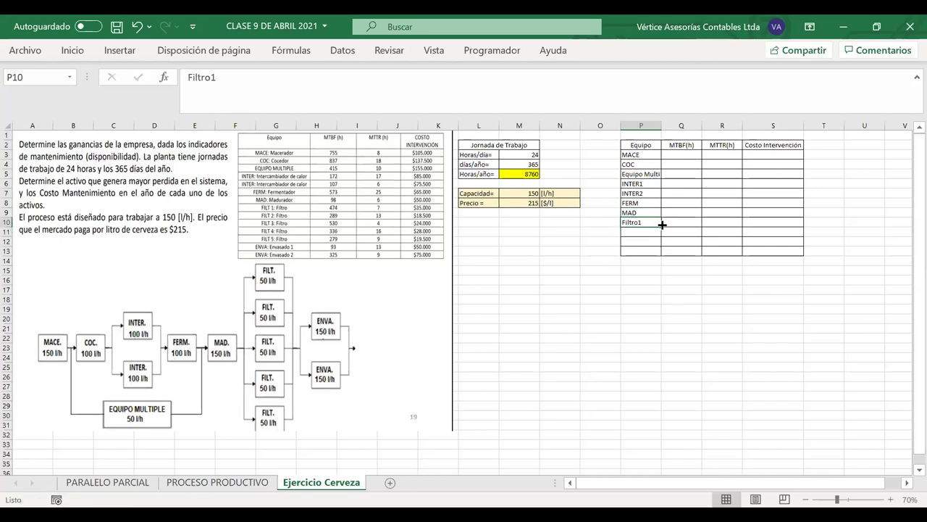
drag(662, 225, 661, 262)
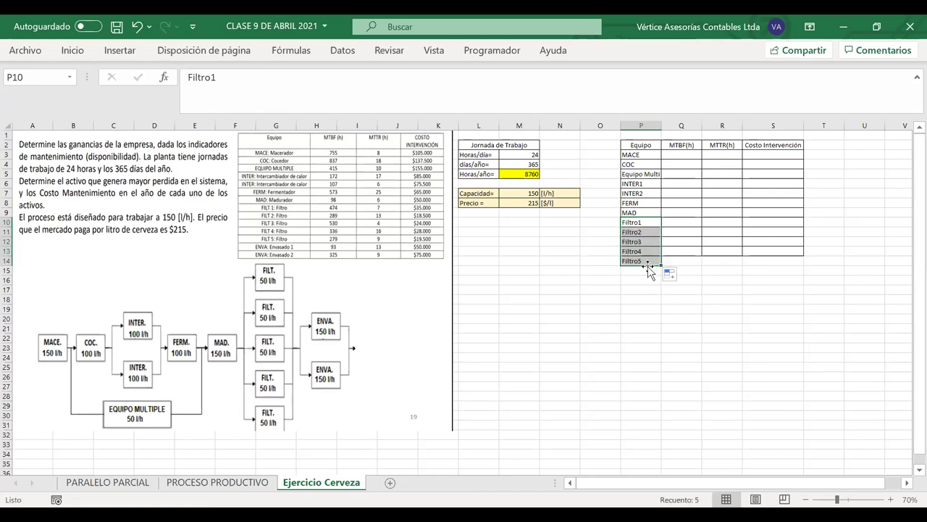
Step: Enter the packaging machines ENVA1 and ENVA2 in P15:P16
click(642, 271)
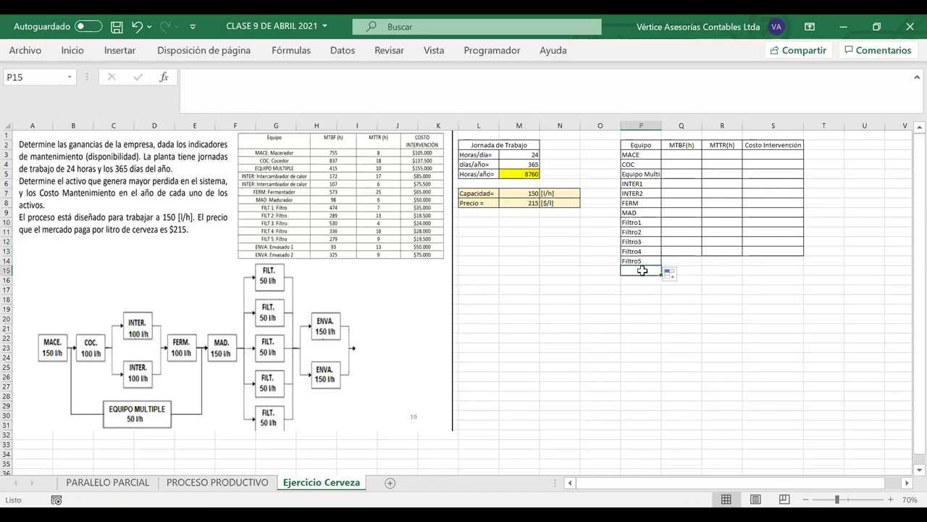
text(ENV)
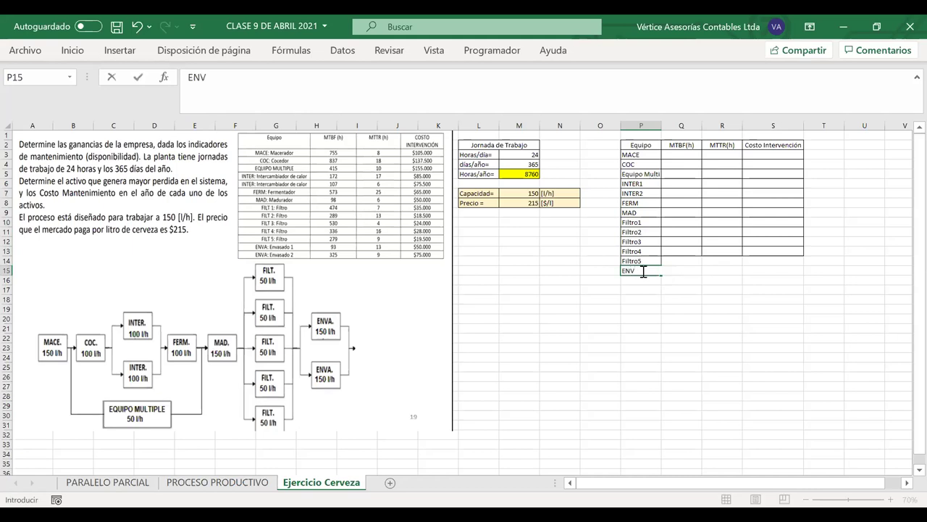
text(A1)
key(Return)
text(E)
key(BackSpace)
text(ENVA1)
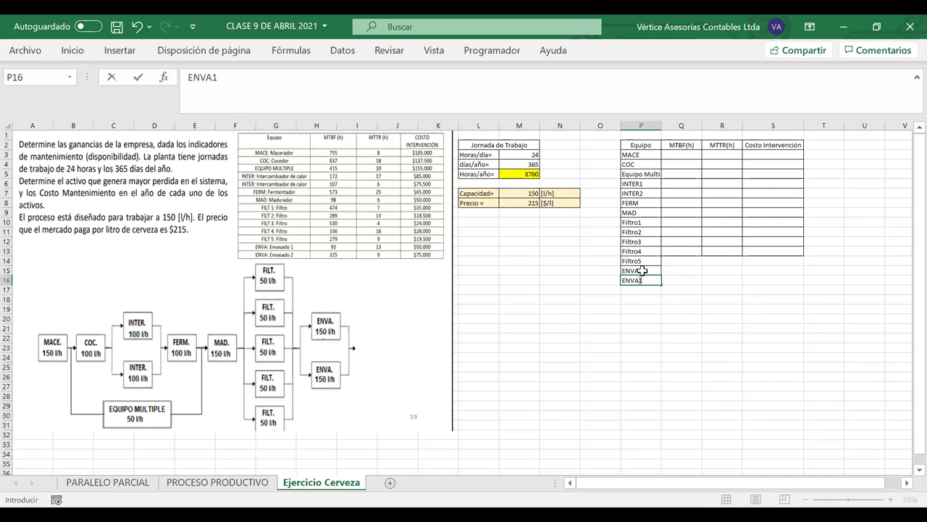
key(BackSpace)
text(2)
click(652, 270)
Step: Add borders to all cells of the last three equipment rows, P14:S16
click(656, 280)
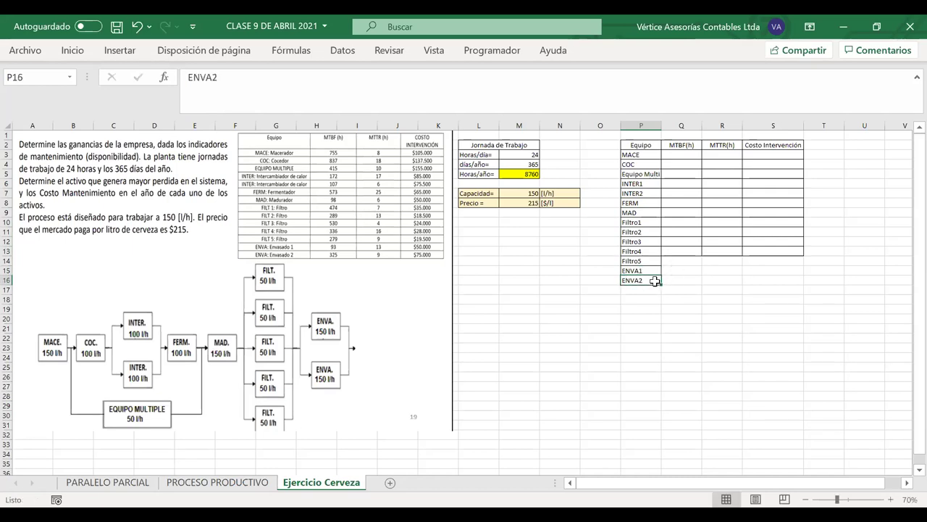
drag(655, 280, 758, 262)
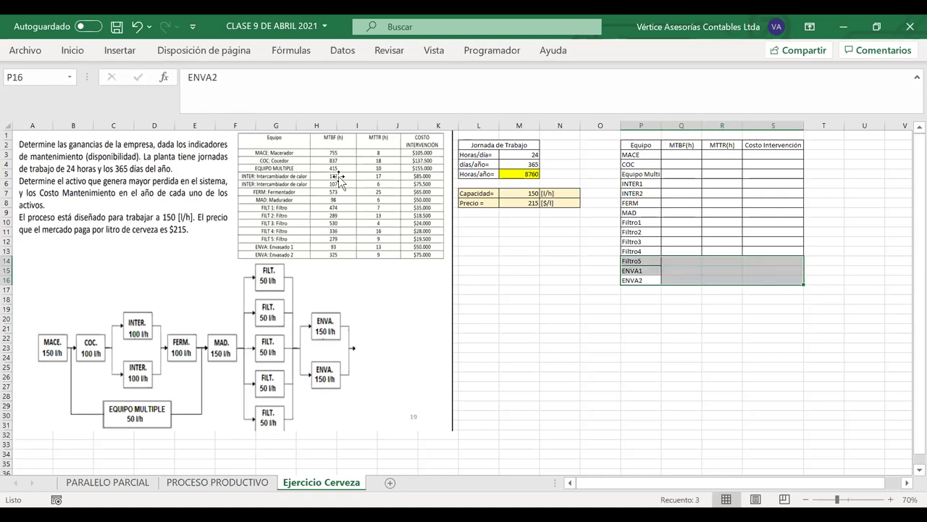
click(73, 52)
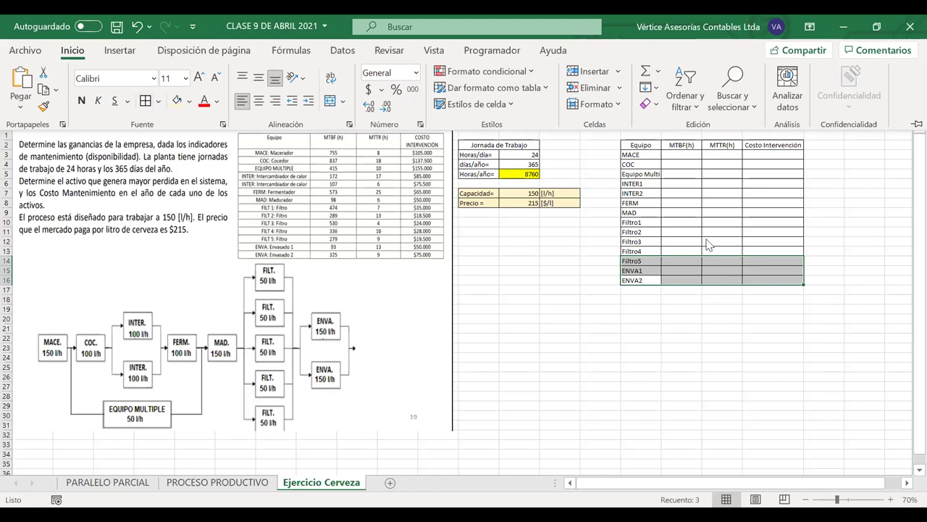
click(674, 232)
Step: Enter the MTBF values 755, 837 and 415 for MACE, COC and Equipo Multiple in Q3:Q5
click(677, 154)
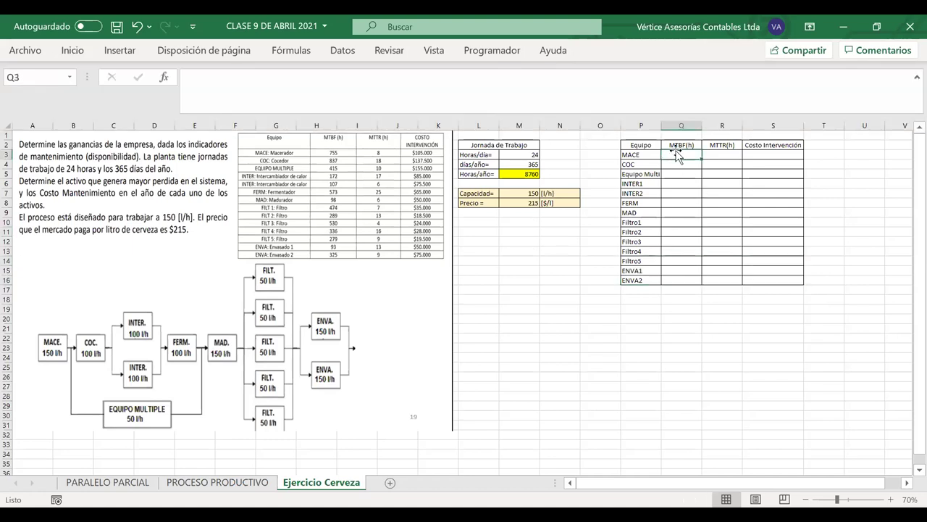
text(755)
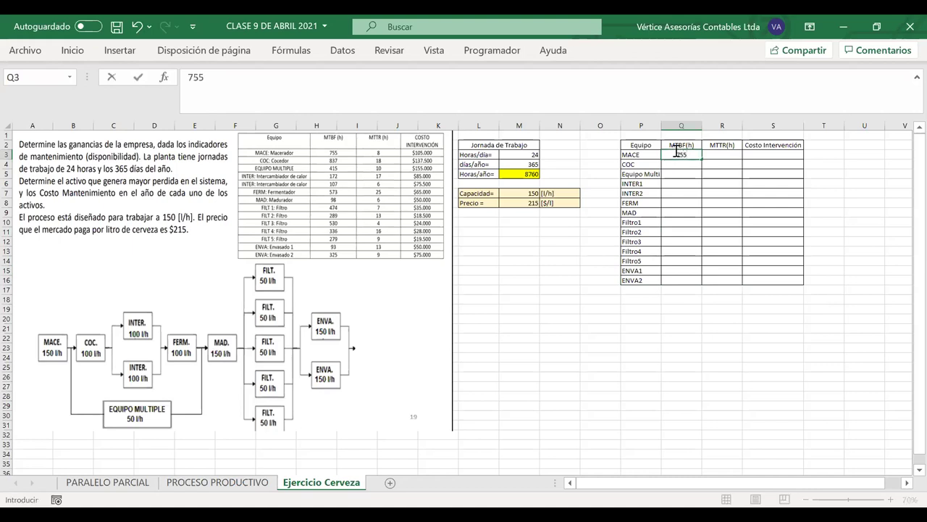
key(Return)
text(8)
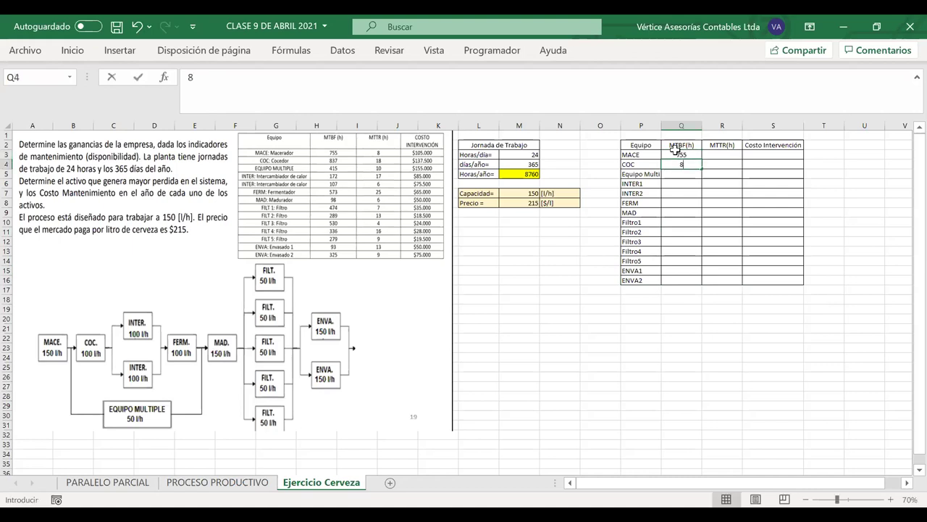
text(37)
key(Return)
text(415)
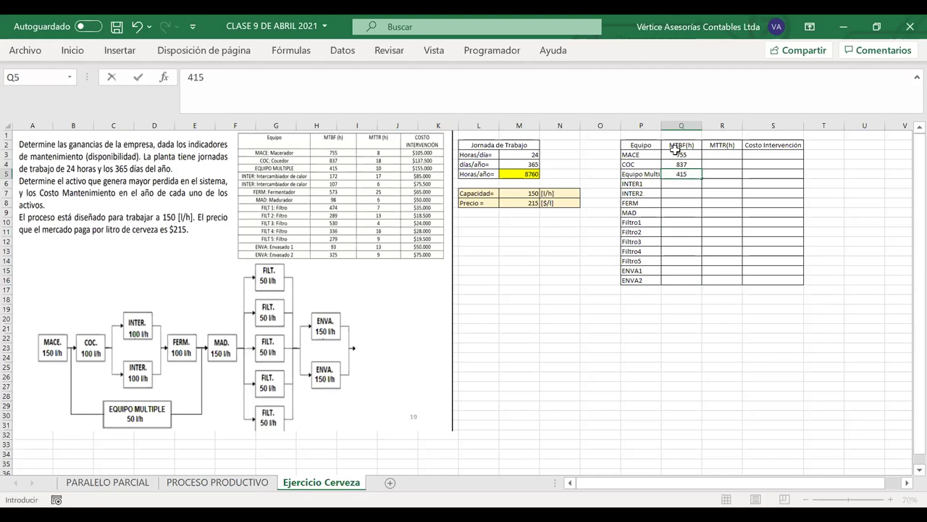
key(Return)
Step: Enter the MTBF values 172, 107, 573 and 98 for INTER1, INTER2, FERM and MAD in Q6:Q9
text(17)
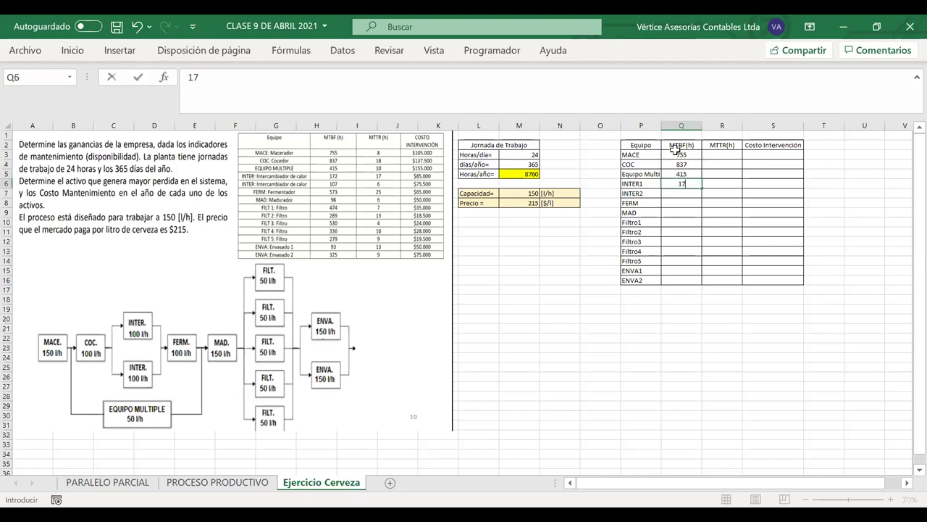
text(2)
key(Return)
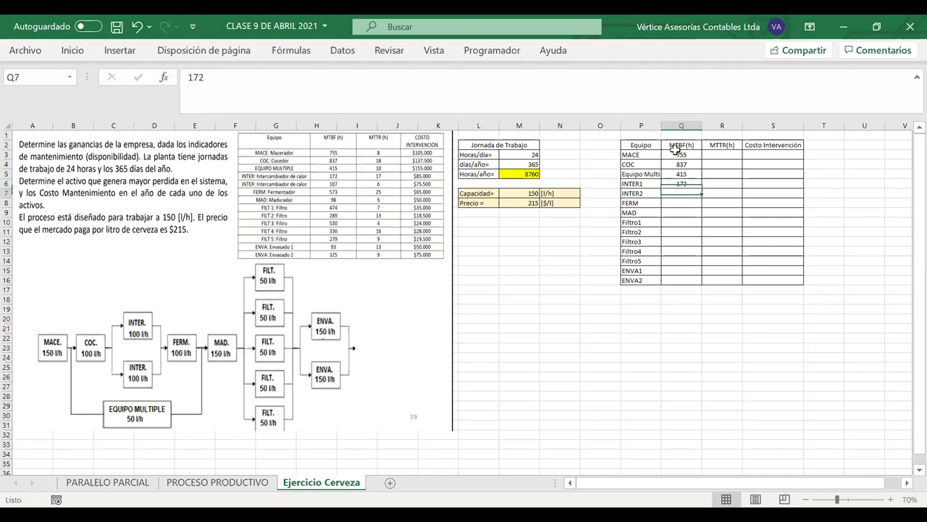
text(107)
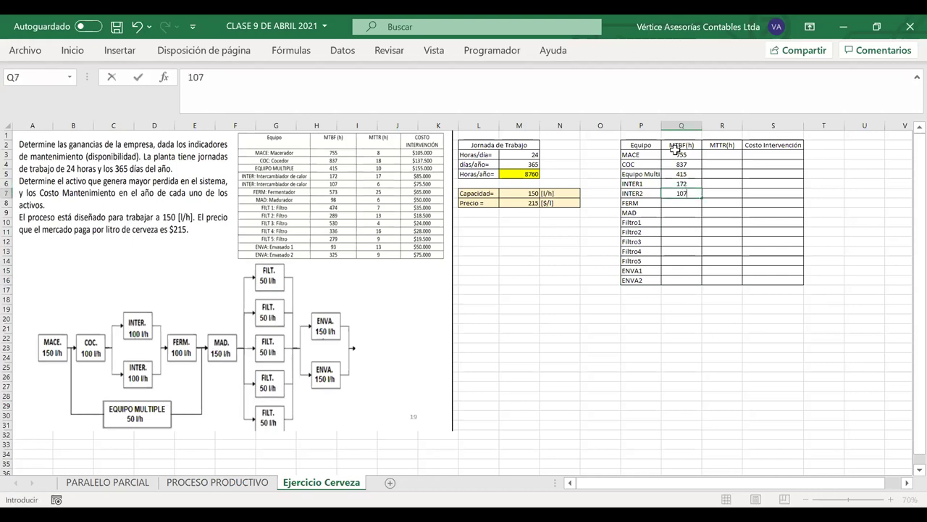
key(Return)
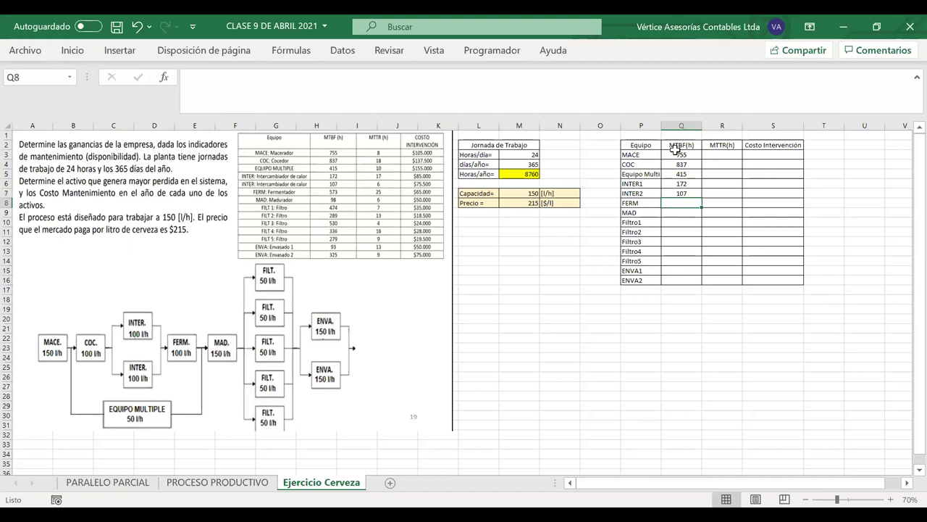
text(573)
key(Return)
text(98)
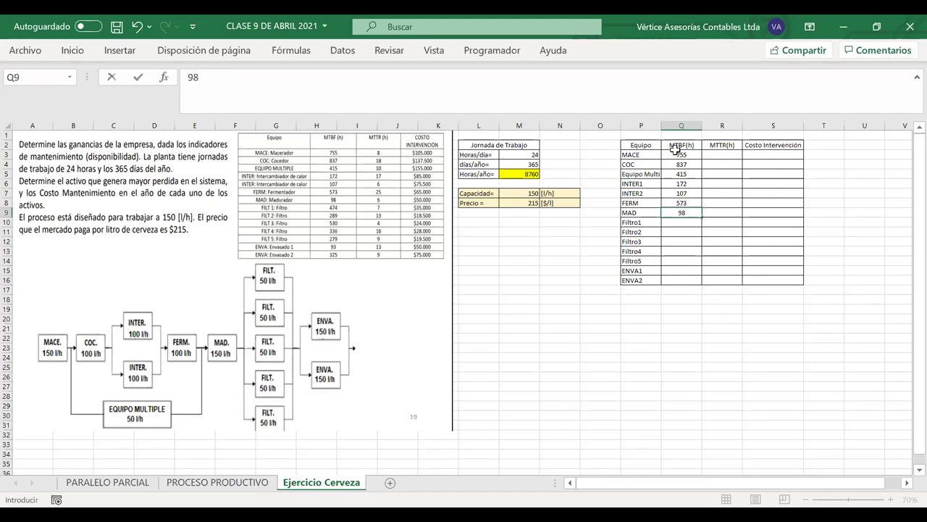
key(Return)
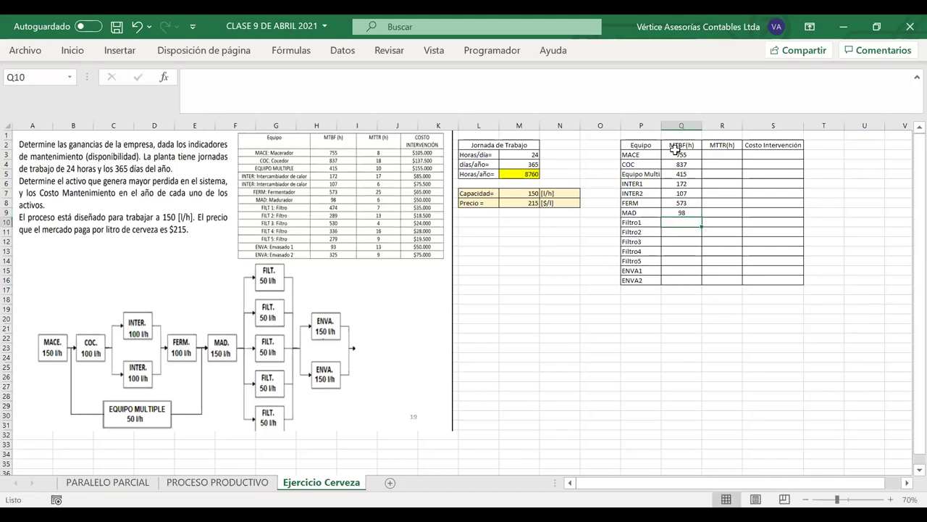
Step: Enter the MTBF values 474, 289, 530, 336 and 279 for Filtro1 through Filtro5 in Q10:Q14
text(4)
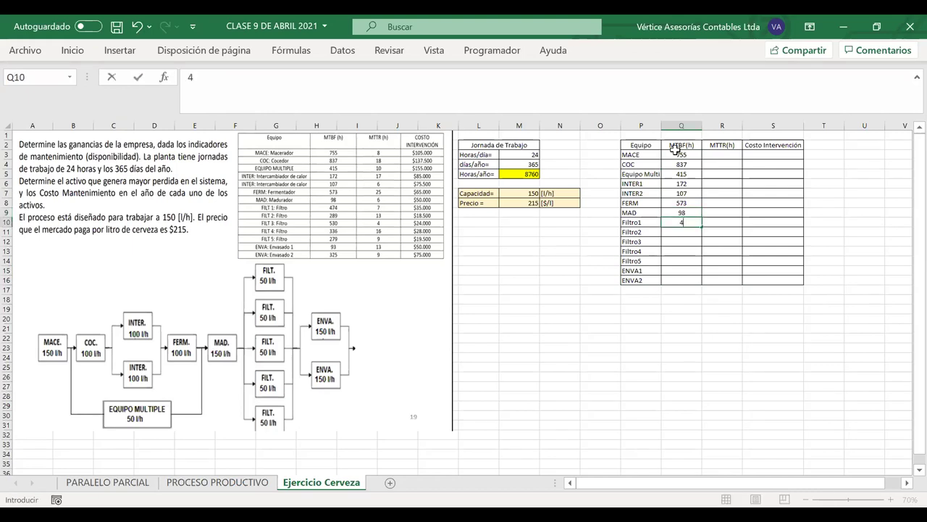
text(74)
key(Return)
text(2)
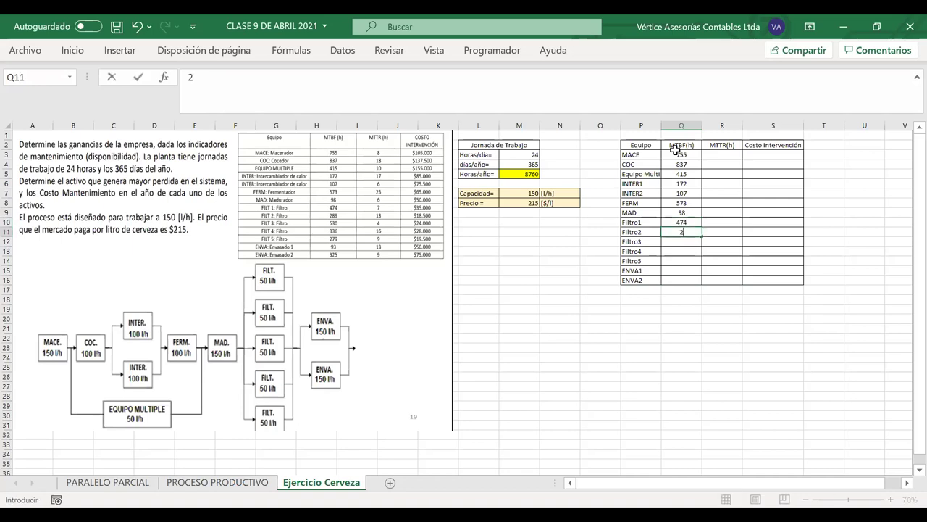
text(89)
key(Return)
text(530)
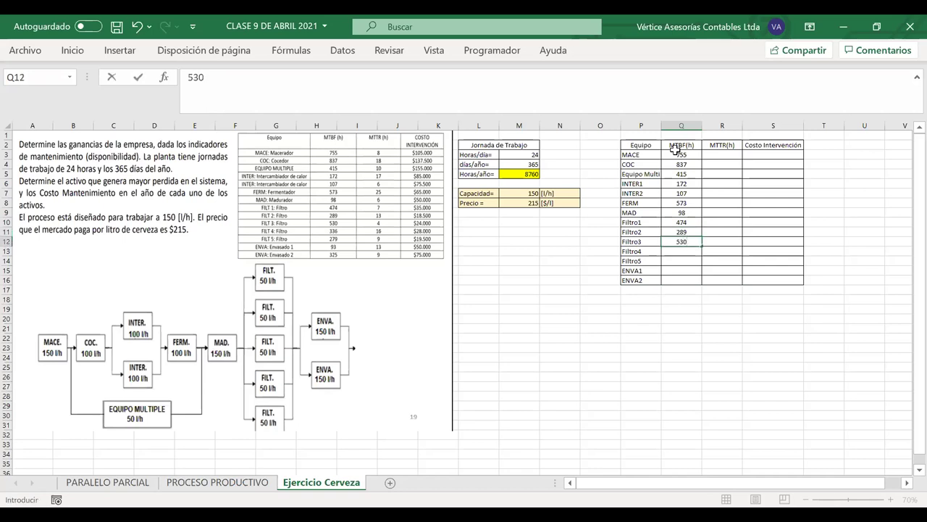
key(Return)
text(336)
key(Return)
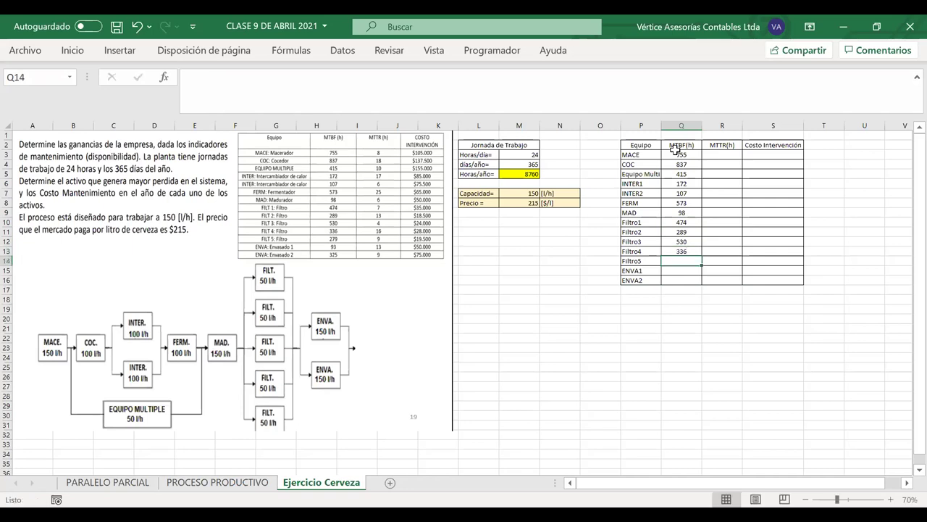
text(279)
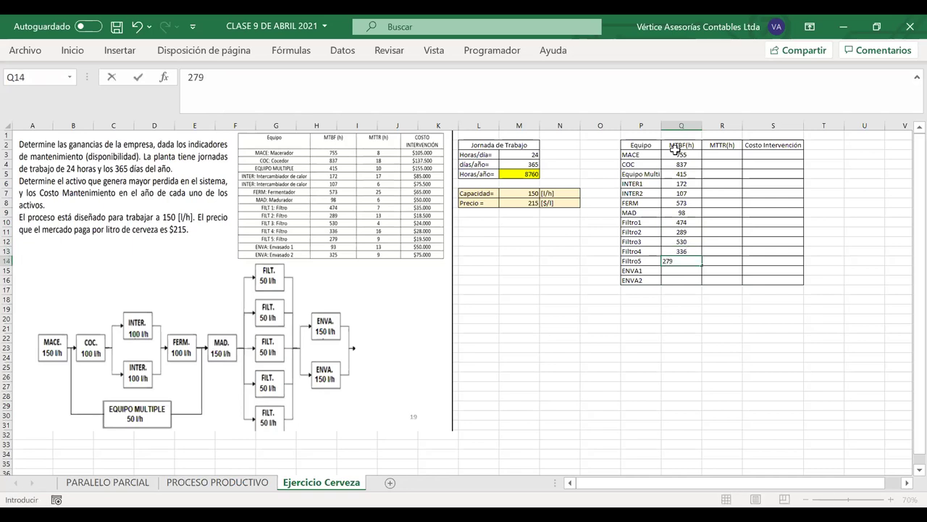
key(Return)
Step: Enter the MTBF values 93 and 325 for ENVA1 and ENVA2 in Q15:Q16, and center the cells Q14:S16
text(9)
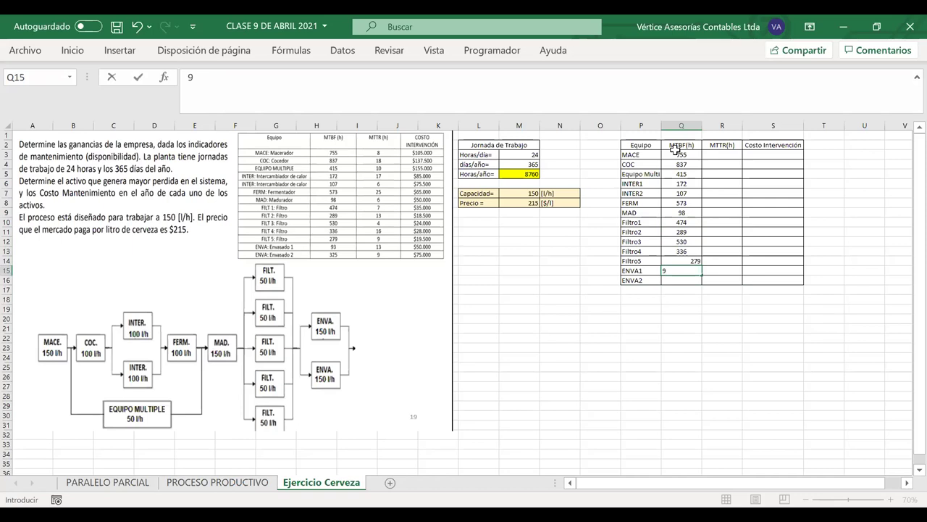
text(3)
key(Return)
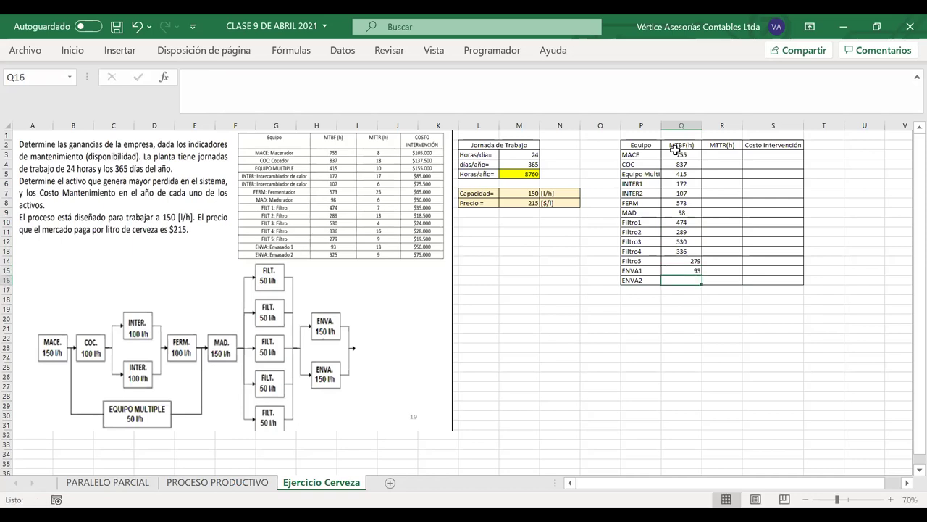
text(325)
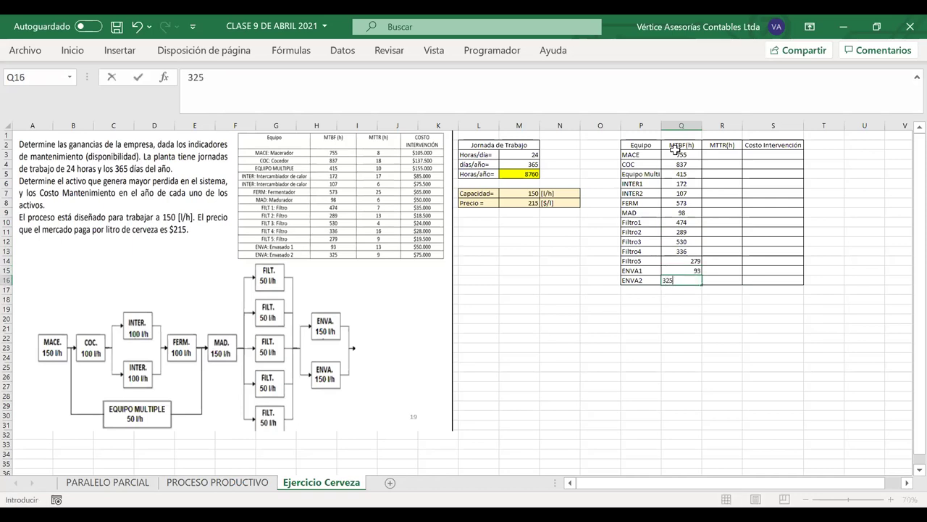
key(Return)
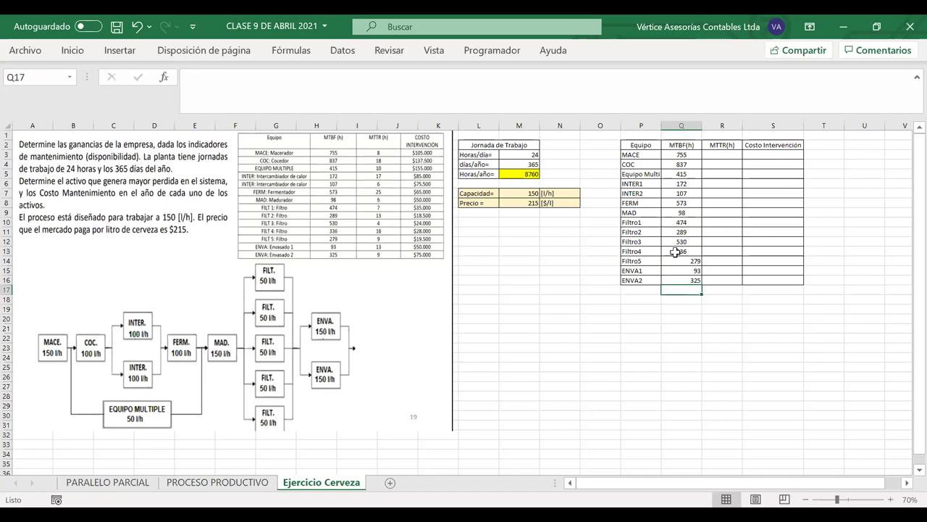
drag(676, 258, 729, 270)
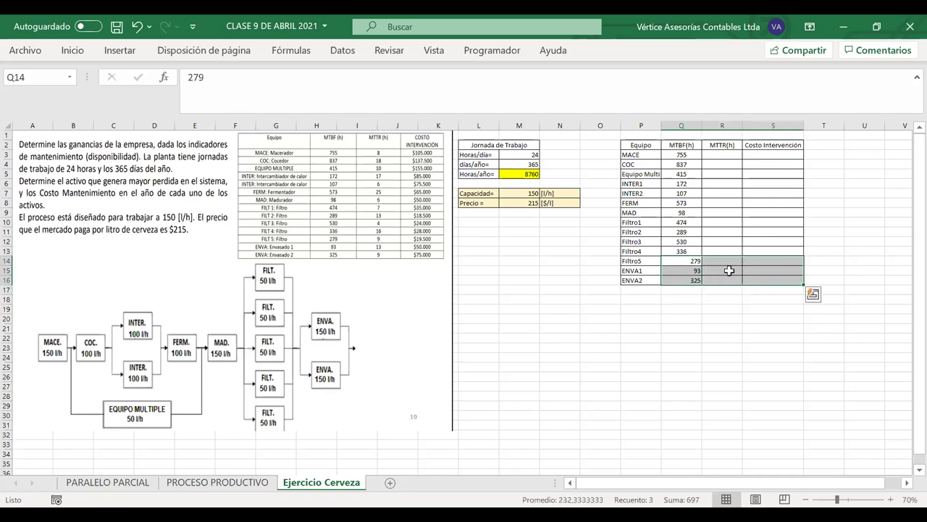
click(82, 58)
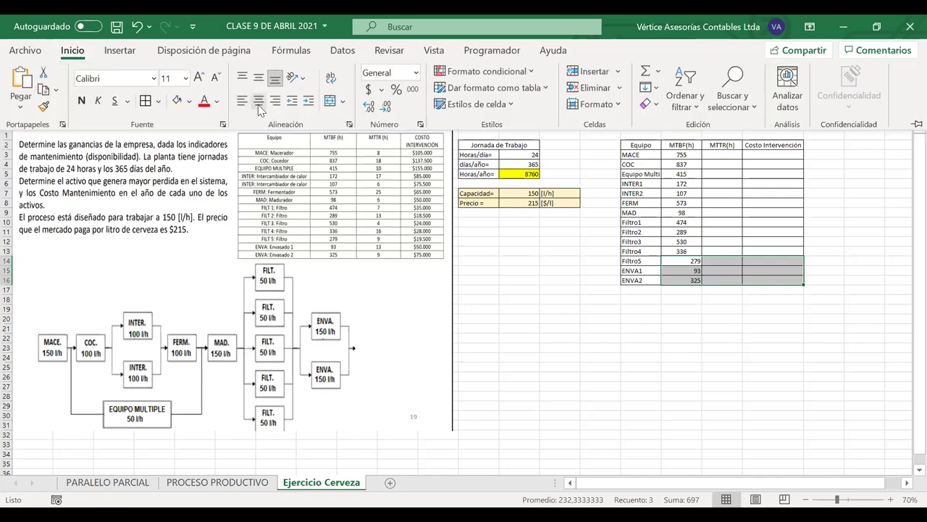
Step: Enter the MTTR values 8, 18 and 10 for MACE, COC and Equipo Multiple in R3:R5
click(710, 157)
text(8)
key(Return)
text(18)
key(Return)
text(10)
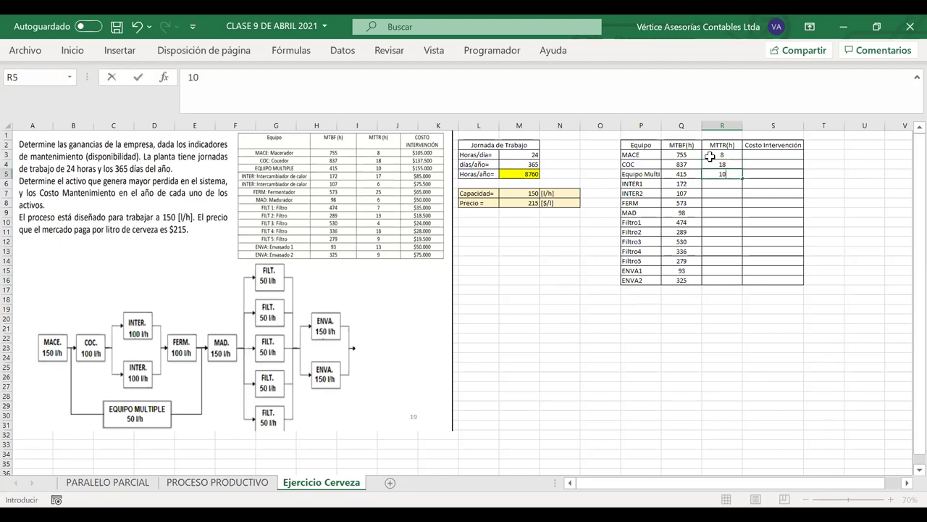
key(Return)
Step: Enter the MTTR values 17, 6, 25 and 6 for INTER1, INTER2, FERM and MAD in R6:R9
text(17)
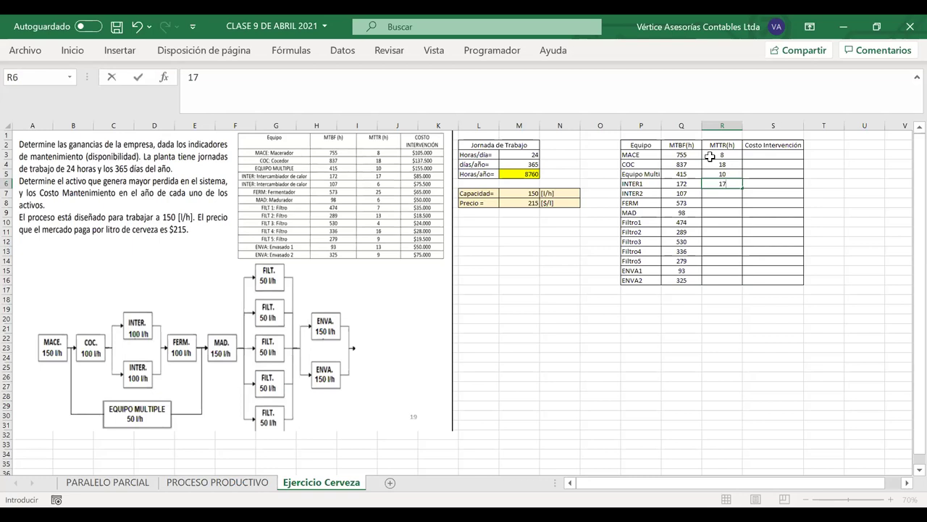
key(Return)
text(6)
key(Return)
text(25)
key(Return)
text(6)
key(Return)
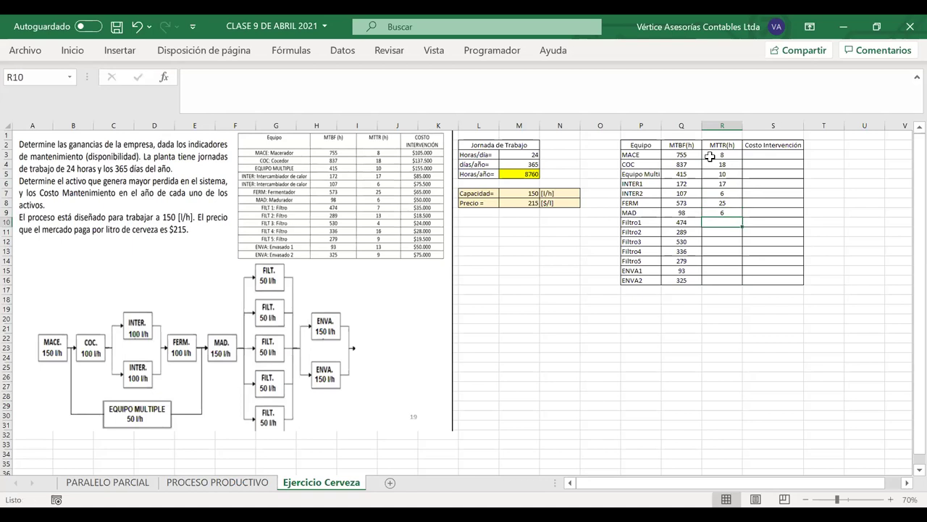
Step: Enter the MTTR values 7, 13, 4, 16 and 9 for Filtro1 through Filtro5 in R10:R14
text(7)
key(Return)
text(13)
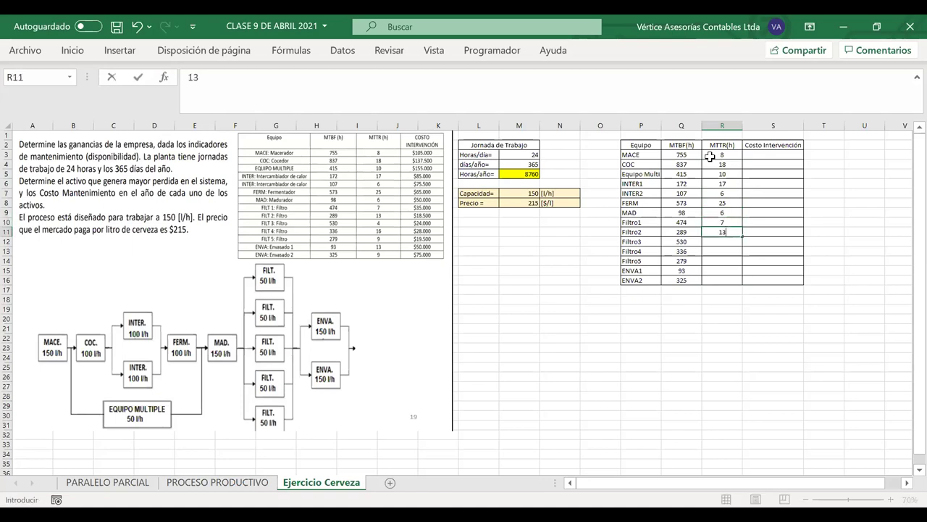
key(Return)
text(4)
key(Return)
text(16)
key(Return)
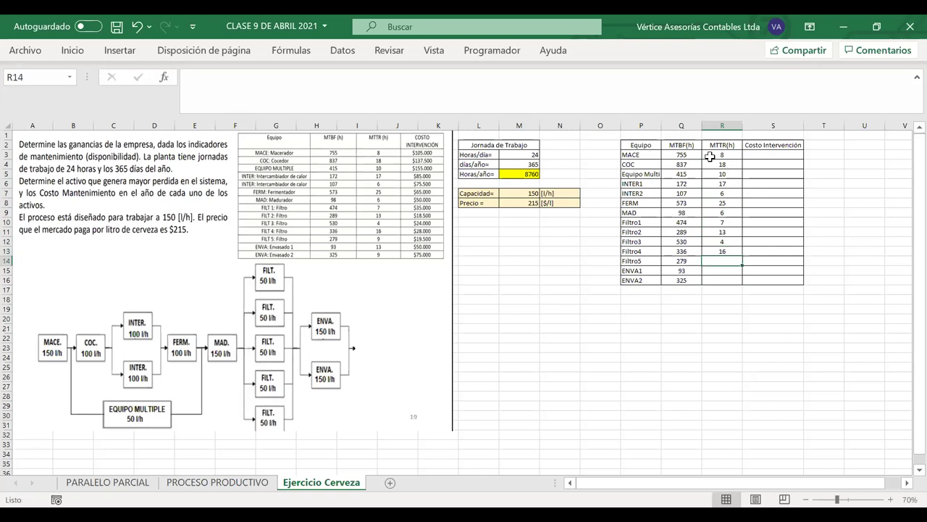
text(9)
key(Return)
Step: Enter the MTTR values 13 and 9 for ENVA1 and ENVA2 in R15:R16
text(13)
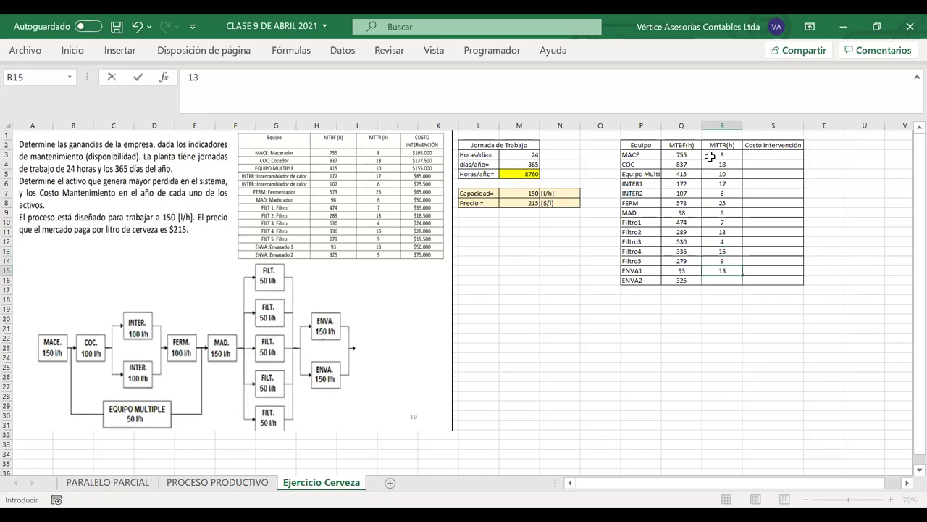
key(Return)
text(9)
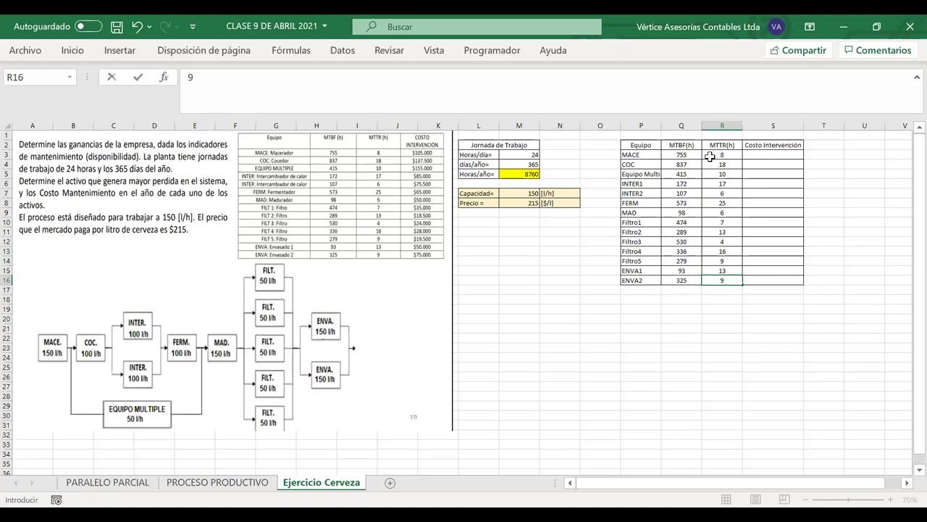
Step: Apply the accounting number format with the $ symbol to the intervention cost cells S3:S16
drag(769, 155, 757, 280)
click(71, 50)
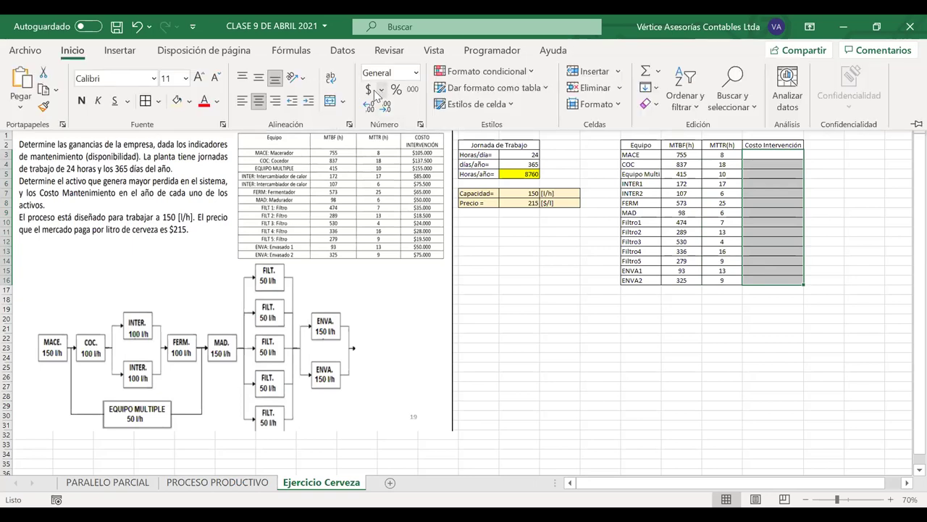
click(368, 89)
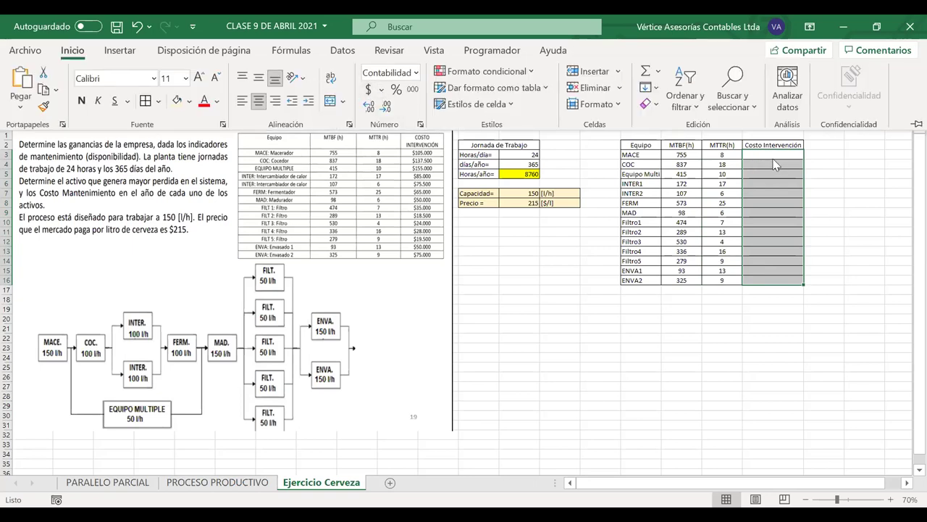
Step: Enter MACE's intervention cost of 105.000 in S3
text(1)
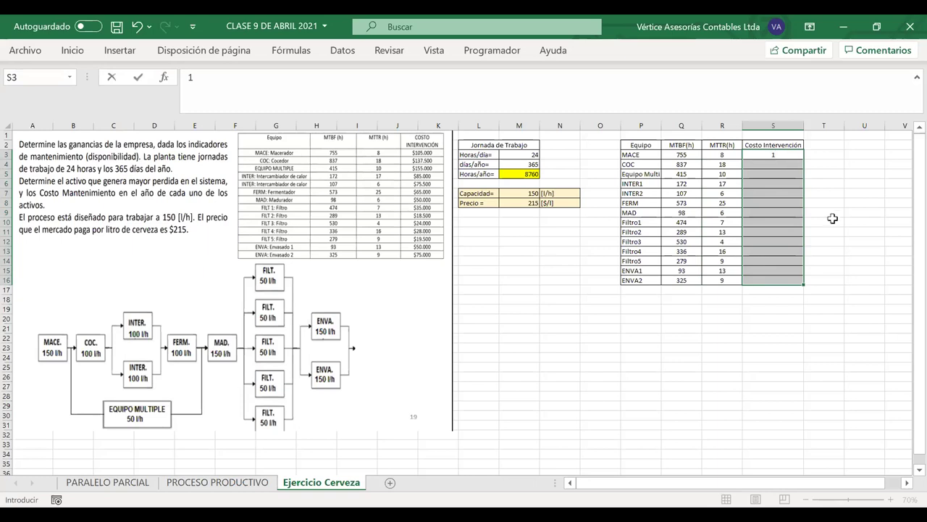
text(05.)
text(000)
key(Return)
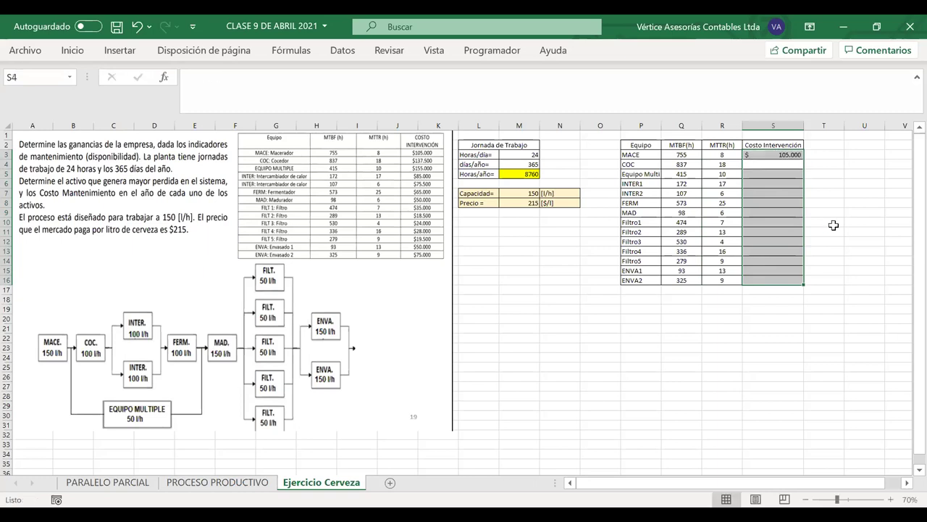
Step: Enter the intervention costs 137.500 for COC and 155.000 for Equipo Multi in S4:S5
text(137)
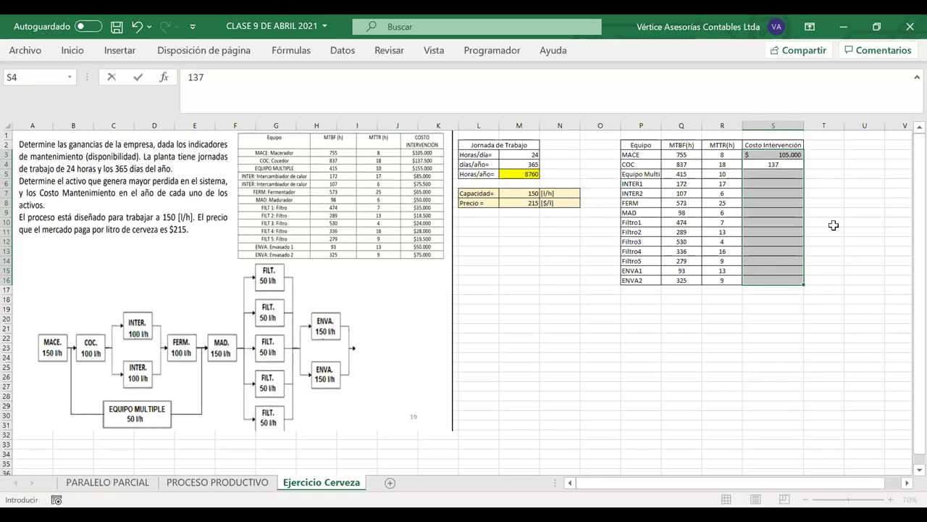
text(500)
key(Return)
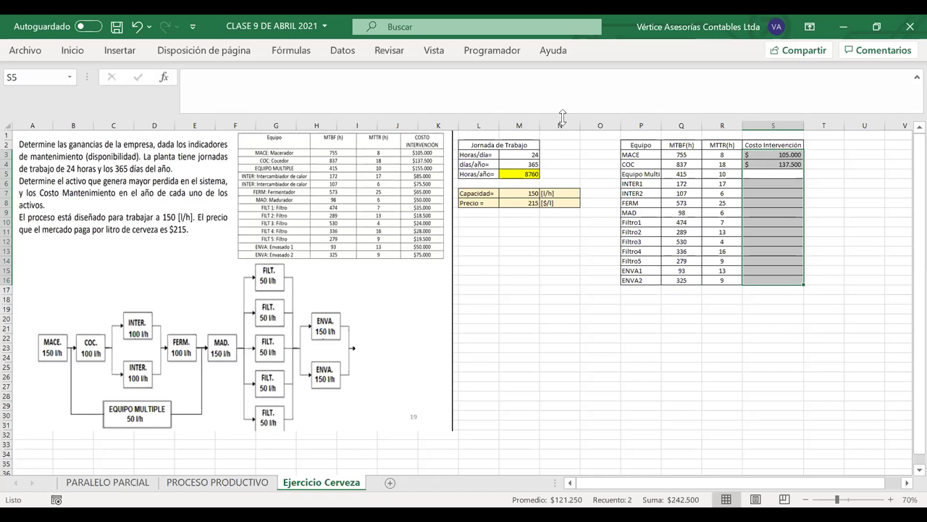
drag(773, 173, 772, 280)
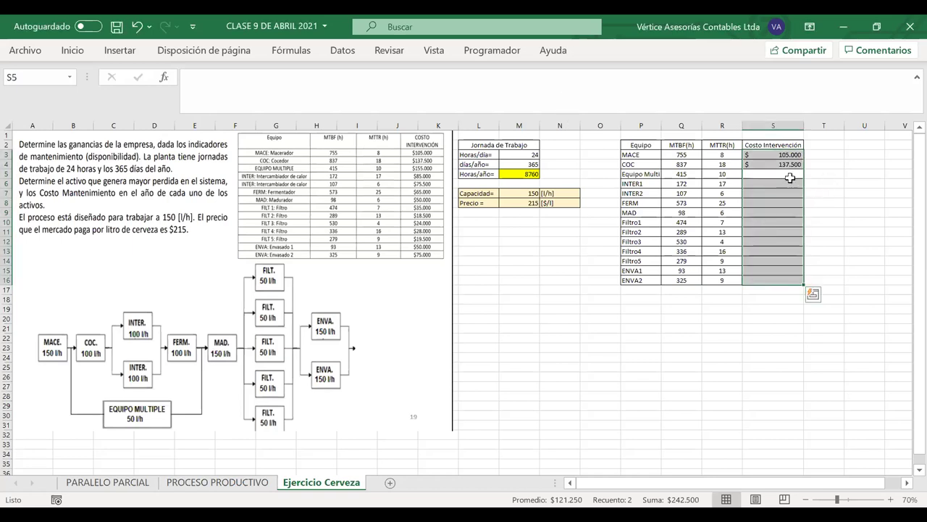
text(1)
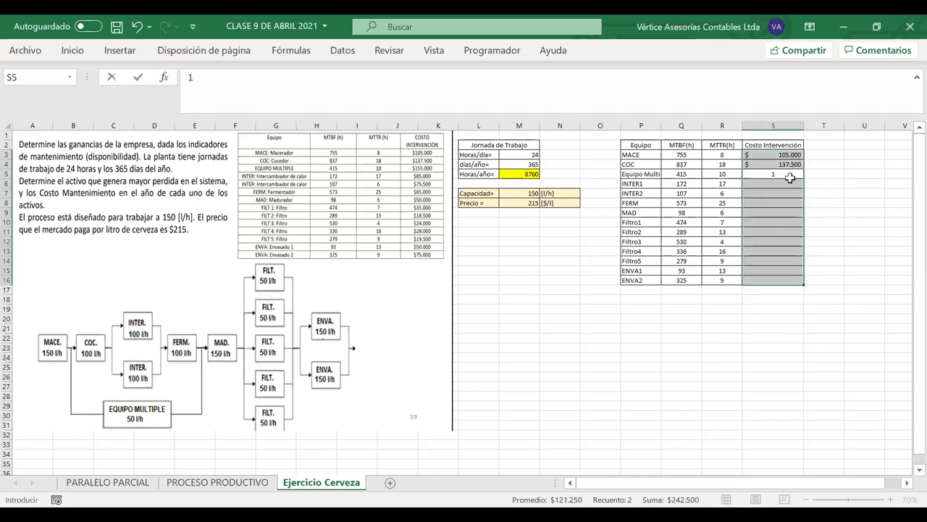
text(55.0)
text(000)
key(Return)
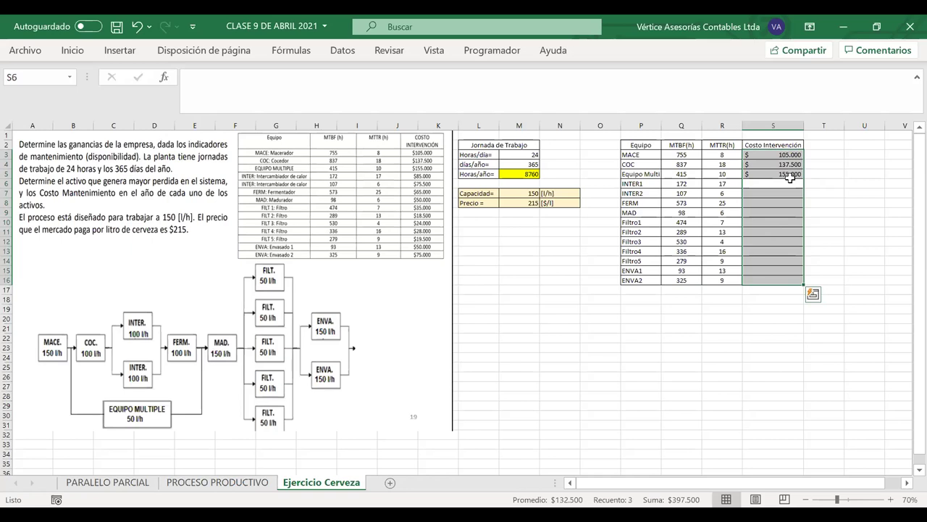
Step: Enter the intervention costs 85.000 for INTER1 and 75.000 for INTER2 in S6:S7
text(85000)
key(Return)
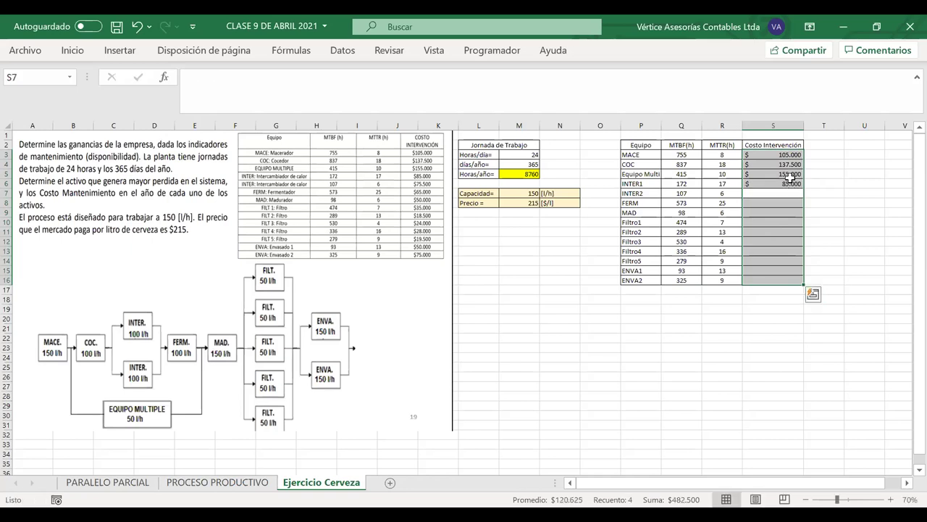
text(75000)
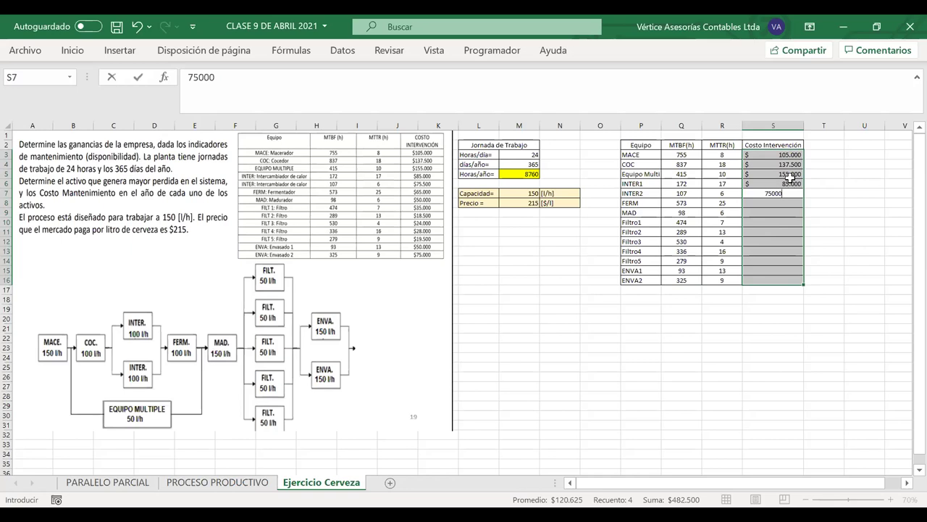
key(Return)
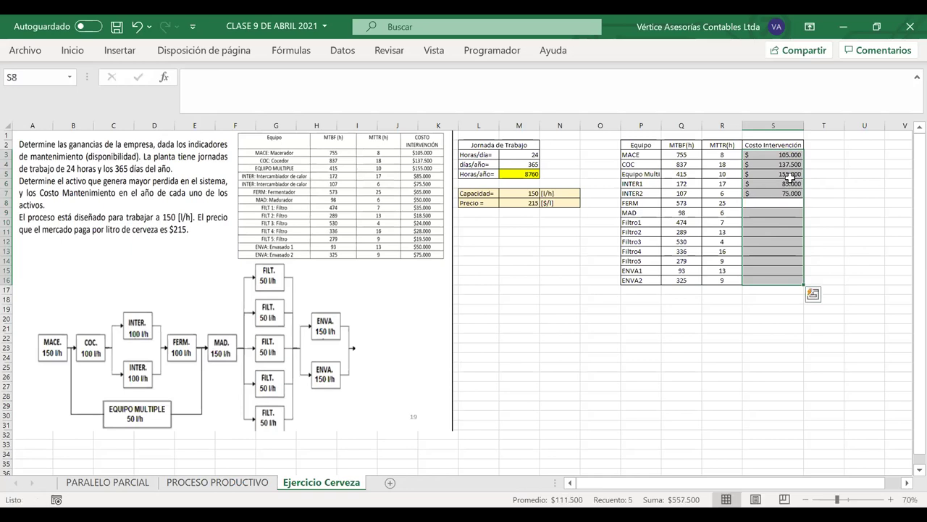
Step: Enter the intervention costs 65.000 for FERM and 50.000 for MAD in S8:S9
text(65000)
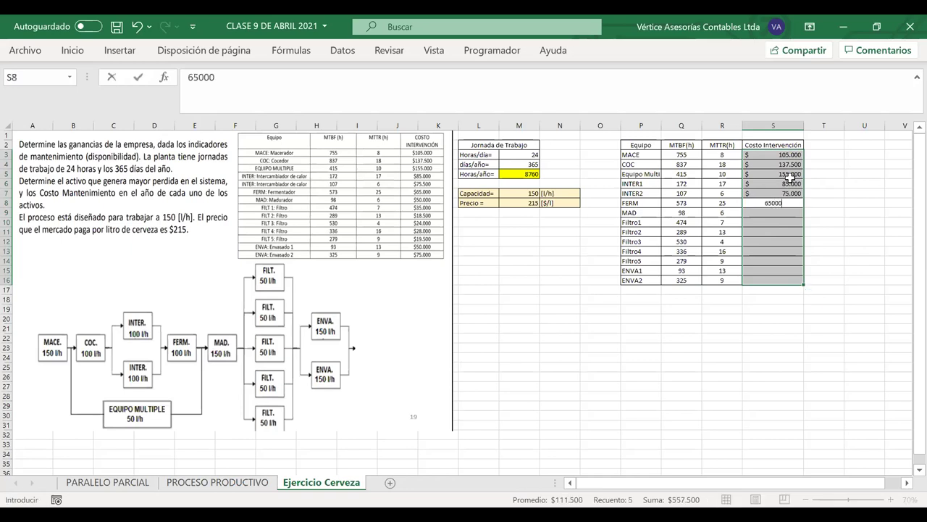
key(Return)
text(50)
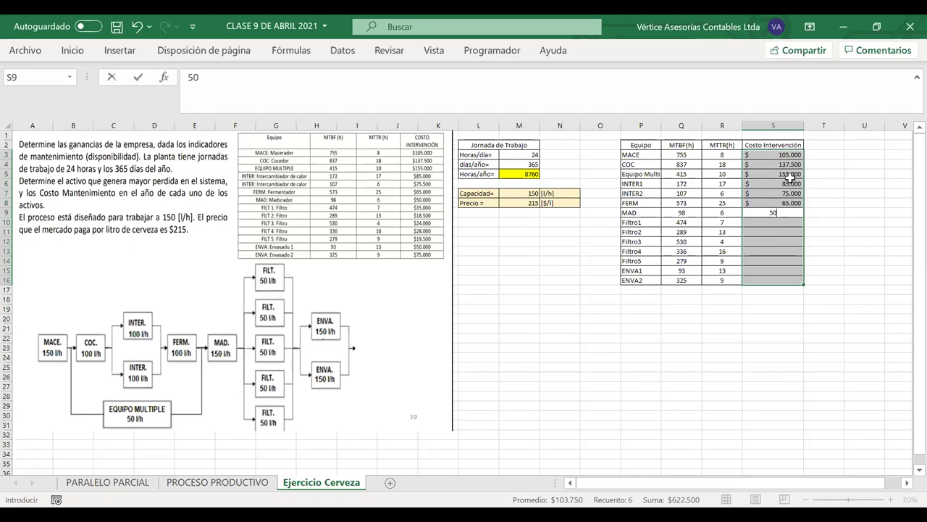
text(000)
key(Return)
Step: Enter the intervention costs 35.000 for Filtro1 and 18.500 for Filtro2 in S10:S11
text(35000)
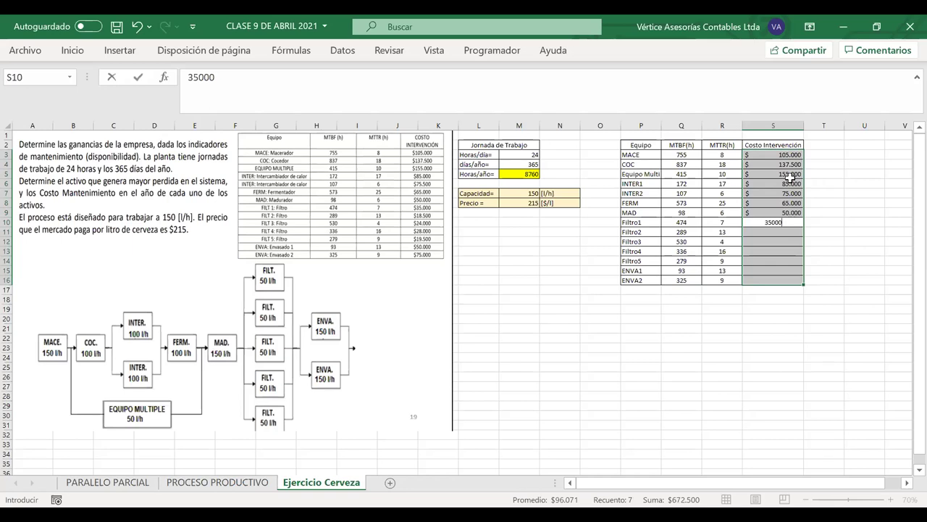
key(Return)
text(1)
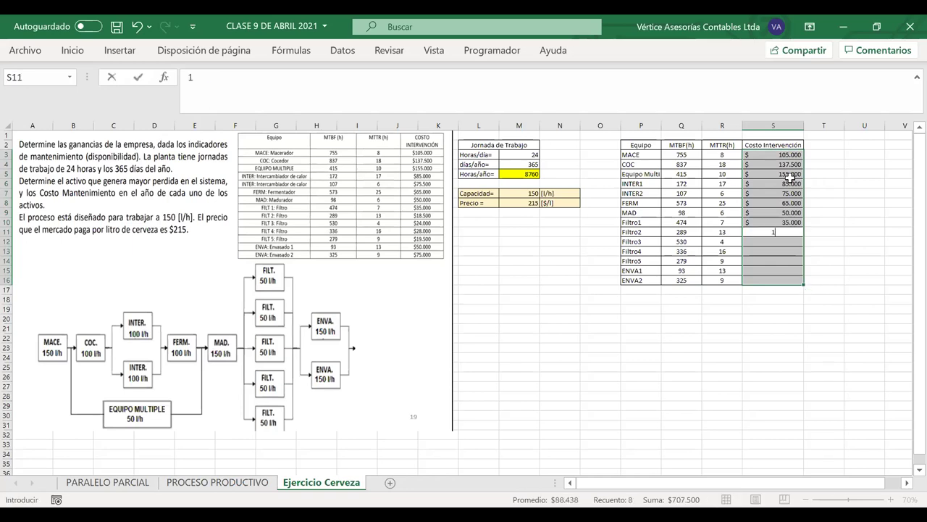
text(8.5)
text(00)
key(Return)
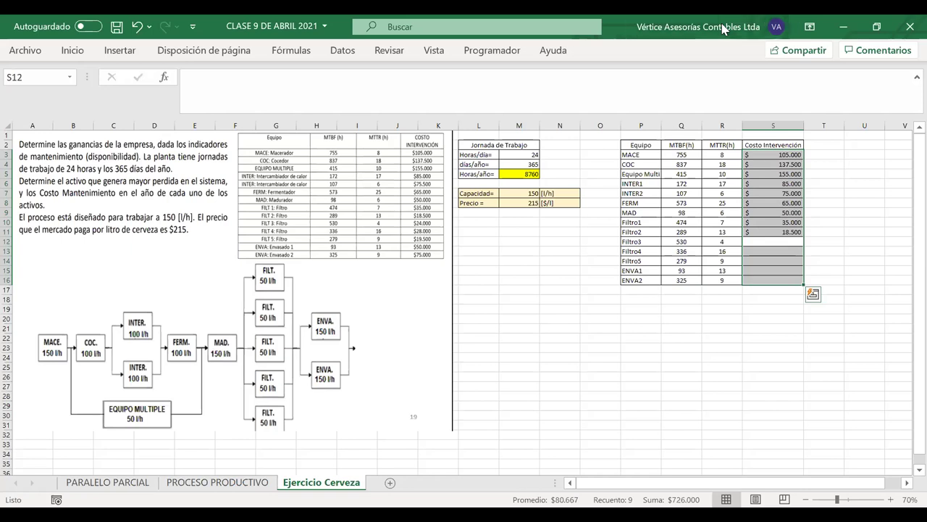
Step: Enter the intervention costs 24.000, 28.000 and 19.500 for Filtro3 through Filtro5 in S12:S14
click(477, 255)
text(24000)
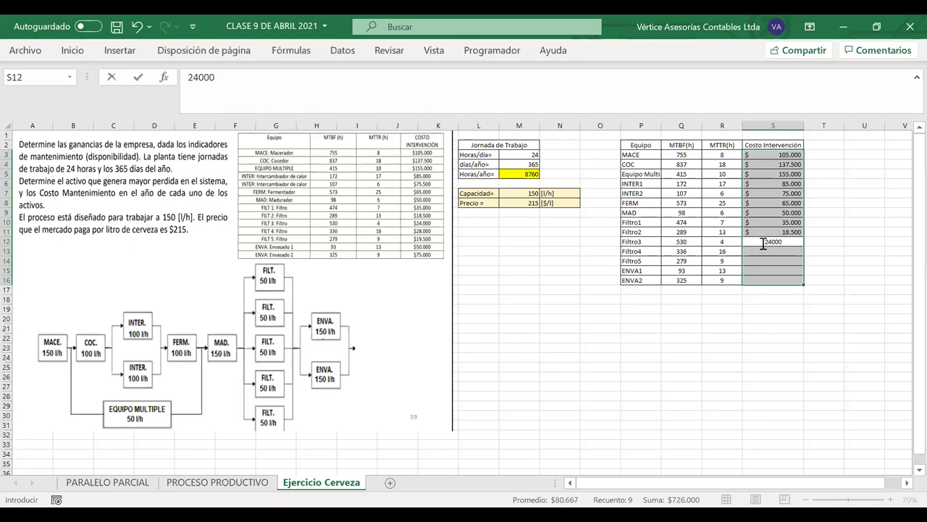
key(Return)
text(28000)
key(Return)
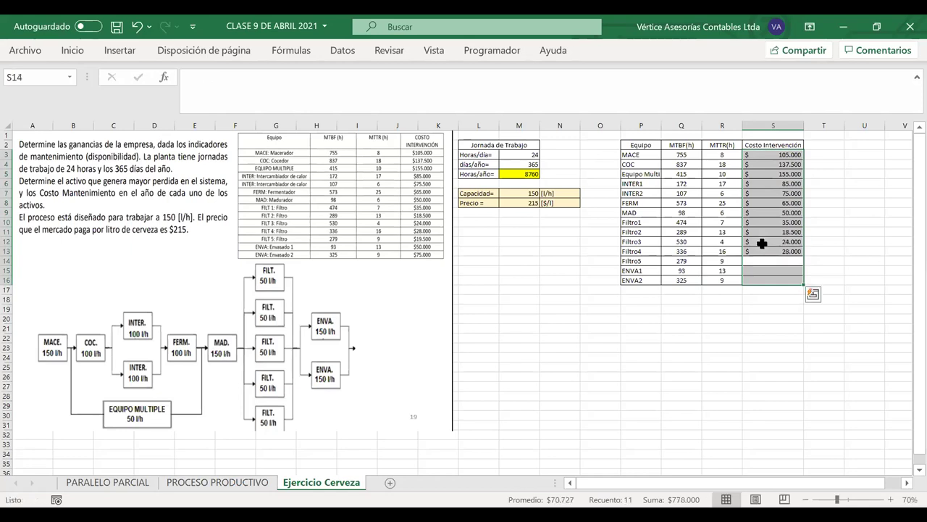
text(195)
text(00)
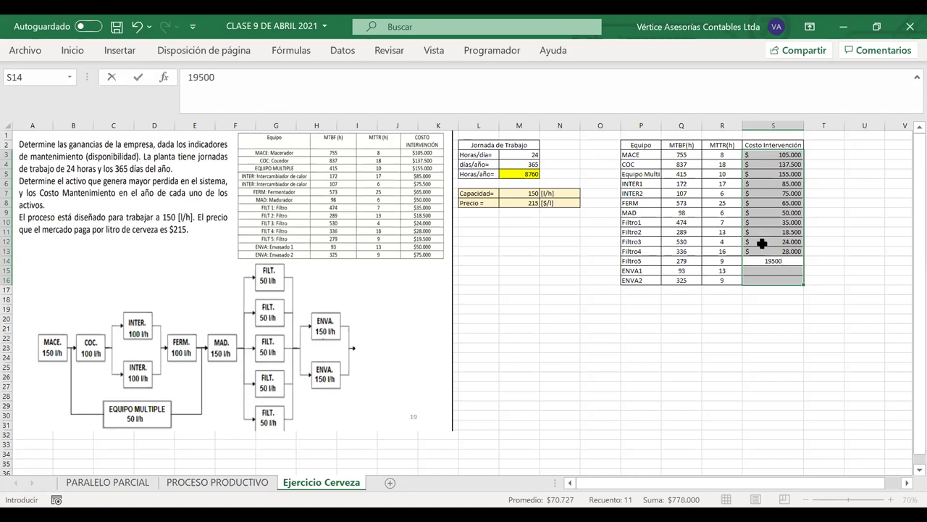
key(Return)
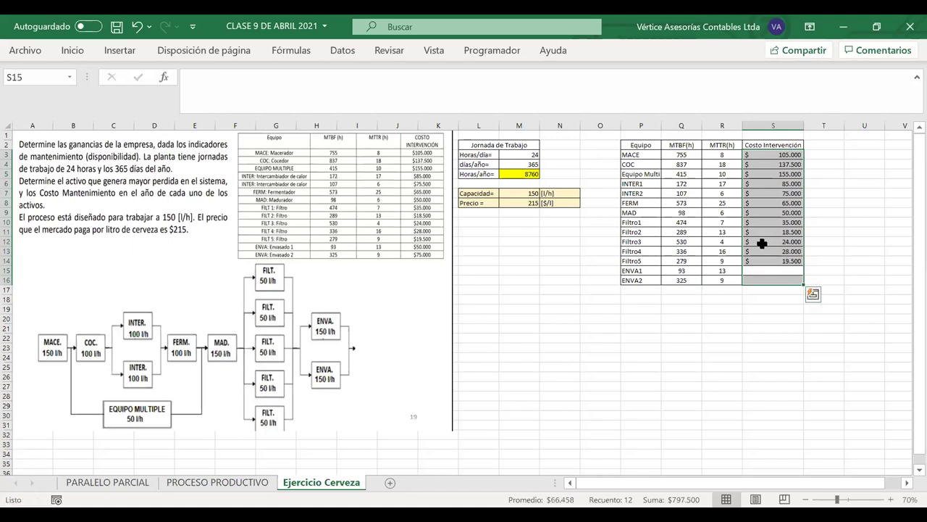
Step: Enter the intervention costs 50.000 for ENVA1 and 75.000 for ENVA2 in S15:S16
text(50.)
text(0000)
key(Return)
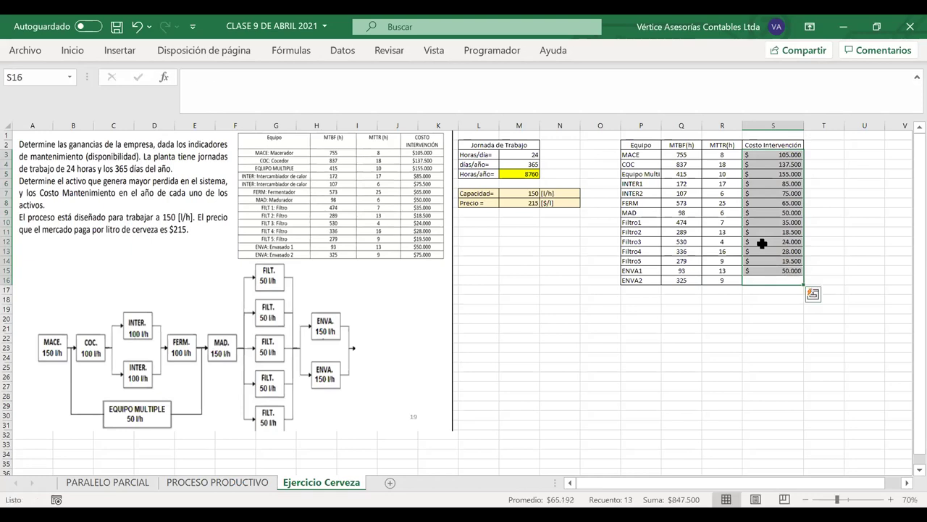
text(75000)
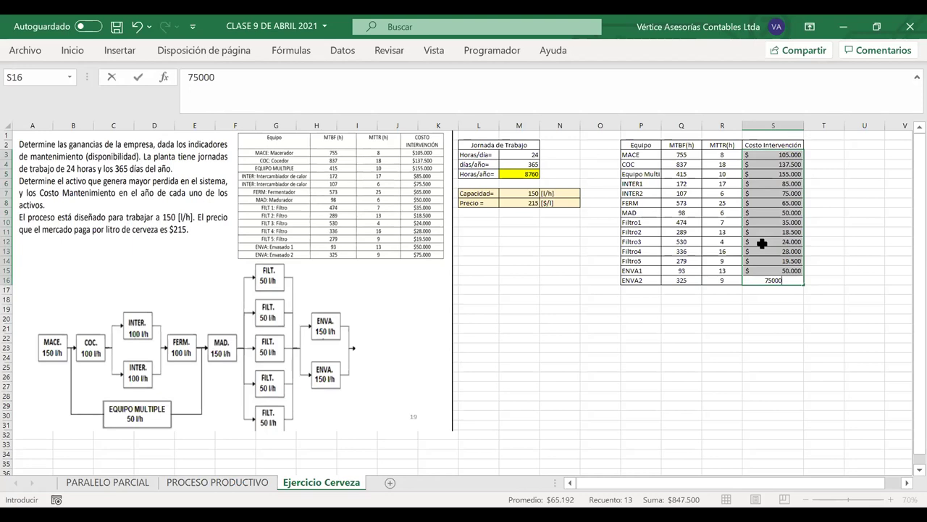
key(Return)
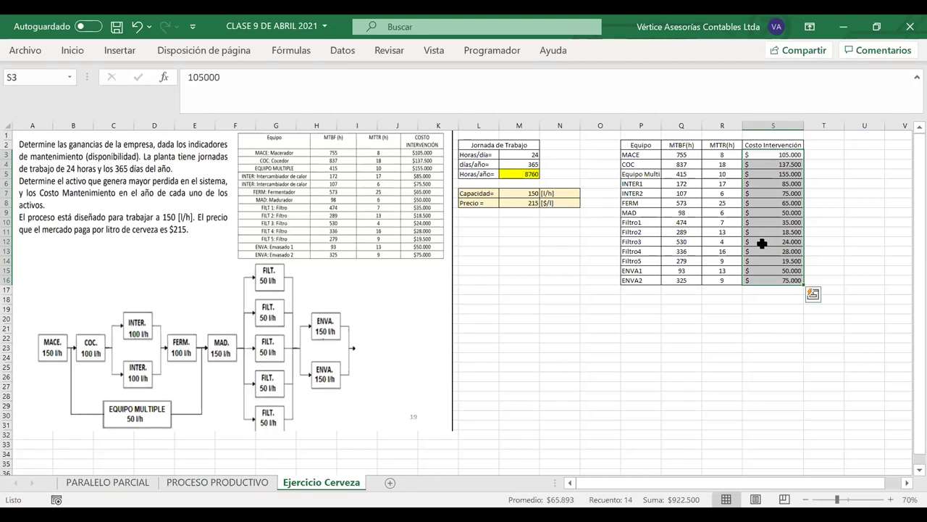
click(626, 337)
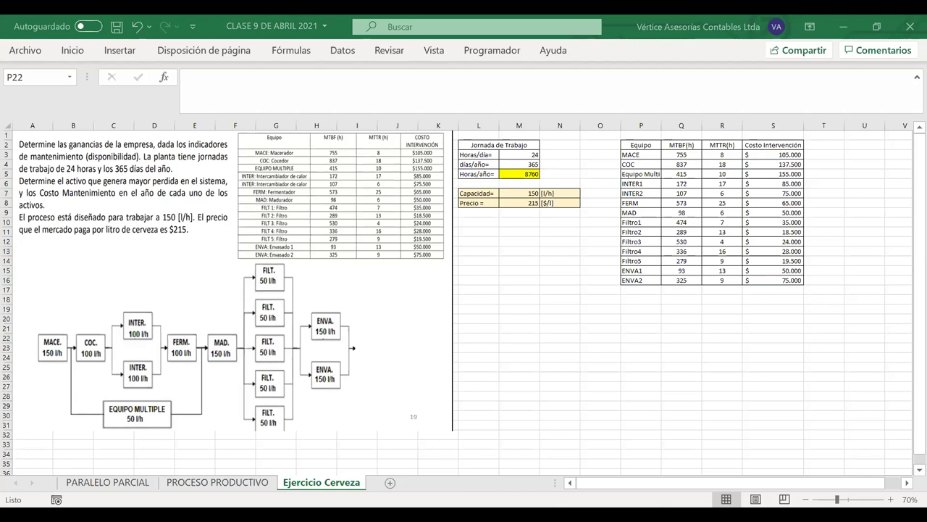
Step: Add the label "Ganancia al 100% de Disponibilidad" in cell L11, below the capacity and price table
click(481, 271)
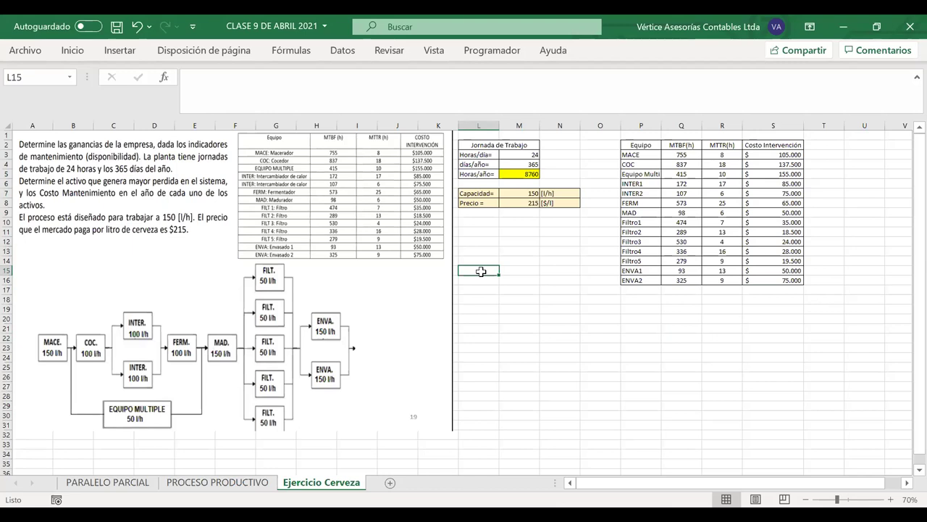
click(479, 232)
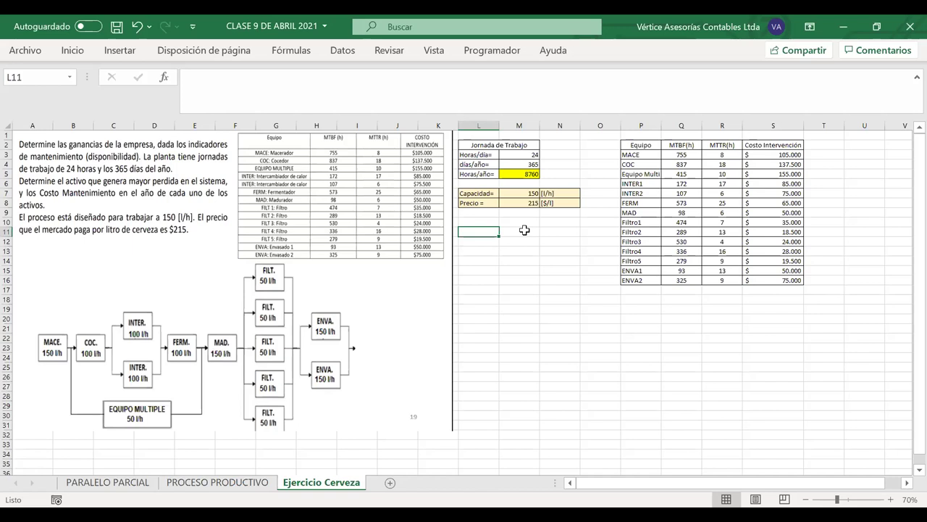
text(Ga)
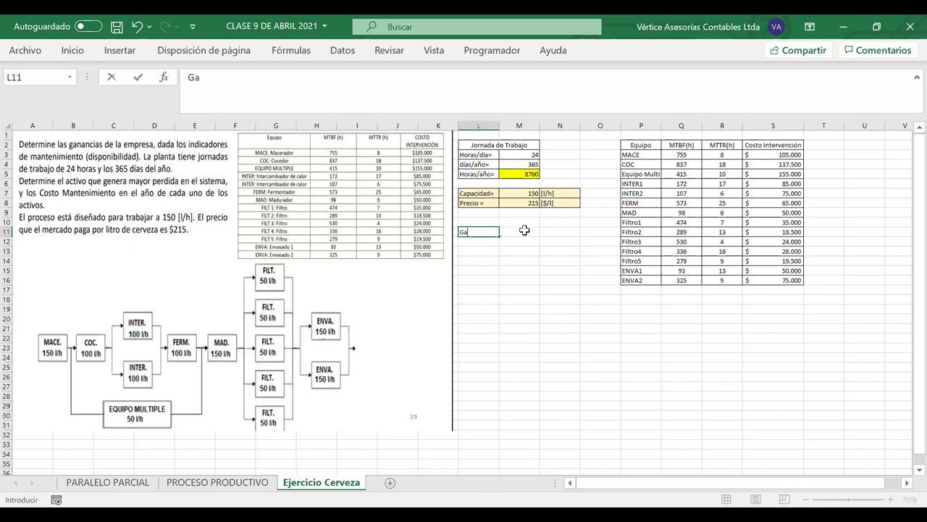
text(nancia al q)
text(10)
key(BackSpace)
key(BackSpace)
key(BackSpace)
text(100%)
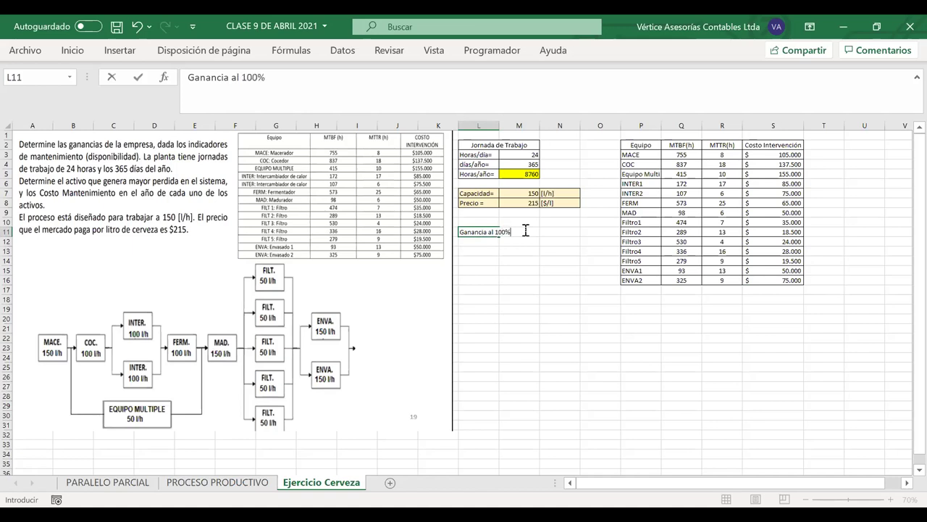
text( de Disponibilidad)
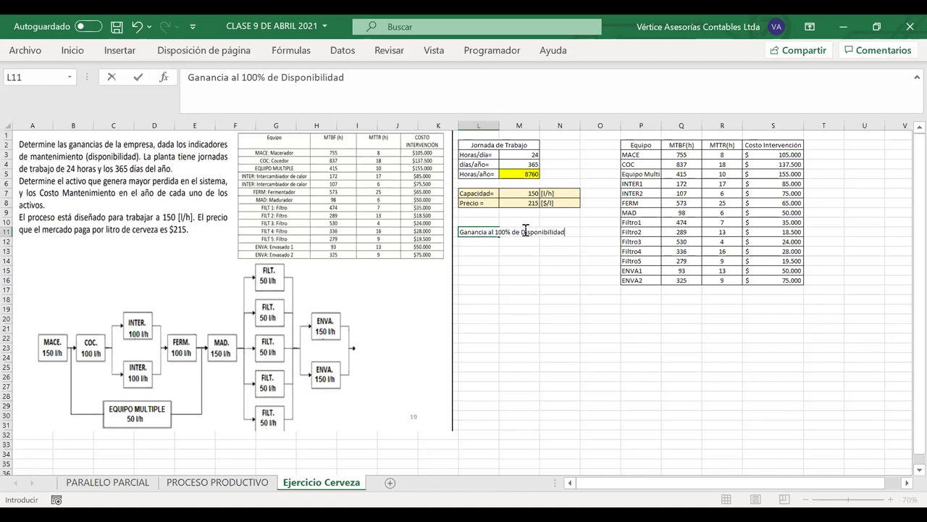
key(Return)
Step: Merge and center cells L12:M12 under the Ganancia al 100% de Disponibilidad label
click(513, 240)
drag(513, 239, 493, 242)
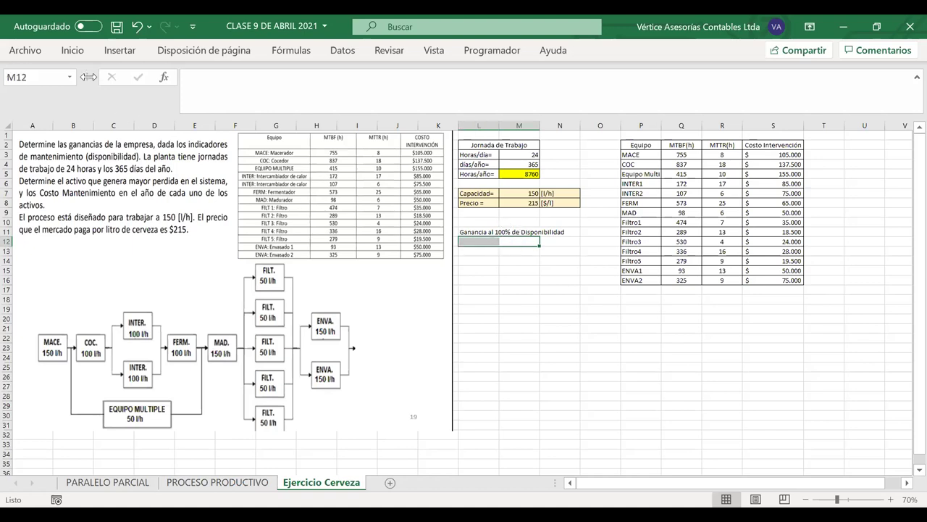
click(72, 52)
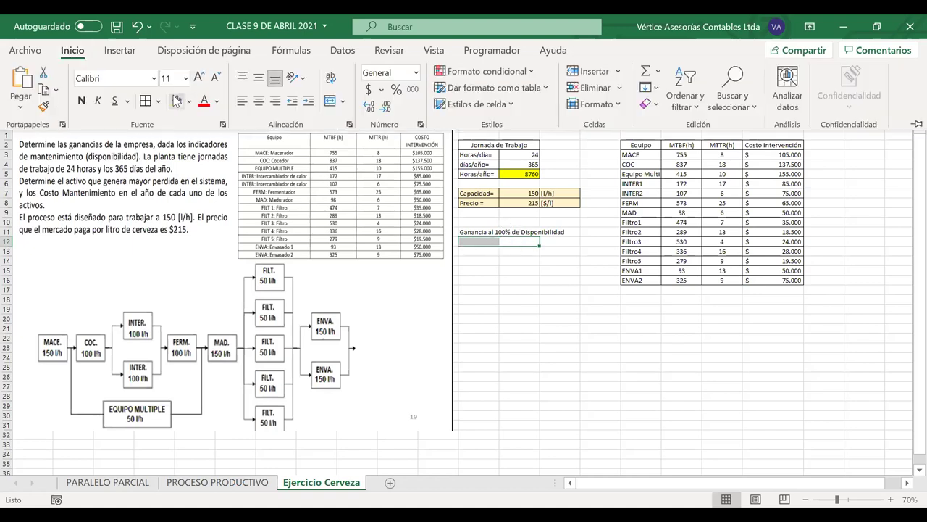
click(331, 102)
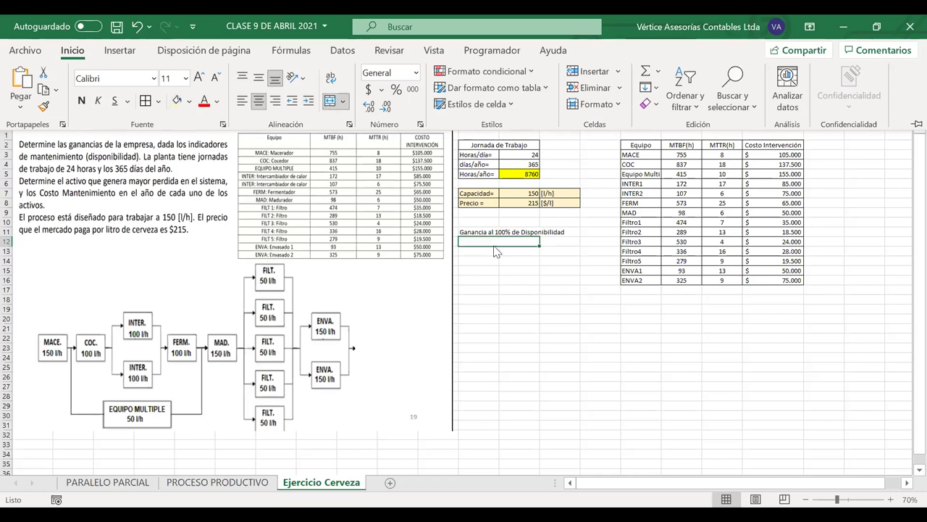
Step: Calculate the profit at 100% availability in merged cell L12 as hours per year times capacity times price, =M5*M7*M8
click(495, 245)
text(=)
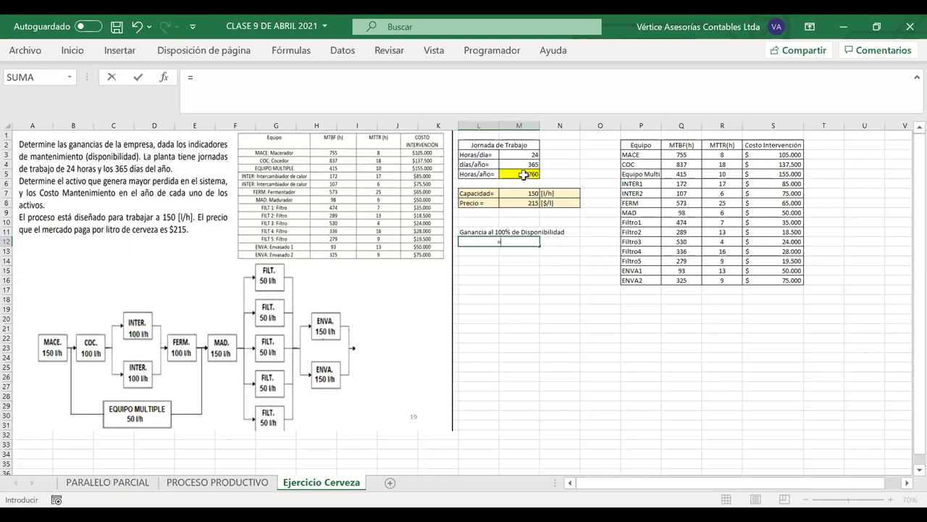
click(521, 171)
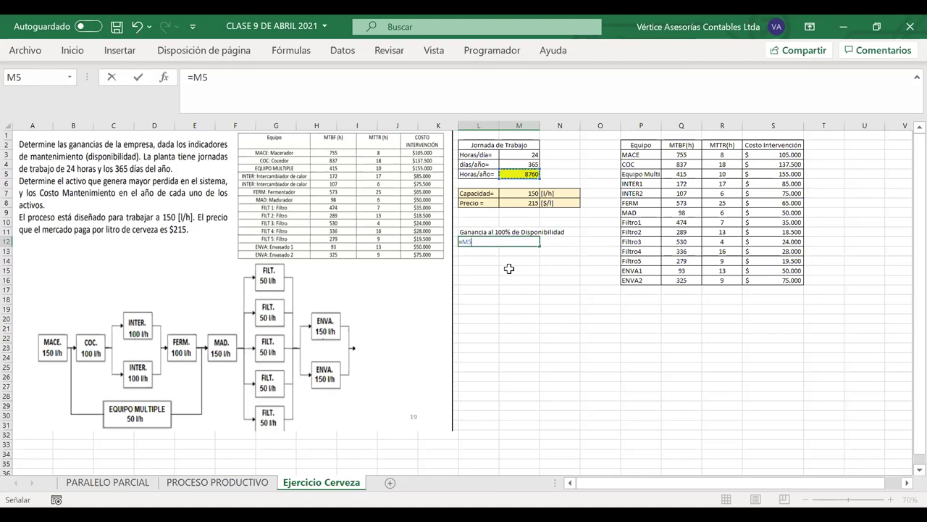
text(*)
click(516, 194)
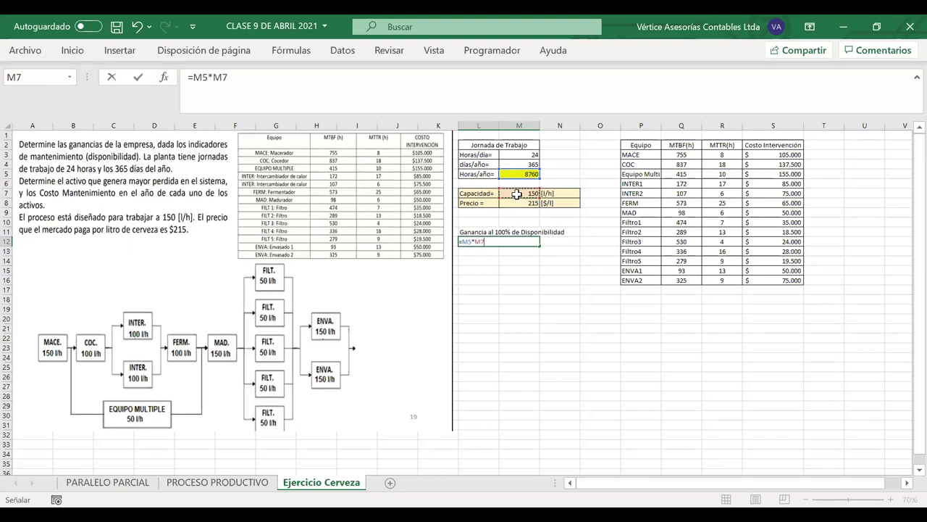
text(*)
click(517, 203)
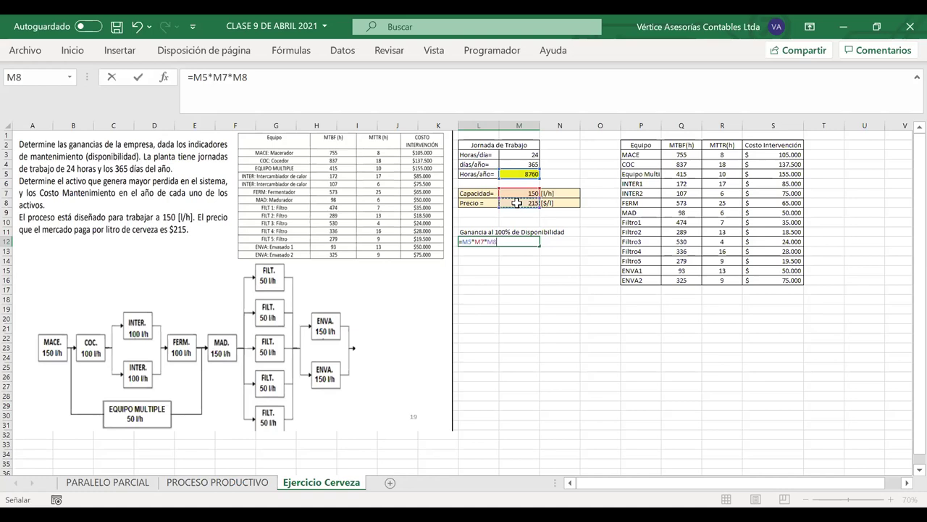
key(Return)
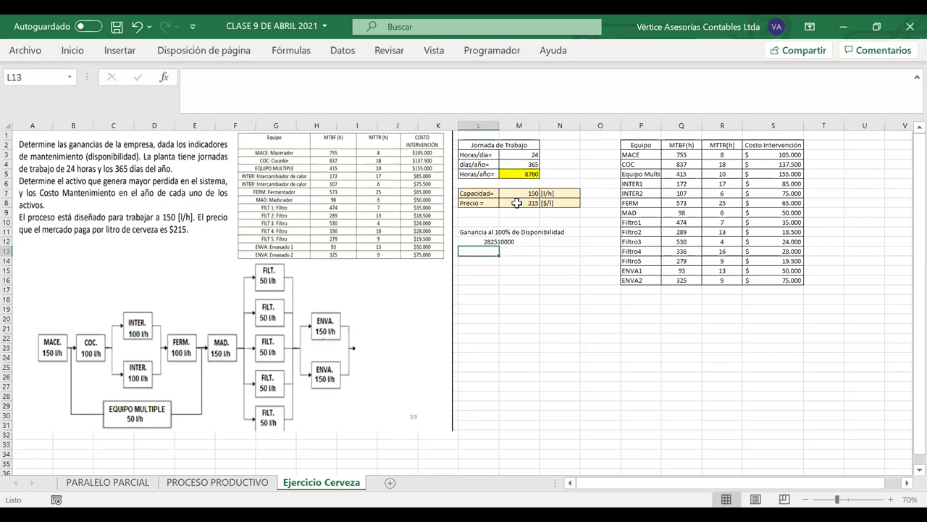
click(500, 241)
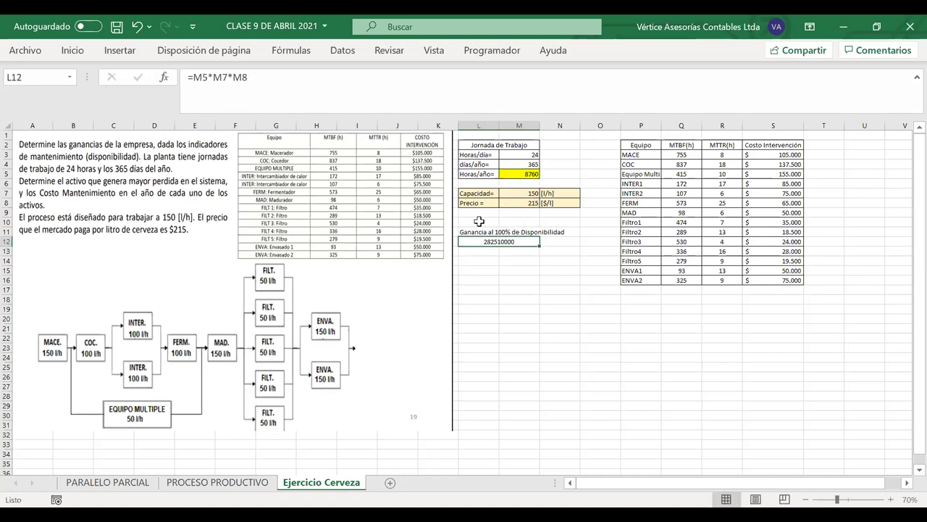
Step: Format the profit in merged cell L12 as accounting currency with no decimals
click(67, 56)
click(374, 90)
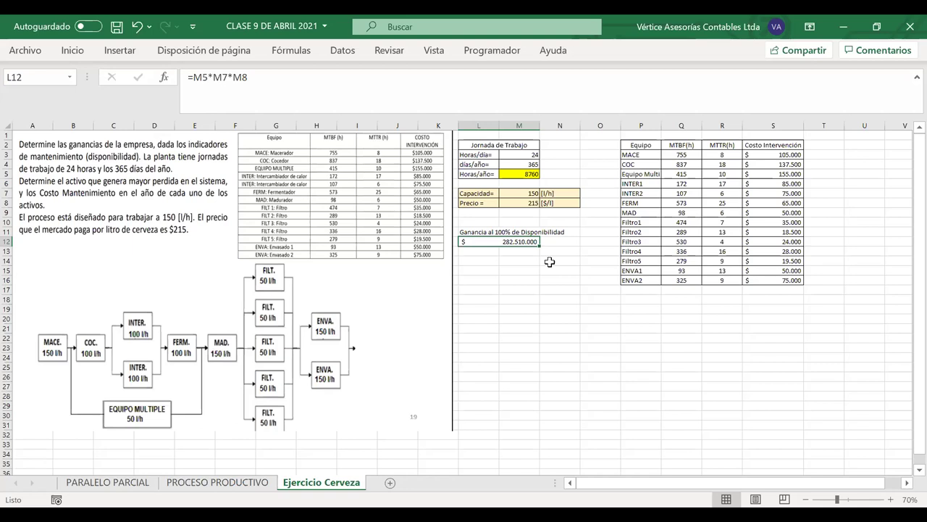
click(508, 260)
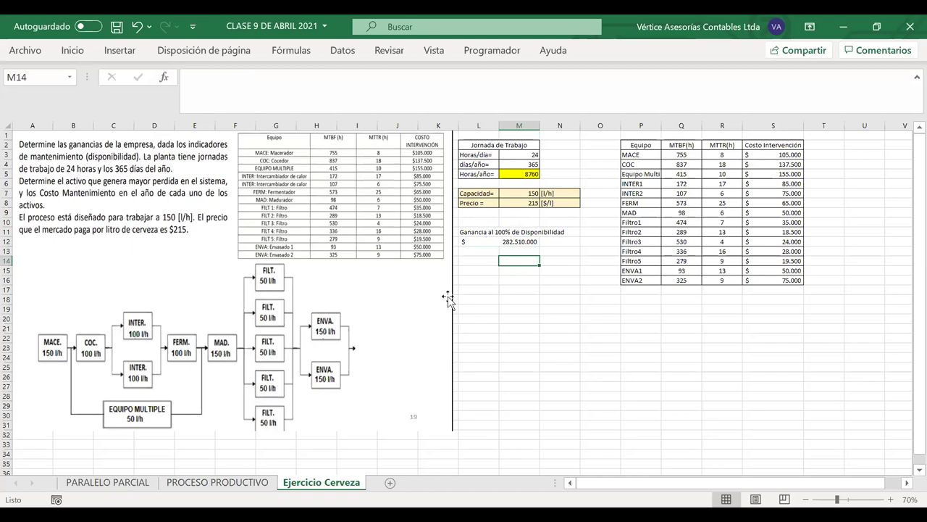
Step: Add borders around the profit label in L11:N11 and around the profit value in L12:M12
drag(504, 232, 558, 232)
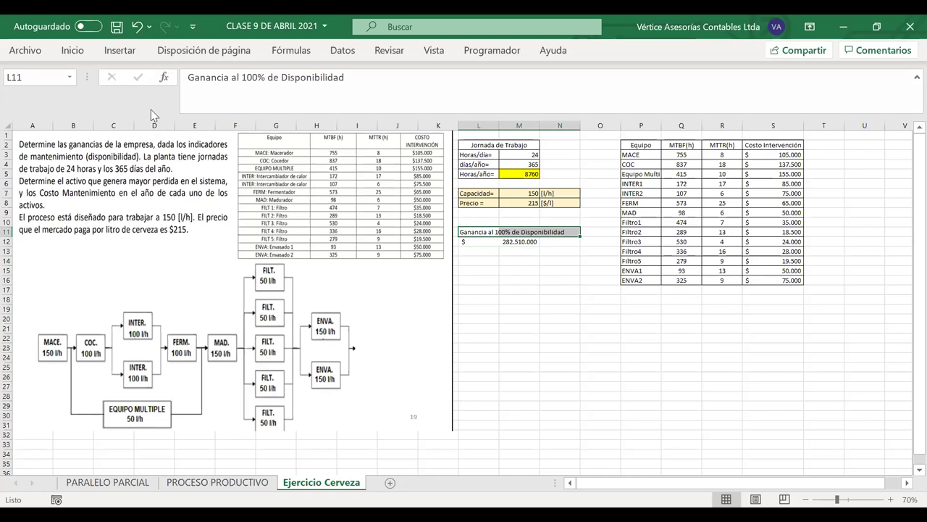
click(73, 51)
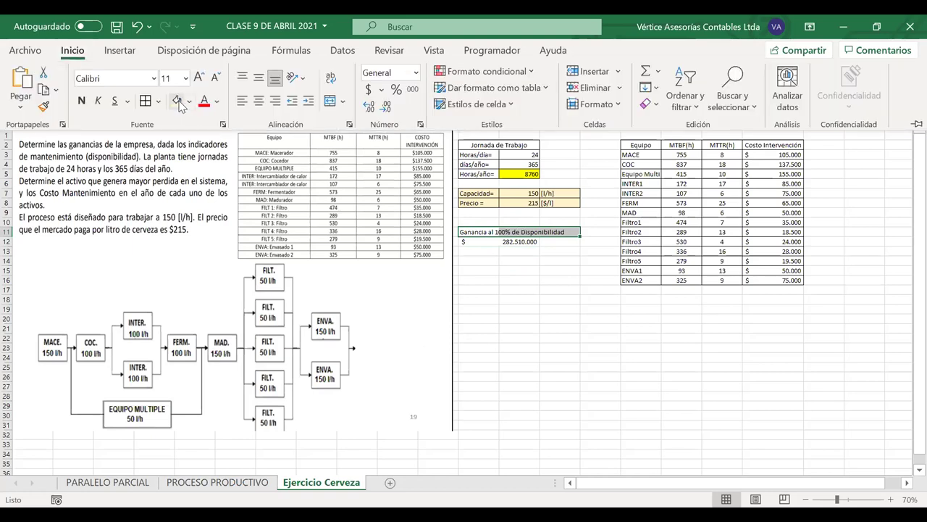
click(493, 244)
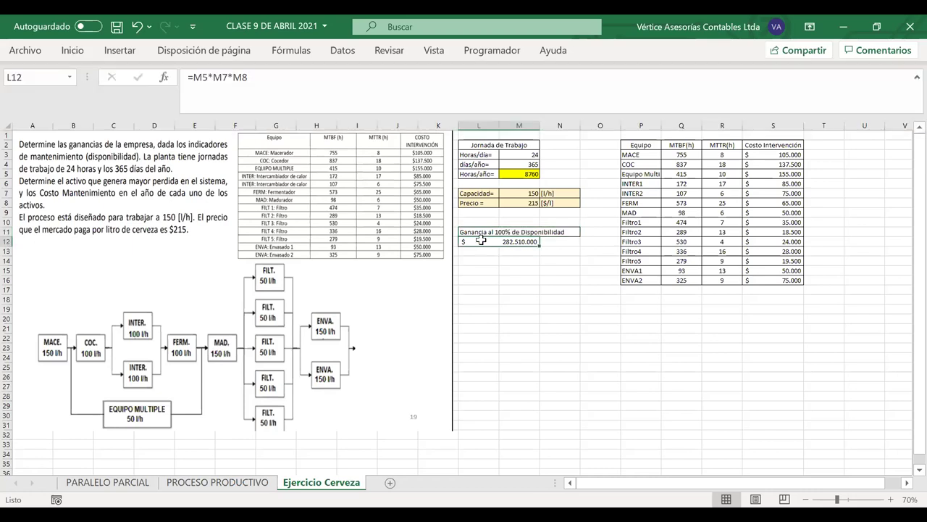
click(71, 49)
click(488, 337)
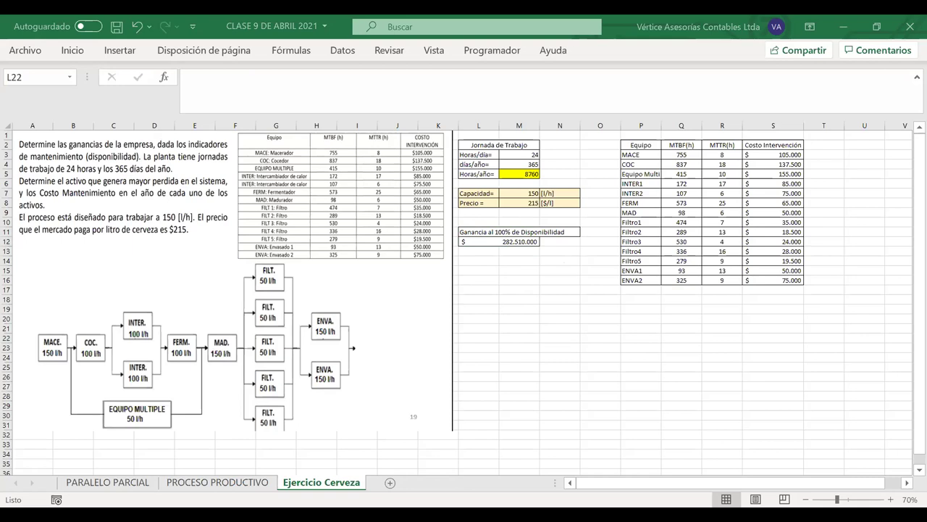
Step: Enter the label "Disponibilidad del Sistema=" in L20 and widen column L slightly so the text fits within columns L and M
click(480, 310)
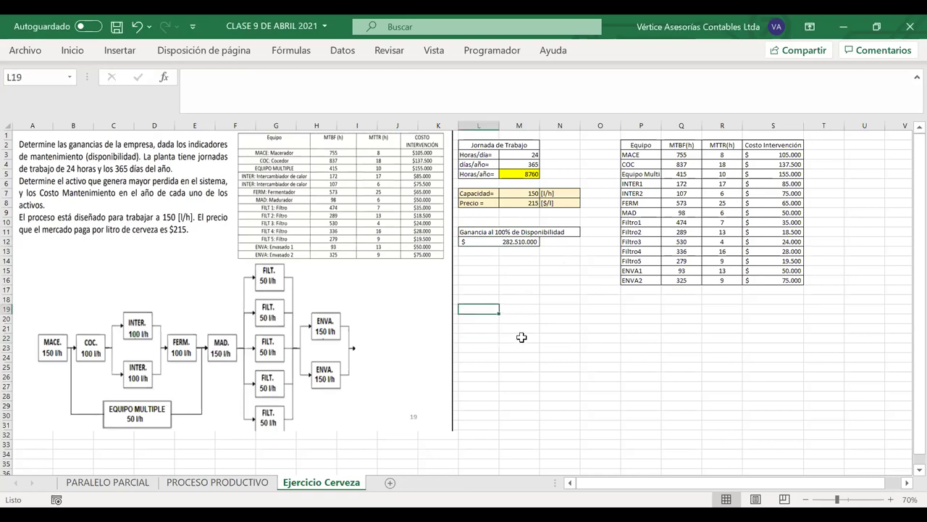
click(484, 320)
text(D)
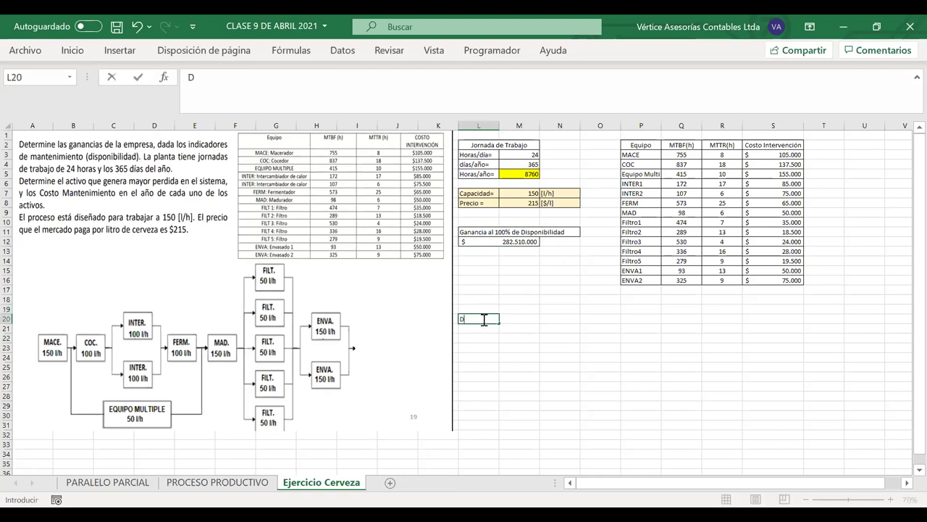
text(isponibilidad del Sistema)
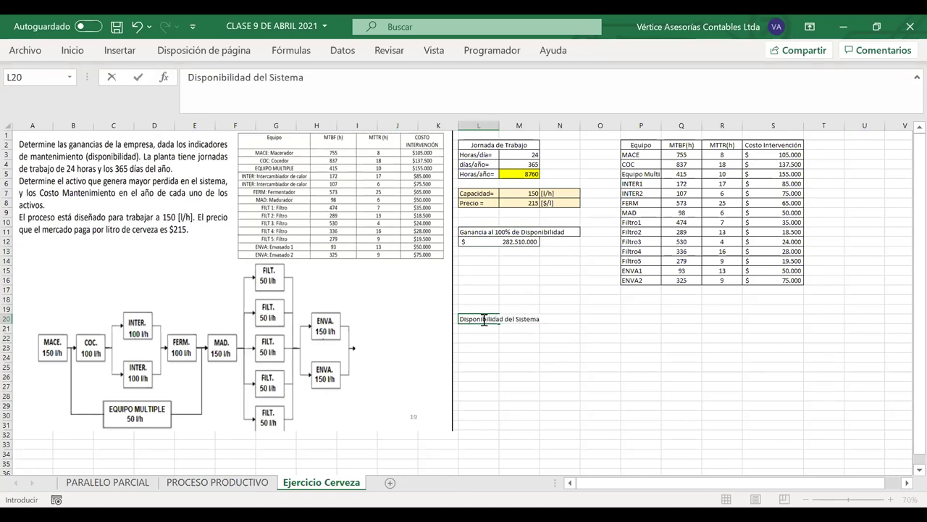
text(=)
click(604, 331)
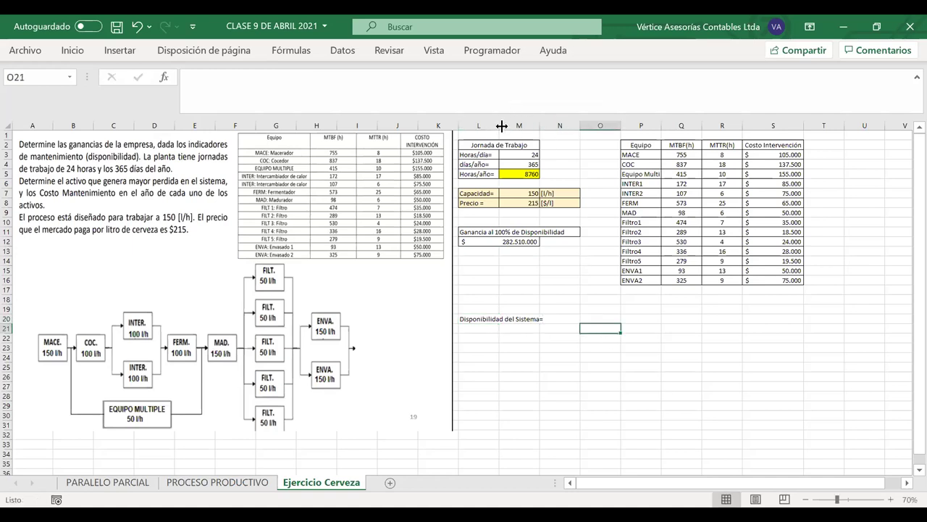
drag(496, 126, 502, 126)
click(559, 318)
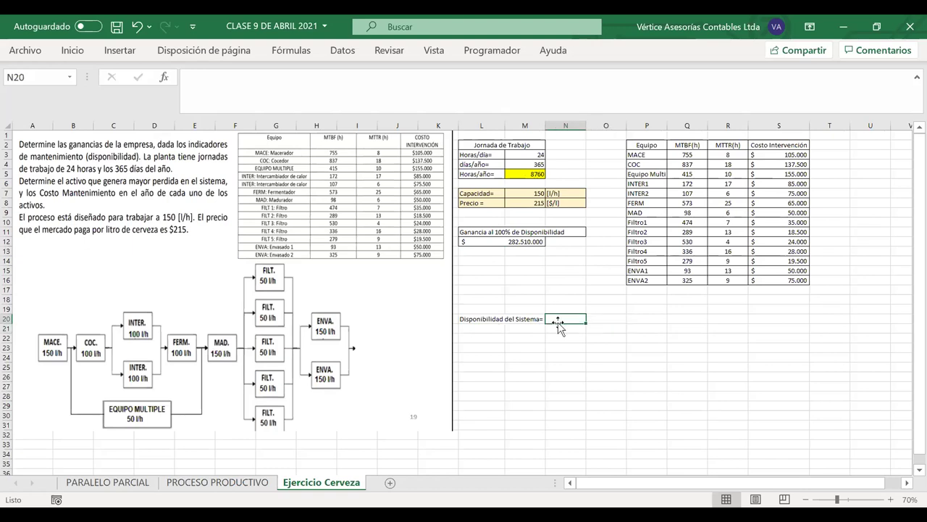
Step: Format L20:M20 as bold, merged and centered with a light green fill, and copy that format to N20:O20
drag(558, 318, 534, 317)
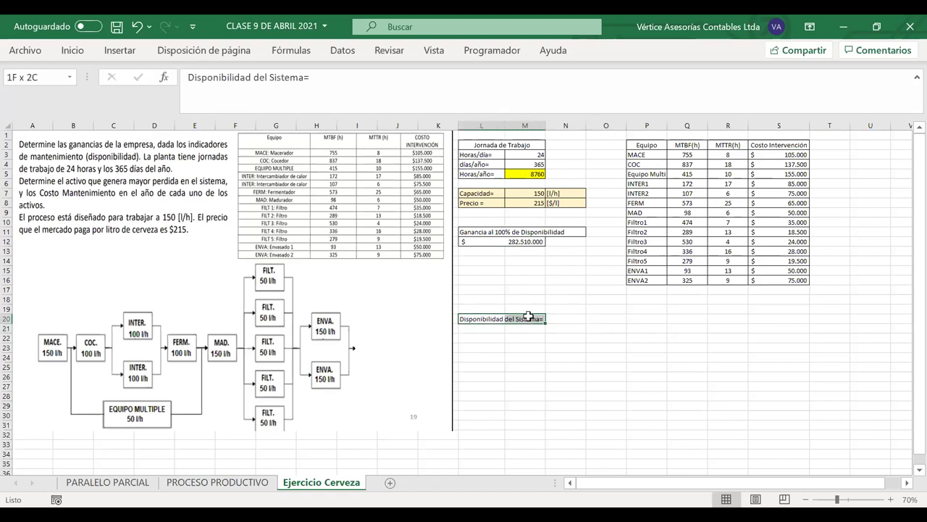
click(72, 50)
click(189, 101)
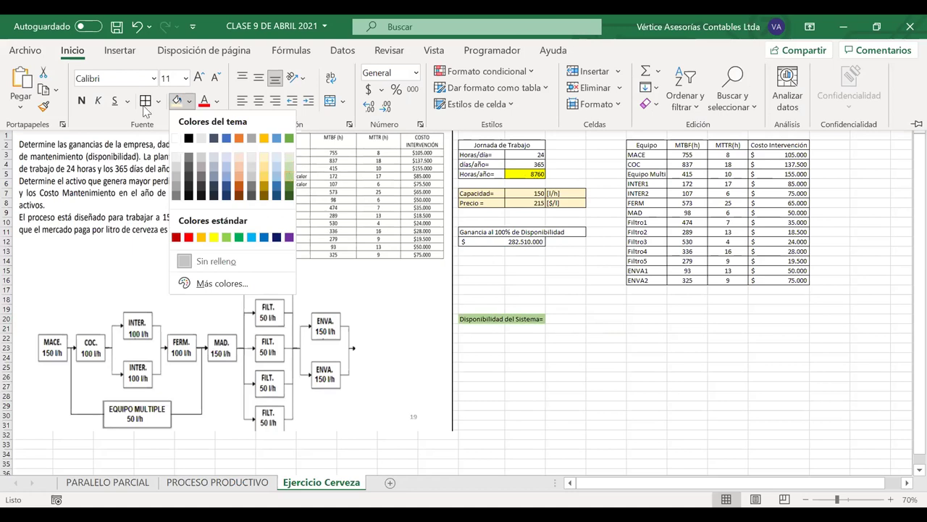
click(289, 175)
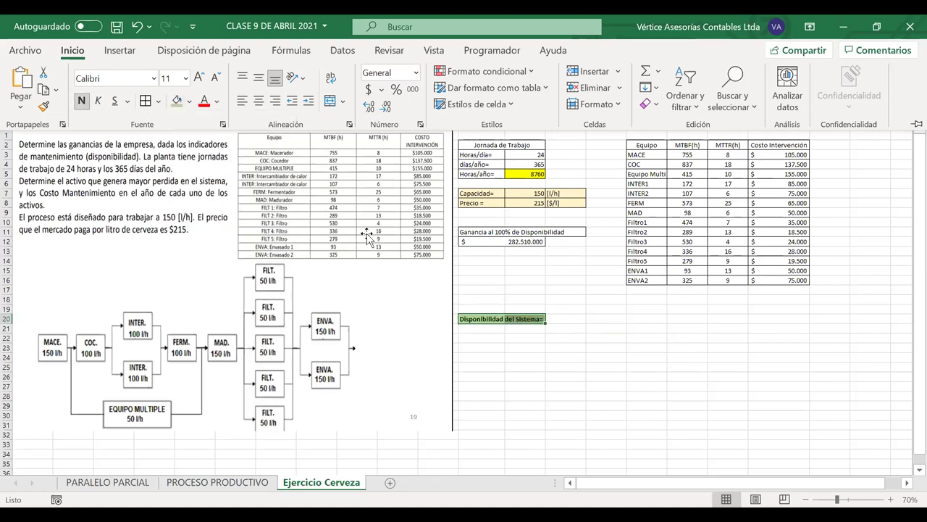
click(331, 101)
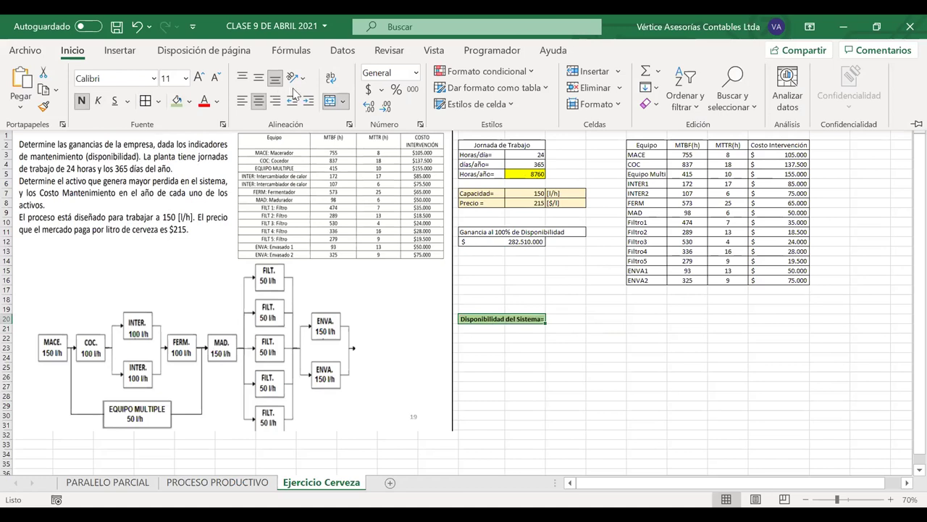
click(44, 106)
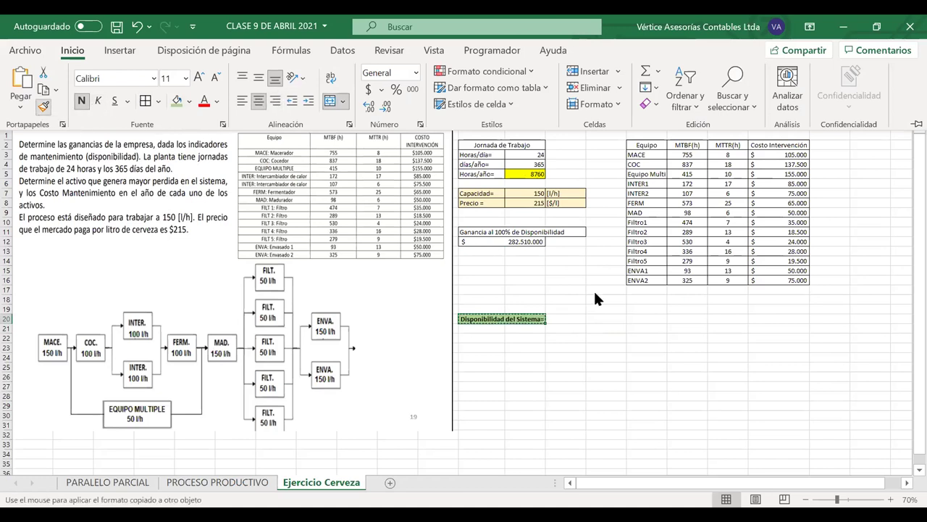
click(555, 321)
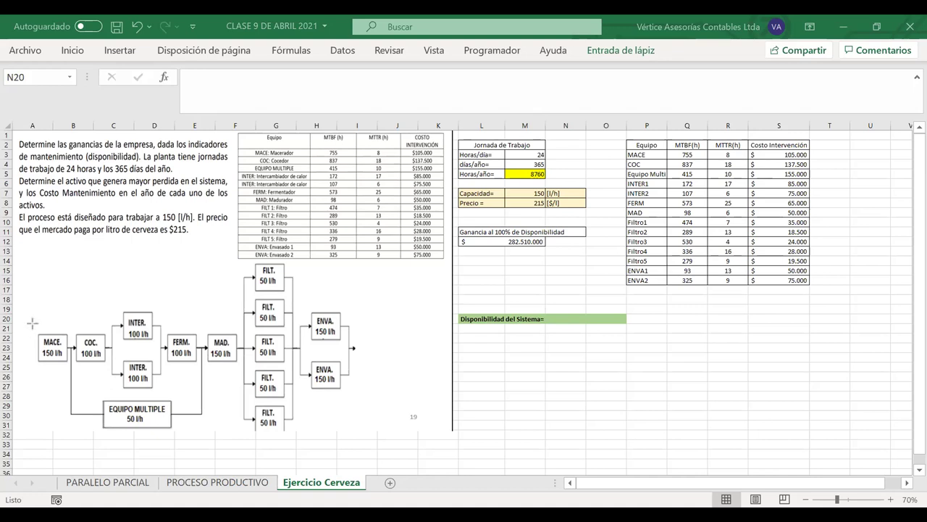
Step: Outline the MACE unit in the process diagram with a red rectangle, and check the block breakdown on the PROCESO PRODUCTIVO sheet
mouse_move(28, 328)
mouse_down()
mouse_move(49, 328)
mouse_move(67, 345)
mouse_move(28, 327)
mouse_move(77, 369)
mouse_up()
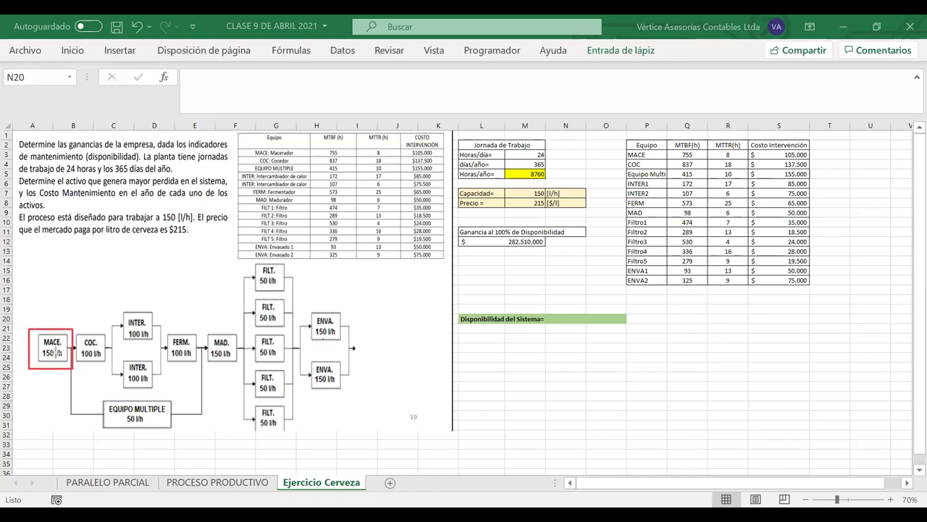
key(ctrl+z)
drag(32, 325, 69, 370)
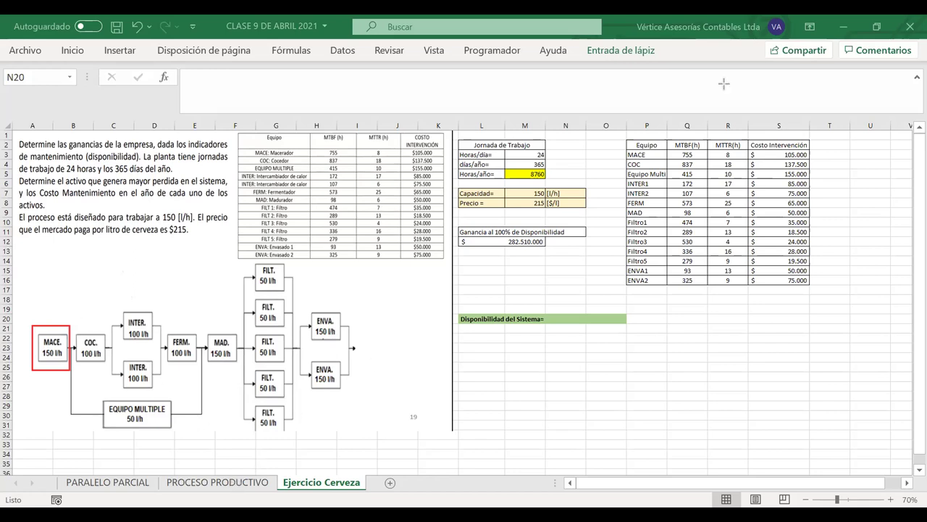
click(220, 481)
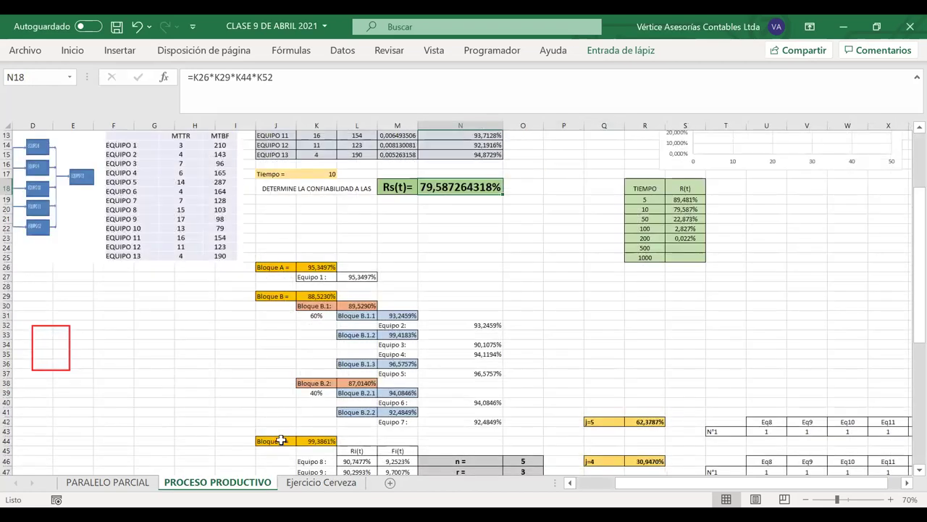
click(300, 482)
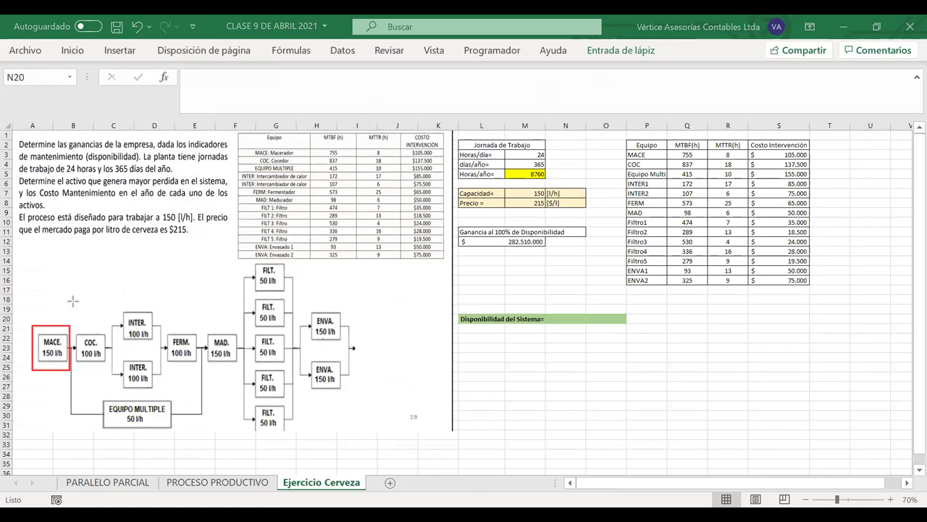
mouse_move(75, 301)
mouse_down()
mouse_move(75, 355)
mouse_move(193, 390)
mouse_move(197, 300)
mouse_move(75, 299)
mouse_up()
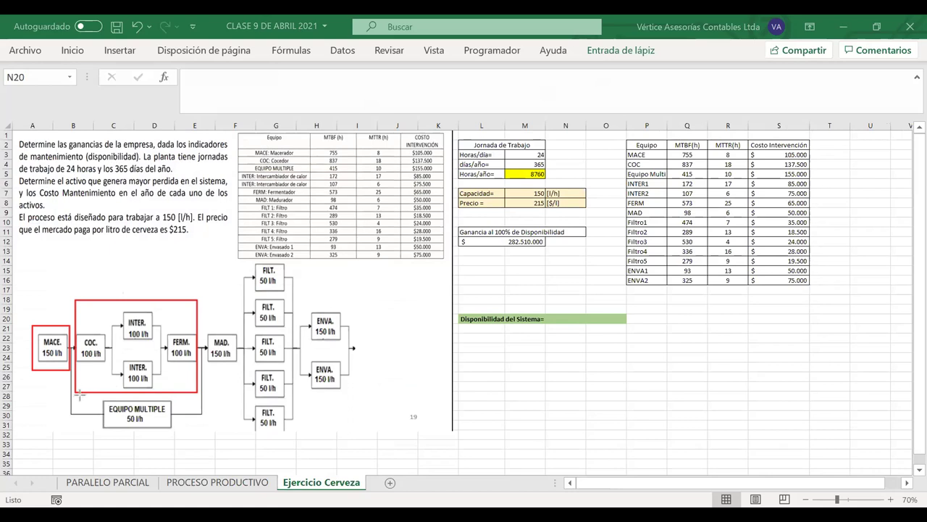
mouse_move(79, 396)
mouse_down()
mouse_move(156, 432)
mouse_move(187, 432)
mouse_move(196, 398)
mouse_move(77, 396)
mouse_up()
drag(197, 396, 200, 434)
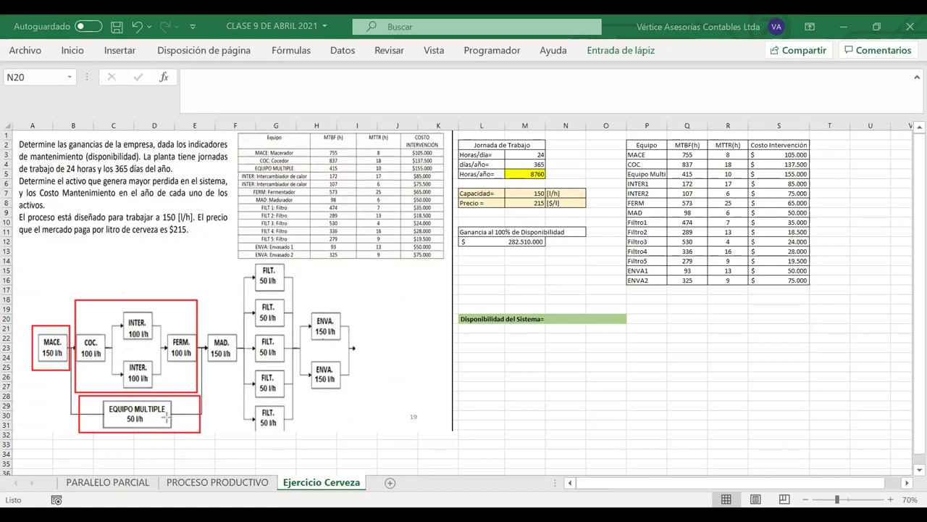
key(ctrl+z)
key(ctrl+z)
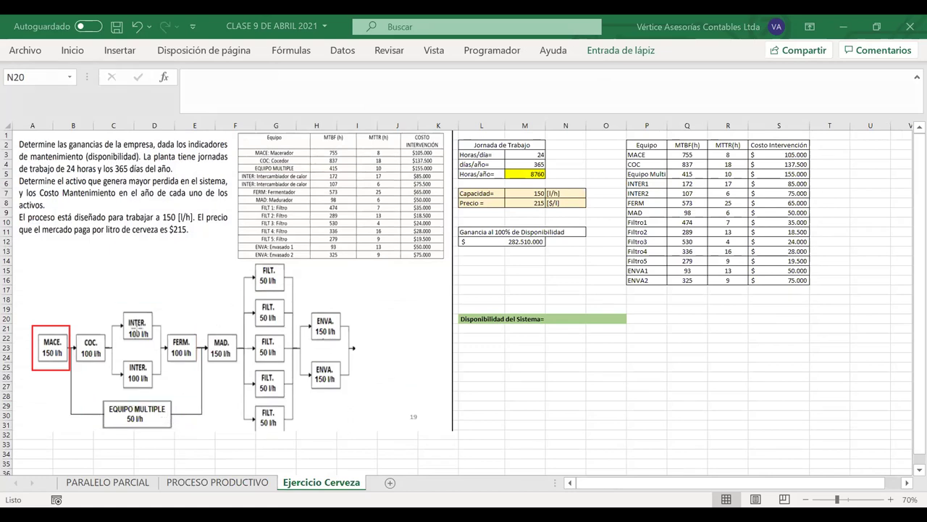
Step: Outline the COC-to-FERM section together with EQUIPO MULTIPLE in one red rectangle, and the MAD unit in another
mouse_move(72, 298)
mouse_down()
mouse_move(74, 406)
mouse_move(86, 441)
mouse_move(71, 297)
mouse_up()
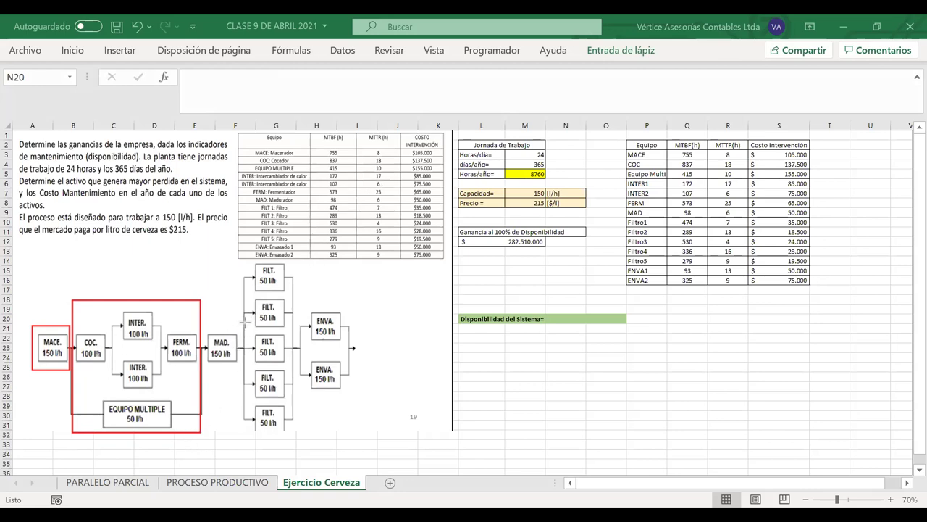
mouse_move(241, 326)
mouse_down()
mouse_move(221, 325)
mouse_move(206, 340)
mouse_move(205, 366)
mouse_move(242, 323)
mouse_up()
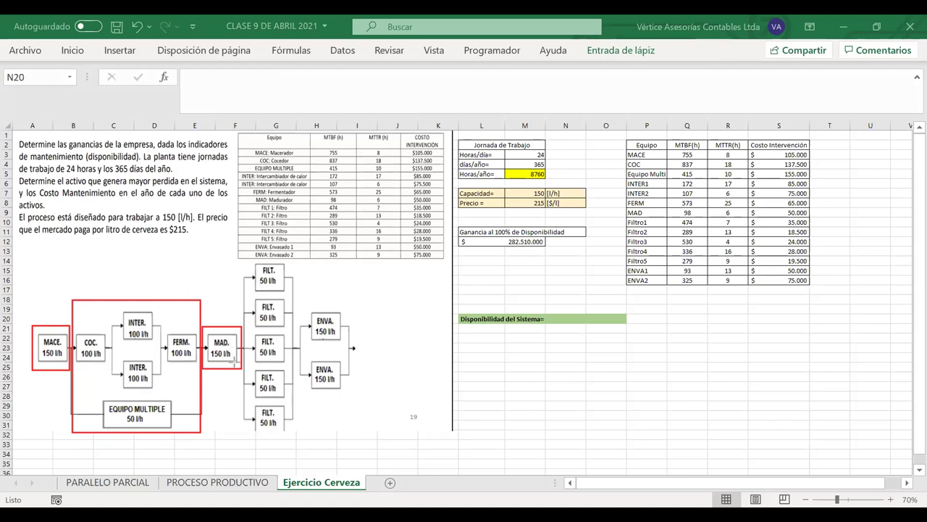
Step: Outline the column of five FILT units and the pair of ENVA units in separate red rectangles, aligning the filter outline around its units
mouse_move(237, 258)
mouse_down()
mouse_move(272, 326)
mouse_move(289, 435)
mouse_up()
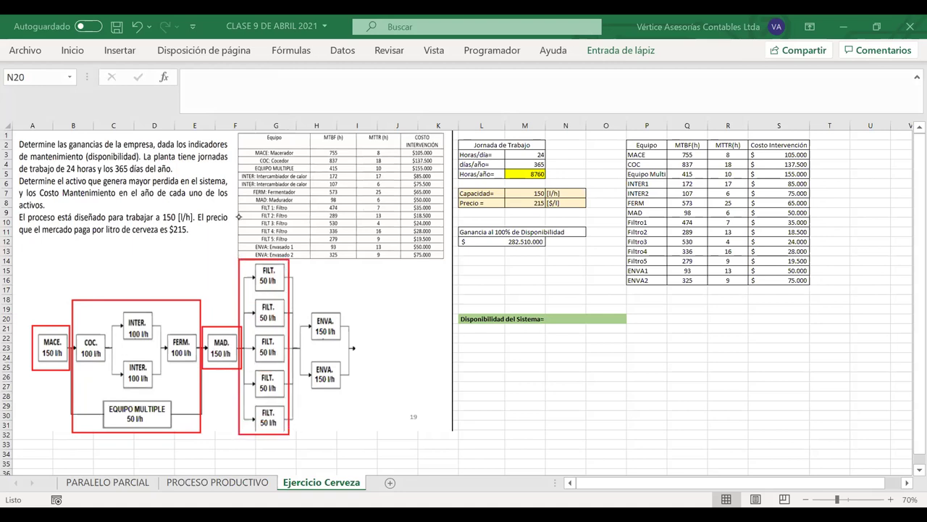
drag(239, 278, 241, 277)
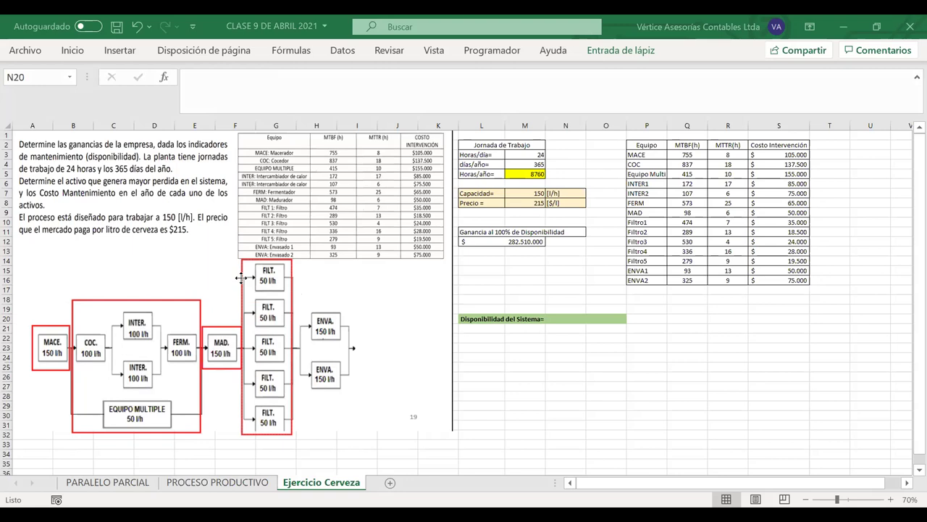
click(241, 277)
drag(240, 287, 242, 289)
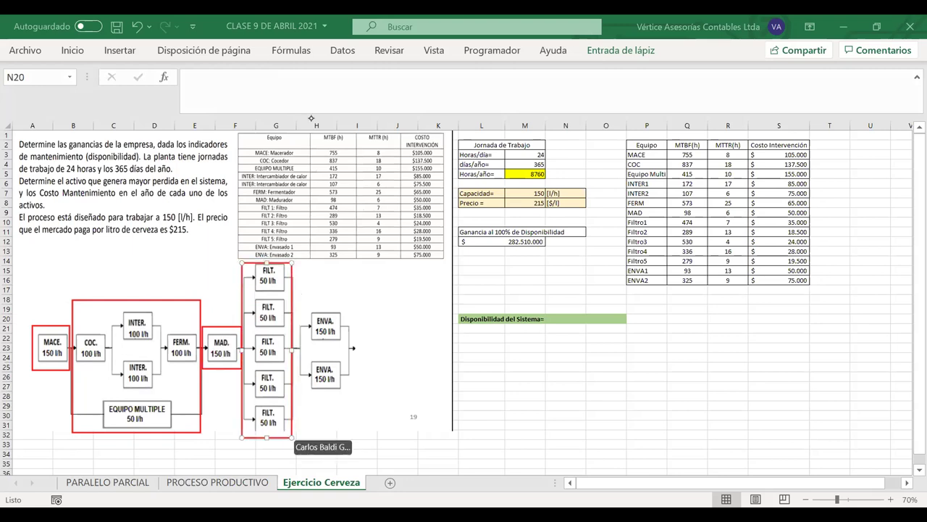
drag(296, 302, 365, 402)
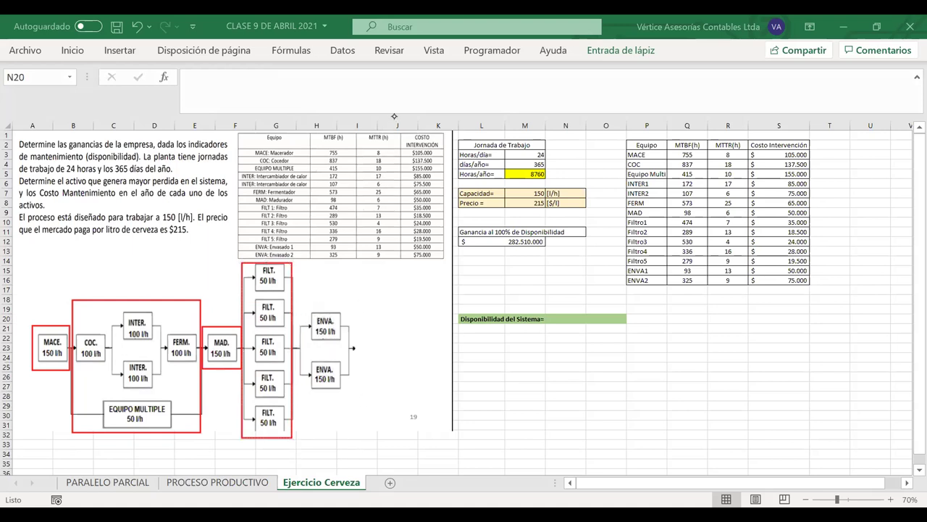
drag(297, 303, 347, 396)
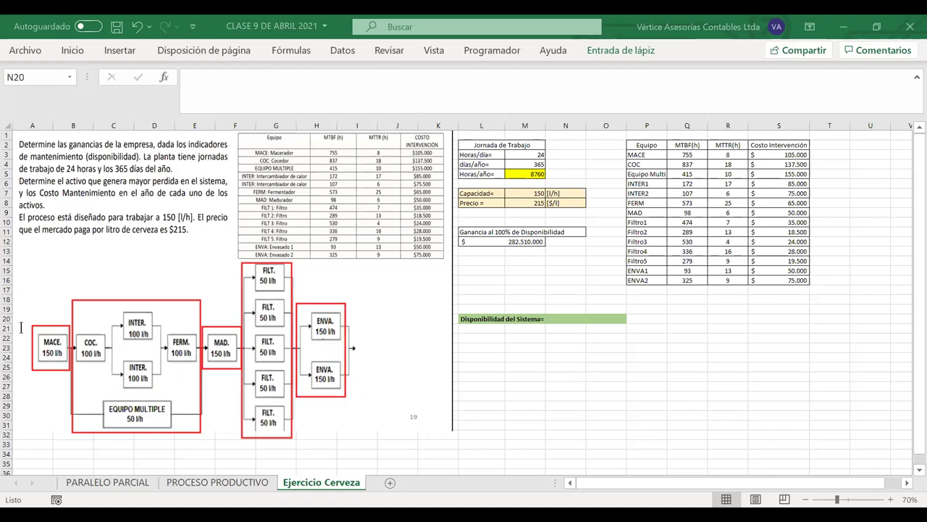
drag(21, 371, 273, 396)
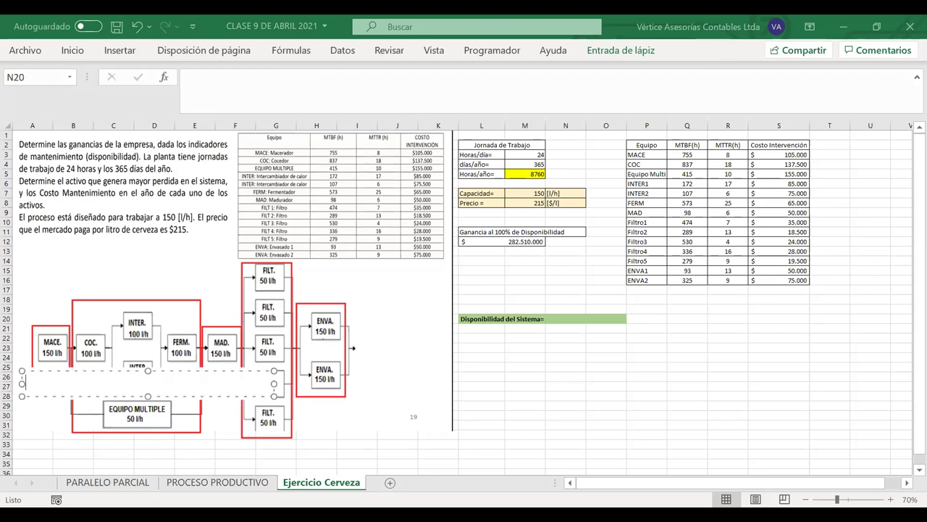
key(Delete)
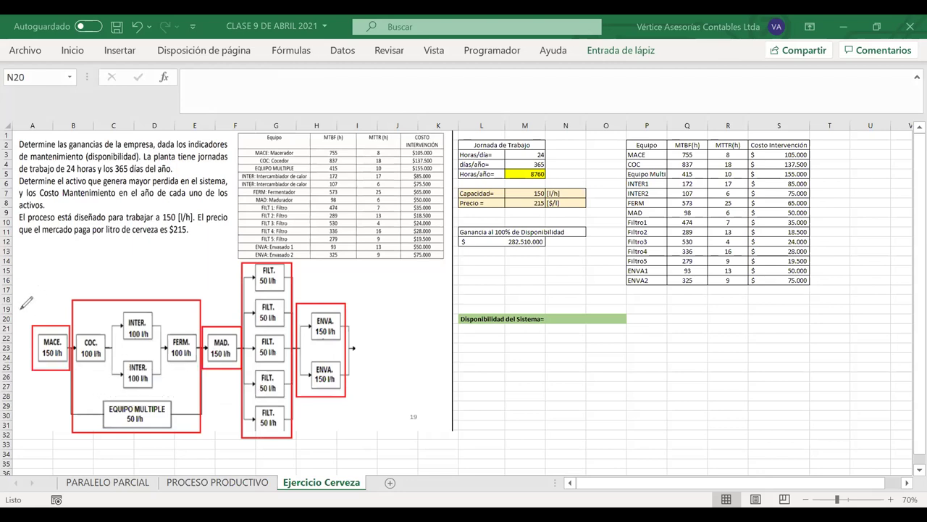
mouse_move(21, 308)
mouse_down()
mouse_move(22, 320)
mouse_move(47, 328)
mouse_move(62, 311)
mouse_up()
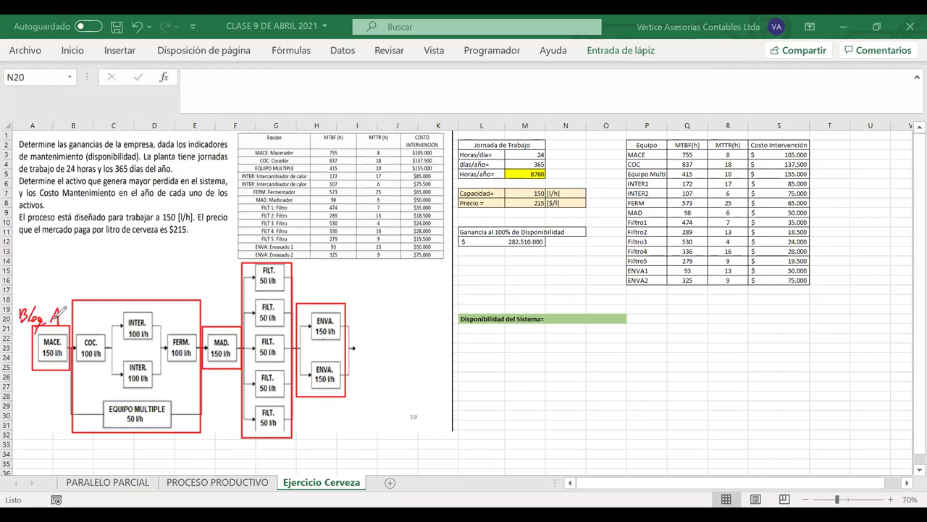
mouse_move(115, 279)
mouse_down()
mouse_move(115, 292)
mouse_move(129, 287)
mouse_up()
key(ctrl+z)
key(ctrl+z)
key(ctrl+z)
key(ctrl+z)
key(ctrl+z)
key(ctrl+z)
key(ctrl+z)
Step: Handwrite the letters A, B, C, D and E in red above the five outlined blocks of the process diagram
drag(39, 319, 52, 312)
drag(129, 283, 129, 295)
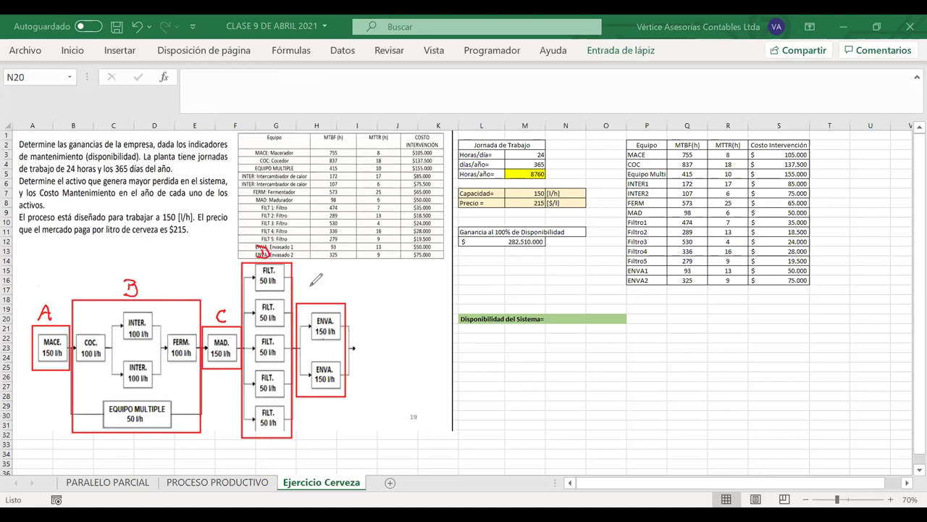
drag(317, 287, 325, 285)
drag(317, 293, 324, 293)
Step: Enter the label "Bloque A=" in cell L23, below the system availability heading
click(493, 348)
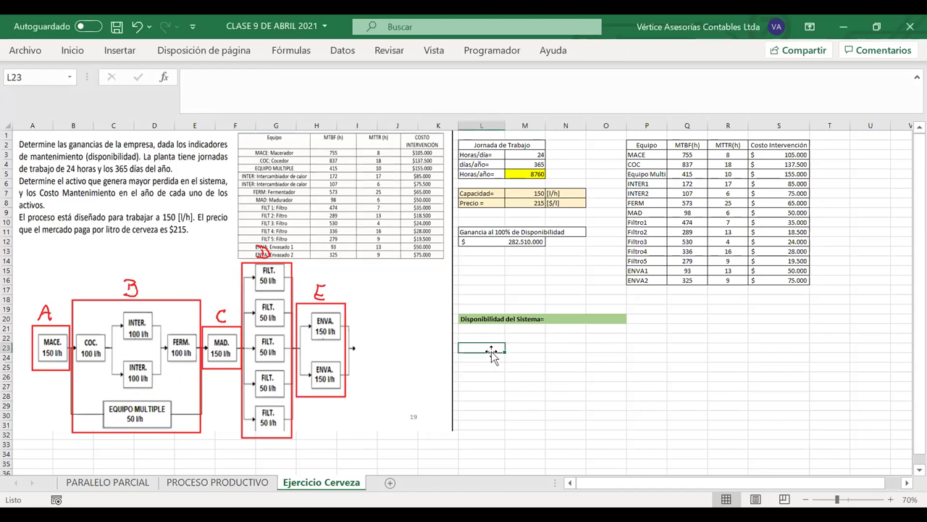
text(Bloq)
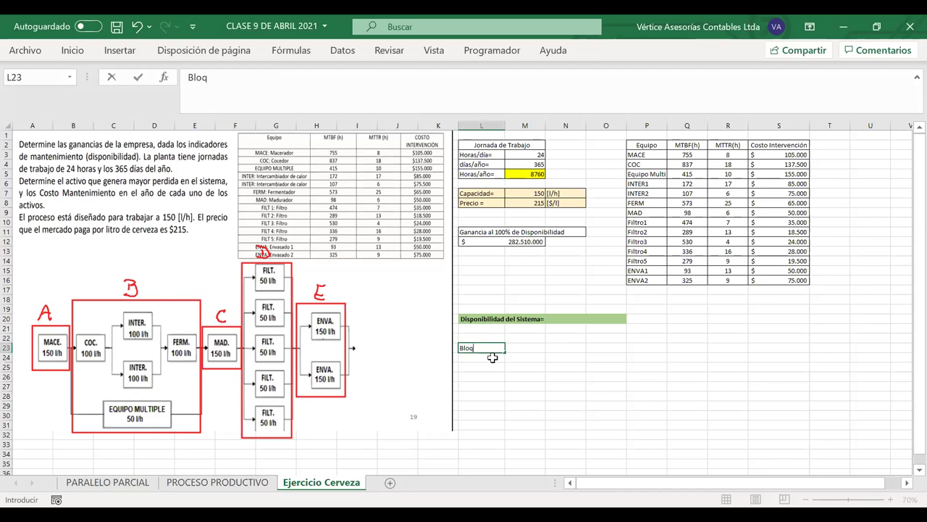
text(ue A=)
key(Tab)
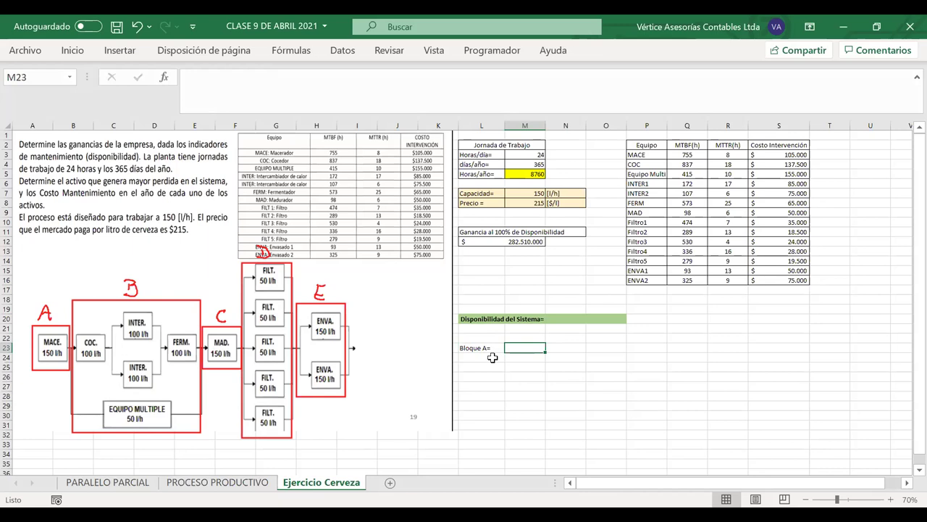
Step: Apply cell borders and an orange fill to L23:M23
drag(513, 348, 491, 349)
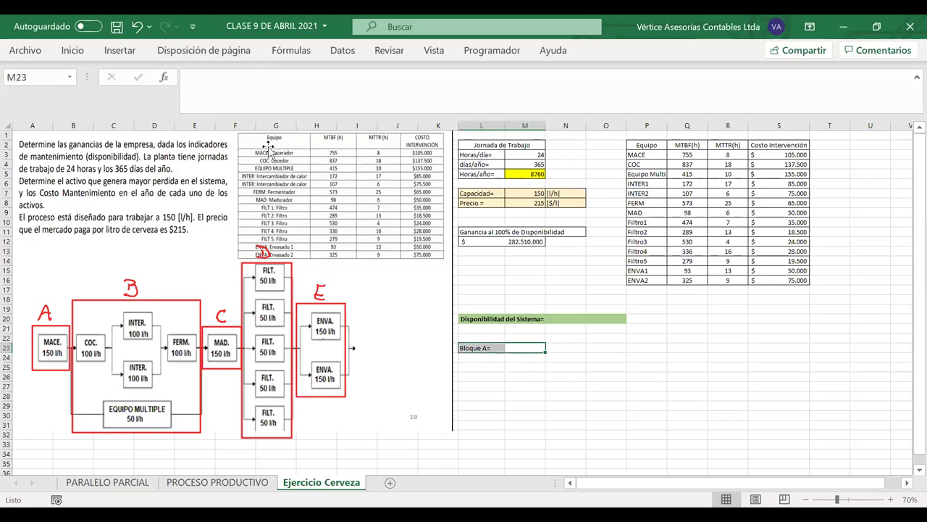
click(73, 52)
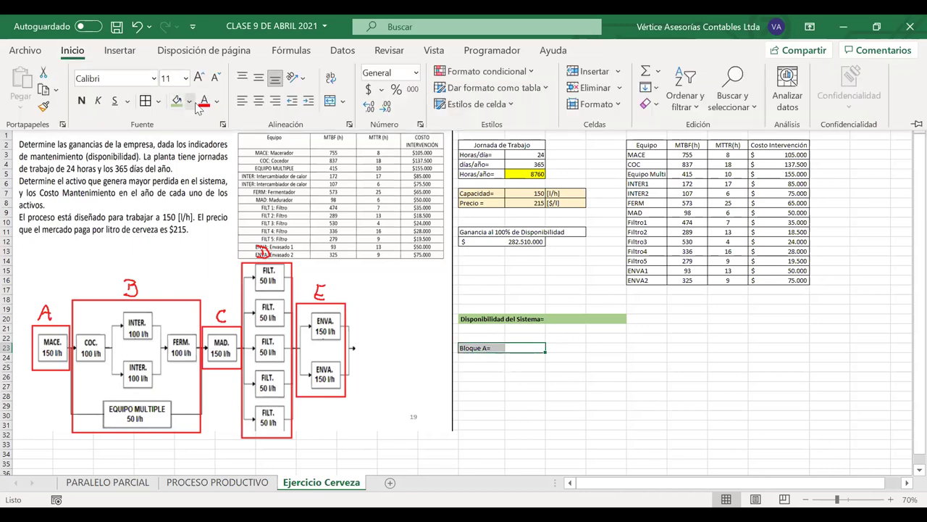
click(186, 103)
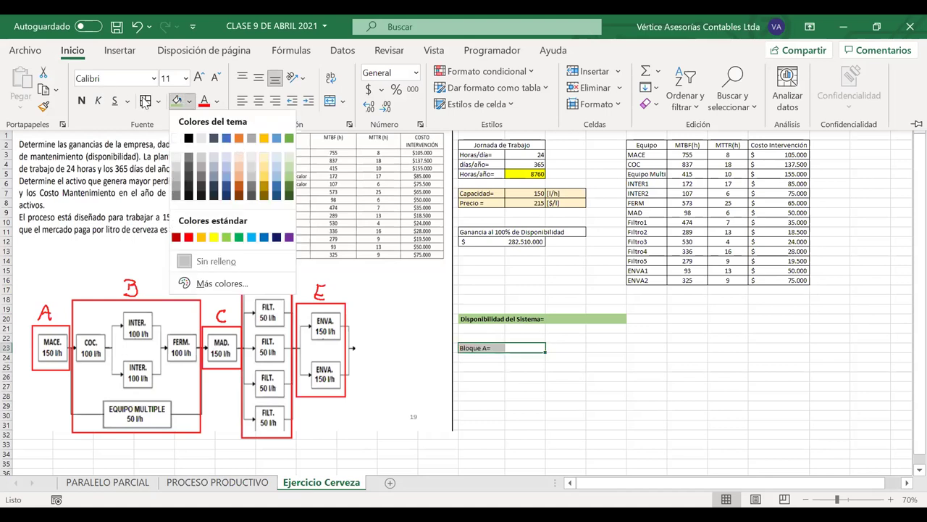
click(190, 101)
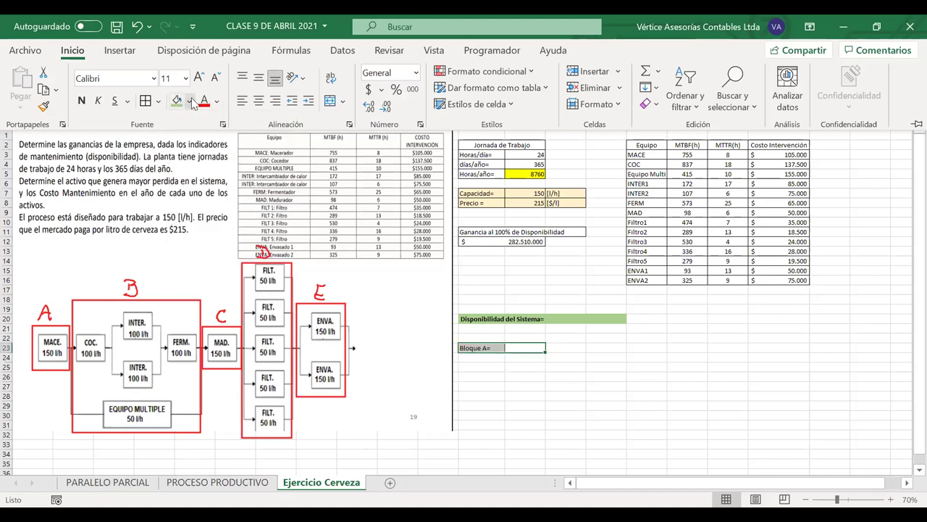
click(191, 102)
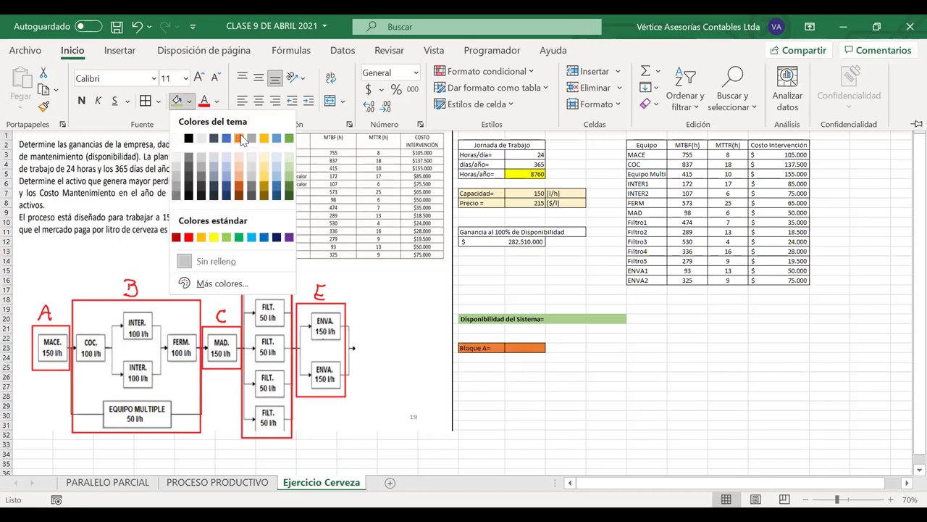
click(240, 138)
click(500, 394)
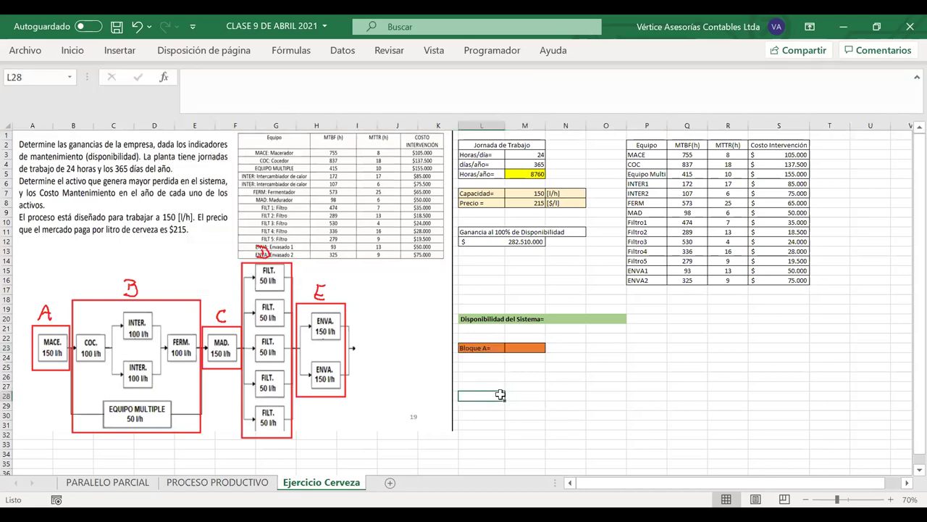
Step: Make L23:M23 bold and increase its font size to 12
drag(482, 347, 516, 348)
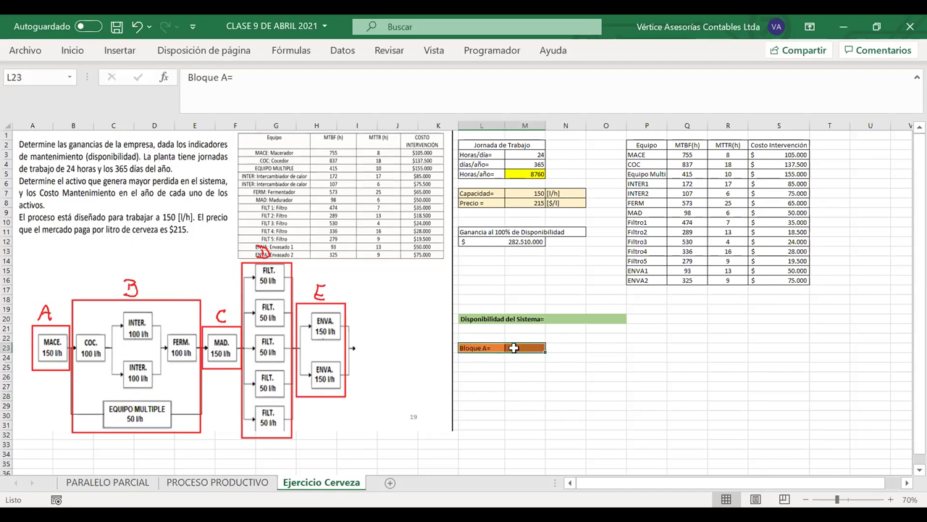
click(71, 51)
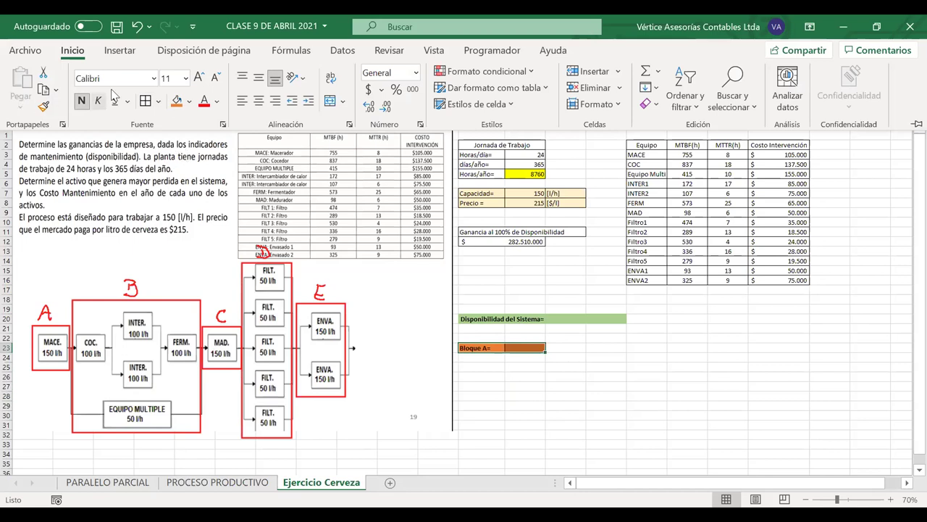
click(198, 76)
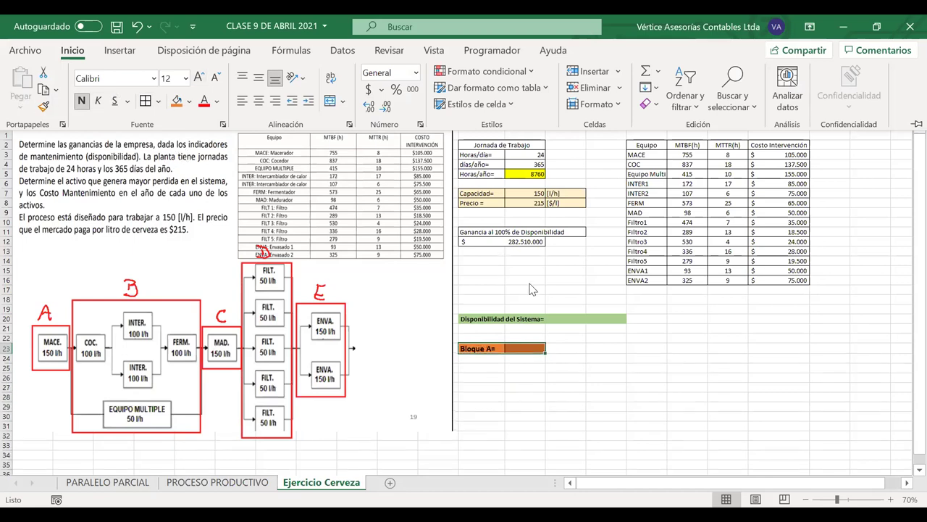
Step: Increase the "Disponibilidad del Sistema=" heading to font size 12 and adjust the widths of columns L and M to fit it
click(500, 323)
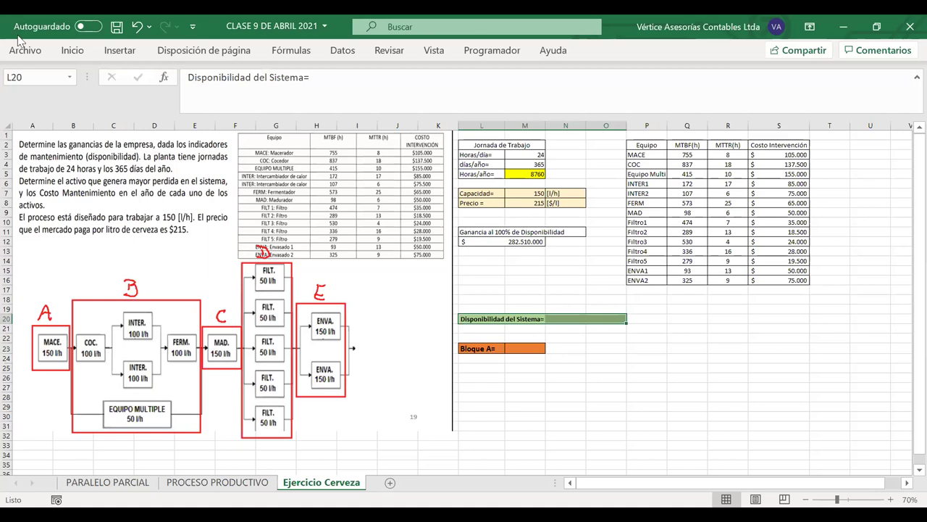
click(74, 52)
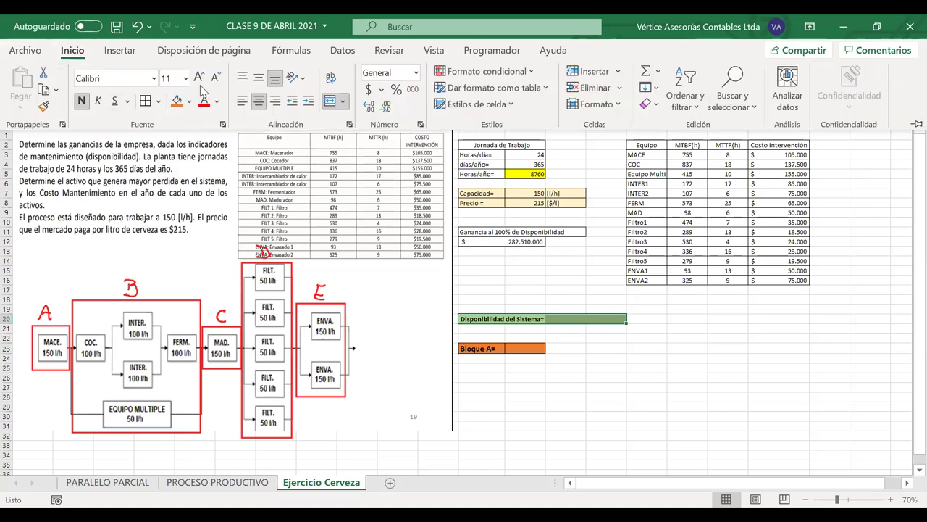
click(197, 78)
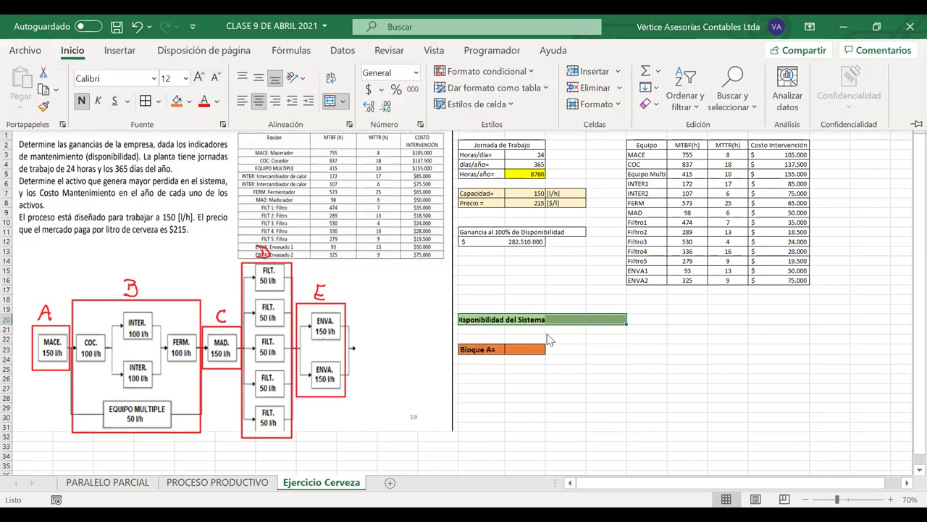
click(545, 142)
drag(544, 125, 568, 126)
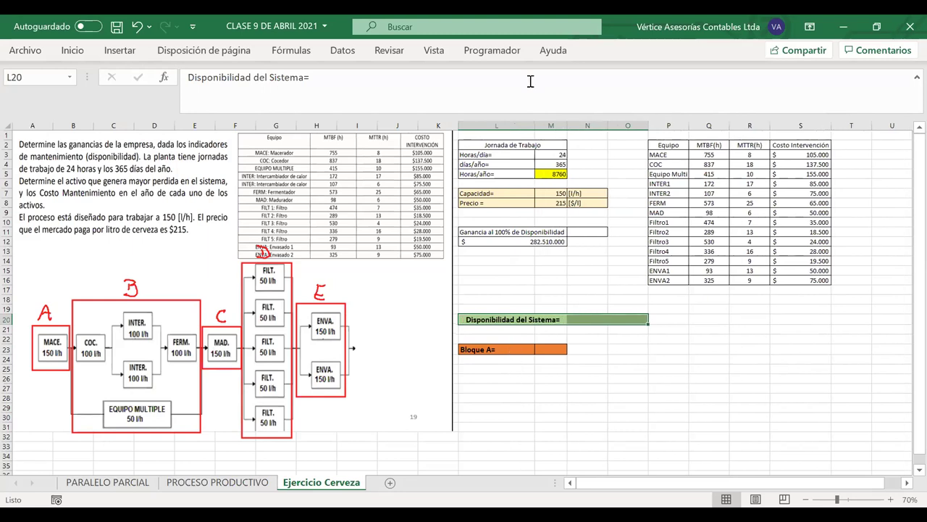
drag(536, 128, 571, 124)
Step: Copy the formatted "Bloque A=" cells L23:M23 to L26:M26
drag(542, 353, 493, 352)
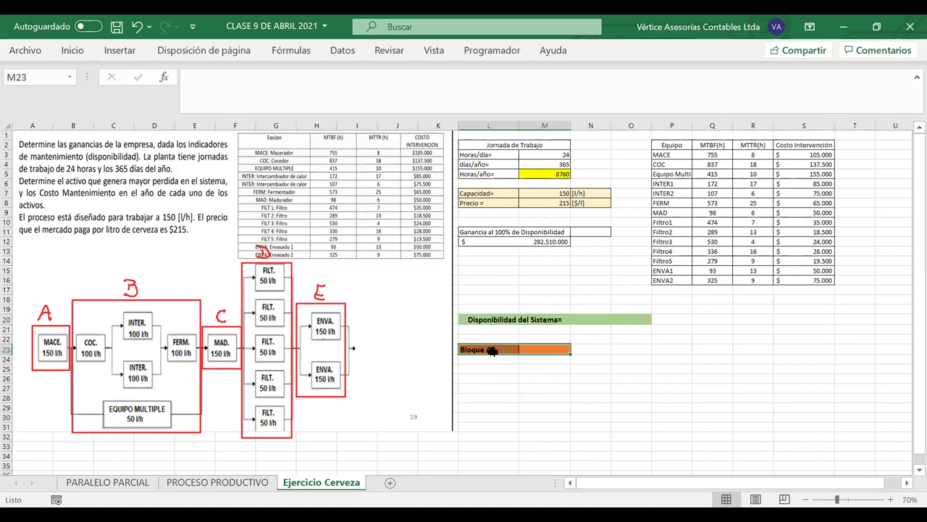
key(ctrl+c)
click(481, 379)
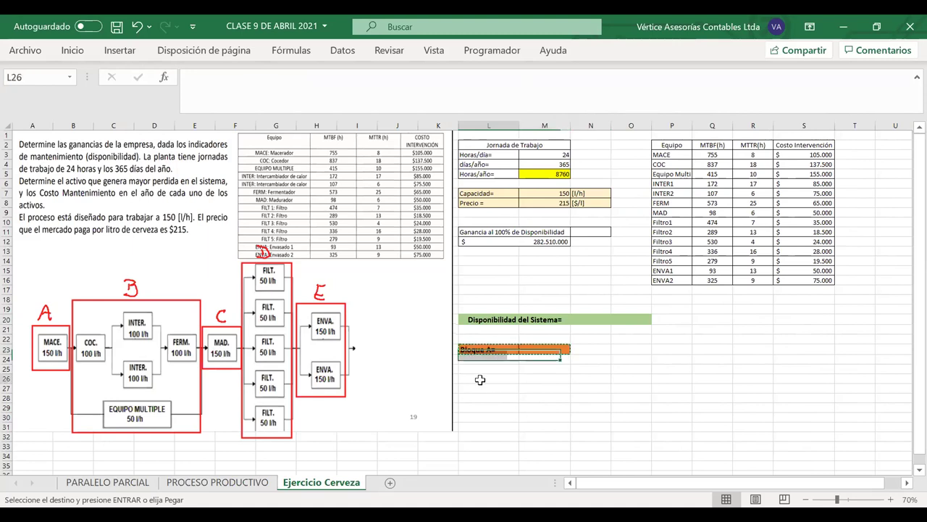
key(ctrl+v)
key(Down)
key(Down)
Step: Change the copied label in L26 to "Bloque B="
click(489, 379)
key(Escape)
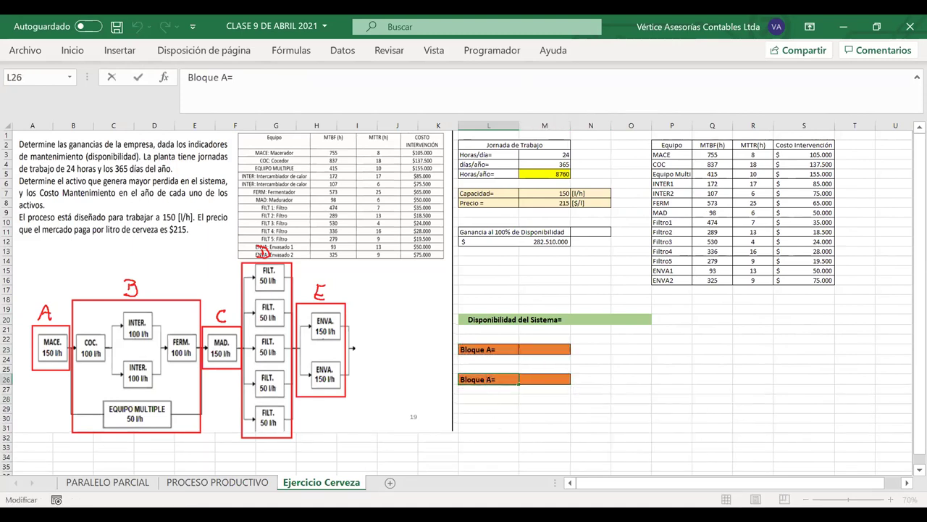
double_click(489, 380)
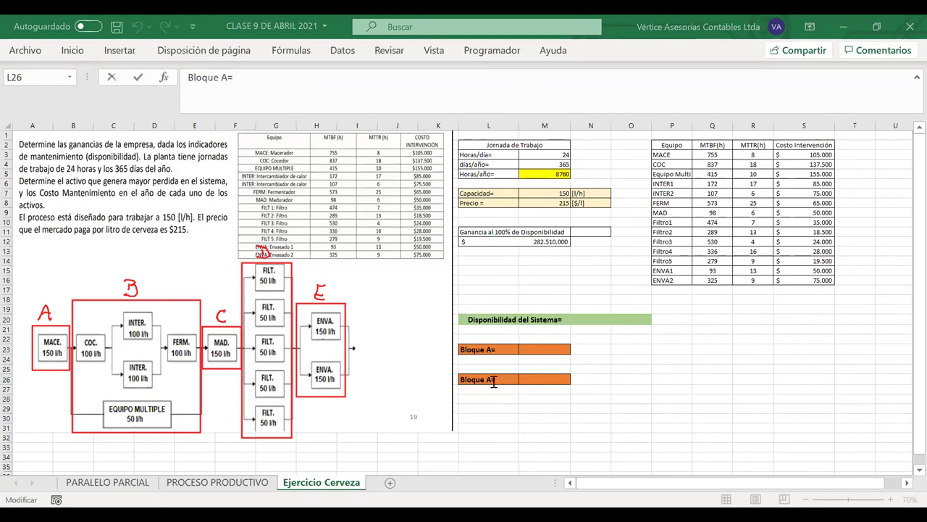
key(BackSpace)
text(b)
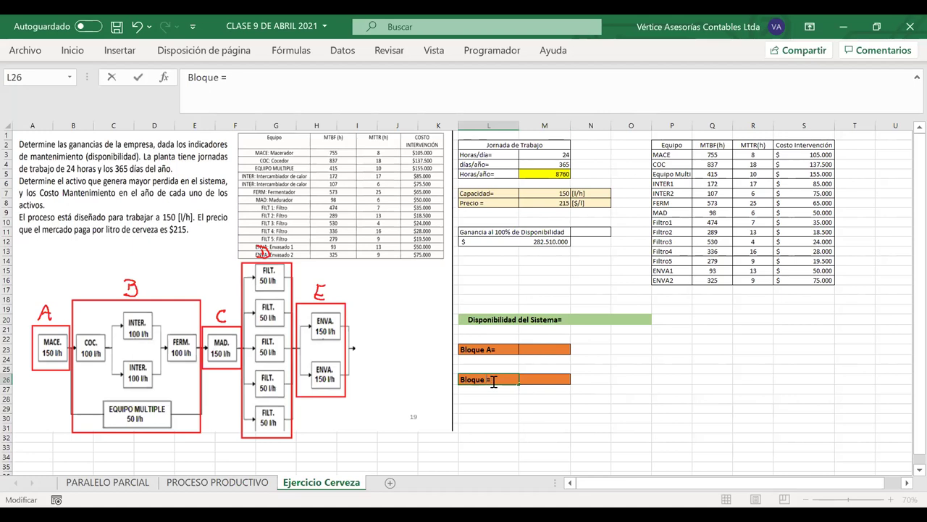
text(B)
click(502, 403)
Step: Copy the "Bloque B=" cells to L29:M29 and change the copied label to "Bloque C="
drag(484, 378, 529, 376)
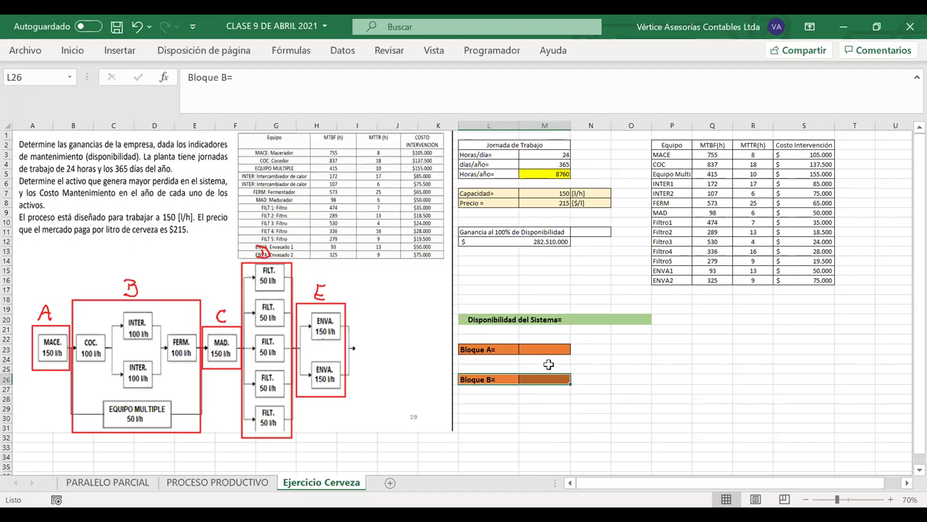
key(ctrl+c)
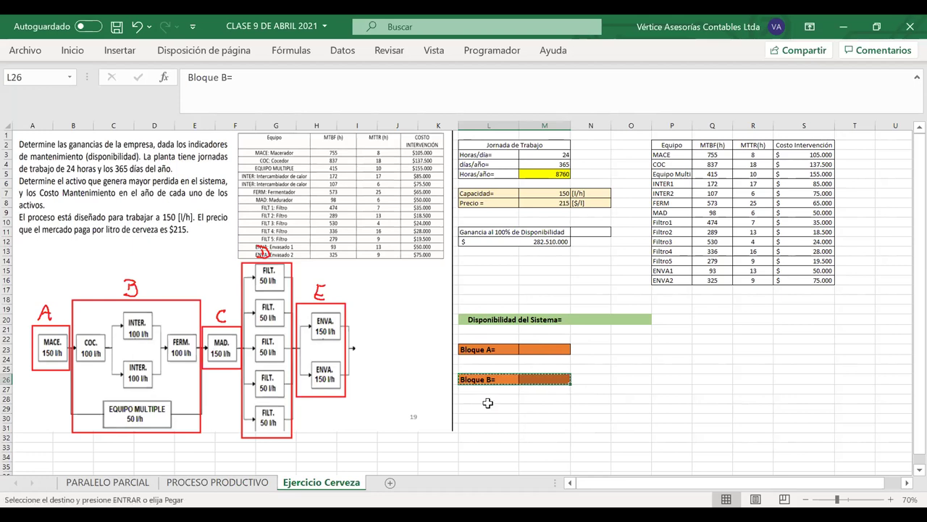
click(487, 408)
key(ctrl+v)
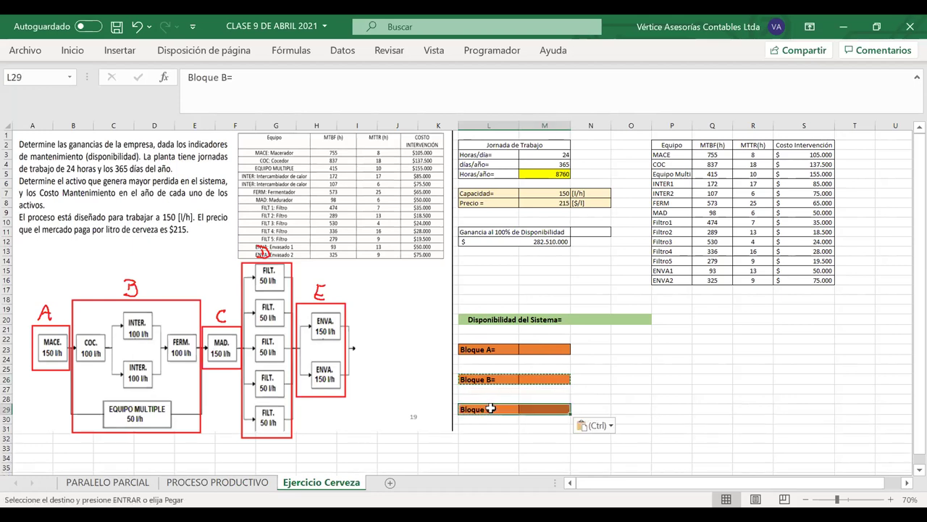
double_click(534, 410)
key(BackSpace)
key(BackSpace)
text(C=)
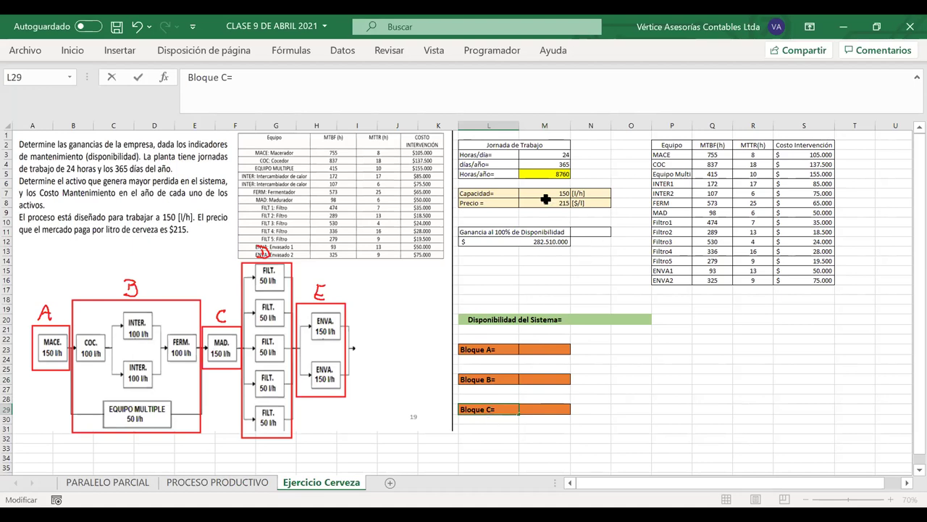
click(503, 97)
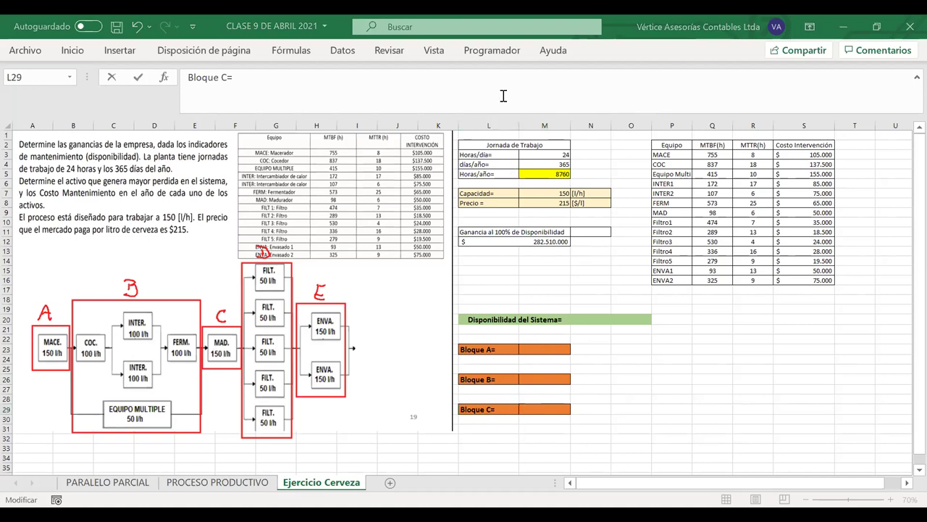
click(481, 439)
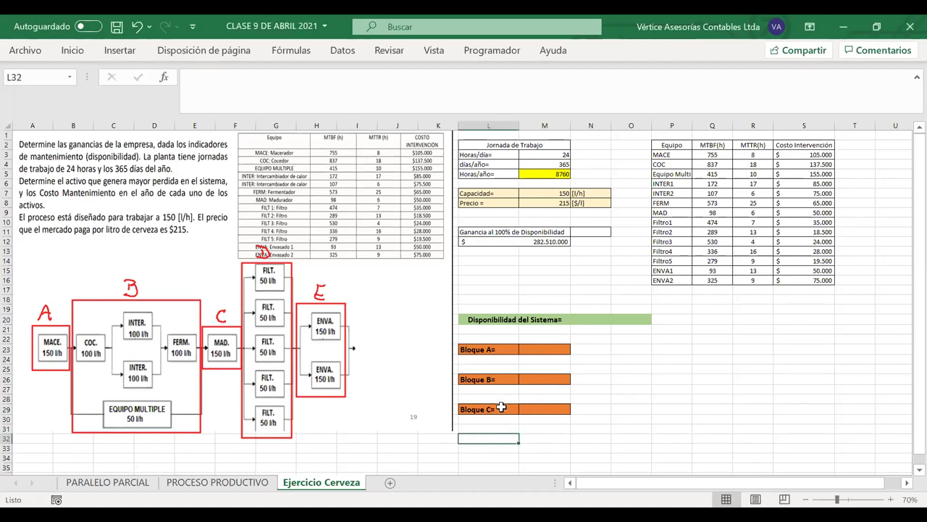
Step: Copy the "Bloque C=" cells to L32:M32 and change the copied label to "Bloque D="
drag(503, 408, 535, 406)
key(ctrl+c)
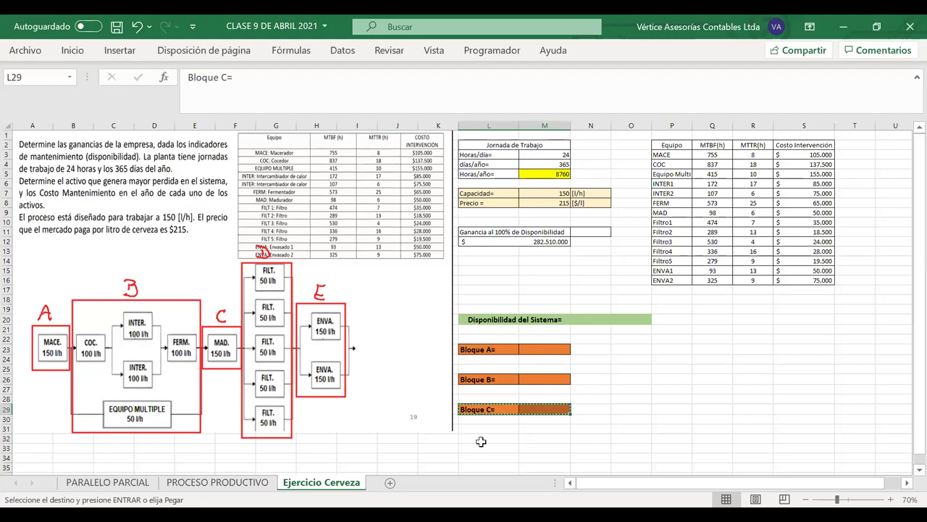
click(481, 439)
key(ctrl+v)
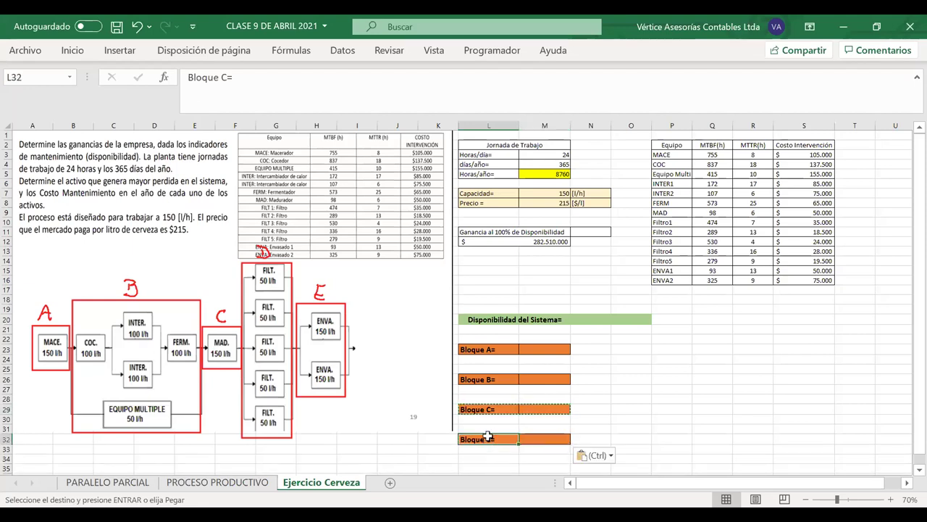
double_click(489, 440)
text(D)
key(Delete)
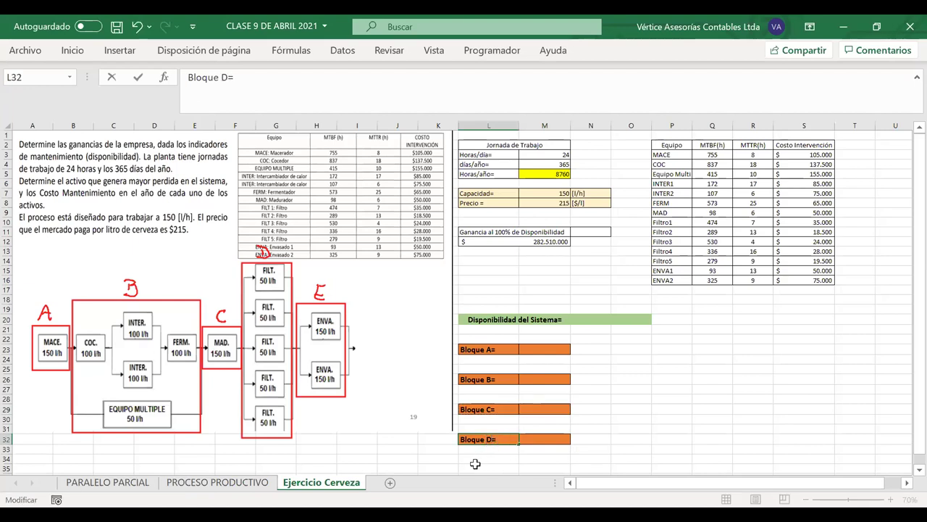
Step: Copy the "Bloque D=" cells L32:M32 to L35:M35 and change the copied label to "Bloque E="
drag(471, 468, 529, 473)
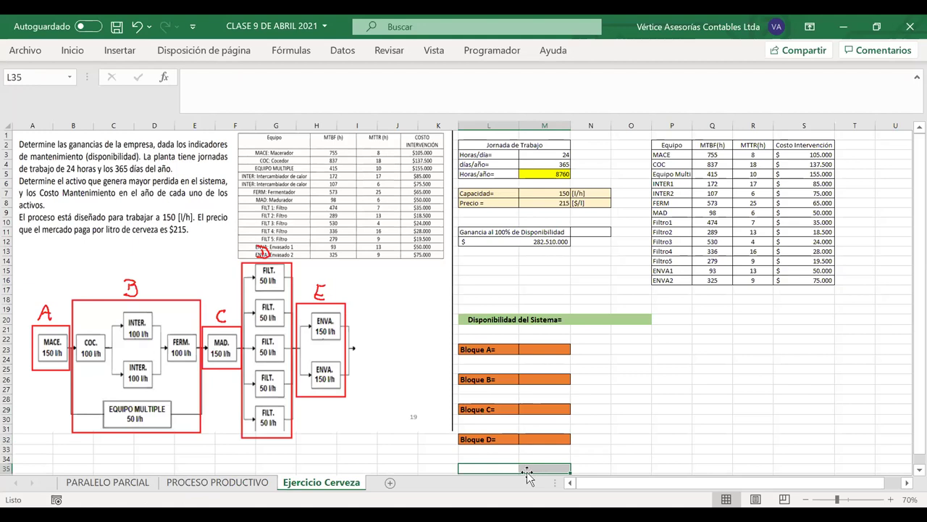
drag(475, 440, 549, 440)
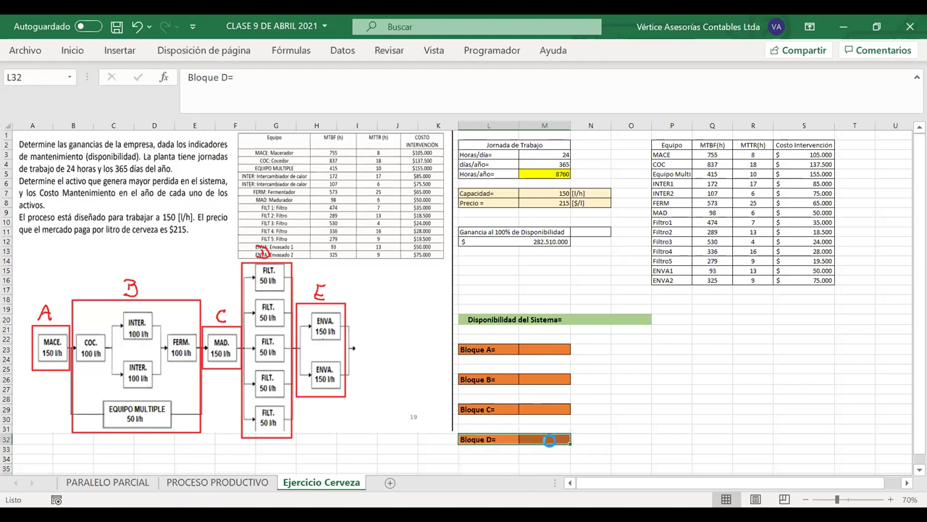
key(ctrl+c)
click(488, 467)
key(ctrl+v)
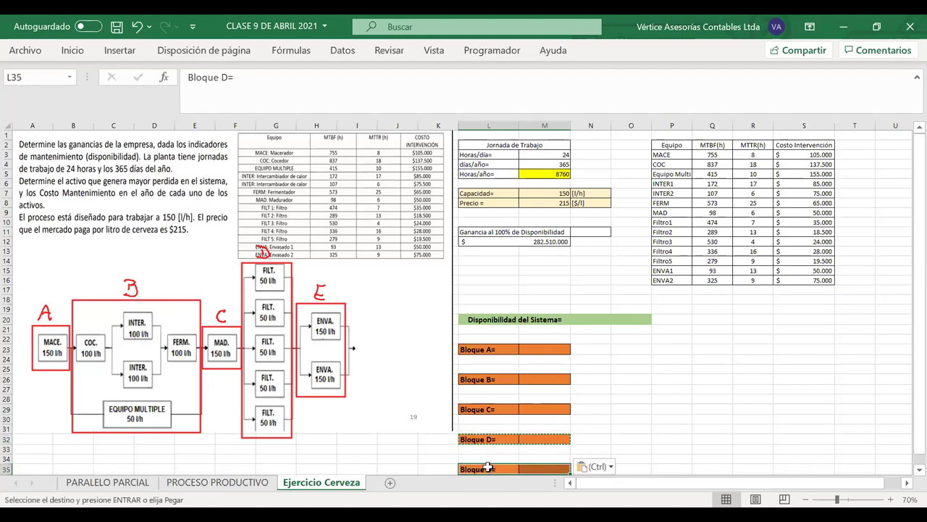
double_click(488, 467)
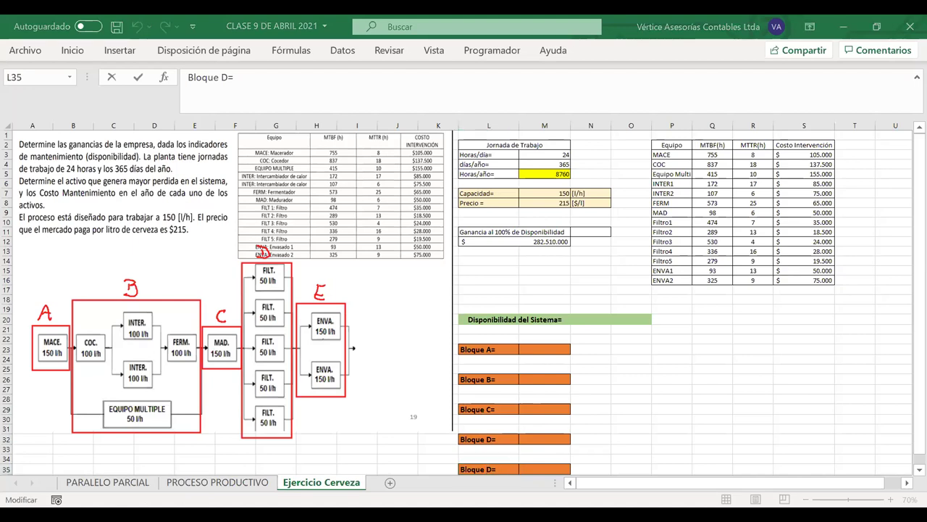
click(487, 469)
key(Delete)
text(E)
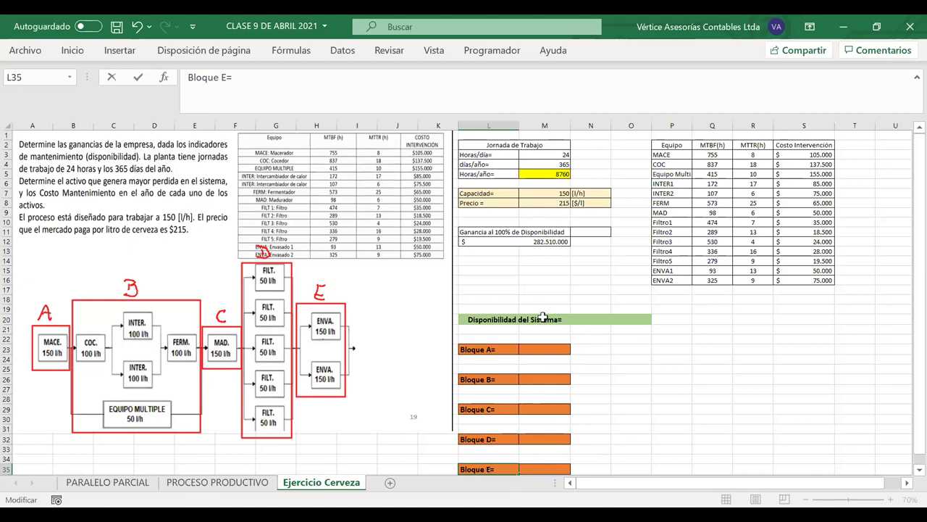
Step: Add borders to the green "Disponibilidad del Sistema=" cells L20:O20
click(574, 318)
drag(574, 319, 631, 320)
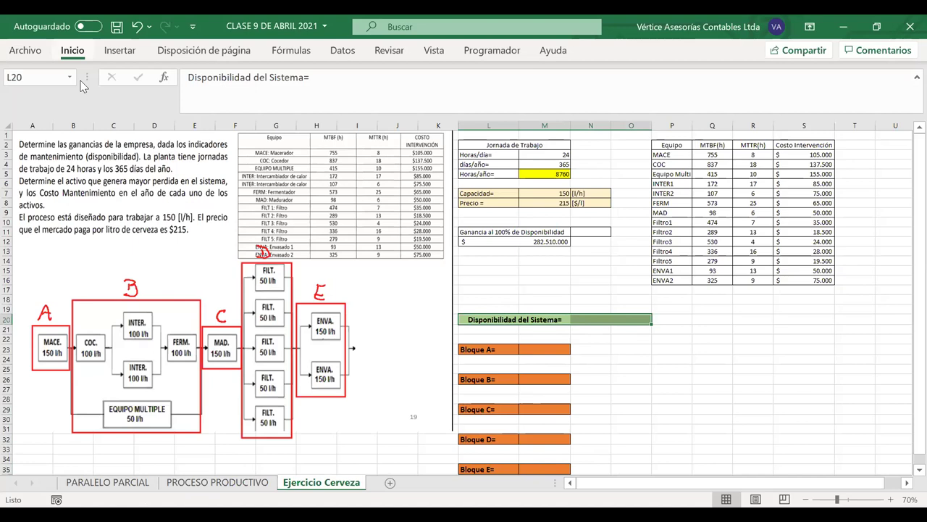
click(72, 50)
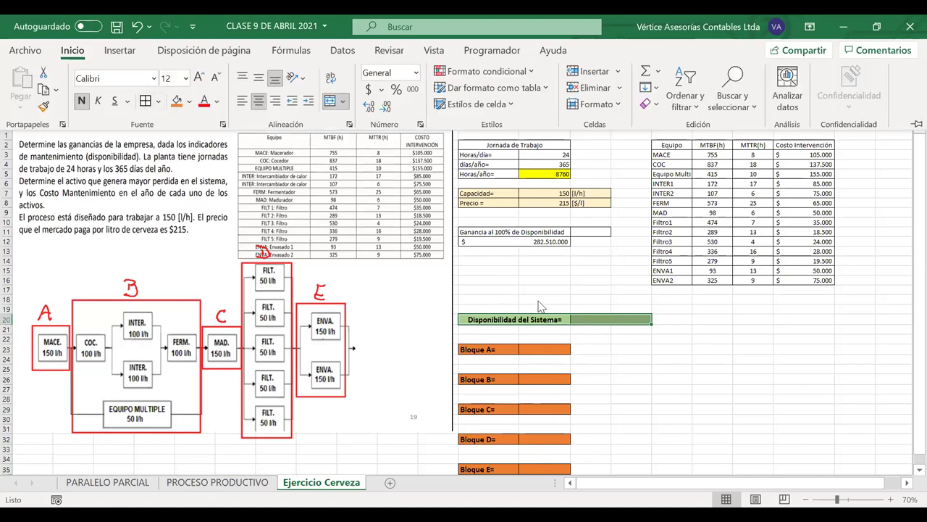
Step: Enter the system availability formula =M23*M26*M29*M32*M35 in N20, multiplying the cells of blocks A to E
click(611, 322)
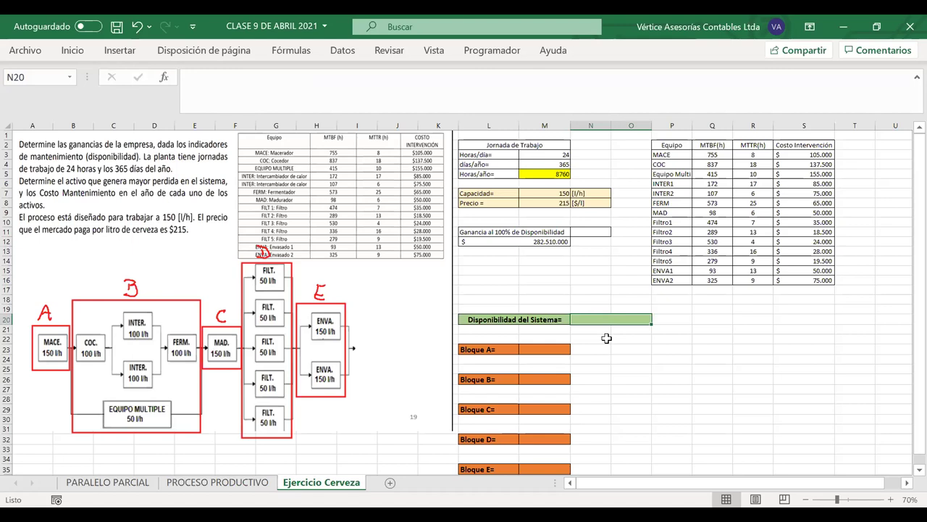
text(=)
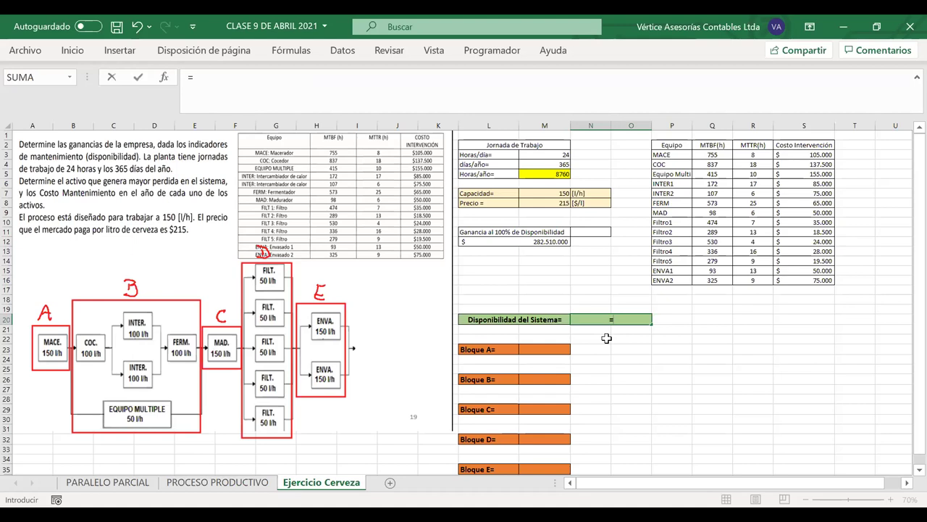
click(549, 349)
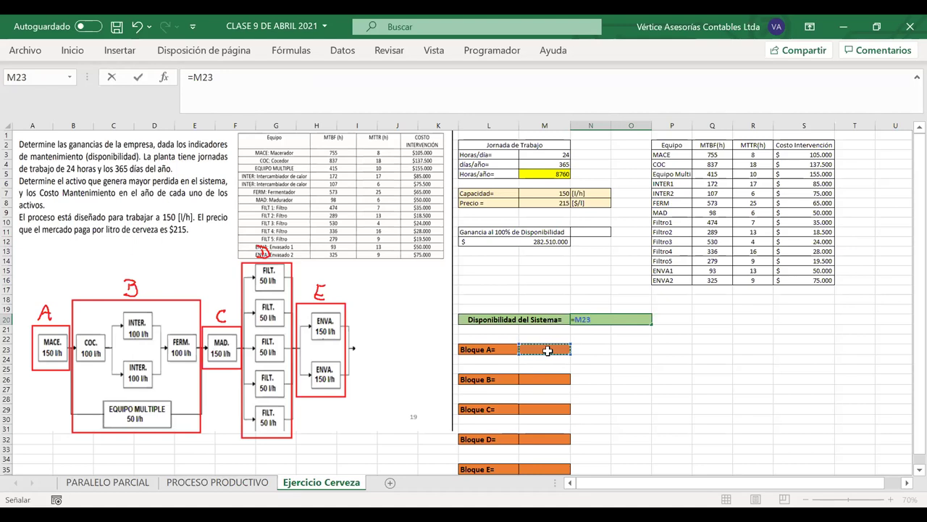
text(*)
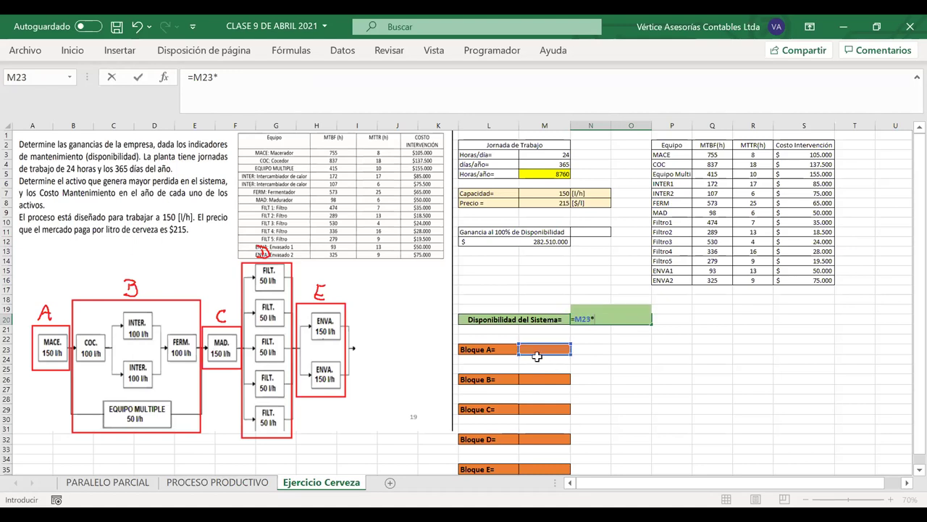
click(525, 379)
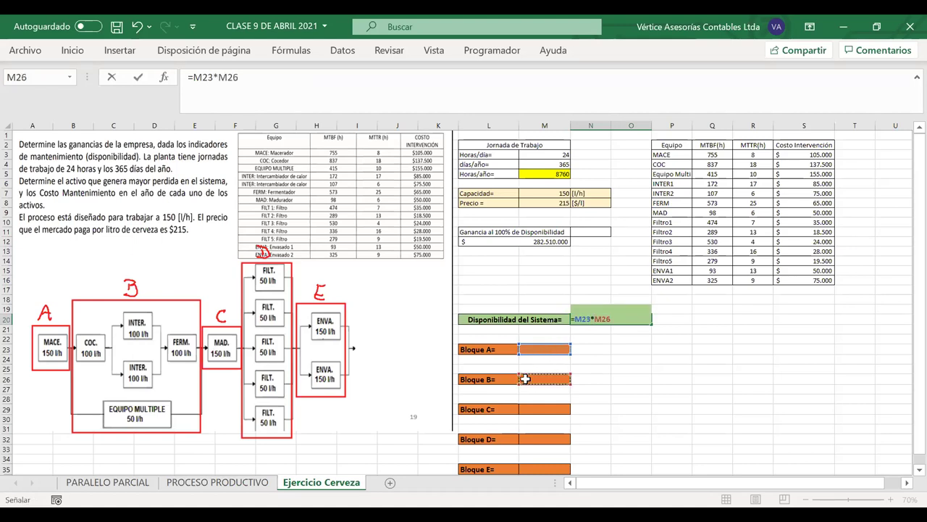
text(*)
click(526, 409)
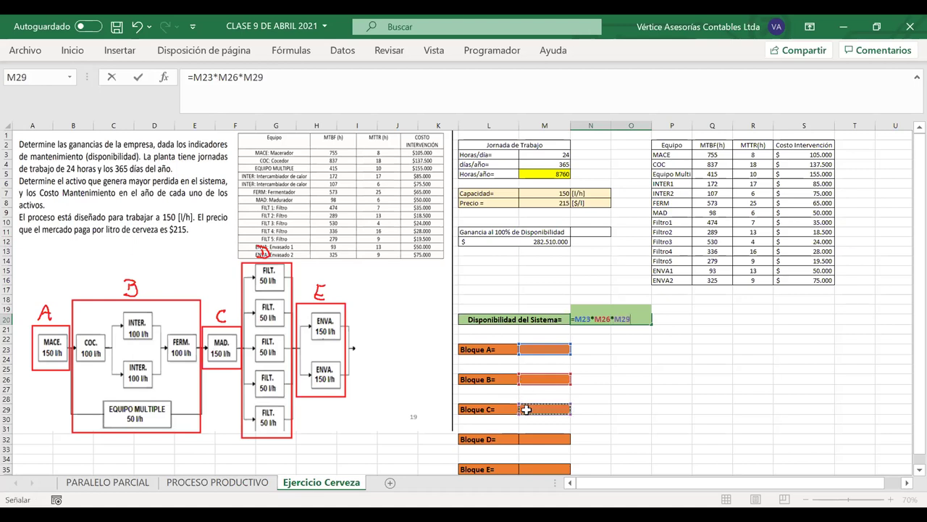
text(*)
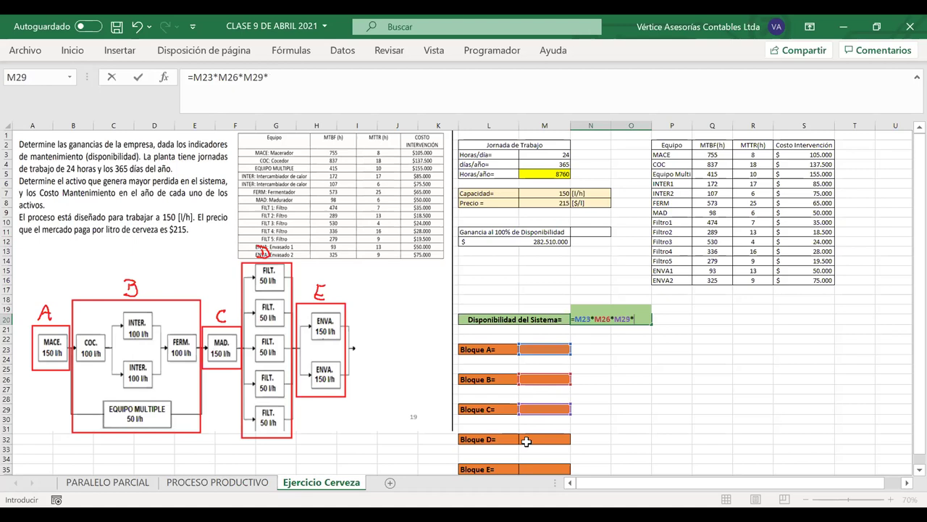
click(526, 440)
text(*)
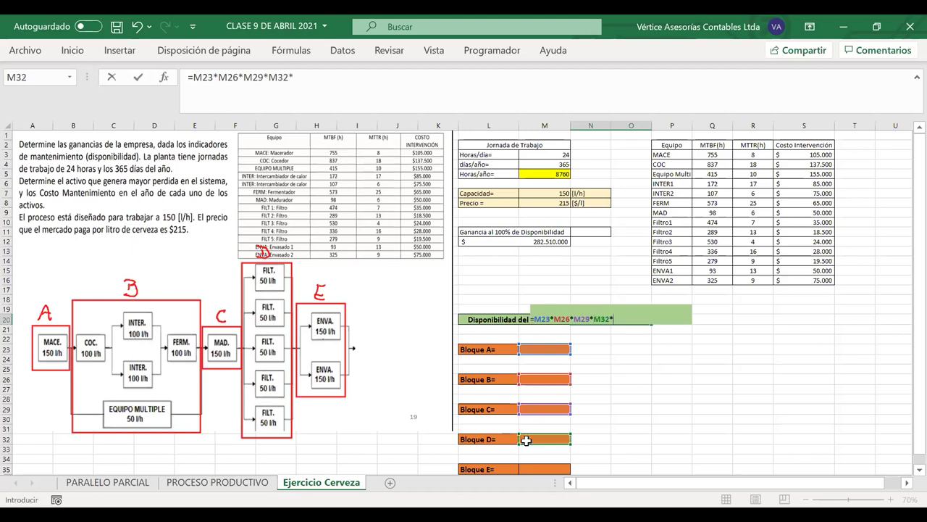
click(526, 468)
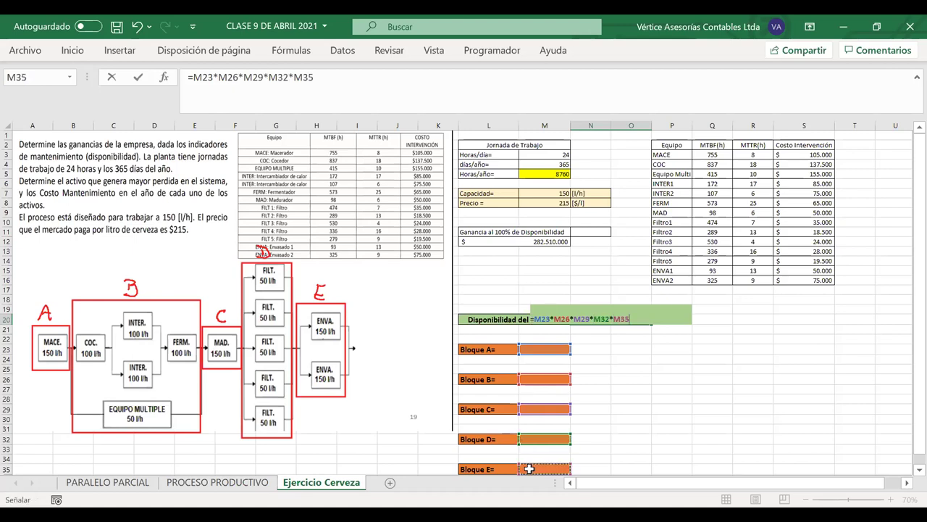
key(Return)
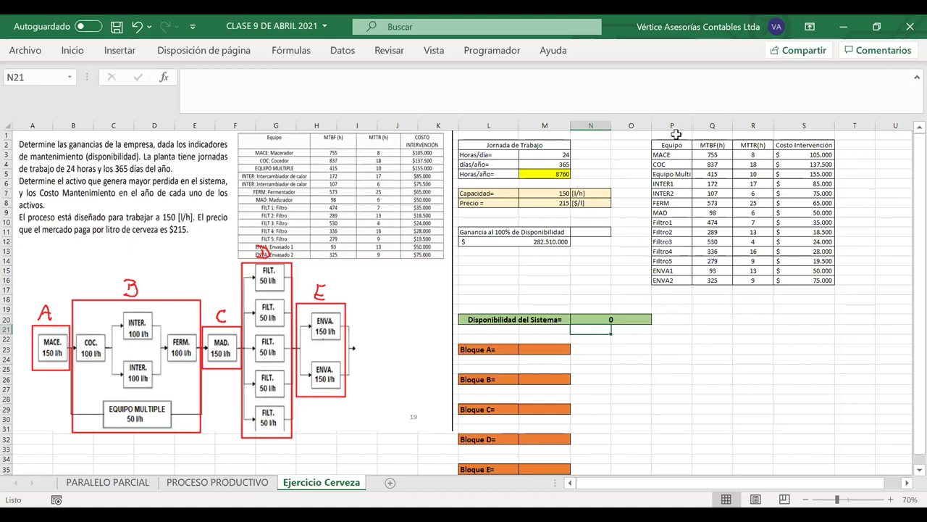
Step: Fill the equipment table P2:S16 with light grey
drag(670, 145, 803, 279)
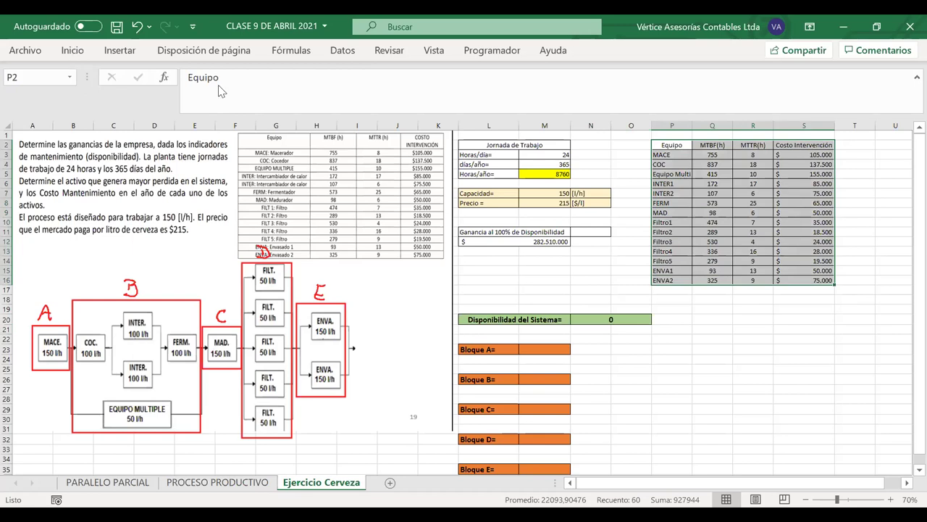
click(72, 50)
click(188, 102)
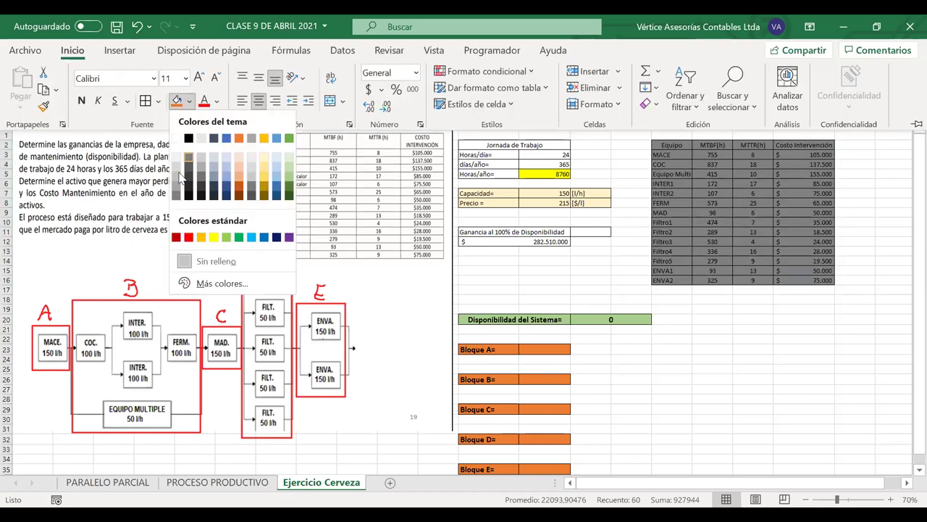
click(658, 161)
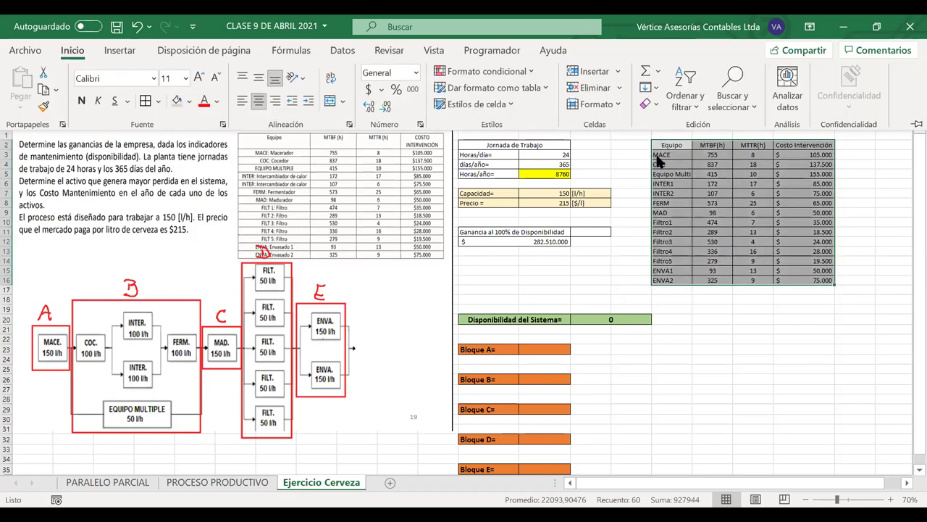
click(869, 201)
Step: Move the "Costo Intervención" data from S2:S16 to T2:T16 and fit the width of column T
drag(793, 145, 794, 281)
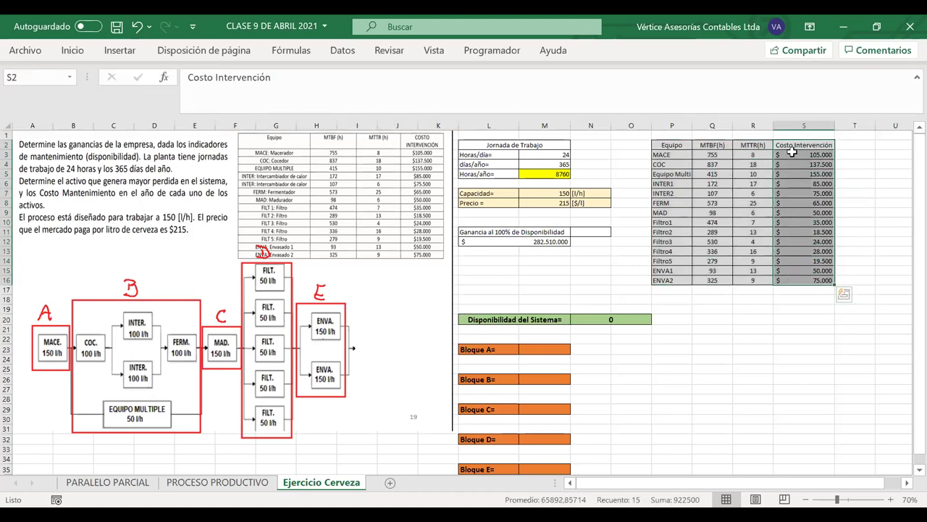
drag(787, 143, 842, 147)
double_click(875, 125)
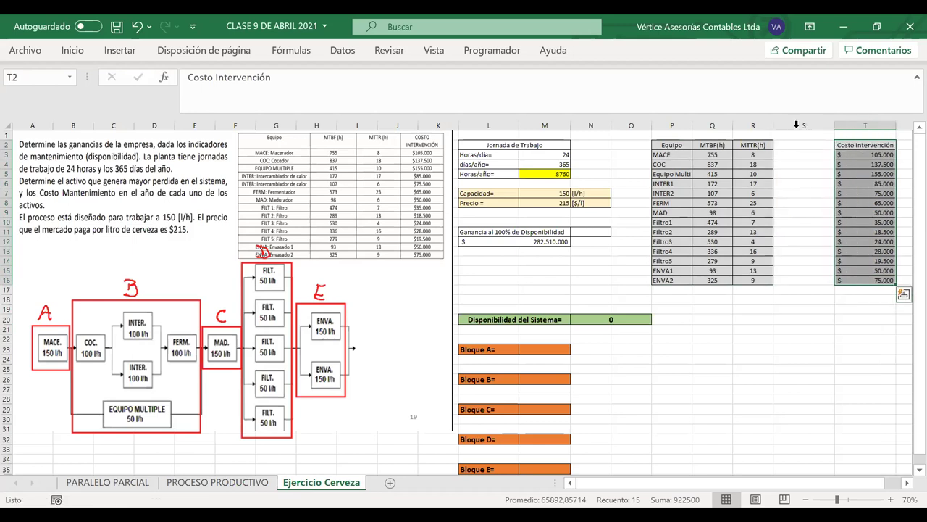
Step: Narrow the emptied column S to the same width as column R
click(754, 126)
shift+click(784, 125)
drag(774, 125, 775, 126)
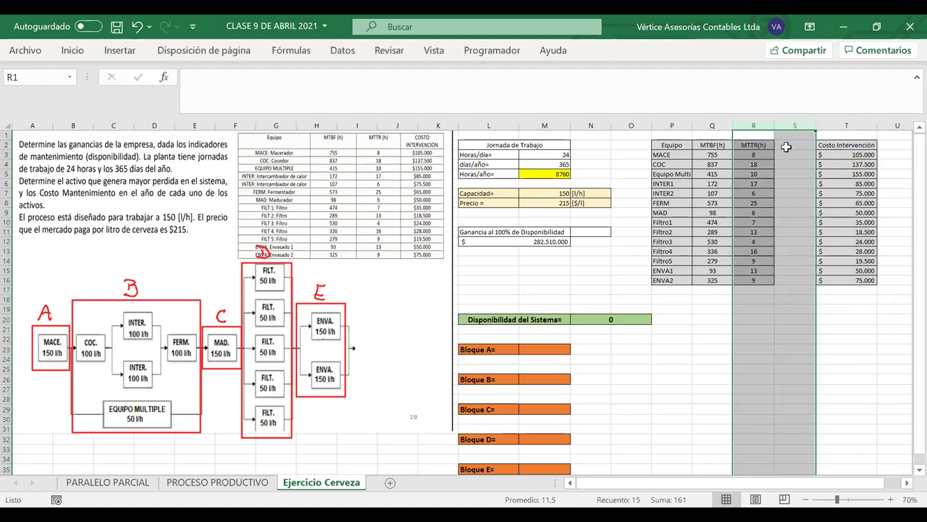
Step: Enter the heading "Disponibilidad" in S2 and fit column S to its text
click(787, 148)
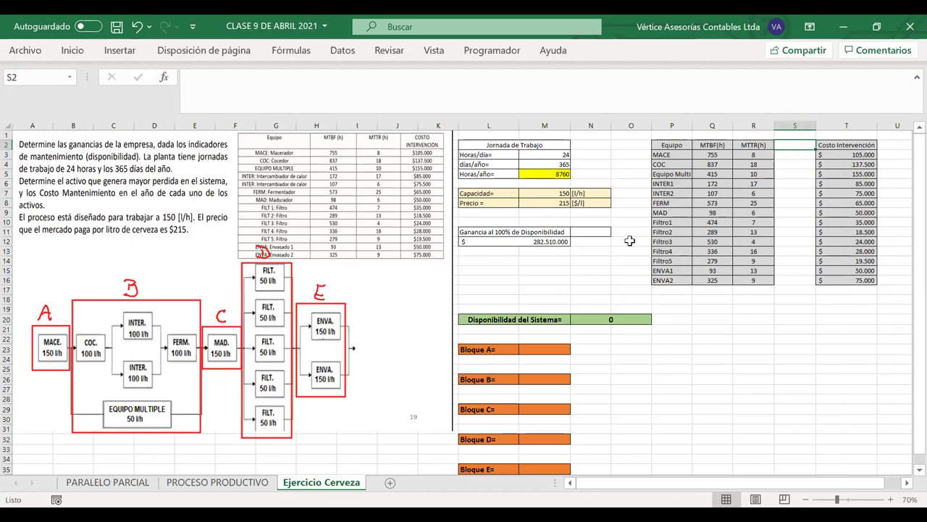
click(806, 500)
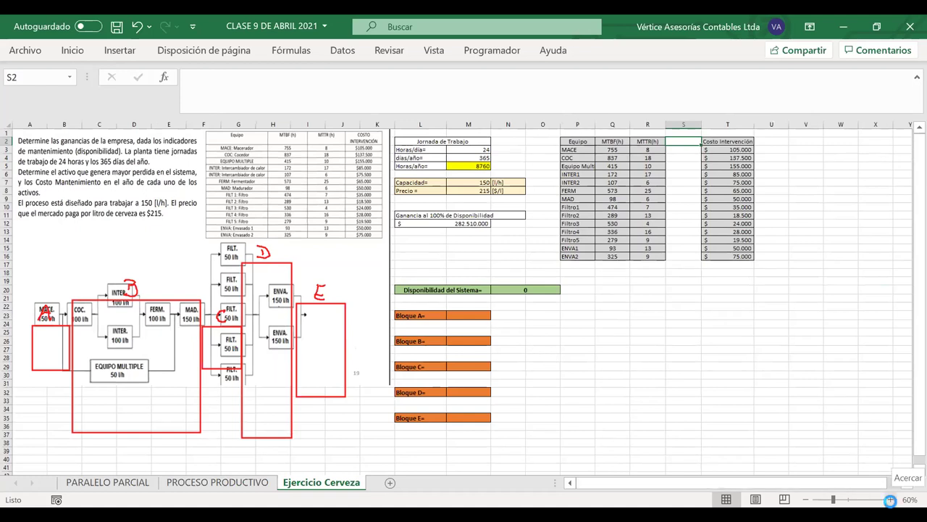
click(890, 500)
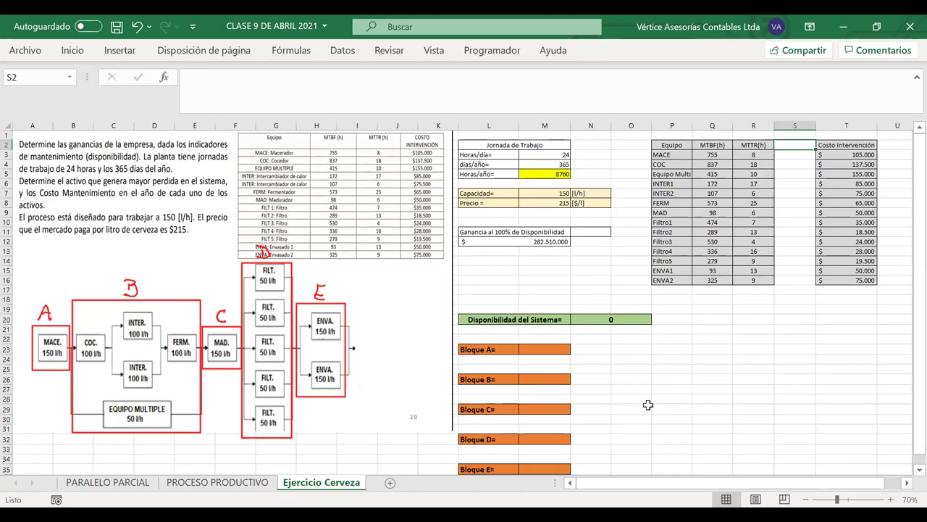
text(d)
text(Dispon)
text(ibilidad)
key(Return)
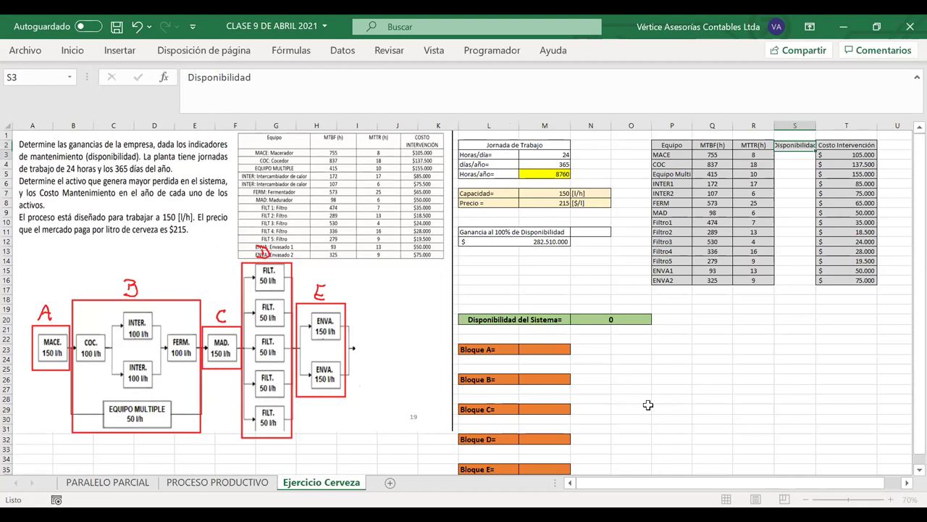
double_click(817, 126)
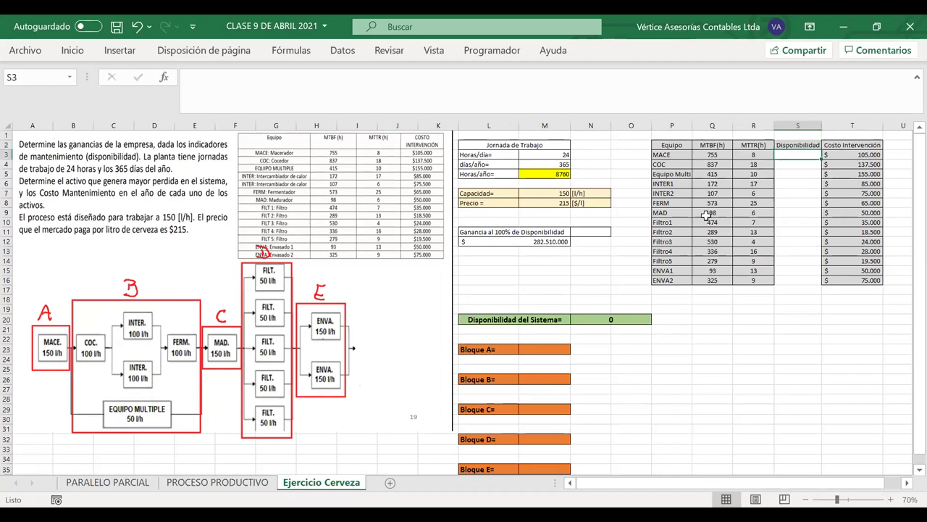
Step: Move the system availability and block cells L20:O35 down six rows to start at L26
click(380, 225)
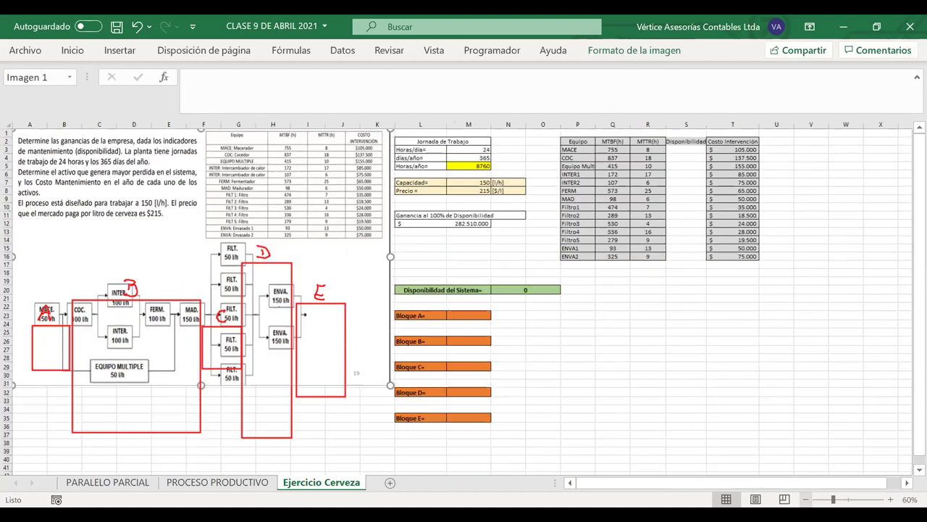
click(812, 499)
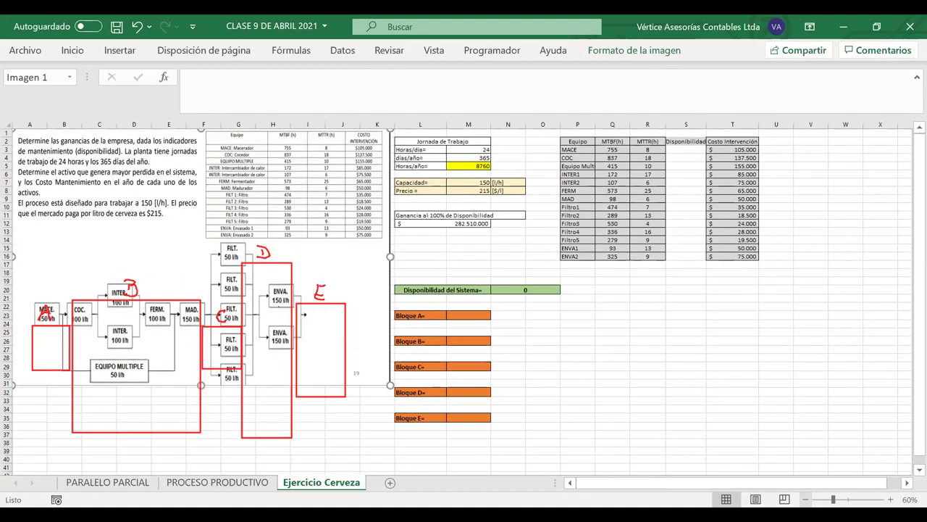
drag(427, 289, 494, 419)
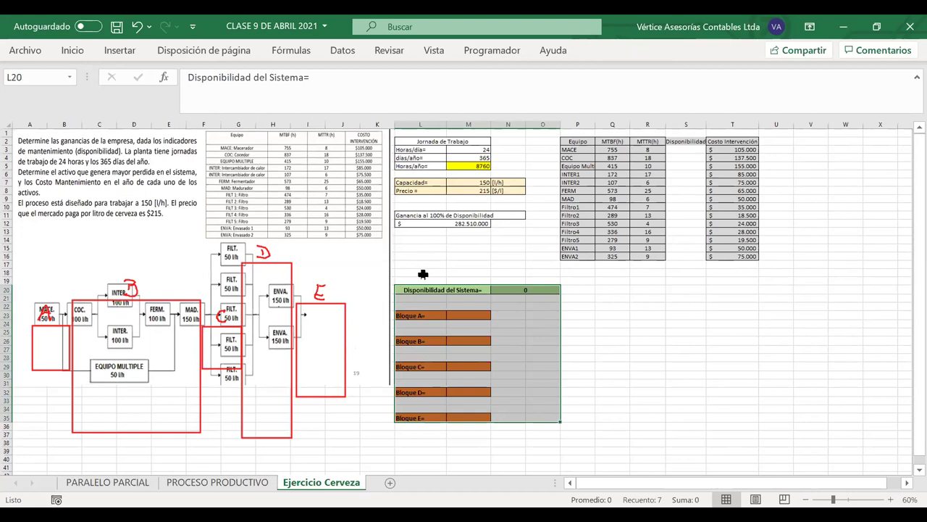
drag(422, 293, 420, 342)
click(585, 297)
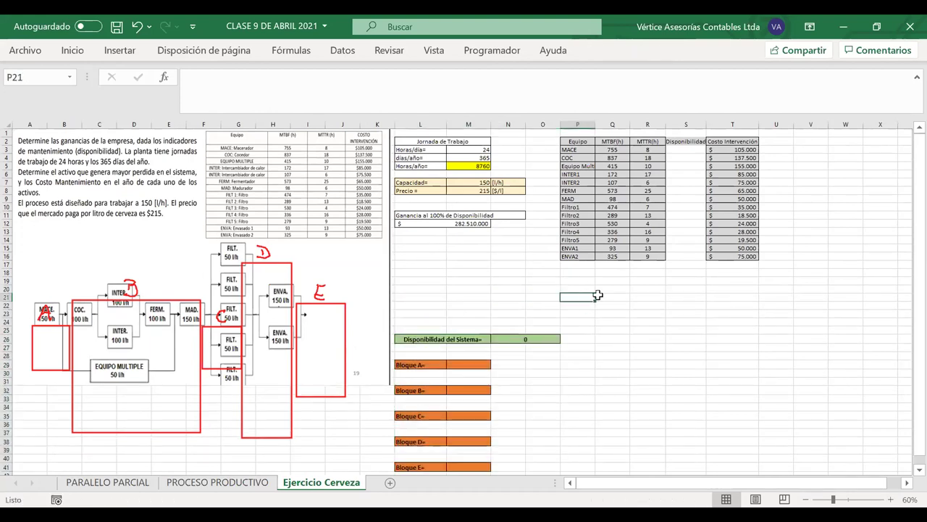
Step: Move the "Costo Intervención" data from T2:T16 to U2:U16, freeing column T
click(430, 273)
drag(429, 273, 522, 312)
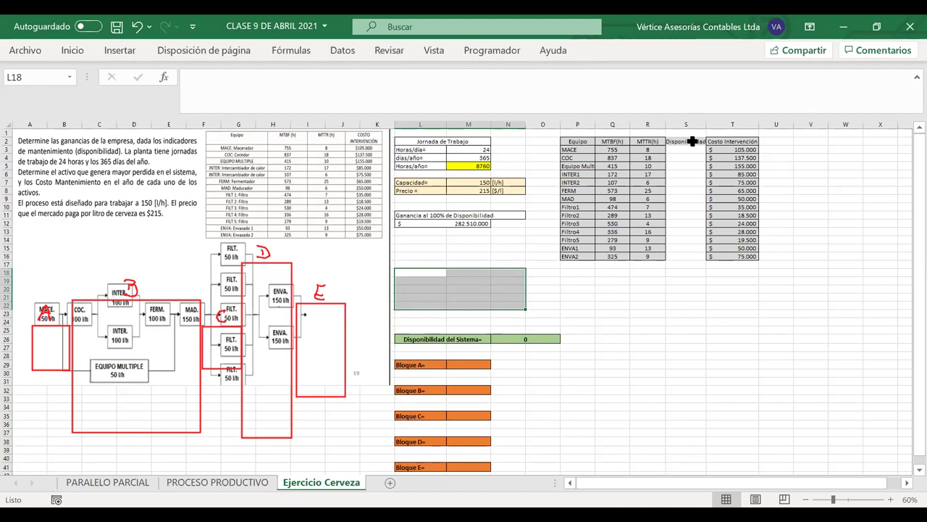
click(715, 122)
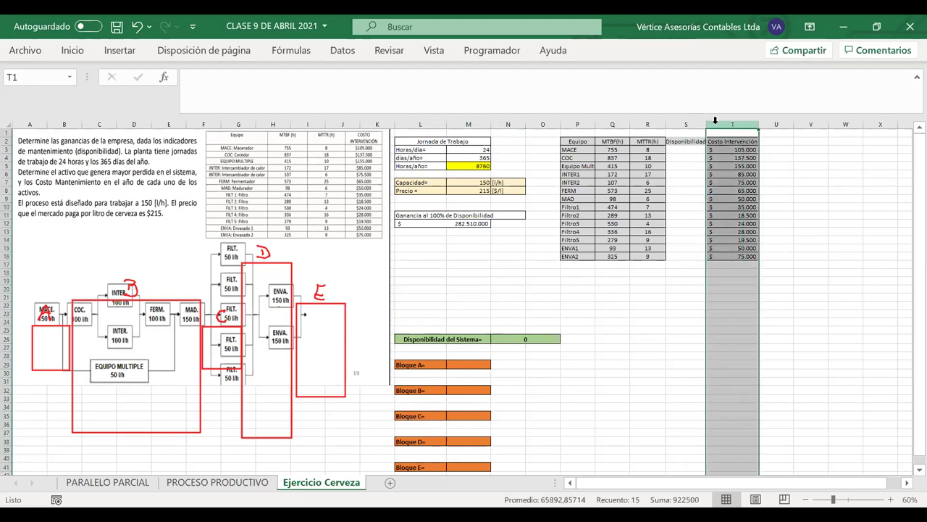
drag(715, 142, 719, 257)
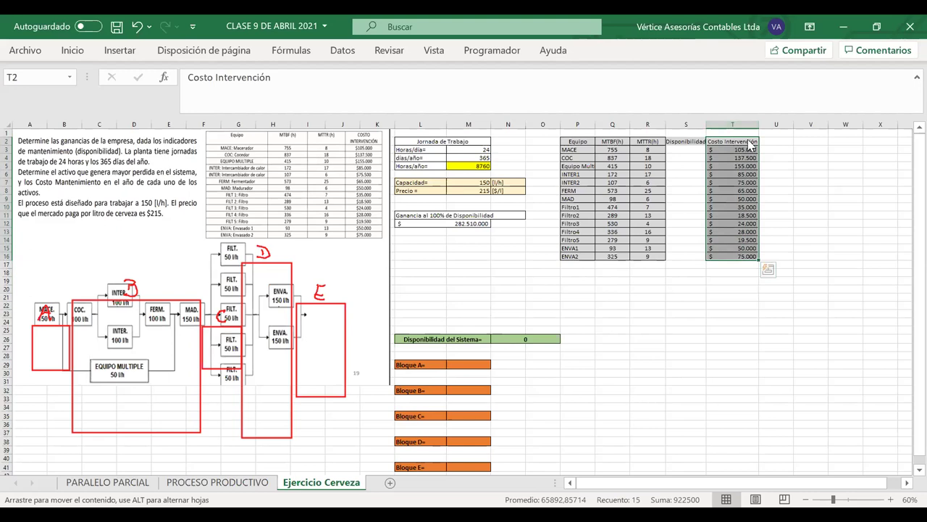
drag(768, 145, 803, 145)
Step: Change the heading in S2 to "Disponibilidad A", with middle alignment and wrapped text
click(683, 142)
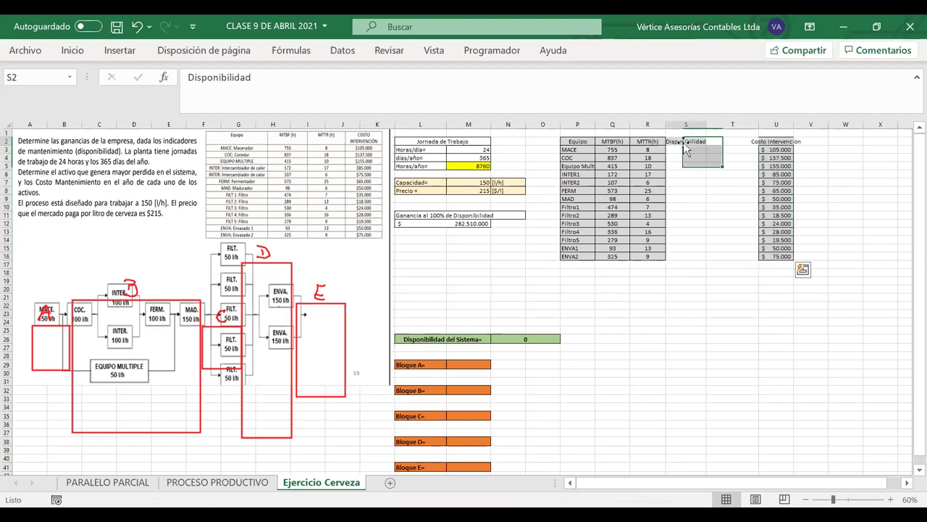
text(d)
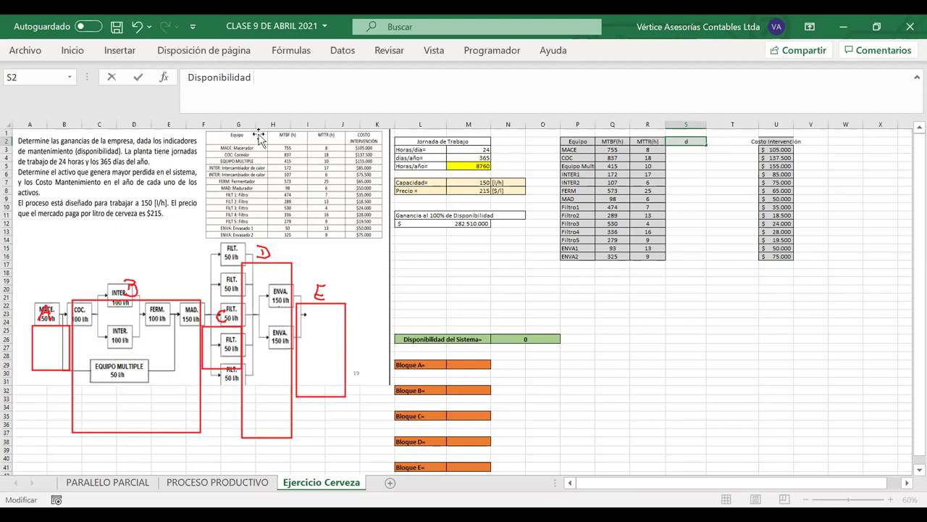
text(A)
key(Return)
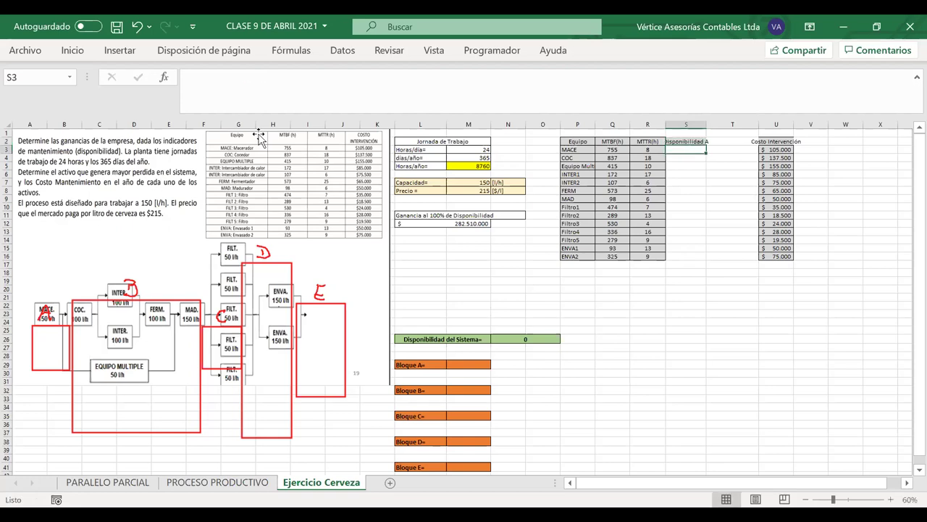
click(672, 140)
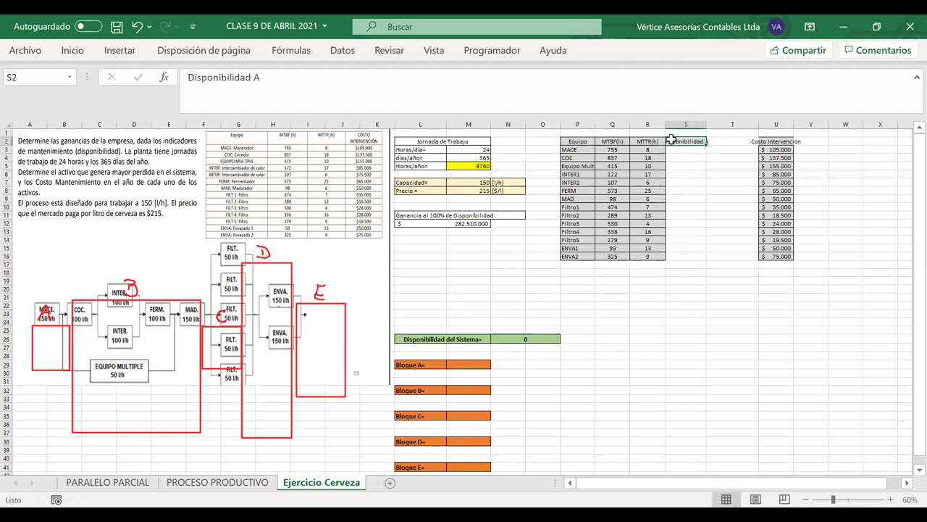
click(58, 55)
click(259, 77)
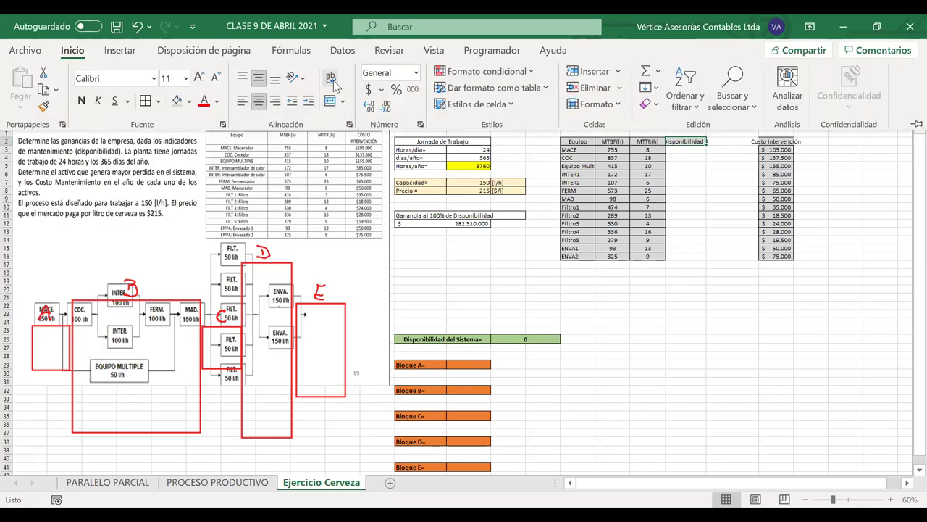
click(332, 81)
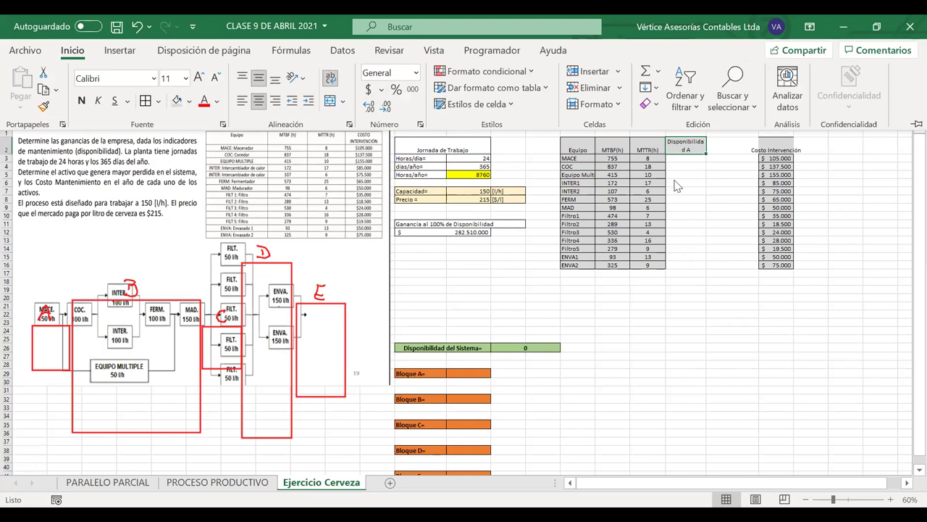
Step: Widen column S to fit its wrapped heading and column U to fit "Costo Intervención"
drag(706, 125, 710, 125)
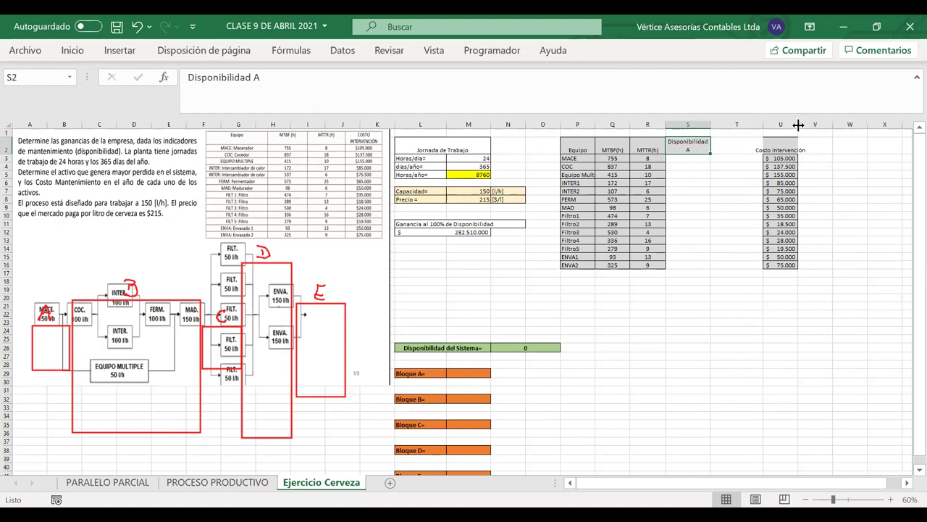
drag(798, 125, 816, 125)
click(728, 143)
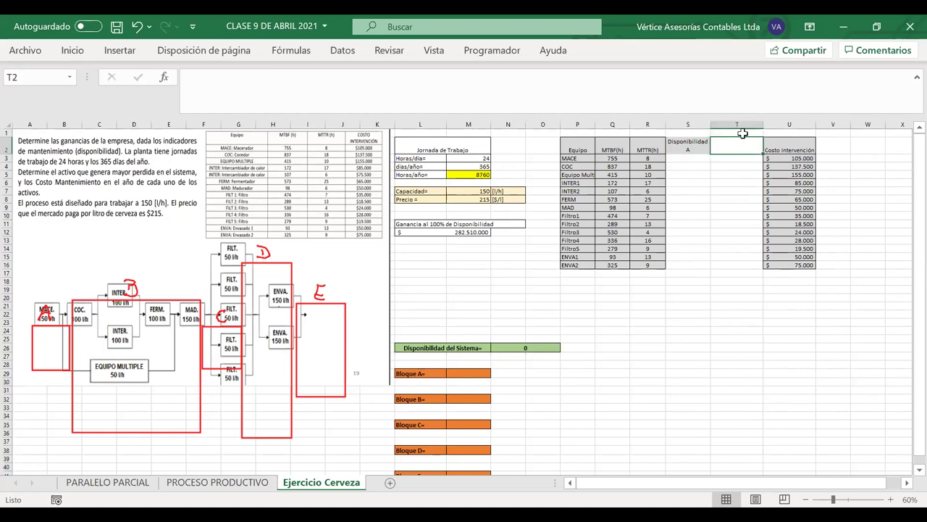
click(692, 124)
shift+click(717, 124)
drag(763, 124, 762, 125)
Step: Enter the two-line heading "Indisponibilidad (1-A)" in T2, with "(1-A)" on the second line
click(734, 145)
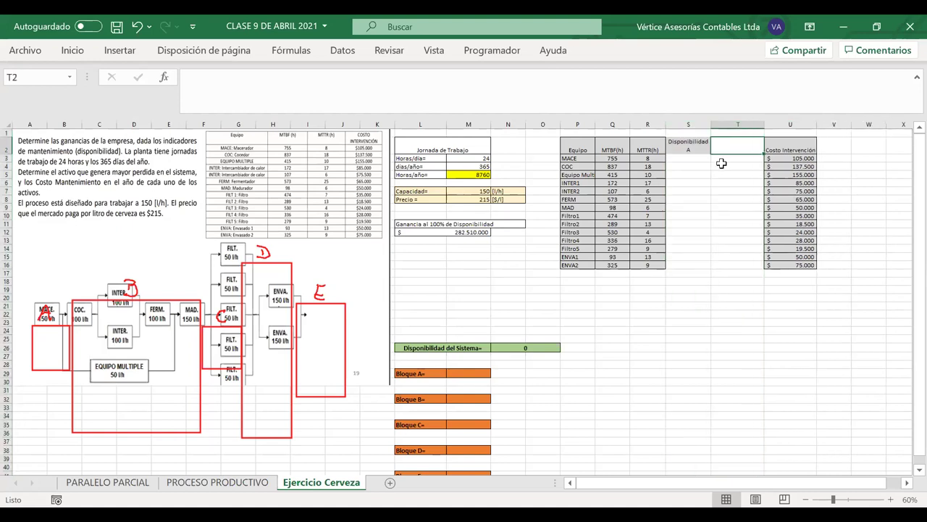
double_click(725, 148)
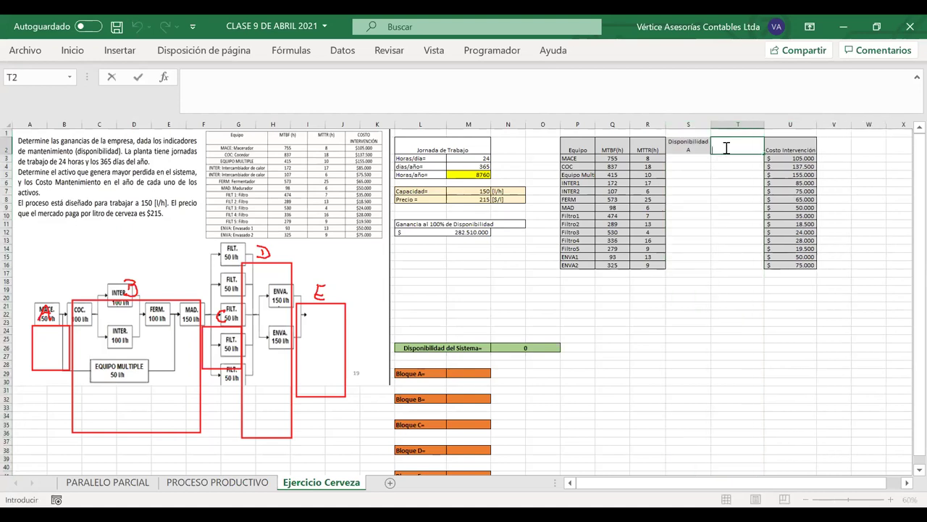
text(Indisponibi)
text(lidad)
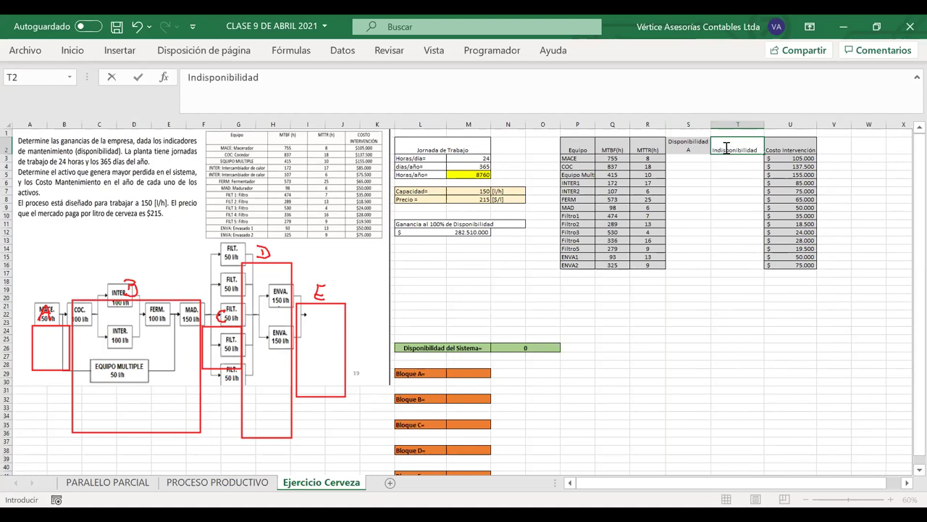
key(alt+Return)
text((A)
key(BackSpace)
text(1-A))
key(Return)
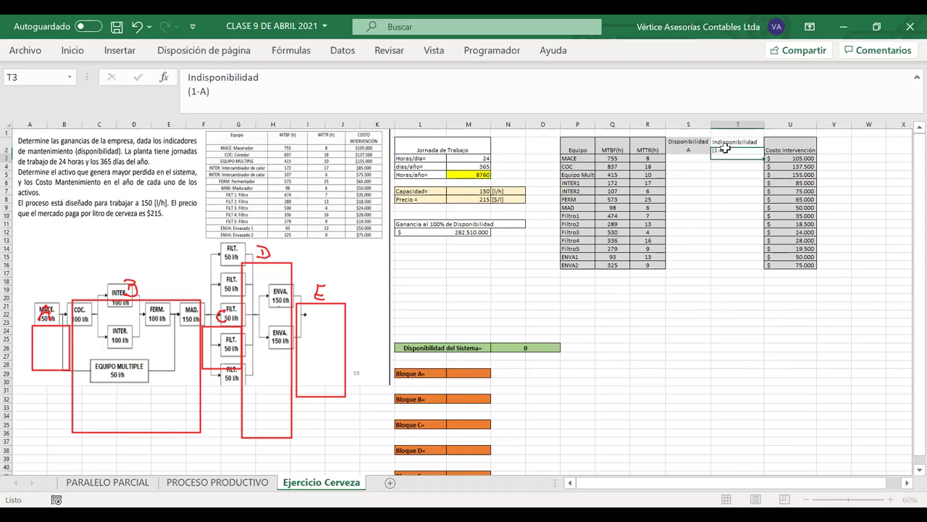
Step: Centre the "Indisponibilidad (1-A)" heading horizontally in its cell
key(Up)
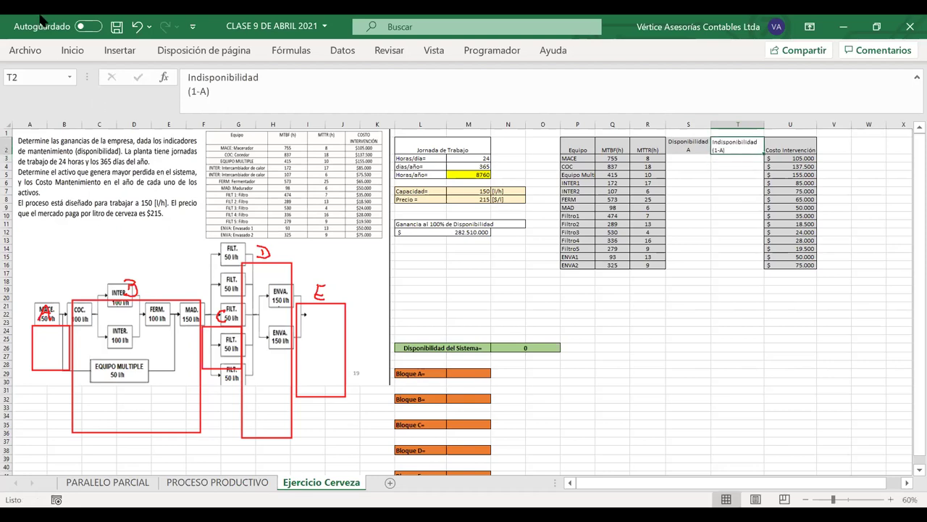
click(72, 50)
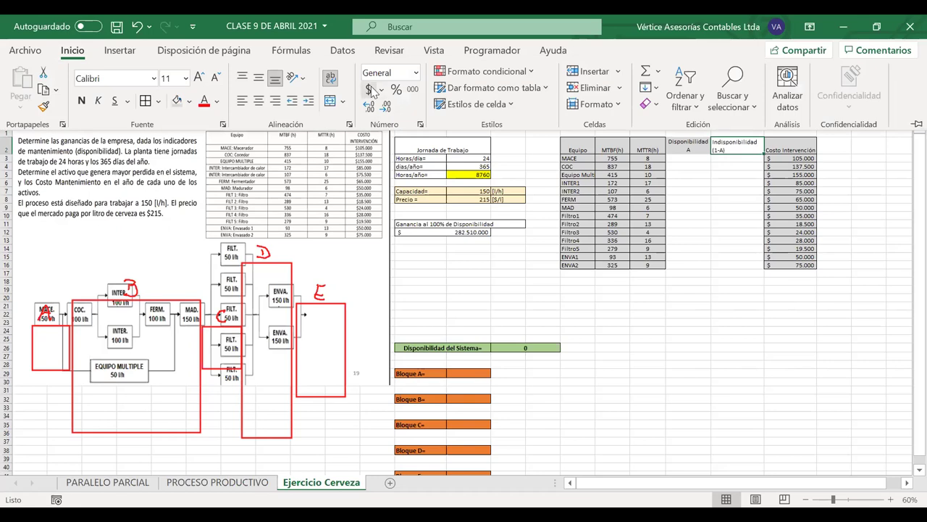
click(262, 102)
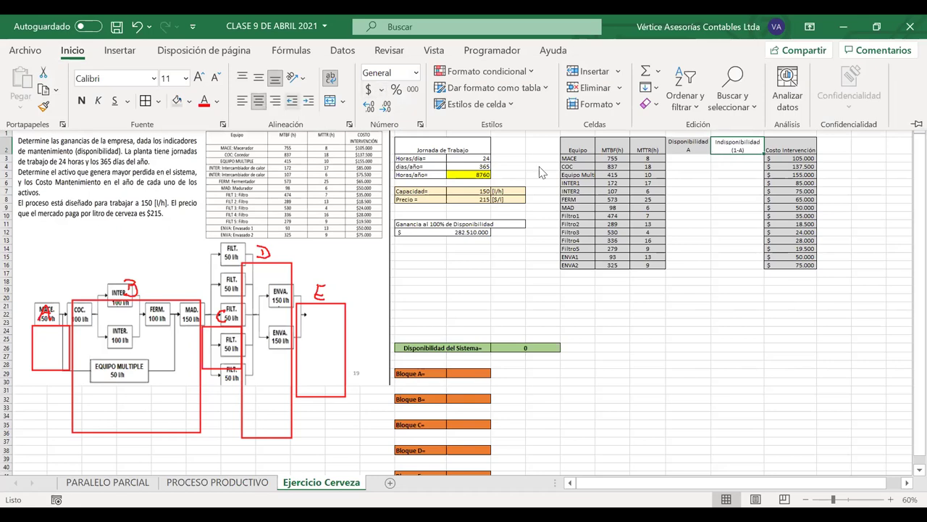
Step: Apply borders and a light orange fill to the availability and unavailability columns S2:T16
click(717, 152)
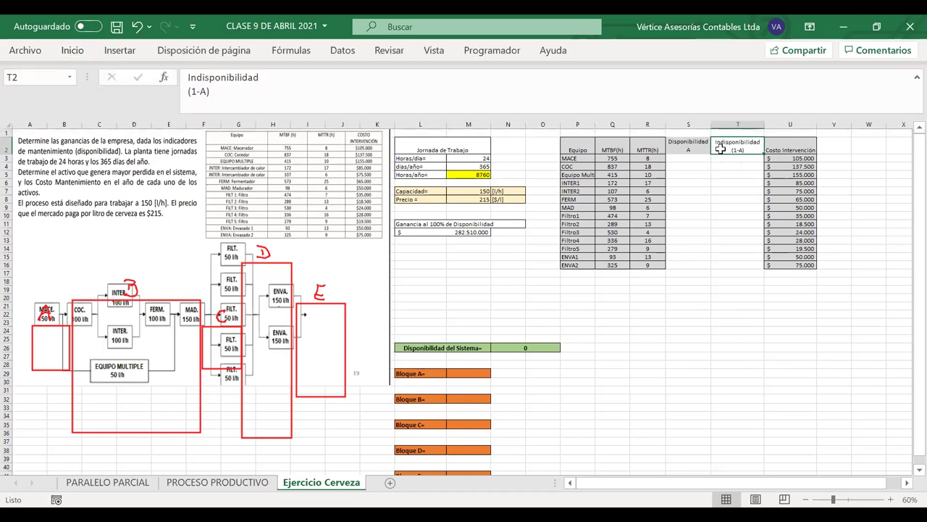
click(72, 51)
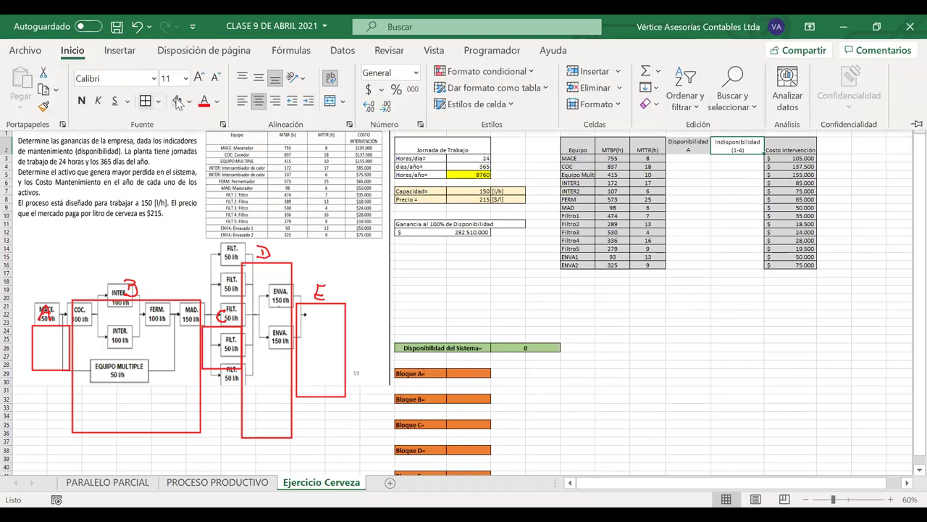
drag(685, 145, 732, 262)
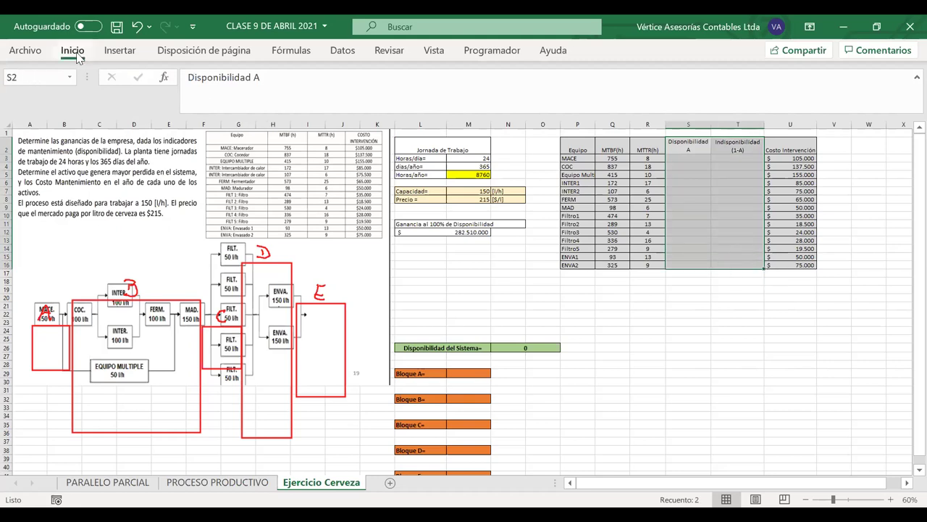
click(73, 50)
click(145, 100)
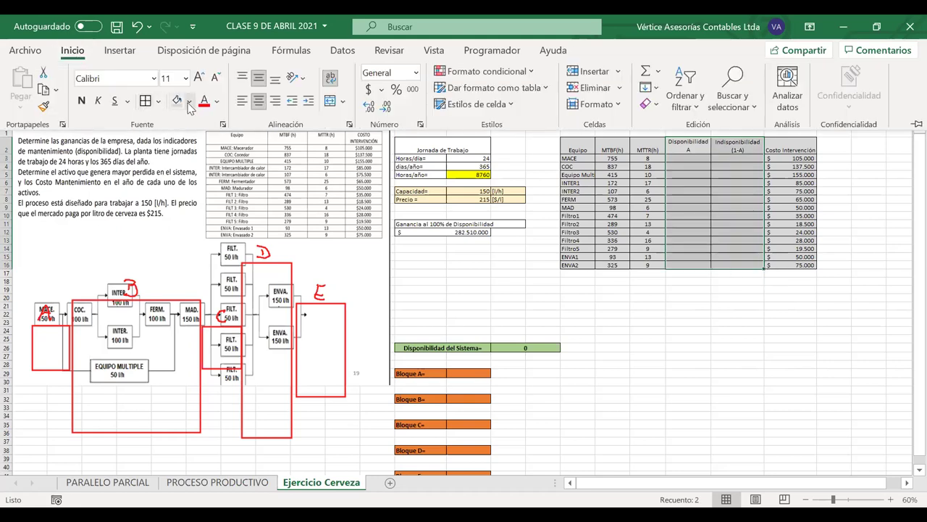
click(189, 101)
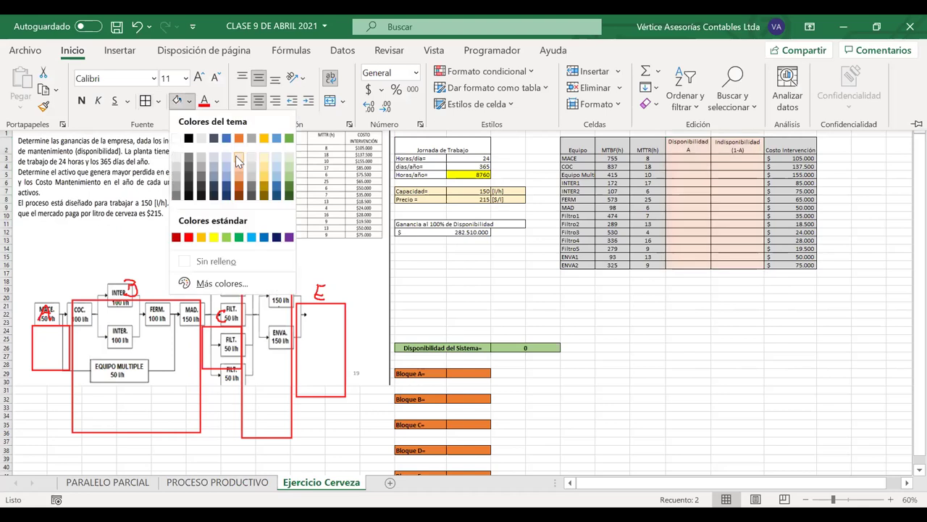
click(237, 155)
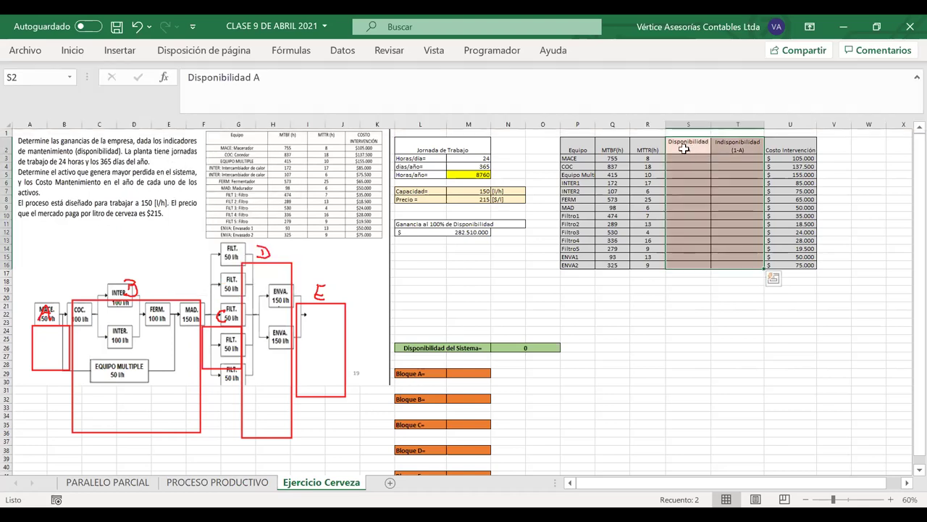
drag(684, 148, 724, 149)
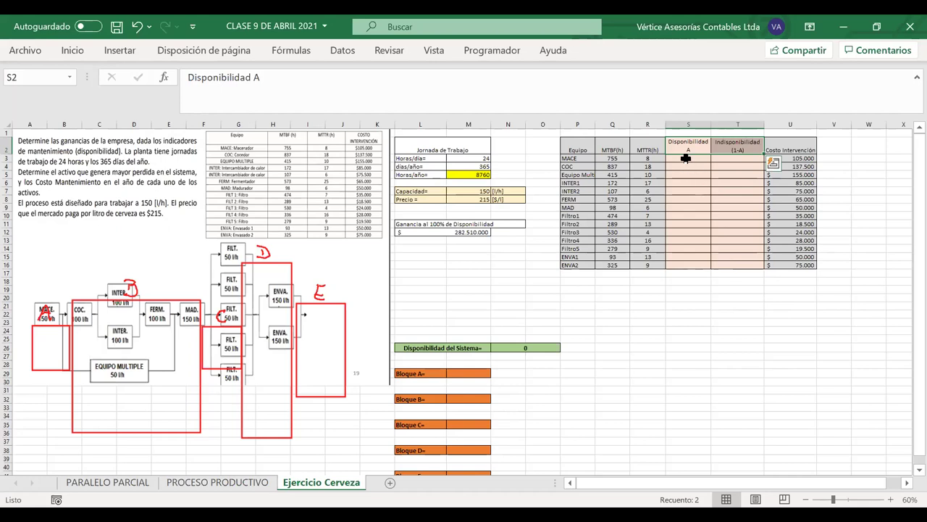
click(685, 158)
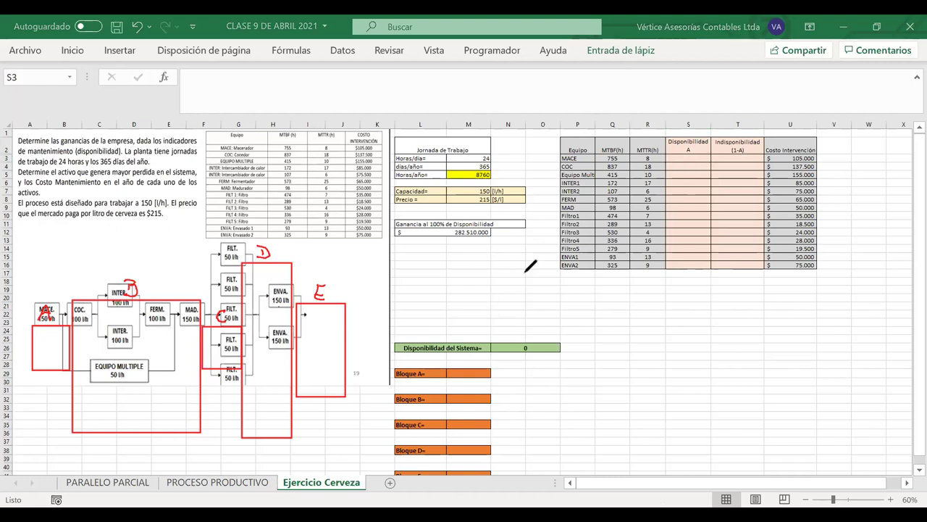
Step: Clear the red block annotations from the diagram and handwrite "A =" with a fraction bar below the equipment table
key(ctrl+z)
drag(642, 303, 618, 357)
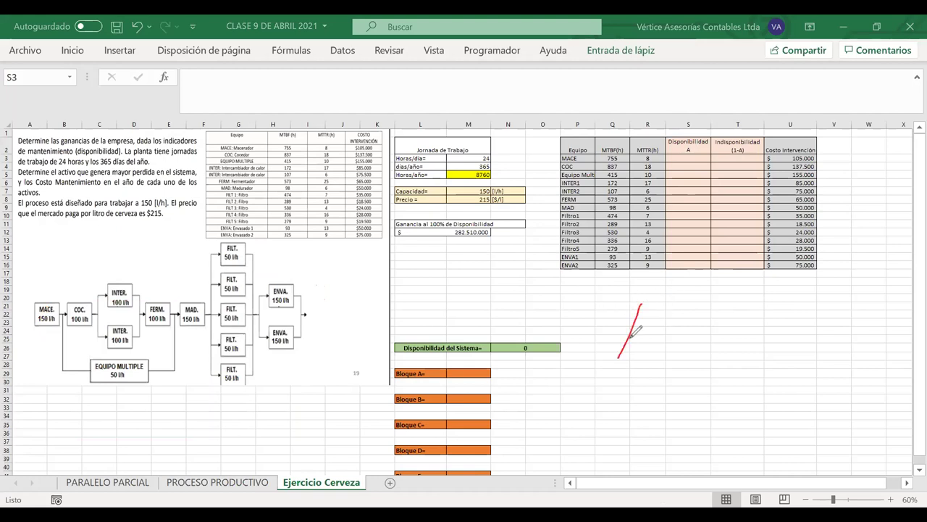
mouse_move(641, 302)
mouse_down()
mouse_move(645, 350)
mouse_move(634, 327)
mouse_move(673, 327)
mouse_up()
drag(666, 333, 875, 358)
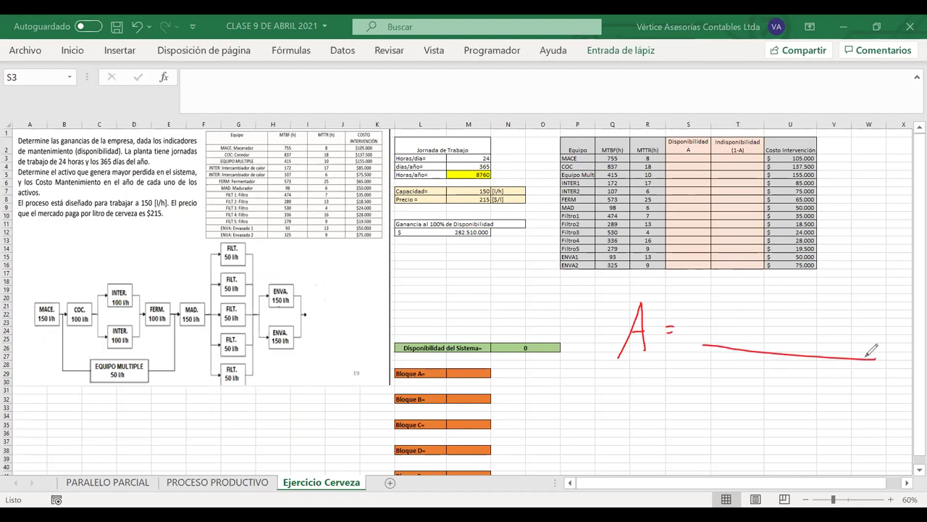
drag(709, 328, 723, 324)
key(ctrl+z)
mouse_move(744, 337)
mouse_down()
mouse_move(753, 319)
mouse_move(763, 332)
mouse_move(794, 315)
mouse_move(794, 330)
mouse_move(811, 332)
mouse_up()
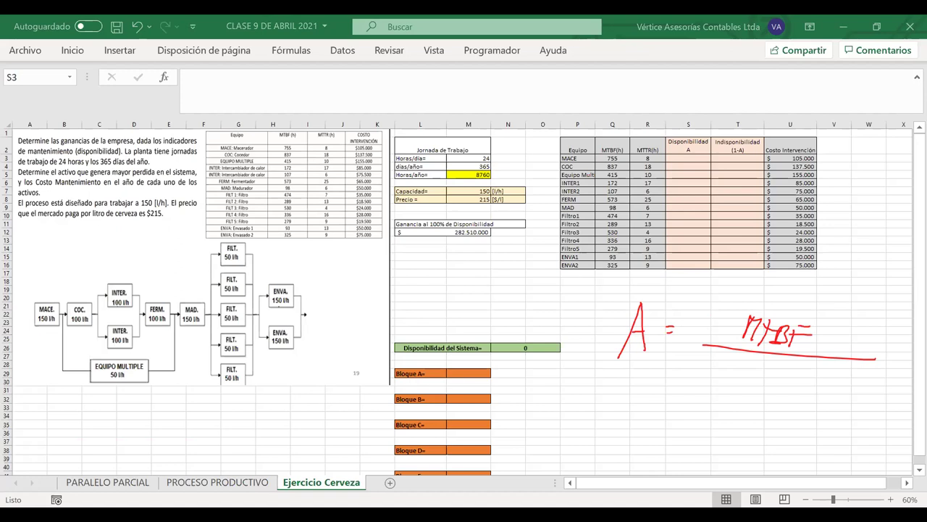
key(Escape)
mouse_move(735, 306)
mouse_down()
mouse_move(746, 318)
mouse_move(804, 332)
mouse_up()
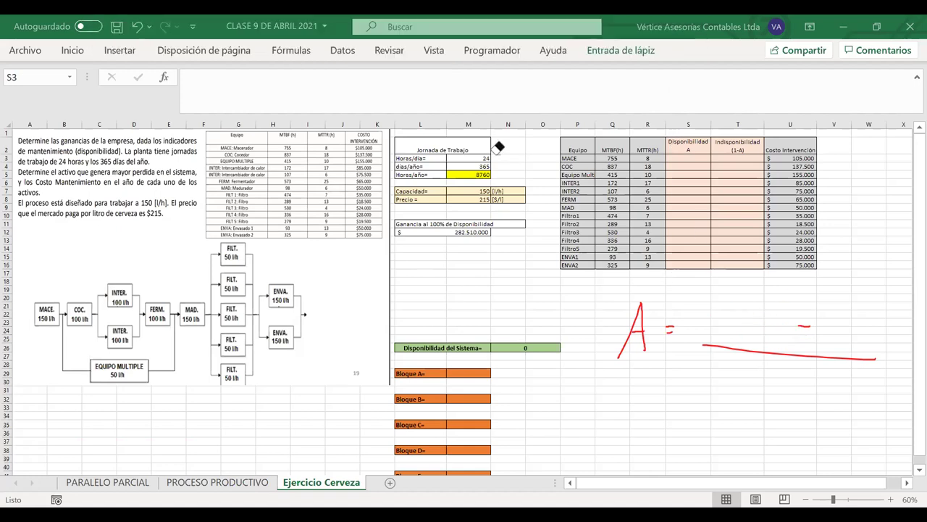
click(807, 325)
Step: Handwrite "MTBF" above the fraction bar and "(MTBF + MTTR)" below it to complete the availability formula
mouse_move(732, 336)
mouse_down()
mouse_move(777, 318)
mouse_move(767, 340)
mouse_move(804, 331)
mouse_move(790, 342)
mouse_move(812, 346)
mouse_move(831, 325)
mouse_move(826, 335)
mouse_up()
mouse_move(686, 381)
mouse_down()
mouse_move(692, 361)
mouse_move(704, 375)
mouse_up()
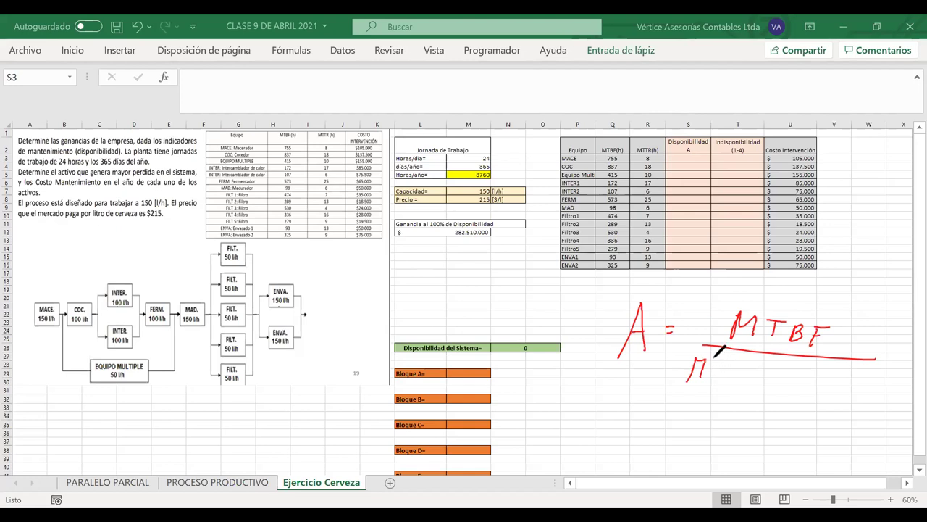
mouse_move(716, 367)
mouse_down()
mouse_move(732, 362)
mouse_move(720, 378)
mouse_move(732, 383)
mouse_move(783, 372)
mouse_move(778, 379)
mouse_move(825, 384)
mouse_move(838, 365)
mouse_move(840, 386)
mouse_move(852, 368)
mouse_move(852, 389)
mouse_move(863, 389)
mouse_up()
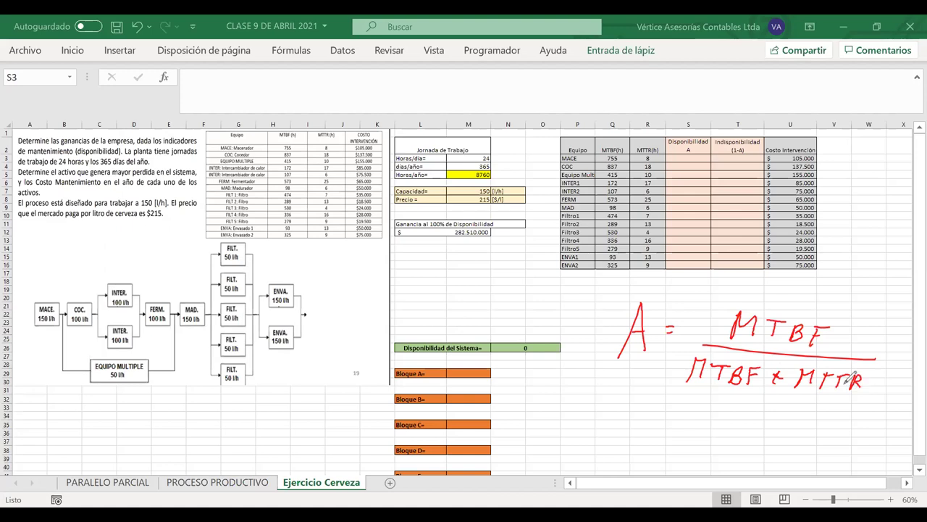
drag(678, 357, 674, 387)
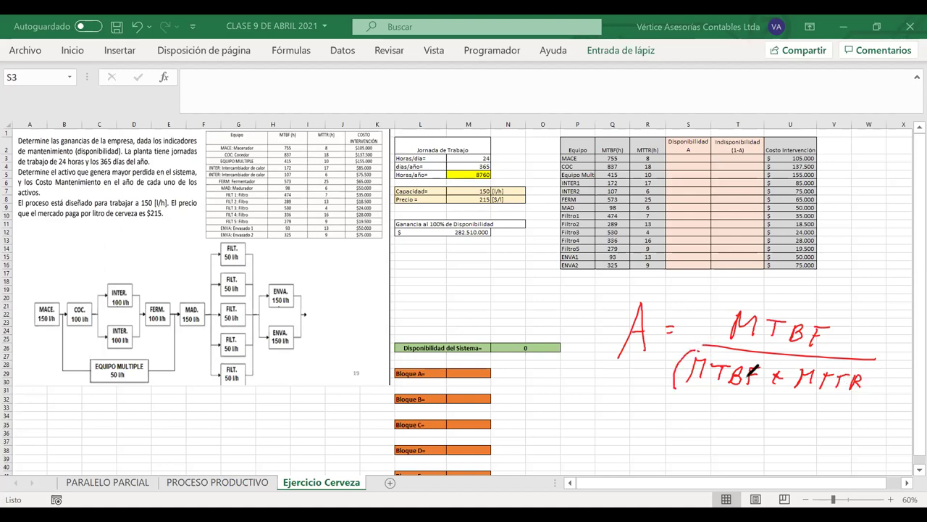
drag(865, 367, 855, 400)
Step: Circle the handwritten formula, underline the A in the "Disponibilidad A" heading, and clear all ink from the sheet
mouse_move(862, 310)
mouse_down()
mouse_move(623, 258)
mouse_move(759, 439)
mouse_move(899, 370)
mouse_up()
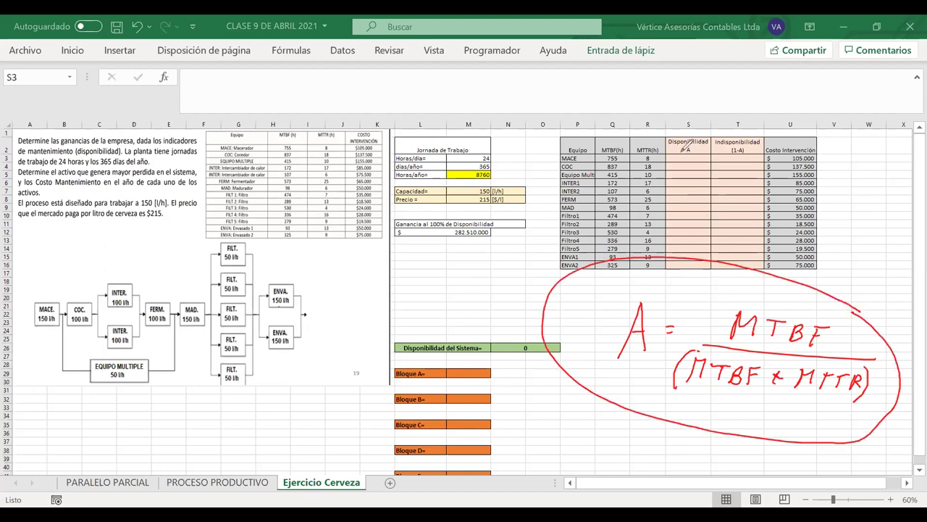
mouse_move(680, 154)
mouse_down()
mouse_move(684, 164)
mouse_move(694, 152)
mouse_up()
key(e)
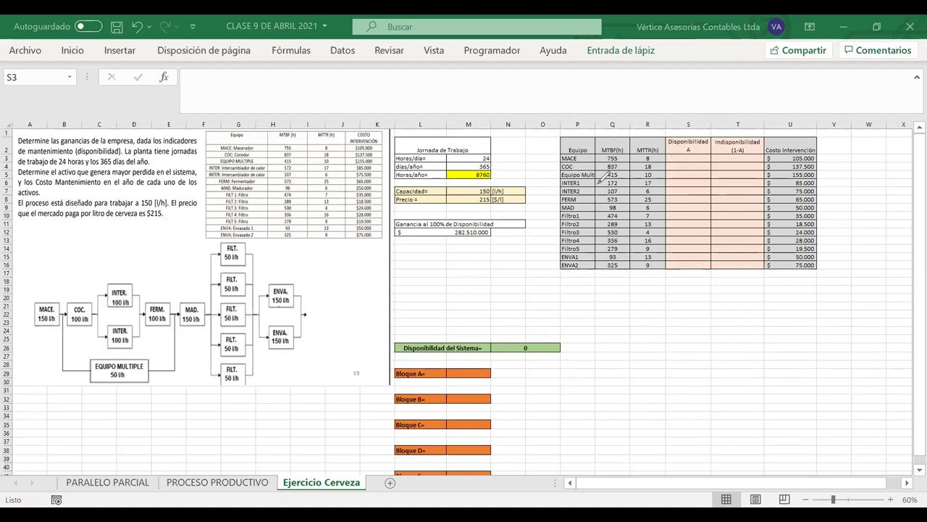
Step: Enter the availability formula =Q3/Q3+R3 for MACE in cell S3
click(680, 154)
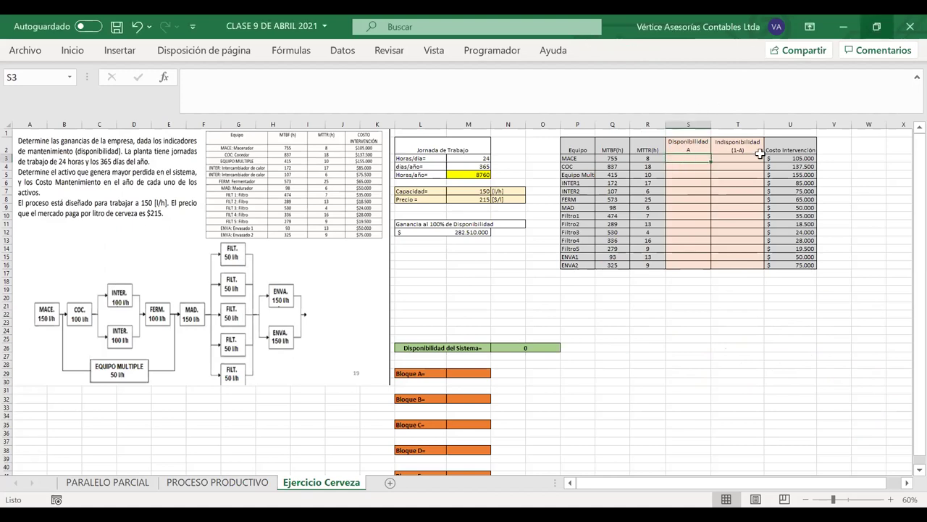
text(=)
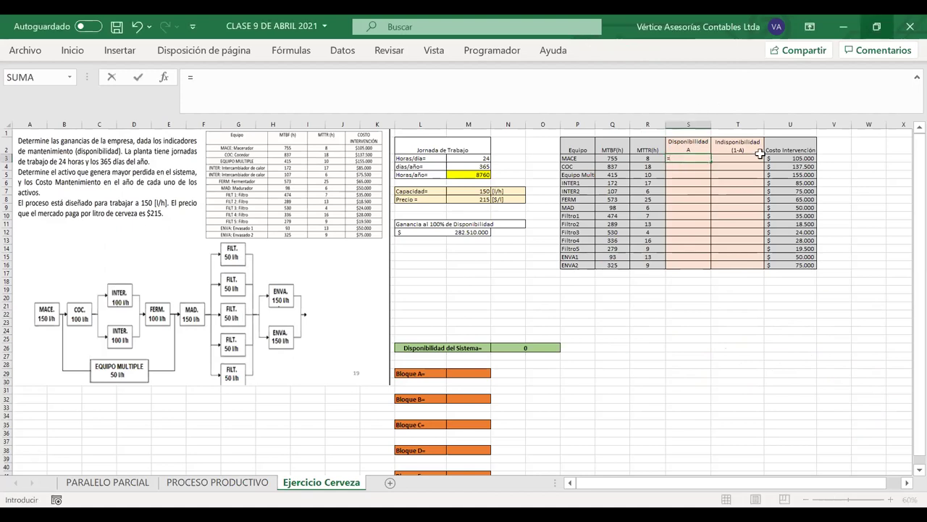
click(612, 159)
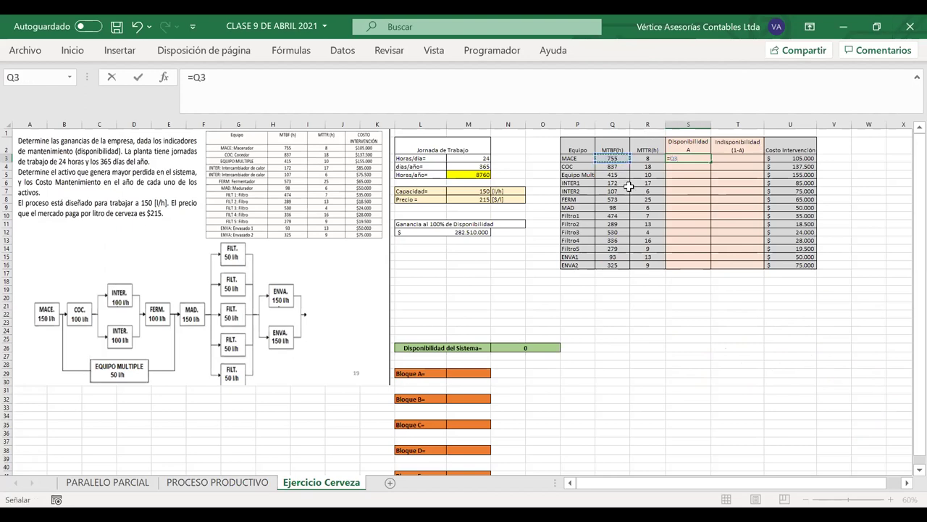
text(/)
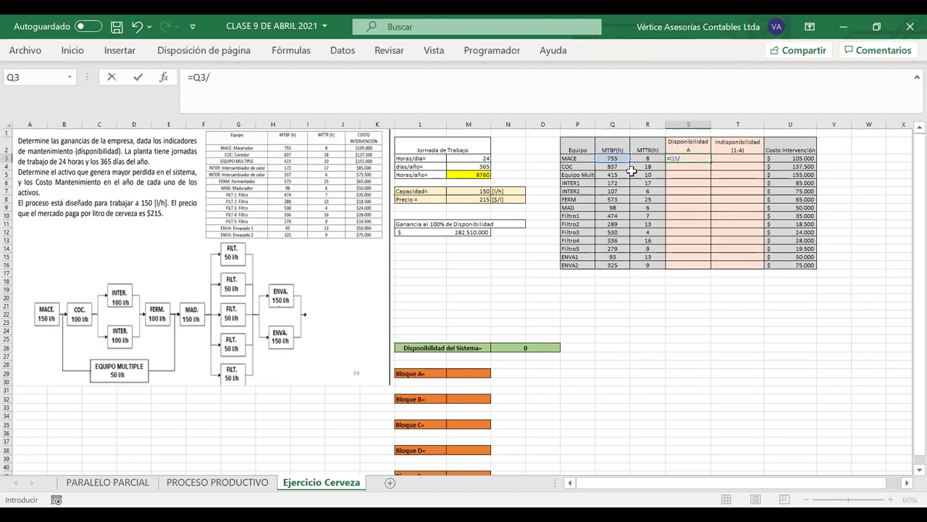
click(611, 157)
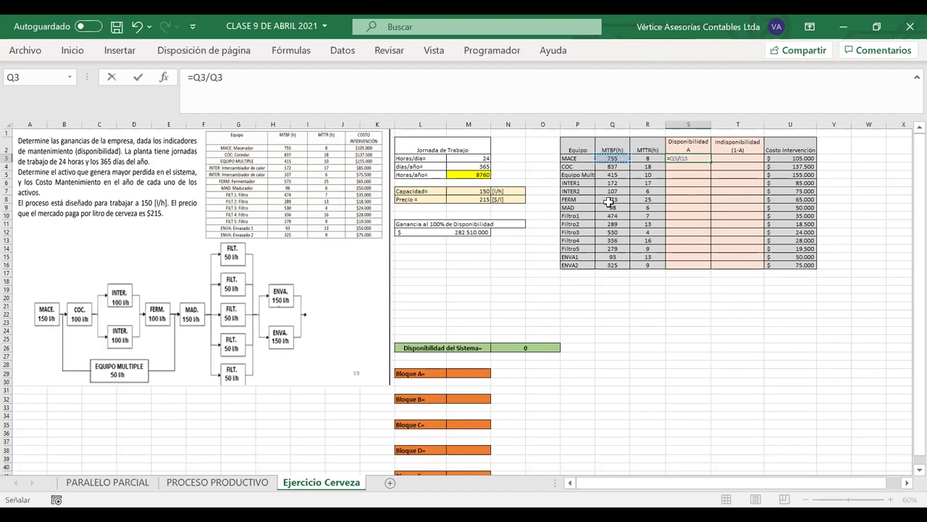
text(+)
click(650, 156)
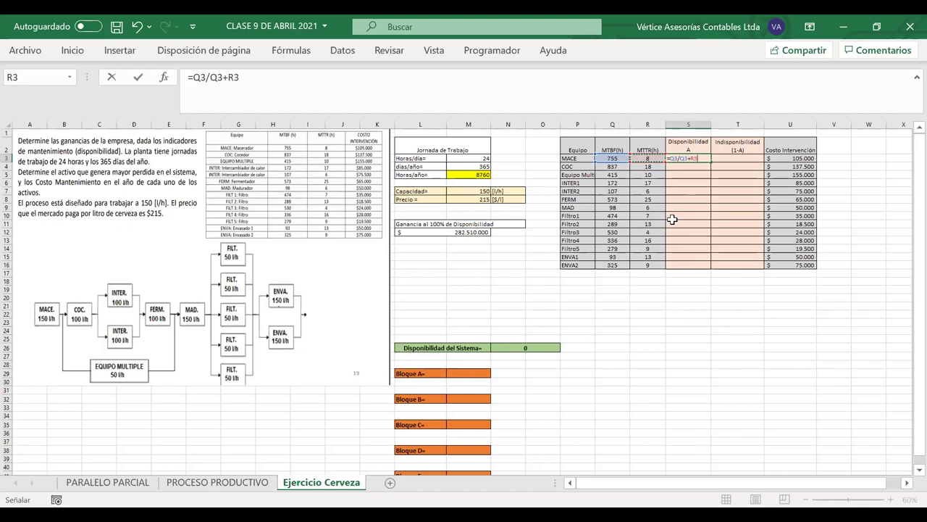
key(Return)
Step: Format the availability and unavailability cells S3:T16 as percentages with two decimal places
click(688, 159)
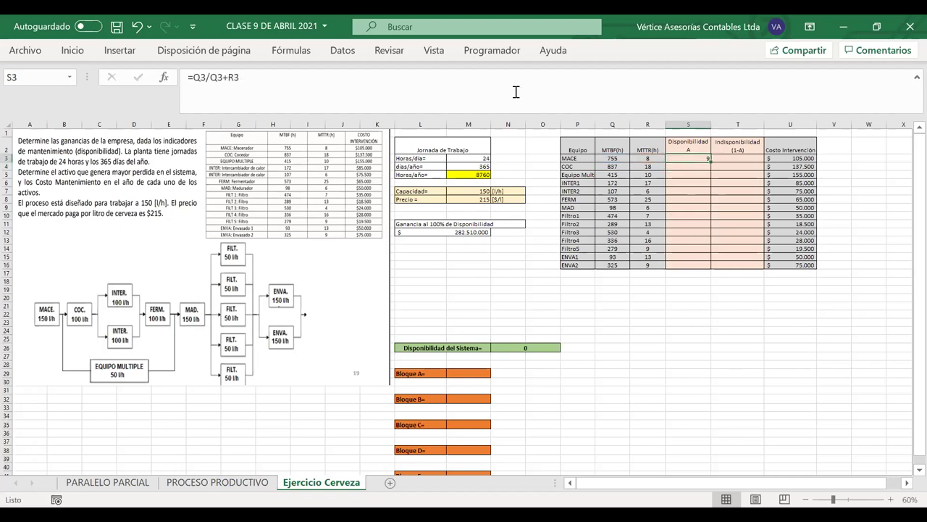
drag(689, 159, 747, 260)
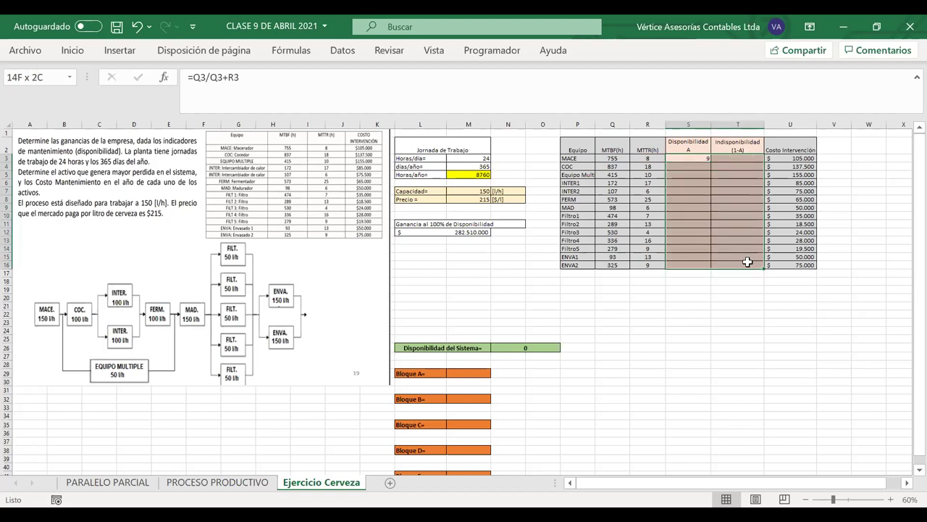
click(72, 52)
click(397, 89)
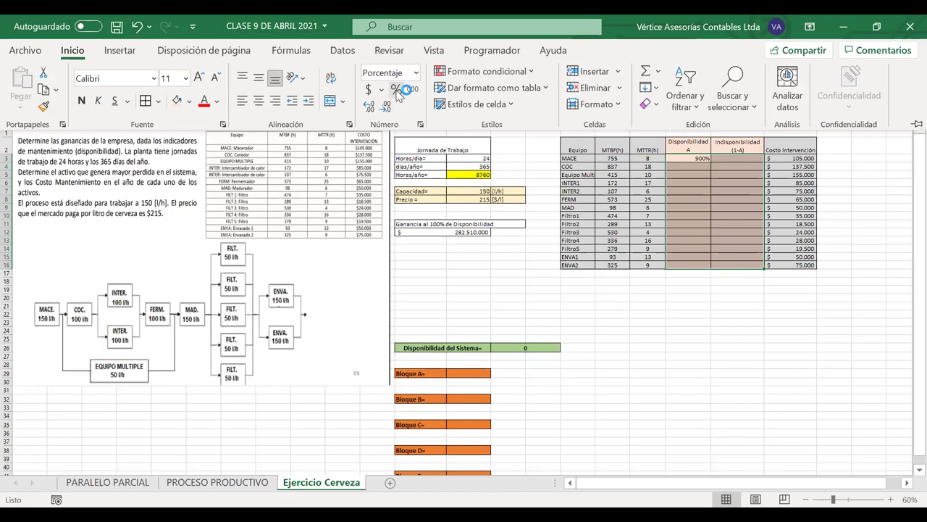
click(371, 106)
click(371, 106)
click(700, 280)
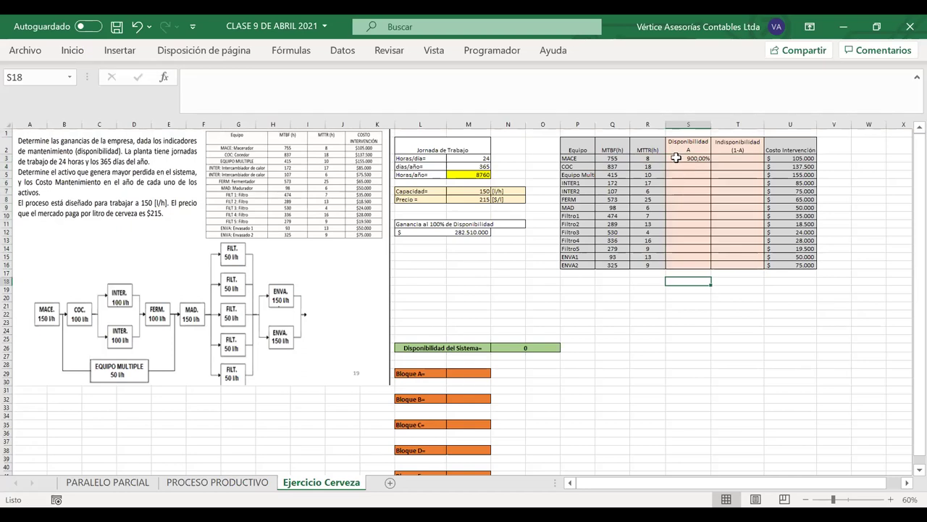
Step: Correct the MACE availability formula in S3 to =Q3/(Q3+R3) by adding parentheses around the sum
click(676, 158)
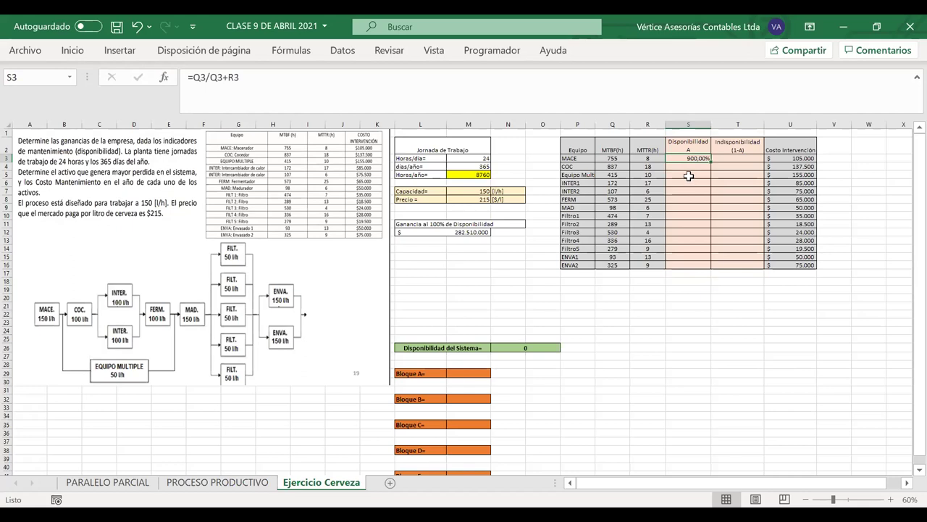
click(208, 79)
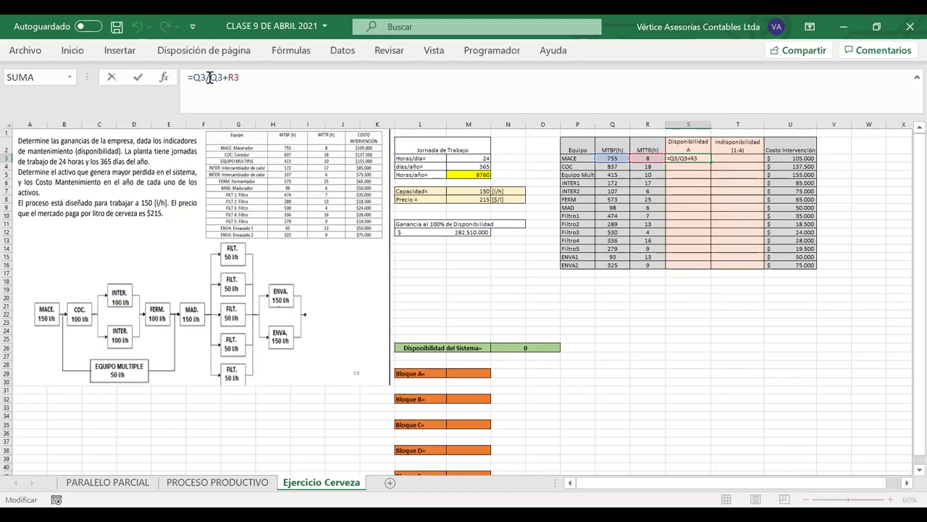
text(()
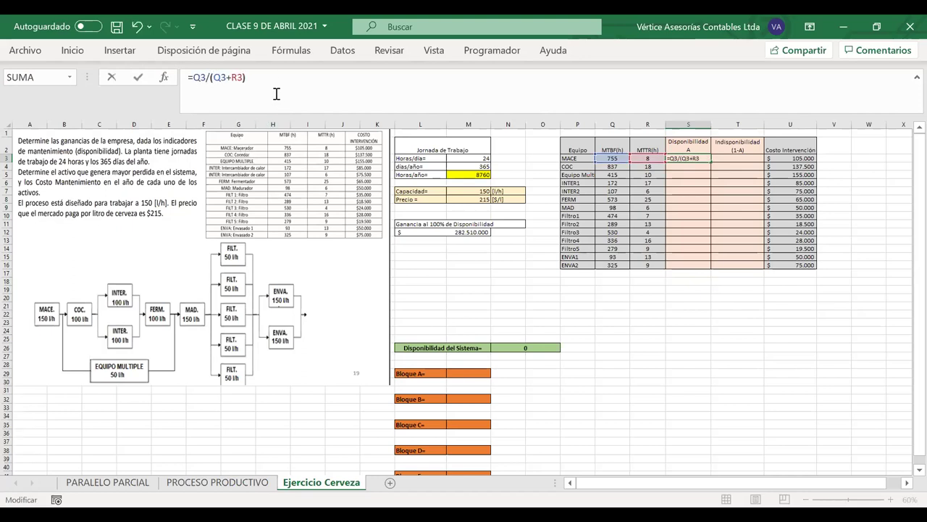
key(Return)
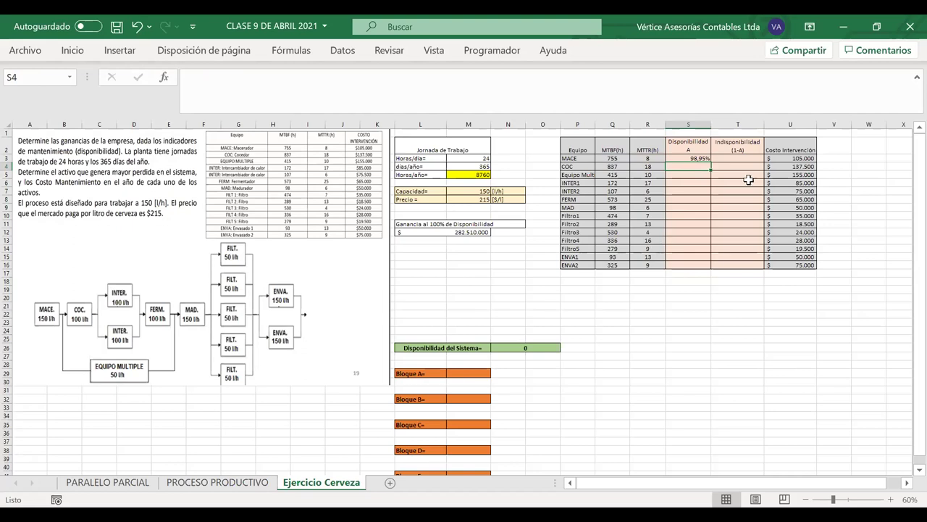
Step: Copy the availability formula from S3 down through S16 for all the equipment
text(=)
click(698, 159)
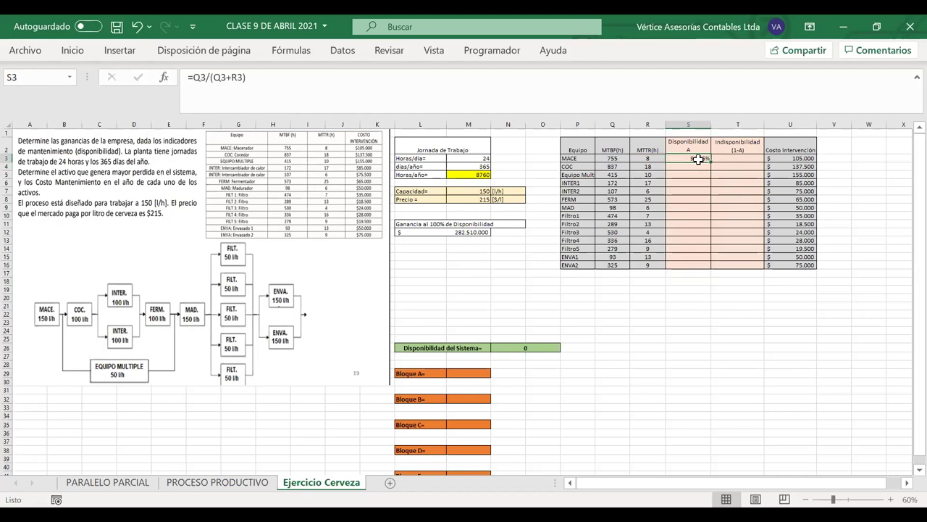
drag(710, 162, 702, 269)
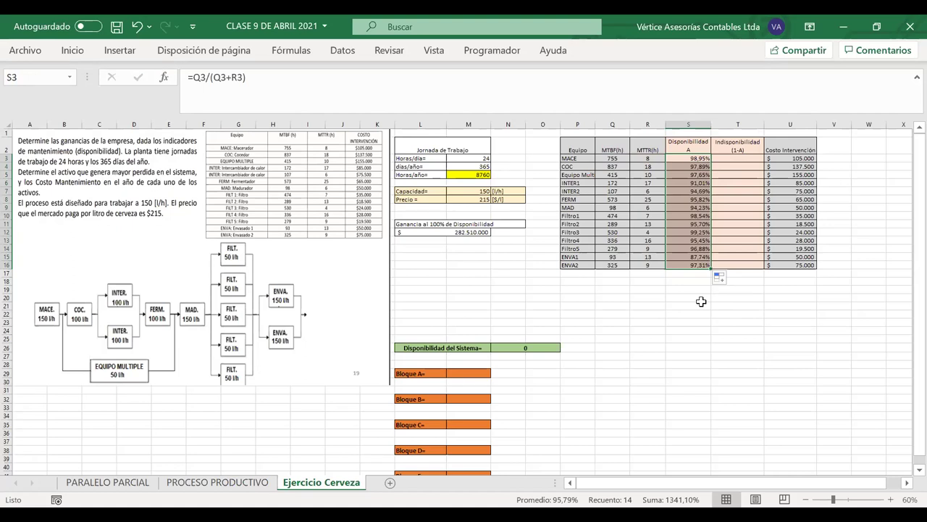
Step: Examine the availability results of MAD and ENVA1 against their MTBF and MTTR values
drag(576, 206, 624, 208)
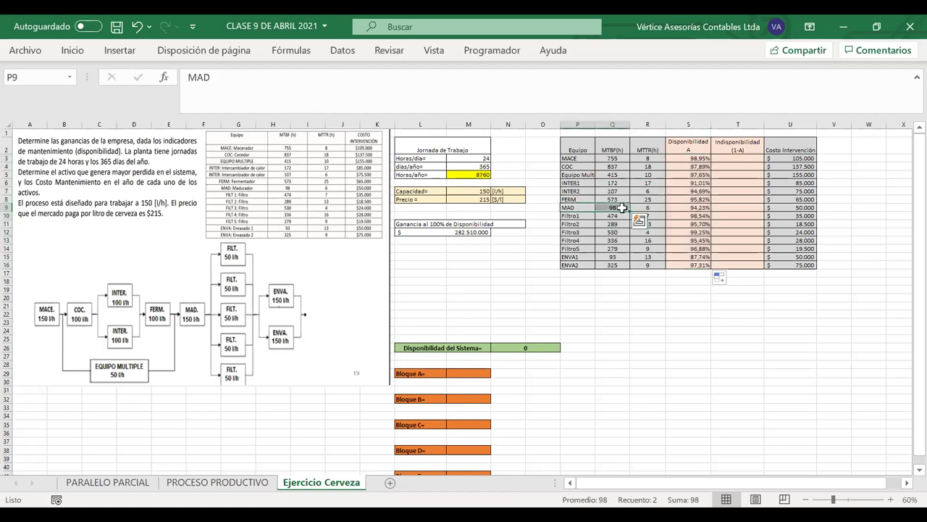
click(703, 208)
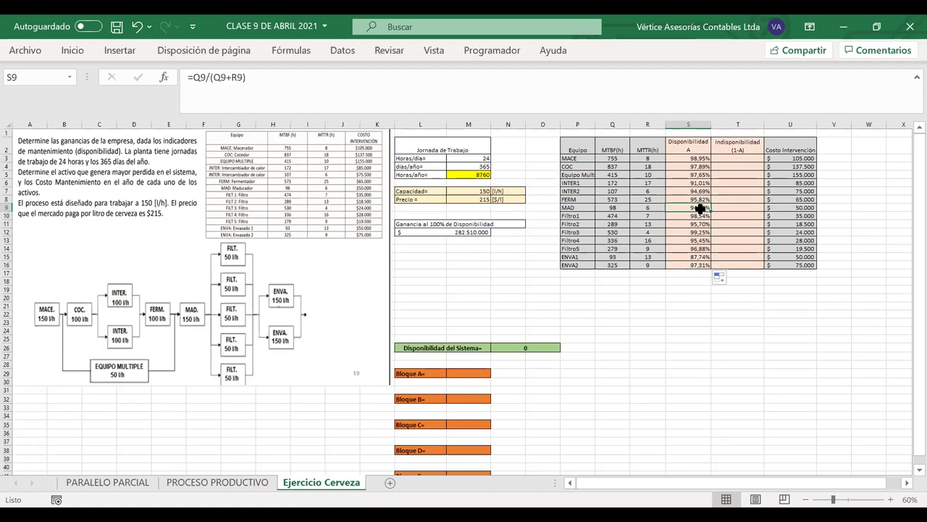
drag(685, 257, 572, 257)
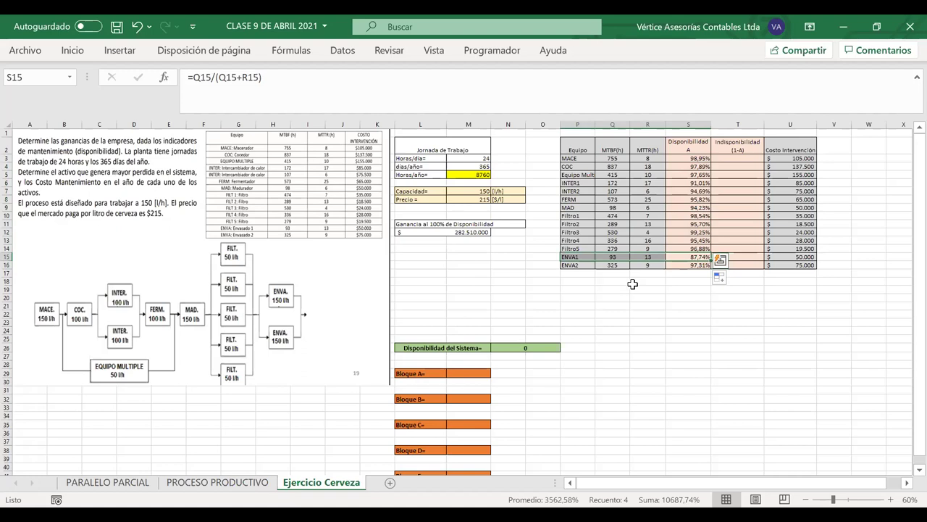
Step: Narrow the empty column O beside the equipment table, keeping T3 selected
click(746, 157)
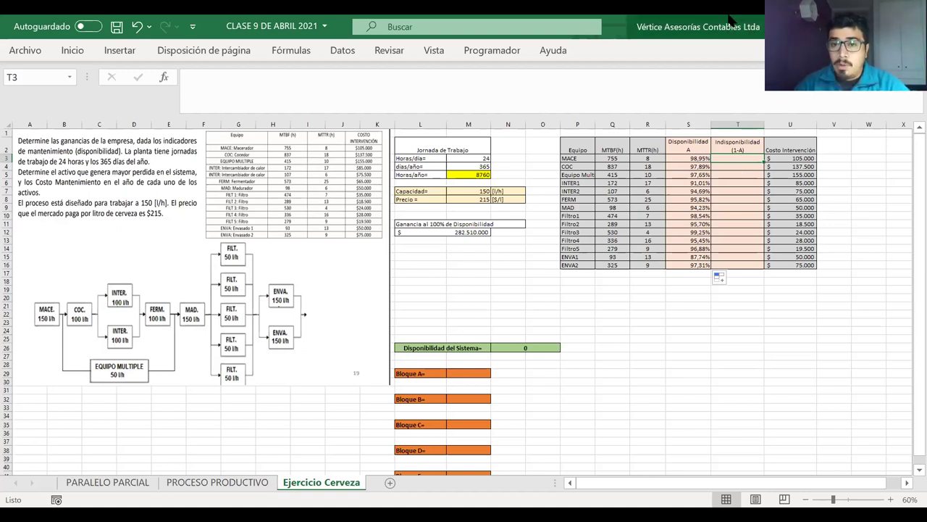
drag(544, 127, 544, 128)
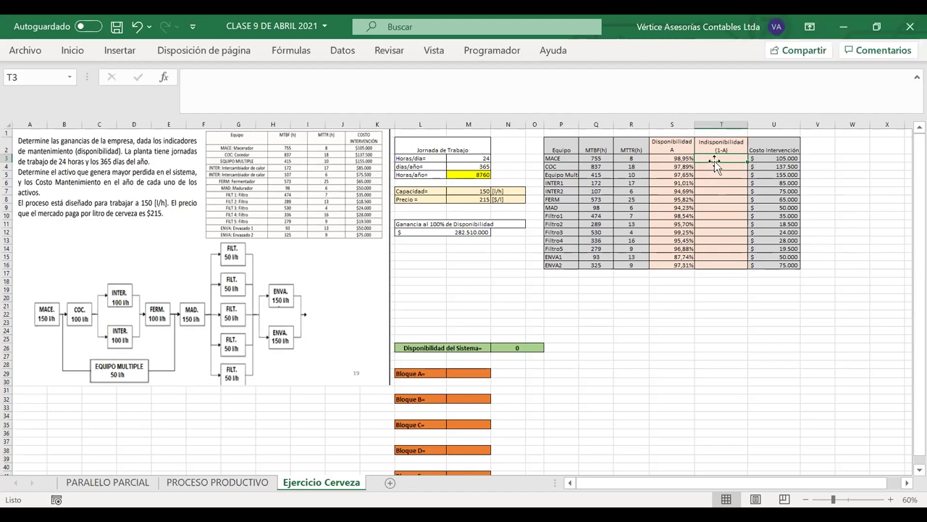
Step: Calculate the MACE equipment's unavailability in T3 with the formula =1-S3
text(=1-)
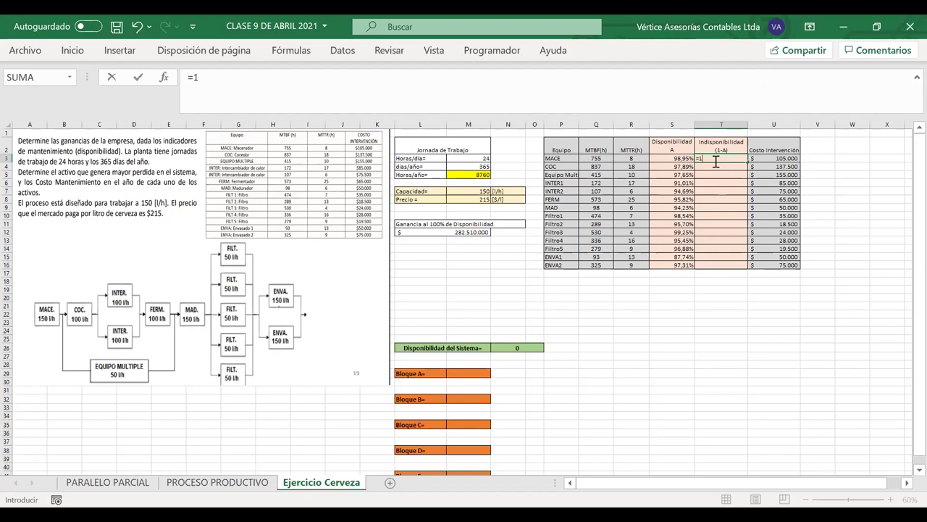
click(679, 158)
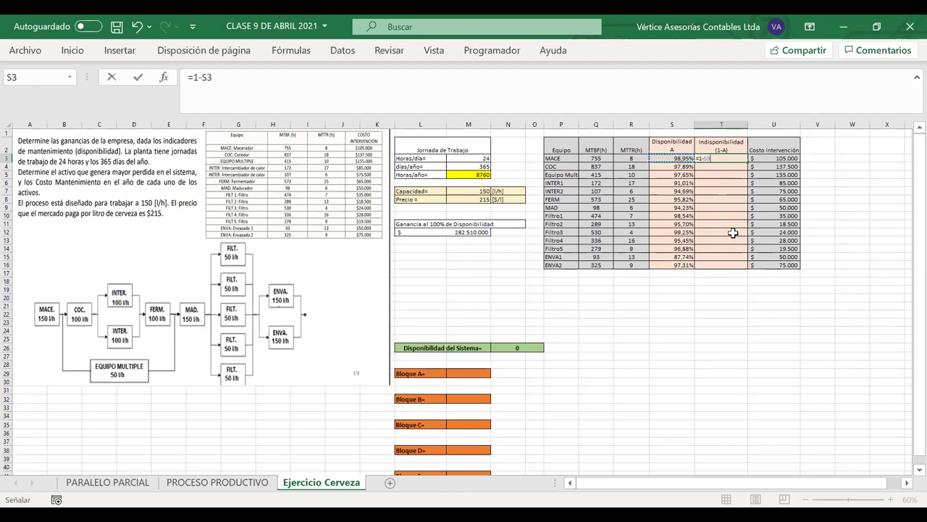
key(Return)
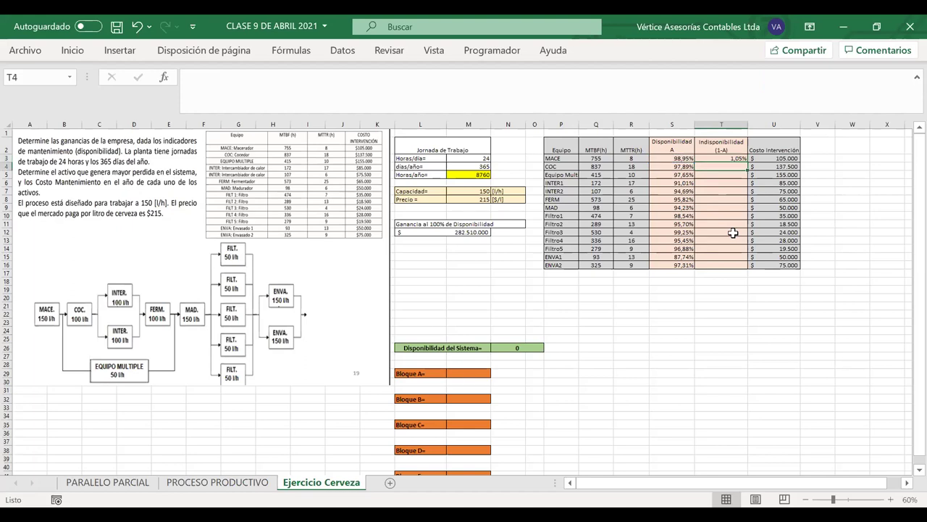
double_click(726, 158)
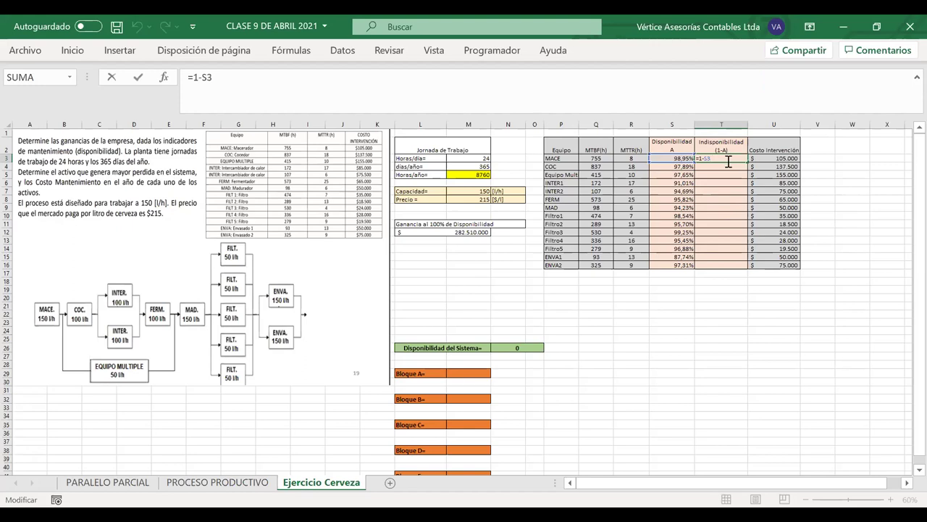
key(Return)
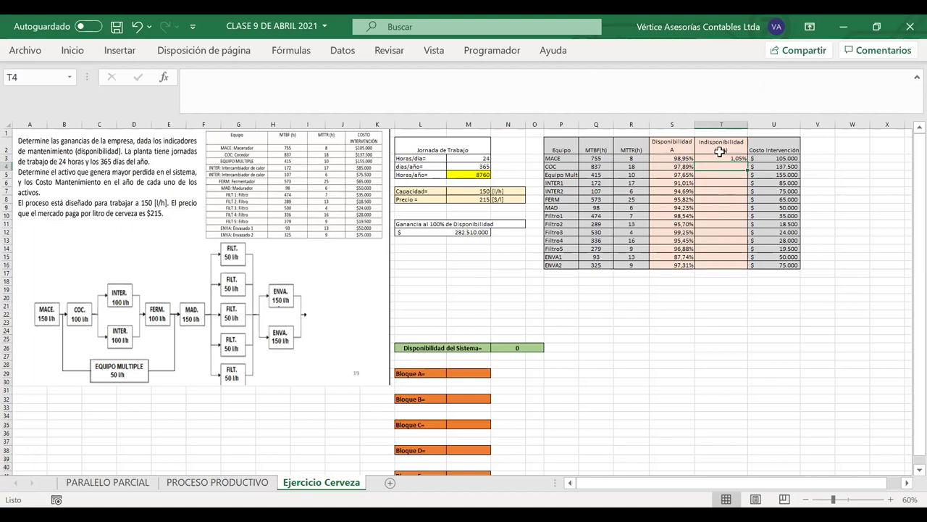
click(722, 158)
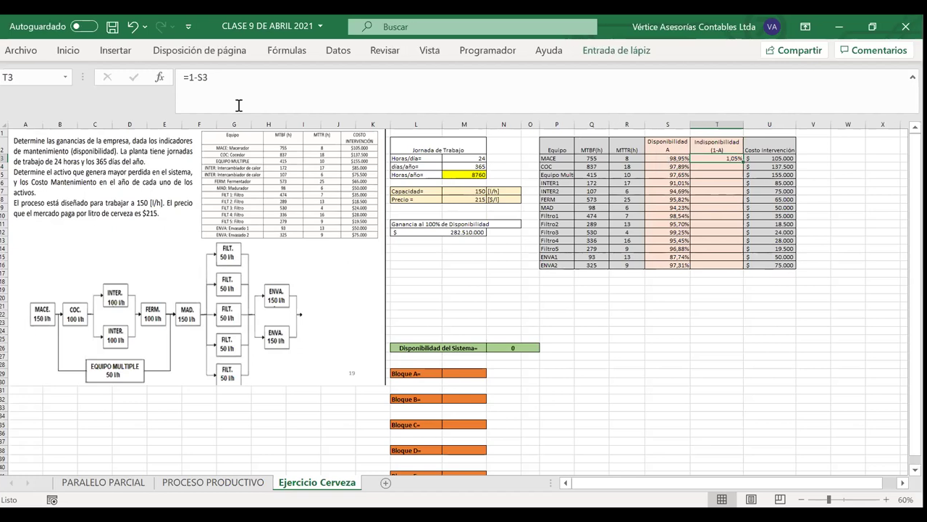
Step: Handwrite the availability formula A = MTBF / (MTBF + MTTR) in the empty area below the equipment table
mouse_move(586, 330)
mouse_down()
mouse_move(599, 299)
mouse_move(604, 328)
mouse_up()
drag(590, 316, 629, 312)
mouse_move(620, 316)
mouse_down()
mouse_move(676, 284)
mouse_move(701, 307)
mouse_up()
mouse_move(694, 293)
mouse_down()
mouse_move(713, 289)
mouse_move(710, 310)
mouse_move(721, 308)
mouse_up()
drag(724, 287, 736, 284)
drag(725, 295, 734, 294)
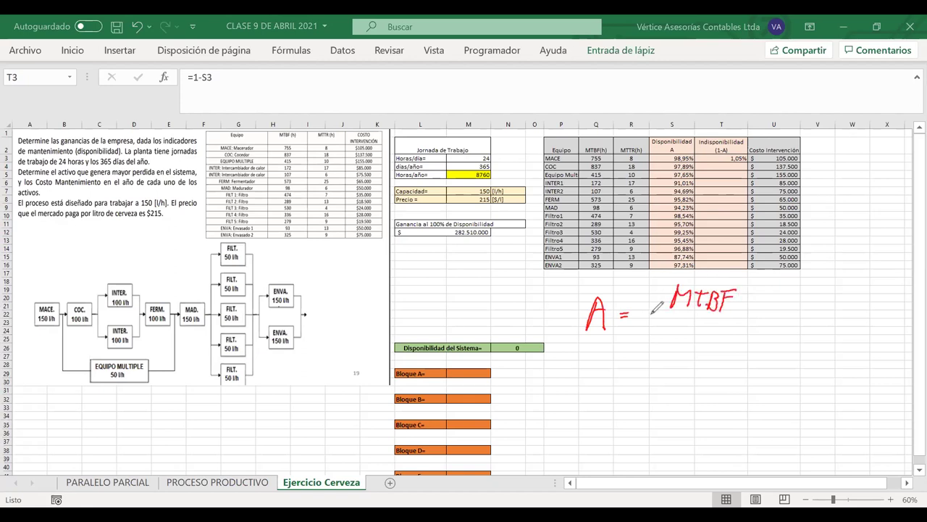
drag(645, 326, 761, 330)
mouse_move(639, 356)
mouse_down()
mouse_move(642, 339)
mouse_move(657, 354)
mouse_move(667, 337)
mouse_move(690, 355)
mouse_move(701, 337)
mouse_up()
mouse_move(692, 346)
mouse_down()
mouse_move(725, 348)
mouse_move(719, 357)
mouse_up()
mouse_move(734, 357)
mouse_down()
mouse_move(738, 342)
mouse_move(754, 339)
mouse_move(755, 355)
mouse_up()
mouse_move(763, 340)
mouse_down()
mouse_move(761, 356)
mouse_move(773, 335)
mouse_move(772, 355)
mouse_move(786, 345)
mouse_up()
drag(786, 344, 797, 362)
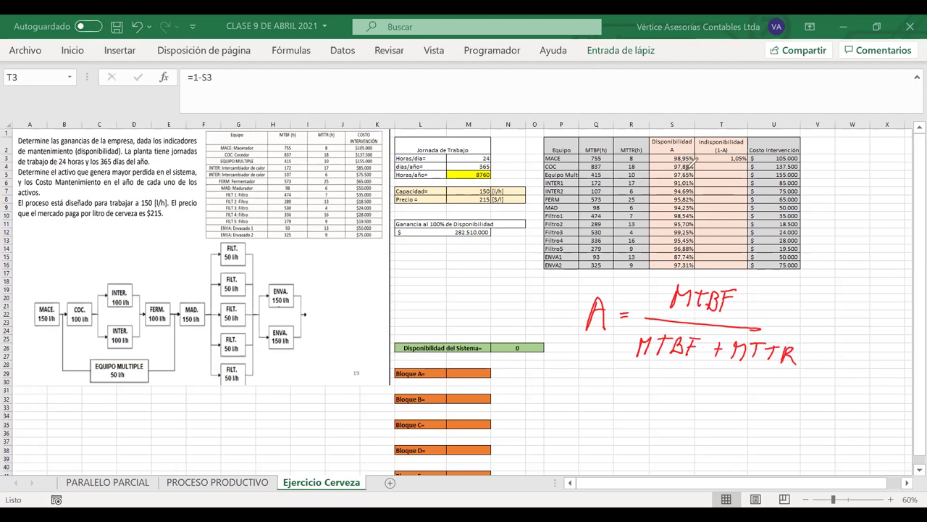
Step: Mark MACE's availability and MTBF, handwrite the example 755 / (755 + 8) below the general formula, and erase the annotations
drag(661, 157, 668, 157)
mouse_move(589, 152)
mouse_down()
mouse_move(585, 165)
mouse_move(605, 167)
mouse_move(602, 154)
mouse_up()
mouse_move(616, 389)
mouse_down()
mouse_move(616, 410)
mouse_move(628, 394)
mouse_move(631, 405)
mouse_up()
mouse_move(638, 385)
mouse_down()
mouse_move(652, 384)
mouse_move(650, 406)
mouse_up()
drag(657, 388, 671, 386)
drag(582, 416, 694, 420)
drag(584, 432, 587, 451)
mouse_move(606, 428)
mouse_down()
mouse_move(617, 448)
mouse_move(651, 442)
mouse_move(643, 450)
mouse_move(675, 431)
mouse_up()
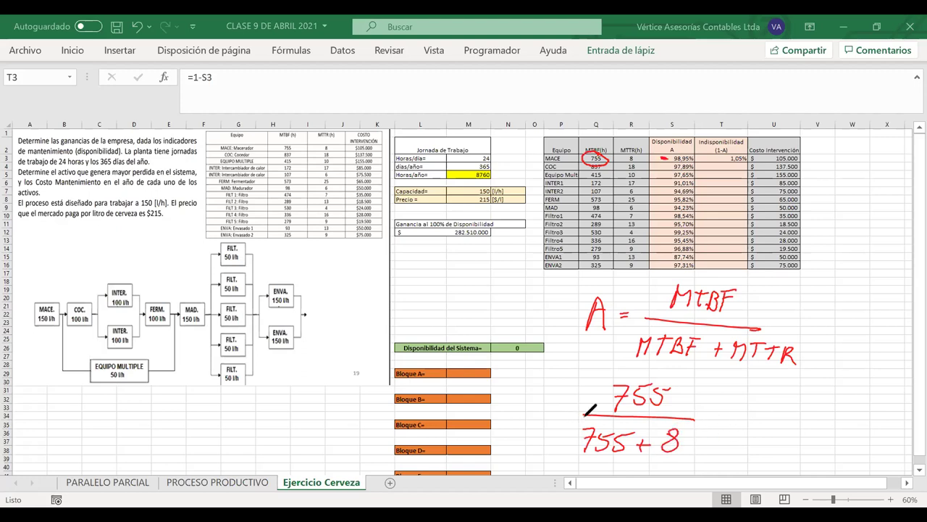
drag(573, 426, 570, 458)
drag(684, 429, 682, 467)
key(e)
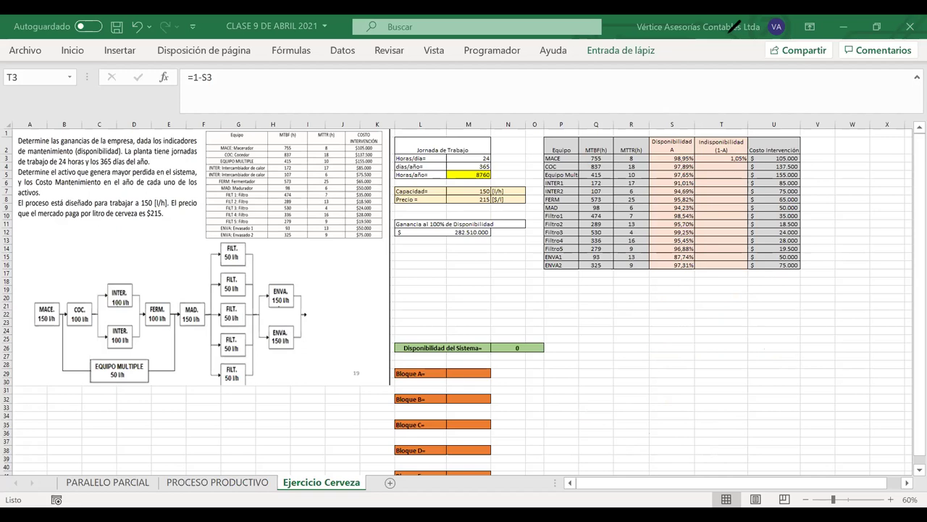
Step: Fill the unavailability formula from T3 down the column to the ENVA2 row
double_click(721, 159)
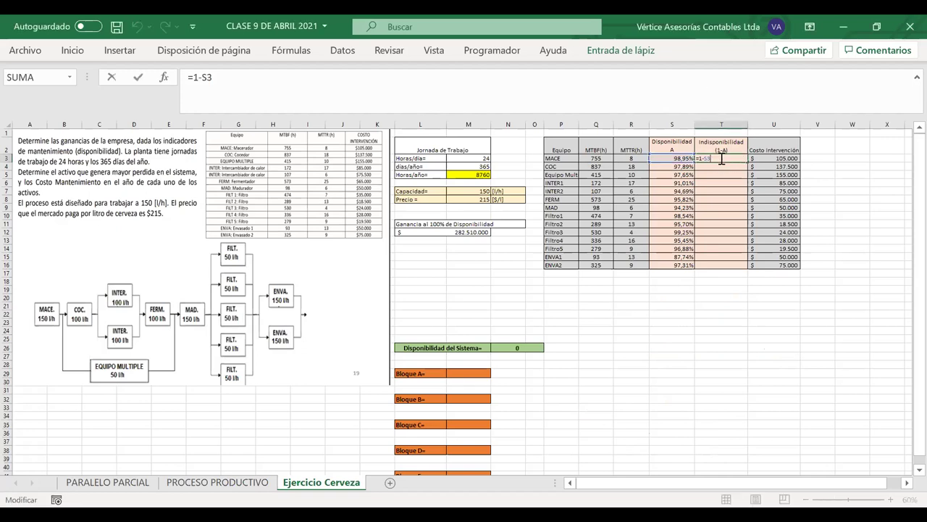
key(Return)
click(743, 158)
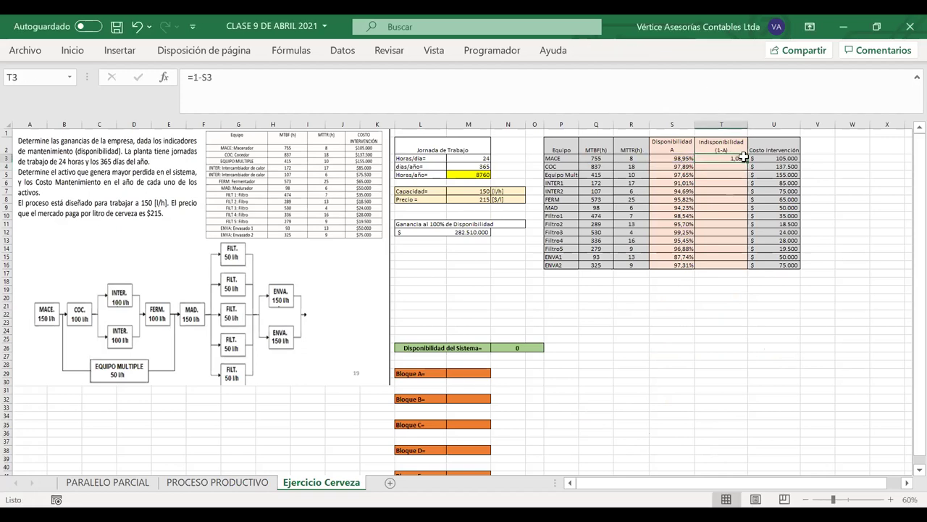
double_click(747, 161)
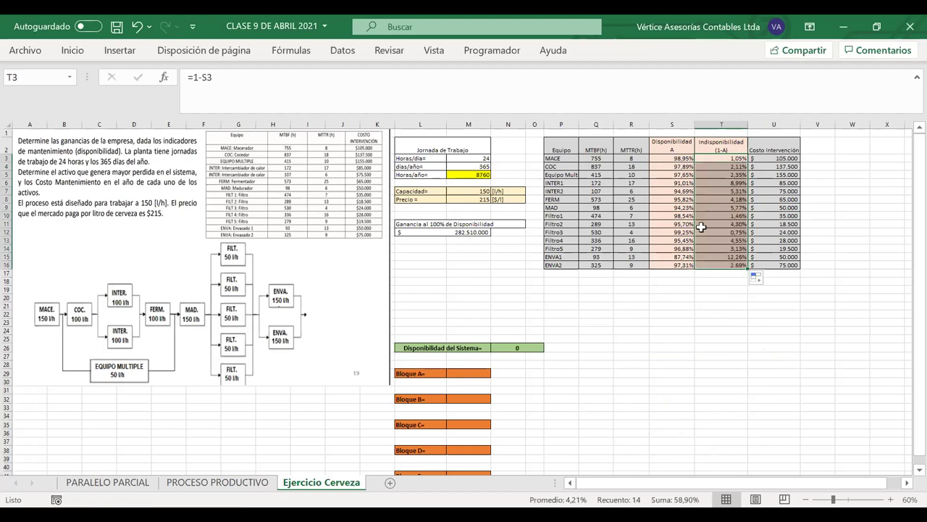
Step: Review MACE's availability and unavailability formulas along with the MTBF and MTTR data in the equipment table
click(674, 157)
click(710, 159)
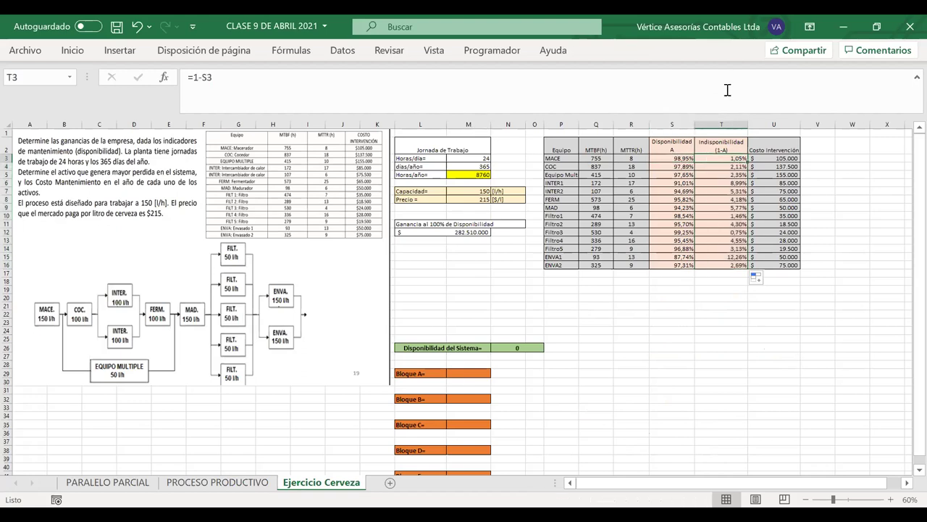
click(681, 160)
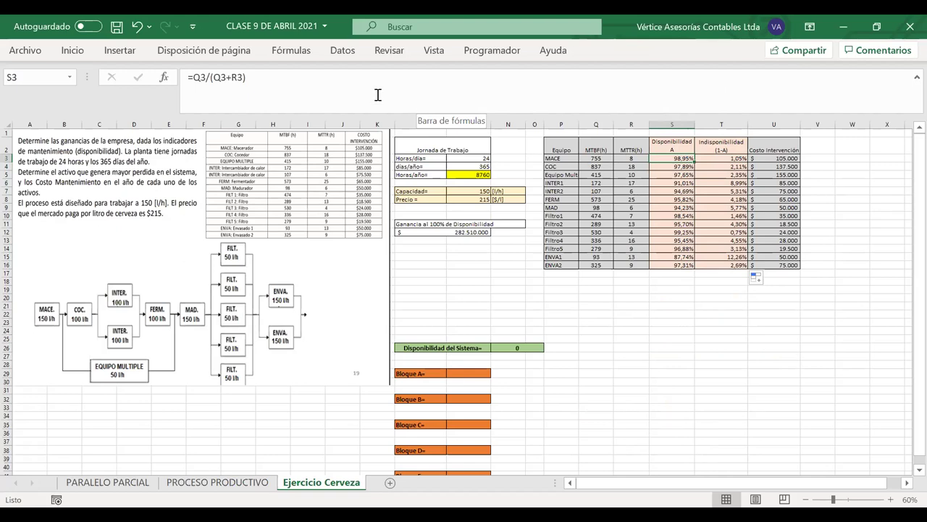
click(598, 157)
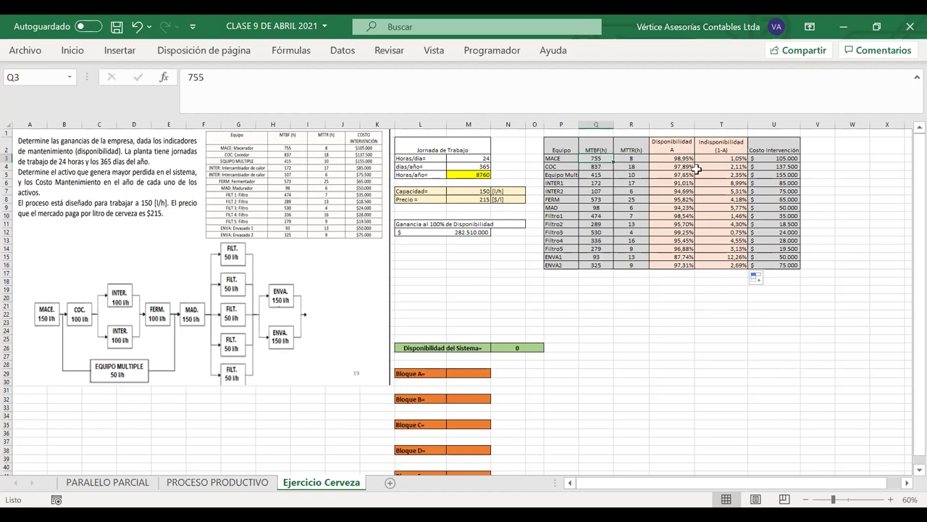
click(664, 158)
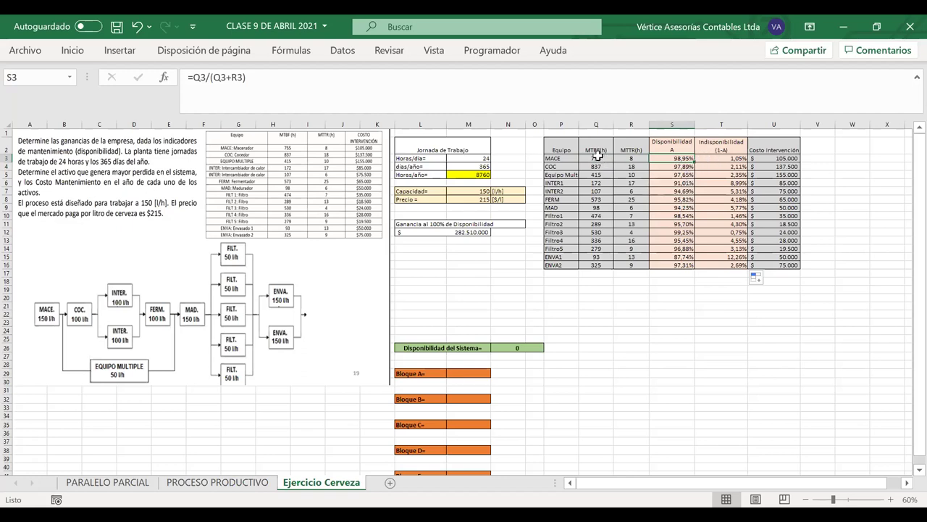
click(891, 500)
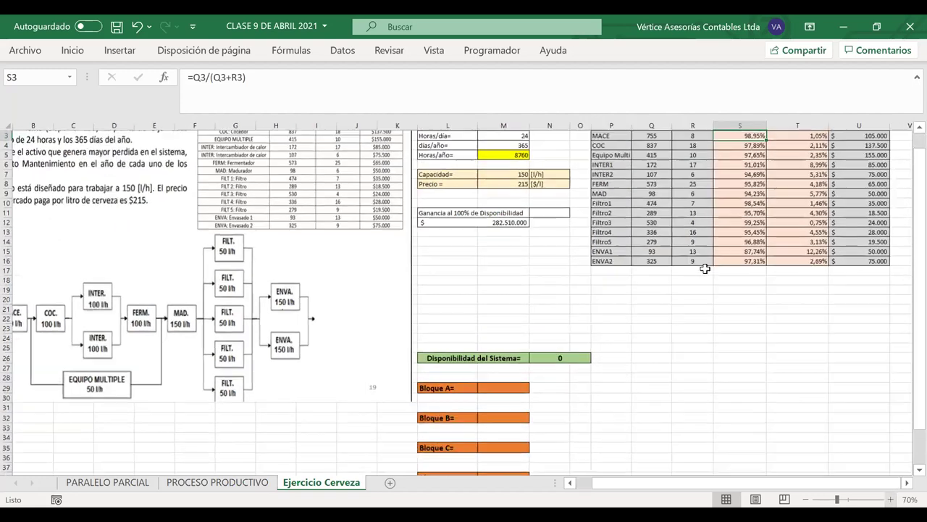
scroll(696, 253, right, 1)
drag(612, 164, 668, 282)
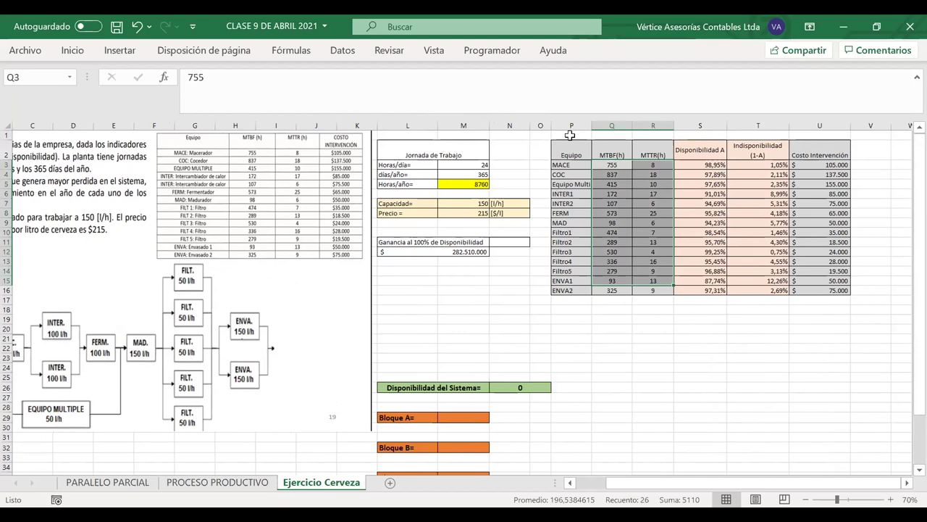
click(652, 337)
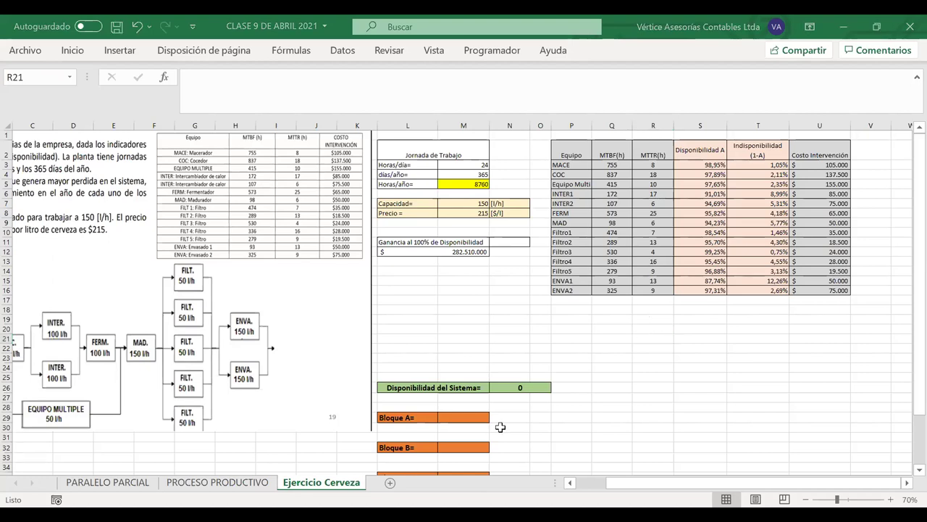
key(alt+Tab)
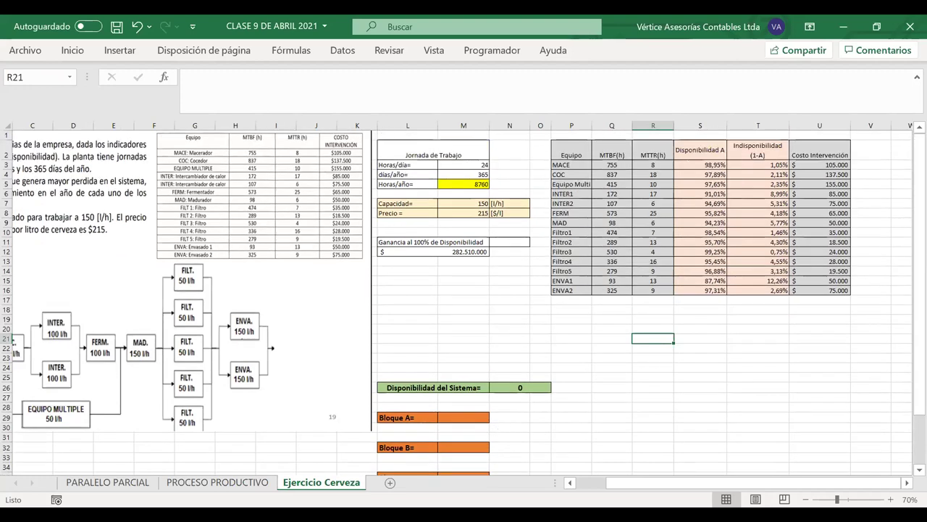
click(805, 499)
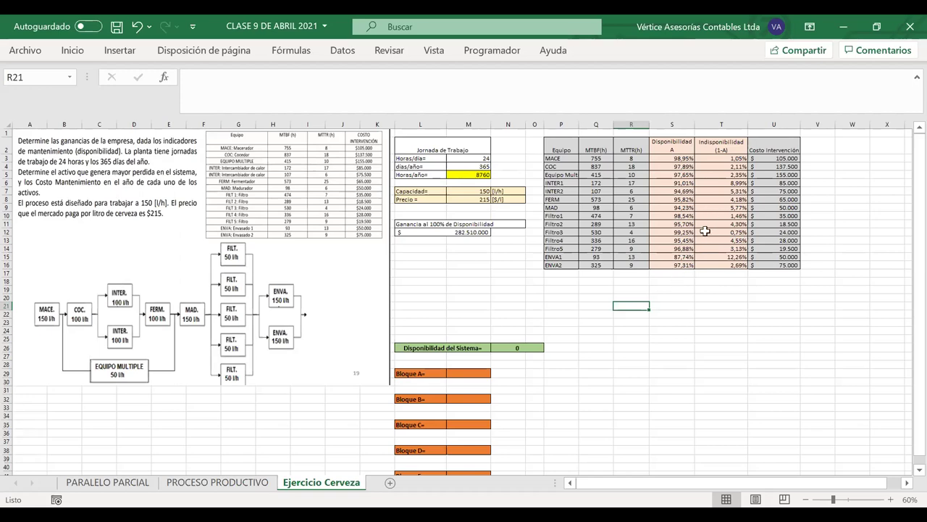
Step: Examine the INTER1 to MAD rows and the Equipo Multiple row, including its availability formula and intervention cost
drag(688, 182, 575, 204)
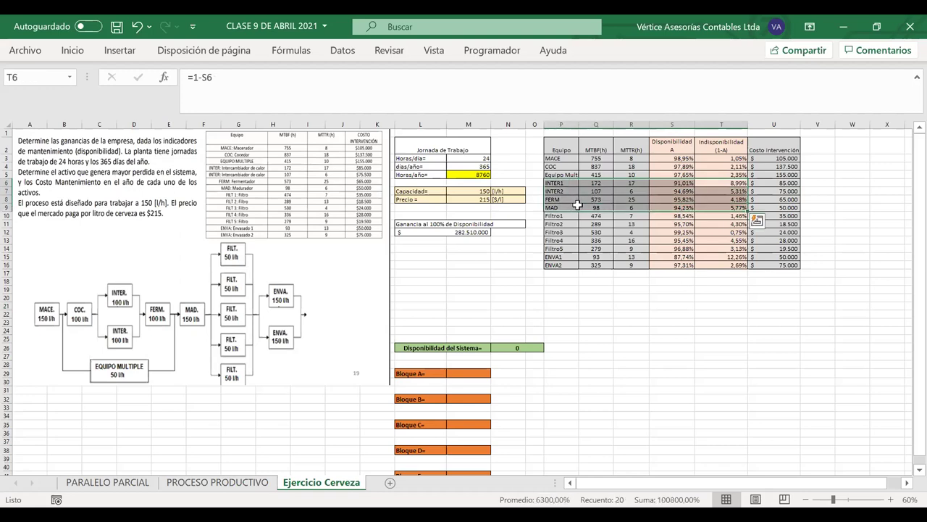
click(637, 182)
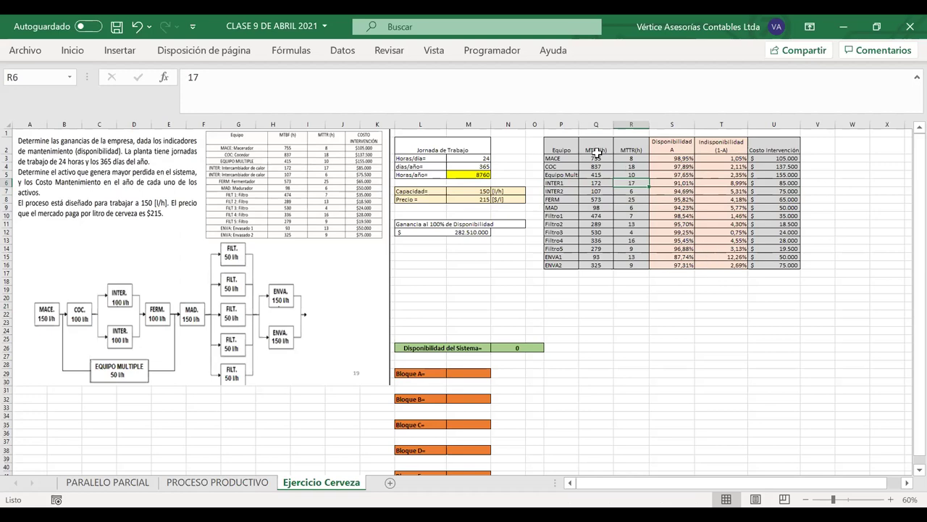
drag(568, 173, 722, 175)
click(718, 175)
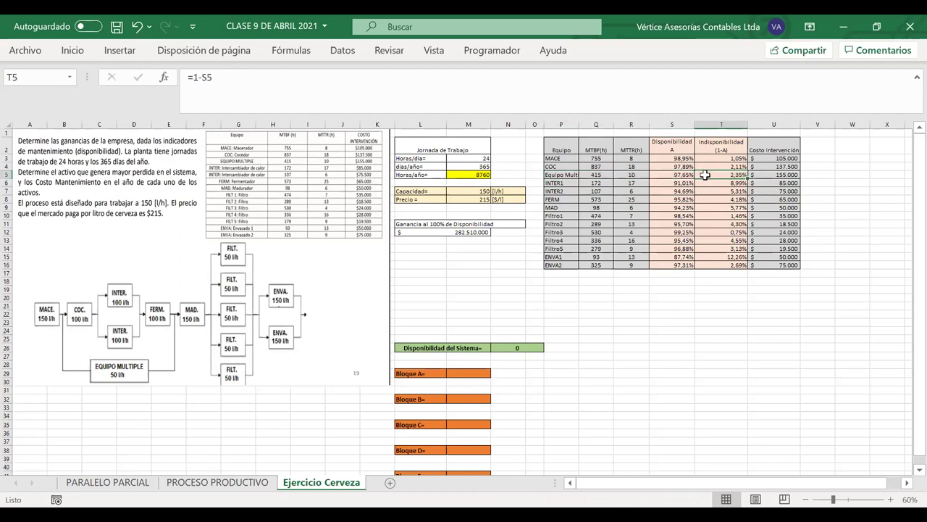
double_click(677, 175)
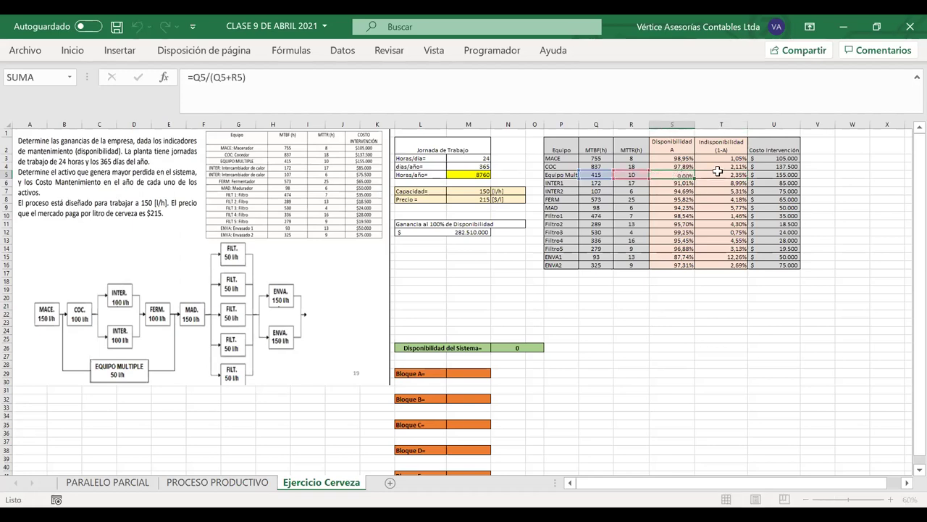
key(Return)
click(762, 175)
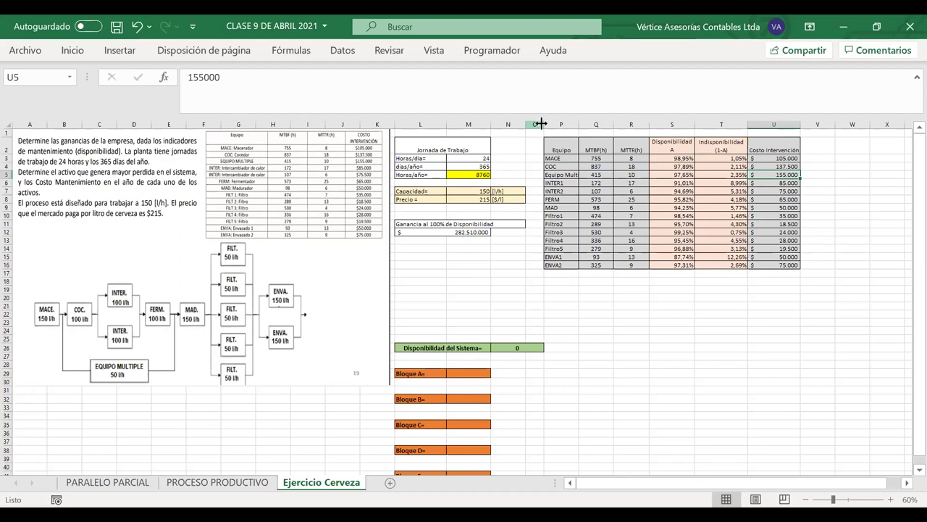
Step: Widen column O slightly and check the formula behind Disponibilidad del Sistema in N26
drag(555, 124, 568, 124)
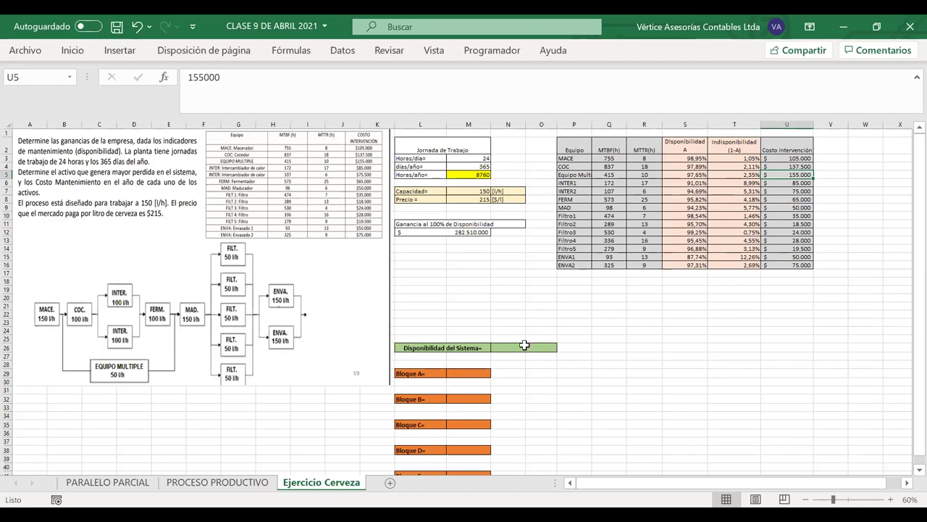
drag(524, 347, 500, 358)
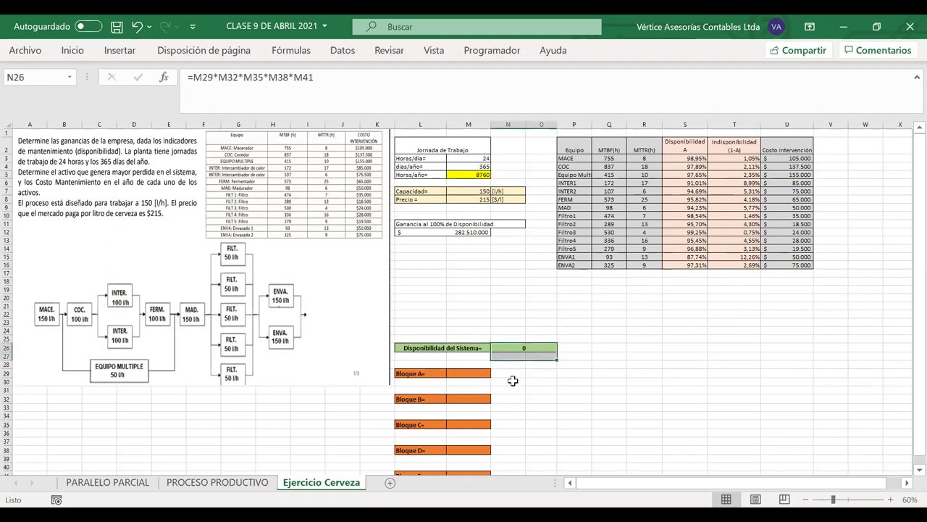
click(512, 381)
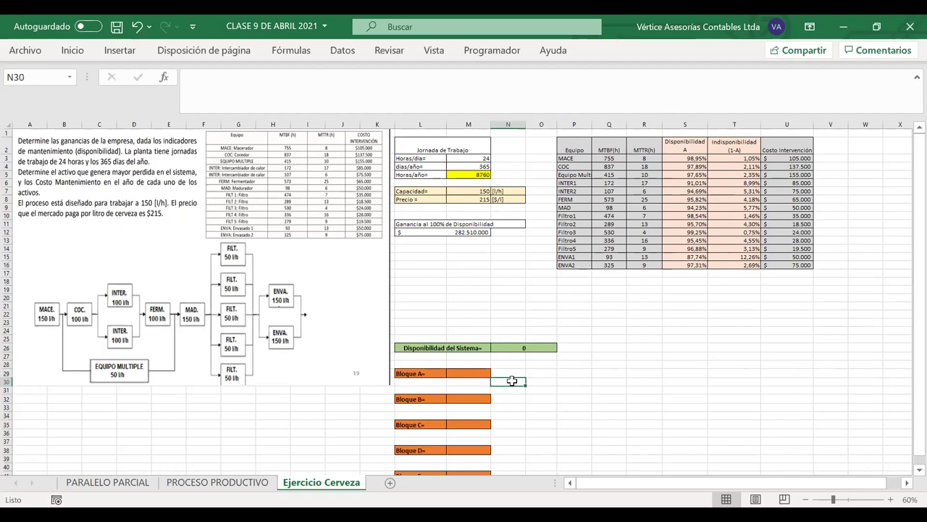
Step: View the block breakdown on the PROCESO PRODUCTIVO sheet and return to the Ejercicio Cerveza sheet
click(236, 482)
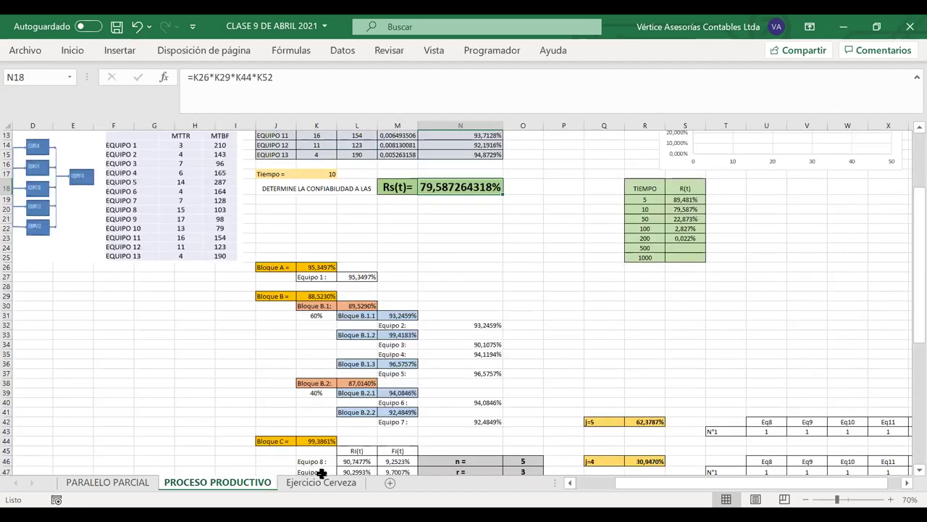
click(319, 472)
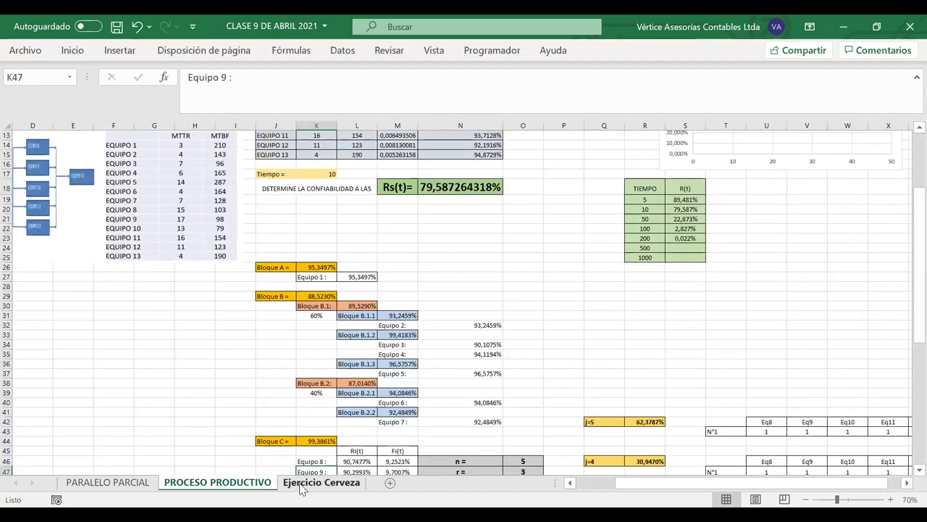
click(303, 484)
click(300, 479)
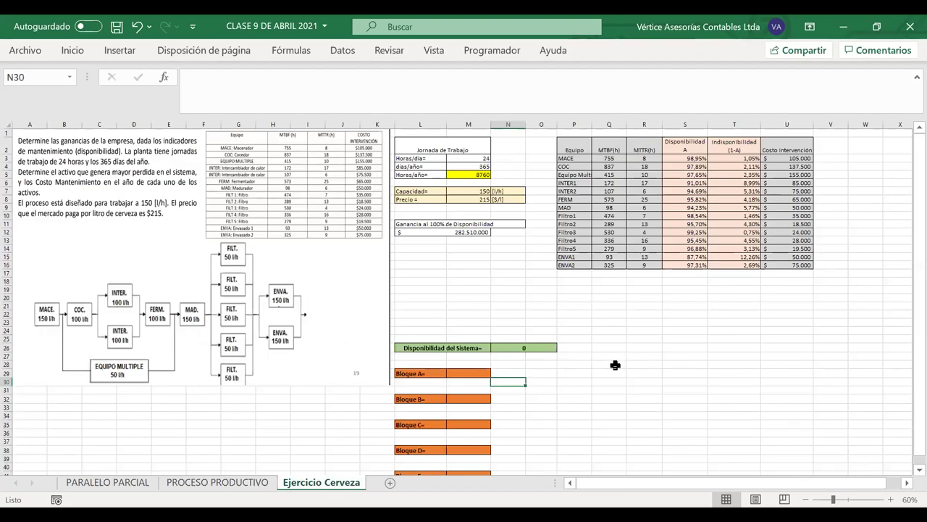
Step: Circle the MACE. 150 l/h block in the process diagram and draw an arrow pointing down to it
mouse_move(38, 291)
mouse_down()
mouse_move(18, 319)
mouse_move(49, 334)
mouse_up()
drag(42, 288, 38, 292)
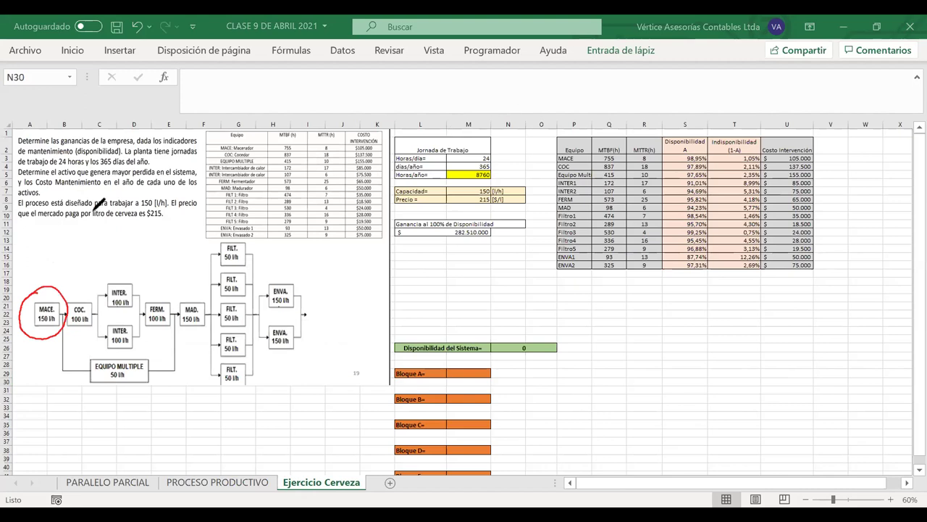
mouse_move(53, 252)
mouse_down()
mouse_move(46, 283)
mouse_move(56, 271)
mouse_up()
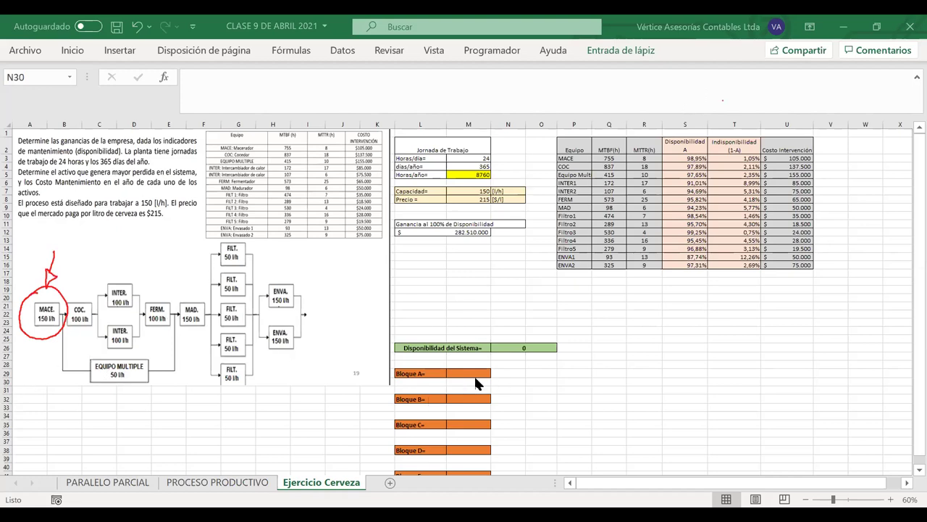
Step: Enter the label "MACE=" in N30, below the Bloque A row
click(509, 379)
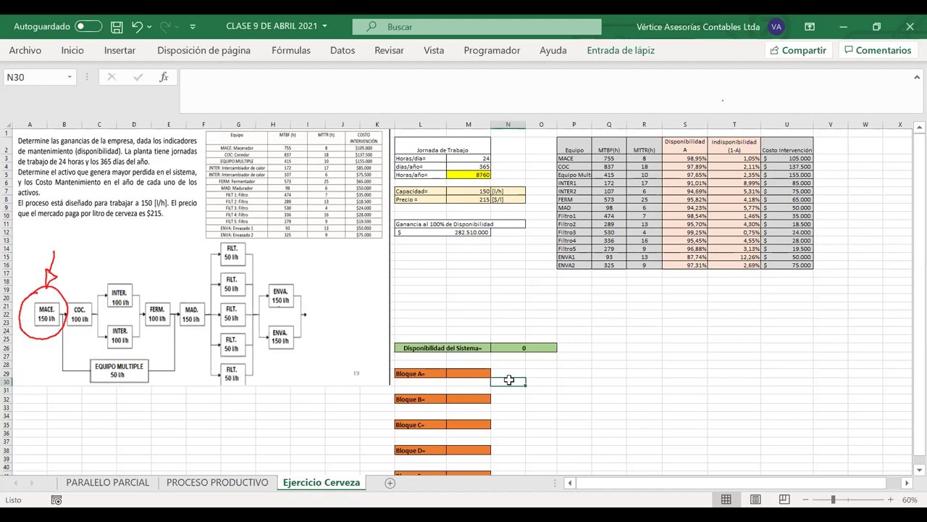
text(MACE)
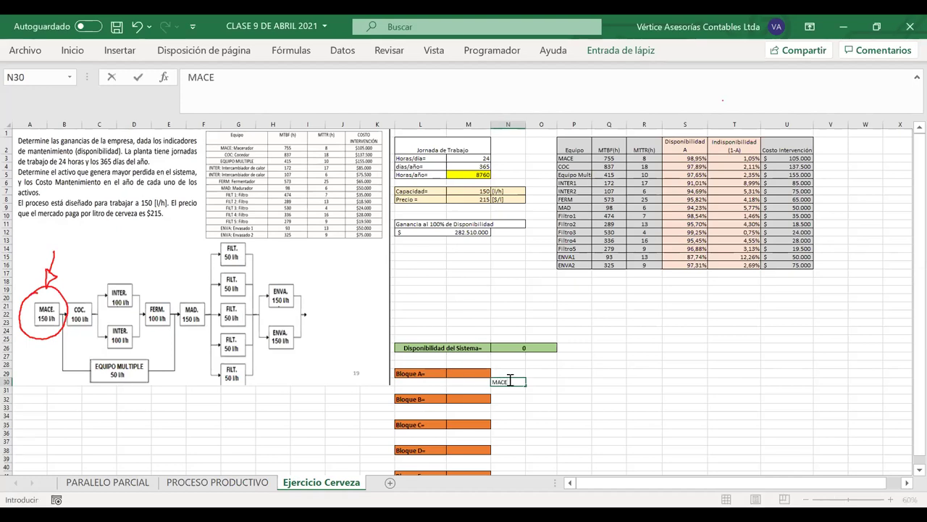
text(=)
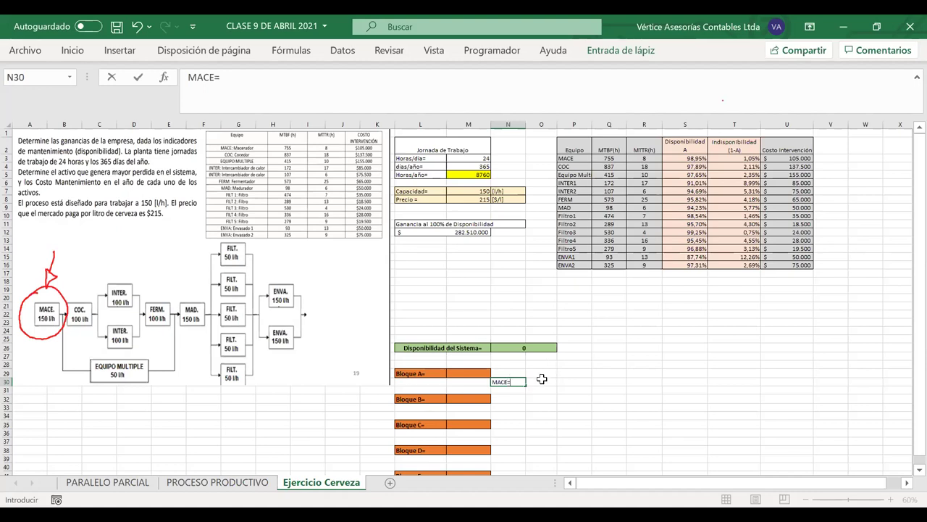
click(540, 382)
drag(517, 385, 531, 381)
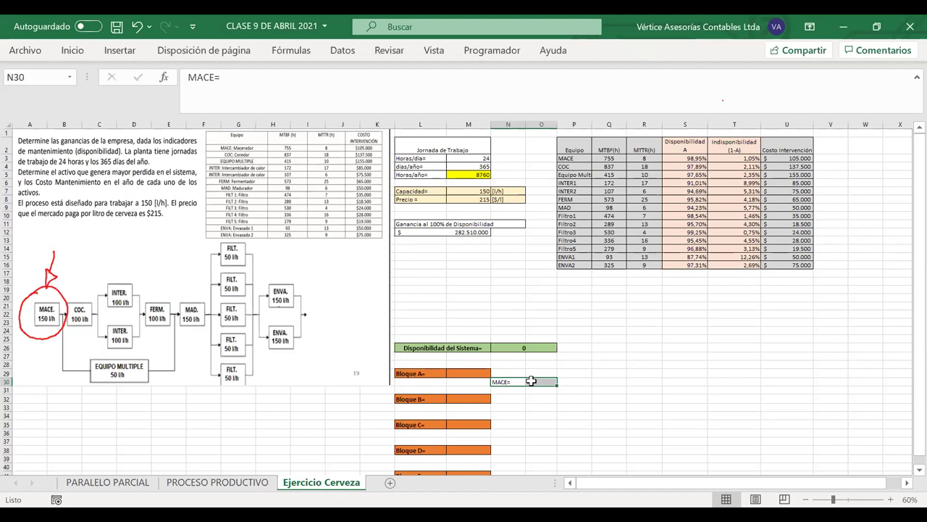
Step: Link O30 to the MACE availability in S3 and apply borders to N30:O30
click(534, 380)
text(=)
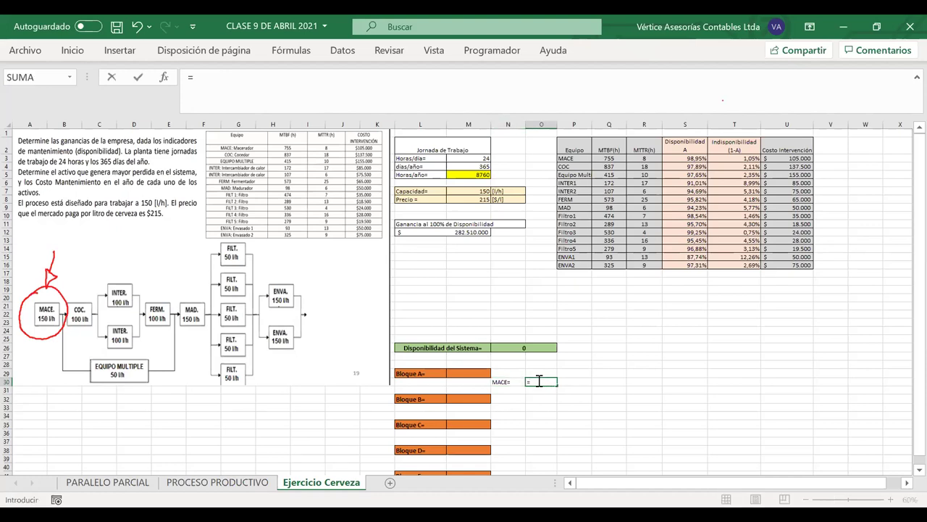
click(685, 157)
key(Return)
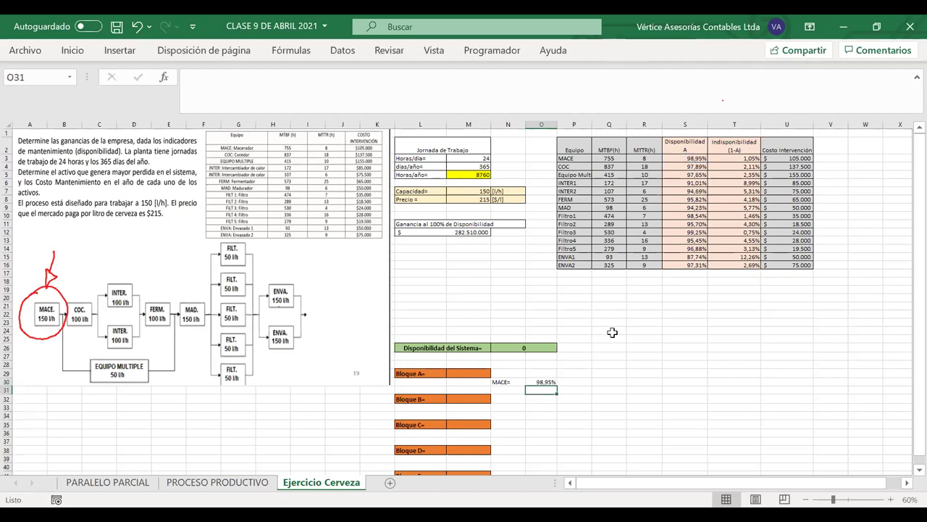
drag(542, 382, 517, 382)
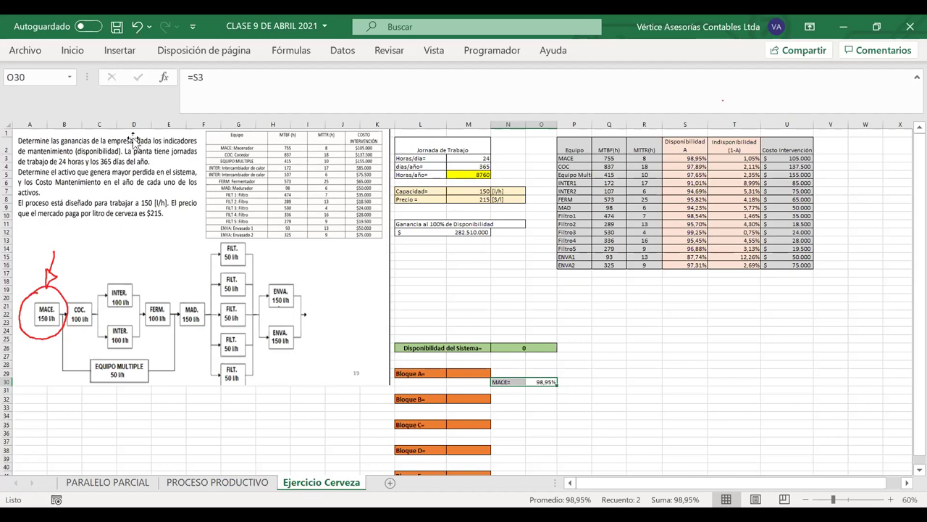
click(72, 52)
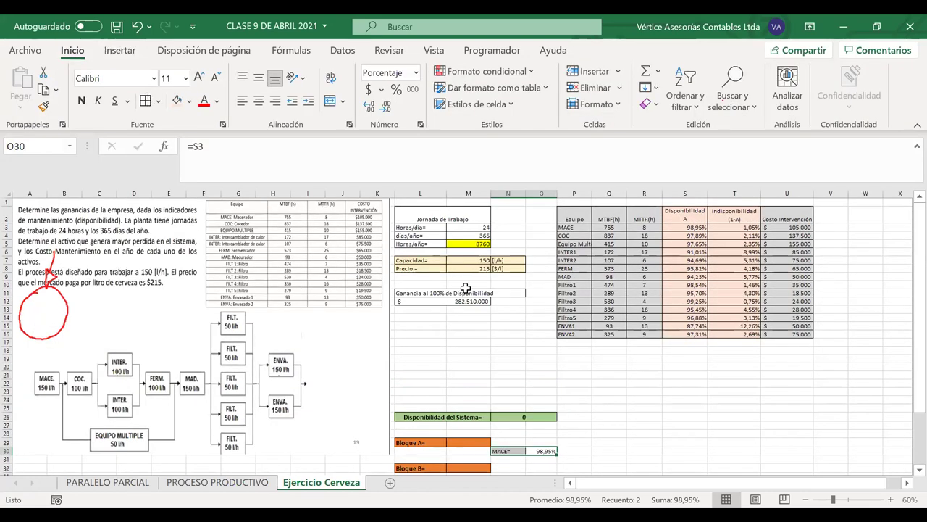
Step: Set the Bloque A availability in M29 to =O30
scroll(466, 287, down, 1)
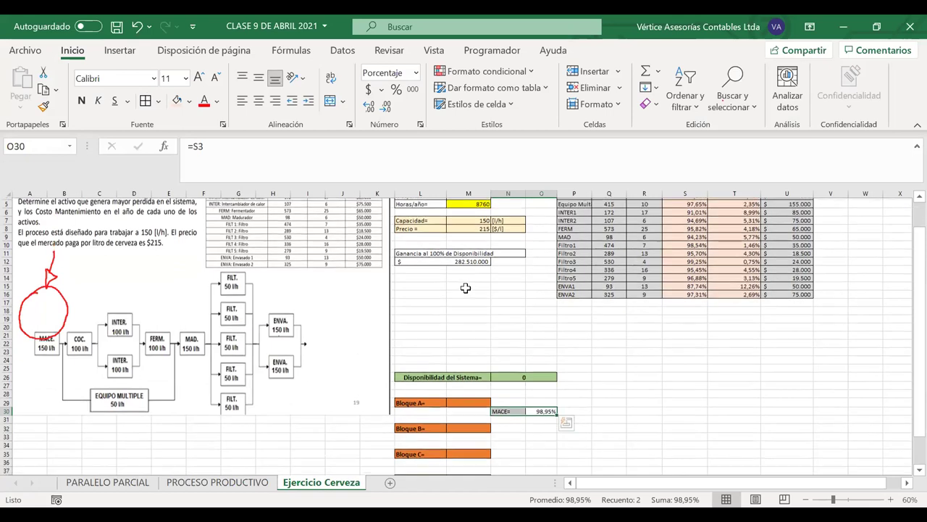
scroll(466, 288, down, 1)
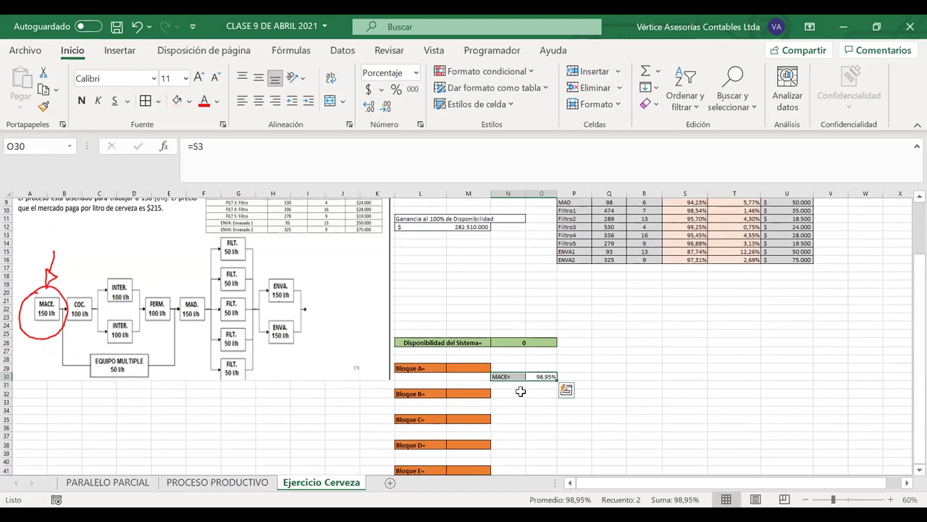
click(466, 367)
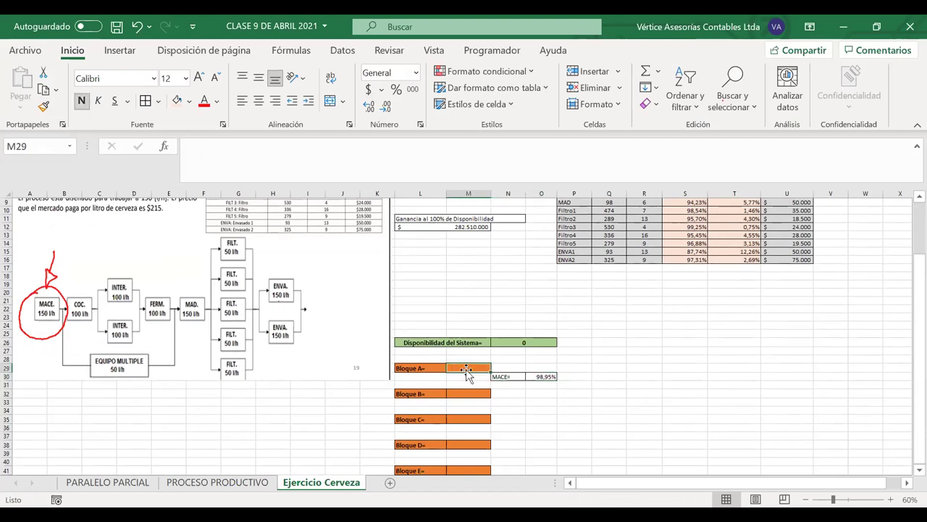
text(=)
click(548, 376)
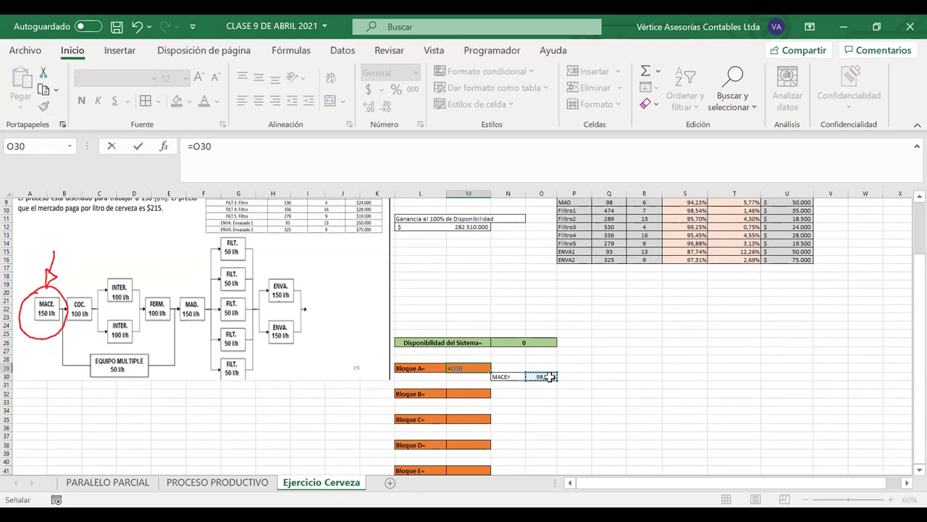
key(Return)
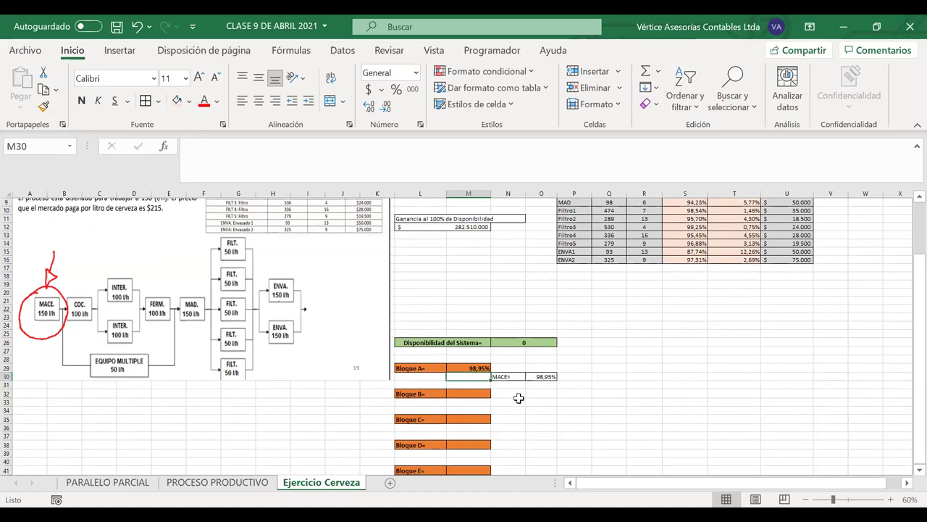
Step: Review the Bloque A to Bloque E rows and check the formulas behind Disponibilidad del Sistema and Bloque A
key(Down)
key(Down)
key(Down)
key(Down)
key(Down)
key(Down)
key(Down)
key(Down)
key(Down)
key(Down)
key(Down)
key(Down)
key(Down)
key(Down)
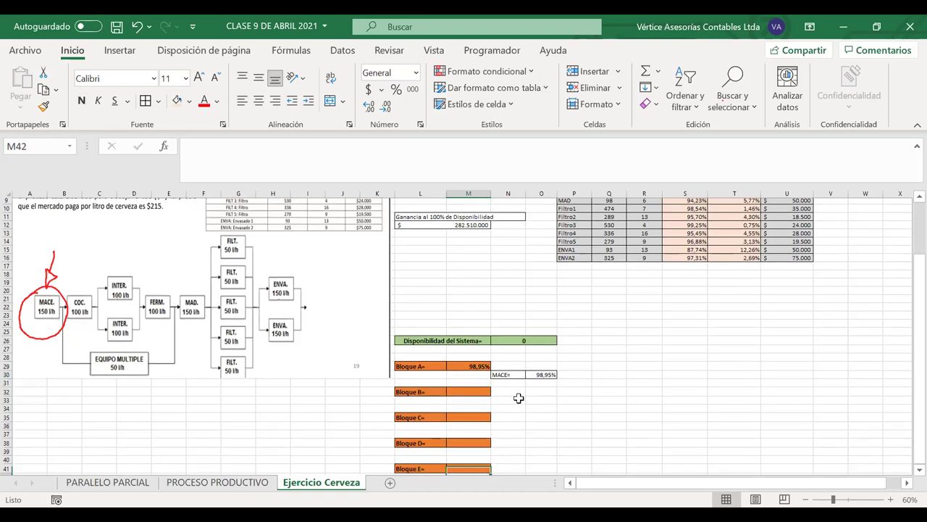
key(Up)
key(Up)
key(Up)
key(Up)
key(Up)
key(Up)
key(Up)
key(Up)
key(Up)
key(Up)
key(Up)
key(Up)
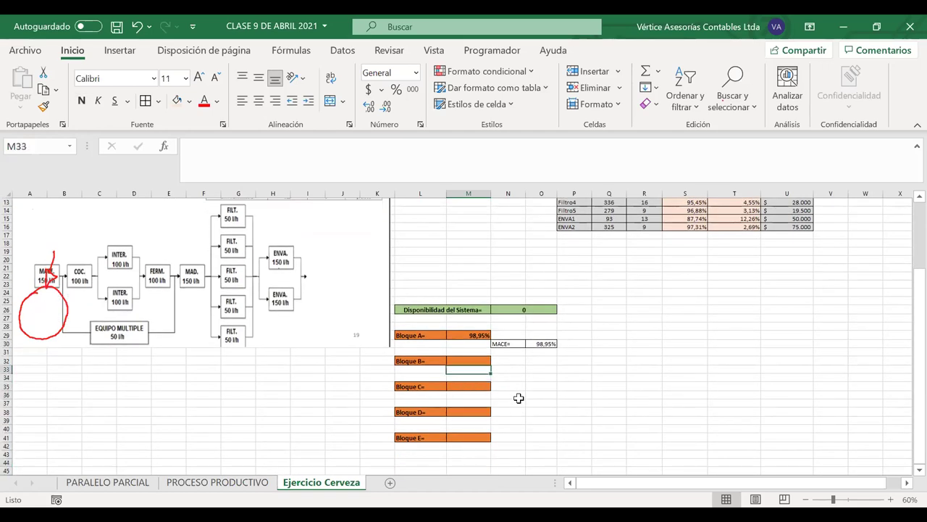
key(Up)
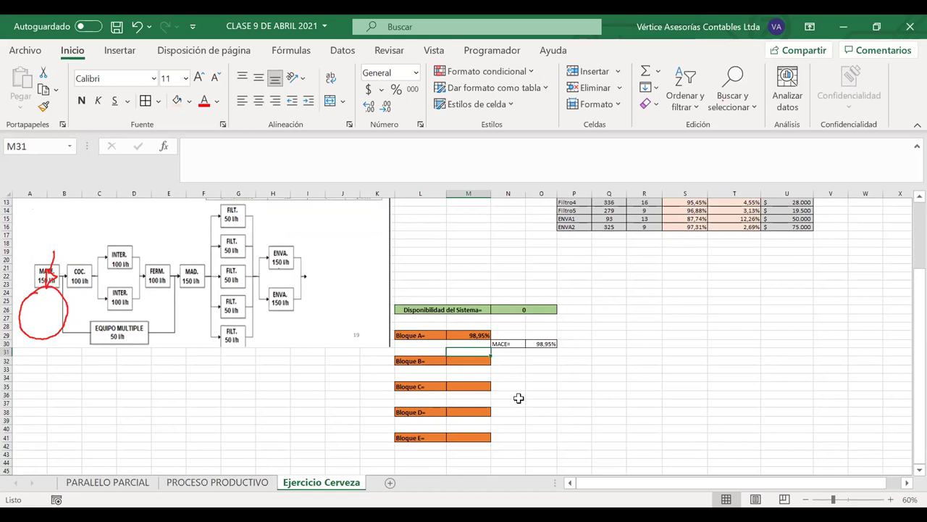
scroll(519, 398, up, 1)
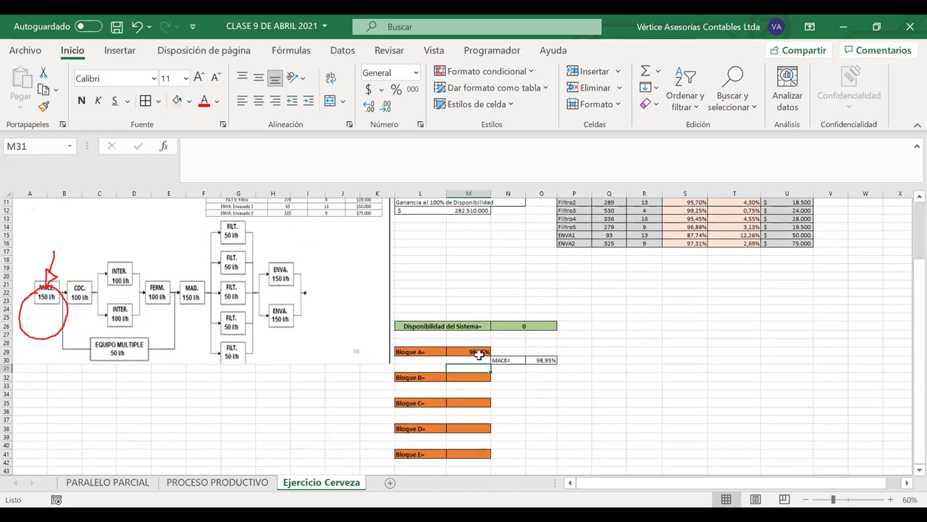
click(522, 324)
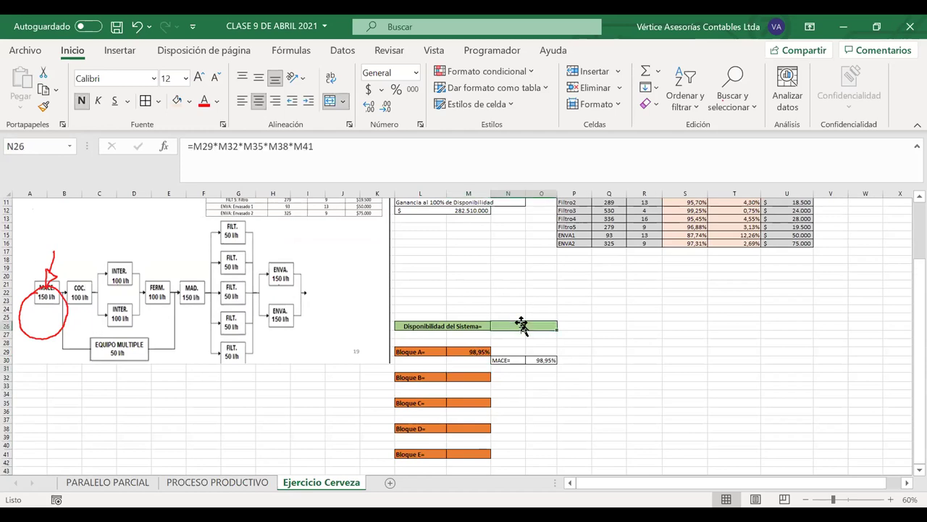
click(470, 352)
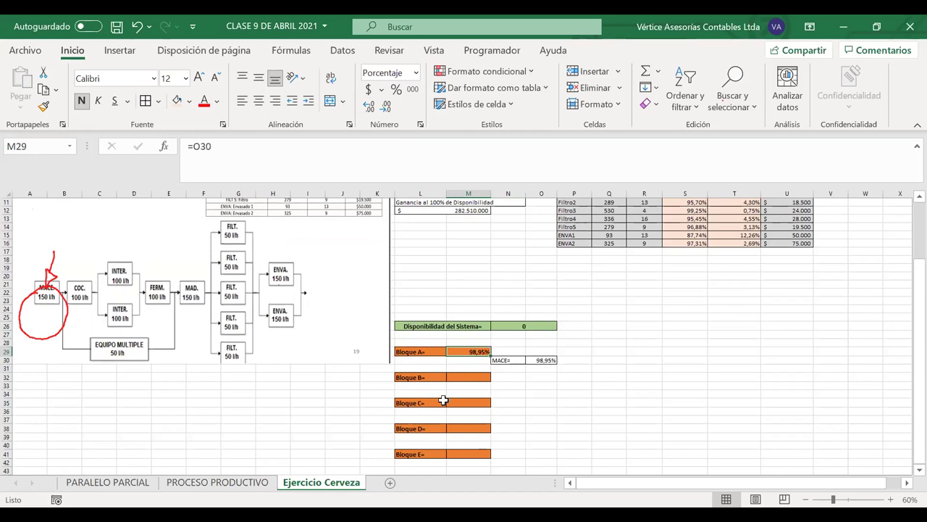
Step: Move the exercise image down the sheet until its process diagram sits beside the Bloque B to Bloque E rows
scroll(443, 400, down, 2)
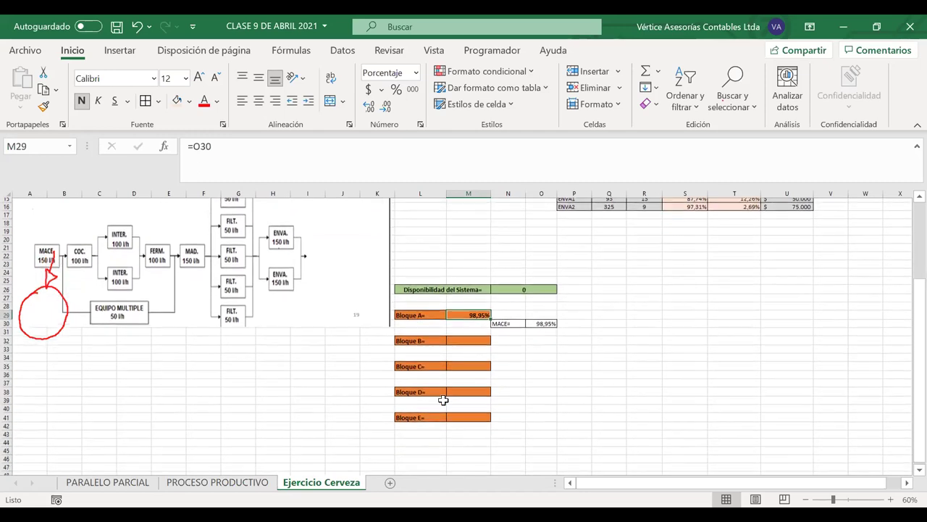
drag(197, 255, 198, 370)
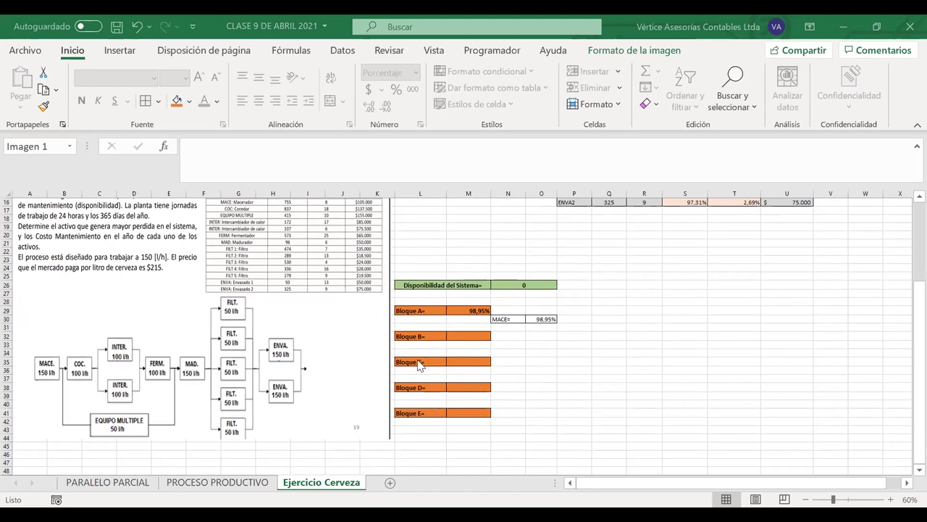
Step: Move the Bloque C to Bloque E cells, L35:M41, down five rows so they start at L40
scroll(418, 366, down, 1)
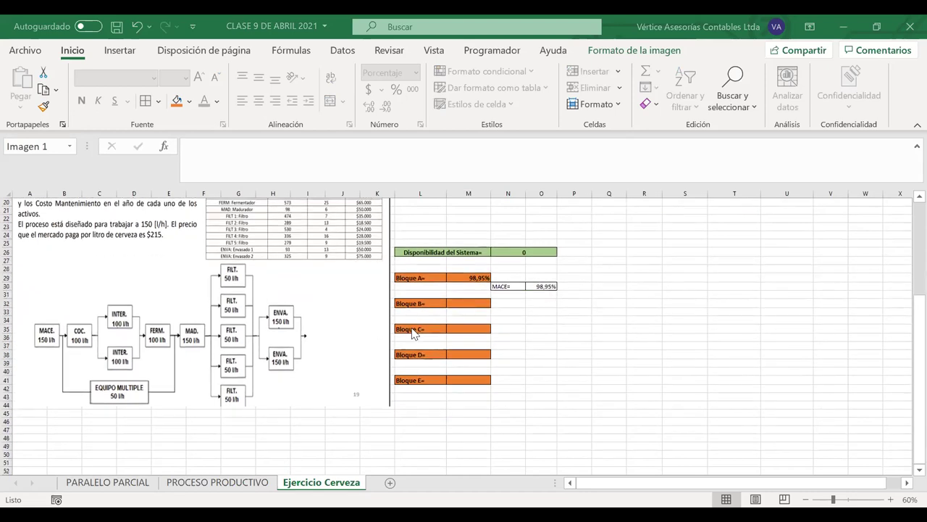
click(422, 328)
drag(422, 328, 459, 384)
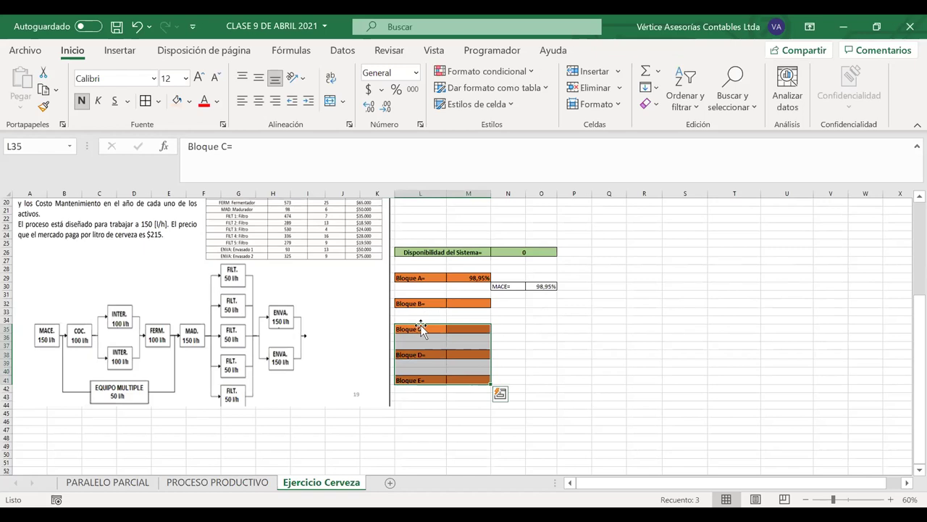
drag(421, 328, 418, 367)
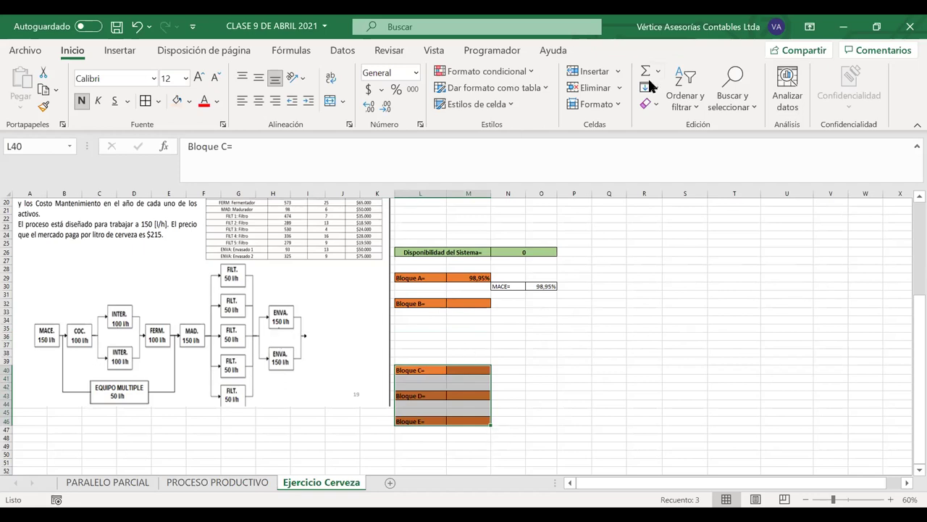
mouse_move(62, 329)
mouse_down()
mouse_move(94, 286)
mouse_move(58, 384)
mouse_move(124, 414)
mouse_move(165, 390)
mouse_move(179, 306)
mouse_up()
drag(93, 288, 84, 290)
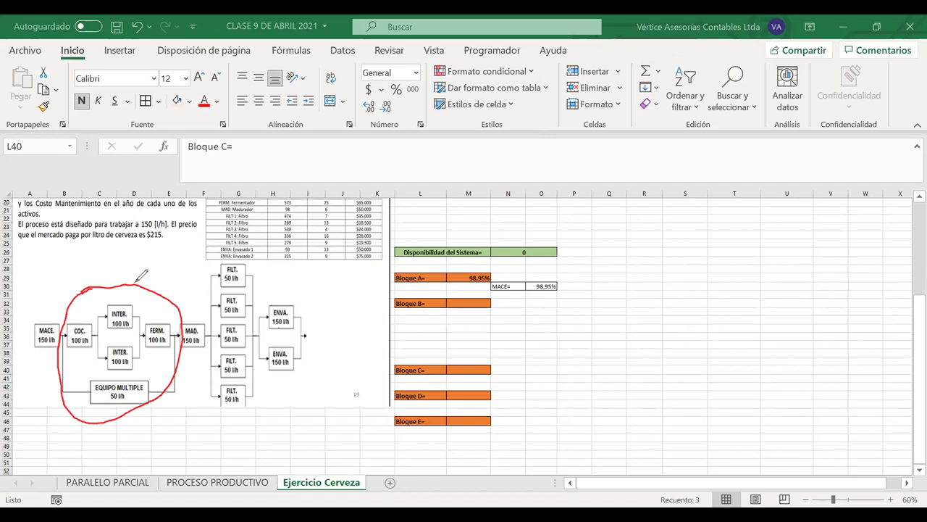
key(e)
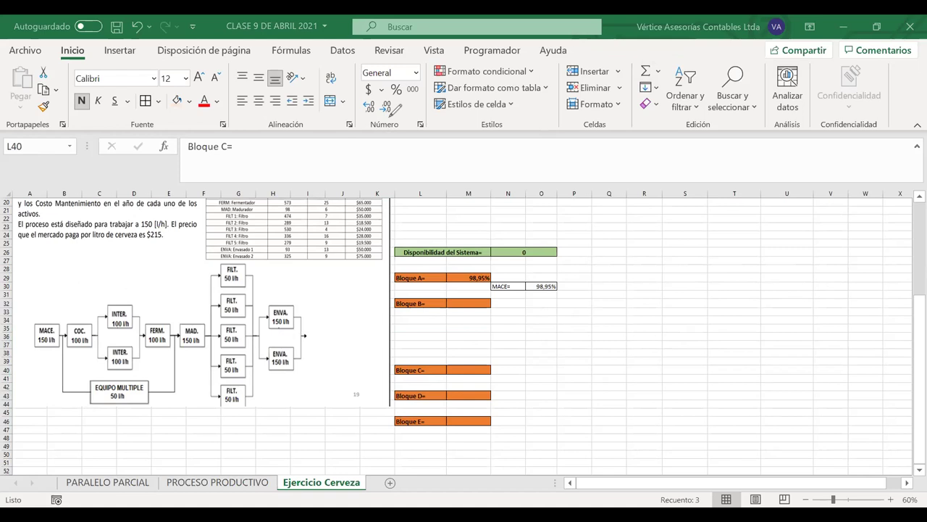
Step: Frame the whole COC. to FERM. and EQUIPO MULTIPLE group in red, and its COC., INTER. and FERM. branch in blue
mouse_move(176, 292)
mouse_down()
mouse_move(116, 408)
mouse_move(76, 409)
mouse_move(144, 291)
mouse_move(178, 292)
mouse_up()
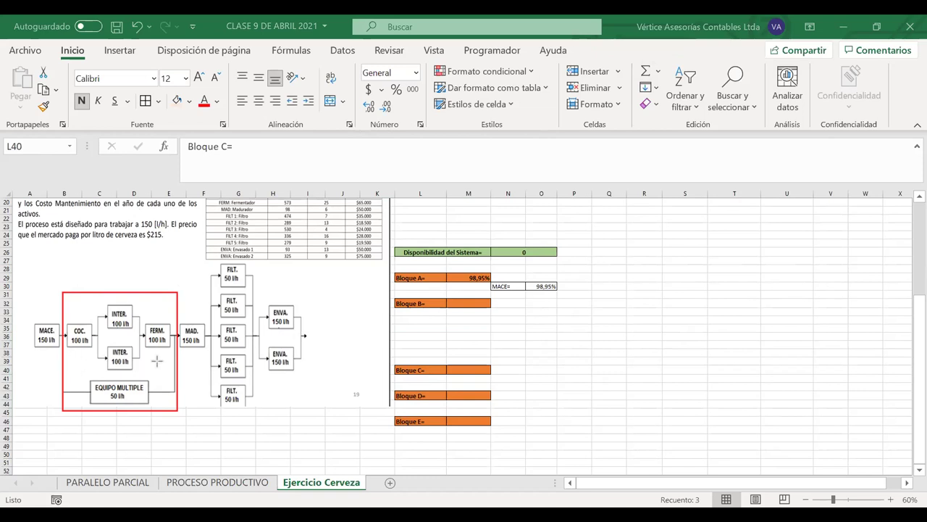
mouse_move(174, 368)
mouse_down()
mouse_move(92, 363)
mouse_move(72, 350)
mouse_move(63, 299)
mouse_up()
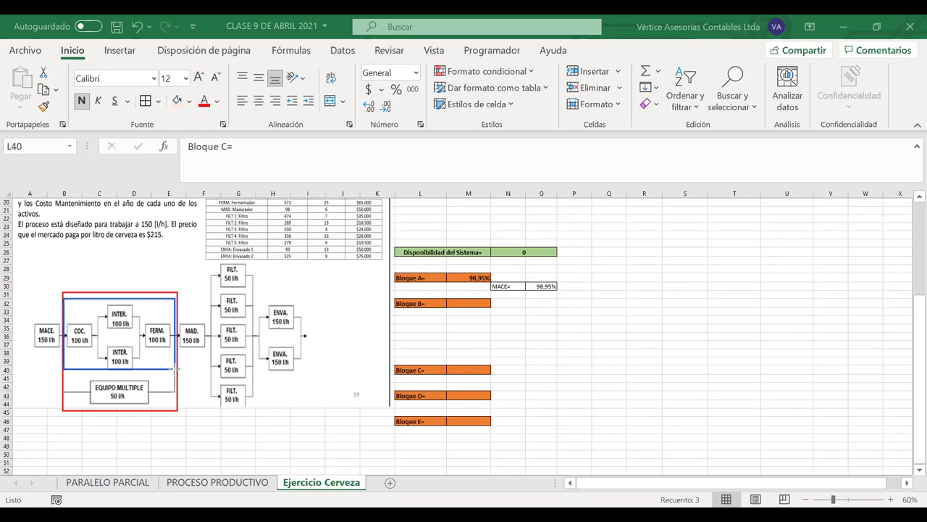
key(ctrl+z)
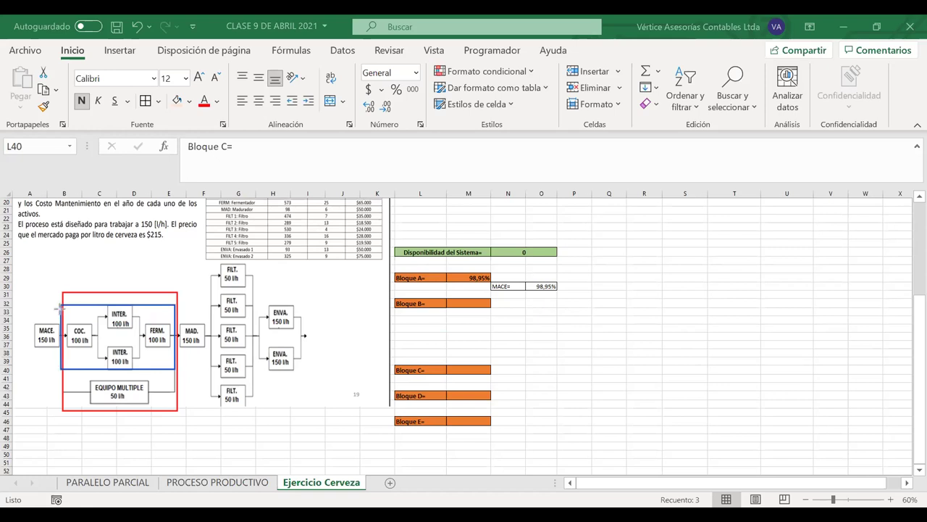
mouse_move(63, 305)
mouse_down()
mouse_move(100, 337)
mouse_move(171, 371)
mouse_up()
key(Delete)
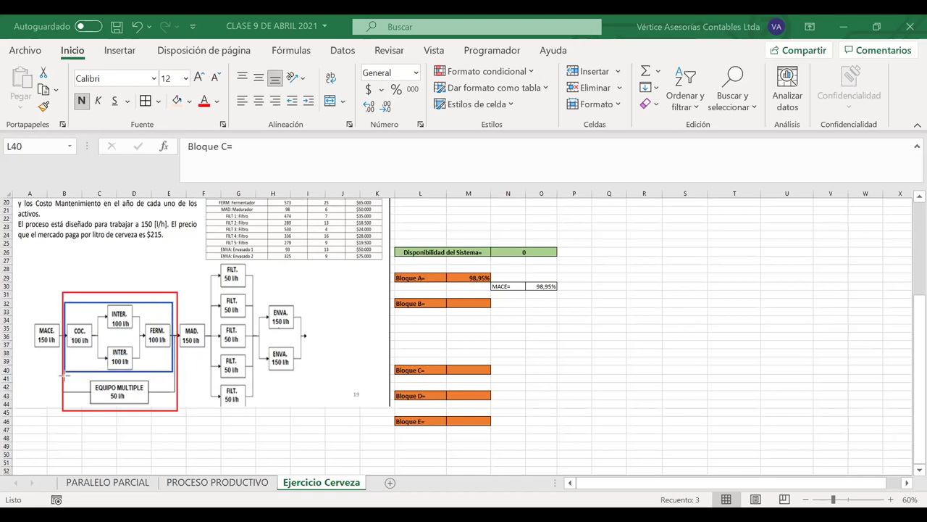
Step: Frame the EQUIPO MULTIPLE branch in blue and handwrite the labels B-1 on the upper branch and B2 on the lower one
drag(63, 375, 174, 405)
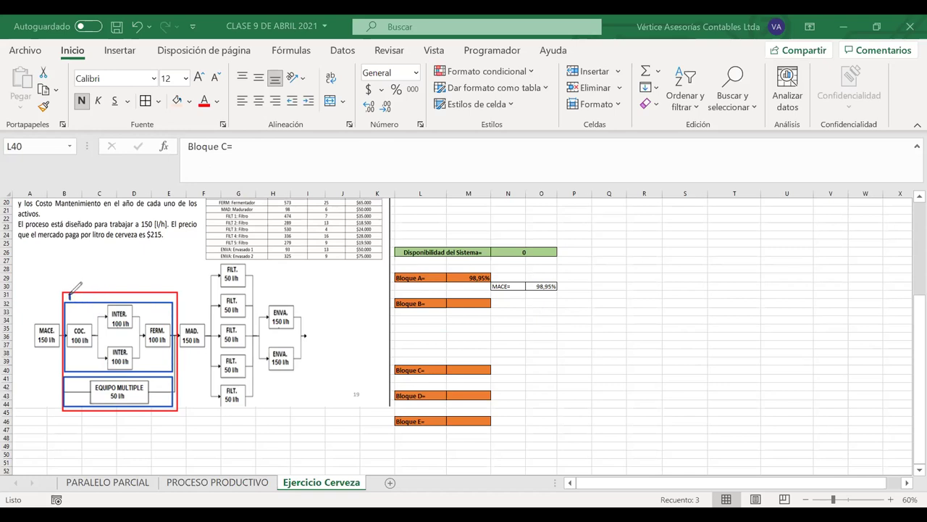
drag(71, 296, 88, 299)
drag(69, 378, 84, 387)
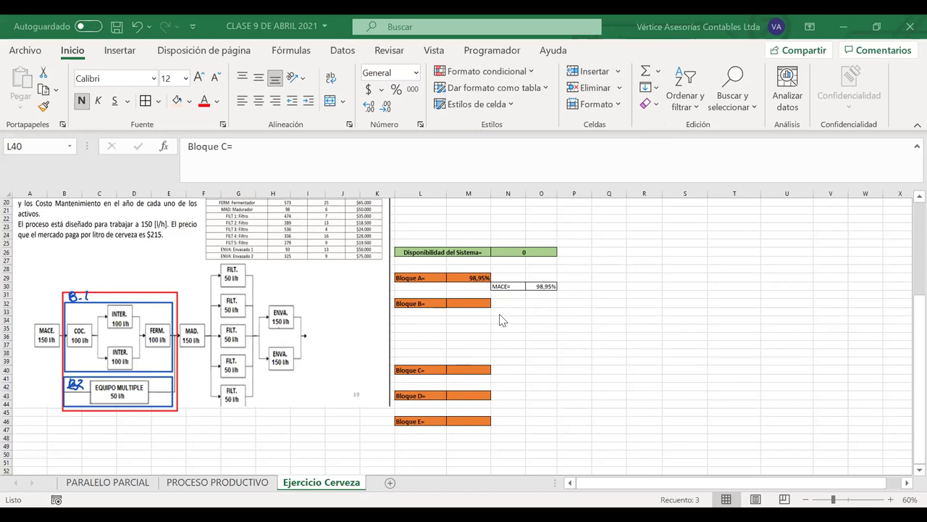
Step: Enter the label "Bloque B.1" in M33, below the Bloque B row
click(468, 311)
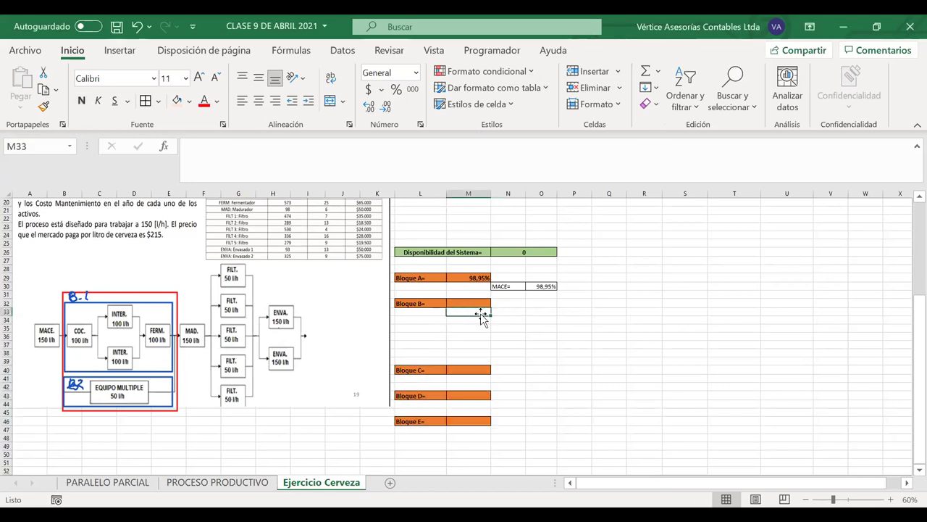
text(Bloque)
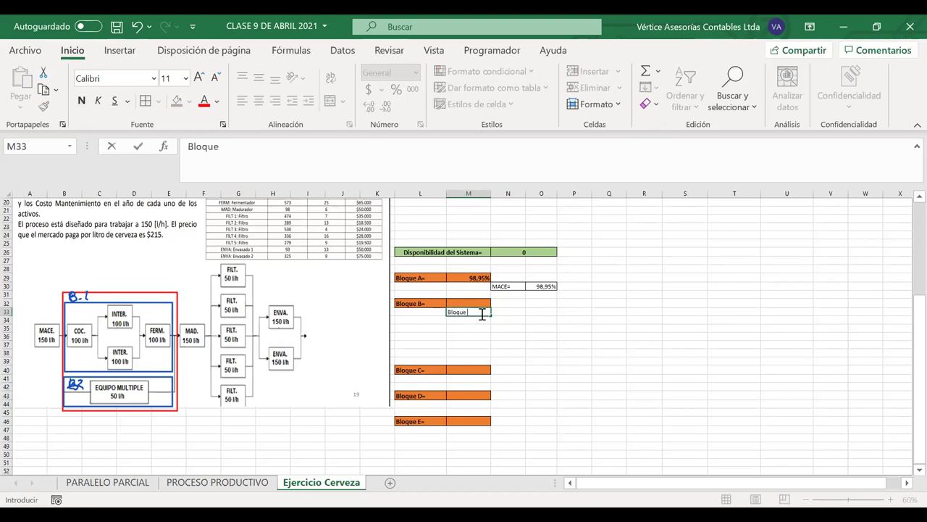
text( B.1)
key(Return)
key(Return)
key(Return)
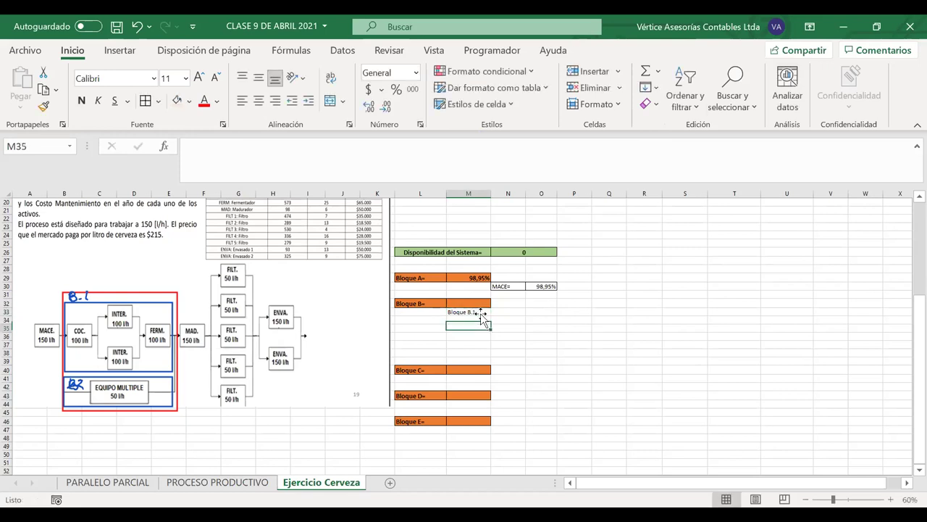
Step: Enter the label "Bloque B.2=" in M37 and complete the label in M33 as "Bloque B.1="
key(Return)
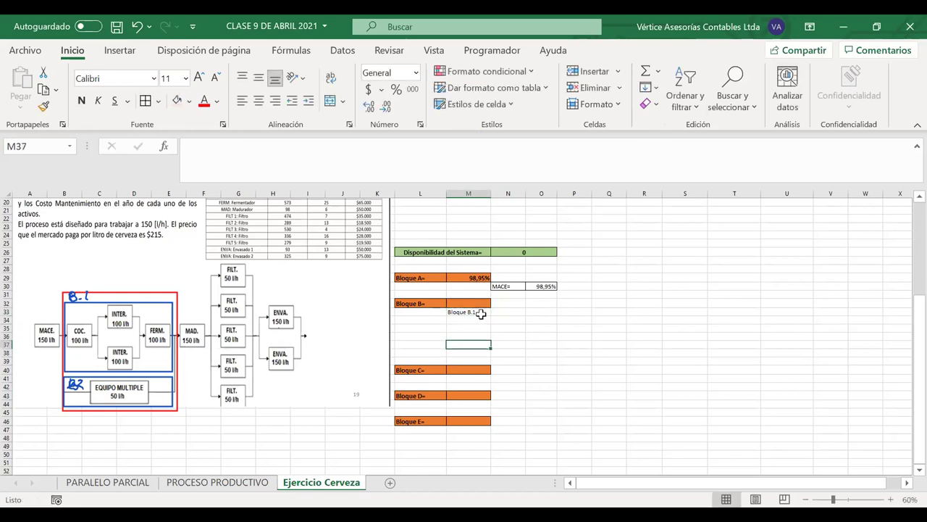
text(Bloq)
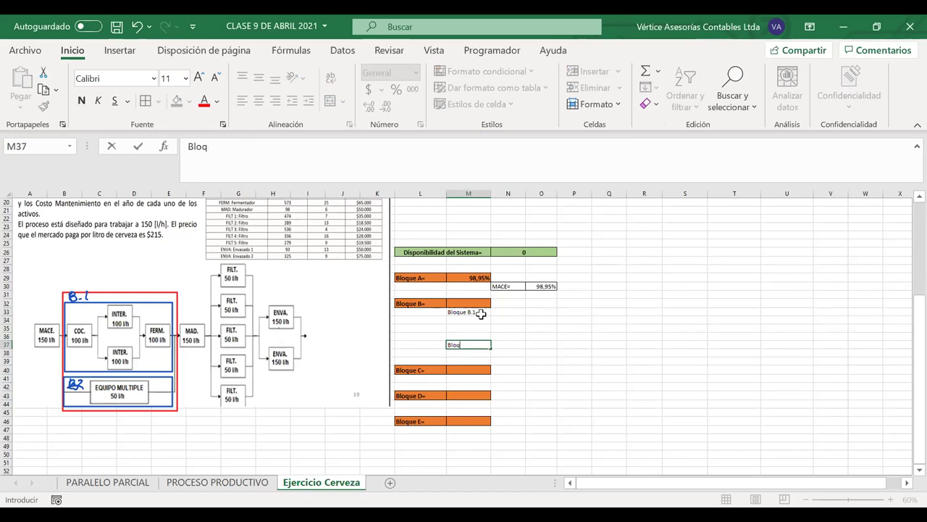
text(iue B.2=)
click(481, 313)
double_click(482, 313)
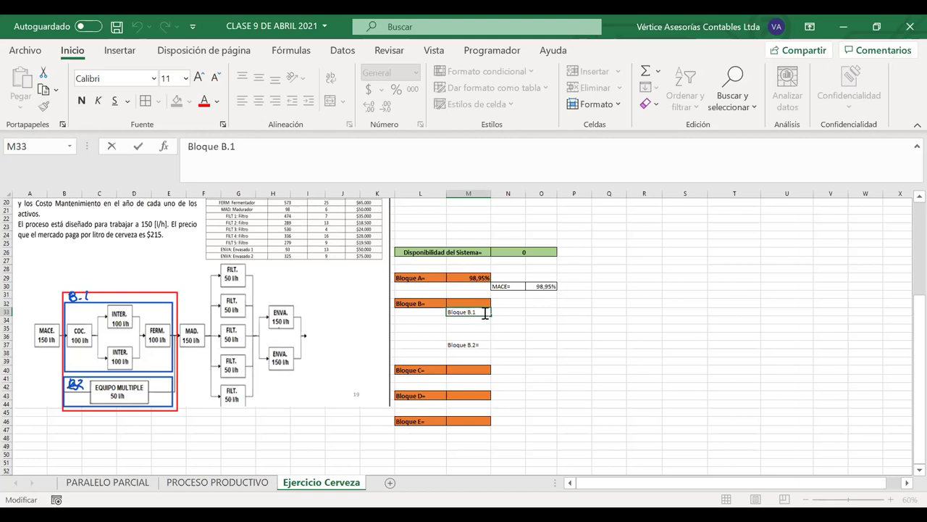
text(=)
click(504, 327)
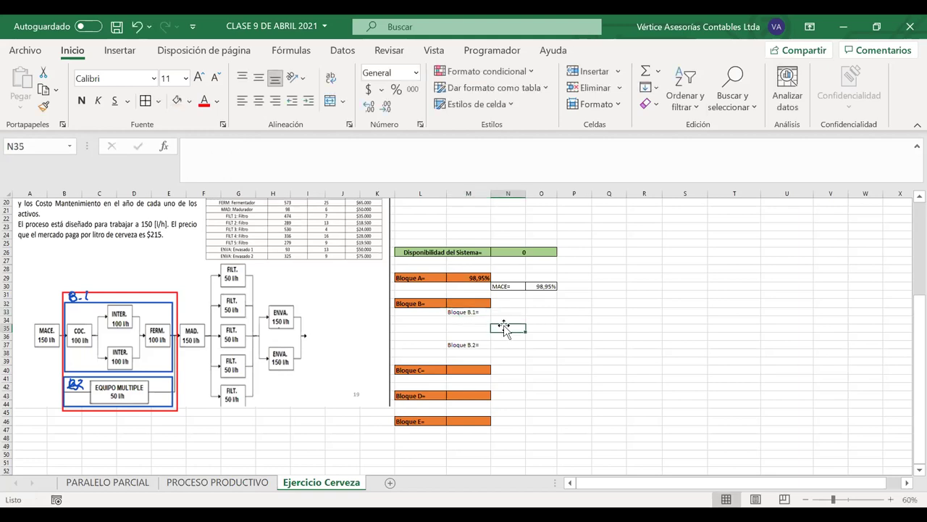
Step: Fill the Bloque B.1 and Bloque B.2 label cells, M33 and M37, with Naranja, Énfasis 2, Claro 60% and add borders
click(464, 313)
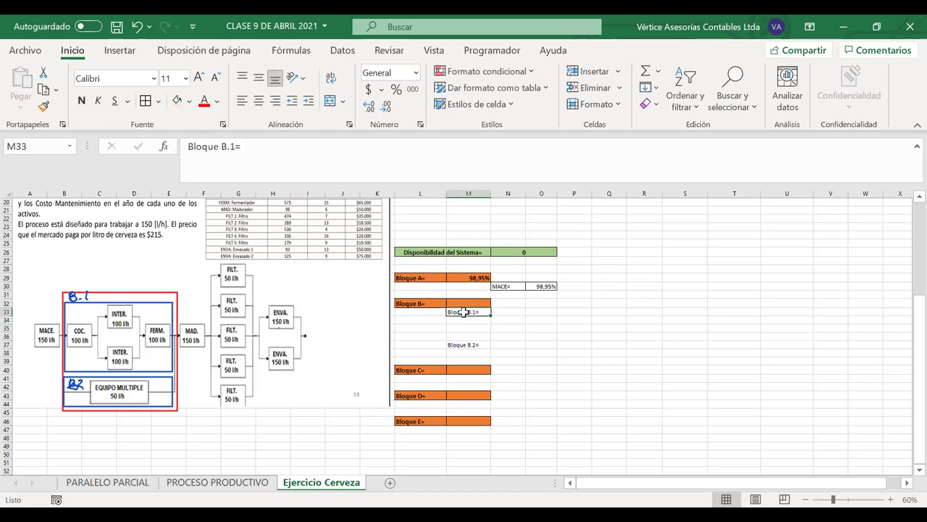
ctrl+click(468, 345)
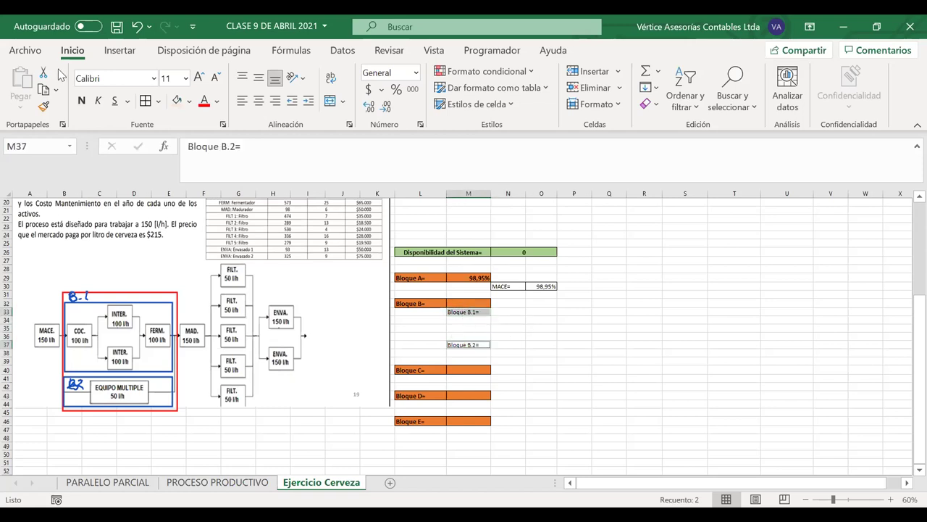
click(189, 101)
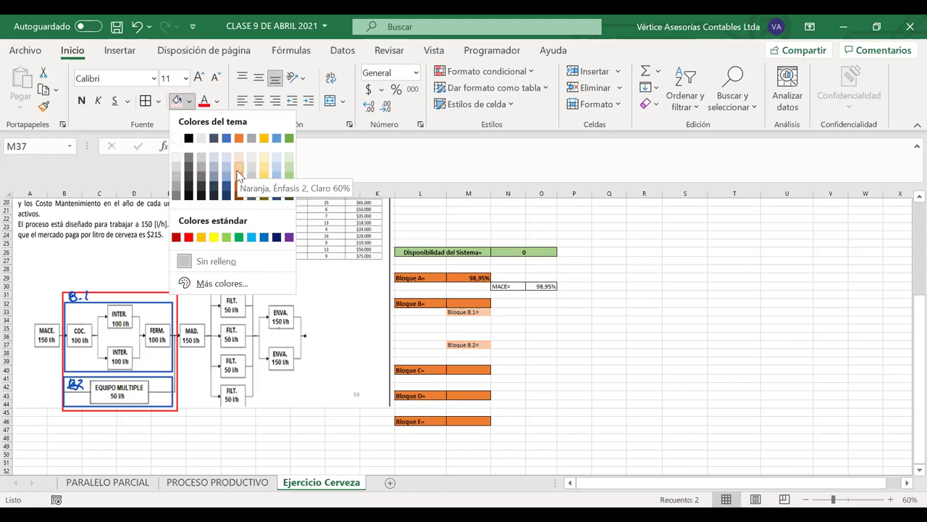
click(238, 177)
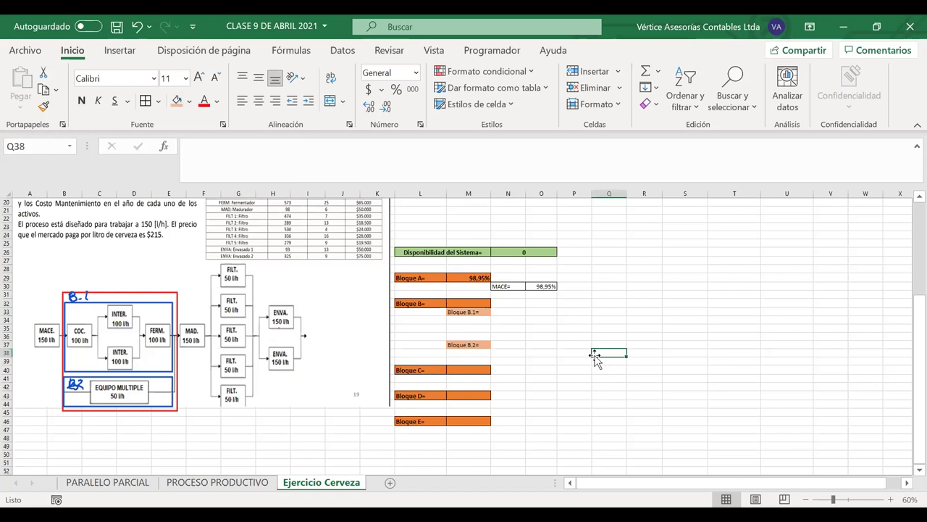
click(456, 312)
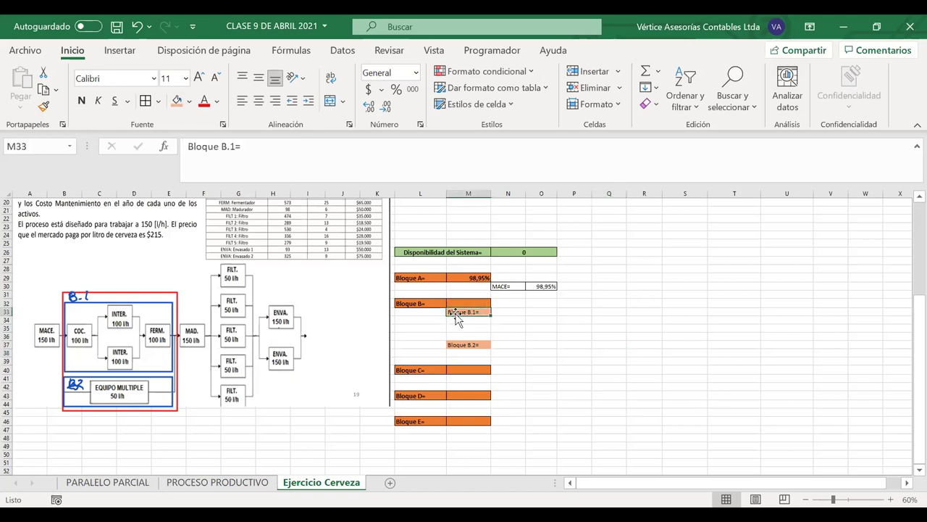
ctrl+click(456, 344)
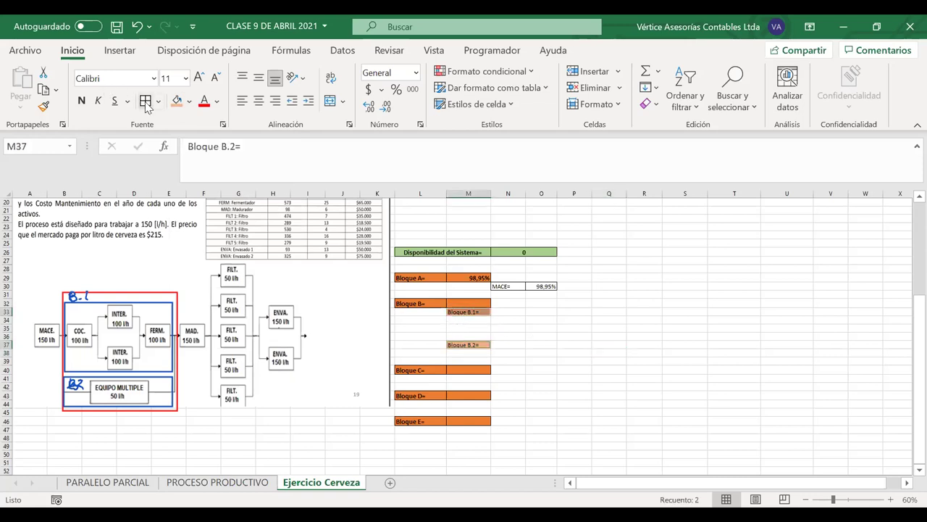
click(515, 276)
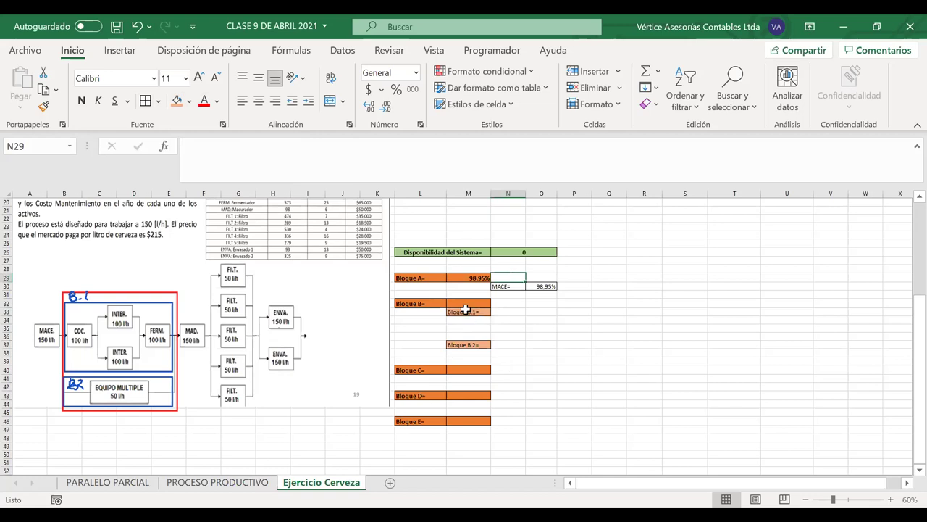
click(508, 312)
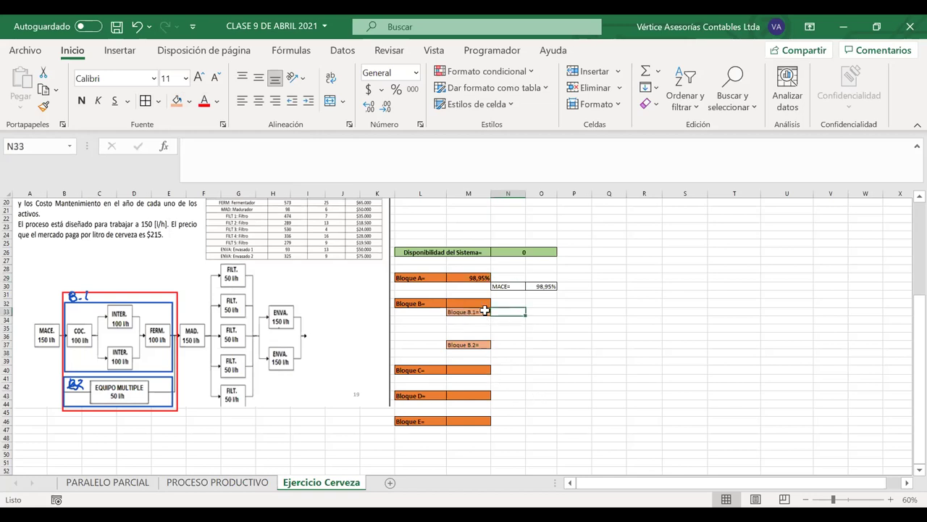
drag(480, 312, 500, 310)
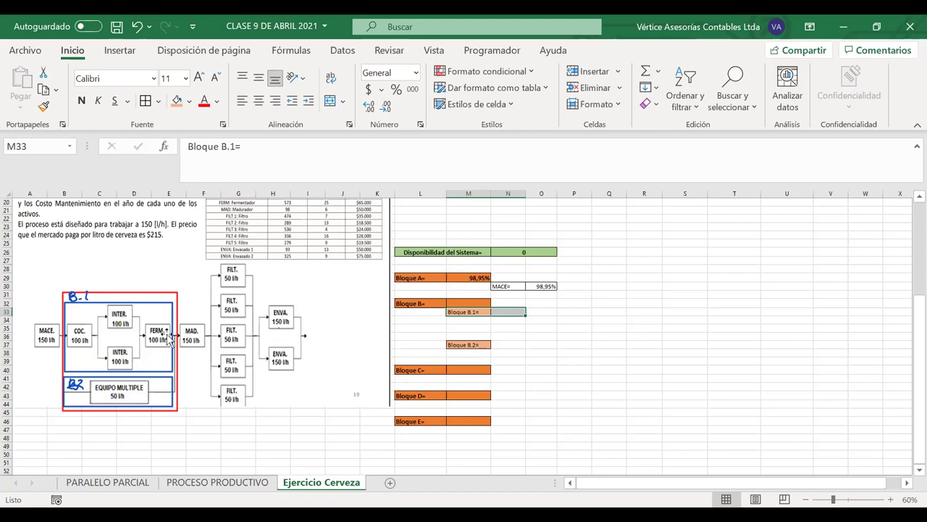
click(496, 345)
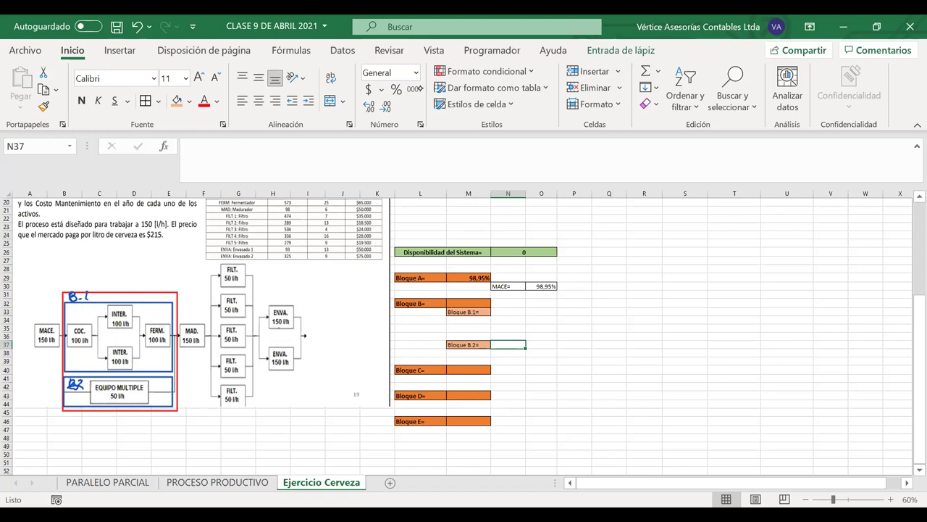
Step: Handwrite "Bloque B" in blue above the red frame and mark the MACE. and MAD. blocks underneath
mouse_move(92, 261)
mouse_down()
mouse_move(107, 274)
mouse_move(96, 281)
mouse_move(111, 270)
mouse_move(130, 292)
mouse_move(147, 279)
mouse_move(159, 282)
mouse_up()
drag(158, 270, 161, 282)
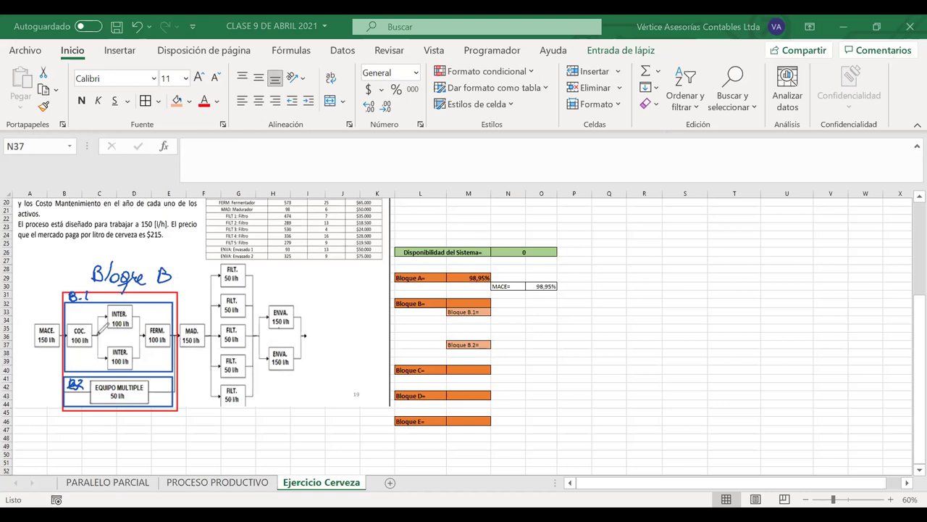
mouse_move(40, 343)
mouse_down()
mouse_move(30, 352)
mouse_move(44, 357)
mouse_up()
mouse_move(187, 355)
mouse_down()
mouse_move(200, 360)
mouse_move(190, 350)
mouse_move(185, 359)
mouse_move(200, 346)
mouse_up()
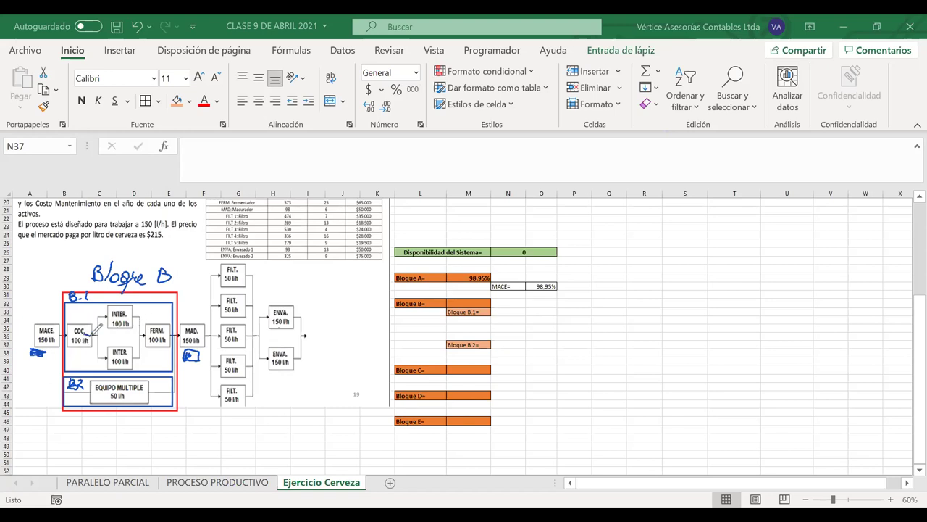
Step: Circle in blue the 100 l/h capacities of COC., both INTER. and FERM., and the 50 l/h of EQUIPO MULTIPLE
mouse_move(72, 329)
mouse_down()
mouse_move(75, 353)
mouse_move(90, 343)
mouse_move(86, 328)
mouse_move(131, 326)
mouse_move(109, 318)
mouse_up()
mouse_move(129, 352)
mouse_down()
mouse_move(120, 348)
mouse_move(109, 366)
mouse_move(124, 351)
mouse_move(148, 350)
mouse_up()
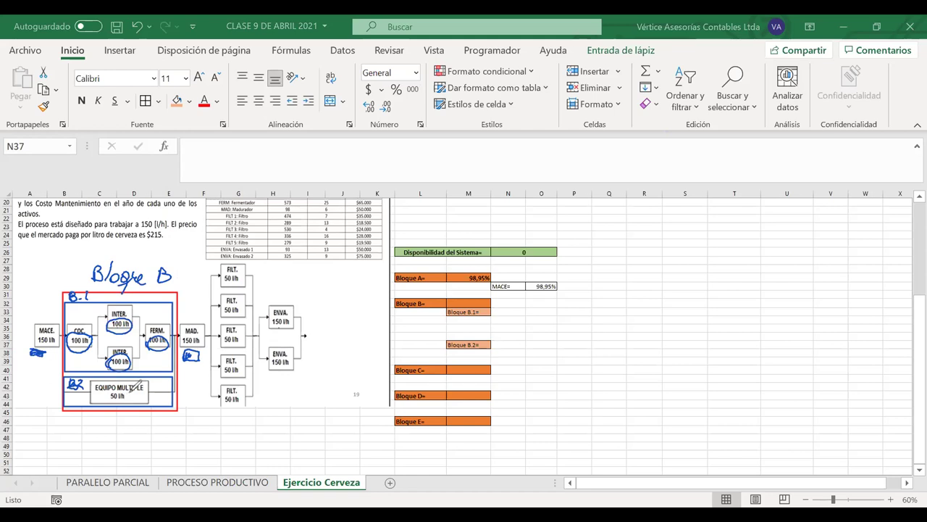
mouse_move(128, 391)
mouse_down()
mouse_move(110, 388)
mouse_move(106, 402)
mouse_move(127, 403)
mouse_move(130, 392)
mouse_up()
Step: Paste the copied Rs(t) equation into the sheet and place it directly below the process diagram
click(703, 293)
key(ctrl+v)
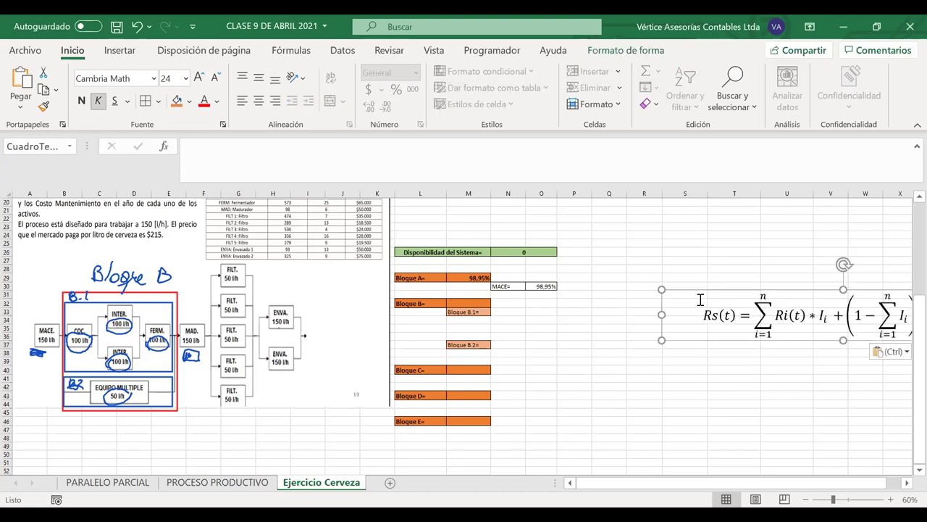
drag(734, 294, 67, 421)
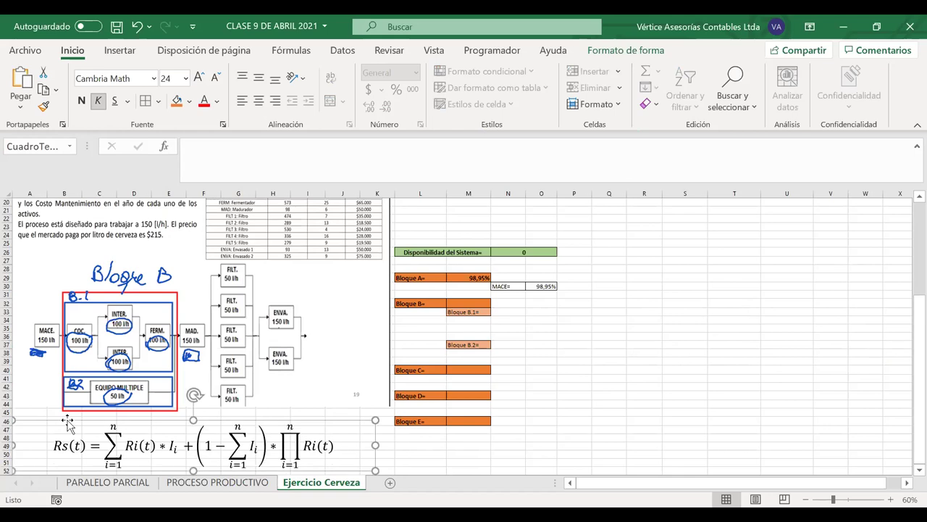
click(612, 387)
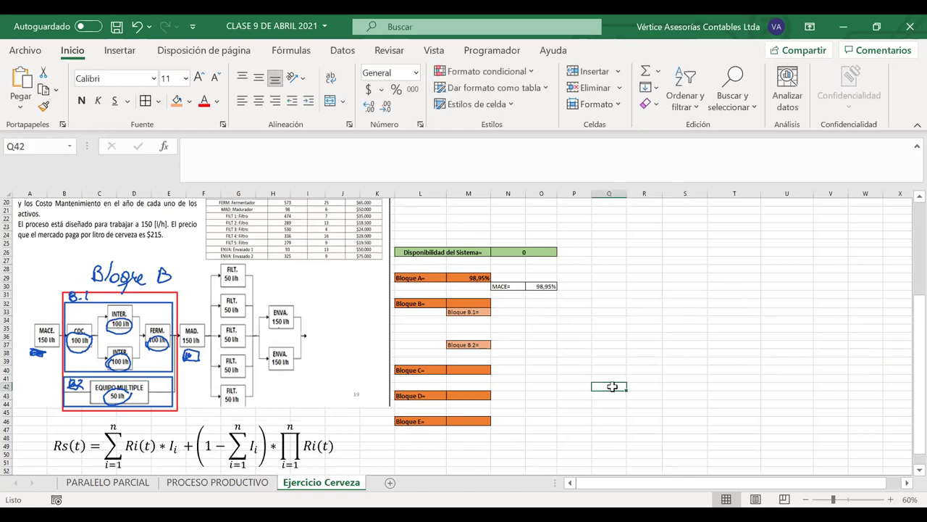
Step: Delete the (1 − Σ Ii) * Π Ri(t) term, leaving Rs(t) = Σ Ri(t) * Ii, and narrow the equation's text box
click(237, 455)
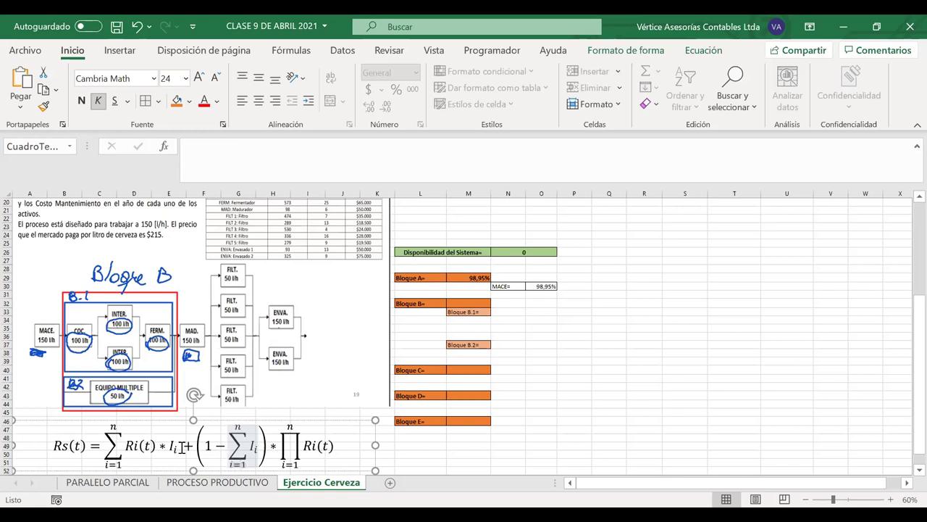
drag(61, 444, 276, 413)
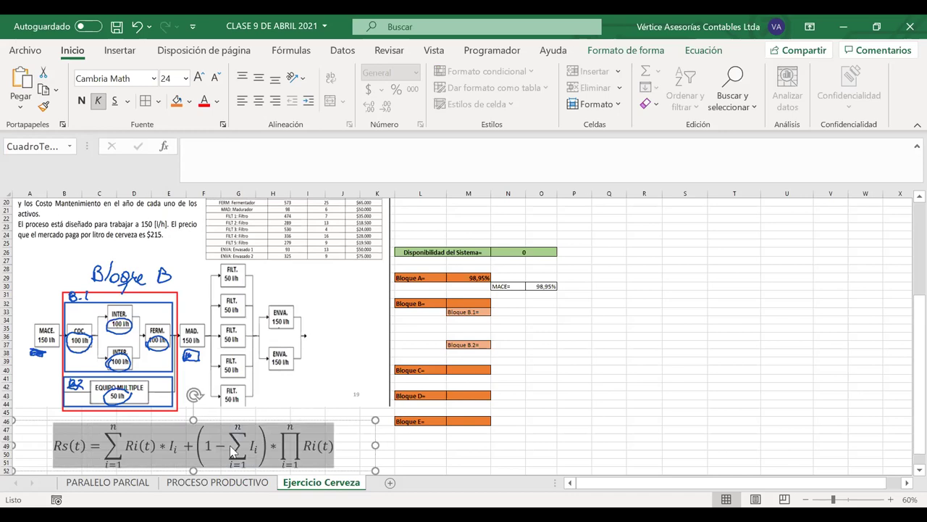
drag(185, 445, 308, 444)
key(Delete)
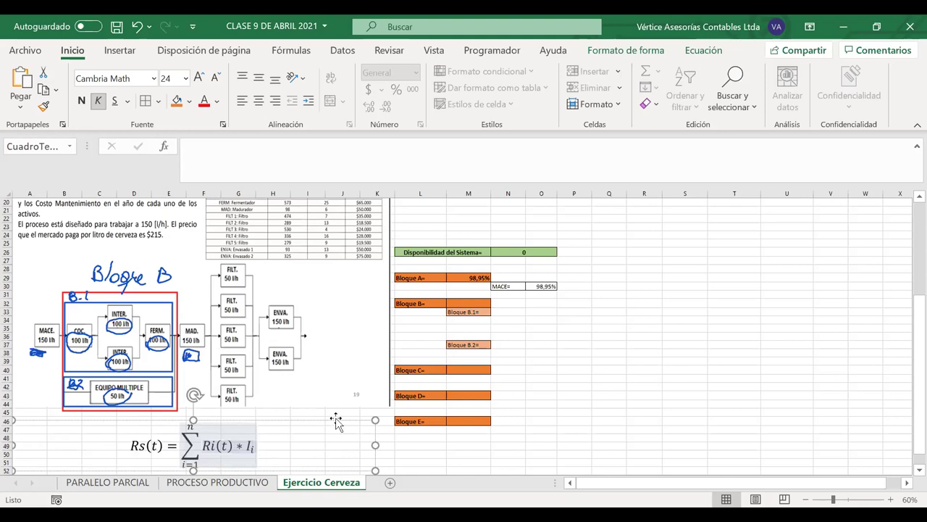
click(313, 401)
click(235, 445)
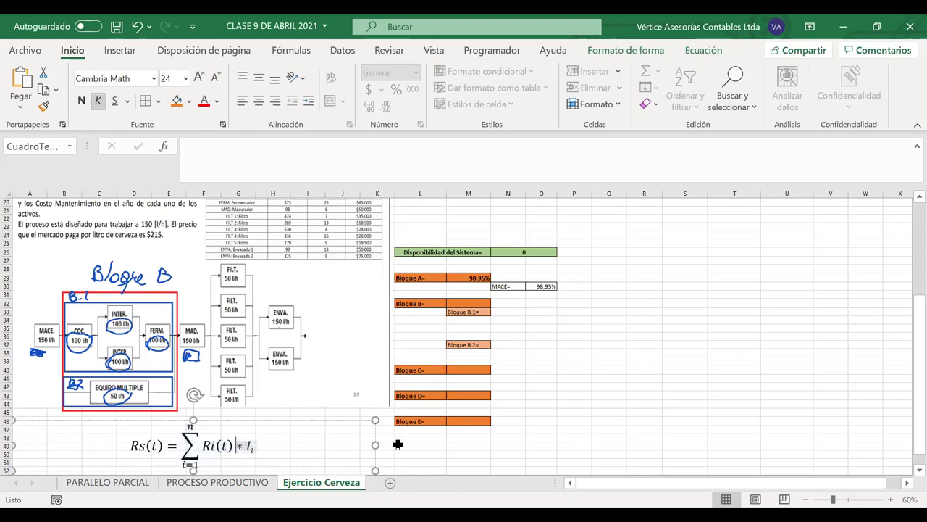
drag(378, 446, 264, 439)
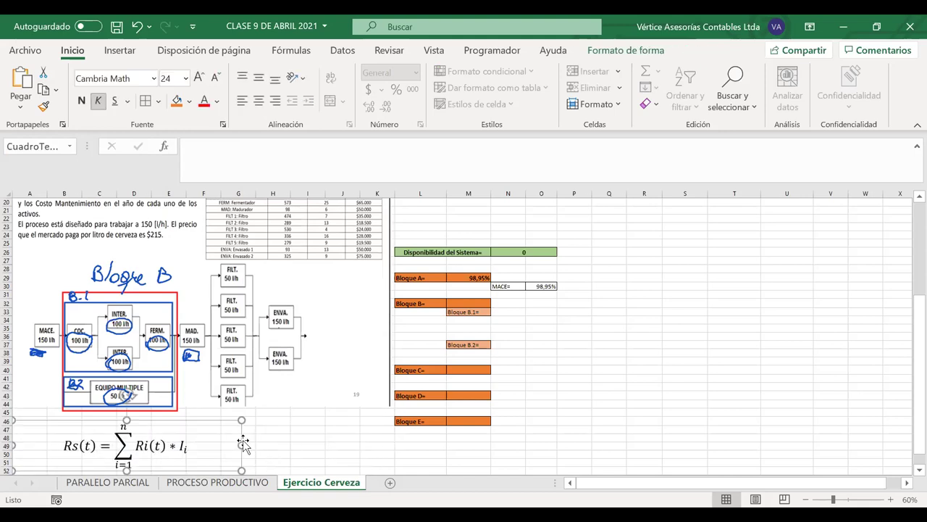
click(334, 318)
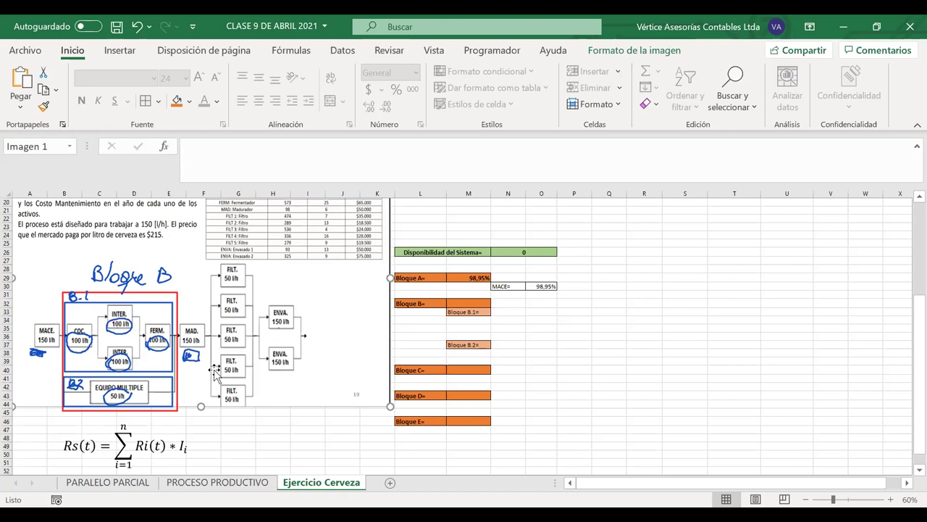
click(510, 311)
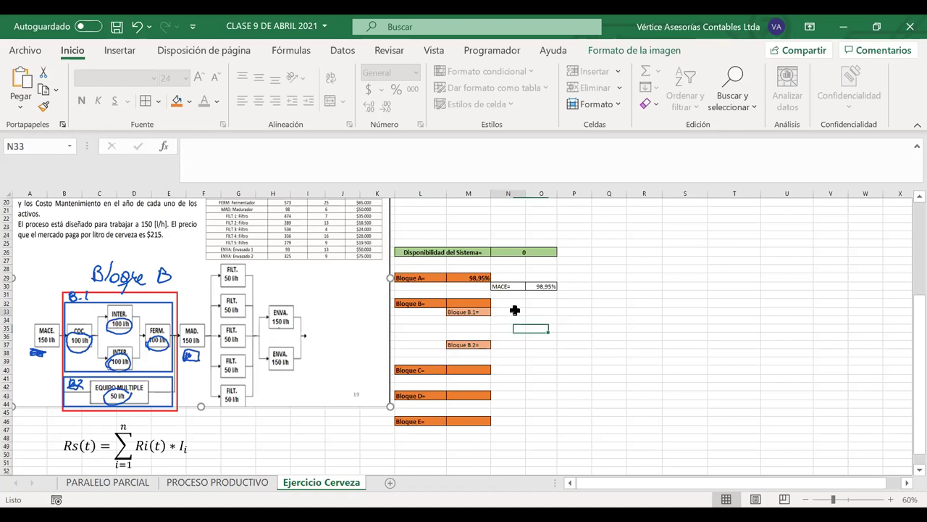
click(506, 344)
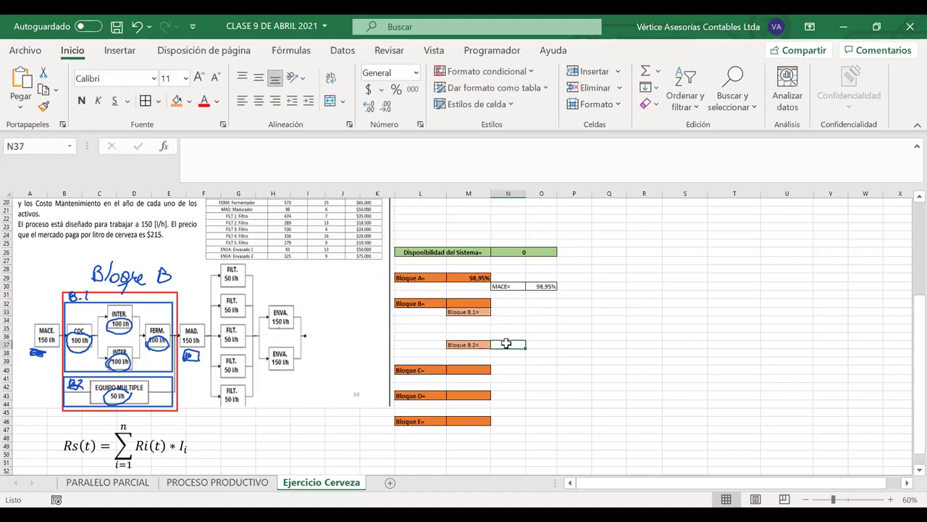
Step: Enter the capacity fraction =(100/150) in M32 as the start of the Bloque B formula
click(468, 302)
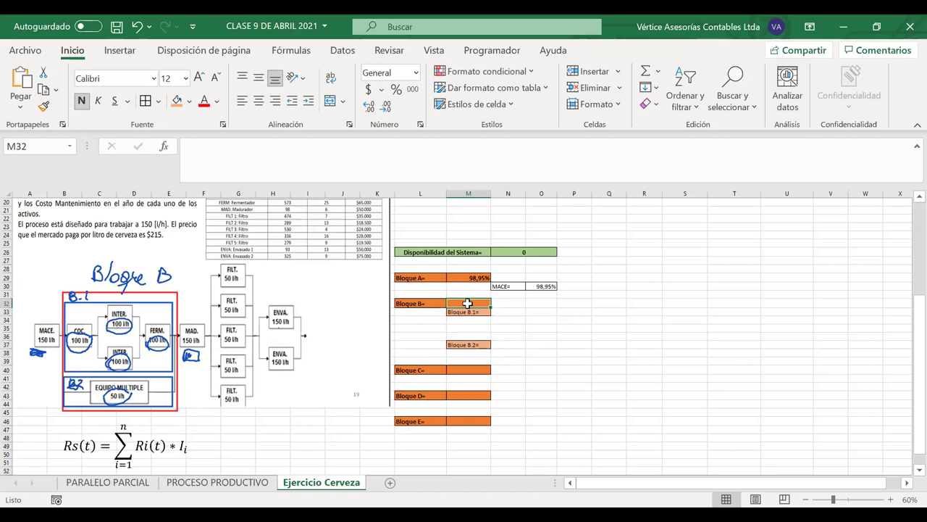
text(=)
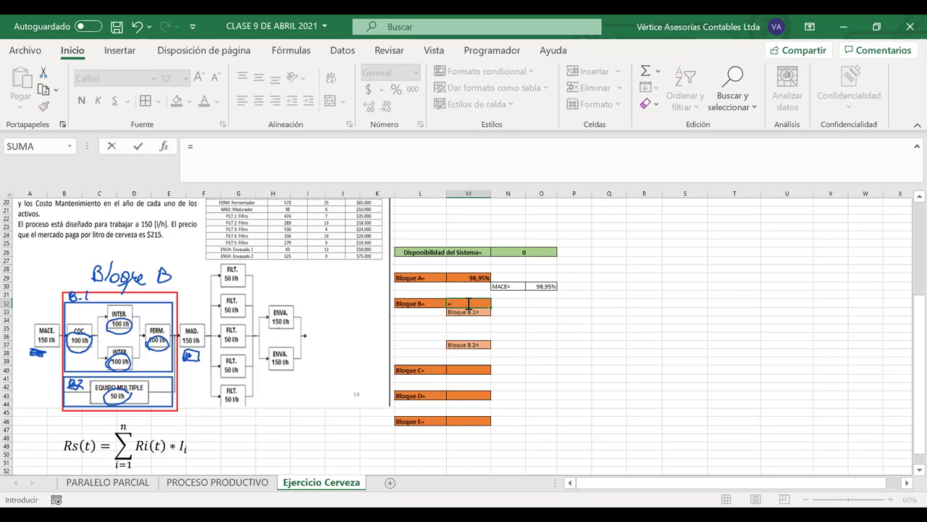
text((100/150)
key(Return)
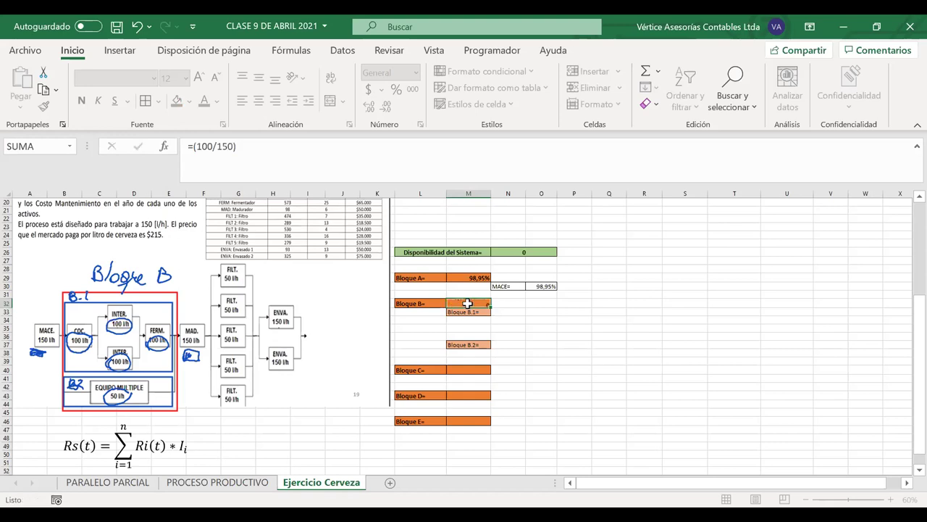
Step: Rewrite the Bloque B formula in M32 in simplified form as =(2/3)
click(471, 302)
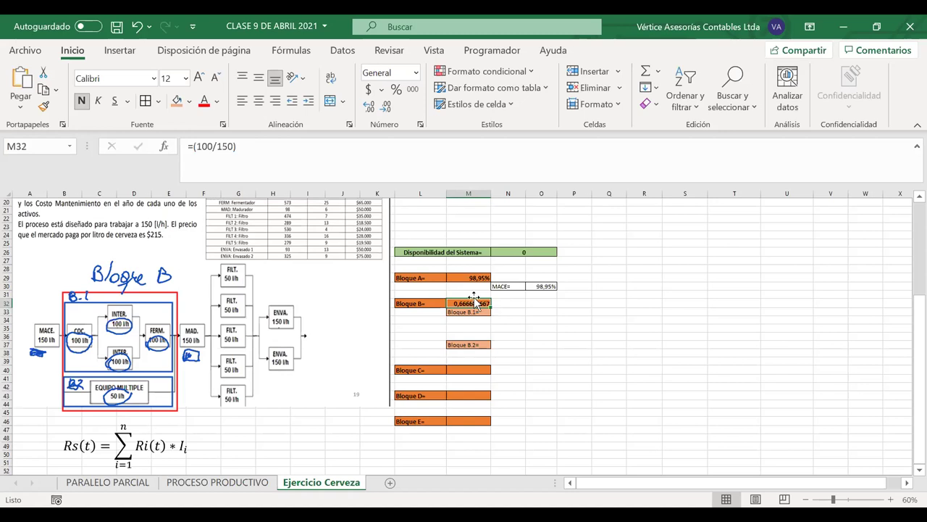
click(232, 148)
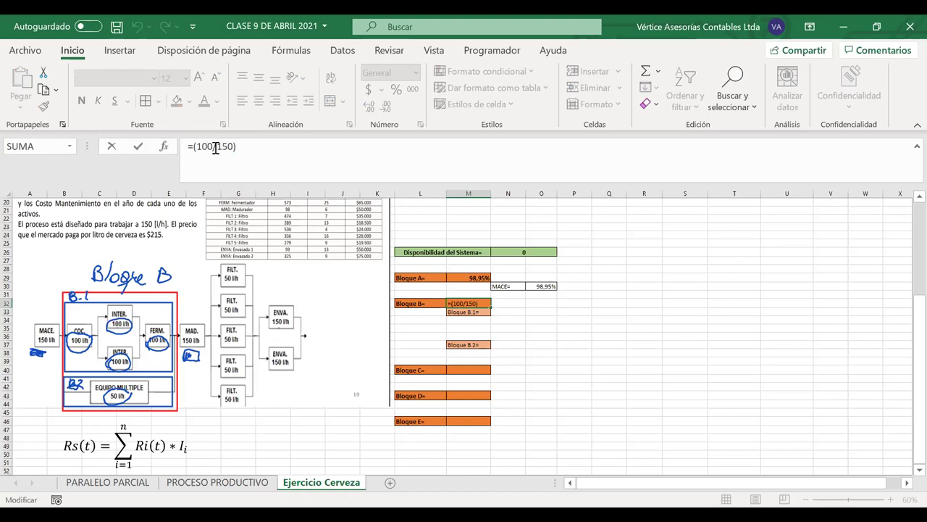
double_click(204, 147)
text(2)
key(Right)
key(Delete)
key(Delete)
key(Delete)
text(3)
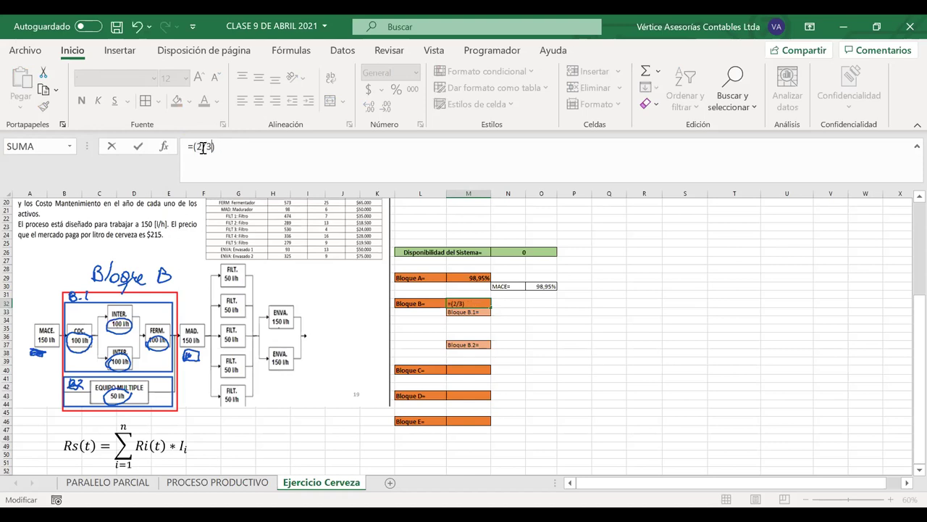
key(Return)
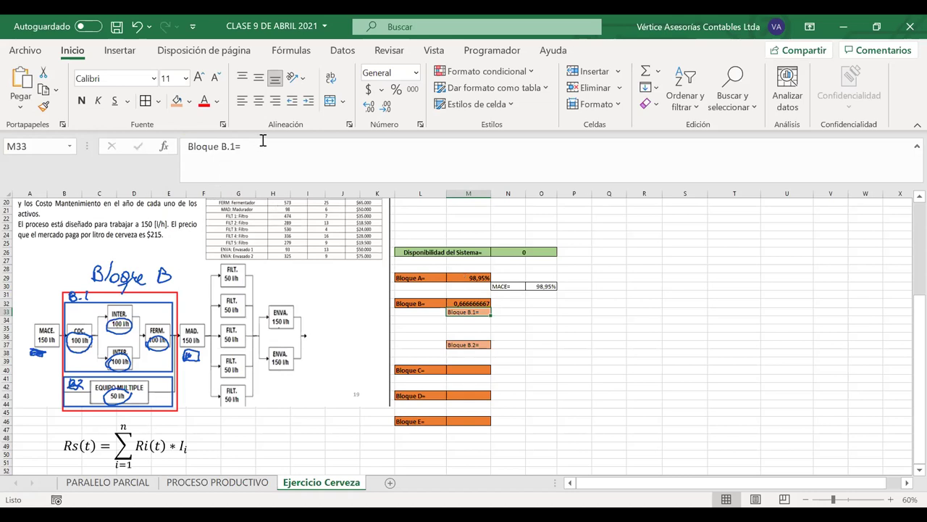
Step: Rewrite the Bloque B capacity fraction in M32 as =(100/150)
click(458, 304)
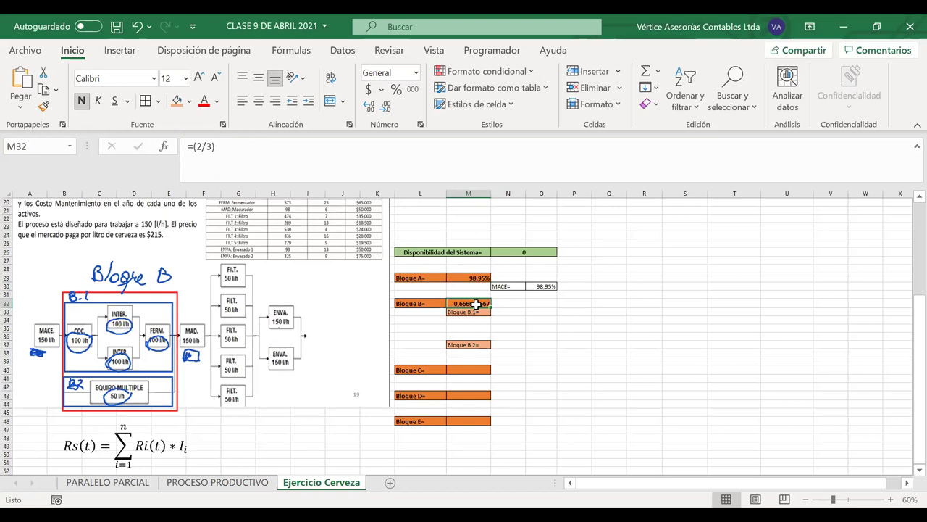
click(202, 146)
double_click(201, 146)
text(100)
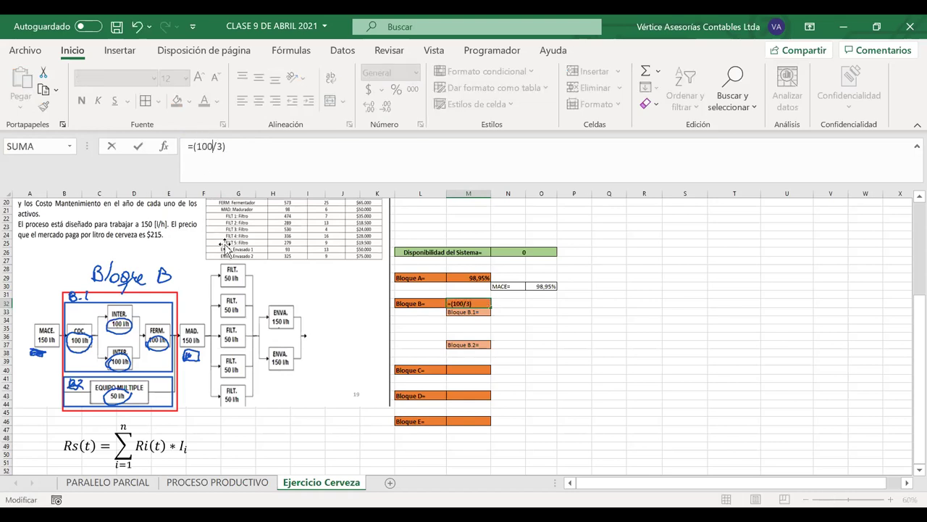
key(BackSpace)
text(150)
drag(179, 447, 190, 447)
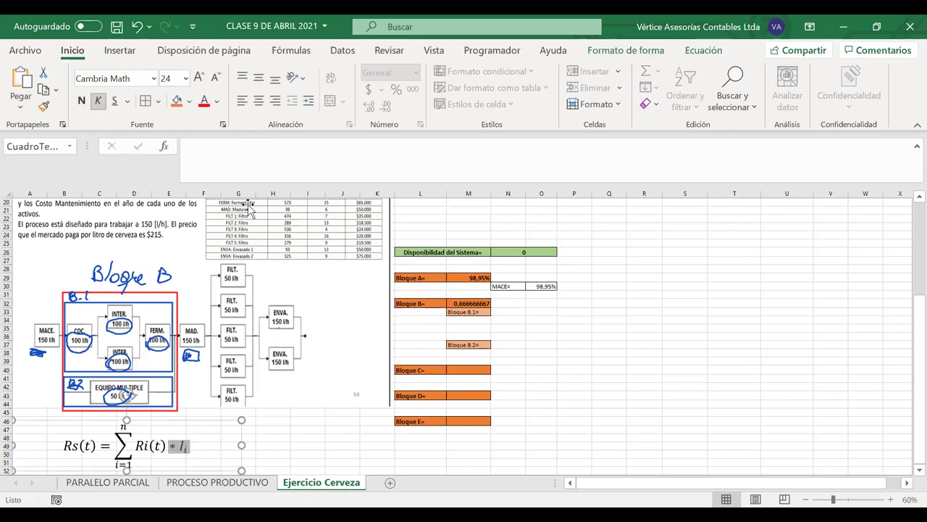
Step: Extend the Bloque B formula in M32 to =(100/150)*N33+(50/150)*N37, weighting both sub-blocks by capacity share
click(458, 304)
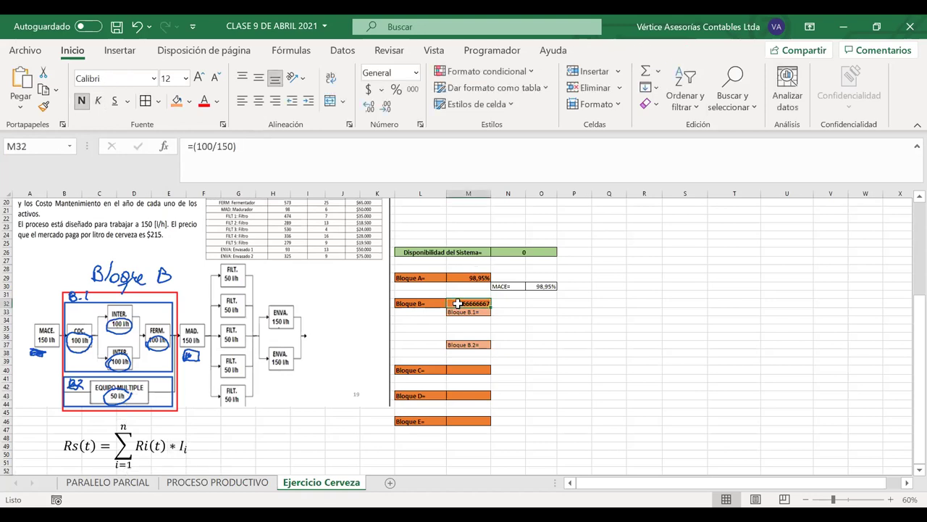
click(242, 147)
text(*)
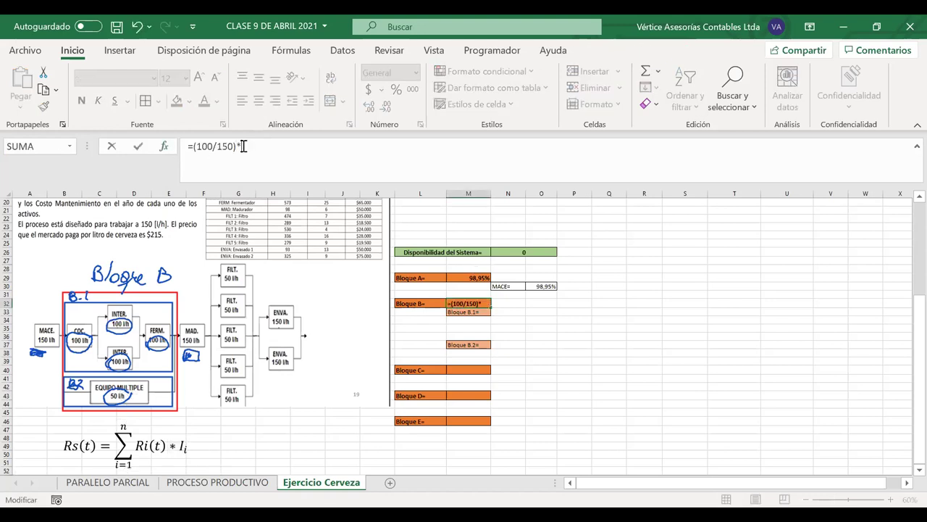
click(501, 311)
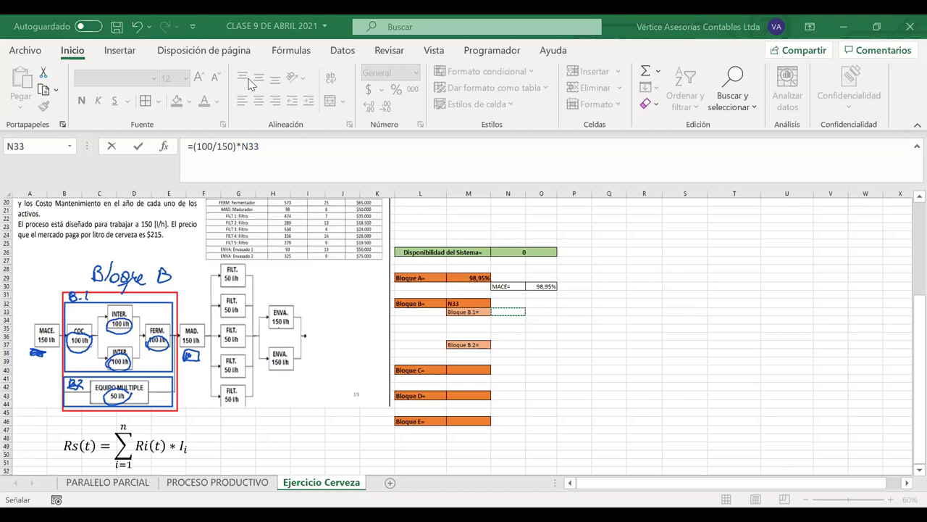
click(333, 167)
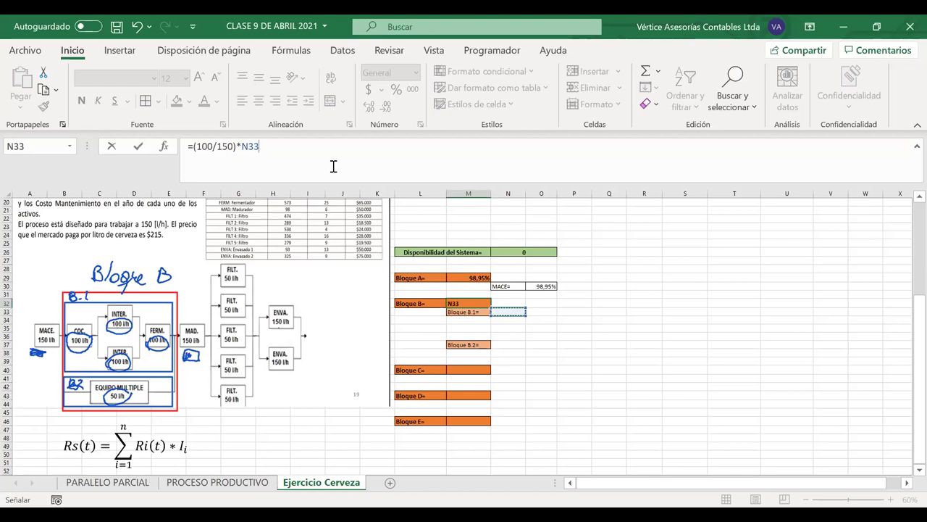
text(+()
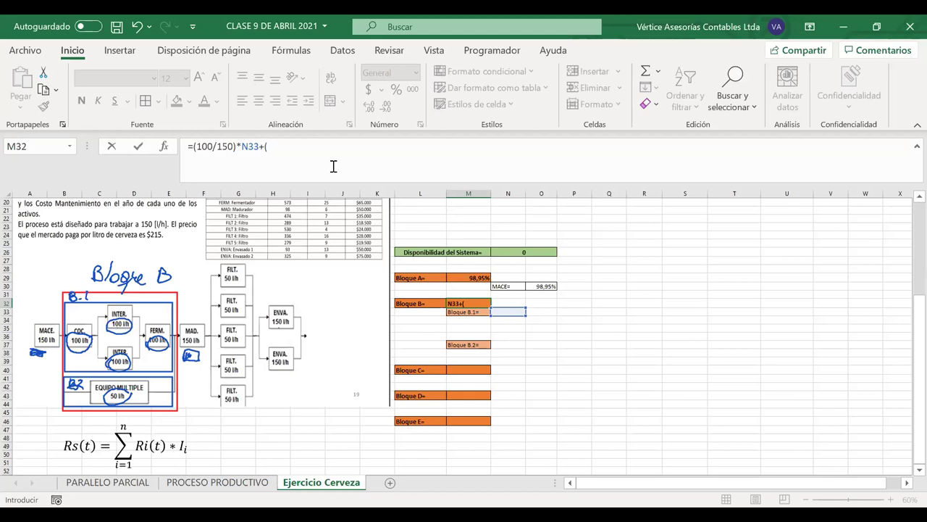
text(50/150)
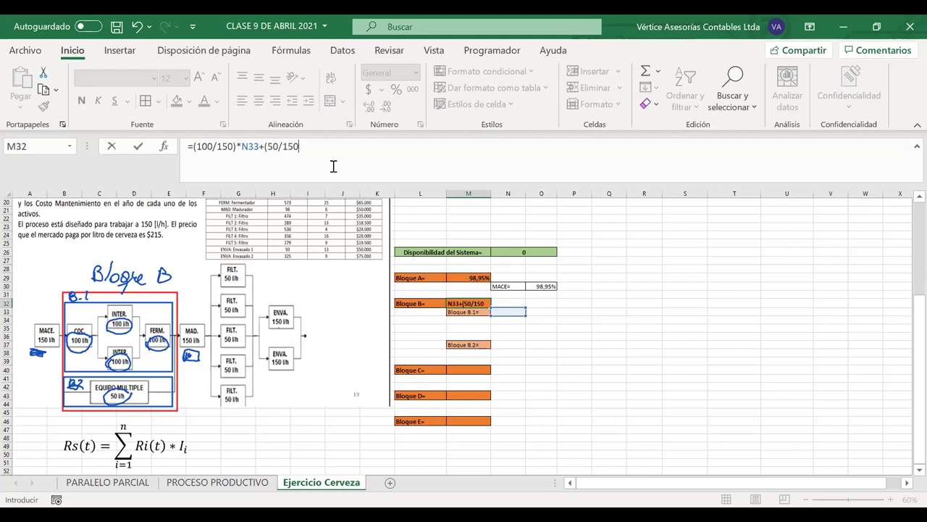
text()*)
click(507, 345)
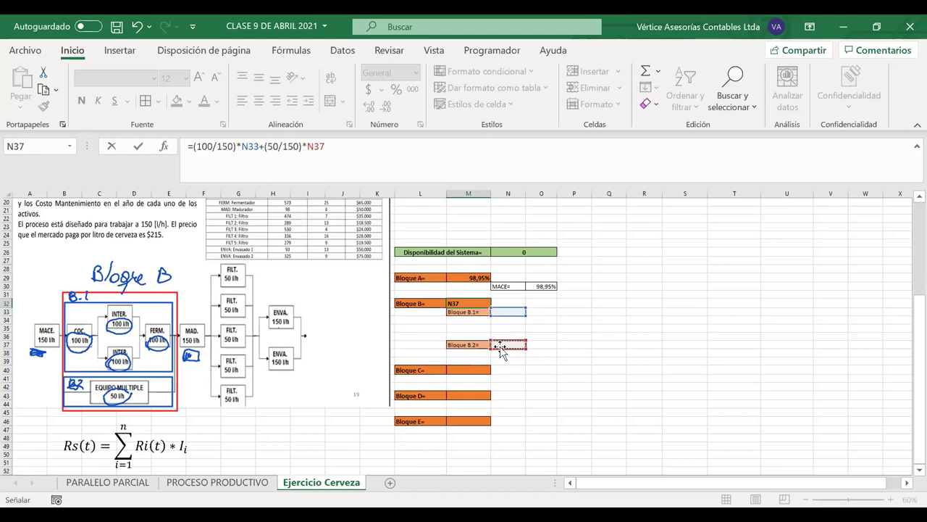
key(Return)
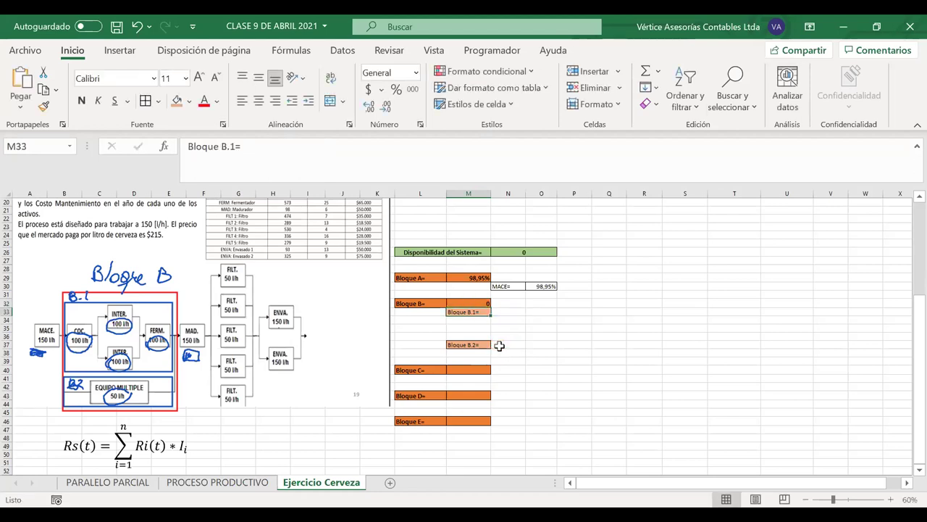
Step: Copy the formatting of the Bloque B.1 and Bloque B.2 label cells onto their adjacent value cells, N33 and N37
click(457, 301)
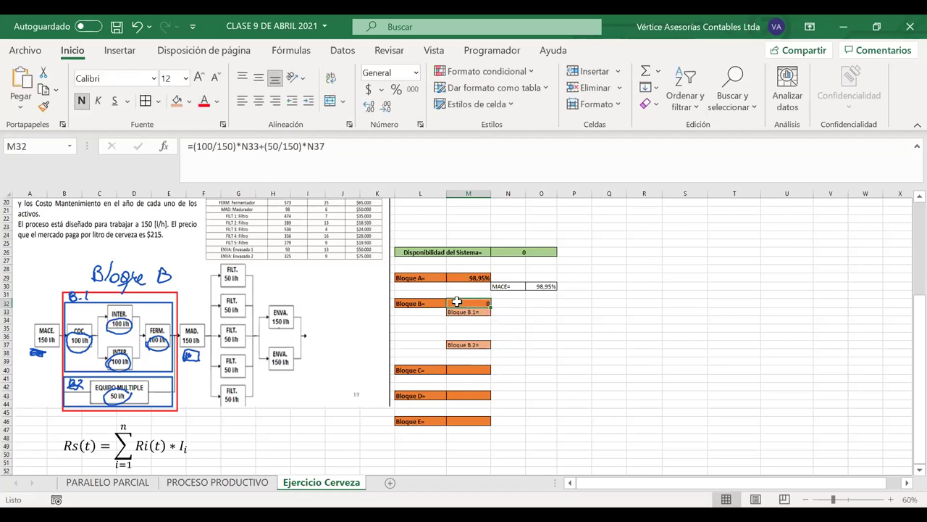
click(502, 312)
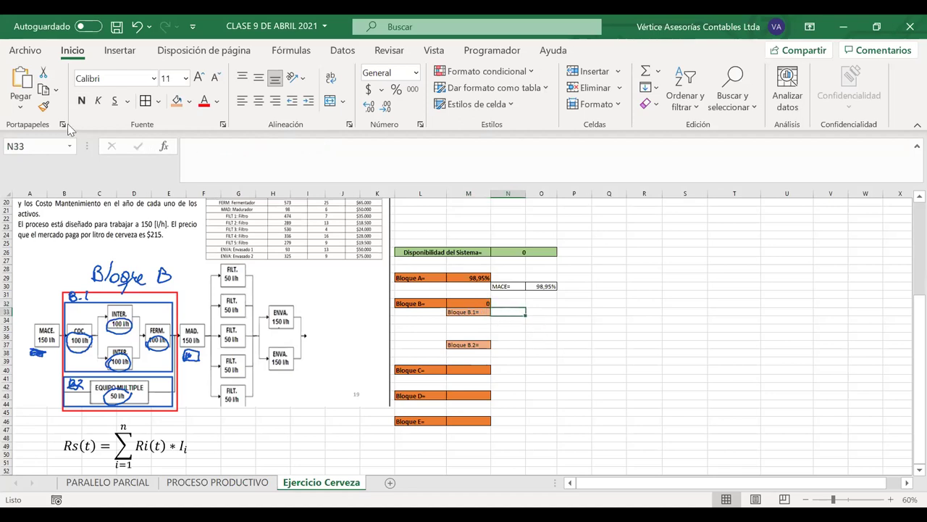
click(456, 310)
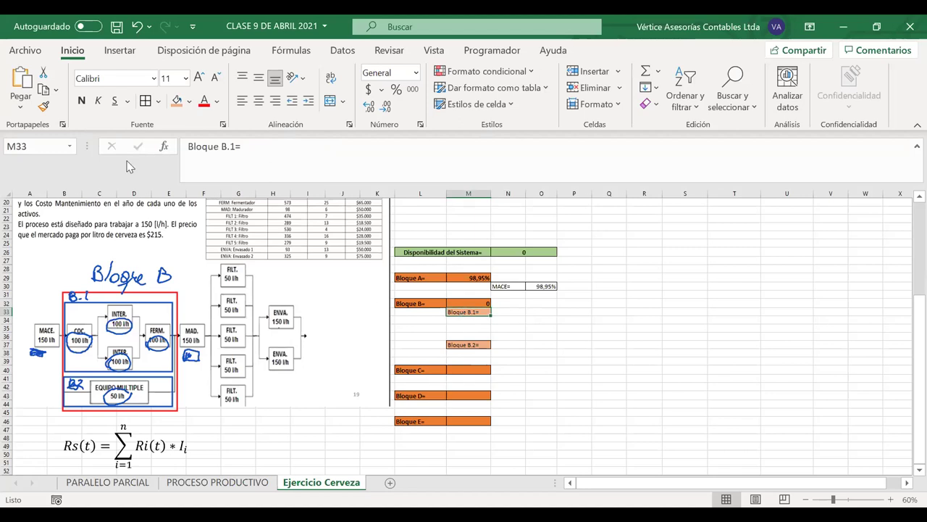
click(43, 105)
click(507, 311)
click(468, 345)
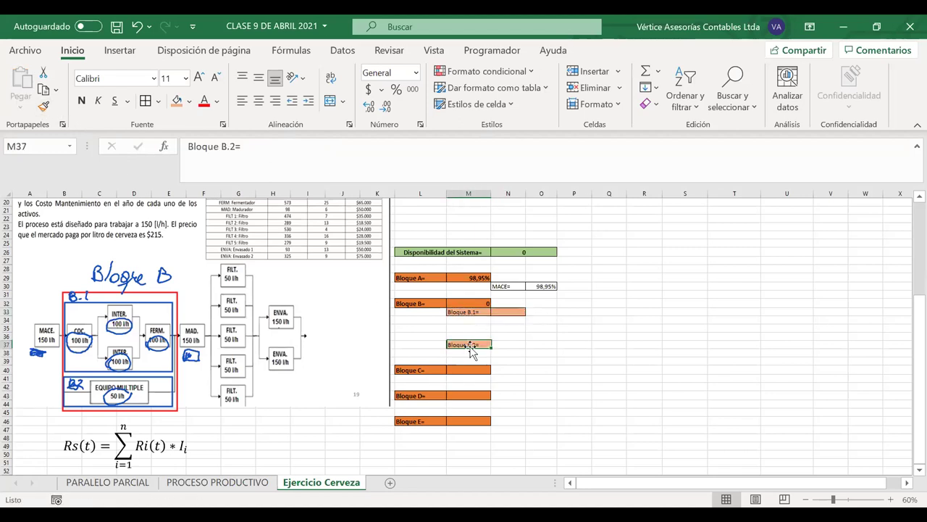
click(43, 105)
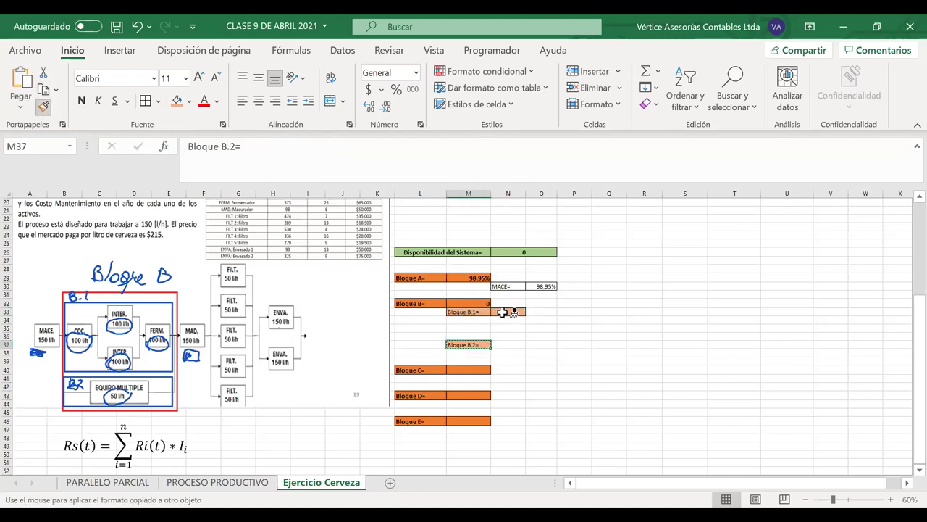
click(510, 346)
click(471, 303)
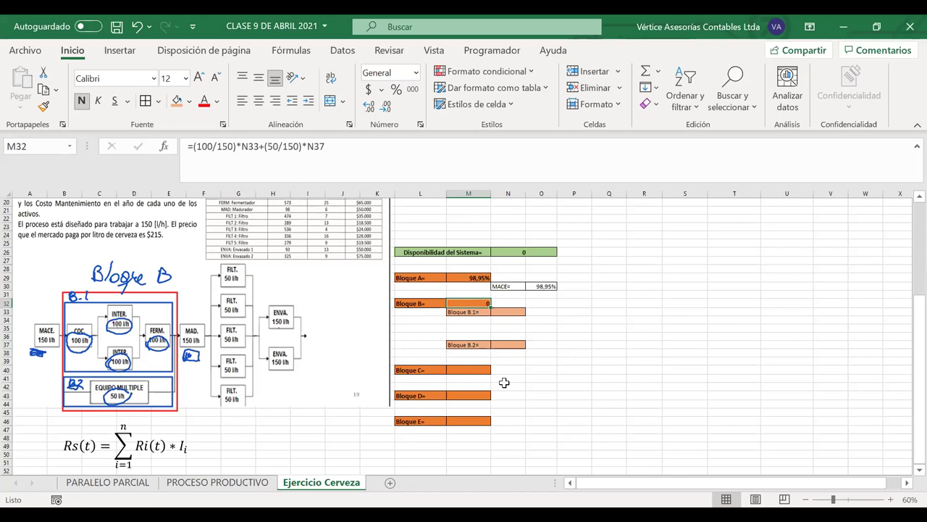
click(548, 337)
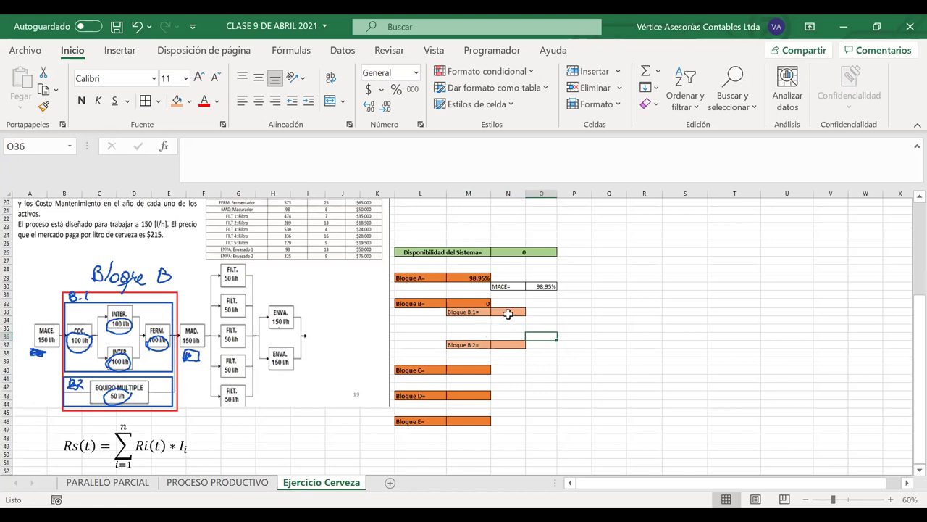
click(478, 345)
mouse_move(479, 345)
mouse_down()
mouse_move(505, 345)
mouse_move(477, 344)
mouse_move(496, 344)
mouse_up()
drag(462, 311, 503, 310)
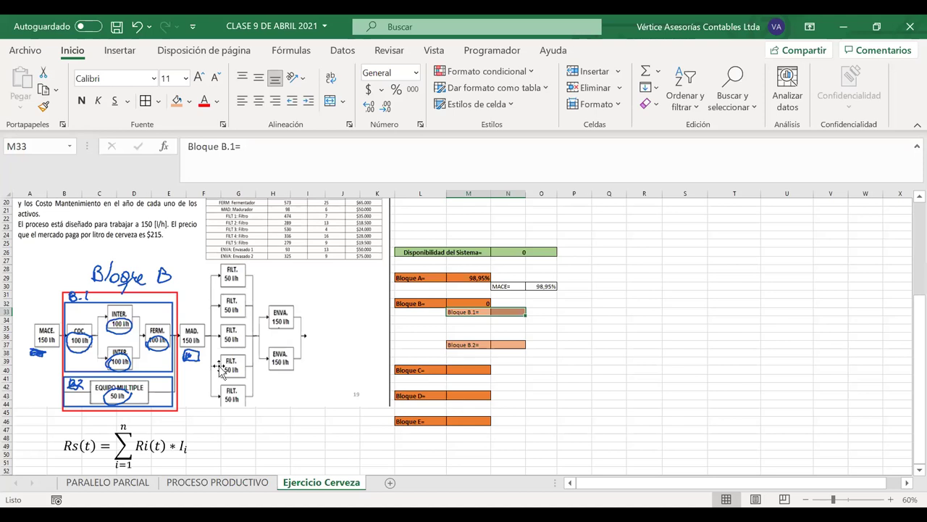
Step: Enter =S5 in N37 to link Bloque B.2 to the Equipo Mult availability in the equipment table
click(510, 344)
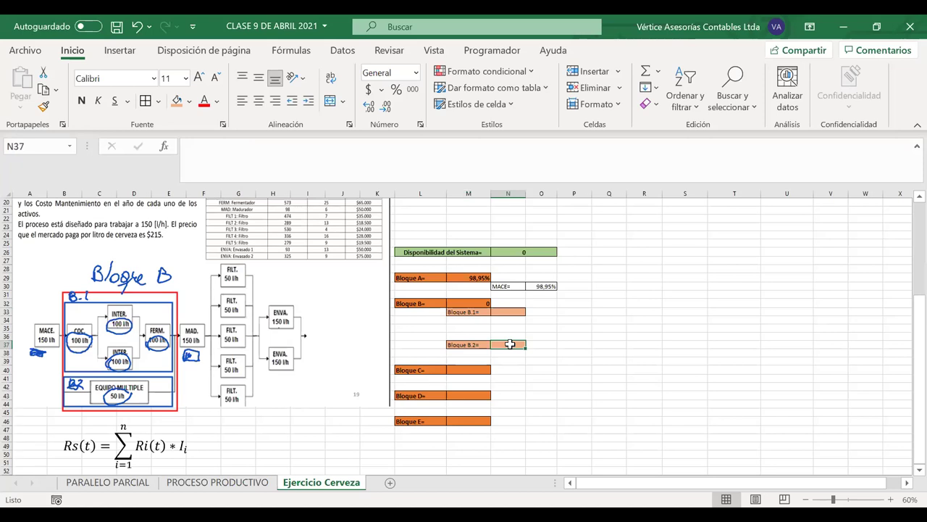
text(=)
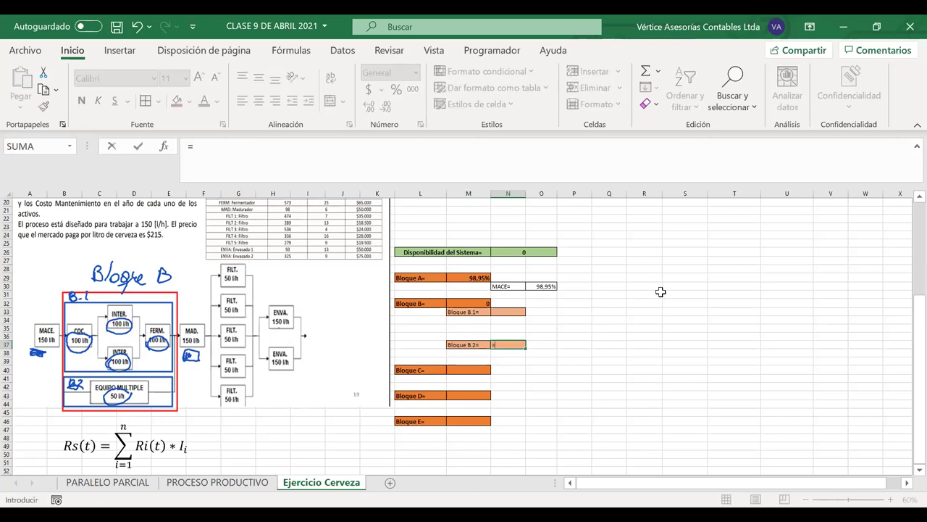
scroll(660, 291, up, 6)
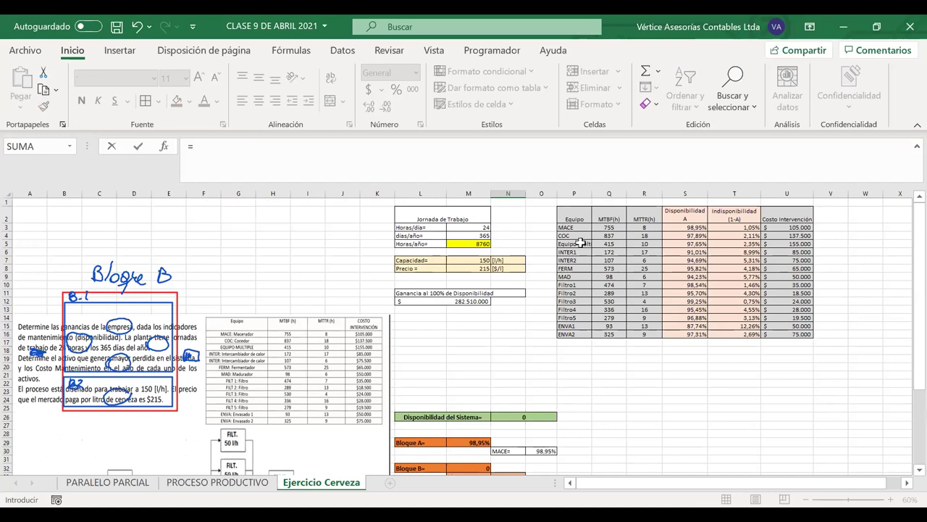
click(686, 244)
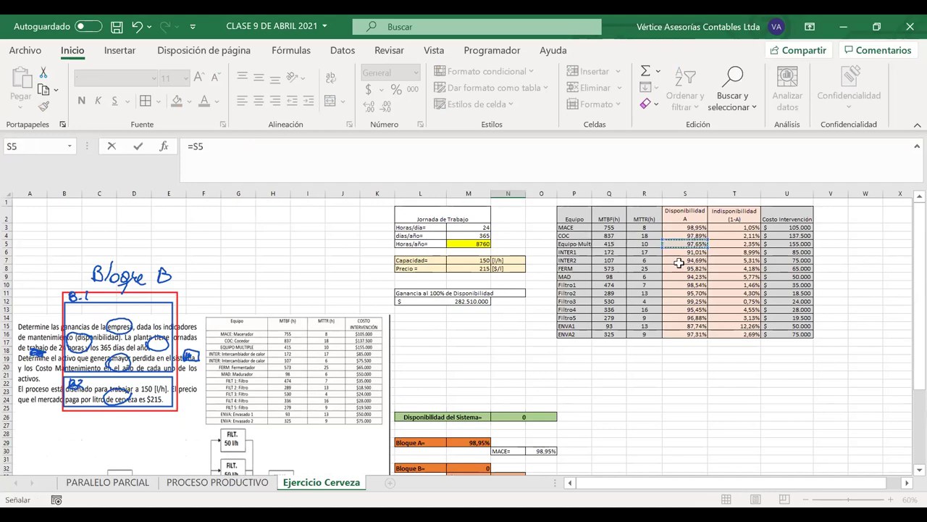
key(Return)
Step: Move the range L37:N46, from Bloque B.2 through Bloque E, down two rows so it starts at row 39
scroll(591, 370, down, 4)
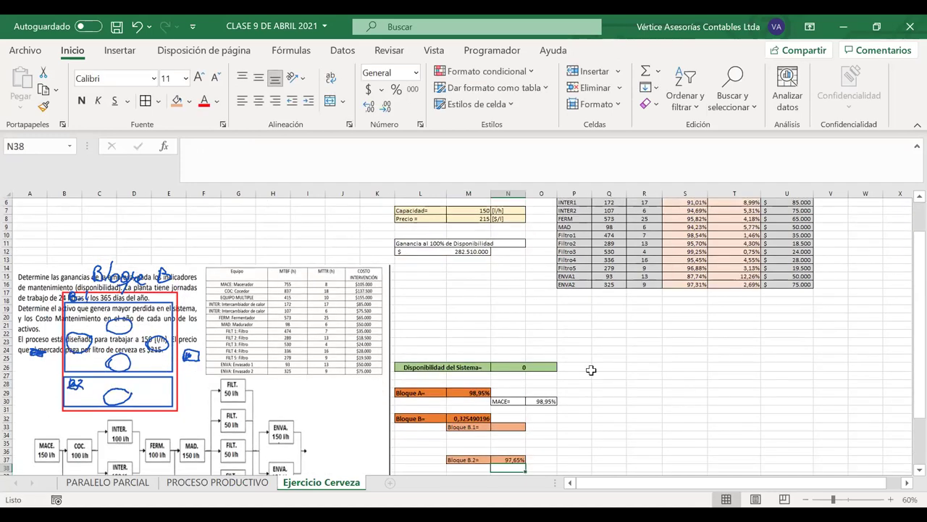
scroll(591, 370, down, 4)
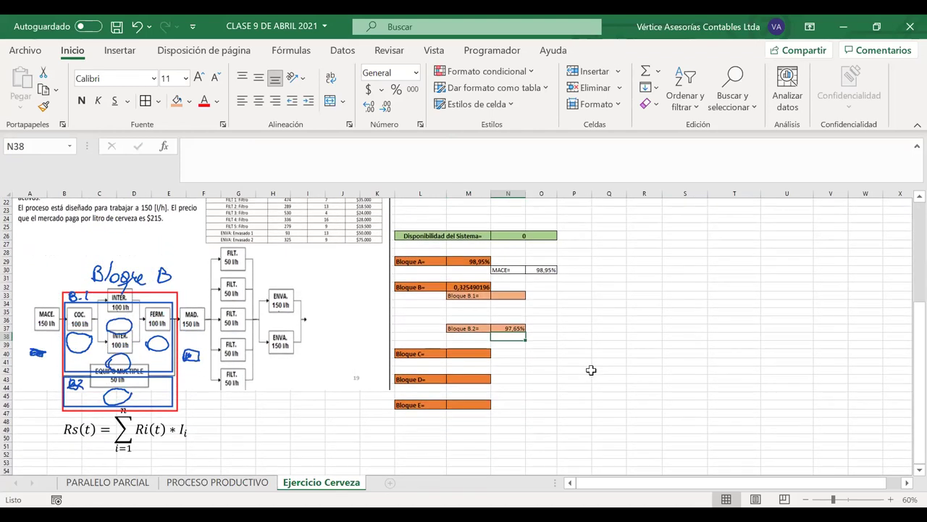
scroll(591, 370, up, 2)
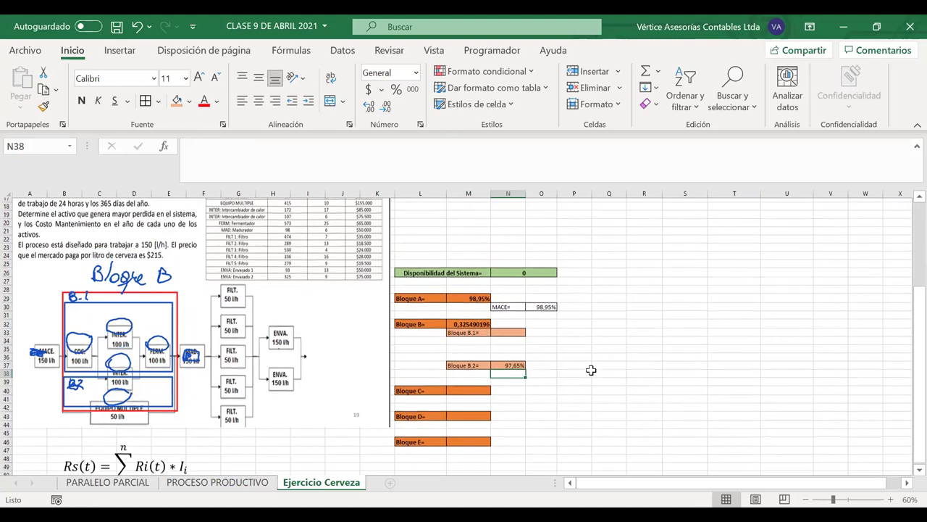
scroll(591, 371, down, 1)
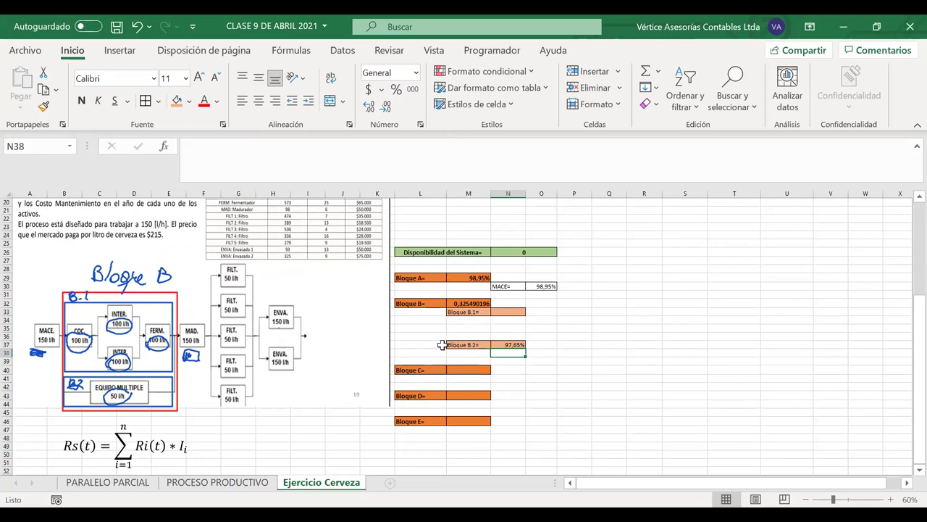
click(434, 344)
drag(464, 364, 505, 425)
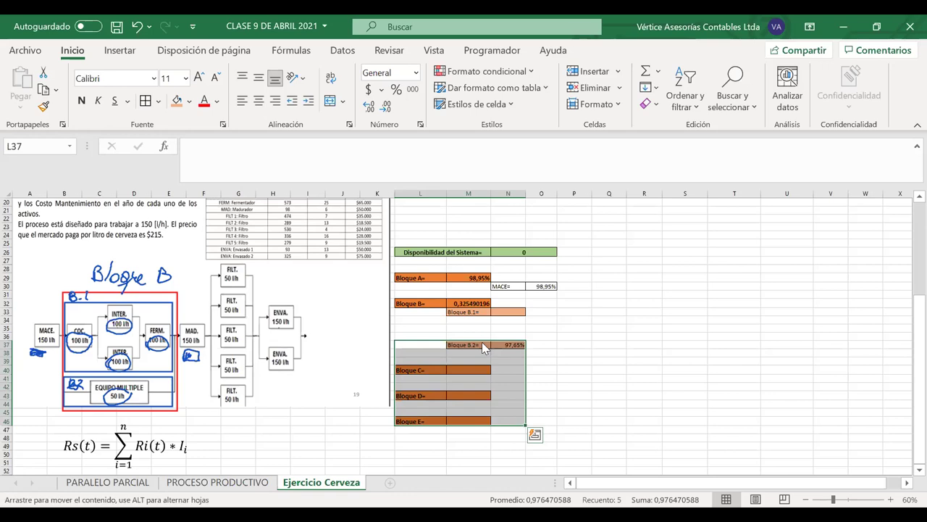
drag(484, 364, 482, 358)
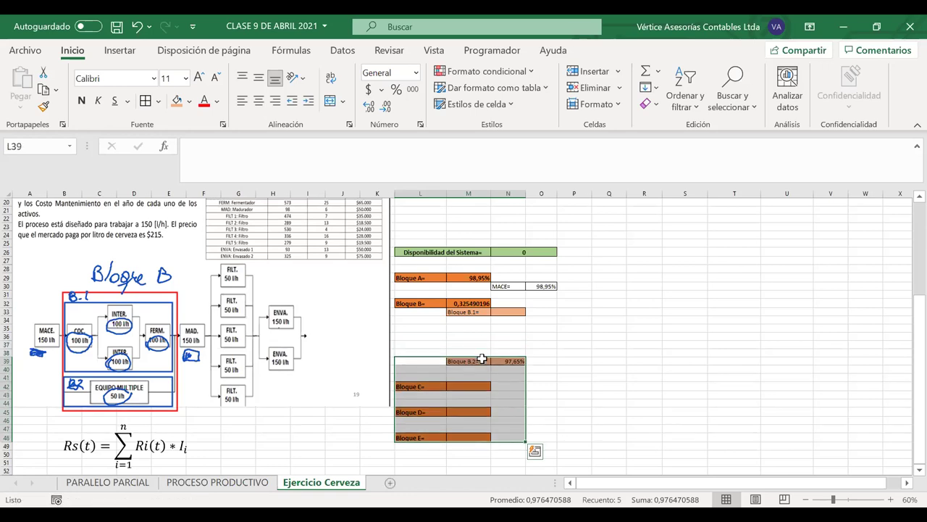
Step: Clear the Bloque B.2 value in N39
click(520, 285)
drag(520, 285, 544, 286)
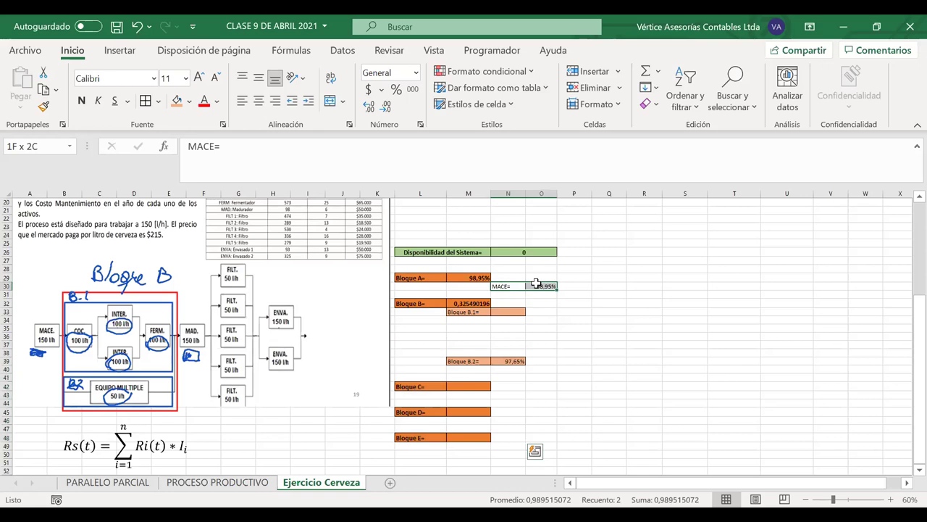
click(504, 361)
key(Delete)
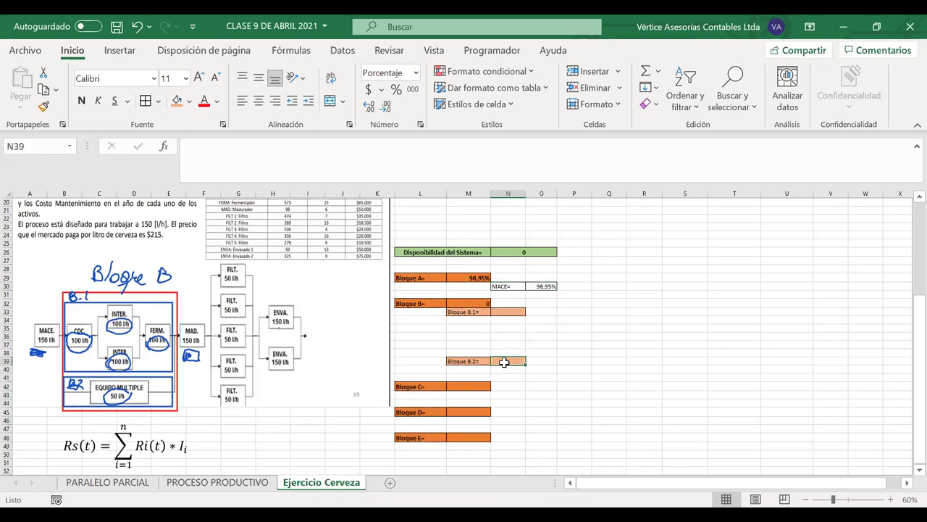
Step: Enter the label "Equi. Multi=" in O40 under Bloque B.2 and fit column O's width to its contents
click(511, 287)
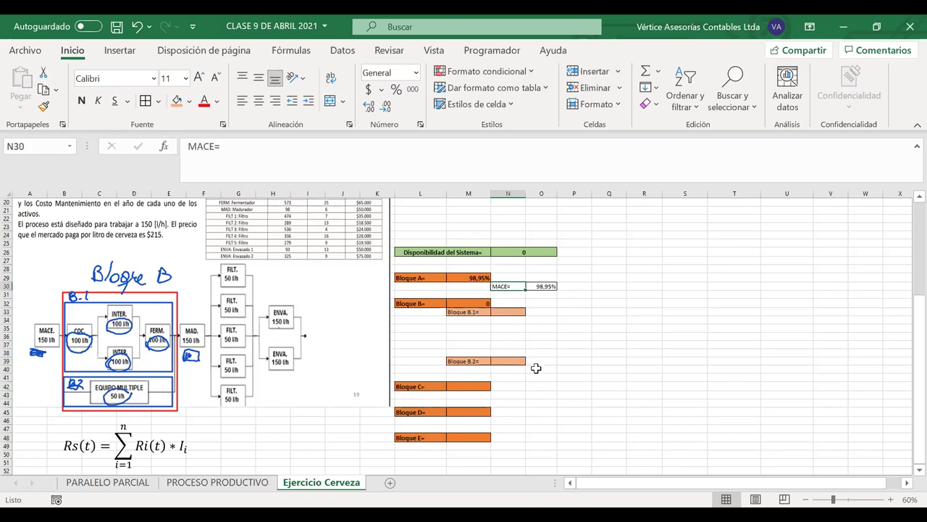
click(535, 370)
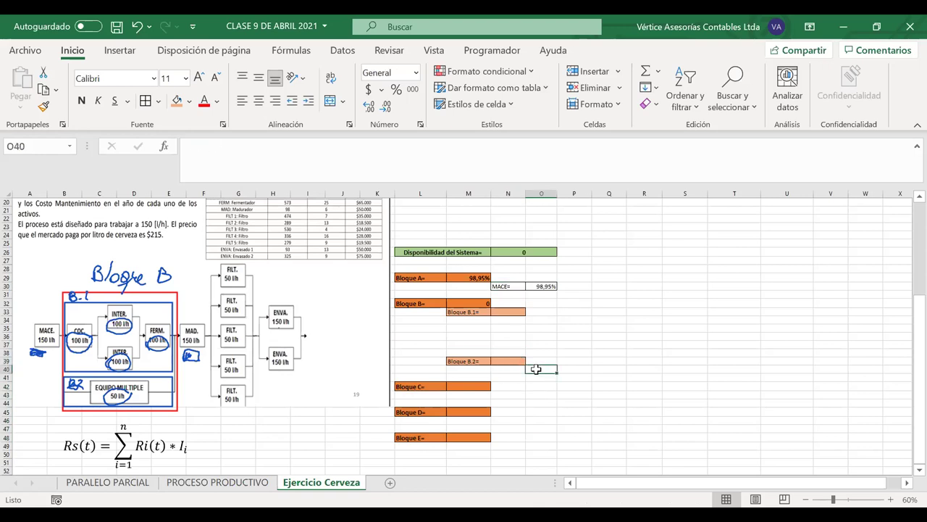
text(Equi)
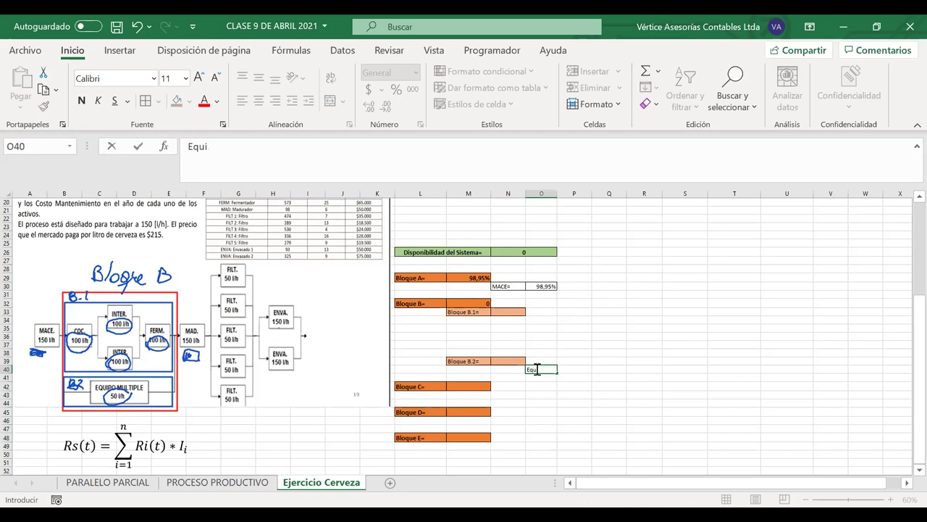
text(. Multi=)
click(543, 193)
double_click(556, 195)
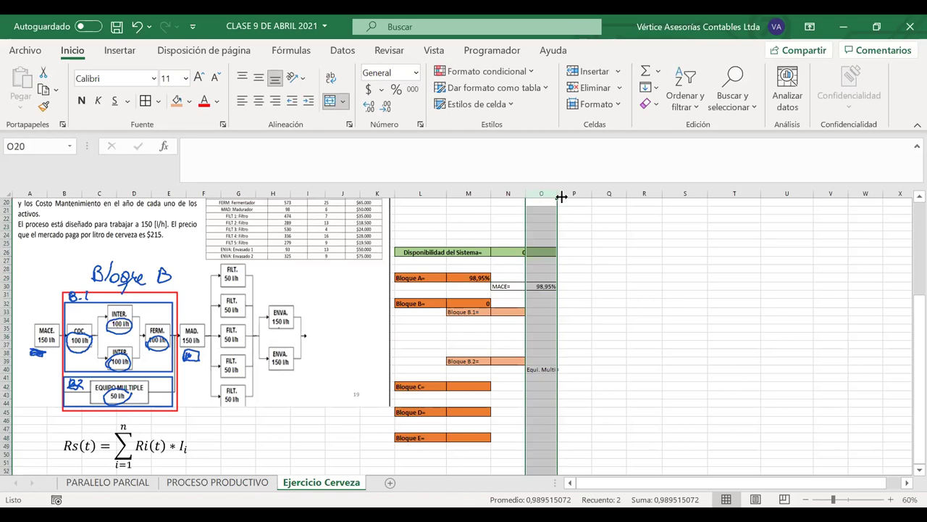
Step: Enter =S5 in P40 to bring in the Equipo Mult availability beside its label
click(578, 368)
text(=)
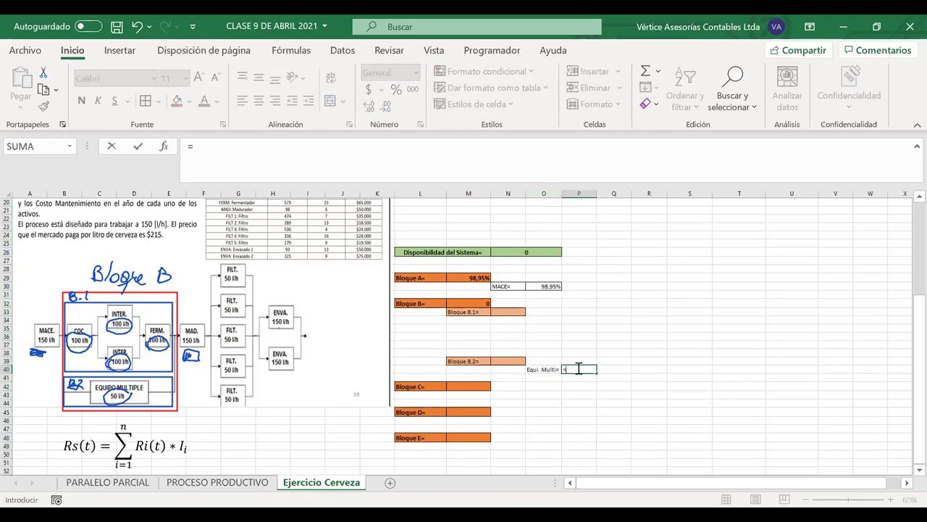
scroll(677, 270, up, 6)
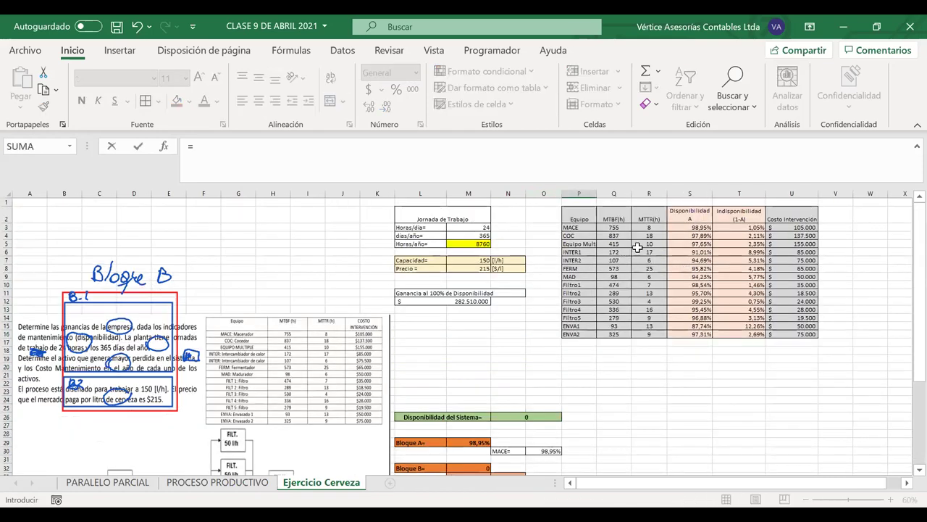
click(679, 244)
key(Return)
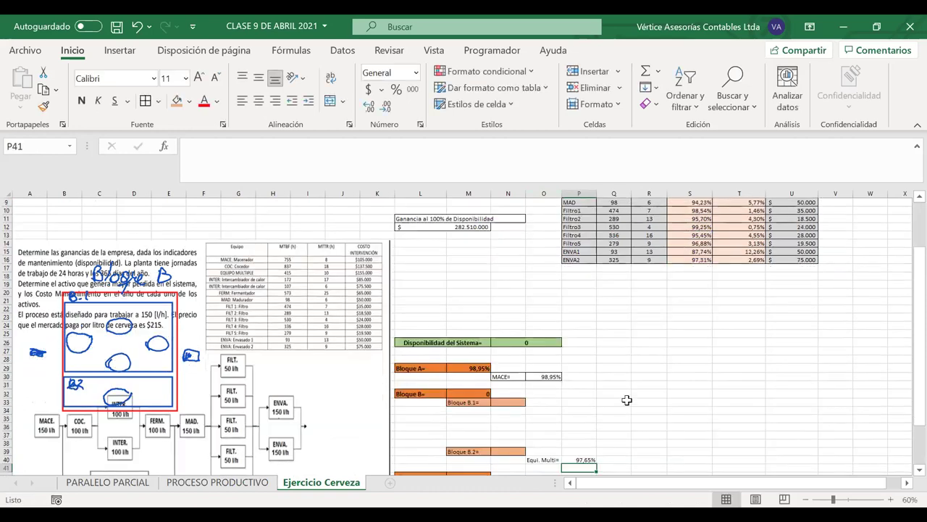
Step: Add cell borders to the Equi. Multi label and value in O40:P40, matching the MACE cells
scroll(560, 403, down, 1)
drag(560, 403, 554, 403)
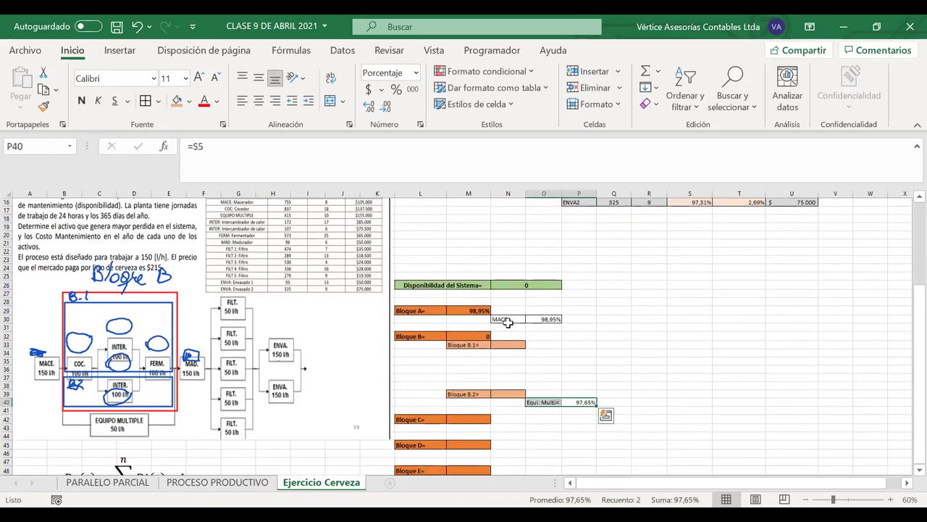
drag(507, 319, 543, 319)
drag(542, 402, 570, 403)
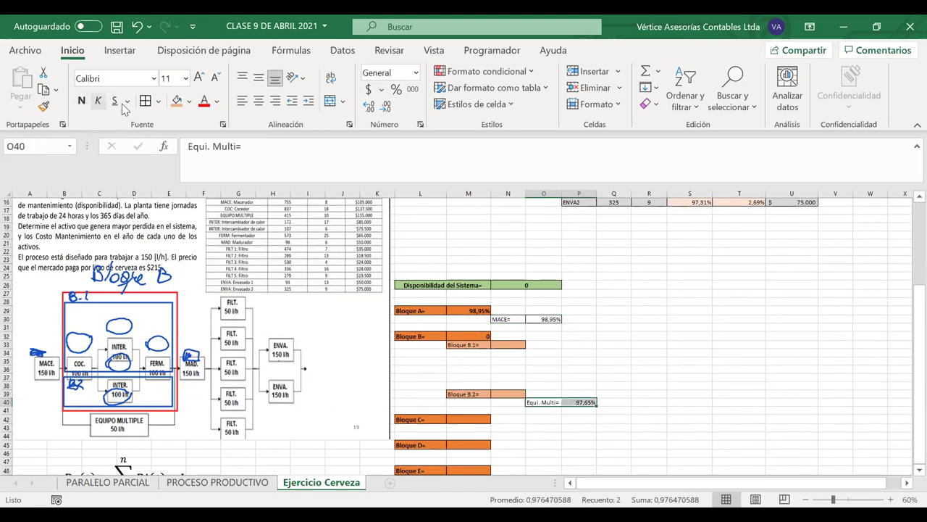
Step: Enter =P40 in N39 so Bloque B.2 takes the Equi. Multi availability
click(499, 391)
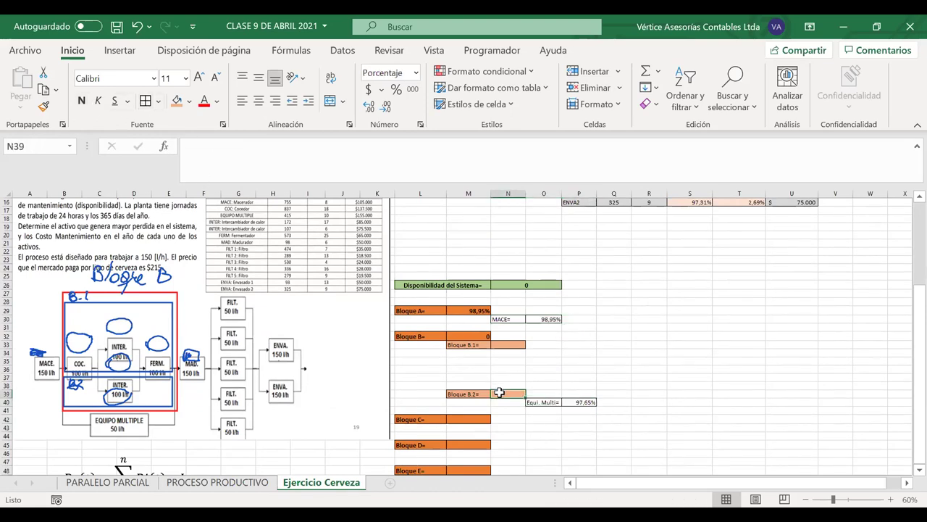
text(=)
click(583, 400)
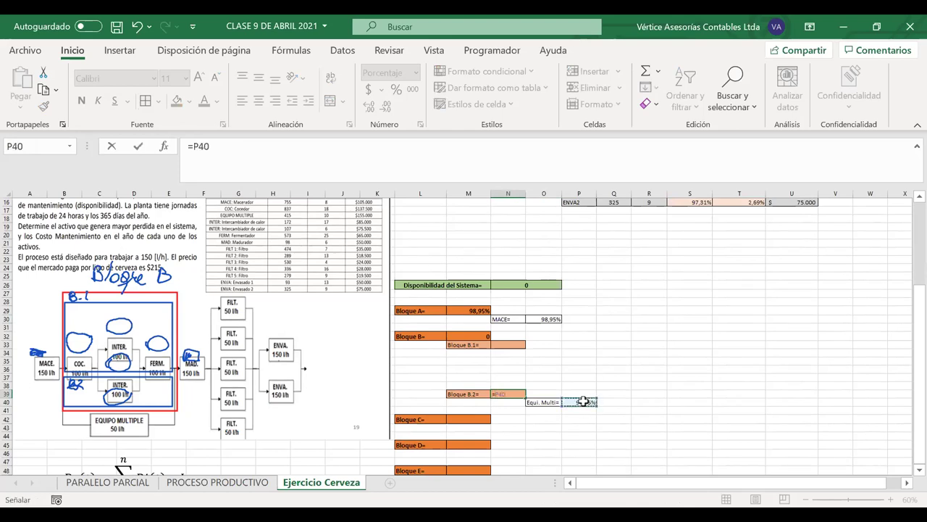
key(Return)
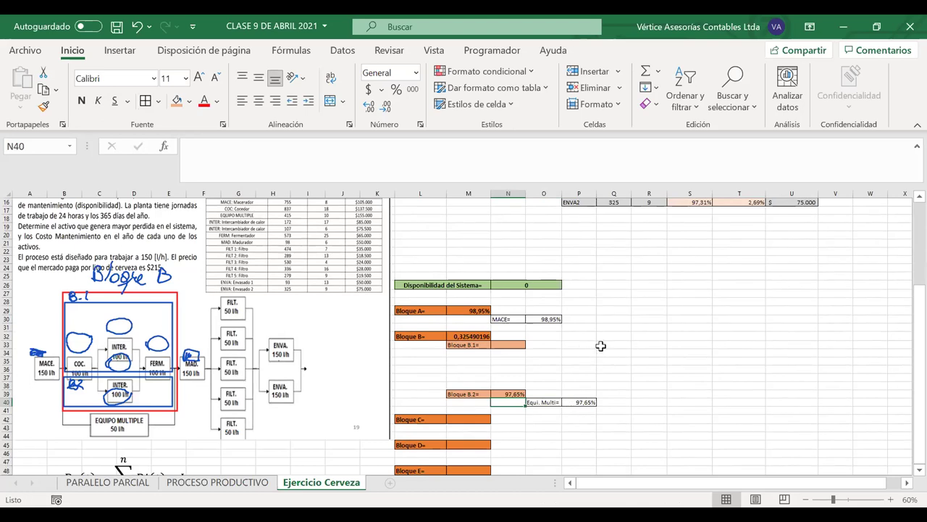
scroll(601, 345, right, 3)
scroll(600, 346, right, 2)
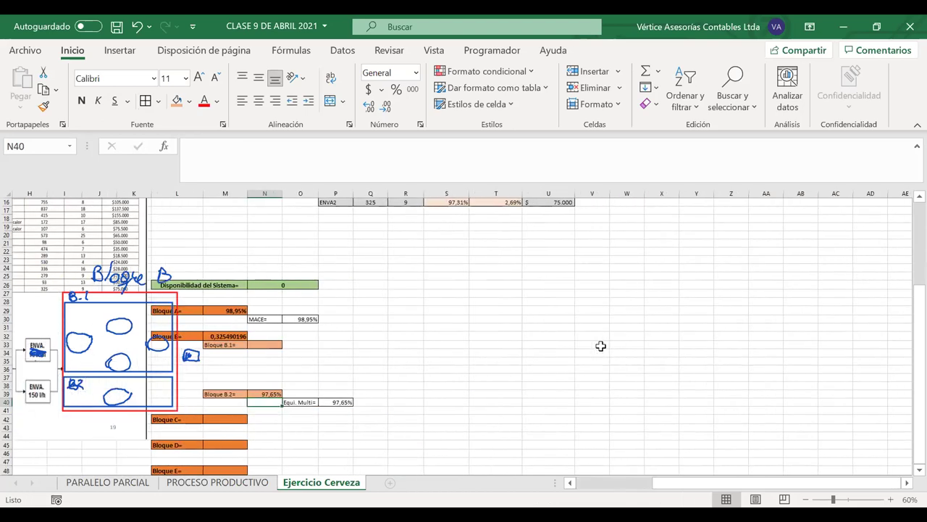
scroll(601, 345, left, 2)
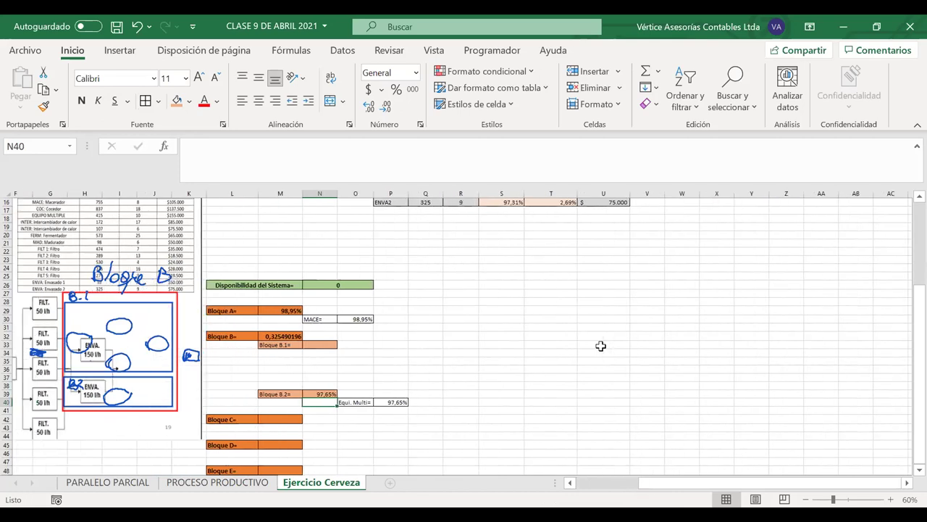
scroll(600, 346, right, 2)
scroll(601, 346, left, 3)
scroll(600, 345, left, 2)
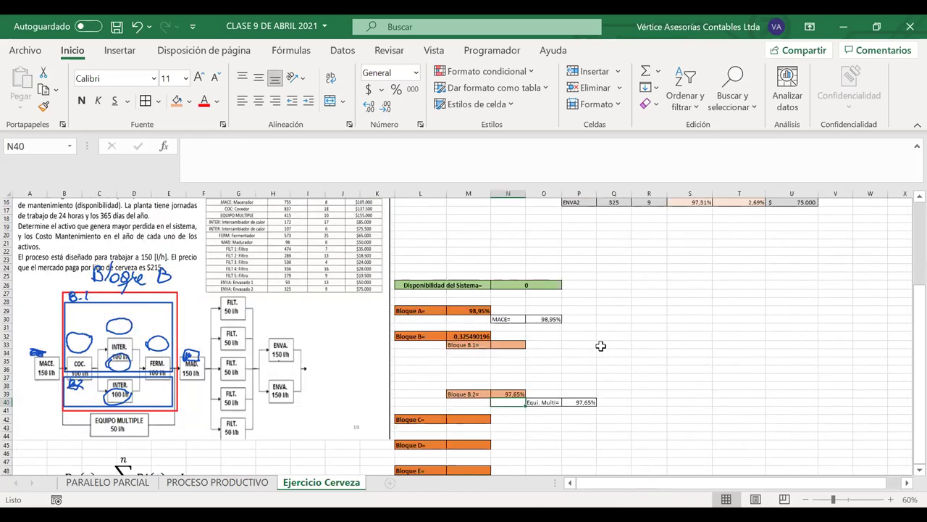
Step: Clear the ink annotations and draw a blue frame labelled B.1 around COC, both INTER and FERM in the process diagram
scroll(600, 345, down, 1)
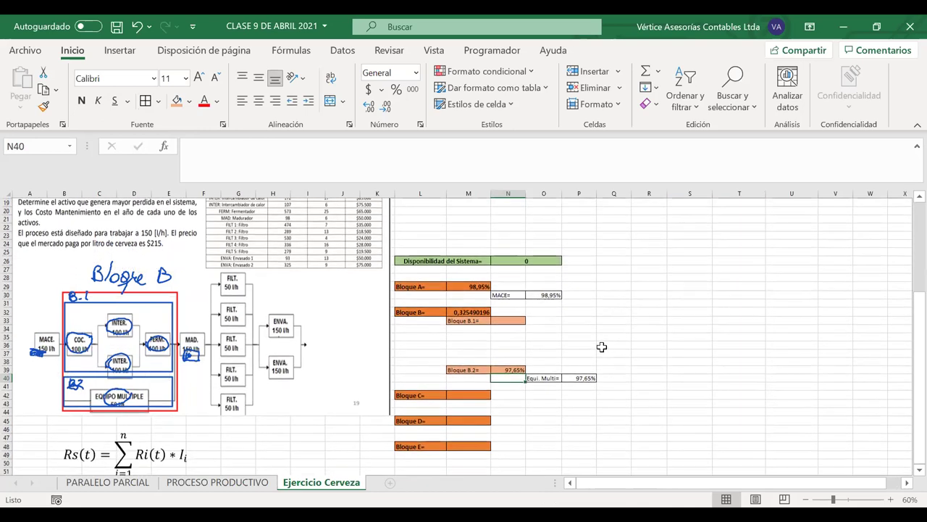
scroll(601, 347, down, 1)
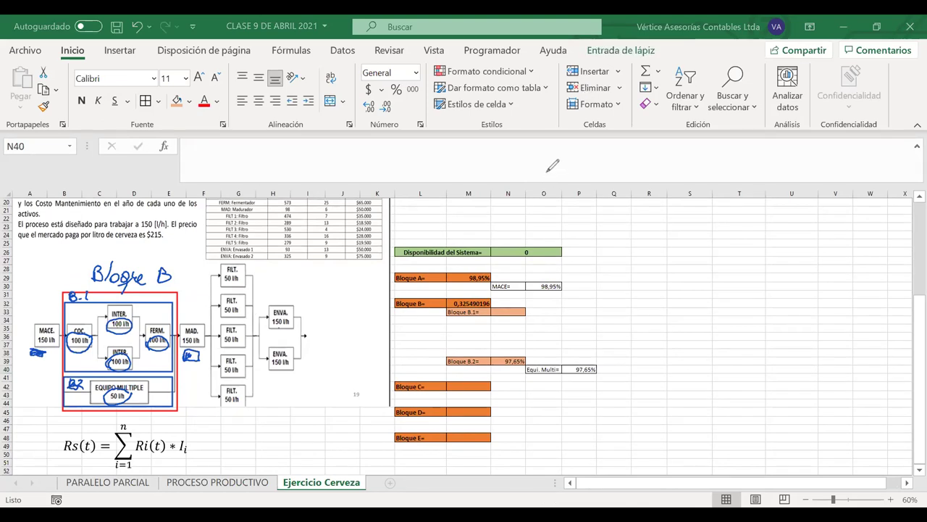
key(Delete)
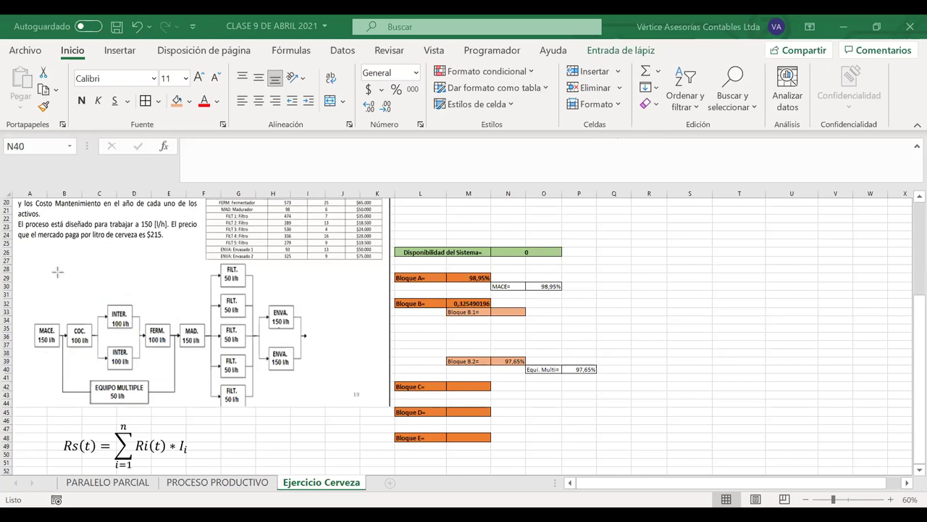
mouse_move(66, 284)
mouse_down()
mouse_move(66, 323)
mouse_move(65, 284)
mouse_move(179, 377)
mouse_up()
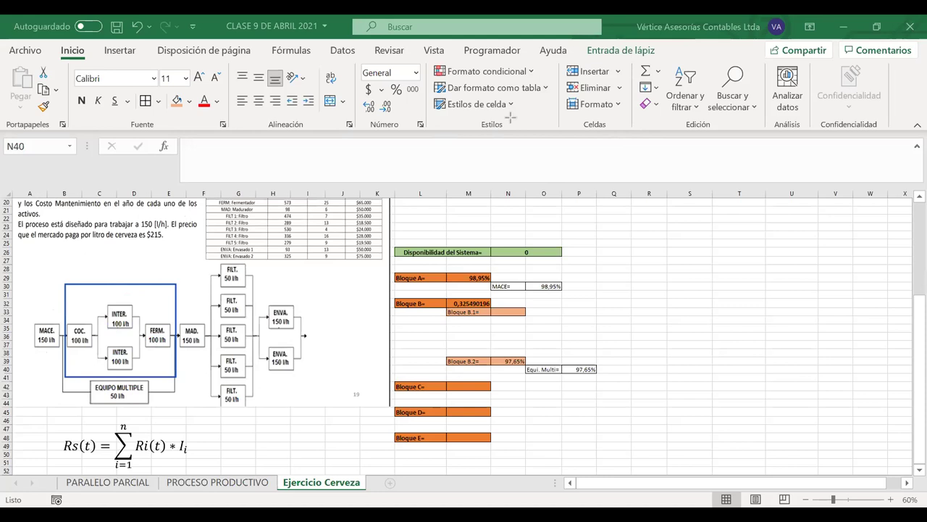
mouse_move(82, 262)
mouse_down()
mouse_move(83, 275)
mouse_move(108, 275)
mouse_up()
Step: Circle and label the parts inside the frame: COC as B.1.1, the two INTER as B.1.2 and FERM as B.1.3
mouse_move(88, 315)
mouse_down()
mouse_move(91, 349)
mouse_move(93, 307)
mouse_move(81, 302)
mouse_move(89, 301)
mouse_up()
click(84, 301)
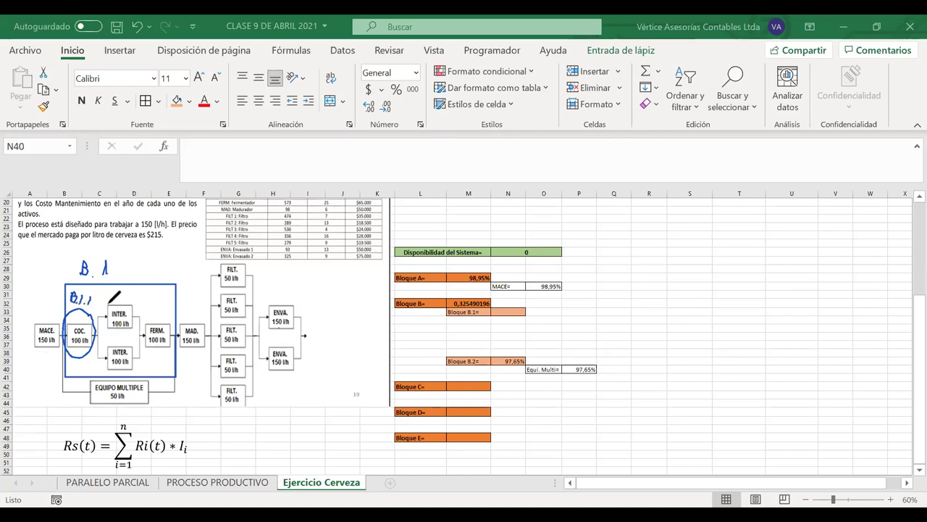
drag(96, 344, 111, 297)
mouse_move(104, 375)
mouse_down()
mouse_move(136, 329)
mouse_move(109, 307)
mouse_move(120, 294)
mouse_up()
mouse_move(124, 287)
mouse_down()
mouse_move(148, 351)
mouse_move(150, 307)
mouse_move(165, 308)
mouse_up()
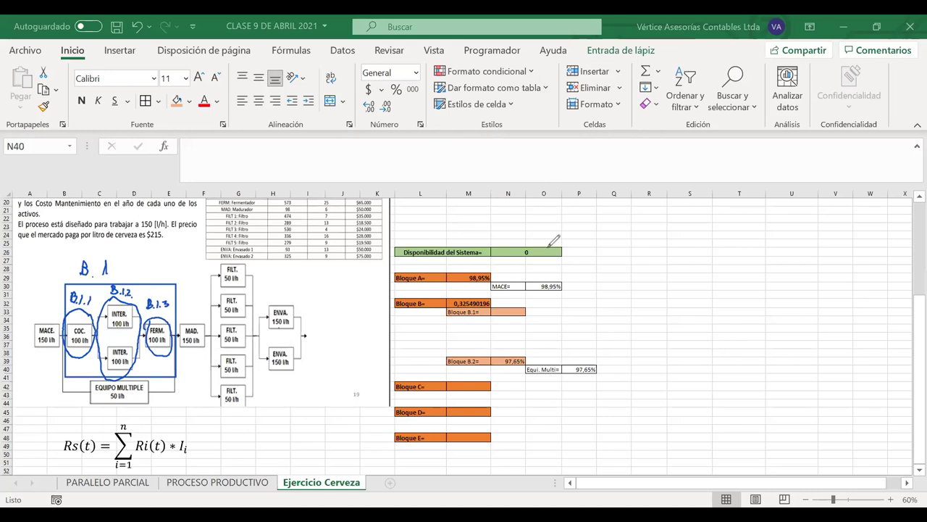
Step: Enter the label "Bloque B.1.1=" in N34 under Bloque B.1 and fit column N's width to its contents
click(517, 319)
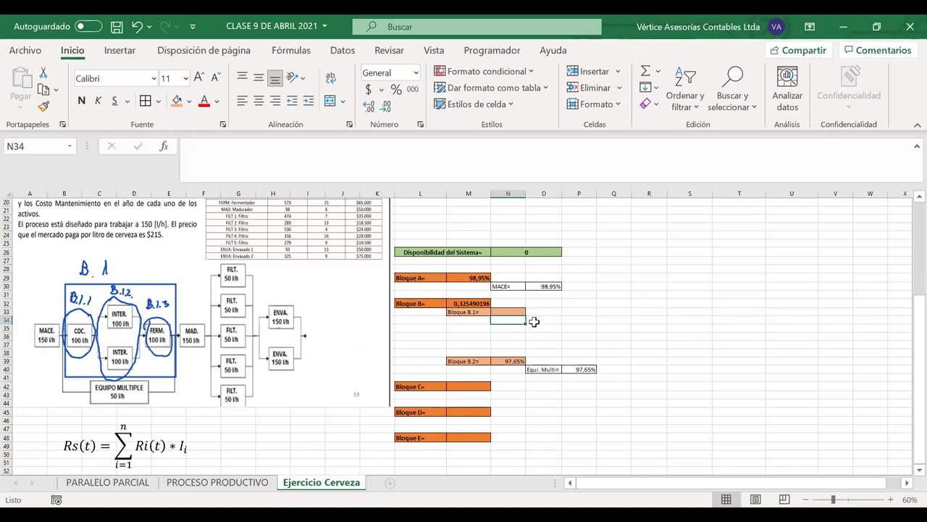
text(Bloque B)
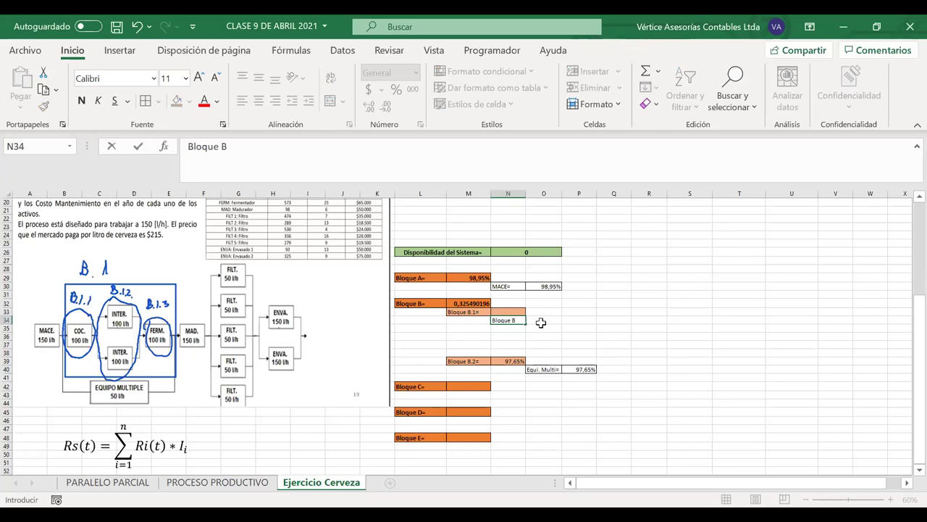
text(.1.1=)
key(Return)
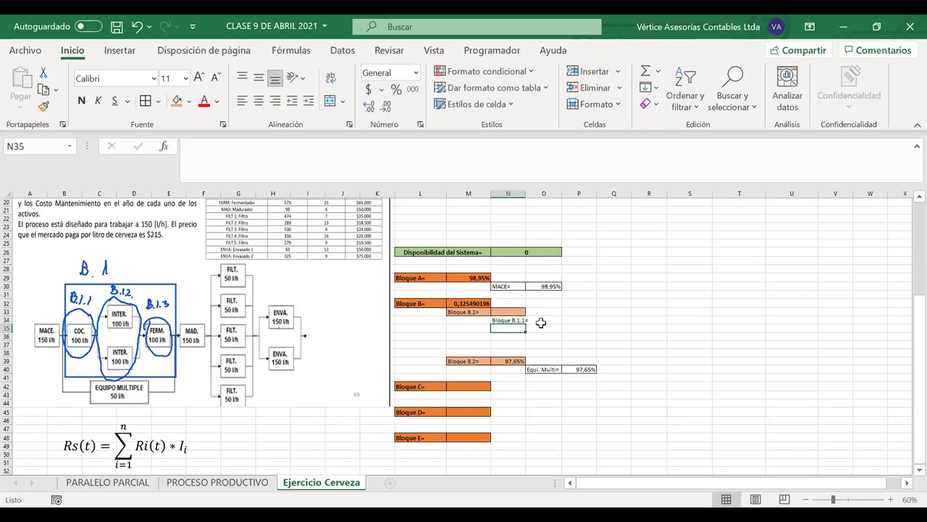
double_click(526, 193)
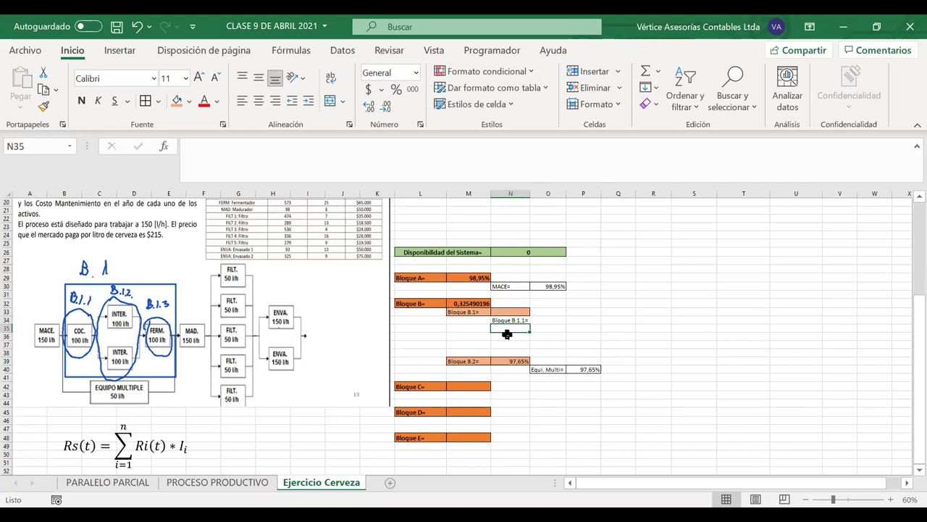
Step: Copy the N34 label down to N35:N36 and edit the copies to "Bloque B.1.2=" and "Bloque B.1.3="
click(518, 320)
drag(529, 322, 529, 338)
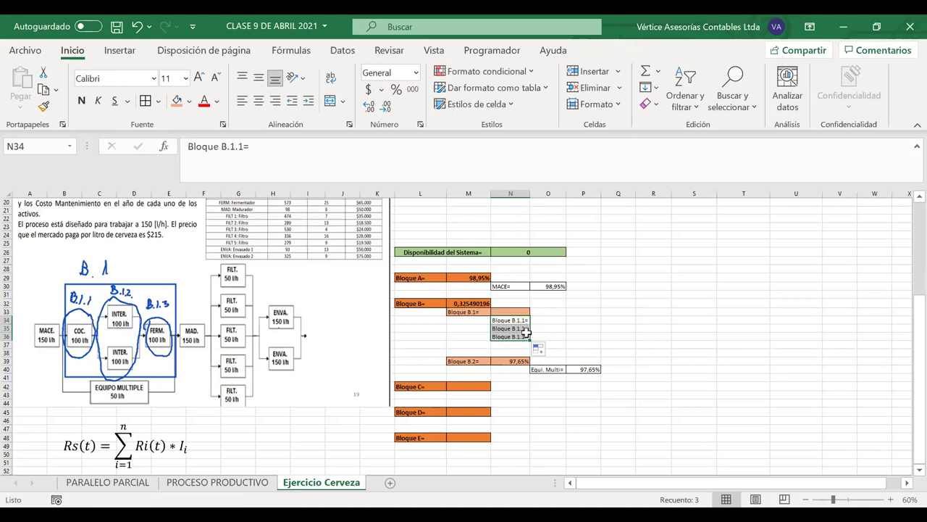
click(518, 328)
double_click(523, 329)
key(Delete)
text(2)
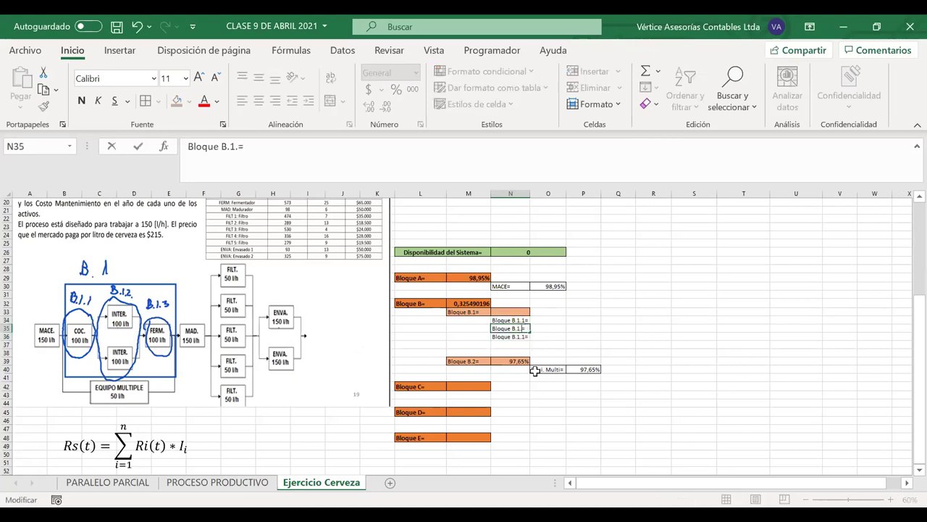
click(522, 334)
double_click(531, 339)
key(Delete)
text(3)
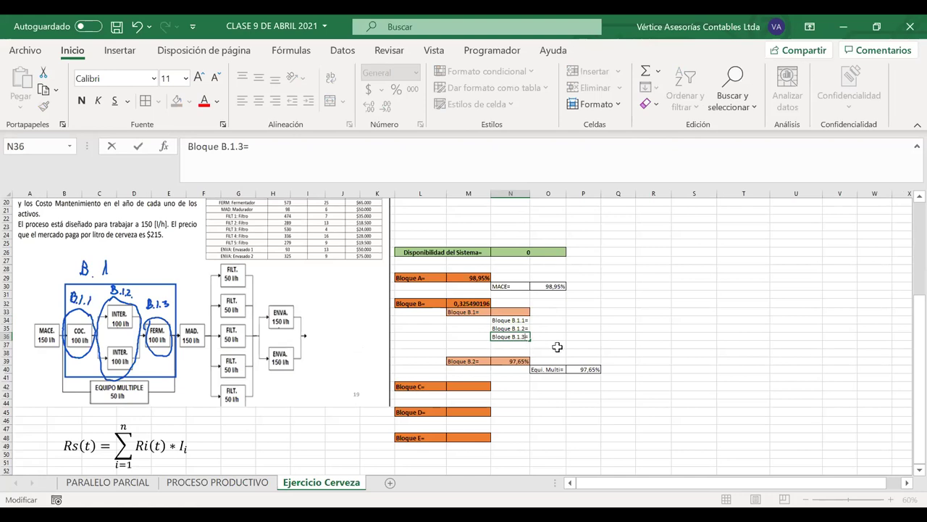
Step: Move the range L35:P48, from Bloque B.1.2 through Bloque E, down two rows so it starts at row 37
click(558, 347)
drag(424, 327, 581, 436)
drag(546, 325, 547, 364)
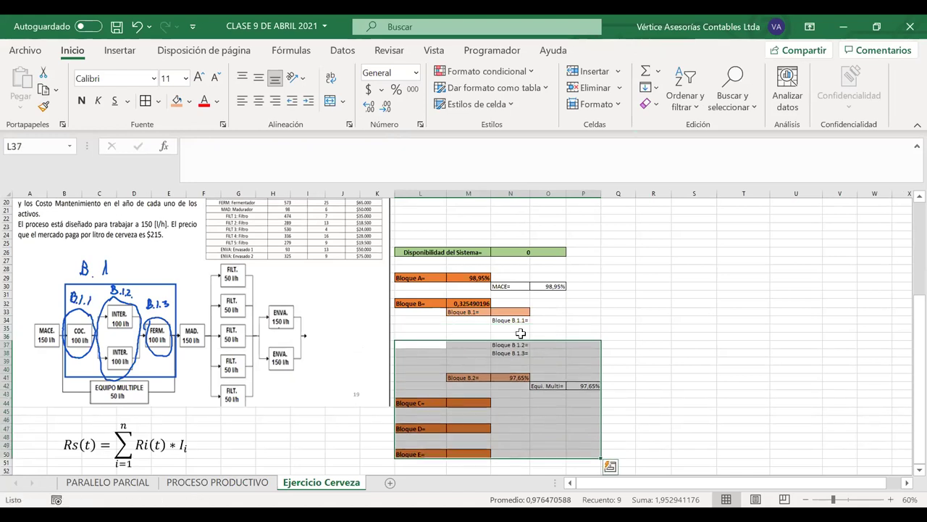
Step: Format the Bloque B.1.1 cells N34:O34 with borders and a light orange fill
drag(516, 321, 550, 319)
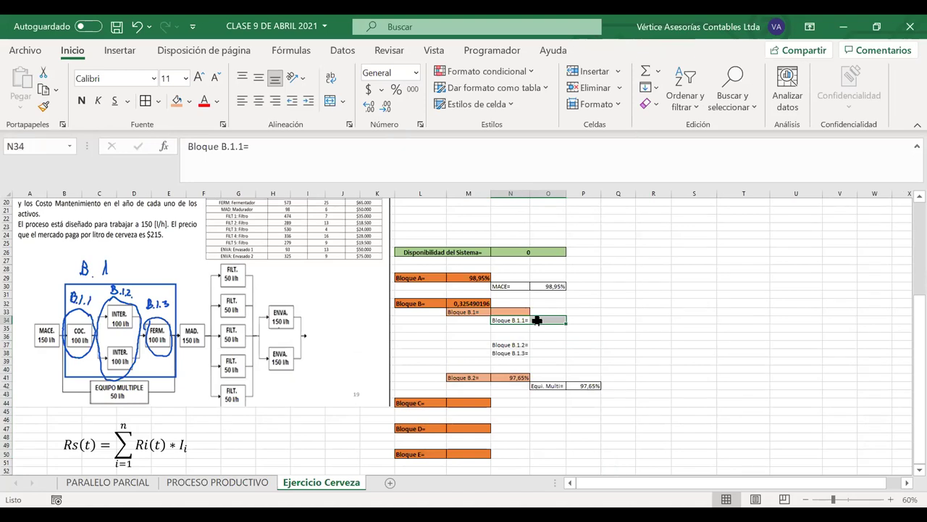
click(190, 107)
key(Escape)
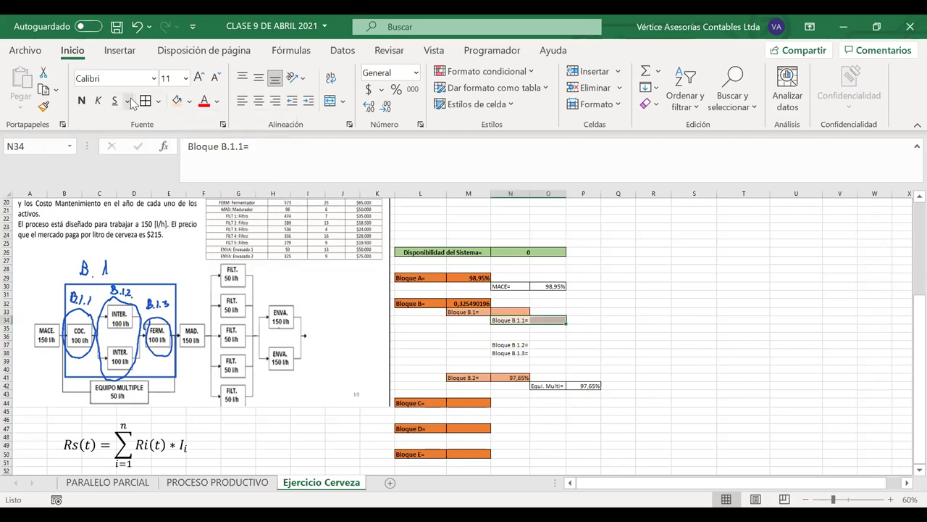
click(592, 343)
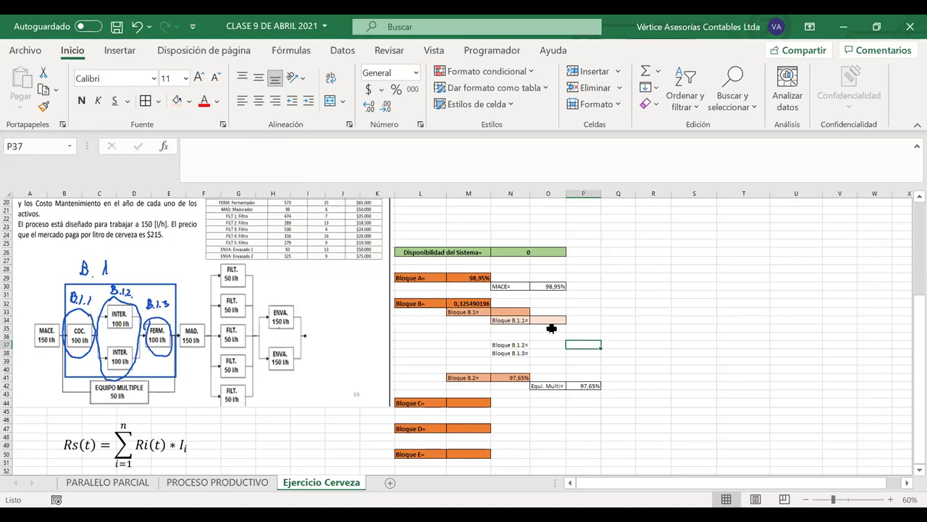
Step: Enter the label "COC=" in P35 under Bloque B.1.1 and add borders to P35:Q35
click(574, 328)
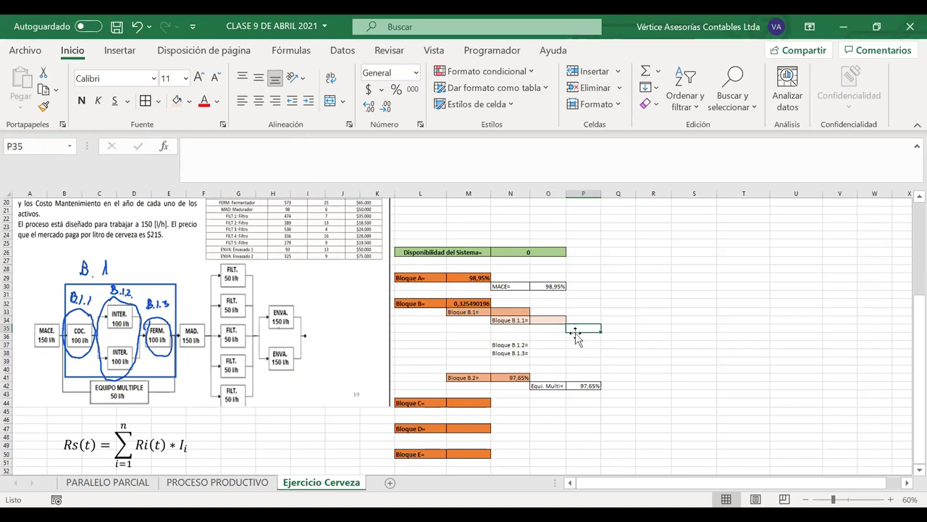
text(C)
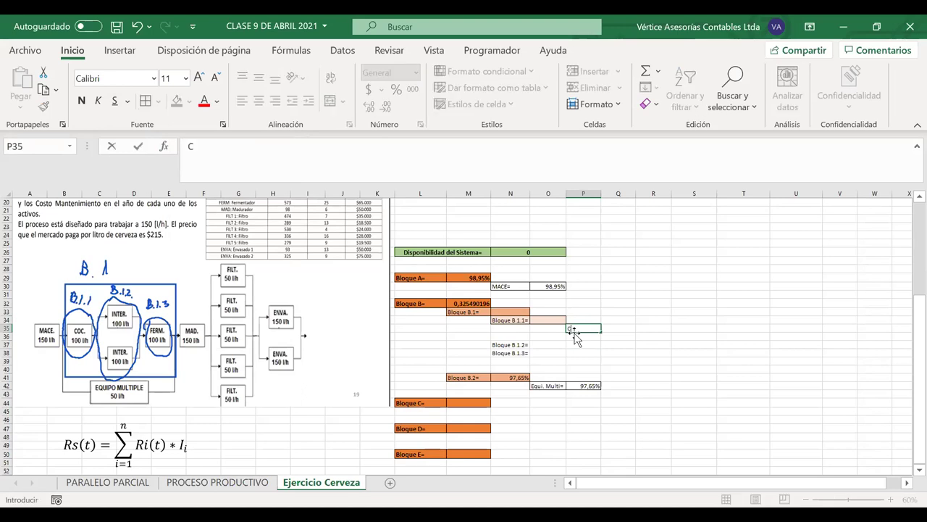
text(OC=)
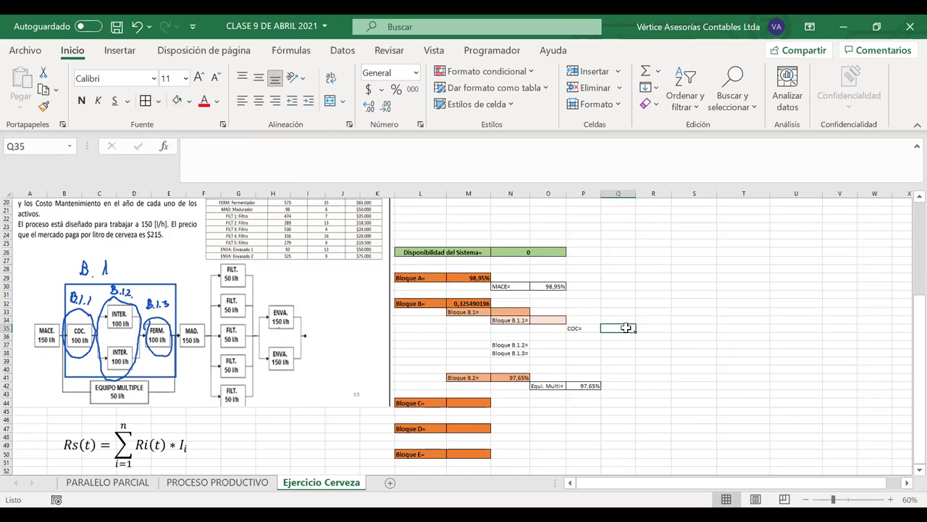
drag(626, 328, 576, 327)
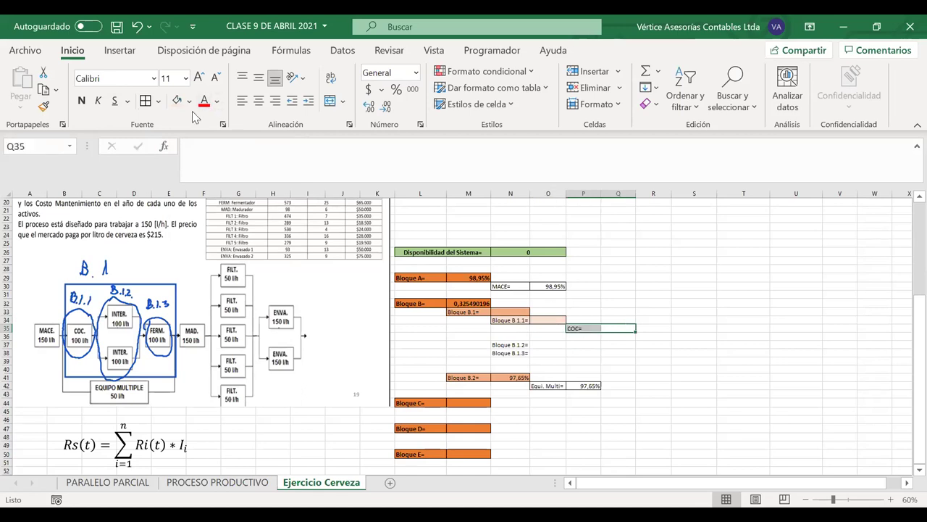
Step: Enter =S4 in Q35 to bring in the COC availability from the equipment table
click(618, 328)
text(=)
scroll(619, 328, up, 6)
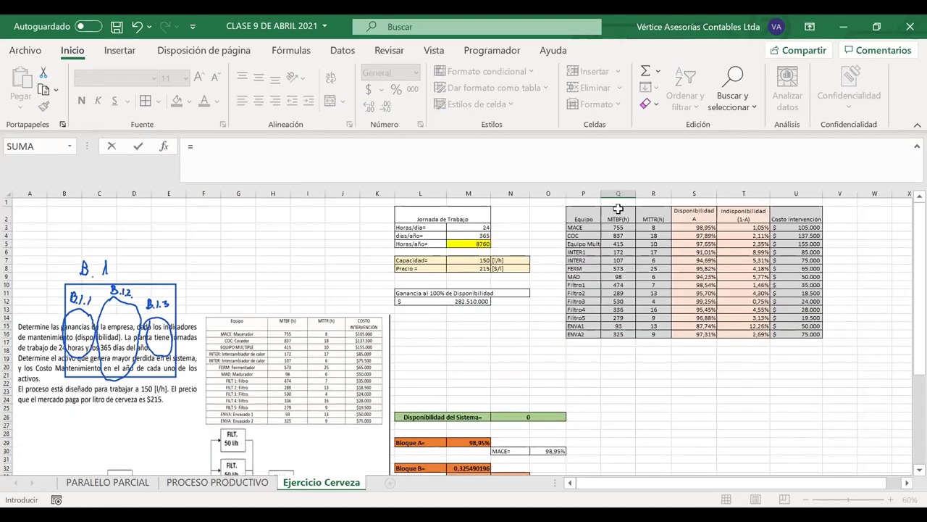
click(705, 236)
key(Return)
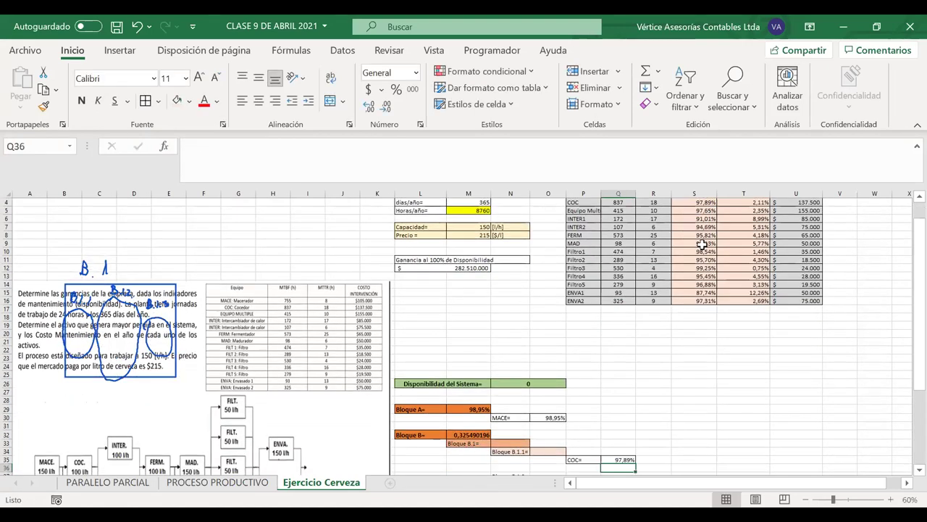
scroll(654, 424, down, 4)
scroll(654, 424, down, 1)
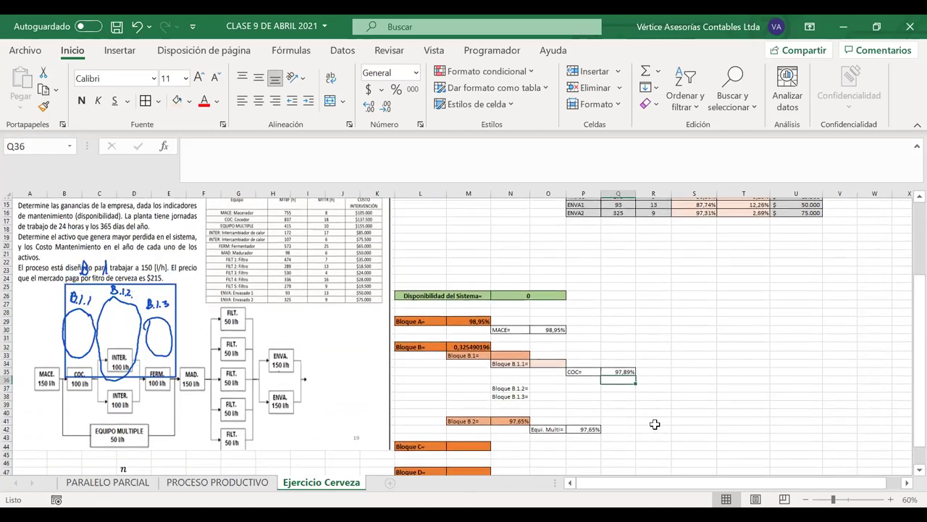
Step: Enter =Q35 in O34 so Bloque B.1.1 takes the COC availability
click(548, 361)
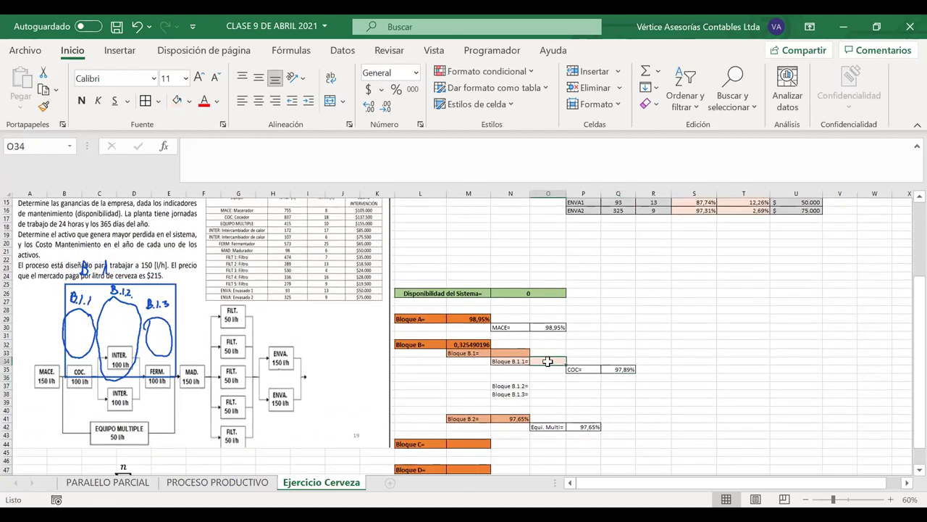
text(=)
click(618, 370)
key(Return)
Step: Enter =O34*O37*O38 in N33 to compute Bloque B.1 as the product of its three sub-blocks
click(495, 353)
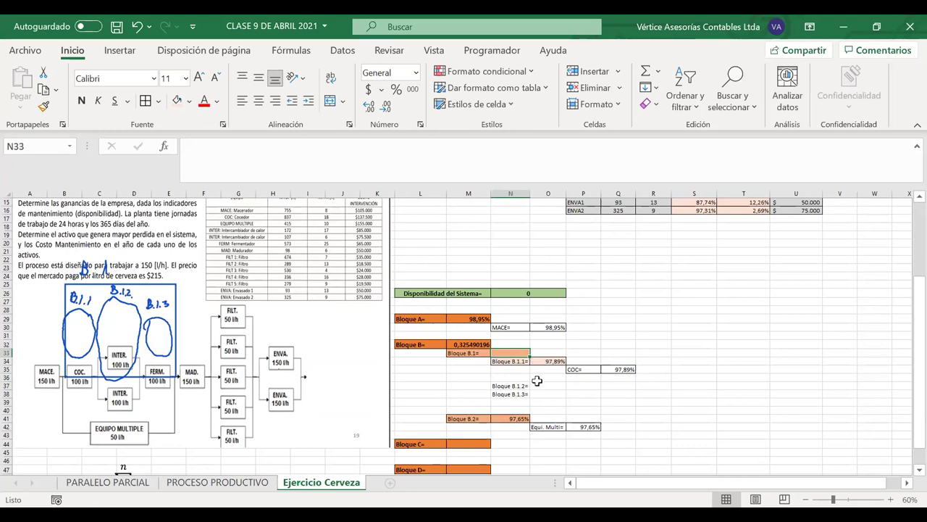
scroll(541, 373, down, 2)
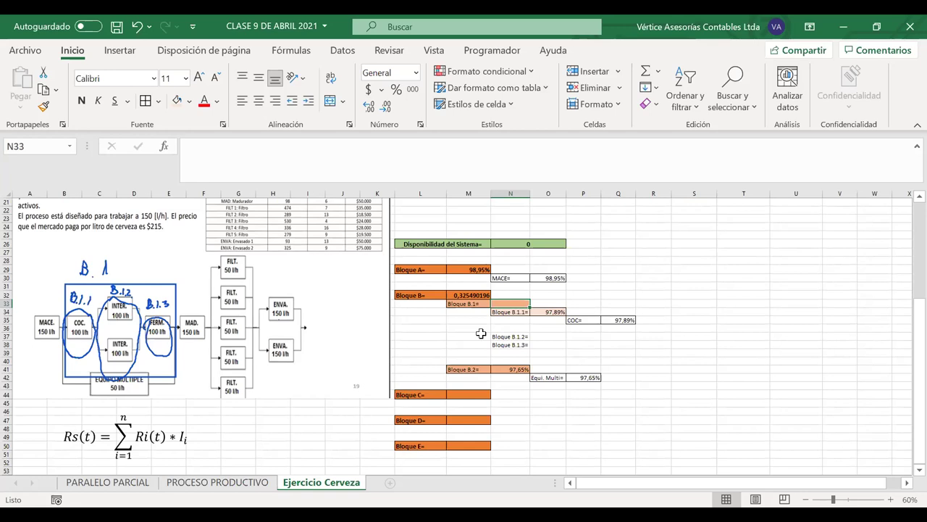
text(=)
click(554, 312)
text(*)
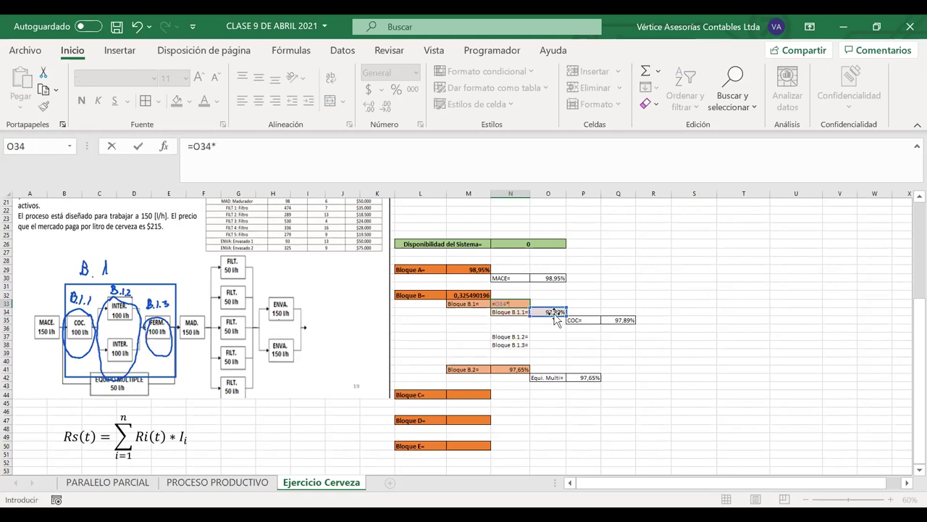
click(541, 335)
text(*)
click(540, 344)
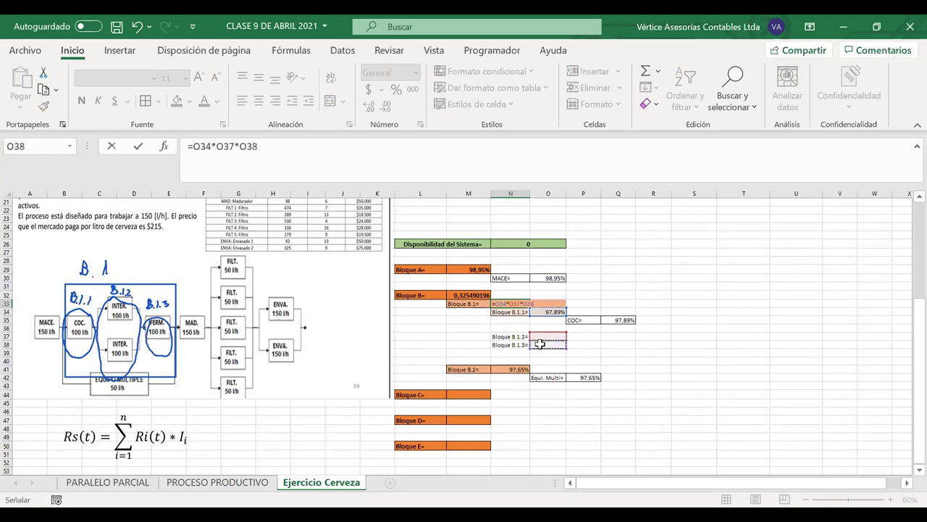
key(Return)
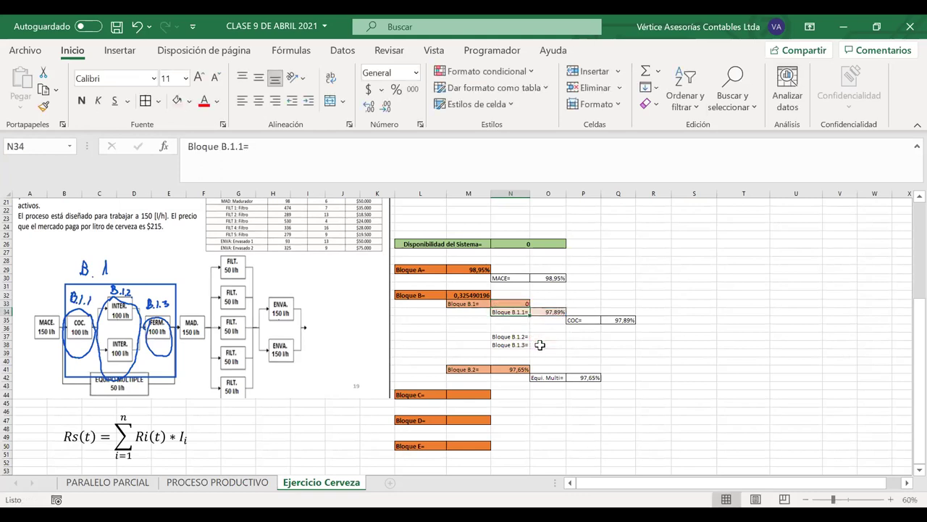
Step: Copy the Bloque B.1.1 formatting from N34:O34 onto the Bloque B.1.2 and B.1.3 cells N37:O38
drag(511, 336, 511, 311)
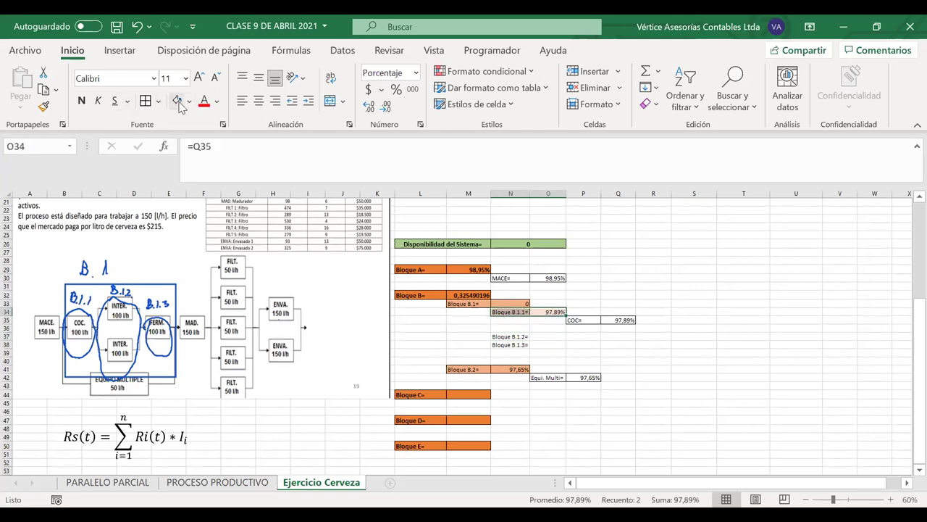
click(43, 106)
drag(534, 333, 525, 343)
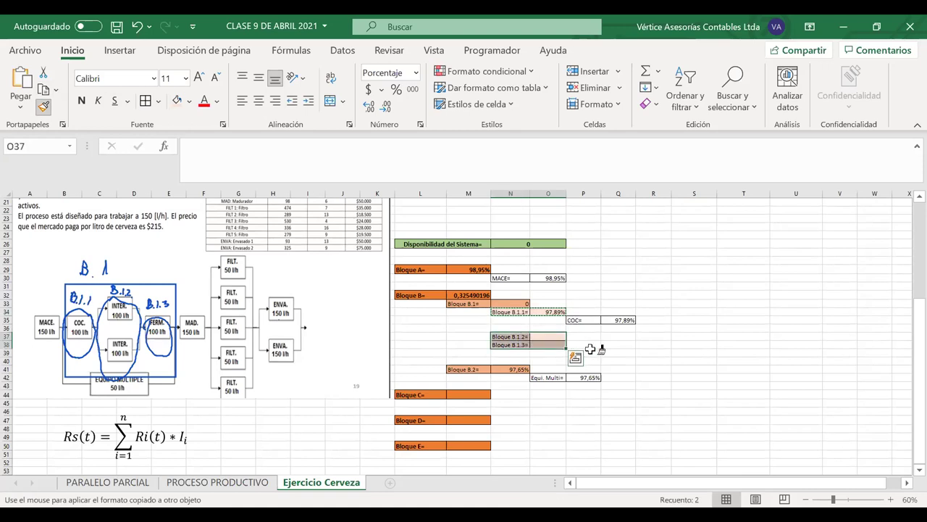
drag(608, 344, 652, 345)
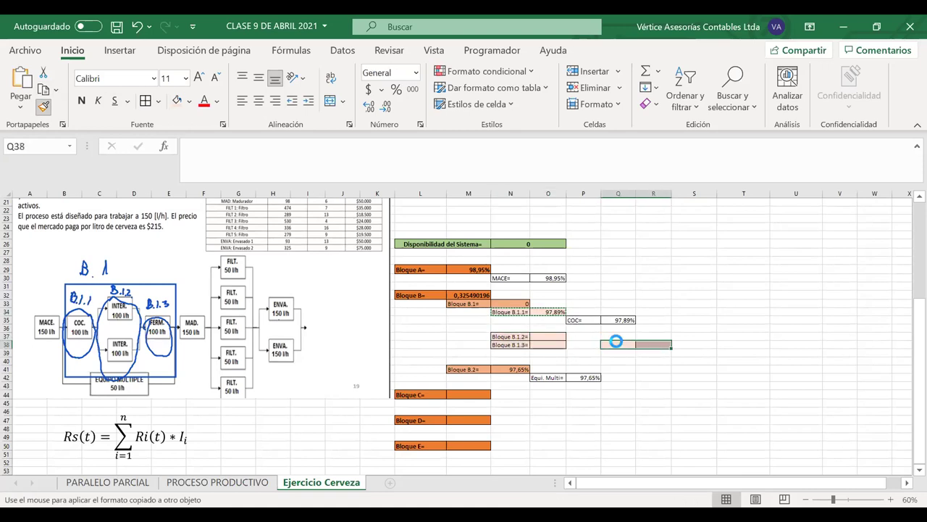
key(ctrl+z)
click(499, 343)
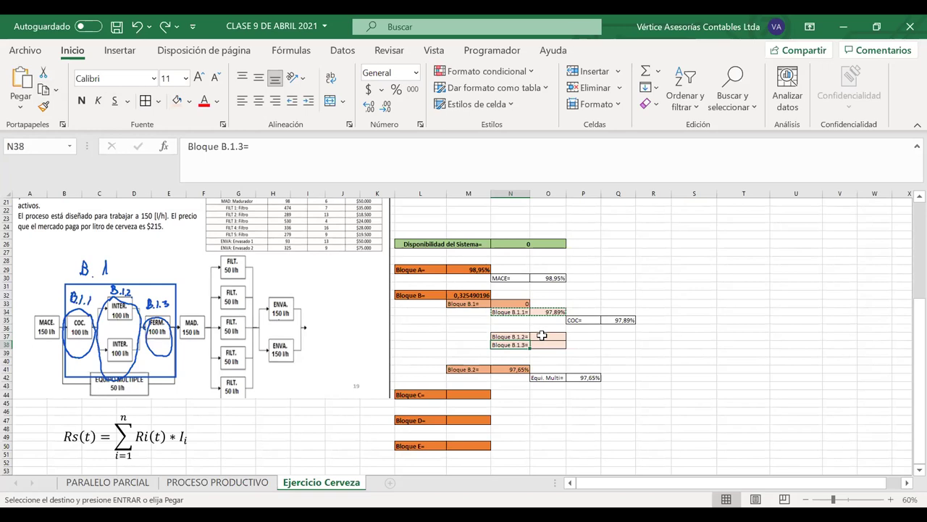
drag(517, 337, 536, 335)
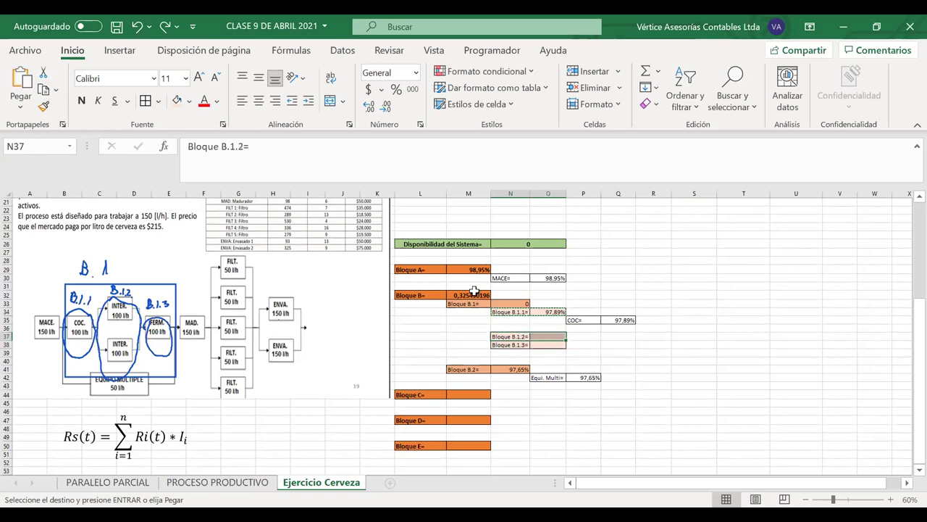
Step: Move the range L38:P50, from Bloque B.1.3 through Bloque E, down three rows so it starts at row 41
click(510, 304)
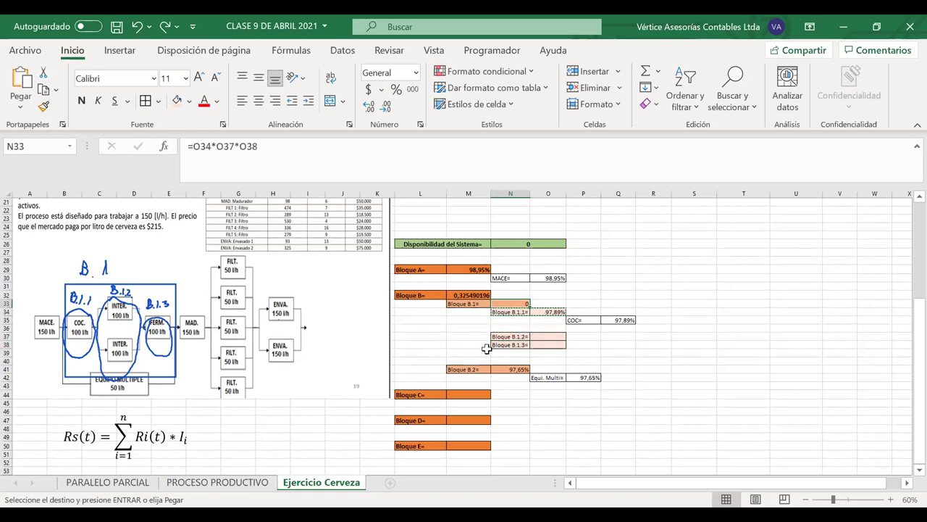
drag(411, 346, 595, 446)
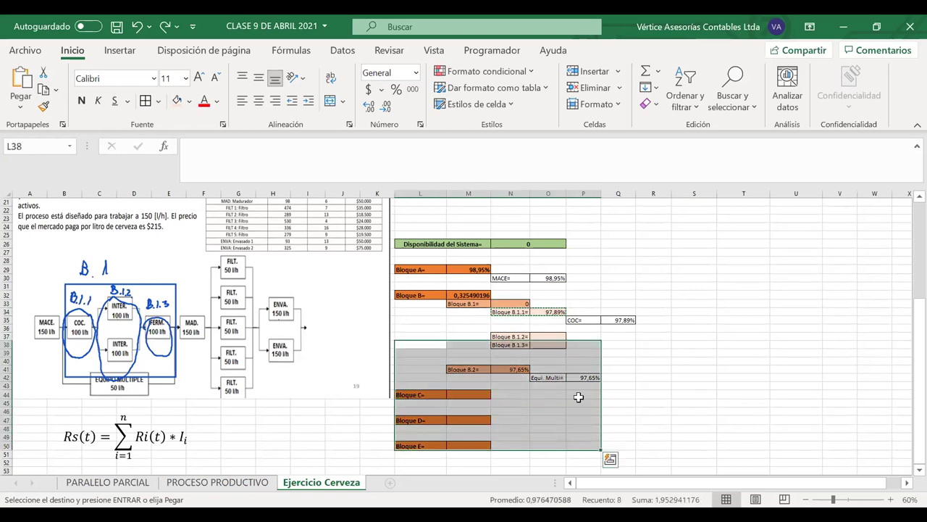
drag(540, 351, 539, 368)
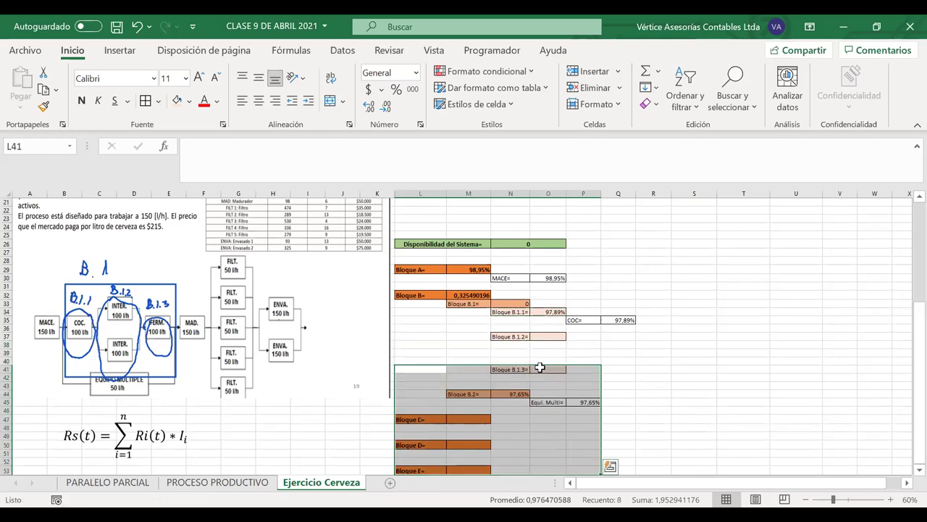
Step: Enter the labels "INTER1=" in P38 and "INTER2=" in P39 under Bloque B.1.2
click(579, 345)
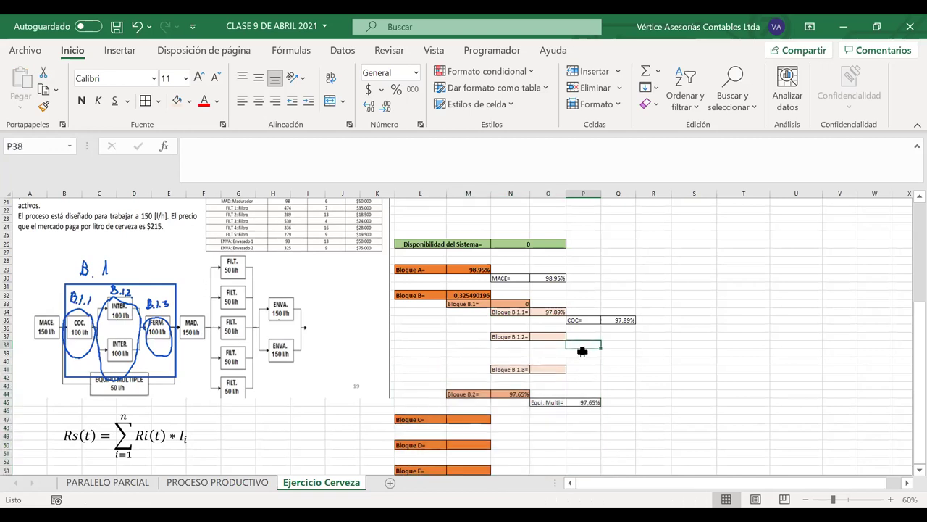
text(IN)
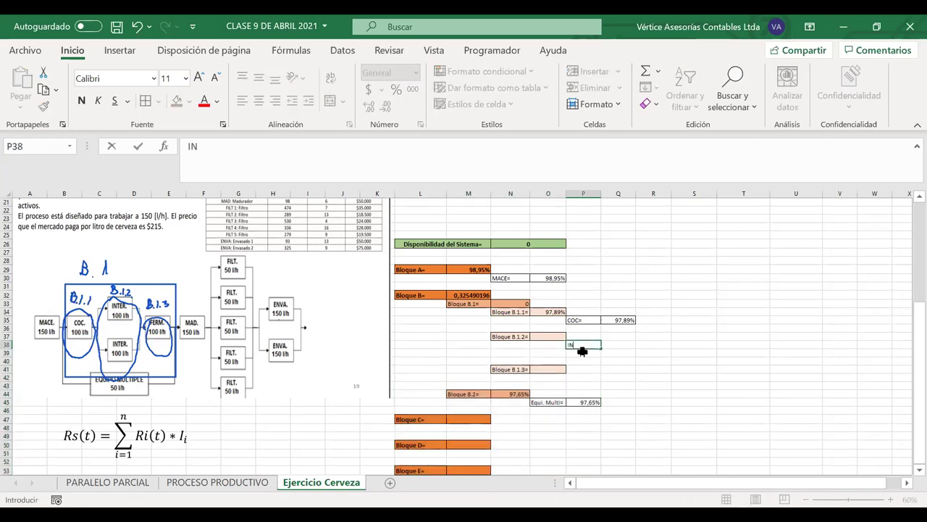
text(TER1=)
key(Return)
text(In)
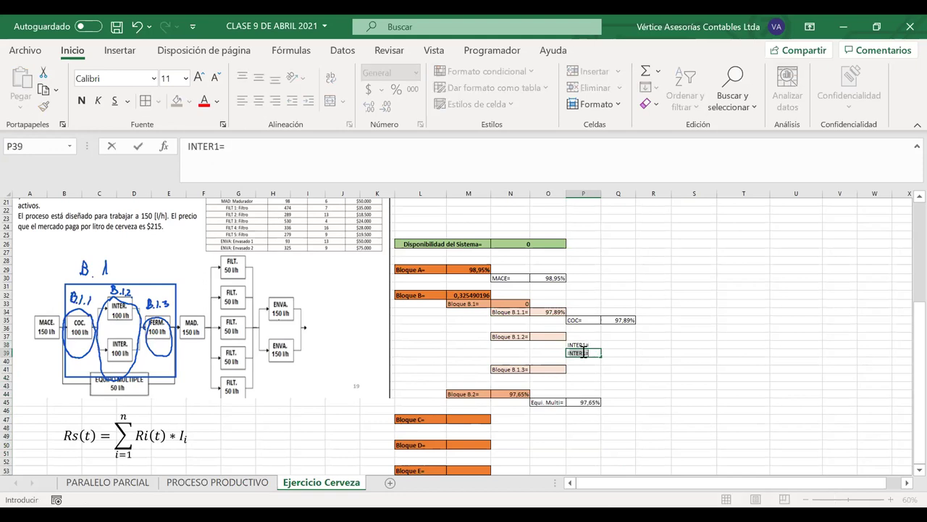
key(BackSpace)
key(BackSpace)
key(BackSpace)
text(IN)
text(TER")
key(BackSpace)
text(2=)
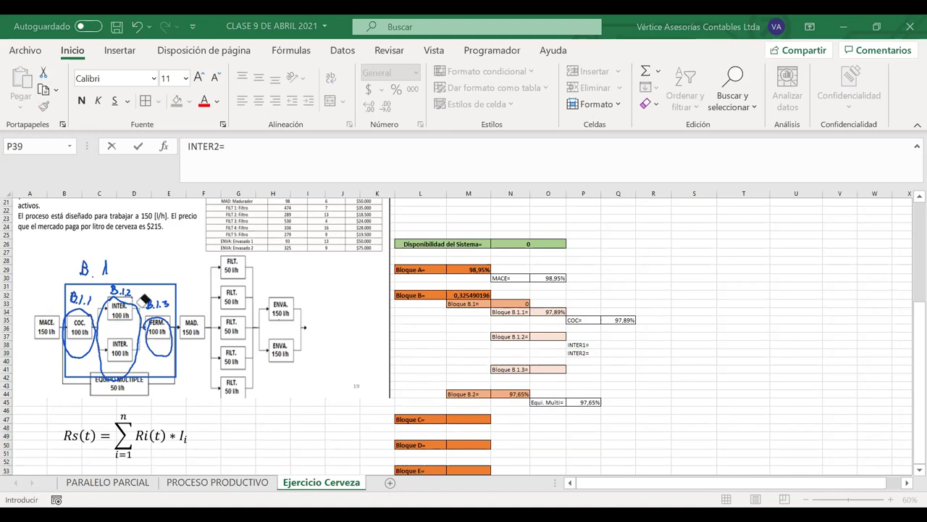
Step: Erase the hand-drawn oval around the two INTER. boxes of B.1.2 in the process diagram
click(140, 301)
key(ctrl+z)
click(142, 347)
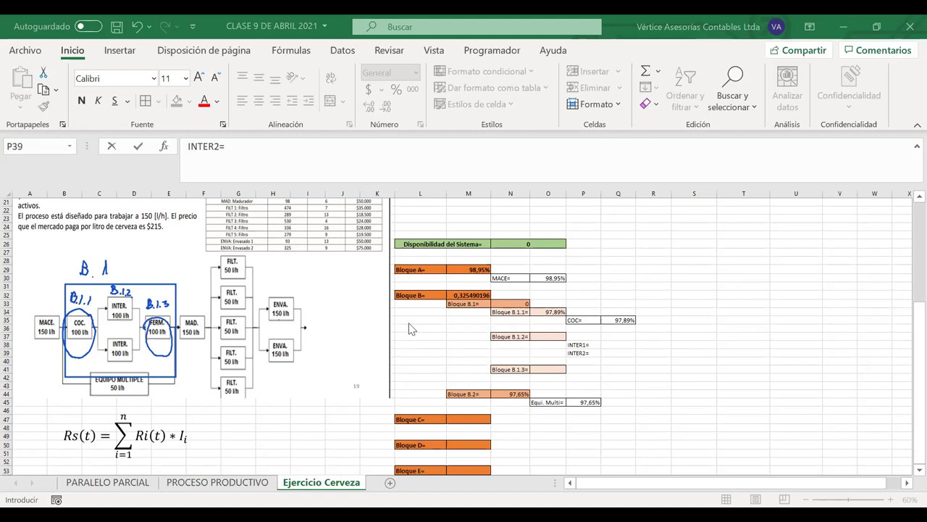
Step: Copy the bordered COC formatting from P35:Q35 onto the INTER1 and INTER2 cells P38:Q39
click(603, 320)
mouse_move(603, 319)
mouse_down()
mouse_move(595, 319)
mouse_move(608, 346)
mouse_up()
click(44, 106)
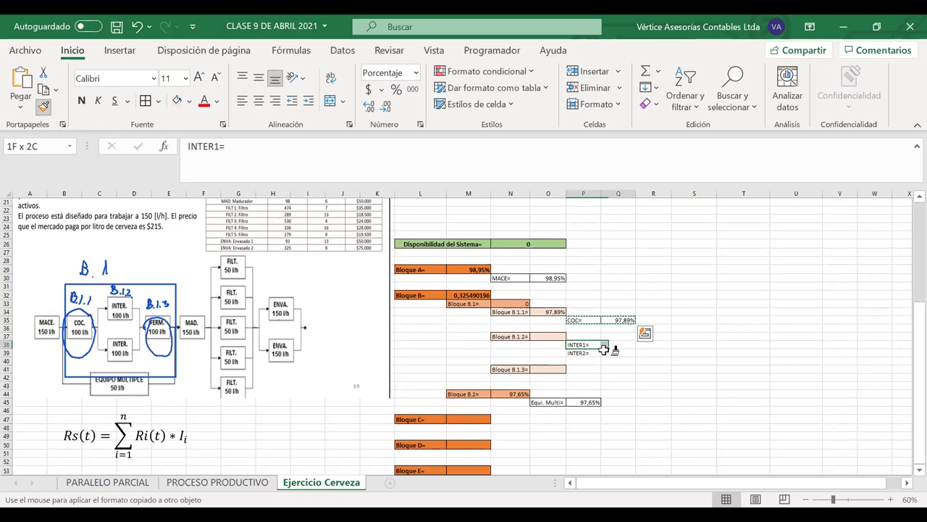
click(616, 346)
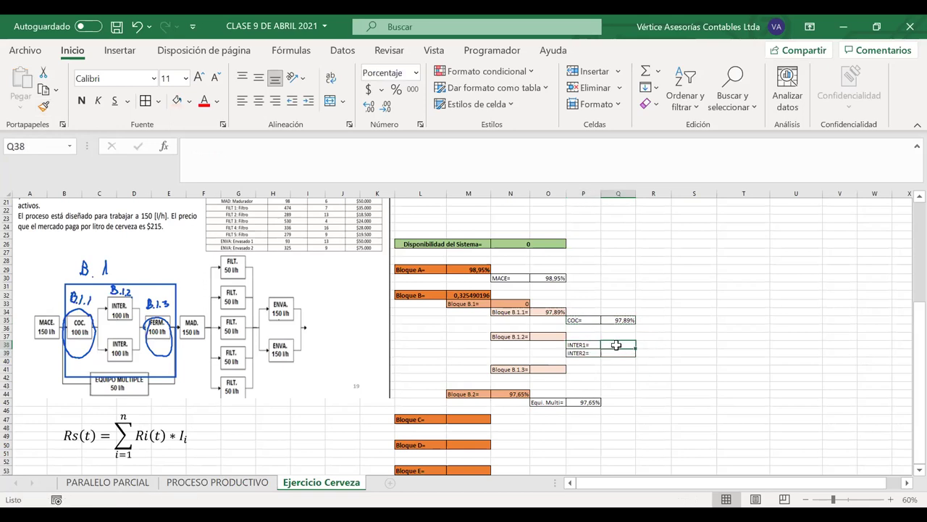
double_click(615, 346)
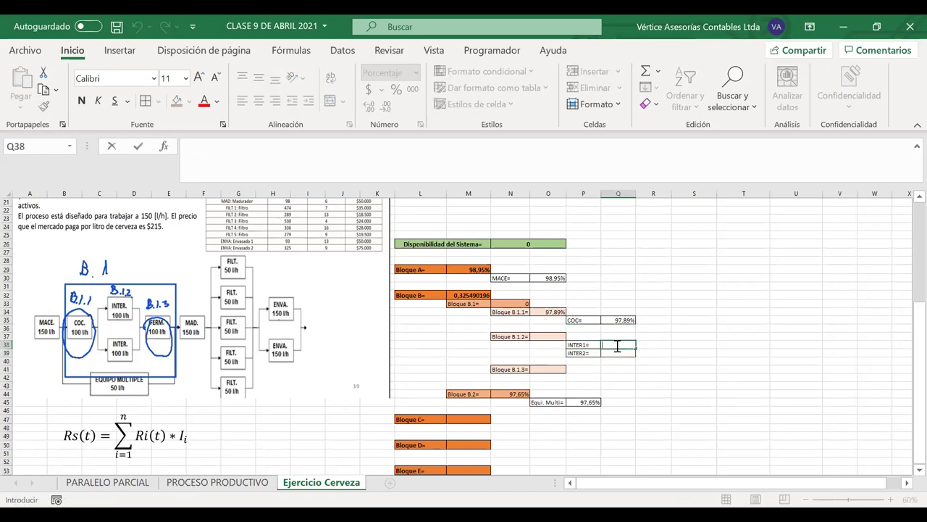
click(548, 337)
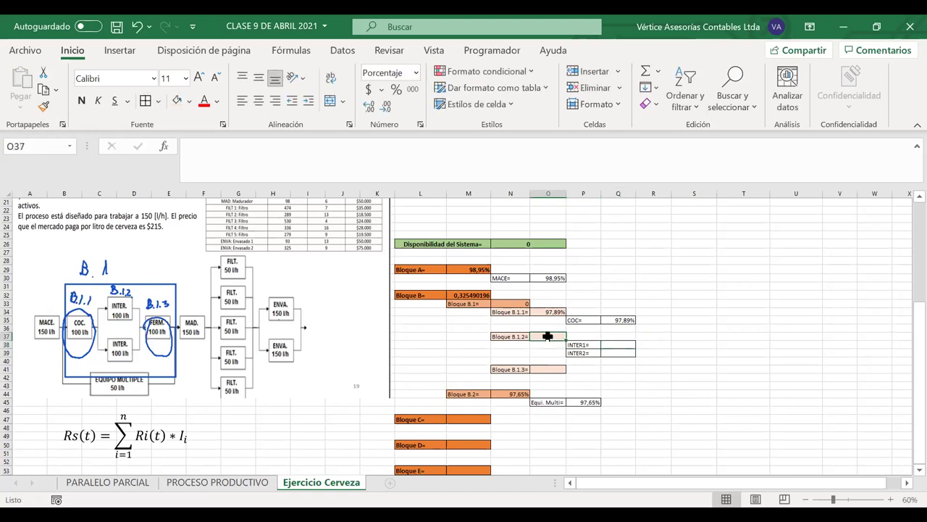
text(=)
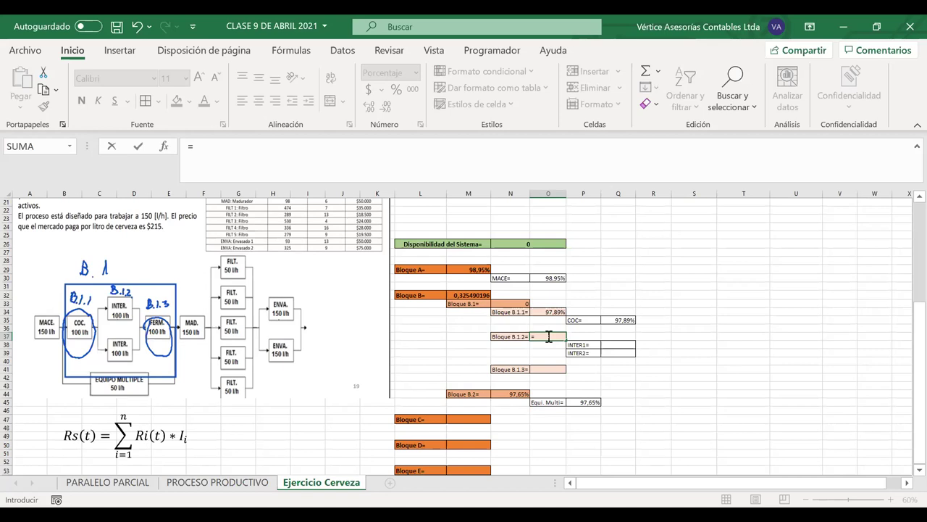
key(Escape)
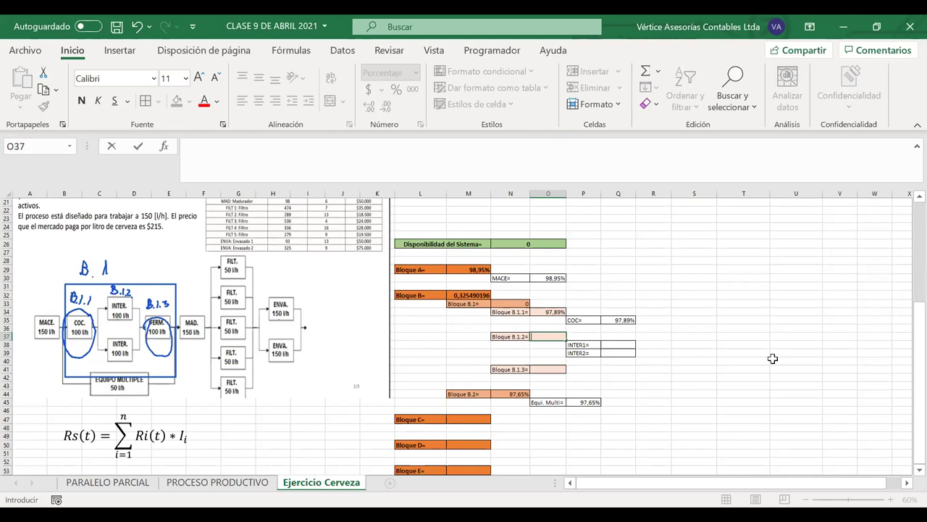
Step: Paste the parallel-system formula image, 1 − ∏(1 − Ri(t)), and place it over the right-hand side of the Rs(t) equation below the diagram
key(ctrl+v)
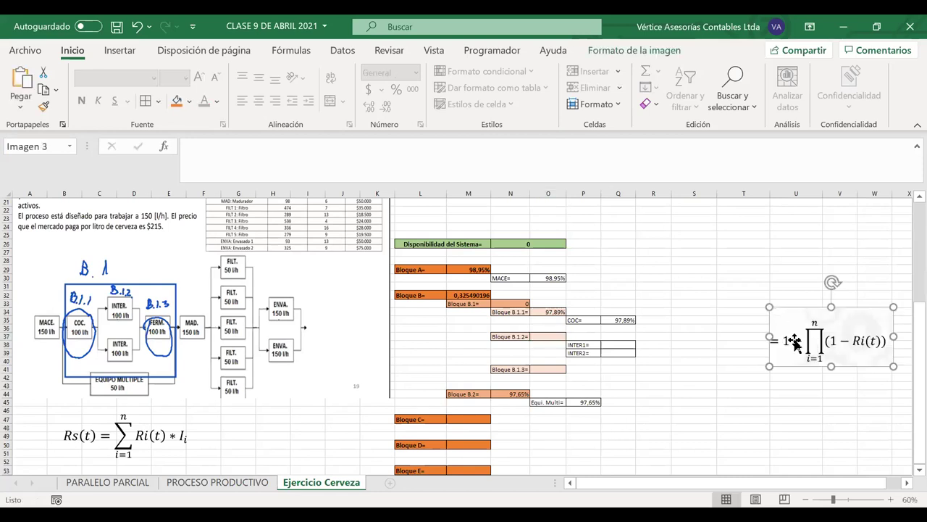
drag(795, 342, 165, 412)
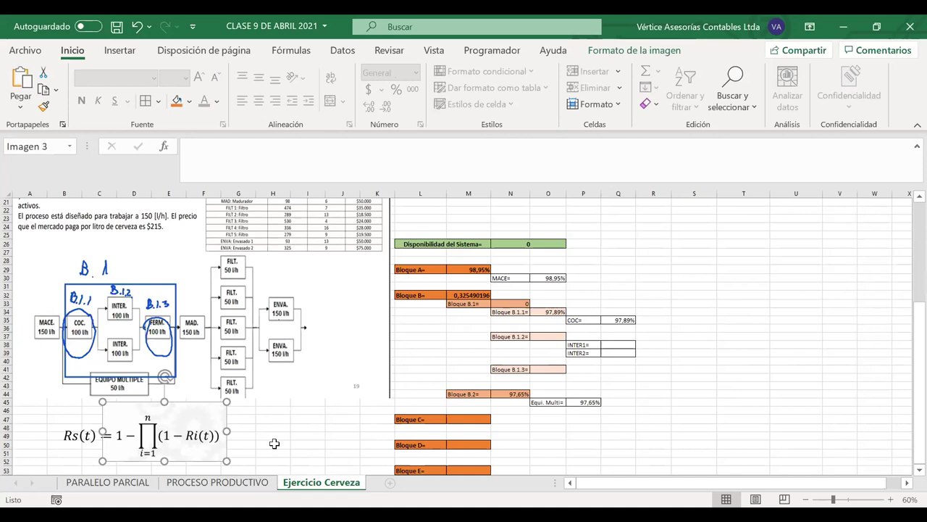
Step: Write the parallel availability formula =1-(1-Q38)*(1-Q39) in O37 for Bloque B.1.2
click(551, 336)
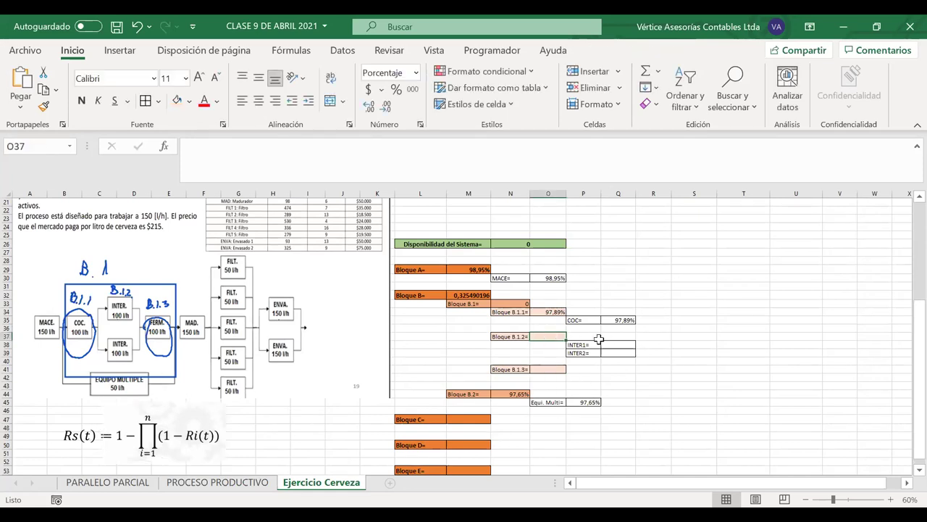
text(=)
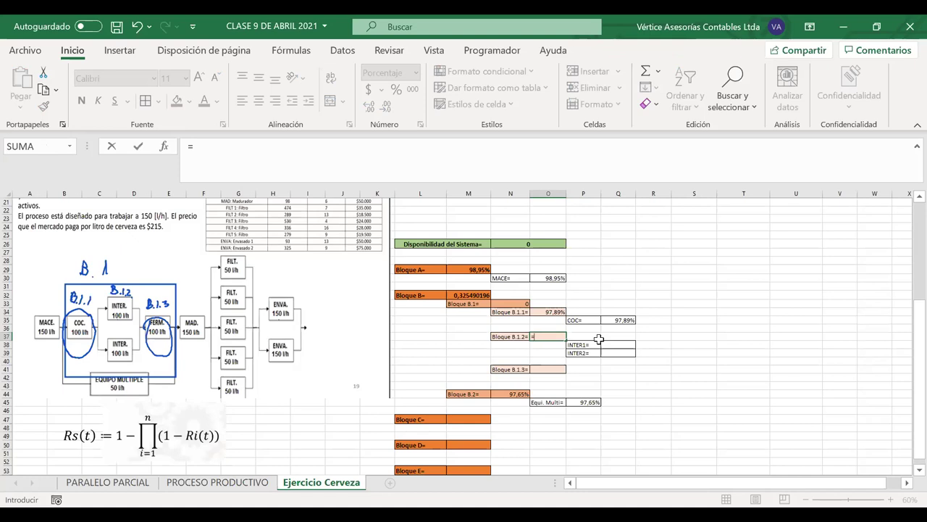
text(1-(1-)
click(623, 343)
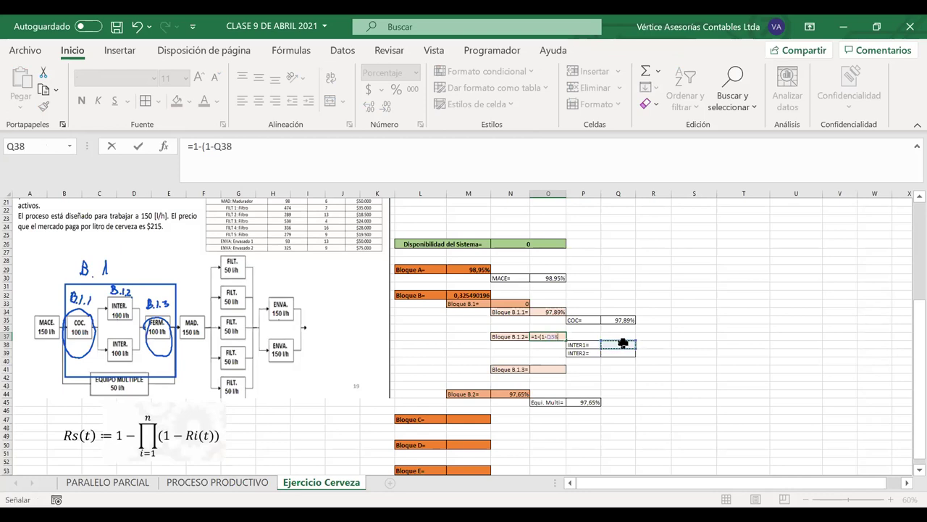
text())
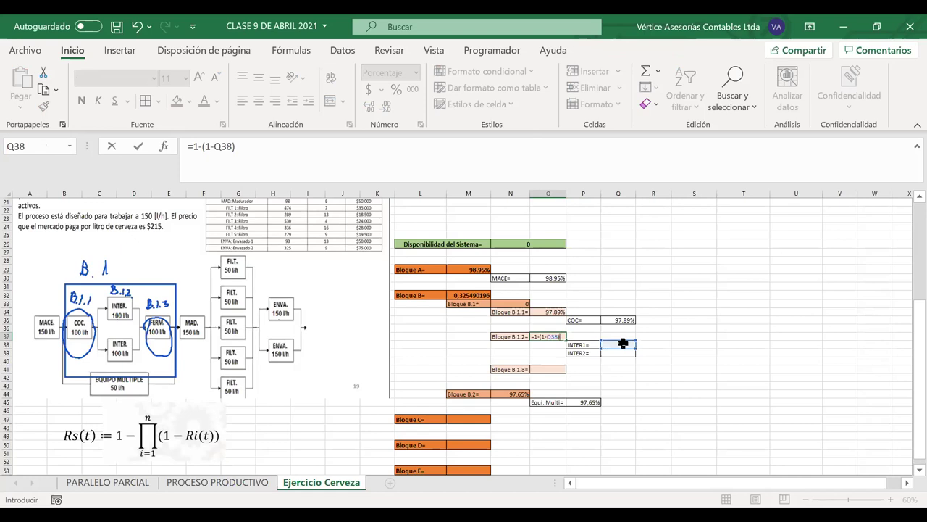
text(*(1-)
drag(623, 344, 620, 352)
click(620, 351)
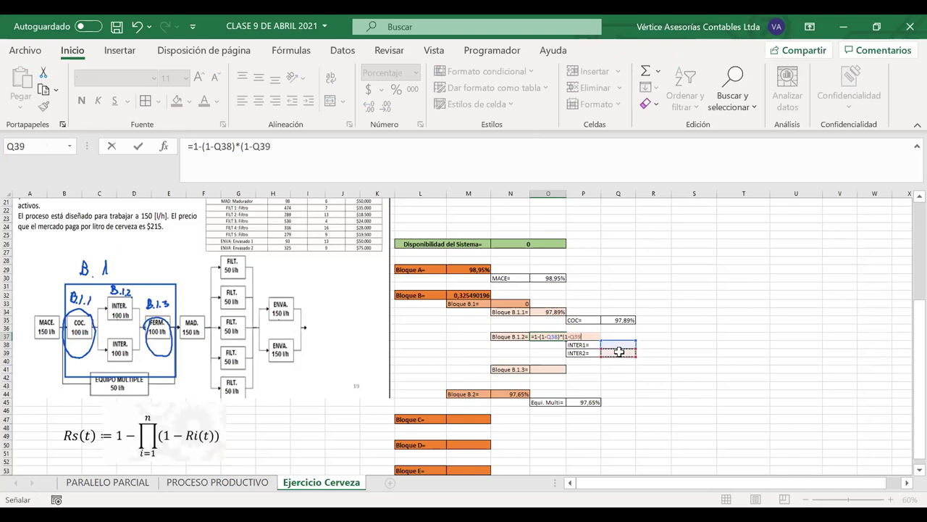
text())
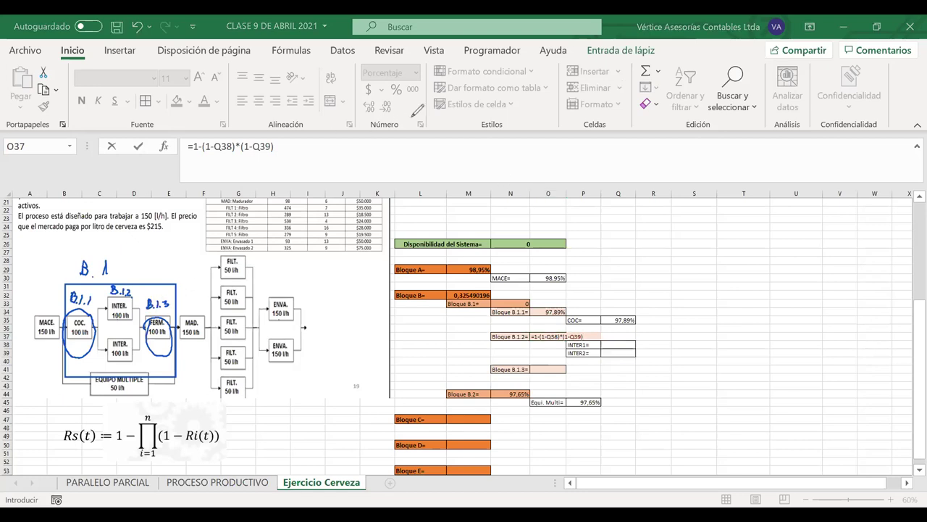
Step: Erase the ovals around COC. and FERM. in the diagram and circle the 150 l/h capacities of MACE. and MAD
click(95, 315)
click(151, 339)
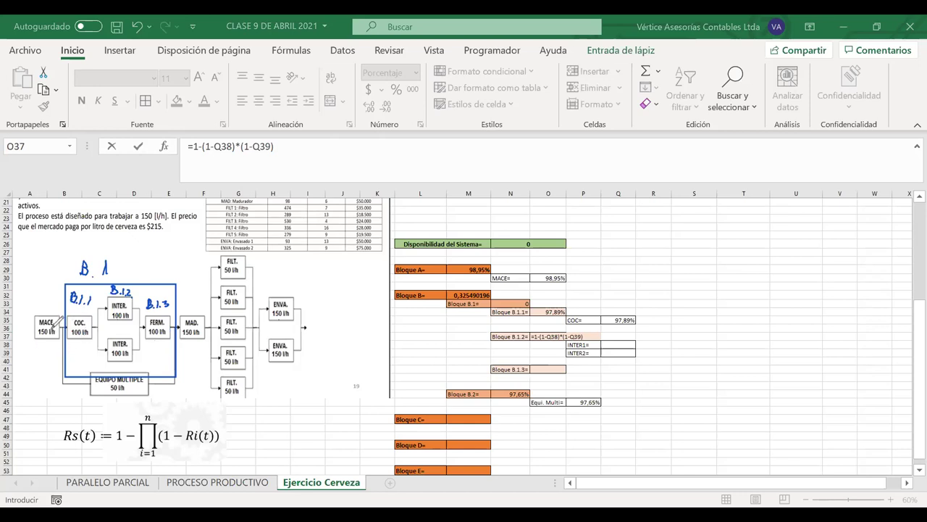
mouse_move(50, 326)
mouse_down()
mouse_move(32, 338)
mouse_move(55, 339)
mouse_up()
mouse_move(201, 322)
mouse_down()
mouse_move(182, 328)
mouse_move(204, 327)
mouse_up()
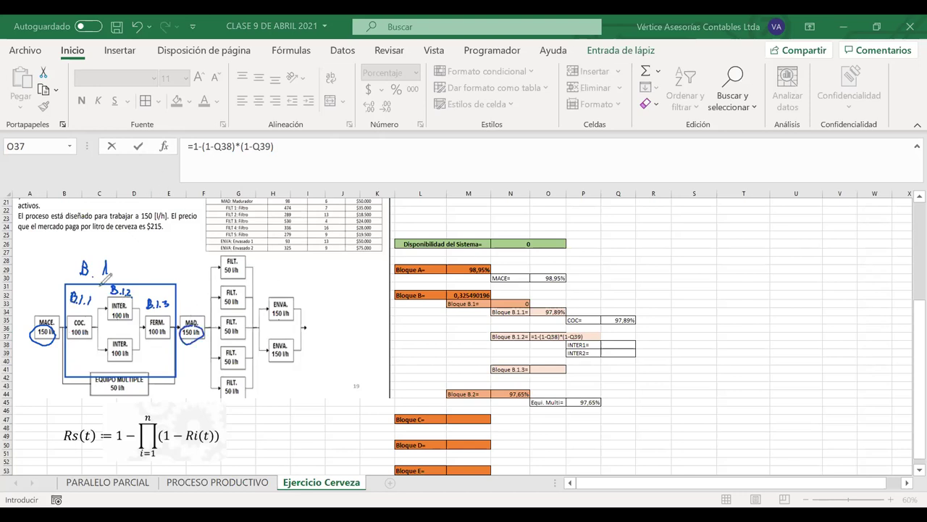
Step: Circle the B.1 label, underline the 100 l/h capacities of COC. and FERM., and circle EQUIPO MULTIPLE's 50 l/h in the diagram
mouse_move(70, 260)
mouse_down()
mouse_move(116, 247)
mouse_move(86, 282)
mouse_move(116, 249)
mouse_up()
drag(73, 339, 87, 339)
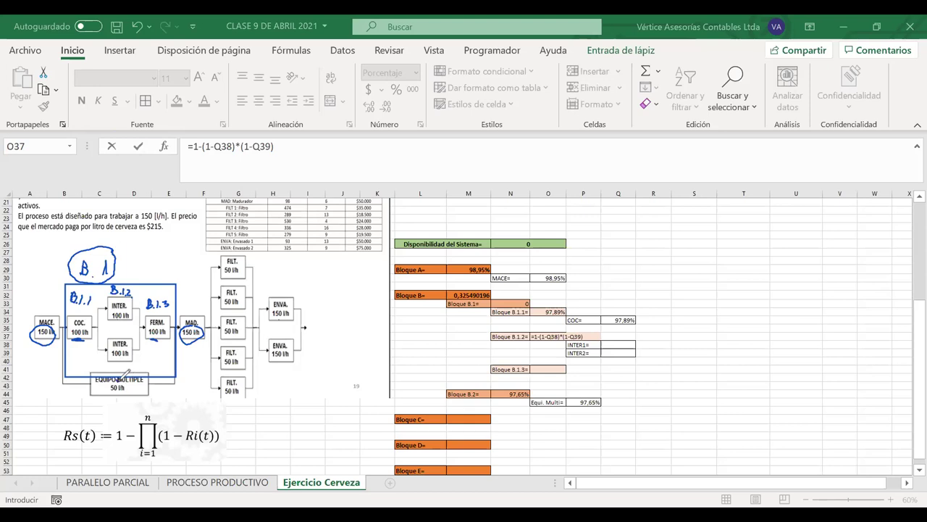
drag(125, 380, 131, 368)
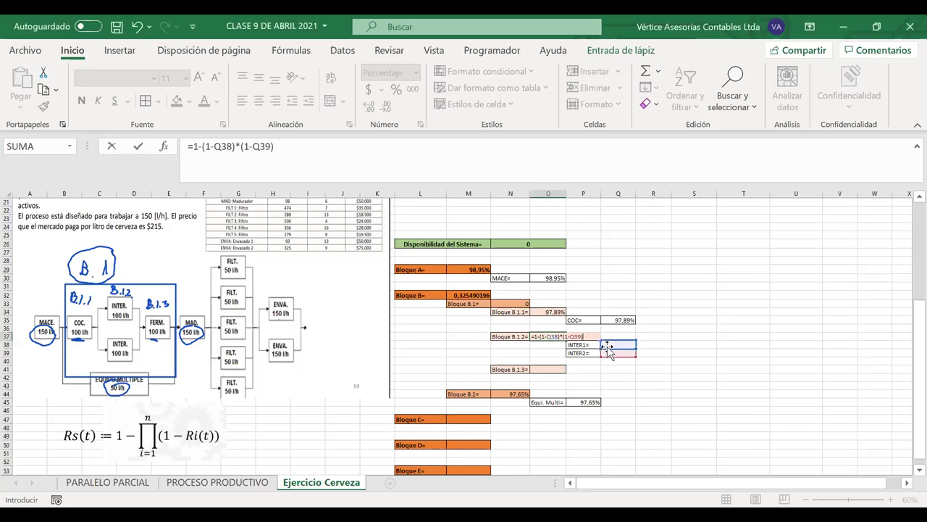
Step: Confirm the Bloque B.1.2 formula and link INTER1's availability in Q38 to S6 of the equipment table
click(609, 348)
key(Return)
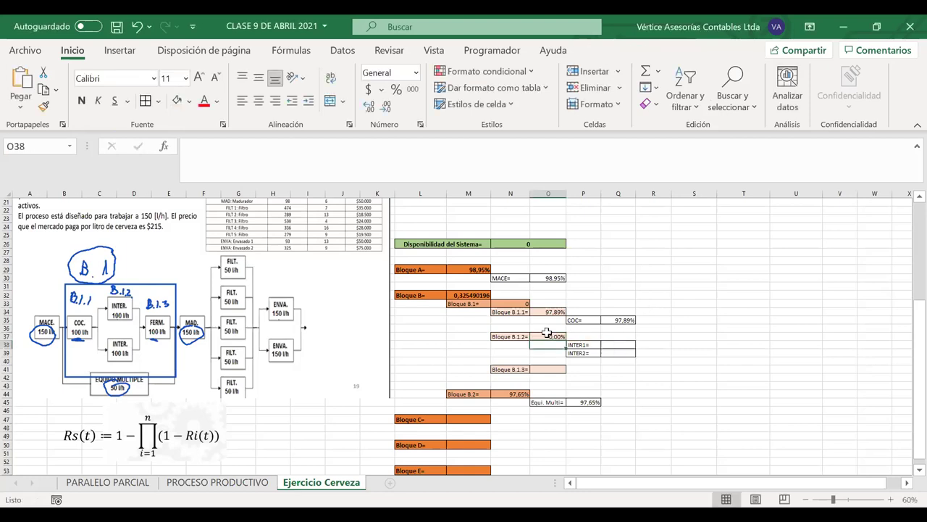
click(612, 346)
text(=)
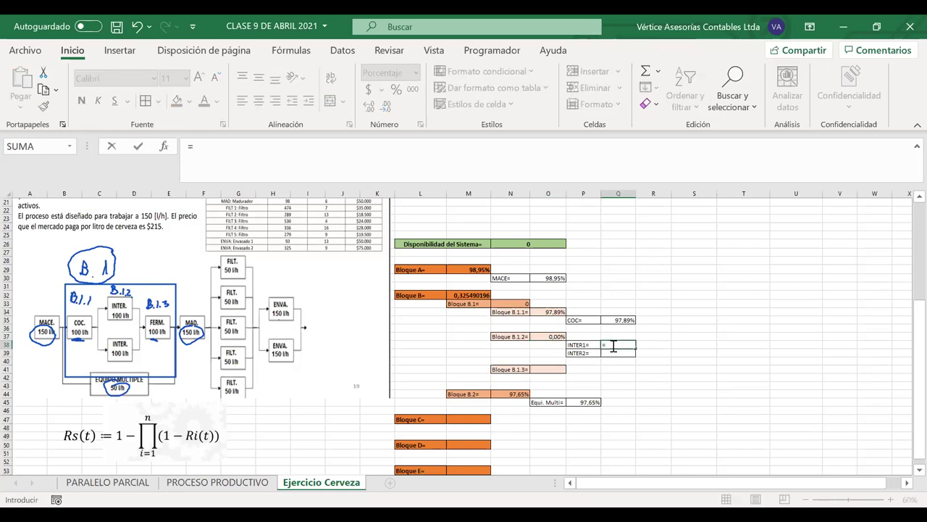
scroll(765, 265, up, 7)
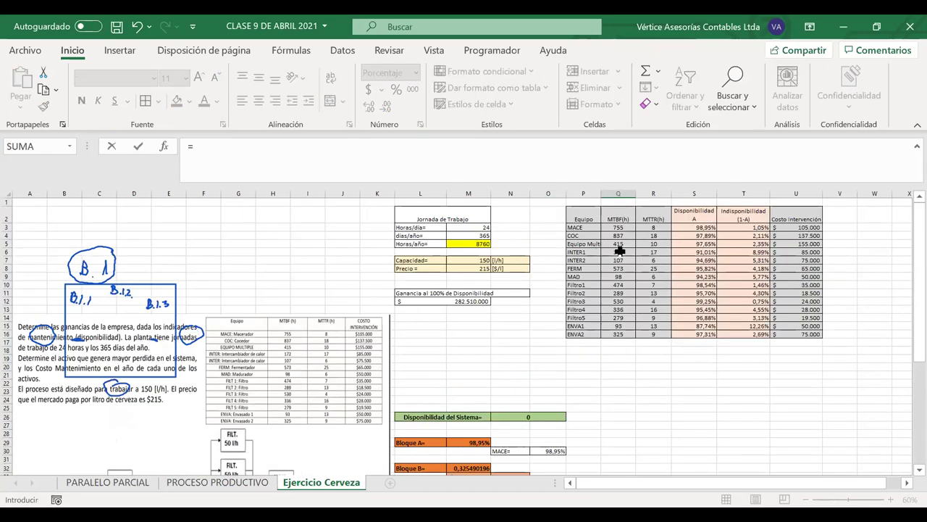
click(688, 252)
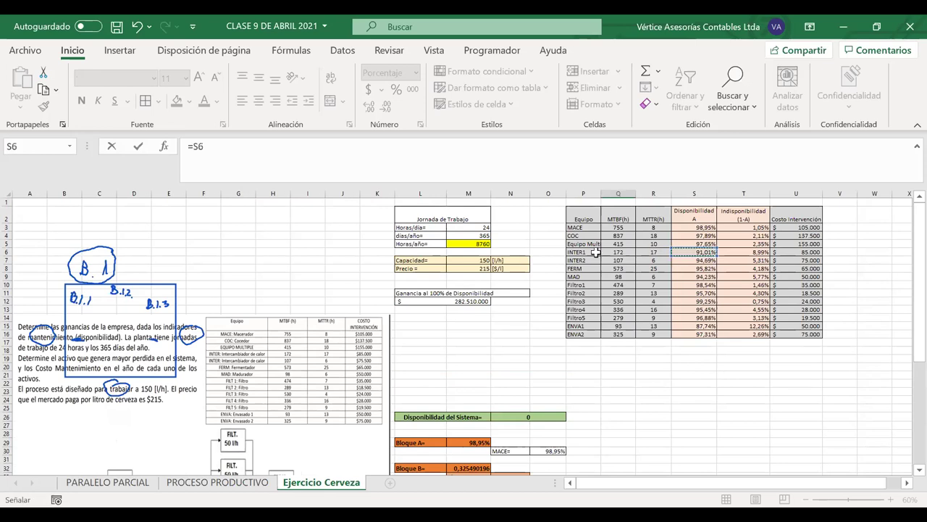
key(Return)
Step: Link INTER2's availability in Q39 to its Disponibilidad value in S7
text(=)
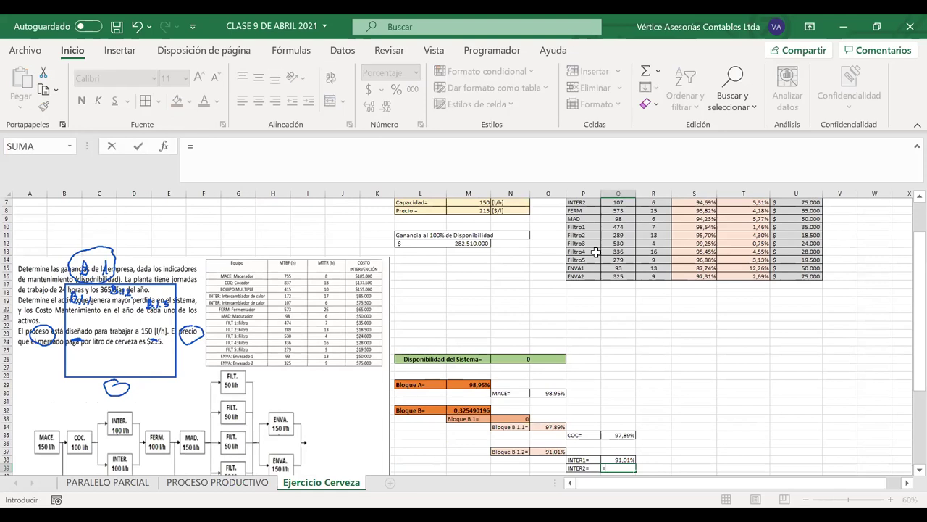
scroll(682, 230, up, 2)
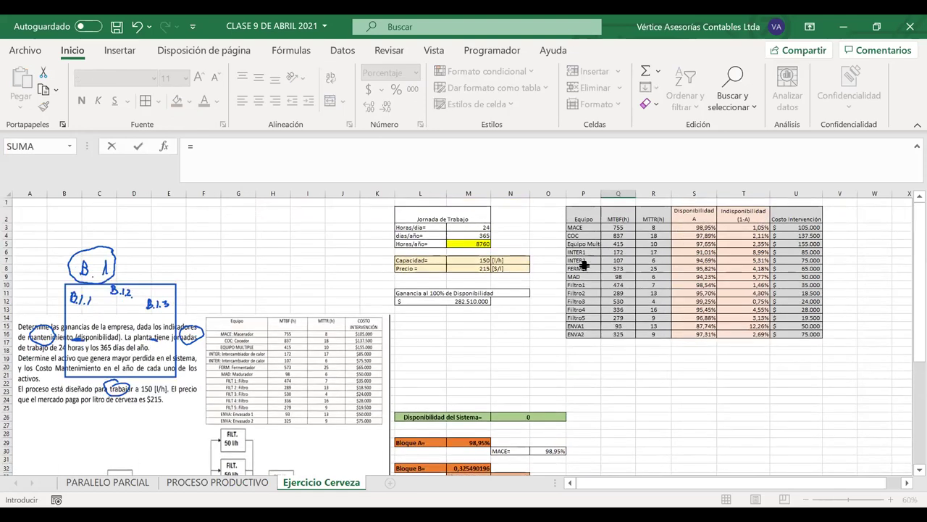
click(697, 260)
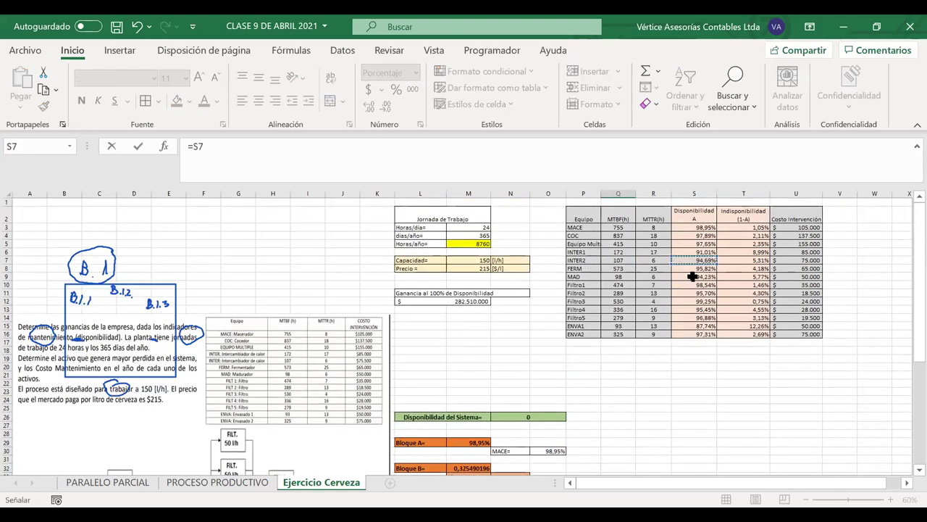
key(Return)
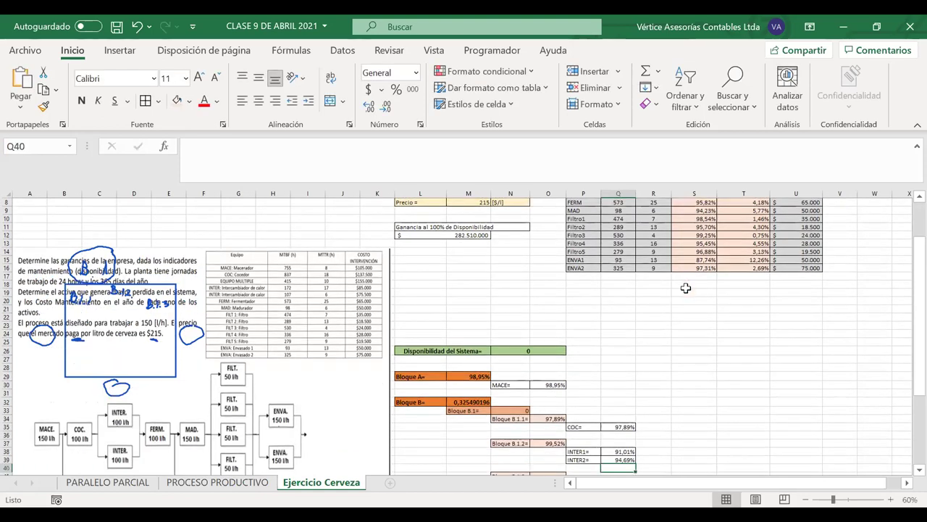
Step: Enter the label FERM= in P42 under Bloque B.1.3
key(Left)
key(Down)
key(Down)
key(Down)
key(Down)
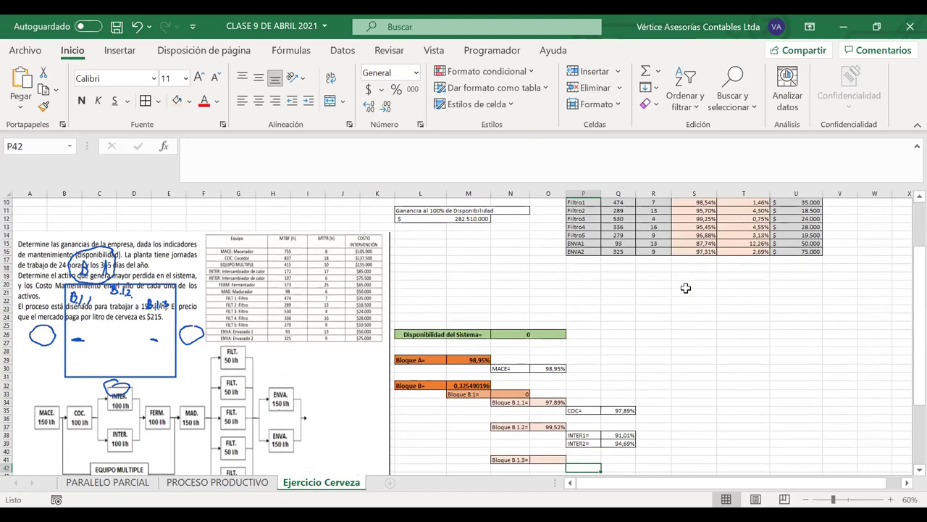
key(Down)
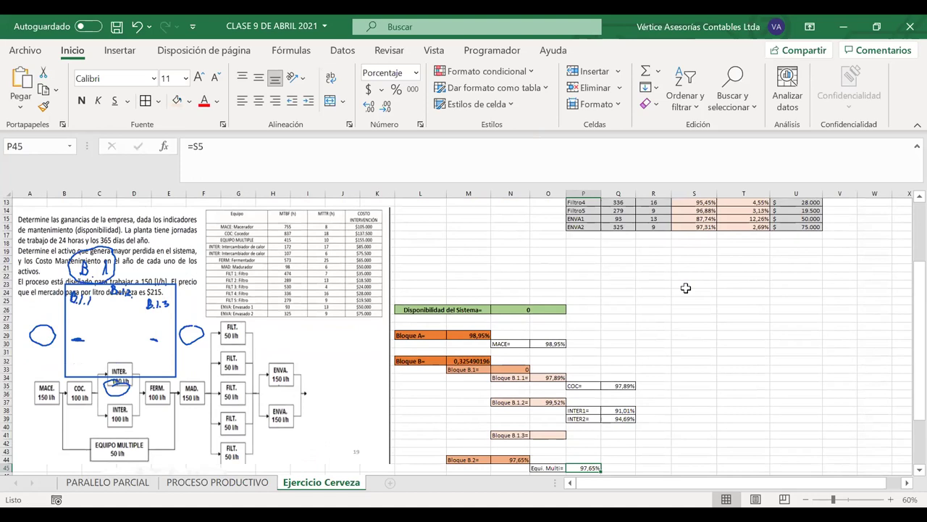
key(Down)
key(Down)
key(Down)
key(Down)
key(Down)
key(Down)
key(Down)
key(Down)
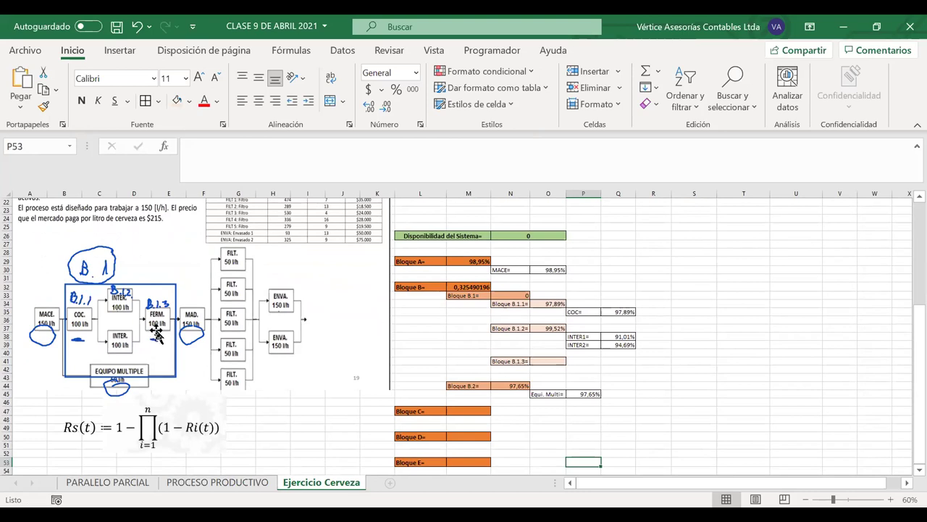
click(583, 369)
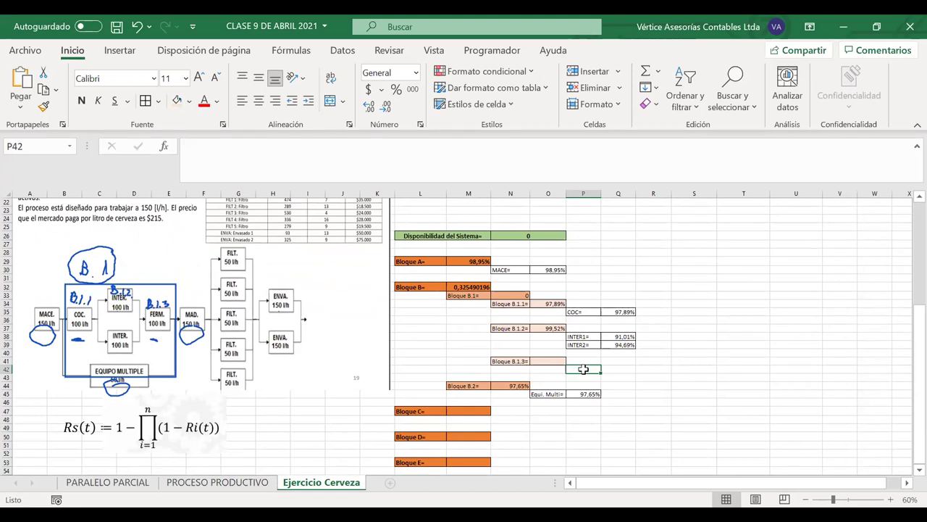
text(FER)
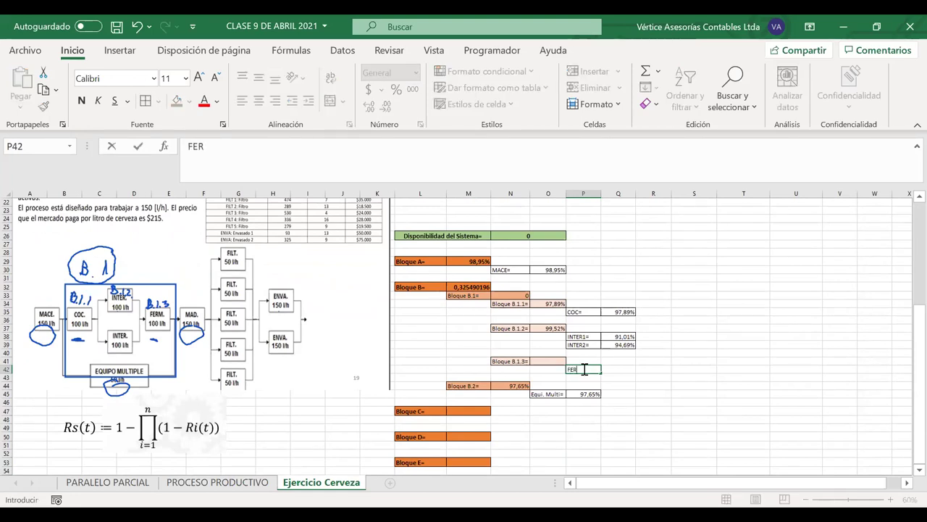
text(M)
click(614, 368)
text(=)
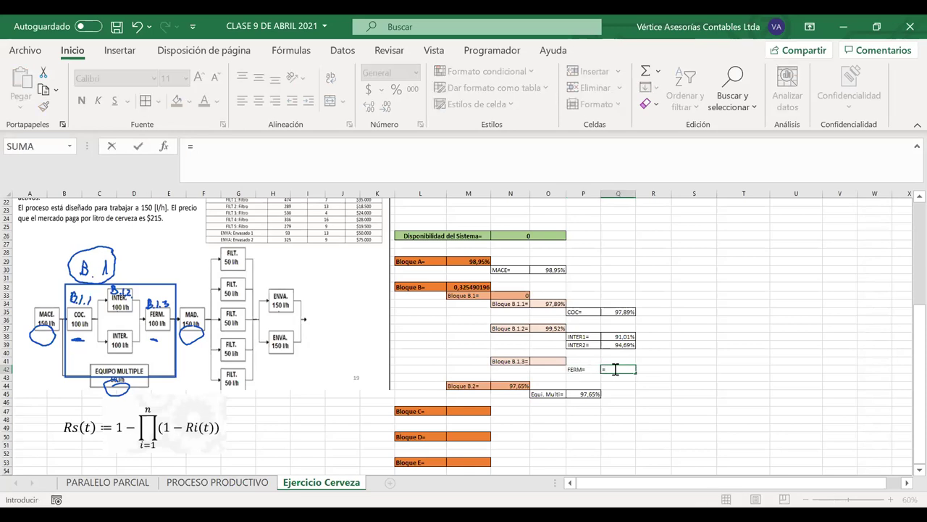
key(Escape)
Step: Copy the bordered INTER2 formatting from P39:Q39 onto the FERM cells P42:Q42
drag(584, 345, 603, 343)
click(44, 106)
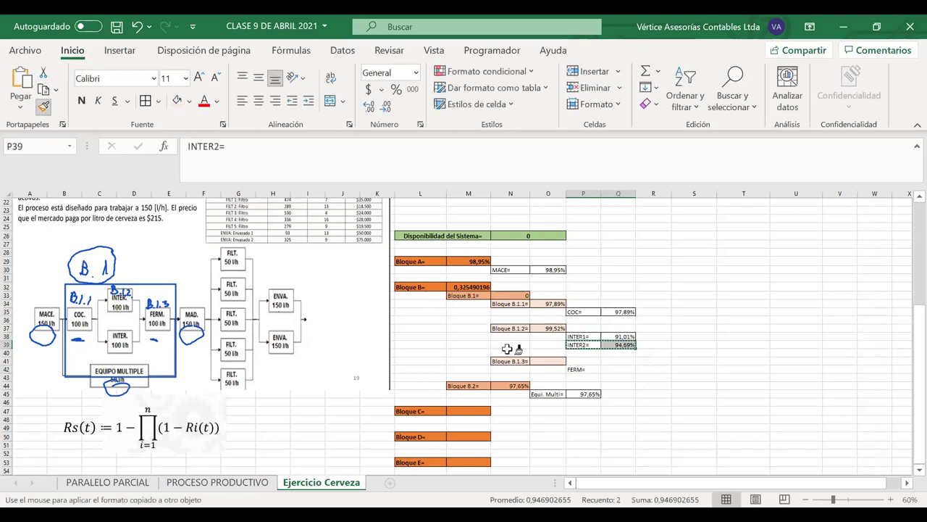
drag(588, 369, 613, 369)
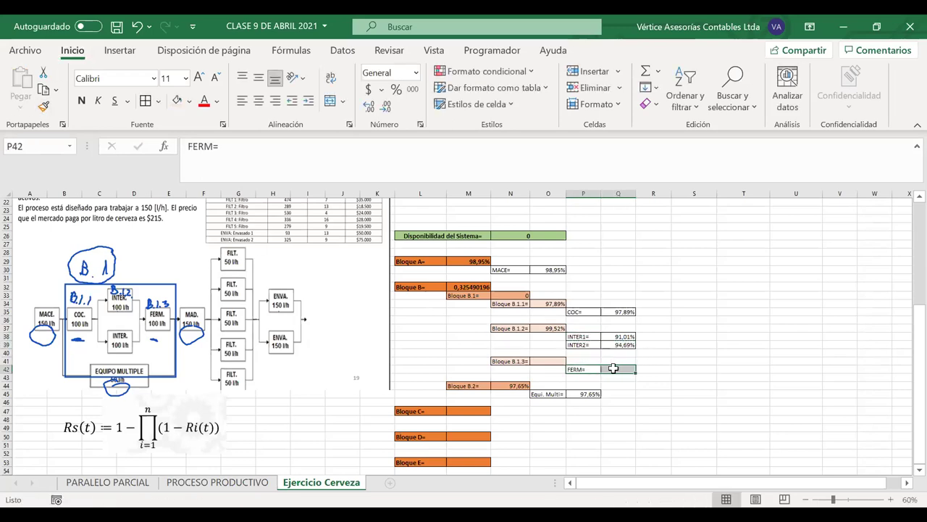
Step: Link FERM's availability in Q42 to its Disponibilidad value in S8 of the equipment table
click(614, 368)
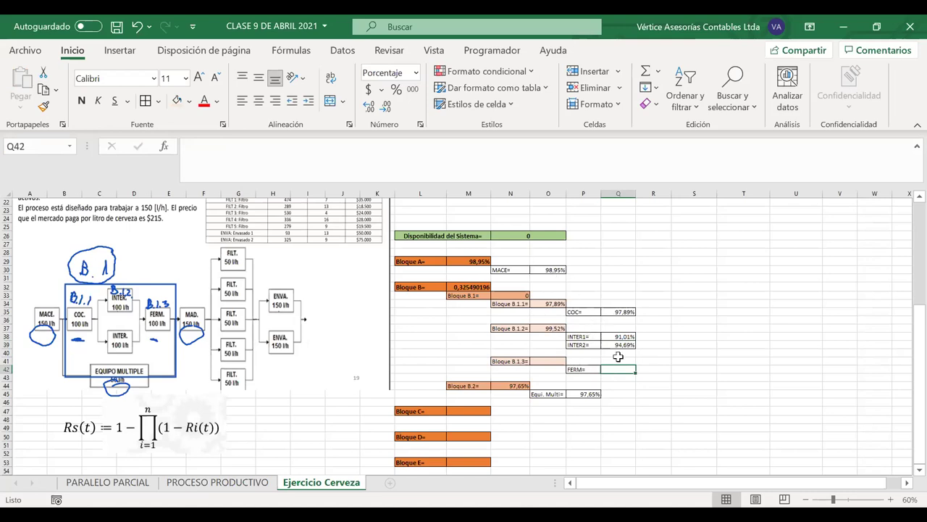
text(=)
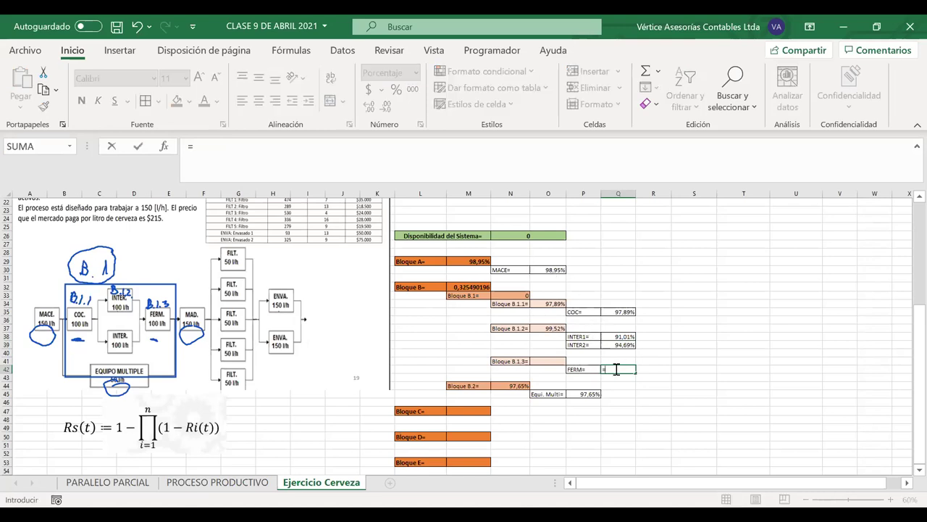
scroll(615, 368, up, 7)
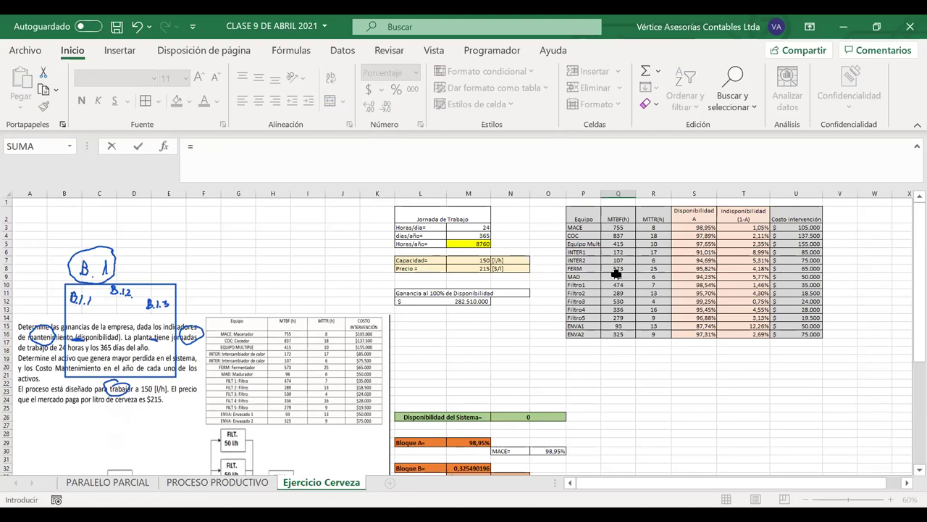
click(686, 268)
key(Return)
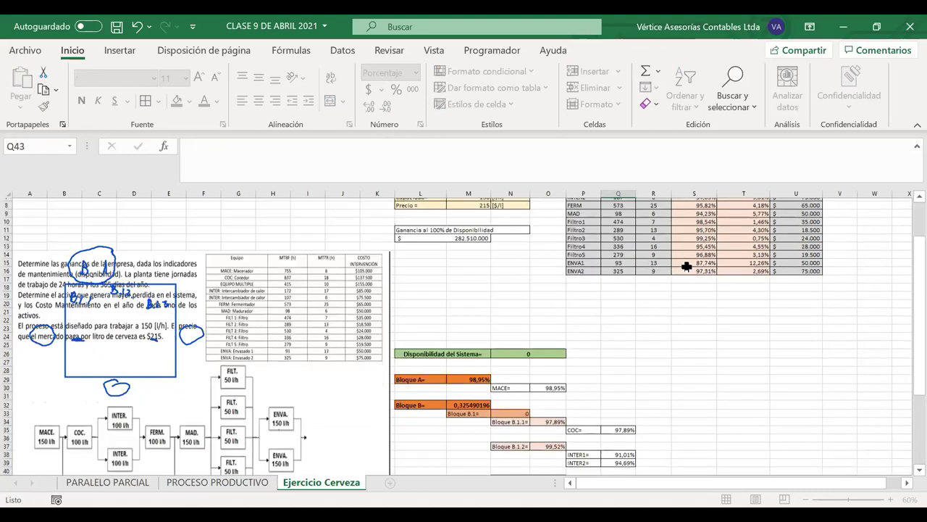
Step: Set Bloque B.1.3 in O41 equal to the FERM availability with the formula =Q42
scroll(665, 333, down, 4)
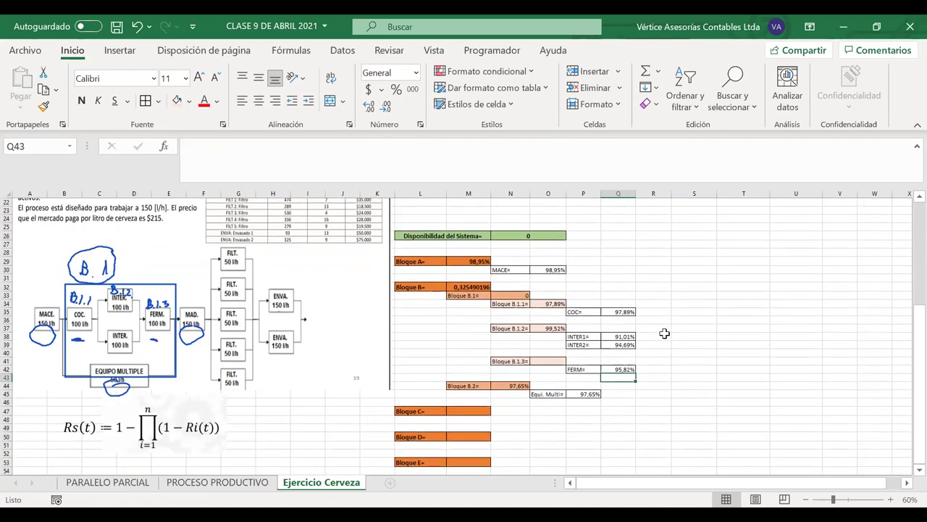
click(543, 361)
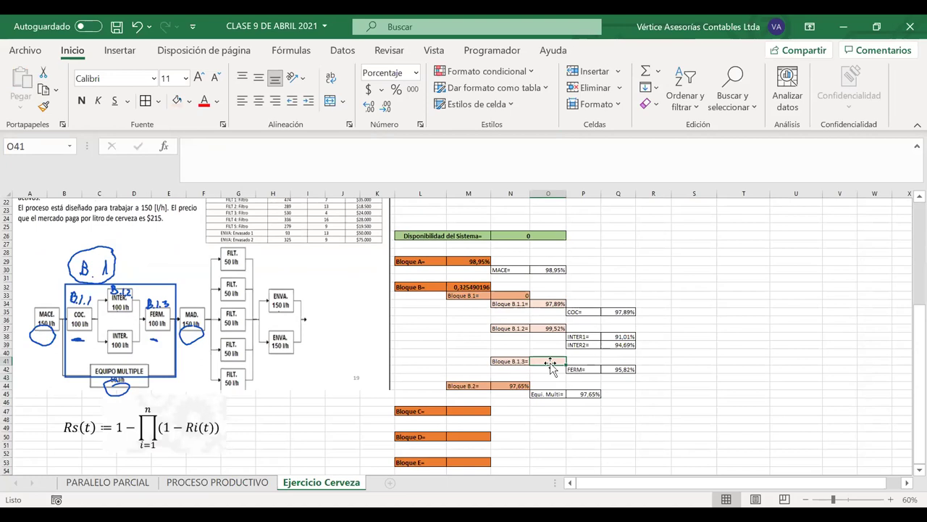
text(=)
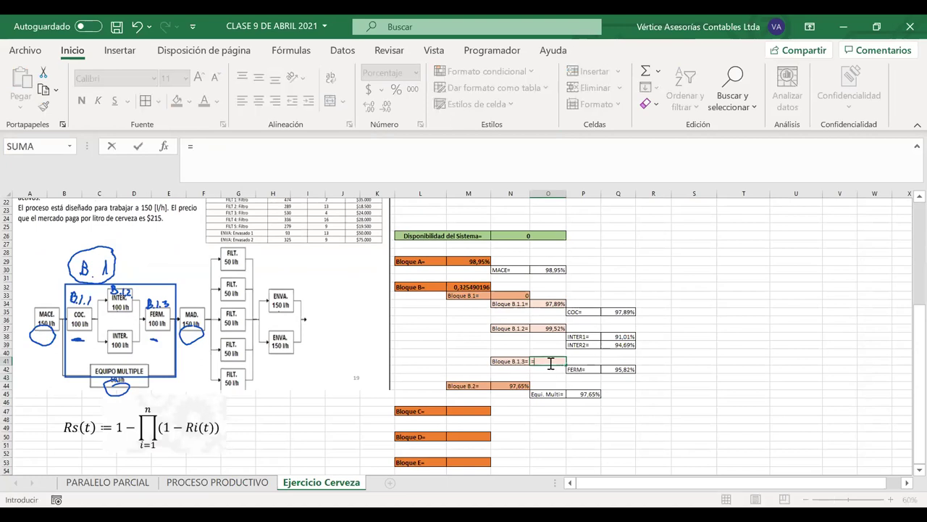
click(615, 370)
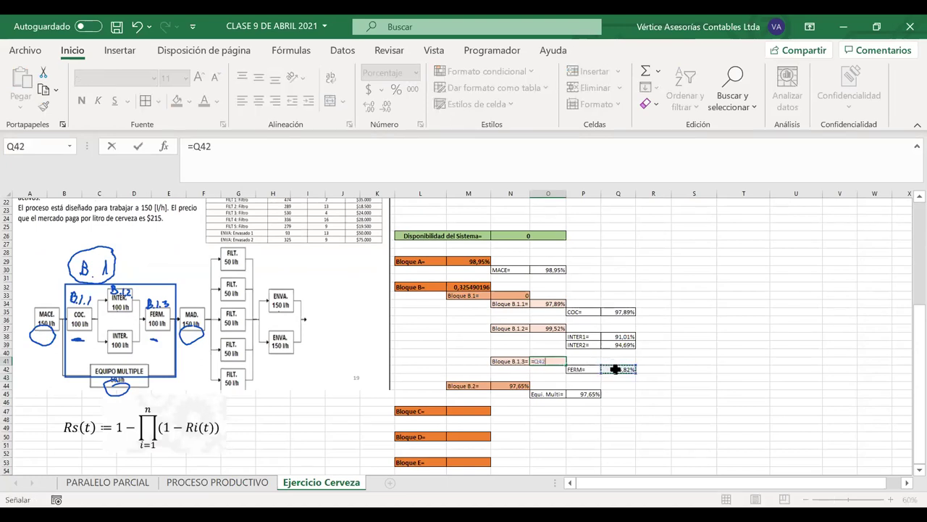
key(Return)
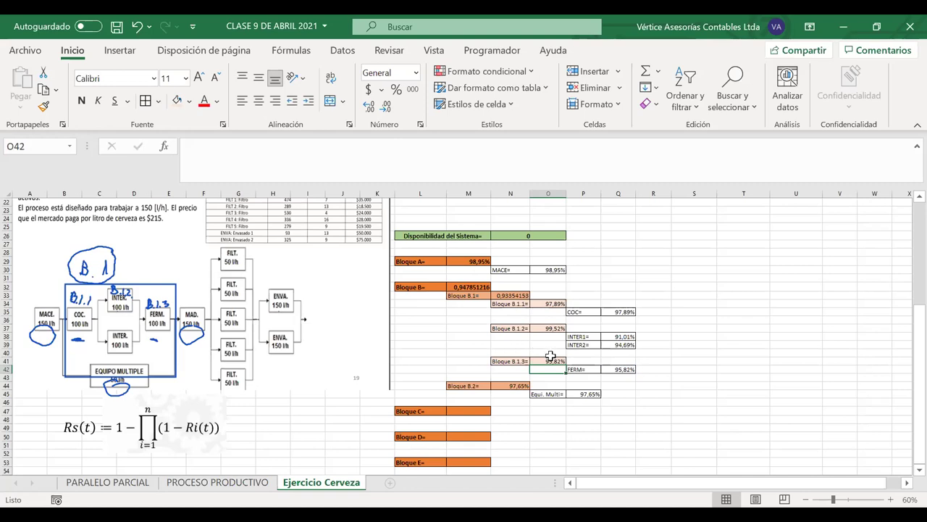
Step: Format the Bloque B.1 result in N33 and the Bloque B result in M32 as percentages with two decimals
click(513, 294)
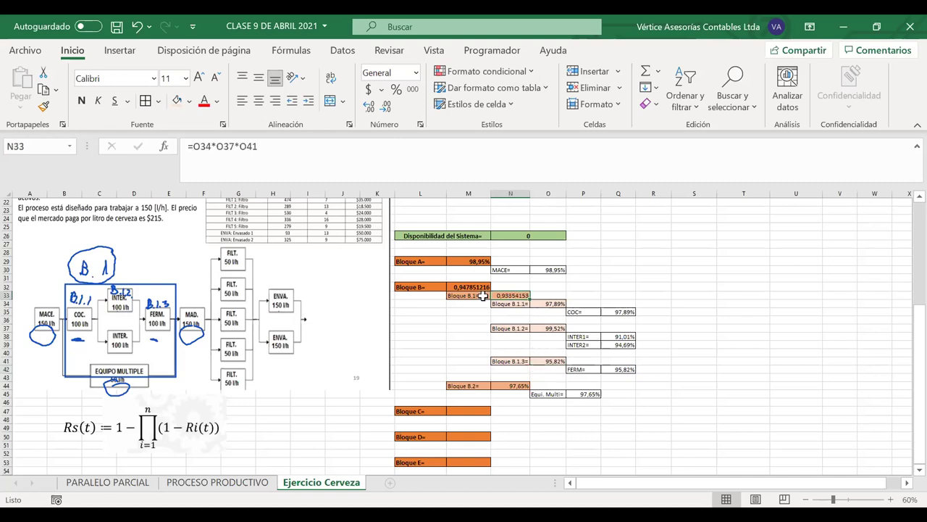
ctrl+click(469, 287)
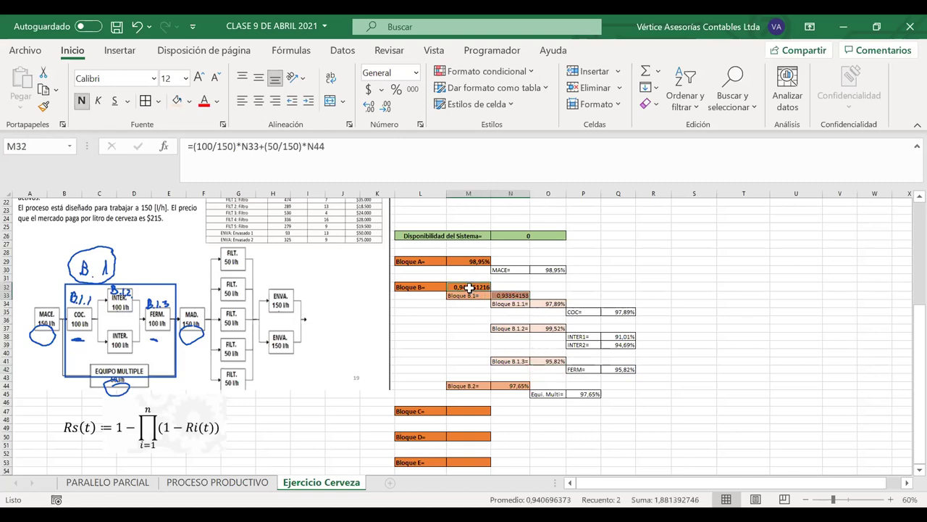
click(397, 89)
click(369, 106)
click(369, 105)
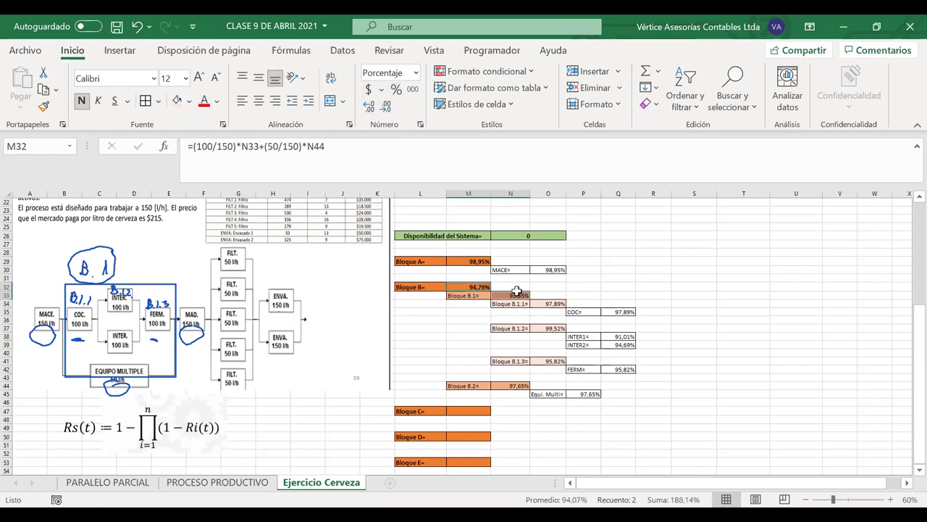
click(676, 354)
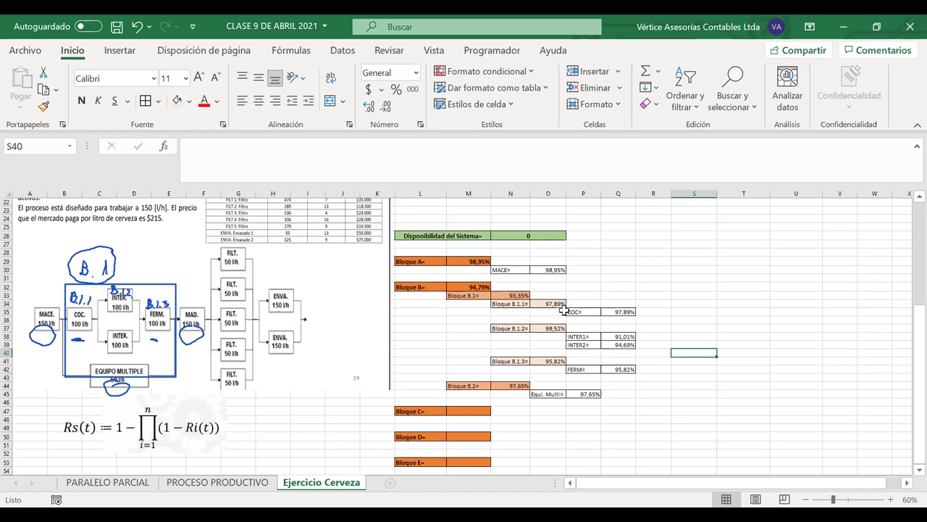
Step: Clear all the handwritten annotations from the process diagram
scroll(564, 310, down, 2)
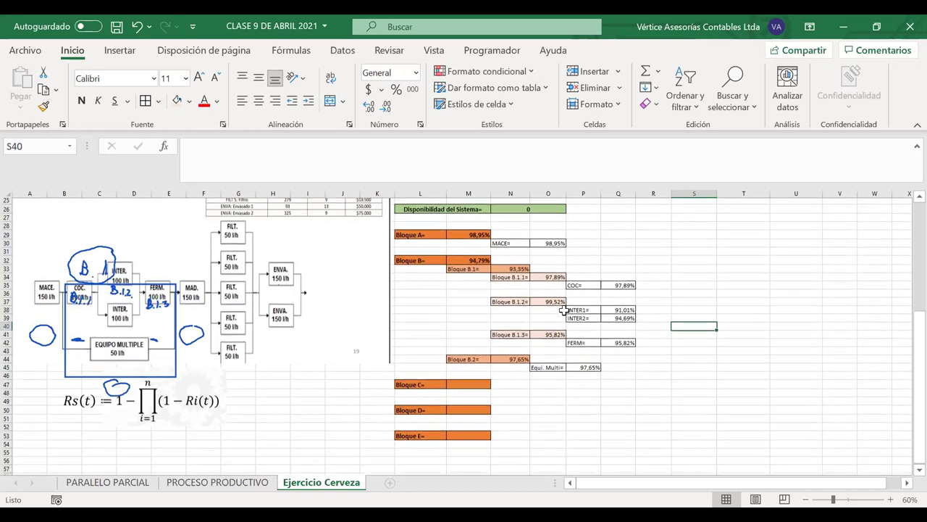
scroll(563, 310, up, 3)
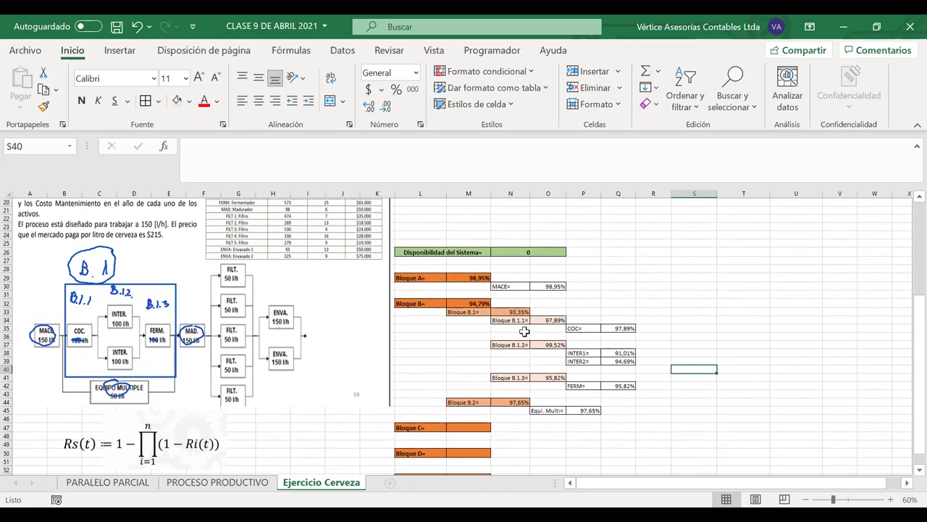
scroll(525, 331, down, 1)
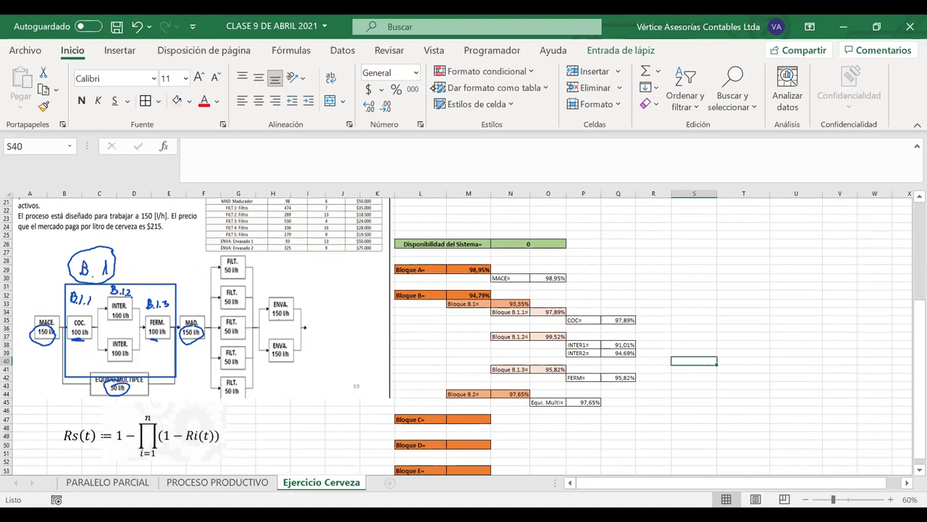
key(Escape)
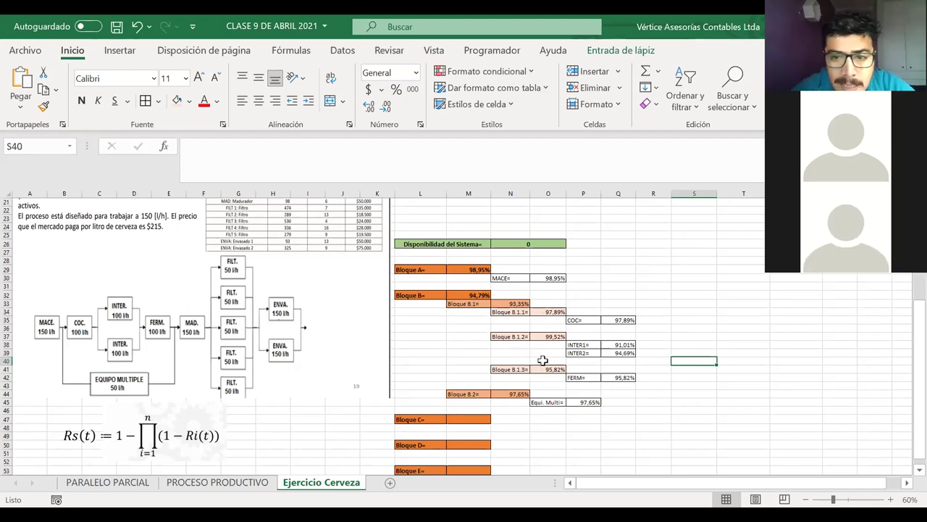
Step: Select the Bloque B.1 result in N33, box B.1 and B.2 in blue on the process diagram, and mark COC, both INTER and FERM in red
click(480, 303)
click(511, 302)
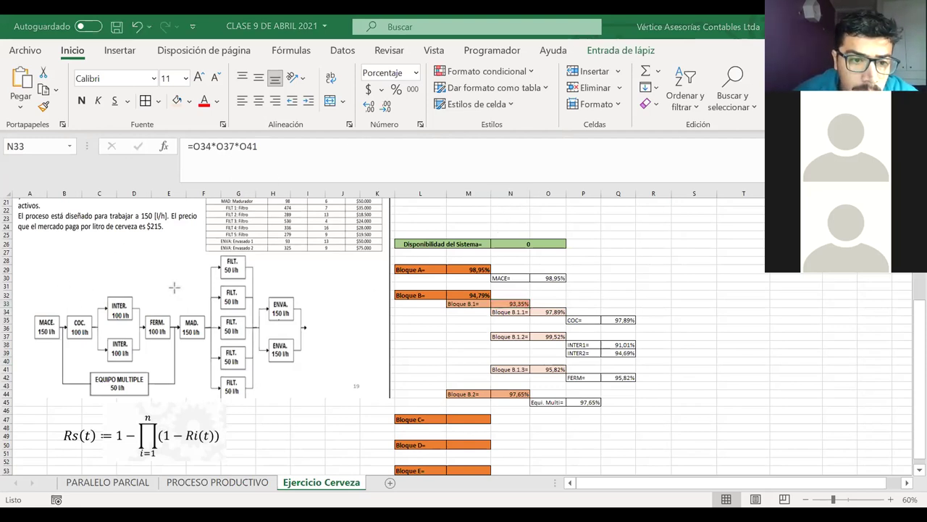
mouse_move(176, 286)
mouse_down()
mouse_move(87, 360)
mouse_move(176, 285)
mouse_move(64, 362)
mouse_move(66, 384)
mouse_move(166, 395)
mouse_move(66, 366)
mouse_up()
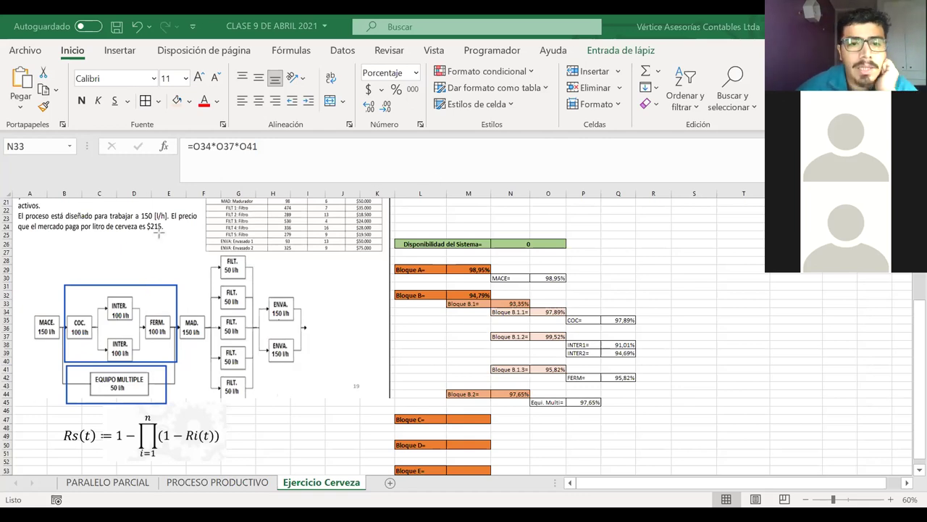
mouse_move(86, 295)
mouse_down()
mouse_move(62, 335)
mouse_move(89, 345)
mouse_move(93, 311)
mouse_move(72, 309)
mouse_up()
mouse_move(116, 284)
mouse_down()
mouse_move(102, 340)
mouse_move(107, 358)
mouse_move(136, 346)
mouse_move(136, 319)
mouse_move(112, 293)
mouse_move(154, 346)
mouse_move(156, 303)
mouse_up()
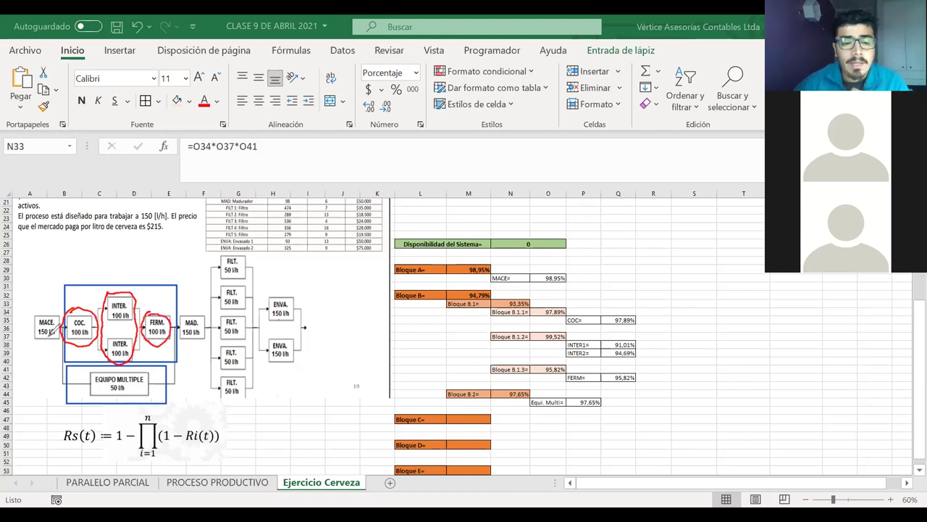
mouse_move(73, 313)
mouse_down()
mouse_move(67, 326)
mouse_move(93, 336)
mouse_move(73, 318)
mouse_move(116, 317)
mouse_move(122, 299)
mouse_move(118, 355)
mouse_move(128, 340)
mouse_move(164, 335)
mouse_move(148, 323)
mouse_move(159, 341)
mouse_move(148, 308)
mouse_up()
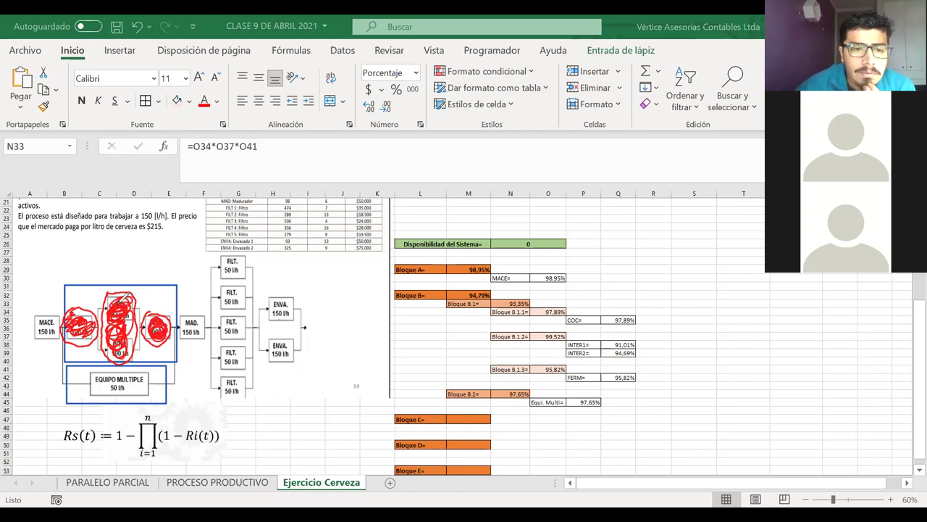
mouse_move(89, 309)
mouse_down()
mouse_move(79, 323)
mouse_move(86, 332)
mouse_move(72, 337)
mouse_move(89, 310)
mouse_up()
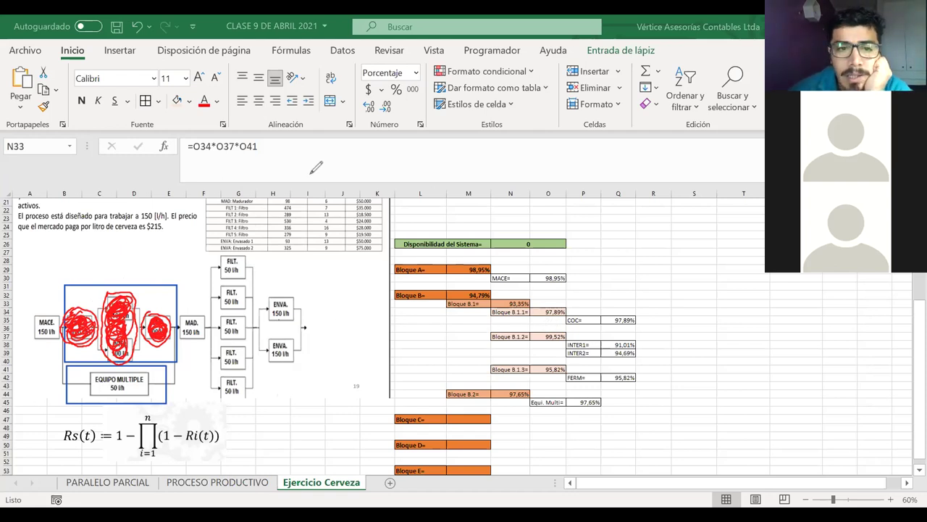
Step: Circle the N33 formula and the B.1, B.1.1, B.1.2 and B.1.3 availabilities in red, and clear all the annotations
mouse_move(253, 142)
mouse_down()
mouse_move(274, 153)
mouse_move(183, 149)
mouse_move(257, 172)
mouse_move(274, 148)
mouse_up()
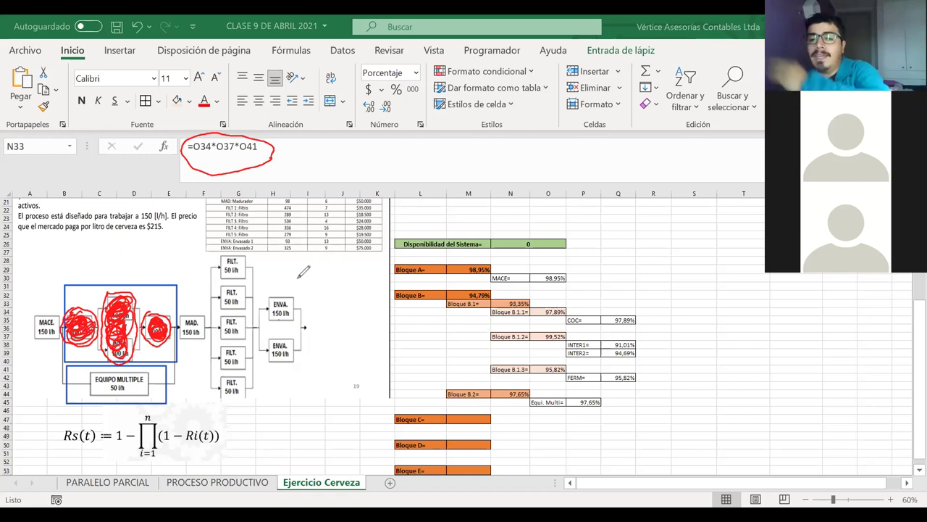
mouse_move(528, 298)
mouse_down()
mouse_move(505, 303)
mouse_move(519, 312)
mouse_move(530, 300)
mouse_move(547, 324)
mouse_move(569, 318)
mouse_up()
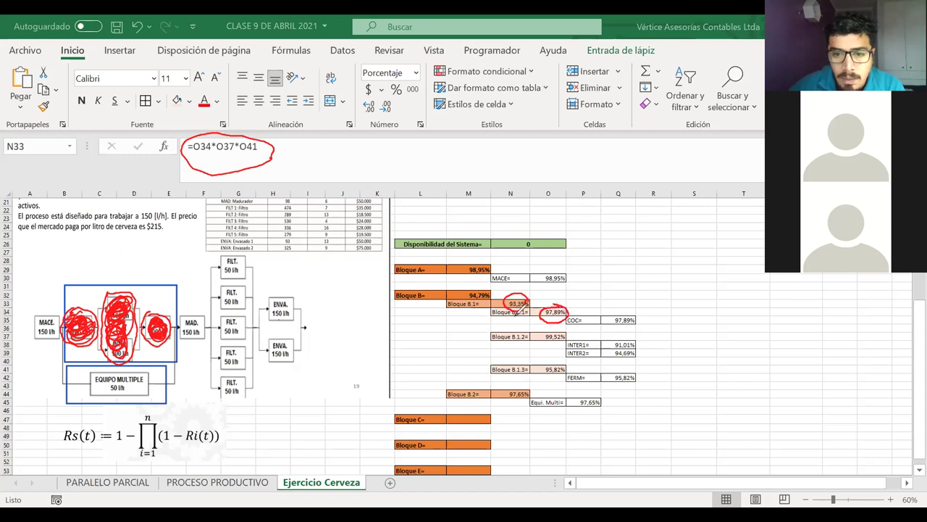
mouse_move(540, 332)
mouse_down()
mouse_move(569, 340)
mouse_move(539, 327)
mouse_up()
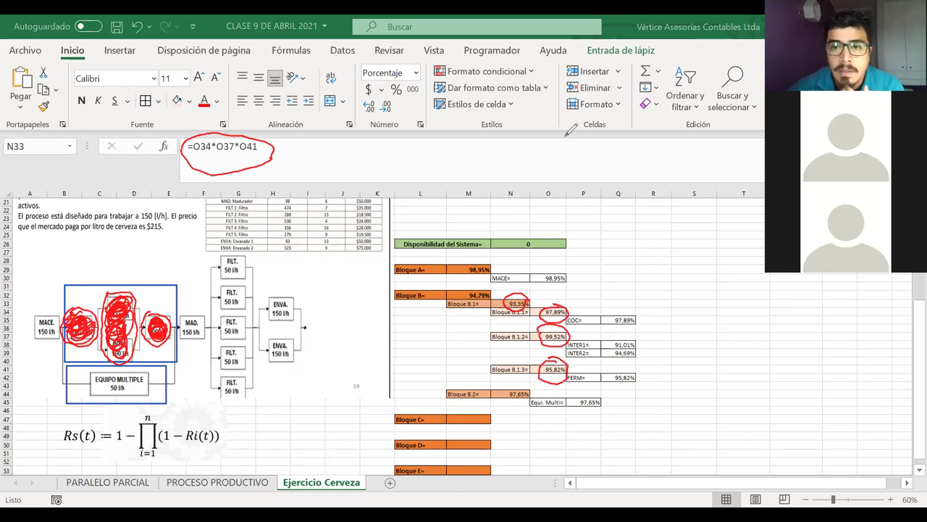
key(e)
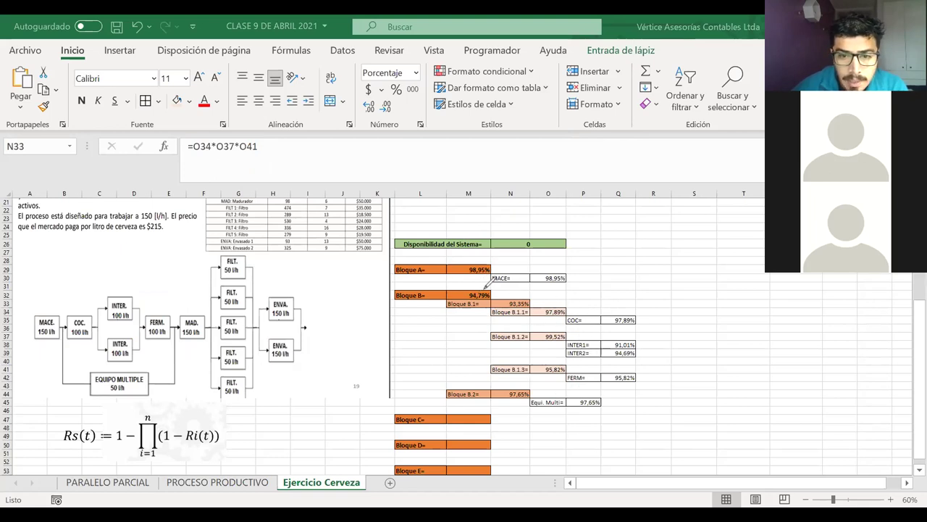
Step: Check off MACE and Bloque B on the process diagram, circle MAD and label it C, and clear all the annotations
drag(521, 299, 532, 302)
drag(518, 383, 521, 387)
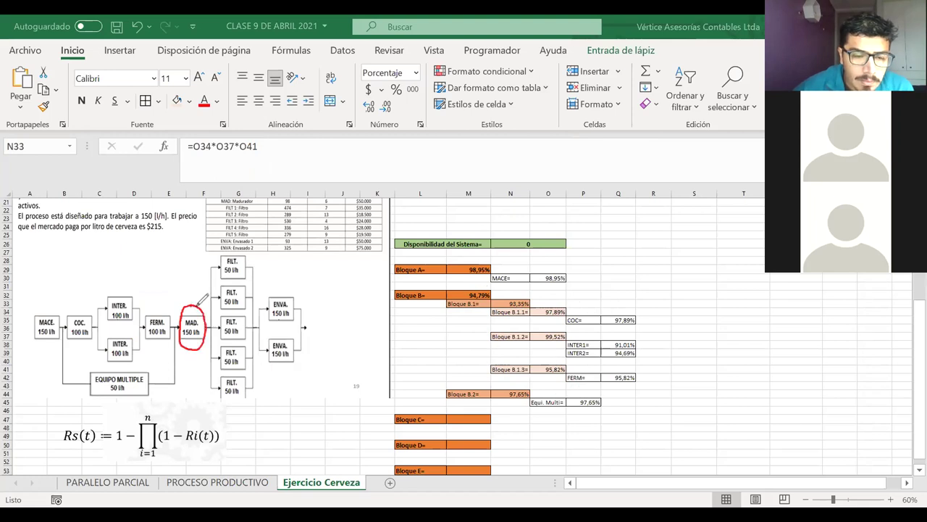
mouse_move(44, 311)
mouse_down()
mouse_move(54, 292)
mouse_move(64, 377)
mouse_move(106, 401)
mouse_move(159, 384)
mouse_up()
mouse_move(172, 332)
mouse_down()
mouse_move(130, 281)
mouse_move(145, 238)
mouse_move(113, 277)
mouse_up()
key(ctrl+z)
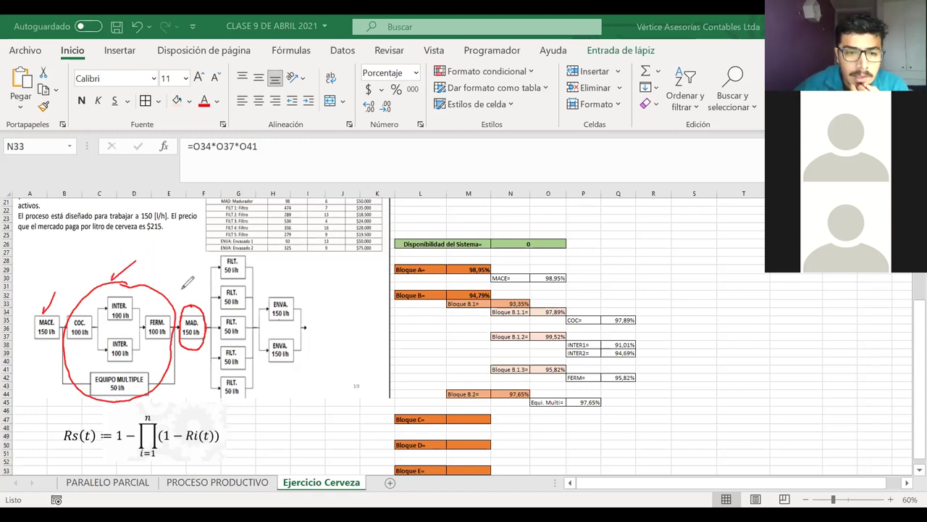
drag(193, 287, 189, 298)
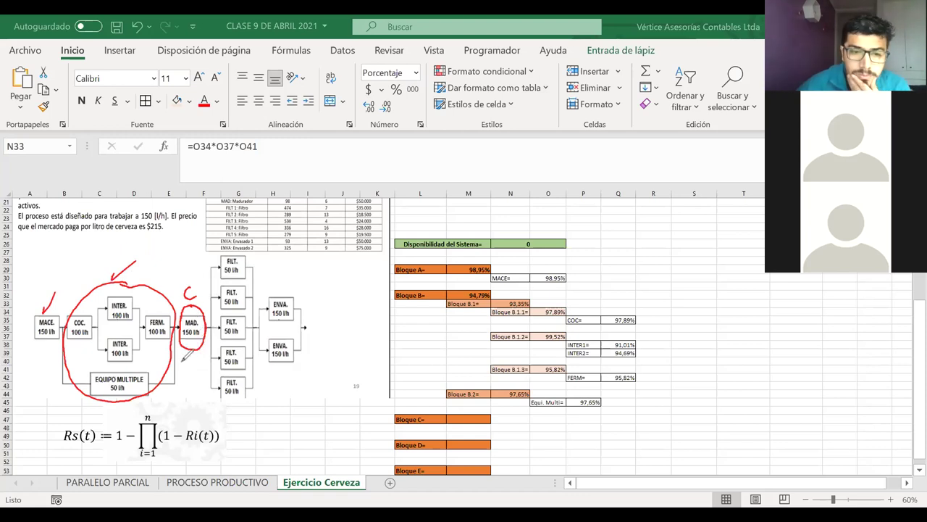
drag(188, 378, 194, 355)
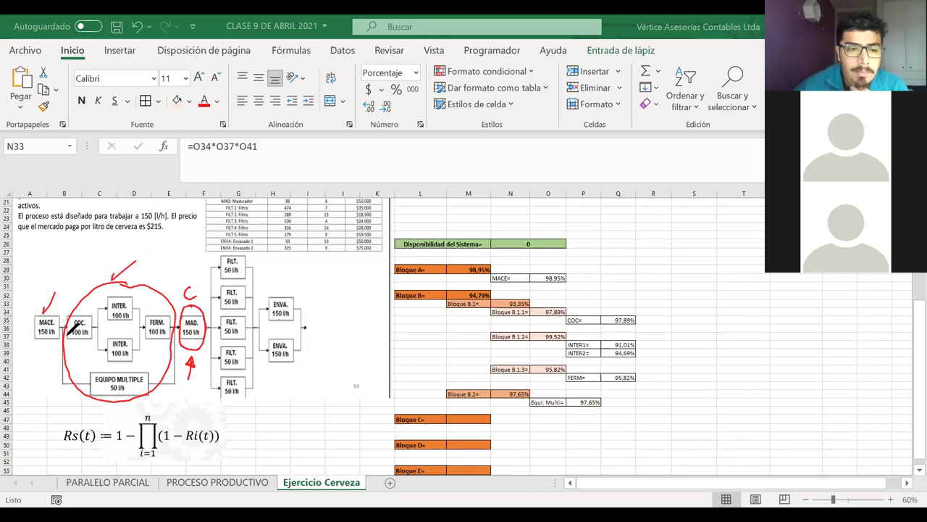
mouse_move(38, 342)
mouse_down()
mouse_move(51, 336)
mouse_move(99, 402)
mouse_move(149, 367)
mouse_move(109, 384)
mouse_move(109, 300)
mouse_move(101, 347)
mouse_move(87, 355)
mouse_move(136, 344)
mouse_move(116, 352)
mouse_move(145, 323)
mouse_up()
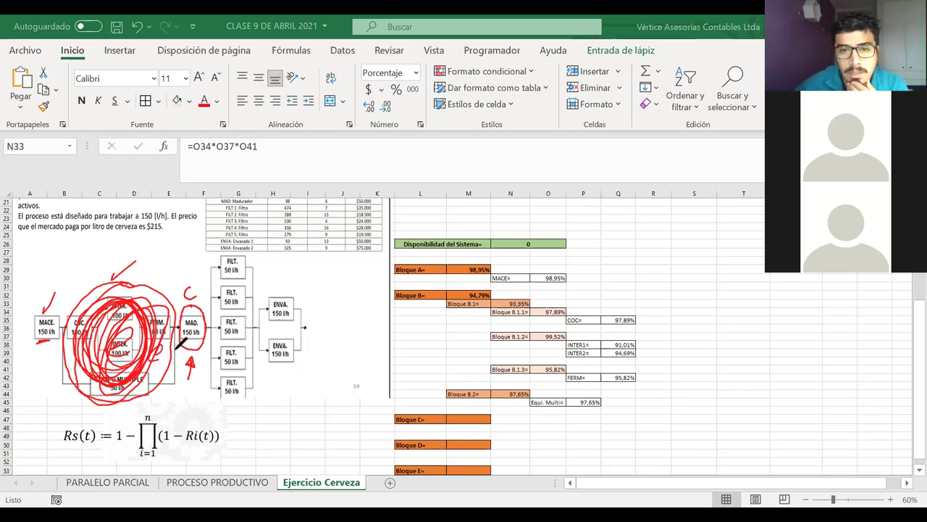
key(e)
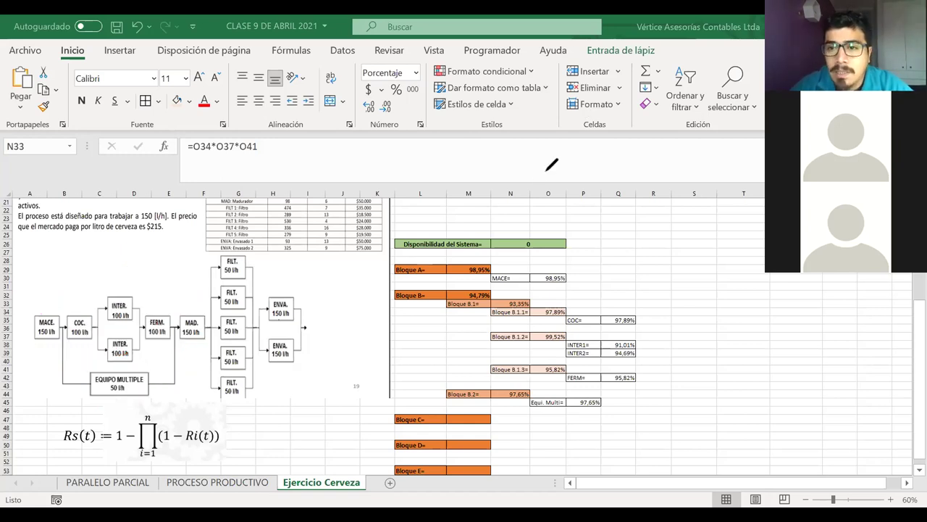
Step: Add the label MAD= in N48 under Bloque C and apply the MACE row's formatting from N30:O30 to N48:O48
click(501, 427)
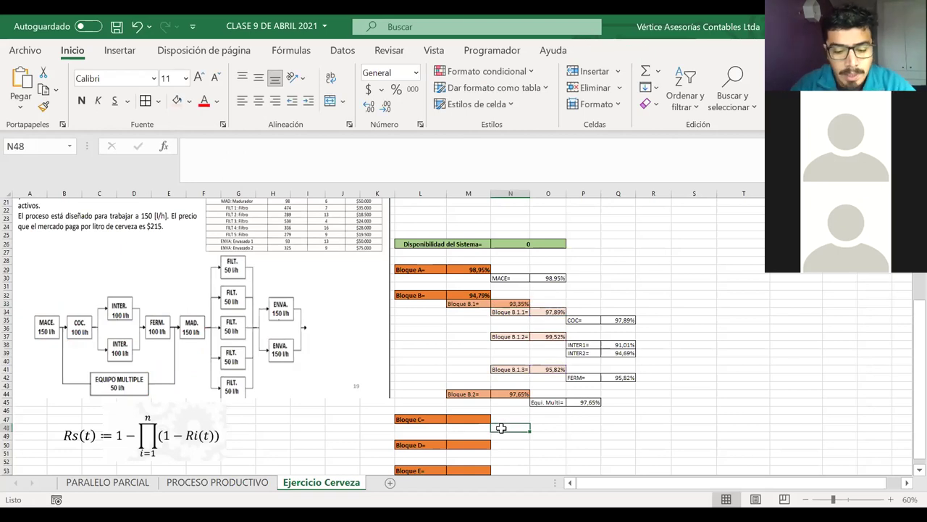
text(MAD)
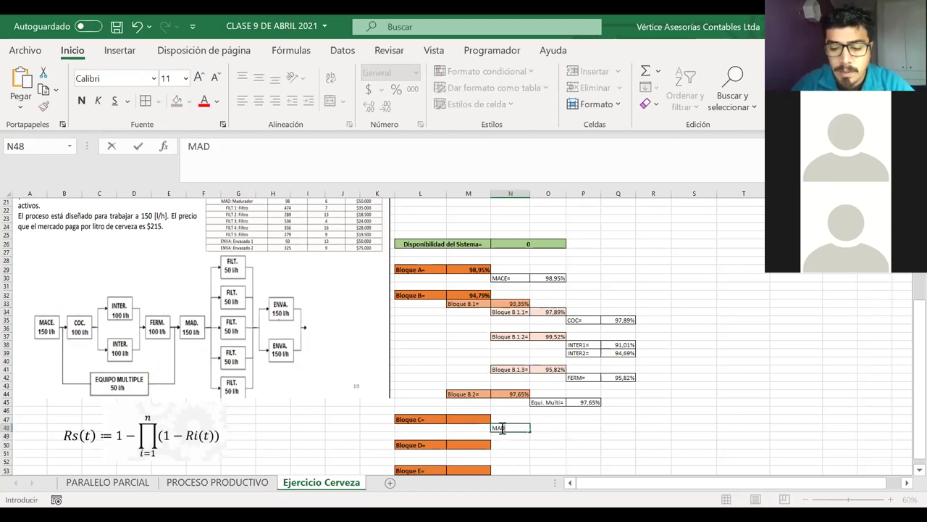
text(=?)
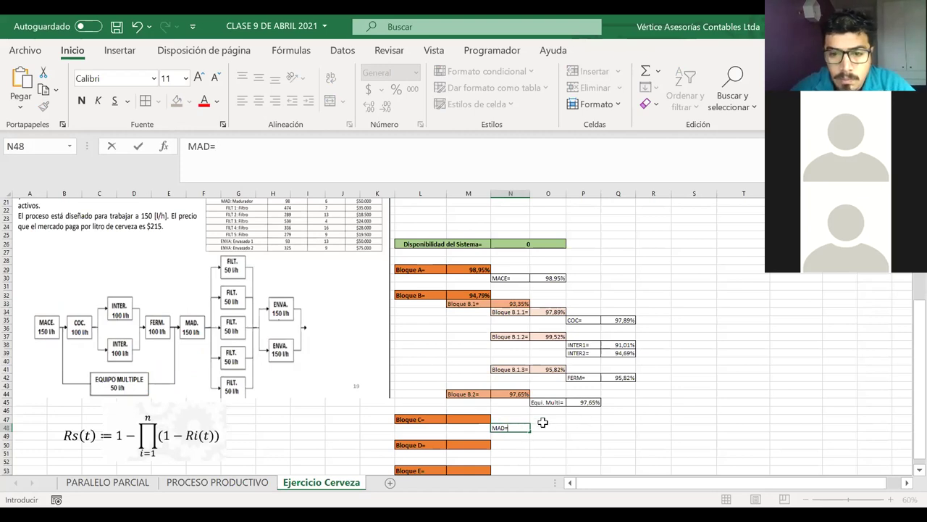
click(543, 427)
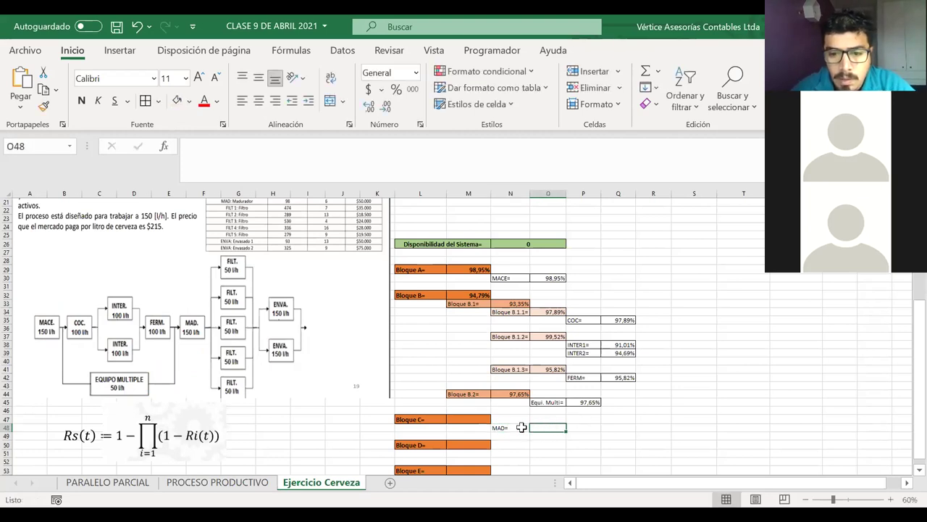
drag(509, 278, 549, 278)
click(44, 107)
drag(512, 427, 548, 426)
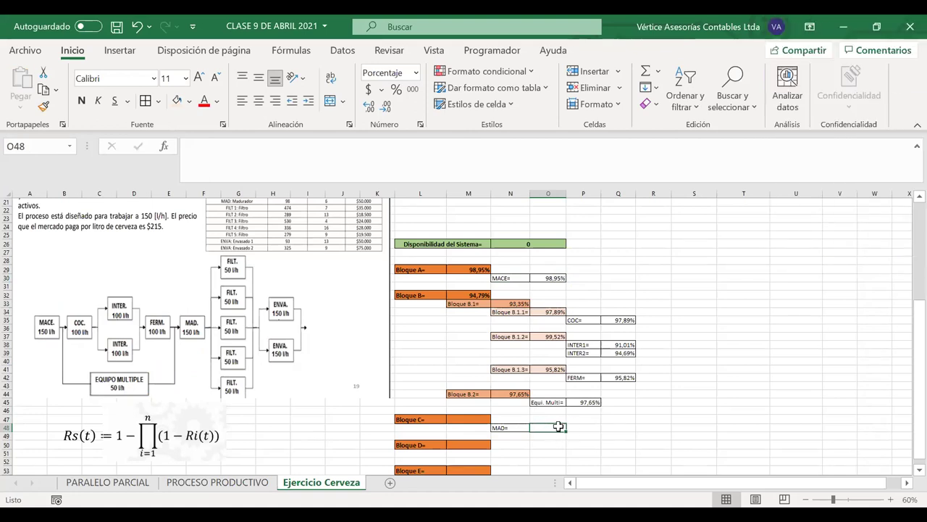
Step: Link MAD's availability in O48 to its Disponibilidad value in the equipment table with the formula =S9
text(=)
scroll(664, 319, up, 5)
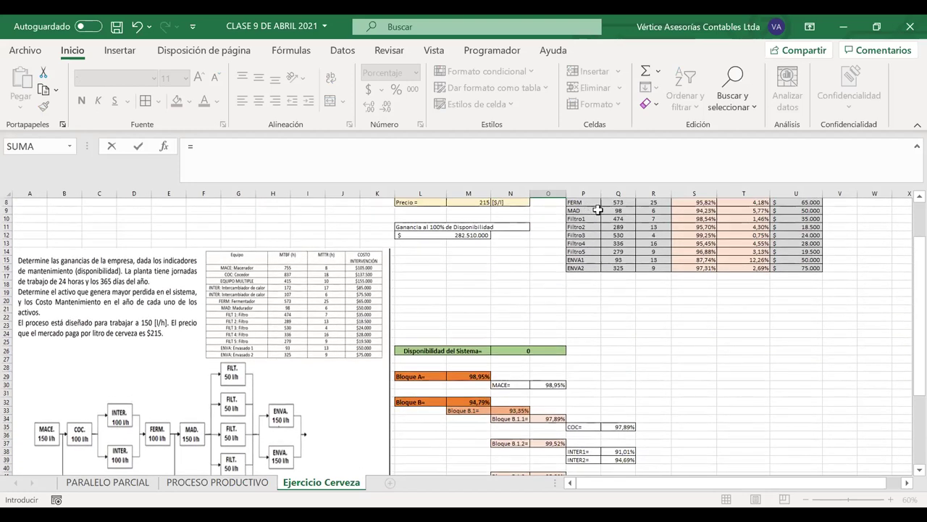
click(690, 211)
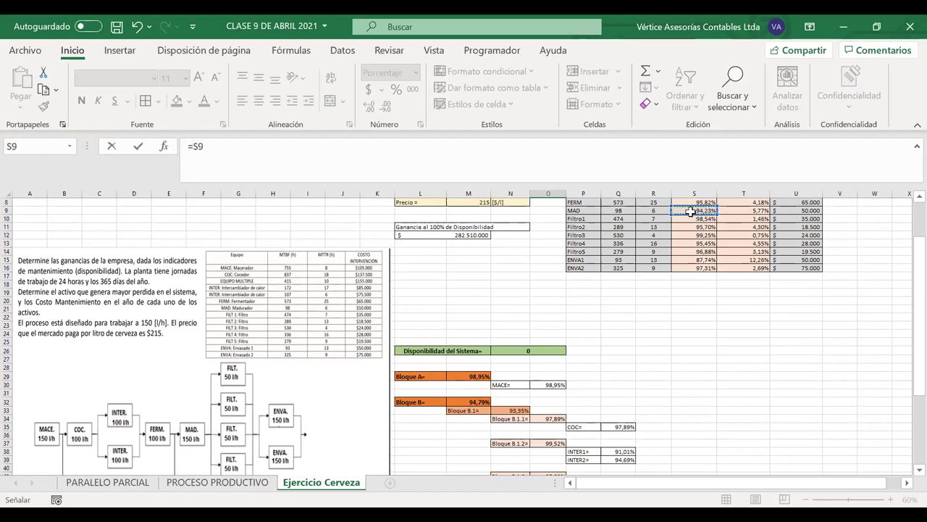
key(Return)
scroll(660, 281, down, 1)
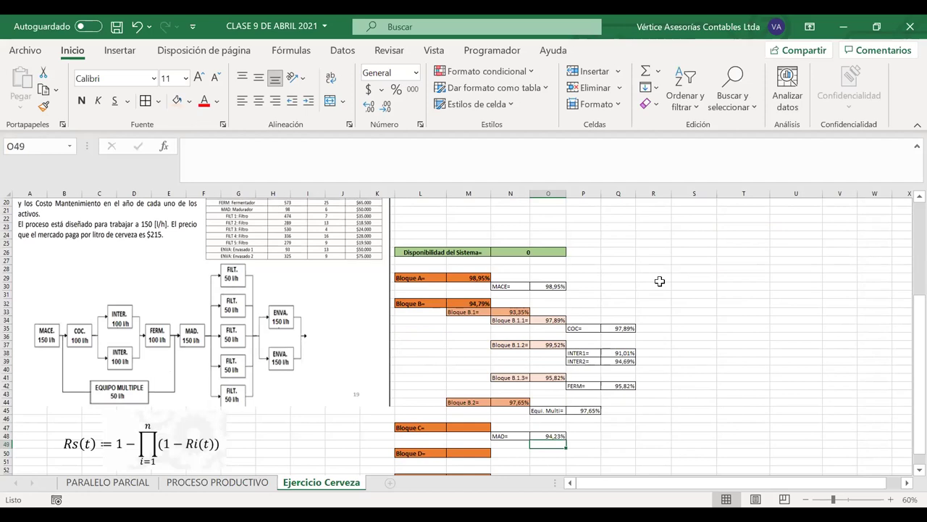
Step: Select the Bloque B result in M32 and annotate its branches on the diagram with 100 l/h and 50 l/h, outlining the block and circling MAD's capacity
click(476, 303)
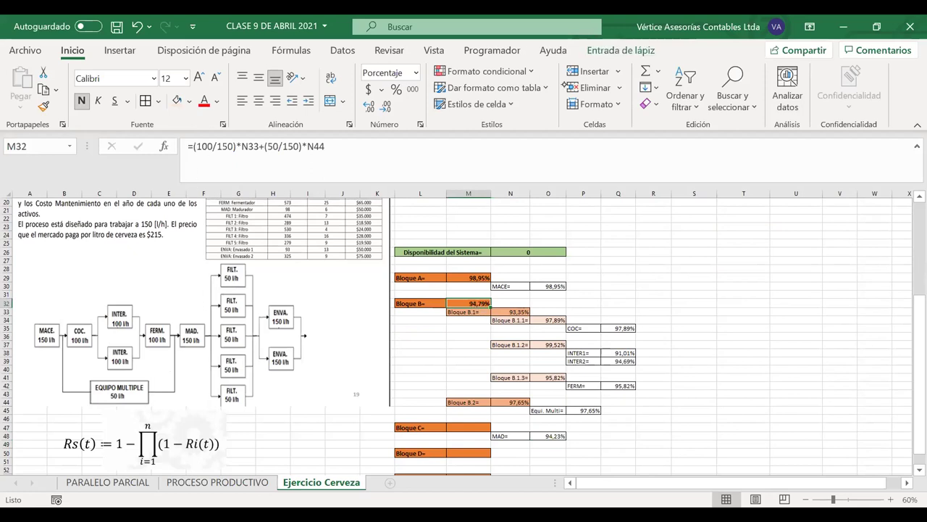
drag(99, 295, 153, 290)
mouse_move(132, 368)
mouse_down()
mouse_move(172, 317)
mouse_move(147, 291)
mouse_up()
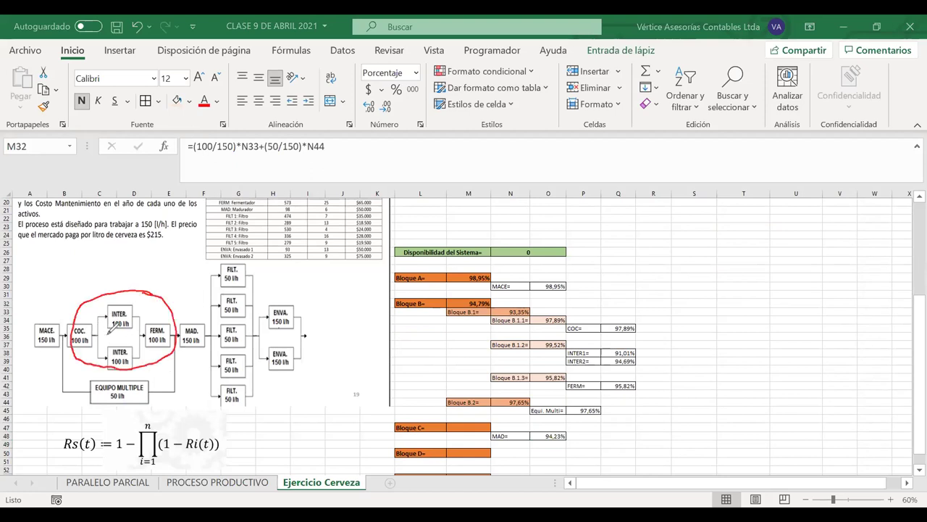
mouse_move(97, 332)
mouse_down()
mouse_move(160, 334)
mouse_move(154, 357)
mouse_move(77, 396)
mouse_move(145, 406)
mouse_move(154, 378)
mouse_move(161, 417)
mouse_move(189, 406)
mouse_move(193, 429)
mouse_move(208, 429)
mouse_up()
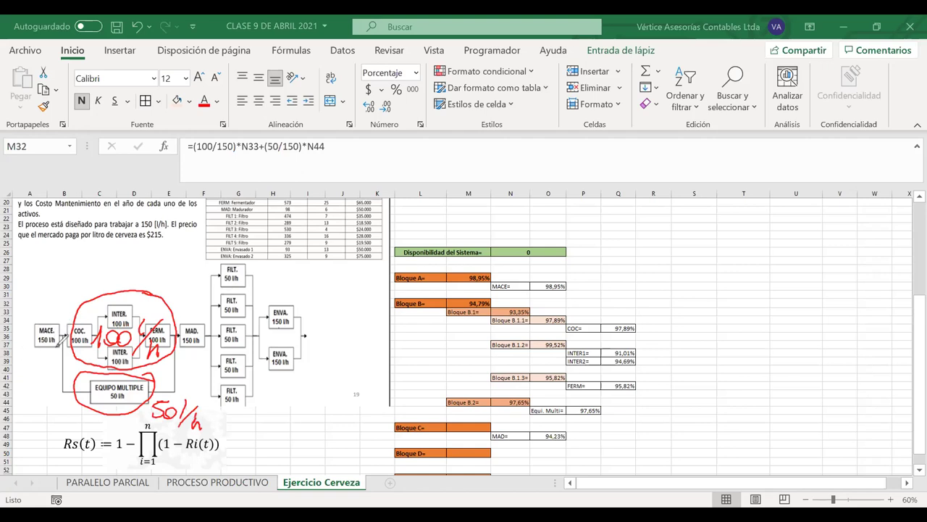
drag(73, 296, 52, 402)
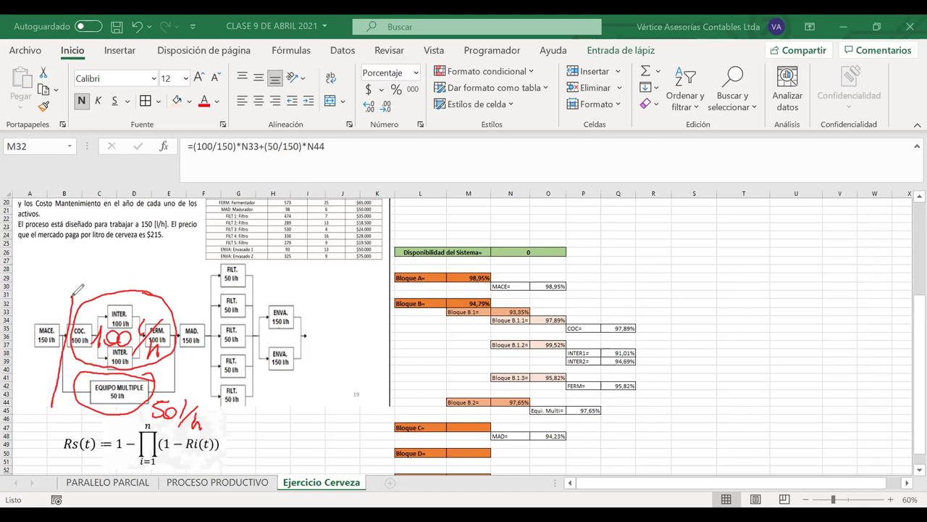
drag(139, 421, 211, 408)
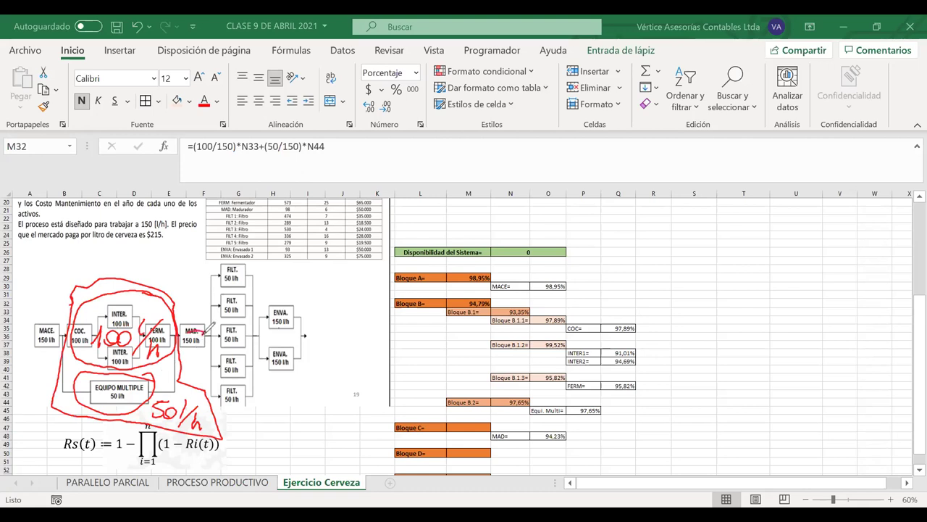
drag(208, 328, 190, 340)
Step: Delete the product formula image that covers the summation formula for Rs(t) below the process diagram
click(177, 455)
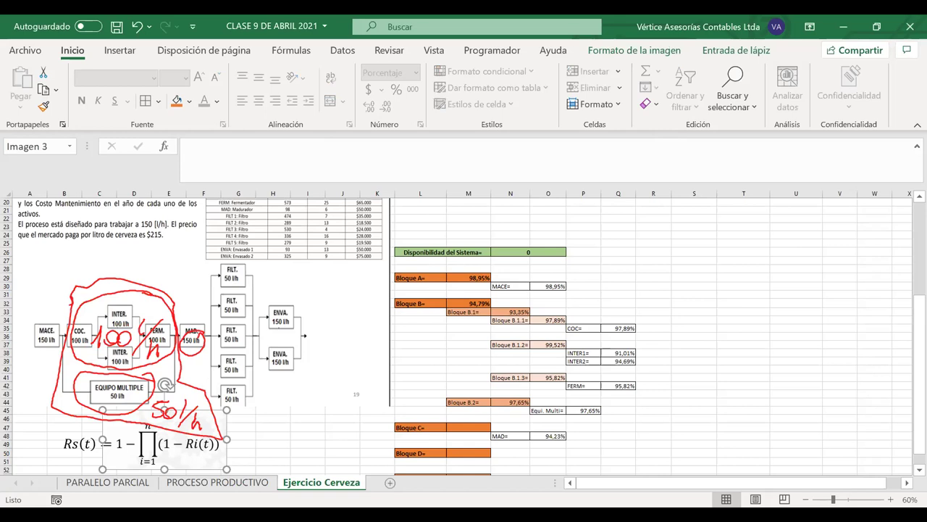
drag(199, 434, 333, 390)
click(145, 451)
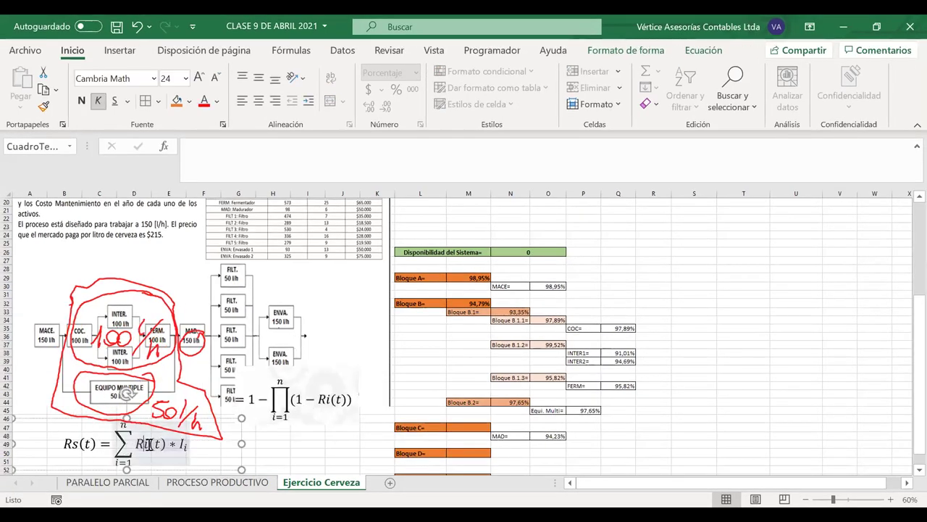
click(297, 405)
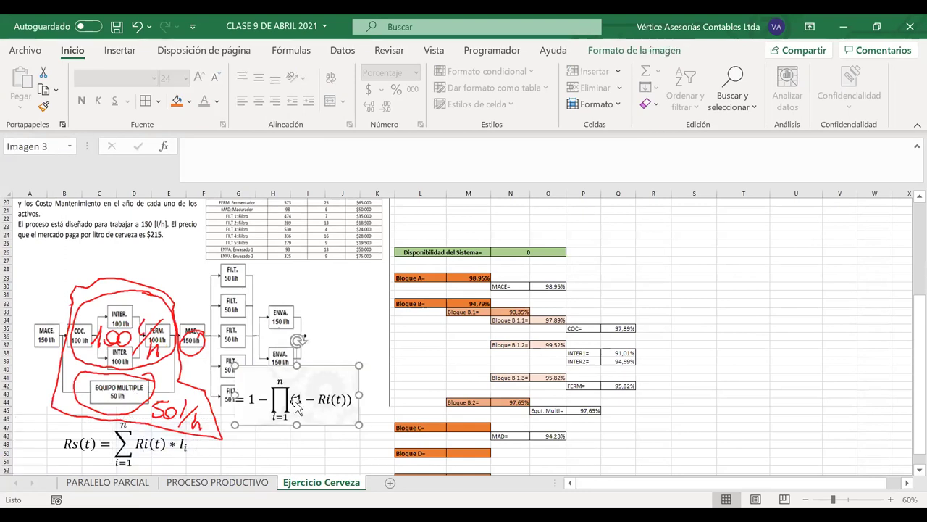
key(Delete)
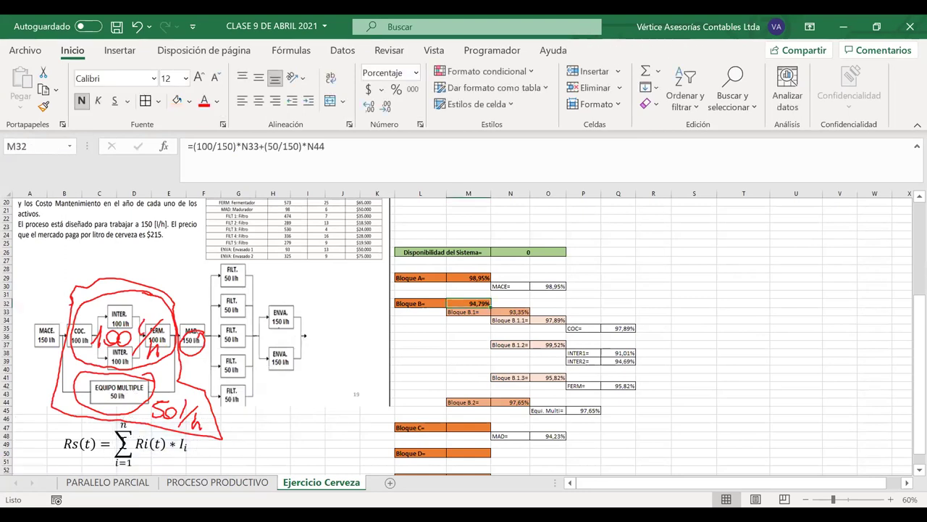
Step: Highlight the summation term Ri(t) * Ii in the Rs(t) formula, and leave the equation box
click(166, 435)
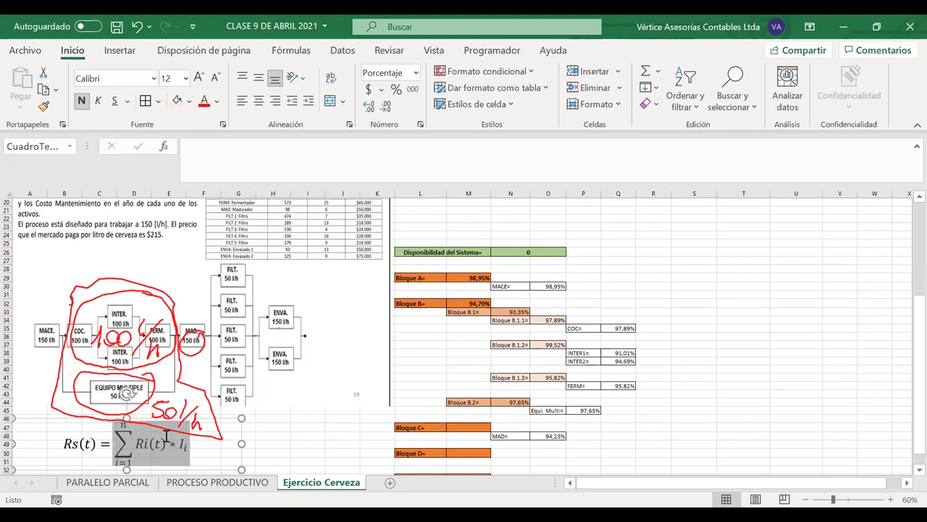
click(166, 435)
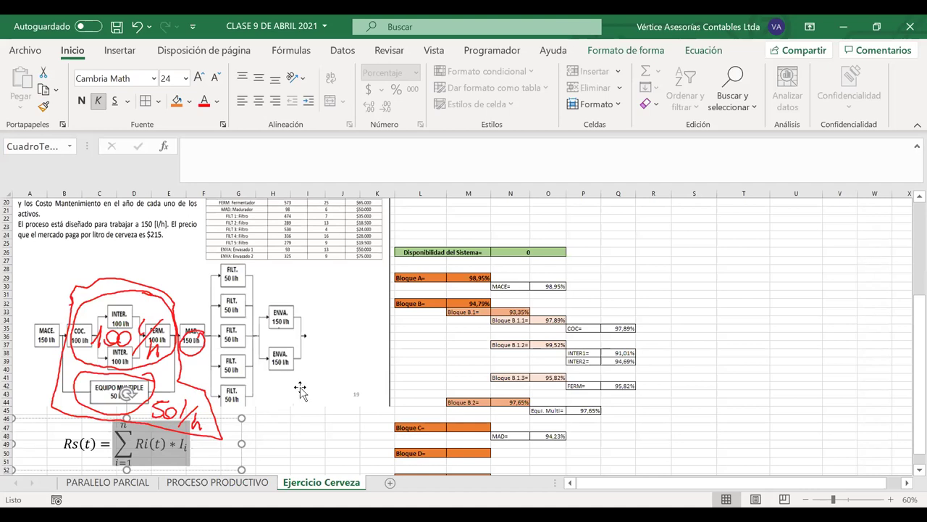
click(308, 426)
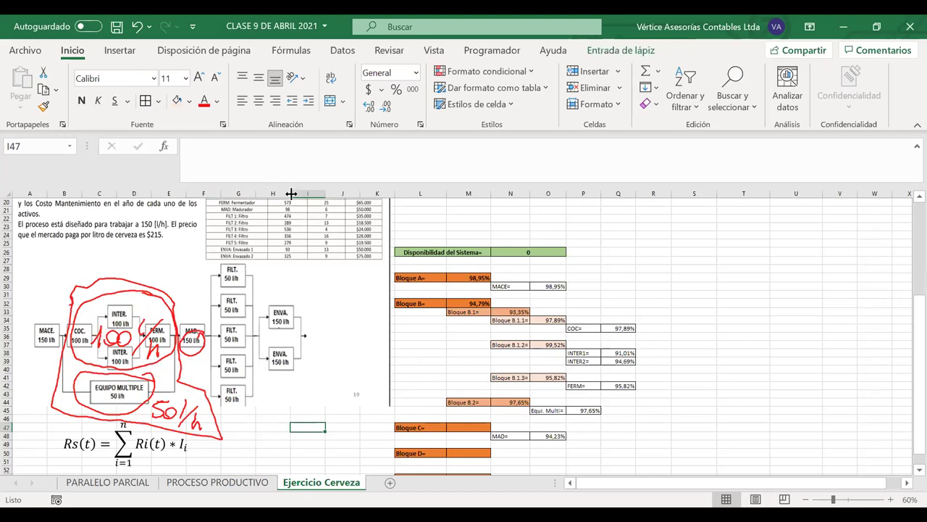
Step: Mark the COC and INTER units on the diagram, circle the Bloque B, B.1 and B.2 availabilities, and point an arrow from B.1
mouse_move(78, 323)
mouse_down()
mouse_move(120, 292)
mouse_move(96, 347)
mouse_up()
drag(132, 310, 155, 299)
drag(131, 352, 142, 341)
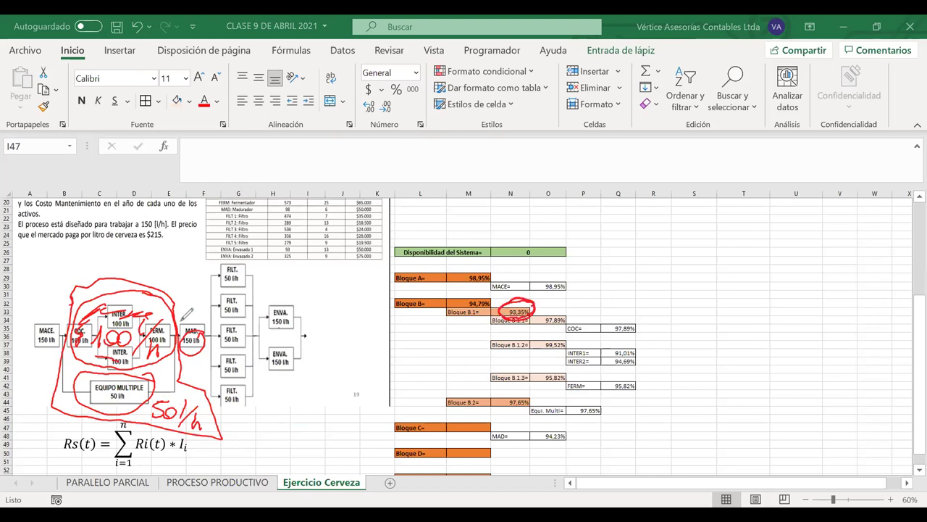
mouse_move(527, 394)
mouse_down()
mouse_move(538, 397)
mouse_move(504, 400)
mouse_move(534, 395)
mouse_up()
drag(540, 307, 564, 306)
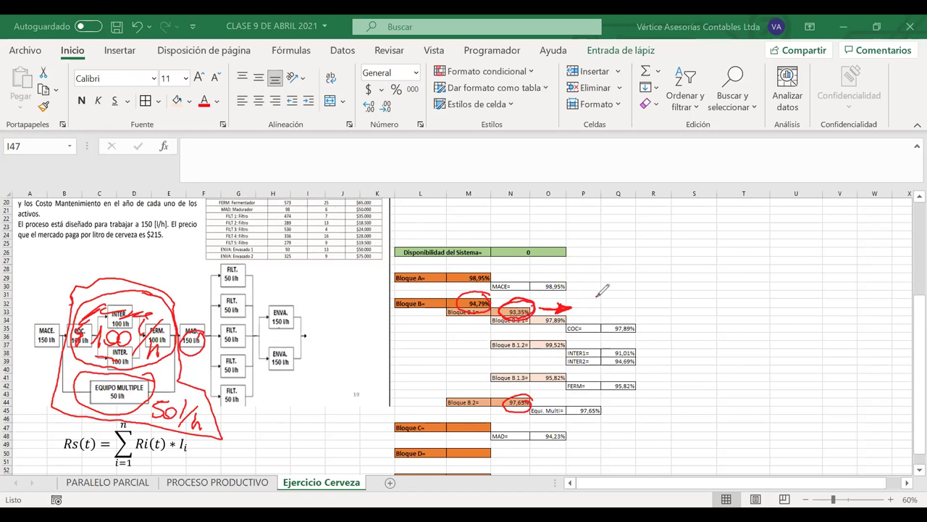
Step: Annotate the capacity weights beside the blocks, writing 100/150 = 2/3 for Bloque B.1 and 50/150 = 1/3 for Bloque B.2
drag(597, 299, 604, 284)
mouse_move(613, 286)
mouse_down()
mouse_move(607, 294)
mouse_move(613, 286)
mouse_up()
mouse_move(626, 286)
mouse_down()
mouse_move(621, 297)
mouse_move(627, 286)
mouse_move(639, 305)
mouse_move(590, 313)
mouse_move(600, 318)
mouse_move(607, 307)
mouse_up()
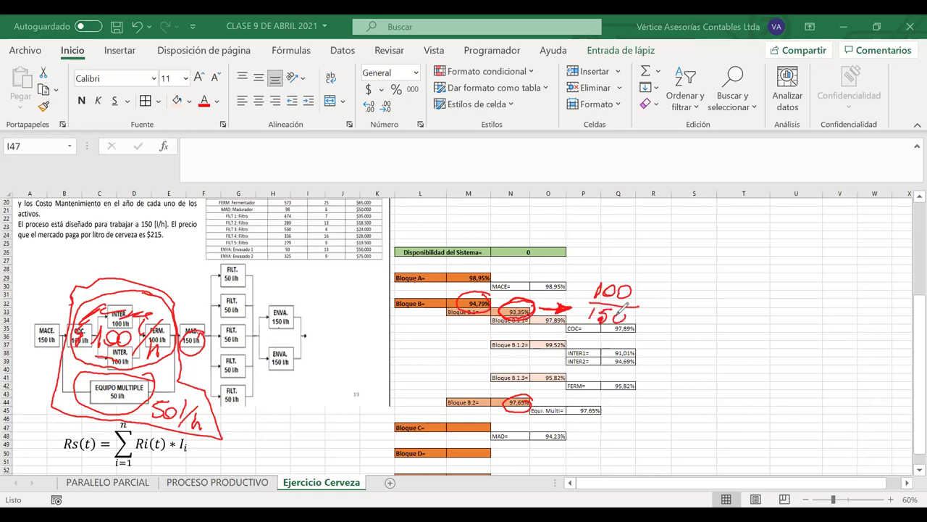
mouse_move(653, 304)
mouse_down()
mouse_move(708, 303)
mouse_move(714, 311)
mouse_move(690, 335)
mouse_up()
drag(534, 404, 600, 410)
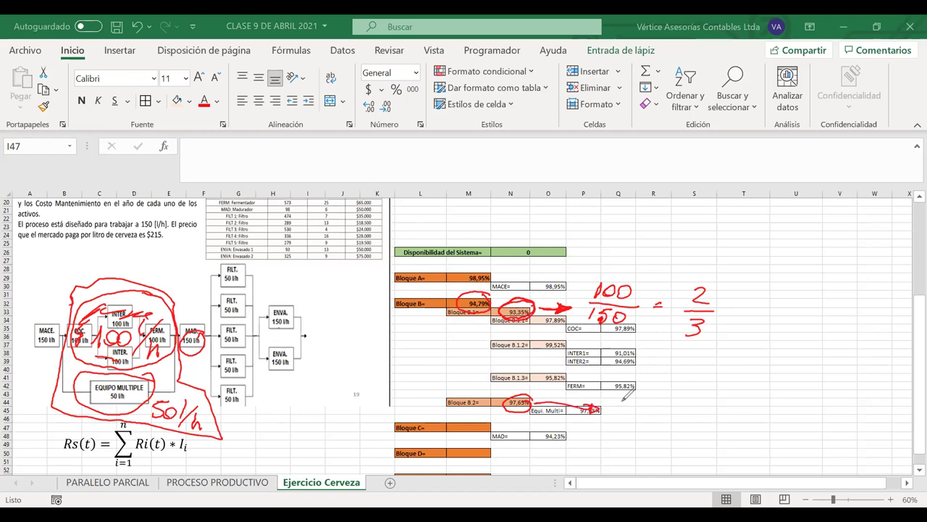
drag(627, 405, 623, 416)
mouse_move(627, 400)
mouse_down()
mouse_move(656, 418)
mouse_move(616, 444)
mouse_move(678, 418)
mouse_up()
mouse_move(706, 394)
mouse_down()
mouse_move(727, 416)
mouse_move(707, 439)
mouse_up()
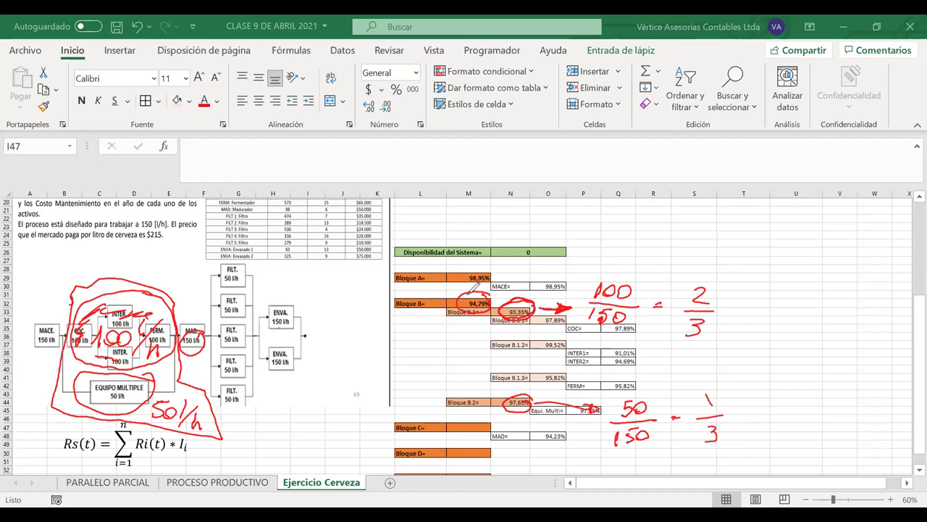
Step: Review the weighted terms of the Bloque B formula in M32, and clear the drawn annotations from the screen
drag(463, 288, 489, 307)
click(471, 303)
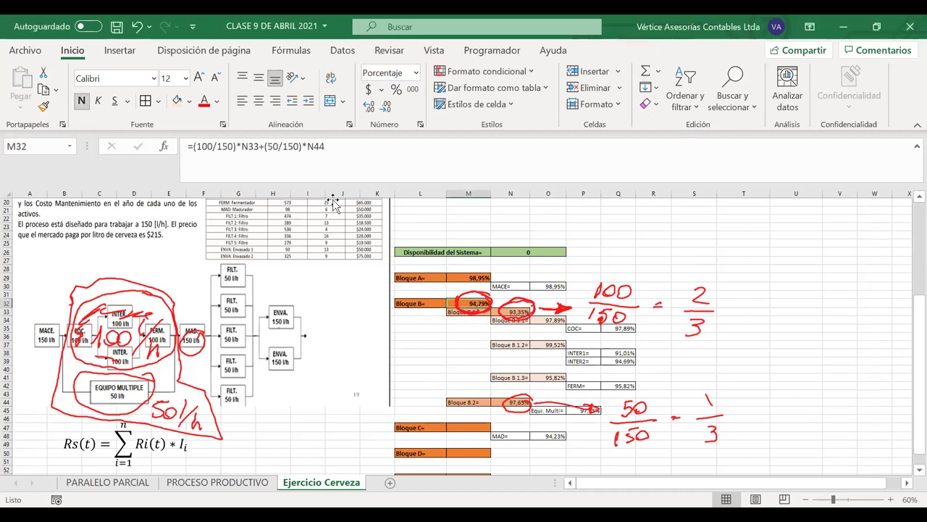
drag(235, 149, 197, 150)
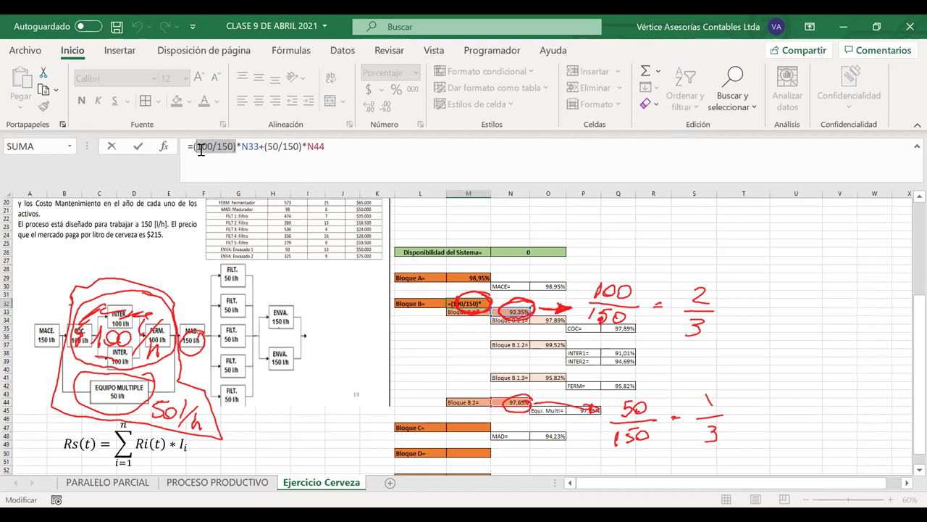
drag(258, 147, 243, 147)
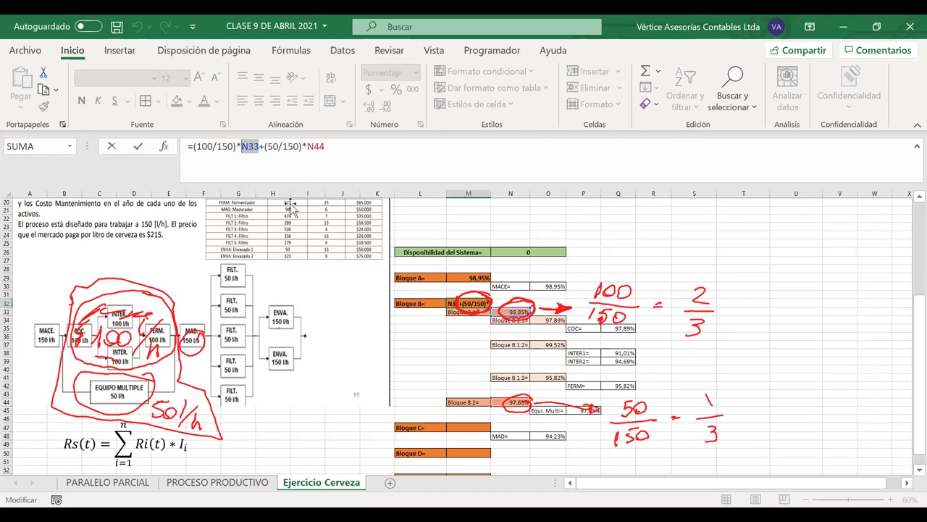
click(264, 148)
drag(268, 147, 300, 147)
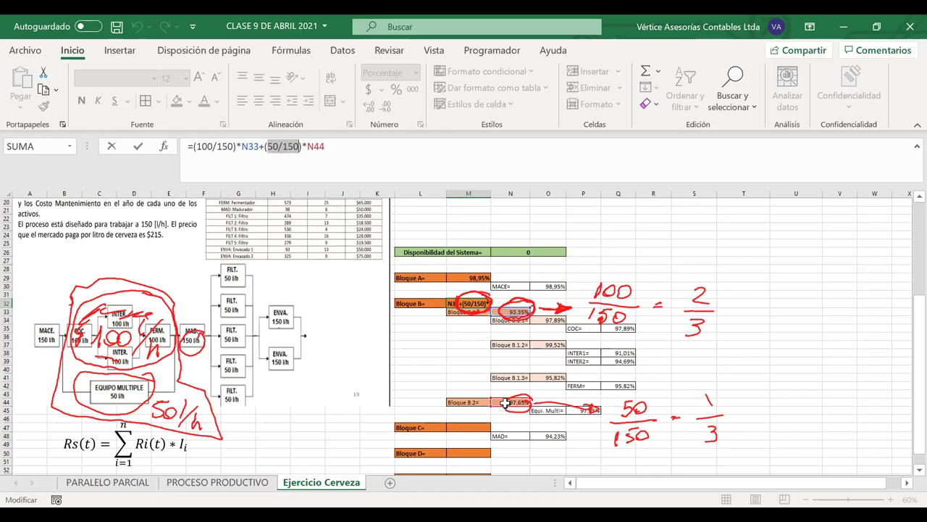
key(Return)
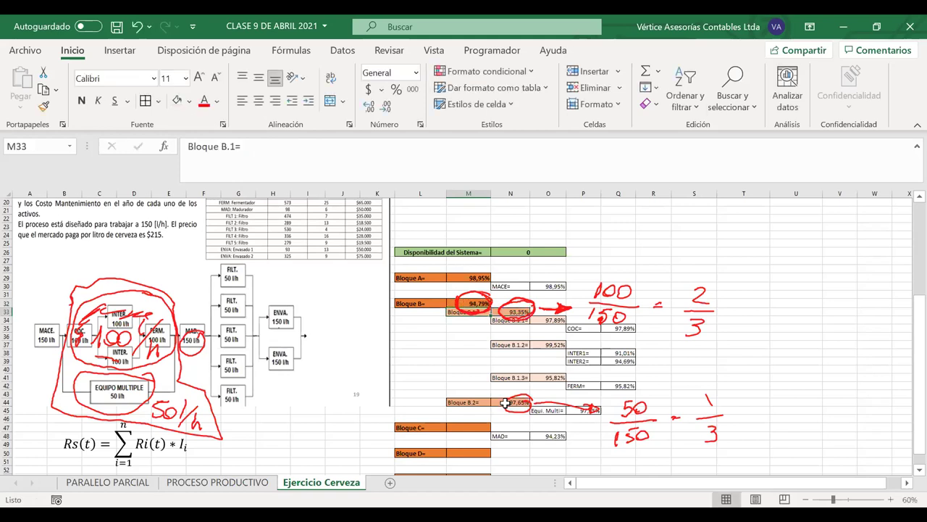
click(478, 303)
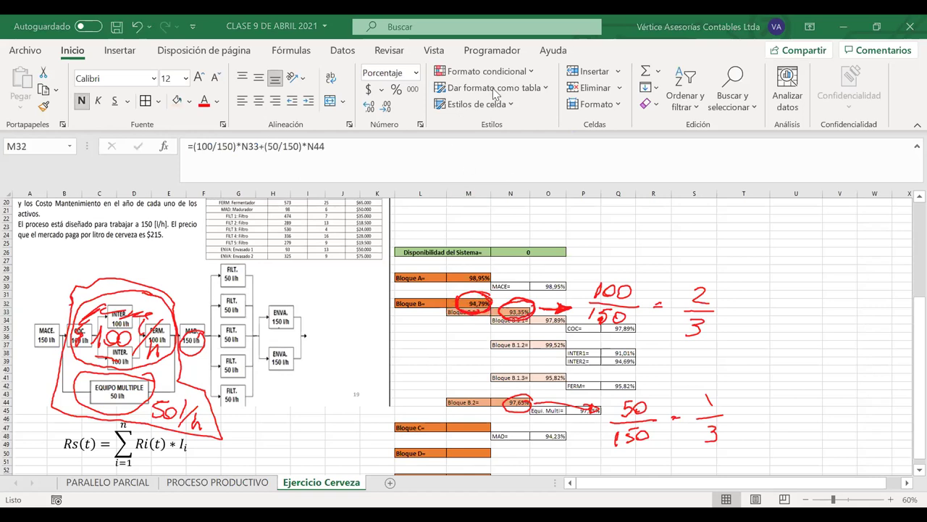
key(e)
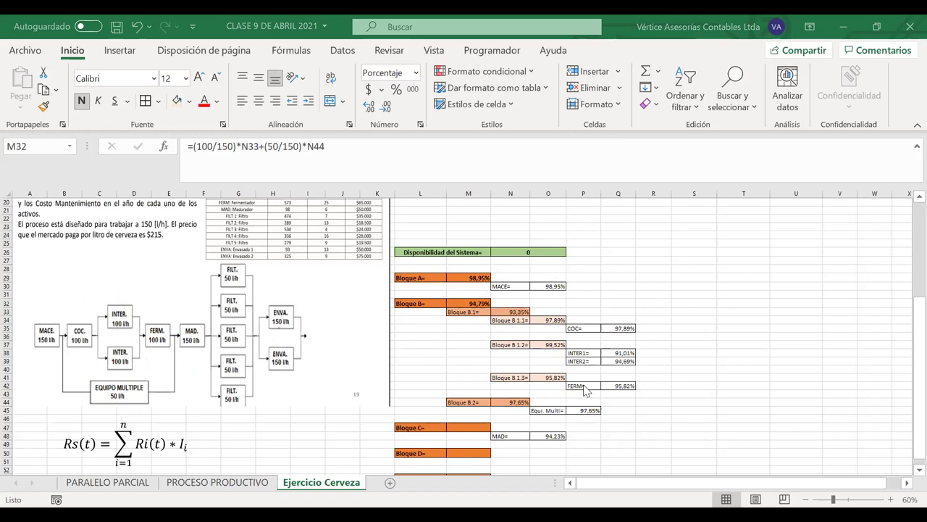
Step: Set the Bloque C availability in M47 to MAD's availability with the formula =O48
scroll(585, 391, down, 2)
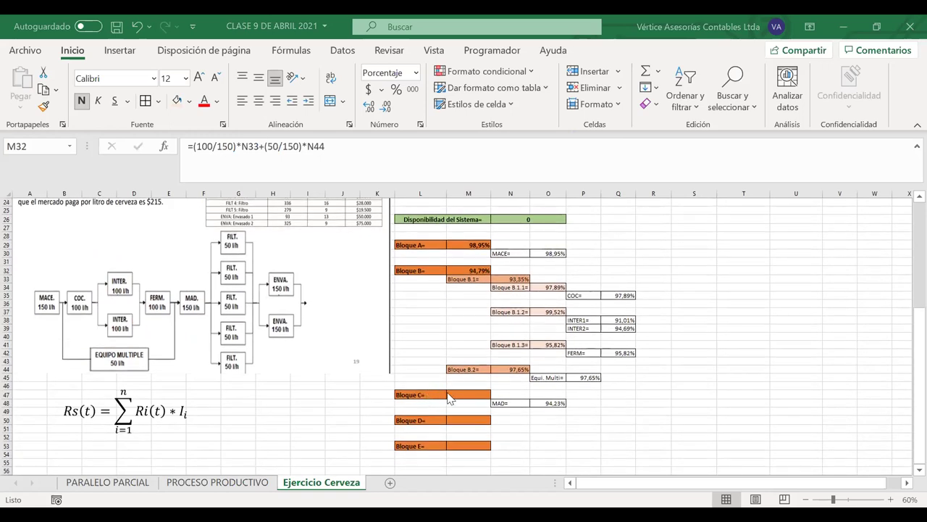
click(478, 396)
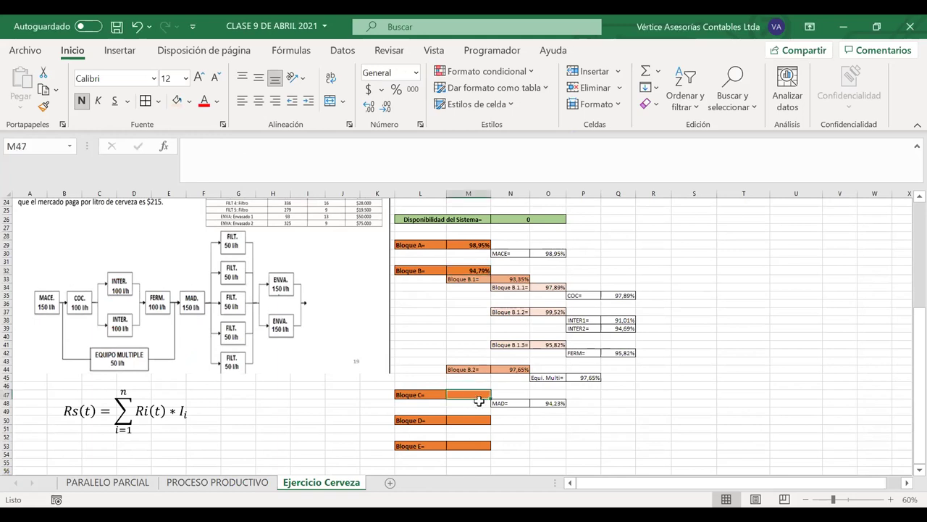
text(=)
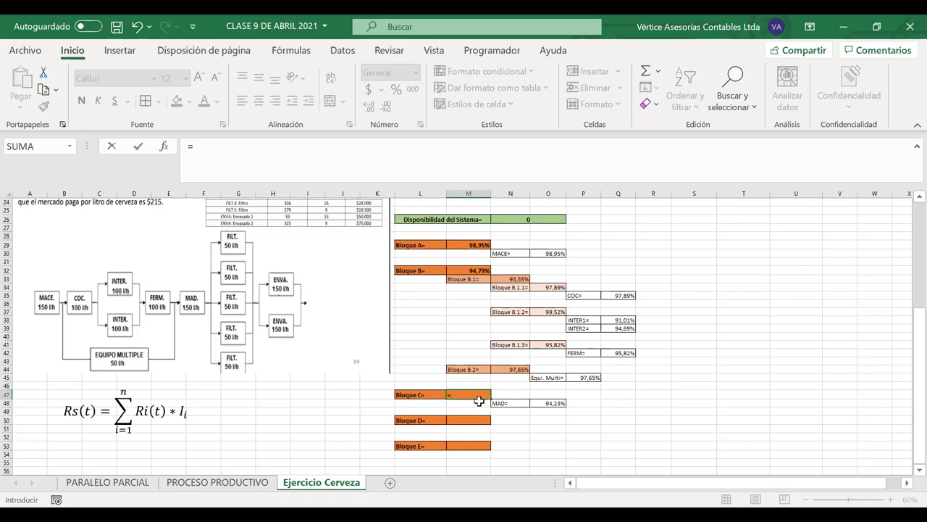
click(549, 403)
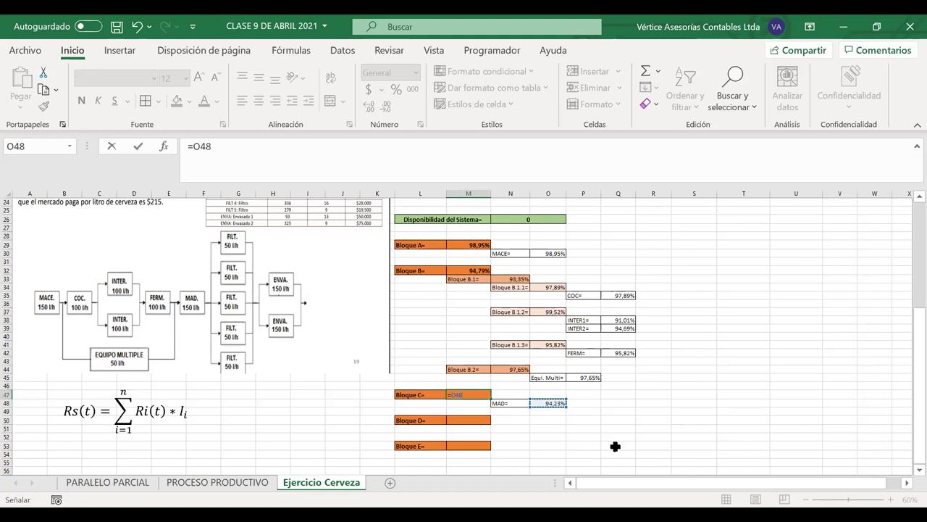
key(Return)
click(476, 394)
drag(476, 395, 401, 395)
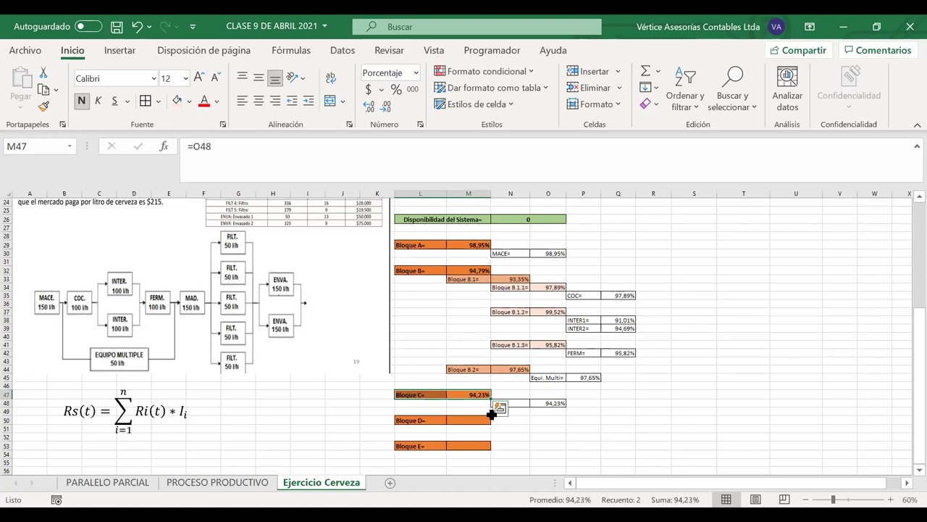
click(543, 428)
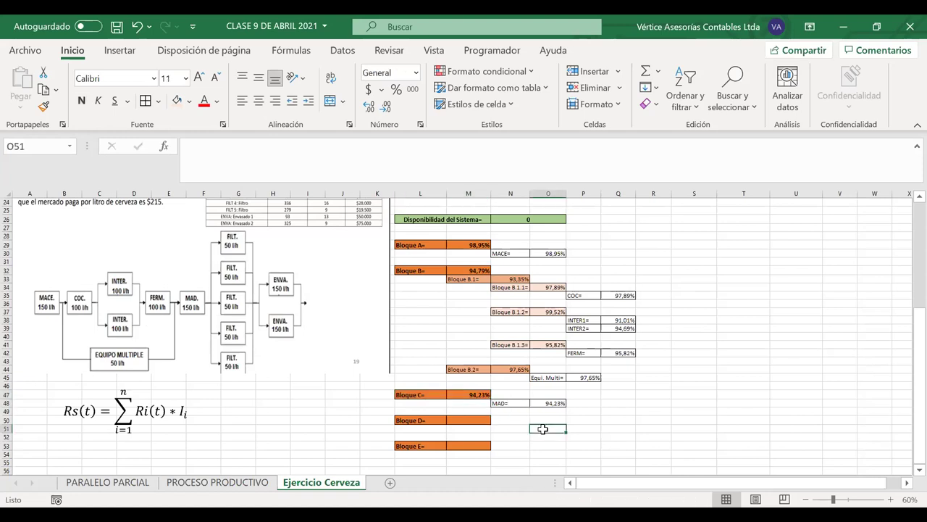
Step: Delete the summation formula below the diagram and move the exercise image down beside the Bloque C to Bloque E rows
key(Escape)
key(Delete)
drag(171, 348, 172, 450)
scroll(441, 281, down, 2)
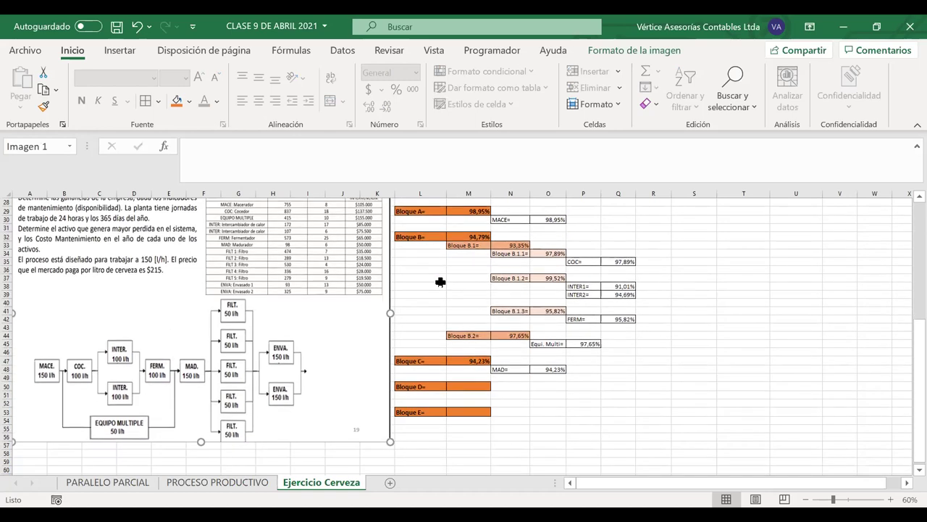
drag(290, 276, 287, 334)
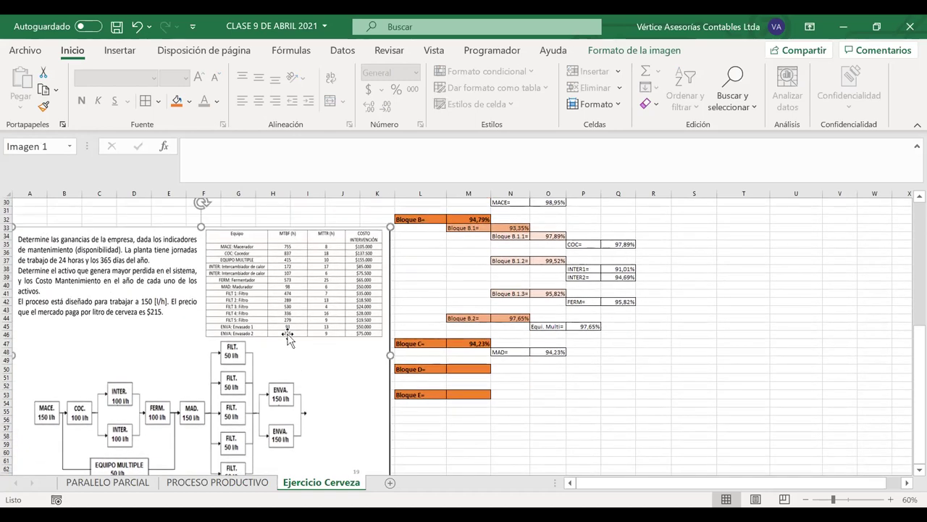
scroll(305, 322, down, 3)
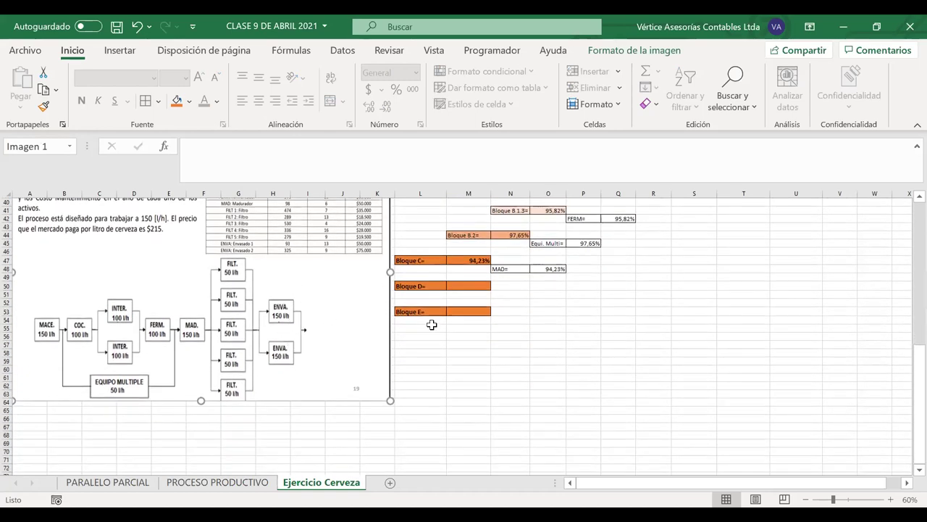
Step: Move the Bloque E cells down to L66:M66 to make room for Bloque D, consulting the Bloque C layout on the PROCESO PRODUCTIVO sheet
drag(428, 310, 462, 419)
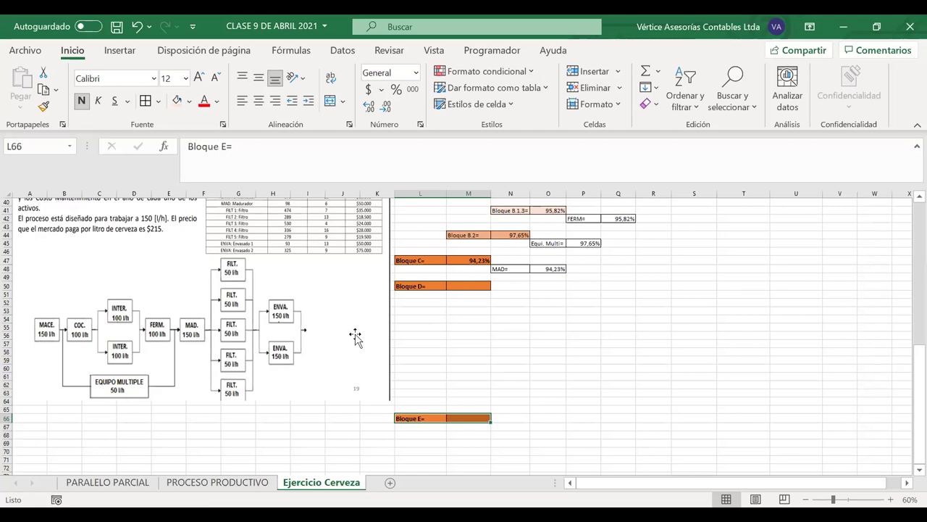
click(232, 483)
scroll(684, 348, down, 5)
scroll(684, 349, right, 3)
scroll(512, 373, down, 1)
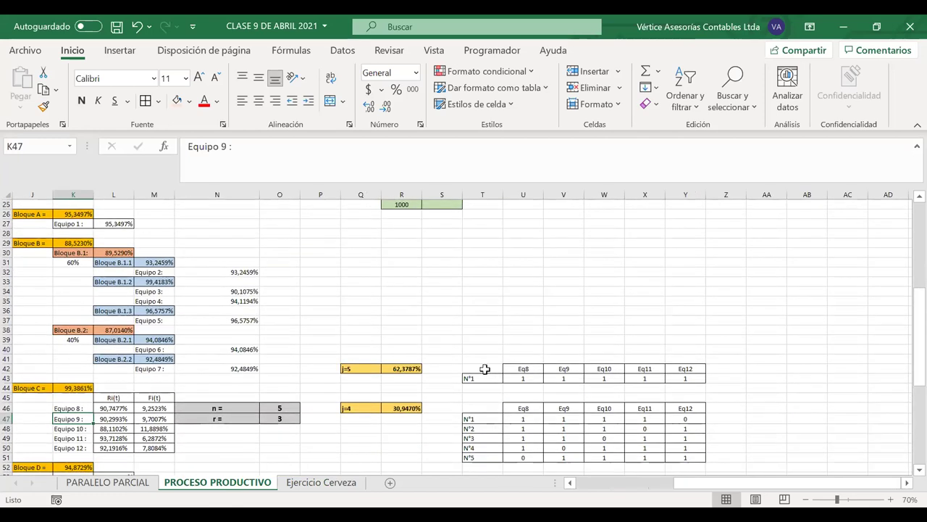
click(298, 485)
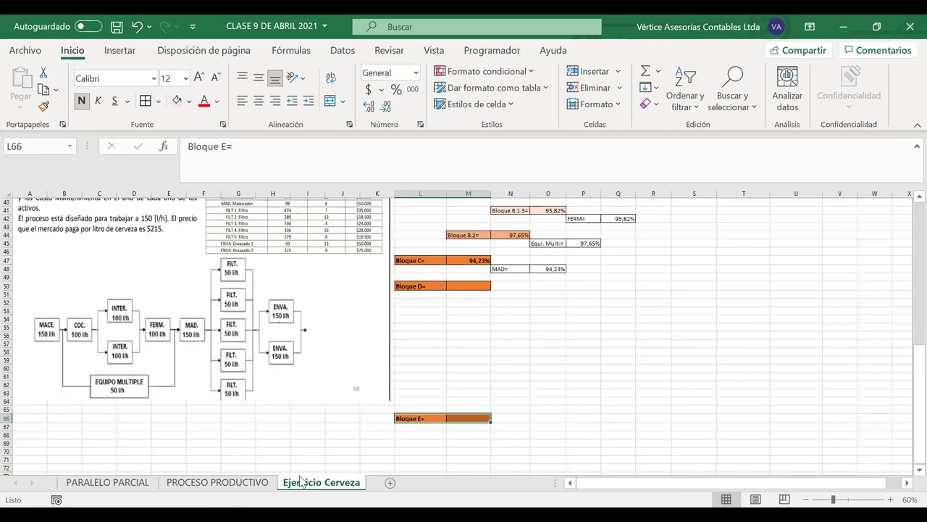
click(482, 303)
click(479, 294)
click(500, 293)
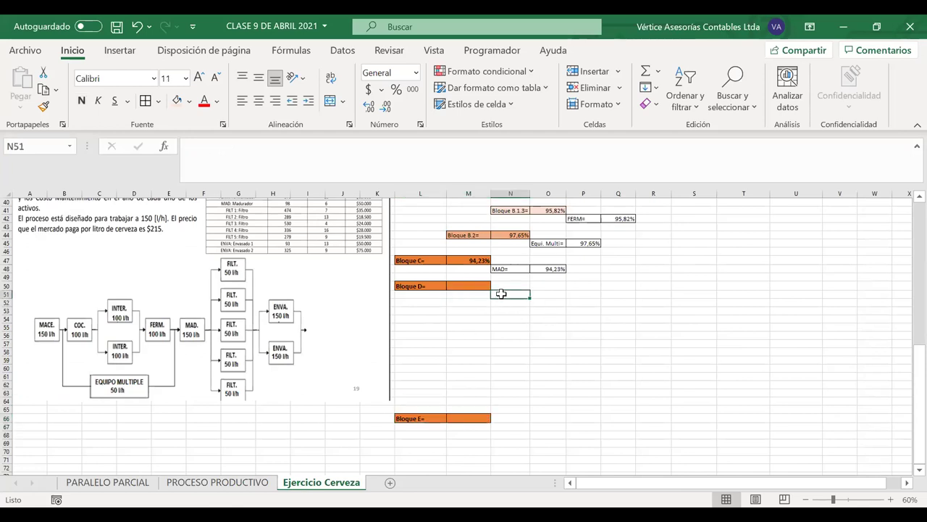
scroll(487, 323, up, 1)
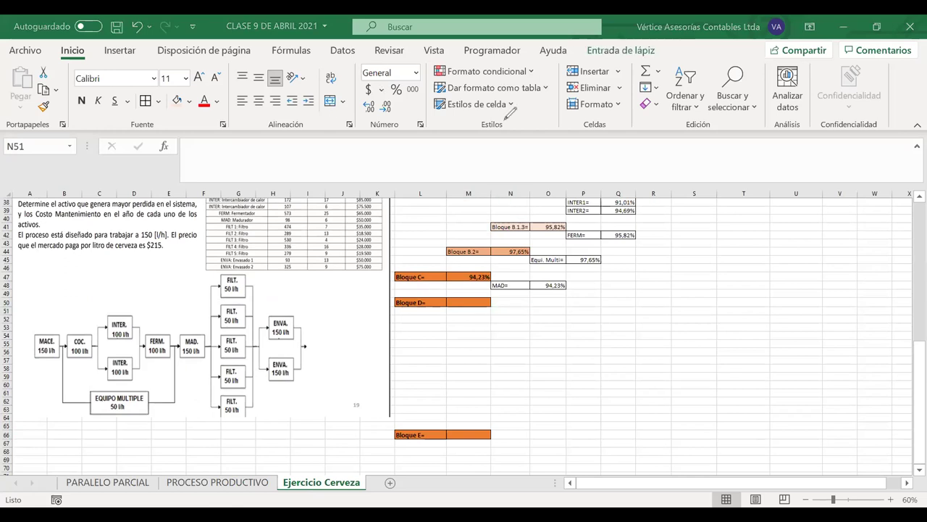
drag(220, 271, 204, 342)
mouse_move(200, 378)
mouse_down()
mouse_move(213, 420)
mouse_move(258, 367)
mouse_move(259, 319)
mouse_move(244, 268)
mouse_up()
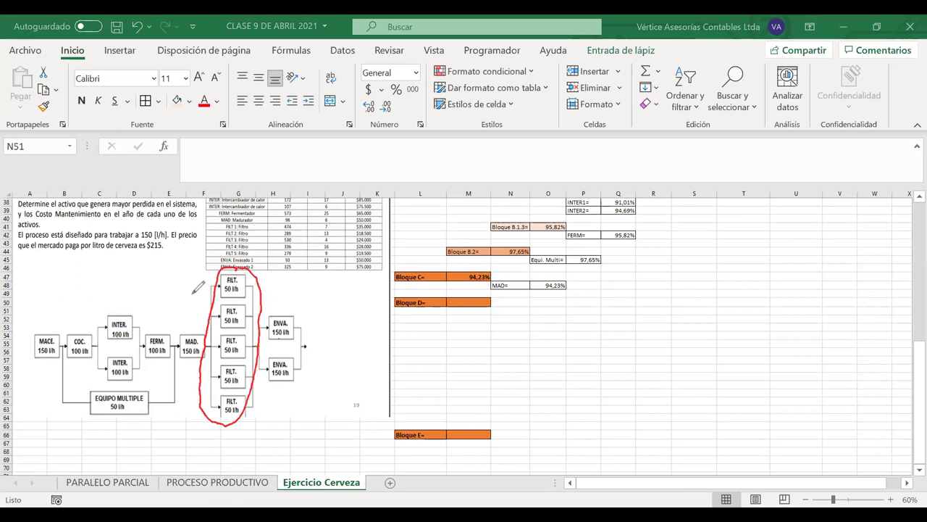
key(ctrl+z)
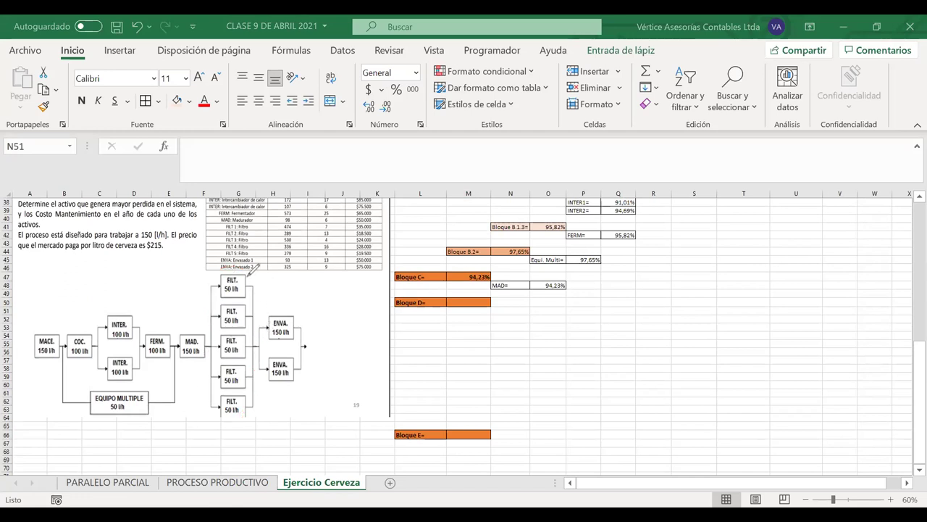
mouse_move(242, 269)
mouse_down()
mouse_move(207, 299)
mouse_move(202, 352)
mouse_up()
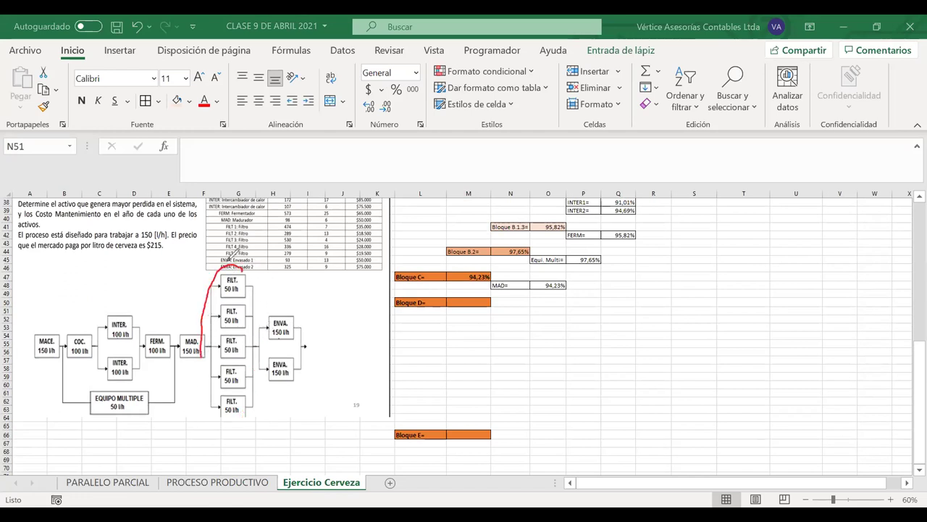
key(ctrl+z)
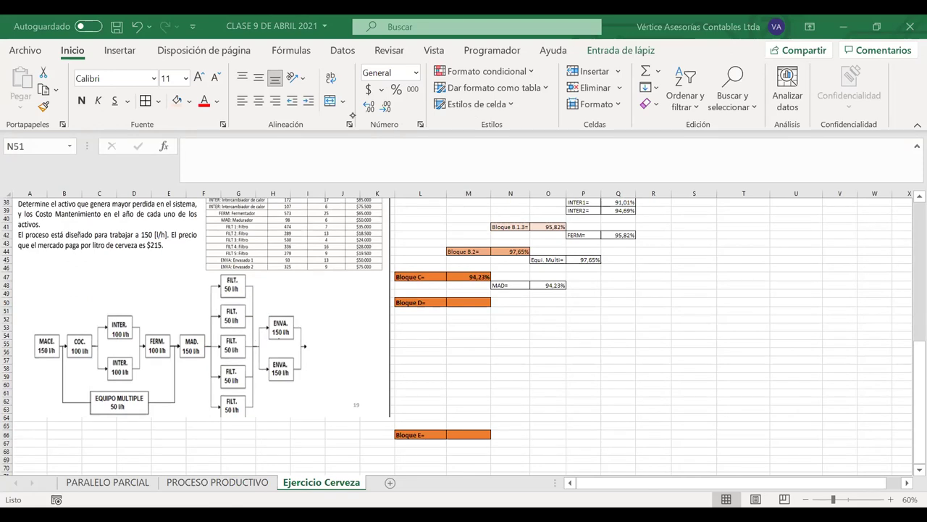
Step: Annotate the diagram with a box around the five filters, circles on MAD and both ENVA units, and 150 l/h, and erase the markings
drag(212, 266, 254, 424)
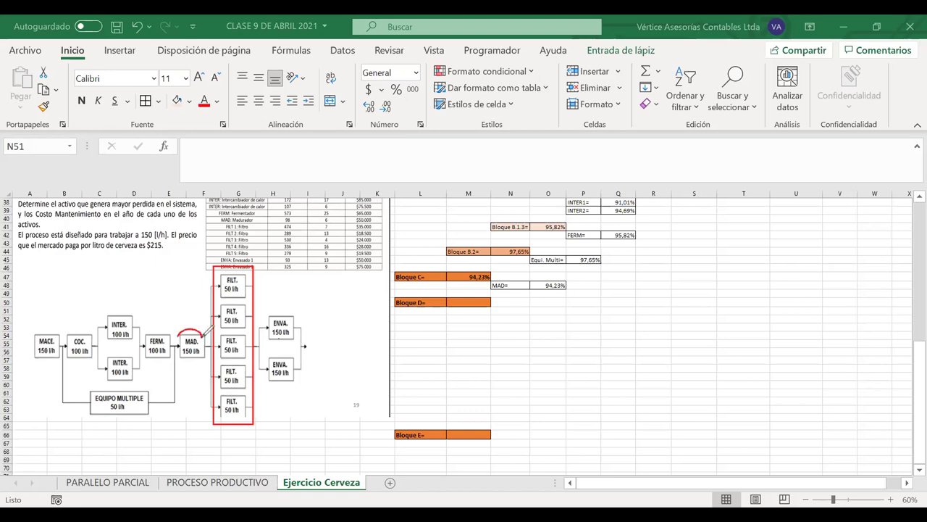
drag(180, 359, 203, 335)
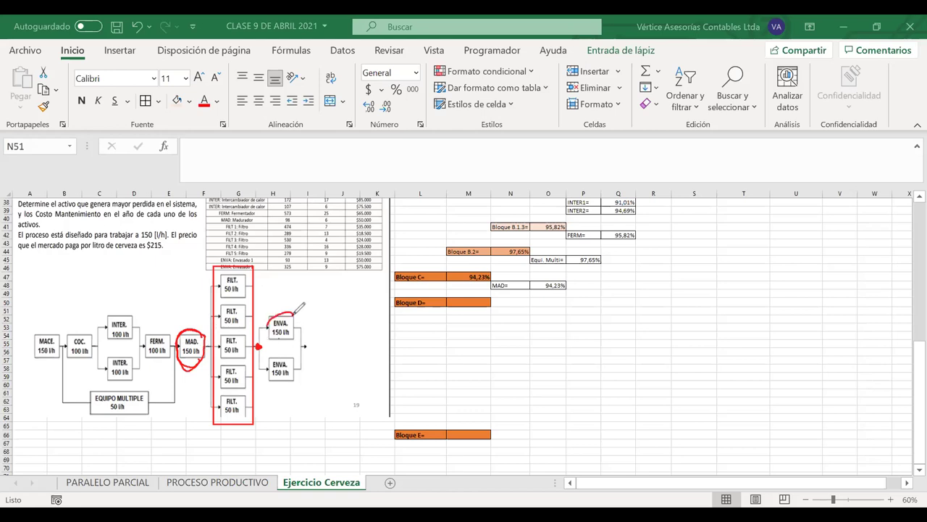
drag(297, 310, 284, 351)
mouse_move(274, 384)
mouse_down()
mouse_move(299, 365)
mouse_move(284, 352)
mouse_up()
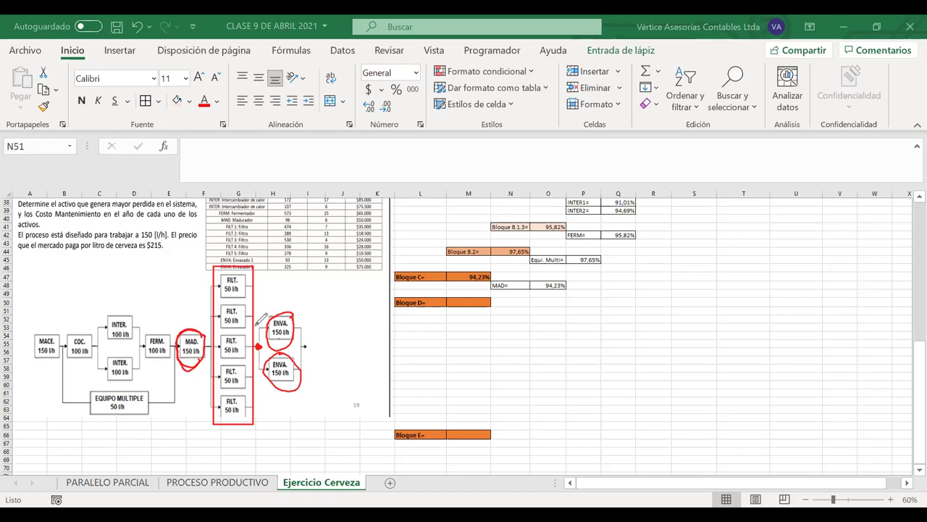
drag(320, 286, 317, 300)
mouse_move(330, 286)
mouse_down()
mouse_move(326, 299)
mouse_move(339, 284)
mouse_move(363, 305)
mouse_up()
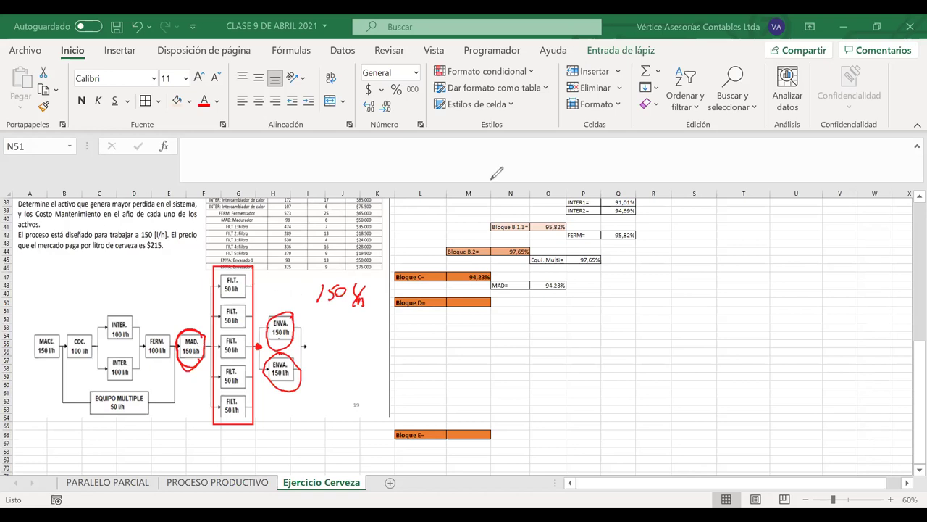
key(Escape)
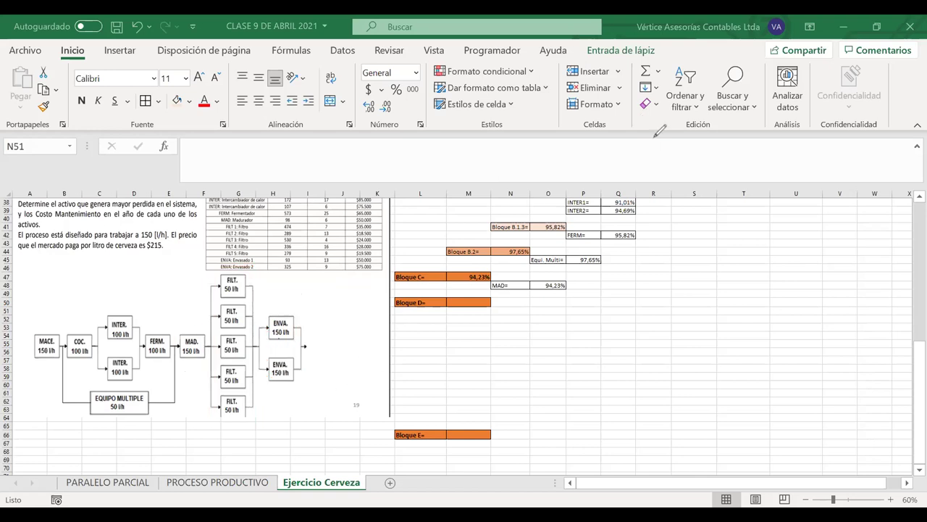
click(499, 311)
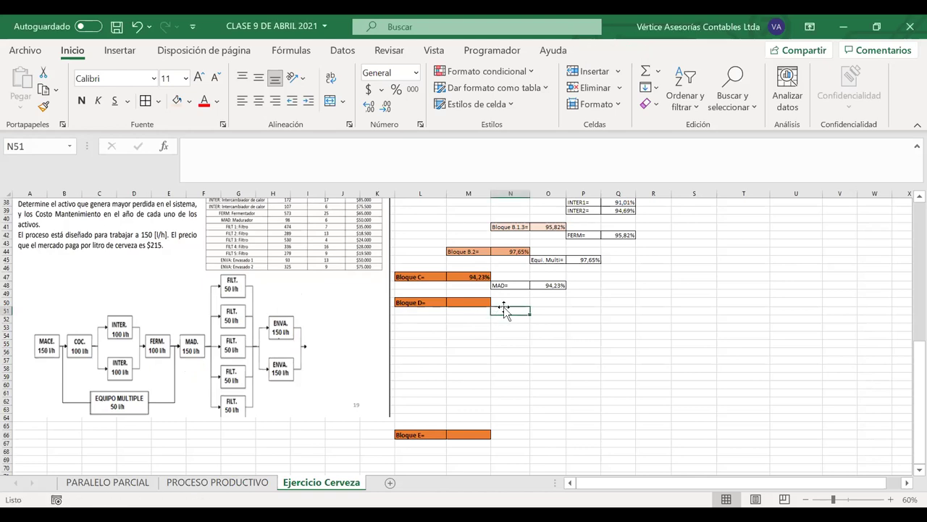
text(Fi)
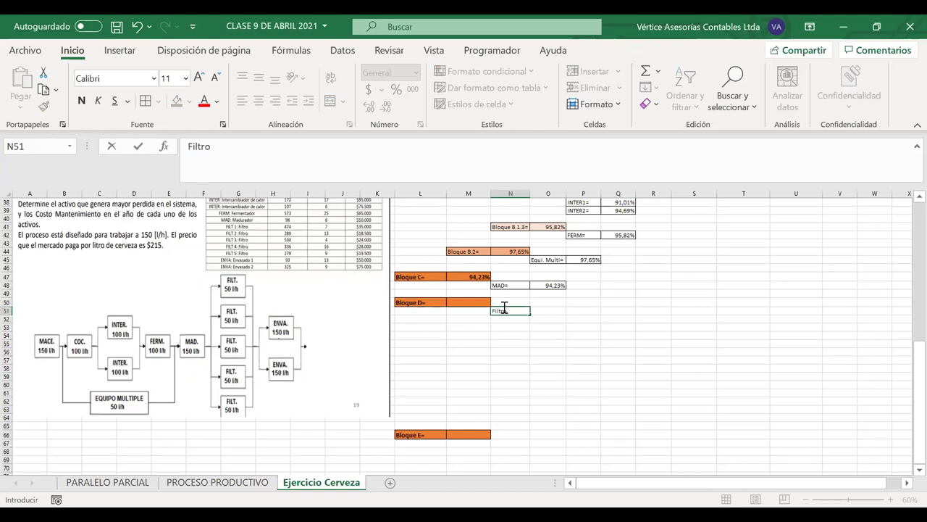
text(ltr)
key(BackSpace)
key(BackSpace)
key(BackSpace)
key(BackSpace)
Step: Copy the five filter names from P10:P14 of the equipment table into N51:N55 below Bloque D
scroll(504, 307, up, 10)
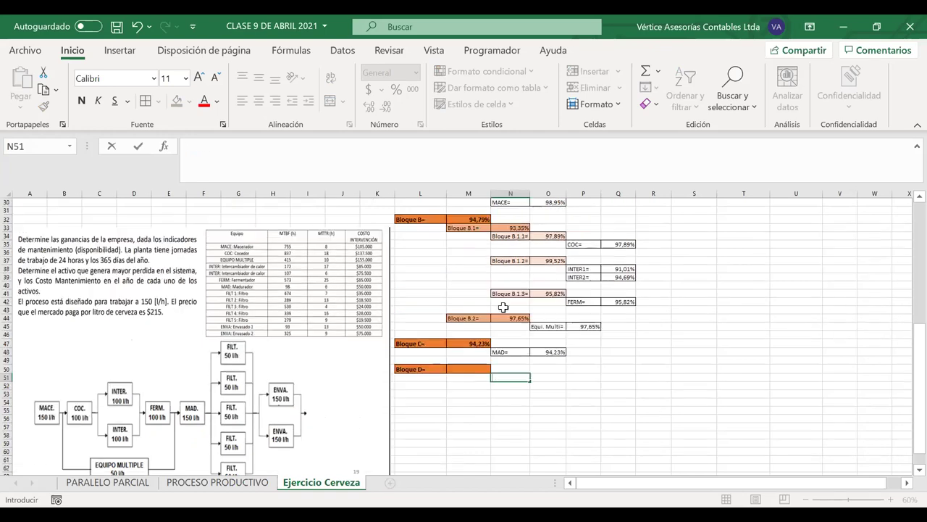
scroll(503, 307, up, 1)
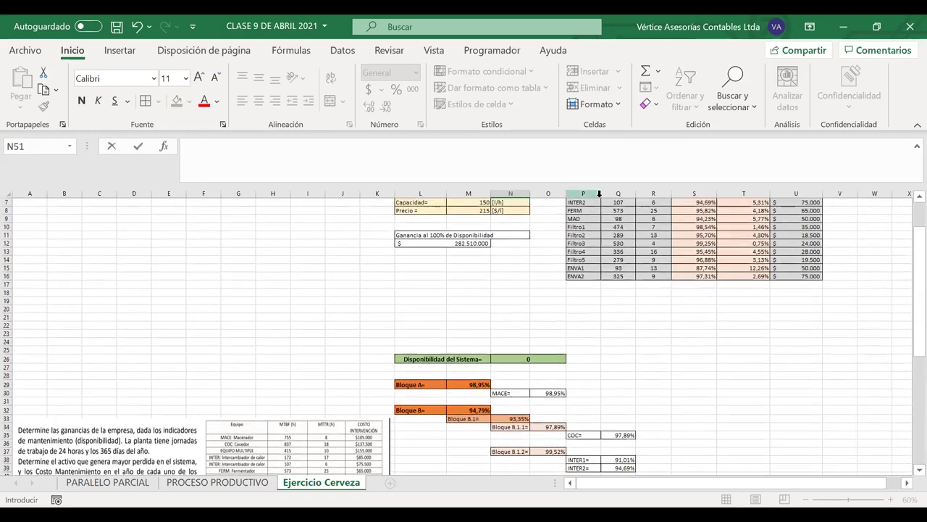
drag(576, 227, 587, 259)
key(ctrl+c)
scroll(507, 373, down, 7)
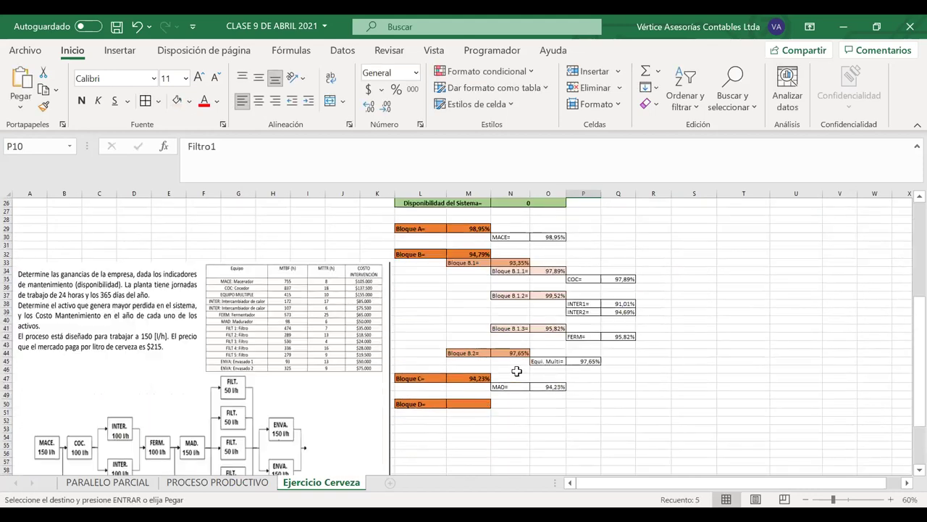
click(500, 386)
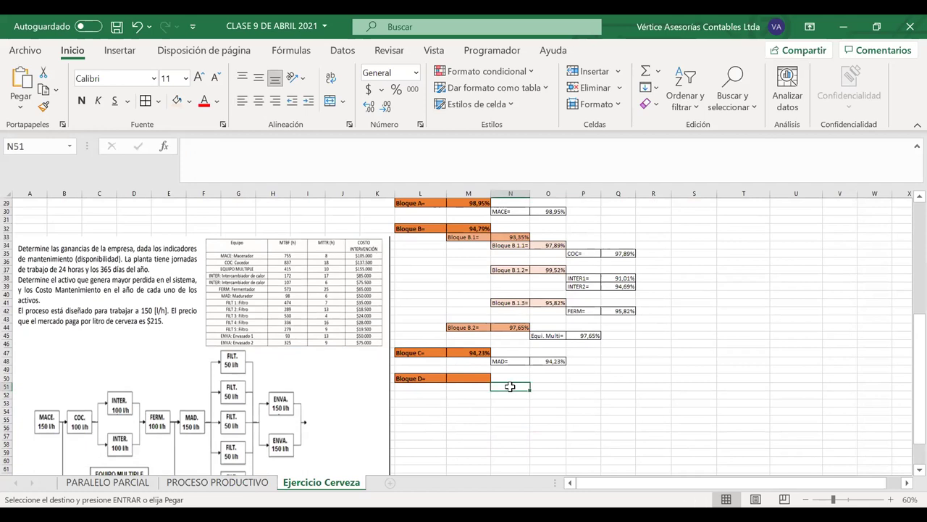
key(ctrl+v)
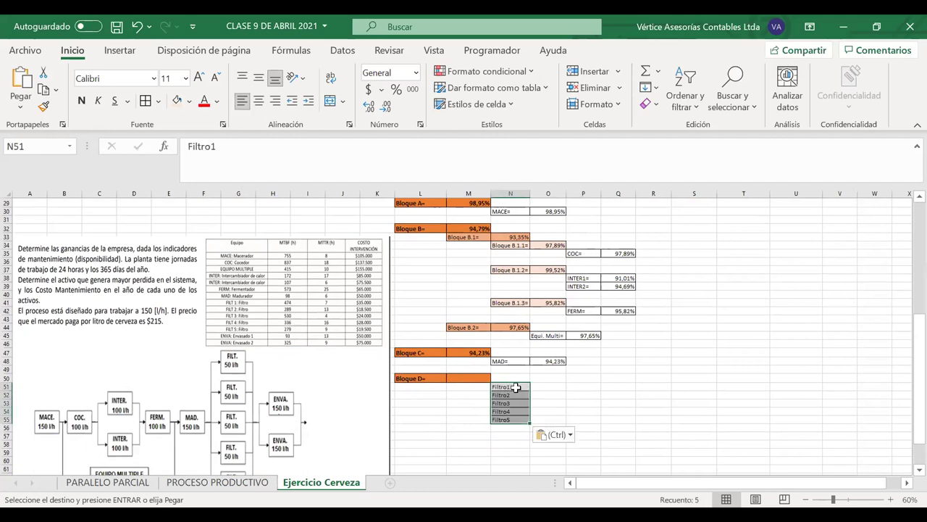
Step: Append an equals sign to each of the five filter labels in N51:N55, from Filtro1= to Filtro5=
double_click(518, 387)
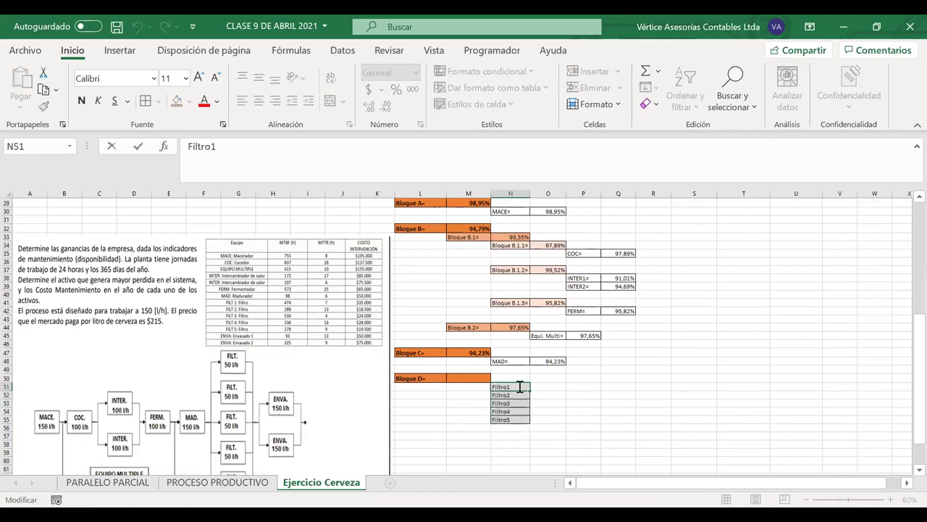
text(=)
key(Return)
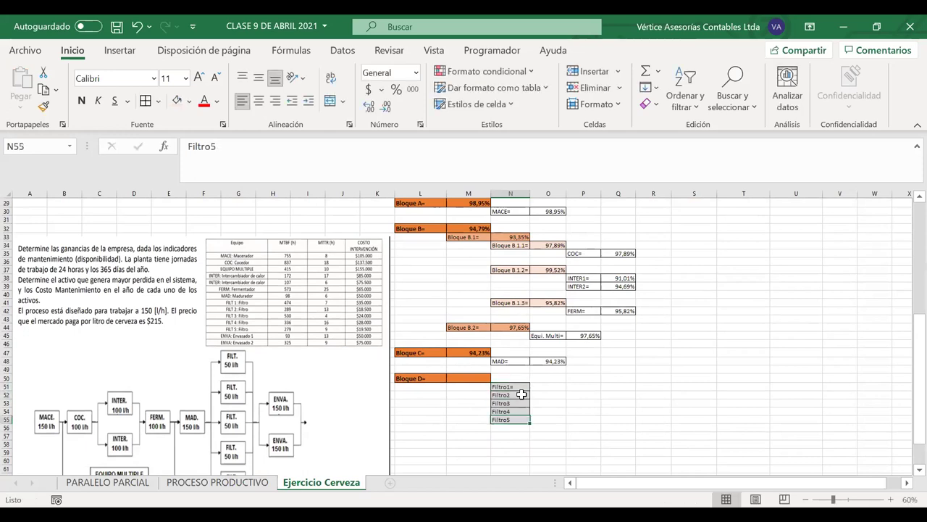
double_click(523, 395)
text(=)
key(Return)
double_click(522, 403)
text(=)
key(Return)
double_click(522, 412)
text(=)
key(Return)
double_click(522, 418)
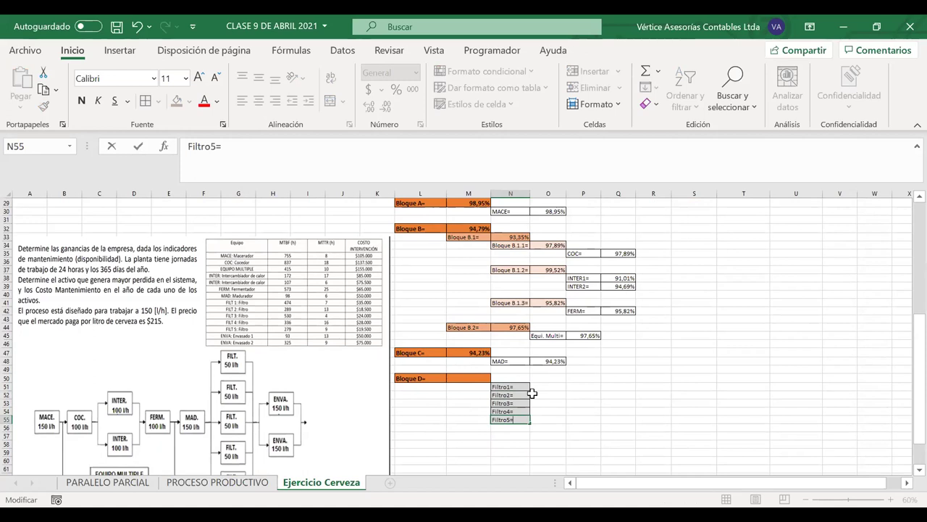
click(540, 404)
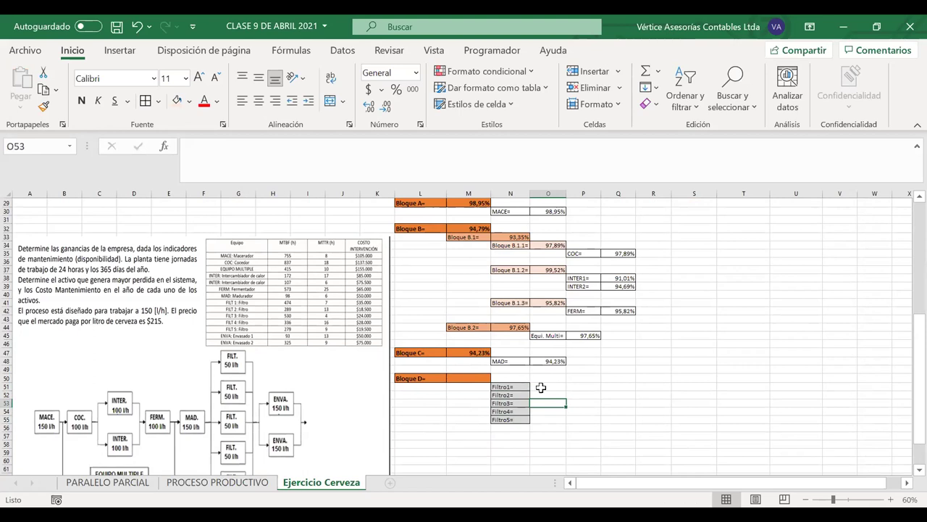
Step: Move the filter labels and the blank cells beside them down one row to N52:O56
scroll(547, 388, down, 1)
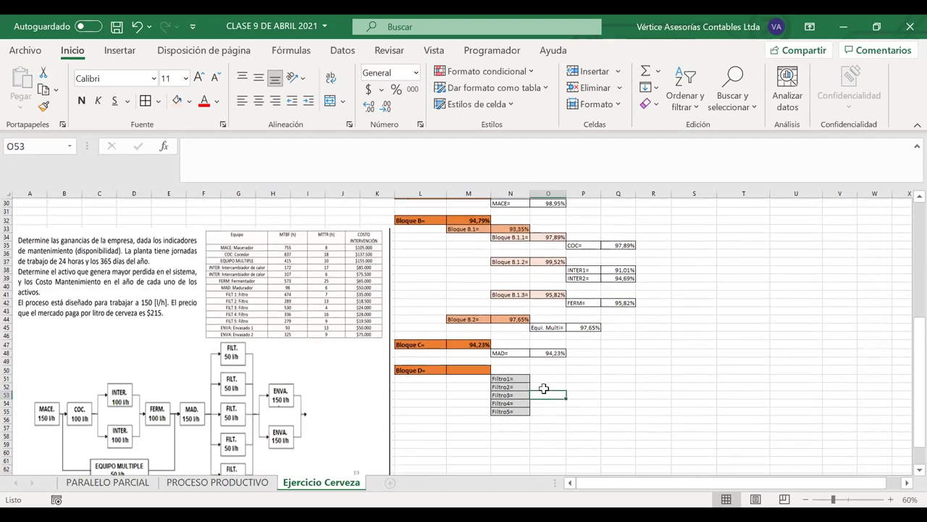
drag(546, 378, 548, 410)
key(Left)
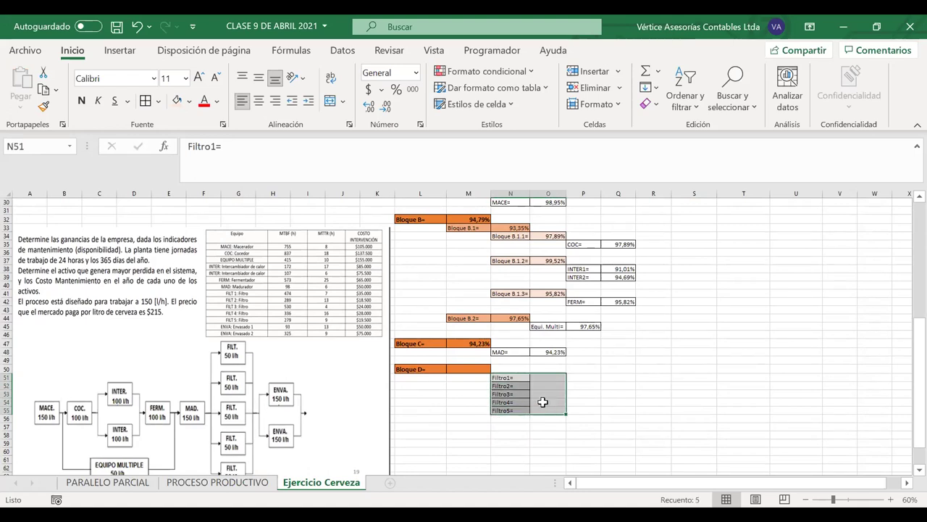
drag(519, 373, 524, 389)
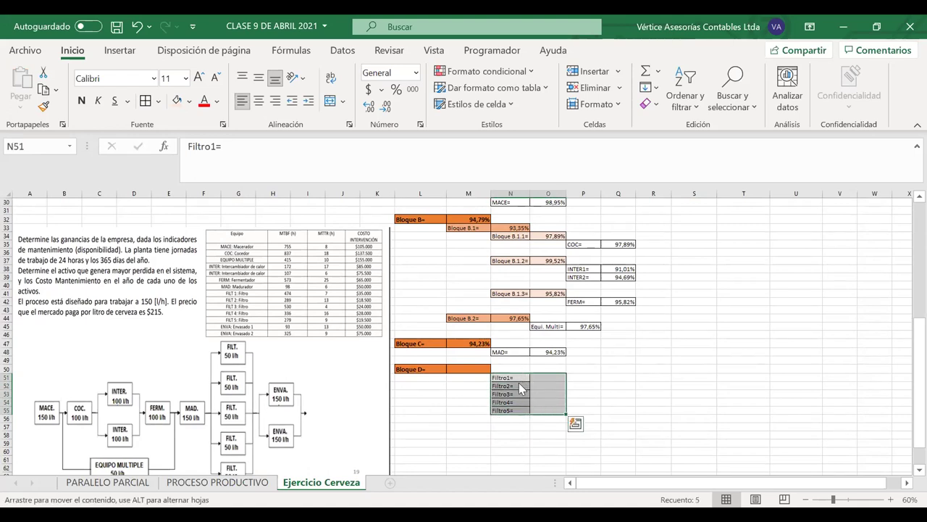
Step: Enter n= in L53 and format L53:L54 as centred, bold, size 12 text
click(421, 393)
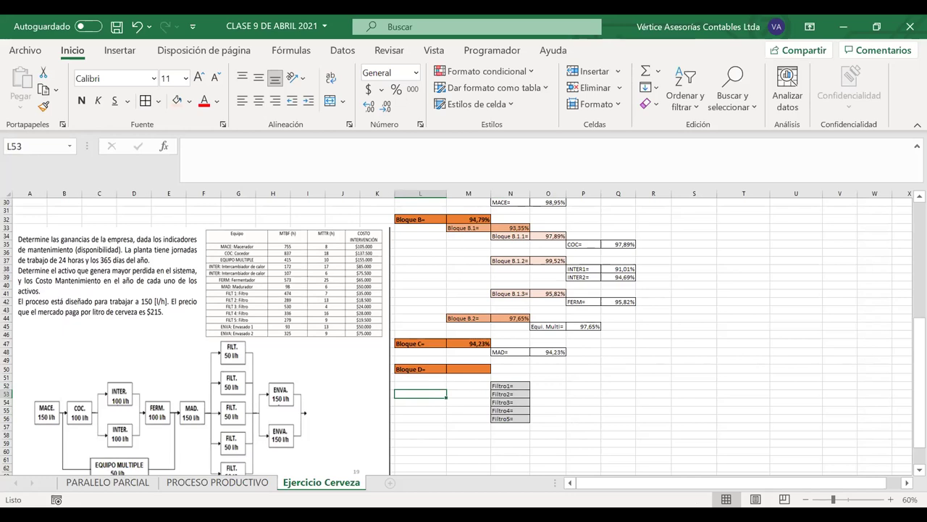
scroll(479, 385, down, 2)
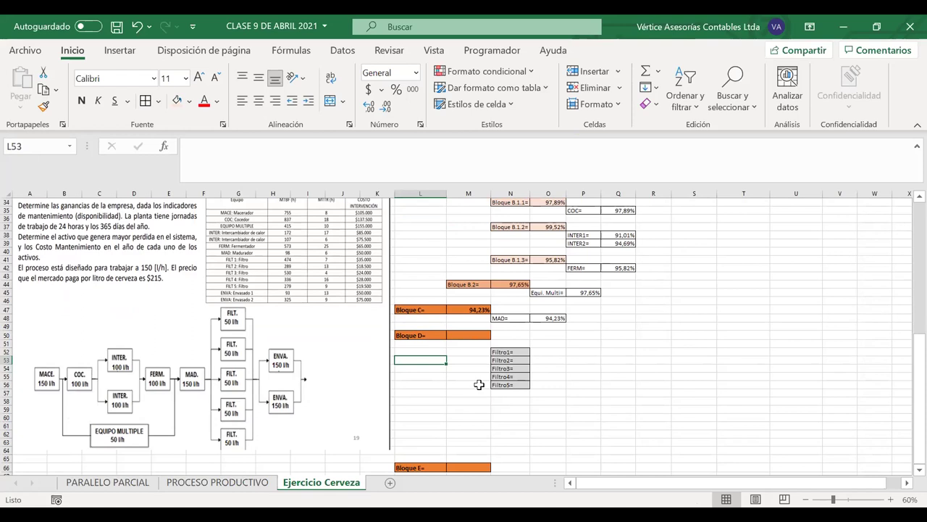
text(n=)
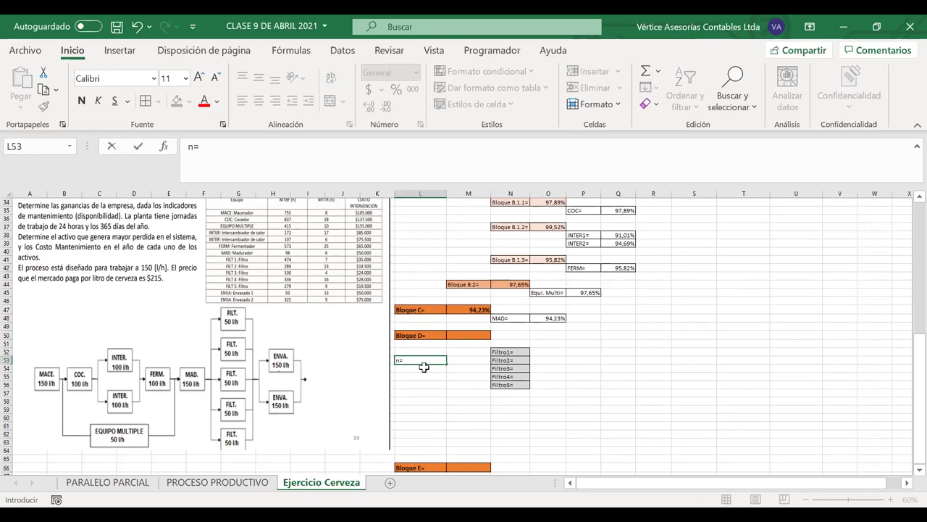
drag(421, 368, 420, 360)
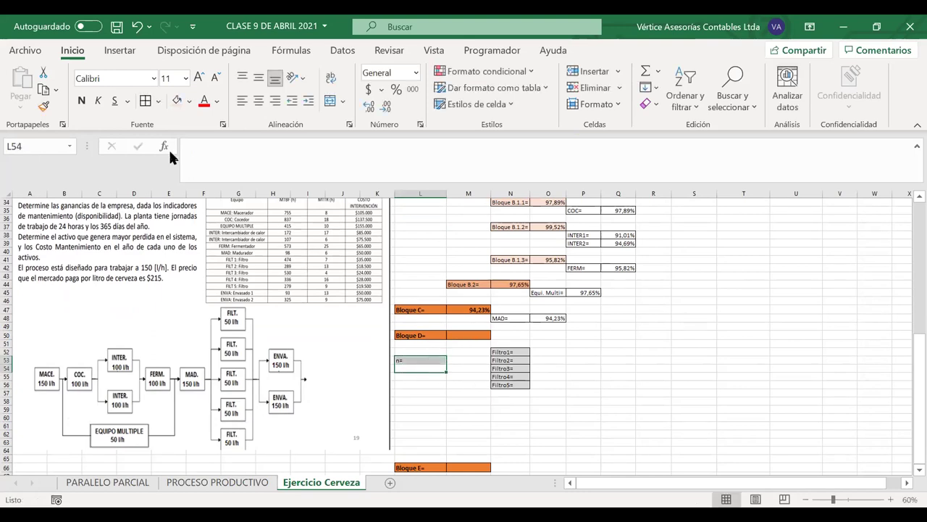
click(259, 100)
click(81, 100)
click(198, 77)
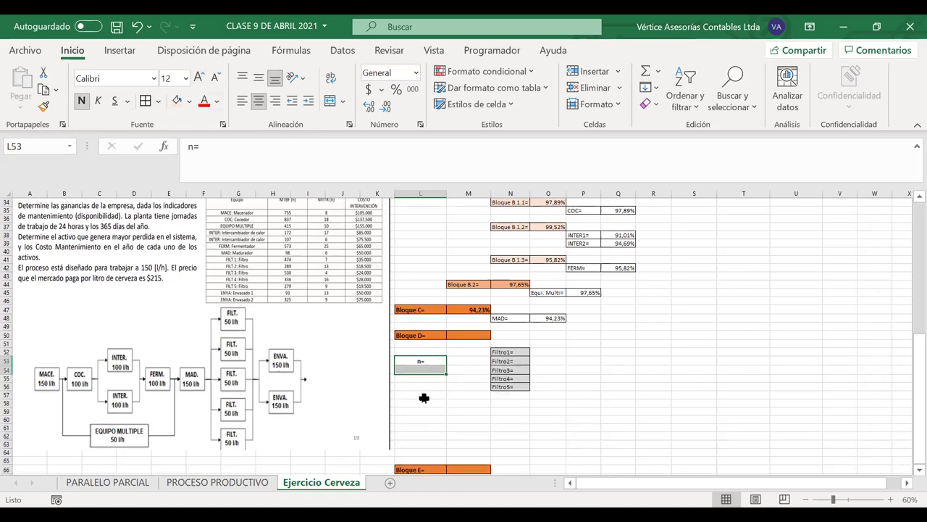
Step: Complete the Bloque D parameters with n=5 in L53 and r=3 in L54
click(435, 360)
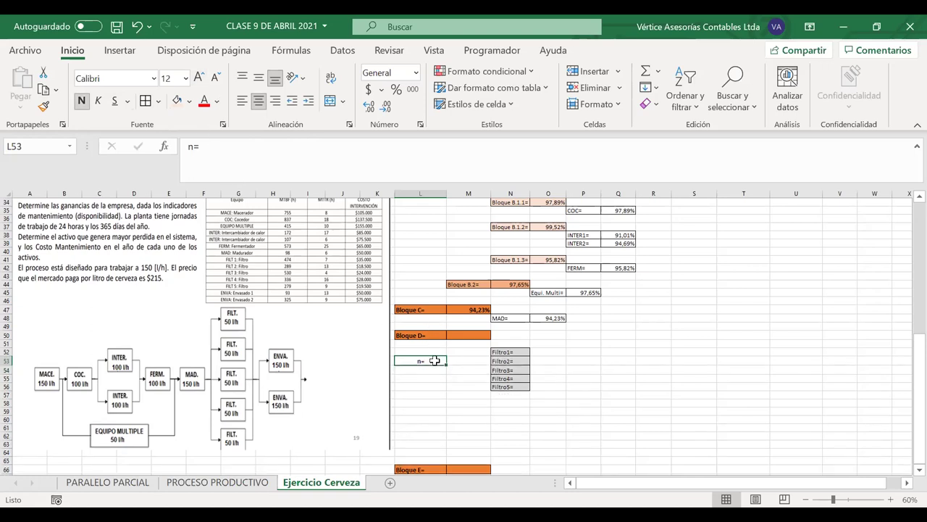
double_click(434, 360)
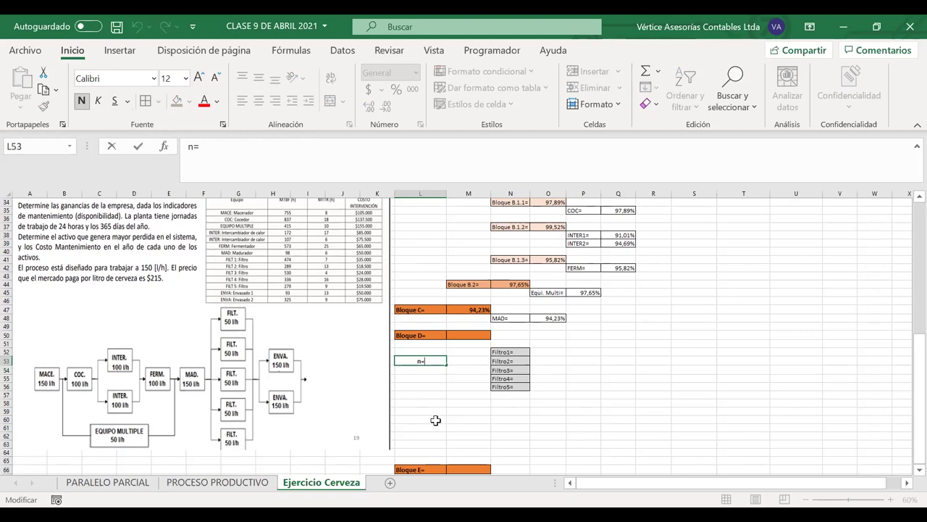
text(5)
key(Return)
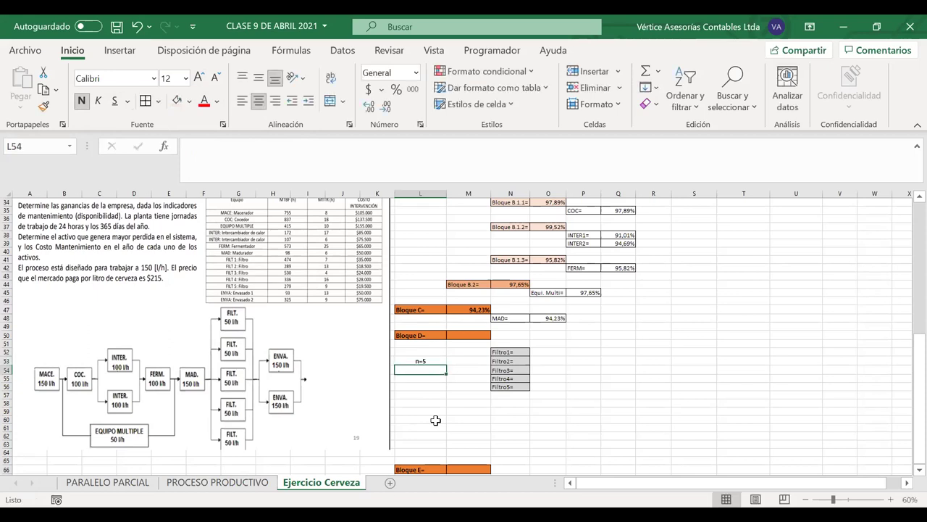
text(r)
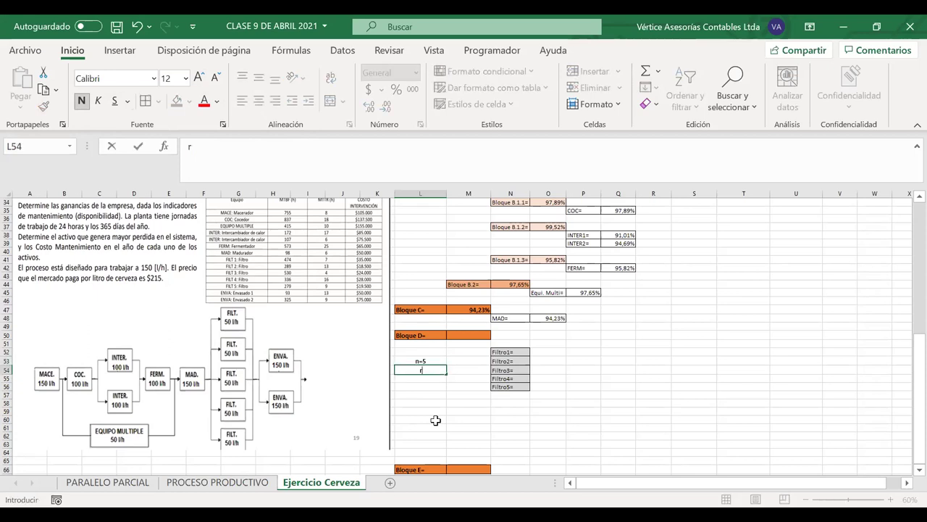
text(=)
text(3)
key(Return)
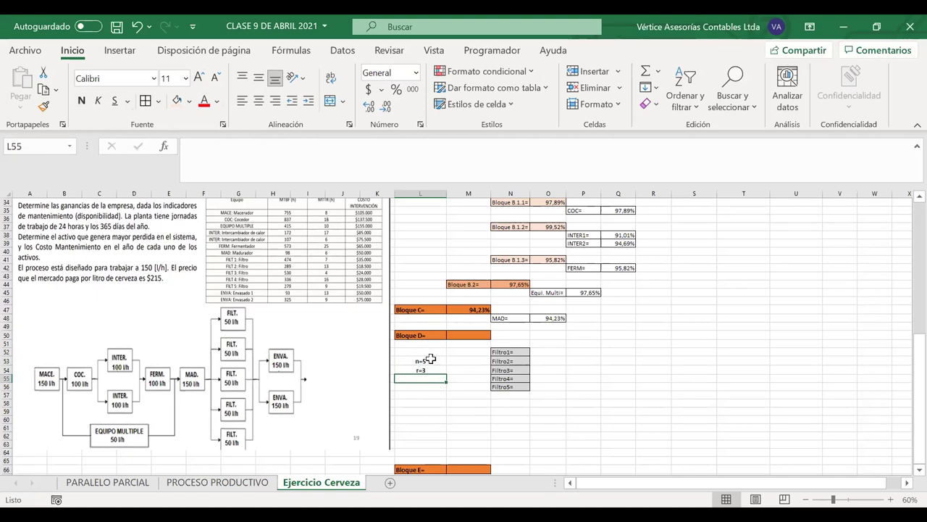
Step: Review the n and r parameters, the filter rows and the filters' availability and unavailability values in S10:T14
drag(421, 360, 423, 369)
drag(538, 350, 513, 386)
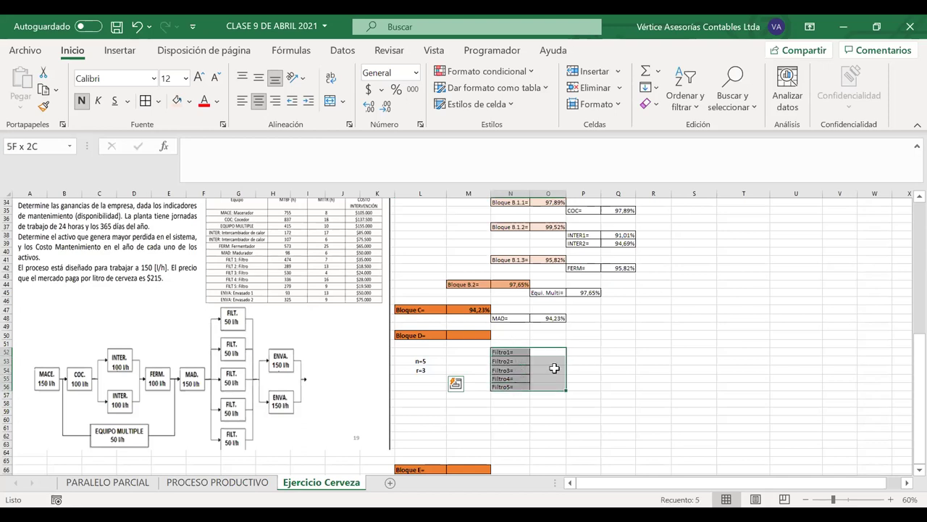
scroll(656, 320, up, 1)
scroll(655, 320, up, 7)
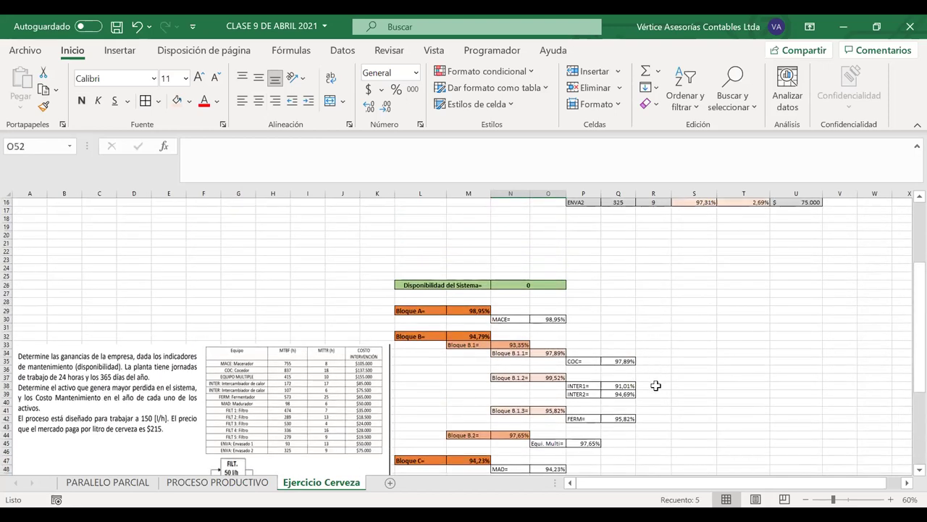
scroll(700, 308, up, 1)
click(685, 204)
drag(728, 210, 734, 231)
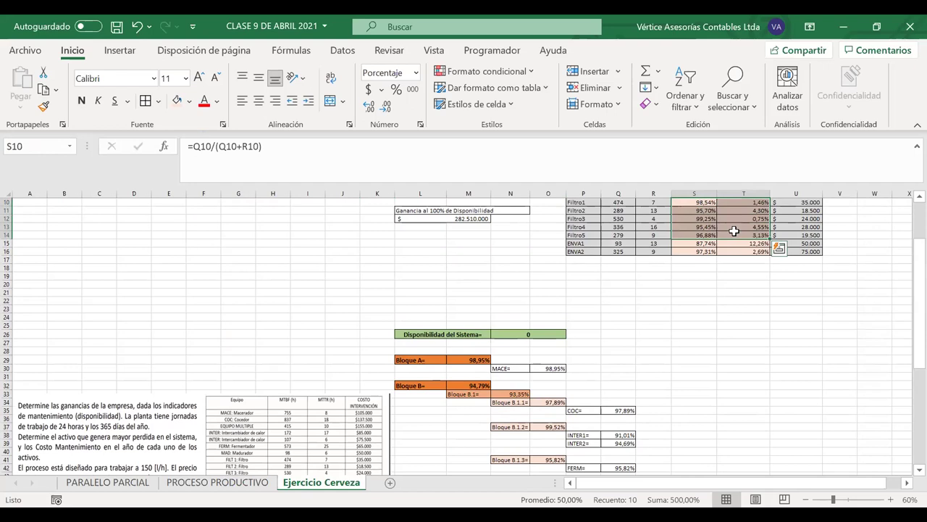
scroll(607, 364, down, 5)
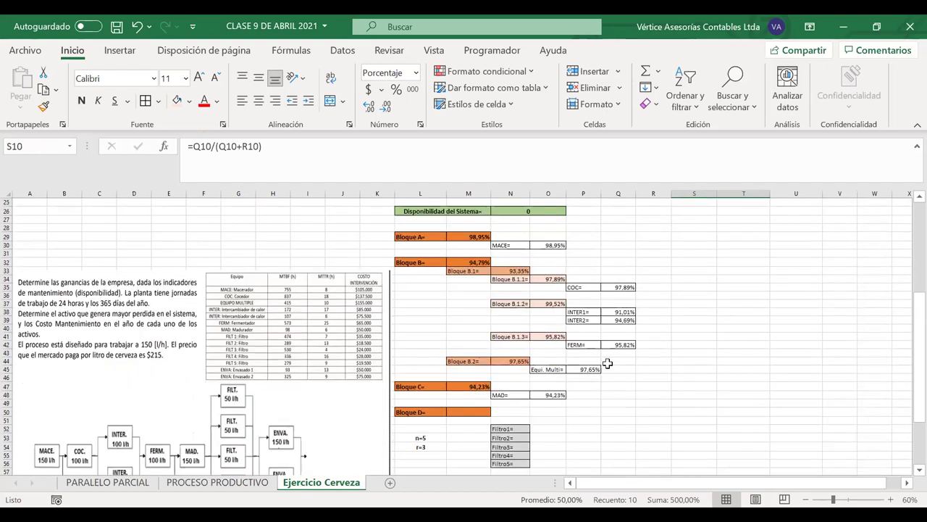
scroll(608, 364, down, 1)
Step: Add the centred column headings A in O51 and (1-A) in P51 above the filter rows
click(607, 361)
key(shift+F10)
click(547, 397)
text(A)
click(586, 394)
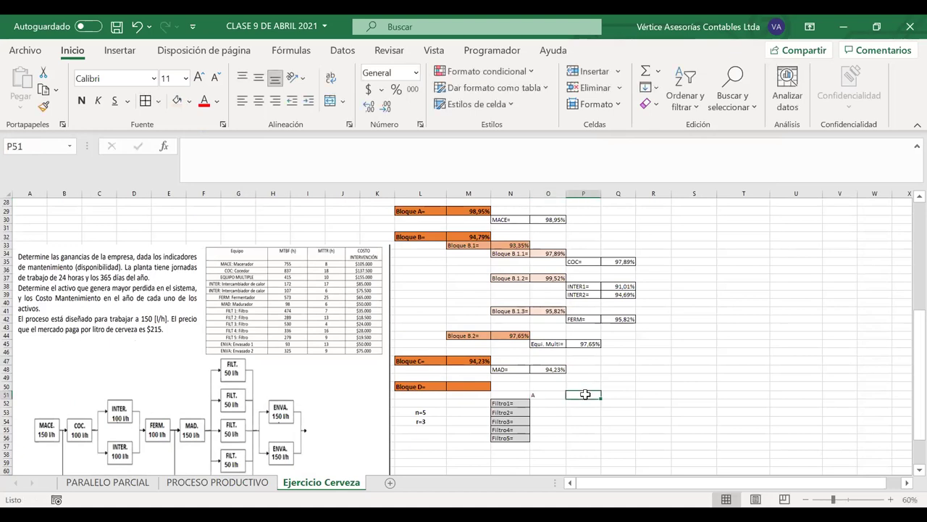
text(()
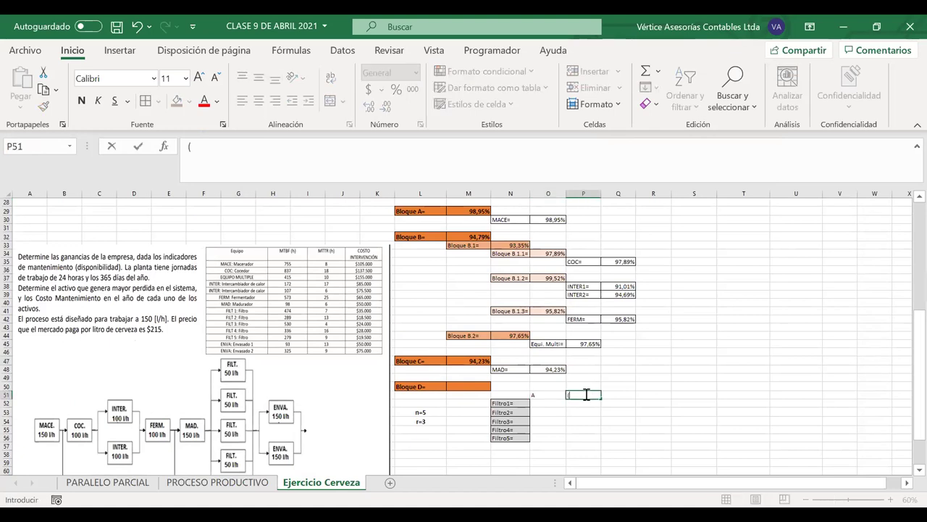
text(1-A))
click(545, 395)
drag(545, 395, 585, 394)
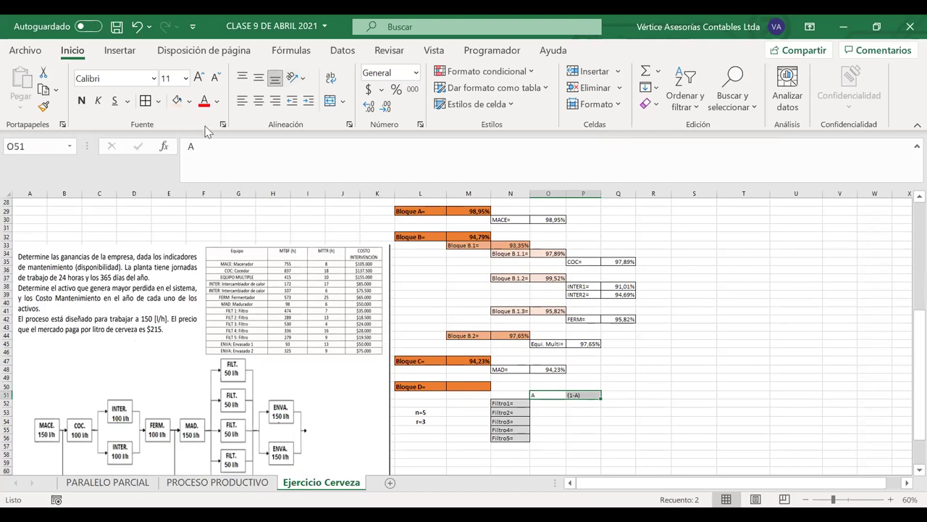
click(258, 99)
Step: Link Filtro1's availability in O52 to the equipment table with the formula =S10
click(555, 403)
text(=)
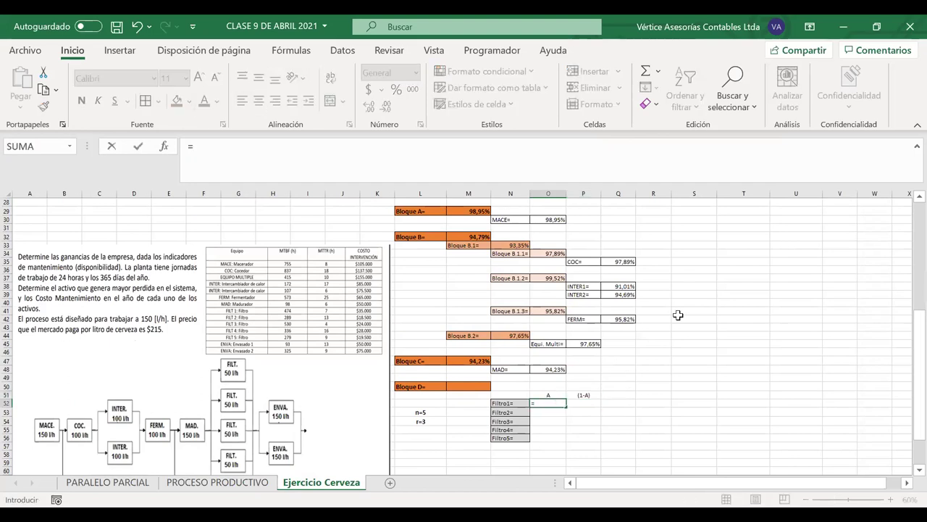
scroll(678, 315, up, 6)
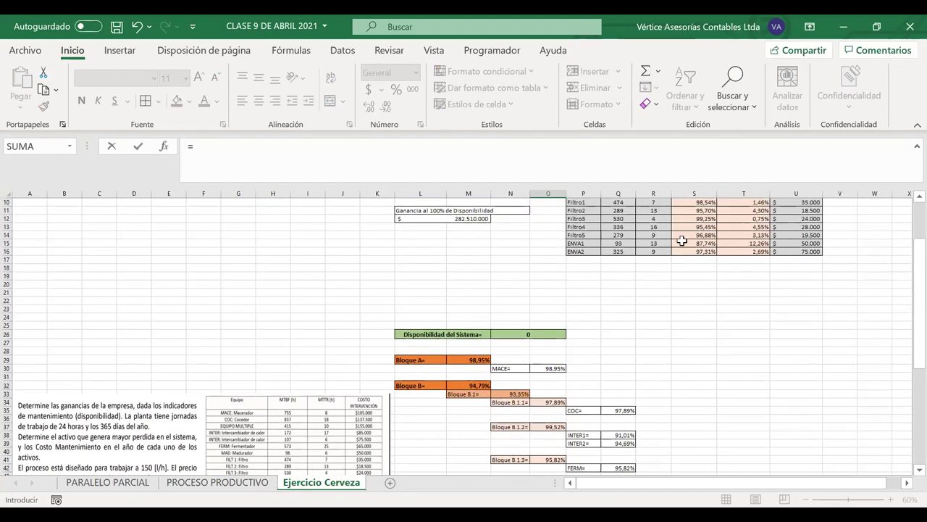
click(691, 210)
click(684, 202)
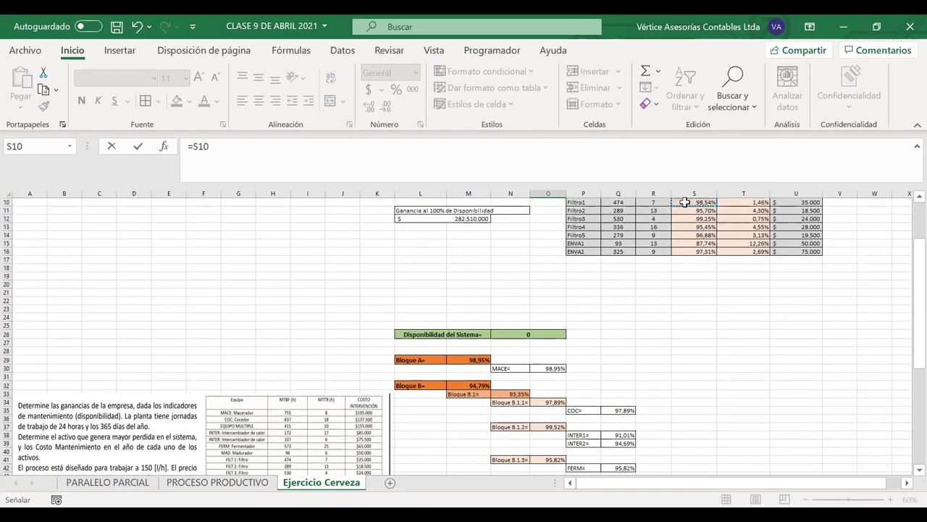
key(Return)
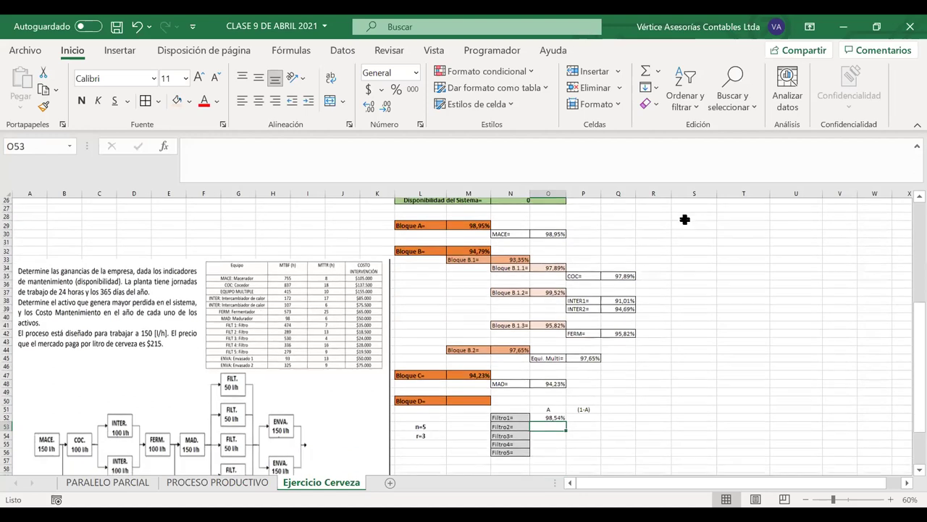
Step: Fill Filtro1's availability formula from O52 down to O56 for the remaining filters
click(555, 412)
drag(565, 416, 565, 450)
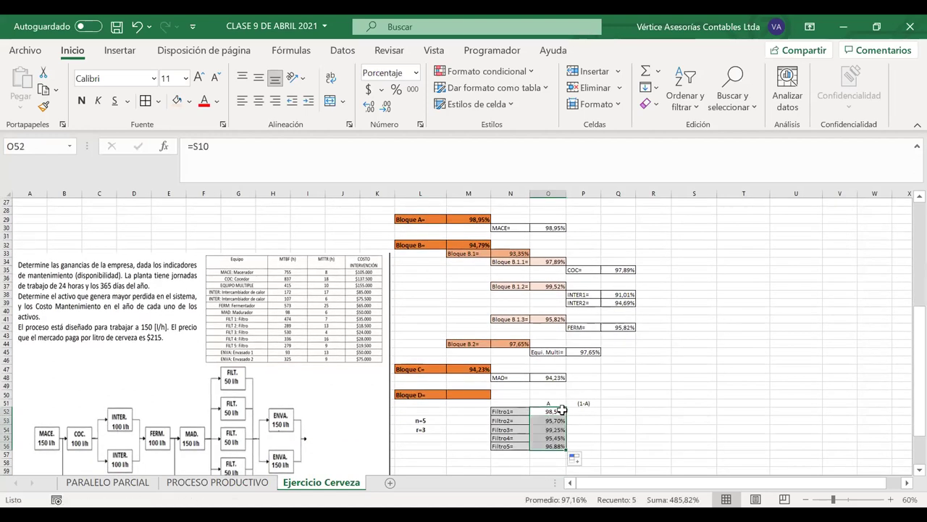
Step: Copy the formula in O52 across to P52 as =T10 and check it against Filtro1's unavailability in the equipment table
click(563, 410)
drag(566, 415, 590, 415)
scroll(678, 344, up, 5)
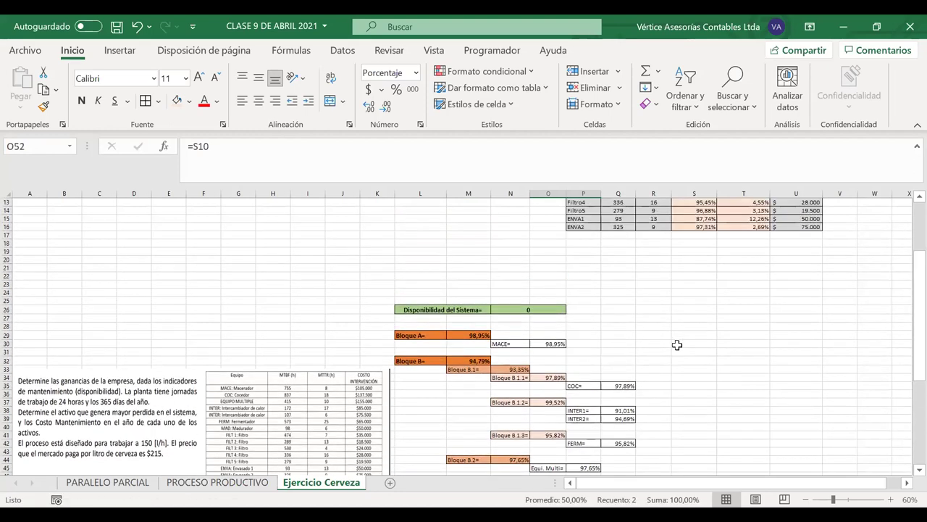
scroll(678, 345, up, 2)
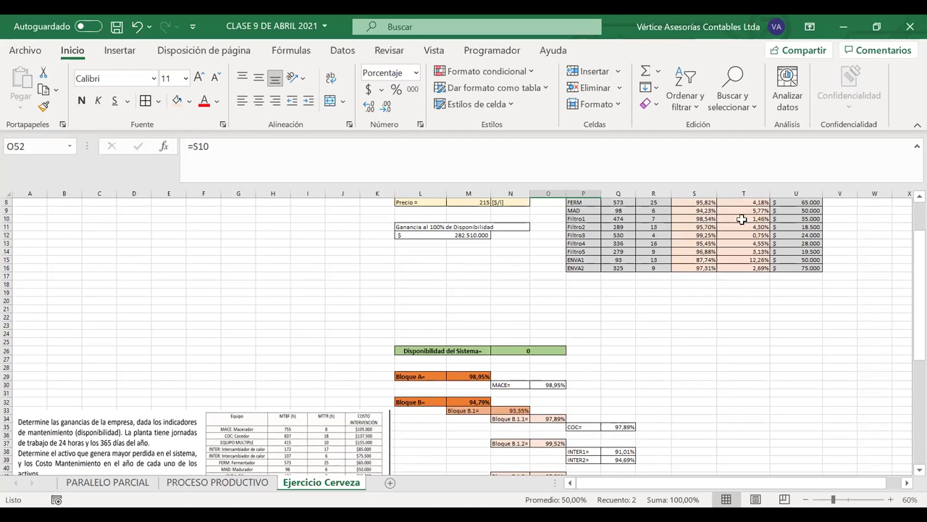
scroll(607, 377, down, 5)
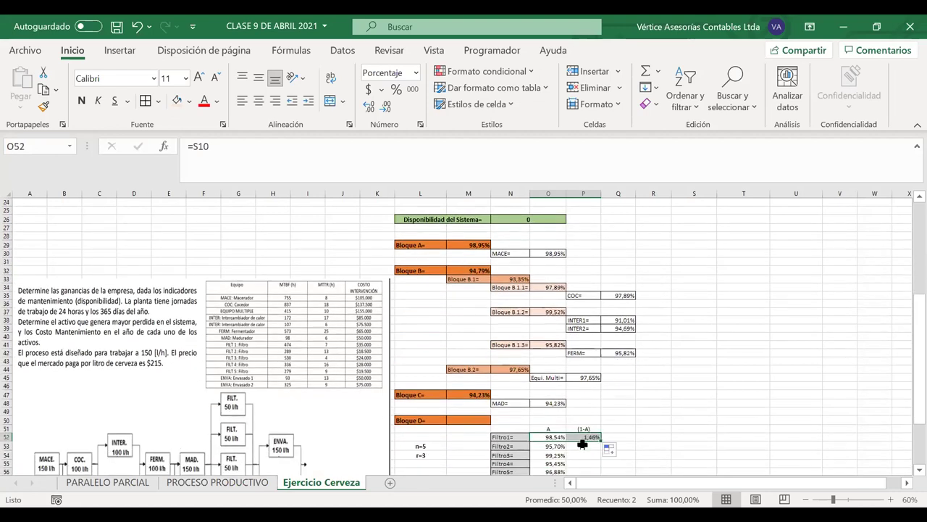
click(584, 436)
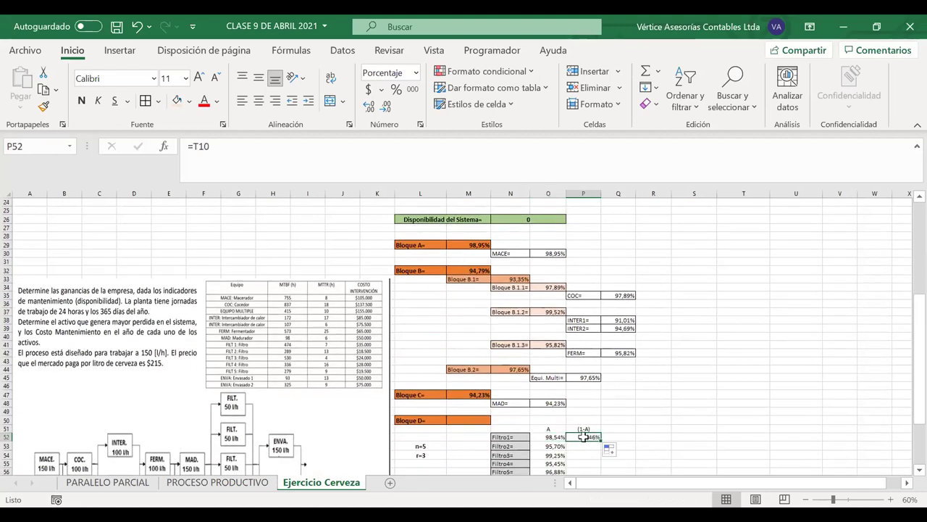
double_click(584, 437)
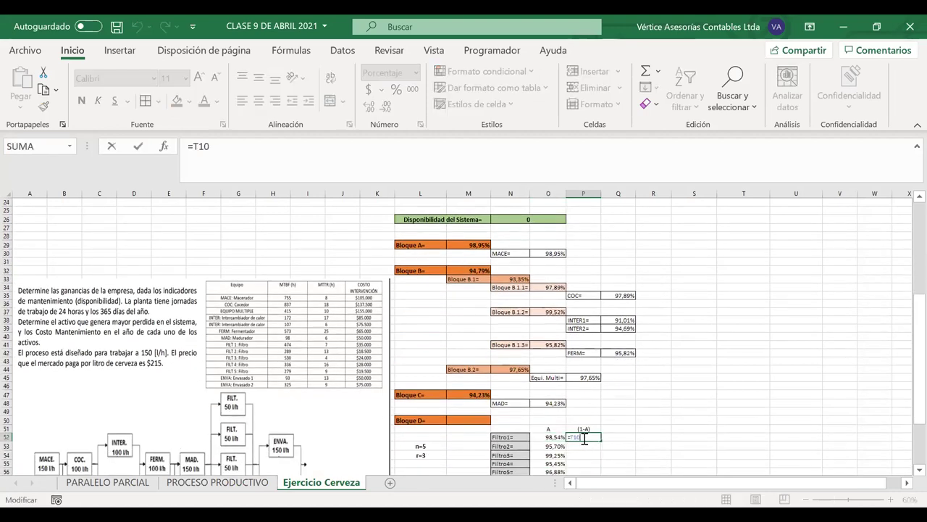
key(Return)
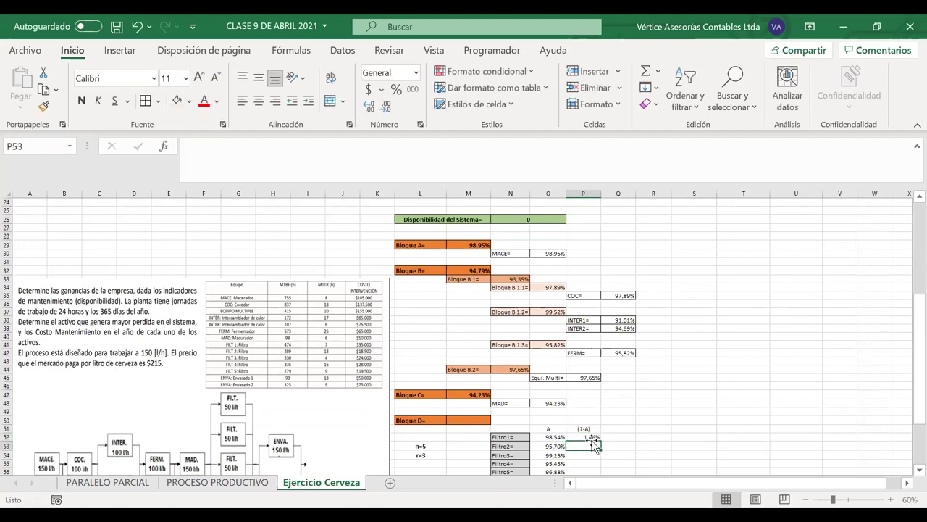
Step: Fill Filtro1's (1-A) formula from P52 down to P56 for the other filters
click(592, 437)
mouse_move(600, 439)
mouse_down()
mouse_move(600, 476)
mouse_move(593, 455)
mouse_up()
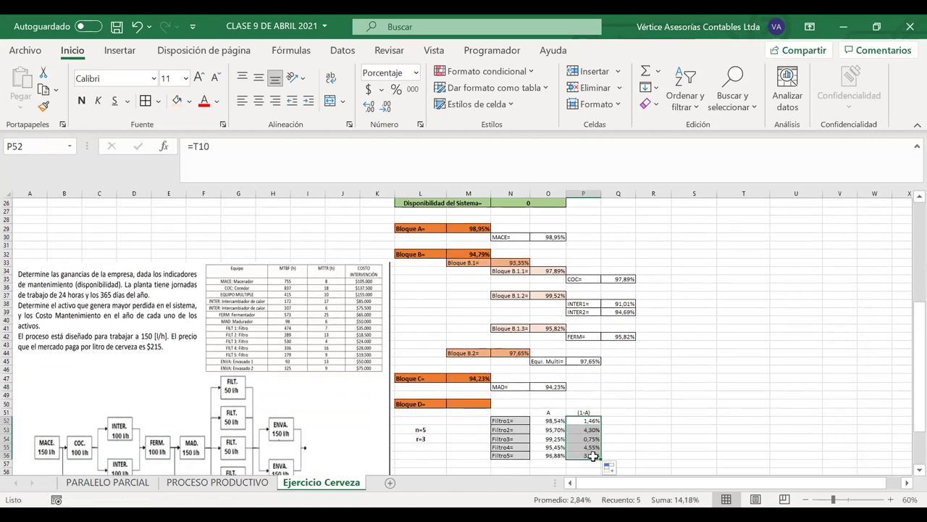
click(650, 393)
Step: Add borders to the filters' A and (1-A) values in O52:P56
drag(584, 424, 554, 455)
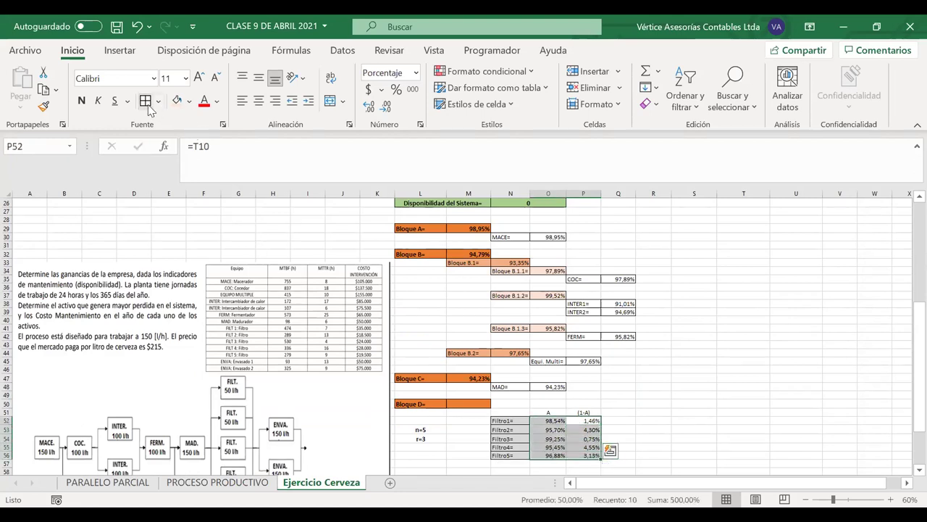
Step: Examine the filters' availability values in S10:T14 and the matching Bloque D column in O51:O56
click(649, 386)
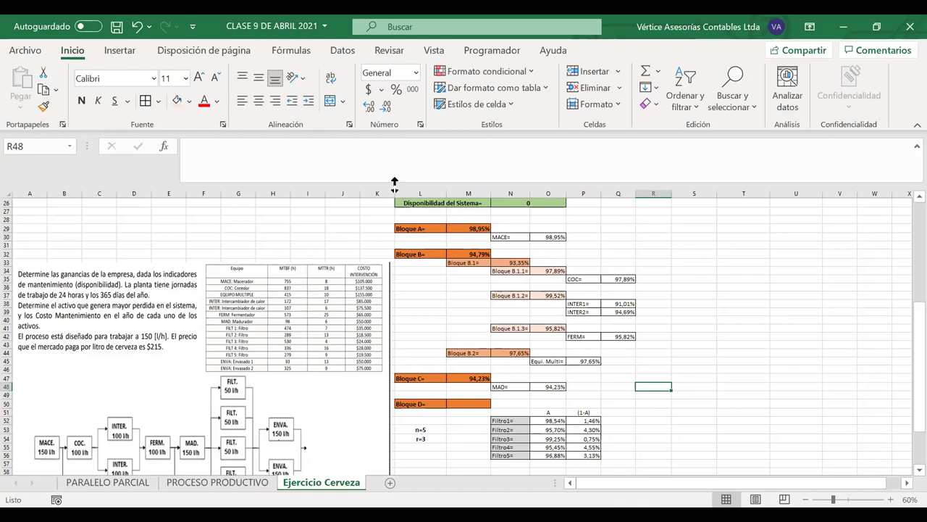
scroll(625, 215, up, 6)
drag(681, 219, 738, 248)
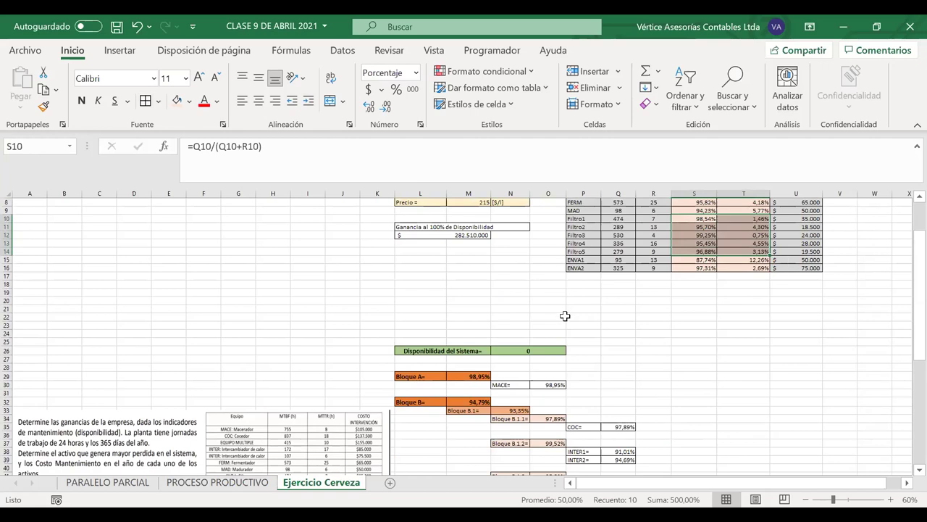
scroll(566, 316, down, 7)
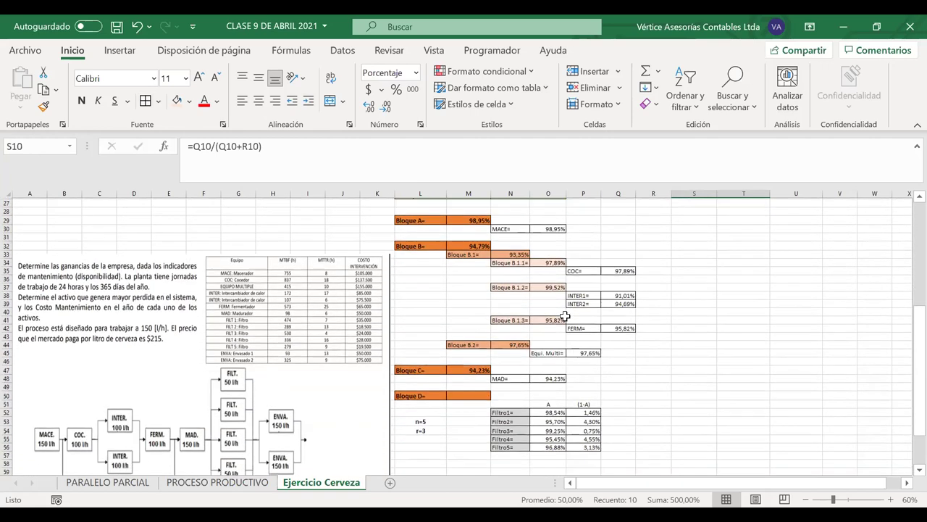
scroll(556, 349, down, 1)
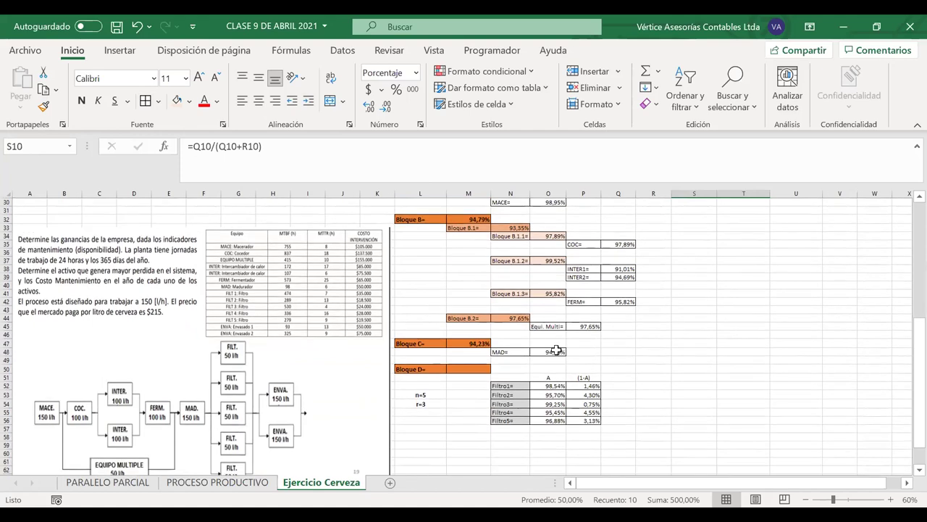
scroll(555, 349, down, 1)
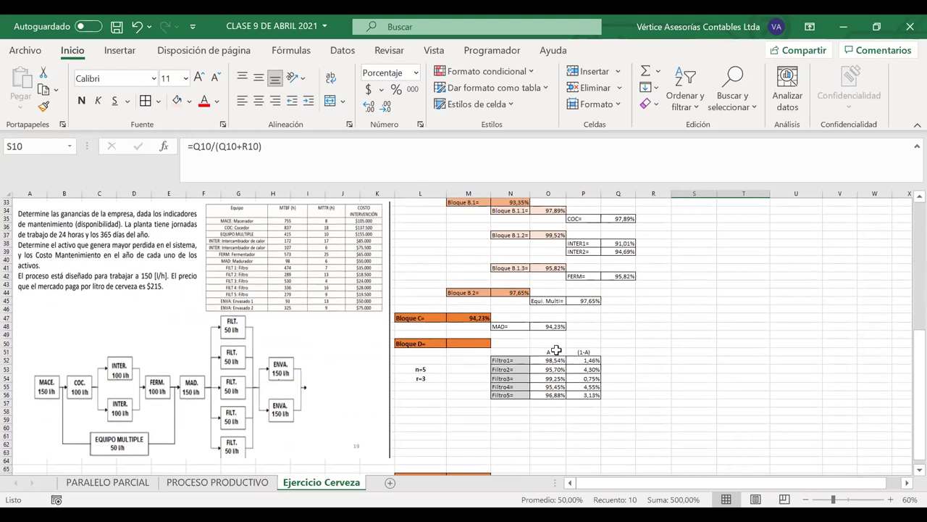
drag(556, 350, 555, 395)
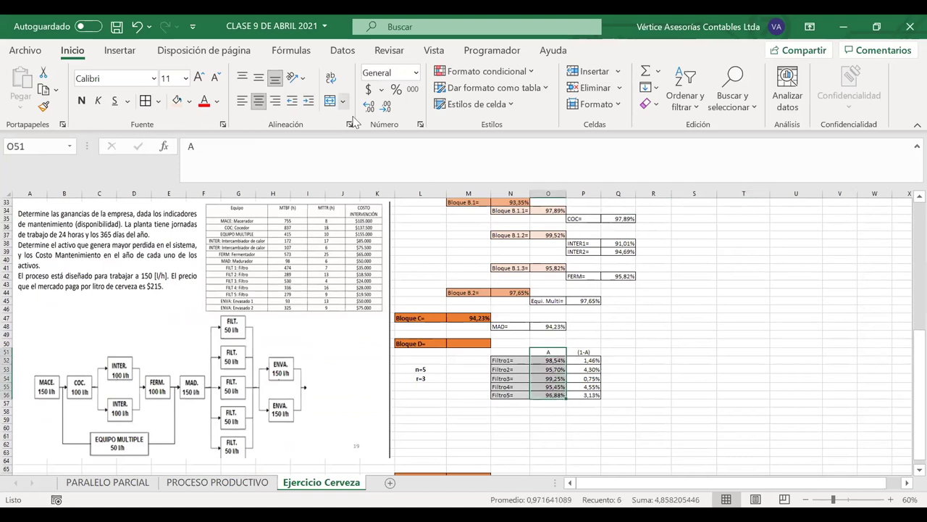
click(351, 123)
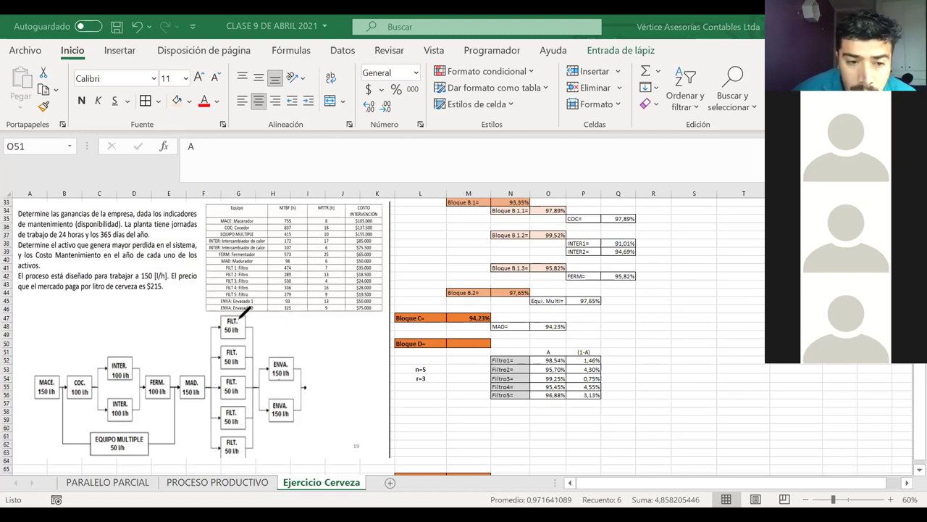
Step: Circle the two parallel INTER. blocks and the COC. capacity on the process diagram in red ink, and clear the ink
mouse_move(113, 349)
mouse_down()
mouse_move(97, 385)
mouse_move(102, 415)
mouse_move(132, 412)
mouse_move(139, 360)
mouse_move(115, 346)
mouse_move(123, 347)
mouse_up()
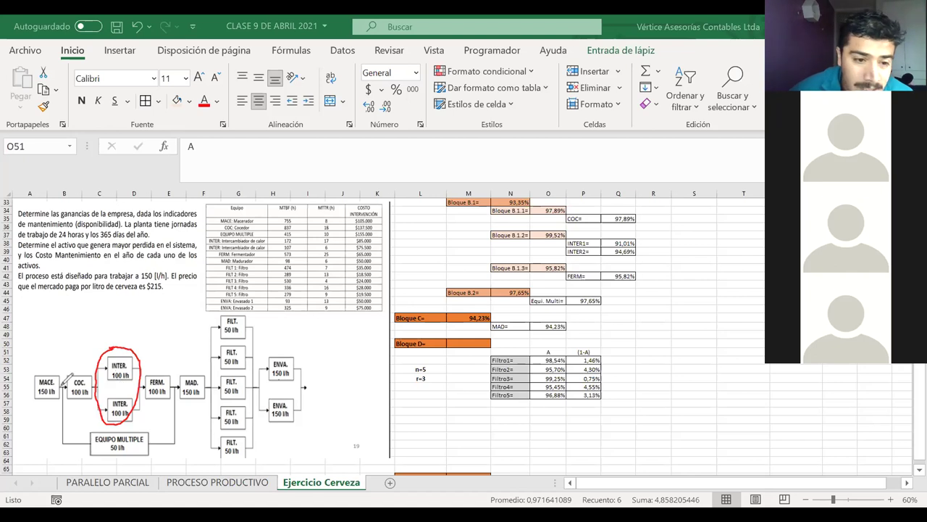
mouse_move(88, 381)
mouse_down()
mouse_move(71, 390)
mouse_move(76, 401)
mouse_move(92, 378)
mouse_up()
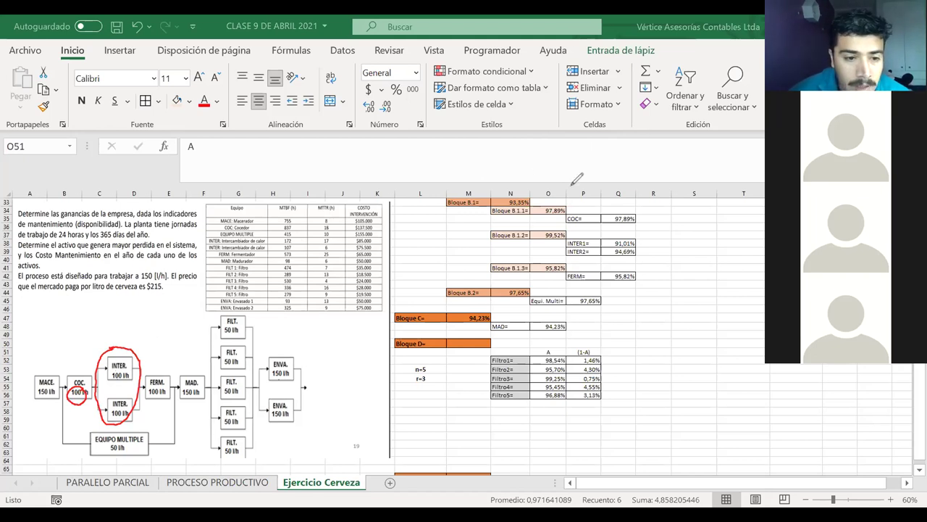
key(e)
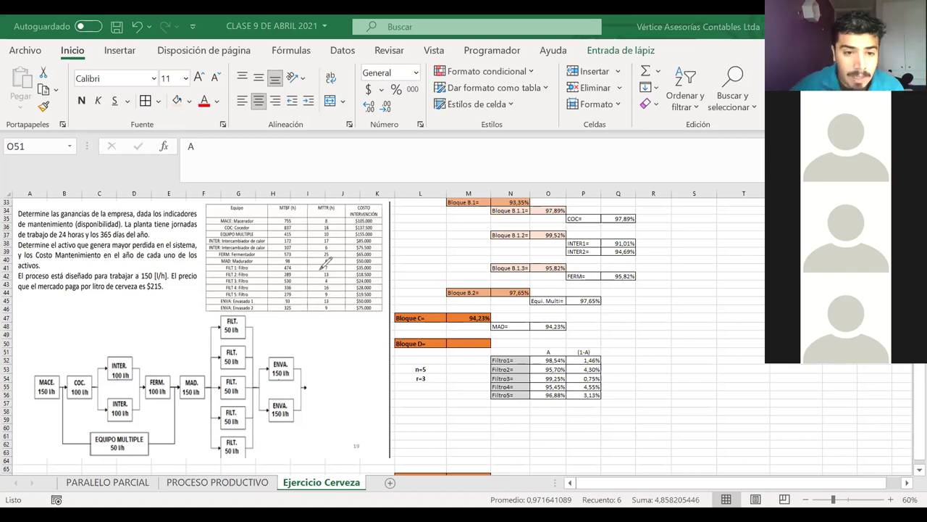
Step: Write 70 in red ink over each of the five filter capacities and work out 150/2 = 75 beside the diagram
mouse_move(222, 332)
mouse_down()
mouse_move(245, 333)
mouse_move(227, 384)
mouse_move(239, 395)
mouse_move(222, 427)
mouse_move(242, 424)
mouse_move(222, 452)
mouse_move(239, 449)
mouse_up()
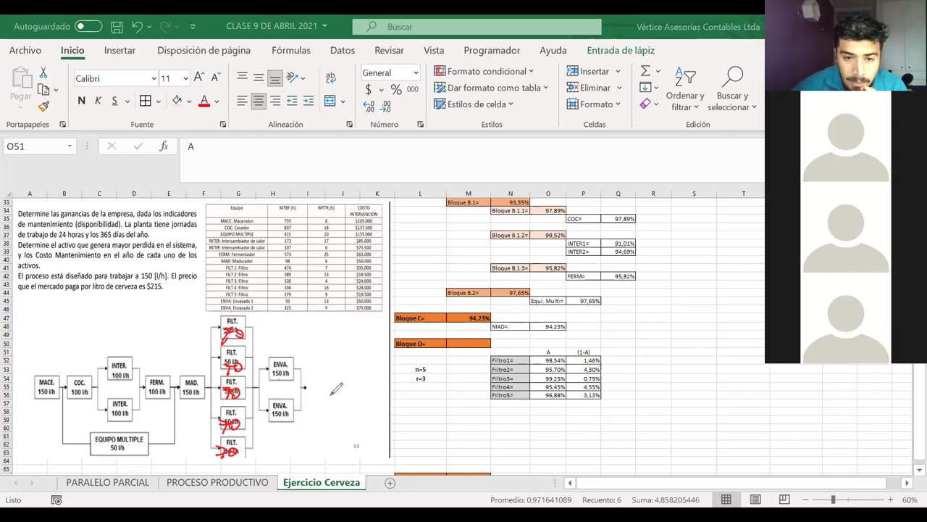
mouse_move(338, 367)
mouse_down()
mouse_move(335, 395)
mouse_move(363, 376)
mouse_up()
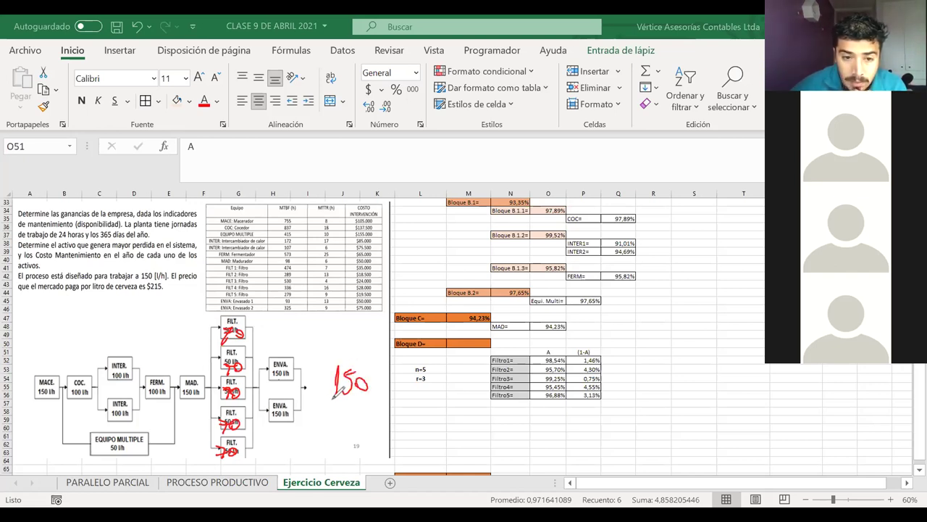
mouse_move(326, 401)
mouse_down()
mouse_move(377, 404)
mouse_move(357, 425)
mouse_move(392, 403)
mouse_move(411, 415)
mouse_up()
Step: Tick the first two filter blocks and mark the third one with a cross in red ink
drag(255, 335, 279, 327)
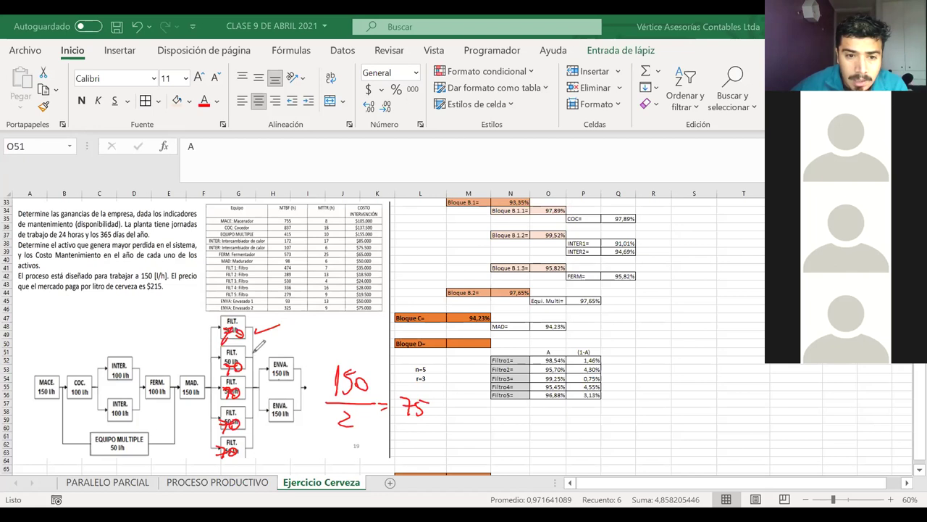
drag(254, 352, 279, 343)
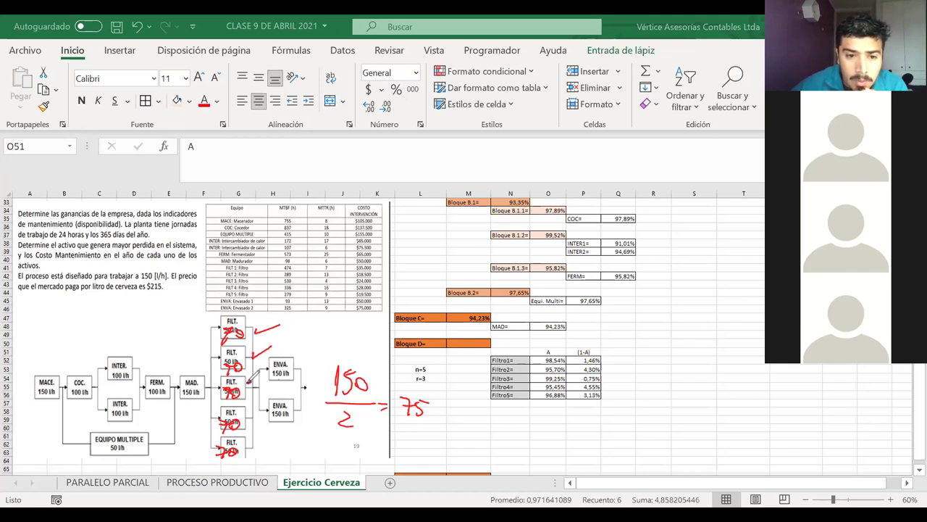
drag(255, 377, 248, 394)
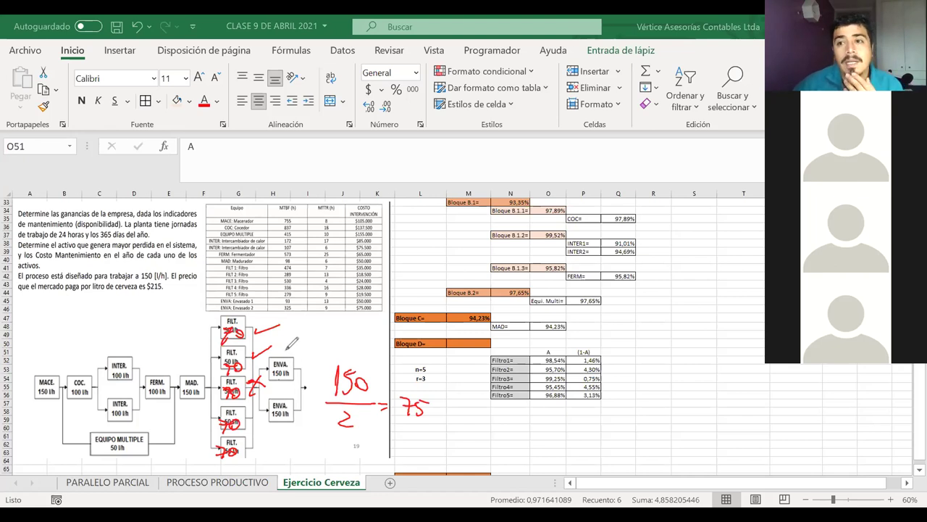
Step: Circle n=5, r=3 and the COC.-to-MAD. part of the diagram in red ink, and remove all the ink
mouse_move(433, 364)
mouse_down()
mouse_move(410, 375)
mouse_move(432, 365)
mouse_up()
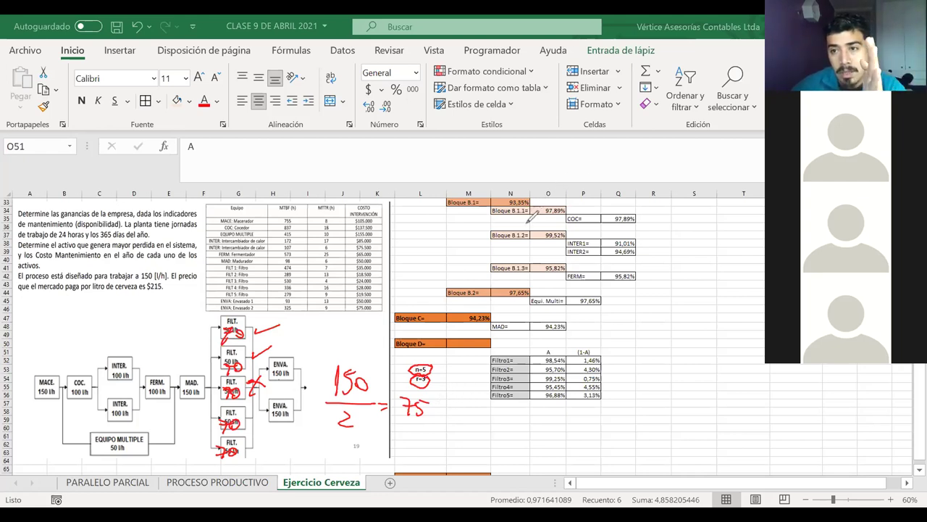
mouse_move(456, 373)
mouse_down()
mouse_move(435, 375)
mouse_move(451, 371)
mouse_up()
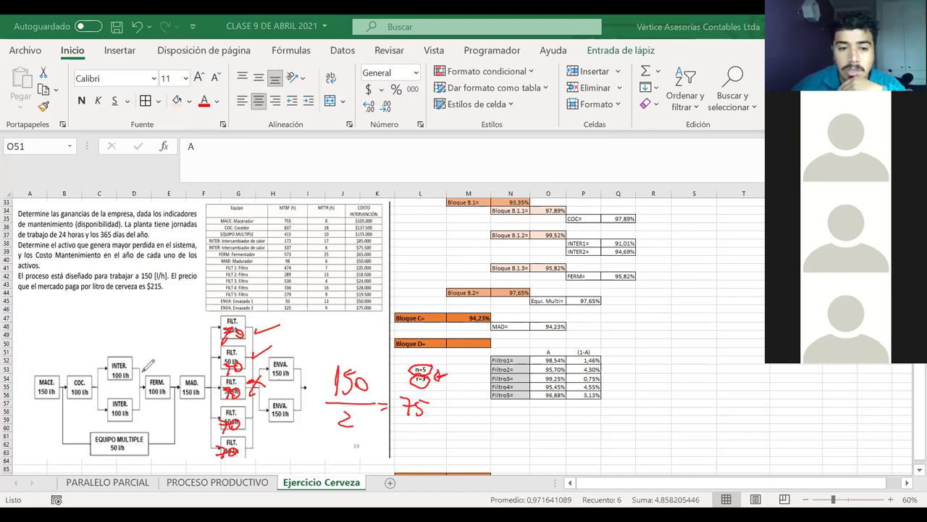
mouse_move(90, 356)
mouse_down()
mouse_move(76, 373)
mouse_move(78, 426)
mouse_up()
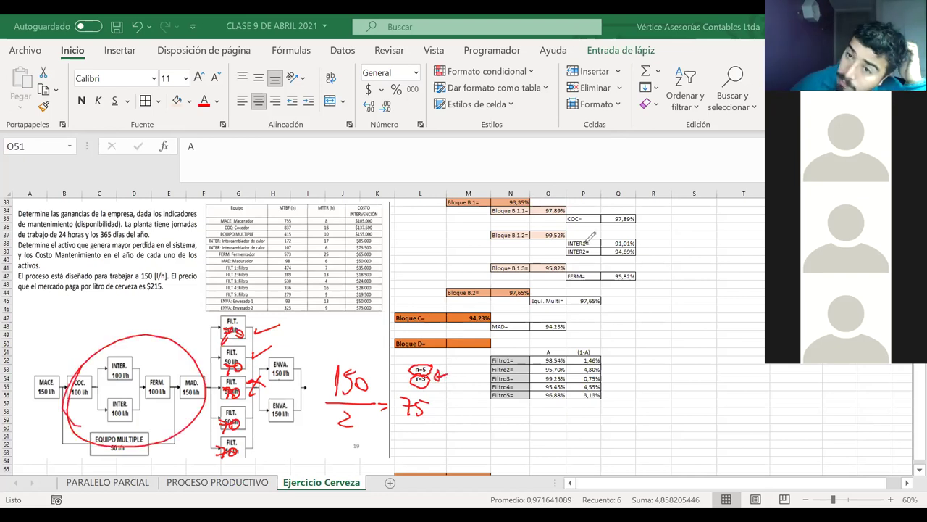
key(Escape)
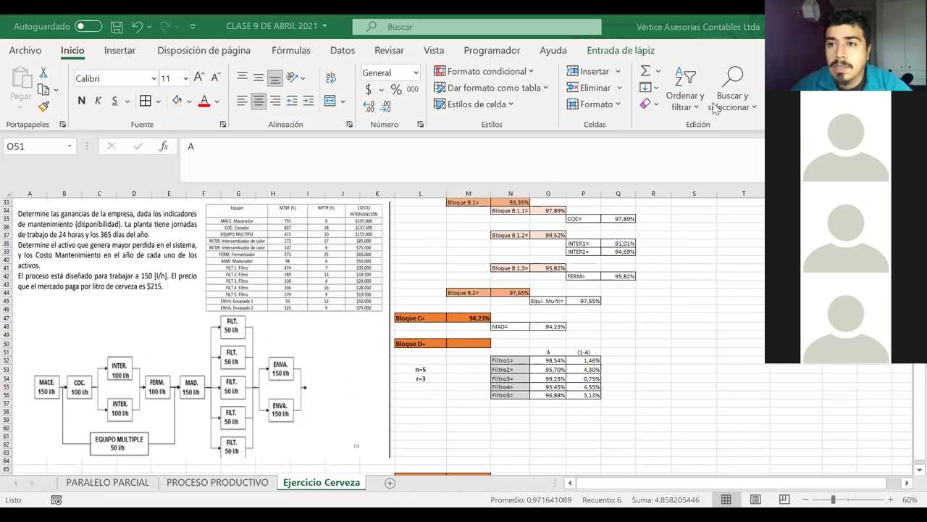
Step: Draw a summation sign in red ink beside the filter table, with i = j below it and n above it
click(696, 343)
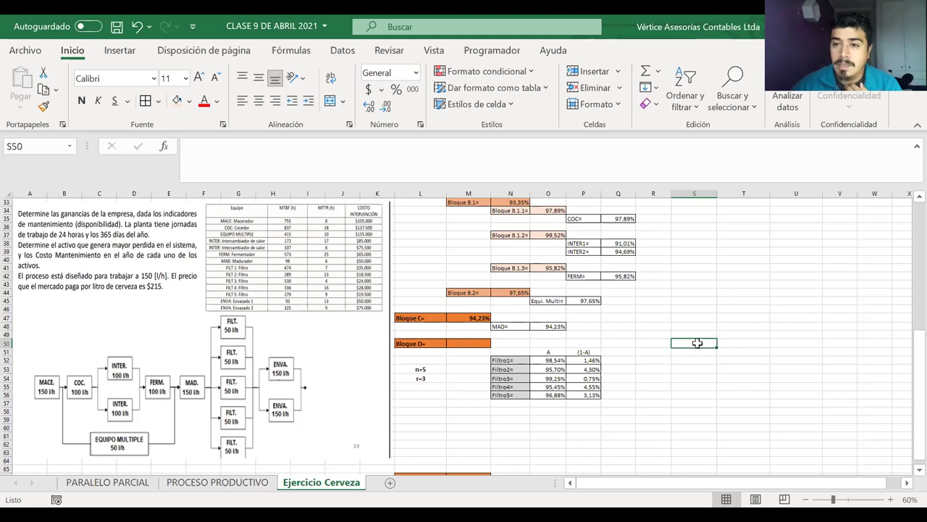
mouse_move(718, 339)
mouse_down()
mouse_move(683, 338)
mouse_move(671, 374)
mouse_move(736, 367)
mouse_up()
drag(677, 410, 702, 400)
click(688, 392)
drag(697, 406, 712, 420)
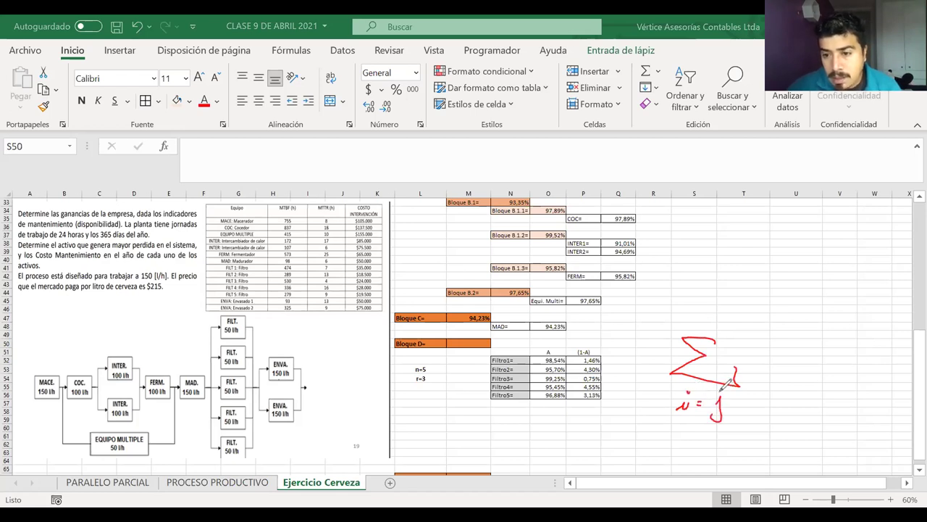
mouse_move(721, 340)
mouse_down()
mouse_move(735, 351)
mouse_move(725, 332)
mouse_up()
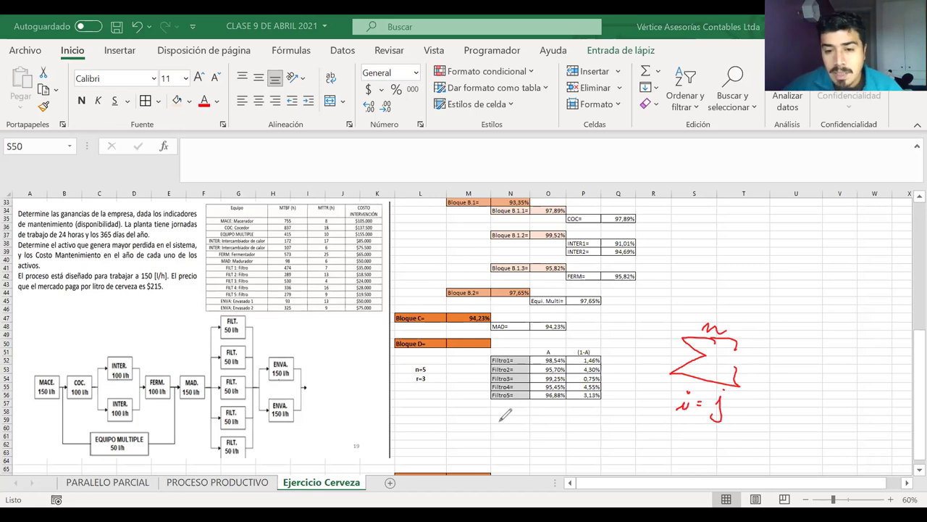
Step: Write r = j in red ink below the filter availability table
drag(495, 434, 508, 420)
drag(524, 426, 532, 427)
drag(525, 432, 558, 450)
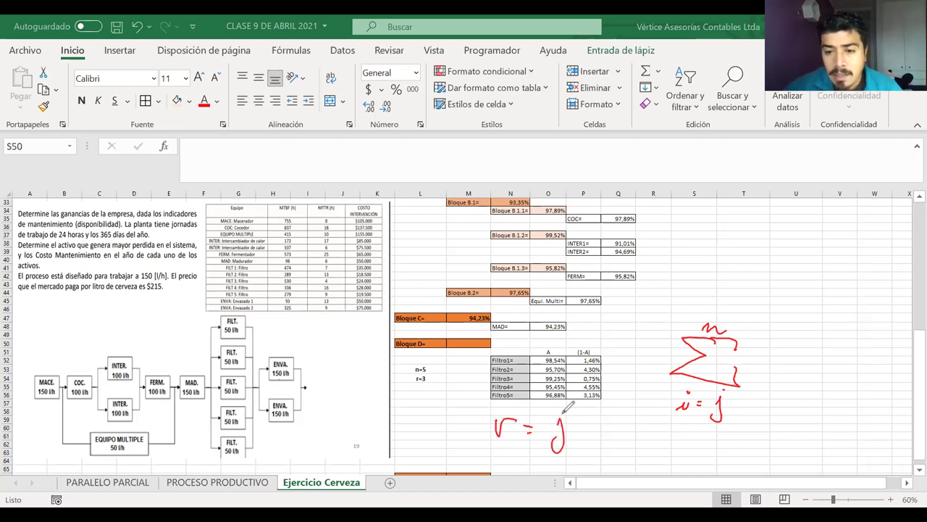
Step: Write the cases j = 3, j = 4 and j = 5 in red ink near the summation and mark r=3 with an arrow
mouse_move(784, 400)
mouse_down()
mouse_move(768, 420)
mouse_move(806, 404)
mouse_up()
click(787, 391)
mouse_move(800, 411)
mouse_down()
mouse_move(831, 407)
mouse_move(819, 414)
mouse_up()
drag(429, 377, 448, 377)
mouse_move(776, 436)
mouse_down()
mouse_move(765, 458)
mouse_move(797, 442)
mouse_up()
mouse_move(790, 449)
mouse_down()
mouse_move(818, 444)
mouse_move(813, 452)
mouse_up()
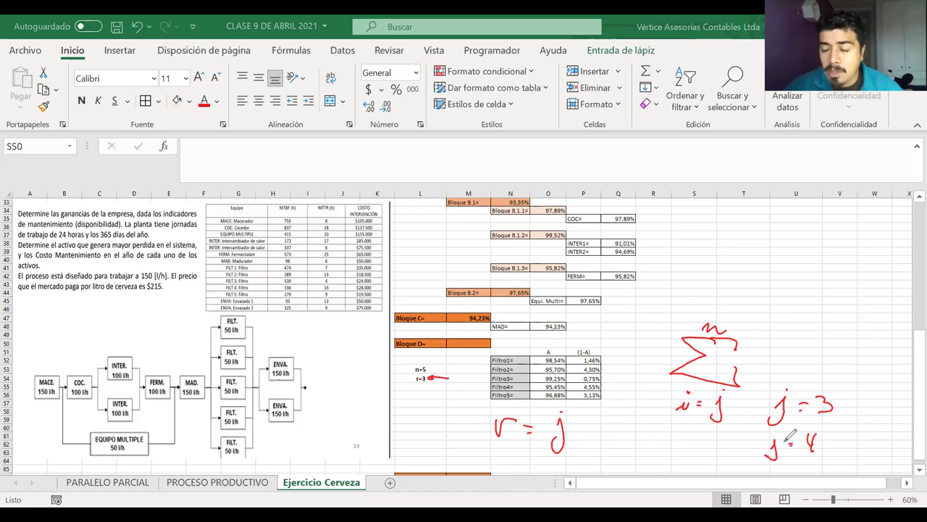
mouse_move(855, 446)
mouse_down()
mouse_move(846, 473)
mouse_move(880, 448)
mouse_up()
drag(869, 455, 884, 459)
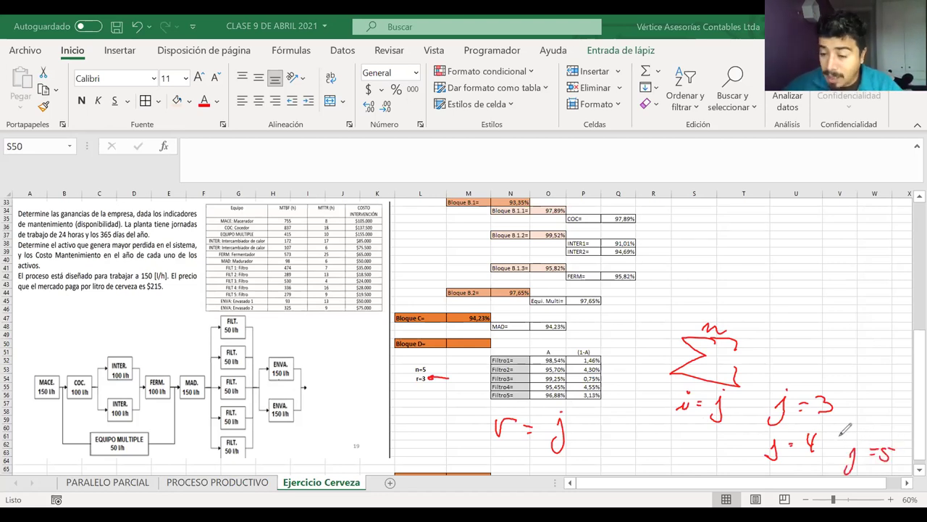
Step: Write j = 6 in red ink above the other cases, circle it and cross it out
mouse_move(862, 361)
mouse_down()
mouse_move(859, 381)
mouse_move(881, 367)
mouse_up()
mouse_move(874, 372)
mouse_down()
mouse_move(890, 373)
mouse_move(901, 351)
mouse_move(854, 383)
mouse_up()
drag(855, 339, 894, 401)
Step: Circle n=5 in red ink, complete the summation's upper limit as n = 5, and erase all the ink
drag(411, 362, 427, 362)
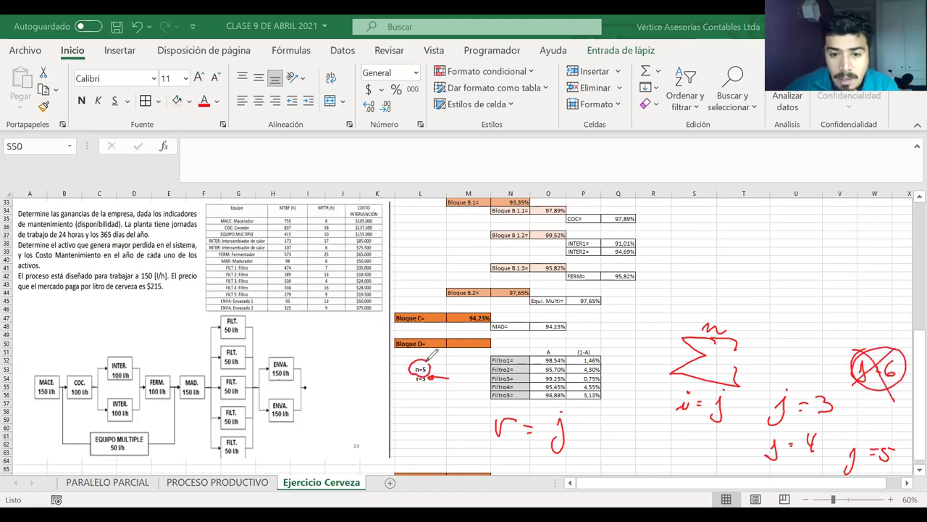
drag(728, 329, 751, 334)
drag(754, 323, 766, 321)
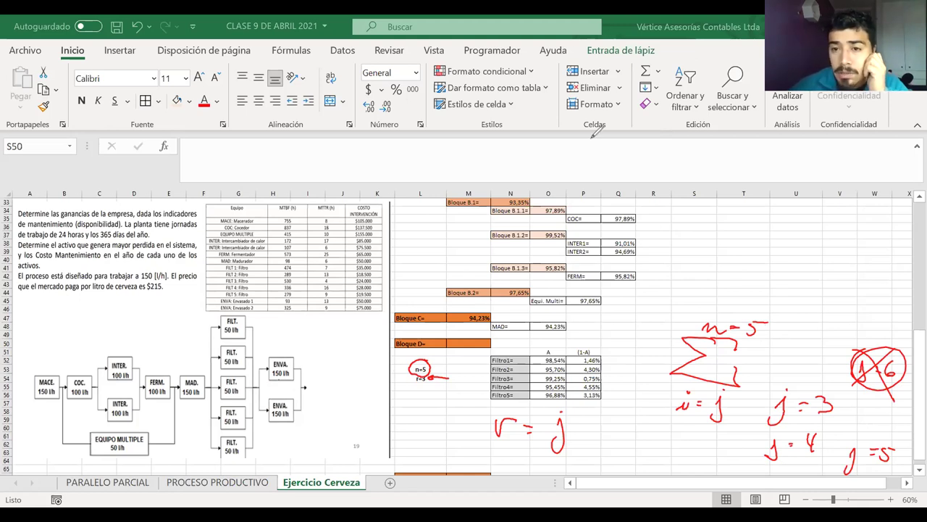
key(Delete)
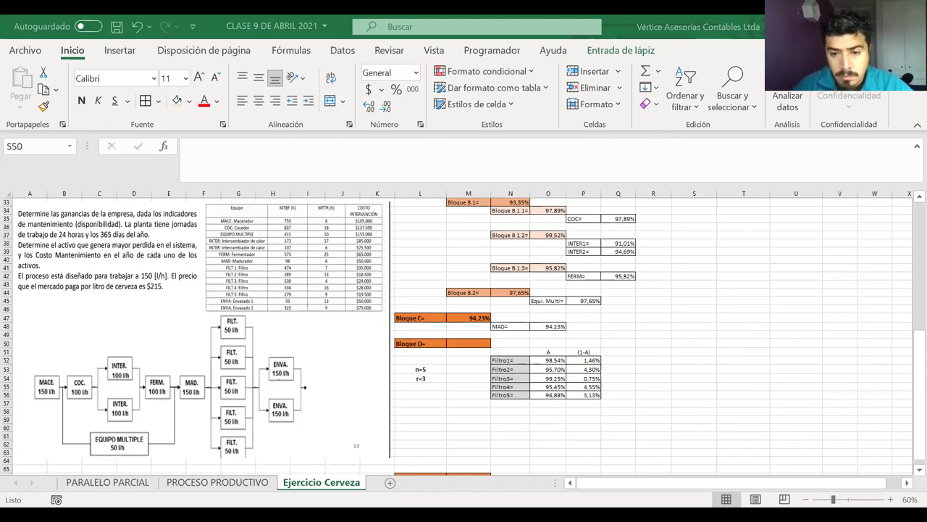
Step: Paste the Rs(t) binomial reliability formula beside the filter table, reposition it, and delete it
click(713, 390)
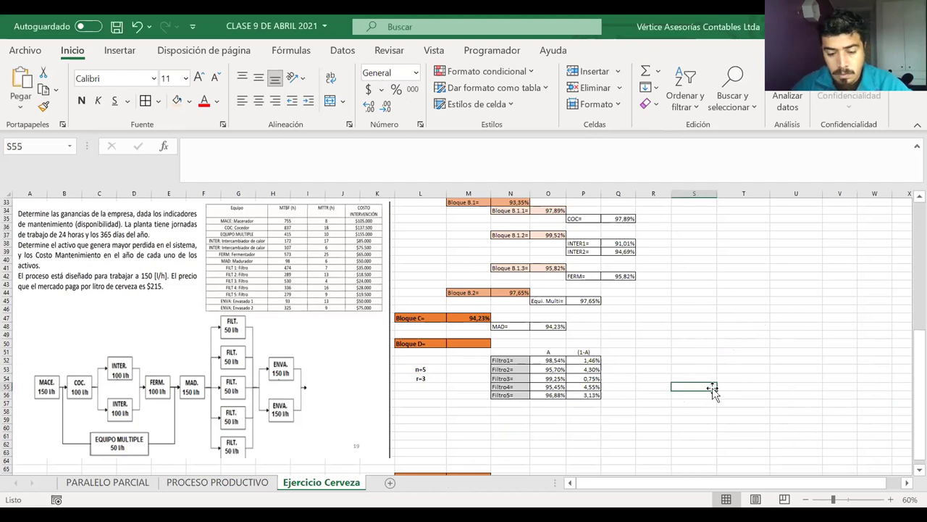
key(ctrl+v)
drag(763, 385, 710, 335)
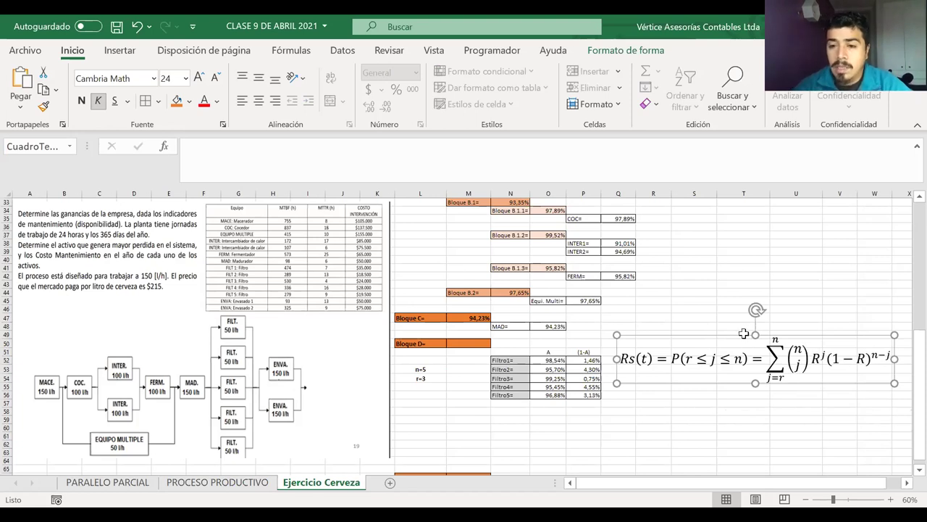
key(Delete)
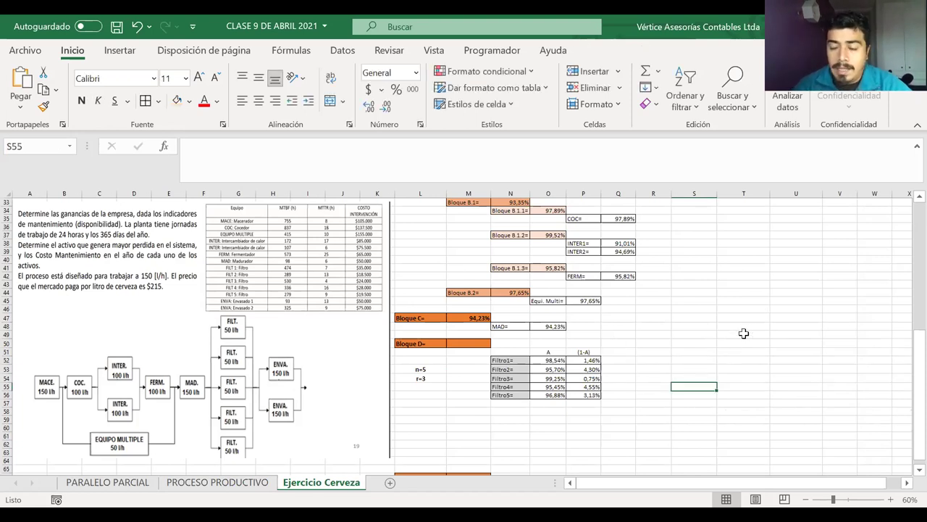
Step: Enter the case label J=3 in cell S50
click(693, 345)
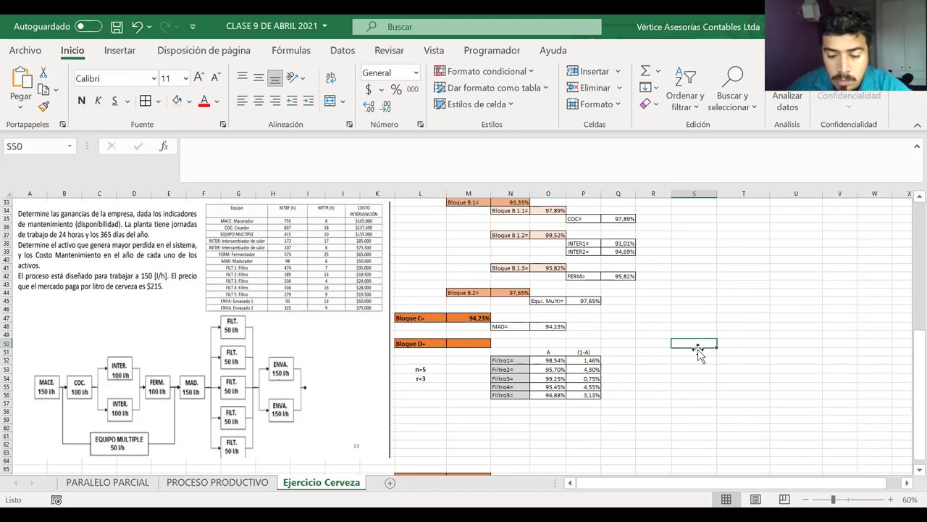
text(J=3)
key(Return)
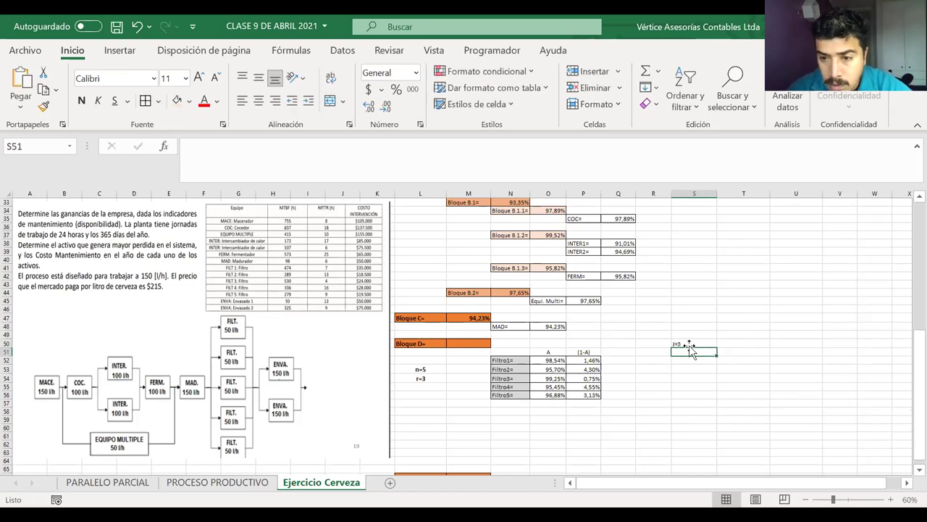
Step: Give the J=3 label cell a light yellow fill and centre its text
click(688, 344)
click(188, 101)
click(268, 165)
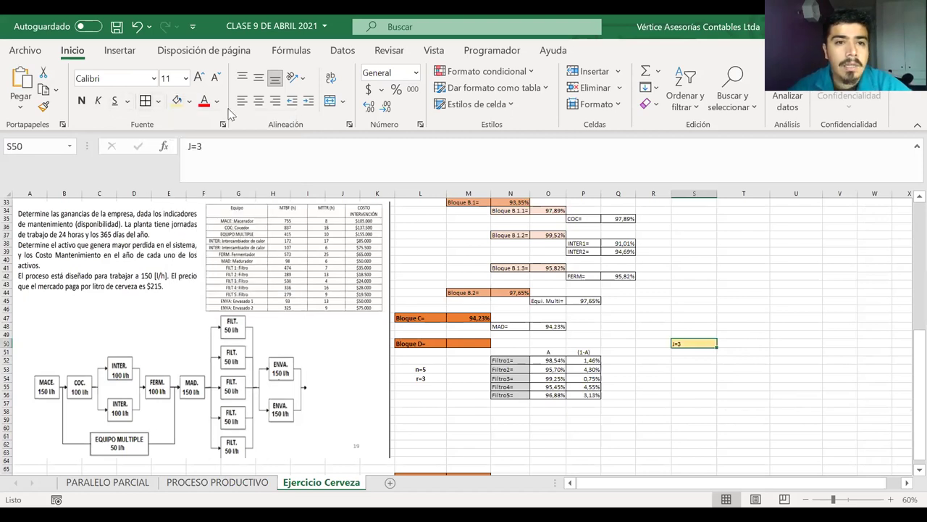
click(258, 101)
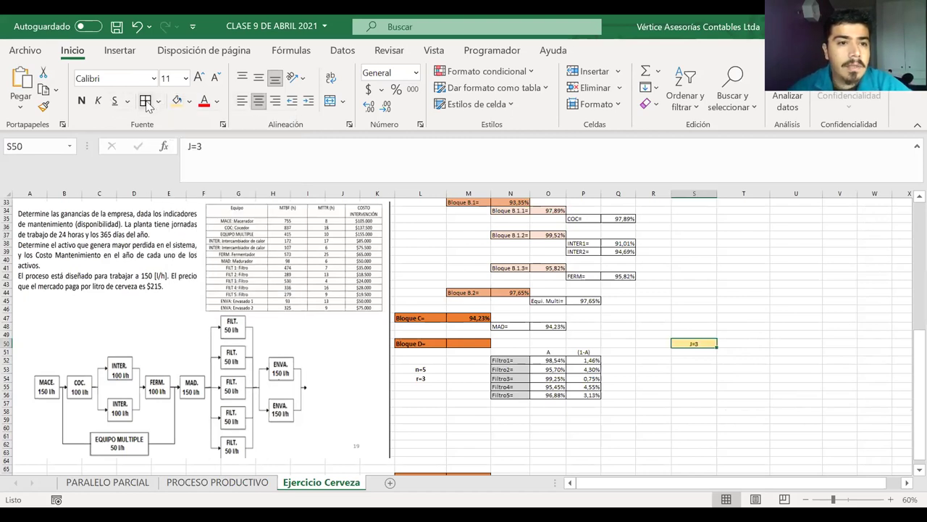
Step: Make the J=3 label bold and extend it downwards as a series through J=5 in S50:S52
click(81, 101)
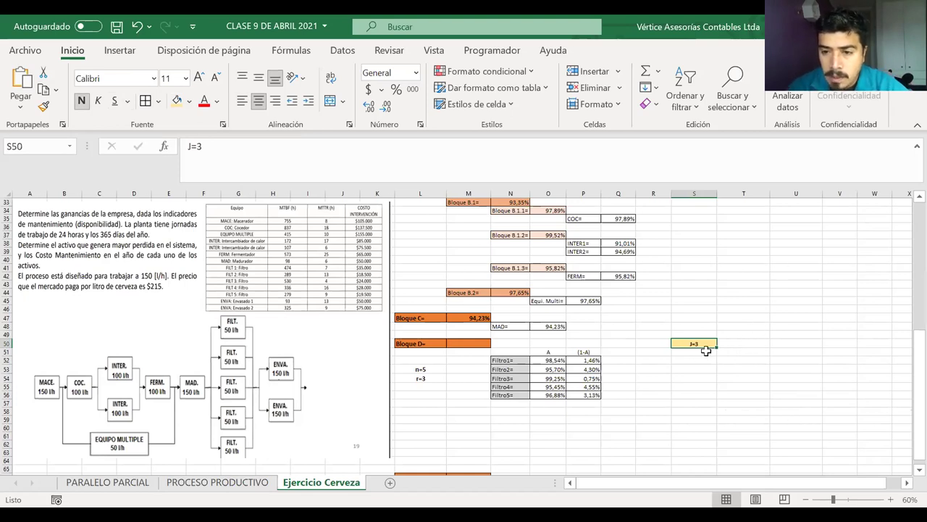
drag(717, 348, 720, 362)
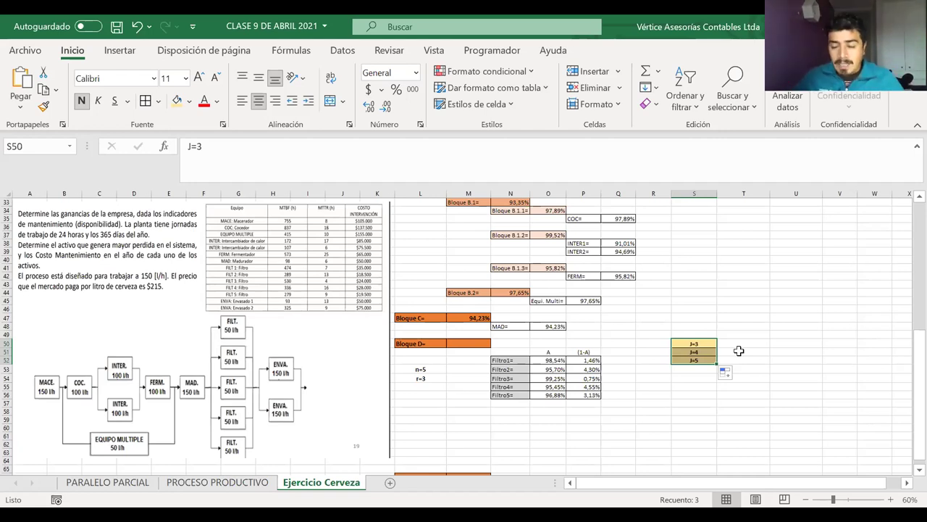
Step: Rearrange the case labels so that J=5 sits in S50, J=4 in S54 and J=3 in S57
mouse_move(706, 343)
mouse_down()
mouse_move(710, 362)
mouse_move(702, 351)
mouse_move(694, 382)
mouse_move(690, 341)
mouse_up()
click(694, 360)
click(692, 378)
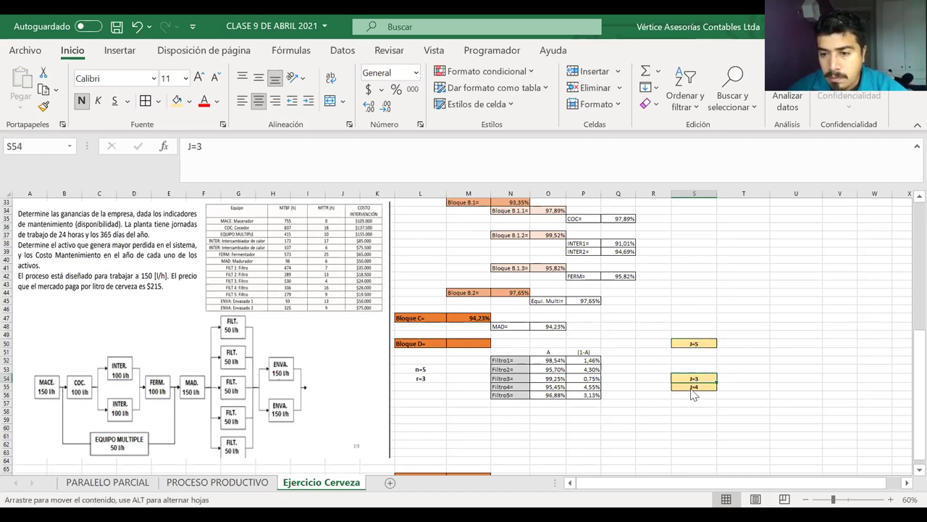
click(694, 378)
drag(696, 382, 740, 381)
click(695, 387)
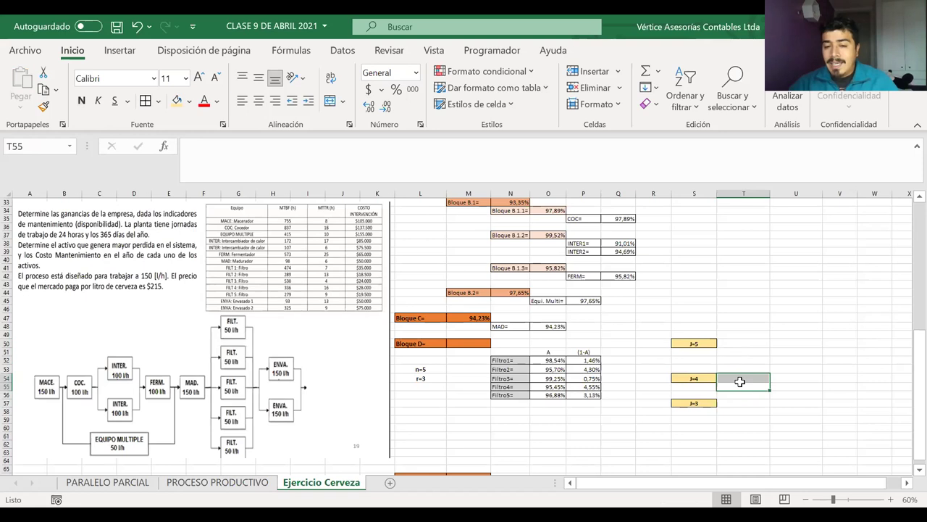
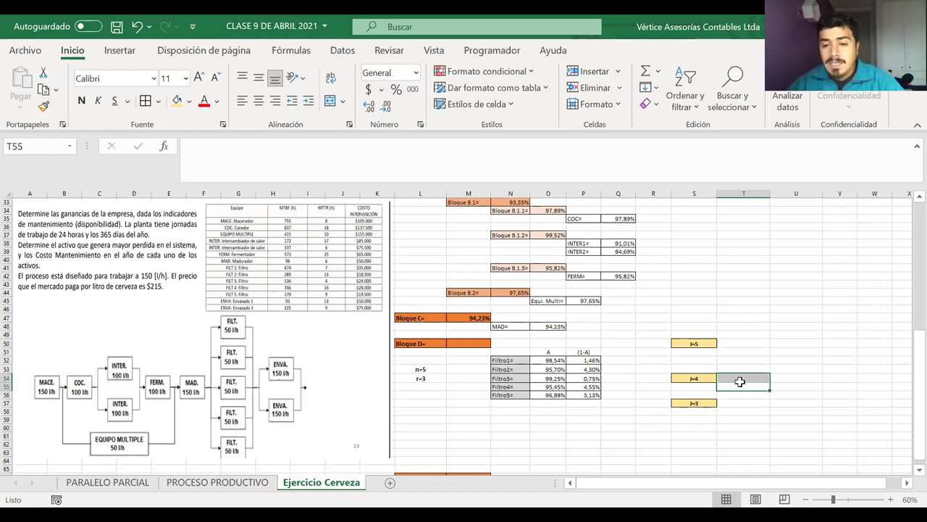
Step: Copy the j=5 combination table (T42:Y43) from the PROCESO PRODUCTIVO sheet to U50 on the Ejercicio Cerveza sheet
click(233, 484)
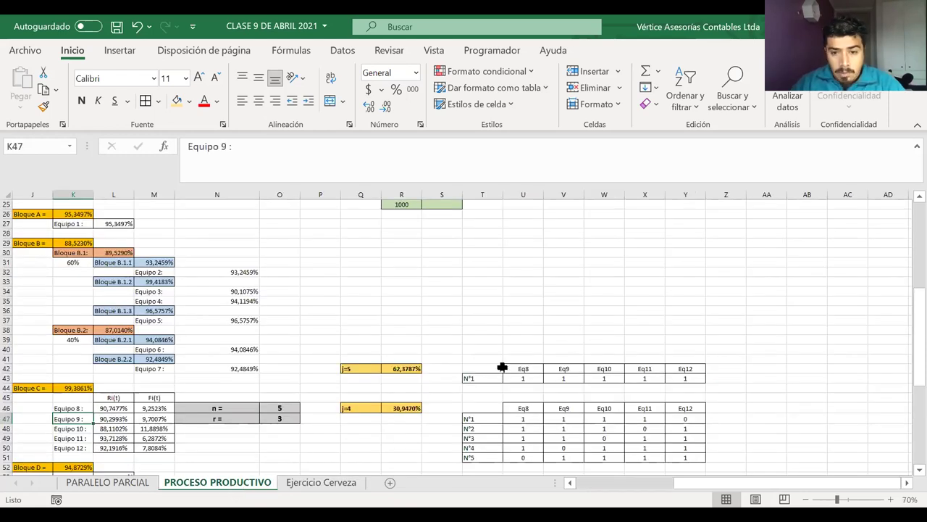
drag(493, 368, 678, 375)
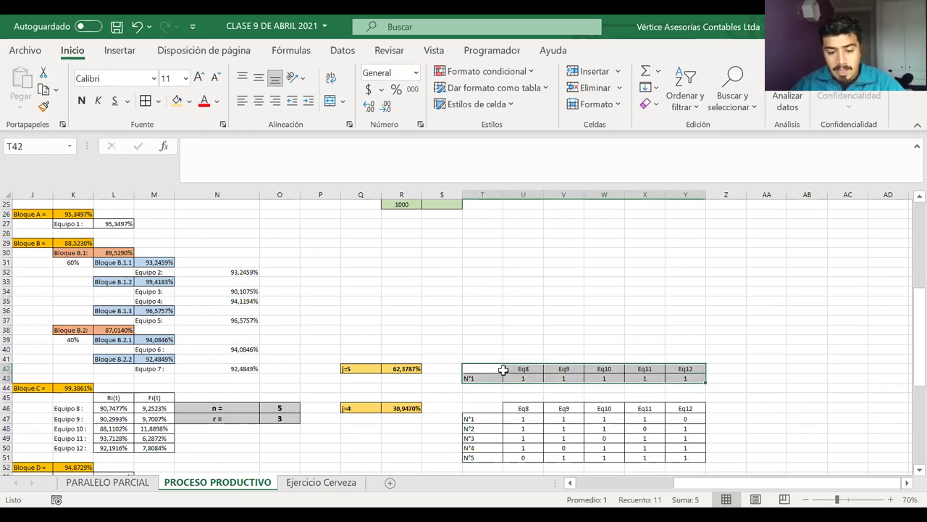
key(ctrl+c)
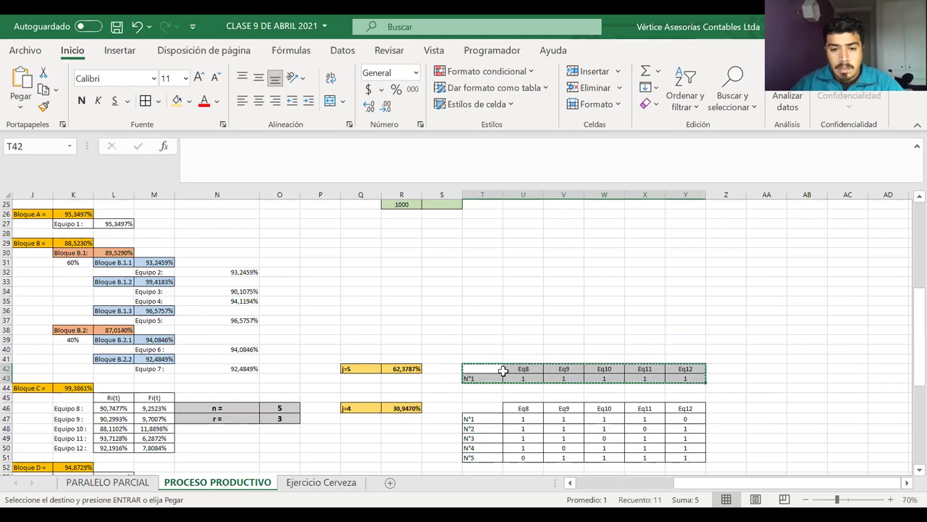
click(323, 481)
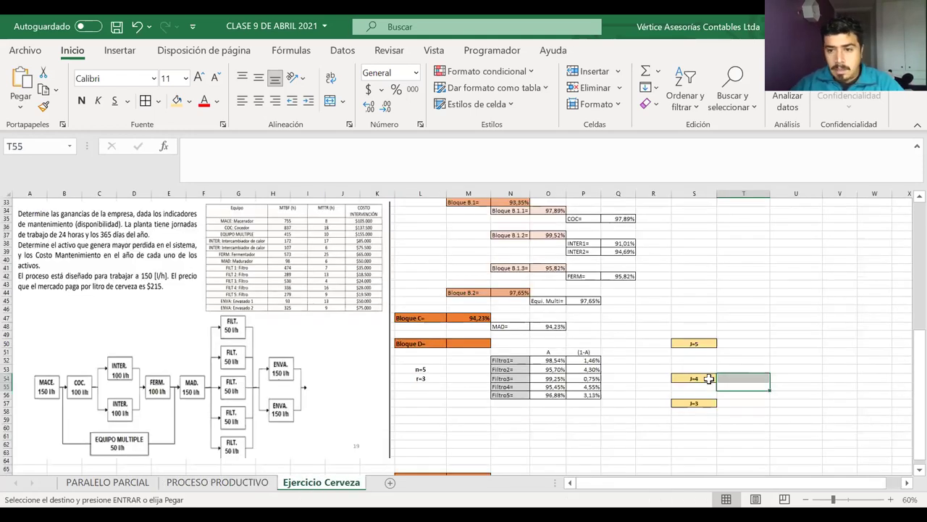
click(795, 347)
key(ctrl+v)
scroll(793, 348, right, 2)
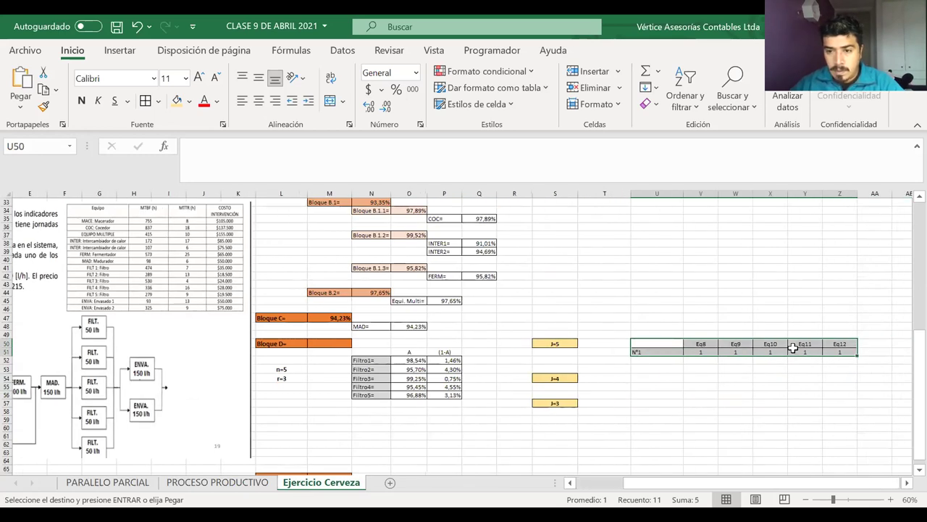
Step: Apply the J label formatting to the result cells T50, T54 and T57, and narrow column U
click(602, 344)
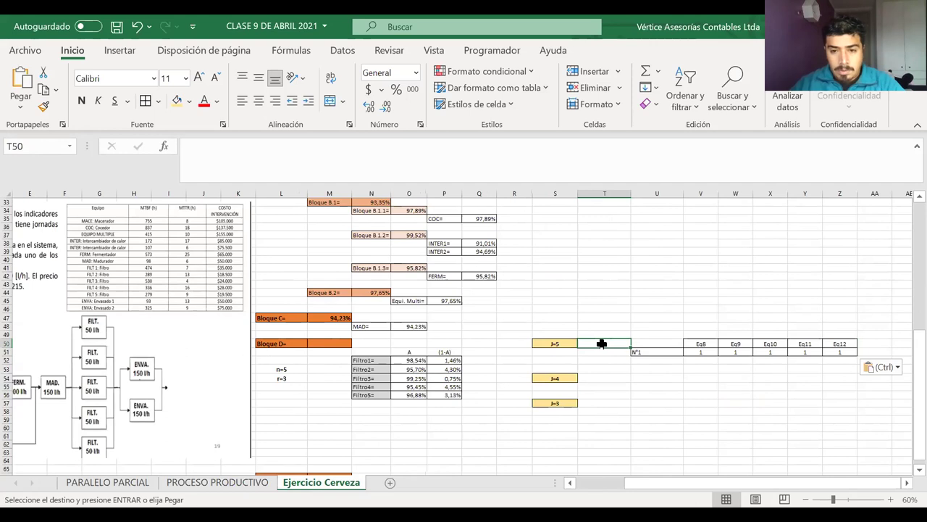
click(558, 340)
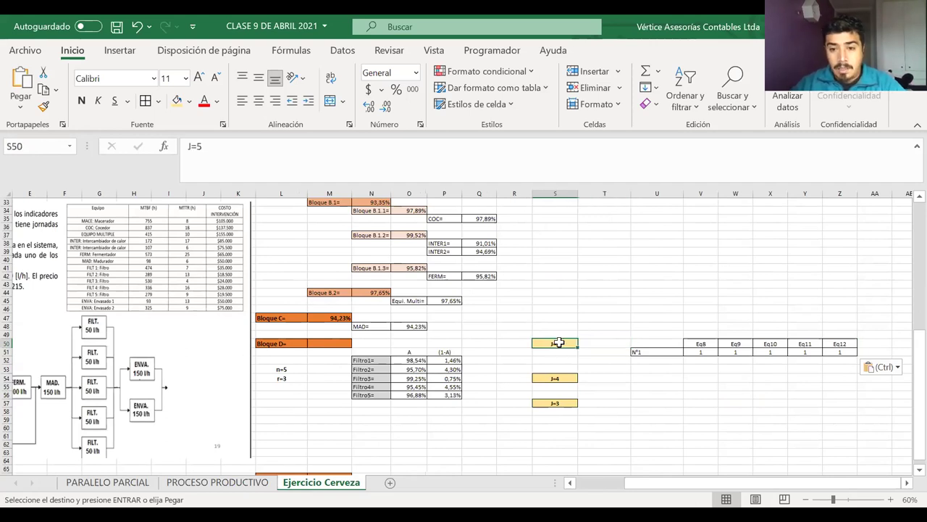
click(44, 107)
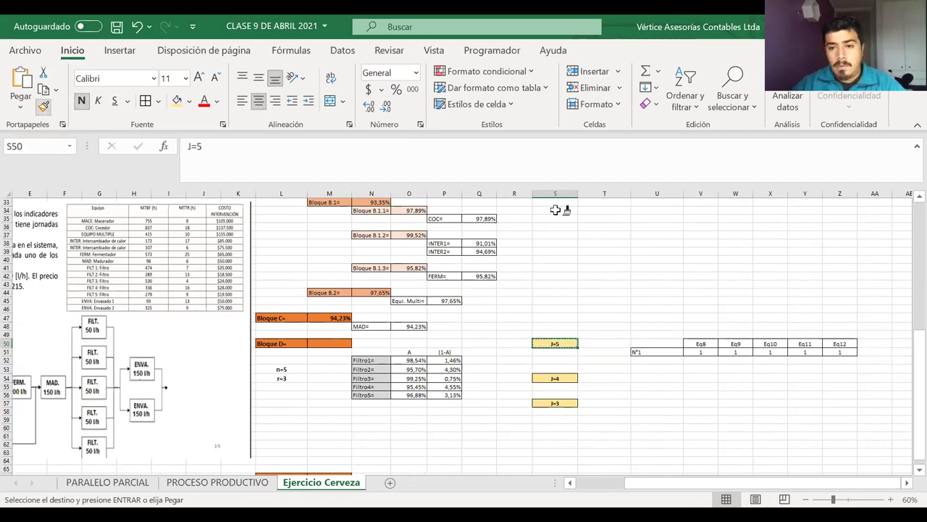
click(586, 342)
drag(557, 341, 586, 341)
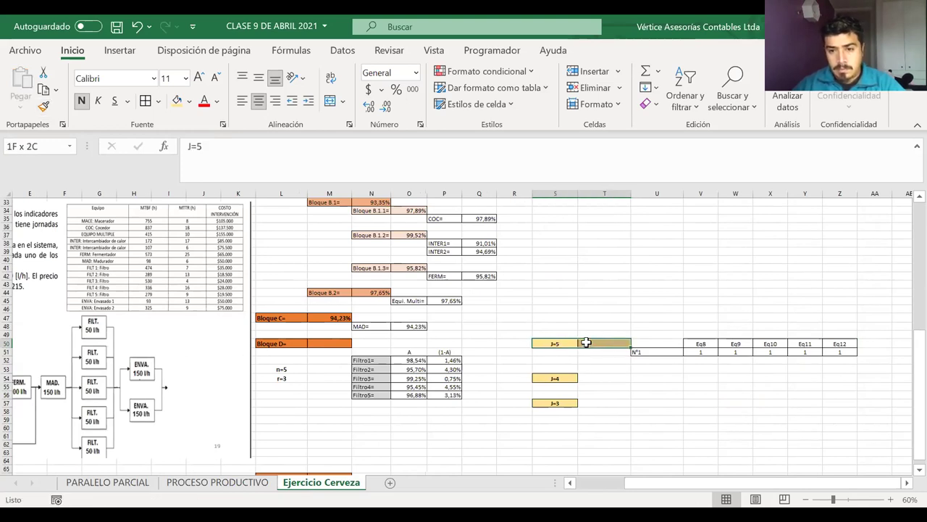
click(43, 106)
mouse_move(596, 378)
mouse_down()
mouse_move(576, 377)
mouse_move(559, 403)
mouse_up()
click(672, 379)
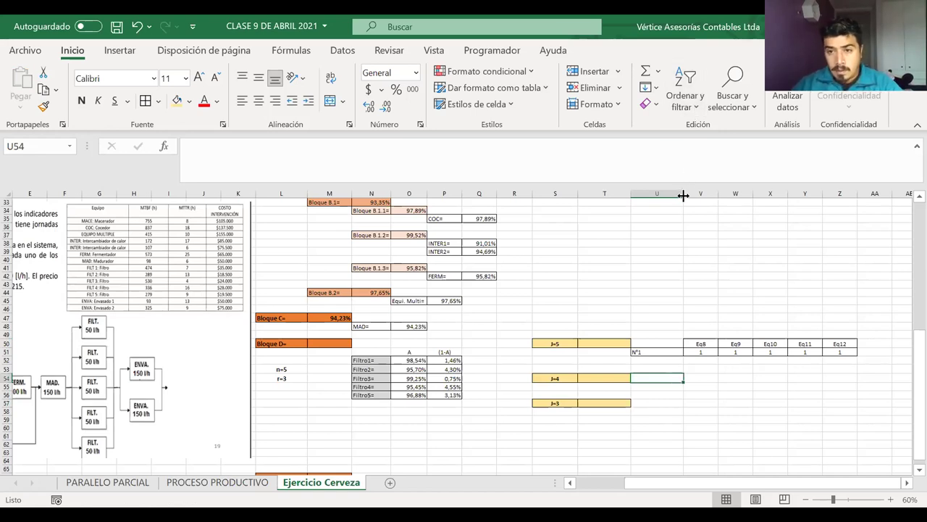
drag(683, 195, 666, 195)
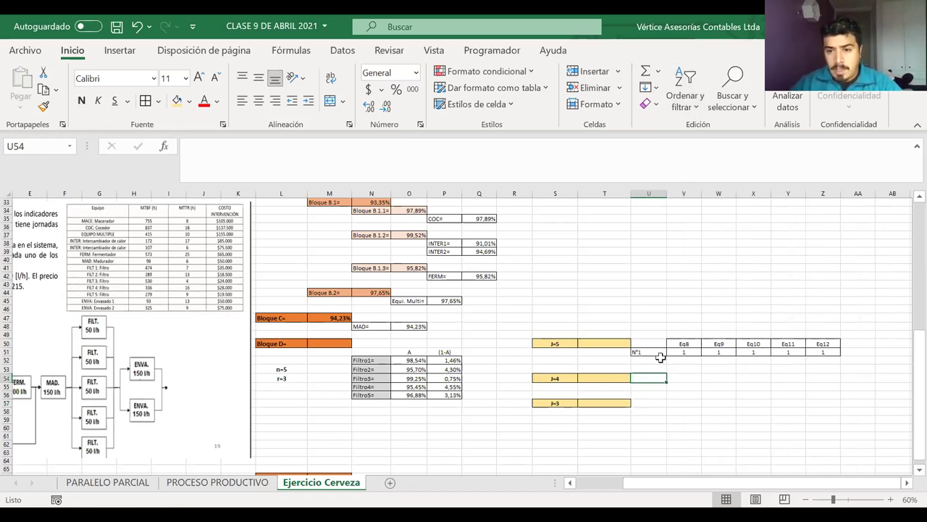
Step: Replace the equipment headers of the copied combination table with Filt 1 to Filt 5 in V50:Z50
click(689, 344)
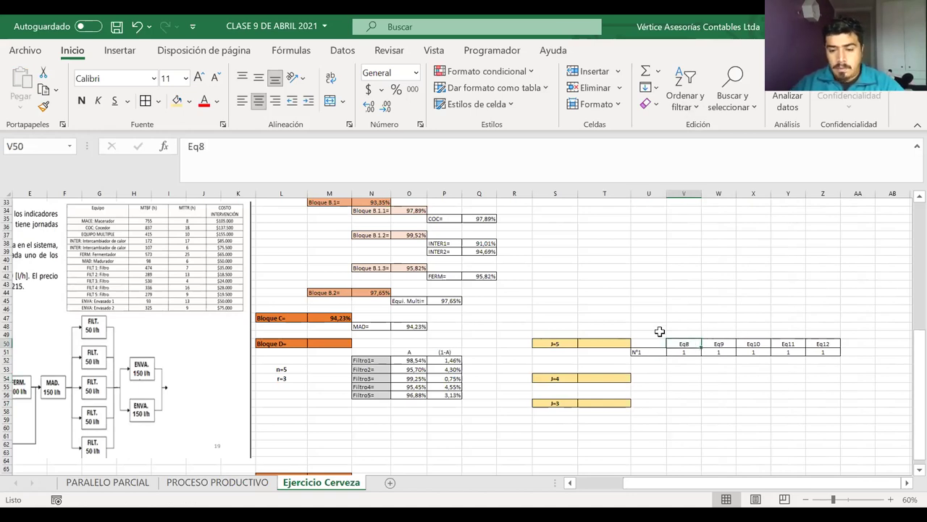
text(Filt)
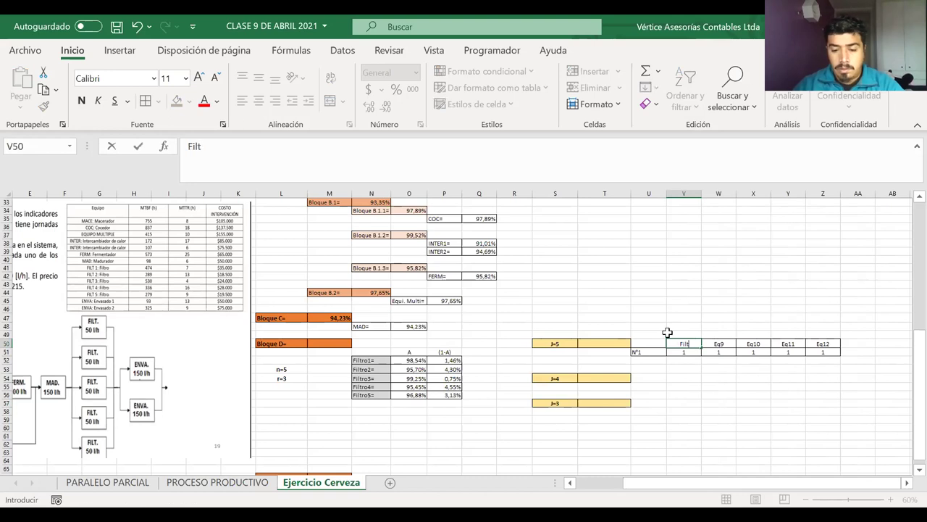
text(1)
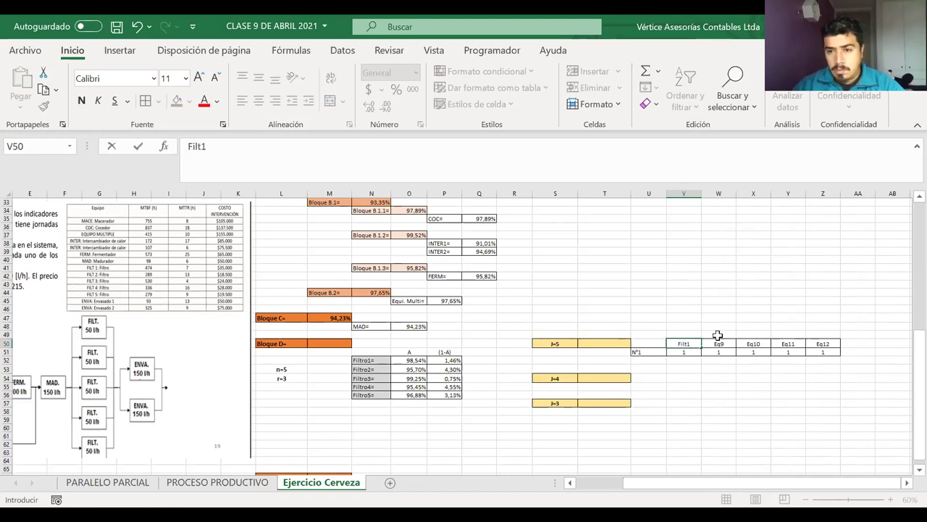
key(BackSpace)
text(1)
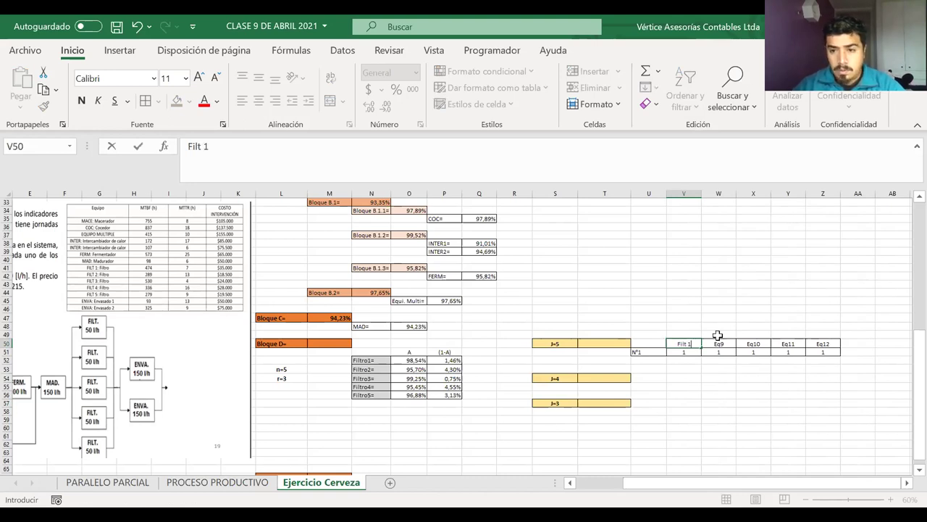
click(718, 335)
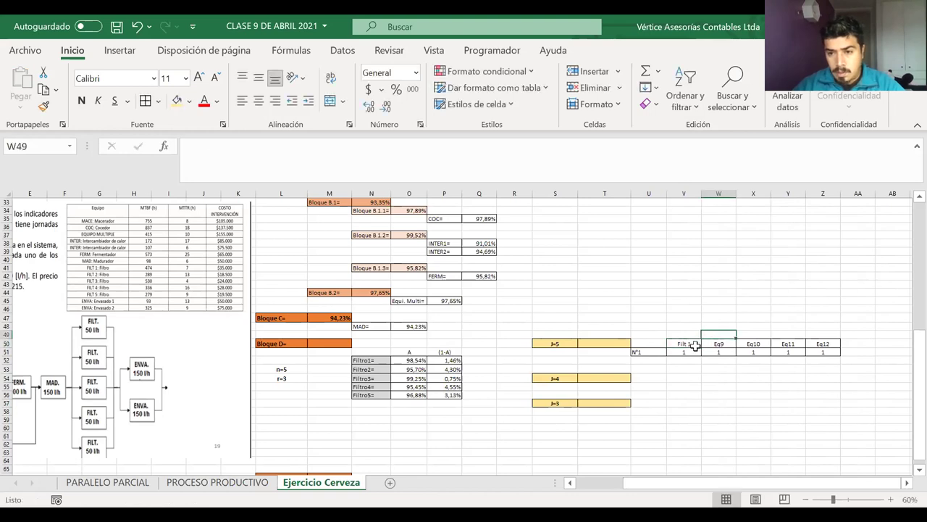
click(697, 345)
drag(703, 347, 824, 349)
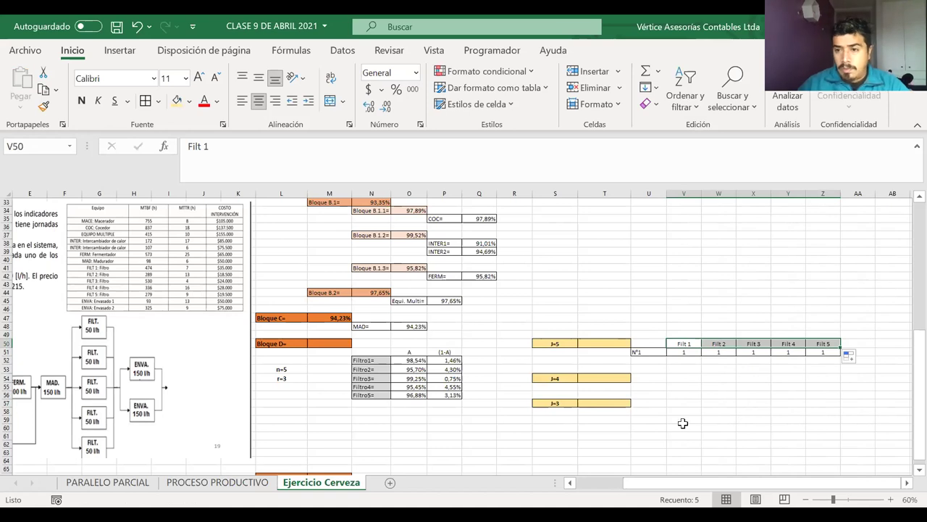
click(730, 379)
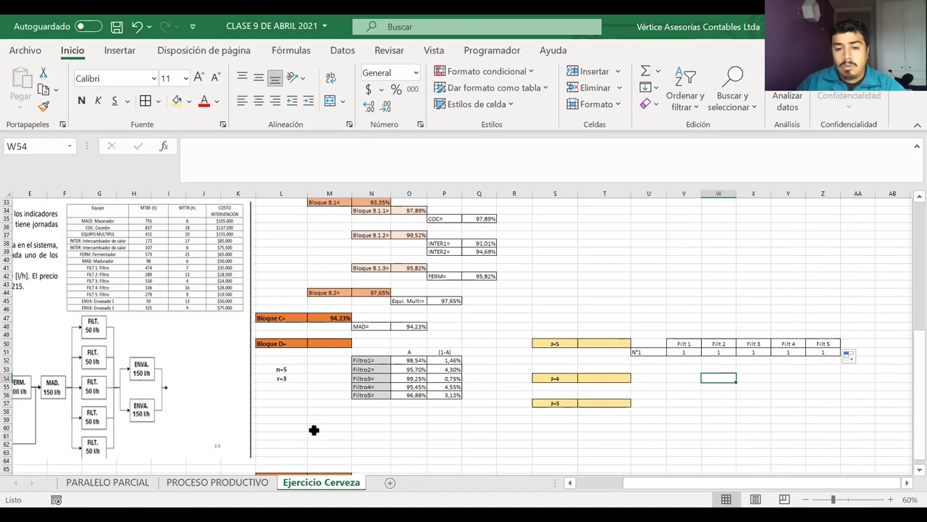
Step: Examine the j=5 combination row and result formula on the PROCESO PRODUCTIVO sheet, and compare them with the filter row on Ejercicio Cerveza
click(244, 487)
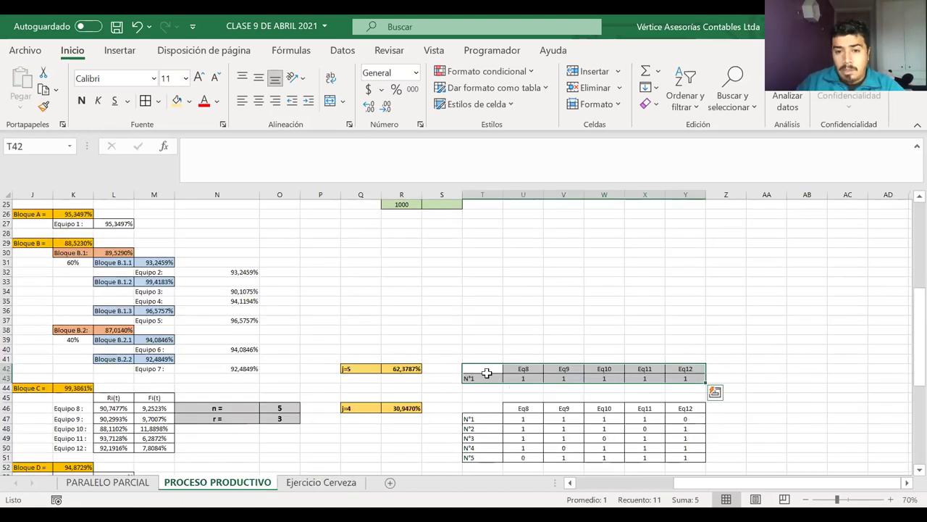
click(518, 377)
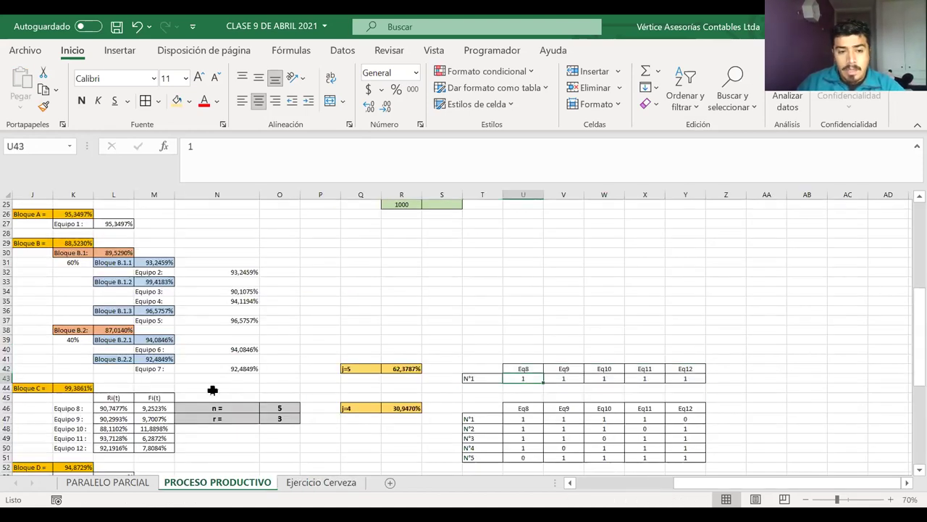
drag(528, 378, 683, 378)
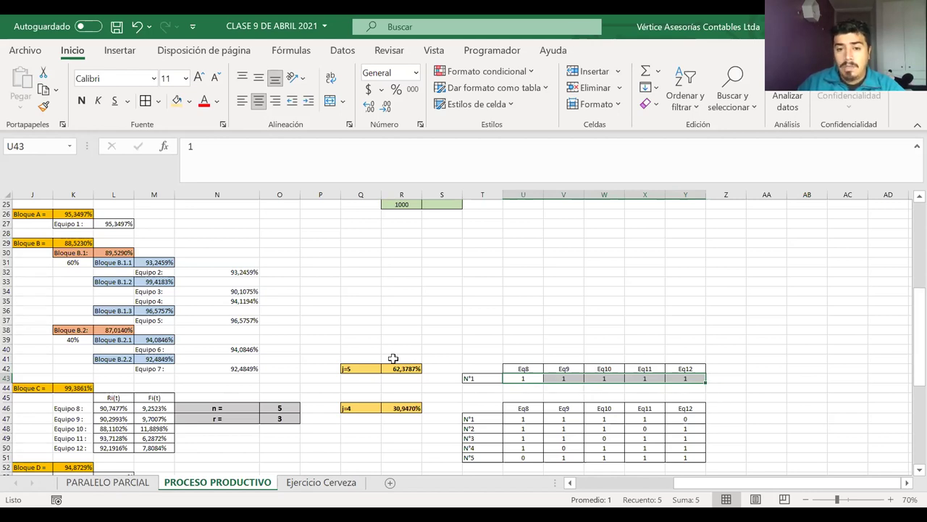
click(399, 368)
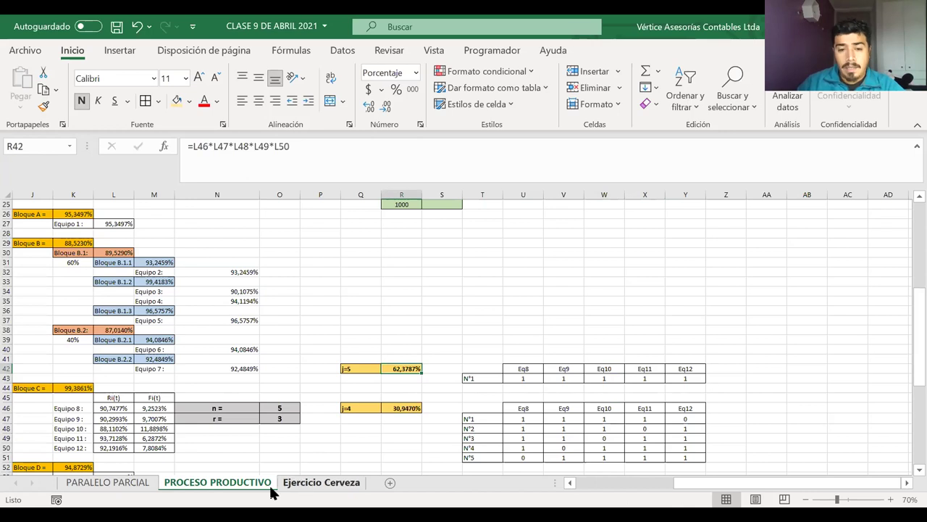
click(326, 482)
drag(683, 351, 816, 352)
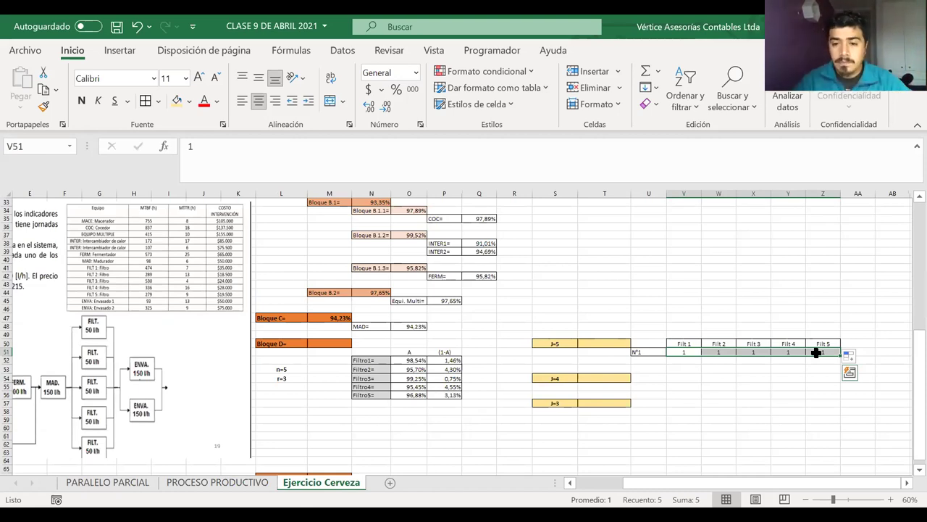
click(689, 350)
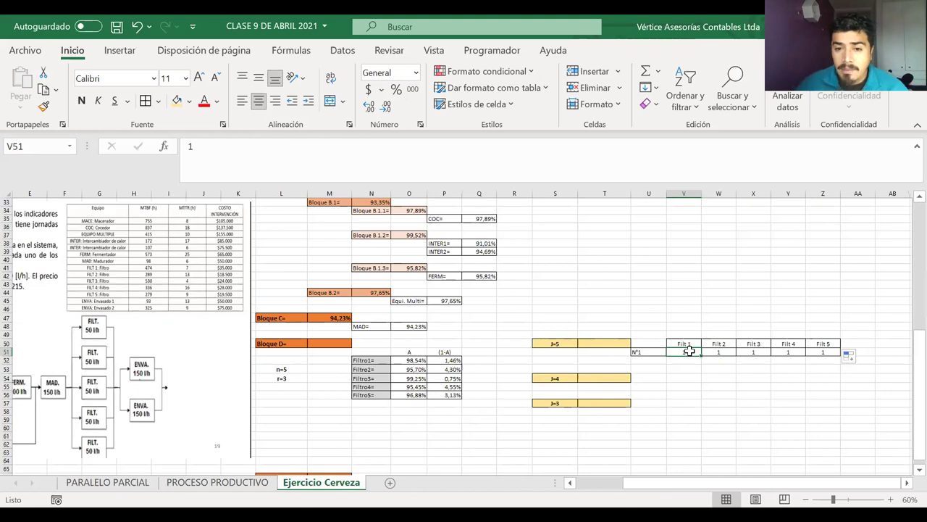
Step: Enter the J=5 formula =O52*O53*O54*O55*O56 in T50, multiplying the availabilities of the five filters
click(599, 343)
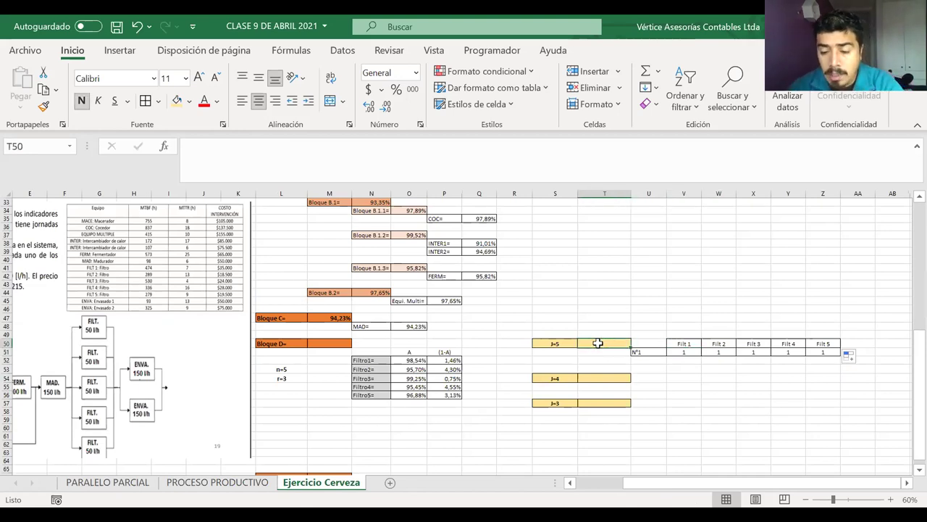
text(=)
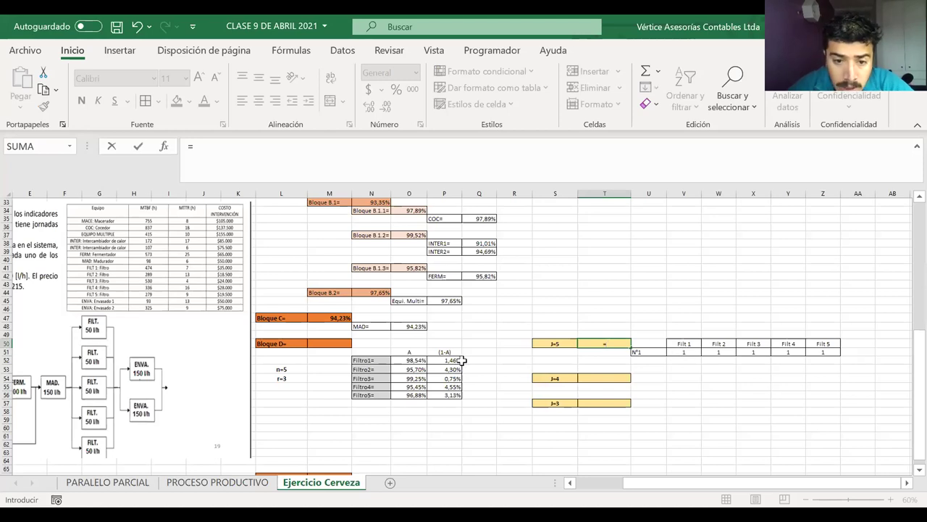
click(410, 360)
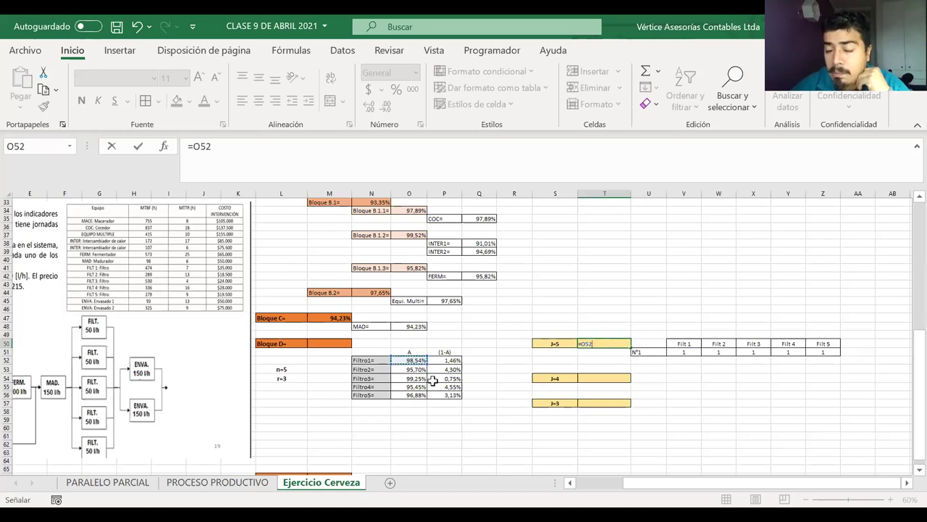
text(*)
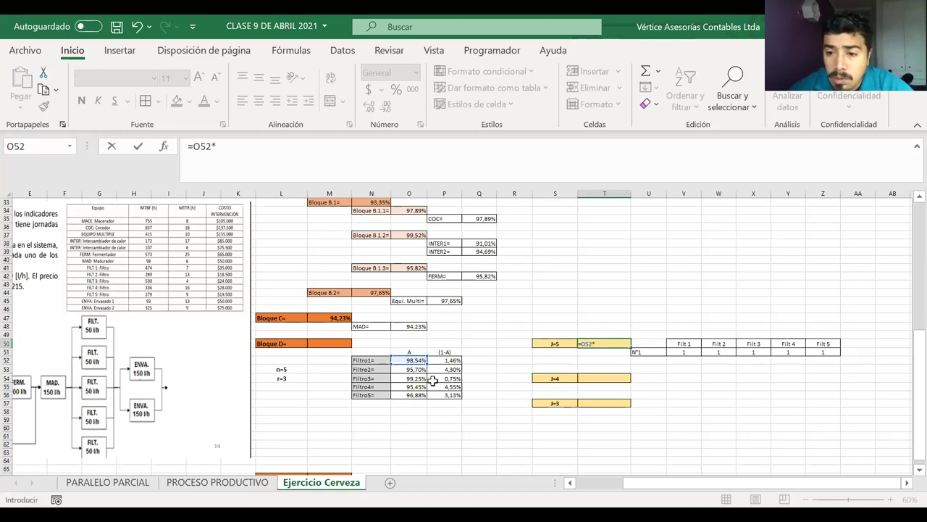
click(402, 369)
text(*)
click(403, 378)
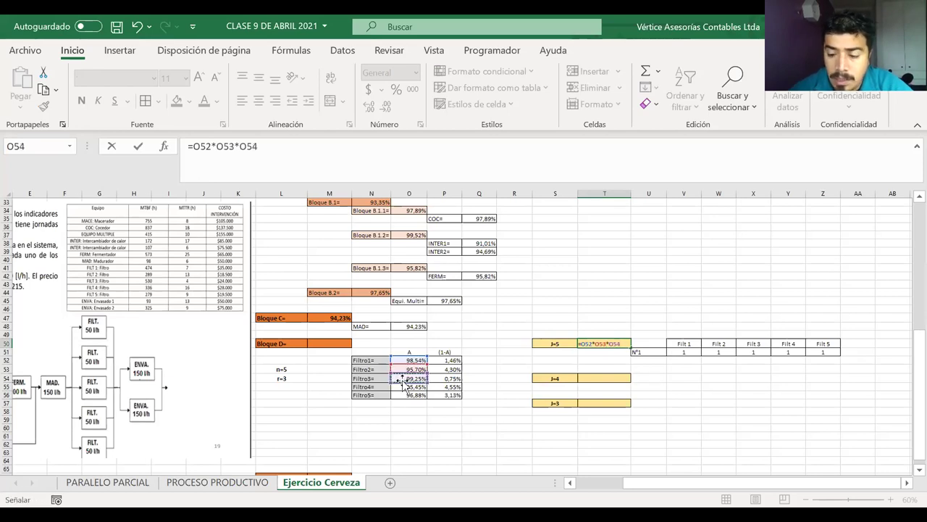
text(*)
click(402, 387)
text(*)
click(404, 396)
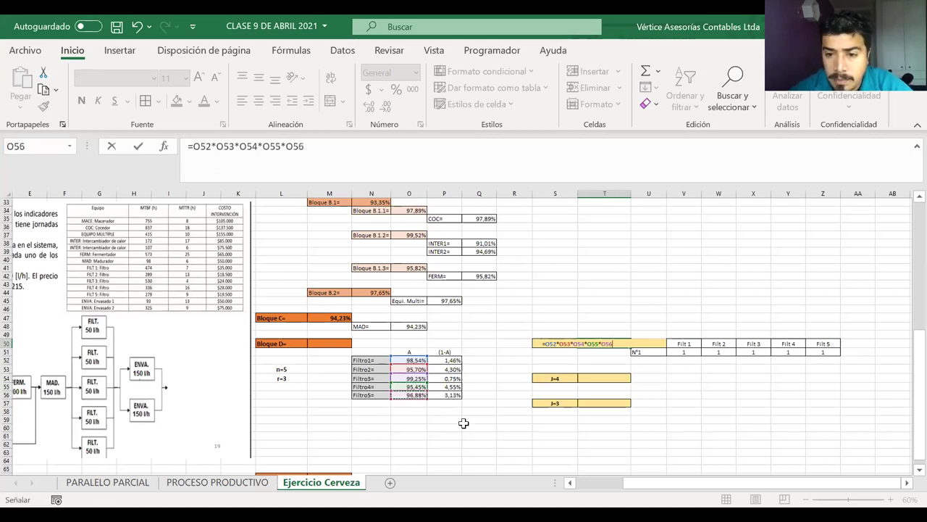
key(Return)
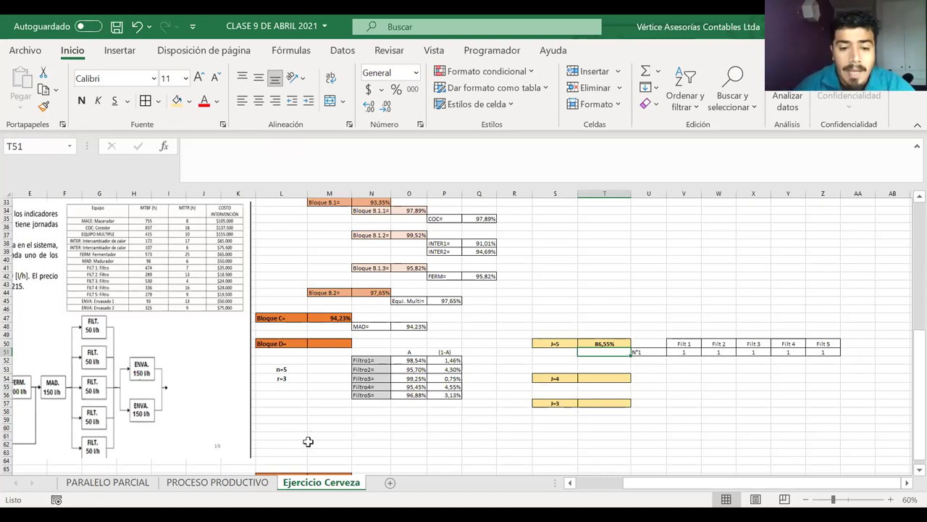
Step: Review the j=5 result formula in R42 on the PROCESO PRODUCTIVO sheet and return to Ejercicio Cerveza
click(259, 482)
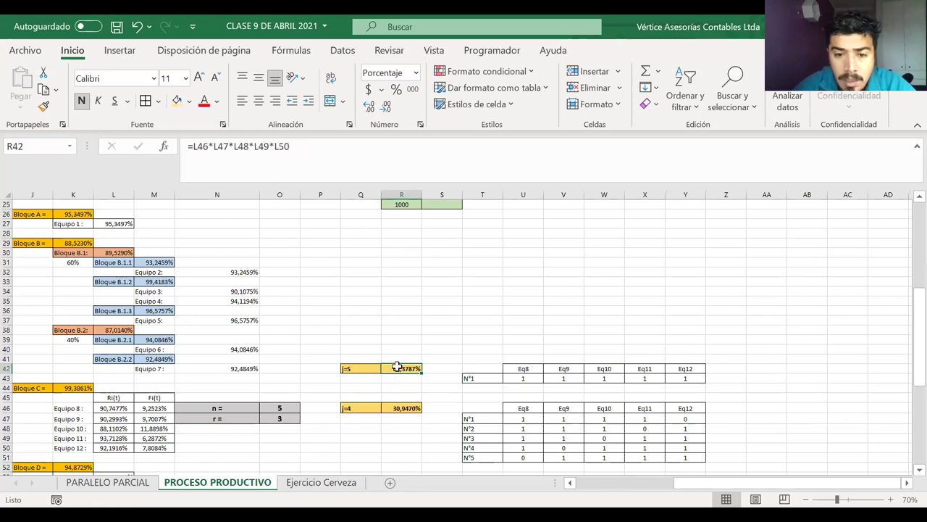
double_click(397, 367)
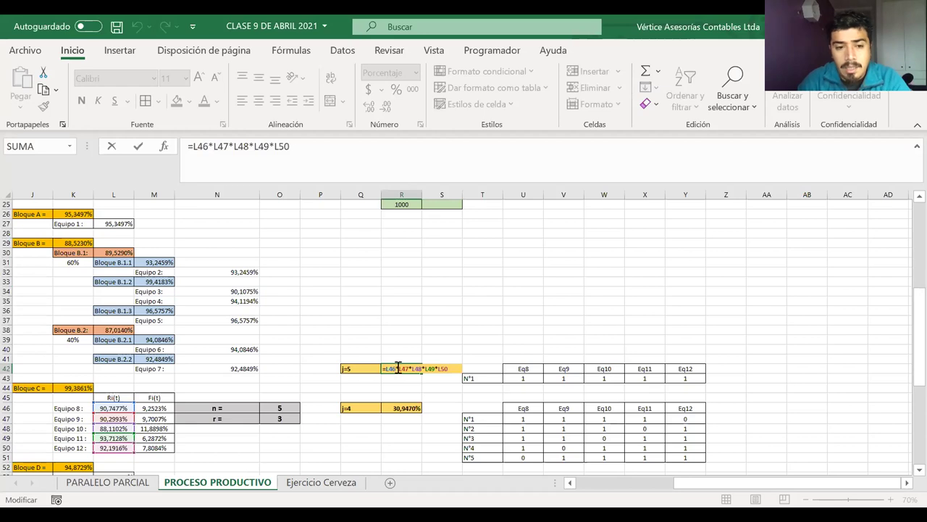
key(Return)
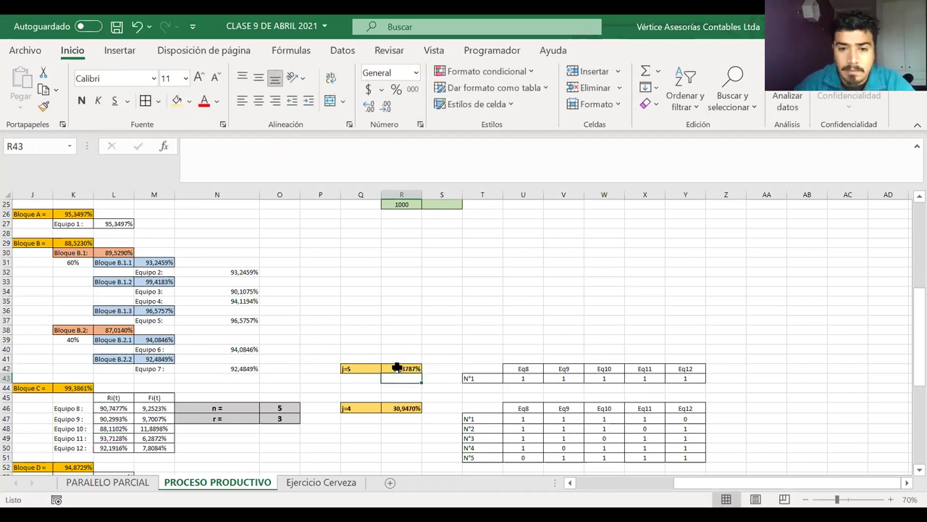
click(326, 482)
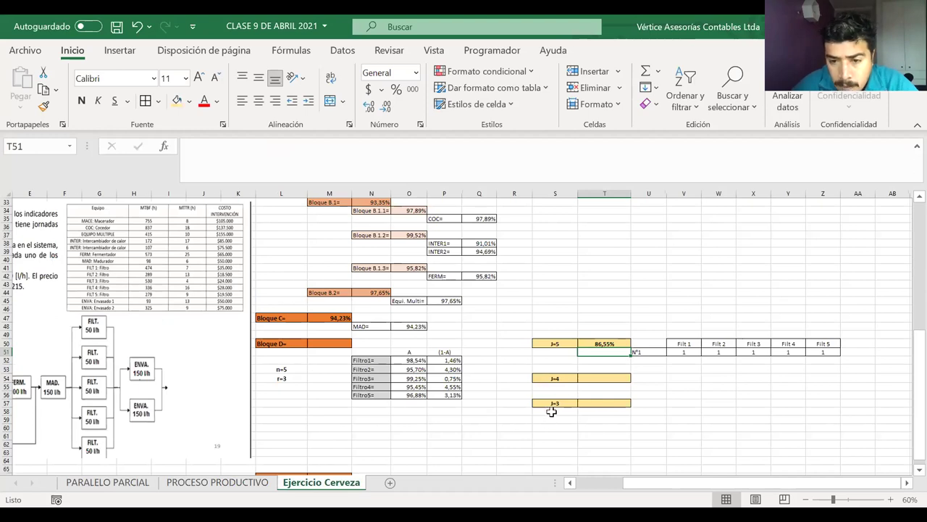
Step: Move the J=3 cells down to row 60 and copy the J=5 combination table to U54 with its values in V55:Z55 cleared
drag(548, 403, 566, 429)
drag(652, 343, 820, 352)
key(ctrl+c)
click(652, 379)
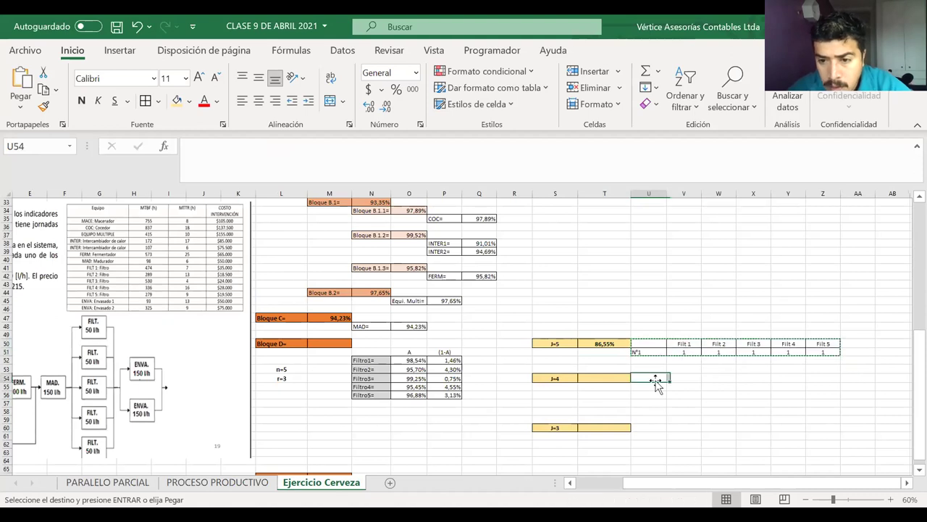
key(ctrl+v)
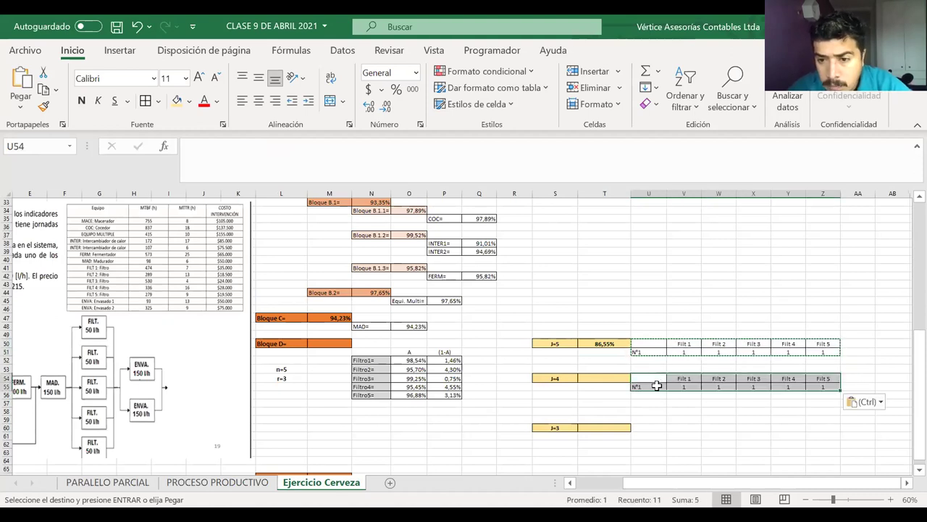
drag(684, 385, 812, 386)
key(Delete)
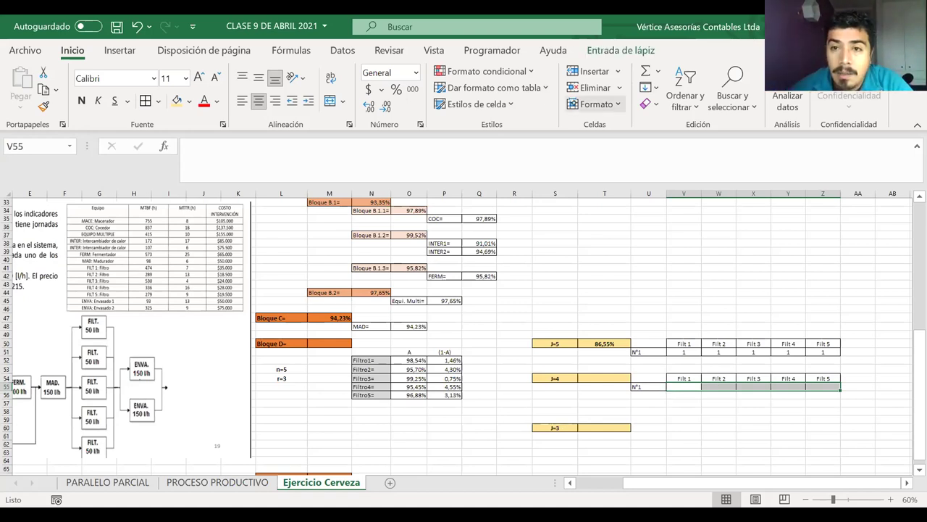
Step: Handwrite the combination notation nCr in red ink above the tables, circle the J=4 label, and erase the ink
mouse_move(581, 282)
mouse_down()
mouse_move(640, 284)
mouse_move(651, 273)
mouse_up()
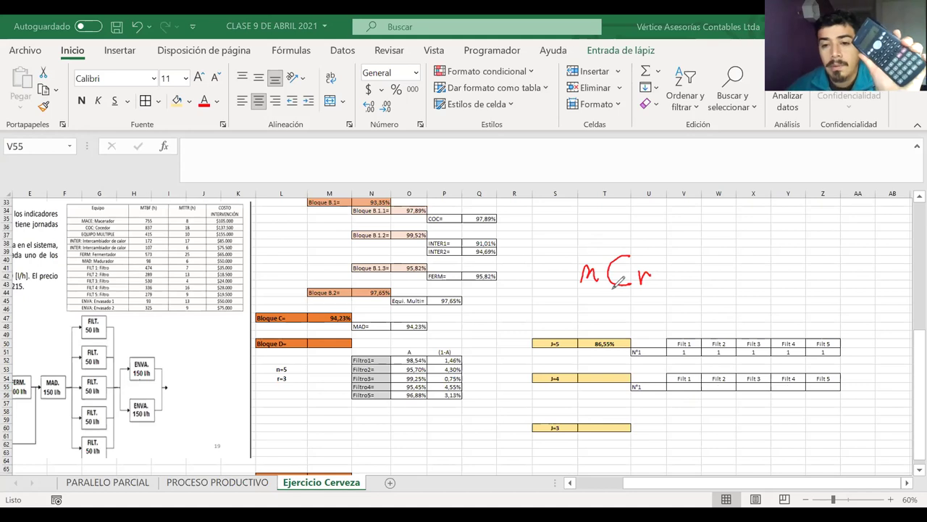
mouse_move(759, 238)
mouse_down()
mouse_move(773, 236)
mouse_move(743, 274)
mouse_move(759, 280)
mouse_up()
drag(757, 239, 751, 272)
drag(763, 238, 760, 280)
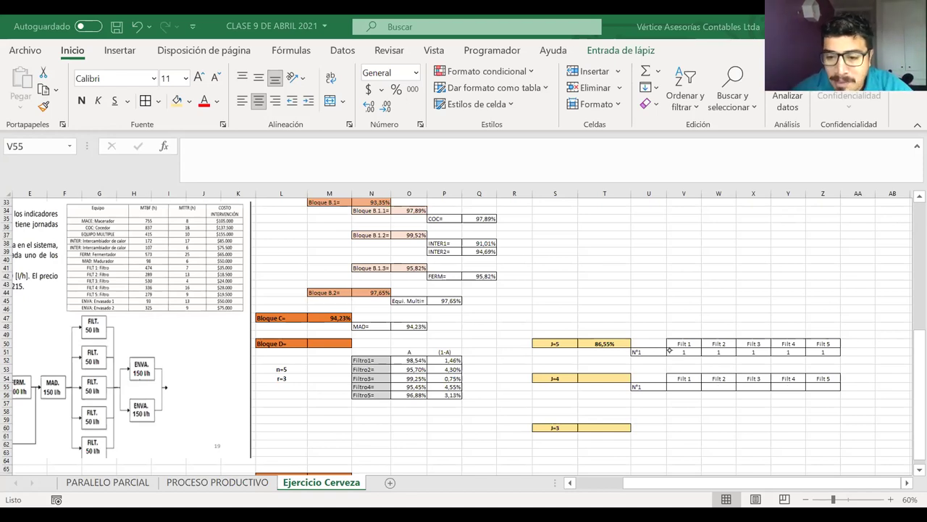
click(647, 388)
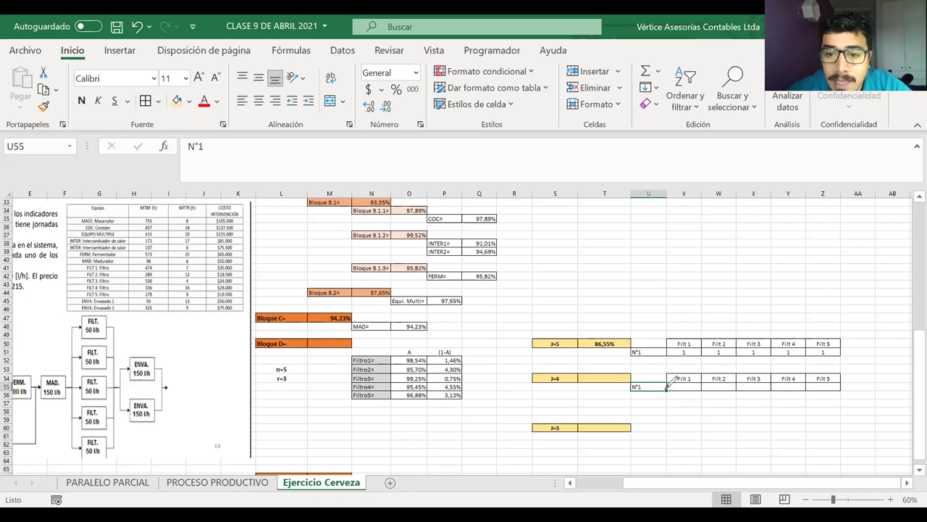
drag(581, 266, 604, 261)
mouse_move(640, 237)
mouse_down()
mouse_move(620, 249)
mouse_move(639, 263)
mouse_move(662, 250)
mouse_up()
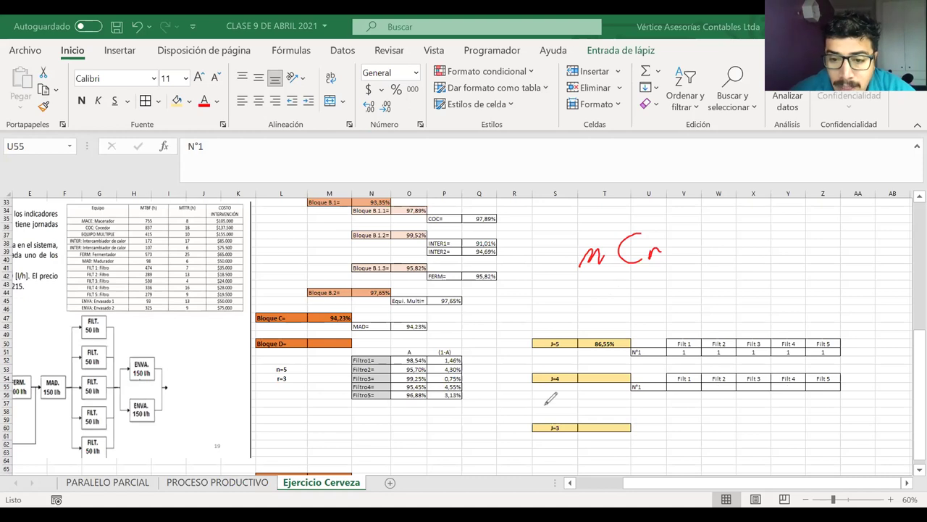
mouse_move(566, 365)
mouse_down()
mouse_move(563, 389)
mouse_move(576, 366)
mouse_up()
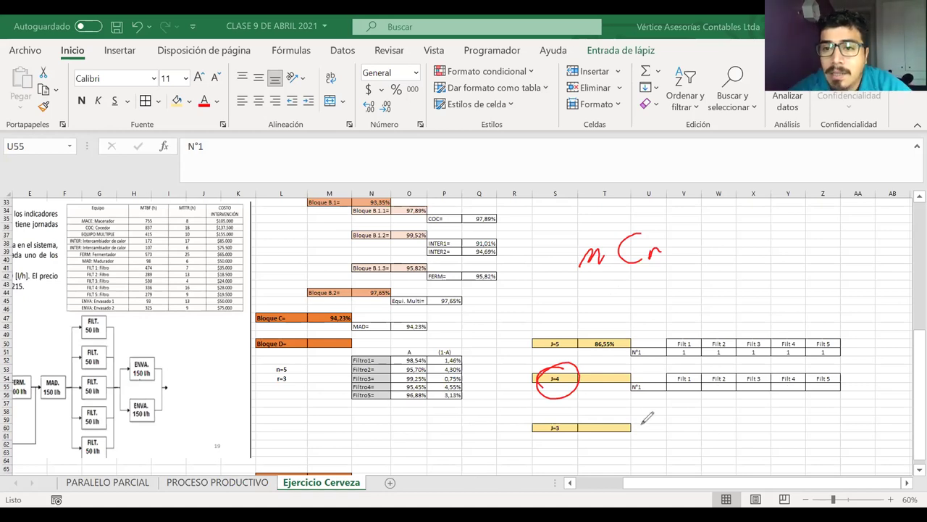
key(ctrl+z)
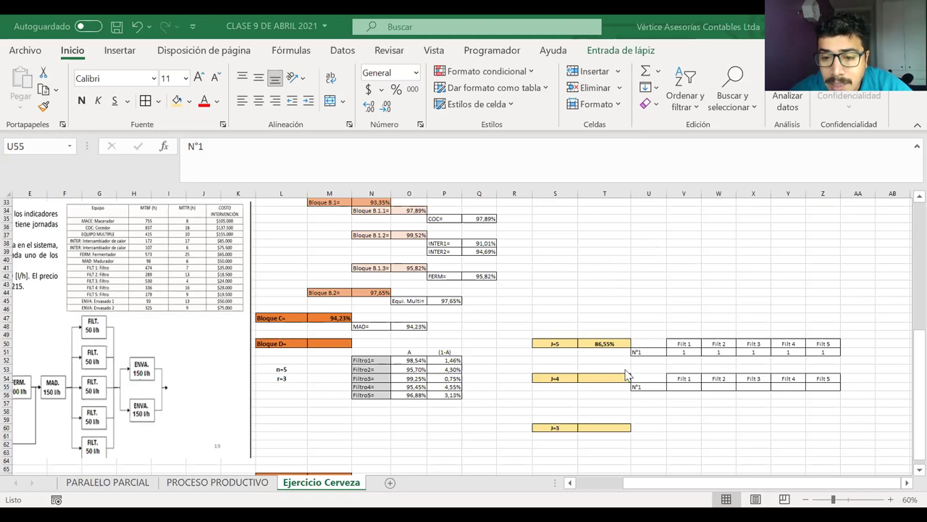
Step: Extend the J=4 combination table with numbered, bordered rows down to N°5 in row 59, and move the J=3 cells to row 62
click(642, 389)
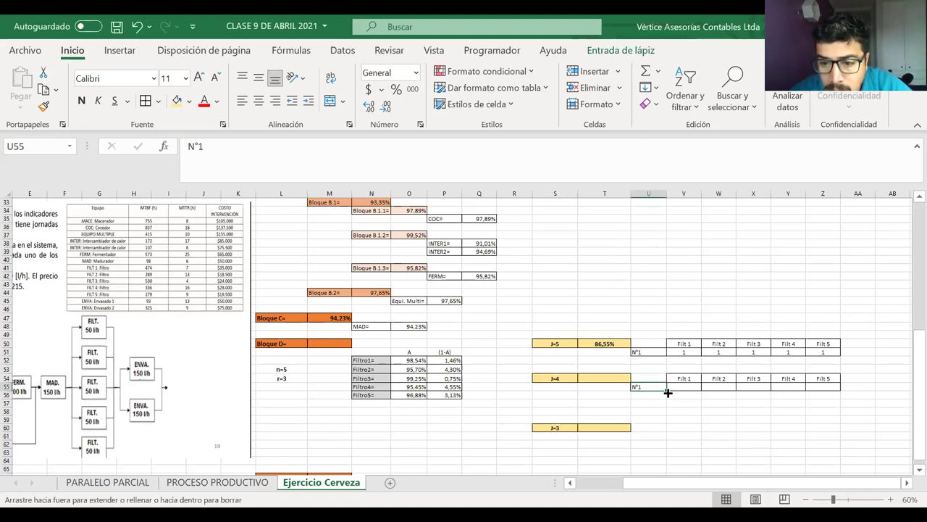
drag(668, 402, 668, 422)
drag(613, 427, 571, 442)
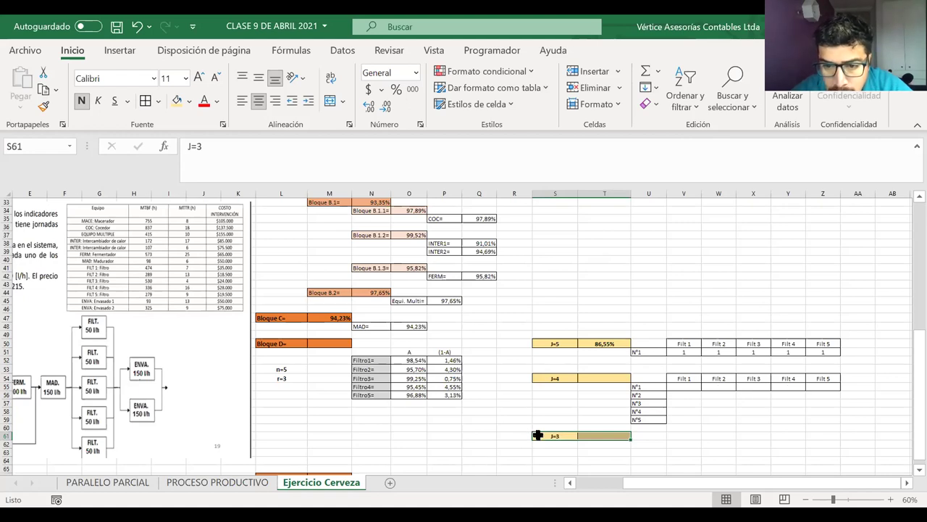
mouse_move(534, 439)
mouse_down()
mouse_move(534, 453)
mouse_move(550, 445)
mouse_up()
click(681, 420)
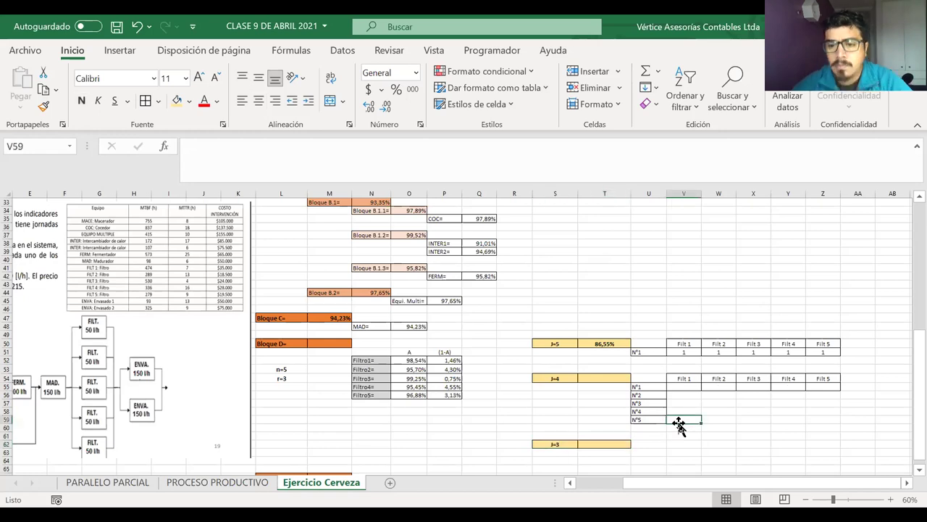
drag(690, 388, 839, 423)
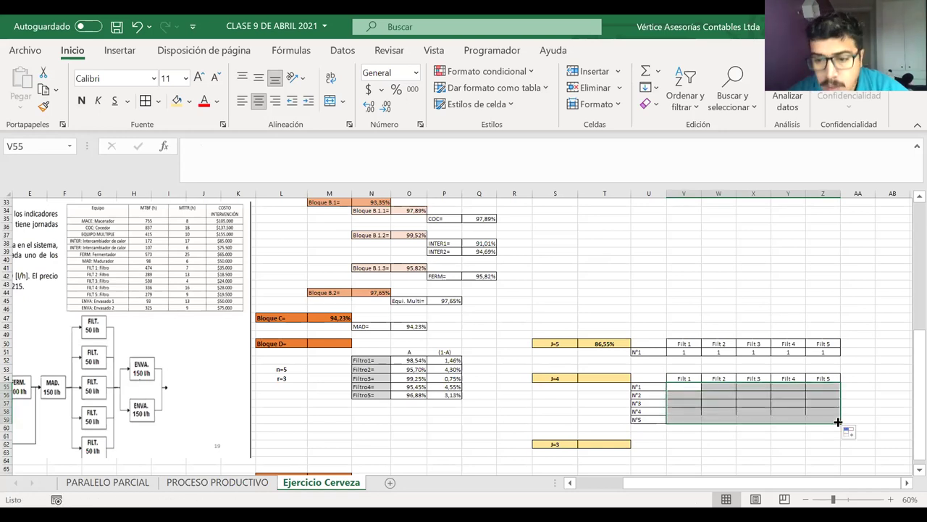
Step: Fill combination N°1 of the J=4 table (V55:Z55) with 0, 1, 1, 1, 1
click(684, 387)
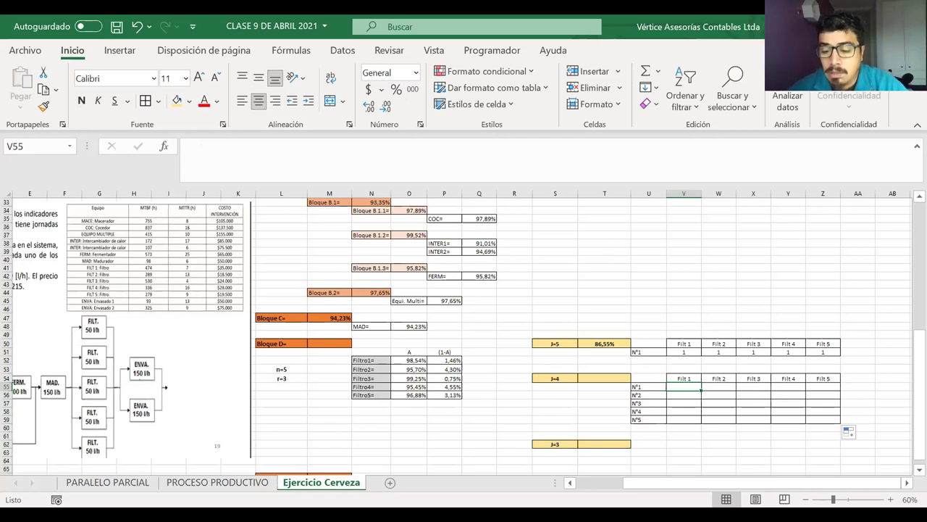
text(0)
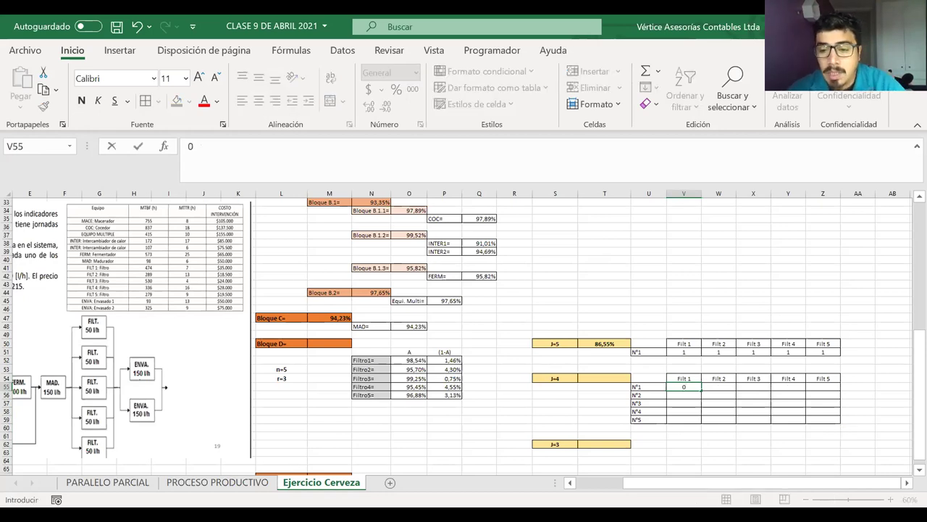
key(Tab)
text(1)
key(Tab)
text(1)
key(Tab)
text(1)
key(Tab)
text(1)
key(Return)
Step: Fill combination N°2 of the J=4 table (V56:Z56) with 1, 0, 1, 1, 1
key(Left)
key(Left)
key(Left)
key(Left)
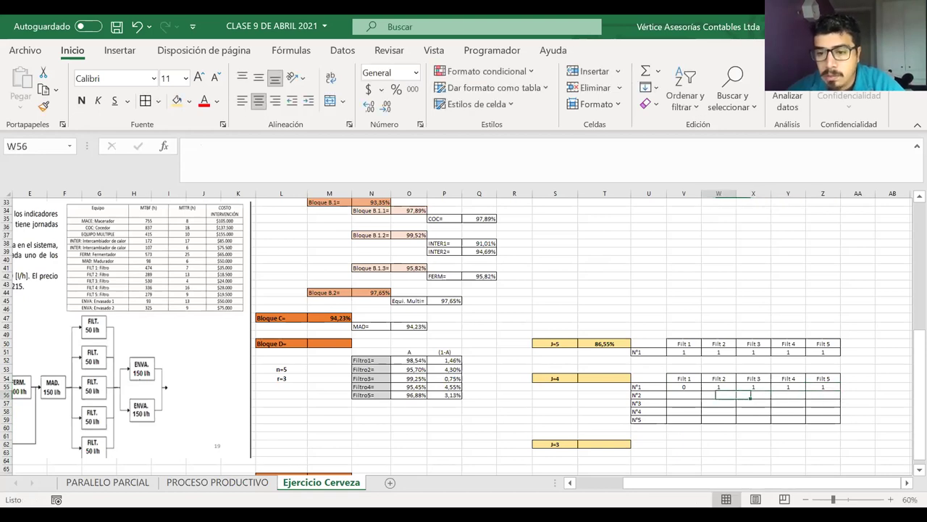
text(1)
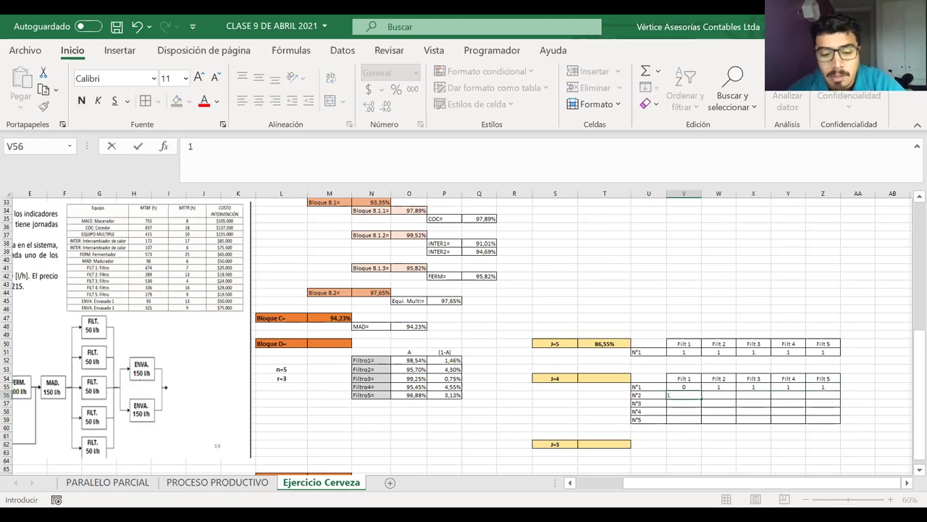
key(Tab)
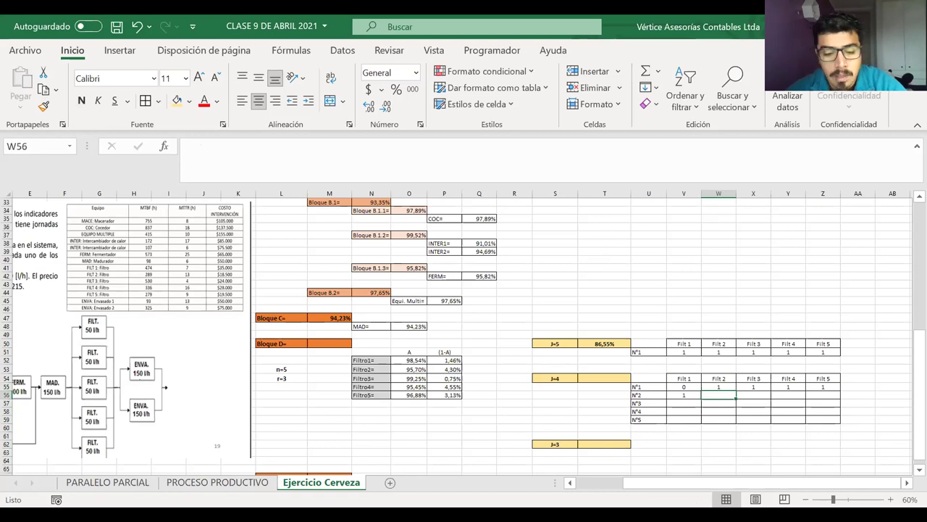
text(0)
key(Tab)
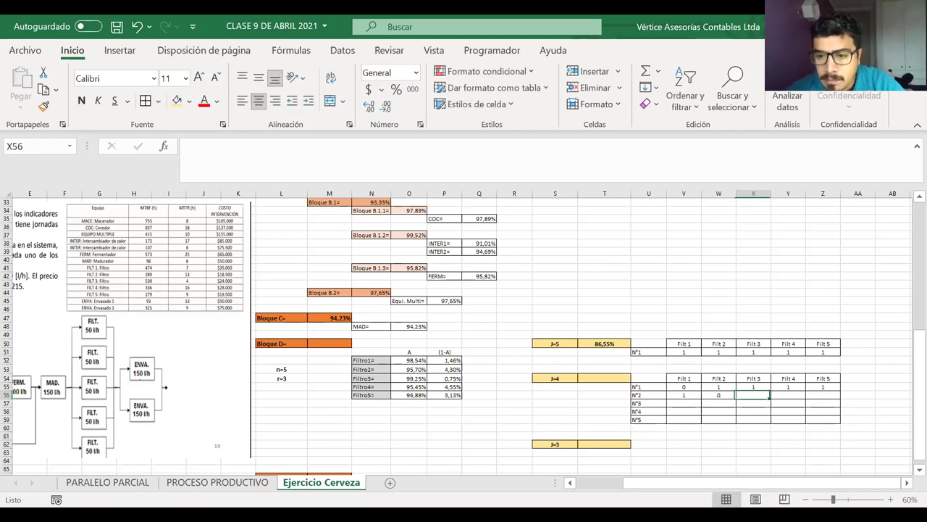
text(1)
key(Tab)
text(1)
key(Tab)
text(1)
key(Return)
Step: Fill combination N°3 of the J=4 table (V57:Z57) with 1, 1, 0, 1, 1
key(Left)
key(Left)
key(Left)
key(Left)
text(1)
key(Tab)
text(1)
key(Tab)
text(0)
key(Tab)
text(1)
key(Tab)
text(1)
key(Return)
Step: Fill combination N°4 of the J=4 table (V58:Z58) with 1, 1, 1, 0, 1
text(1)
key(Tab)
text(1)
key(Tab)
text(1)
key(Tab)
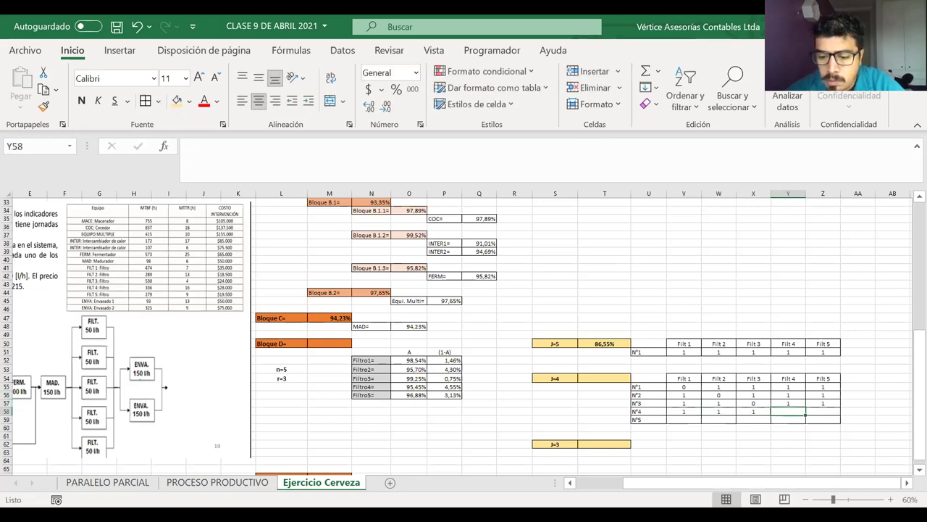
text(0)
key(Tab)
text(1)
key(Return)
Step: Fill combination N°5 of the J=4 table (V59:Z59) with 1, 1, 1, 1, 0
text(1)
key(Tab)
text(1)
key(Tab)
text(1)
key(Tab)
text(1)
key(Tab)
text(0)
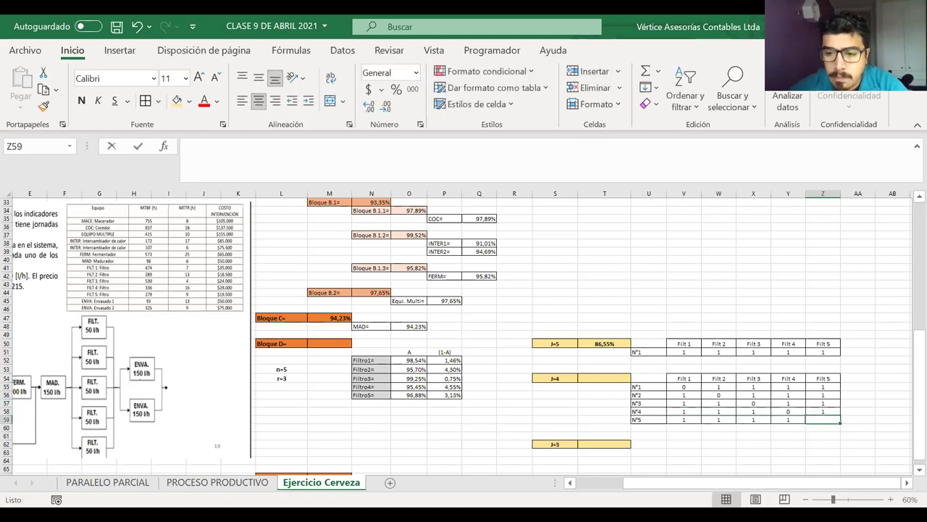
key(Return)
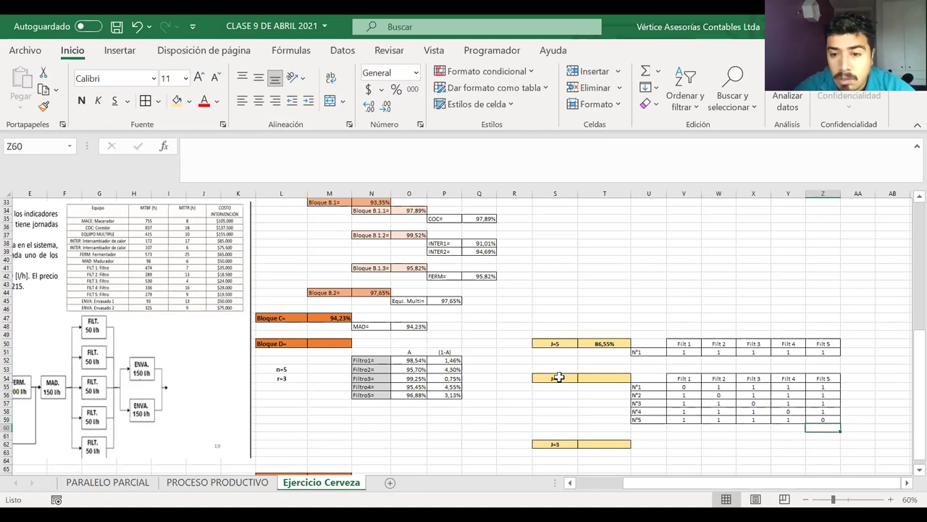
Step: Start the J=4 availability formula in T54 with combination N°1's product, =P52*O53*O54*O55*O56
click(598, 370)
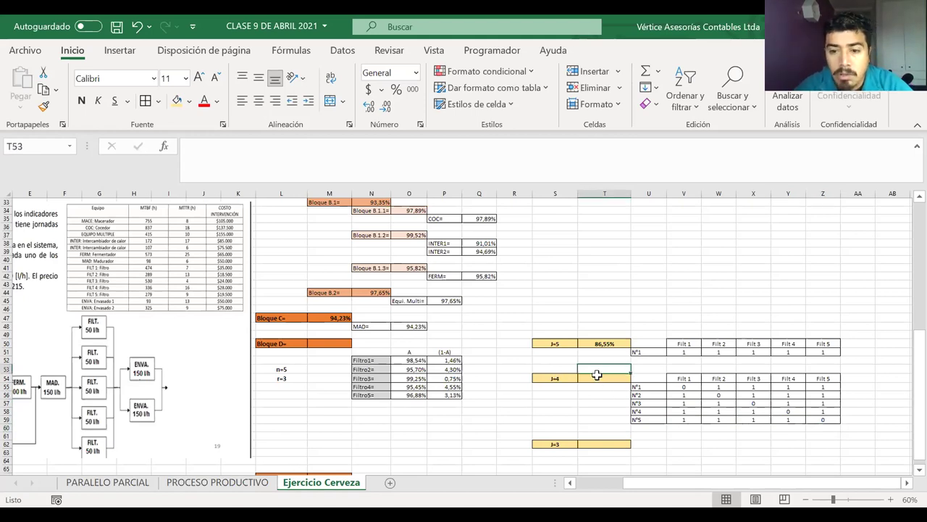
click(597, 376)
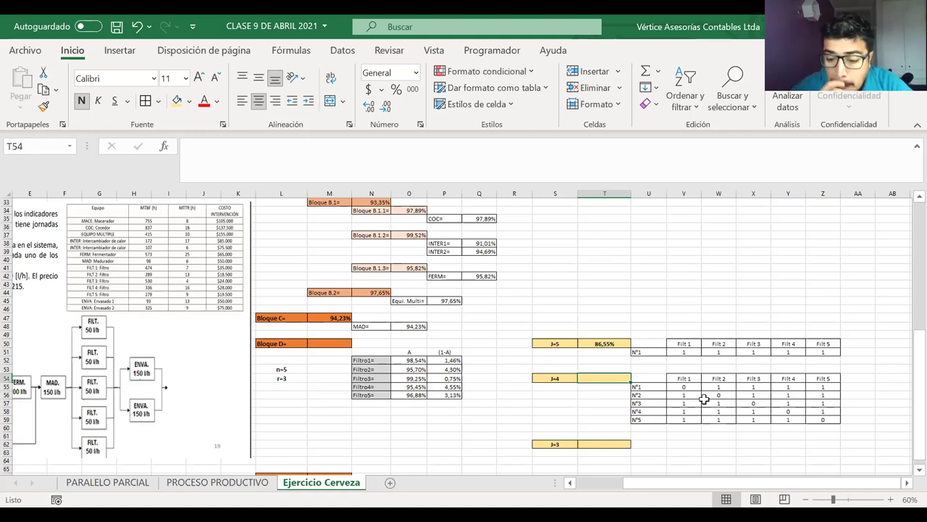
text(=)
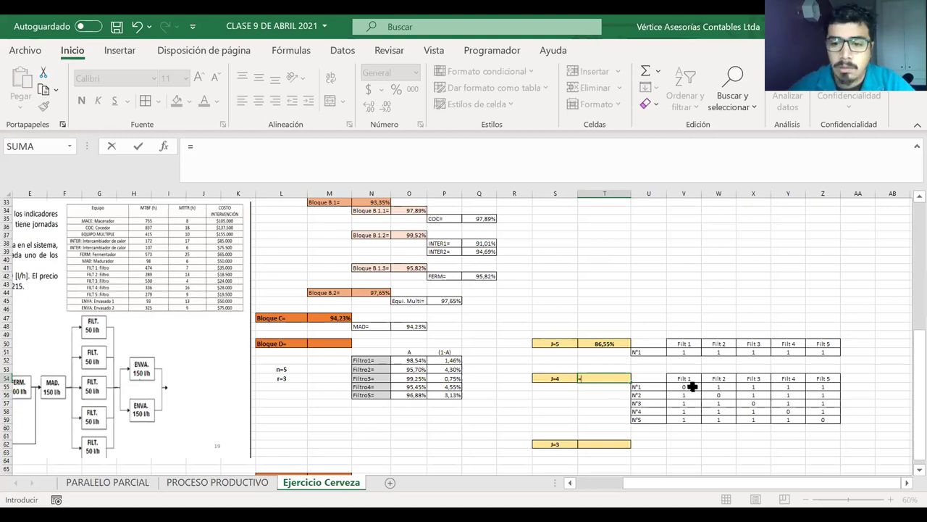
click(450, 359)
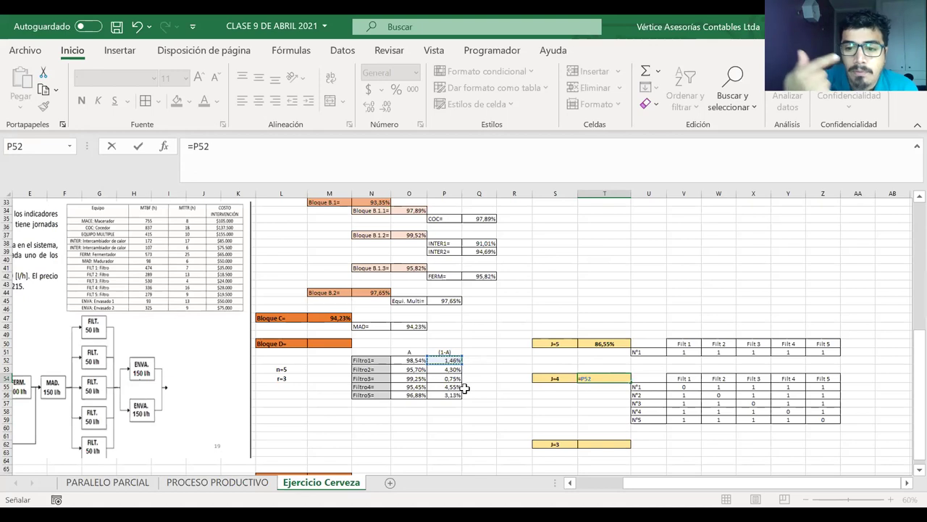
text(*)
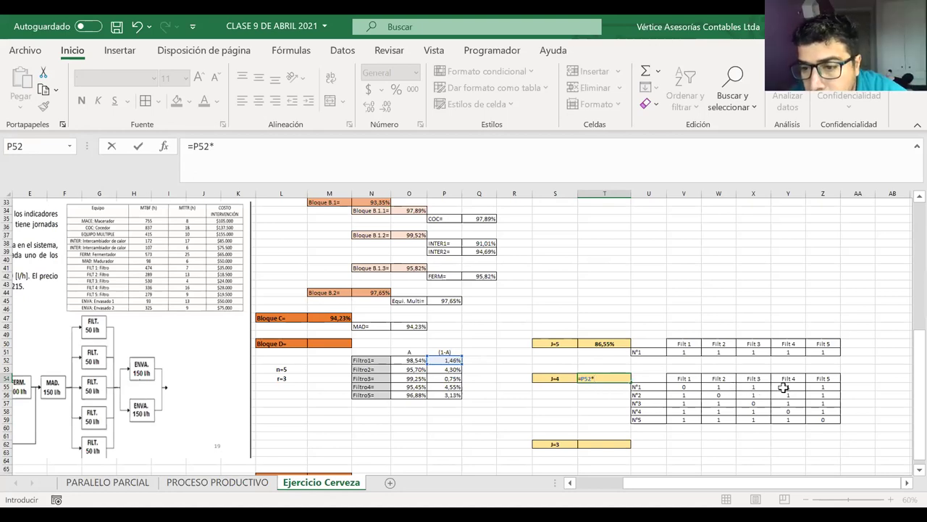
click(415, 369)
text(*)
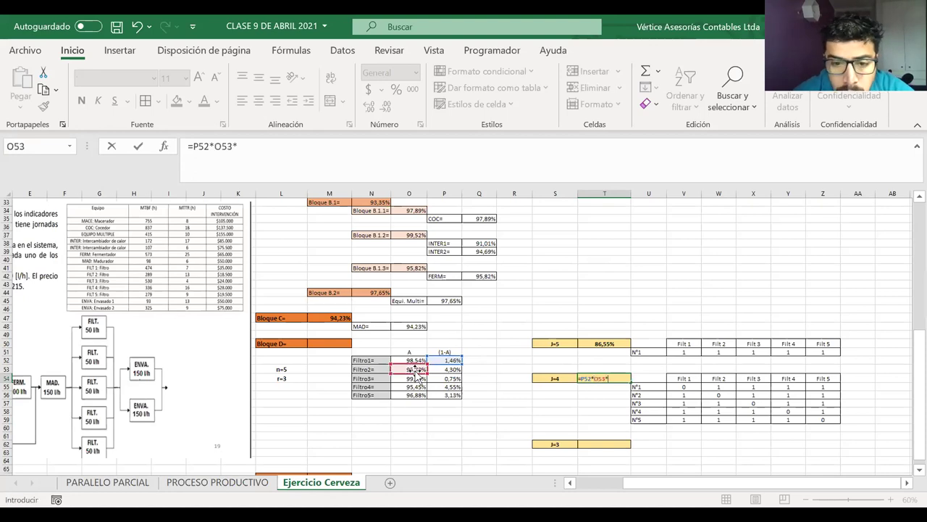
click(417, 378)
text(*)
click(417, 387)
text(*)
click(417, 394)
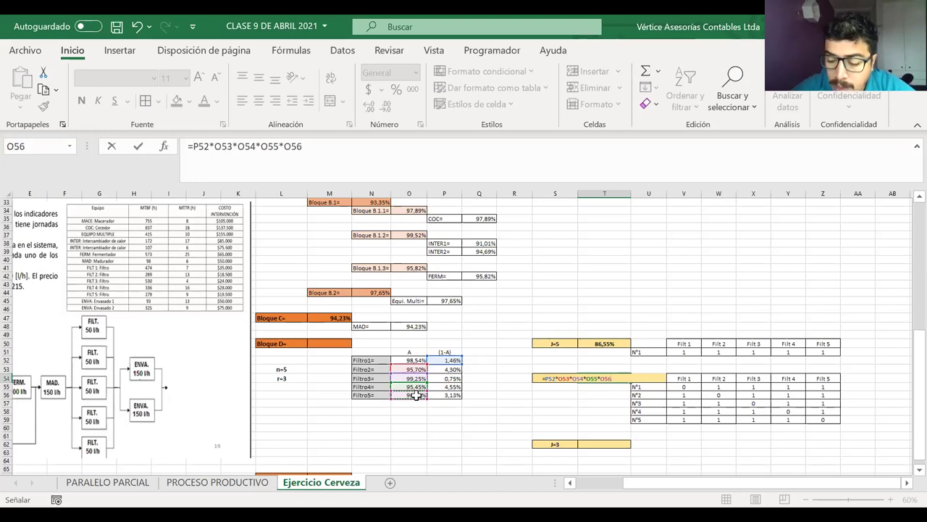
Step: Add combination N°2's product, O52*P53*O54*O55*O56, to the J=4 formula in T54
text(+)
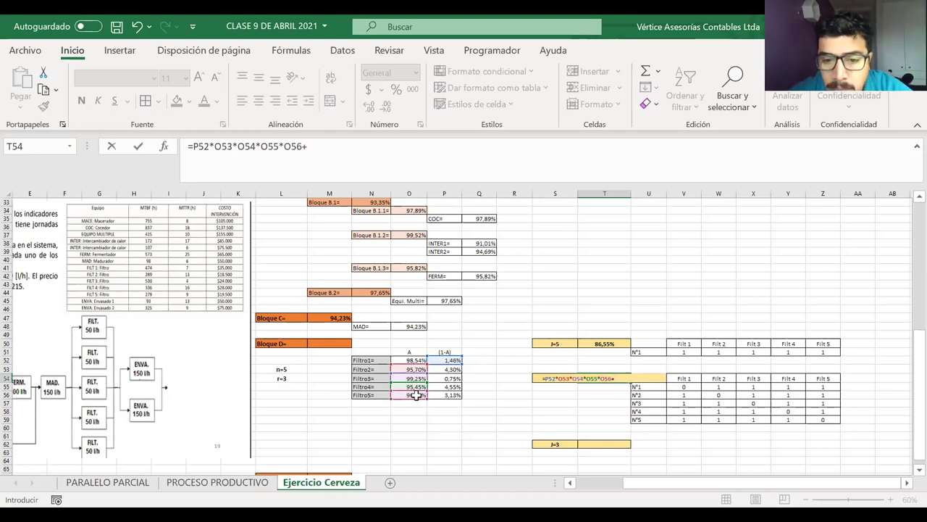
click(411, 359)
text(*)
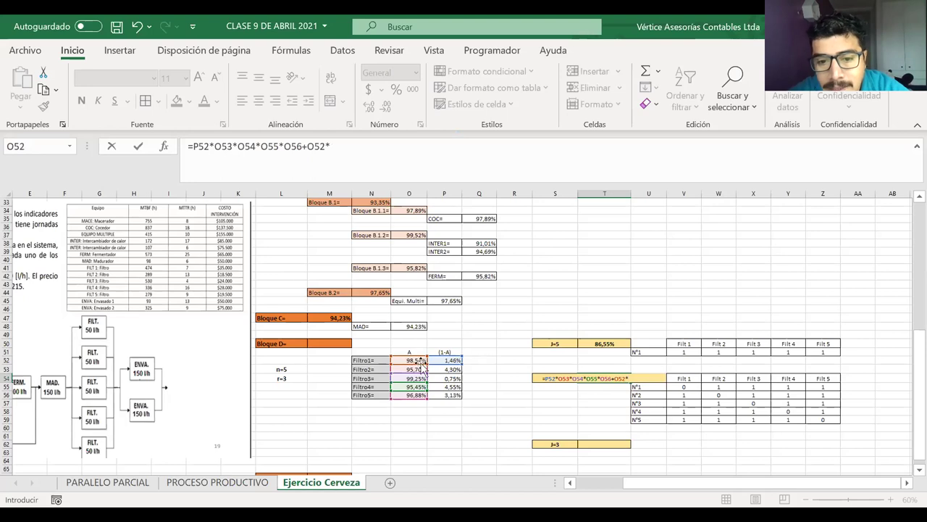
click(439, 369)
text(*)
click(418, 378)
text(*)
click(418, 386)
text(*)
click(417, 395)
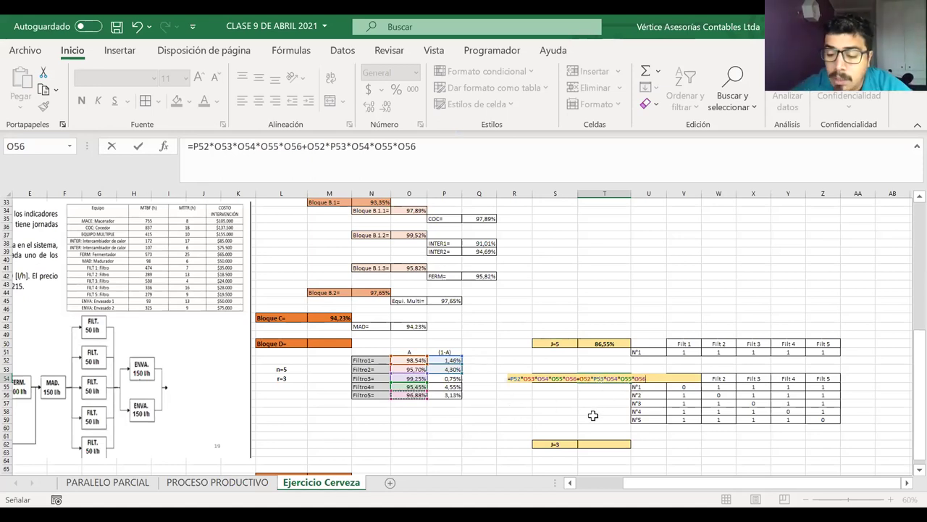
Step: Add combination N°3's product, O52*O53*P54*O55*O56, to the J=4 formula in T54
text(+)
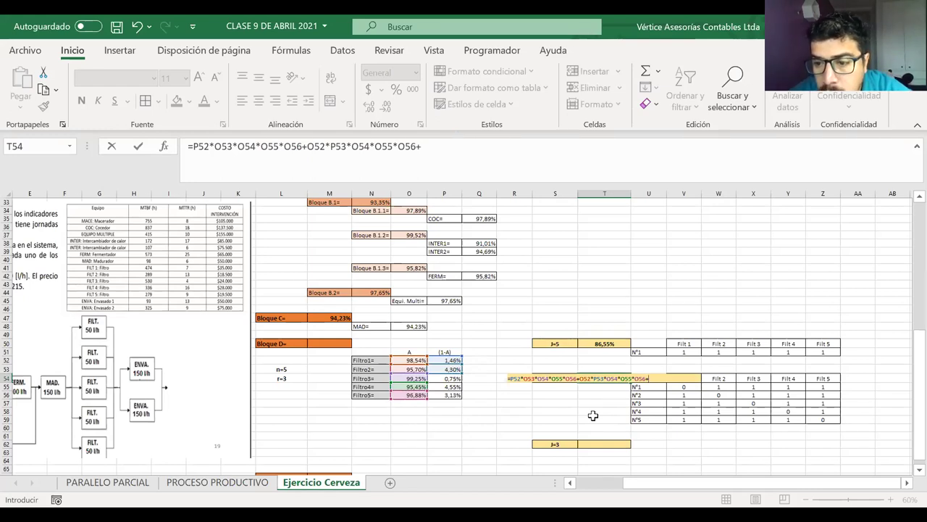
click(411, 359)
text(*)
click(410, 369)
text(*)
click(444, 378)
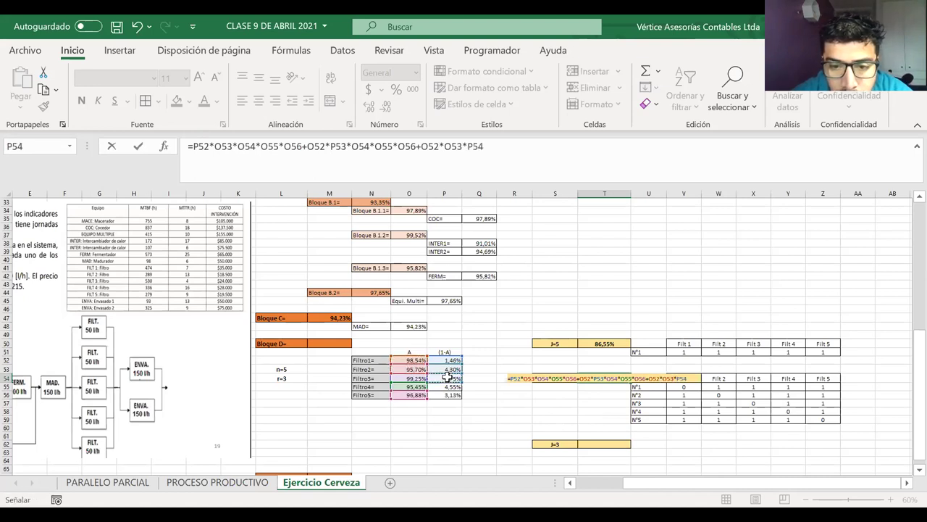
text(*)
click(413, 387)
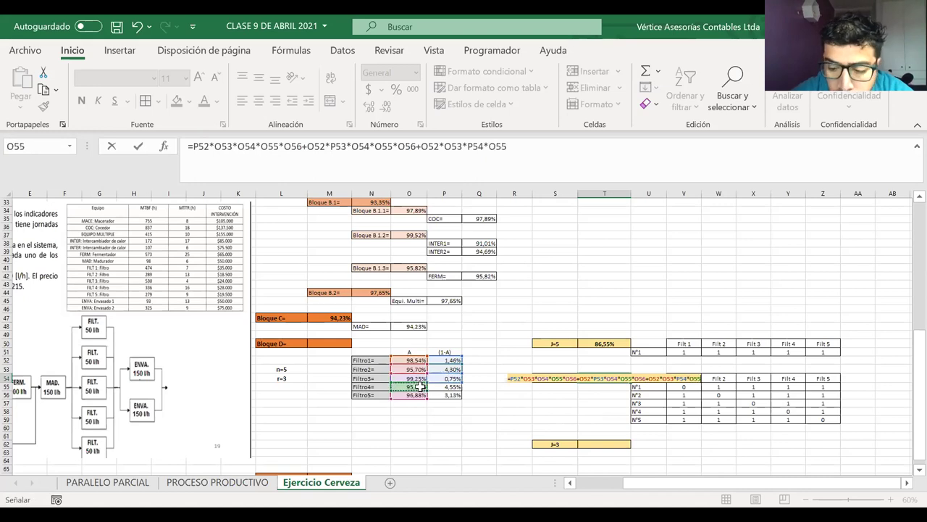
text(*)
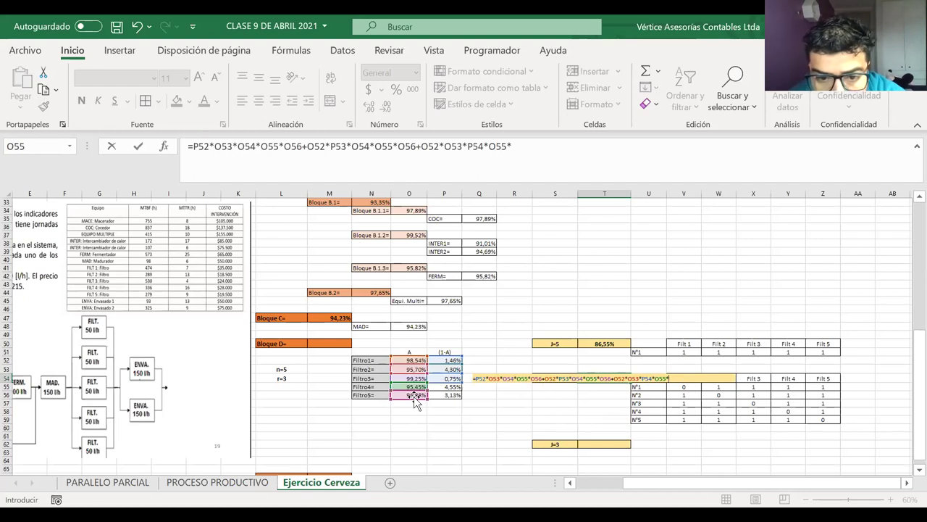
click(414, 397)
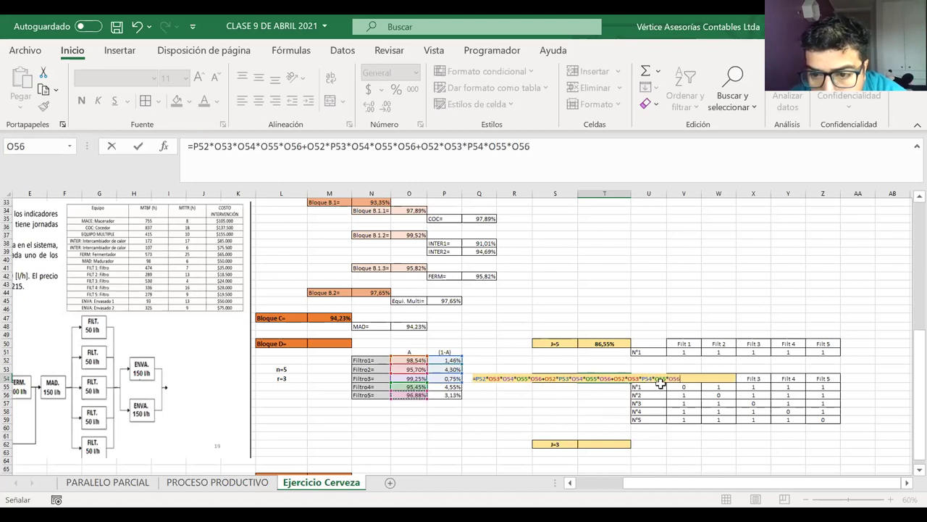
Step: Add combination N°4's product, O52*O53*O54*P55*O56, to the J=4 formula in T54
text(+)
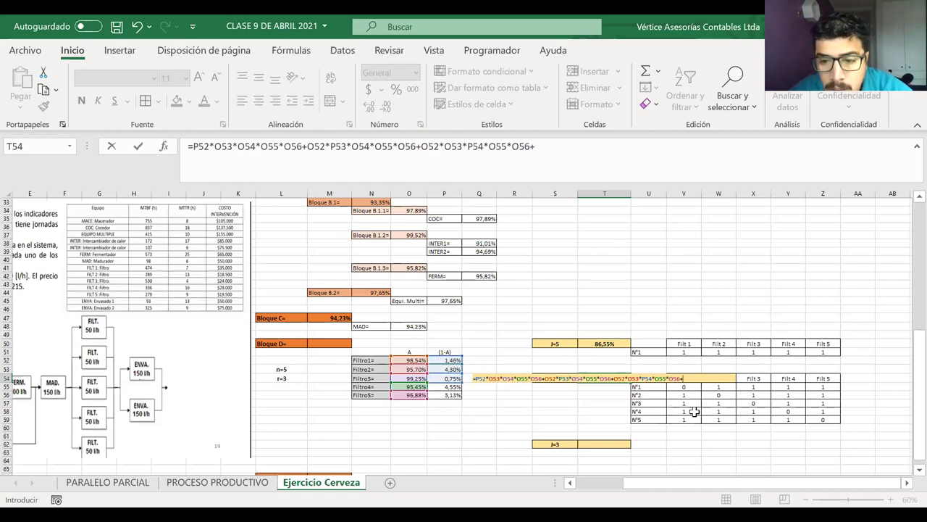
click(410, 359)
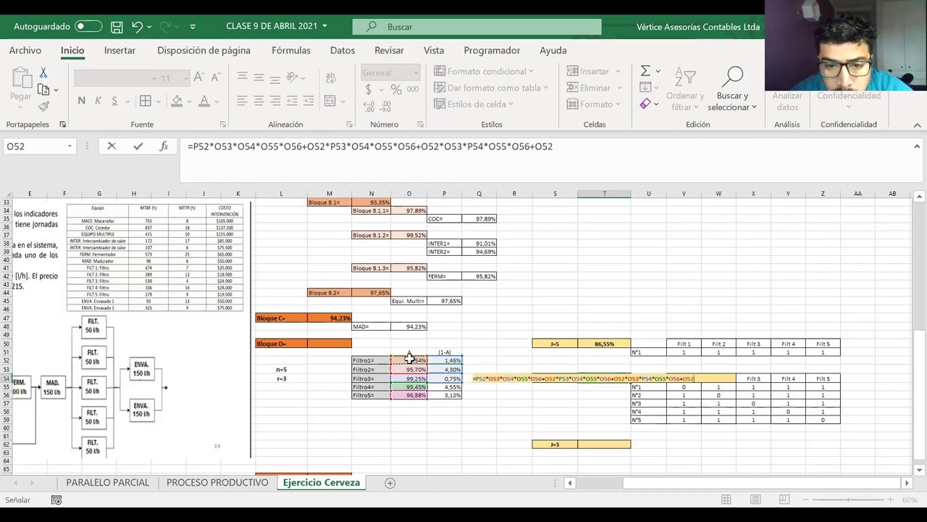
text(*)
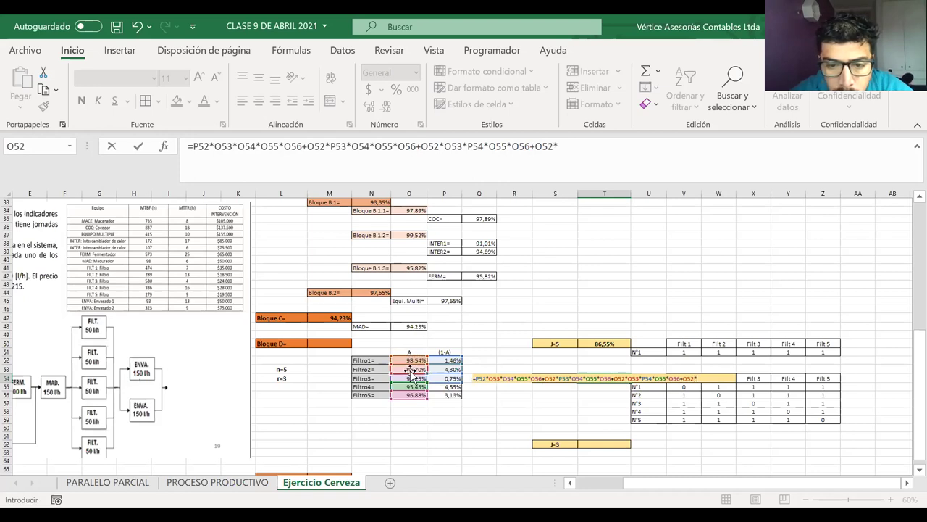
click(410, 369)
text(*)
click(409, 378)
text(*)
click(439, 387)
text(*)
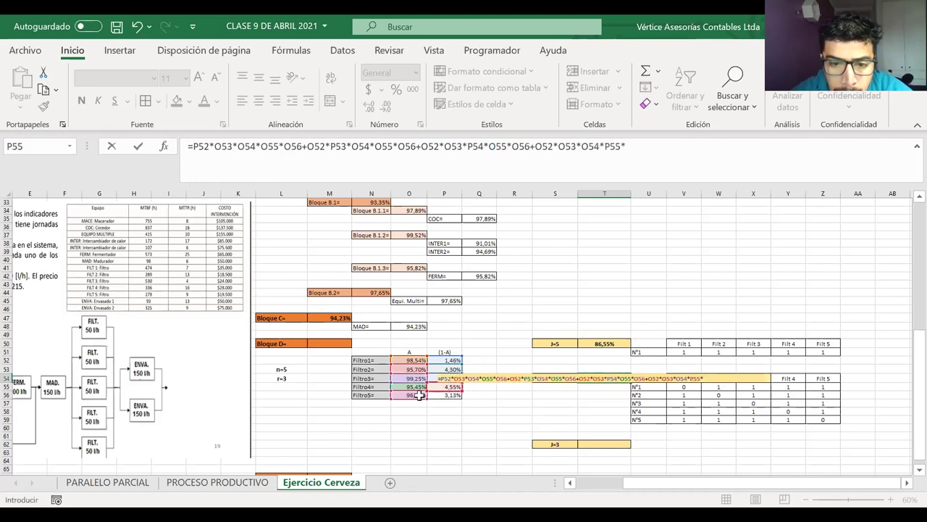
click(419, 396)
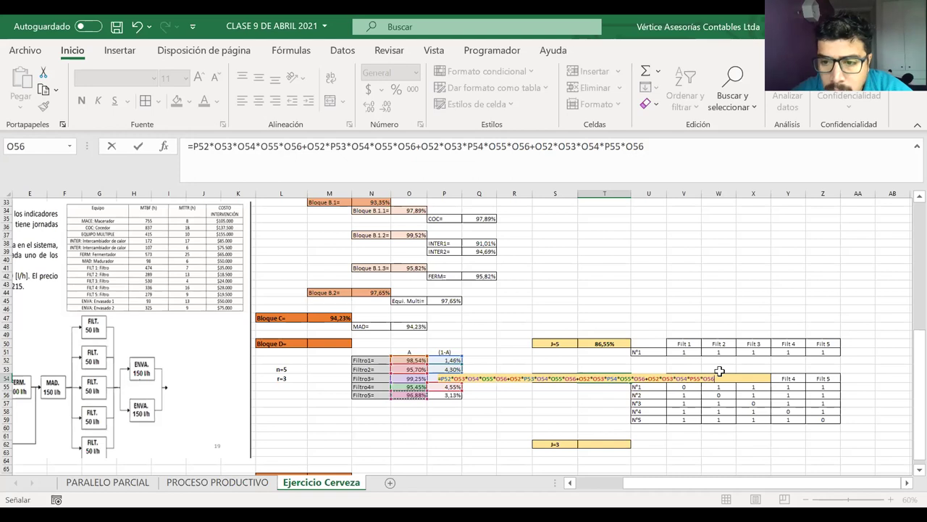
Step: Add combination N°5's product, O52*O53*O54*O55*P56, to the J=4 formula in T54, review its terms and enter it
text(+)
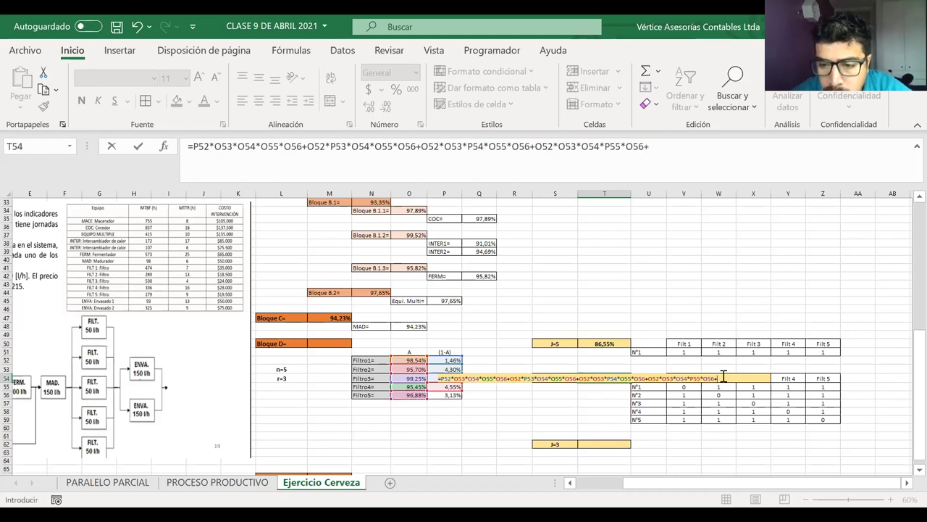
click(402, 360)
text(*)
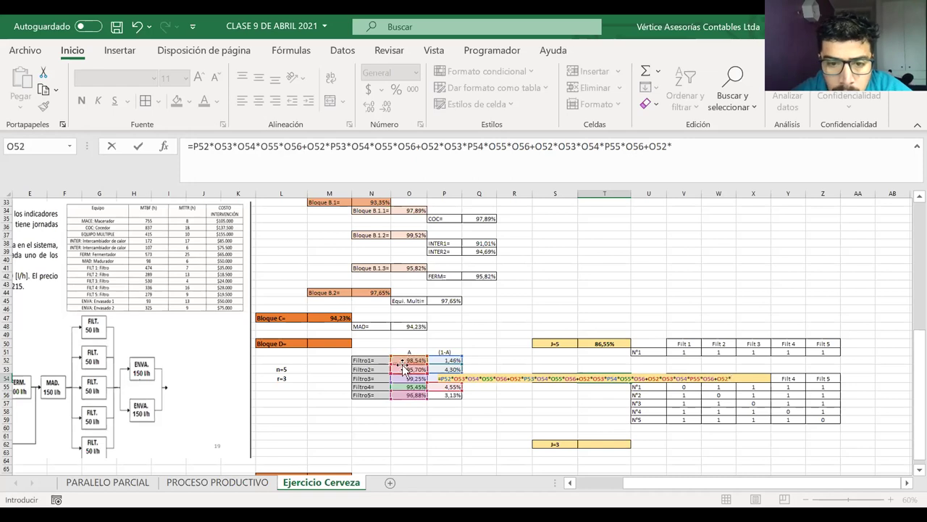
click(402, 368)
text(*)
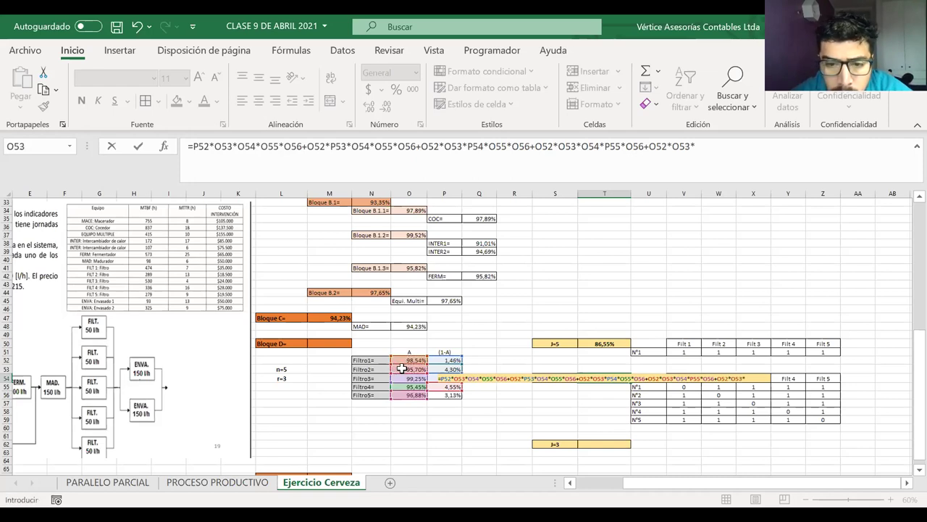
click(402, 378)
text(*)
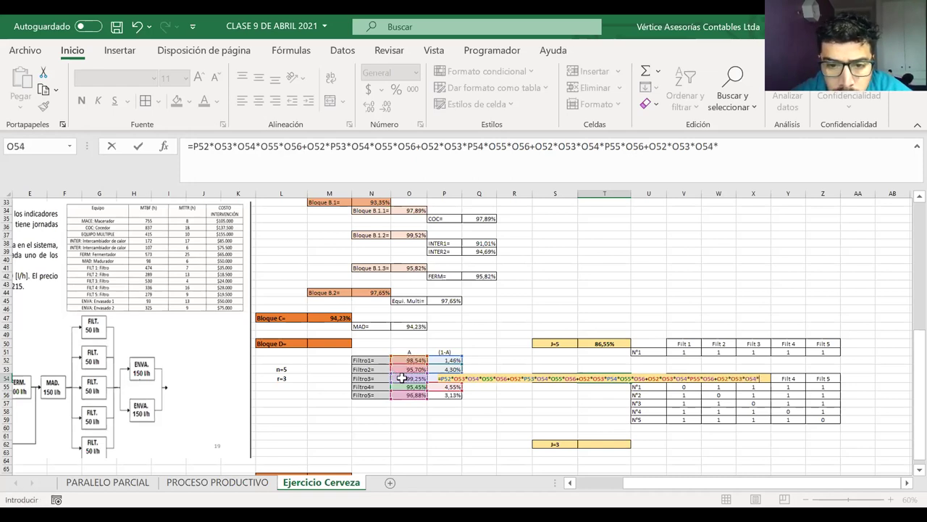
click(402, 386)
text(*)
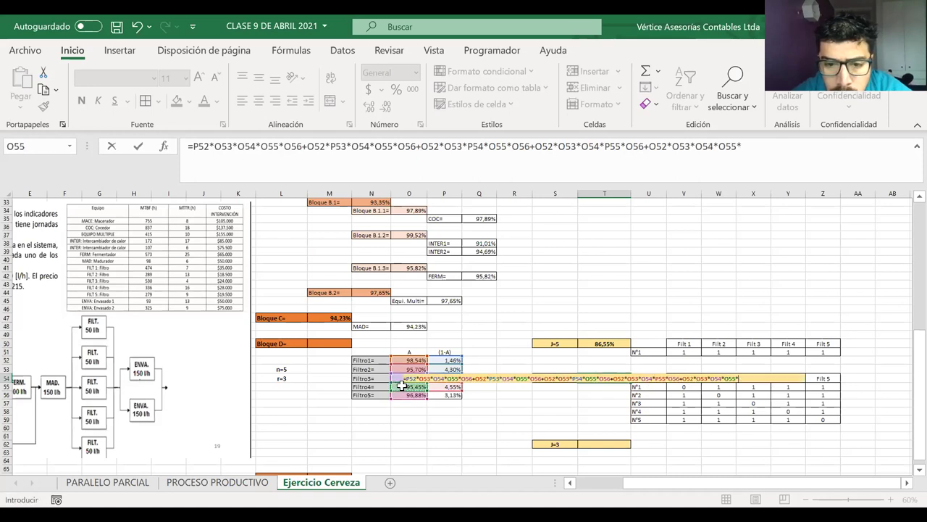
click(443, 396)
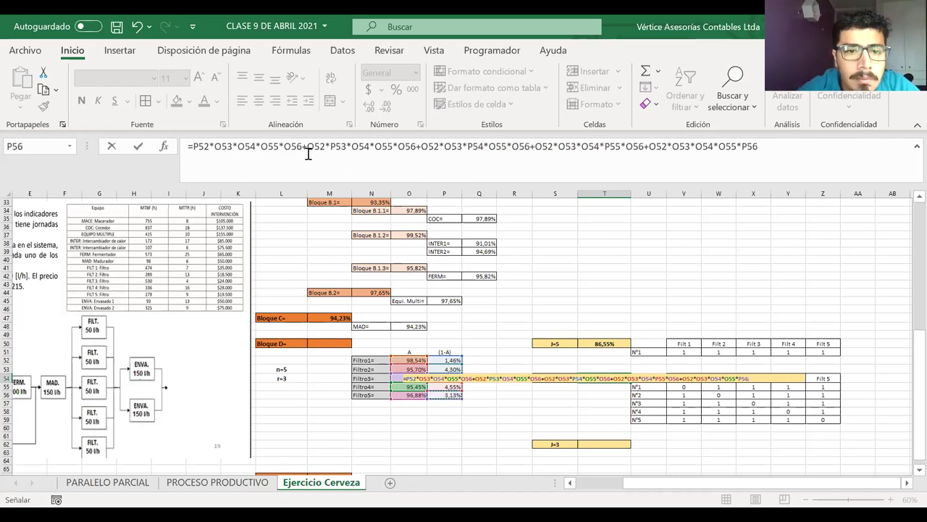
drag(303, 149, 192, 152)
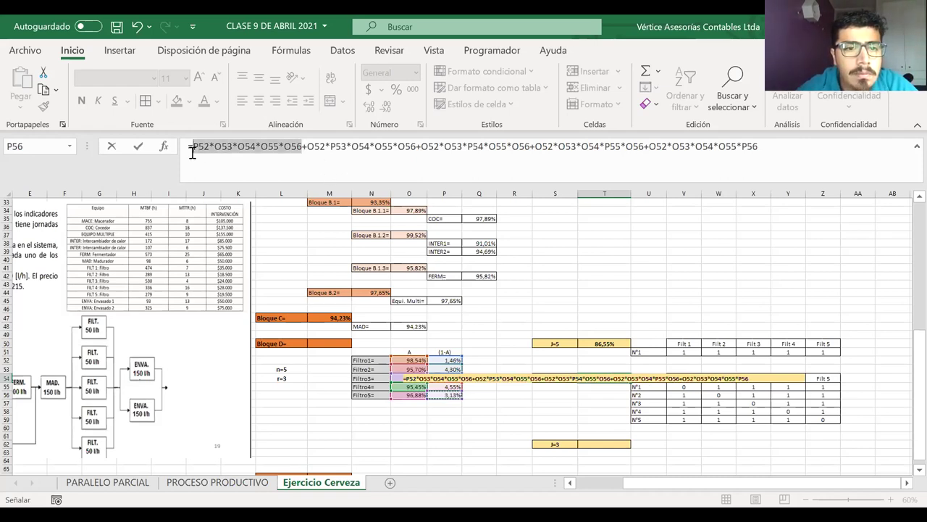
drag(307, 148, 775, 138)
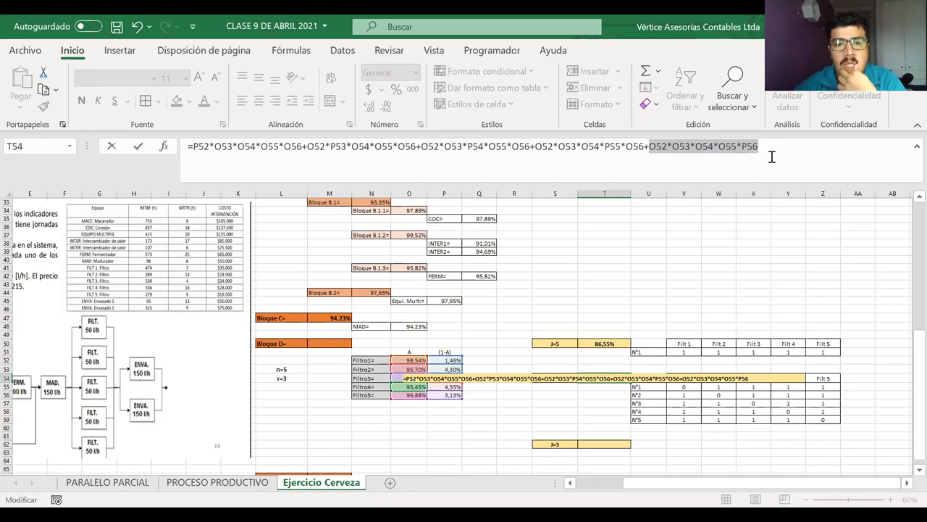
key(Return)
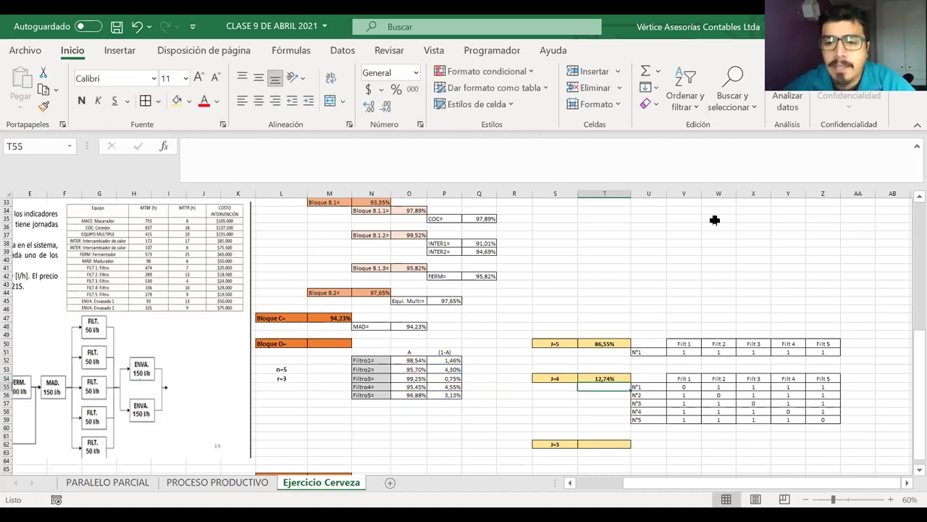
Step: Check the sum of the J=5 and J=4 results in T50 and T54
click(611, 344)
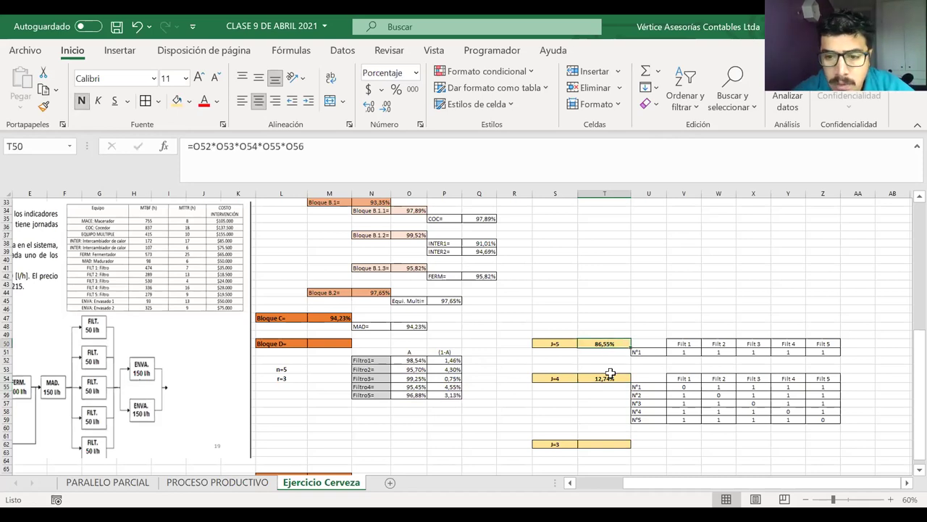
ctrl+click(610, 376)
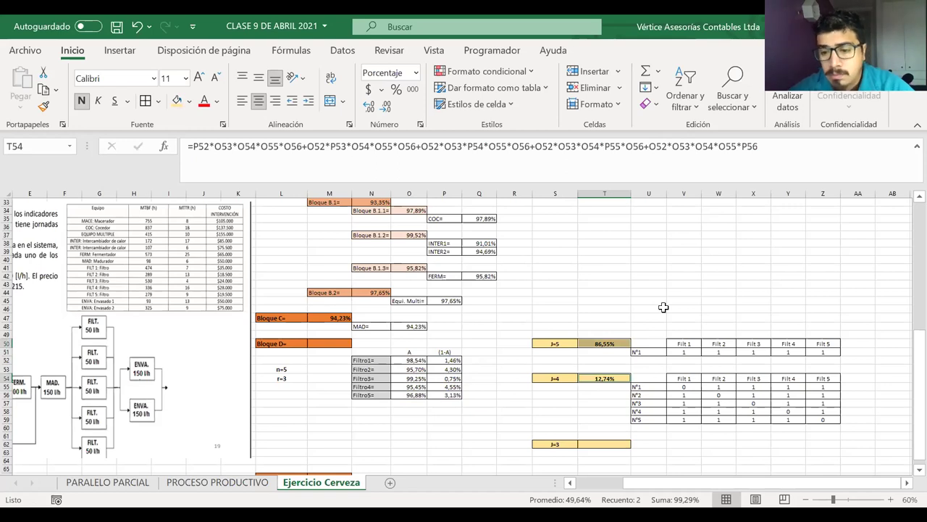
click(589, 443)
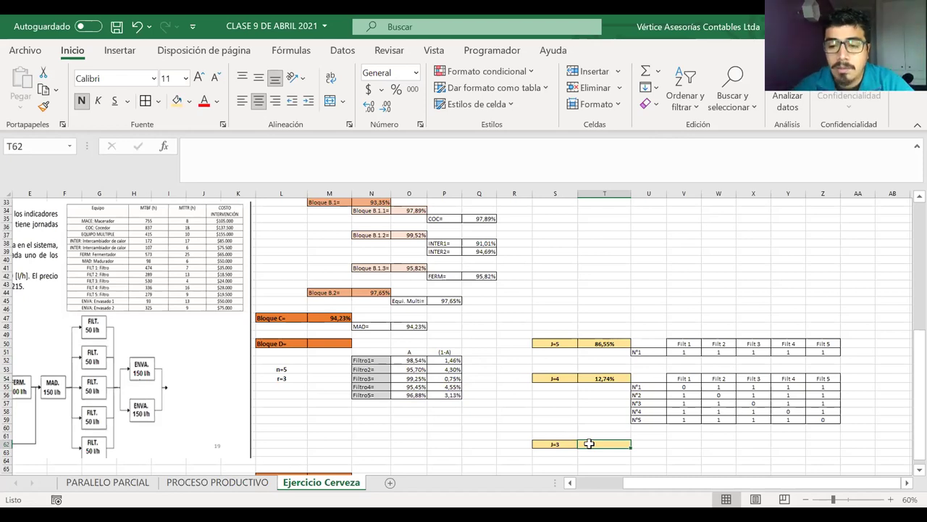
Step: Try a multiplication sign instead of the plus between the third and fourth products of the J=4 formula in T54
scroll(589, 444, down, 2)
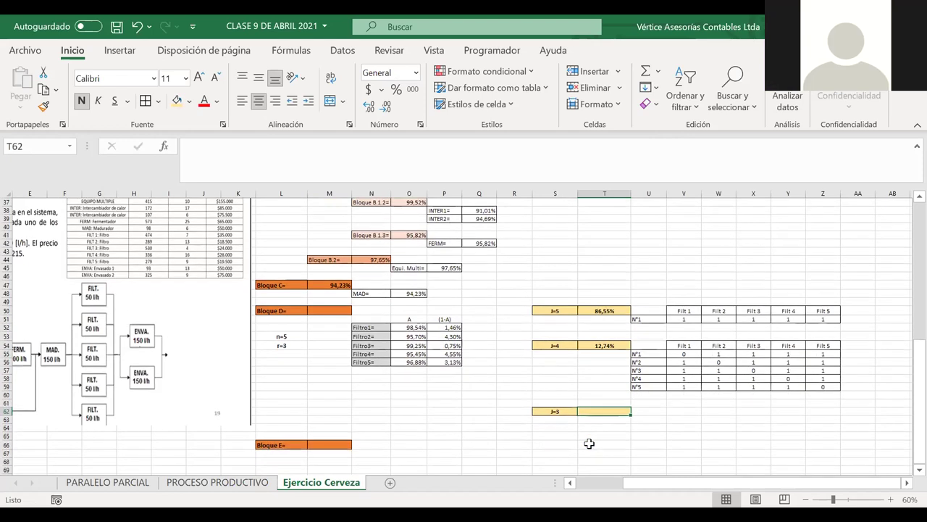
click(607, 346)
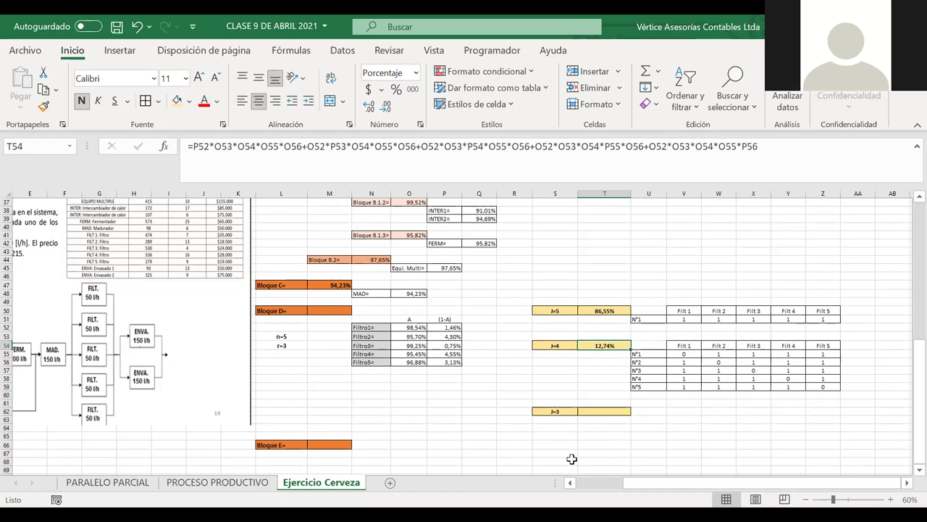
double_click(613, 345)
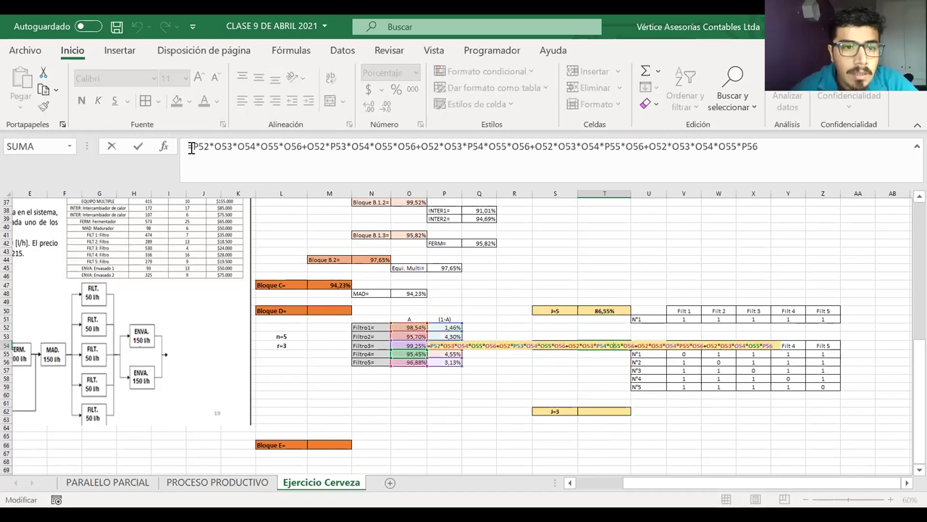
drag(192, 147, 534, 146)
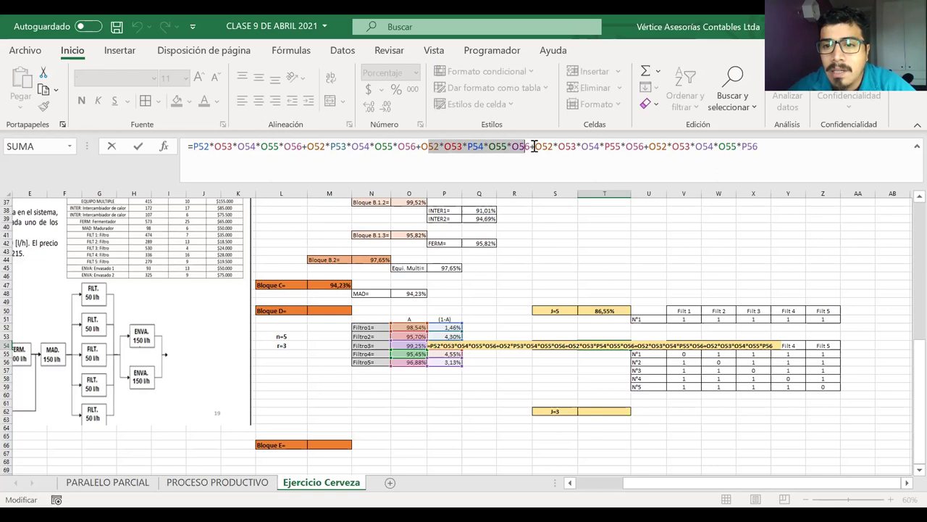
click(531, 147)
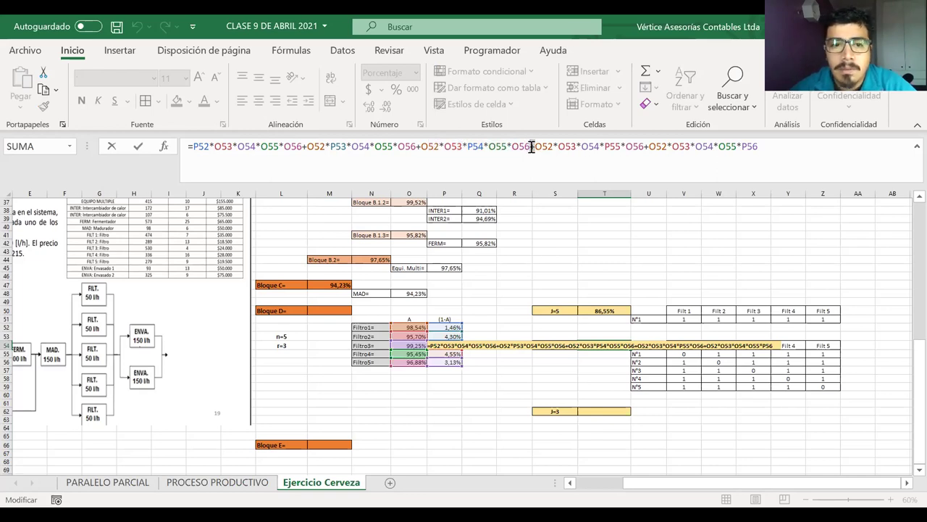
key(Delete)
text(*)
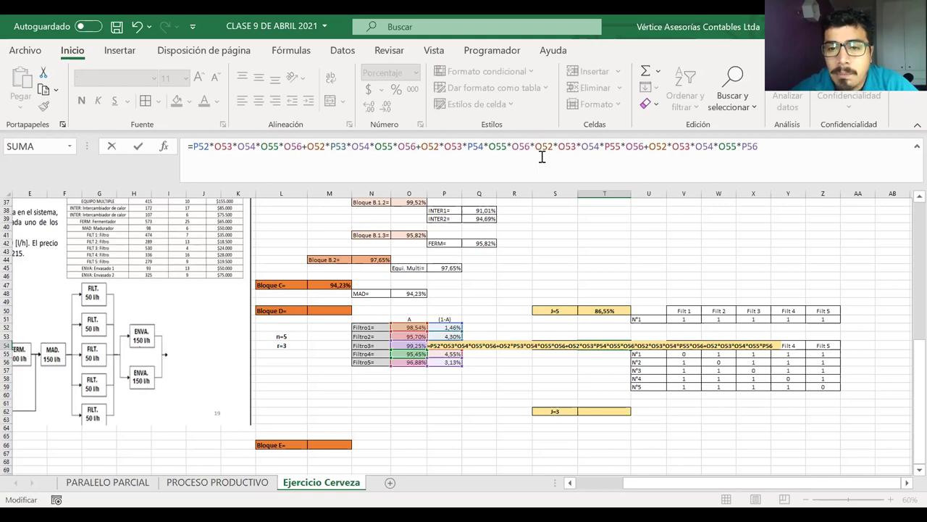
key(Return)
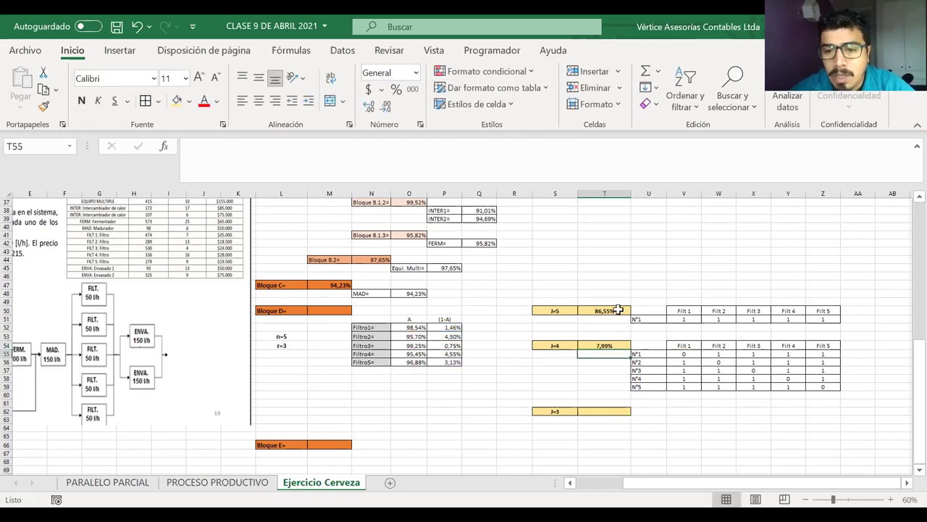
Step: Restore the plus sign between the third and fourth products of the J=4 formula in T54
click(614, 345)
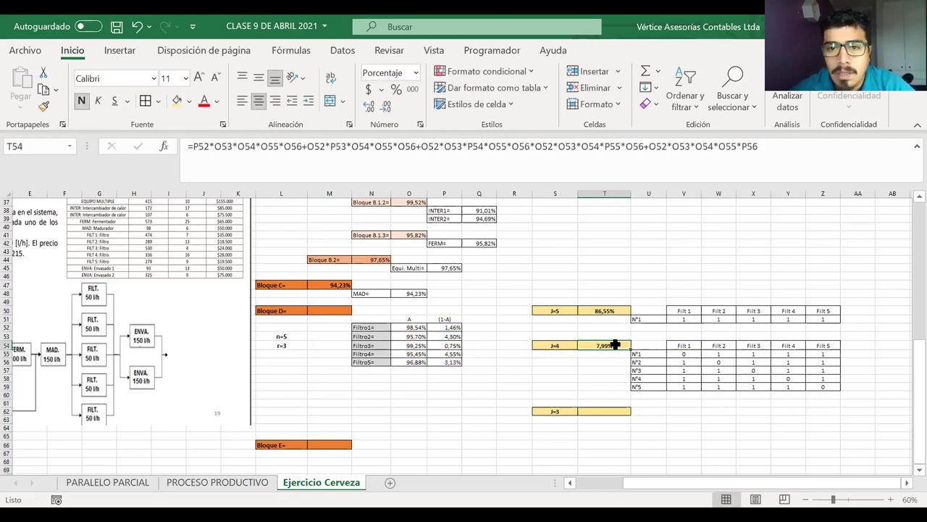
double_click(615, 345)
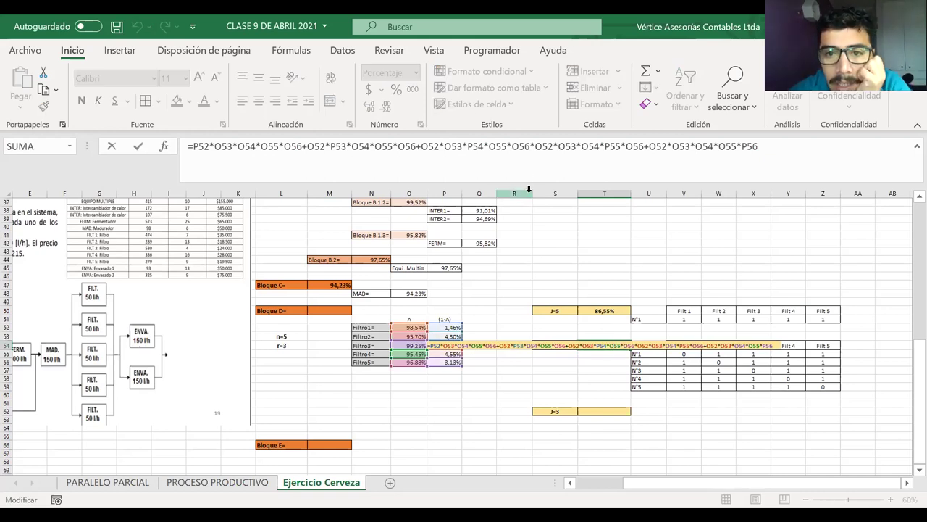
click(531, 146)
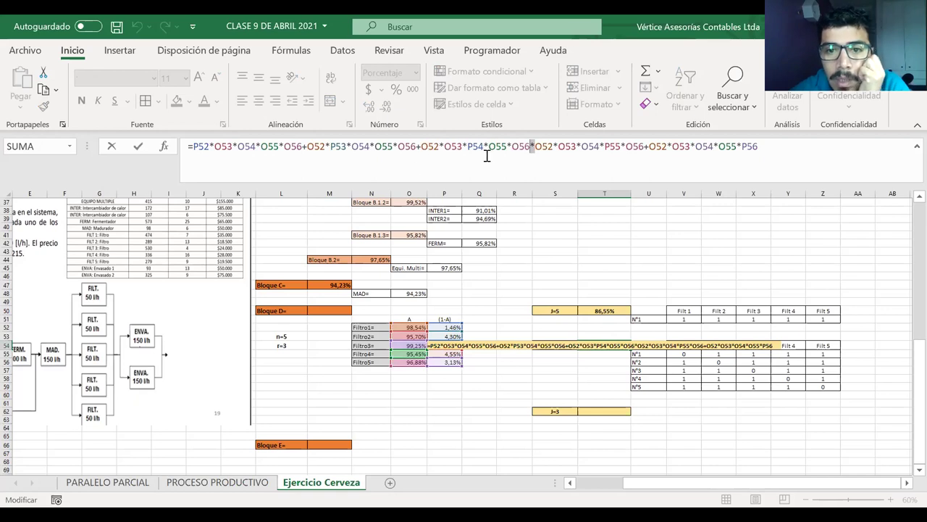
text(+)
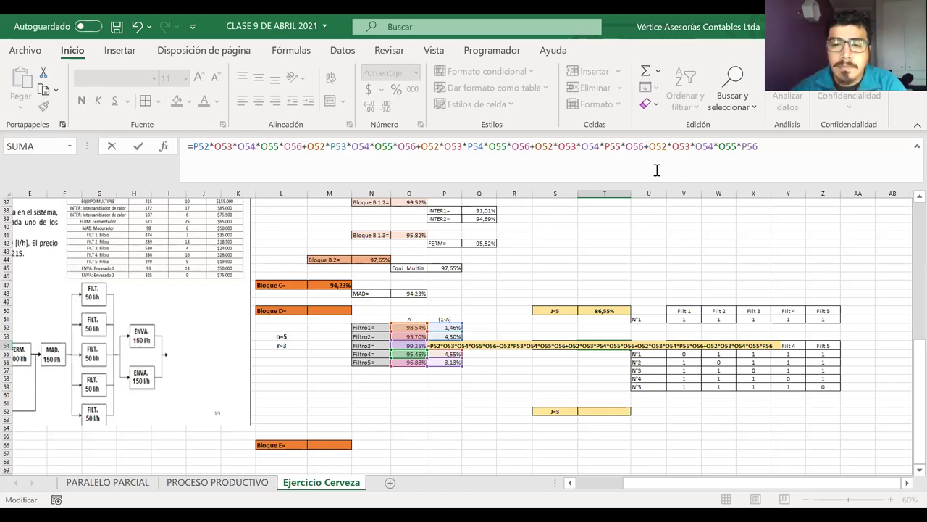
key(Return)
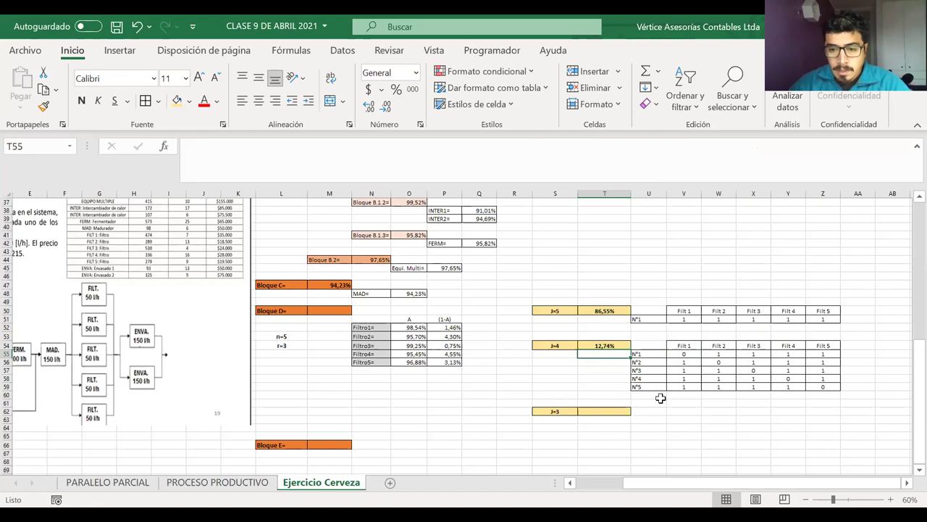
Step: Copy the J=4 table's header and N°1 row to U62 beside J=3, and clear the copied filter values in V63:Z63
scroll(674, 397, down, 1)
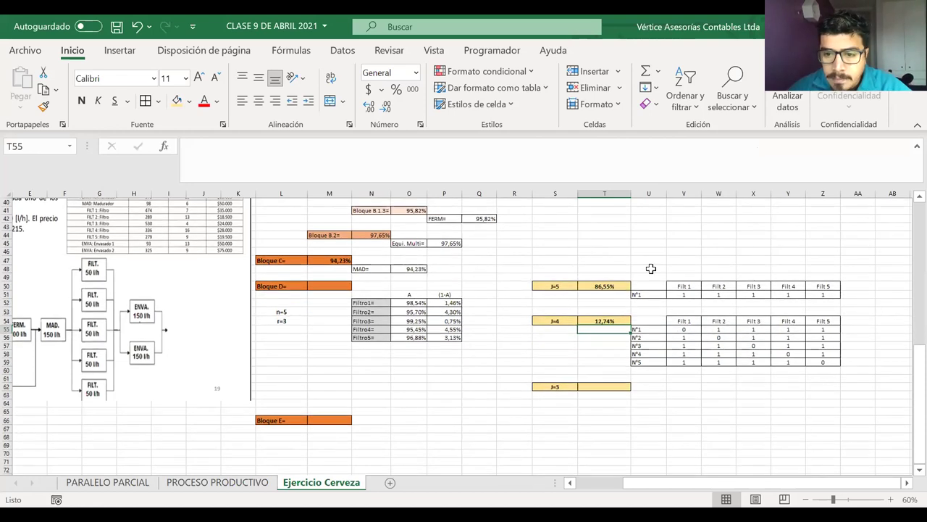
drag(647, 320, 817, 329)
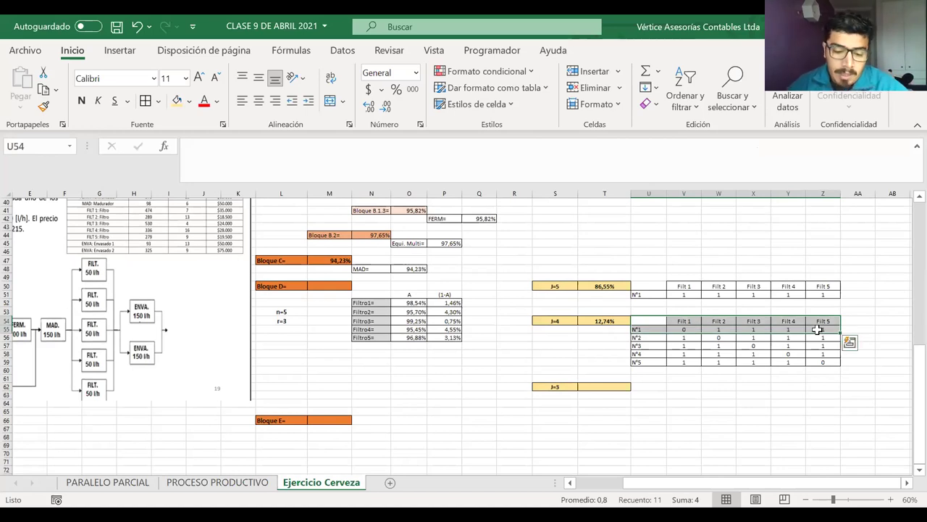
key(ctrl+c)
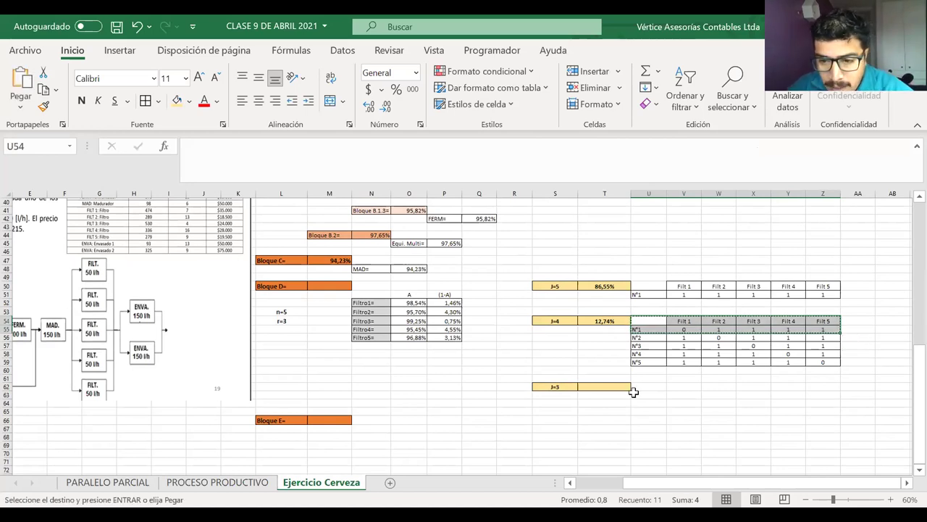
click(641, 387)
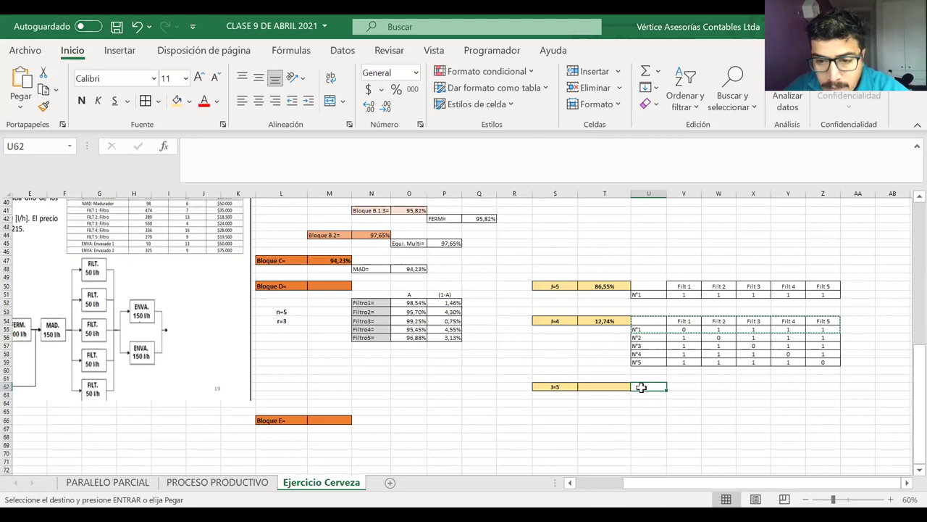
key(ctrl+v)
drag(684, 395, 826, 396)
key(Delete)
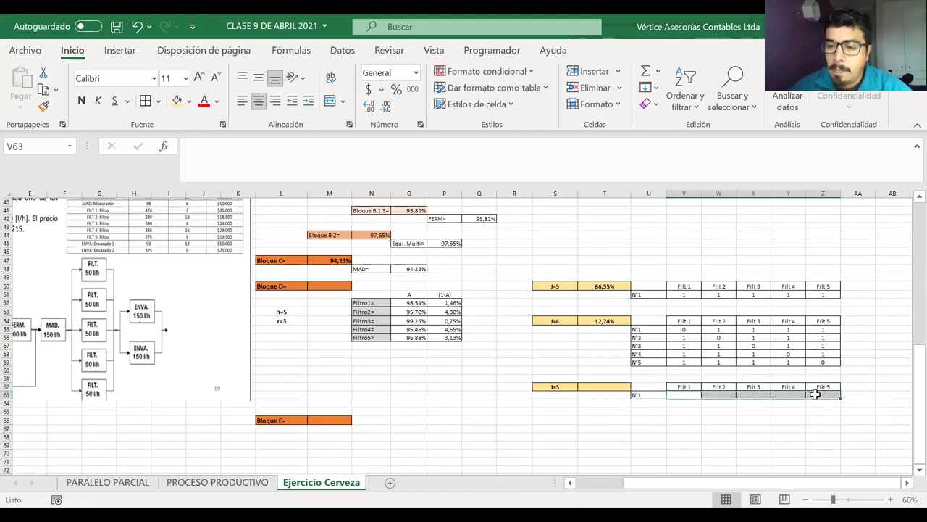
Step: Extend the J=3 table to ten combinations, filling labels N°1 to N°10 in U63:U72 and the blank bordered cells down to Z72
click(676, 409)
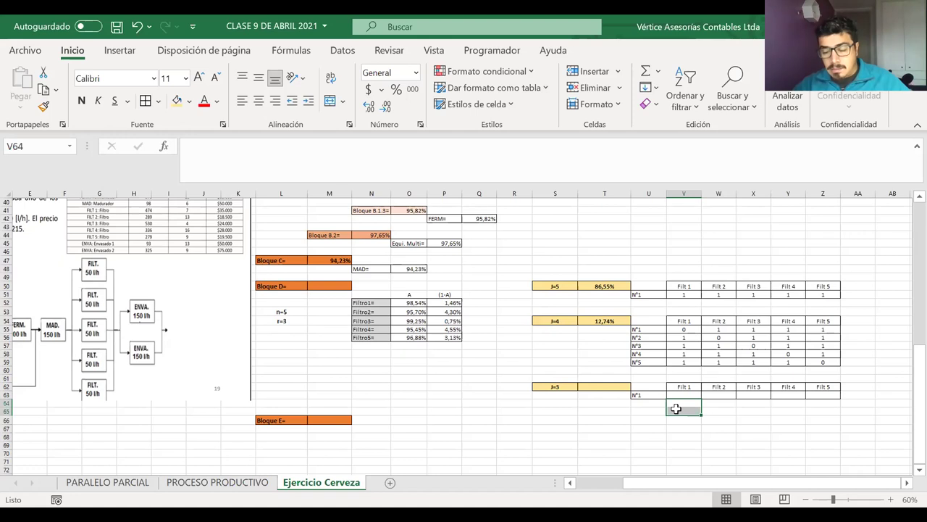
click(655, 395)
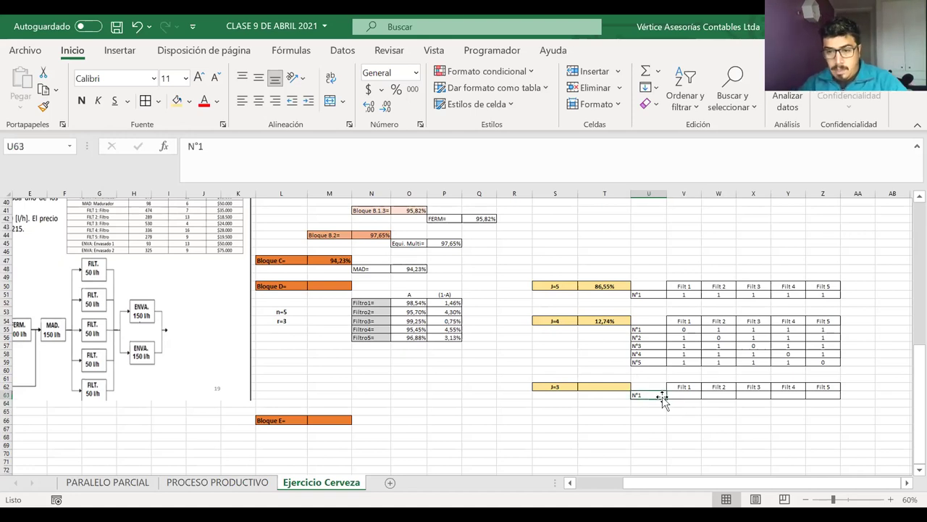
drag(665, 397, 661, 471)
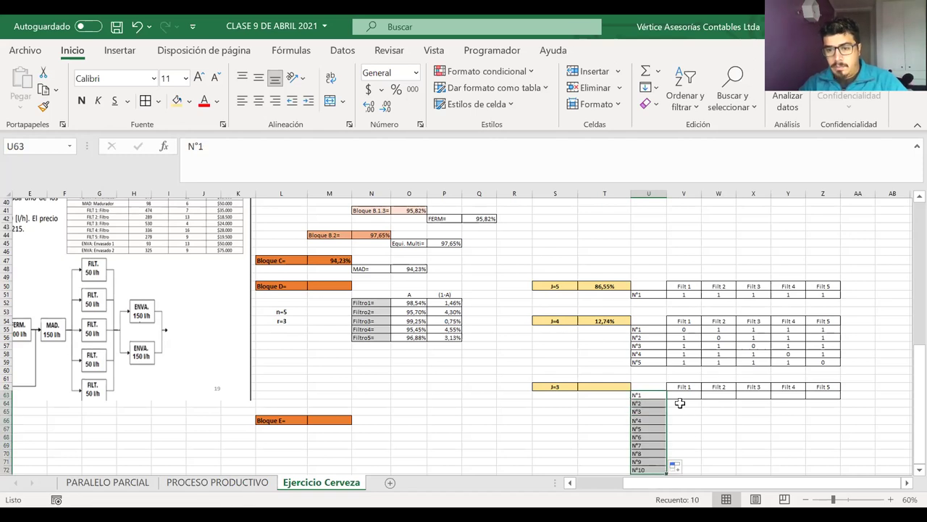
drag(675, 396, 839, 476)
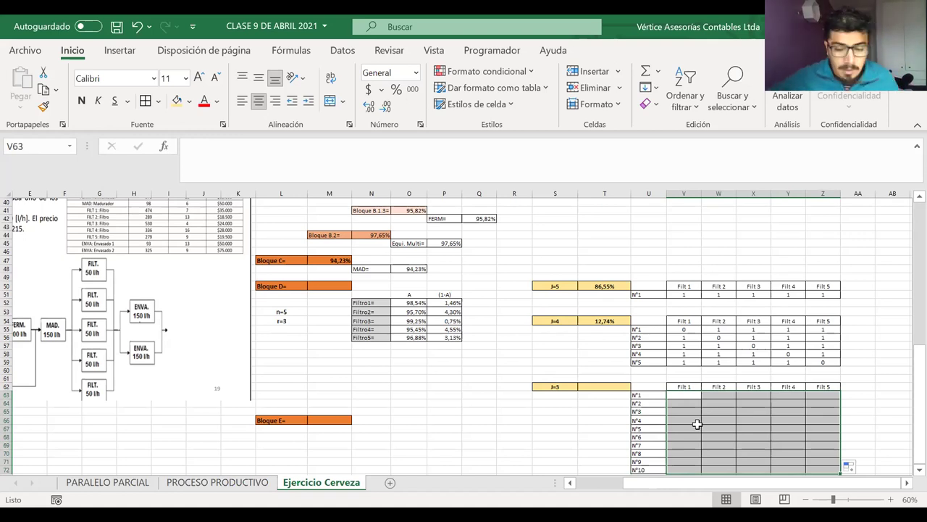
Step: Enter 1 for Filt 1, Filt 2 and Filt 3 in row N°1 of the J=3 table
click(686, 396)
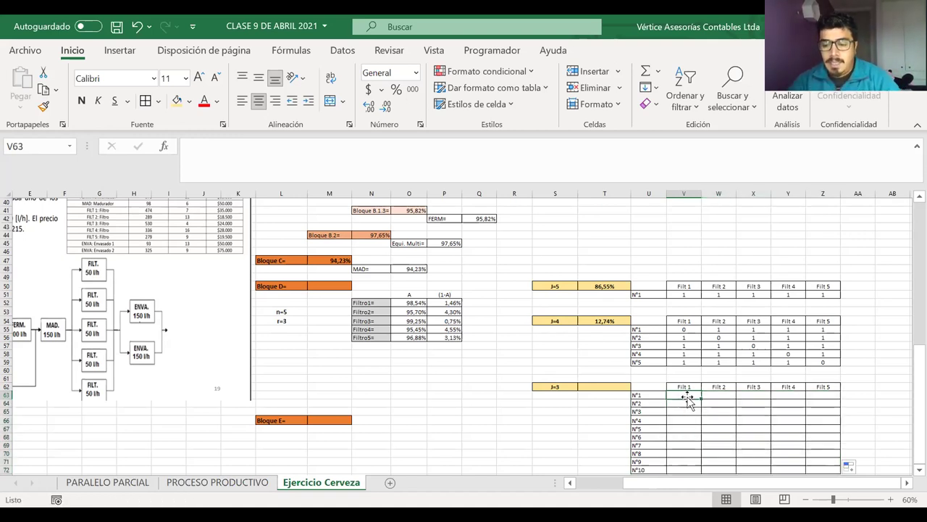
scroll(687, 399, down, 1)
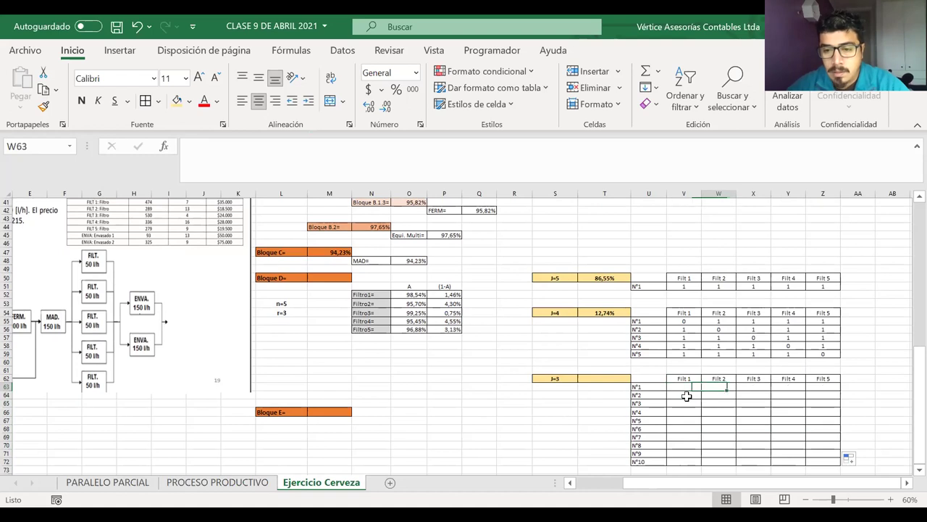
text(1)
key(Tab)
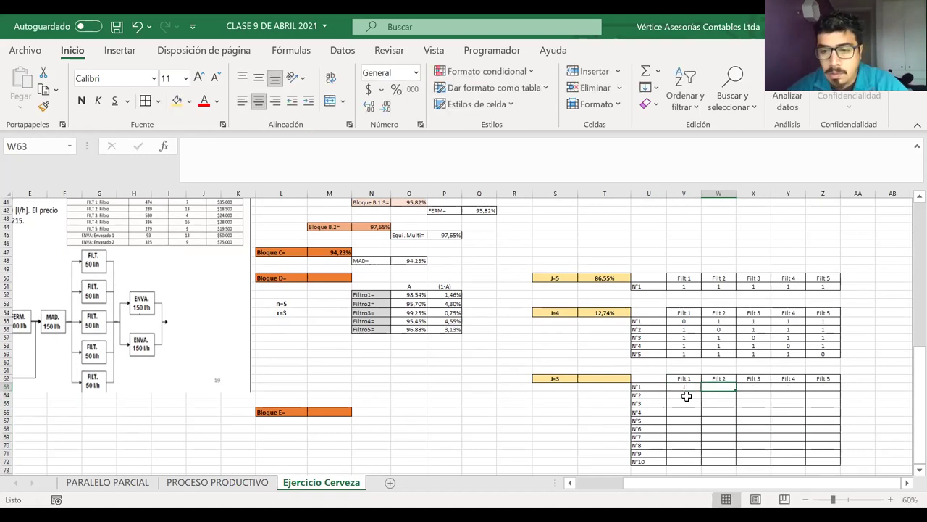
text(1)
key(Tab)
text(1)
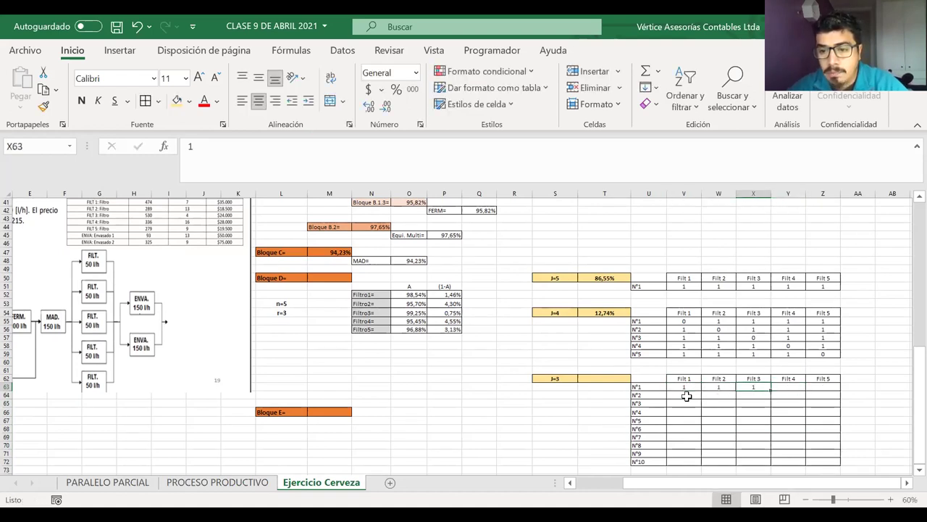
Step: Complete row N°1 of the J=3 table with 0 for Filt 4 and Filt 5
key(Return)
key(Up)
key(Right)
key(Right)
key(Left)
key(Left)
key(Right)
key(Right)
key(Right)
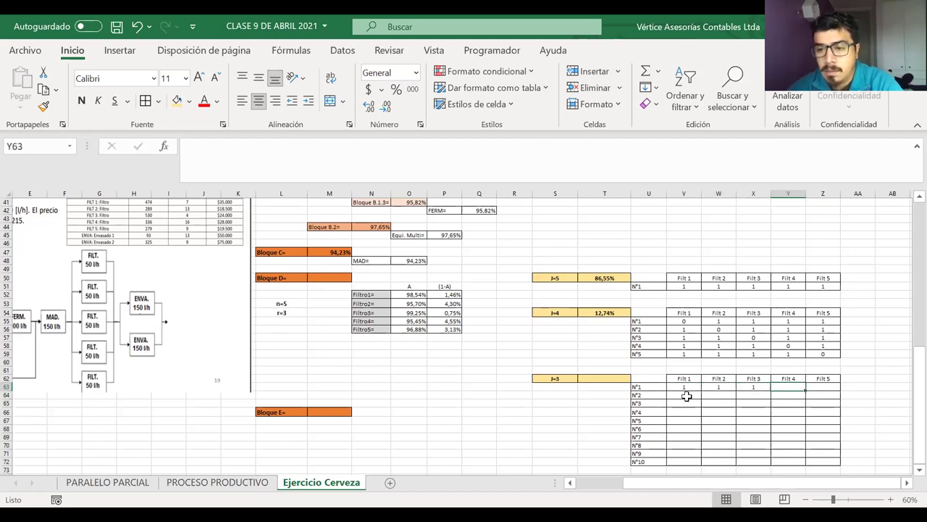
text(0)
key(Tab)
text(0)
key(Return)
key(Left)
Step: Fill row N°2 of the J=3 table with 1, 1, 0, 0, 1 for filters 1 to 5
click(686, 396)
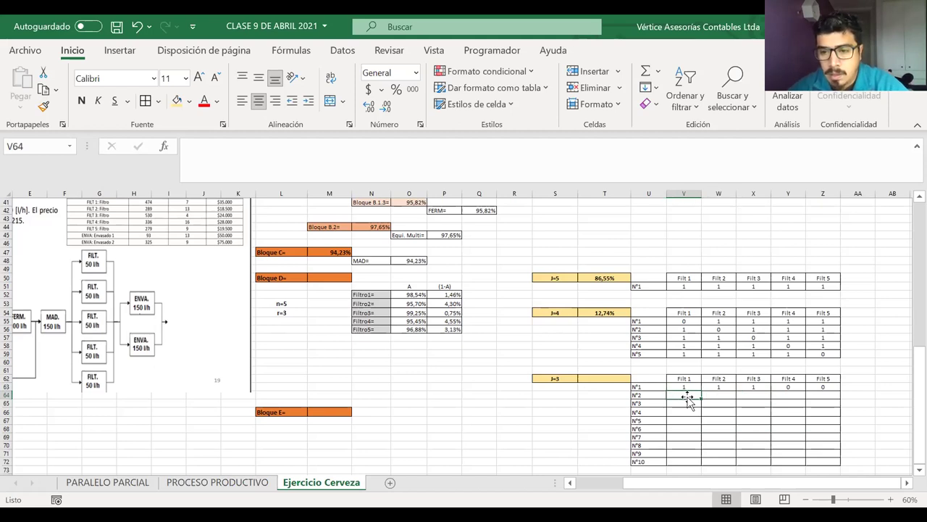
text(1)
key(Tab)
text(1)
key(Tab)
text(0)
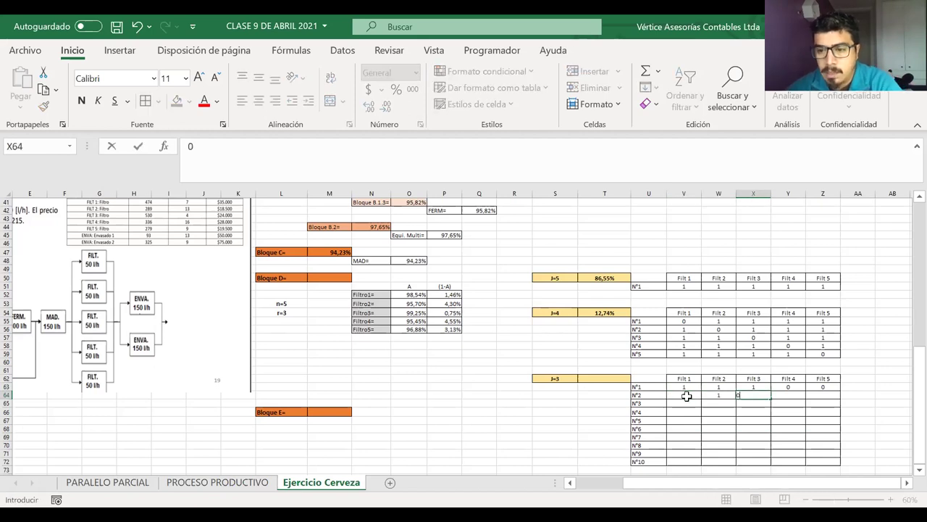
key(Tab)
text(0)
key(Tab)
text(1)
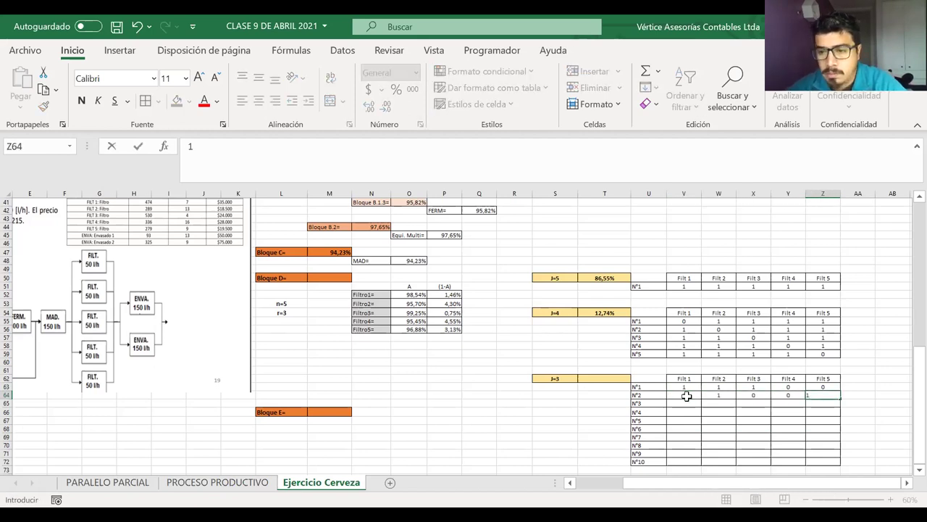
key(Return)
Step: Fill row N°3 of the J=3 table with 1, 0, 0, 1, 1 for filters 1 to 5
key(Left)
key(Left)
key(Left)
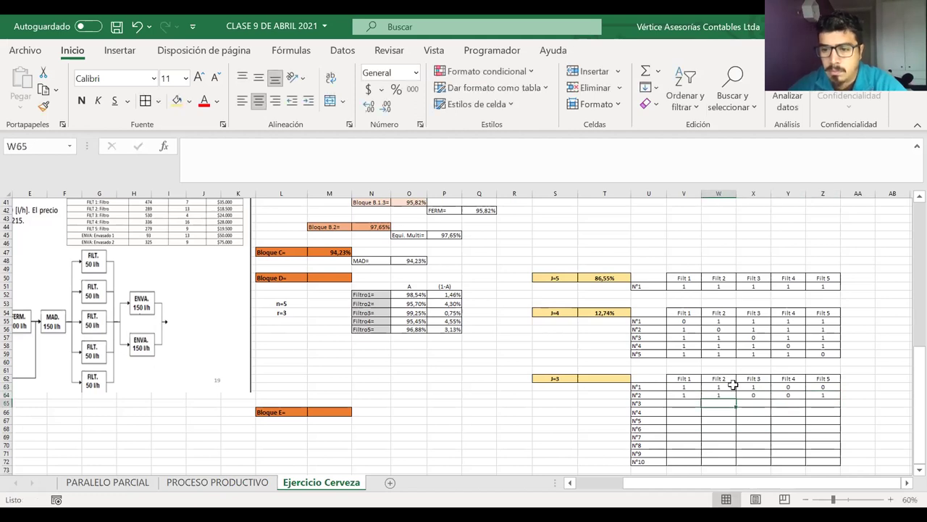
key(Left)
text(1)
key(Right)
text(1)
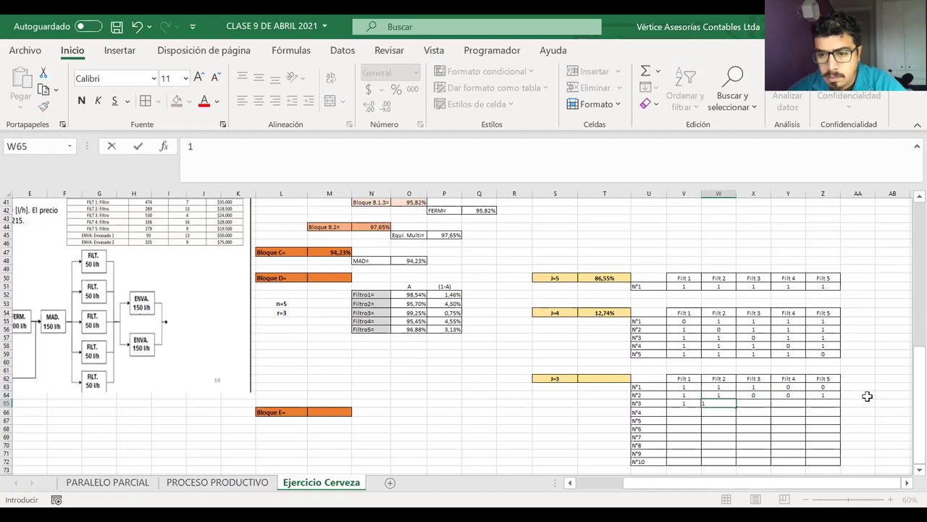
key(BackSpace)
text(0)
key(Right)
text(0)
key(Right)
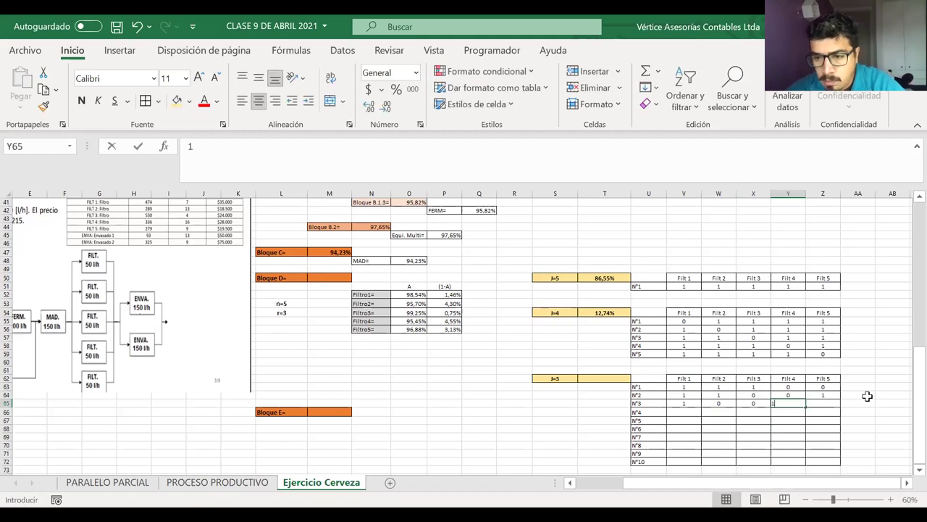
text(1)
key(Right)
text(1)
key(Return)
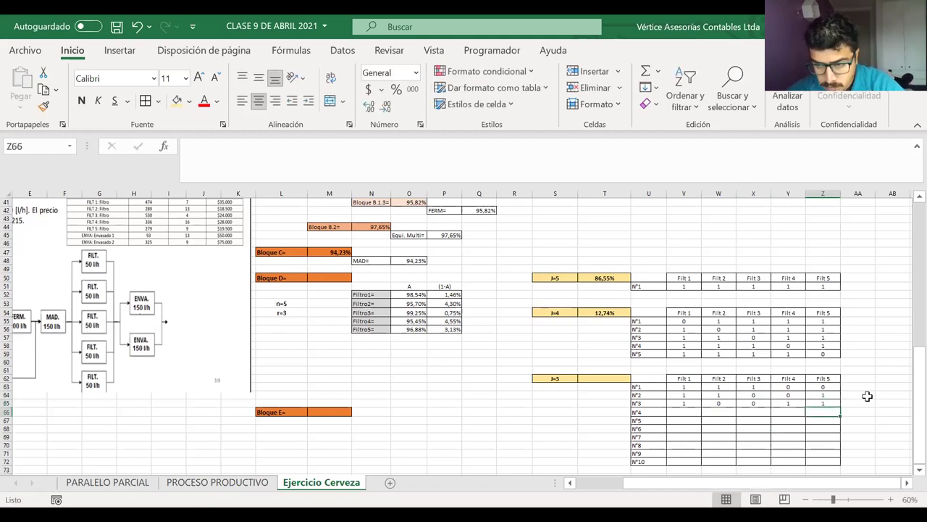
Step: Fill row N°4 of the J=3 table with 0, 0, 1, 1, 1 for filters 1 to 5
key(Left)
key(Left)
key(Left)
key(Left)
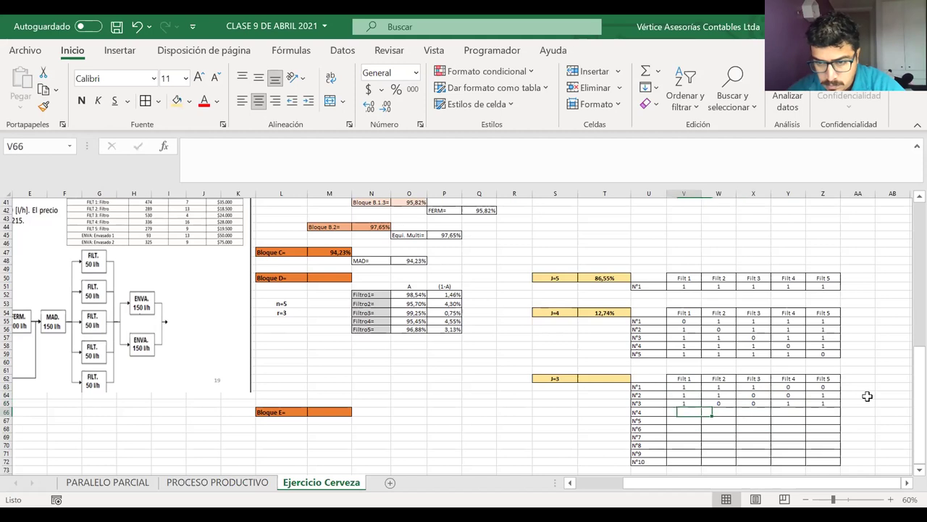
text(0)
key(Right)
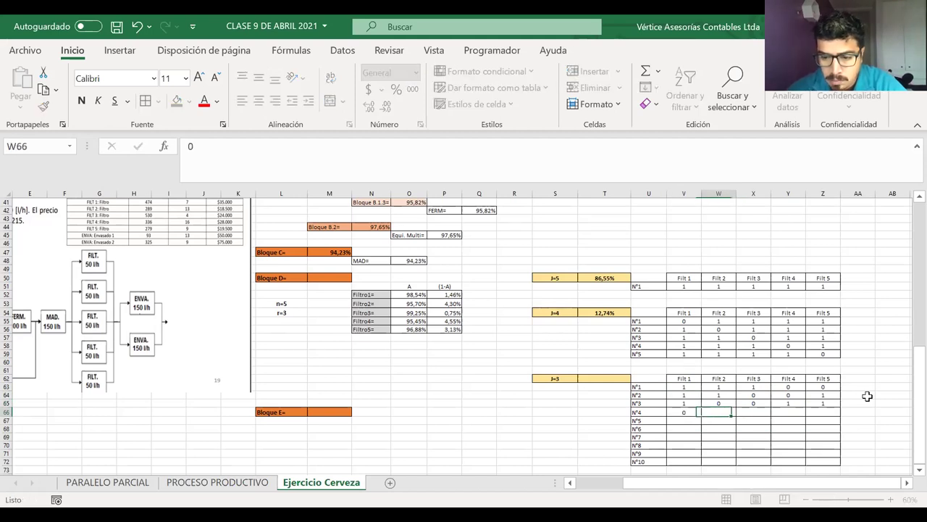
text(0)
text(1)
key(Tab)
text(1)
key(Tab)
text(1)
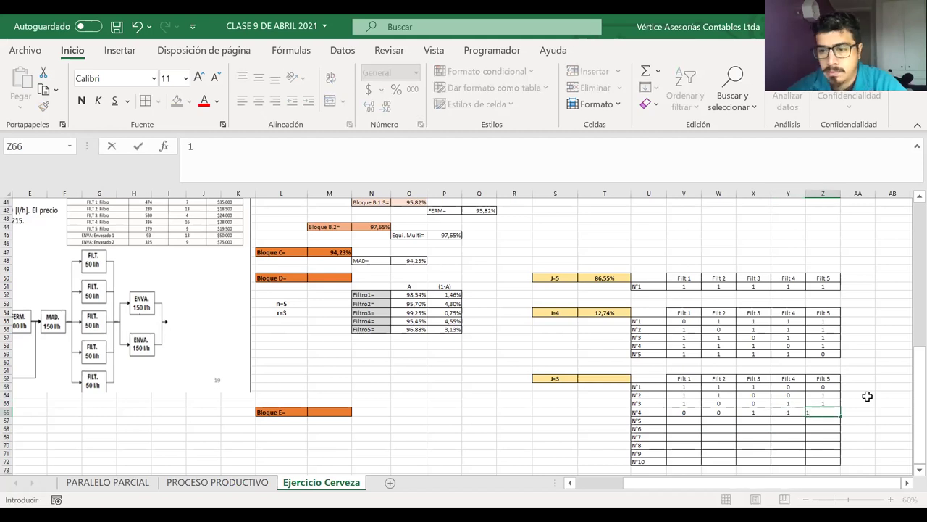
key(Return)
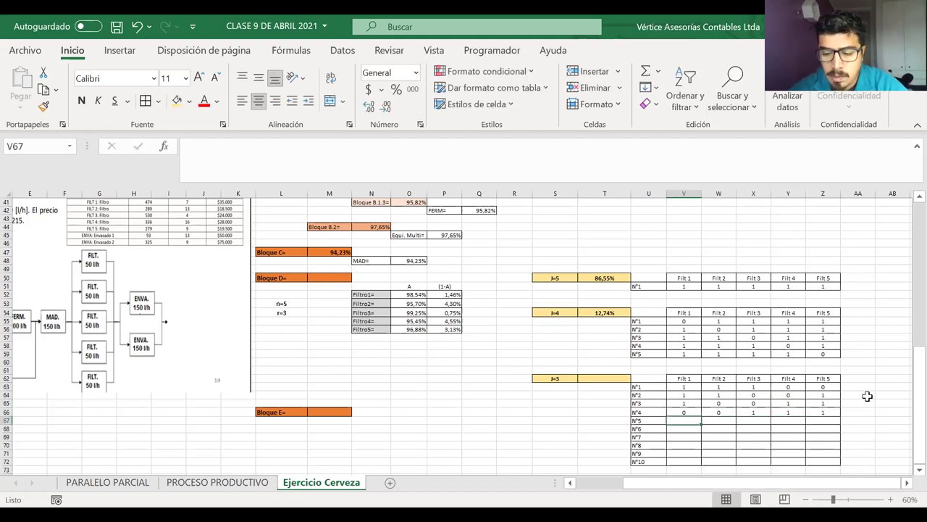
Step: Fill row N°5 of the J=3 table with 0, 1, 1, 1, 0 for filters 1 to 5
text(0)
key(Tab)
text(1)
key(Tab)
text(1)
key(Tab)
text(1)
key(Tab)
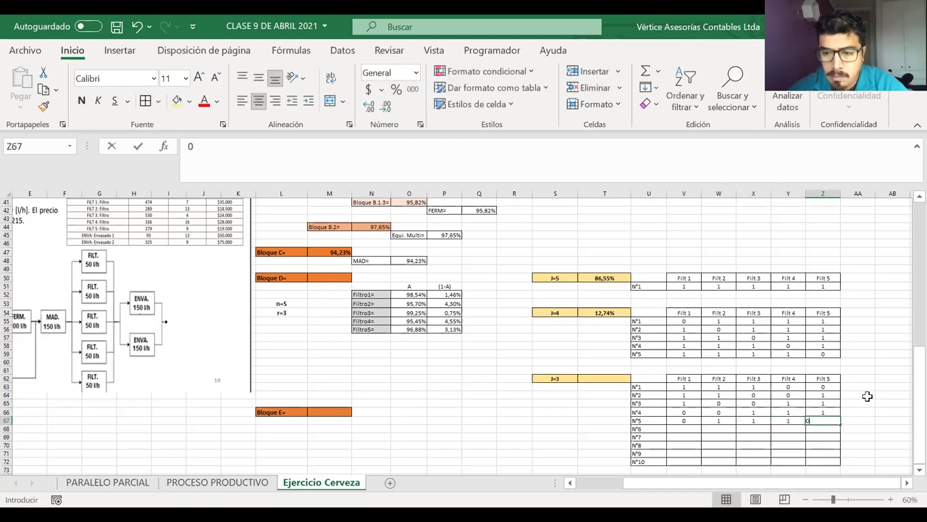
text(0)
key(Return)
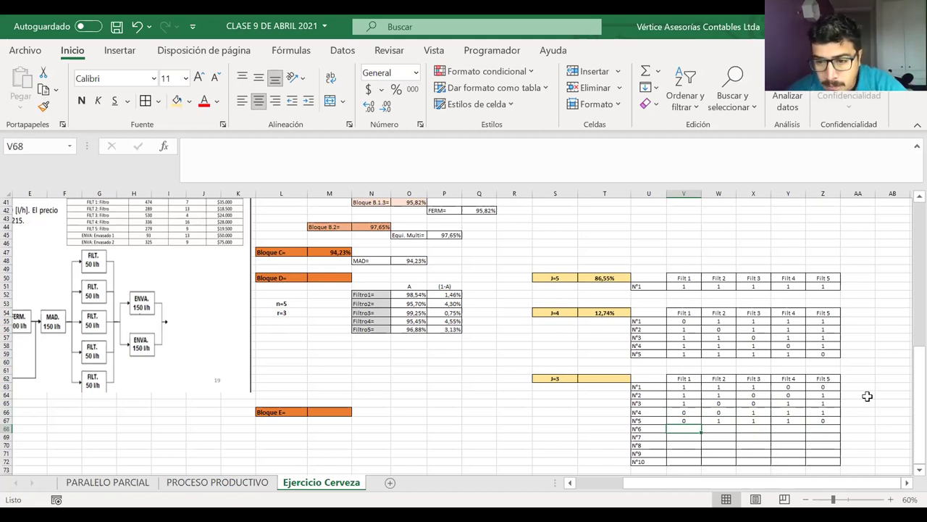
Step: Fill row N°6 of the J=3 table with 1, 1, 0, 1, 0 for filters 1 to 5
text(1)
key(Tab)
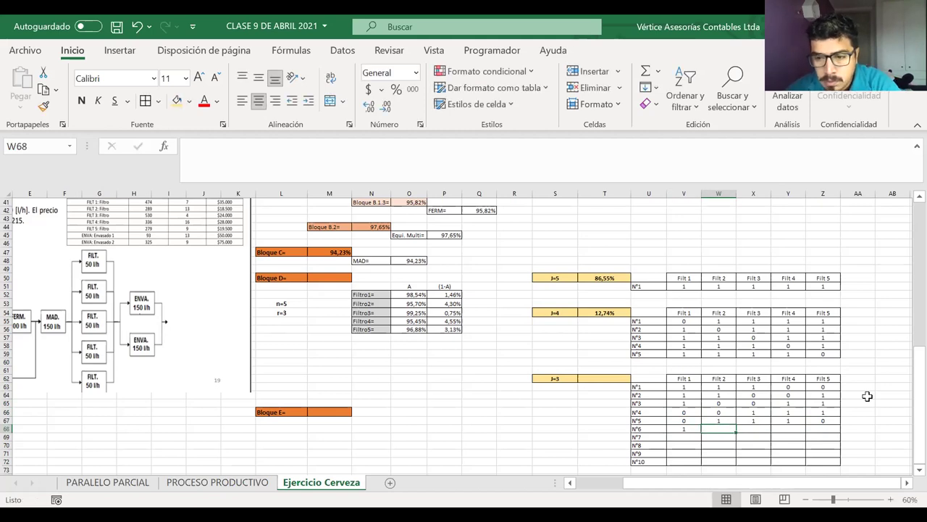
text(1)
key(Tab)
text(0)
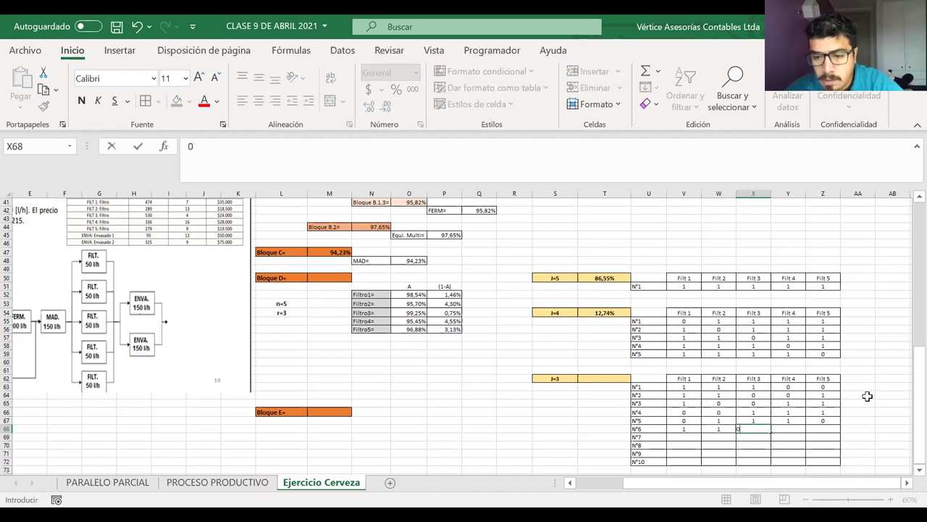
key(Tab)
text(1)
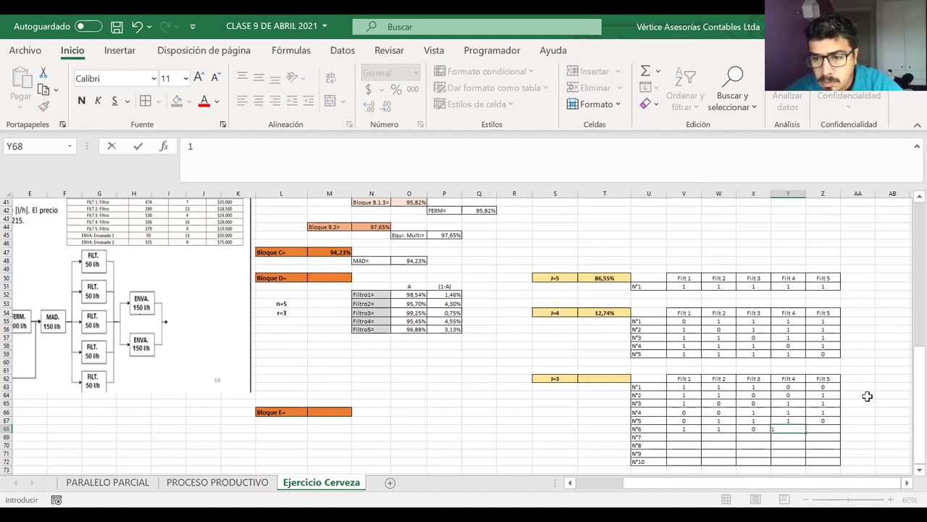
key(Tab)
text(0)
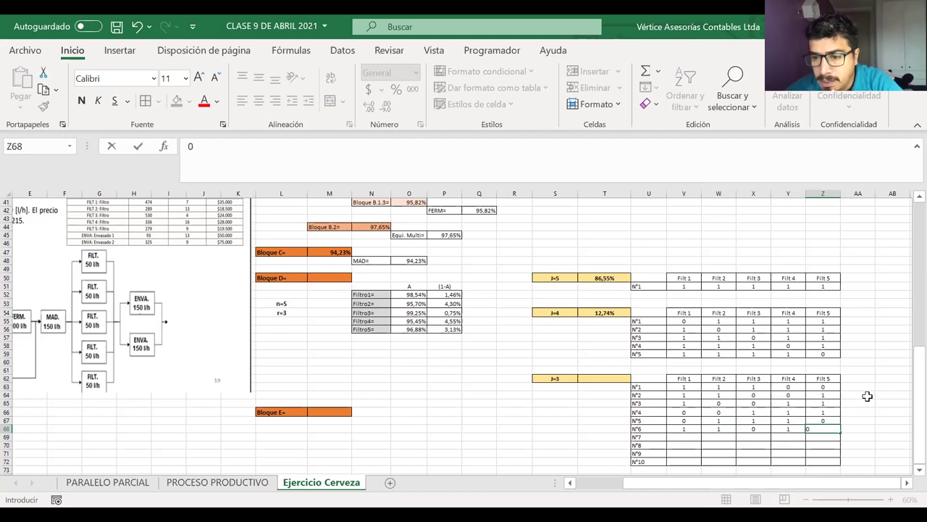
key(Return)
Step: Enter 1 for Filt 1 and Filt 2 in row N°7 of the J=3 table
key(Up)
key(Left)
key(Left)
key(Left)
key(Left)
key(Down)
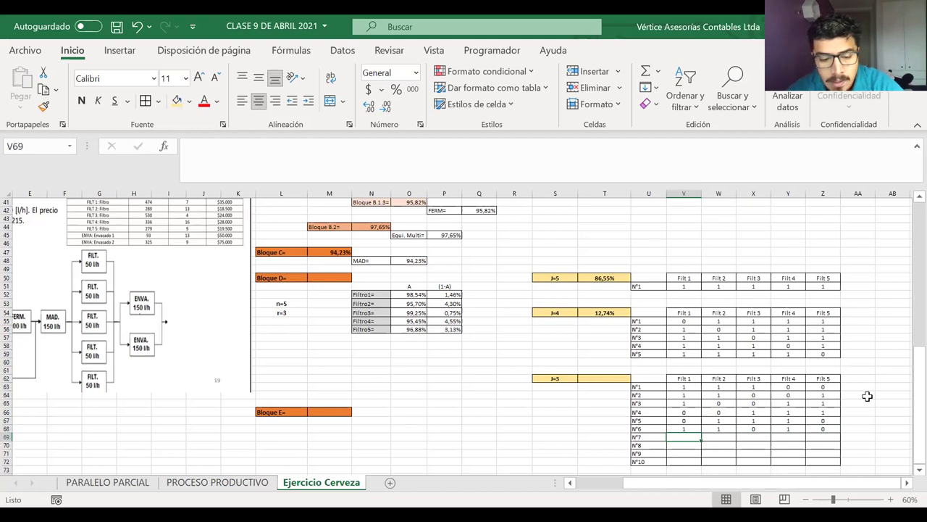
text(1)
key(Tab)
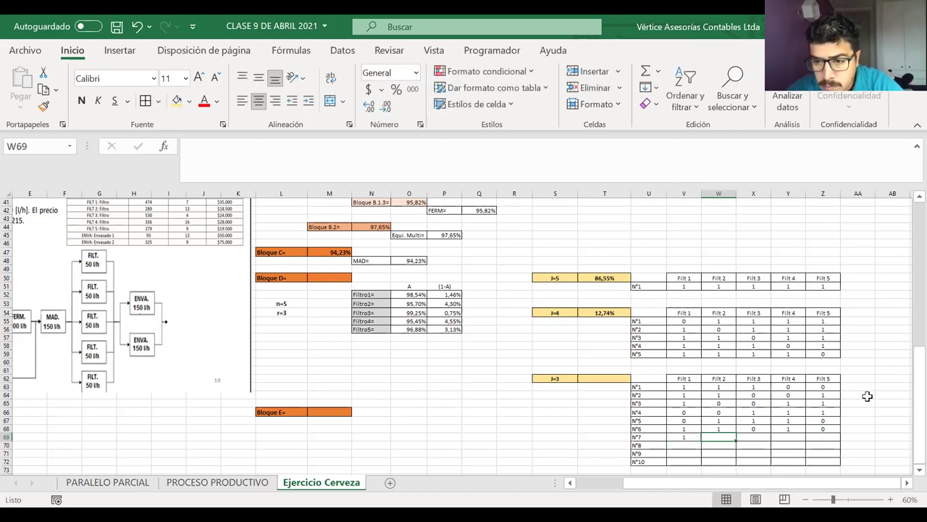
text(1)
key(Tab)
key(Tab)
key(Tab)
key(Left)
key(Left)
key(Right)
key(Left)
key(Right)
key(Right)
key(Left)
key(Left)
key(Right)
key(Right)
key(Left)
key(Left)
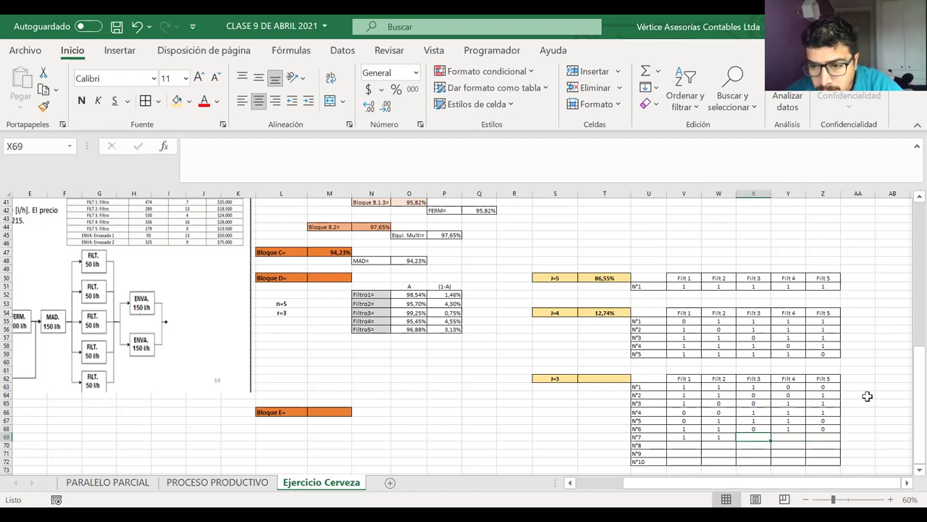
key(Right)
key(Right)
key(Left)
key(Left)
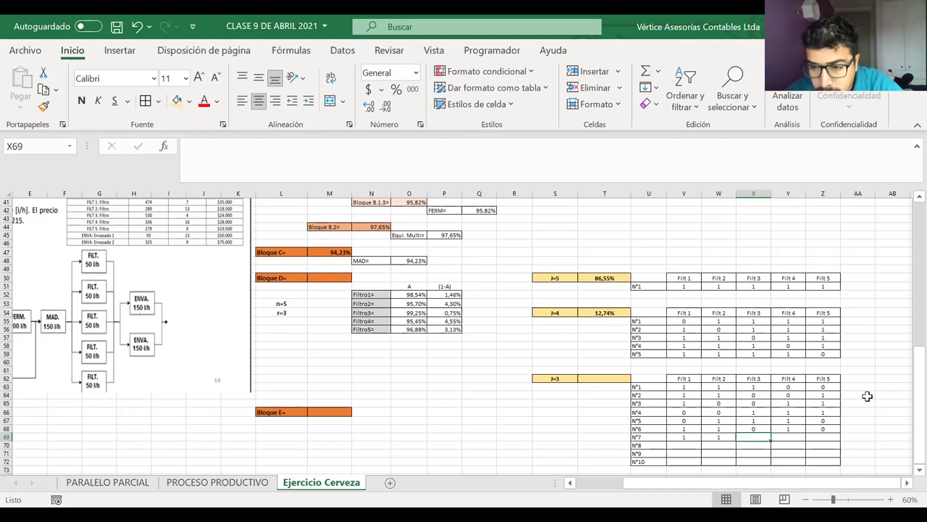
key(Right)
key(Left)
key(Right)
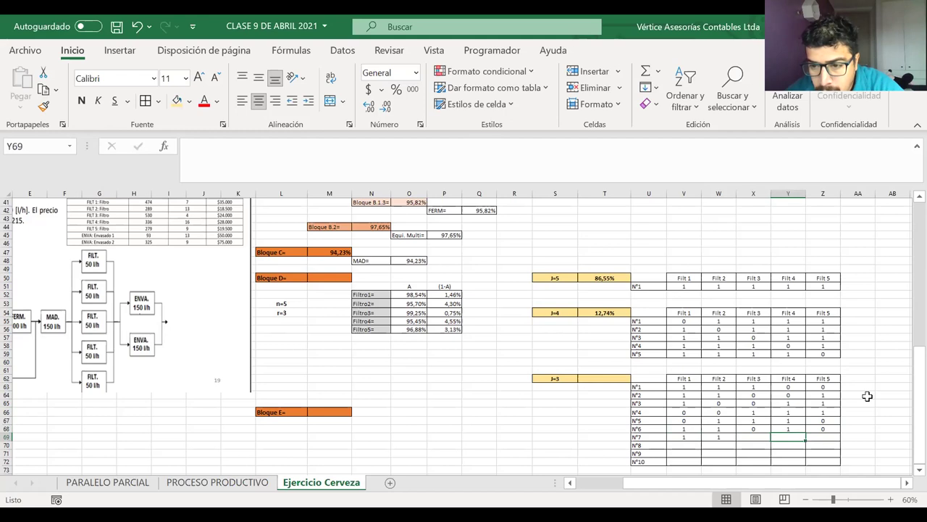
Step: Change Filt 2 to 0 in row N°7 and complete the row with 1, 0, 1 for filters 3 to 5
key(Left)
key(Left)
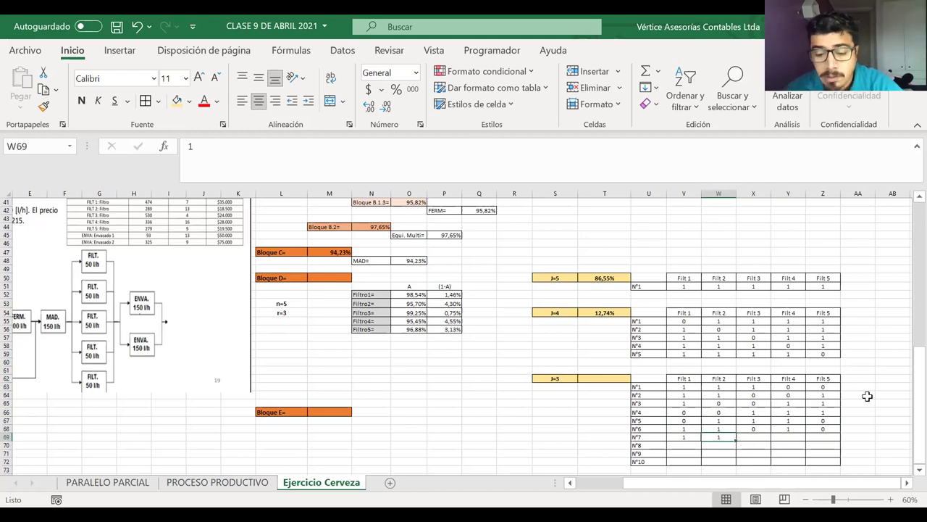
text(0)
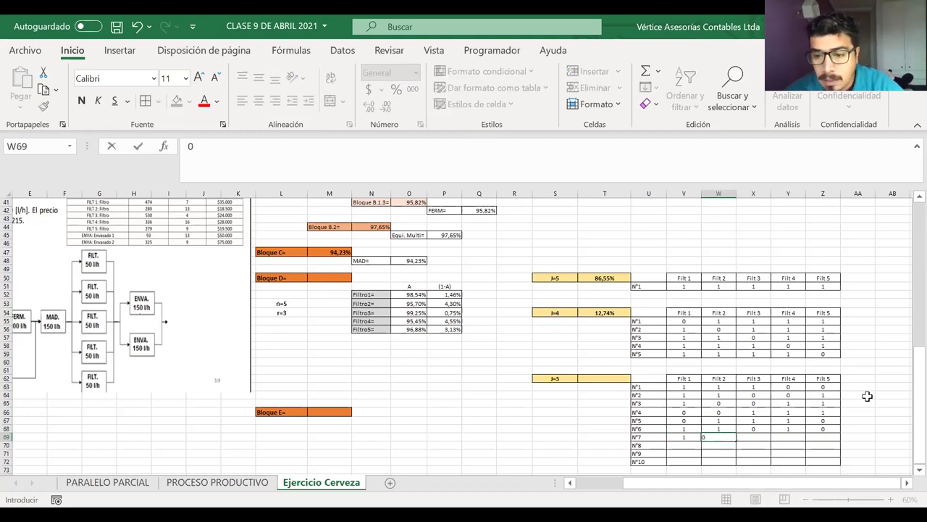
key(Right)
text(1)
key(Right)
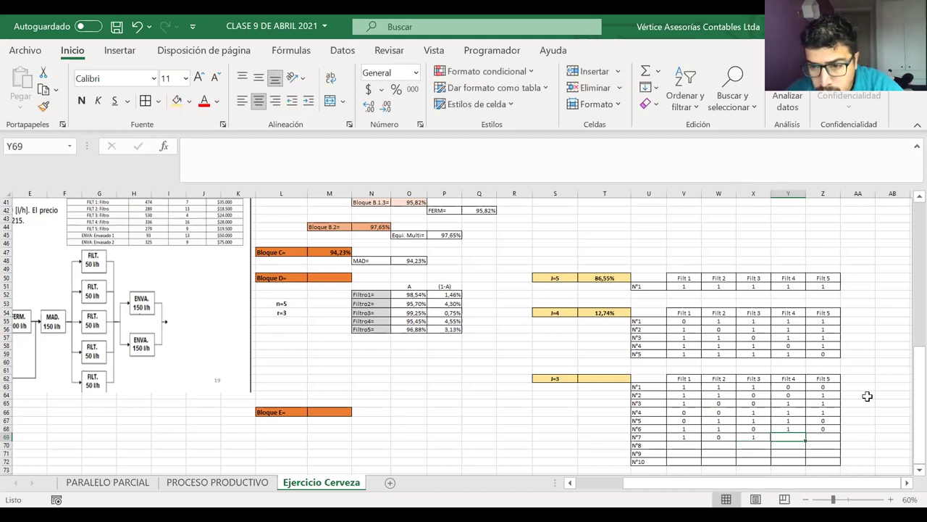
text(0)
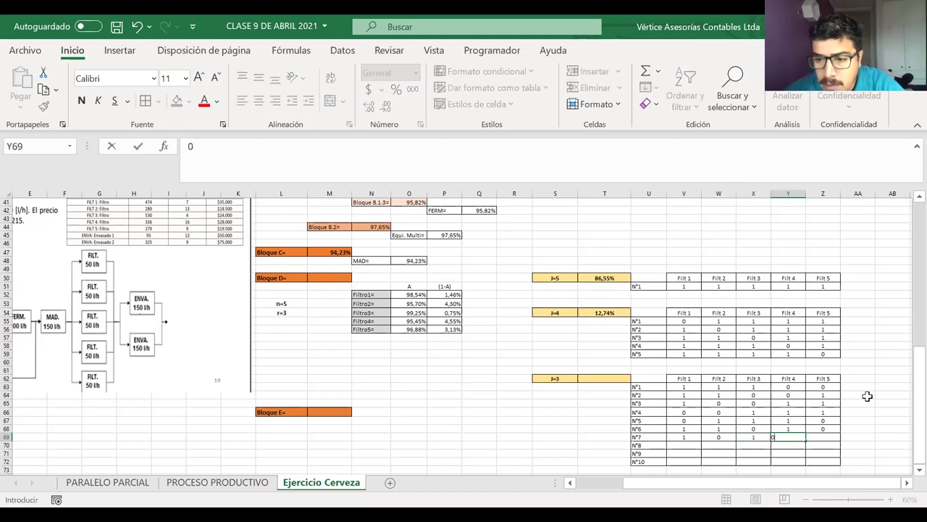
key(Right)
text(1)
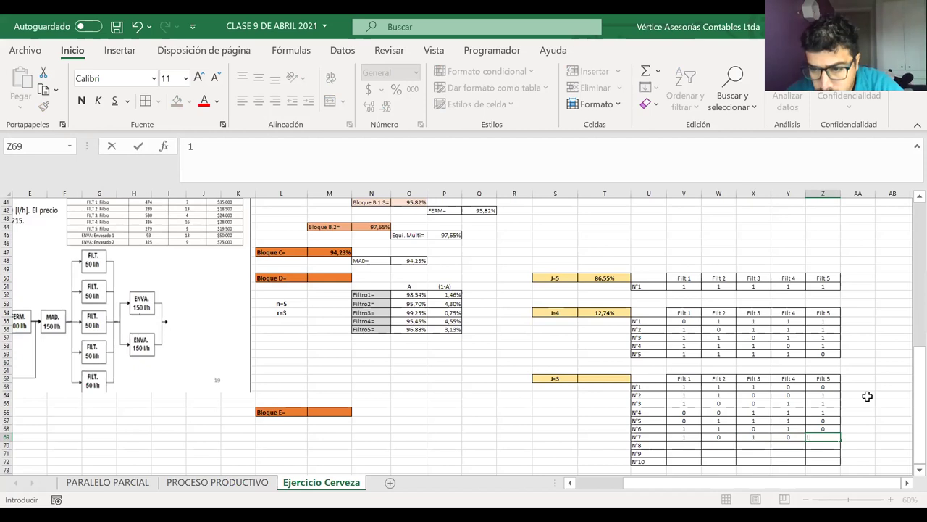
key(Return)
Step: Fill row N°8 of the J=3 table with 1, 0, 1, 1, 0 for filters 1 to 5
key(Left)
key(Left)
key(Left)
key(Left)
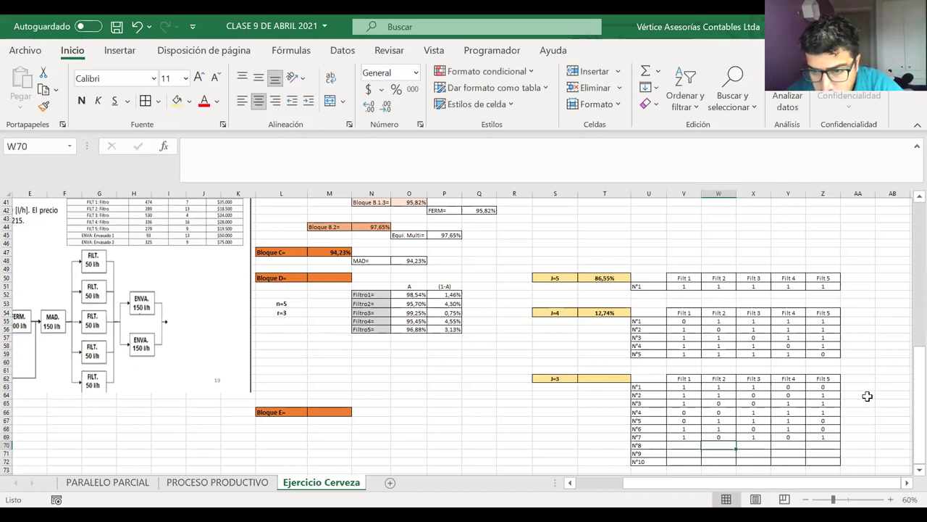
text(1)
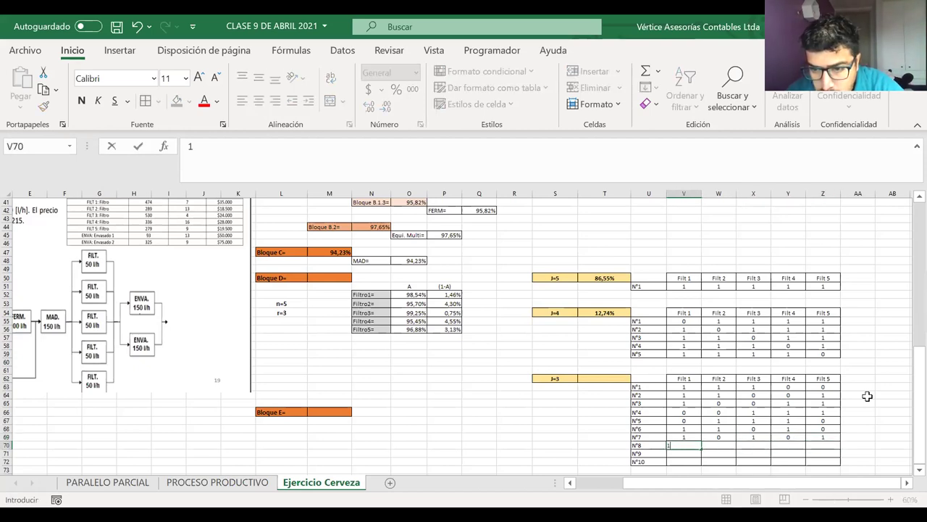
key(Tab)
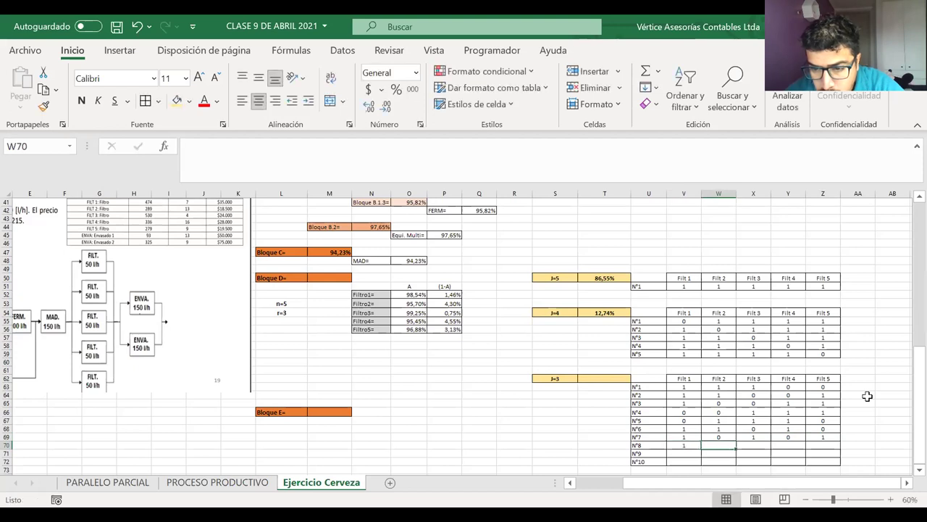
text(0)
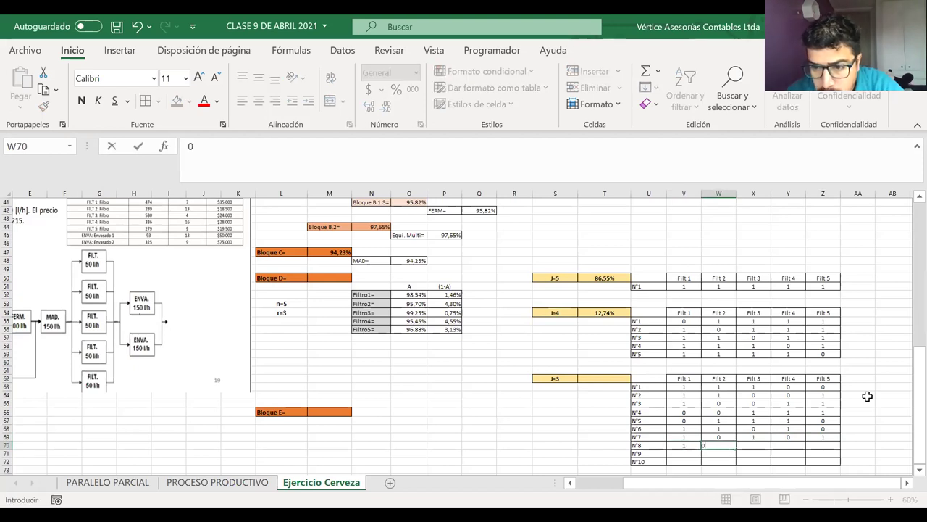
key(Tab)
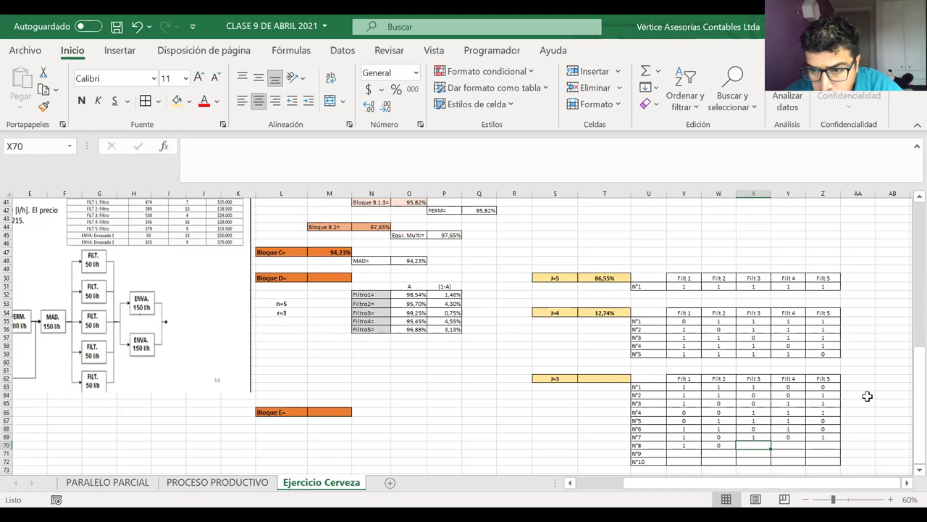
text(1)
key(Tab)
text(1)
key(Tab)
text(0)
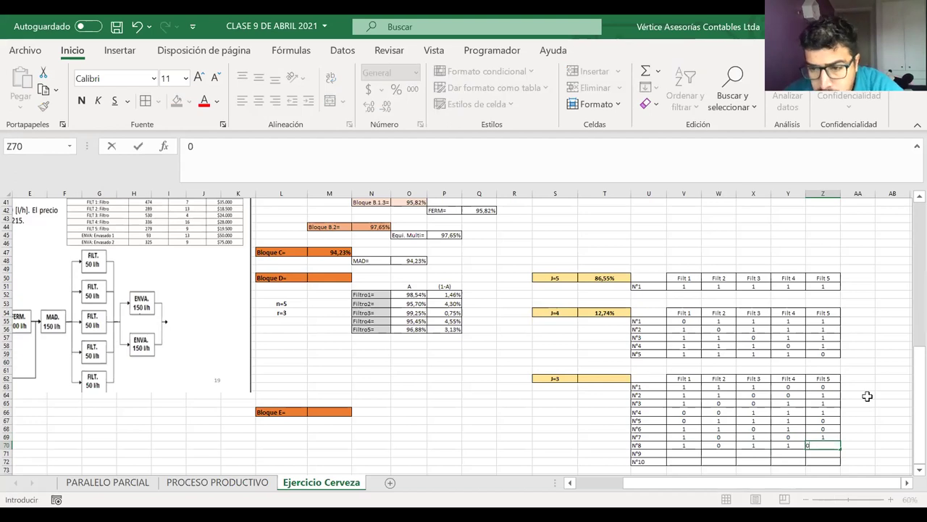
key(Return)
Step: Enter 1 for Filt 1 and 0 for Filt 2 in row N°9 of the J=3 table
key(Left)
key(Left)
key(Left)
key(Left)
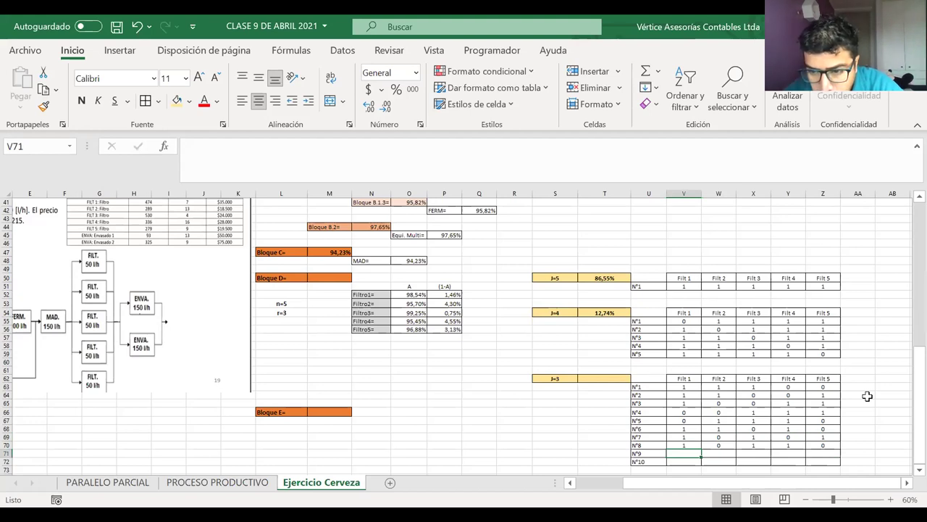
key(Down)
key(Up)
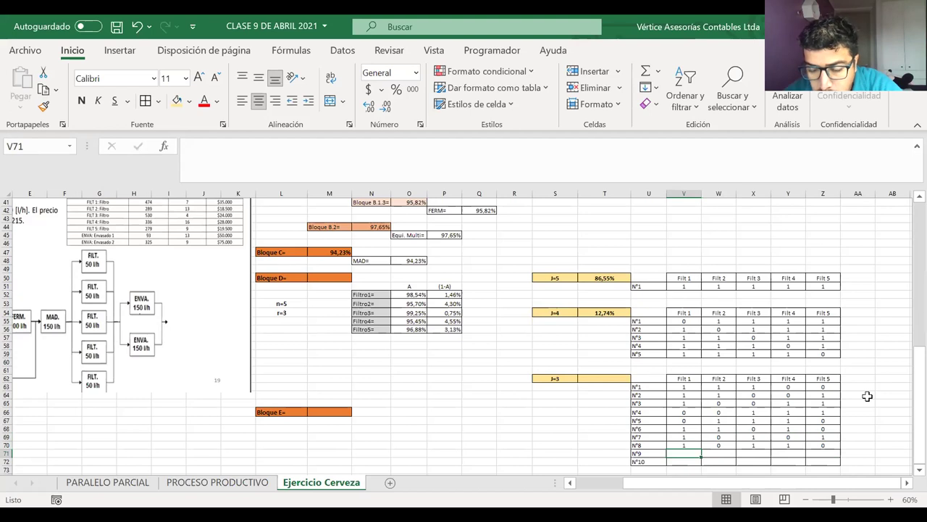
text(1)
key(Tab)
key(Left)
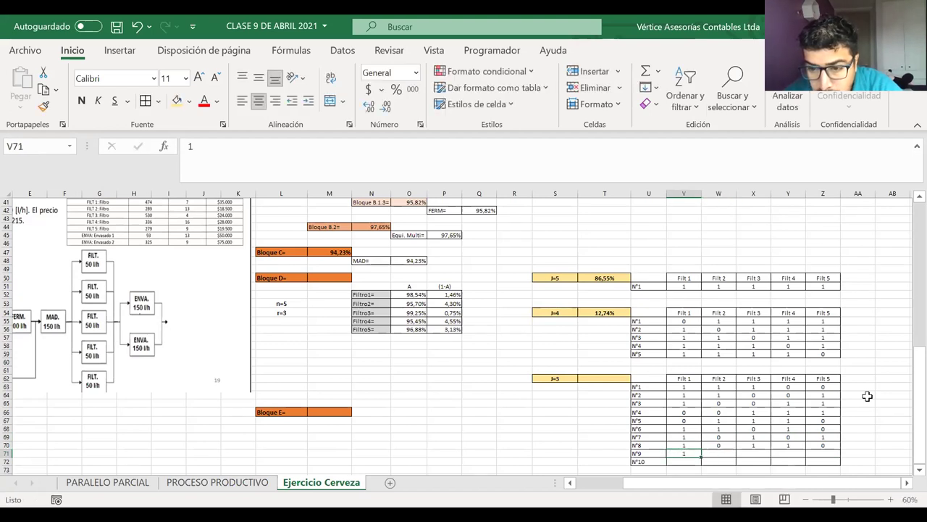
key(Right)
key(Right)
key(Right)
key(Right)
key(Left)
key(Left)
key(Left)
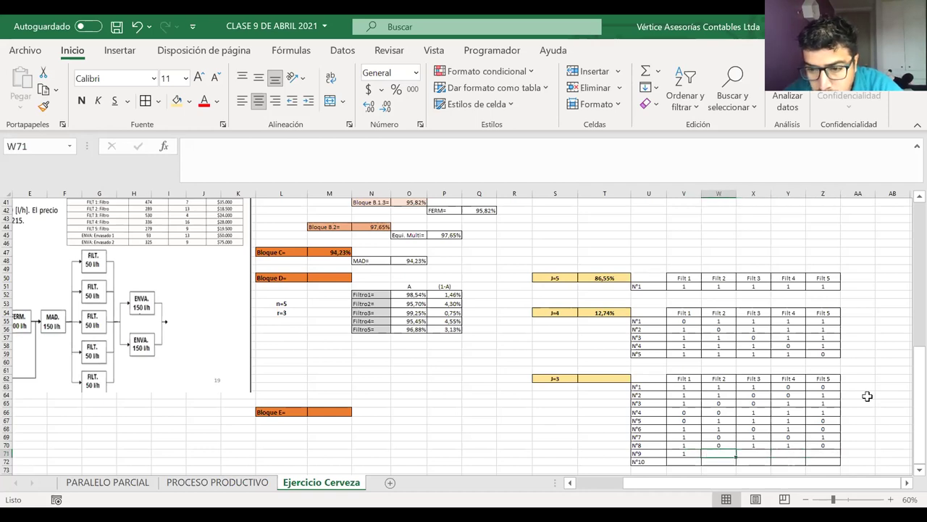
text(0)
key(Tab)
key(Tab)
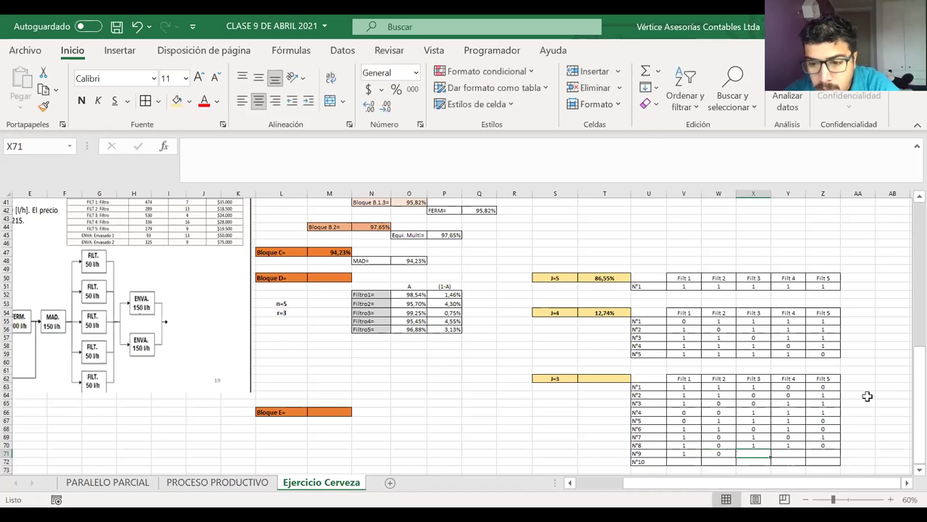
text(0)
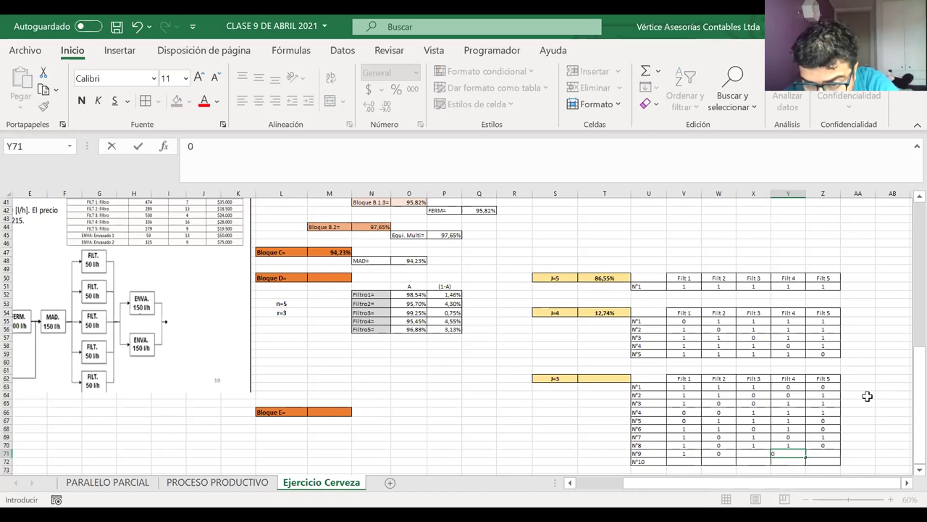
key(Tab)
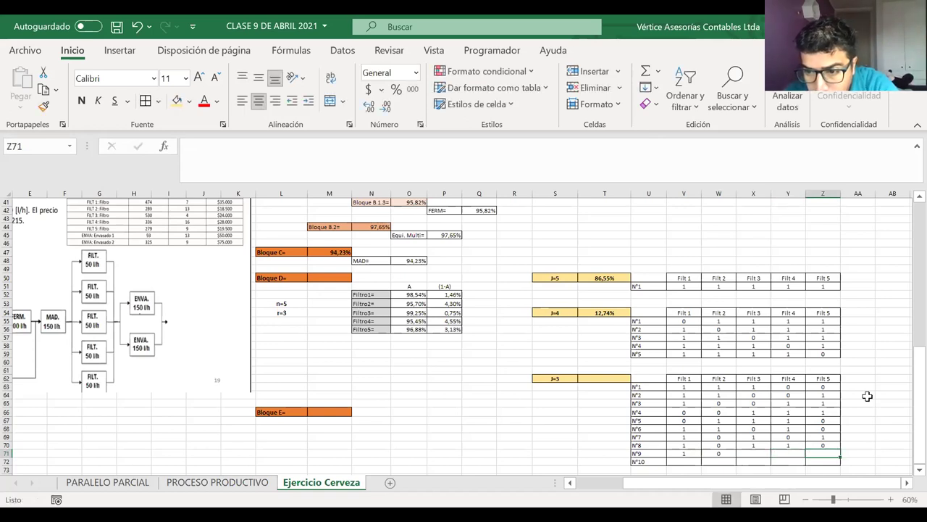
text(0)
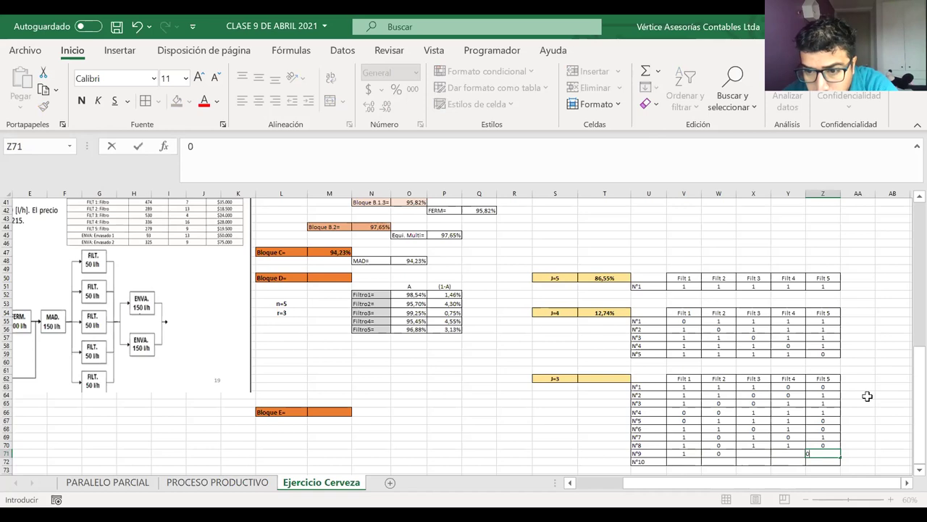
key(BackSpace)
key(Left)
key(Left)
text(0)
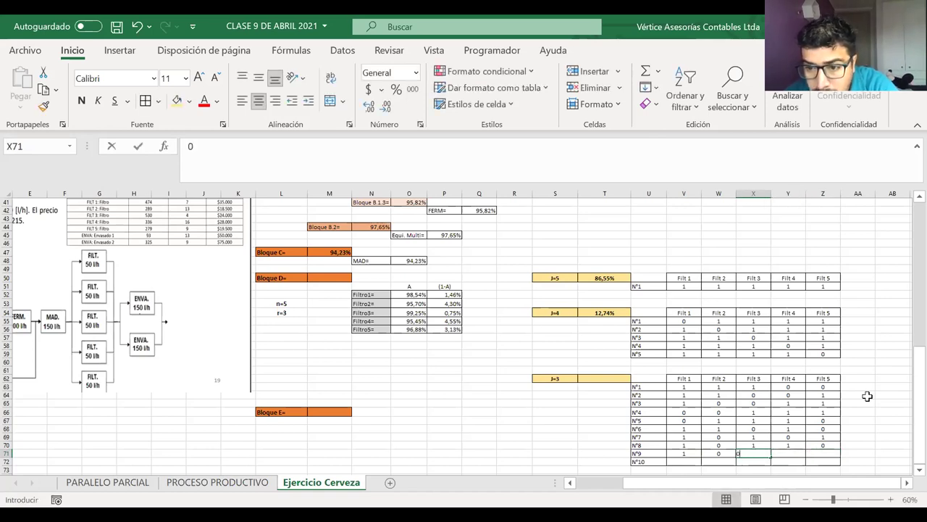
key(BackSpace)
key(Left)
key(Left)
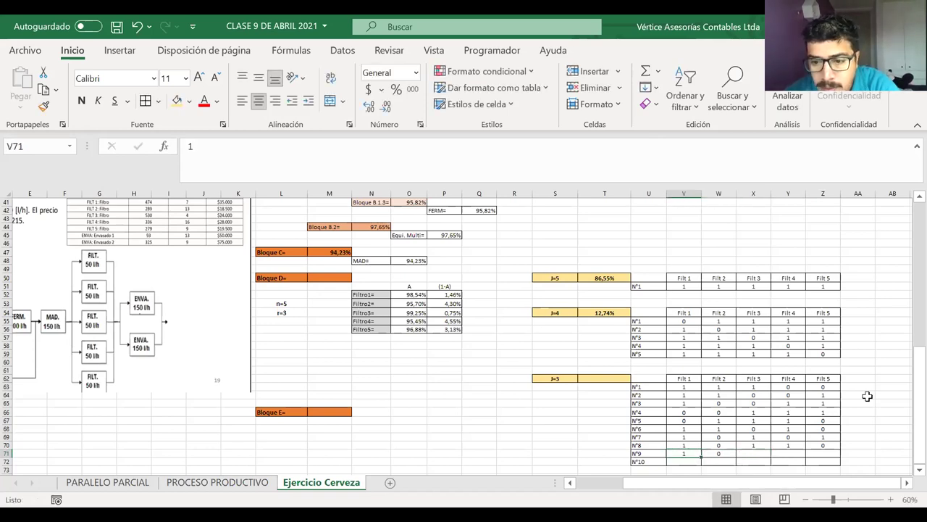
Step: Change Filt 1 to 0 and Filt 2 to 1 in row N°9 of the J=3 table
key(Right)
key(Left)
text(0)
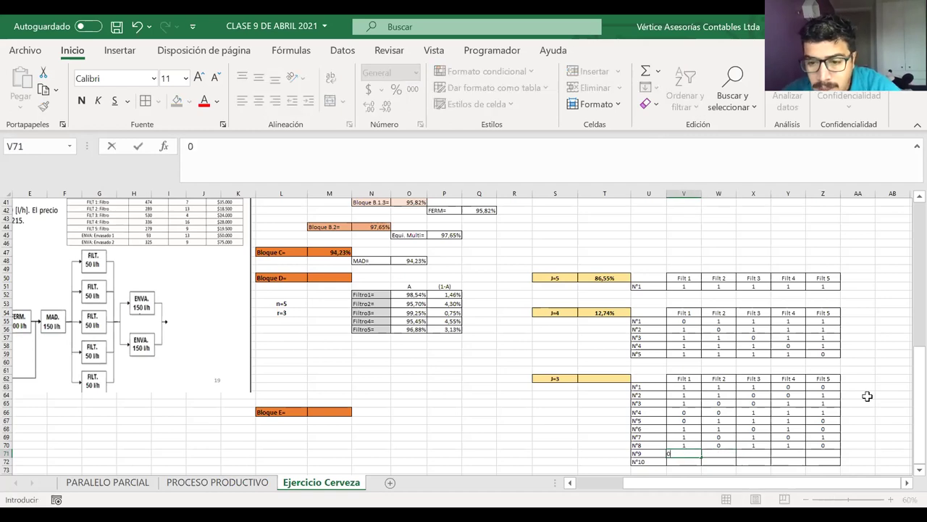
key(Right)
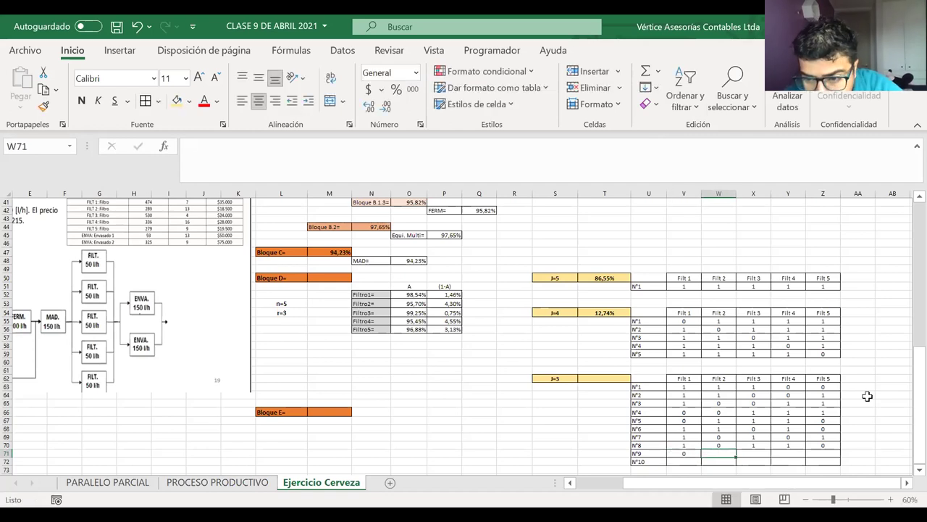
text(0)
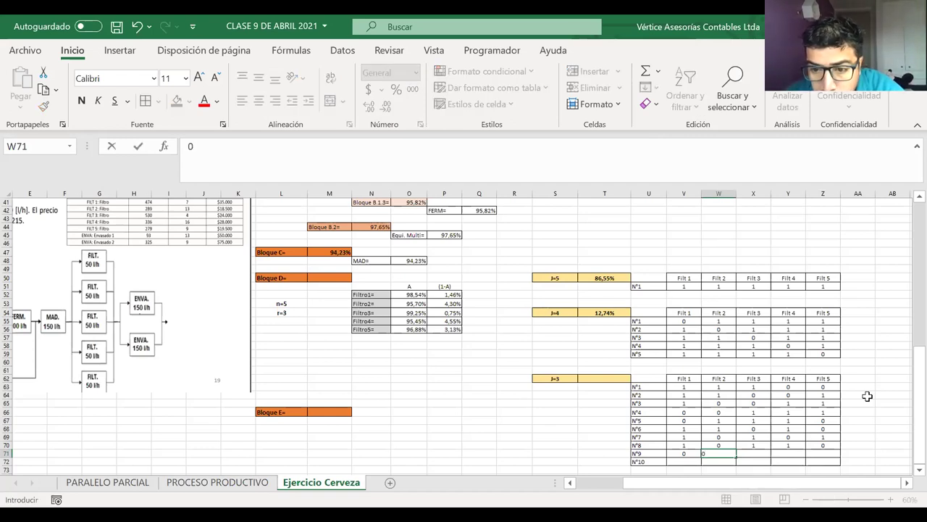
key(BackSpace)
text(1)
key(Right)
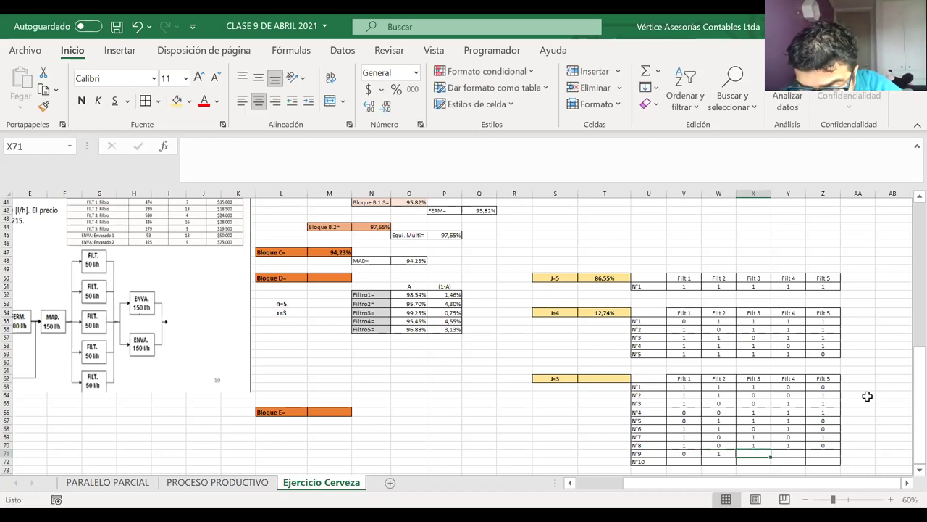
Step: Complete row N°9 of the J=3 table with 0, 1, 1 for filters 3 to 5
text(0)
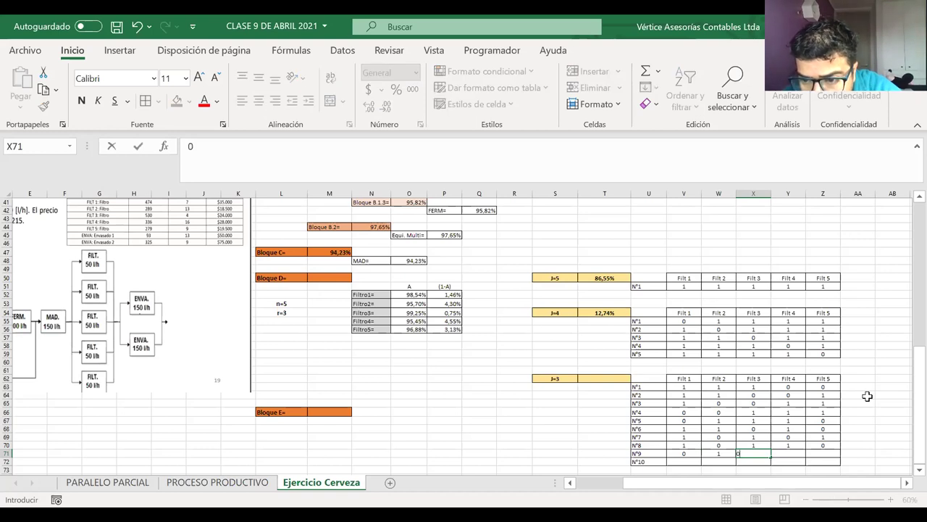
key(ctrl+Return)
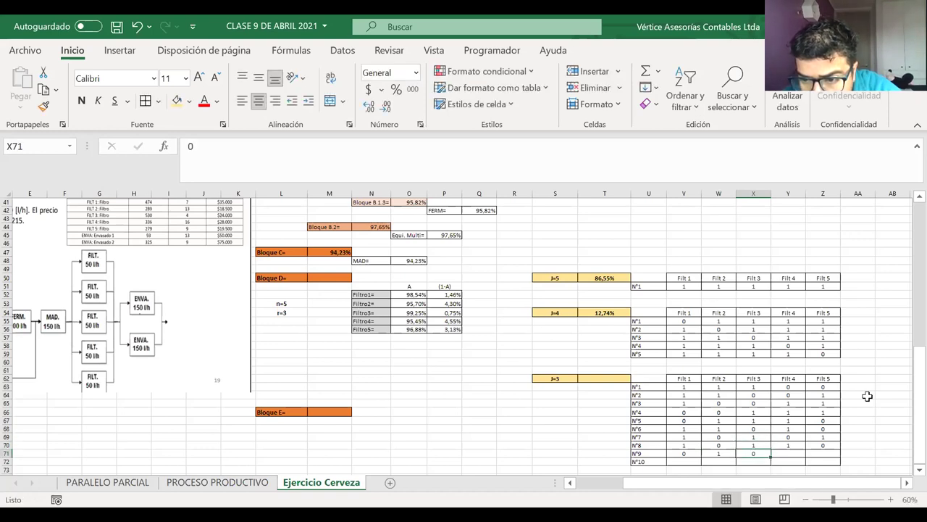
key(Up)
key(Up)
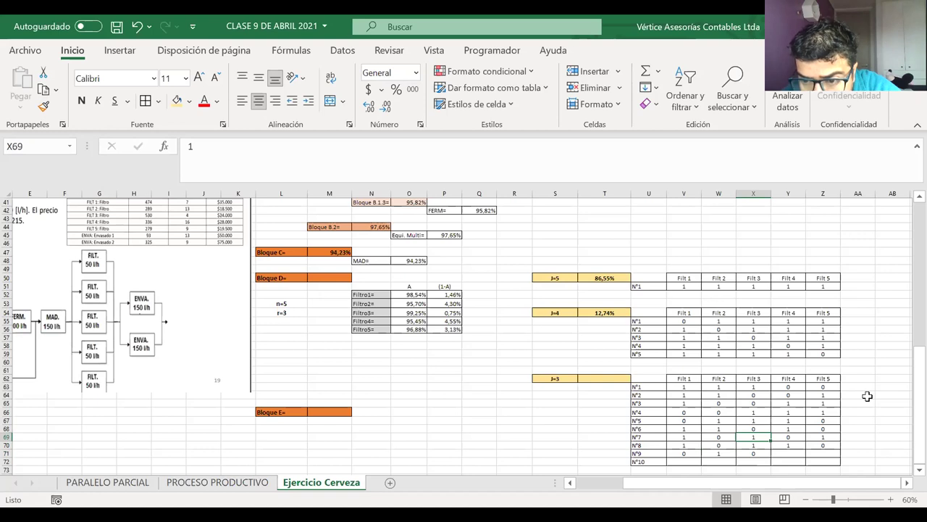
key(Down)
key(Down)
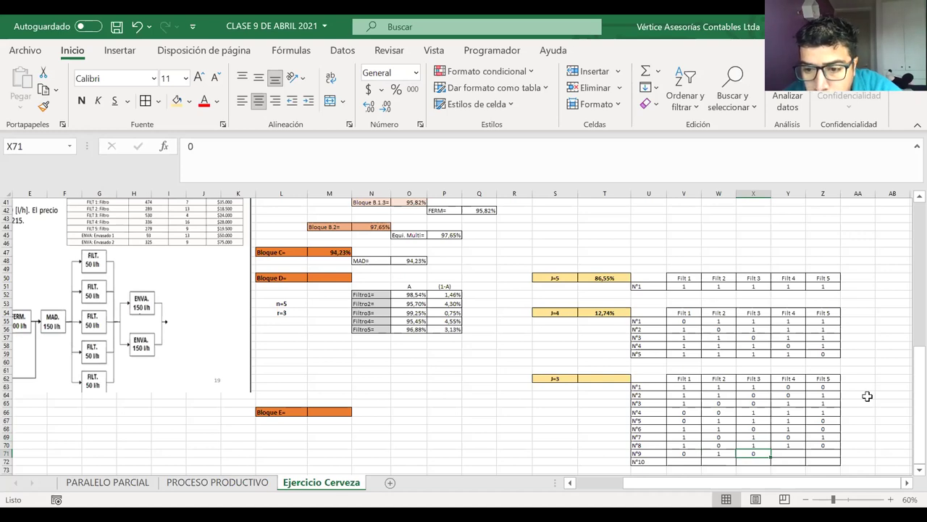
key(Right)
text(1)
key(Right)
text(1)
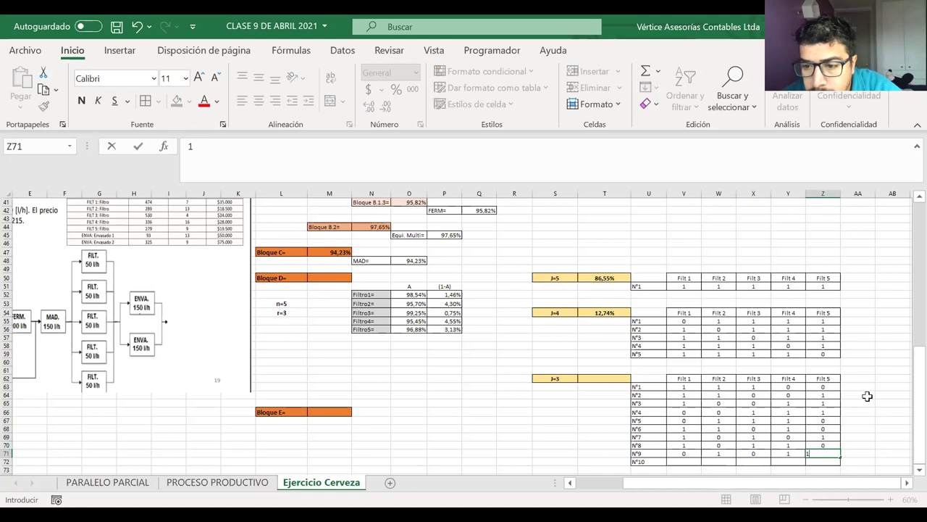
key(Return)
Step: Fill row N°10 of the J=3 table with 0, 1, 1, 0, 1 for filters 1 to 5
key(Left)
key(Left)
key(Left)
key(Left)
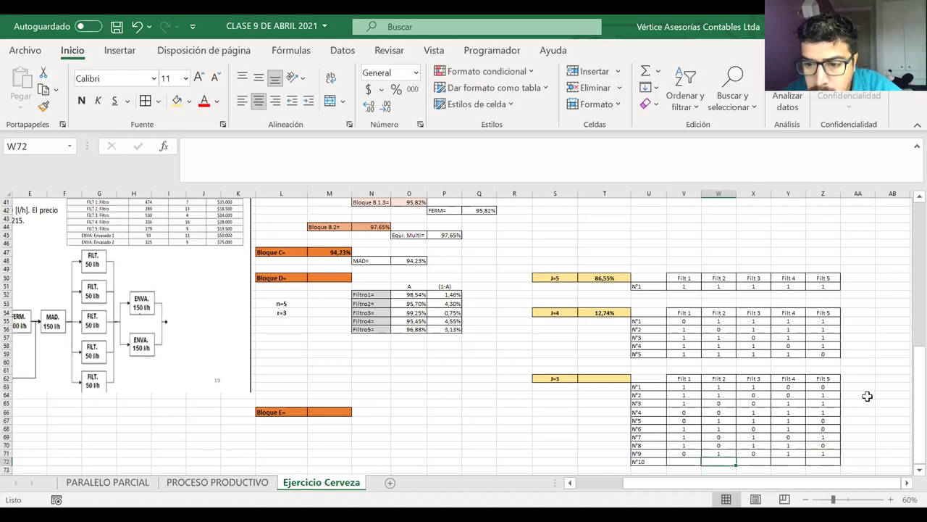
text(0)
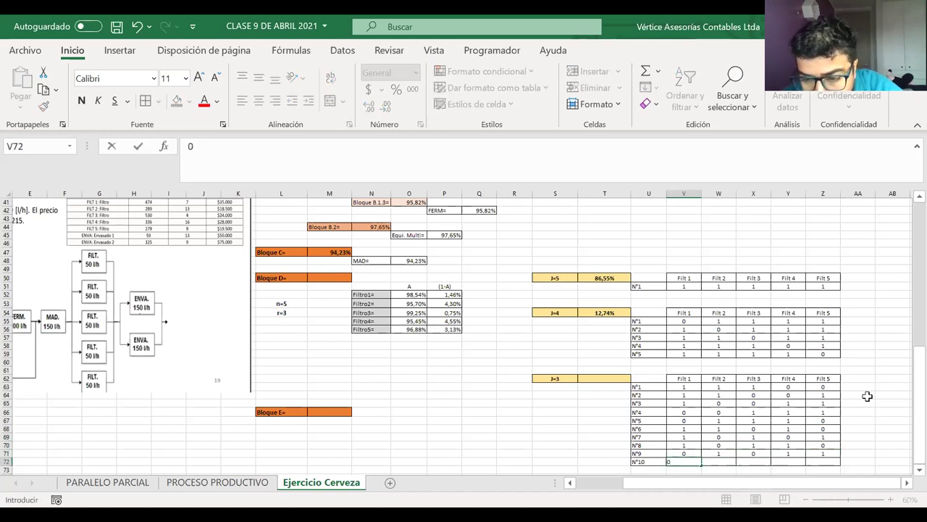
key(Right)
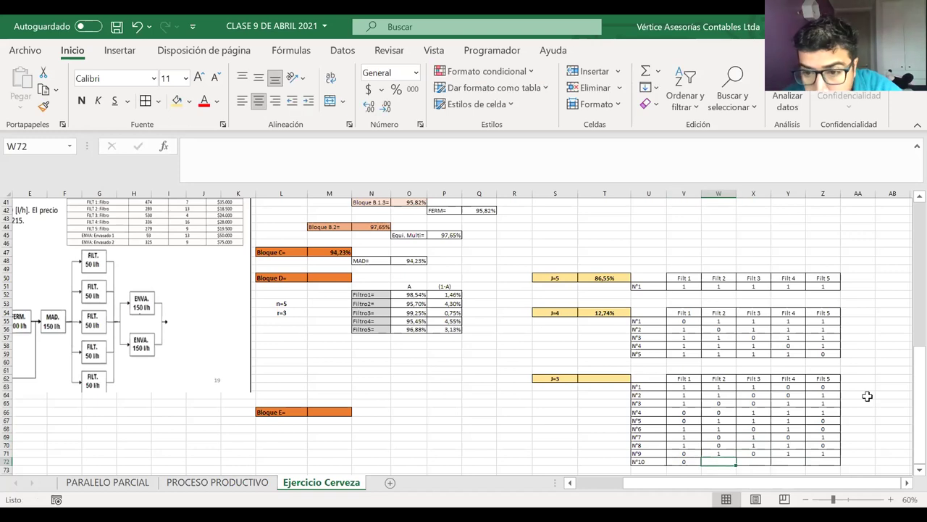
text(1)
key(Right)
text(1)
key(Right)
text(0)
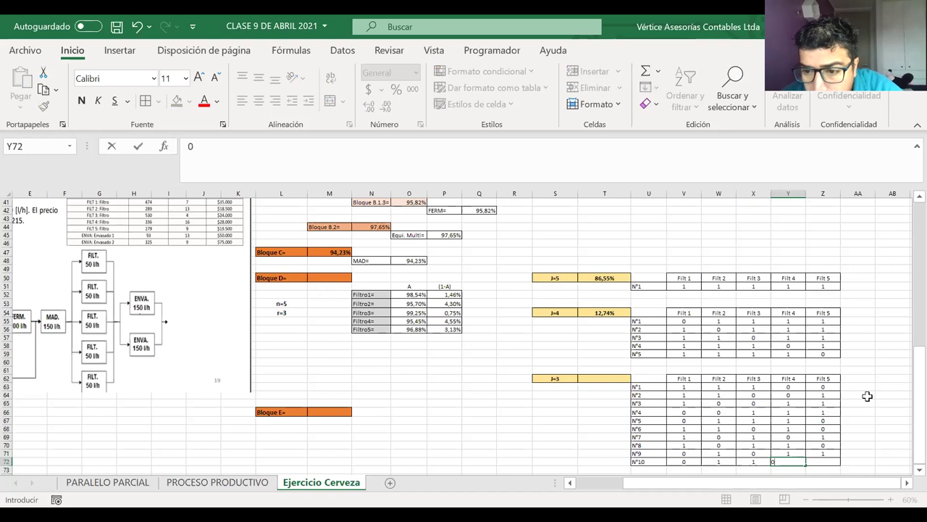
key(Right)
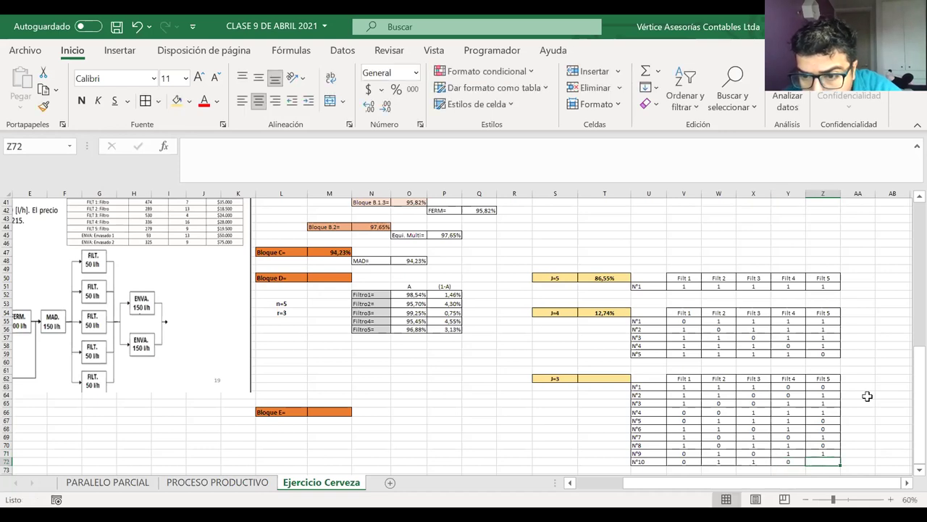
text(1)
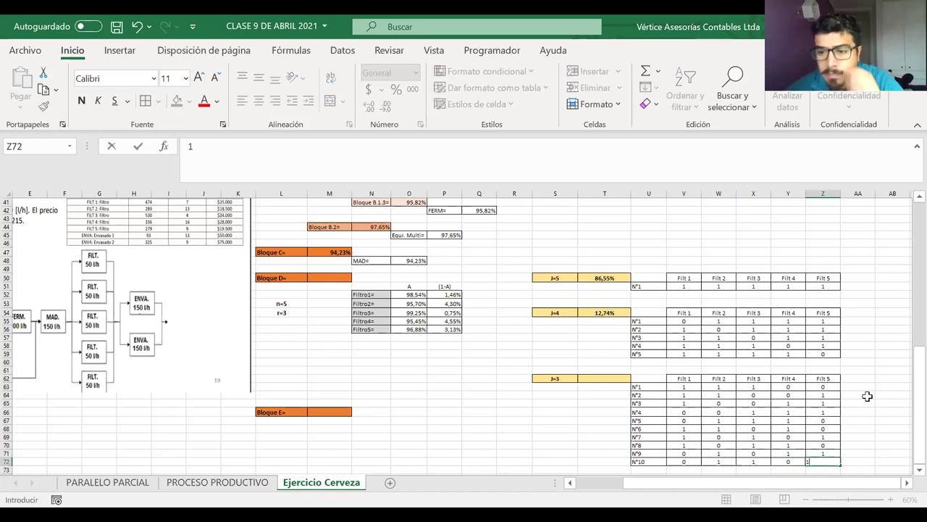
key(ctrl+Return)
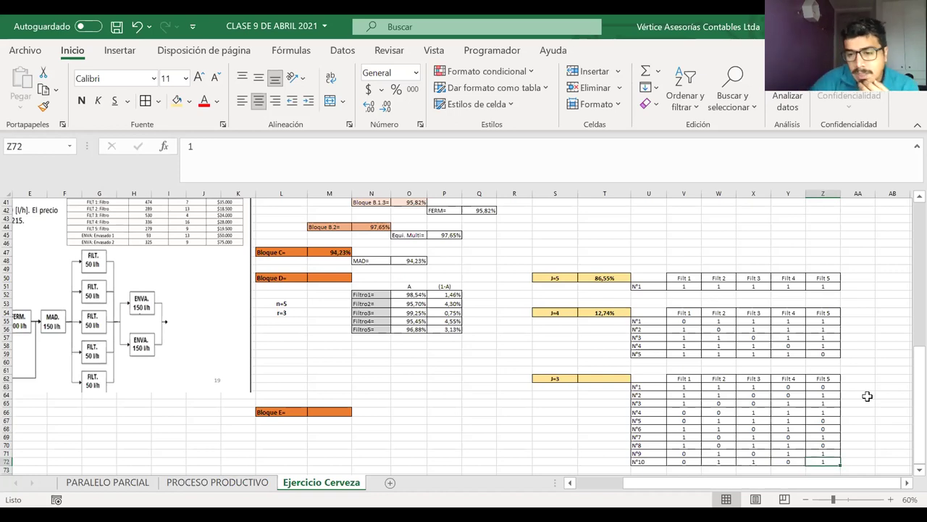
Step: Center the combination number labels of the J=5, J=4 and J=3 tables in U51:U72
key(Left)
key(Left)
key(Left)
key(Left)
key(Left)
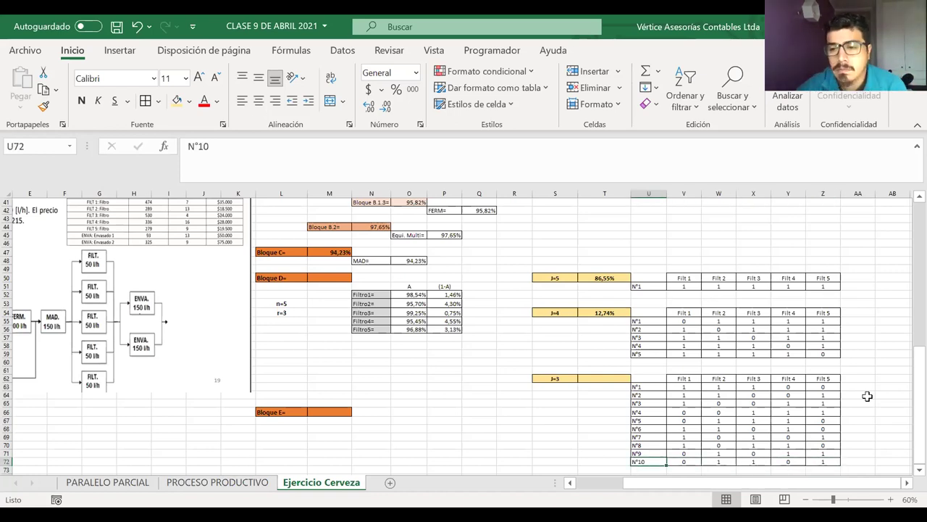
scroll(867, 396, down, 1)
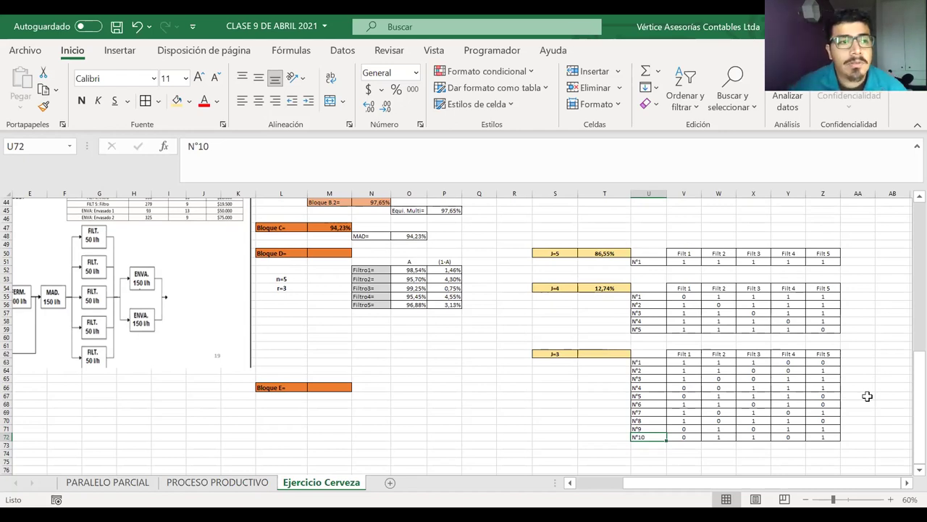
drag(647, 362, 647, 437)
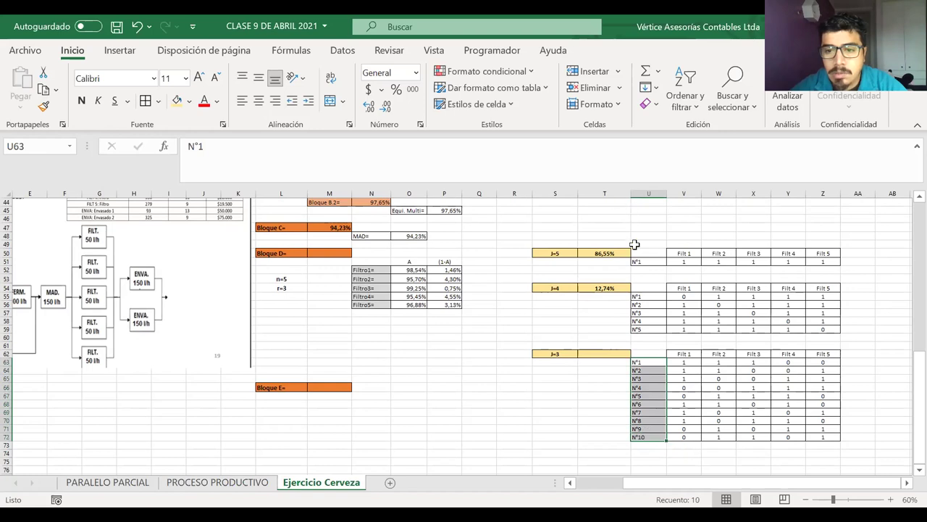
drag(645, 259, 649, 437)
click(259, 101)
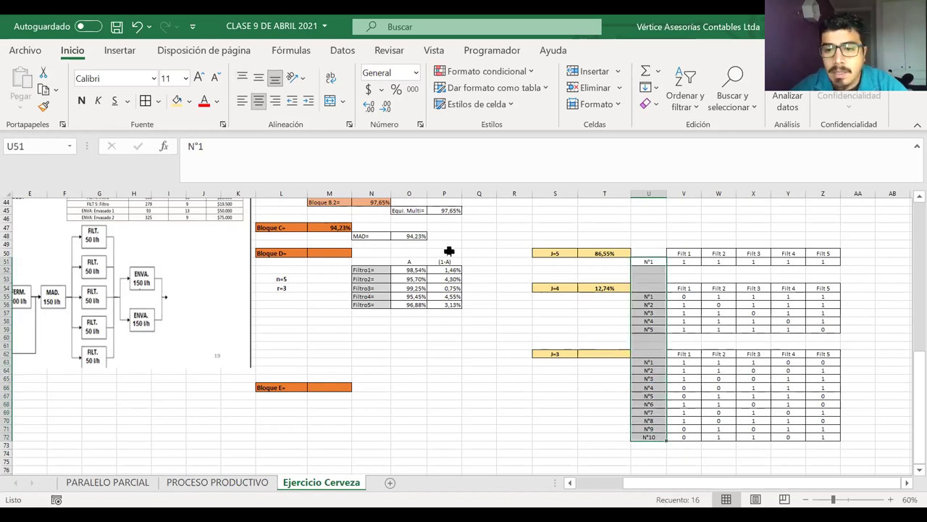
click(511, 312)
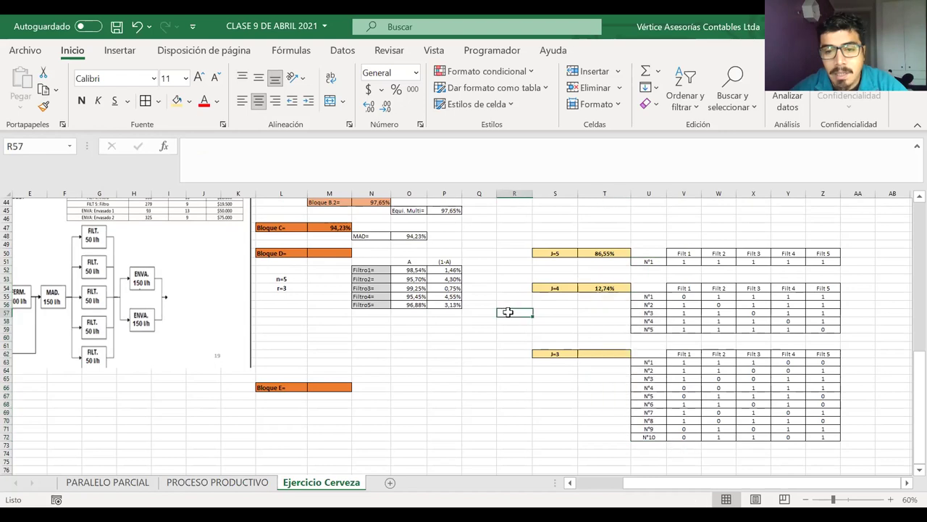
Step: Start the J=3 formula in T62 with the product for combination N°1, =O52*O53*O54*P55*P56, followed by a plus sign
click(605, 353)
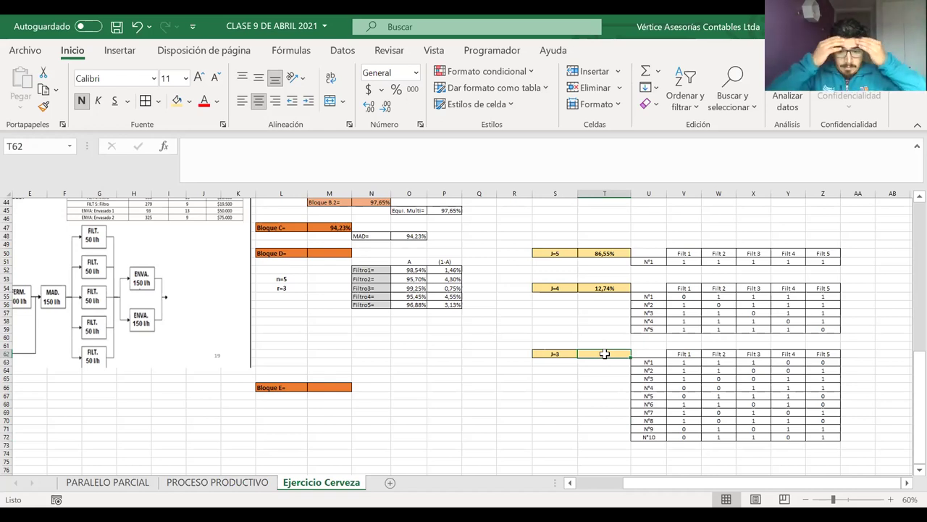
text(=)
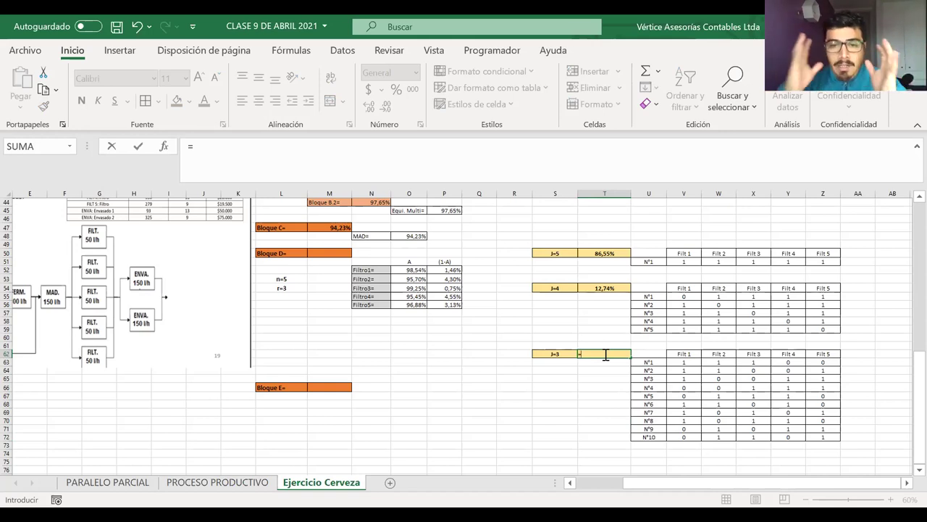
click(417, 270)
text(*)
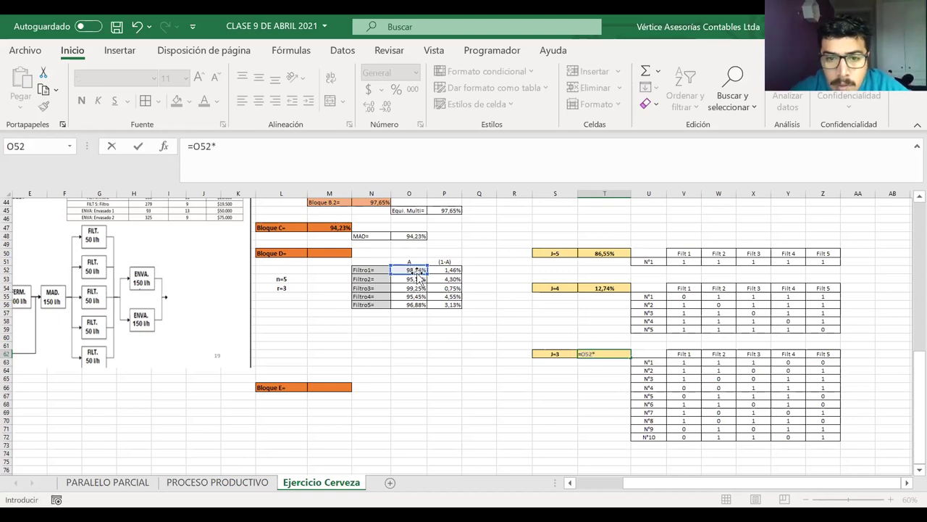
click(417, 278)
text(*)
click(418, 288)
text(*)
click(438, 296)
text(*)
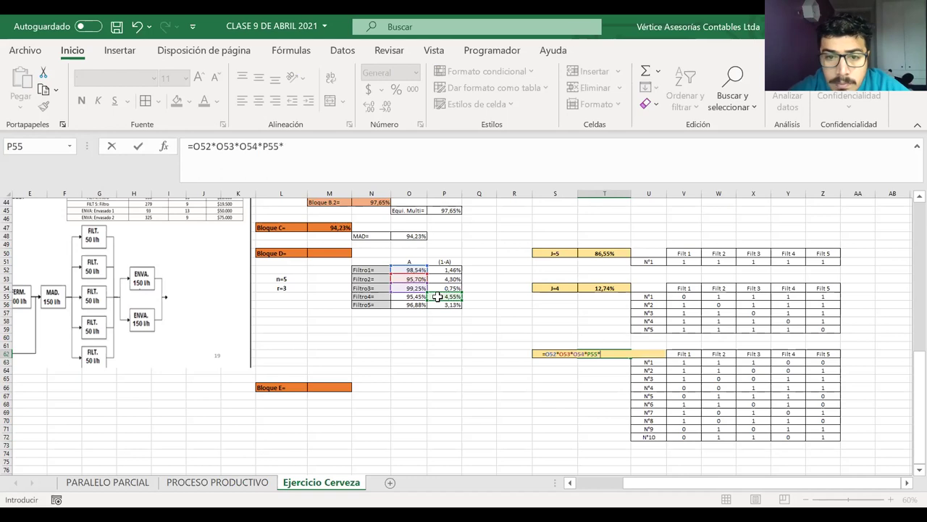
click(442, 305)
text(+)
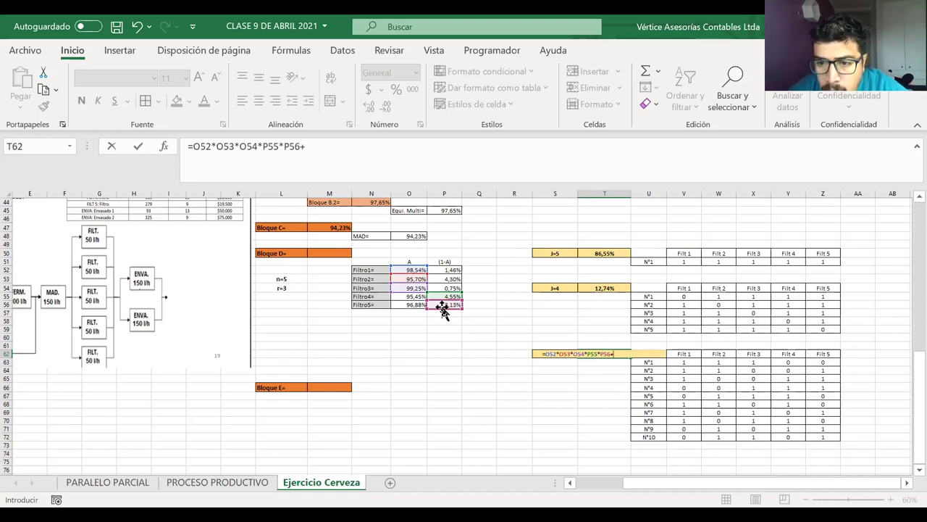
Step: Add the product for combination N°2, O52*O53*P54*P55*O56, to the J=3 formula, followed by a plus sign
click(411, 269)
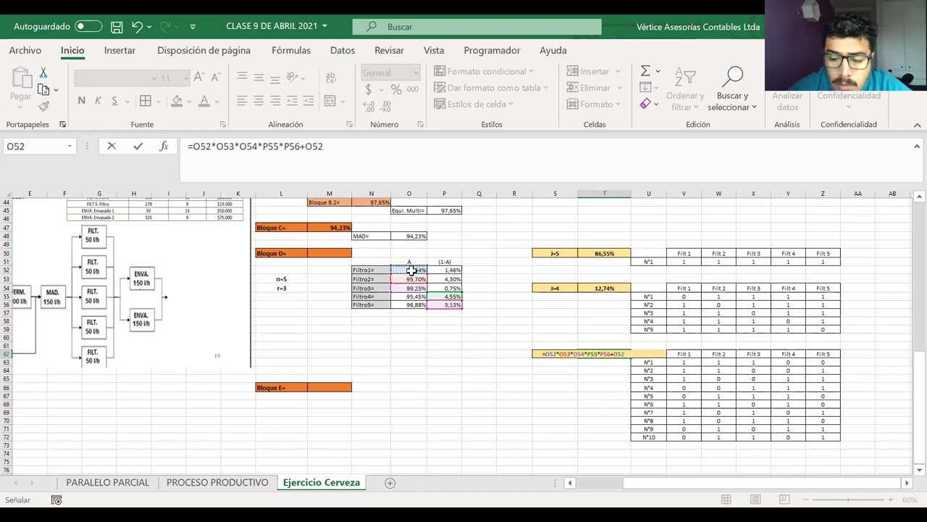
text(*)
click(410, 278)
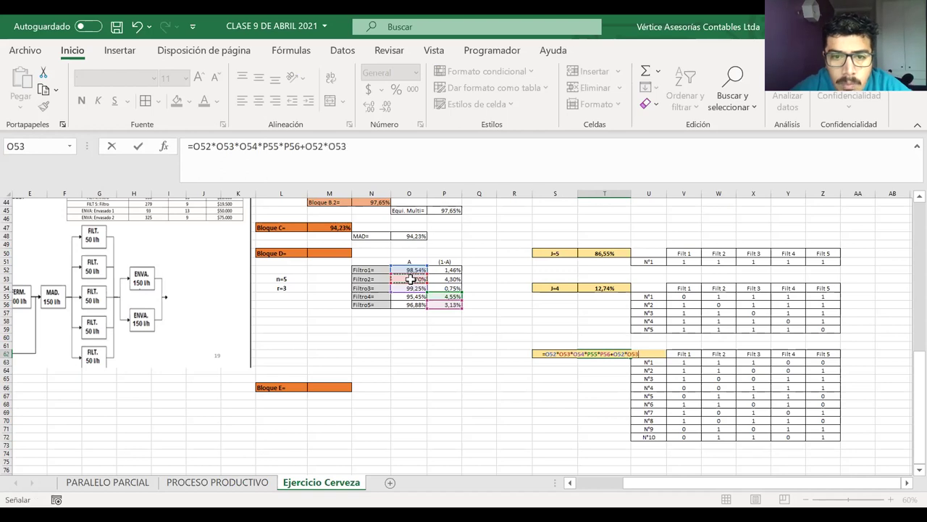
text(*)
click(435, 288)
text(*)
click(436, 296)
text(*)
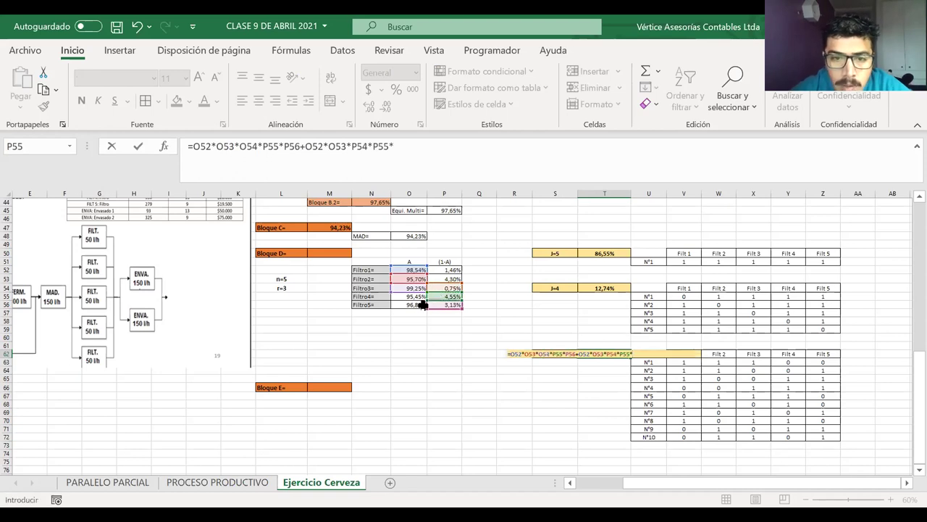
click(416, 306)
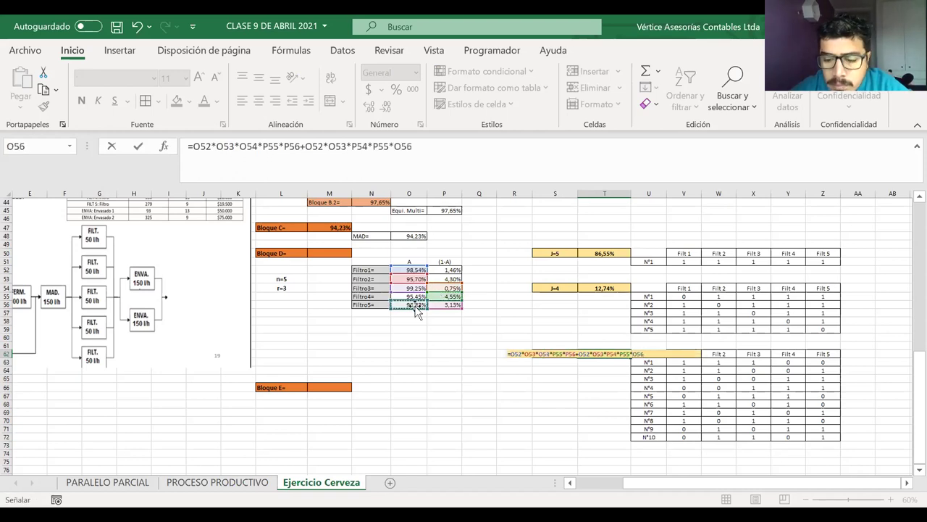
text(+)
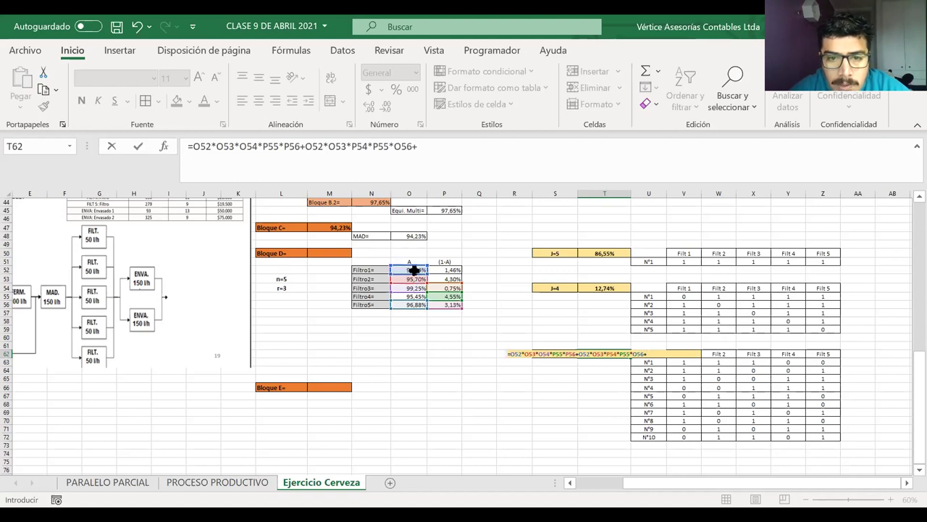
Step: Add the product for combination N°3, O52*P53*P54*O55*O56, to the J=3 formula, followed by a plus sign
click(412, 270)
text(*)
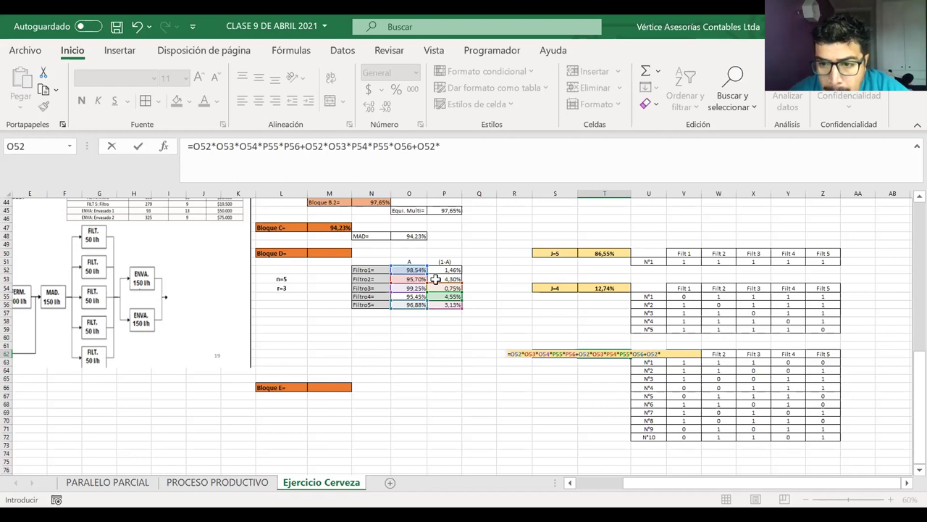
click(435, 279)
text(*)
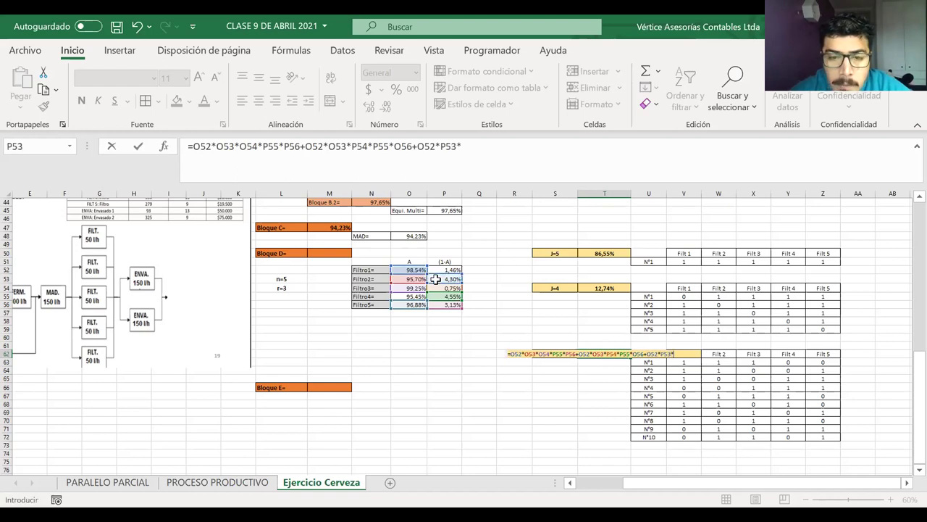
click(438, 287)
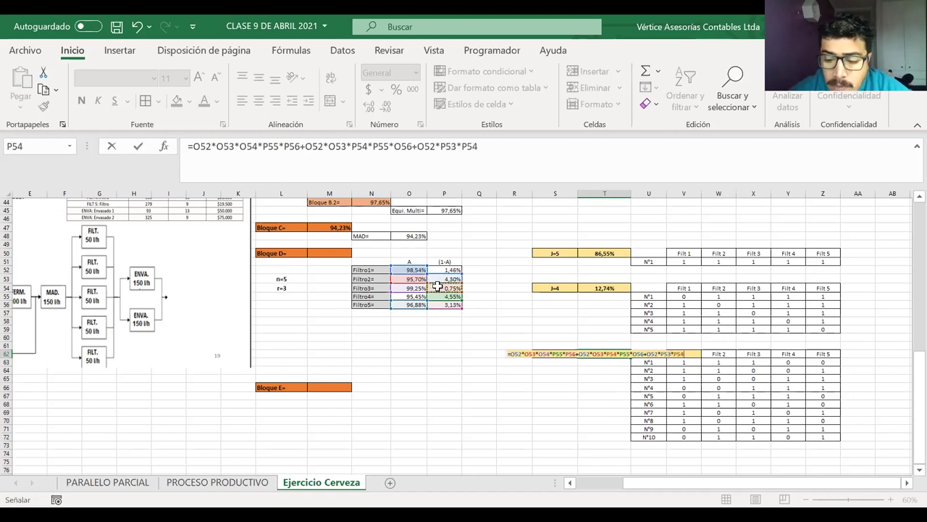
text(*)
click(418, 296)
text(*)
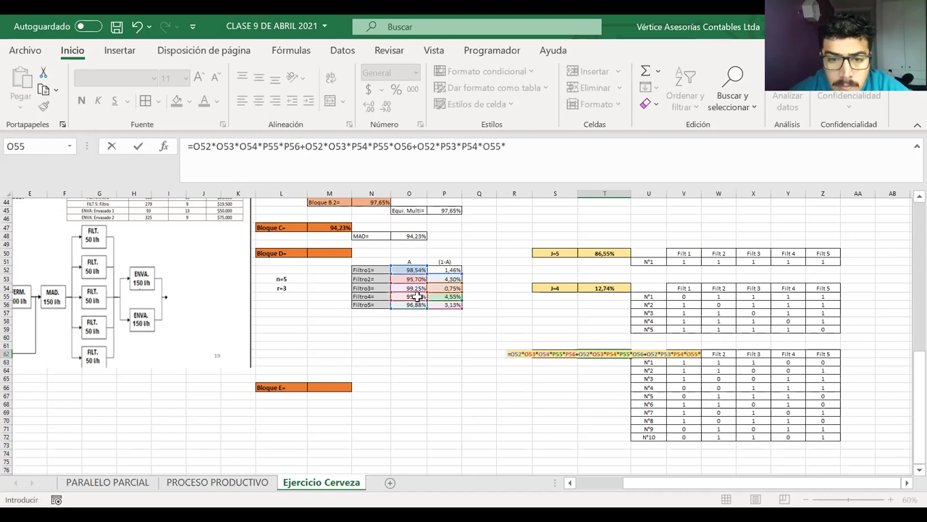
click(417, 304)
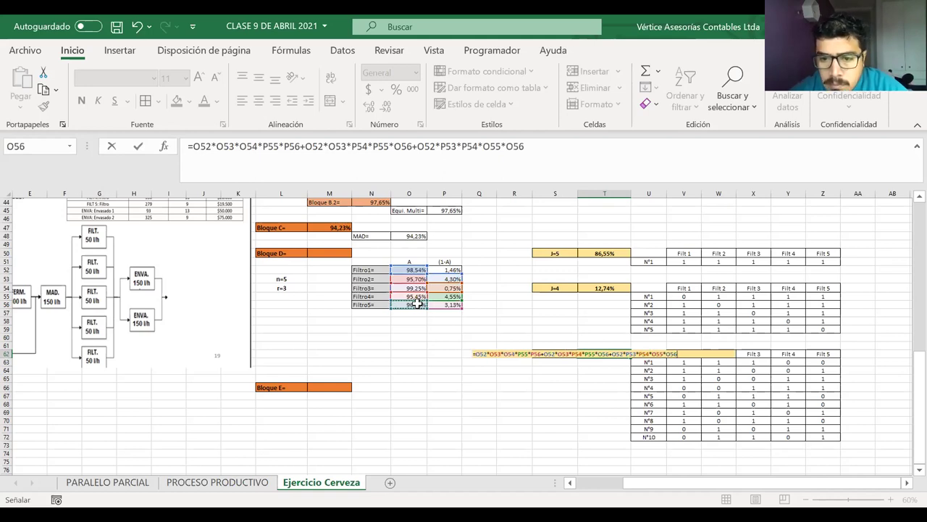
text(+)
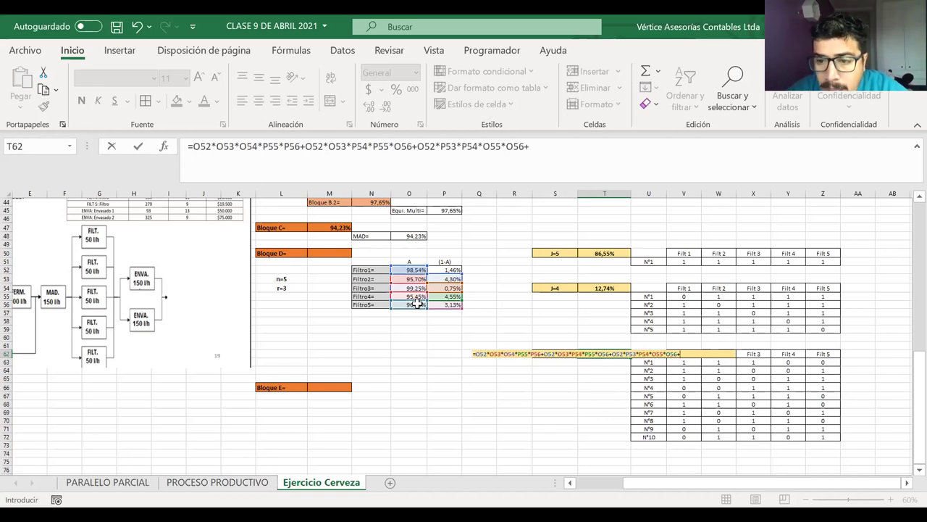
Step: Add the product for combination N°4, P52*P53*O54*O55*O56, to the J=3 formula, followed by a plus sign
click(439, 269)
text(*)
click(440, 278)
text(*)
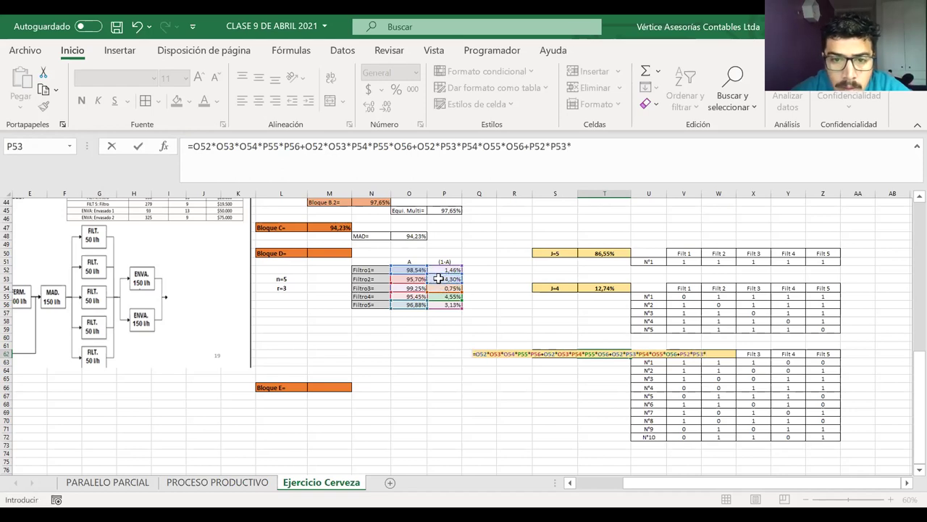
click(415, 287)
text(*)
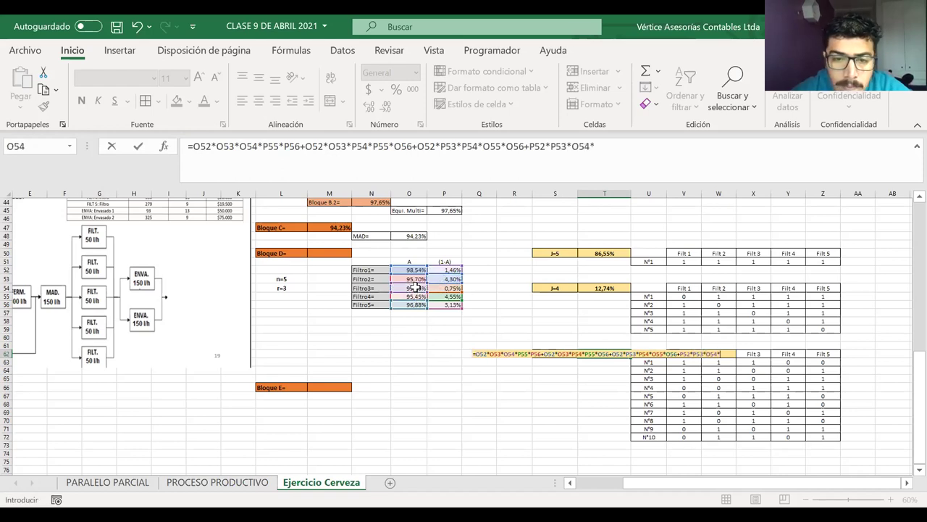
click(415, 295)
text(*)
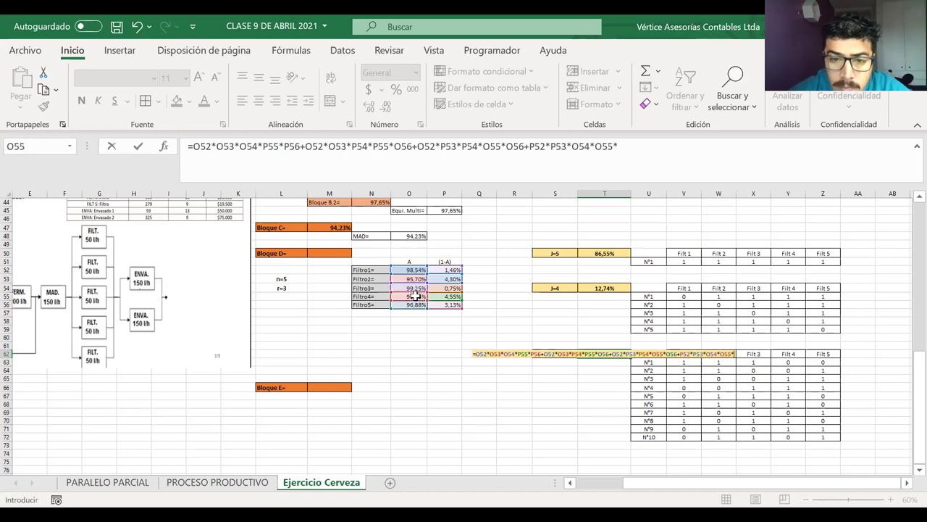
click(414, 304)
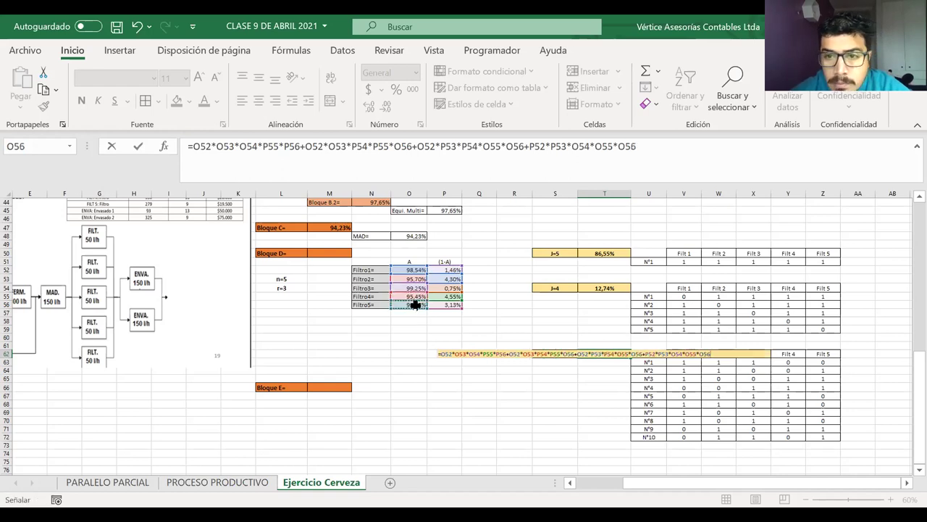
text(+)
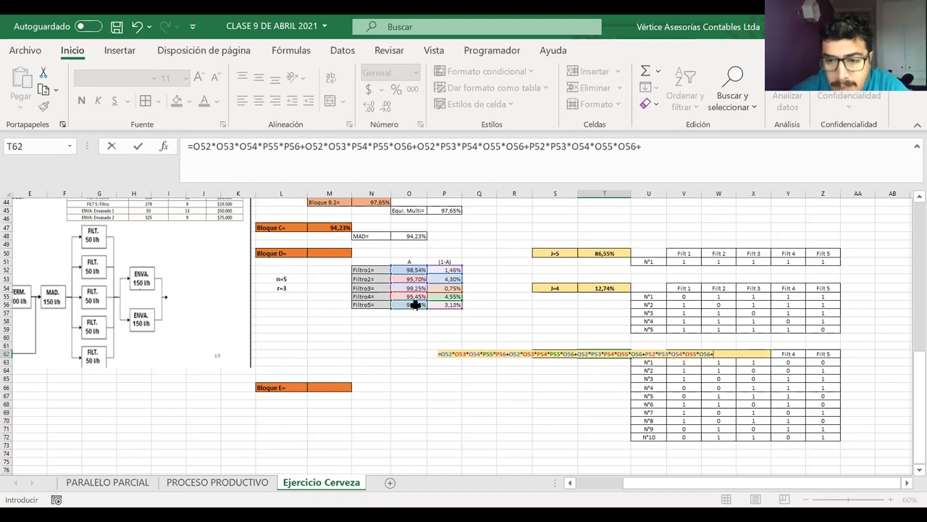
Step: Add the product for combination N°5, P52*O53*O54*O55*P56, to the J=3 formula, followed by a plus sign
click(439, 269)
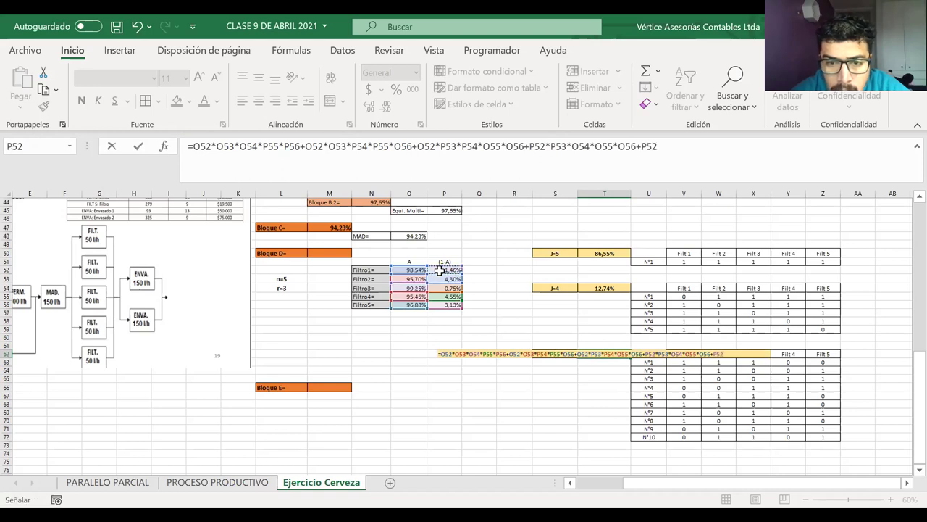
text(*)
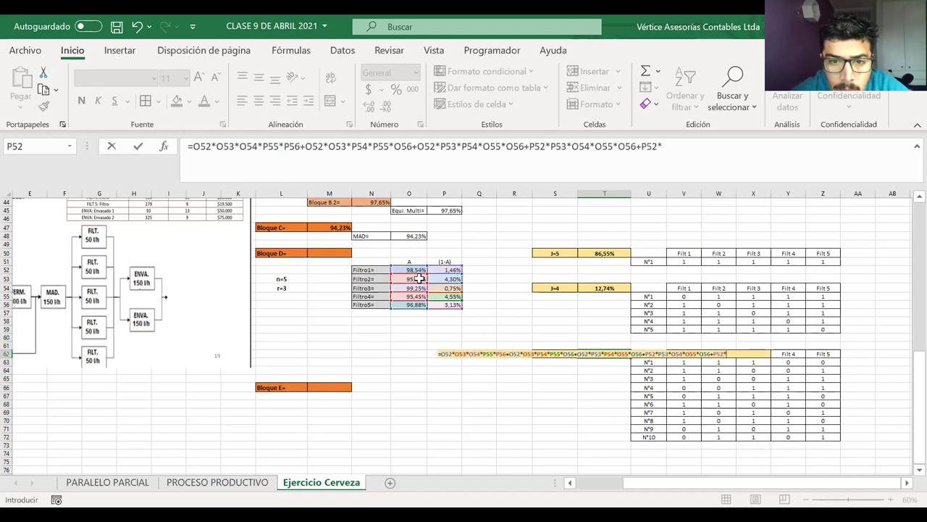
click(419, 280)
text(*)
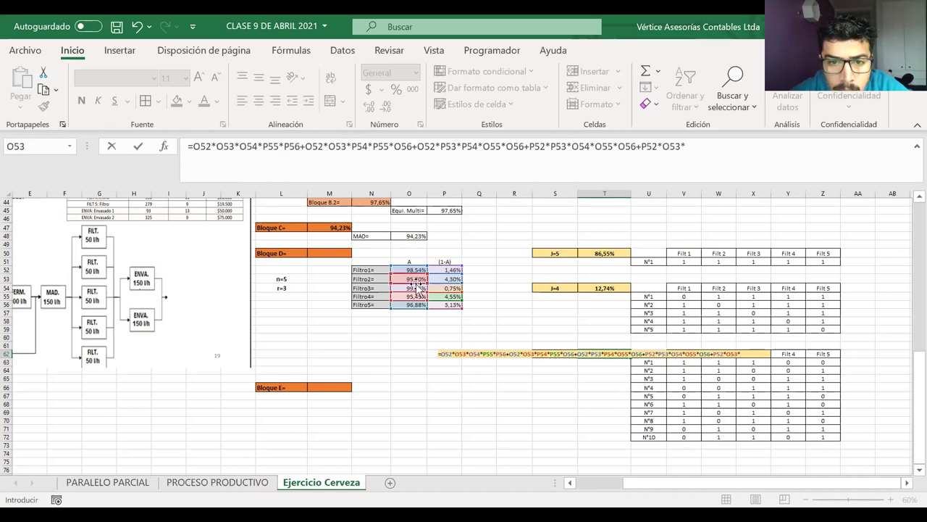
click(412, 289)
text(*)
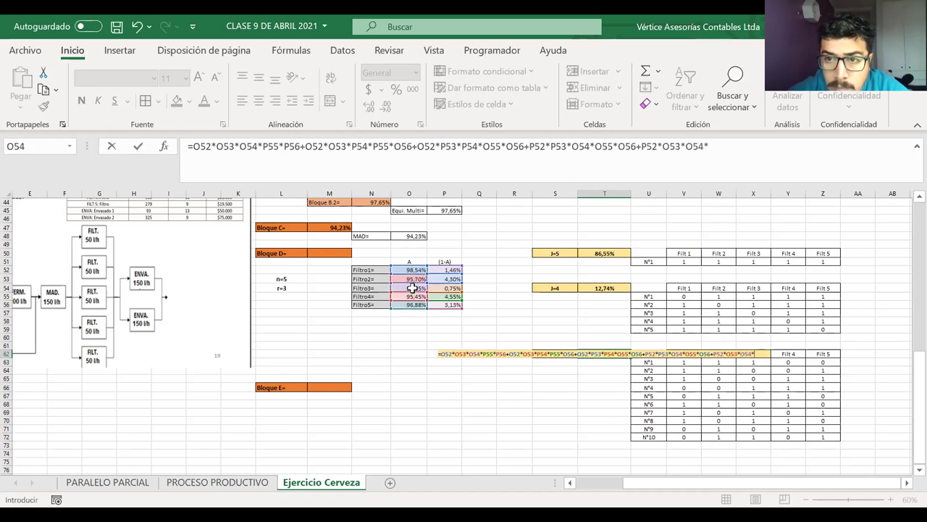
click(412, 297)
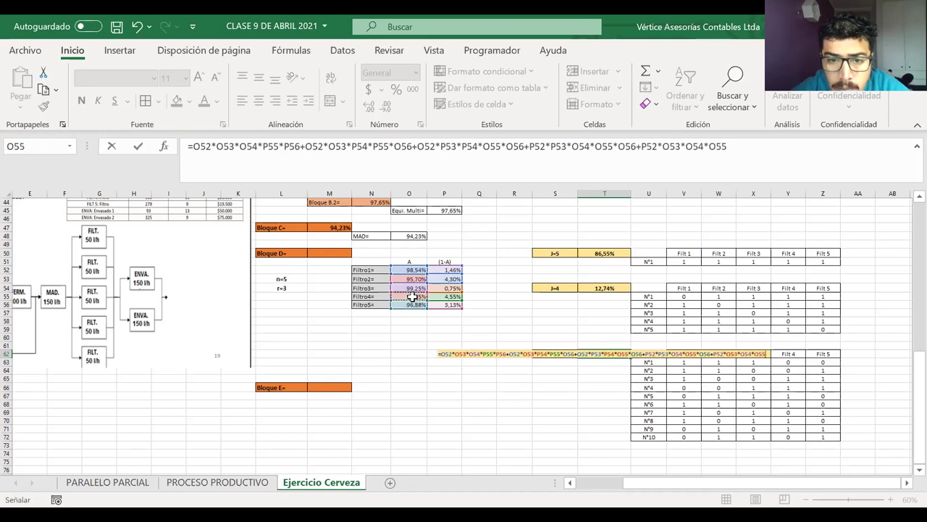
text(*)
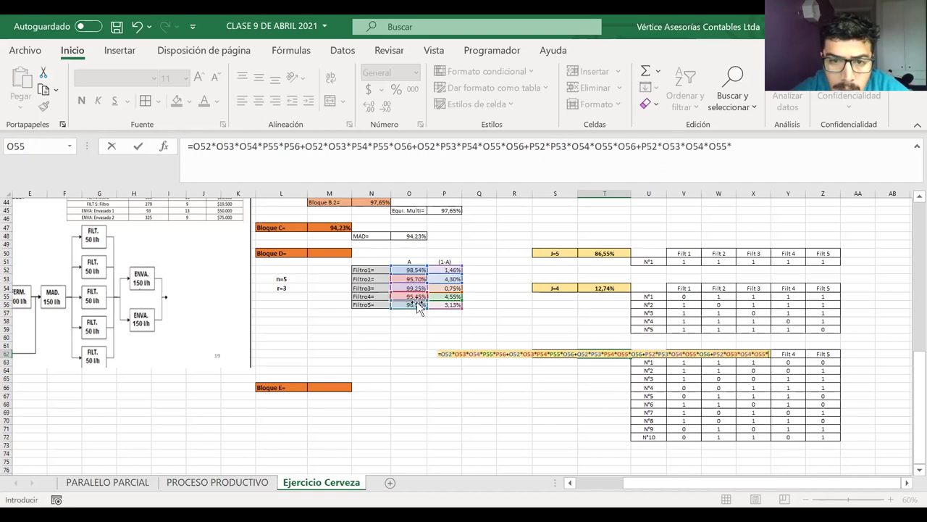
click(439, 305)
text(+)
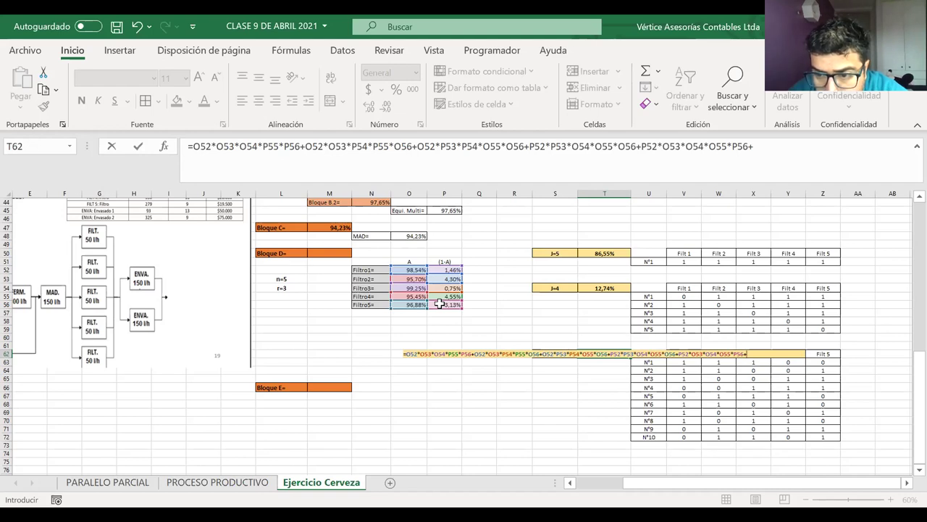
Step: Add the product for combination N°6, O52*O53*P54*O55*P56, to the J=3 formula, followed by a plus sign
click(410, 270)
text(*)
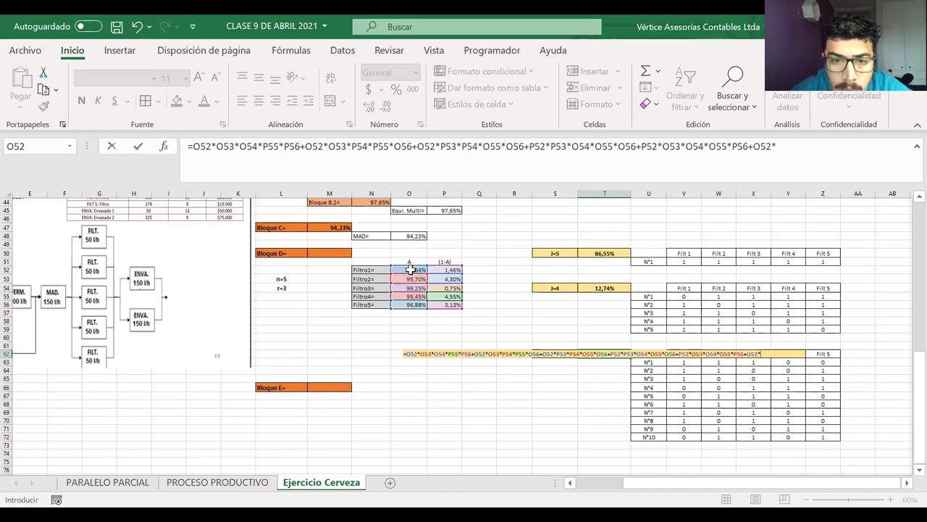
click(411, 278)
text(*)
click(435, 288)
text(*)
click(420, 296)
text(*)
click(438, 304)
text(+)
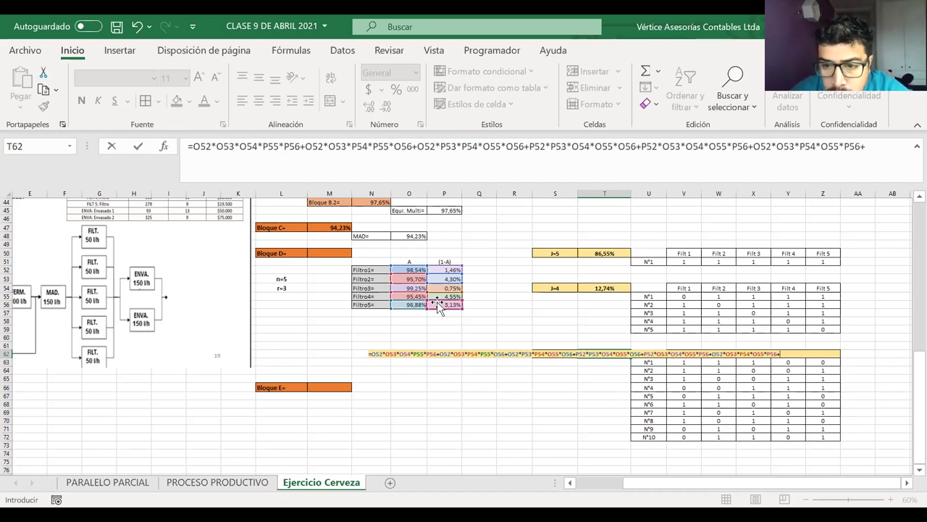
Step: Add the product for combination N°7, O52*P53*O54*P55*O56, to the J=3 formula, followed by a plus sign
click(411, 270)
text(*)
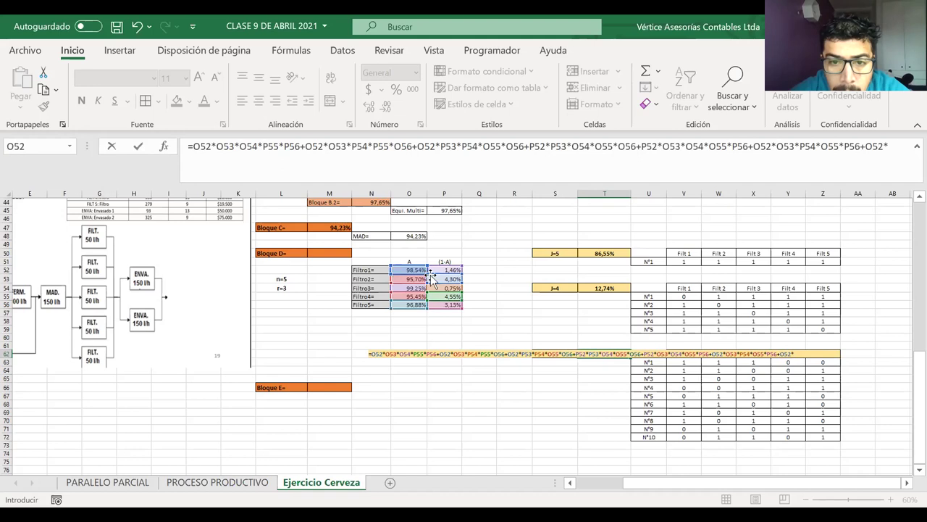
click(435, 278)
text(*)
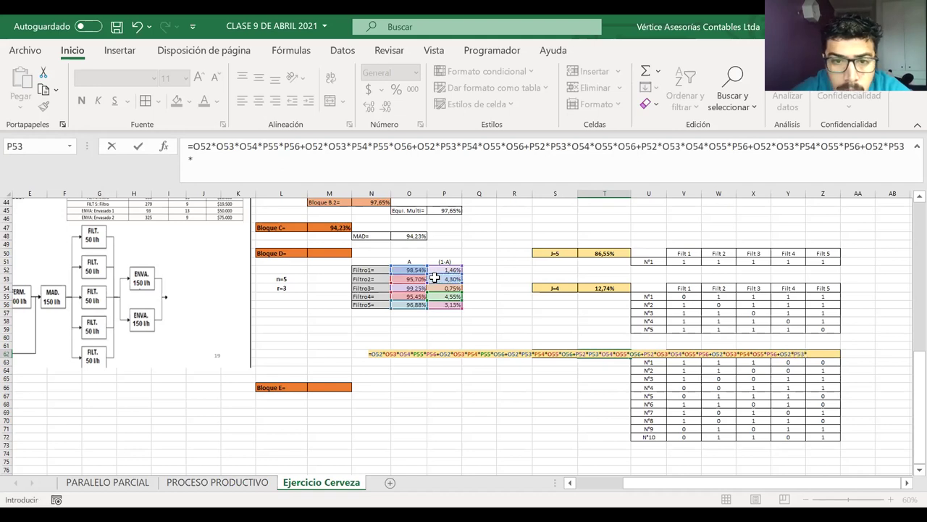
click(415, 288)
text(*)
click(435, 297)
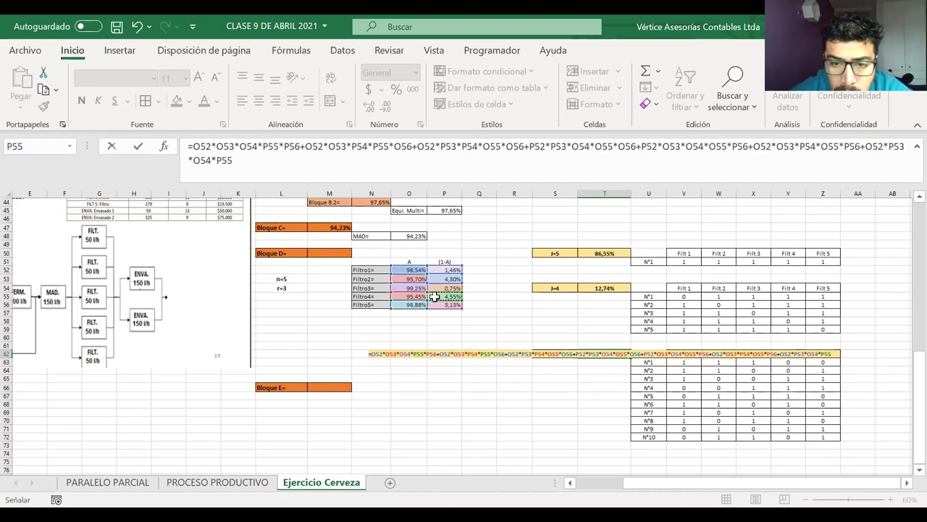
text(*)
click(416, 305)
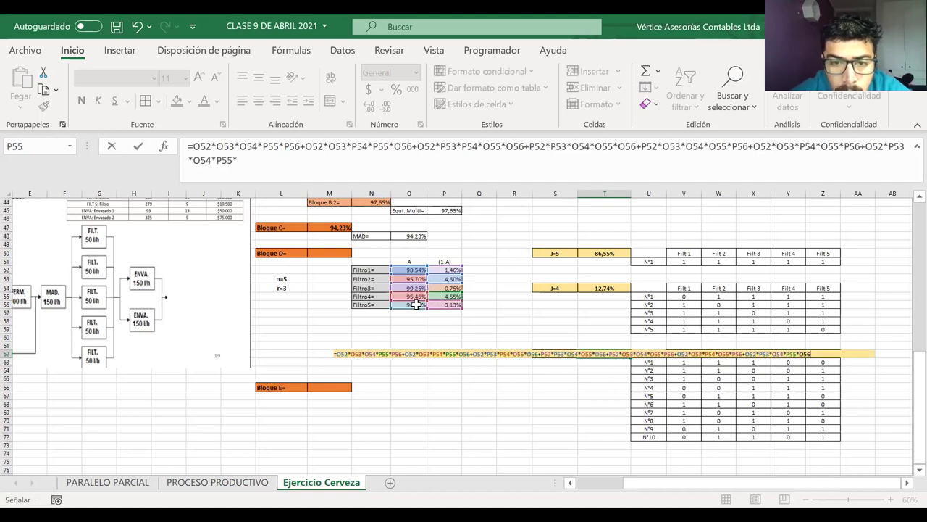
text(+)
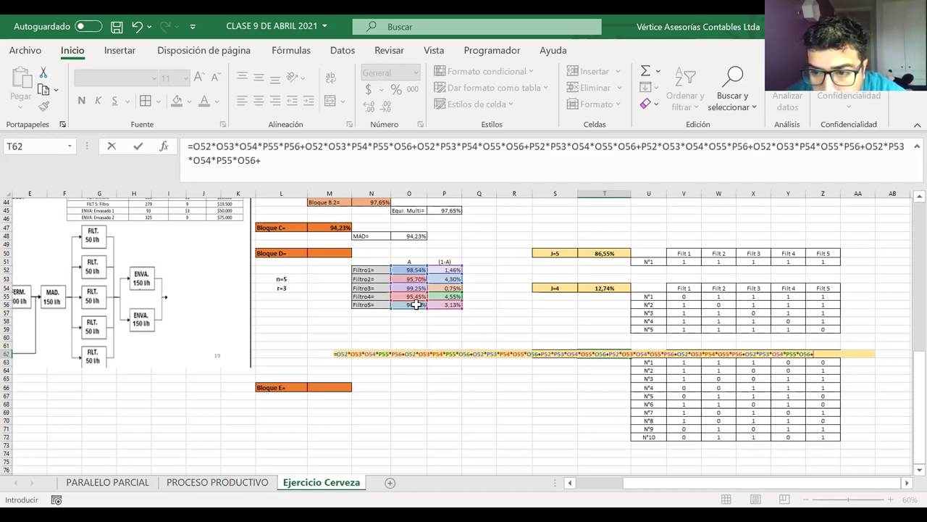
Step: Add the product for combination N°8, O52*P53*O54*O55*P56, to the J=3 formula, followed by a plus sign
click(412, 270)
text(*)
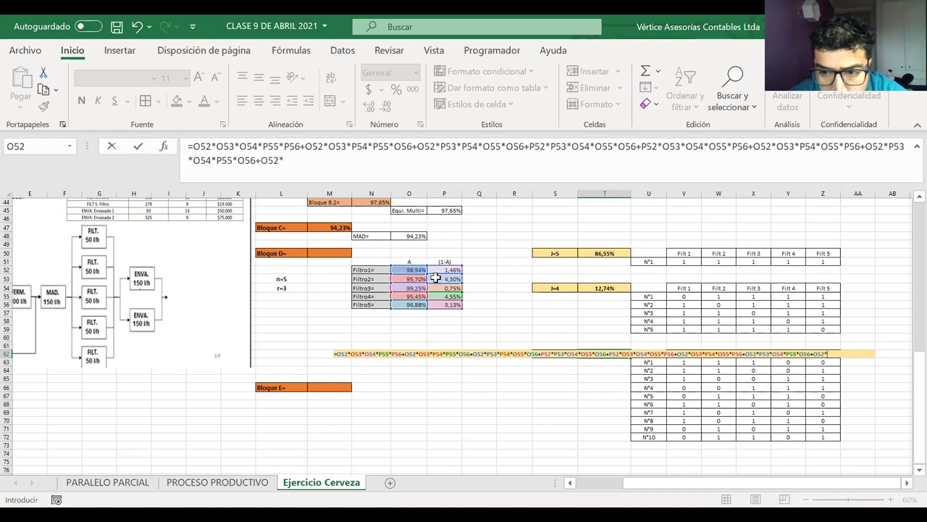
click(436, 278)
text(*)
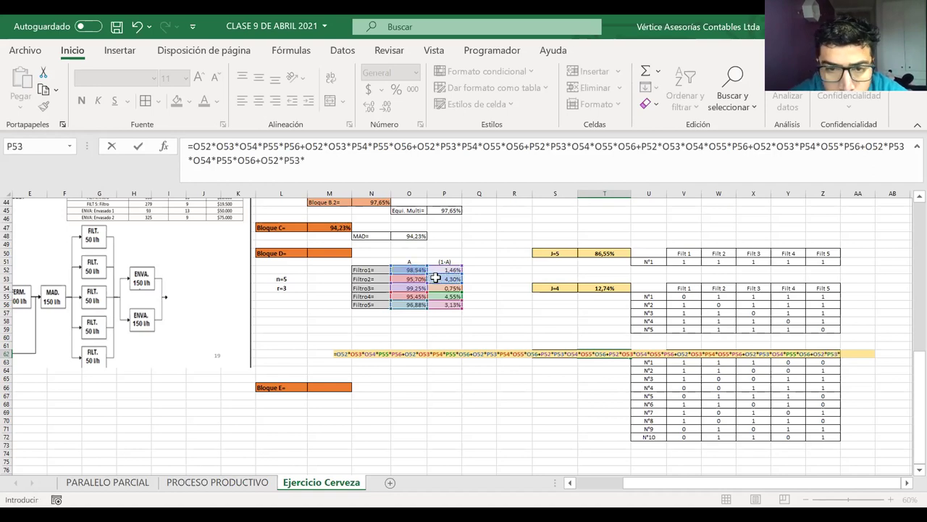
click(417, 288)
text(*)
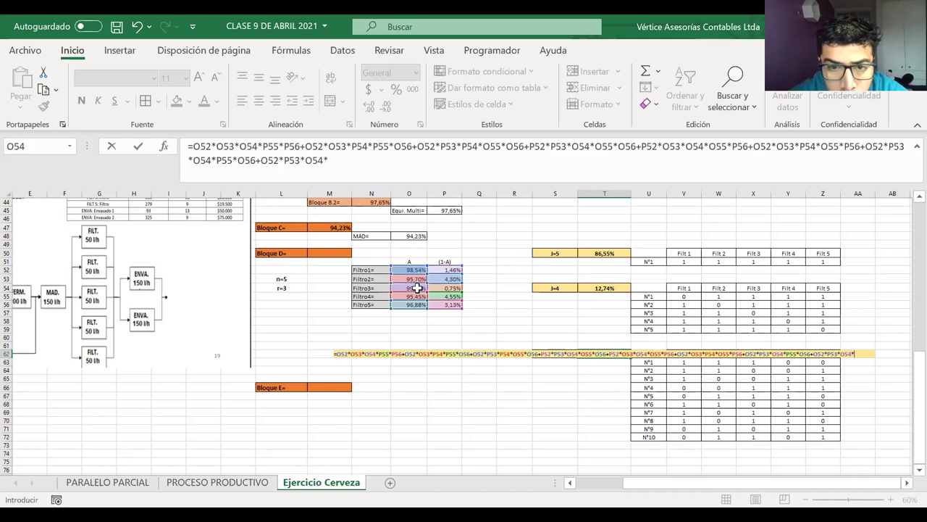
click(417, 296)
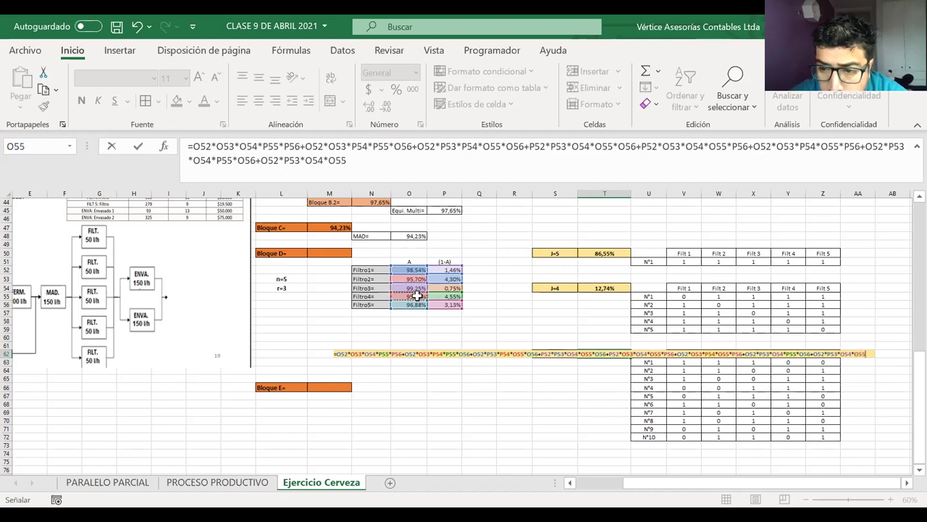
text(*)
click(437, 304)
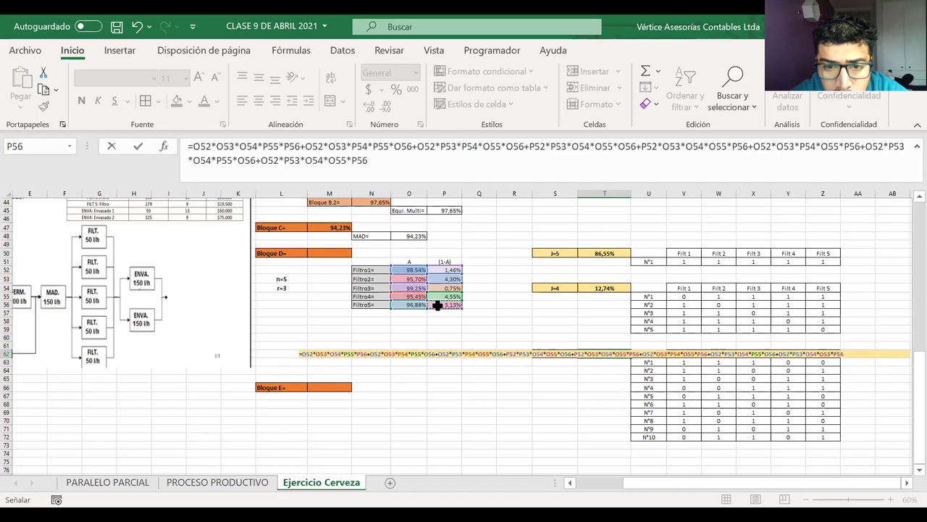
text(+)
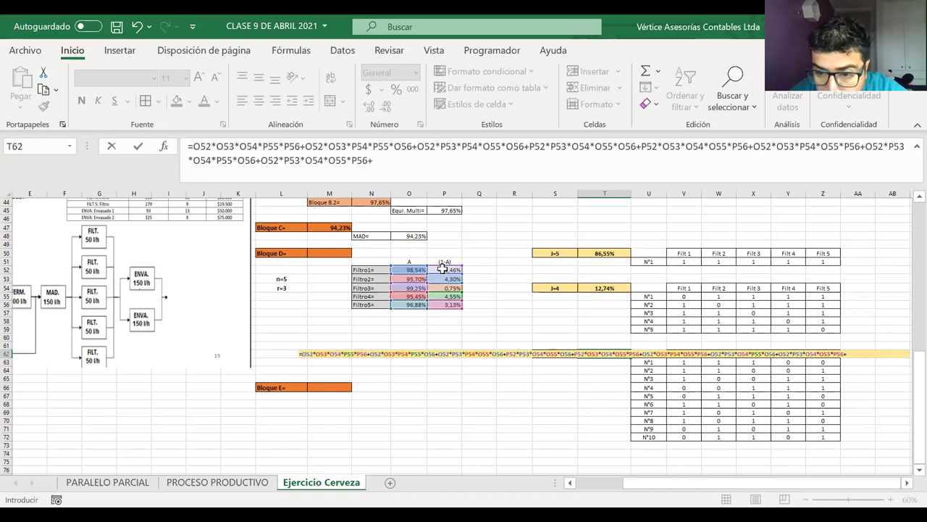
Step: Add the product for combination N°9, P52*O53*P54*O55*O56, to the J=3 formula, followed by a plus sign
click(442, 269)
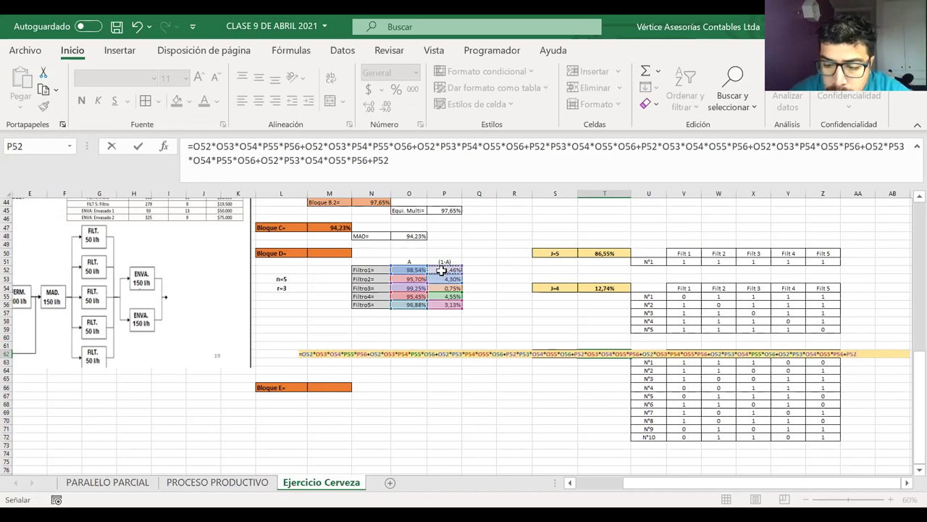
text(*)
click(418, 279)
text(*)
click(436, 288)
text(*)
click(415, 296)
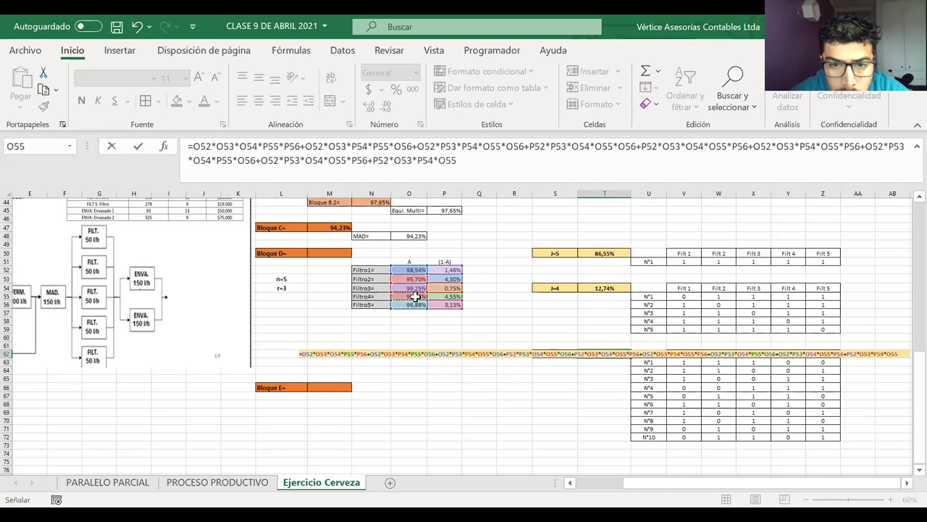
text(*)
click(415, 305)
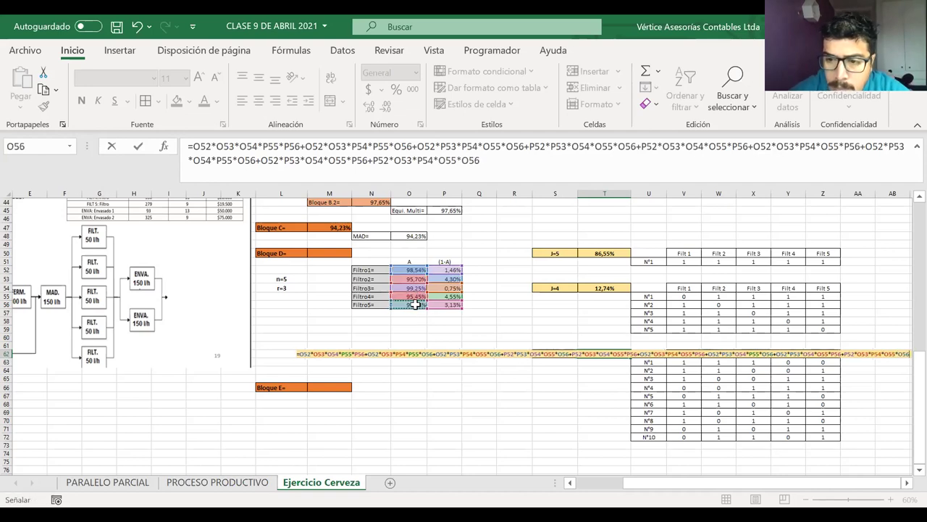
text(+)
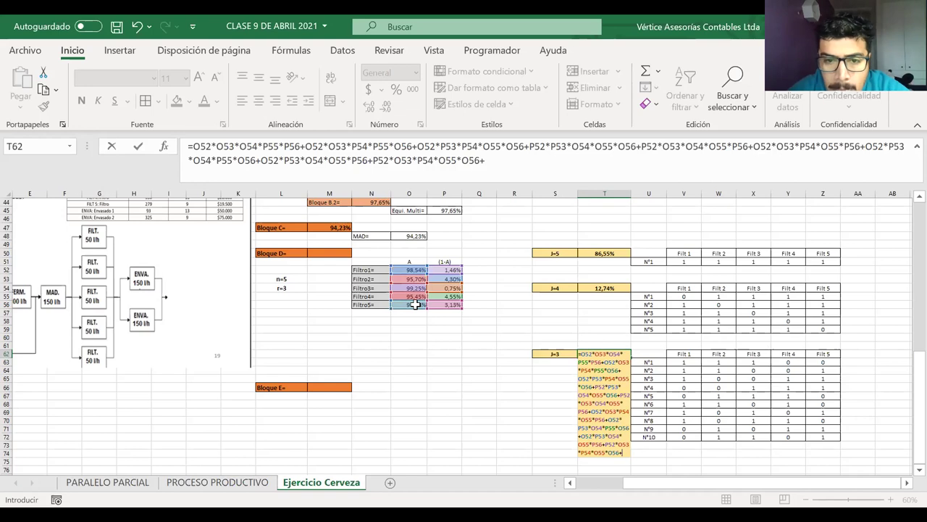
Step: Add the product for combination N°10, P52*O53*O54*P55*O56, to the J=3 formula and complete the formula
click(446, 268)
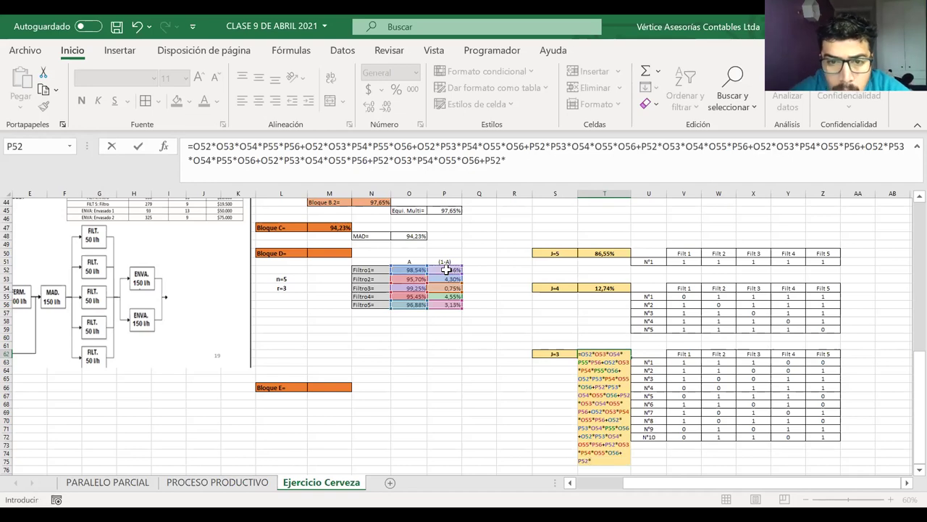
text(*)
click(418, 278)
text(*)
click(417, 288)
text(*)
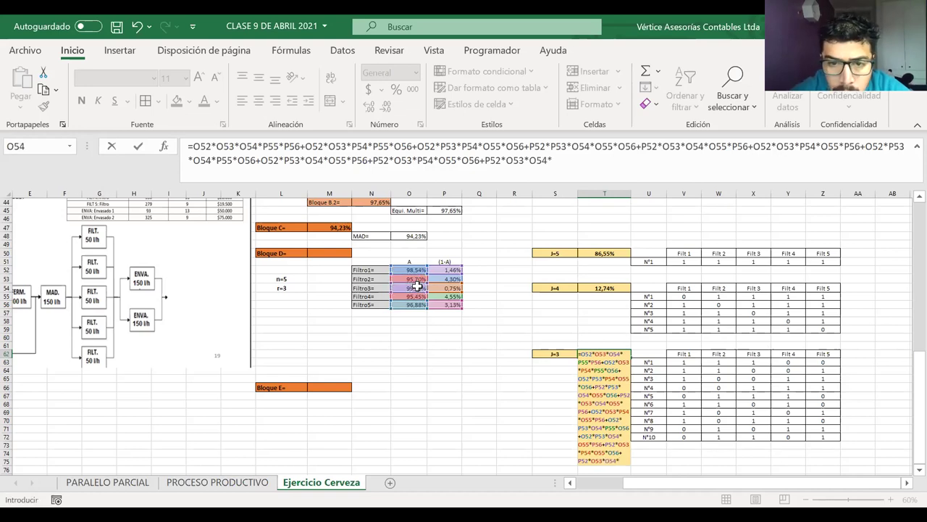
click(437, 296)
text(*)
click(418, 305)
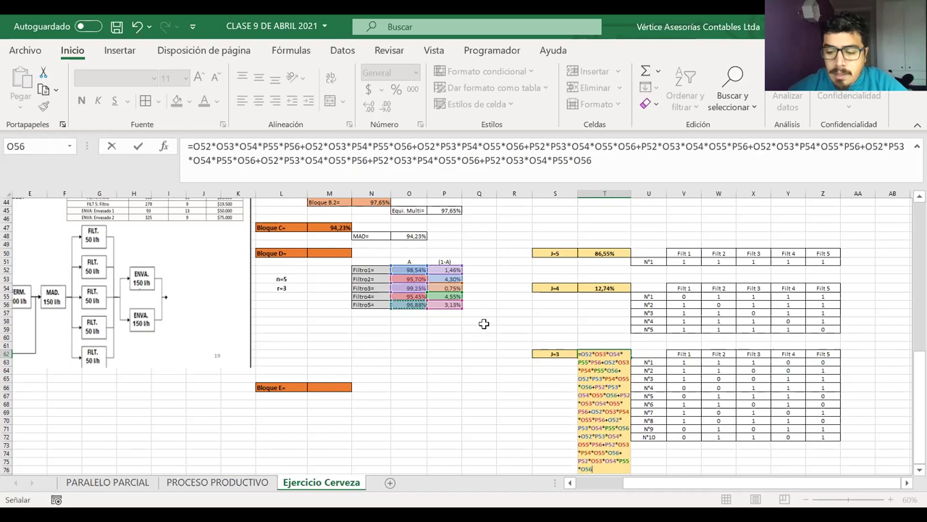
key(Return)
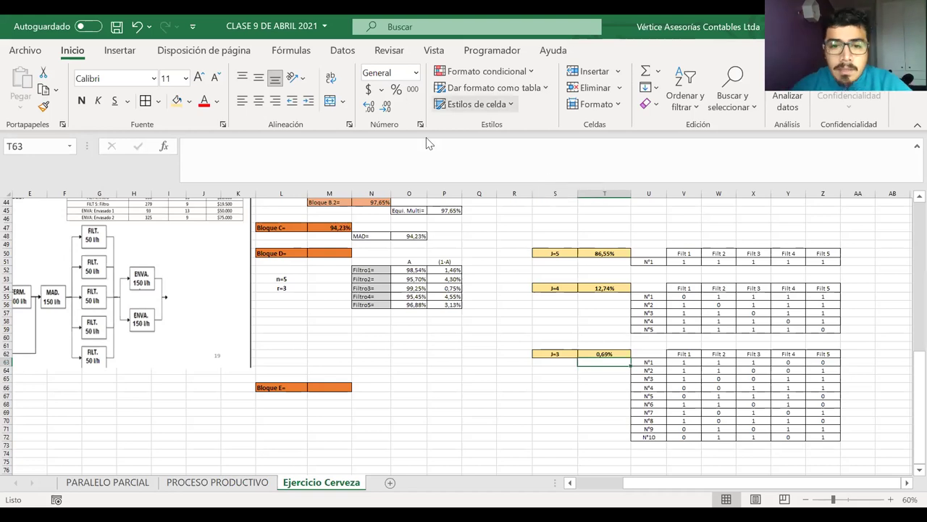
Step: Try test availabilities of 70% for Filtro3, 50% for Filtro4 and 80% for Filtro5
drag(408, 270, 410, 304)
click(415, 288)
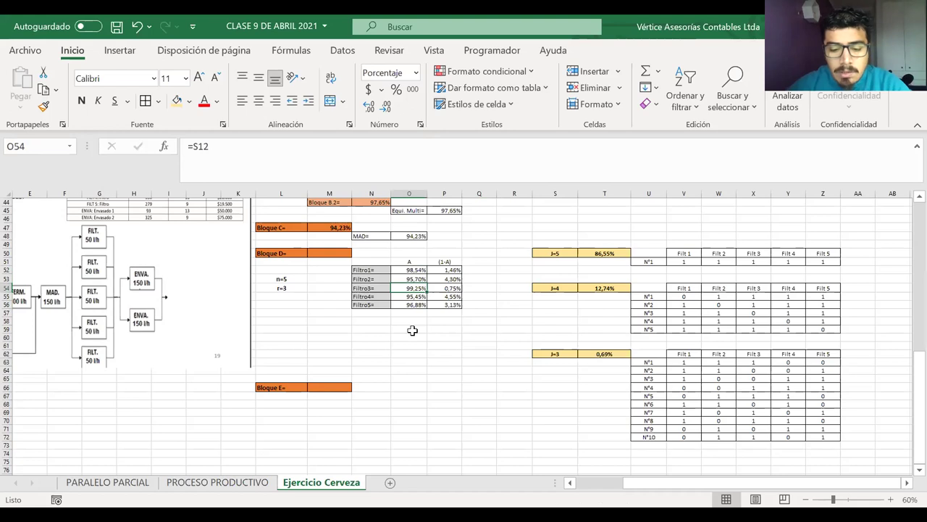
text(70)
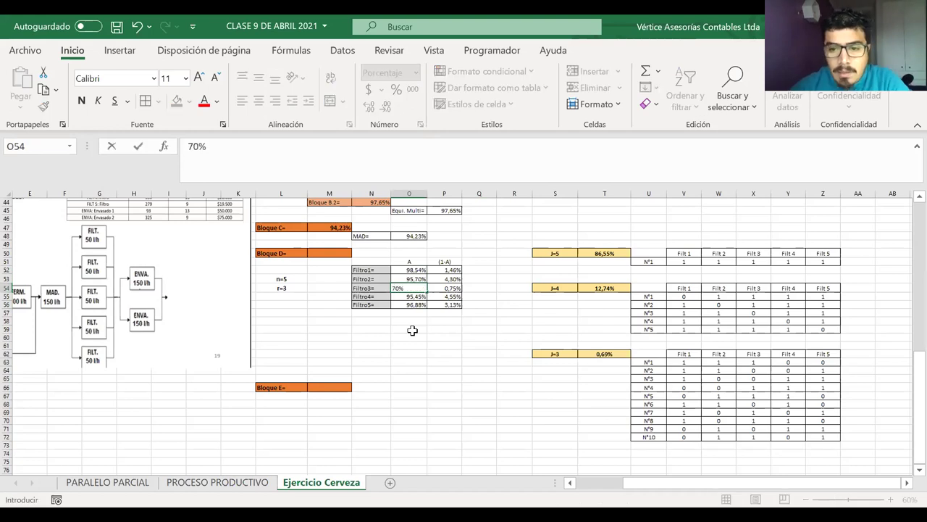
key(Return)
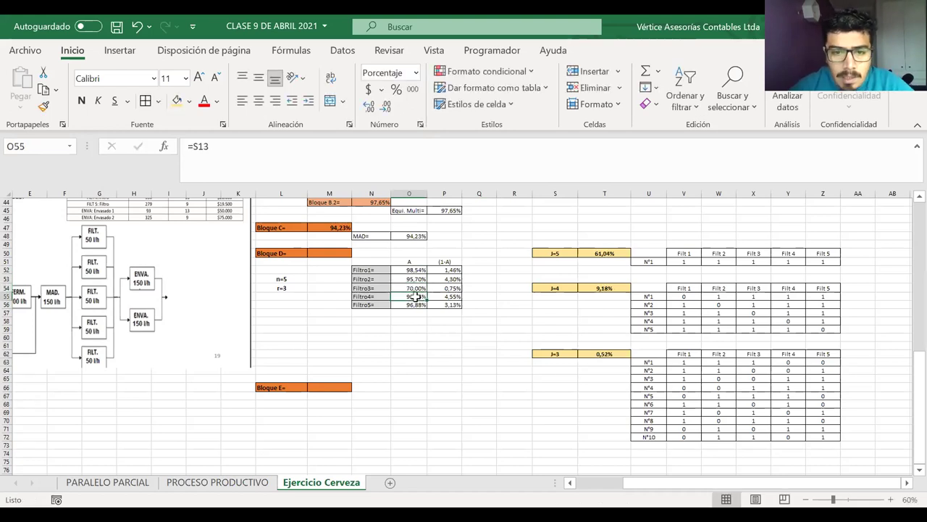
text(50)
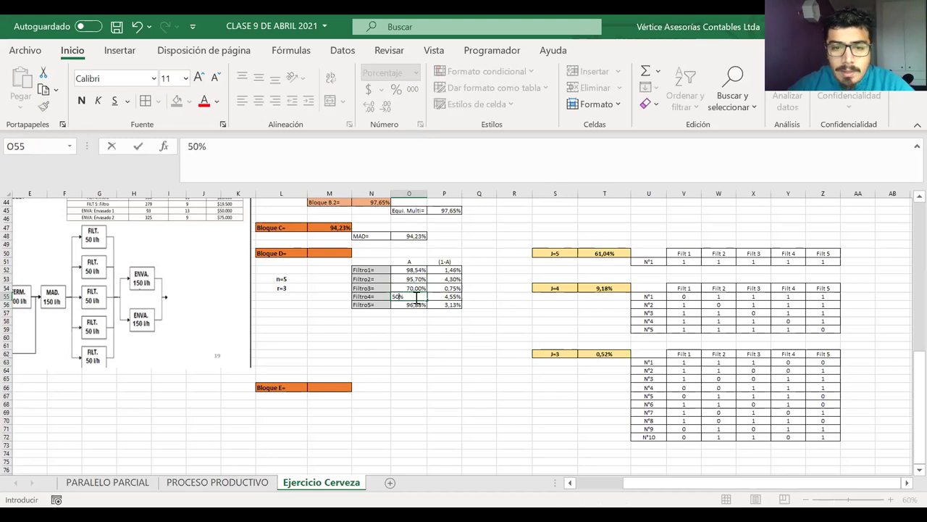
key(Return)
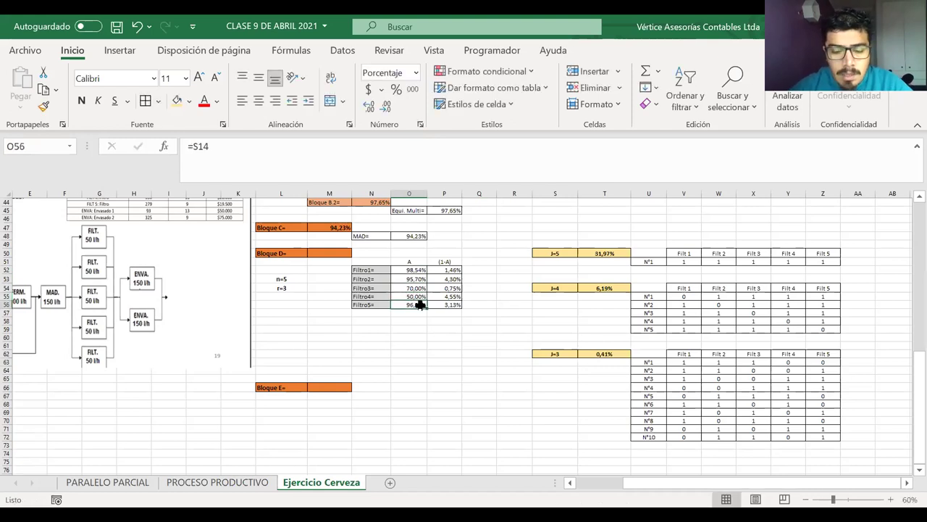
text(80)
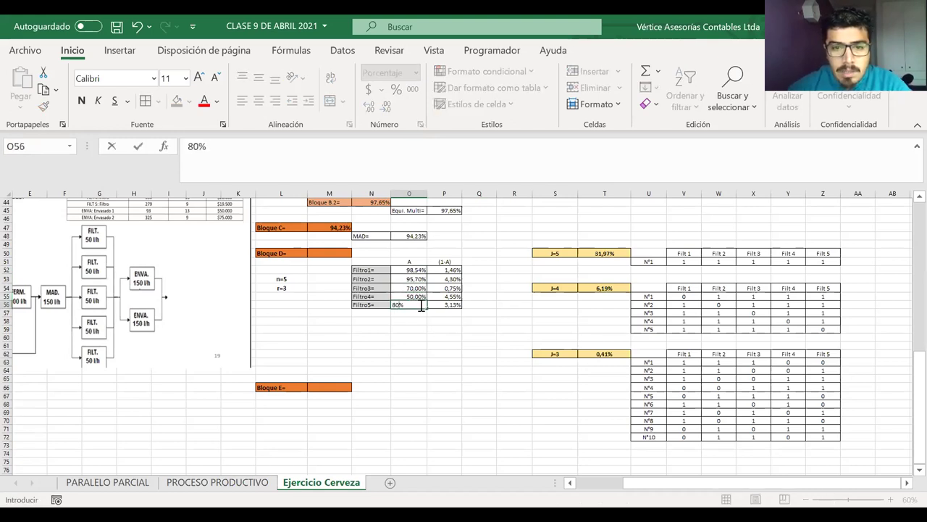
key(Up)
Step: Try test availabilities of 44% for Filtro1 and 55% for Filtro2
key(Up)
key(Up)
key(Up)
text(44)
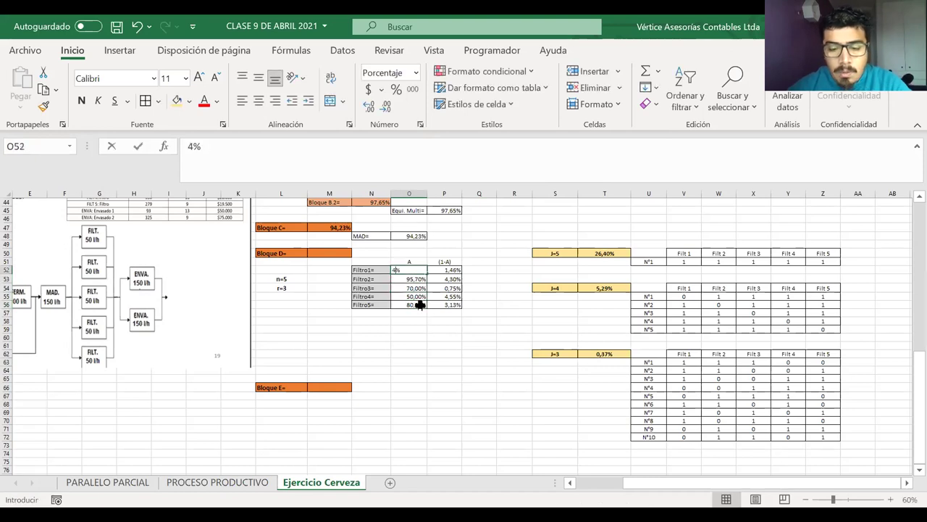
key(Return)
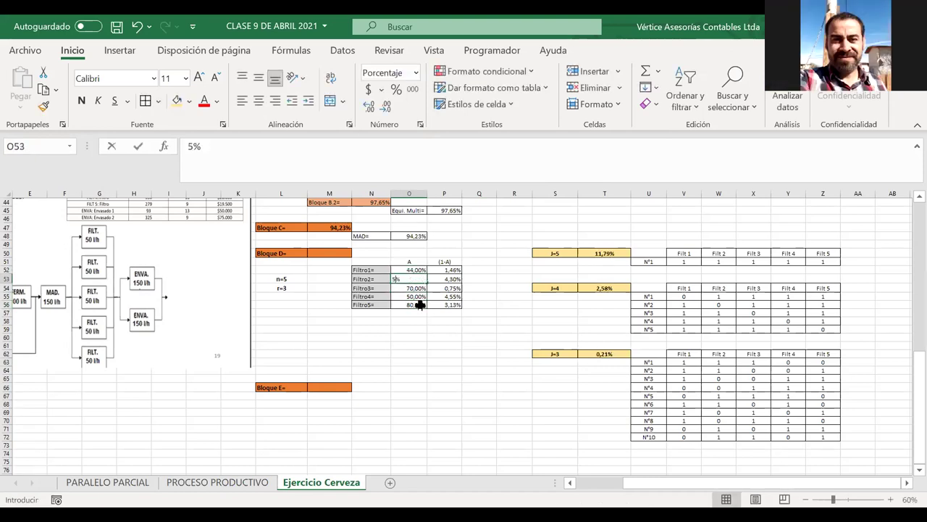
text(55)
key(Return)
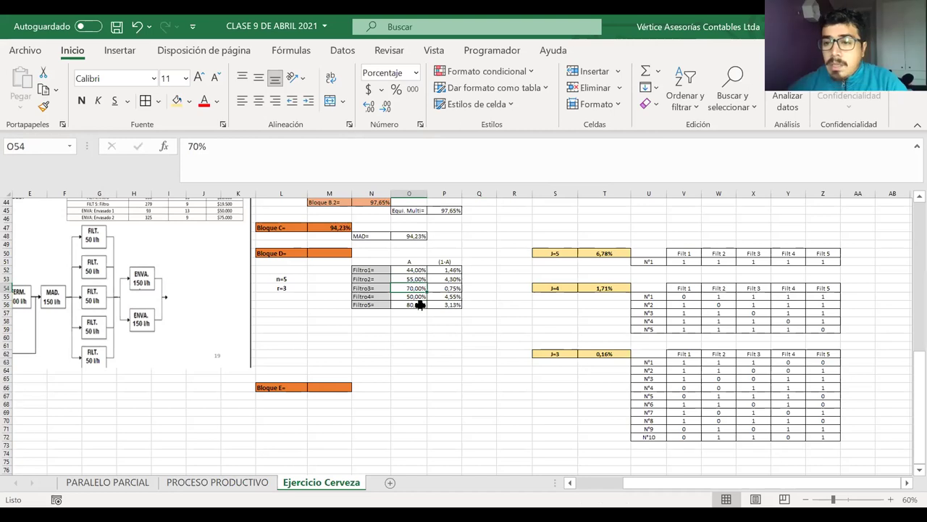
click(420, 305)
click(420, 310)
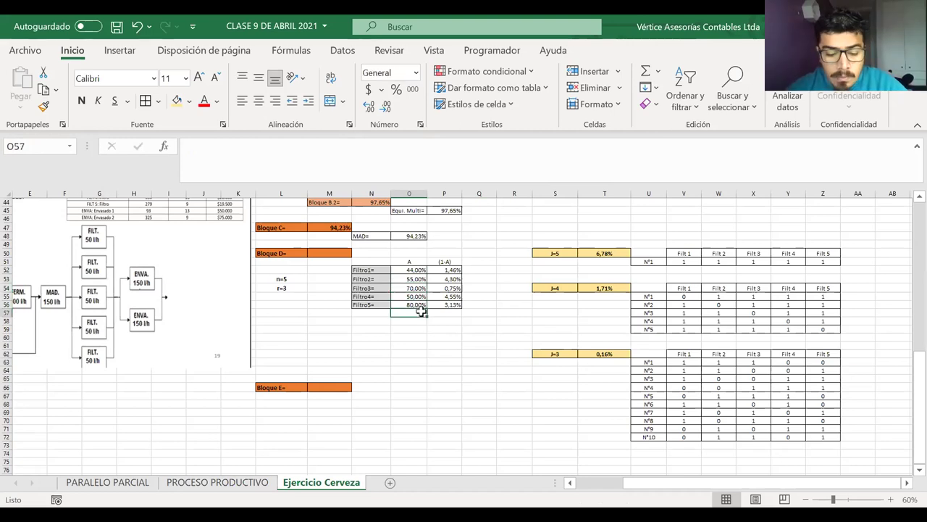
Step: Undo the five test availabilities entered for Filtro1 through Filtro5
key(ctrl+z)
key(ctrl+z)
key(ctrl+z)
key(ctrl+z)
key(ctrl+z)
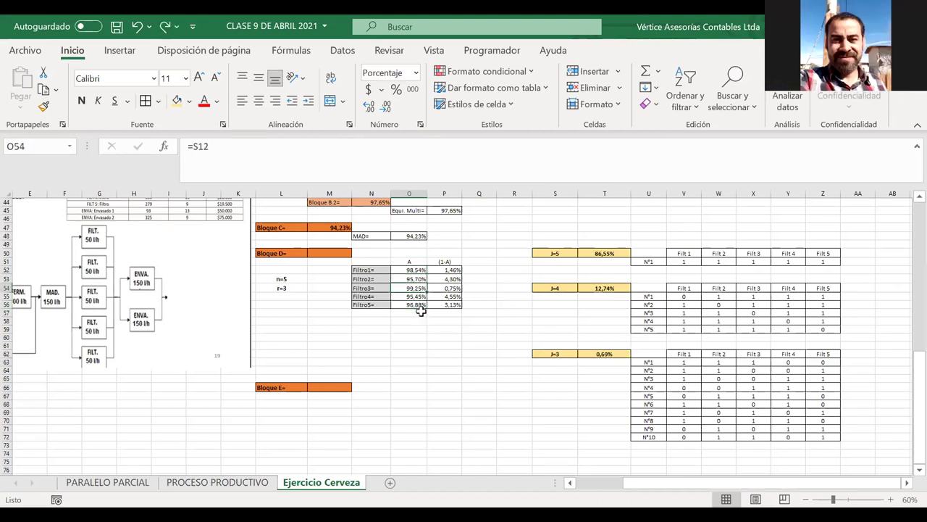
click(565, 330)
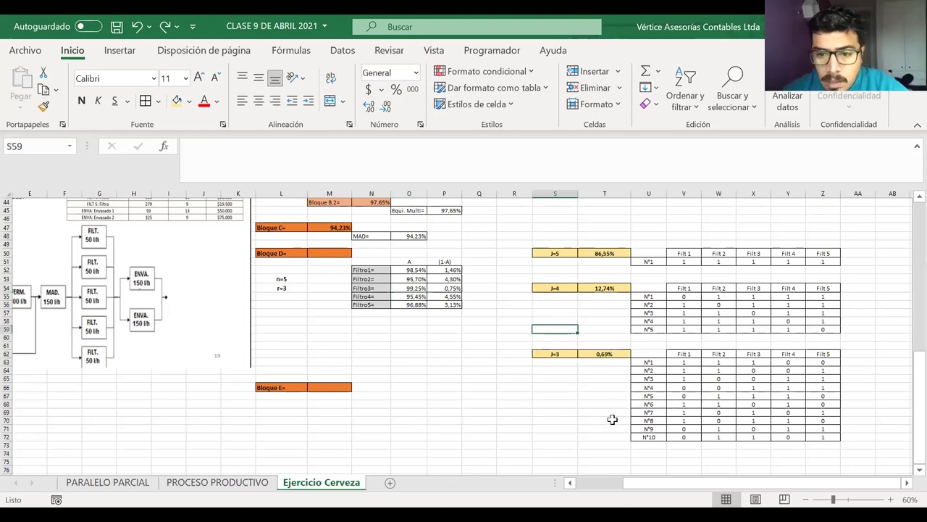
drag(649, 428, 814, 428)
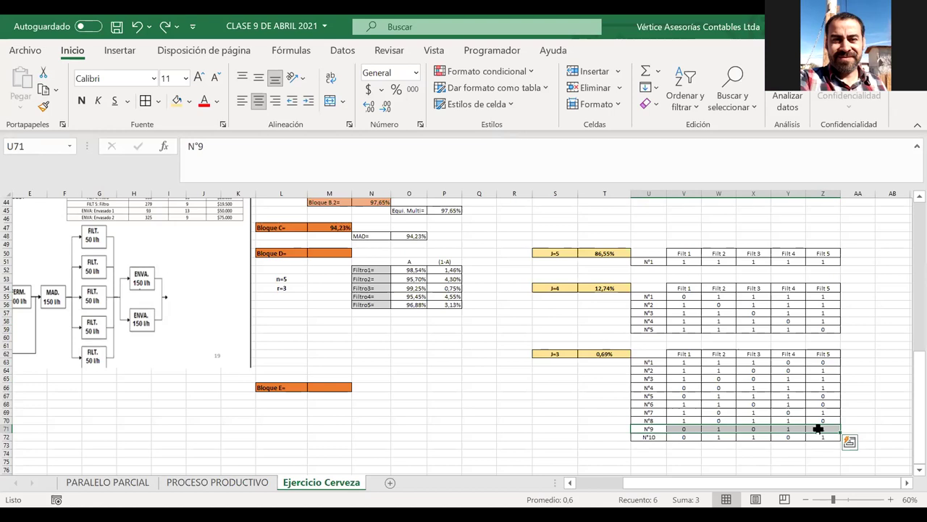
Step: Calculate the Bloque D availability in M50 by summing the J=5, J=4 and J=3 results with =T50+T54+T62
click(330, 255)
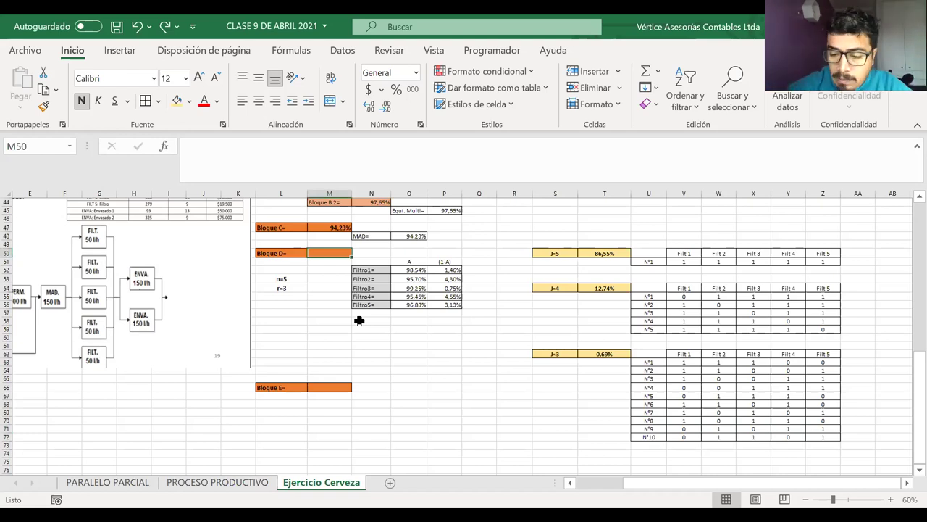
text(=)
click(614, 253)
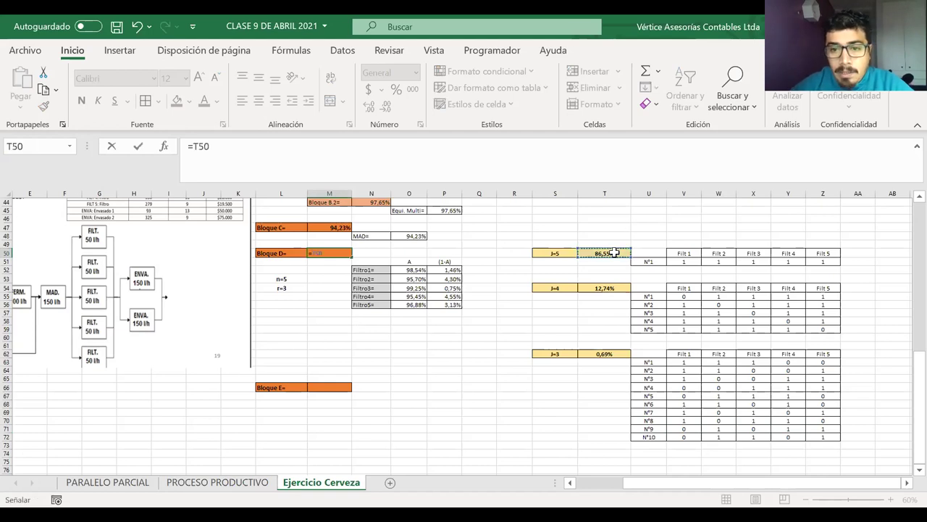
text(+)
click(601, 288)
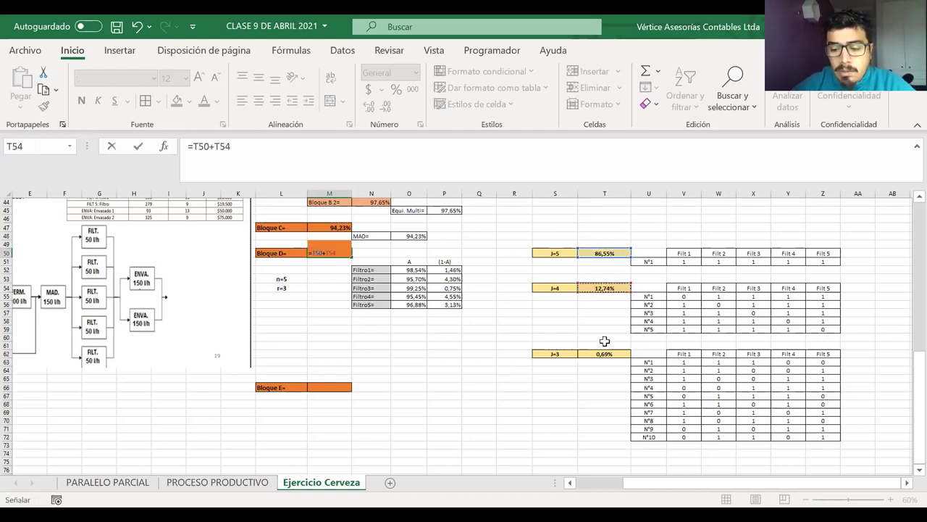
text(+)
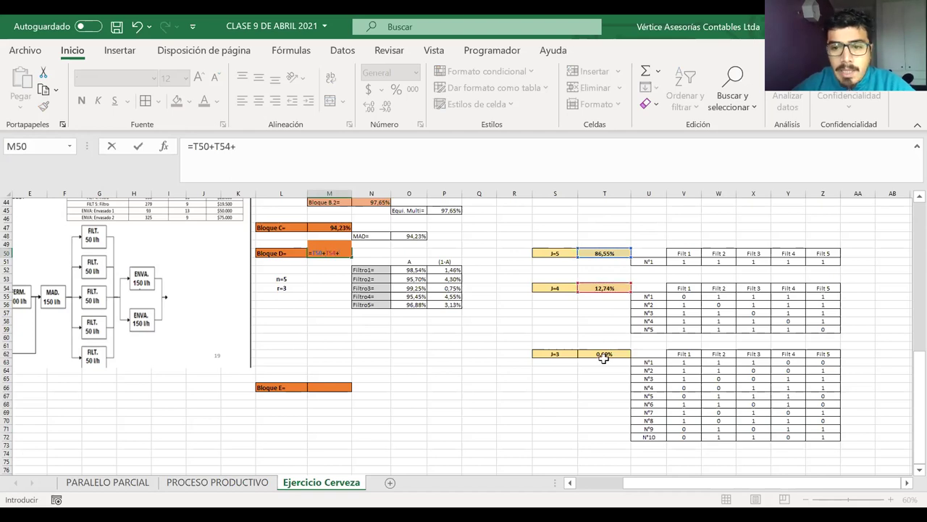
click(602, 355)
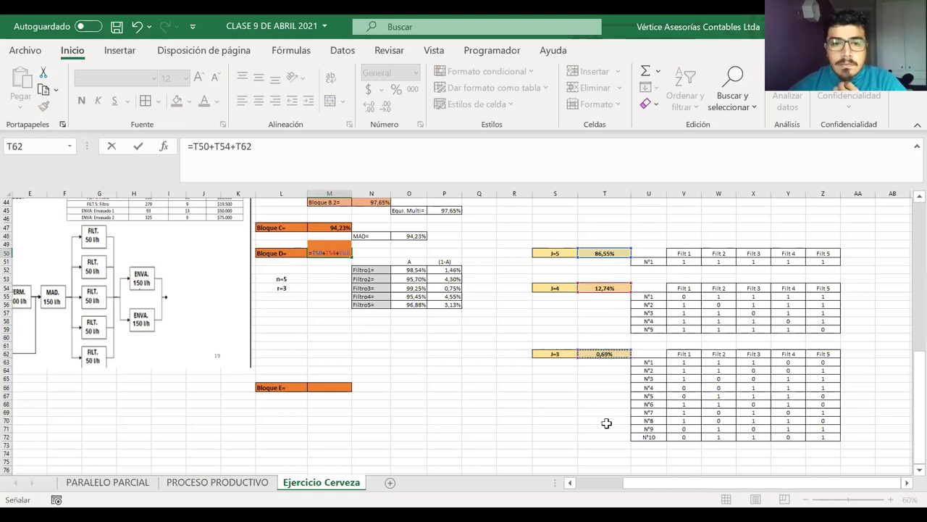
key(Return)
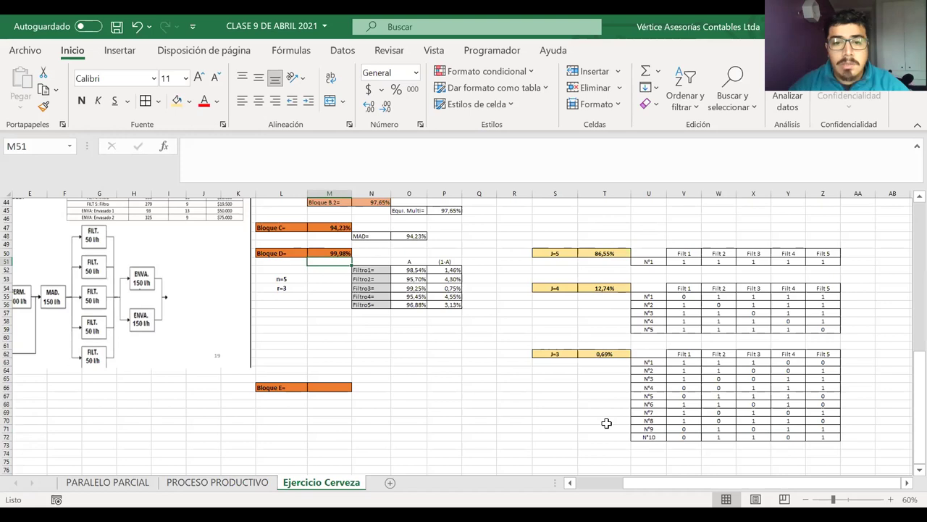
Step: Try a test availability of 55% for both Filtro1 and Filtro2
click(403, 270)
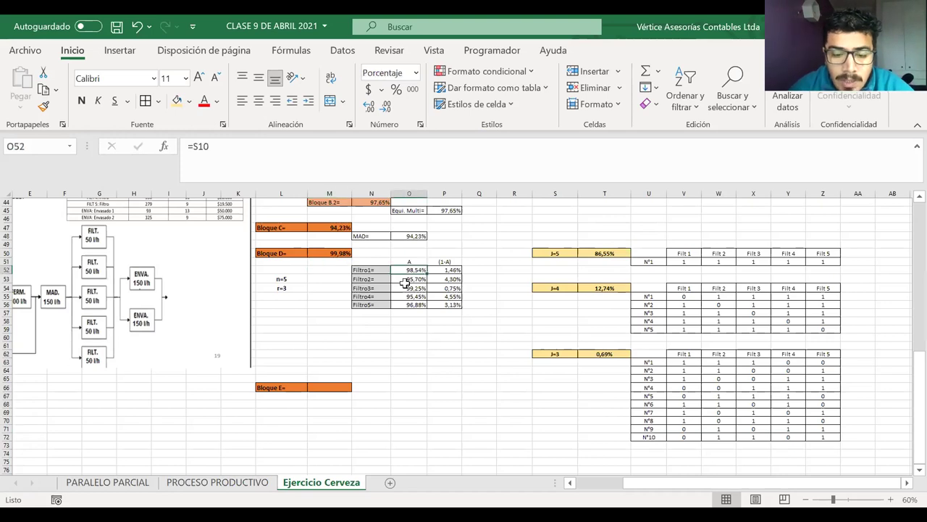
text(55%)
key(Return)
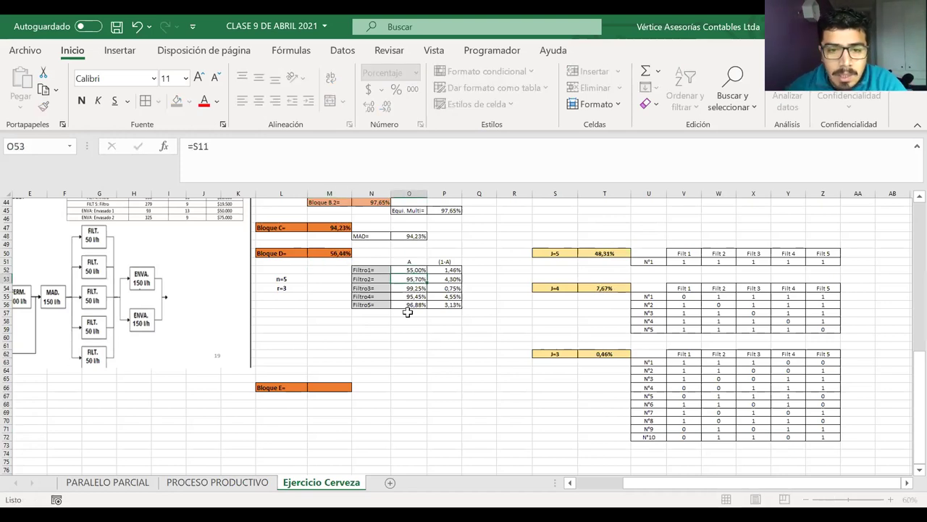
text(55%)
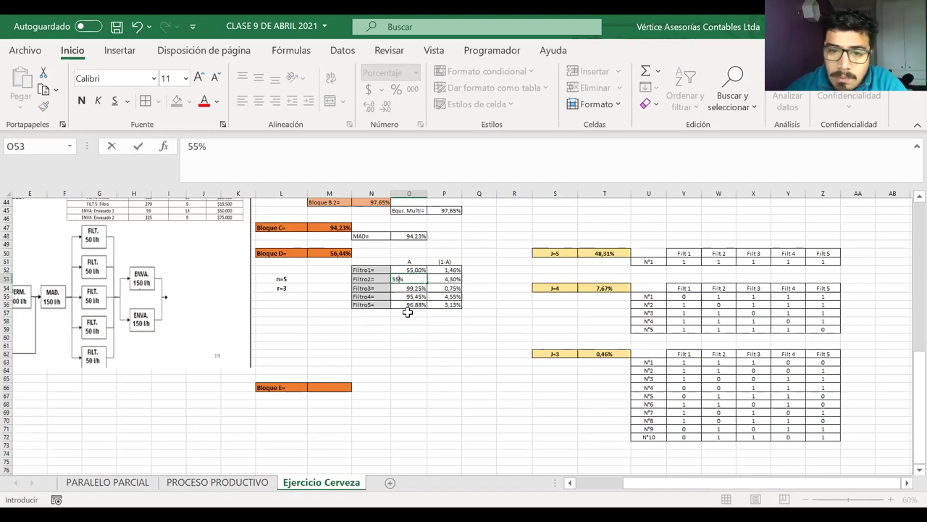
key(Return)
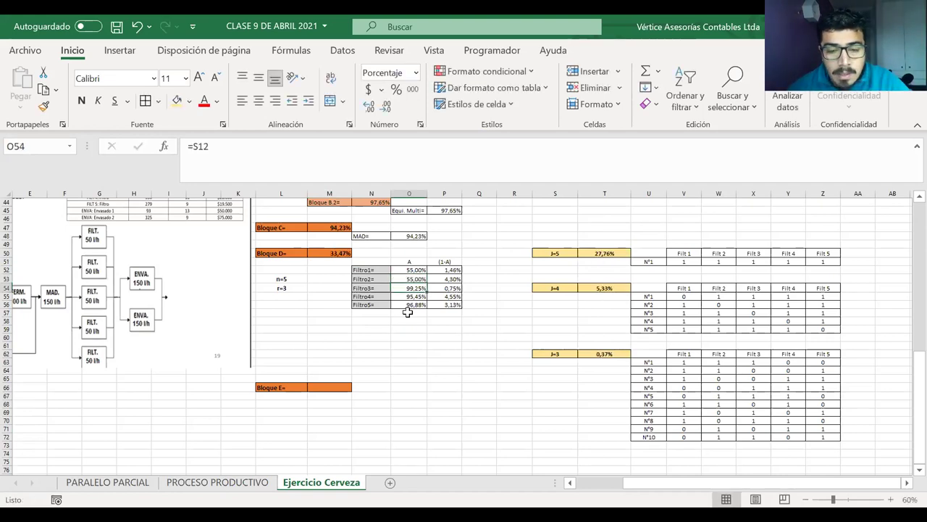
Step: Undo the 55% test availabilities of Filtro1 and Filtro2
key(ctrl+z)
key(ctrl+z)
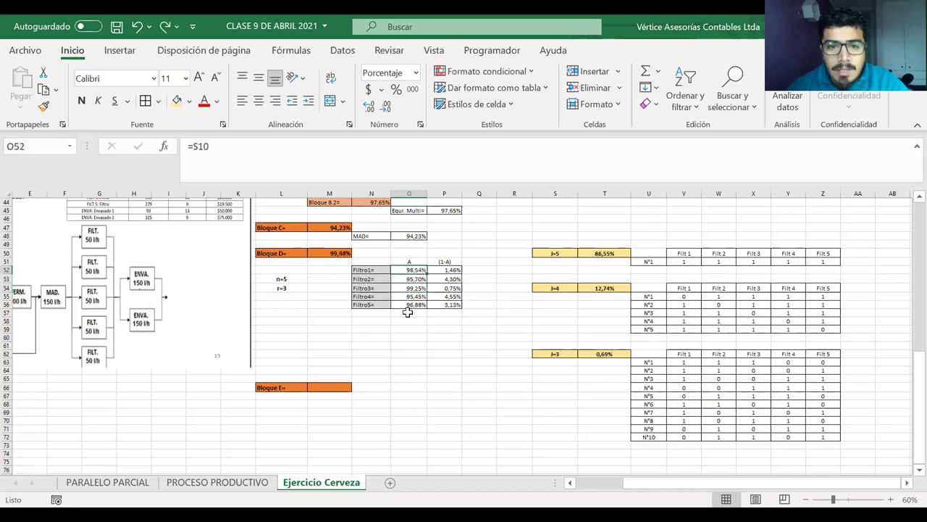
key(Down)
key(Left)
key(Up)
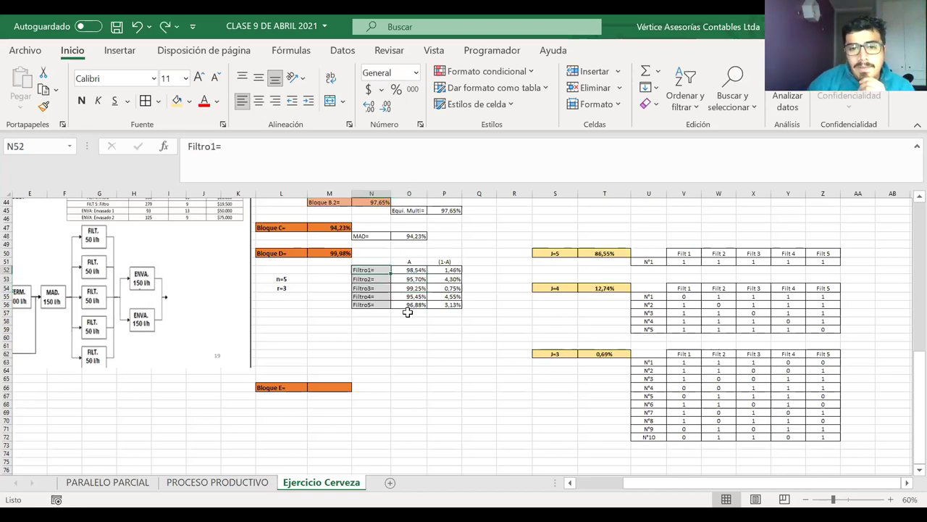
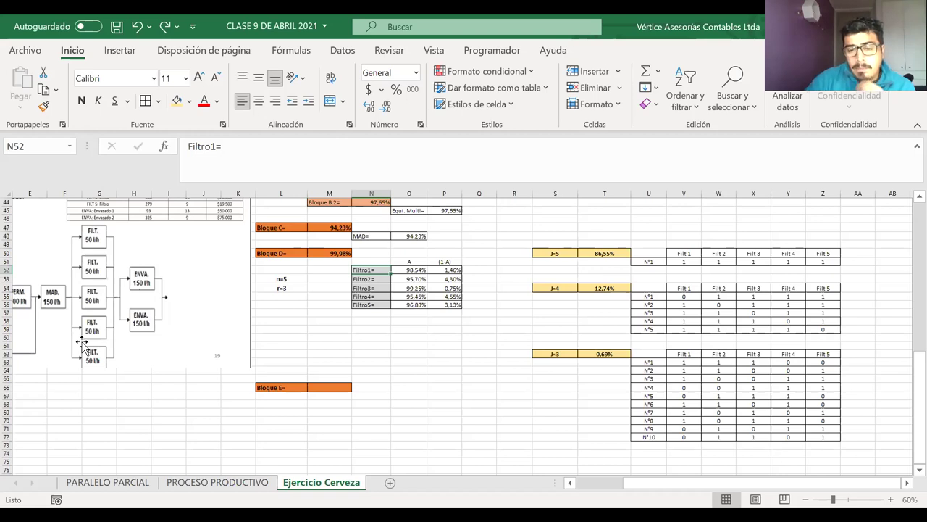
click(410, 269)
drag(409, 278, 411, 297)
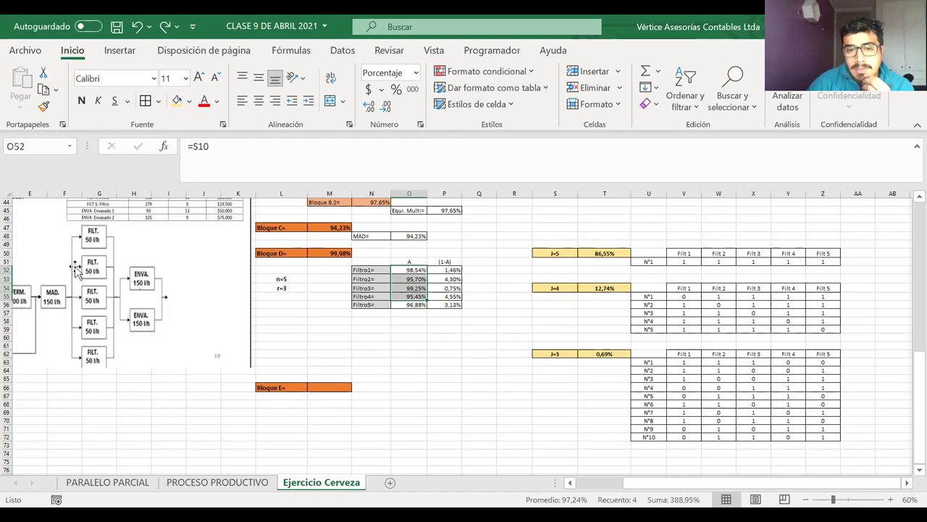
click(411, 320)
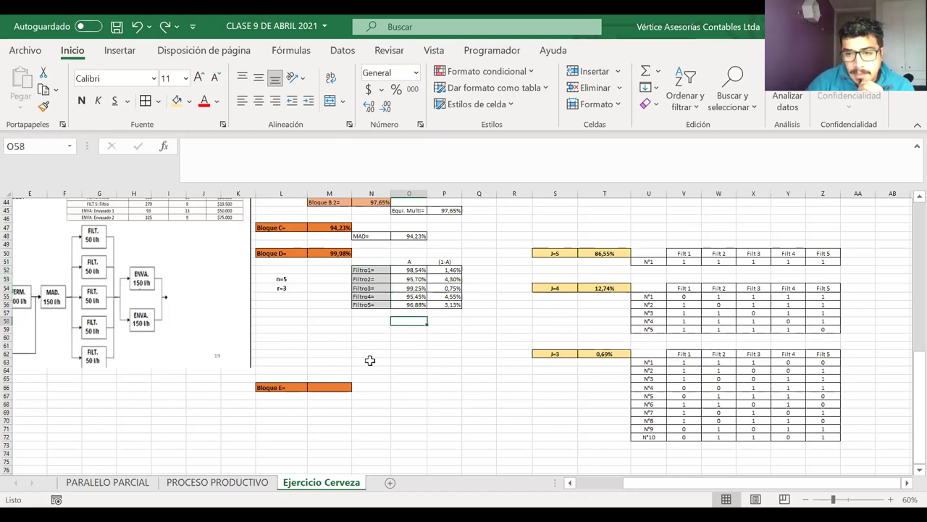
scroll(300, 327, left, 4)
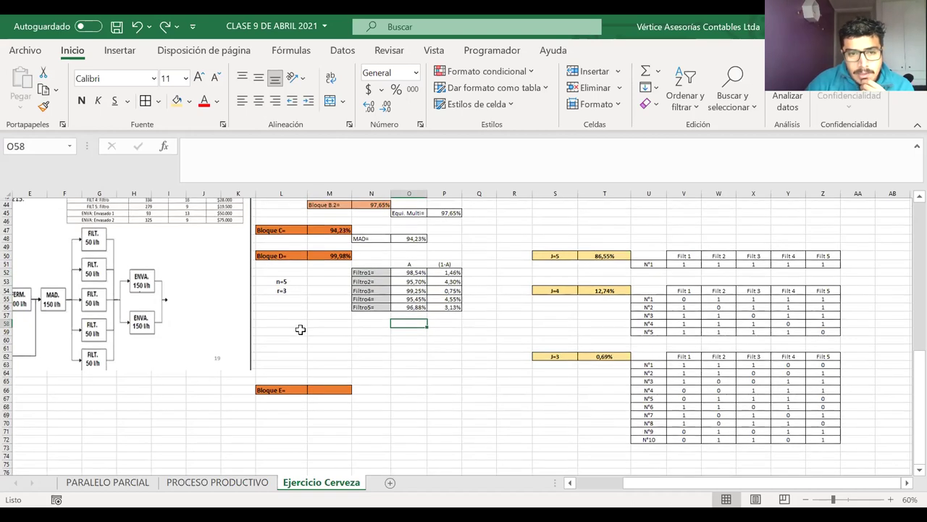
scroll(300, 328, up, 1)
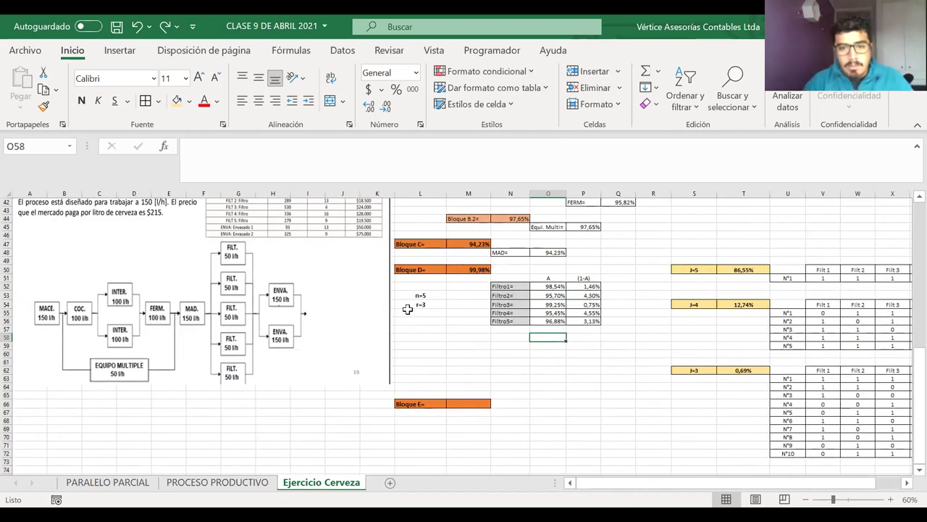
drag(428, 296, 432, 303)
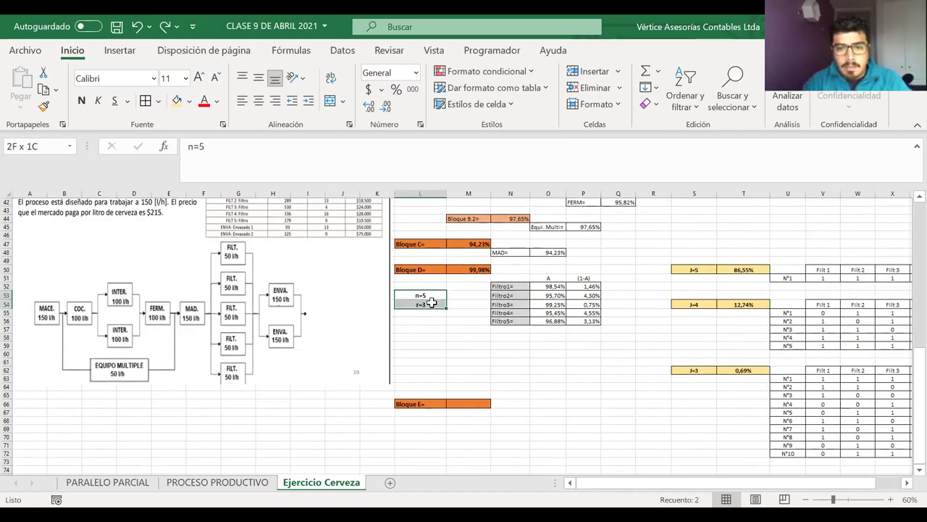
Step: Fill the n=5 and r=3 cells beside the Bloque D filters with light green
click(189, 100)
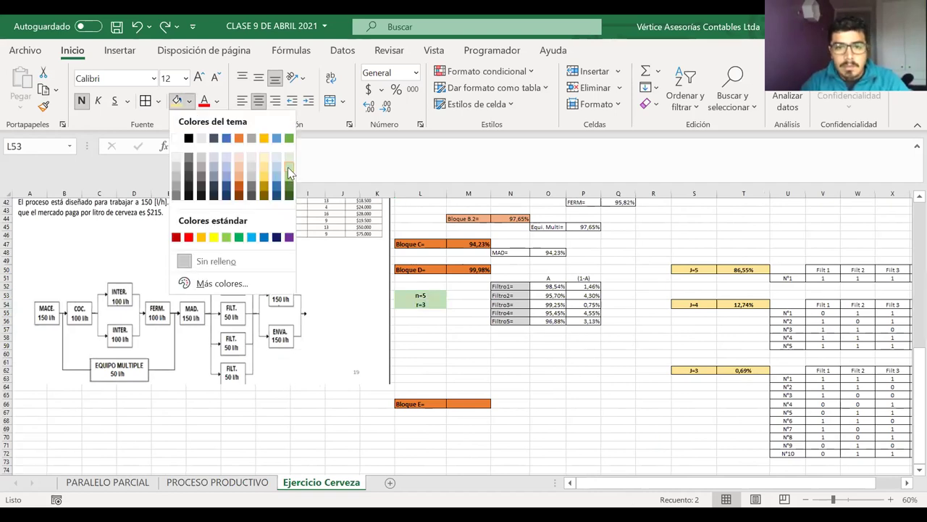
click(642, 378)
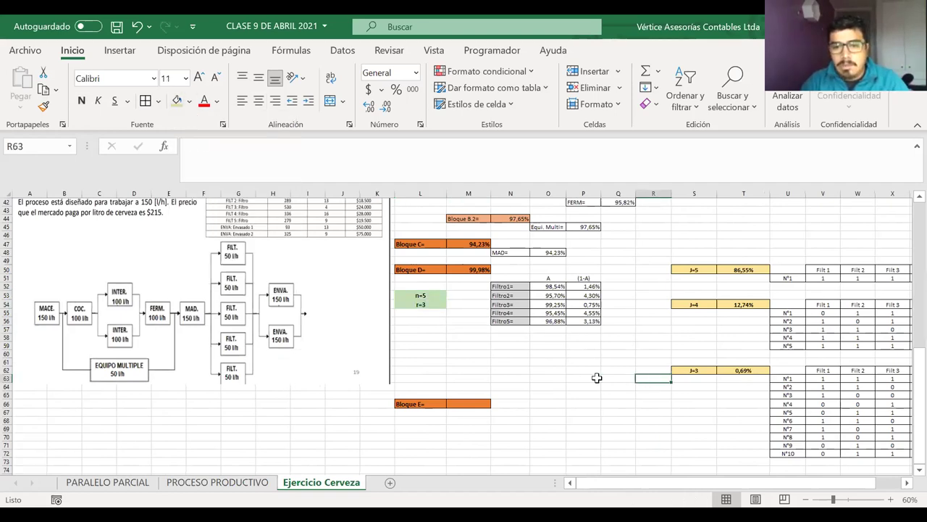
Step: Review the system availability formula in N26 and the Bloque D formula in M50
scroll(558, 394, right, 3)
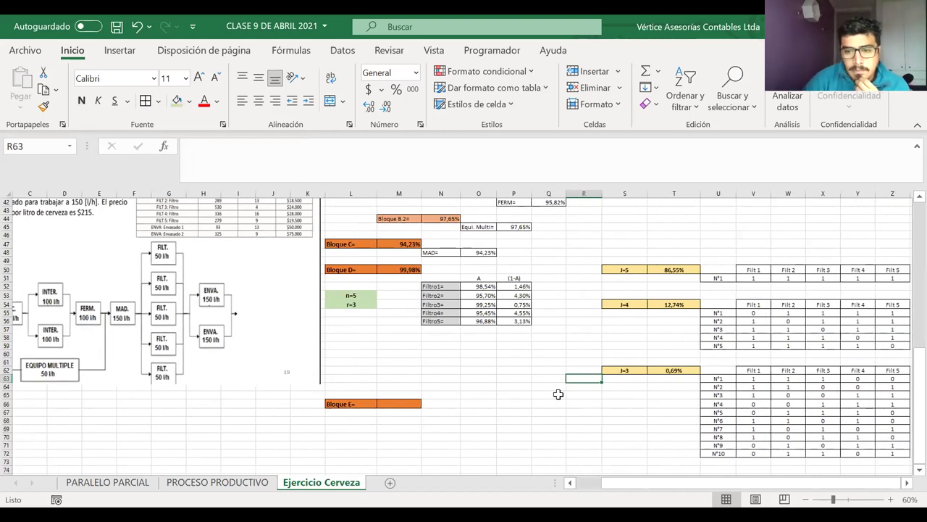
scroll(558, 395, right, 2)
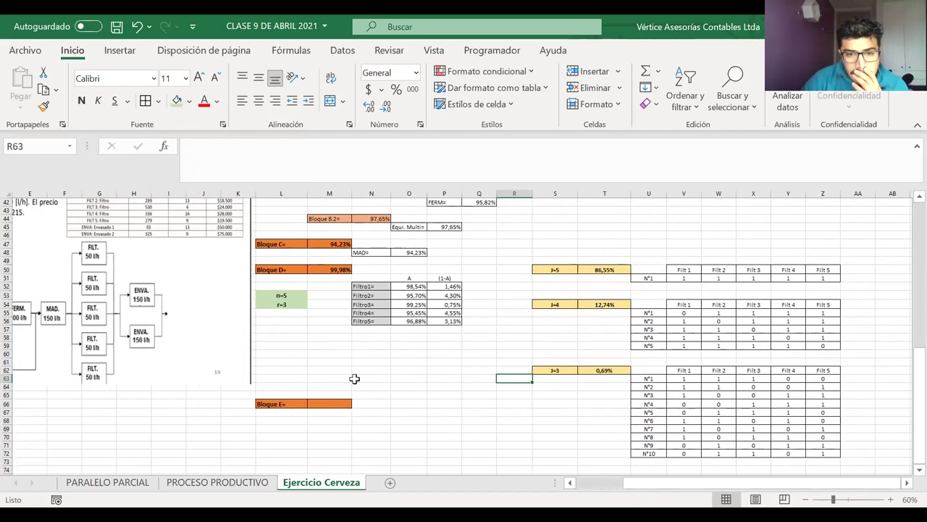
scroll(354, 379, up, 7)
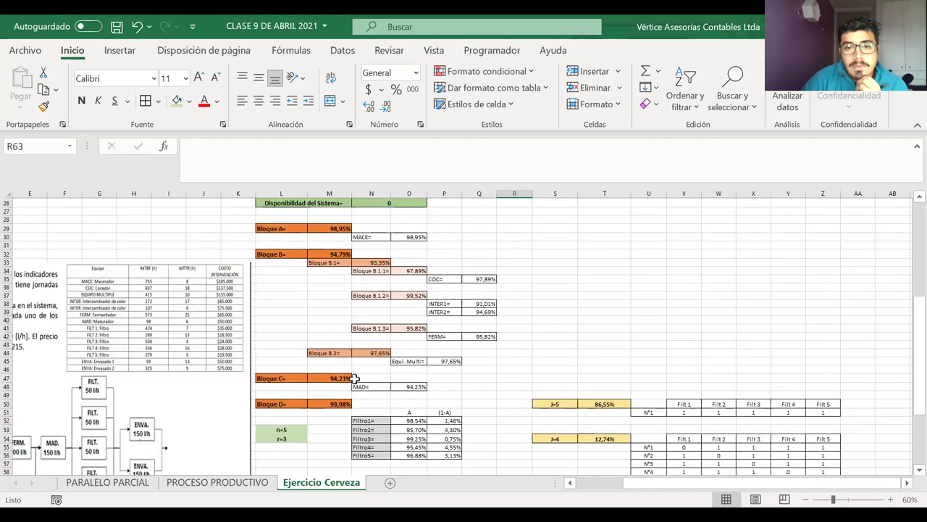
click(373, 237)
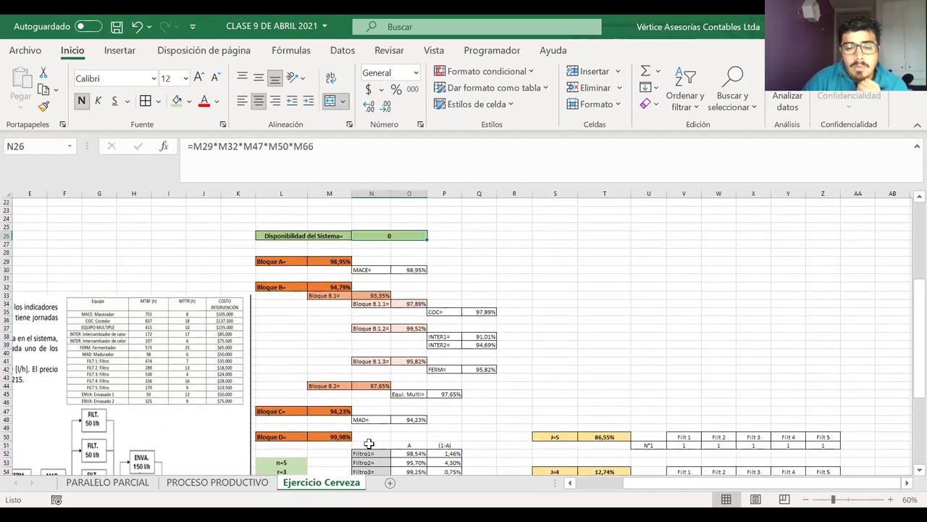
scroll(368, 442, down, 1)
scroll(368, 443, down, 5)
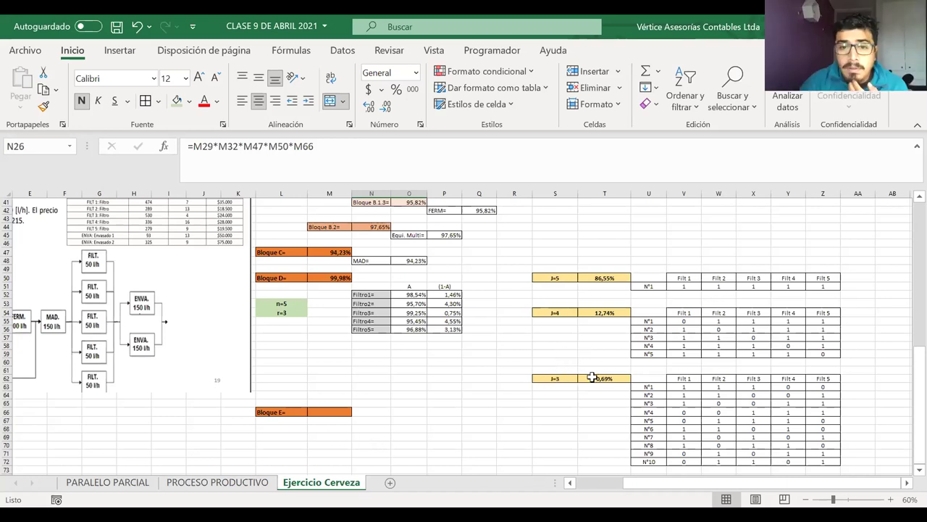
click(338, 276)
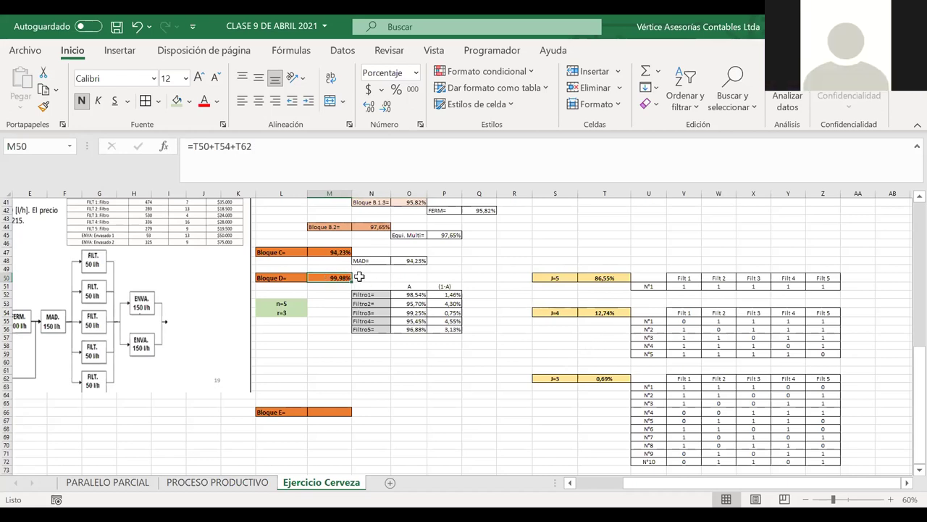
Step: Select cell N67, diagonally below the Bloque E result cell
click(334, 402)
scroll(330, 407, up, 1)
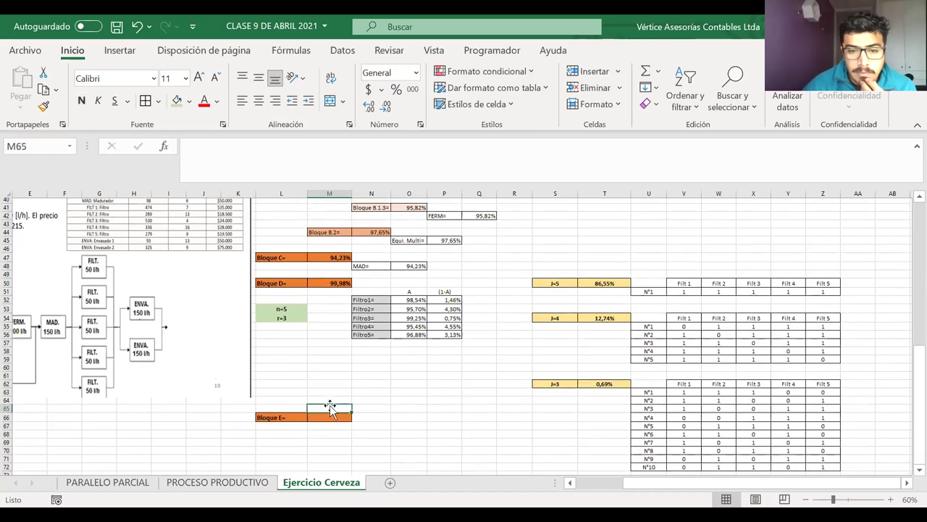
scroll(331, 407, down, 1)
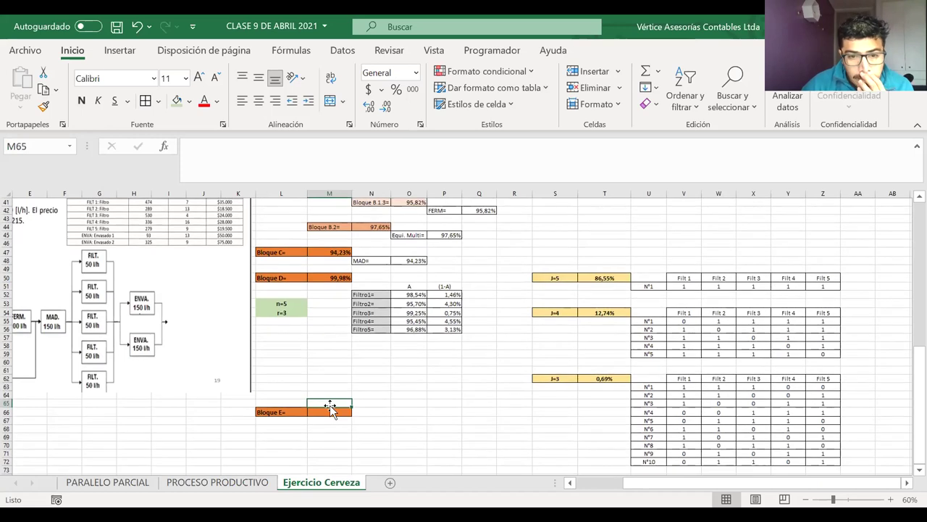
click(332, 412)
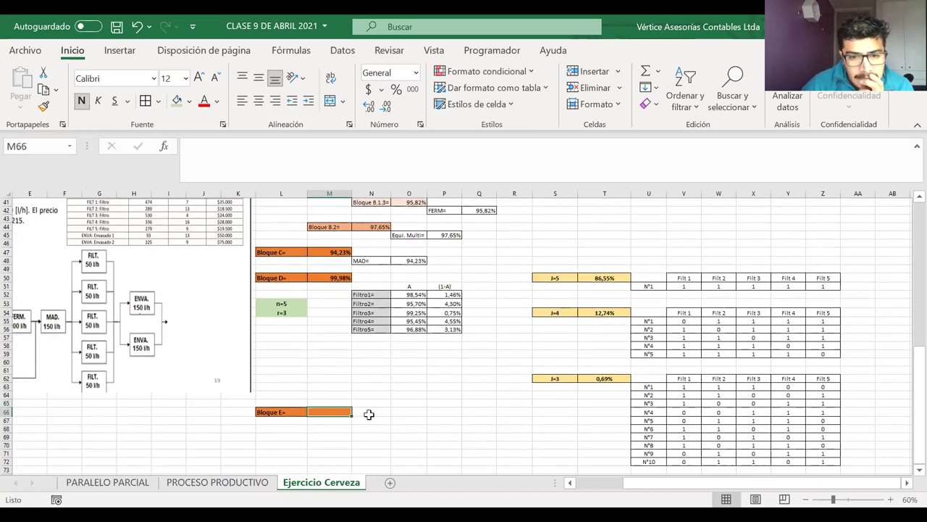
click(364, 422)
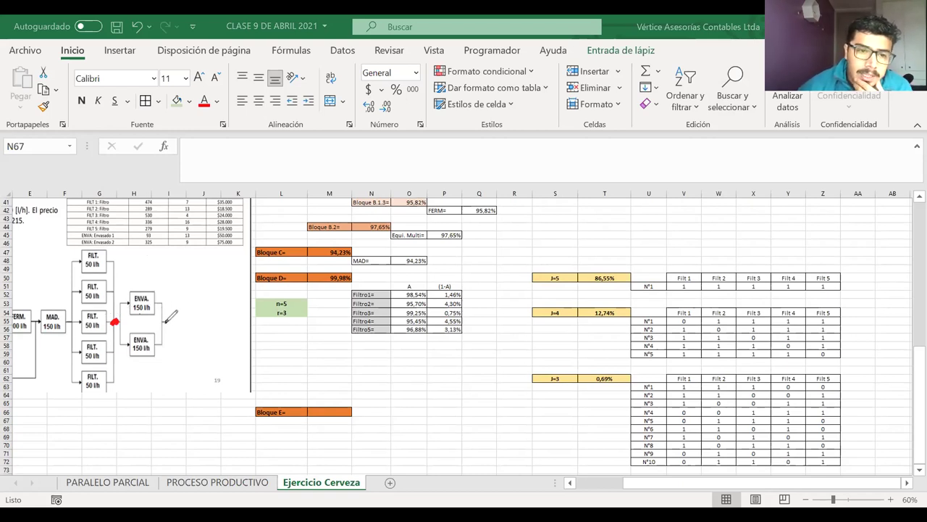
Step: Annotate the diagram's output with 150 l/h, circle both ENVA. boxes, cross out the upper one and tick the lower one
drag(182, 316, 189, 326)
mouse_move(193, 323)
mouse_down()
mouse_move(233, 310)
mouse_move(231, 330)
mouse_move(237, 328)
mouse_up()
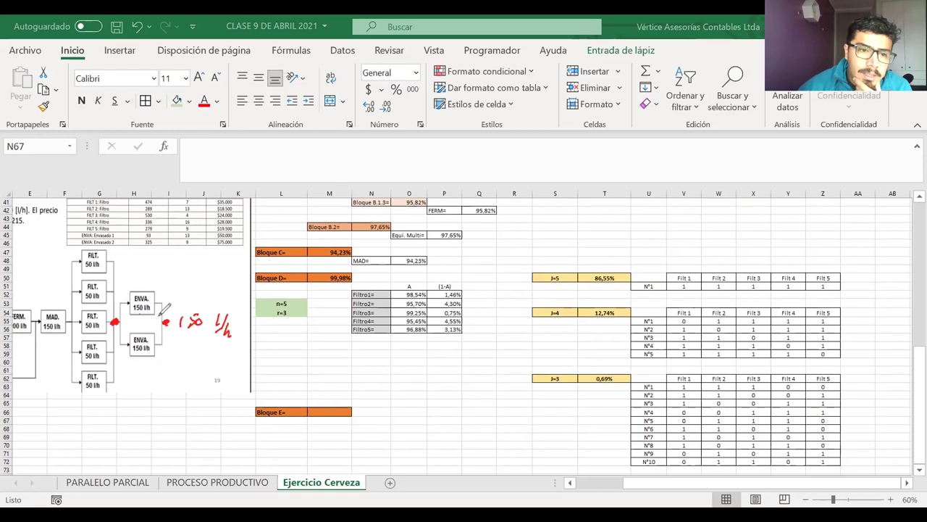
mouse_move(150, 287)
mouse_down()
mouse_move(127, 291)
mouse_move(128, 310)
mouse_move(159, 303)
mouse_move(150, 287)
mouse_up()
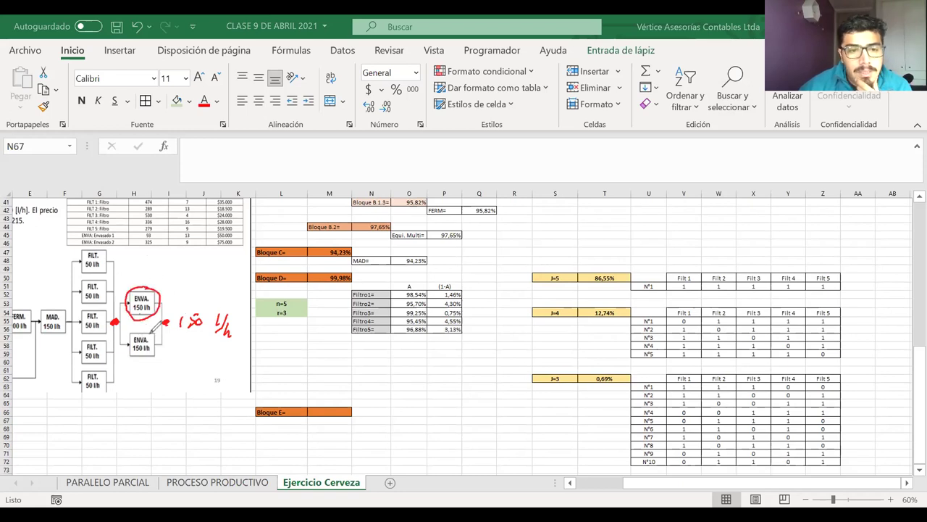
mouse_move(149, 329)
mouse_down()
mouse_move(124, 345)
mouse_move(142, 364)
mouse_move(155, 335)
mouse_up()
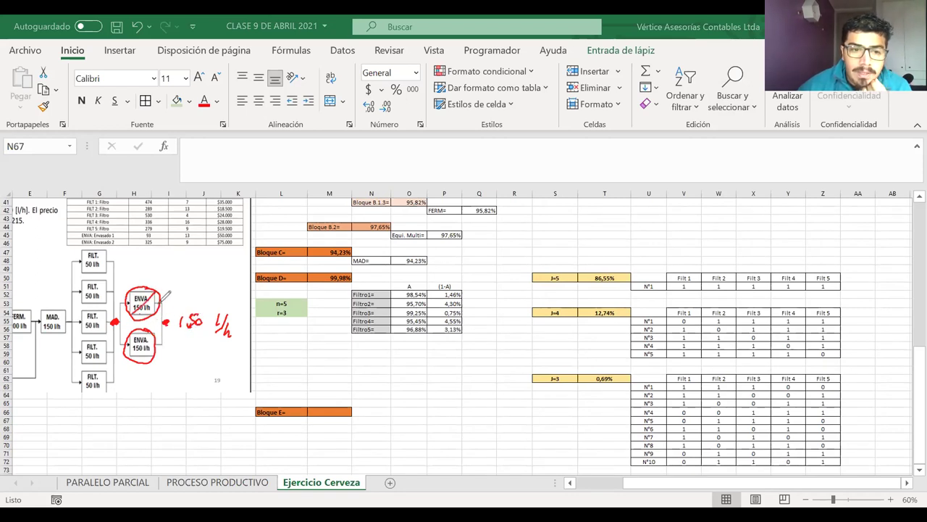
drag(163, 357, 175, 351)
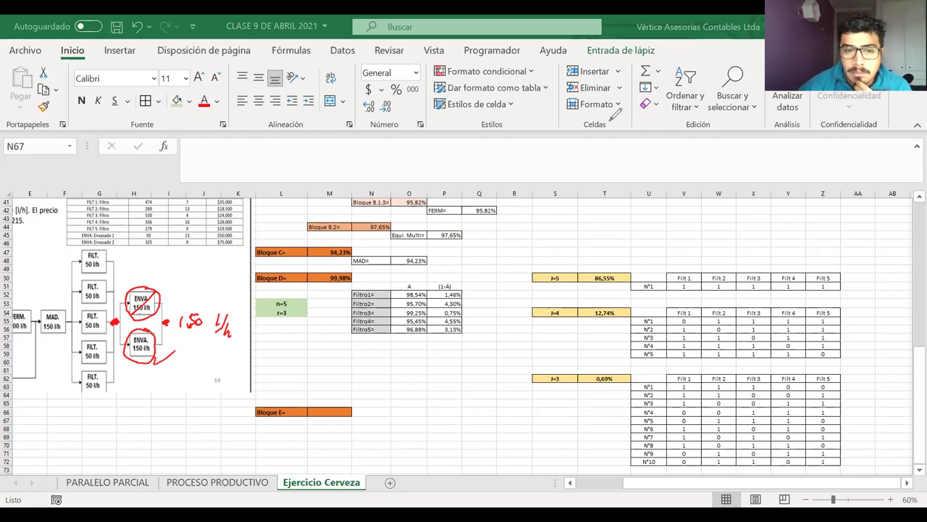
Step: Circle both ENVA. boxes together in red on the process diagram and label the group E
mouse_move(148, 277)
mouse_down()
mouse_move(122, 294)
mouse_move(116, 363)
mouse_move(165, 355)
mouse_move(152, 275)
mouse_move(175, 273)
mouse_move(186, 258)
mouse_up()
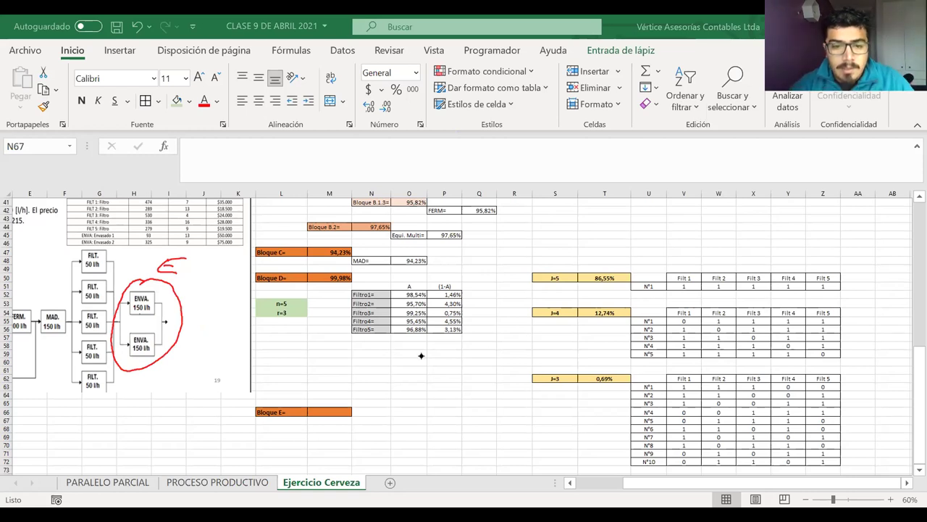
key(Escape)
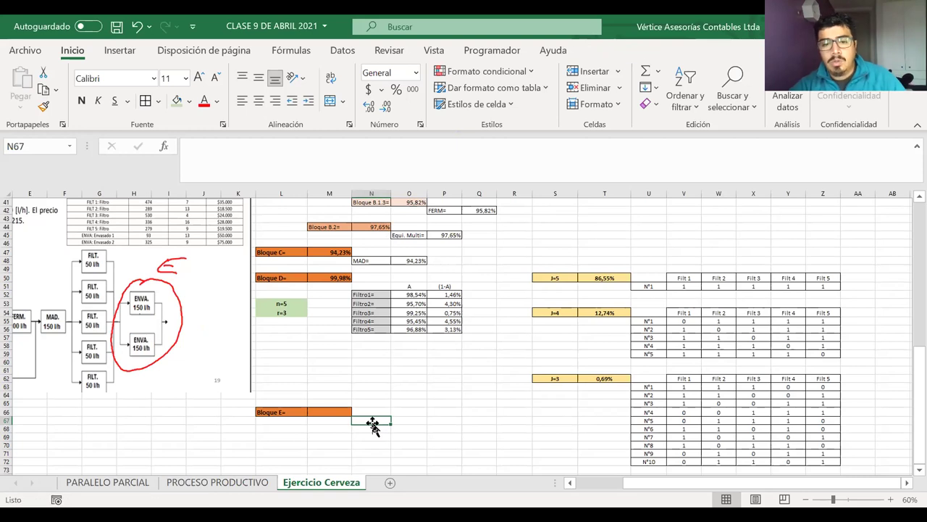
Step: Label N67 and N68 as "ENVA 1=" and "ENVA 2=", and apply borders to N67:O68
text(E)
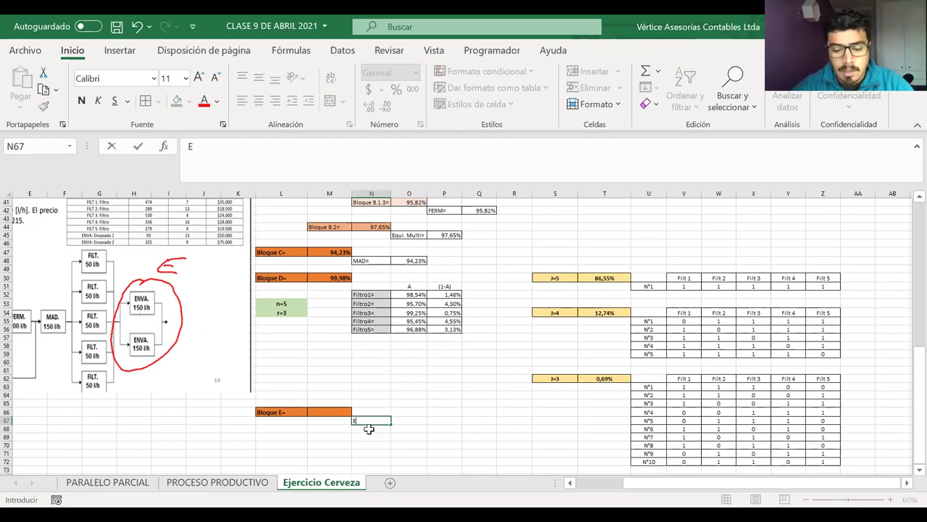
text(NVA 1)
key(Return)
text(ENVA 2)
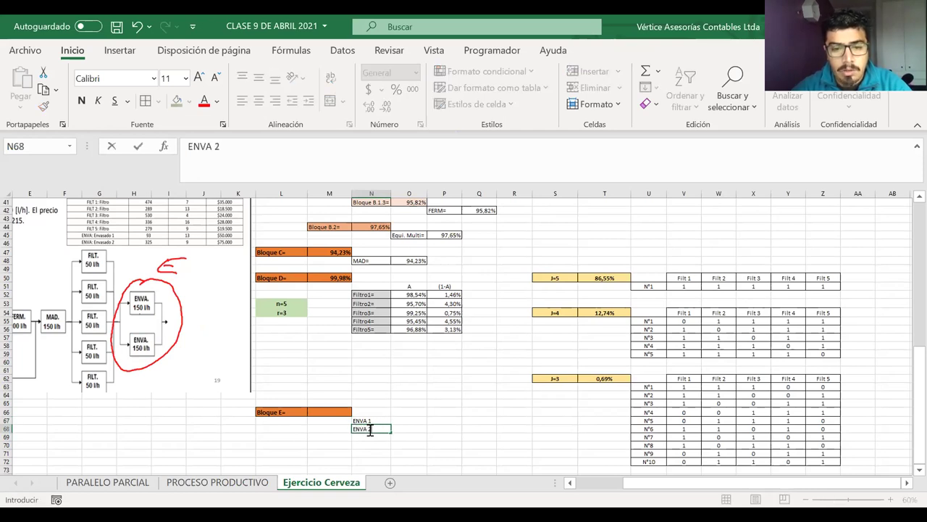
text(=)
double_click(380, 421)
text(=)
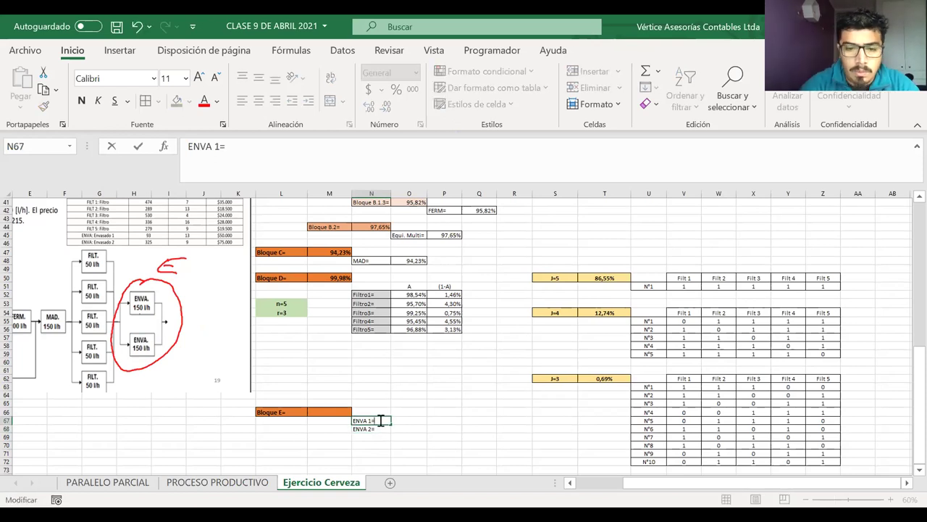
drag(365, 428, 398, 421)
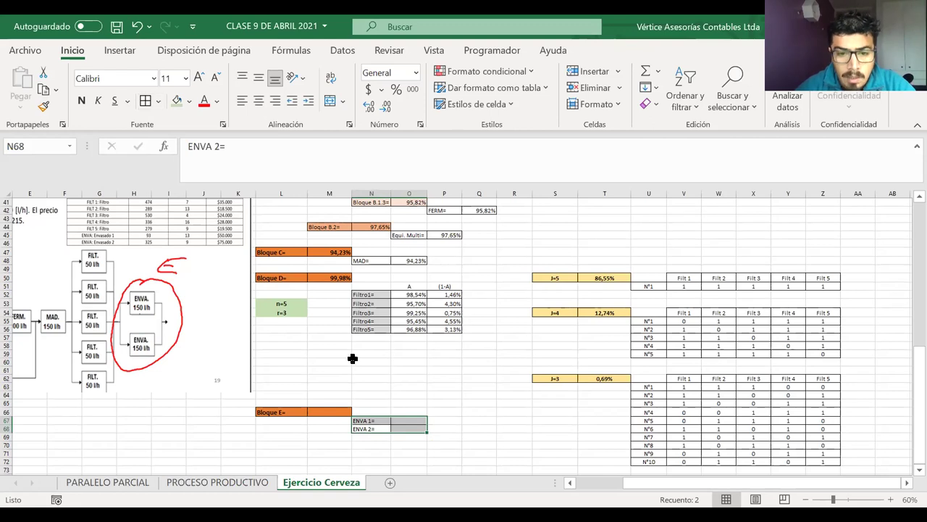
click(413, 422)
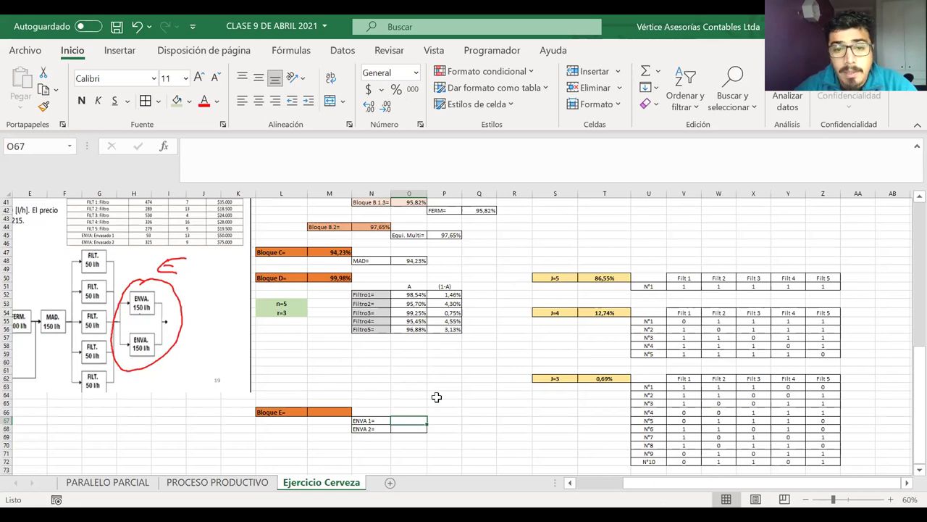
Step: Enter the parallel availability formula =1-(1-O67)*(1-O68) as the Bloque E result in M66
click(319, 411)
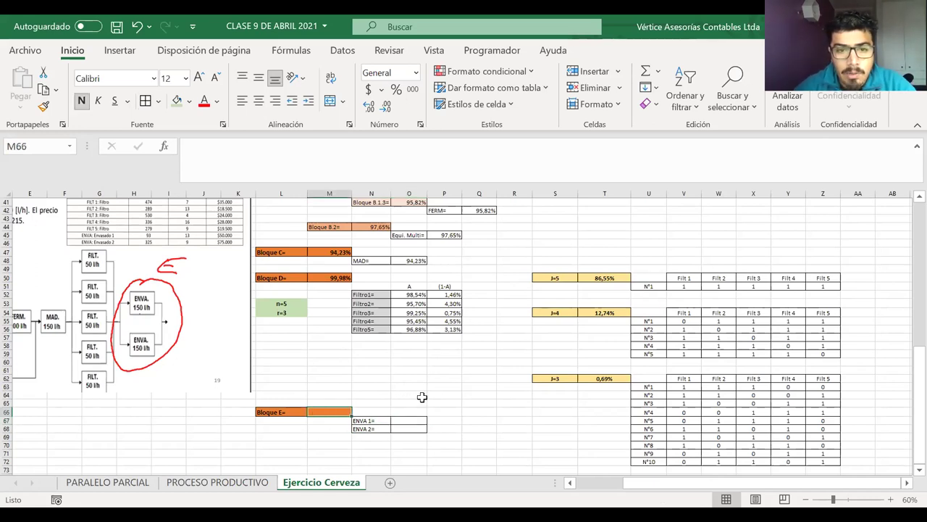
scroll(422, 397, up, 4)
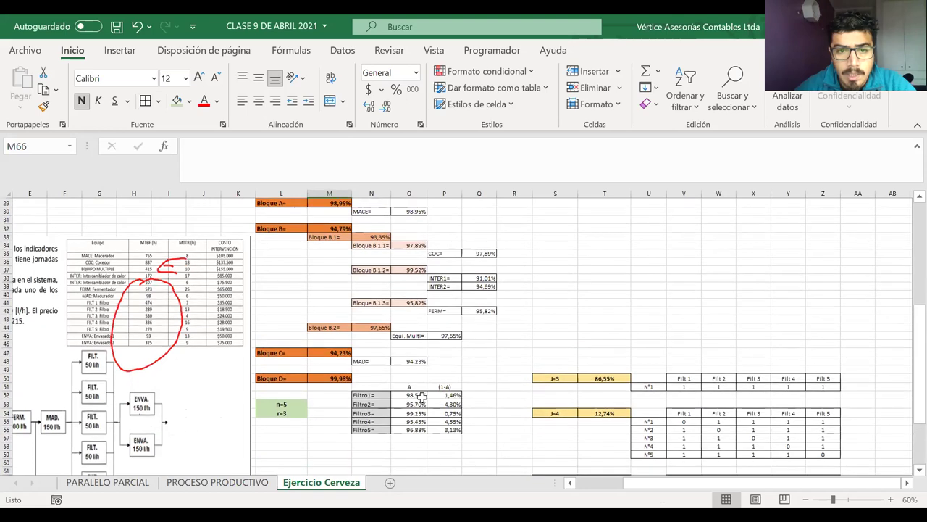
scroll(422, 397, down, 1)
scroll(421, 397, down, 1)
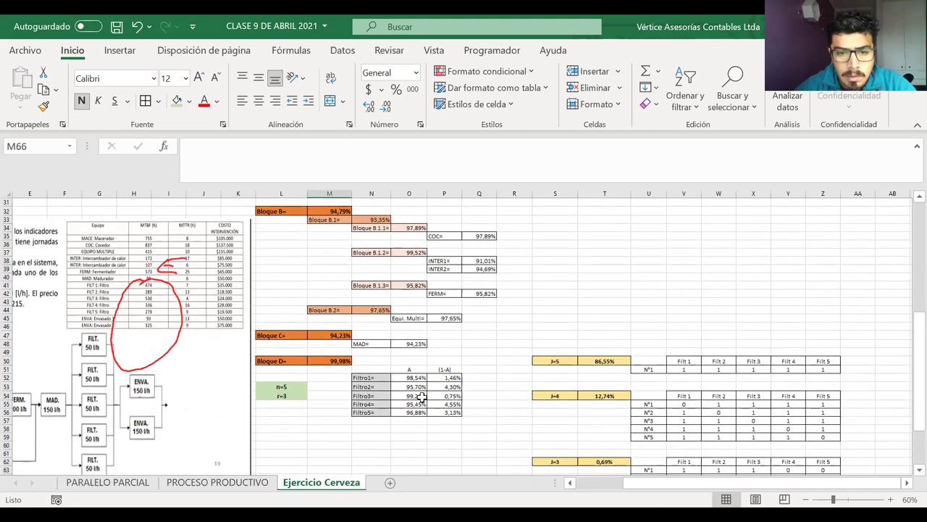
scroll(422, 397, up, 5)
scroll(421, 398, down, 2)
scroll(422, 397, down, 4)
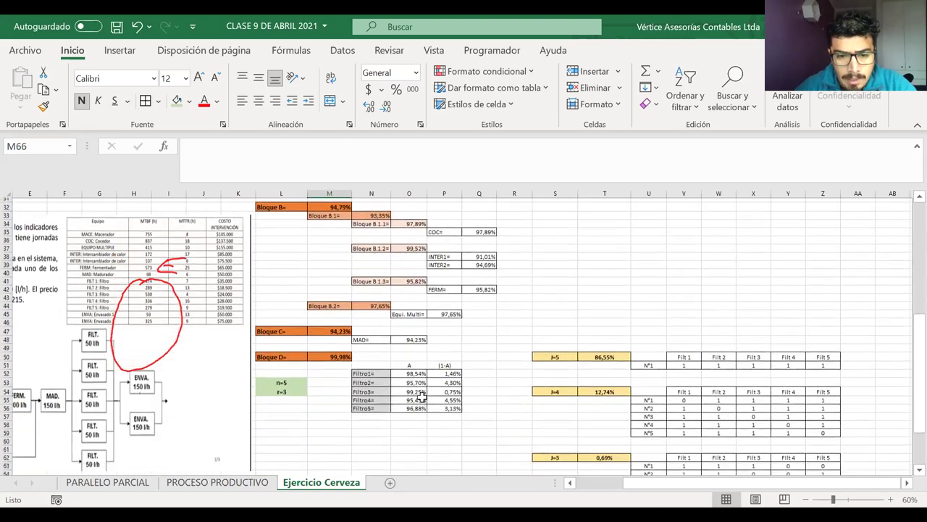
text(=)
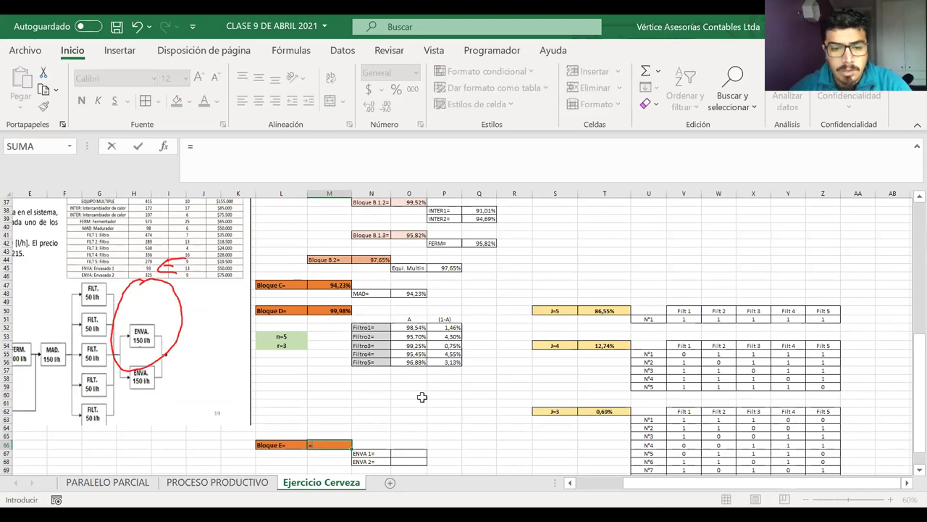
scroll(412, 399, down, 1)
scroll(410, 400, down, 1)
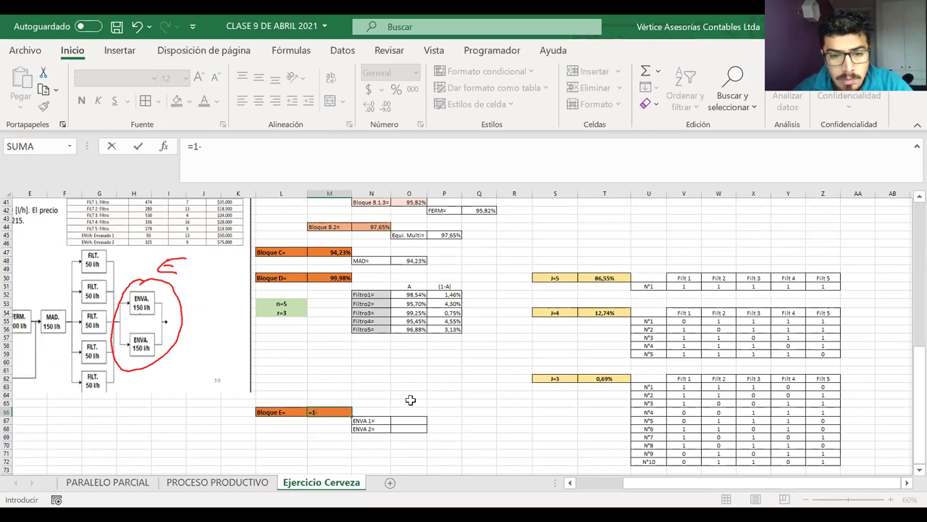
text((1-)
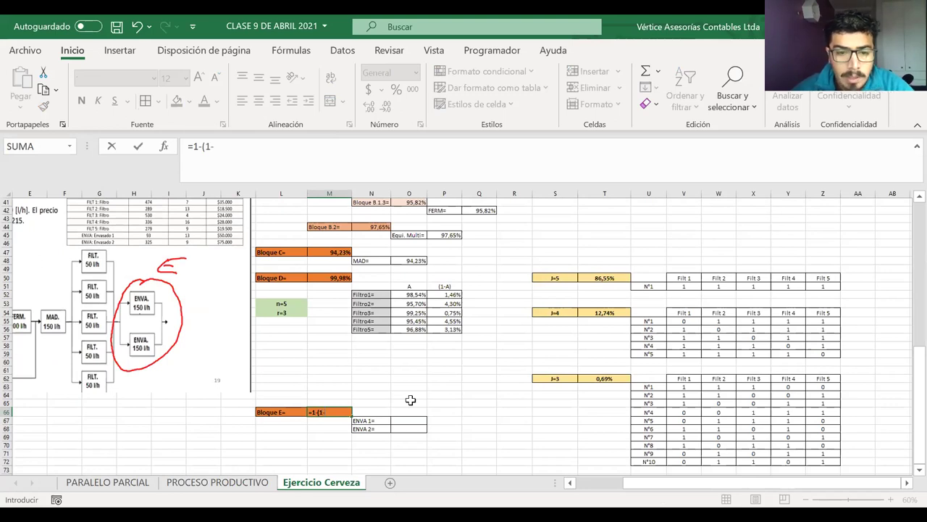
click(404, 421)
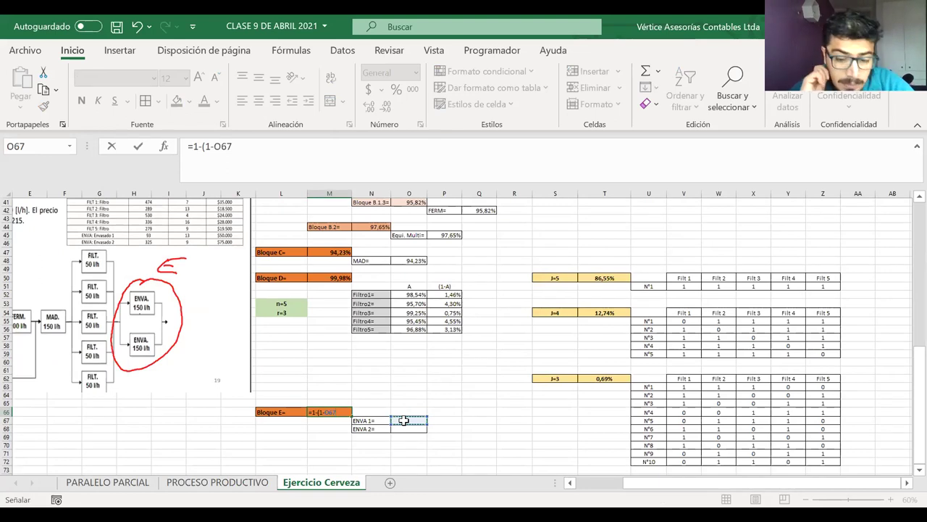
text())
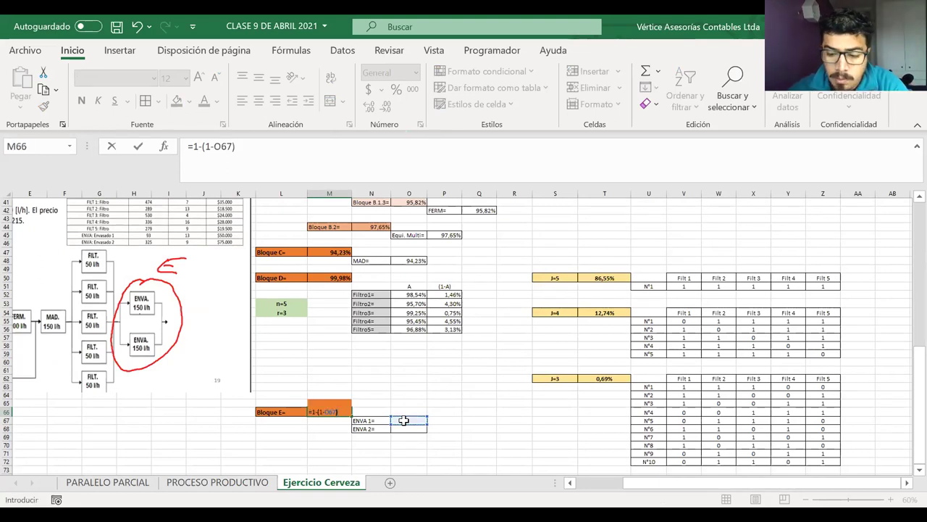
text(*(1)
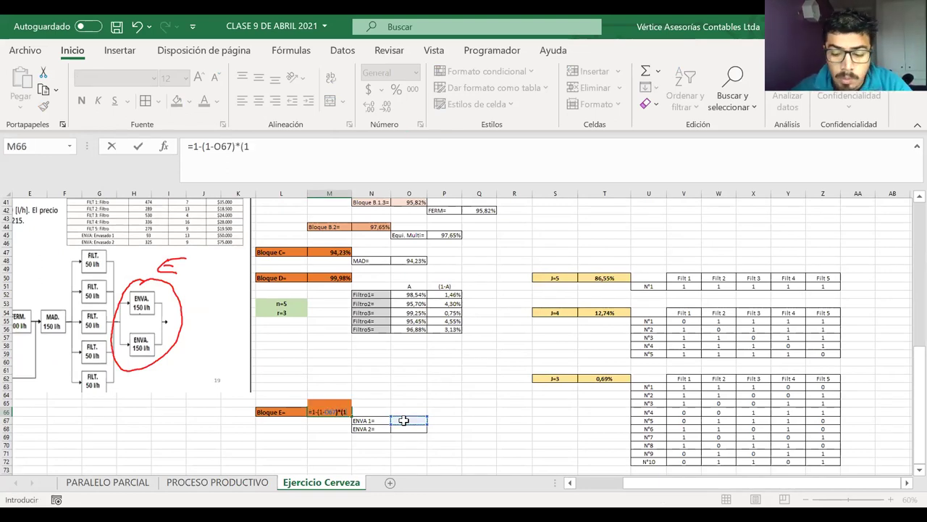
text(-)
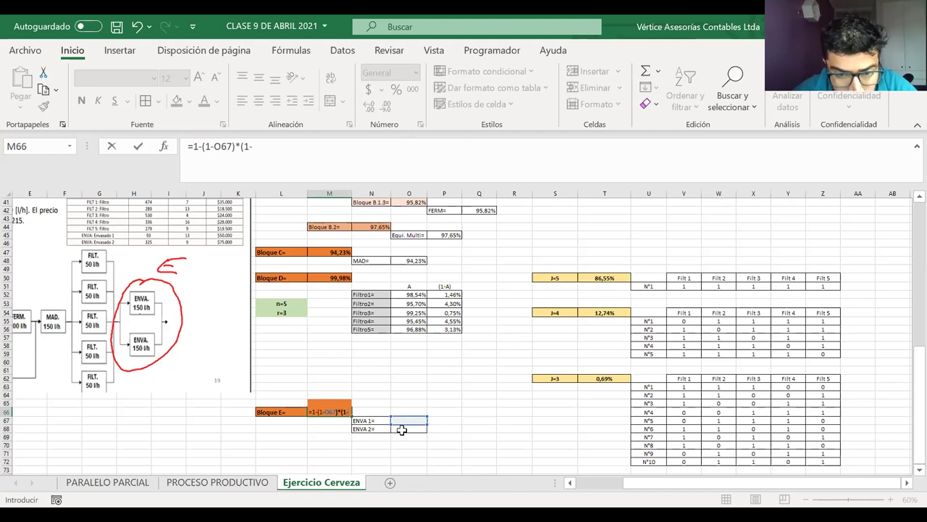
click(403, 429)
text())
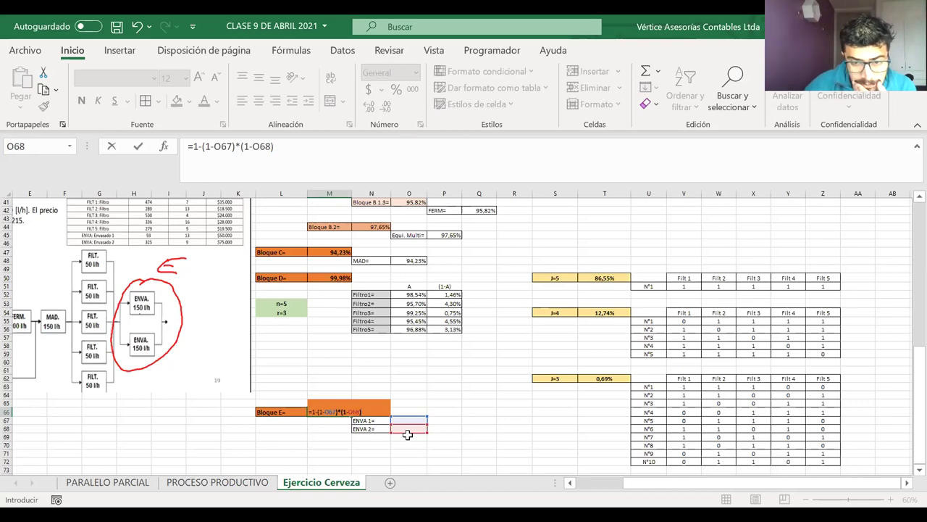
key(Return)
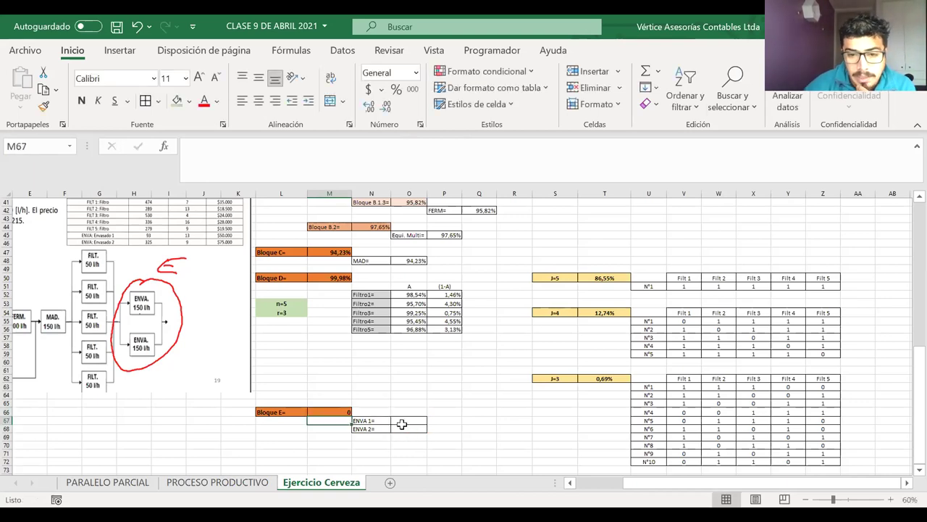
Step: Review the Bloque E formula in M66 and the two ENVA cells it depends on
click(401, 420)
drag(403, 428, 401, 420)
click(323, 411)
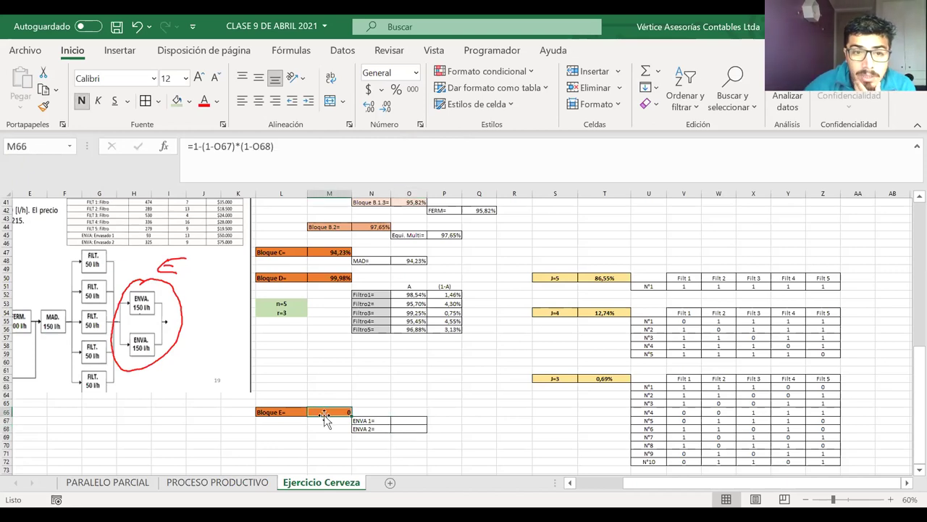
drag(285, 157, 192, 147)
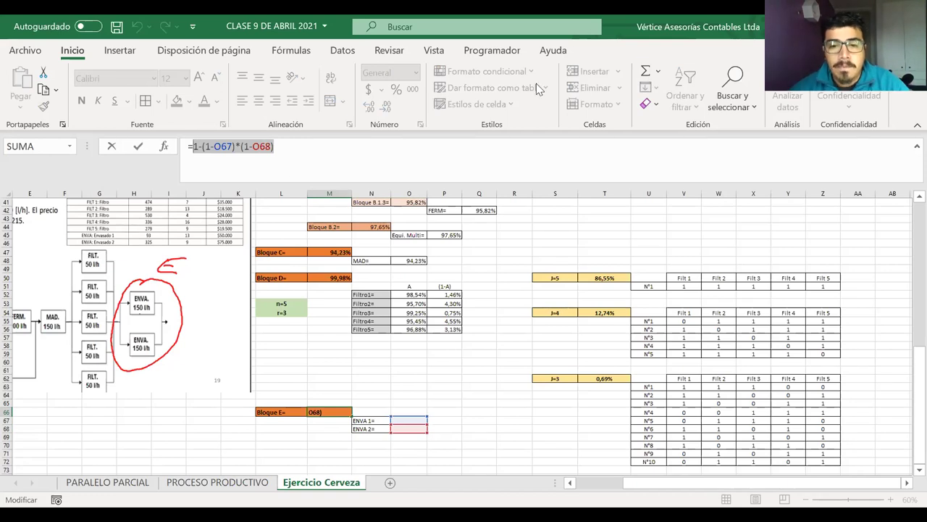
key(Return)
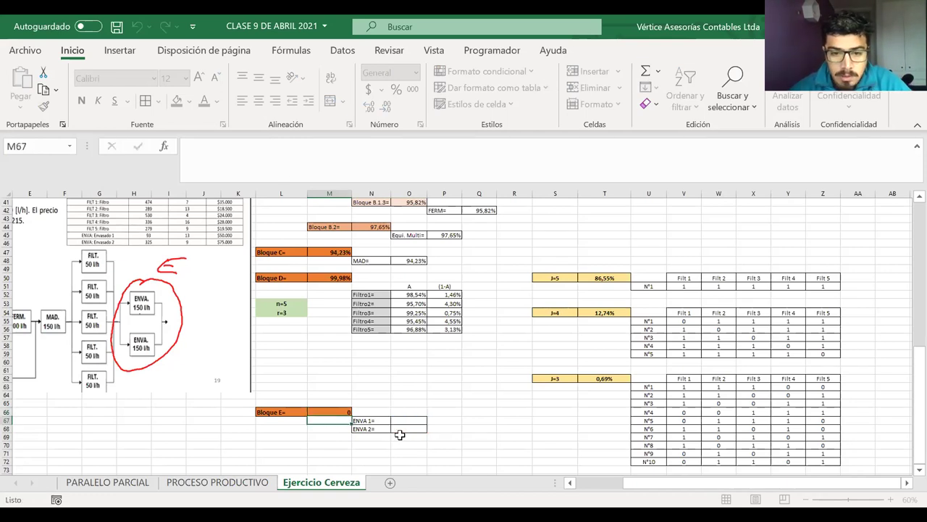
Step: Link the ENVA 1 value in O67 to ENVA1's availability in the equipment table, cell S15
click(408, 423)
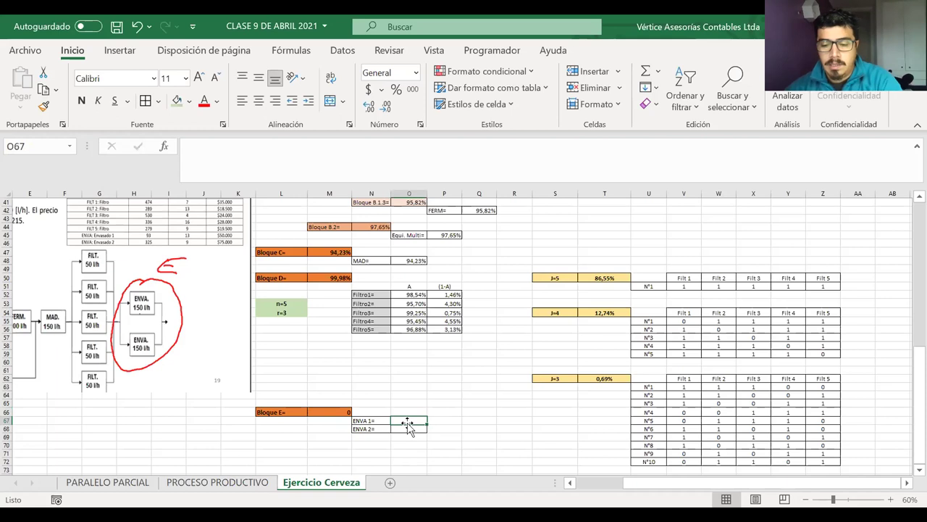
text(=)
scroll(637, 265, up, 5)
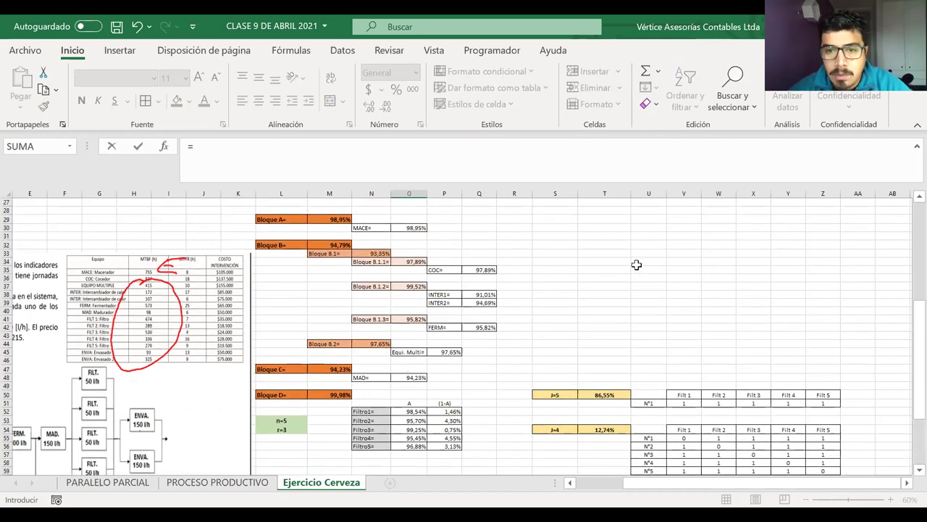
scroll(636, 265, up, 5)
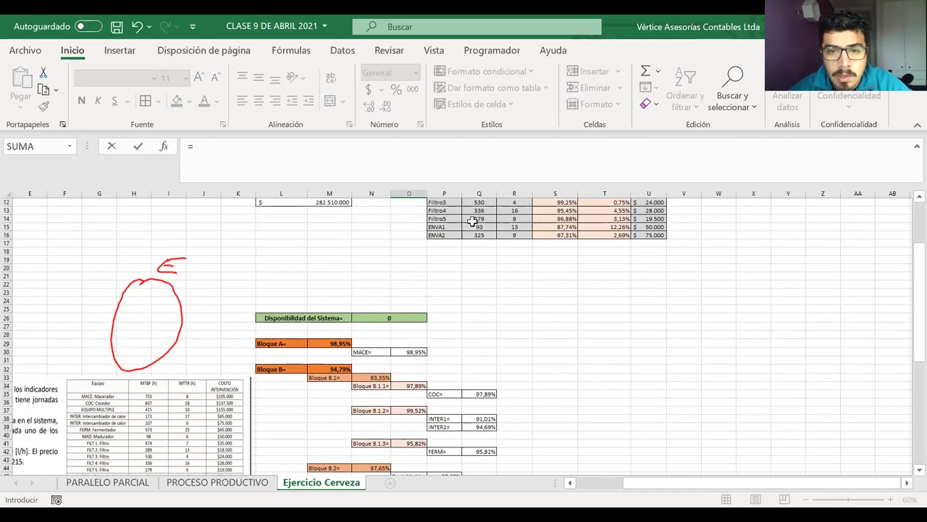
click(555, 227)
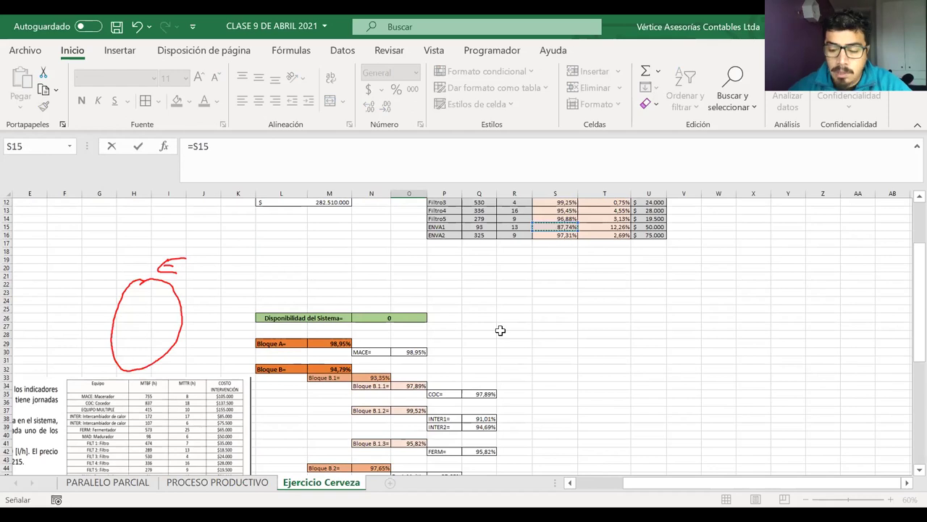
key(Return)
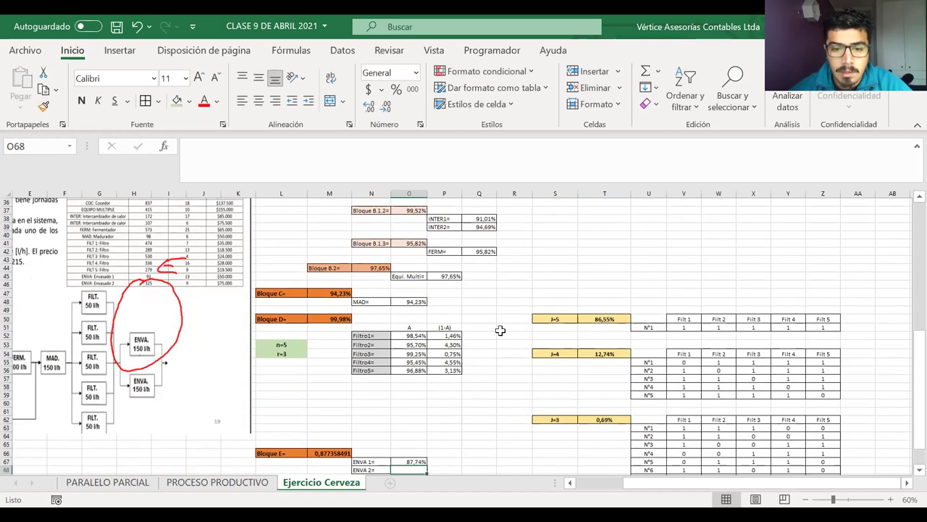
Step: Link the ENVA 2 value in O68 to ENVA2's availability in the equipment table, cell S16
double_click(410, 470)
text(=)
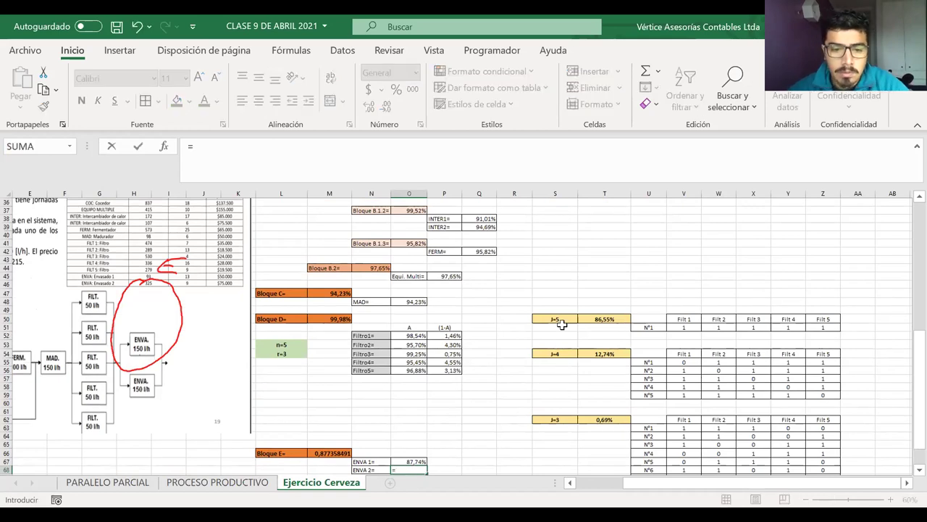
scroll(562, 324, up, 4)
scroll(562, 325, up, 5)
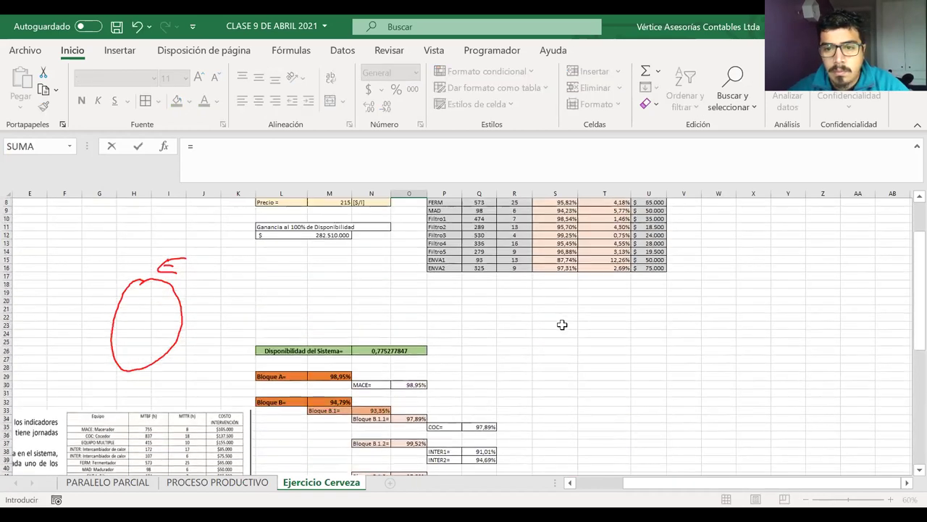
click(561, 268)
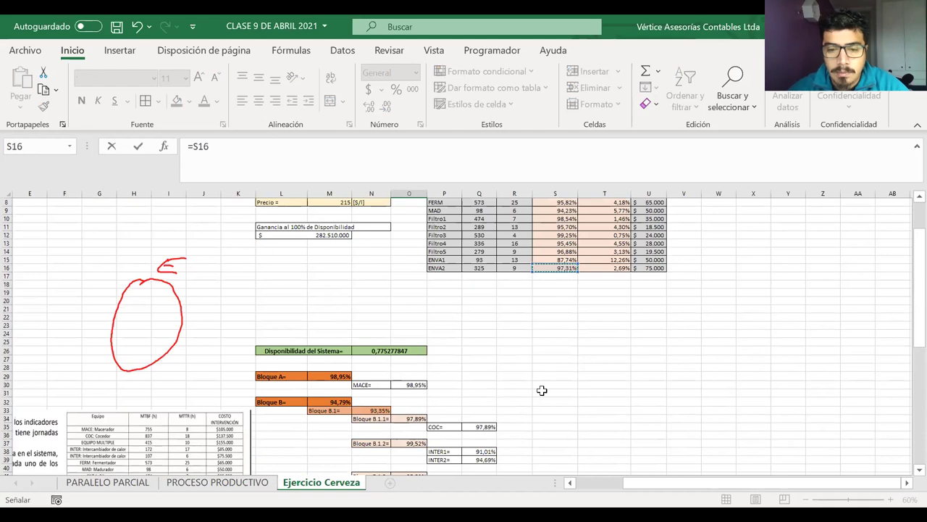
key(Return)
Step: Format the Bloque E result in M66 as a percentage with two decimals
scroll(542, 391, down, 1)
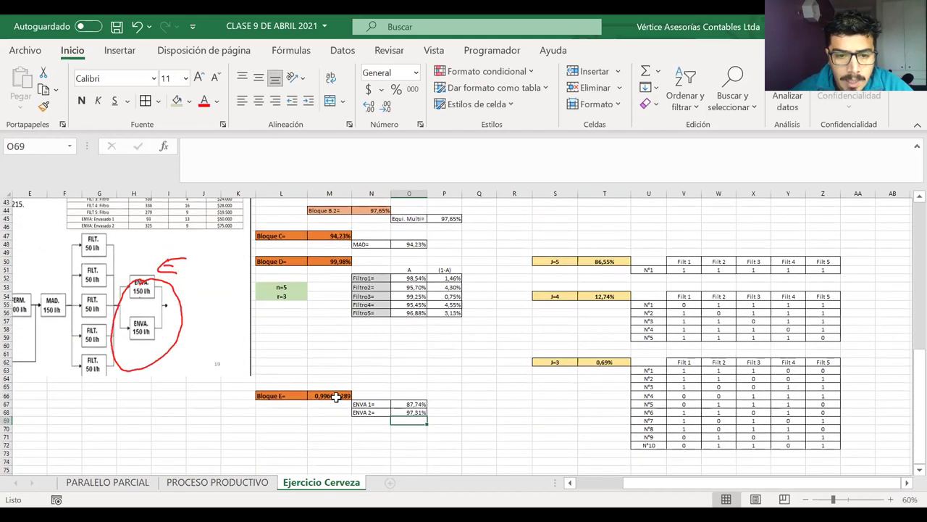
click(336, 395)
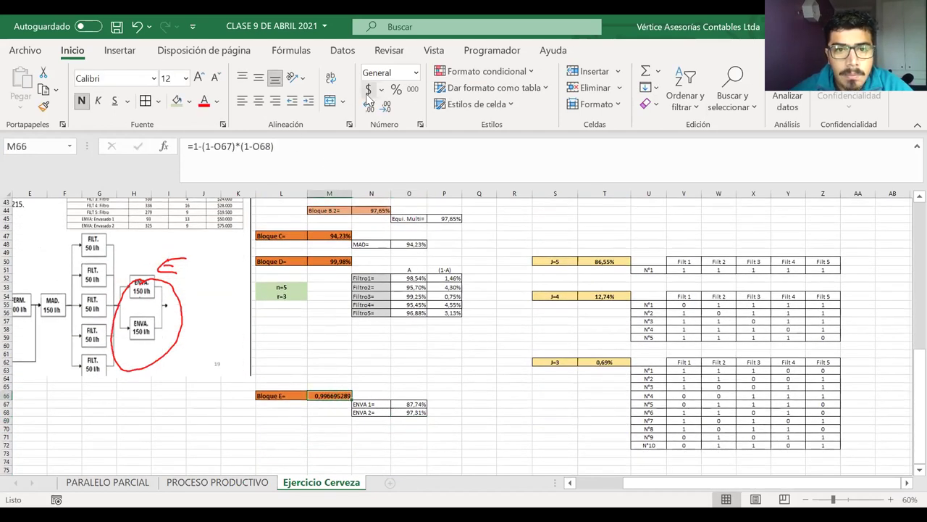
click(396, 89)
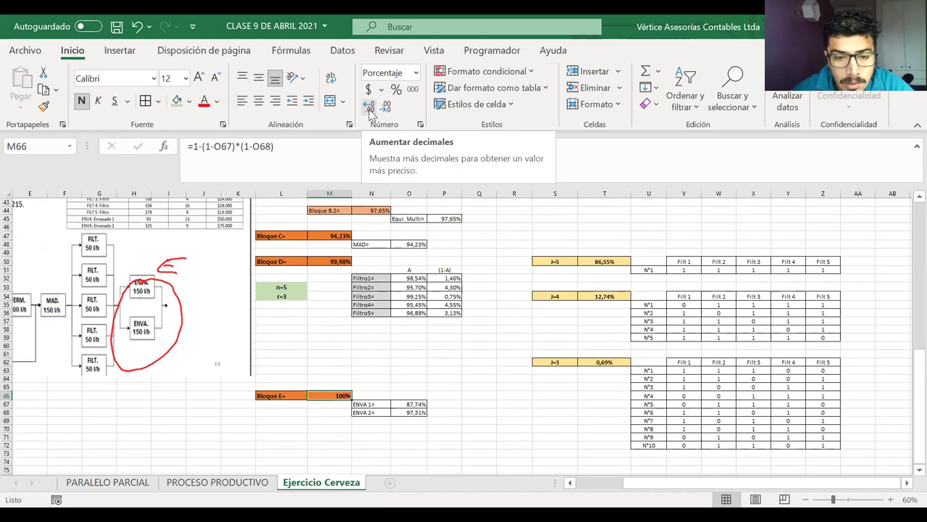
click(370, 110)
click(370, 109)
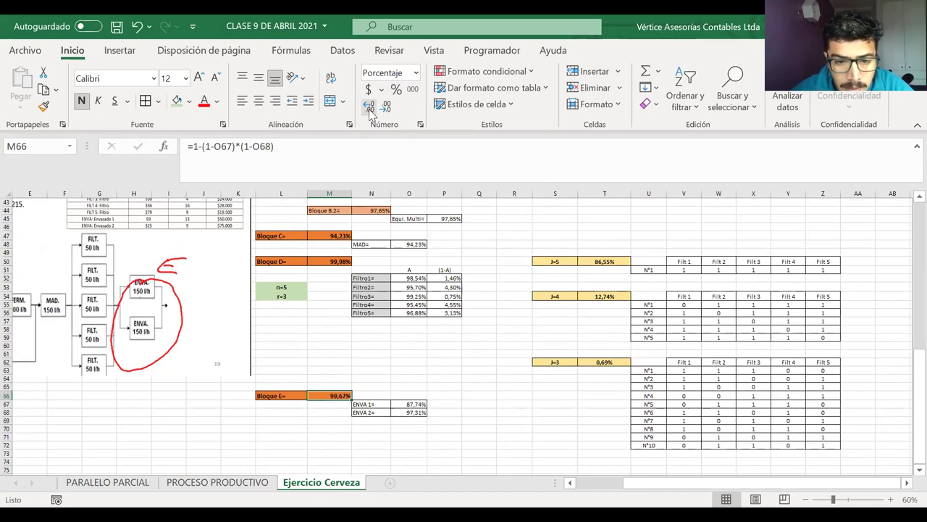
click(464, 427)
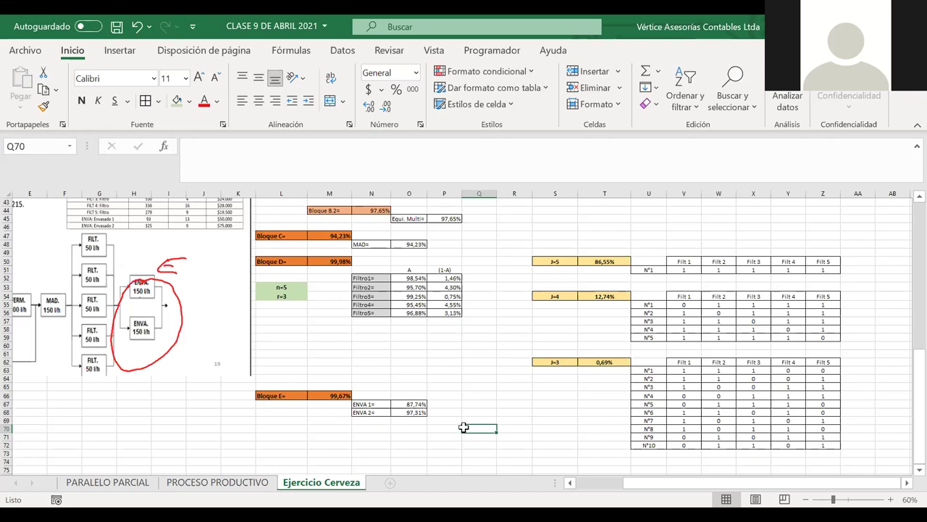
Step: Open the formula in M66 to examine how Bloque E combines ENVA 1 and ENVA 2, leaving it as is
click(324, 396)
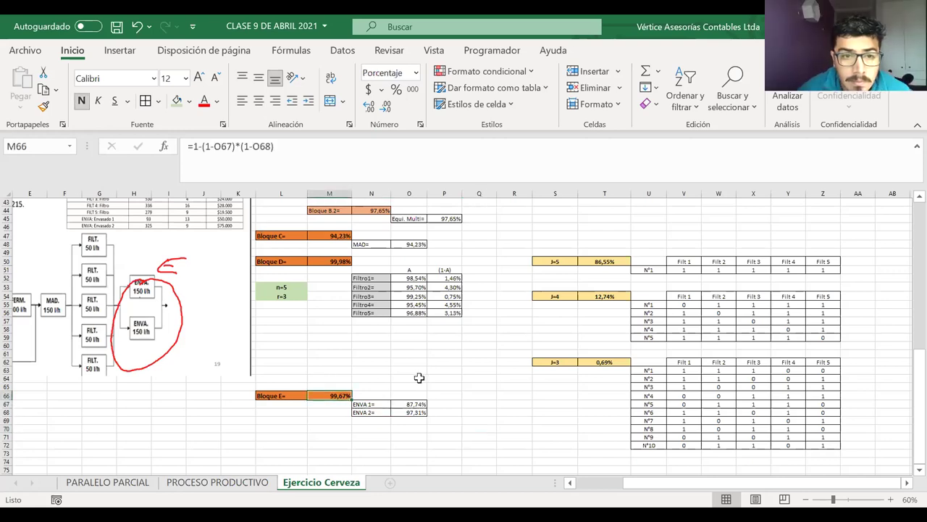
double_click(336, 395)
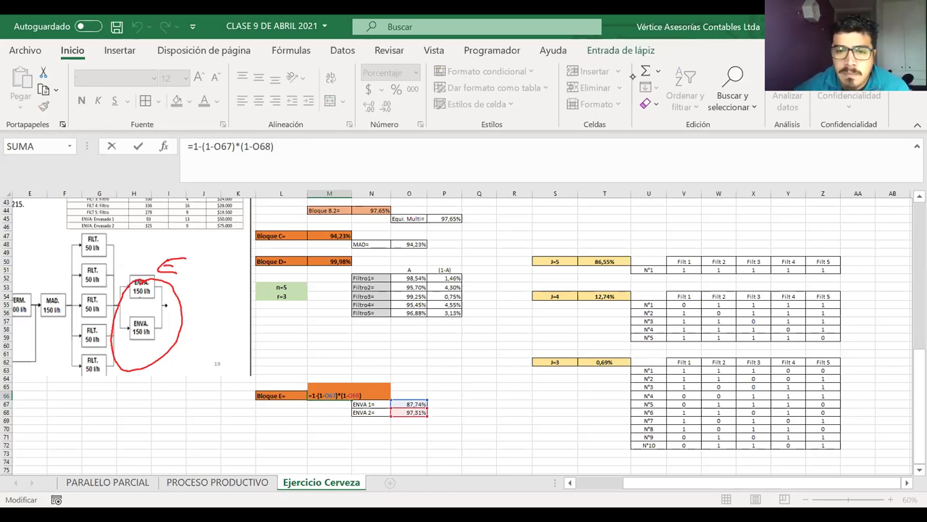
click(575, 180)
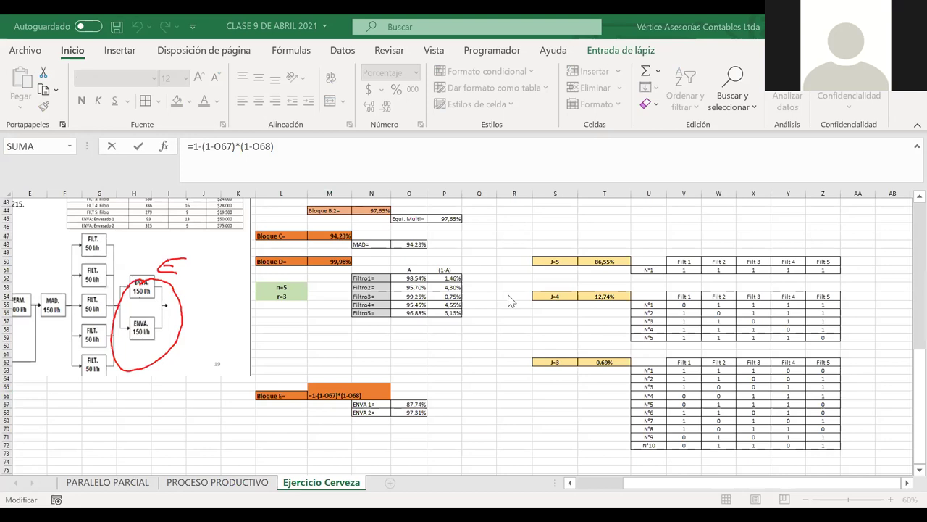
key(Return)
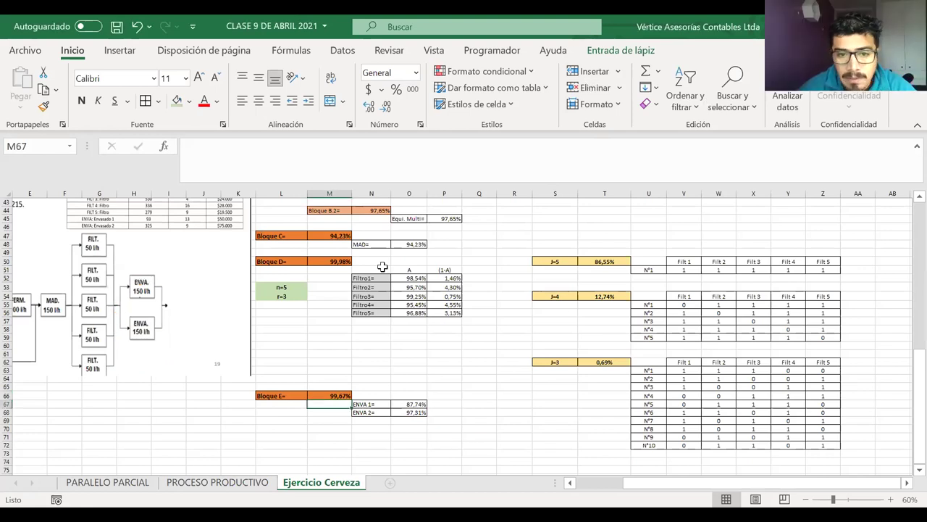
Step: Select the Disponibilidad del Sistema result cell N26 above the block calculations
scroll(382, 266, up, 1)
click(382, 265)
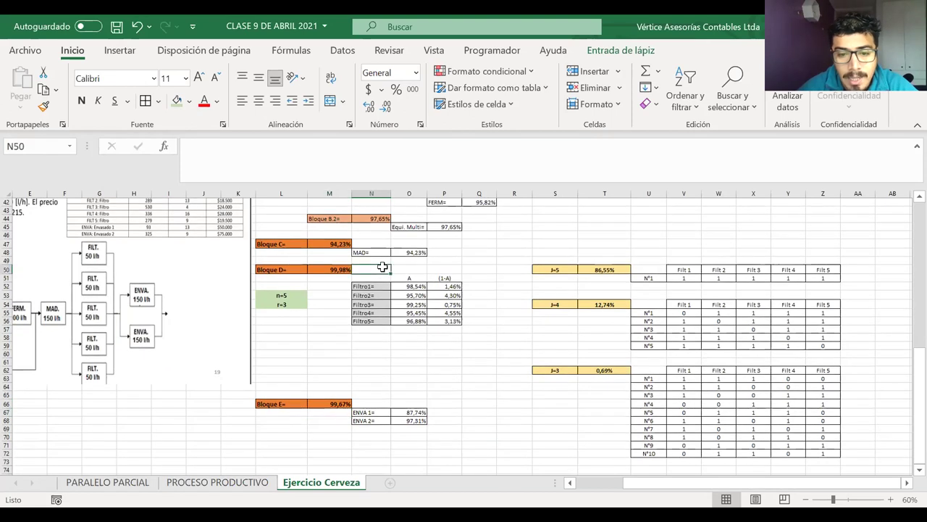
scroll(382, 266, up, 3)
scroll(382, 267, up, 4)
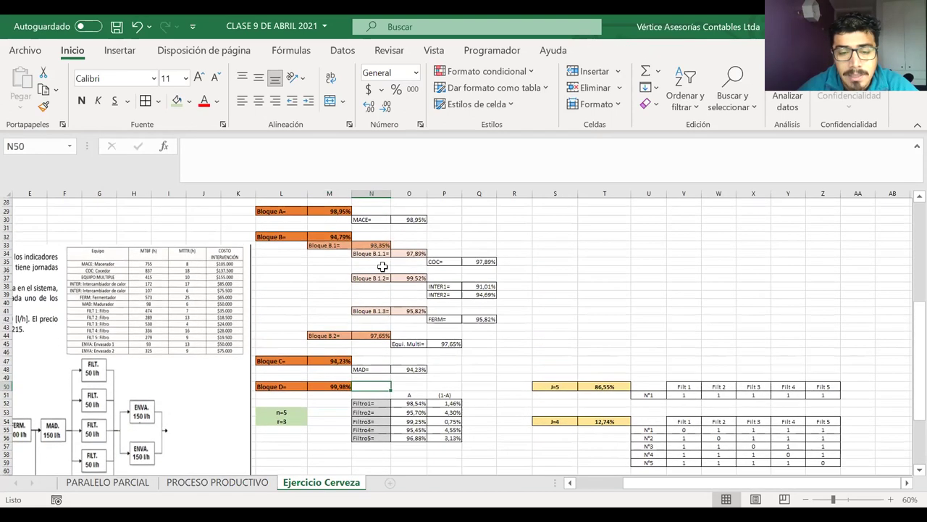
scroll(384, 265, up, 1)
click(392, 260)
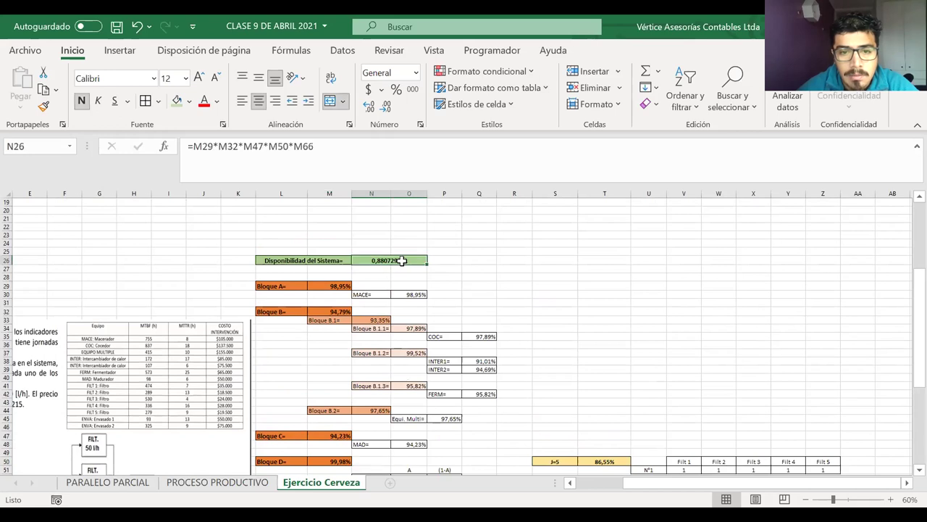
Step: Format the system availability value in N26 as a percentage with three decimal places
click(396, 88)
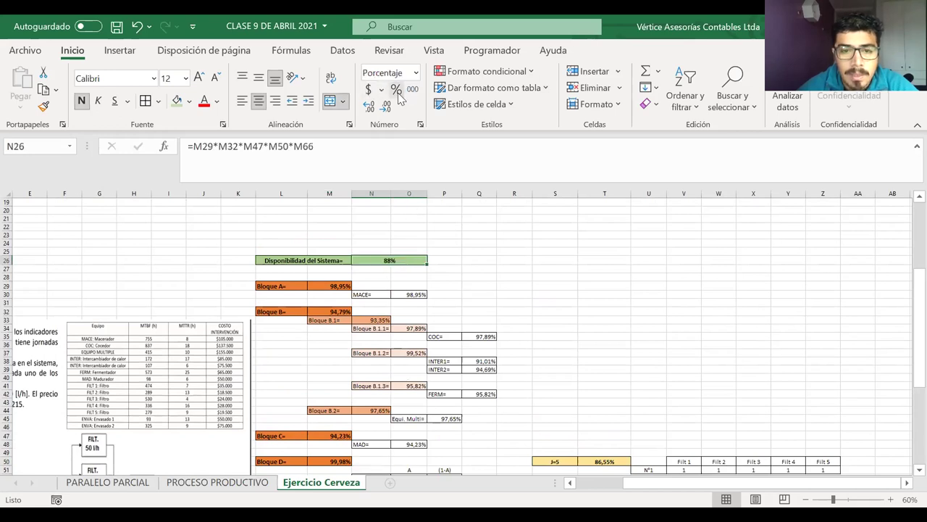
click(370, 107)
click(370, 107)
click(370, 107)
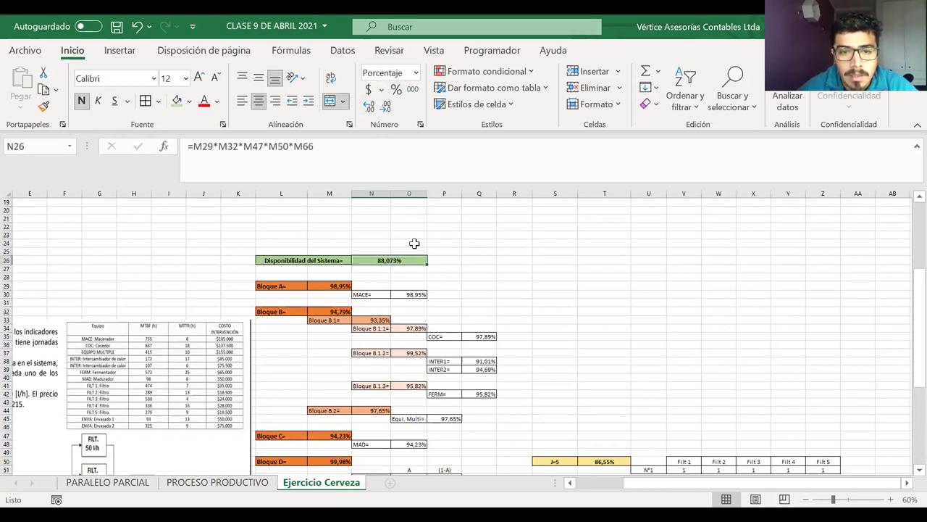
click(468, 261)
Step: Enter the label "Ganancia Real=" in cell L14, below the profit at 100% availability
scroll(468, 261, up, 1)
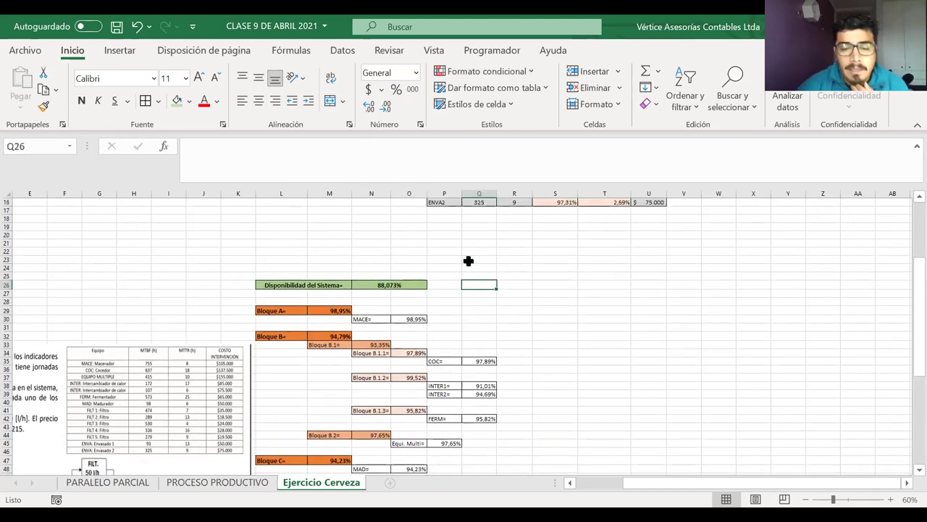
drag(161, 364, 161, 195)
scroll(142, 341, up, 3)
drag(143, 341, 134, 275)
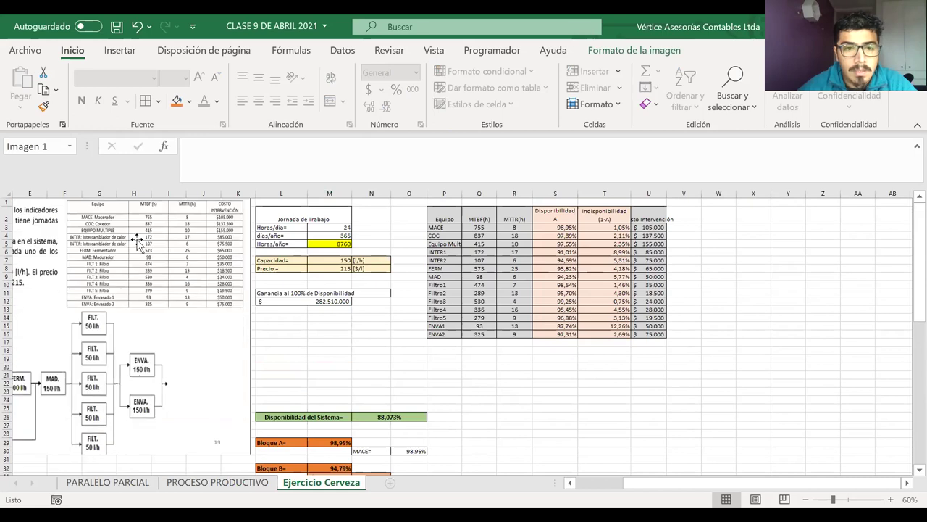
scroll(329, 353, left, 2)
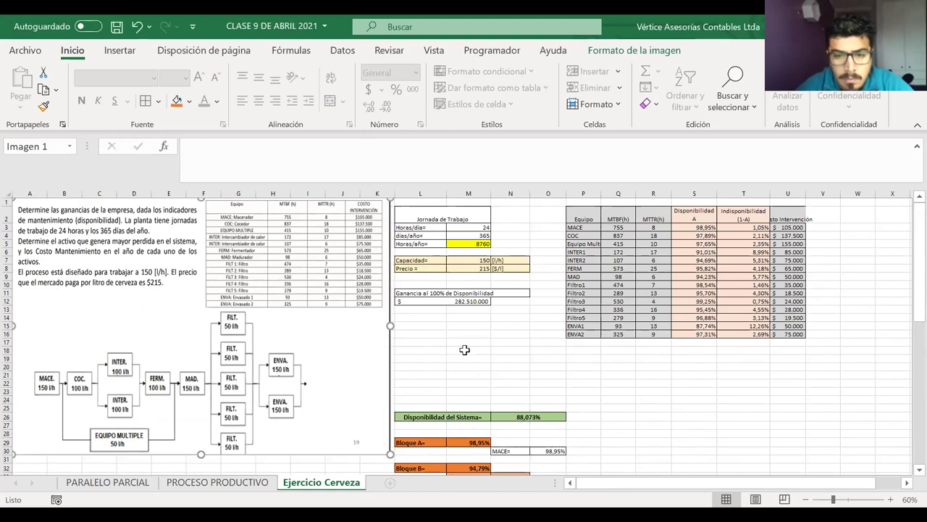
click(438, 319)
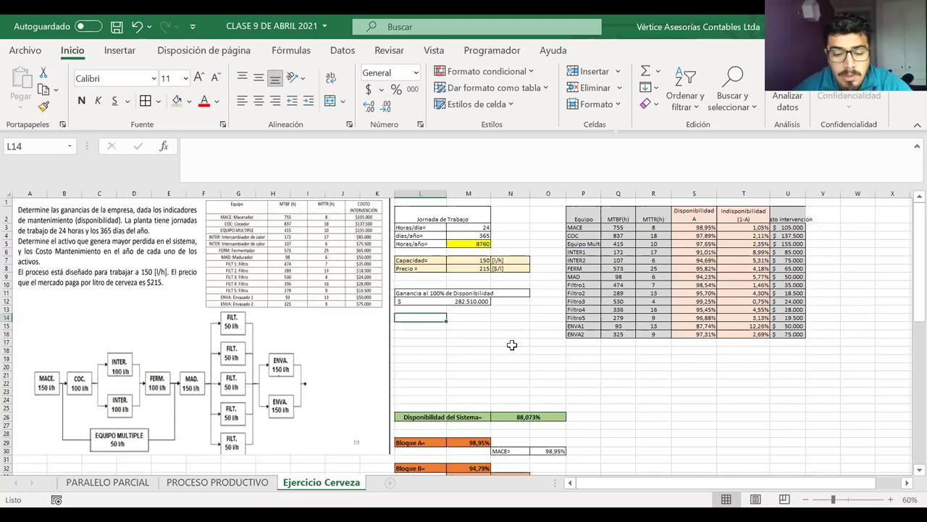
text(La)
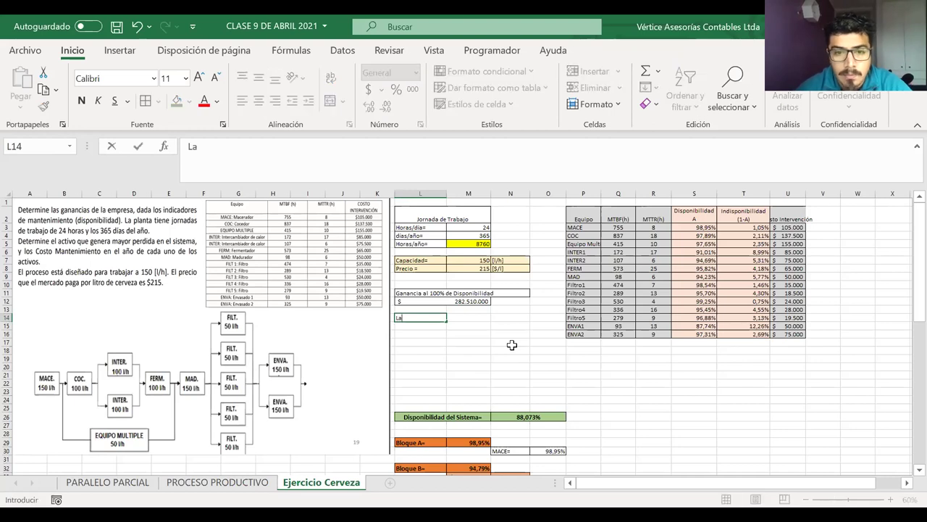
key(BackSpace)
key(BackSpace)
text(Gana)
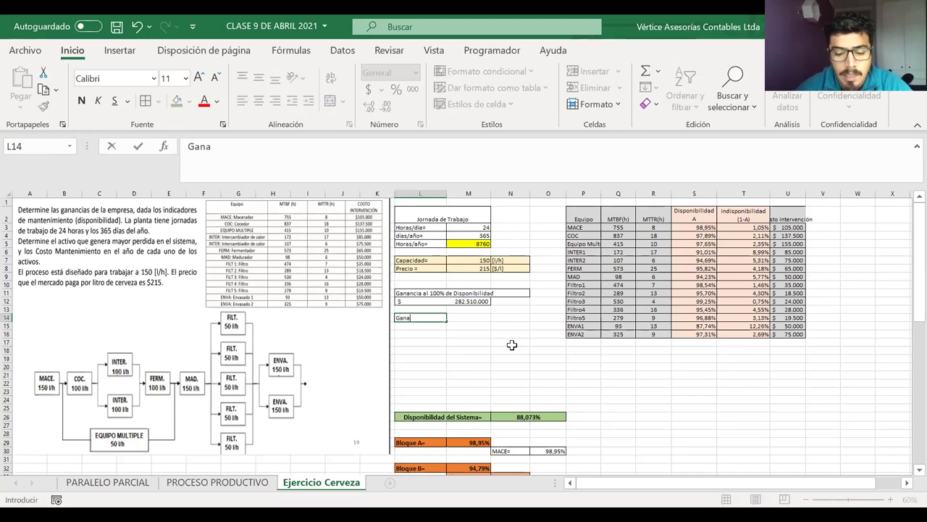
text(ncia REal)
key(BackSpace)
key(BackSpace)
key(BackSpace)
text(eal)
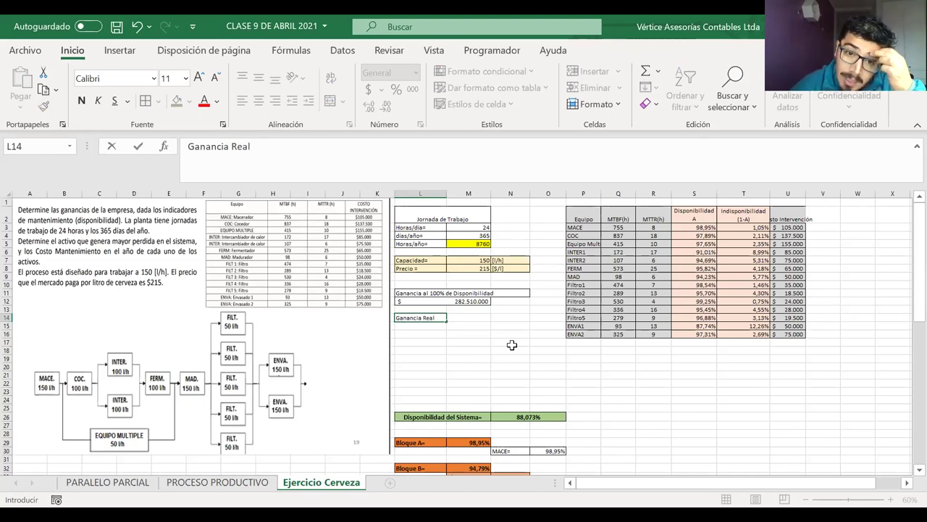
text(=)
key(Tab)
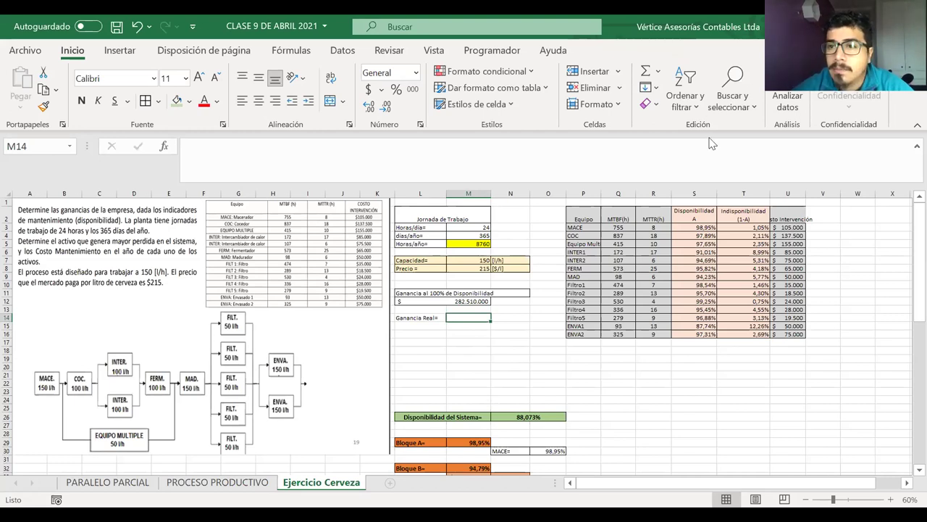
click(436, 319)
mouse_move(455, 335)
mouse_down()
mouse_move(456, 345)
mouse_move(463, 326)
mouse_up()
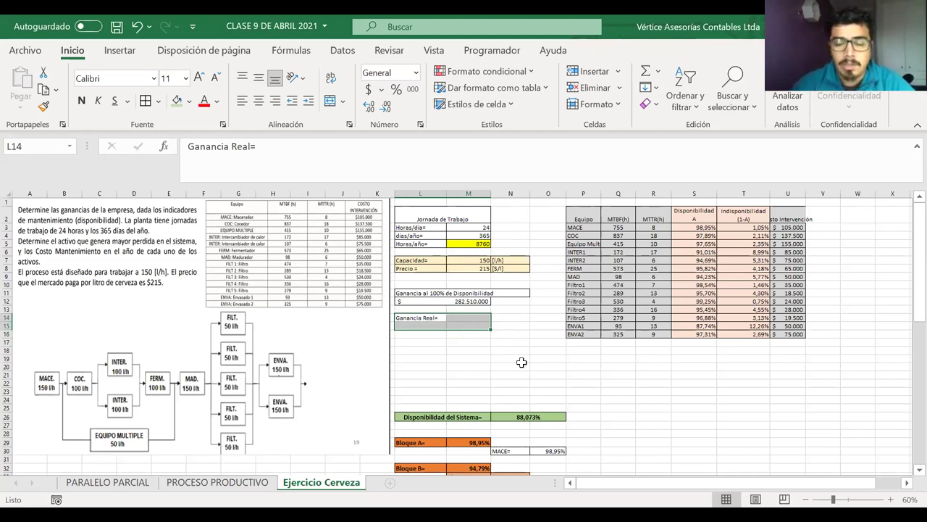
click(484, 391)
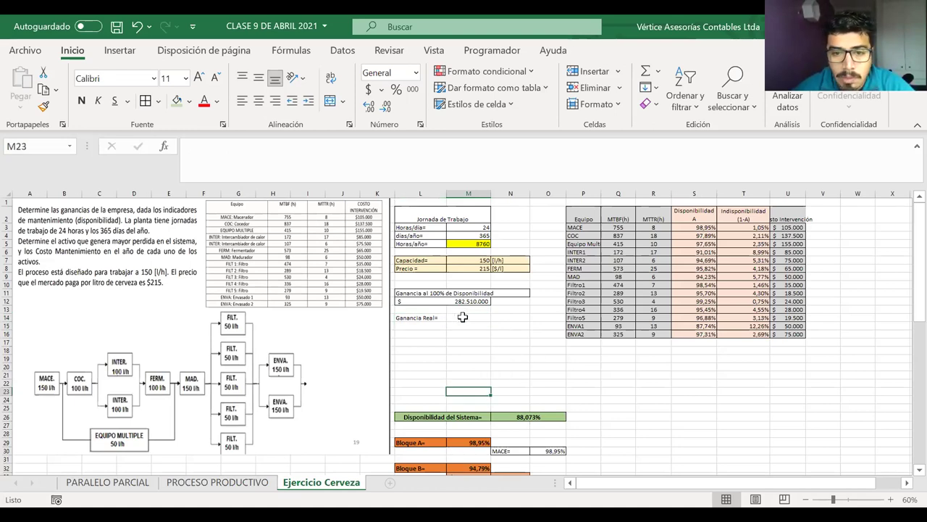
click(429, 319)
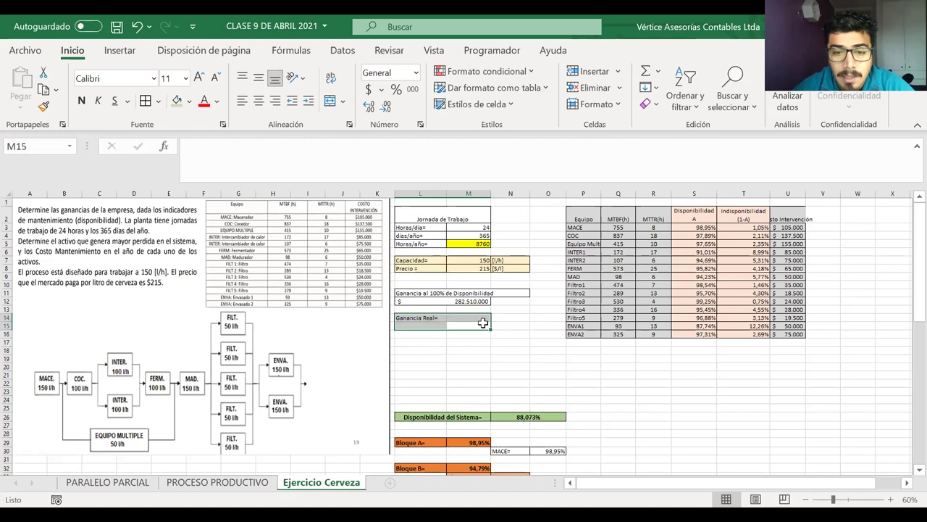
Step: Calculate the real profit in M14 by multiplying the profit at 100% availability by the system availability, =L12*N26
click(471, 316)
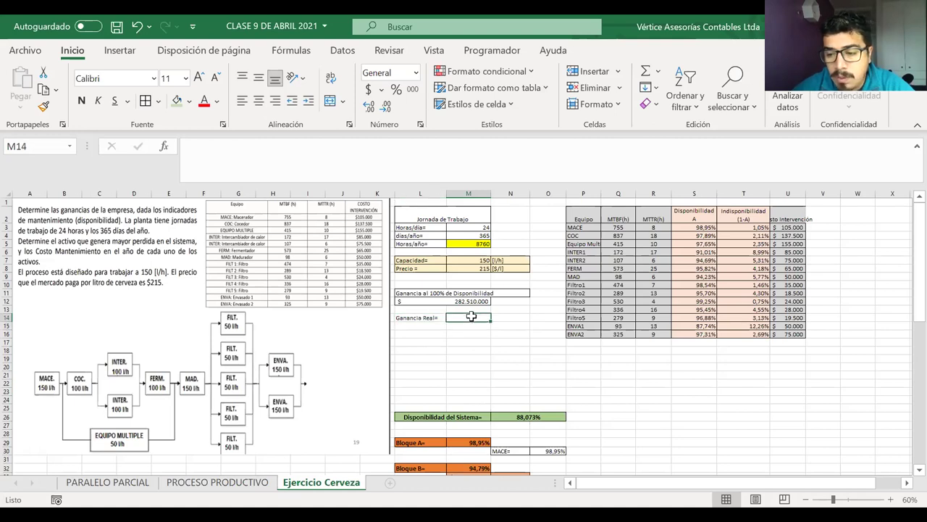
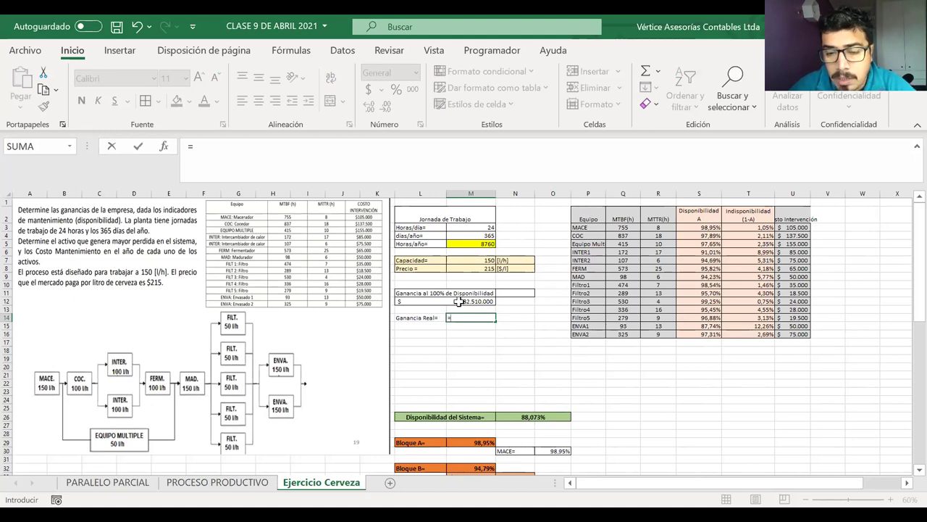
click(464, 302)
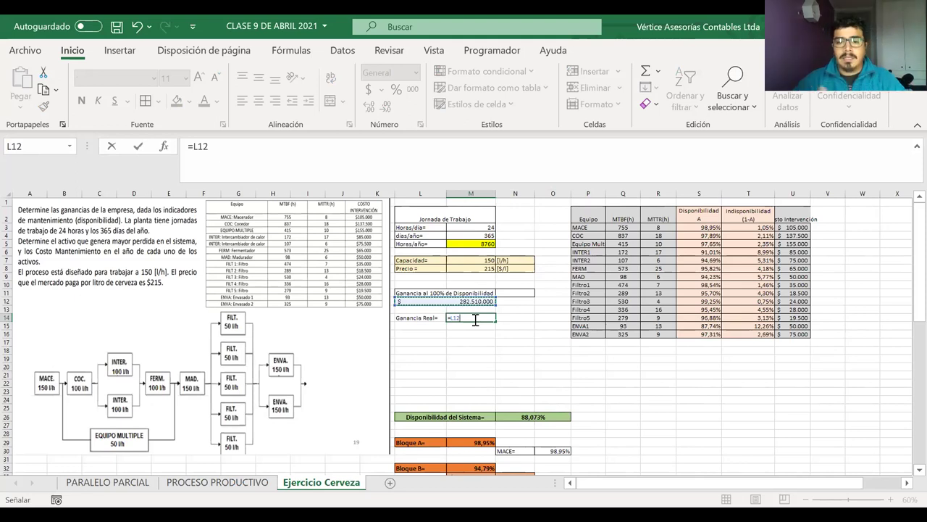
text(*)
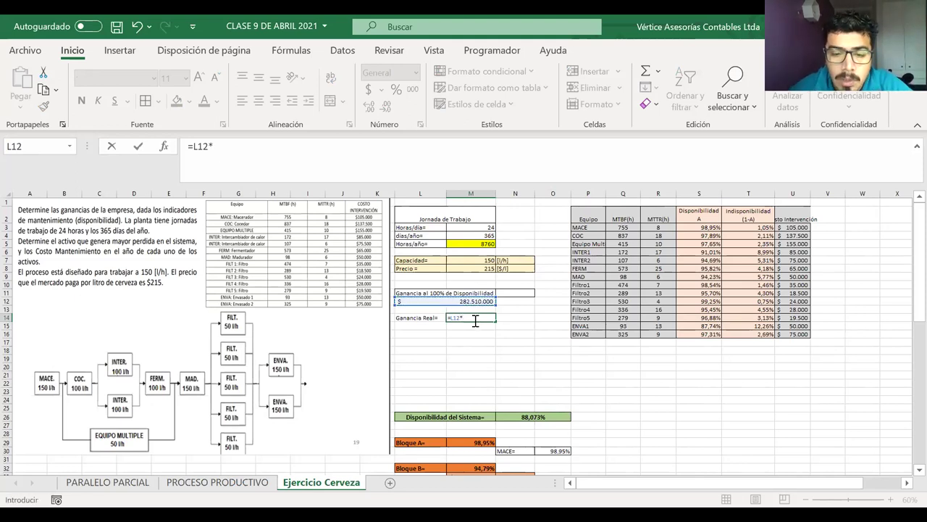
click(519, 417)
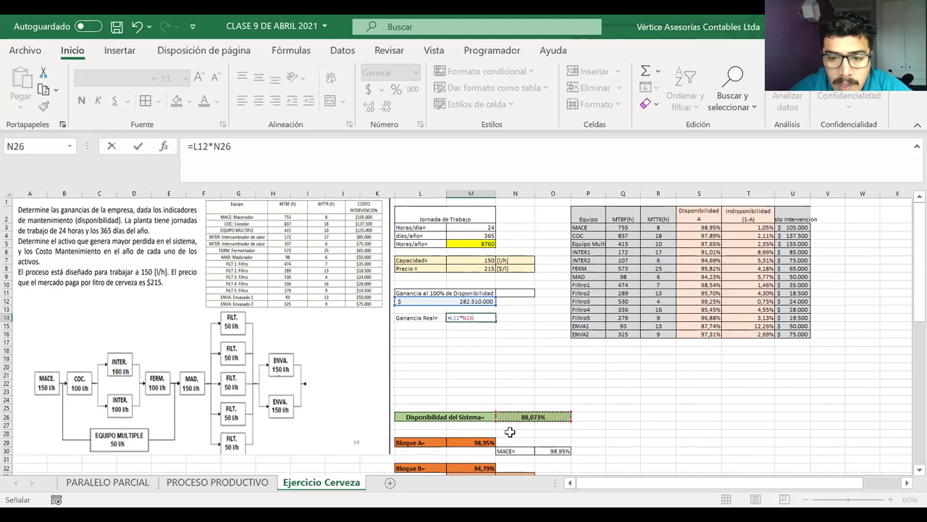
key(Return)
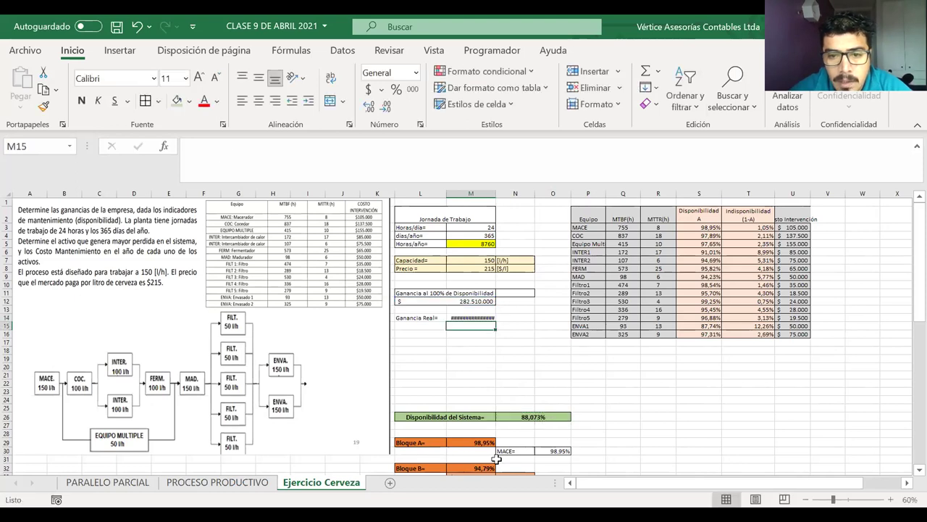
Step: Widen column M to fit the real profit and show the M14 amount without decimals
click(488, 190)
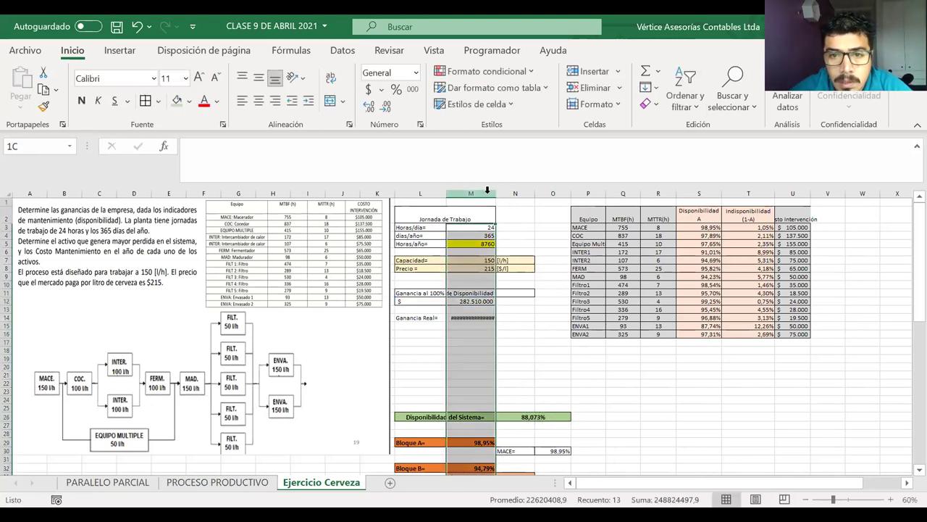
drag(497, 193, 512, 191)
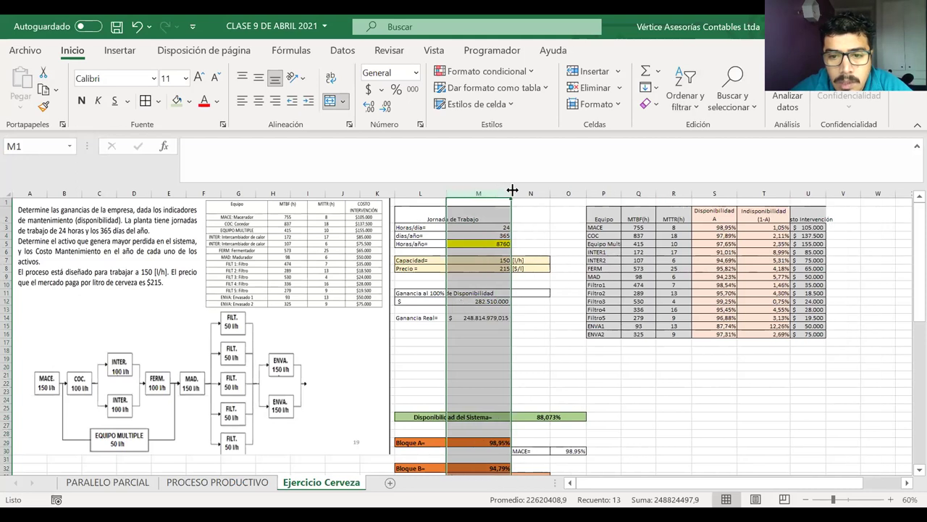
click(471, 318)
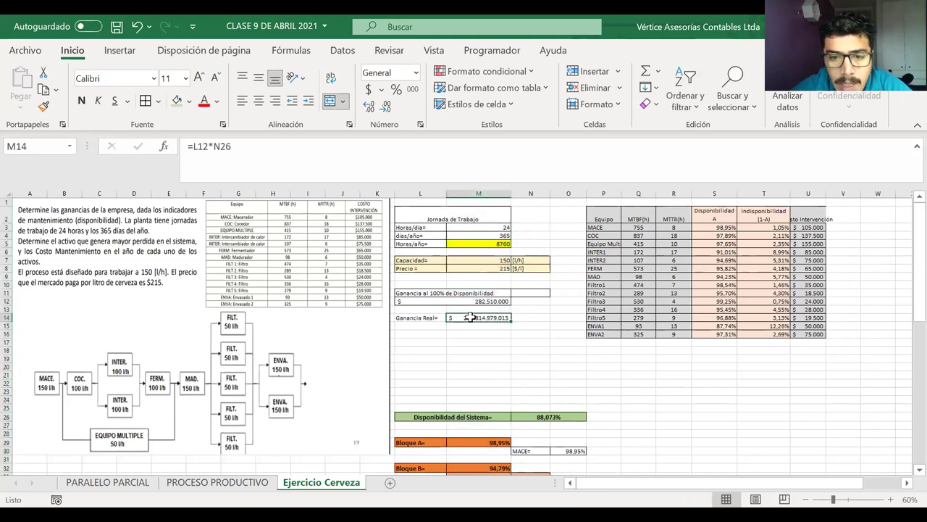
click(388, 106)
click(388, 107)
click(388, 107)
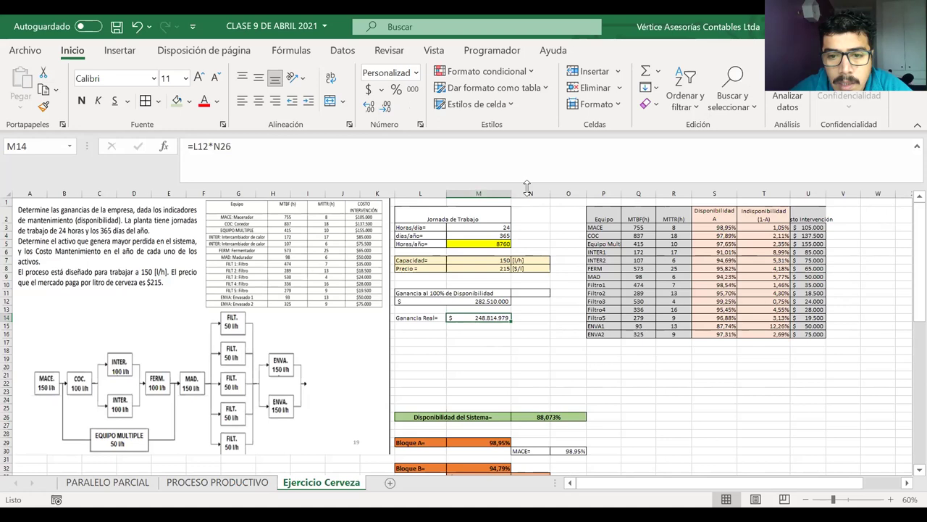
drag(510, 193, 500, 193)
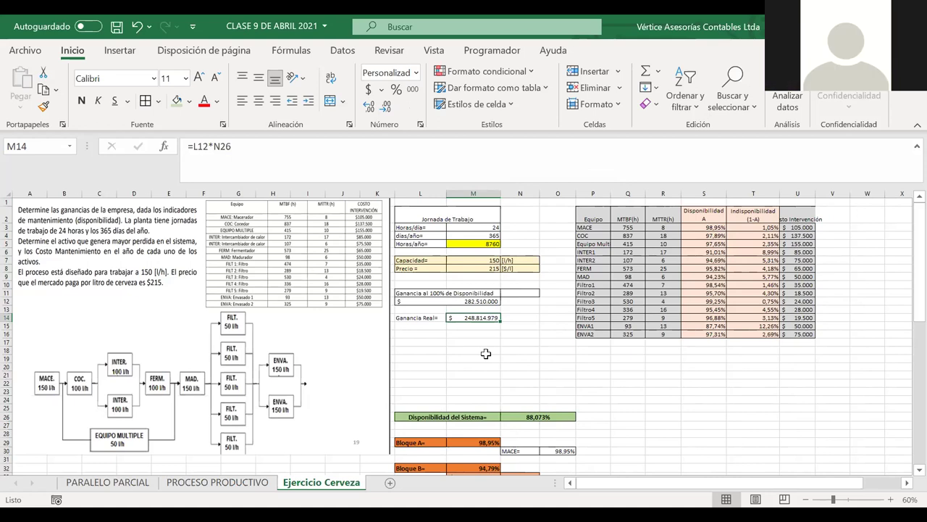
Step: Move the system availability label and value from row 26 up to row 24
drag(442, 416, 492, 409)
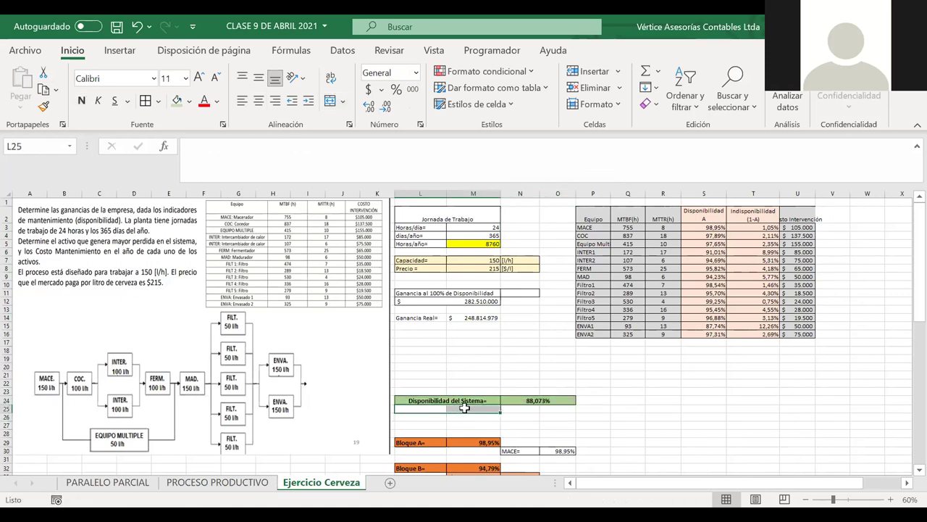
click(460, 302)
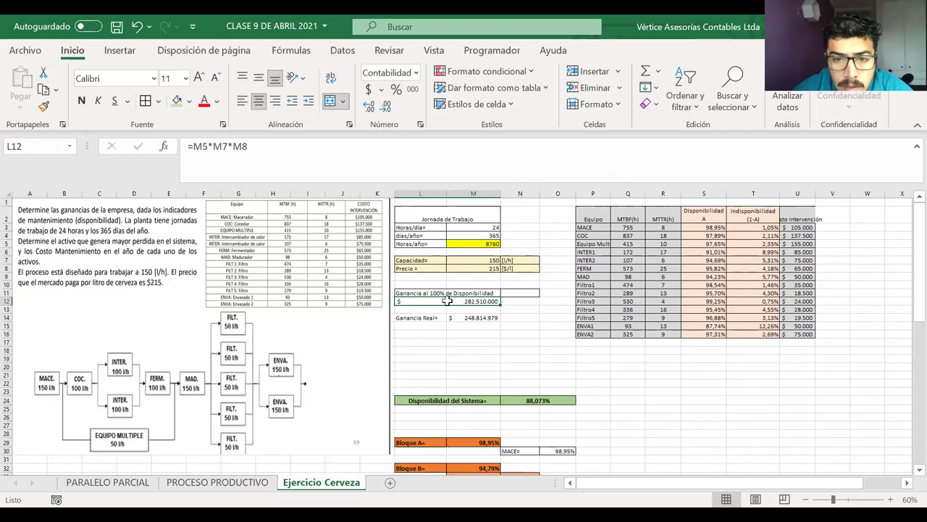
drag(451, 317, 438, 317)
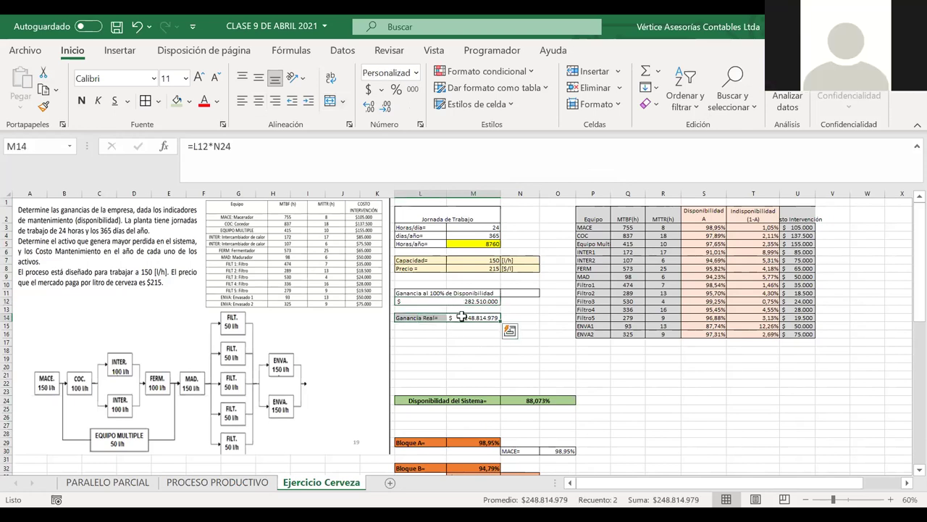
click(462, 316)
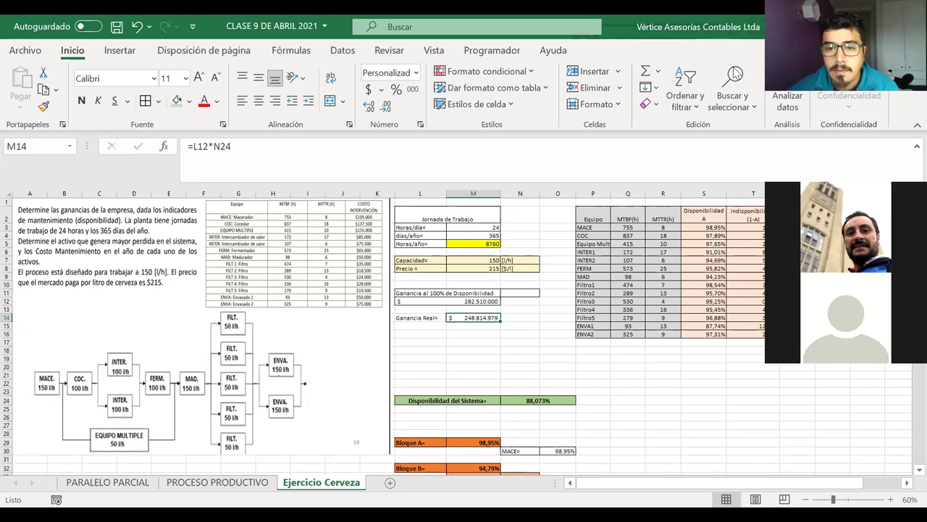
click(420, 326)
drag(420, 326, 422, 332)
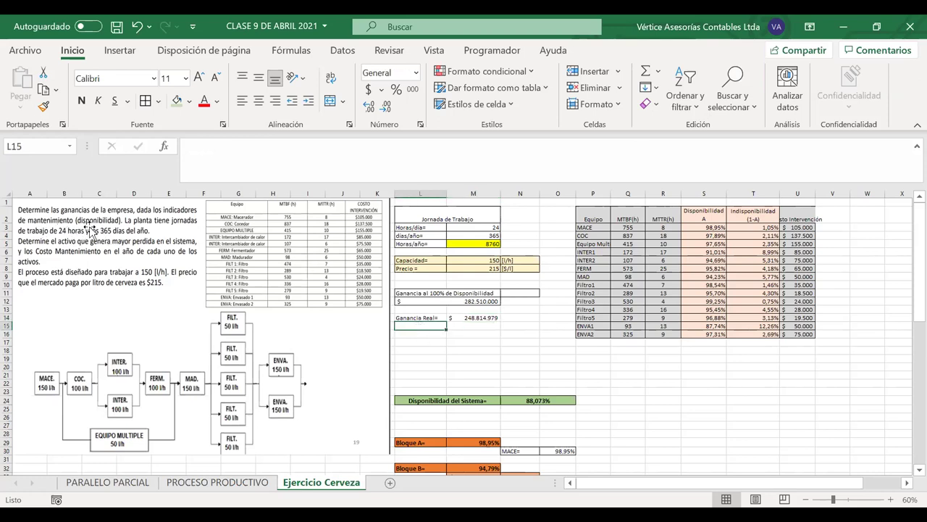
Step: Copy the system availability row down to row 25 and change the copied label to "Indisponibilidad del Sistema="
click(454, 400)
drag(505, 393, 563, 414)
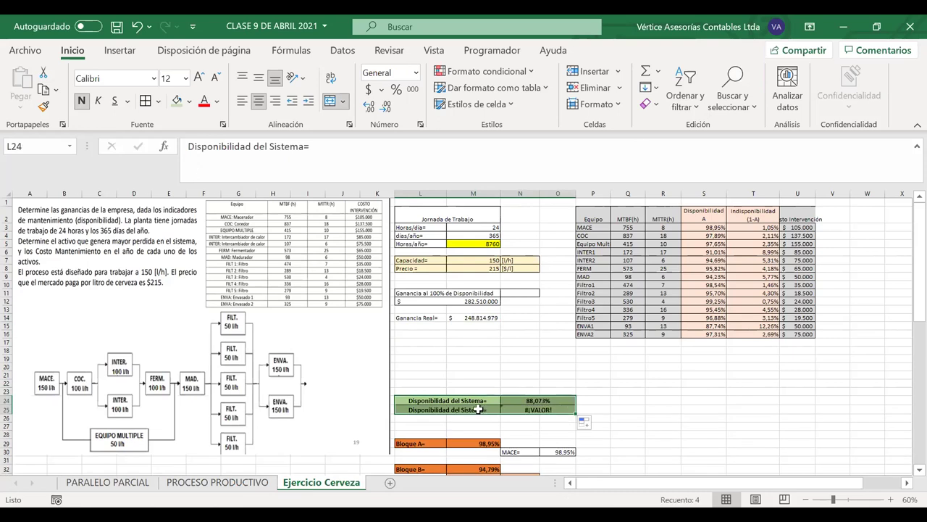
click(403, 410)
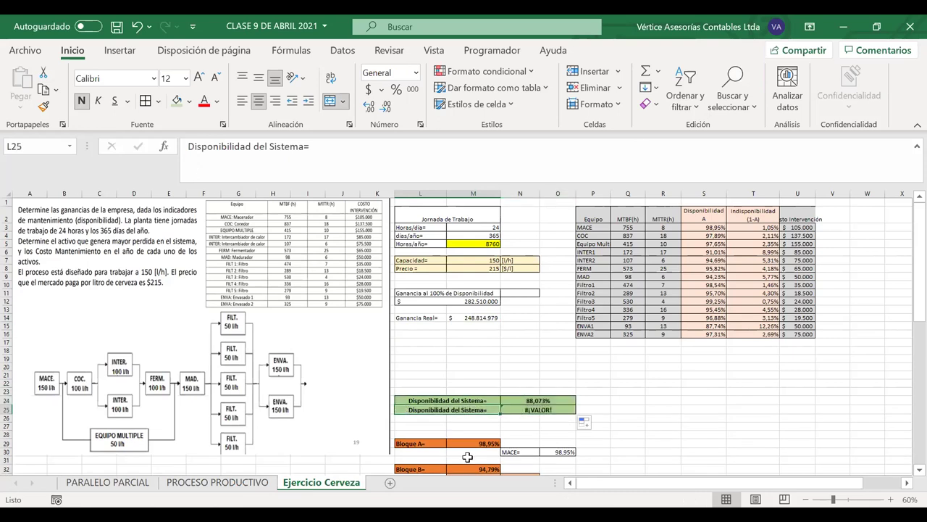
double_click(408, 411)
text(In)
key(Delete)
text(d)
Step: Calculate the system unavailability in N25 with the formula =1-N24 and select its label and value
click(533, 410)
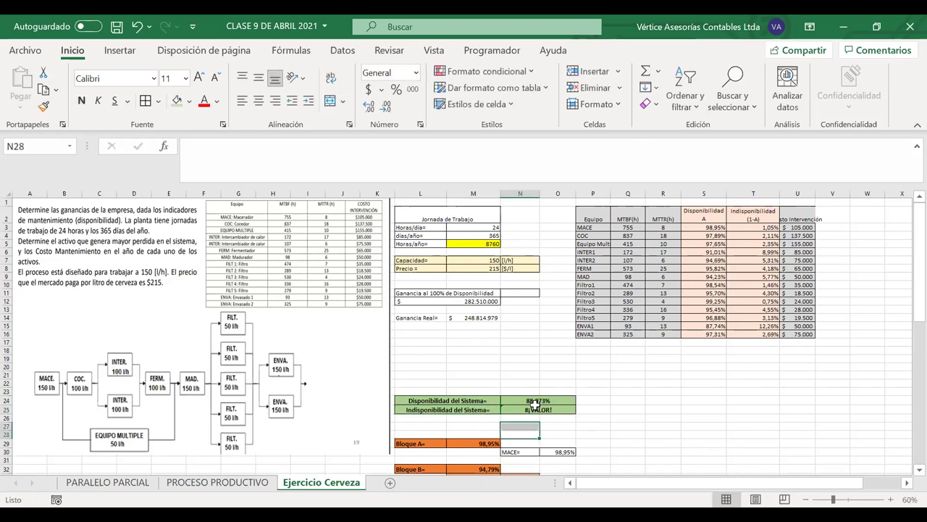
text(=)
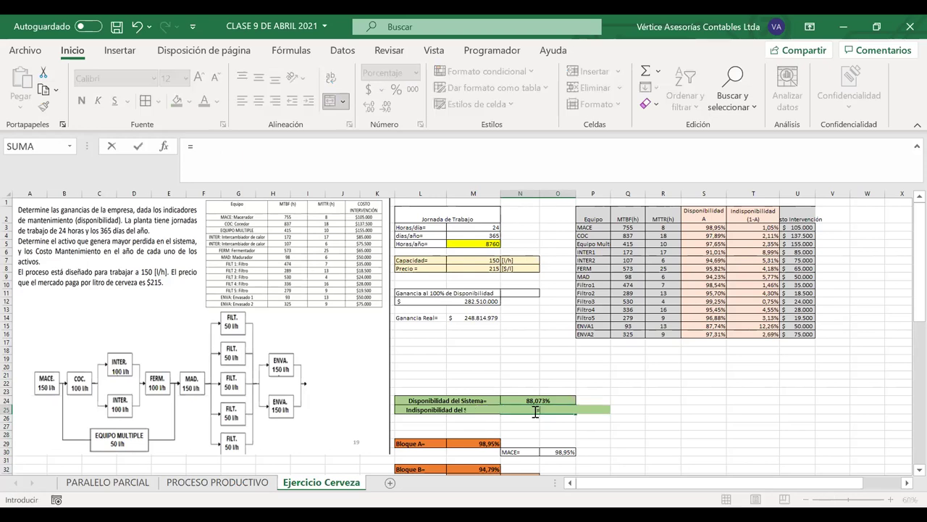
text(1-)
click(539, 398)
key(Return)
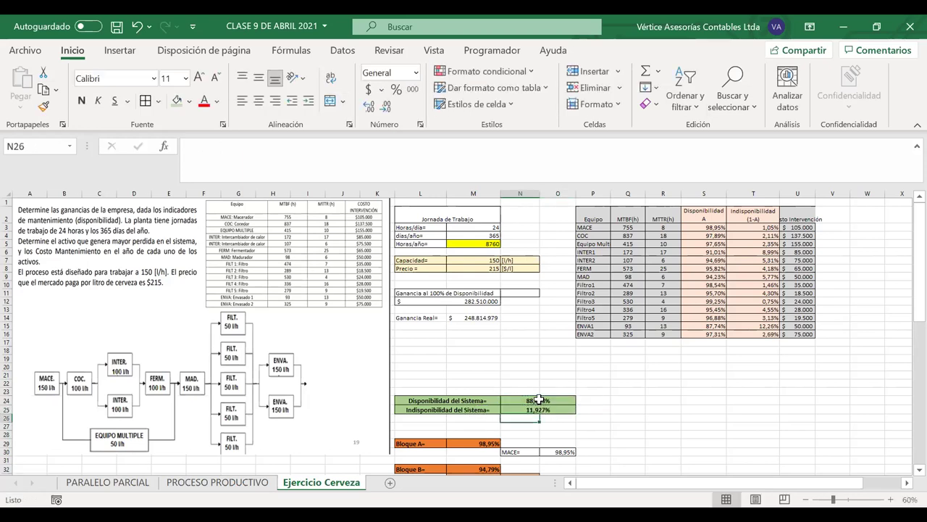
drag(450, 410, 558, 410)
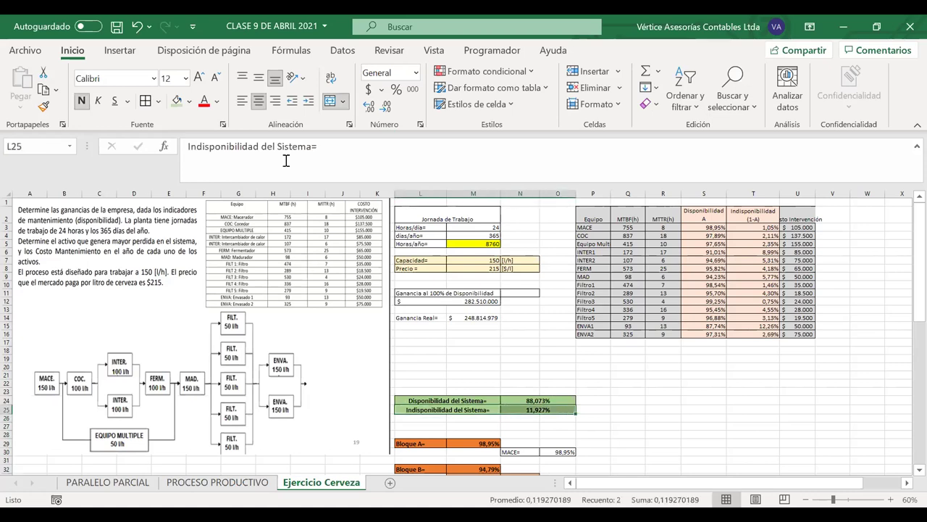
Step: Fill the "Indisponibilidad del Sistema=" label and its value in row 25 with light orange
click(189, 101)
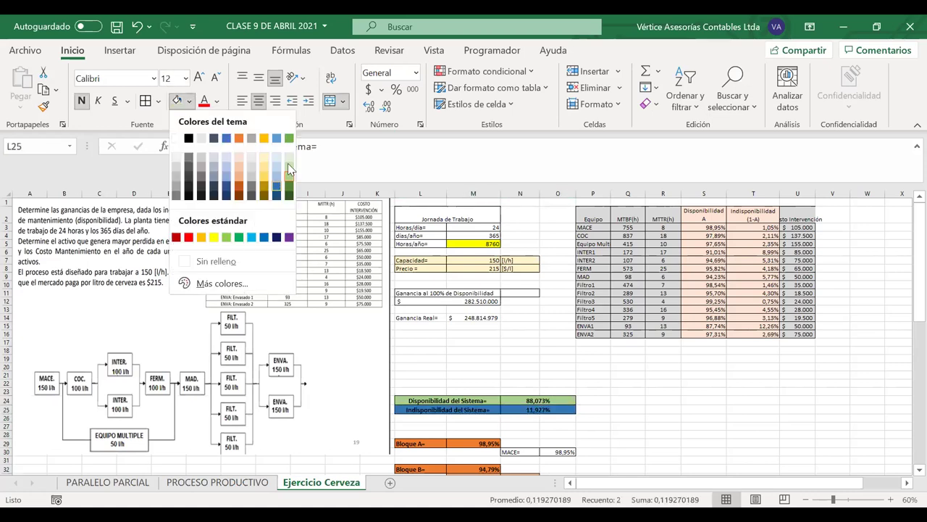
click(290, 171)
click(520, 367)
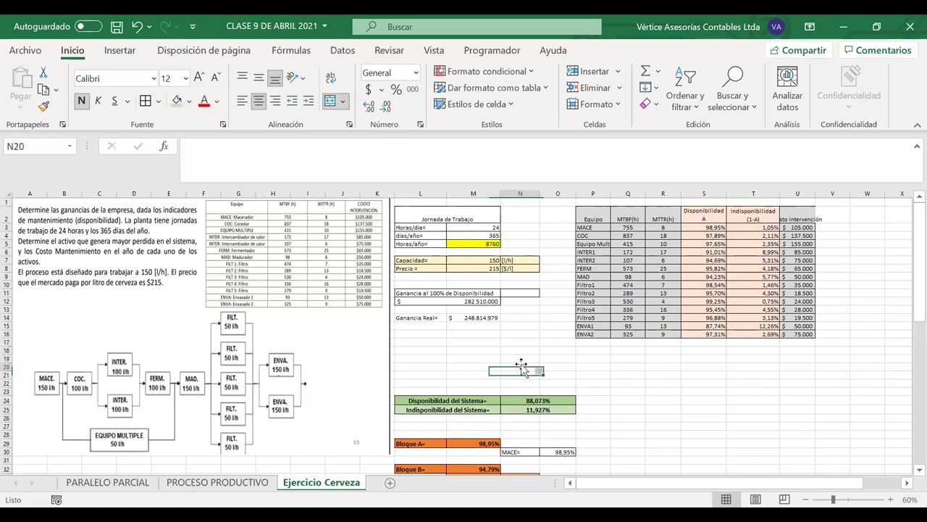
drag(524, 411, 416, 411)
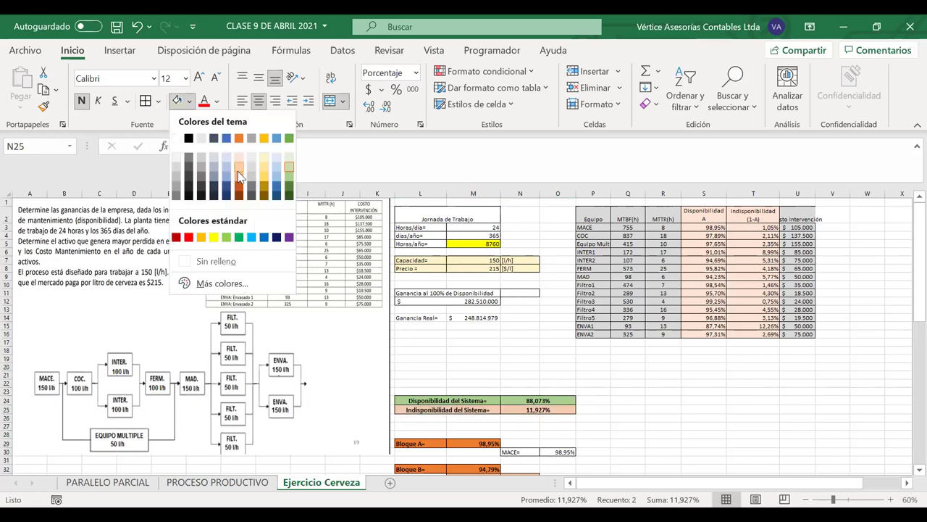
click(239, 176)
click(621, 392)
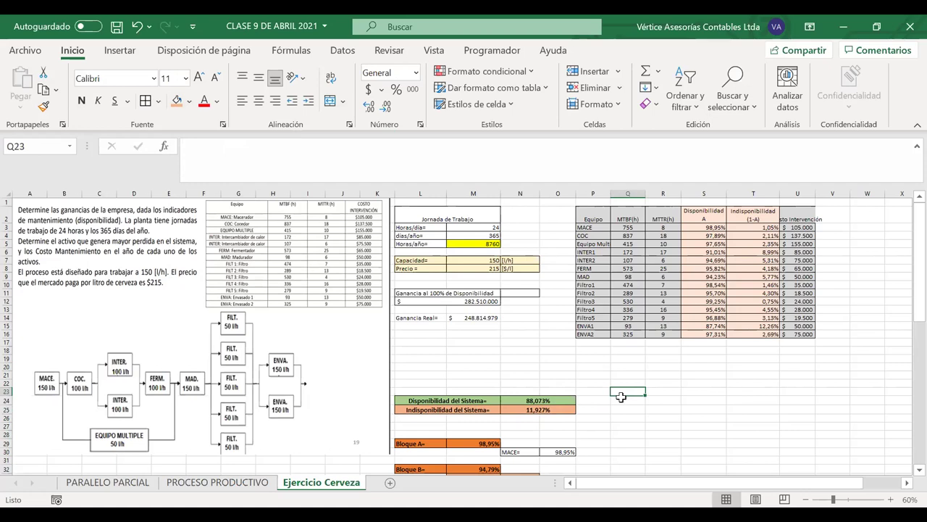
Step: Review the block availability breakdown, the free space beside it, and the system availability and unavailability formulas
scroll(621, 397, down, 5)
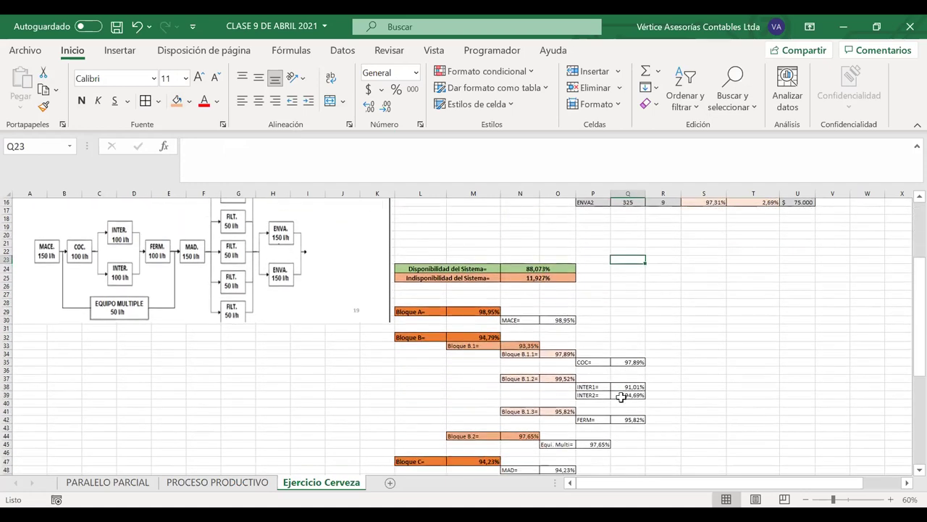
scroll(621, 397, up, 2)
scroll(621, 397, down, 2)
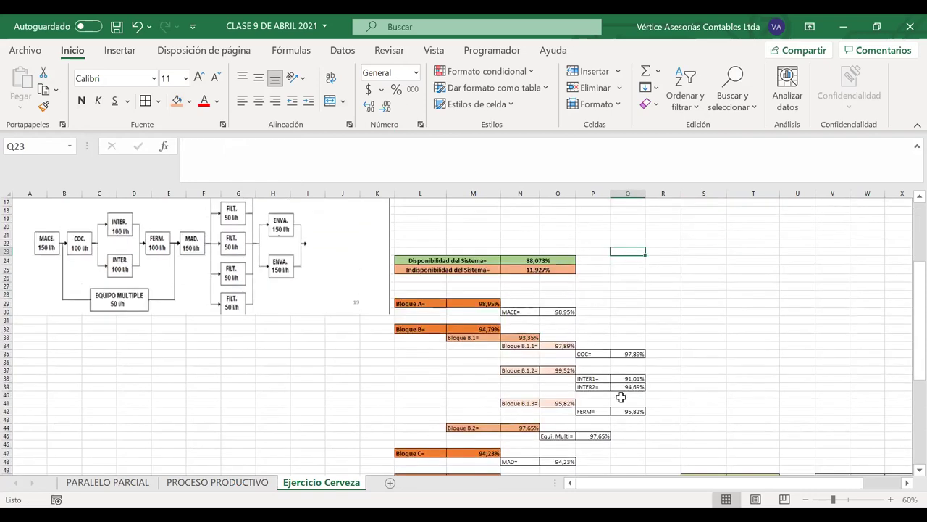
scroll(621, 397, right, 3)
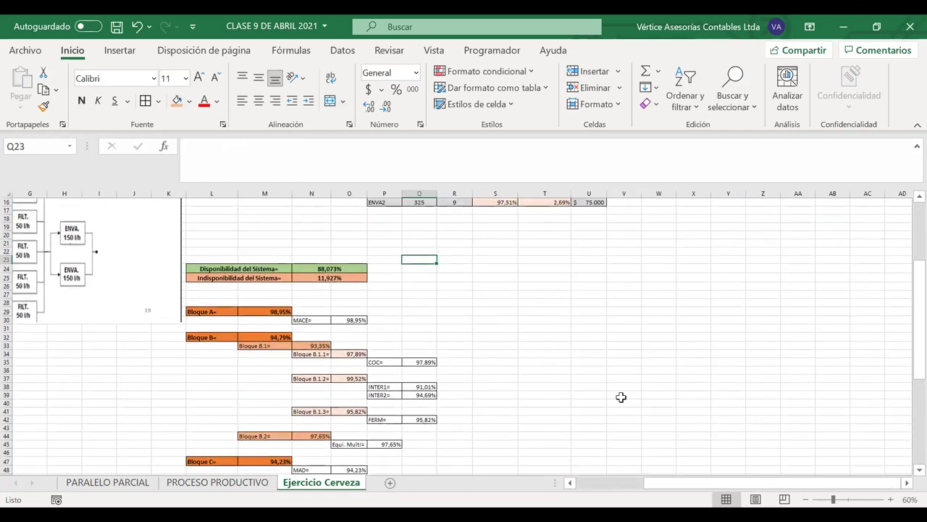
scroll(621, 397, up, 1)
drag(516, 252, 577, 434)
scroll(476, 316, up, 2)
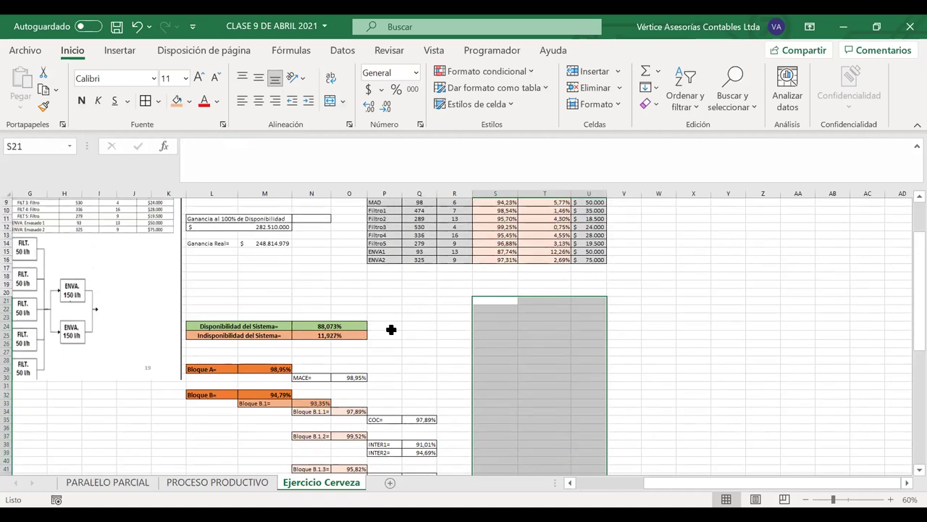
click(407, 327)
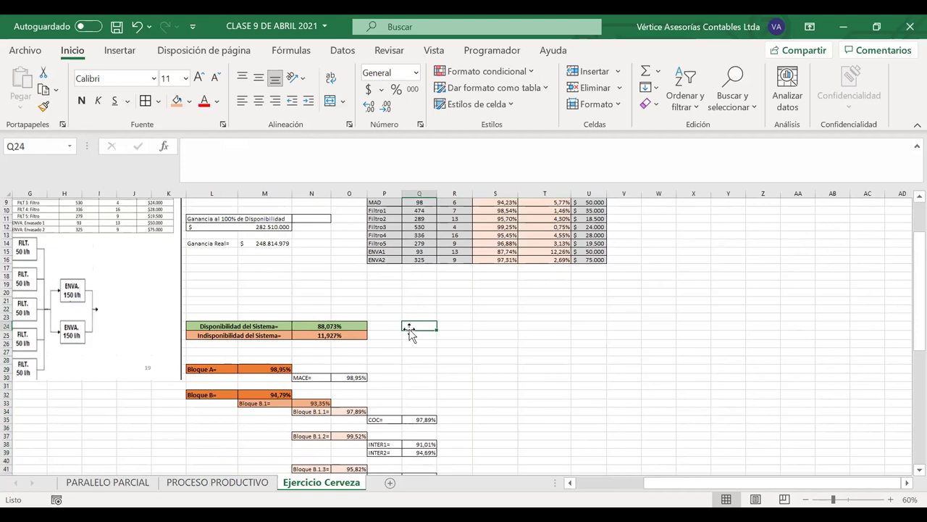
click(347, 333)
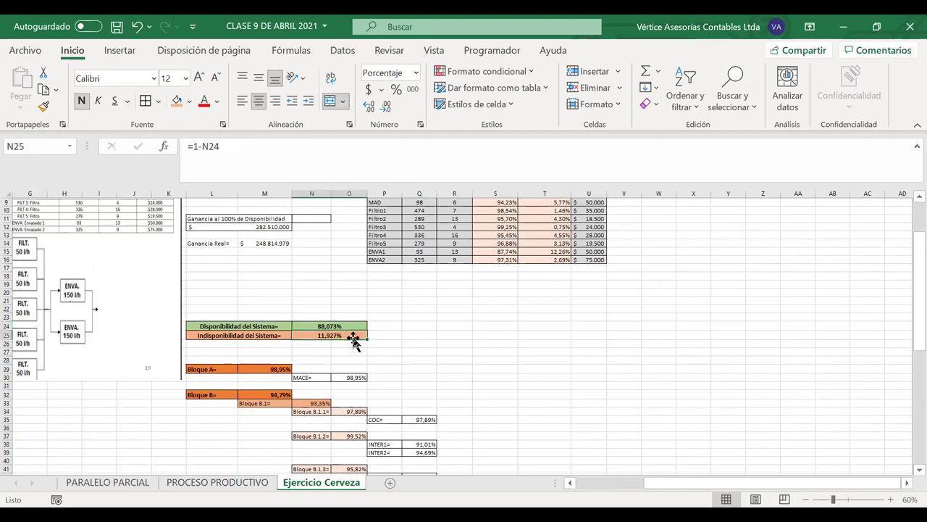
click(341, 327)
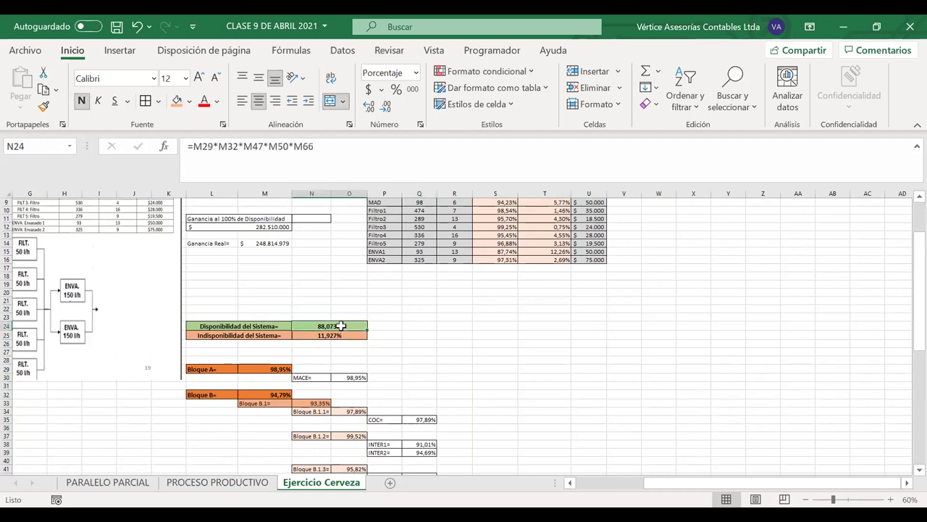
mouse_move(226, 244)
mouse_down()
mouse_move(256, 239)
mouse_move(221, 245)
mouse_up()
Step: Label L15 "Diferencia=" and calculate the gap between ideal and real profit in M15 with =L12-M14
click(218, 251)
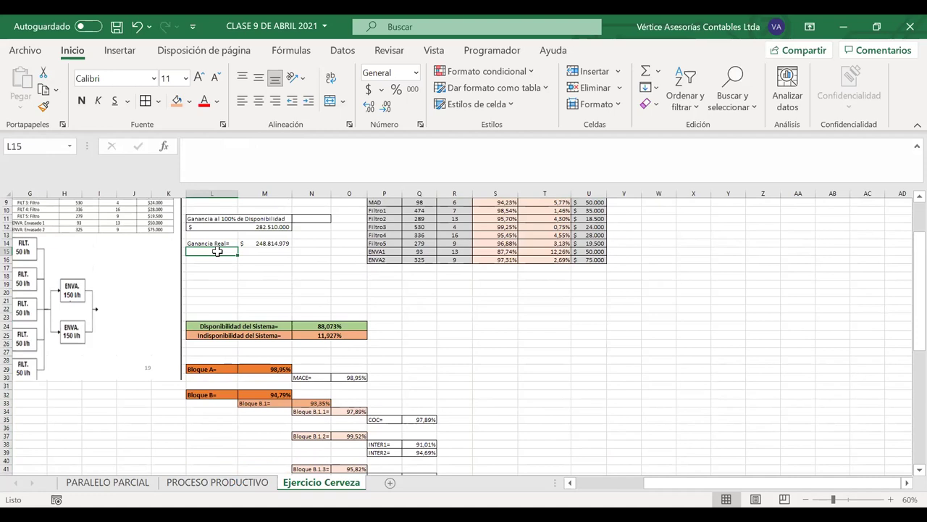
text(Diferencia=)
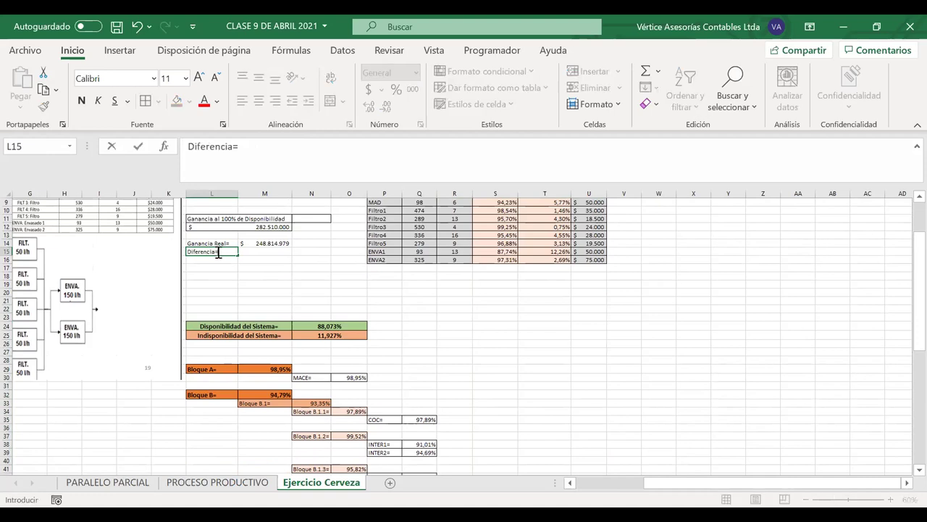
click(261, 252)
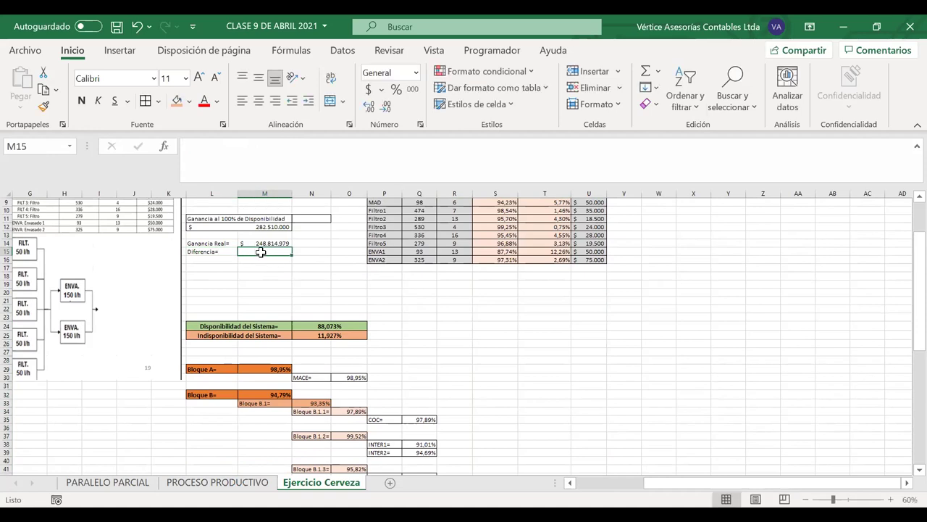
text(=)
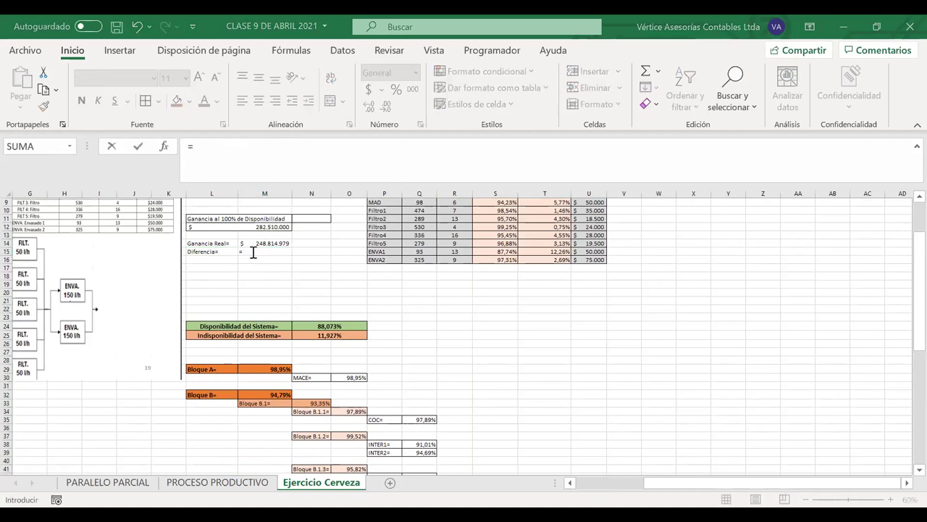
click(272, 227)
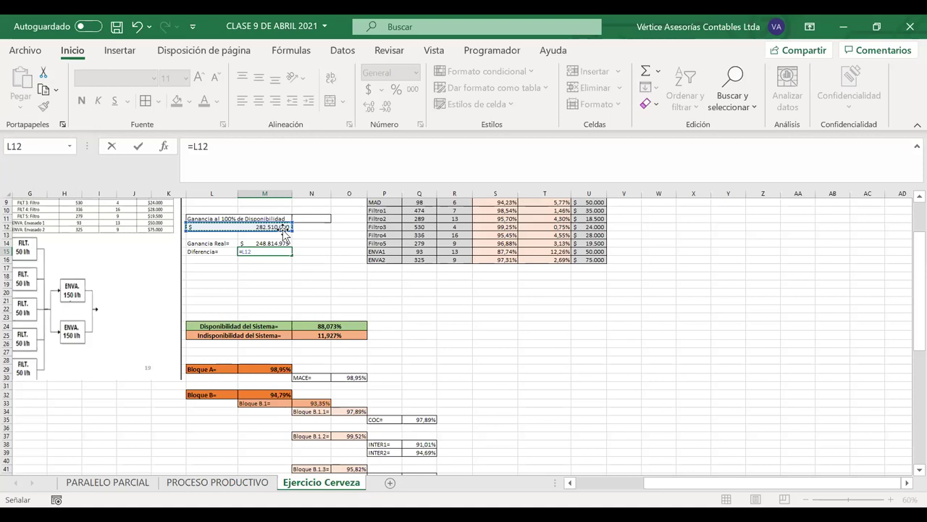
text(-)
click(273, 244)
key(Return)
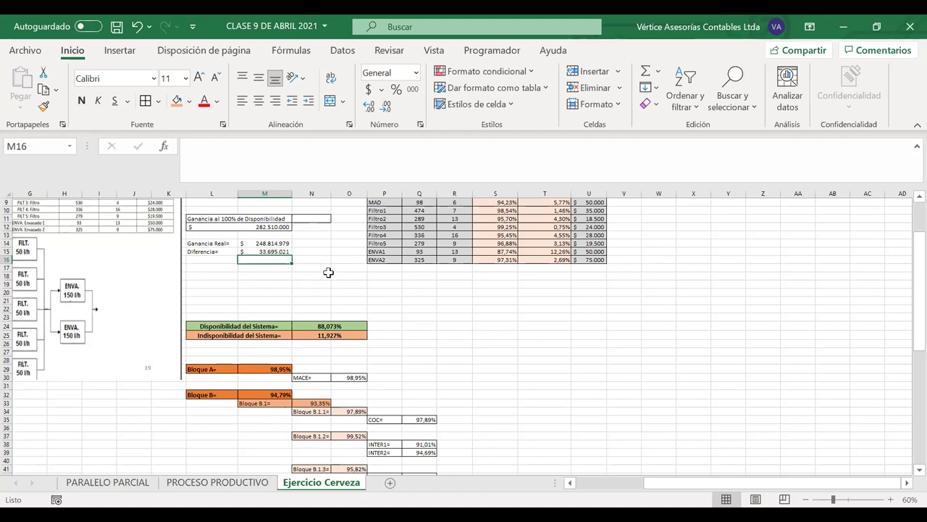
Step: Add borders around all the real profit and difference cells in L14:M15
drag(255, 249, 190, 244)
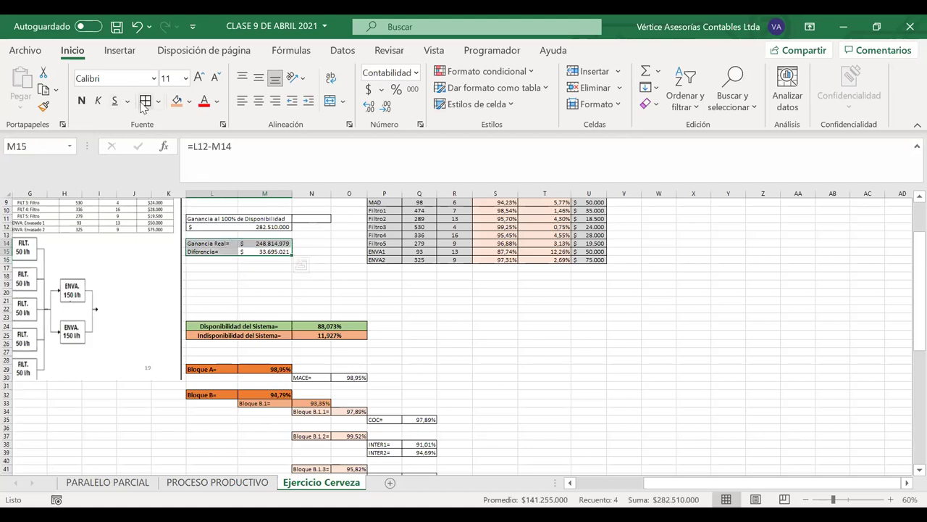
click(389, 310)
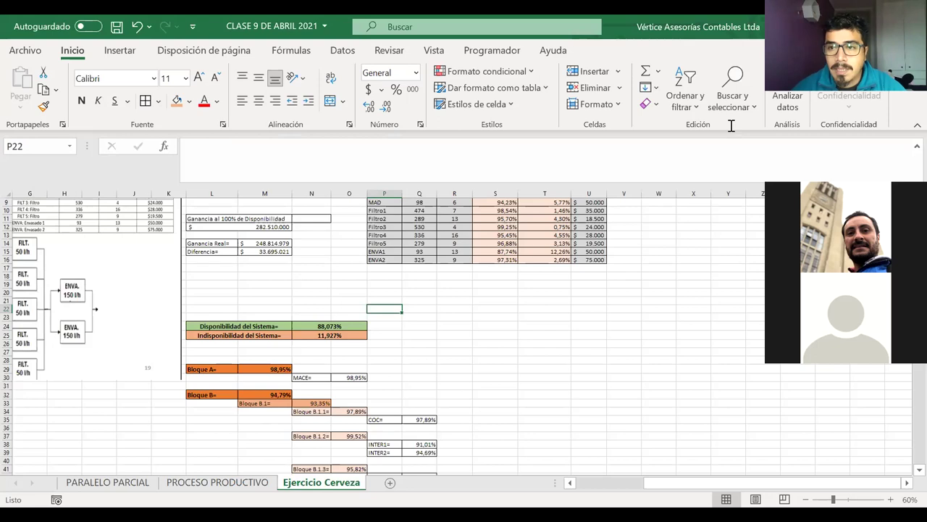
Step: Enter "Bloque A" in T22 and copy it down through T27
click(539, 310)
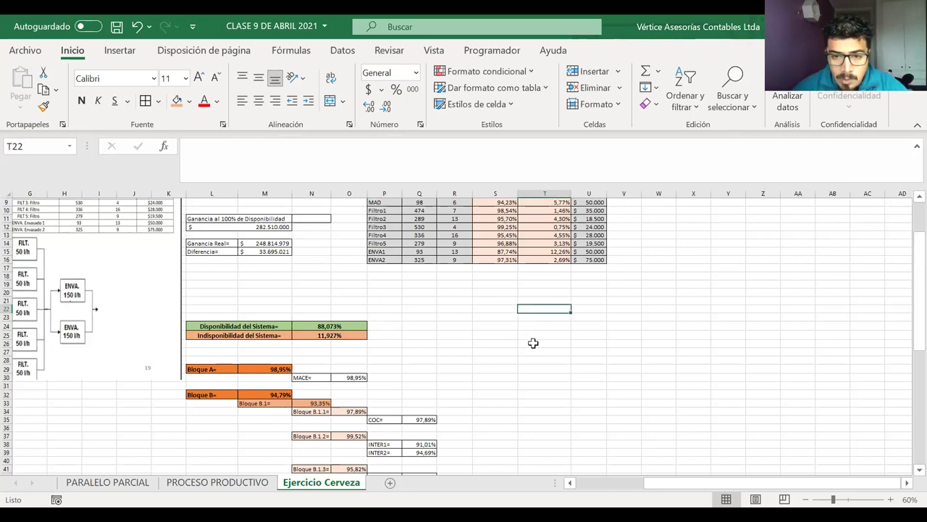
text(B)
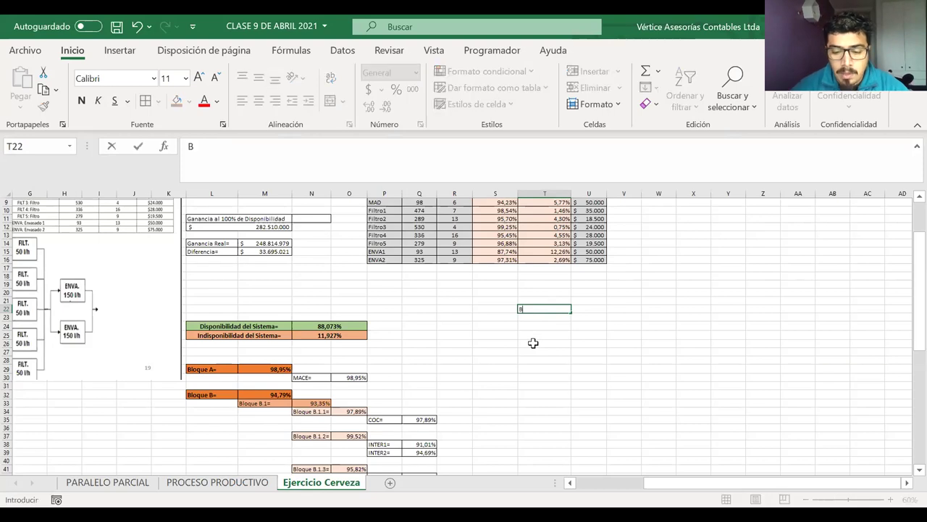
text(loque A)
click(573, 318)
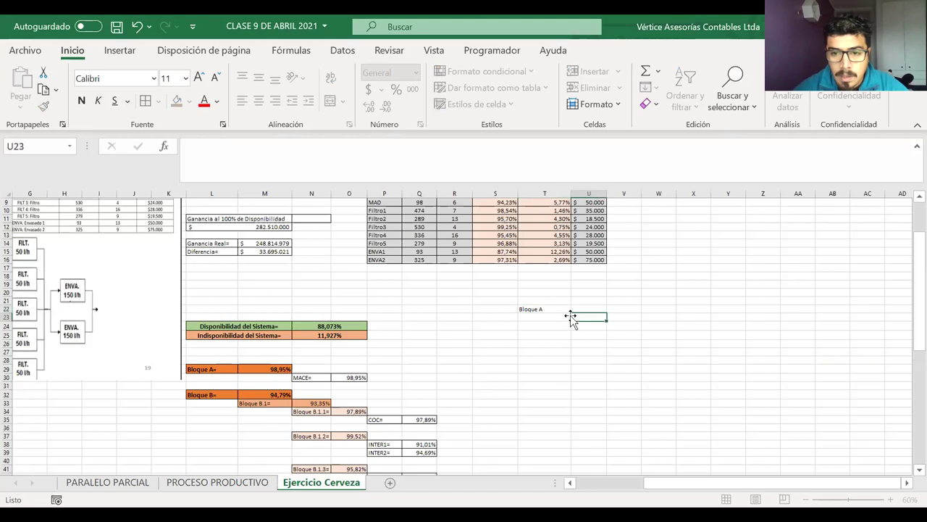
click(569, 309)
drag(571, 313, 568, 356)
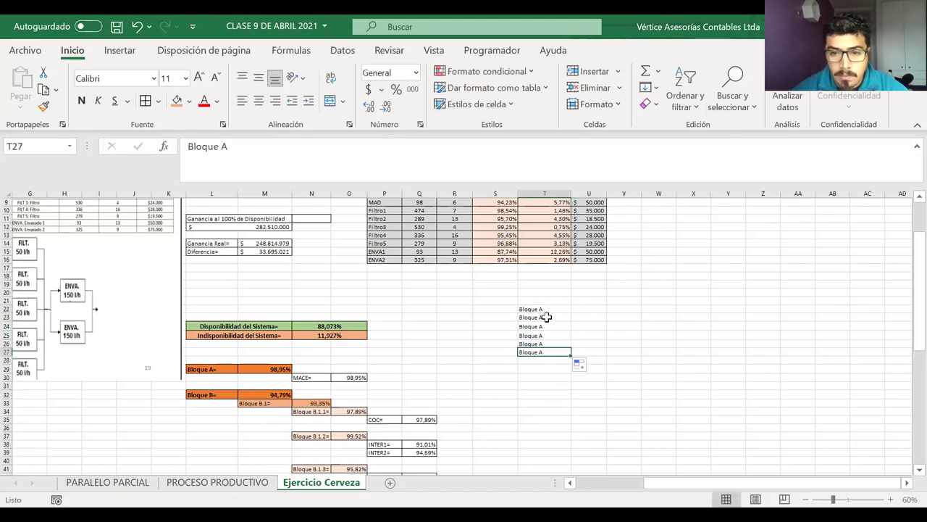
Step: Change the copied labels in T23 and T24 to "Bloque B" and "Bloque C"
double_click(547, 316)
key(BackSpace)
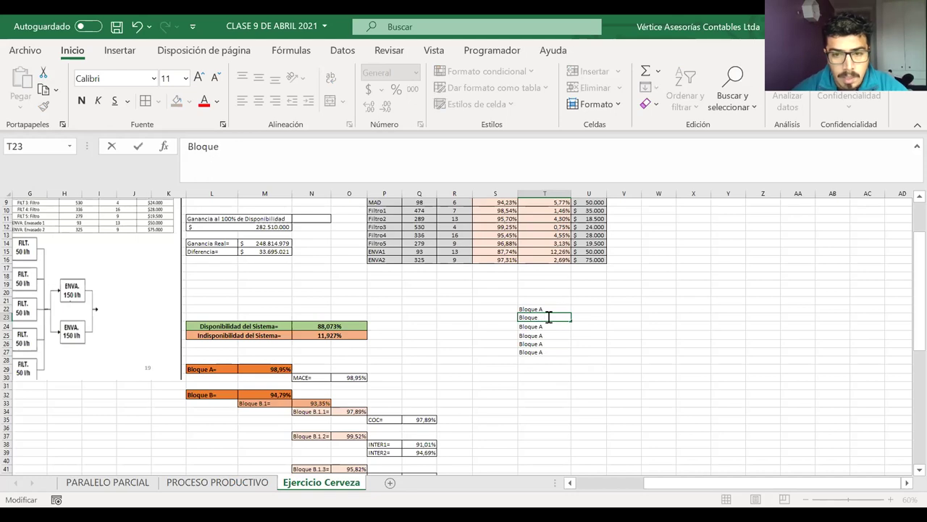
text(B)
key(Return)
double_click(549, 325)
key(BackSpace)
text(C)
key(Return)
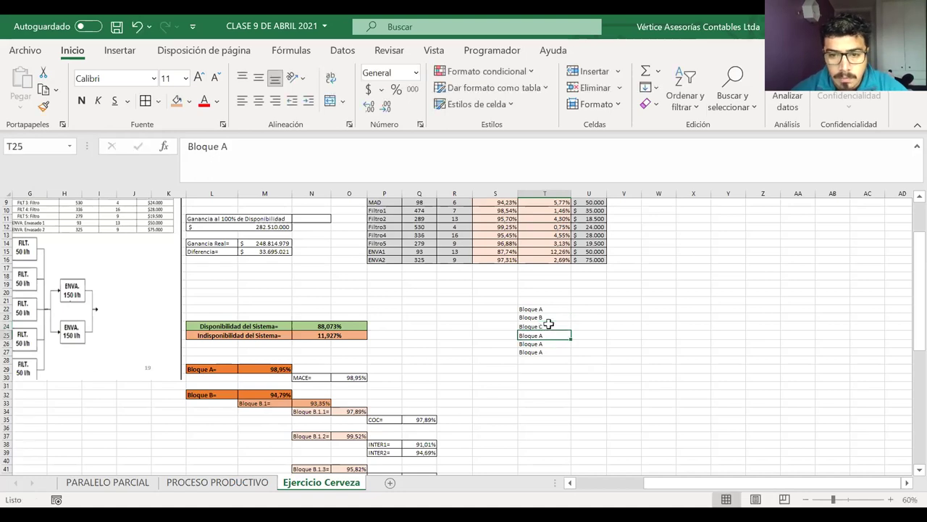
Step: Change the labels in T25 and T26 to "Bloque D" and "Bloque E", and clear the extra label in T27
double_click(549, 335)
key(BackSpace)
text(D)
key(Return)
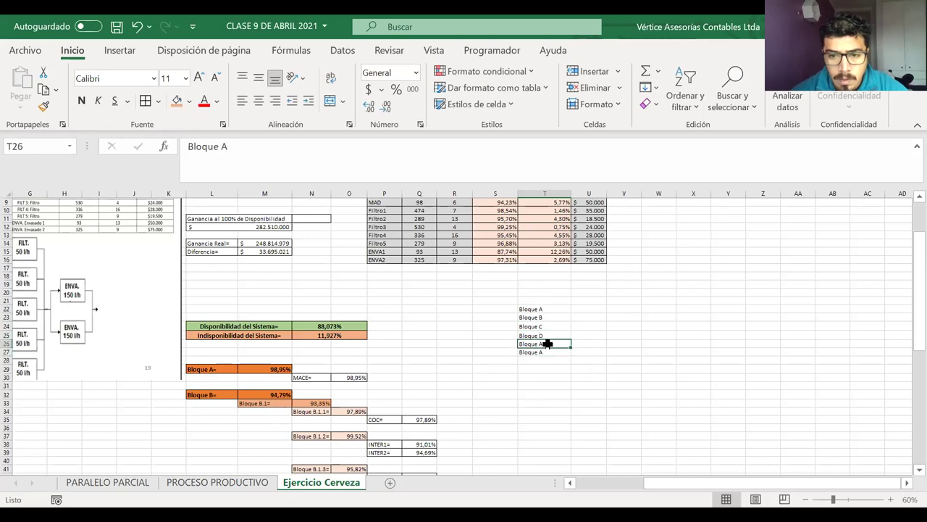
double_click(550, 343)
key(BackSpace)
text(E)
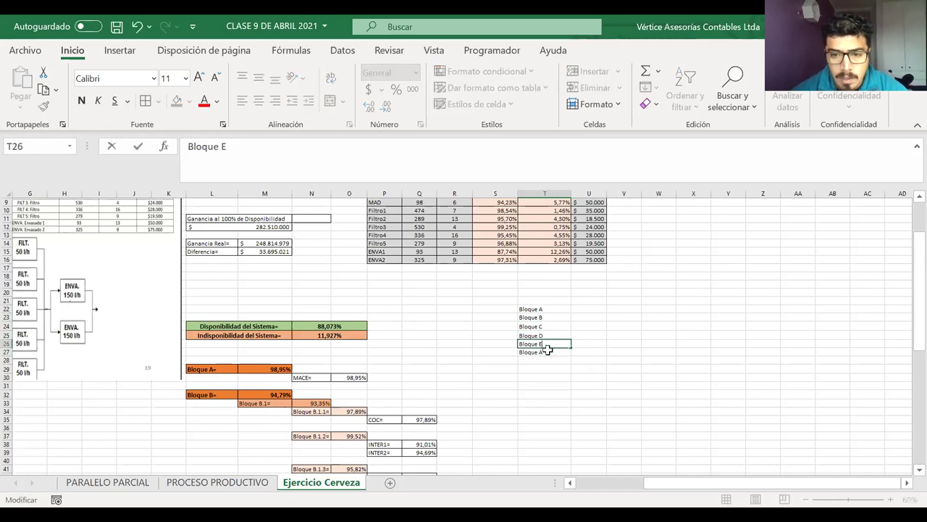
key(Return)
key(Delete)
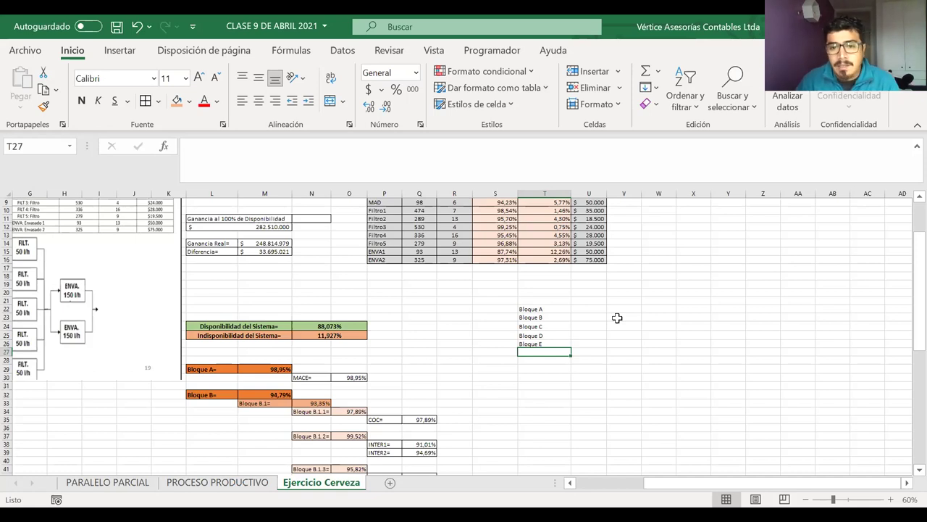
Step: Move the Bloque C, D and E labels down to T28:T30 and enter "Bloque B.1" in T24
drag(526, 326, 523, 383)
click(530, 327)
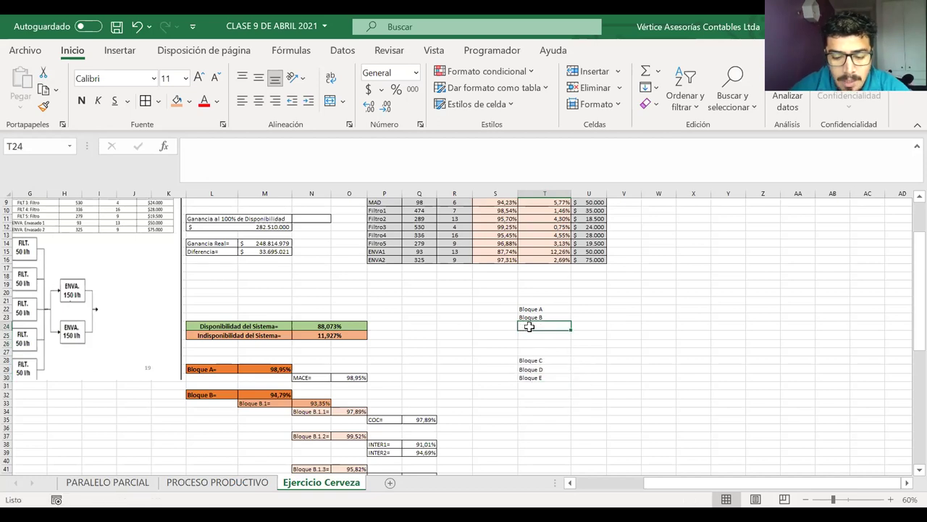
text(Bloque)
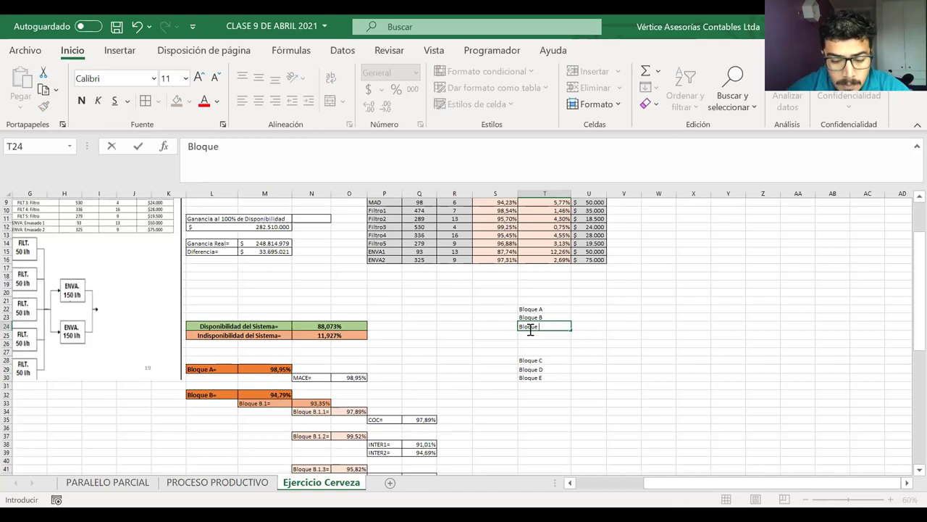
text( B1)
key(BackSpace)
text(.1)
key(Return)
text(B)
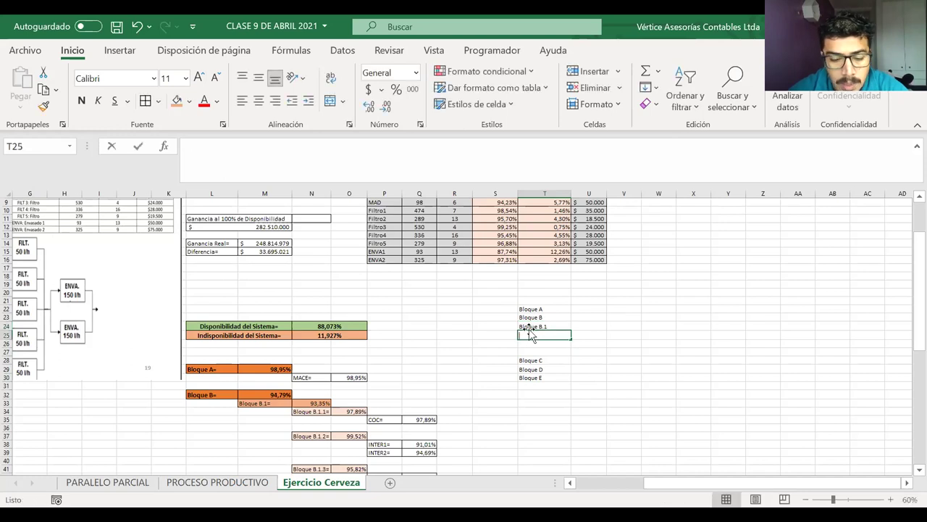
key(BackSpace)
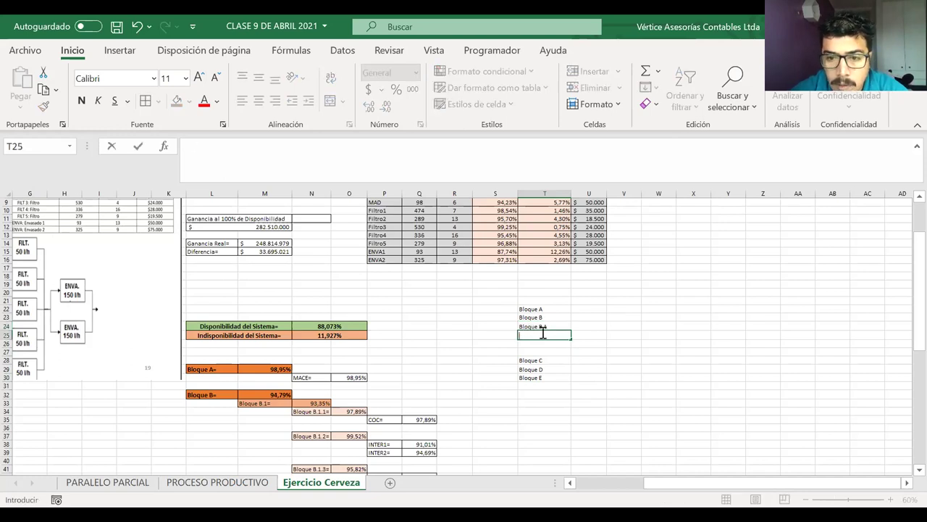
Step: Extend the Bloque B.1 label by one cell to get "Bloque B.2" and move that label to T27
click(565, 326)
drag(571, 330, 547, 355)
click(549, 336)
Step: Enter "Bloque B.1.1" in T25 and move the Bloque B.2 to Bloque E labels down to T28:T31
click(540, 335)
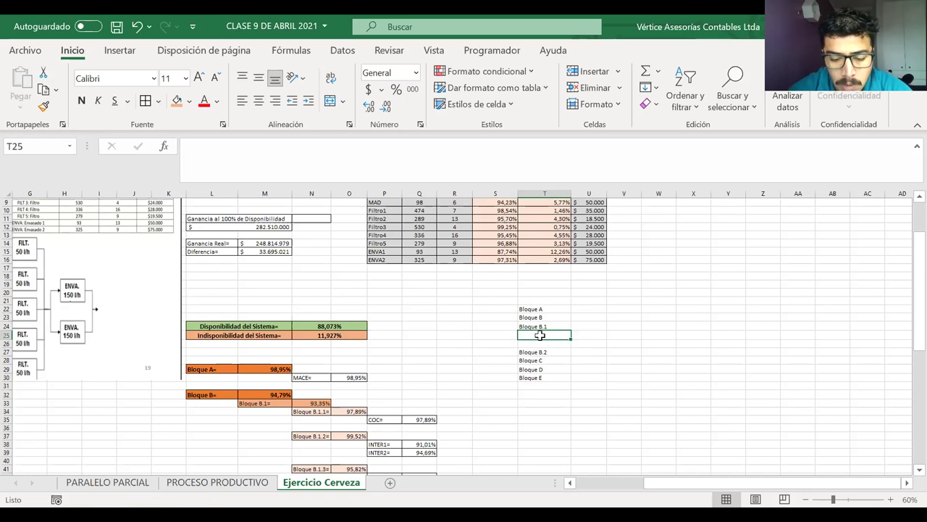
text(Bloque B)
key(BackSpace)
text(B.1.1)
mouse_move(543, 352)
mouse_down()
mouse_move(542, 375)
mouse_move(534, 366)
mouse_up()
Step: Enter "Bloque B.1.2" in T26 and "Bloque B.1.3" in T27
click(538, 344)
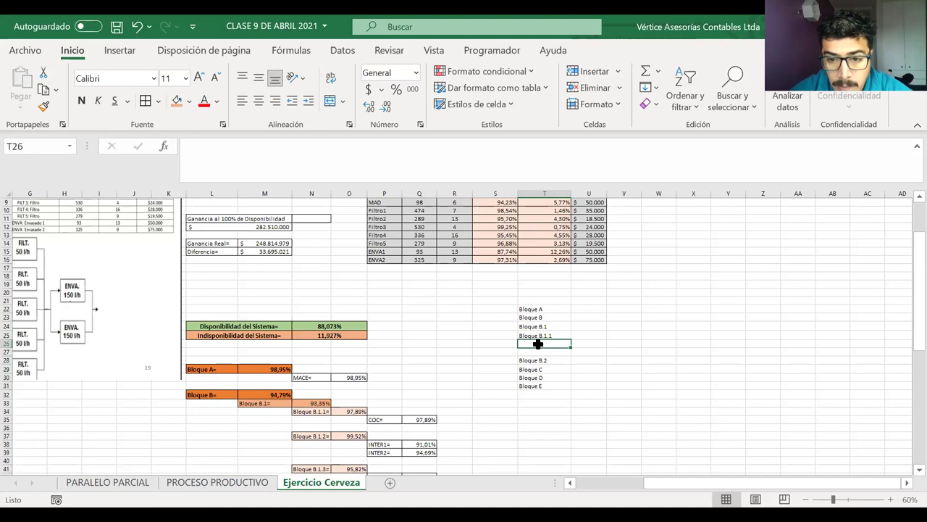
text(Bloque)
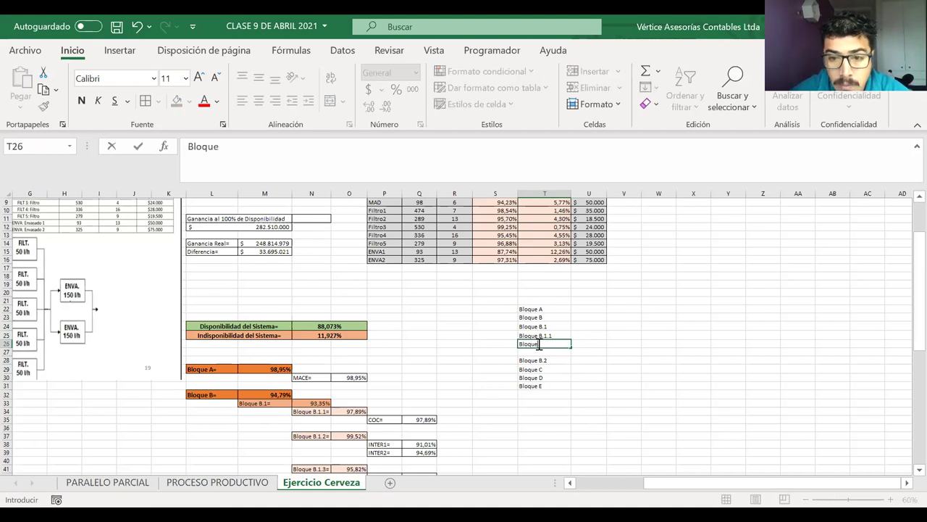
text( B.1.2)
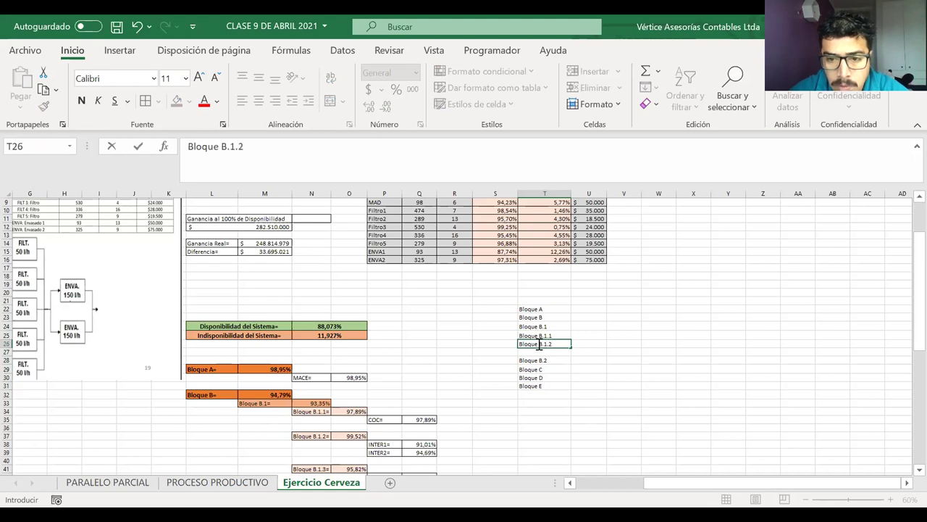
key(Return)
text(B)
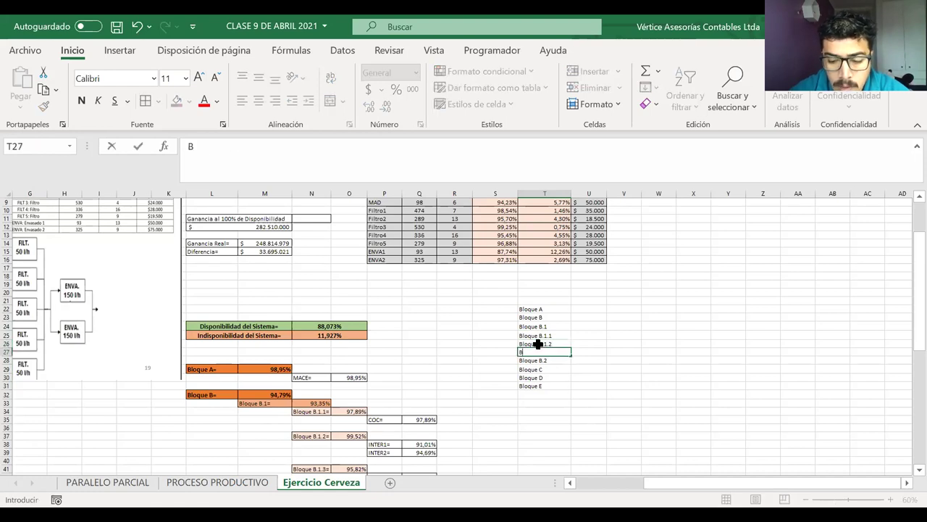
text(loque B)
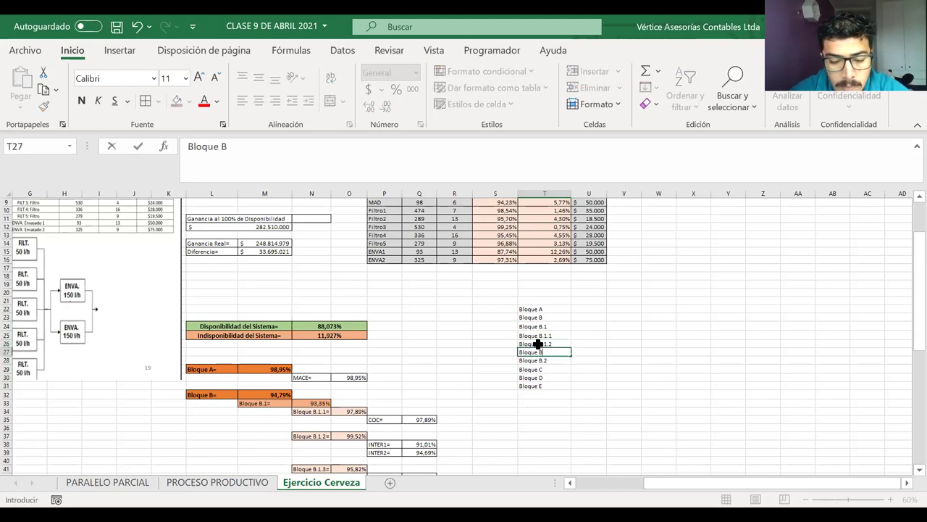
text(.1.3)
key(Return)
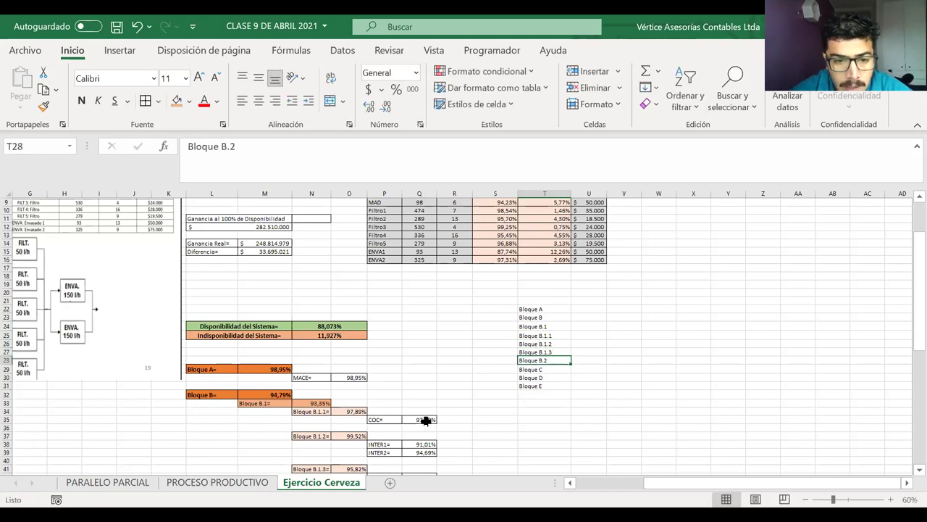
Step: Move the Bloque E label down to T35, leaving empty rows below Bloque D
scroll(425, 421, down, 2)
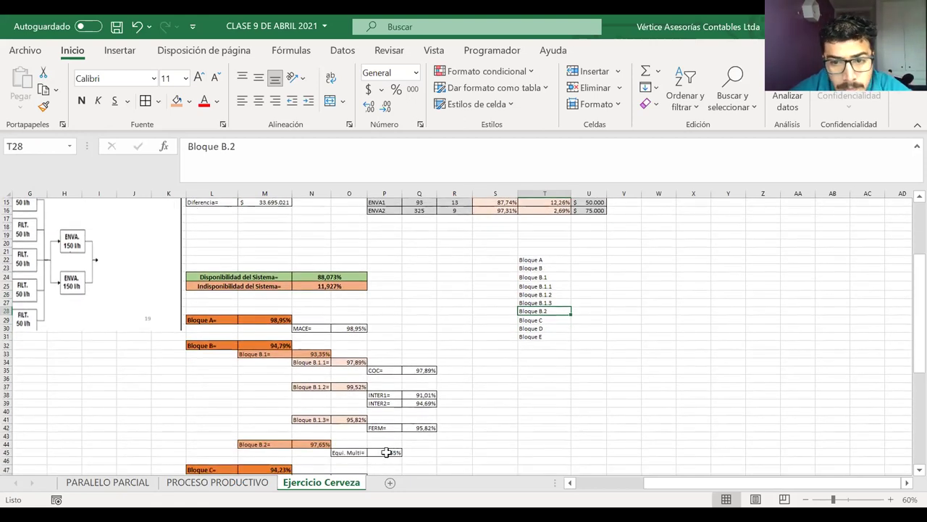
scroll(505, 363, down, 1)
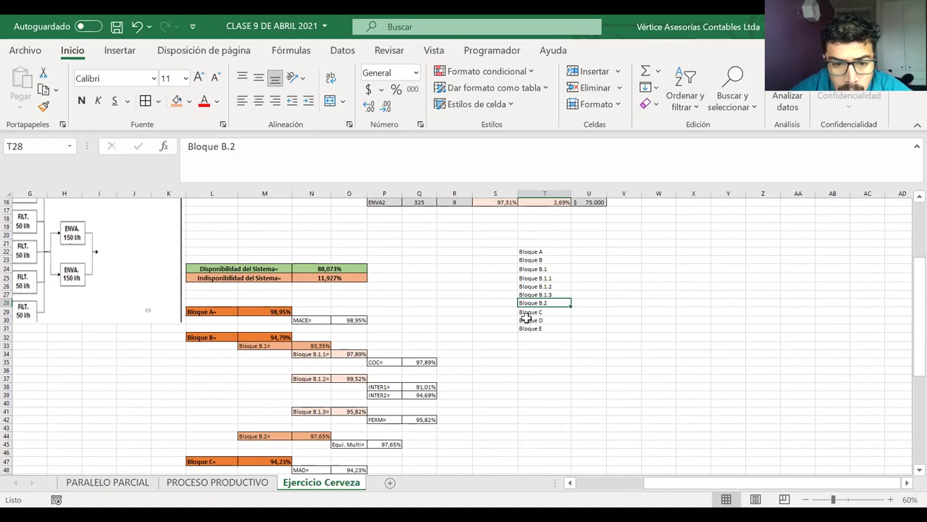
scroll(527, 318, down, 2)
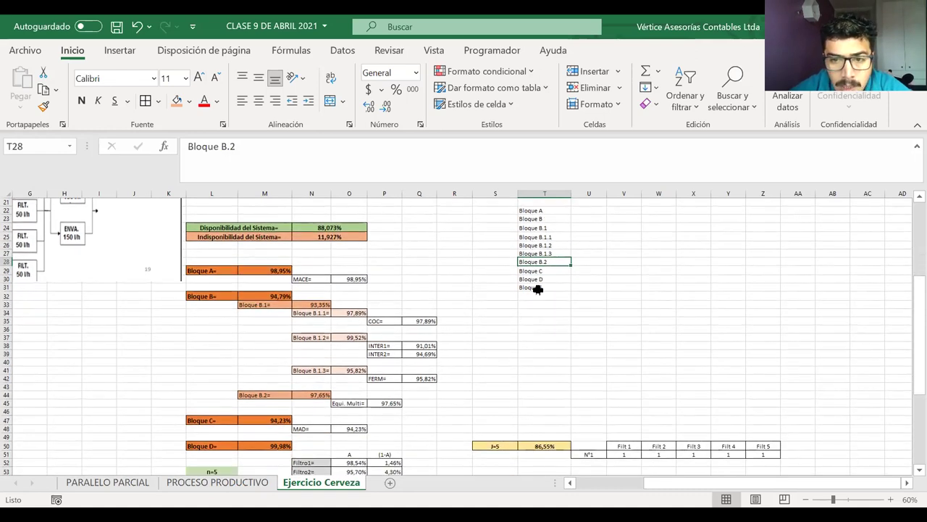
click(537, 287)
drag(537, 297, 534, 324)
click(543, 285)
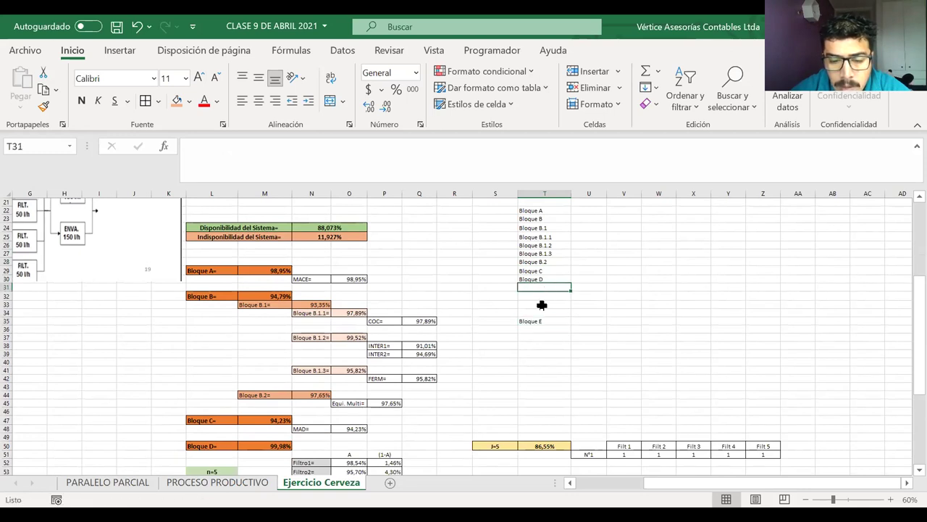
scroll(558, 313, up, 1)
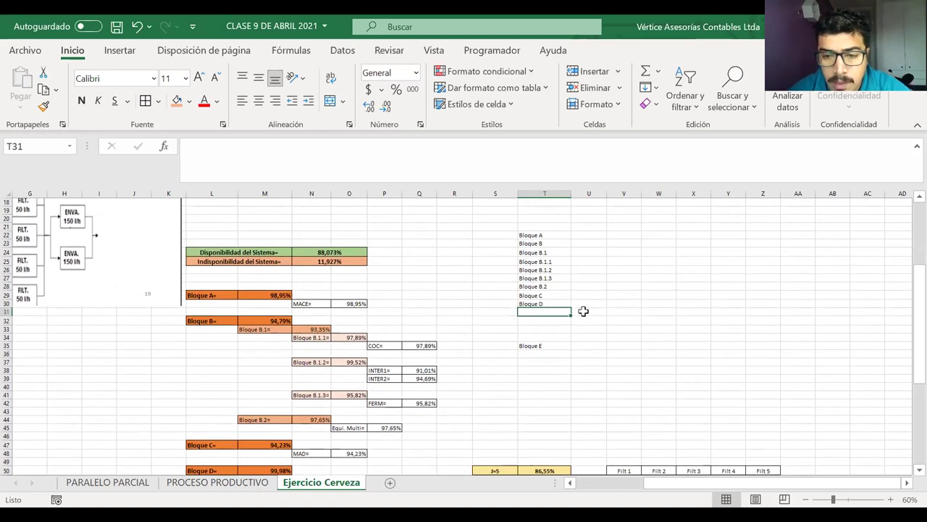
Step: Enter the component "MACE" beside Bloque A in U22 and "COC" beside Bloque B.1.1 in U25
click(581, 304)
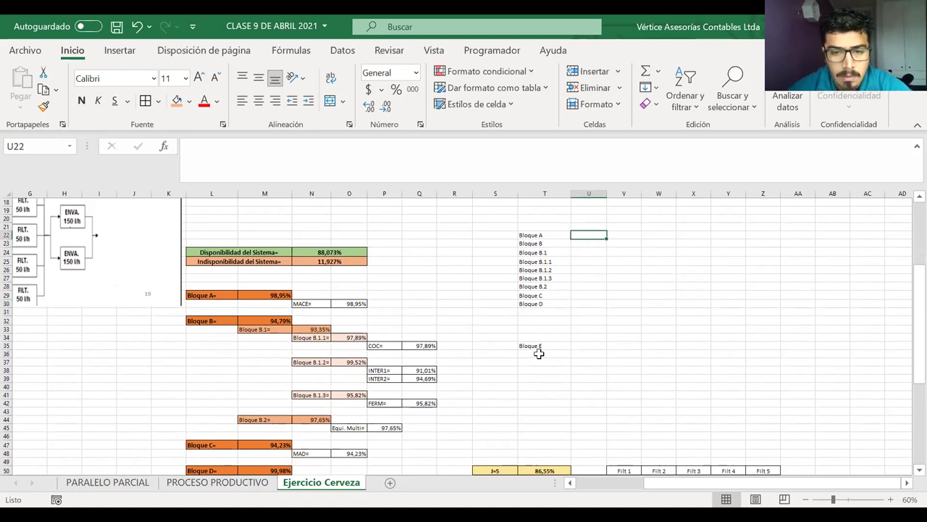
text(MACE)
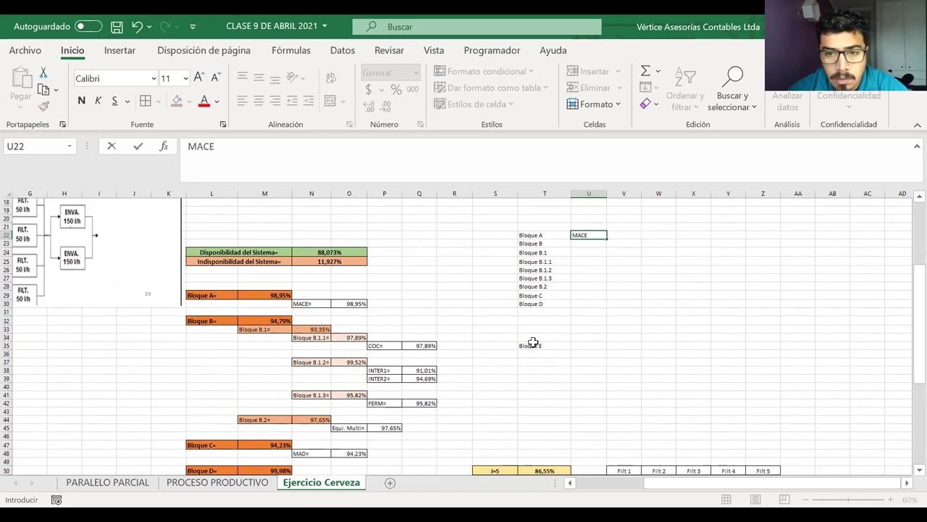
key(Return)
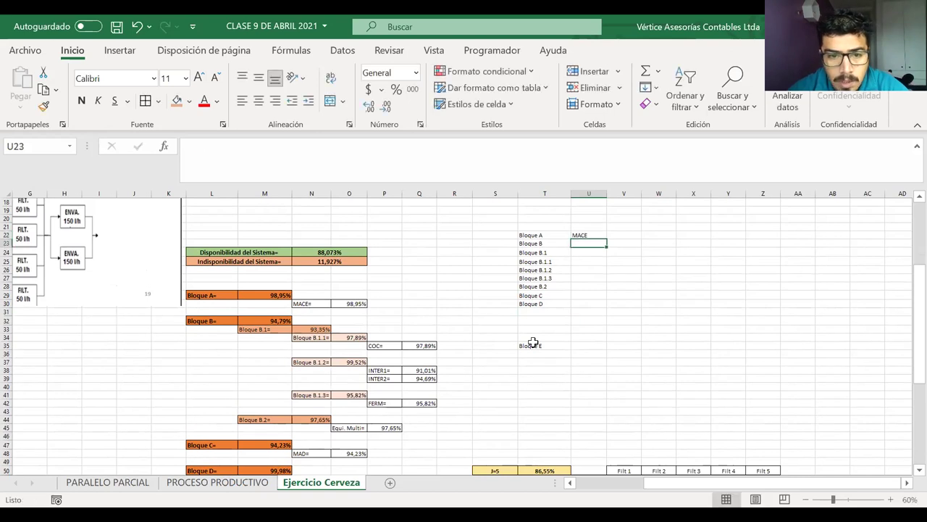
key(Return)
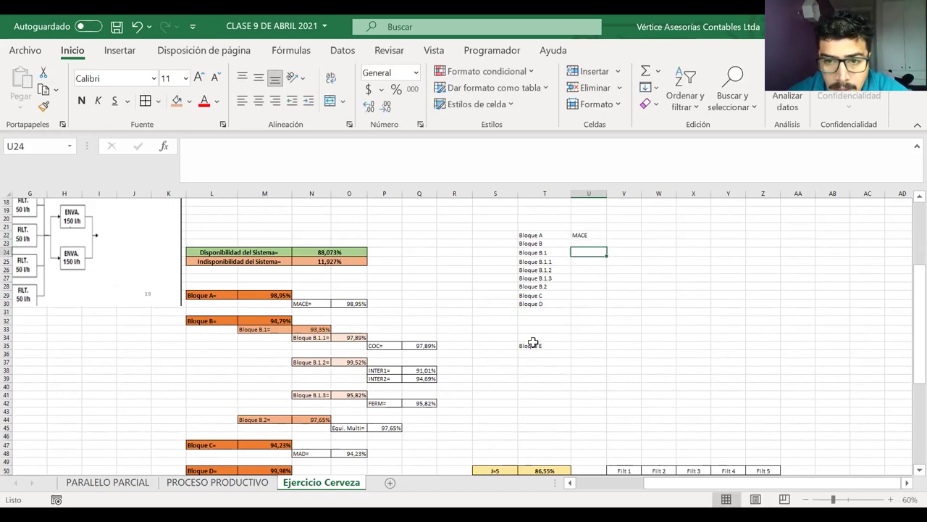
key(Return)
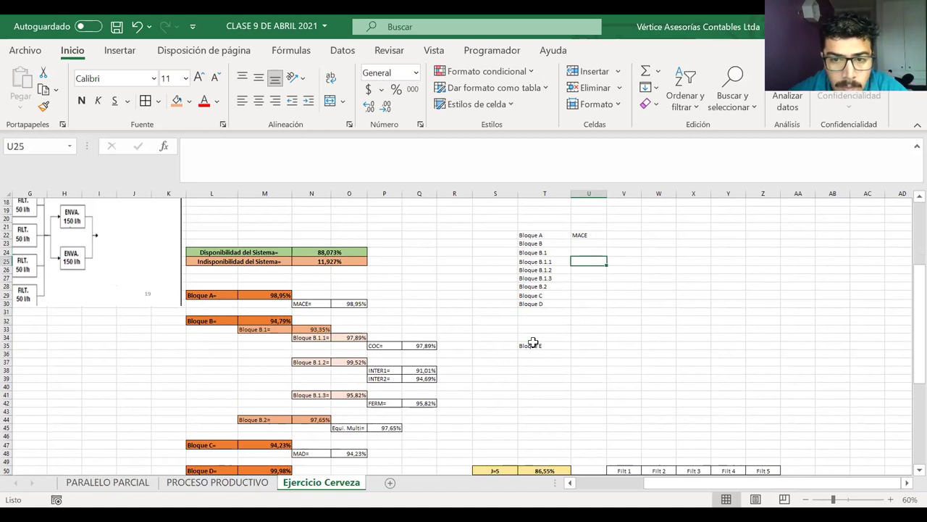
text(COC)
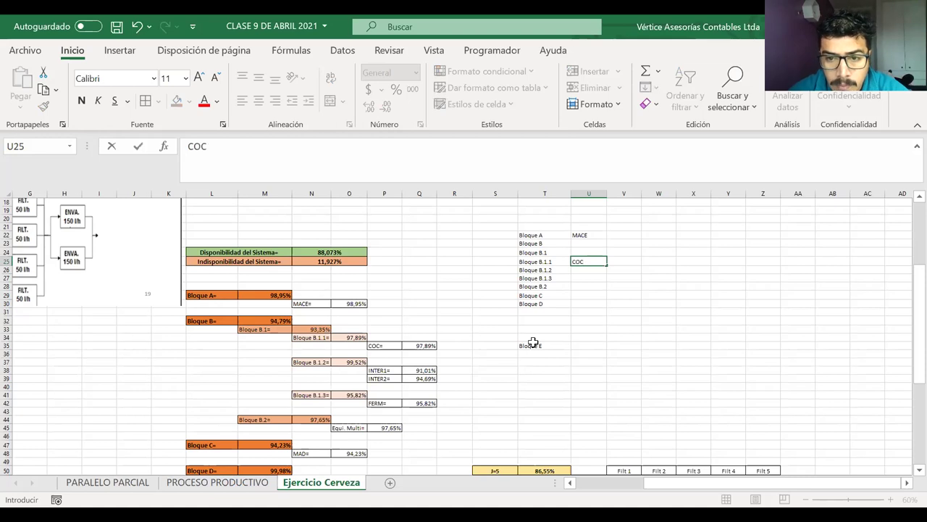
key(Return)
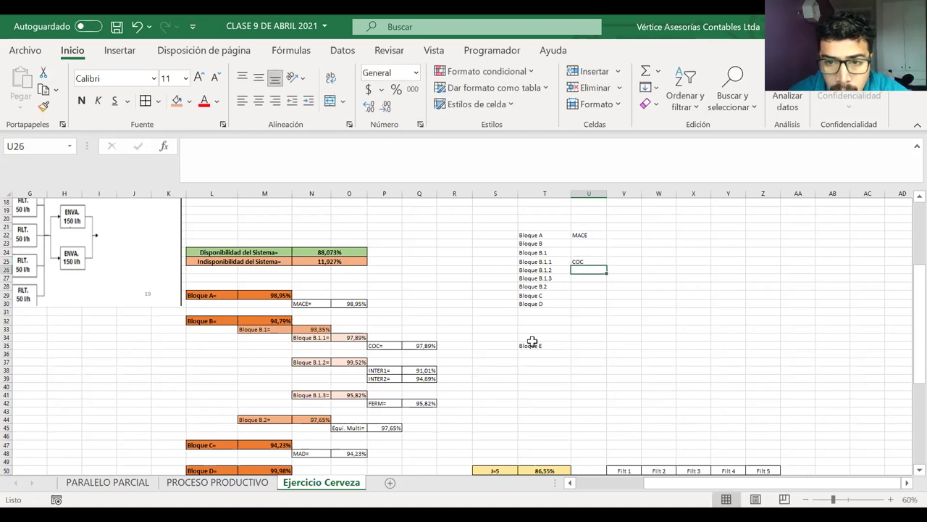
Step: Move the Bloque B.1.3 to Bloque D labels down to T28:T31 and enter "Inter1" and "Inter2" in U26:U27
drag(552, 278, 580, 300)
click(581, 271)
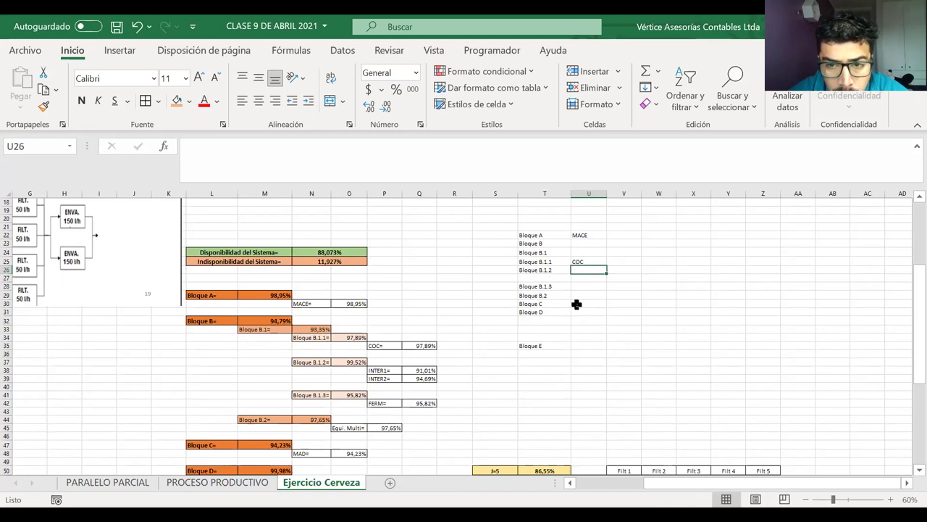
text(Inter)
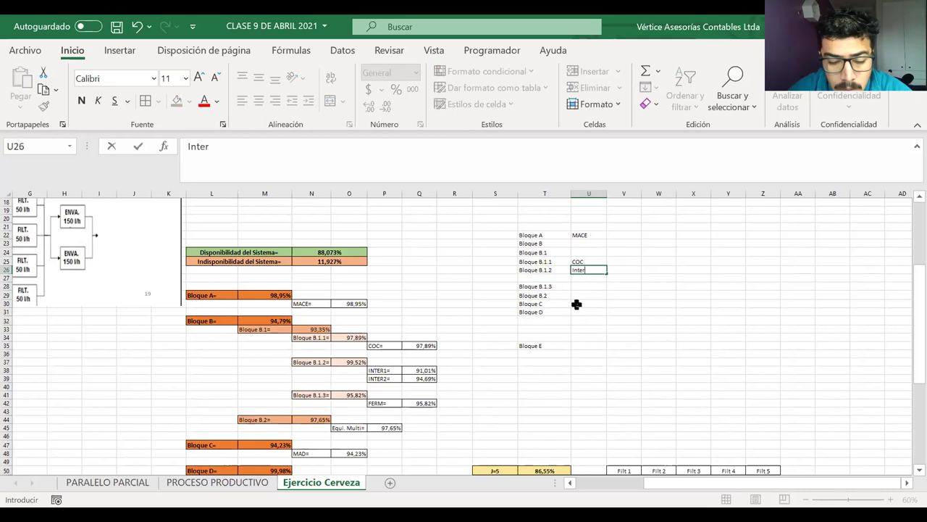
text(1)
key(Return)
text(Inter1)
key(Return)
double_click(596, 279)
key(BackSpace)
text(2)
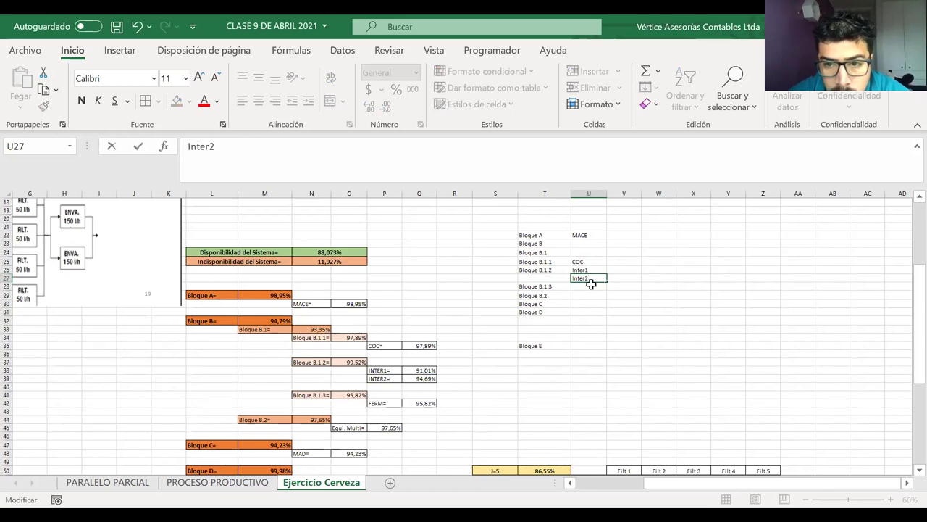
key(Return)
Step: Enter the components "FERM", "E.Mult" and "MAD" in U28:U30 for Bloque B.1.3, B.2 and C
text(Ferm)
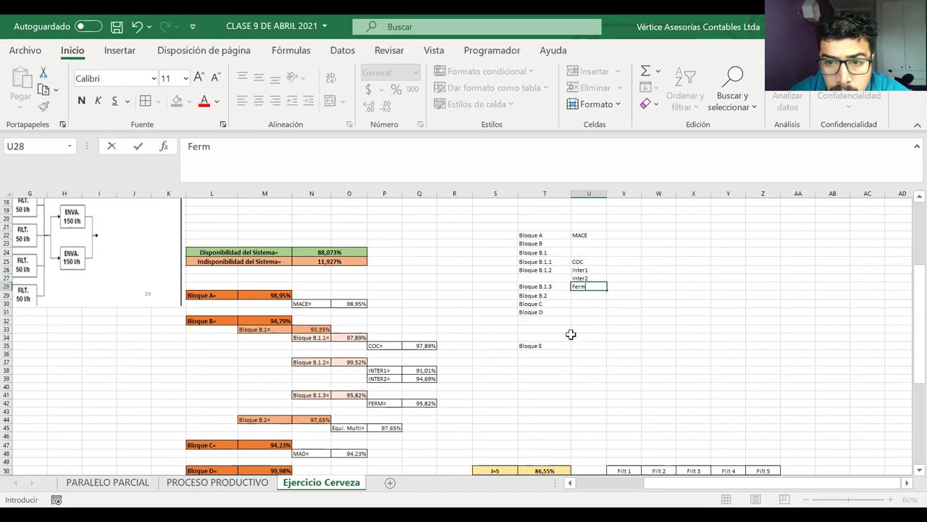
key(BackSpace)
text(ERM)
key(Return)
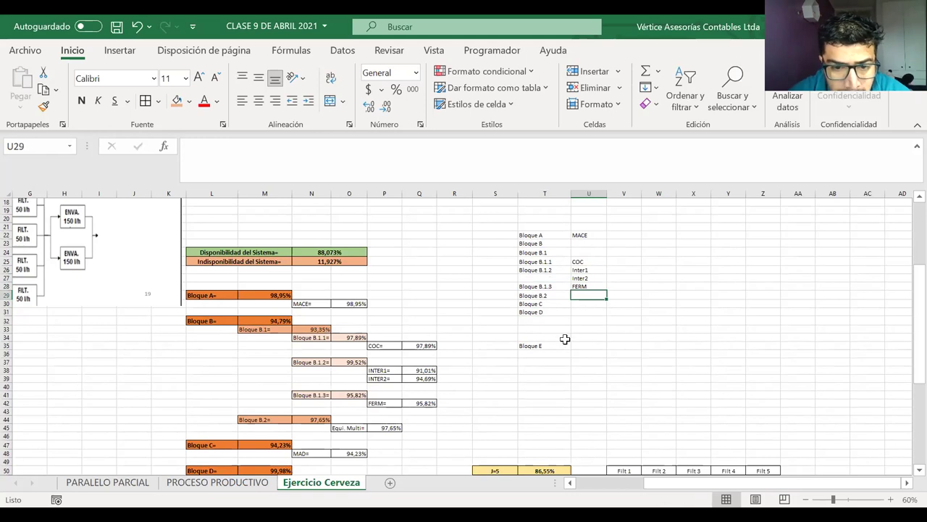
text(E.Mult)
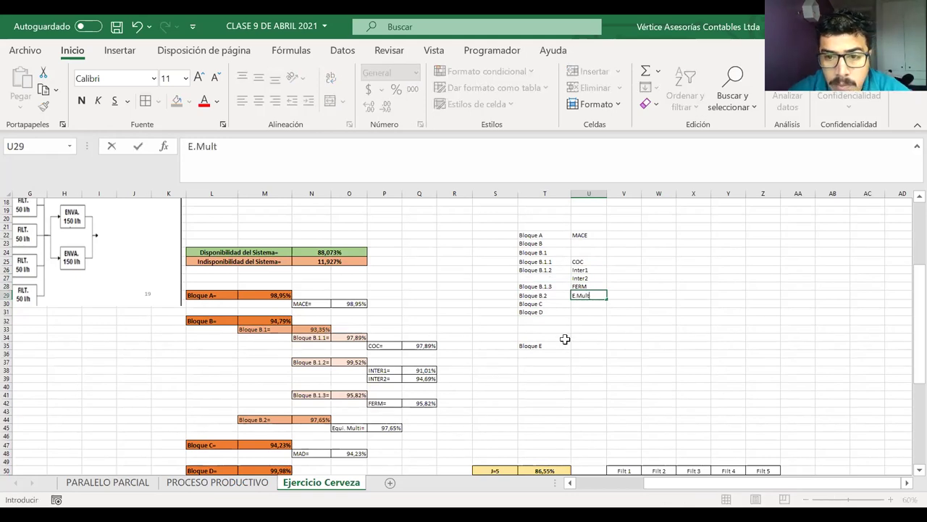
key(Return)
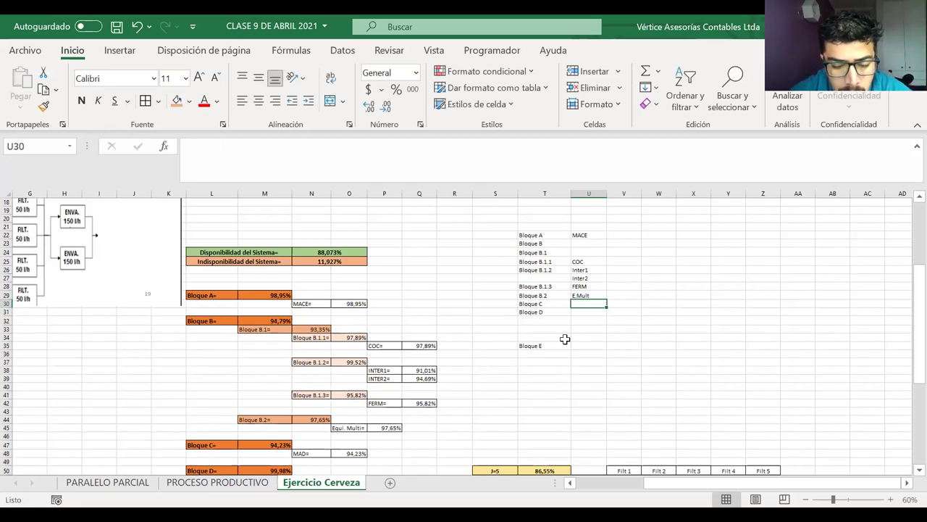
text(MAD)
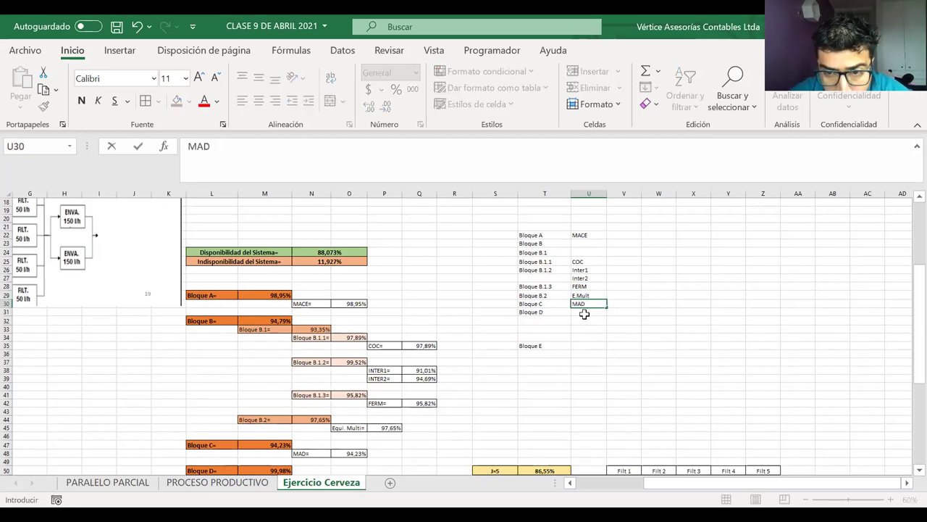
key(Return)
Step: Enter "Filtro1" in U32, extend the series to "Filtro5" in U36, and move the Bloque E label to T37
click(583, 318)
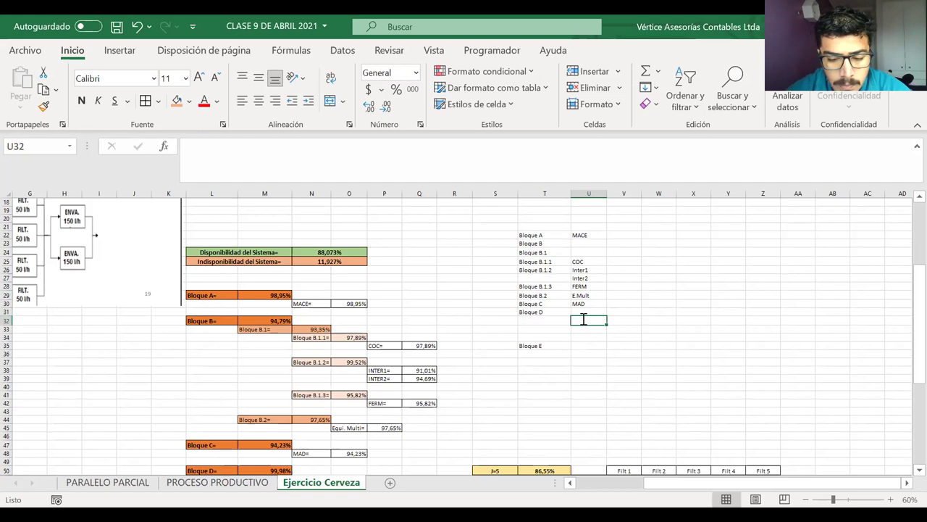
text(Filtro)
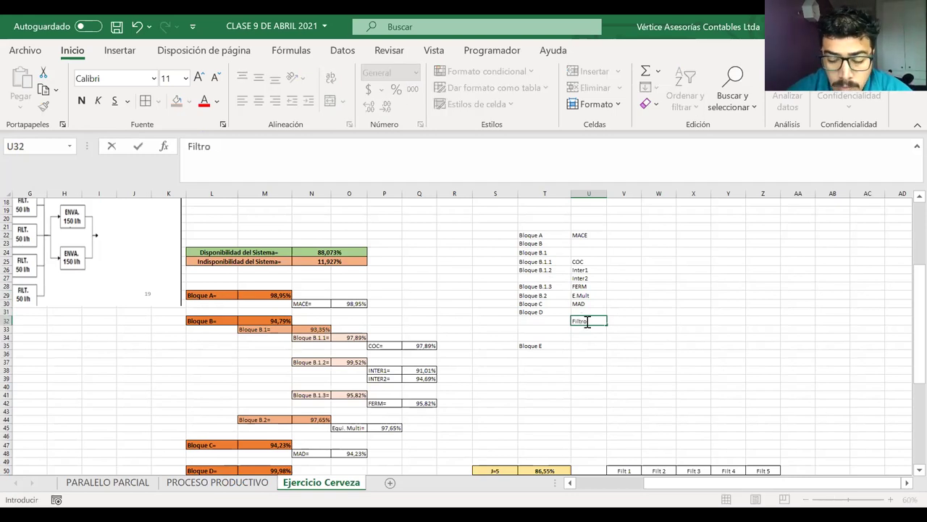
text(1)
click(612, 321)
click(601, 321)
drag(606, 328, 552, 375)
click(552, 346)
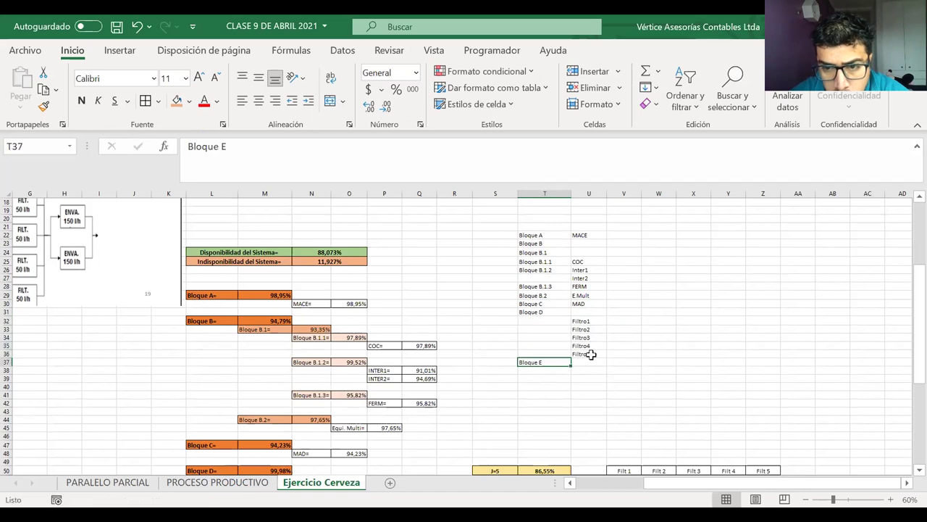
Step: Enter the Bloque E components "Enva1" in U38 and "Enva2" in U39
scroll(580, 371, down, 3)
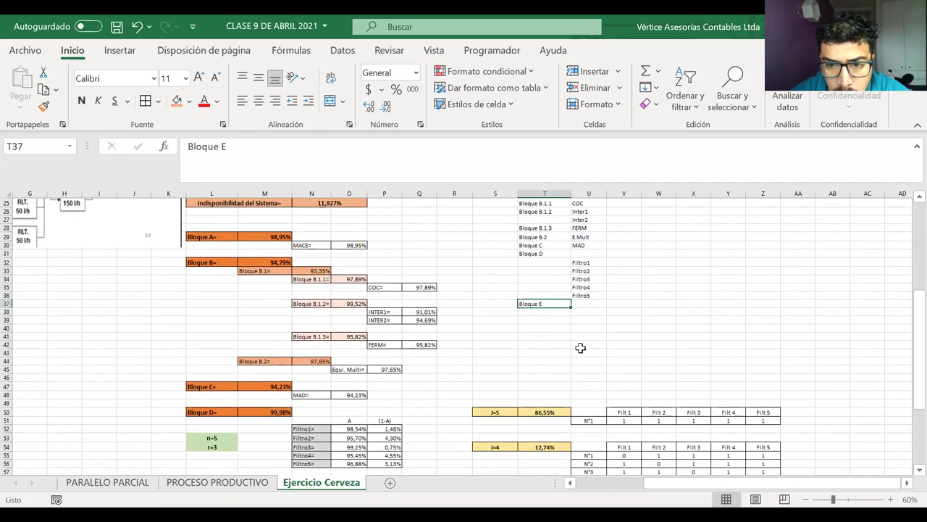
click(584, 311)
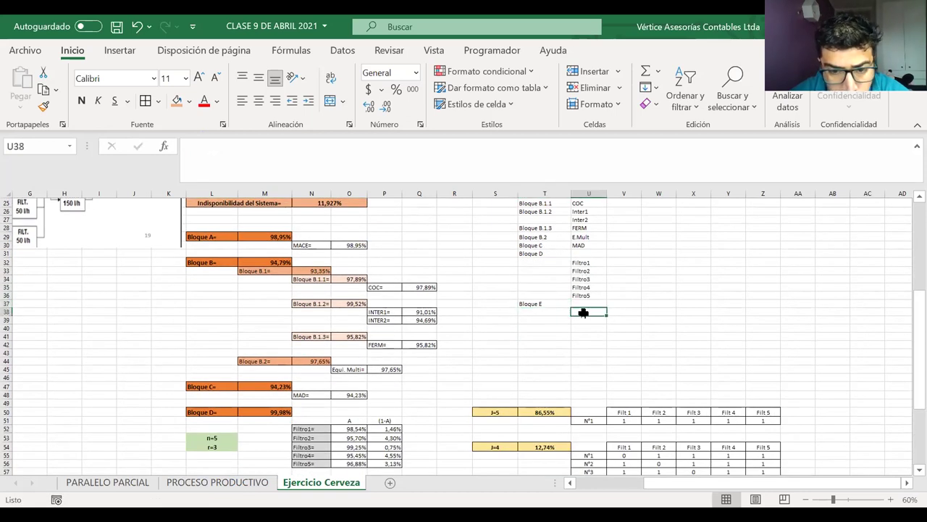
scroll(583, 313, down, 2)
text(E)
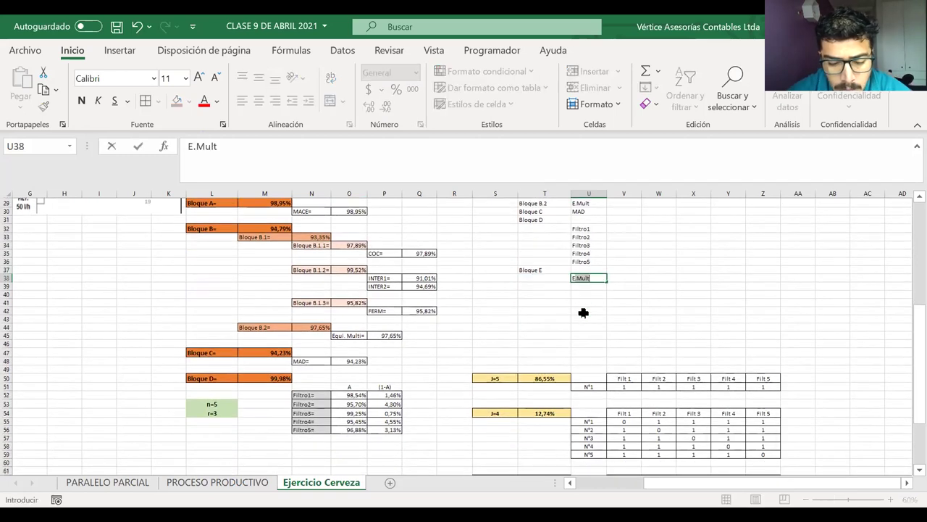
text(nva1)
key(Return)
text(Enva)
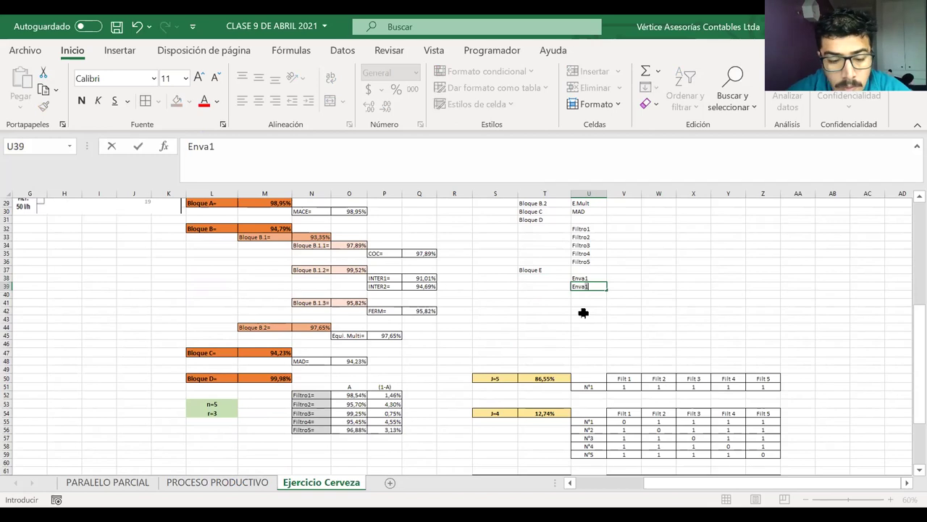
text(2)
Step: Enter "COC" in U25 and shift the entries from row 27 down one row, moving Inter1 to U27 below Bloque B.1.2
scroll(671, 229, up, 4)
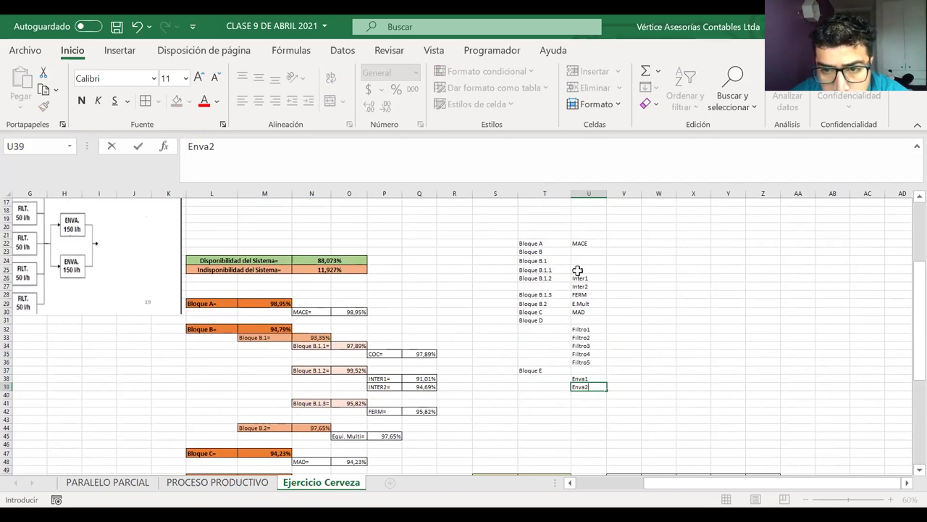
drag(545, 289, 590, 388)
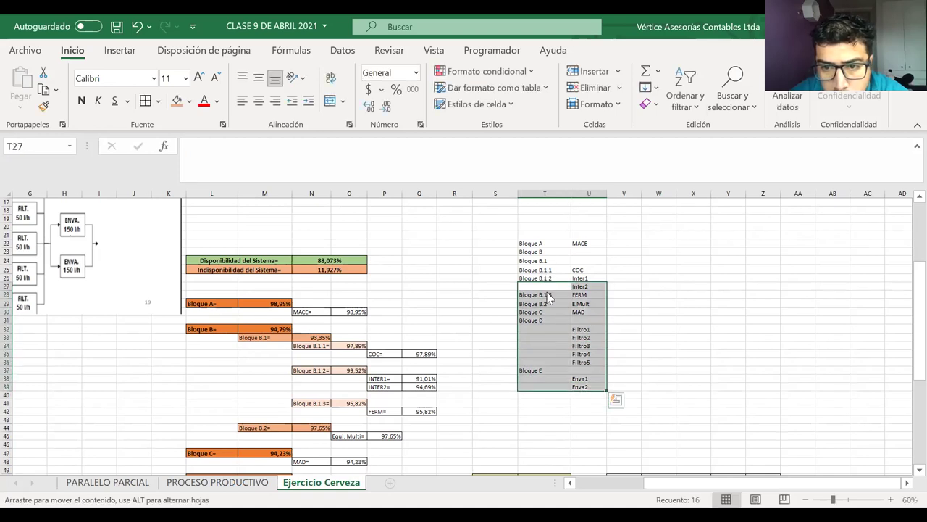
drag(571, 277, 580, 286)
click(579, 278)
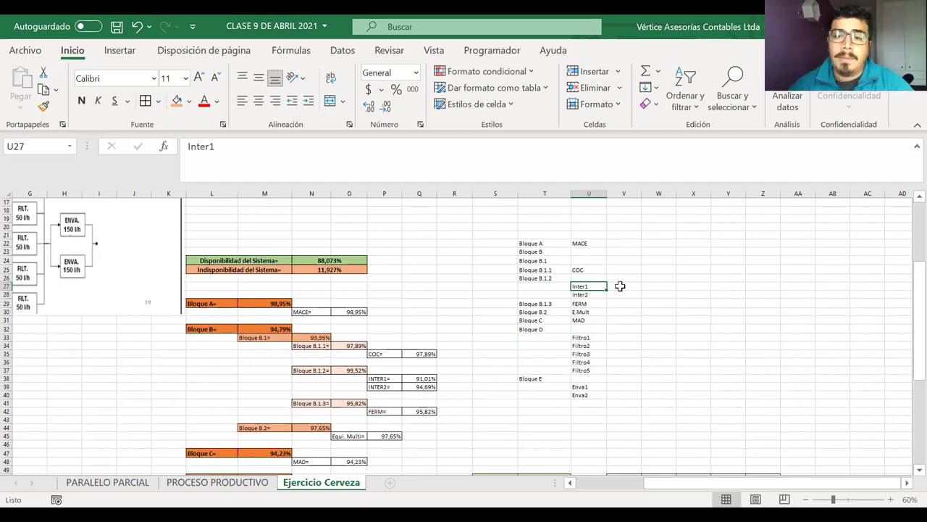
Step: Fill the Bloque A, B, C, D and E label cells in column T with dark orange and add borders
click(544, 243)
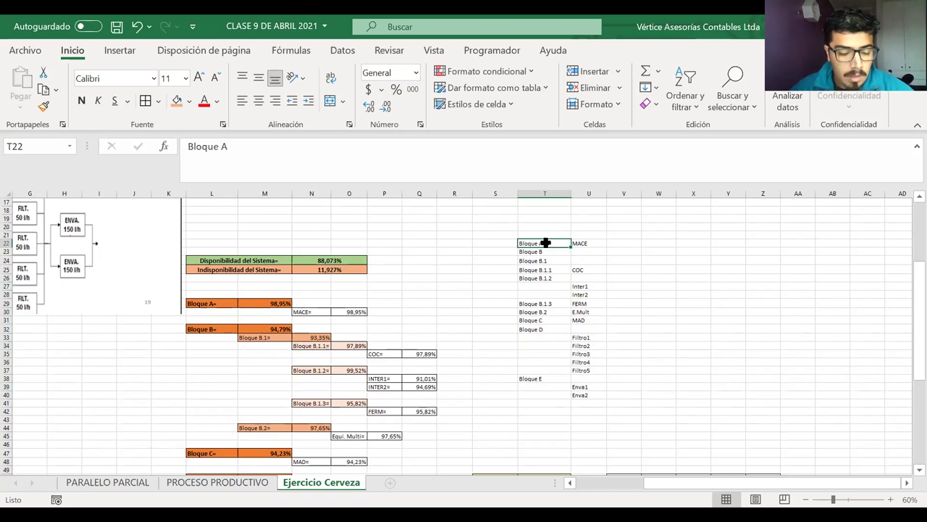
ctrl+click(542, 251)
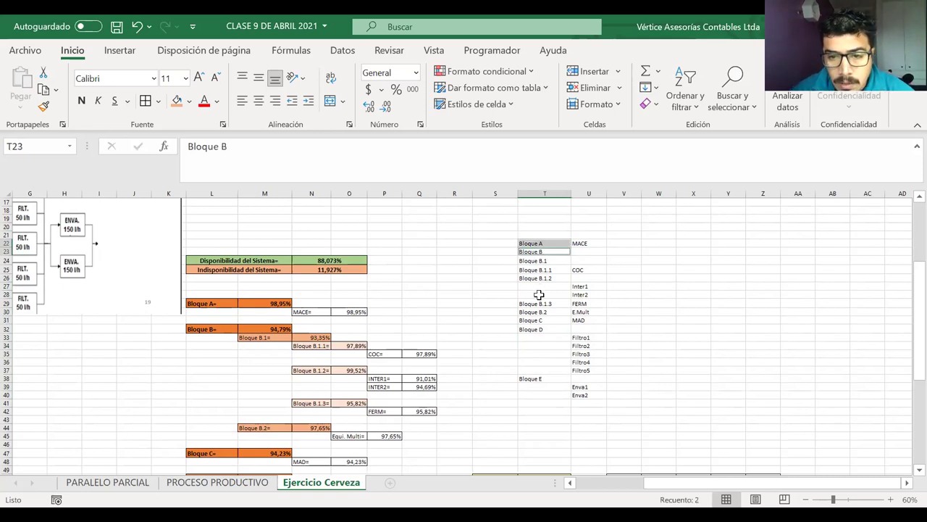
ctrl+click(533, 319)
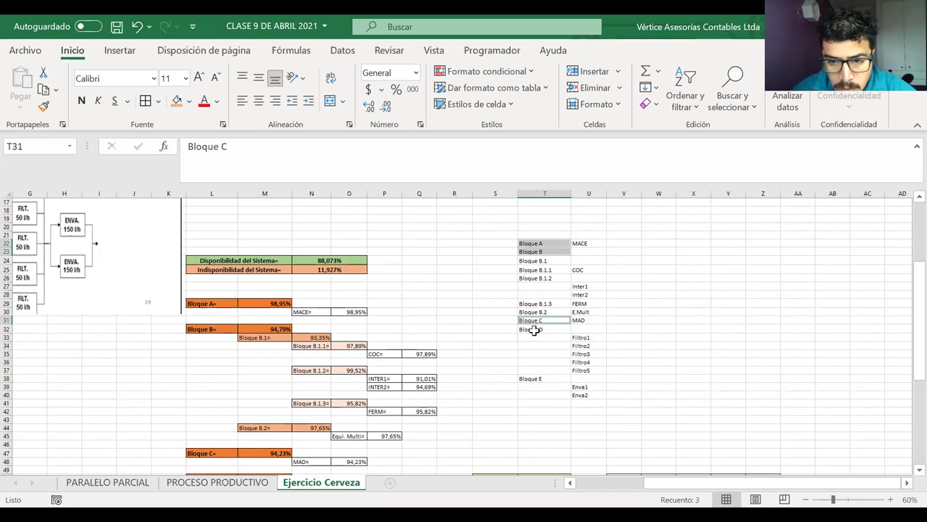
ctrl+click(534, 330)
ctrl+click(531, 378)
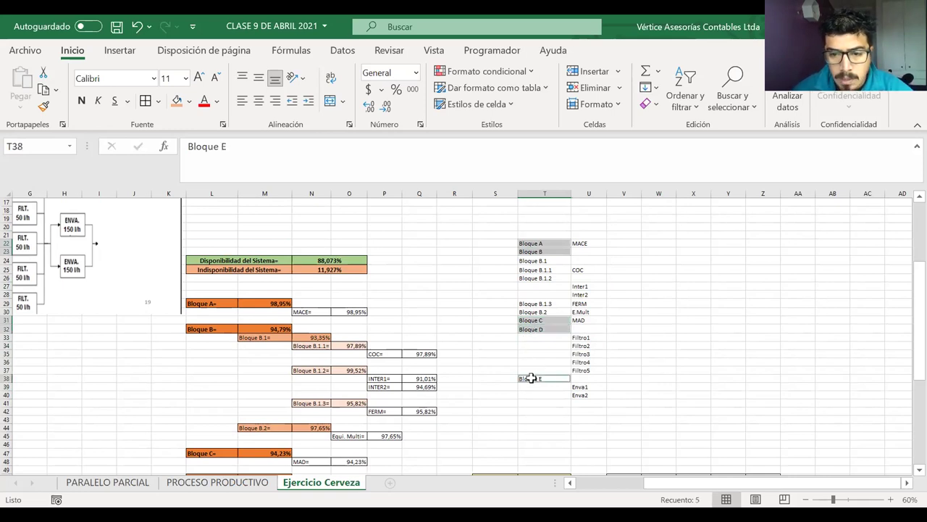
click(189, 100)
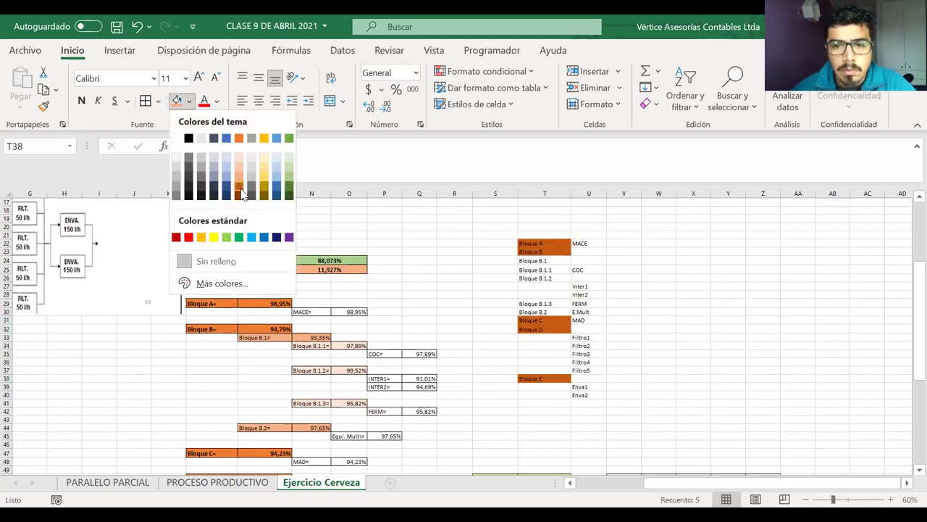
click(239, 186)
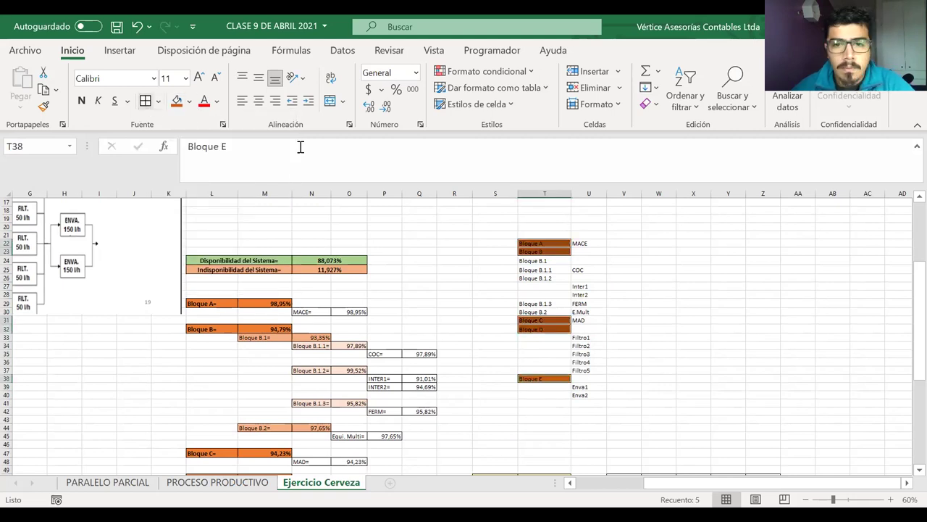
Step: Fill the Bloque B.1 and Bloque B.2 label cells in T24 and T30 with light orange
click(554, 268)
click(542, 261)
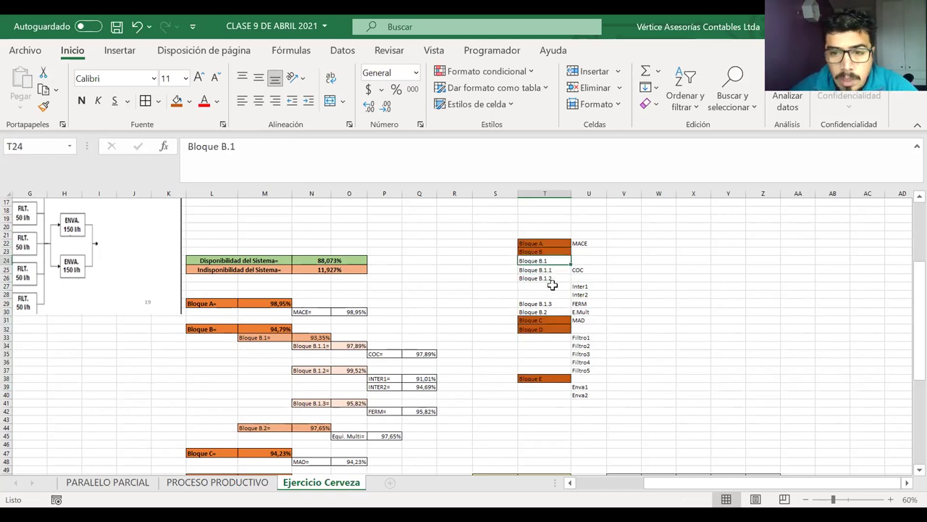
ctrl+click(555, 311)
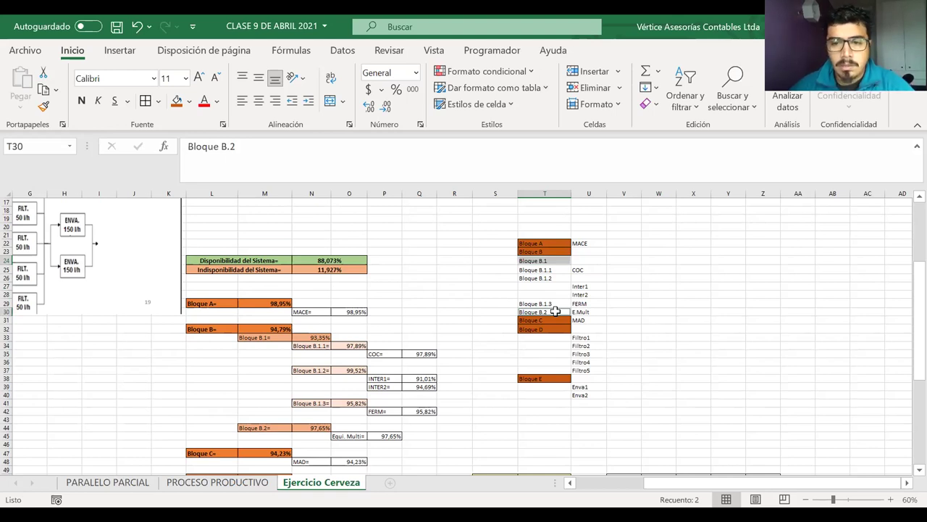
click(189, 101)
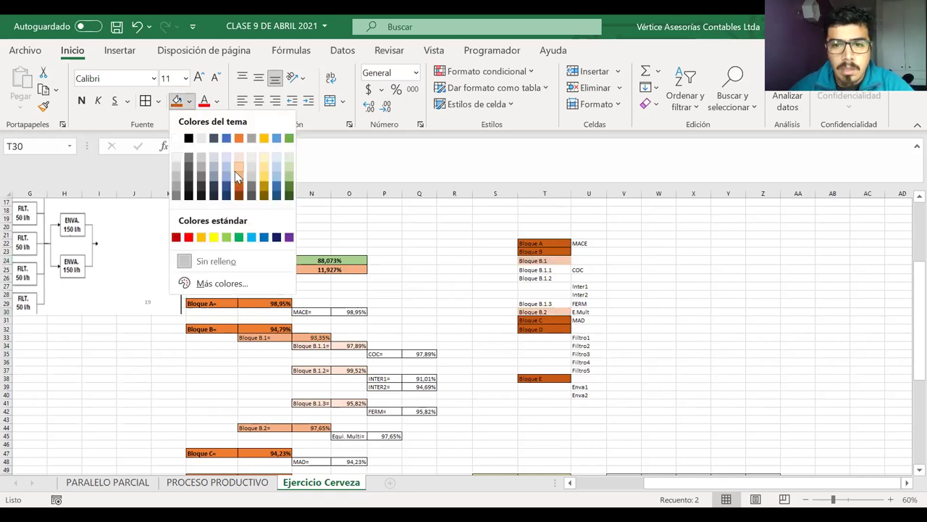
click(234, 171)
Step: Fill the Bloque B.1.1, B.1.2 and B.1.3 labels with light gray and add borders to them and to Bloque B.1
click(535, 270)
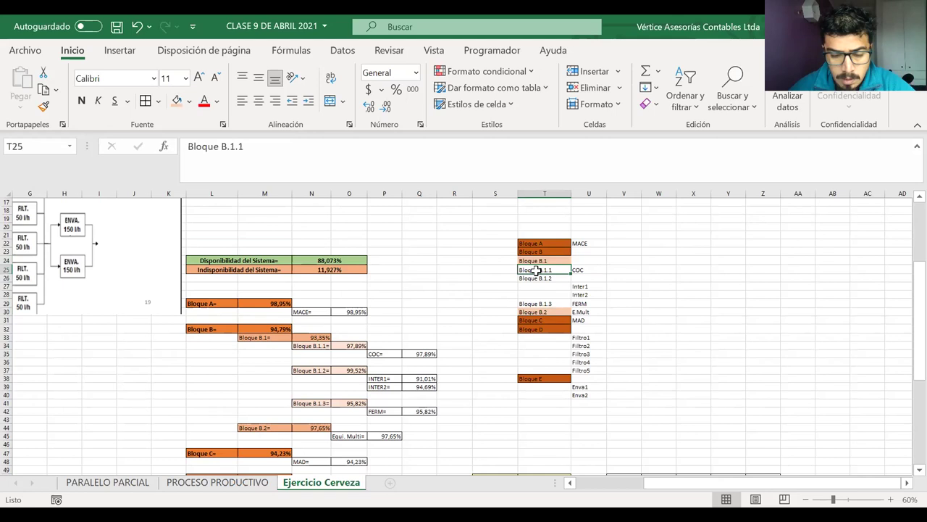
ctrl+click(535, 278)
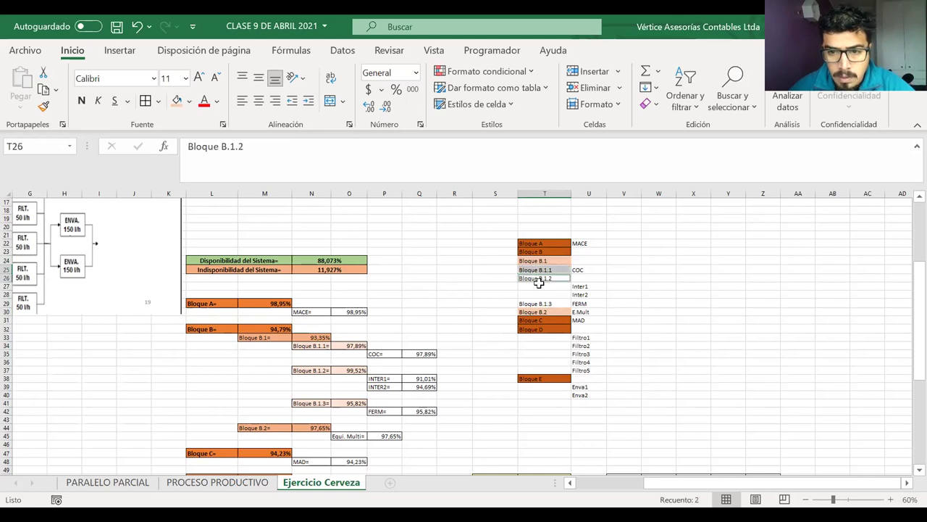
ctrl+click(539, 303)
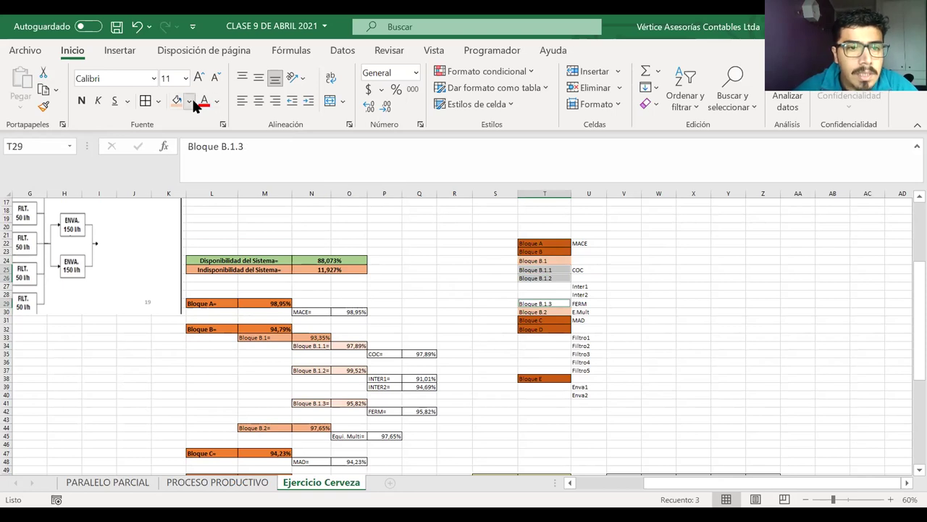
key(alt+h)
key(h)
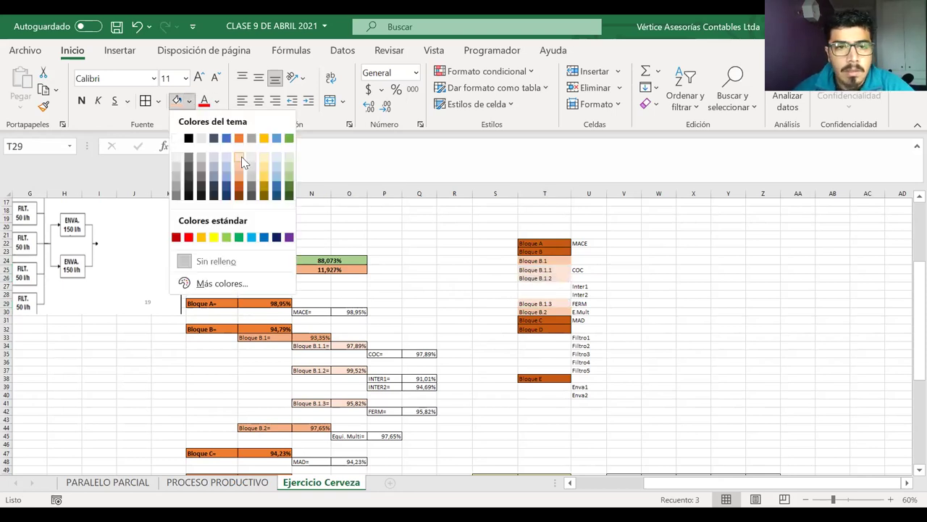
click(252, 156)
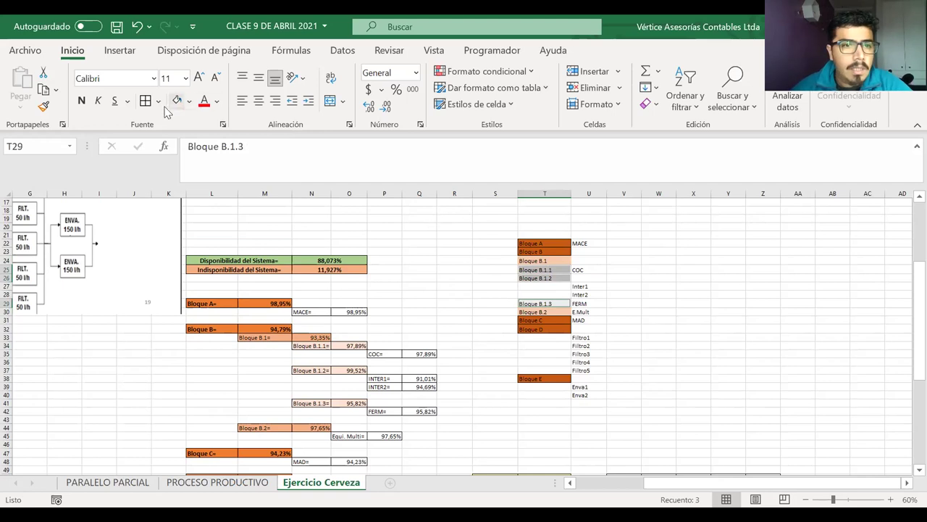
click(540, 260)
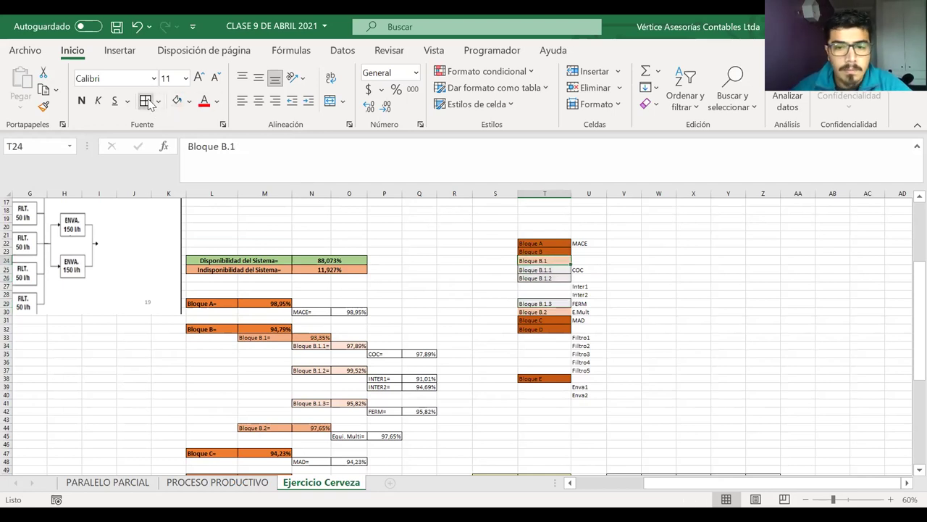
click(654, 313)
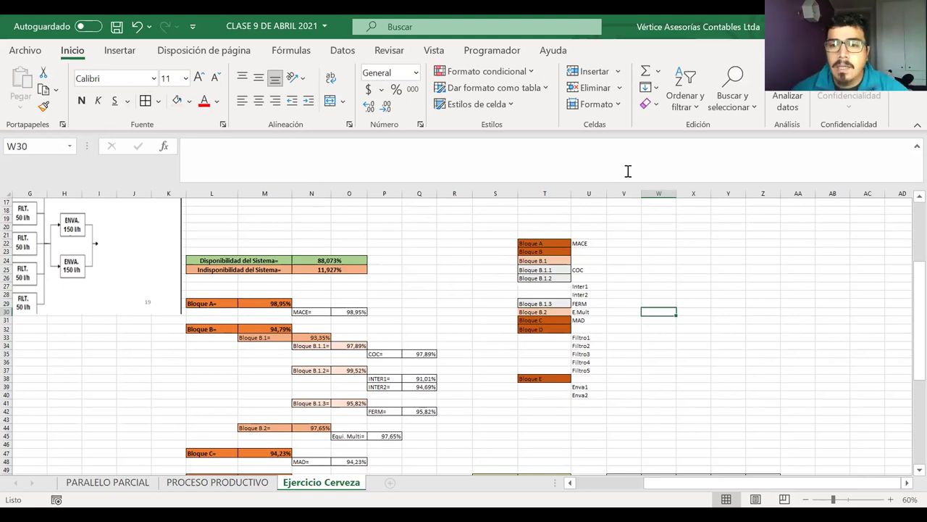
Step: Enter the column headers "A" in V21 and "(1-A)" in W21
click(627, 233)
text(A)
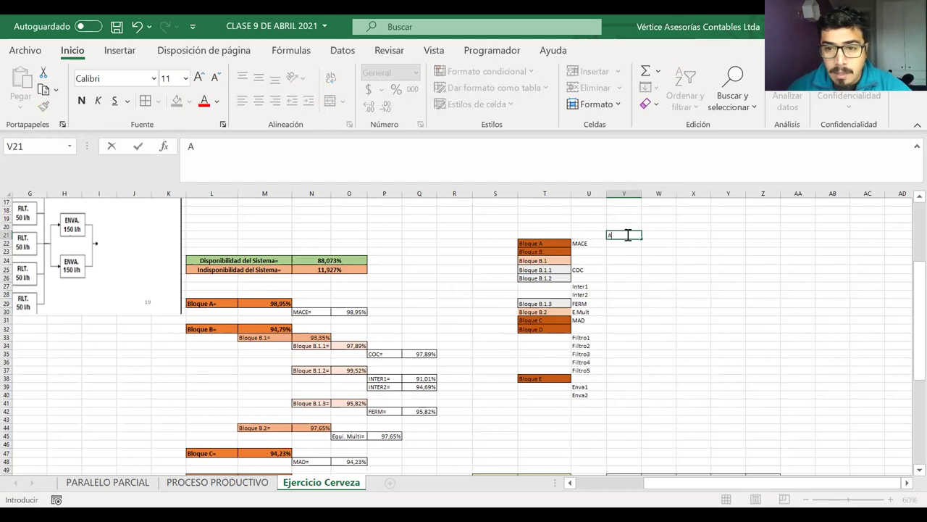
key(Tab)
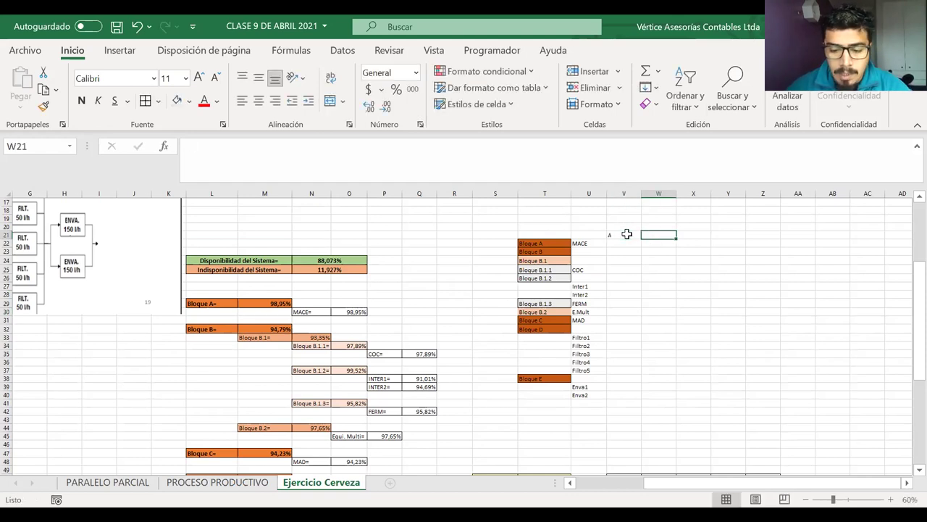
text((1)
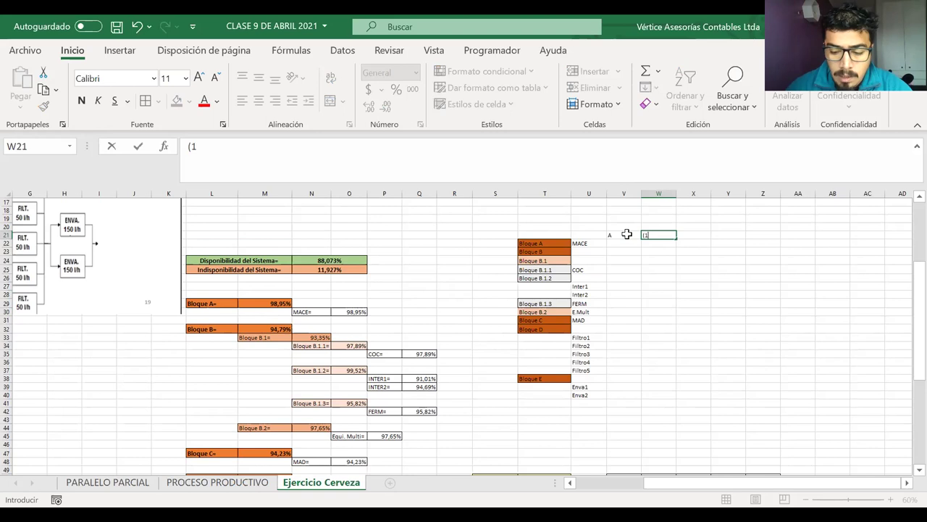
text(-A))
Step: Center the contents of V21:W40 and add borders to all cells in the range
drag(626, 236, 655, 244)
mouse_move(661, 396)
mouse_down()
mouse_move(659, 404)
mouse_move(660, 395)
mouse_up()
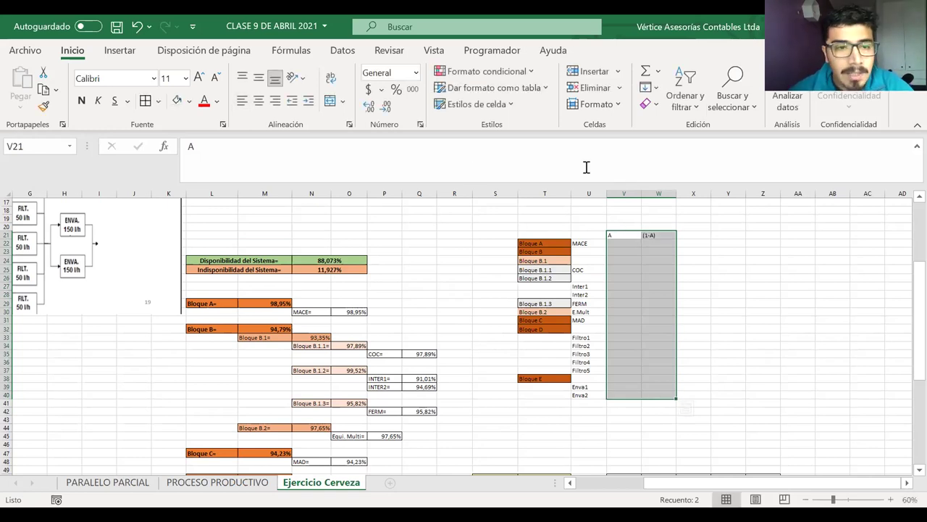
click(258, 105)
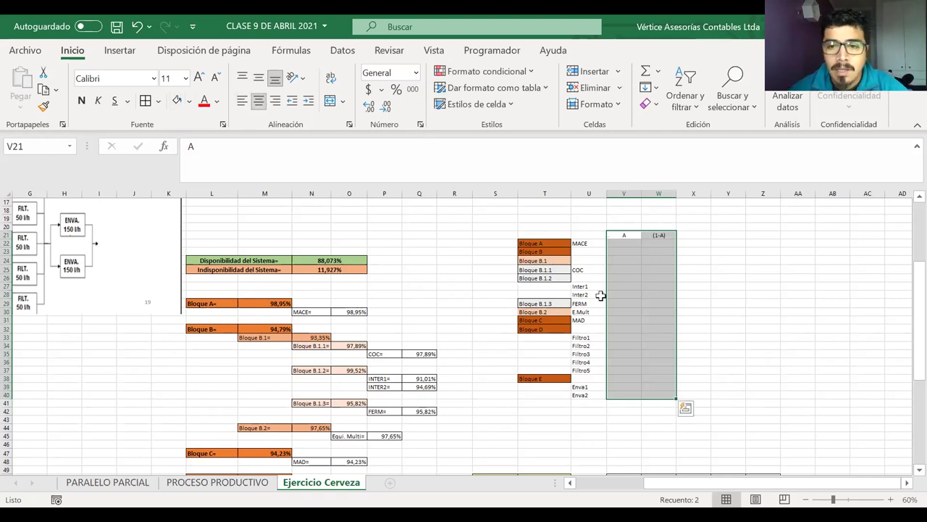
click(629, 243)
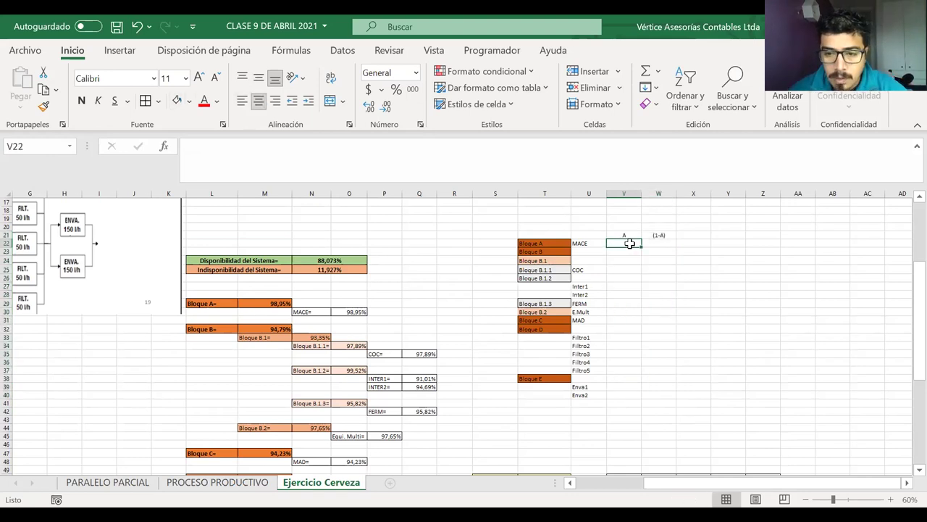
drag(624, 237, 666, 395)
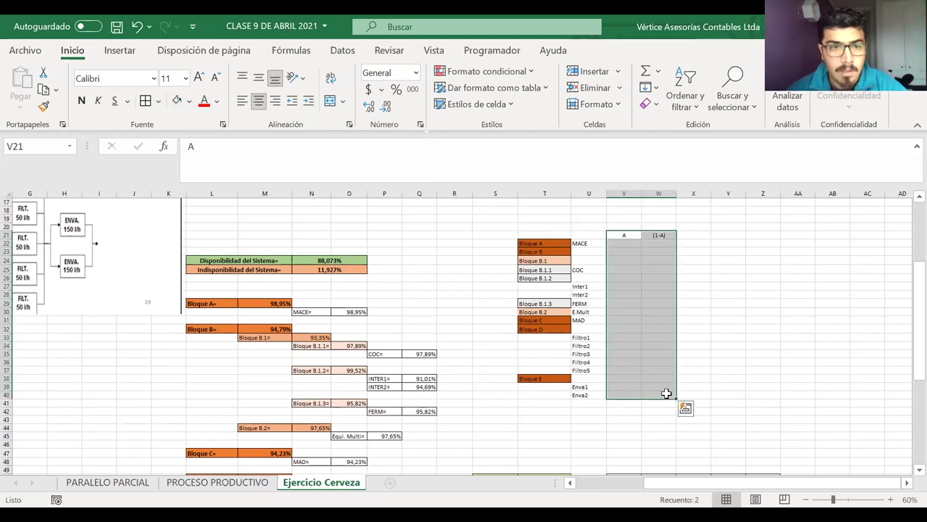
click(145, 101)
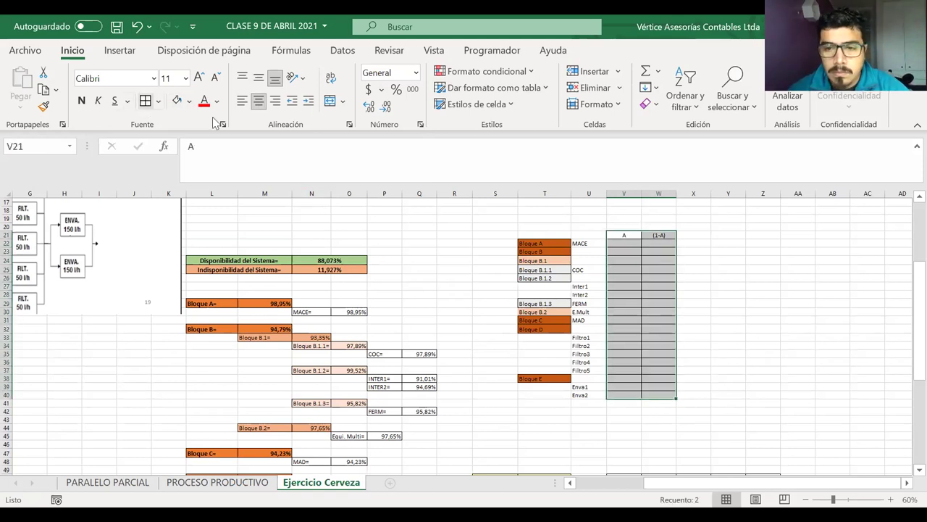
click(617, 243)
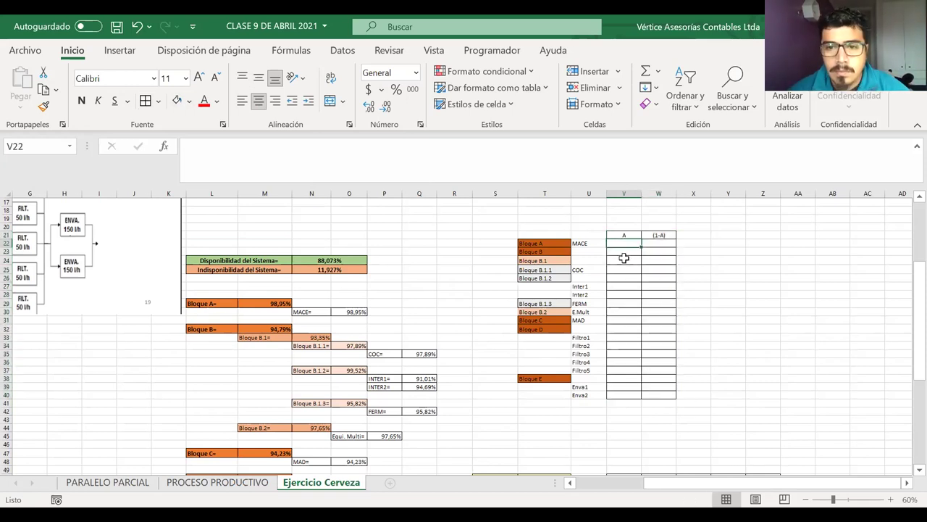
Step: Copy the Bloque A label's dark orange formatting to V22:W22 and V23:W23
click(561, 243)
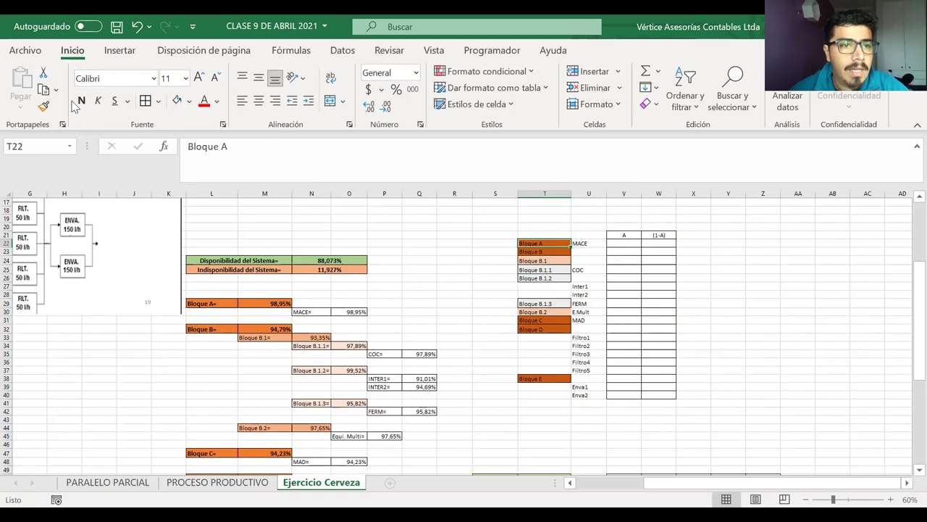
click(44, 106)
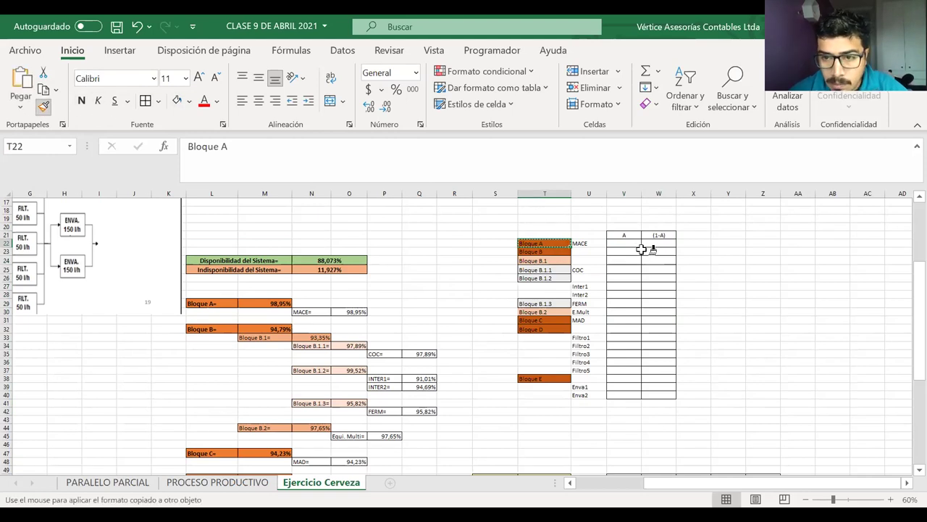
drag(635, 244, 655, 243)
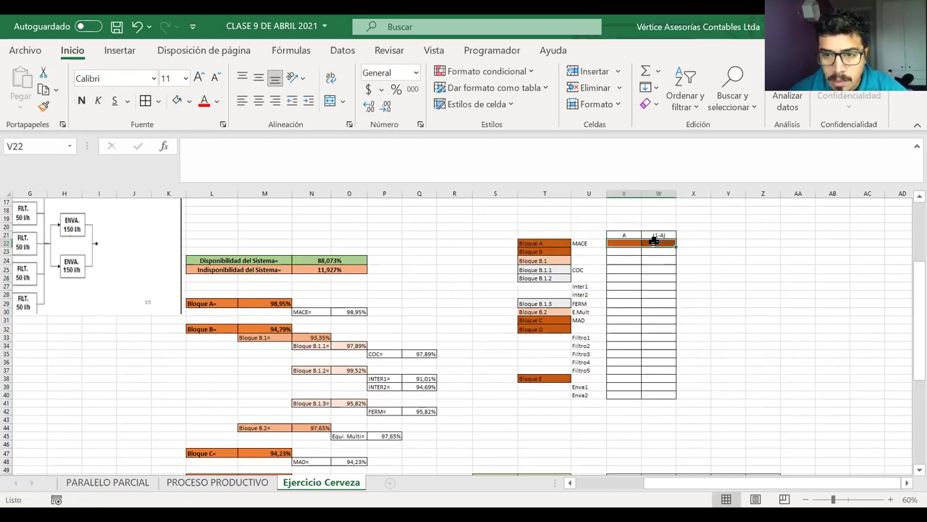
click(44, 108)
drag(625, 251, 656, 250)
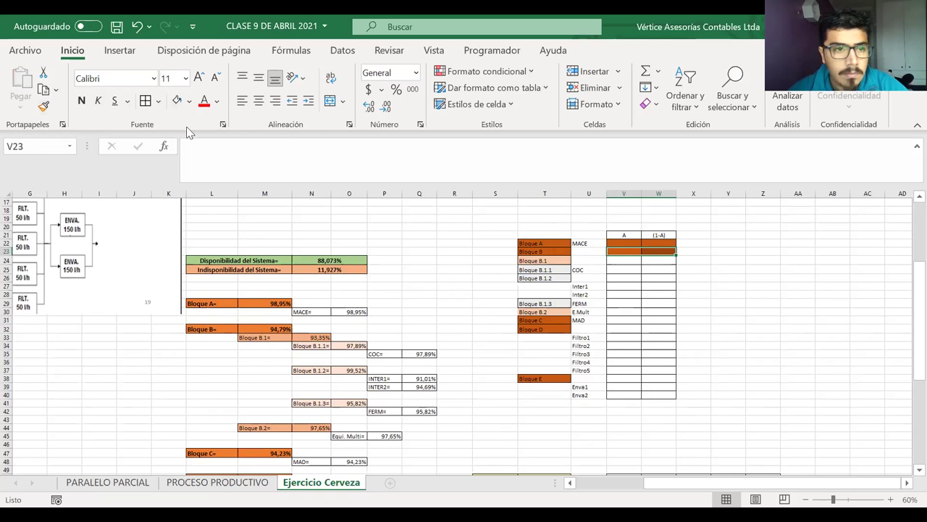
Step: Copy the dark orange formatting to the Bloque C, D and E rows in V31:W32 and V38:W38
click(619, 319)
mouse_move(620, 319)
mouse_down()
mouse_move(656, 320)
mouse_move(632, 328)
mouse_move(655, 329)
mouse_up()
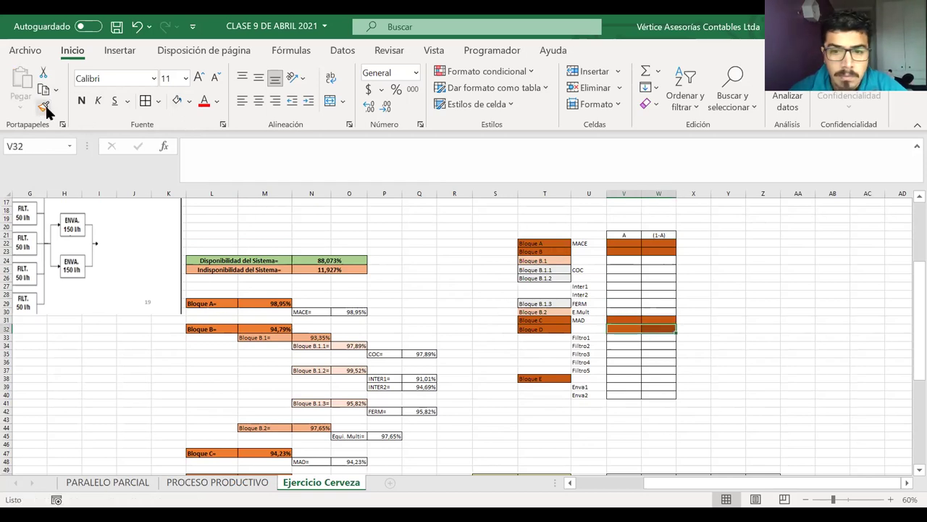
click(44, 106)
drag(621, 377, 652, 378)
Step: Link V22 to Bloque A's availability in M29
click(616, 244)
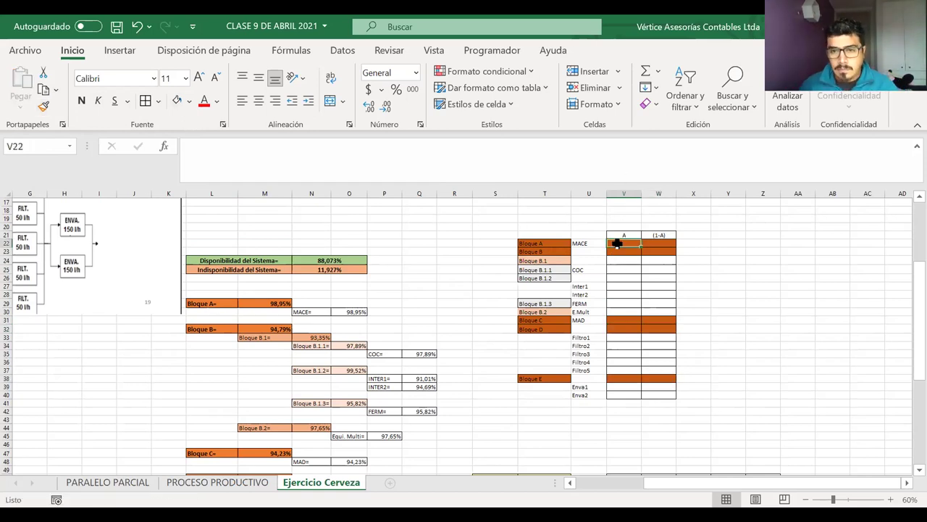
text(=)
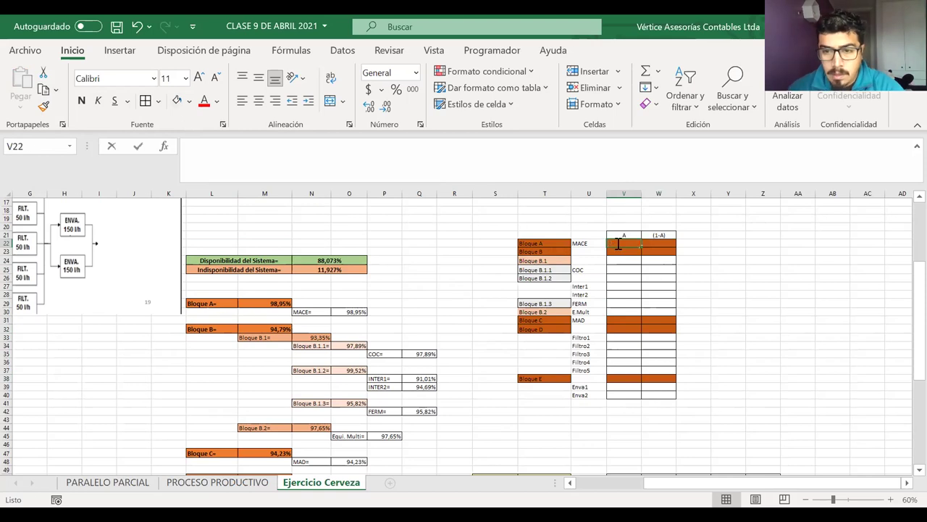
click(272, 303)
key(Return)
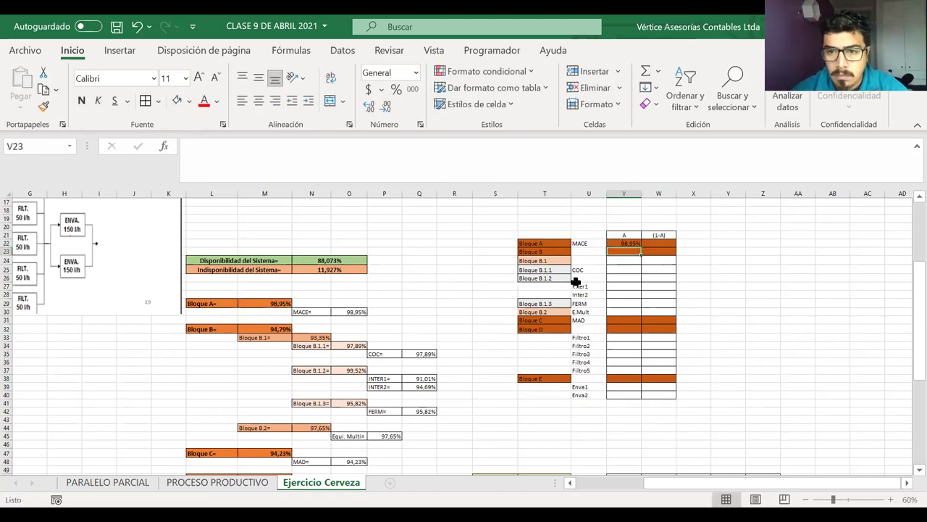
drag(626, 244, 645, 248)
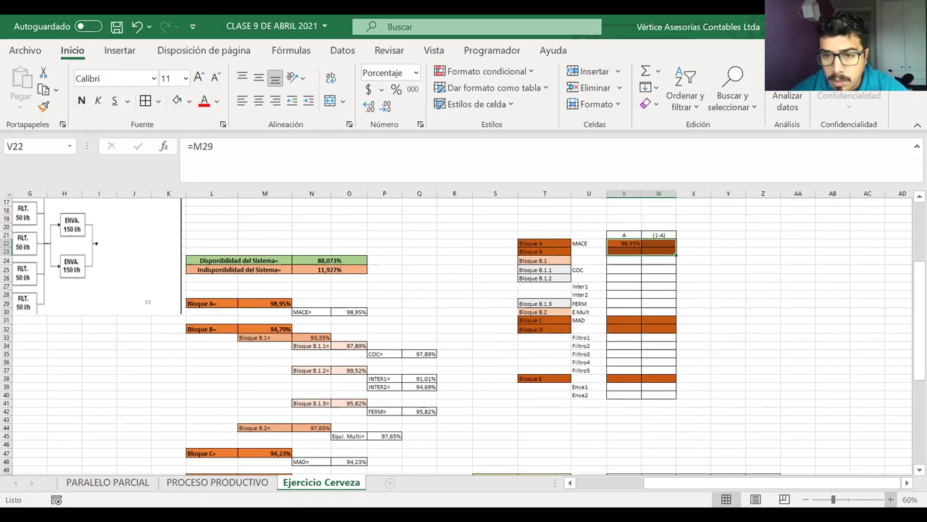
click(891, 500)
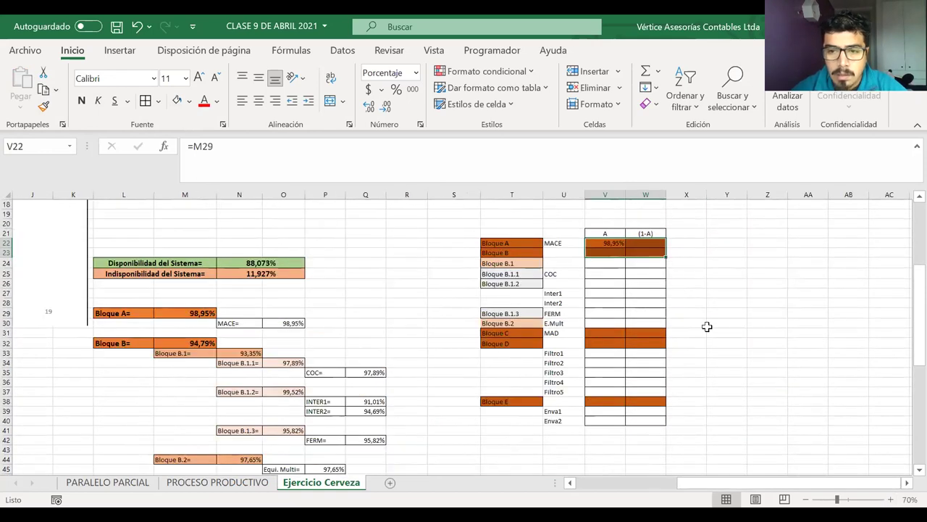
click(655, 286)
click(608, 251)
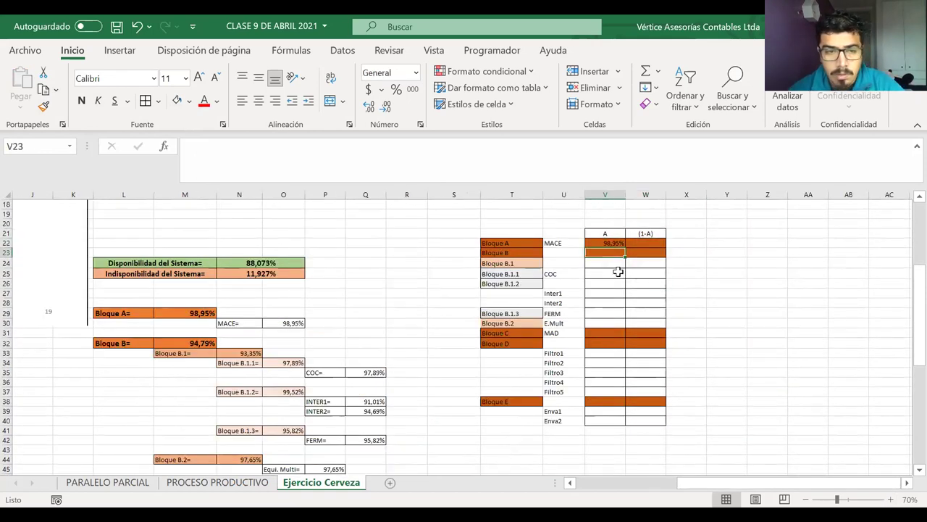
drag(610, 244, 629, 248)
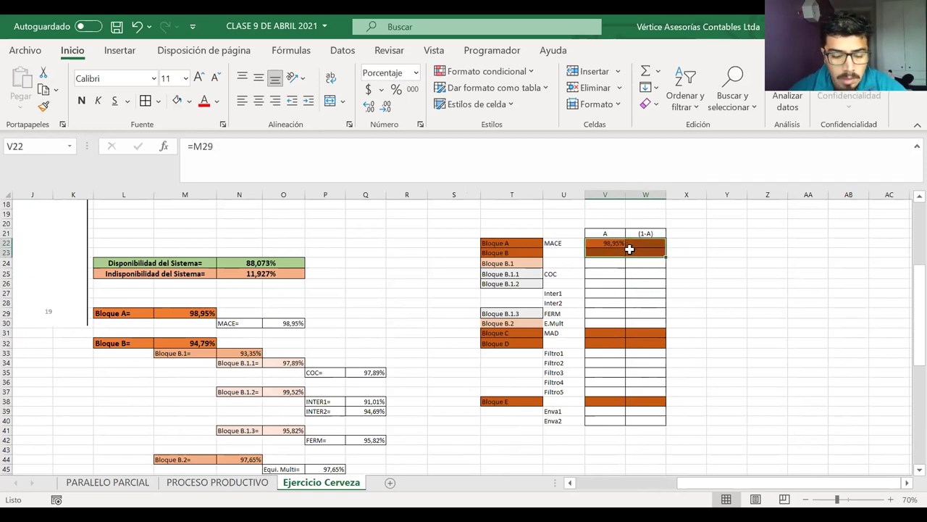
drag(511, 244, 511, 252)
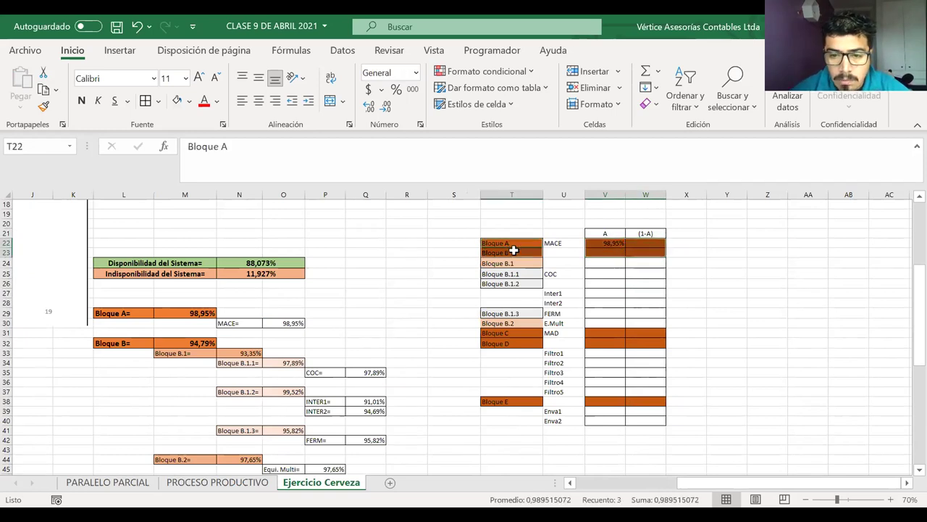
drag(512, 331, 511, 341)
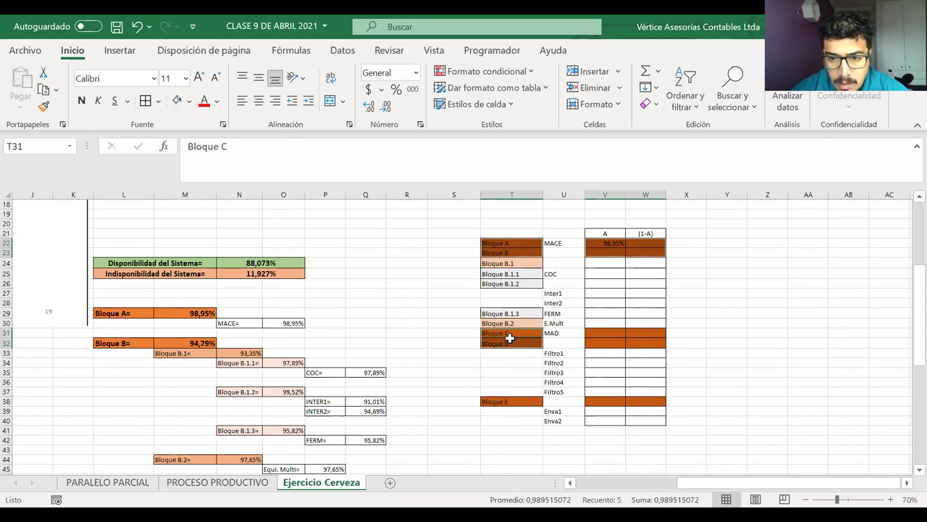
drag(613, 337, 627, 342)
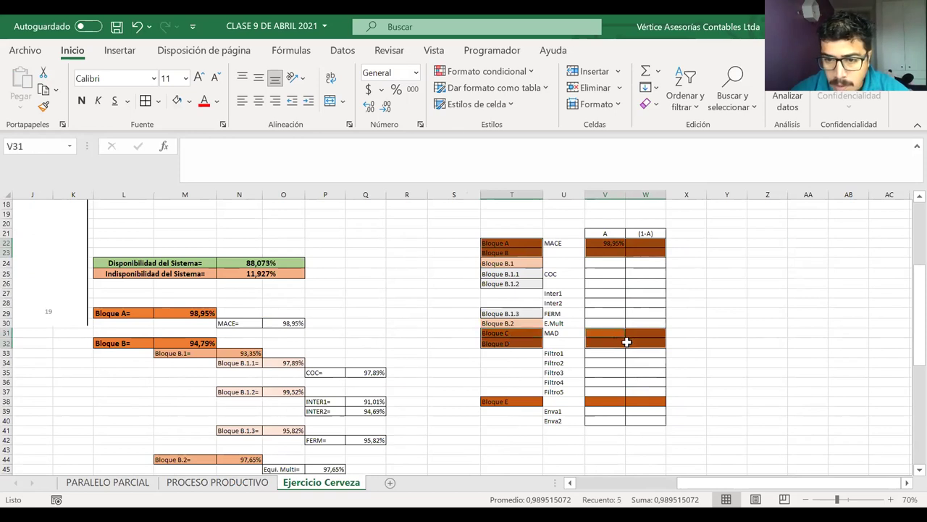
ctrl+click(500, 400)
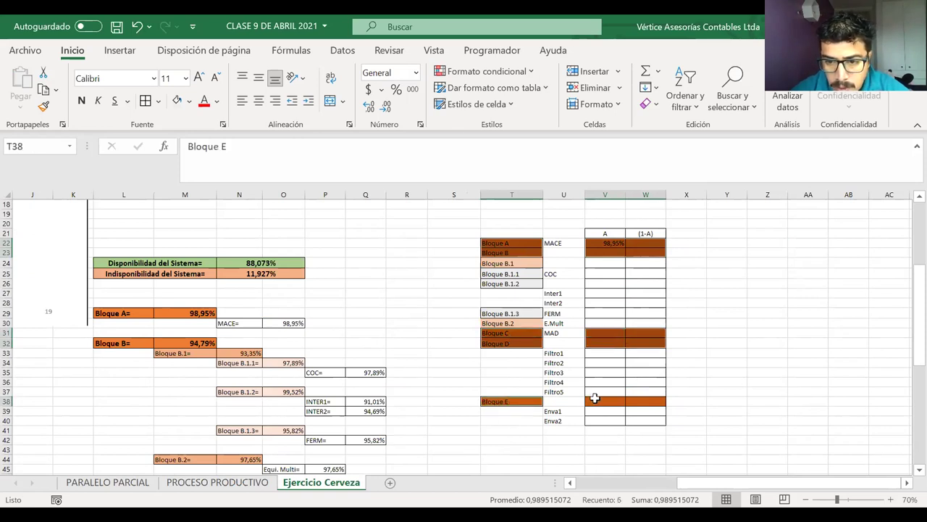
click(596, 398)
right_click(597, 403)
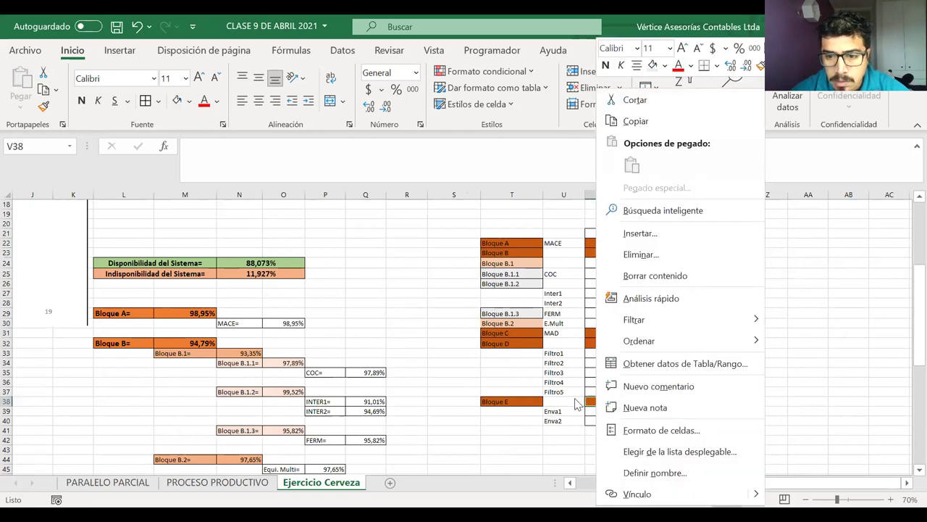
key(Escape)
Step: Fill the Bloque A, B, C, D and E labels and their A and (1-A) cells with gold
drag(635, 400, 588, 403)
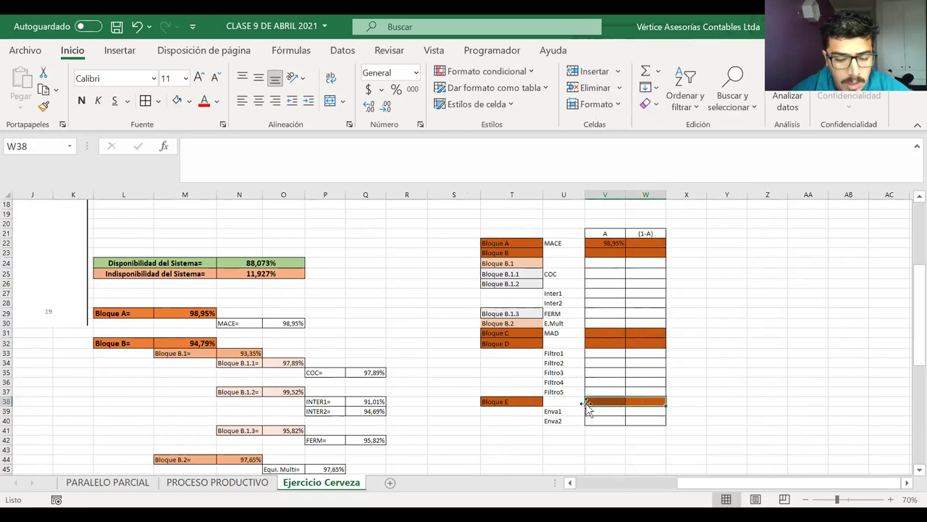
click(533, 399)
drag(646, 332, 617, 342)
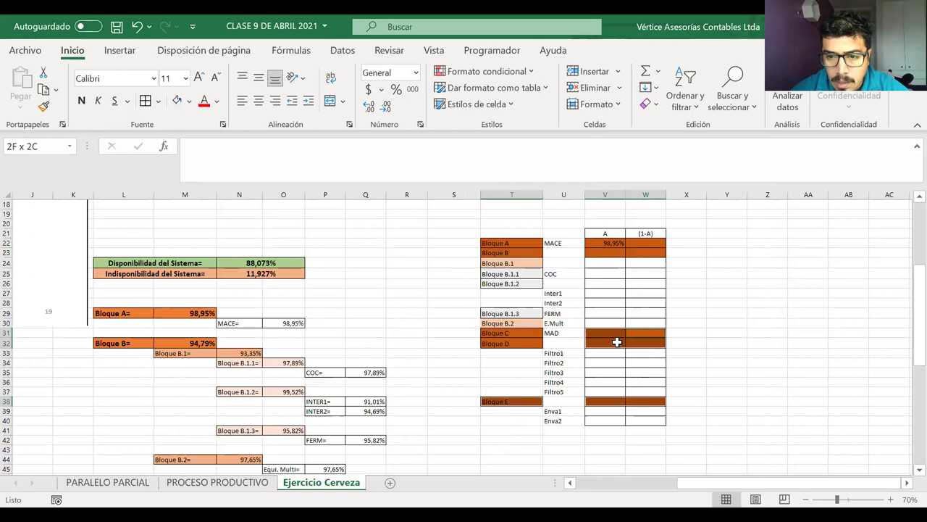
drag(534, 333, 534, 343)
drag(512, 244, 522, 252)
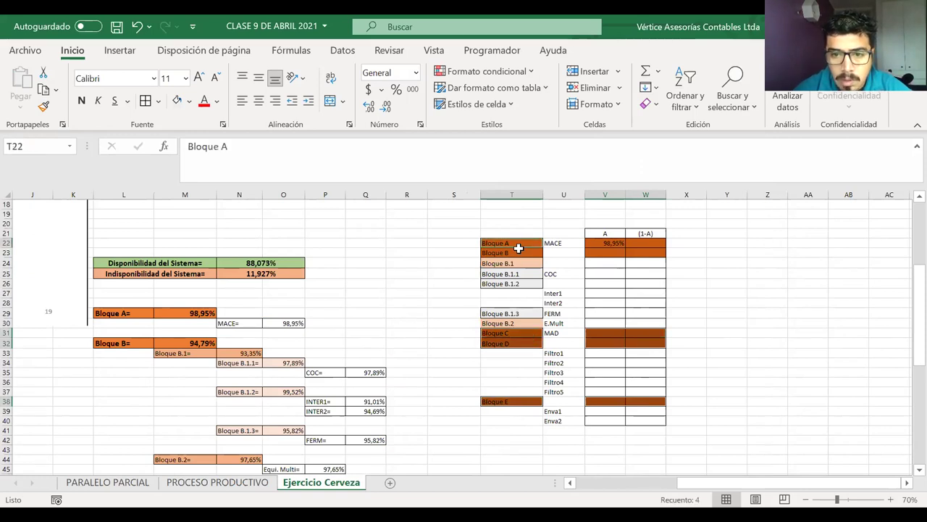
drag(635, 244, 623, 253)
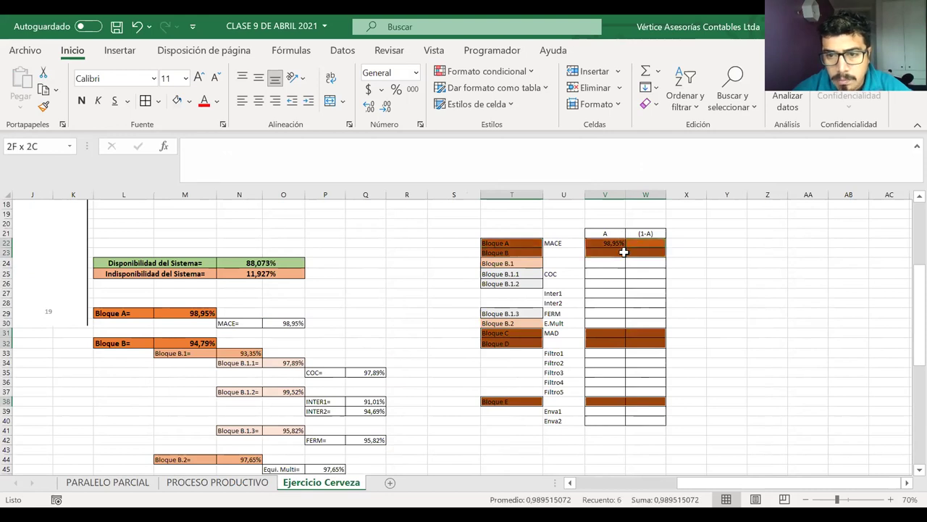
click(189, 105)
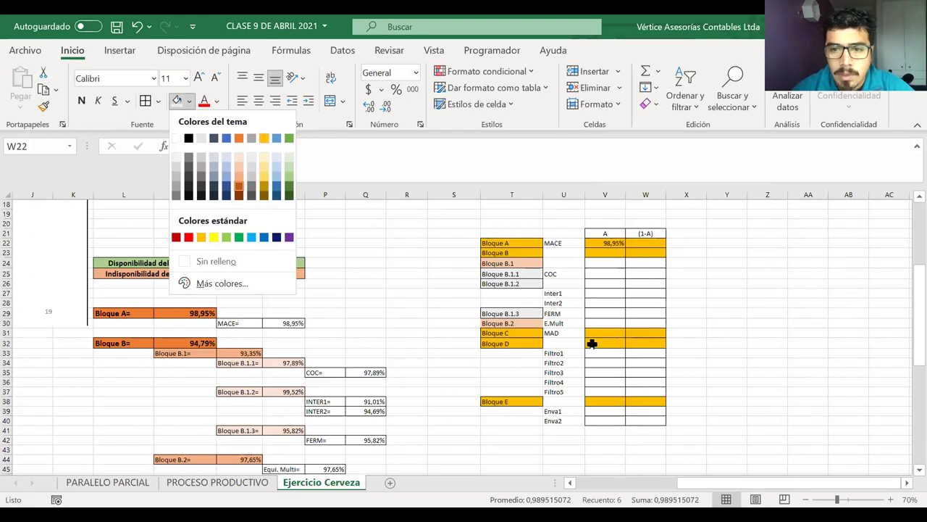
click(694, 311)
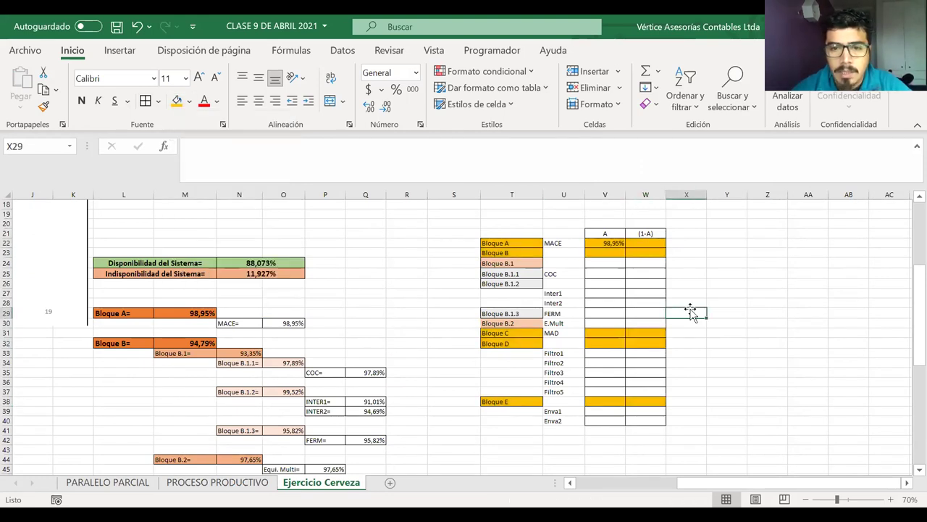
Step: Link V23 to Bloque B's availability in M32
click(612, 256)
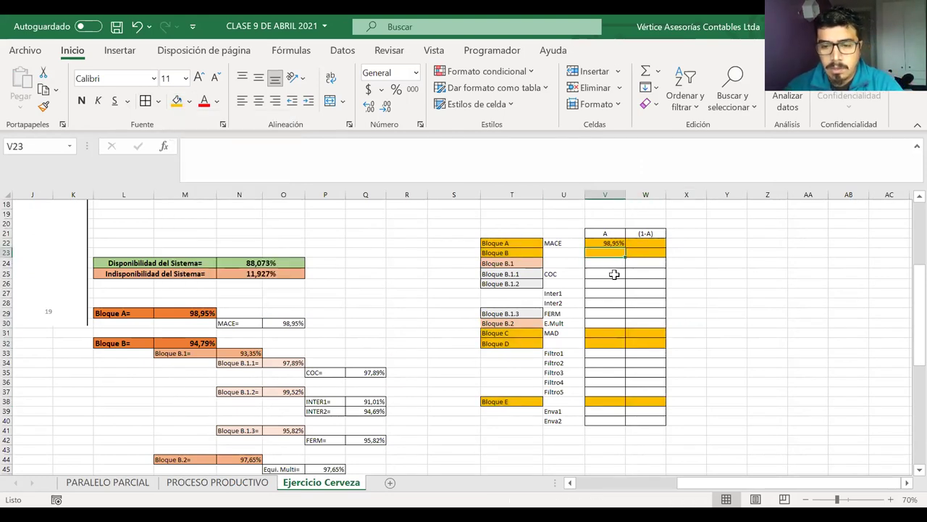
text(=)
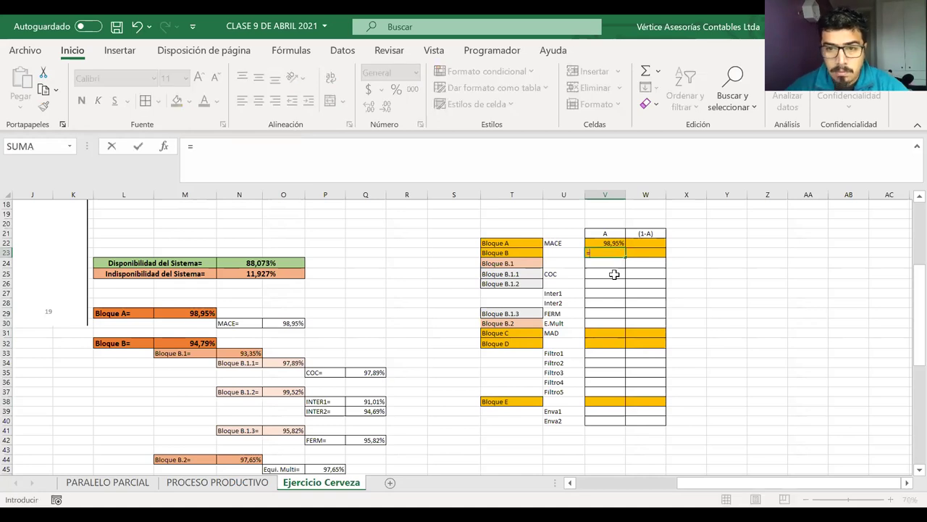
click(210, 342)
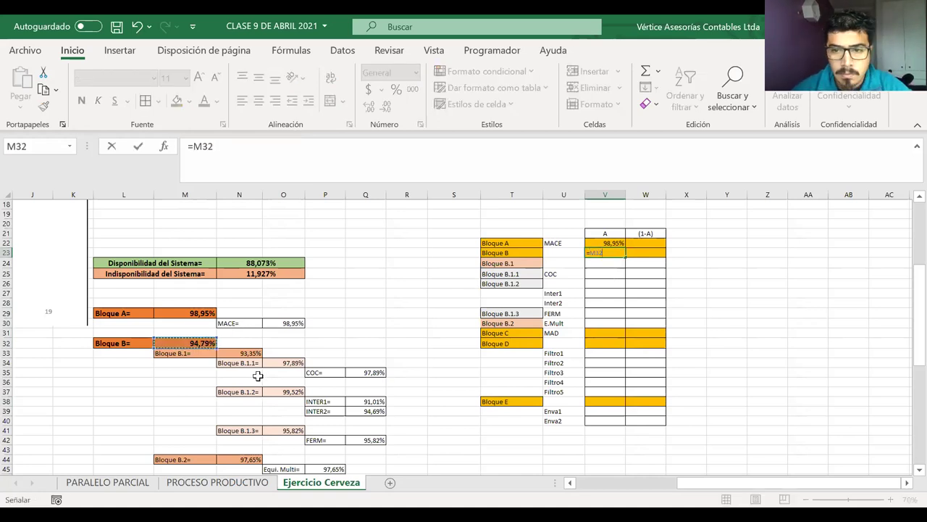
key(Return)
Step: Link V31 to Bloque C's availability in M47 and V32 to Bloque D's availability in M50
click(613, 333)
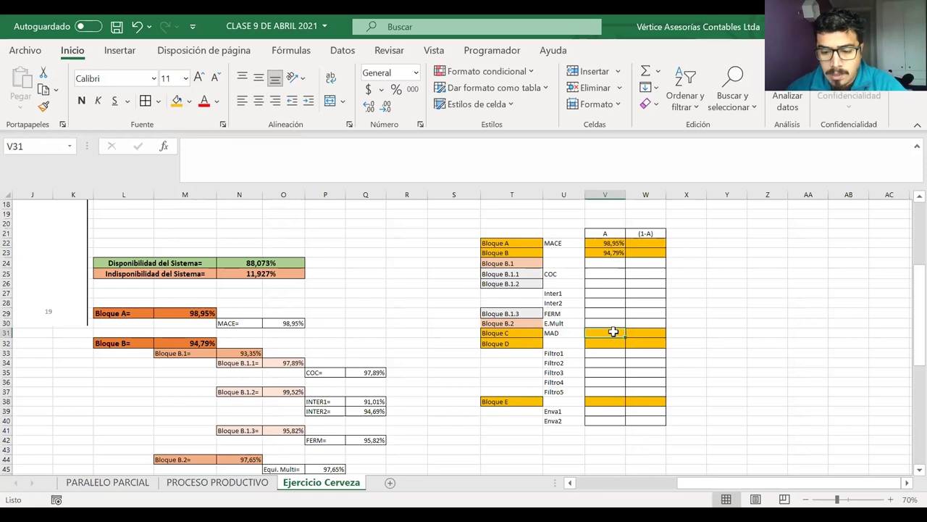
text(=)
scroll(350, 364, down, 2)
click(165, 431)
key(Return)
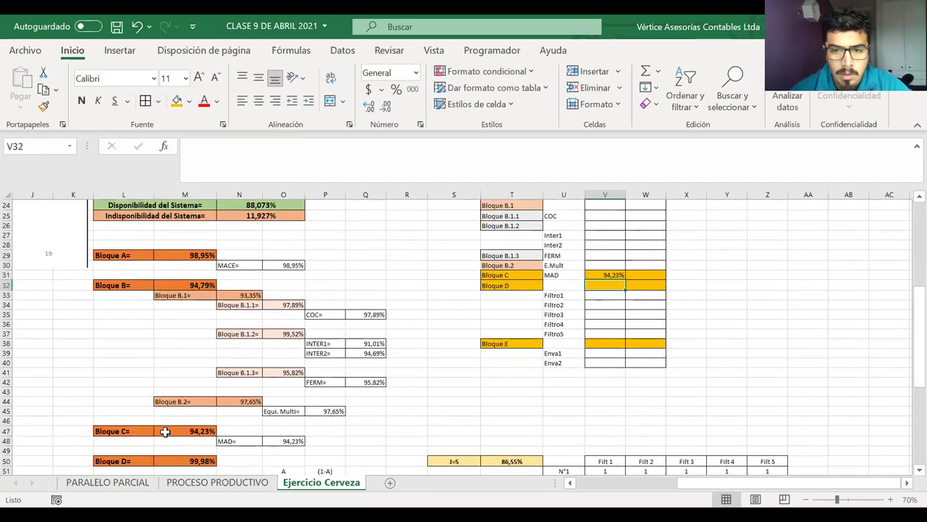
text(=)
click(165, 460)
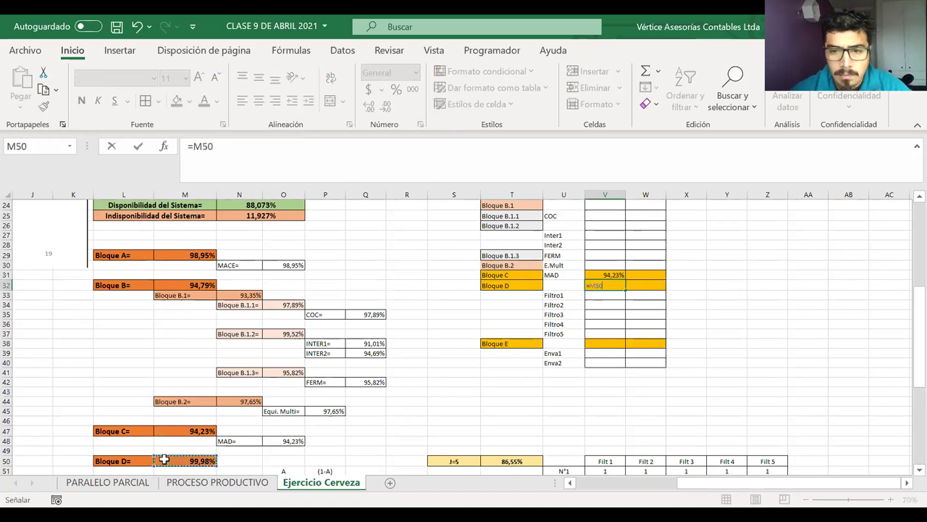
key(Return)
Step: Reference Bloque E's availability with =M66 in V33 and move that formula to the Bloque E row in V38
text(=)
scroll(165, 458, down, 5)
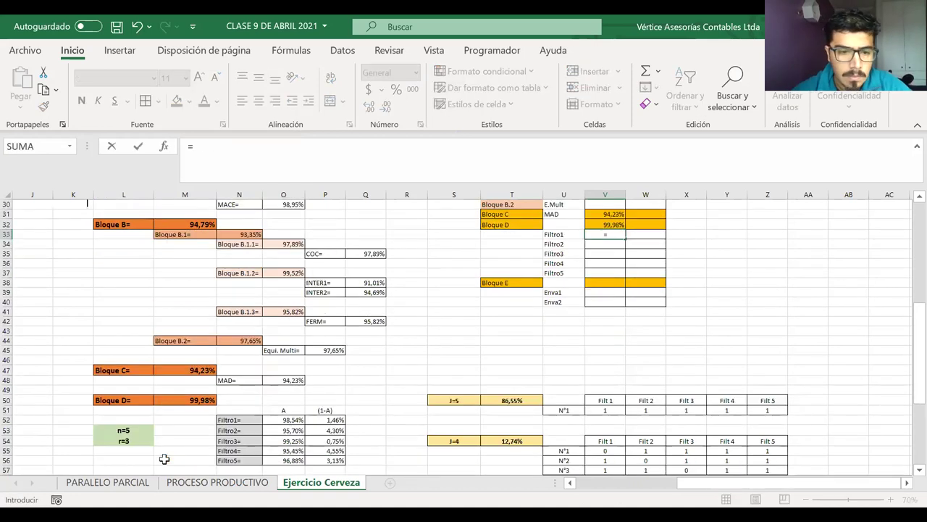
click(164, 459)
scroll(165, 459, down, 1)
click(165, 460)
key(Return)
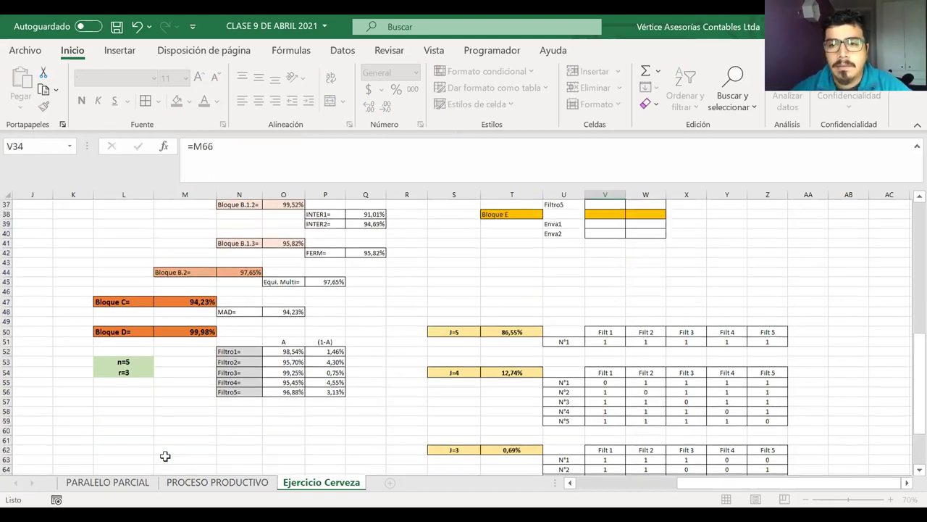
scroll(598, 324, up, 1)
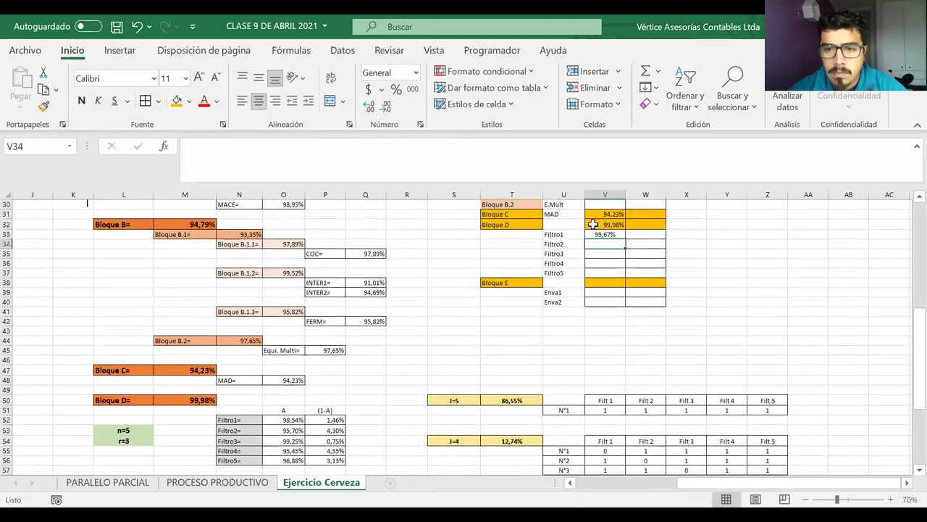
click(601, 233)
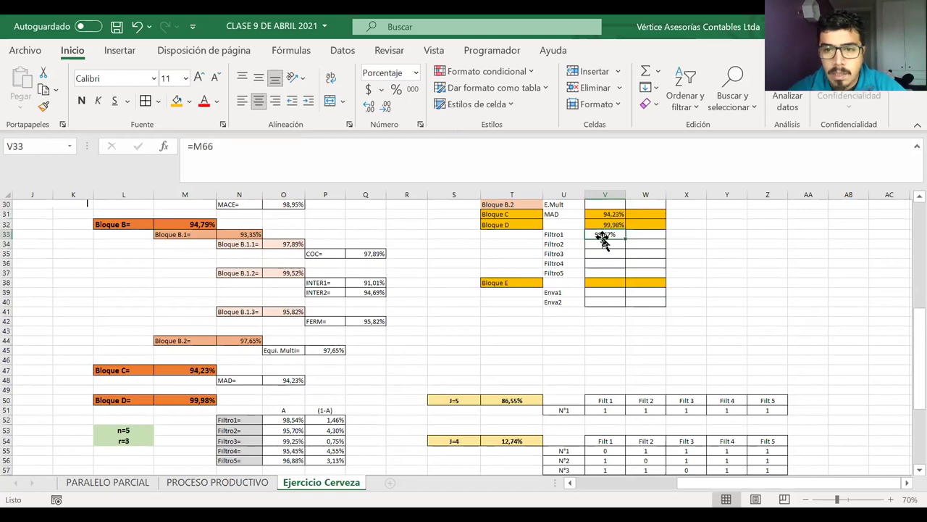
drag(607, 285, 607, 283)
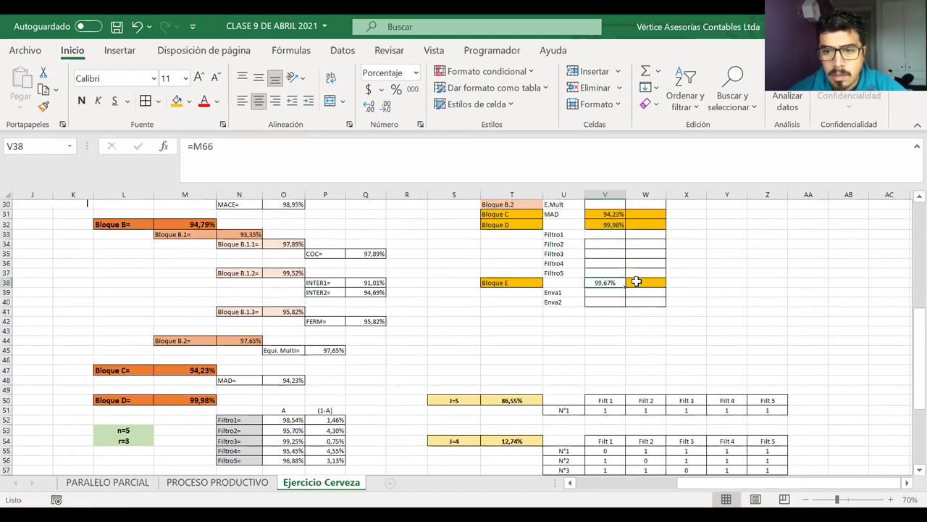
Step: Copy W38's gold formatting to V38 and extend the empty bordered cell V34 up to V33
click(636, 283)
click(44, 106)
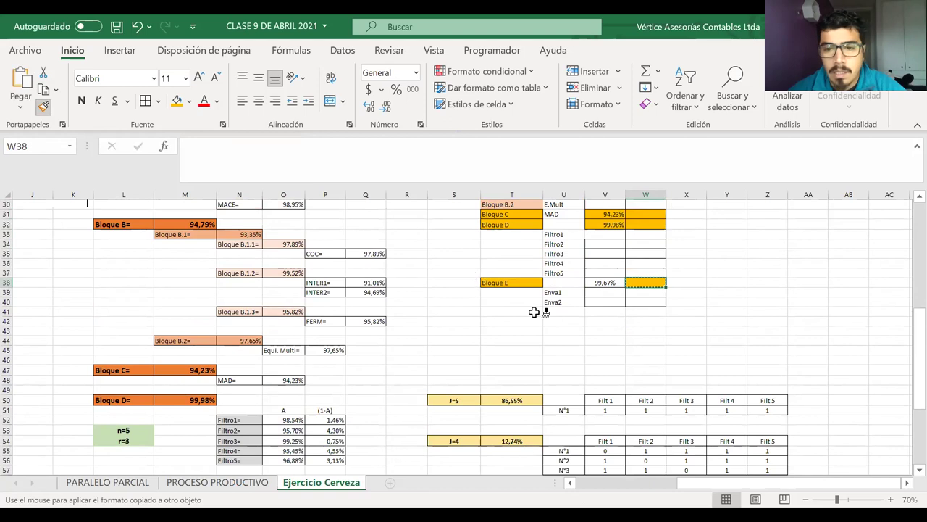
click(607, 283)
click(620, 245)
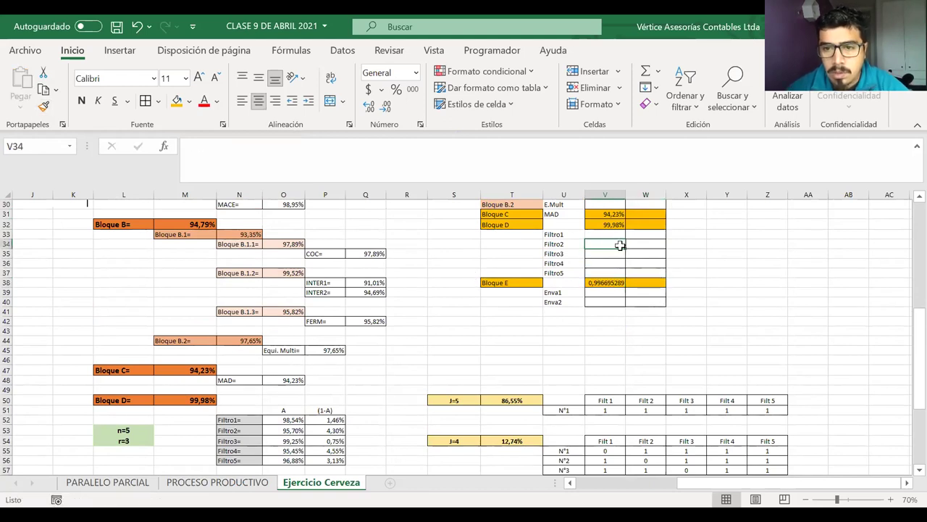
drag(625, 248, 621, 235)
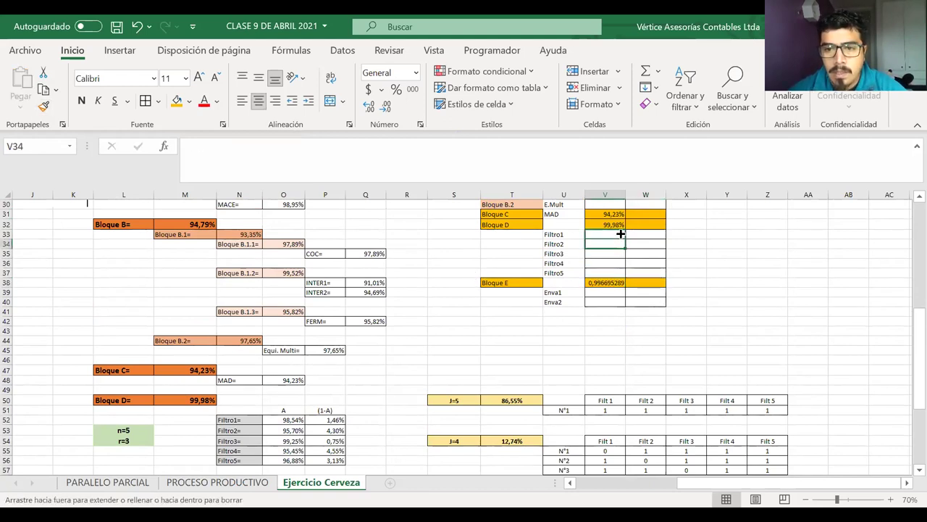
scroll(650, 268, up, 3)
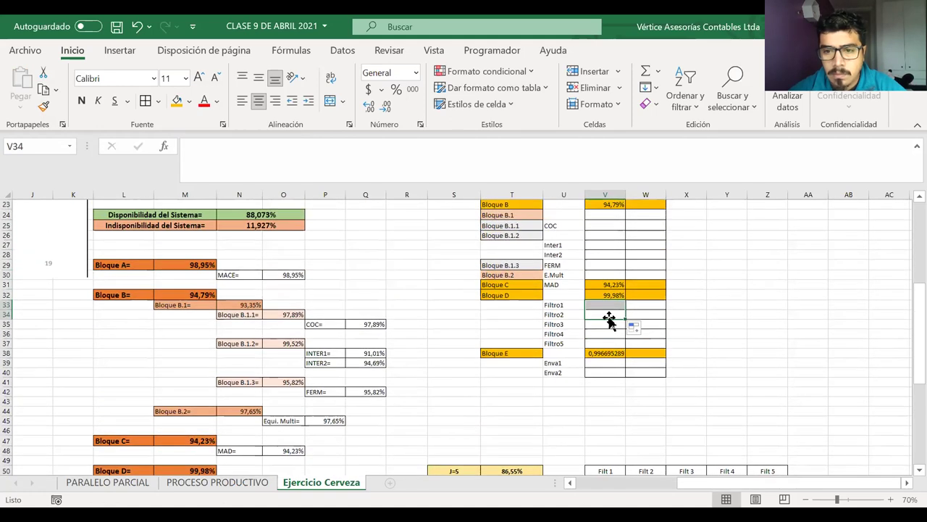
click(621, 271)
scroll(621, 270, up, 1)
scroll(621, 271, up, 1)
drag(609, 223, 411, 233)
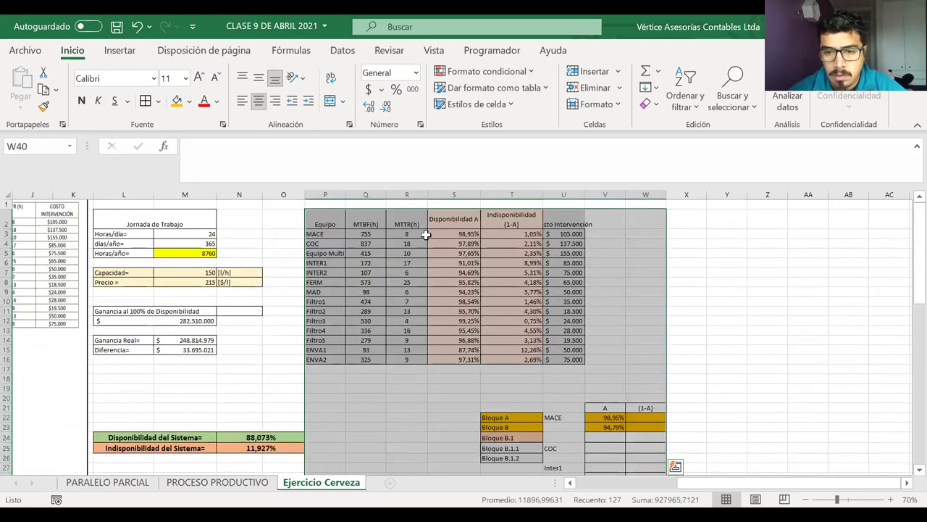
scroll(631, 290, down, 5)
click(634, 292)
Step: Format the A and (1-A) columns in V22:W40 as percentages with two decimal places
drag(608, 263, 641, 418)
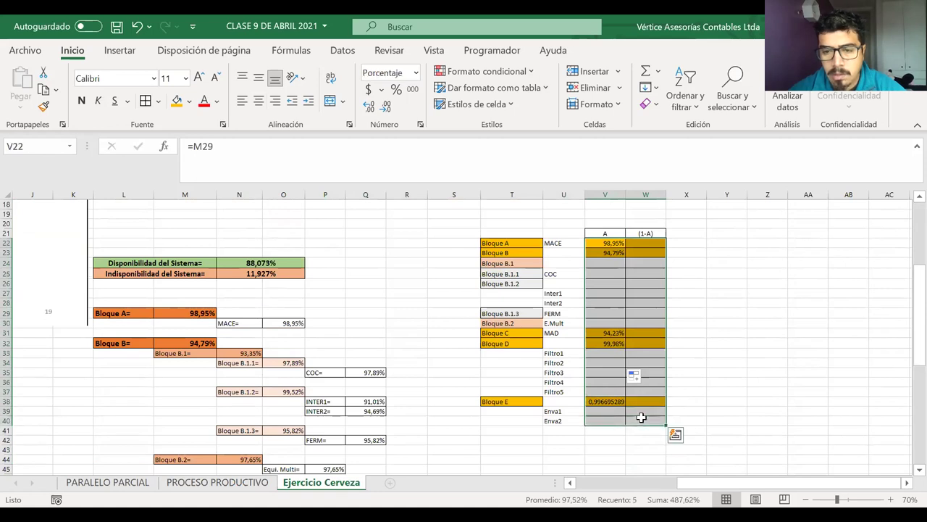
click(386, 107)
click(386, 107)
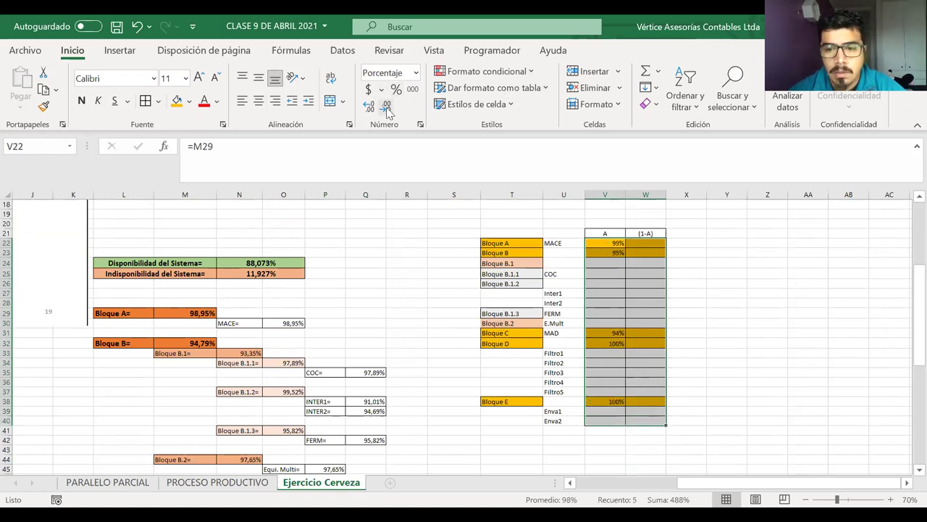
click(369, 109)
click(370, 109)
click(369, 109)
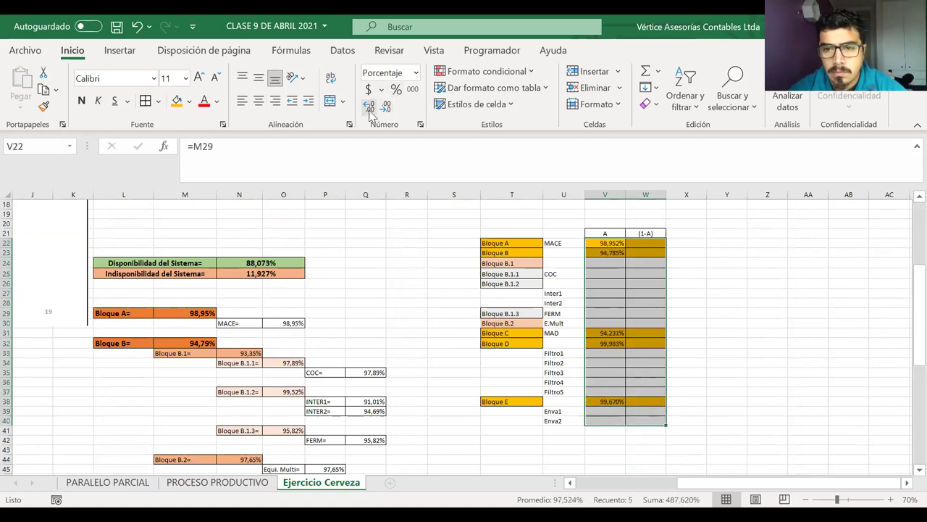
click(387, 107)
click(730, 269)
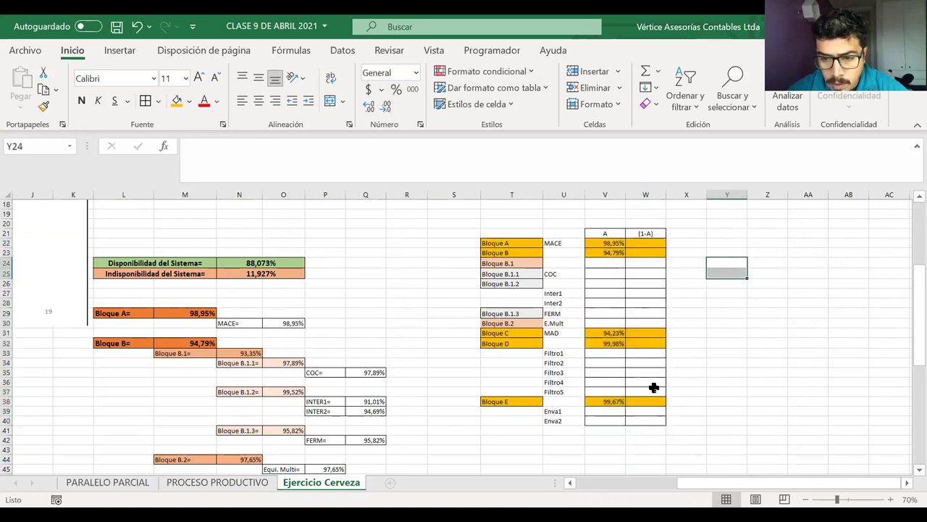
Step: Calculate the unavailability of Bloque A with =1-V22 in W22 and of Bloque B with =1-V23 in W23
click(633, 245)
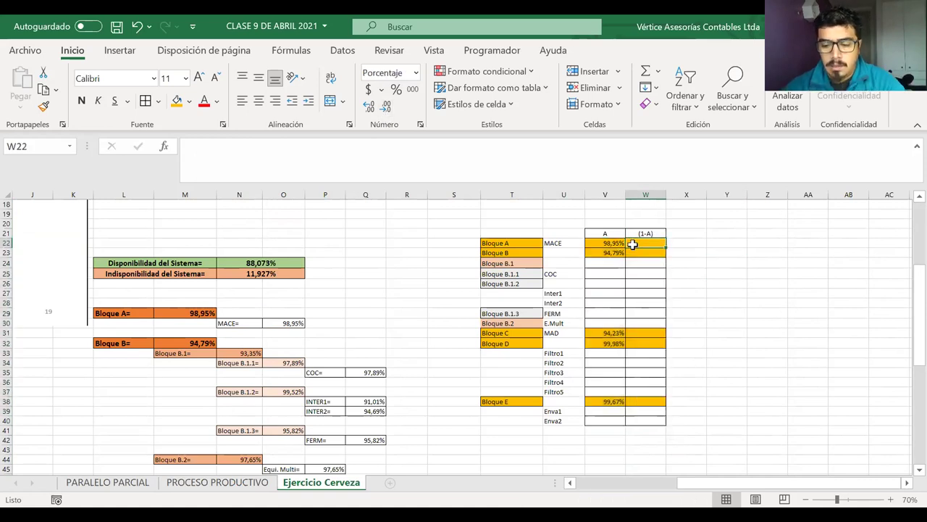
text(=)
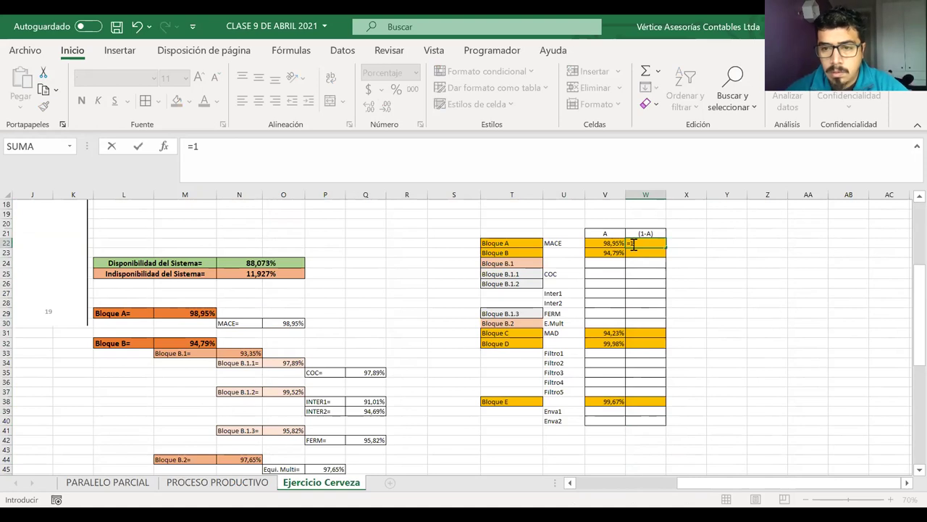
text(1-)
click(610, 243)
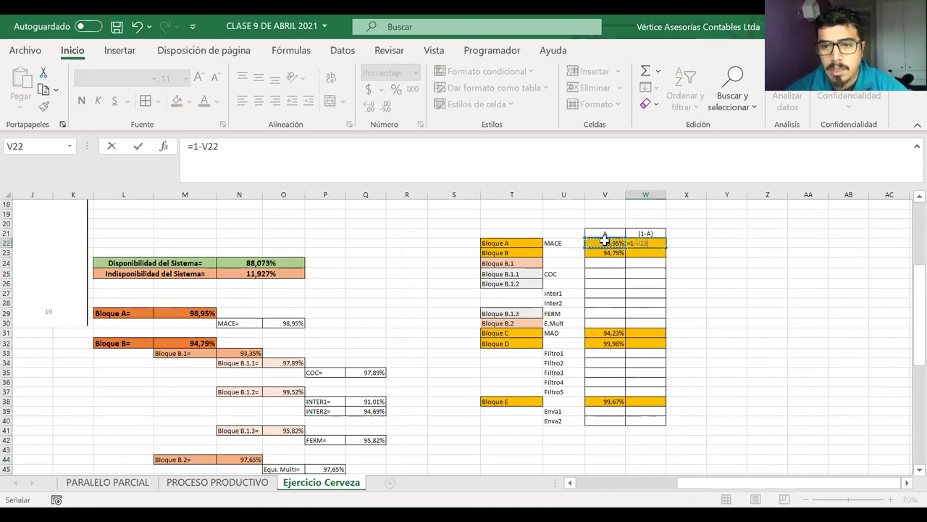
key(Return)
text(=)
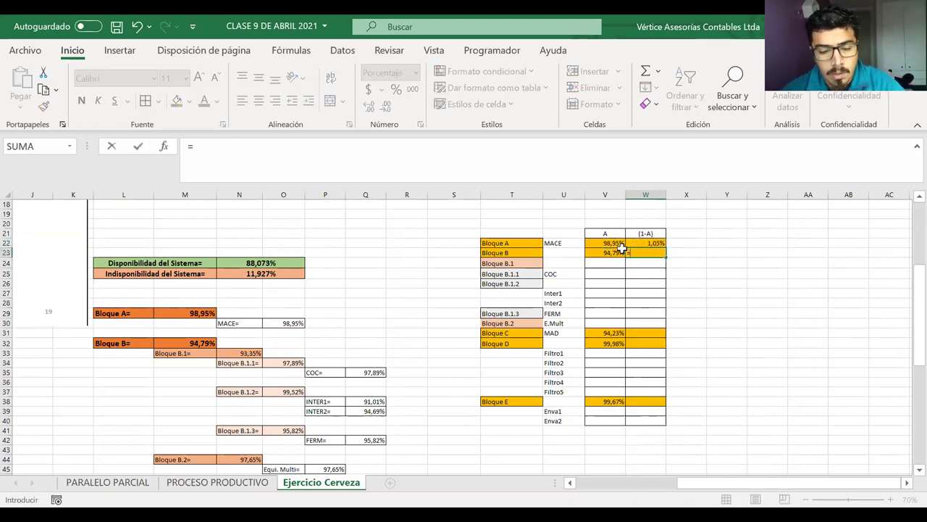
text(1-)
click(617, 253)
key(Return)
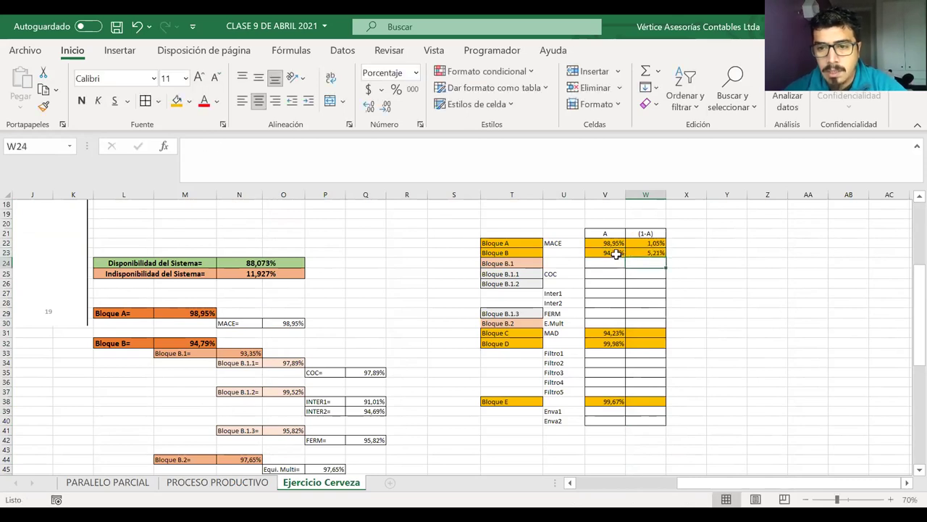
click(637, 333)
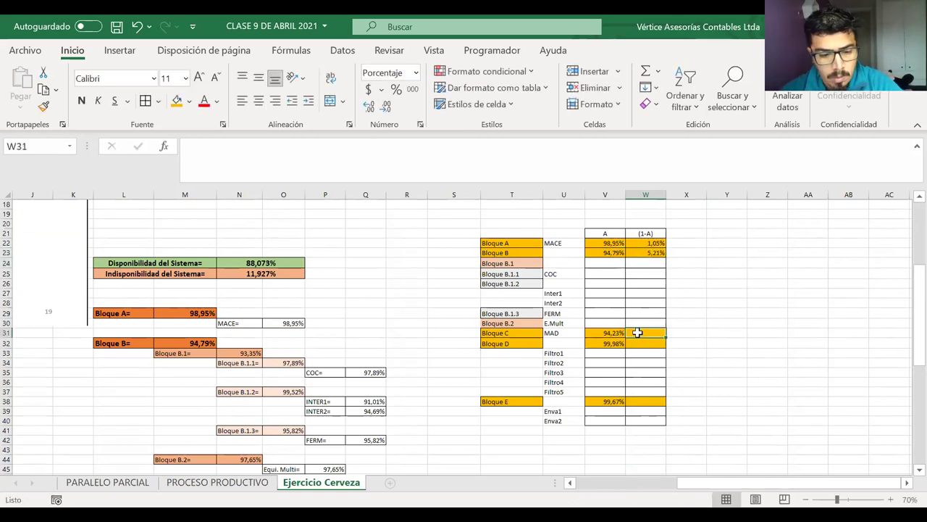
text(1-)
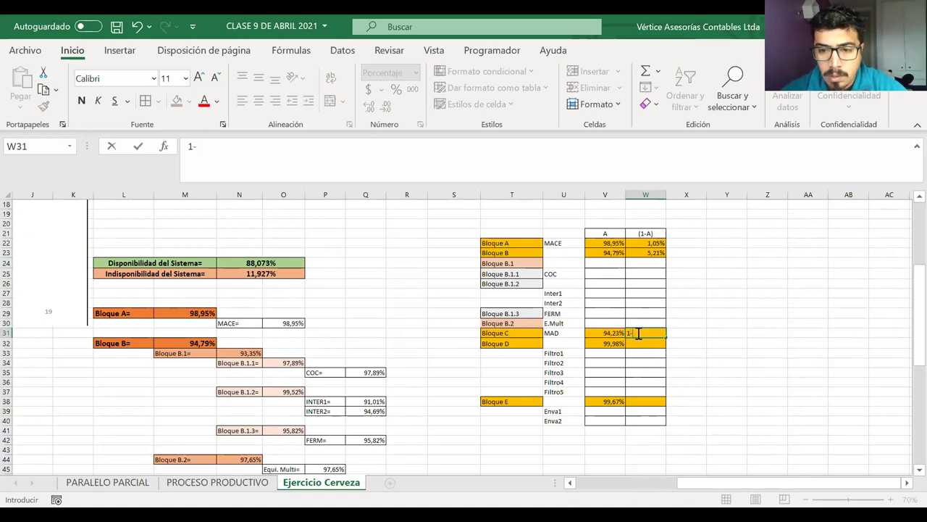
click(618, 330)
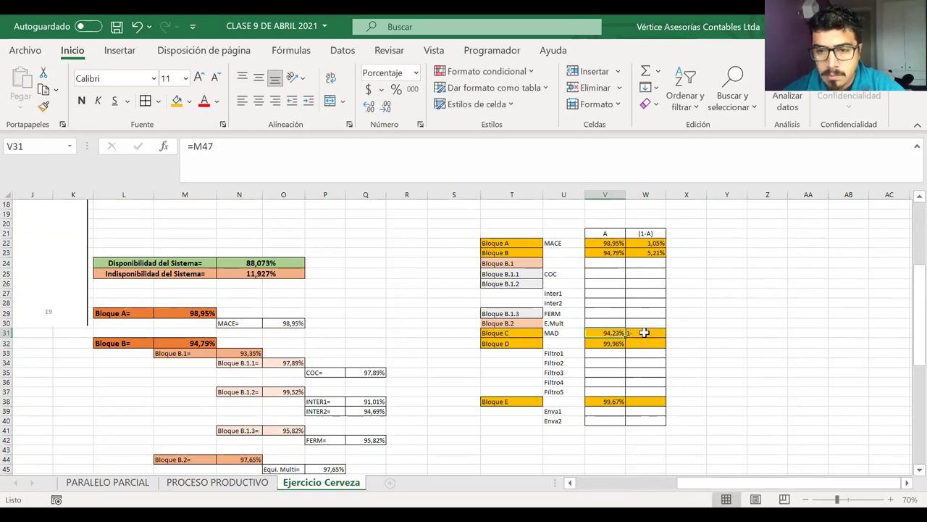
Step: Replace the contents of W31 with =1-V31 to calculate Bloque C's unavailability
click(650, 333)
double_click(650, 334)
key(BackSpace)
text(=)
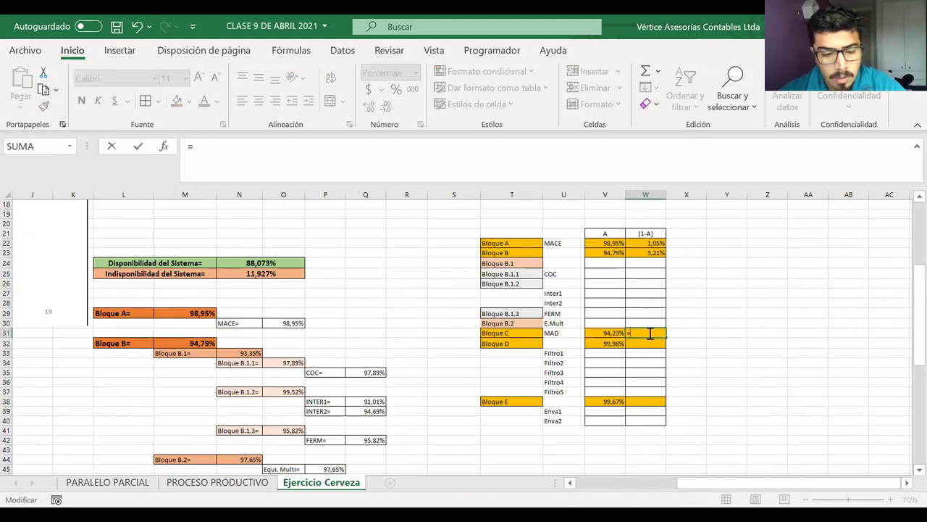
text(1-)
click(612, 332)
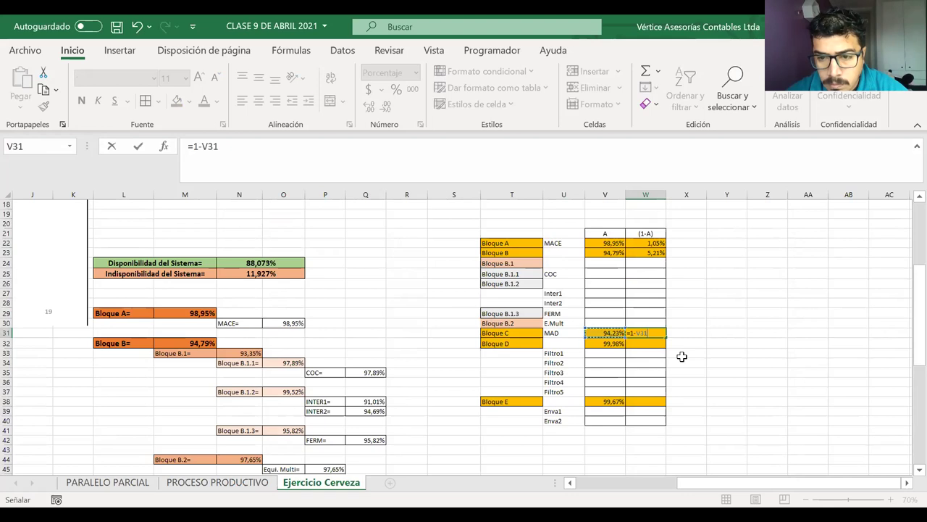
key(Return)
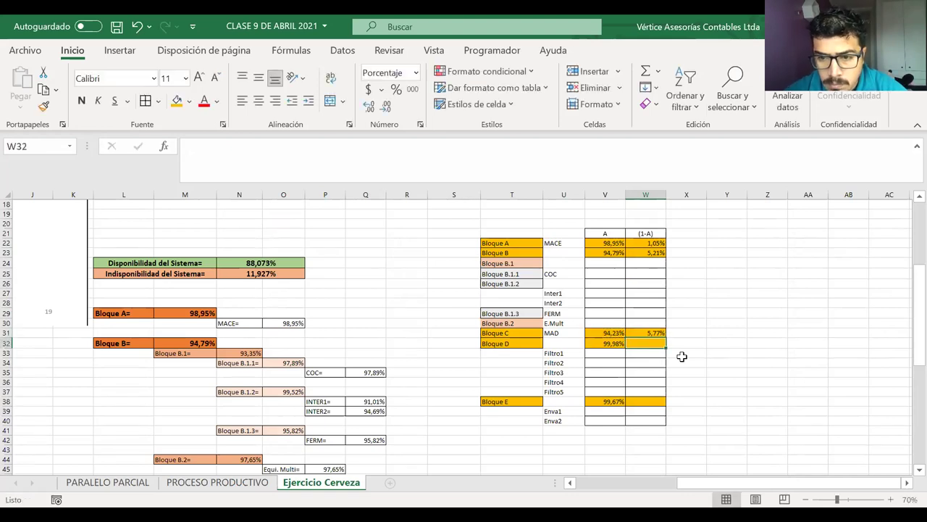
Step: Calculate the unavailability of Bloque D with =1-V32 in W32 and of Bloque E with =1-V38 in W38
text(=1-)
click(605, 344)
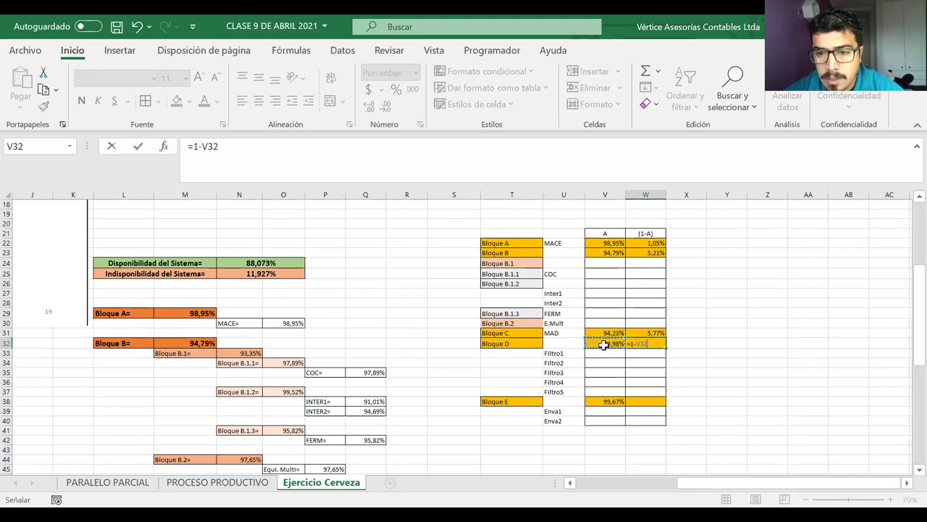
key(Return)
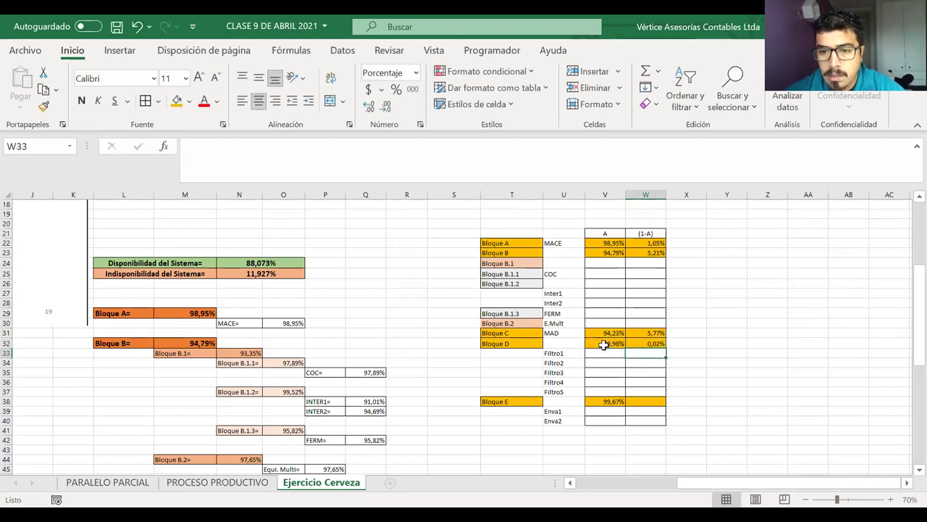
click(640, 400)
text(=)
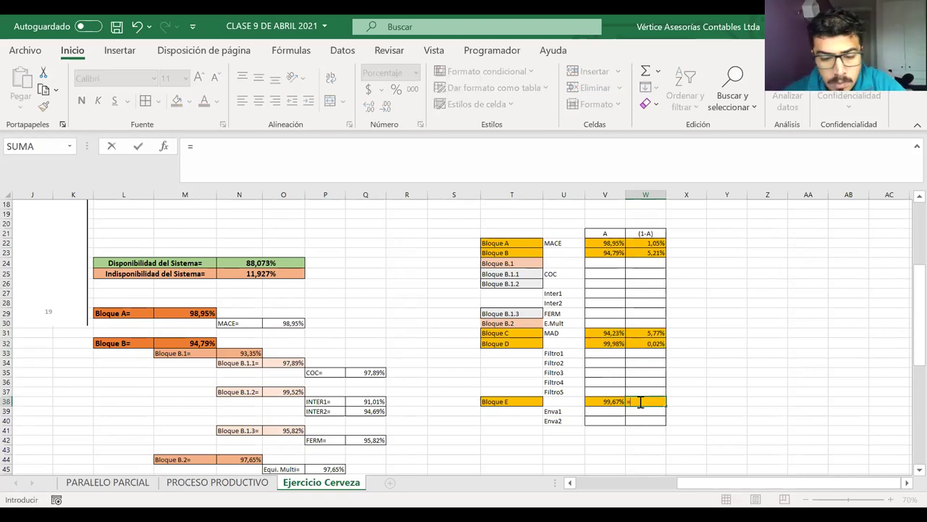
text(1-)
click(613, 400)
key(Return)
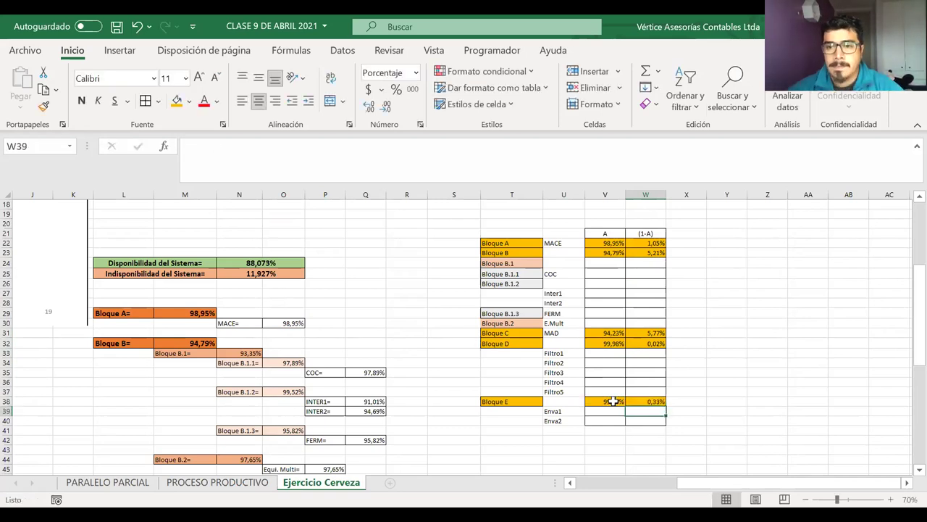
Step: Add the label TOTAL in T41 below the table and begin a formula in W41
click(645, 224)
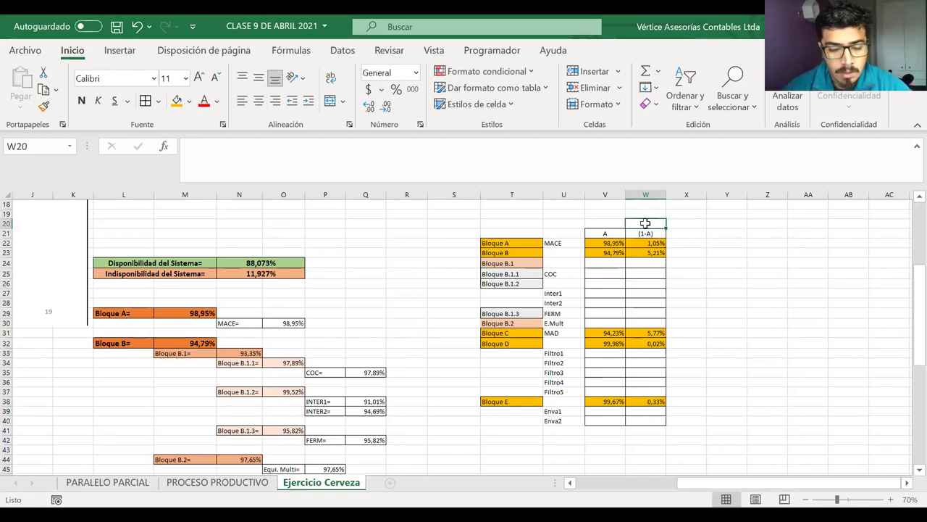
text(S)
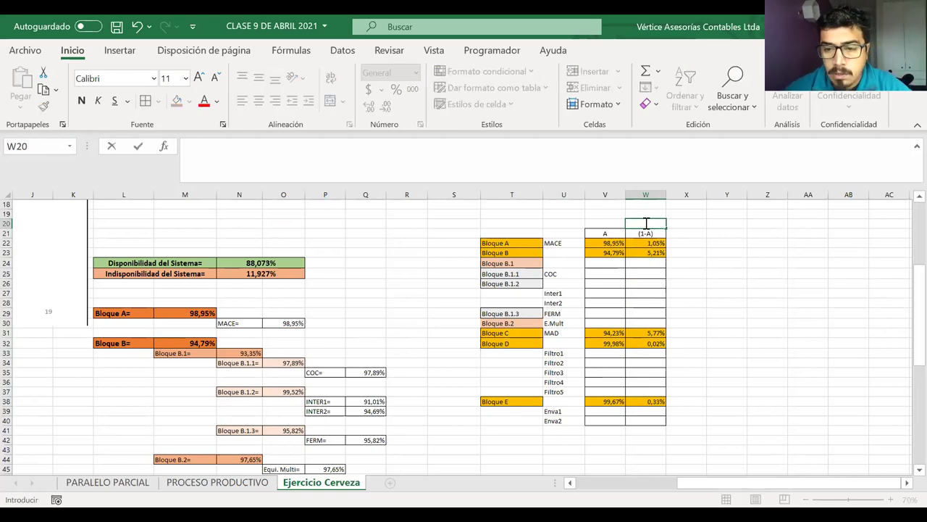
click(502, 431)
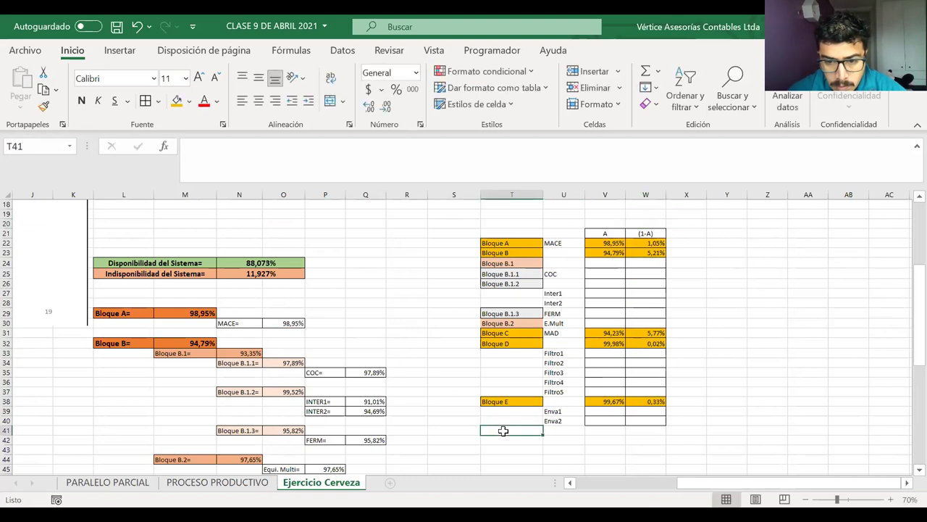
text(TOTAL)
click(638, 431)
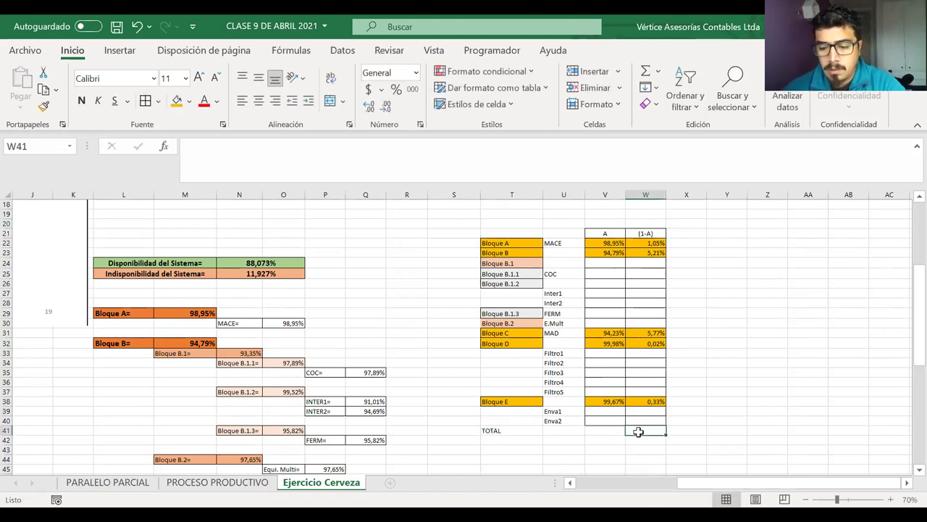
text(=)
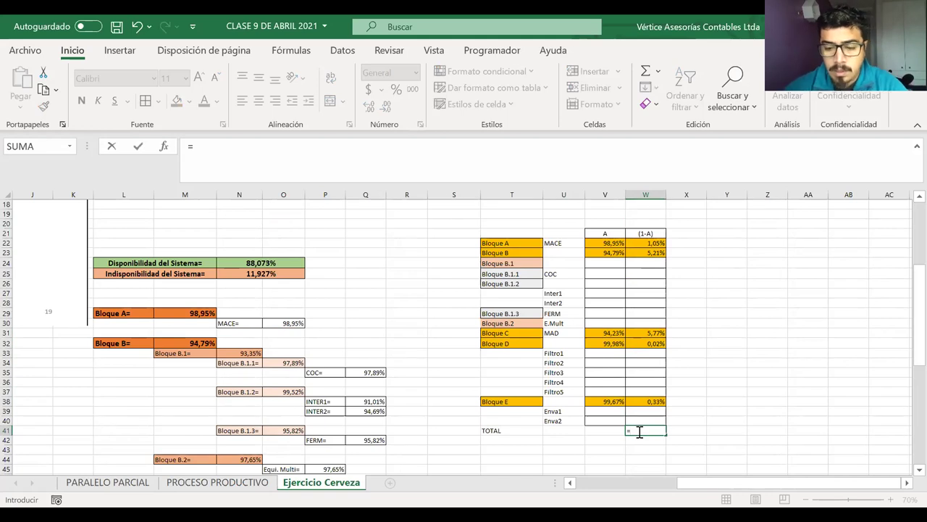
text(suma()
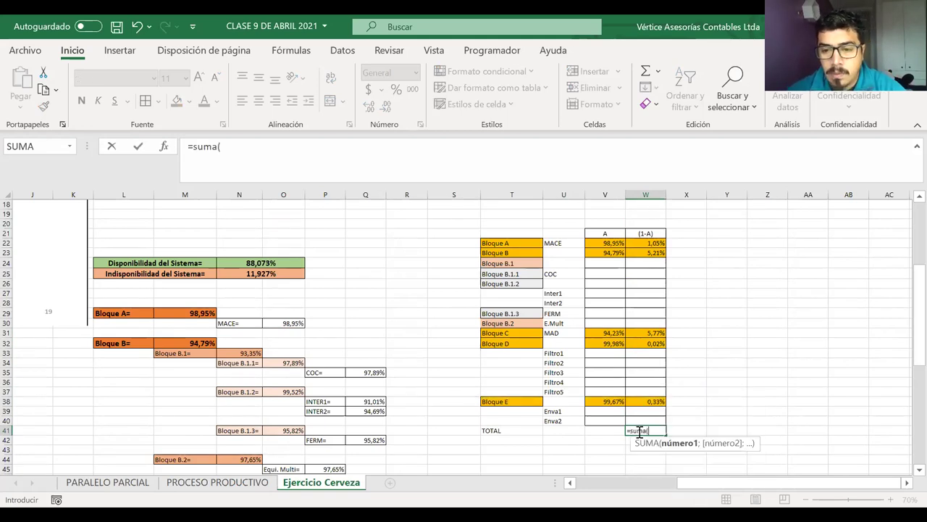
key(BackSpace)
key(BackSpace)
key(BackSpace)
key(BackSpace)
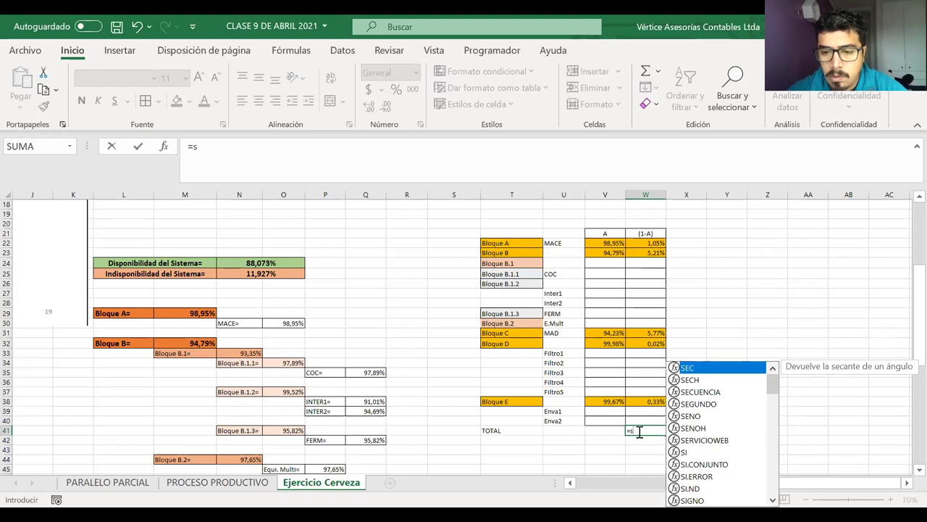
key(BackSpace)
Step: Add up the five blocks' unavailability in W41 with =W22+W23+W31+W32+W38
click(637, 243)
text(+)
click(639, 252)
text(+)
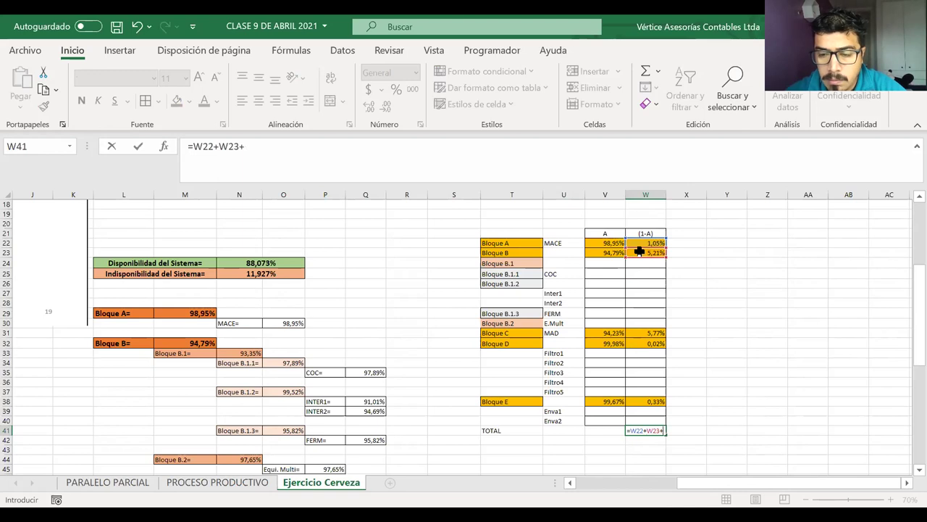
click(640, 332)
text(+)
click(641, 343)
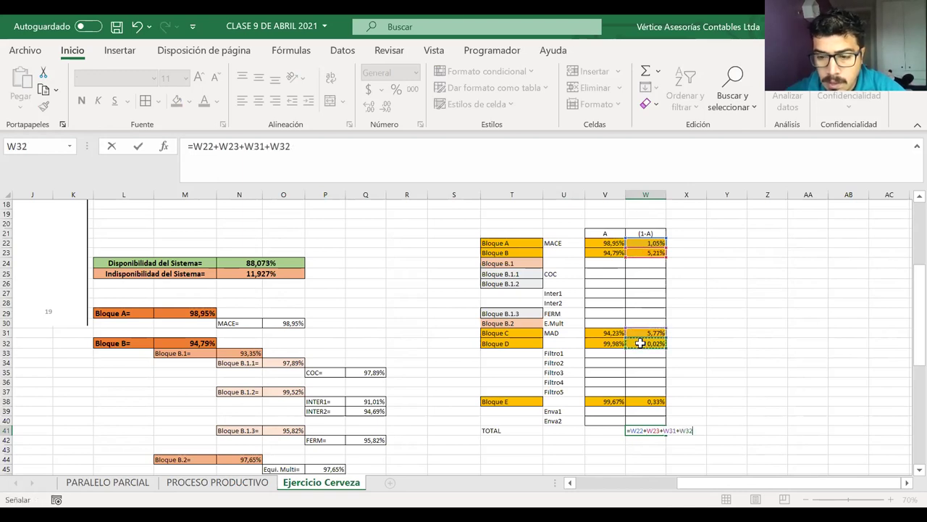
text(+)
click(647, 403)
key(Return)
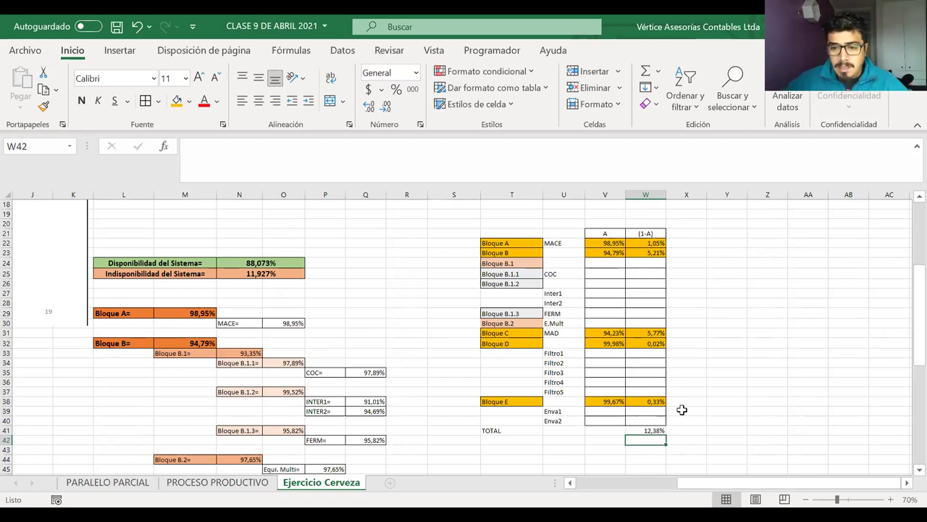
Step: Compare the total in W41 with the system unavailability in N25 and review the Bloque A to Bloque E rows
click(636, 430)
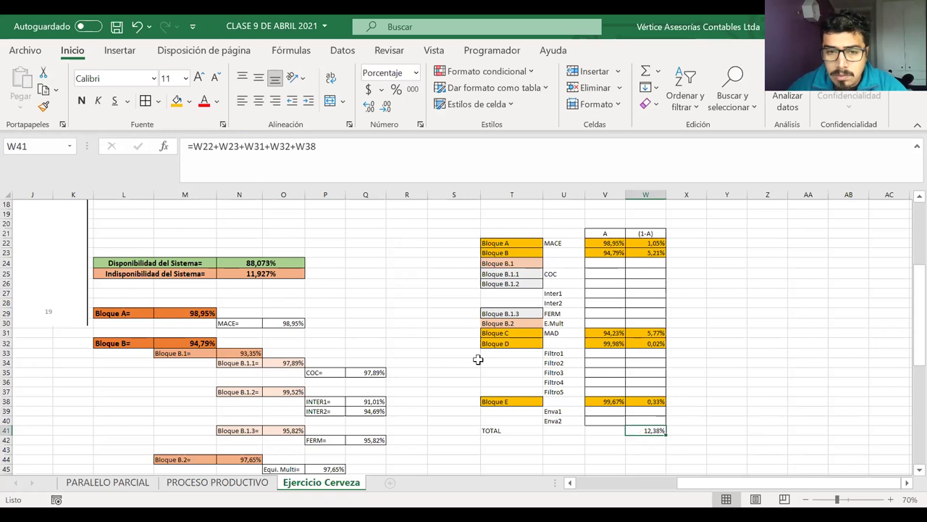
click(257, 272)
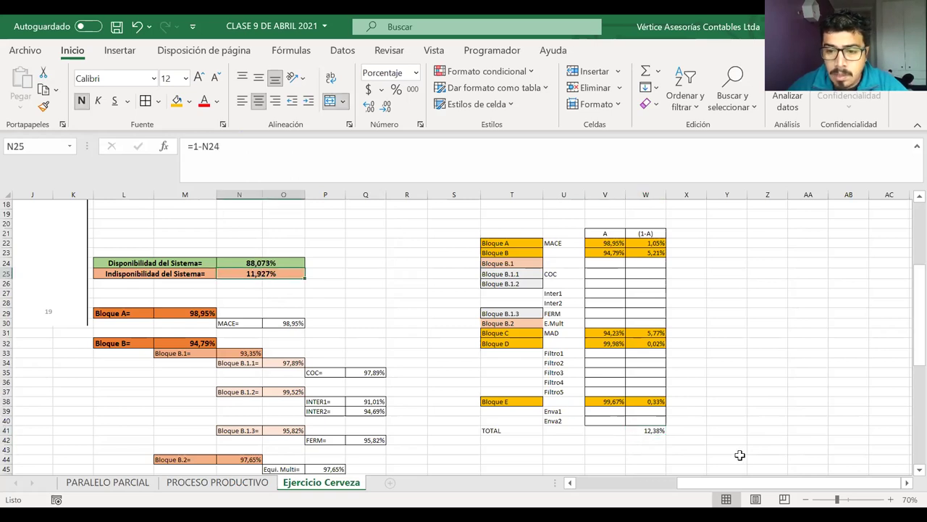
click(649, 429)
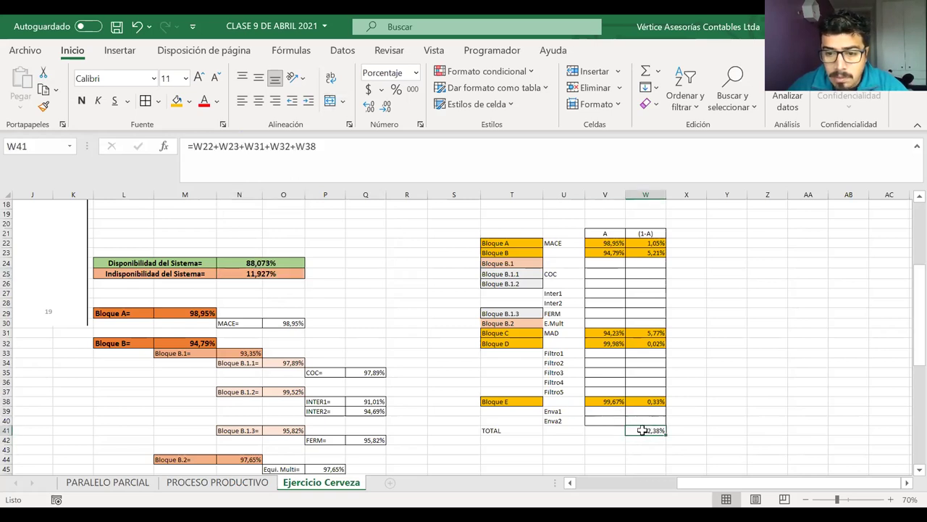
click(276, 272)
click(650, 429)
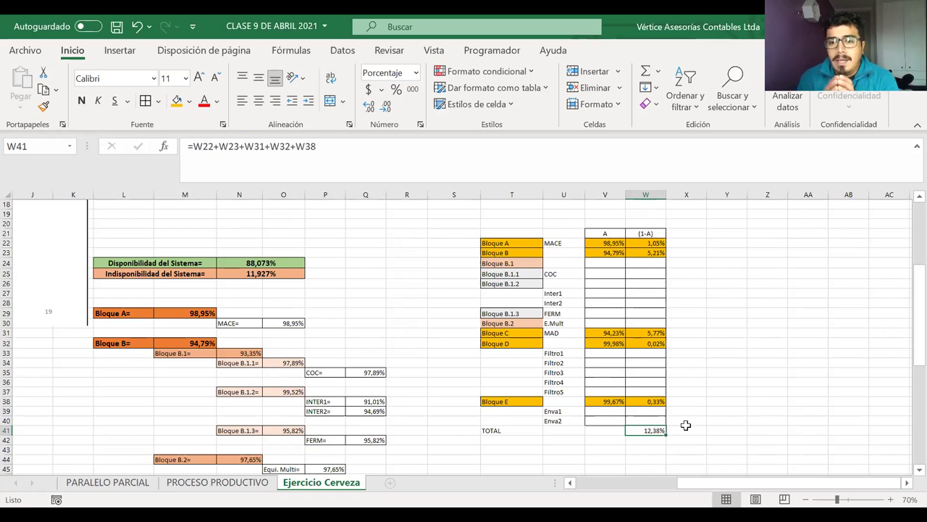
click(545, 252)
click(522, 243)
click(524, 252)
click(519, 337)
click(519, 344)
click(511, 403)
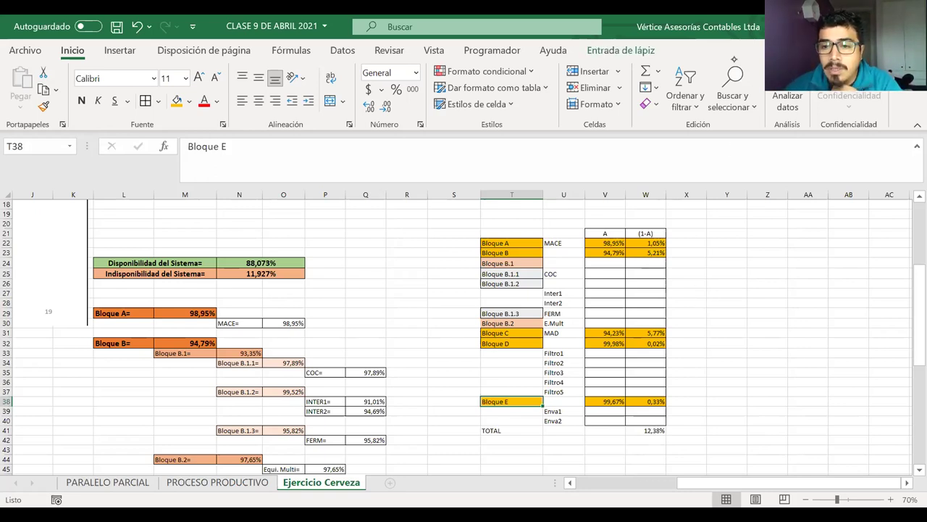
Step: Handwrite the proportion 12,38% over 1,05 = 100% over X beside the table, with a question mark below it
mouse_move(705, 267)
mouse_down()
mouse_move(697, 290)
mouse_move(708, 289)
mouse_up()
mouse_move(712, 267)
mouse_down()
mouse_move(720, 265)
mouse_move(719, 296)
mouse_move(777, 281)
mouse_up()
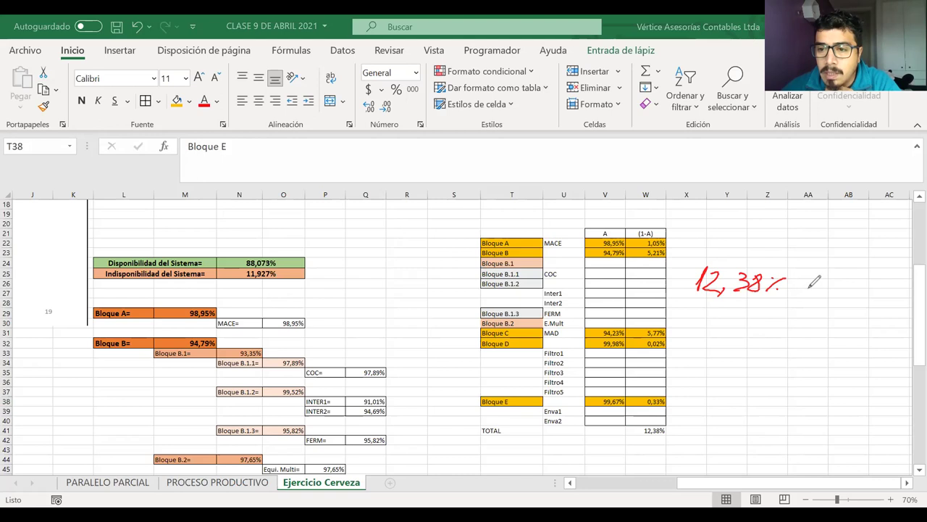
mouse_move(688, 300)
mouse_down()
mouse_move(780, 316)
mouse_move(845, 305)
mouse_move(855, 293)
mouse_move(881, 308)
mouse_up()
click(804, 308)
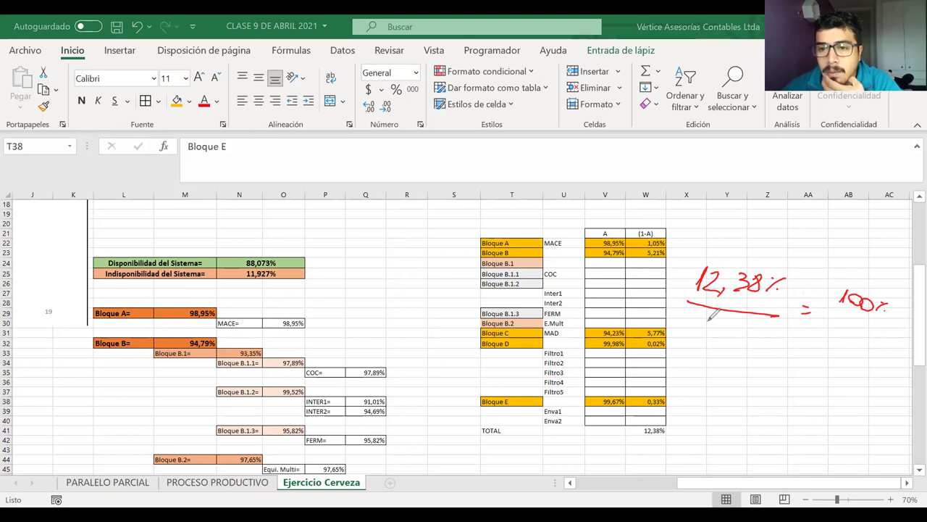
mouse_move(701, 326)
mouse_down()
mouse_move(712, 338)
mouse_move(721, 326)
mouse_up()
mouse_move(739, 327)
mouse_down()
mouse_move(738, 337)
mouse_move(749, 327)
mouse_up()
mouse_move(838, 327)
mouse_down()
mouse_move(868, 331)
mouse_move(855, 356)
mouse_up()
drag(826, 355, 852, 341)
drag(815, 373, 818, 386)
drag(813, 402, 817, 402)
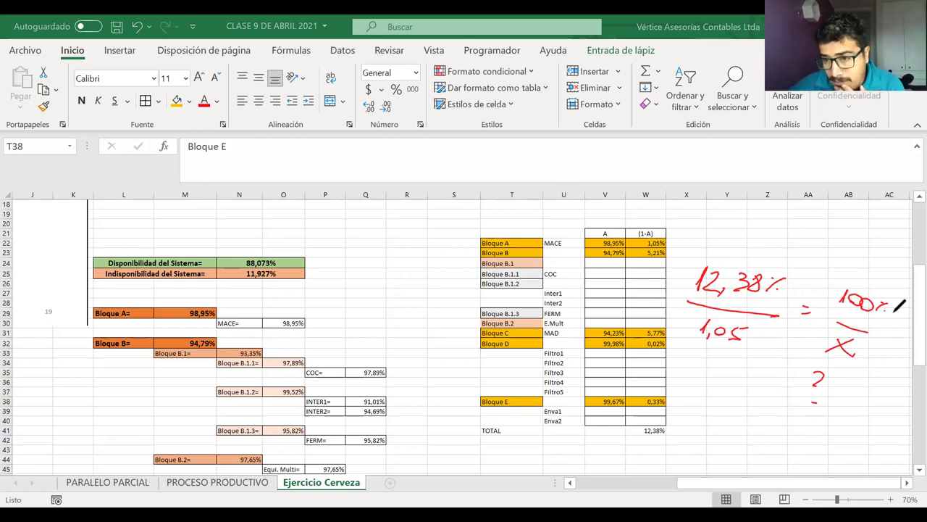
Step: Circle 12,38%, 1,05 and X, circle and strike out the 100%, tick Bloque A, and clear the handwritten annotations
mouse_move(891, 287)
mouse_down()
mouse_move(895, 298)
mouse_move(868, 311)
mouse_up()
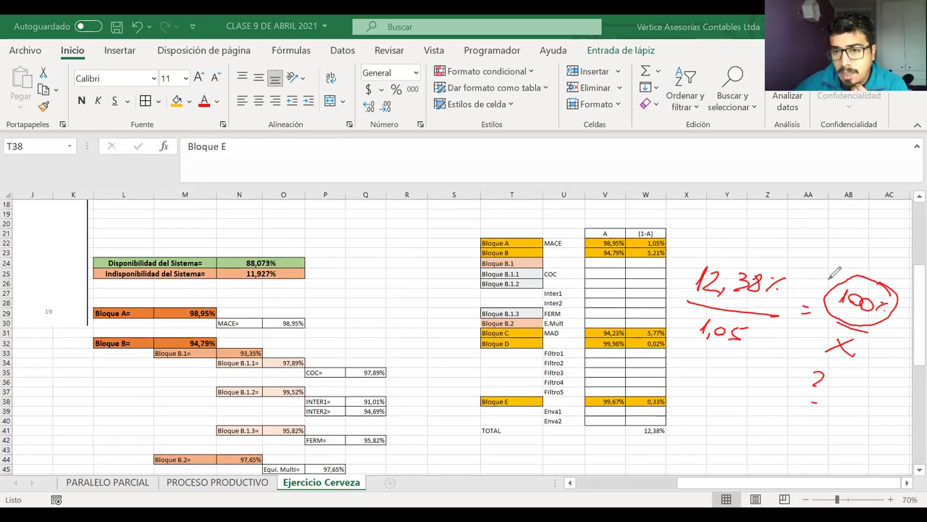
mouse_move(862, 234)
mouse_down()
mouse_move(826, 243)
mouse_move(858, 217)
mouse_move(835, 268)
mouse_up()
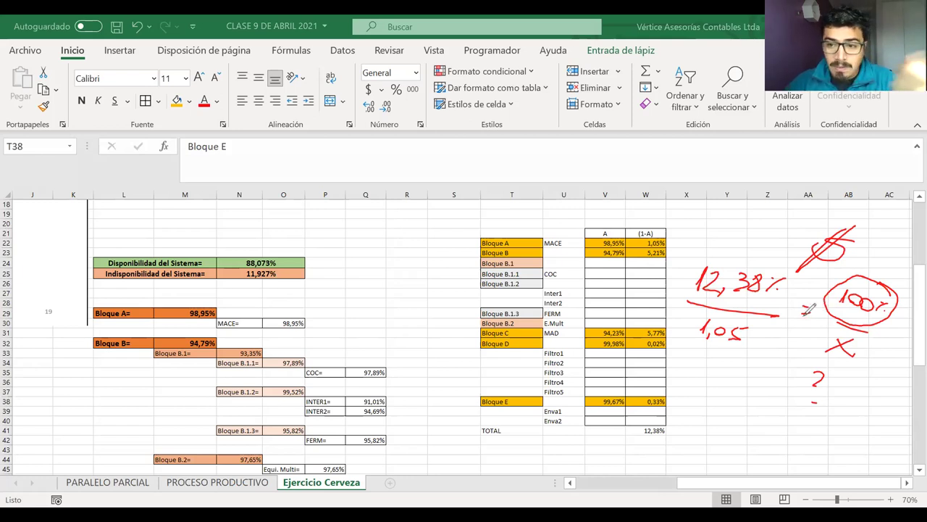
mouse_move(847, 261)
mouse_down()
mouse_move(841, 281)
mouse_move(883, 300)
mouse_up()
mouse_move(850, 297)
mouse_down()
mouse_move(910, 316)
mouse_move(890, 316)
mouse_up()
mouse_move(783, 253)
mouse_down()
mouse_move(705, 253)
mouse_move(763, 311)
mouse_move(763, 256)
mouse_up()
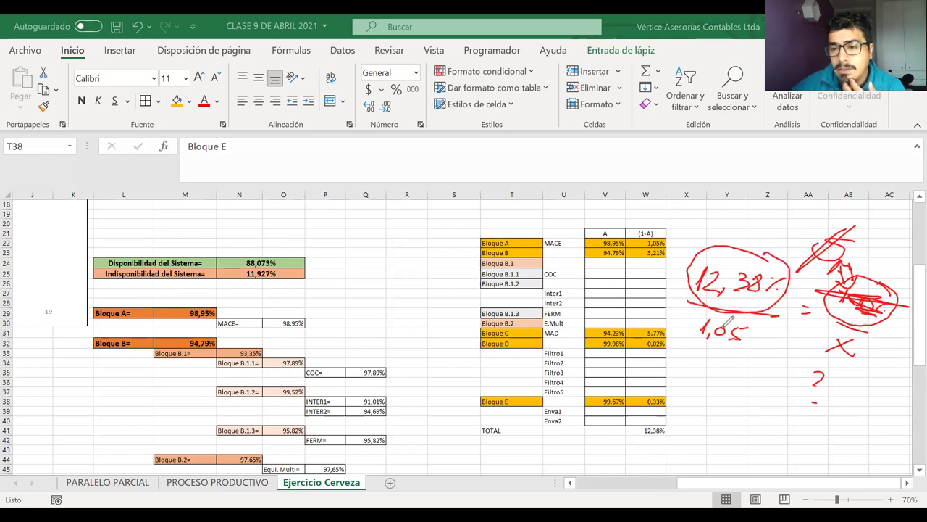
drag(743, 319, 761, 322)
mouse_move(869, 340)
mouse_down()
mouse_move(833, 330)
mouse_move(873, 349)
mouse_up()
drag(515, 239, 538, 226)
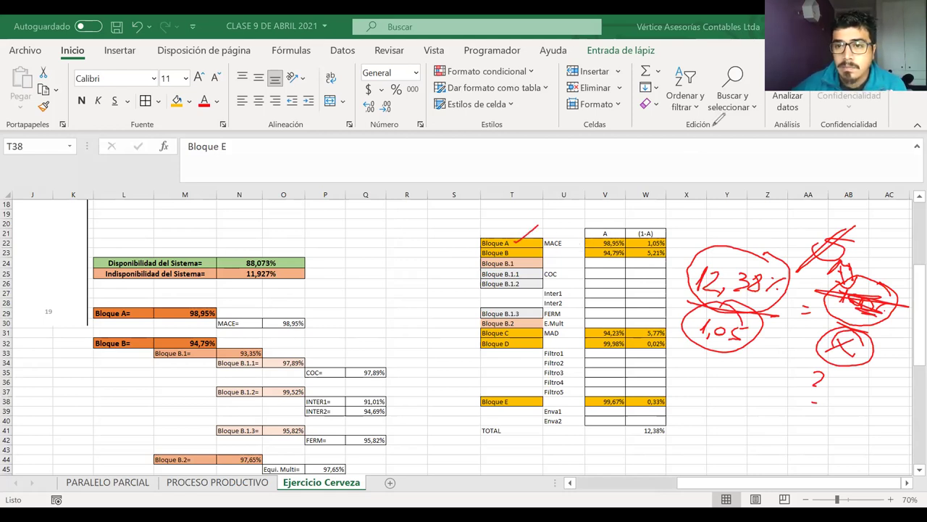
key(Escape)
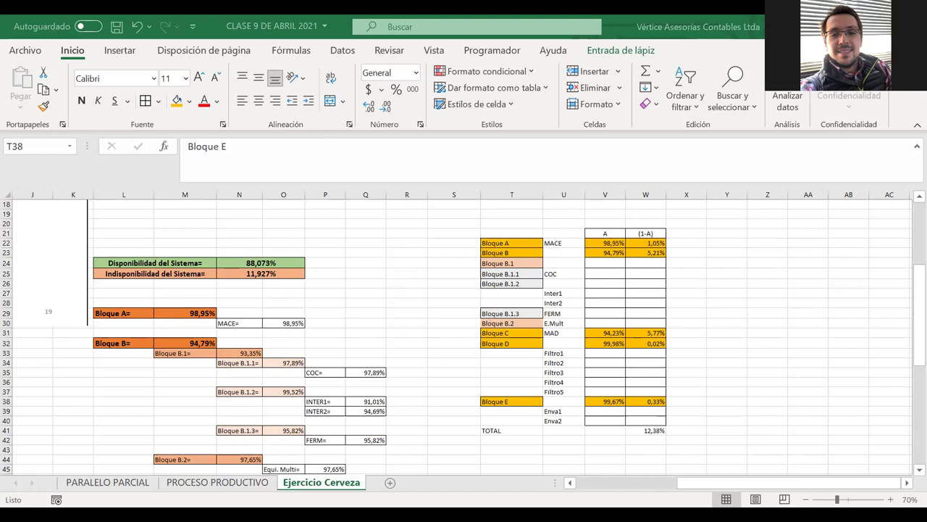
Step: Add the header Perdida Bloque in X21, beside (1-A), and widen column X to fit it
click(511, 401)
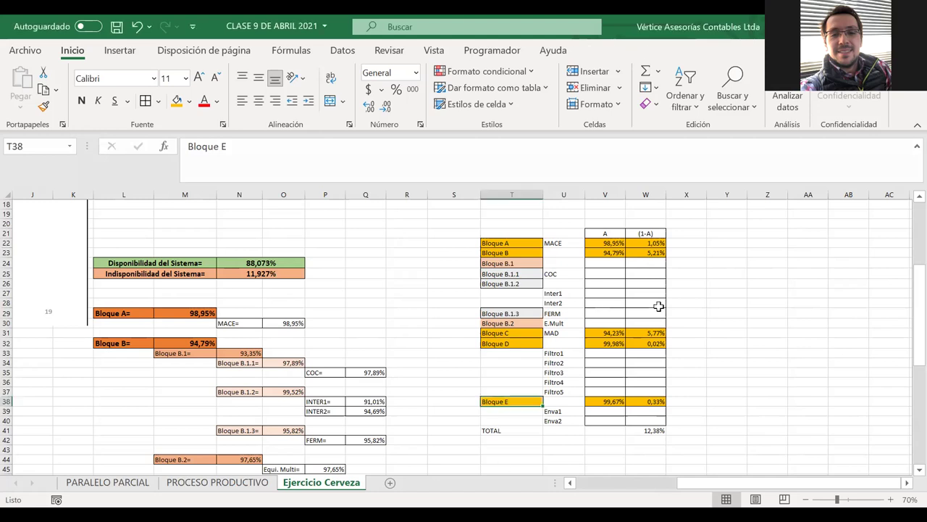
click(689, 243)
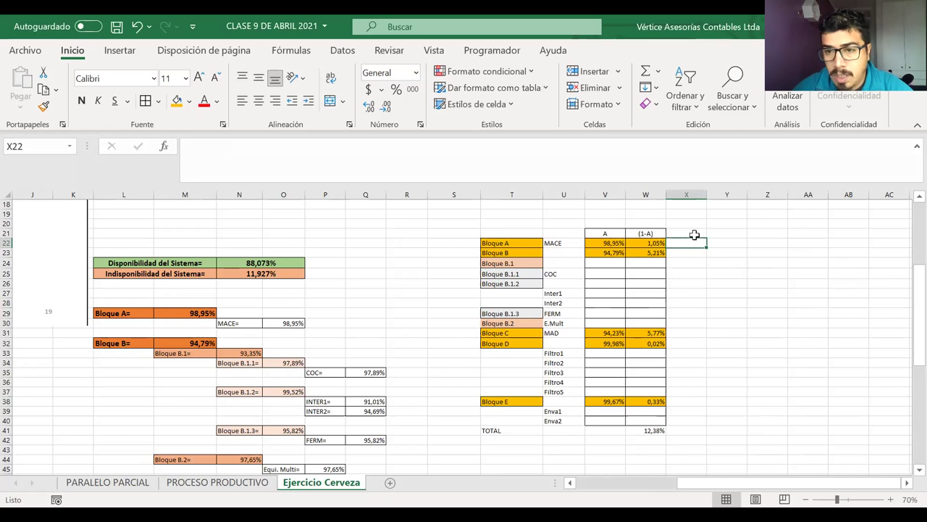
click(692, 233)
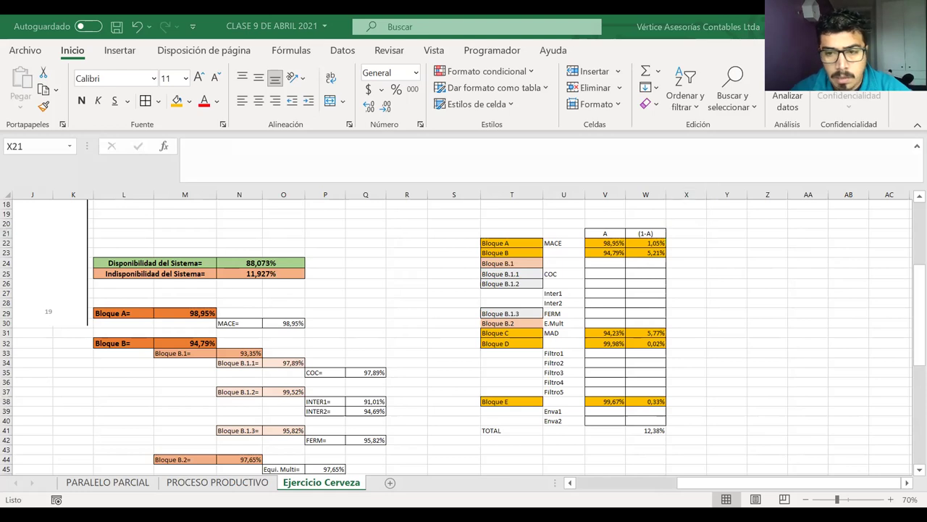
double_click(693, 252)
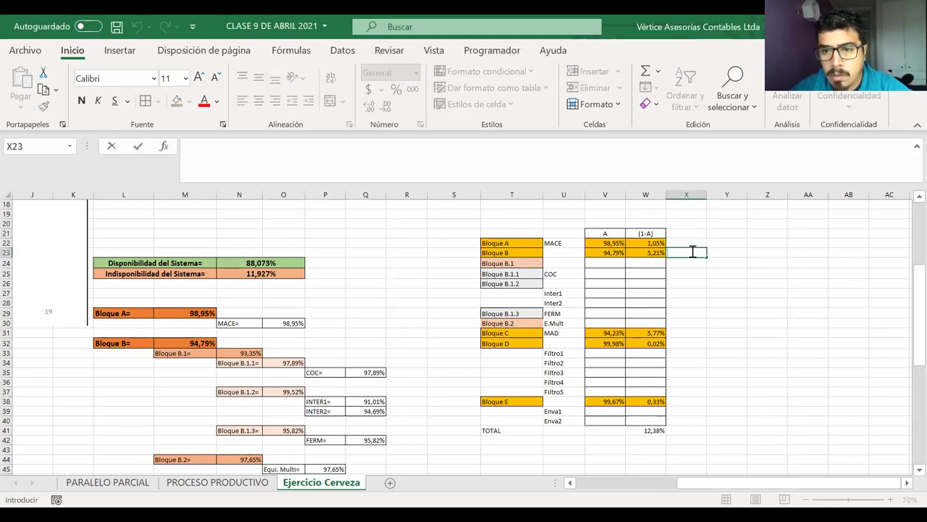
click(685, 234)
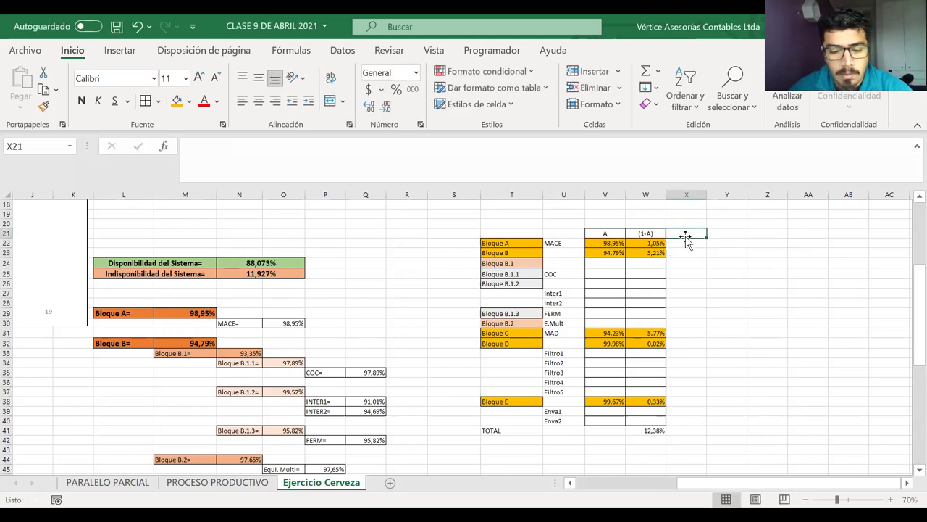
text(Perdida)
click(674, 271)
double_click(693, 234)
text(Bloque)
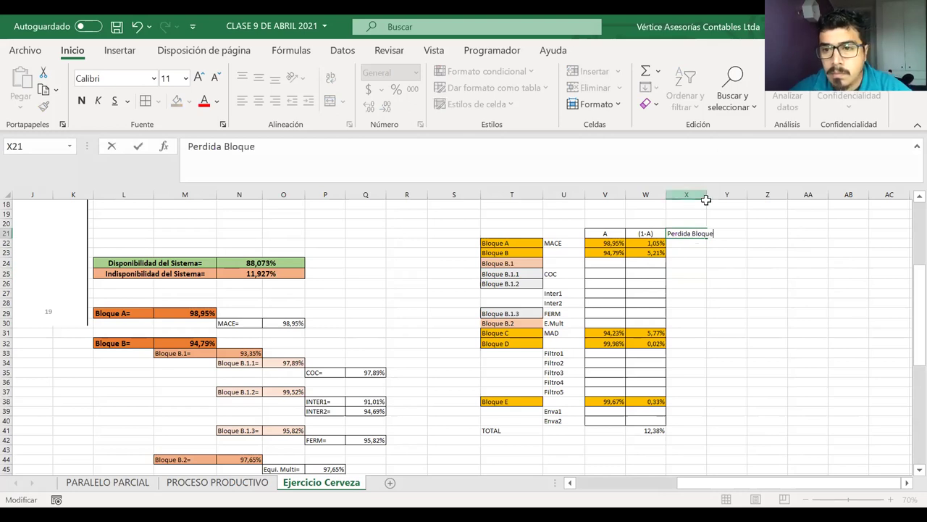
click(706, 200)
drag(706, 194, 716, 195)
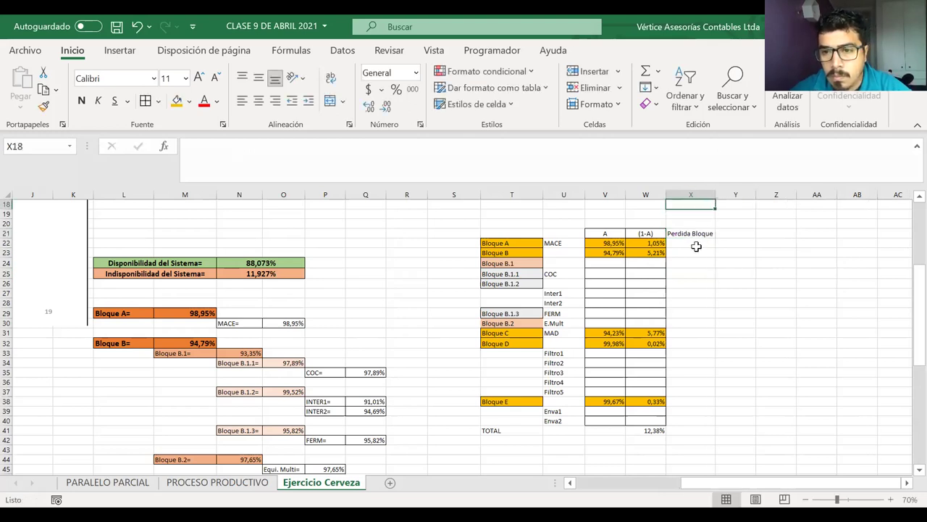
Step: Change the header in X21 to Perdida x Bloque and widen column X to fit the longer text
click(700, 244)
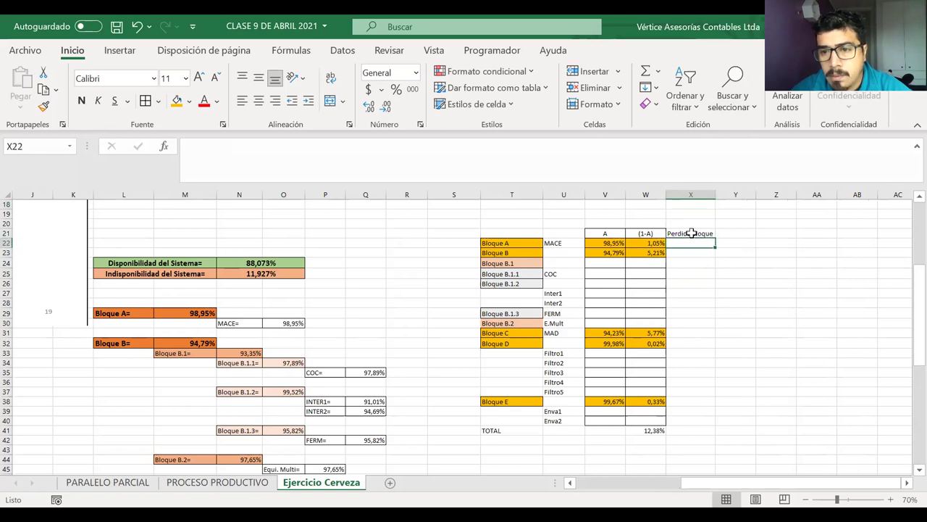
double_click(697, 234)
click(693, 253)
text(x)
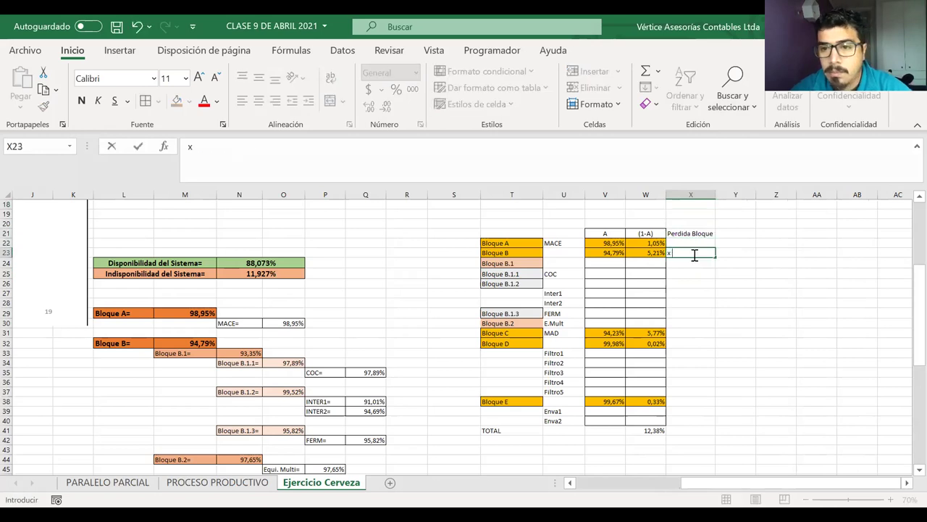
key(BackSpace)
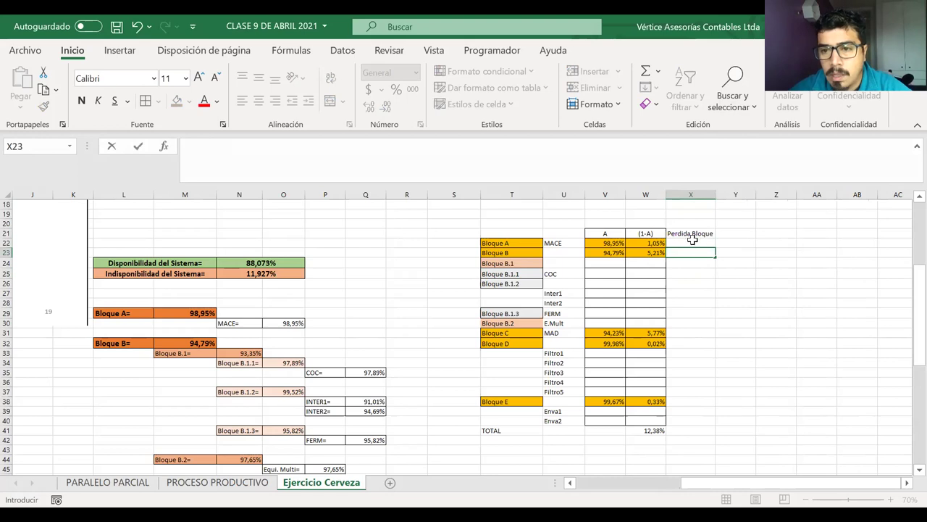
double_click(693, 235)
text(x)
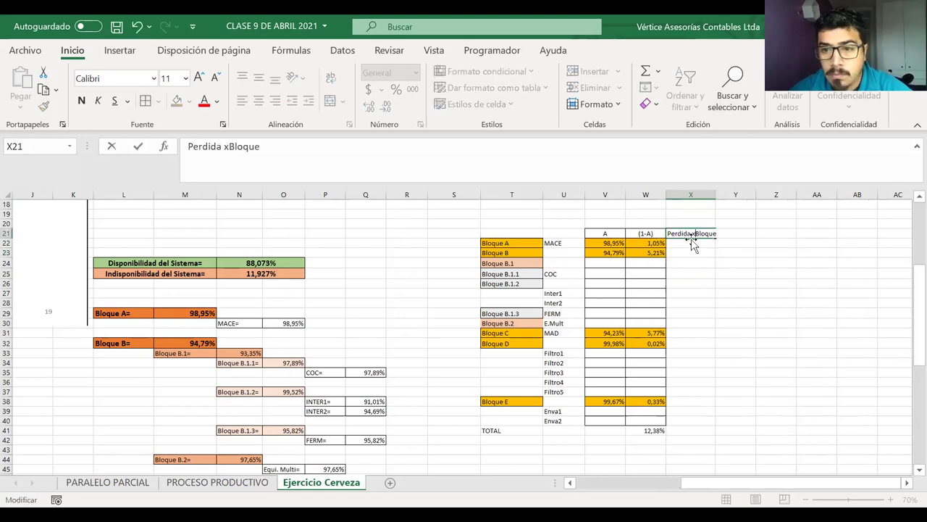
click(701, 264)
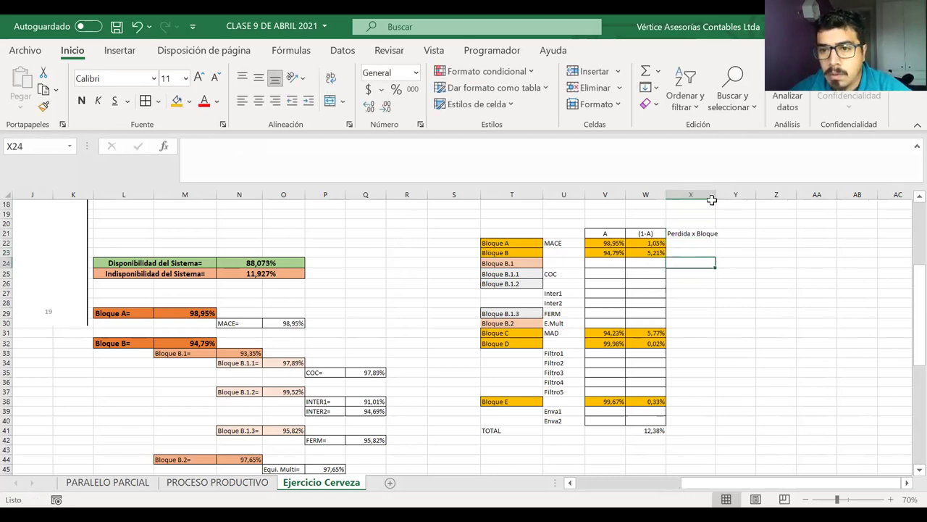
drag(714, 196, 722, 195)
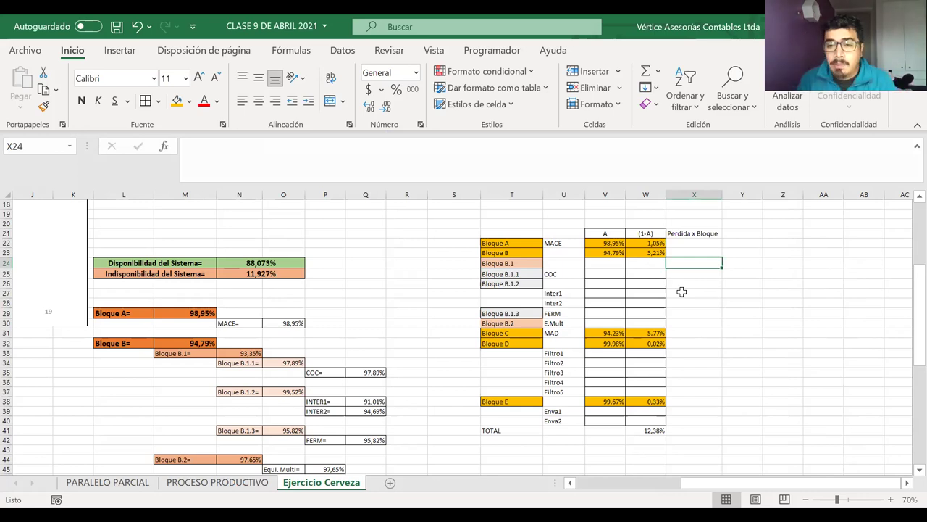
Step: Calculate Bloque A's share of the total loss in X22 with =W22/W41
click(677, 243)
text(=)
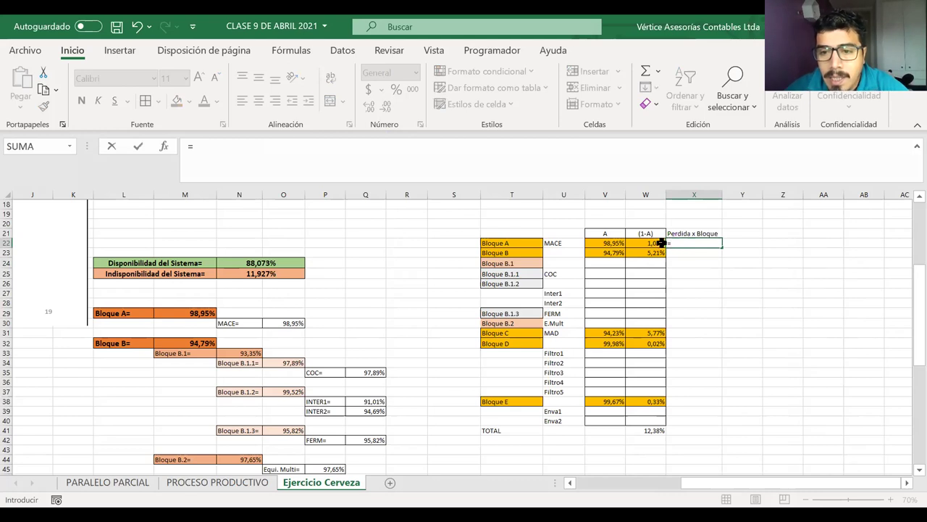
click(649, 243)
text(/)
click(641, 430)
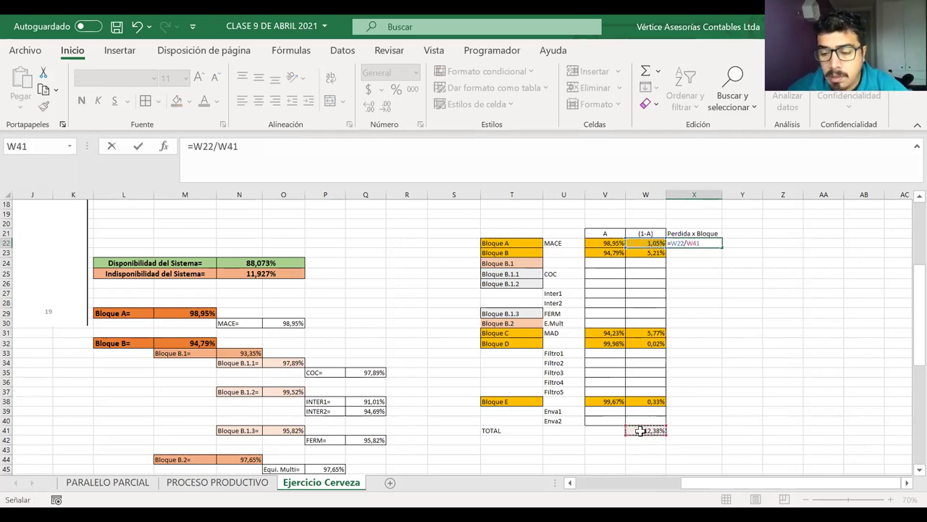
key(Return)
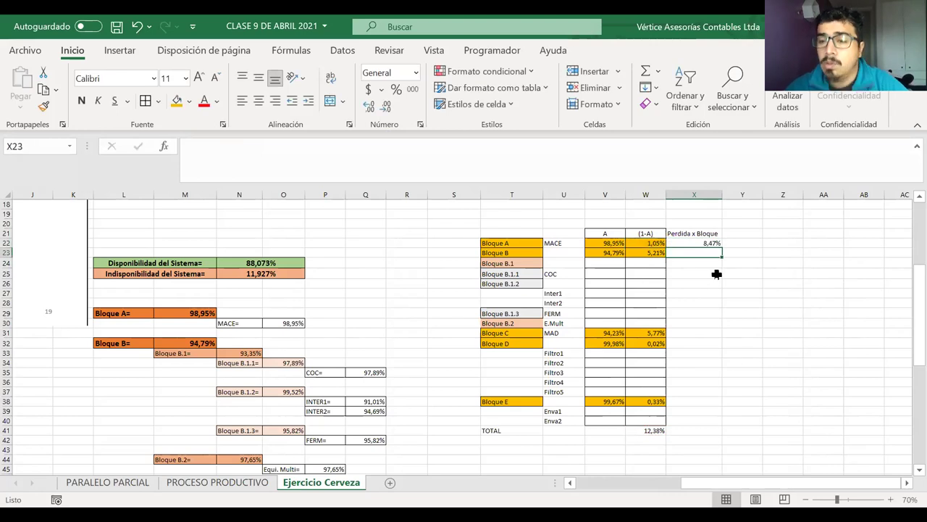
Step: Calculate Bloque B's share of the total loss in X23 with =W23/W41
text(=)
click(654, 252)
text(/)
click(635, 431)
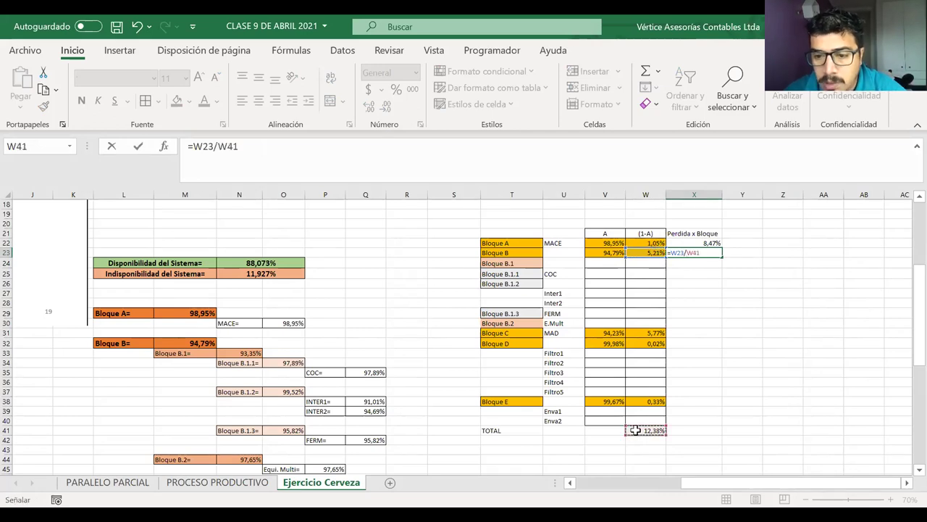
key(Return)
Step: Calculate Bloque C's share of the total loss in X31 with =W31/W41
click(697, 332)
text(=)
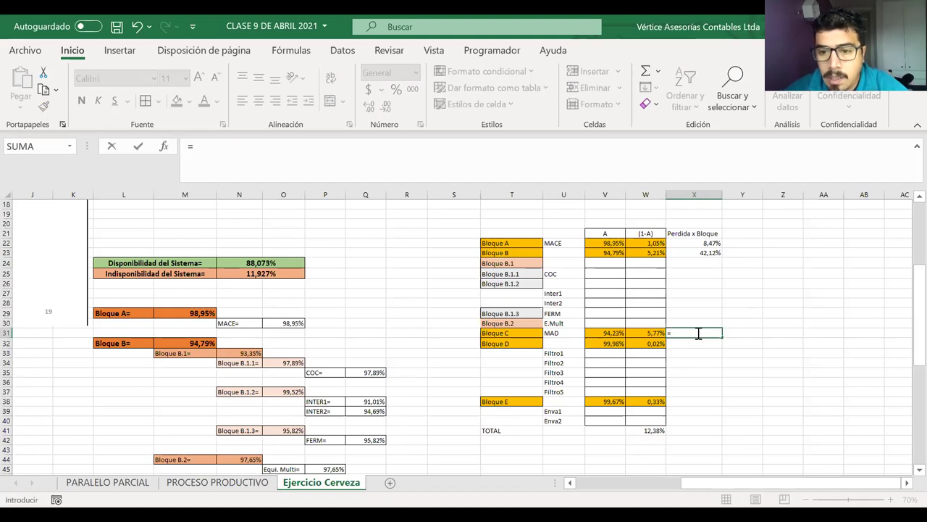
click(647, 333)
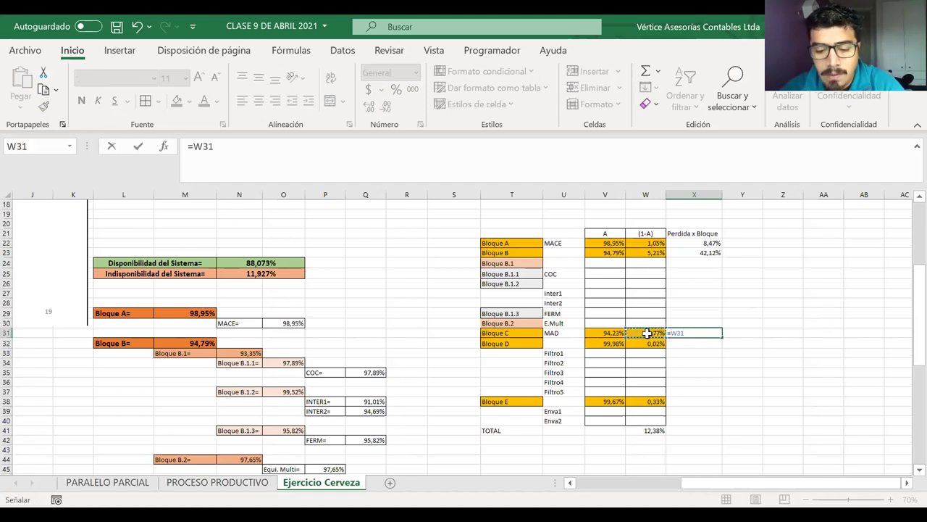
text(/)
click(637, 428)
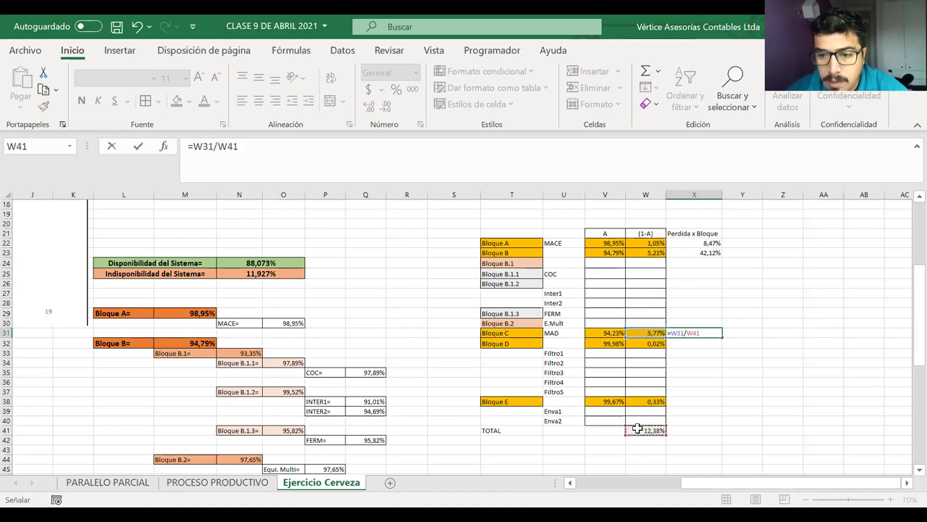
key(Return)
Step: Calculate Bloque D's share of the total loss in X32 with =W32/W41
text(=)
click(636, 341)
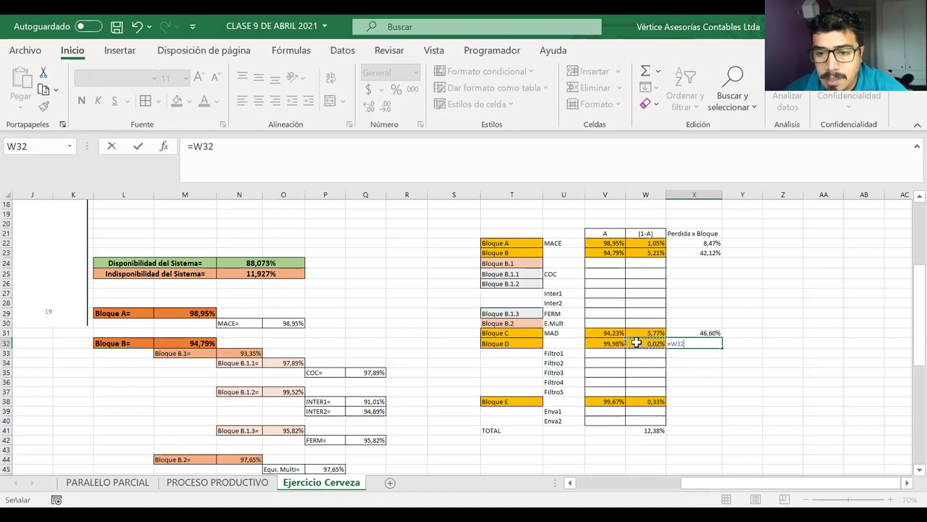
text(/)
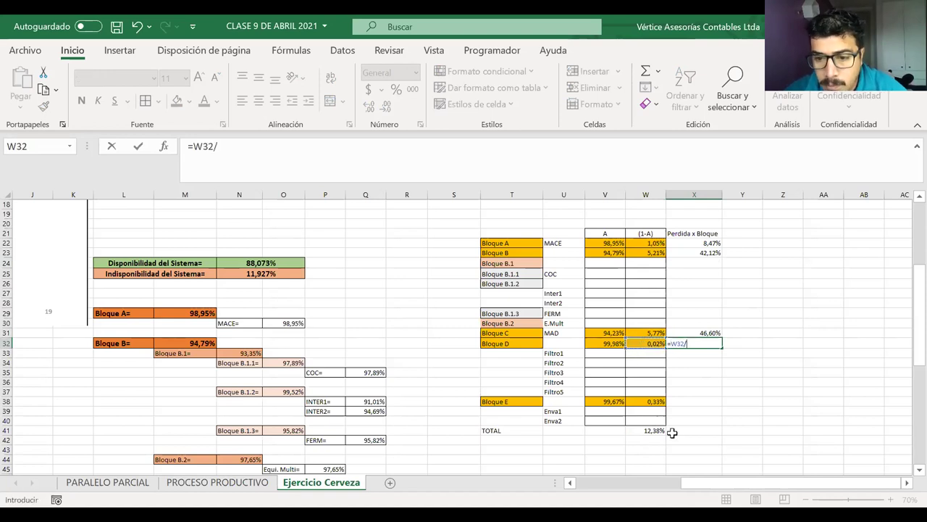
click(651, 430)
key(Return)
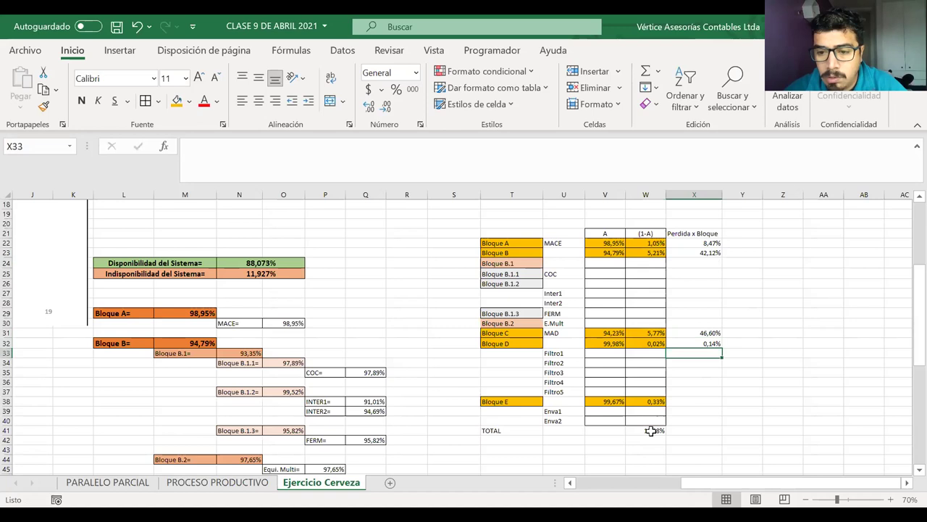
Step: Calculate Bloque E's share of the total loss in X38 with =W38/W41
click(679, 400)
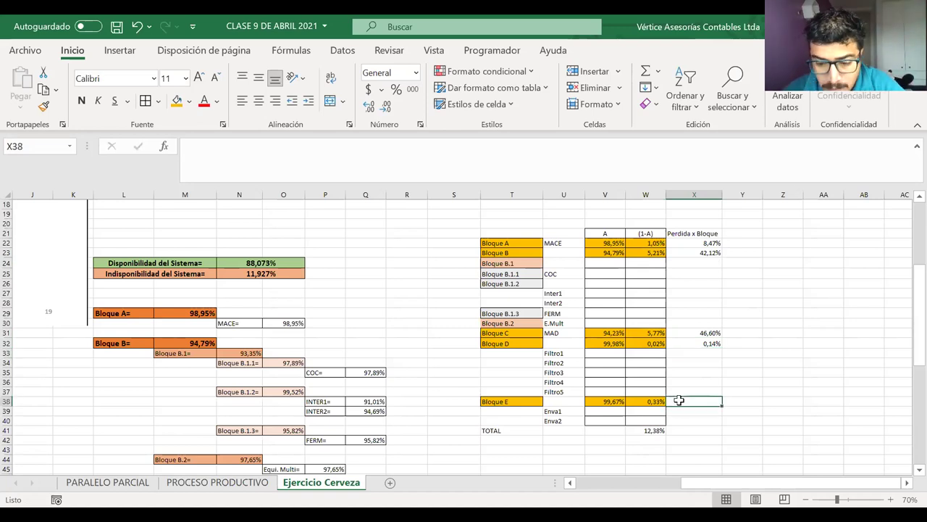
text(=)
click(645, 401)
text(/)
click(645, 430)
key(Return)
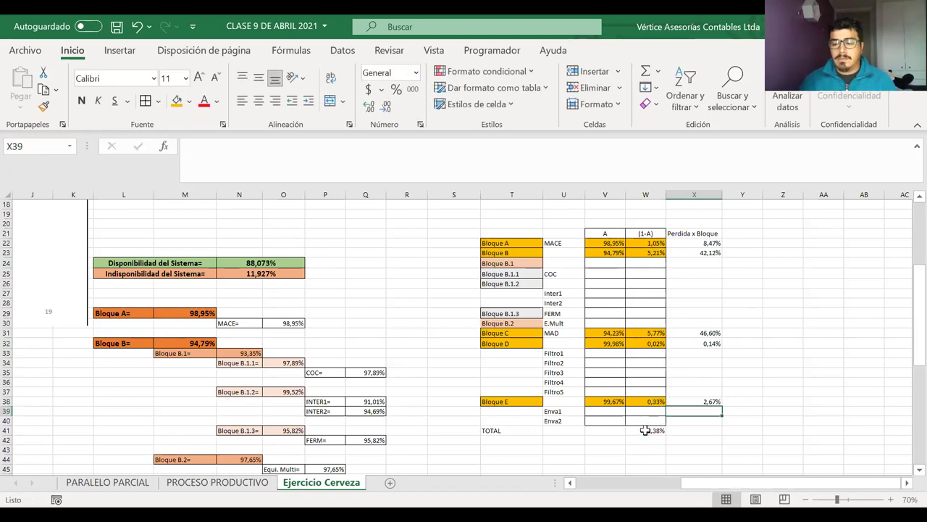
Step: Replace the TOTAL formula for the (1-A) column in W41 with =SUMA(W22:W40)
click(648, 430)
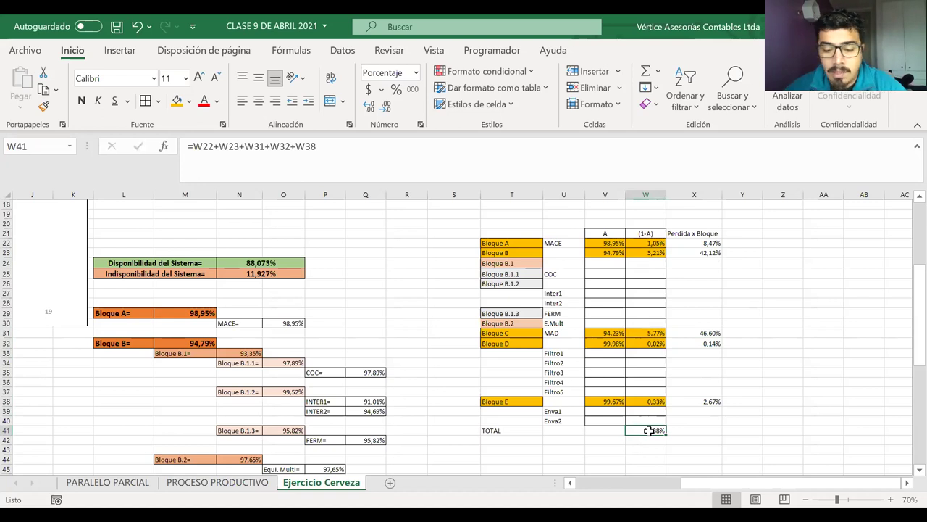
text(=)
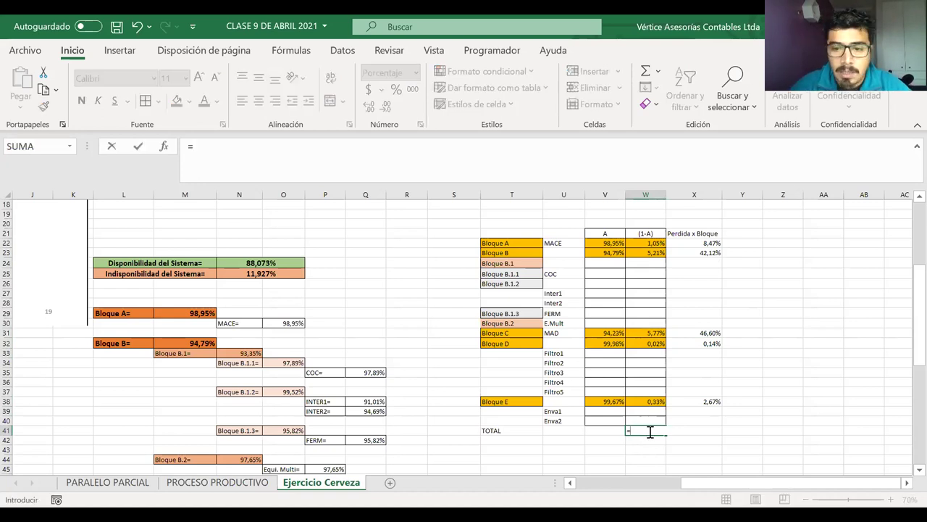
text(suma)
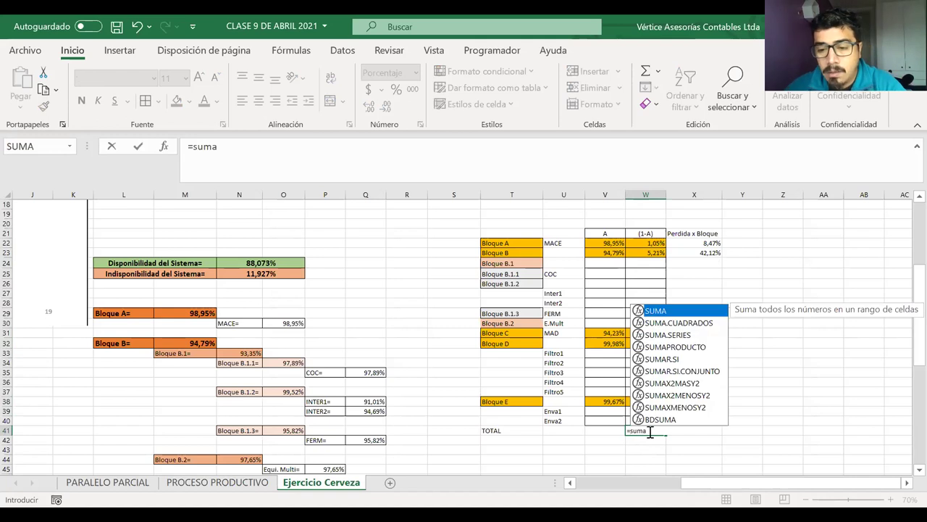
text(()
click(647, 244)
shift+click(652, 401)
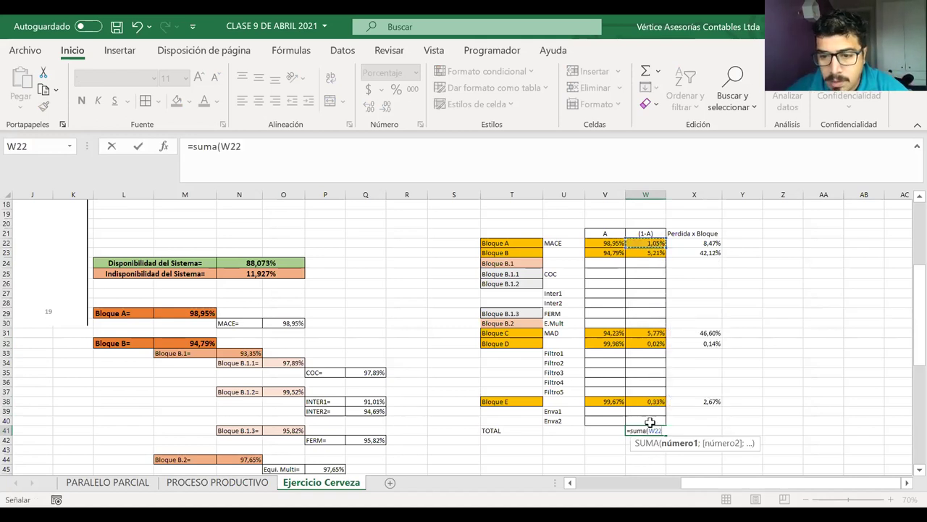
key(Return)
Step: Total the block loss percentages in X41 with =SUMA(X22:X40)
click(693, 429)
text(=)
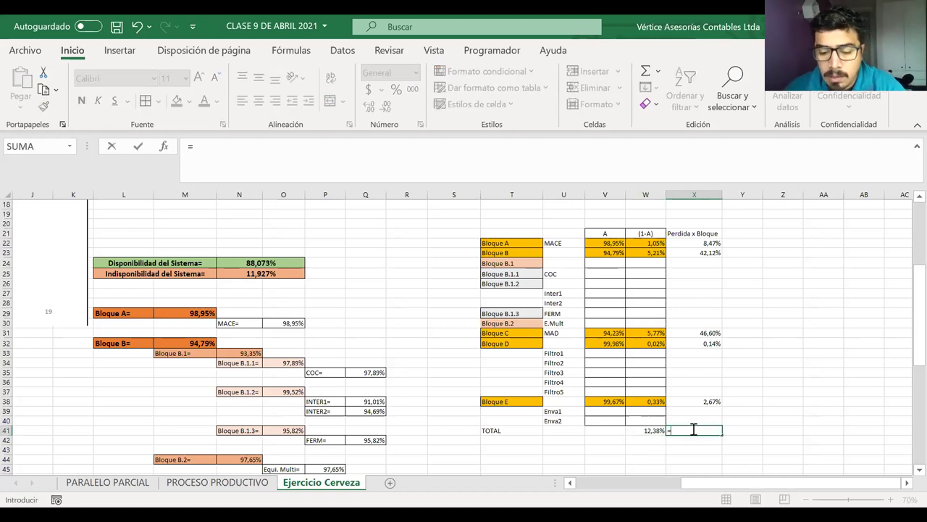
text(suma()
click(689, 245)
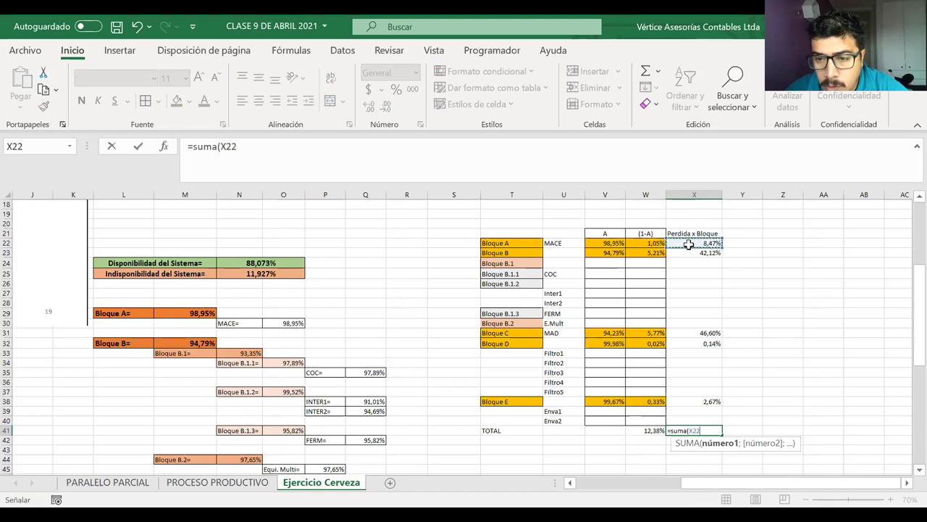
shift+click(688, 419)
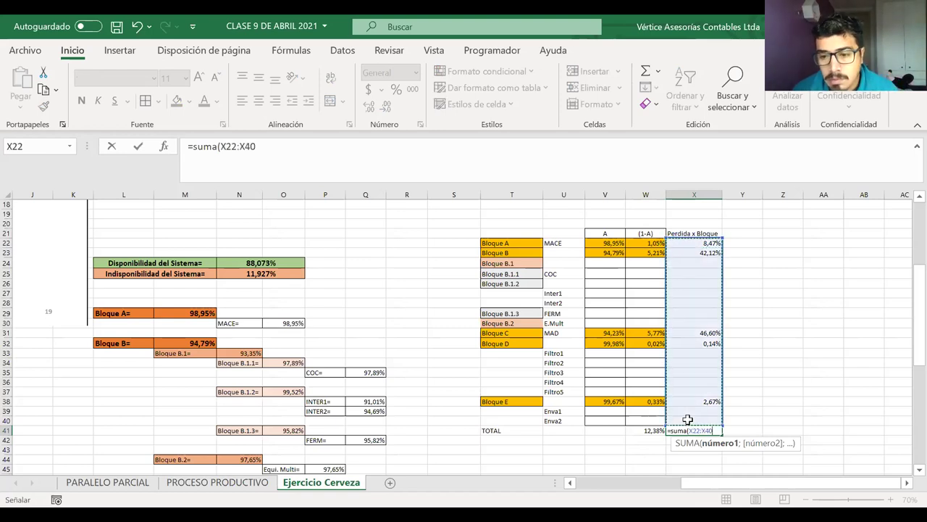
key(Return)
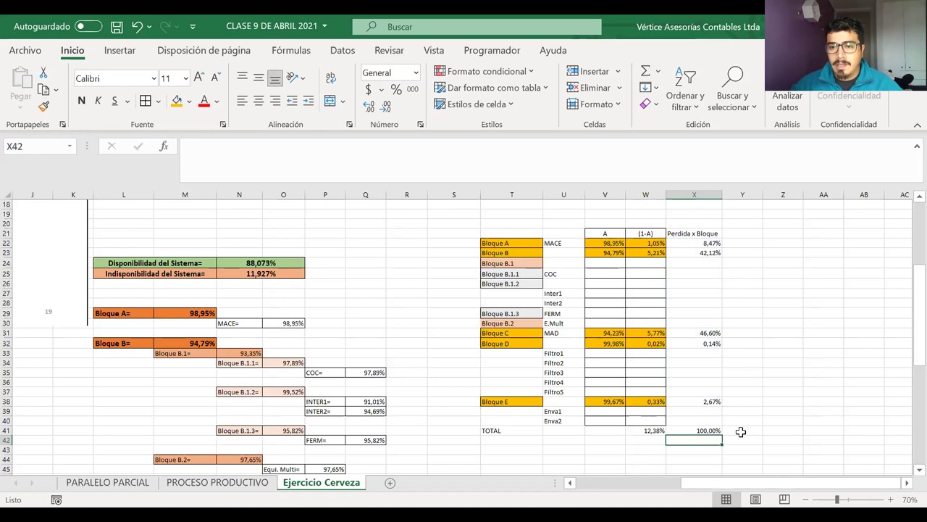
Step: Copy the cell format of W22 to the loss percentages in X22, X23 and X31:X32
click(640, 243)
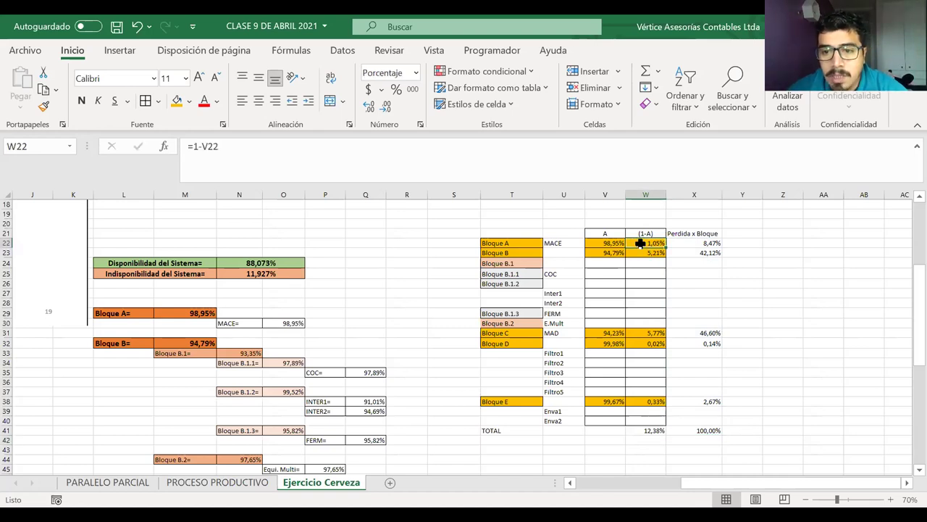
click(43, 108)
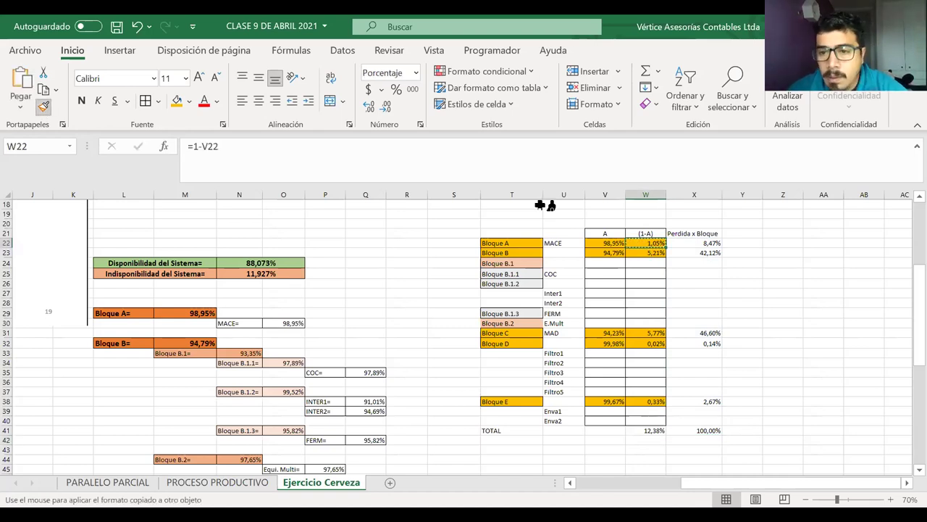
click(692, 242)
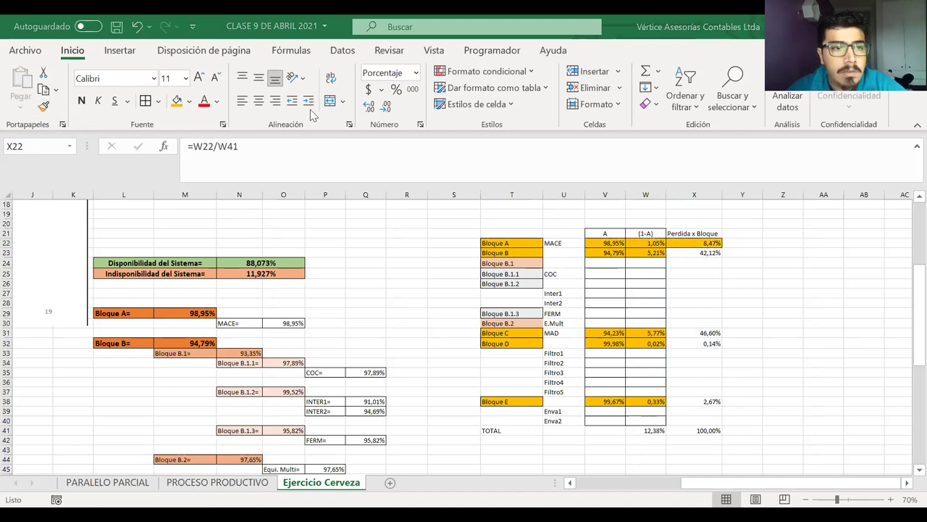
click(44, 107)
click(686, 251)
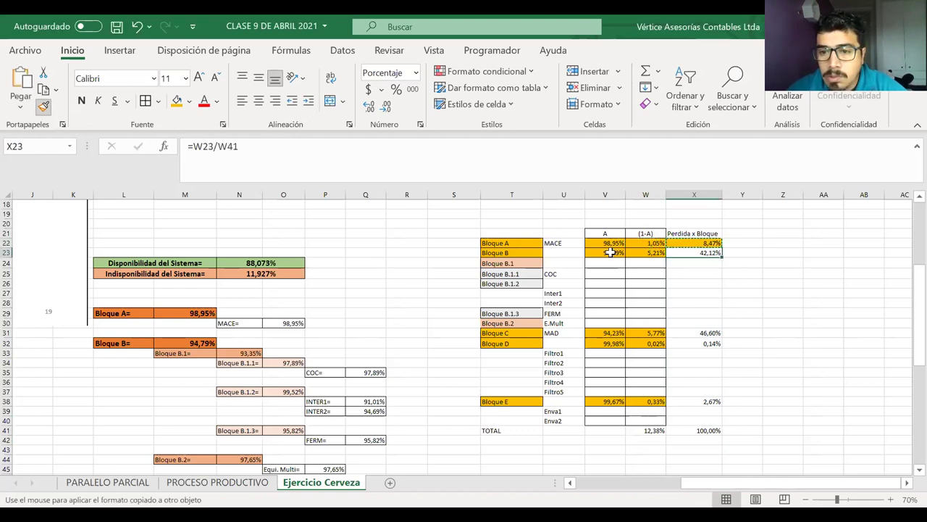
click(44, 107)
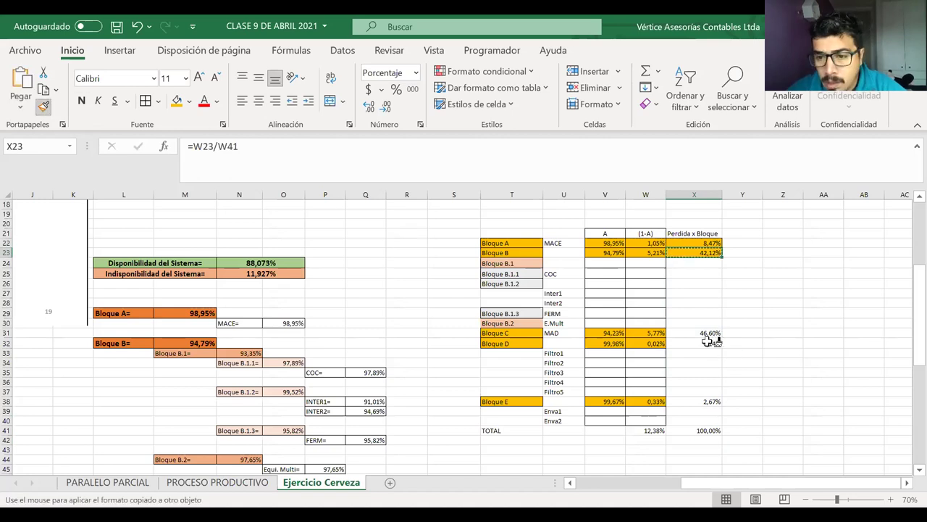
drag(700, 333, 690, 340)
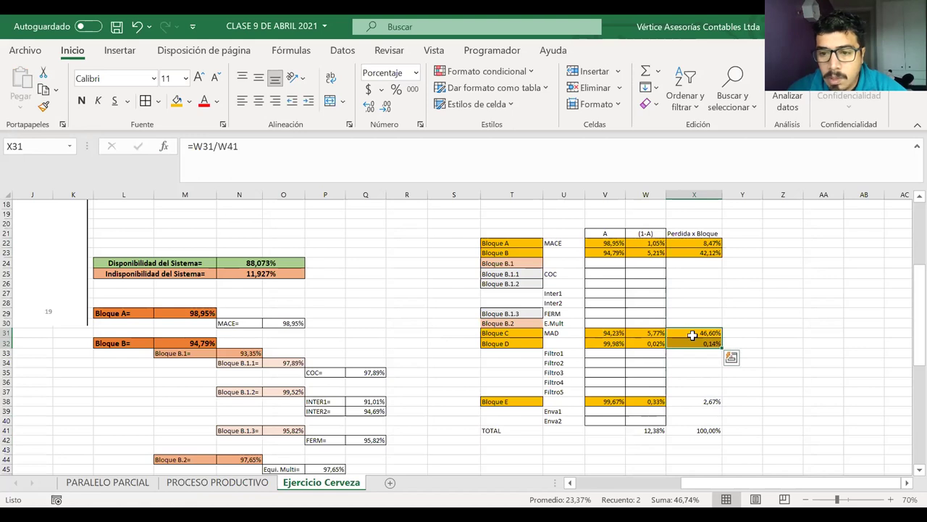
Step: Copy the format of X31 to Bloque E's percentage in X38 and add all borders to X21:X40
click(692, 334)
click(45, 110)
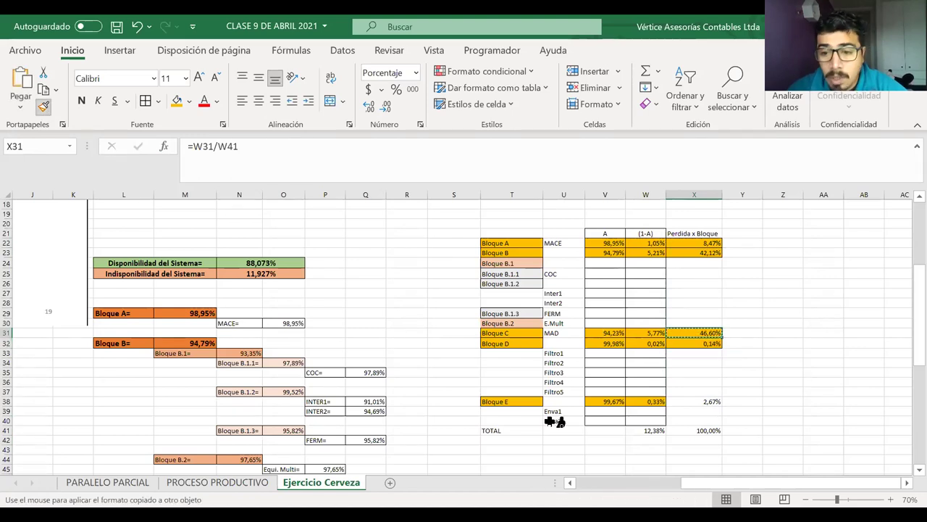
click(710, 400)
drag(694, 418, 683, 234)
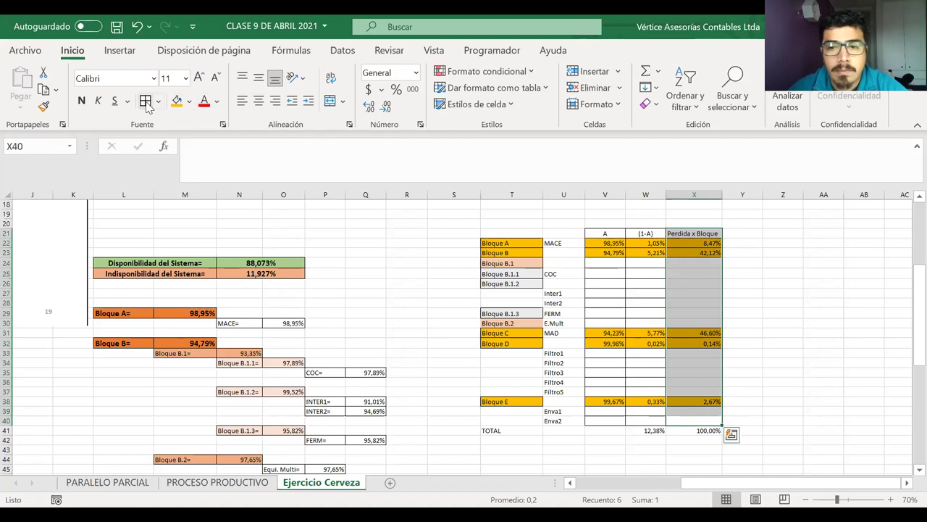
Step: Change the column header in X21 to "Perdida intri.x bloque"
click(694, 233)
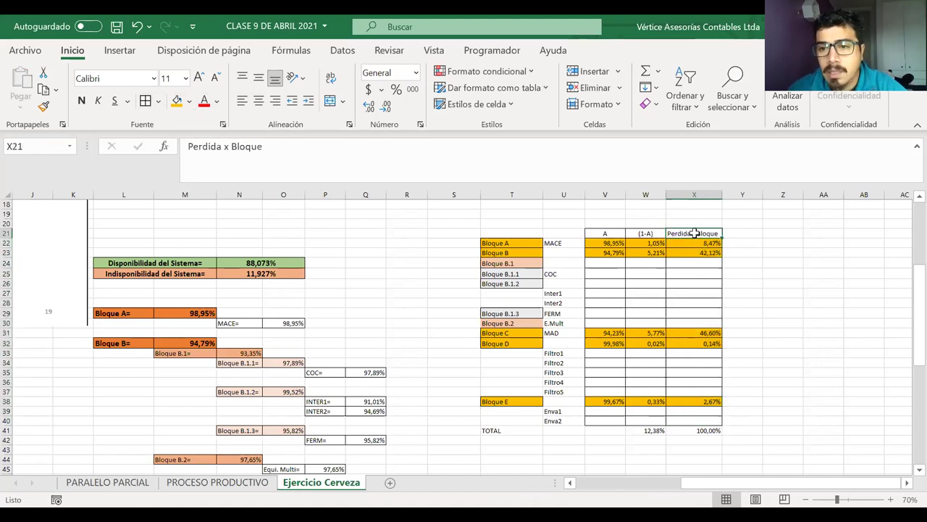
double_click(692, 233)
drag(690, 233, 735, 230)
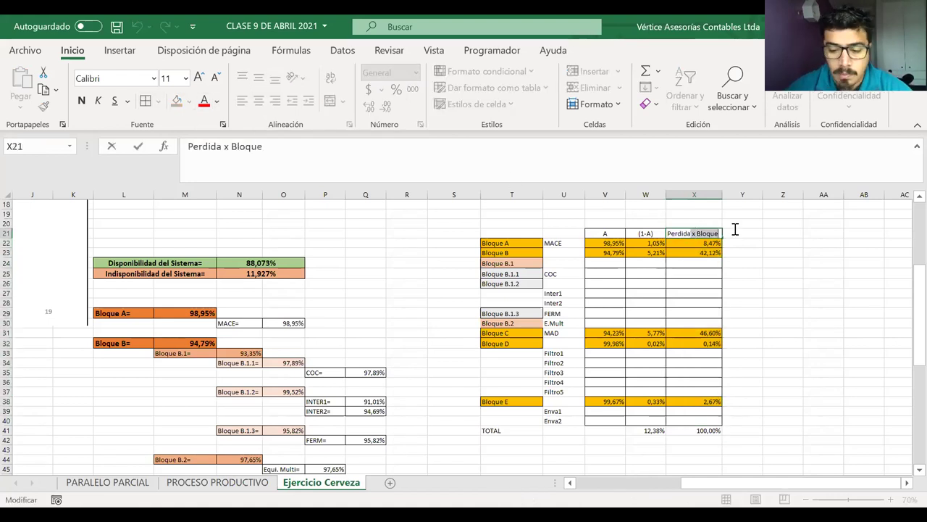
key(BackSpace)
text(intri.)
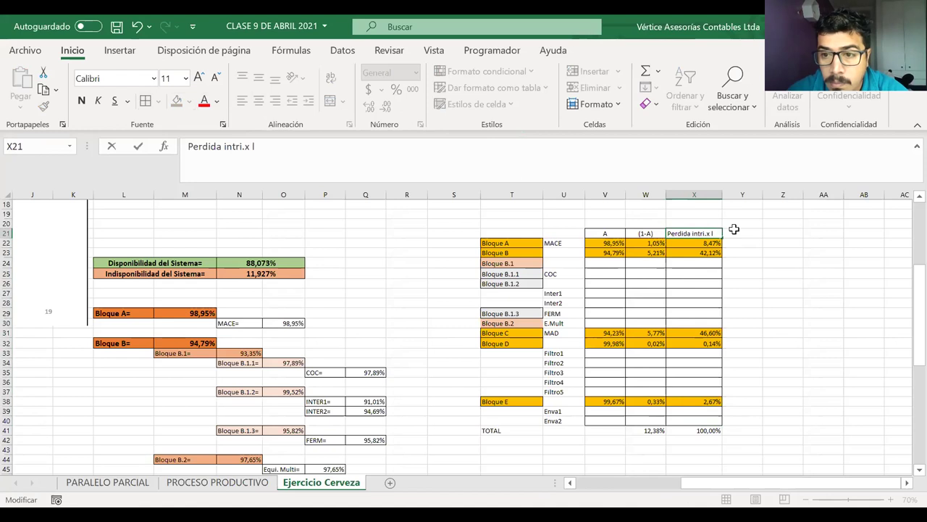
text(bloque)
key(Return)
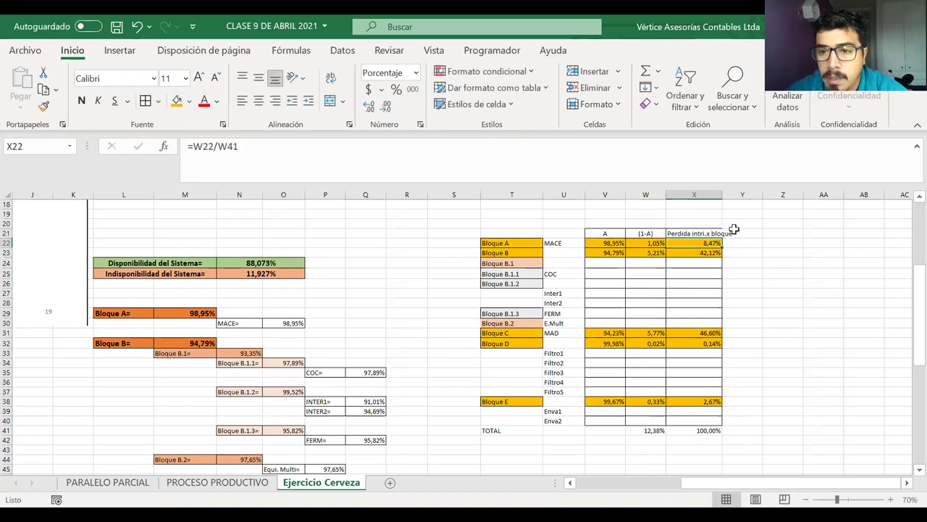
Step: Wrap the header text in X21 so it fits within the column
click(694, 234)
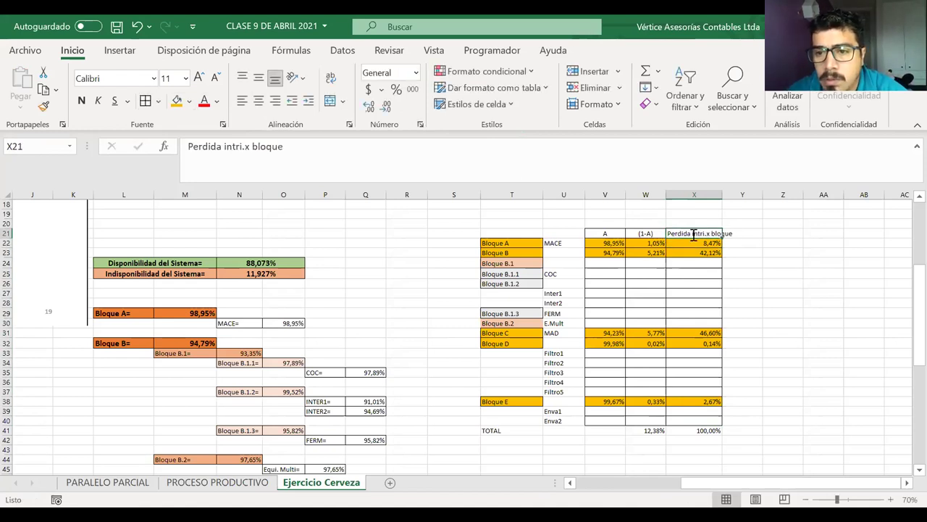
click(735, 223)
click(702, 234)
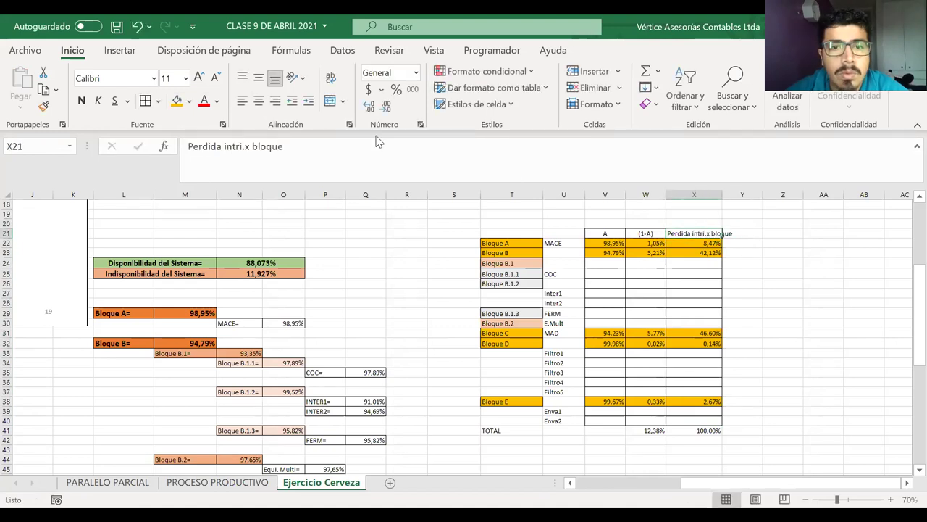
click(329, 79)
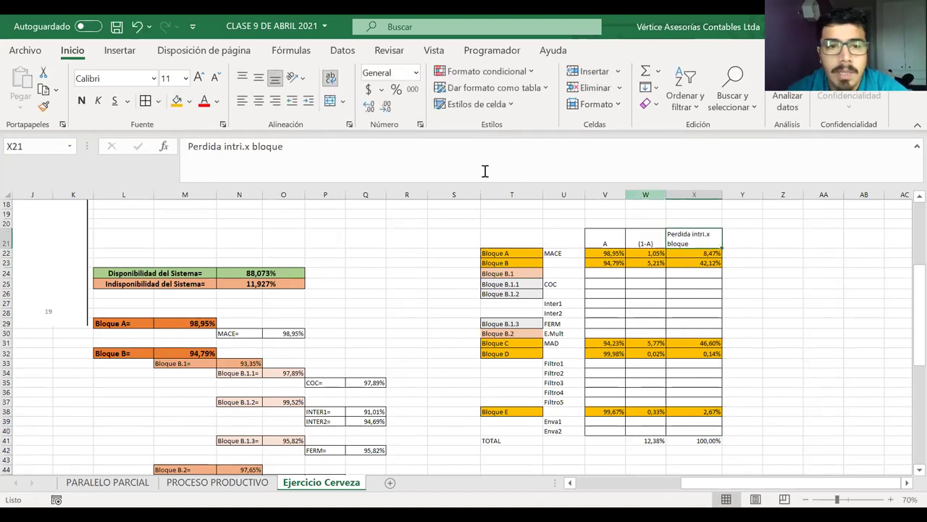
Step: Centre the header cells V21:Z21 both horizontally and vertically
drag(776, 239, 614, 245)
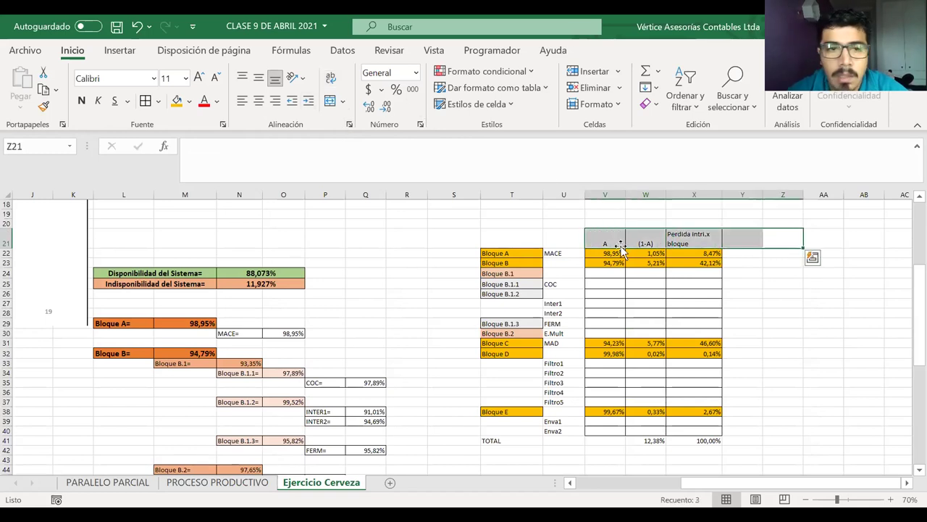
click(259, 101)
click(259, 79)
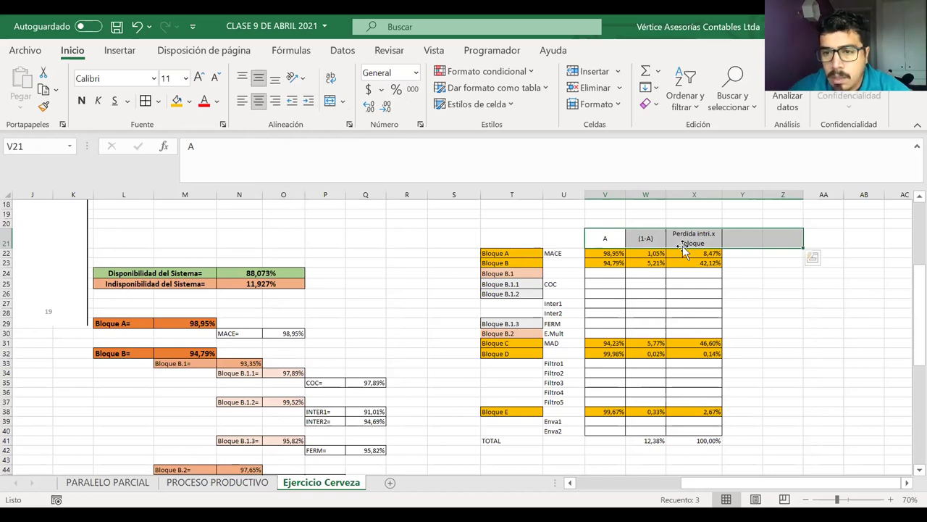
Step: Add "(%)" to the end of the header in X21
double_click(712, 239)
text(()
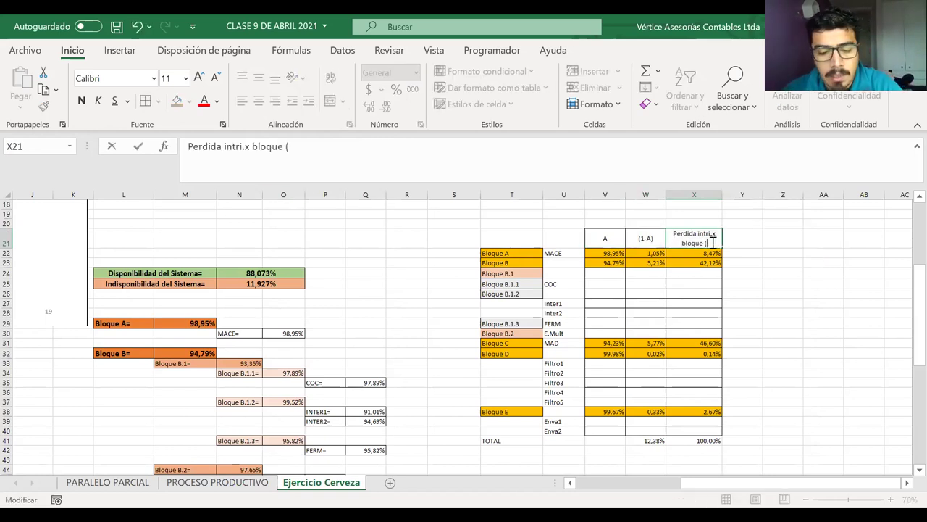
text(%))
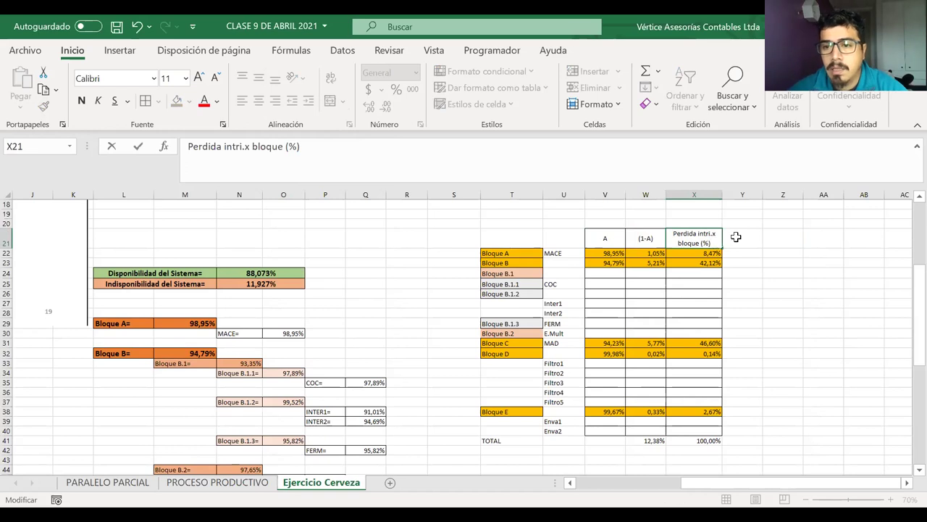
key(ctrl+Return)
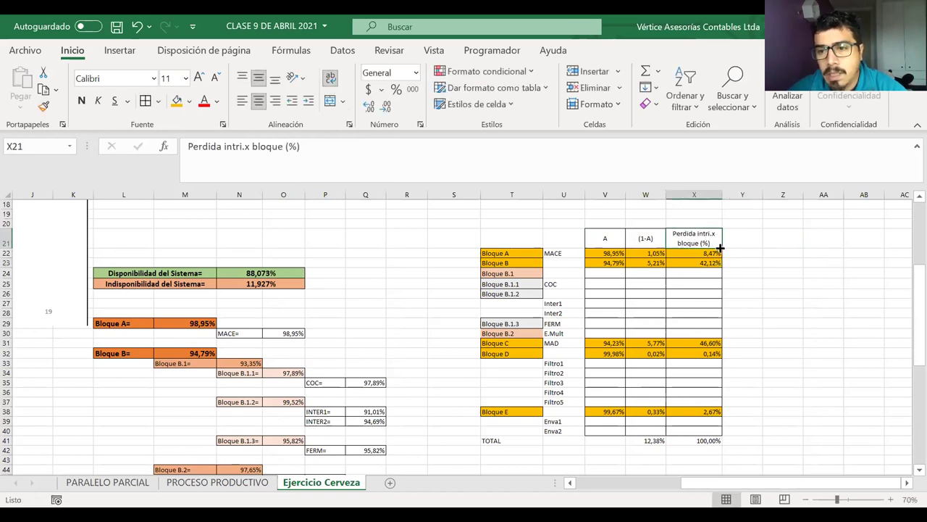
Step: Copy the X21 header into Y21 as "Perdida intri.x bloque ($)" and widen column Y to fit it
drag(723, 248, 747, 245)
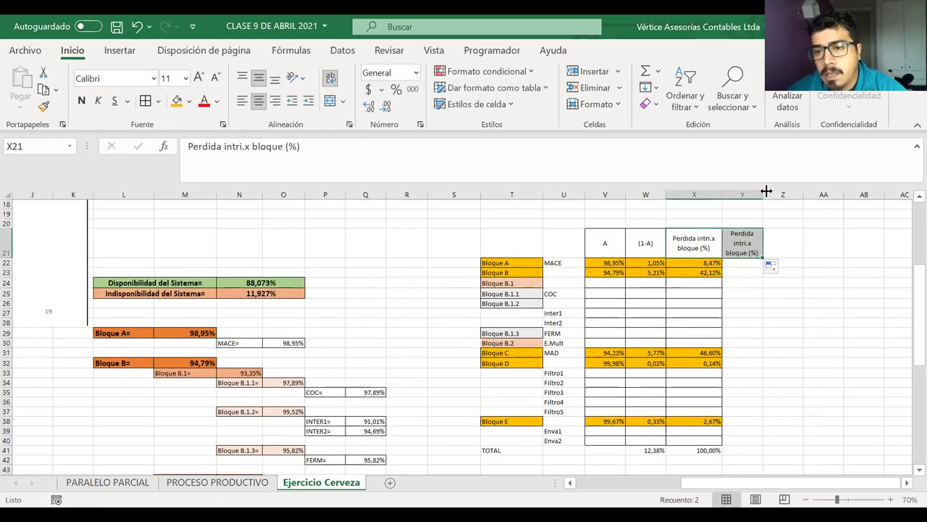
drag(765, 193, 773, 193)
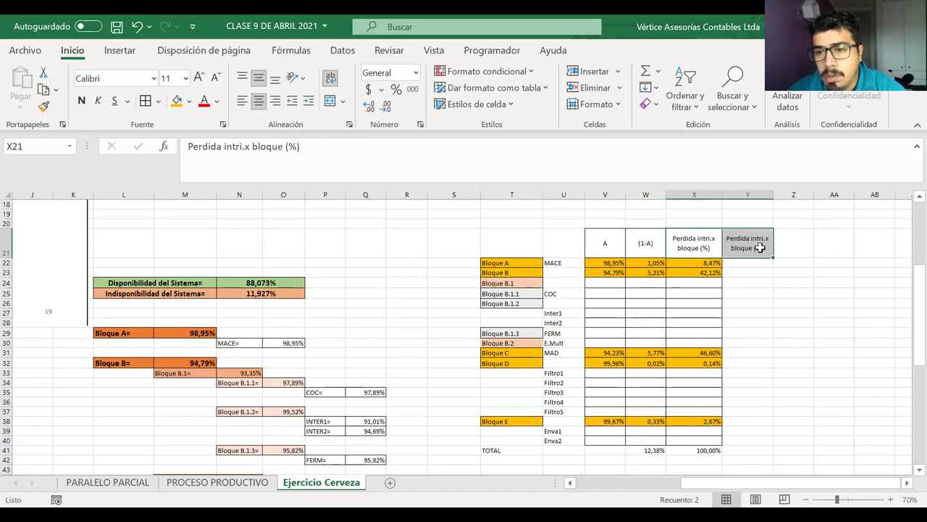
double_click(761, 247)
double_click(758, 248)
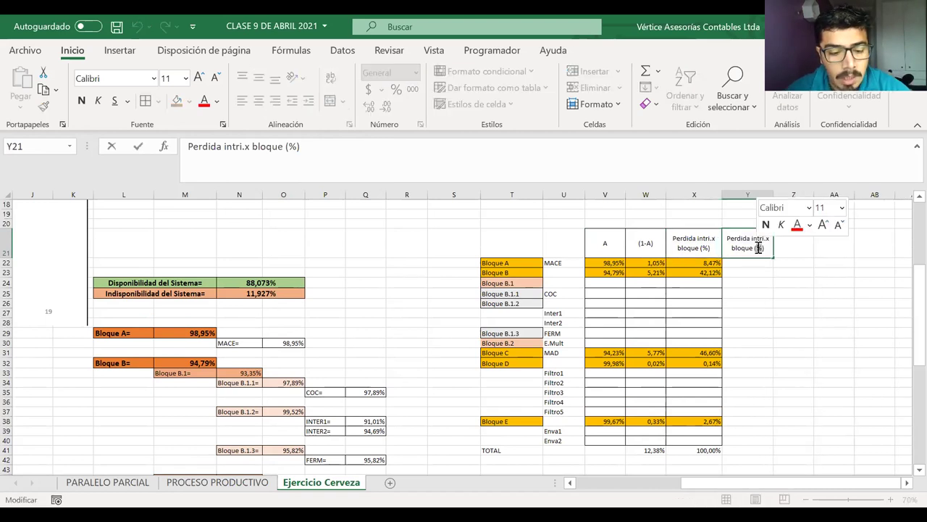
text($)
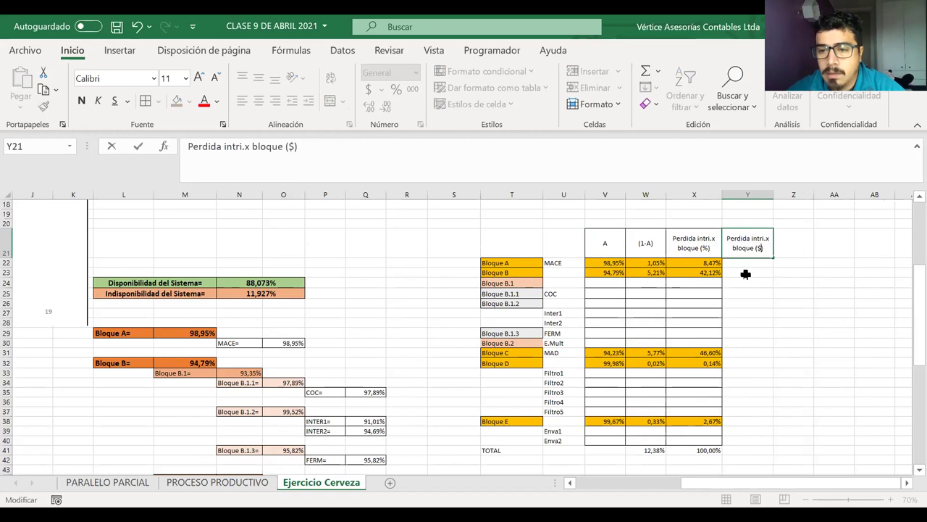
click(748, 269)
click(739, 253)
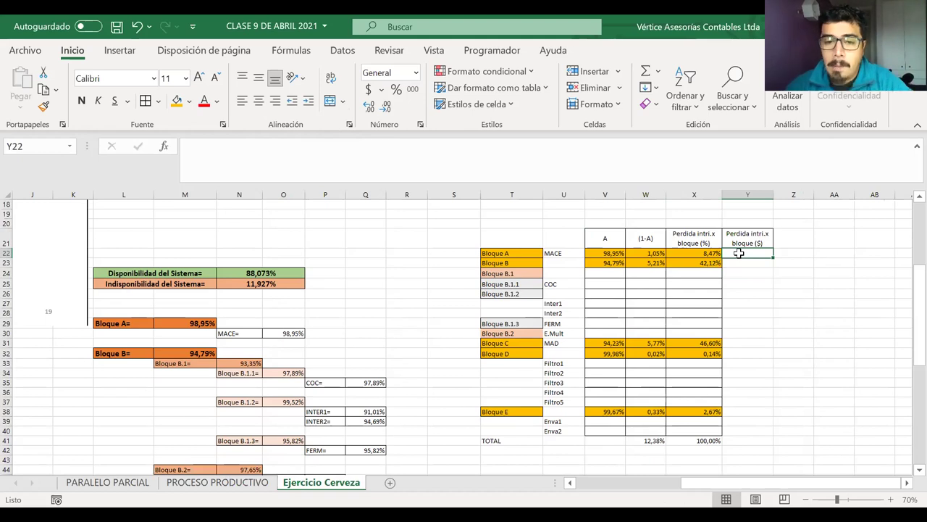
Step: Add borders to the TOTAL row values in W41:X41
drag(654, 441, 700, 439)
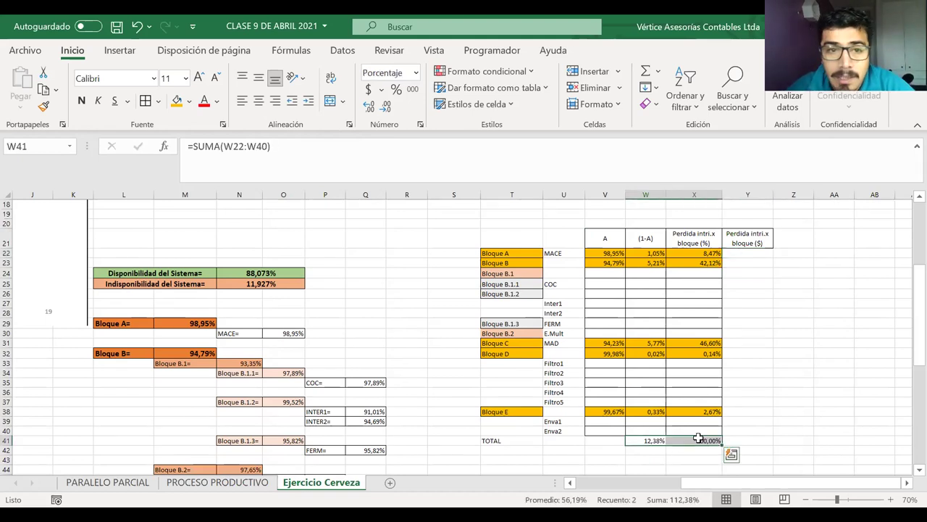
drag(507, 441, 710, 441)
click(538, 354)
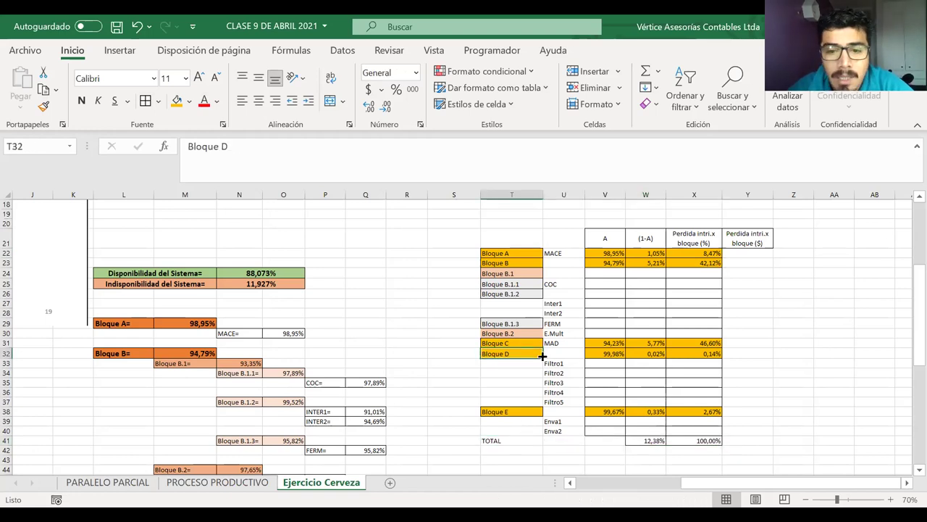
Step: Fill the TOTAL row T41:X41 with a light blue theme colour
drag(511, 441, 710, 441)
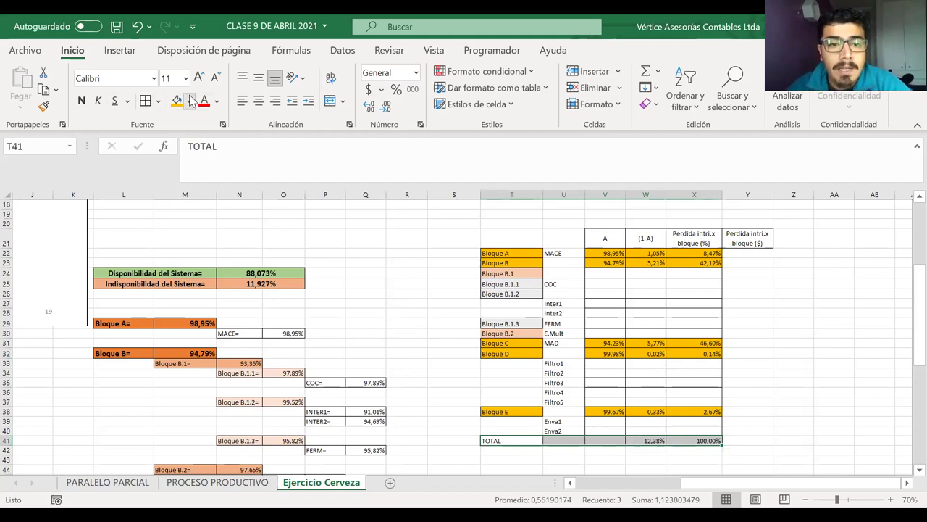
click(233, 176)
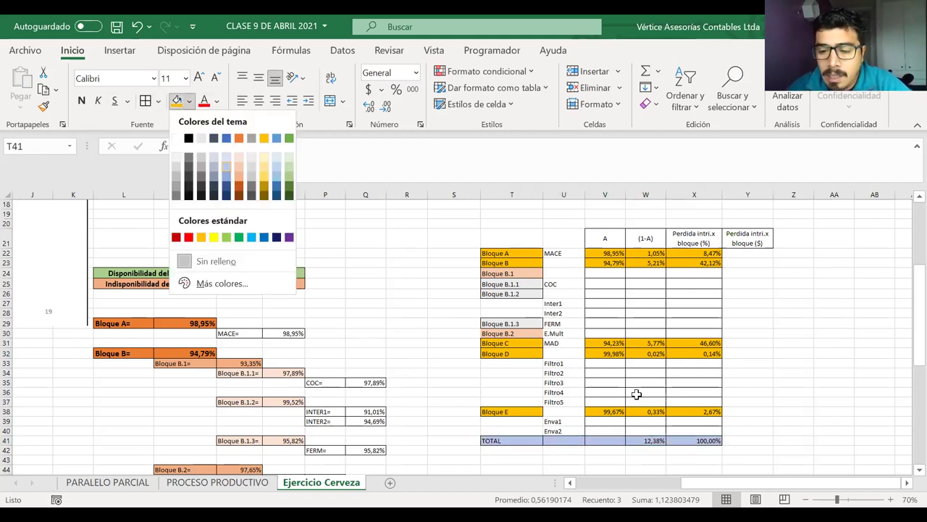
click(640, 441)
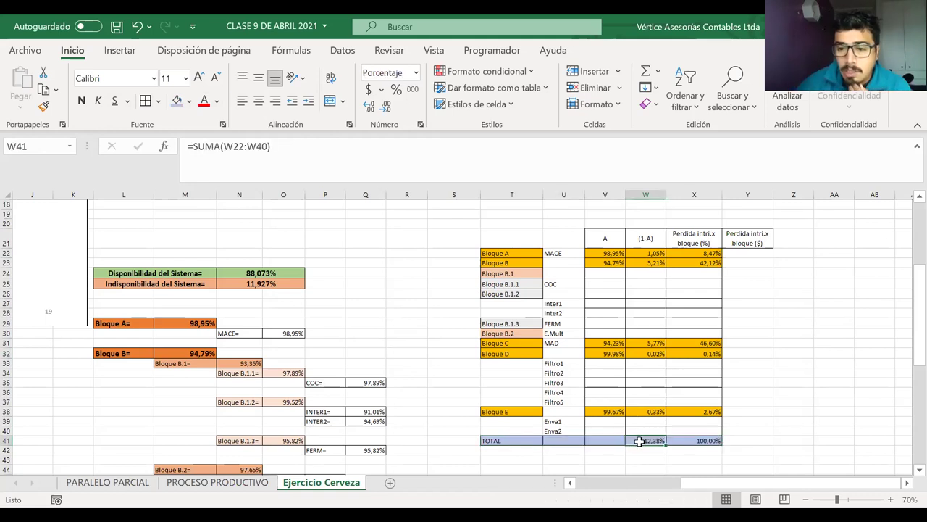
Step: Compare the system availability and unavailability in L24:O25 with the total in W41, and review the percent losses in X22:X40
click(266, 285)
click(190, 273)
drag(191, 273, 221, 273)
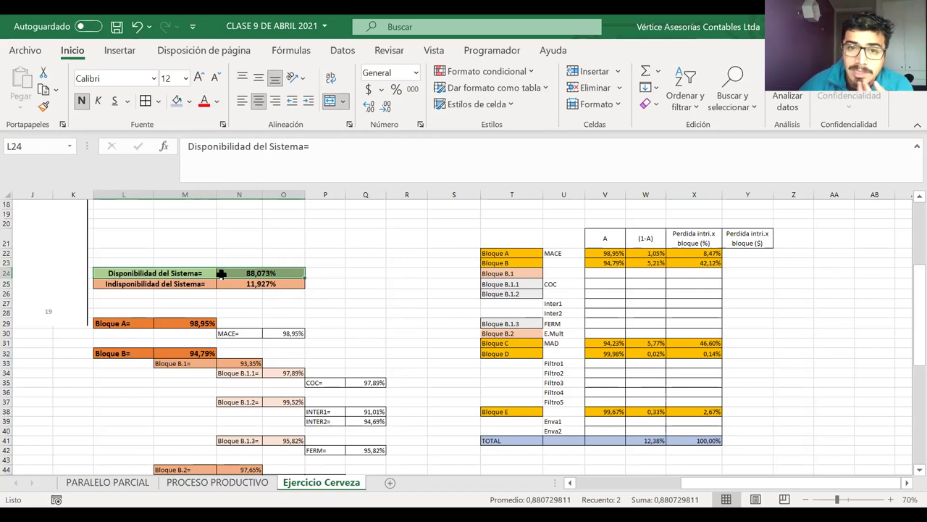
drag(222, 284, 188, 287)
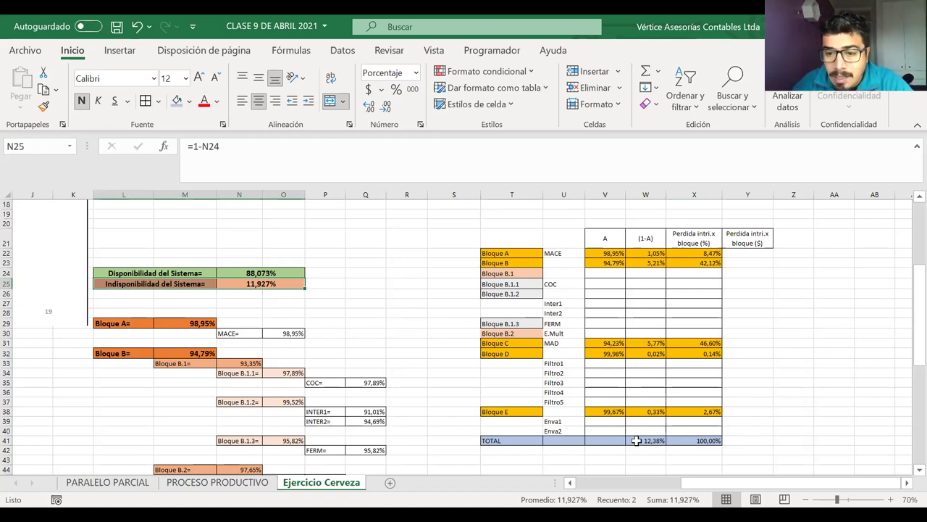
click(636, 441)
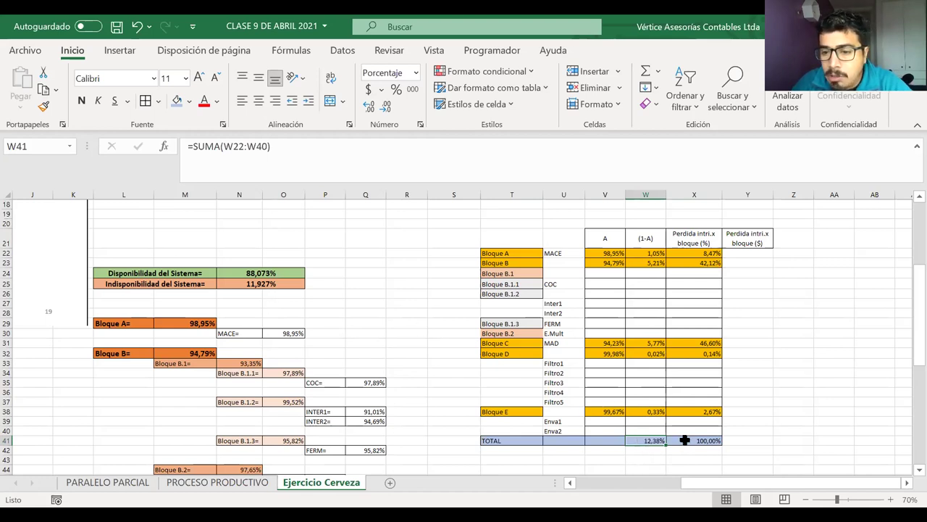
click(613, 441)
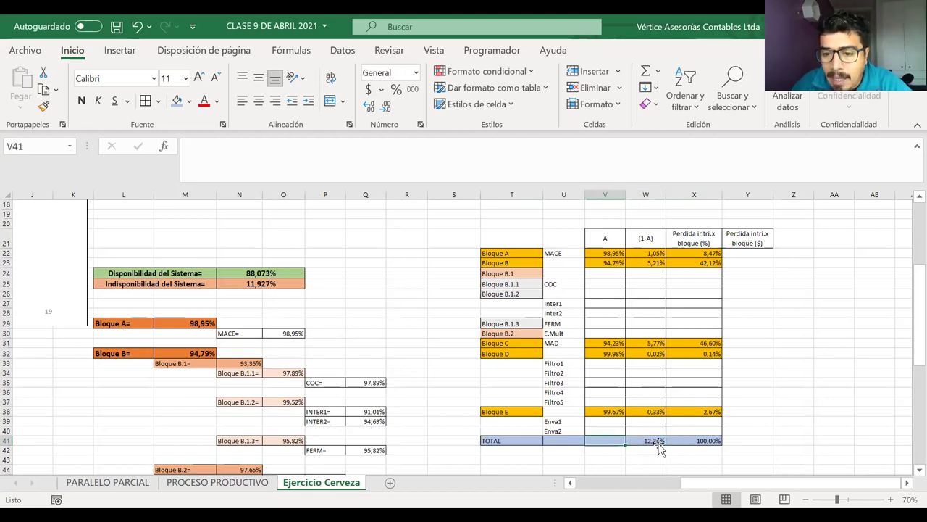
click(656, 442)
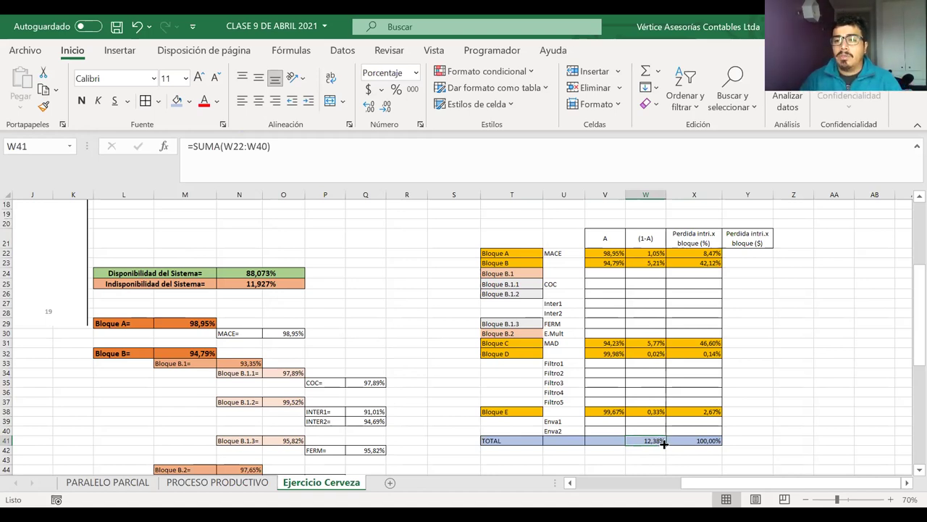
drag(705, 225, 746, 434)
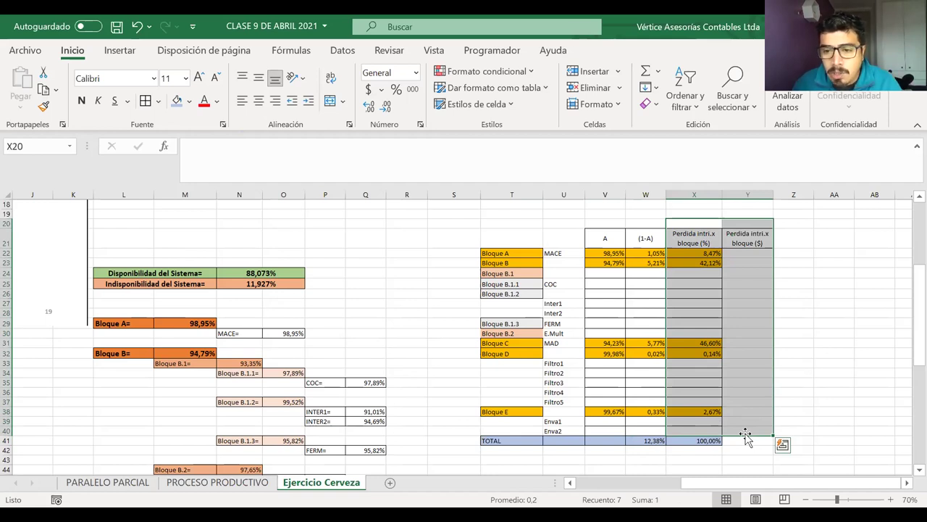
click(743, 401)
click(708, 421)
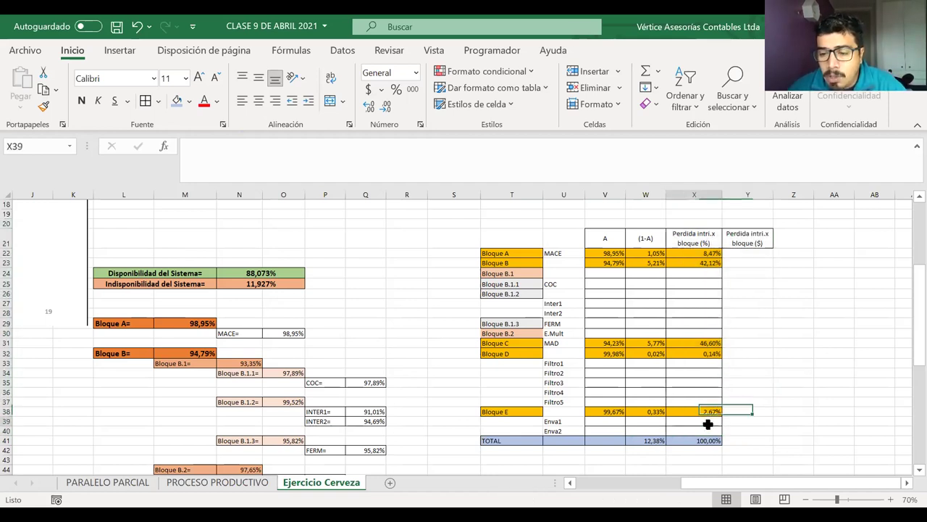
drag(703, 432, 702, 253)
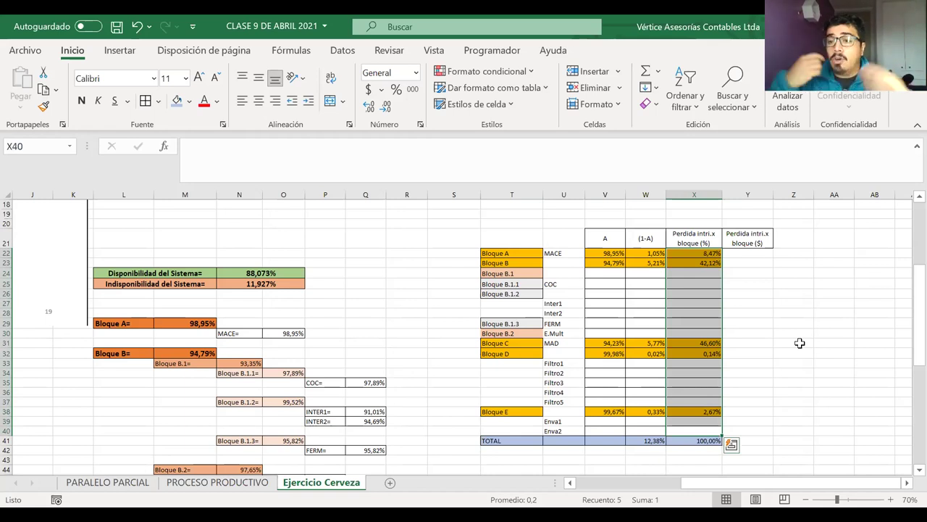
Step: Calculate Bloque A's intrinsic loss in money in Y22 with the formula =X22*M15, using the Diferencia amount
click(749, 252)
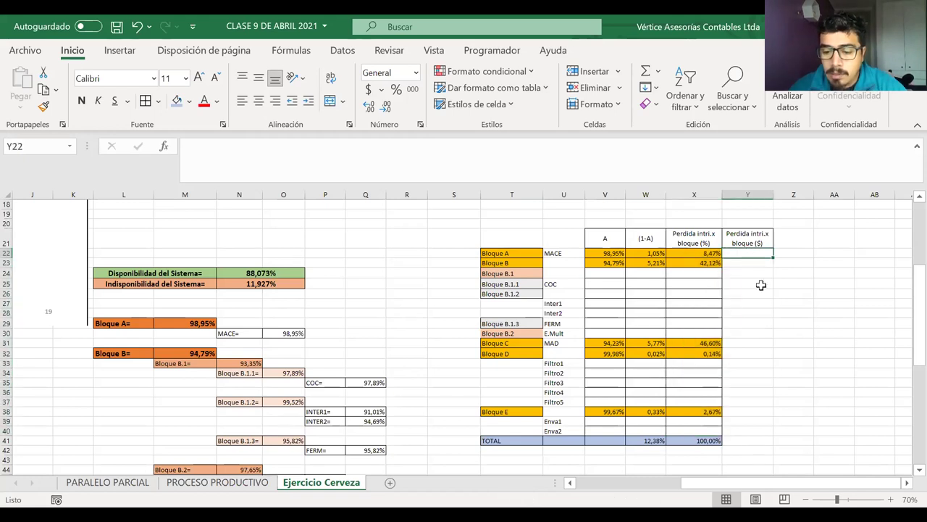
text(=)
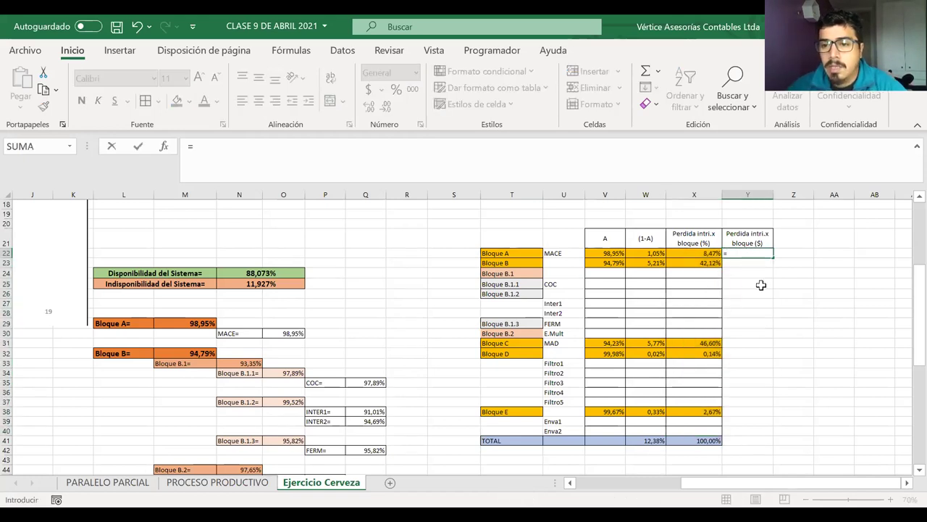
click(701, 253)
text(*)
scroll(415, 279, up, 3)
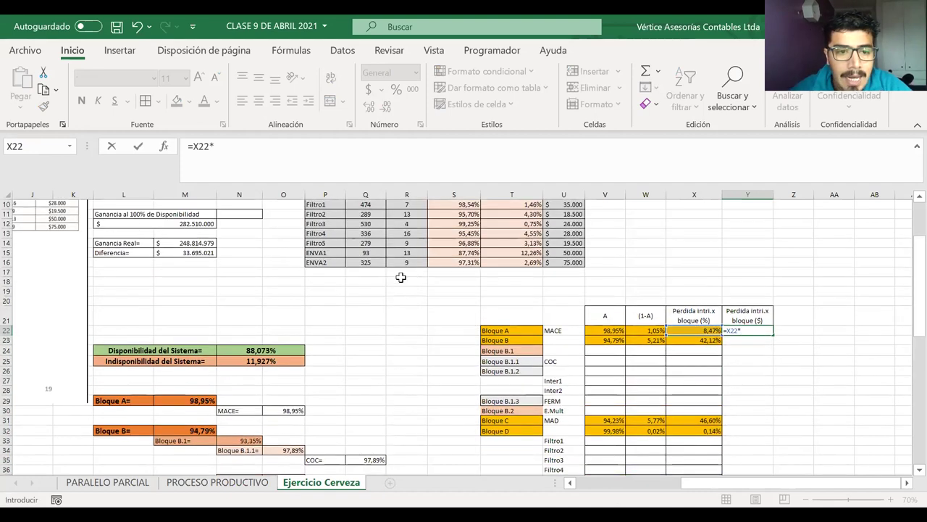
click(202, 252)
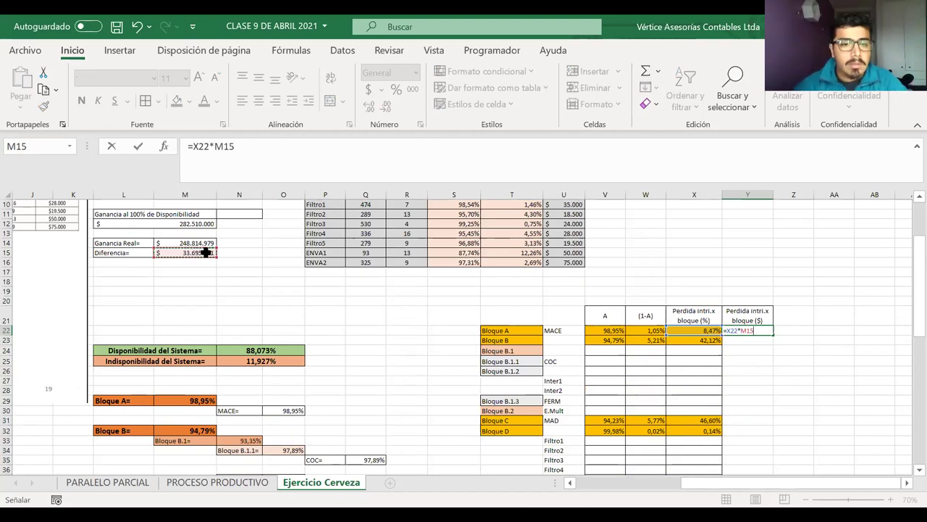
scroll(283, 254, left, 3)
scroll(283, 254, up, 3)
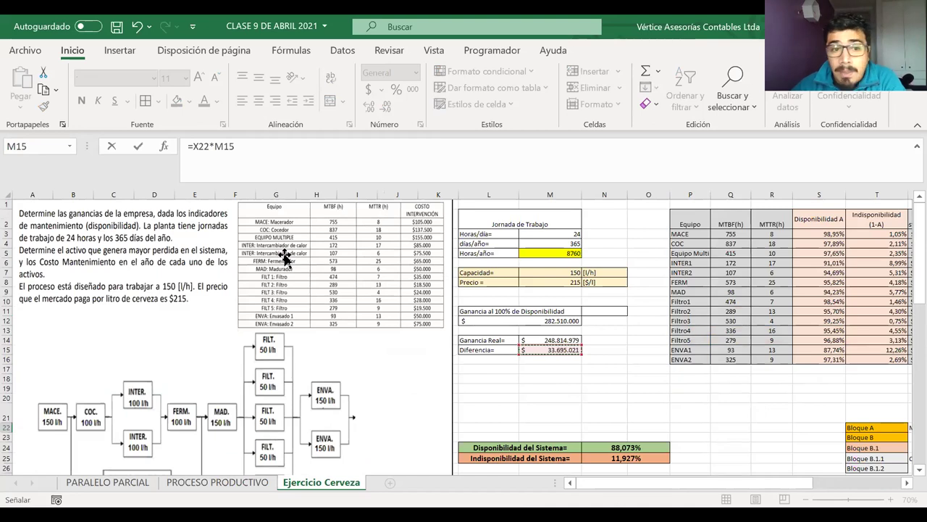
scroll(283, 254, down, 1)
scroll(283, 254, down, 1)
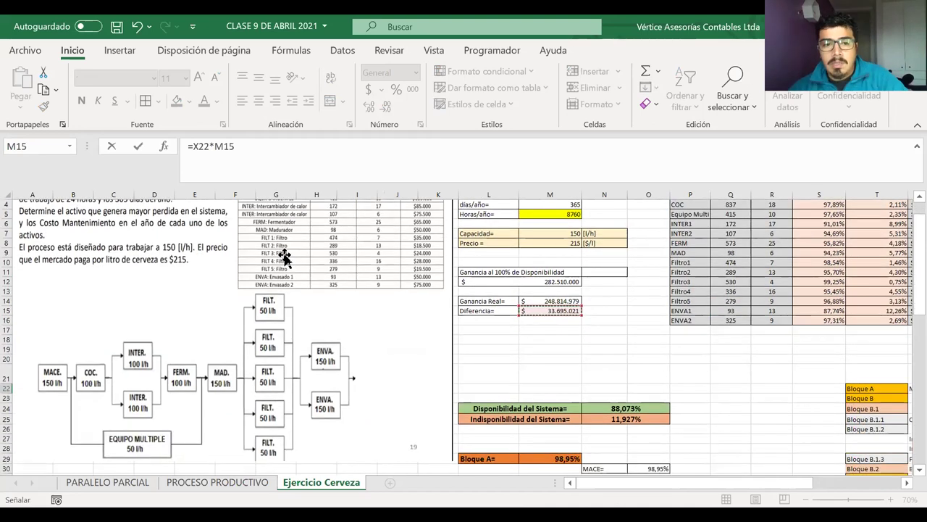
scroll(283, 254, down, 2)
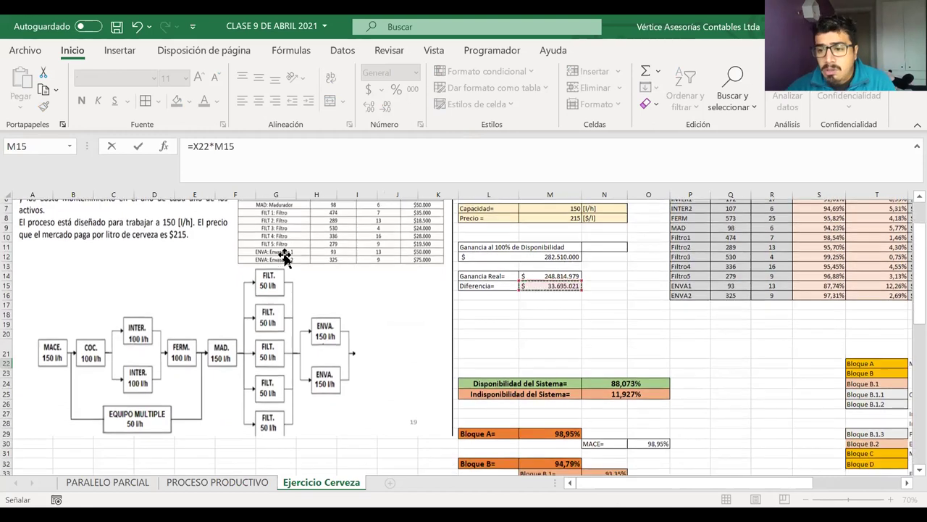
scroll(285, 254, right, 3)
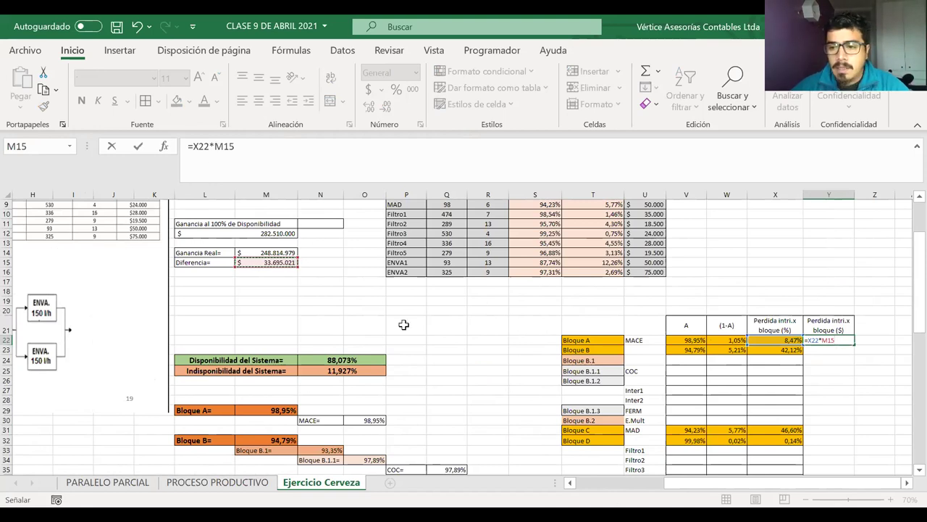
key(Return)
Step: Remove the two decimals from Bloque A's money loss in Y22
click(827, 341)
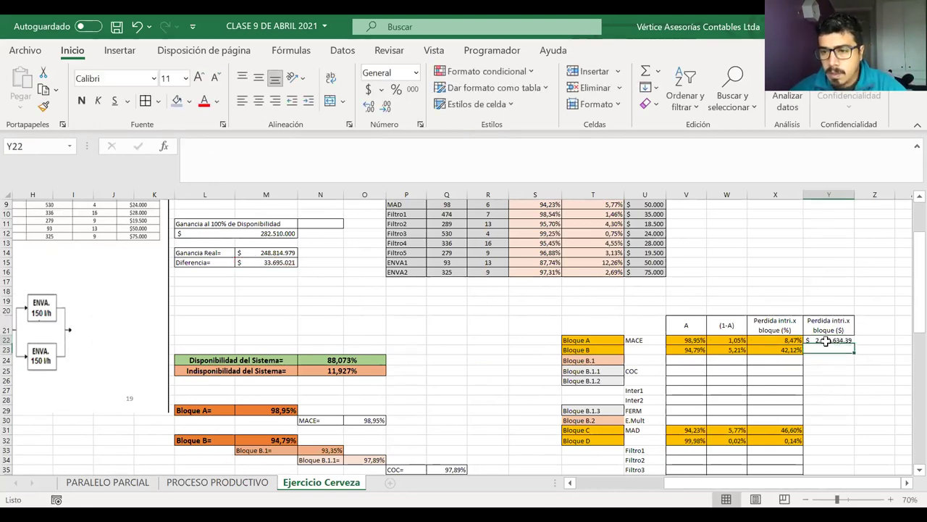
click(385, 113)
click(385, 113)
scroll(725, 281, down, 1)
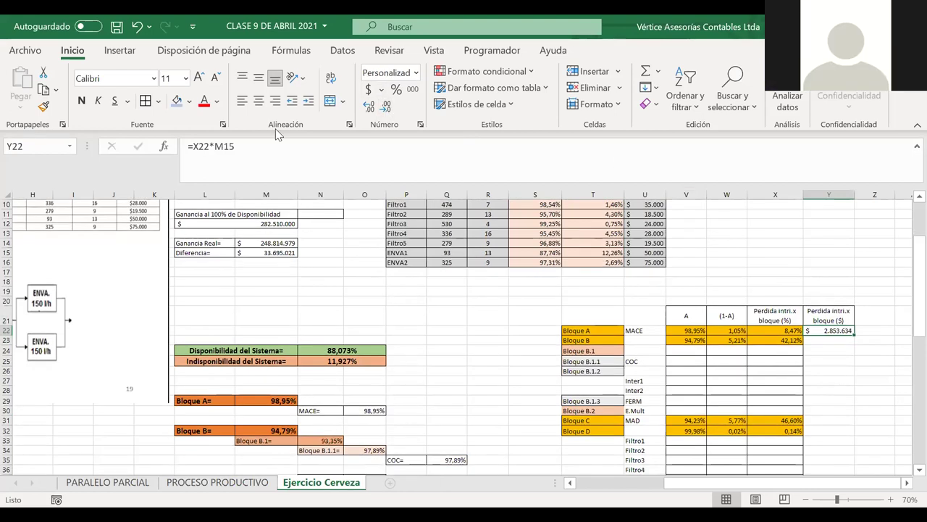
Step: Copy the number format of Y22 down the money loss column to Y40
click(43, 106)
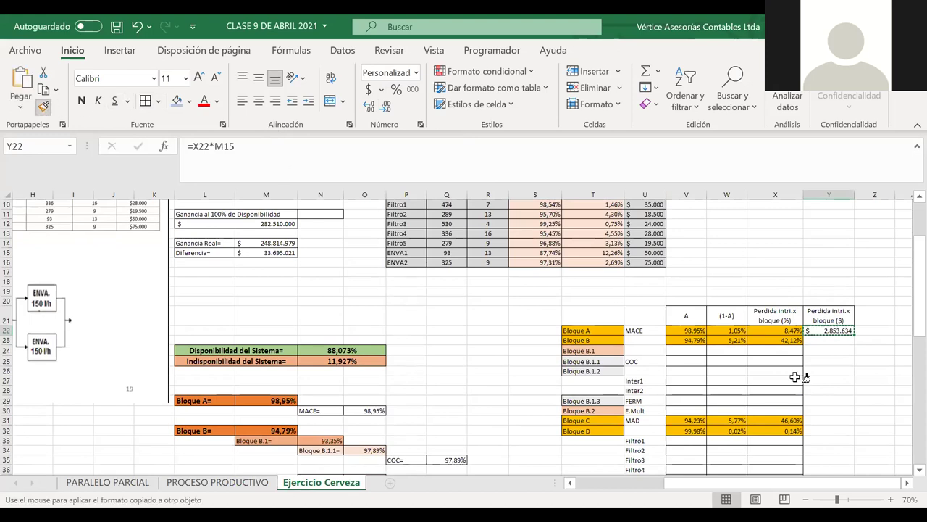
mouse_move(833, 339)
mouse_down()
mouse_move(834, 485)
mouse_move(830, 450)
mouse_up()
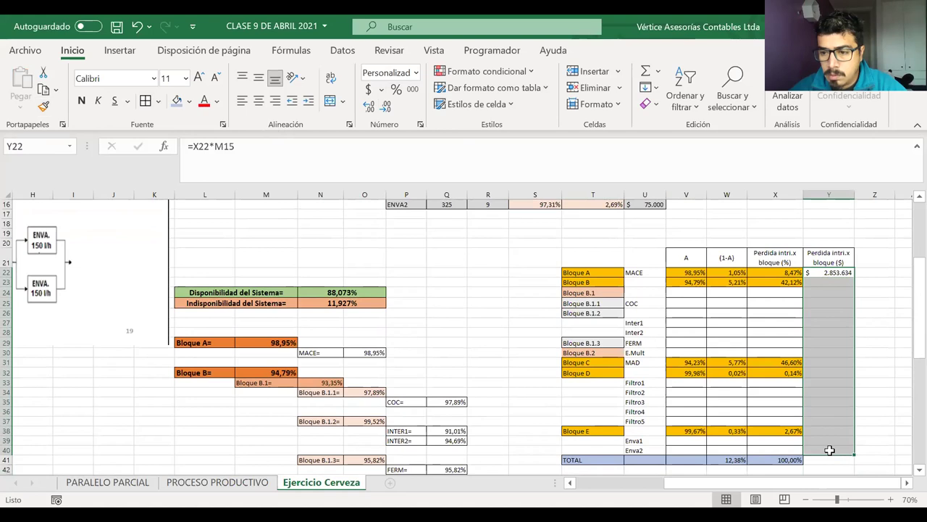
click(830, 450)
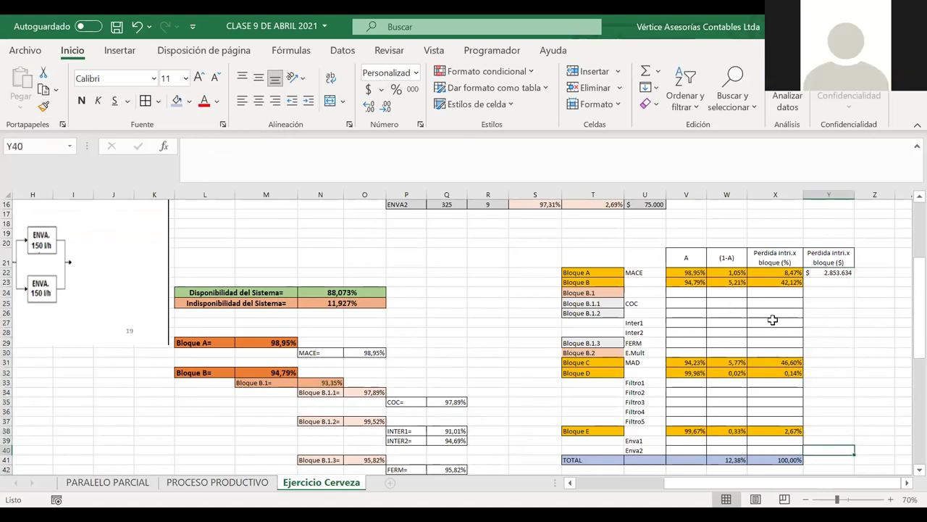
Step: Examine how the percent losses in X22:X23 derive from W22:W40 and the W41 total, and check Y22's formula against the process diagram
click(772, 352)
click(776, 303)
key(Up)
key(Up)
key(Up)
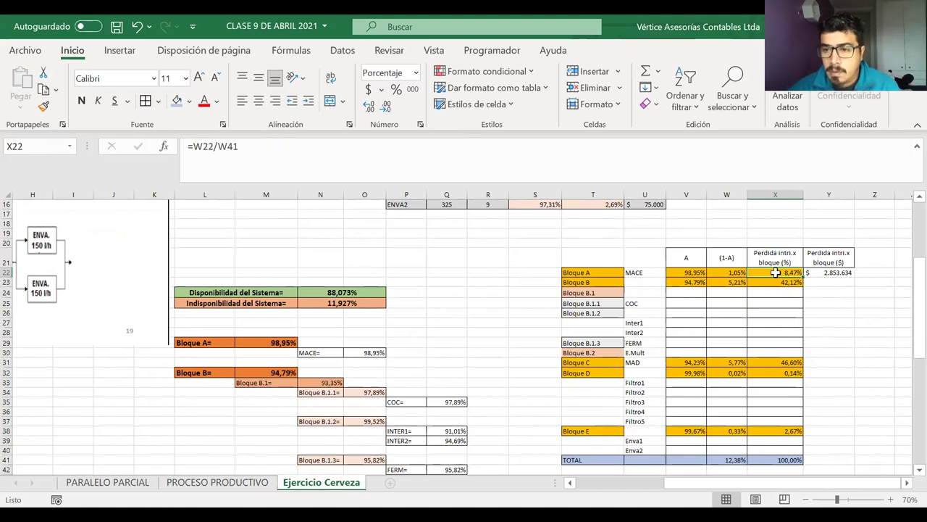
double_click(777, 274)
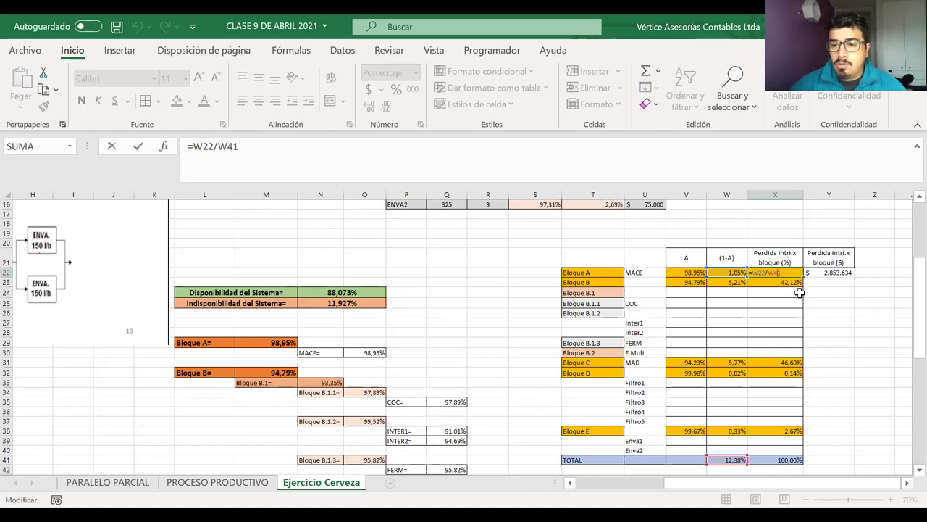
key(Return)
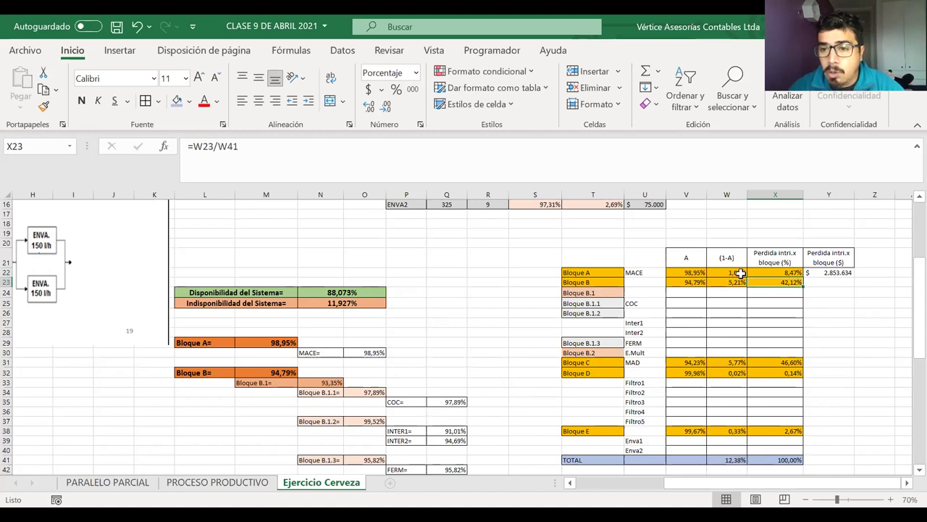
click(738, 459)
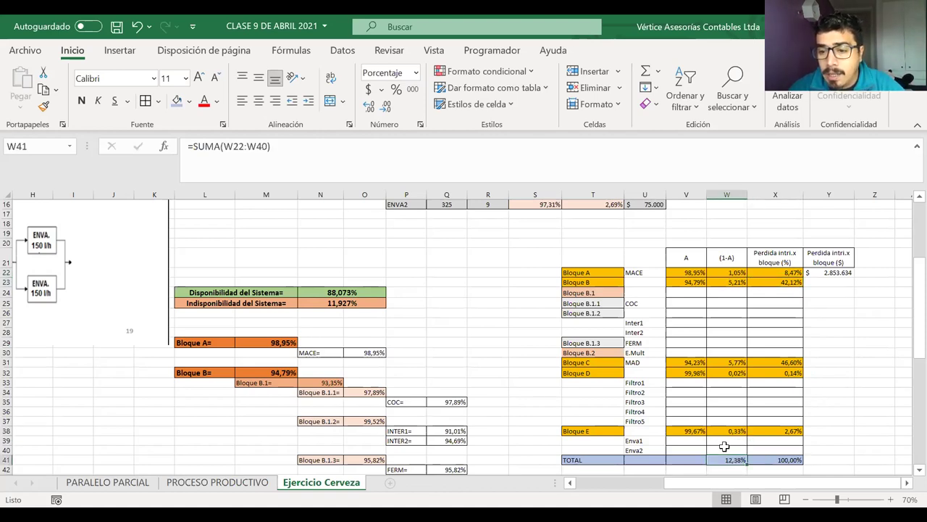
drag(724, 448, 731, 274)
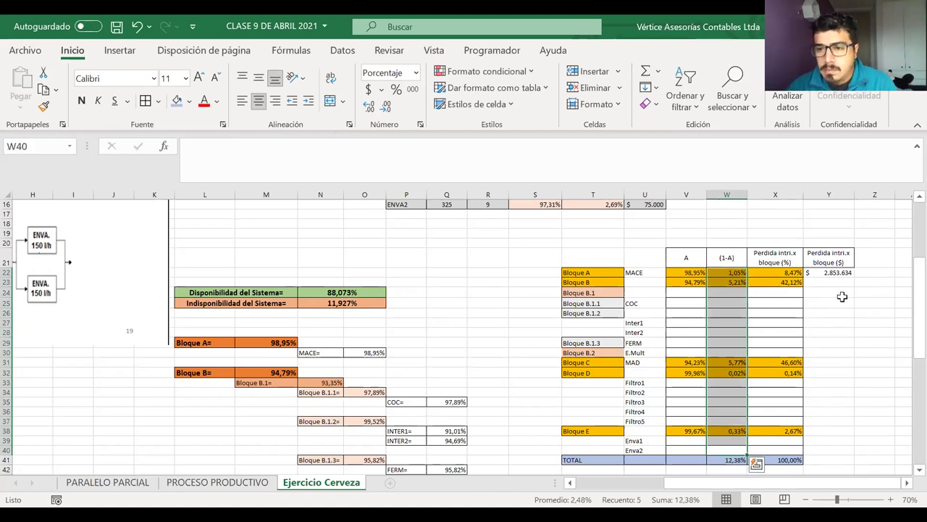
click(762, 273)
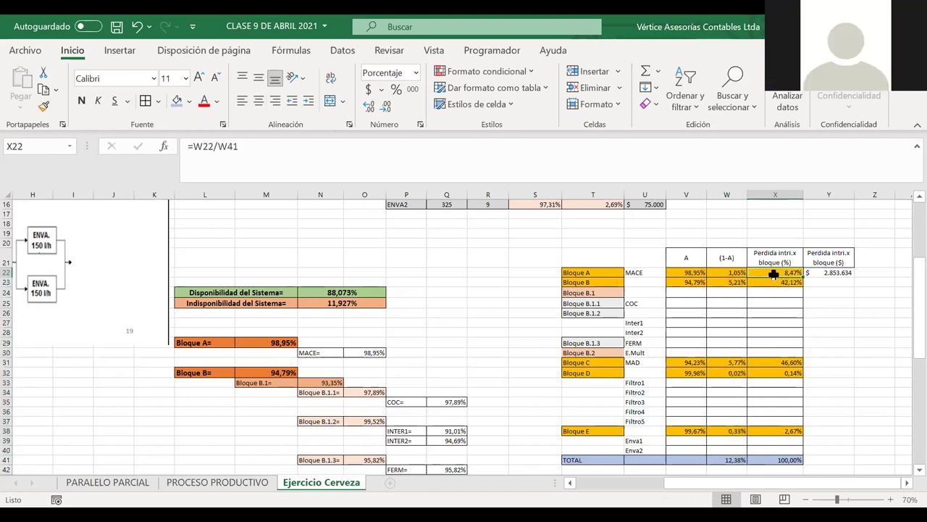
click(787, 282)
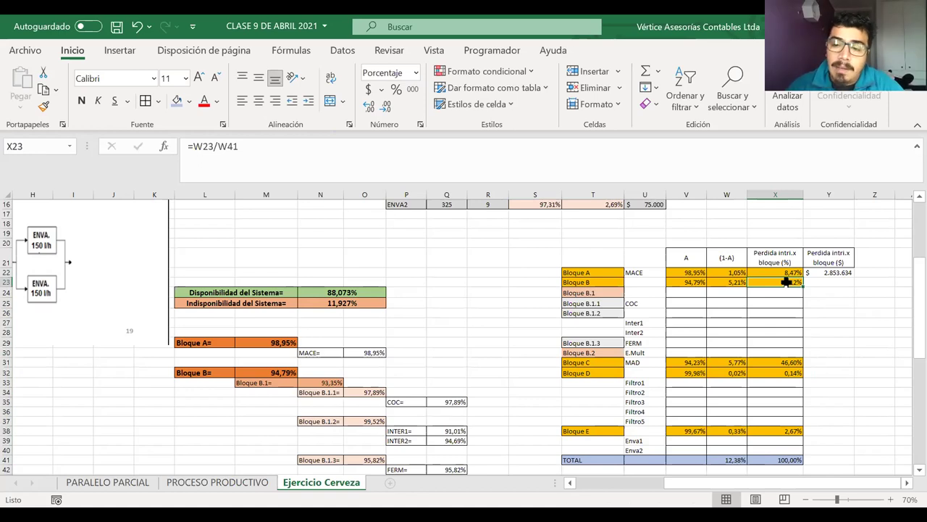
click(833, 274)
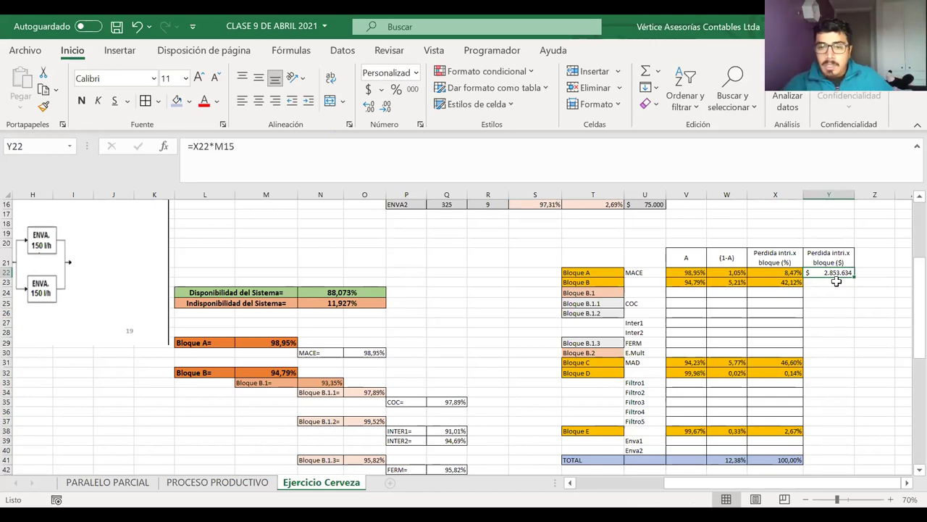
scroll(837, 281, up, 2)
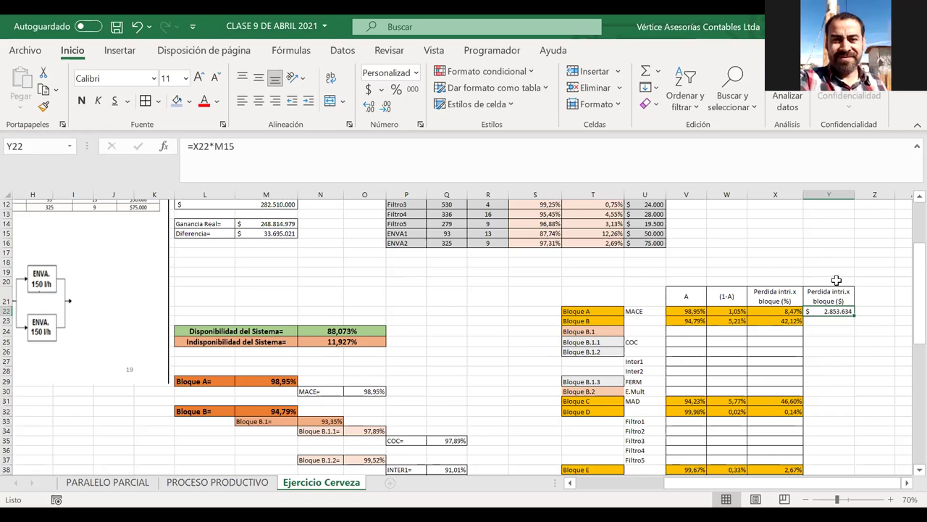
scroll(837, 280, left, 3)
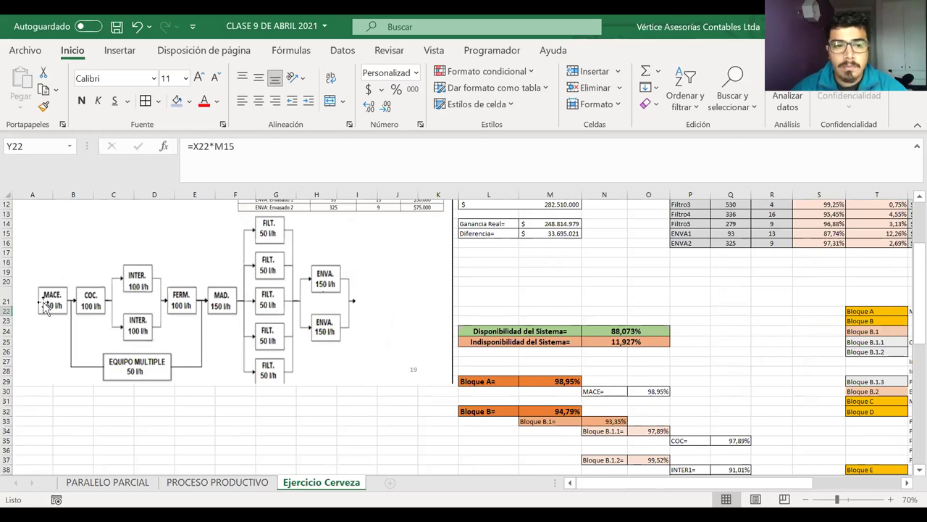
scroll(443, 312, right, 3)
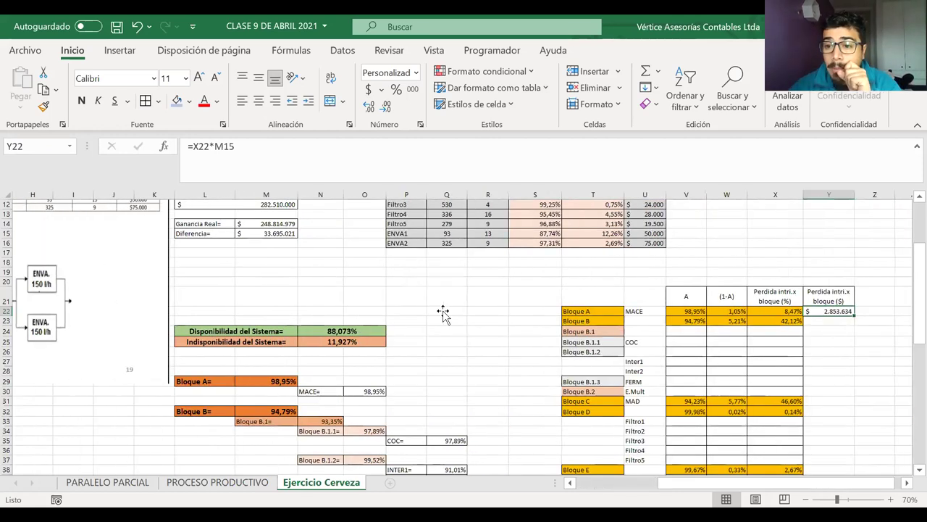
Step: Widen column U to fit the Costo Intervención header in the equipment table
scroll(443, 311, right, 1)
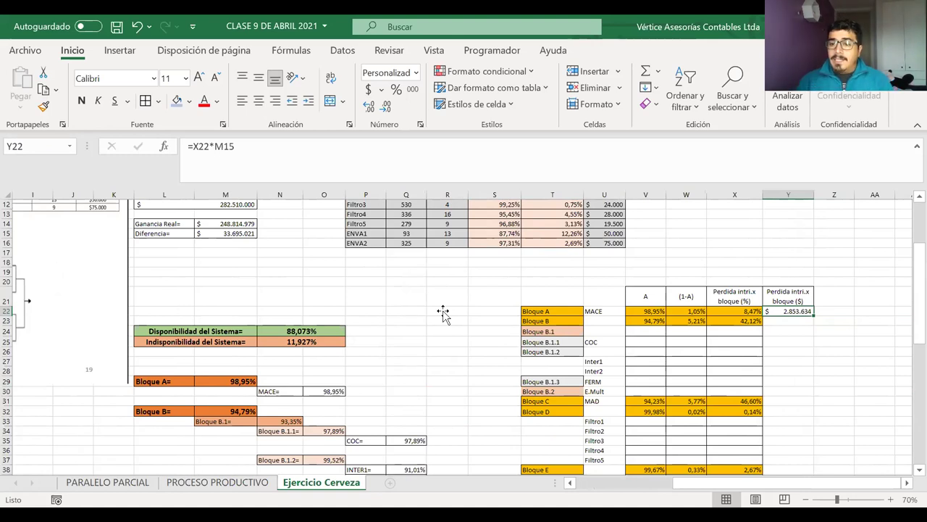
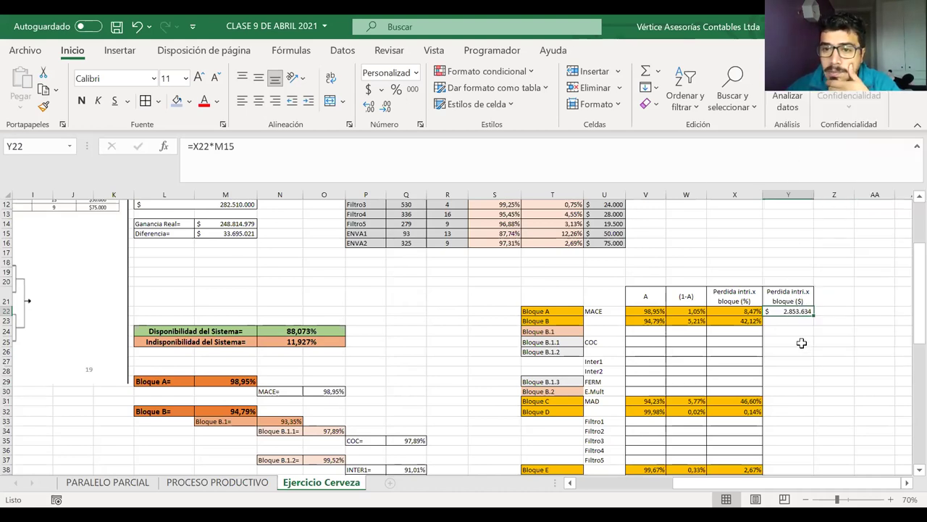
scroll(657, 300, up, 4)
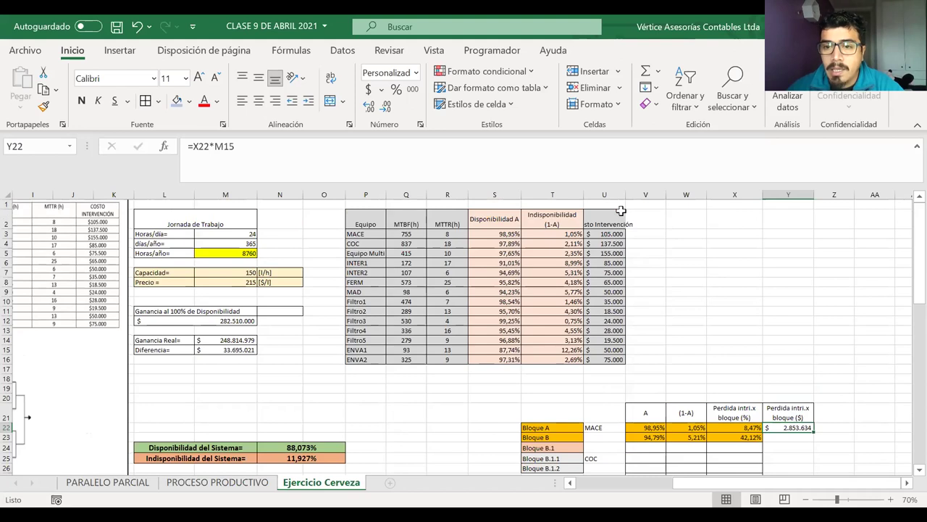
double_click(628, 193)
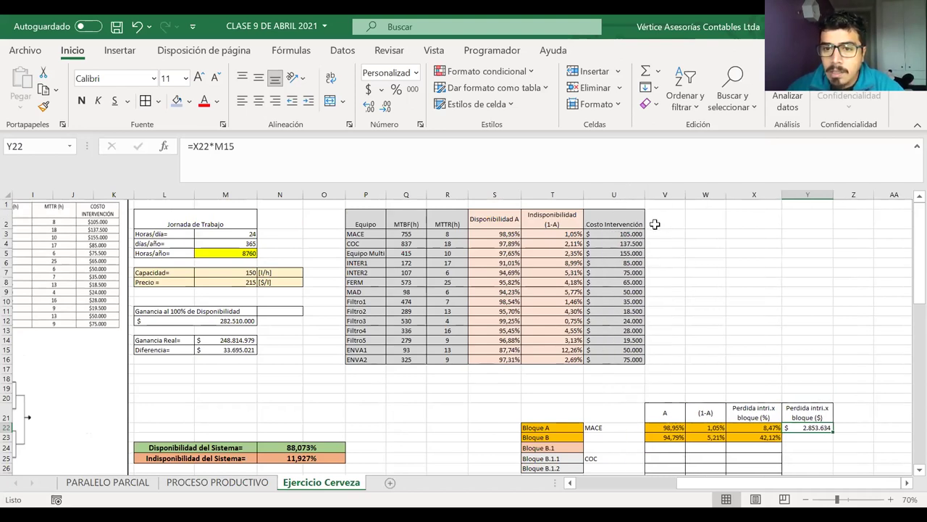
click(621, 225)
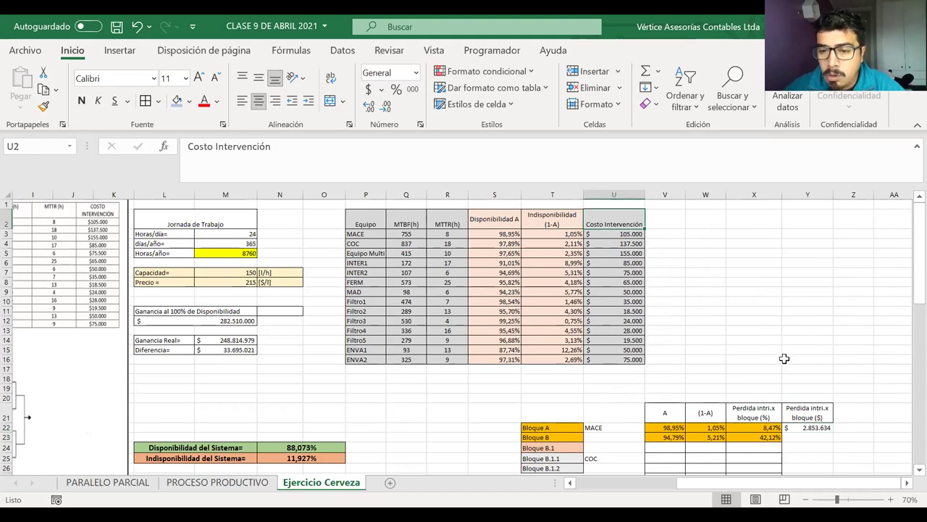
Step: Copy the orange format of the Bloque A label onto Y22 and give the cell an accounting currency format without decimals
scroll(783, 359, down, 3)
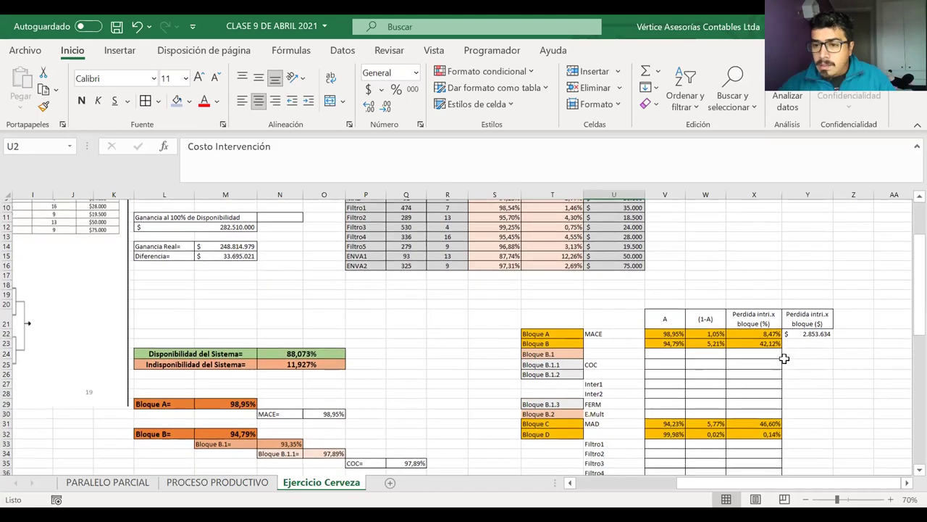
scroll(784, 359, down, 1)
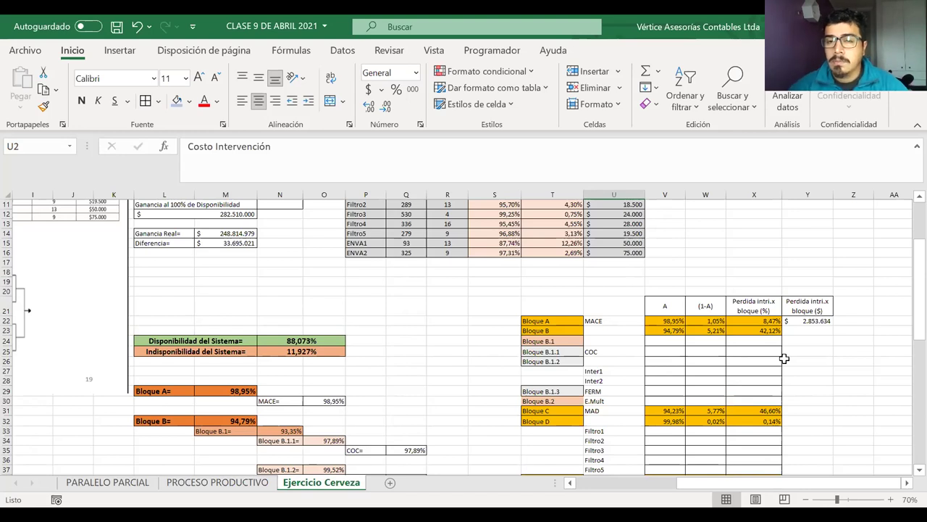
click(809, 321)
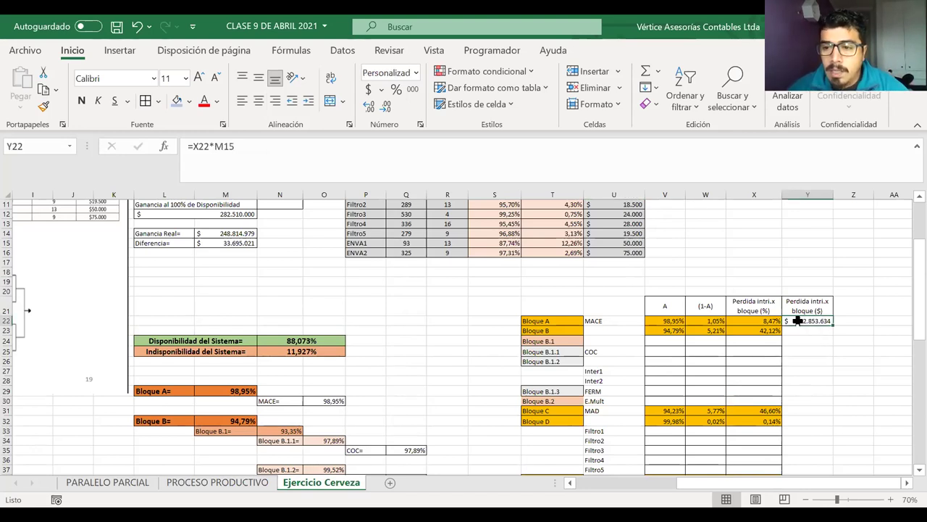
click(190, 104)
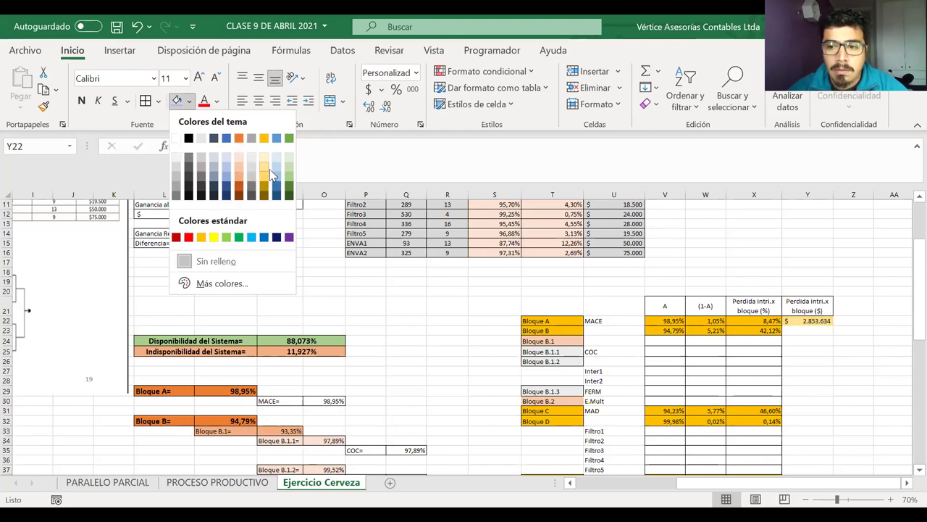
click(566, 321)
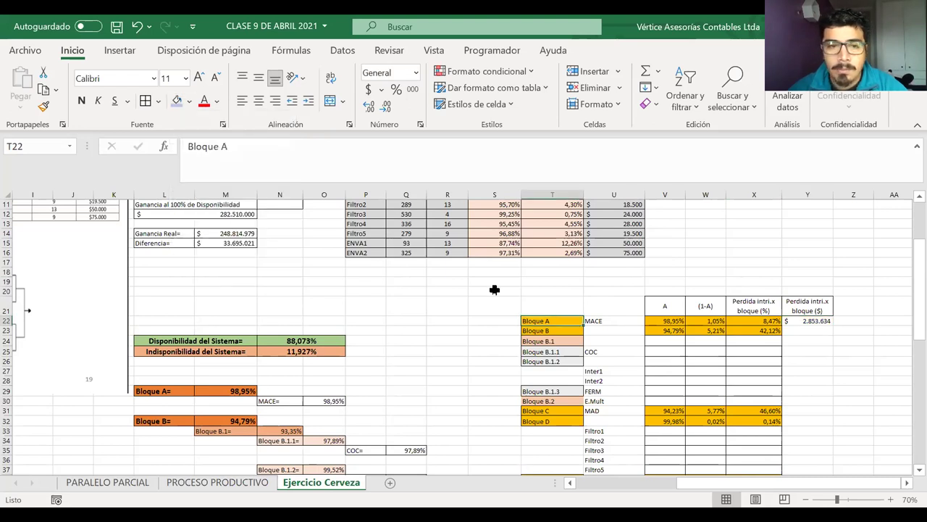
click(44, 107)
click(815, 321)
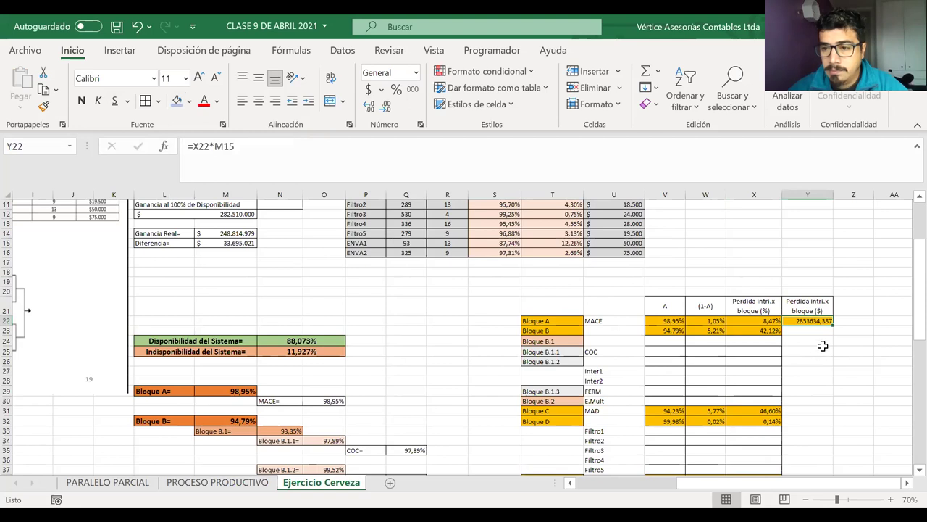
click(368, 89)
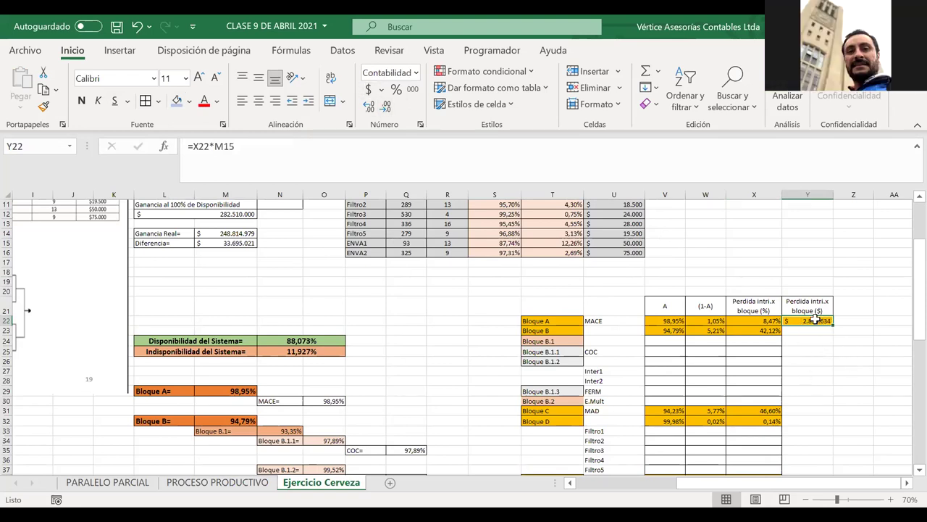
Step: Copy Y22's orange currency format to the money loss cells of Bloque B, C and D in Y23, Y31 and Y32
click(43, 107)
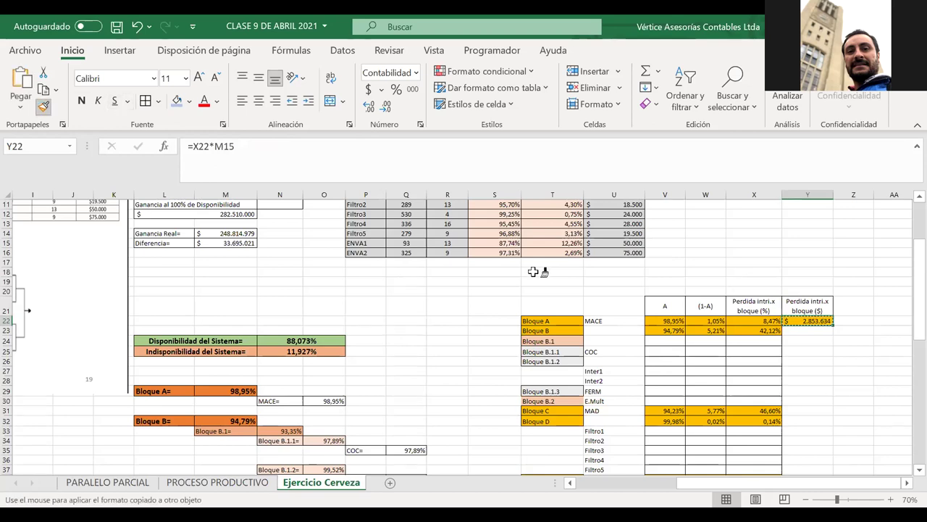
click(808, 330)
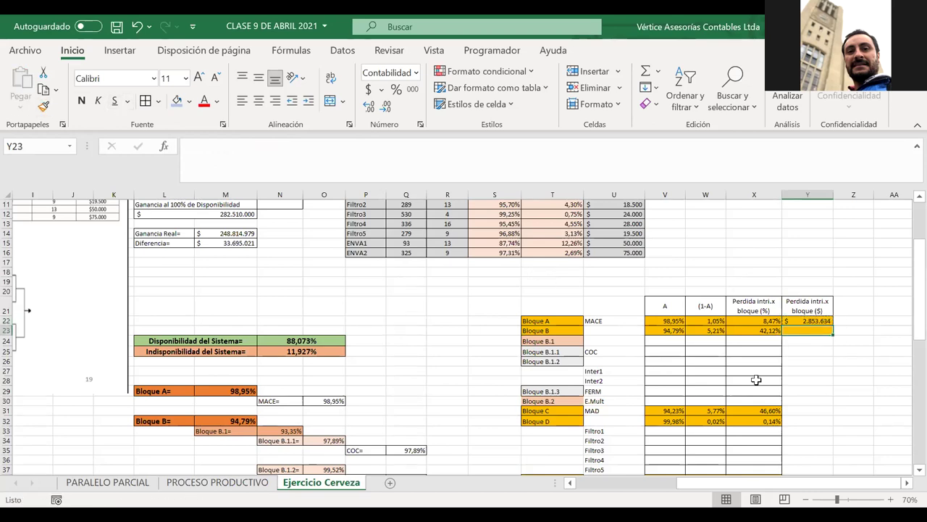
click(43, 105)
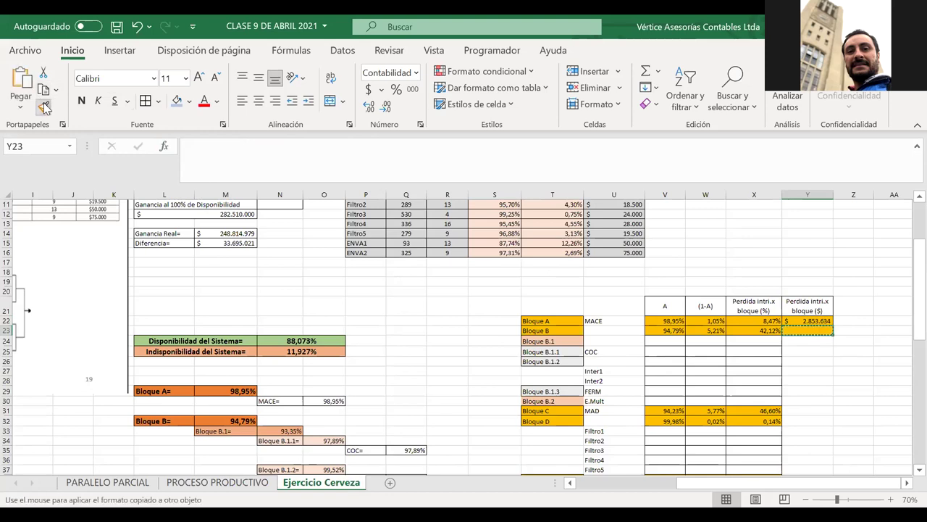
click(807, 410)
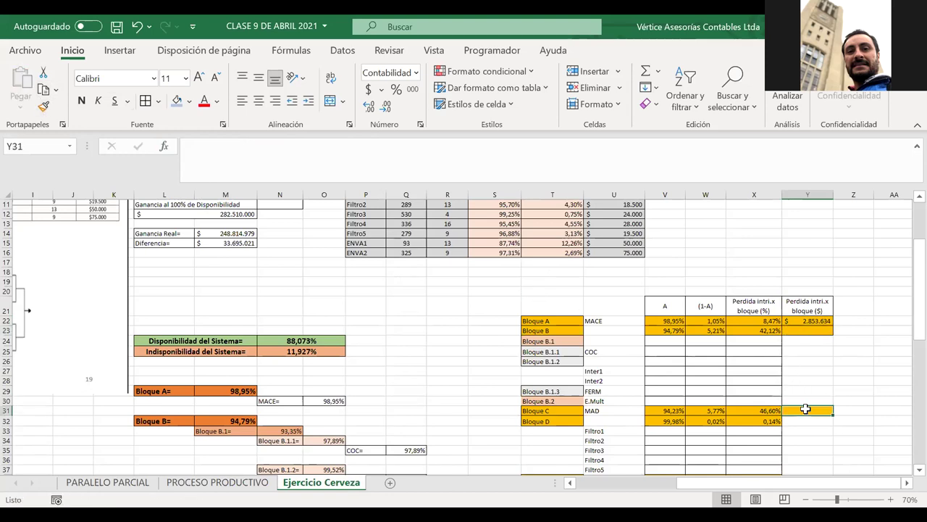
click(42, 107)
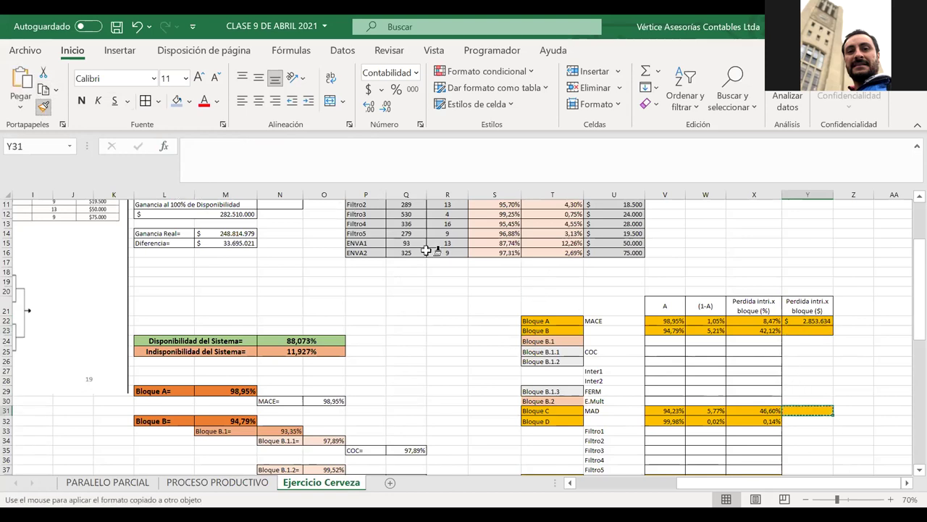
click(807, 420)
Step: Examine each equipment's availability and unavailability in S3:T16, including the MACE and Equipo Multi rows
scroll(537, 328, up, 2)
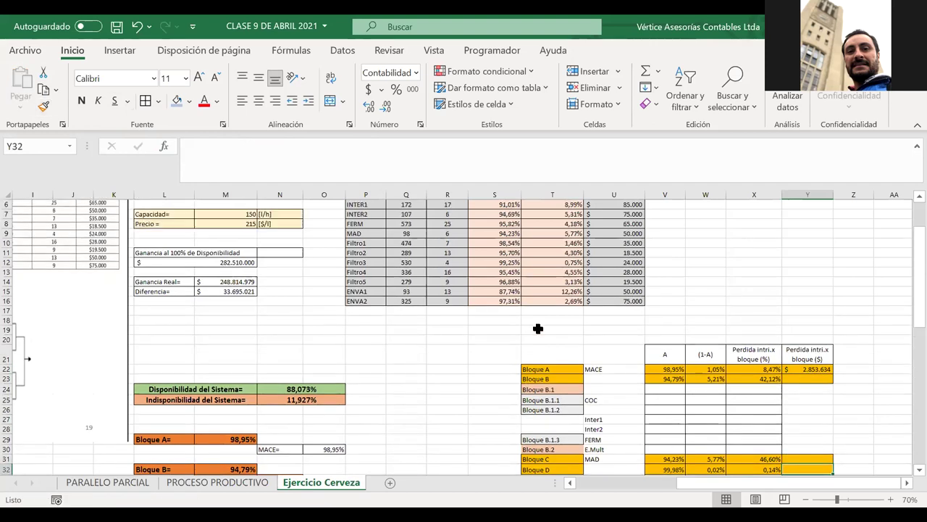
click(549, 253)
scroll(549, 253, up, 2)
drag(544, 237, 511, 358)
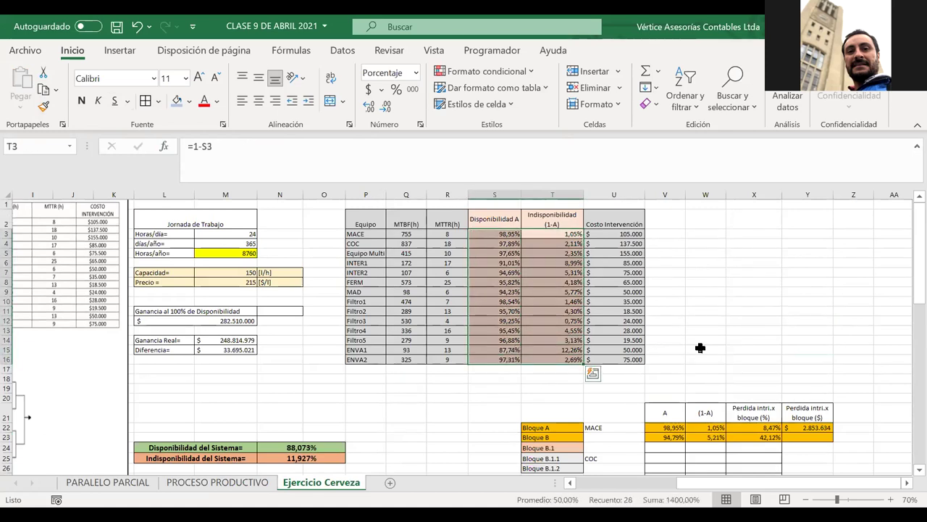
scroll(700, 348, down, 1)
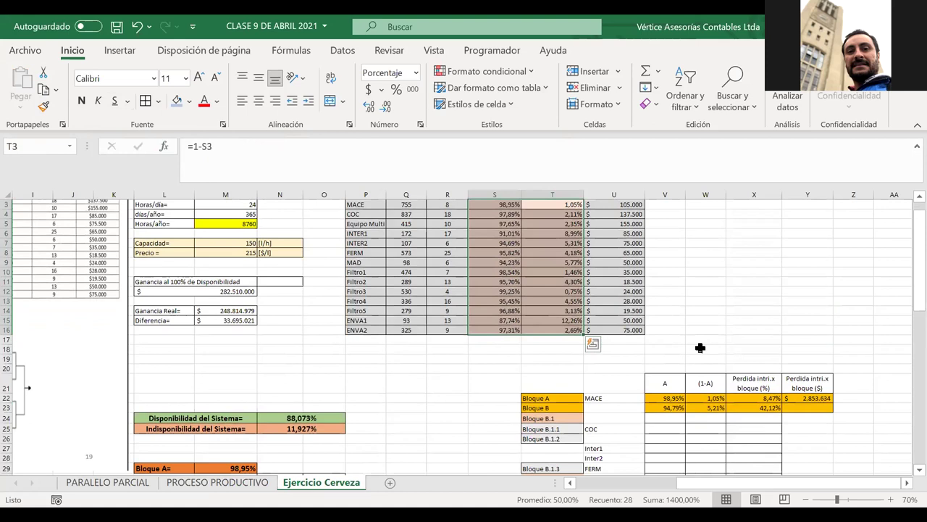
scroll(700, 348, down, 1)
scroll(700, 348, up, 1)
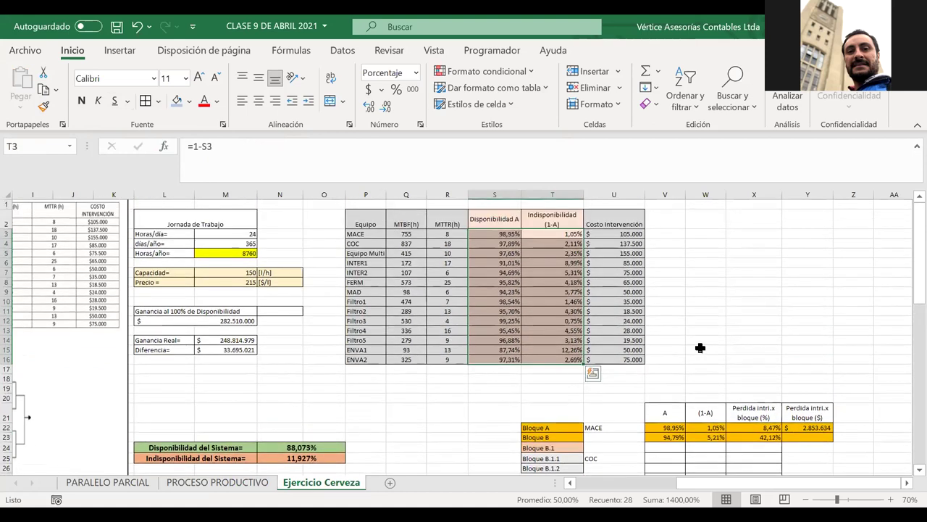
scroll(700, 348, down, 1)
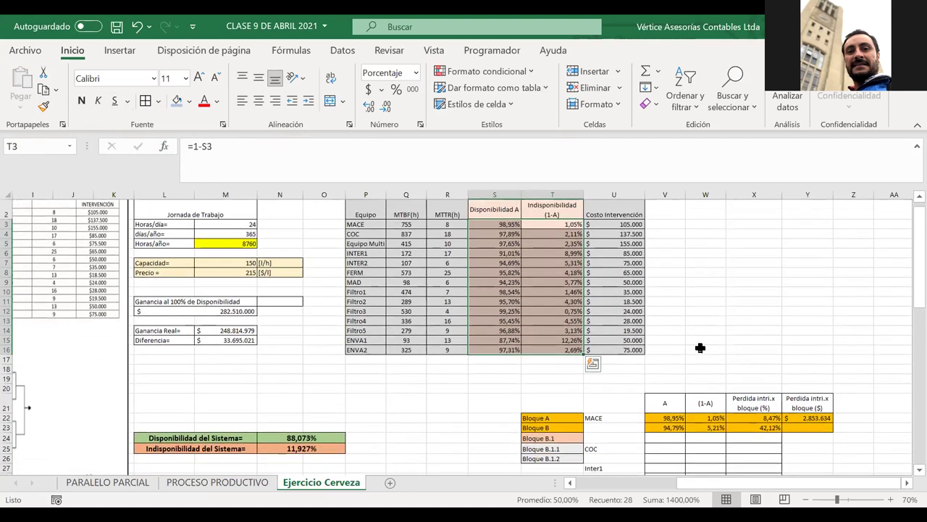
scroll(700, 348, down, 1)
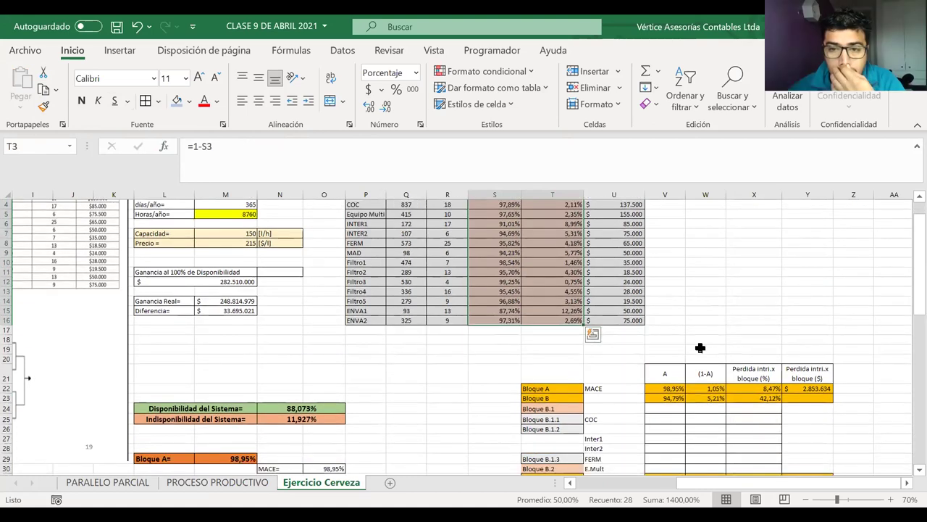
scroll(700, 348, up, 1)
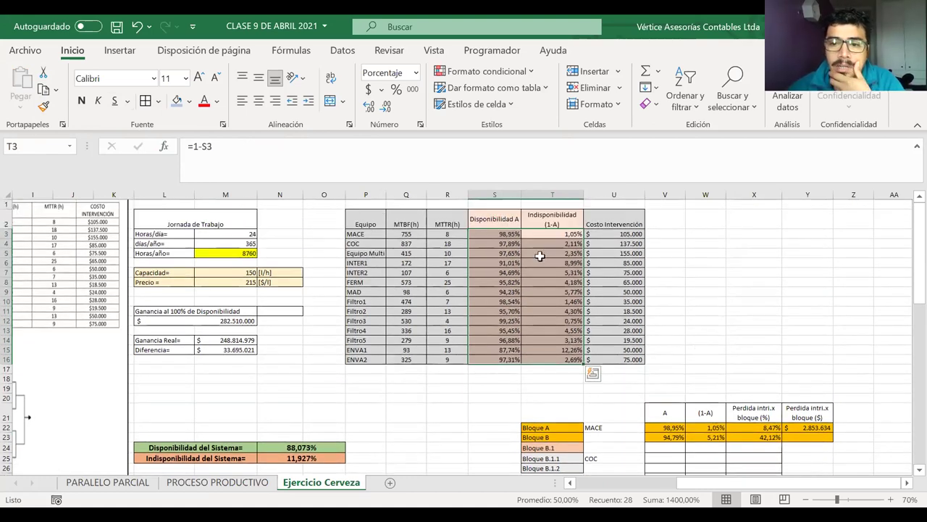
click(553, 236)
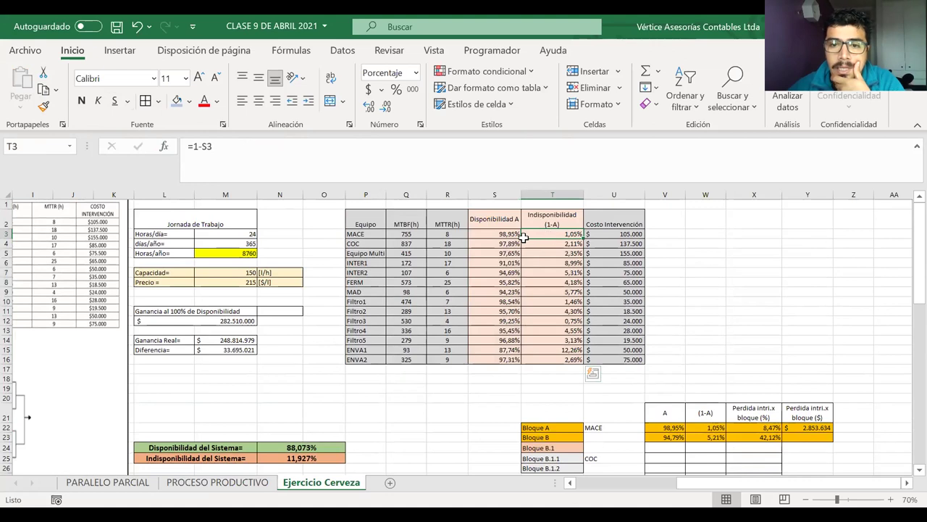
drag(555, 257, 506, 253)
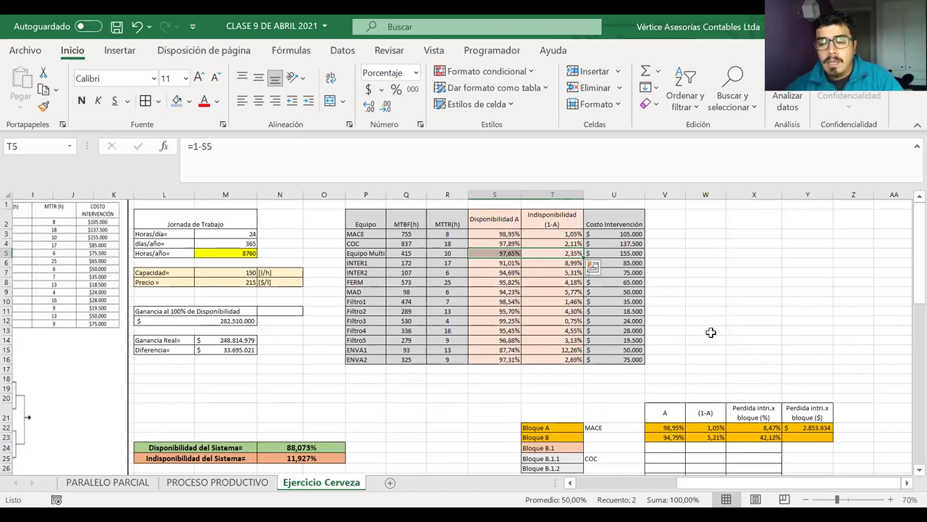
Step: Compare the block loss table in T22:Y41 with the sum of the individual equipment unavailabilities in T3:T16
scroll(711, 332, down, 3)
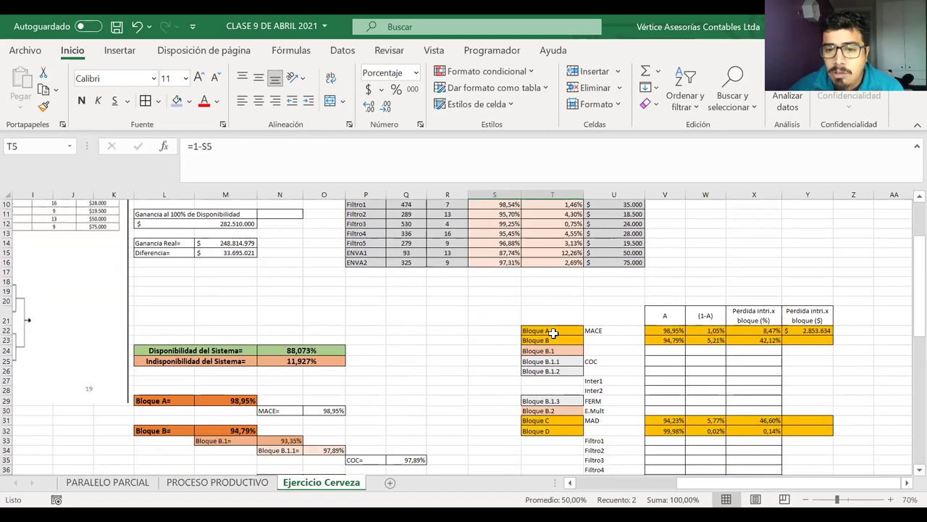
drag(553, 332, 615, 391)
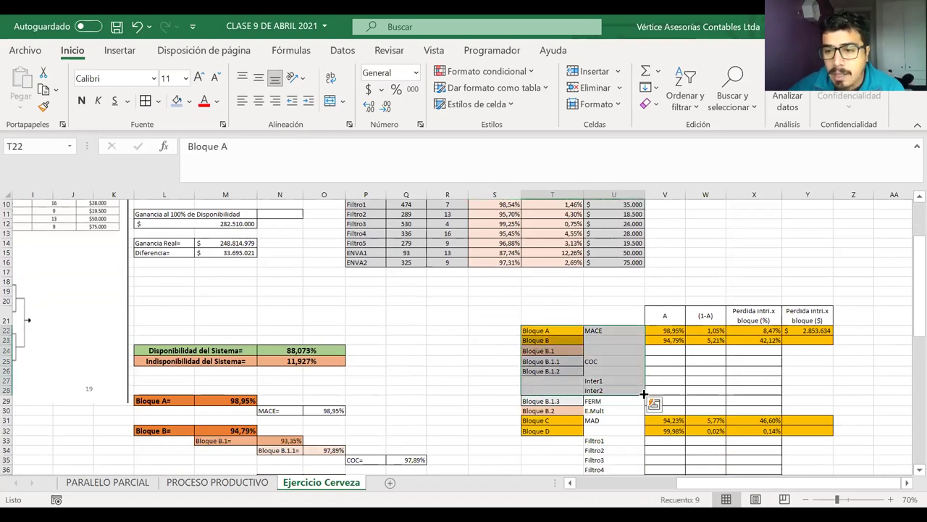
scroll(614, 363, down, 2)
drag(553, 278, 804, 460)
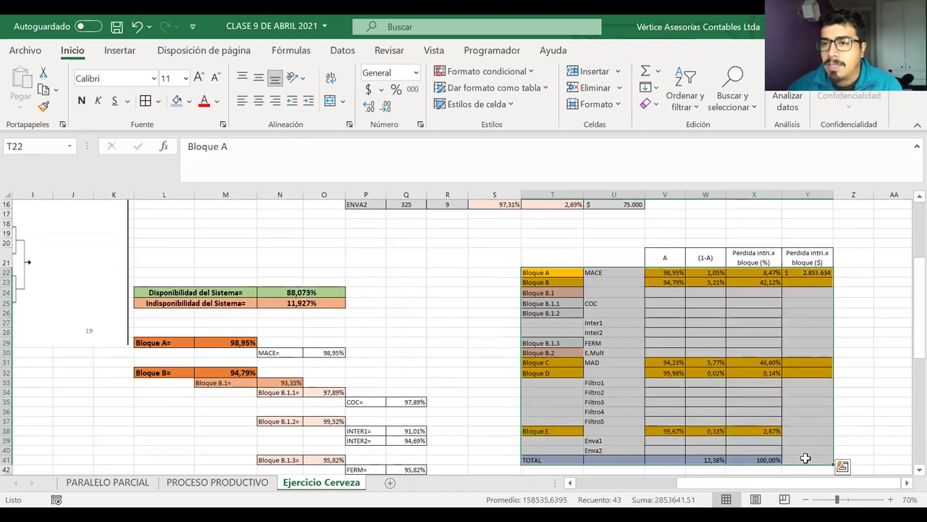
click(839, 309)
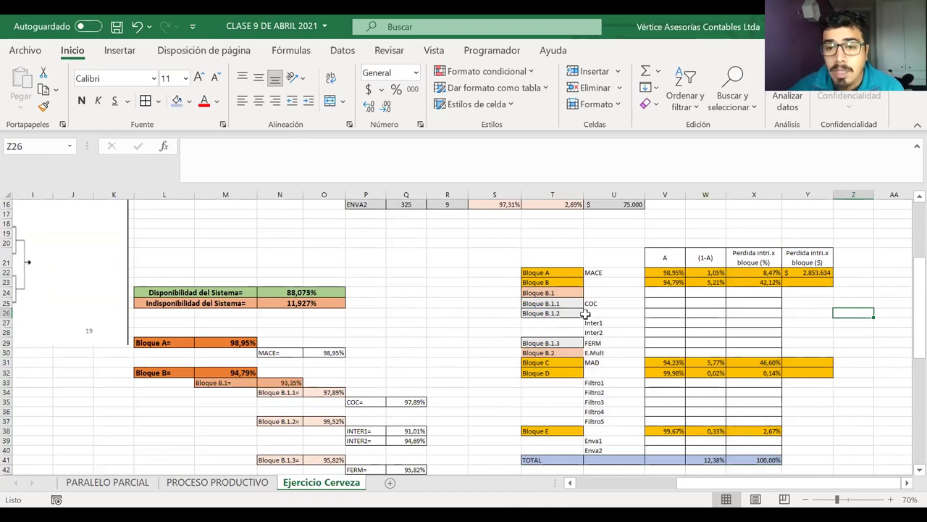
drag(545, 273, 800, 455)
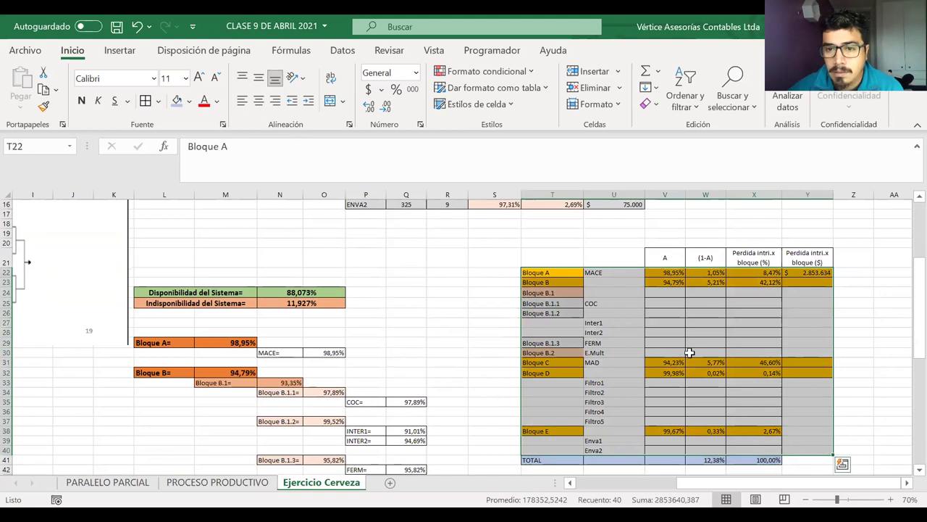
scroll(664, 335, up, 2)
scroll(664, 336, up, 3)
drag(565, 234, 564, 361)
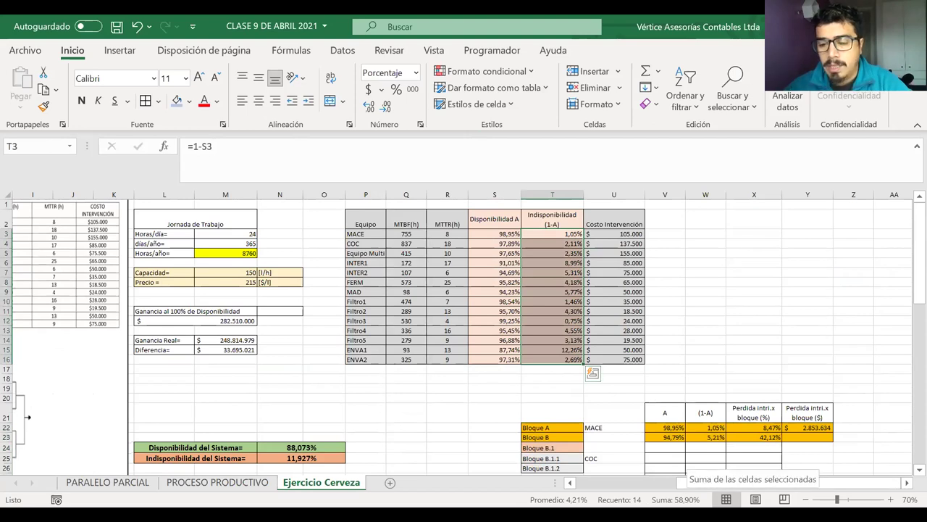
Step: Calculate Bloque B's intrinsic loss in money in Y23 as its loss percentage times the Diferencia value, with =X23*M15
scroll(679, 383, down, 6)
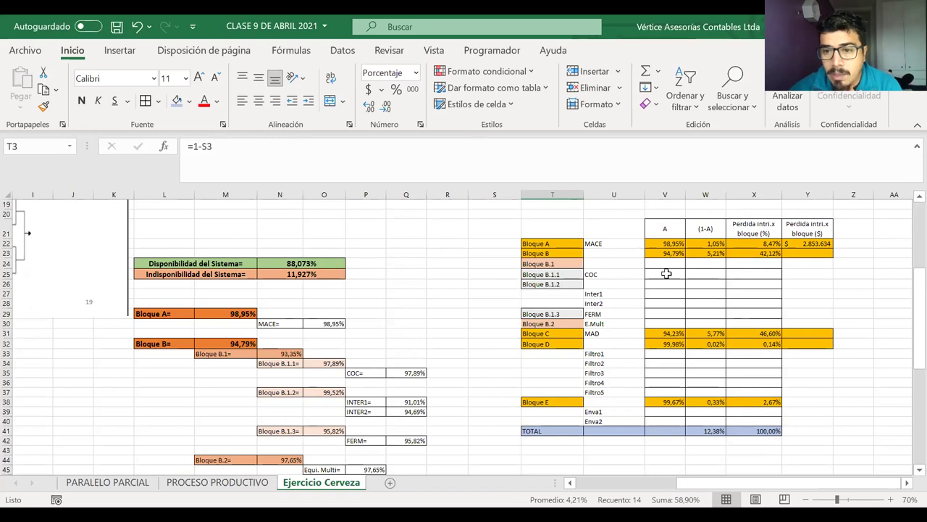
click(819, 253)
text(=)
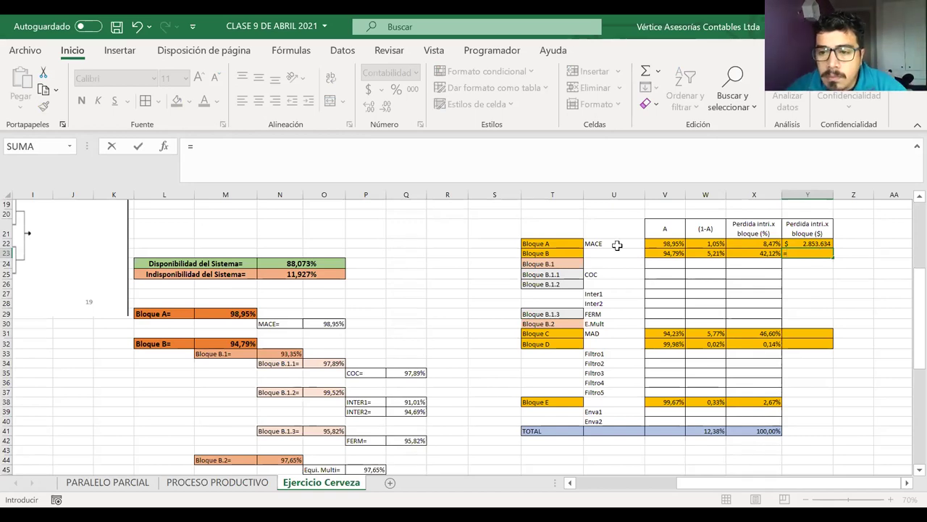
click(751, 253)
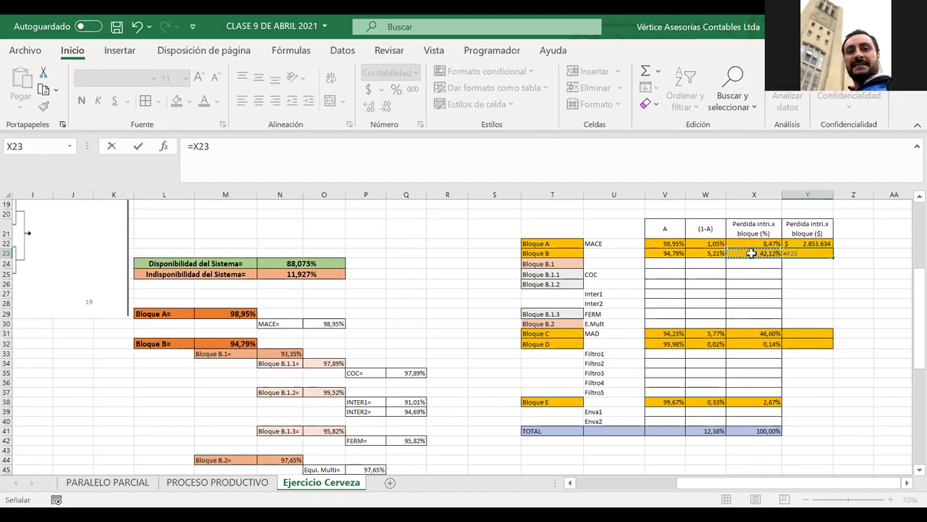
text(*)
scroll(360, 265, up, 3)
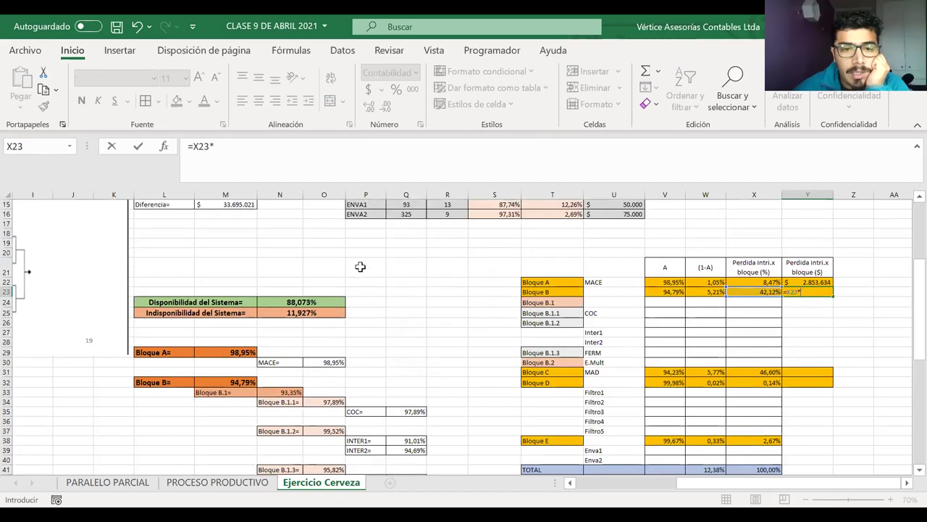
click(242, 243)
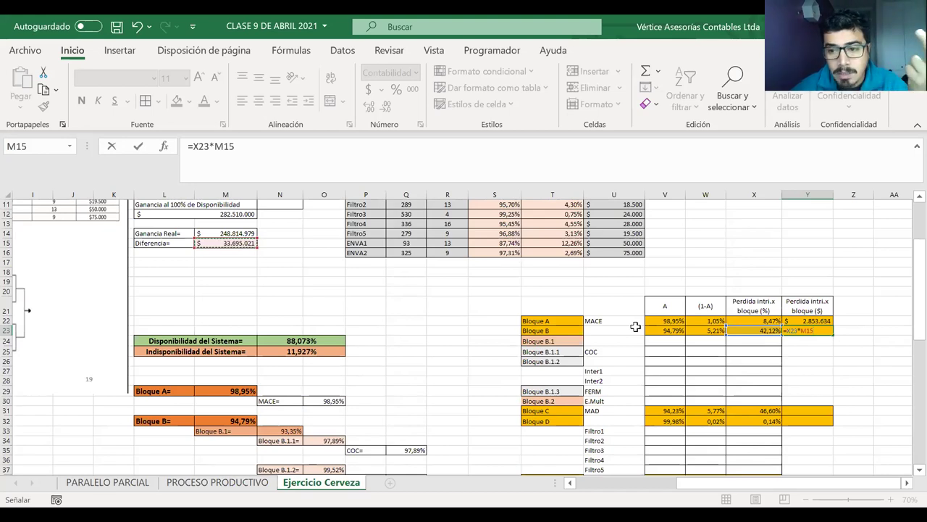
key(Return)
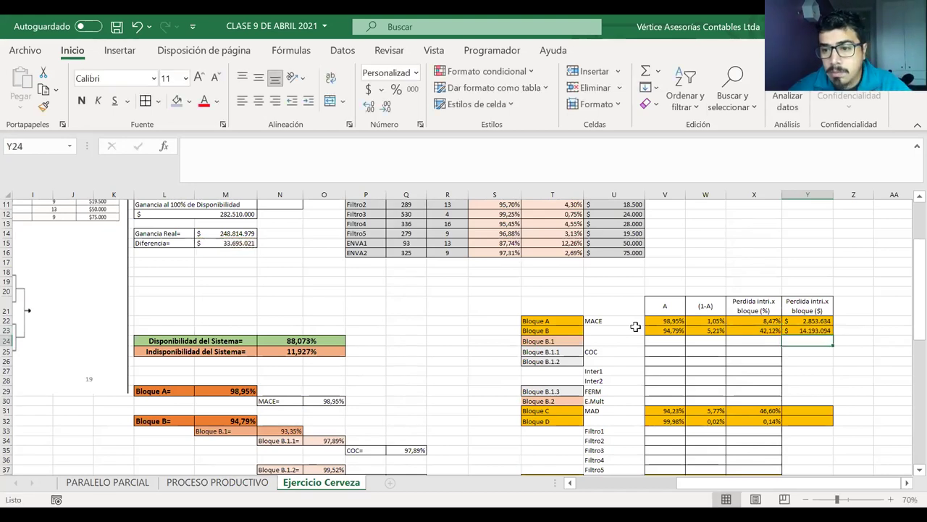
Step: Calculate Bloque C's intrinsic loss in money in Y31 with the formula =X31*M15
click(813, 411)
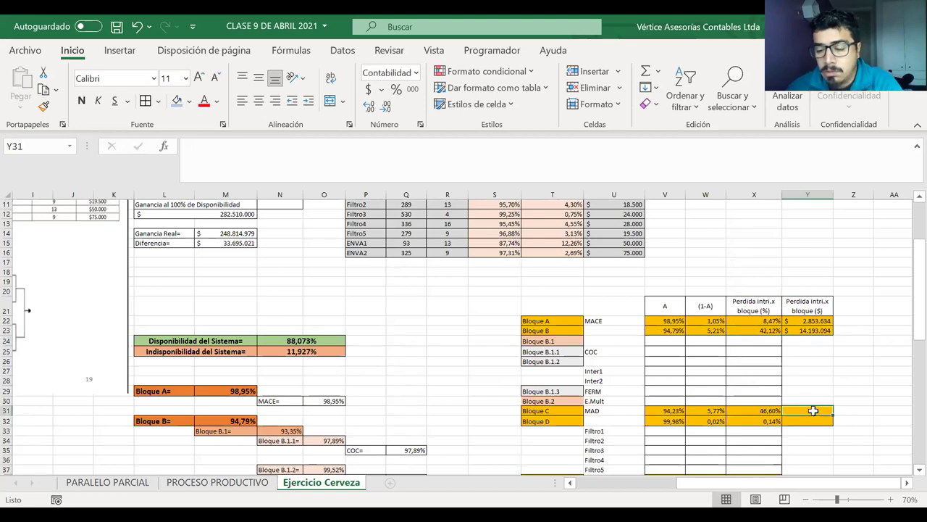
text(=)
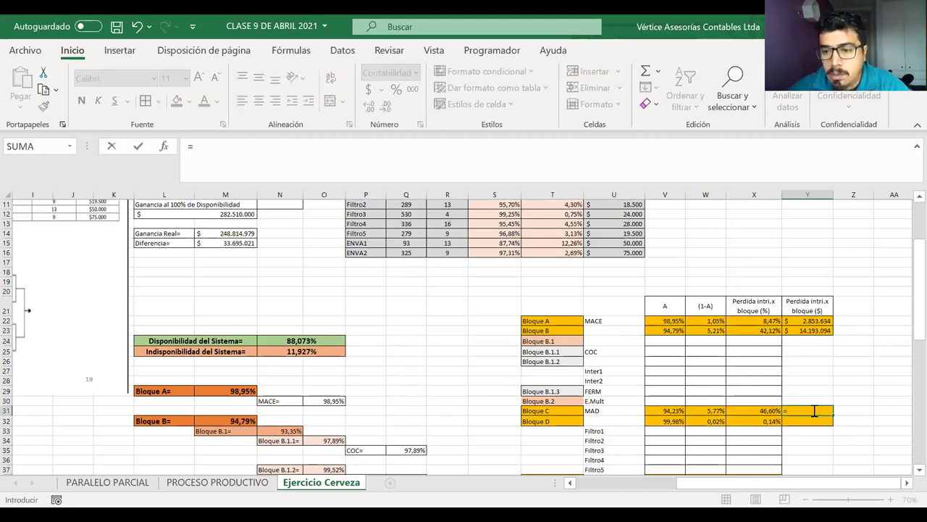
click(740, 413)
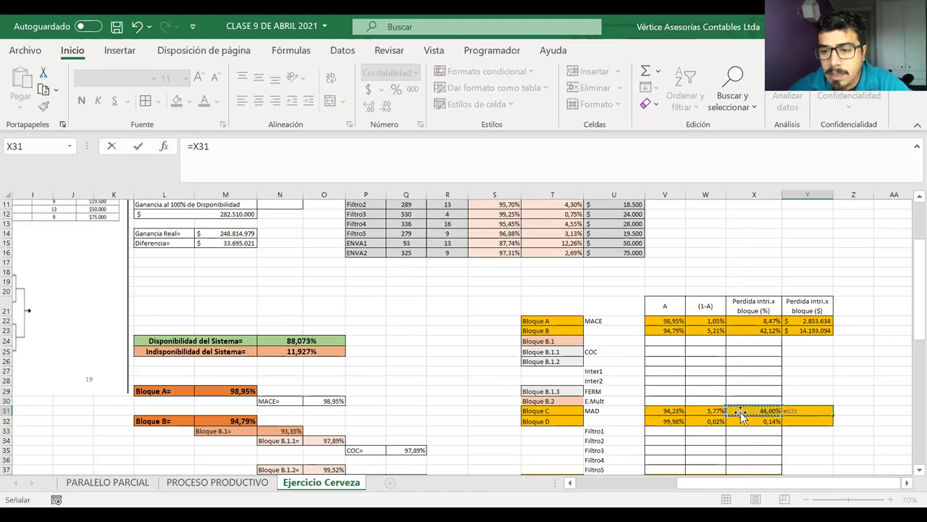
text(*)
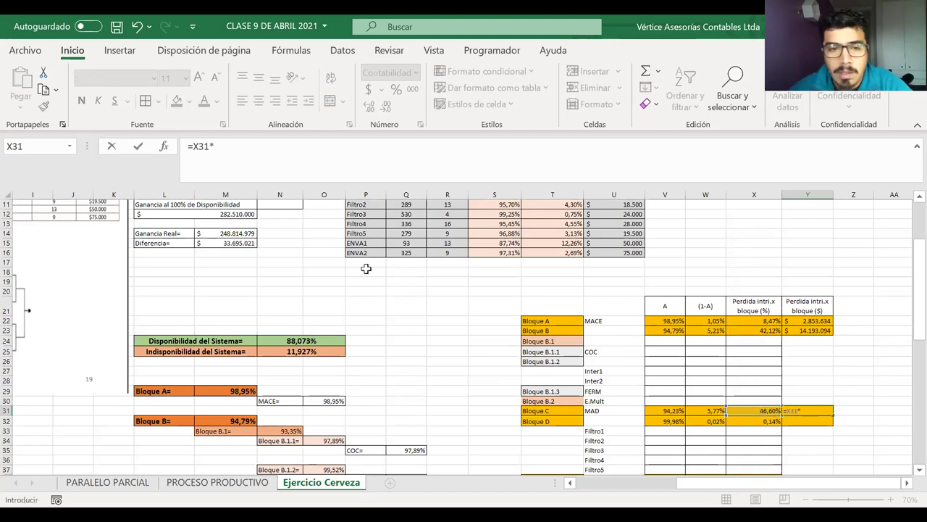
click(219, 244)
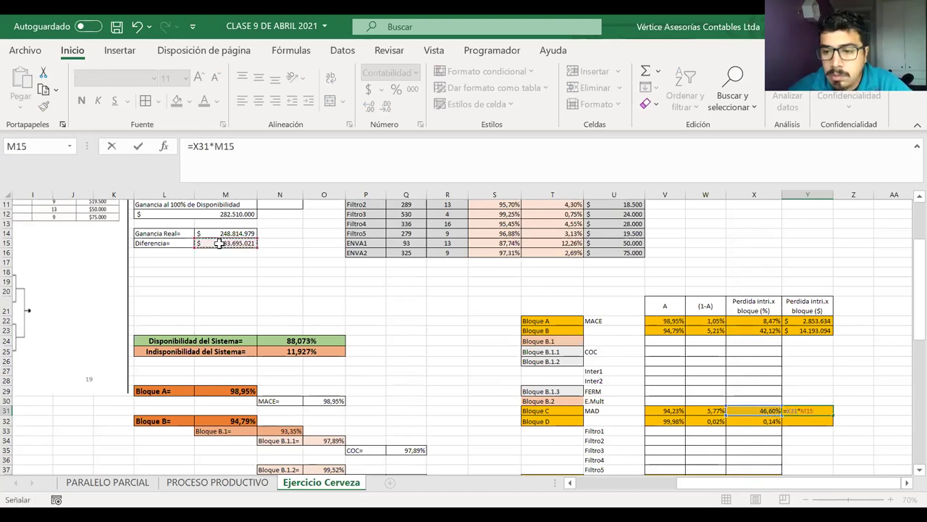
key(Return)
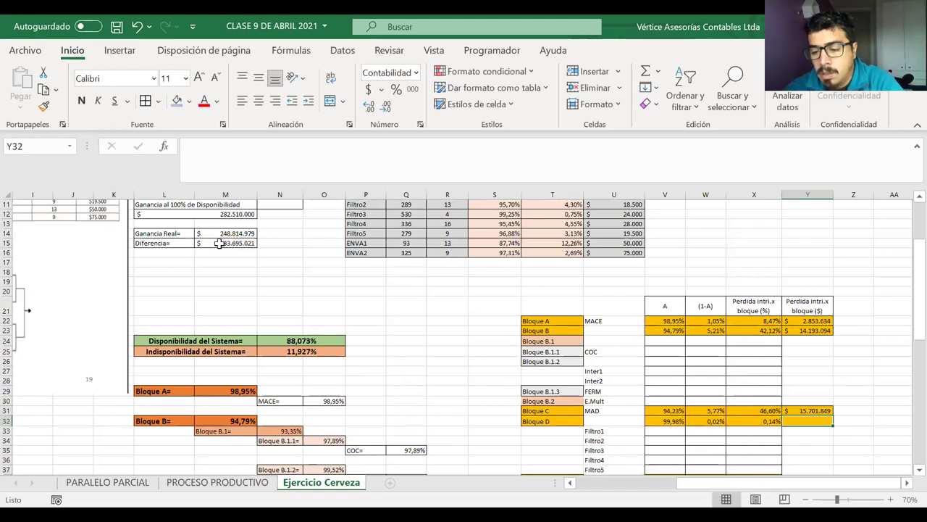
Step: Calculate Bloque D's intrinsic loss in money in Y32 by multiplying X32 by the Diferencia value in M15
text(=)
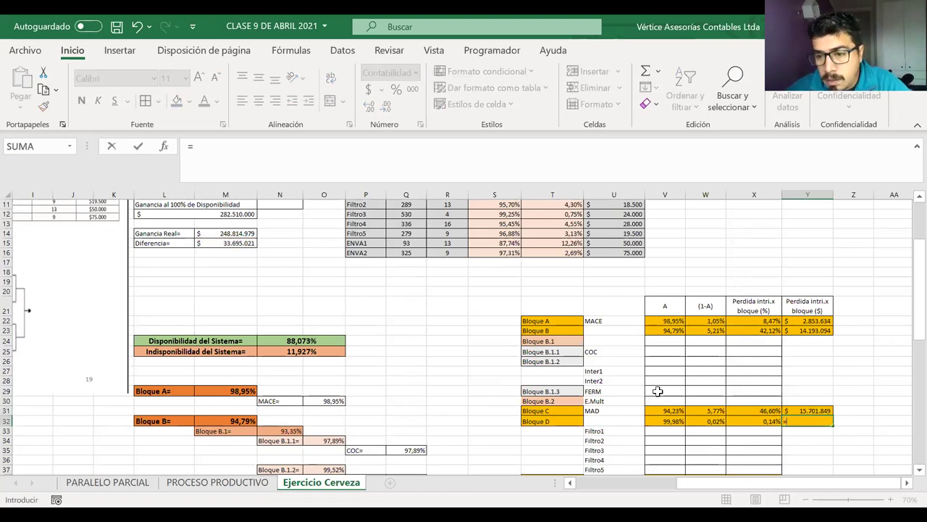
click(748, 419)
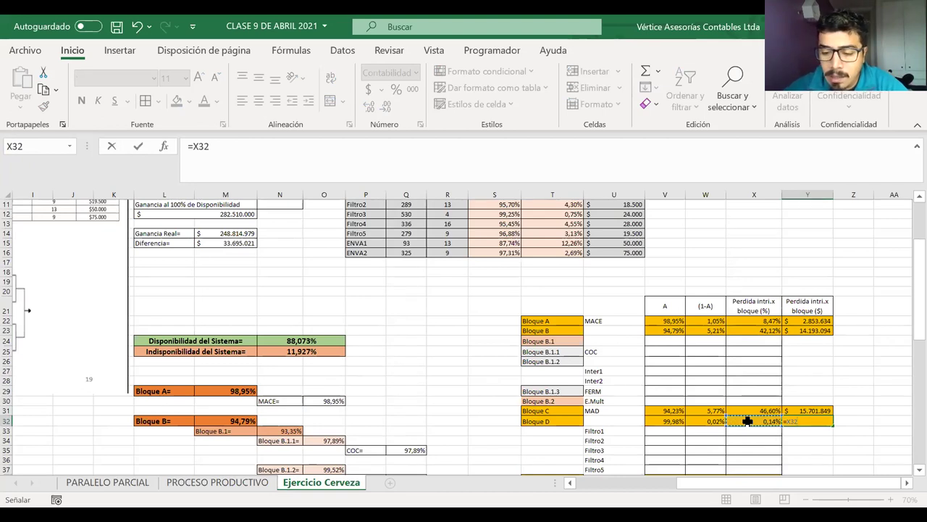
text(*)
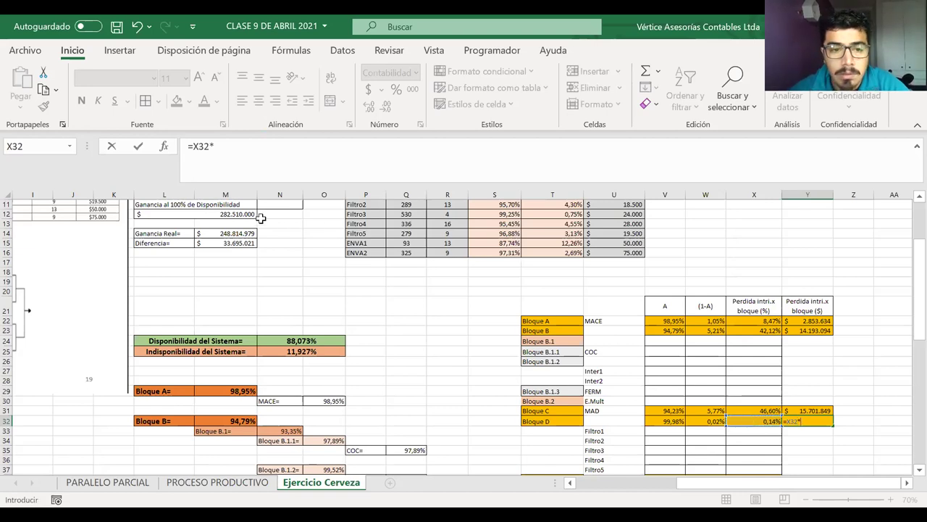
click(236, 242)
key(Return)
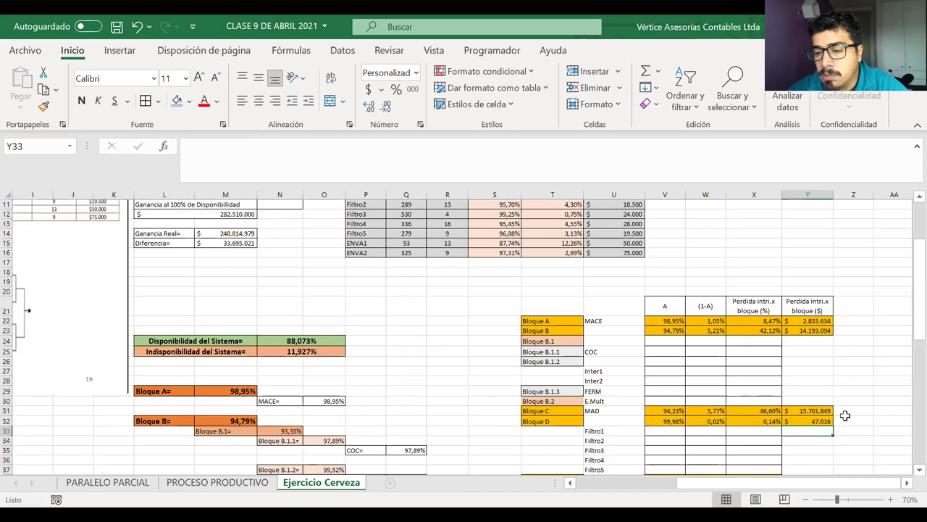
Step: Compare the block losses with the individual unavailabilities of Filtro1 to Filtro5 in T10:T14
scroll(846, 415, right, 1)
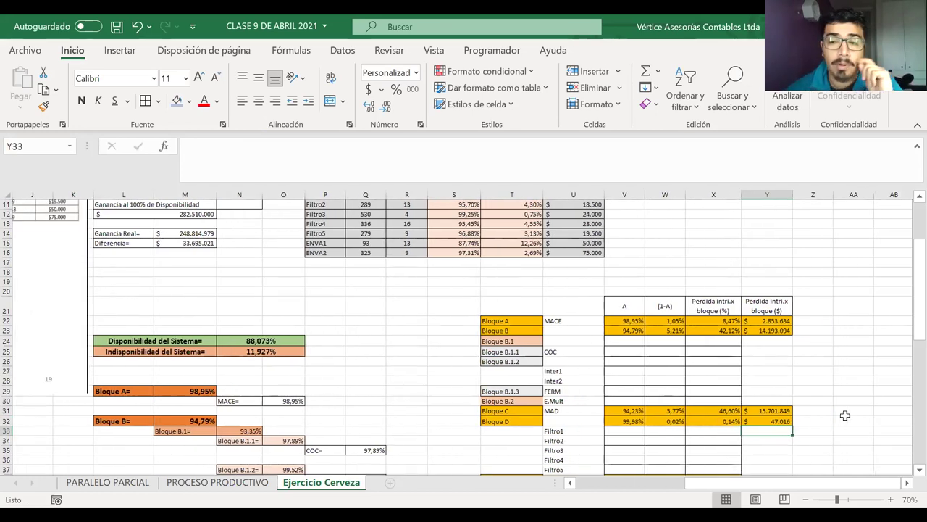
scroll(846, 415, down, 1)
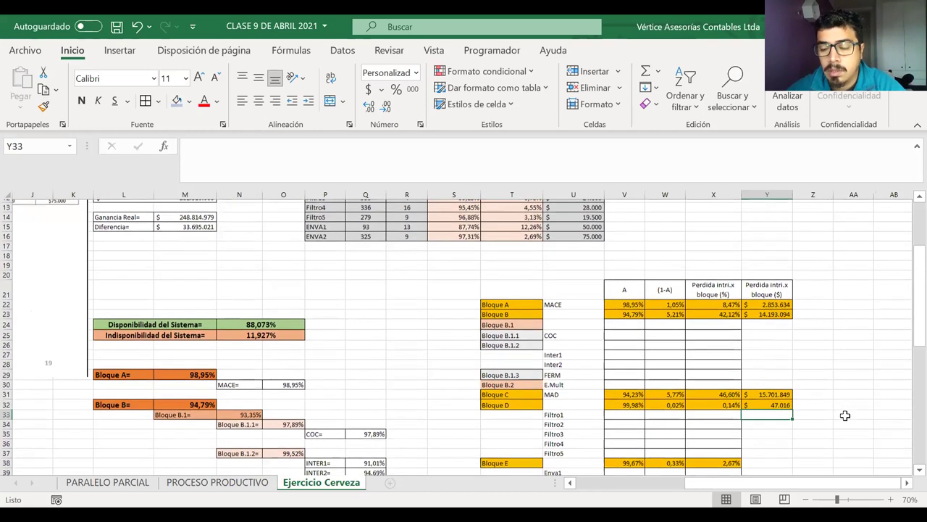
click(771, 461)
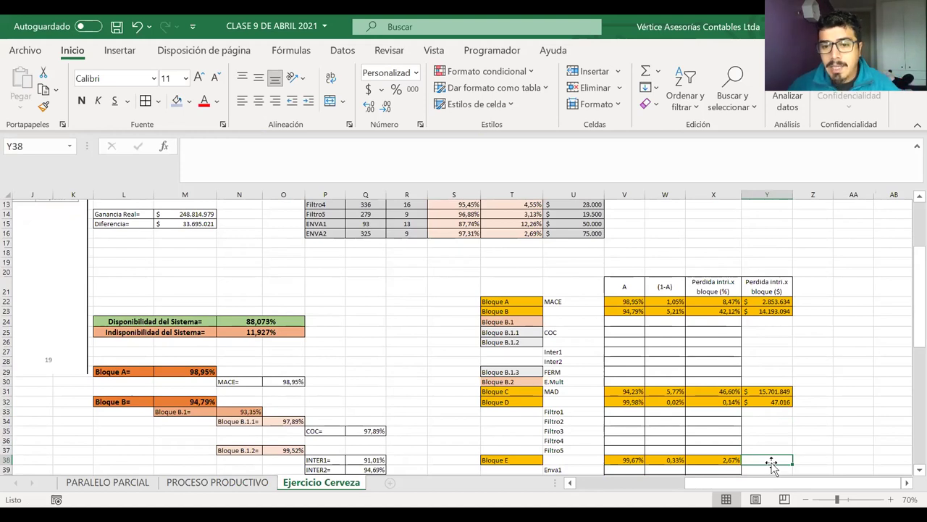
scroll(772, 465, up, 1)
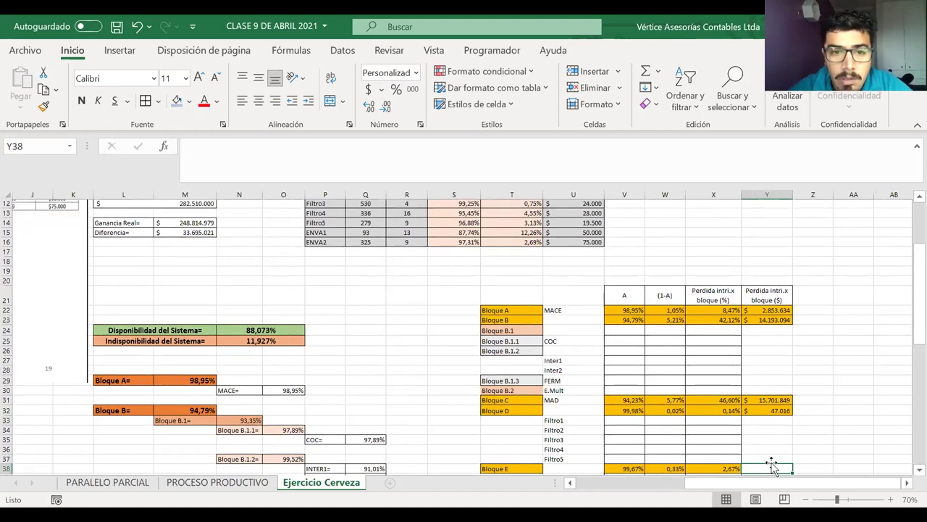
click(771, 462)
scroll(772, 461, up, 1)
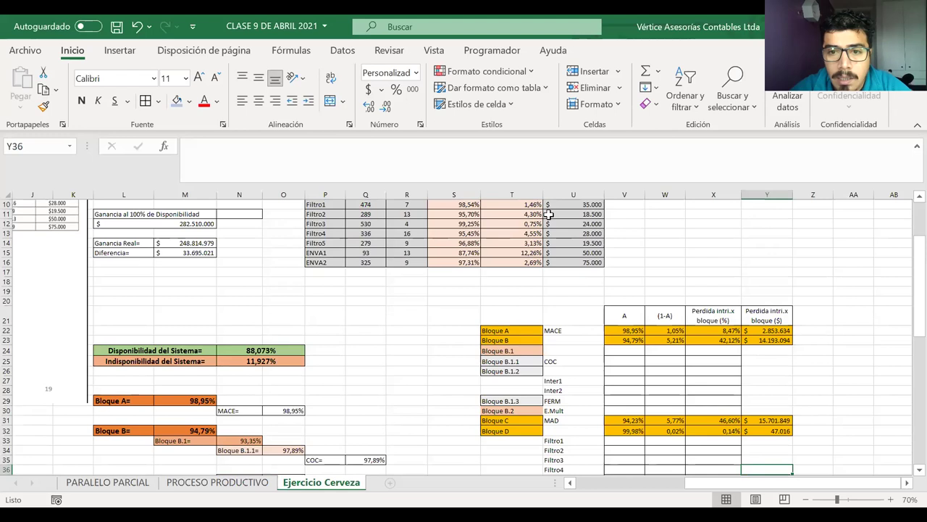
drag(523, 204, 517, 239)
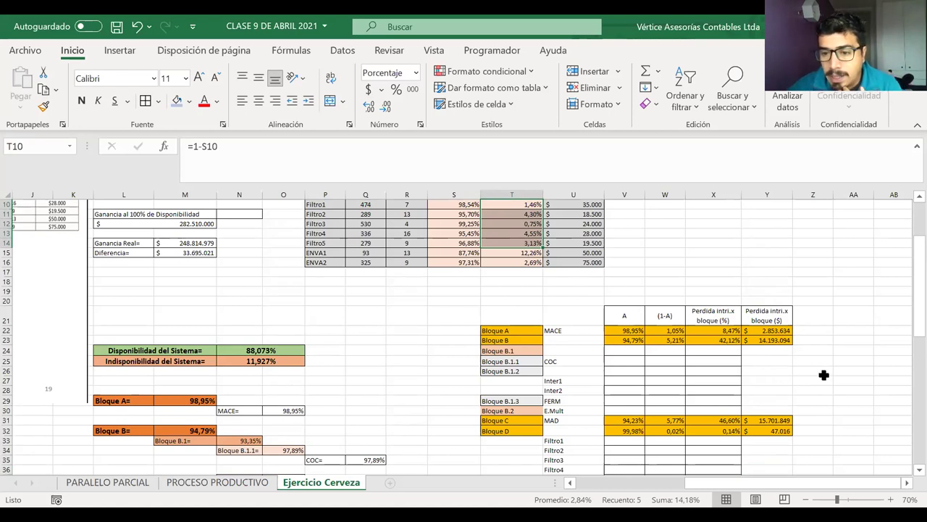
Step: Examine Bloque D's dollar-loss formula in Y32 and the Filtro1 to Filtro5 labels below it
scroll(824, 374, down, 1)
scroll(824, 374, down, 1)
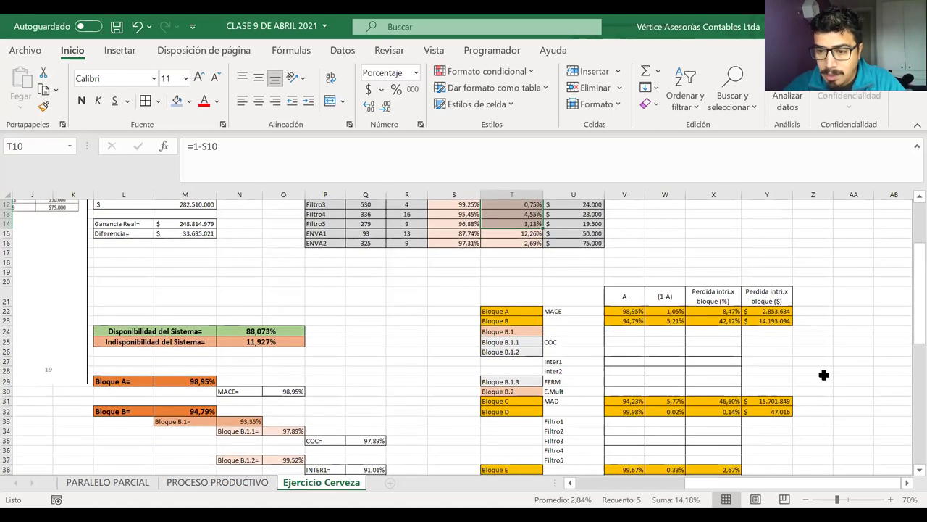
click(770, 410)
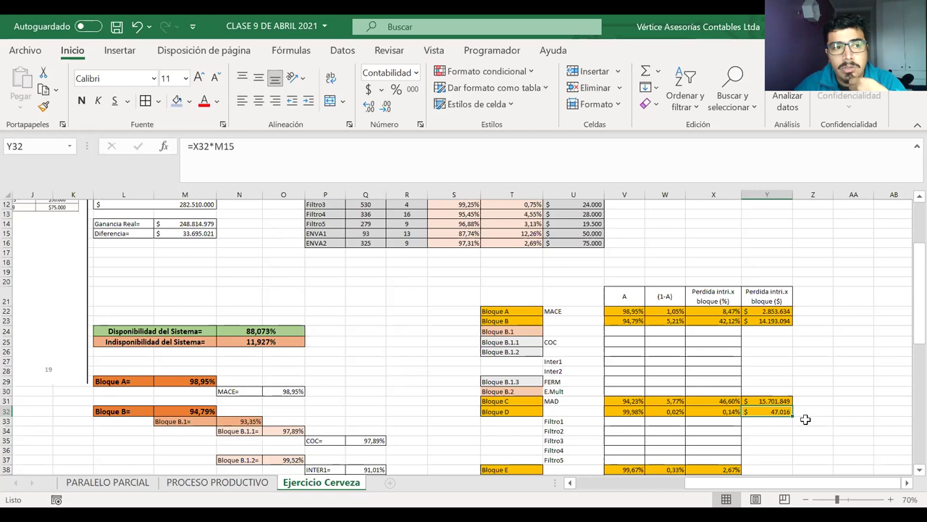
click(573, 423)
drag(572, 422, 573, 459)
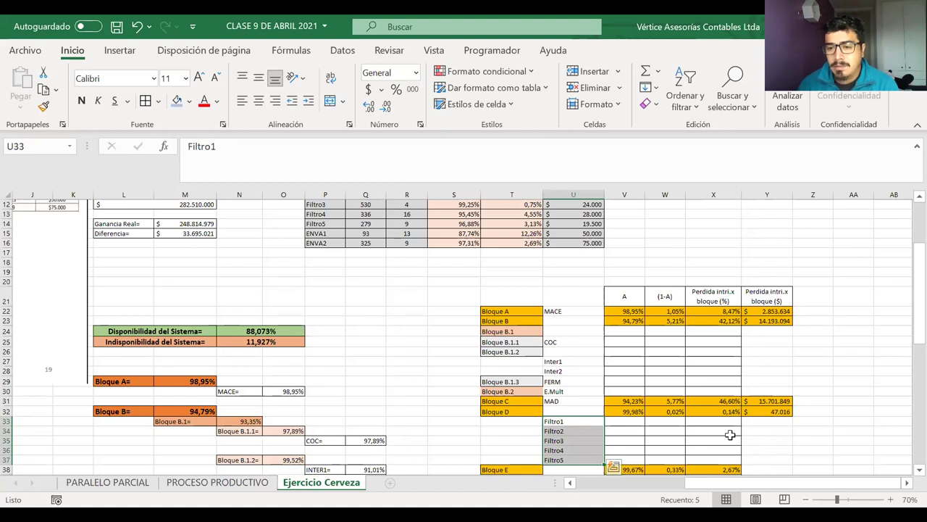
Step: Copy the formatting of Bloque D's dollar-loss cell Y32 onto Bloque E's cell Y38
scroll(730, 435, down, 1)
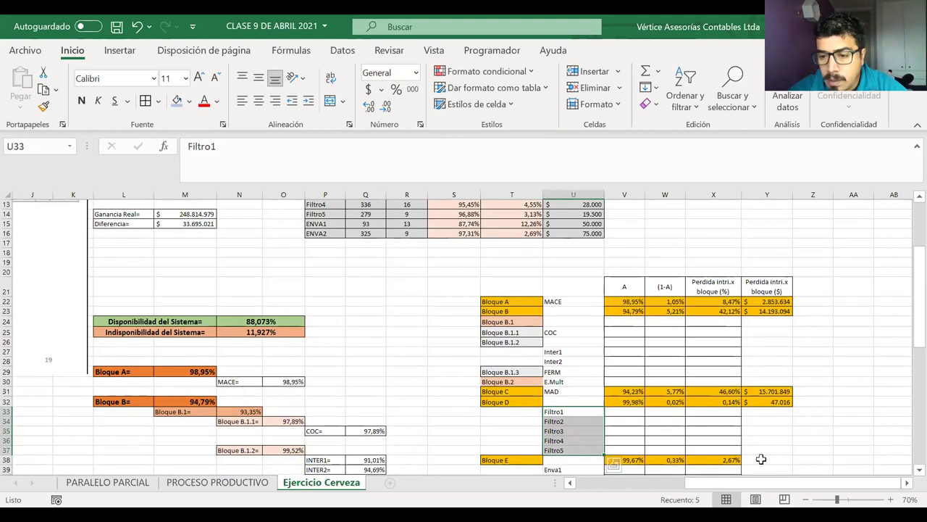
click(759, 402)
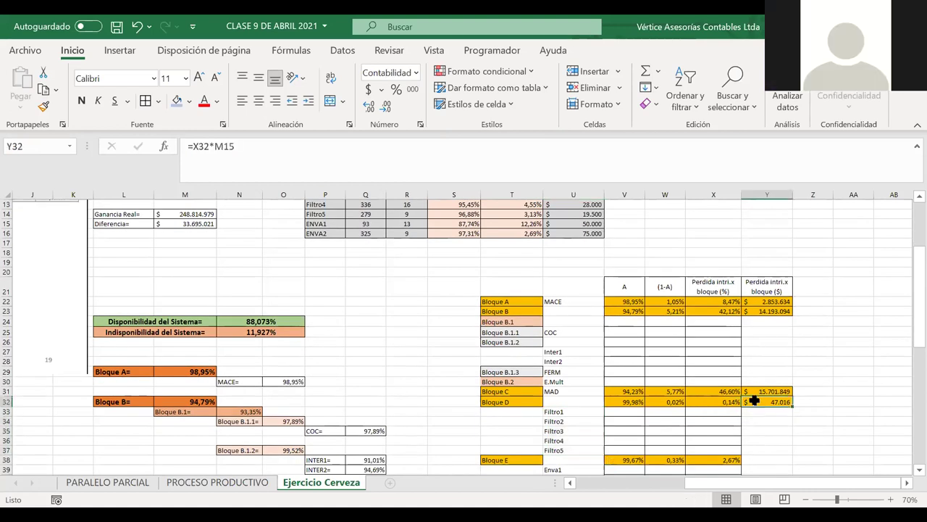
click(44, 107)
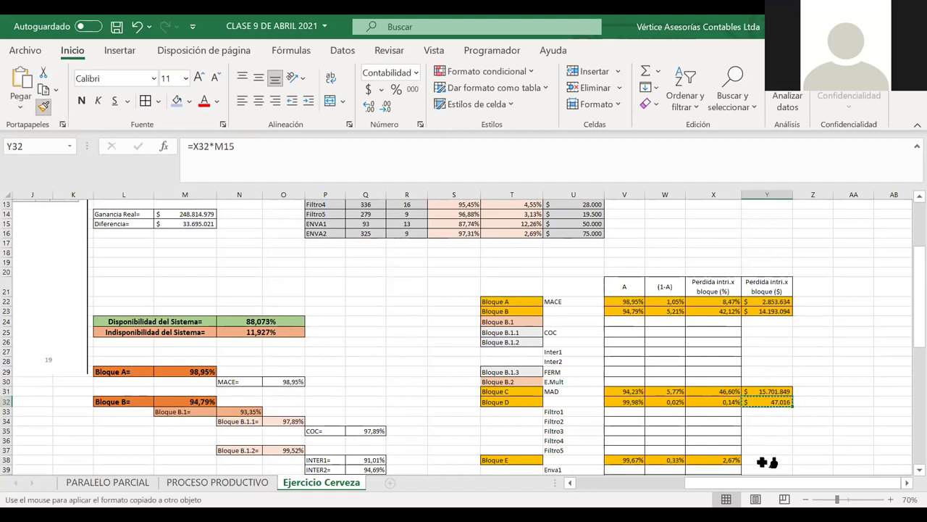
click(766, 459)
Step: Calculate Bloque E's dollar loss in Y38 with the formula =X38*M15
text(=)
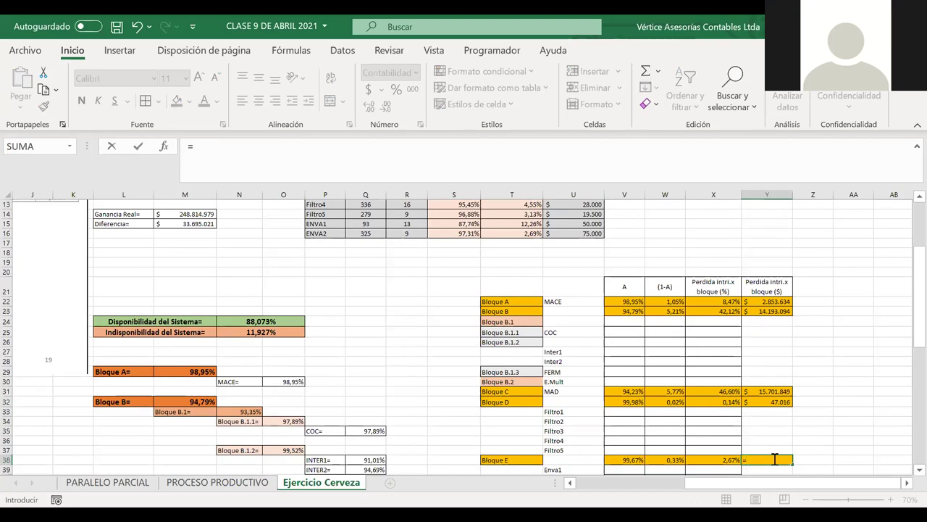
click(775, 459)
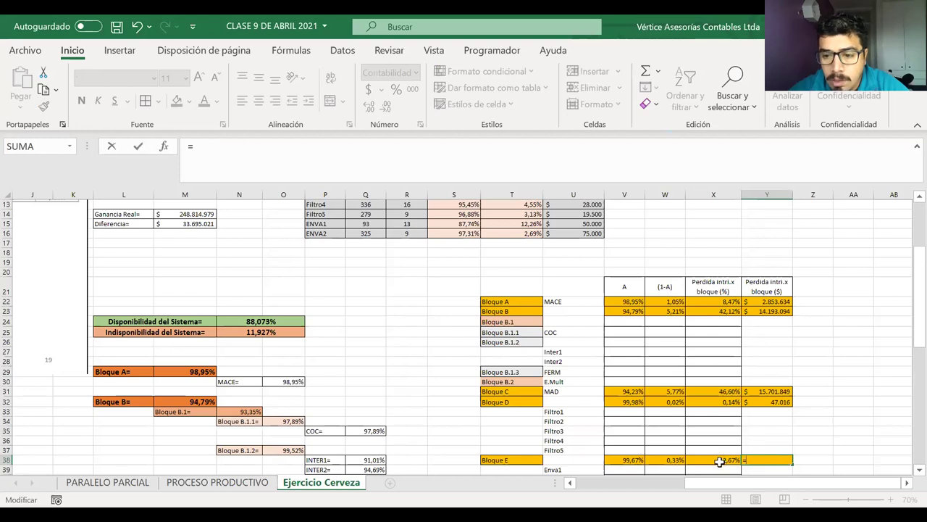
click(717, 464)
text(*)
click(201, 223)
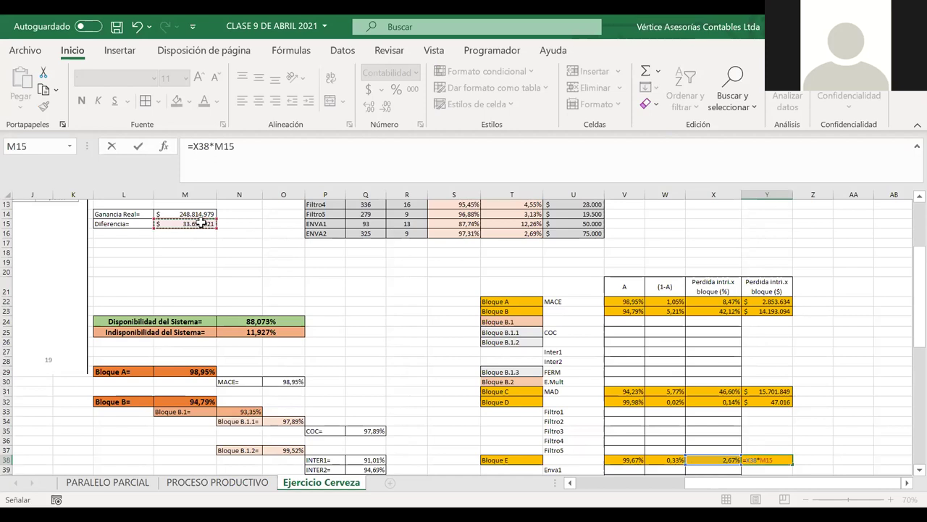
key(Return)
Step: Reference the Diferencia amount in Y20 with =M15, above the dollar-loss header, and fill that cell blue-gray
scroll(802, 350, down, 1)
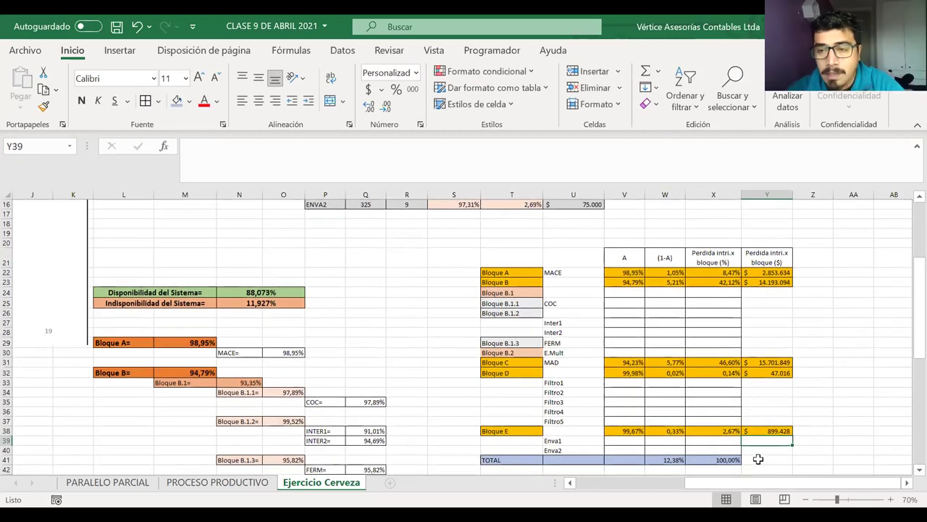
scroll(758, 459, up, 1)
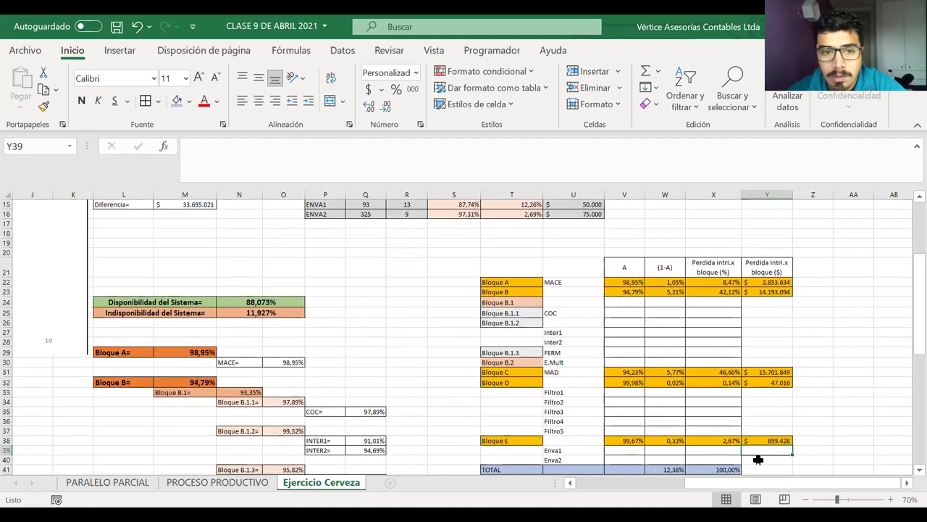
click(763, 251)
text(=)
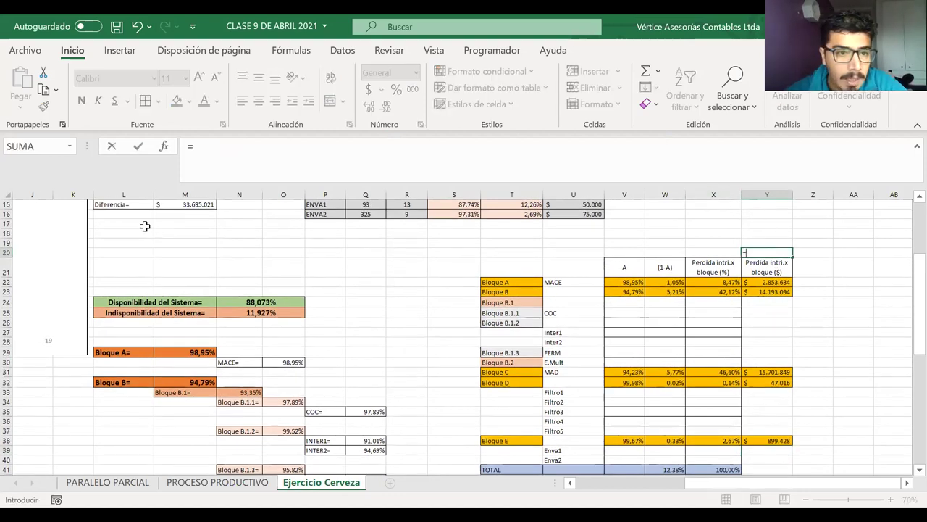
click(183, 205)
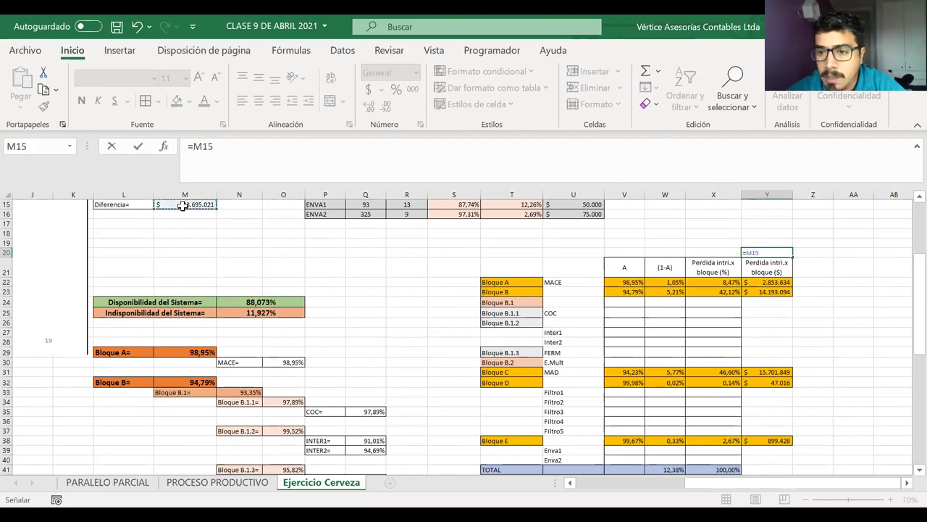
key(Return)
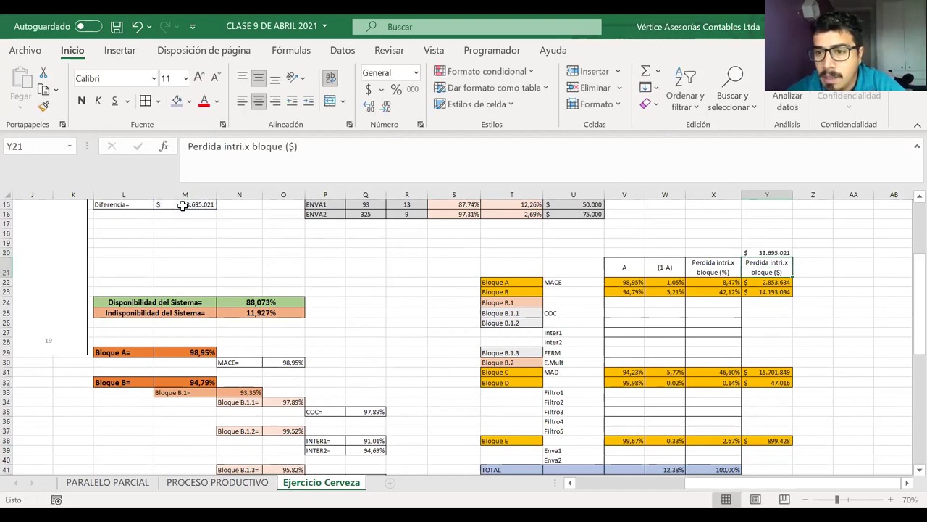
click(768, 253)
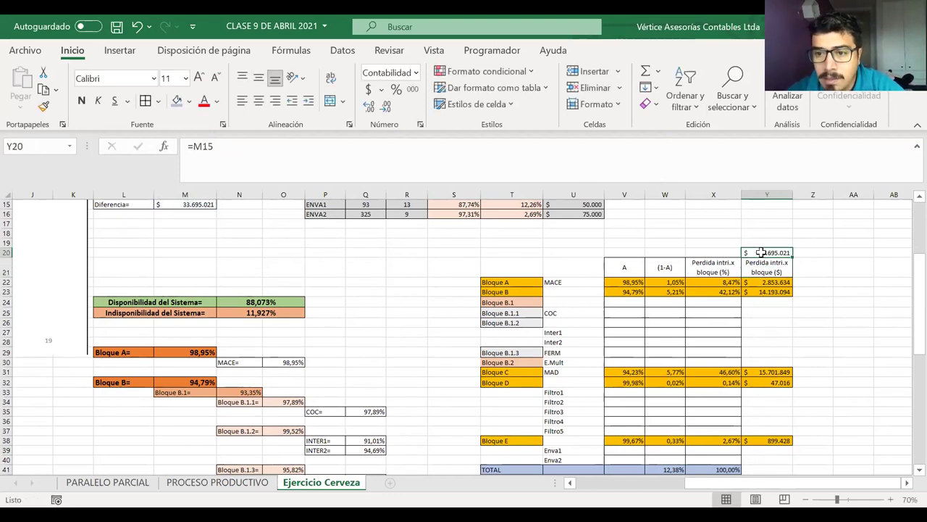
click(190, 101)
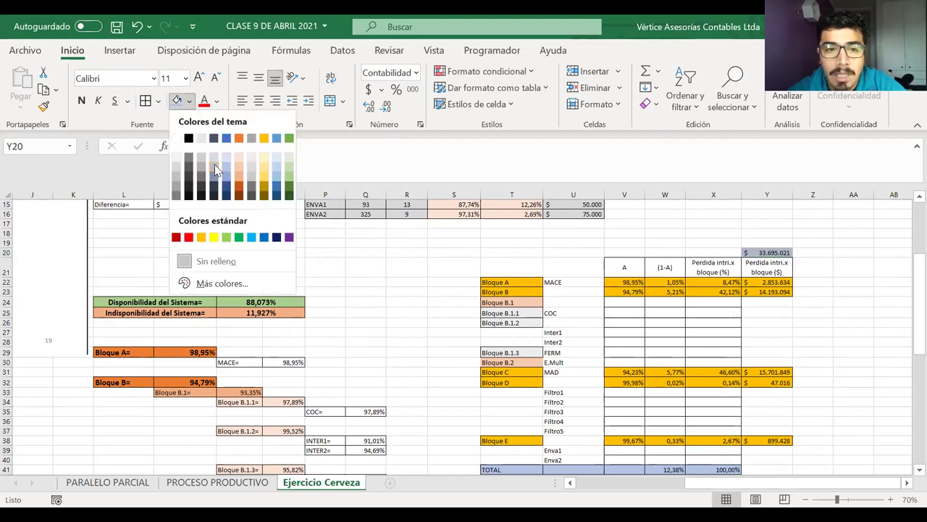
click(215, 165)
Step: Total the dollar losses in the TOTAL row at Y41 with =SUMA(Y22:Y40)
scroll(907, 442, down, 1)
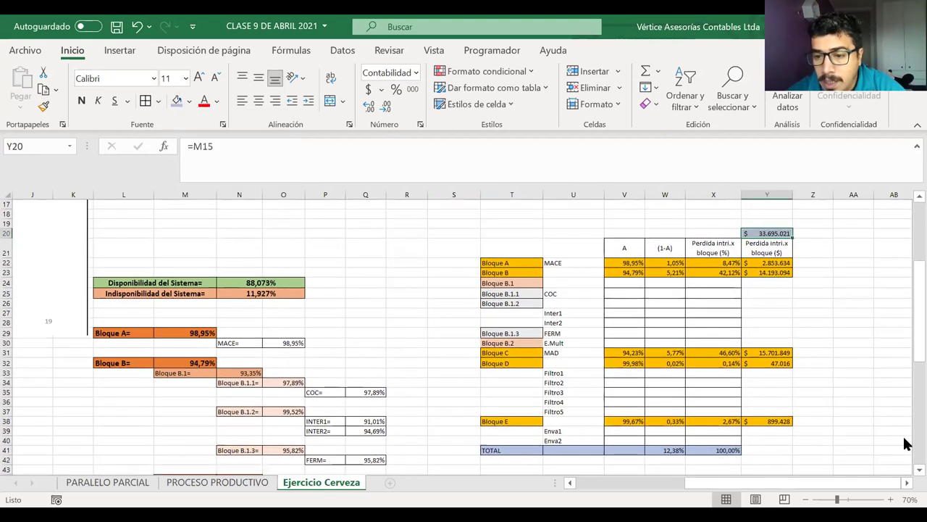
click(762, 448)
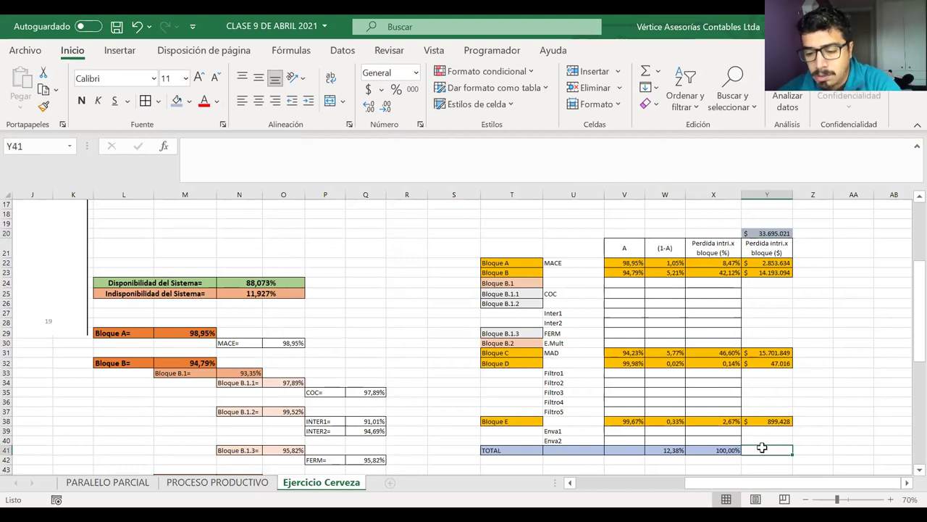
text(=)
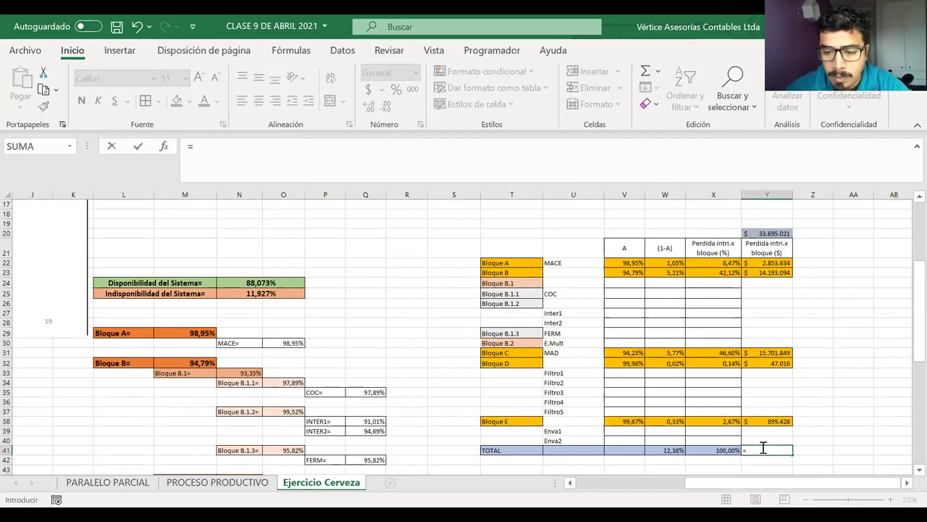
text(suma()
click(760, 262)
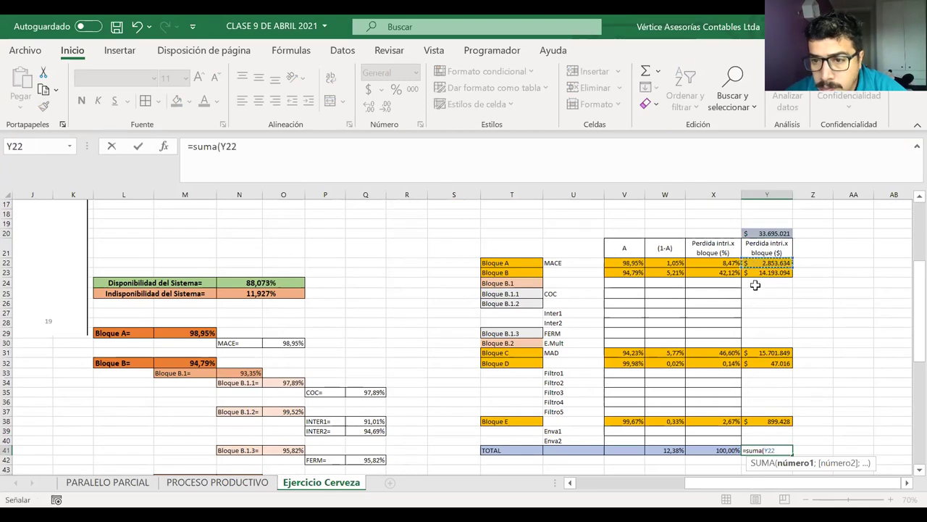
shift+click(760, 440)
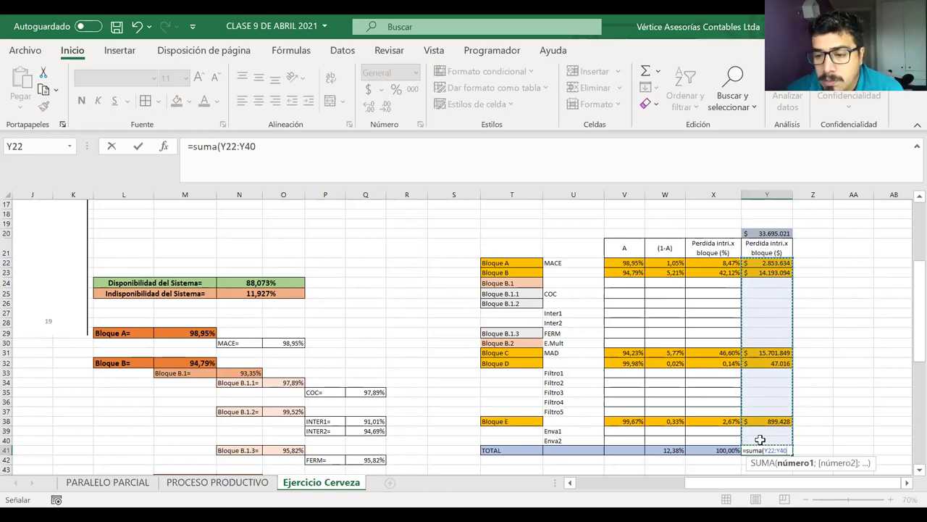
key(Return)
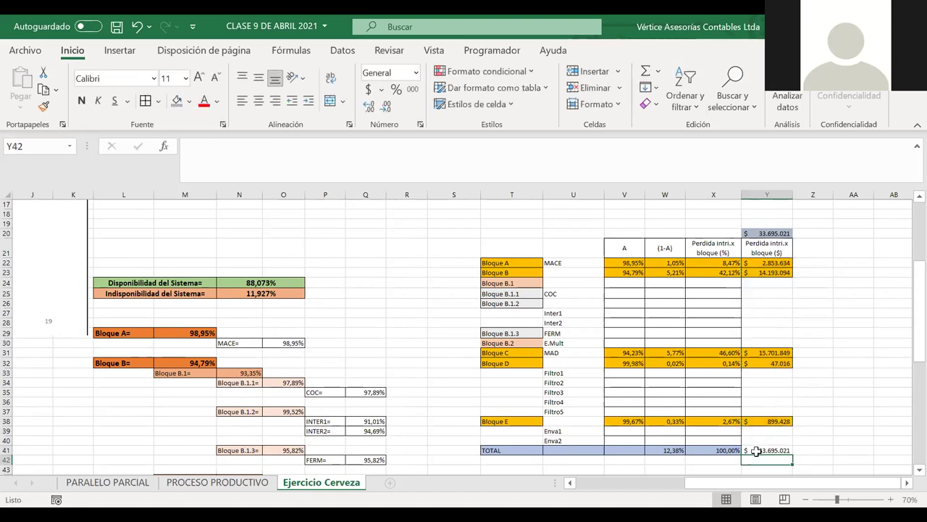
Step: Copy the TOTAL row's formatting onto Y41 and show its amount in accounting format without decimals
click(768, 450)
click(620, 450)
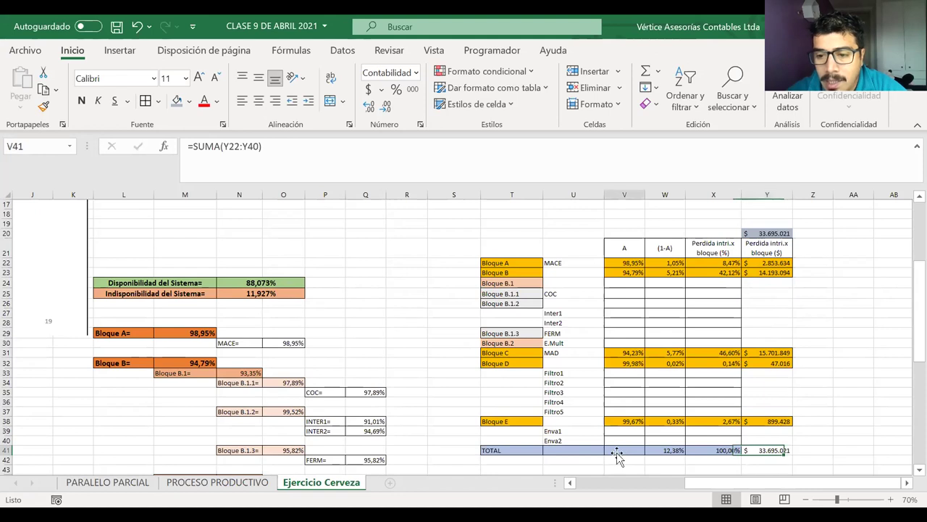
click(43, 107)
click(775, 450)
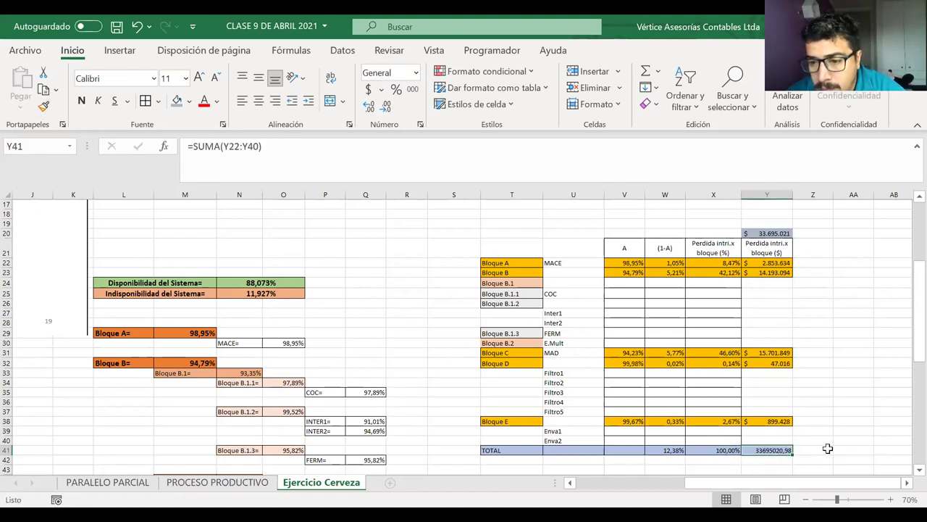
click(369, 88)
click(387, 108)
click(387, 108)
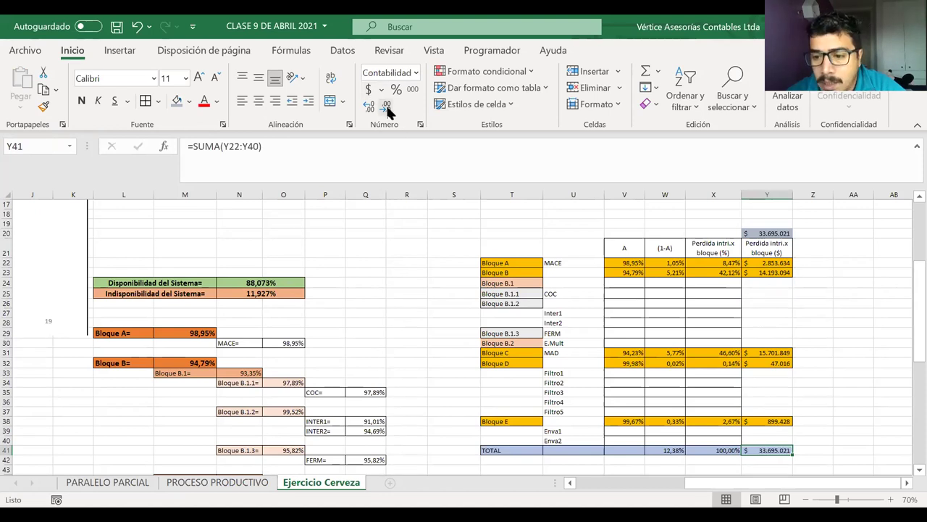
Step: Apply cell borders to the dollar-loss column from Y22 to Y40
click(777, 234)
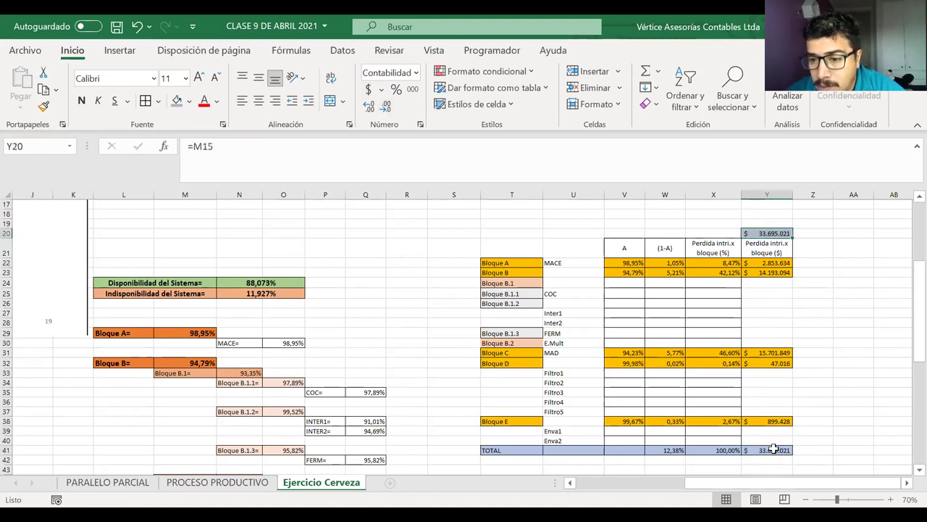
drag(772, 439, 773, 262)
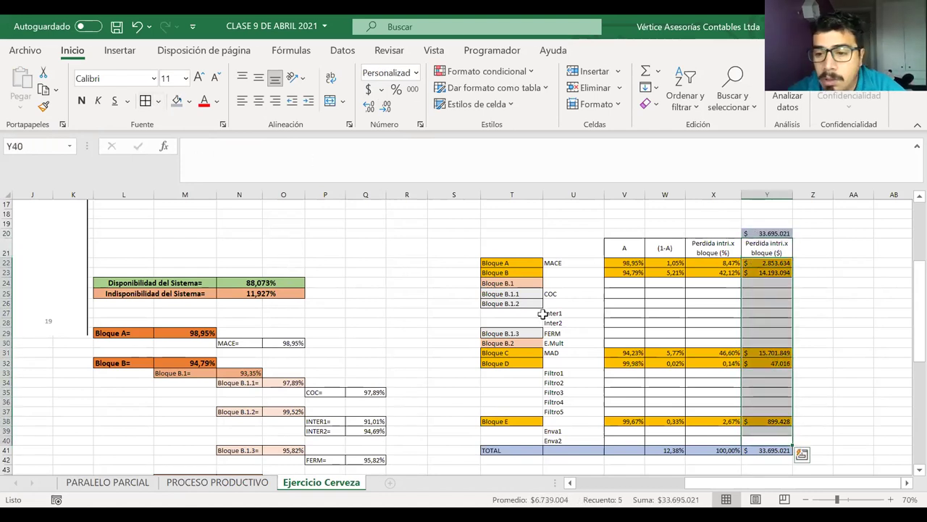
click(826, 342)
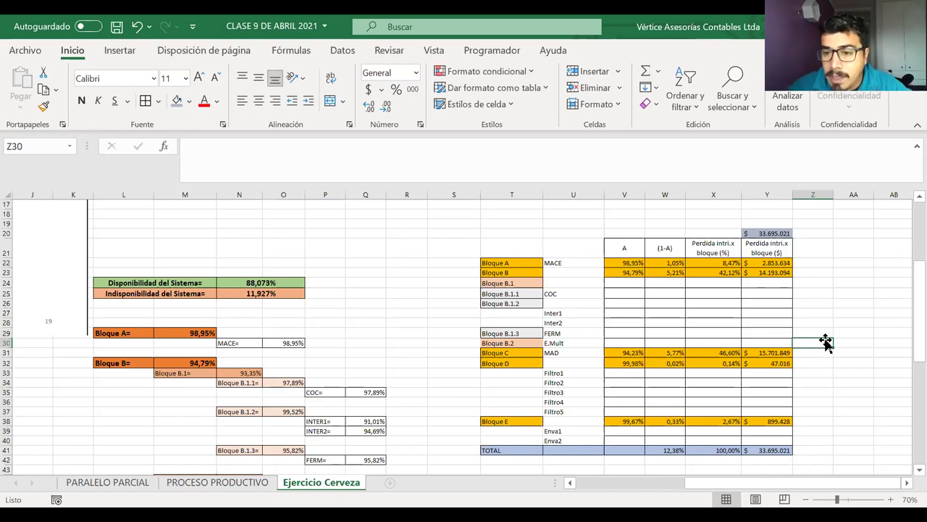
Step: Examine the Bloque C (MAD) row and its dollar-loss formula in Y31
click(813, 352)
drag(814, 352, 574, 352)
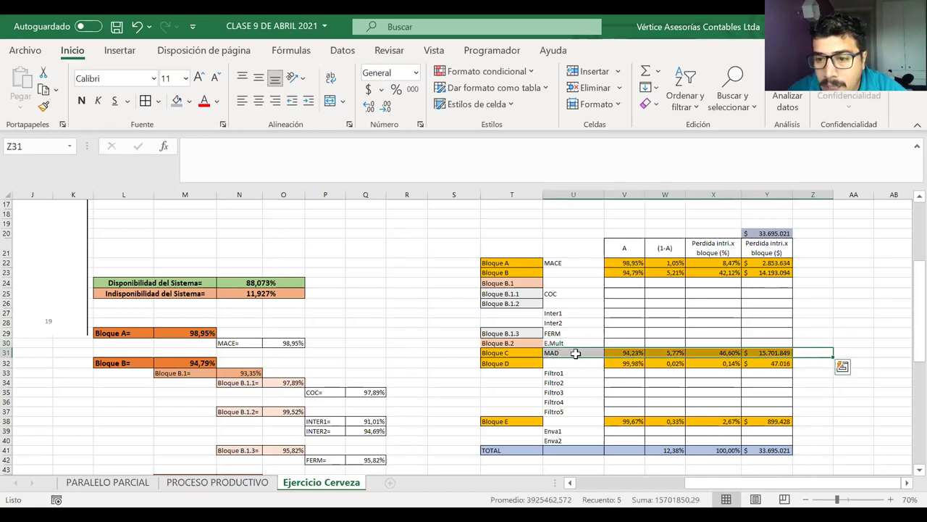
click(500, 353)
click(561, 352)
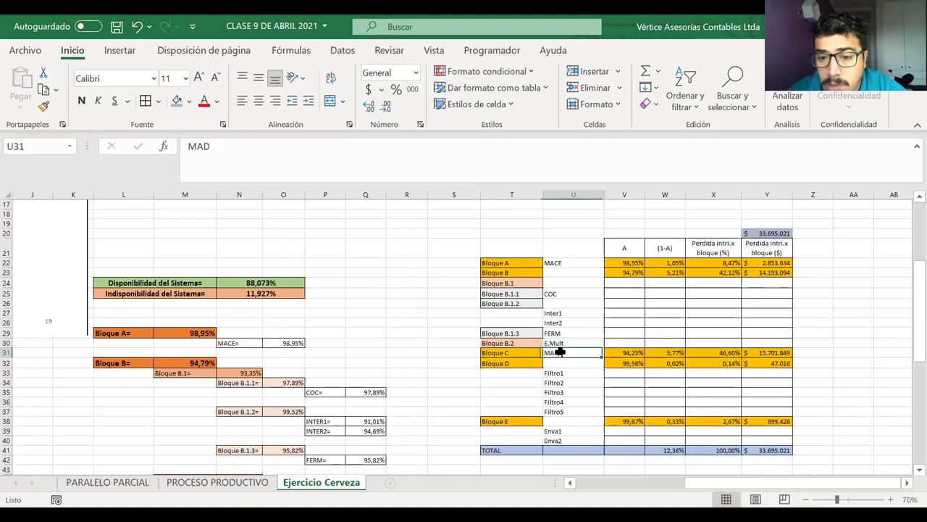
click(765, 353)
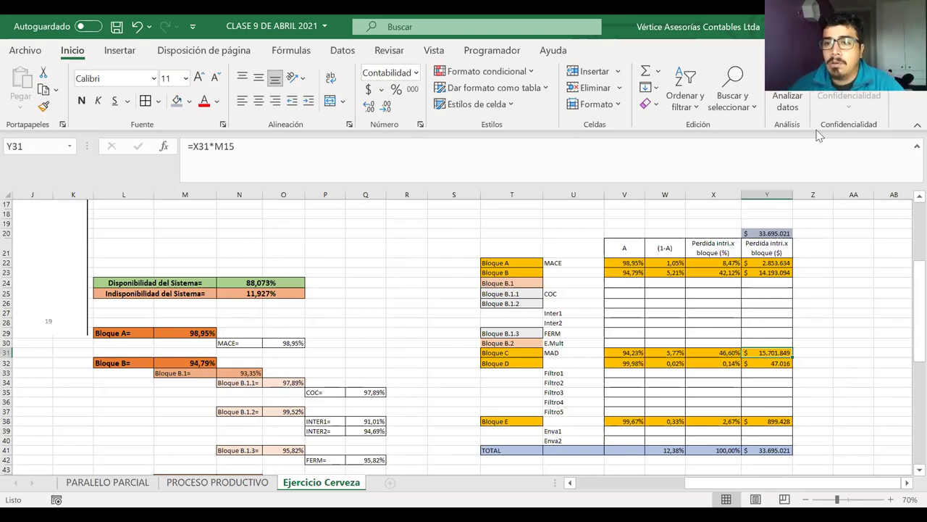
Step: Open Bloque A's percentage-loss formula in X22 and handwrite "100%" in red ink above the system availability table
scroll(665, 327, right, 2)
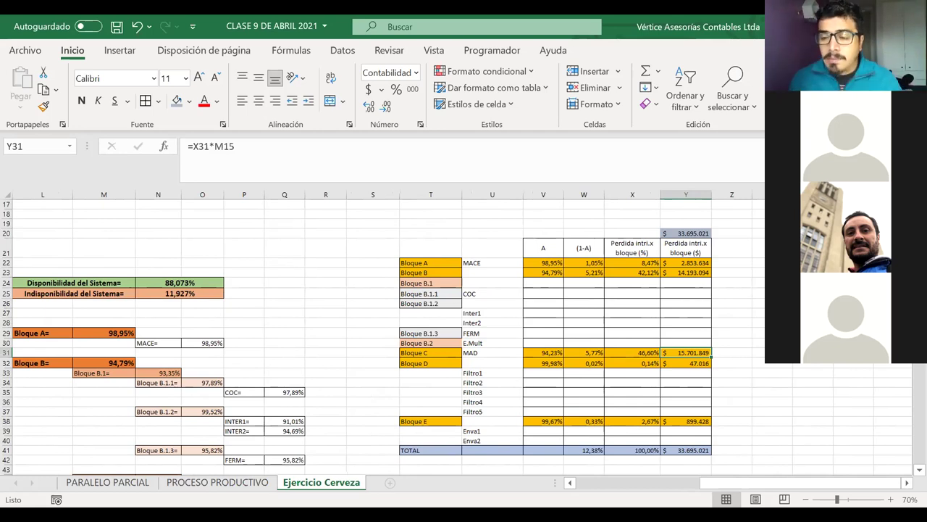
click(641, 265)
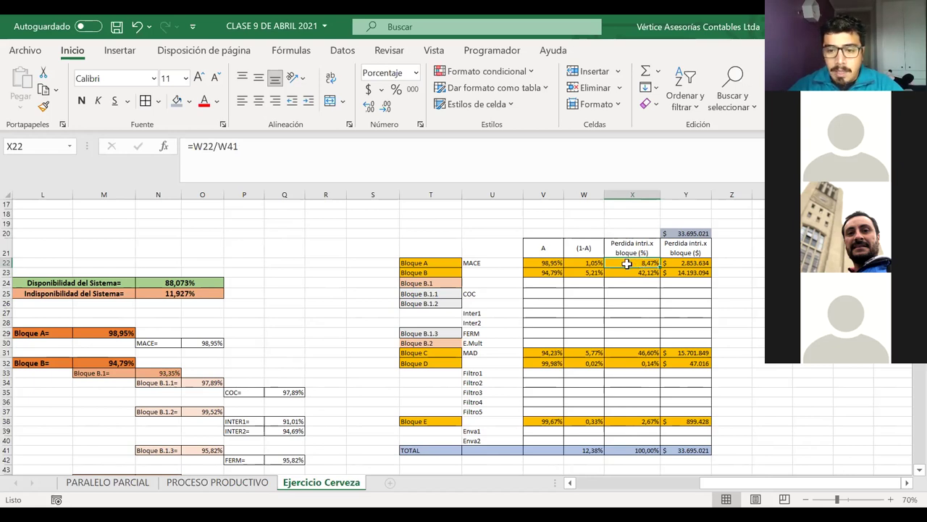
double_click(648, 264)
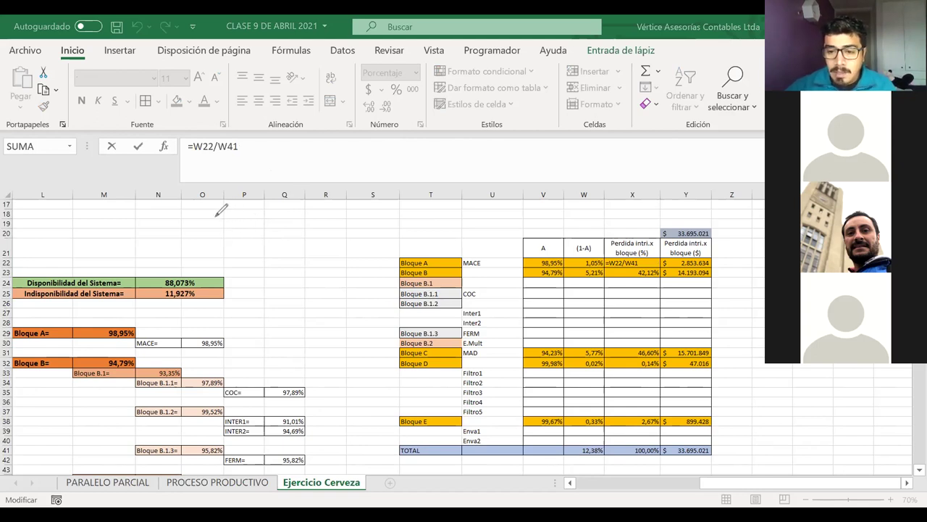
mouse_move(195, 214)
mouse_down()
mouse_move(197, 236)
mouse_move(212, 212)
mouse_move(245, 220)
mouse_up()
mouse_move(260, 212)
mouse_down()
mouse_move(241, 240)
mouse_move(262, 234)
mouse_up()
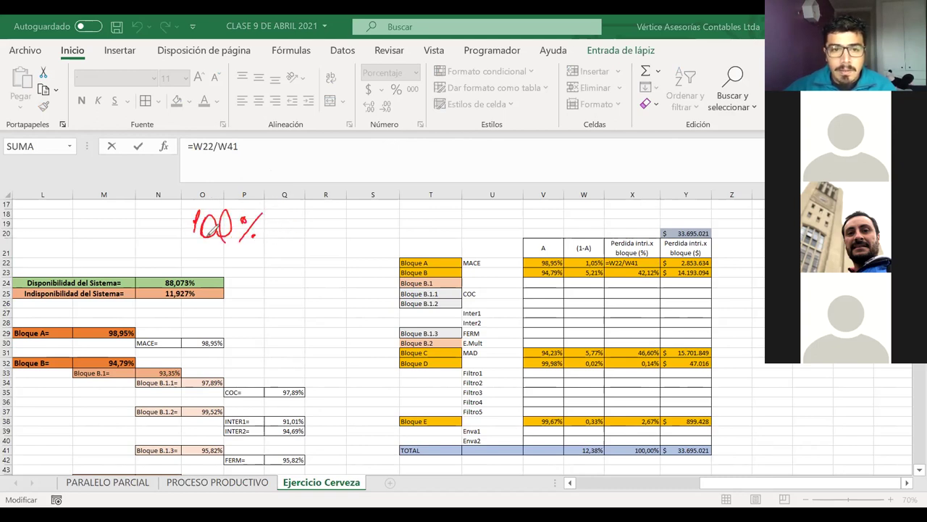
Step: Complete the handwritten red proportion above the availability table as 100% over x equals 12,38 over 1,05
mouse_move(186, 251)
mouse_down()
mouse_move(258, 254)
mouse_move(297, 242)
mouse_up()
drag(286, 248, 299, 247)
mouse_move(343, 217)
mouse_down()
mouse_move(340, 244)
mouse_move(362, 230)
mouse_move(375, 244)
mouse_up()
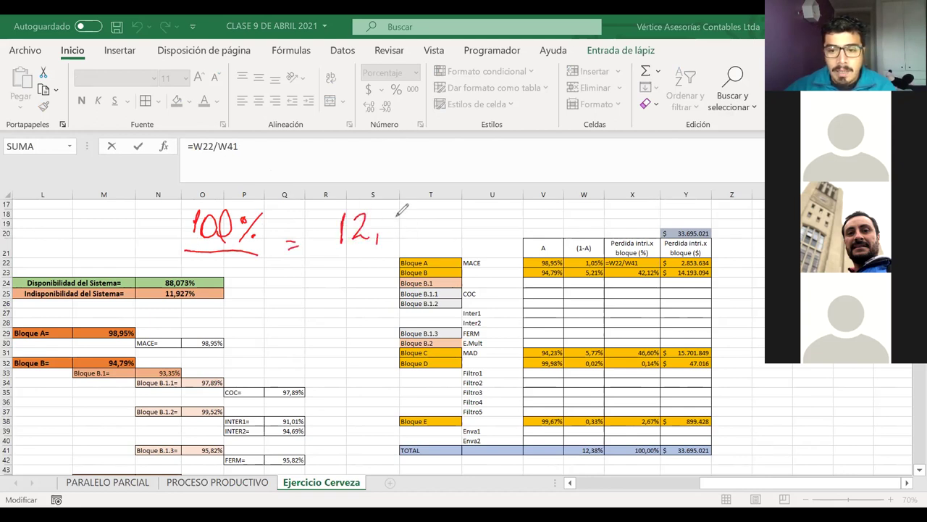
mouse_move(392, 212)
mouse_down()
mouse_move(395, 231)
mouse_move(419, 212)
mouse_up()
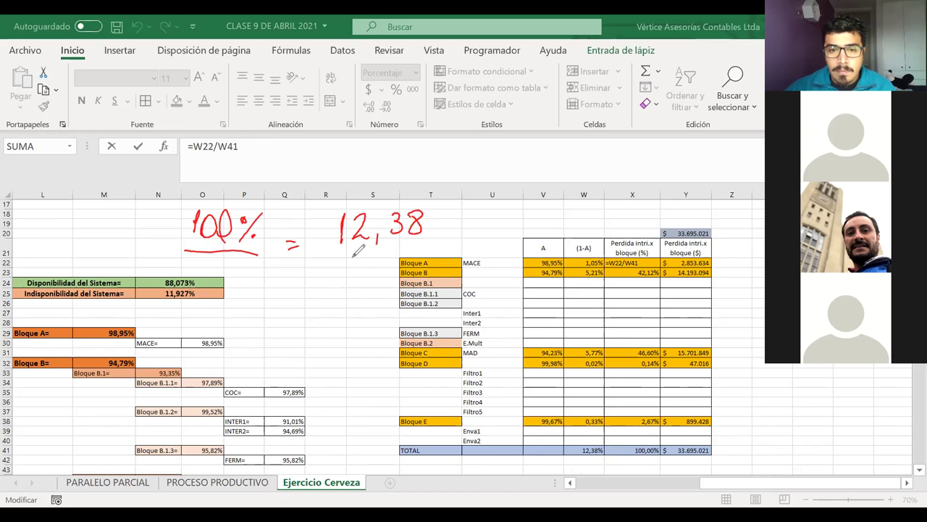
drag(340, 252, 430, 255)
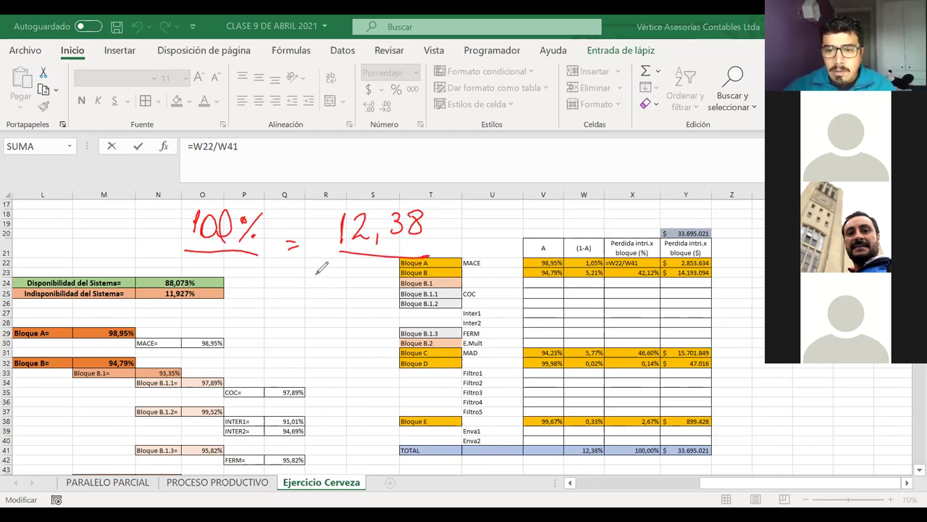
mouse_move(335, 285)
mouse_down()
mouse_move(342, 276)
mouse_move(359, 290)
mouse_move(395, 265)
mouse_up()
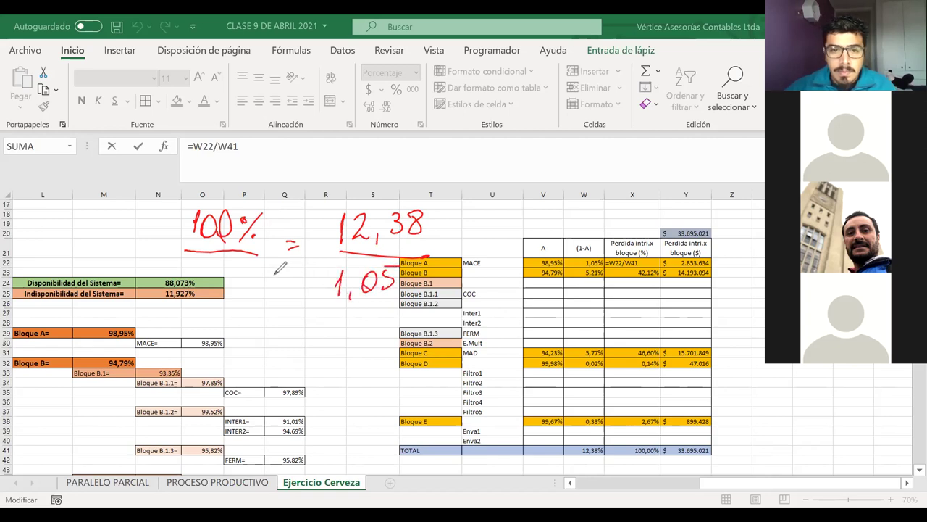
mouse_move(238, 259)
mouse_down()
mouse_move(212, 278)
mouse_move(231, 287)
mouse_up()
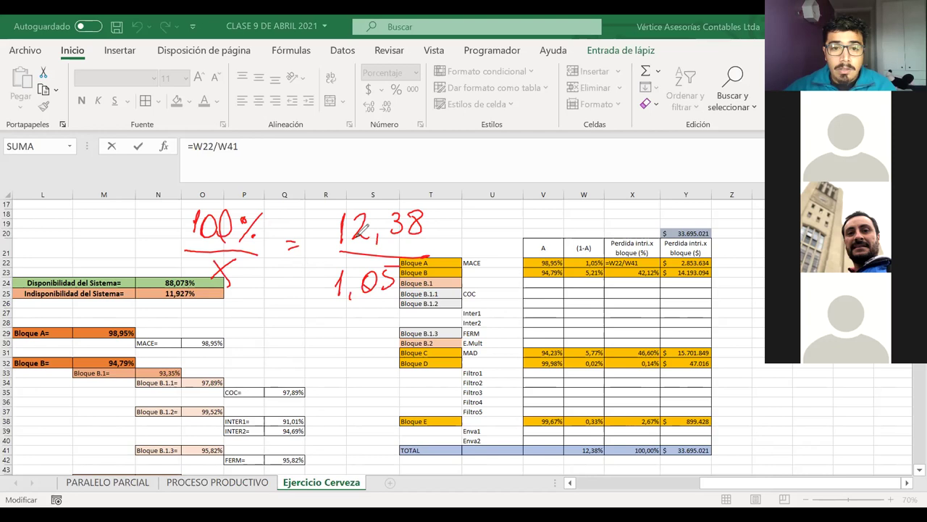
Step: Handwrite the solved proportion in red ink below it as 100% · 1,05 over 12,38 = x
mouse_move(306, 342)
mouse_down()
mouse_move(372, 348)
mouse_move(355, 350)
mouse_up()
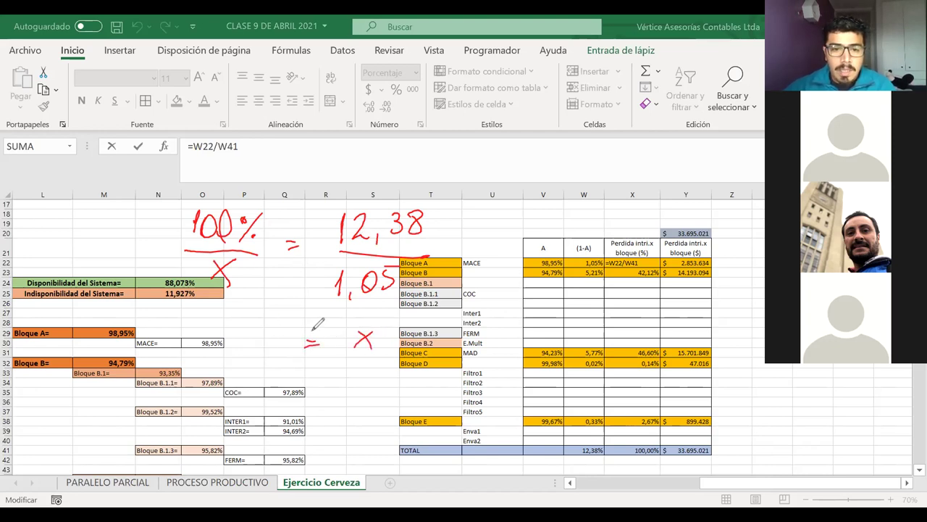
drag(192, 313, 192, 332)
drag(204, 316, 217, 319)
drag(226, 326, 236, 335)
drag(246, 327, 255, 319)
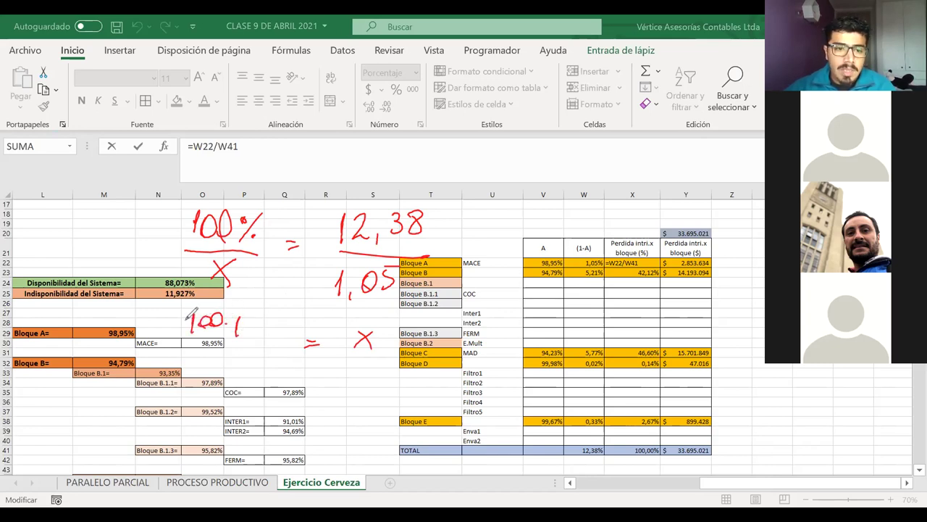
key(ctrl+z)
mouse_move(237, 311)
mouse_down()
mouse_move(227, 323)
mouse_move(229, 314)
mouse_move(255, 331)
mouse_up()
drag(267, 327, 291, 316)
drag(185, 346, 293, 342)
mouse_move(231, 355)
mouse_down()
mouse_move(233, 367)
mouse_move(248, 369)
mouse_move(268, 357)
mouse_up()
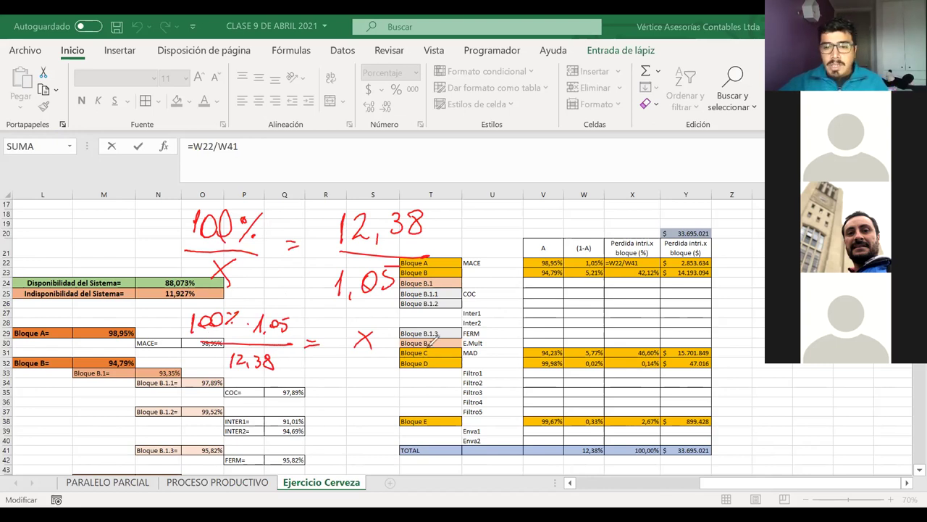
Step: Circle Bloque A's percentage-loss formula in X22 and Bloque C's percentage loss in X31 in red ink
mouse_move(648, 255)
mouse_down()
mouse_move(602, 265)
mouse_move(626, 274)
mouse_move(646, 266)
mouse_up()
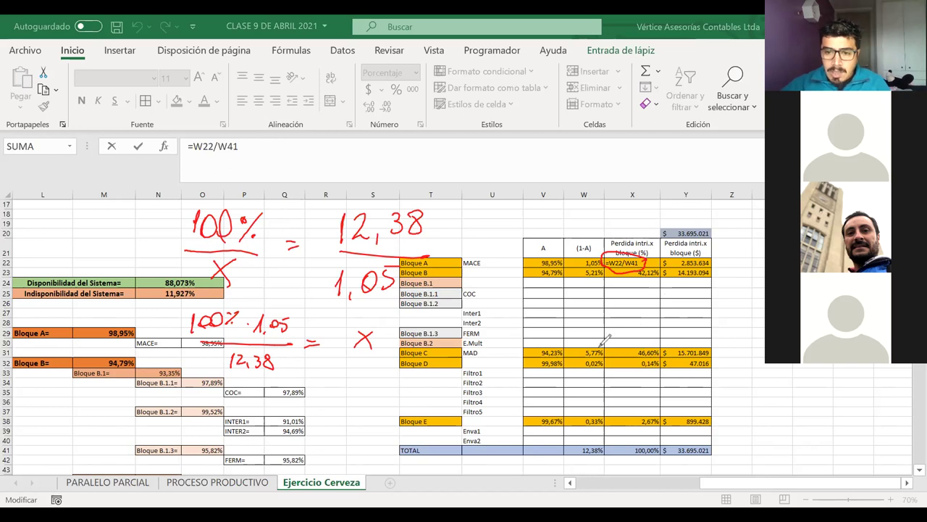
mouse_move(658, 347)
mouse_down()
mouse_move(636, 347)
mouse_move(645, 360)
mouse_move(661, 348)
mouse_up()
drag(645, 342, 656, 340)
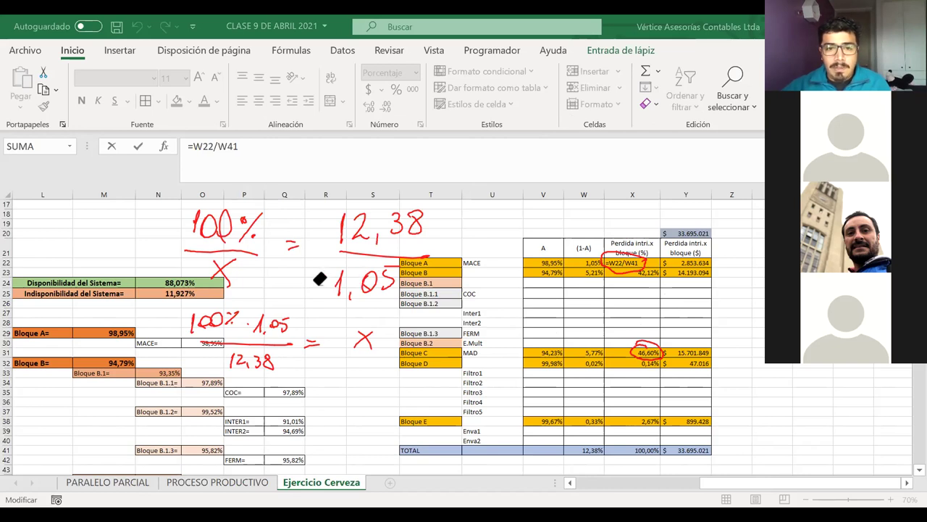
Step: Erase both handwritten 1,05 values and write 5,77 in blue ink in their places
mouse_move(331, 282)
mouse_down()
mouse_move(356, 290)
mouse_move(396, 280)
mouse_move(402, 268)
mouse_up()
drag(266, 321, 283, 326)
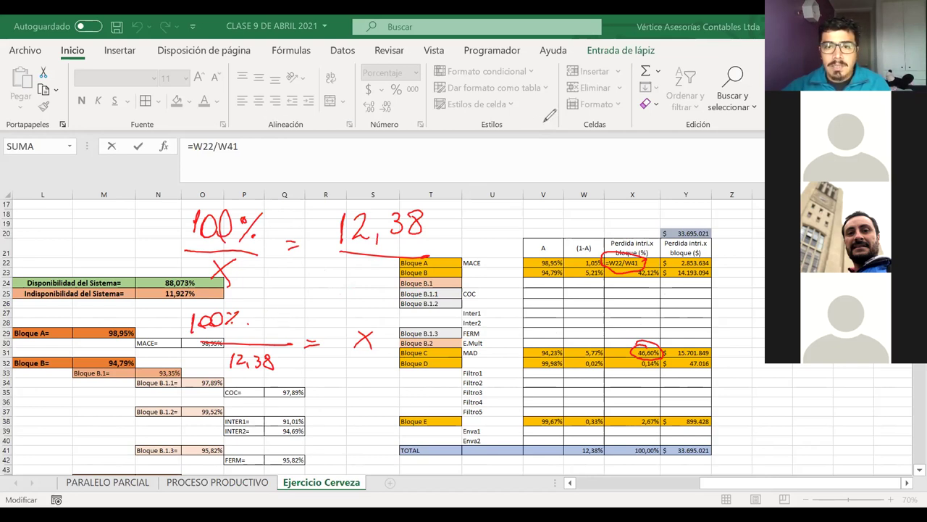
mouse_move(346, 264)
mouse_down()
mouse_move(366, 259)
mouse_move(368, 273)
mouse_move(339, 281)
mouse_up()
mouse_move(362, 277)
mouse_down()
mouse_move(359, 285)
mouse_move(392, 267)
mouse_move(384, 282)
mouse_move(398, 279)
mouse_up()
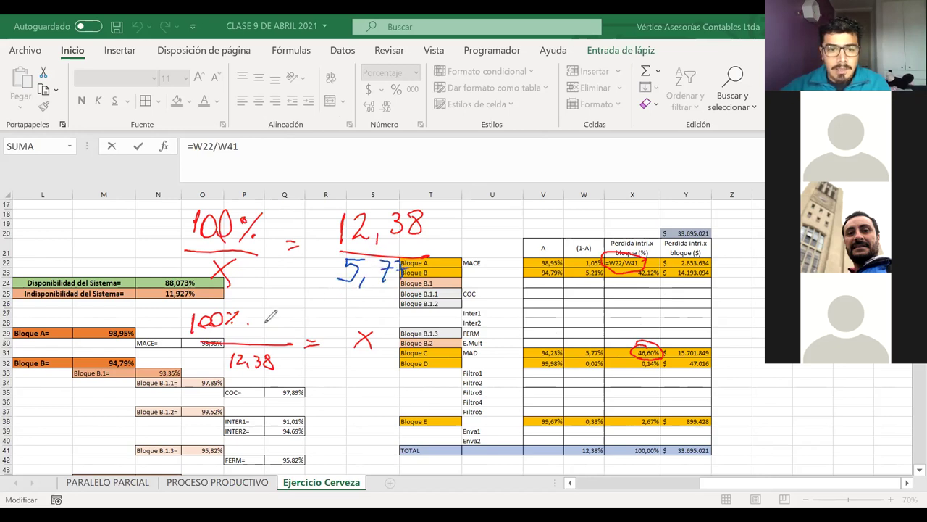
drag(265, 311, 261, 327)
mouse_move(265, 310)
mouse_down()
mouse_move(278, 309)
mouse_move(278, 329)
mouse_move(296, 328)
mouse_up()
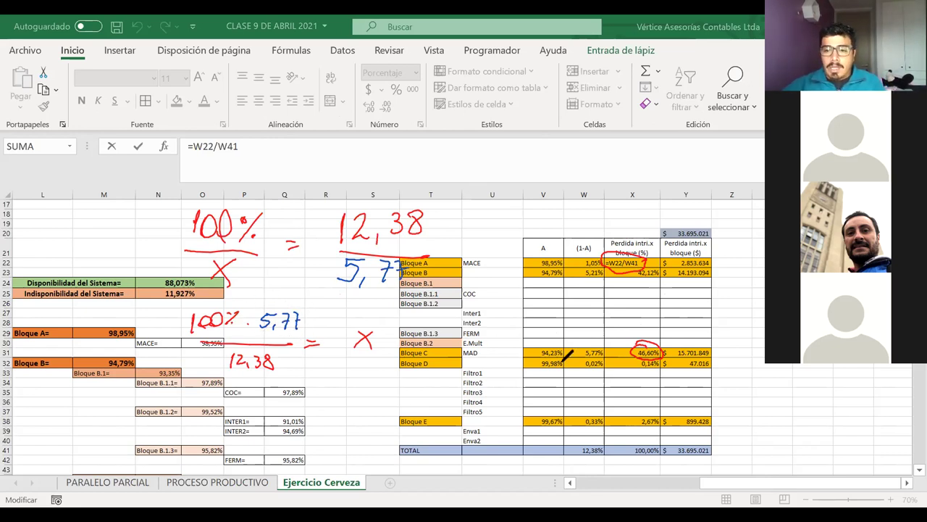
Step: Draw a blue arrow at Bloque C's percentage loss and circle its (1-A) value in W31 and the (1-A) total in W41
drag(620, 333, 625, 347)
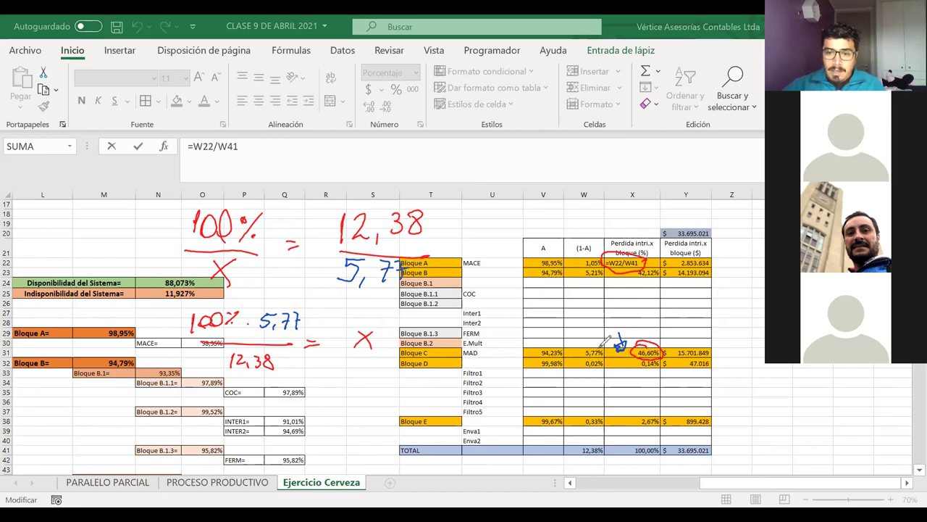
drag(578, 352, 598, 343)
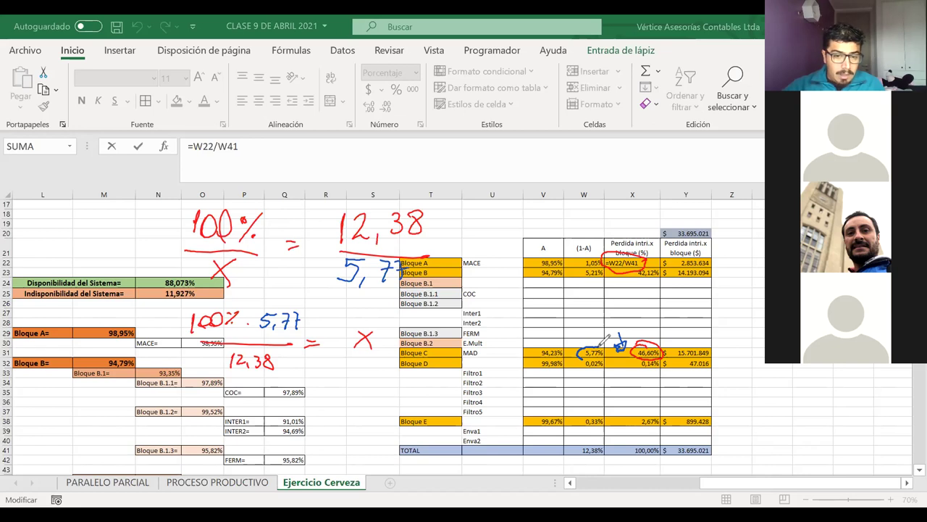
drag(601, 346, 584, 360)
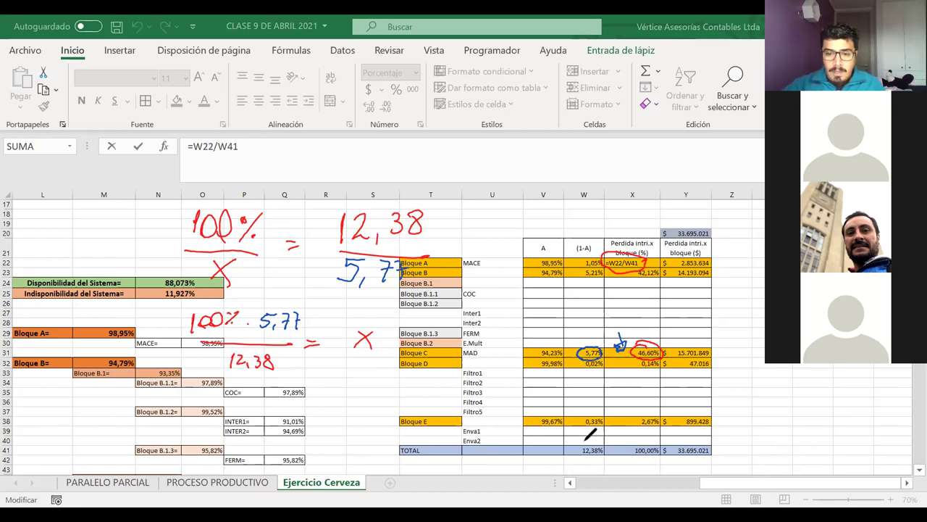
mouse_move(594, 435)
mouse_down()
mouse_move(577, 449)
mouse_move(598, 465)
mouse_move(607, 438)
mouse_up()
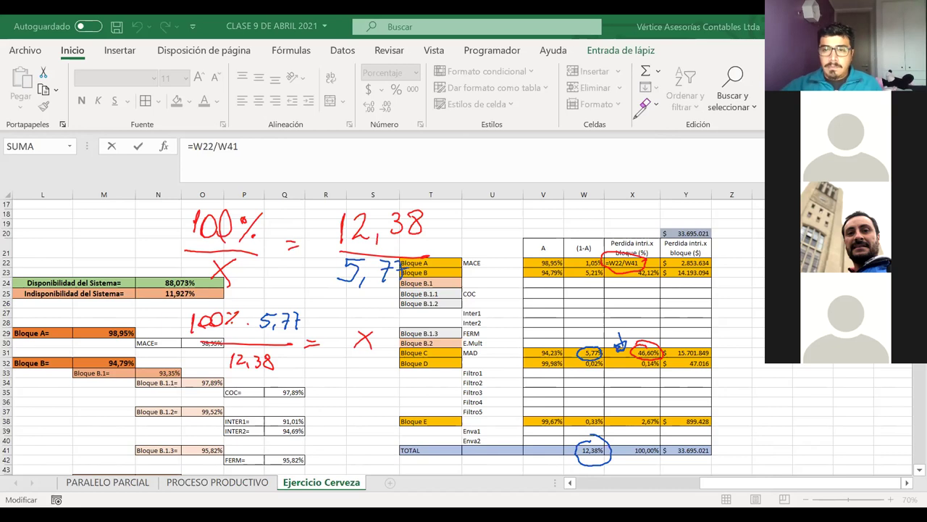
Step: Erase all ink annotations from the sheet and inspect Bloque C's percentage-loss formula in X31
click(644, 106)
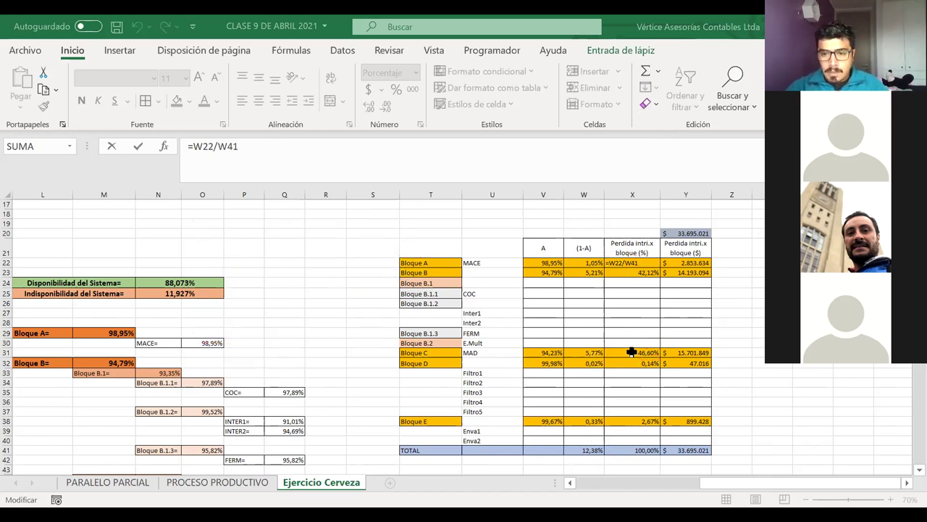
click(632, 352)
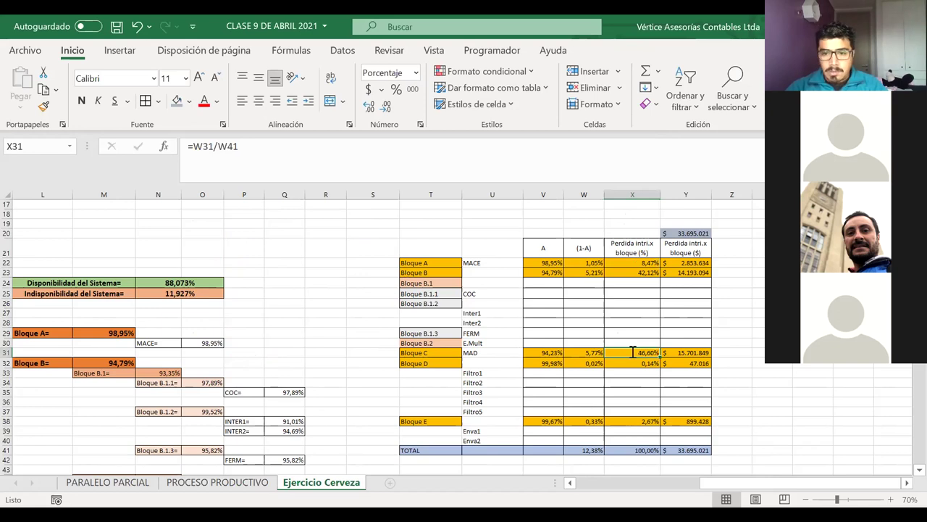
double_click(632, 352)
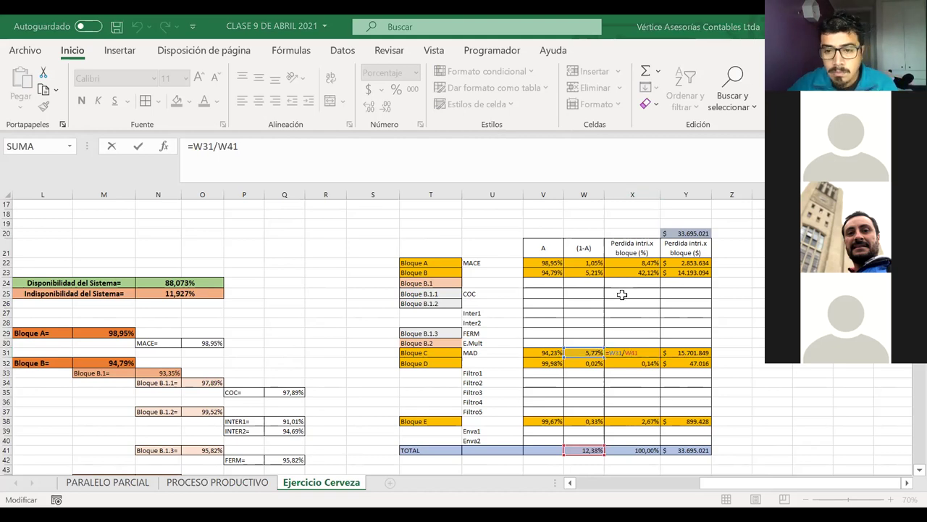
key(Return)
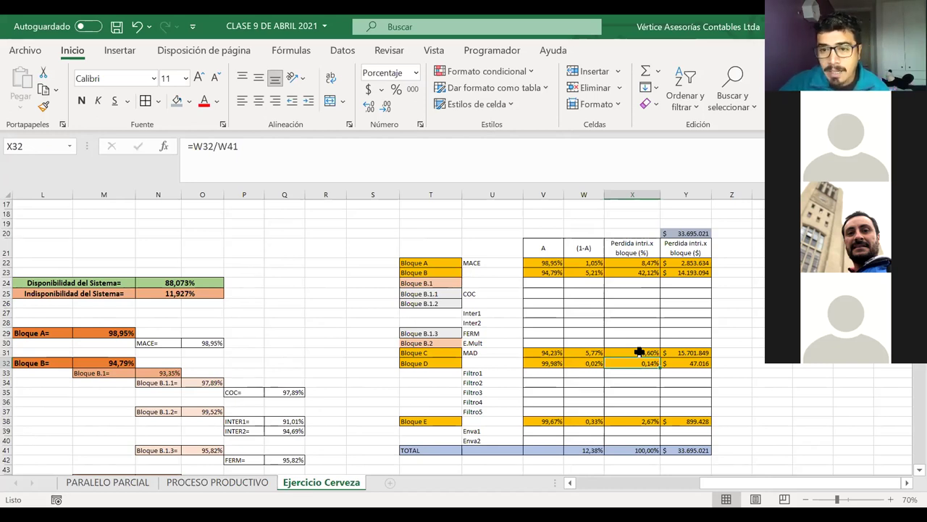
Step: Review the equipment's Costo Intervención values in U3 to U16 alongside the block loss table
scroll(639, 352, up, 5)
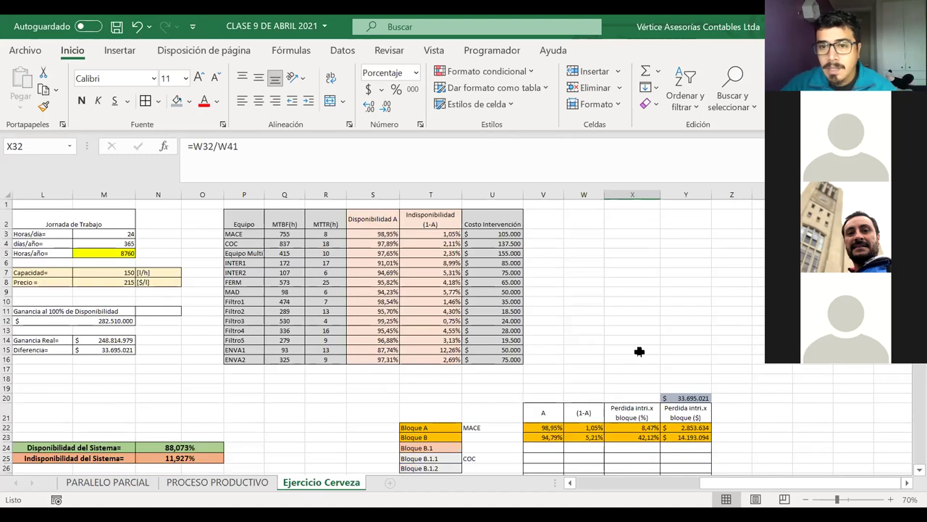
drag(492, 234, 488, 356)
scroll(701, 441, down, 1)
scroll(702, 441, down, 3)
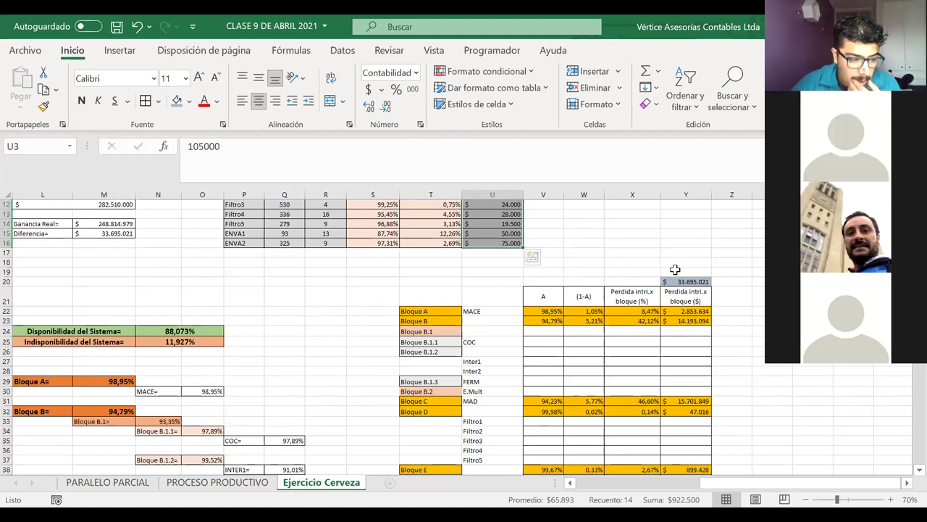
click(639, 270)
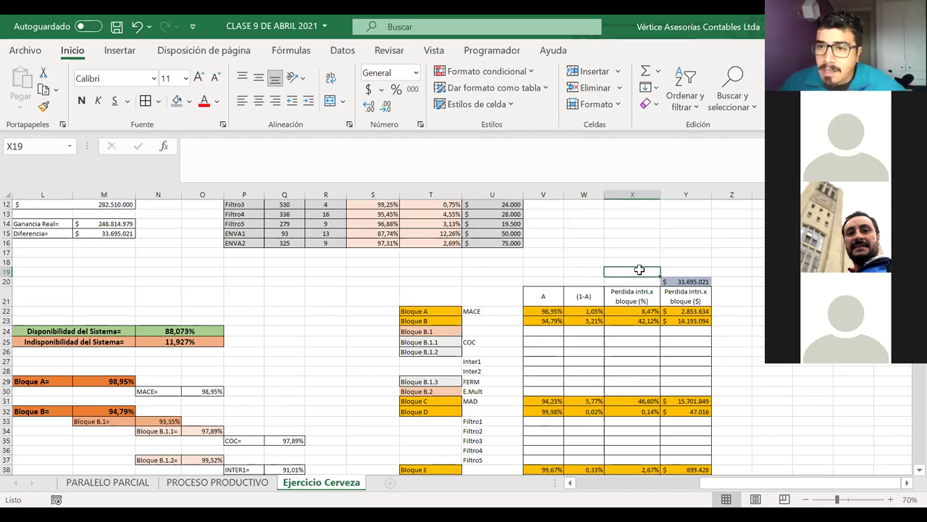
drag(533, 225, 491, 230)
click(500, 224)
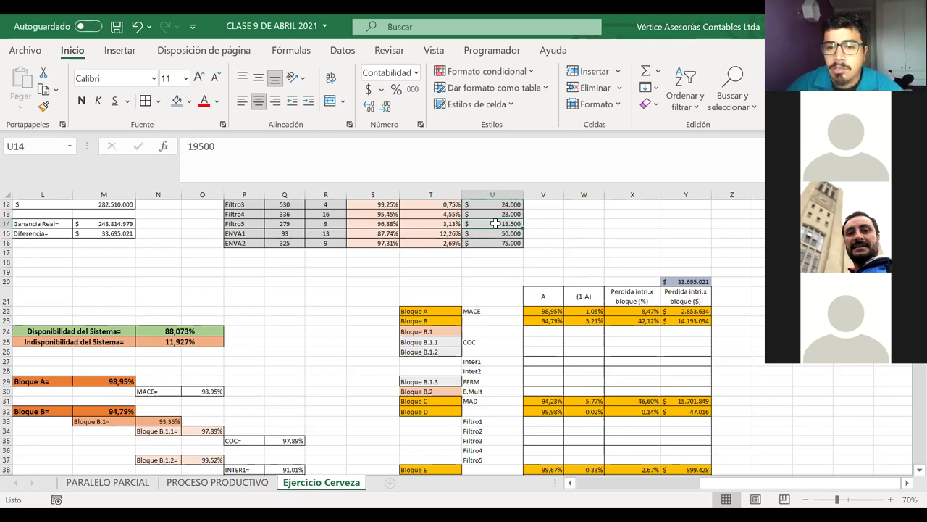
scroll(614, 255, down, 2)
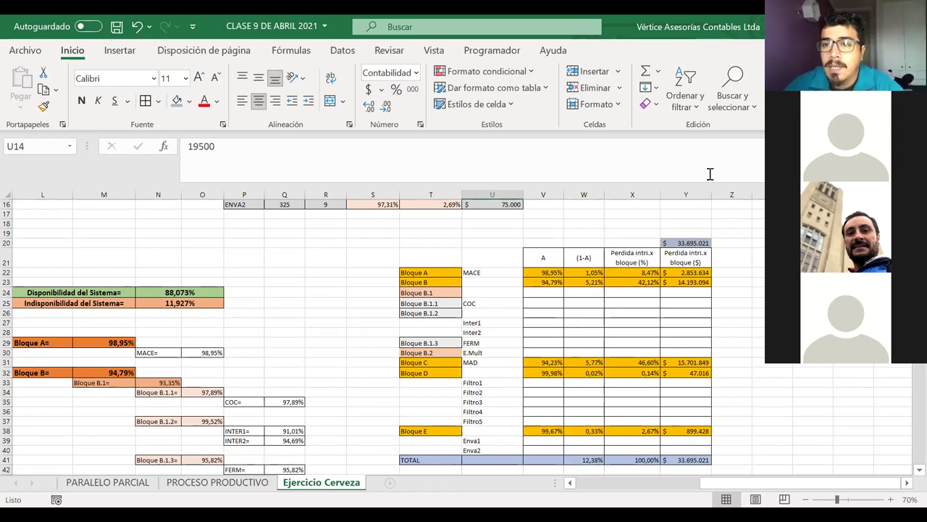
Step: Copy the percentage and dollar loss headers from X21:Y21 into Z21:AA21
click(740, 281)
click(734, 290)
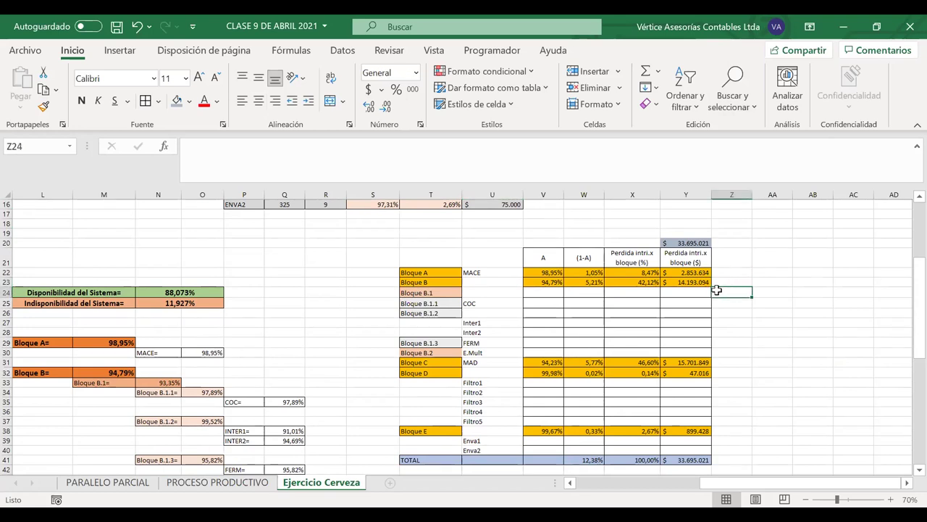
scroll(717, 290, right, 3)
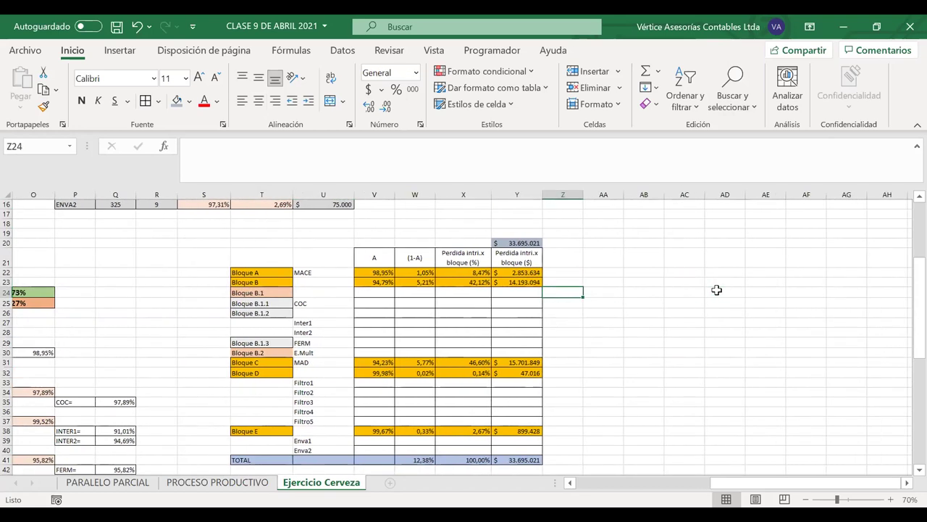
scroll(716, 290, down, 1)
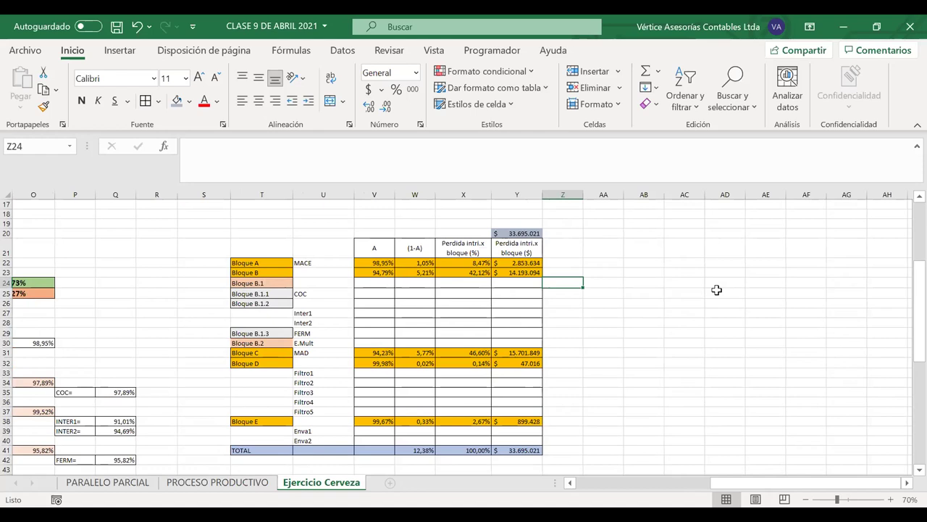
drag(474, 245, 508, 246)
key(ctrl+c)
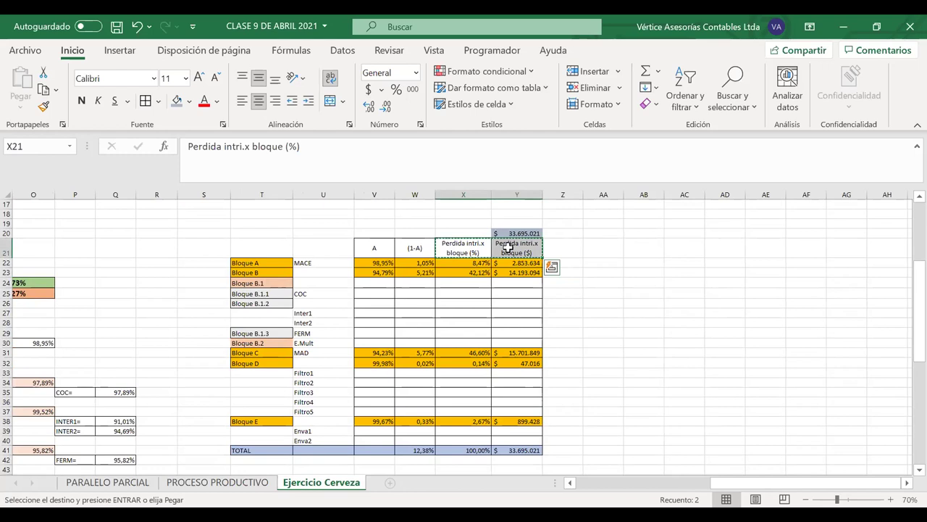
click(564, 250)
key(ctrl+v)
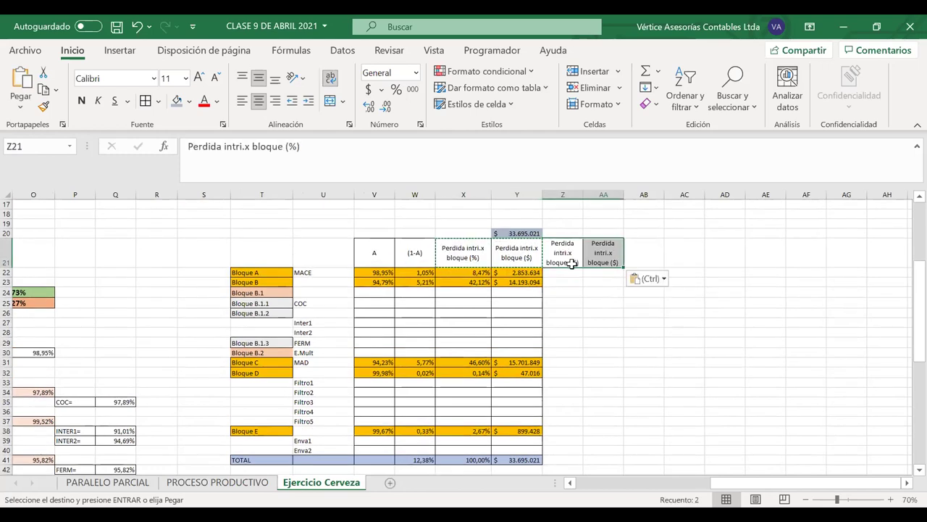
Step: Change the copied percentage header in Z21 to "Perdida intri.x subbloque (%)"
click(567, 261)
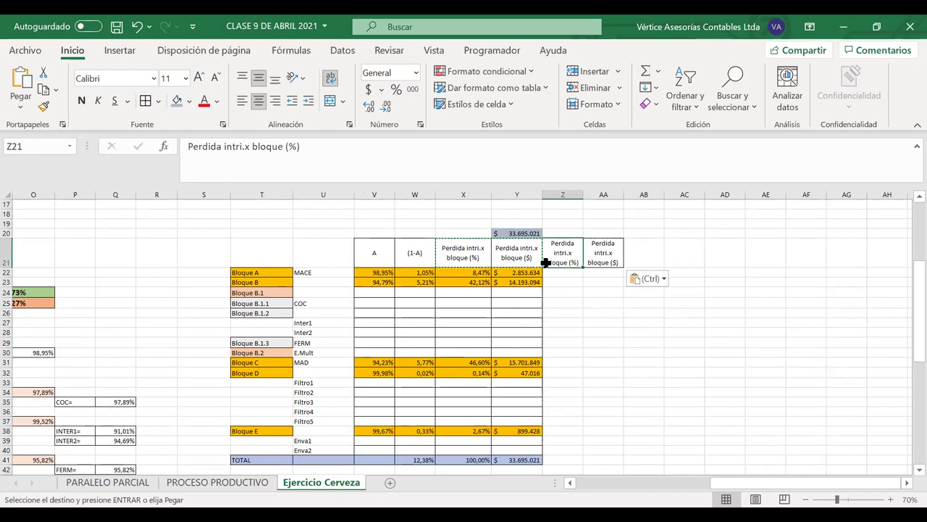
double_click(555, 262)
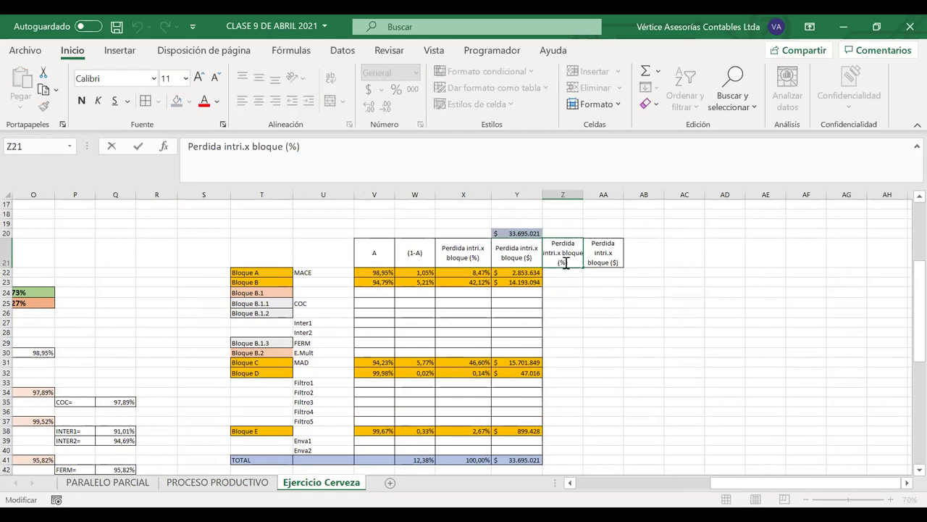
click(562, 252)
text(sub)
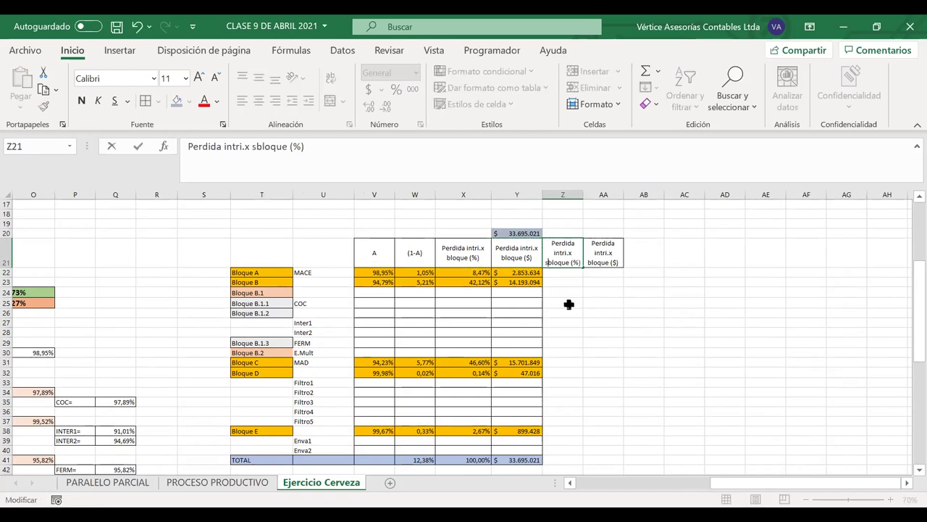
key(Return)
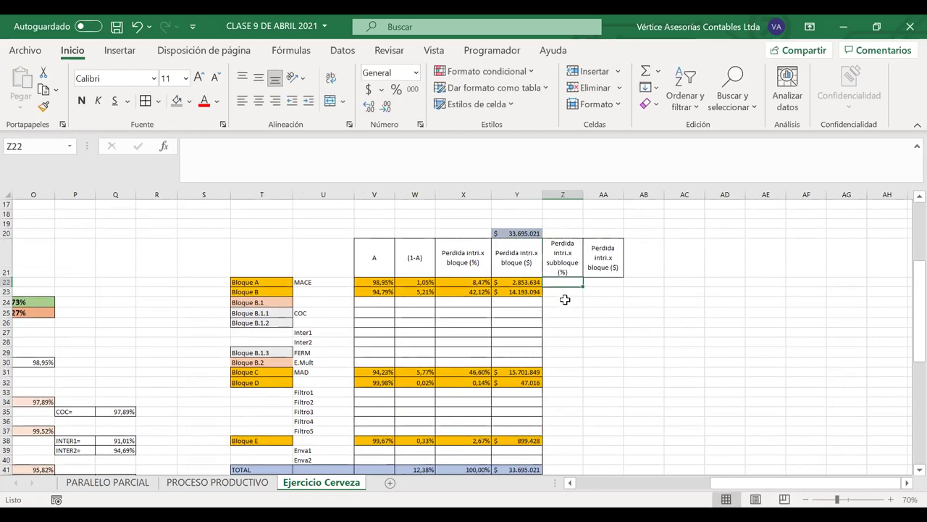
Step: Widen columns Z and AA and change the header in AA21 to "Perdida intri.x subbloque ($)"
drag(582, 196, 636, 253)
double_click(592, 262)
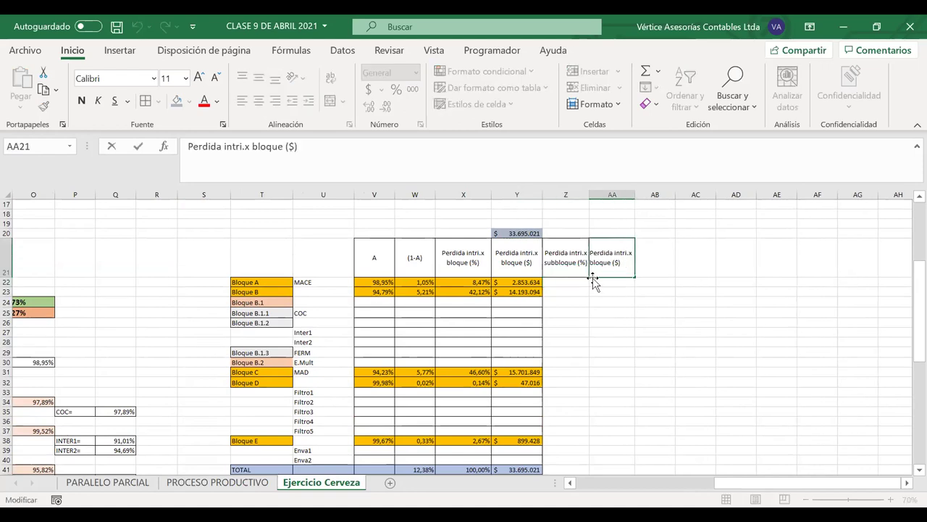
text(sub)
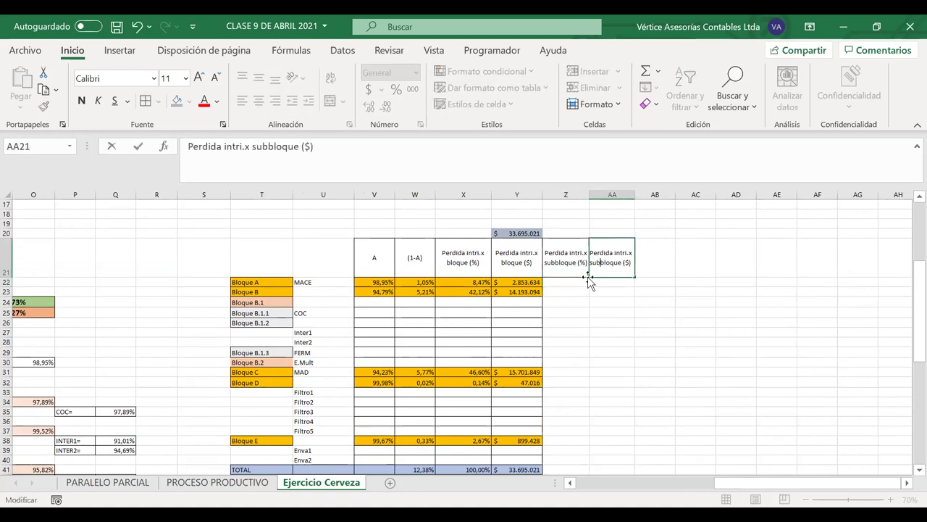
key(Return)
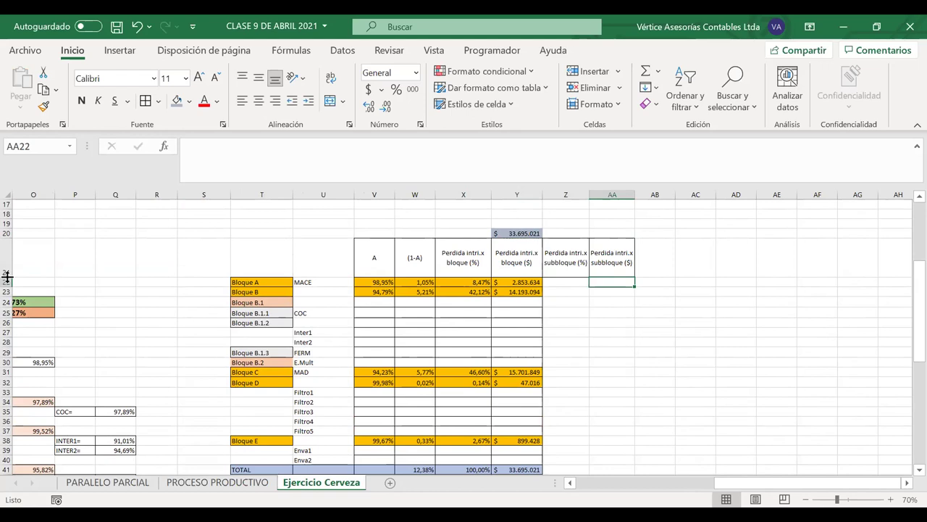
Step: Reduce the header row 21's height slightly and widen the sub-block loss columns Z and AA a little more
drag(7, 275, 8, 271)
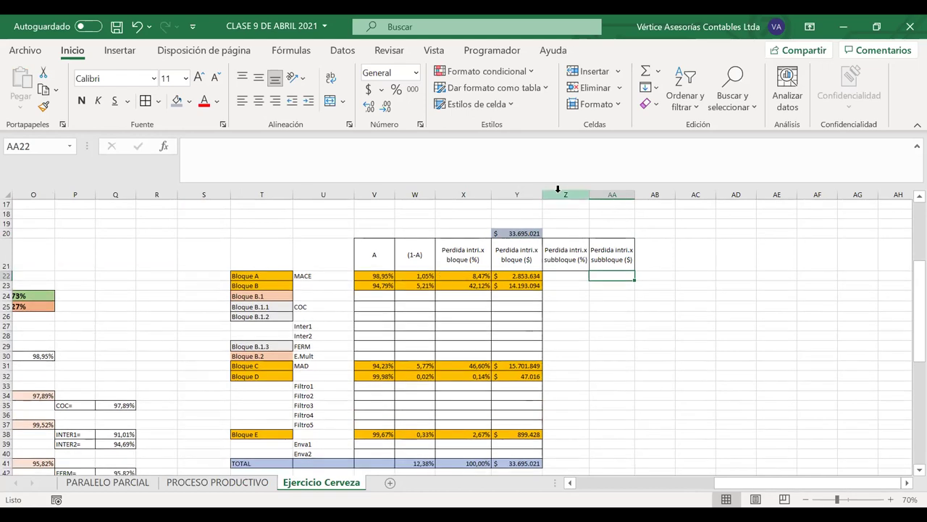
drag(577, 194, 592, 194)
click(580, 286)
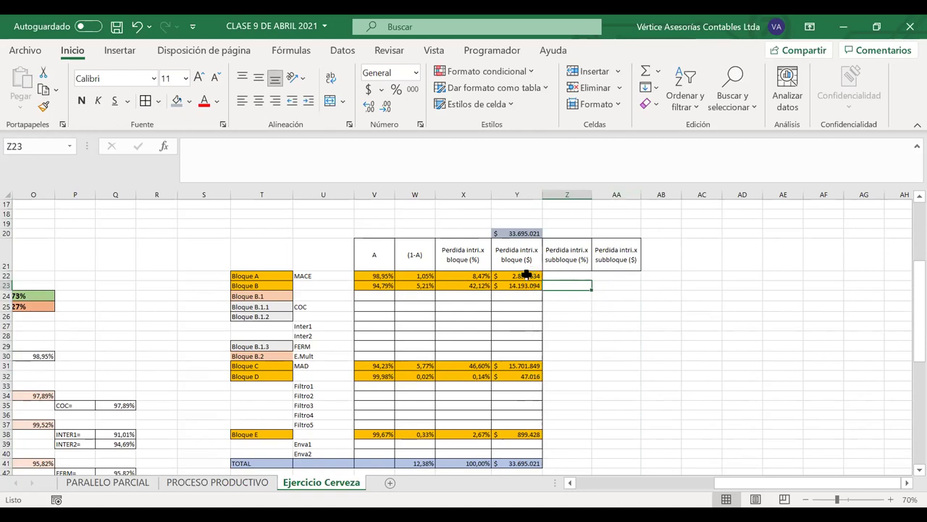
Step: Fill the sub-block loss cells of Bloque A (Z22:AA22) and Bloque C (Z31:AA31) with green
drag(570, 274, 616, 272)
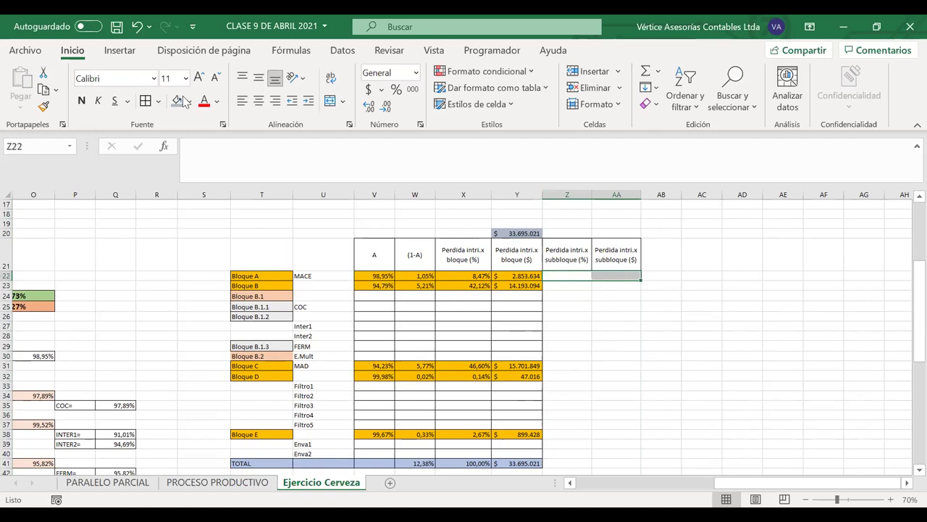
click(239, 234)
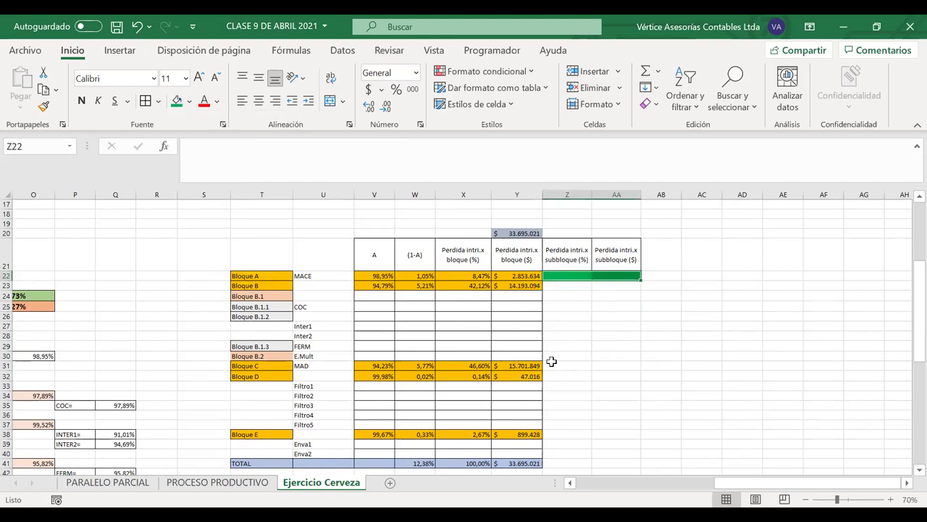
drag(552, 364, 602, 364)
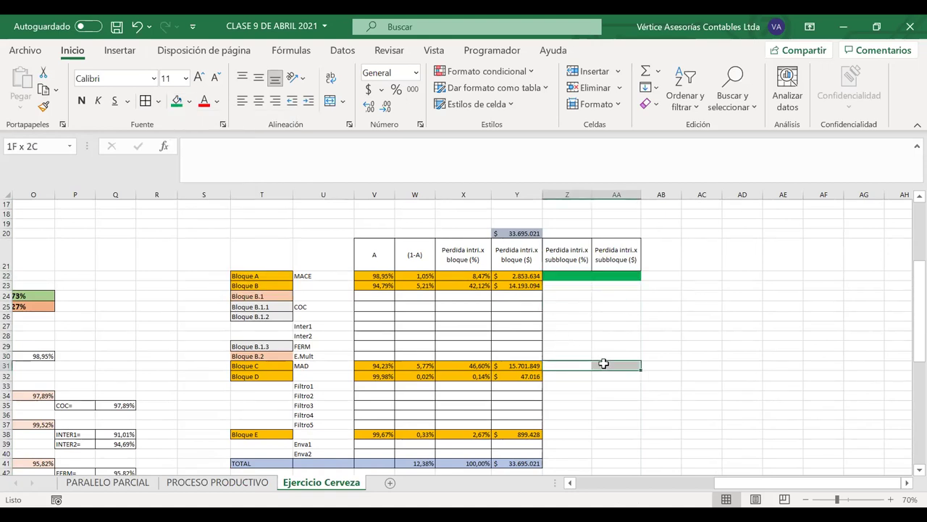
click(176, 101)
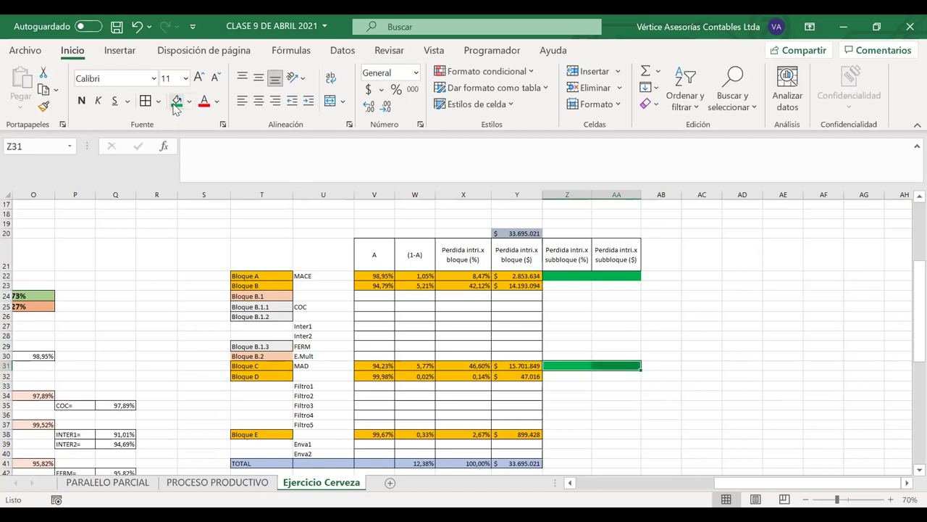
click(633, 396)
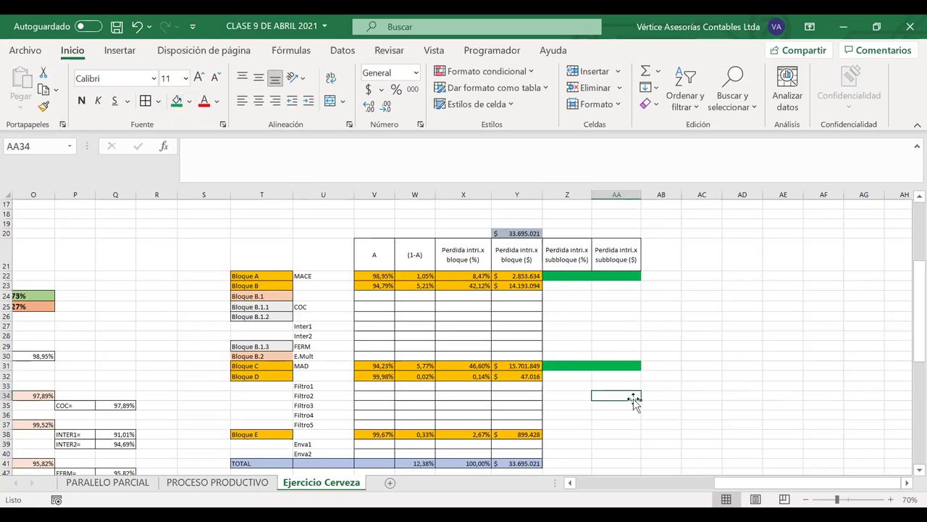
Step: Link Enva1's availability in V39 to the ENVA 1 value in O67
scroll(633, 403, down, 1)
scroll(634, 403, down, 1)
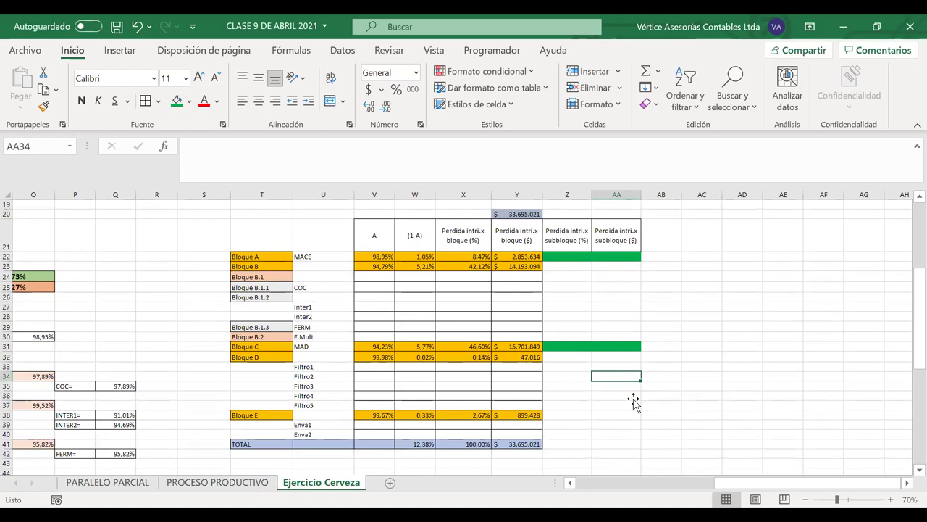
click(555, 424)
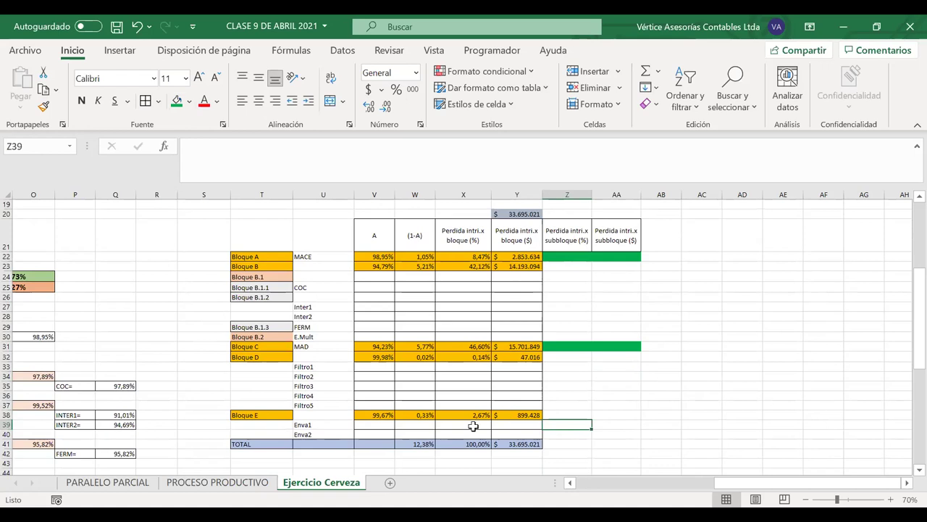
click(385, 426)
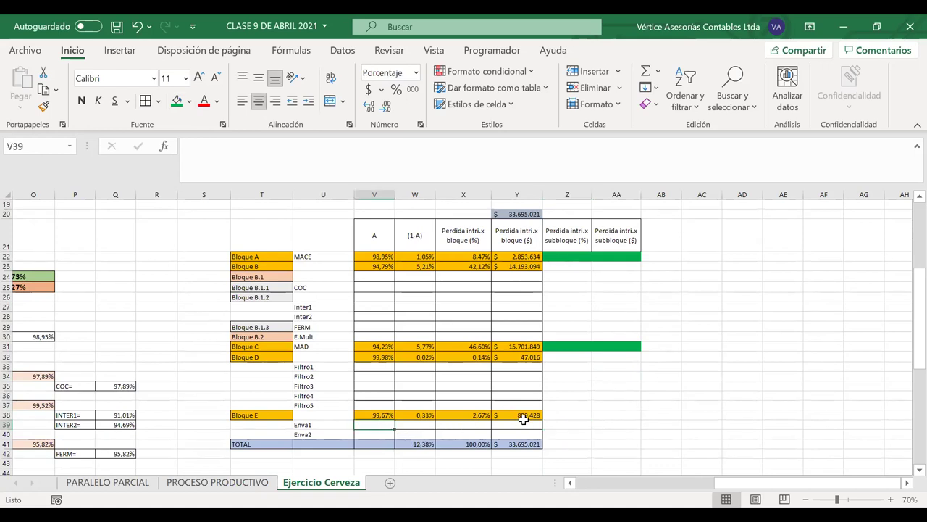
text(=)
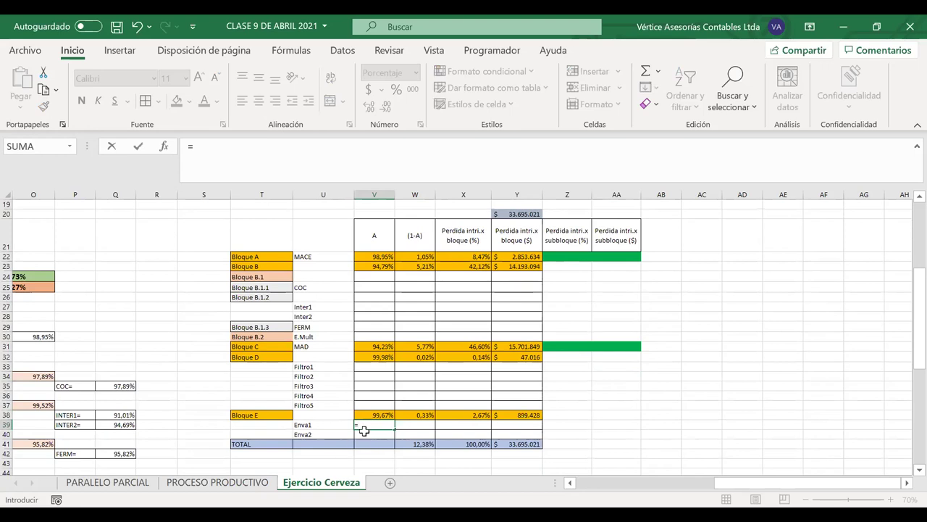
scroll(366, 433, down, 4)
scroll(365, 431, left, 6)
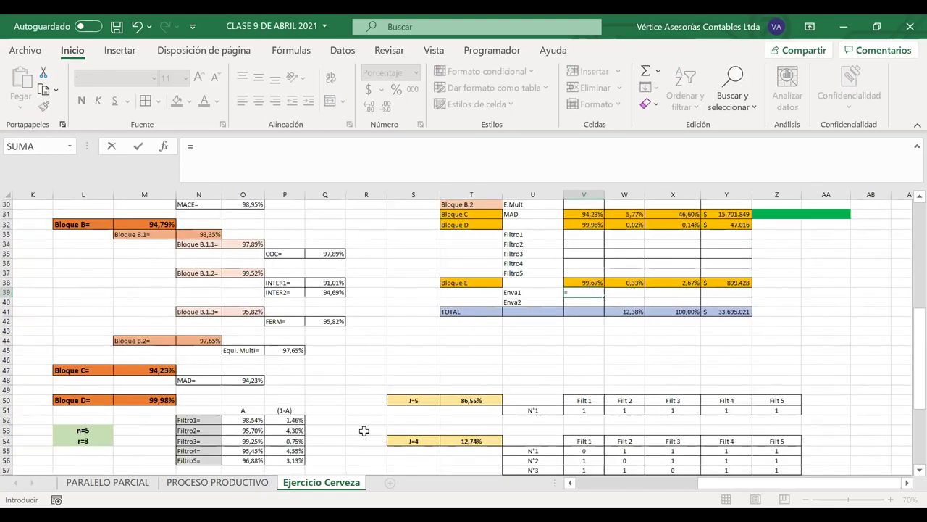
scroll(365, 431, down, 9)
scroll(364, 431, up, 2)
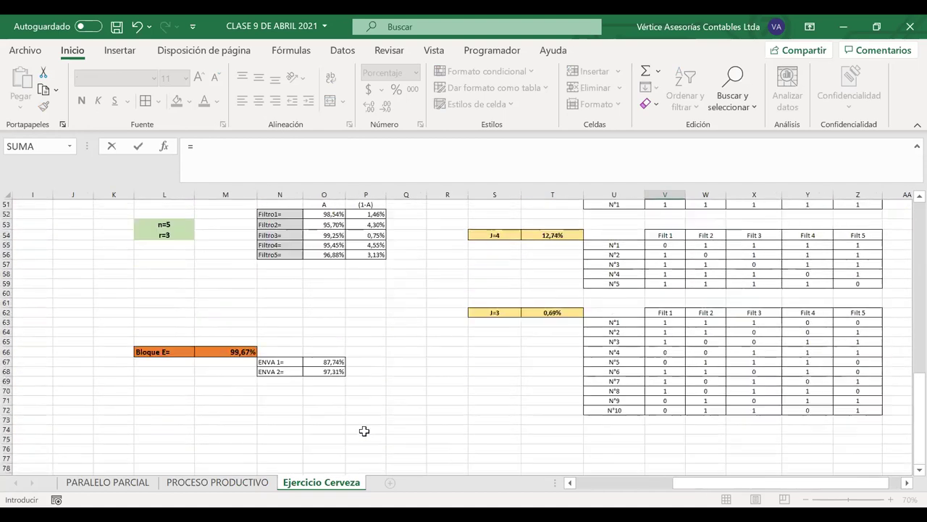
click(335, 361)
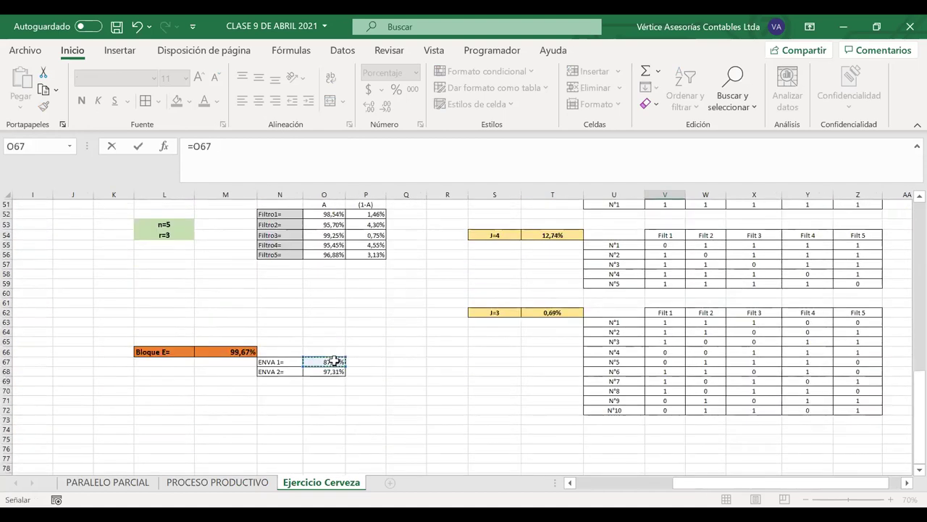
key(Escape)
Step: Link Enva2's availability in V40 to the ENVA 2 value in O68
text(=)
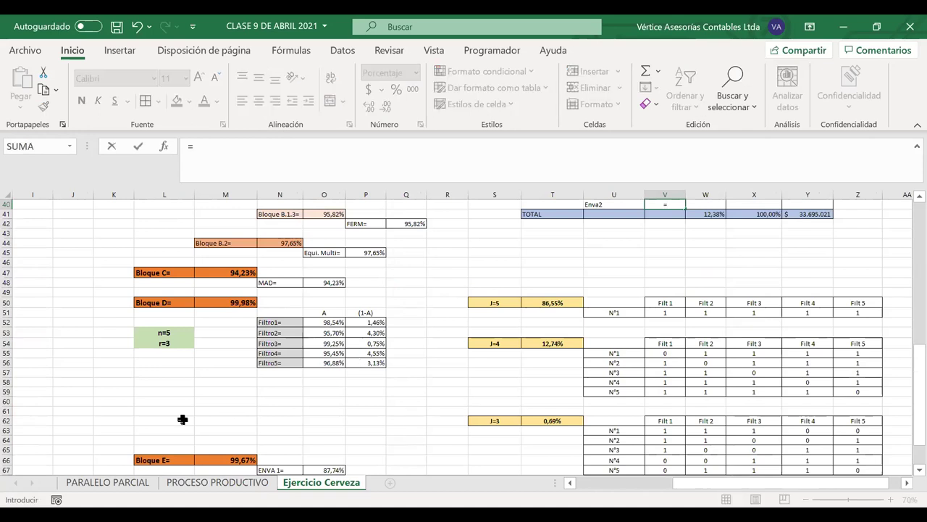
scroll(263, 442, down, 1)
click(316, 461)
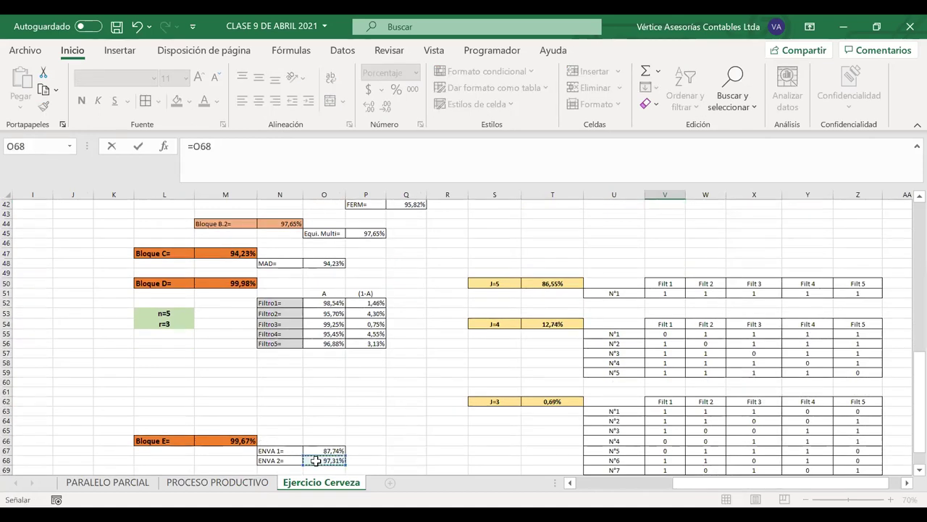
key(Return)
Step: Calculate Enva1's unavailability in W39 as 1 minus its availability in V39
scroll(617, 372, up, 4)
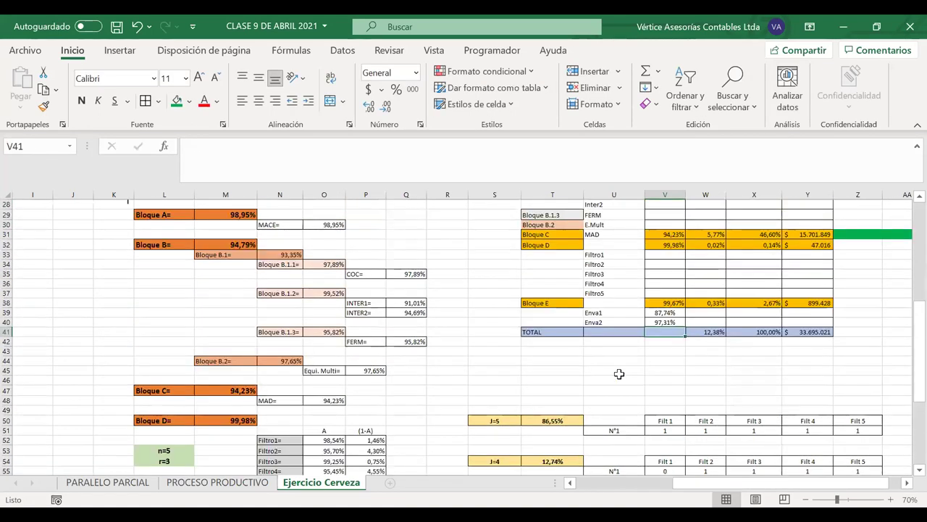
scroll(620, 374, right, 5)
scroll(620, 374, up, 6)
scroll(620, 374, left, 3)
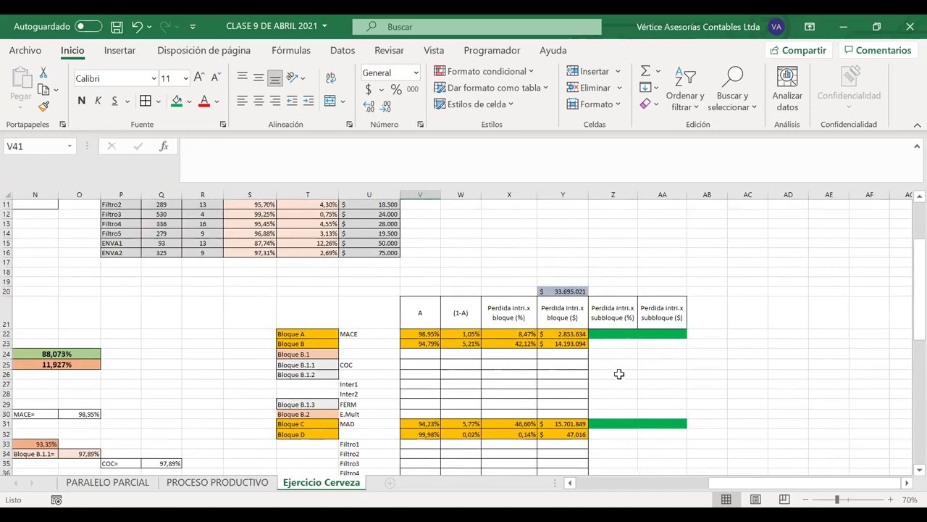
scroll(619, 374, left, 2)
scroll(620, 374, down, 3)
scroll(619, 374, right, 2)
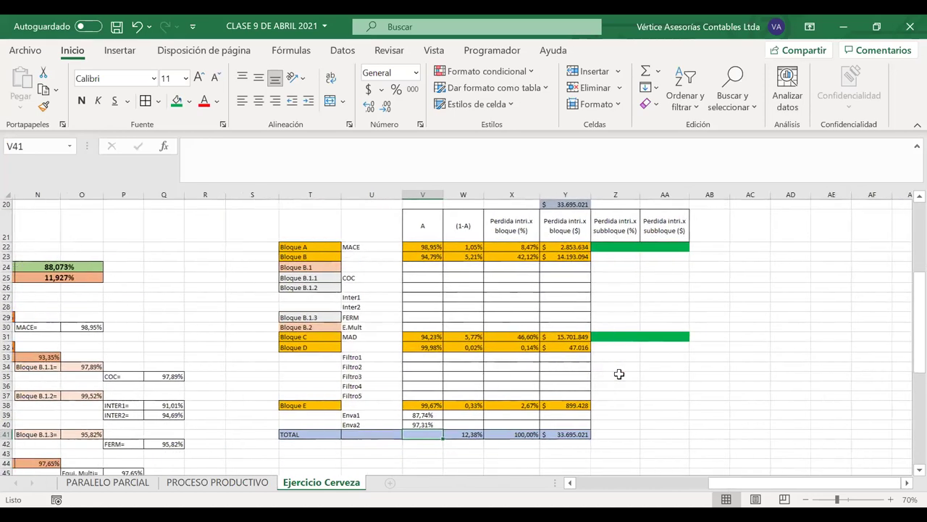
click(455, 416)
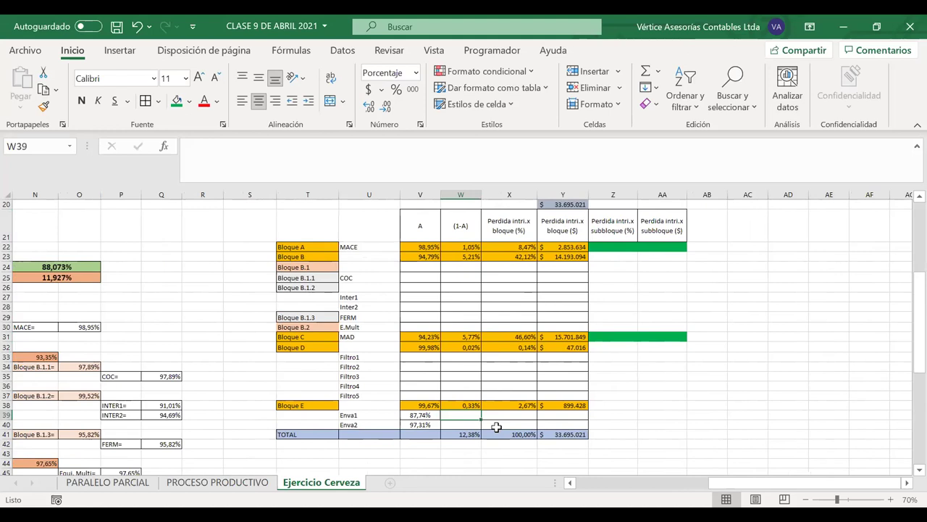
text(=1)
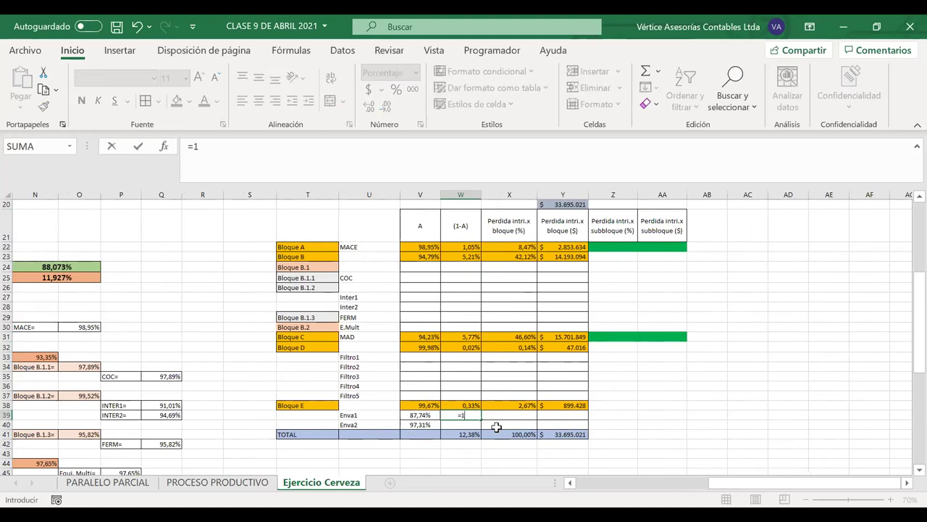
text(-)
click(429, 415)
key(Return)
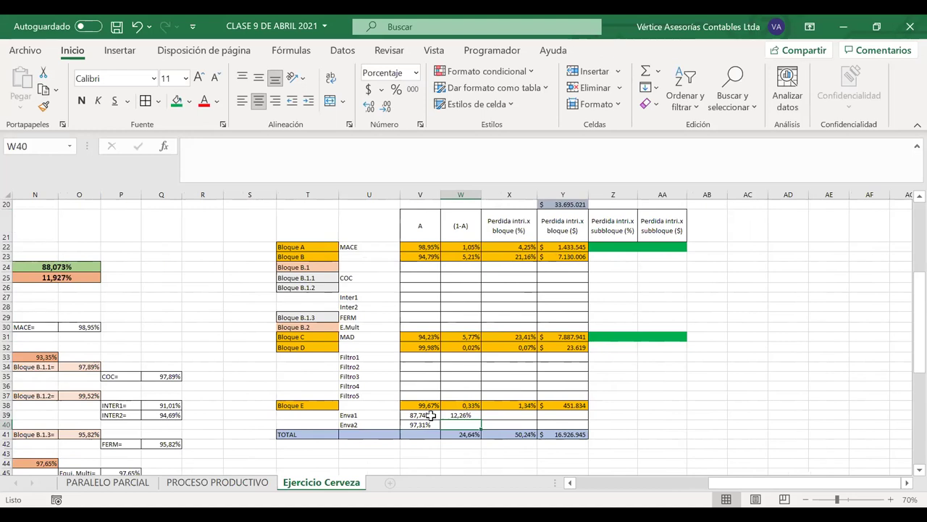
Step: Start a formula for Enva2 in W40 and re-enter the (1-A) total in W41 as =SUMA(W22:W40)
text(=)
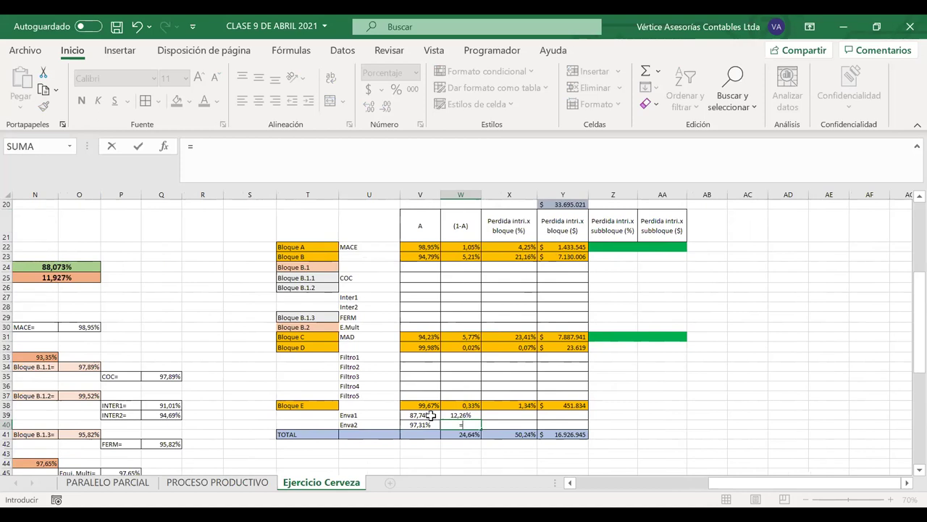
key(Return)
key(alt+equal)
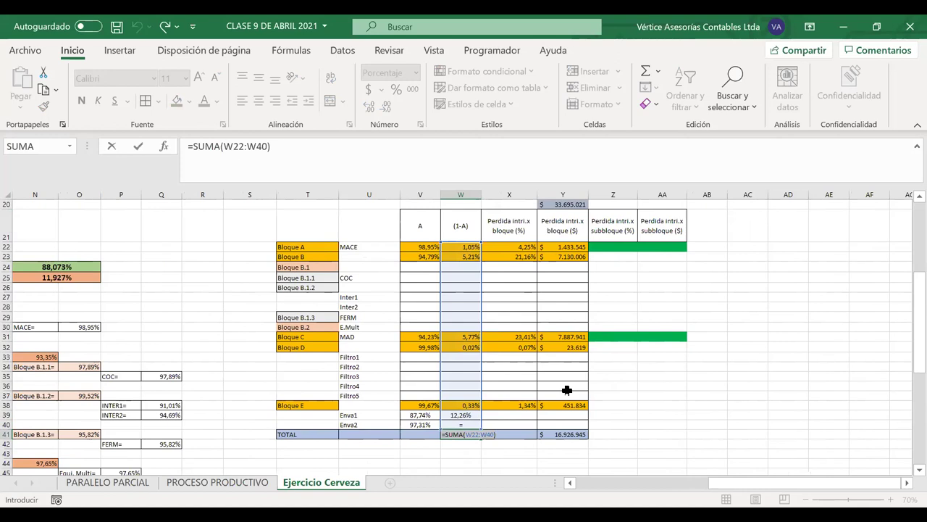
key(ctrl+Return)
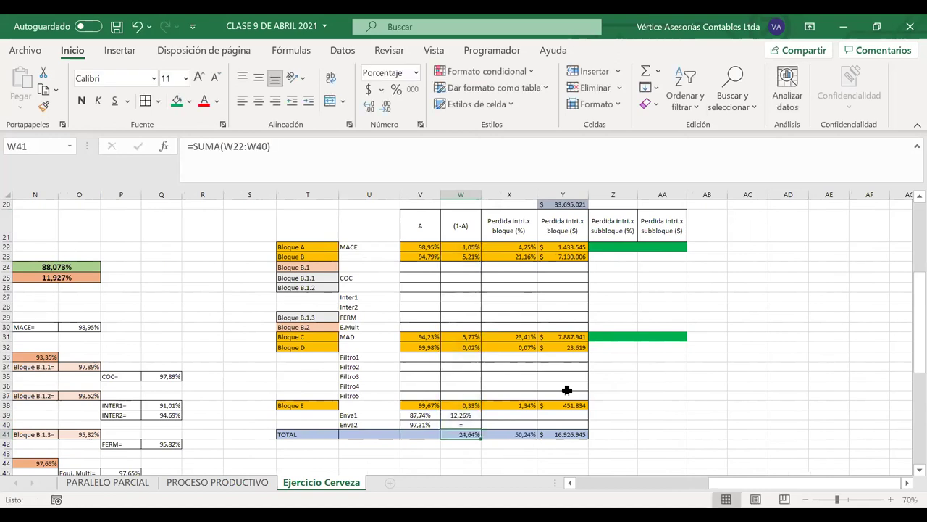
Step: Delete the Enva1 and Enva2 entries from the A and (1-A) columns in V39:W40
key(Up)
key(Delete)
key(Up)
key(Delete)
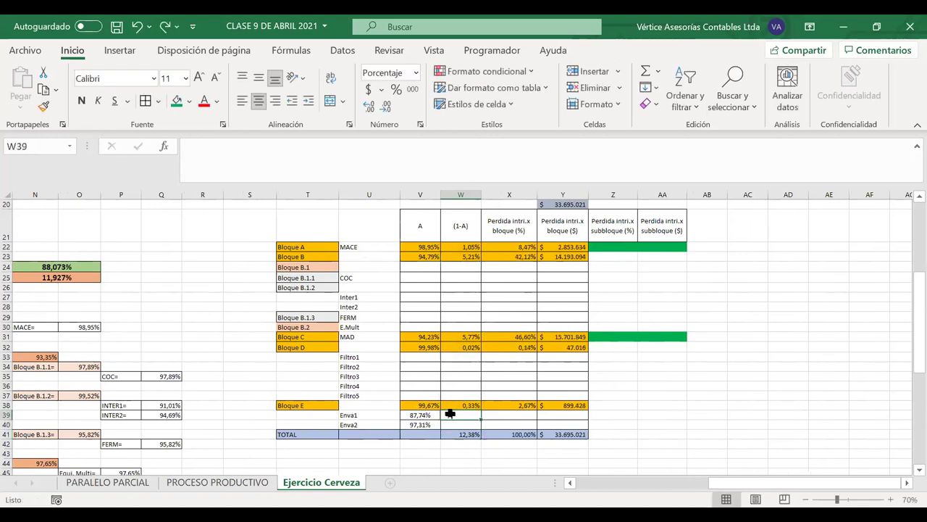
mouse_move(420, 415)
mouse_down()
mouse_move(421, 424)
mouse_move(465, 415)
mouse_move(434, 425)
mouse_up()
Step: Insert two new columns before column Z, ahead of the sub-block loss columns
click(607, 195)
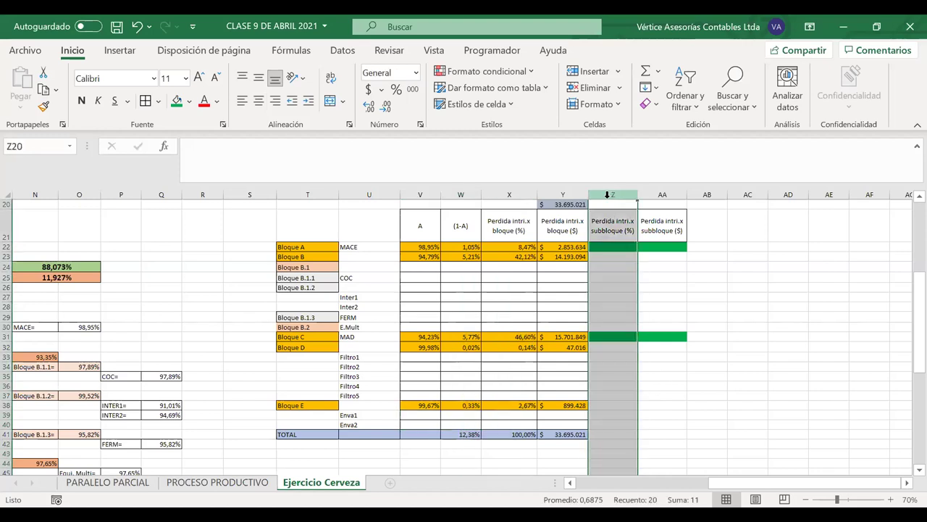
right_click(612, 205)
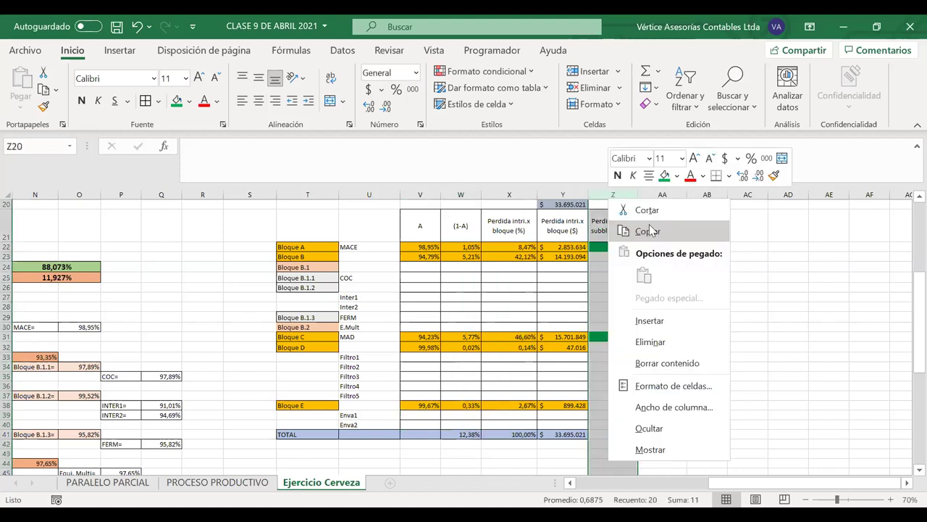
click(651, 320)
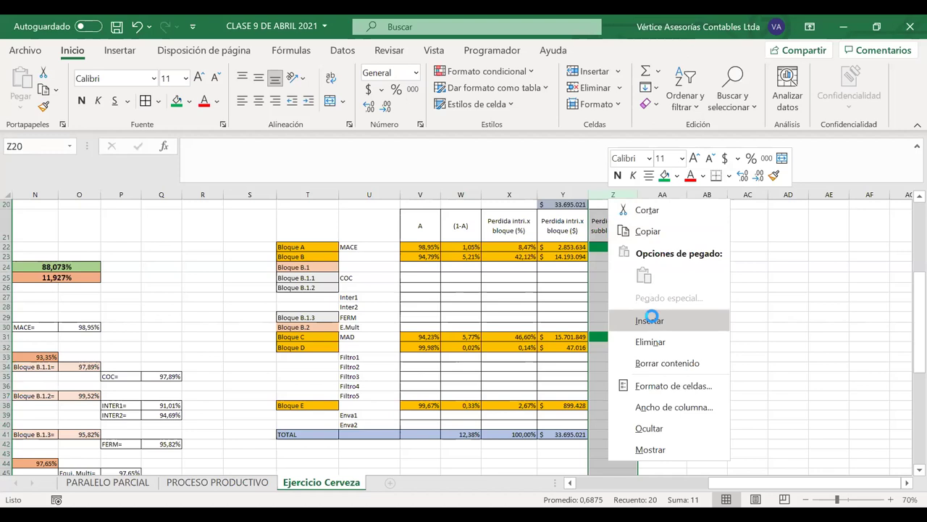
right_click(614, 191)
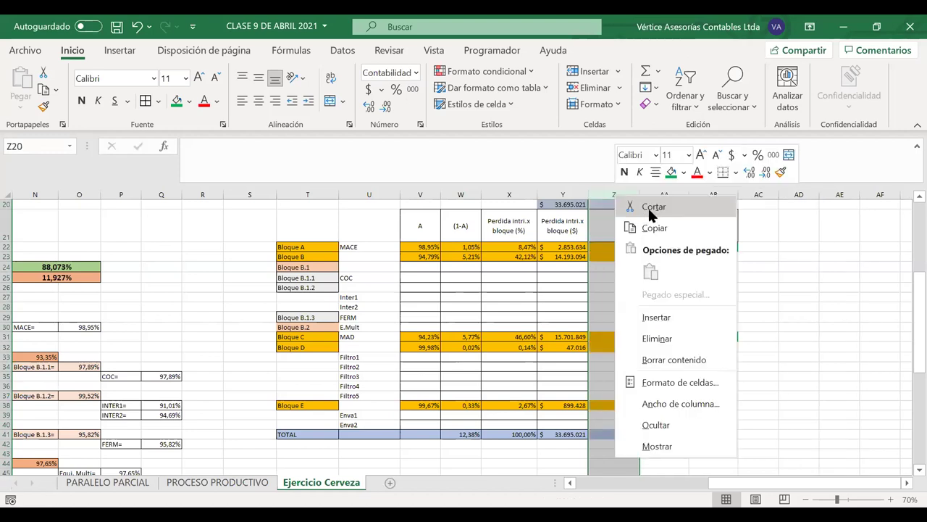
click(654, 319)
Step: Extend the bordered, unfilled format of header cells Z21:AA21 down through row 40
drag(621, 246, 661, 313)
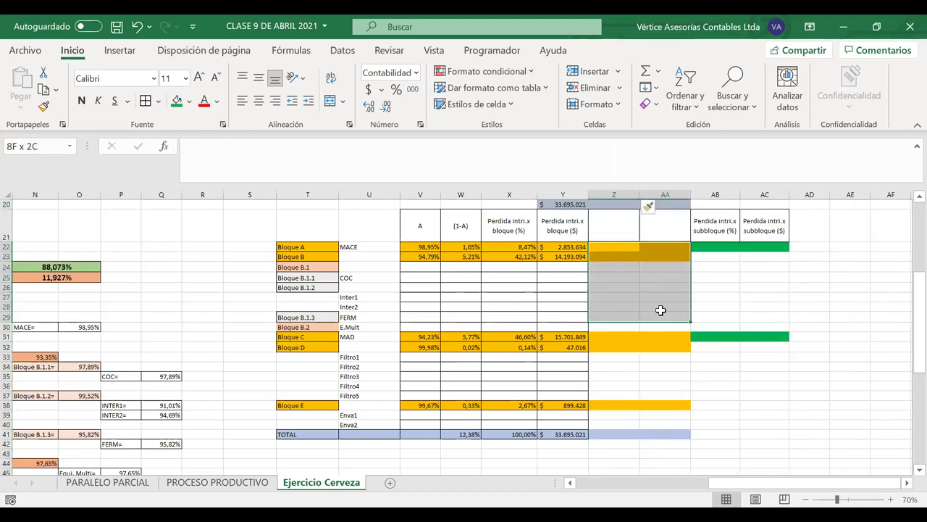
click(617, 221)
ctrl+click(663, 230)
drag(690, 241, 685, 428)
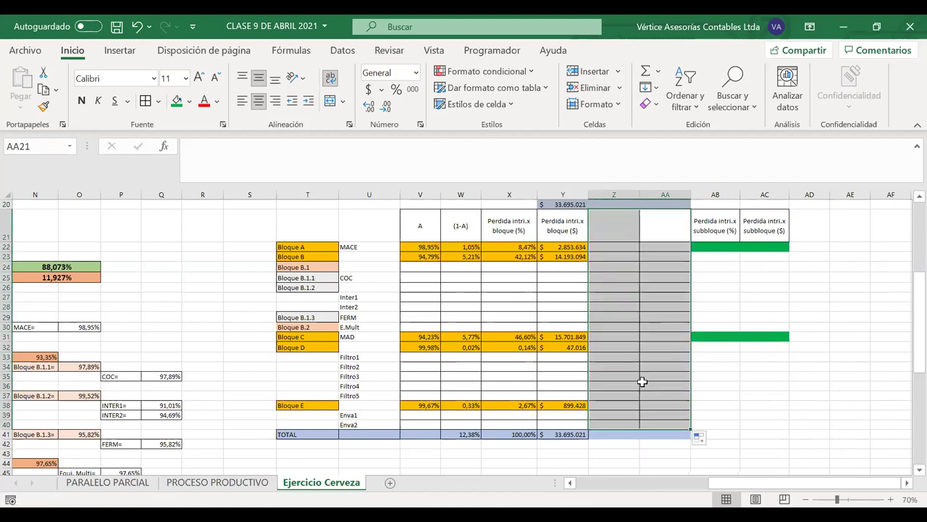
Step: Enter the headers A in Z21 and (1-A) in AA21 for the new sub-block columns
click(615, 414)
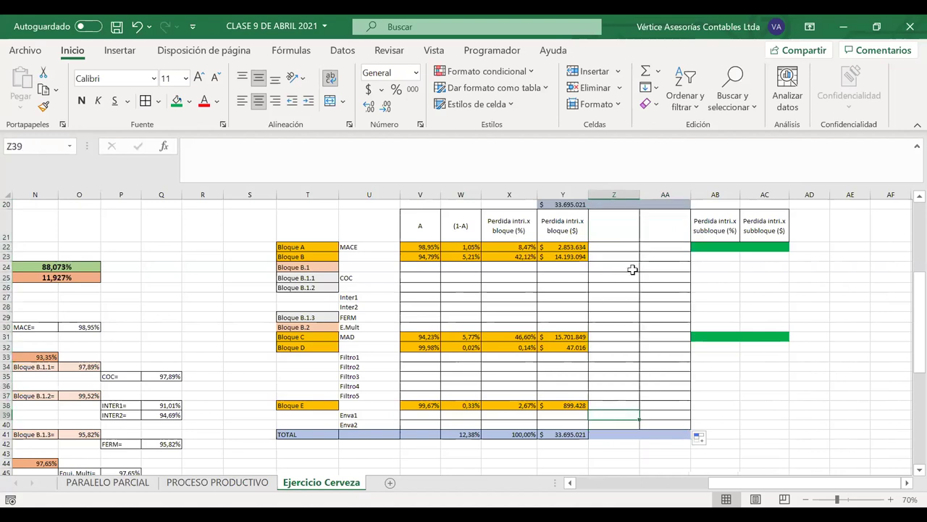
click(615, 230)
text(a)
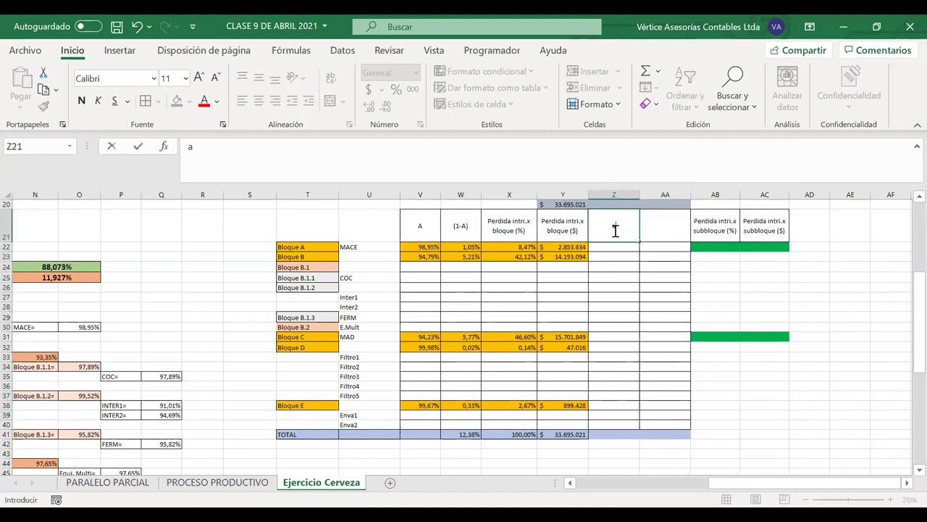
click(662, 225)
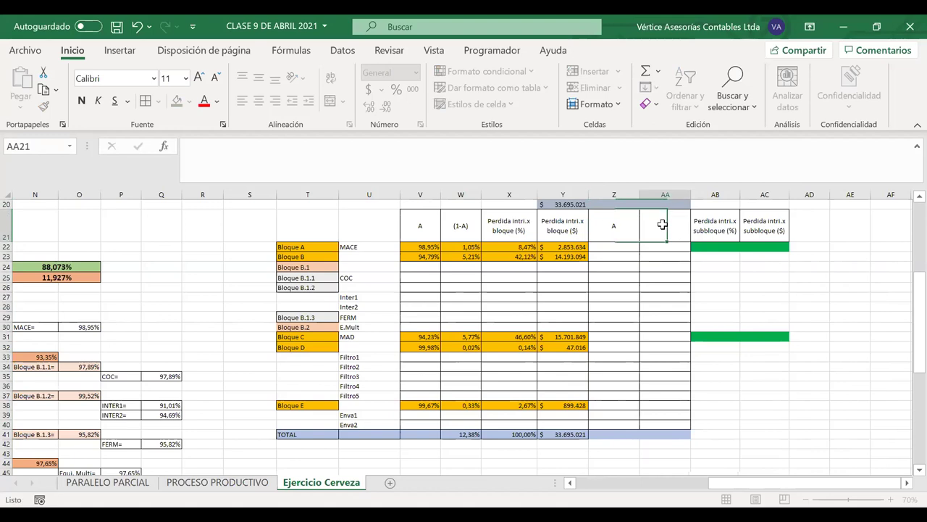
text((1)
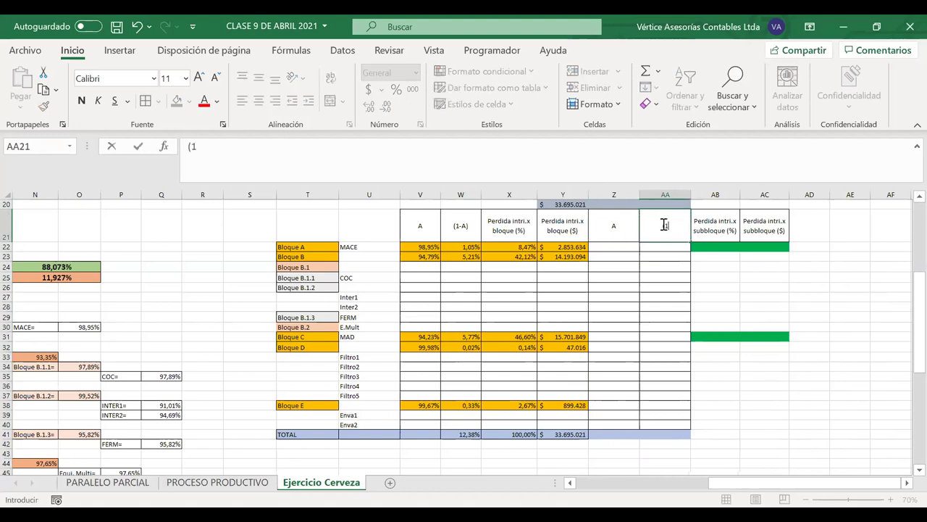
text(-A))
key(Return)
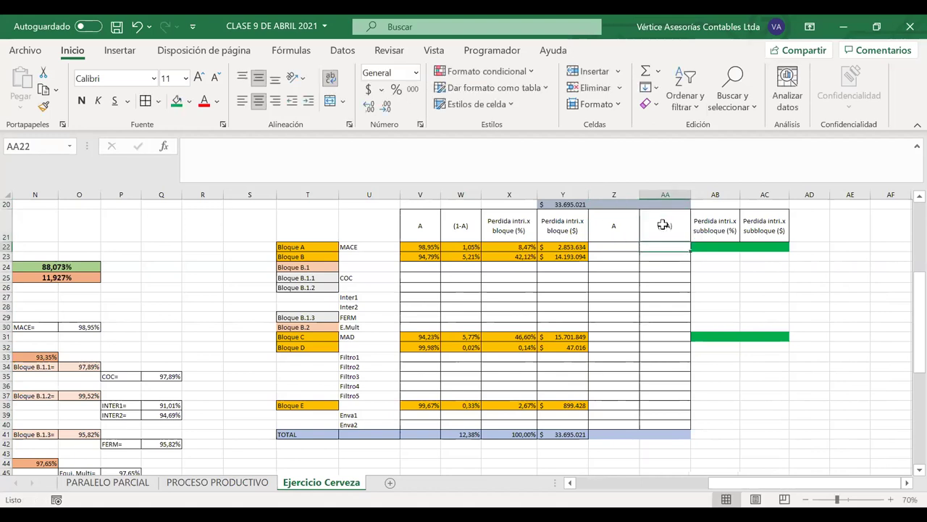
Step: Link the Enva1 and Enva2 availabilities in Z39 and Z40 to S15 and S16 of the equipment table
click(607, 414)
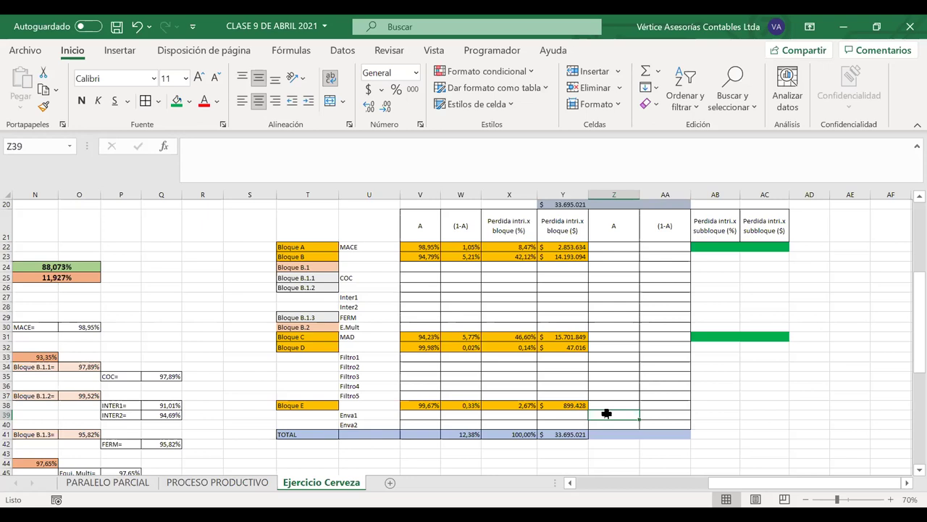
text(=)
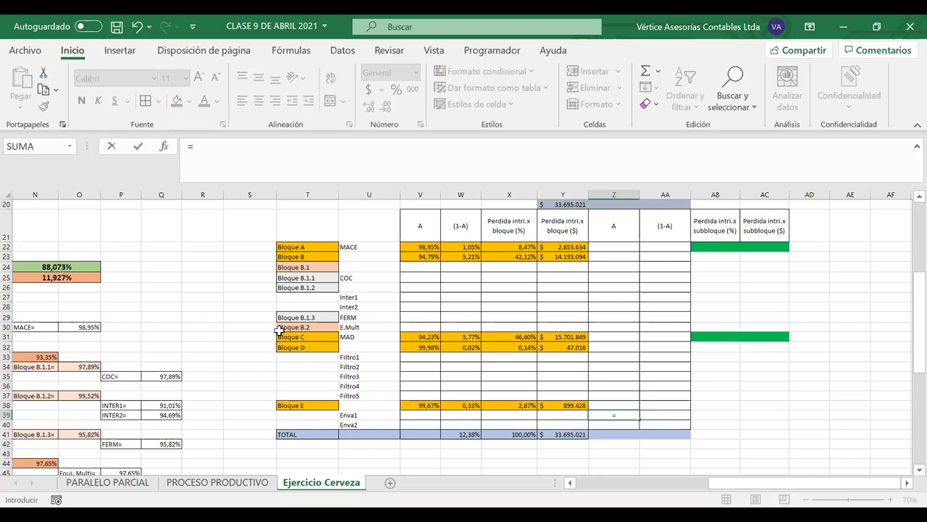
scroll(280, 330, up, 3)
click(239, 232)
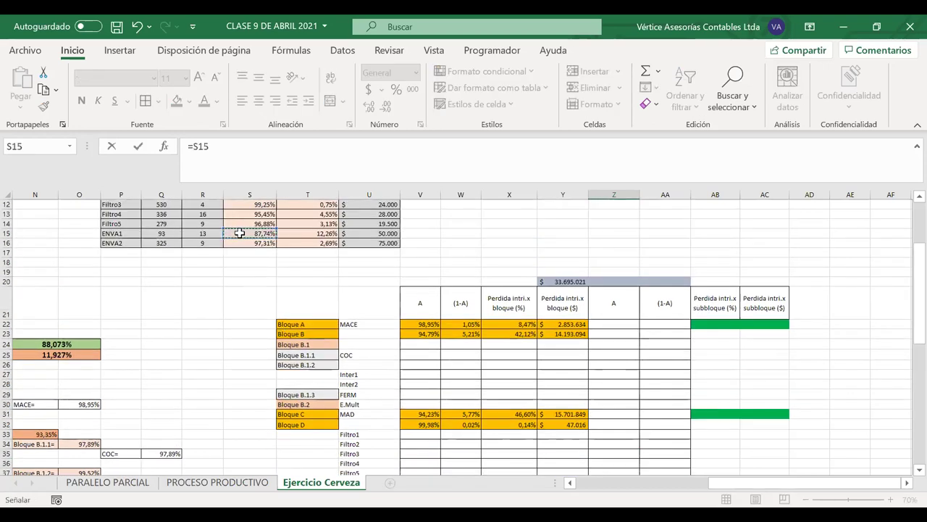
key(Return)
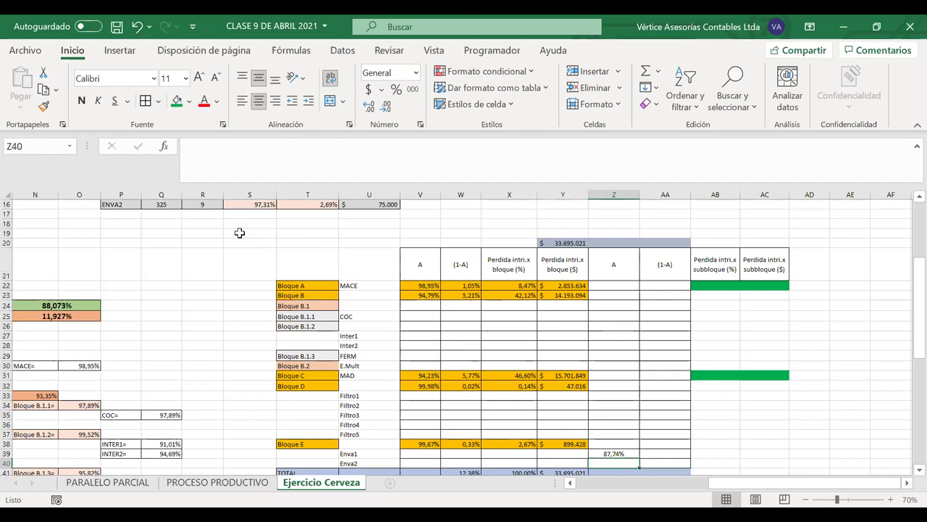
text(=)
click(258, 204)
key(Return)
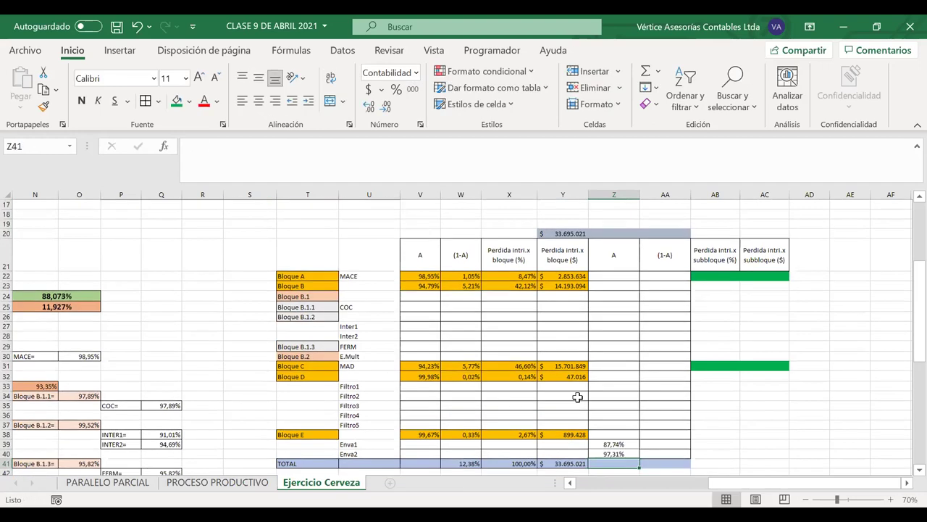
Step: Calculate Enva1's unavailability in AA39 as =1-Z39 and copy the formula down to Enva2 in AA40
click(652, 445)
text(=1)
click(627, 444)
key(Return)
click(674, 443)
drag(690, 449, 688, 453)
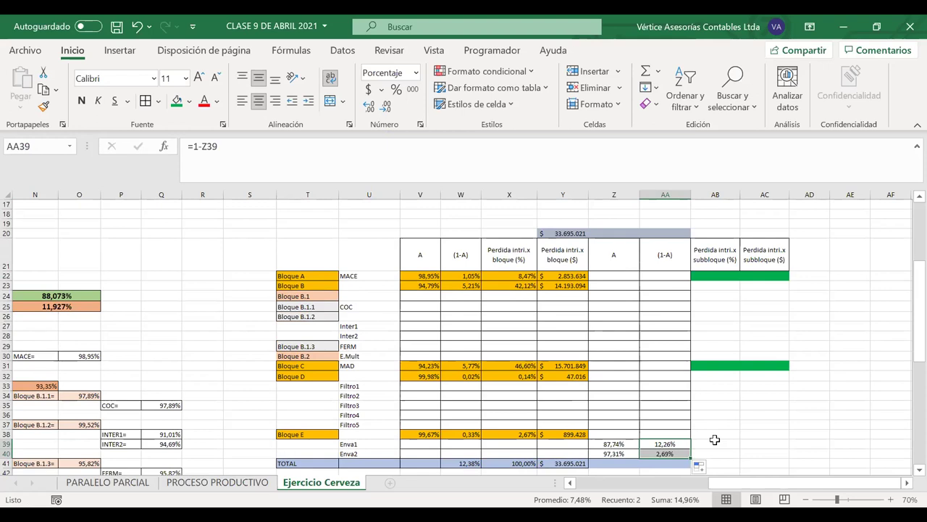
Step: Total the Enva1 and Enva2 unavailabilities on the Bloque E row in AA38 with =SUMA(AA39:AA40)
click(670, 434)
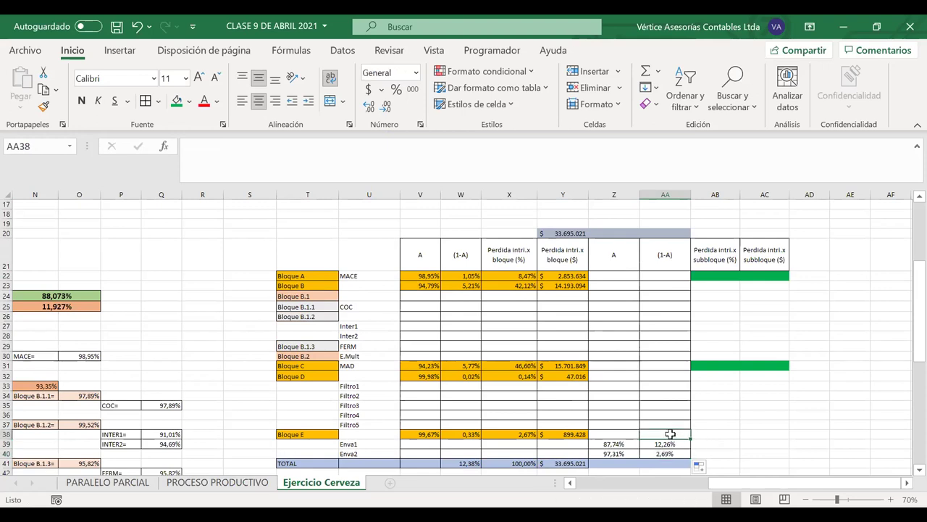
text(=)
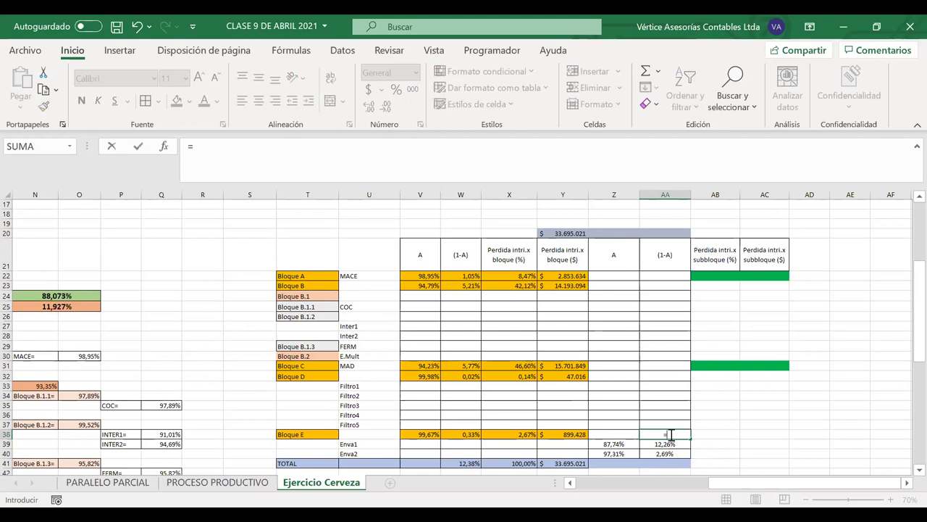
text(suma)
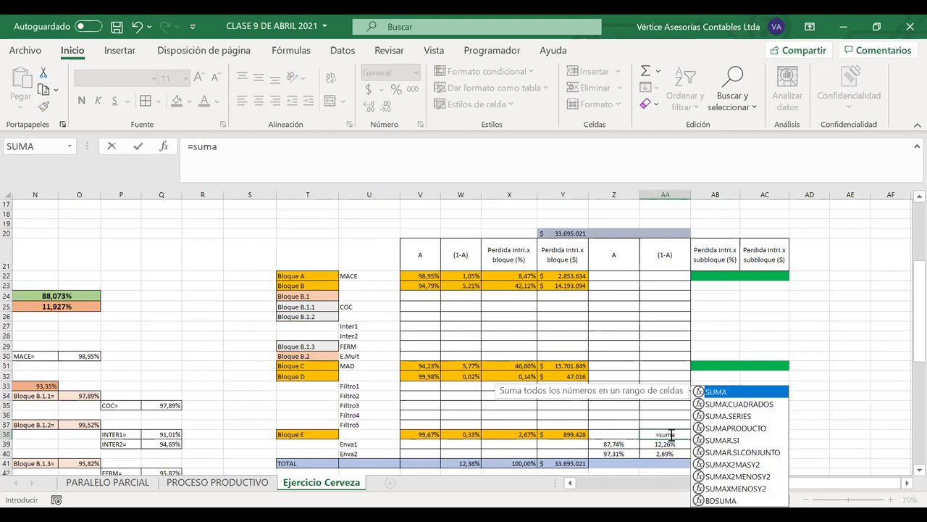
text(()
click(652, 448)
drag(652, 448, 652, 454)
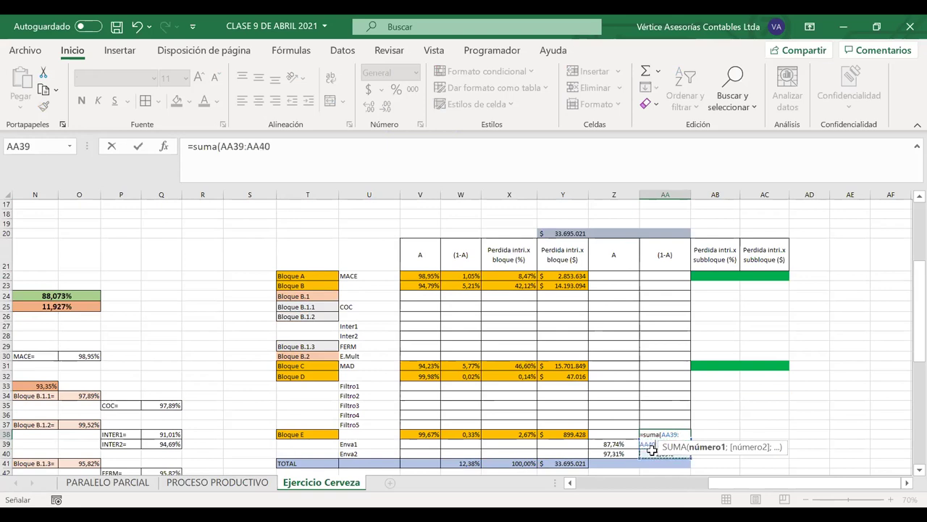
key(Return)
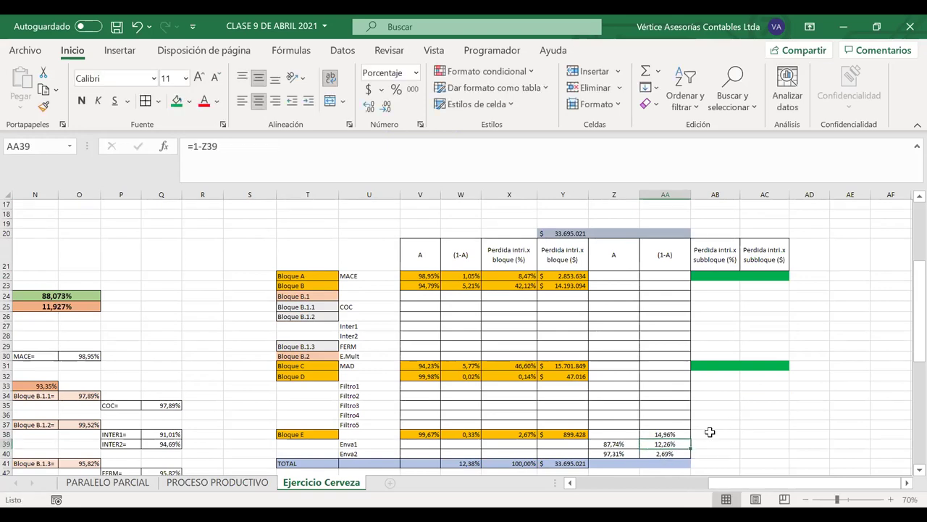
Step: Fill the Bloque E total in AA38 light gold and the Enva1 and Enva2 cells Z39:AA40 light orange
scroll(710, 432, right, 2)
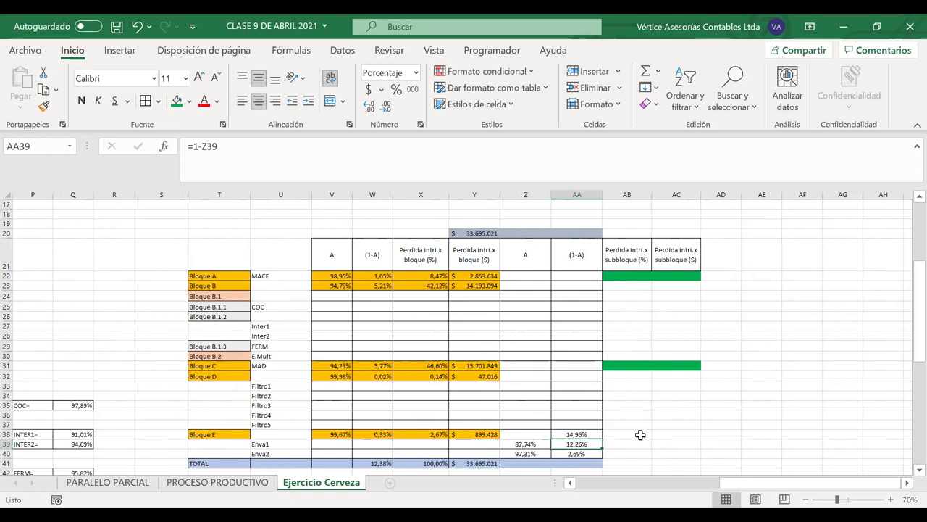
click(573, 434)
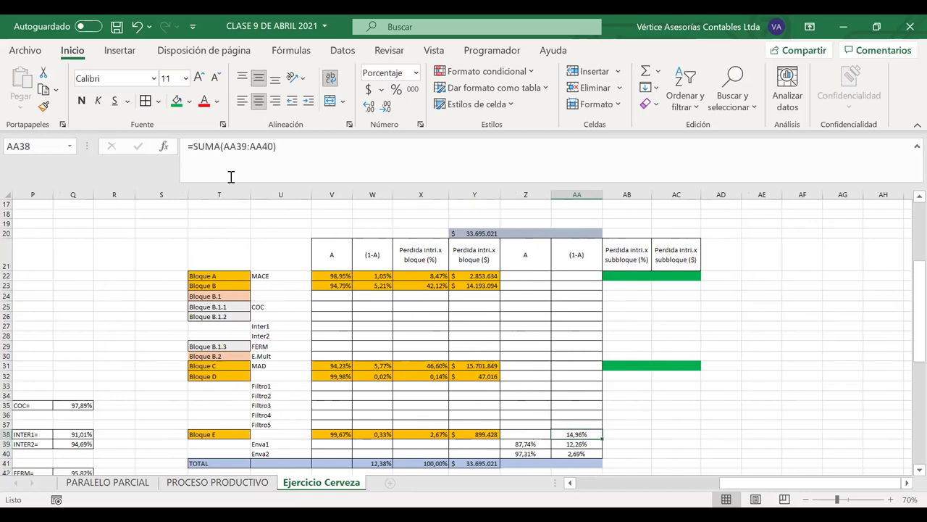
click(189, 102)
click(262, 153)
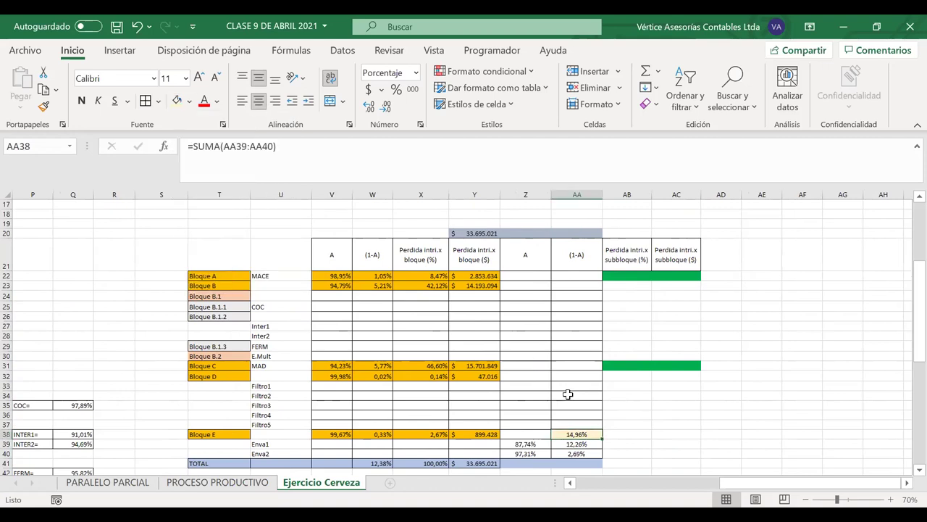
drag(574, 443, 537, 451)
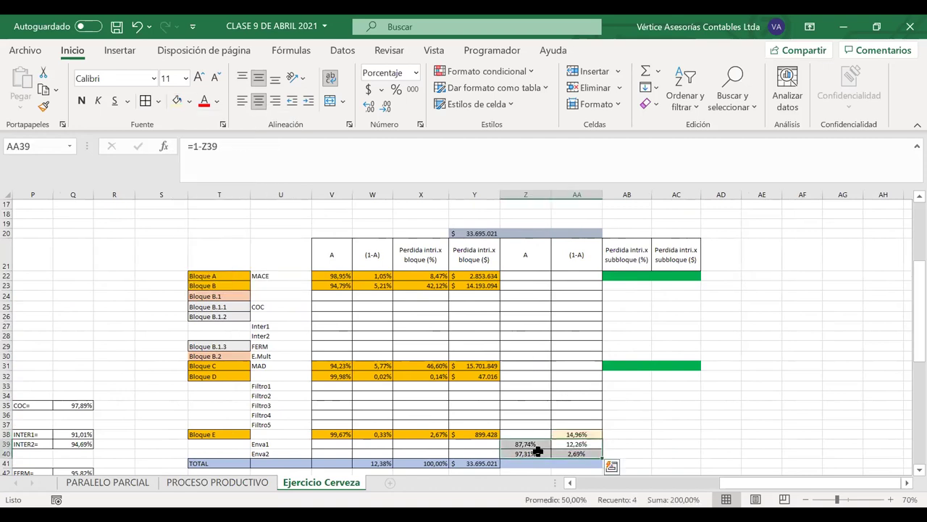
click(190, 103)
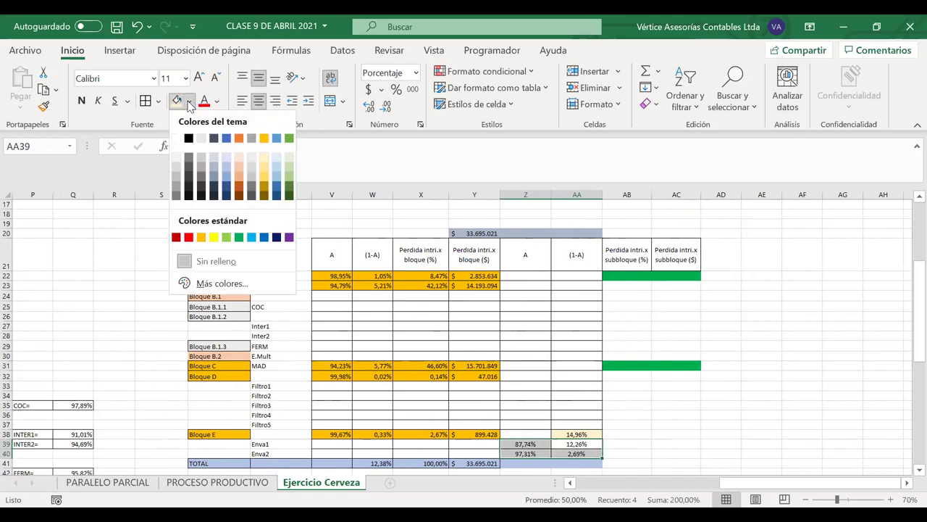
click(241, 162)
click(696, 412)
drag(578, 442, 578, 450)
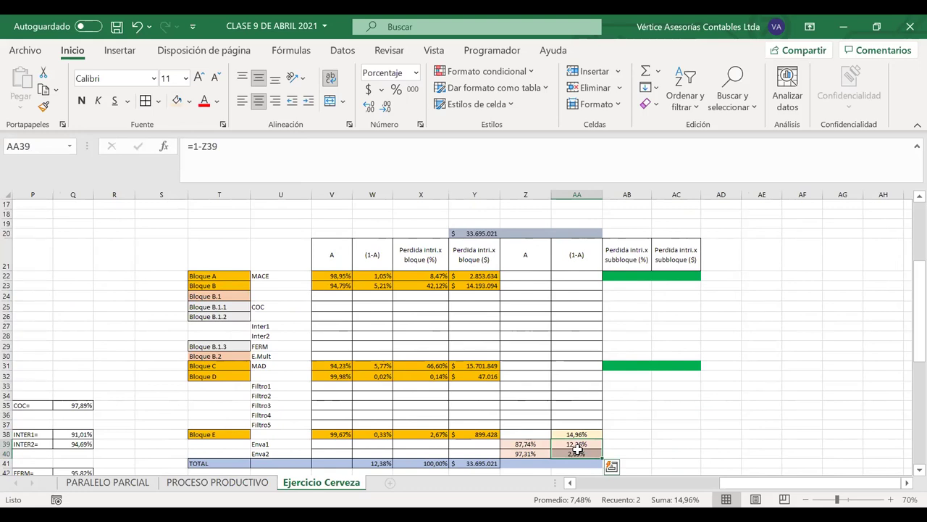
click(589, 433)
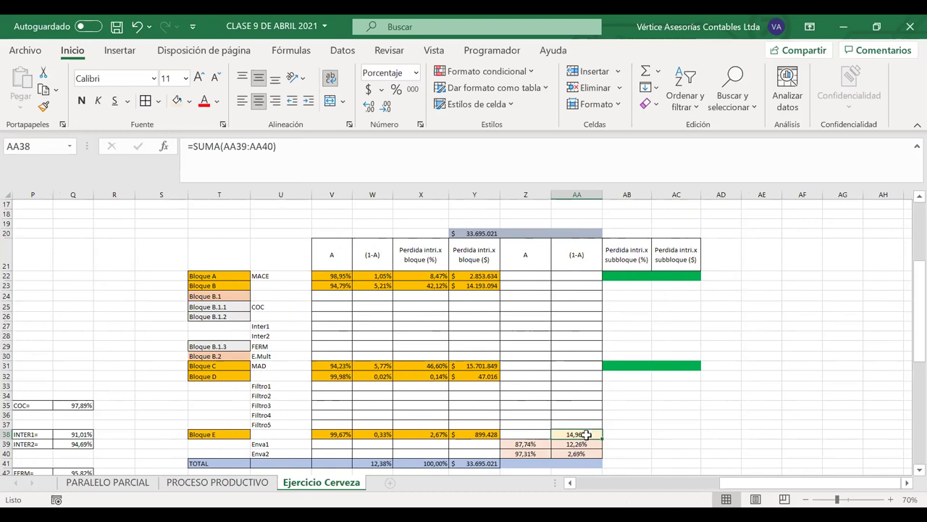
click(376, 435)
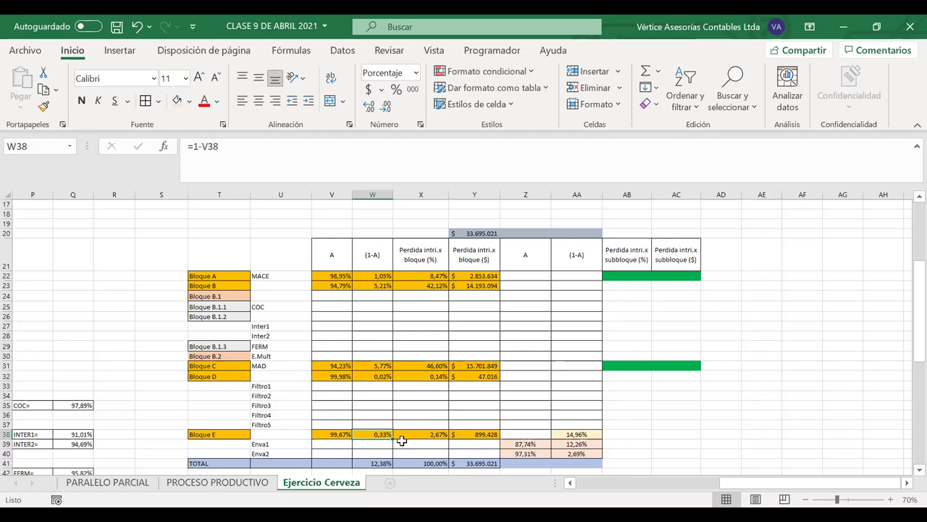
click(580, 435)
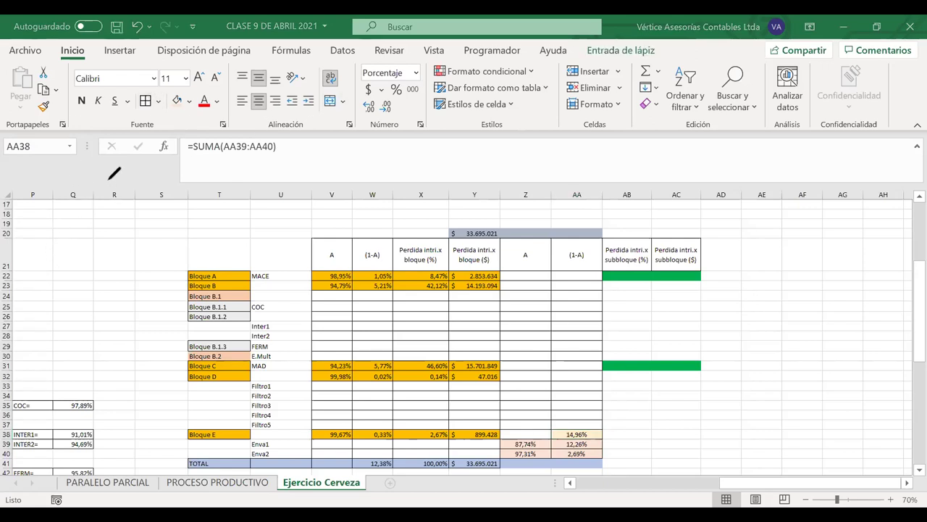
Step: Handwrite the proportion 100% over X = 14.96 over 12,26 in ink on the sheet, beside the block table
mouse_move(38, 248)
mouse_down()
mouse_move(35, 265)
mouse_move(49, 249)
mouse_move(71, 249)
mouse_move(60, 259)
mouse_move(68, 263)
mouse_move(68, 252)
mouse_up()
drag(75, 257, 76, 259)
click(80, 258)
mouse_move(141, 246)
mouse_down()
mouse_move(138, 258)
mouse_move(109, 264)
mouse_up()
drag(29, 273, 91, 269)
mouse_move(137, 249)
mouse_down()
mouse_move(186, 260)
mouse_move(154, 259)
mouse_move(177, 251)
mouse_up()
click(164, 258)
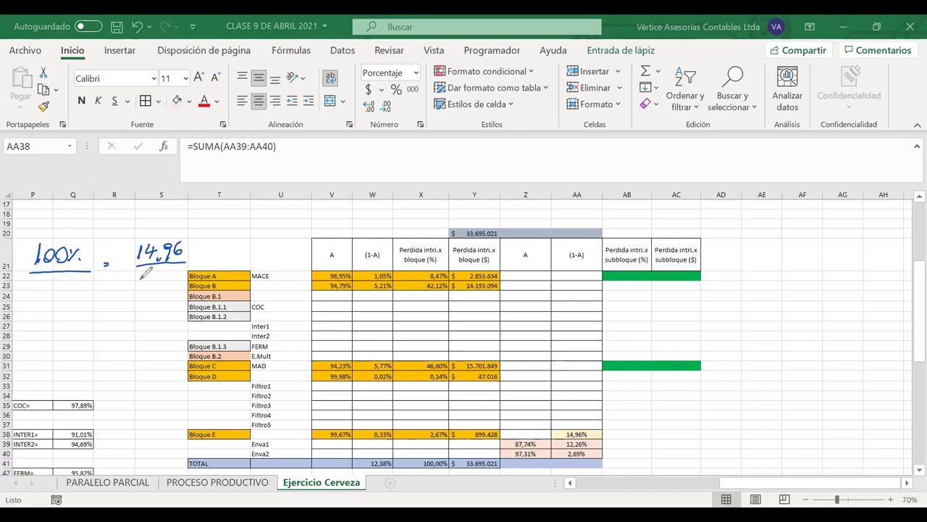
mouse_move(138, 283)
mouse_down()
mouse_move(137, 293)
mouse_move(170, 286)
mouse_up()
drag(48, 284, 64, 306)
drag(65, 283, 58, 305)
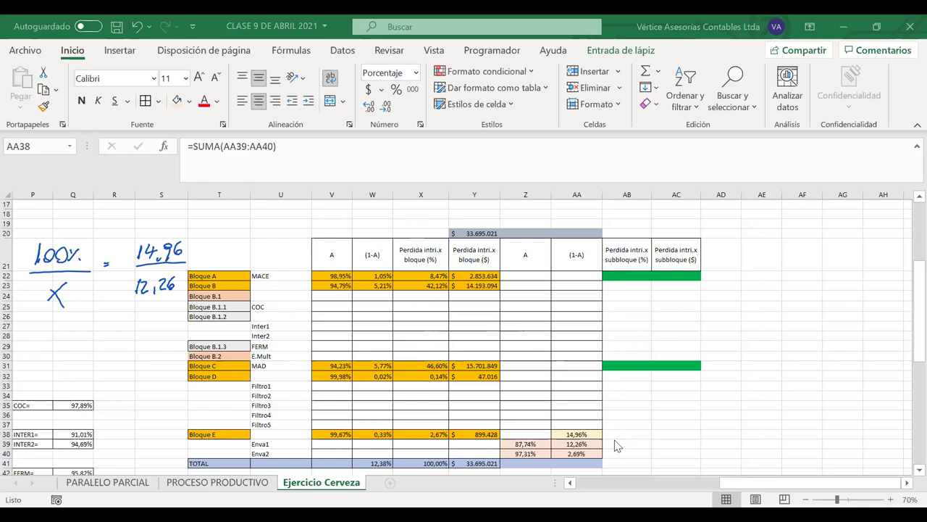
Step: Fill AB39:AC40 light orange and calculate Enva1's sub-block loss percentage in AB39 as =AA39/AA38
drag(620, 444, 667, 454)
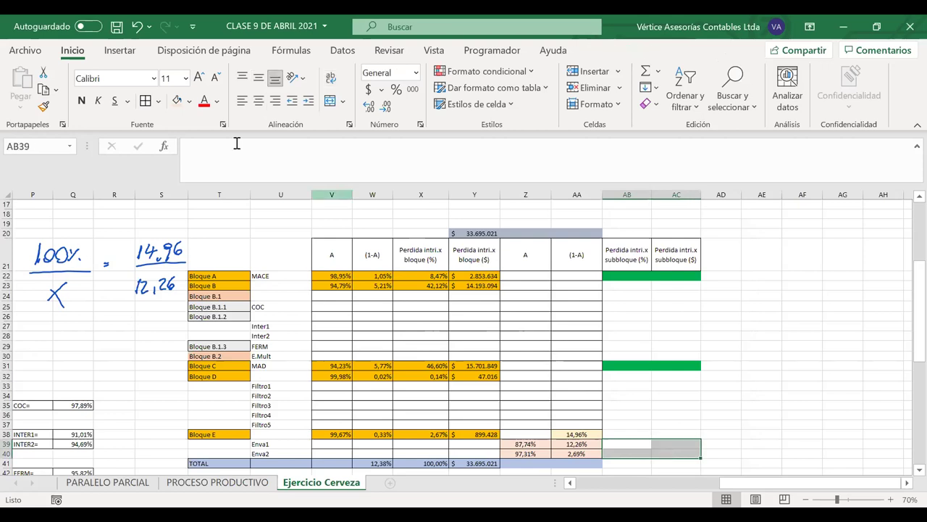
click(177, 101)
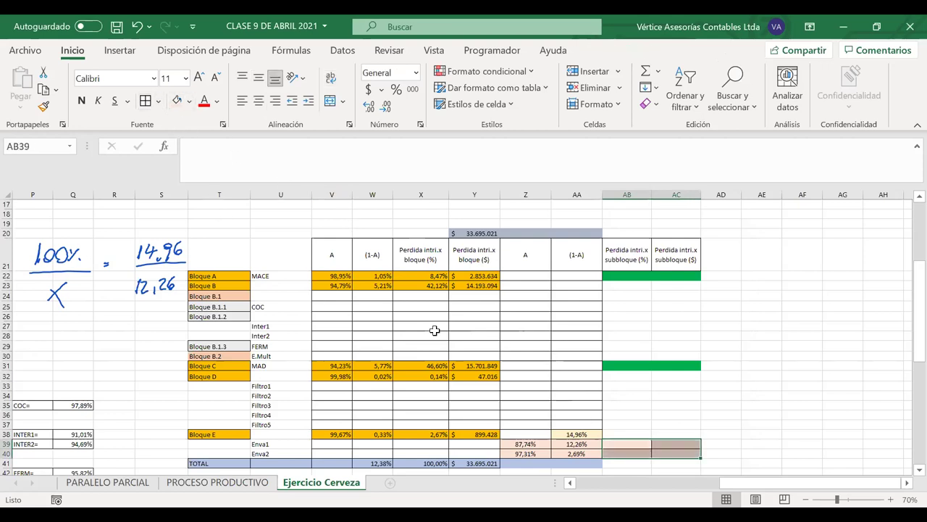
click(625, 442)
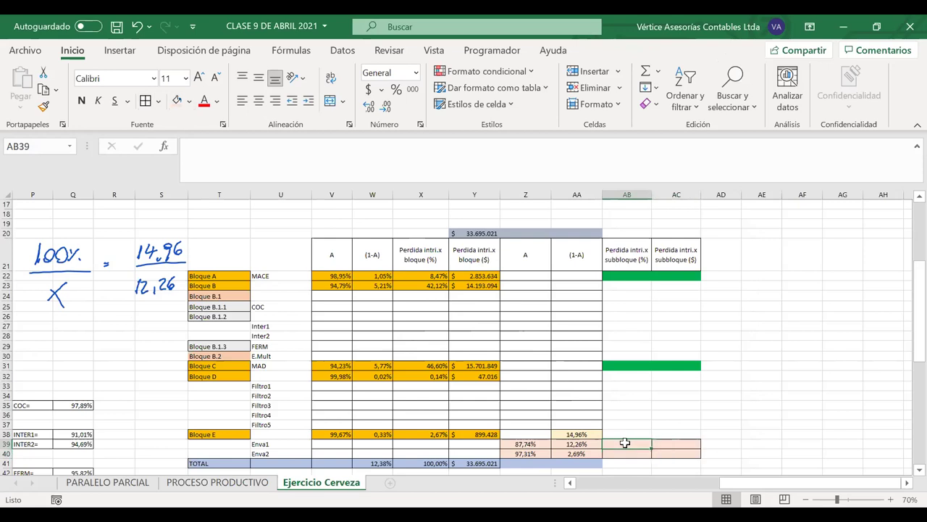
text(=)
click(584, 443)
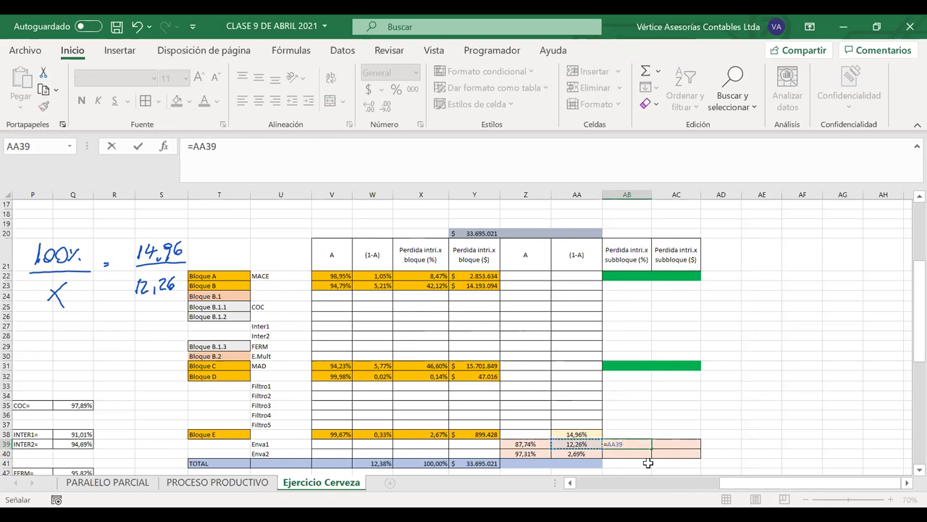
text(/)
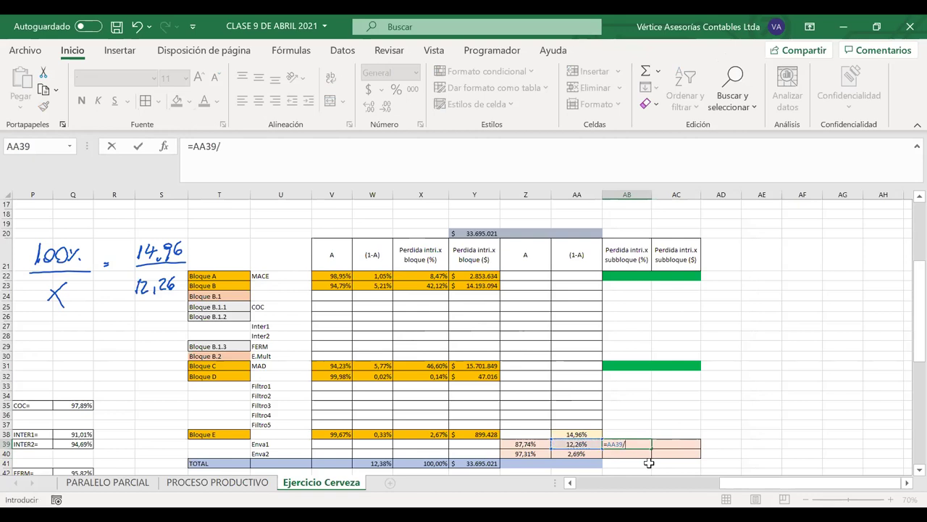
click(584, 435)
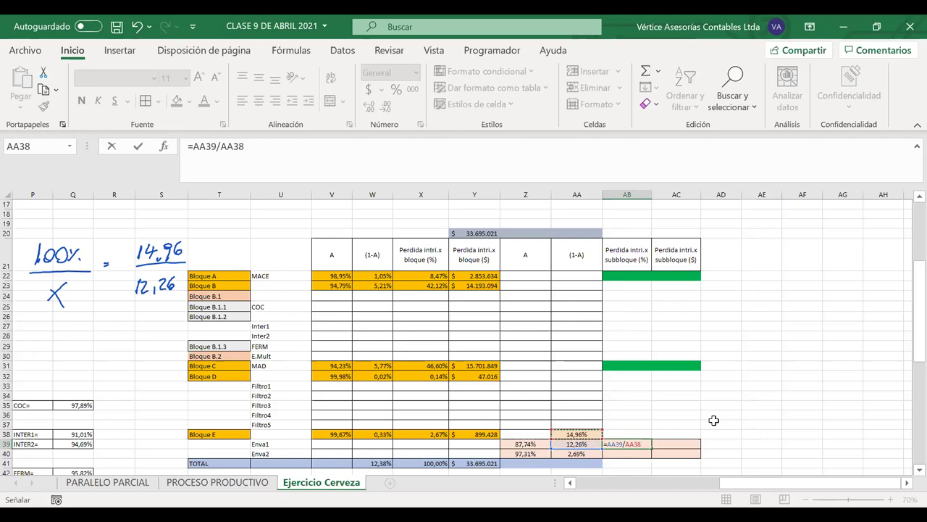
key(Return)
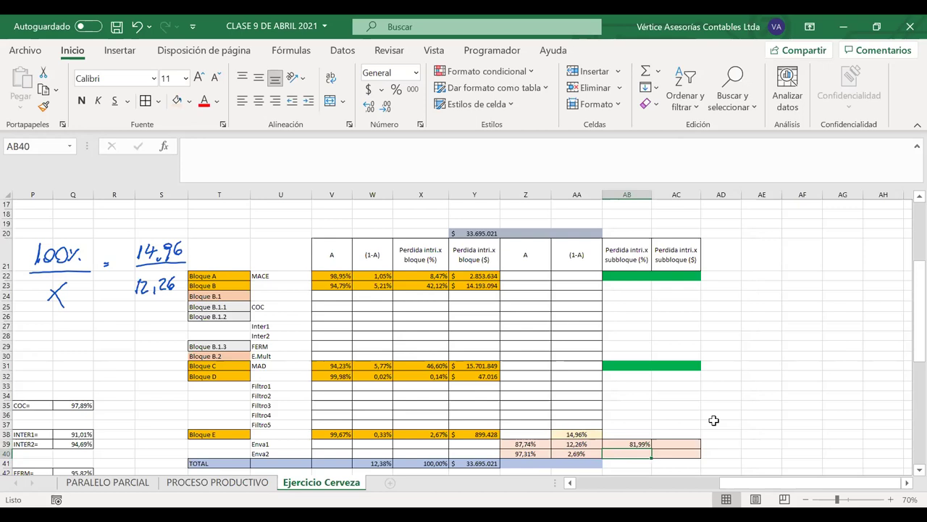
Step: Calculate Enva2's sub-block loss percentage in AB40 as =AA40/AA38
text(=)
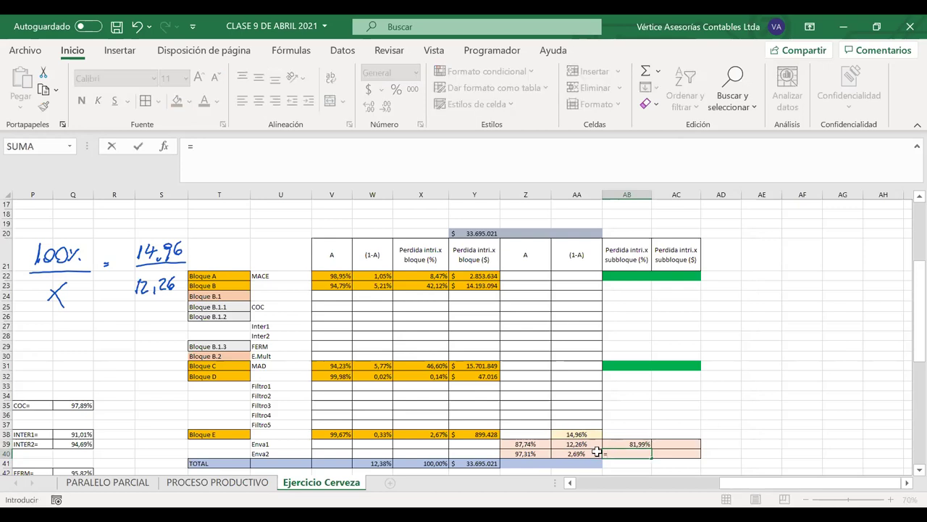
click(590, 453)
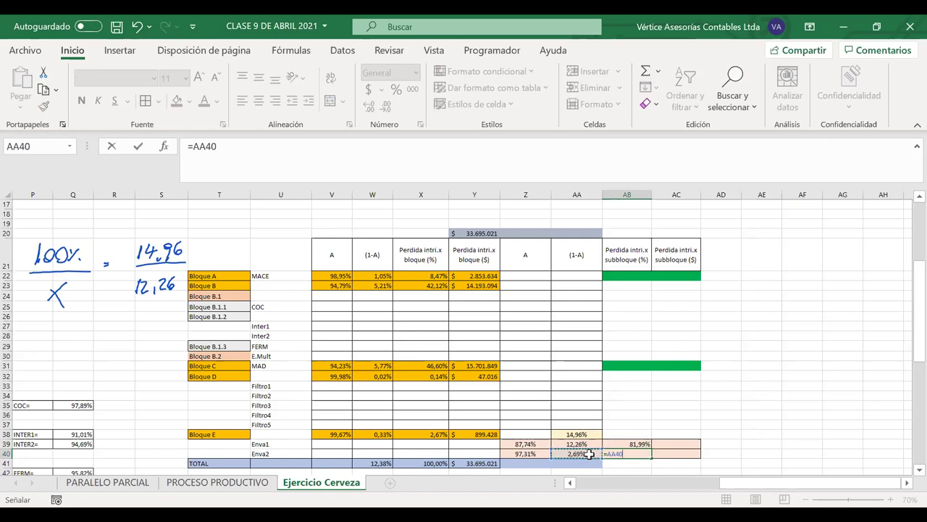
text(/)
click(580, 434)
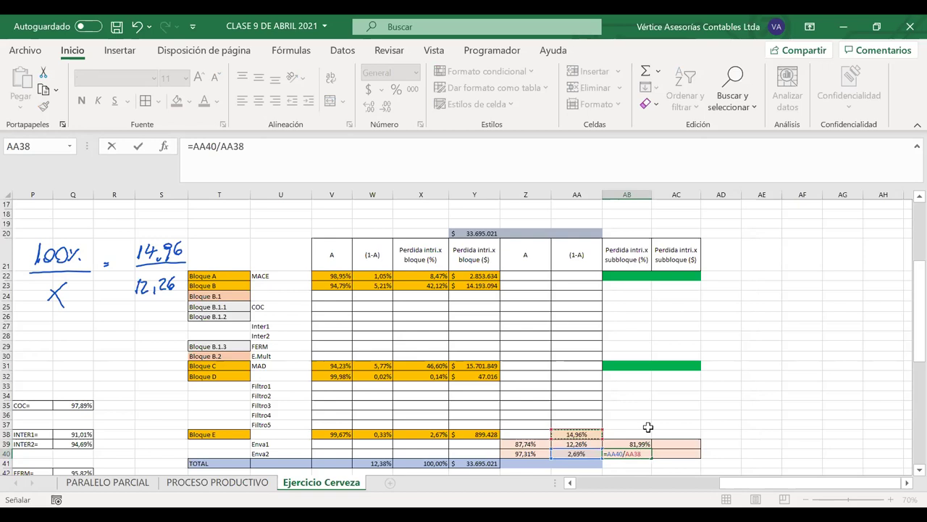
key(Return)
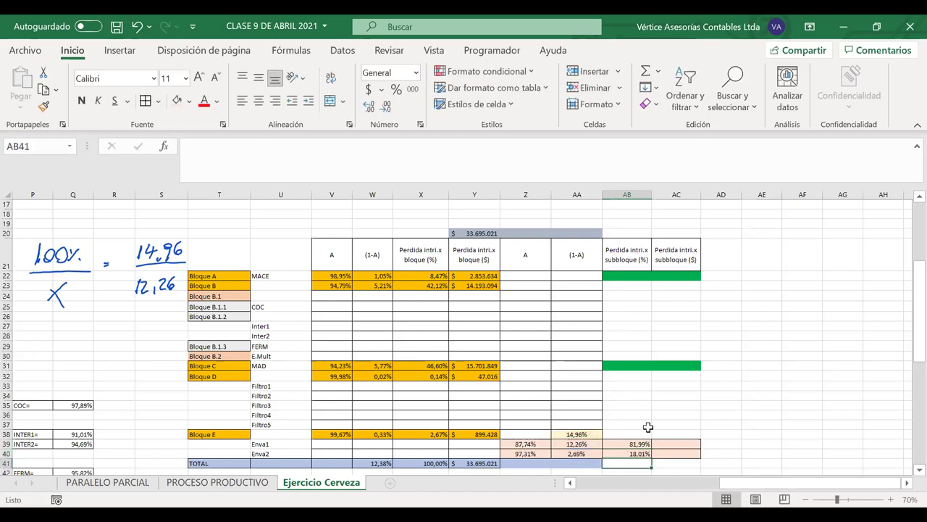
Step: Check the sum of the Enva1 and Enva2 percentages in AB39:AB40 and review the sub-block percentage and dollar loss columns
click(634, 444)
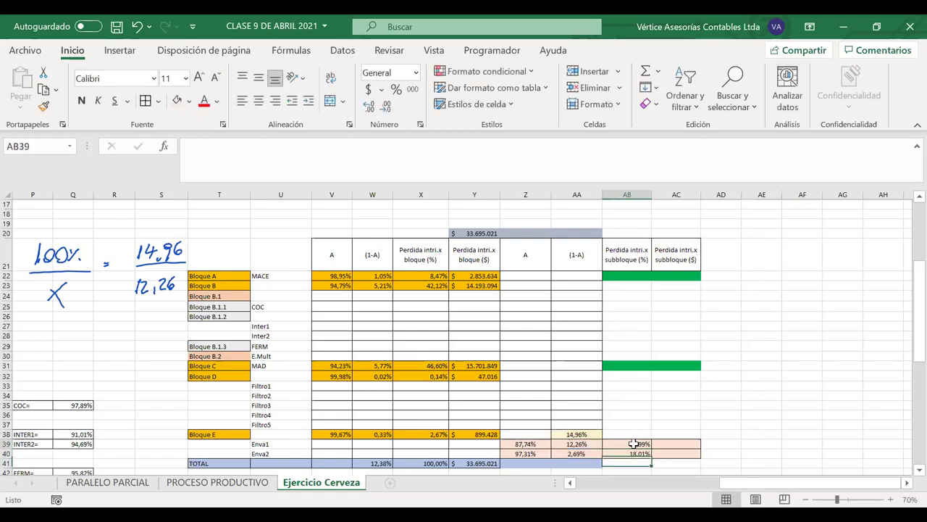
drag(634, 444, 636, 453)
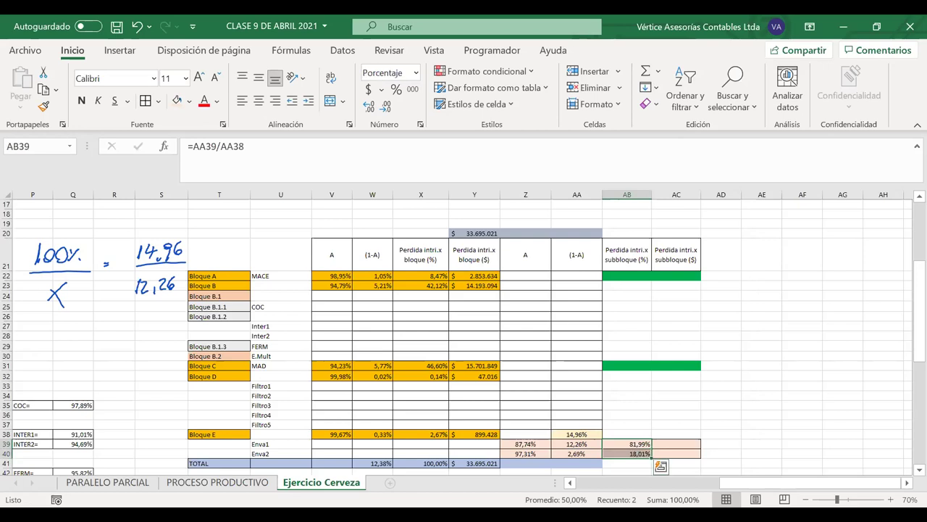
click(672, 443)
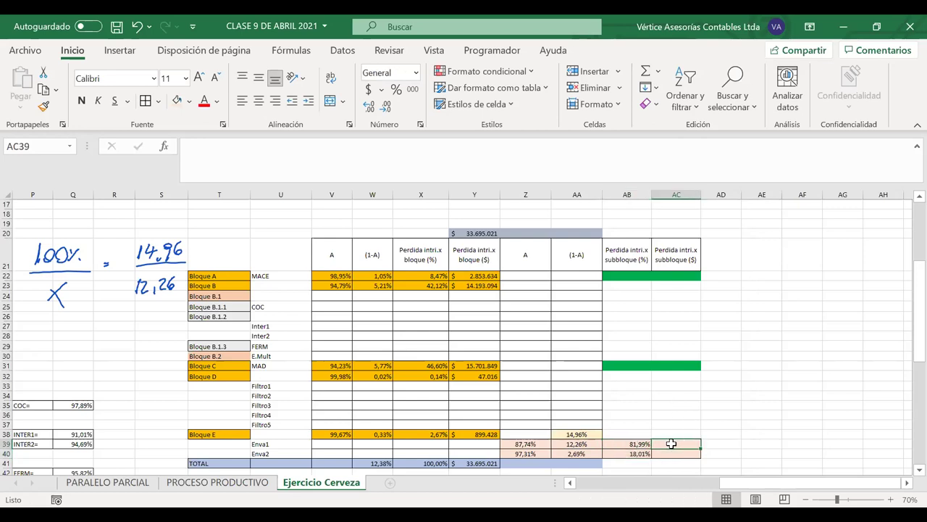
drag(618, 276, 664, 453)
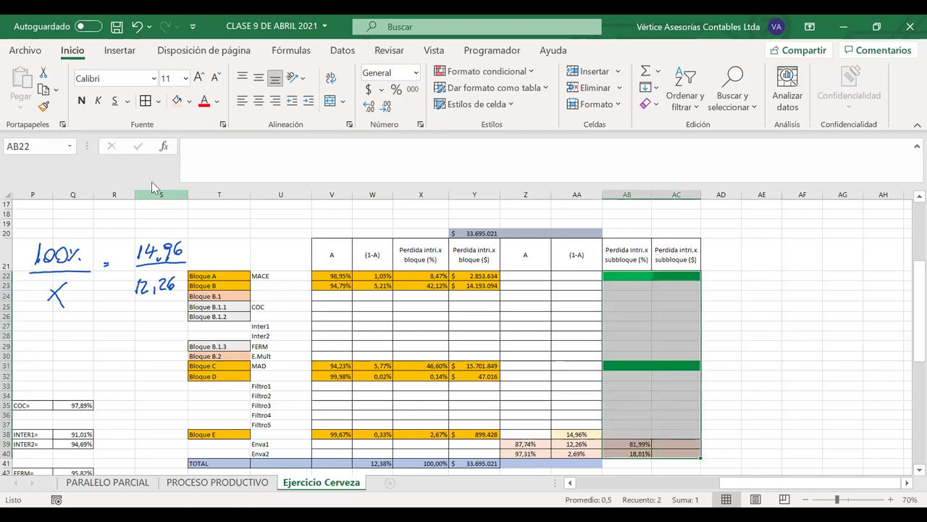
click(632, 263)
drag(632, 263, 638, 455)
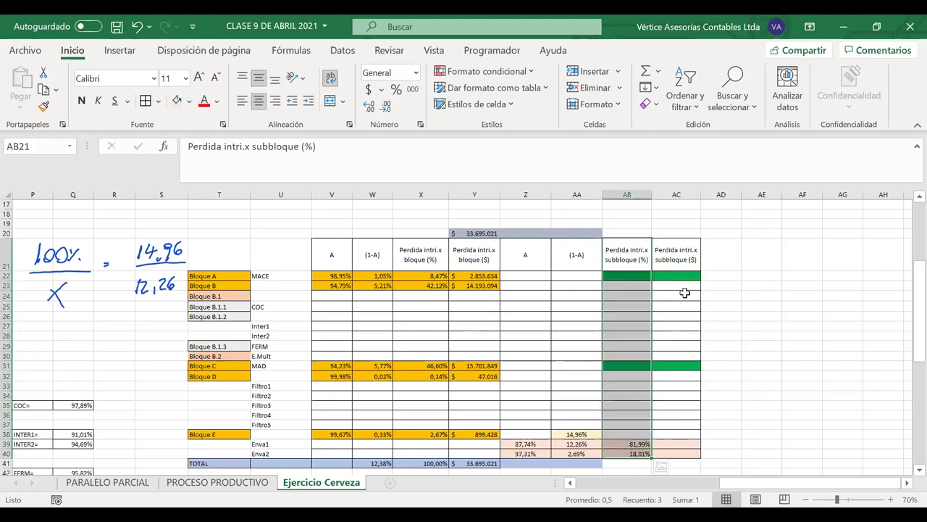
drag(668, 245, 676, 452)
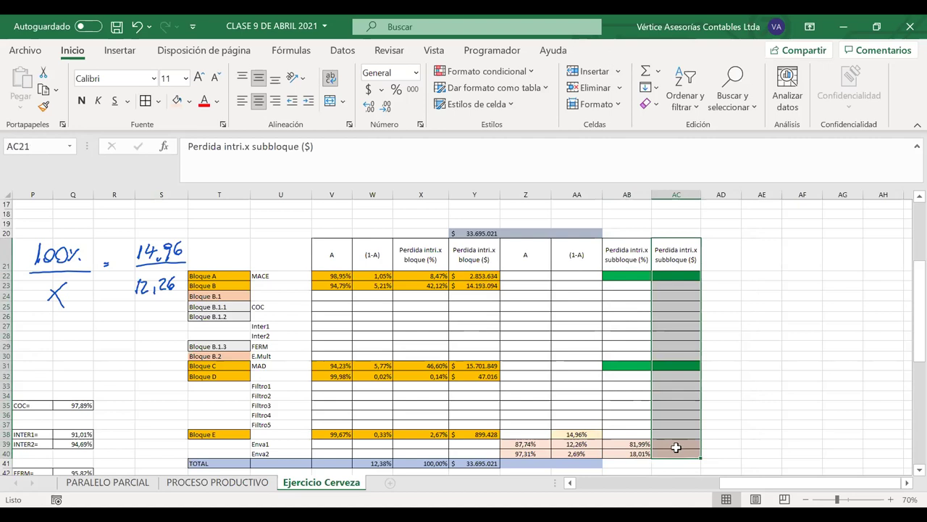
Step: Calculate Enva1's sub-block dollar loss in AC39 as =AB39*Y20 and show it without decimals
click(675, 444)
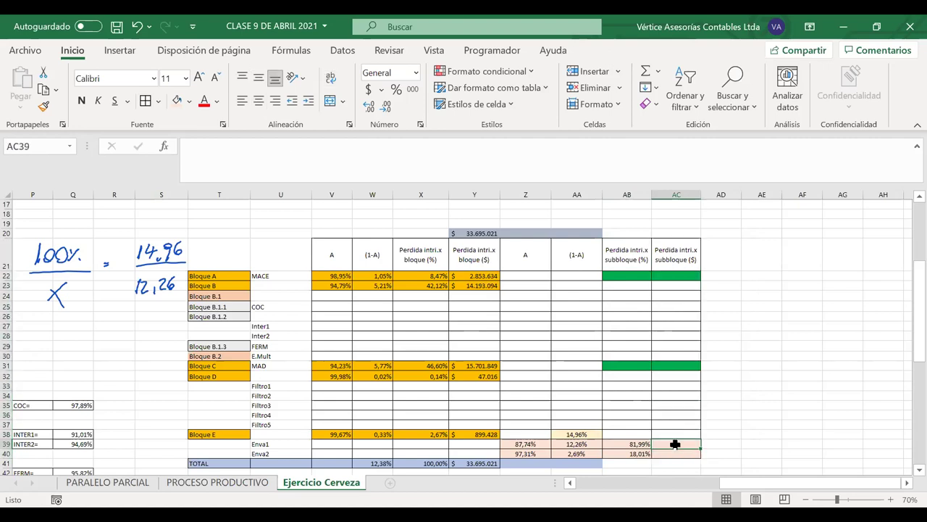
text(=)
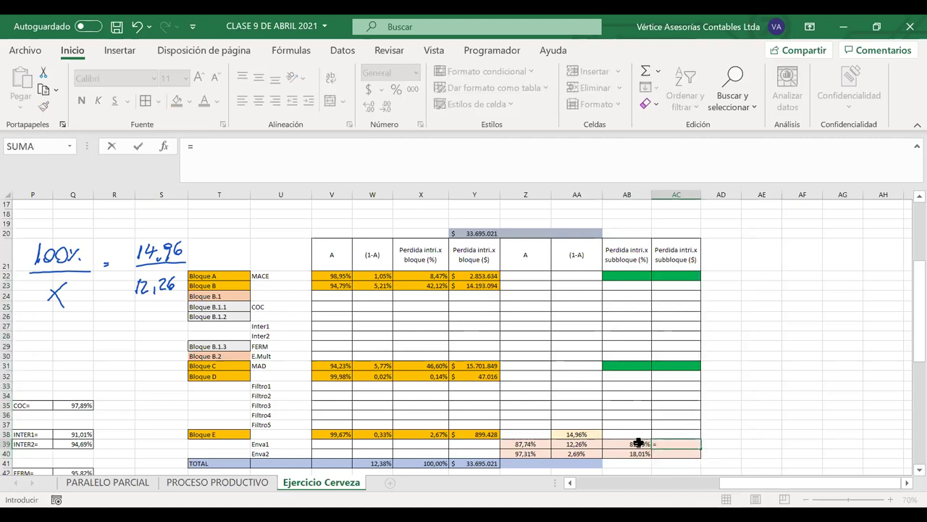
click(638, 444)
text(*)
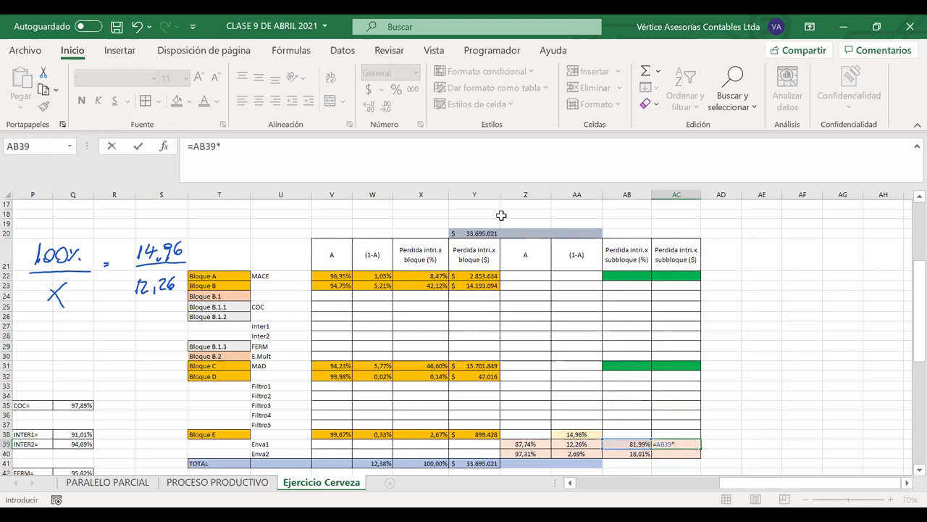
click(483, 232)
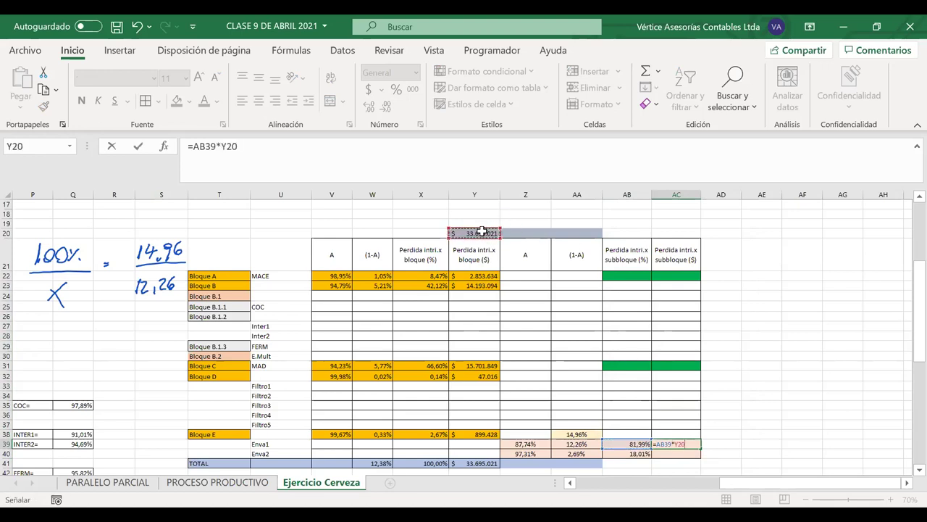
key(Return)
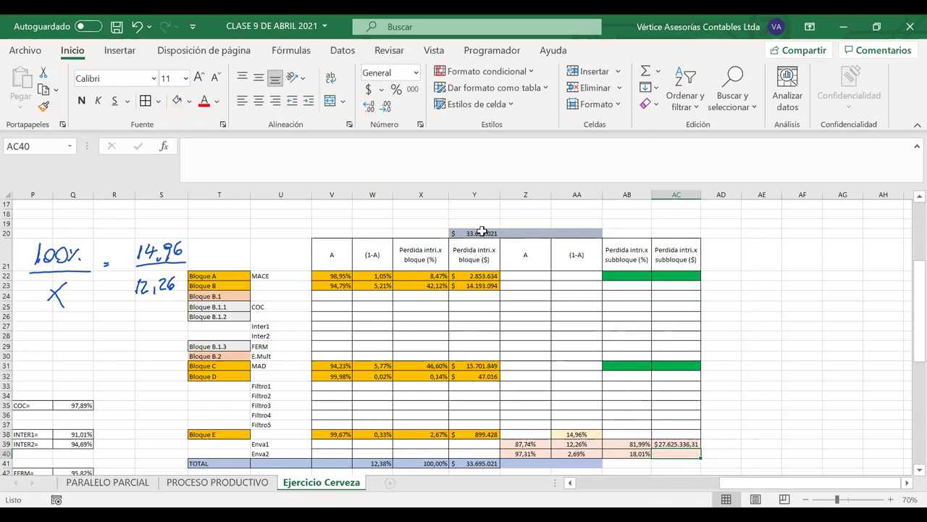
click(678, 443)
click(386, 107)
click(386, 107)
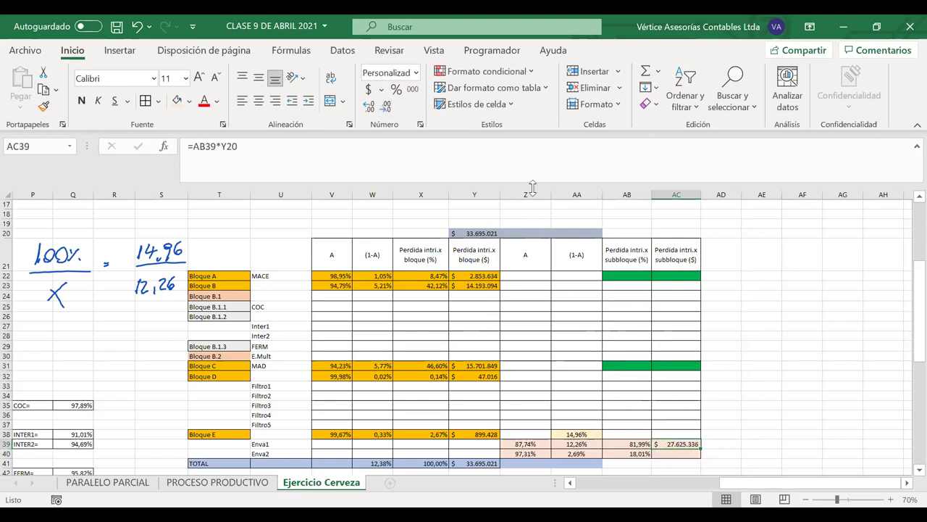
Step: Correct Enva1's dollar loss formula in AC39 to =AB39*Y38 so it uses Bloque E's loss
double_click(680, 441)
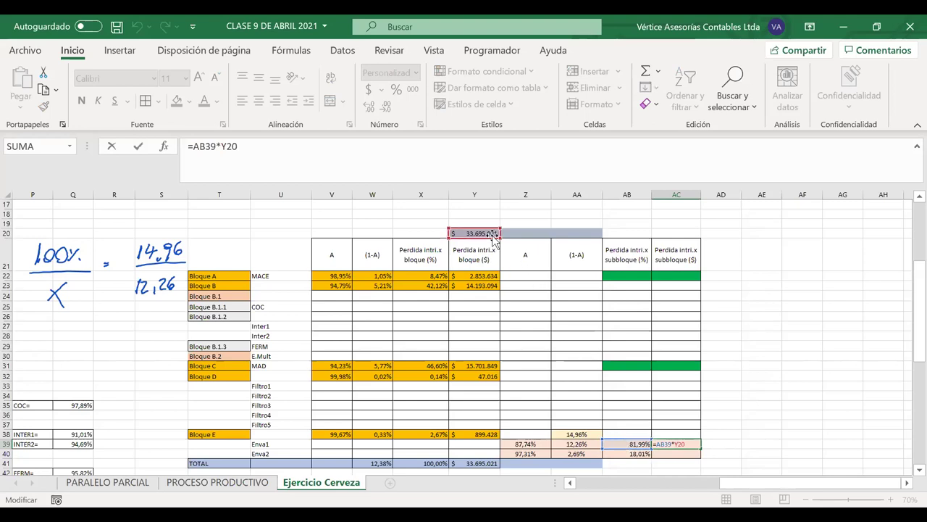
drag(493, 236, 498, 443)
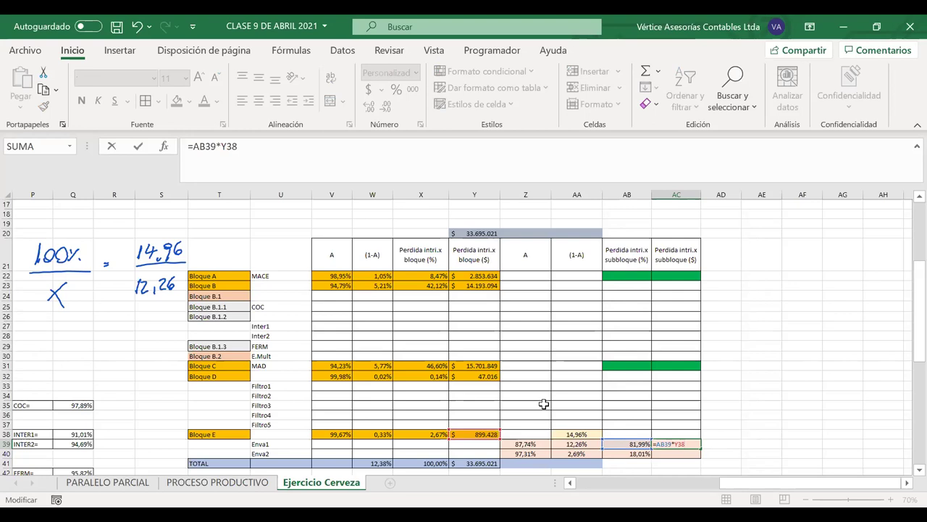
key(Return)
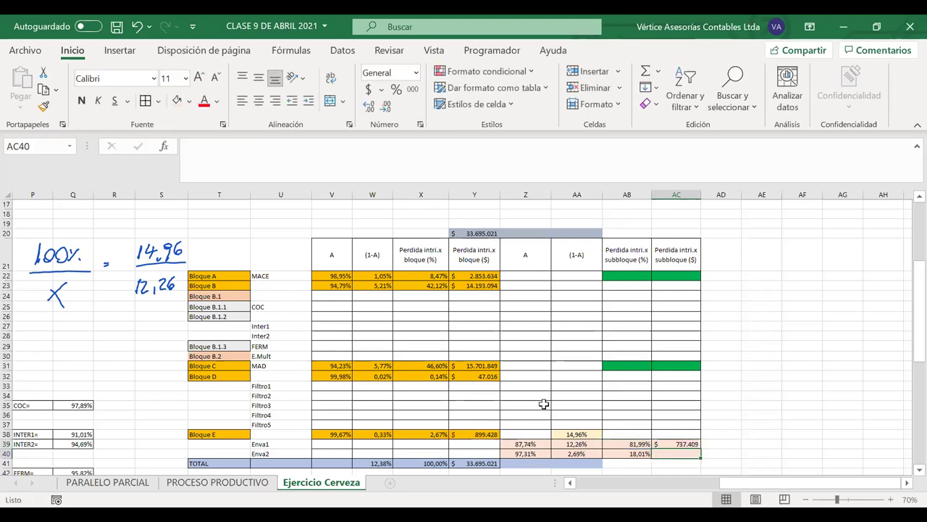
Step: Calculate Enva2's sub-block dollar loss in AC40 as =AB40*Y38 and show it without decimals
text(=)
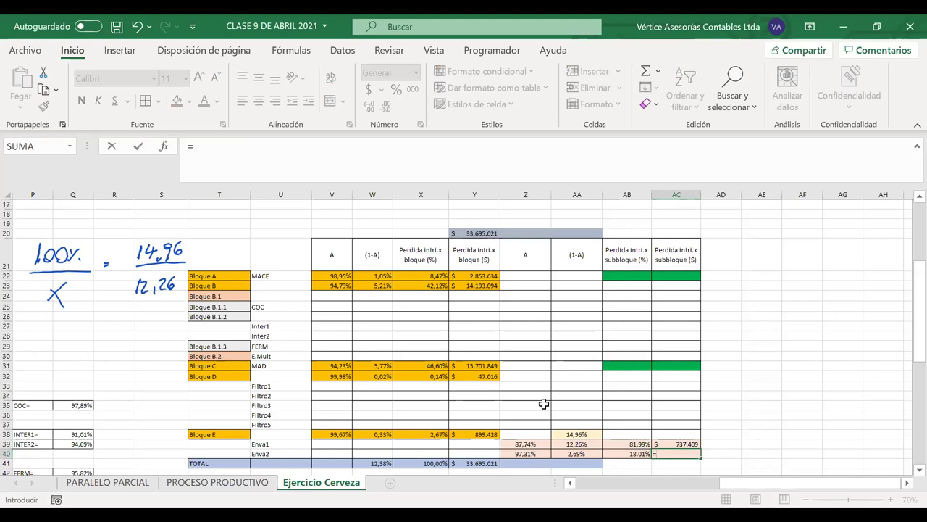
click(630, 453)
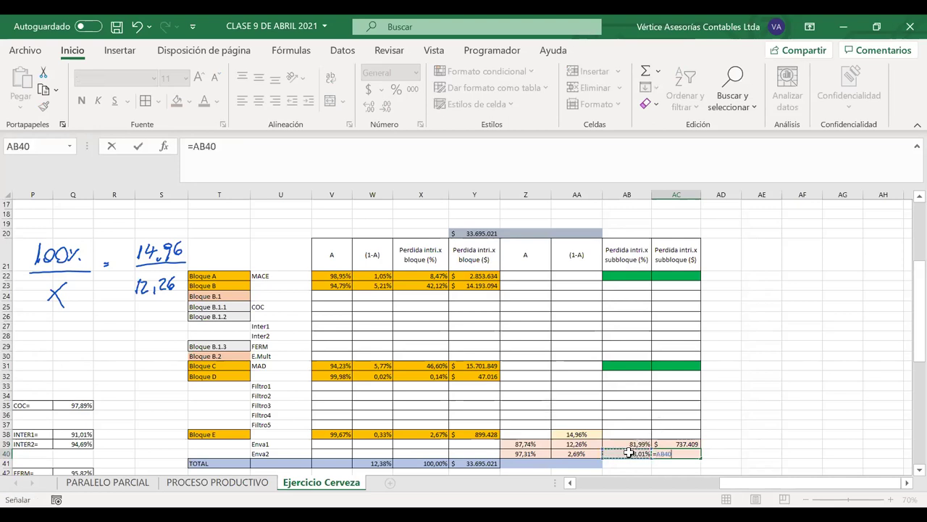
text(*)
click(485, 435)
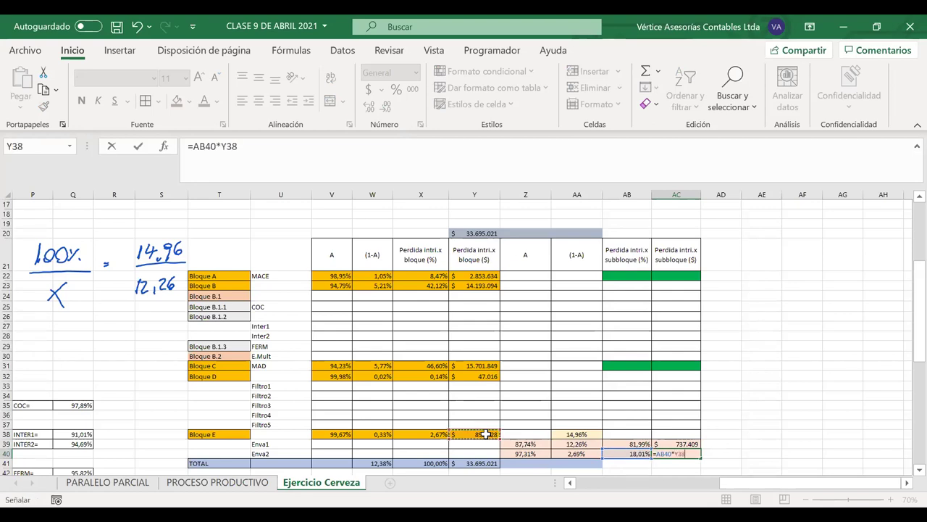
key(Return)
click(688, 454)
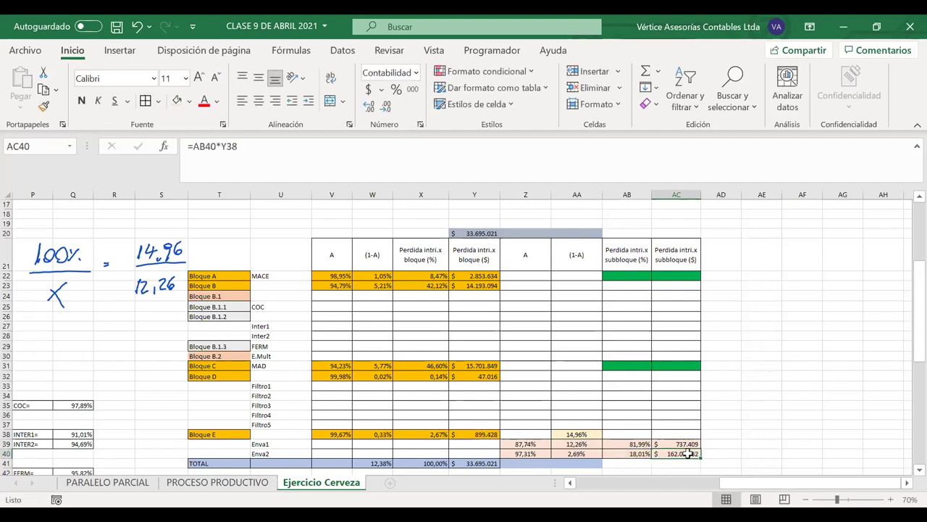
click(386, 109)
click(387, 110)
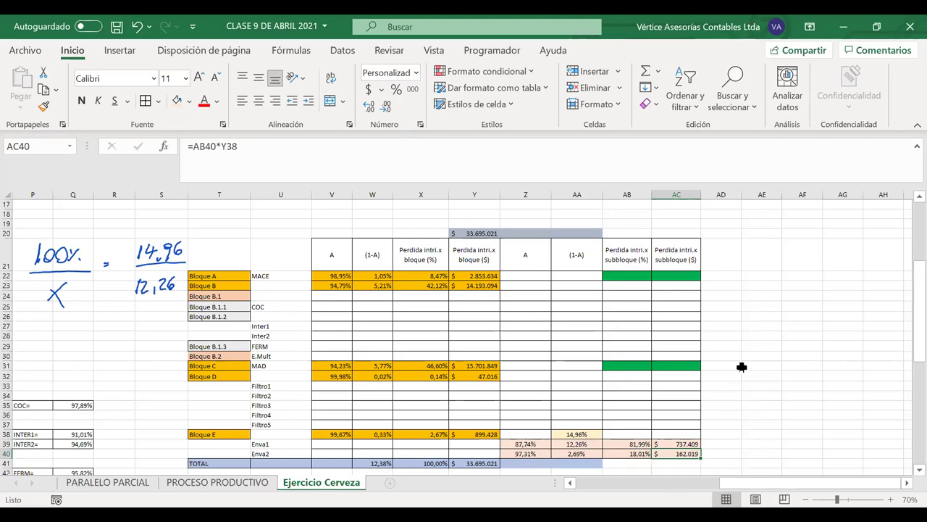
Step: Compare the sum of AC39:AC40 with Bloque E's dollar loss, and review the total in Y41 and Enva1's formulas in AC39 and AB39
click(681, 443)
drag(679, 448, 681, 455)
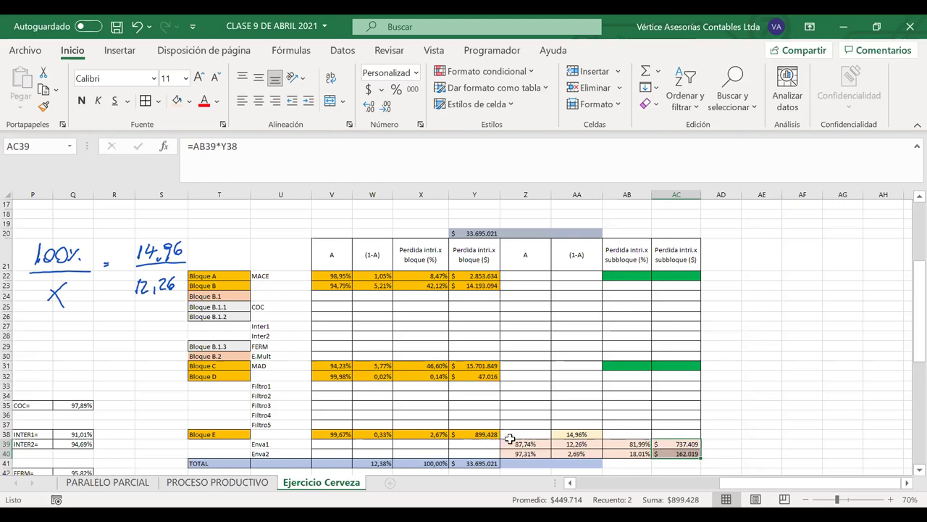
click(475, 463)
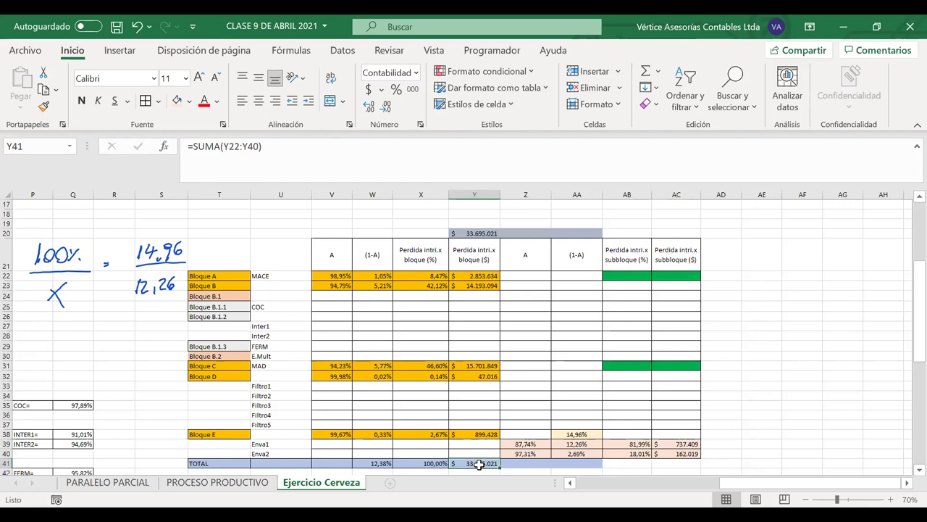
click(675, 445)
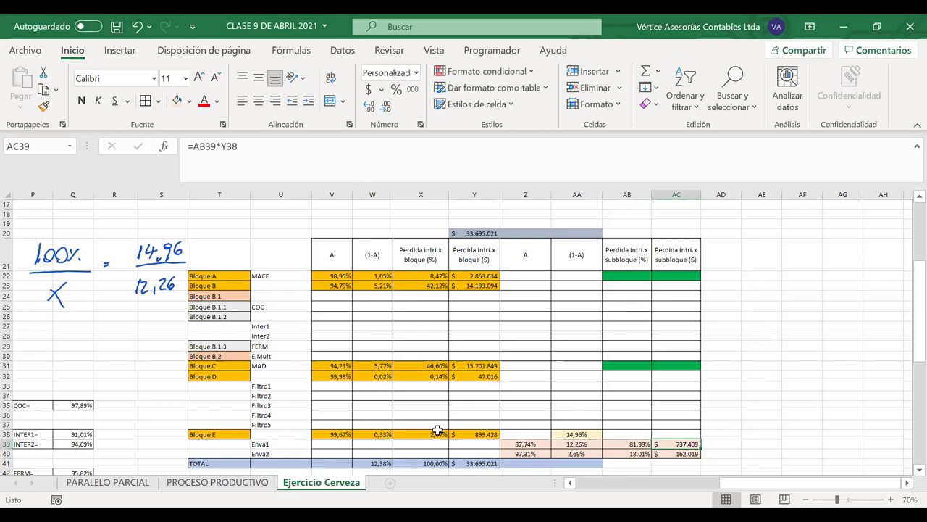
click(765, 397)
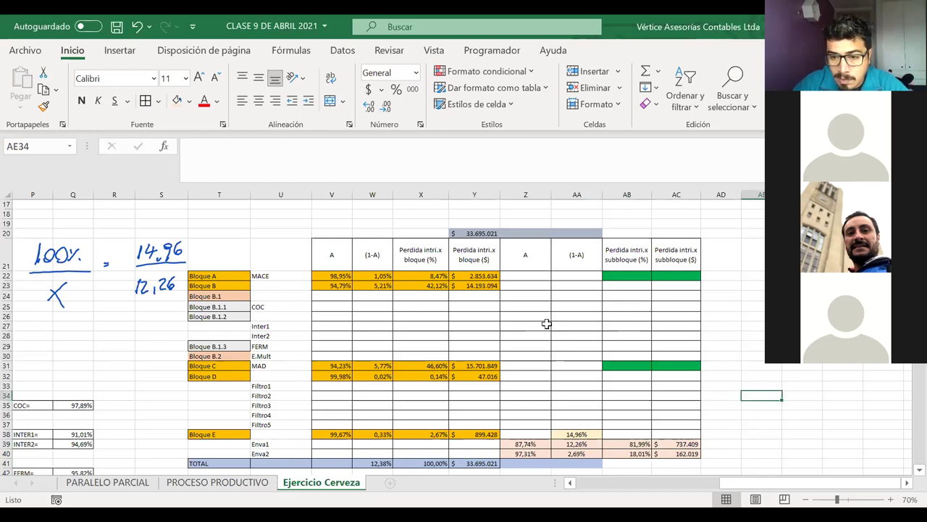
click(623, 445)
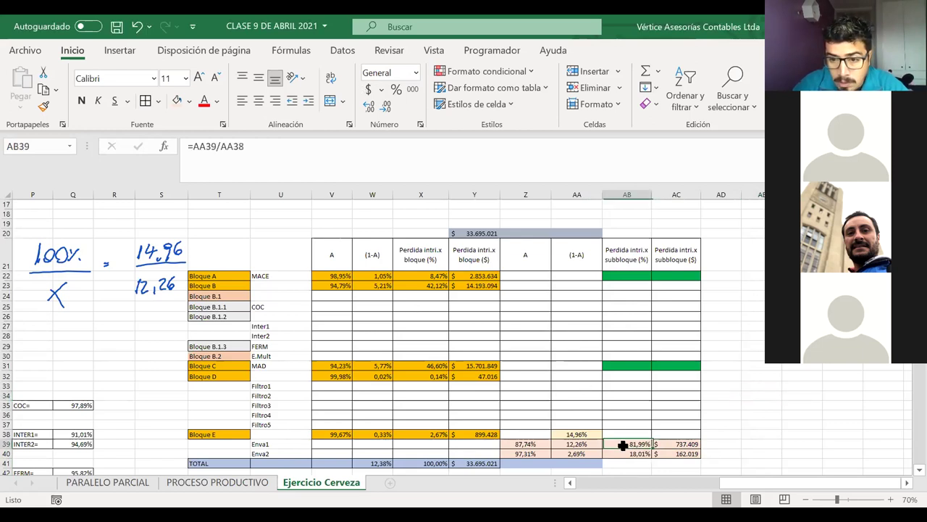
double_click(624, 444)
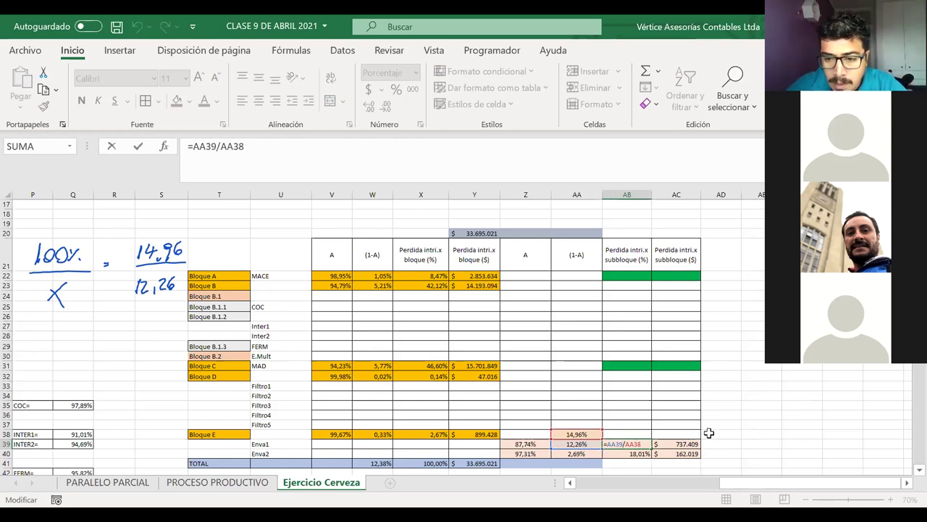
key(Return)
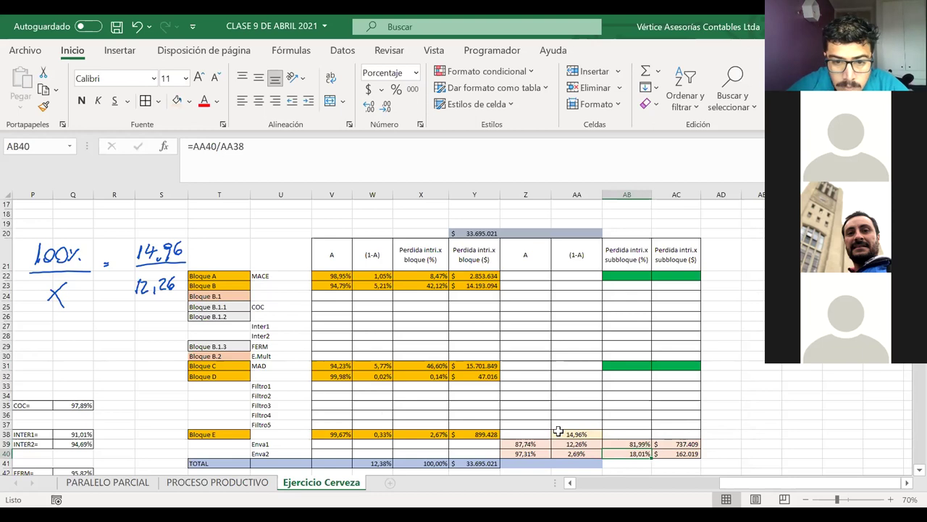
Step: Fill the Filtro1 to Filtro5 availability and unavailability cells Z33:AA37 light blue
drag(224, 434, 661, 439)
drag(526, 387, 558, 420)
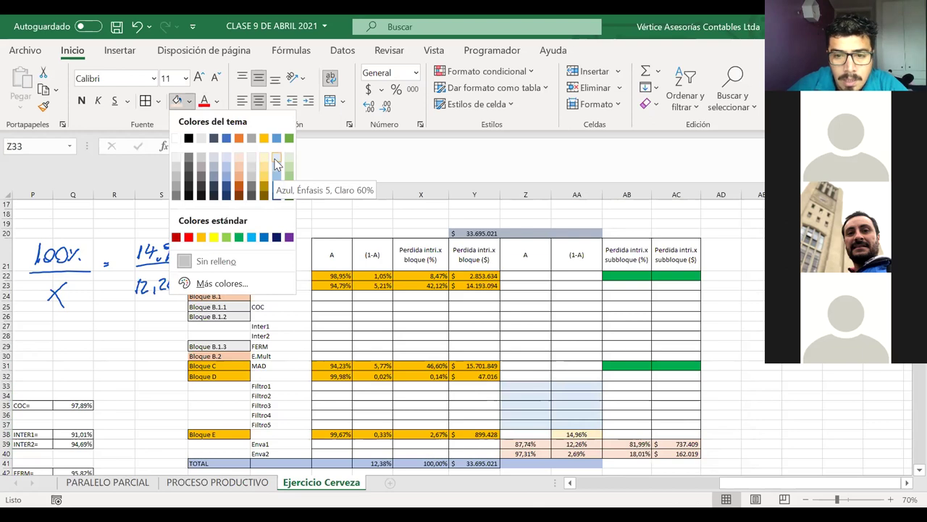
click(542, 358)
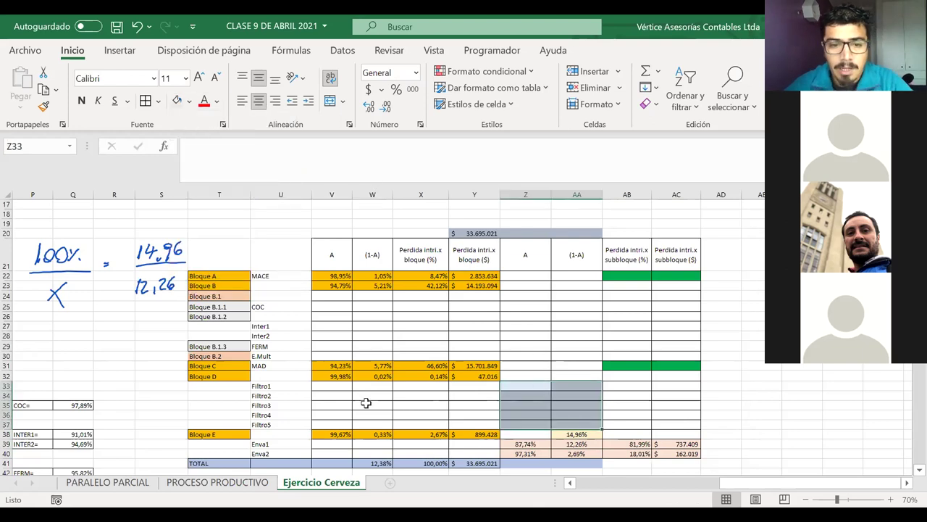
Step: Link Filtro1's availability in Z33 to S10 and copy the formula down through Z37 for Filtro2 to Filtro5
click(529, 388)
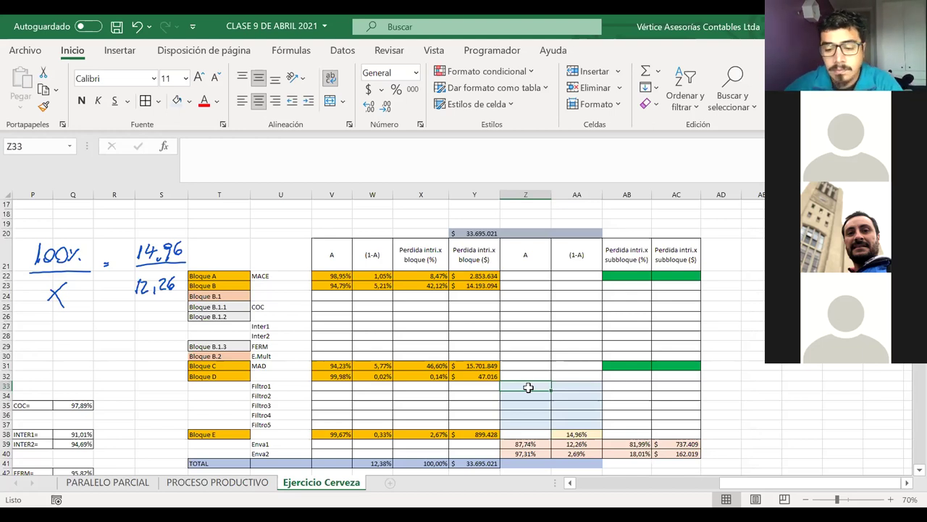
text(=)
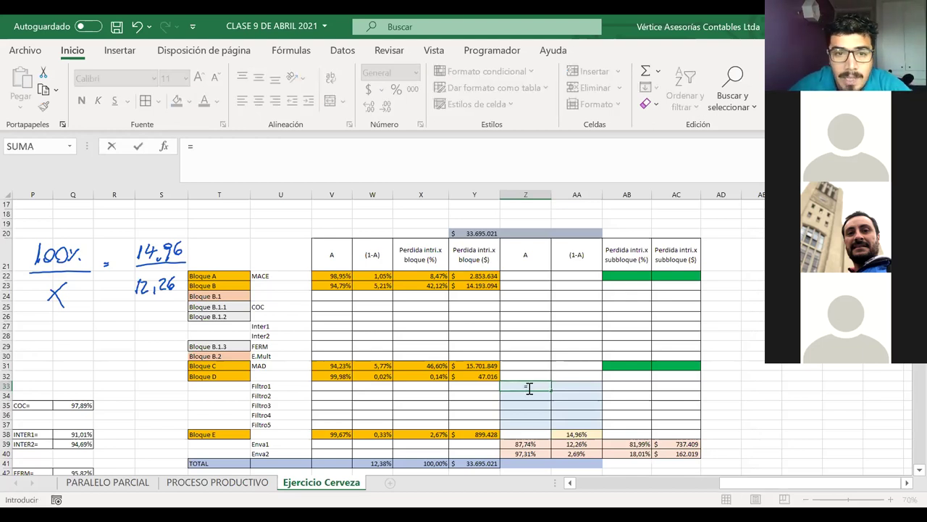
scroll(332, 337, up, 3)
scroll(334, 337, left, 1)
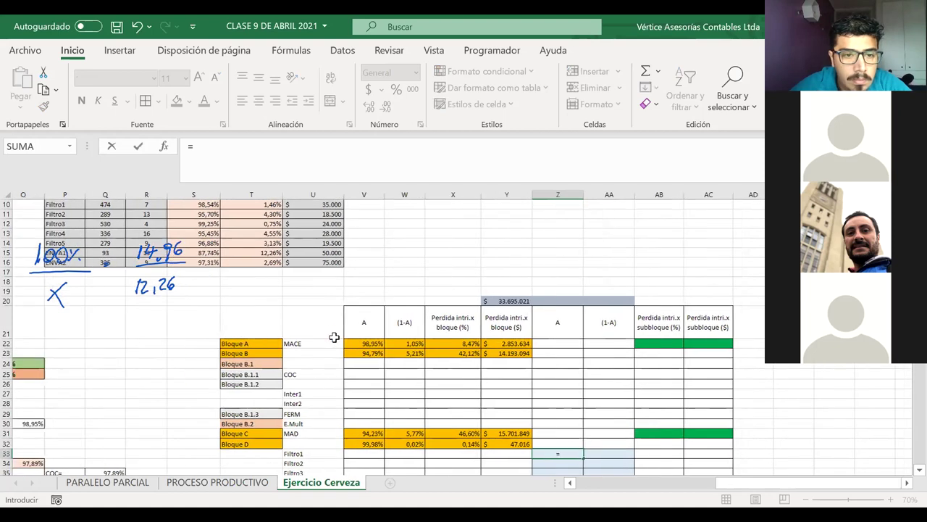
scroll(334, 337, left, 2)
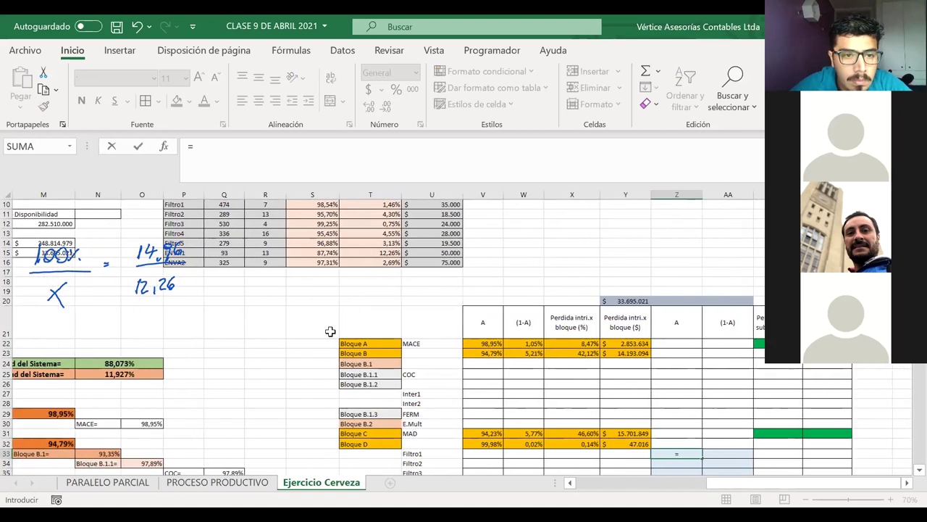
click(310, 205)
key(Return)
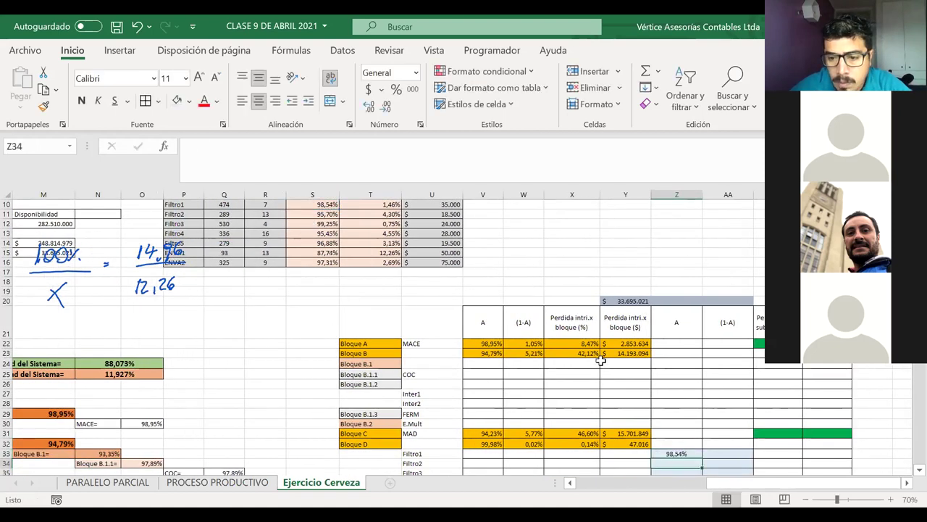
click(692, 454)
mouse_move(701, 458)
mouse_down()
mouse_move(701, 479)
mouse_move(694, 449)
mouse_up()
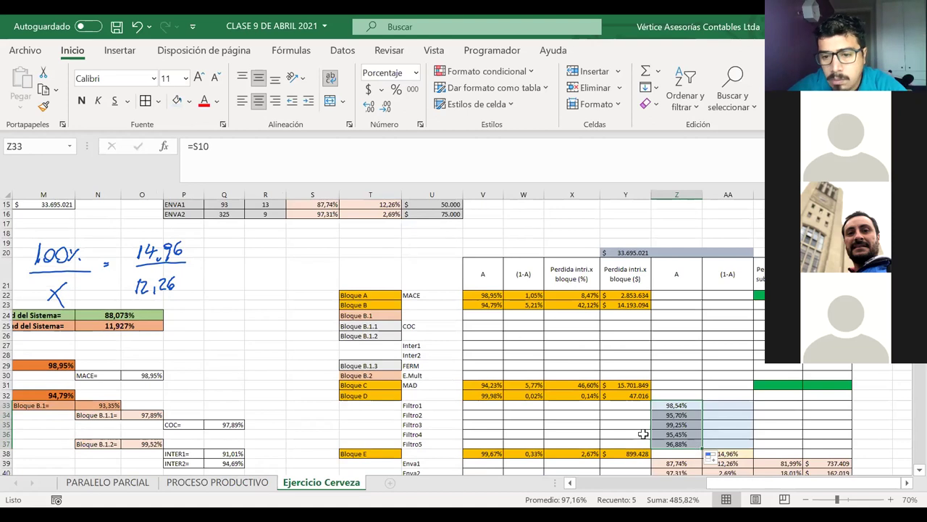
Step: Calculate Filtro1's unavailability in AA33 as =1-Z33 and copy the formula down to AA37
click(709, 409)
text(=)
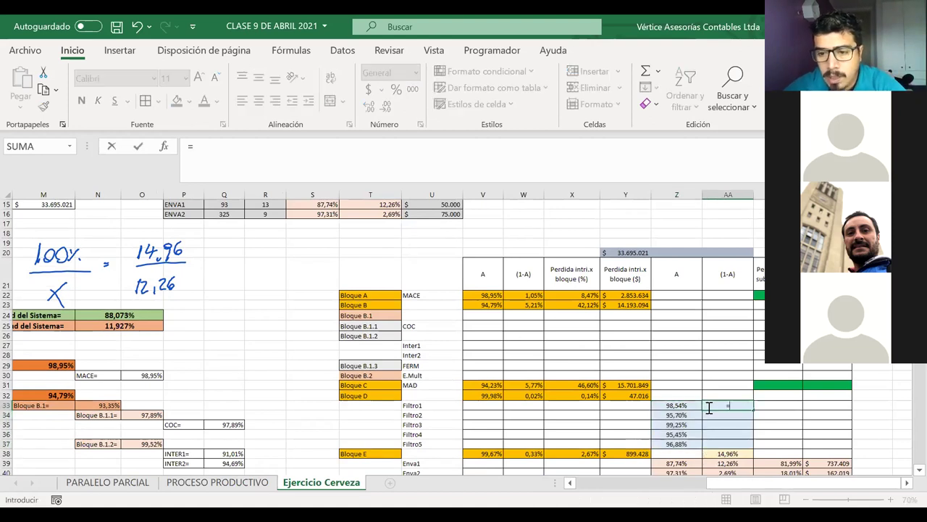
text(1-)
click(689, 406)
key(Return)
click(749, 404)
drag(753, 410, 749, 444)
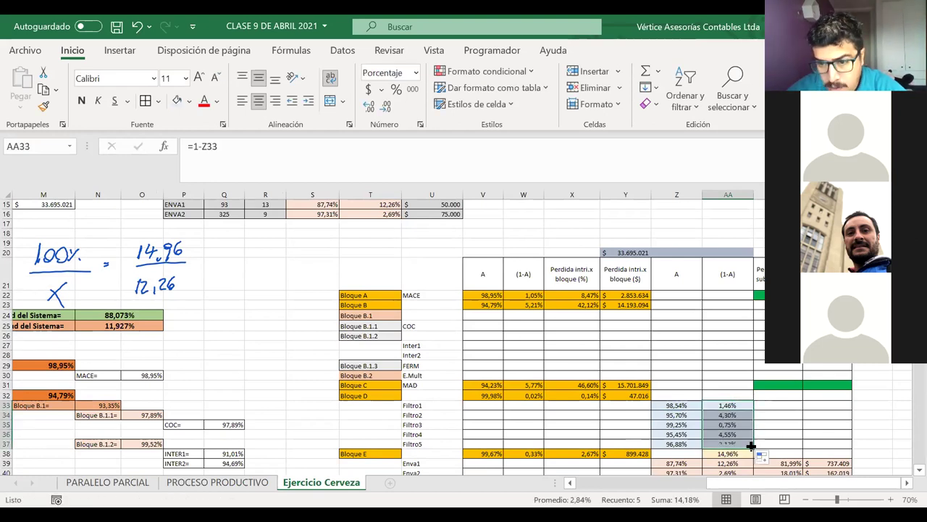
Step: Copy the green format of the adjacent sub-block loss cells to Z31:AA31 for Bloque C and Z22:AA22 for Bloque A
scroll(747, 442, down, 2)
scroll(748, 442, right, 3)
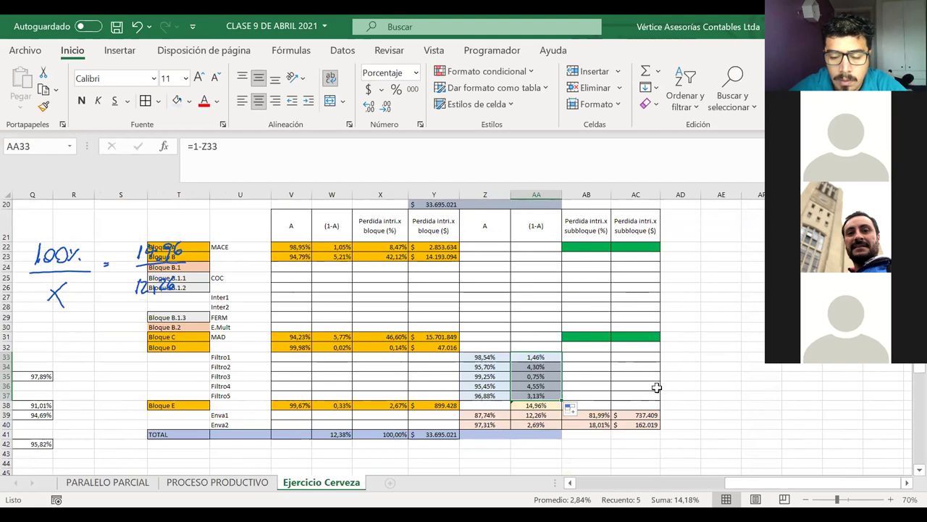
click(656, 387)
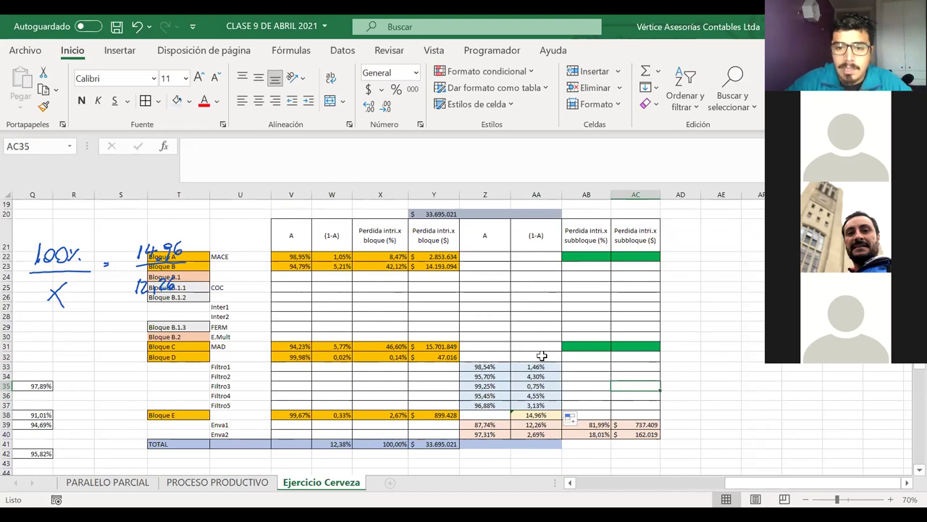
drag(544, 347, 505, 344)
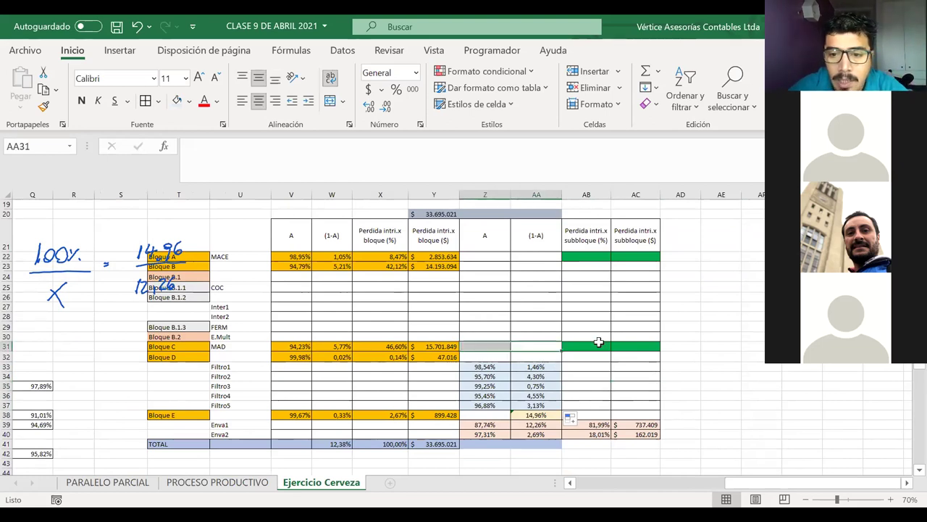
click(594, 344)
click(43, 107)
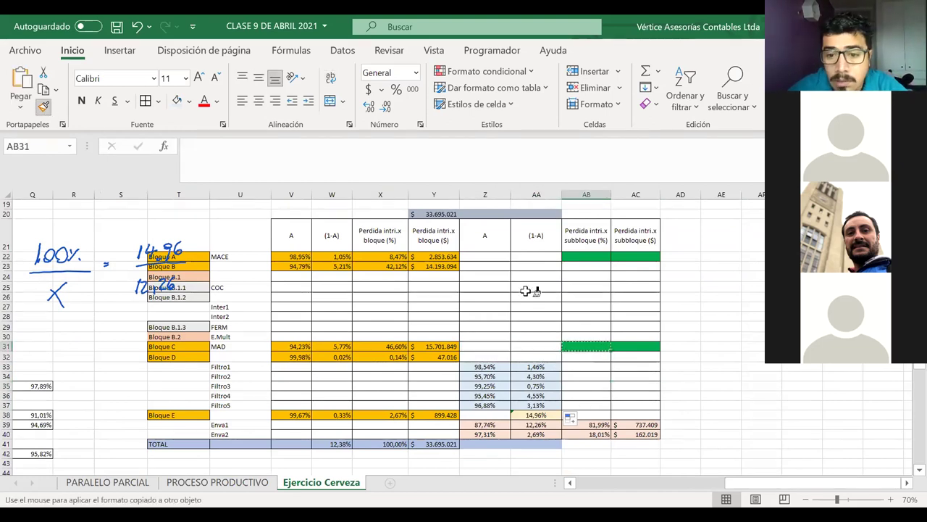
drag(540, 345, 502, 345)
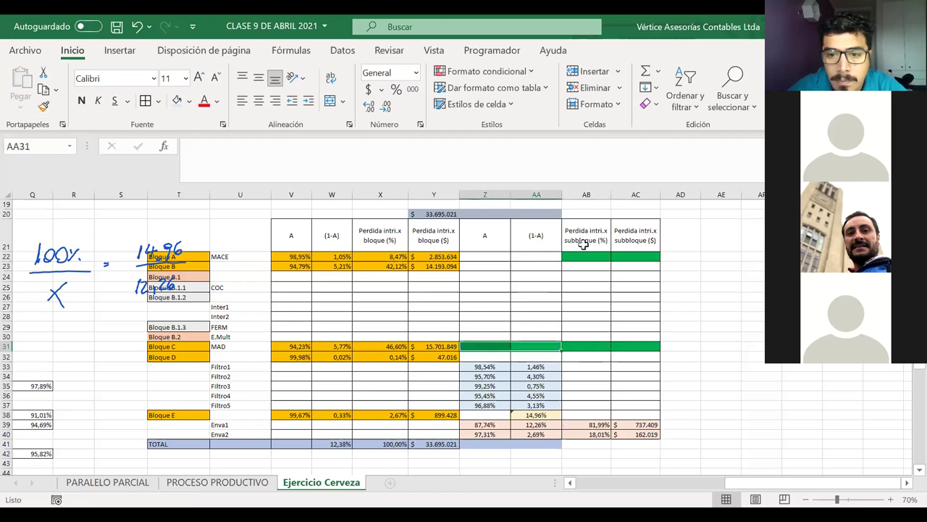
click(586, 257)
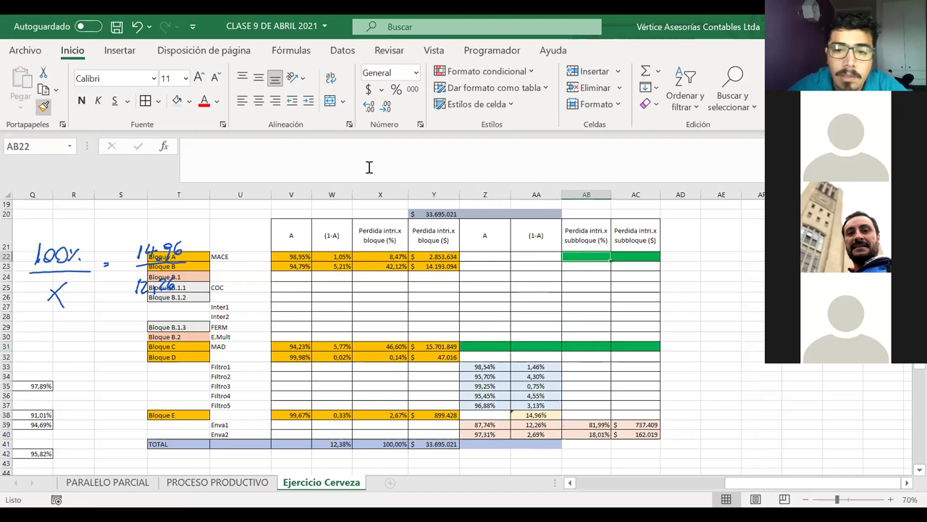
click(43, 108)
drag(542, 257, 499, 256)
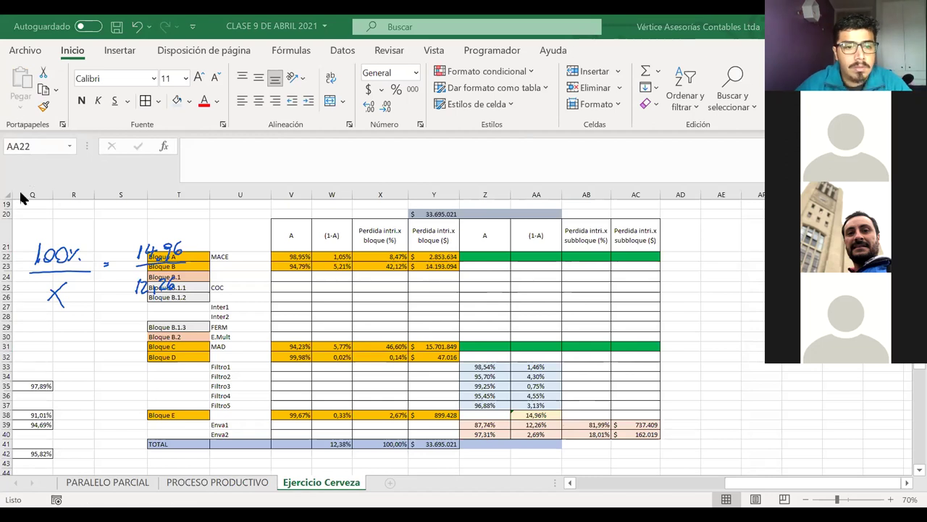
Step: Copy the light yellow percentage format of Bloque E's AA38 to Bloque D's AA32
click(536, 413)
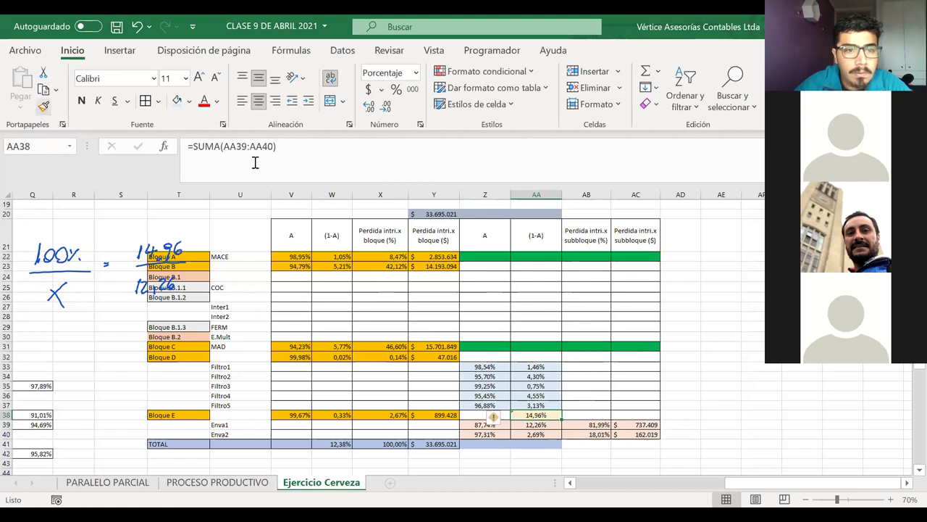
click(43, 106)
click(534, 356)
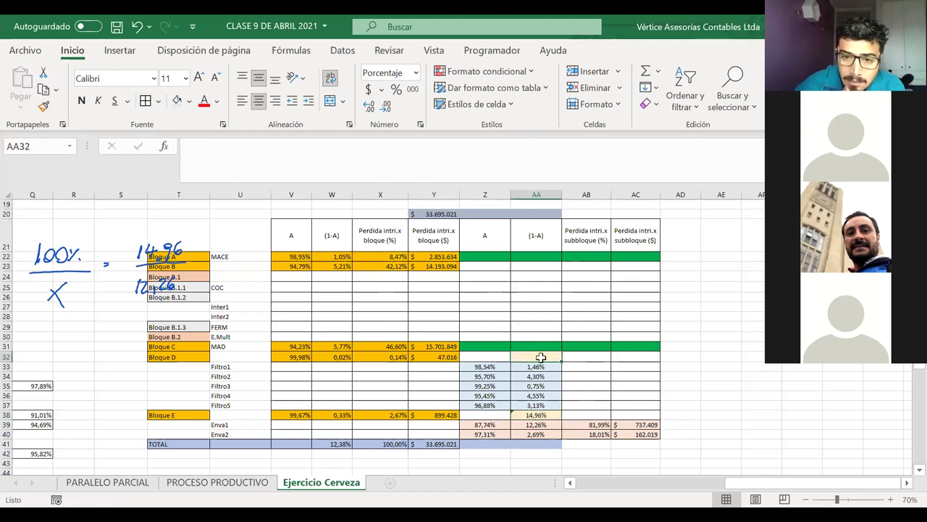
drag(541, 356, 155, 357)
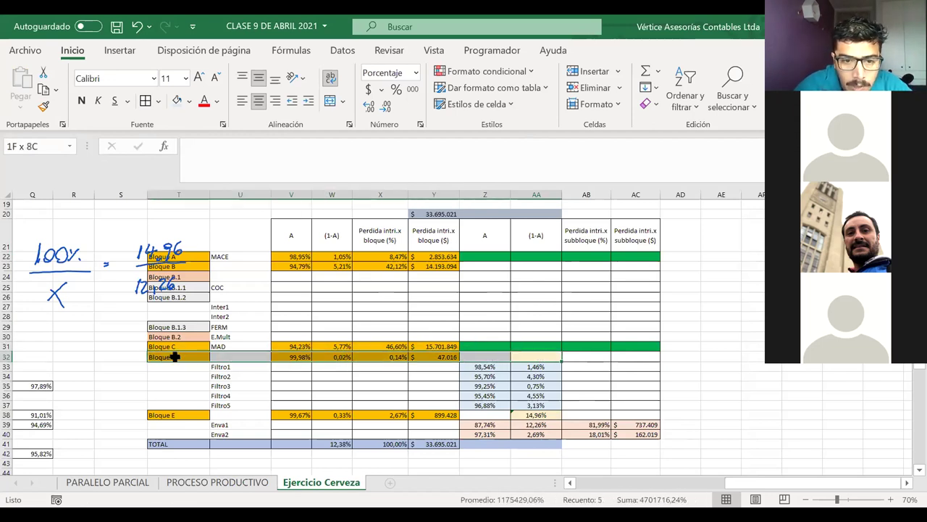
Step: Sum the Filtro1 to Filtro5 unavailabilities in AA32 with =SUMA(AA33:AA37) and review the formula against its source cells
click(545, 357)
text(=)
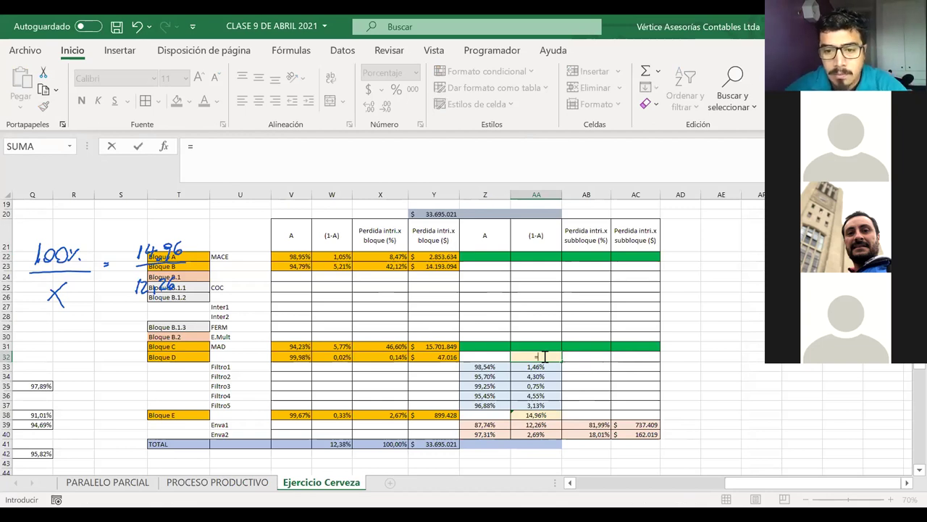
text(suma()
click(516, 369)
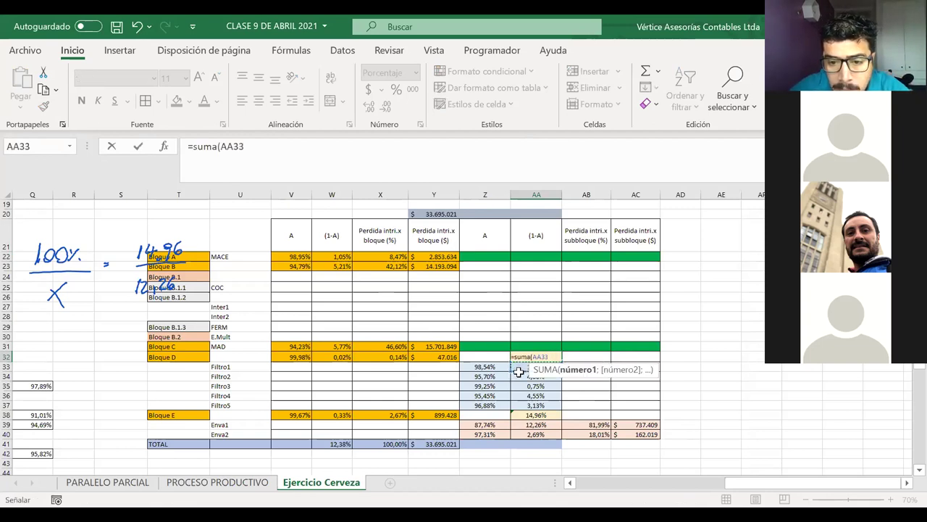
shift+click(520, 402)
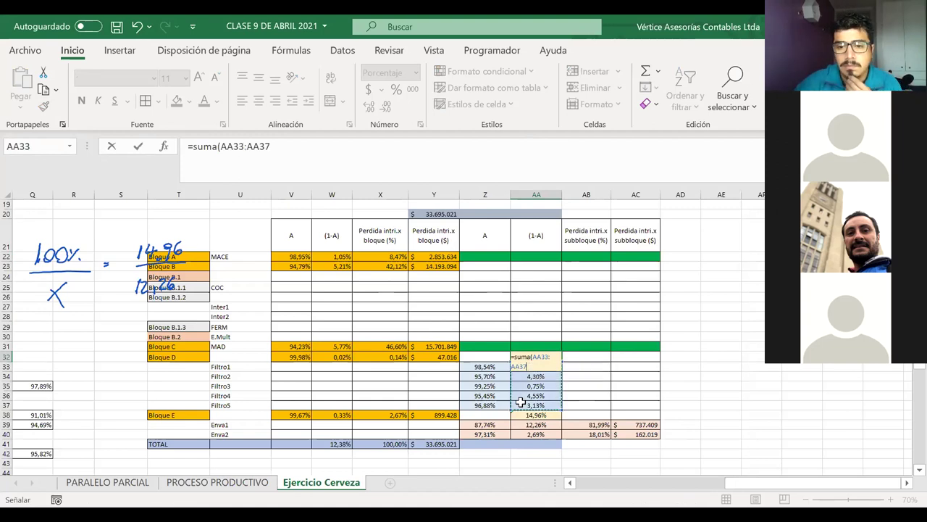
key(Return)
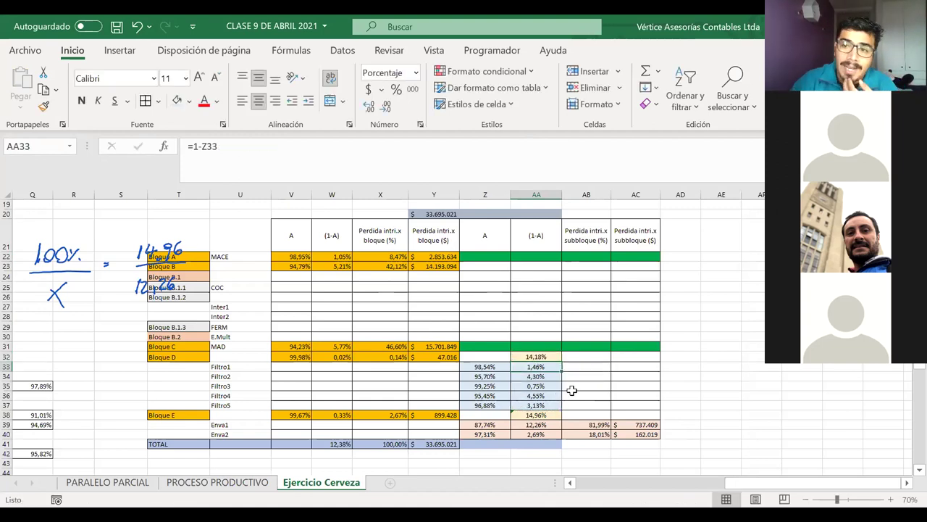
click(534, 356)
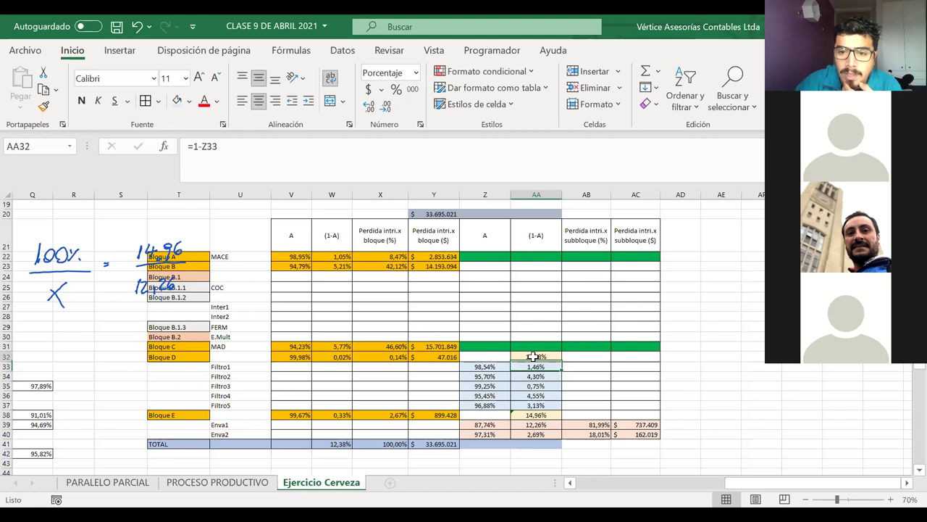
scroll(300, 348, left, 5)
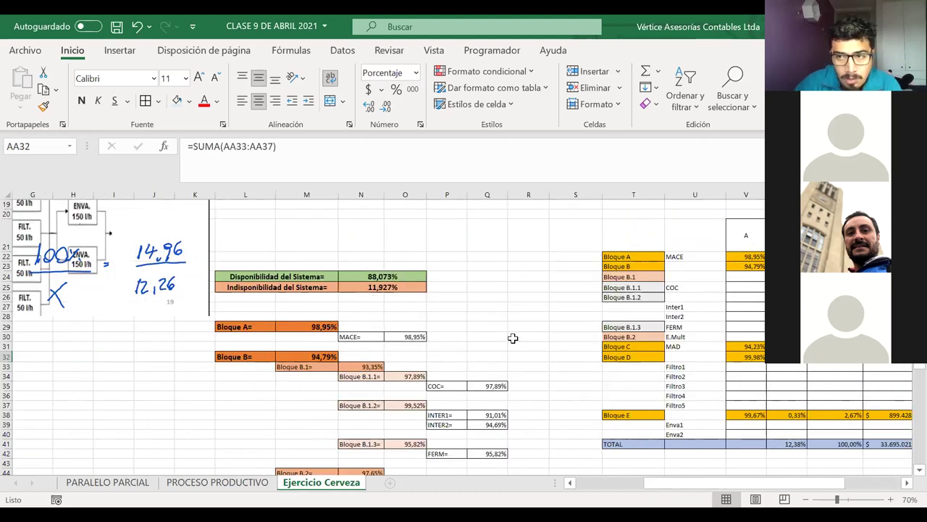
scroll(513, 338, right, 5)
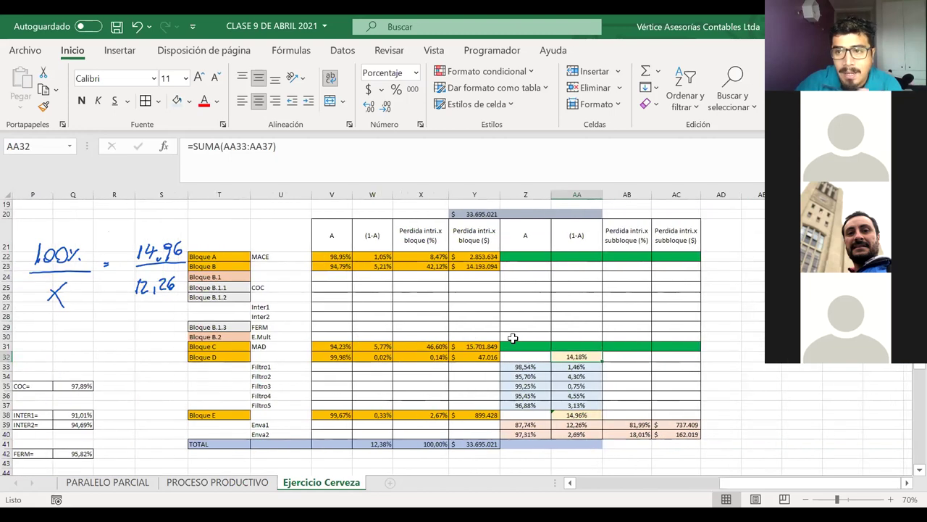
scroll(512, 338, right, 1)
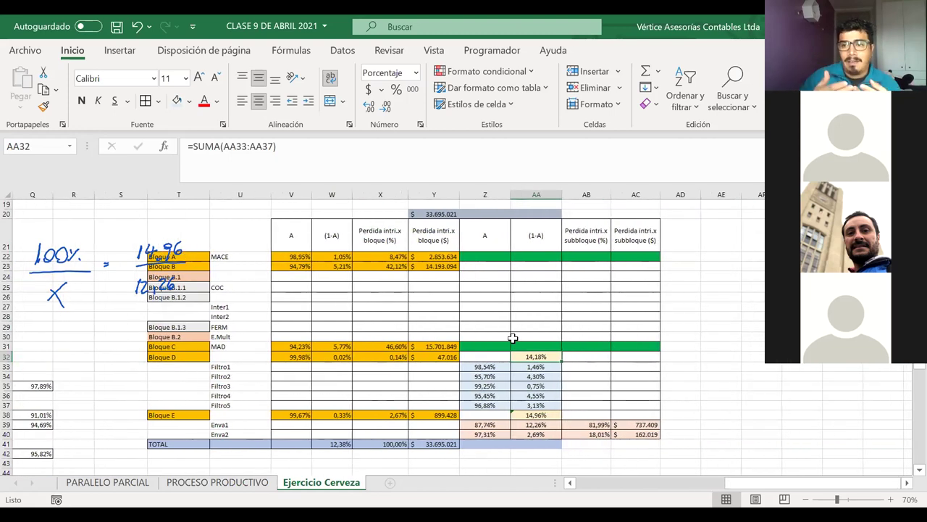
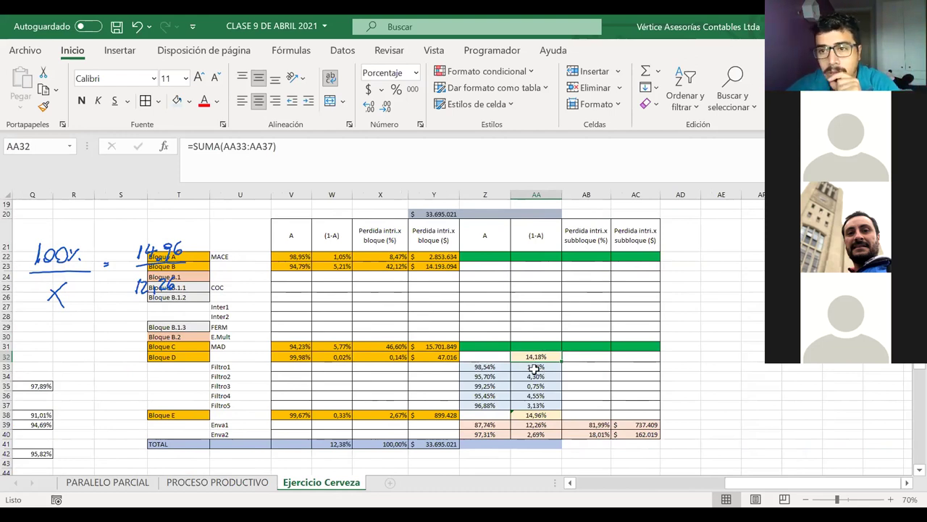
drag(535, 367, 536, 406)
click(539, 357)
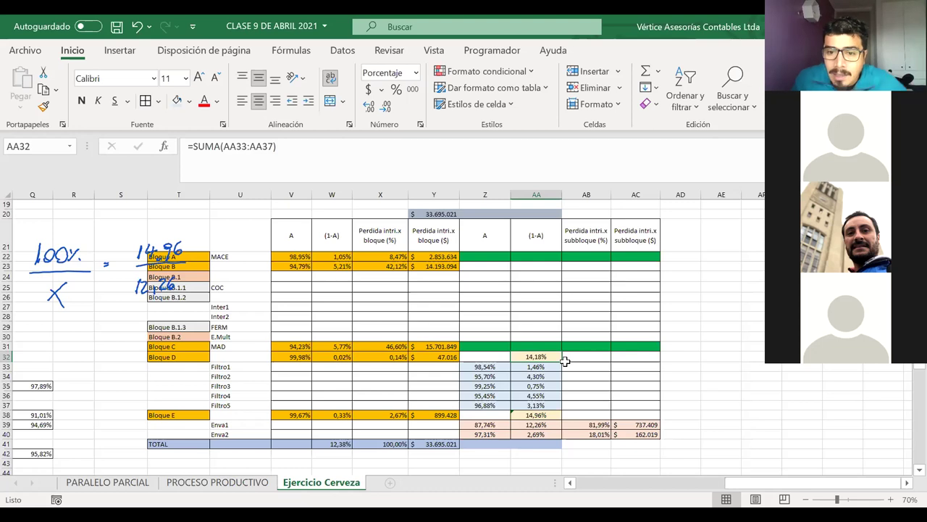
Step: Try calculating a Bloque D loss in AB32 as =AA32*Y20, and clear the cell again
click(580, 360)
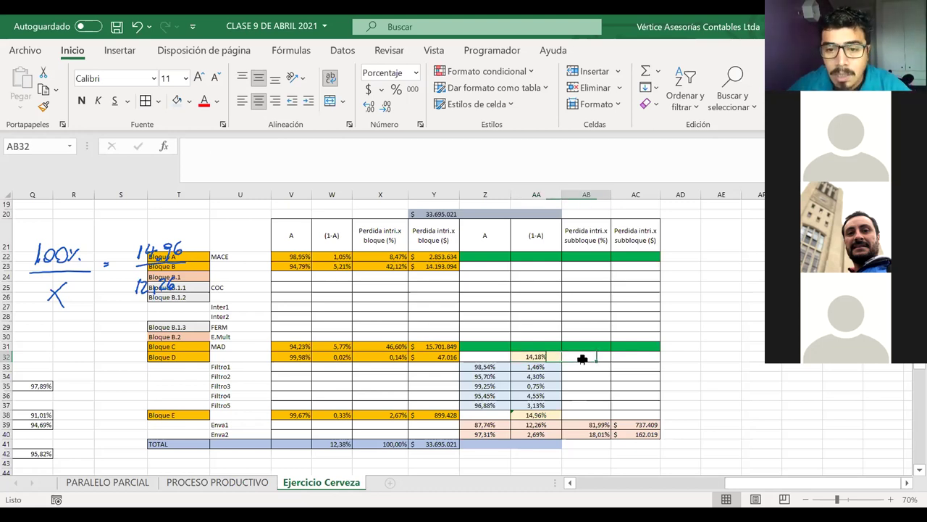
text(=)
click(550, 355)
text(*)
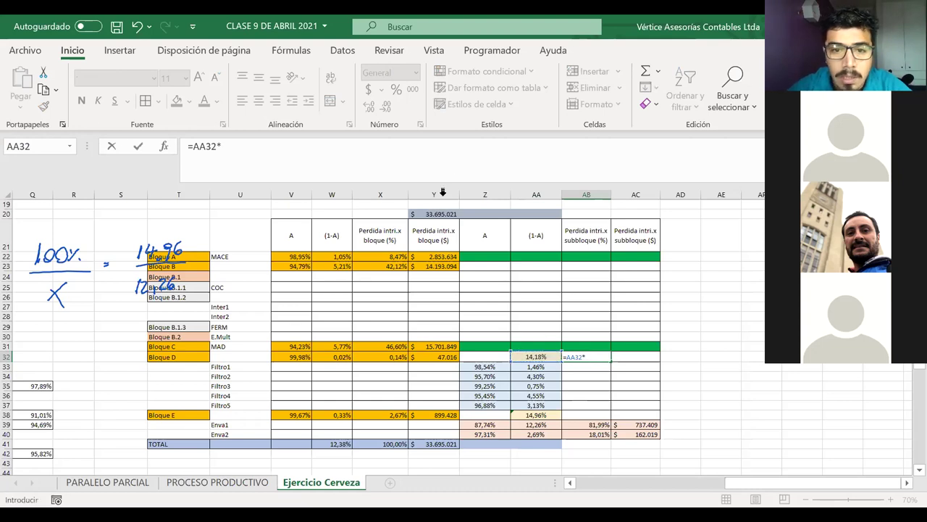
click(439, 213)
key(Return)
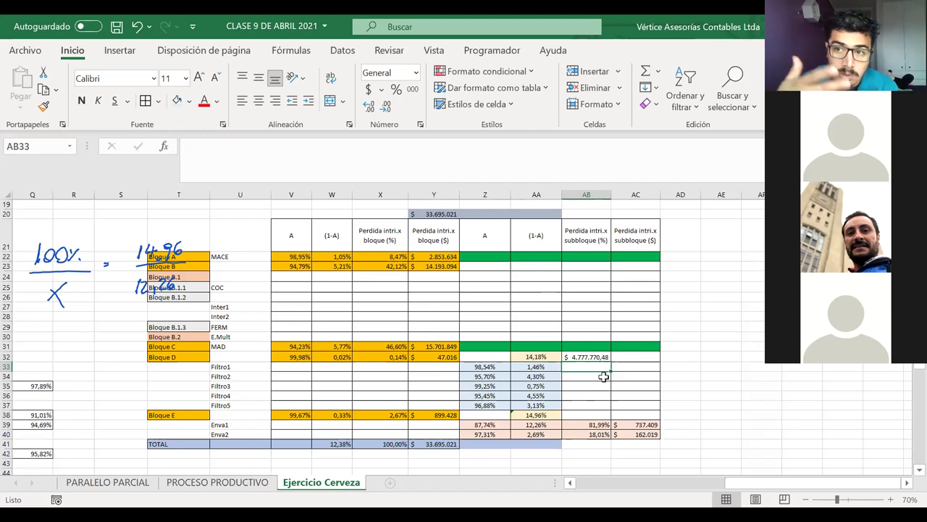
click(588, 356)
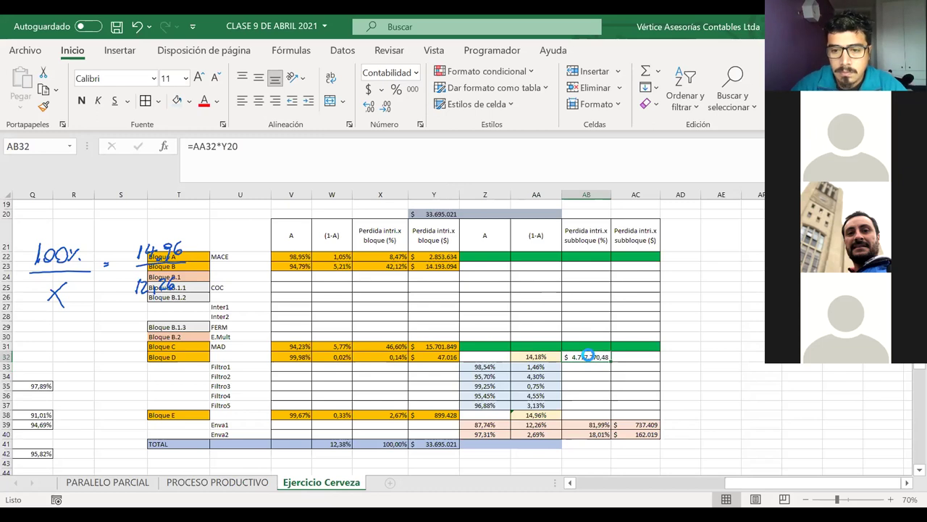
key(Delete)
Step: Erase the previous handwritten proportion and handwrite a new one over the sheet: 100 over an unknown equals 14,18 over 1,46
click(580, 367)
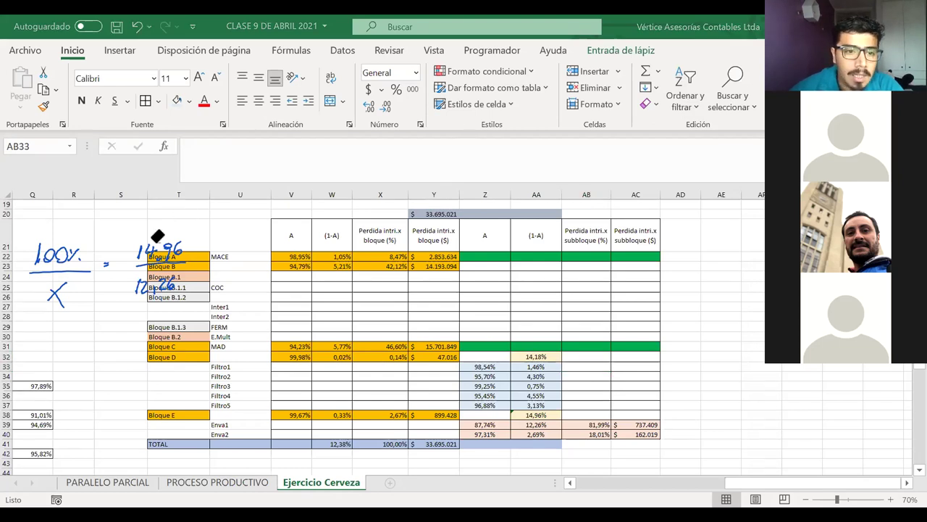
mouse_move(138, 252)
mouse_down()
mouse_move(167, 284)
mouse_move(65, 265)
mouse_move(55, 293)
mouse_move(109, 264)
mouse_up()
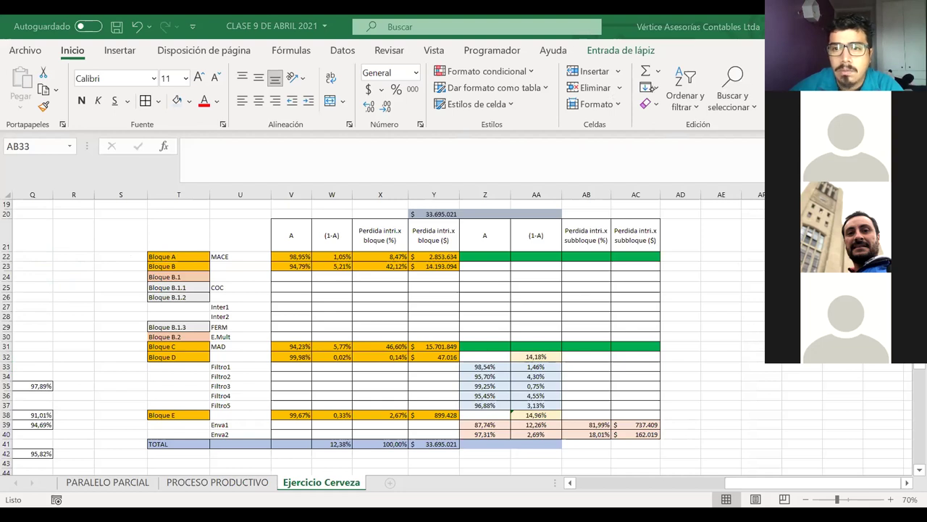
mouse_move(40, 227)
mouse_down()
mouse_move(38, 240)
mouse_move(46, 229)
mouse_move(49, 242)
mouse_move(53, 229)
mouse_move(83, 244)
mouse_up()
drag(77, 249, 129, 229)
mouse_move(126, 221)
mouse_down()
mouse_move(126, 236)
mouse_move(148, 222)
mouse_up()
drag(110, 247, 158, 243)
mouse_move(23, 254)
mouse_down()
mouse_move(58, 251)
mouse_move(109, 269)
mouse_up()
drag(115, 266, 132, 261)
mouse_move(131, 254)
mouse_down()
mouse_move(130, 271)
mouse_move(136, 264)
mouse_up()
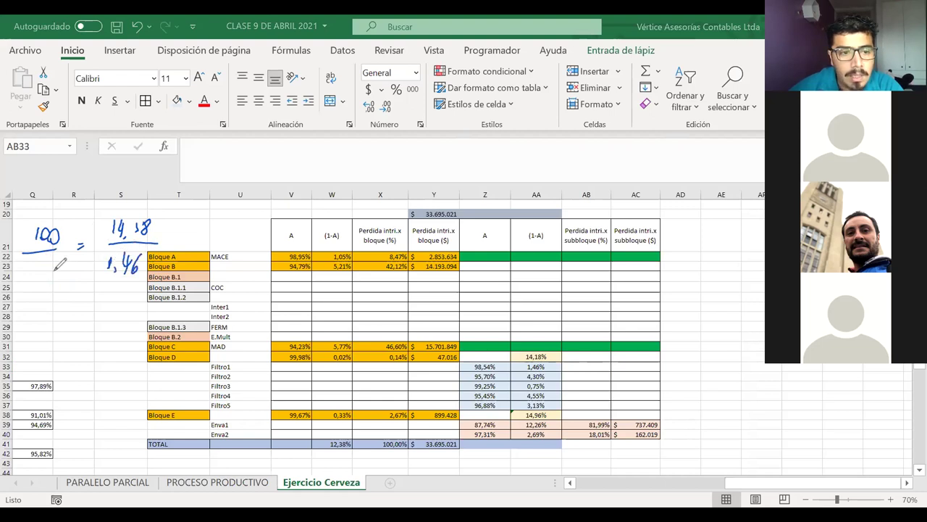
drag(42, 265, 54, 277)
click(47, 284)
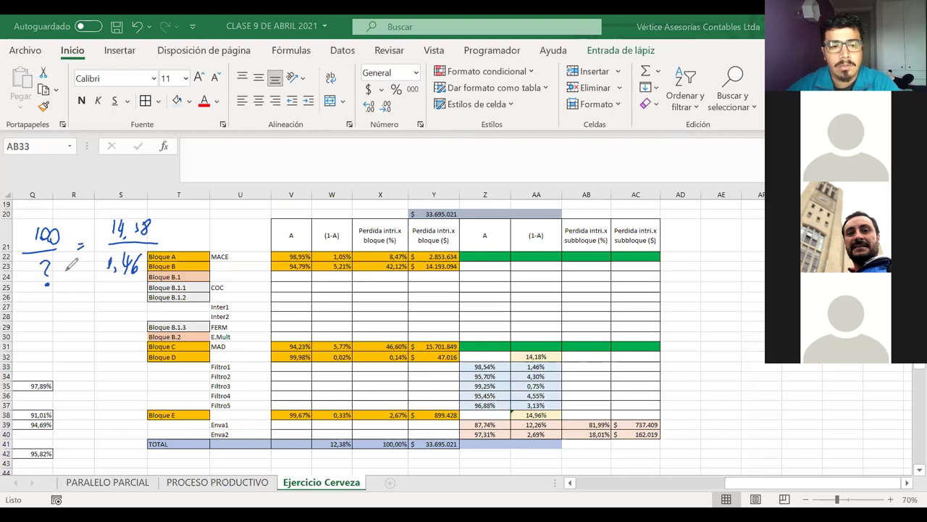
Step: Replace the unknown with an X, underline 1,46, circle 14,18 to show the cross-multiplication, and clear all the ink
drag(39, 262, 54, 286)
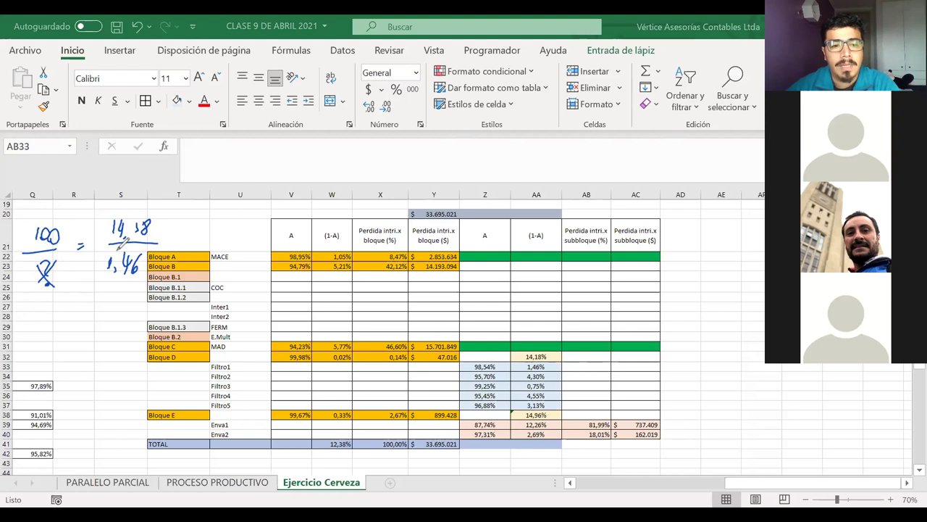
drag(107, 285, 139, 284)
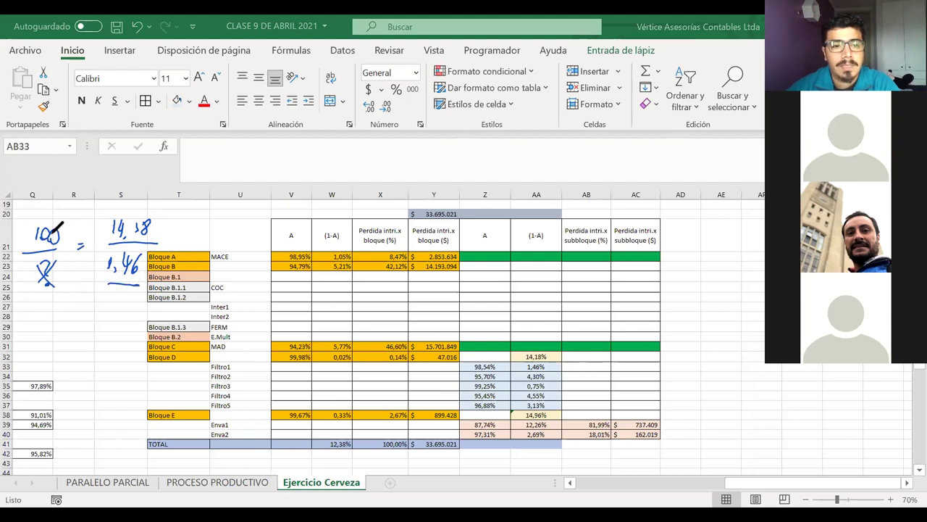
drag(148, 216, 145, 217)
drag(101, 242, 78, 264)
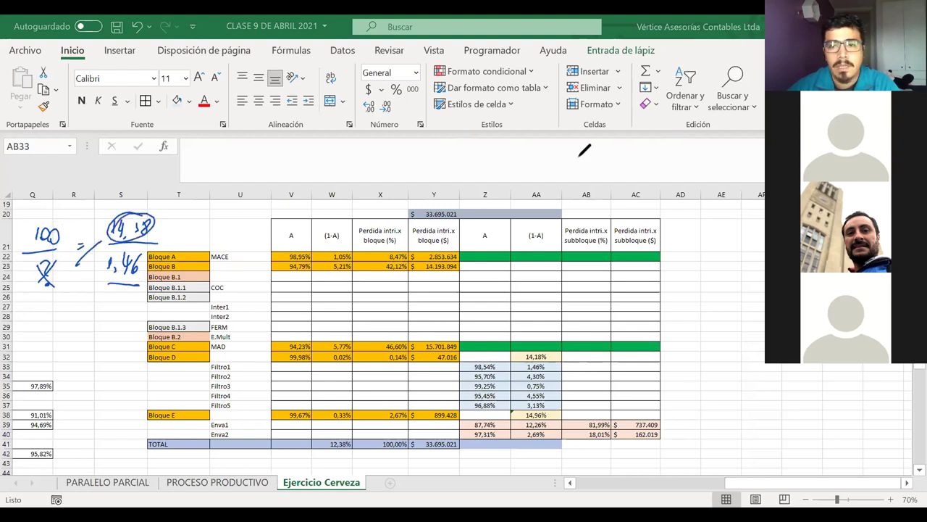
key(e)
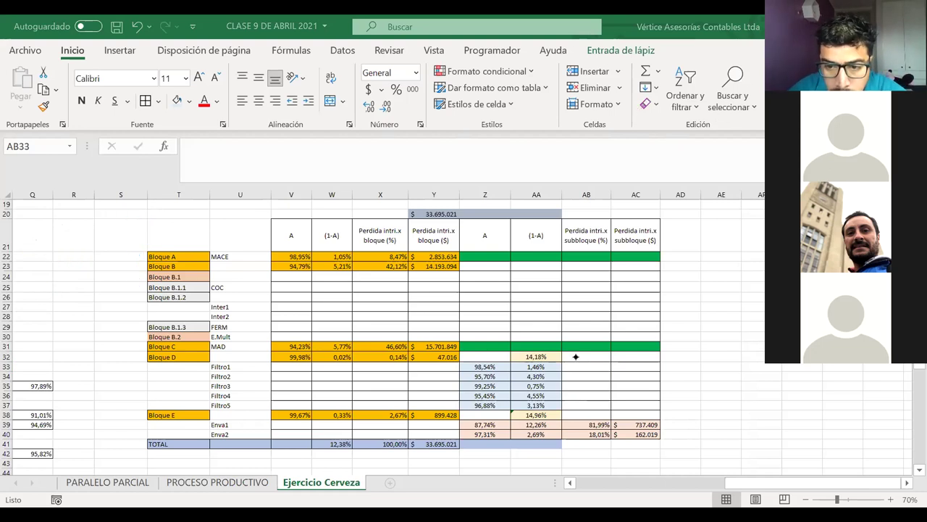
Step: Calculate Filtro1's percentage share of Bloque D's unavailability in AB33 with =AA33/AA32
text(=)
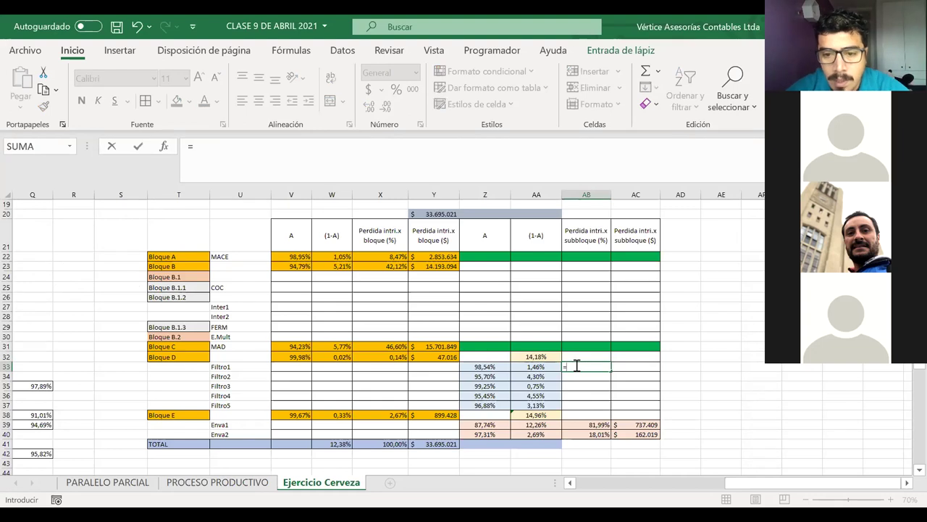
click(547, 368)
text(/)
click(540, 357)
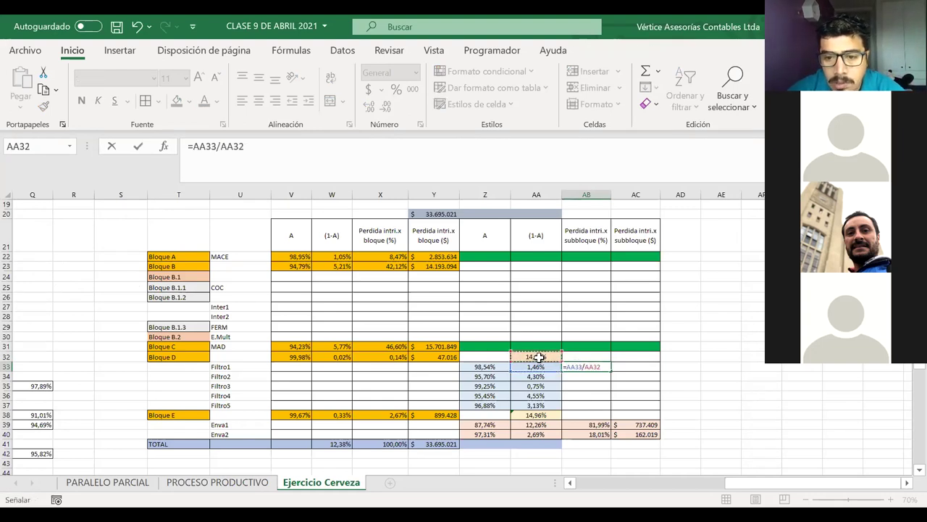
key(Return)
Step: Calculate Filtro2's percentage share of Bloque D's unavailability in AB34 with =AA34/AA32
text(=)
click(536, 376)
text(()
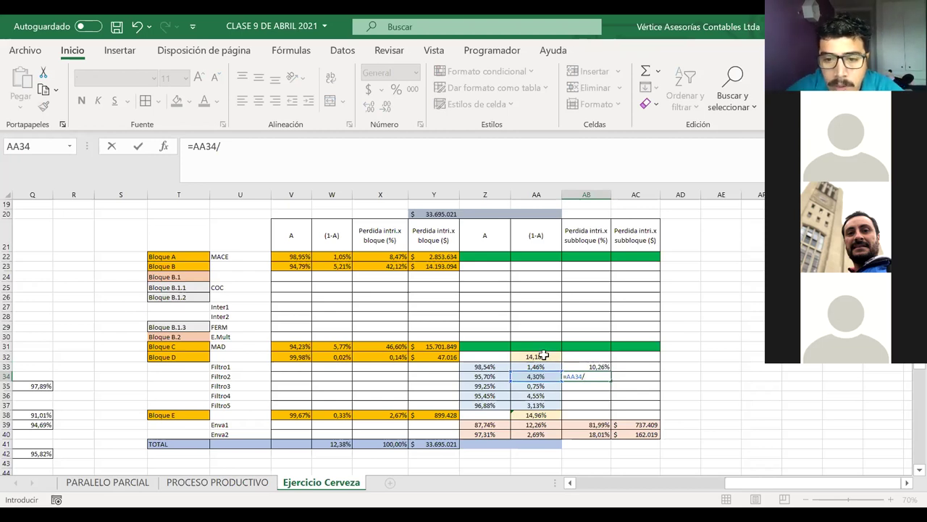
click(543, 357)
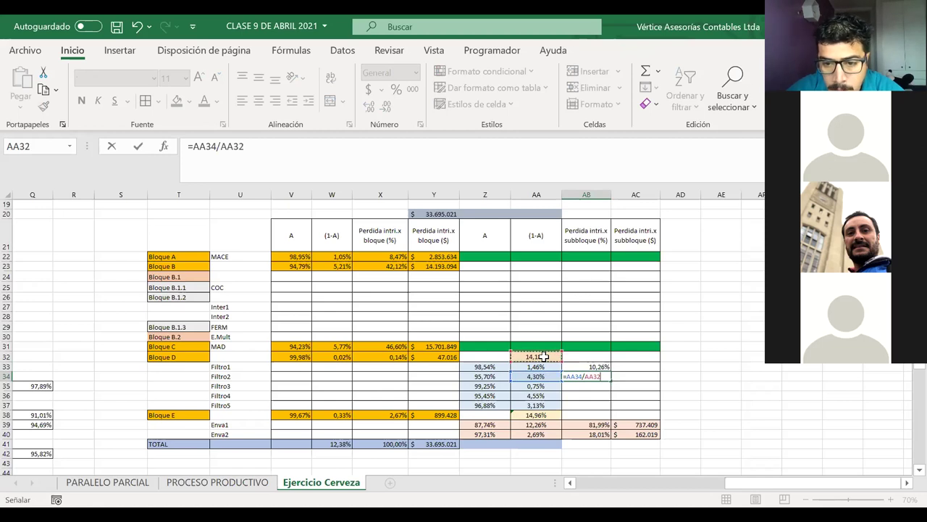
key(Return)
Step: Calculate Filtro3's percentage share of Bloque D's unavailability in AB35 with =AA35/AA32
text(=)
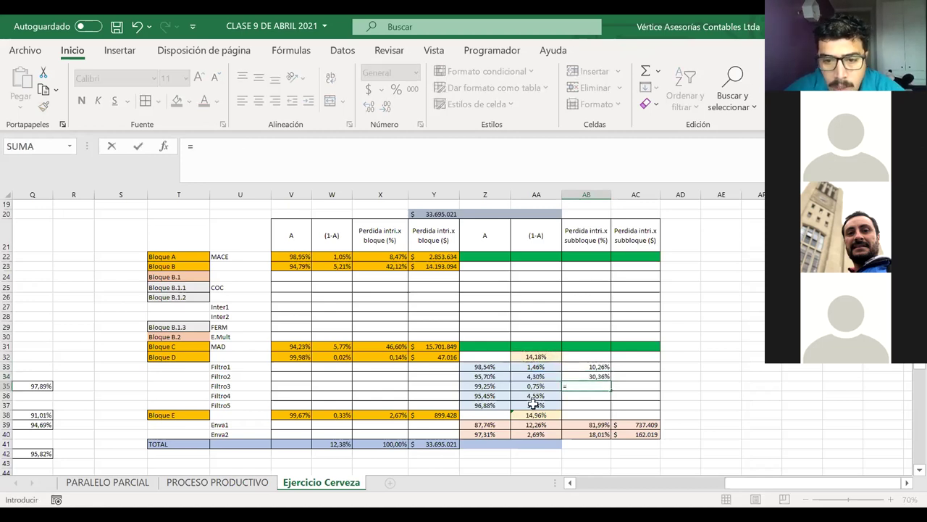
click(539, 385)
text(/)
click(543, 356)
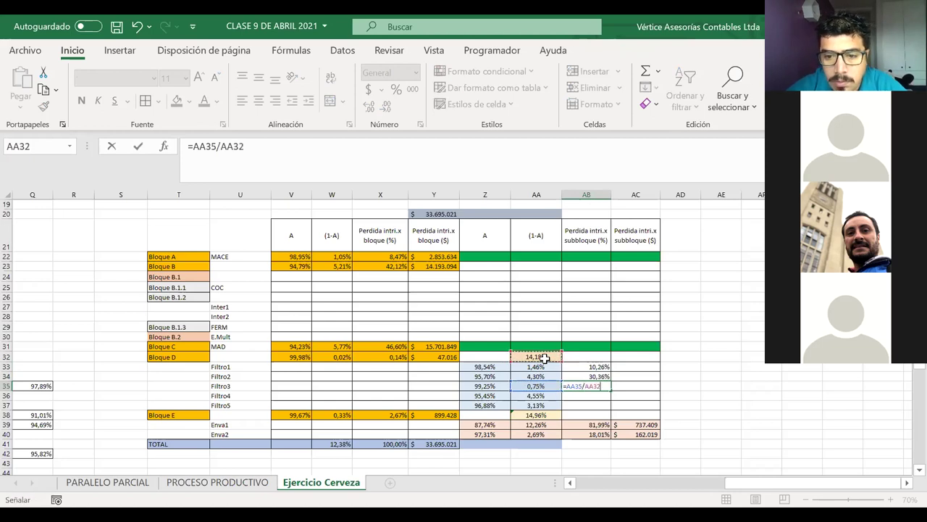
key(Return)
Step: Calculate Filtro4's percentage share of Bloque D's unavailability in AB36 with =AA36/AA32
text(=)
click(527, 394)
text(/)
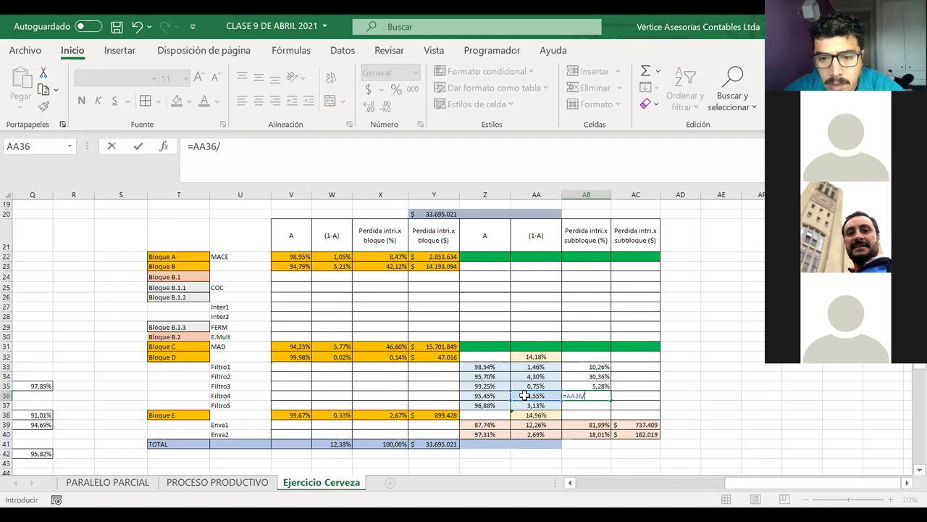
click(547, 353)
key(Return)
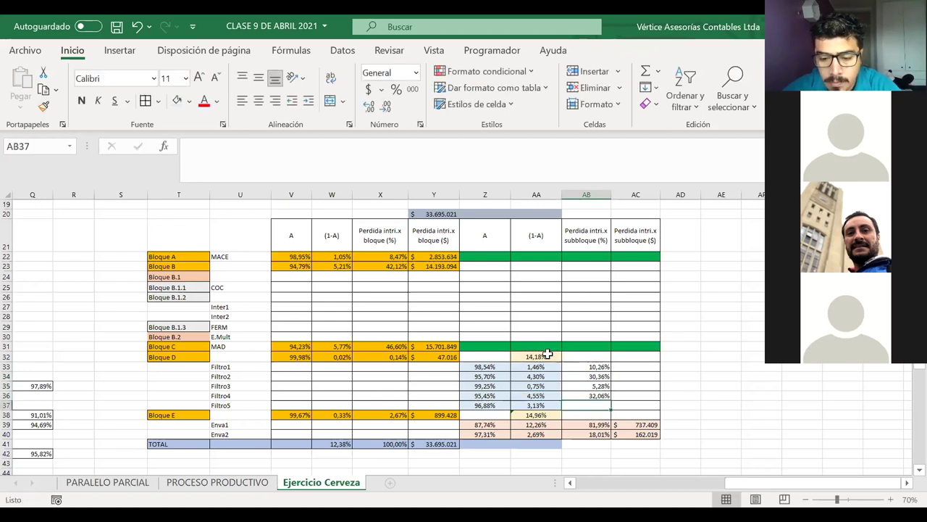
Step: Calculate Filtro5's percentage share in AB37 with =AA37/AA32 and check the sum of AB33:AB37
text(=)
click(545, 405)
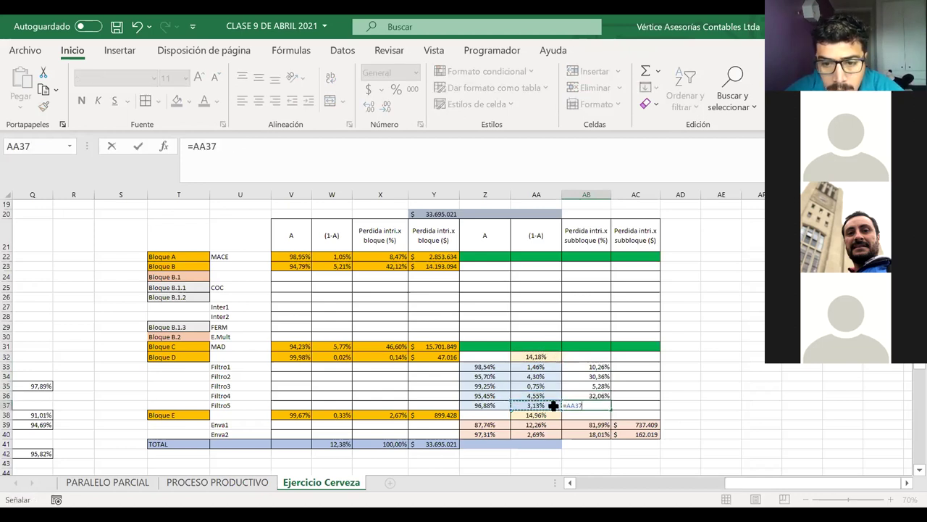
text(/)
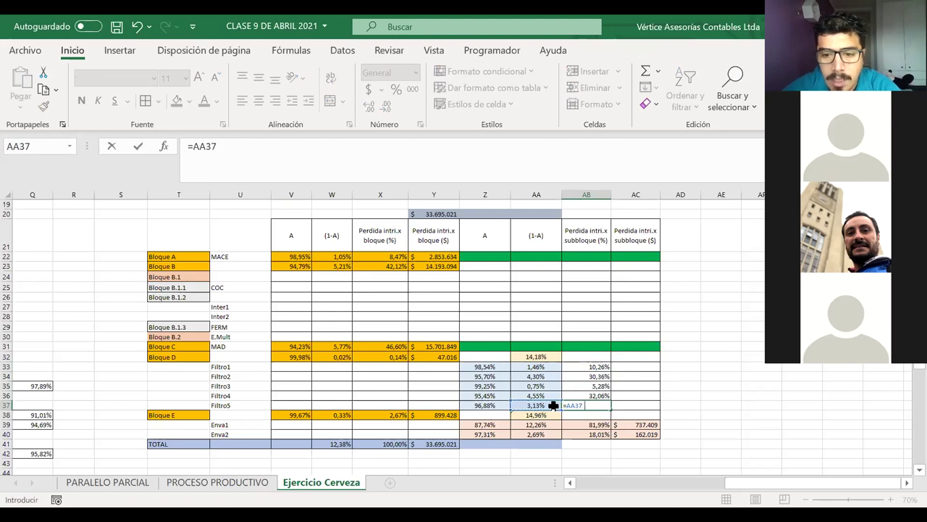
click(534, 355)
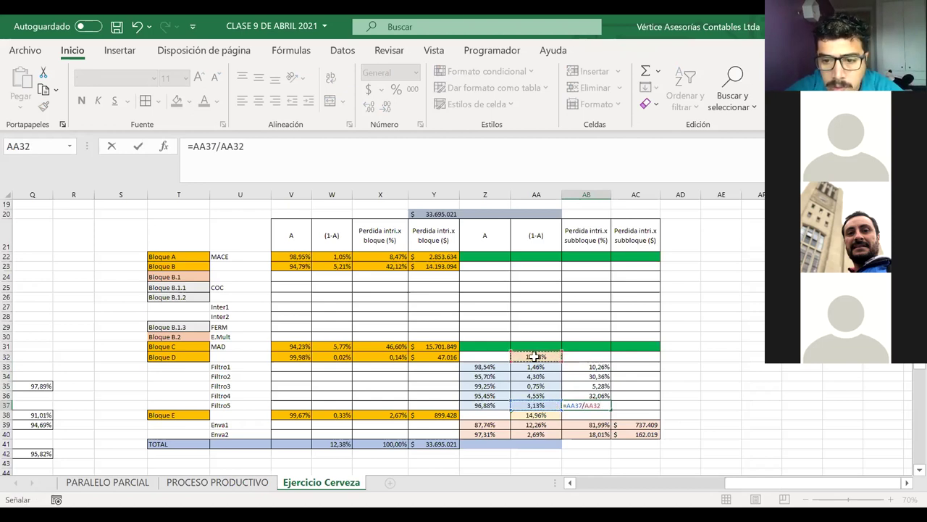
key(Return)
drag(571, 367, 577, 403)
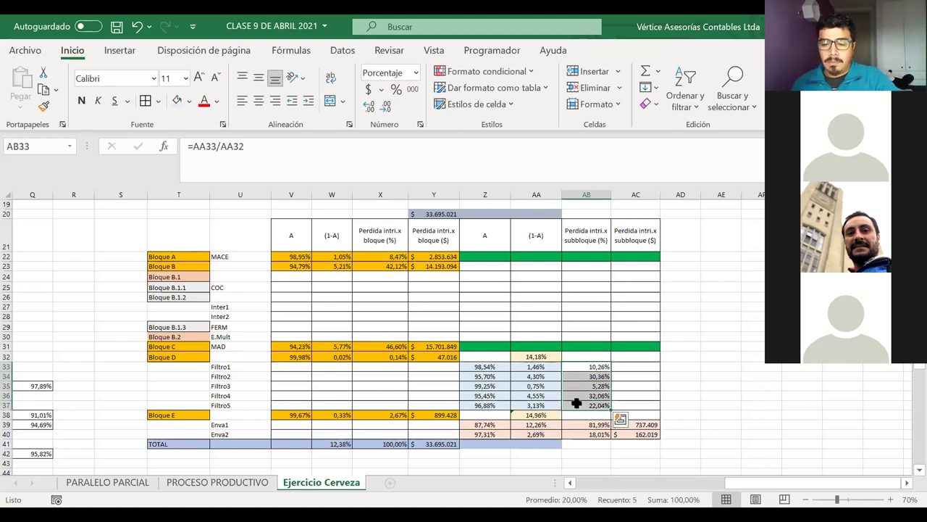
Step: Try calculating Filtro1's dollar loss in AC33 as =AB33*Y20, and clear the cell again
click(627, 366)
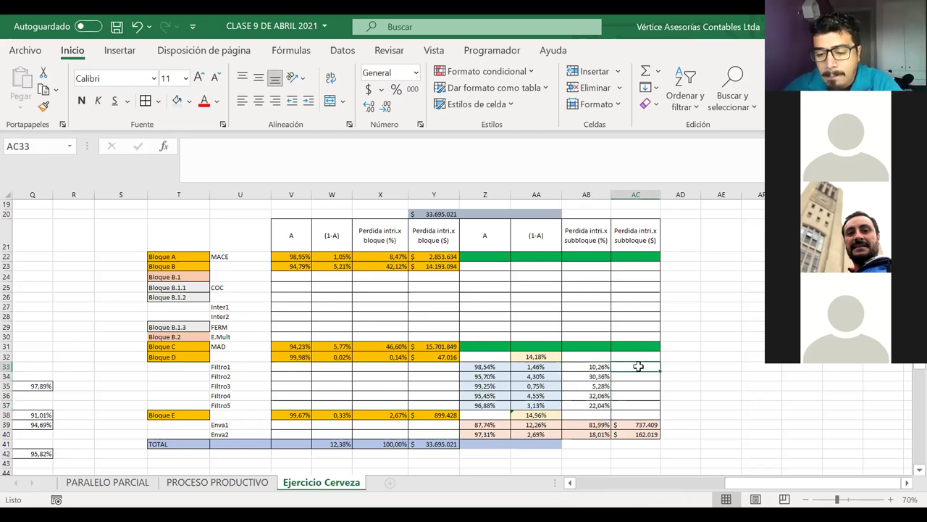
text(=)
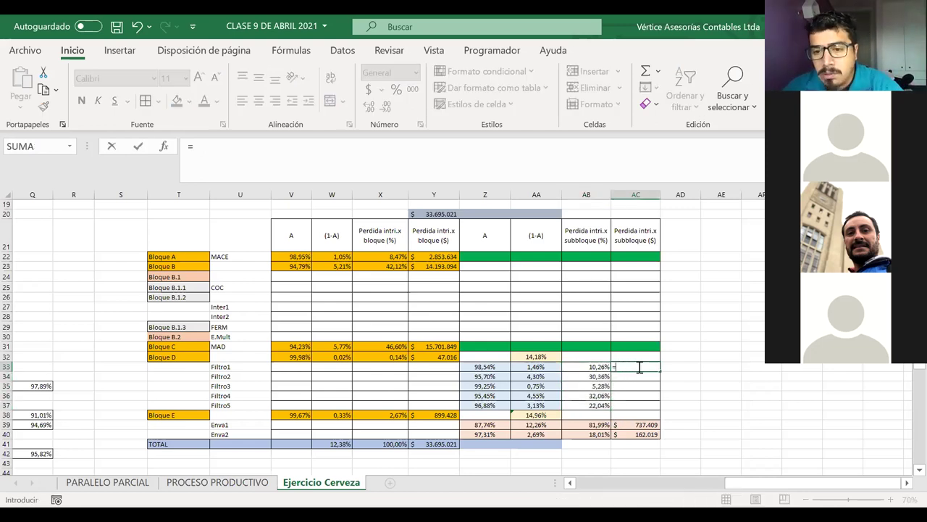
click(599, 366)
text(*)
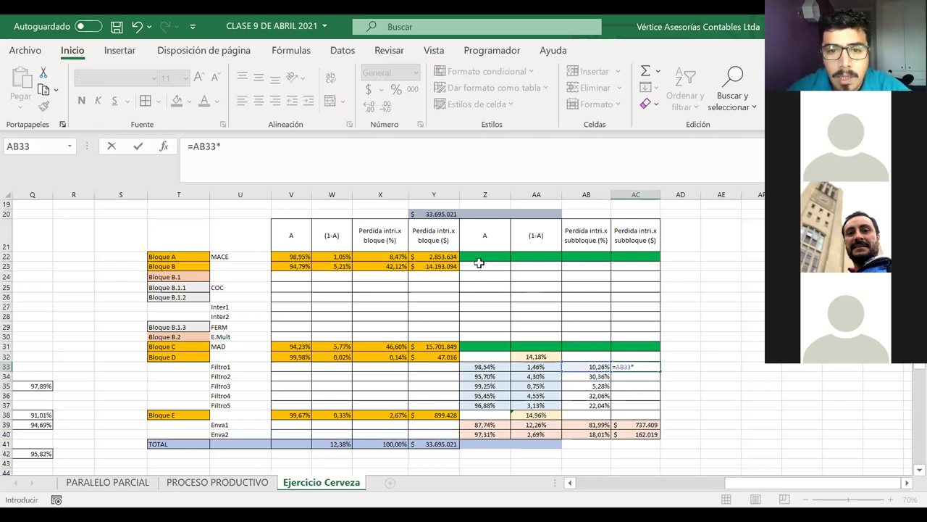
click(441, 215)
key(Return)
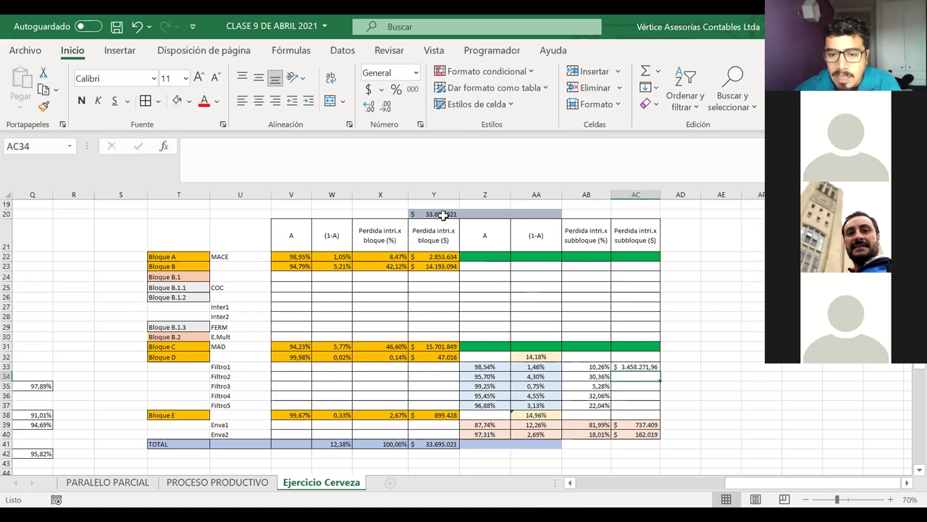
click(633, 367)
key(Delete)
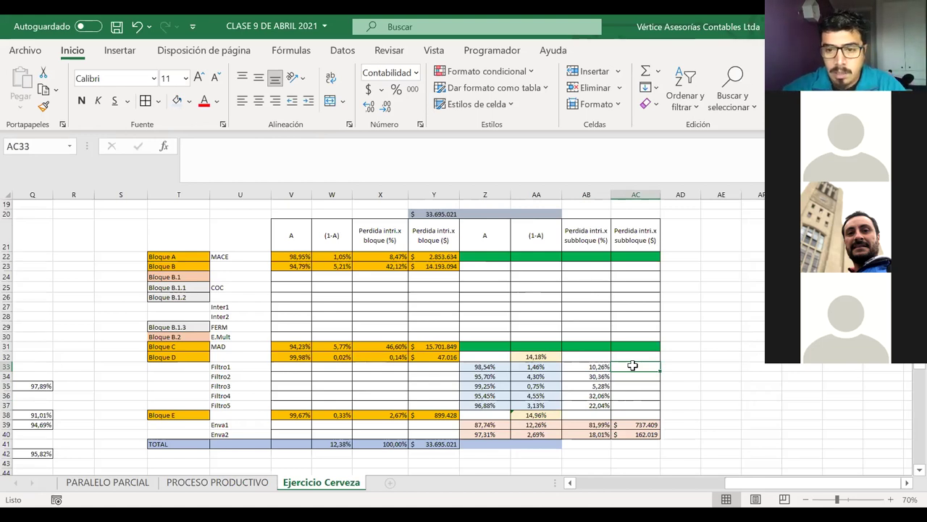
Step: Calculate Filtro1's dollar loss in AC33 from Bloque D's block loss with =AB33*Y32
text(=)
click(599, 367)
text(*)
click(447, 356)
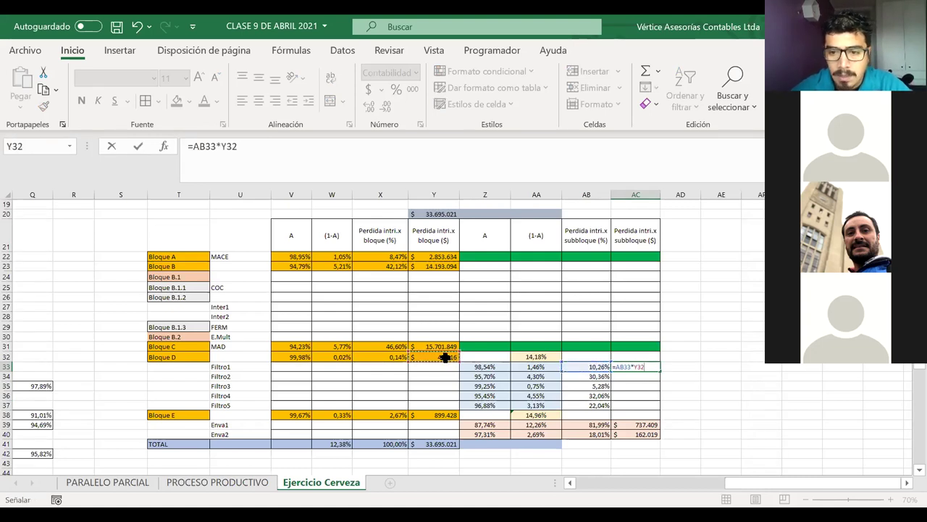
key(Return)
Step: Calculate Filtro2's dollar loss in AC34 as =AB34*Y32, and compare the range AC33:AC37 with Bloque D's loss in Y32
text(=)
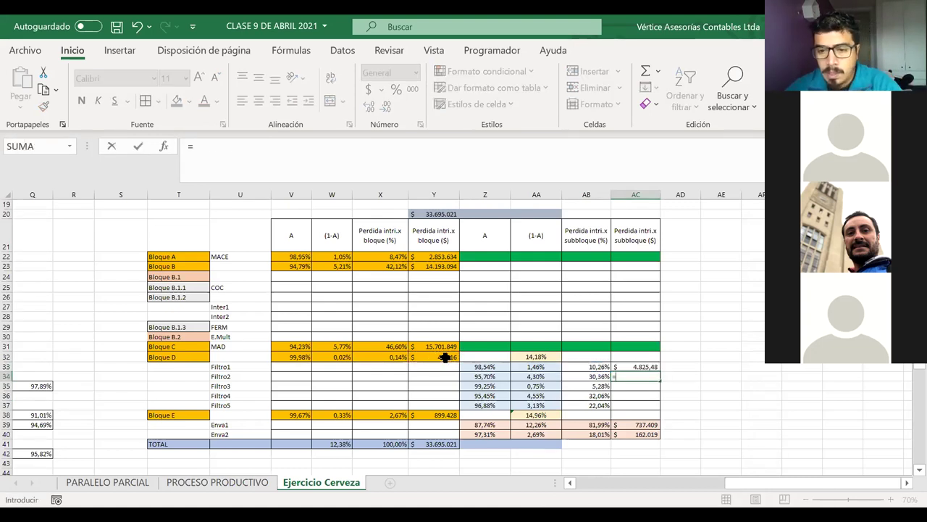
click(593, 376)
text(*)
click(442, 357)
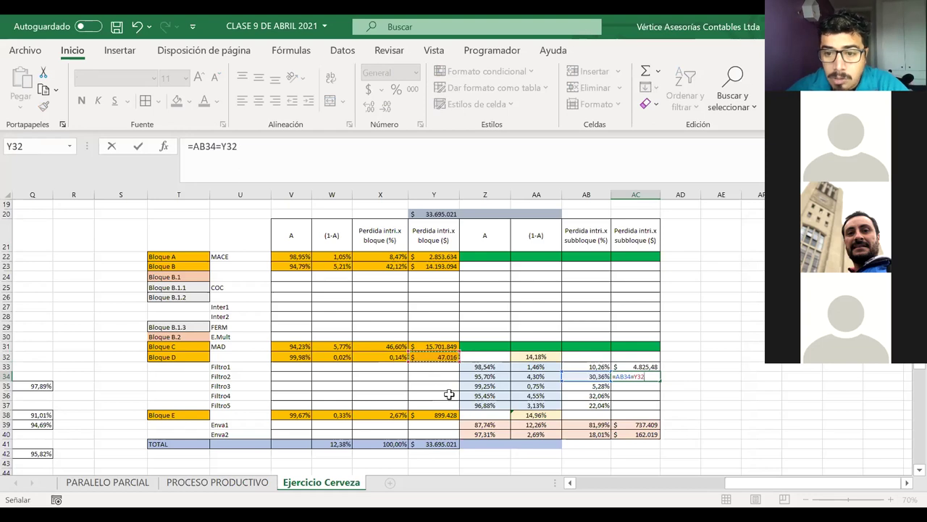
key(Return)
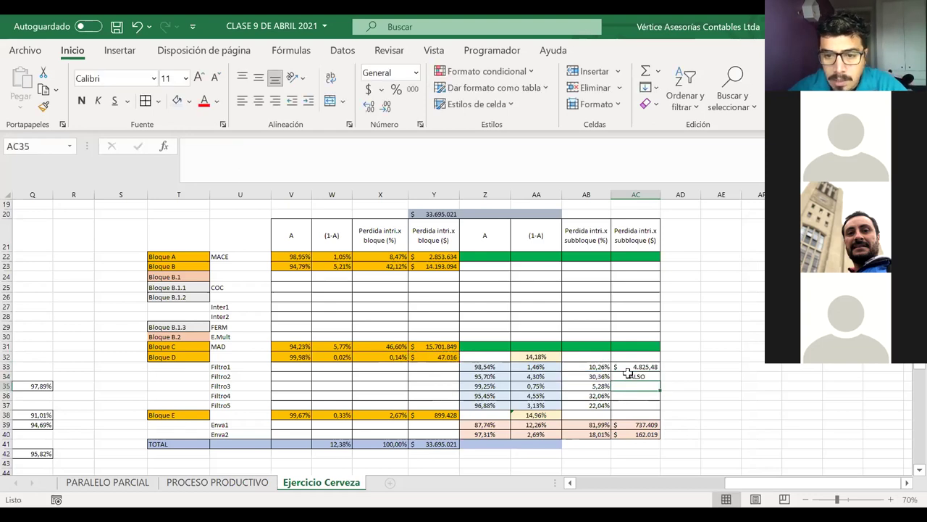
double_click(627, 374)
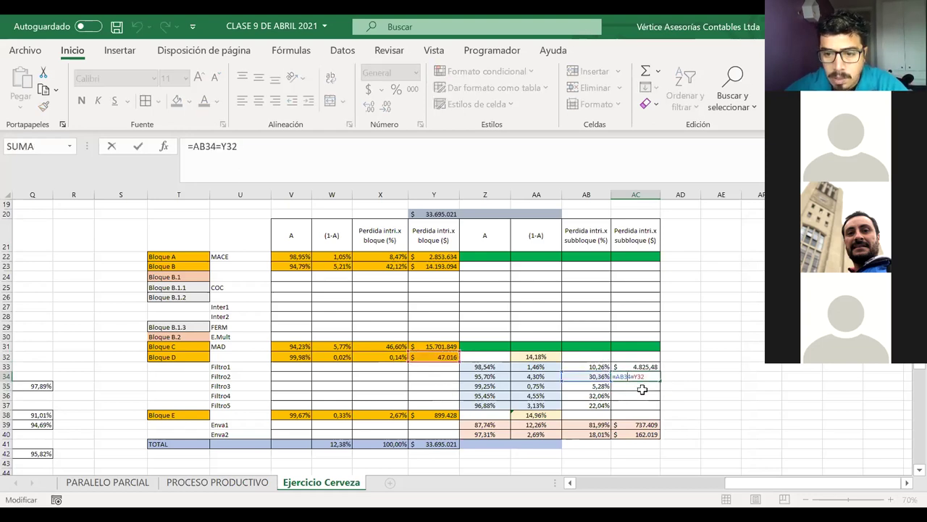
key(BackSpace)
text(*)
key(Return)
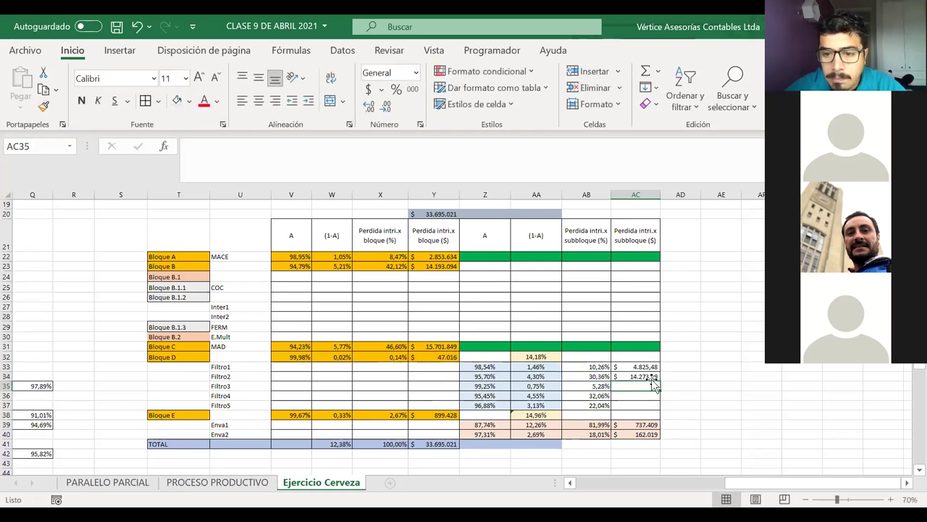
click(447, 356)
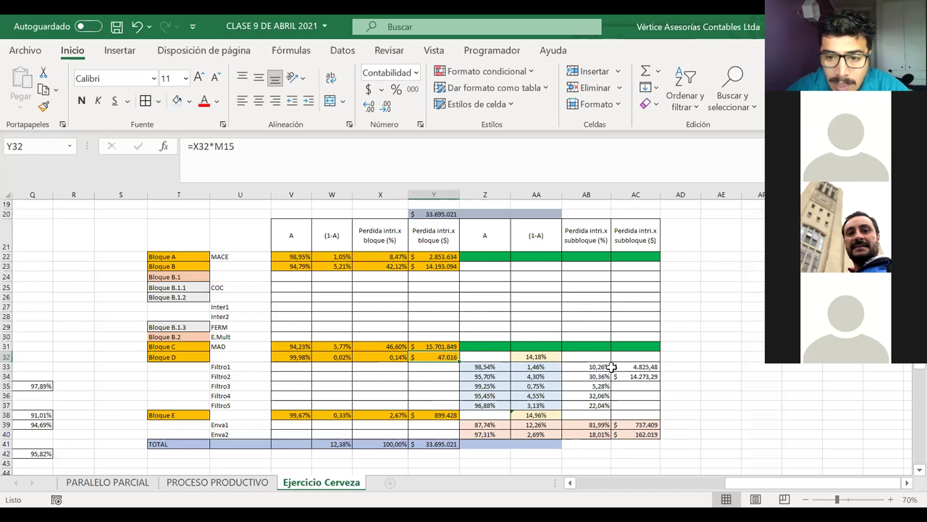
drag(633, 368, 629, 410)
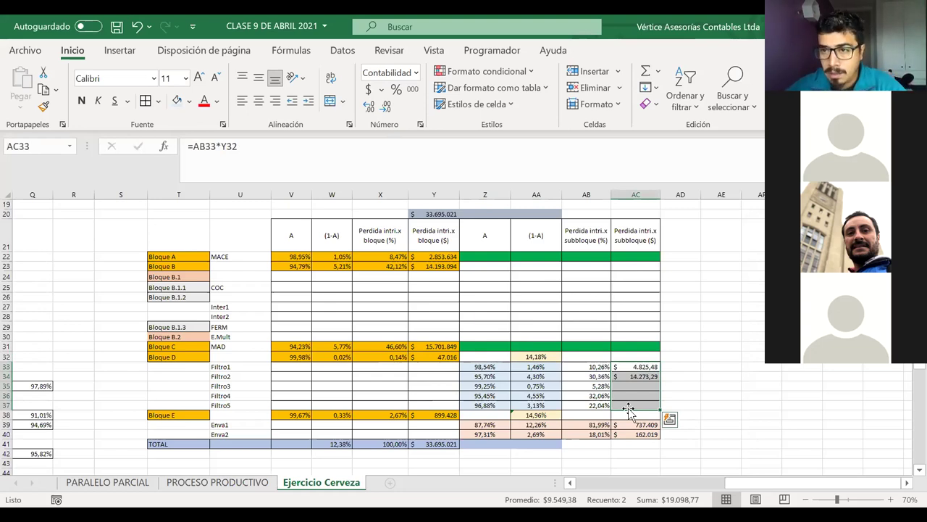
Step: Enter the formula =AB35/Y32 in AC35 for Filtro3's dollar loss
click(627, 387)
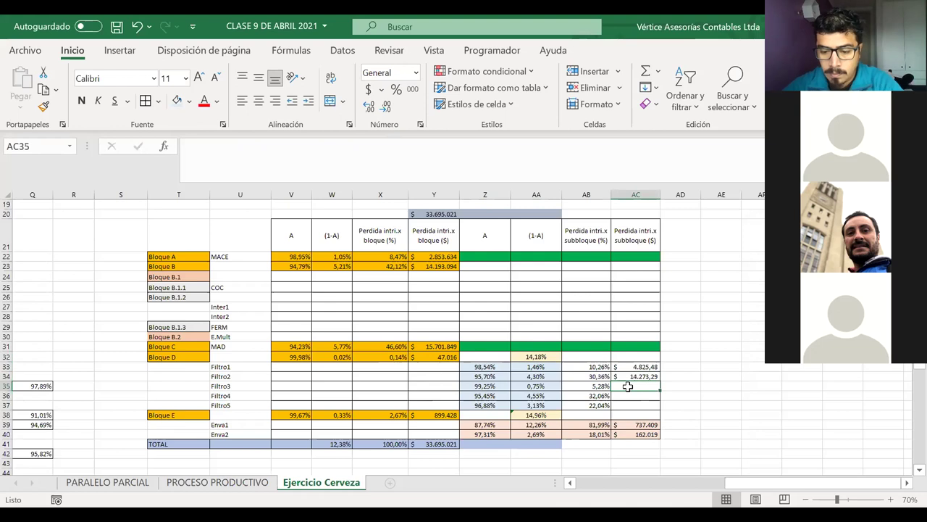
text(=)
click(598, 388)
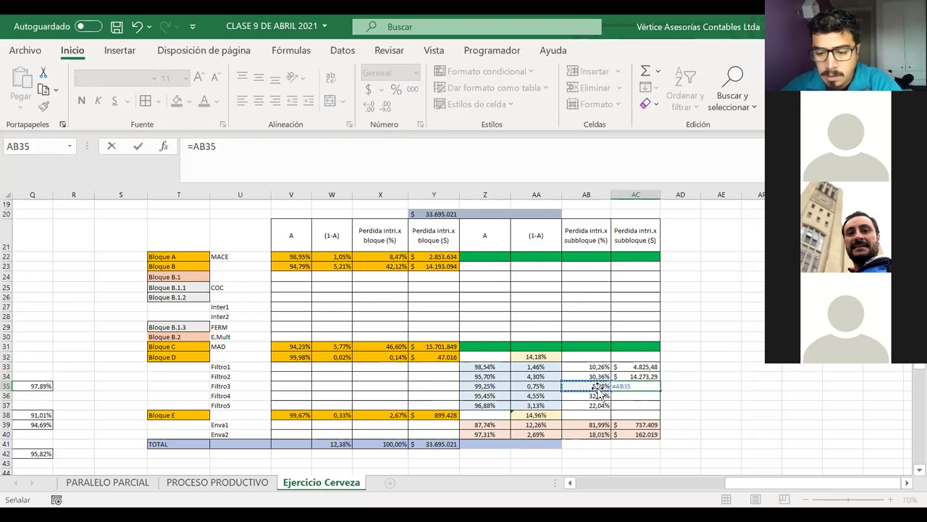
text(/)
click(450, 357)
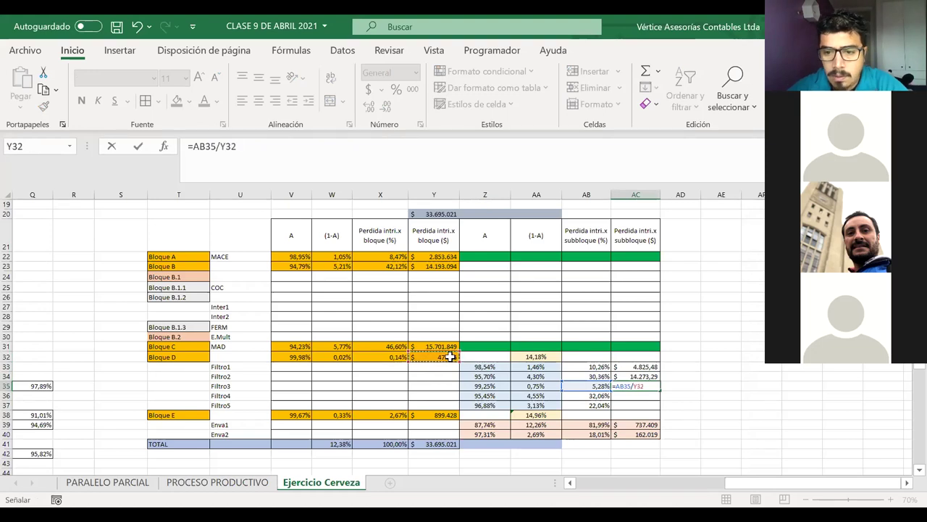
key(Return)
Step: Calculate the dollar losses of Filtro4 in AC36 as =AB36*Y32 and Filtro5 in AC37 as =AB37*Y32
text(=)
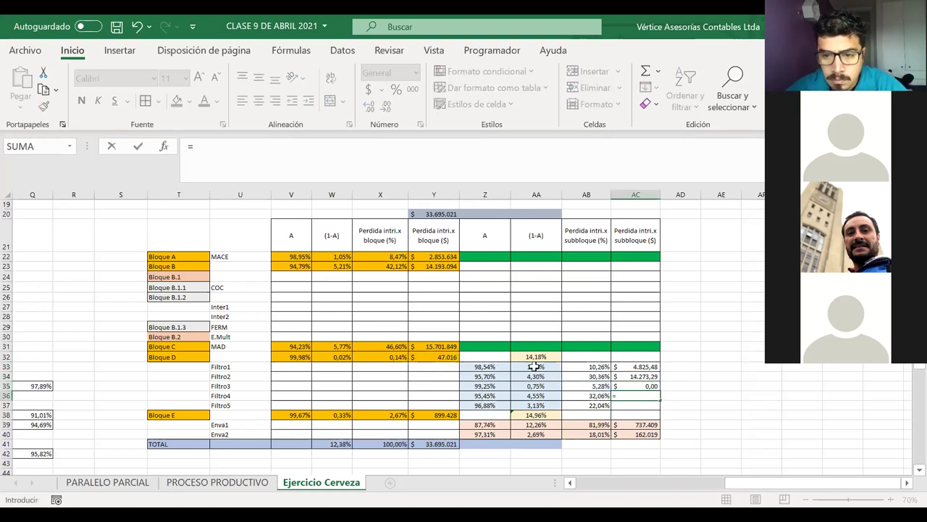
click(584, 394)
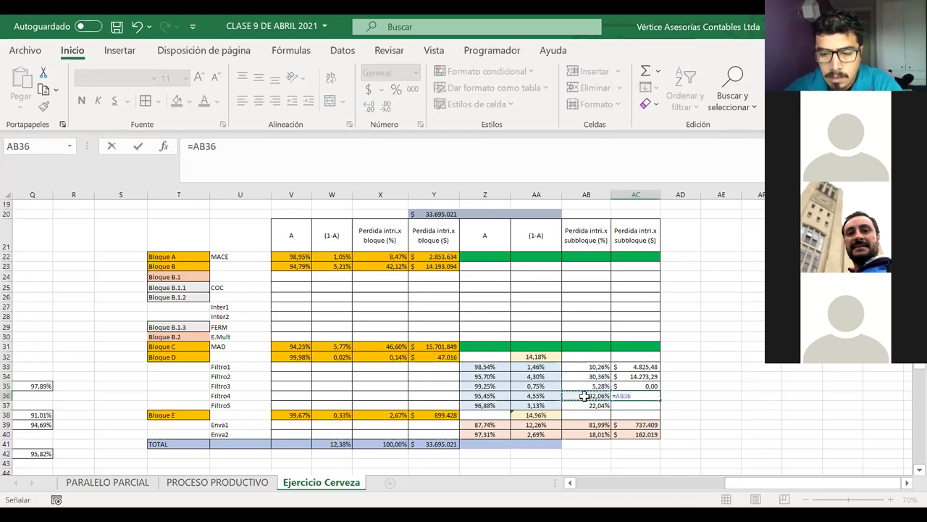
text(*)
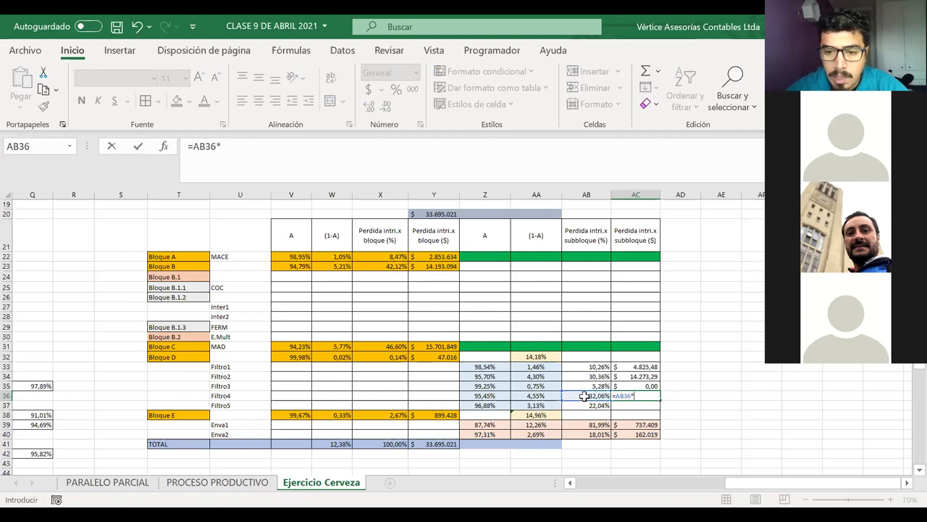
click(448, 356)
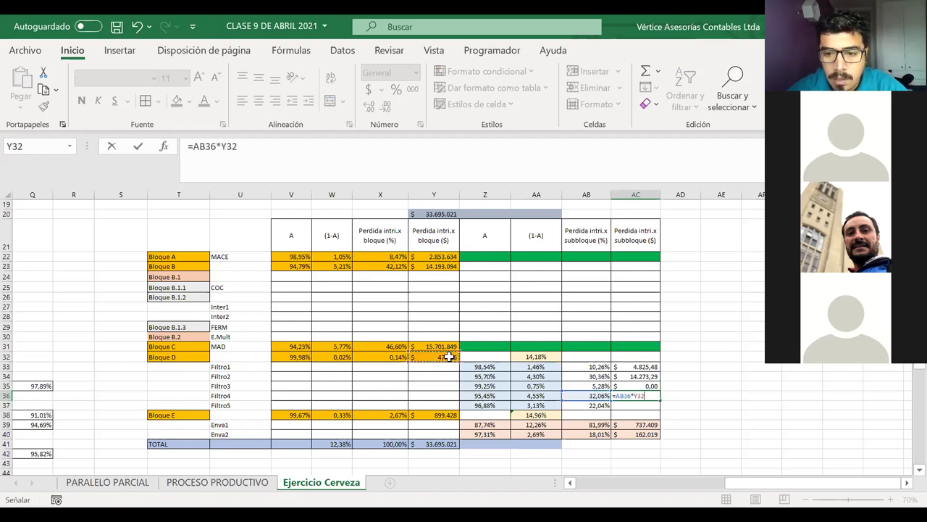
key(Return)
text(=)
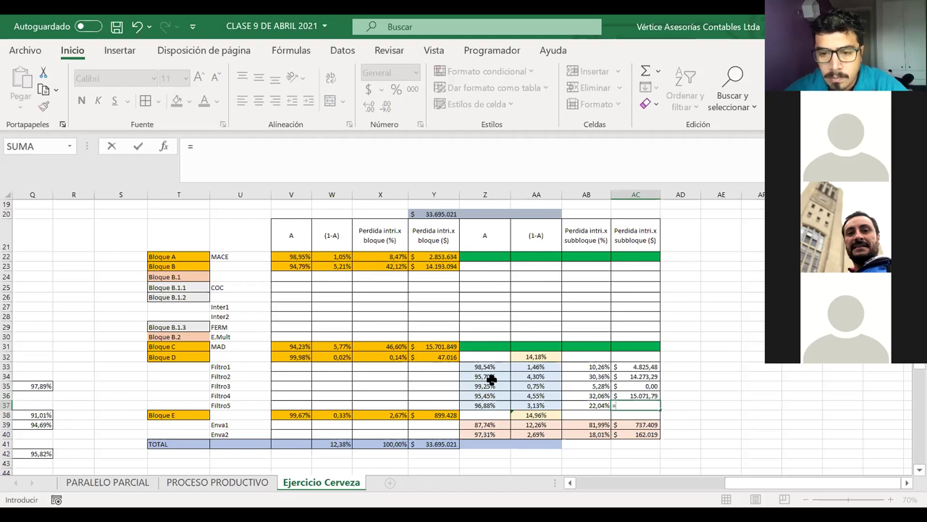
click(590, 406)
text(*)
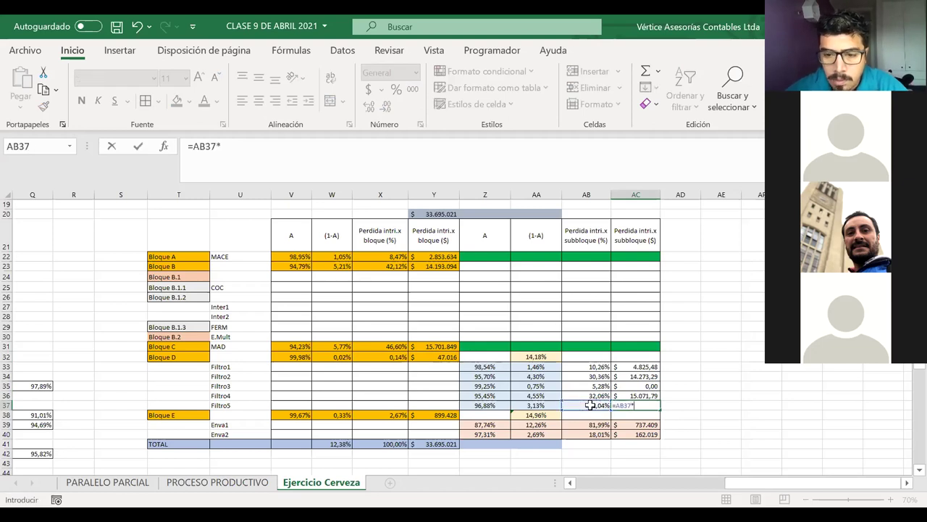
click(449, 357)
key(Return)
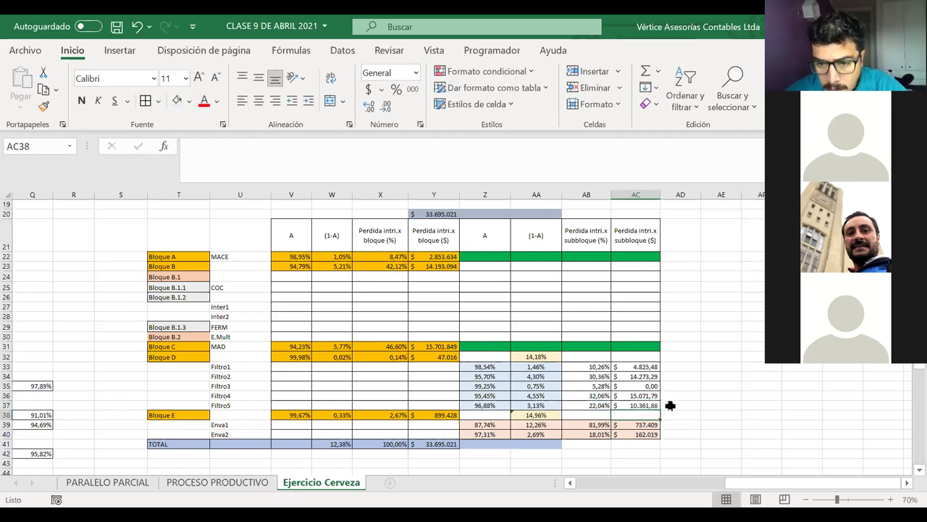
Step: Correct Filtro3's dollar loss formula in AC35 to the multiplication =AB35*Y32
click(631, 384)
double_click(632, 388)
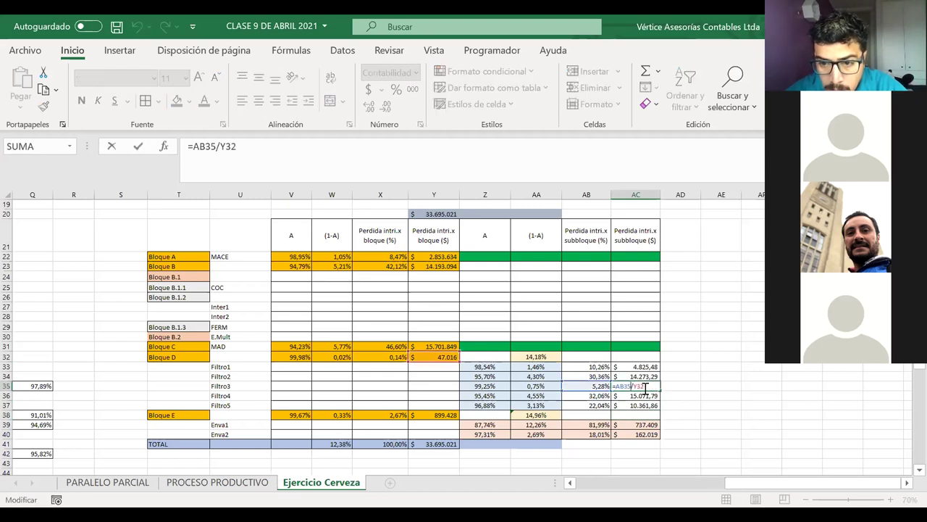
key(BackSpace)
text(*)
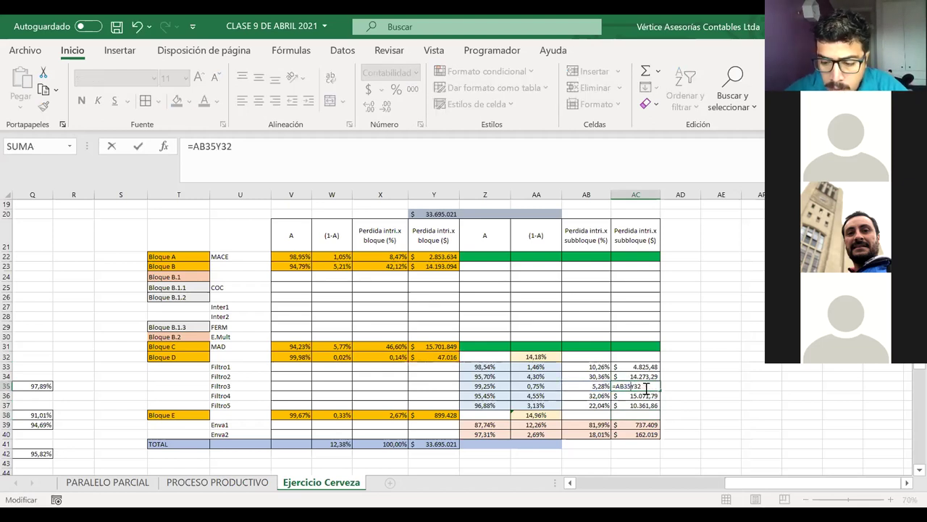
key(Return)
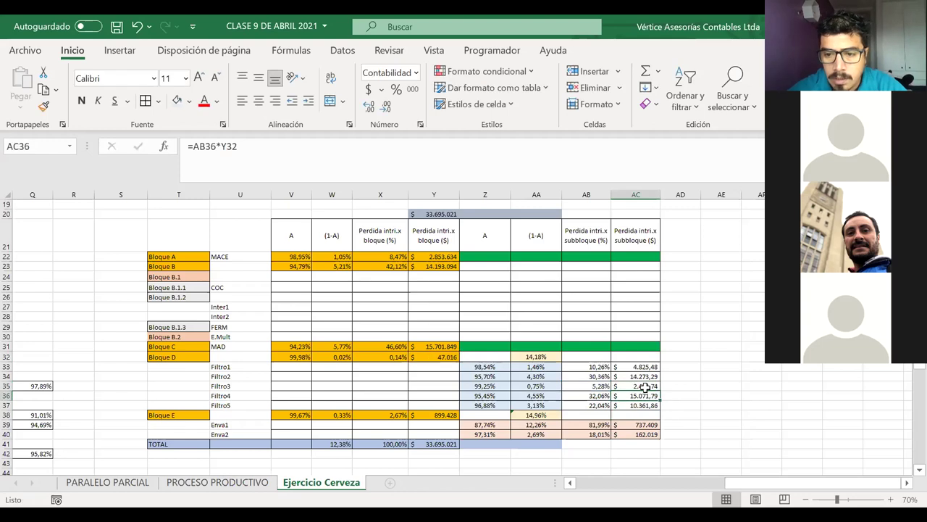
Step: Format the filters' dollar losses in AC33:AC37 without decimals
drag(638, 368, 643, 407)
click(387, 108)
click(387, 108)
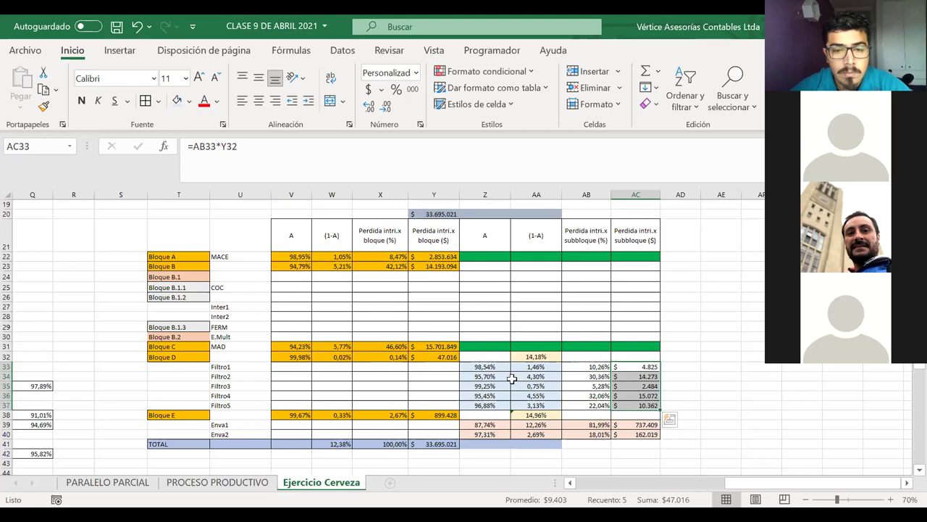
Step: Fill AB33:AC37 with the light blue used for the filters, and review the dollar losses of Filtro1 to Filtro3
drag(579, 366, 637, 406)
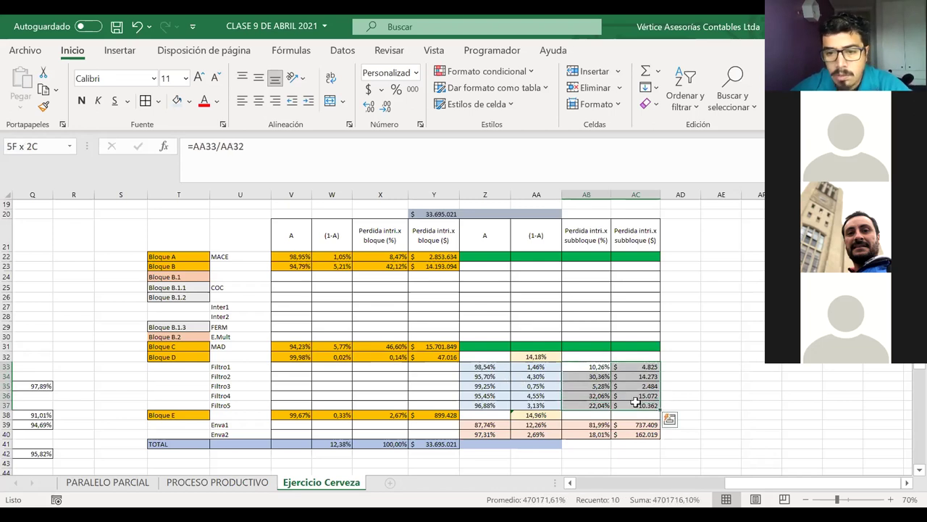
click(177, 101)
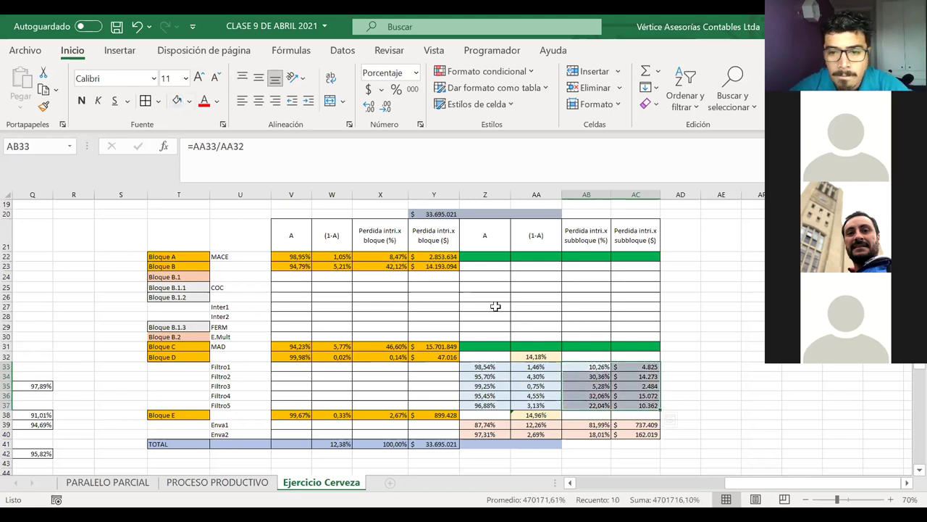
click(666, 376)
click(676, 367)
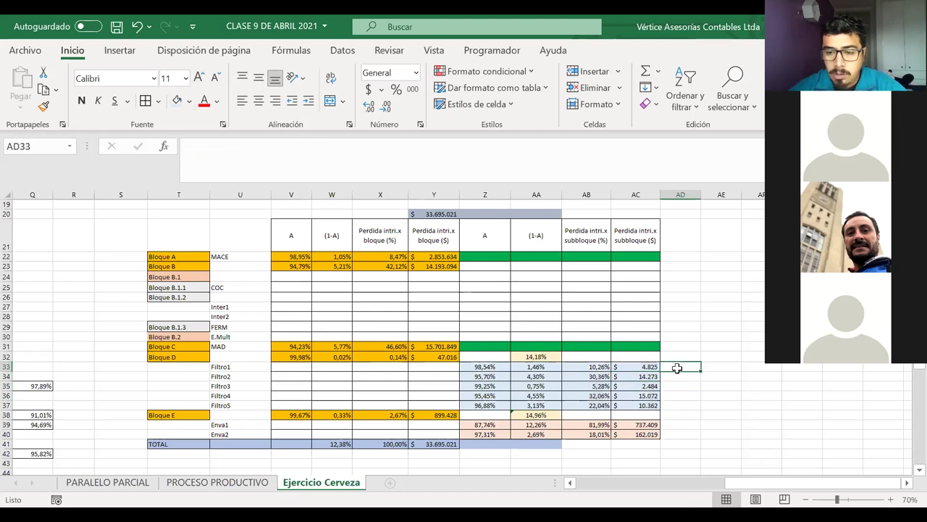
drag(677, 367, 648, 366)
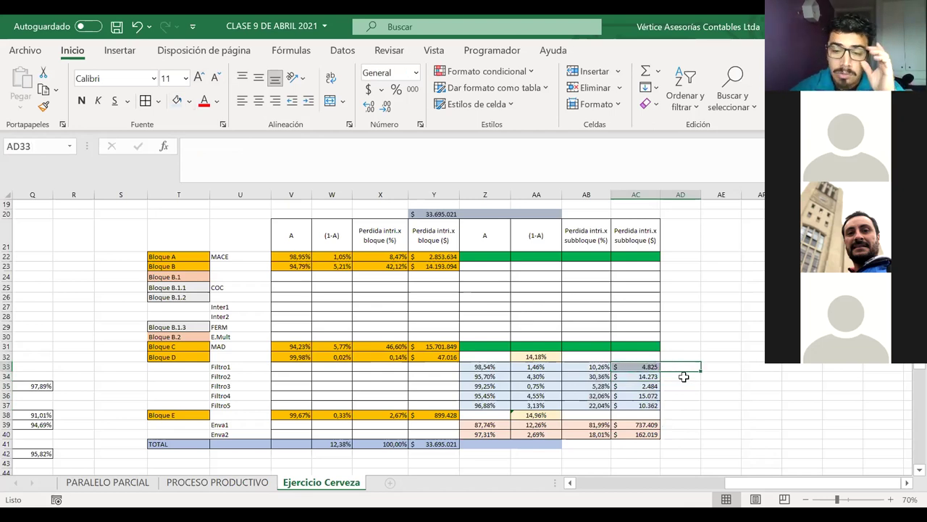
drag(681, 375, 648, 376)
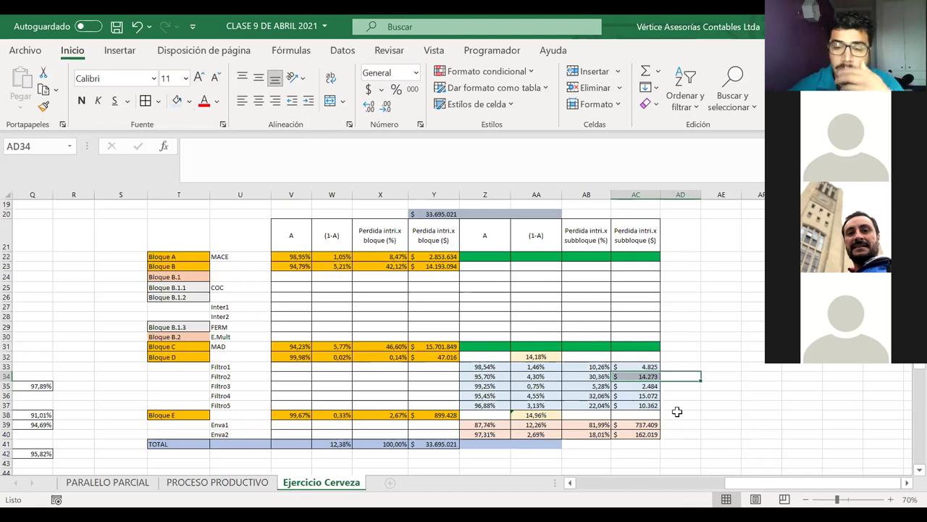
click(638, 387)
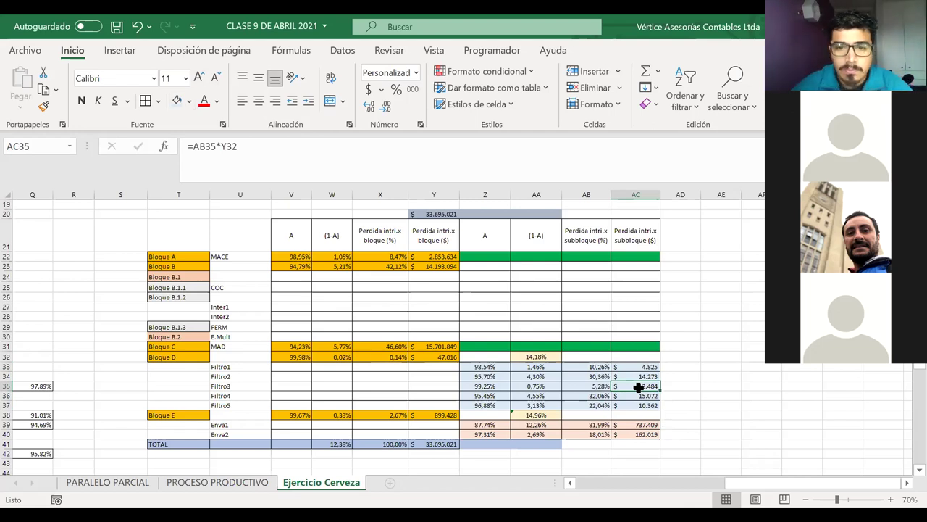
Step: Bring COC's availability from the equipment table into Z25 with =S4
click(470, 287)
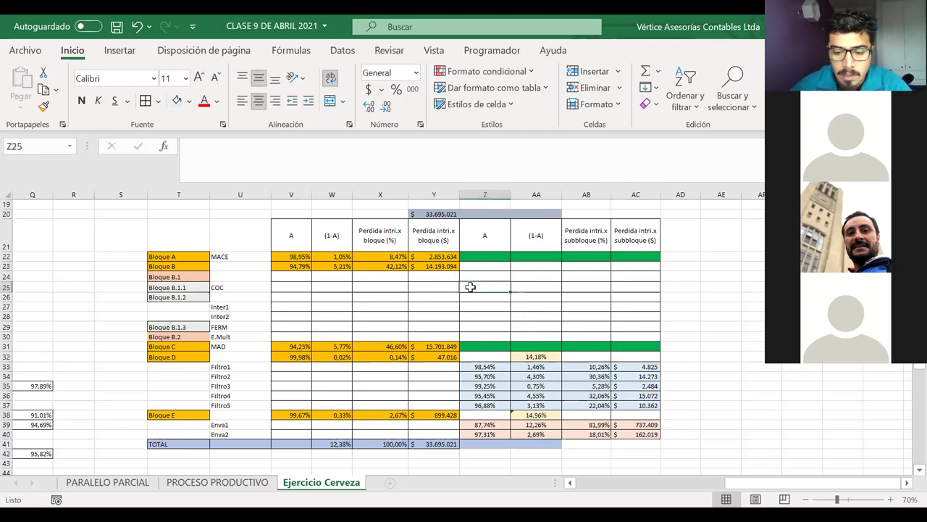
text(=)
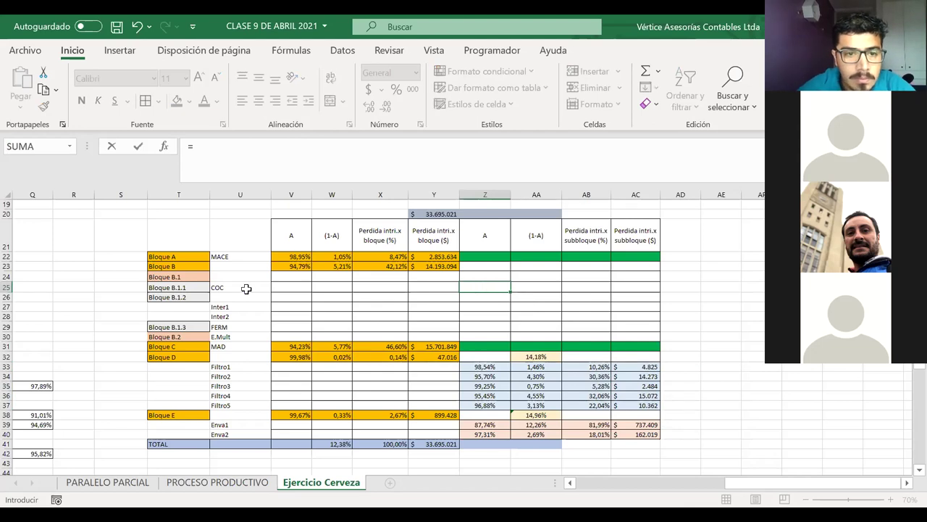
scroll(244, 287, up, 6)
scroll(110, 221, left, 3)
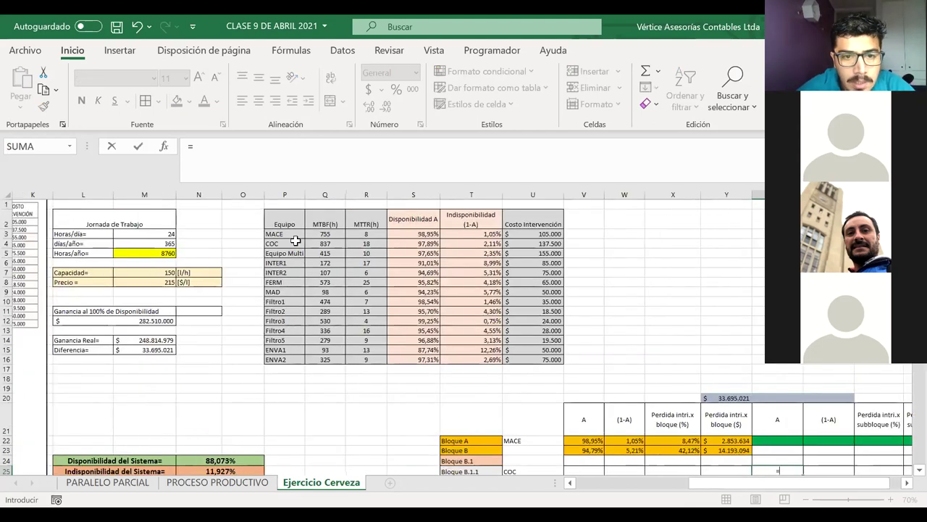
click(427, 243)
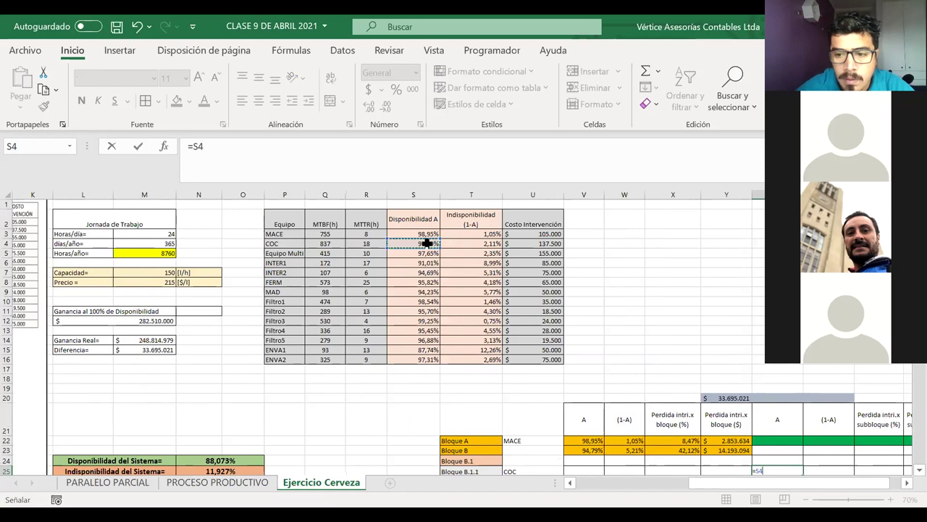
key(Return)
Step: Bring the availabilities of Inter1 into Z27 with =S6 and Inter2 into Z28 with =S7
key(Return)
text(=)
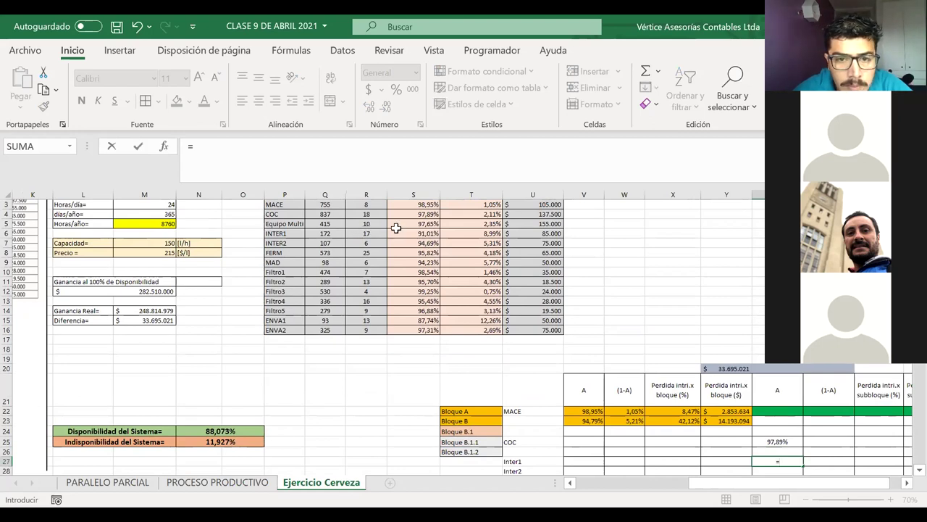
click(407, 232)
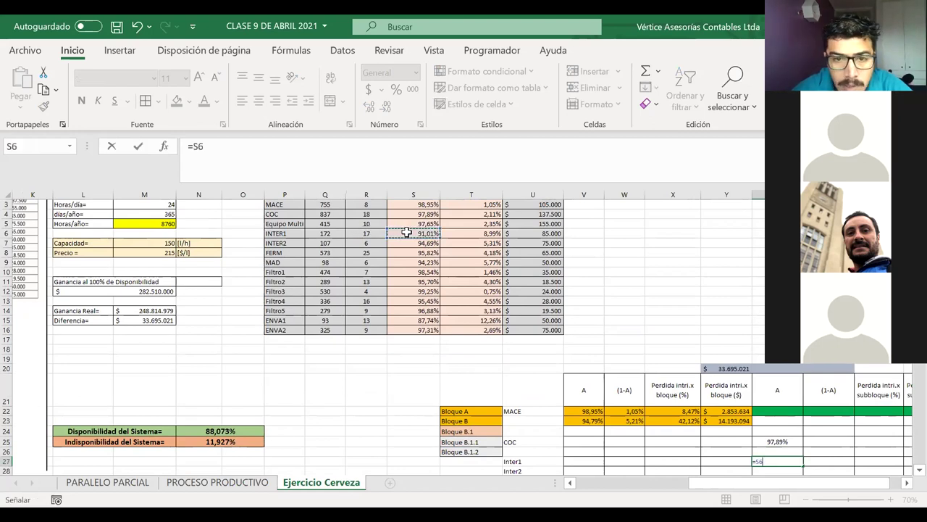
key(Return)
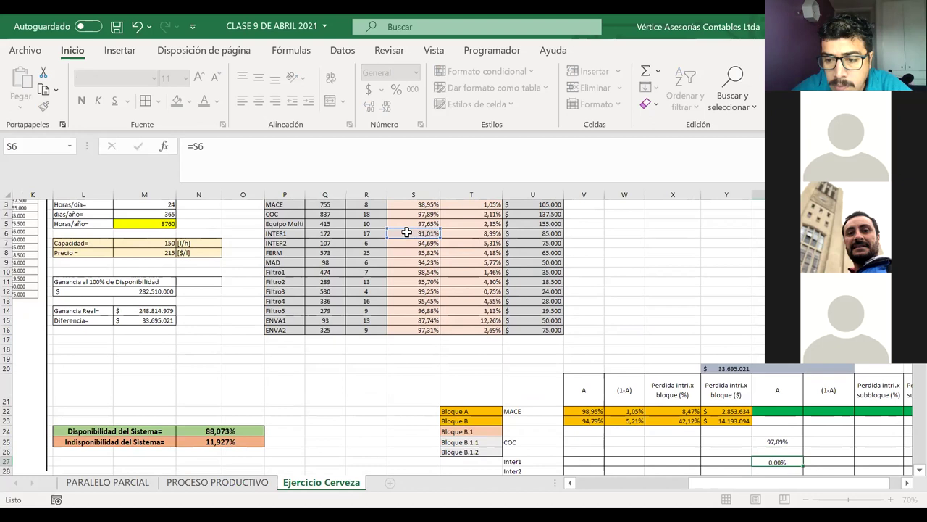
text(=)
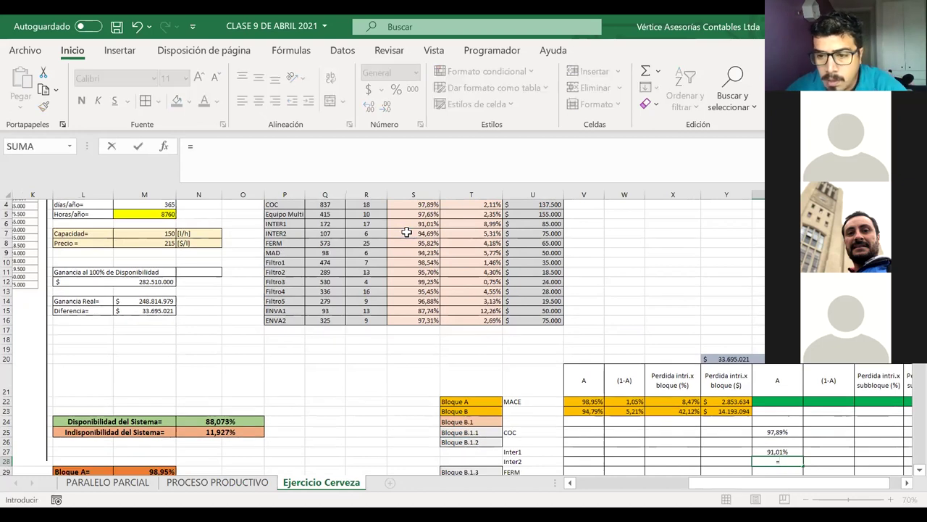
click(420, 233)
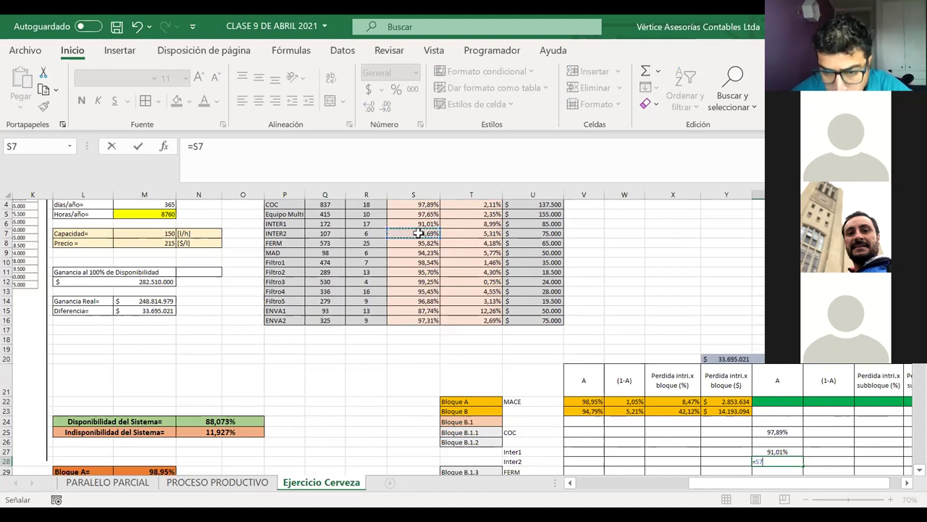
key(Return)
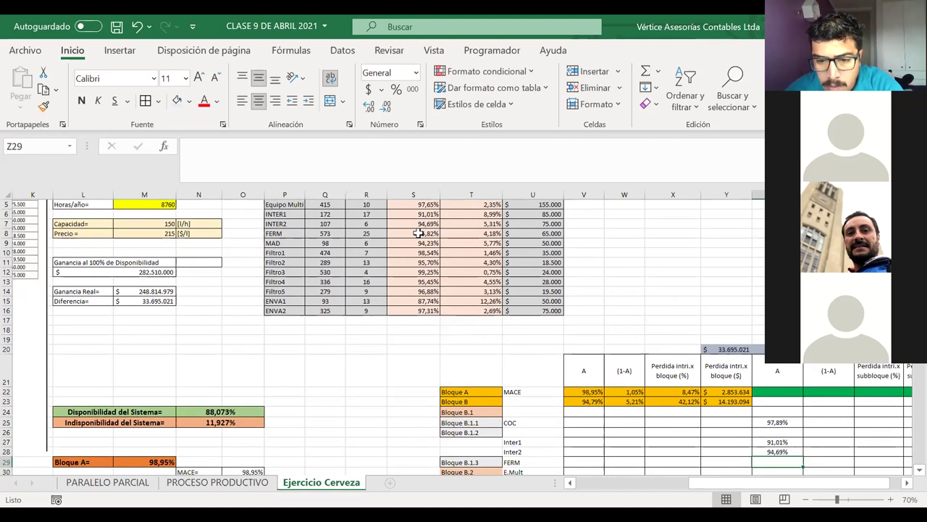
Step: Bring FERM's availability from the equipment table into Z29 with =S8
text(=)
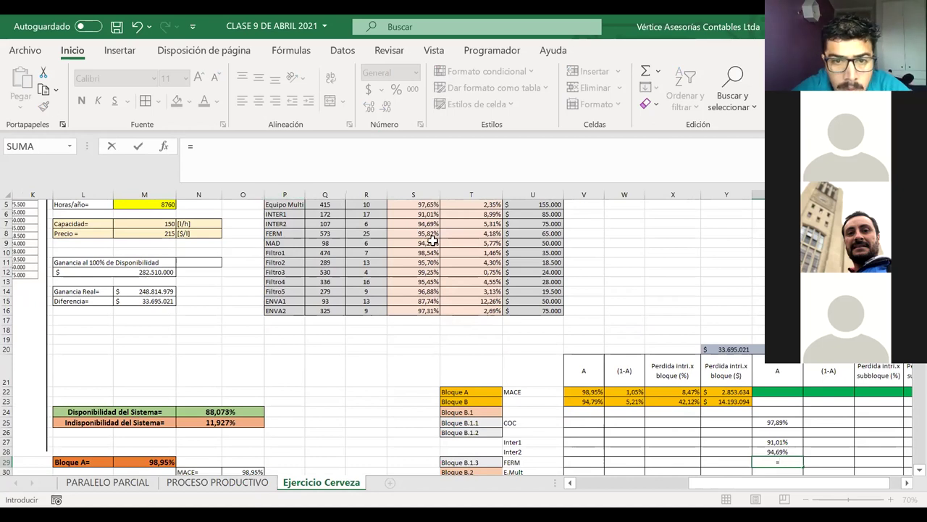
click(420, 233)
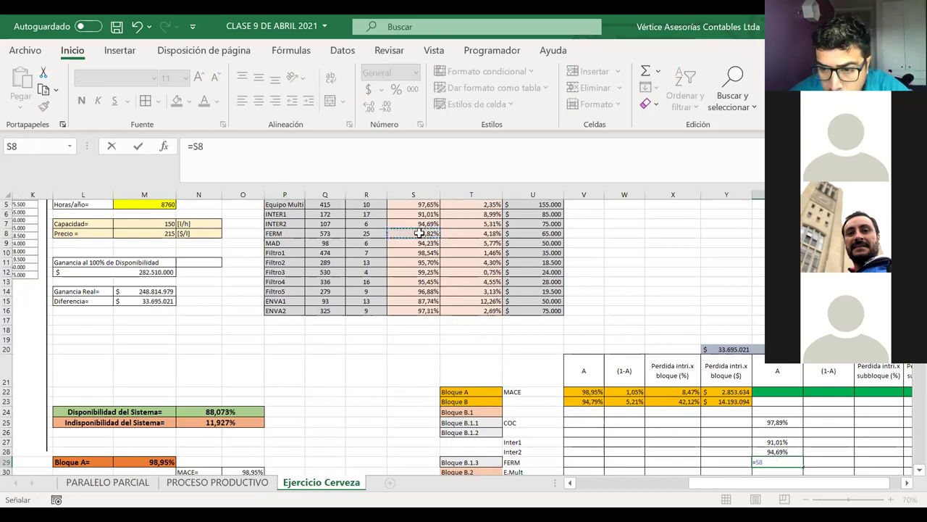
key(Return)
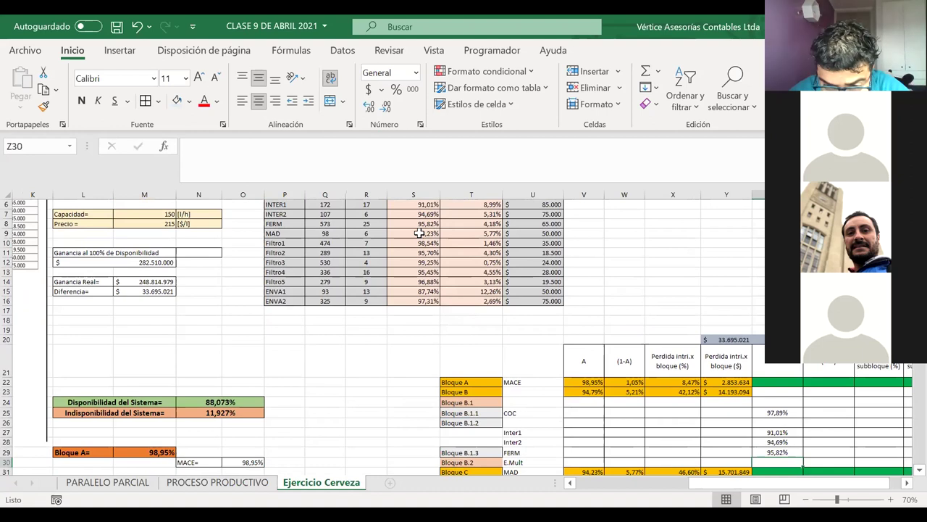
Step: Bring the multi-equipment (E.Mult) availability from the equipment table into Z30 with =S5
text(=)
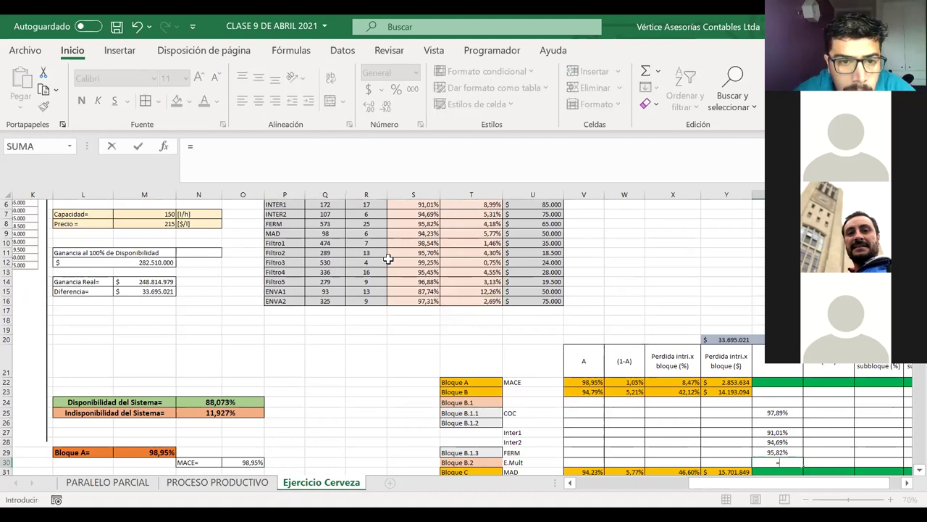
scroll(354, 241, up, 2)
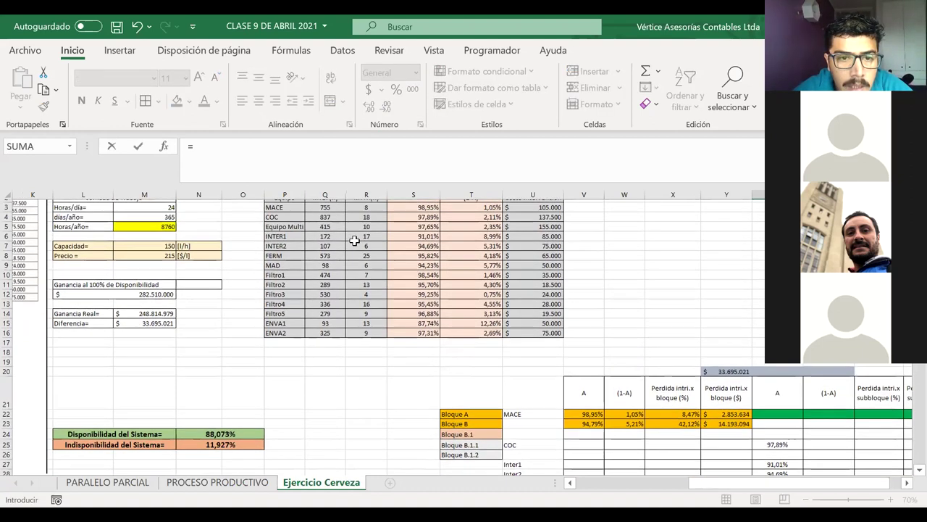
click(408, 243)
key(Return)
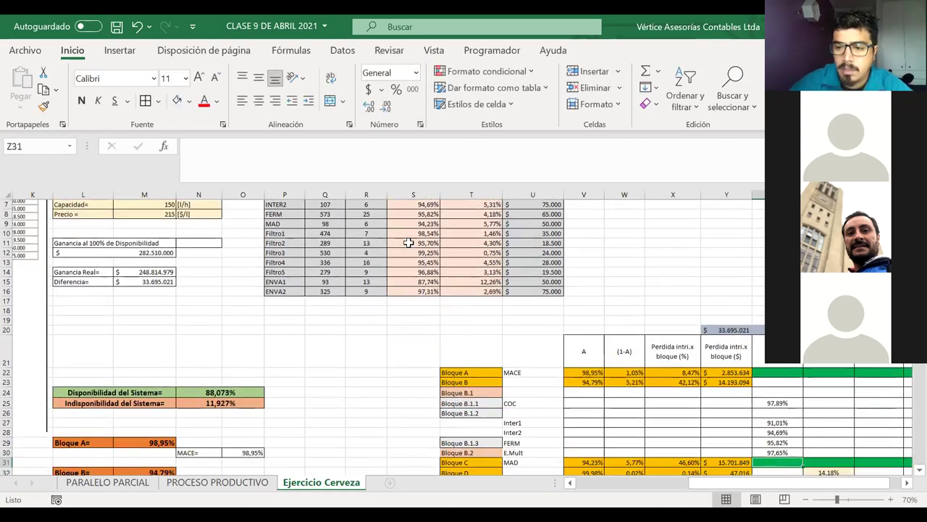
Step: Calculate COC's unavailability in AA25 with =1-Z25
key(Left)
key(Right)
key(Right)
key(Right)
key(Right)
key(Right)
key(Right)
key(Right)
key(Right)
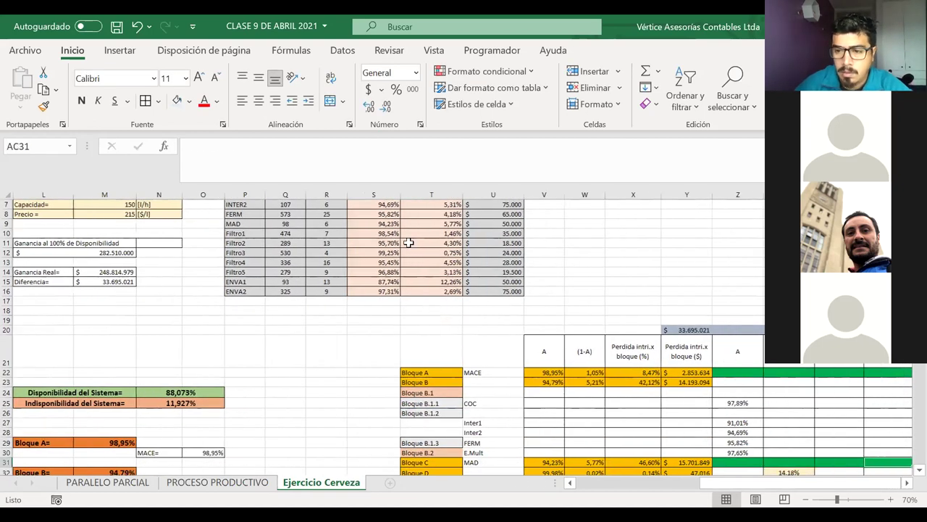
key(Down)
key(Down)
key(Down)
key(Down)
key(Down)
key(Down)
key(Down)
key(Down)
key(Down)
key(Down)
key(Down)
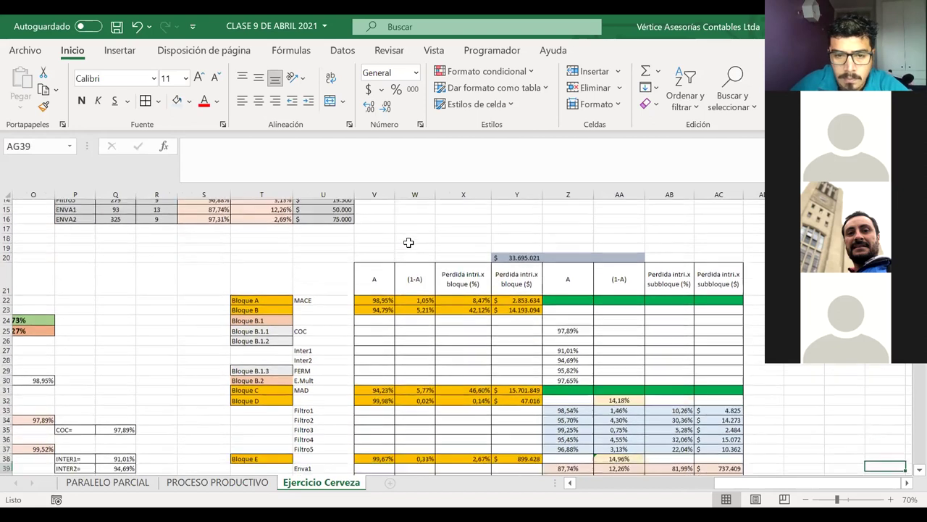
key(Right)
key(Right)
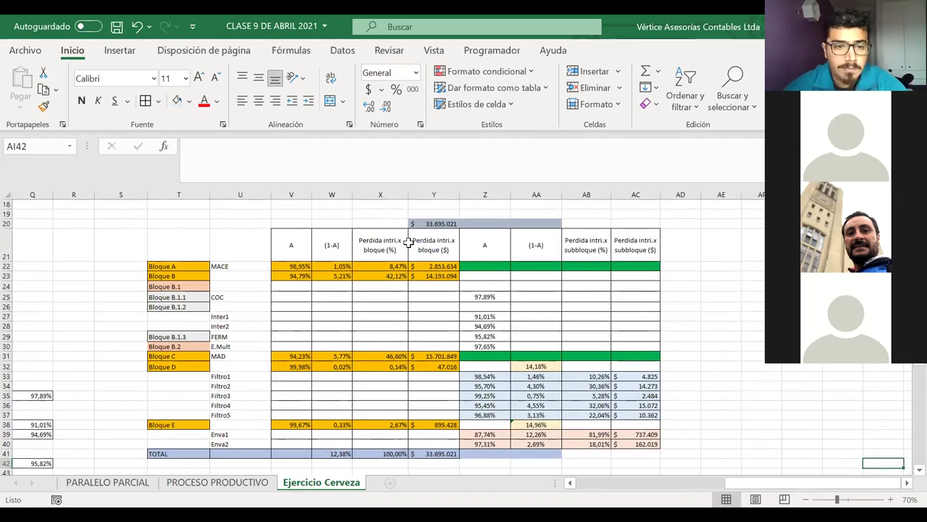
click(499, 296)
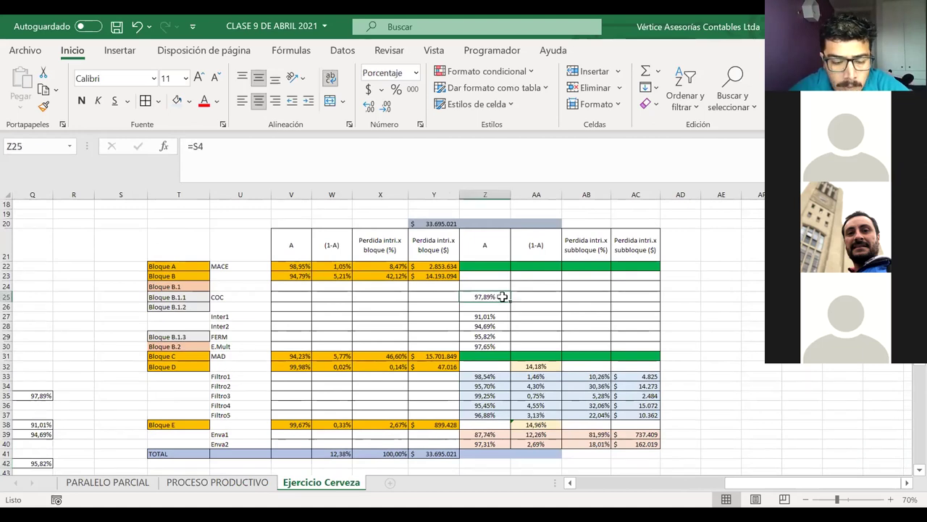
click(528, 297)
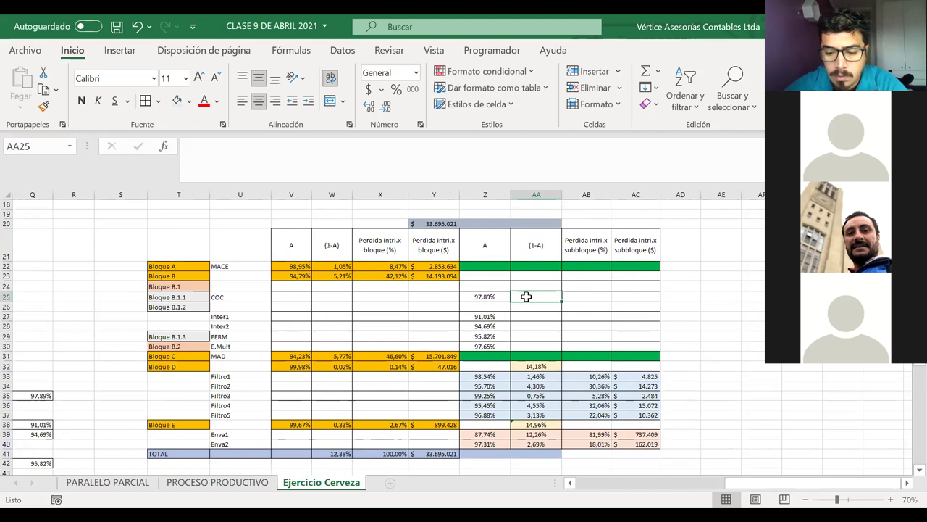
text(=1-)
click(494, 297)
key(Return)
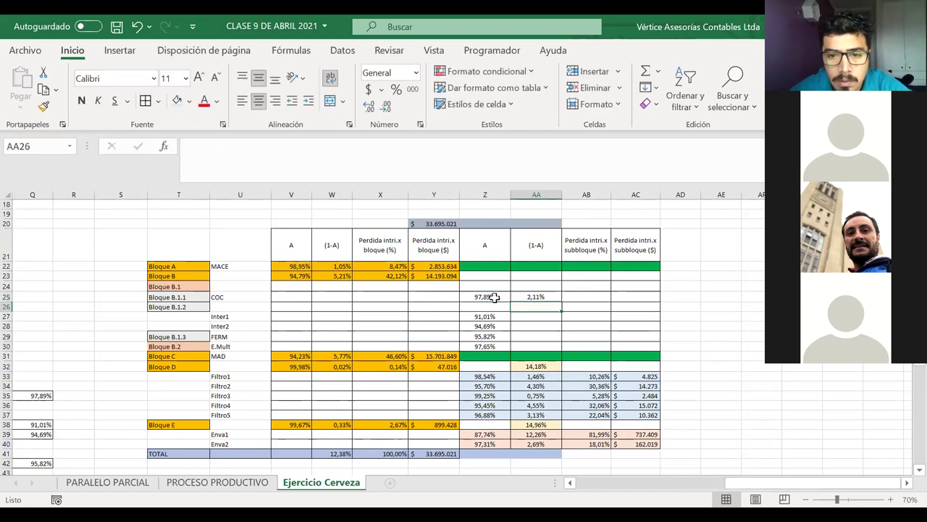
Step: Calculate Inter1's unavailability in AA27 with =1-Z27 and copy the formula down to AA30 for Inter2, FERM and E.Mult
click(526, 317)
text(0=)
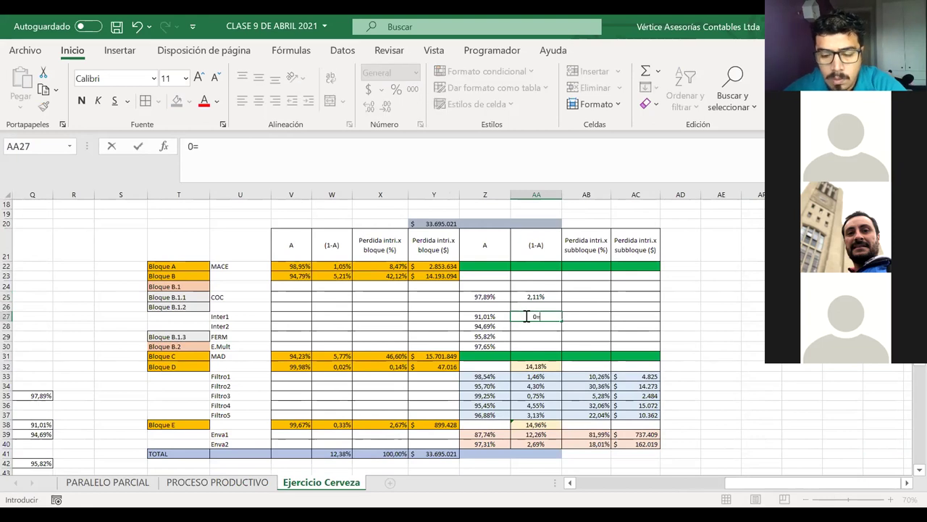
text(=-)
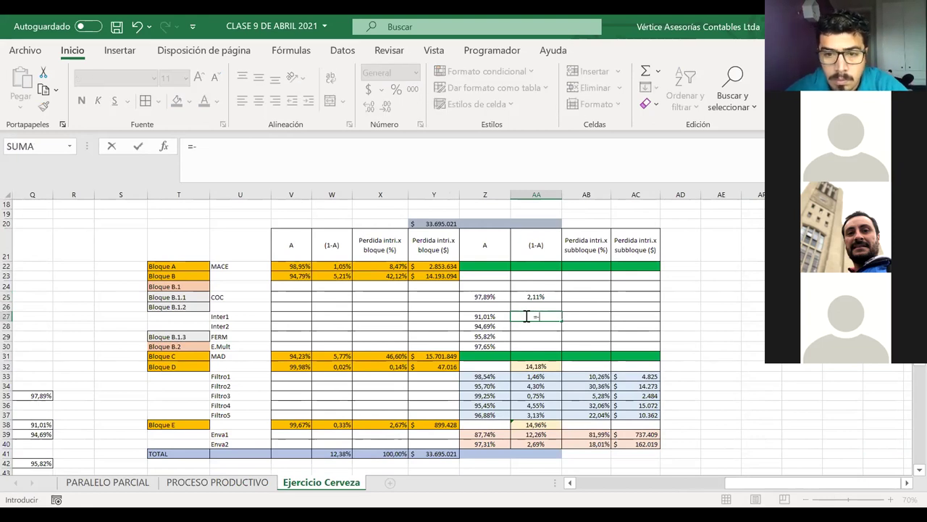
text(1)
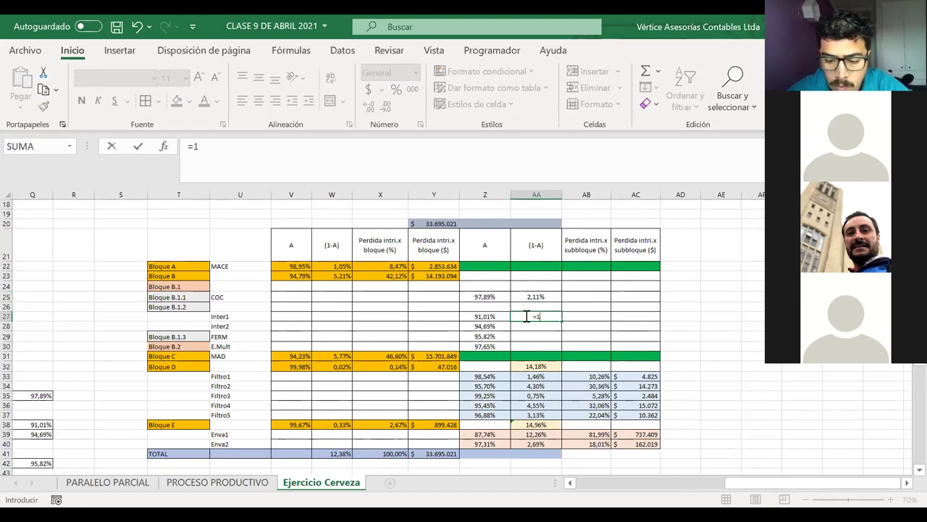
text(-)
click(498, 317)
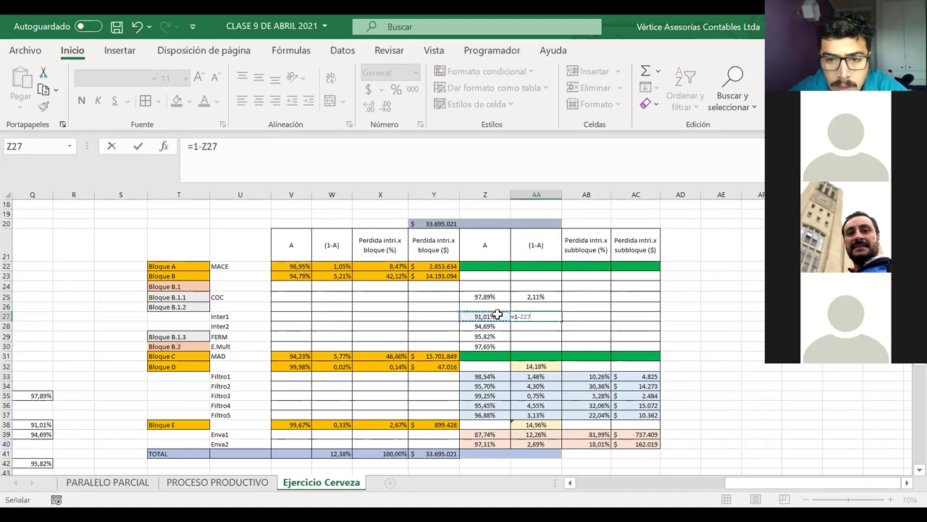
key(Return)
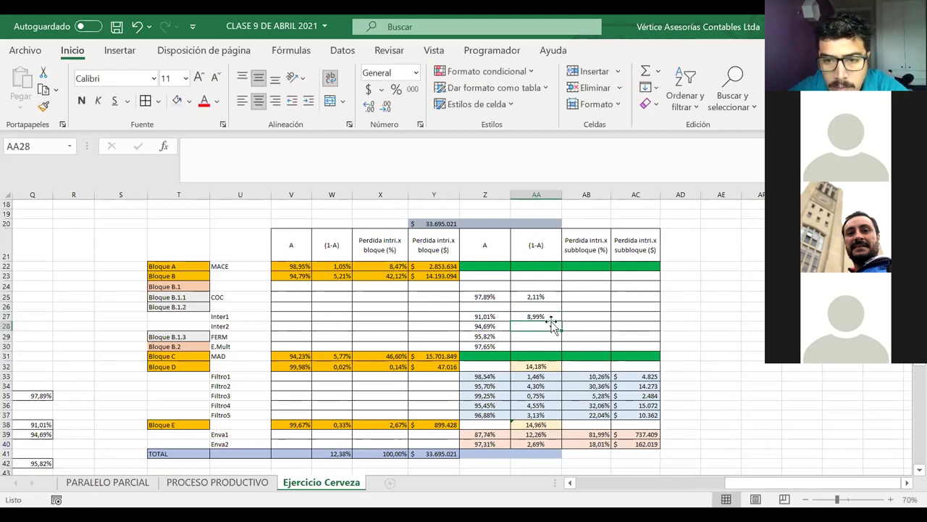
click(552, 316)
drag(562, 321, 555, 346)
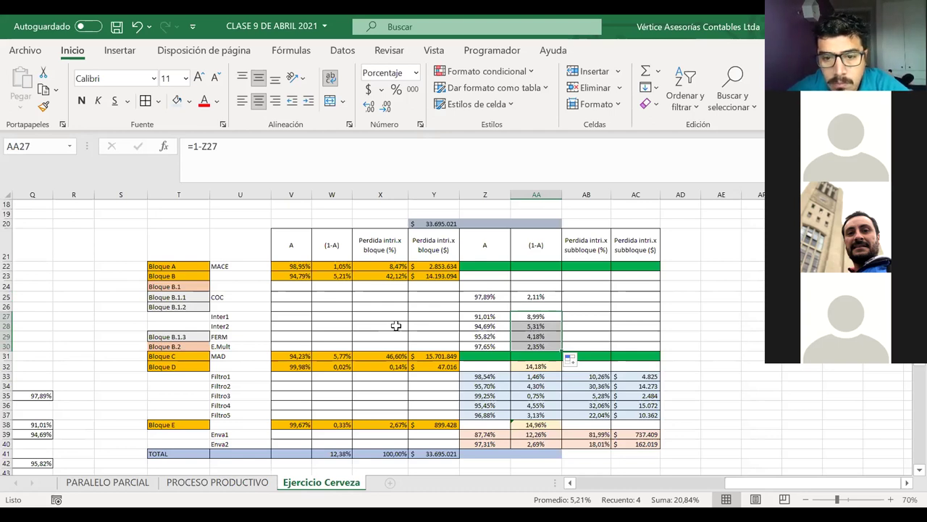
Step: Move the table section from Bloque C to TOTAL (T31:AC41) two rows down so it starts at T33
drag(155, 354, 632, 453)
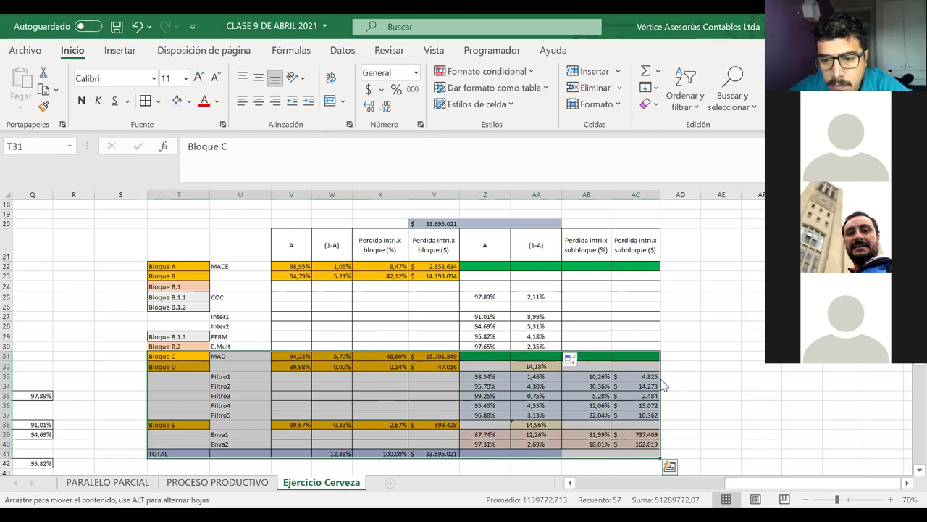
drag(657, 384, 658, 403)
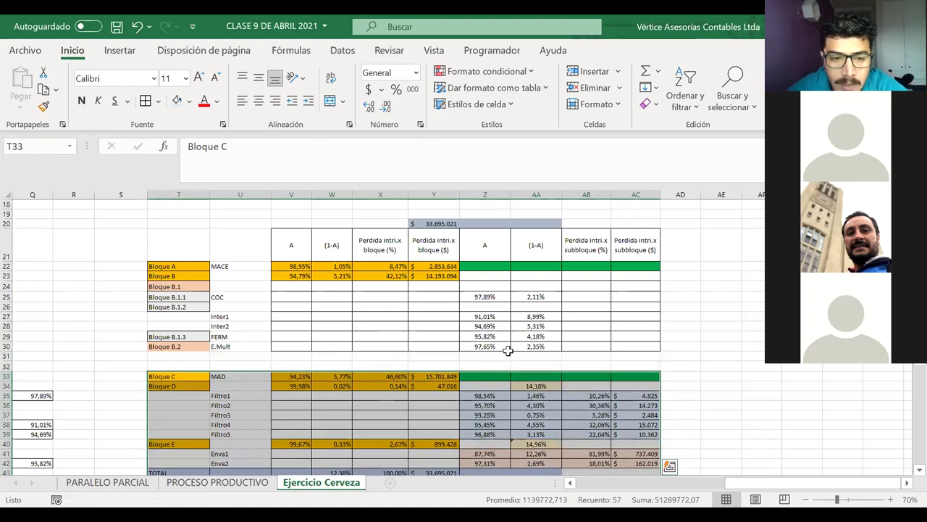
click(508, 349)
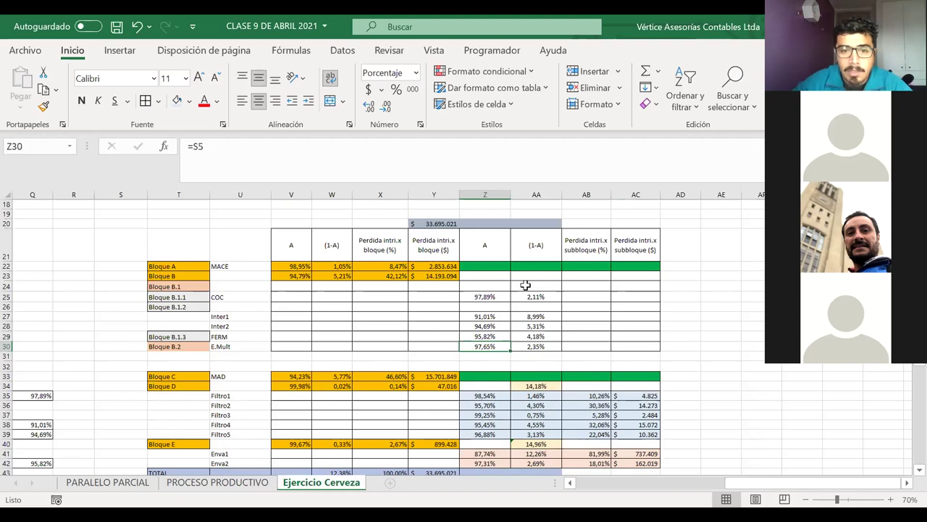
Step: Move the E.Mult label and its availability and unavailability values from row 30 down to row 31
click(256, 349)
mouse_move(257, 351)
mouse_down()
mouse_move(261, 360)
mouse_move(494, 302)
mouse_move(240, 356)
mouse_up()
drag(484, 346, 500, 362)
Step: Examine the Bloque B.1 and Bloque B.2 rows and their empty availability and unavailability cells
click(200, 346)
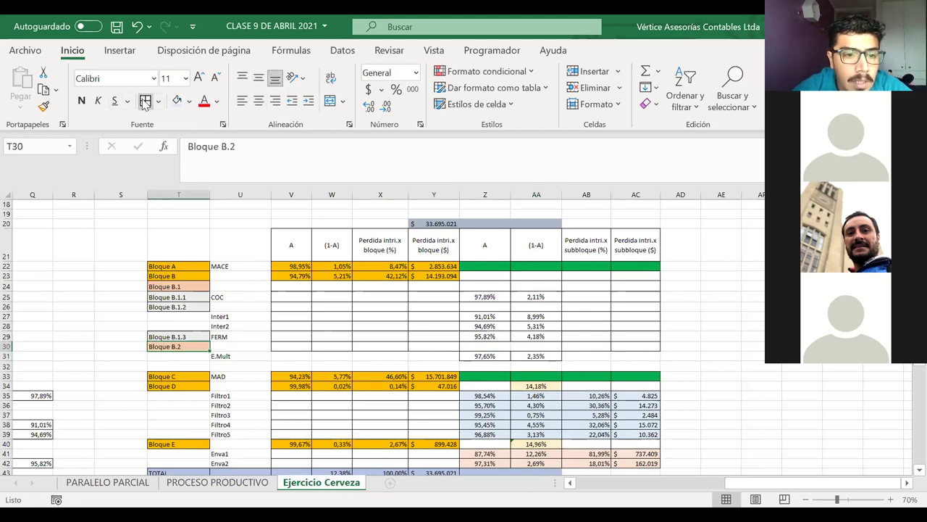
drag(189, 287, 515, 284)
drag(160, 347, 532, 344)
click(481, 286)
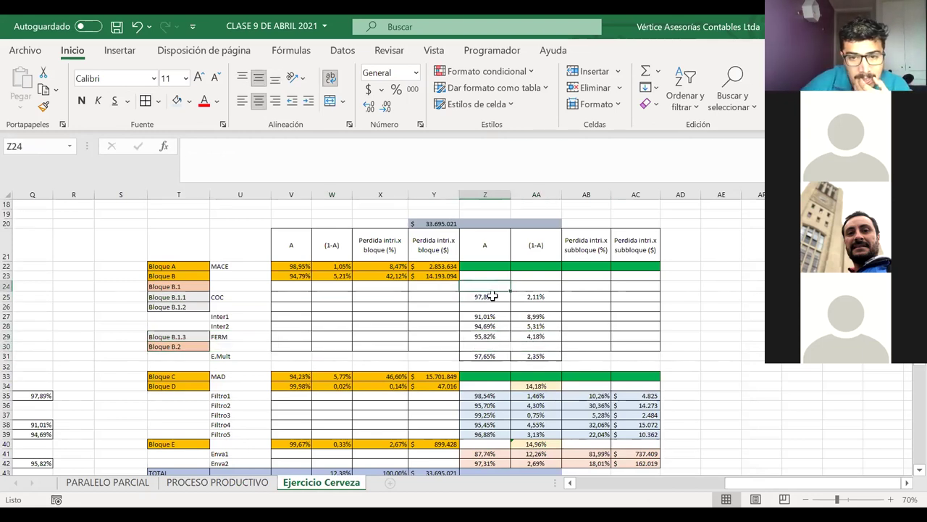
click(535, 286)
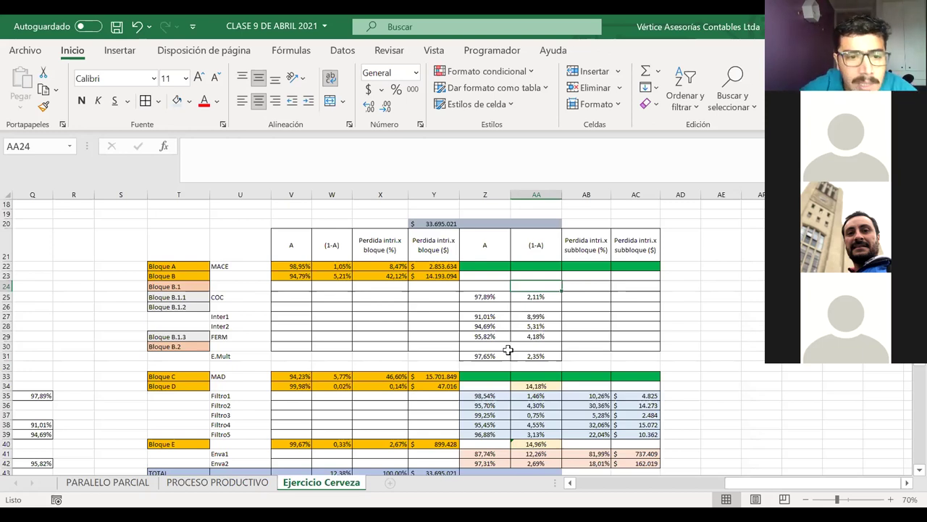
click(492, 296)
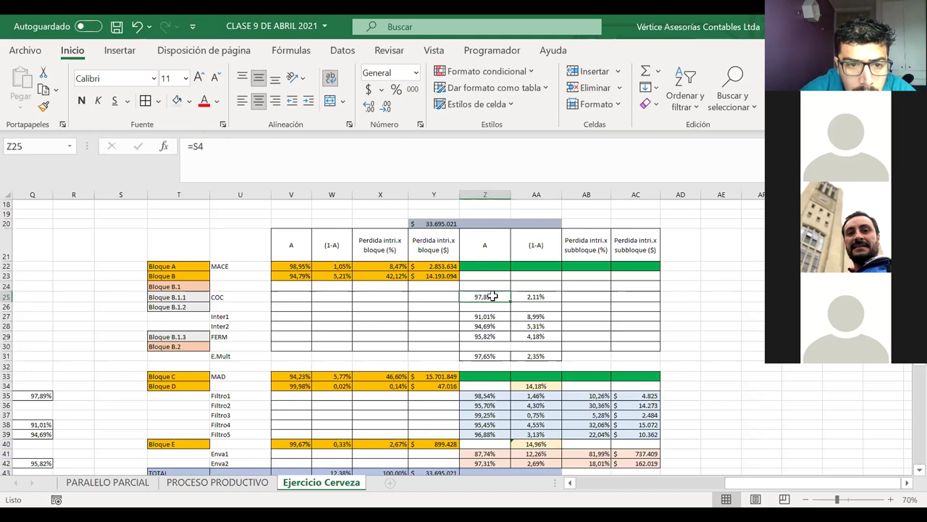
click(486, 287)
drag(457, 288, 197, 286)
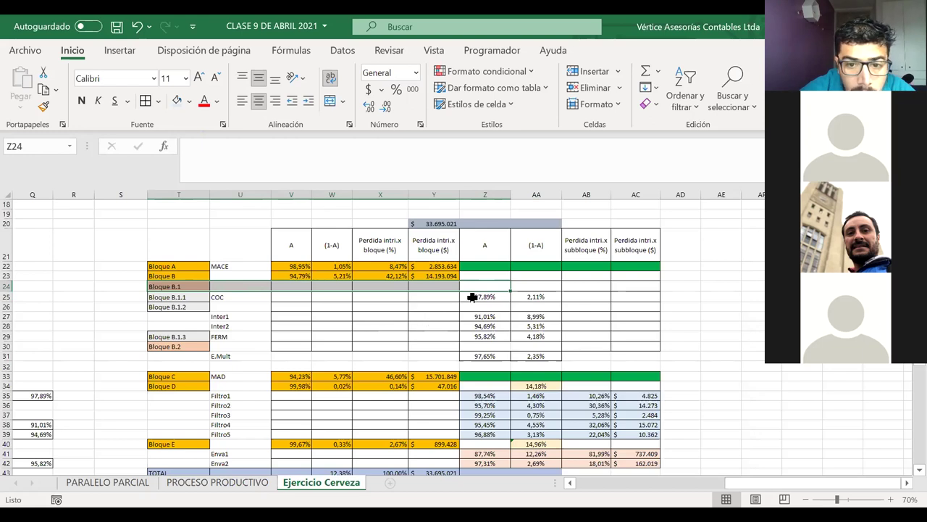
Step: Bring Bloque B.1's availability from the block breakdown into Z24 with =N33
click(486, 287)
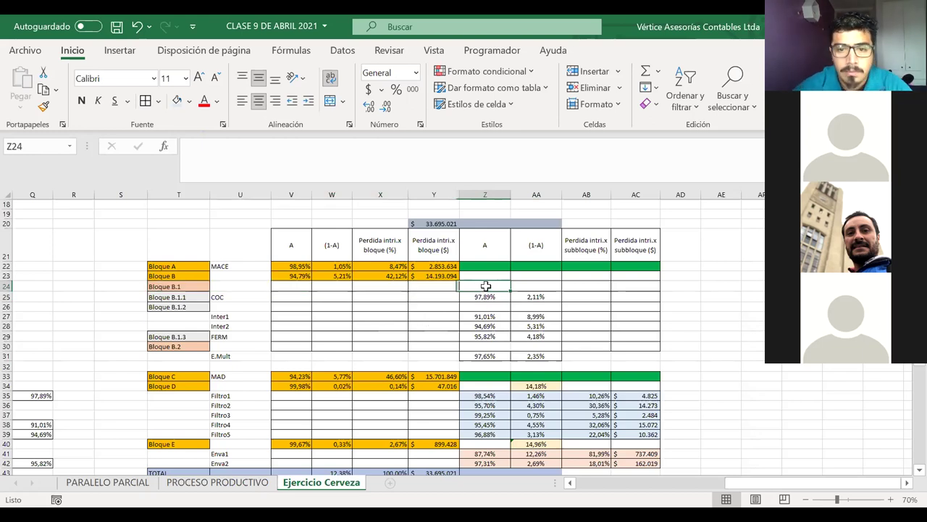
text(=)
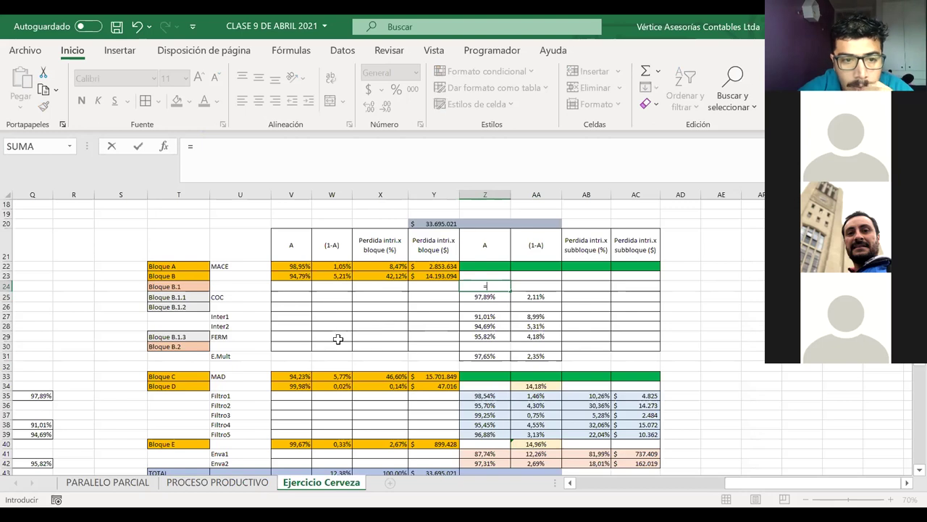
scroll(337, 339, left, 3)
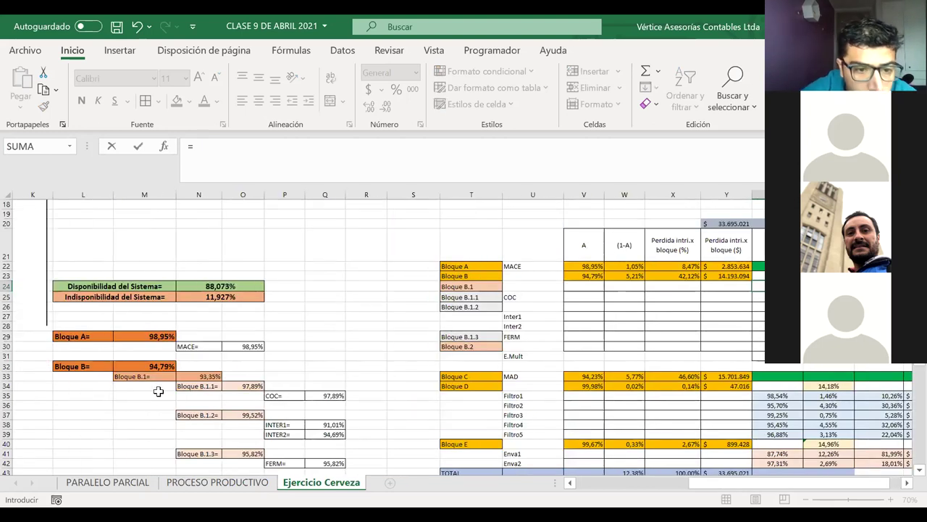
click(197, 375)
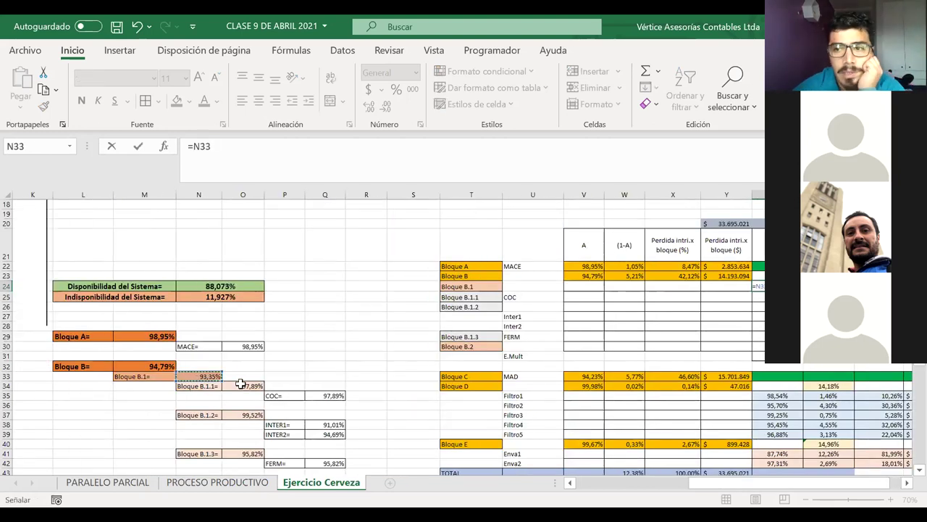
key(Return)
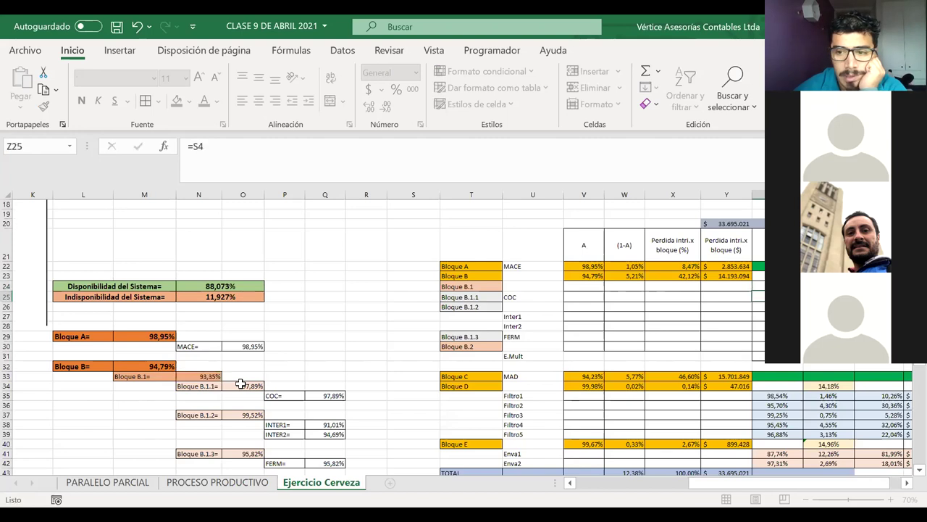
Step: Examine the Bloque B.1.1 and Bloque B.1.2 rows of the loss table, from the block labels to the availability column
key(Left)
key(Left)
key(Right)
key(Right)
key(Right)
key(Right)
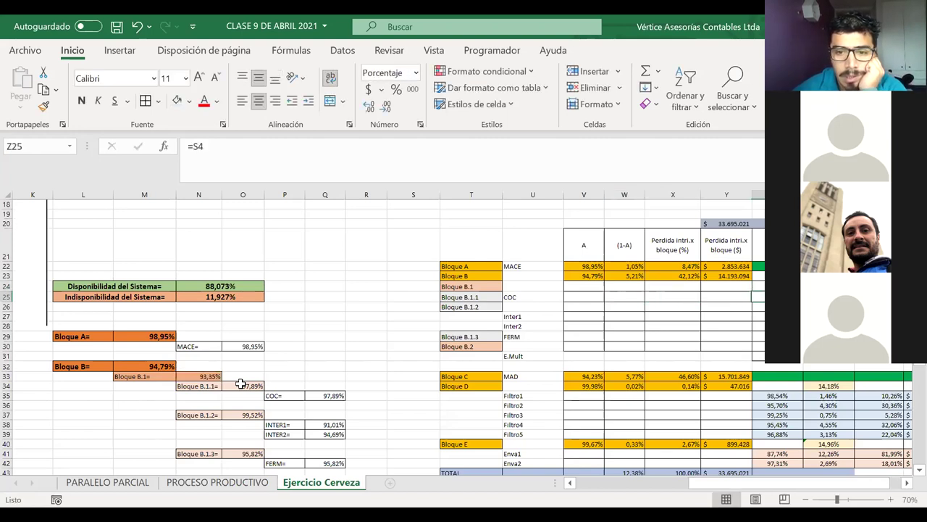
key(Left)
key(Left)
key(Left)
key(Left)
key(Left)
key(Left)
key(Left)
key(Left)
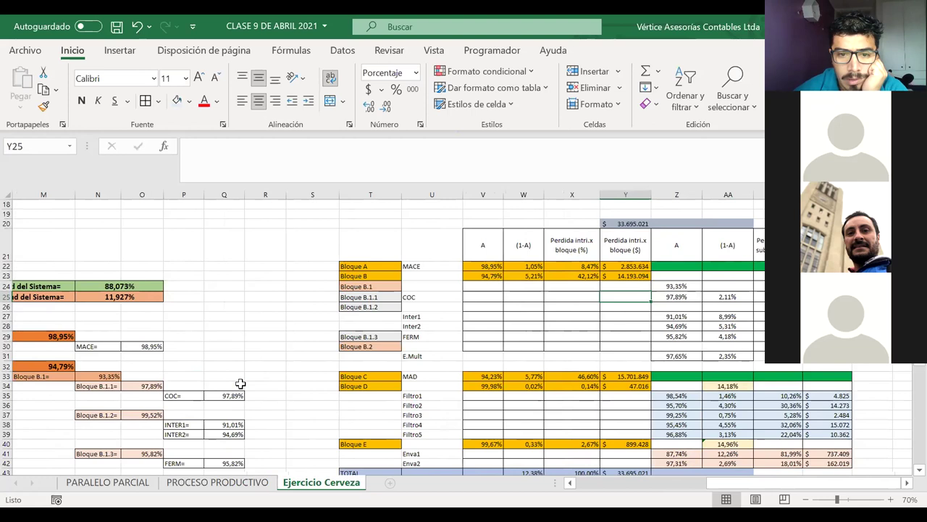
key(Right)
key(Right)
key(Right)
key(Right)
key(Right)
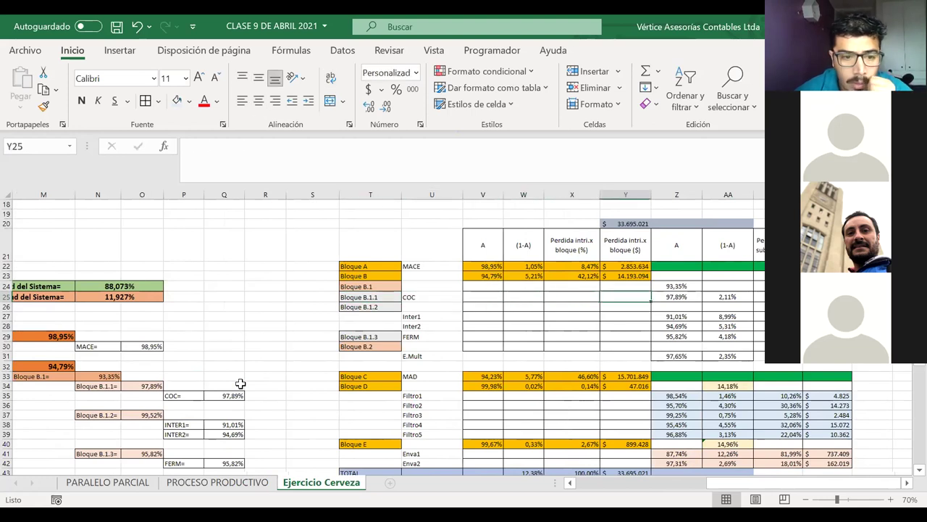
key(Right)
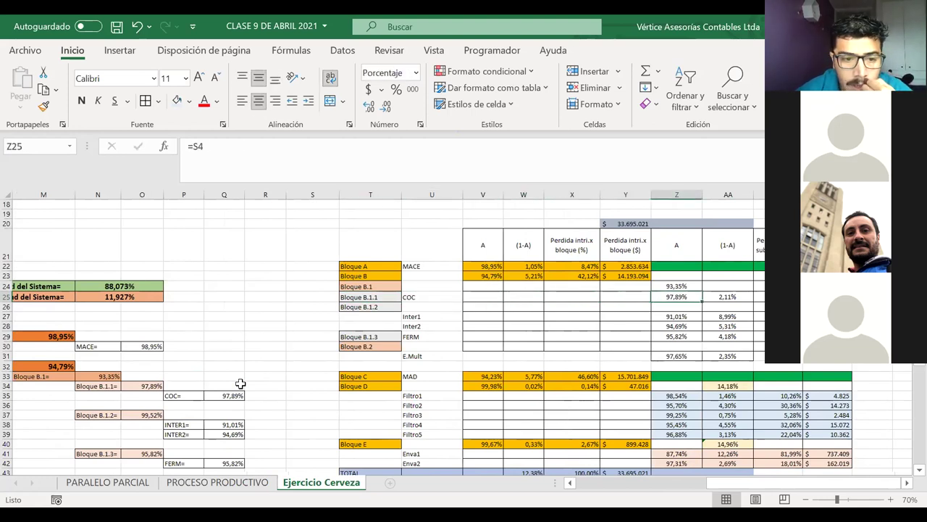
key(Right)
key(Left)
key(Down)
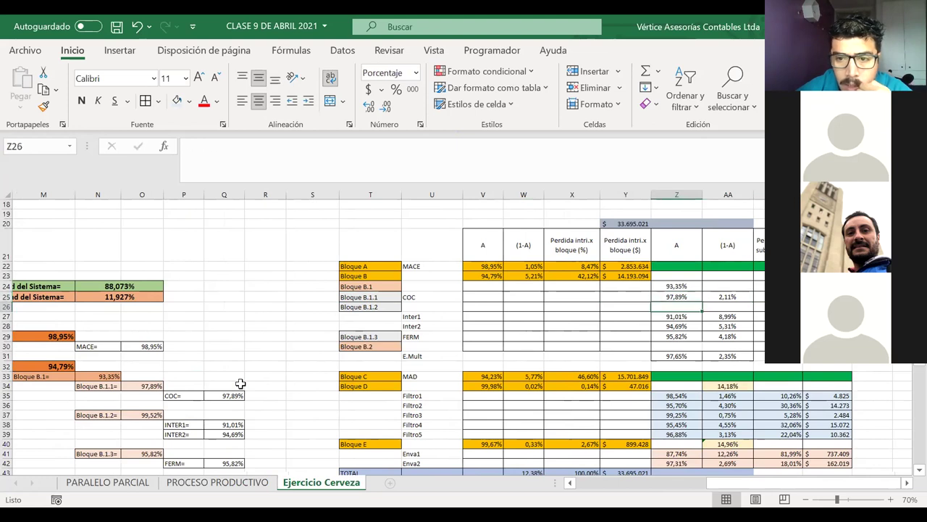
key(Left)
key(Left)
key(Left)
key(Left)
key(Left)
key(Left)
key(Left)
key(Right)
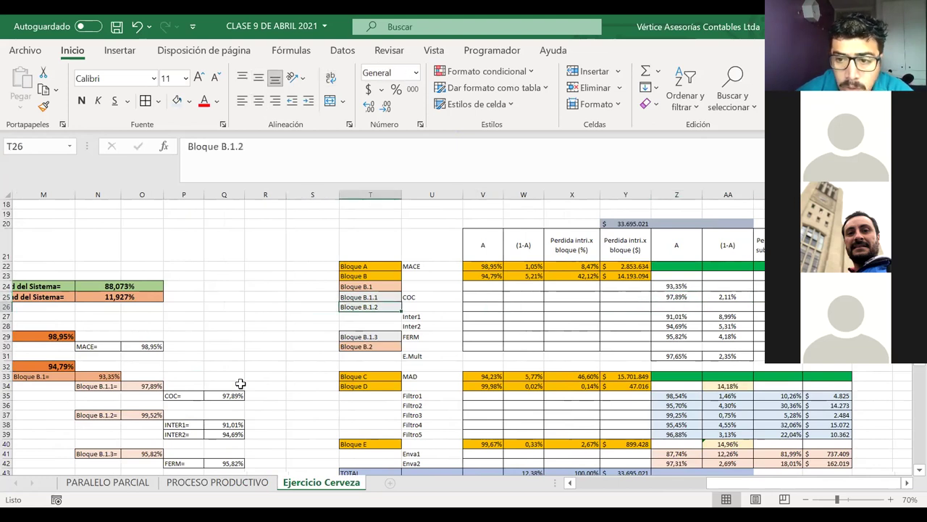
key(Right)
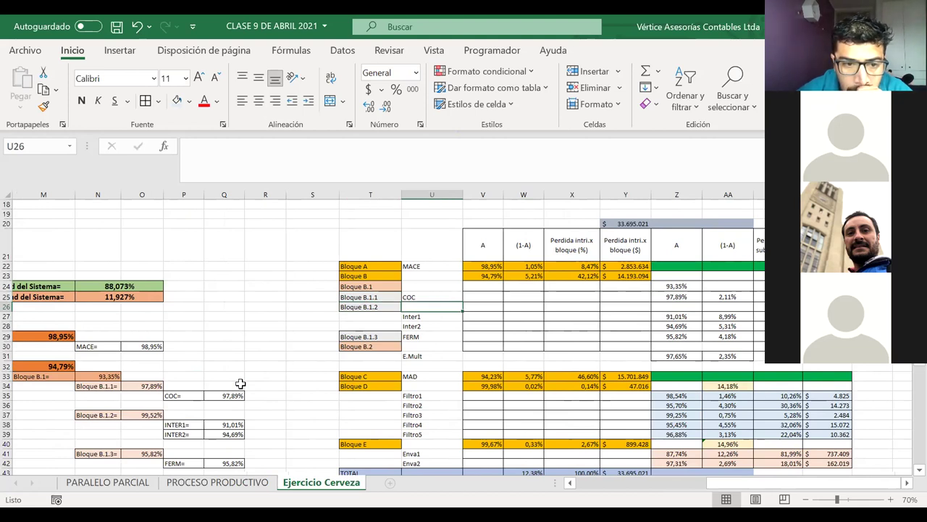
Step: Bring Bloque B.1.2's availability from the block breakdown into Z26 with =O37
key(Right)
key(Right)
key(Right)
key(Right)
key(Right)
key(Right)
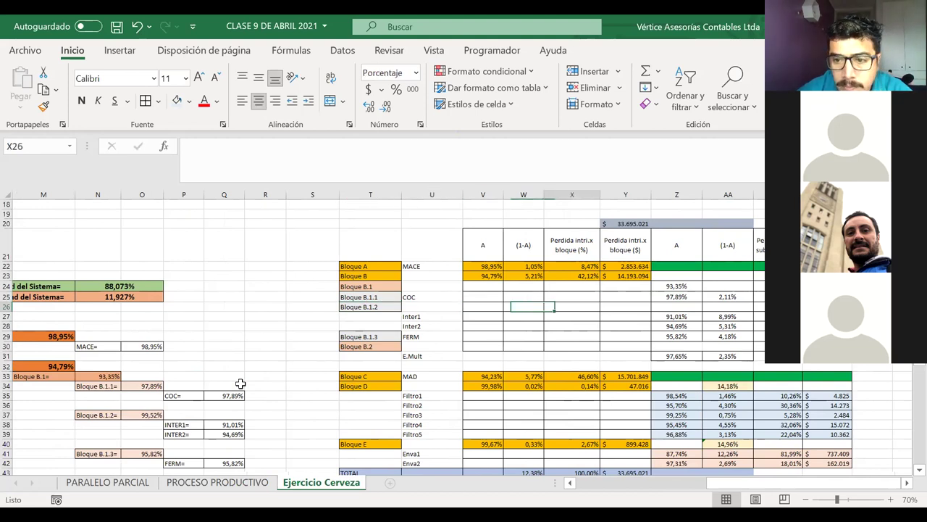
key(Left)
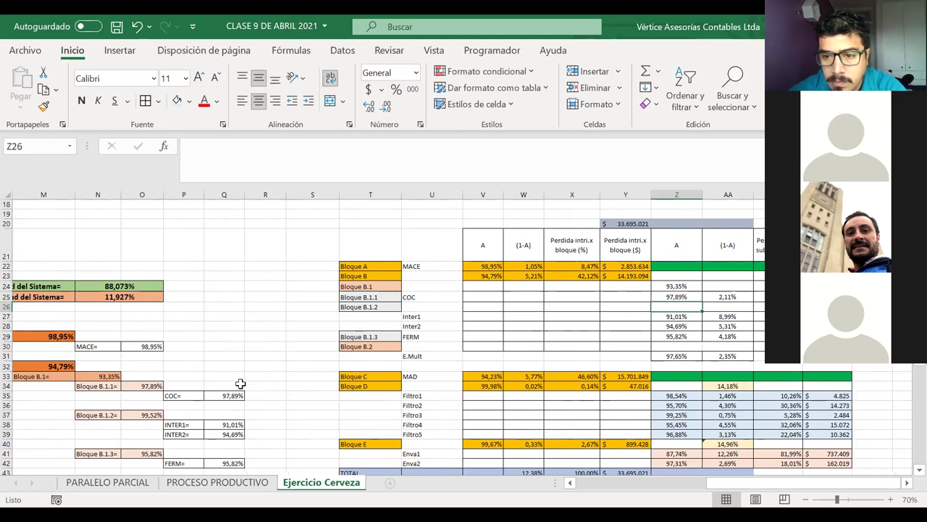
text(=)
click(140, 415)
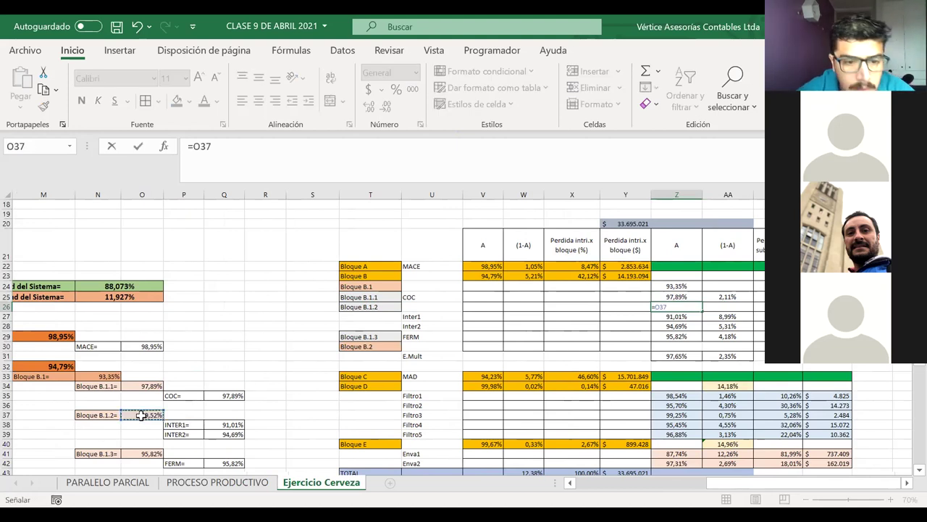
key(Return)
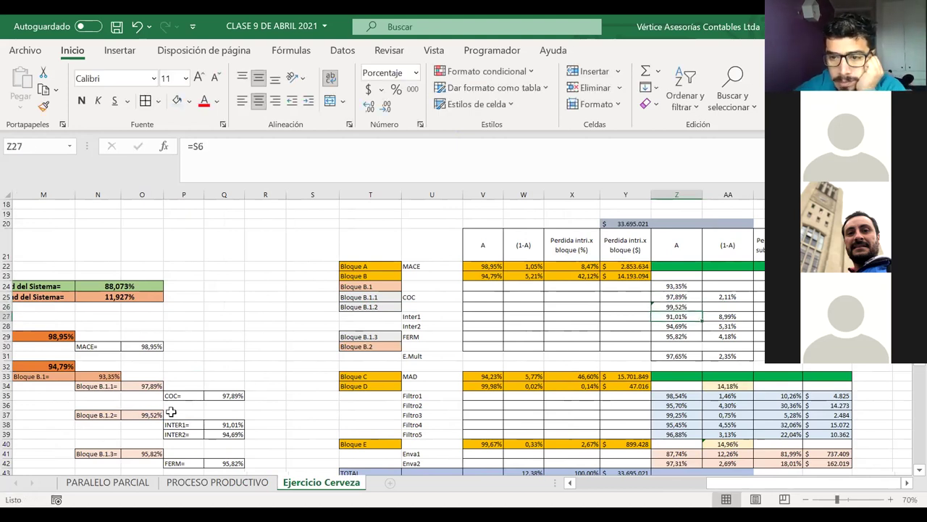
Step: Fill the Bloque B.1 row from U24 to AA24 and the E.Mult values in Z31:AA31 with light orange
drag(672, 287, 725, 287)
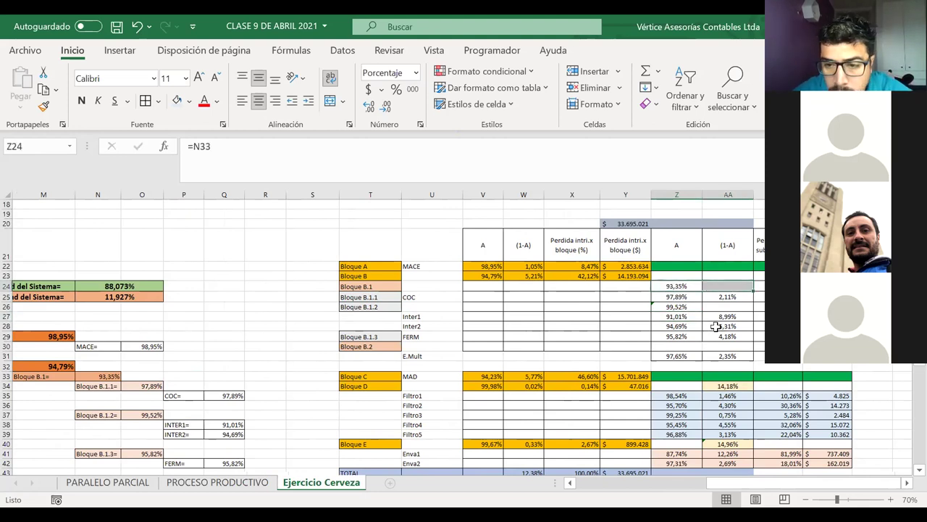
drag(725, 356, 694, 356)
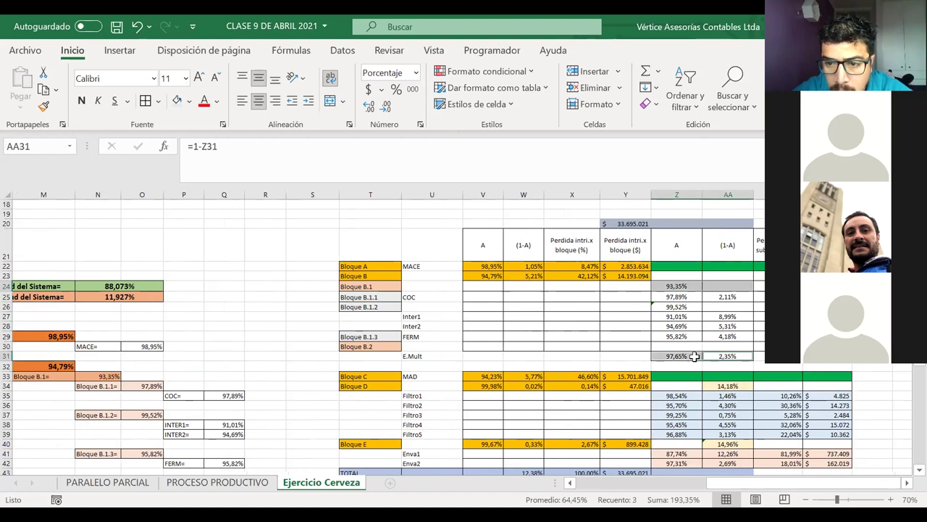
click(190, 101)
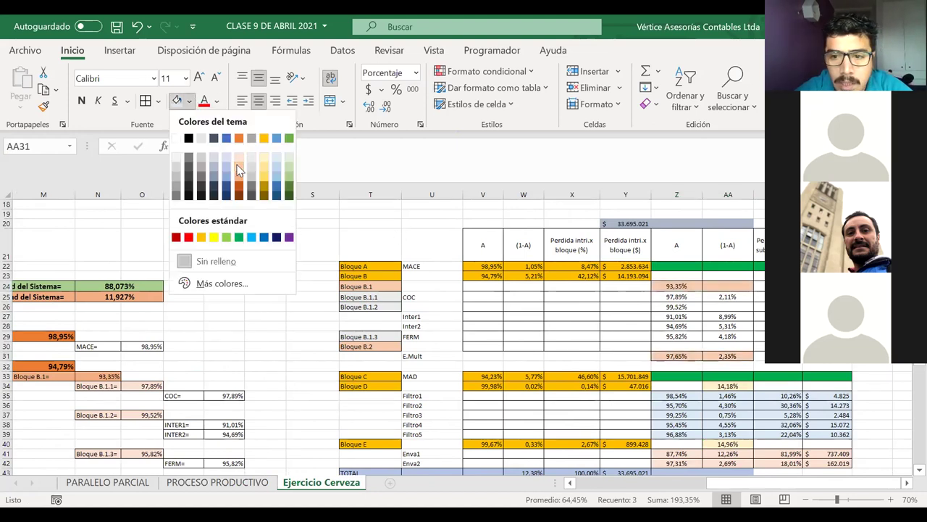
click(239, 166)
drag(646, 286, 426, 287)
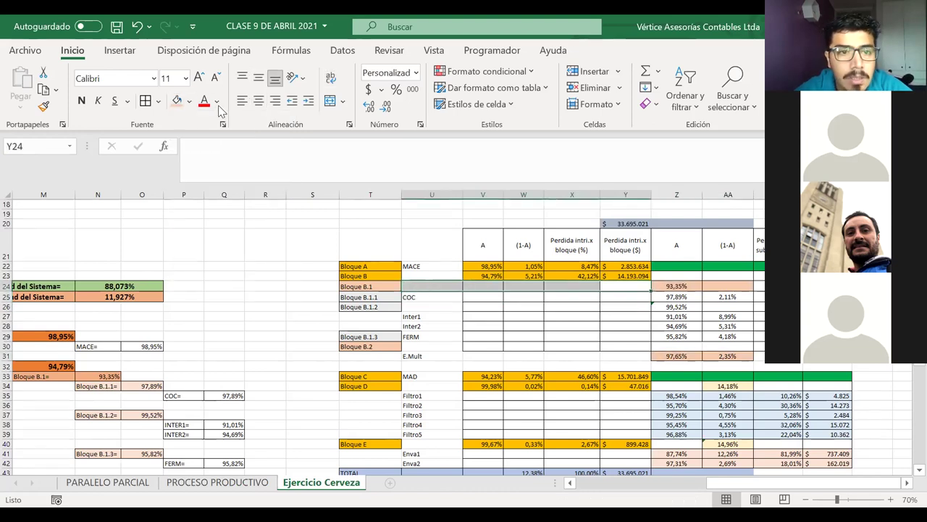
click(177, 100)
Step: Move the E.Mult availability and unavailability values up to Z30:AA30 and fill U30:Y30 with light orange
drag(628, 353, 556, 357)
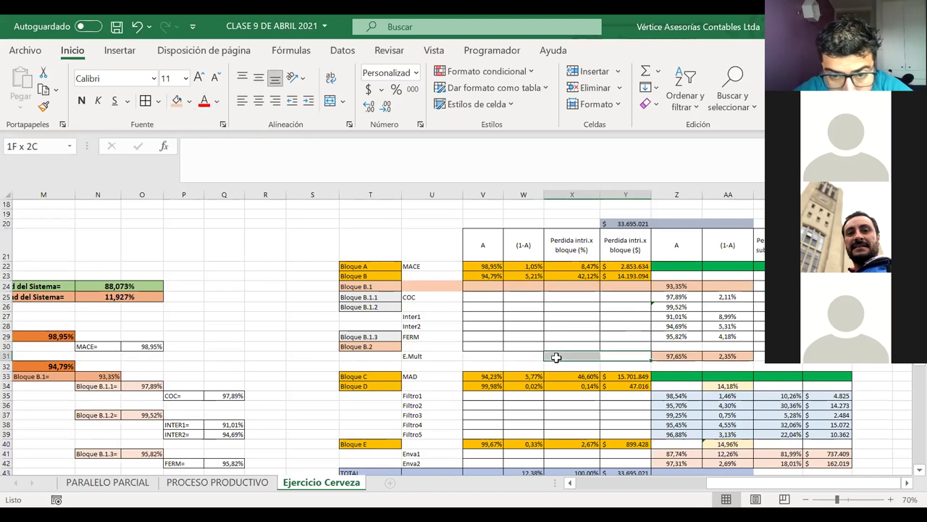
click(683, 355)
drag(687, 356, 415, 349)
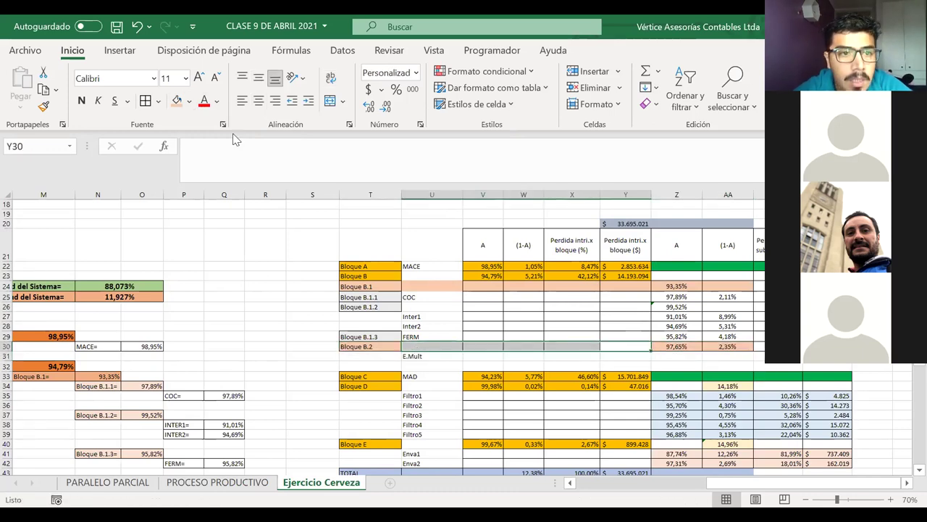
click(177, 101)
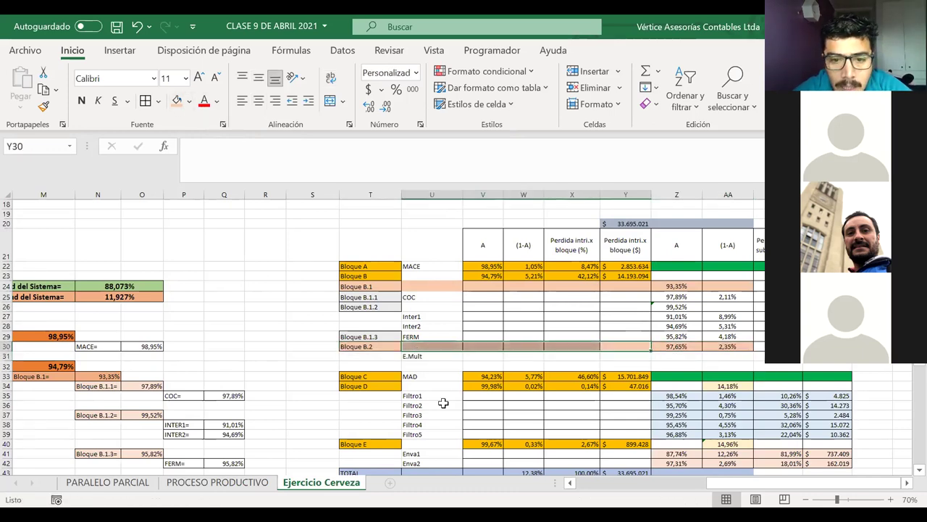
Step: Move the E.Mult label from U31 up to U30, beside Bloque B.2
click(420, 357)
scroll(499, 354, right, 2)
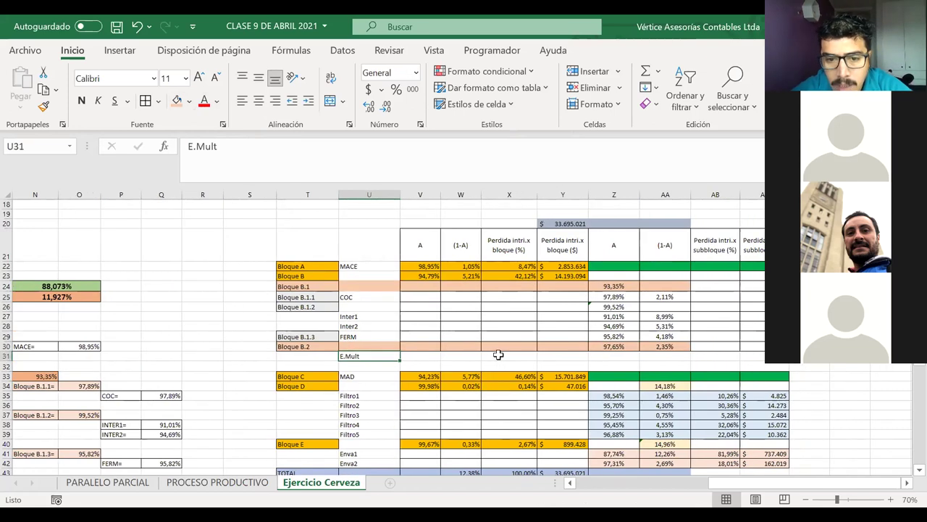
double_click(320, 355)
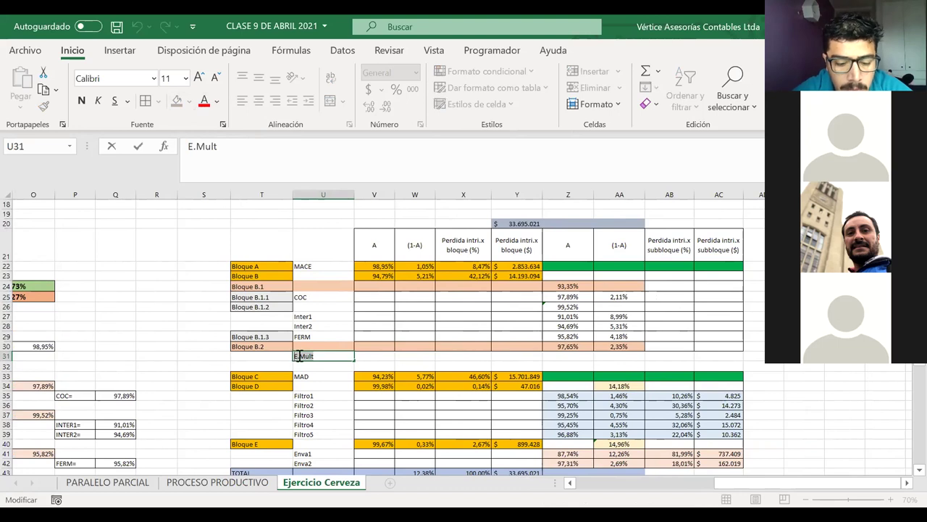
key(ctrl+x)
click(310, 346)
key(ctrl+v)
Step: Examine the Bloque B.2 and Equi. Multi. availabilities in the block breakdown and the Bloque A and MACE labels in the loss table
scroll(244, 389, left, 3)
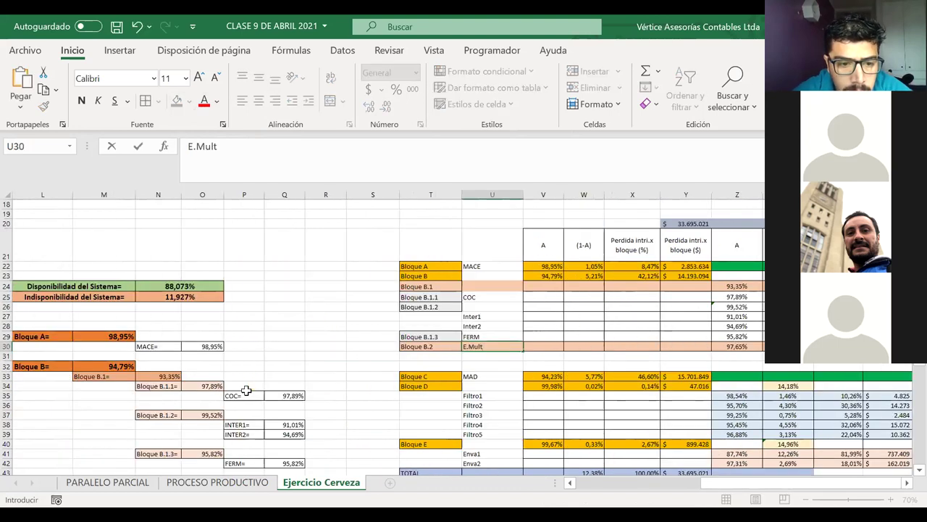
scroll(246, 390, down, 1)
scroll(247, 389, down, 1)
click(165, 420)
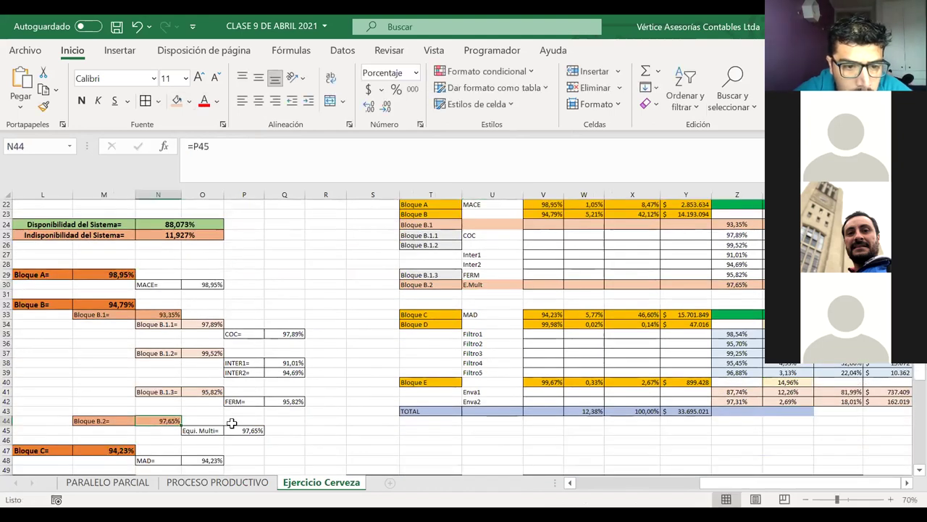
click(234, 430)
click(180, 420)
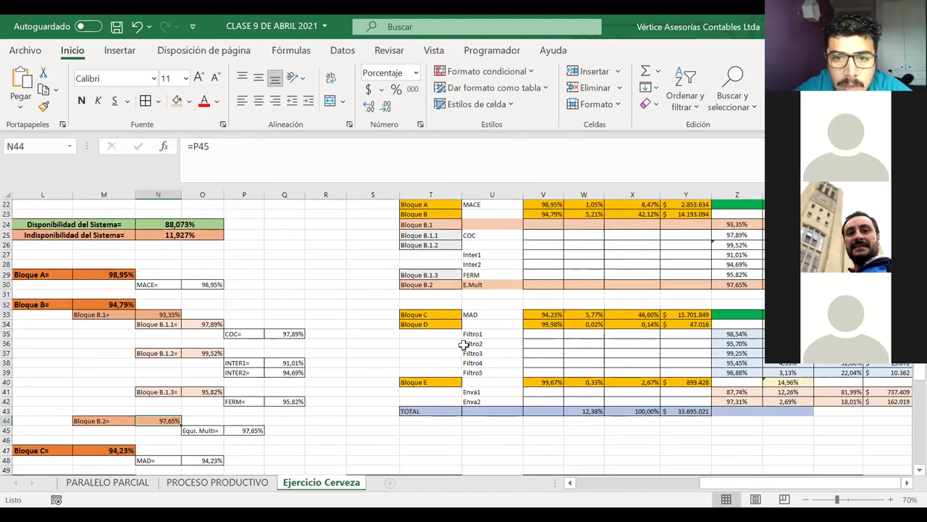
scroll(464, 337, up, 1)
drag(443, 266, 484, 266)
Step: Calculate Bloque B.1's unavailability in AA24 with =1-Z24
scroll(481, 319, right, 3)
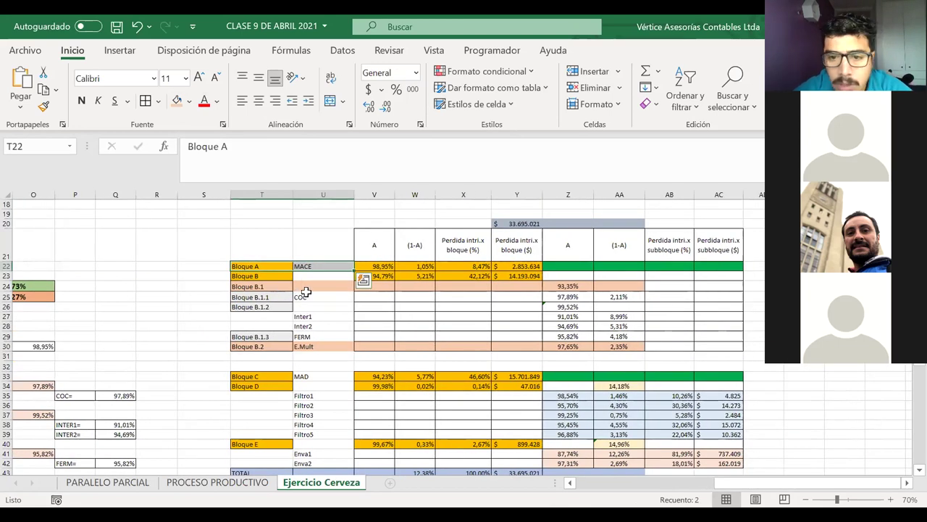
click(609, 284)
text(=1-)
click(575, 284)
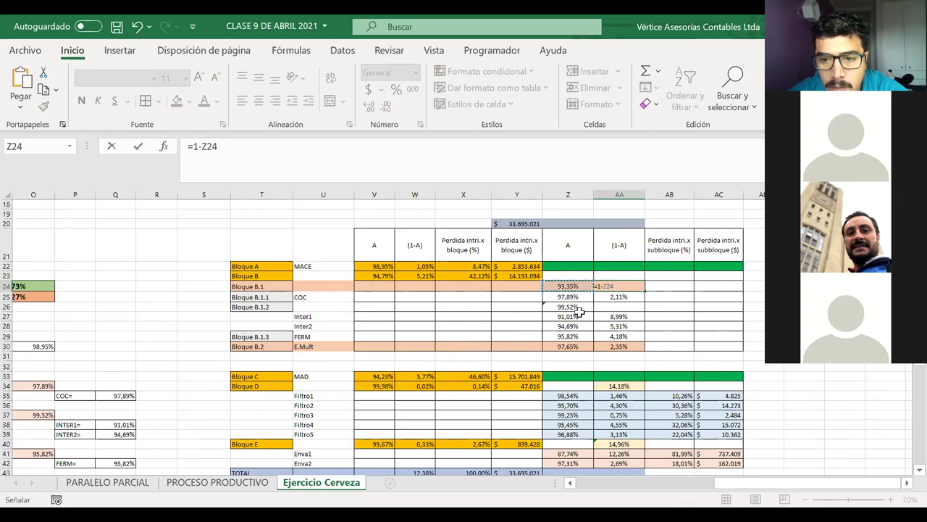
key(Return)
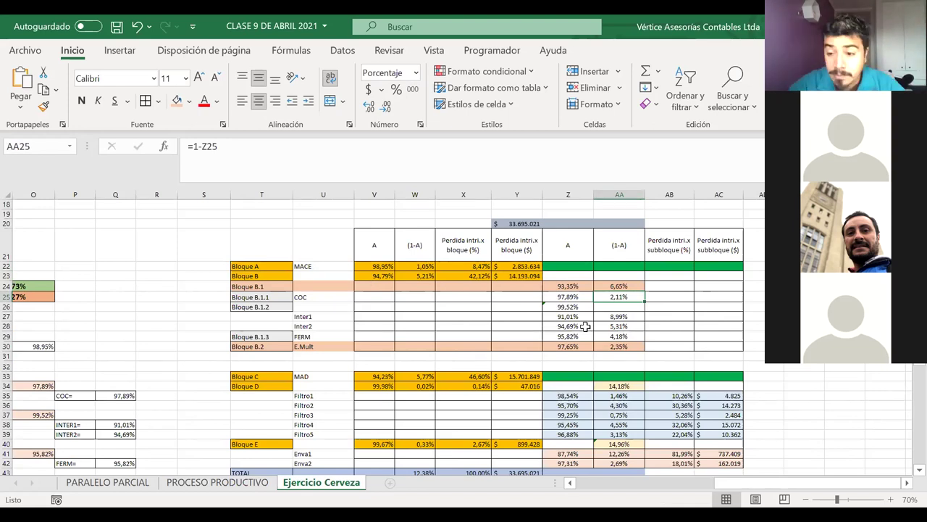
click(623, 275)
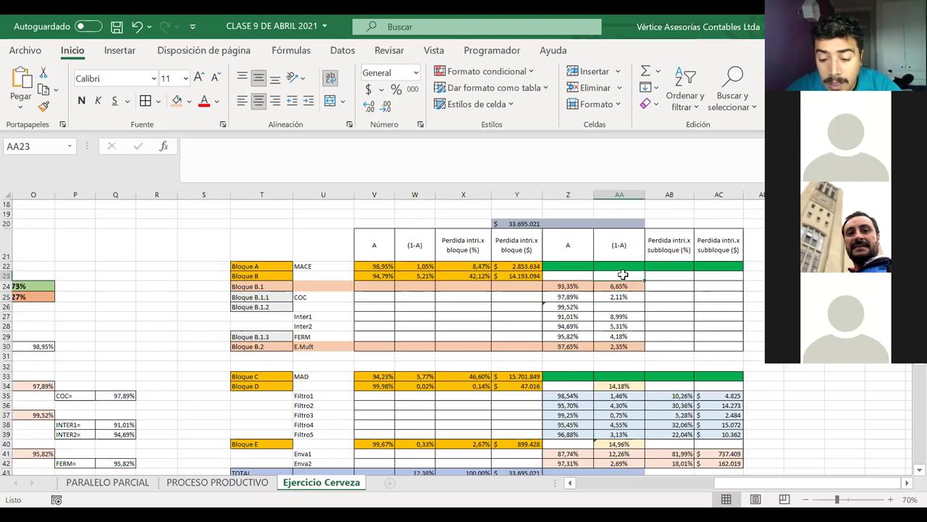
text(=)
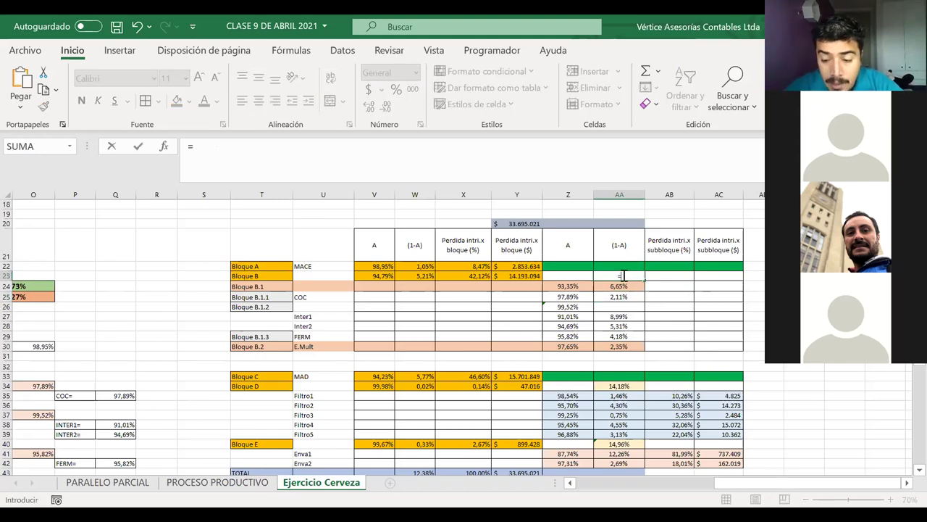
key(Escape)
Step: Copy the formatting of Bloque D's unavailability total in AA34 onto AA23 in the Bloque B row
click(607, 387)
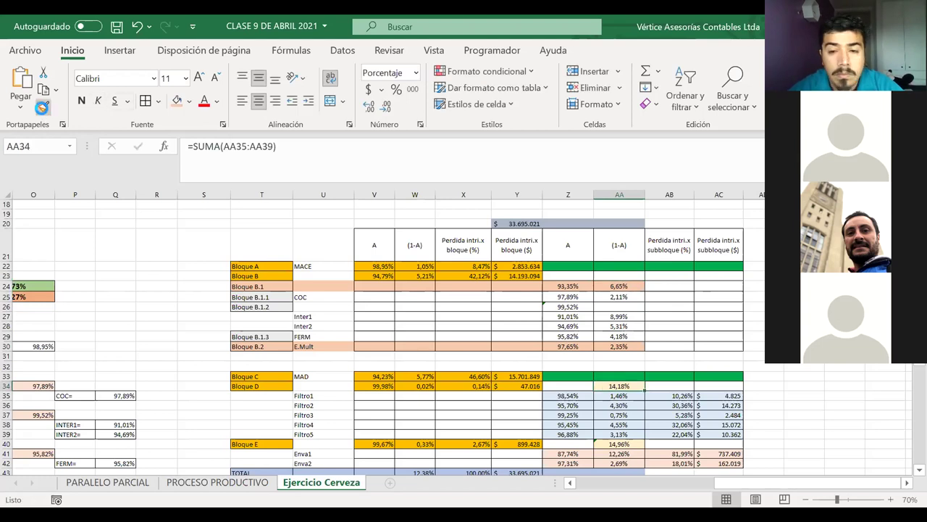
click(42, 108)
click(618, 275)
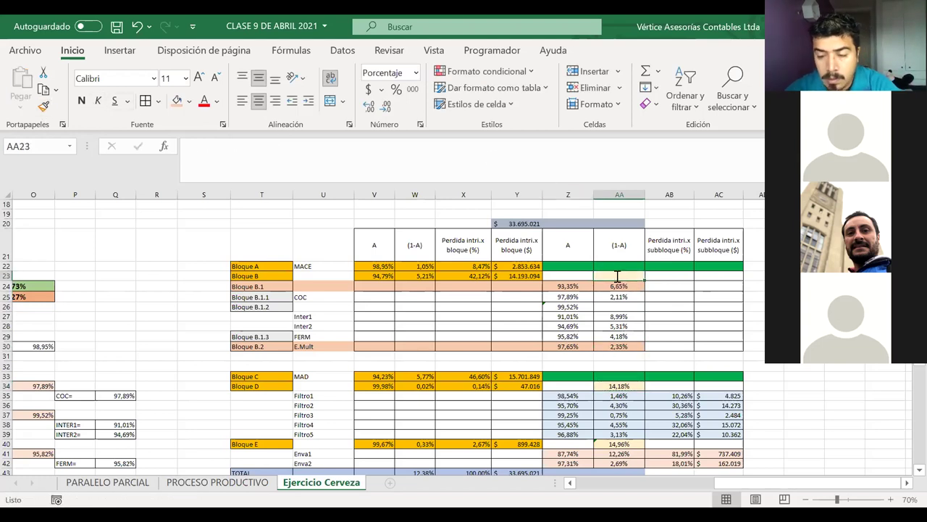
Step: Add the unavailabilities of Bloque B.1 and Bloque B.2 in AA23 with =AA24+AA30
text(=)
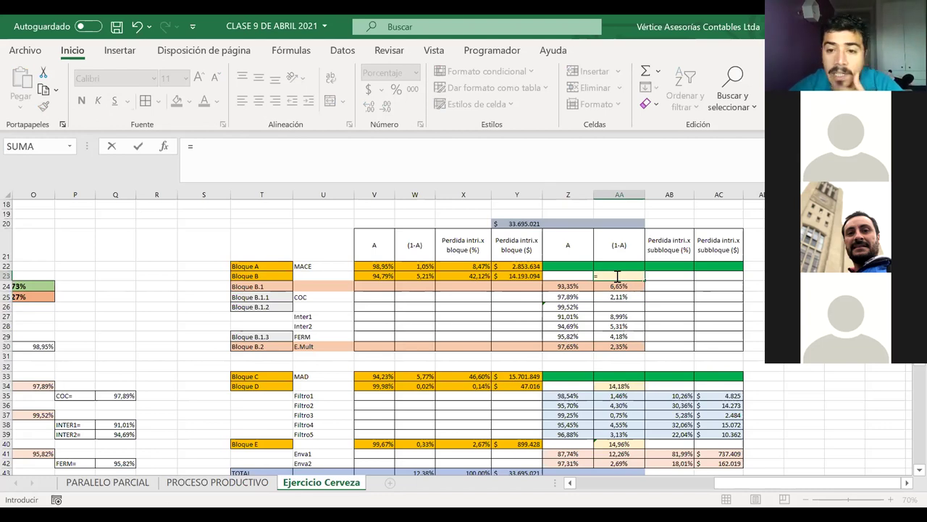
click(613, 286)
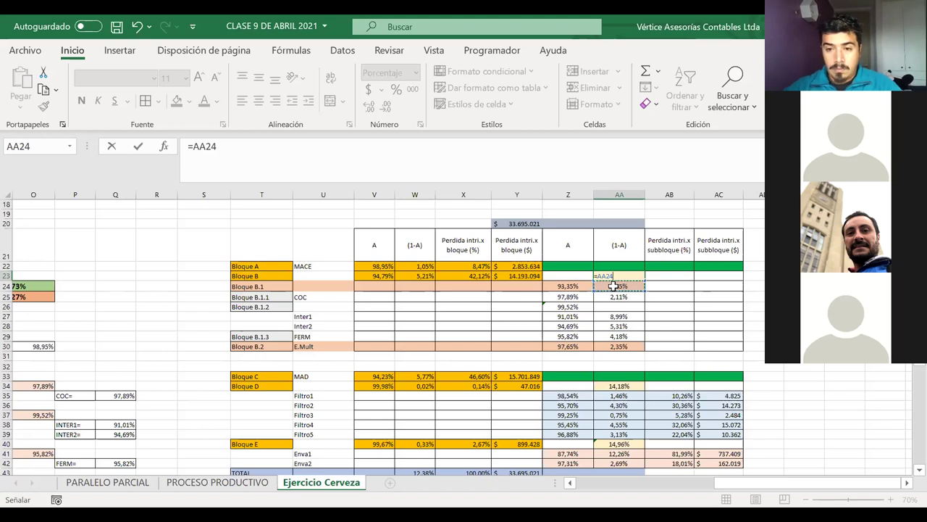
text(+)
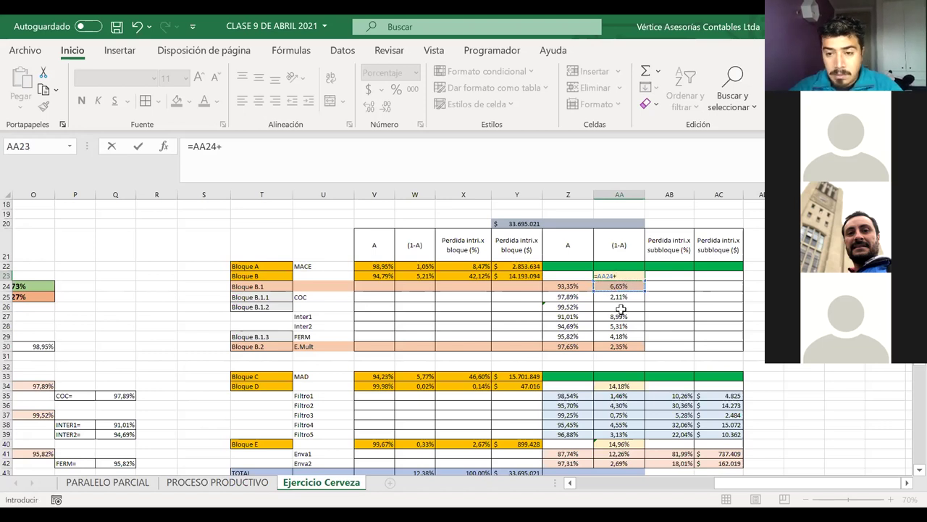
click(616, 347)
key(Return)
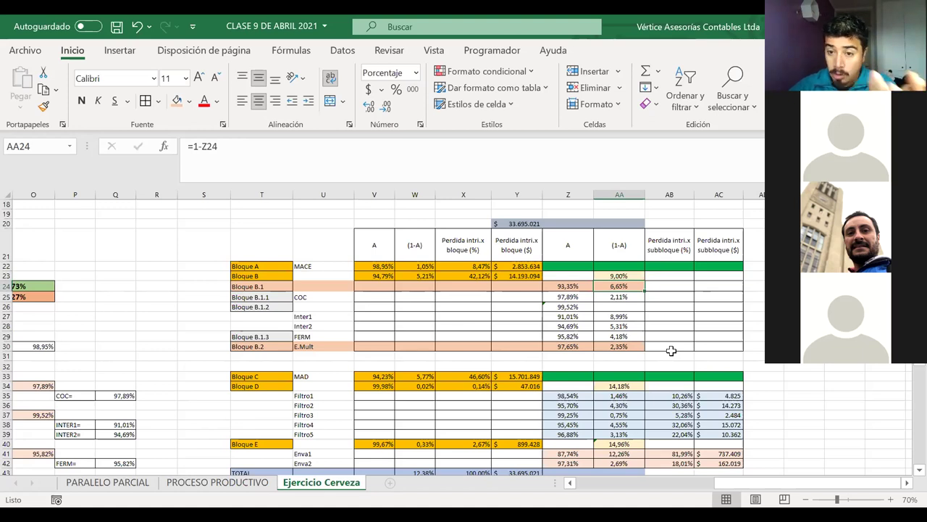
Step: Copy V24's light orange formatting onto the sub-block loss cells AB24:AC24 and AB30:AC30
click(669, 287)
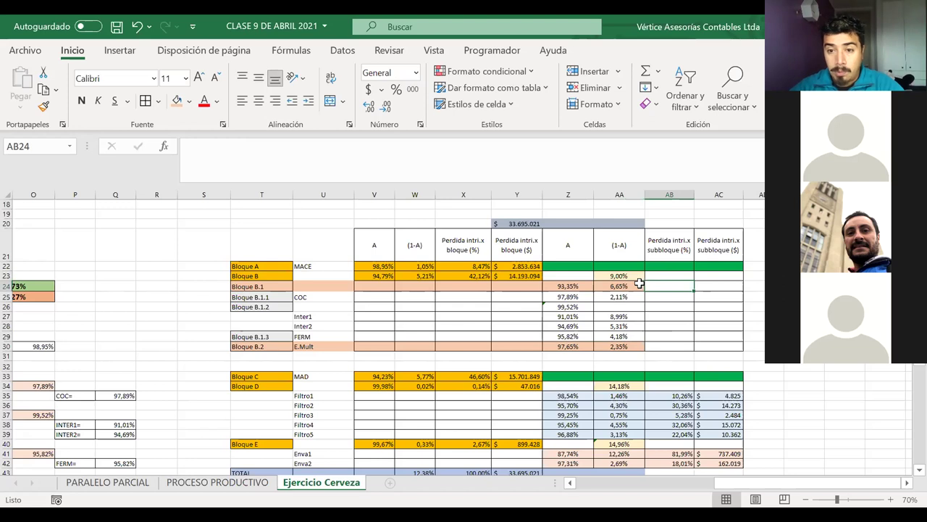
click(368, 287)
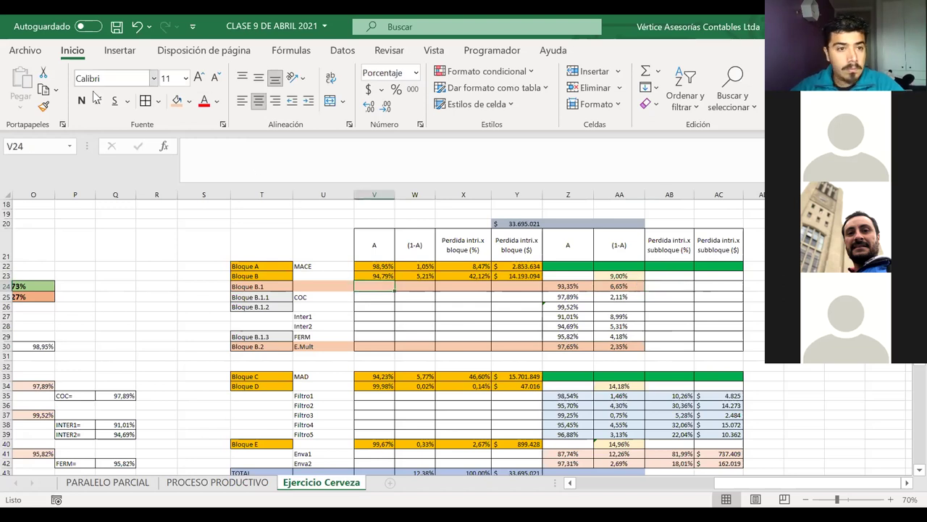
click(43, 106)
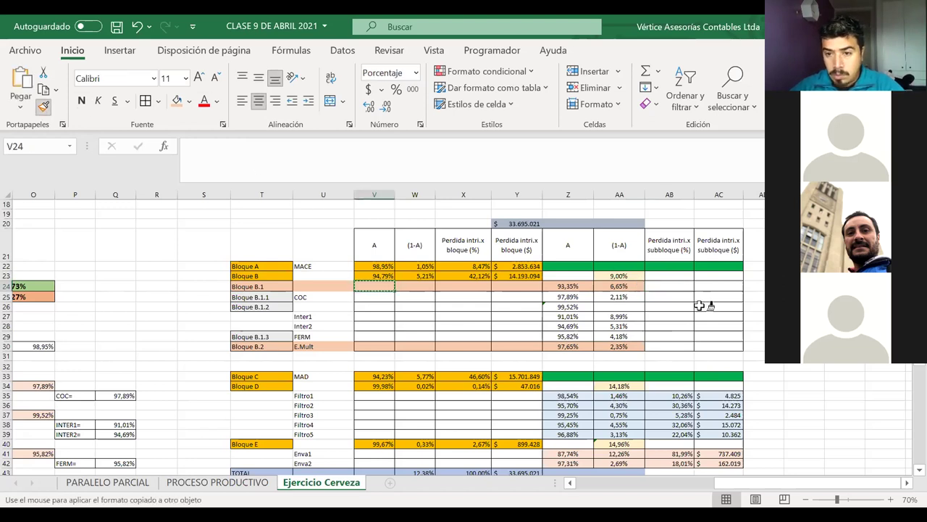
drag(681, 287, 725, 286)
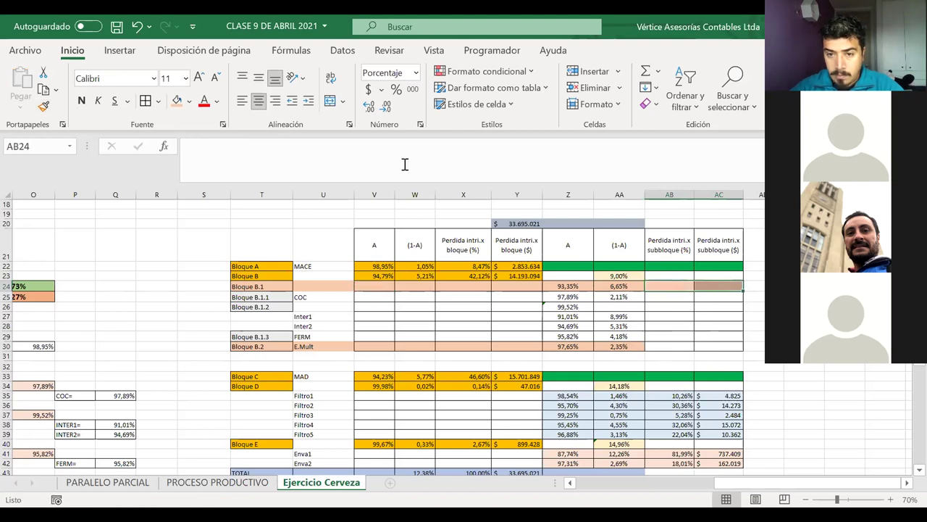
click(43, 106)
drag(670, 347, 703, 348)
Step: Calculate Bloque B.1's percentage share of the Bloque B loss in AB24 with =AA24/AA23
click(659, 286)
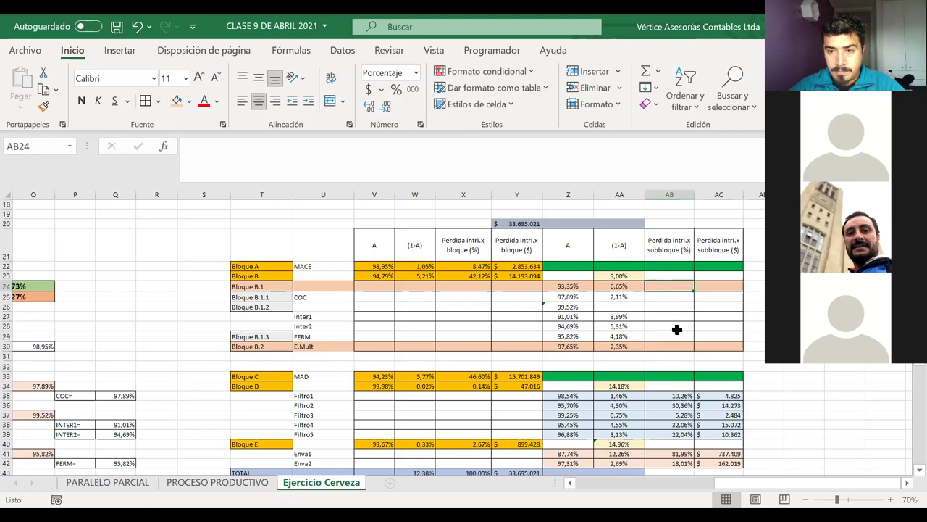
text(=)
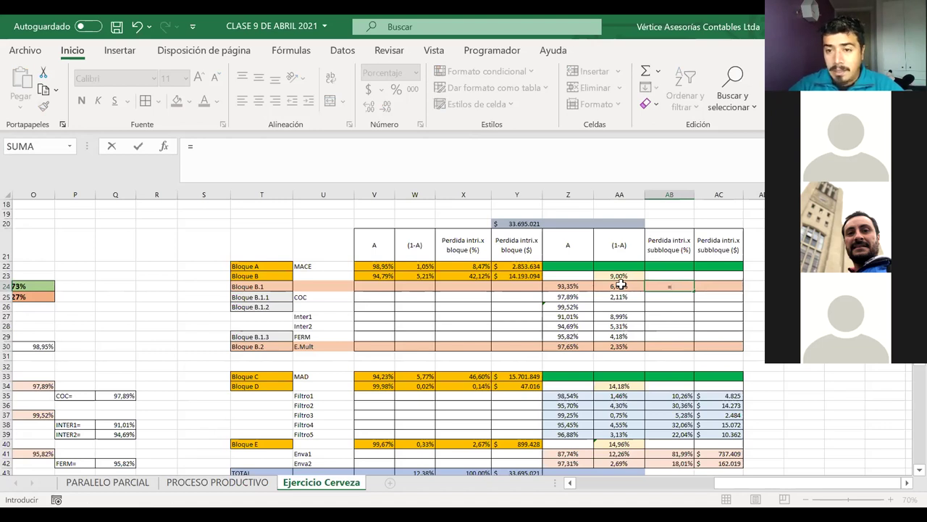
click(621, 285)
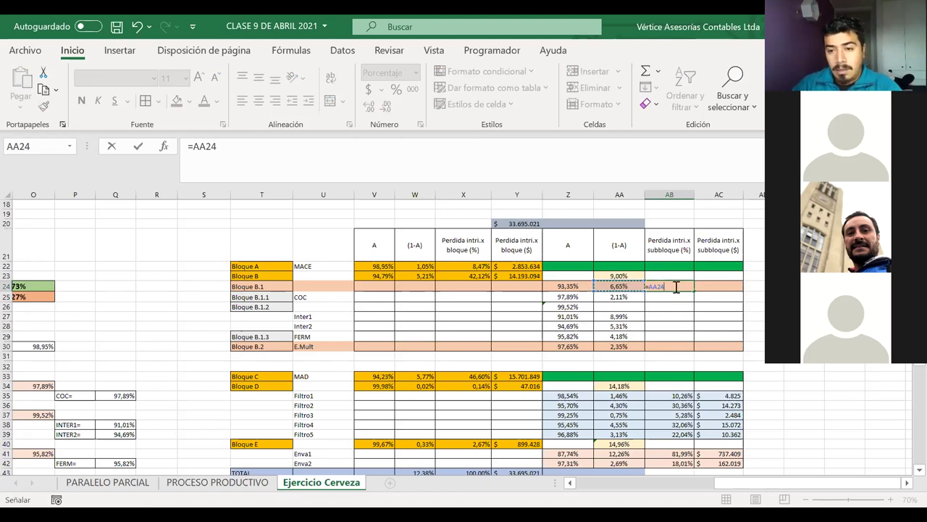
text(/)
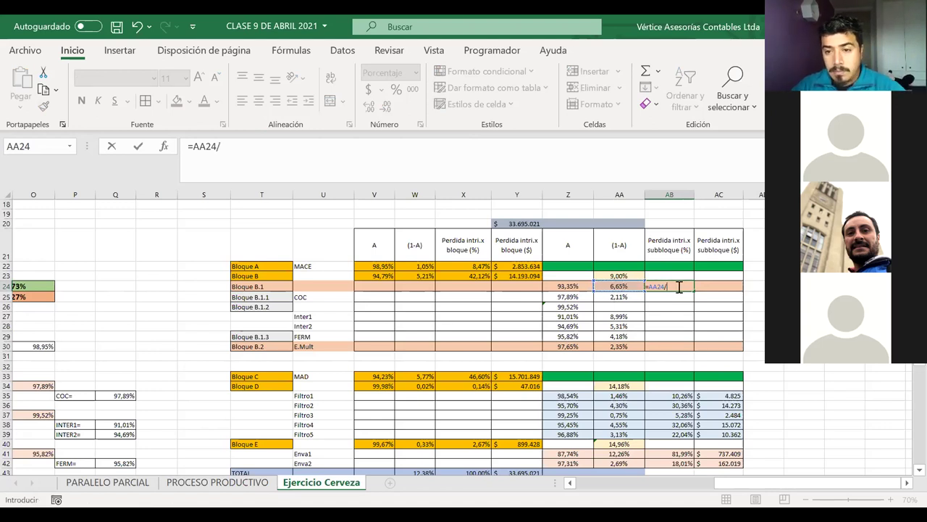
click(629, 276)
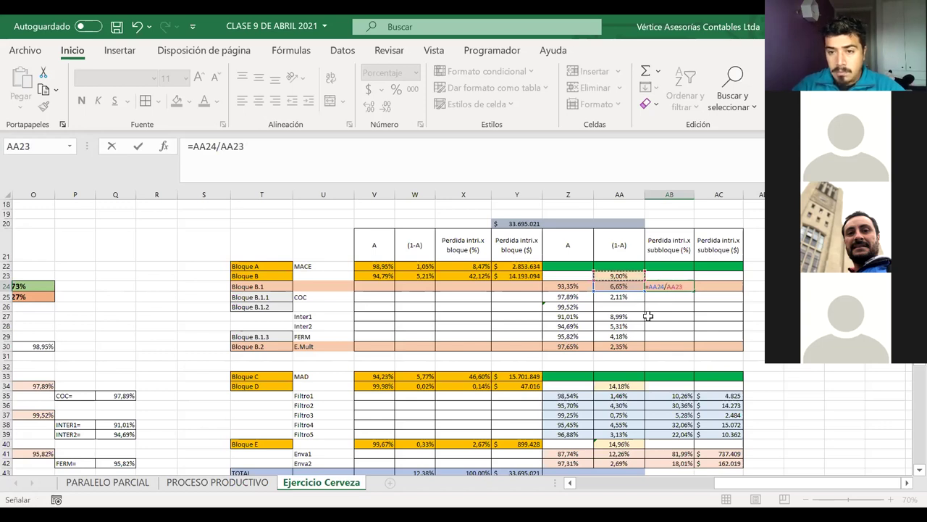
key(Return)
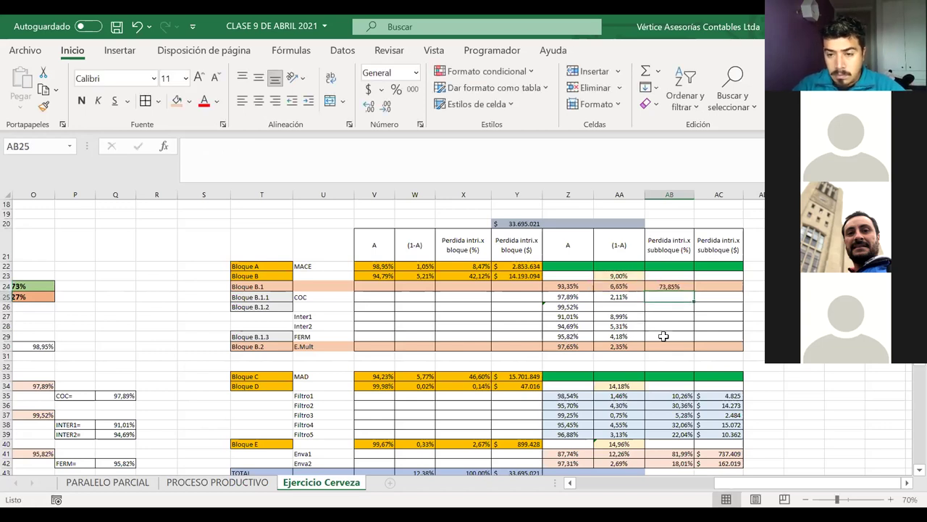
Step: Calculate Bloque B.2's percentage share of the Bloque B loss in AB30 with =AA30/AA23
click(664, 344)
text(=)
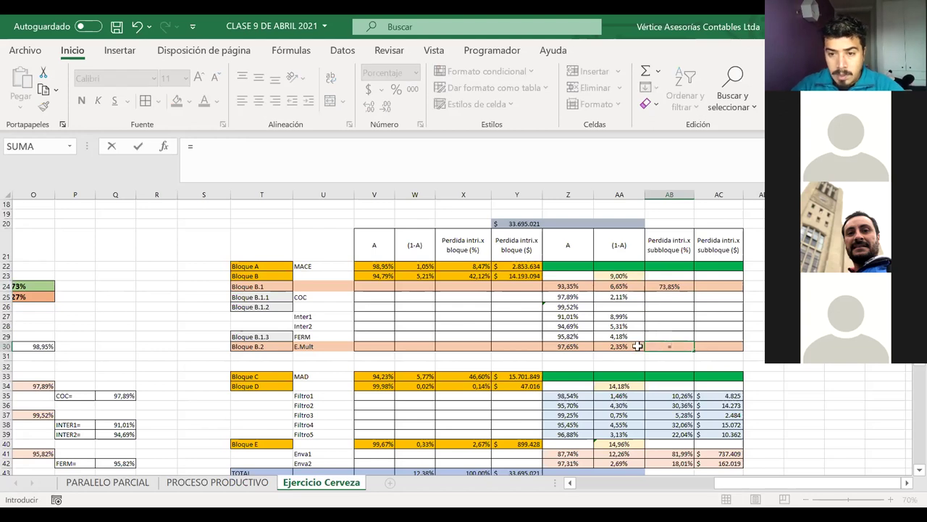
click(624, 346)
text(/)
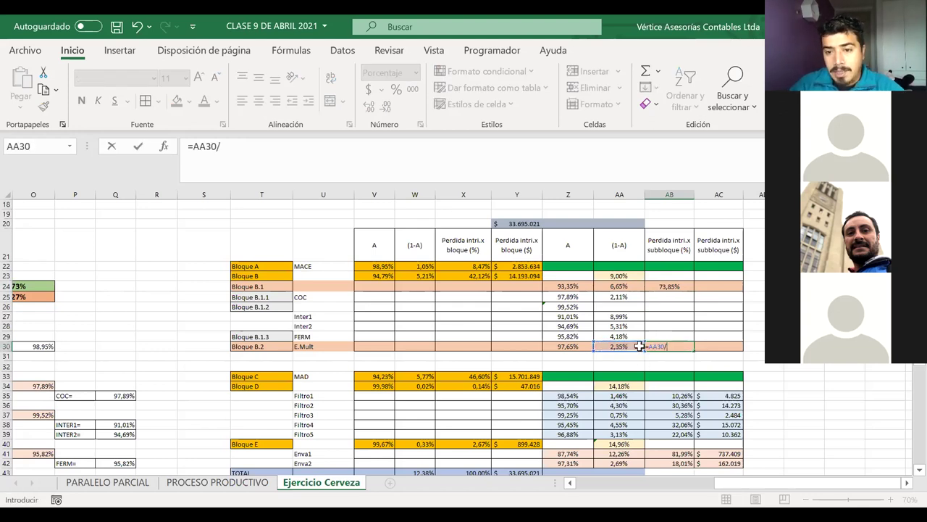
click(617, 276)
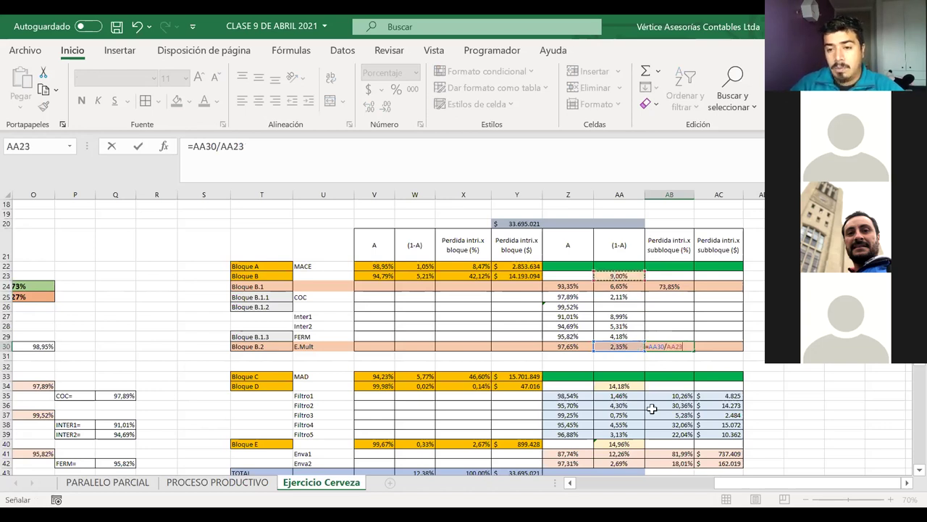
key(Return)
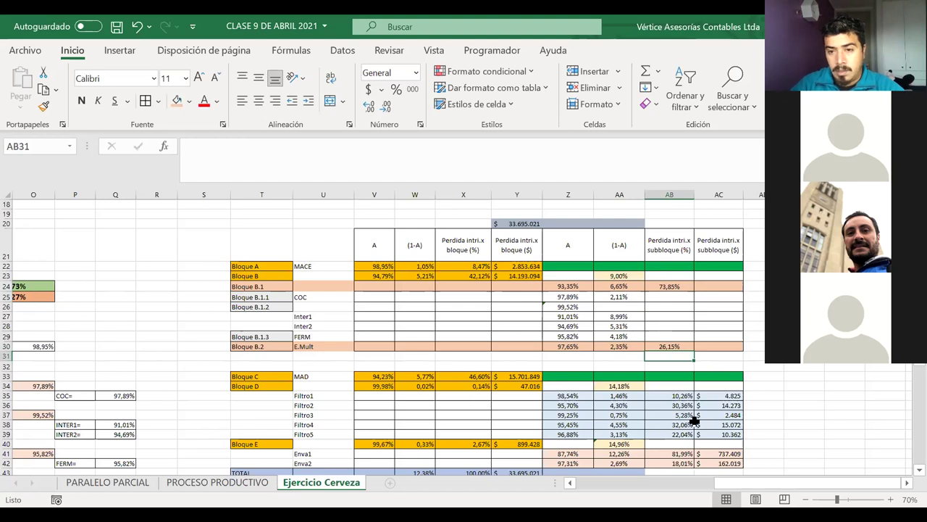
Step: Calculate Bloque B.1's dollar loss in AC24 with =AB24*Y23
click(717, 287)
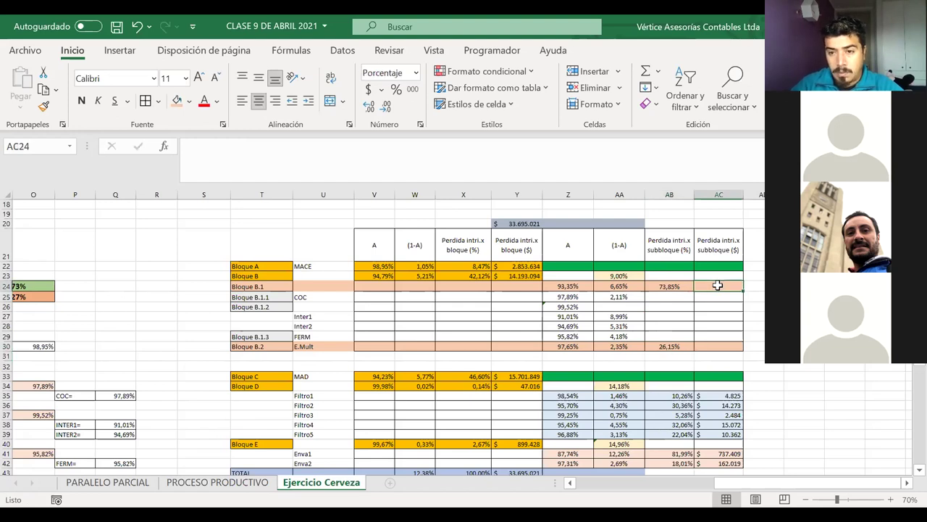
scroll(717, 286, right, 2)
scroll(717, 285, right, 2)
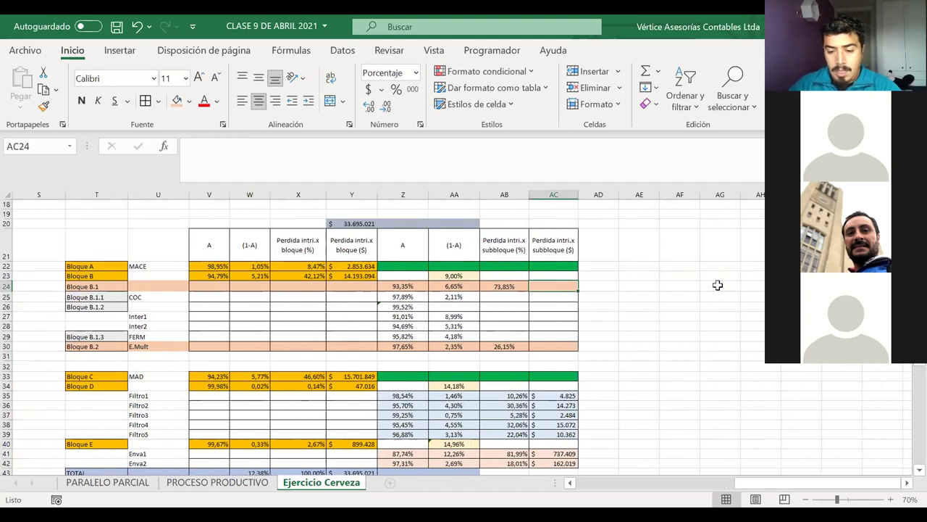
text(=)
click(511, 286)
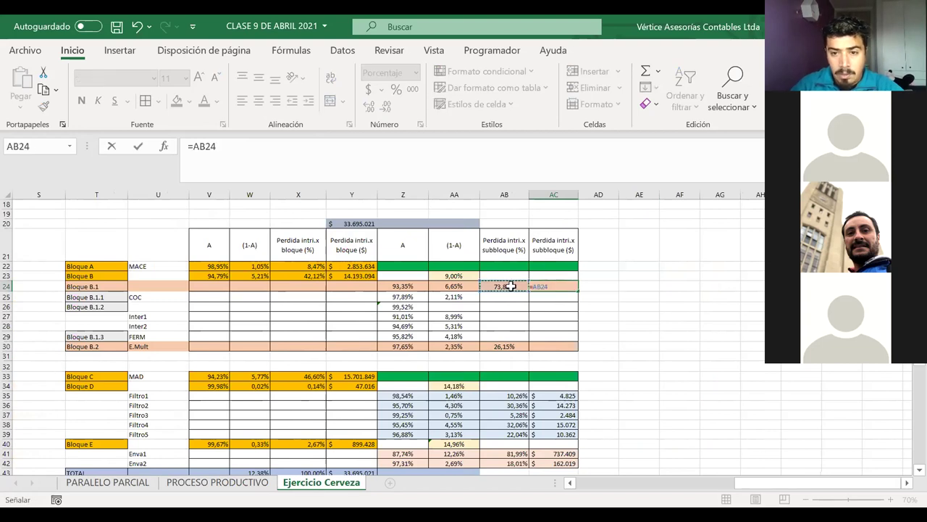
text(*)
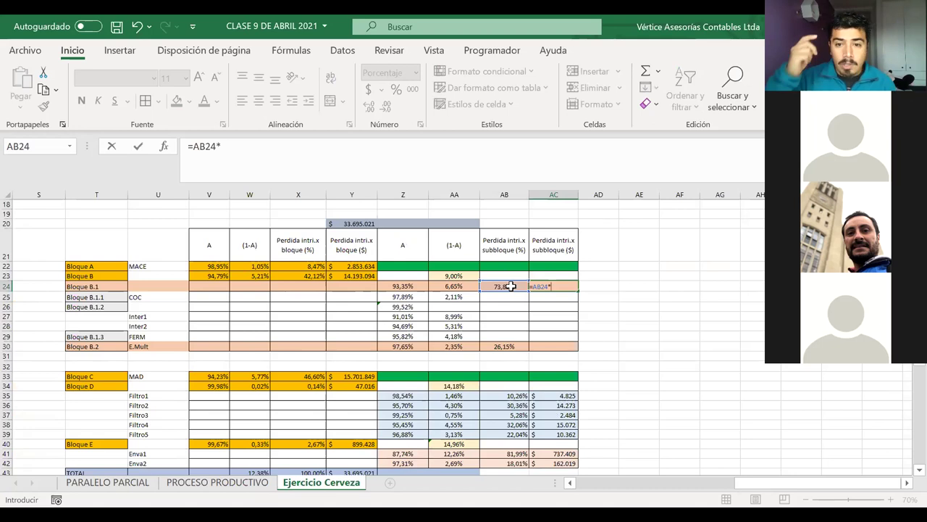
click(365, 276)
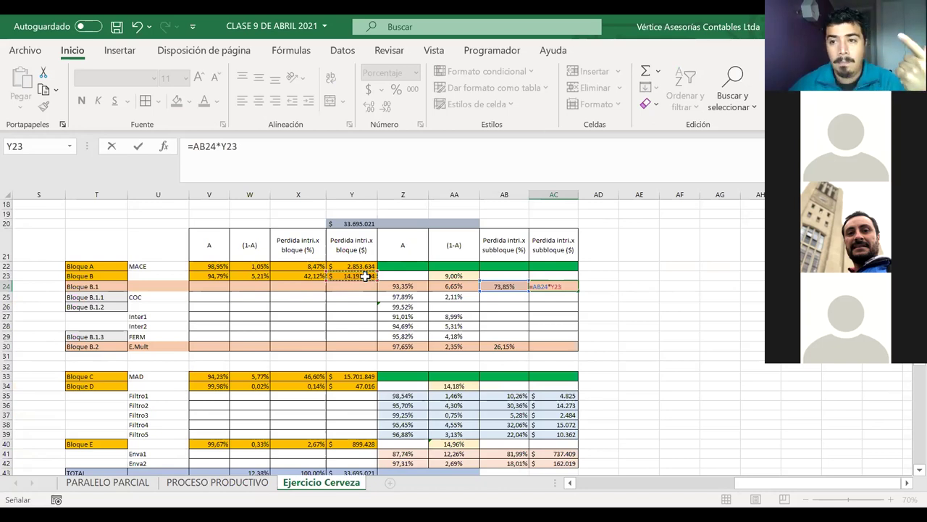
key(Return)
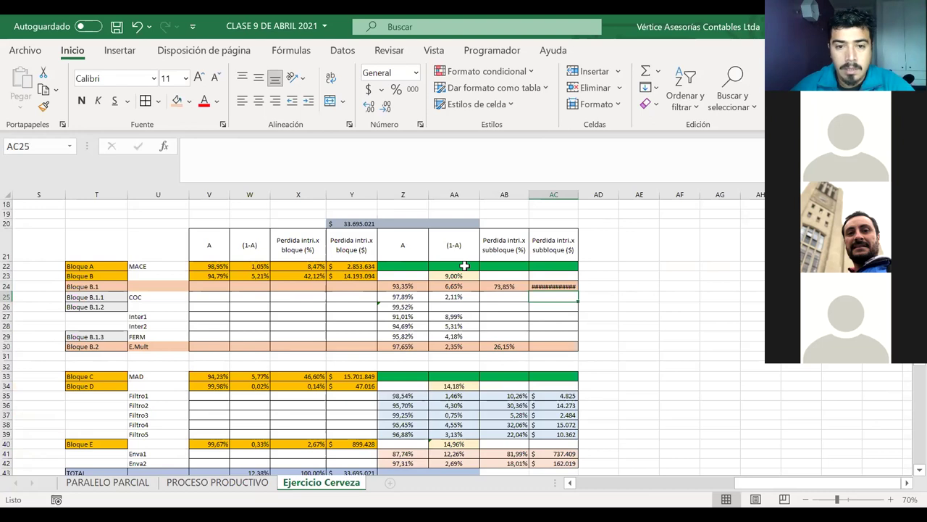
Step: Format AC24 in accounting format without decimals and copy its formatting onto Bloque B.2's dollar loss cell AC30
click(552, 286)
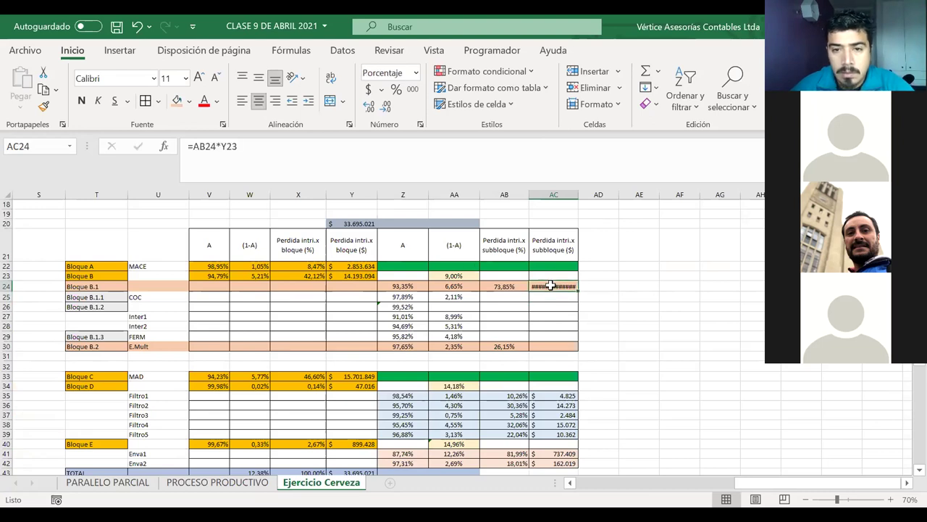
click(385, 109)
click(385, 109)
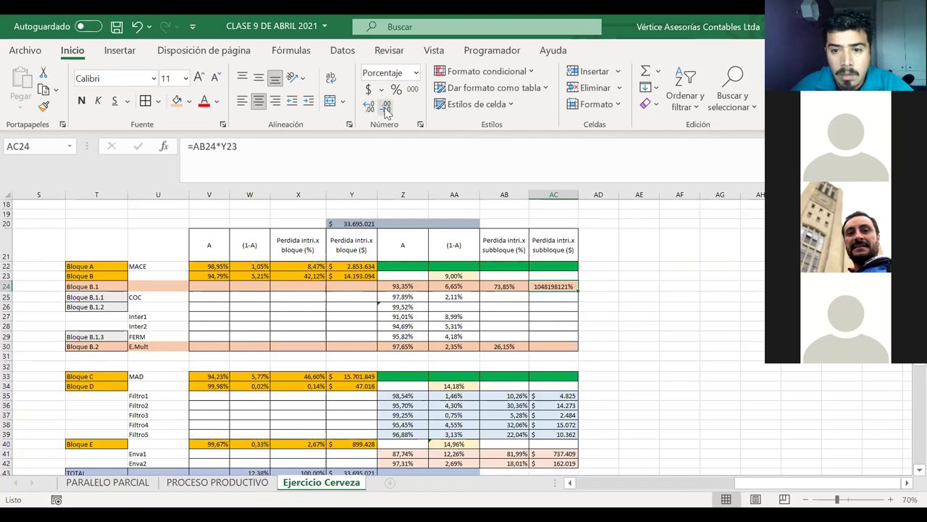
click(368, 89)
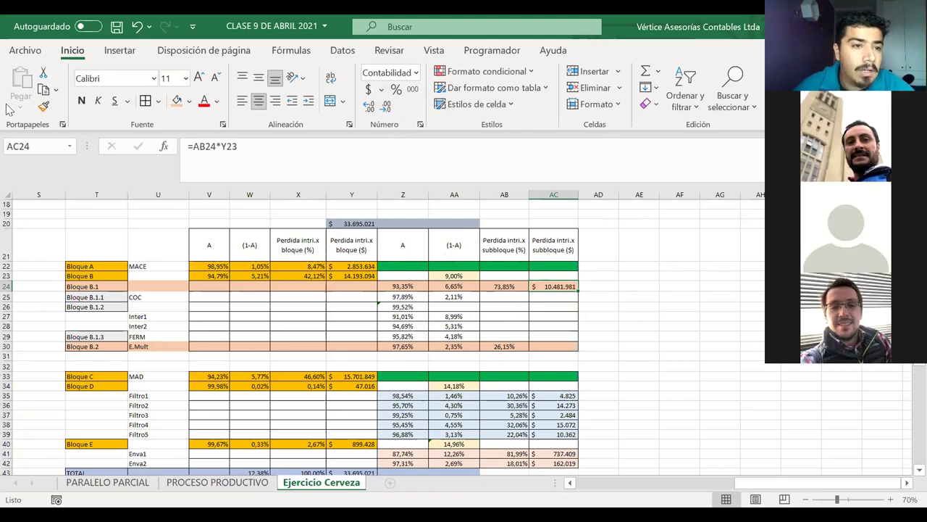
click(44, 106)
click(559, 346)
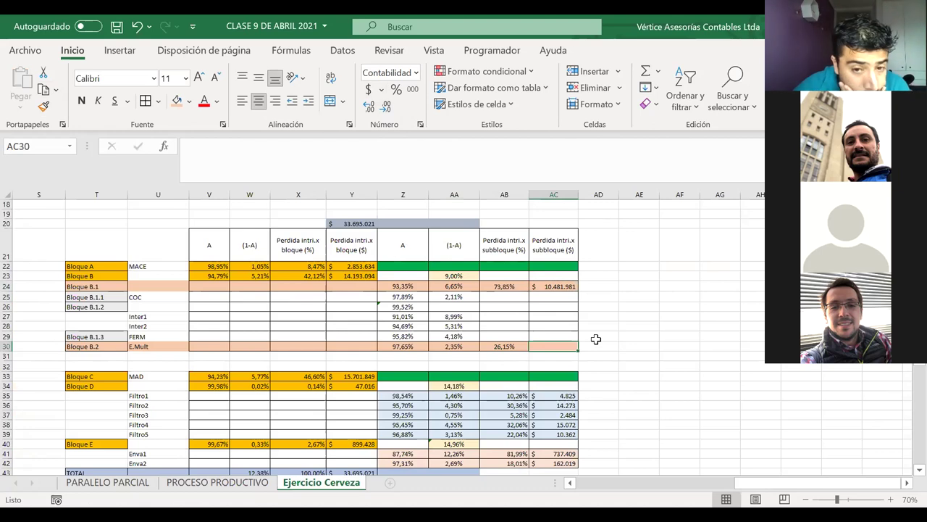
Step: Review Bloque B's unavailability sum in AA23 and the Bloque B.1 row across T24:AA24
click(459, 276)
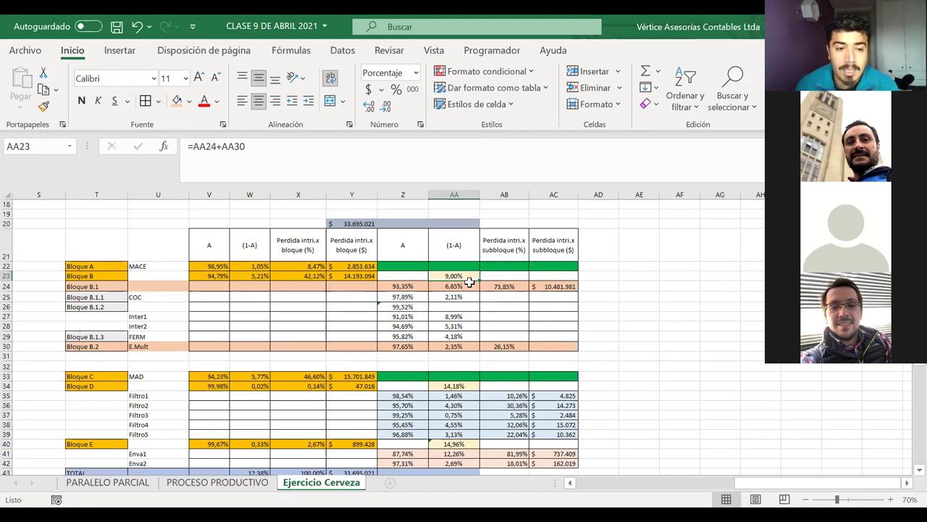
drag(457, 287, 102, 287)
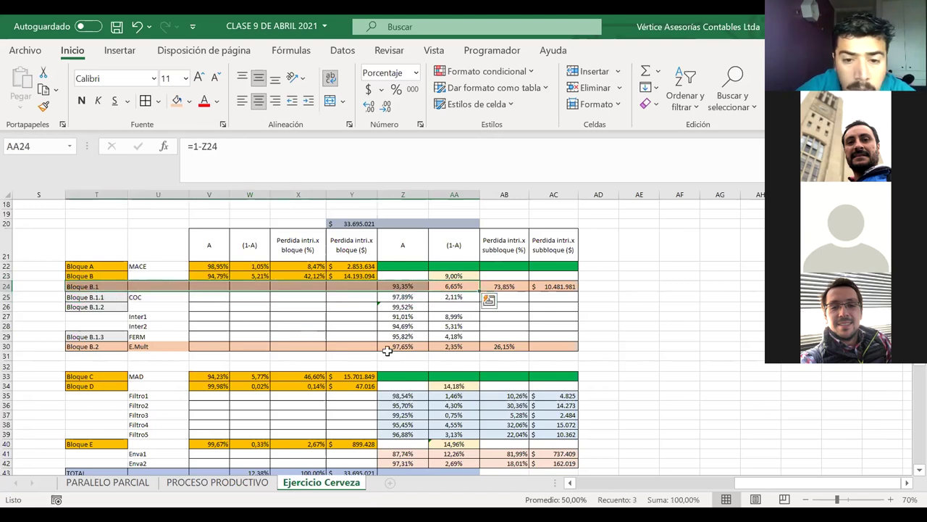
Step: Calculate the Bloque B.2 (E.Mult) monetary loss in AC30 with the formula =AB30*Y23
drag(463, 346, 104, 347)
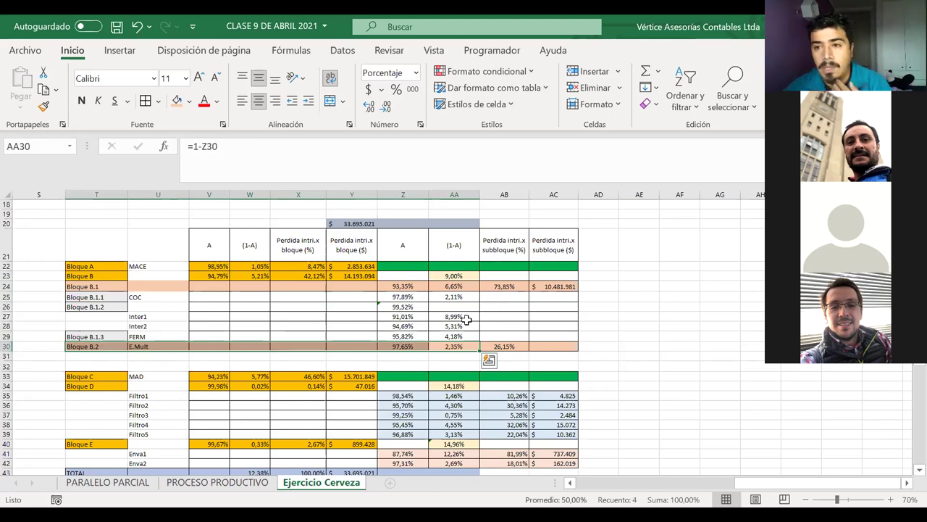
click(504, 287)
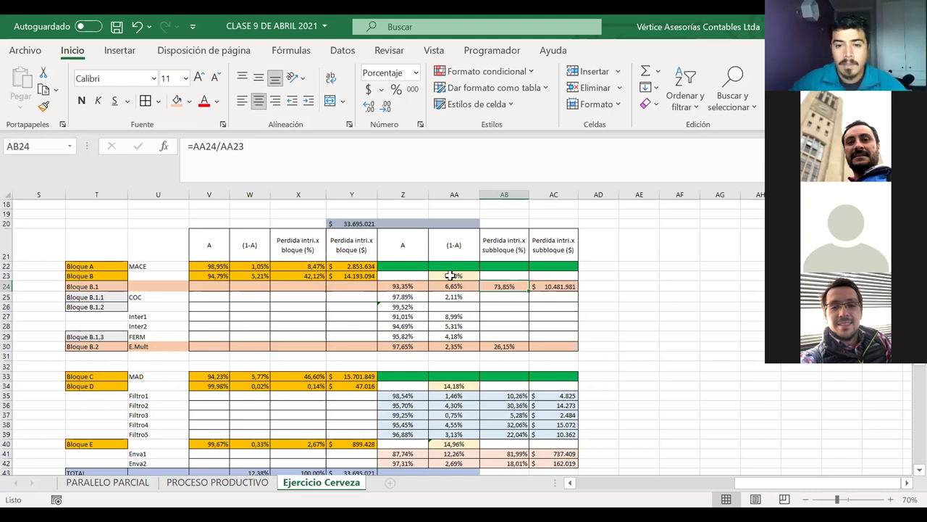
click(536, 346)
text(=)
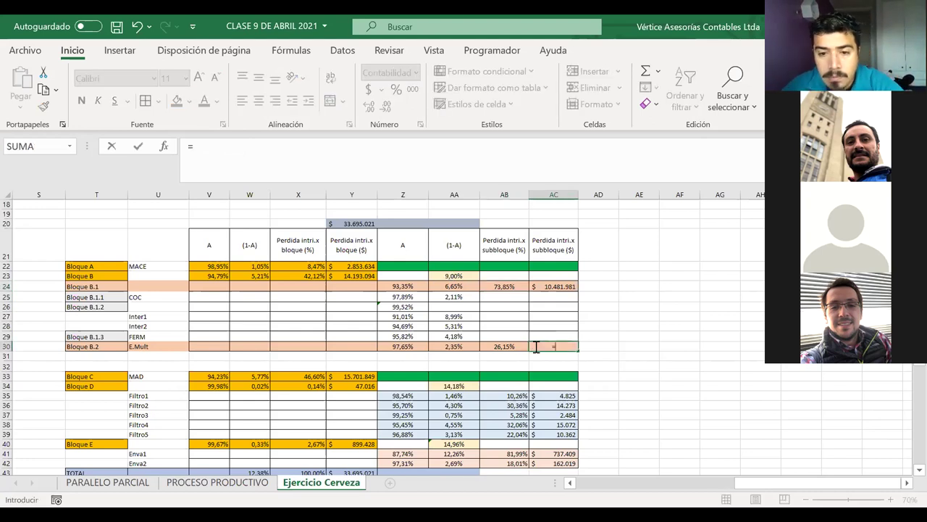
click(504, 347)
text(*)
click(353, 276)
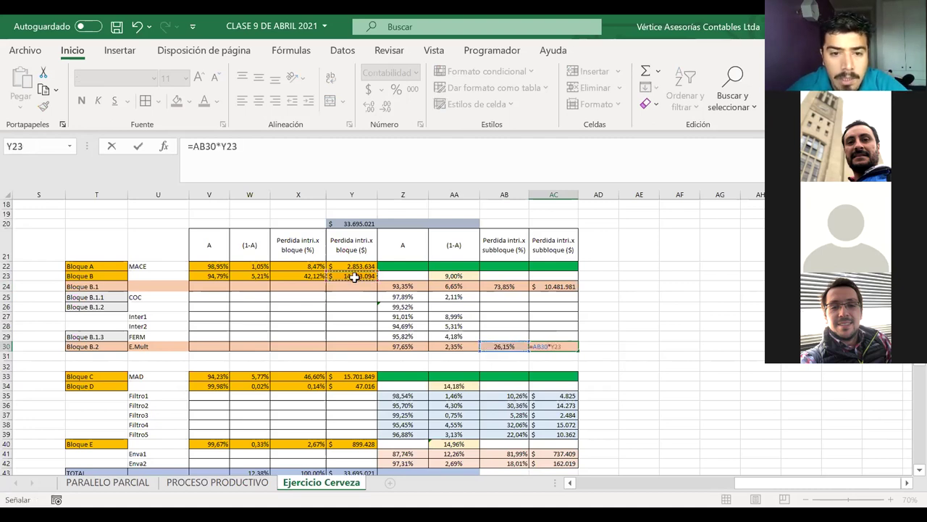
key(Return)
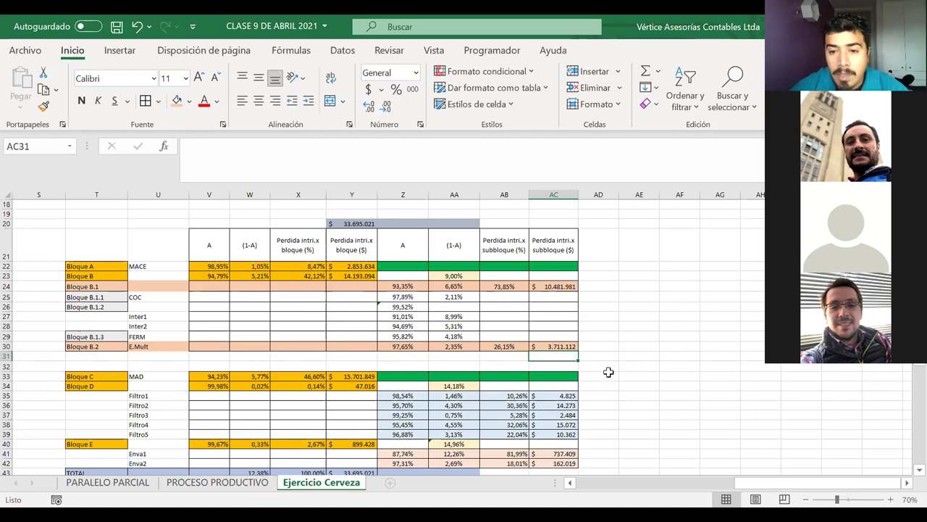
Step: Check the Bloque B.2 loss as a share of the overall loss with =AC30/Y20 in AD30, and clear the cell
click(598, 346)
text(=)
click(569, 346)
text(/)
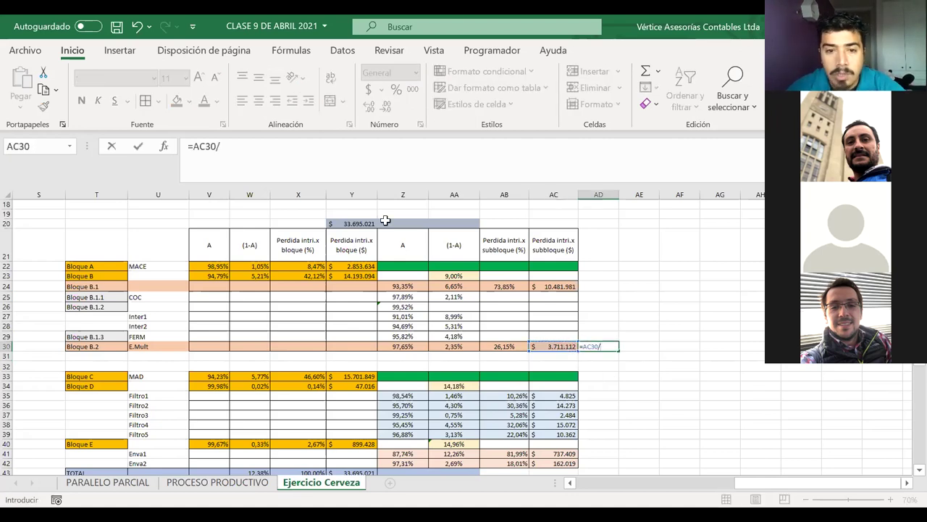
click(366, 223)
key(Return)
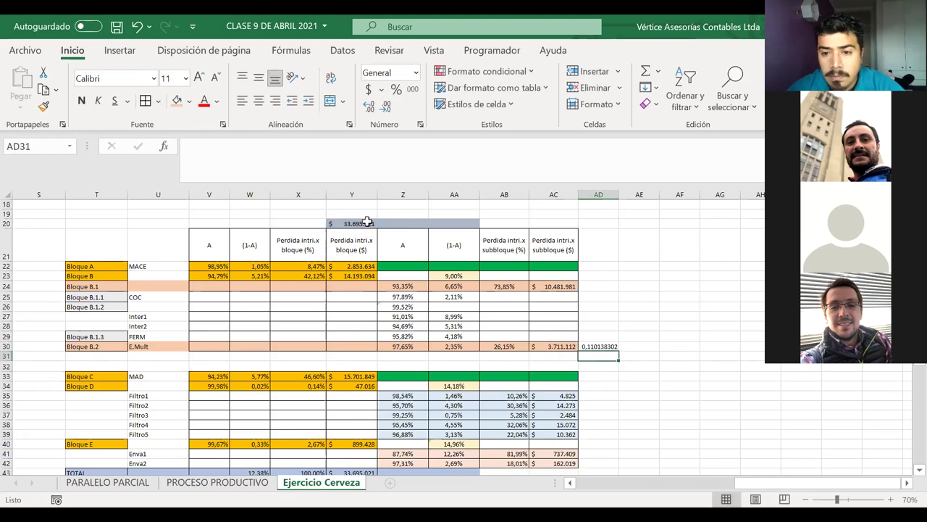
click(607, 346)
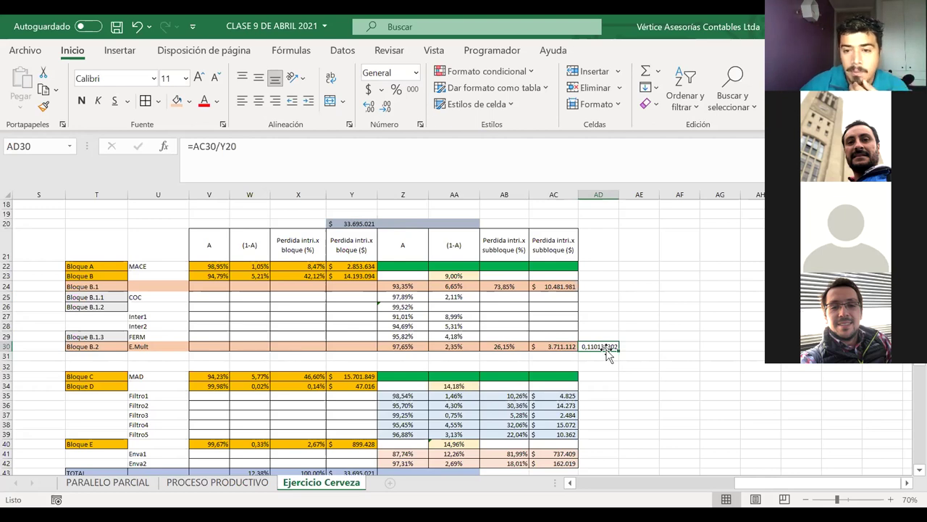
key(Delete)
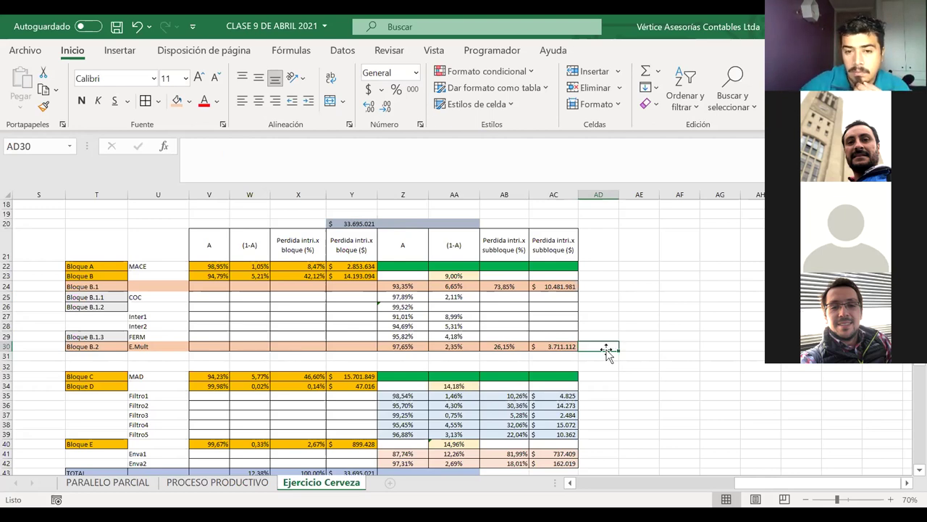
Step: Compare the Bloque C loss share from =Y33/Y20 in AD33 with its percentage in X33, and clear AD33
click(597, 375)
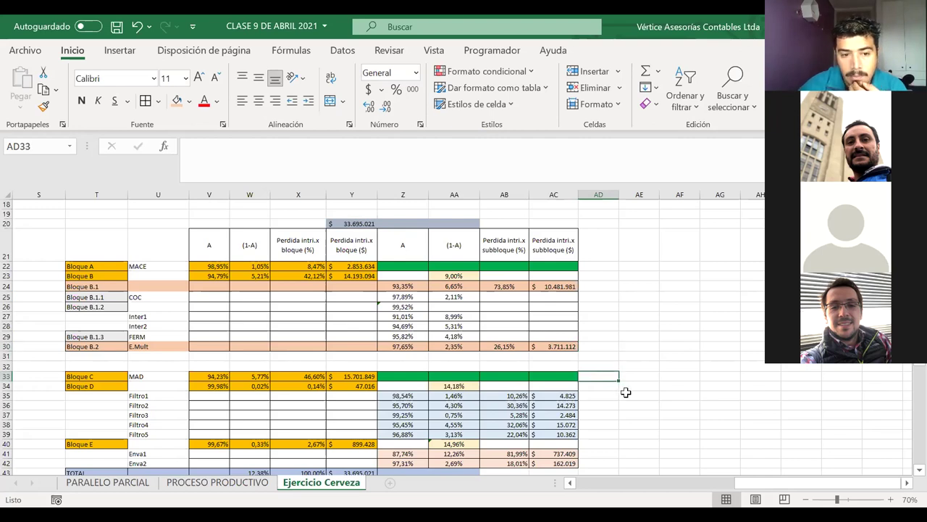
text(=)
click(351, 375)
text(/)
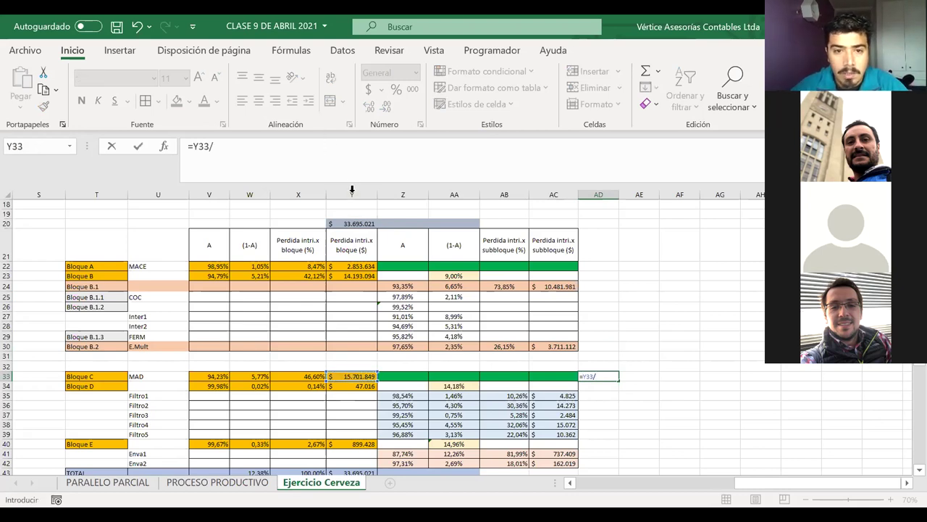
click(349, 221)
key(Return)
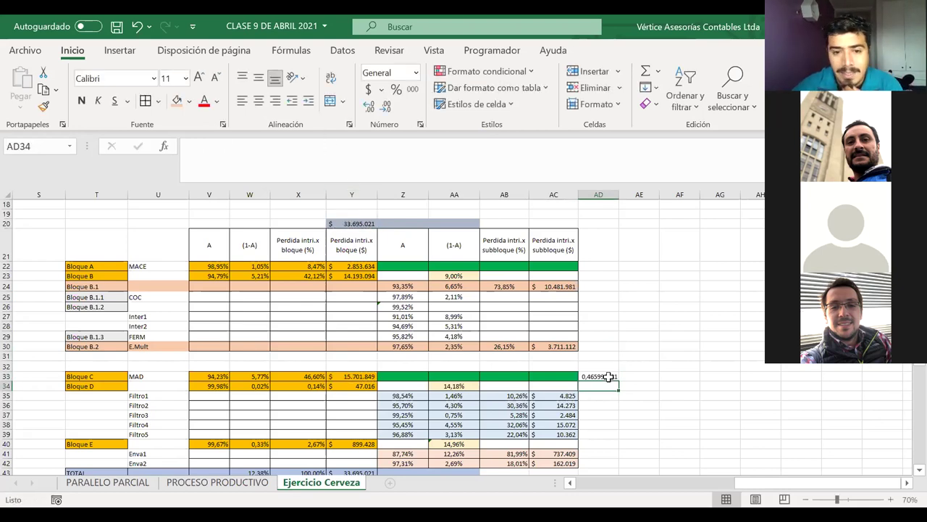
click(287, 375)
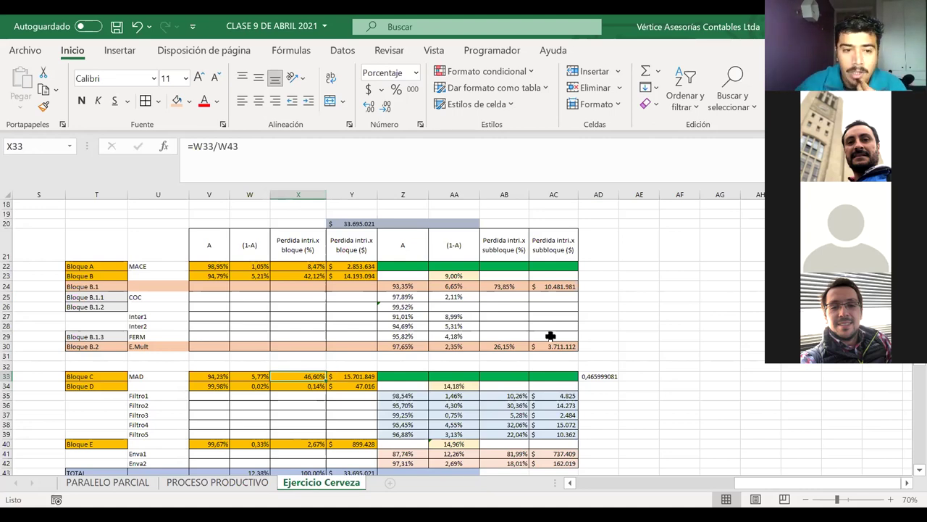
click(594, 375)
key(Delete)
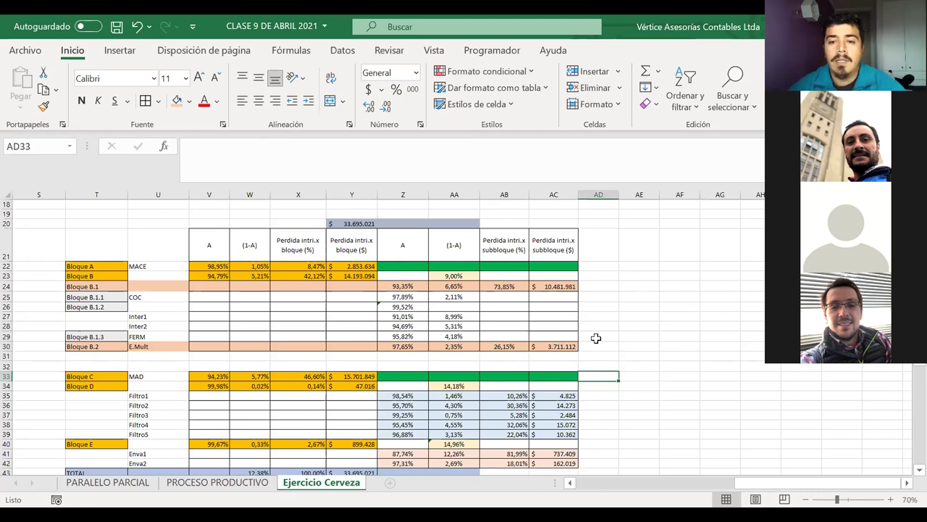
drag(405, 296, 462, 335)
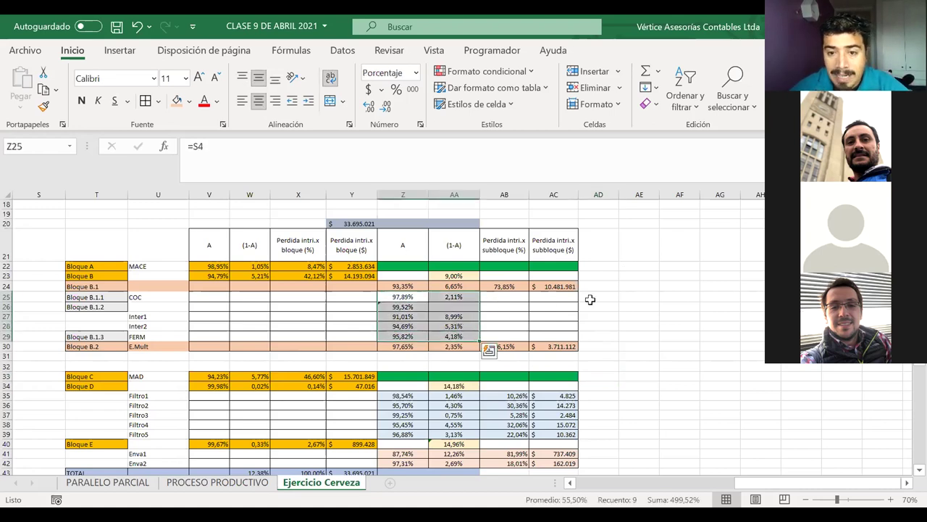
drag(406, 298, 419, 334)
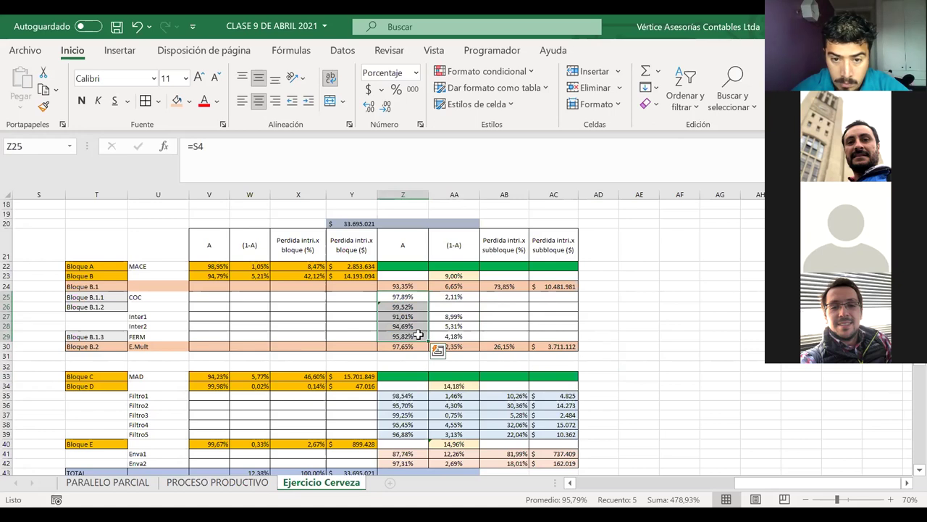
drag(601, 245, 620, 457)
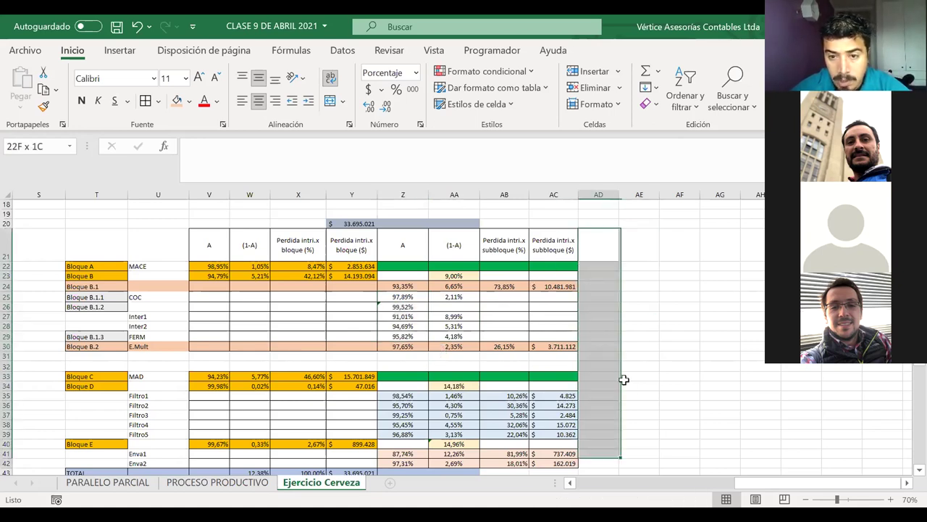
drag(623, 379, 637, 464)
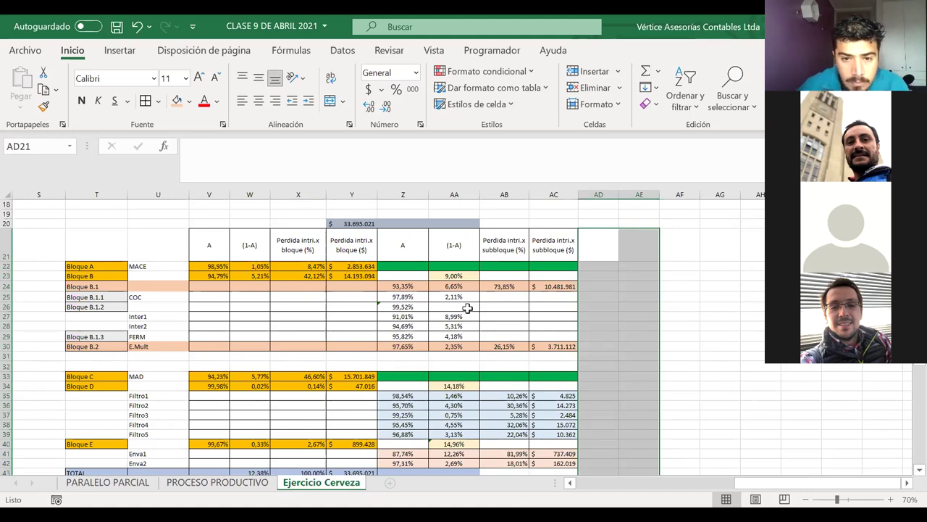
Step: Fill cells U26:AA26 in the Bloque B.1.2 row with light gray
click(468, 308)
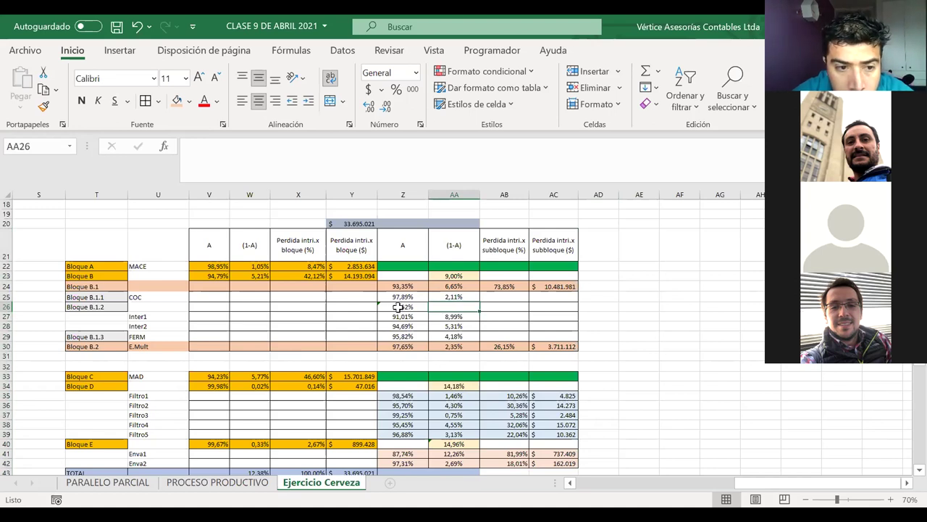
click(118, 307)
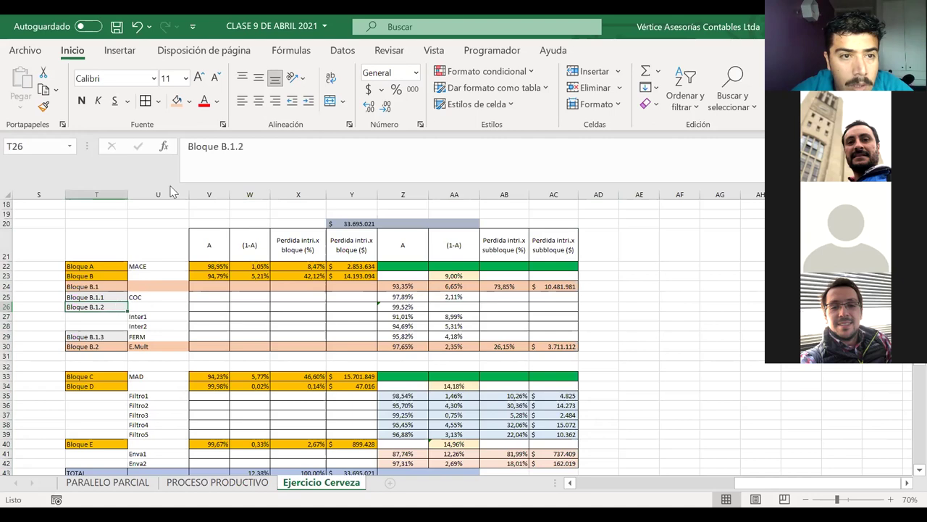
drag(145, 305, 455, 306)
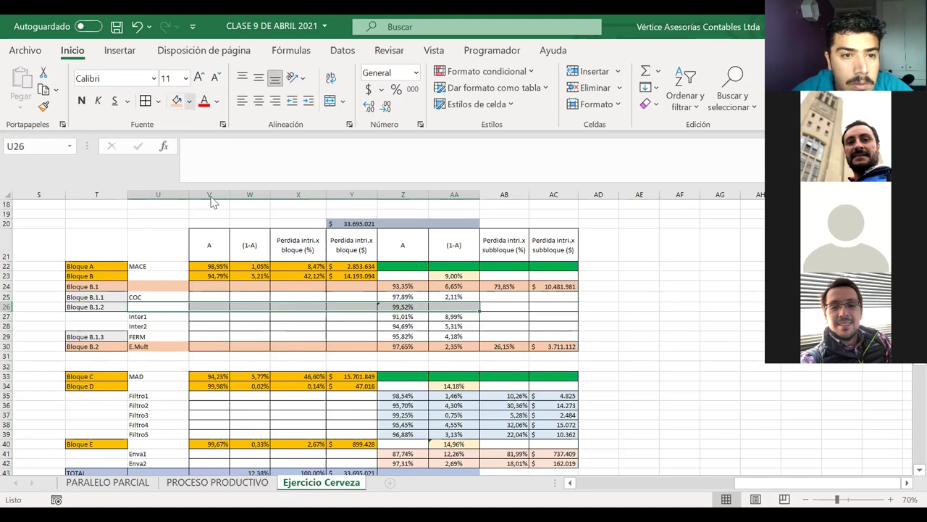
click(189, 100)
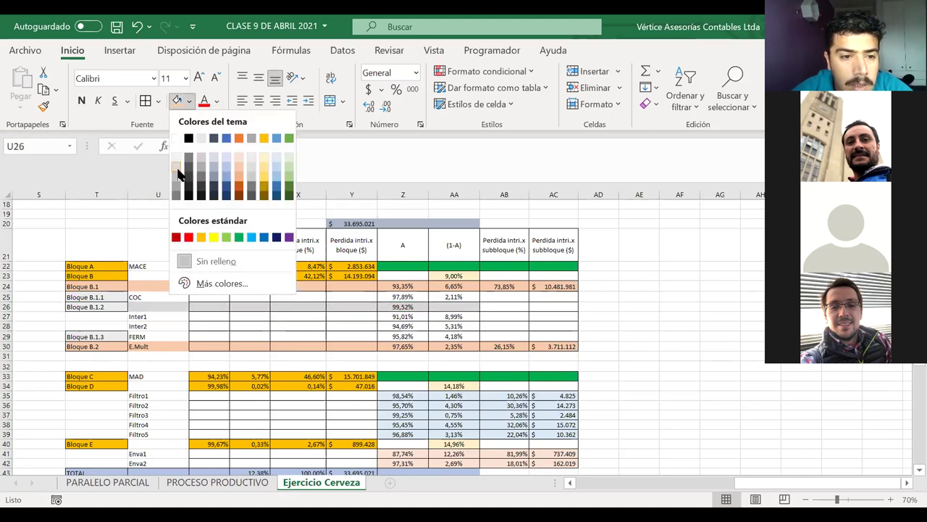
click(552, 315)
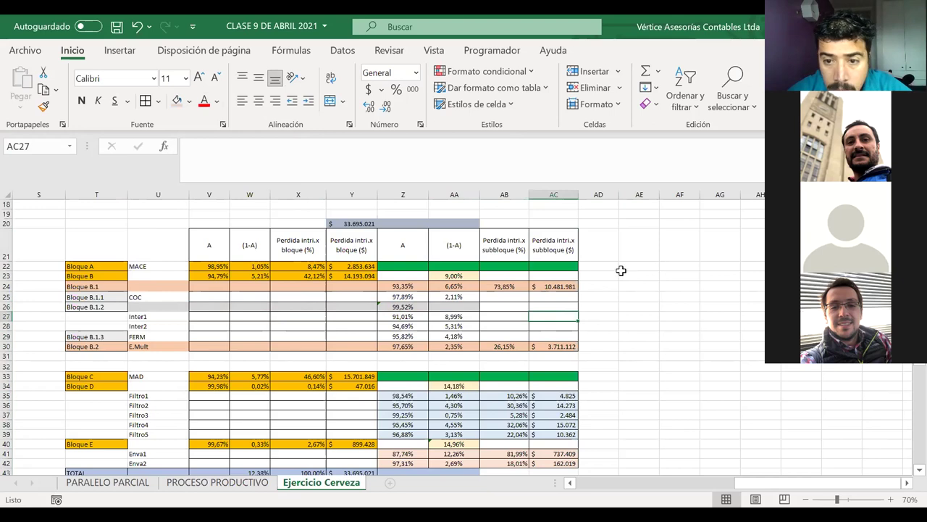
Step: Copy the headers from Z21:AC21 to AD21:AG21 and widen columns AF and AG to fit them
drag(394, 245, 544, 244)
key(ctrl+c)
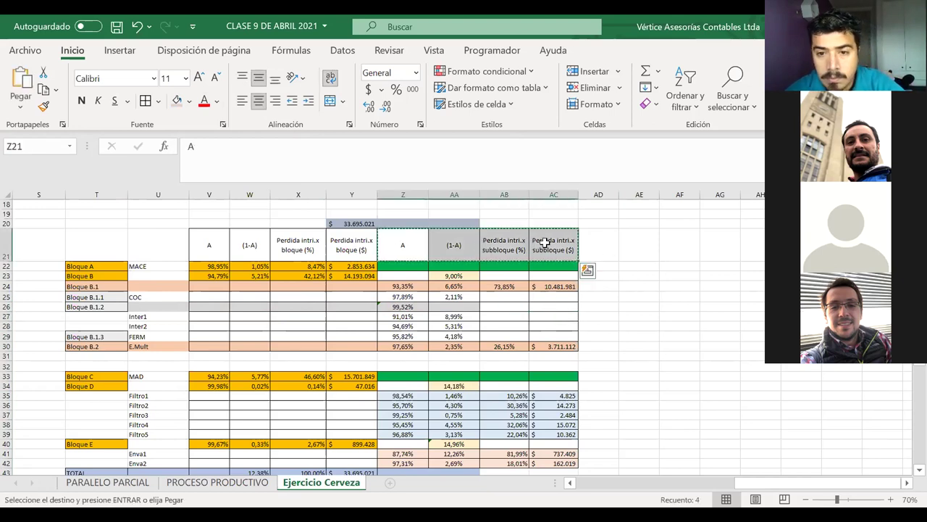
click(591, 246)
key(ctrl+v)
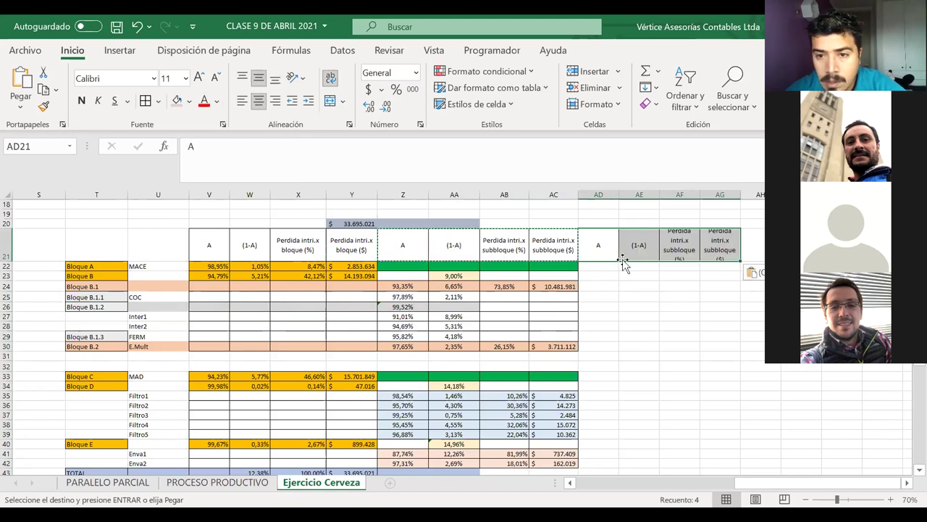
click(675, 250)
click(701, 192)
drag(705, 189, 708, 191)
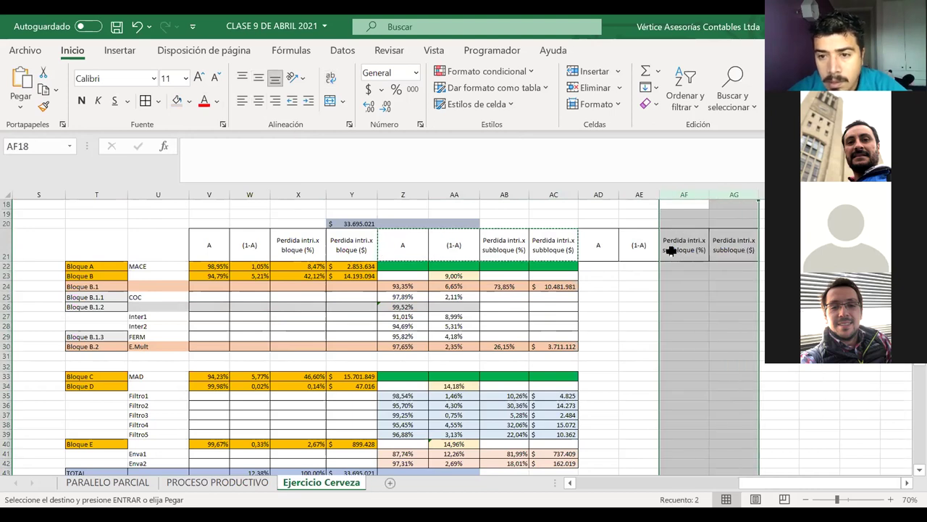
Step: Rename the headers in AF21 and AG21 as "Perdida intri.x subsubbloque (%)" and "Perdida intri.x subsubbloque ($)"
double_click(670, 249)
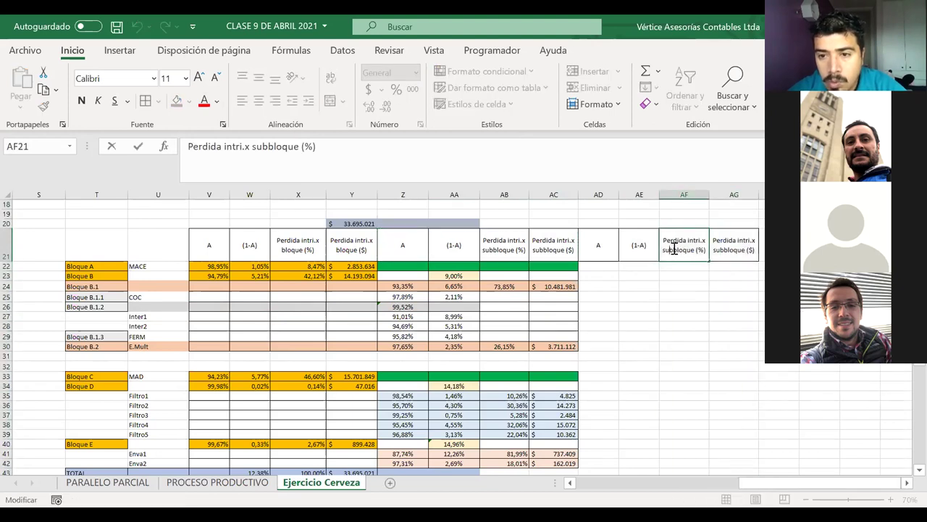
text(ub)
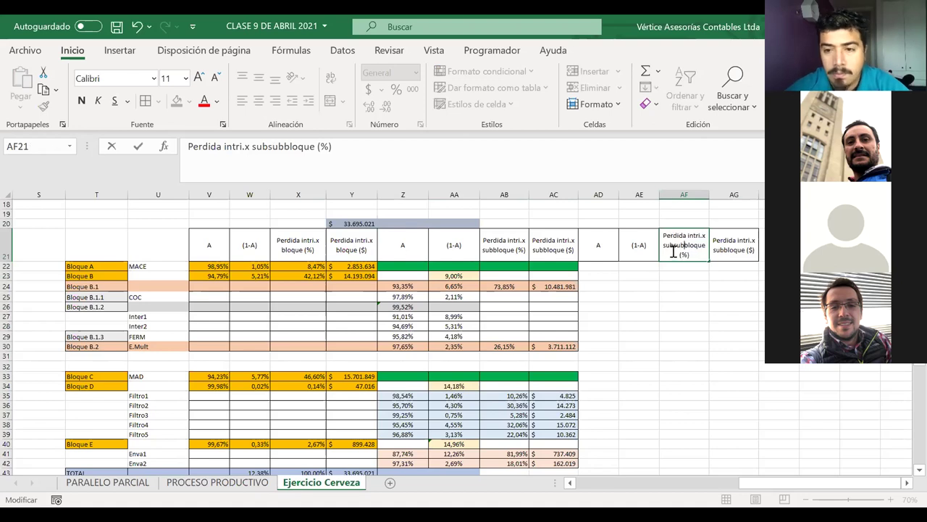
click(715, 243)
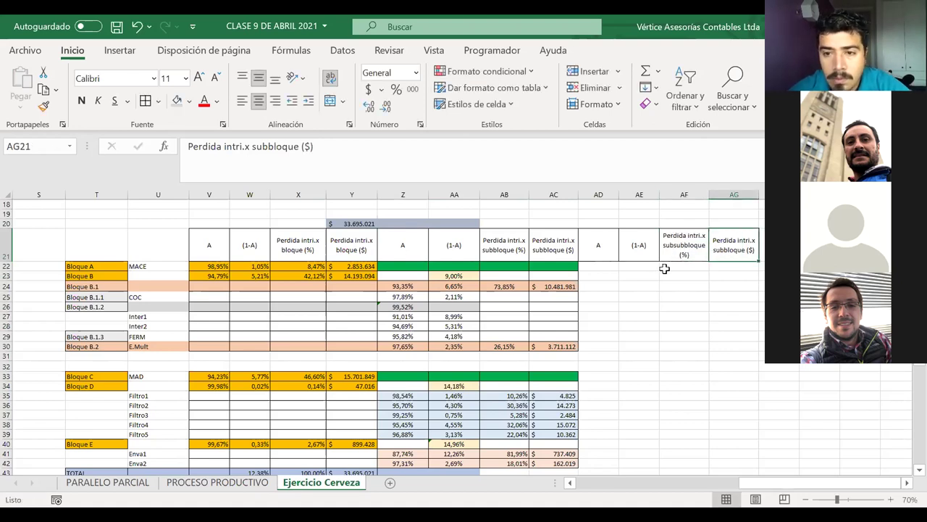
double_click(719, 250)
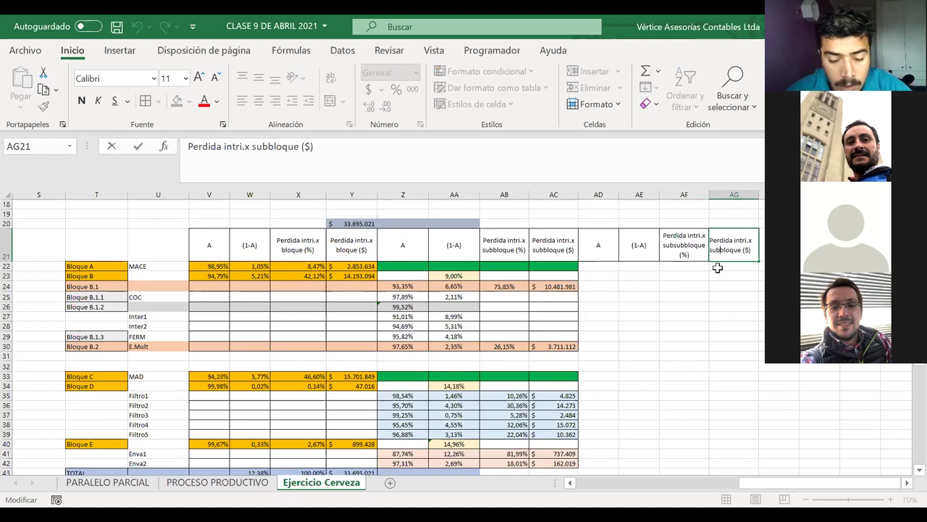
text(bsu)
key(Return)
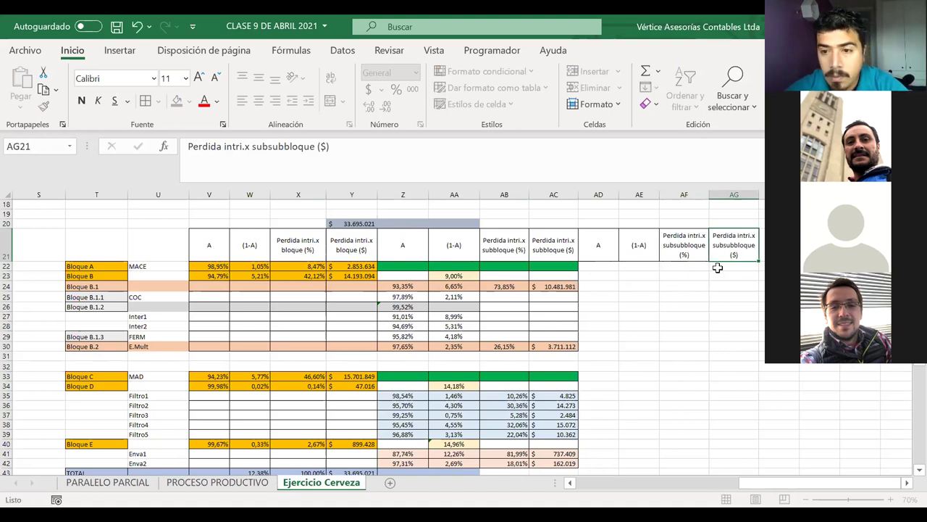
Step: Fill AC22:AG22 in the Bloque A row and AC33:AG33 in the Bloque C row with green
scroll(692, 268, right, 3)
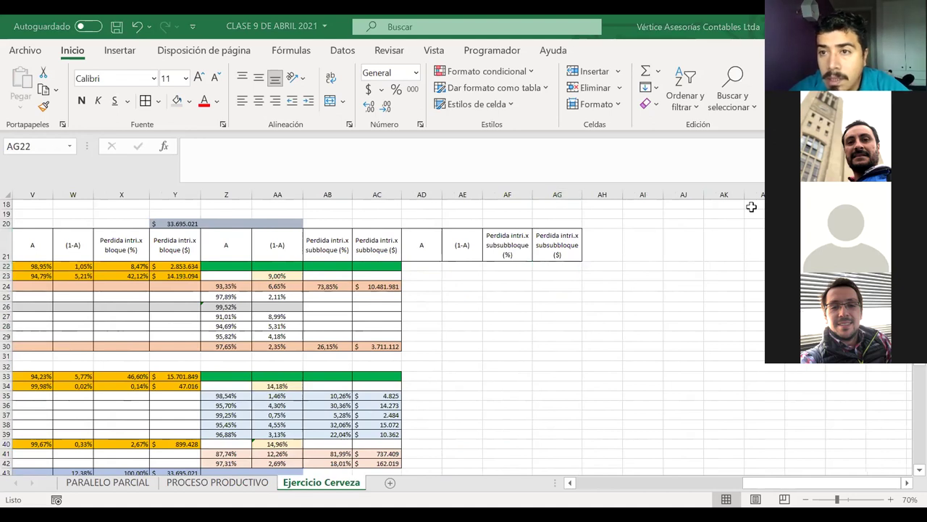
scroll(348, 272, left, 3)
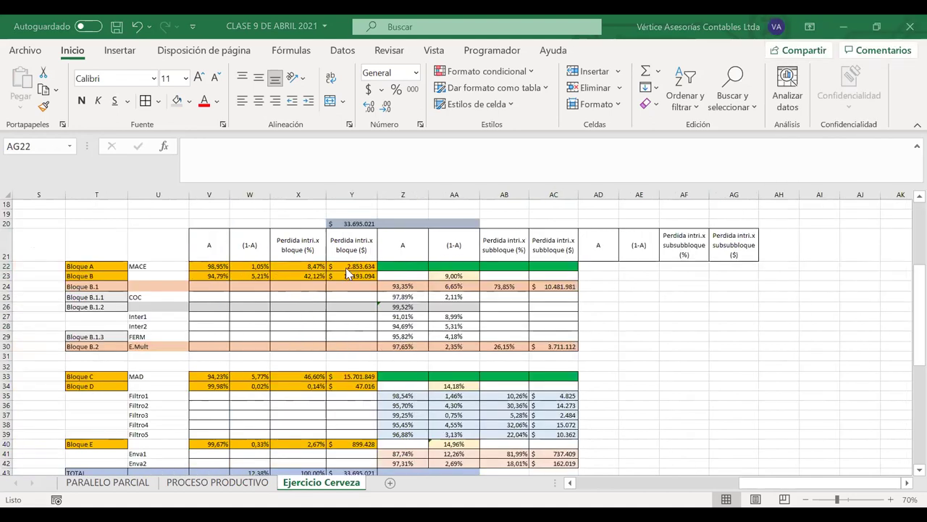
drag(722, 268, 576, 267)
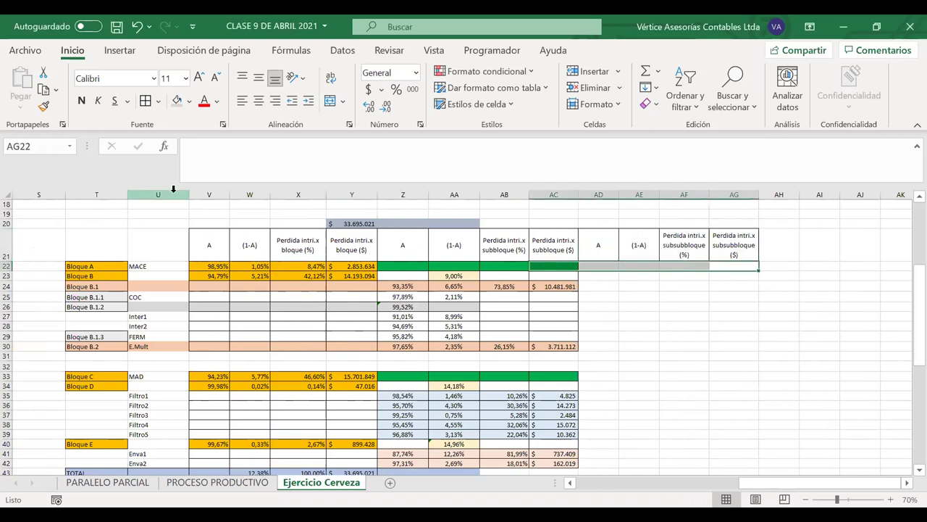
click(189, 101)
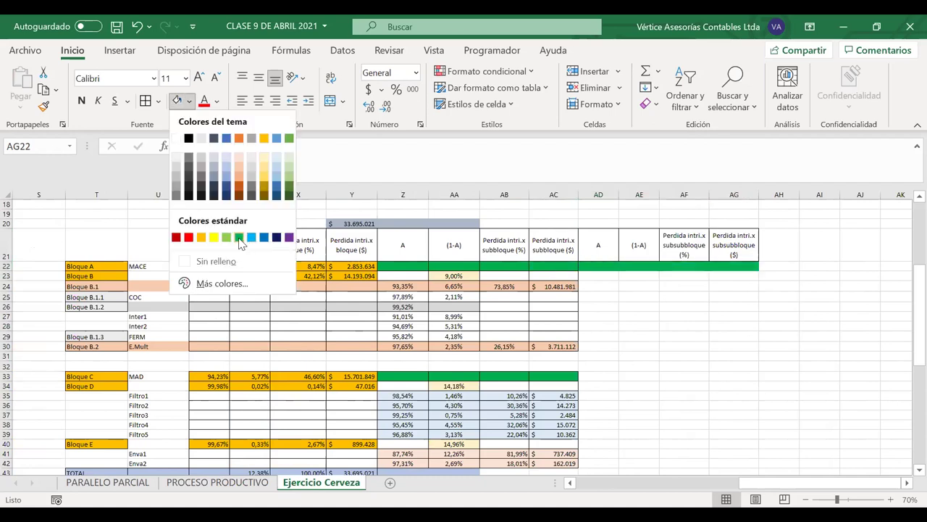
click(239, 243)
drag(726, 377, 555, 377)
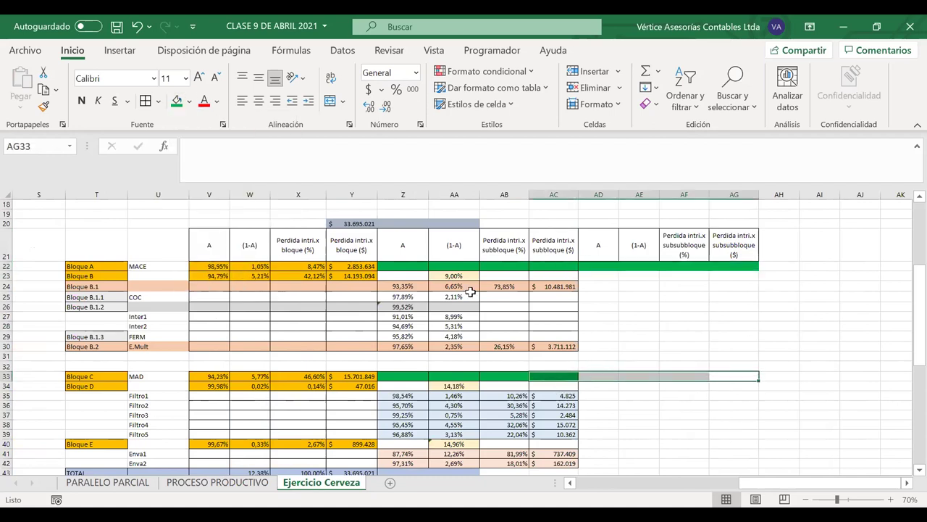
click(178, 101)
Step: Fill AD41:AG42 in the Enva rows with light orange and AD35:AG39 in the Filtro rows with light blue
scroll(497, 276, down, 2)
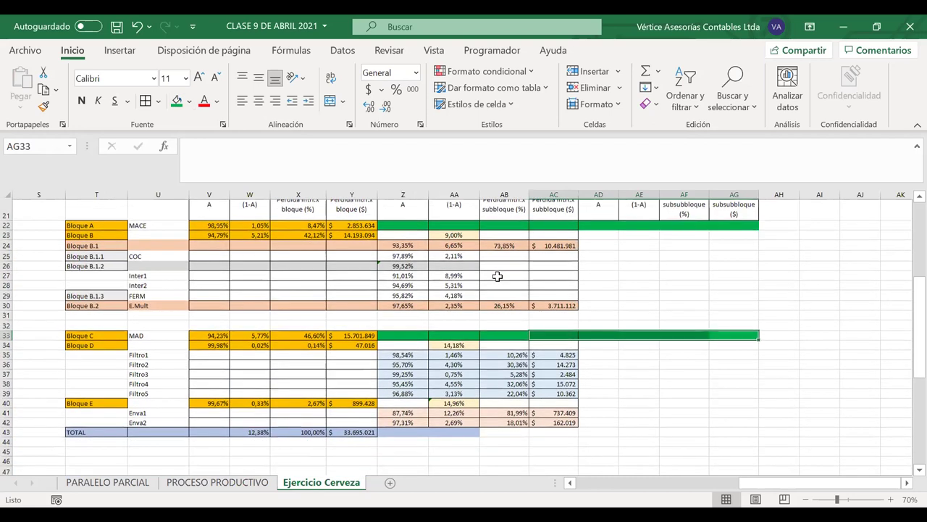
scroll(498, 276, up, 1)
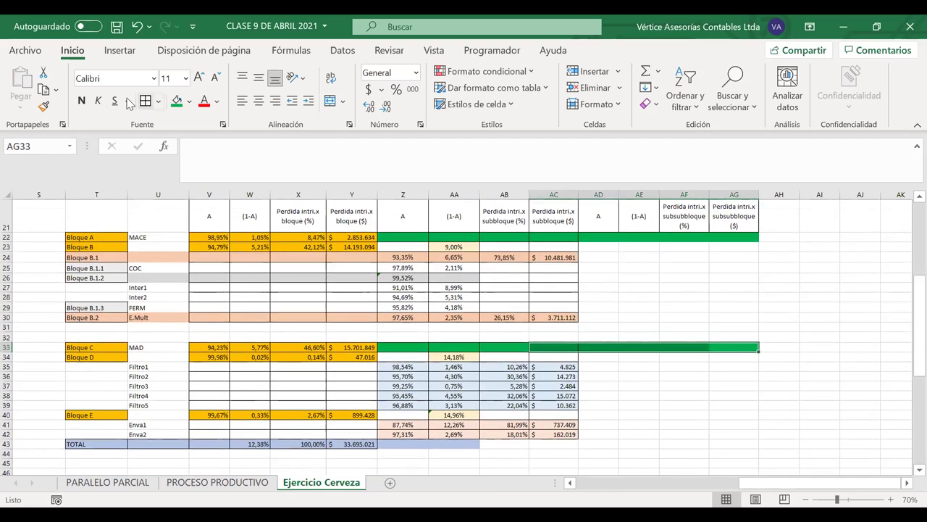
drag(601, 425, 718, 433)
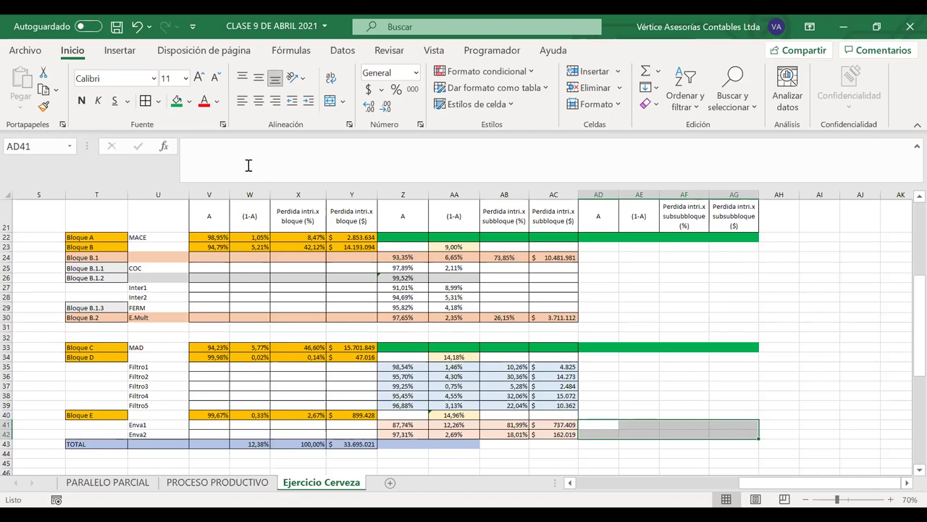
click(189, 101)
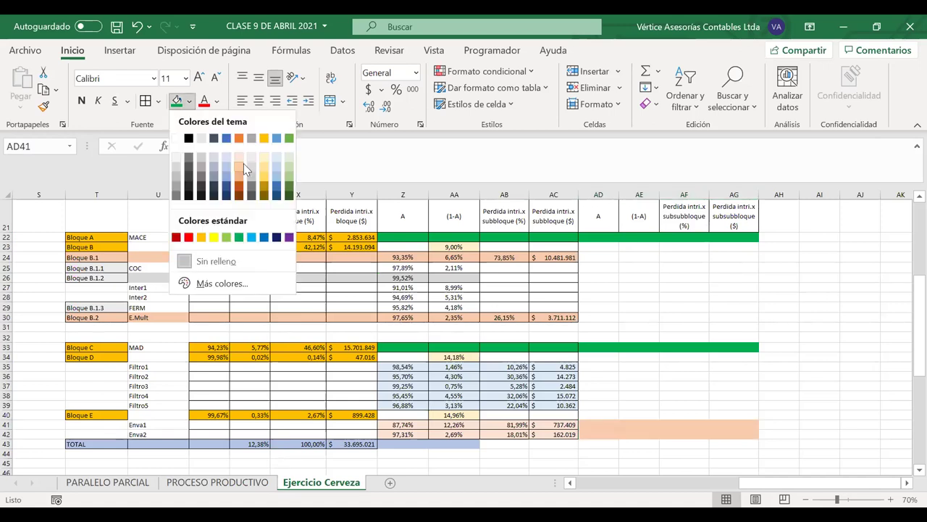
drag(588, 366, 727, 399)
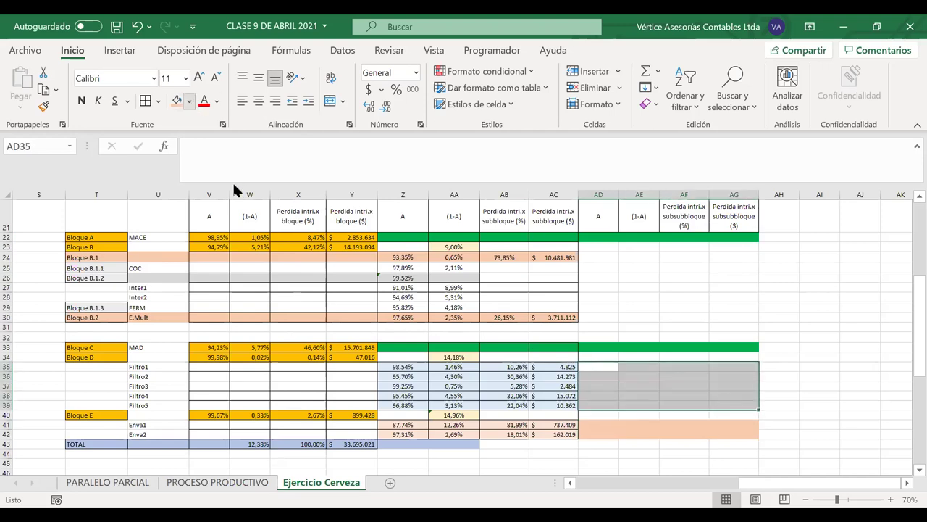
click(189, 100)
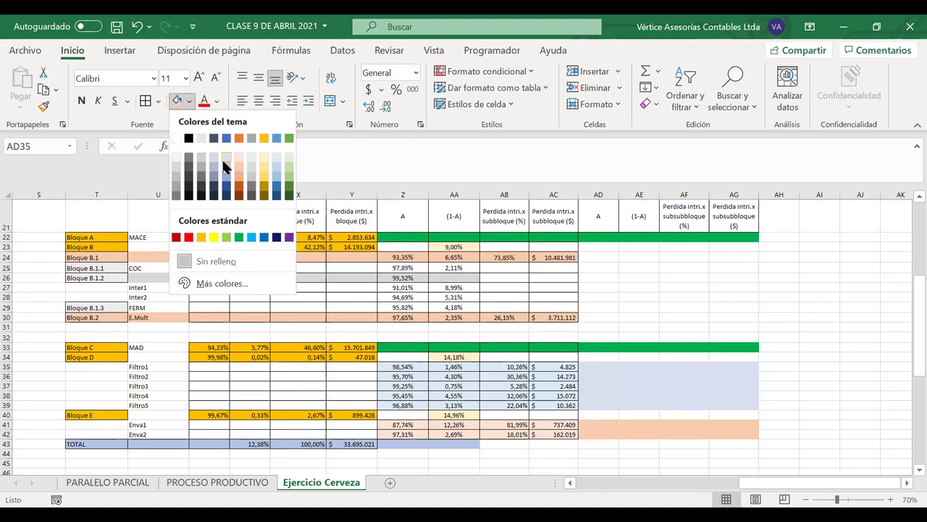
click(279, 165)
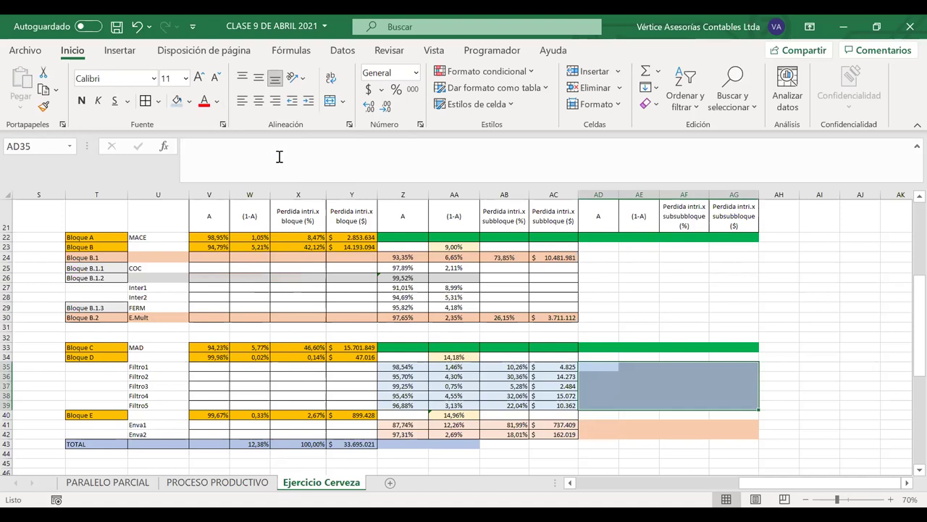
Step: Apply borders around every cell in AD35:AG39 and AD41:AG42
click(545, 366)
drag(598, 367, 716, 401)
click(145, 101)
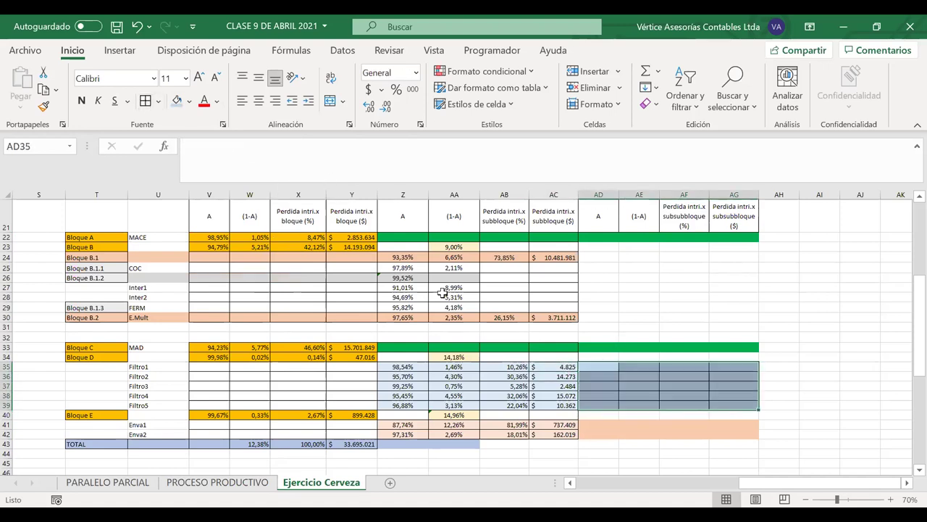
drag(729, 425, 573, 435)
click(145, 100)
click(647, 288)
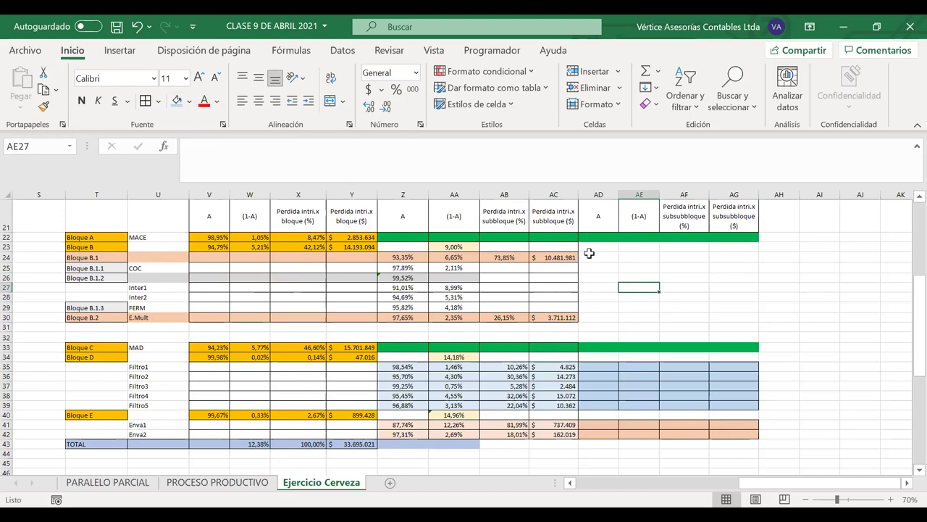
Step: Apply cell borders and a light orange fill to AC30:AG30 in the Bloque B.2 row
drag(589, 256, 553, 257)
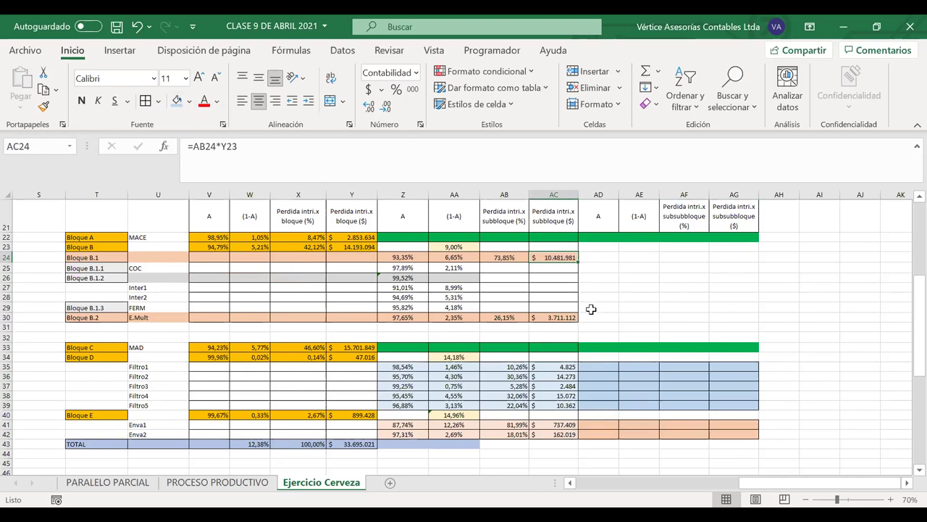
drag(566, 318, 720, 315)
click(562, 232)
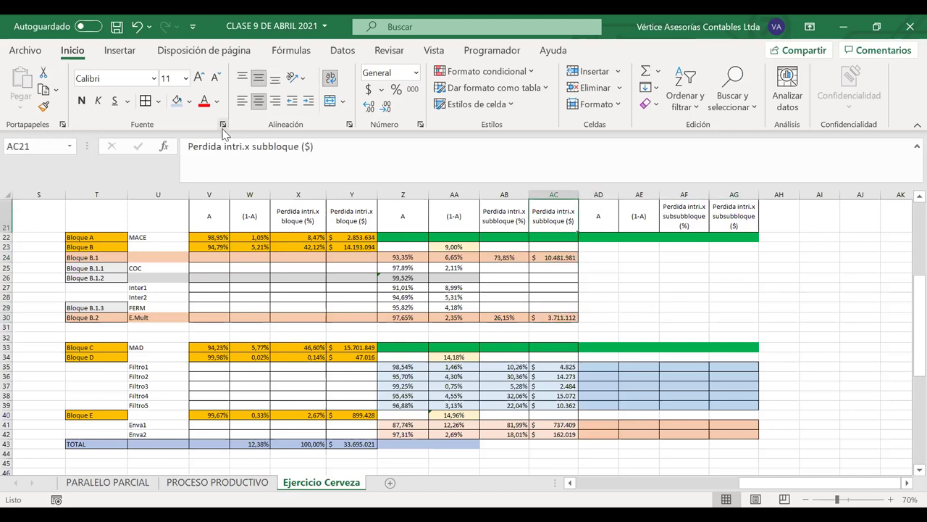
click(725, 317)
drag(597, 319, 548, 314)
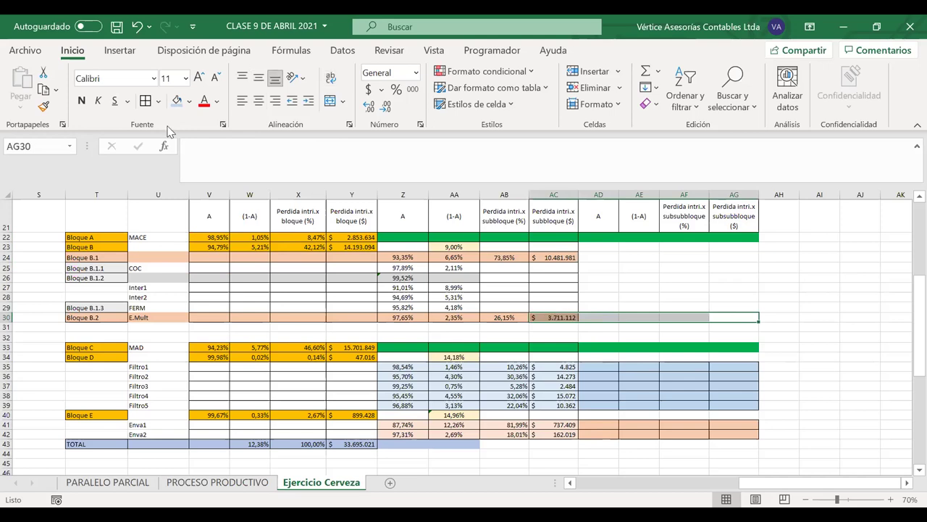
click(153, 103)
click(189, 102)
click(241, 164)
click(644, 308)
Step: Change the fill of AD35:AG39 in the Filtro rows to the lightest blue
drag(592, 366, 719, 401)
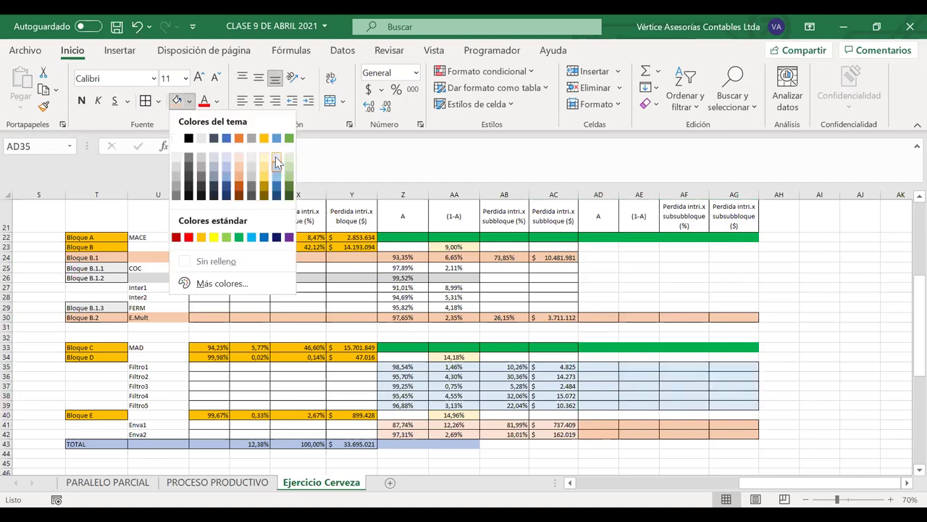
click(277, 158)
click(684, 317)
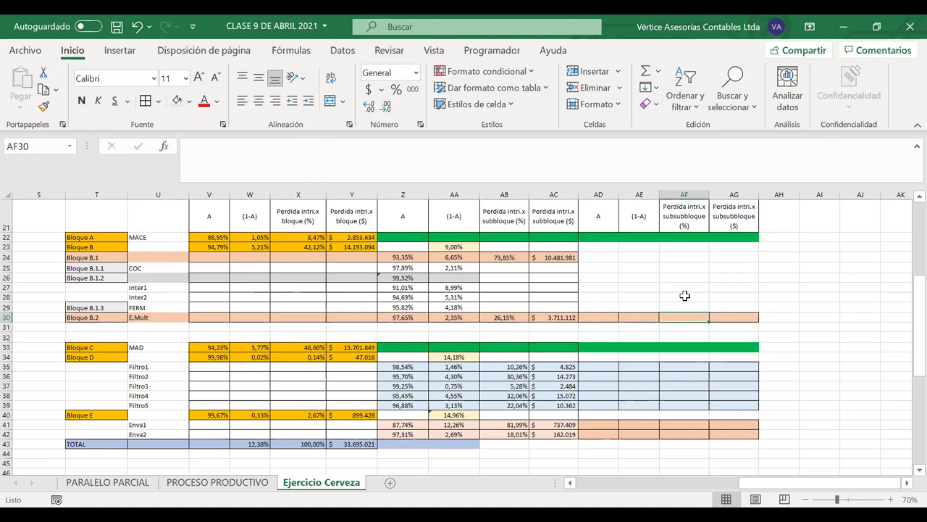
click(596, 270)
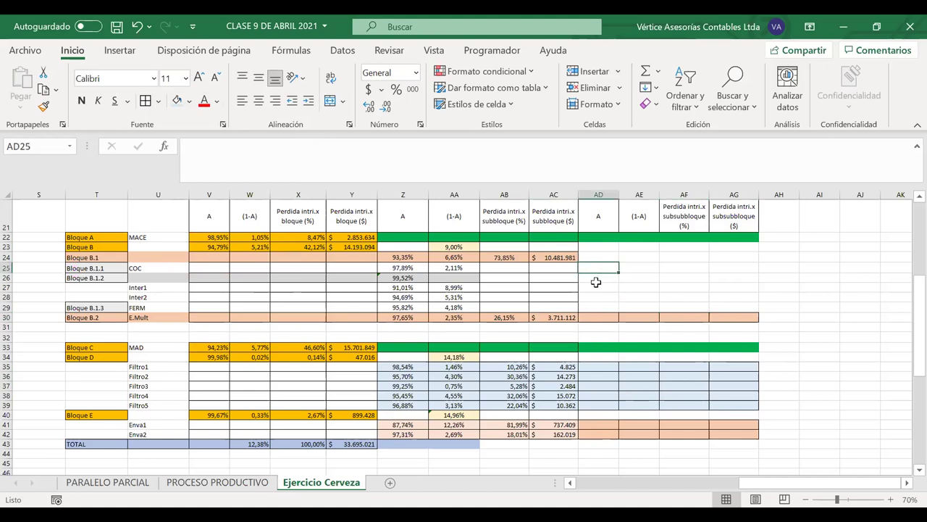
click(594, 286)
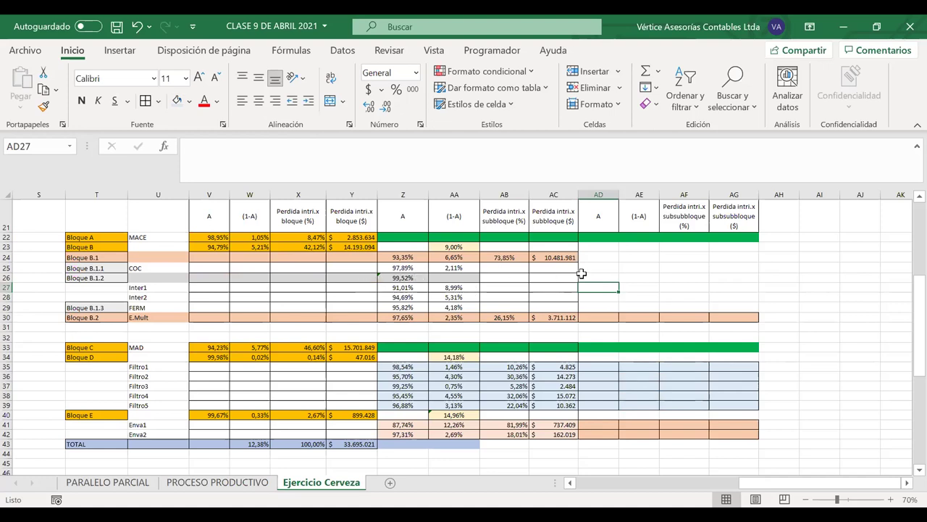
click(631, 259)
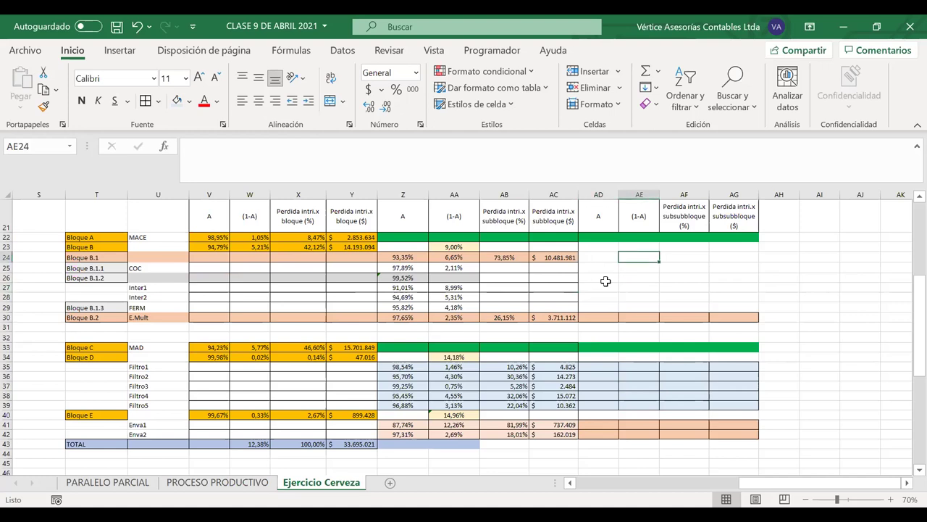
text(=)
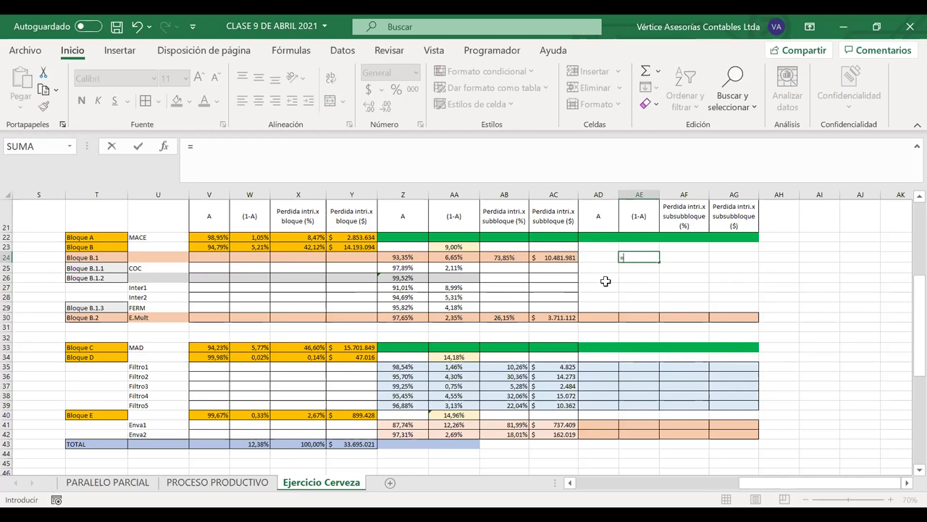
key(BackSpace)
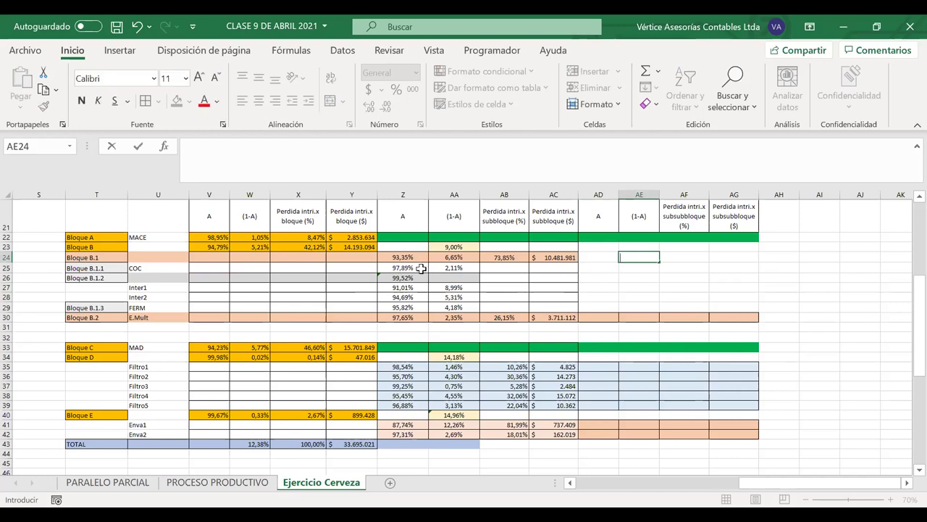
click(600, 274)
Step: Enter =Z25 in AD25 for the COC row and fill the formula down to AD28
click(600, 268)
text(=)
click(397, 268)
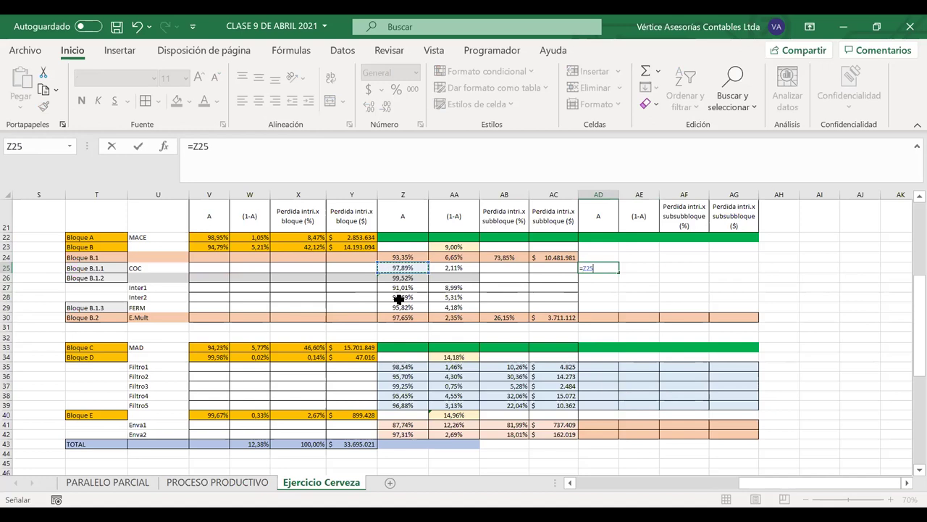
key(Return)
click(612, 268)
drag(618, 273, 617, 301)
Step: Calculate (1-A) with =1-AD25 in AE25 and fill the formula down to AE28
click(627, 269)
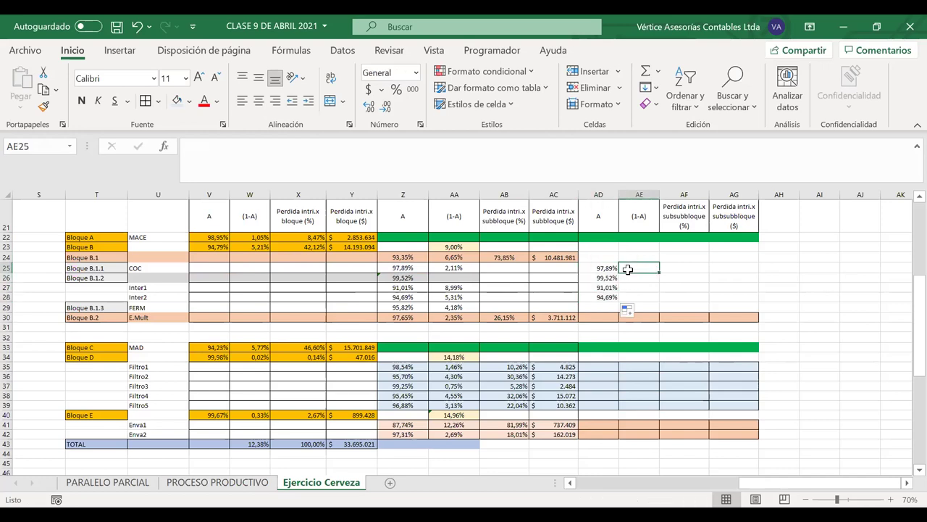
text(=1)
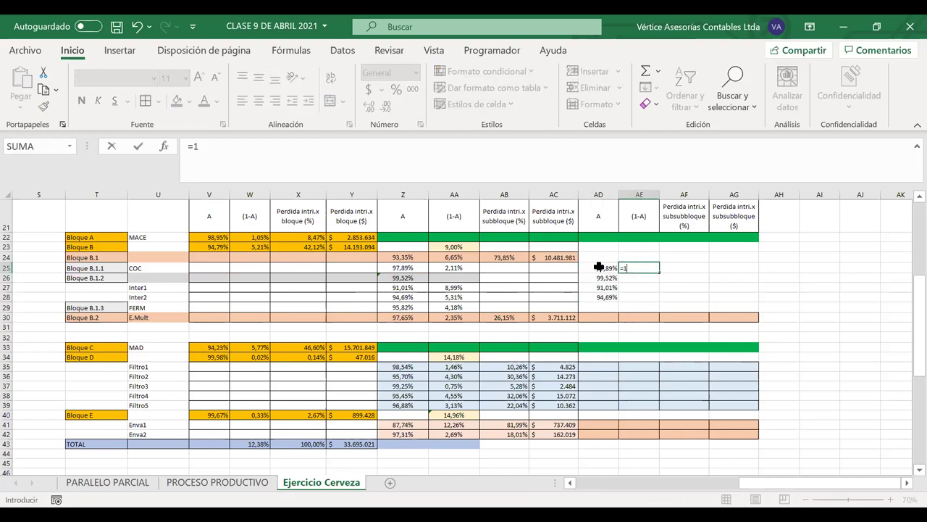
text(-)
click(598, 268)
key(Return)
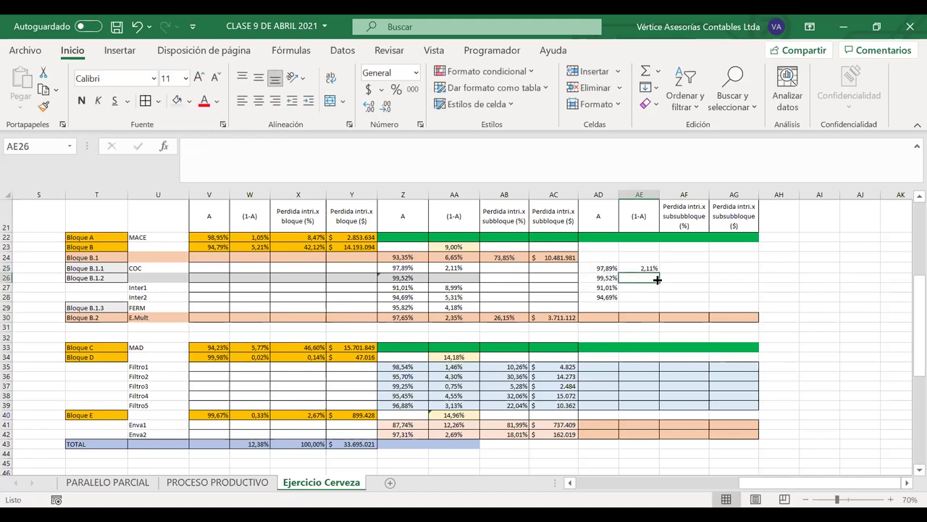
click(652, 270)
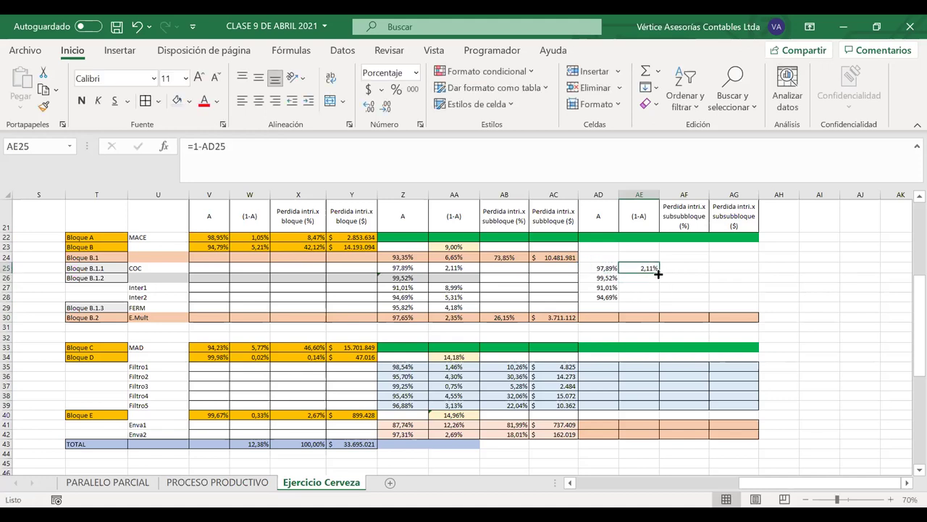
drag(659, 274, 658, 299)
Step: Extend the A and (1-A) formulas from AD28:AE28 down to the FERM row in row 29
drag(602, 297, 627, 299)
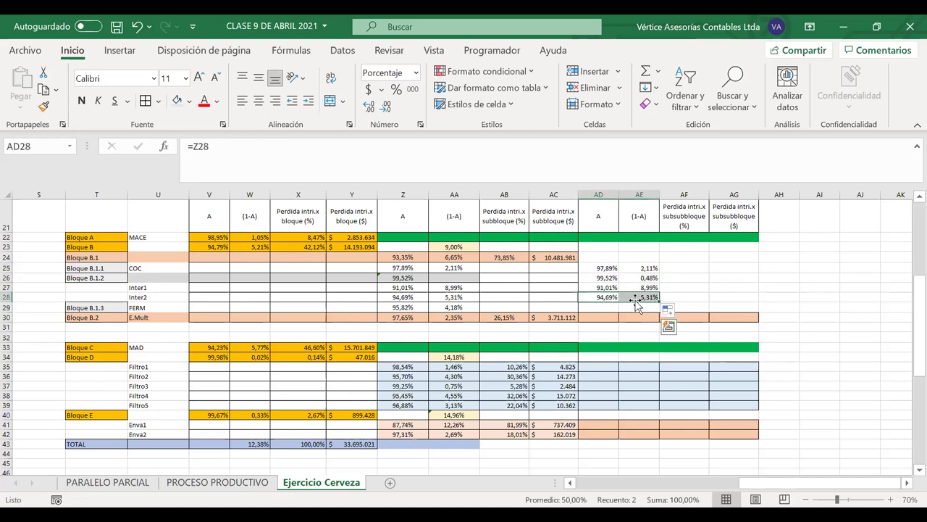
drag(659, 299, 656, 309)
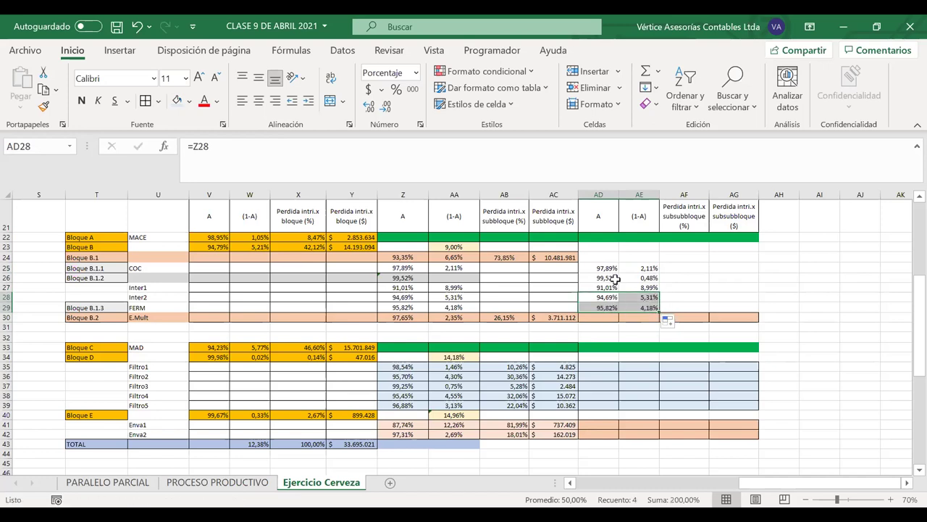
click(631, 258)
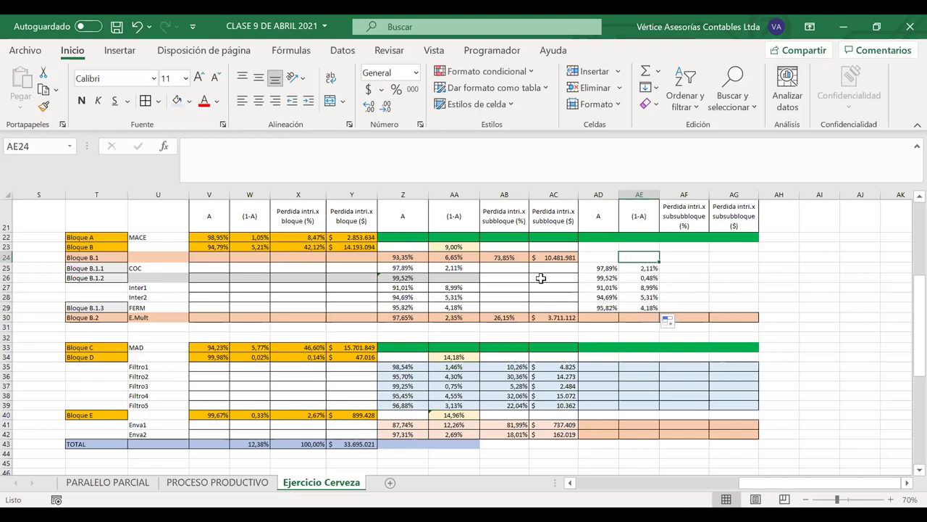
Step: Fill AA26:AE26 in the Bloque B.1.2 row with light gray
drag(639, 279, 474, 279)
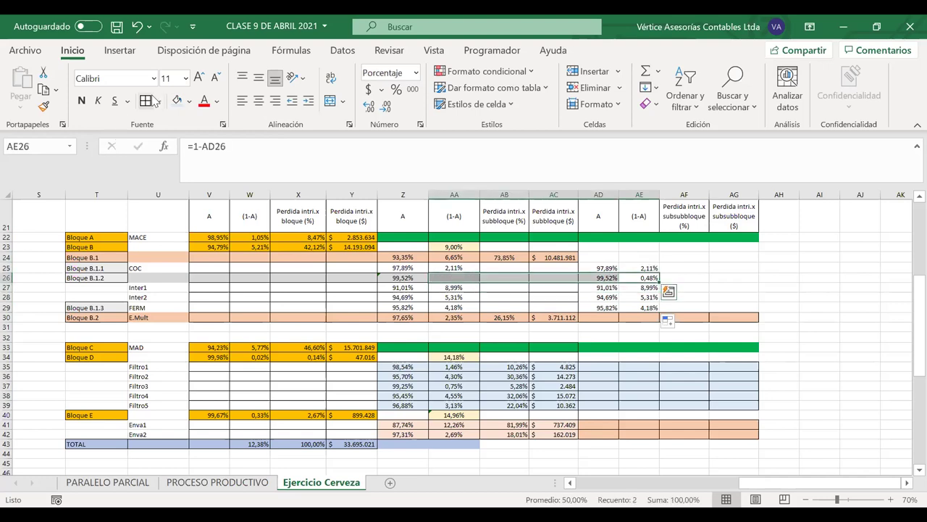
click(190, 106)
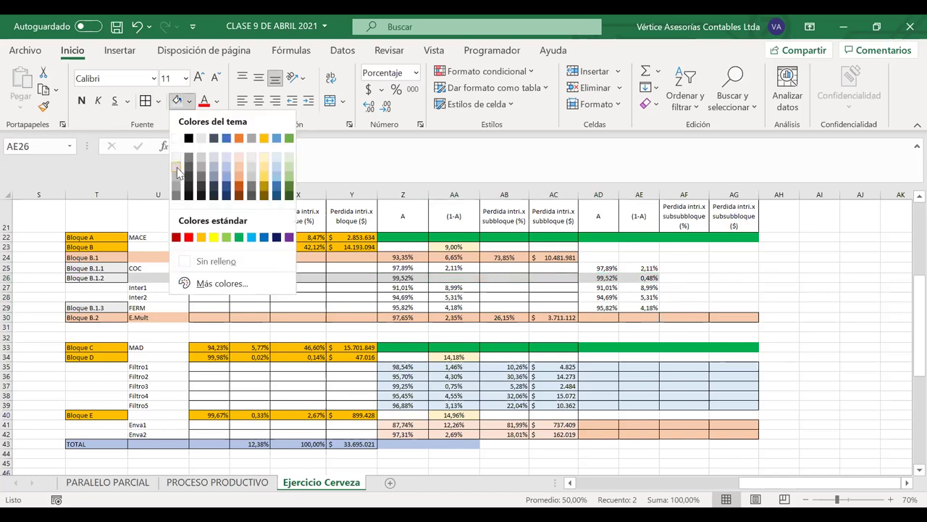
click(176, 169)
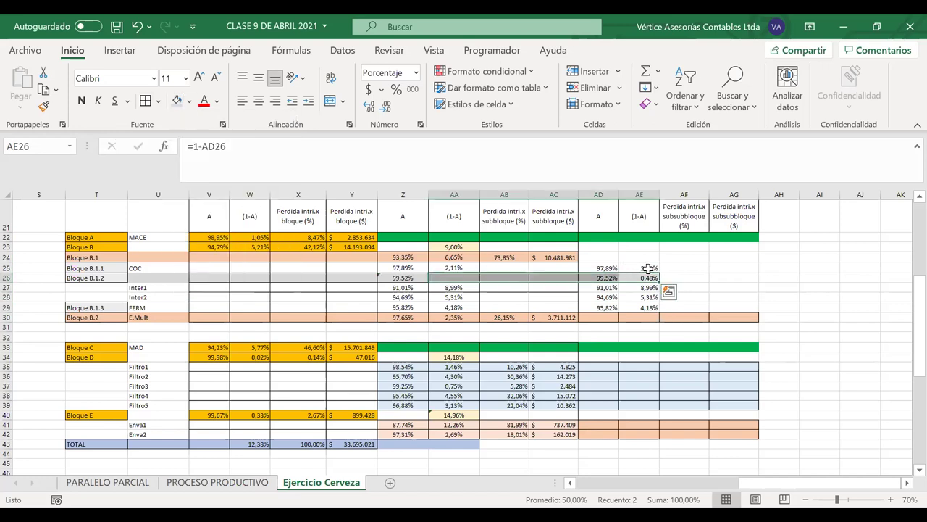
Step: Fill the COC row from U25 to AE25 and the FERM row from U29 to AE29 with light gray
click(648, 268)
drag(644, 268, 169, 267)
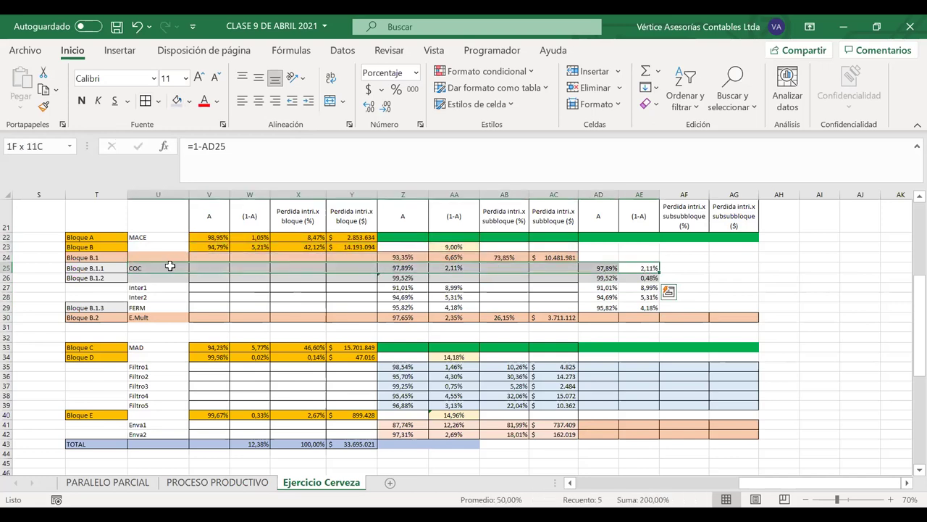
click(177, 101)
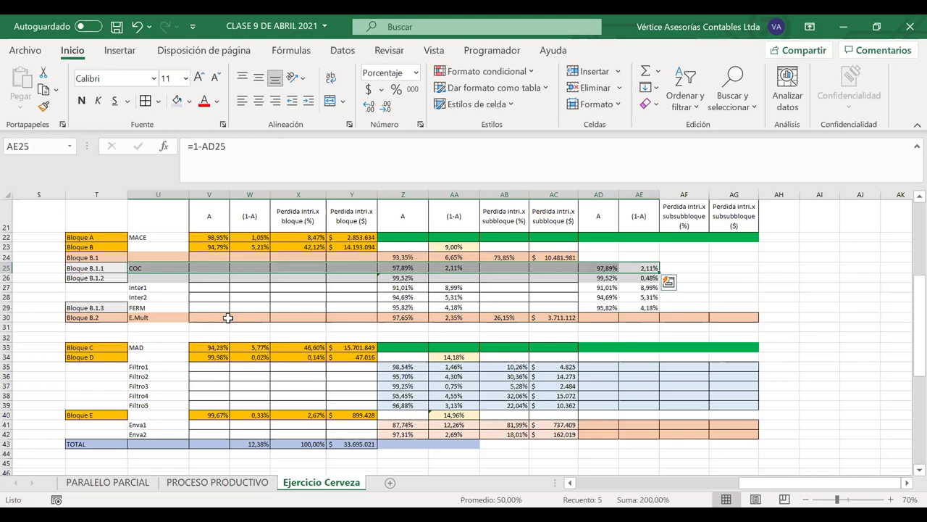
drag(648, 307, 173, 308)
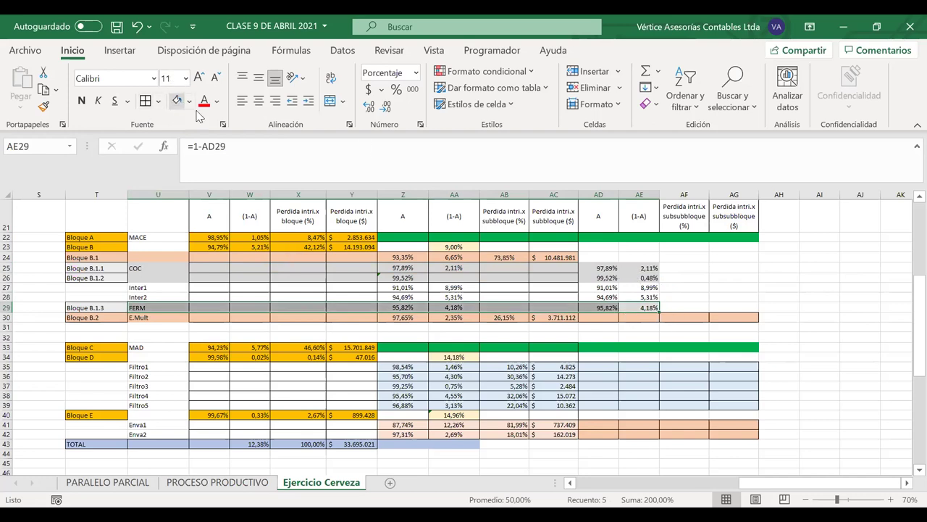
Step: Add the (1-A) values of COC, Bloque B.1.2 and FERM in AE24 with =AE25+AE26+AE29
click(620, 269)
drag(620, 269, 607, 279)
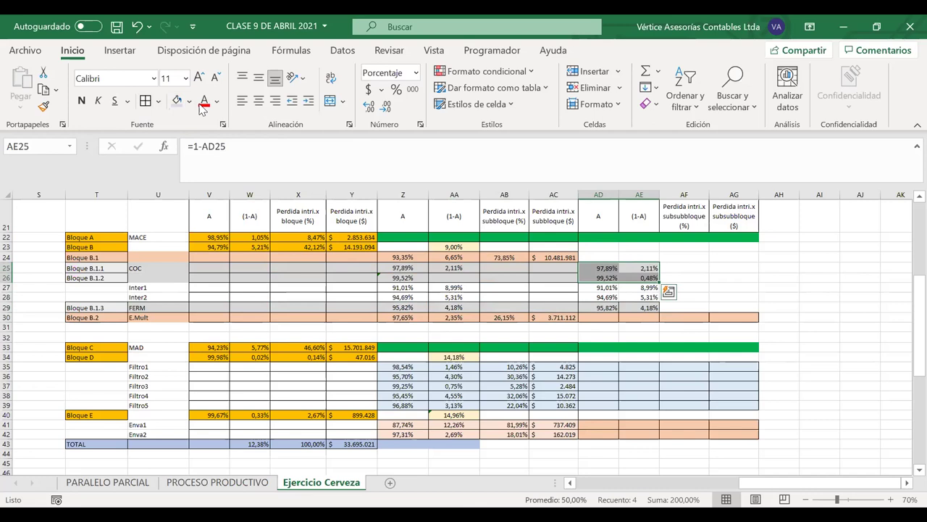
drag(636, 307, 588, 307)
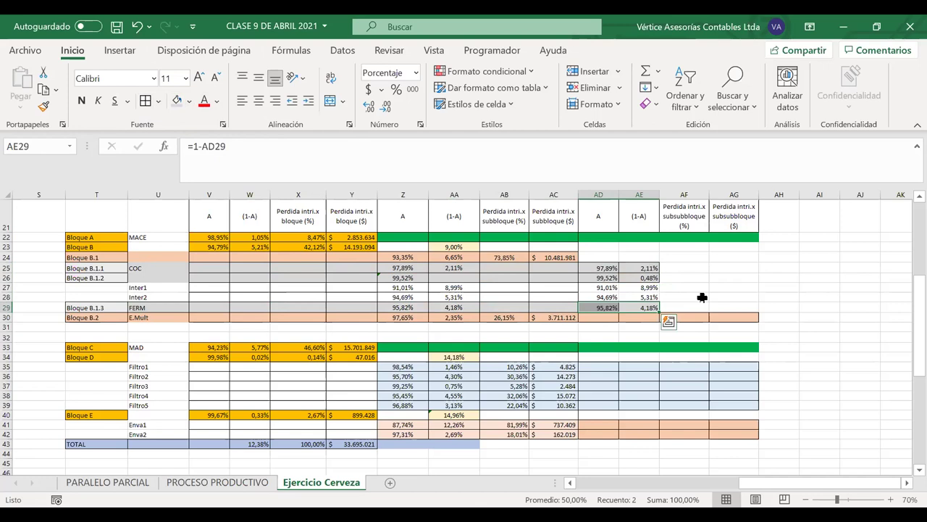
click(639, 260)
text(=)
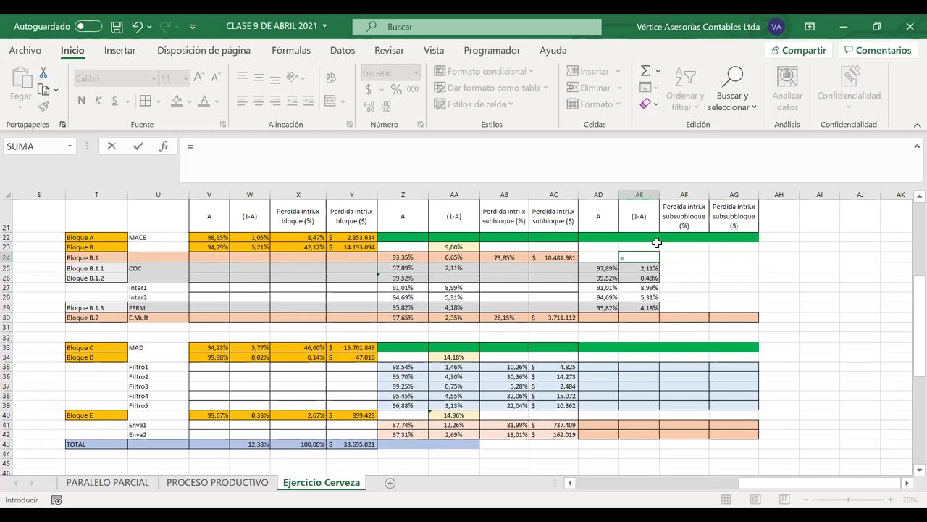
click(635, 269)
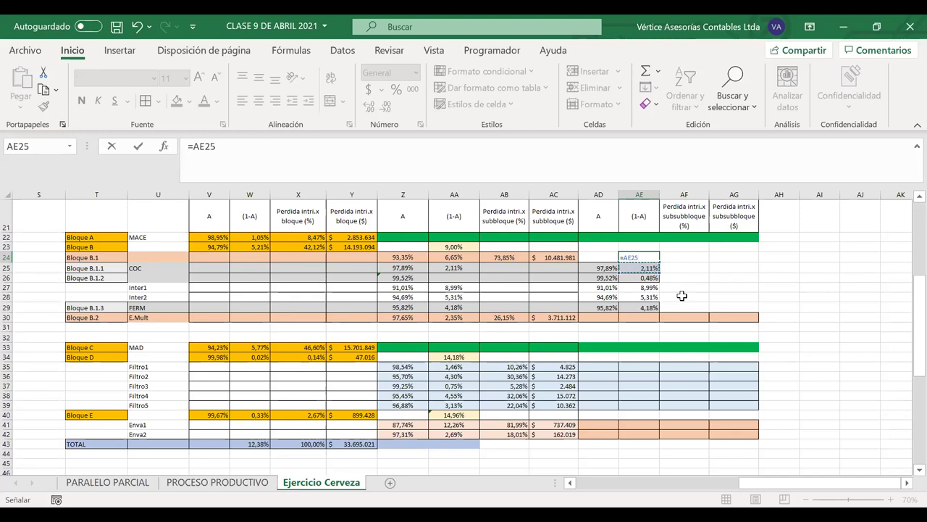
text(+)
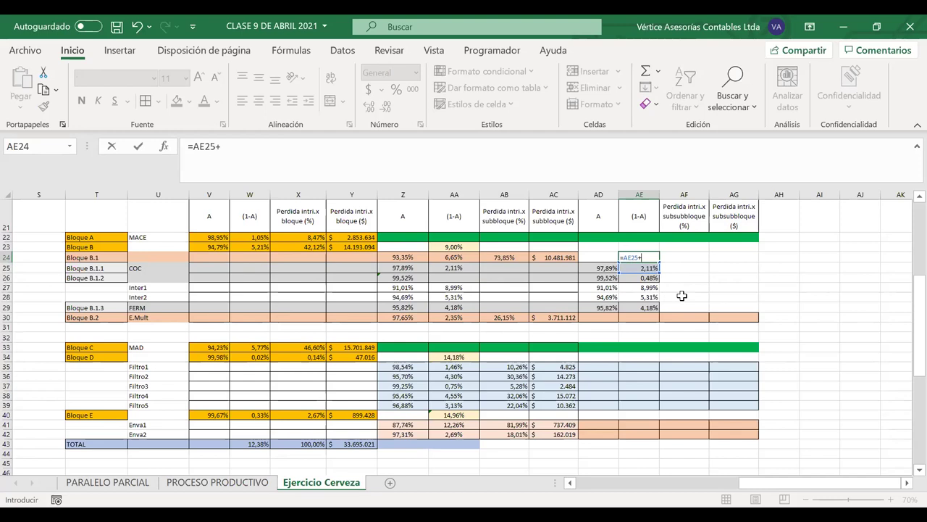
click(648, 278)
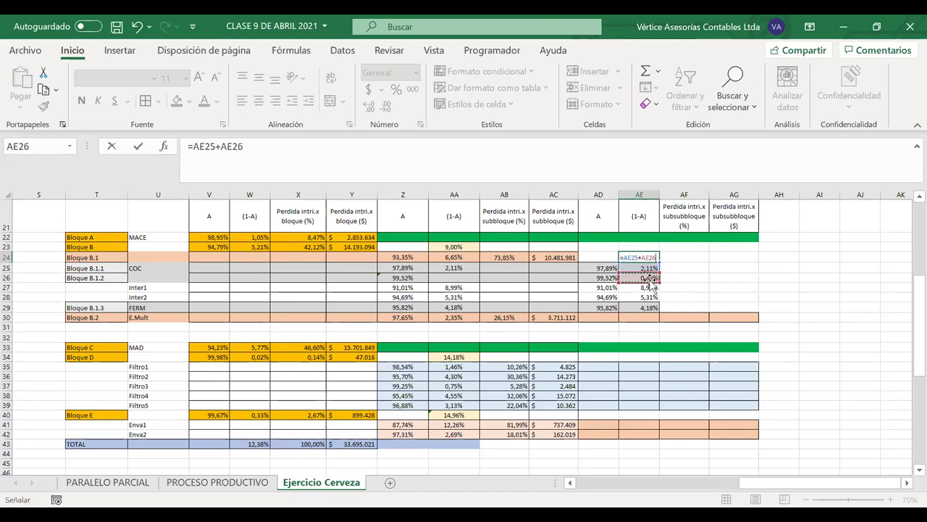
text(+)
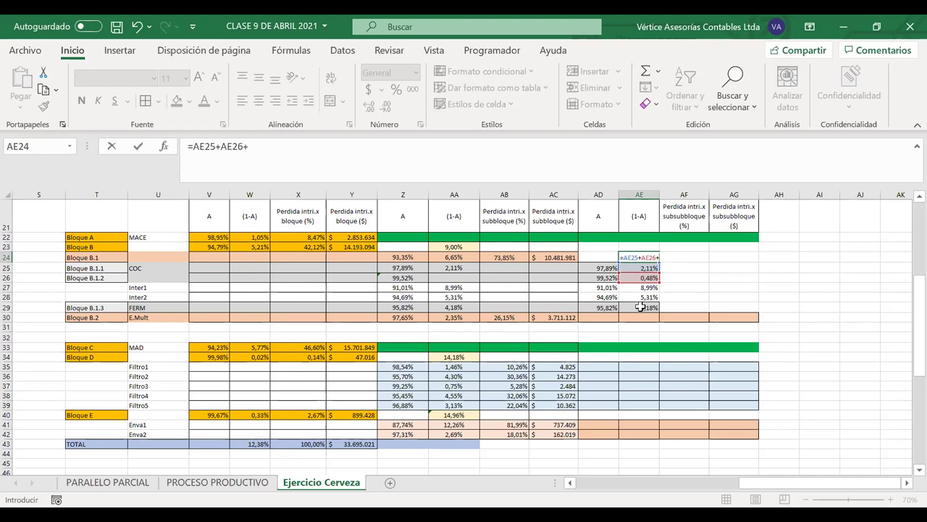
click(640, 307)
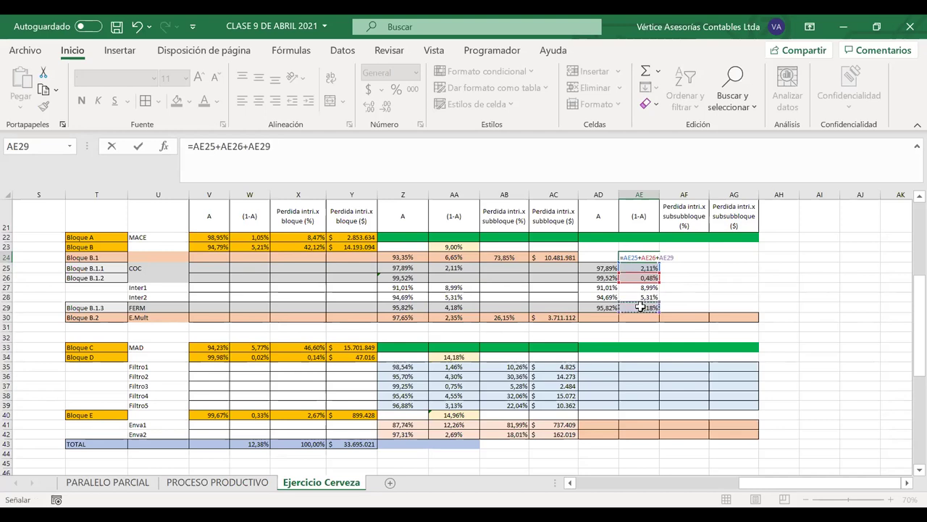
key(Return)
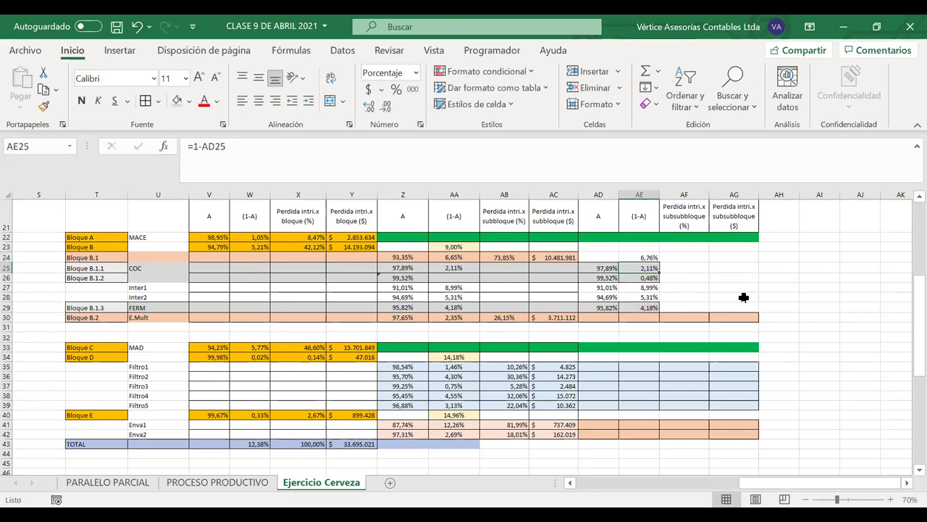
Step: Copy the cell format of the Bloque D subtotal AA34 to AE24 and to the TOTAL row's W43
click(455, 357)
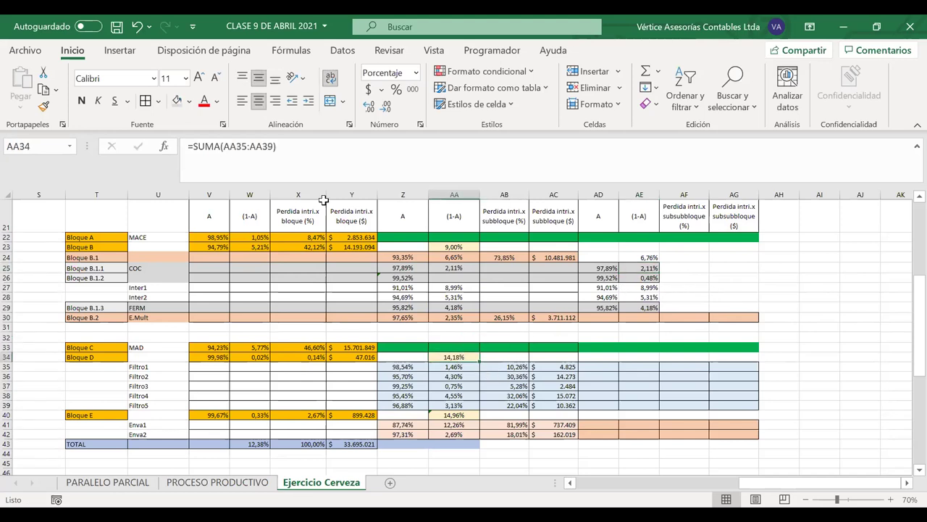
click(44, 106)
click(647, 259)
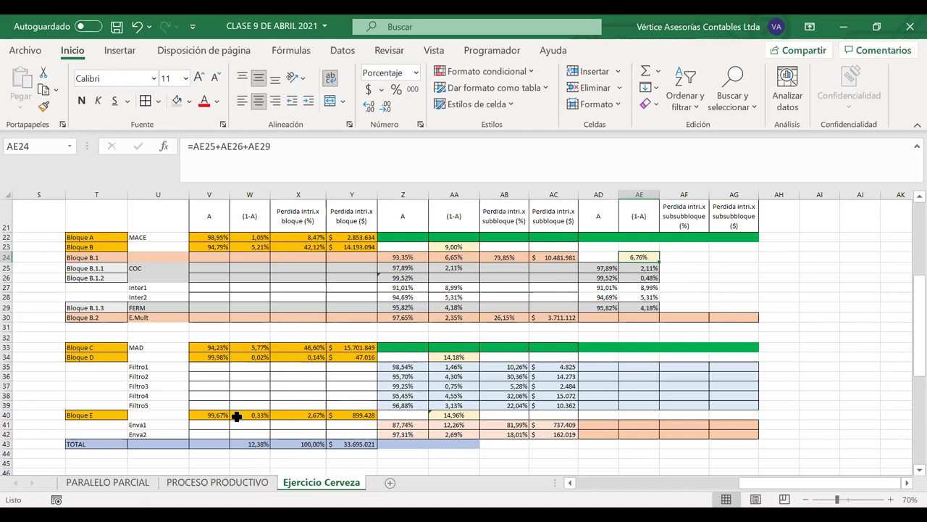
click(453, 357)
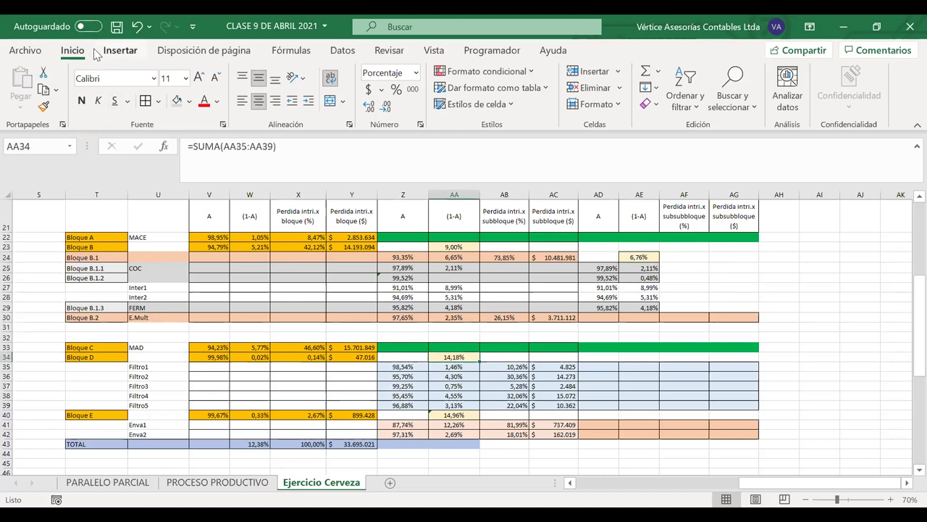
click(44, 109)
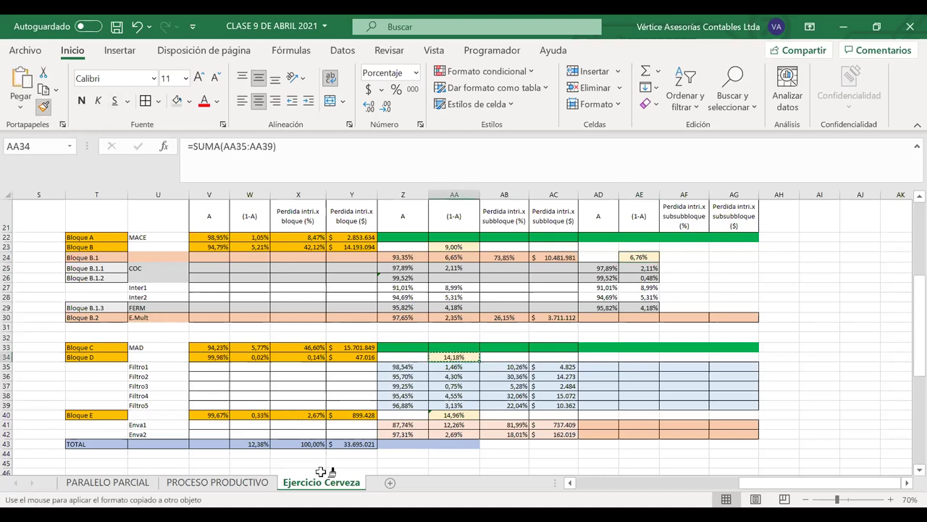
click(247, 444)
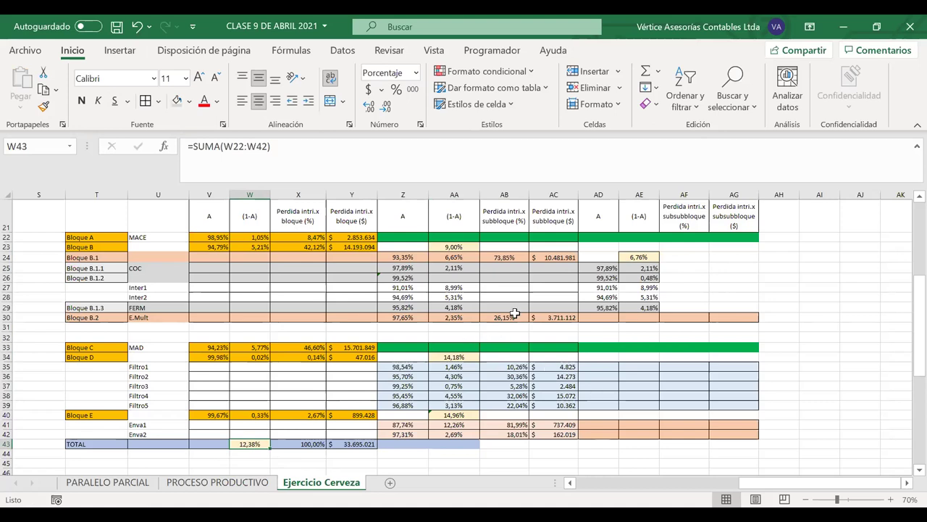
Step: Compare the (1-A) formulas in AE26, AA23, W43 and AA24 with the Inter1 and Inter2 values in AD27:AE28
click(637, 277)
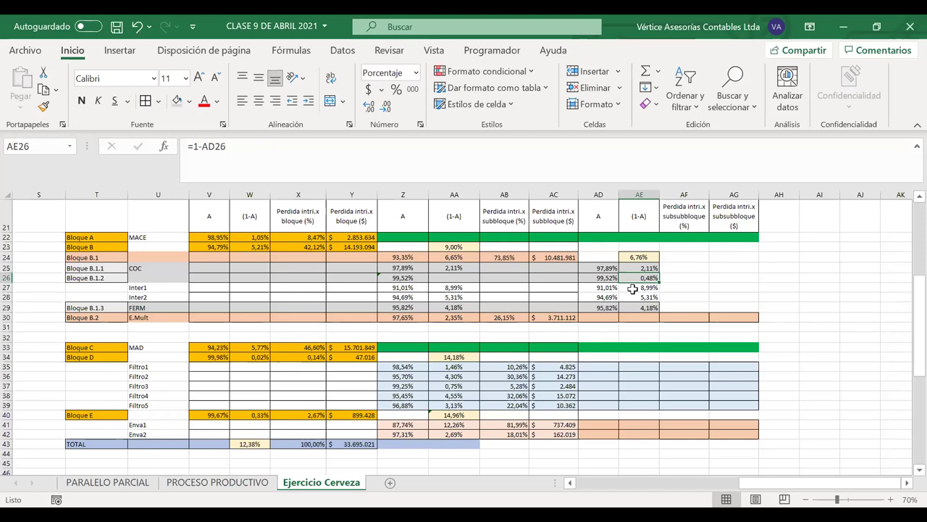
click(452, 246)
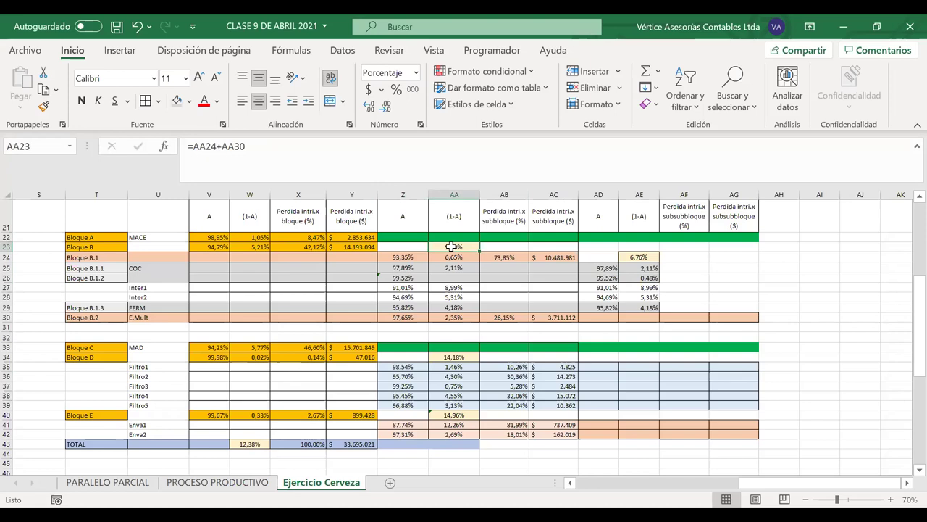
click(245, 443)
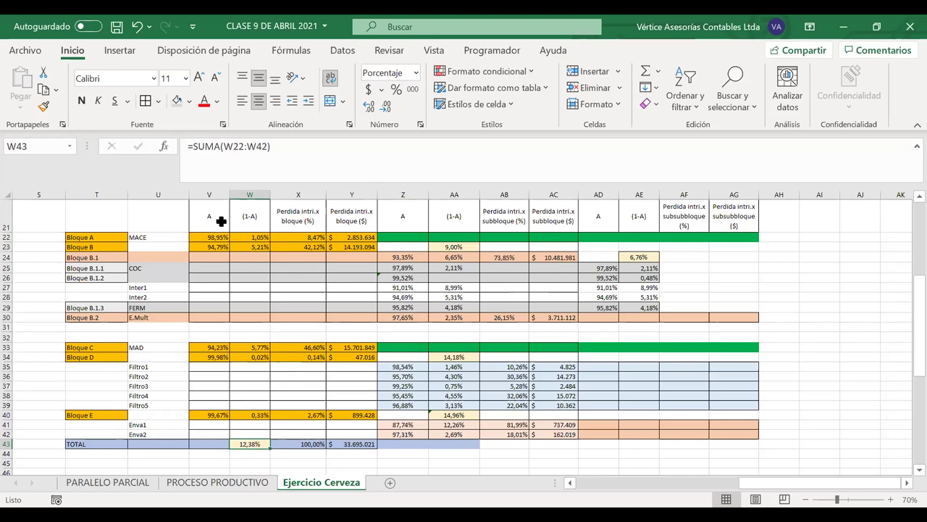
click(454, 256)
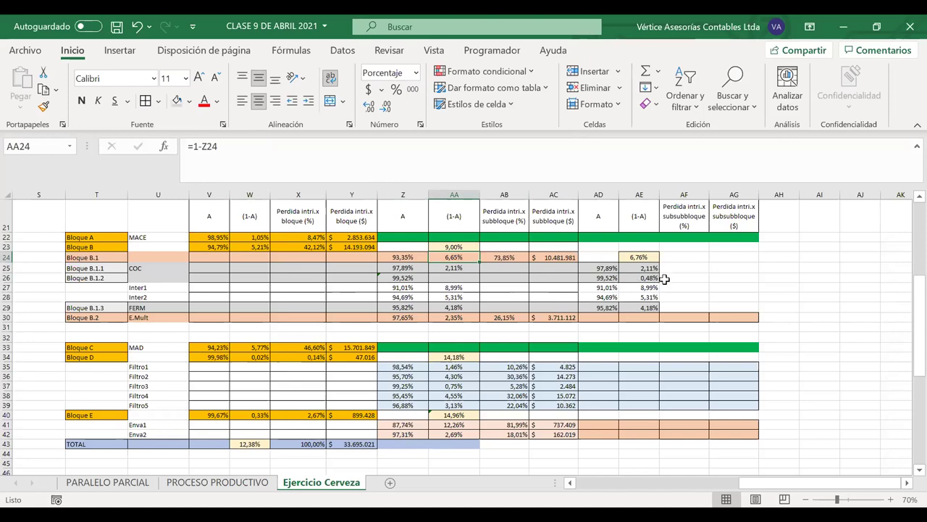
drag(635, 287, 607, 297)
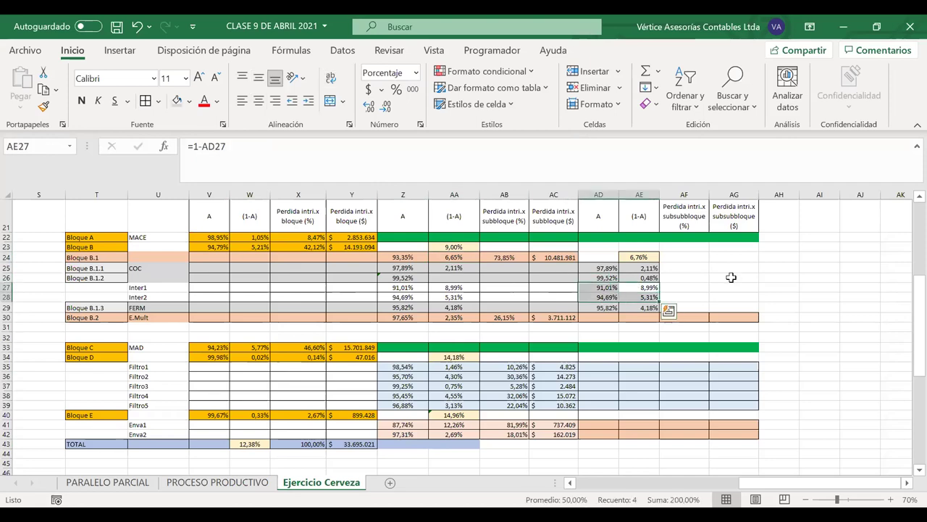
click(674, 258)
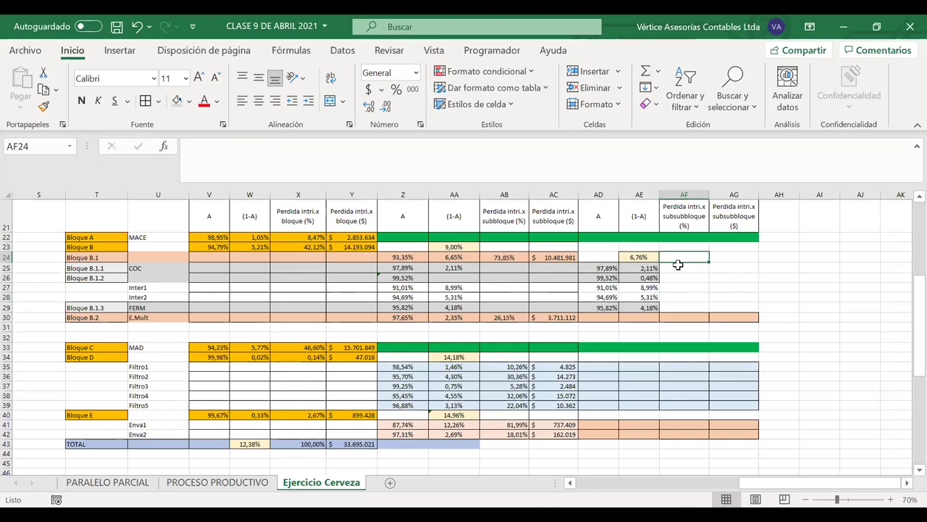
click(675, 268)
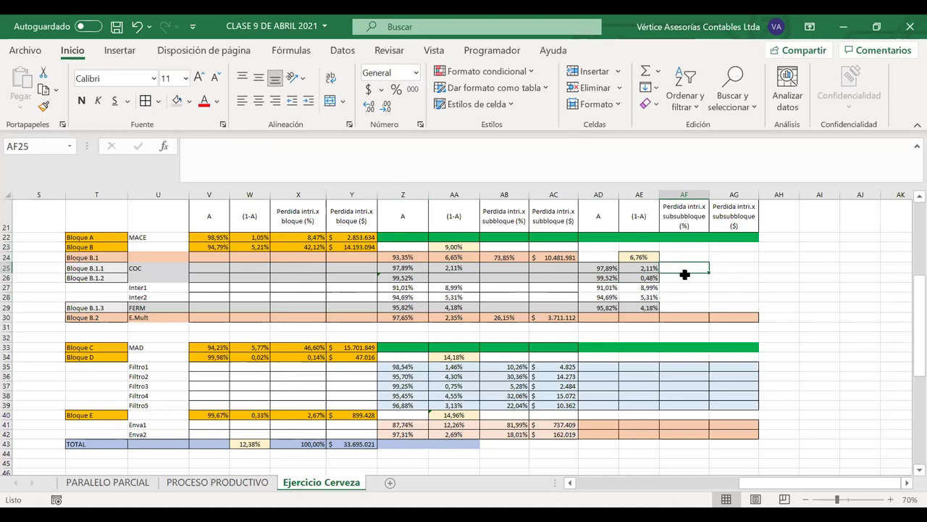
key(Left)
key(Left)
key(Left)
key(Left)
key(Left)
key(Left)
key(Left)
key(Left)
key(Left)
key(Left)
key(Left)
key(Left)
key(Left)
key(Right)
key(Right)
key(Right)
key(Right)
key(Right)
key(Right)
key(Right)
key(Right)
key(Right)
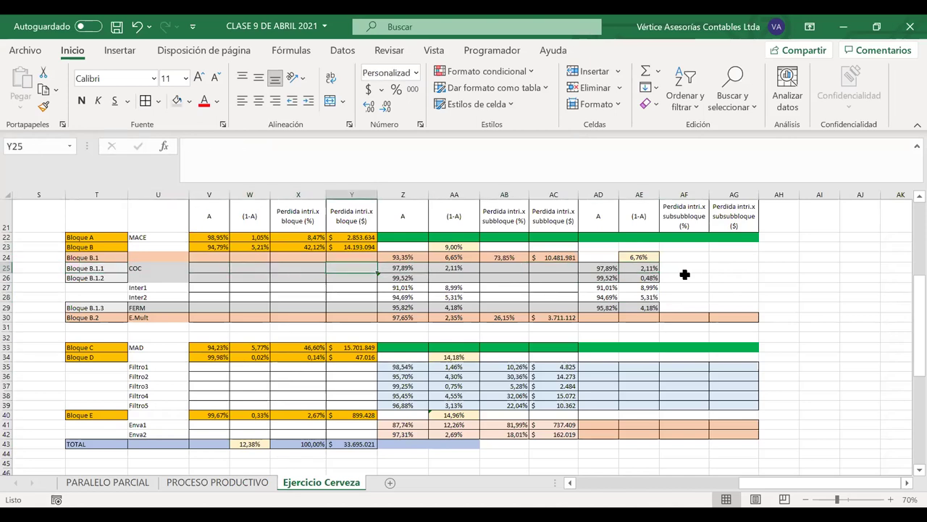
key(Right)
key(Right)
key(Right)
key(Right)
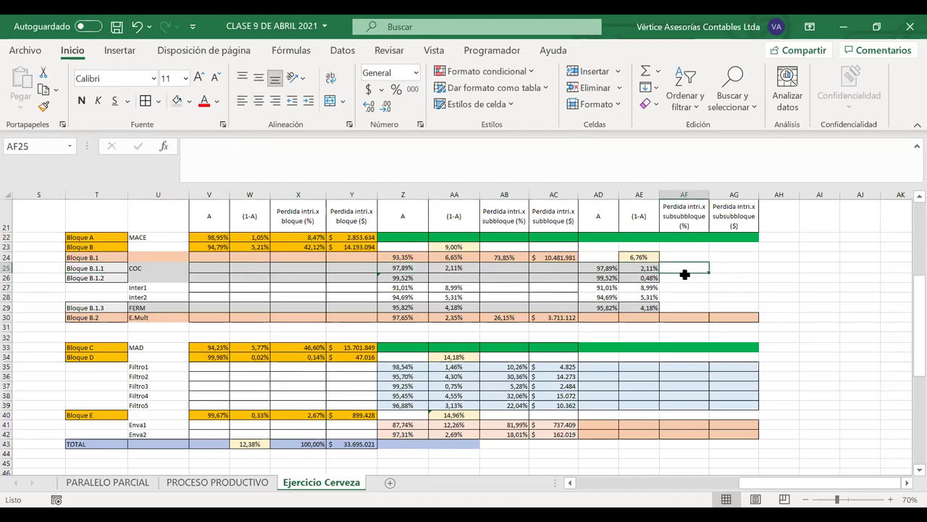
Step: Calculate the COC row's sub-sub-block loss percentage in AF25 with =AE25/AE24
text(=)
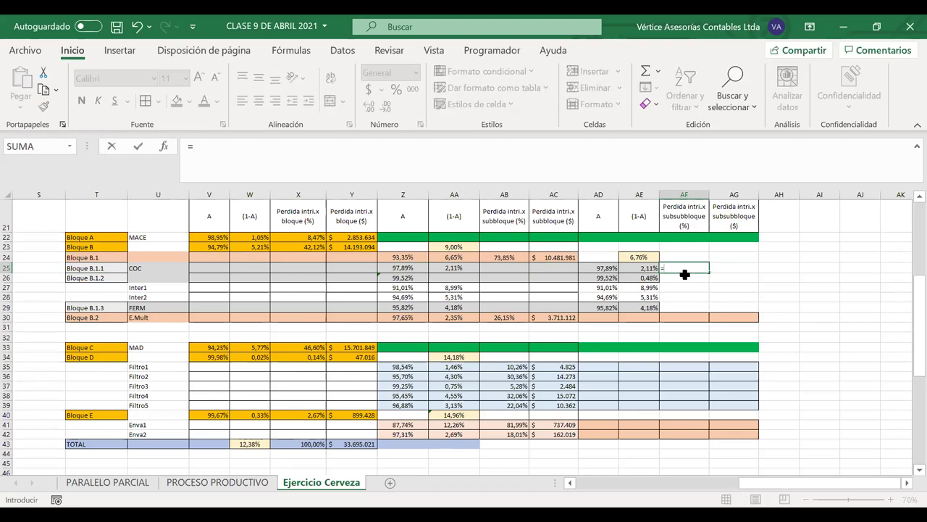
click(643, 273)
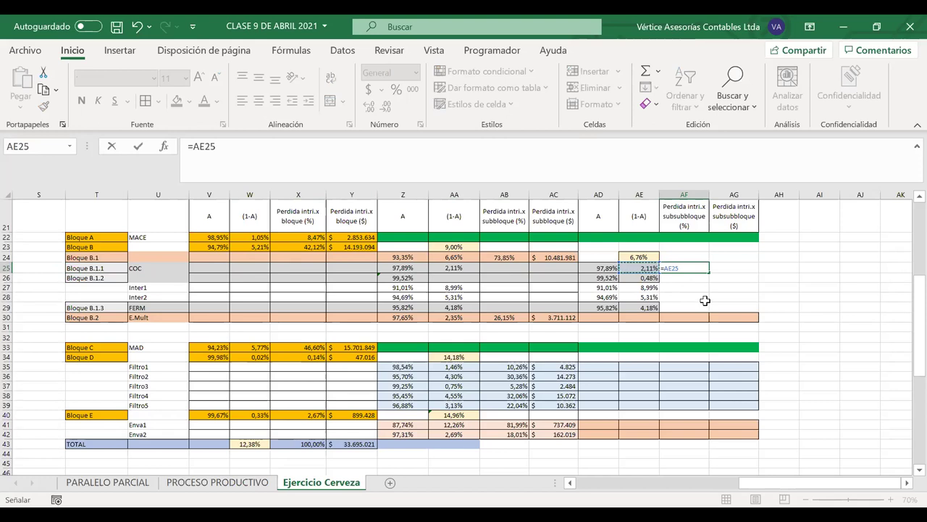
text(/)
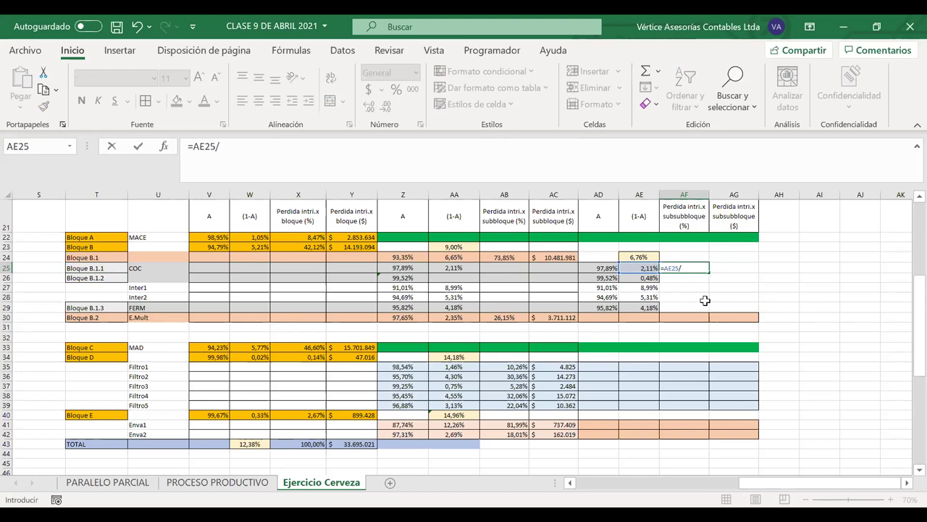
click(642, 258)
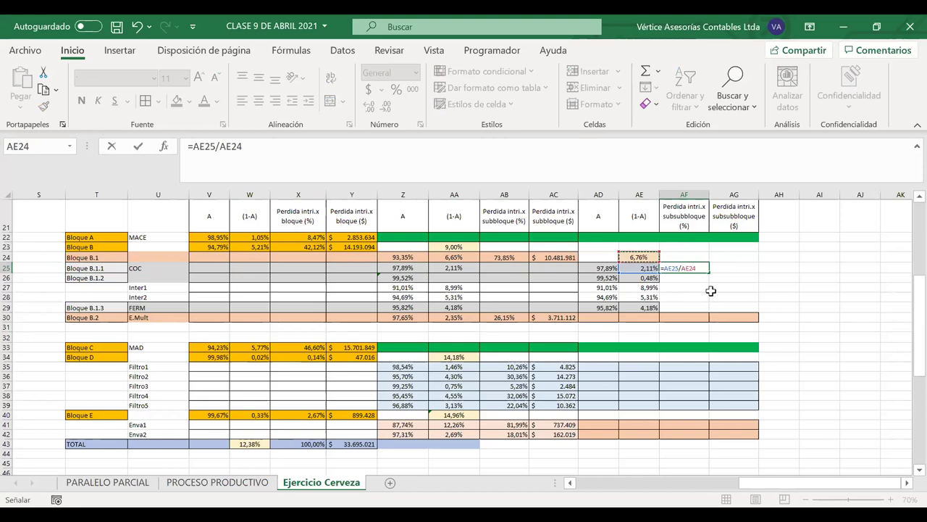
key(Return)
Step: Calculate the Bloque B.1.2 sub-sub-block loss percentage in AF26 with =AE26/AE24
text(=)
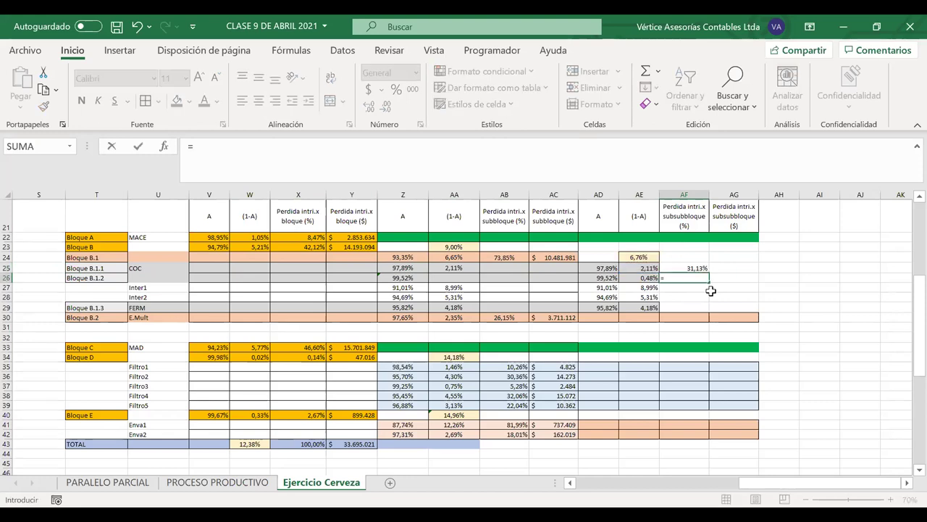
click(638, 279)
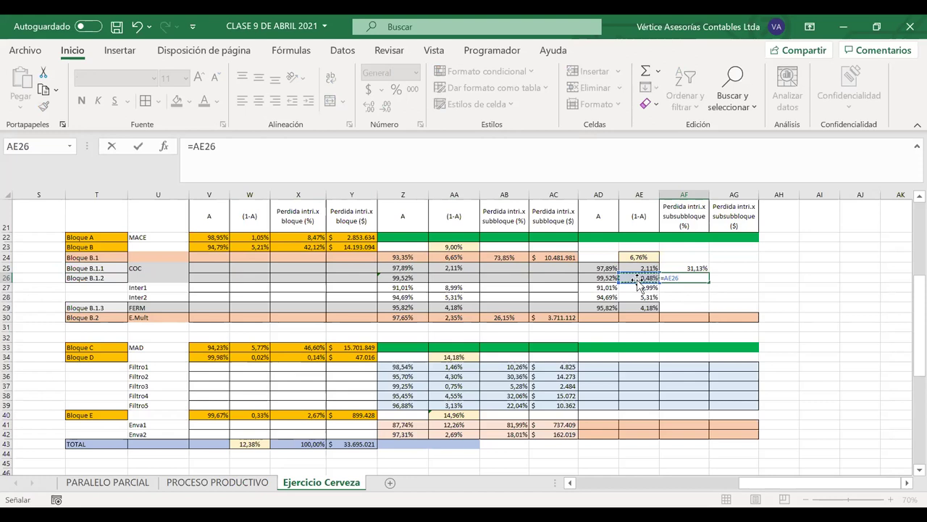
text(/)
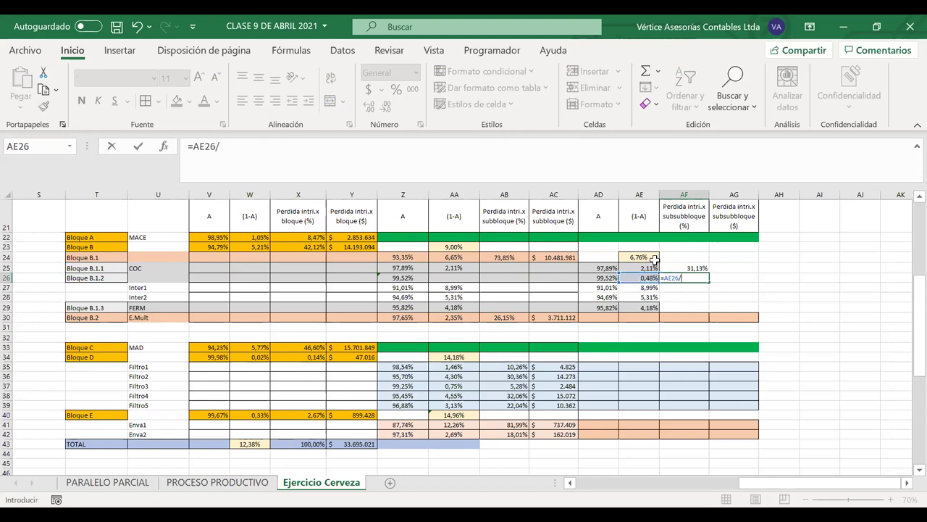
click(652, 258)
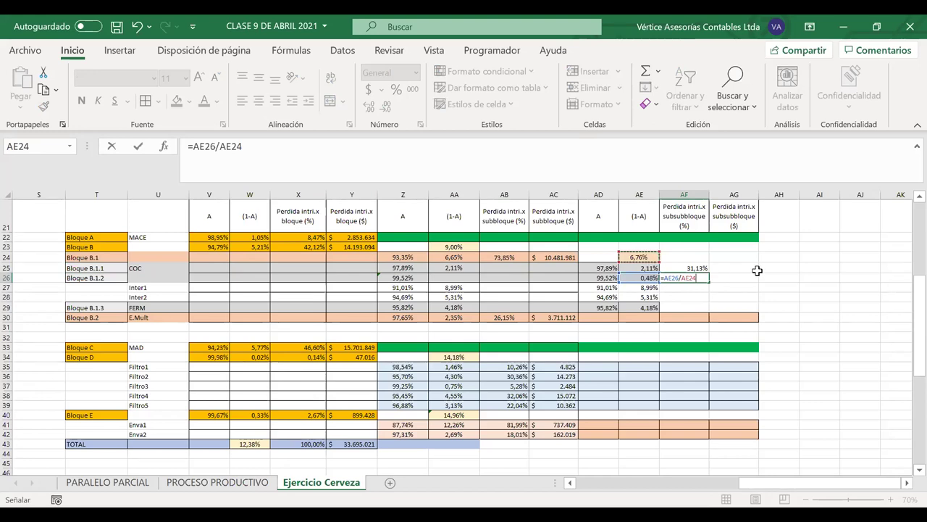
key(Return)
Step: Calculate the FERM row's sub-sub-block loss percentage in AF29 with =AE29/AE24
key(Down)
key(Down)
text(=)
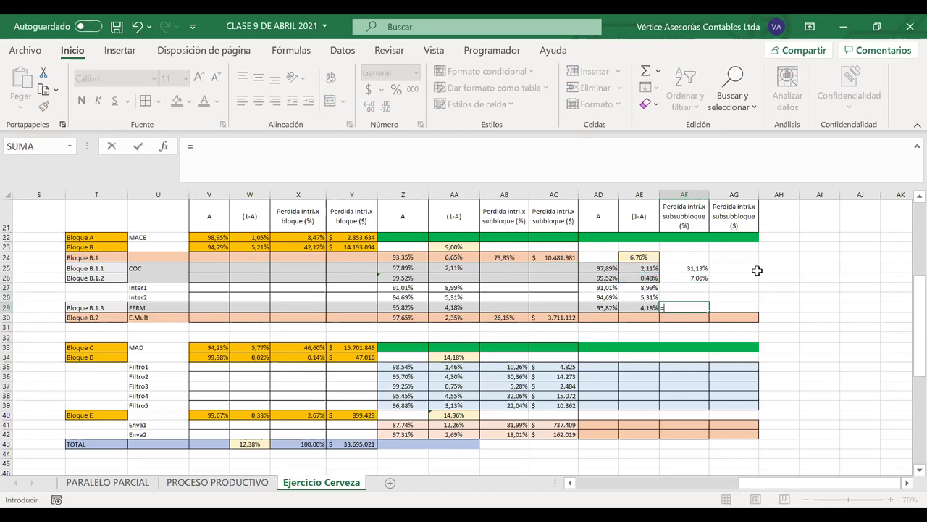
click(643, 307)
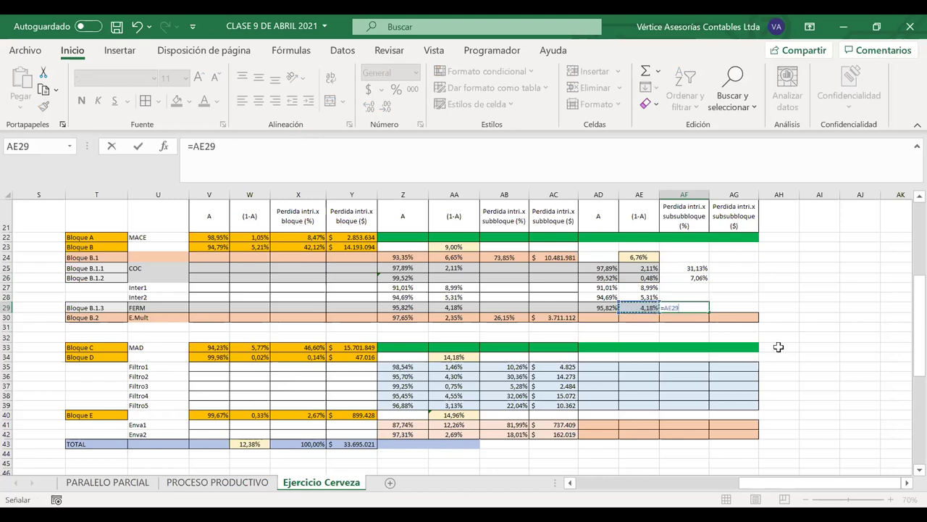
text(/)
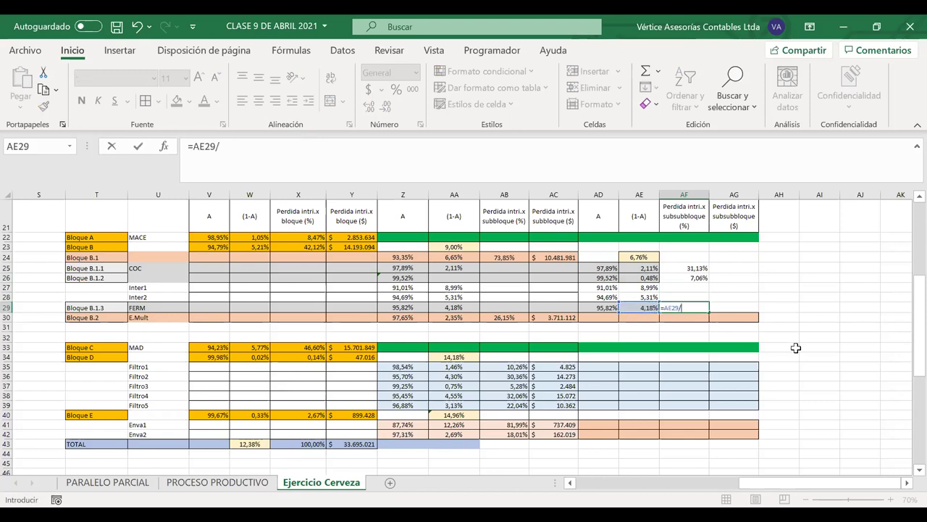
click(648, 257)
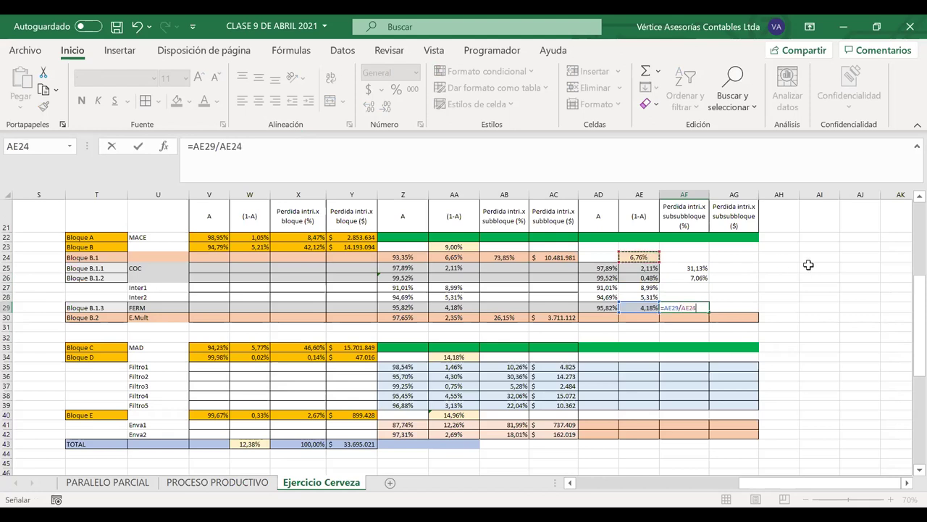
key(Return)
Step: Fill the sub-sub-block loss cells AF25:AG26 and AF29:AG29 with the grey used across their rows
drag(692, 268, 665, 278)
drag(719, 266, 682, 276)
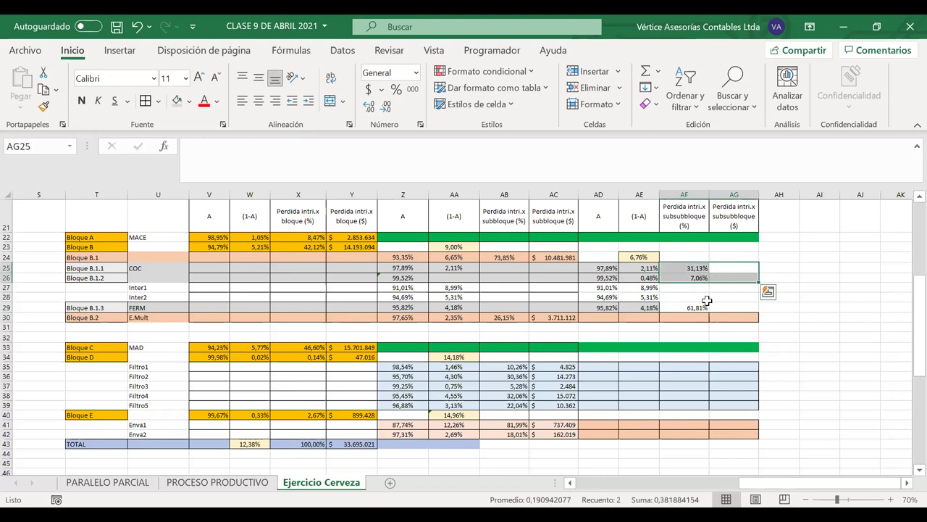
ctrl+drag(715, 308, 688, 310)
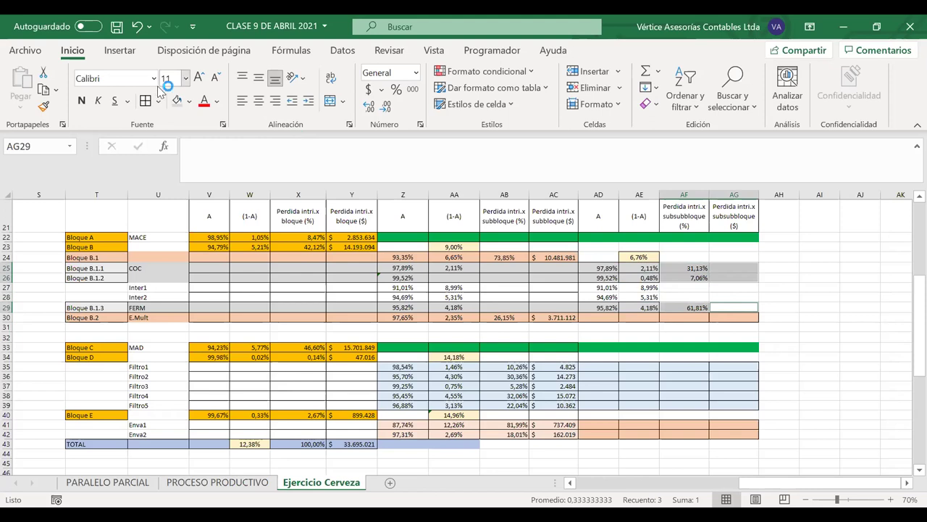
click(177, 100)
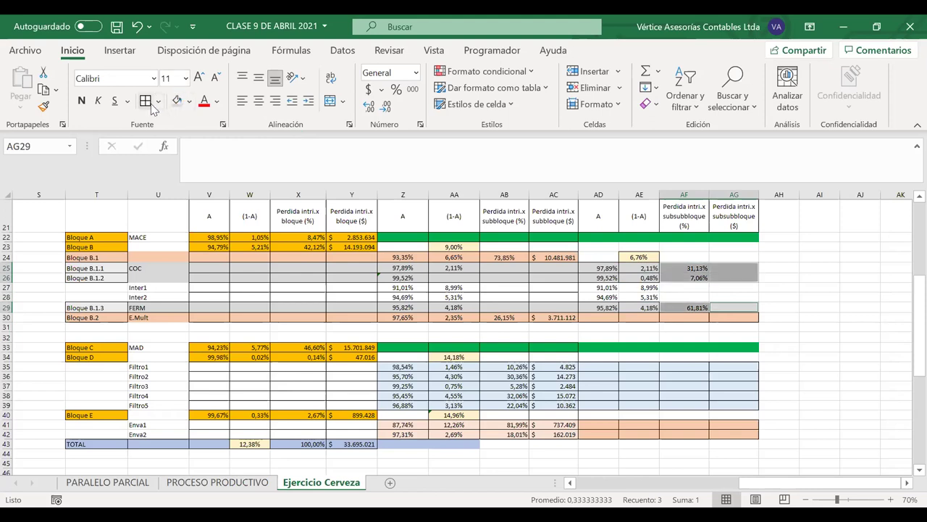
click(740, 284)
Step: Calculate the COC row's sub-sub-block loss amount in AG25 with =AF25*AC24
click(730, 267)
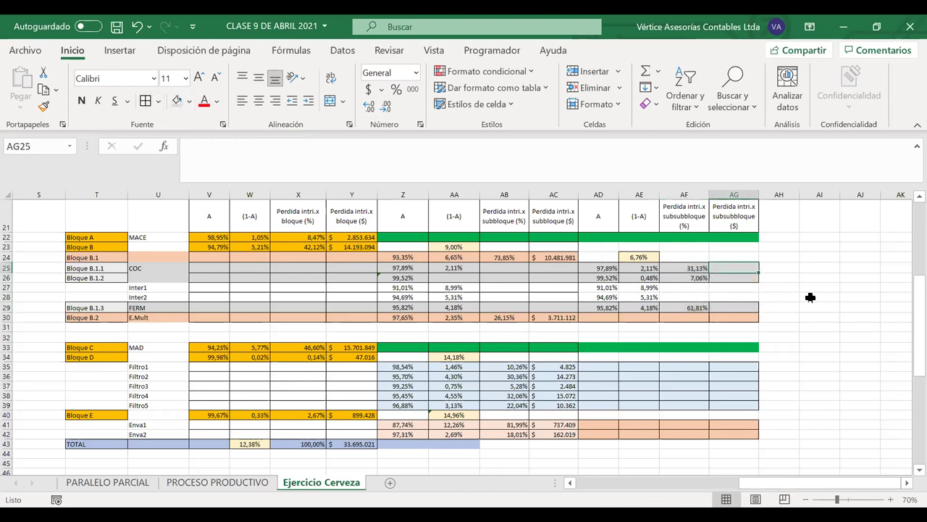
scroll(810, 297, right, 2)
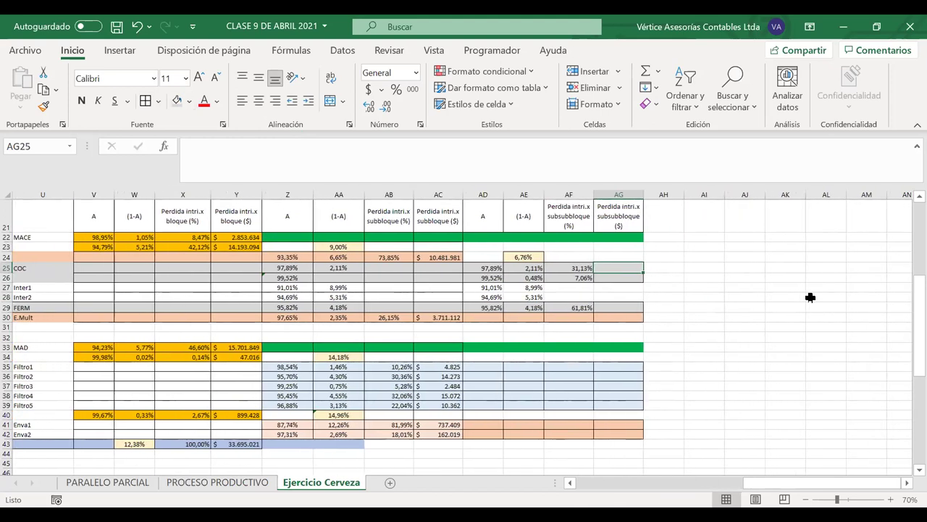
text(=)
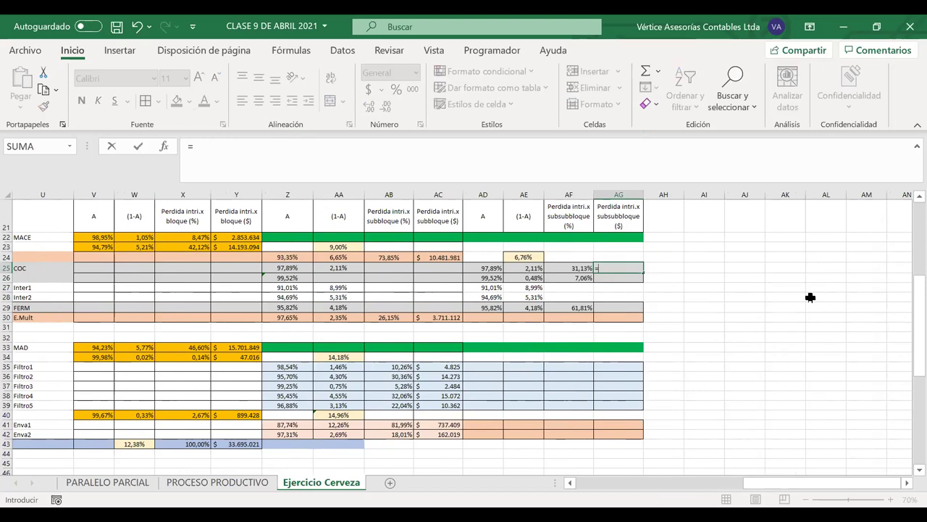
click(576, 267)
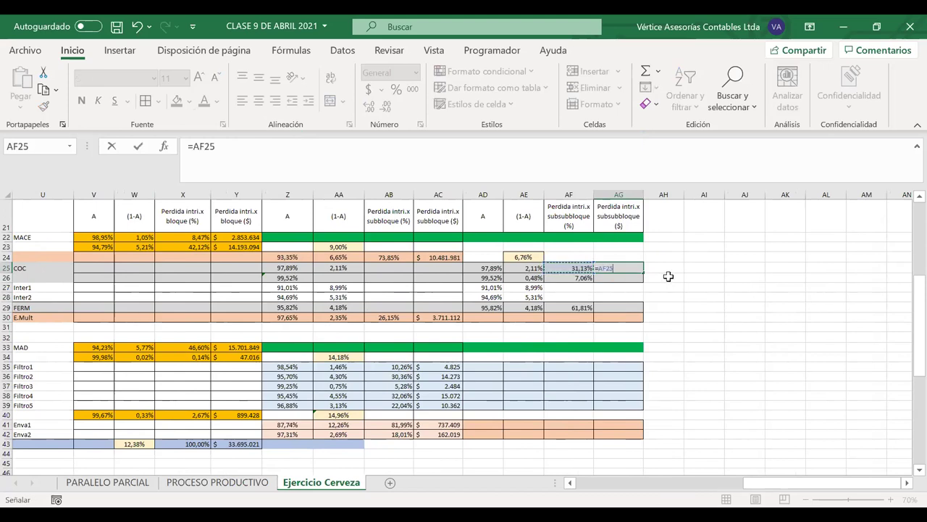
text(*)
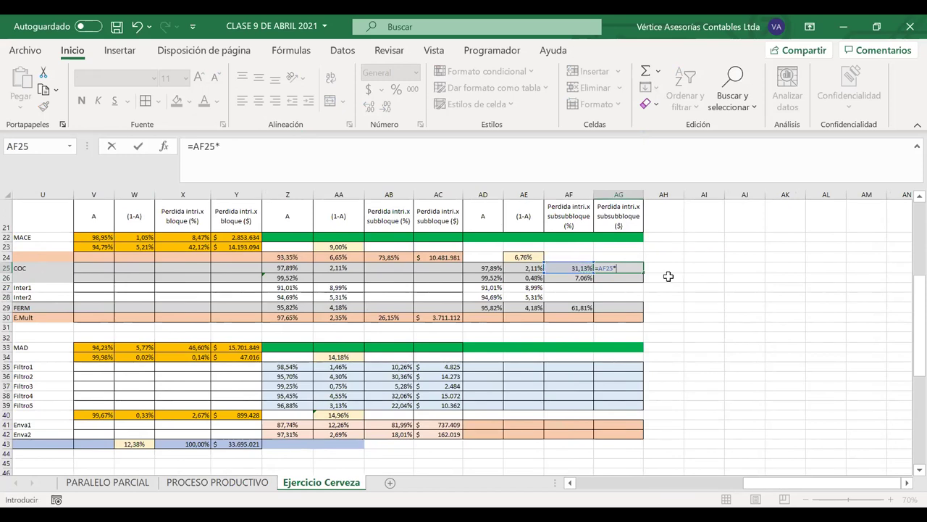
click(450, 257)
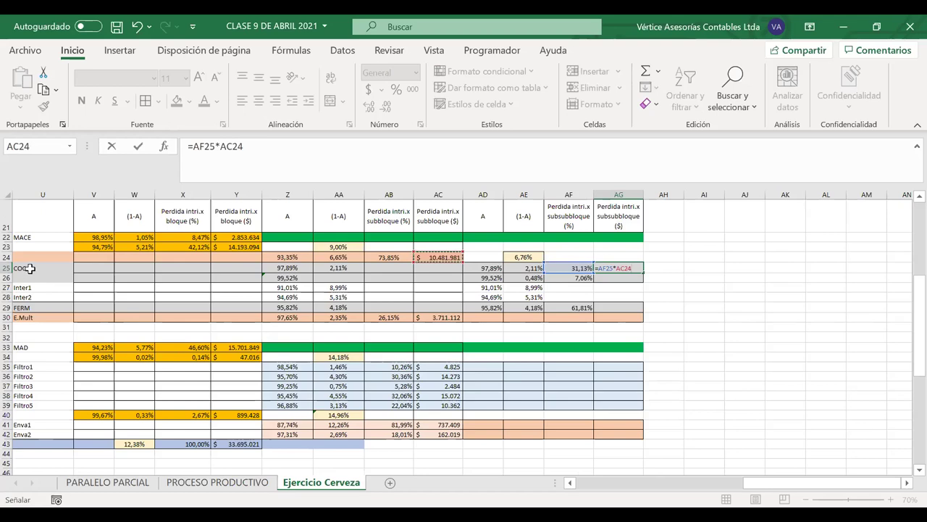
key(ctrl+Return)
Step: Examine the COC stage in the process block diagram and its Bloque B.1.1 row in the loss table
key(Left)
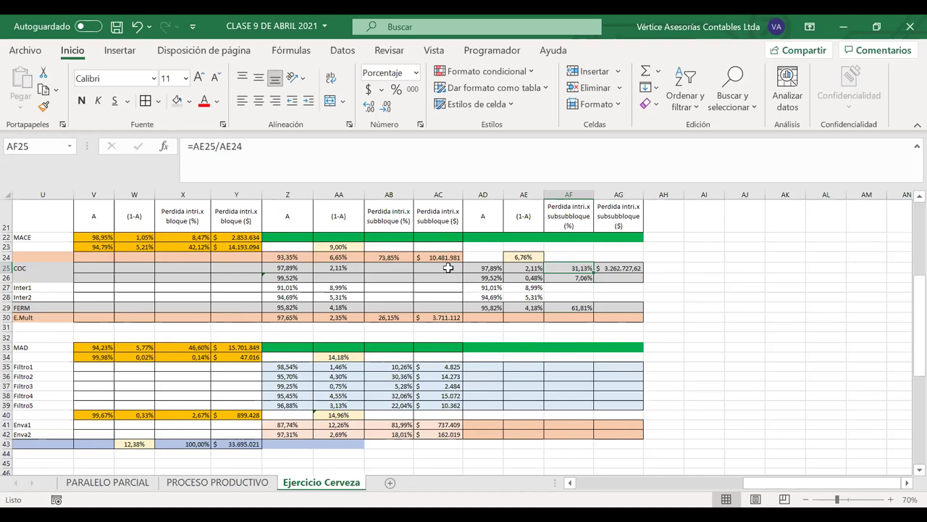
click(449, 268)
key(Left)
key(Left)
key(Left)
key(Left)
key(Left)
key(Left)
key(Left)
key(Left)
key(Left)
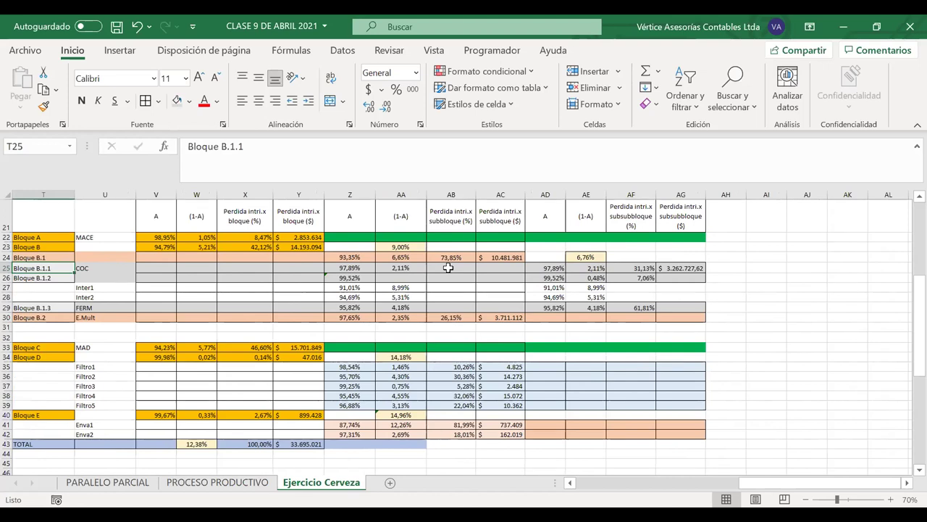
key(Home)
key(Up)
key(Up)
key(Up)
key(Up)
key(Up)
key(Up)
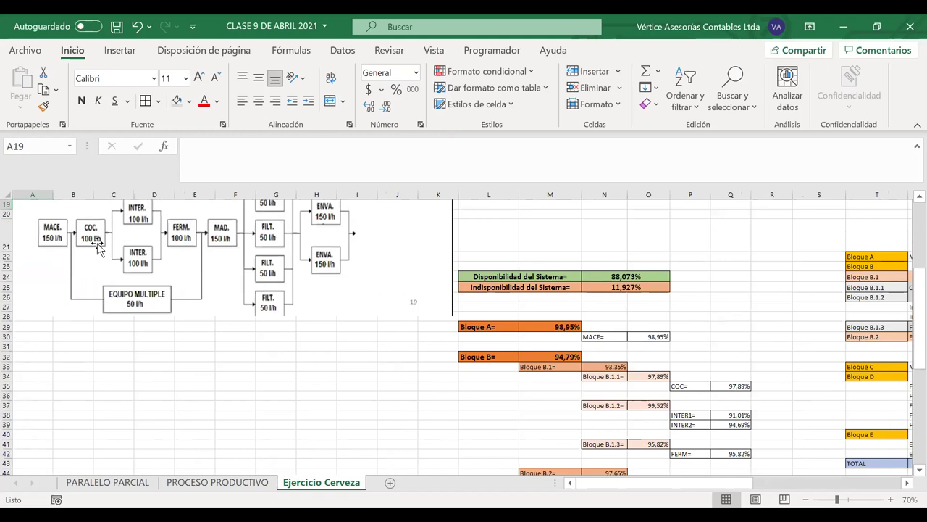
key(Page_Down)
key(Up)
key(Page_Up)
key(Right)
key(Right)
key(Right)
key(Right)
key(Right)
key(Right)
key(Right)
key(Right)
key(Right)
key(Right)
key(Right)
key(Right)
key(Right)
key(Right)
key(Right)
key(Right)
key(Right)
key(Right)
key(Right)
key(Right)
key(Right)
key(Right)
key(Right)
key(Right)
key(Right)
key(Right)
key(Right)
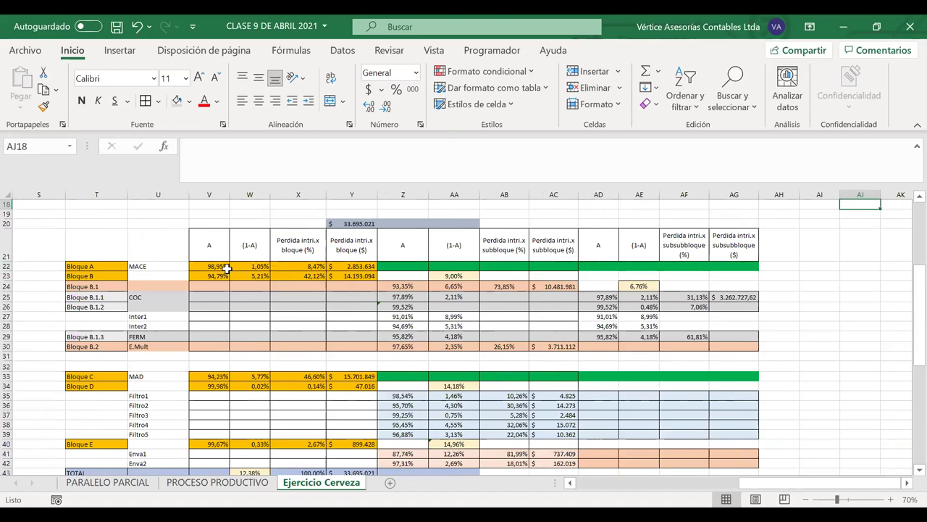
click(159, 297)
mouse_move(159, 296)
mouse_down()
mouse_move(254, 288)
mouse_move(207, 290)
mouse_move(209, 297)
mouse_up()
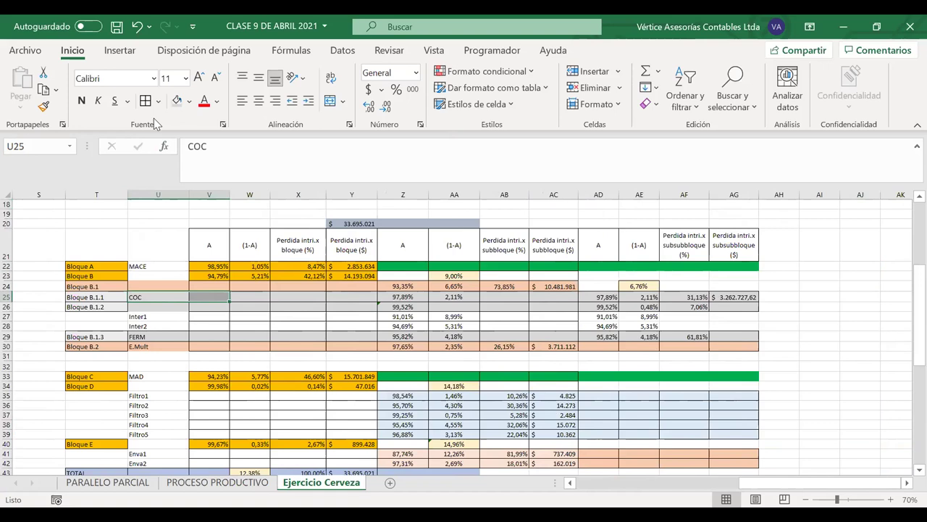
click(306, 307)
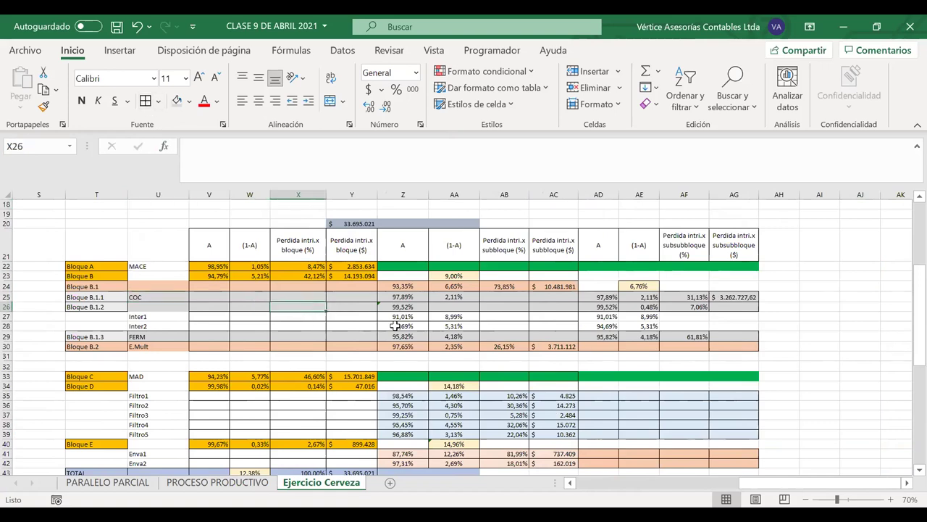
Step: Calculate the Bloque B.1.2 sub-sub-block loss amount in AG26 with =AF26*AC24
click(723, 306)
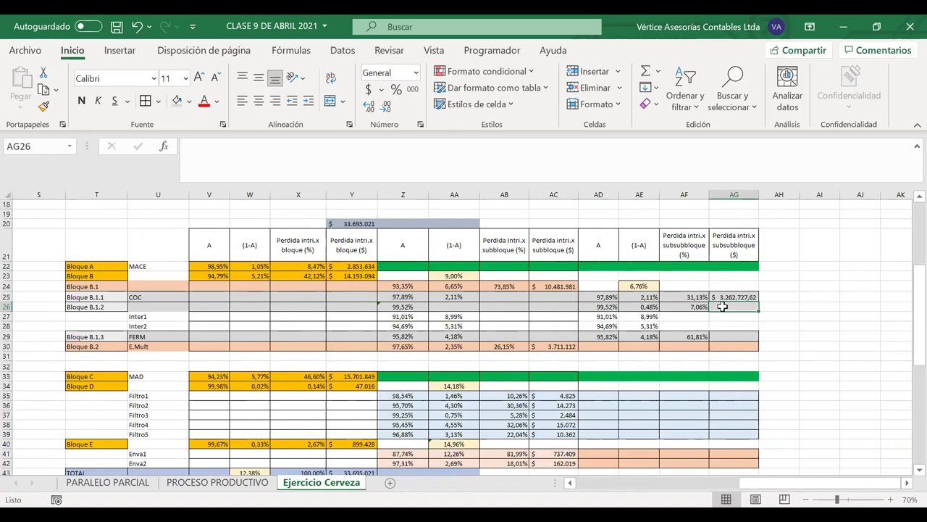
text(=)
click(691, 307)
text(*)
click(552, 286)
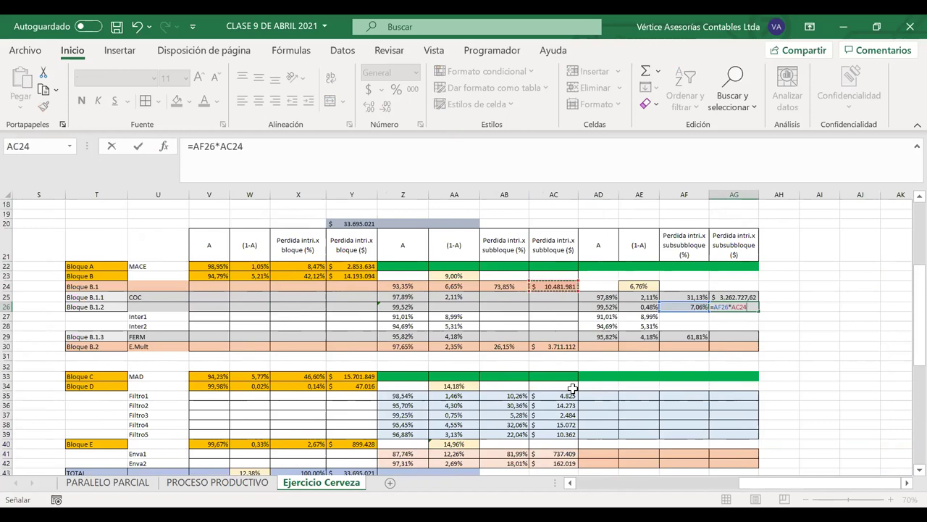
key(Return)
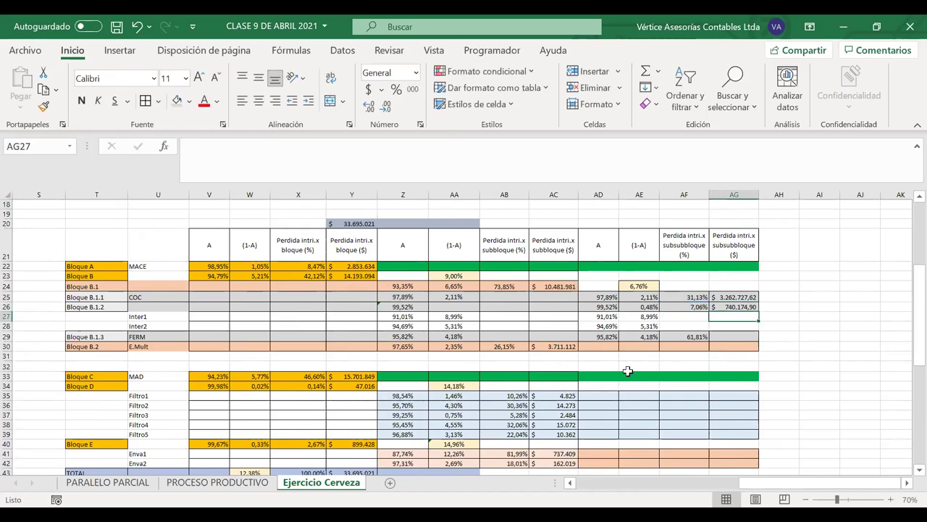
Step: Show the loss amounts in AG25:AG26 without decimals and apply the accounting number format to the FERM row's AG29
drag(725, 297, 727, 308)
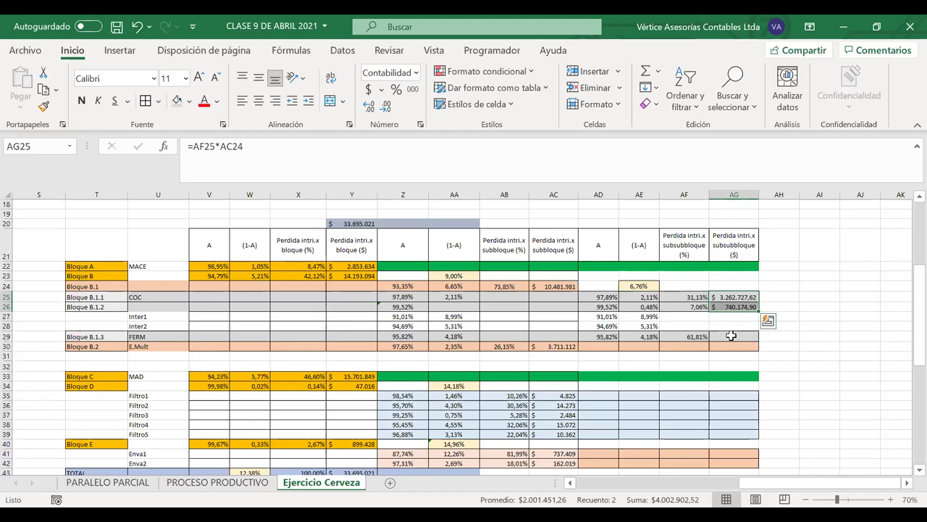
ctrl+click(731, 336)
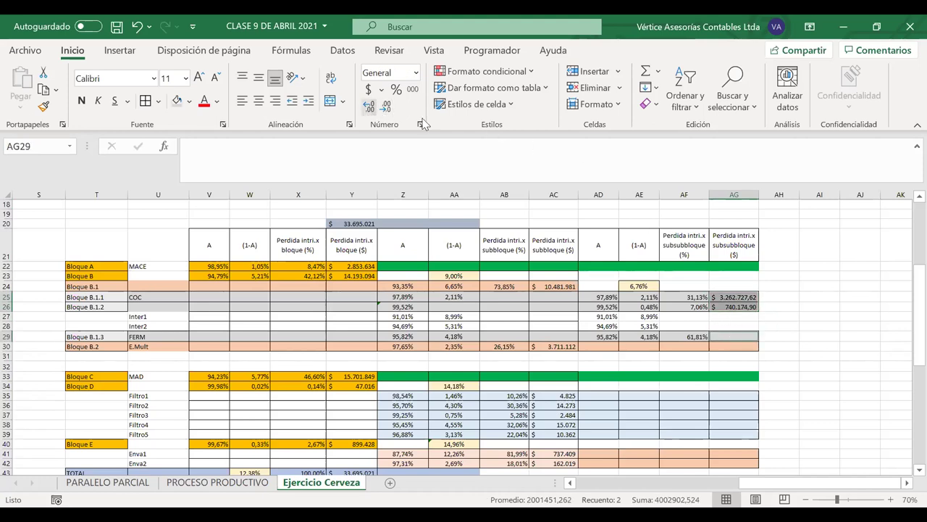
click(639, 244)
click(730, 304)
shift+click(730, 300)
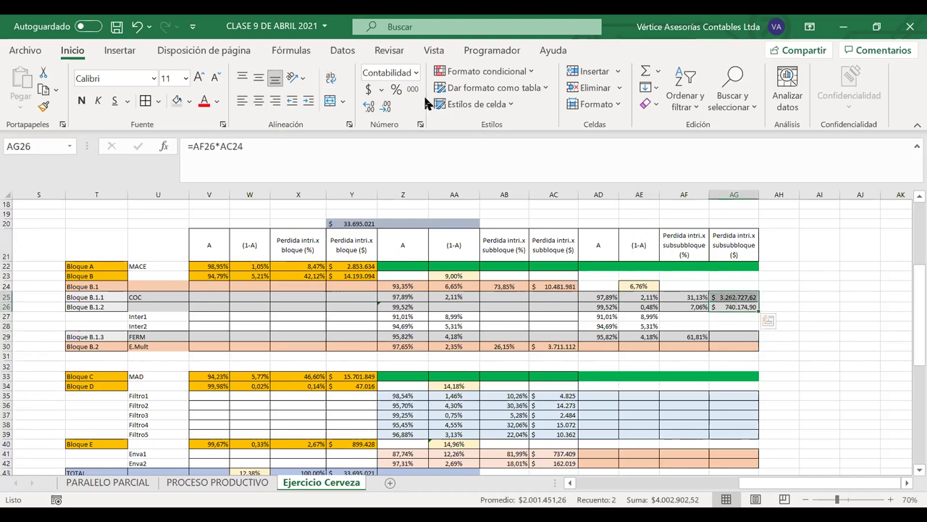
click(387, 109)
click(387, 109)
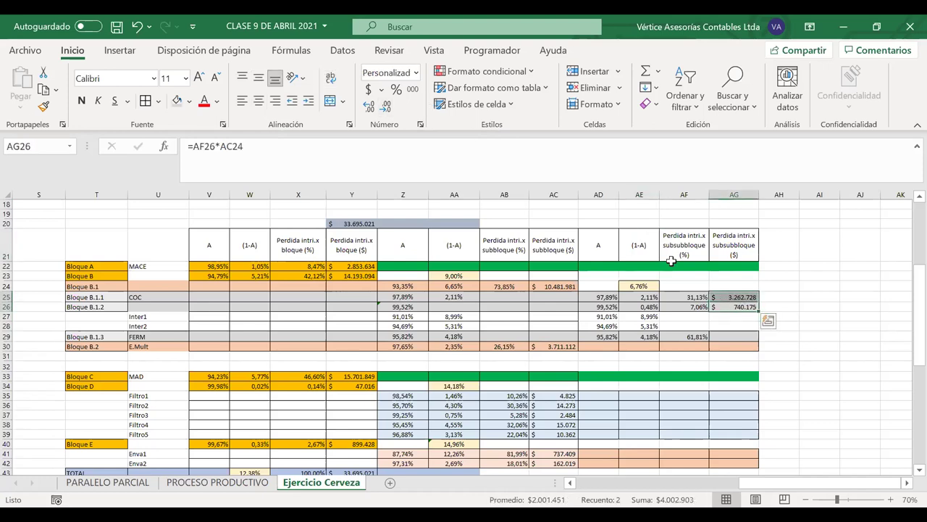
click(717, 334)
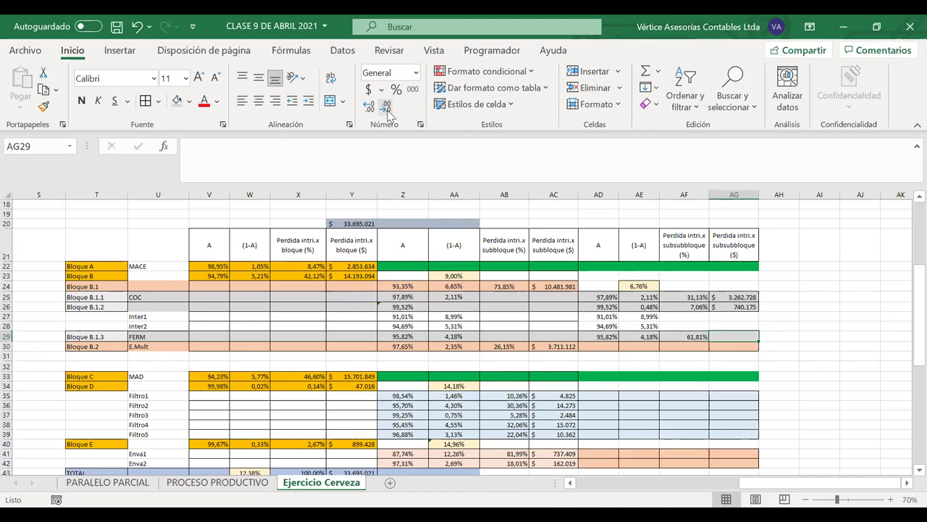
click(369, 88)
click(819, 325)
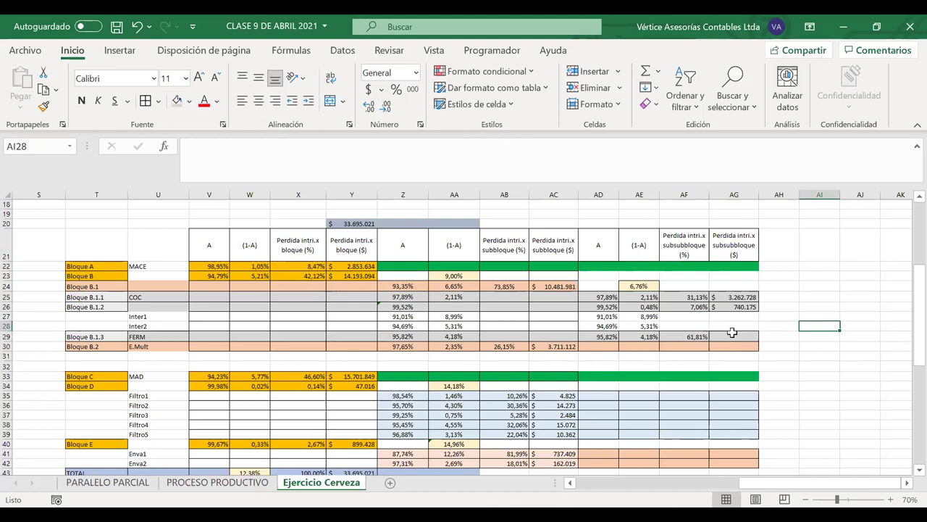
Step: Compare INTER1's (1-A) formula in T6 of the equipment table with the Inter1 and Inter2 rows and the amount formula in AG26
scroll(438, 279, up, 5)
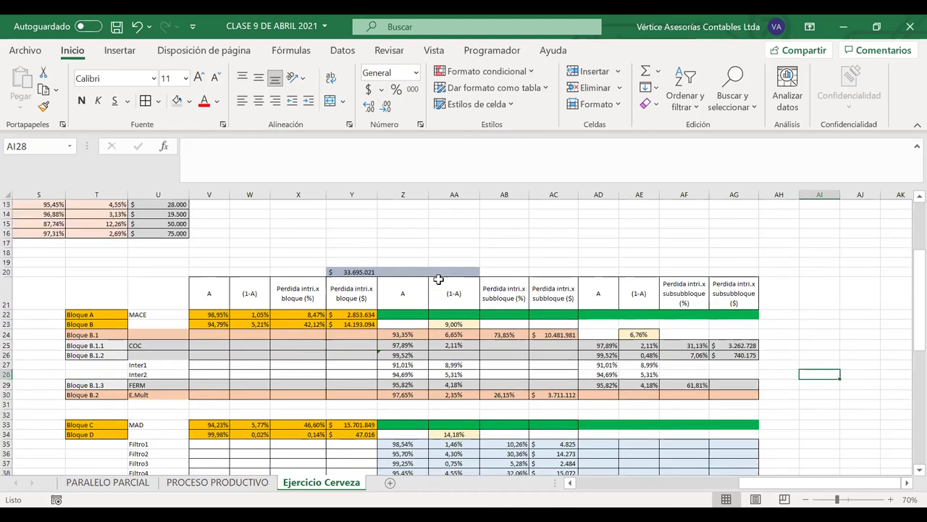
scroll(438, 279, left, 3)
scroll(438, 279, up, 1)
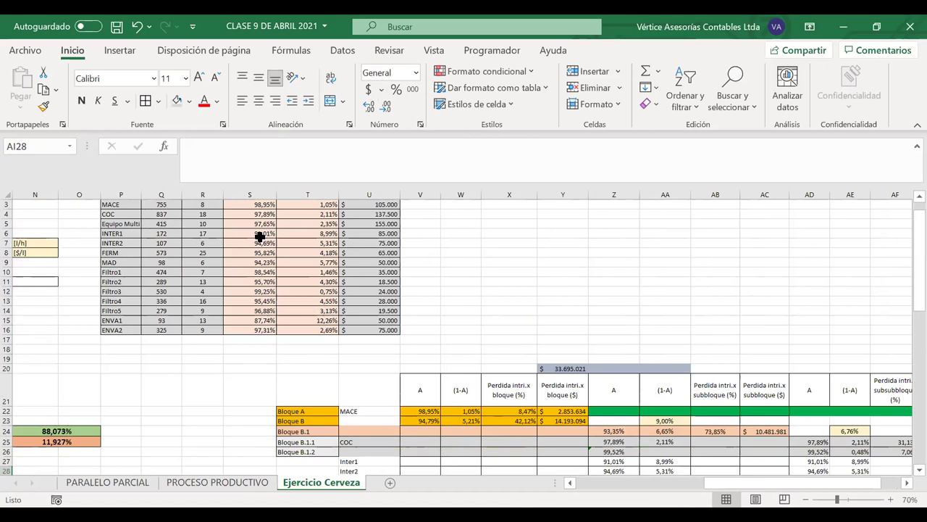
click(289, 233)
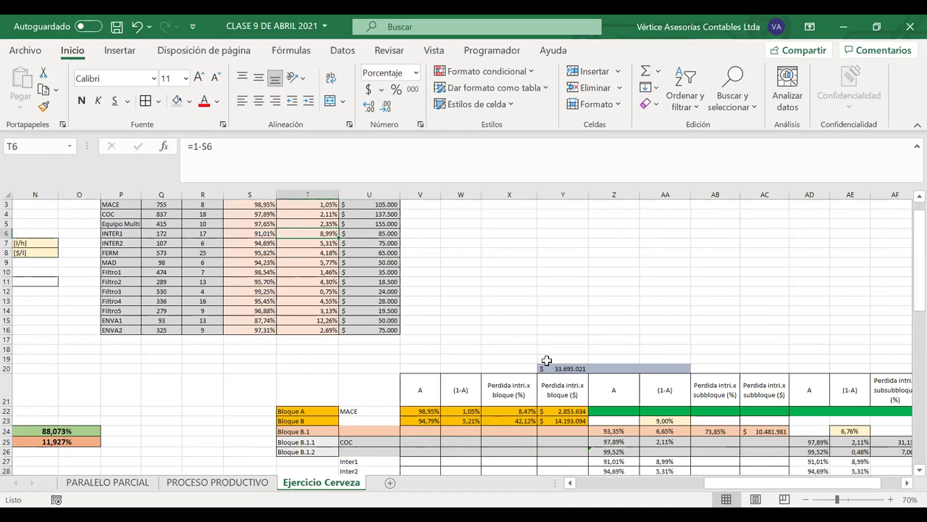
scroll(546, 360, down, 2)
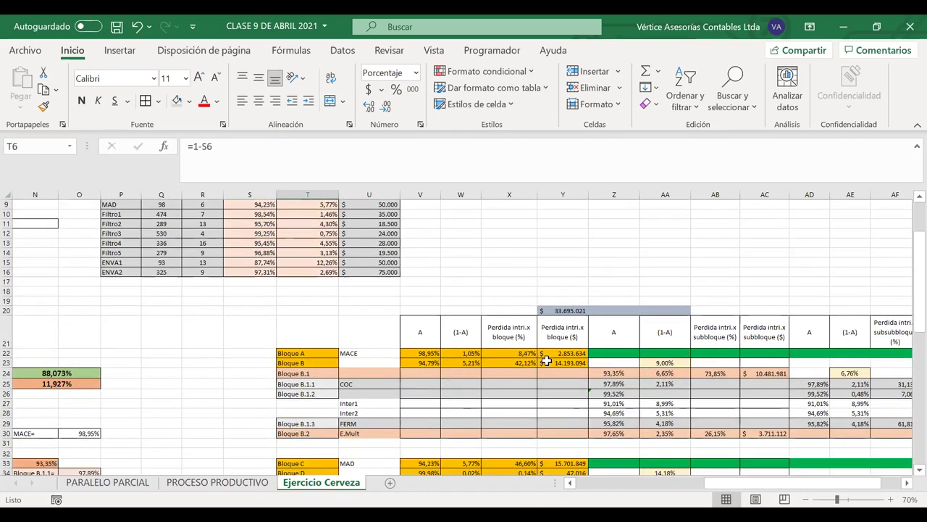
scroll(547, 361, right, 2)
scroll(546, 360, right, 1)
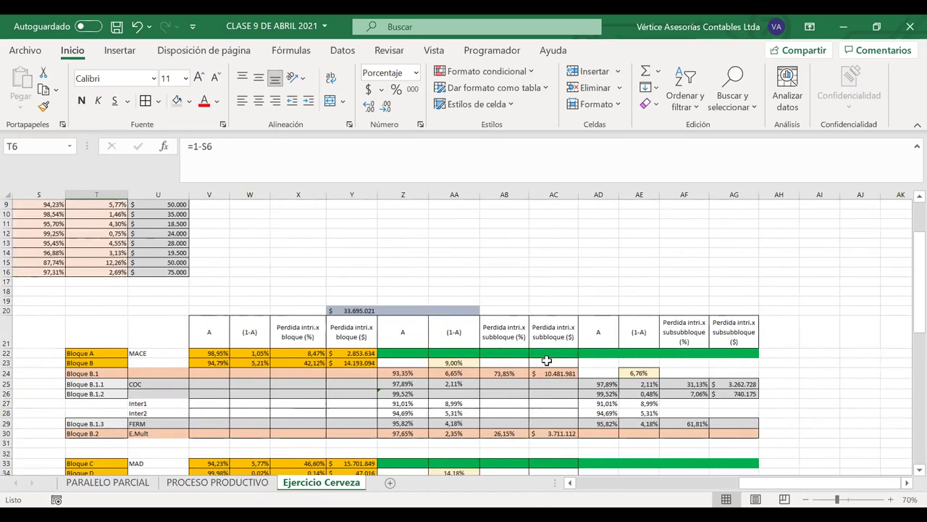
click(737, 404)
drag(737, 404, 733, 410)
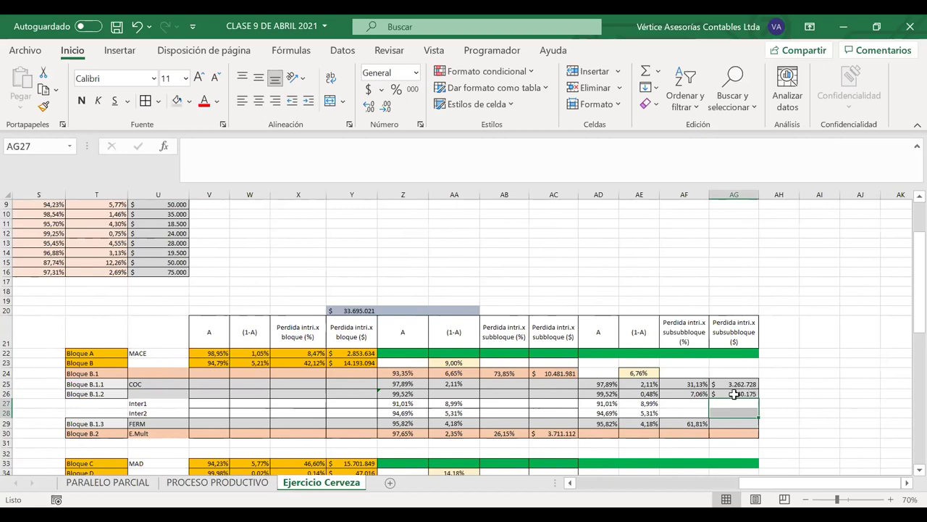
click(750, 393)
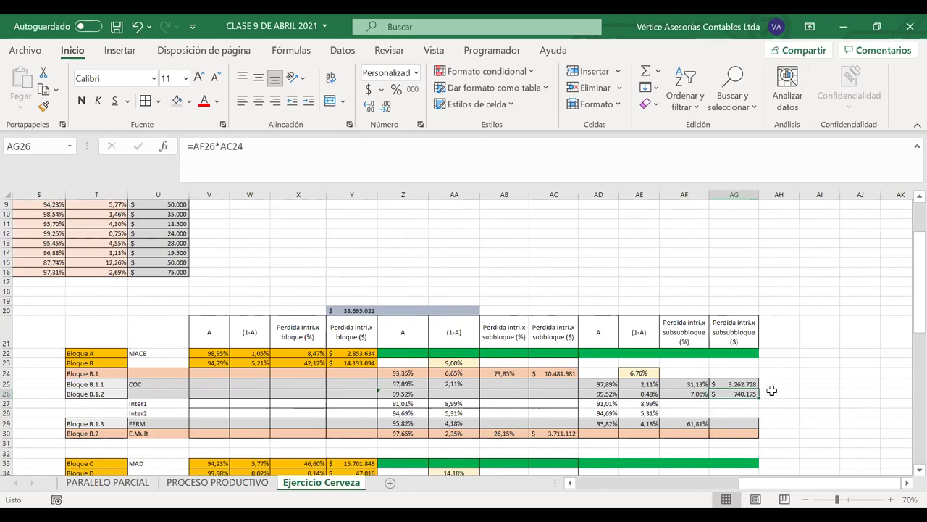
drag(736, 399, 148, 413)
key(ctrl+z)
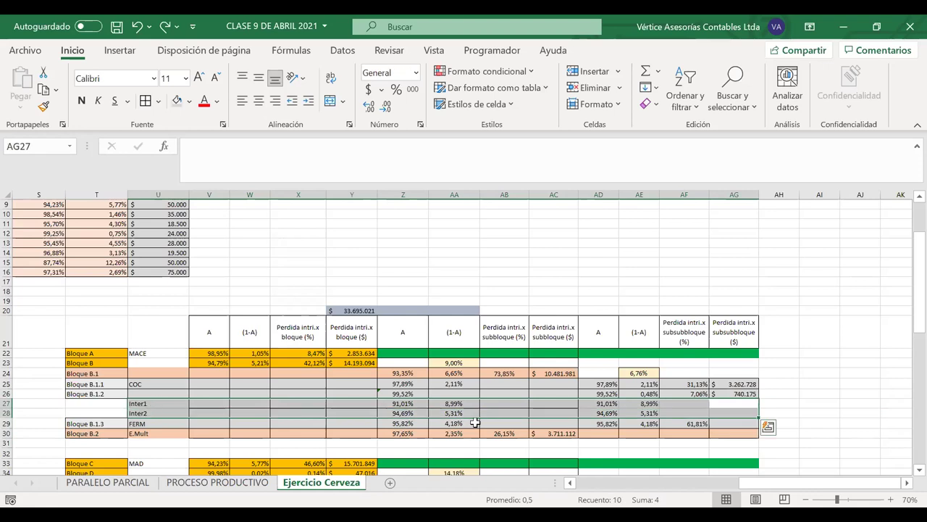
click(732, 423)
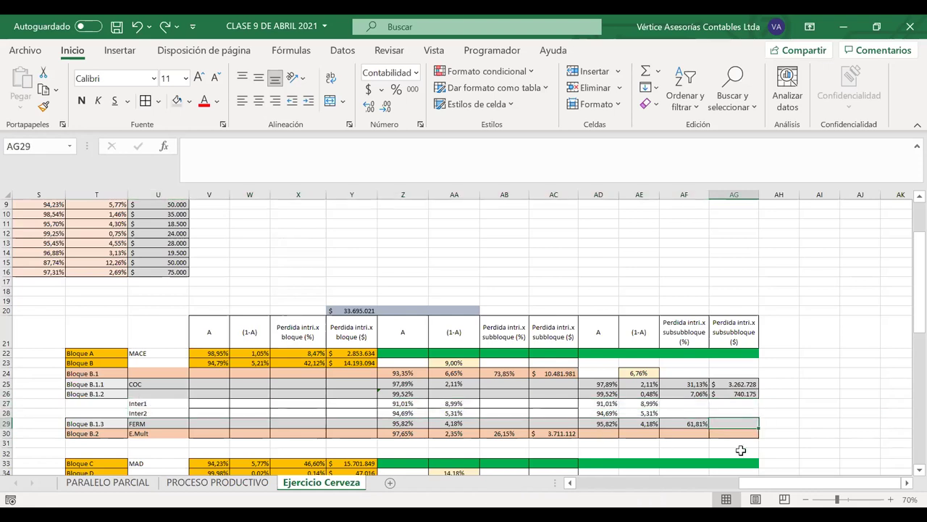
text(=)
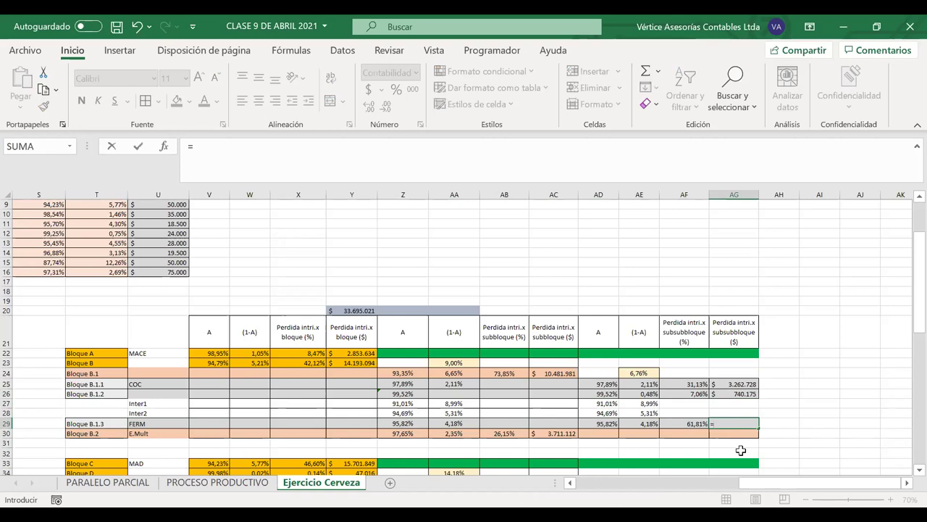
key(BackSpace)
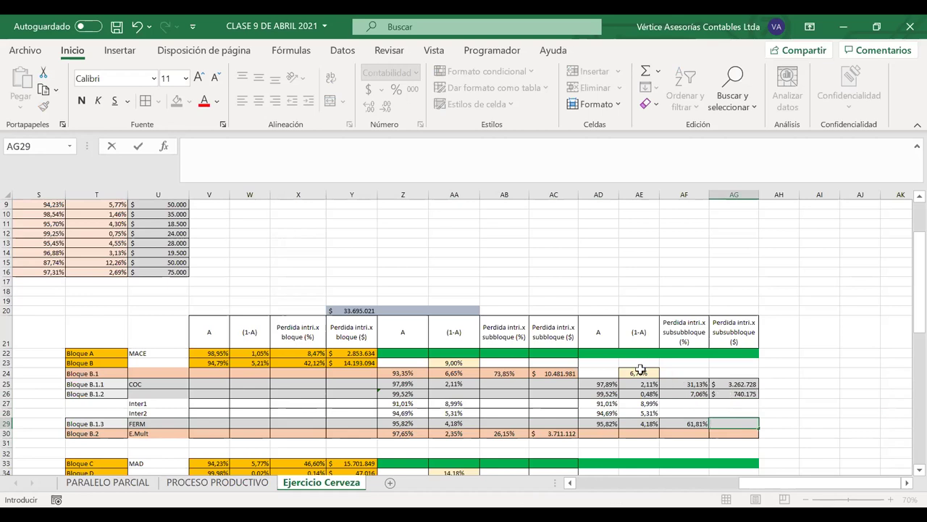
Step: Check the (1-A) sum formula in AE24 and the COC availability reference in Z25 of the loss table
click(641, 371)
double_click(641, 371)
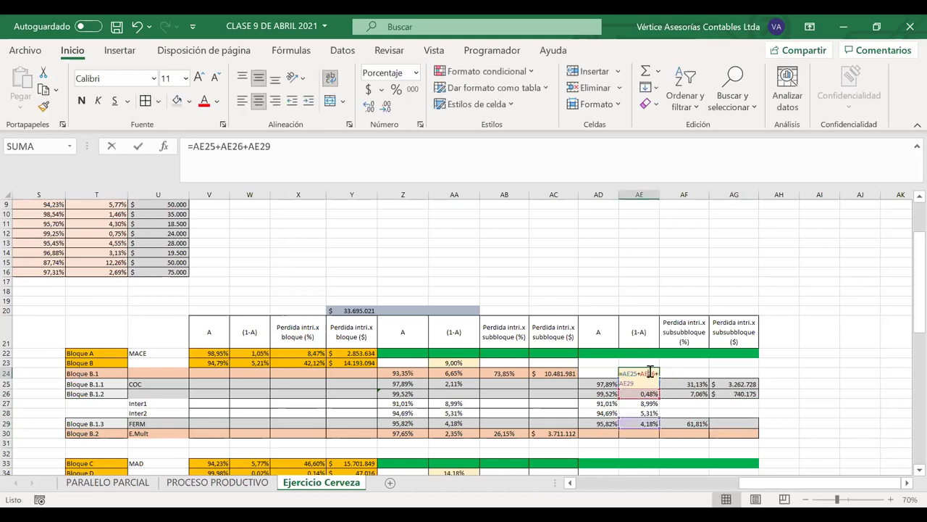
key(Return)
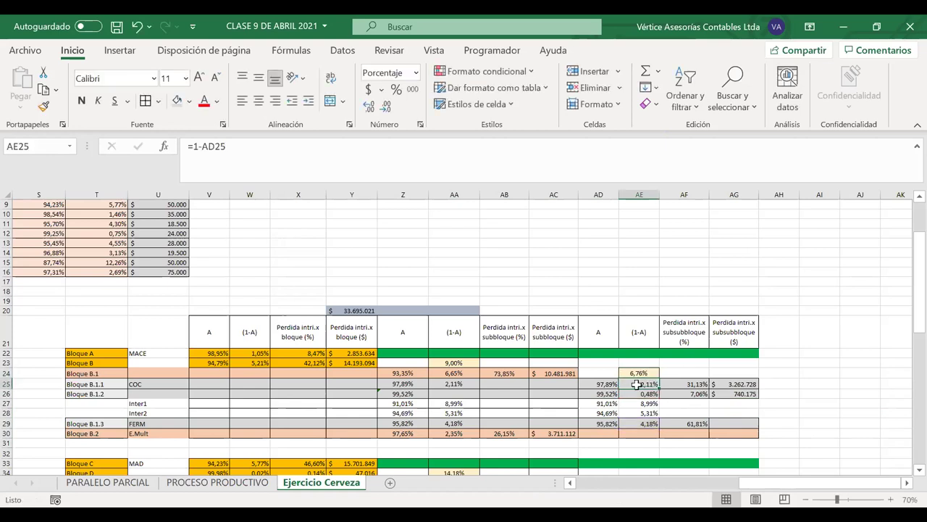
click(633, 371)
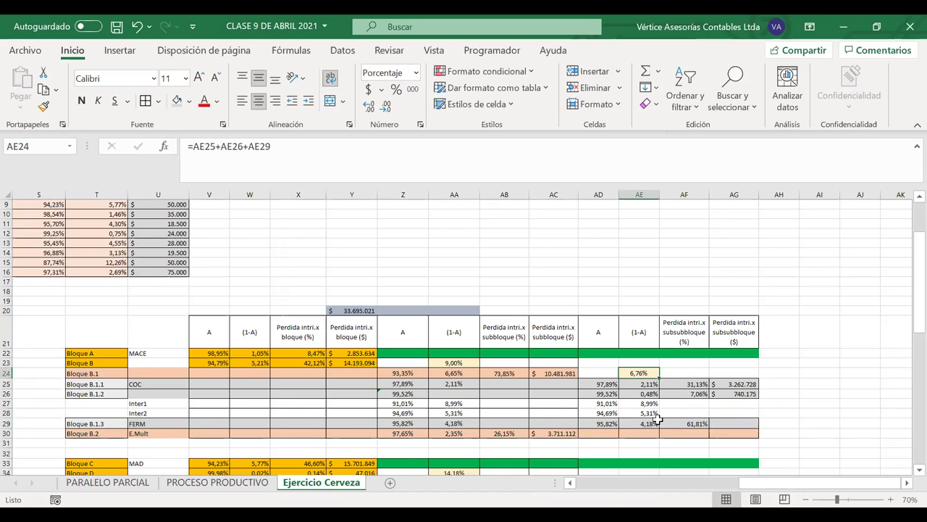
drag(655, 425, 446, 420)
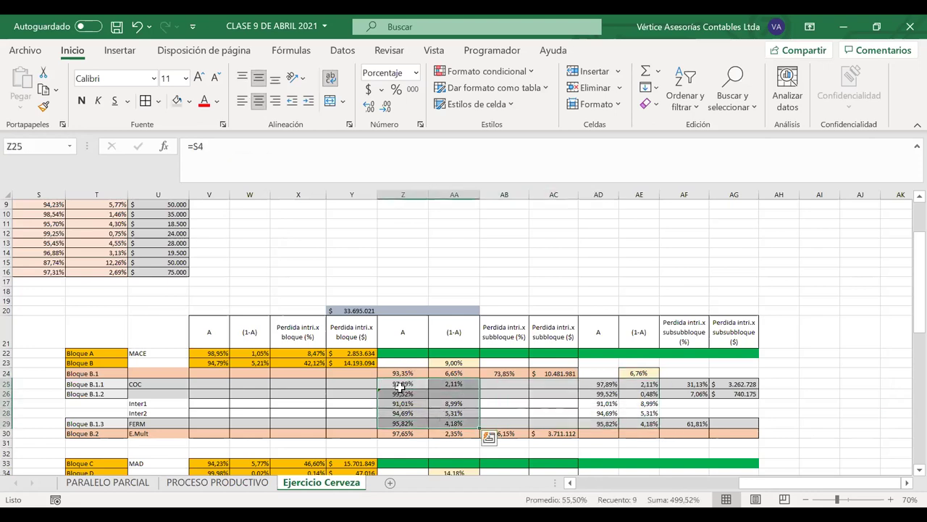
click(401, 385)
double_click(401, 385)
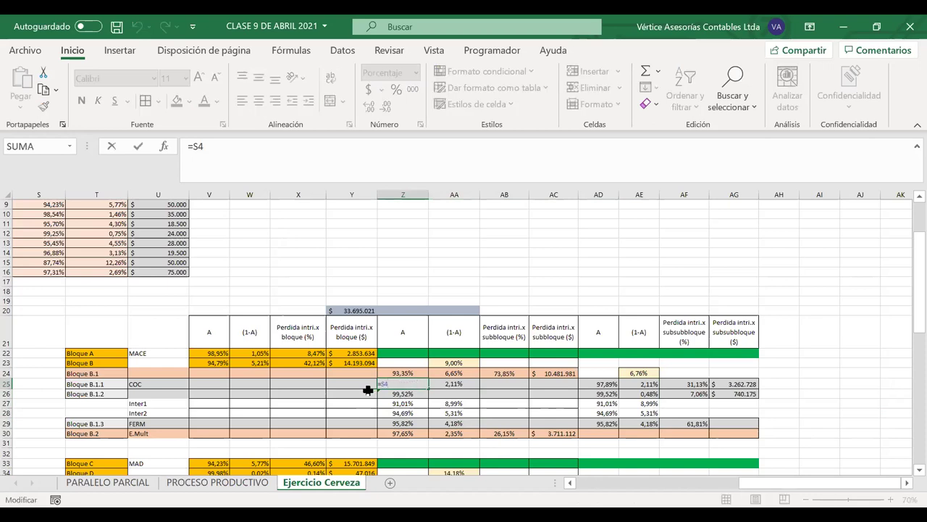
key(Return)
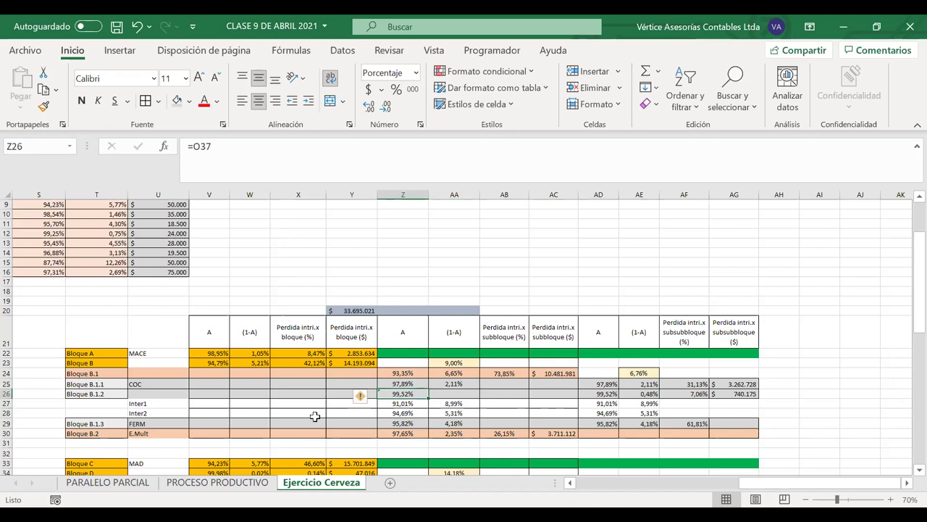
Step: Compare the Bloque B.1 availability formula in N33 with the Bloque B.1 row and its availability in Z24
scroll(316, 419, left, 5)
scroll(315, 419, left, 3)
scroll(315, 418, down, 2)
scroll(319, 413, right, 4)
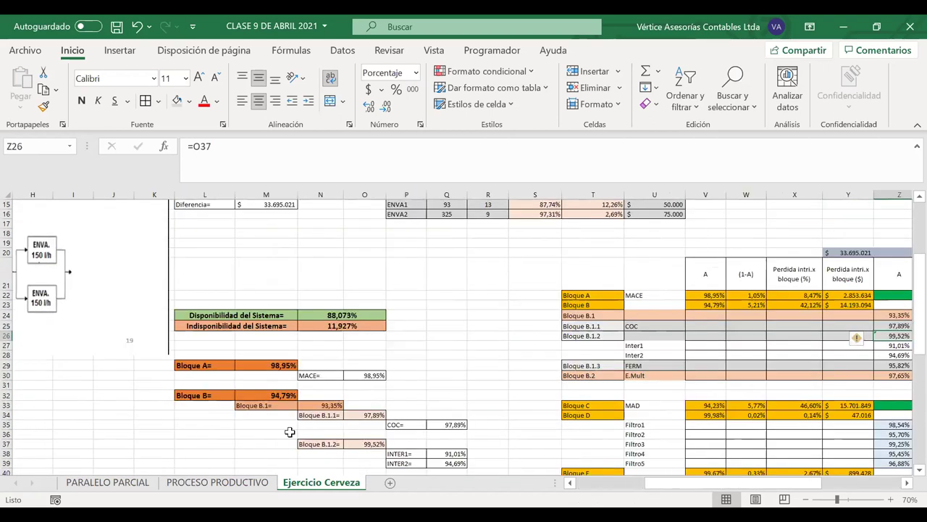
click(322, 408)
scroll(315, 411, right, 3)
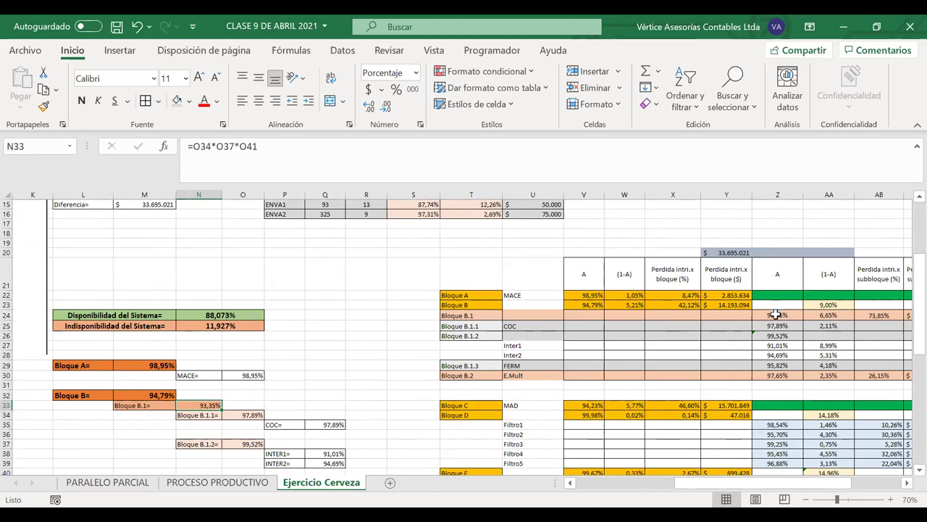
click(776, 315)
click(484, 317)
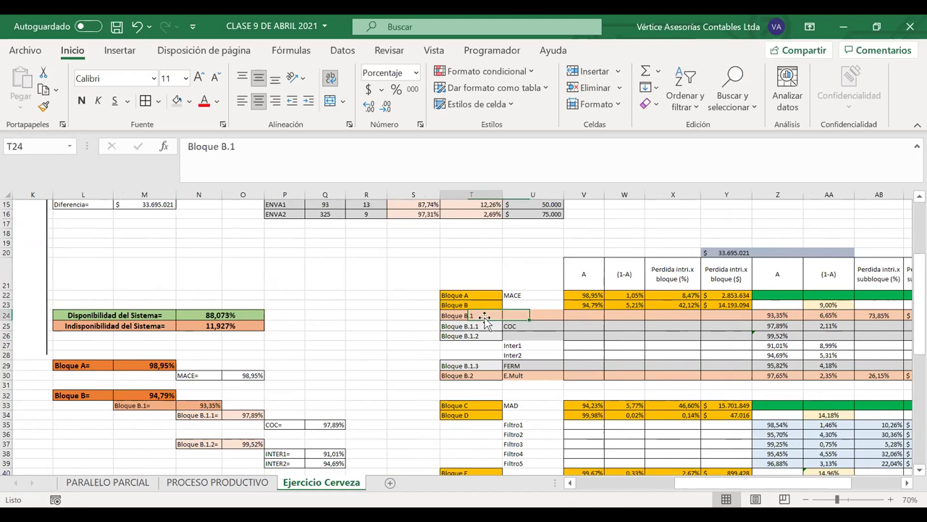
right_click(211, 407)
click(185, 406)
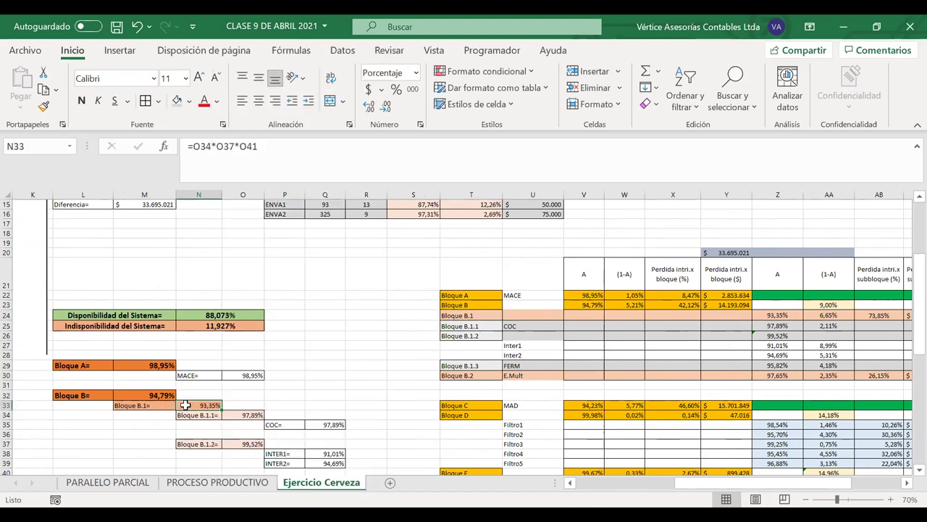
Step: Check the source references of the availabilities in Z25:Z29 against the block breakdown and the equipment table
click(773, 327)
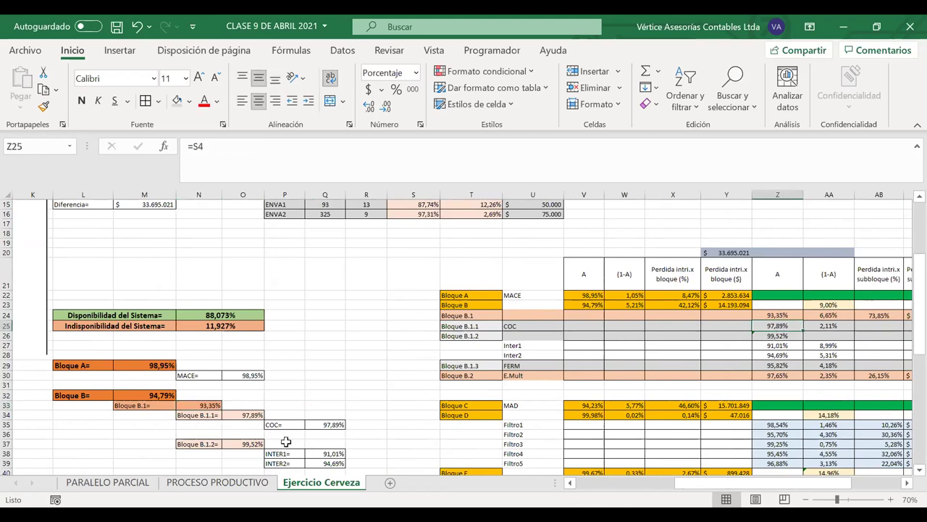
double_click(771, 336)
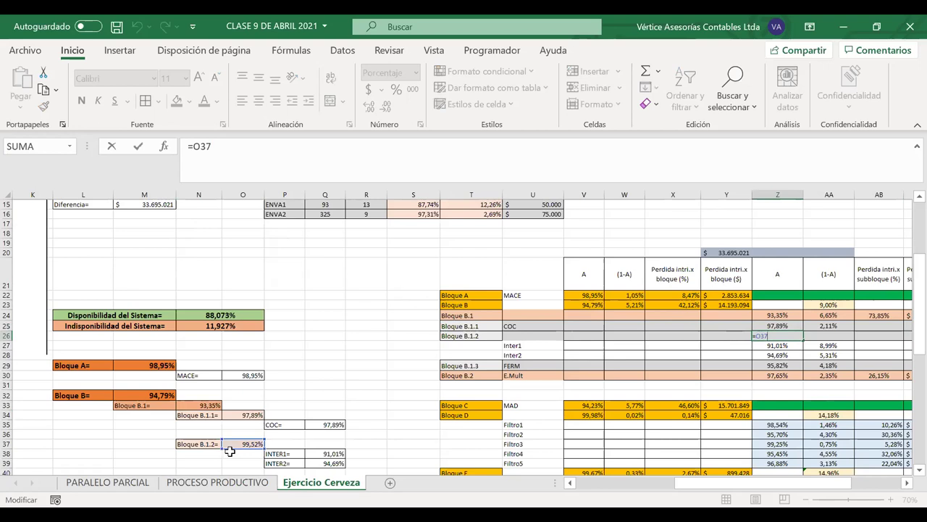
key(Return)
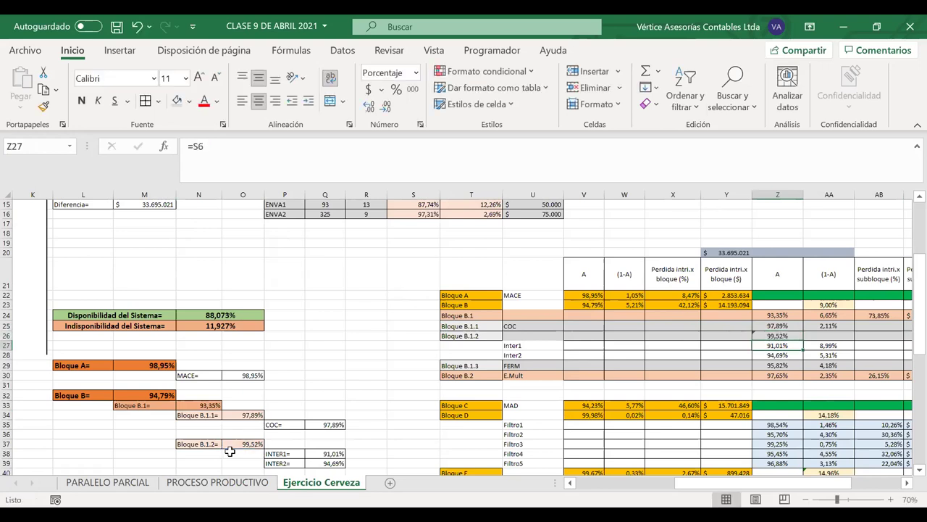
double_click(771, 345)
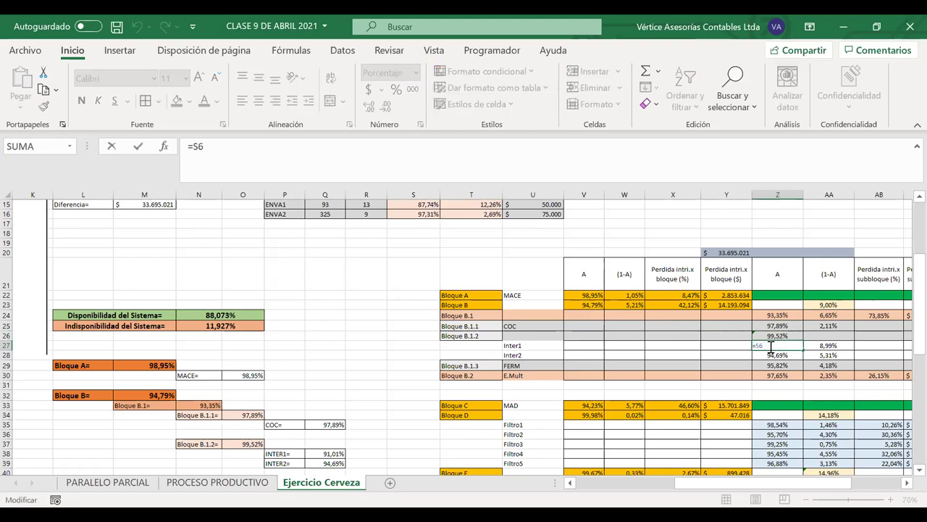
key(Return)
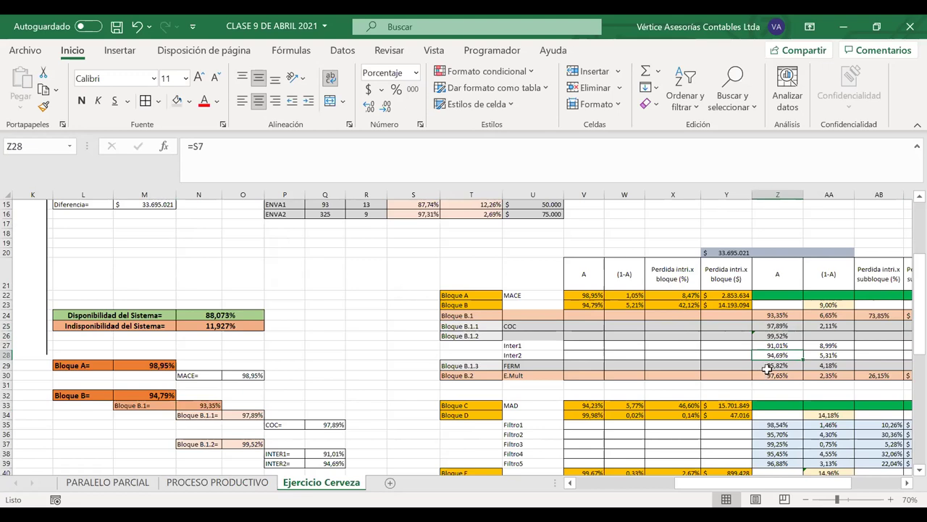
click(774, 365)
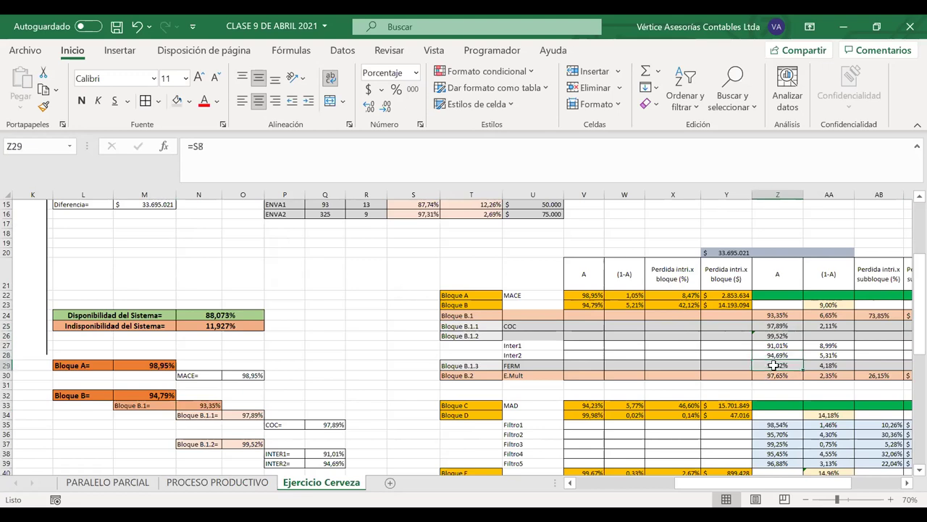
double_click(774, 365)
scroll(586, 394, down, 2)
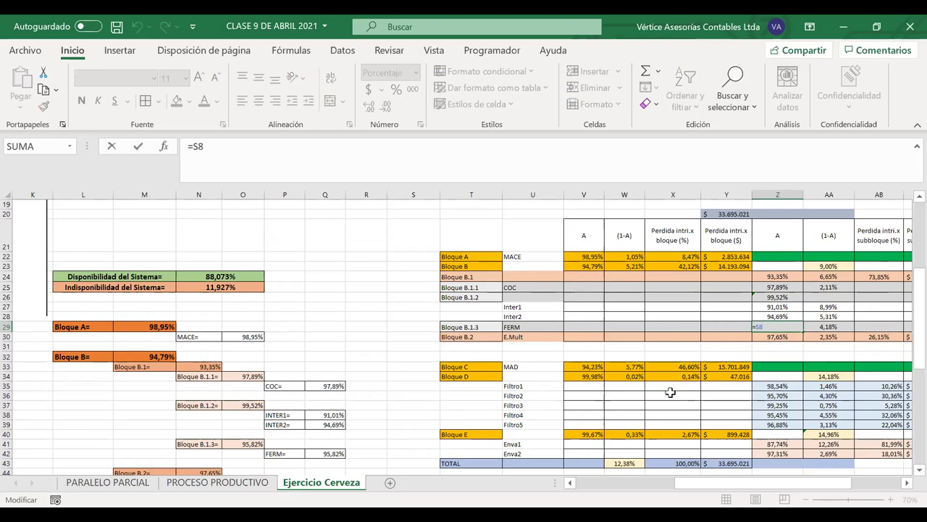
scroll(504, 357, up, 3)
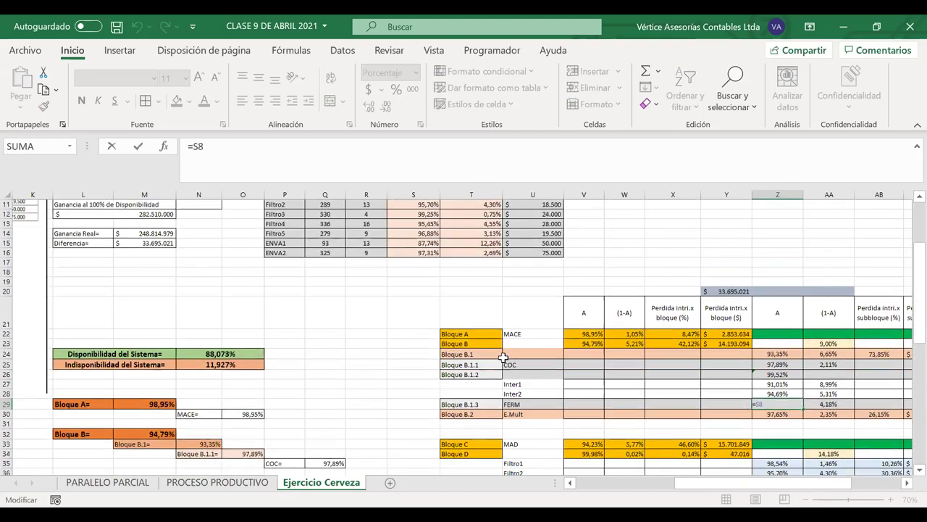
scroll(503, 358, up, 2)
scroll(503, 357, down, 3)
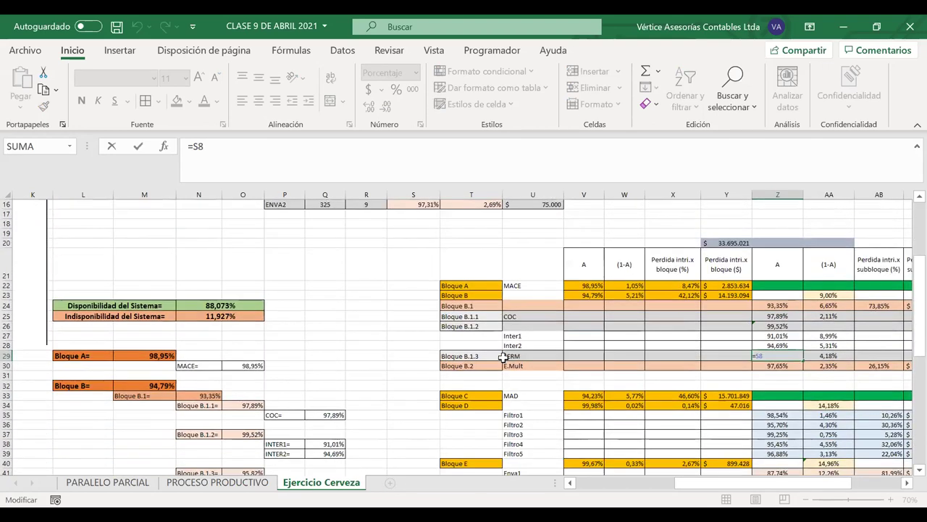
key(Return)
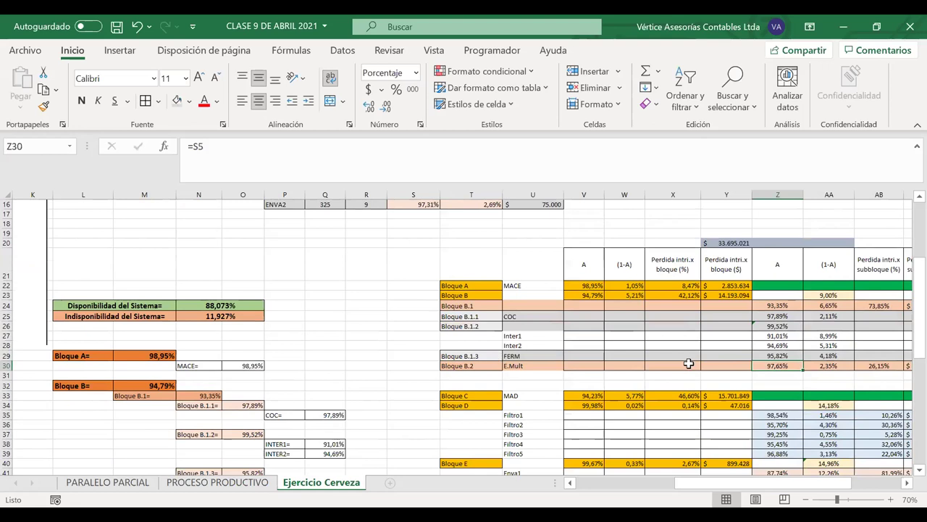
Step: Link the Bloque B.2 E.Mult availability in Z30 to the block breakdown with =N44
double_click(773, 365)
scroll(555, 368, down, 1)
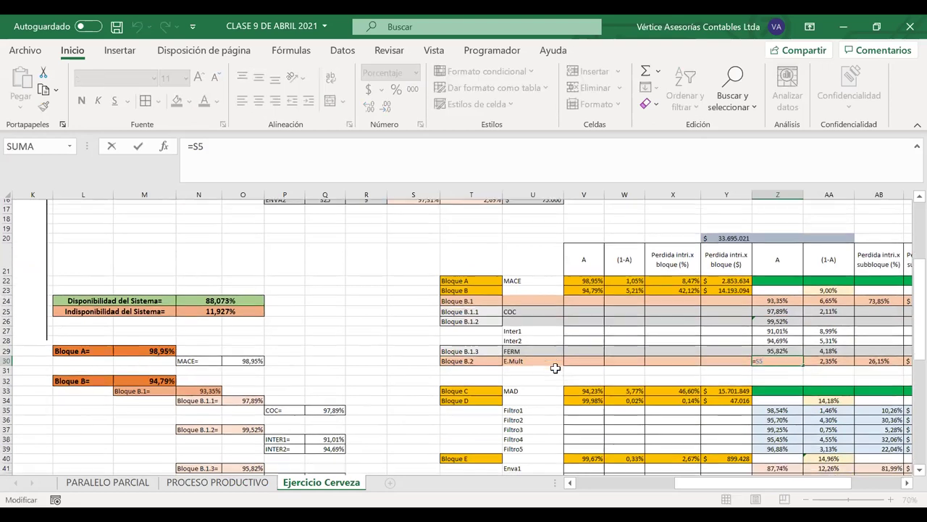
scroll(555, 368, down, 2)
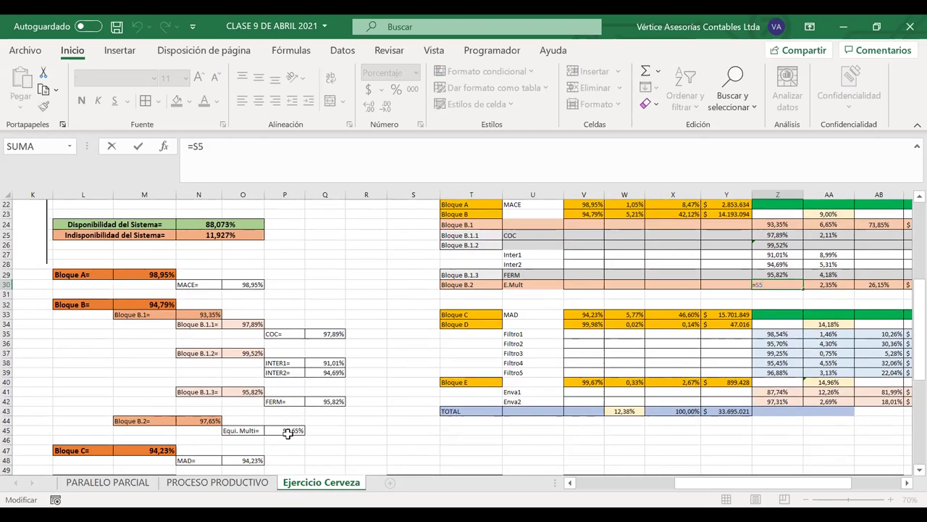
key(BackSpace)
key(BackSpace)
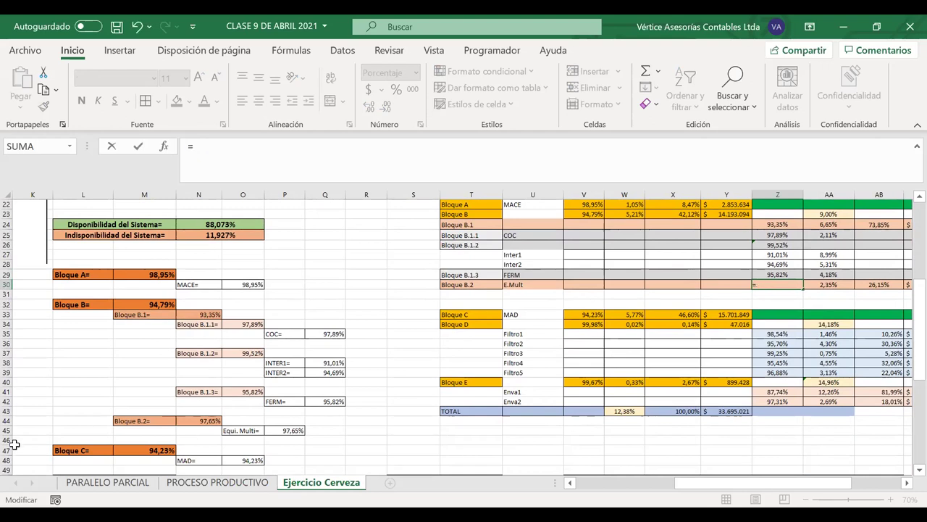
click(202, 420)
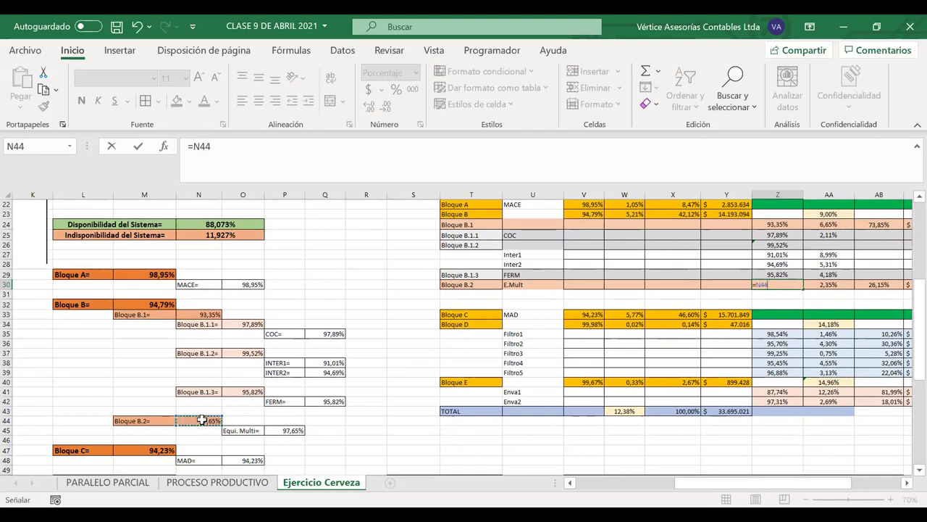
key(Return)
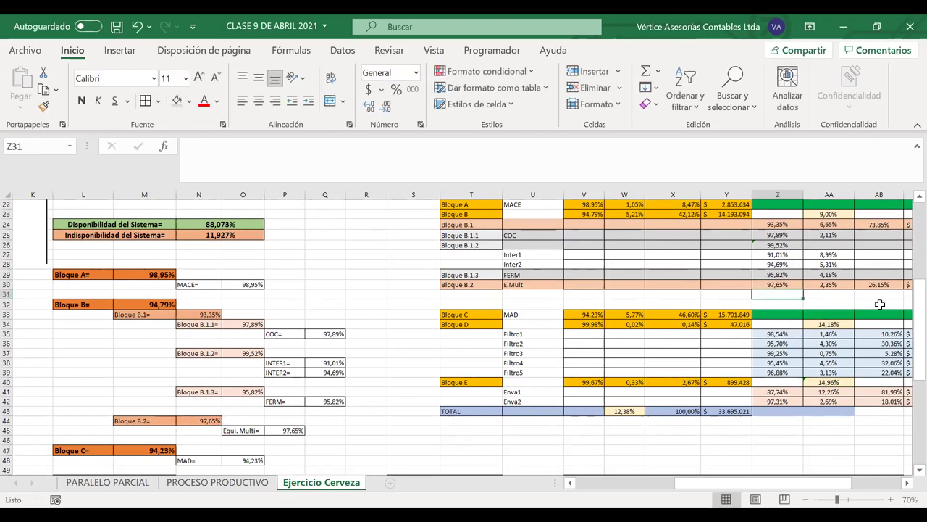
Step: Review the Bloque B.2 availability formula in N44 and the reference to it in the E.Mult row's Z30
click(199, 422)
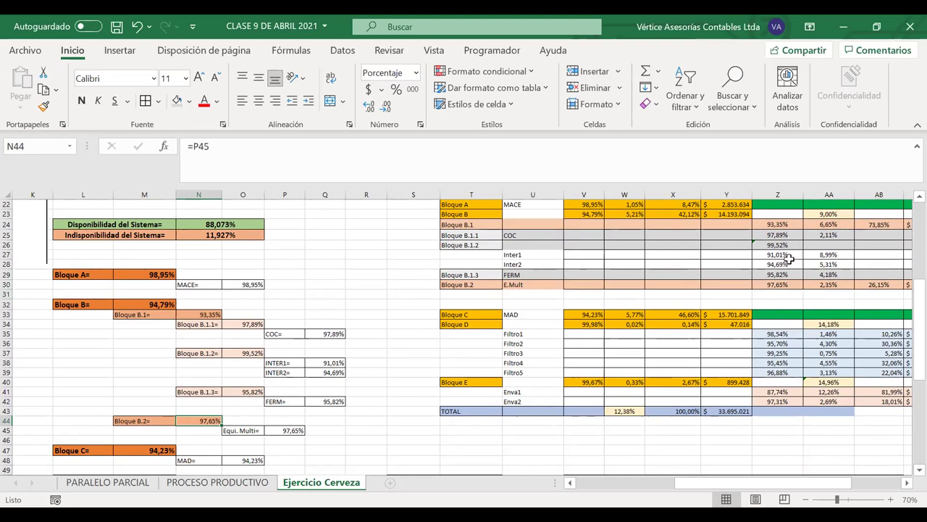
scroll(789, 259, right, 2)
scroll(789, 259, right, 3)
scroll(789, 259, right, 2)
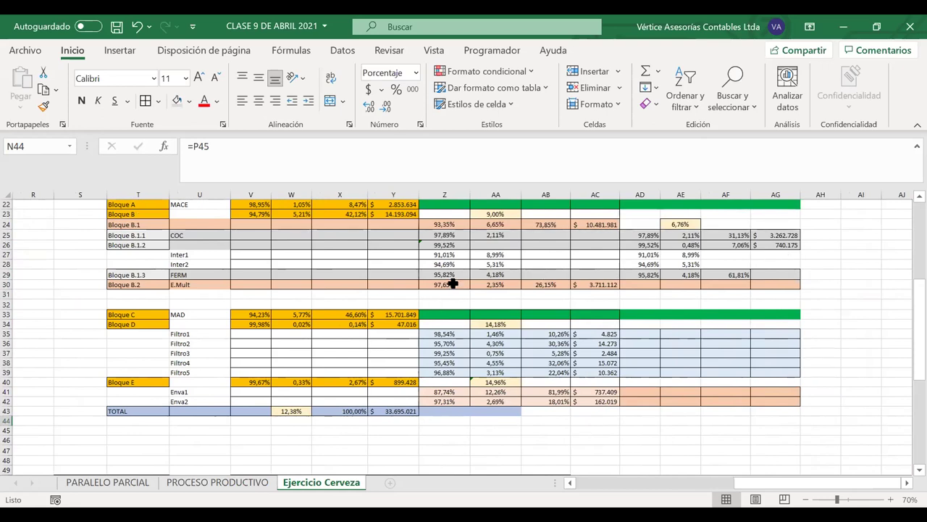
click(453, 284)
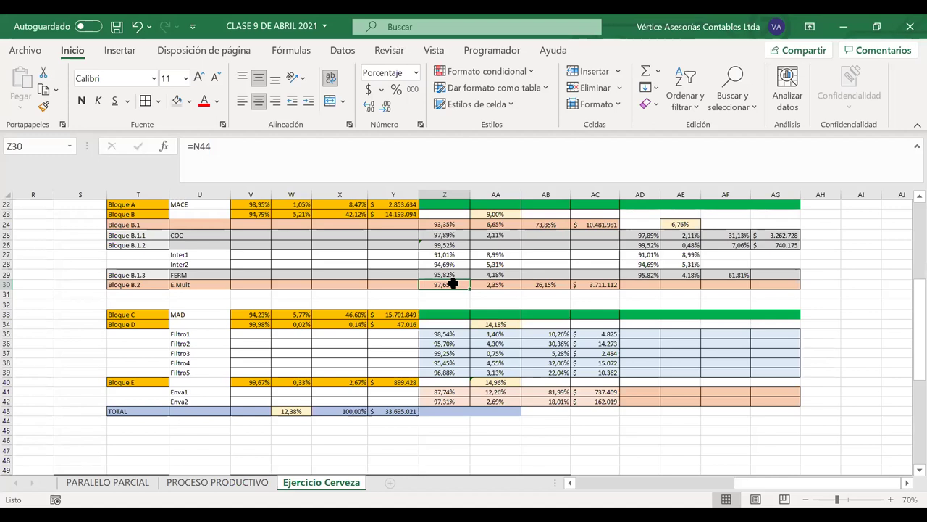
Step: Calculate the dollar loss of Bloque B.1.3 FERM in AG29 with =AF29*AC24
scroll(625, 248, up, 1)
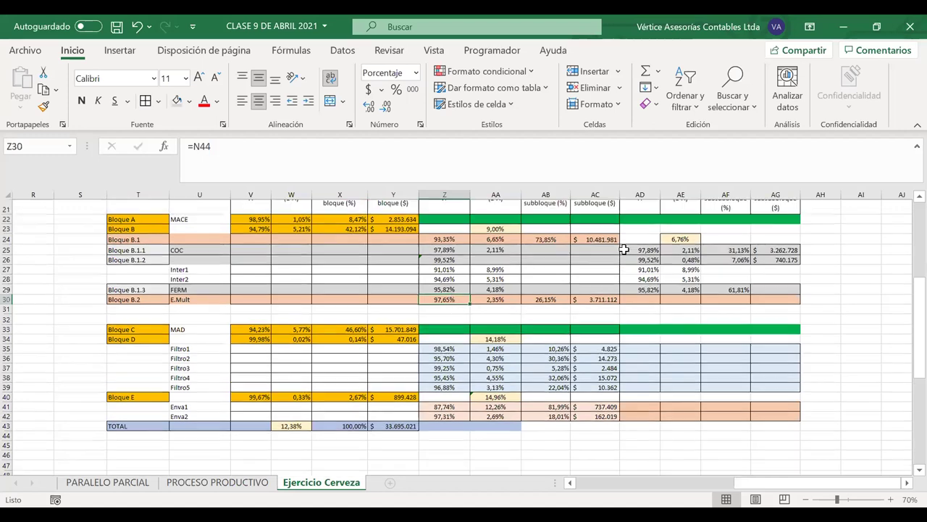
scroll(625, 248, up, 1)
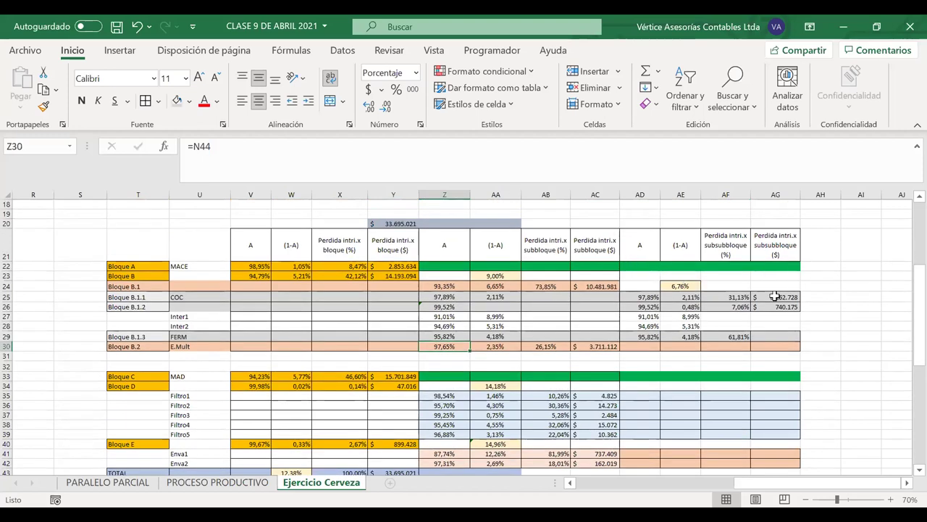
click(765, 336)
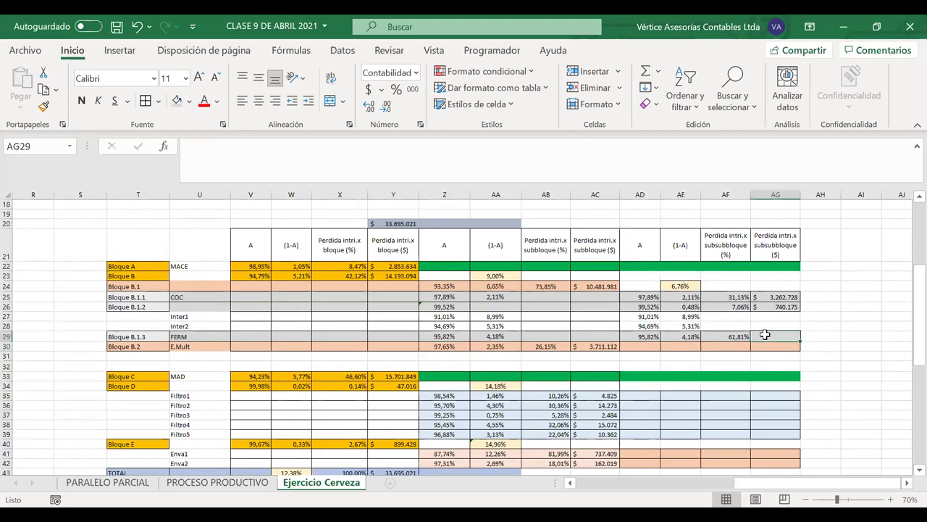
text(=)
click(734, 334)
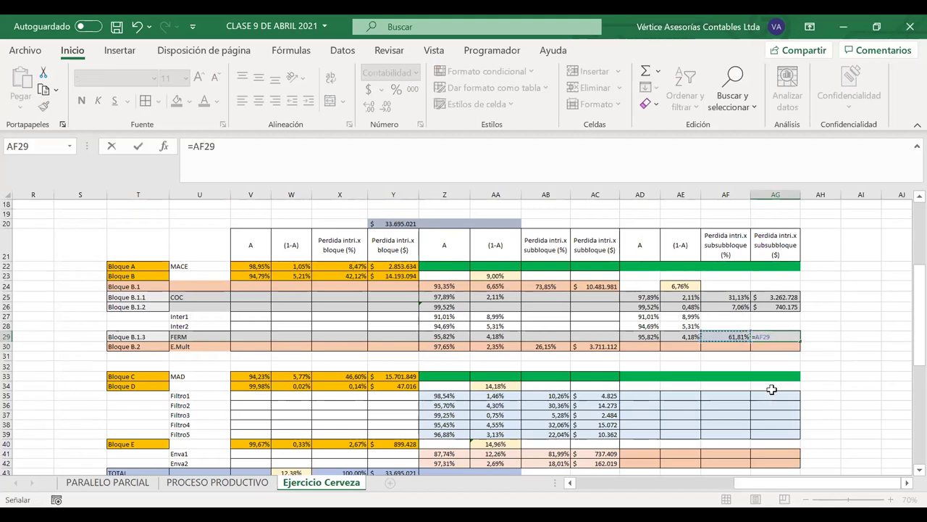
text(*)
click(594, 285)
key(Return)
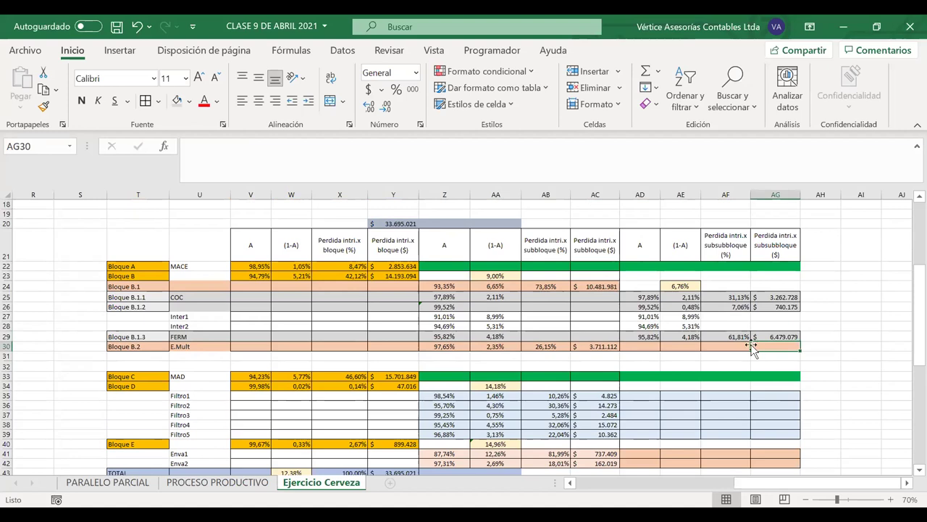
Step: Circle Bloque B, the two INTER units and FERM on the process diagram with the pen and clear the annotations
click(745, 345)
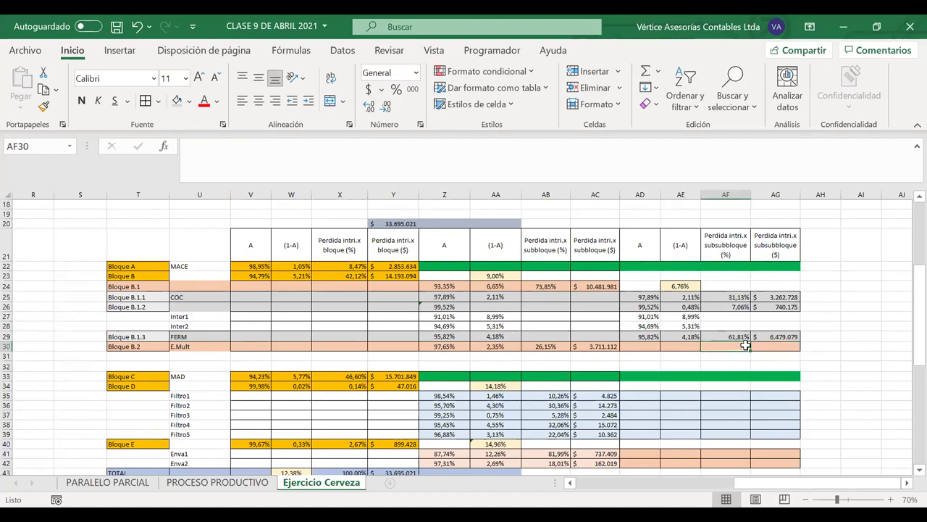
scroll(745, 346, left, 10)
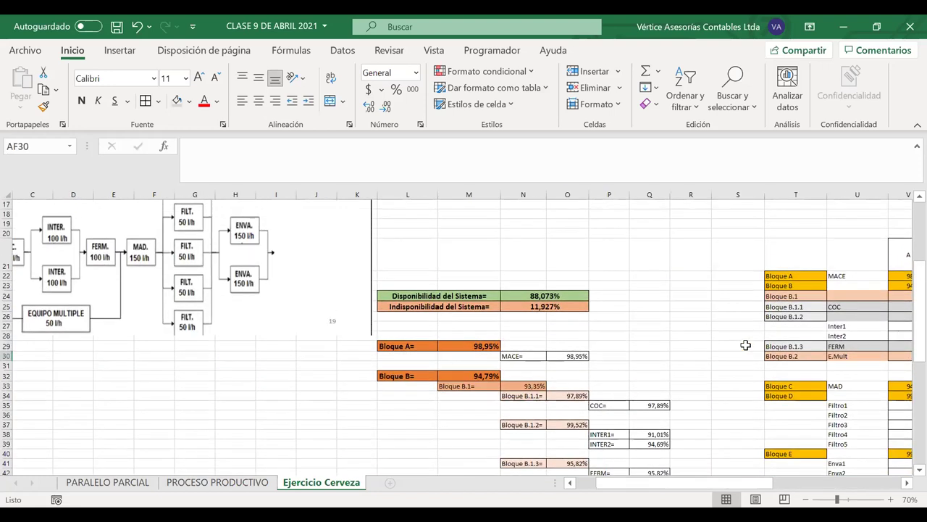
scroll(746, 345, left, 2)
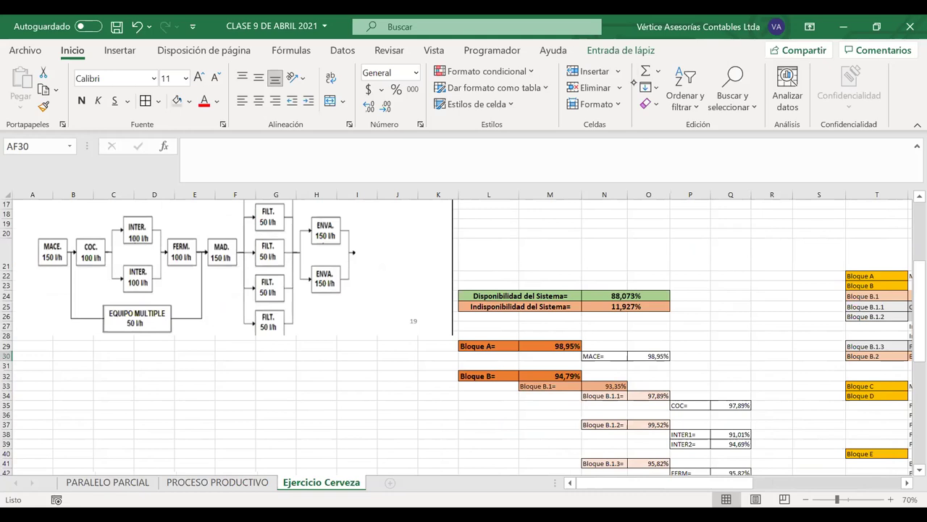
mouse_move(171, 215)
mouse_down()
mouse_move(91, 217)
mouse_move(66, 297)
mouse_move(181, 313)
mouse_move(170, 206)
mouse_move(169, 214)
mouse_up()
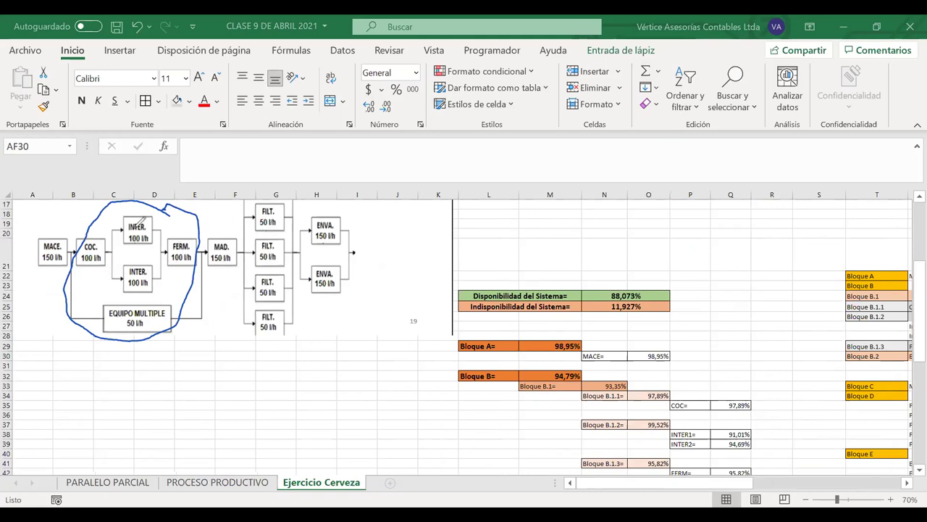
drag(144, 216, 148, 217)
drag(132, 266, 127, 255)
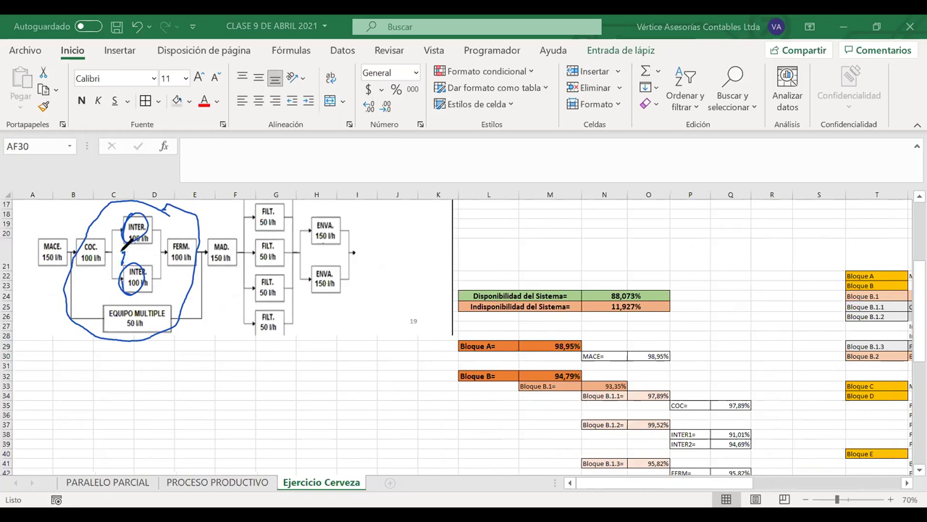
mouse_move(121, 245)
mouse_down()
mouse_move(134, 258)
mouse_move(174, 234)
mouse_move(189, 247)
mouse_move(215, 313)
mouse_up()
mouse_move(210, 274)
mouse_down()
mouse_move(194, 222)
mouse_move(145, 208)
mouse_move(210, 275)
mouse_move(150, 307)
mouse_up()
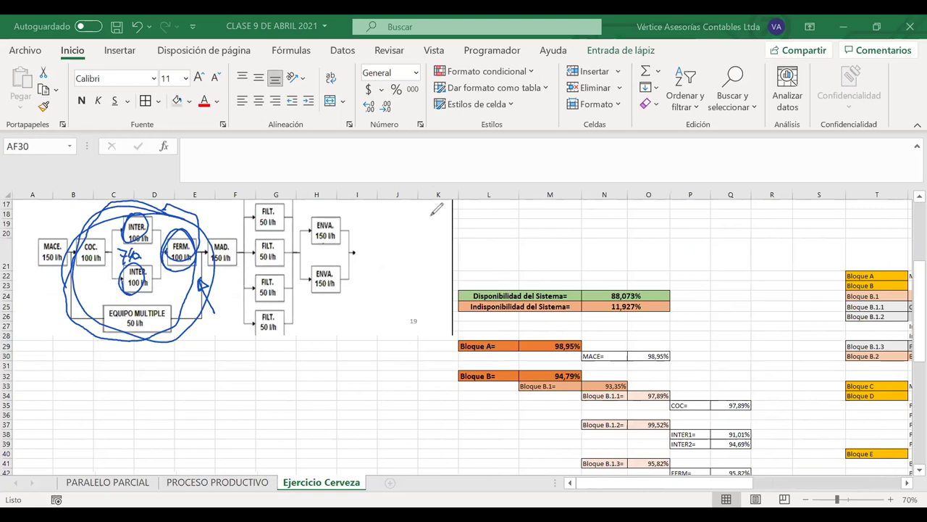
key(e)
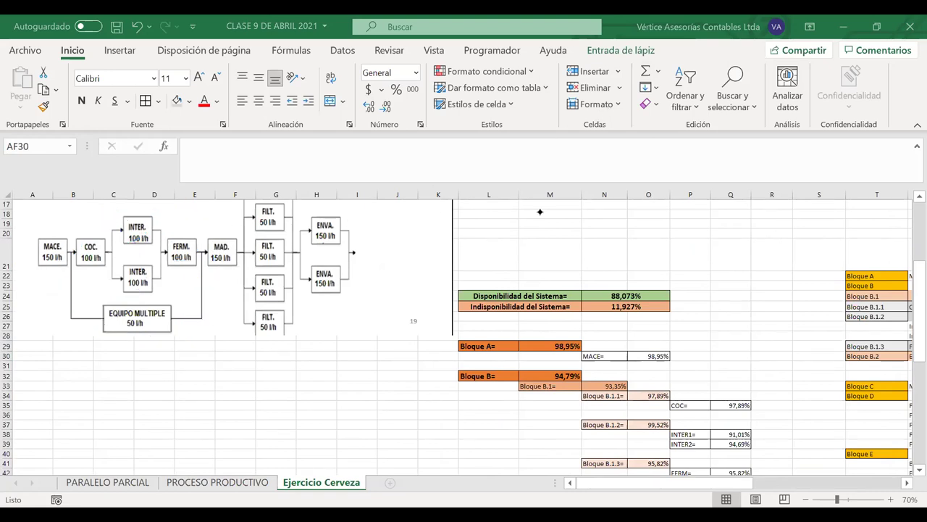
Step: Calculate Inter1's share of the Bloque B.1.2 loss in AF27 with =AE27/(AE27+AE28)
scroll(756, 239, right, 8)
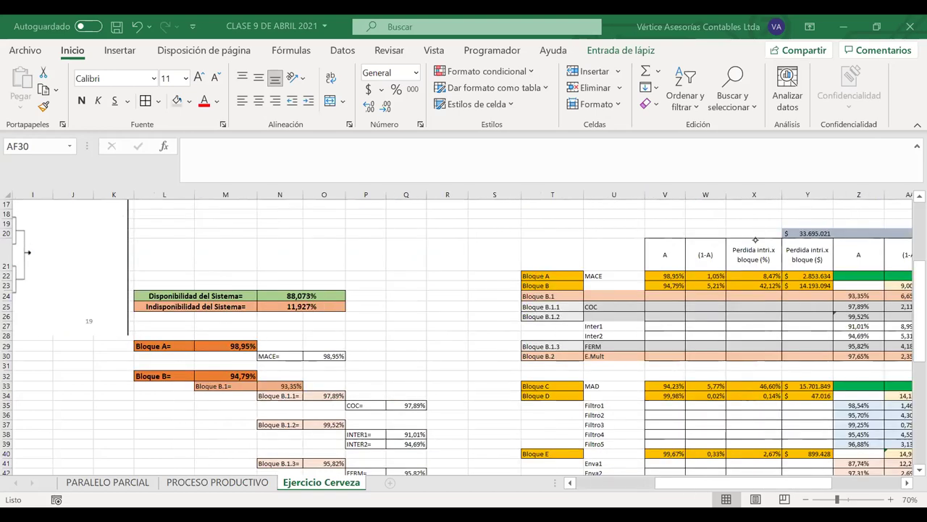
scroll(732, 308, down, 1)
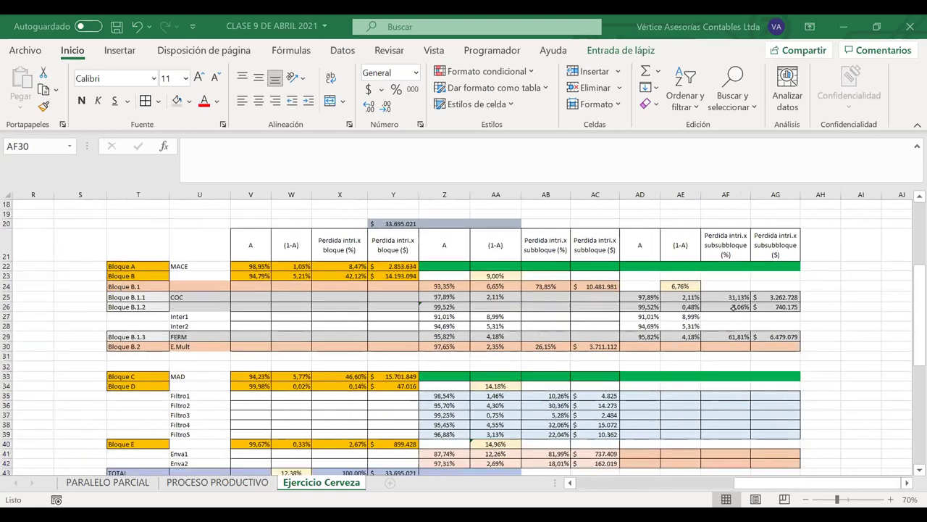
scroll(733, 307, right, 1)
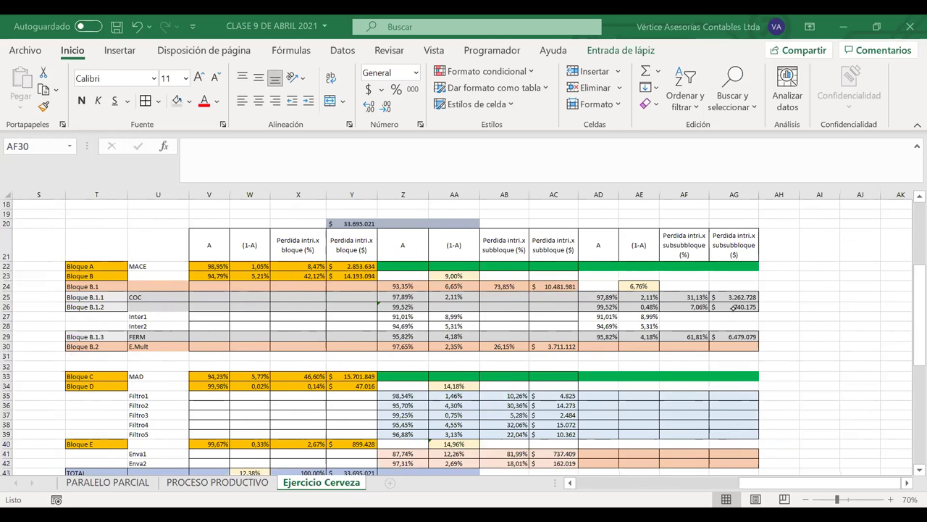
scroll(733, 308, right, 1)
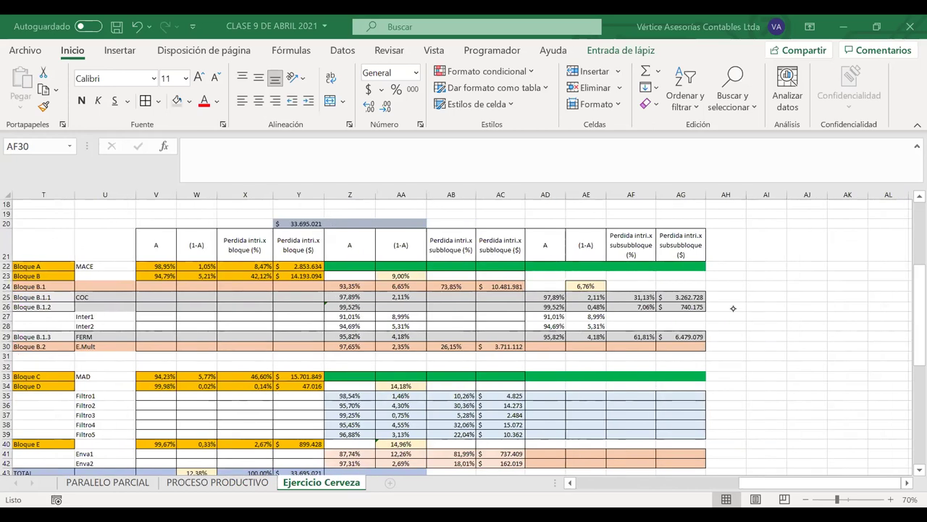
scroll(733, 308, right, 1)
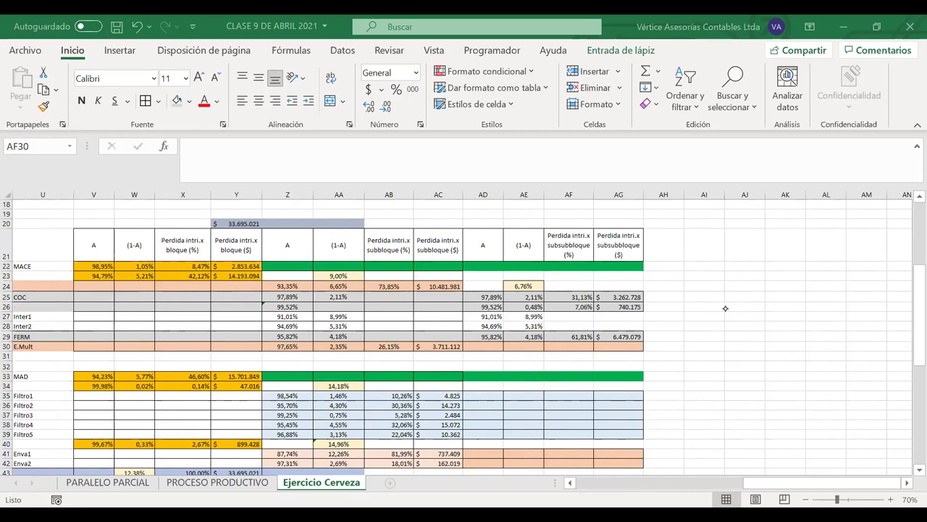
click(623, 307)
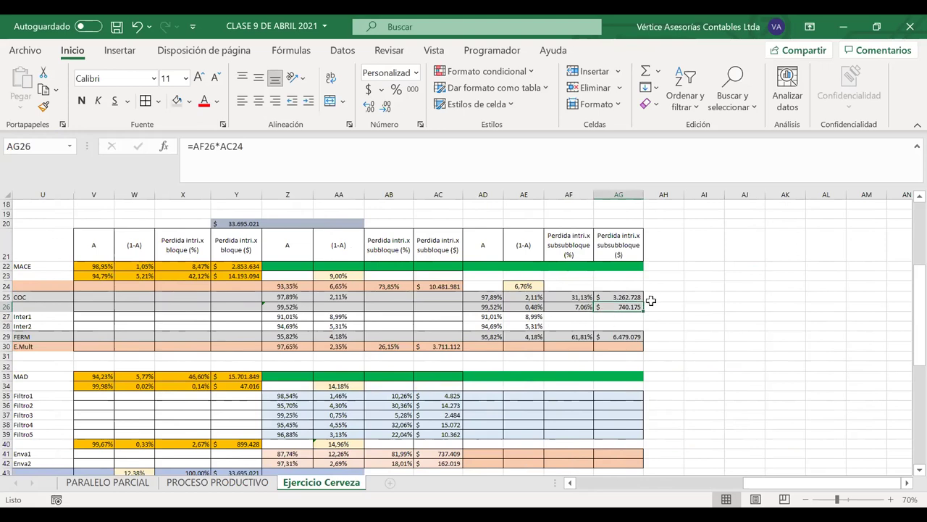
click(571, 319)
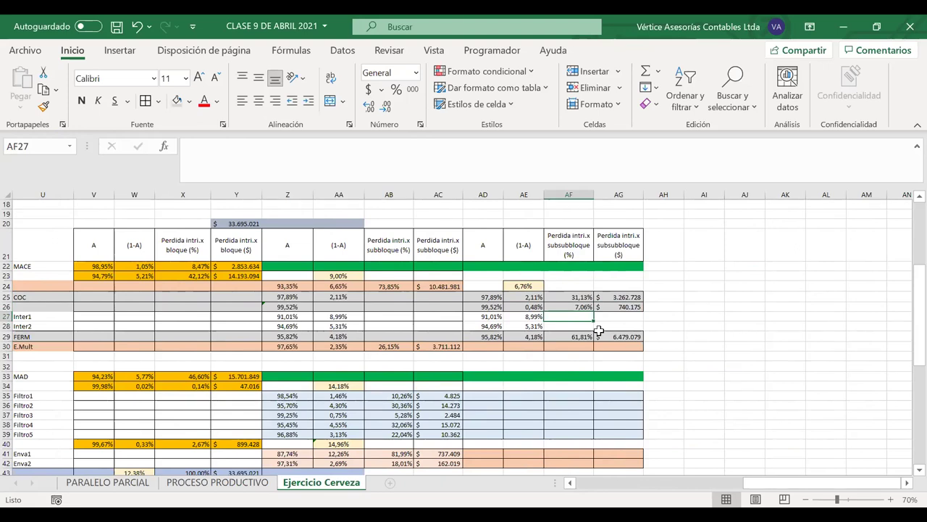
text(=)
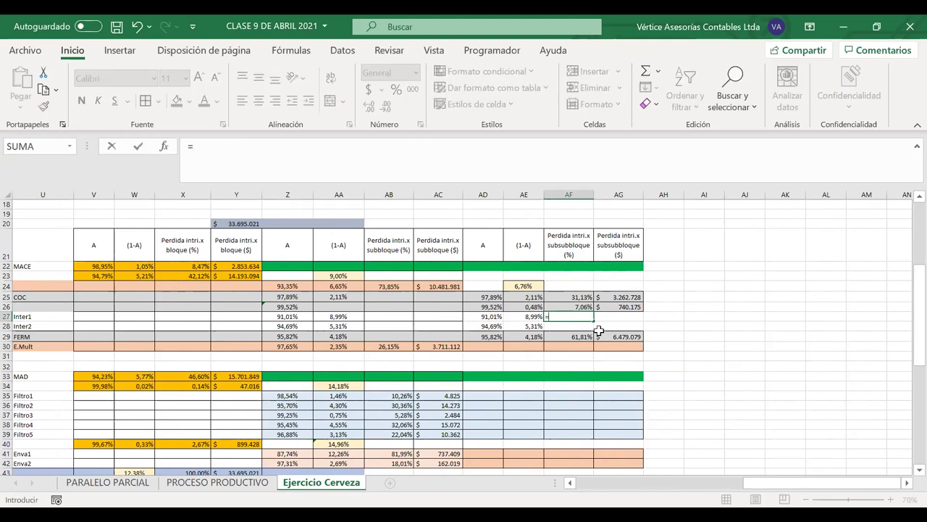
click(519, 317)
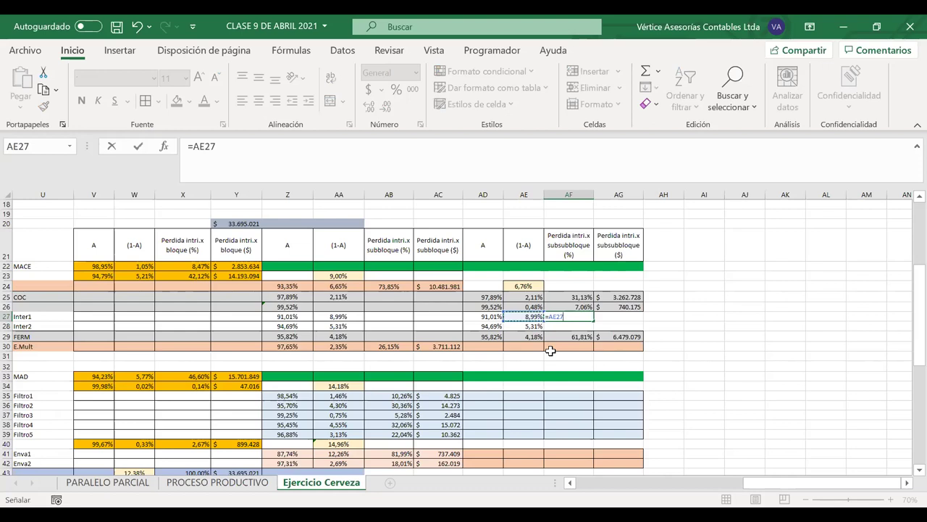
text(/()
click(527, 316)
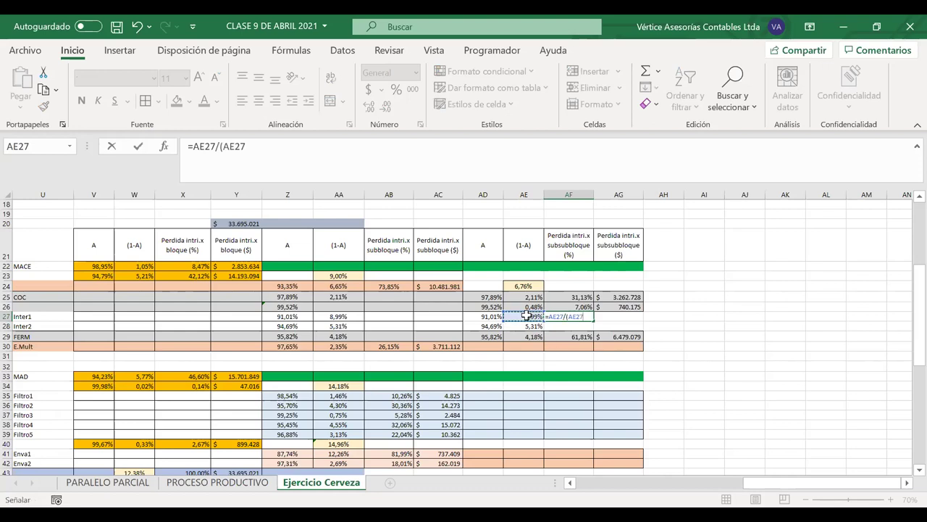
text(+)
click(527, 325)
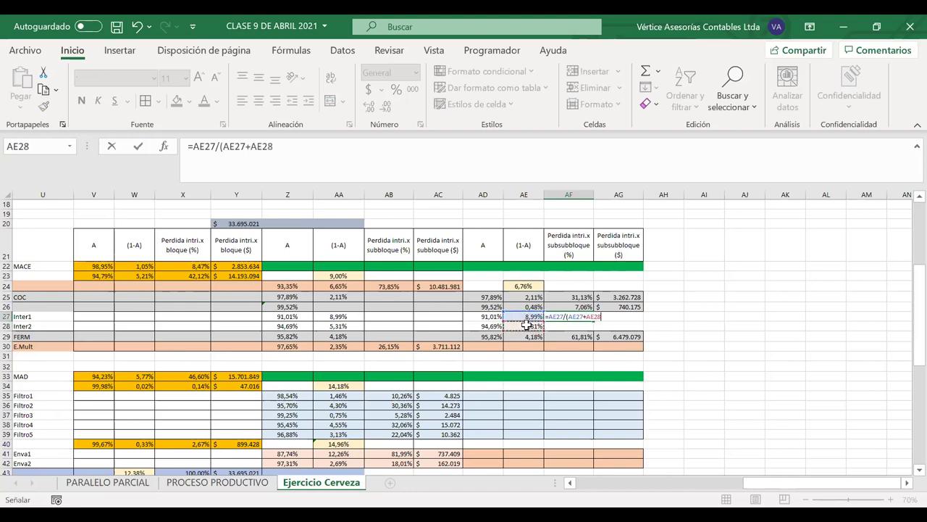
key(Return)
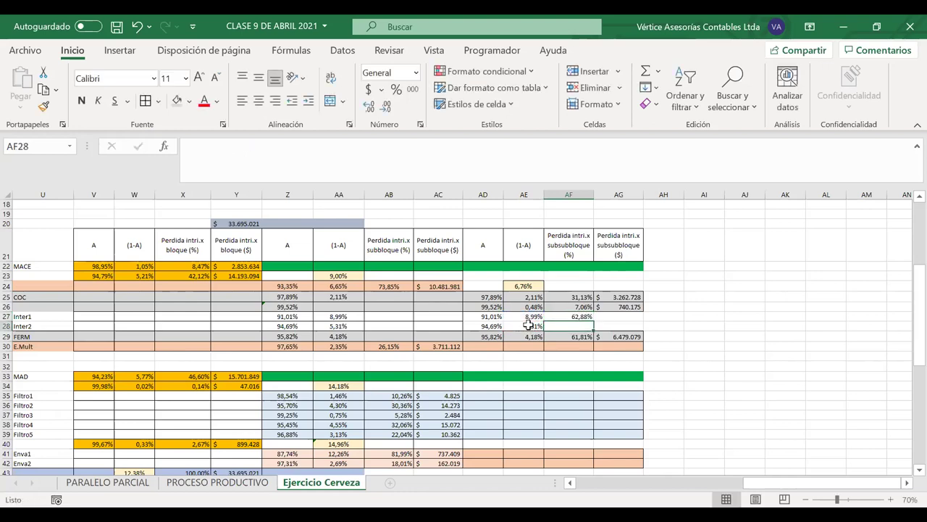
Step: Calculate Inter2's share of the Bloque B.1.2 loss in AF28 with =AE28/(AE27+AE28)
text(=)
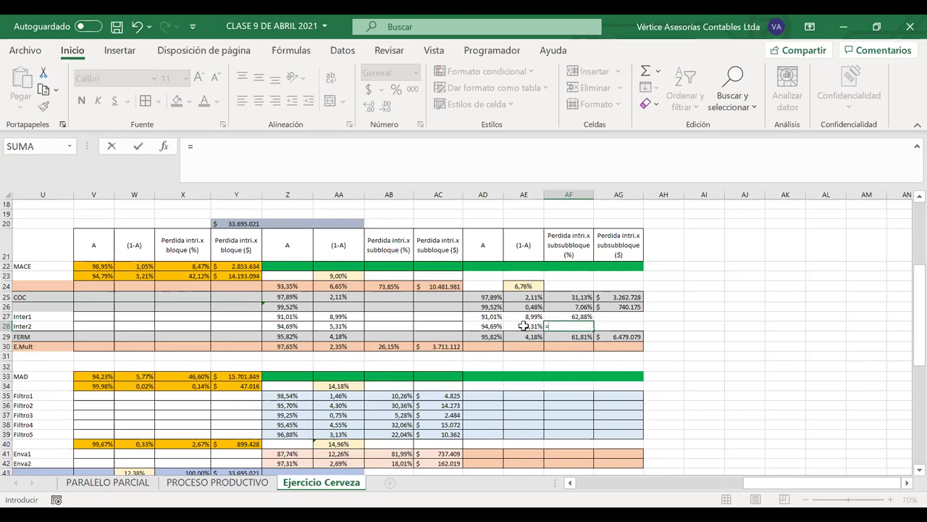
click(523, 326)
text(/)
click(528, 316)
text(+)
click(527, 327)
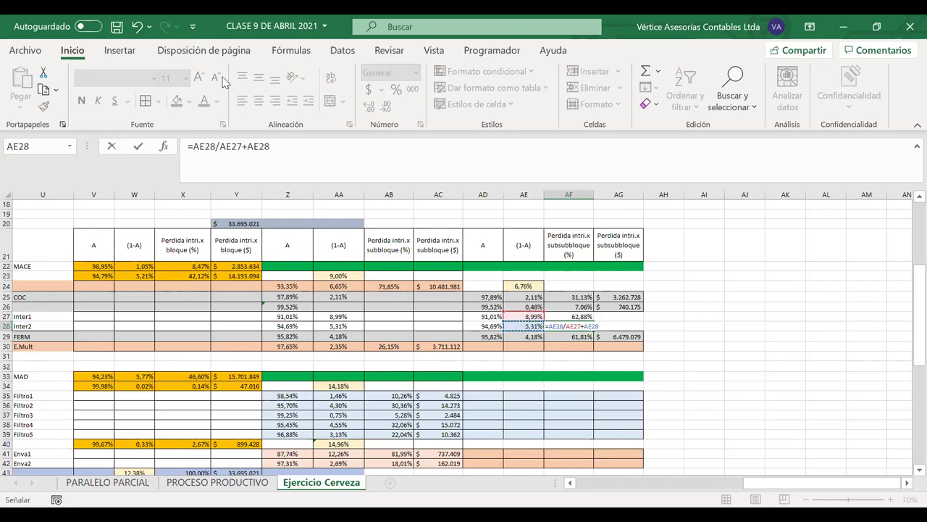
click(220, 146)
text(()
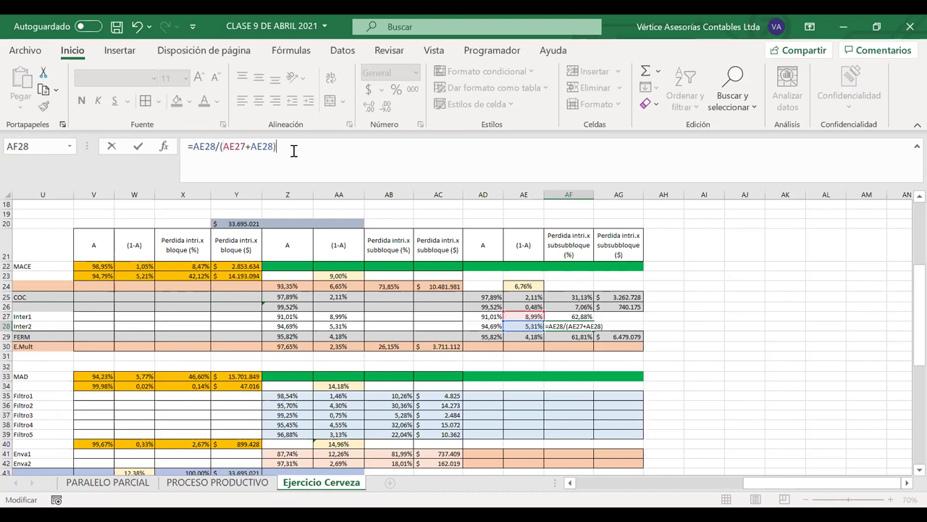
key(Return)
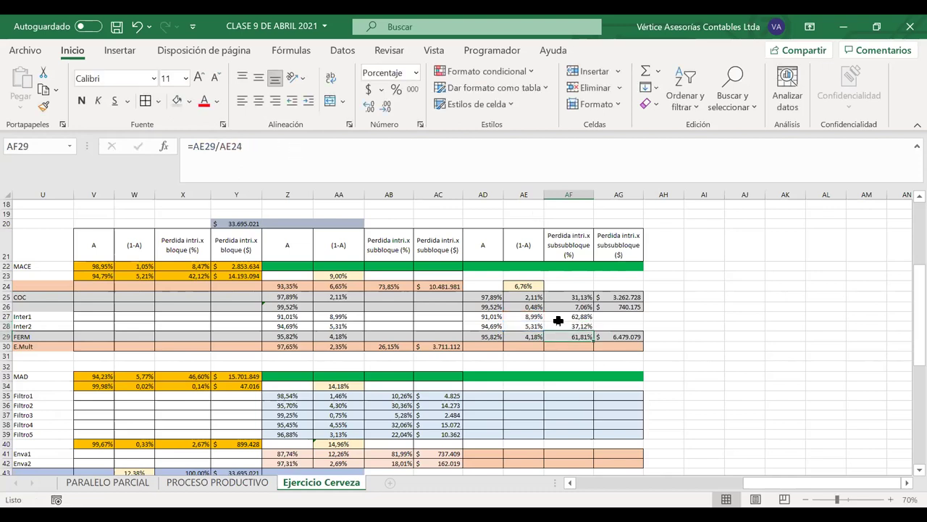
Step: Check the sum of the Inter1 and Inter2 shares in AF27:AF28 and the unavailability sum formula in AE24
drag(558, 317, 558, 323)
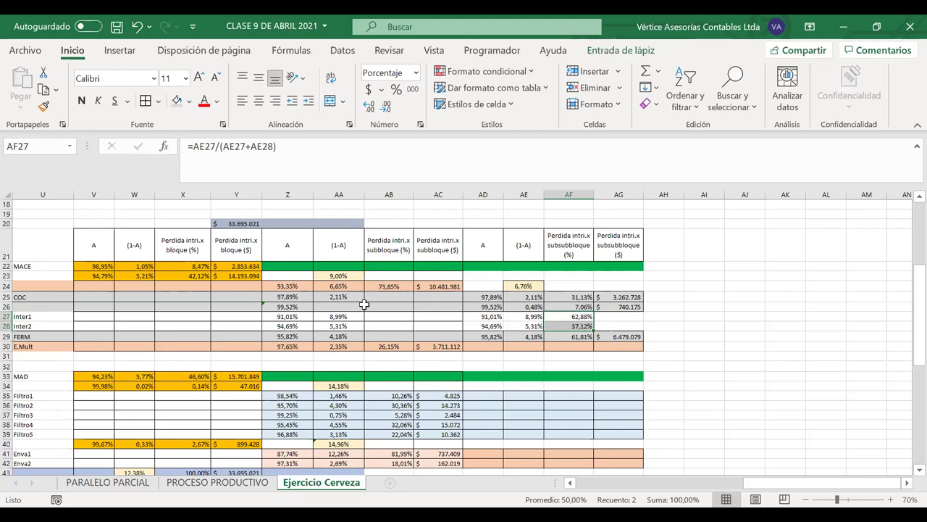
scroll(365, 305, left, 2)
click(298, 286)
click(649, 285)
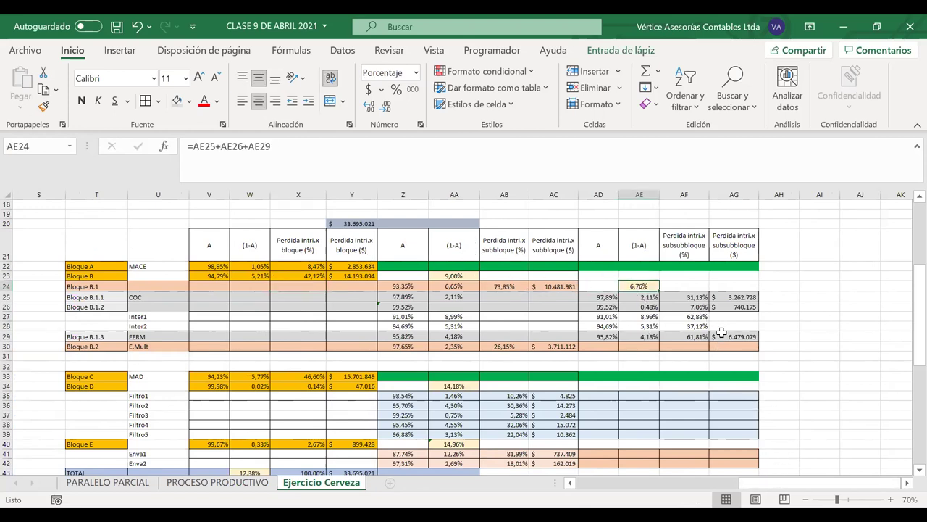
key(Right)
key(Right)
key(Right)
key(Right)
key(Right)
key(Right)
key(Right)
key(Right)
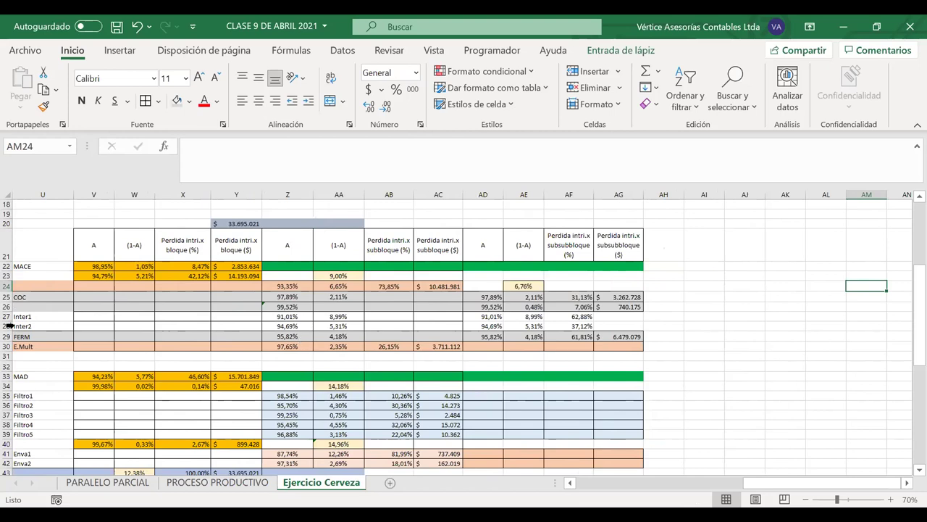
Step: Move the table block T27:AG43 down one row to leave an empty row above Inter1
scroll(44, 316, left, 3)
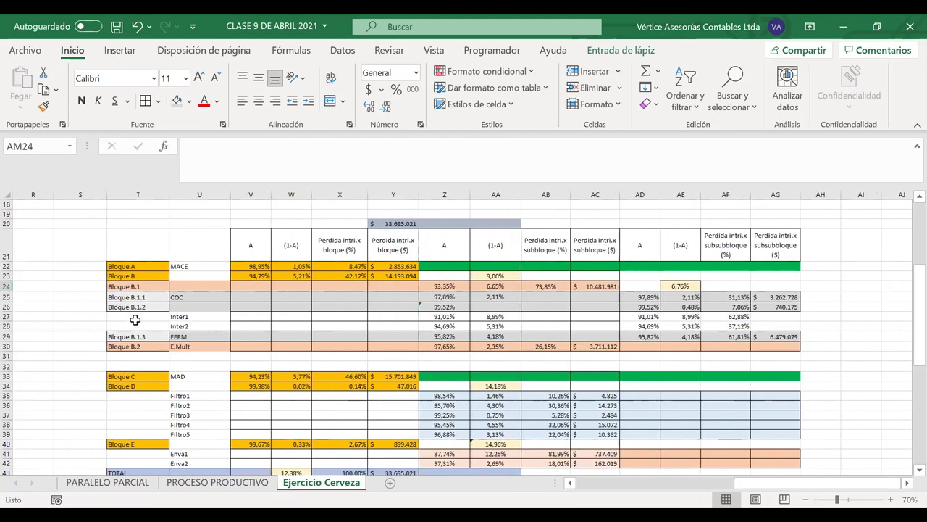
drag(135, 318, 753, 475)
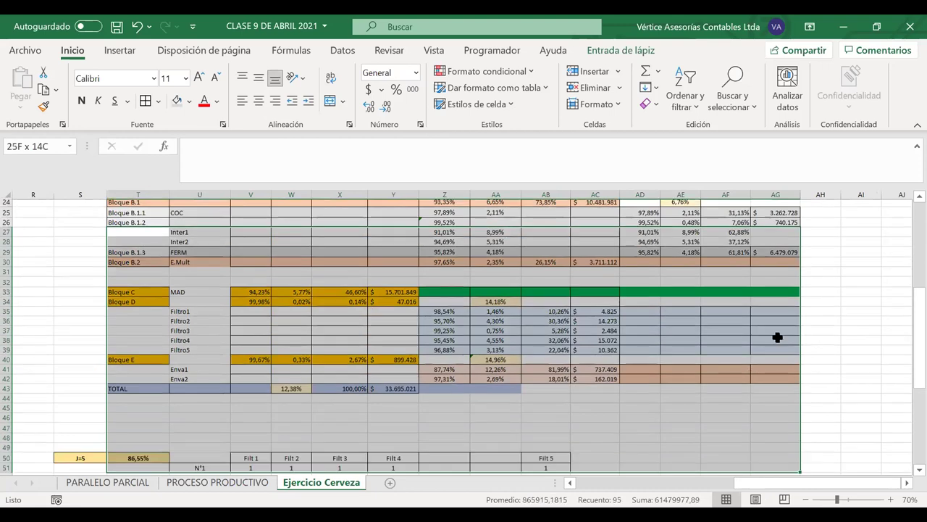
drag(778, 337, 792, 326)
scroll(794, 325, up, 2)
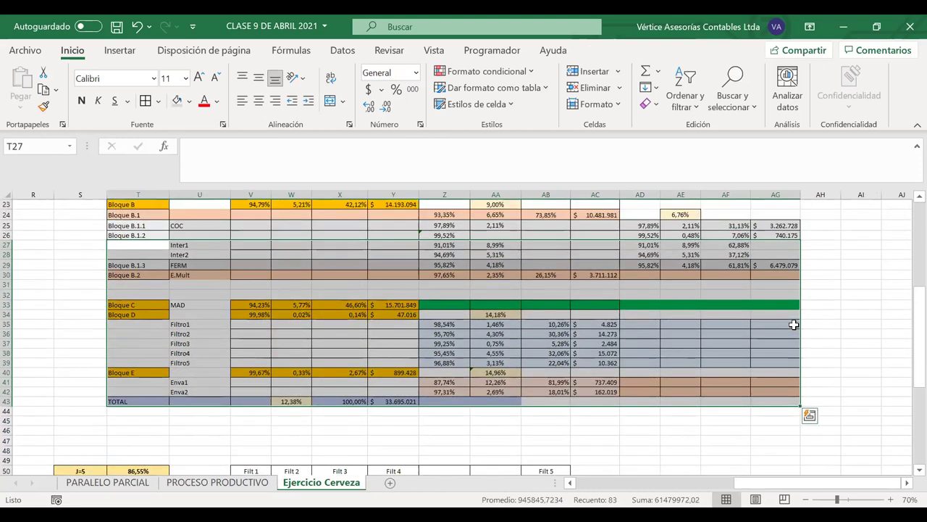
scroll(794, 325, up, 1)
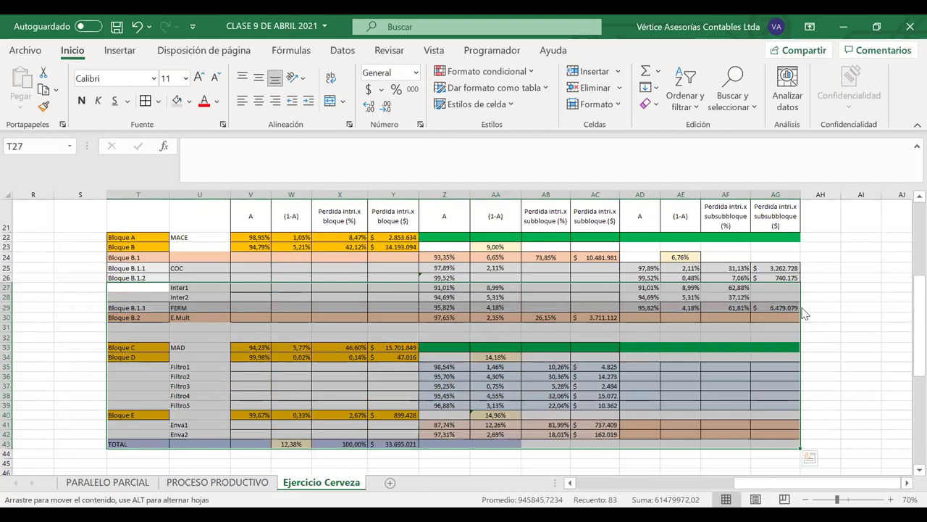
drag(804, 313, 800, 323)
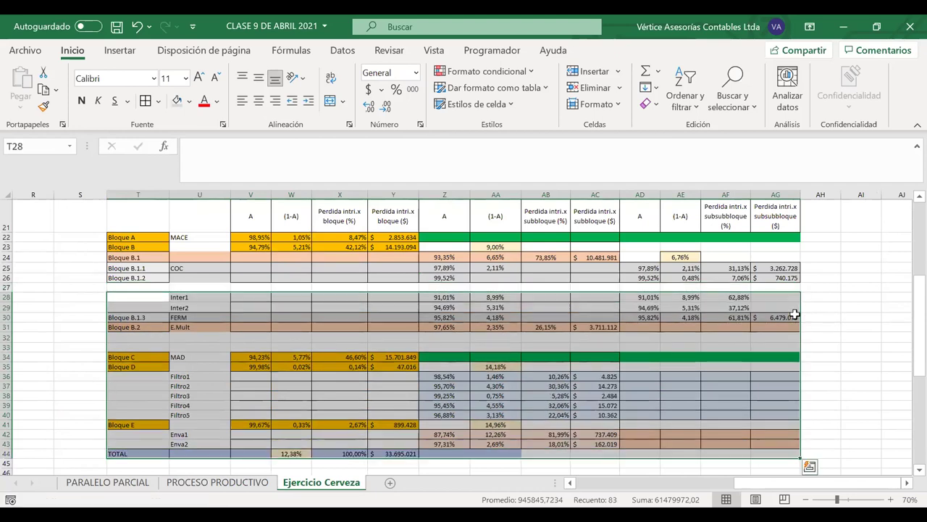
Step: Sum the Inter1 and Inter2 unavailabilities in AE27 with =AE28+AE29
click(684, 288)
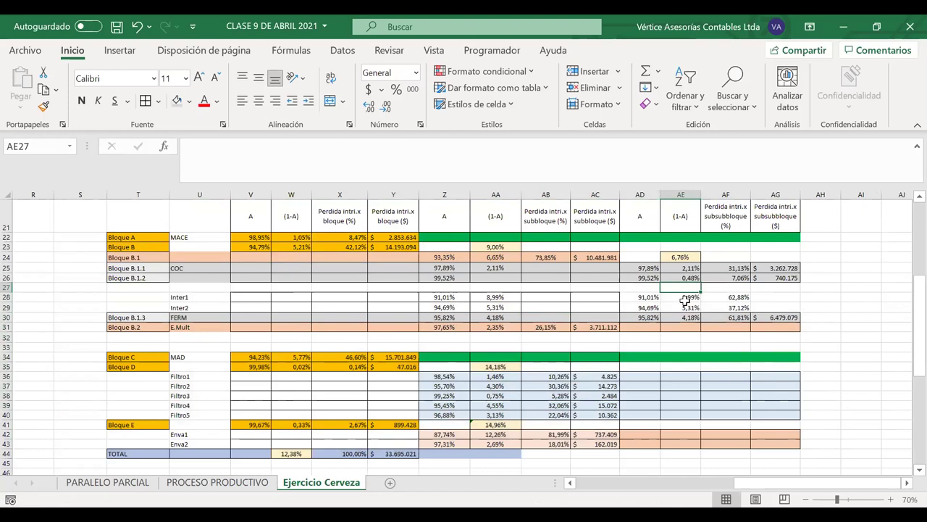
text(=)
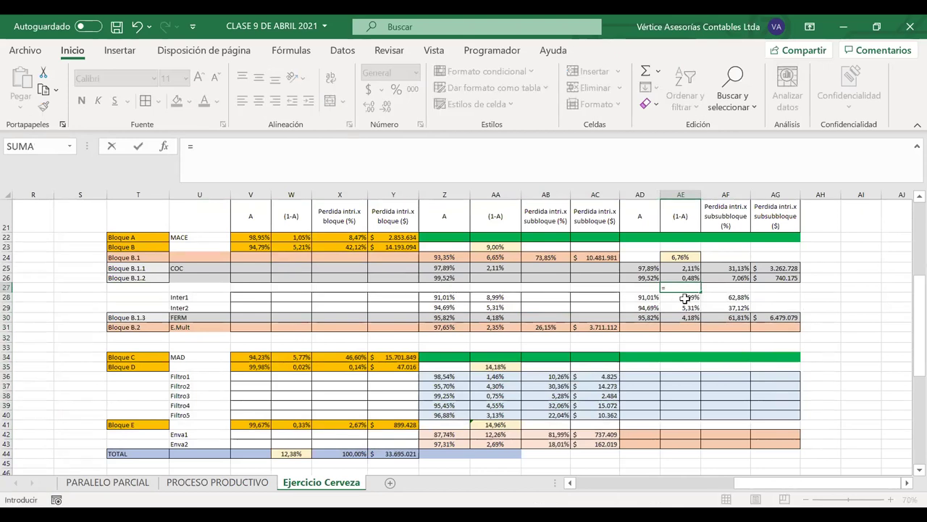
click(685, 299)
text(+)
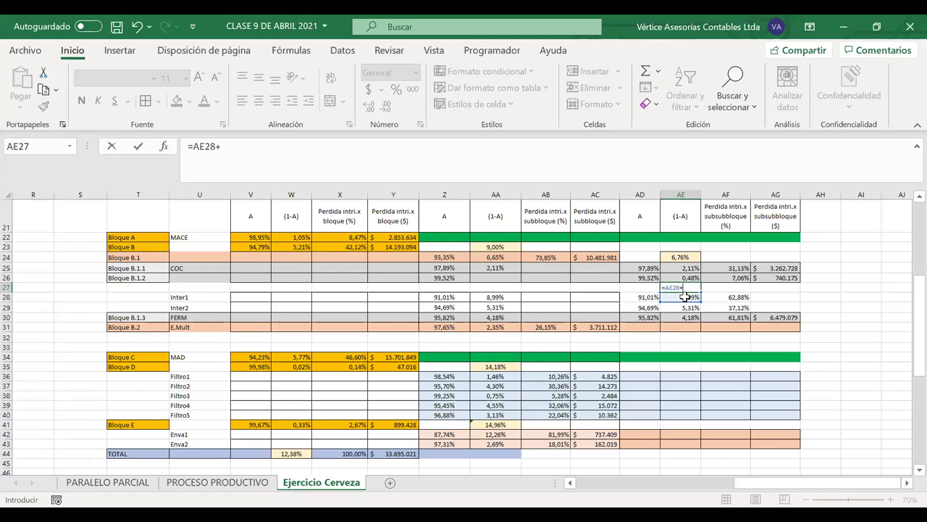
click(683, 308)
key(Return)
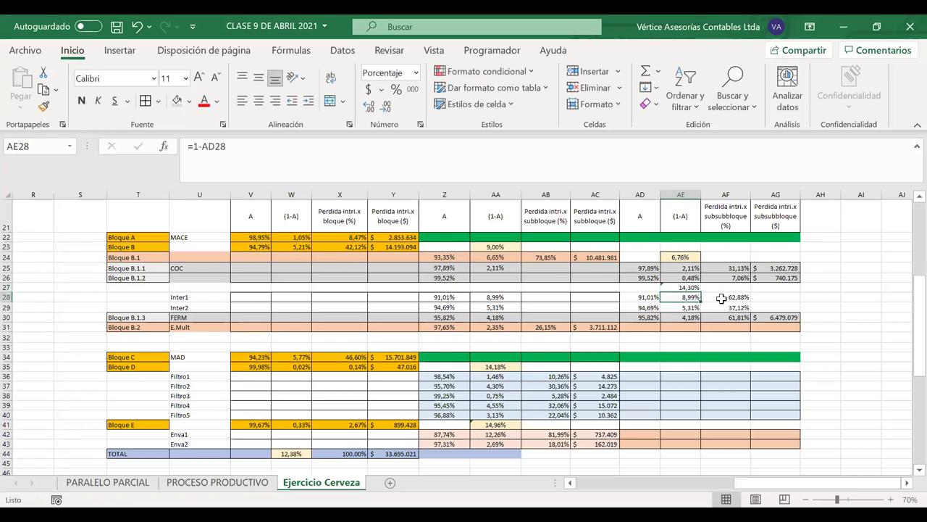
Step: Add cell borders to AD28:AG29 and copy the formatting of AE24 onto the sum in AE27
drag(648, 298, 797, 311)
click(145, 100)
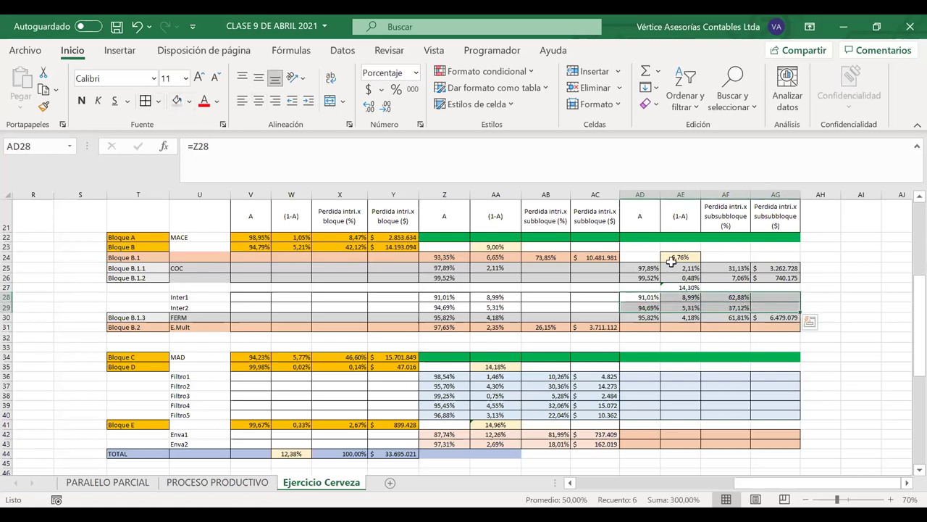
click(672, 256)
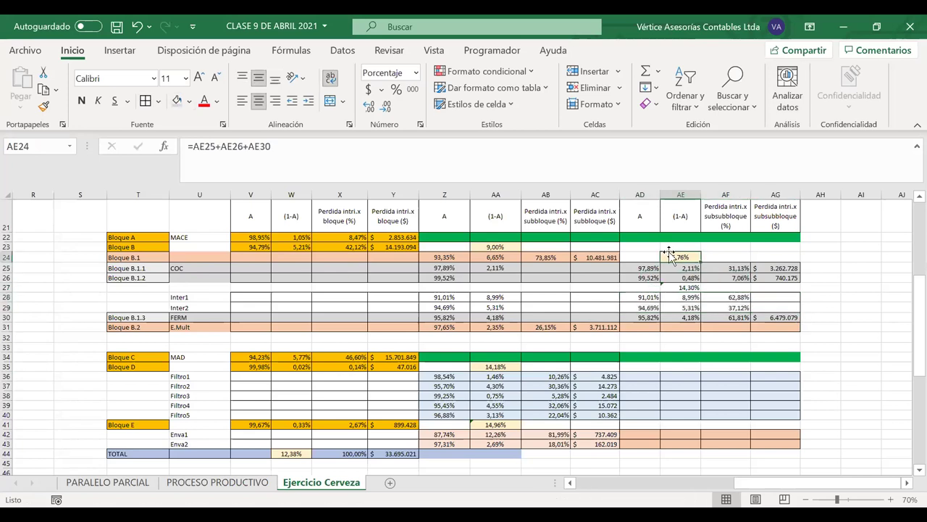
double_click(44, 106)
click(683, 287)
key(Escape)
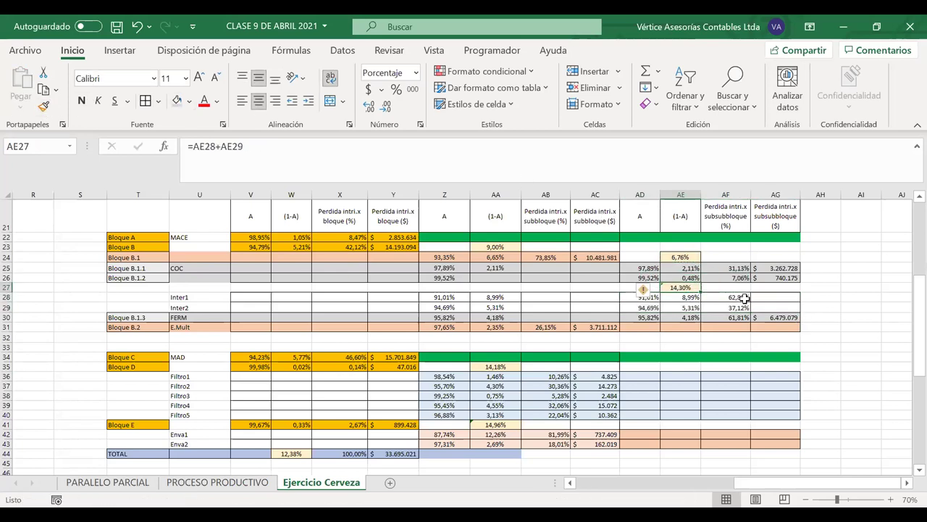
Step: Clear the Inter1 and Inter2 loss percentage formulas in AF28 and AF29
click(735, 297)
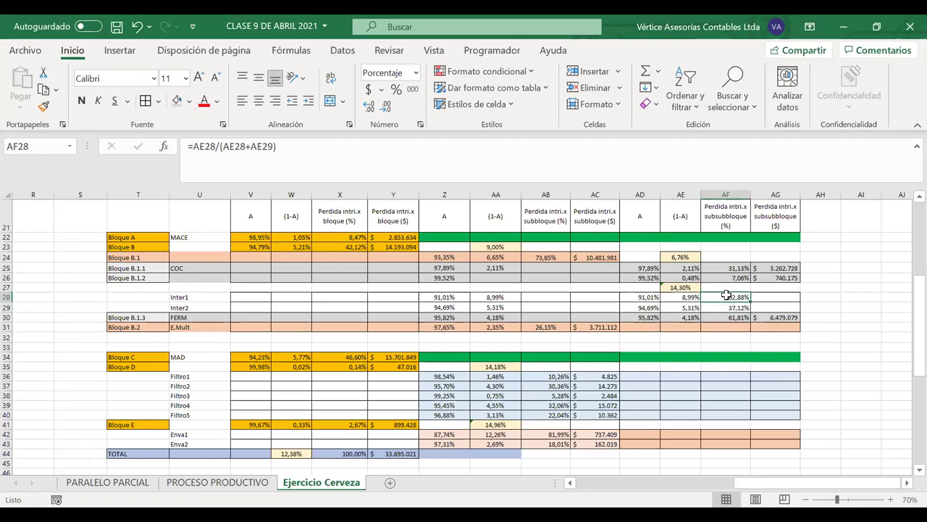
key(Delete)
key(Down)
key(Delete)
key(Up)
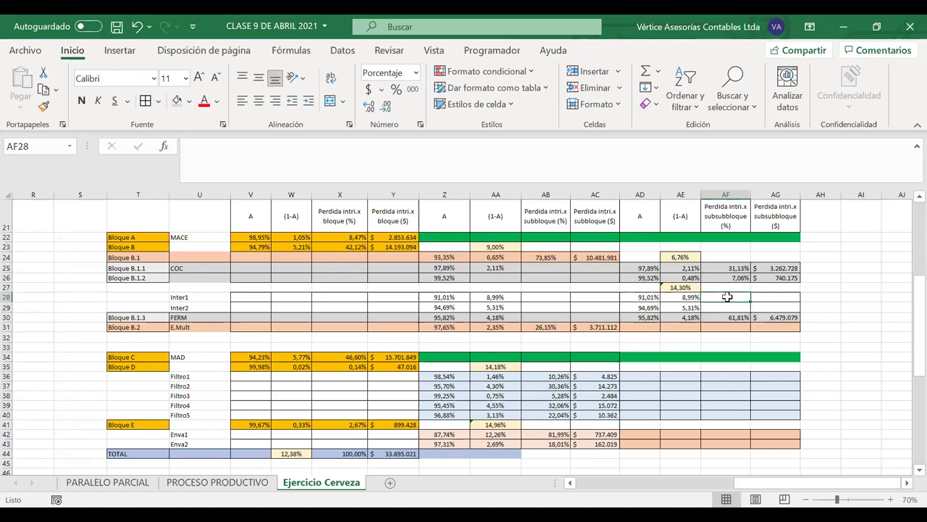
Step: Calculate Inter1's intrinsic loss percentage in AF28 with =AE28/AE27
text(=)
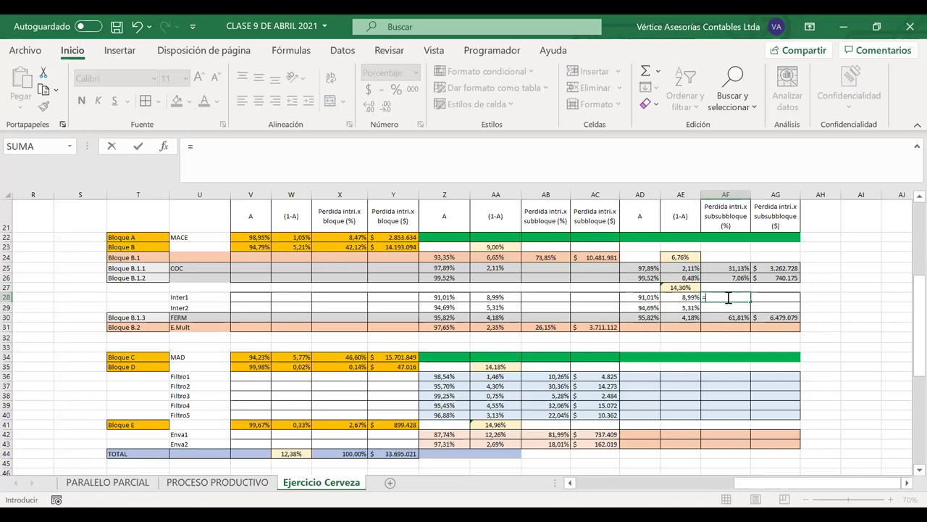
click(677, 297)
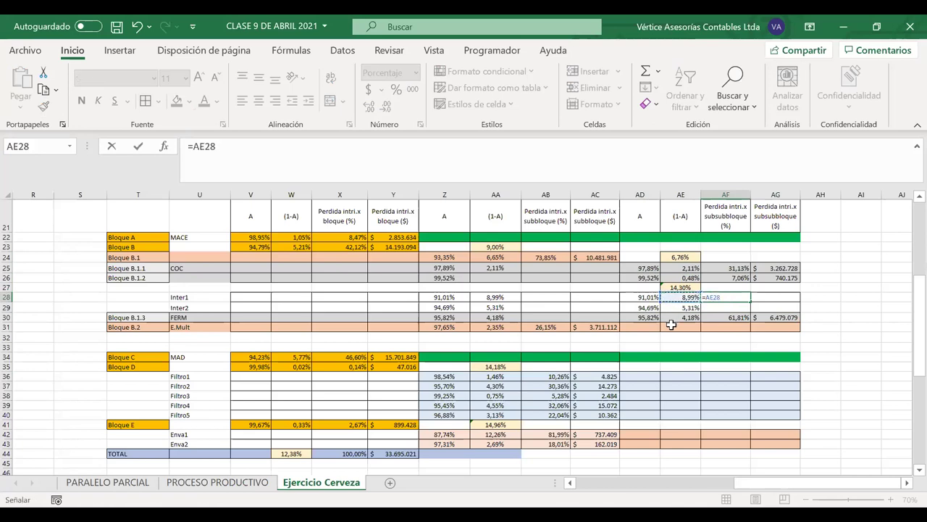
text(/)
click(677, 286)
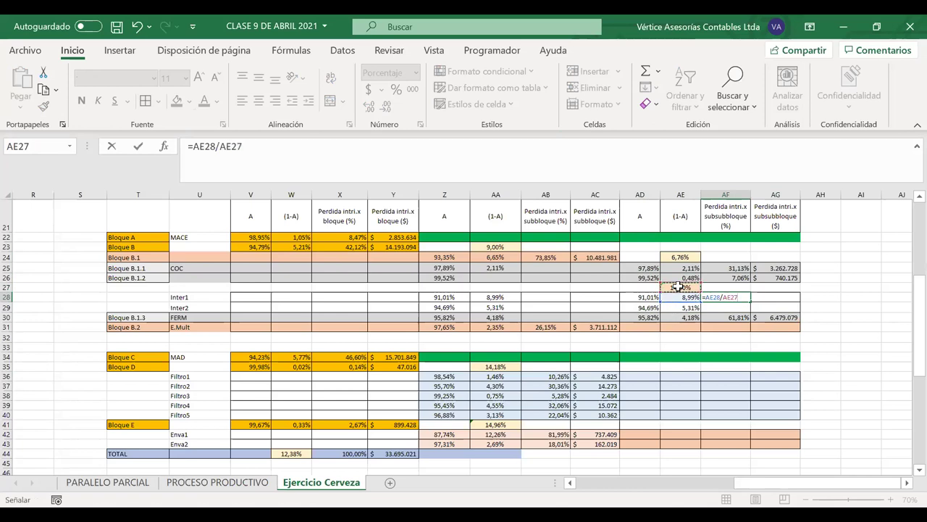
key(Return)
Step: Calculate Inter2's intrinsic loss percentage in AF29 with =AE29/AE27
text(=)
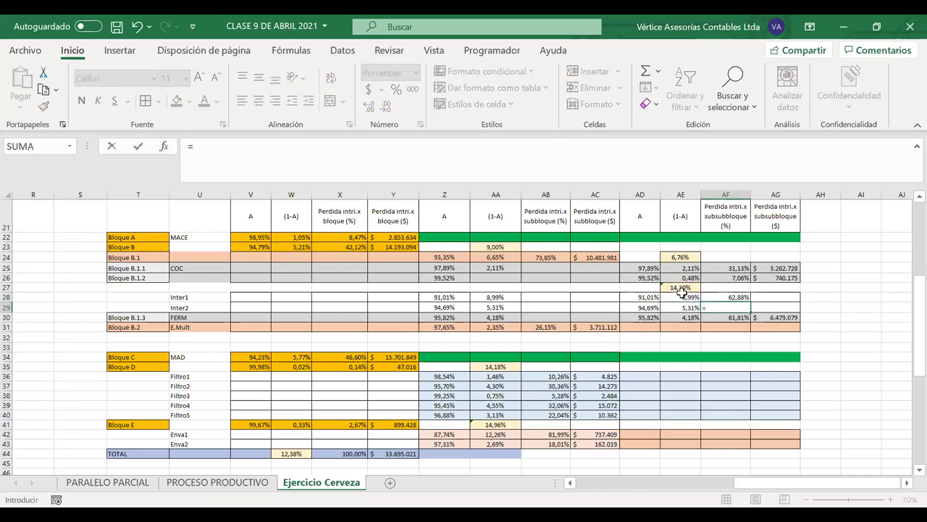
click(687, 308)
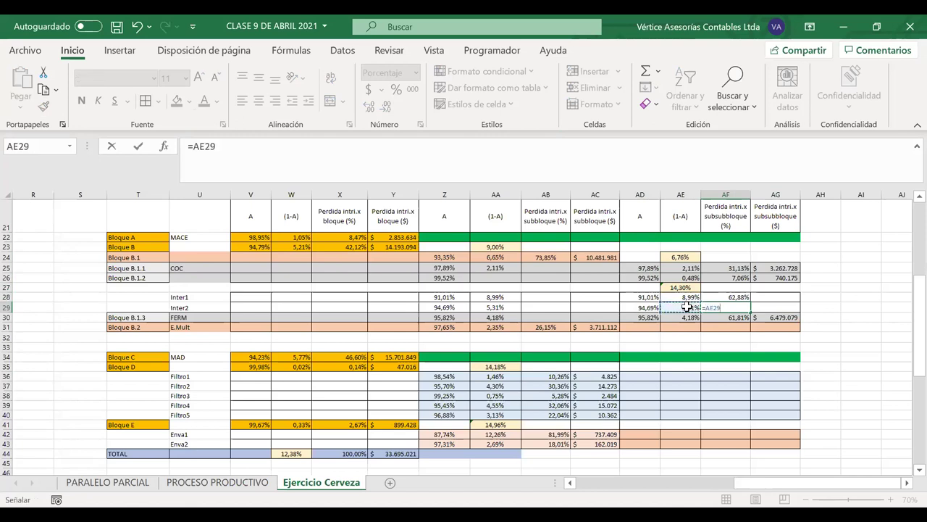
text(/)
click(686, 287)
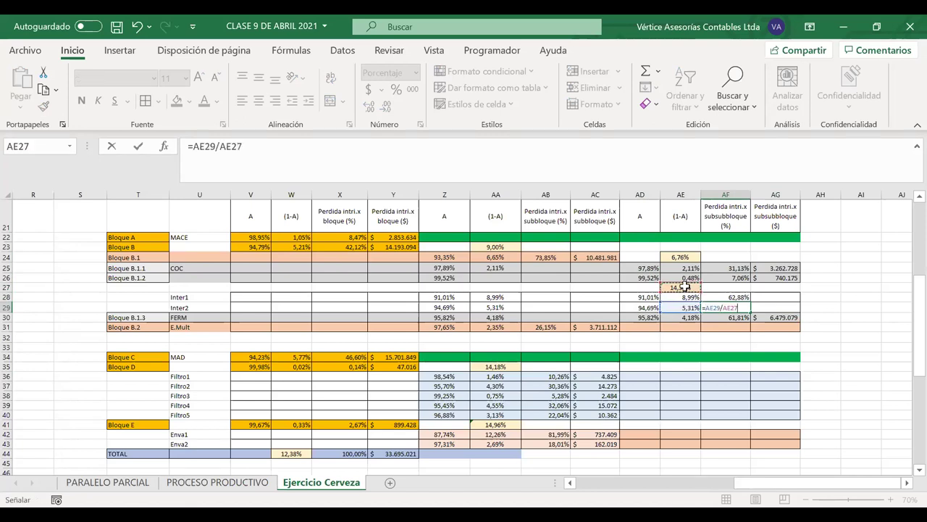
key(Return)
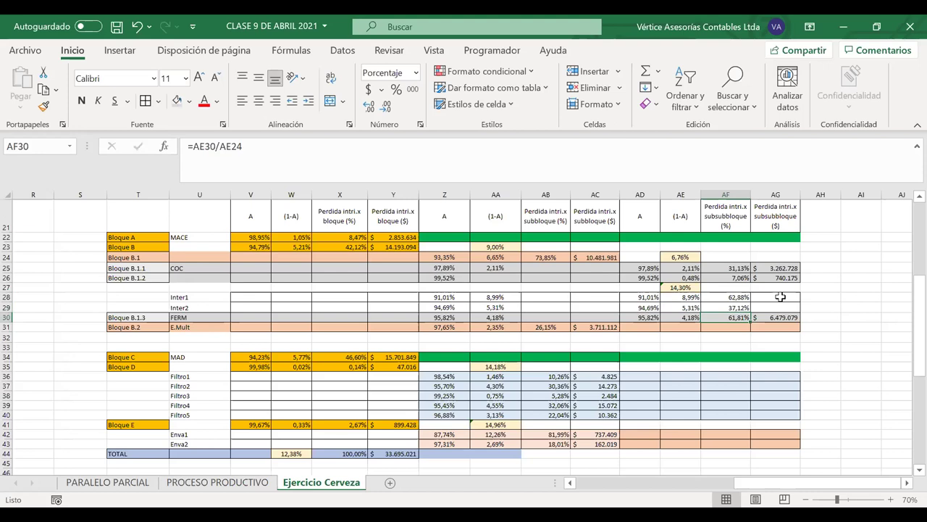
Step: Calculate Inter1's dollar loss in AG28 from the Bloque B.1.2 loss with =AF28*AG26
click(781, 297)
text(=)
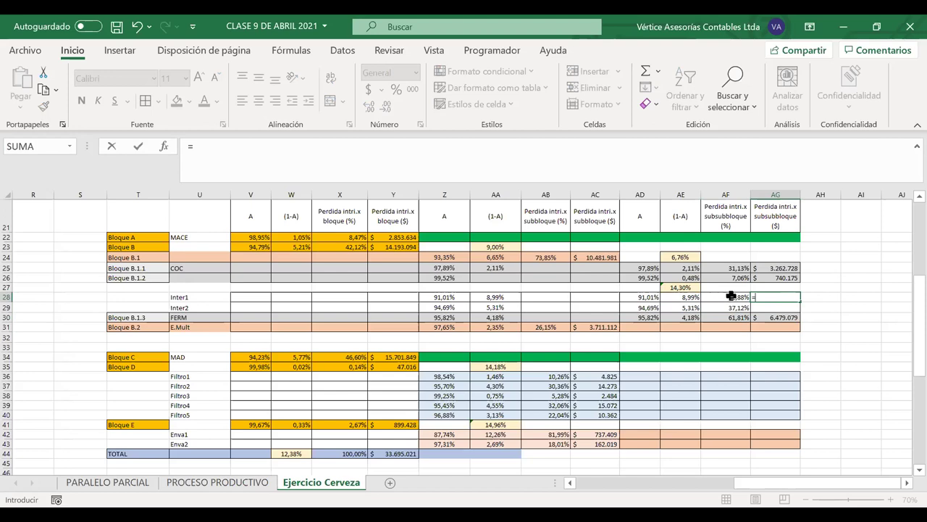
click(731, 296)
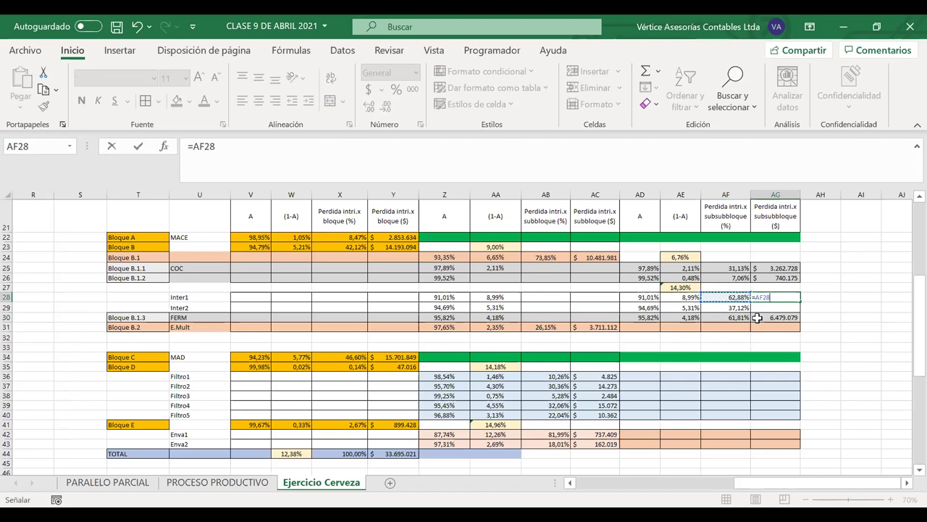
click(780, 279)
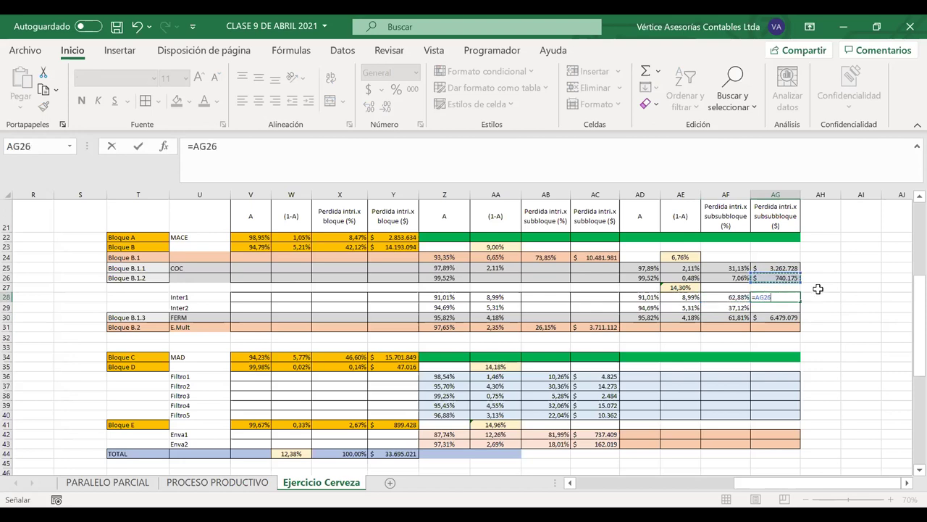
click(739, 297)
text(*)
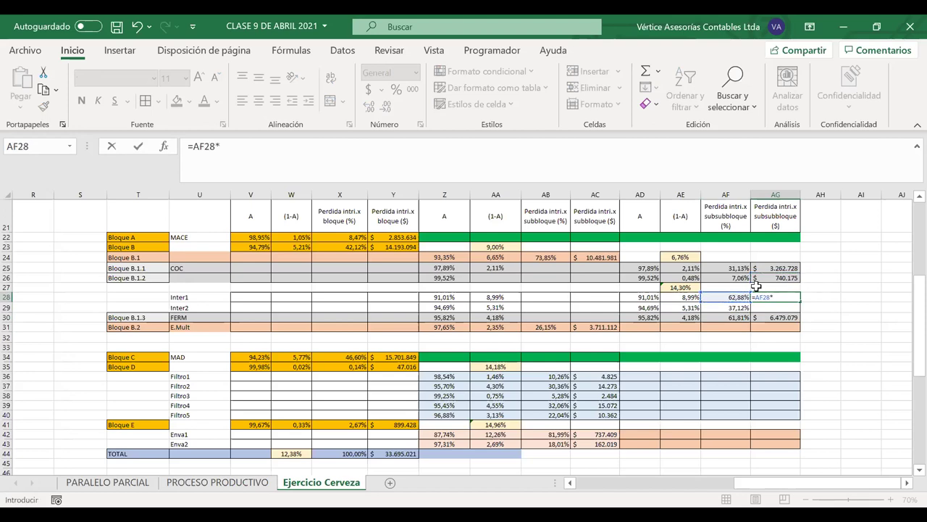
click(780, 278)
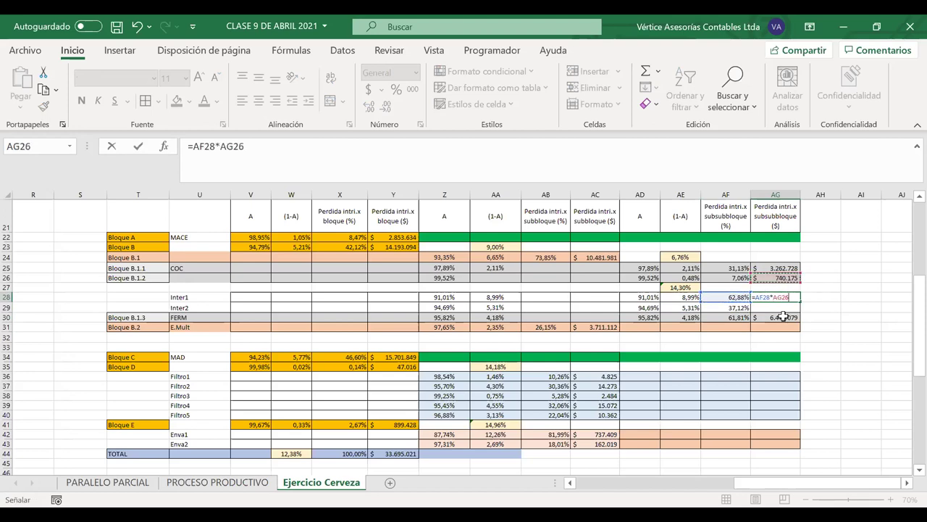
key(Return)
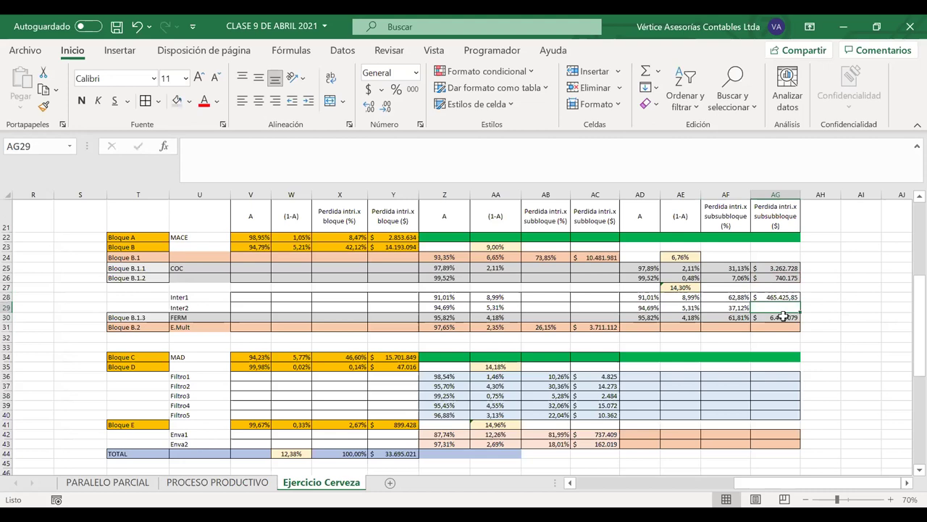
Step: Calculate Inter2's dollar loss in AG29 from the Bloque B.1.2 loss with =AF29*AG26
text(=)
click(740, 308)
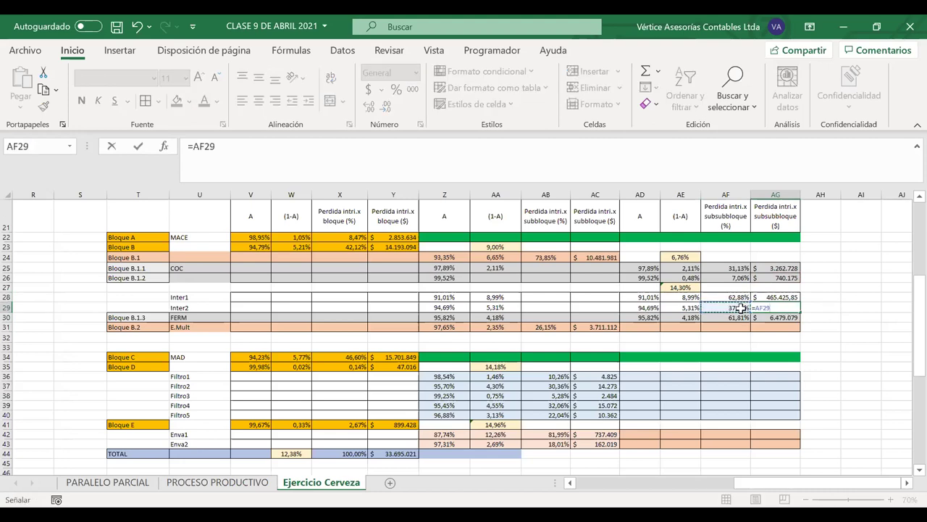
text(*)
click(784, 278)
key(Return)
Step: Format the Inter1 and Inter2 dollar losses in AG28:AG29 without decimals
drag(779, 297, 779, 308)
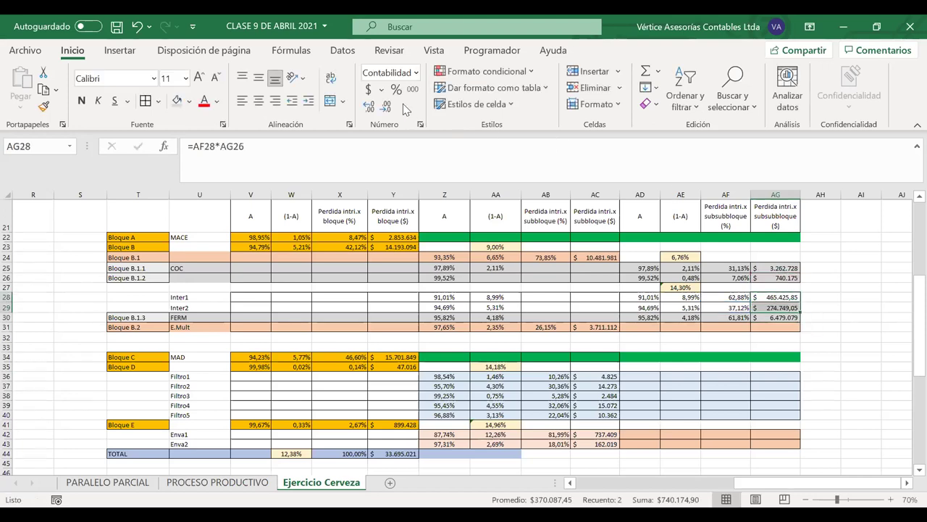
click(386, 107)
click(388, 108)
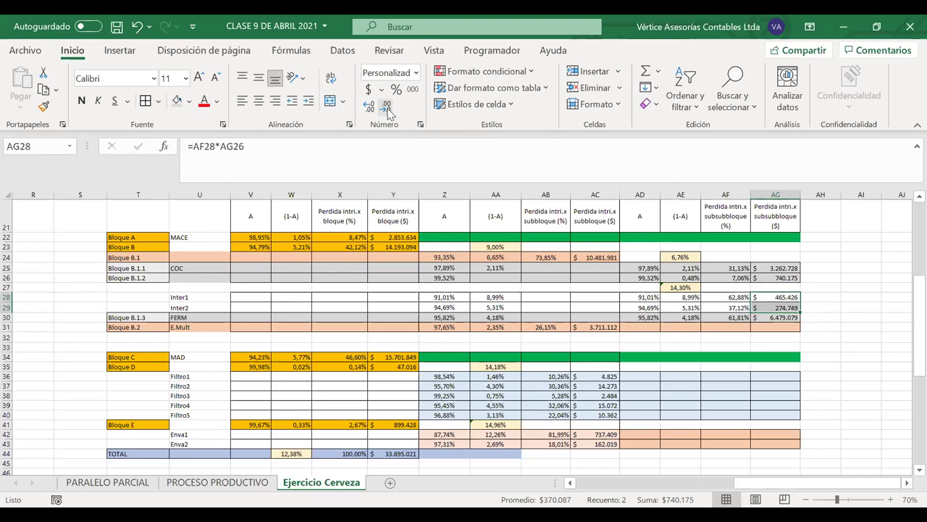
click(832, 277)
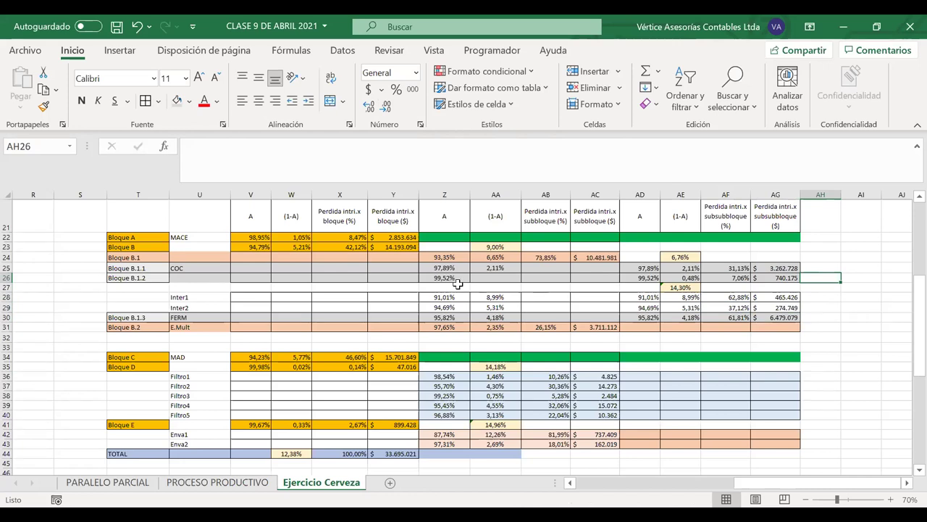
Step: Copy the Equipo list P2:P16 and paste it beside the loss table starting at AJ21
scroll(457, 284, up, 7)
scroll(457, 283, left, 3)
drag(363, 225, 367, 356)
key(ctrl+c)
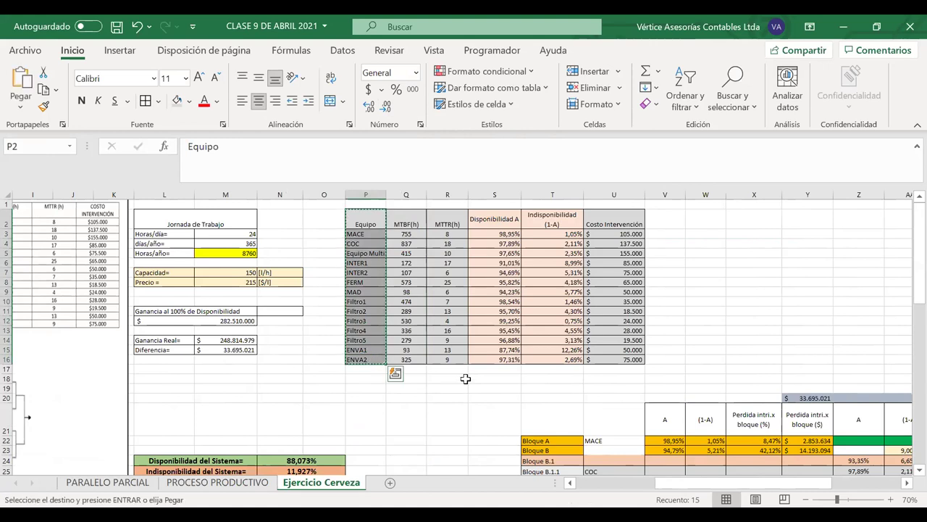
scroll(466, 379, right, 3)
scroll(467, 378, down, 2)
scroll(466, 379, right, 1)
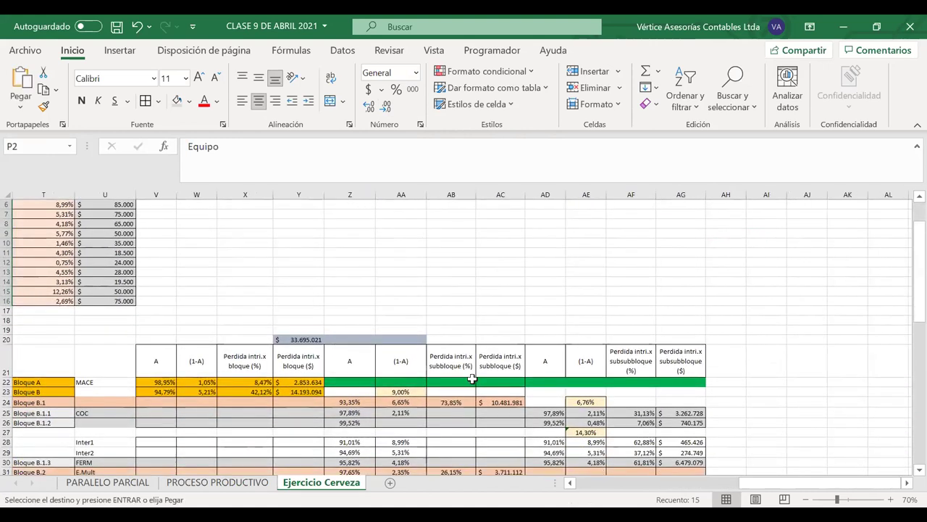
click(753, 395)
scroll(753, 395, right, 2)
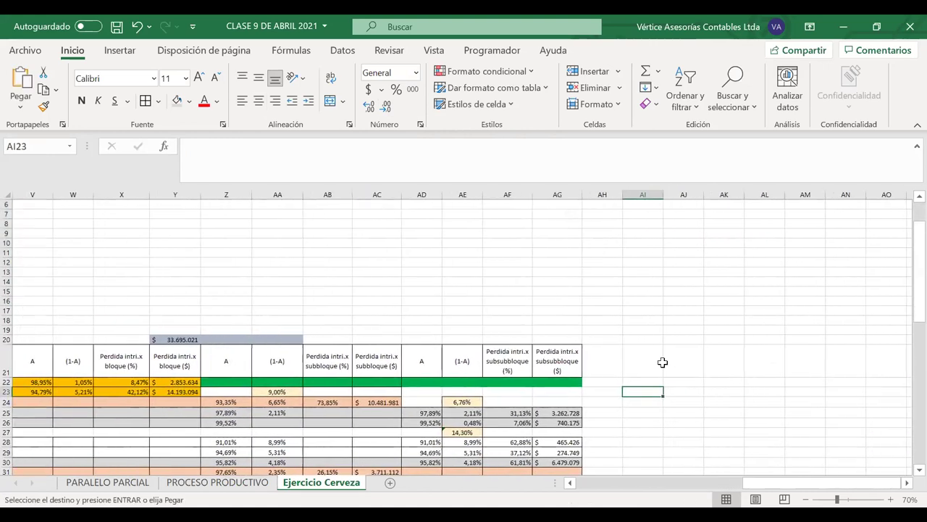
click(682, 369)
key(ctrl+v)
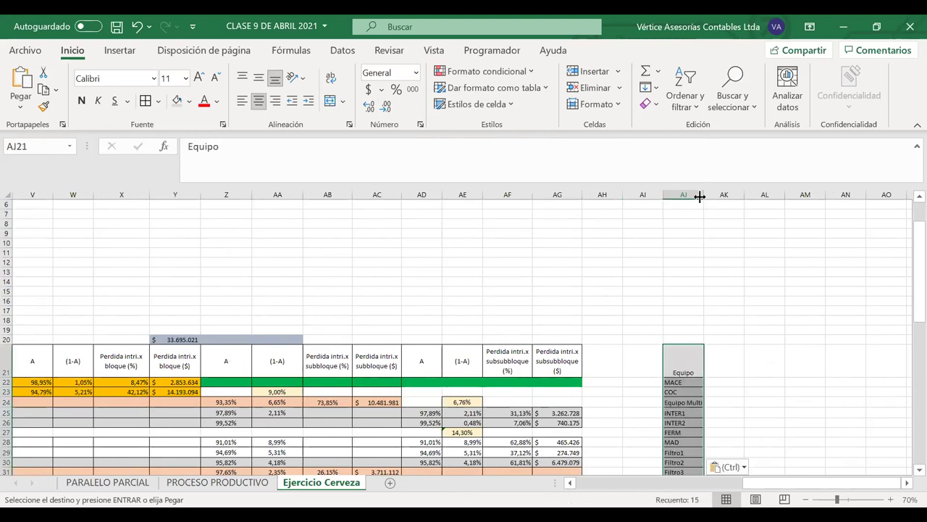
Step: Widen the Equipo column AJ and enter the heading "Destrucción del Negocio" beside it in AK21
drag(705, 194, 719, 195)
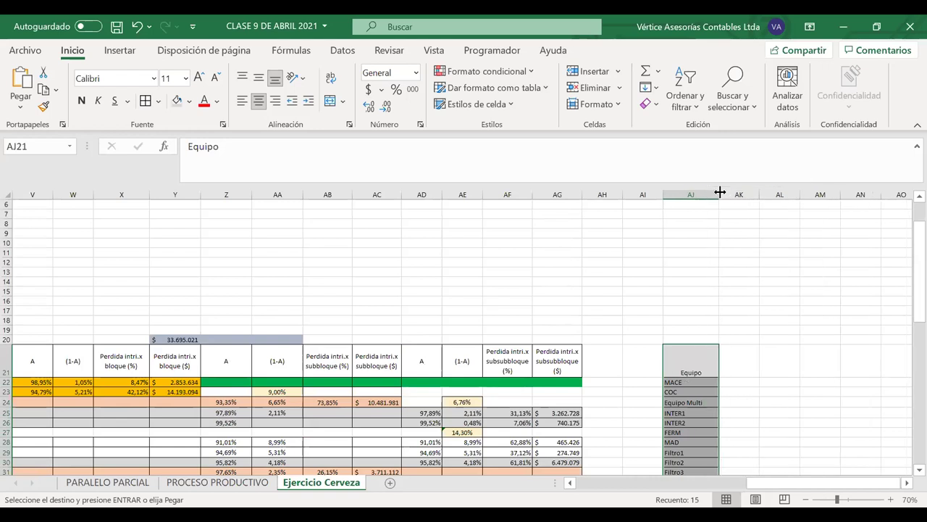
click(743, 381)
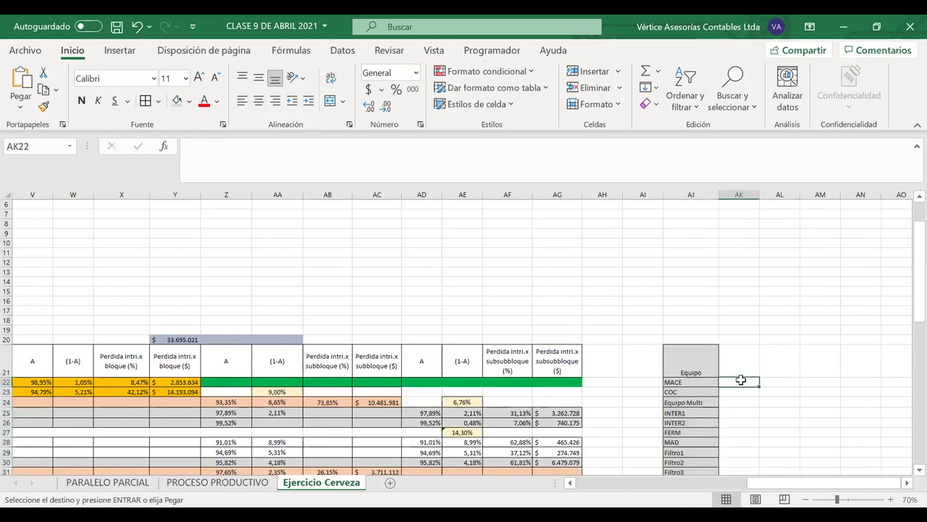
click(739, 366)
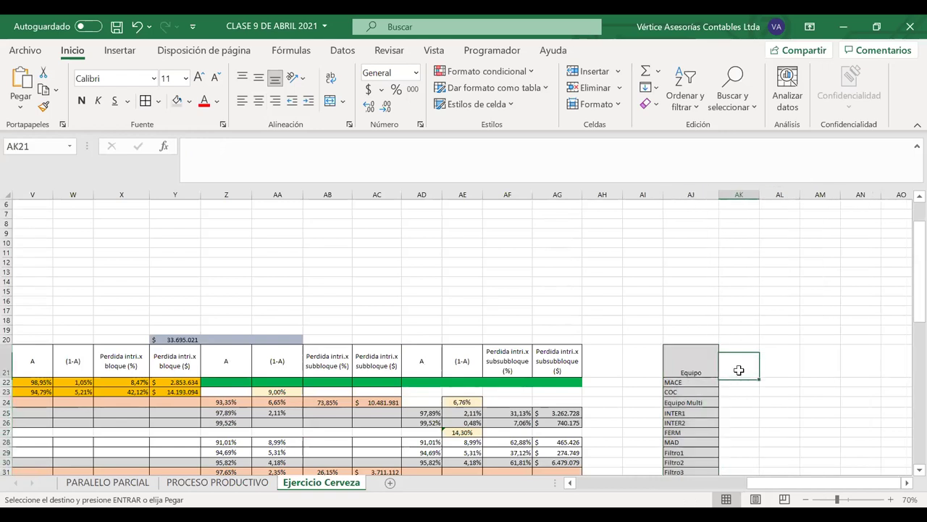
text(PE)
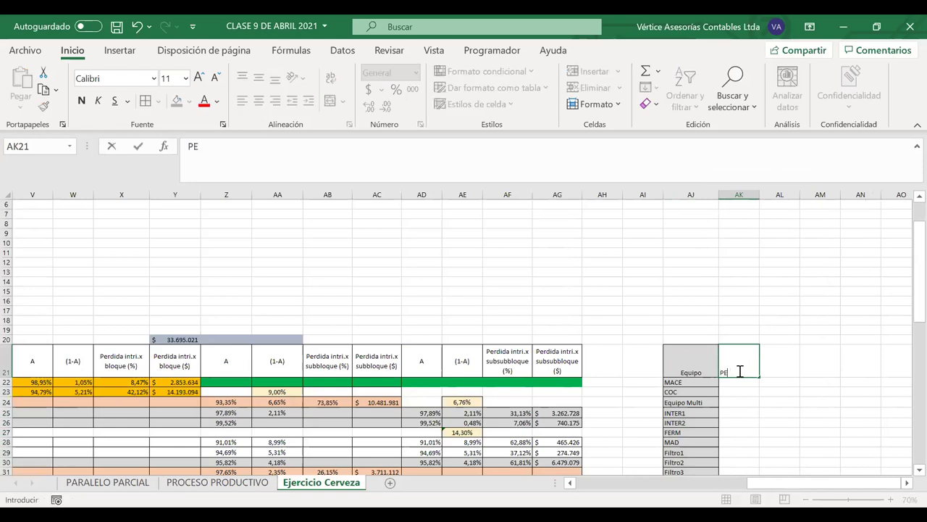
text(rDestruccionn del Negoci)
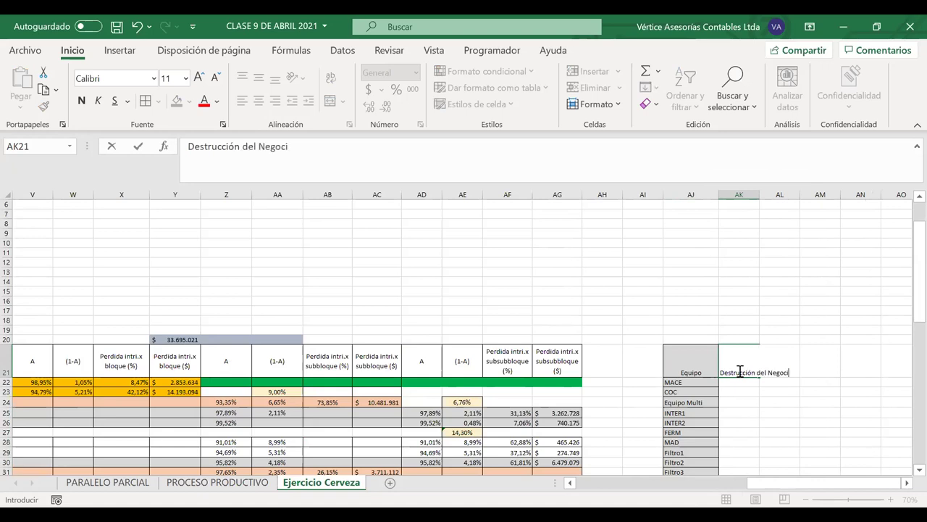
text(o)
key(Return)
Step: Wrap the AK21 heading text and center it horizontally and vertically
click(732, 354)
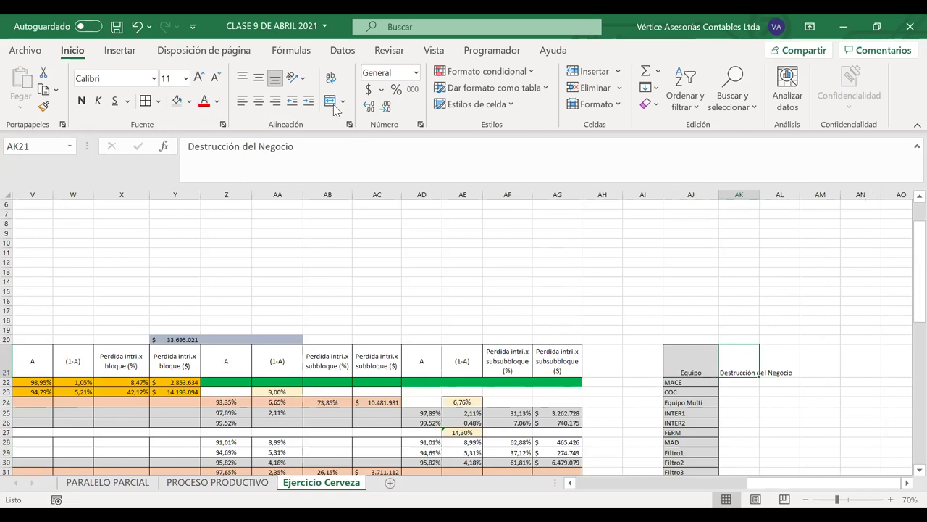
click(707, 357)
click(736, 357)
click(330, 78)
click(259, 100)
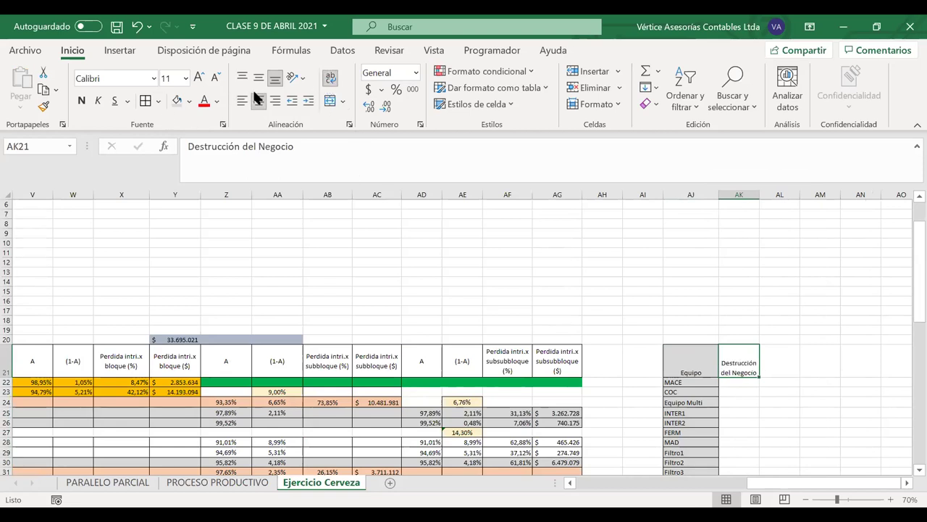
click(258, 77)
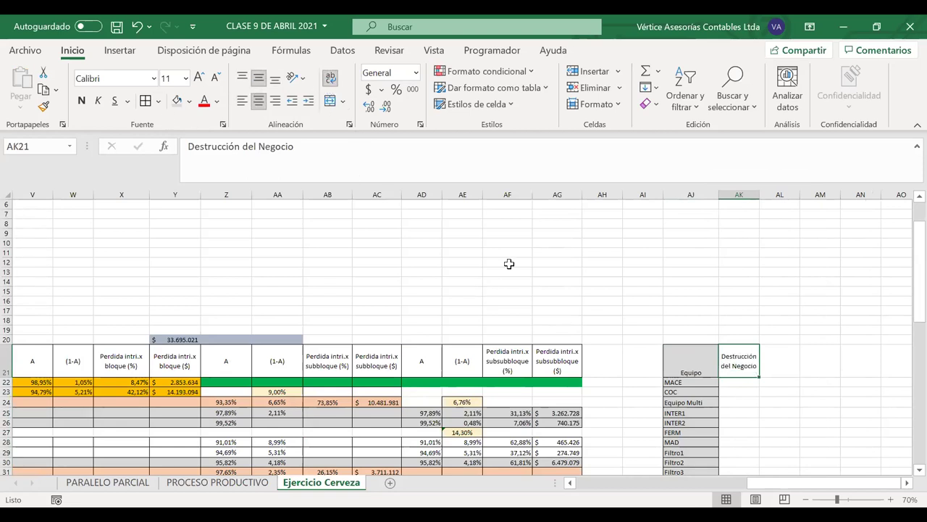
Step: Apply cell borders to AK21:AK35 alongside the equipment list and widen column AK
scroll(507, 263, down, 2)
scroll(723, 328, down, 1)
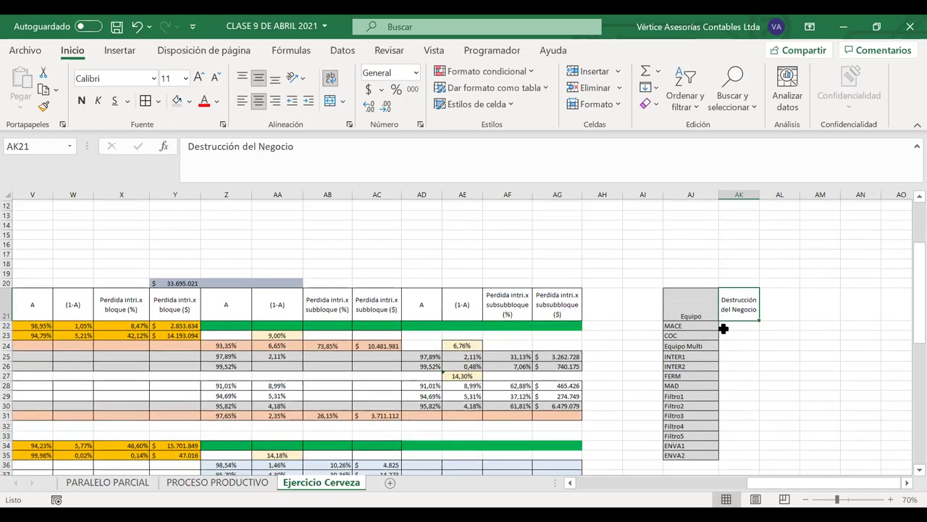
drag(724, 313, 728, 447)
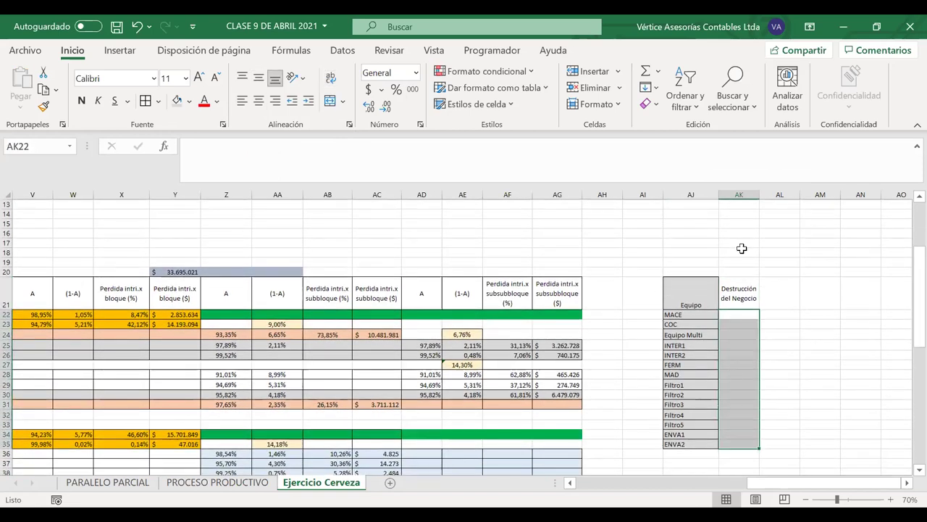
drag(741, 289, 748, 445)
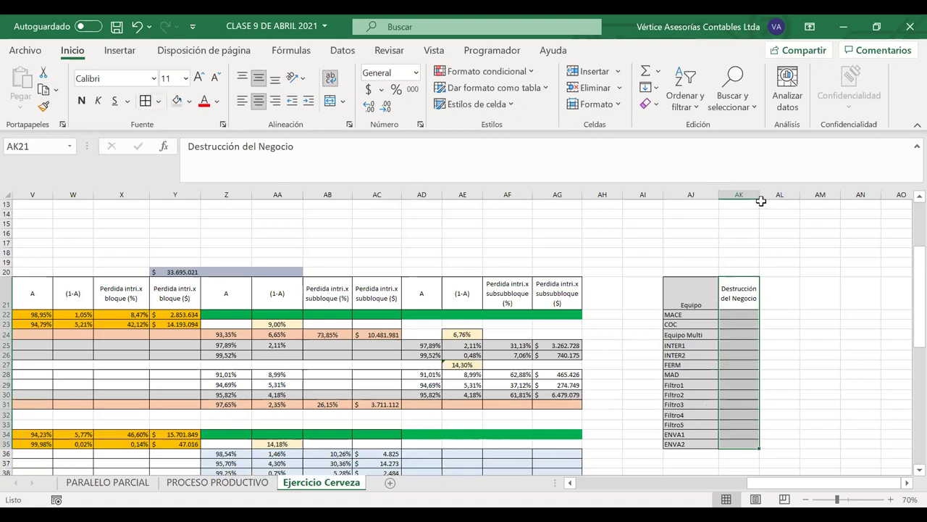
drag(768, 195, 787, 195)
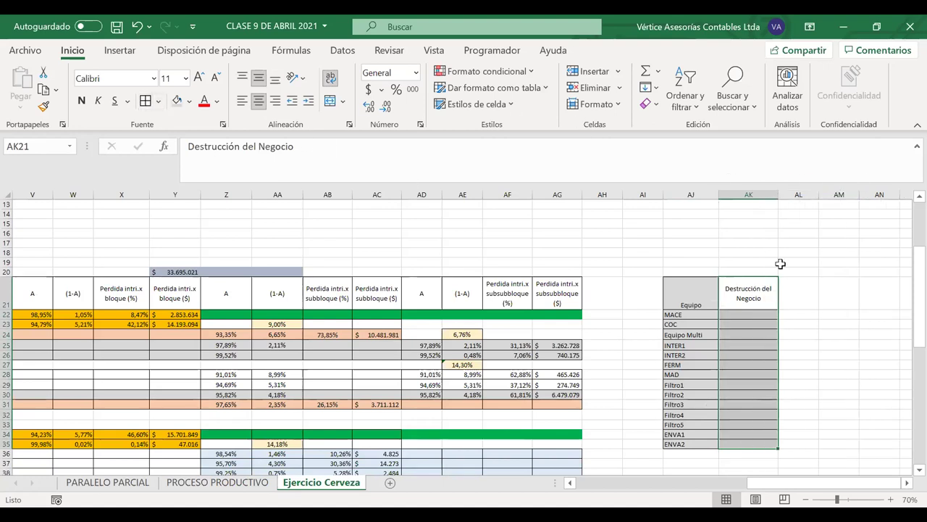
Step: Link MACE's business destruction value in AK22 to its block loss with =Y22
click(733, 314)
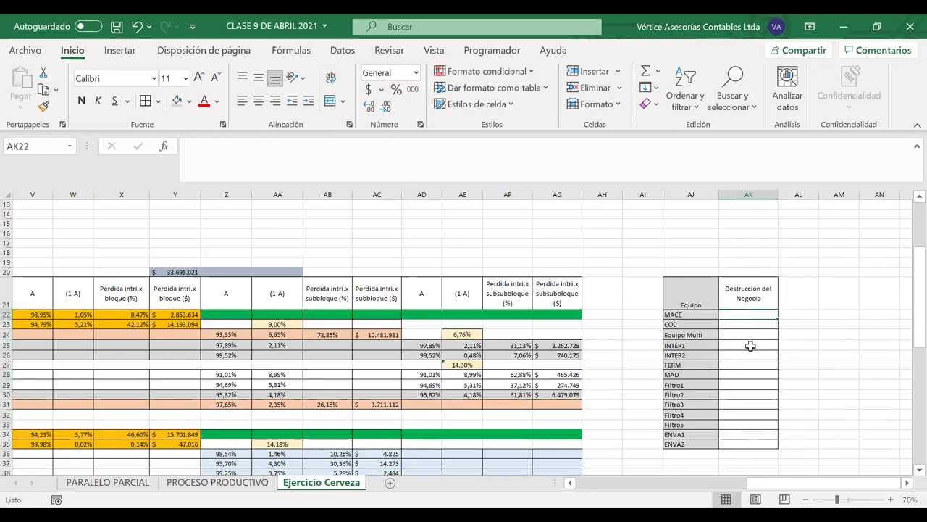
text(=)
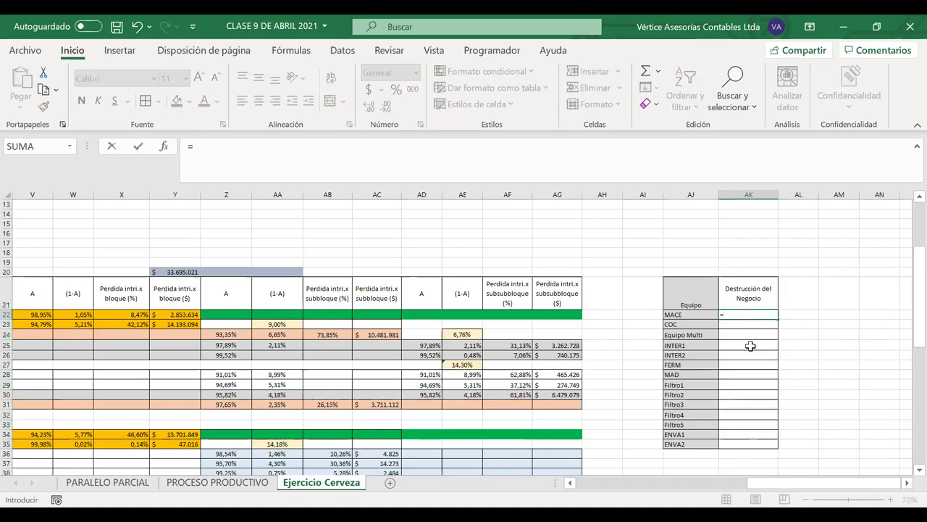
scroll(418, 347, left, 3)
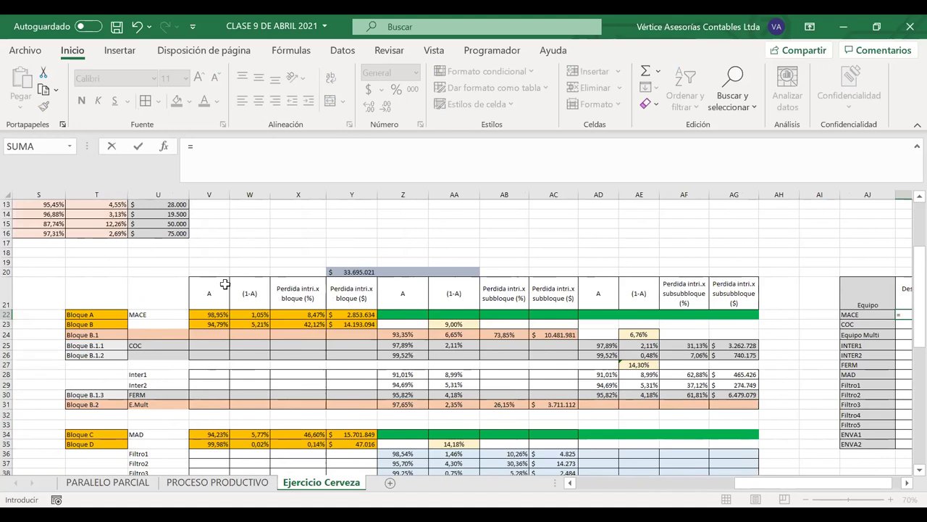
click(340, 315)
key(Return)
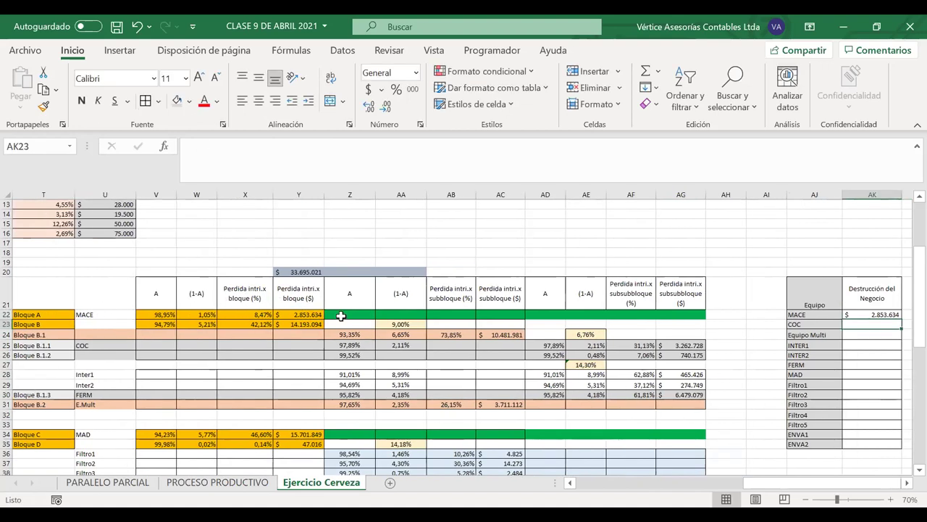
Step: Link COC's business destruction value in AK23 to its sub-subblock loss with =AG25
text(=)
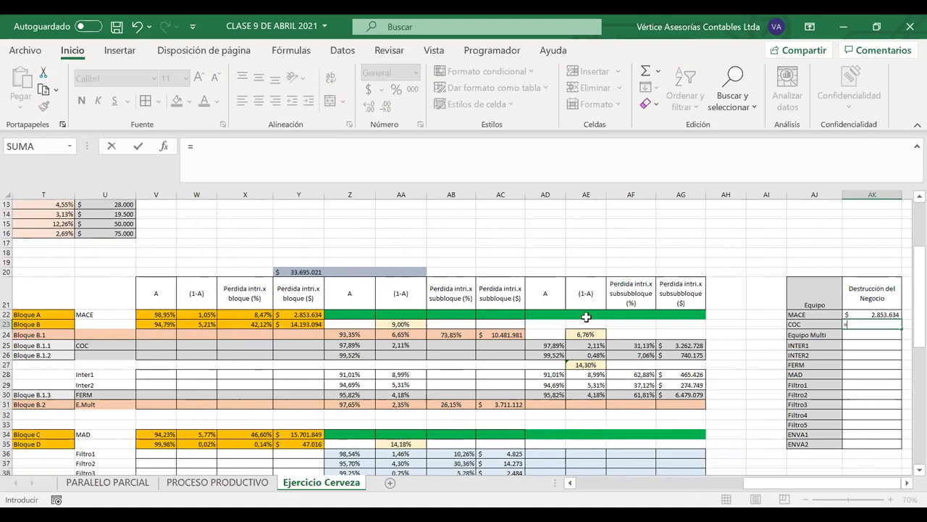
click(680, 345)
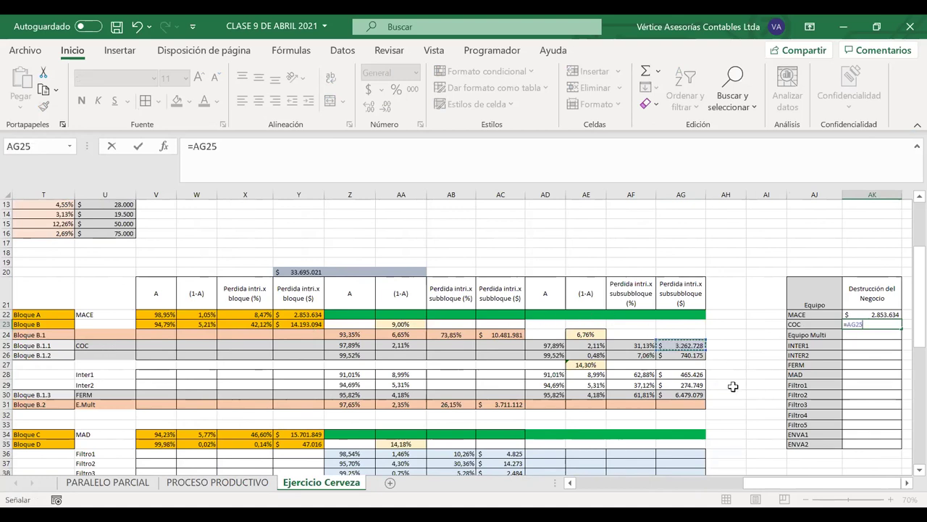
key(Return)
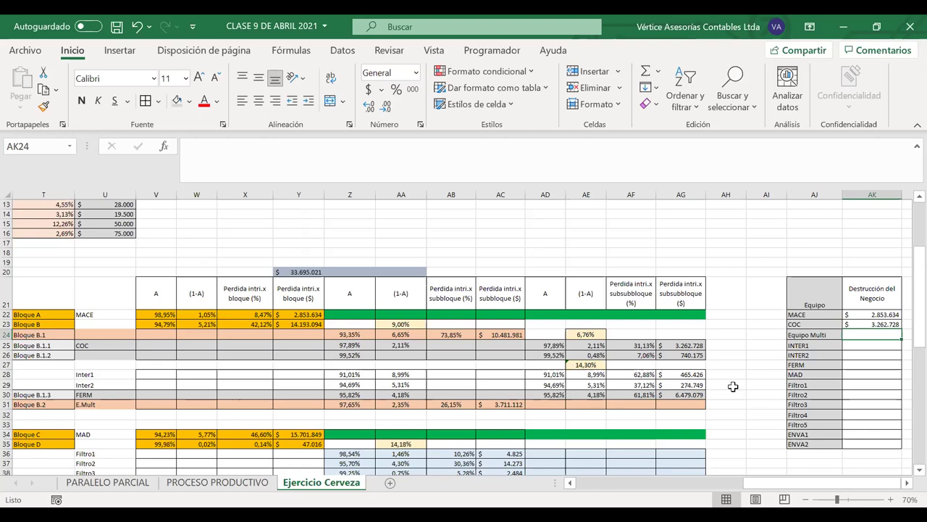
Step: Check the process diagram and link Equipo Multi's value in AK24 to the E.Mult subblock loss with =AC31
scroll(422, 336, left, 5)
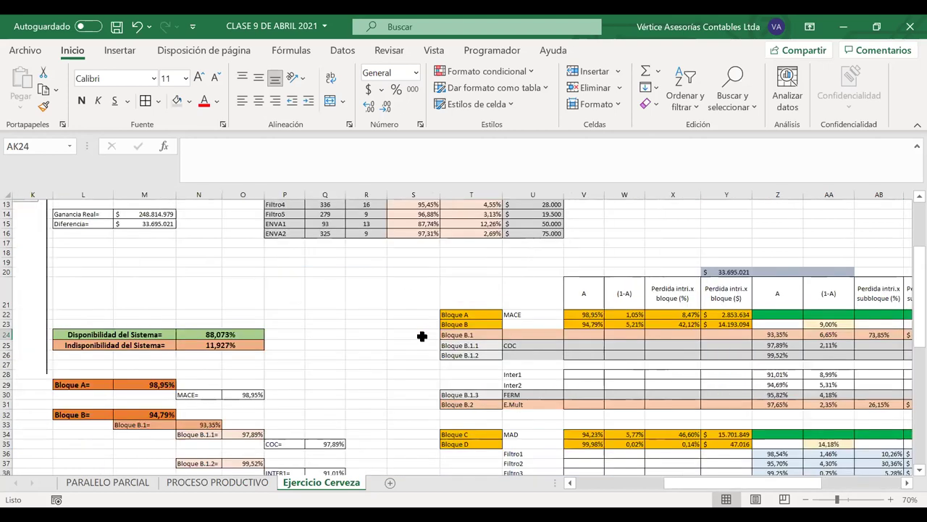
scroll(422, 335, left, 5)
scroll(422, 335, up, 2)
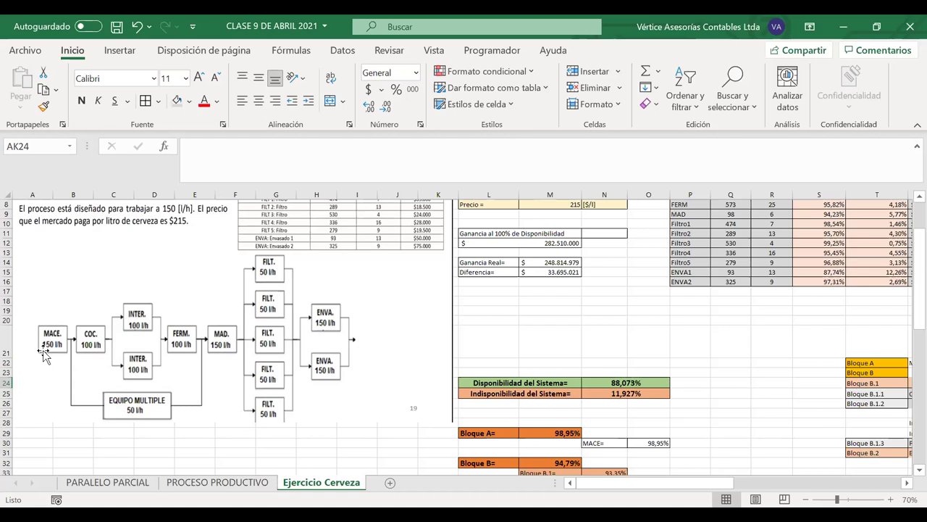
scroll(460, 351, right, 5)
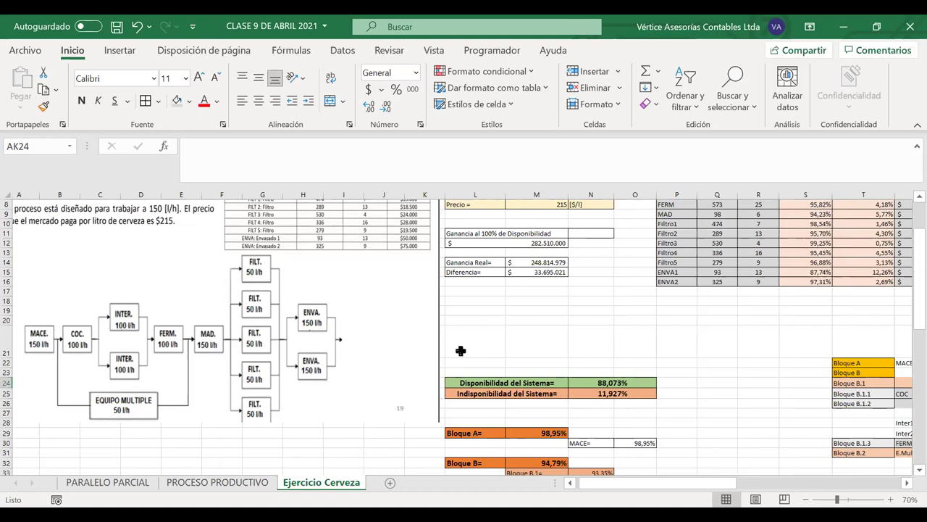
scroll(461, 351, right, 10)
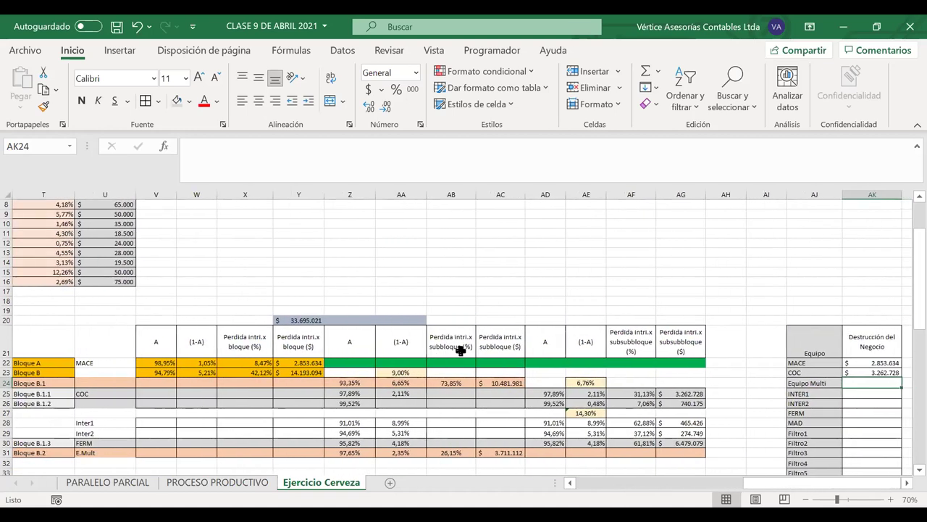
text(=)
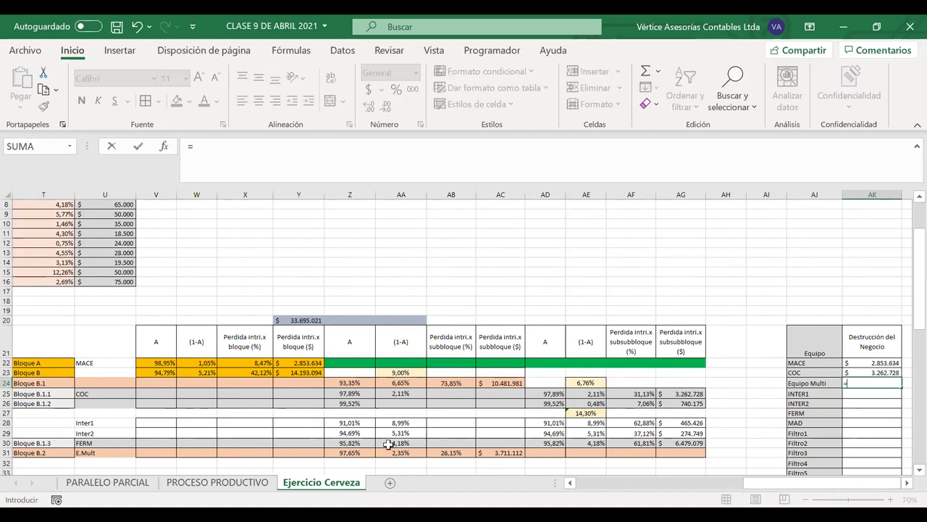
click(491, 453)
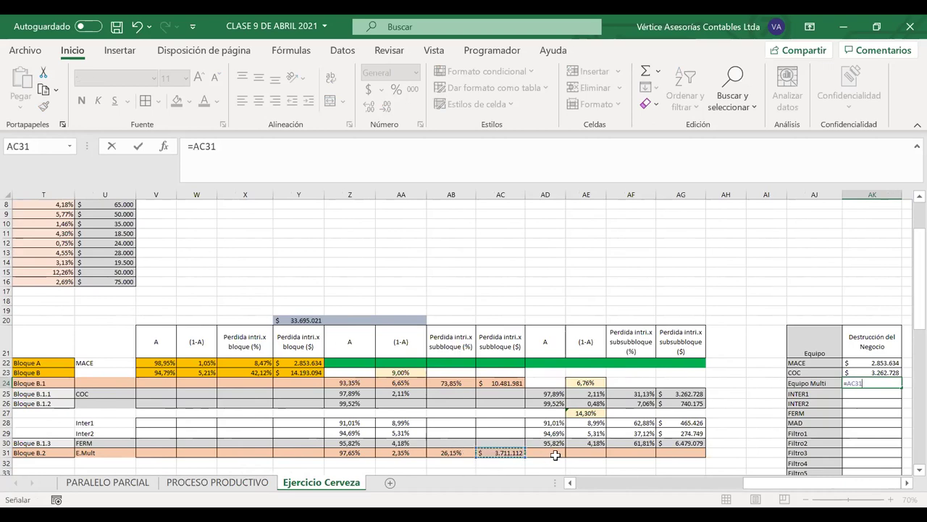
key(Return)
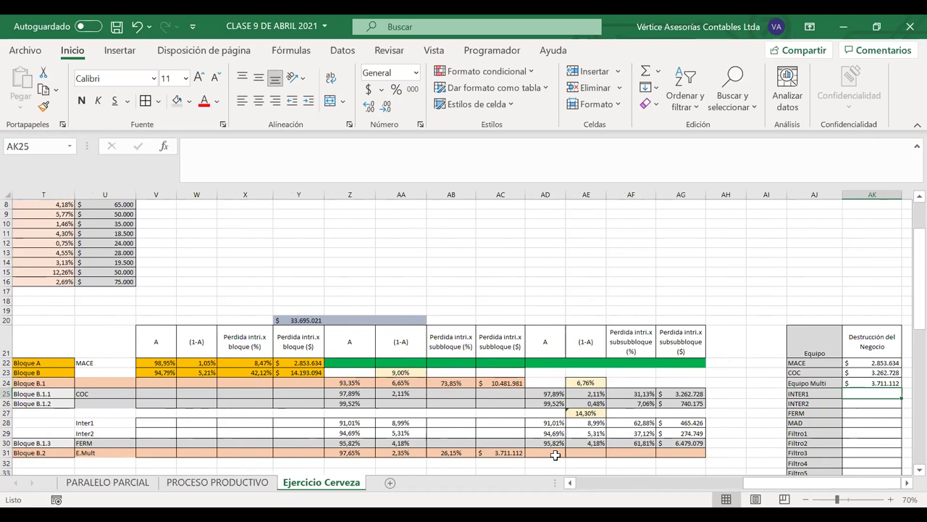
Step: Link the INTER1 and INTER2 values in AK25 and AK26 to their dollar losses with =AG28 and =AG29
text(=)
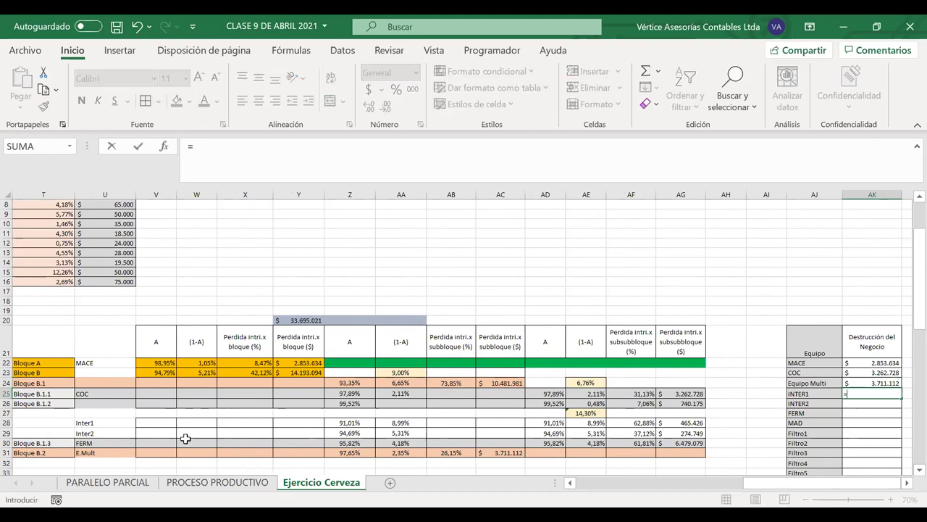
click(687, 422)
key(Return)
text(=)
click(688, 432)
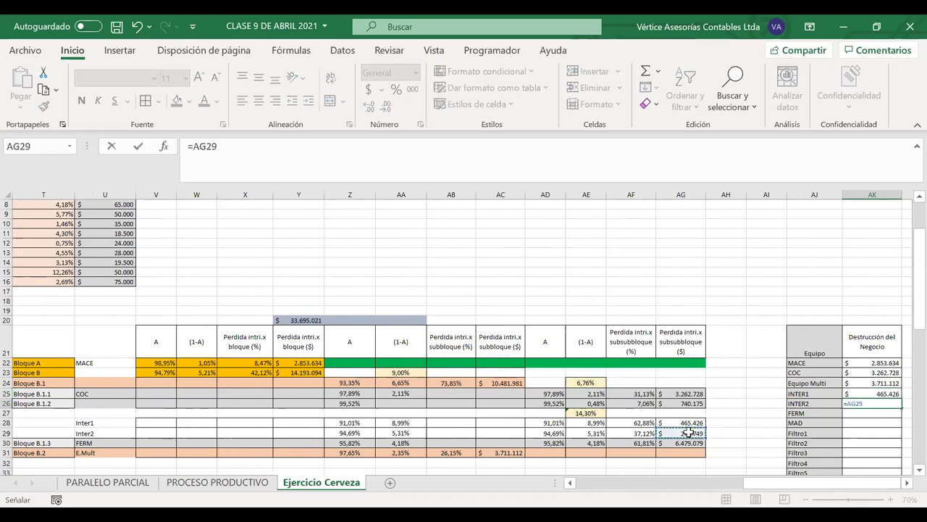
key(Return)
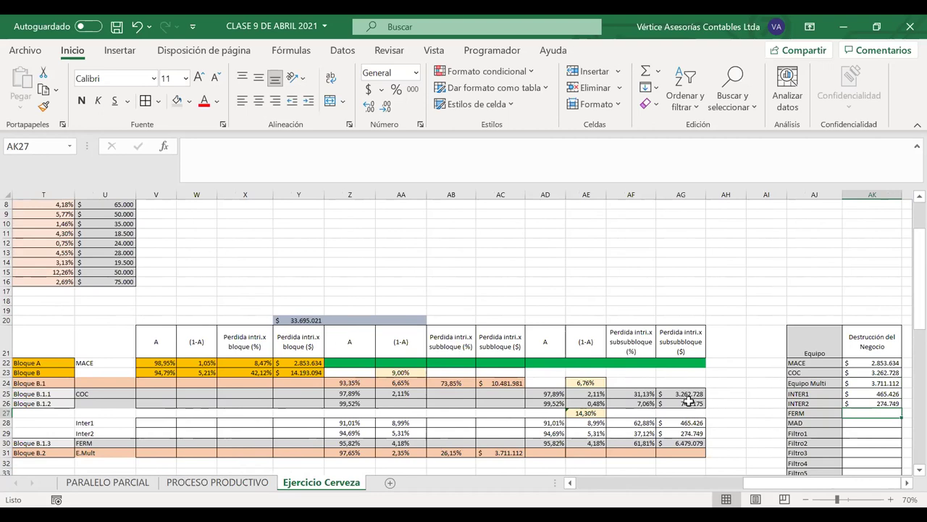
click(692, 403)
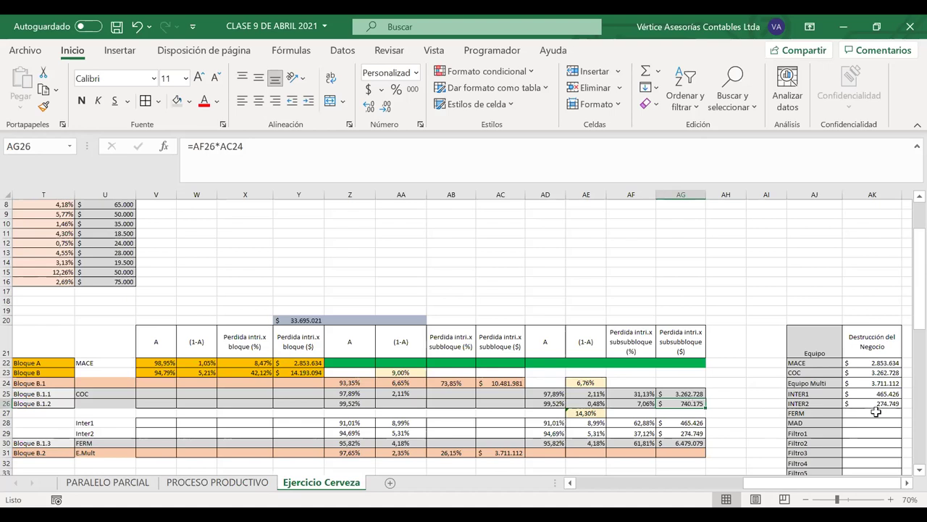
Step: Add a TOTAL= row below ENVA2 in AJ36 and sum the equipment losses in AK36 with =SUMA(AK22:AK35)
scroll(876, 411, down, 1)
scroll(876, 411, down, 2)
click(815, 446)
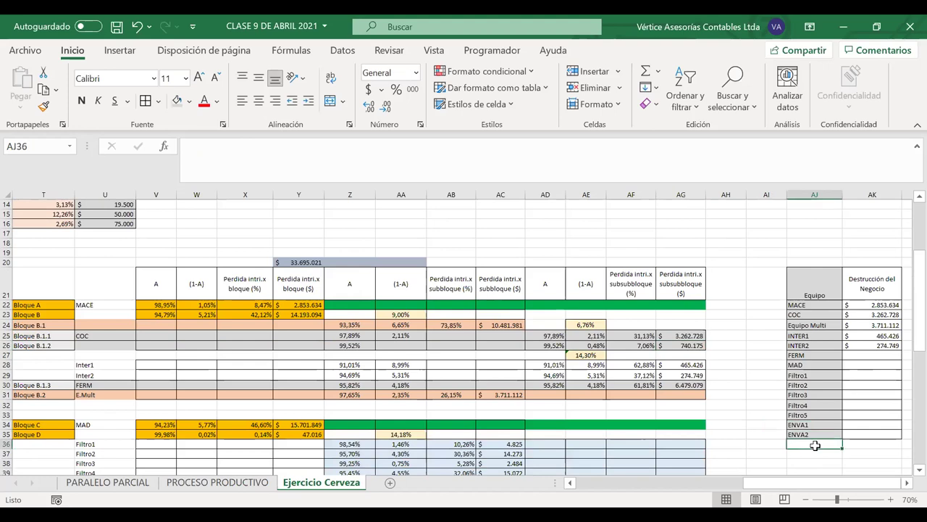
text(TOTAL)
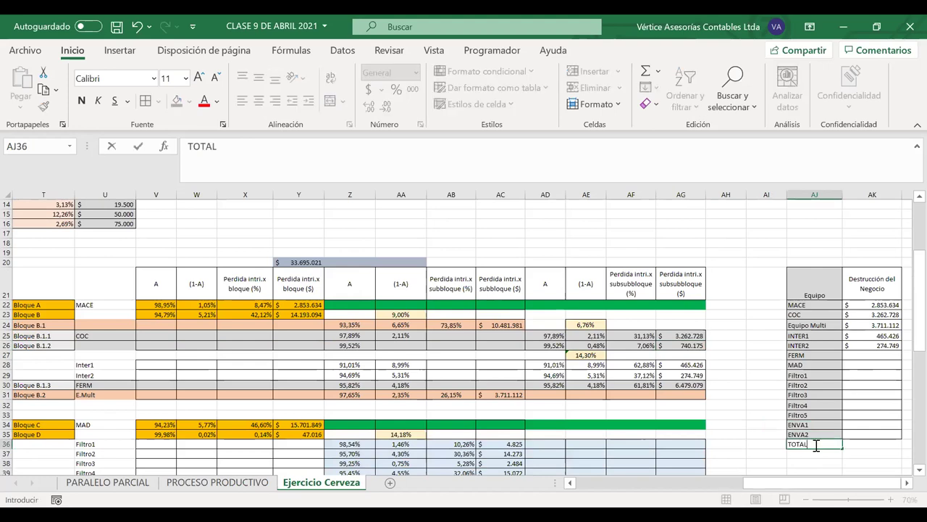
text(=)
key(Tab)
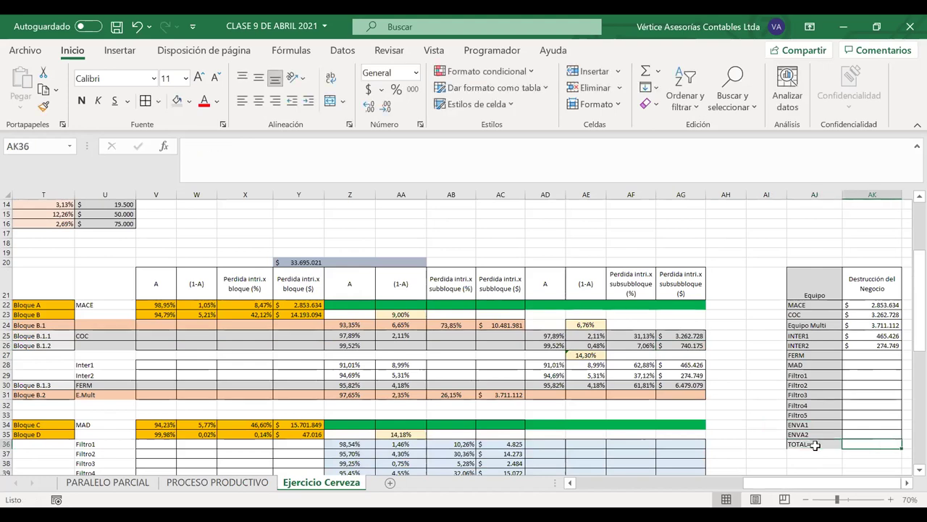
text(=)
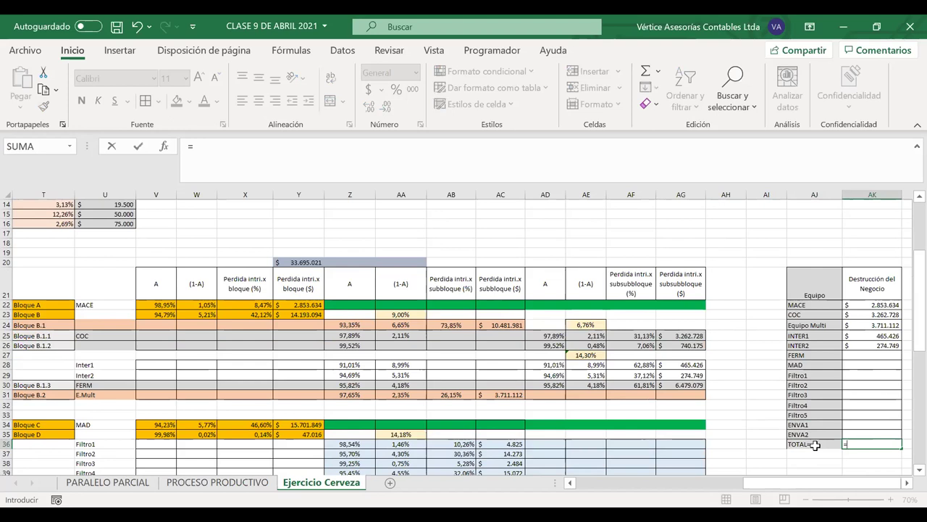
text(suma)
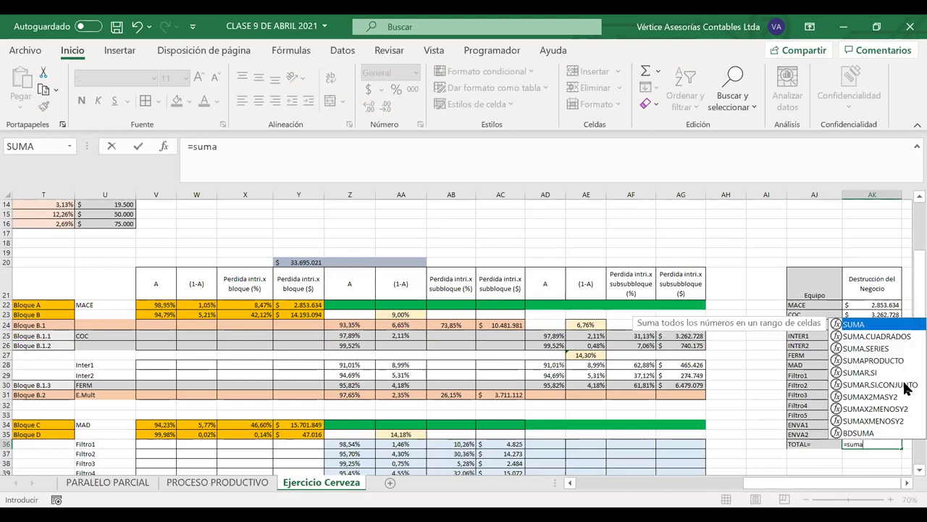
text(()
click(872, 305)
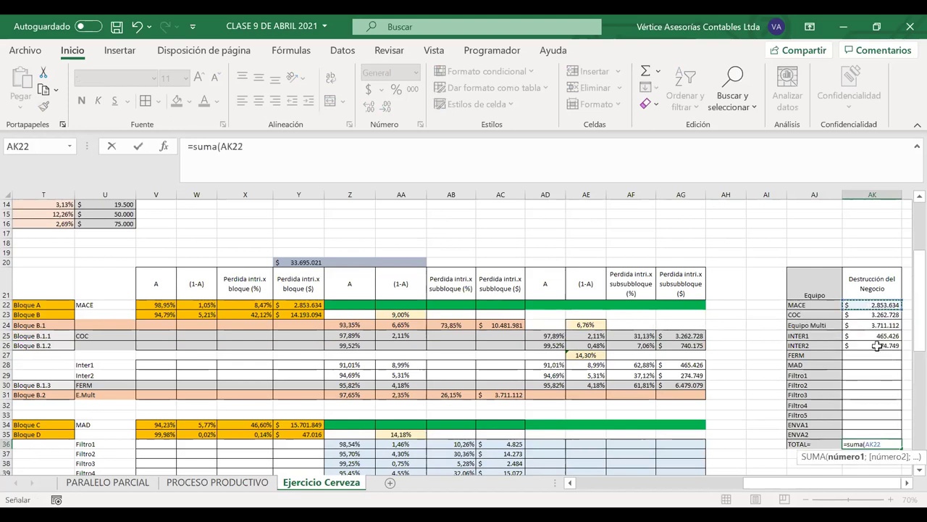
key(ctrl+shift+Down)
key(Return)
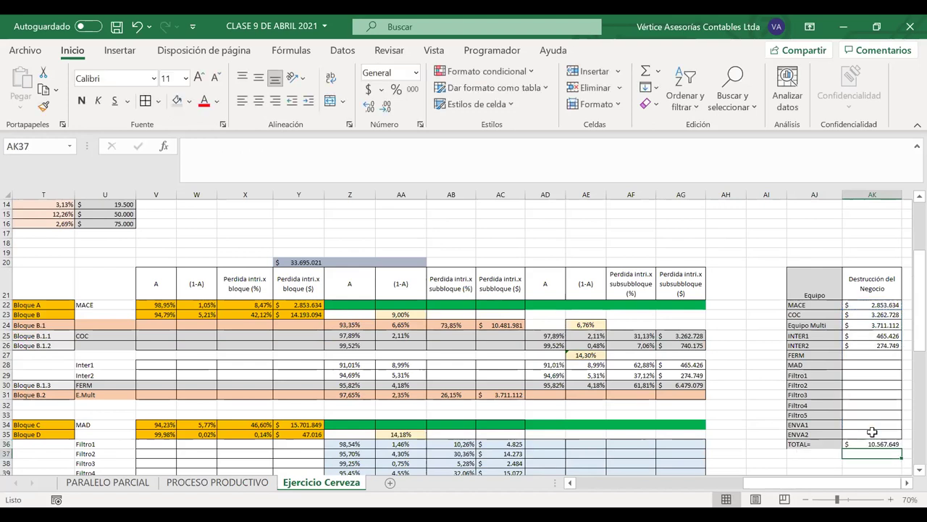
Step: Shade the total row cells AJ36:AK36 with a light blue fill
click(855, 444)
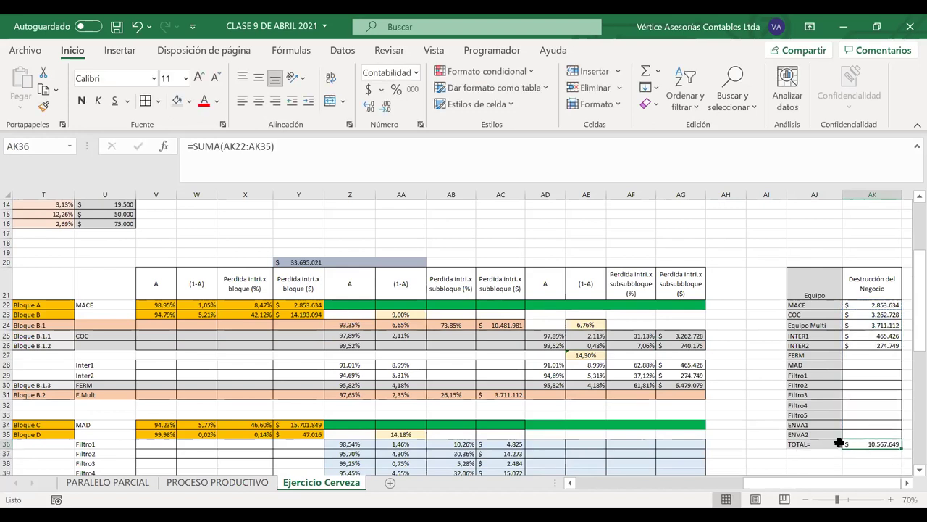
drag(826, 443, 873, 444)
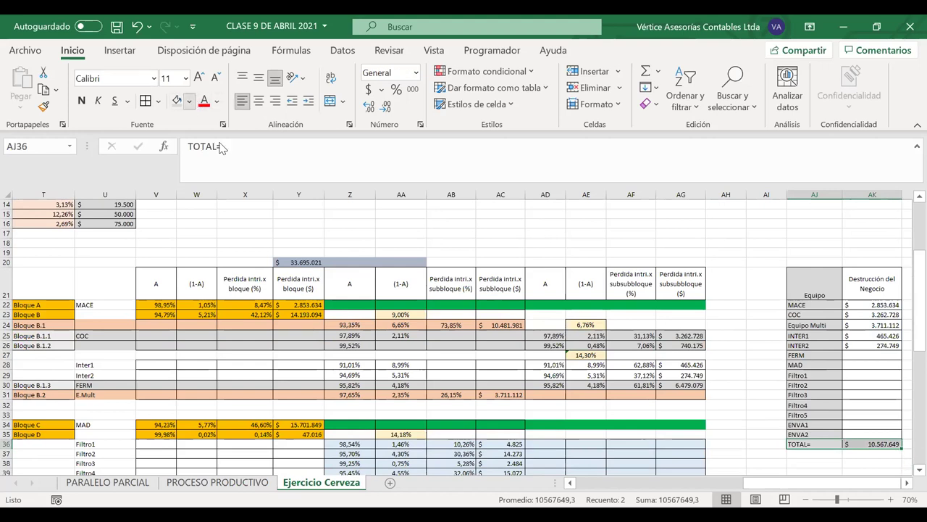
click(189, 101)
click(229, 166)
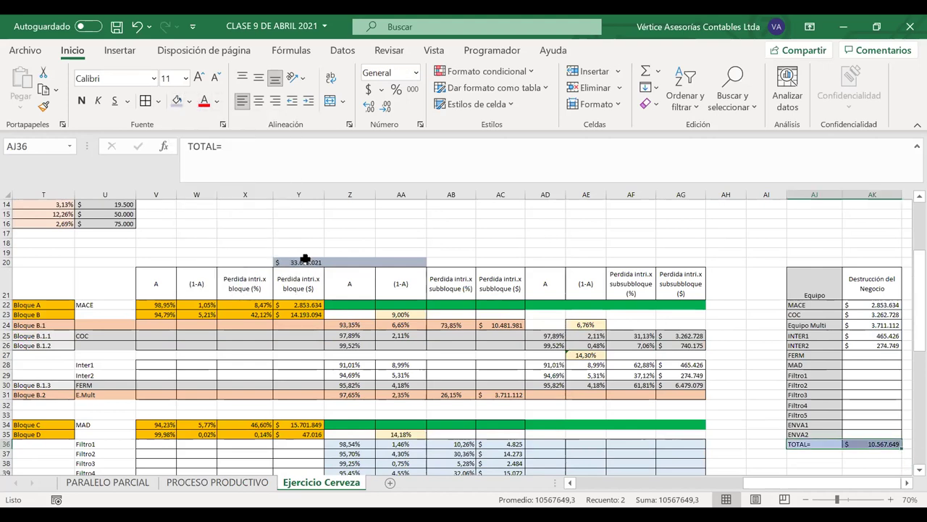
Step: Link AK20, above the Destrucción del Negocio header, to the overall dollar loss with =Y20
click(303, 261)
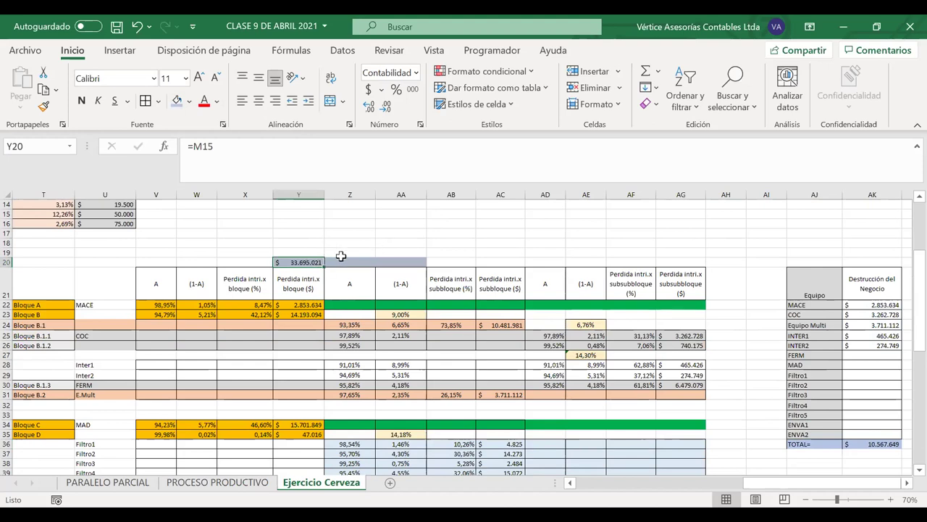
click(863, 263)
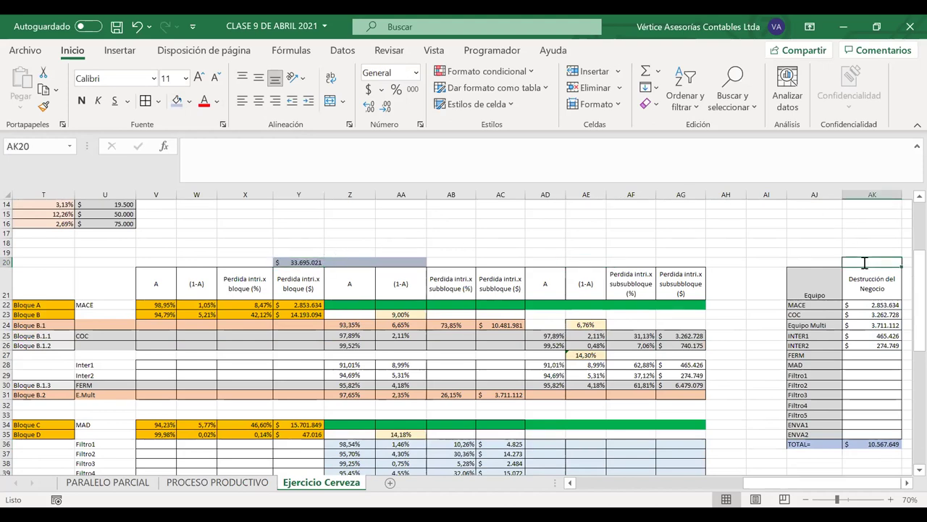
text(=)
click(302, 262)
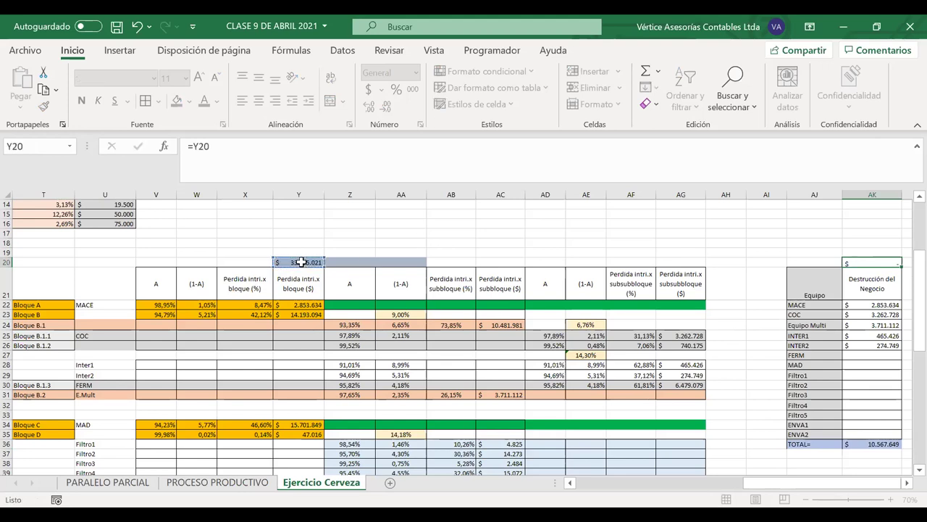
key(Return)
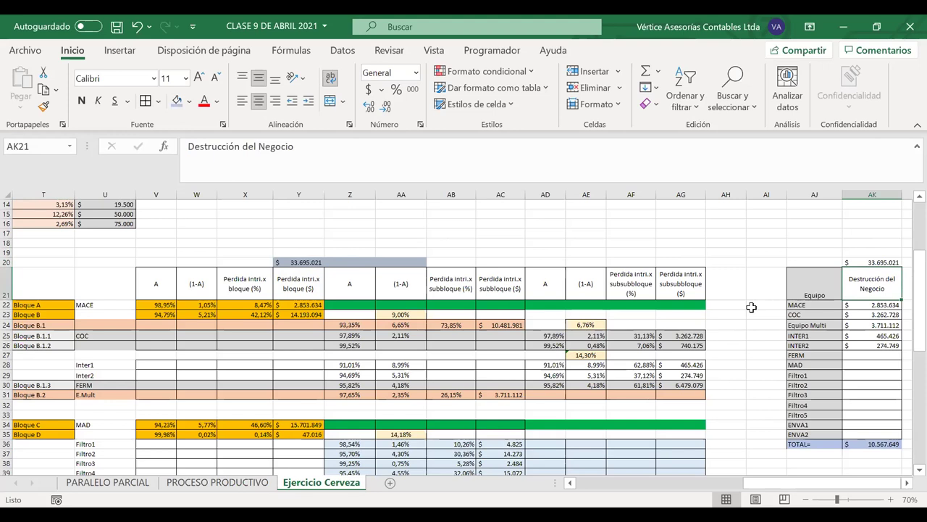
Step: Link FERM's business destruction value in AK27 to its sub-subblock loss with =AG30
scroll(752, 308, right, 2)
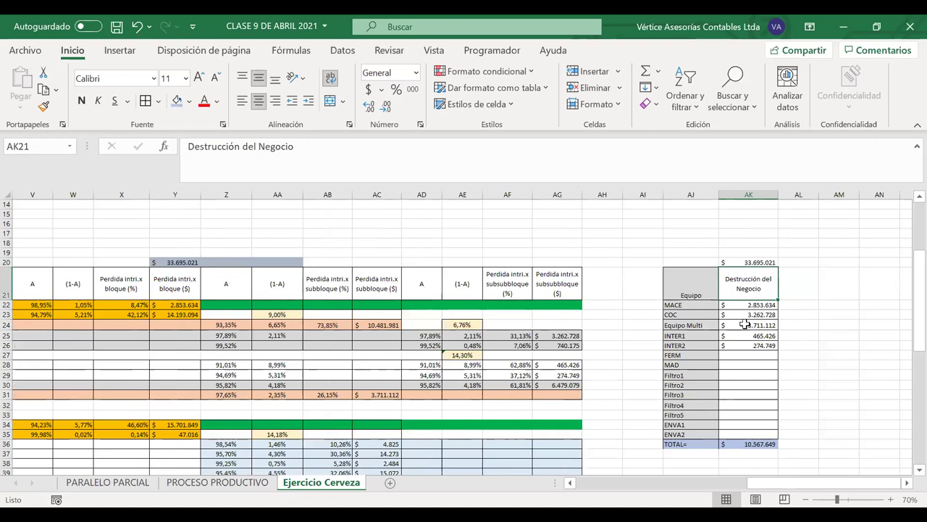
click(739, 354)
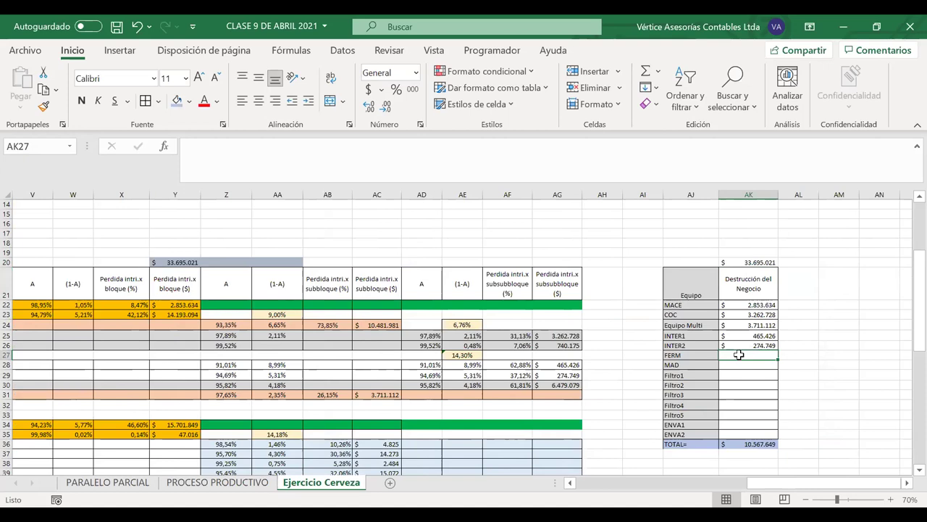
text(=)
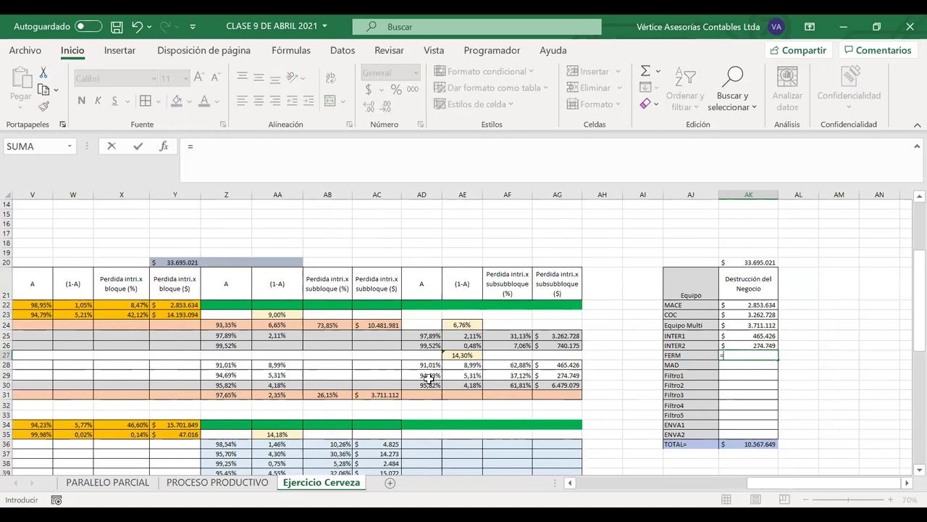
scroll(426, 407, left, 2)
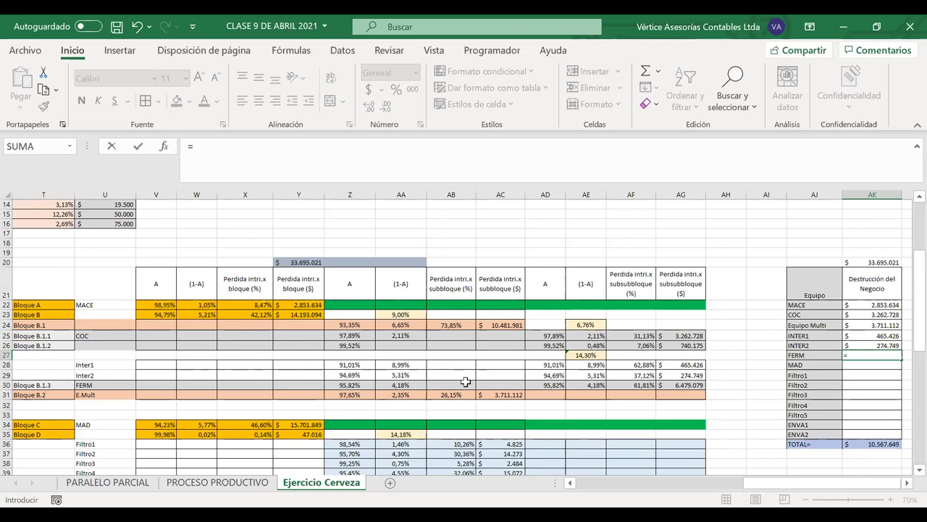
click(689, 386)
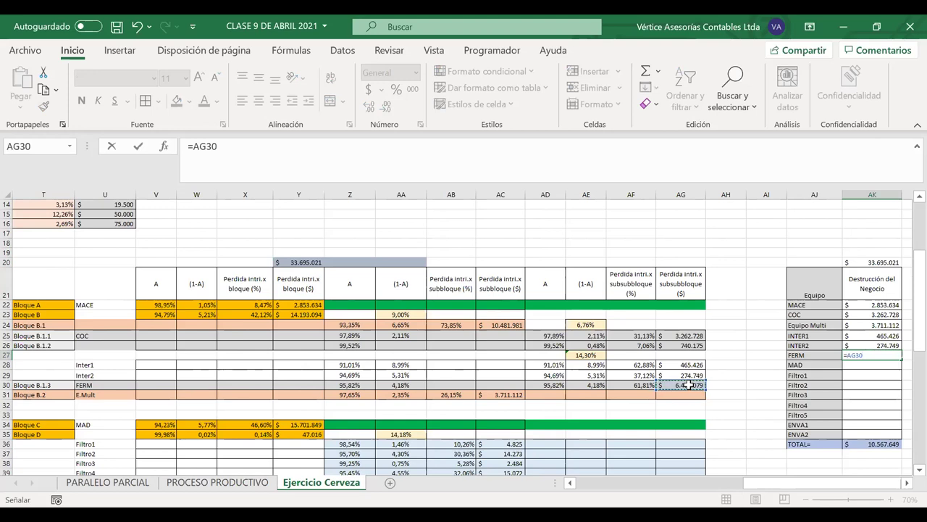
key(Return)
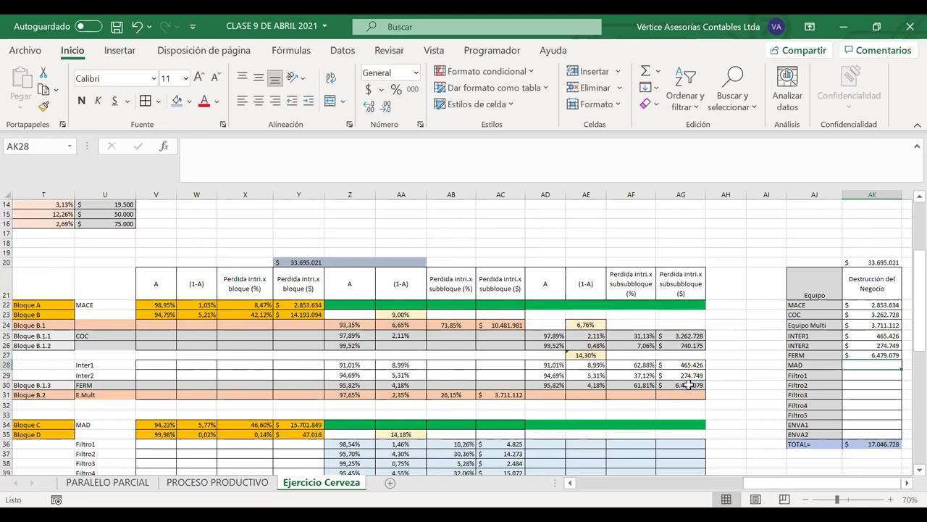
Step: Link MAD's business destruction value in AK28 to its block loss with =Y34
text(=)
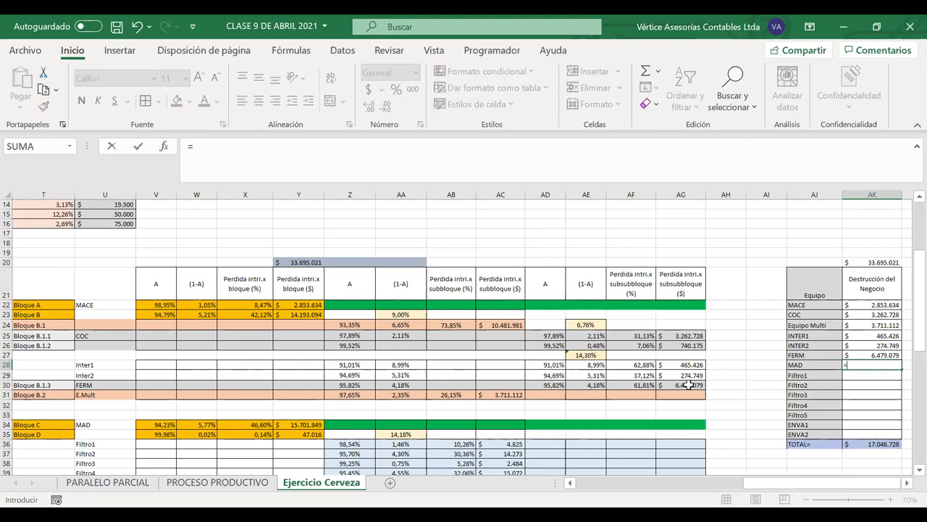
click(301, 421)
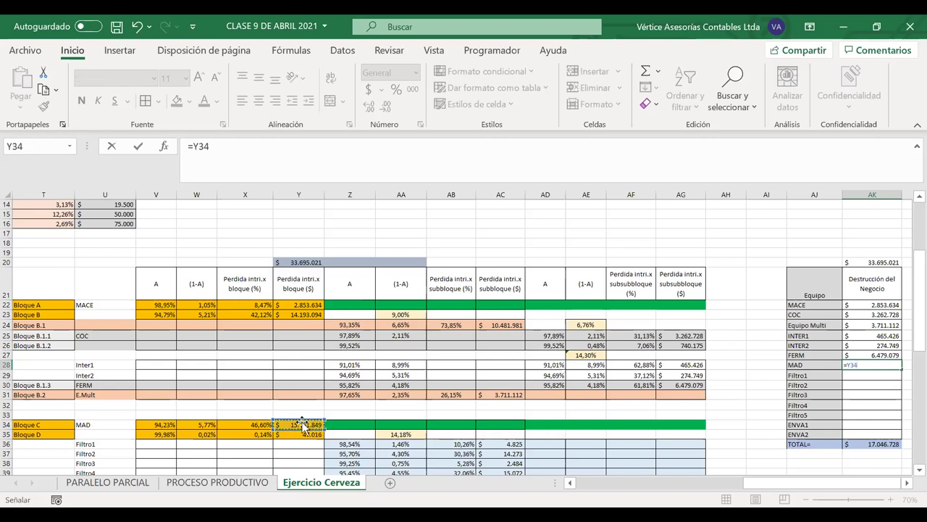
key(Return)
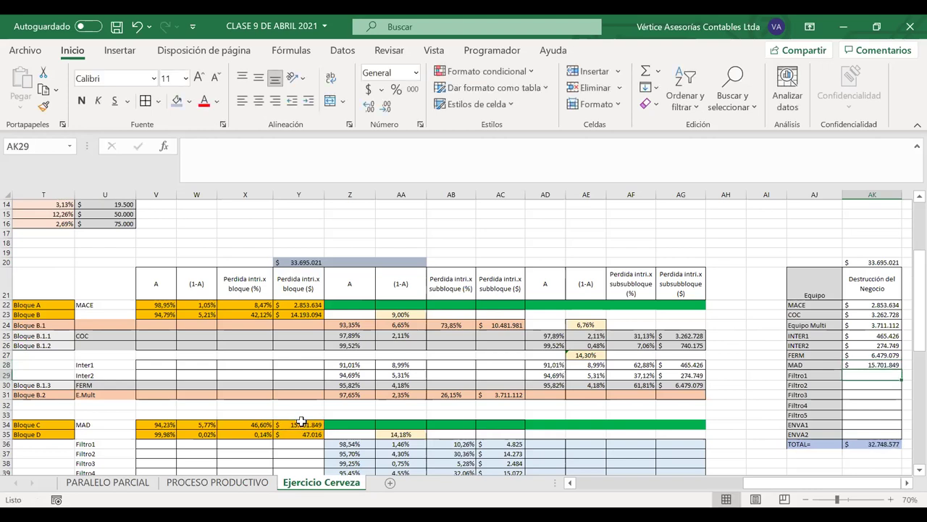
Step: Link Filtro1's value in AK29 to its subblock loss with =AC36 and fill the formula down through Filtro5 in AK33
text(=)
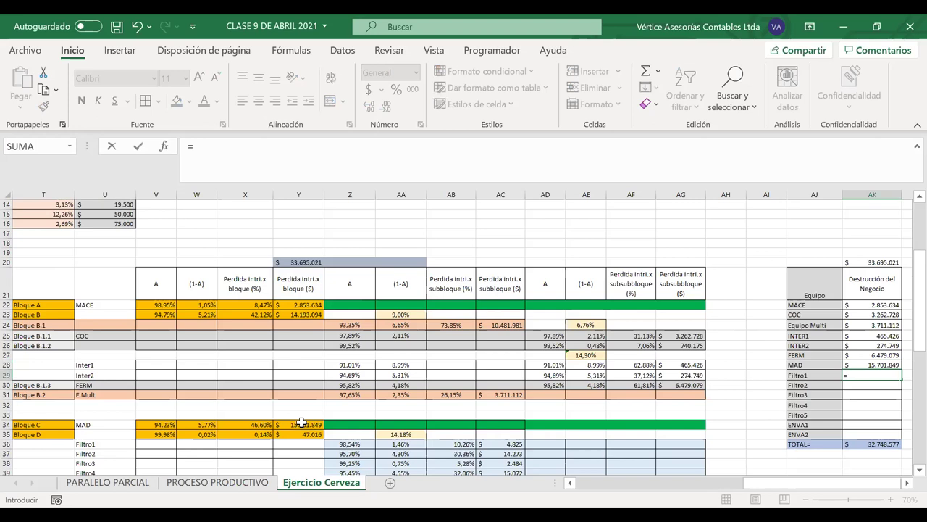
click(490, 443)
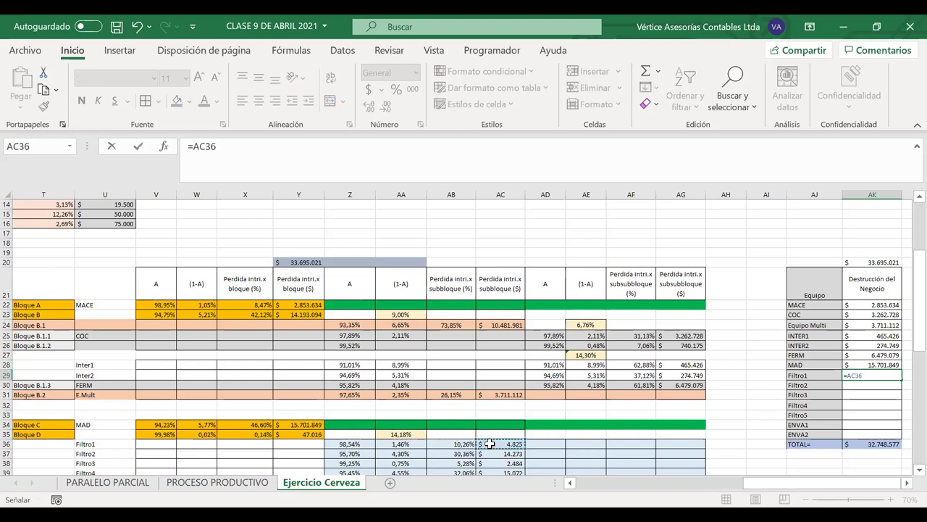
key(Return)
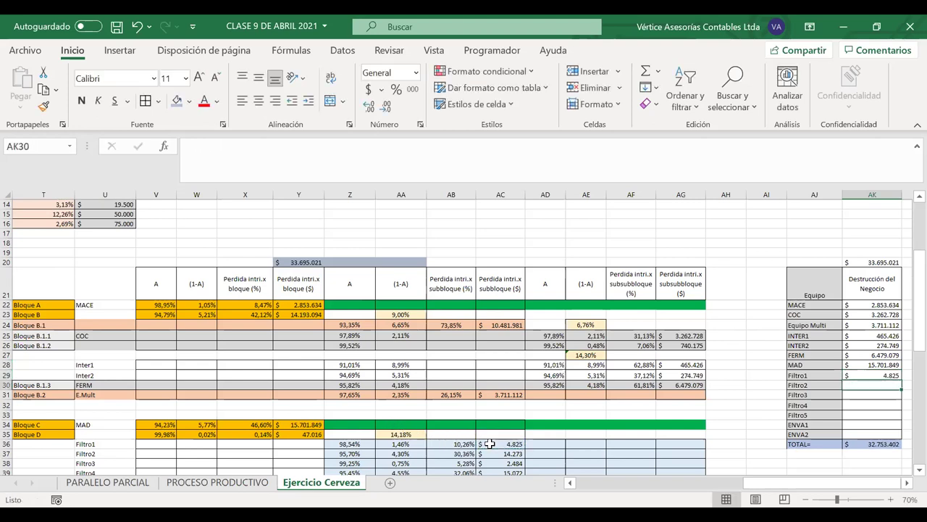
click(879, 376)
drag(901, 380, 893, 418)
drag(892, 418, 892, 418)
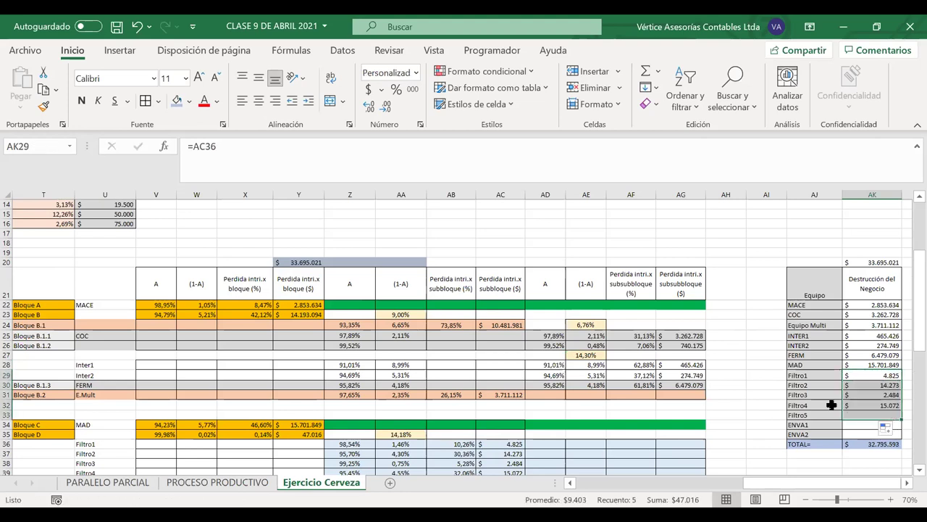
Step: Link the ENVA1 and ENVA2 values in AK34 and AK35 to their subblock losses with =AC42 and =AC43
scroll(626, 384, down, 1)
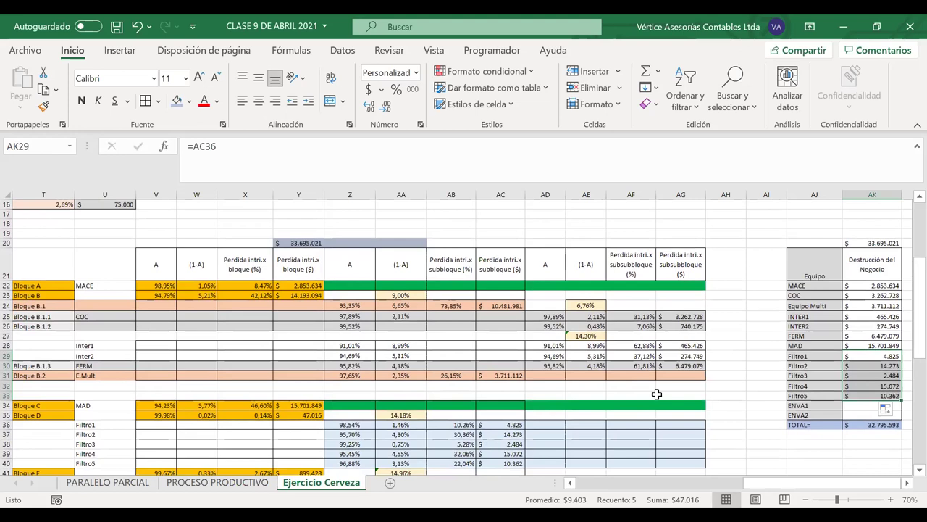
click(867, 405)
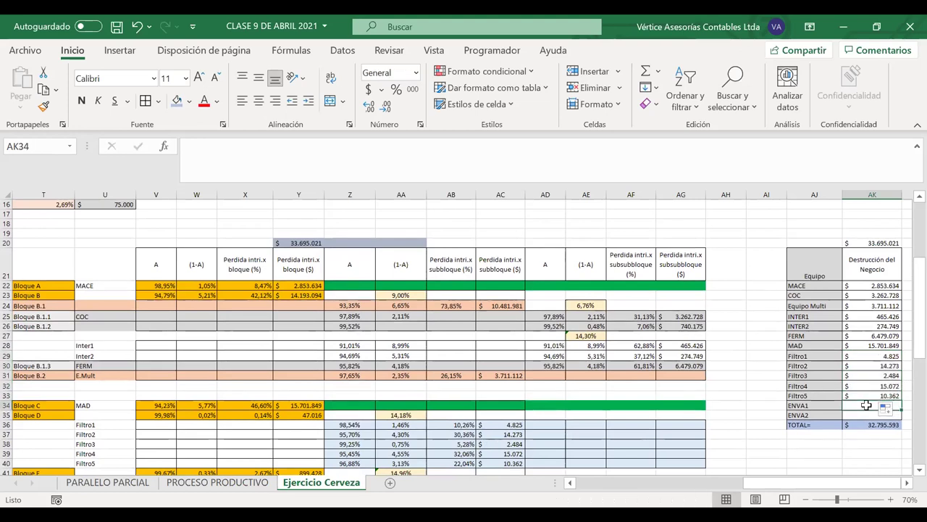
text(=)
scroll(620, 371, down, 1)
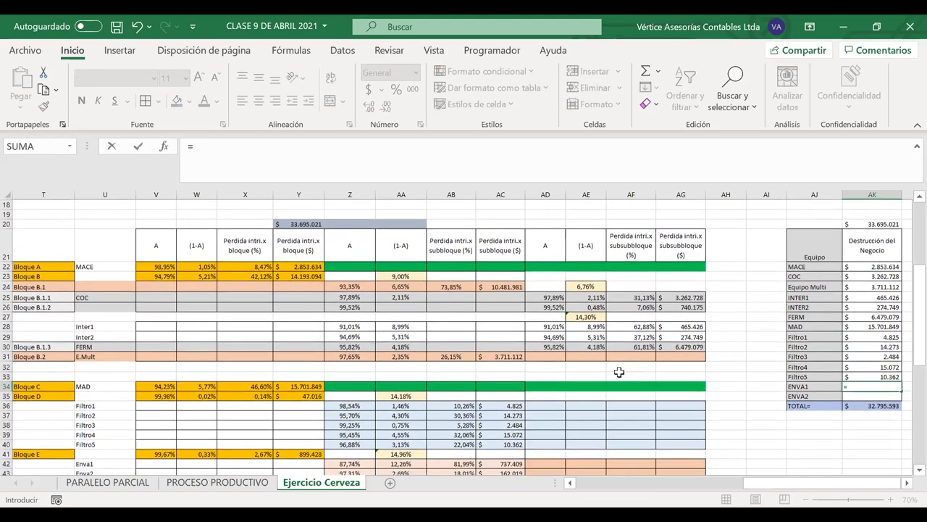
click(497, 462)
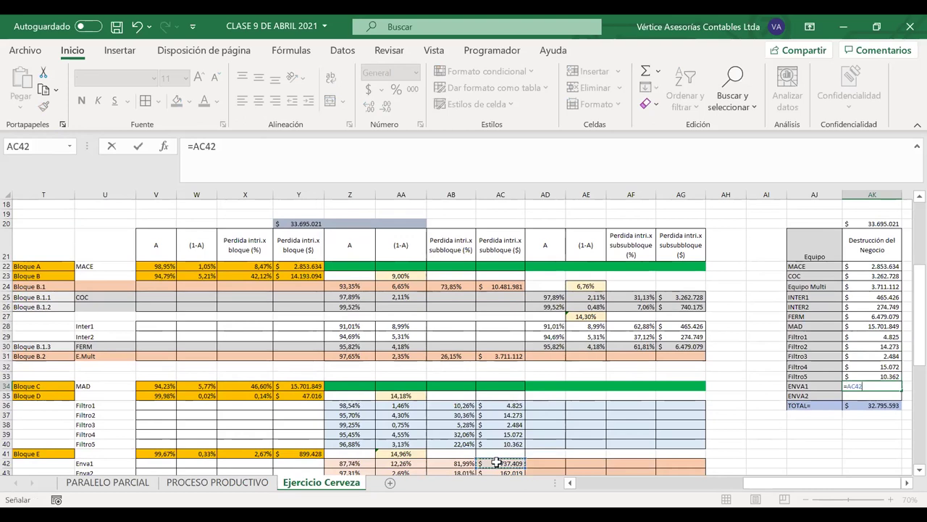
key(Return)
text(=)
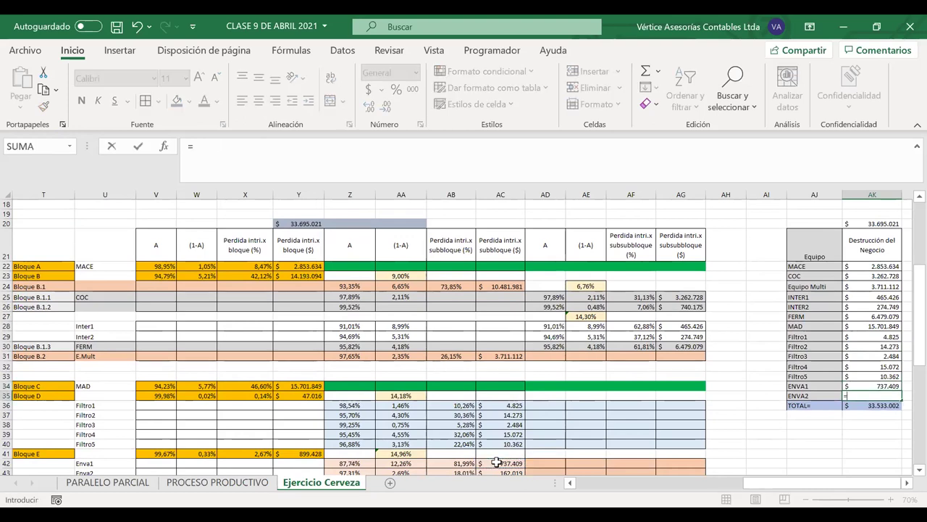
click(500, 472)
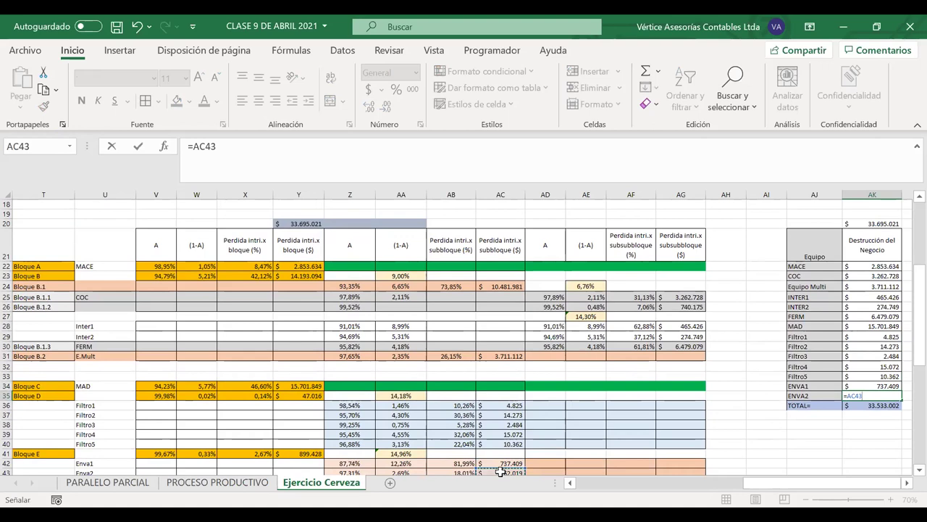
key(Return)
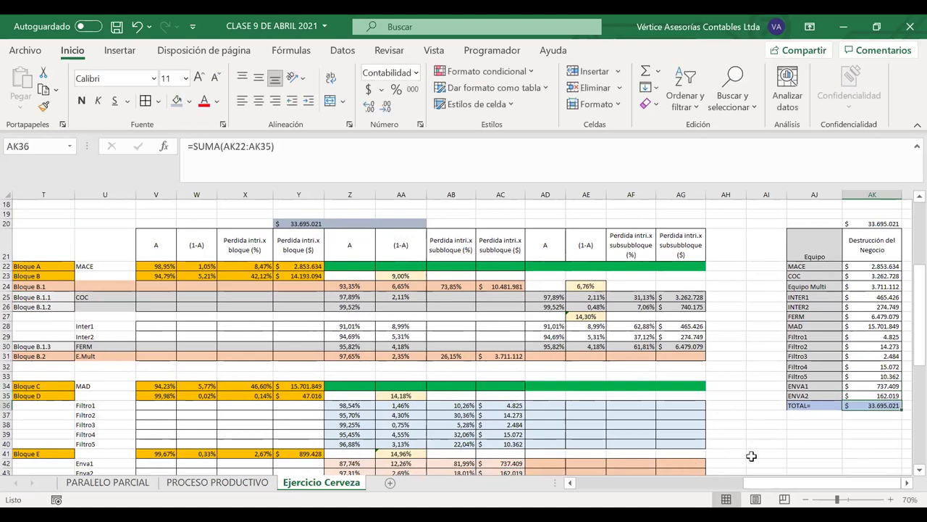
scroll(751, 455, right, 2)
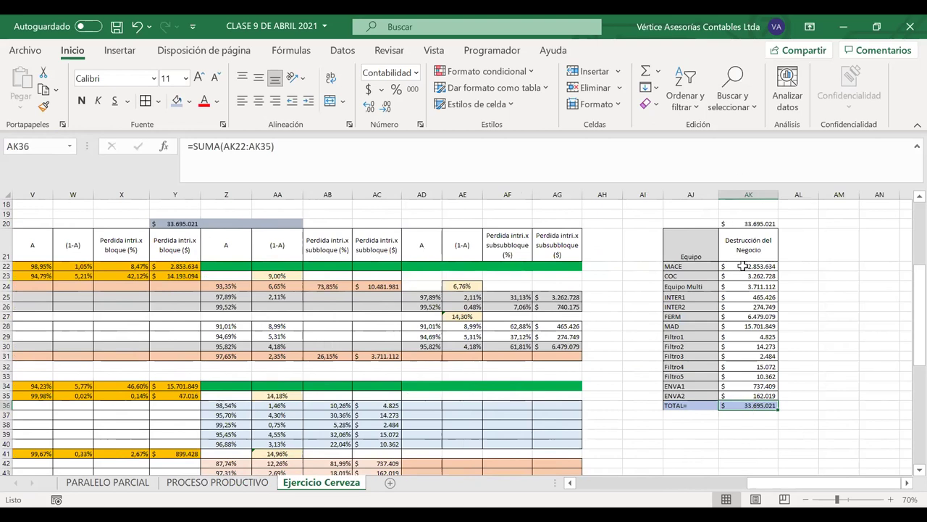
Step: Apply red gradient data bars to the equipment losses in AK22:AK35, leaving out the total
drag(743, 265, 740, 395)
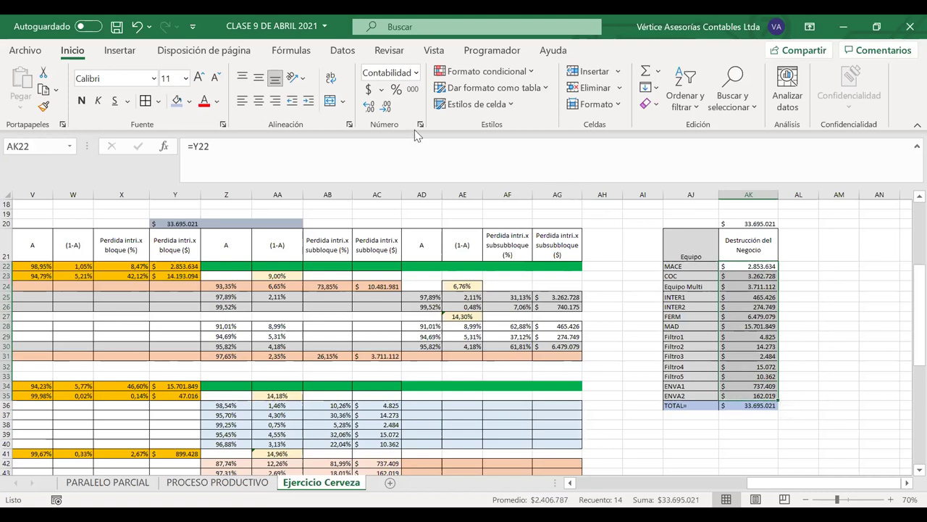
click(538, 78)
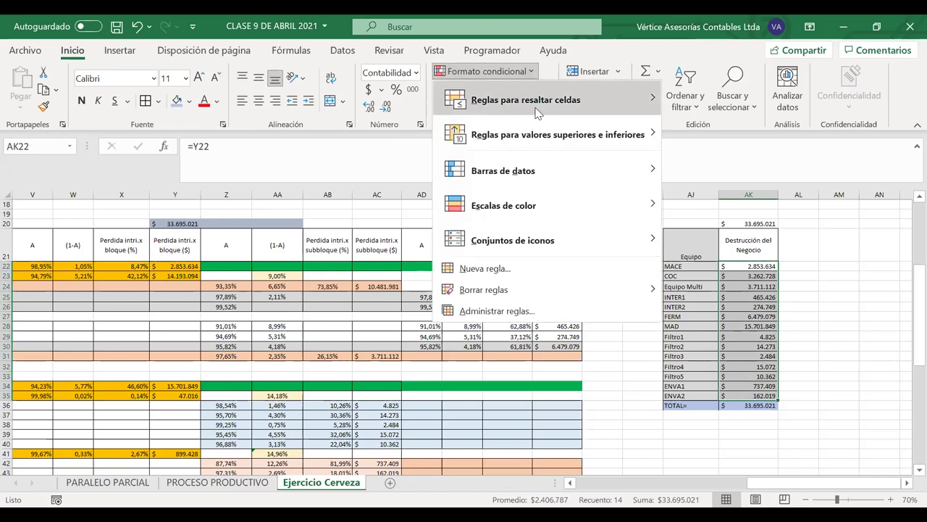
mouse_move(580, 203)
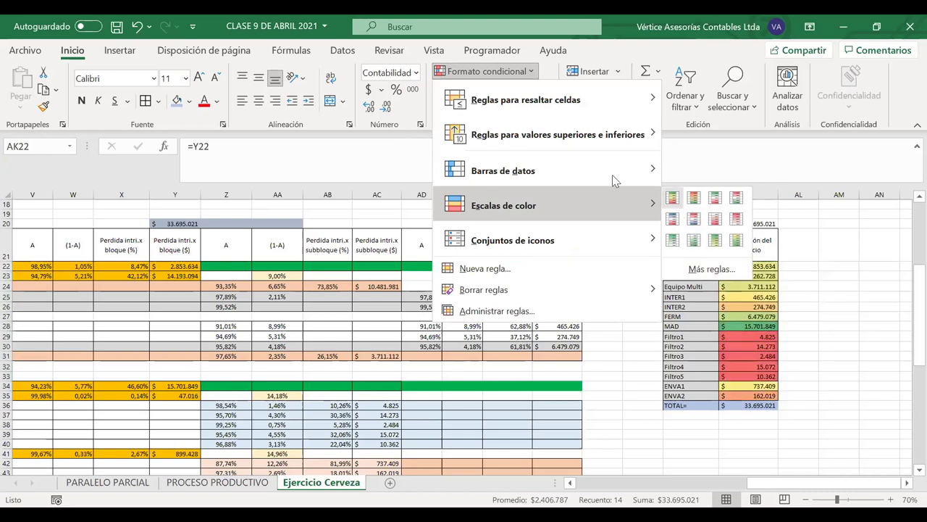
mouse_move(613, 174)
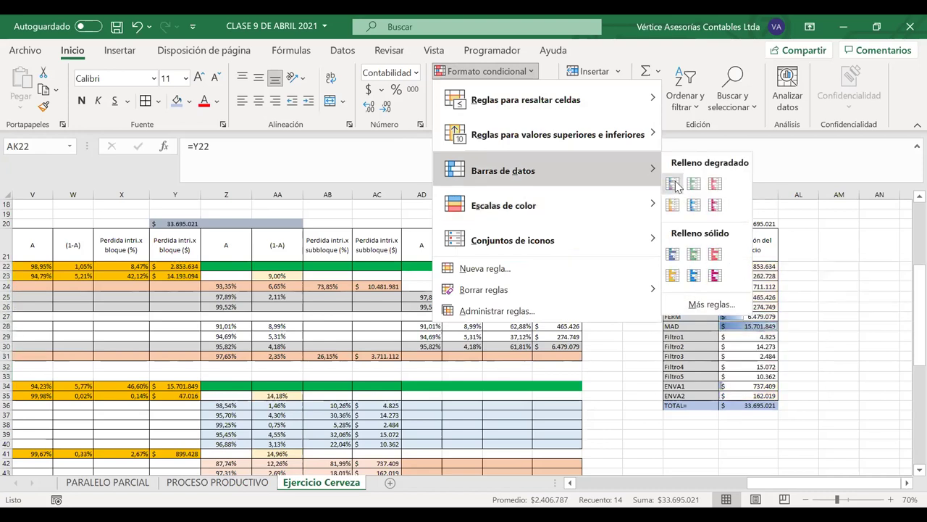
click(715, 185)
click(838, 305)
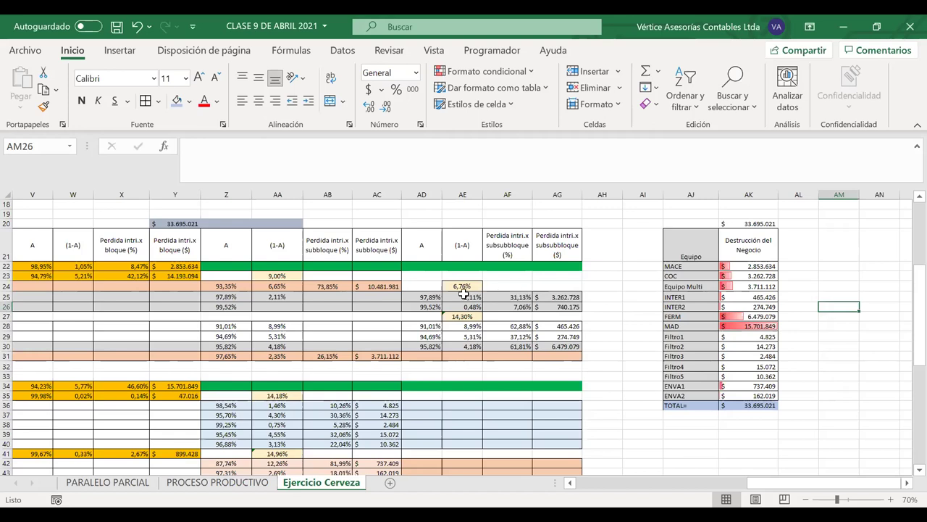
Step: Examine the Bloque B.1.2 row and the formula behind Inter1's sub-subblock dollar loss in AG28
drag(299, 306, 303, 308)
key(Left)
key(Left)
key(Left)
key(Left)
key(Left)
key(Left)
key(Left)
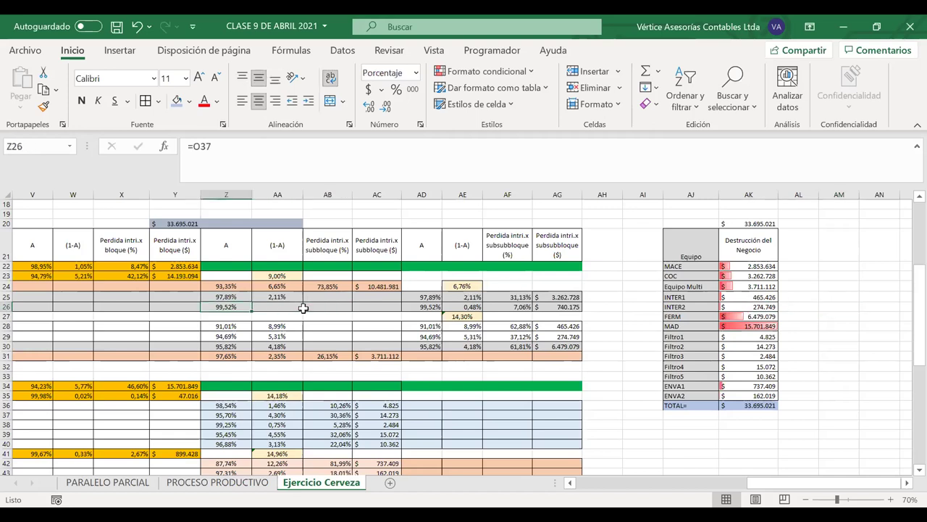
key(Right)
key(Down)
key(Down)
key(Right)
key(Right)
key(Right)
key(Right)
key(Right)
key(Right)
key(Right)
key(Right)
key(Right)
key(Right)
key(Right)
key(Right)
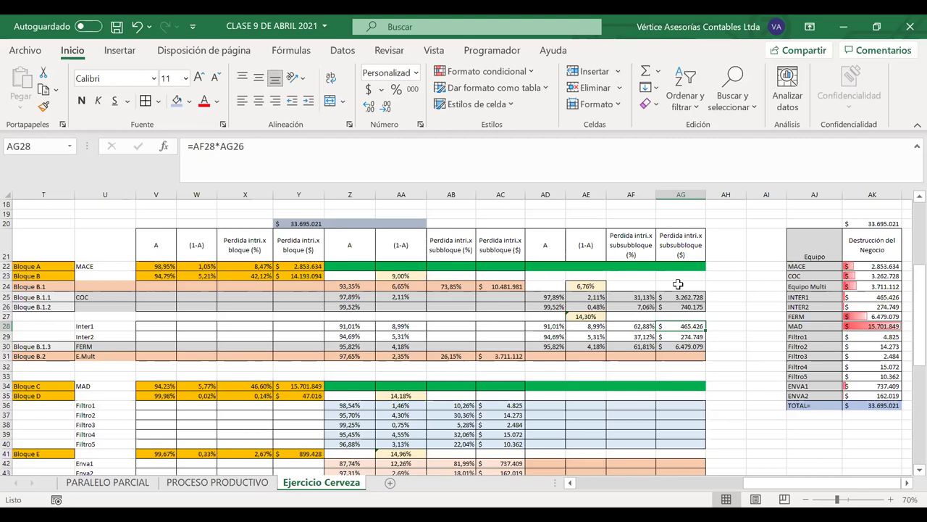
double_click(674, 324)
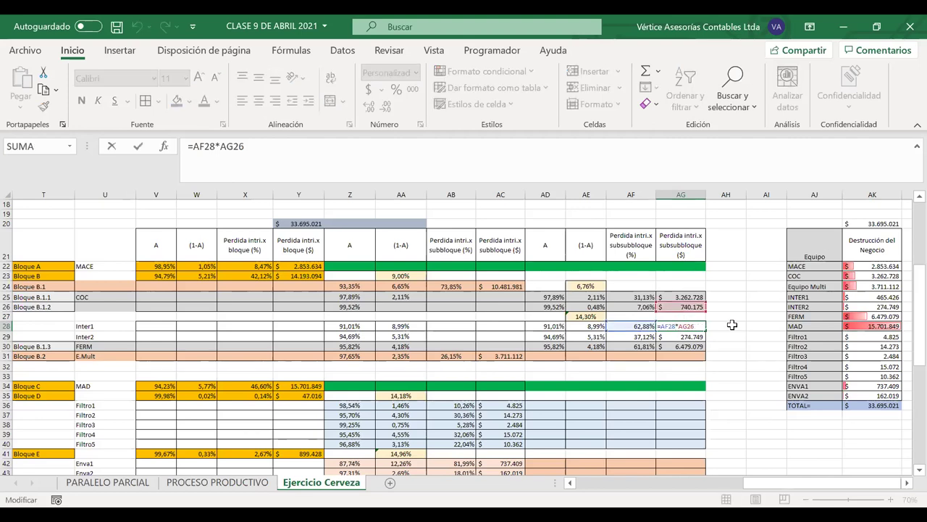
key(Return)
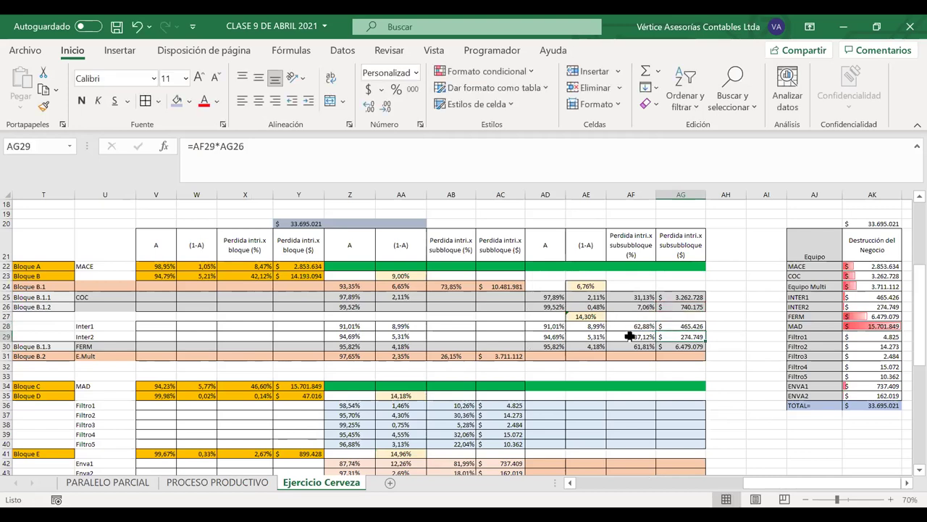
Step: Check the Inter1 and Inter2 loss percentage formulas in AF28:AF29 against their unavailabilities and the sum in AE27
click(628, 326)
drag(627, 327, 628, 332)
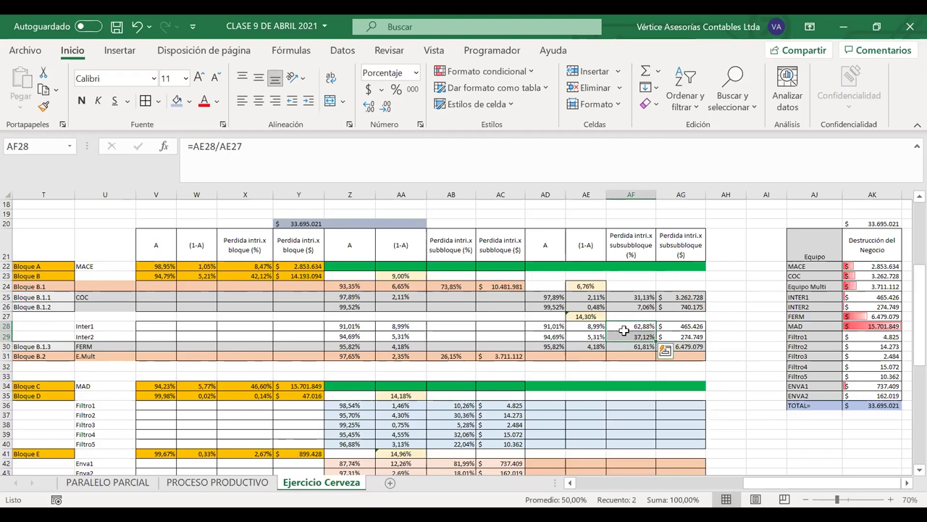
click(621, 327)
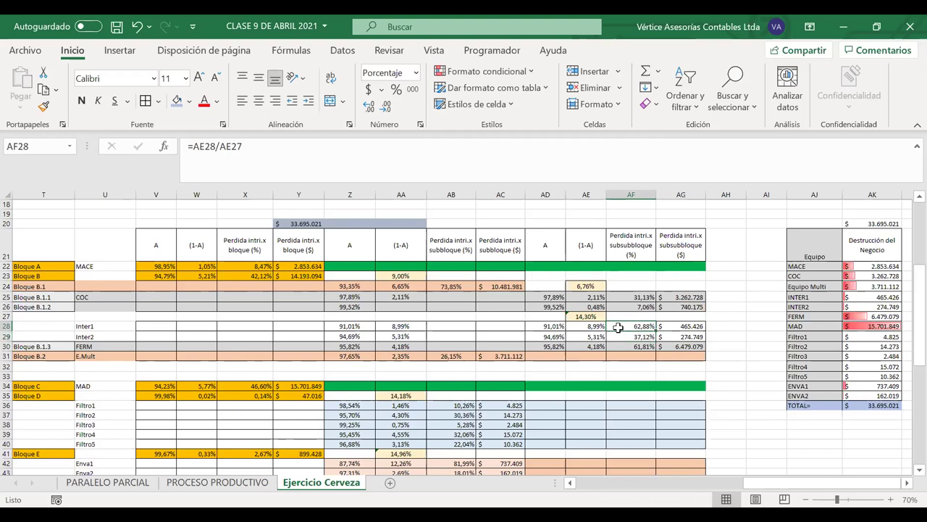
click(585, 326)
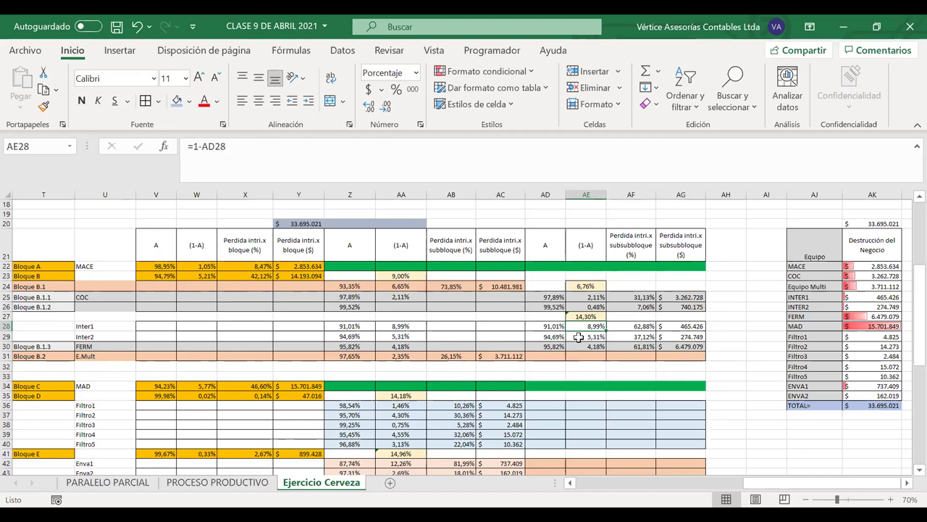
click(622, 336)
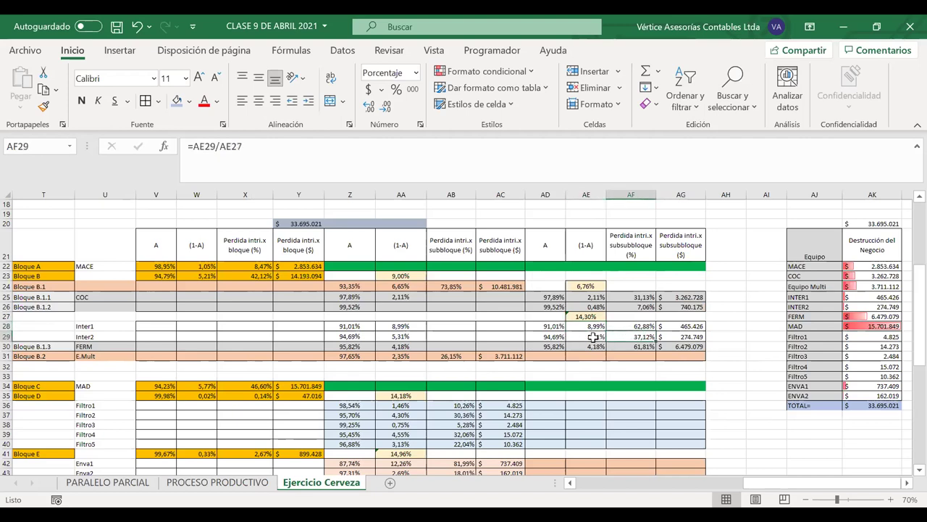
click(592, 337)
click(587, 316)
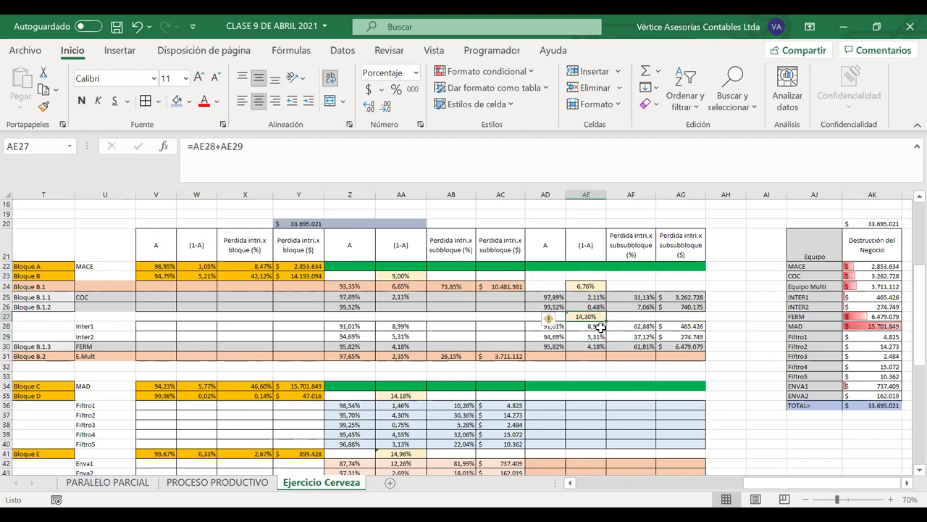
drag(593, 326, 592, 337)
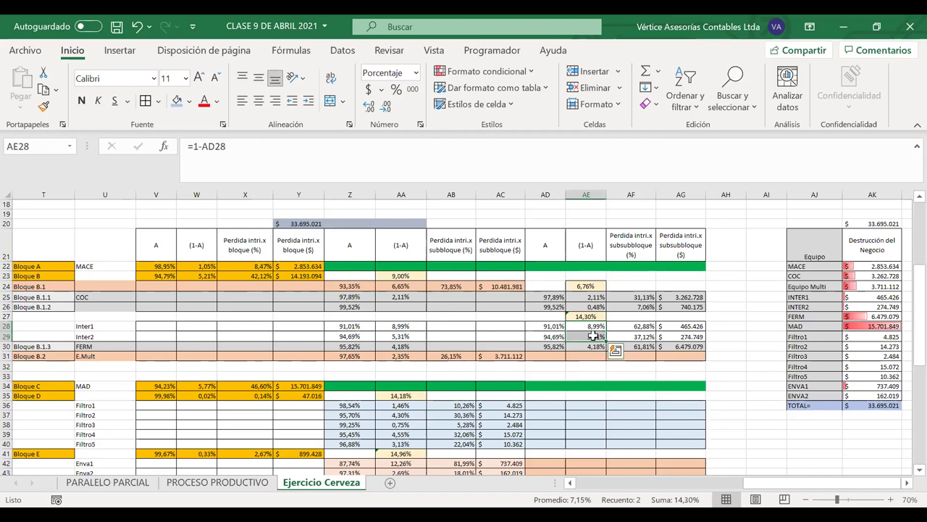
click(593, 317)
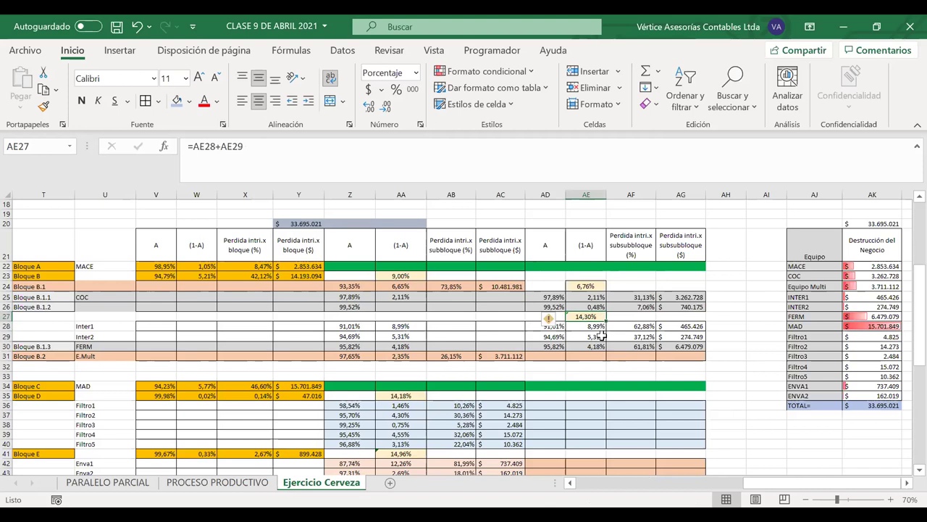
Step: Review the dollar loss formulas of Inter1 and Inter2 in AG28 and AG29 and the Bloque B.1.2 row they draw on
click(687, 324)
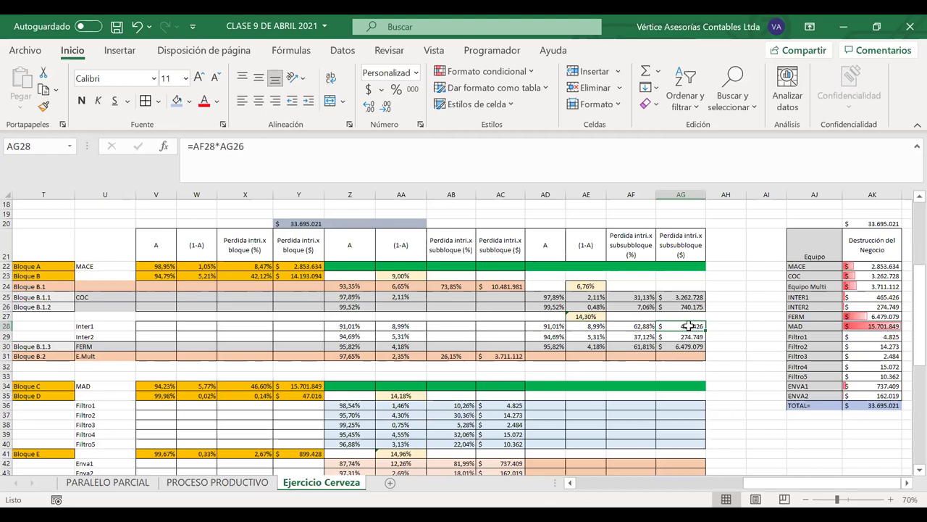
double_click(690, 326)
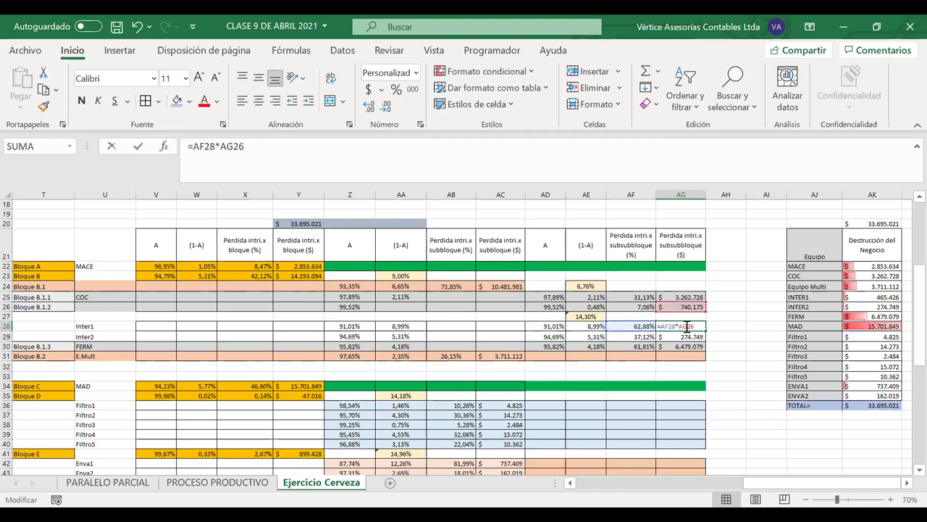
key(Return)
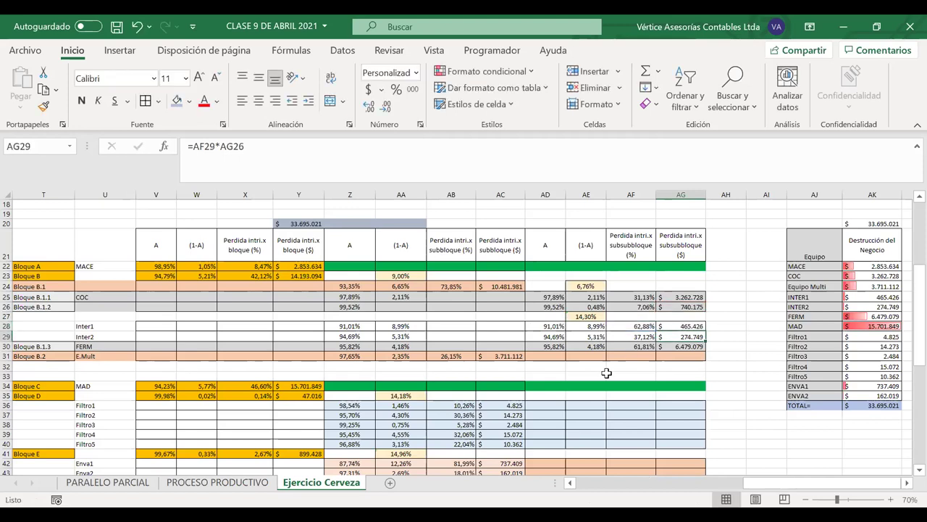
double_click(697, 335)
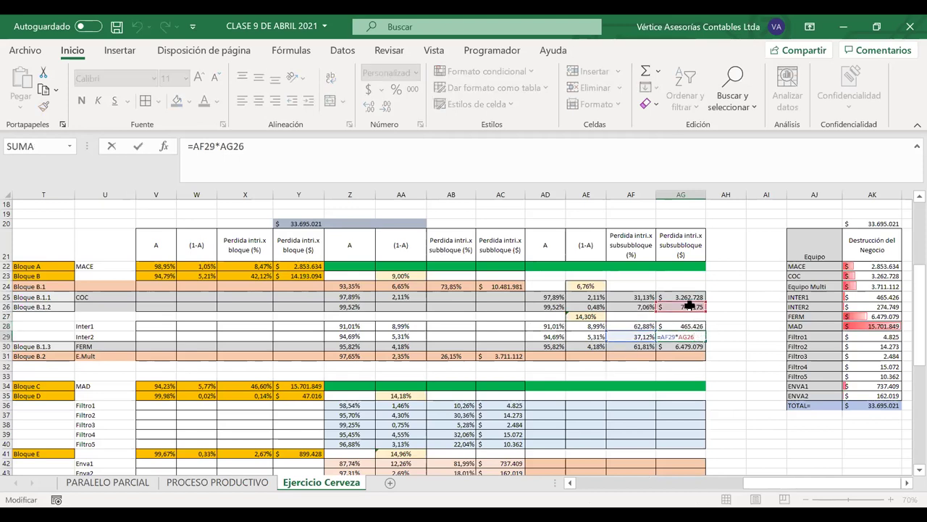
key(Return)
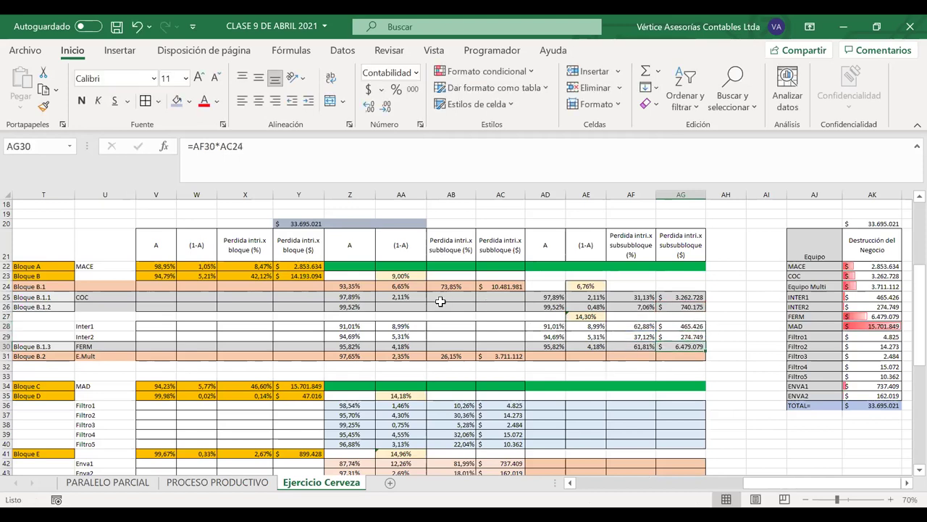
drag(689, 305, 59, 306)
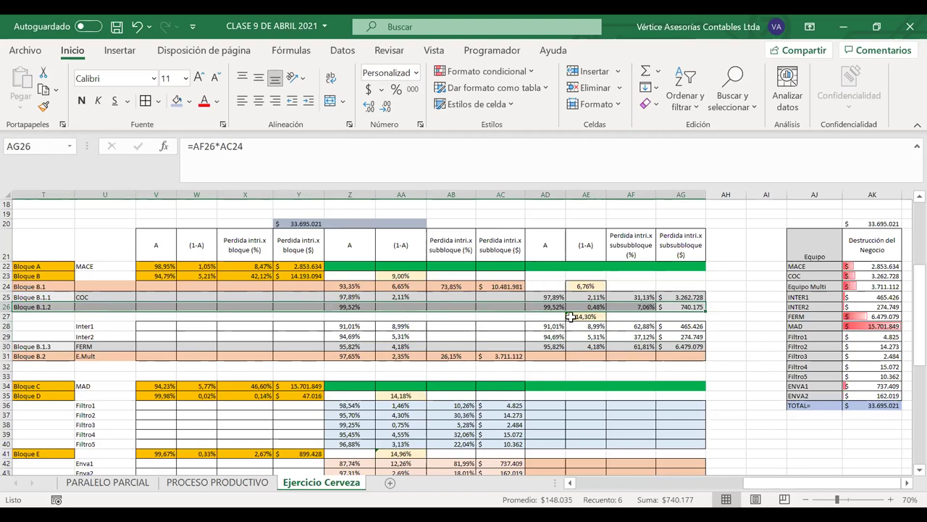
click(728, 322)
Step: Add the column header "Cantidad de Fallas anuales" in AL21, beside Destrucción del Negocio
scroll(728, 323, right, 2)
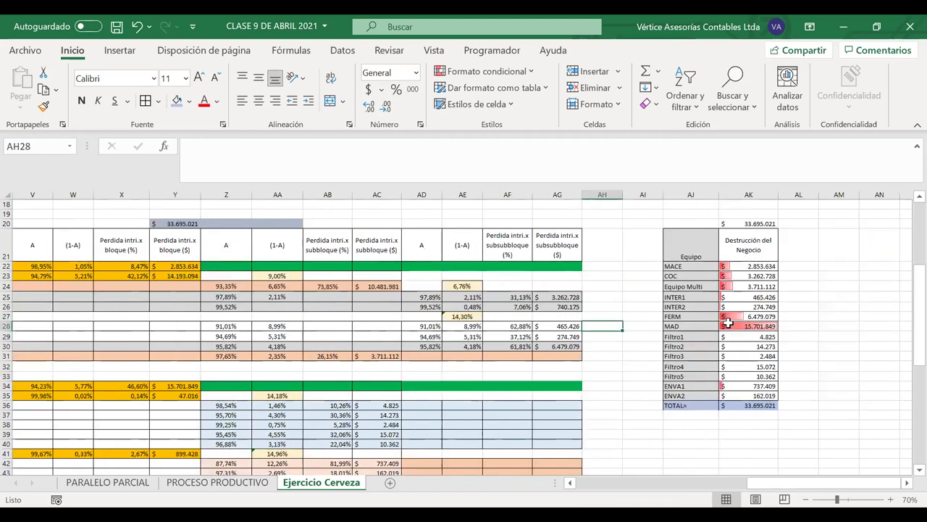
scroll(728, 323, right, 1)
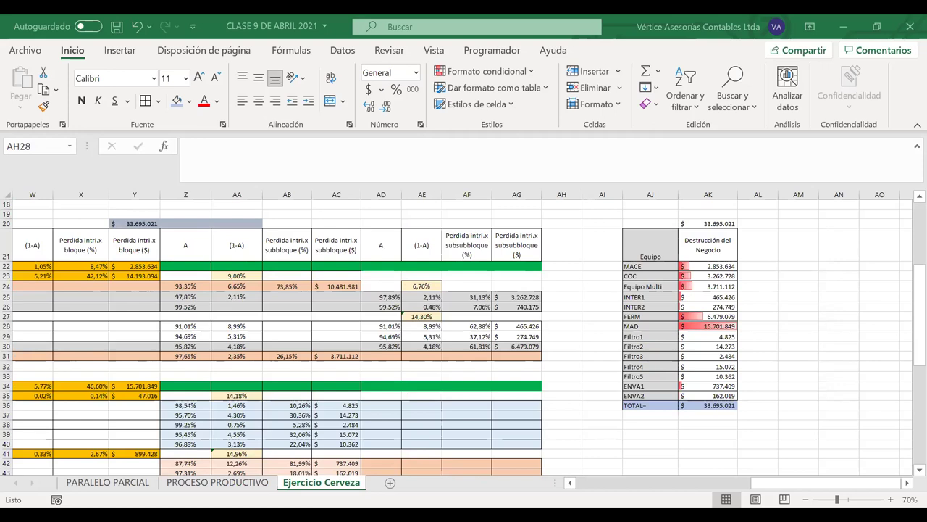
click(768, 248)
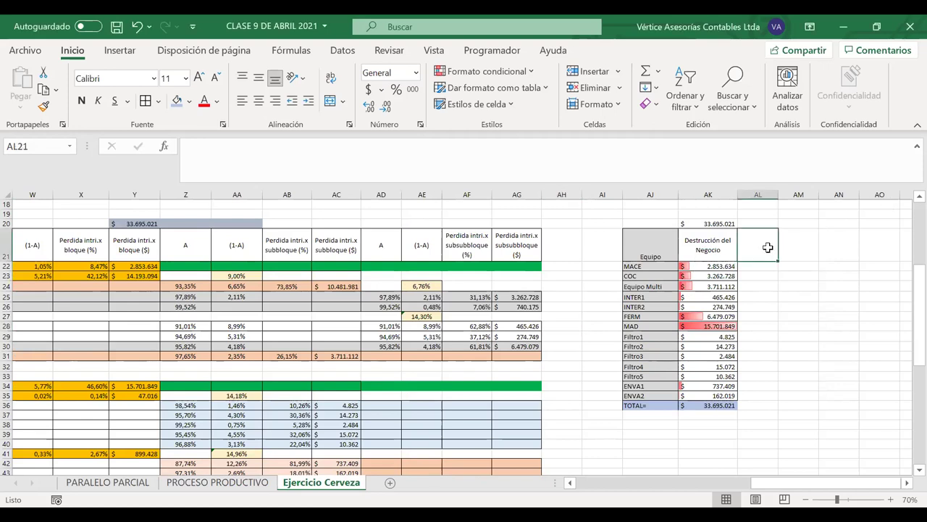
text(Cantidad de Fallas anuales)
key(Return)
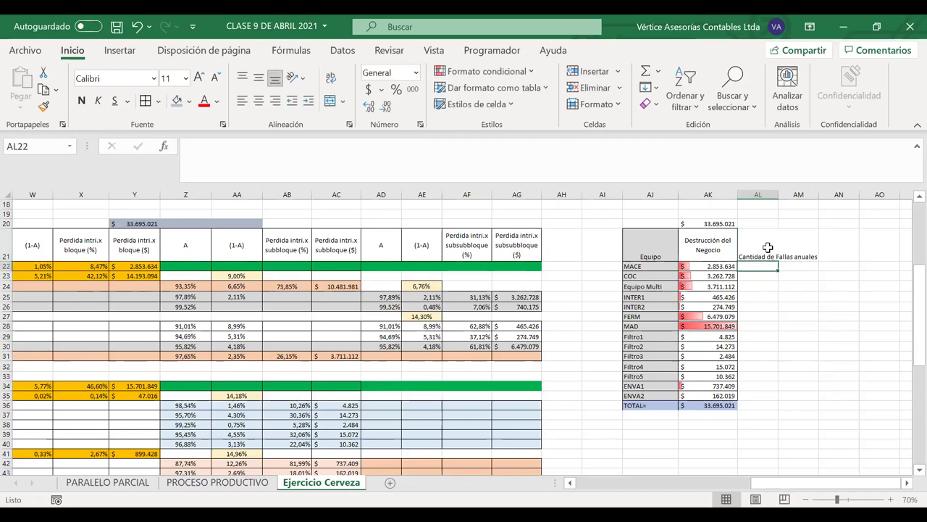
Step: Wrap the AL21 header text, center it horizontally and vertically, and widen column AL slightly
click(766, 248)
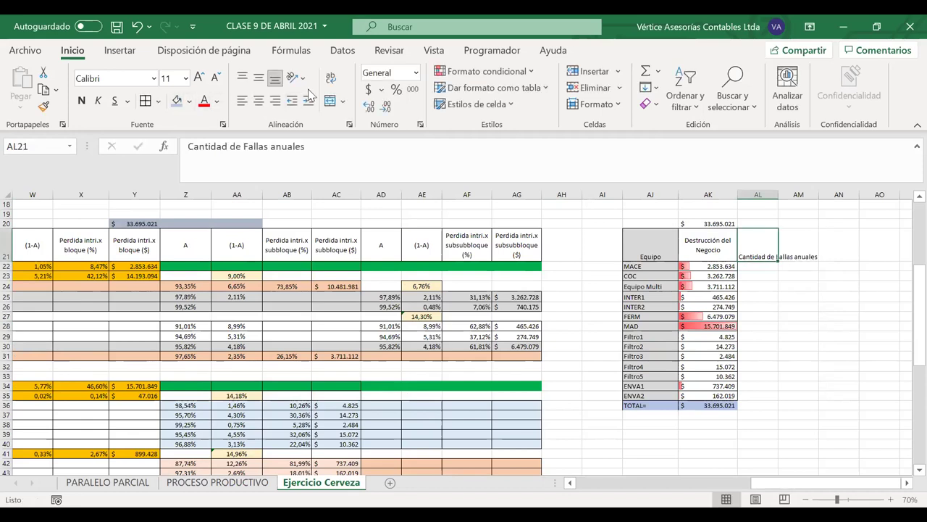
click(331, 78)
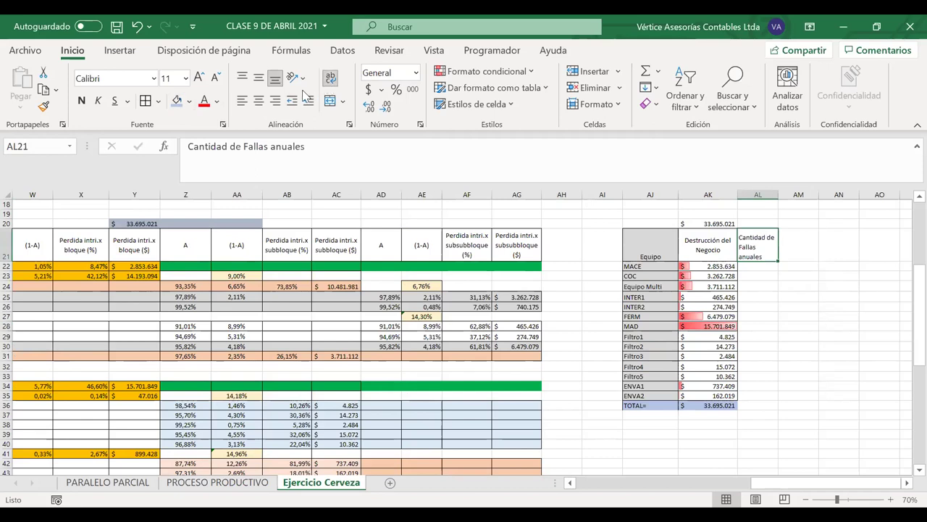
click(259, 100)
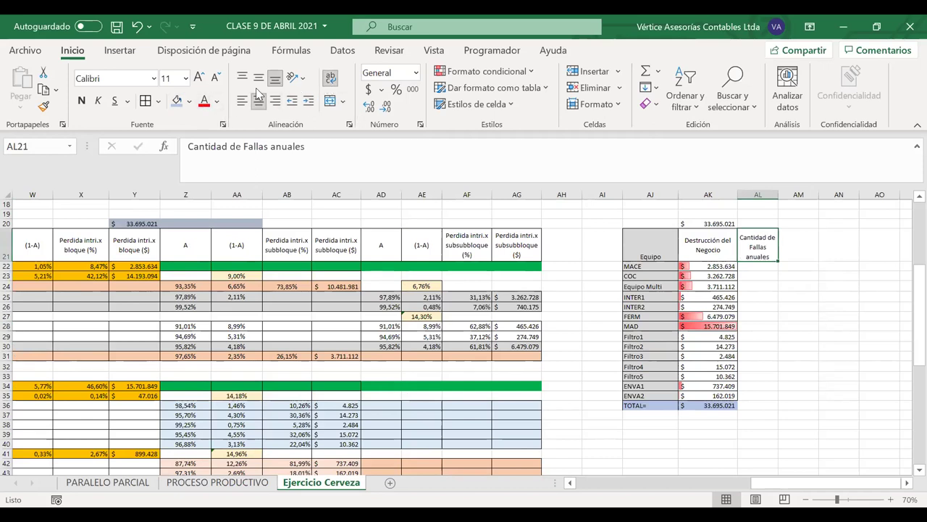
click(259, 78)
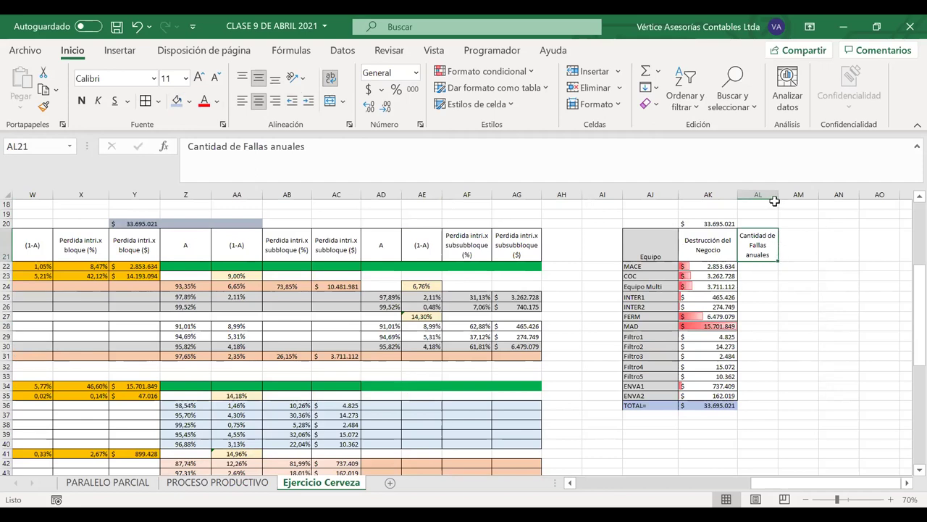
drag(777, 194, 782, 194)
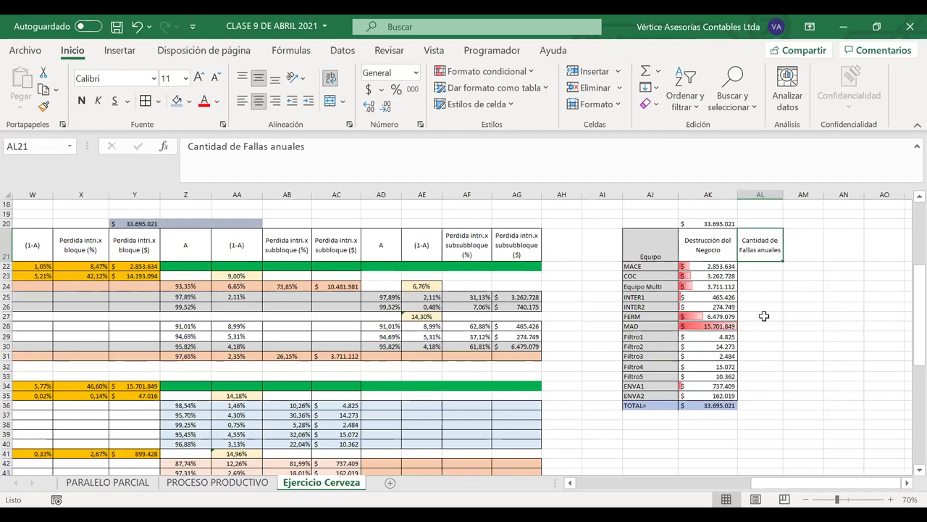
Step: Enter the annual failures formula for MACE in AL22 as =M5/(Q3+R3), dividing yearly hours by MTBF plus MTTR
click(753, 266)
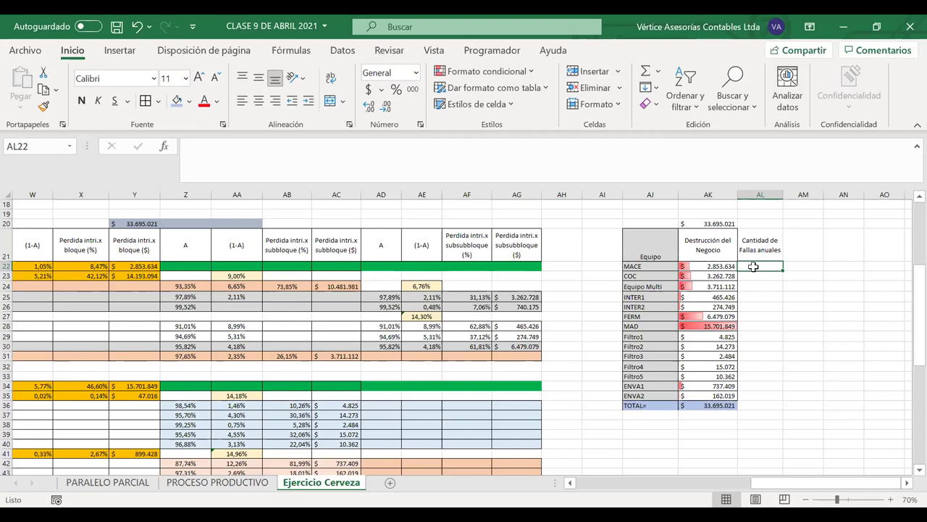
text(=)
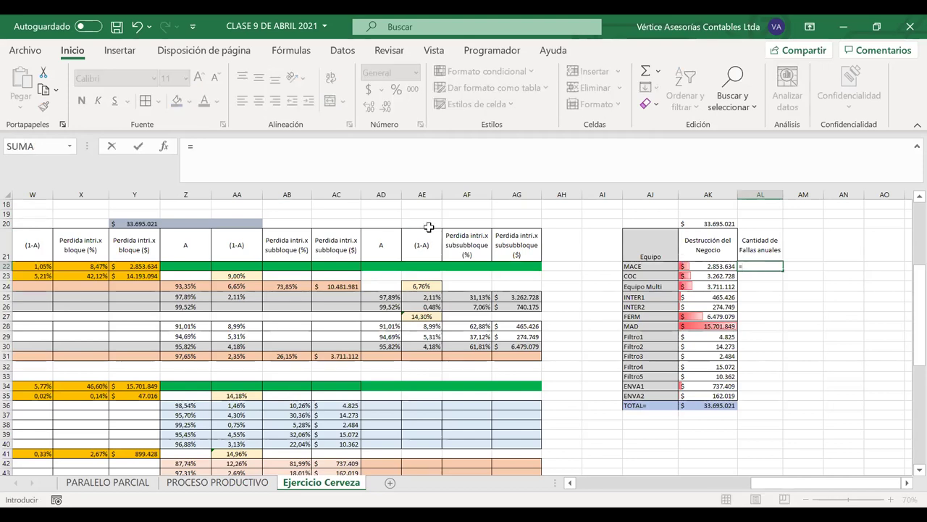
scroll(430, 229, up, 6)
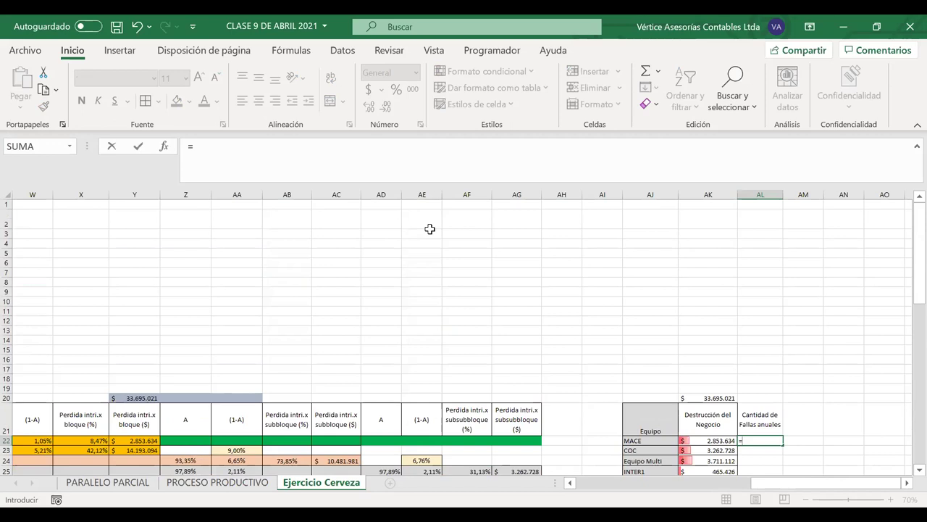
scroll(428, 229, left, 6)
click(301, 252)
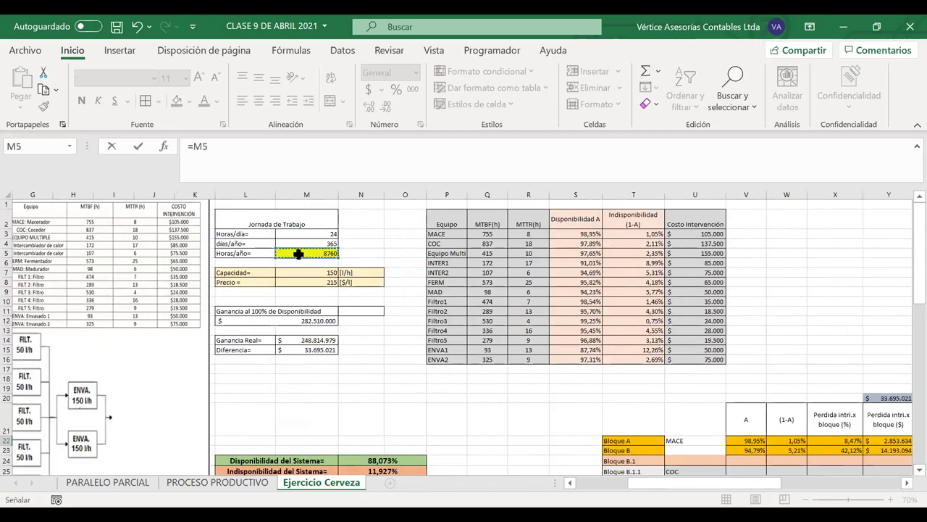
click(269, 161)
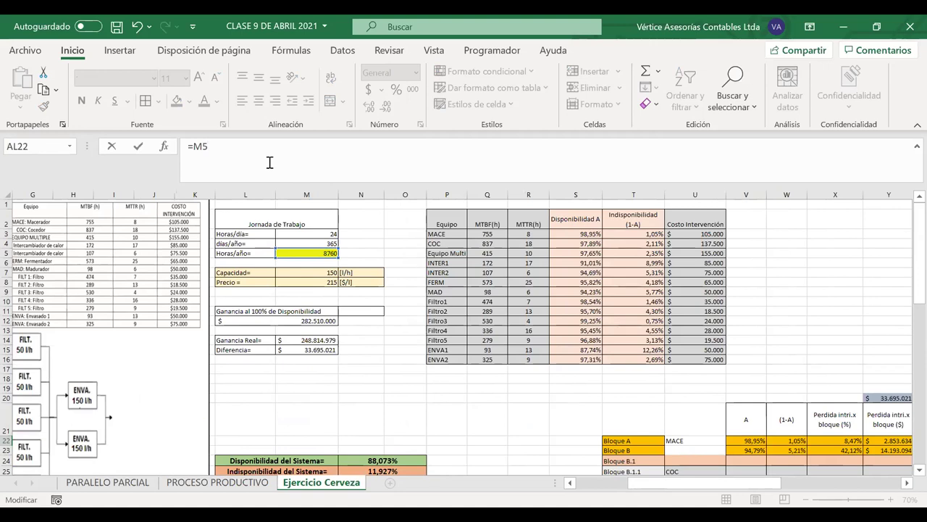
text(/()
click(487, 234)
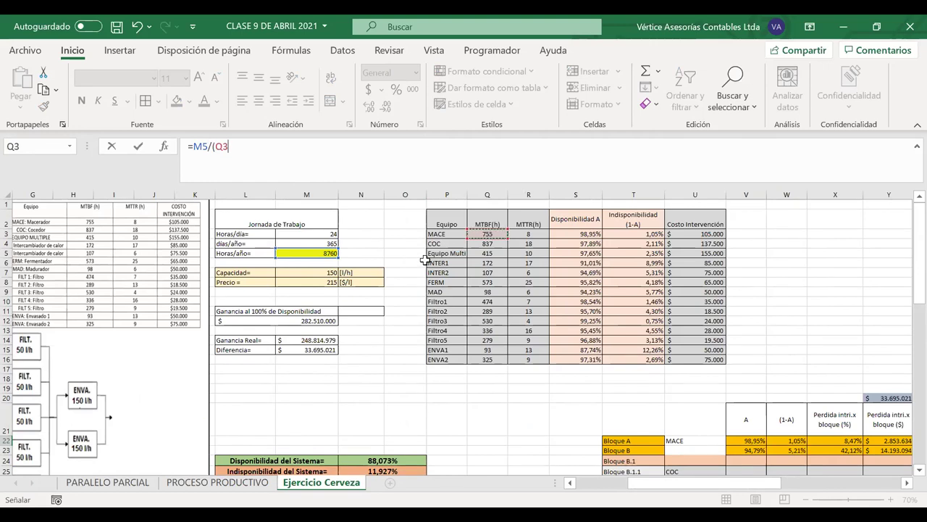
text(+)
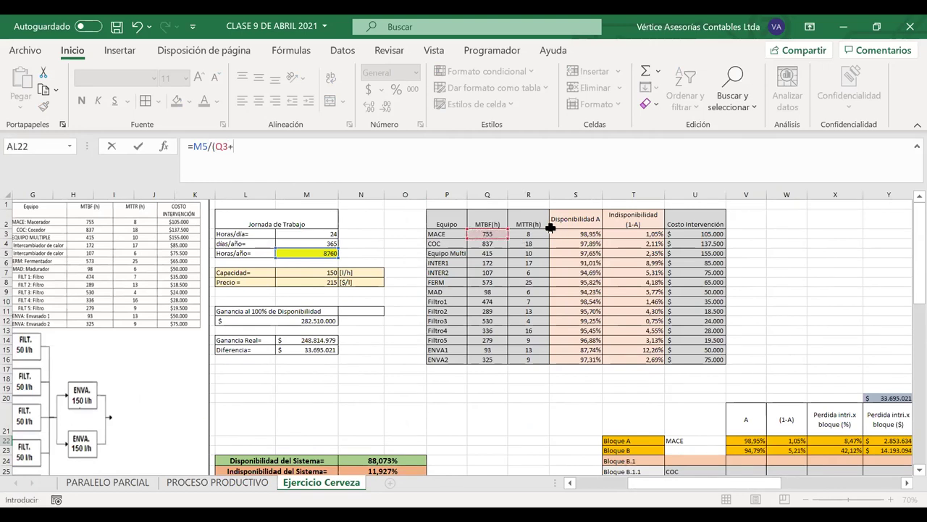
click(533, 234)
text())
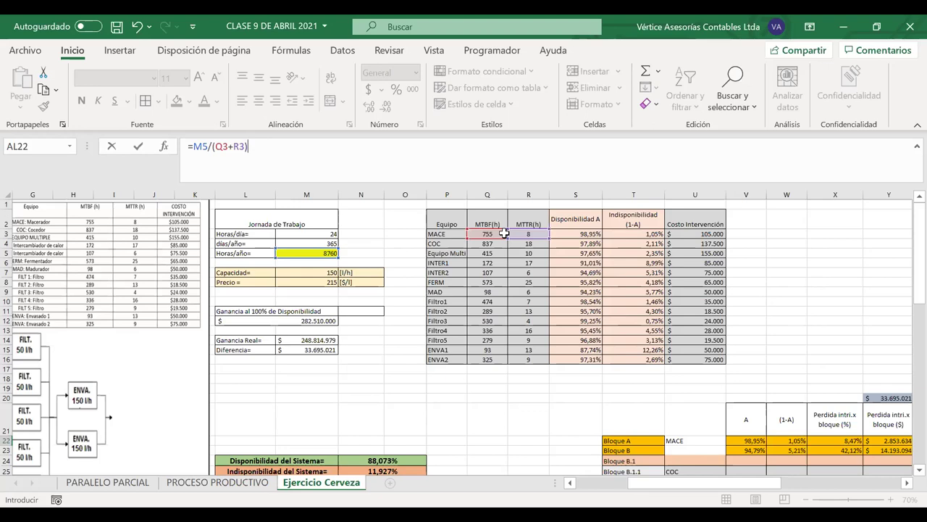
key(Escape)
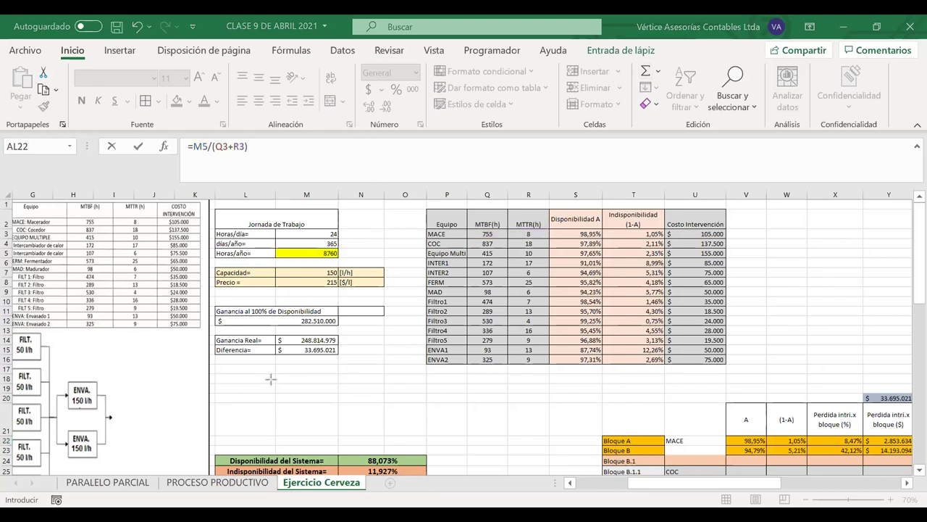
Step: Sketch a blue operating timeline with three downtime drops in the empty area below the Jornada de Trabajo and equipment tables
mouse_move(268, 384)
mouse_down()
mouse_move(348, 382)
mouse_move(343, 428)
mouse_move(372, 432)
mouse_move(372, 382)
mouse_move(443, 384)
mouse_move(440, 430)
mouse_up()
mouse_move(445, 384)
mouse_down()
mouse_move(442, 428)
mouse_move(474, 426)
mouse_move(475, 384)
mouse_move(513, 381)
mouse_move(546, 384)
mouse_move(546, 425)
mouse_up()
mouse_move(548, 384)
mouse_down()
mouse_move(544, 427)
mouse_move(569, 427)
mouse_move(580, 380)
mouse_move(621, 385)
mouse_up()
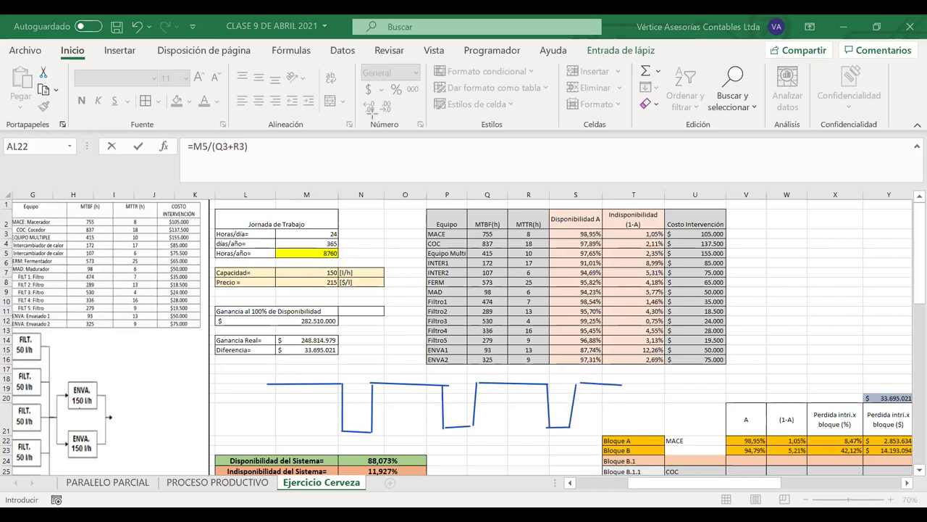
Step: Label the timeline sketch's first two operating stretches TBF1 and TBF2 and the first two downtimes TTR1 and TTR2
drag(280, 368, 288, 366)
mouse_move(284, 367)
mouse_down()
mouse_move(302, 376)
mouse_move(310, 367)
mouse_up()
drag(303, 371, 308, 371)
click(311, 374)
mouse_move(388, 368)
mouse_down()
mouse_move(398, 366)
mouse_move(393, 379)
mouse_move(410, 365)
mouse_move(407, 378)
mouse_up()
drag(407, 367, 420, 379)
mouse_move(342, 436)
mouse_down()
mouse_move(353, 435)
mouse_move(347, 444)
mouse_move(366, 434)
mouse_move(366, 444)
mouse_up()
drag(367, 437, 375, 447)
drag(447, 443, 456, 441)
mouse_move(452, 442)
mouse_down()
mouse_move(451, 450)
mouse_move(465, 442)
mouse_up()
mouse_move(461, 444)
mouse_down()
mouse_move(461, 453)
mouse_move(476, 455)
mouse_up()
drag(475, 446, 482, 455)
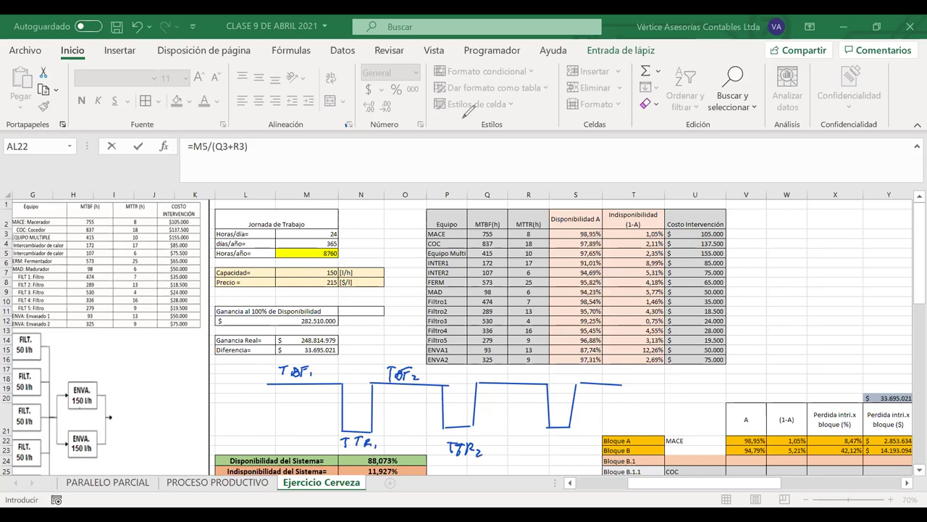
Step: Mark the limits of the TBF1, TBF2 and TTR1 stretches in red on the timeline sketch and undo those marks
drag(268, 378, 263, 403)
mouse_move(338, 391)
mouse_down()
mouse_move(342, 381)
mouse_move(373, 392)
mouse_up()
drag(441, 379, 439, 393)
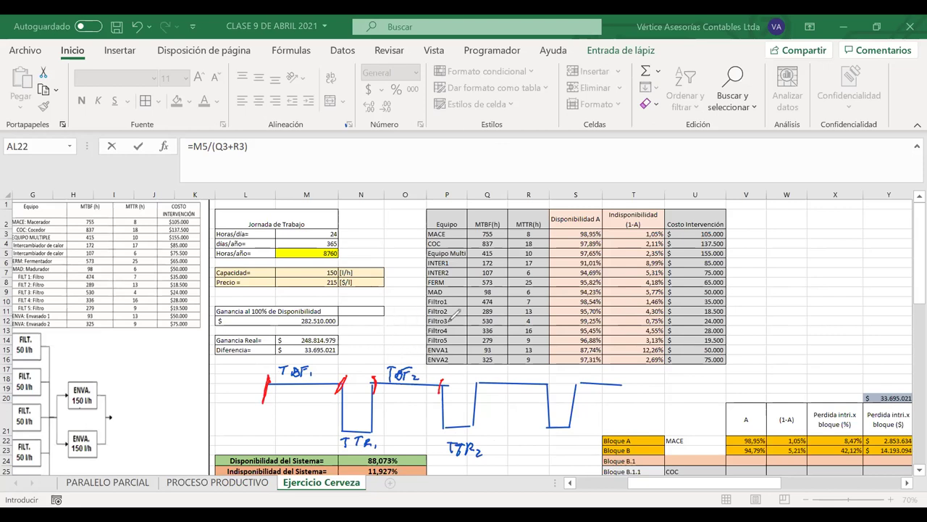
mouse_move(346, 427)
mouse_down()
mouse_move(338, 434)
mouse_move(376, 433)
mouse_up()
key(ctrl+z)
key(ctrl+z)
key(ctrl+z)
key(ctrl+z)
key(ctrl+z)
key(ctrl+z)
key(ctrl+z)
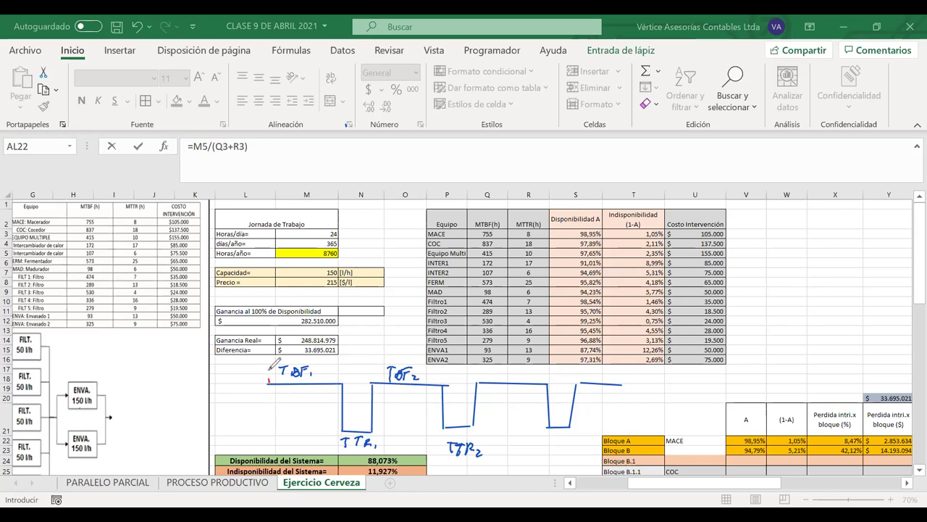
Step: Mark the failure points on the timeline sketch with red arrows and strokes, and clear all the ink from the screen
drag(340, 368, 340, 380)
mouse_move(444, 362)
mouse_down()
mouse_move(439, 376)
mouse_move(442, 367)
mouse_up()
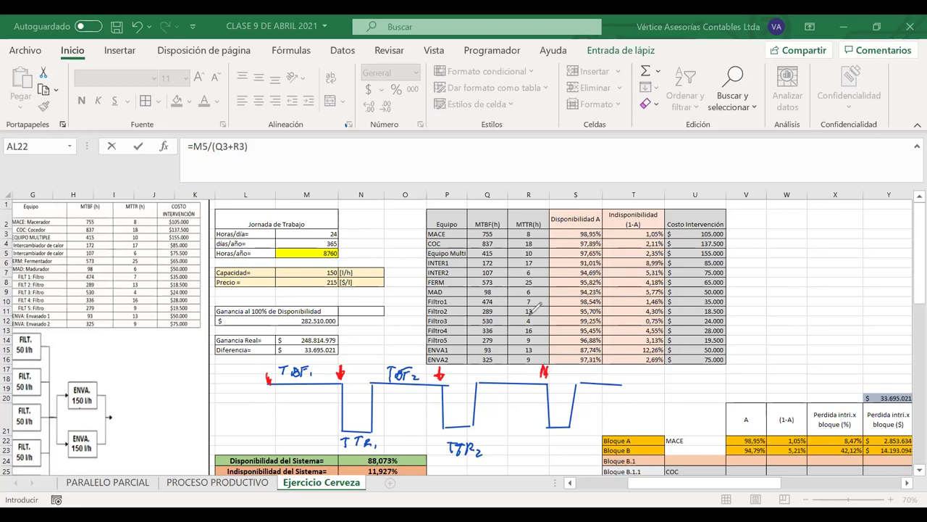
key(ctrl+z)
drag(558, 388, 550, 380)
mouse_move(342, 378)
mouse_down()
mouse_move(342, 452)
mouse_move(336, 384)
mouse_up()
mouse_move(440, 375)
mouse_down()
mouse_move(438, 450)
mouse_move(436, 395)
mouse_up()
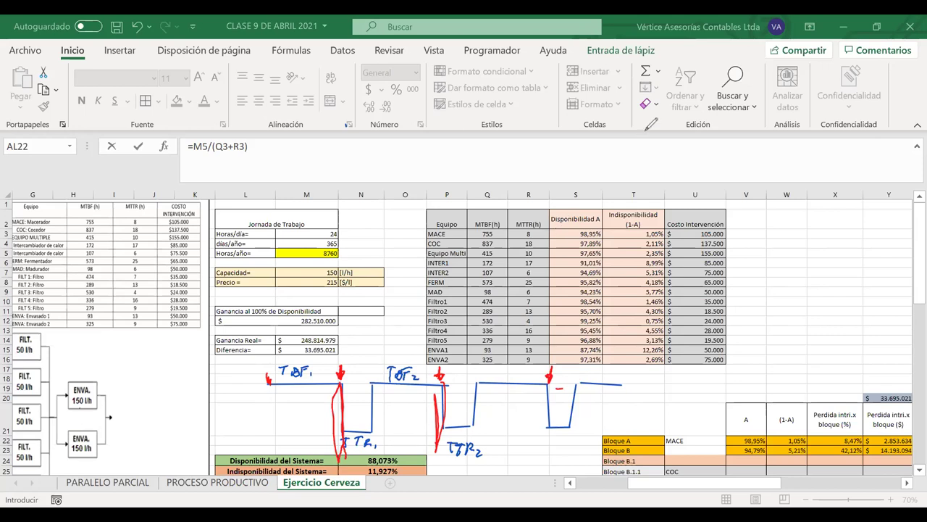
key(e)
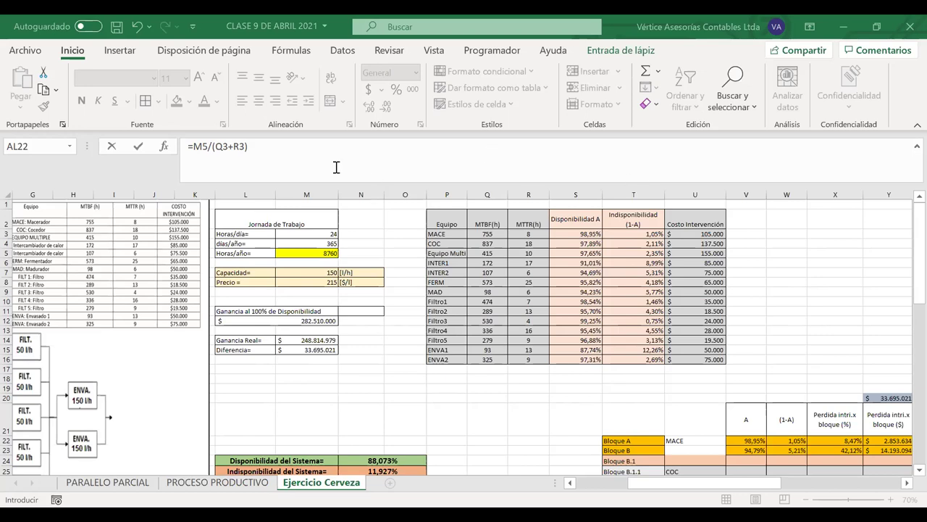
Step: Commit the MACE failures formula in AL22 and reduce its display to three decimals
click(316, 159)
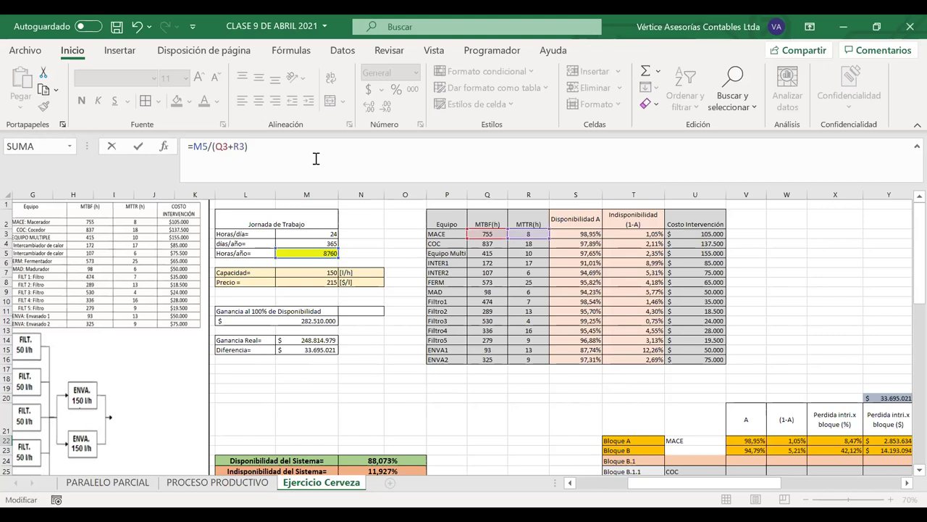
key(Return)
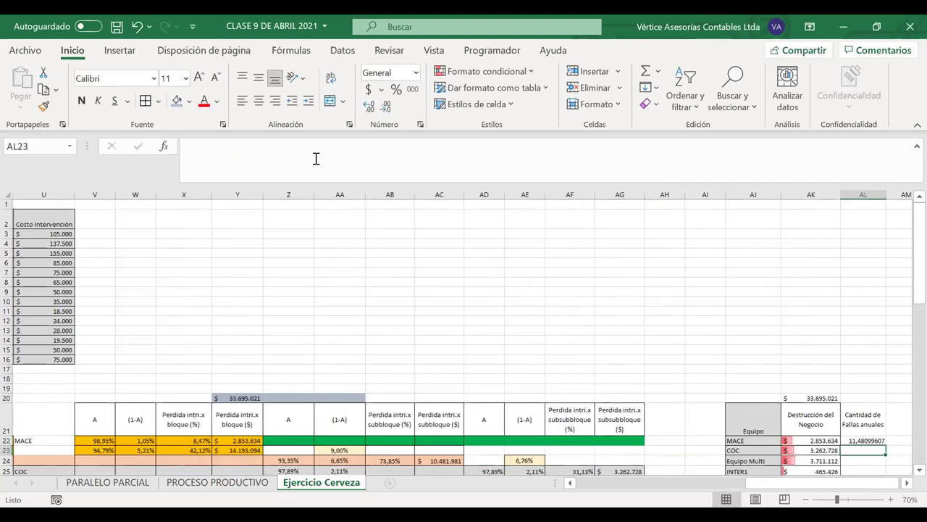
click(862, 441)
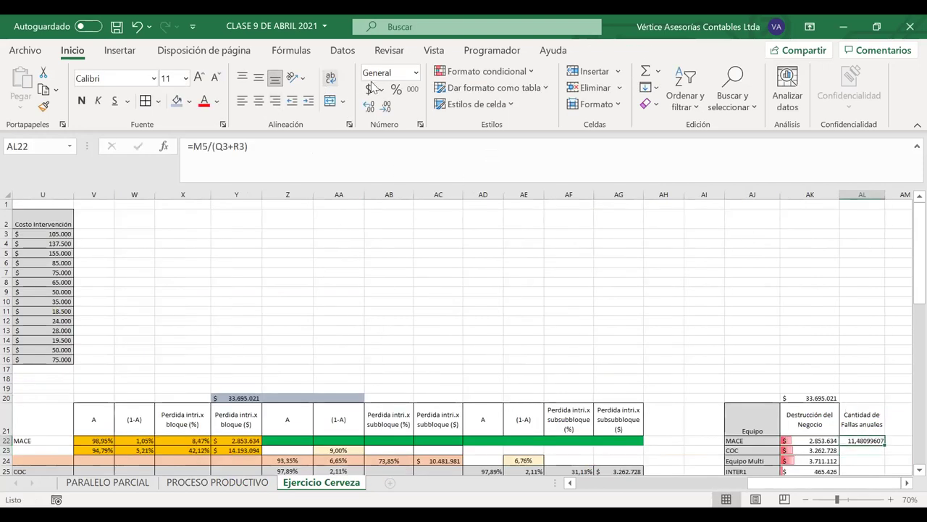
click(387, 109)
click(387, 109)
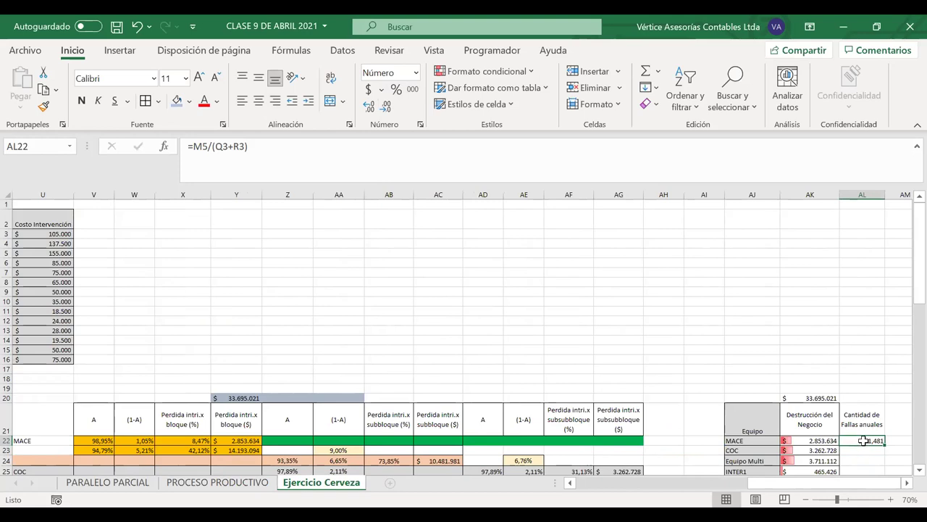
Step: Make the yearly hours reference absolute in the AL22 formula, so that it reads =$M$5/(Q3+R3)
click(207, 147)
double_click(197, 147)
scroll(201, 304, left, 5)
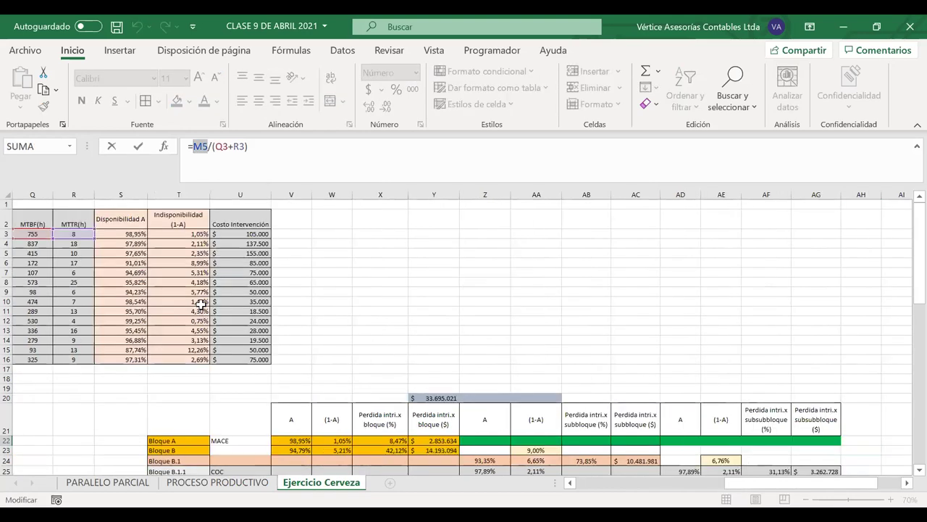
scroll(200, 304, left, 2)
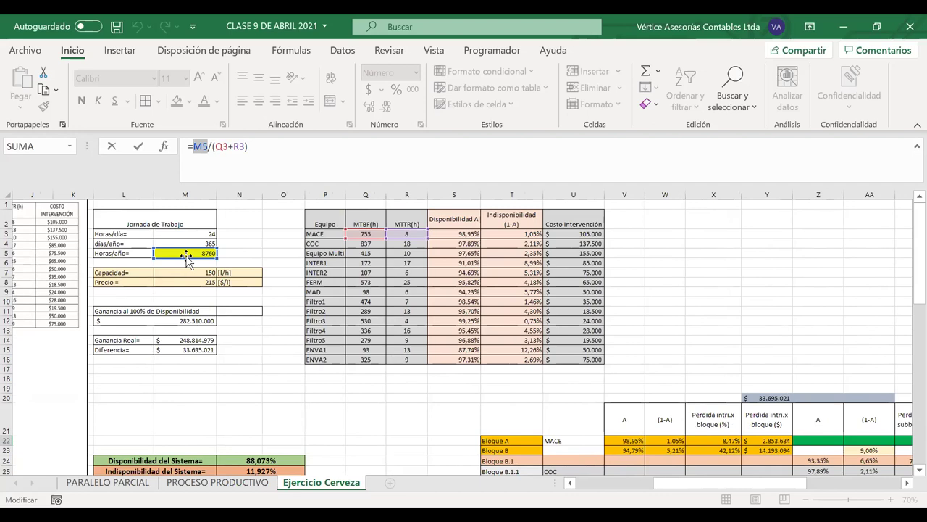
click(193, 148)
text($M$)
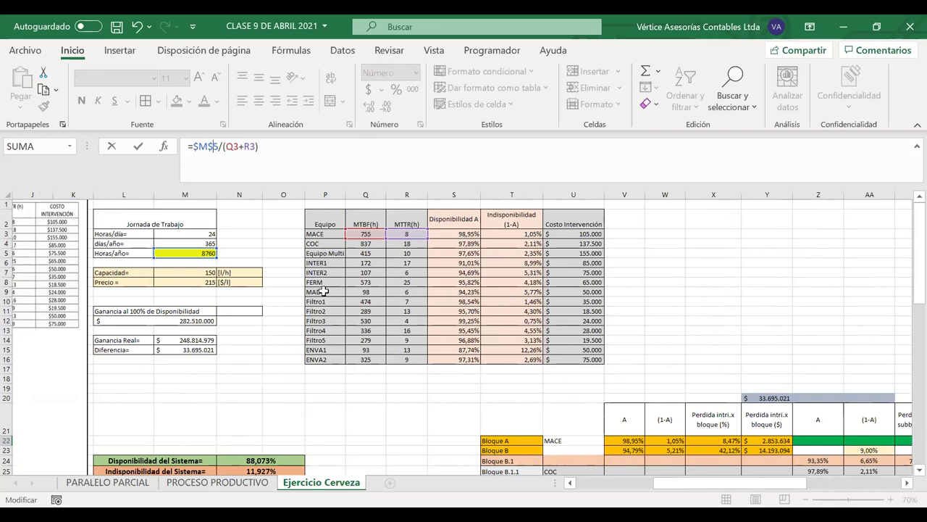
key(Escape)
Step: Fill the AL22 failures formula down to AL35 for every equipment and check the MAD and ENVA1 rows
scroll(329, 273, right, 3)
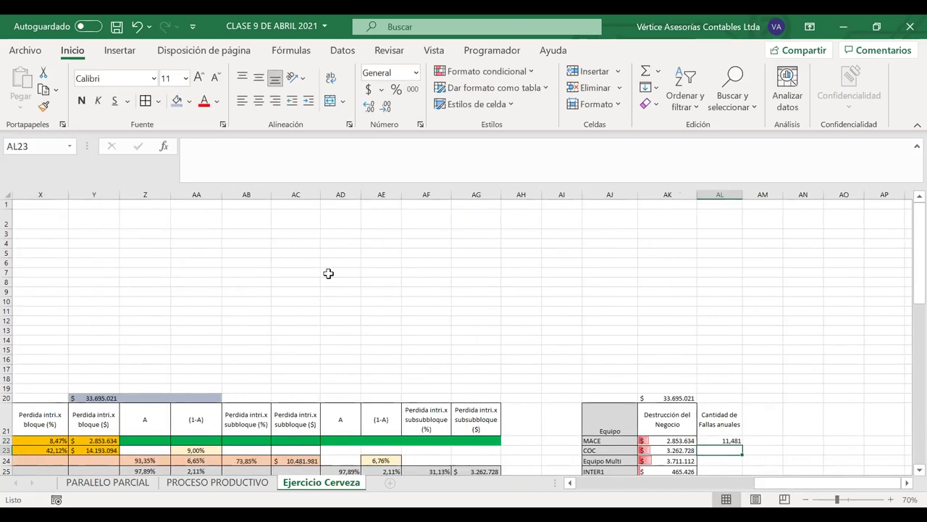
scroll(328, 273, down, 1)
scroll(715, 388, down, 2)
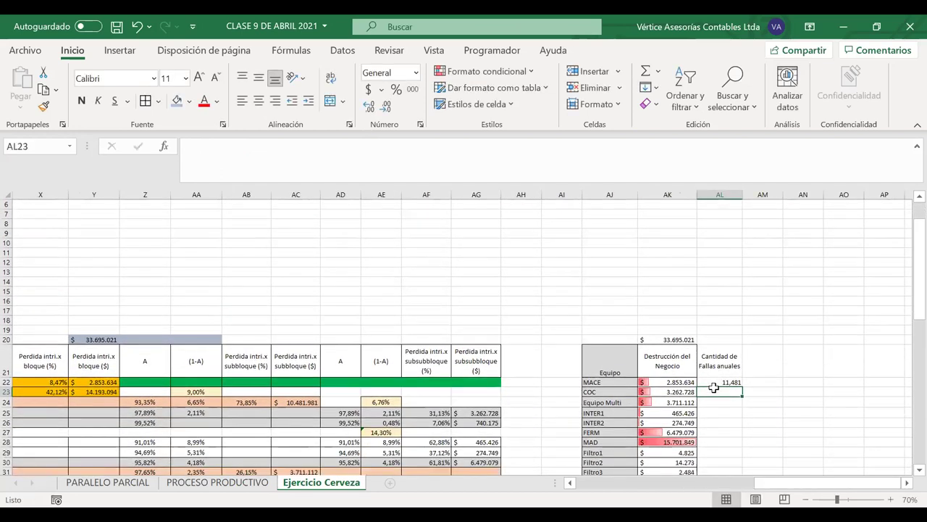
click(730, 362)
drag(735, 363, 741, 448)
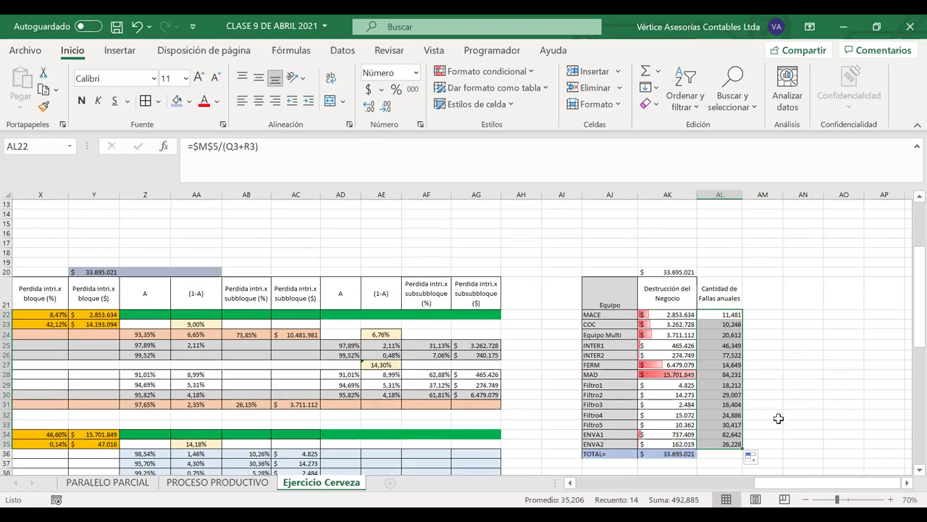
click(719, 374)
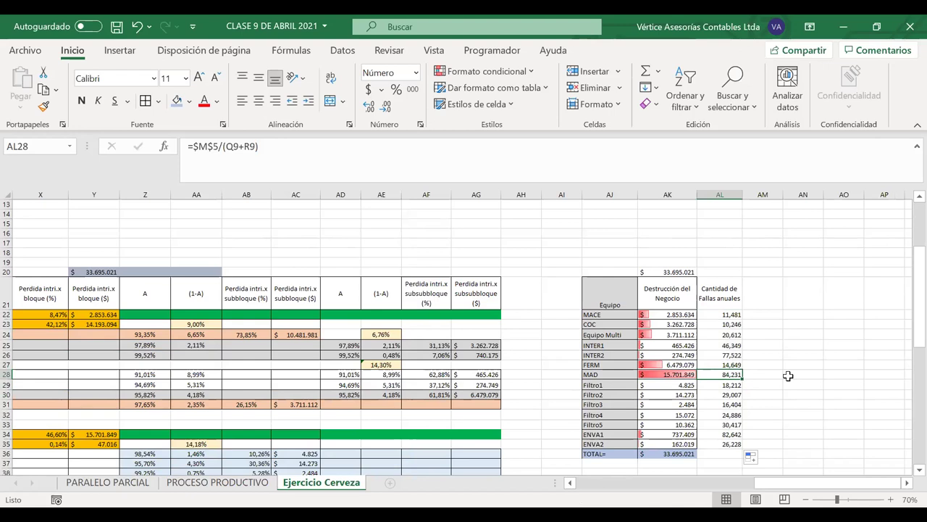
drag(726, 314, 650, 432)
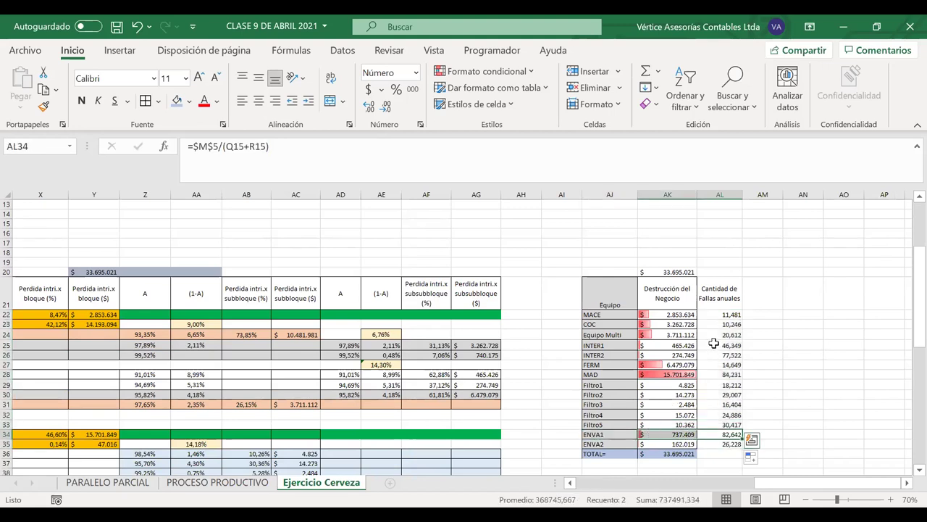
Step: Begin a new column header in AM21 with "Cos", beside Cantidad de Fallas anuales
click(755, 295)
text(Cos)
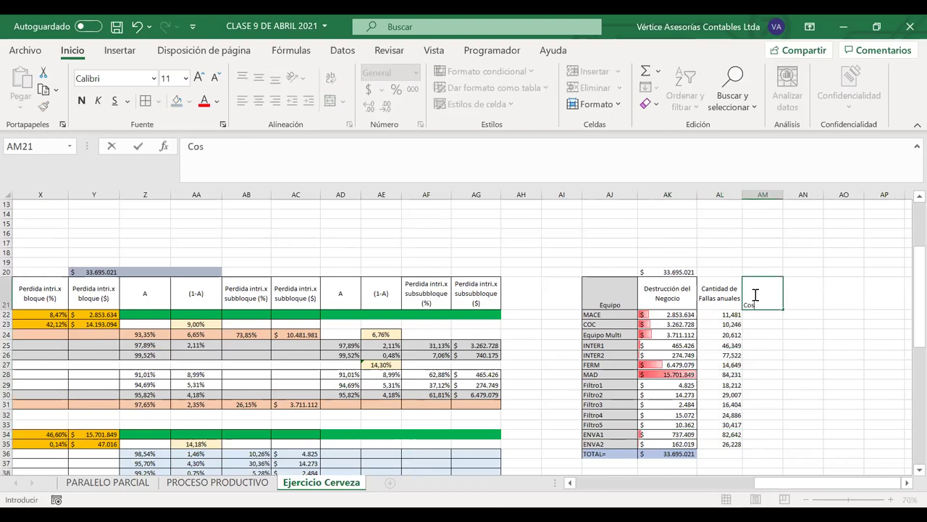
Step: Enter the header "Costos totales de Intervención" in AM21, beside the annual failures column
text(tos totlases)
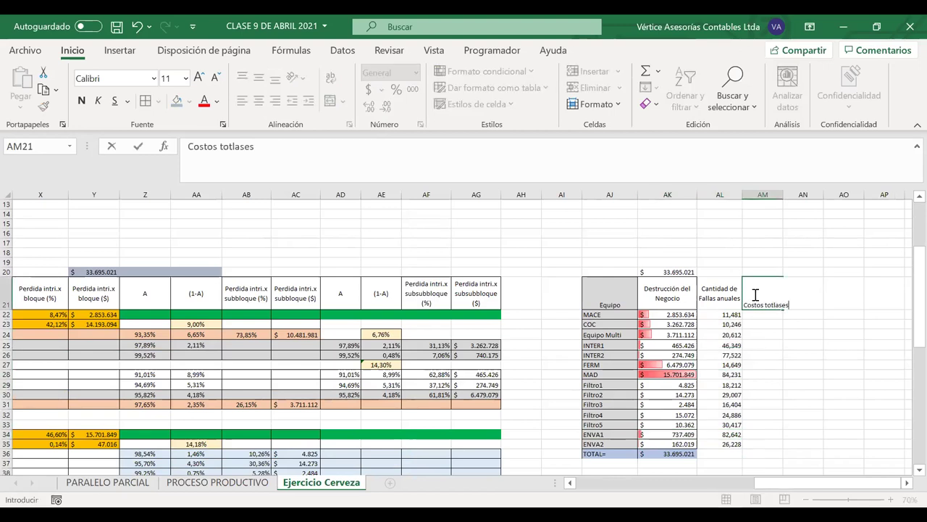
key(BackSpace)
key(BackSpace)
key(BackSpace)
key(BackSpace)
key(BackSpace)
text(ales de )
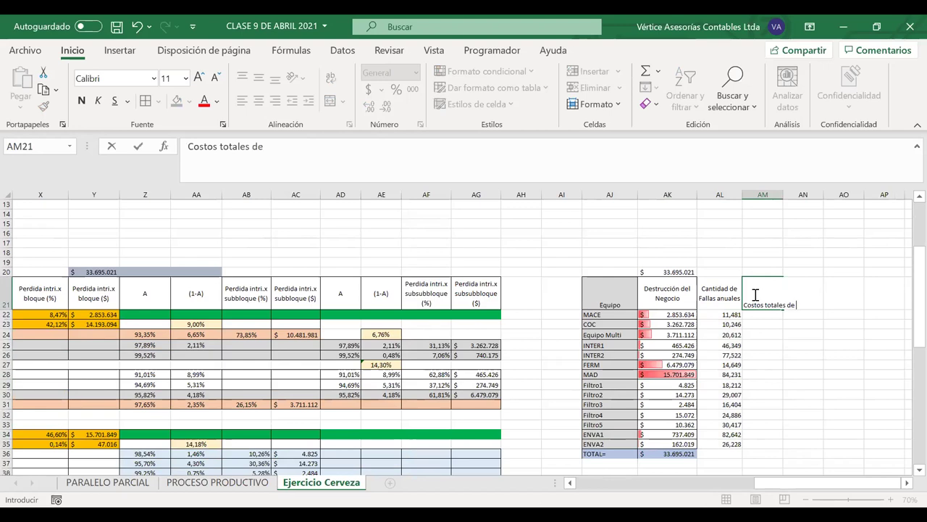
text(Intervención)
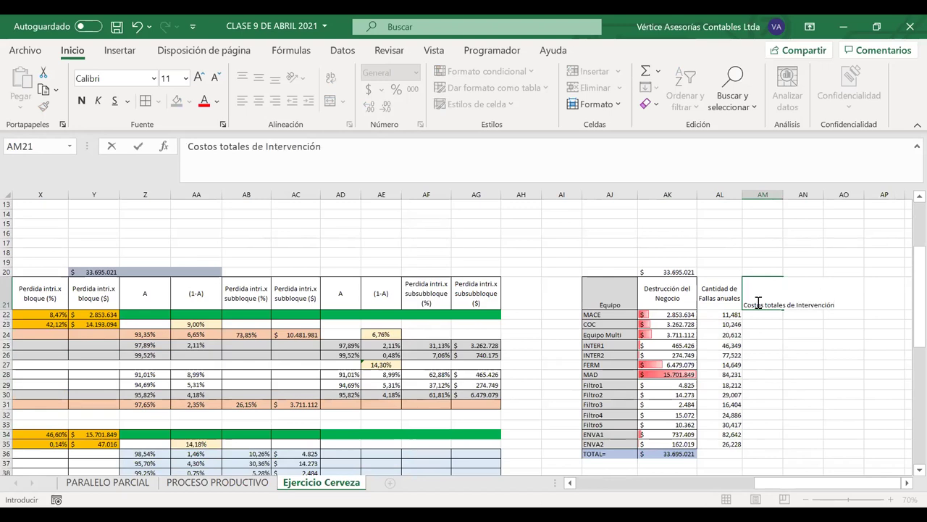
click(765, 326)
Step: Format AL21:AM35 with wrapped, centred text and all borders, widening column AM slightly to fit its header
click(763, 290)
drag(760, 289, 728, 445)
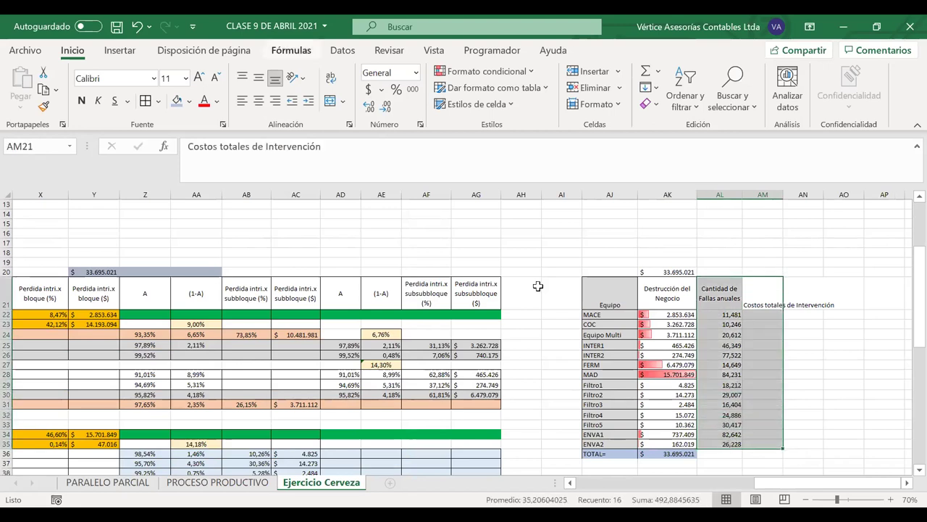
click(327, 77)
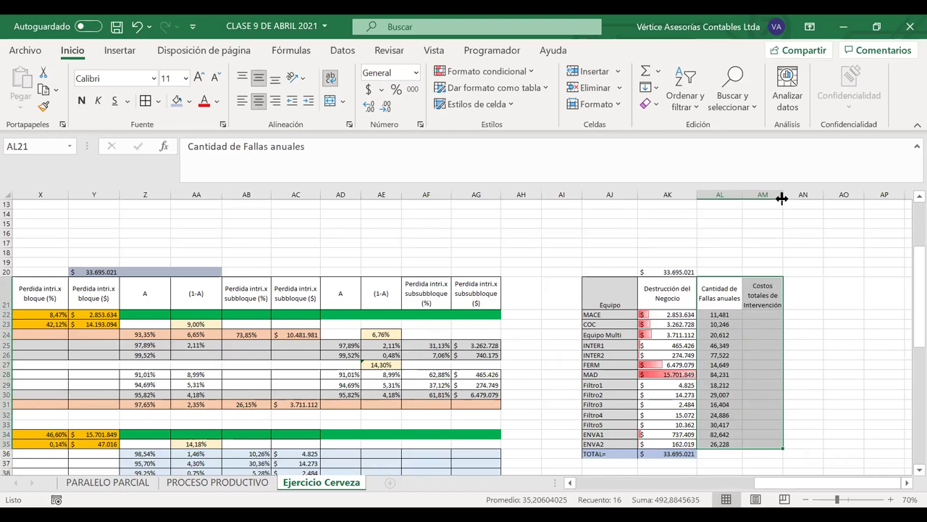
drag(783, 198, 792, 196)
click(145, 100)
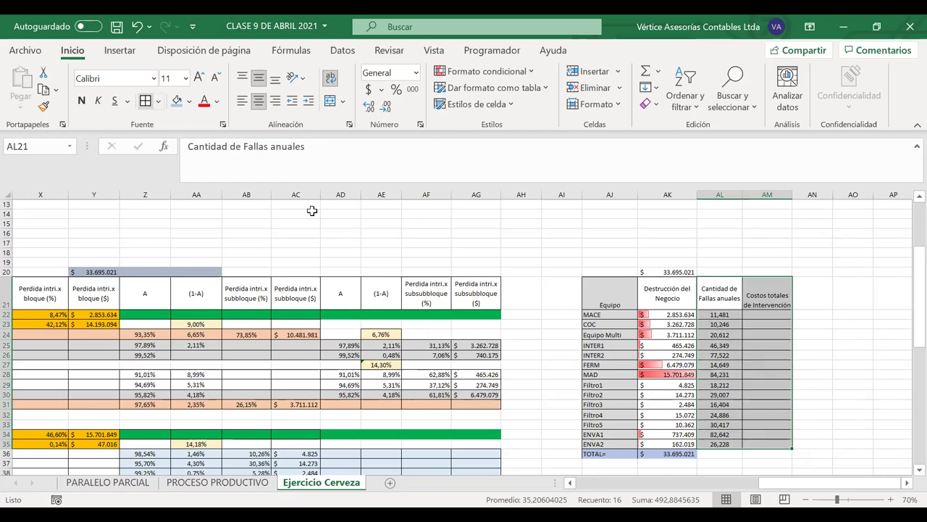
click(620, 415)
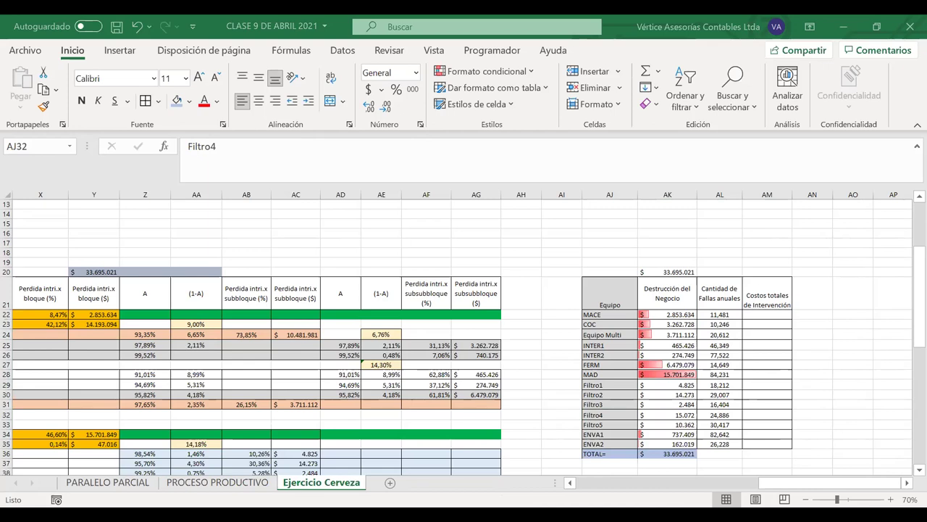
Step: Calculate MACE's total intervention cost in AM22 with the formula =AL22*U3
click(760, 314)
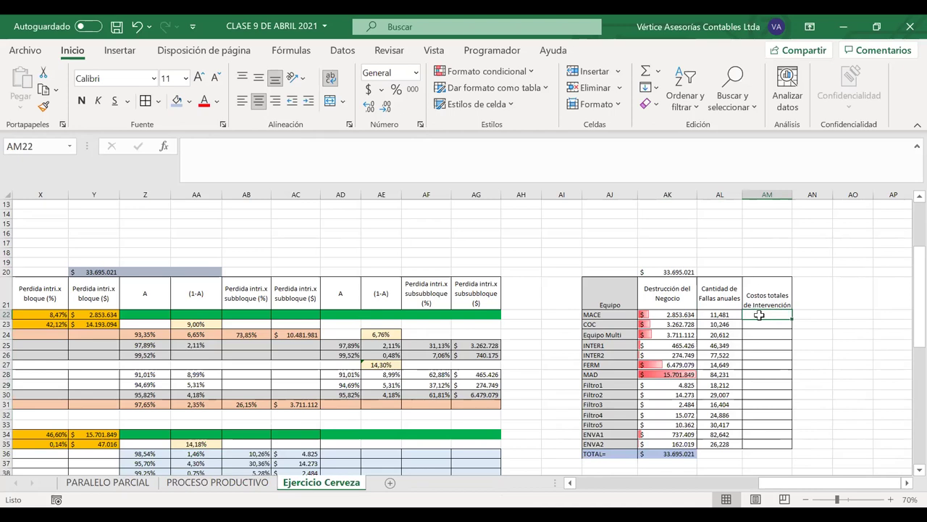
text(=)
click(716, 315)
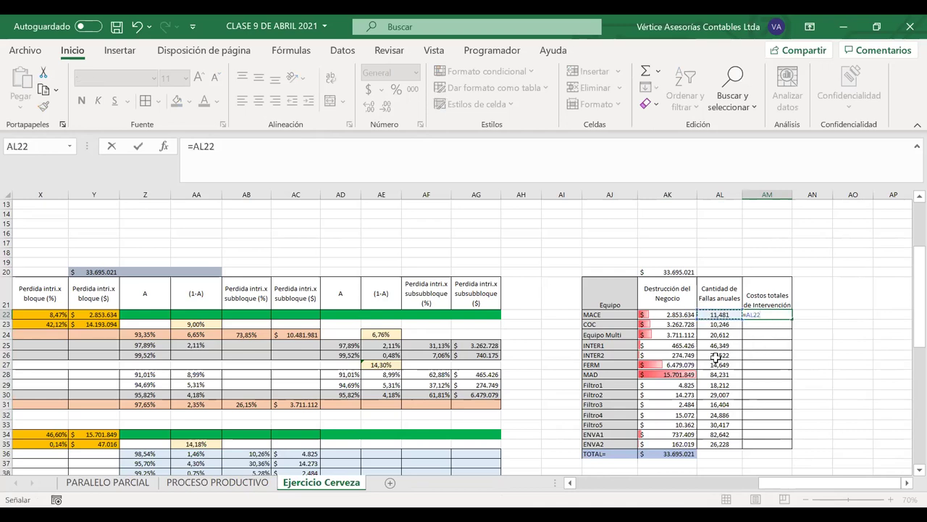
text(*)
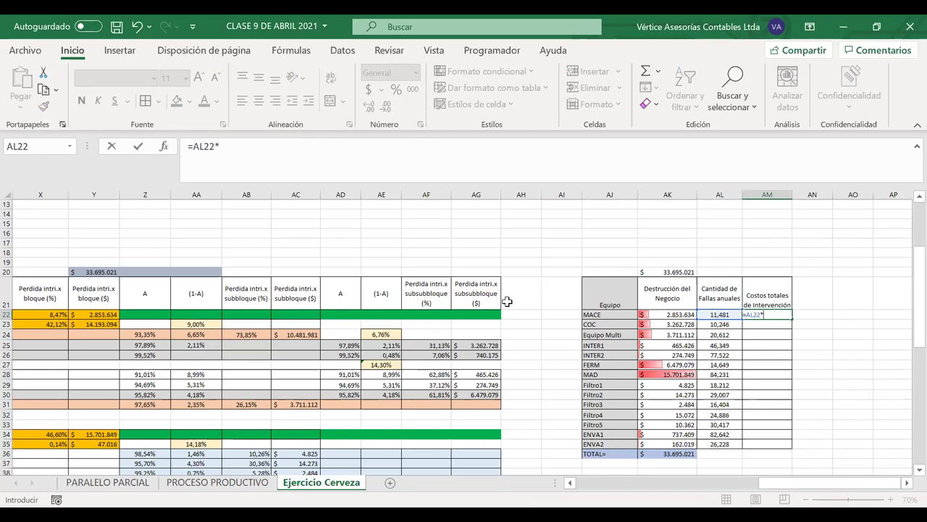
scroll(507, 301, up, 4)
scroll(507, 301, left, 5)
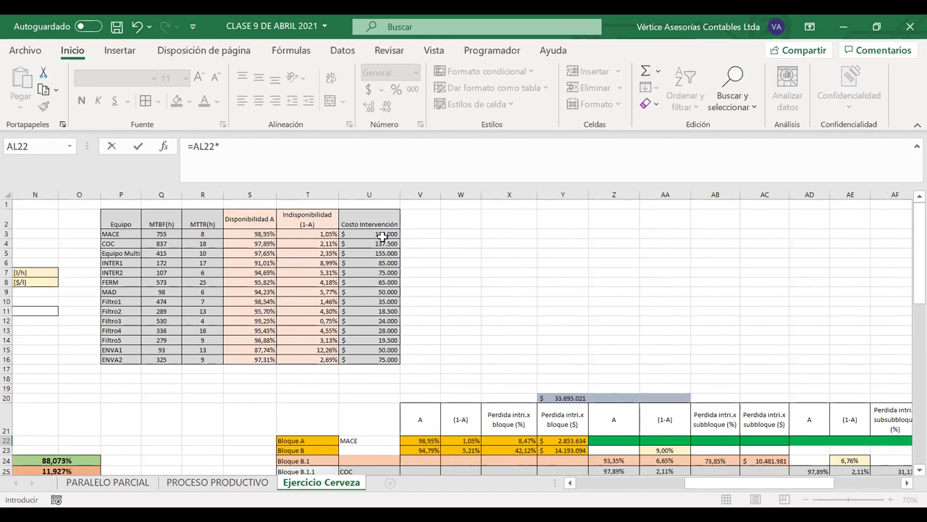
click(385, 236)
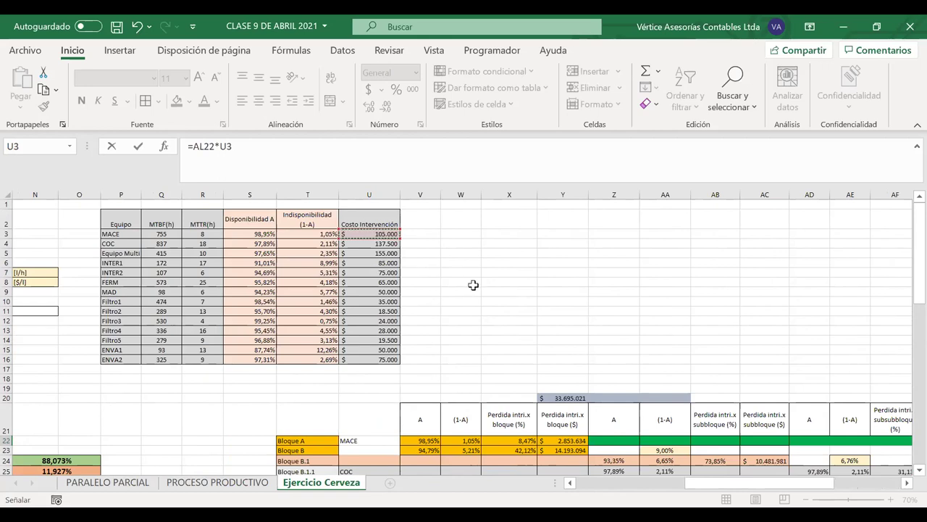
key(Return)
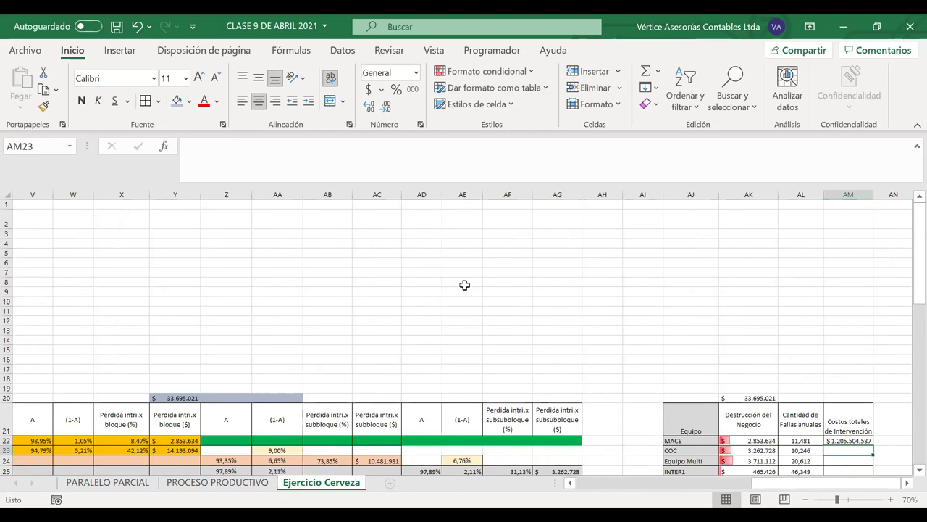
Step: Remove the three decimal places from the MACE intervention cost in AM22
click(842, 438)
click(385, 105)
click(385, 105)
click(384, 105)
scroll(755, 286, down, 3)
scroll(755, 286, down, 2)
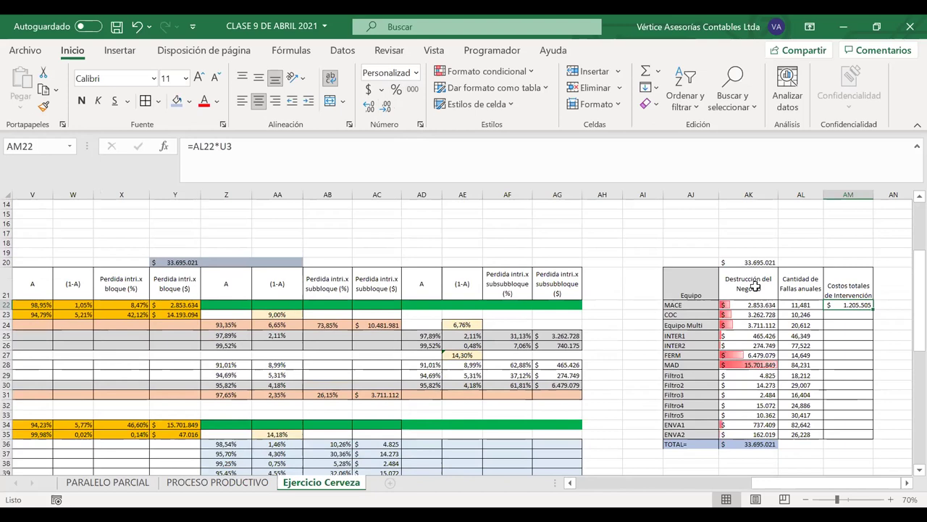
Step: Examine the Ganancia Real formula in M14, comparing the profit figures with the equipment loss table
scroll(855, 275, right, 3)
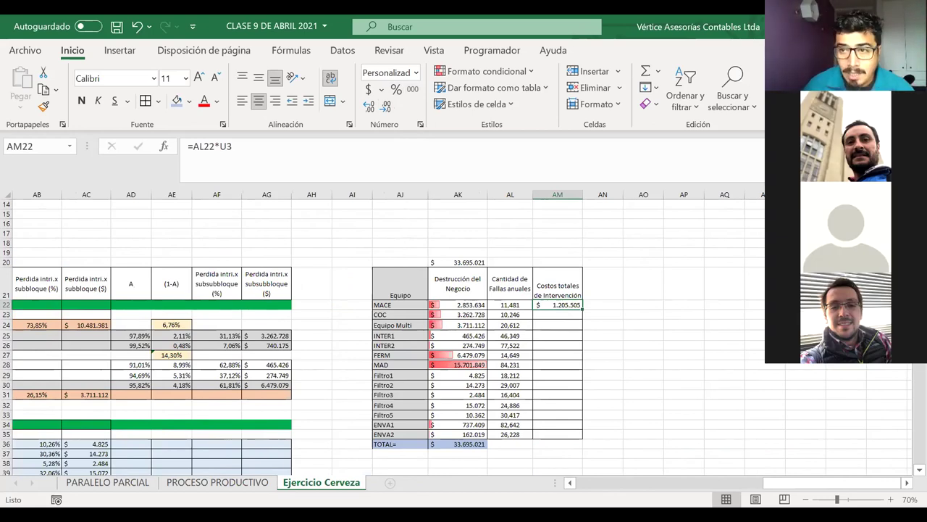
scroll(536, 303, left, 10)
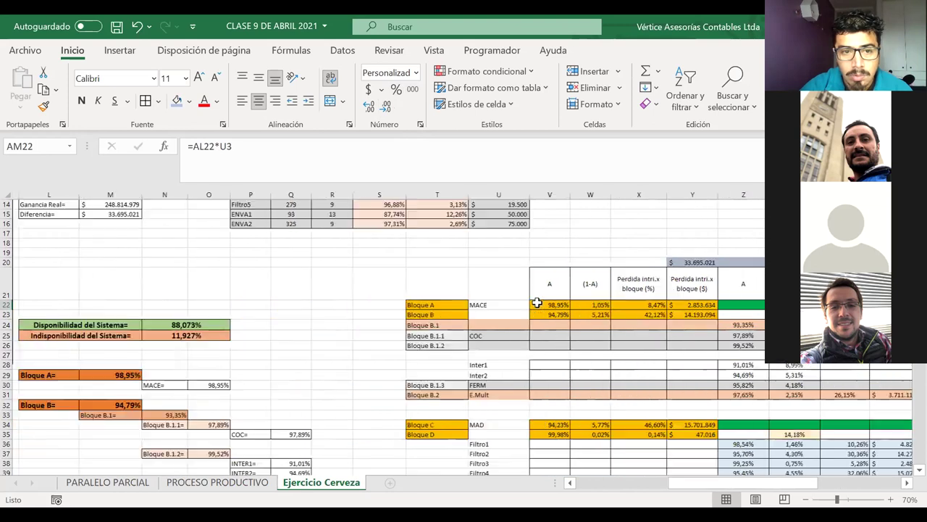
scroll(537, 303, up, 1)
click(301, 232)
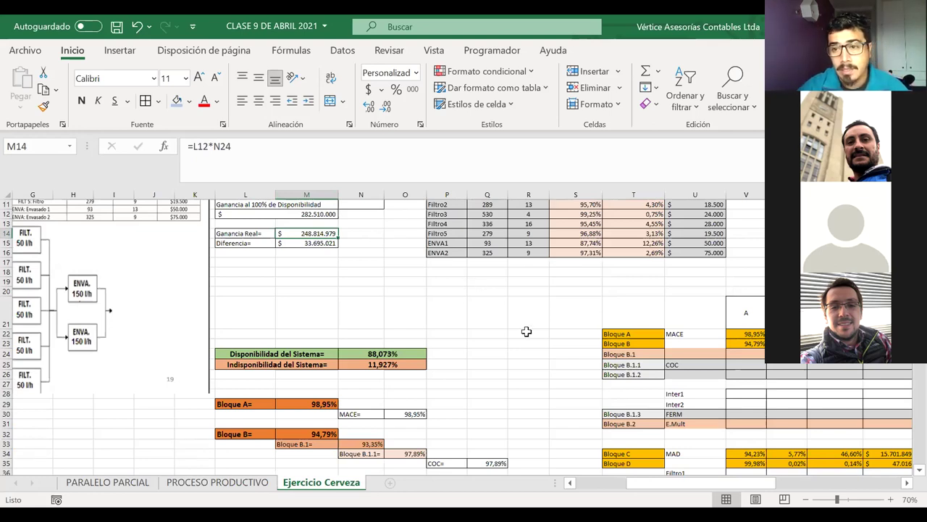
scroll(549, 340, right, 6)
scroll(552, 342, right, 5)
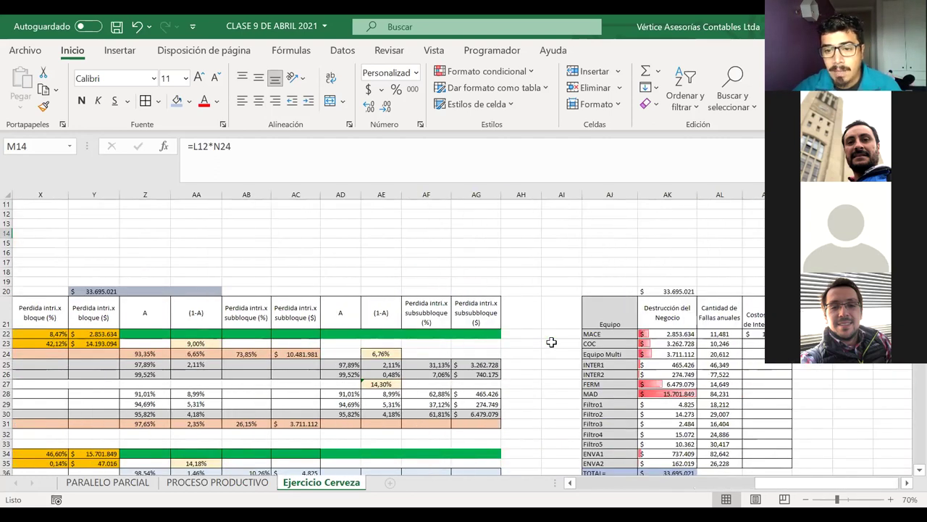
scroll(552, 341, down, 1)
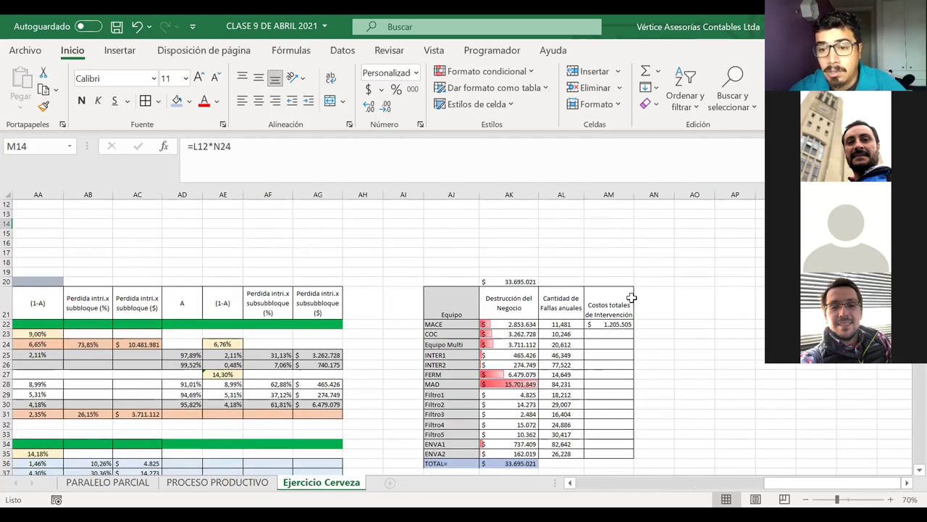
Step: Examine MACE's formulas for annual failures and total intervention cost, along with the source equipment table
click(612, 324)
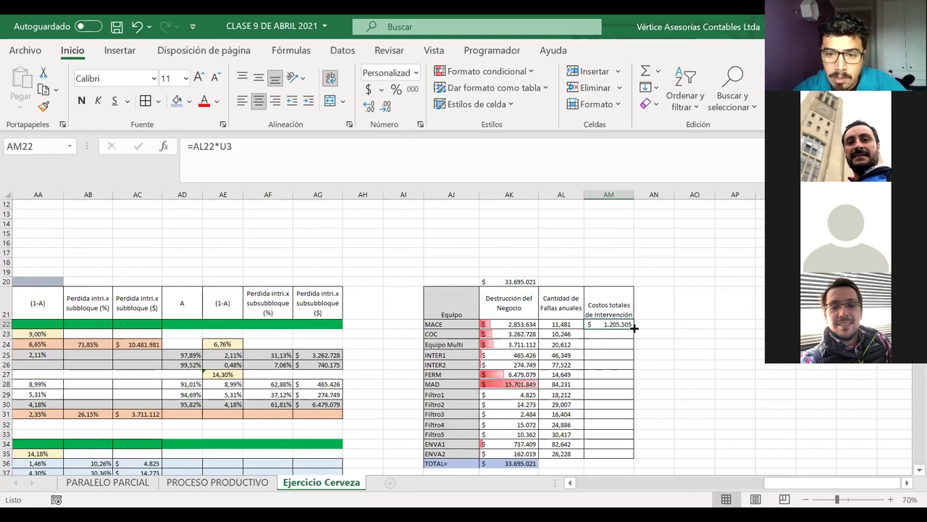
click(569, 323)
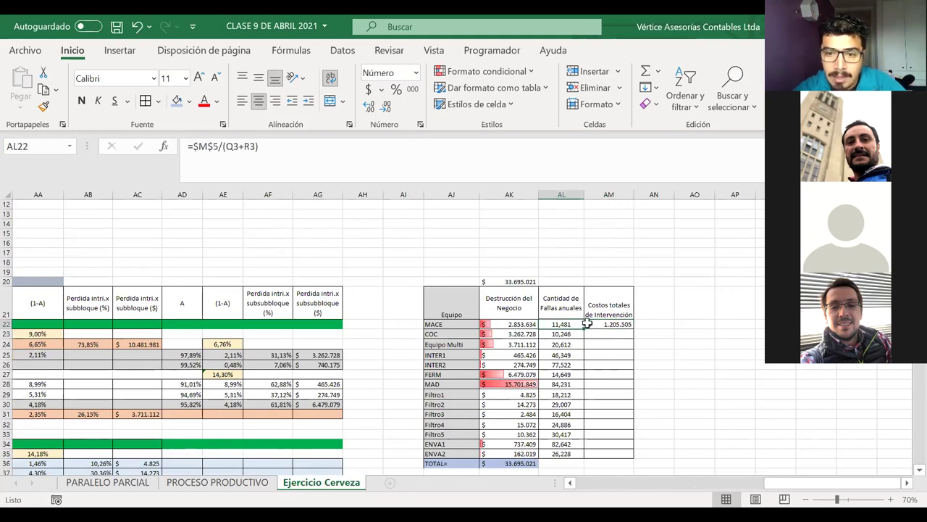
click(600, 324)
double_click(602, 325)
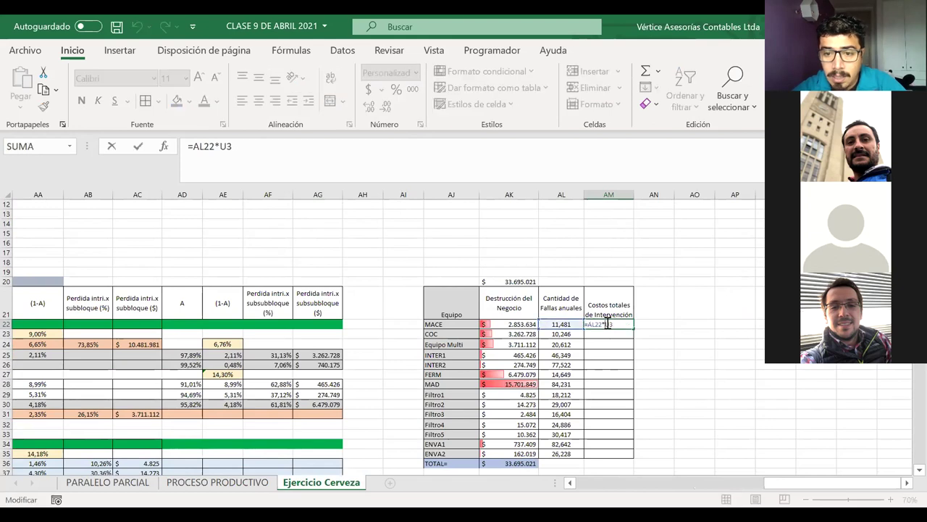
key(Return)
scroll(206, 272, up, 3)
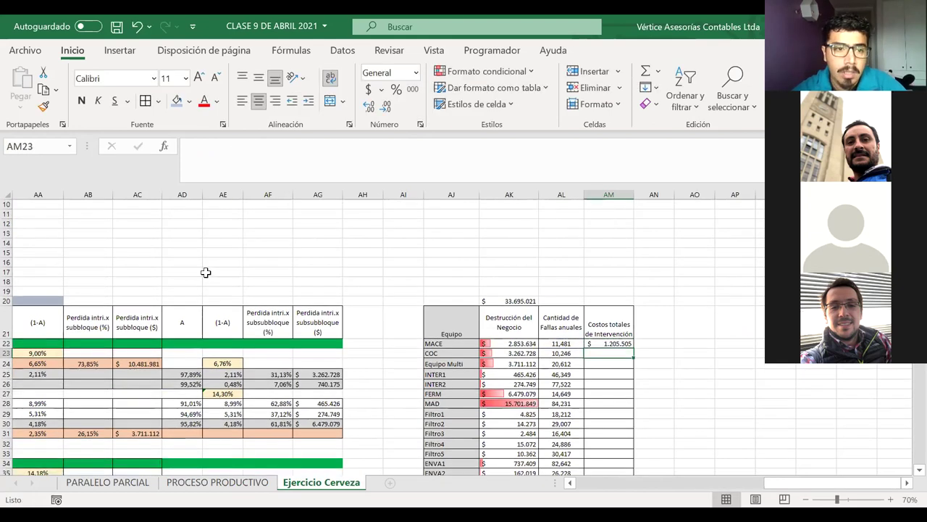
scroll(206, 272, left, 5)
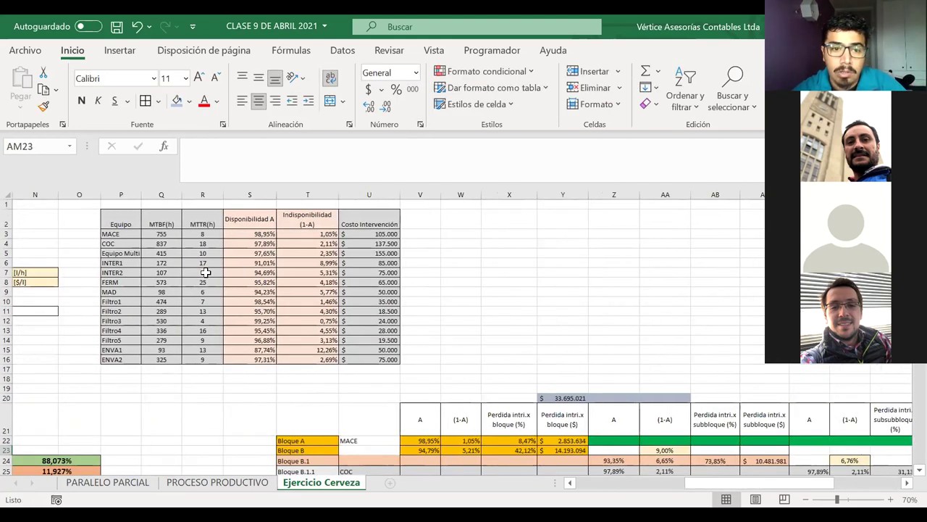
scroll(206, 272, right, 5)
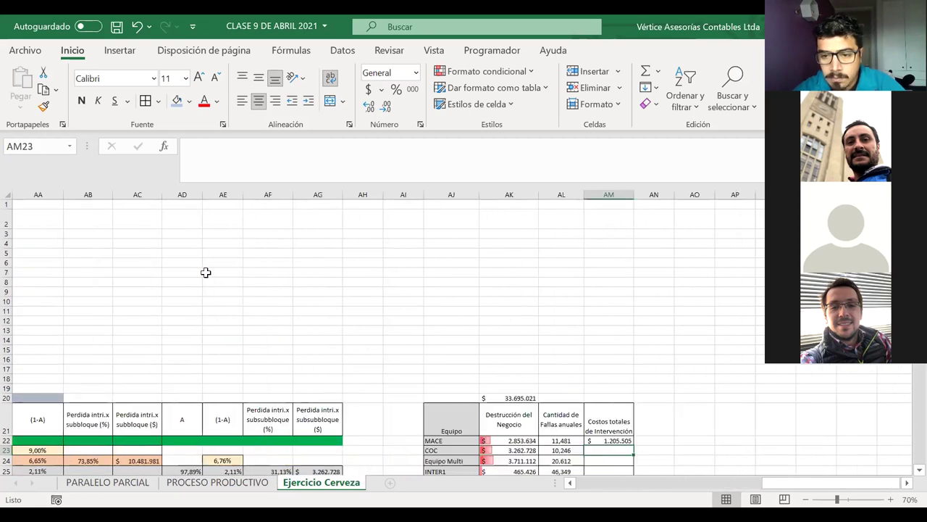
Step: Fill the AM22 intervention cost formula down to ENVA2 in AM35
scroll(206, 272, down, 3)
scroll(206, 272, down, 2)
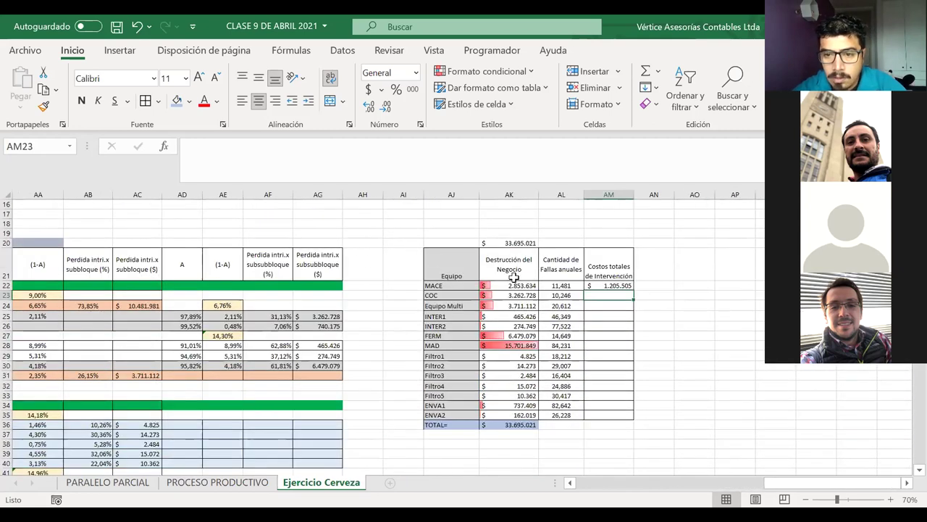
click(625, 286)
drag(634, 289, 632, 420)
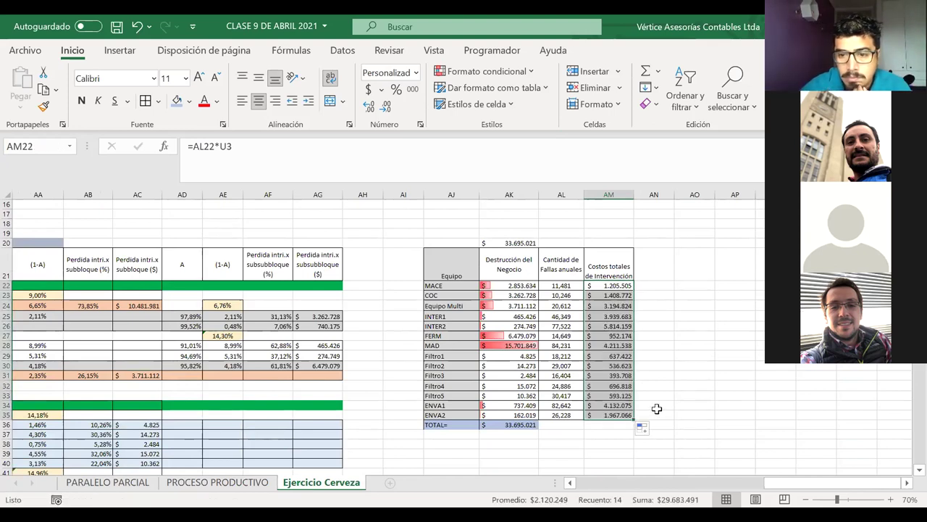
Step: Apply green gradient data bars to the total intervention costs in AM22:AM35
scroll(657, 408, right, 2)
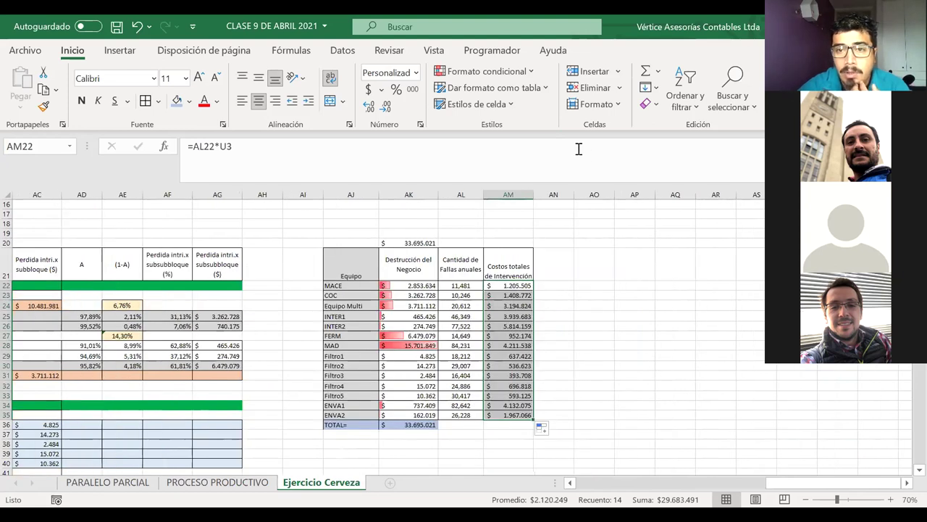
click(533, 72)
mouse_move(584, 180)
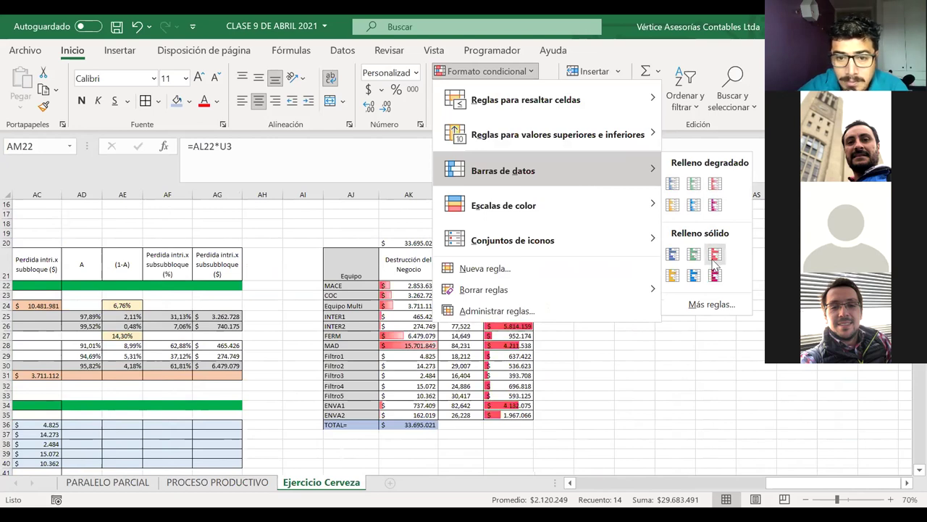
click(704, 190)
Step: Shade the "Cantidad de Fallas anuales" and "Costos totales de Intervención" headers light green
drag(455, 260, 507, 269)
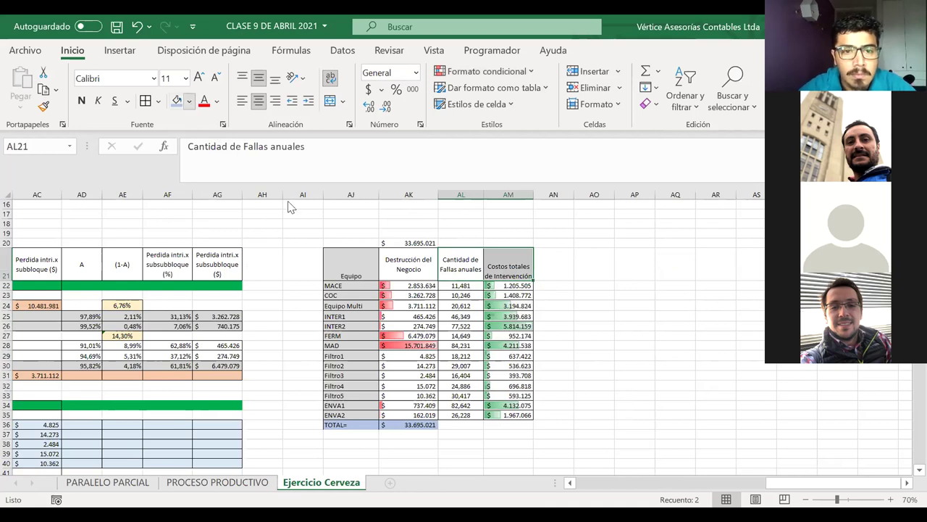
click(189, 100)
click(287, 161)
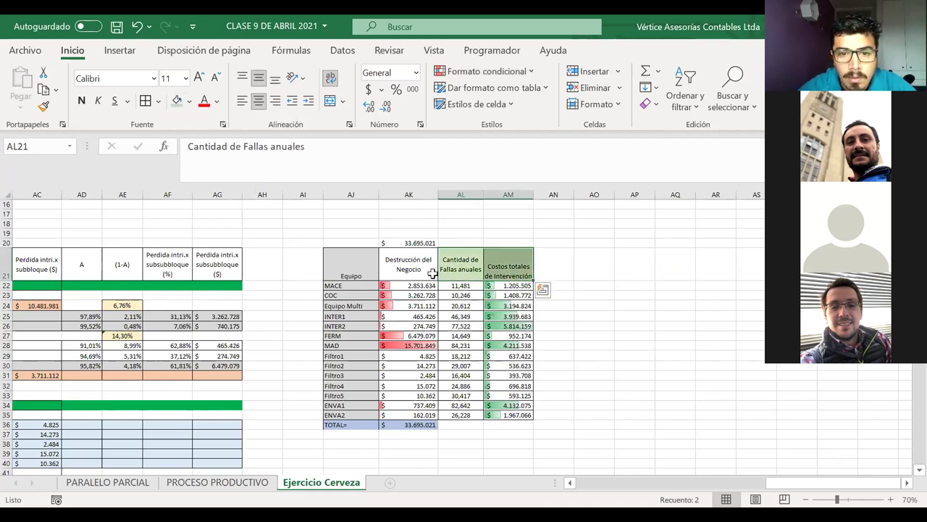
Step: Fill the "Destrucción del Negocio" header in AK21 with standard red
click(429, 271)
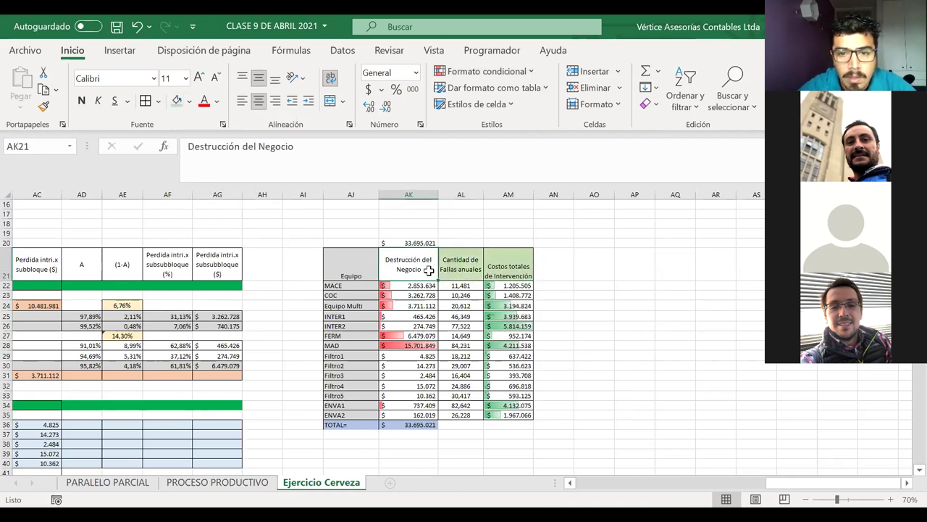
click(189, 101)
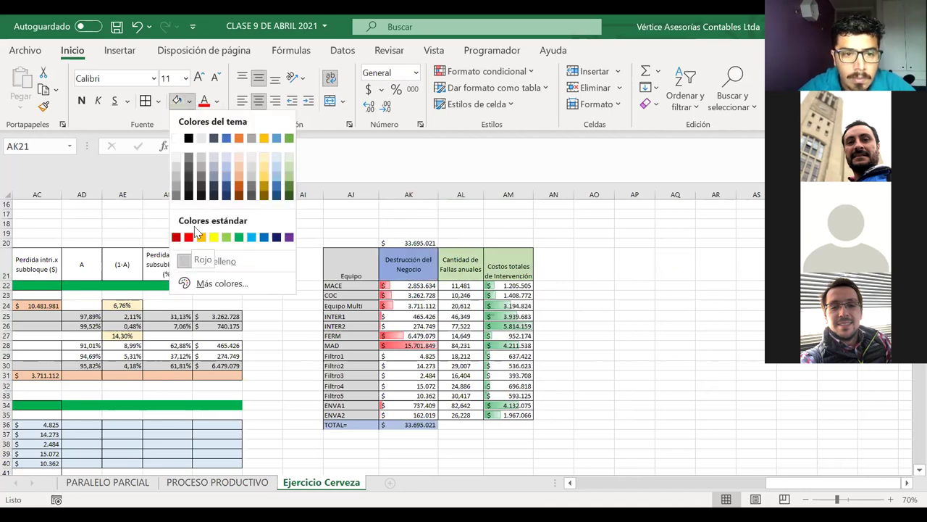
click(189, 236)
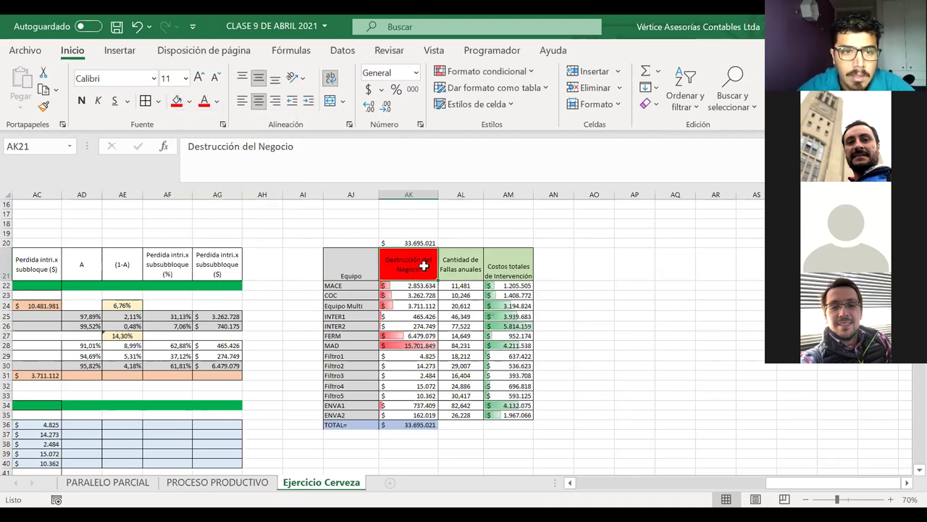
click(554, 317)
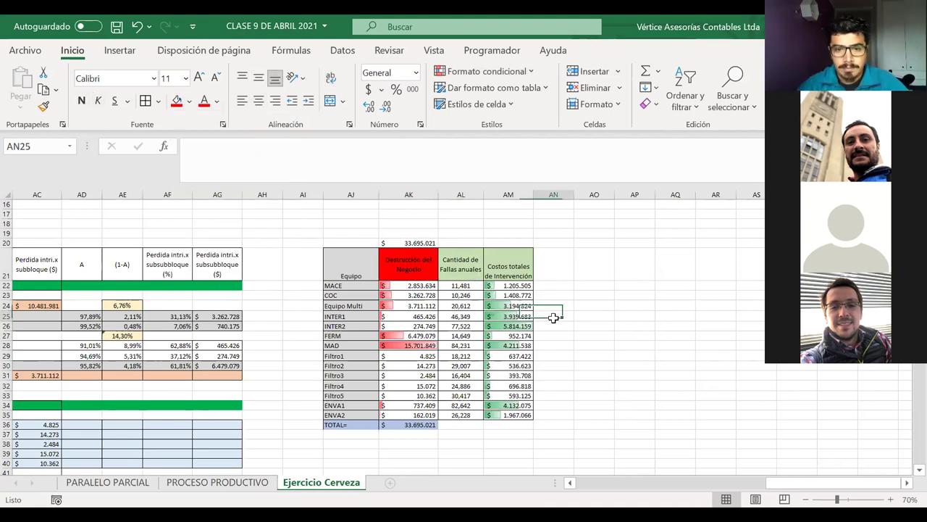
Step: Total the intervention costs in AM36 with =SUMA(AM22:AM35)
click(595, 328)
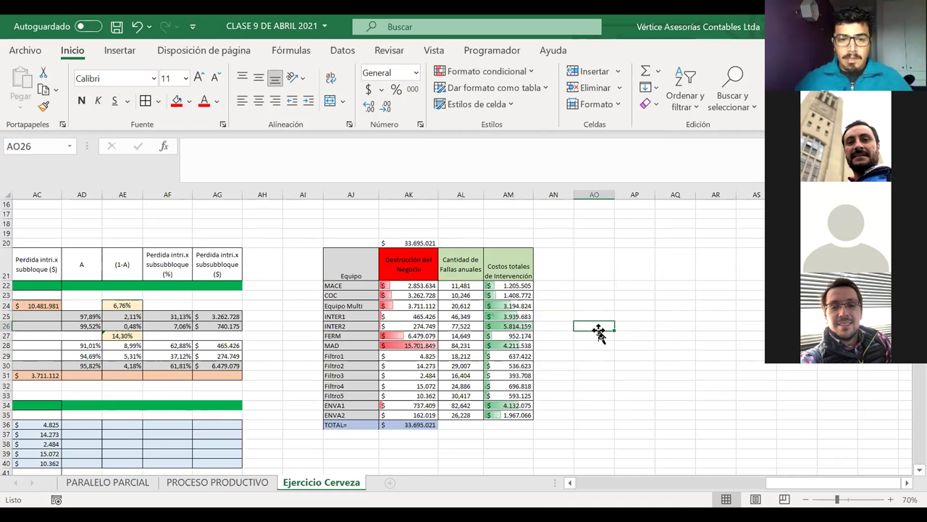
scroll(596, 332, left, 10)
scroll(596, 331, up, 5)
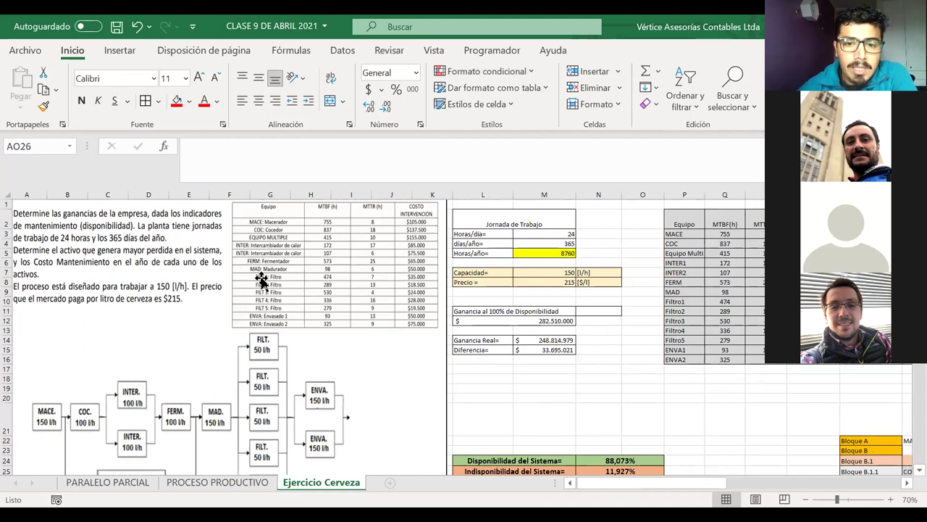
scroll(261, 282, right, 10)
scroll(261, 281, down, 5)
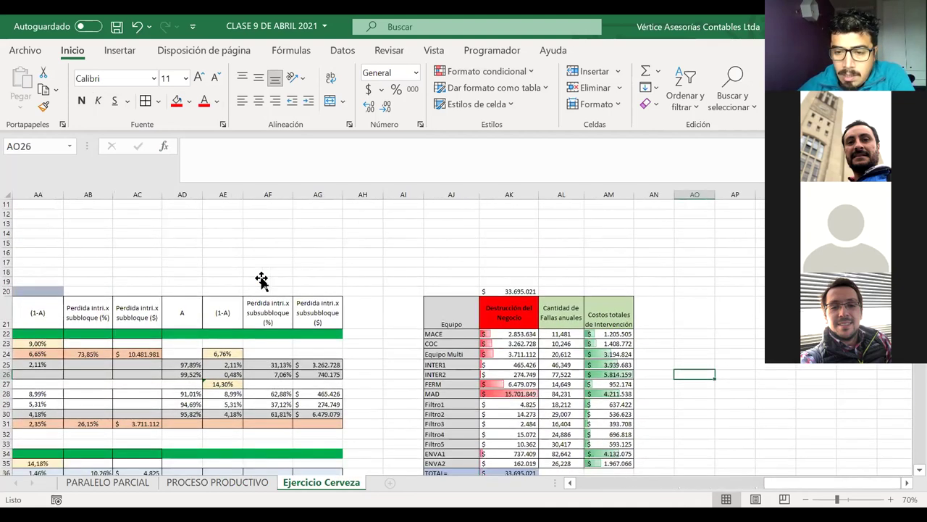
click(601, 424)
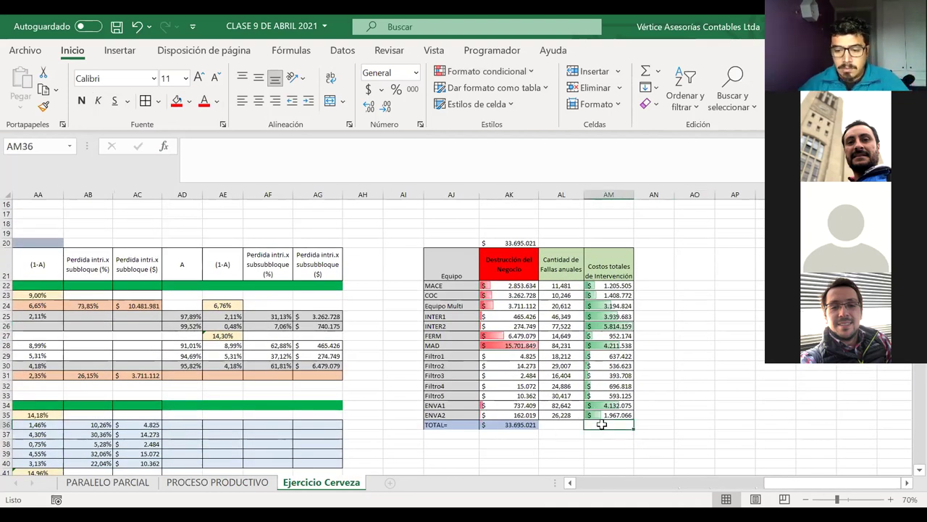
text(=)
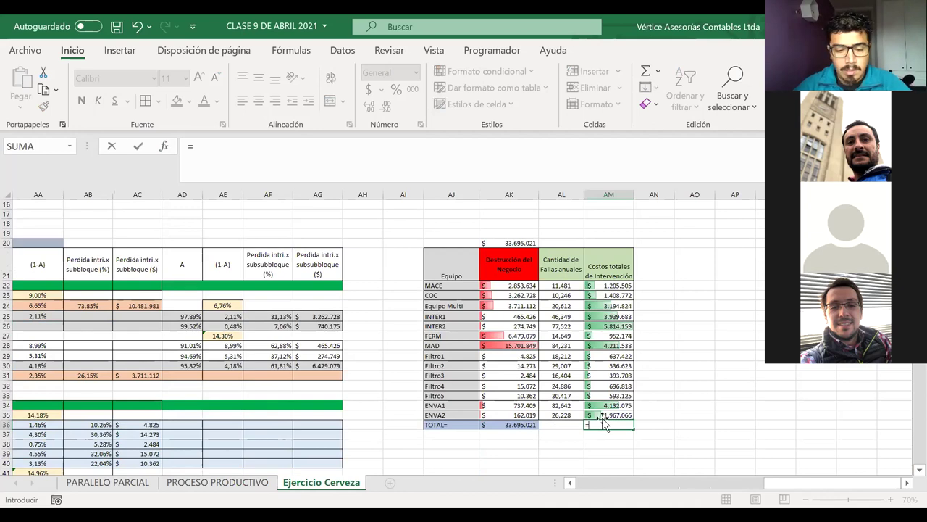
text(suma()
click(607, 286)
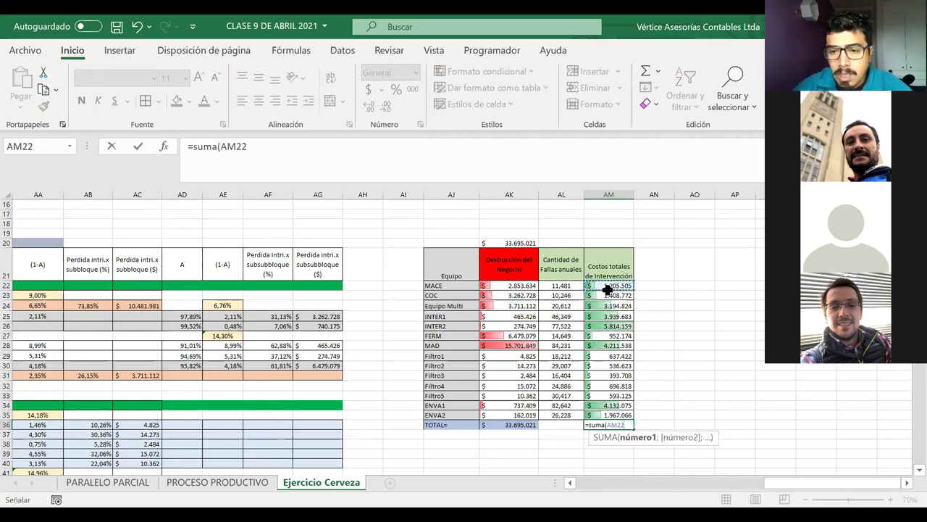
shift+click(613, 416)
key(Return)
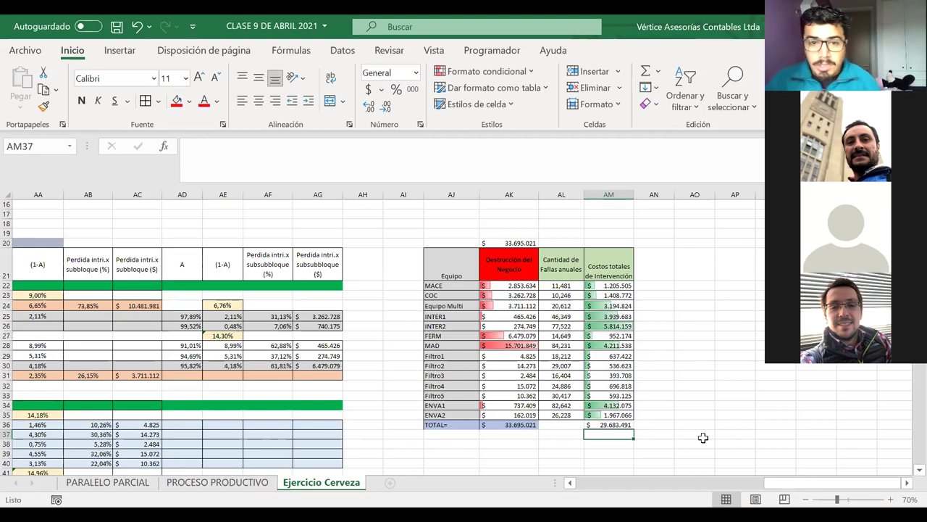
Step: Examine the "Ganancia Real" calculation in M14 and its label, and return to the equipment cost table
scroll(358, 302, up, 5)
scroll(357, 302, left, 10)
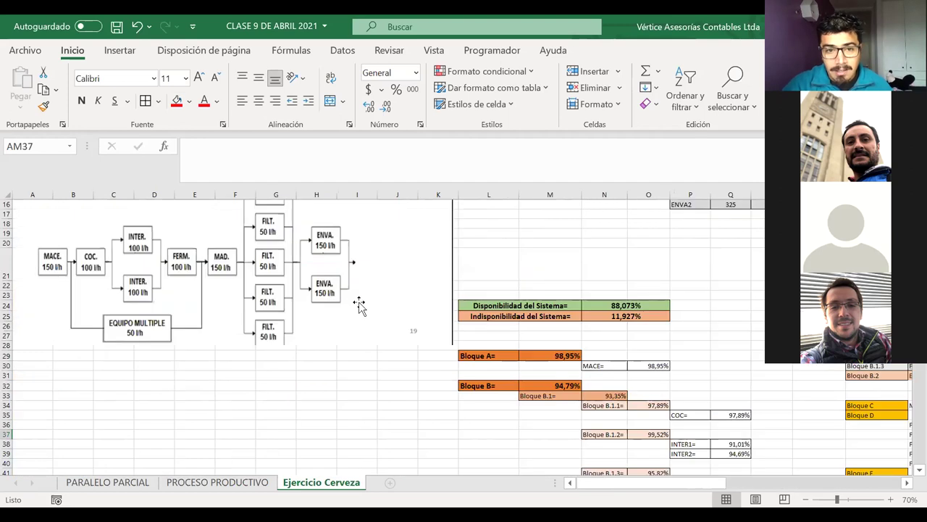
click(555, 342)
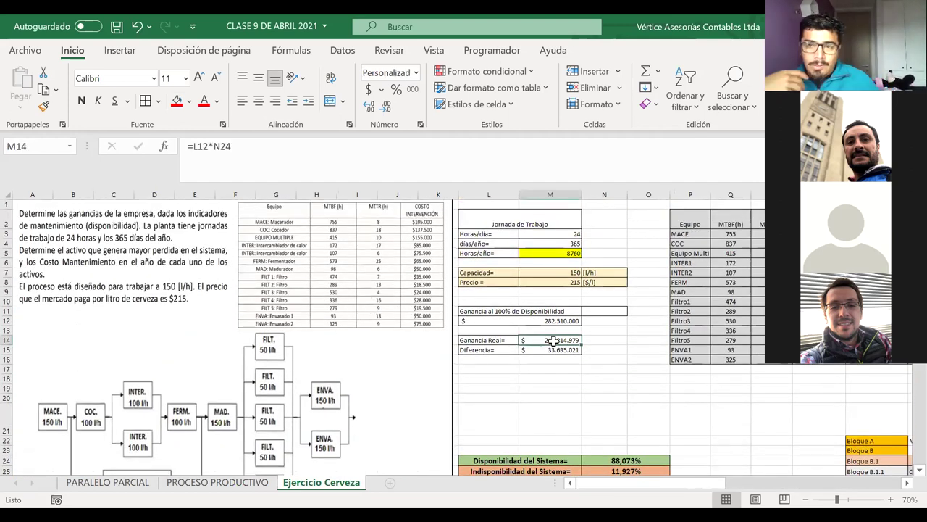
click(484, 341)
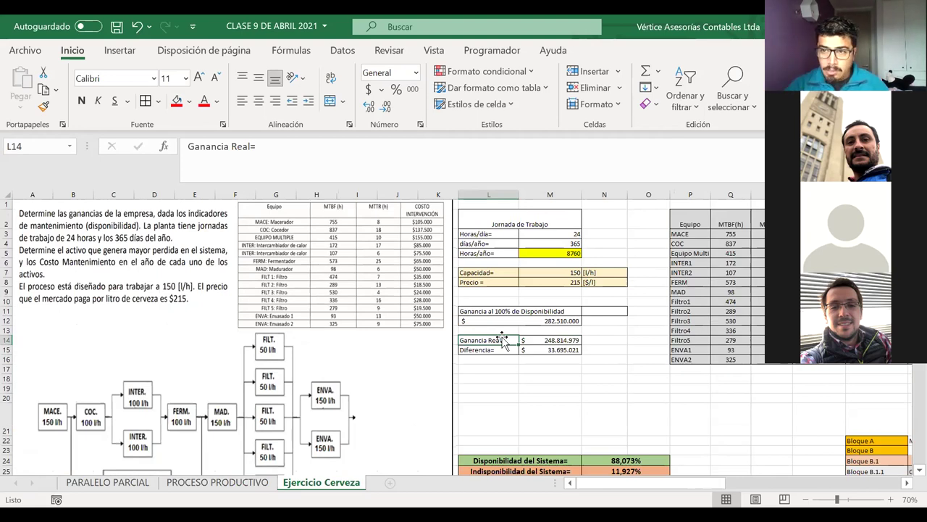
scroll(502, 339, right, 5)
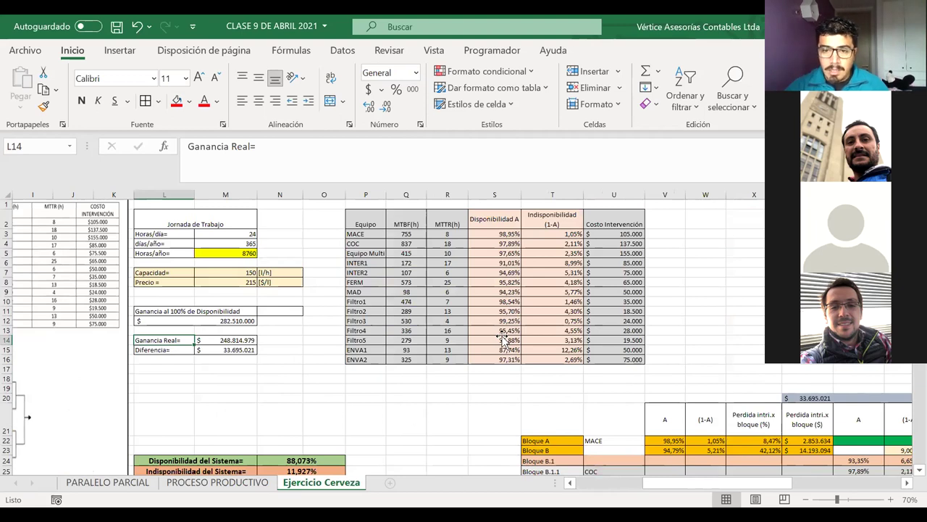
scroll(501, 337, right, 10)
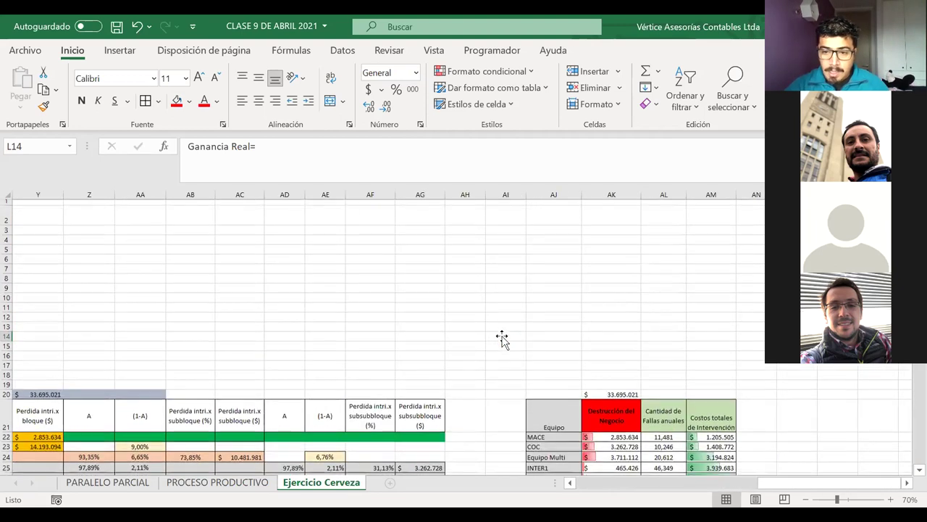
scroll(502, 339, down, 3)
scroll(502, 339, right, 1)
scroll(501, 339, down, 1)
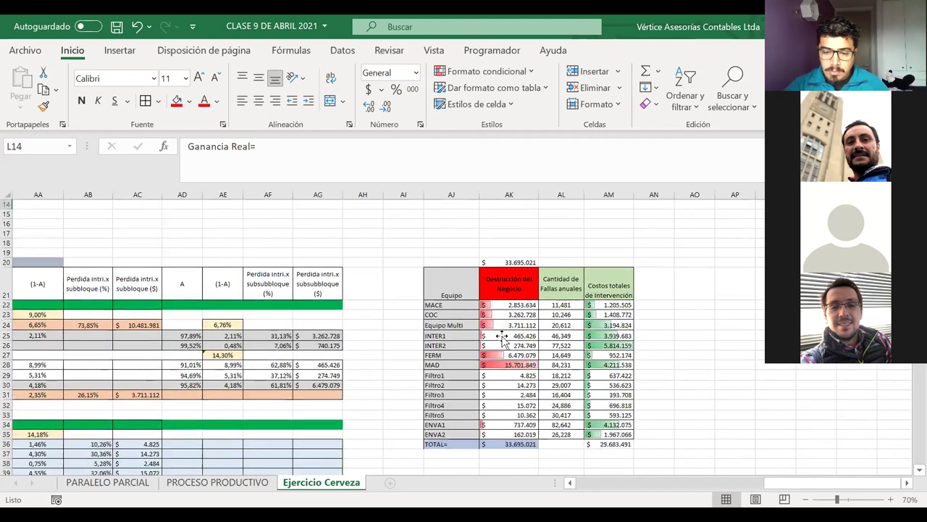
scroll(502, 340, down, 1)
Step: Compare the total intervention cost in AM36 with the business losses in AK22:AK35 and MAD's annual failure count
click(624, 432)
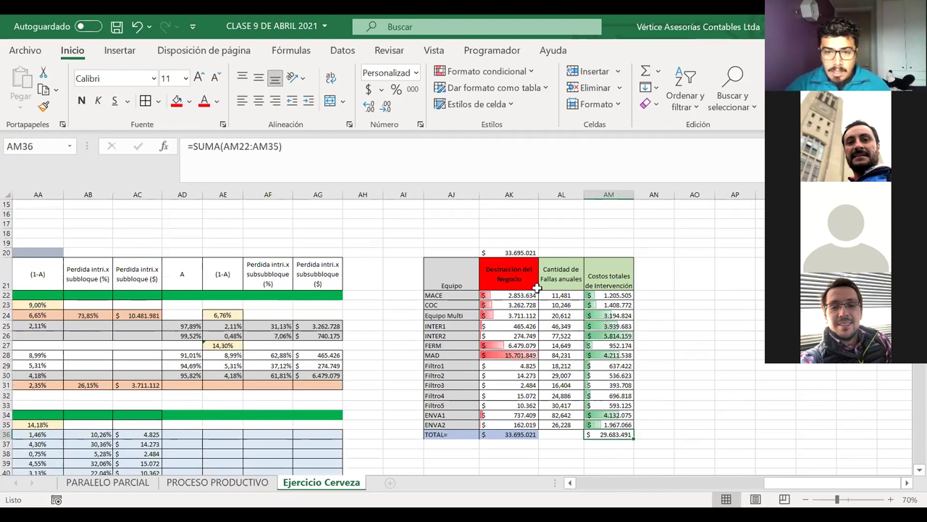
drag(526, 295, 507, 421)
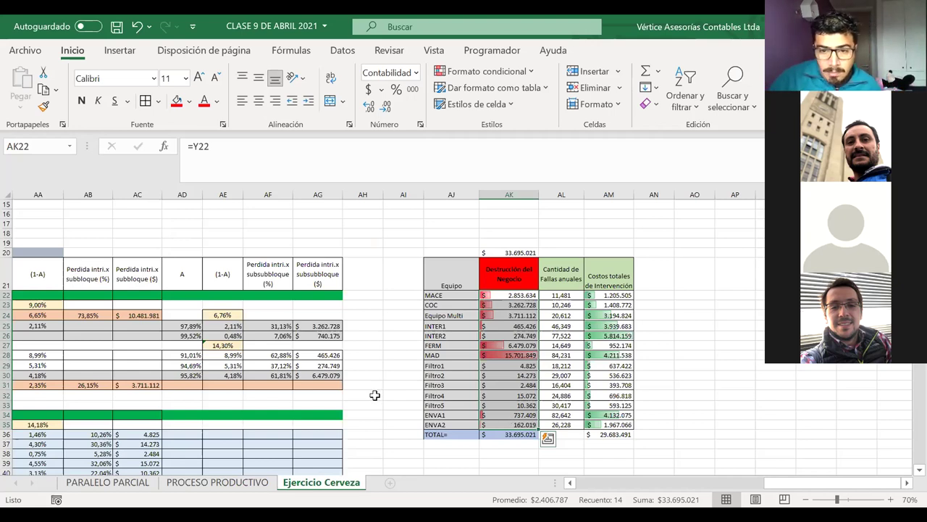
click(574, 354)
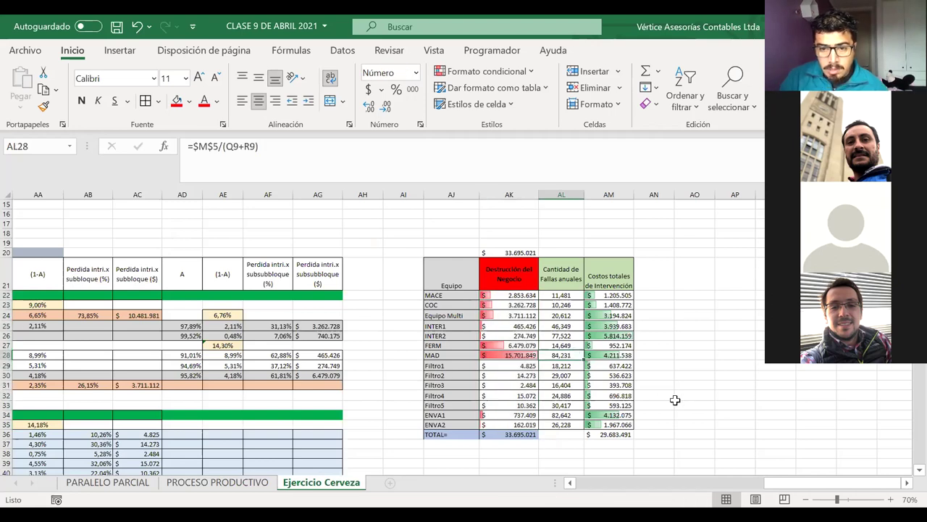
key(Left)
key(Right)
key(Left)
key(Right)
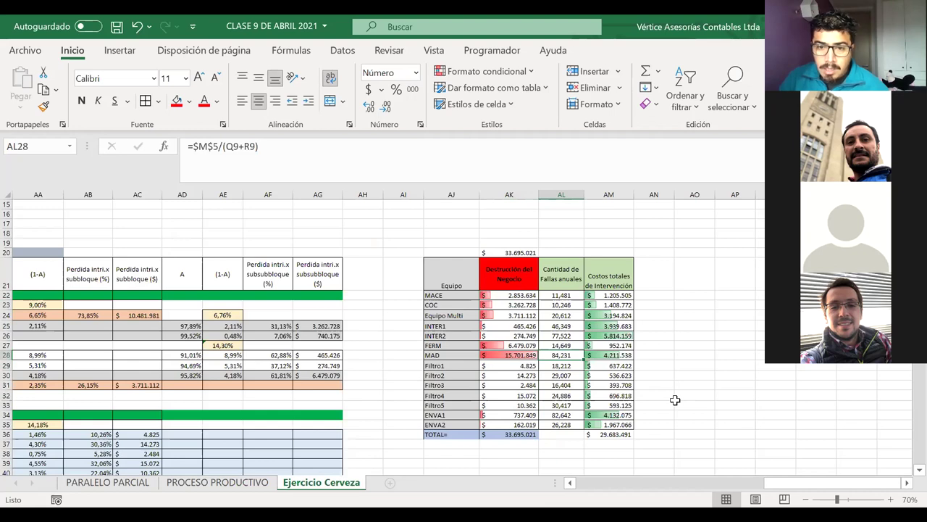
Step: Change the AL21 header to "Cantidad de intervenciones anuales" and widen column AL slightly so the wording fits
click(555, 279)
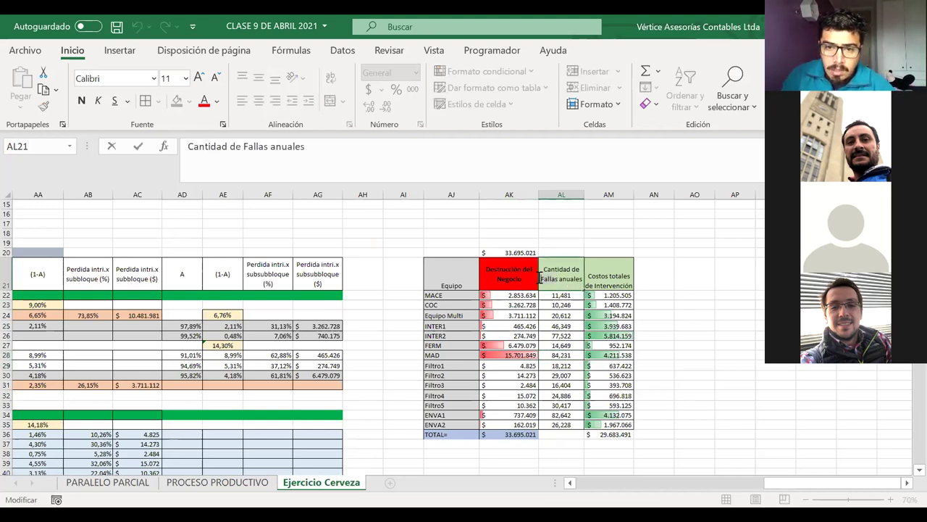
key(BackSpace)
key(BackSpace)
key(BackSpace)
key(BackSpace)
key(BackSpace)
text(intervenci)
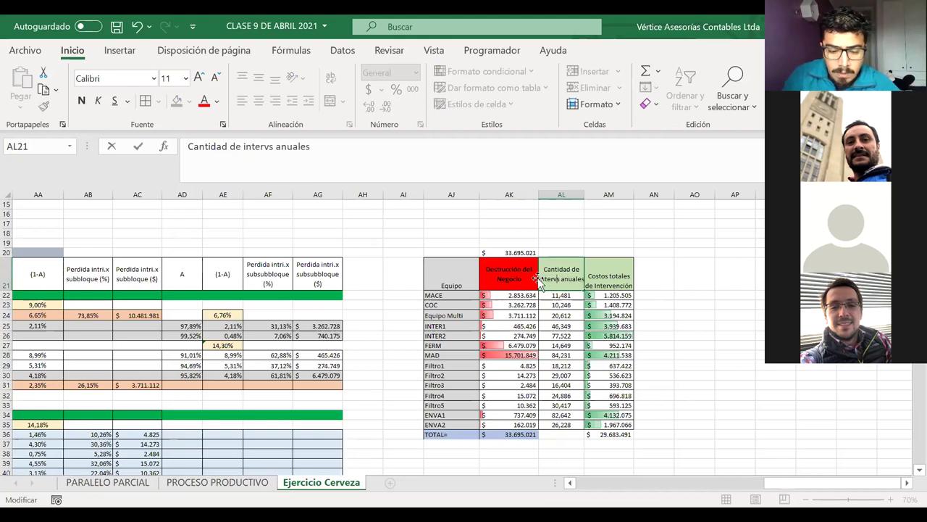
text(ones)
key(Delete)
key(Delete)
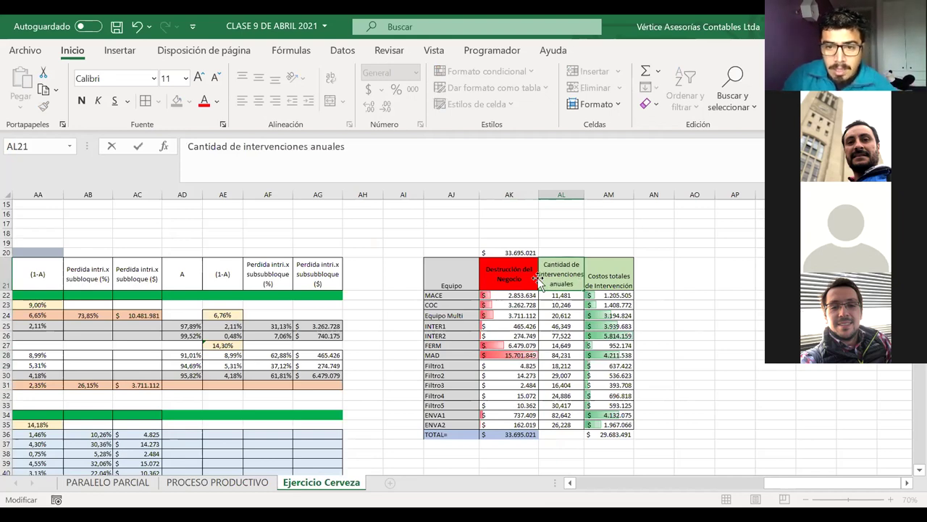
key(Return)
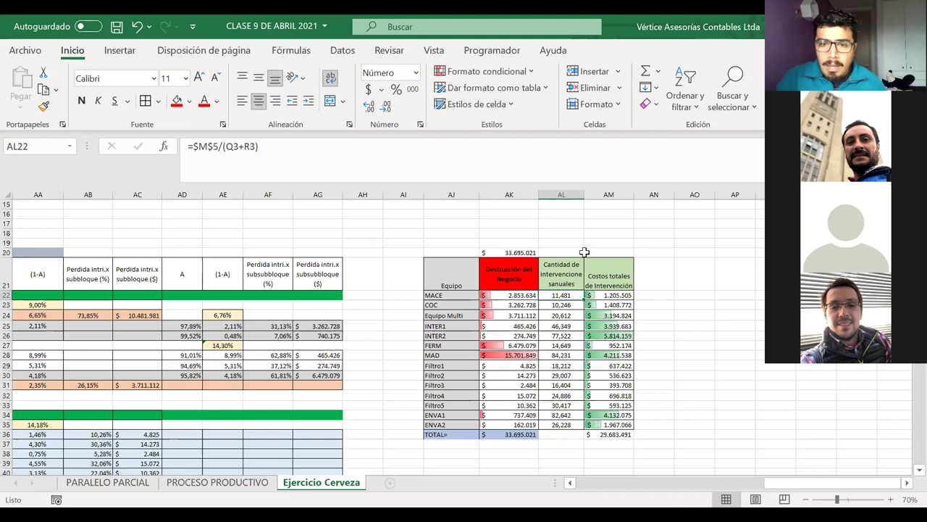
drag(584, 190, 589, 191)
click(568, 285)
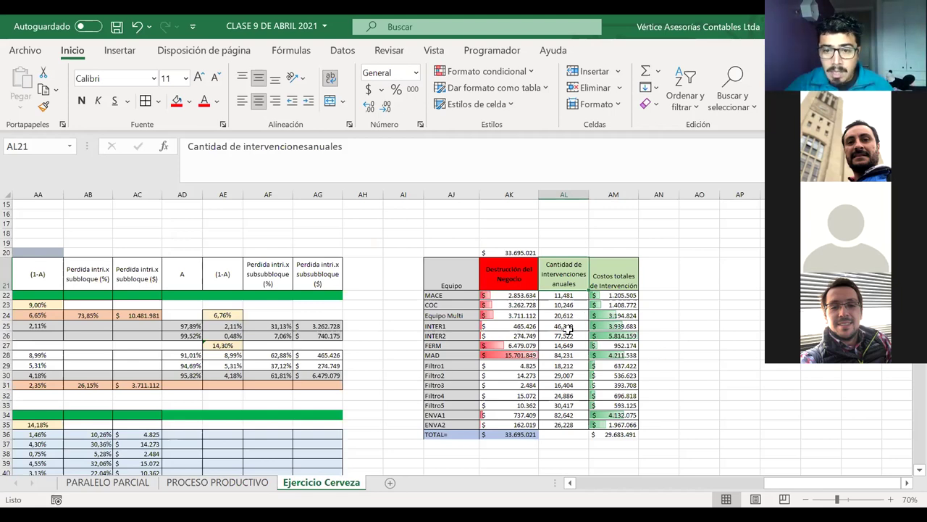
Step: Review the MAD row's annual interventions, total intervention cost and business loss
drag(558, 355, 471, 355)
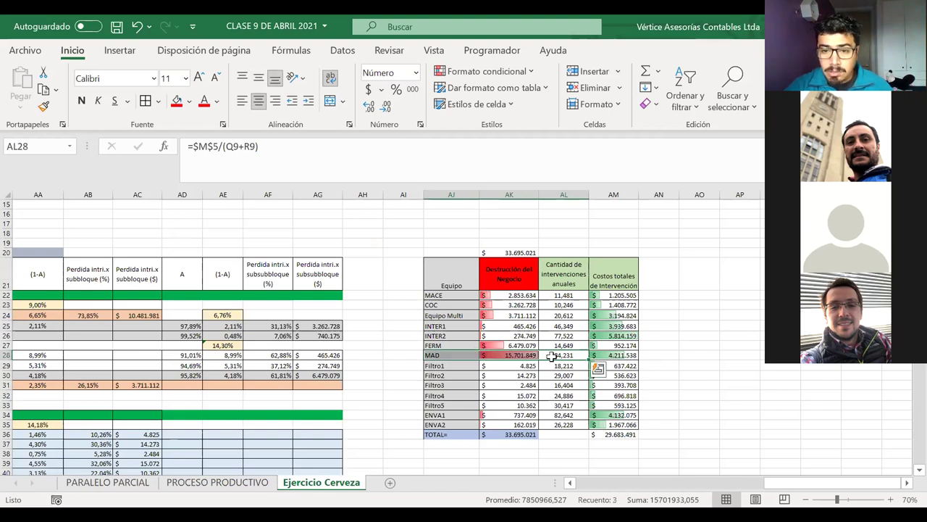
click(552, 356)
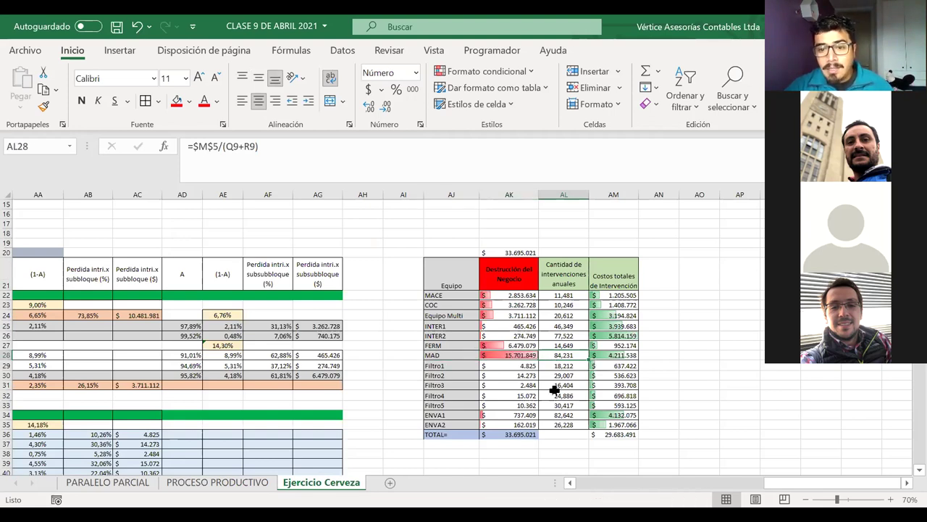
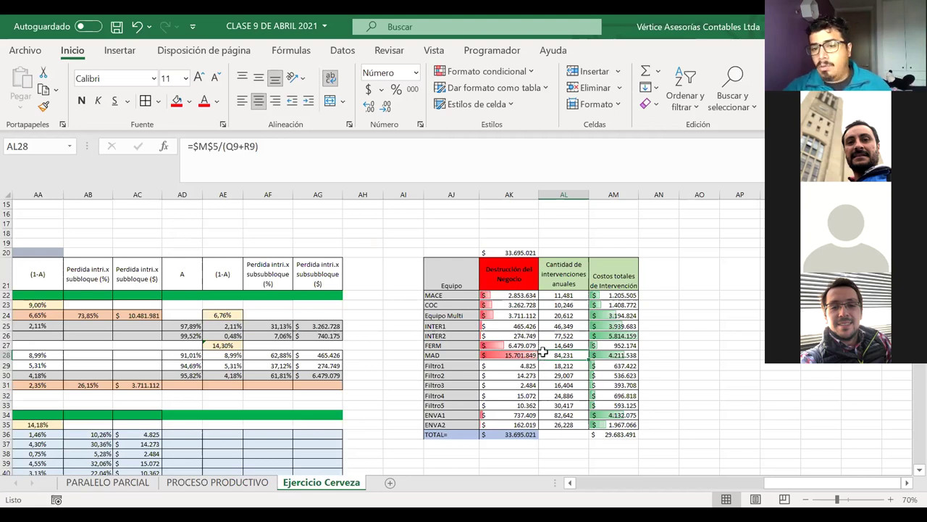
click(606, 355)
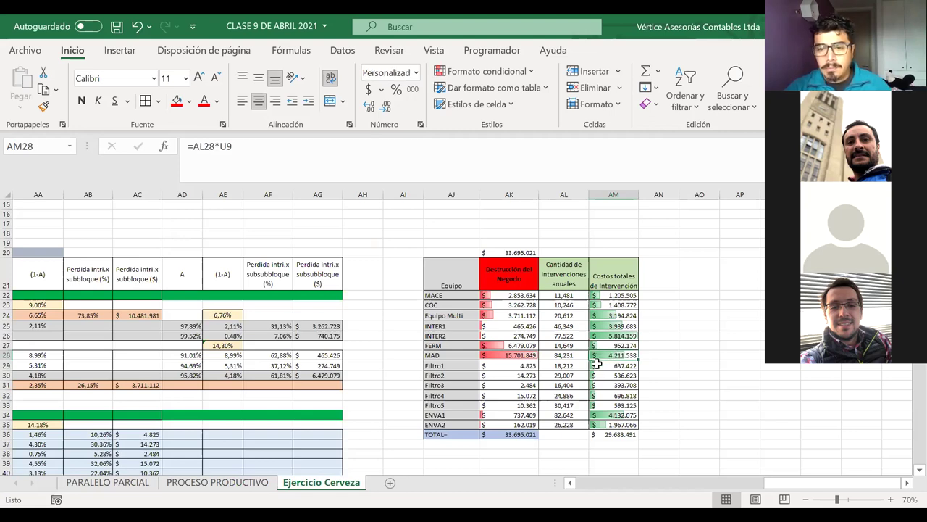
click(500, 355)
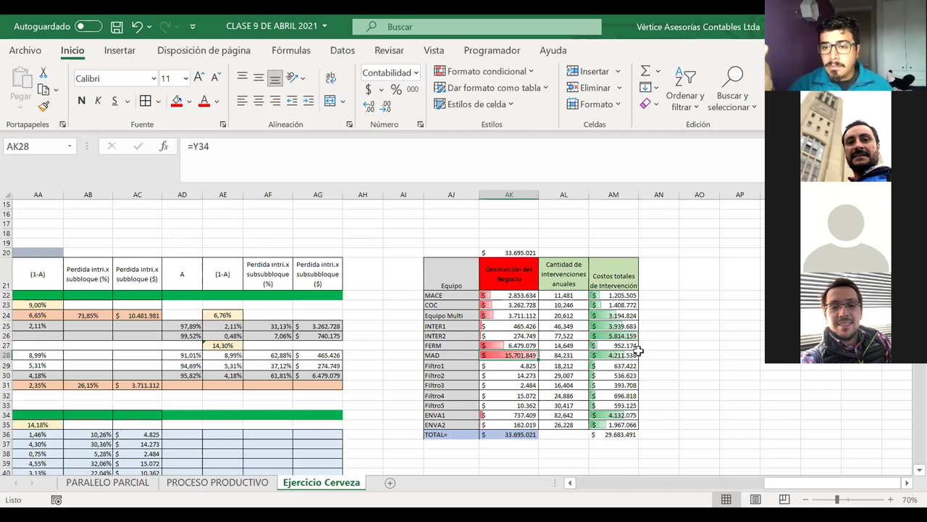
Step: Enter the header "Total Costos Anuales" in AN21, next to the total intervention costs
click(670, 268)
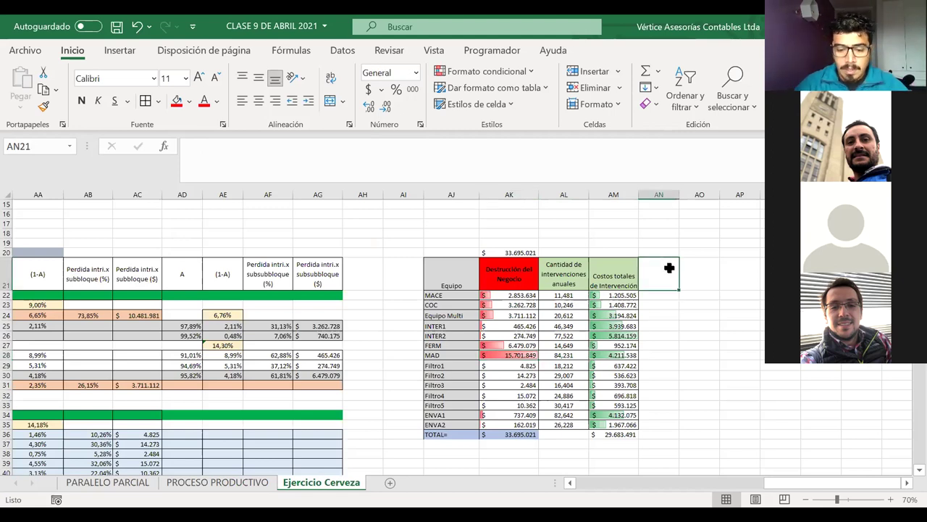
text(Total Costos)
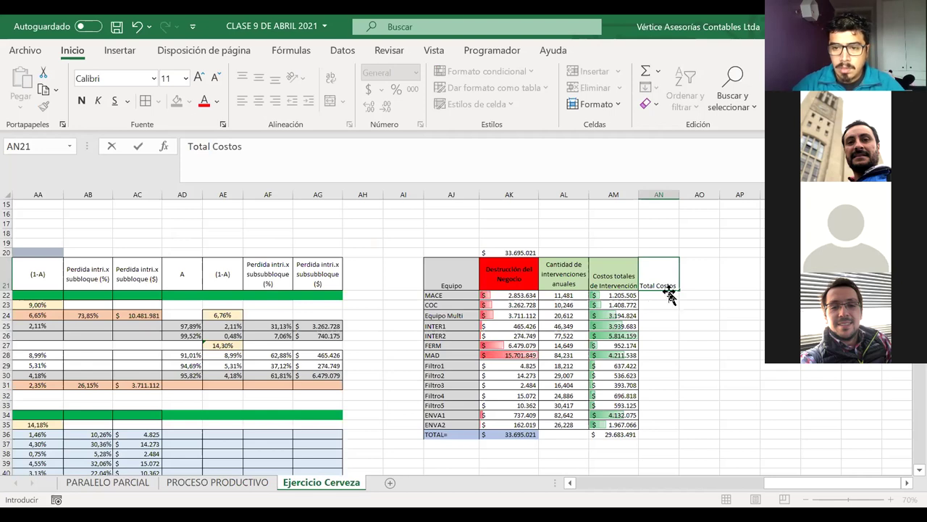
key(Return)
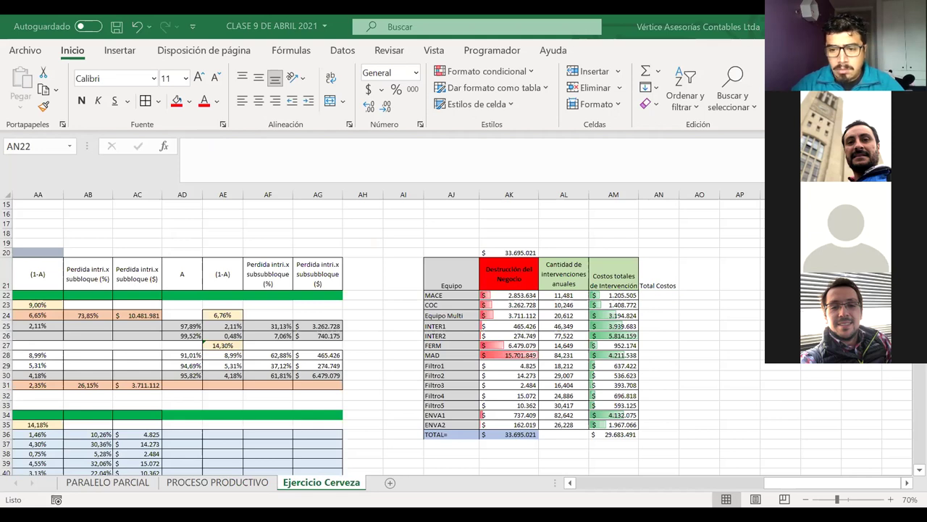
double_click(669, 283)
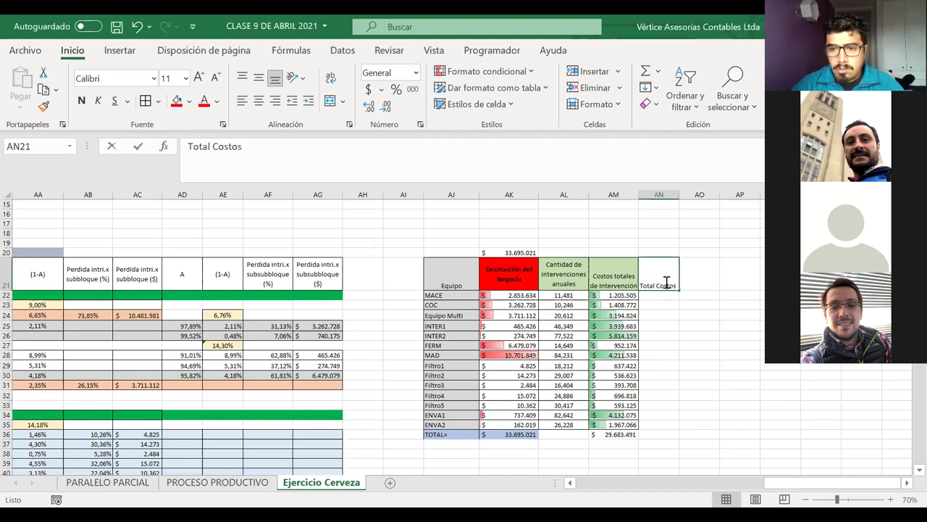
text(Anuales)
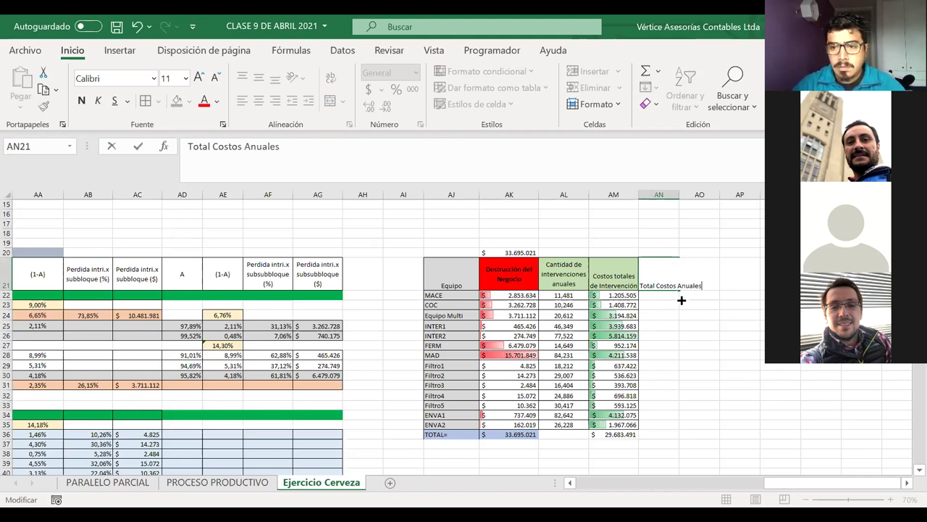
key(Return)
Step: Centre the AN21 header horizontally and vertically, wrap its text and fill it with the lightest gold
click(653, 264)
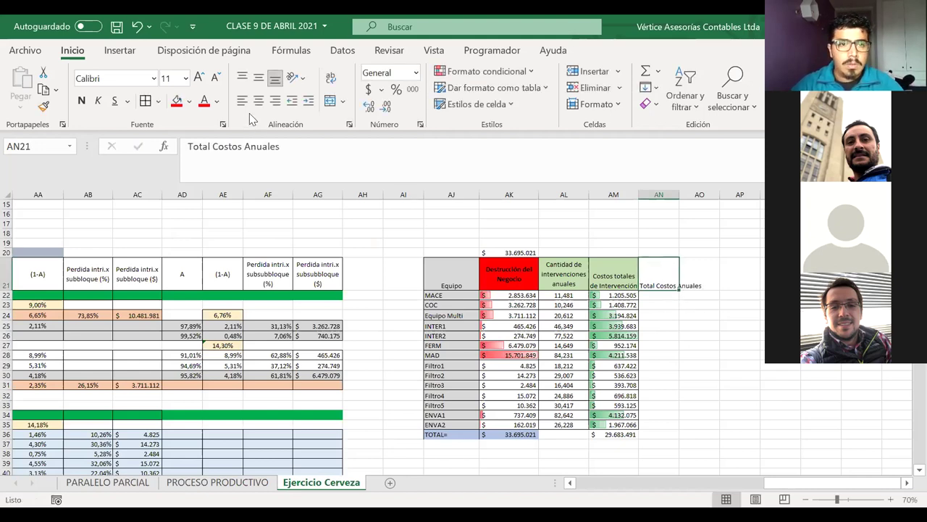
click(259, 101)
click(331, 79)
click(258, 77)
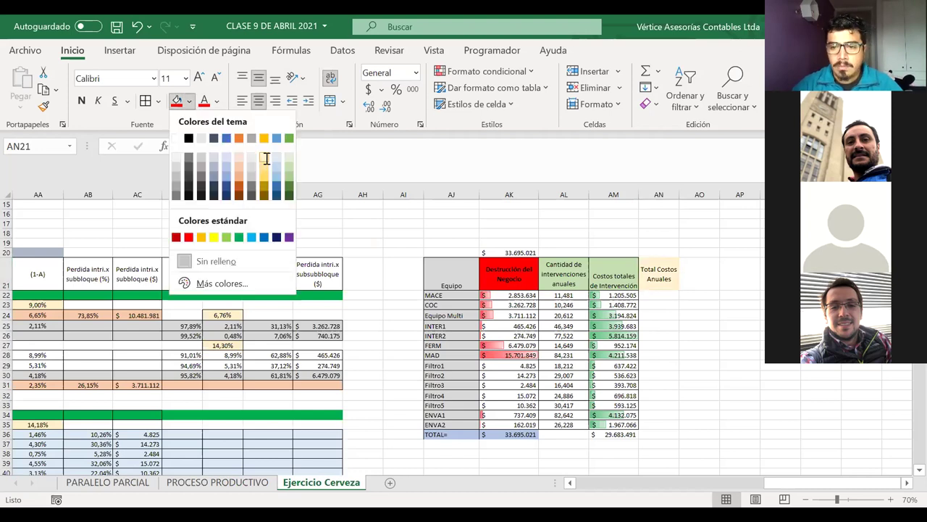
click(266, 158)
Step: Fill the cells below the AN21 header with the same light gold
drag(658, 274, 663, 367)
scroll(663, 365, up, 4)
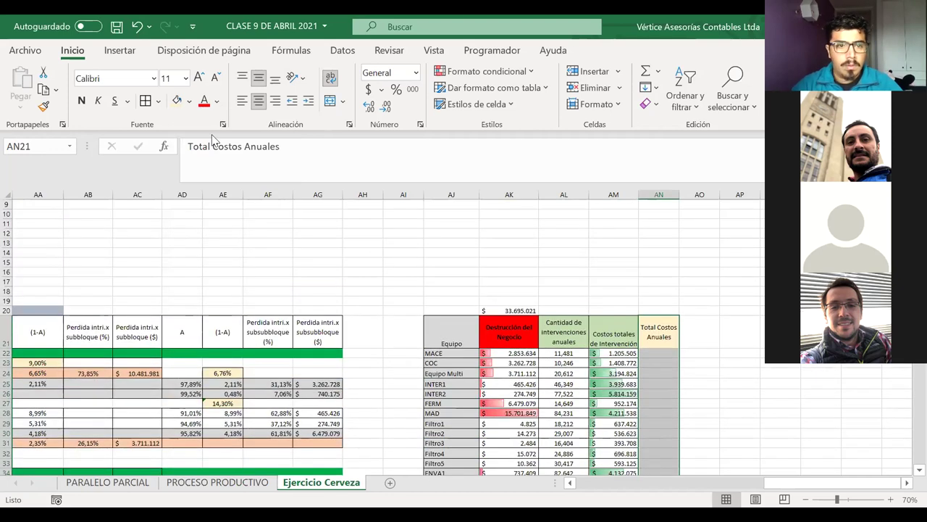
click(176, 100)
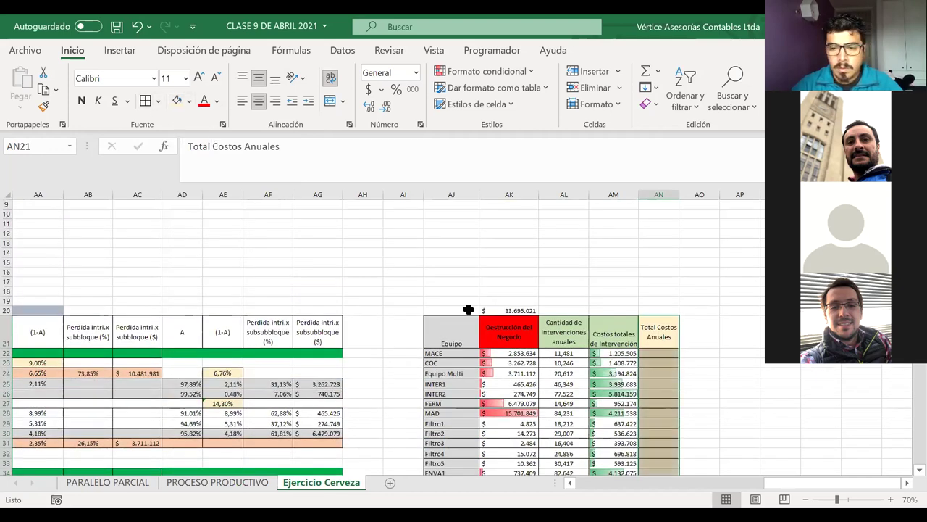
Step: Widen column AN slightly and replace the gold fill below its header with plain bordered cells in AN22:AN35
scroll(468, 309, down, 1)
drag(679, 195, 684, 196)
drag(657, 316, 685, 310)
click(679, 453)
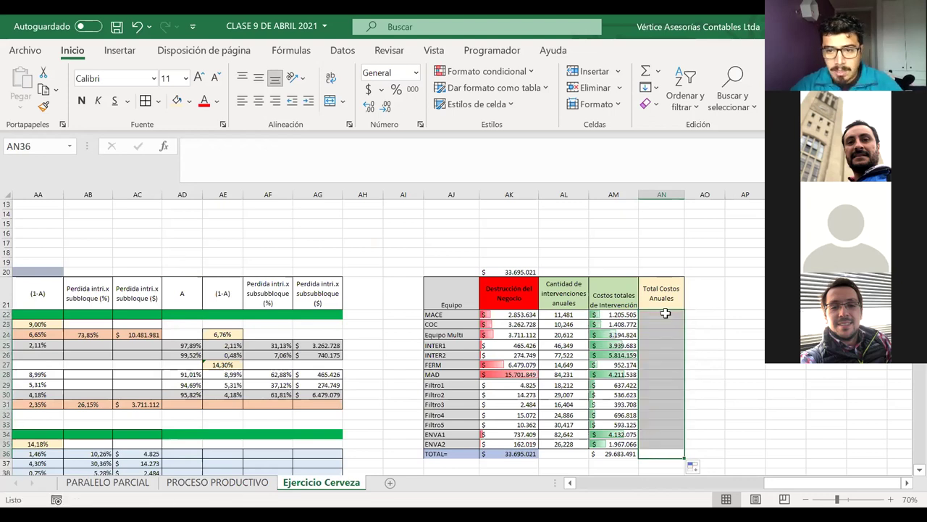
drag(663, 313, 648, 439)
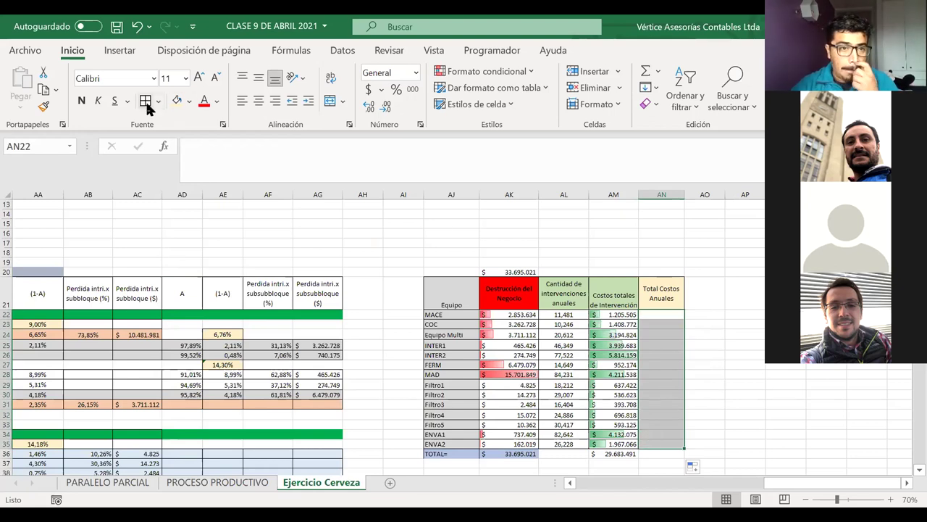
Step: Enter =AK22+AM22 in AN22 to add business loss and intervention cost, and fill the formula down to AN35
click(672, 313)
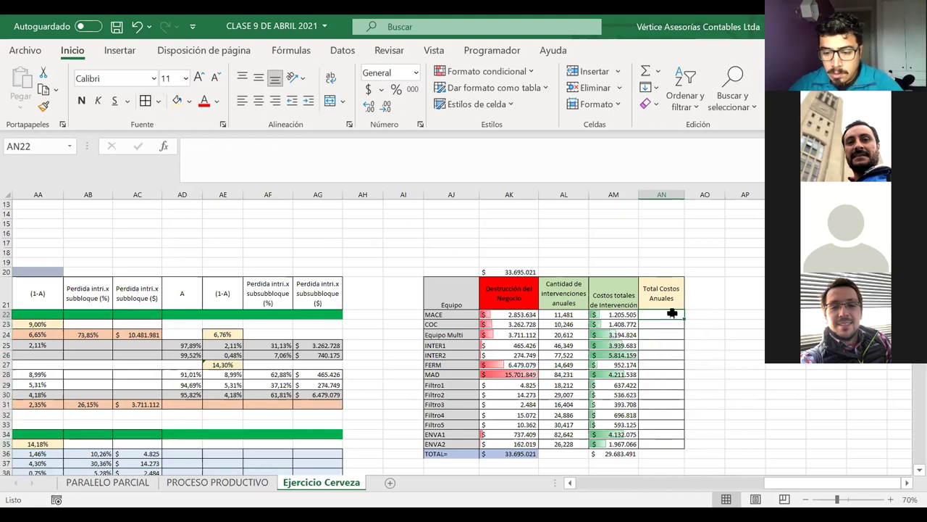
text(=)
click(521, 315)
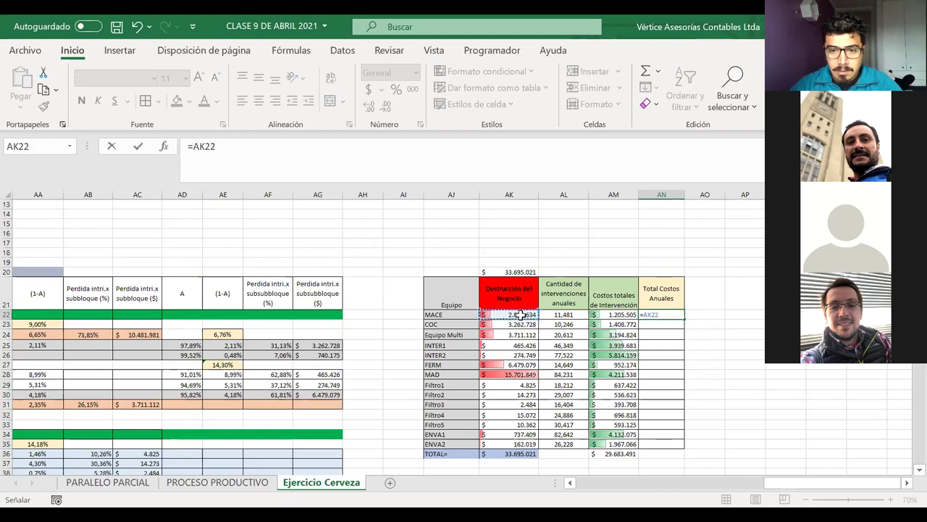
text(+)
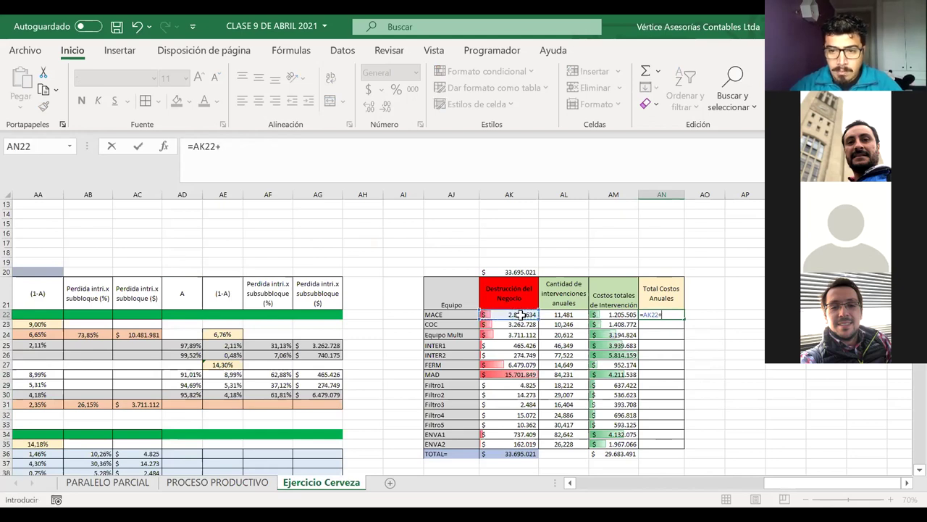
click(628, 314)
key(Return)
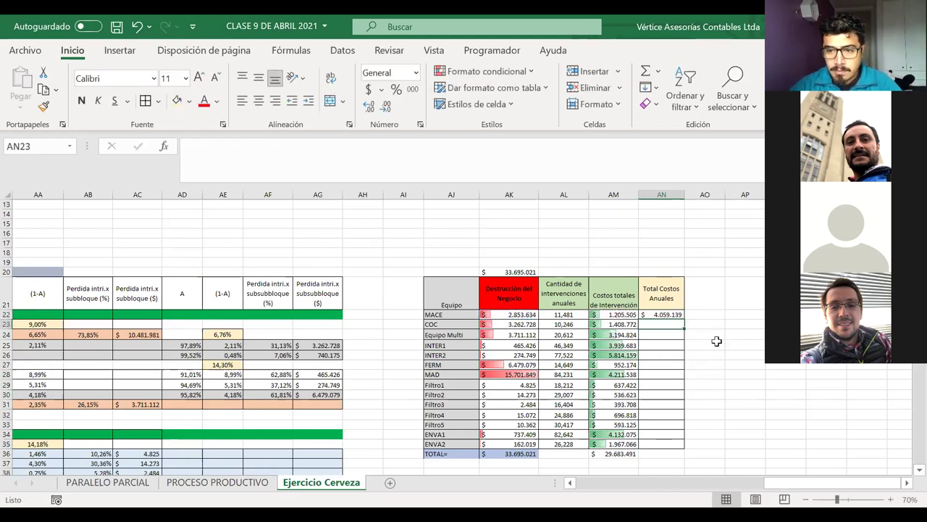
click(673, 315)
double_click(683, 317)
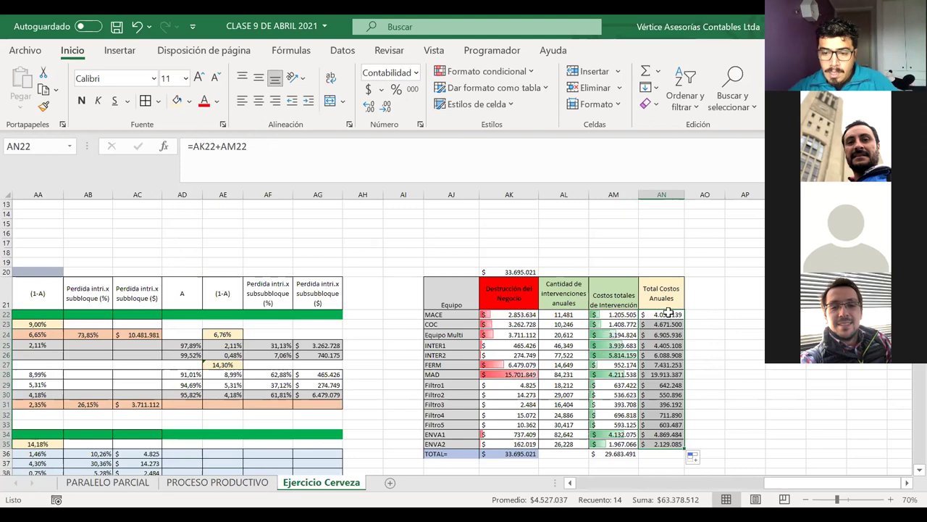
Step: Apply blue gradient data bars to the total annual costs in AN22:AN35
drag(668, 312, 660, 444)
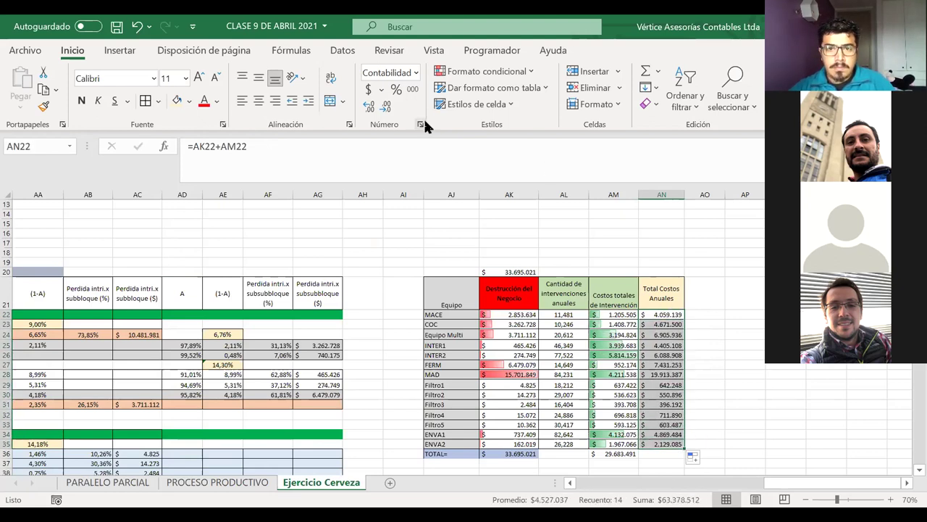
click(516, 76)
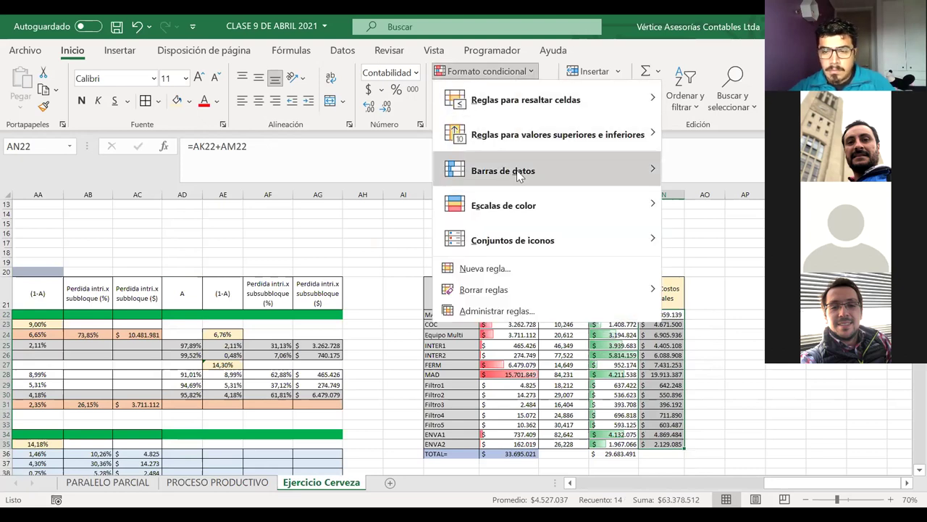
mouse_move(659, 181)
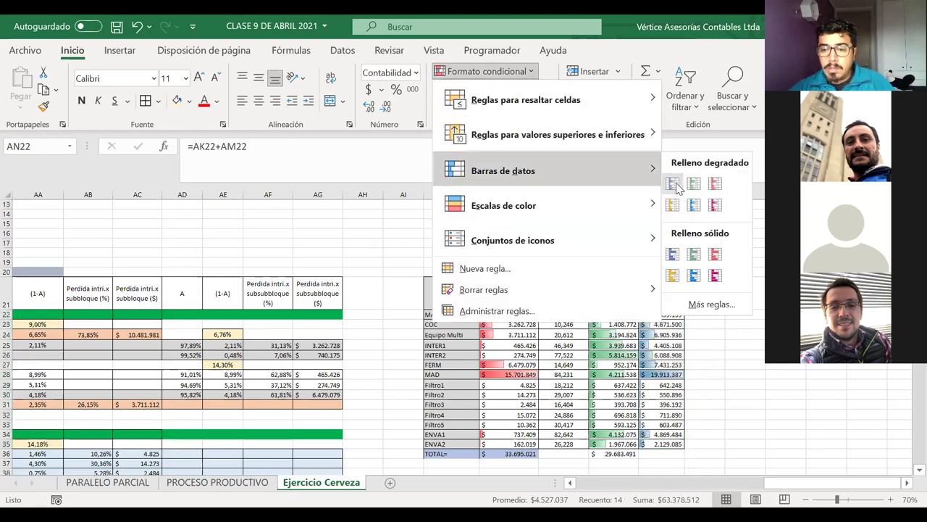
click(664, 312)
click(668, 314)
Step: Change the fill of the AN21 header "Total Costos Anuales" to the lightest blue
click(663, 294)
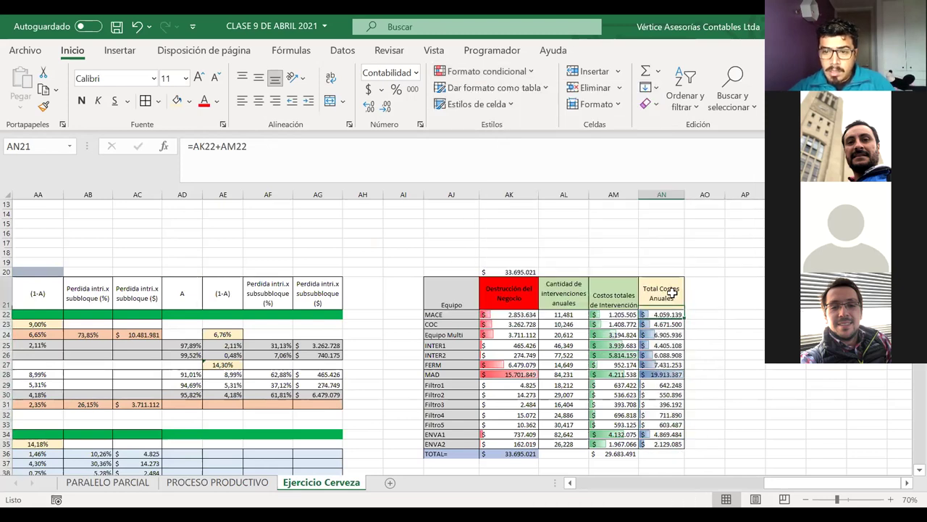
click(189, 101)
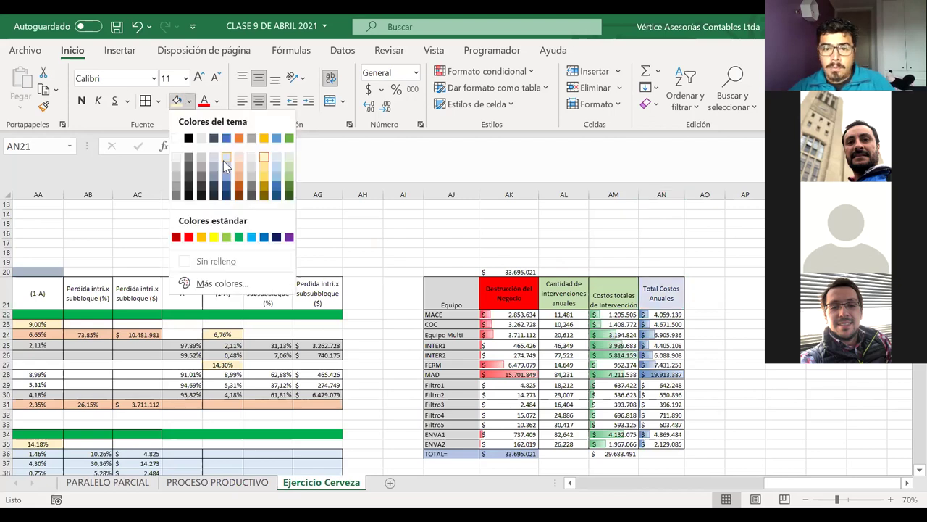
click(223, 160)
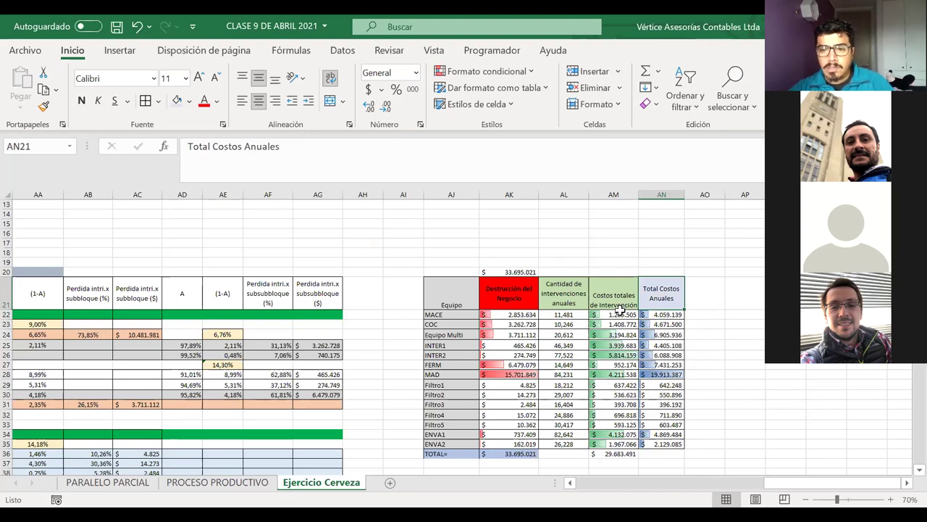
Step: Check the cell references in AN22's formula and widen column AN a little more
click(659, 314)
double_click(659, 314)
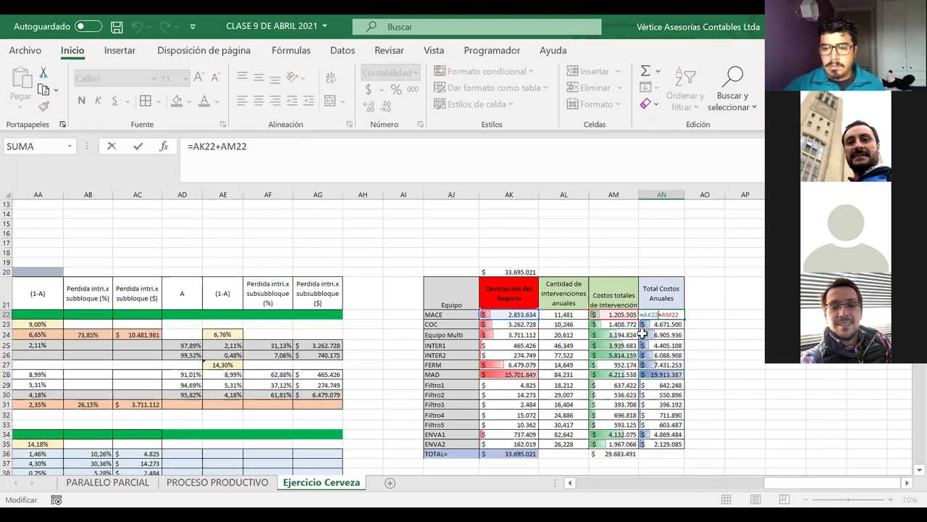
key(Return)
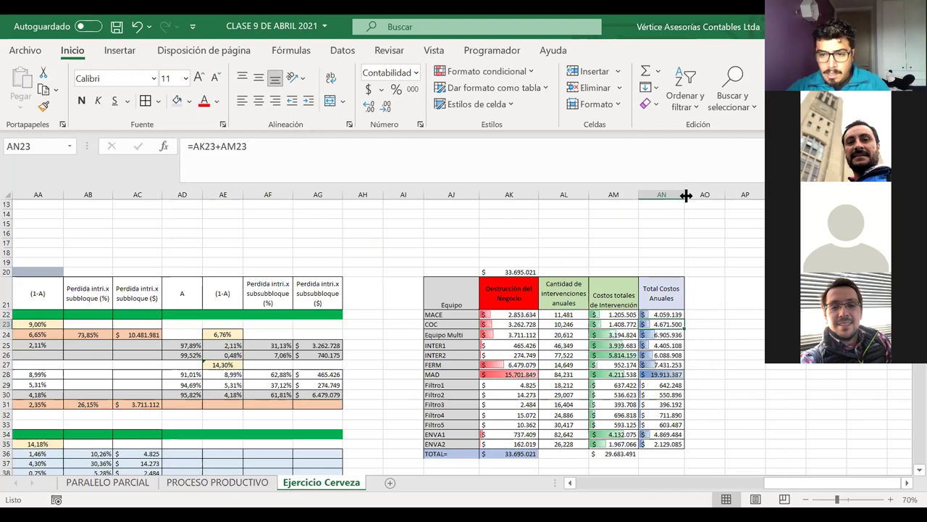
drag(686, 195, 696, 201)
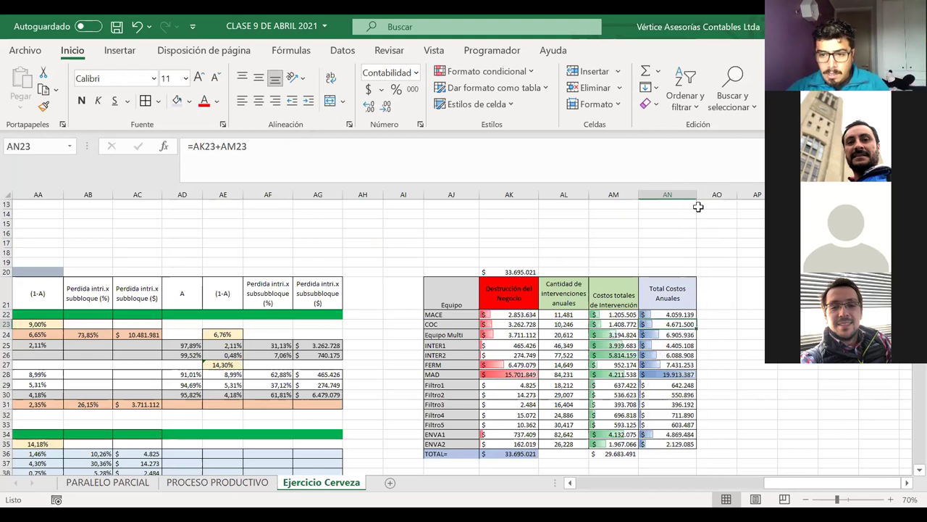
Step: Review the MAD row's total annual cost and compare the annual costs of all equipment in AN22:AN35
click(677, 376)
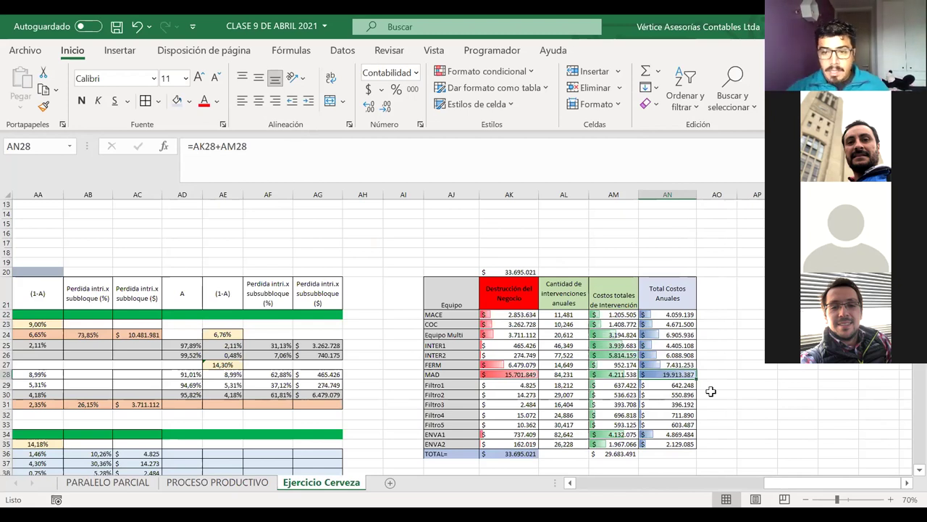
scroll(711, 391, right, 3)
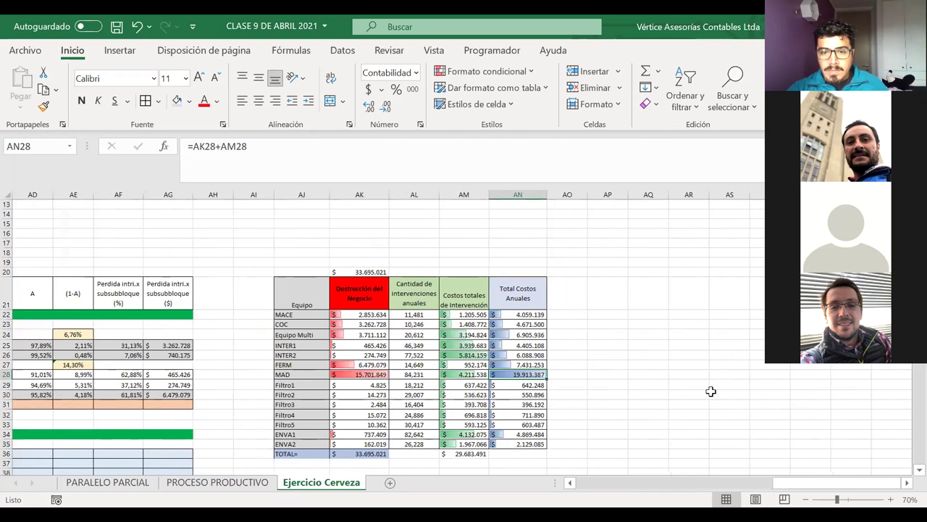
scroll(711, 392, right, 1)
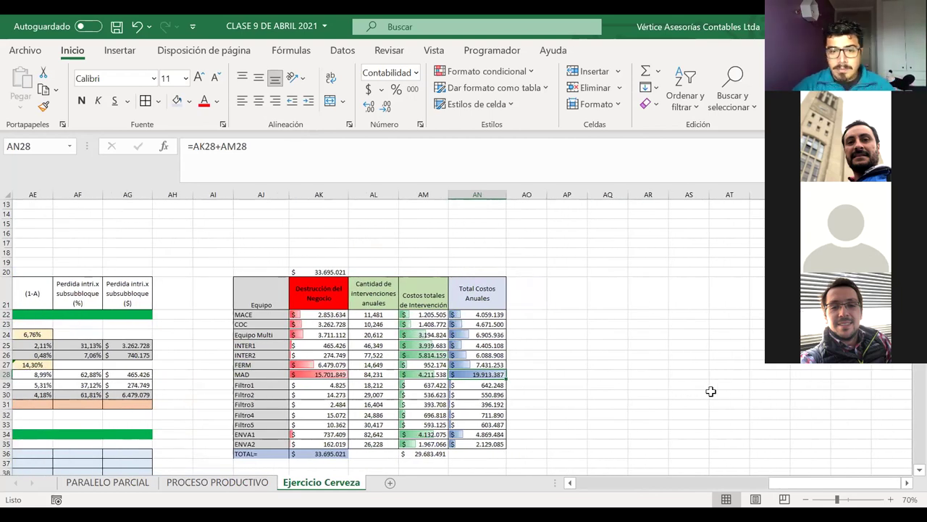
scroll(711, 391, right, 1)
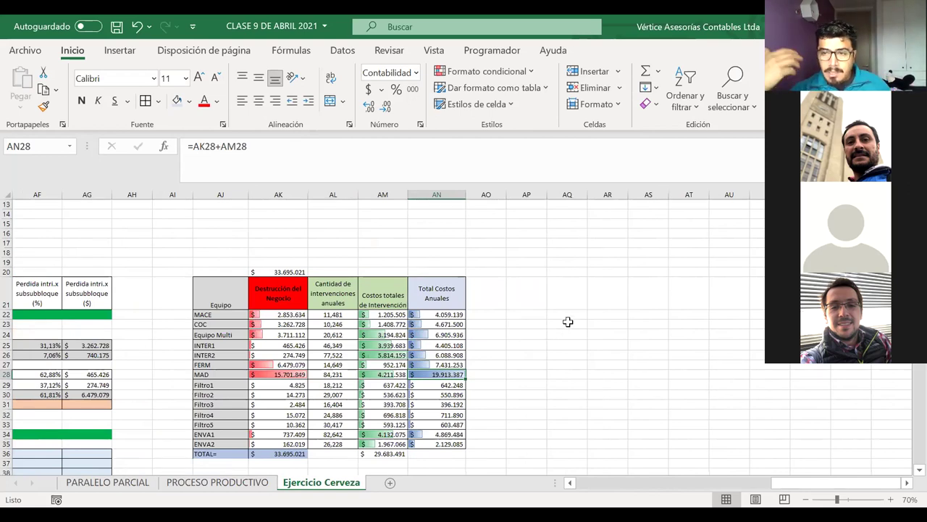
click(455, 316)
drag(455, 328, 423, 441)
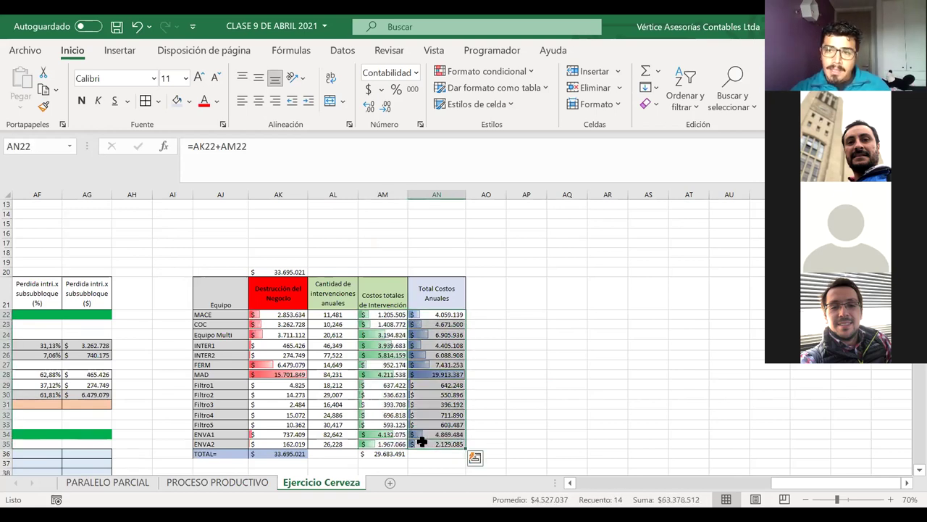
click(484, 405)
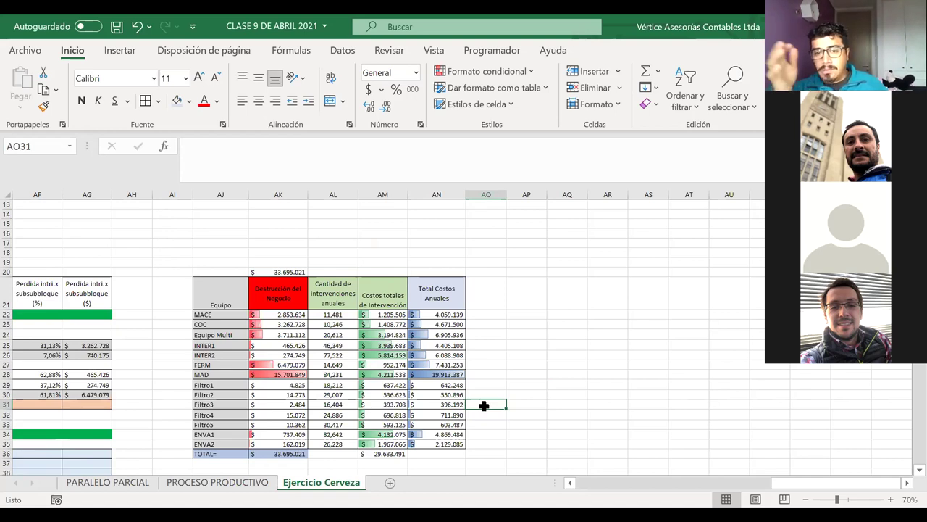
Step: Examine the MTTR values in the equipment data table, including MAD's, and relate them to the annual costs table
scroll(484, 406, left, 10)
scroll(484, 406, up, 4)
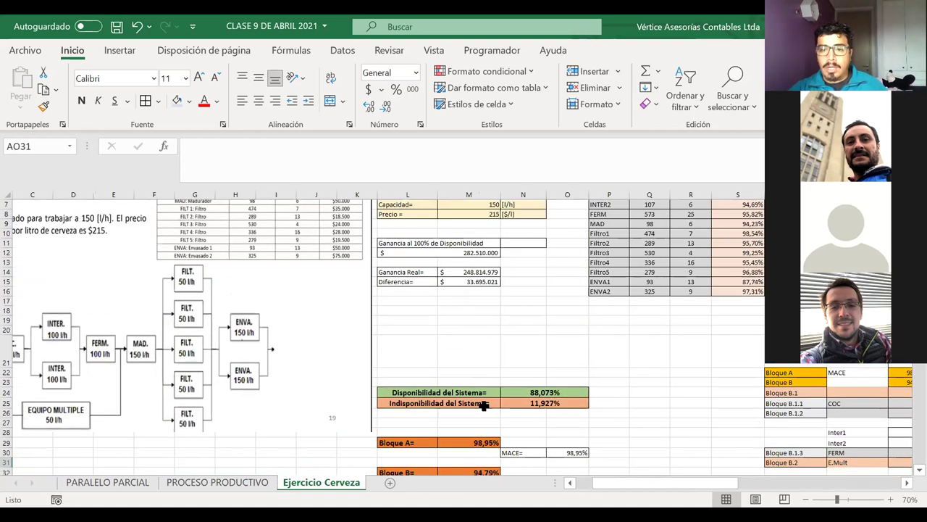
drag(679, 243, 688, 301)
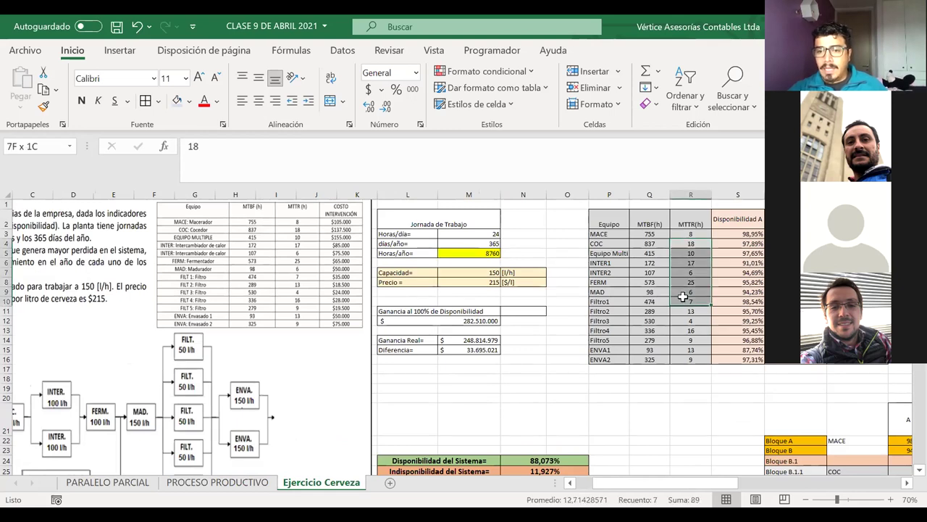
click(688, 289)
scroll(685, 353, right, 10)
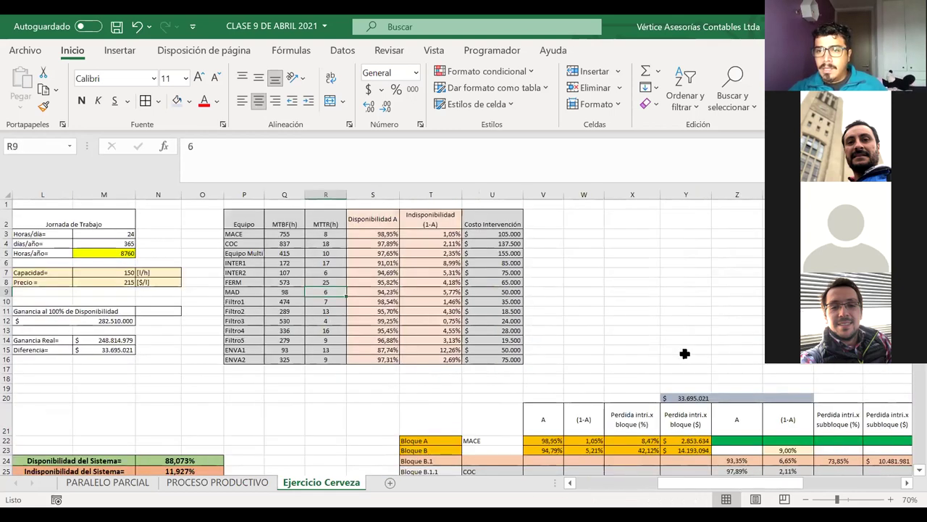
scroll(684, 353, right, 1)
scroll(684, 354, down, 3)
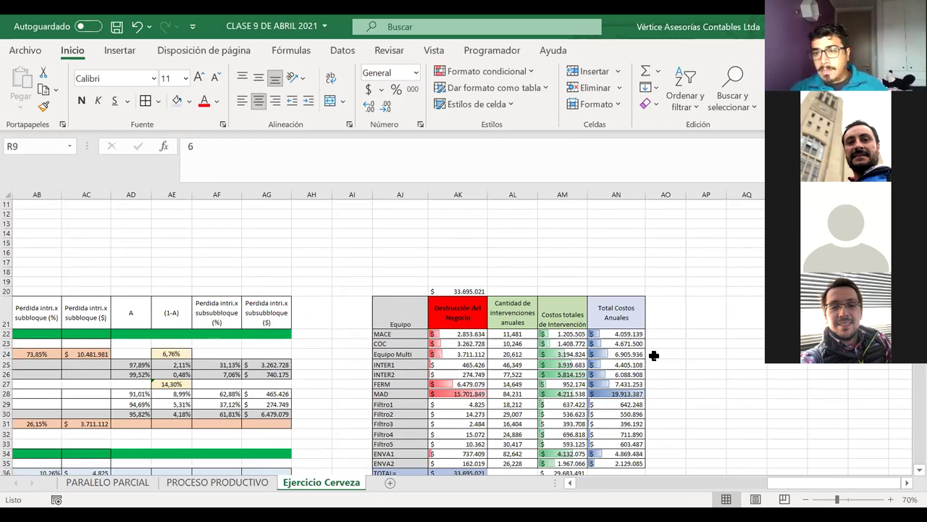
scroll(654, 355, down, 1)
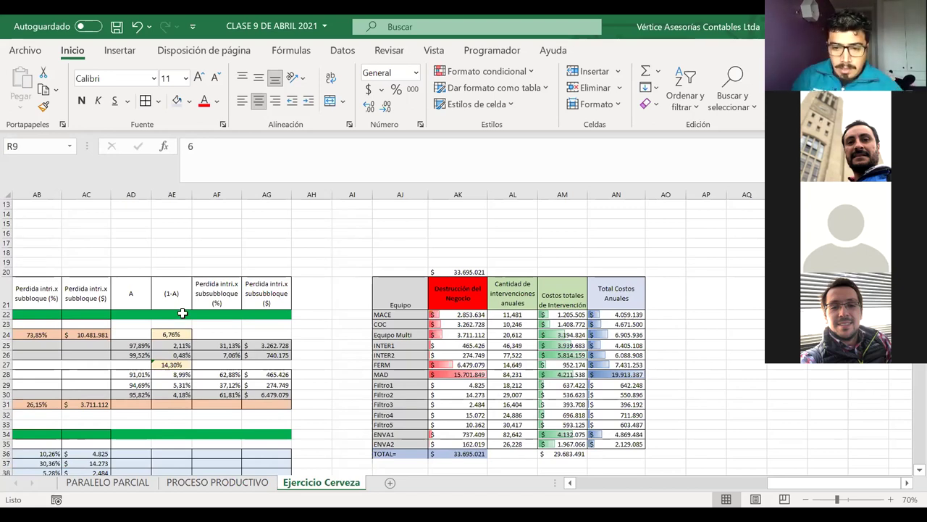
scroll(374, 310, left, 1)
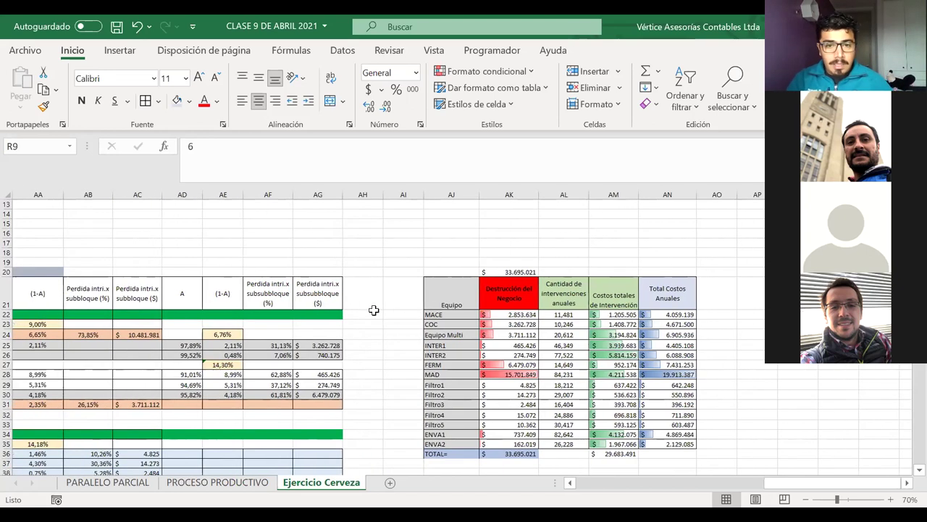
Step: Review the exercise statement, block-by-block loss breakdown, annual costs table and the equipment's availability and intervention cost data
scroll(374, 310, left, 10)
scroll(374, 310, up, 4)
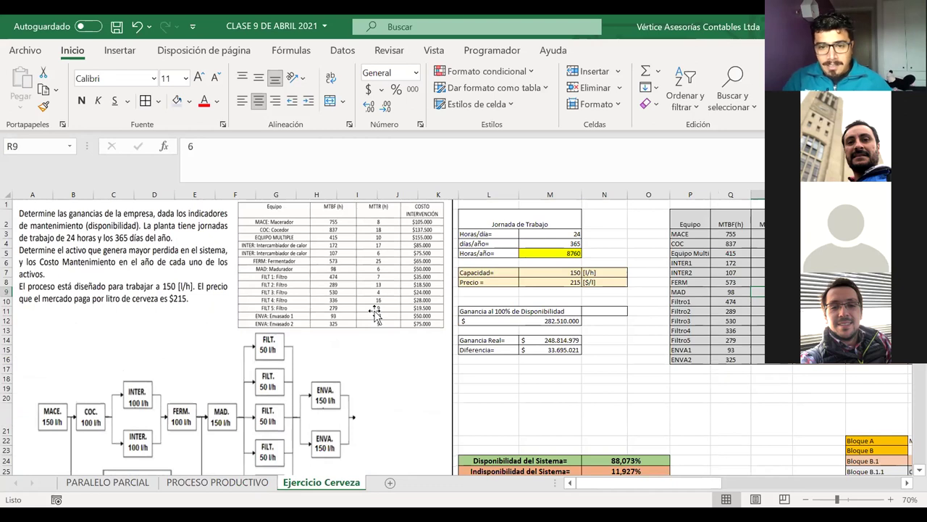
scroll(376, 313, right, 4)
scroll(432, 331, down, 2)
scroll(432, 332, down, 10)
scroll(432, 331, right, 5)
scroll(432, 331, up, 1)
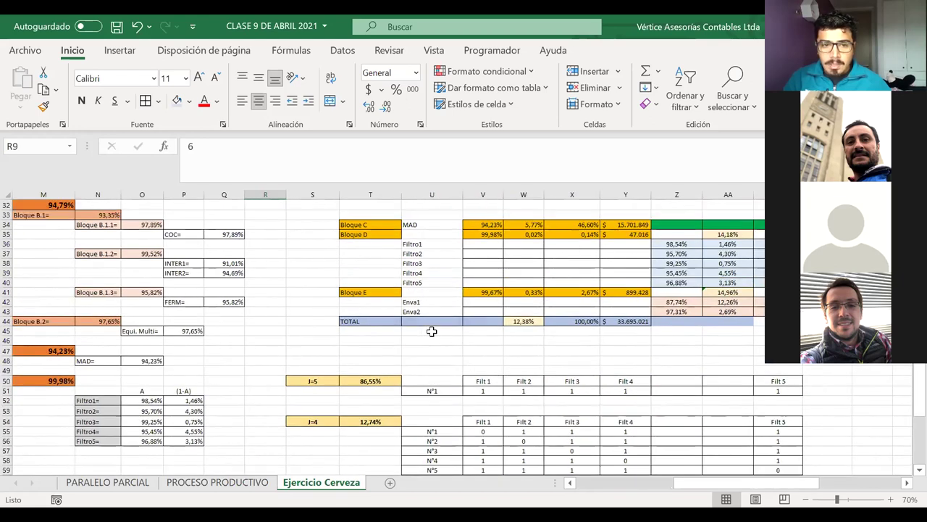
scroll(432, 331, up, 4)
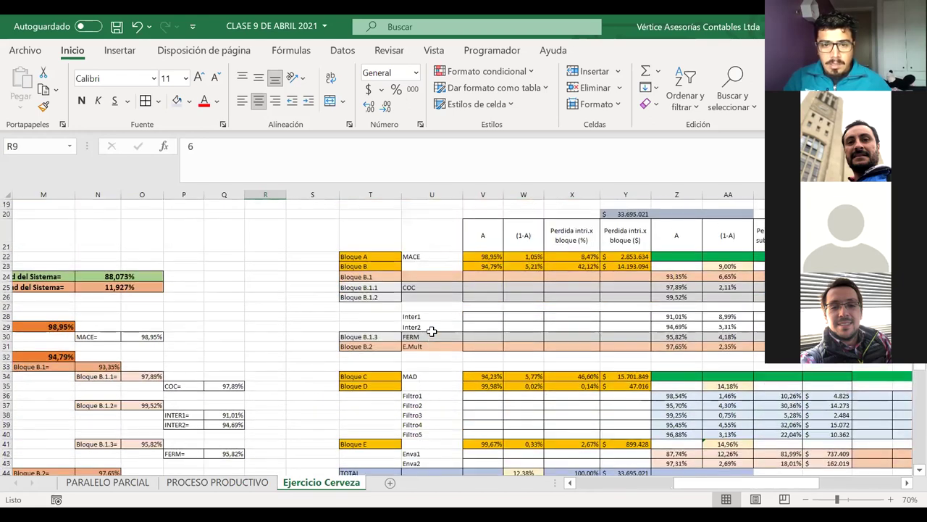
scroll(431, 331, right, 7)
scroll(432, 332, right, 3)
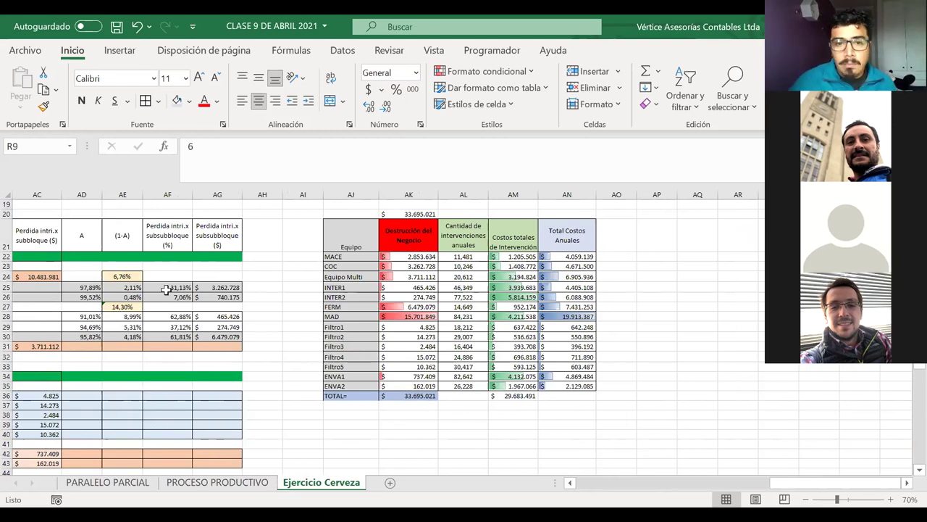
scroll(165, 289, up, 6)
scroll(188, 275, left, 4)
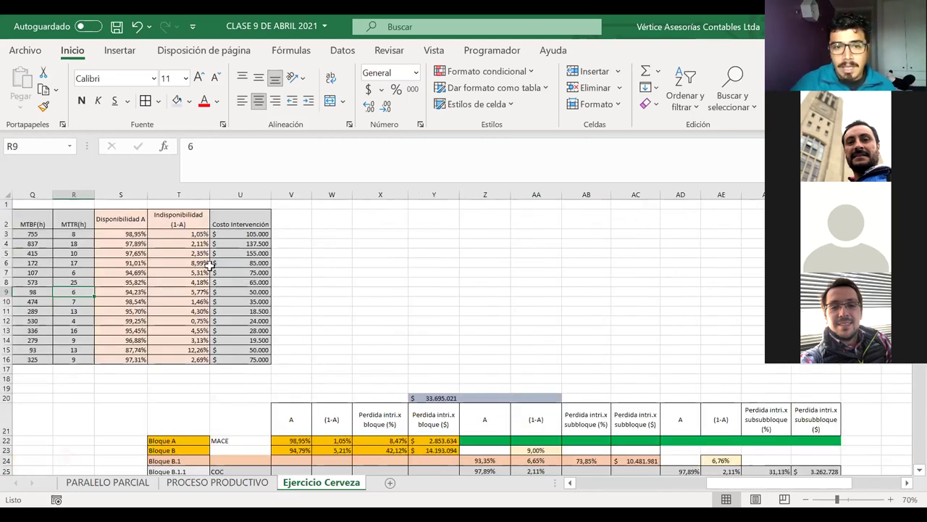
Step: Examine the equipment availability and intervention cost table alongside the working-hours, capacity and profit data
click(288, 215)
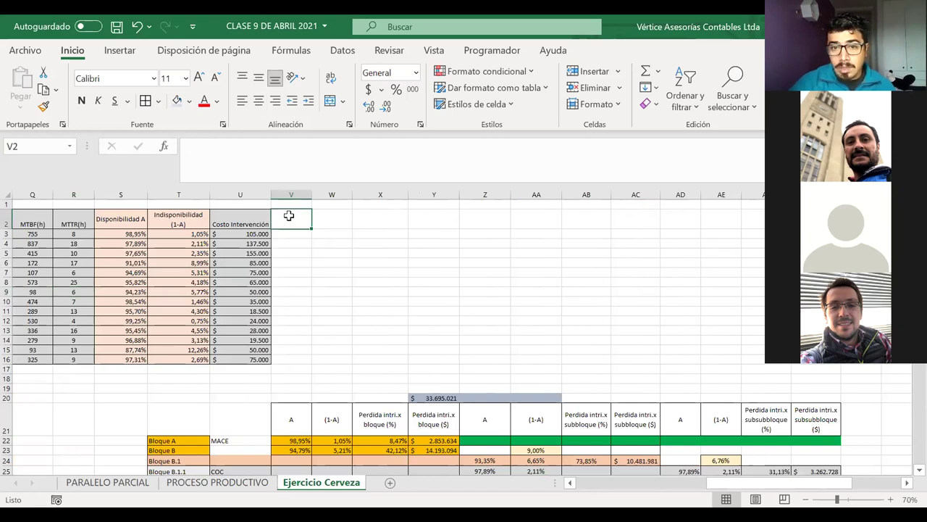
scroll(288, 215, left, 3)
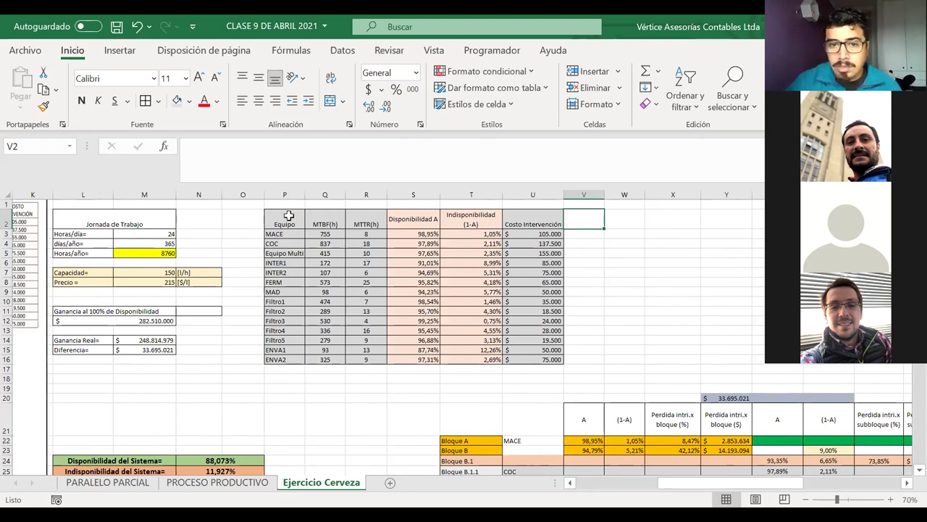
scroll(289, 215, left, 2)
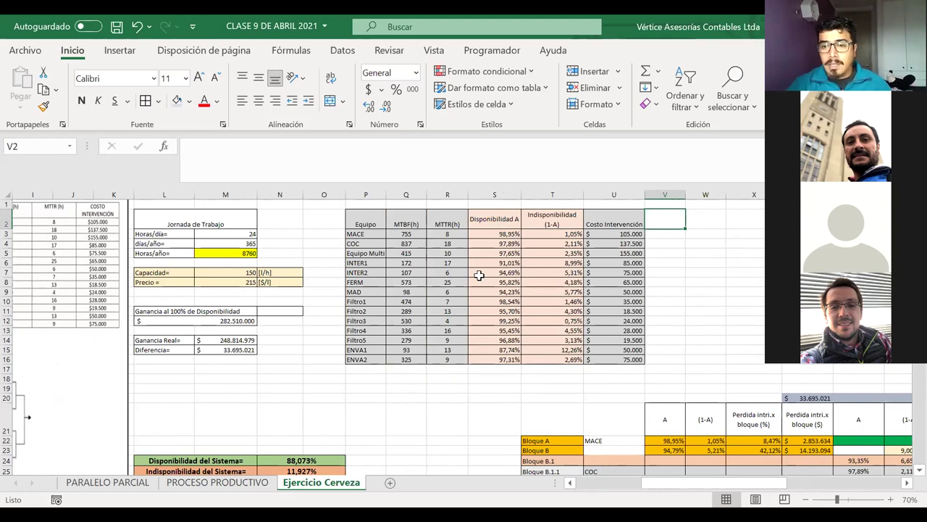
click(699, 216)
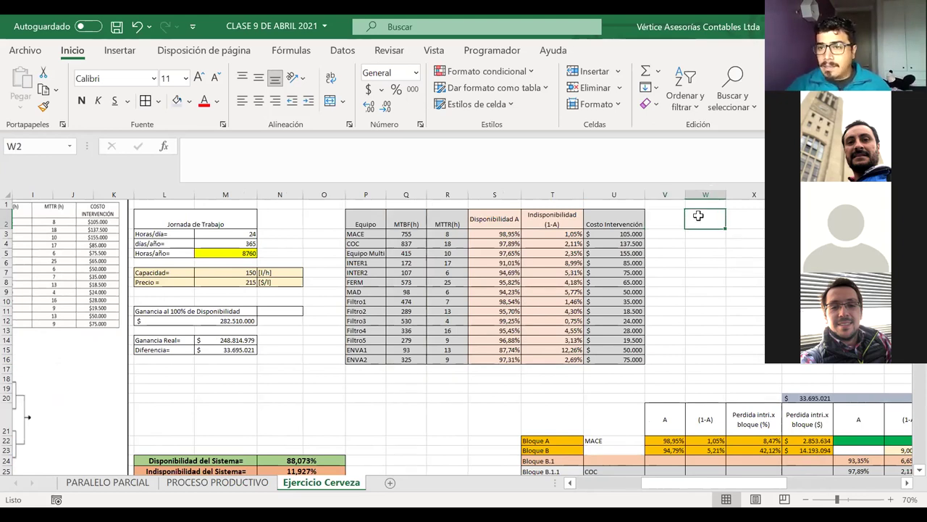
right_click(699, 215)
scroll(555, 284, right, 5)
scroll(553, 281, left, 3)
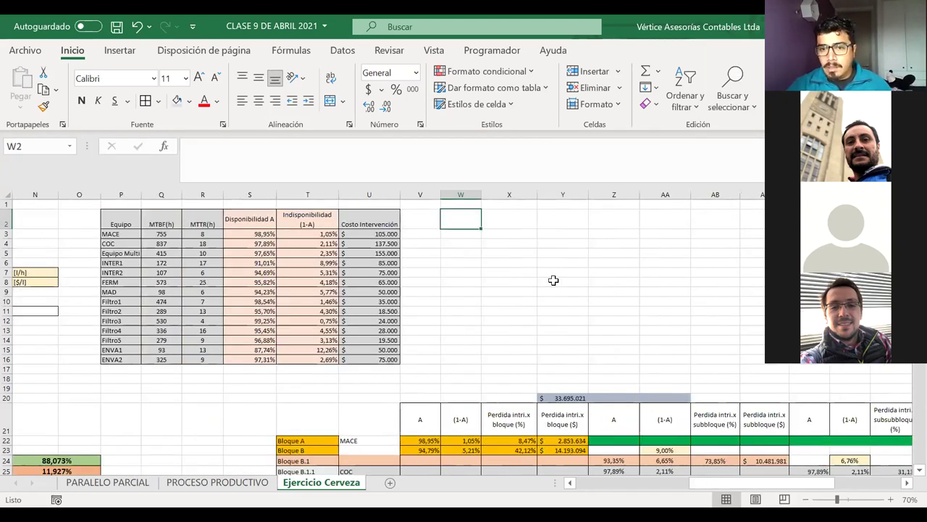
scroll(255, 345, left, 3)
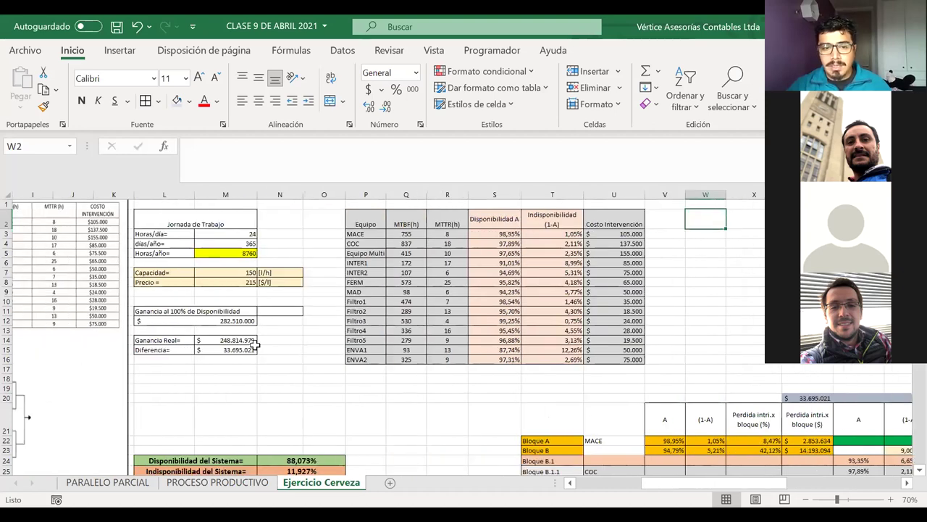
Step: Check the formulas for the profit at 100% availability in L12 and the real profit in M14
click(182, 360)
click(185, 369)
double_click(186, 378)
click(181, 390)
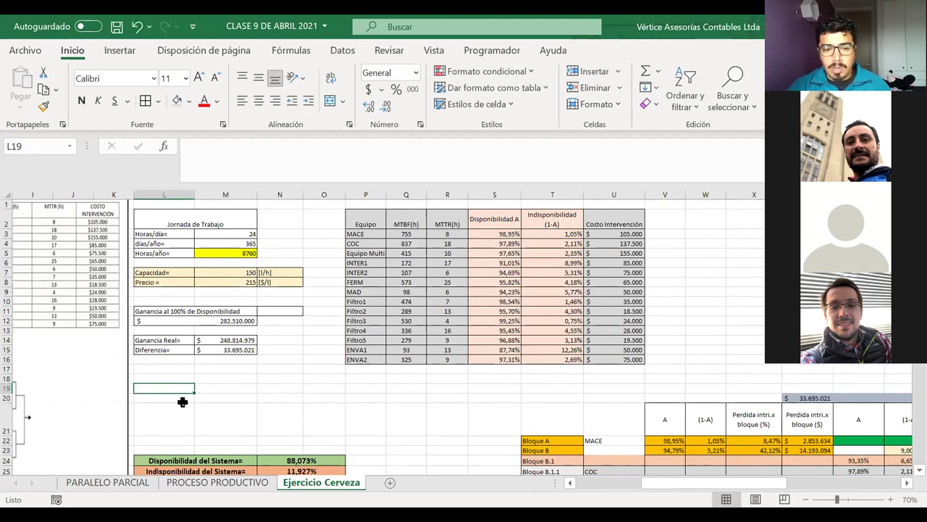
click(183, 397)
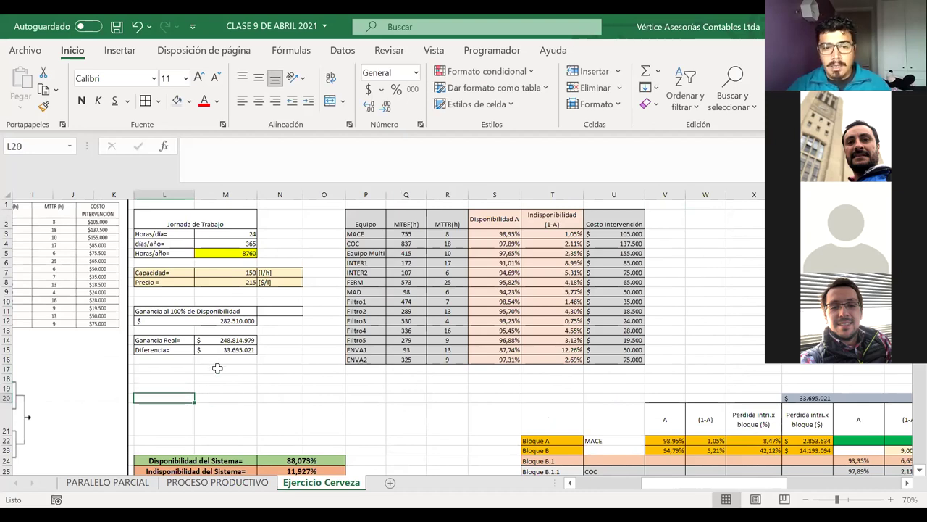
click(218, 369)
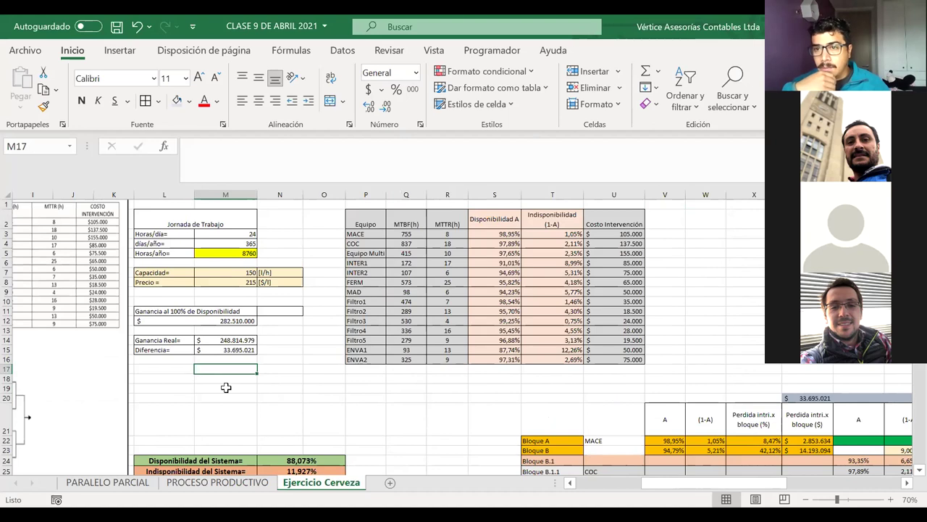
click(218, 321)
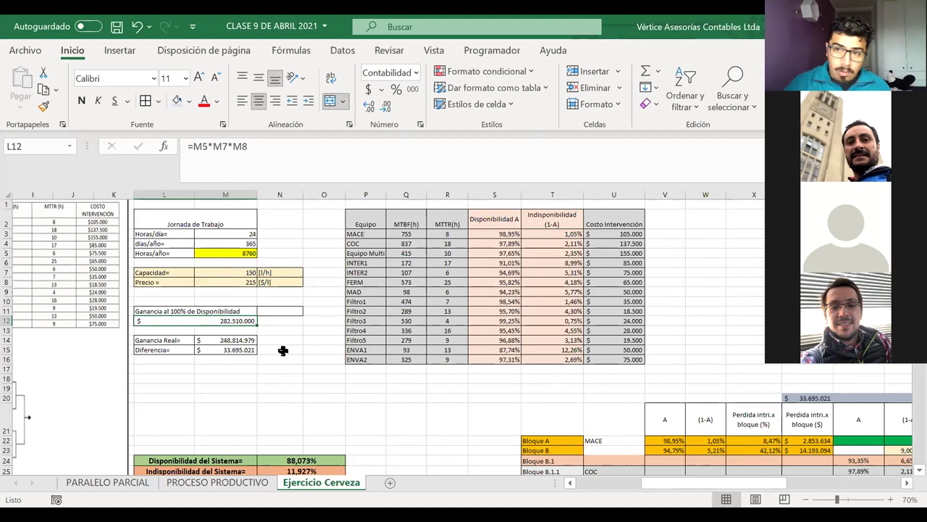
click(235, 340)
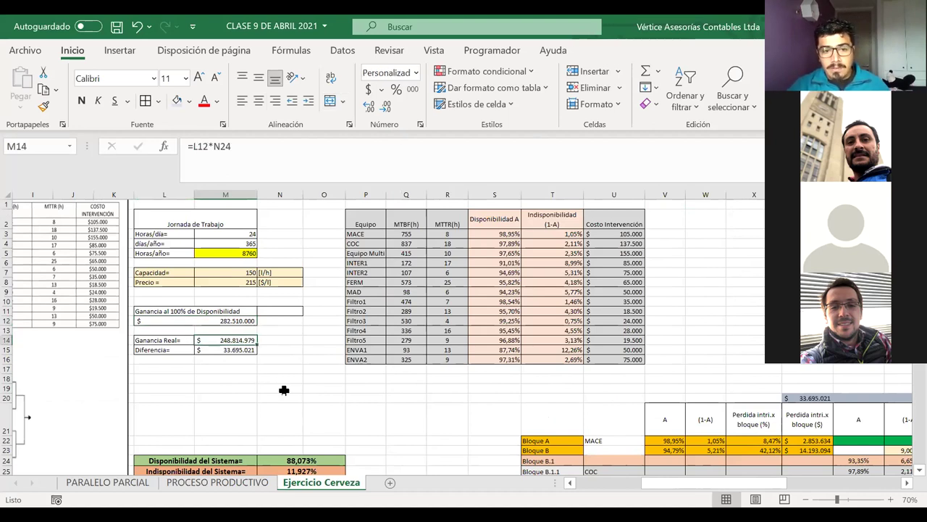
click(241, 380)
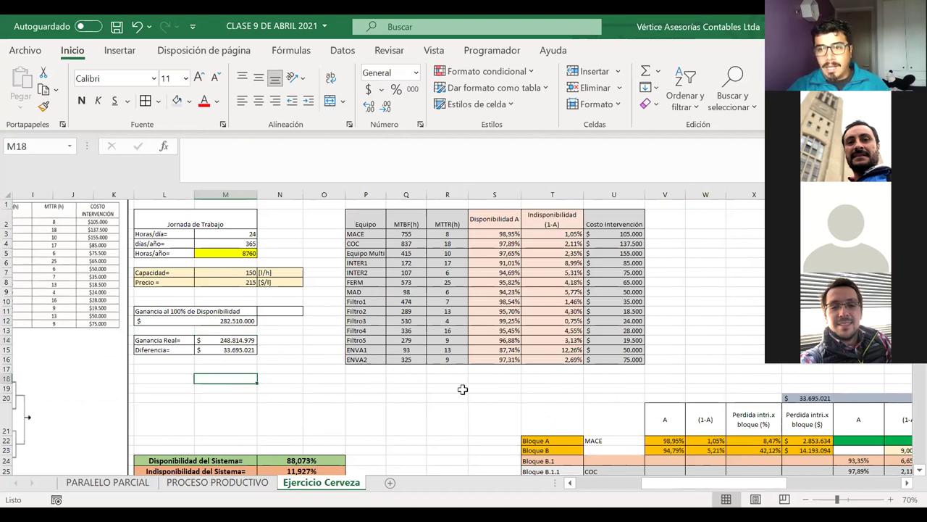
Step: Compare the block-by-block losses with the annual costs table and check the cell reference behind MAD's business loss in AK28
scroll(462, 389, right, 8)
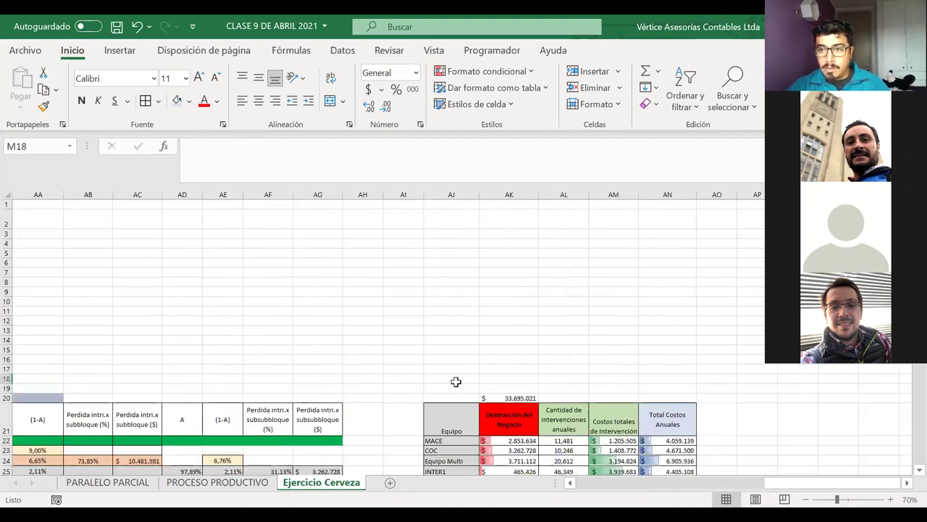
scroll(456, 381, down, 2)
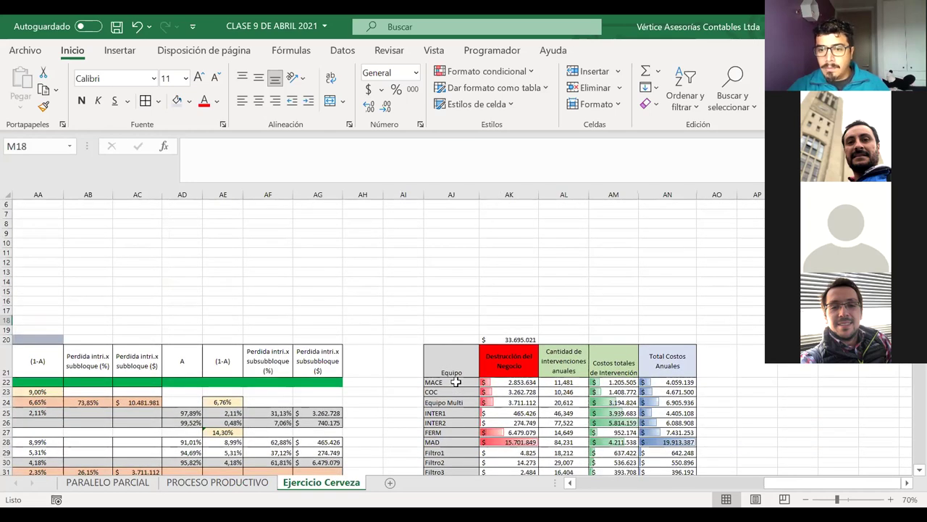
scroll(456, 381, left, 6)
scroll(455, 382, left, 3)
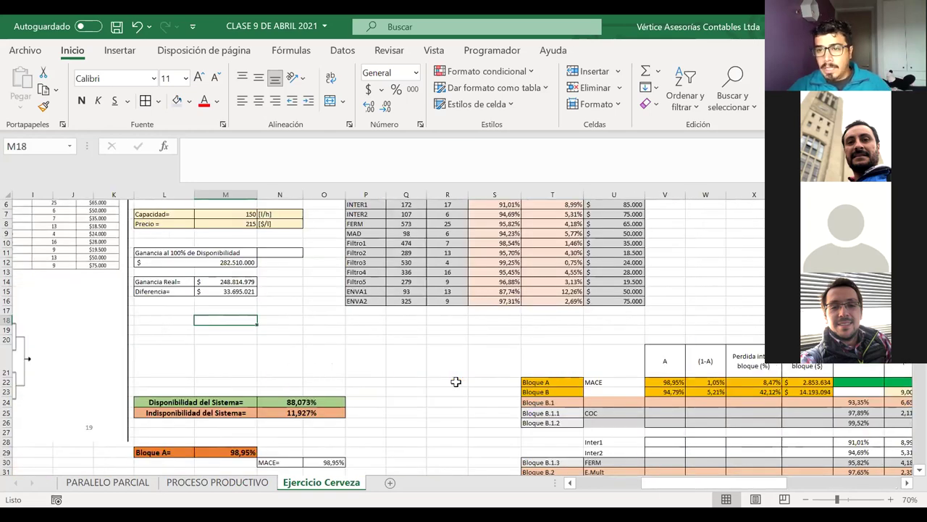
scroll(456, 382, right, 3)
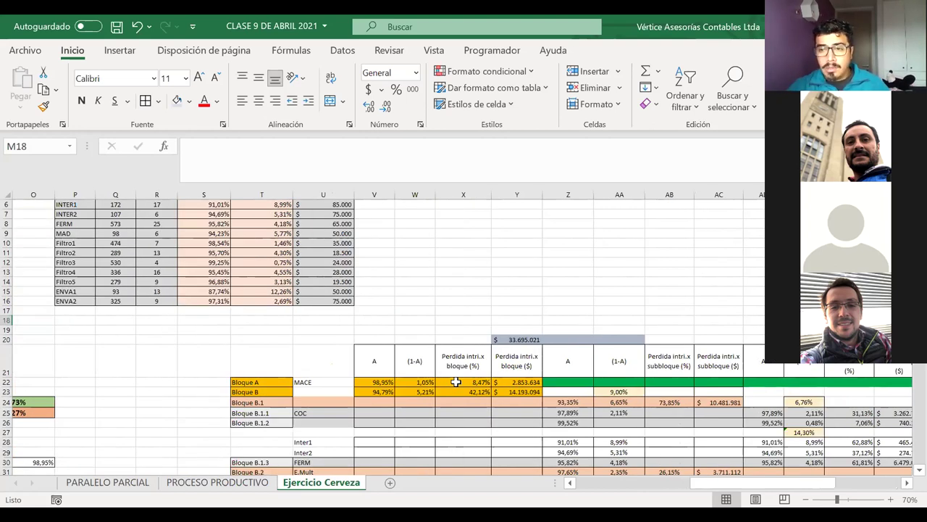
scroll(456, 381, down, 1)
scroll(456, 381, right, 5)
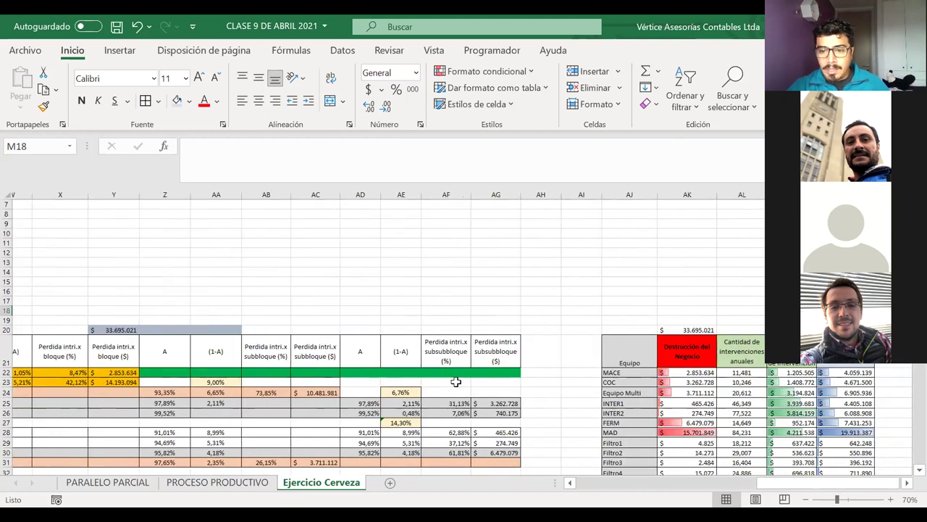
scroll(456, 381, right, 1)
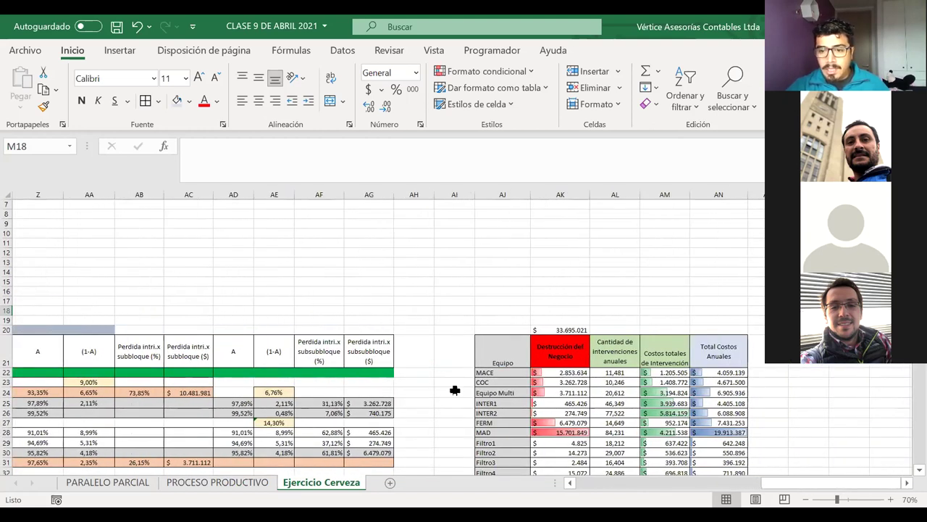
click(560, 433)
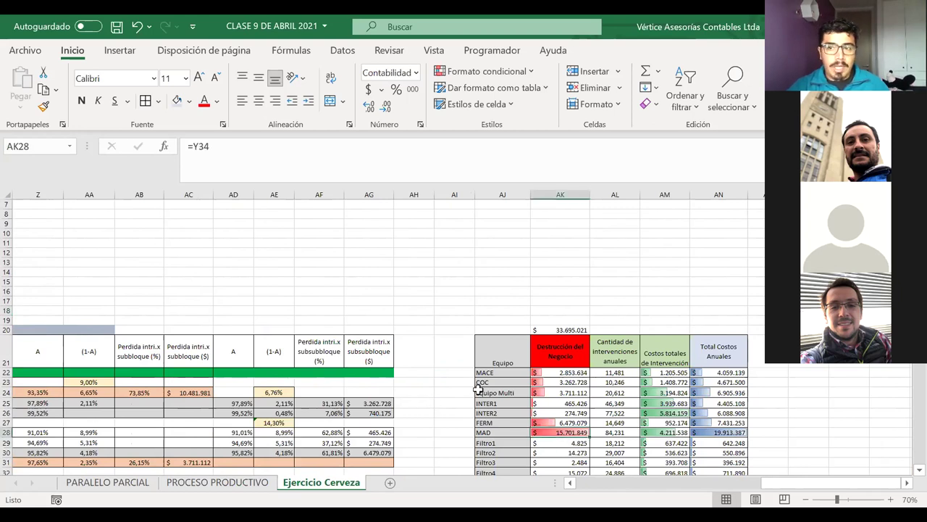
Step: Review the process diagram, equipment data and MAD block losses, and relate them to the full annual costs table
scroll(429, 392, left, 4)
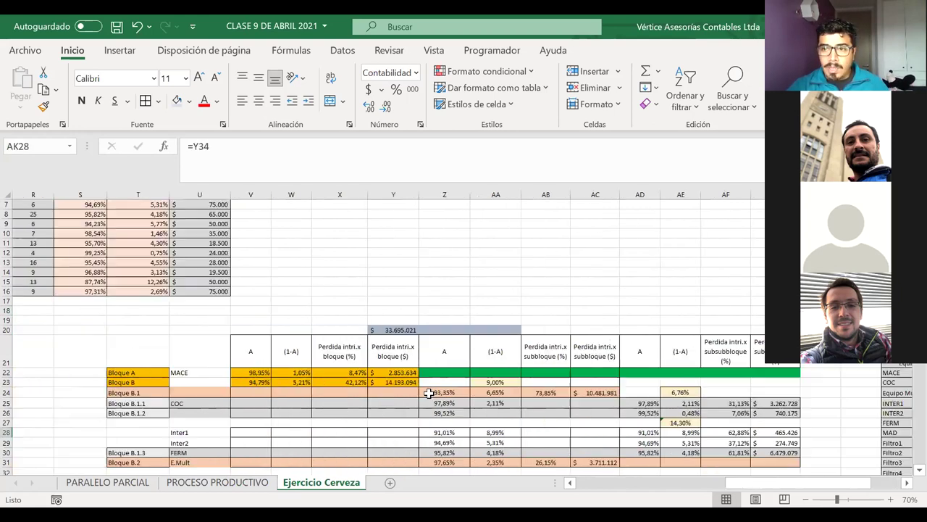
scroll(429, 392, left, 6)
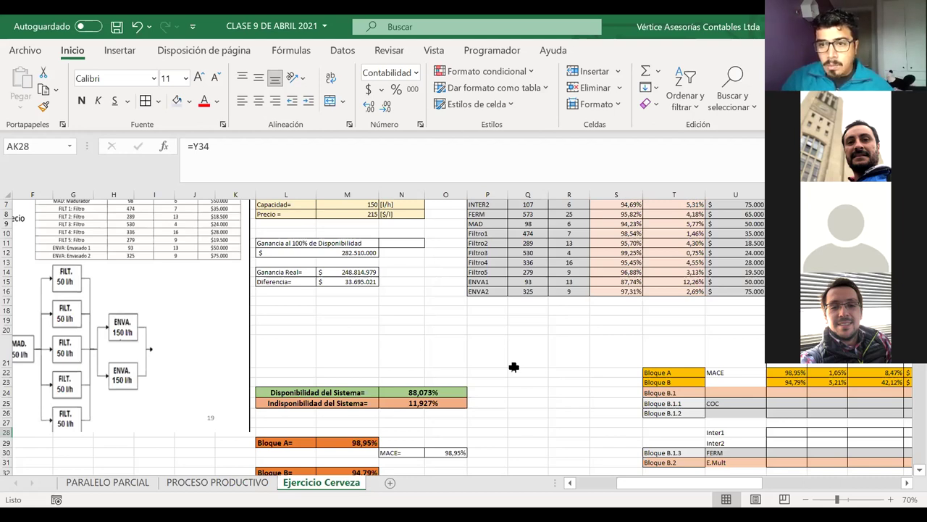
scroll(514, 367, up, 2)
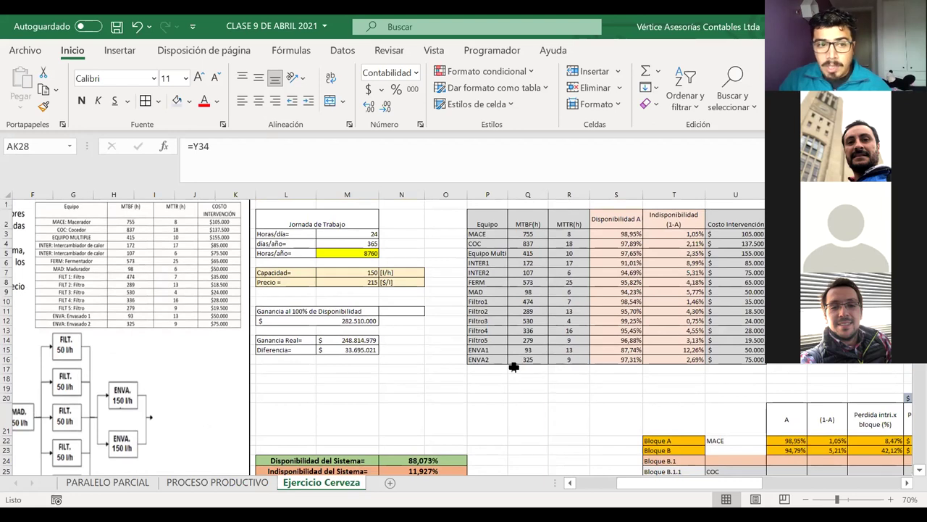
scroll(513, 367, right, 5)
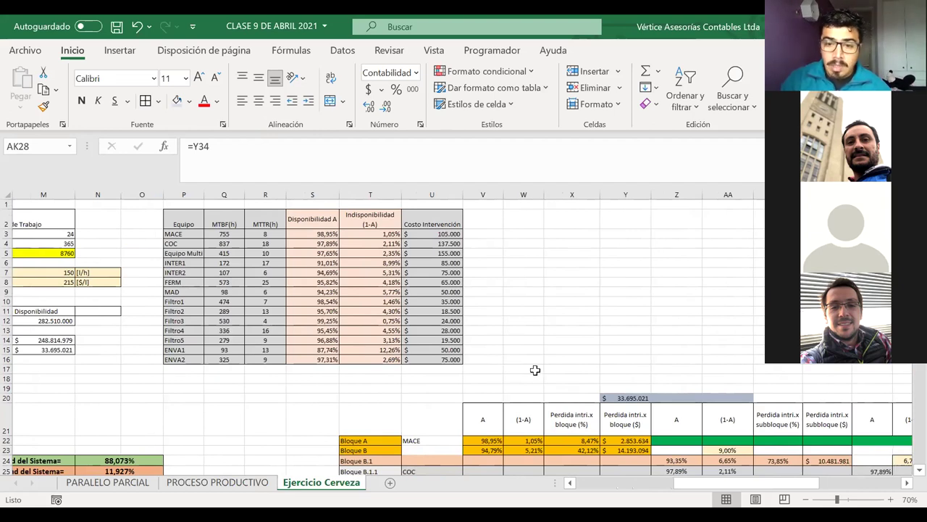
scroll(563, 374, right, 3)
scroll(563, 374, right, 5)
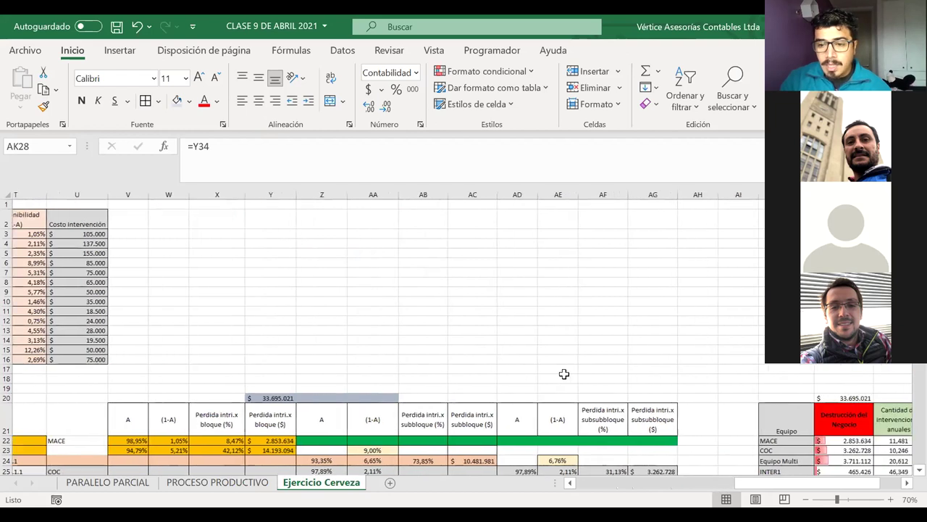
scroll(564, 374, right, 1)
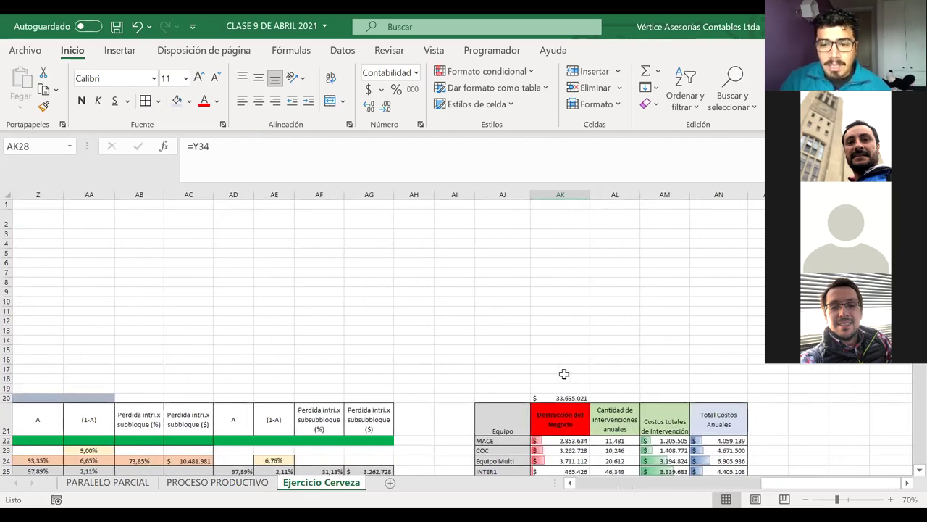
scroll(564, 374, down, 2)
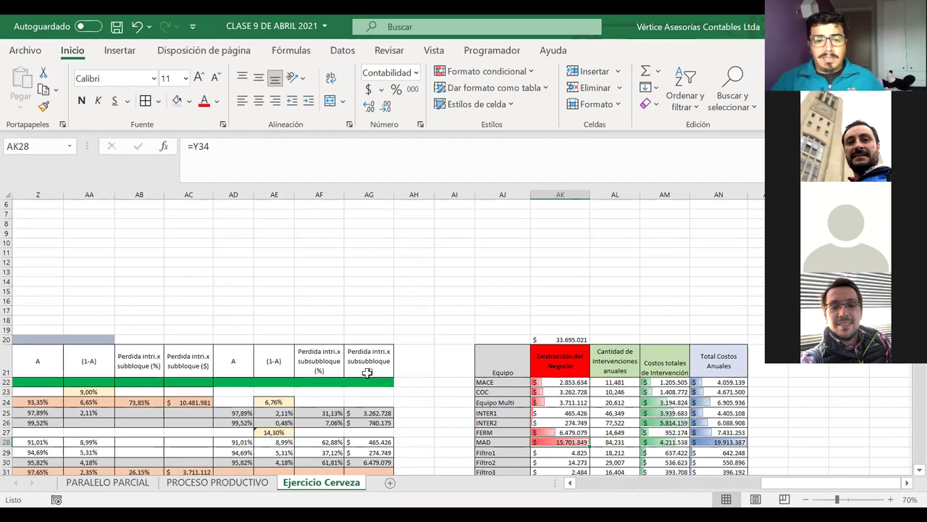
scroll(367, 372, left, 2)
scroll(367, 372, left, 2)
scroll(367, 373, down, 3)
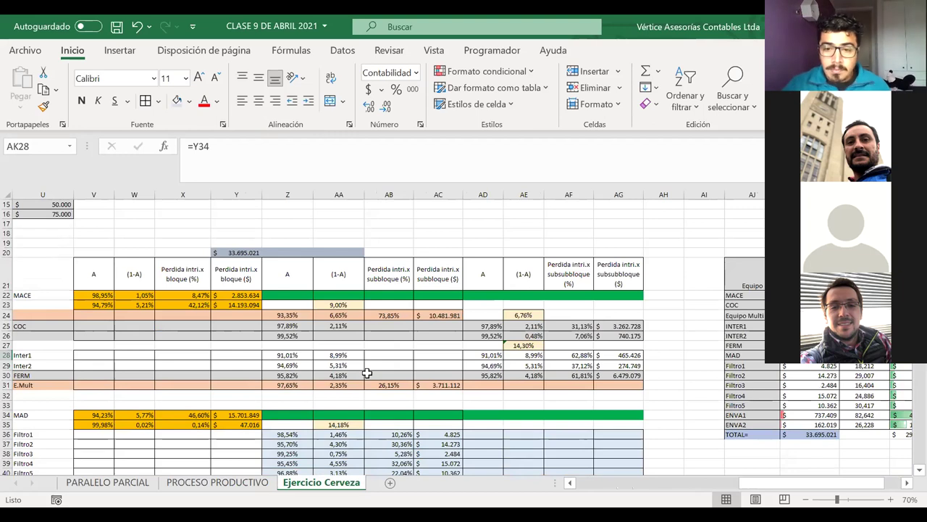
scroll(368, 372, right, 5)
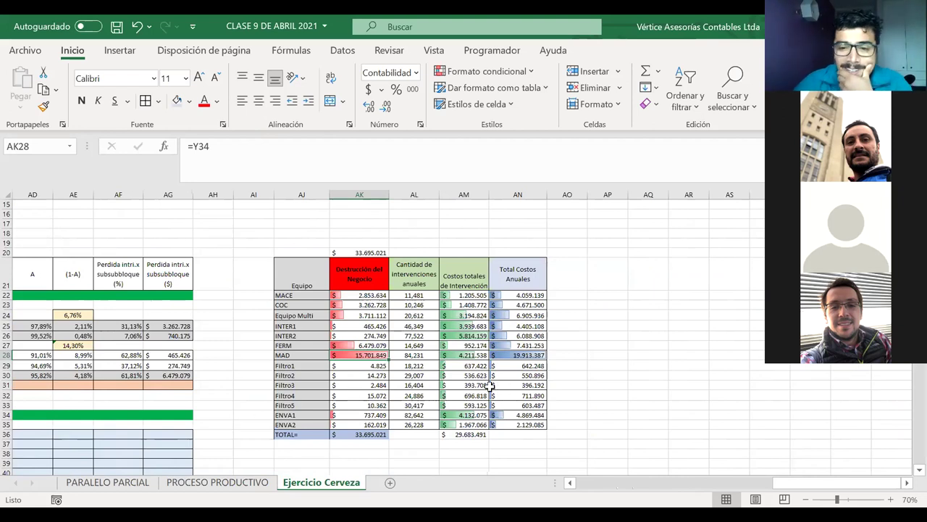
click(590, 364)
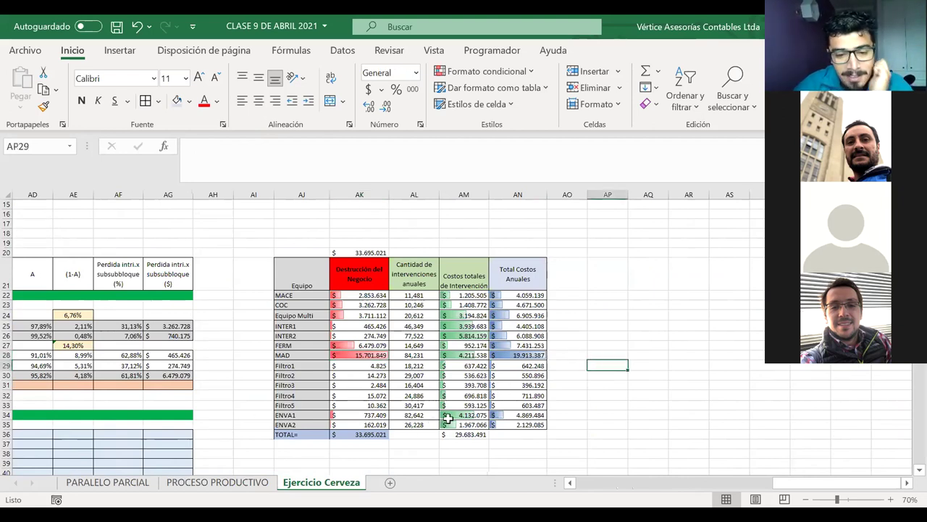
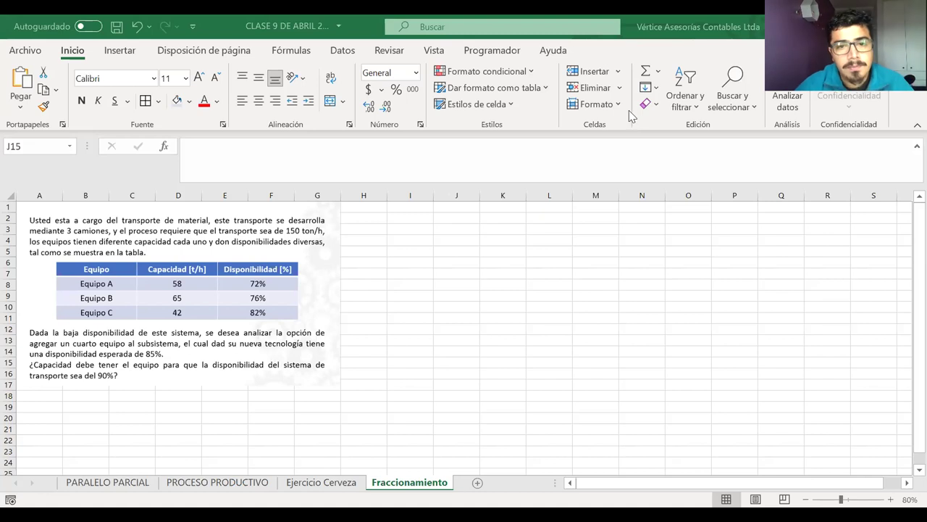
Step: Enter "3 camiones" in I2 and the required flow "Q=", 150, "ton/h" across I3:K3
click(402, 217)
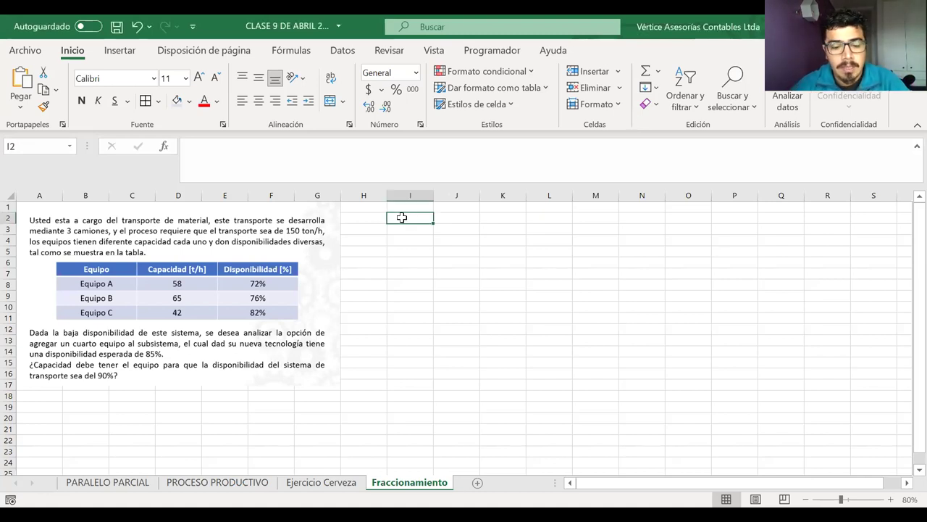
text(3 camiones)
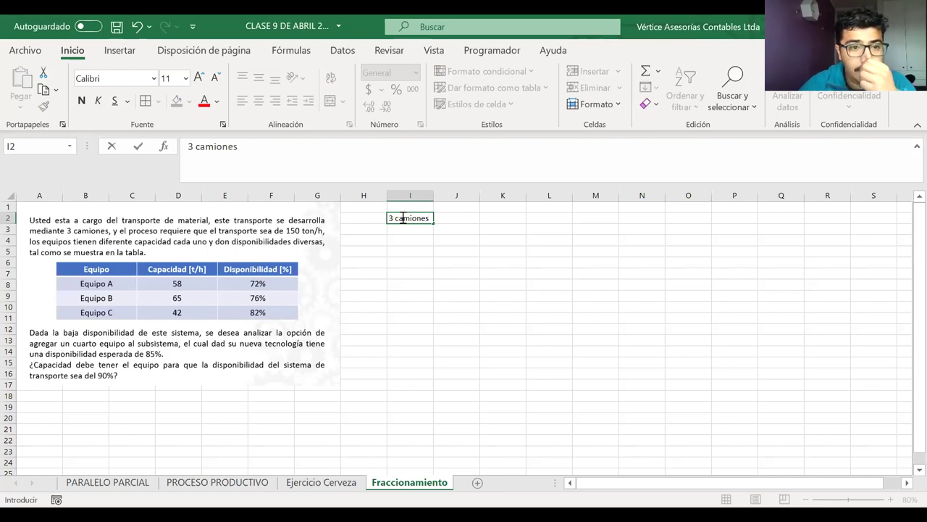
key(Return)
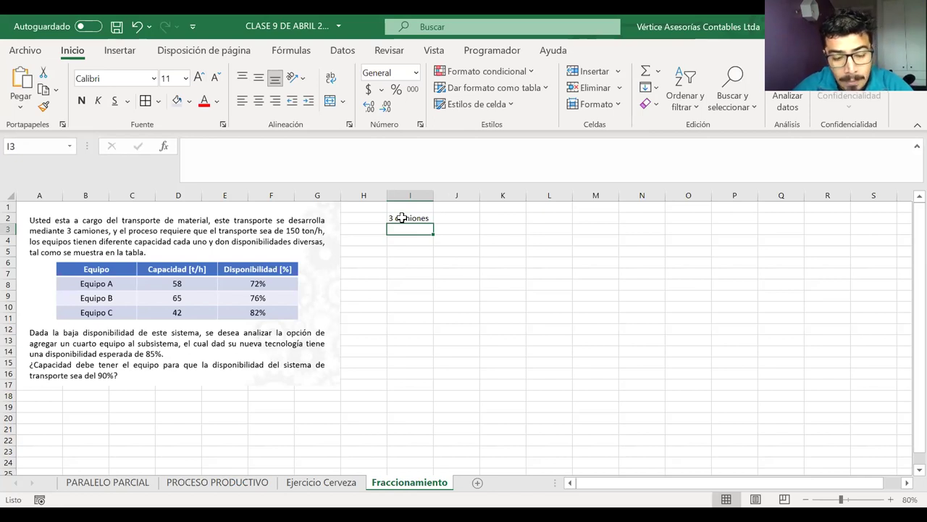
text(Q=)
key(Tab)
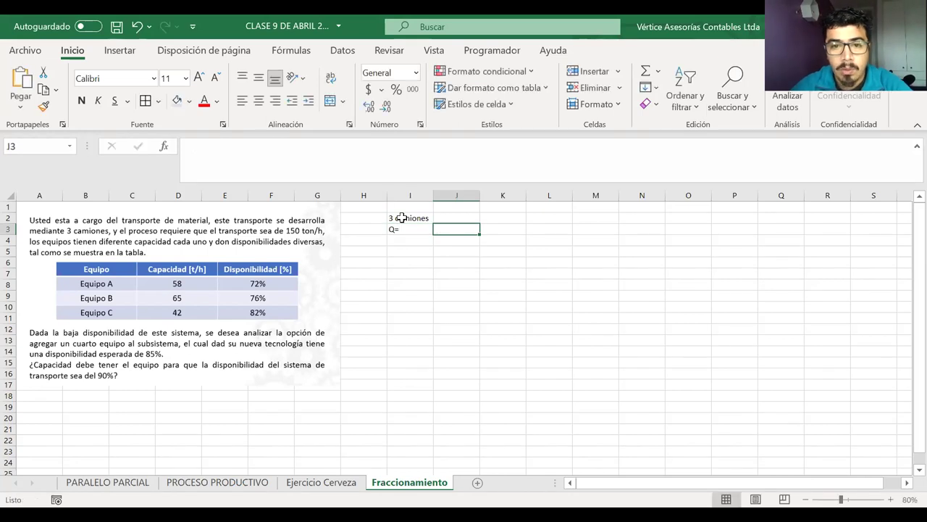
text(150)
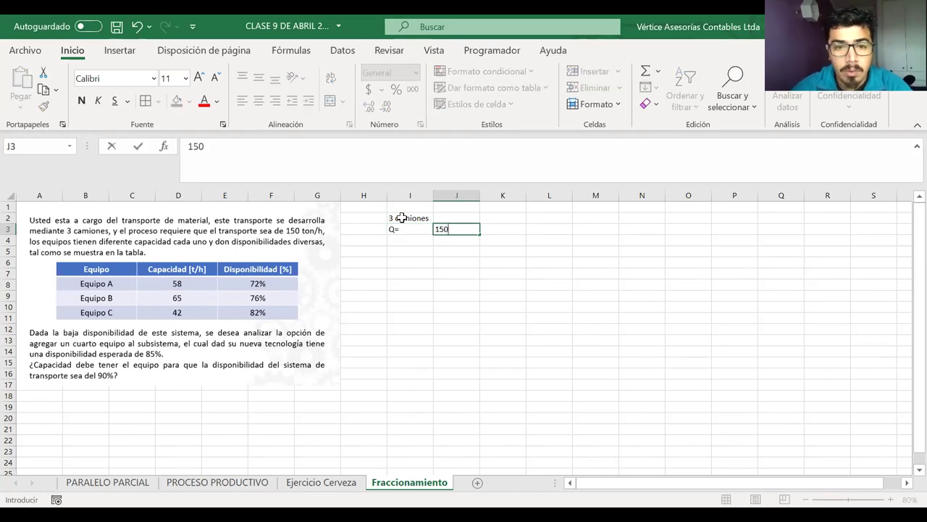
key(Tab)
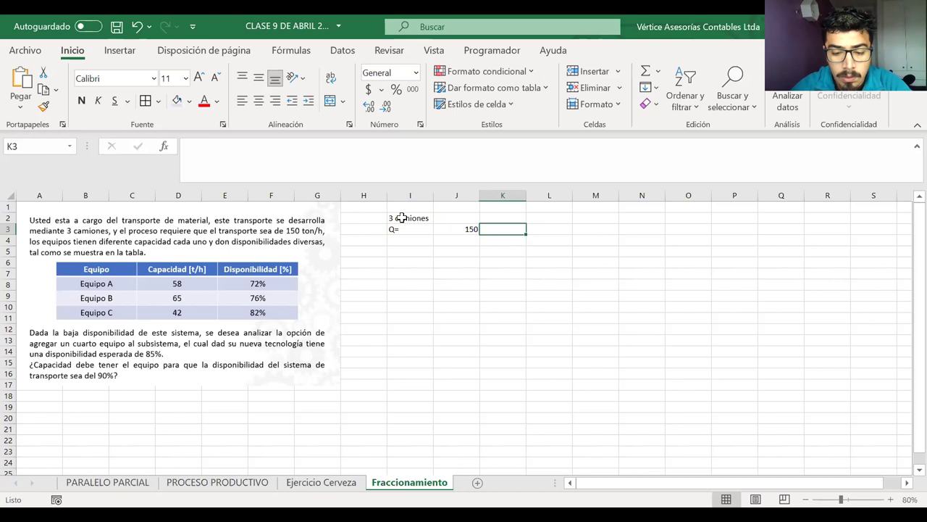
text(ton/h)
key(Return)
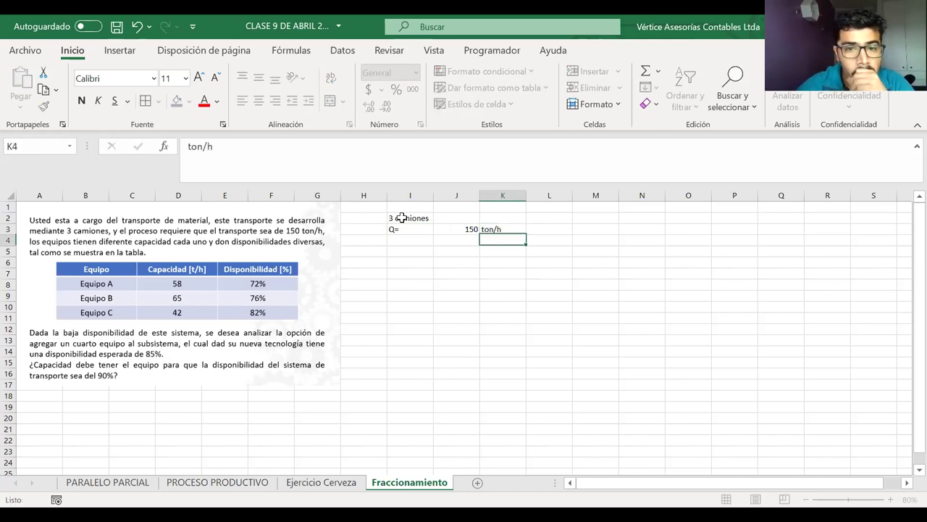
Step: Center the flow data in I3:K3, narrow columns J and K, and add borders around its cells
drag(422, 229, 492, 229)
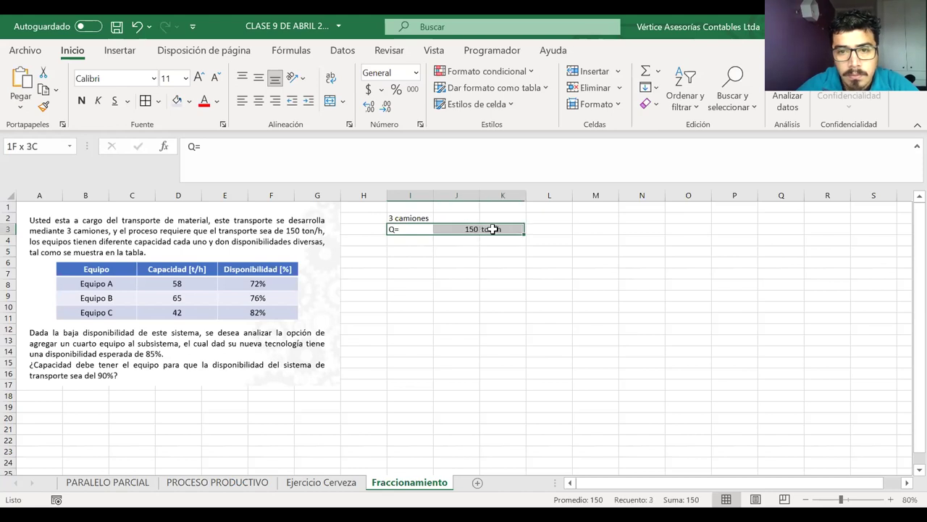
click(258, 100)
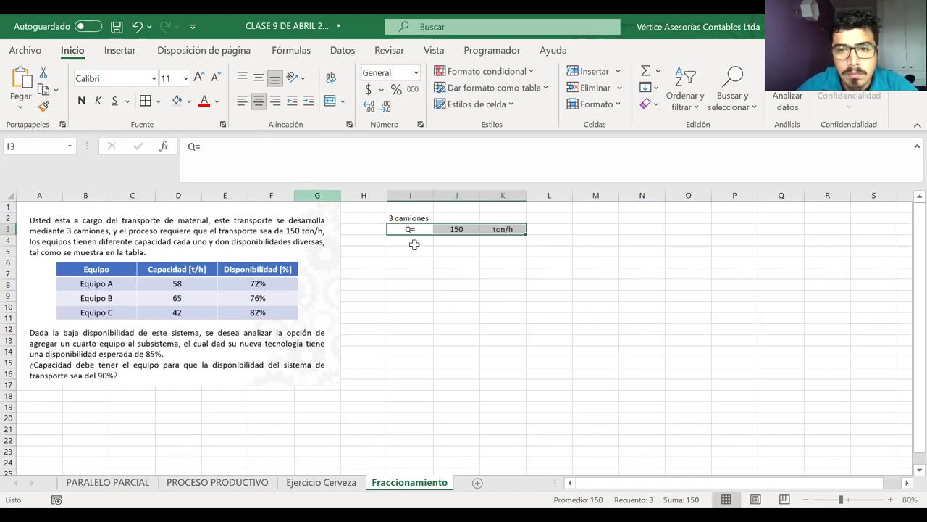
drag(453, 217, 471, 196)
drag(487, 227, 411, 229)
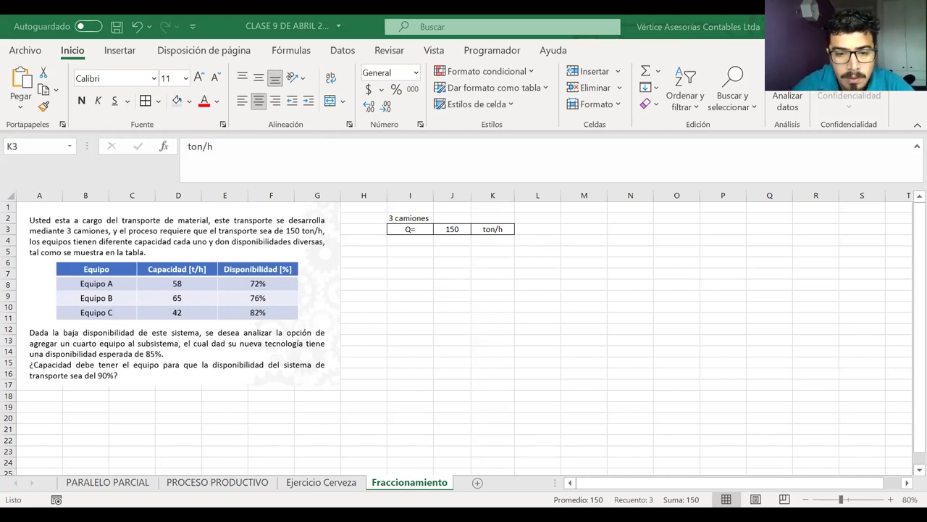
Step: Replace the problem statement image with the copied corrected version, placed at A1 and scaled down to fit within columns A to H
click(236, 289)
key(Delete)
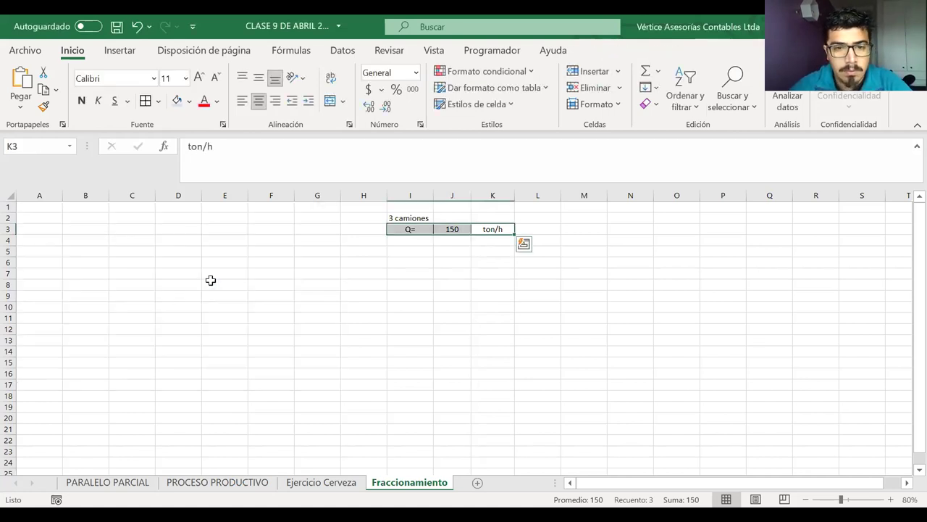
key(ctrl+v)
drag(474, 275, 8, 212)
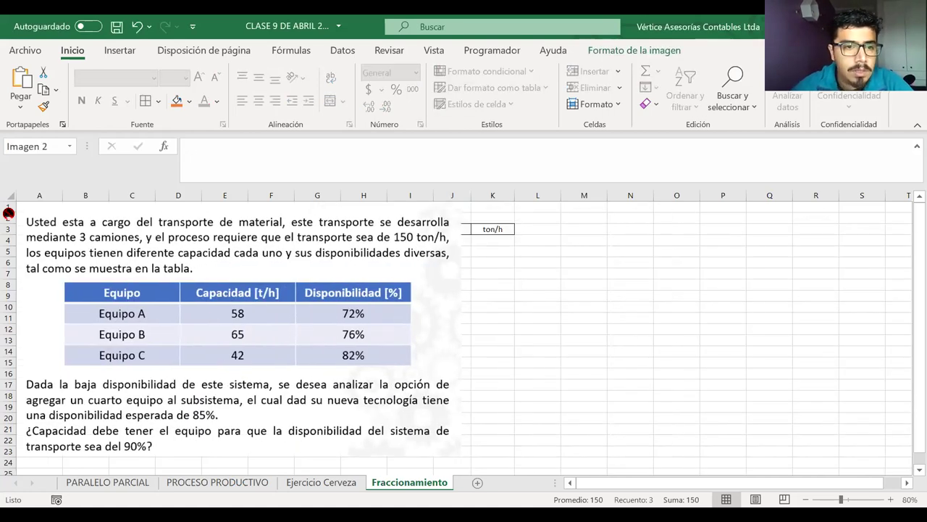
key(ctrl+z)
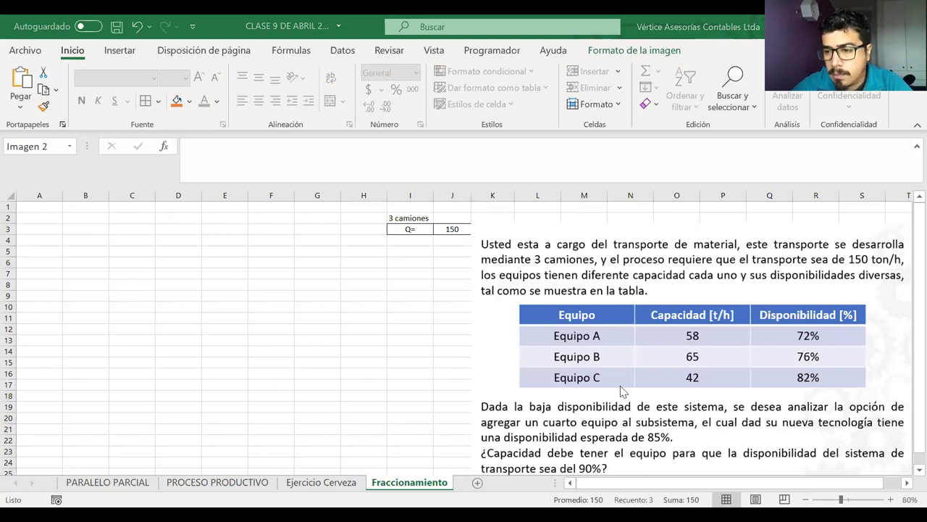
key(ctrl+y)
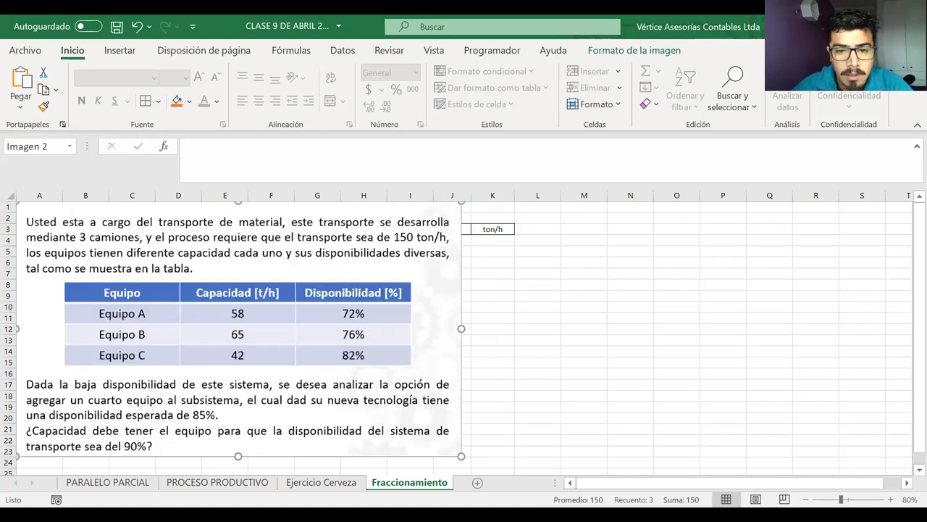
drag(462, 455, 382, 408)
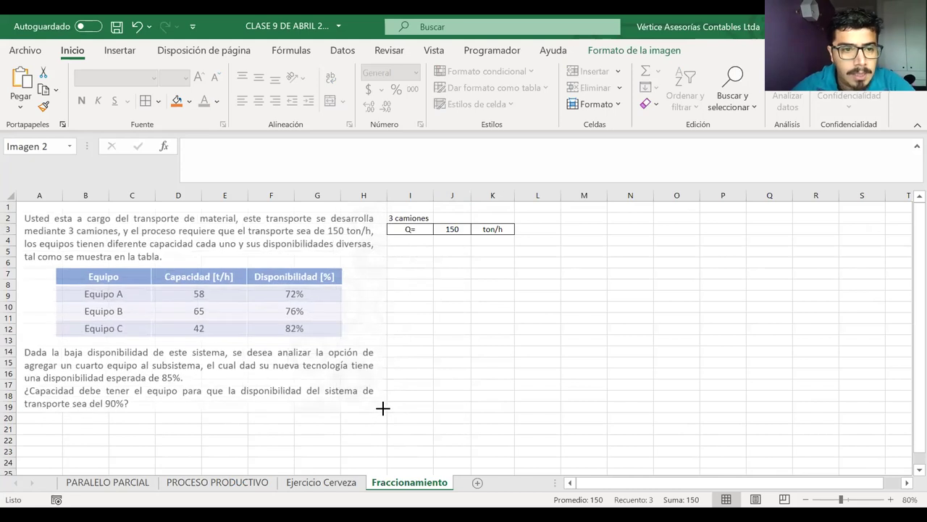
Step: Enter the table headings "Equipo" in M2 and "Capacidad [t/h]" in N2
click(408, 249)
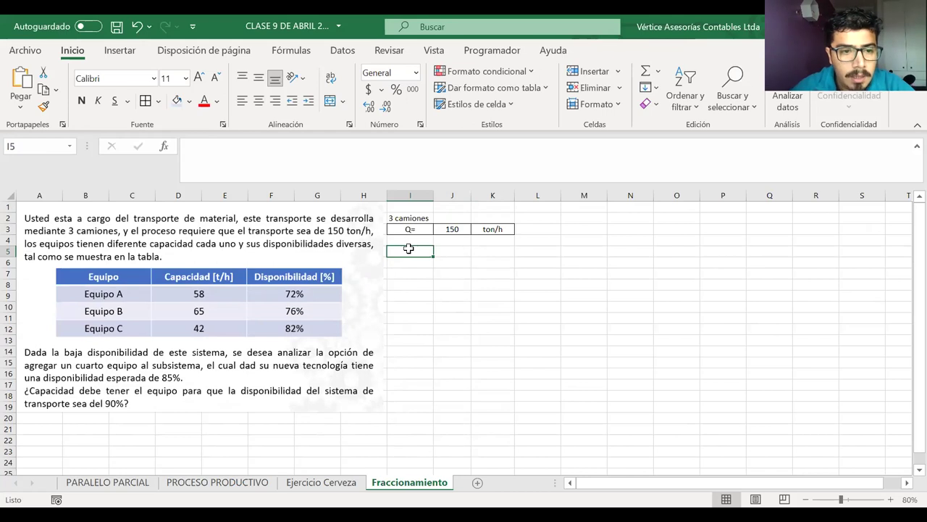
click(571, 219)
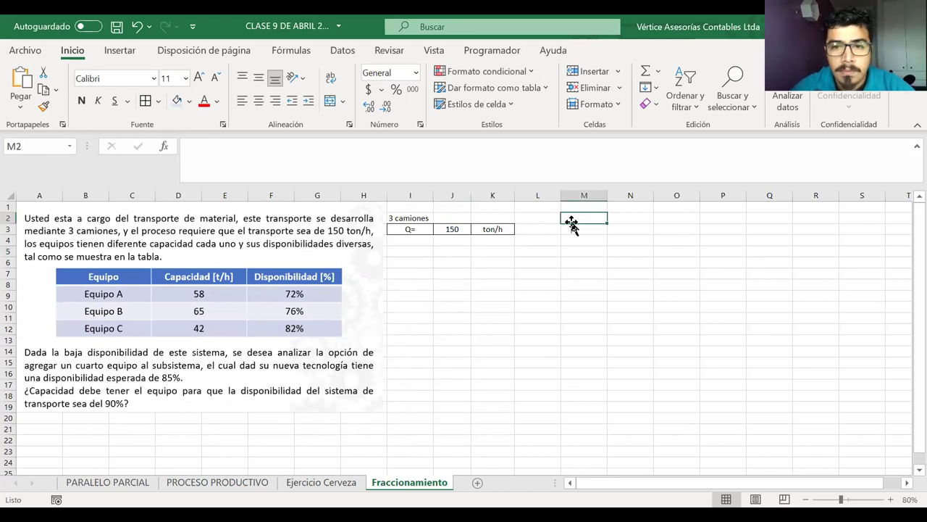
text(Equipo)
key(BackSpace)
key(BackSpace)
key(BackSpace)
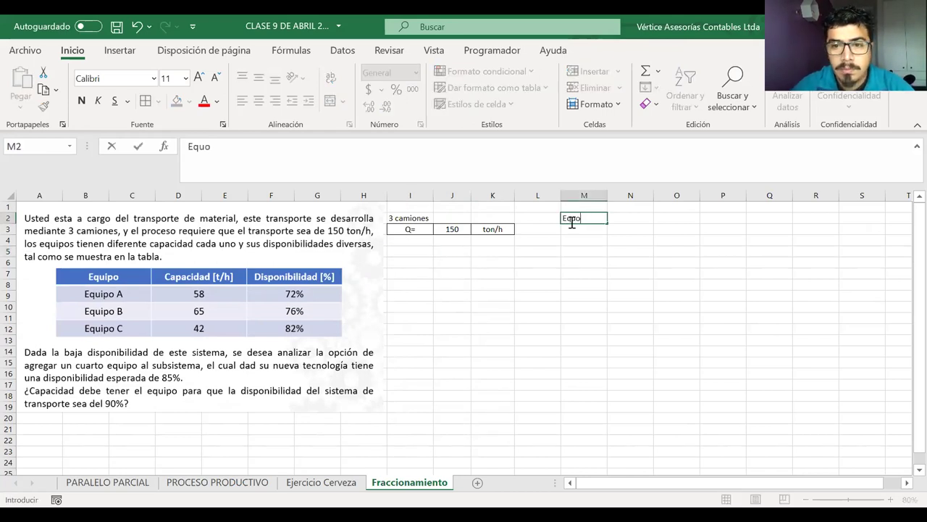
text(ipo)
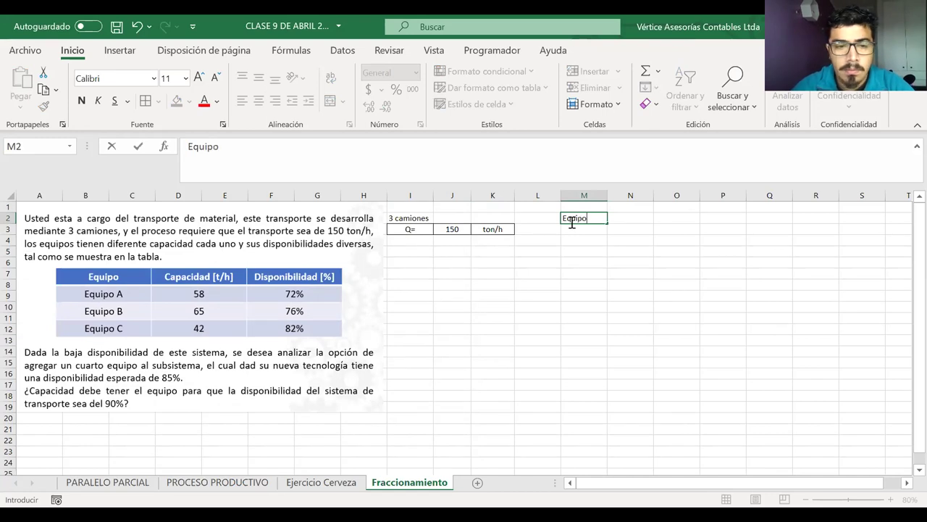
click(629, 219)
text(Capacidad)
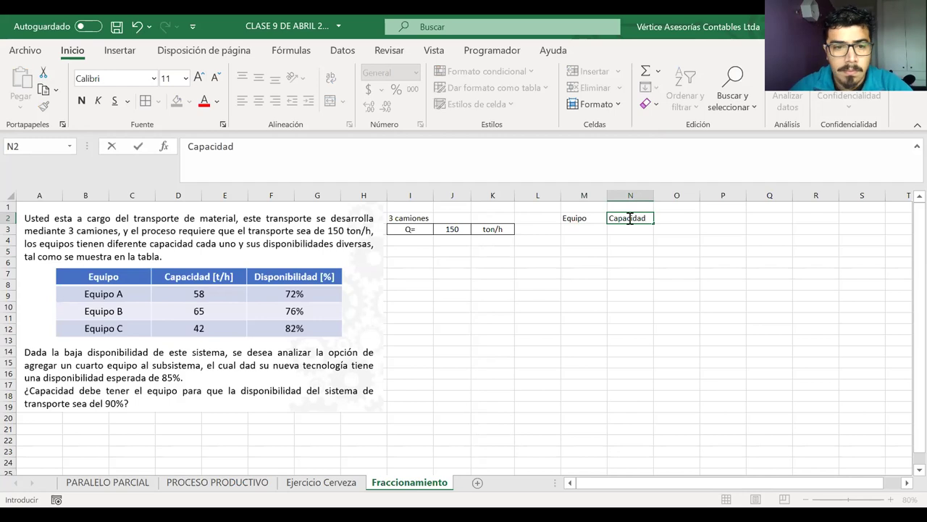
text( [)
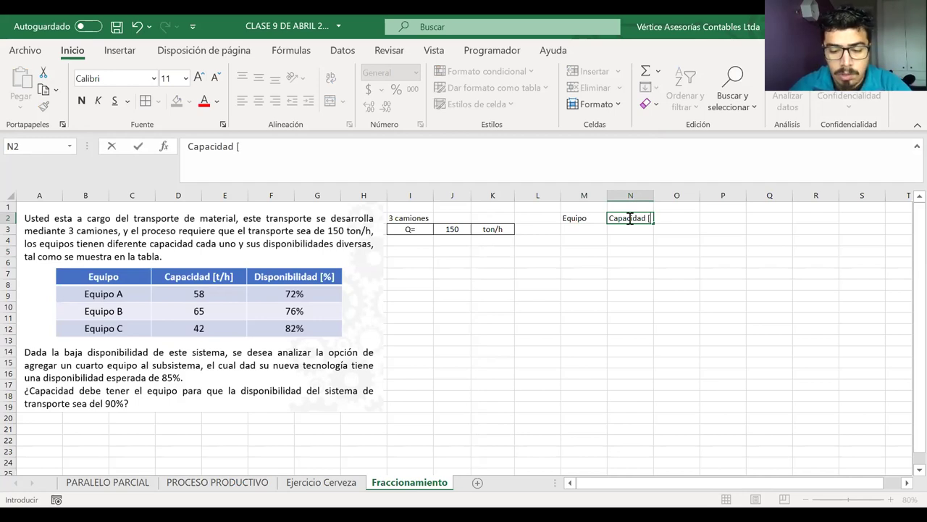
text(t/)
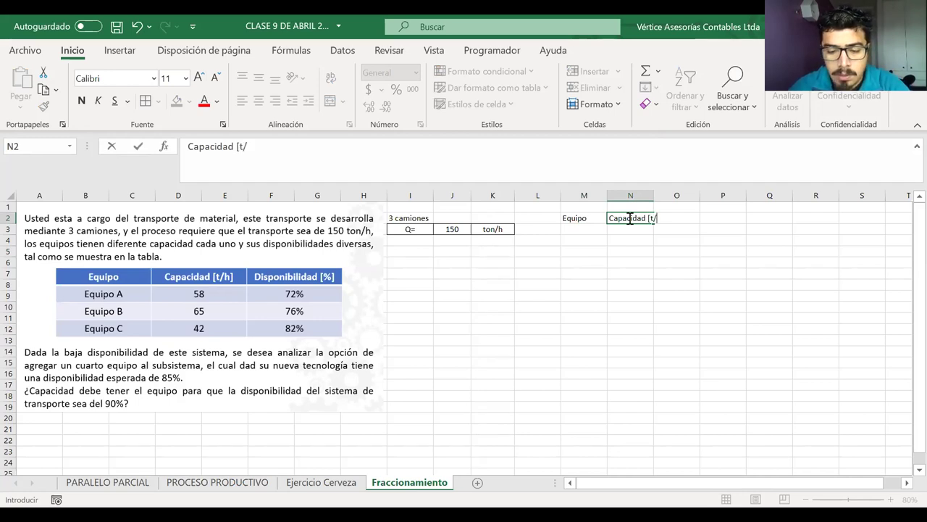
text(h])
Step: Widen column N to fit its heading and enter the heading "A (%)" in O2
click(641, 196)
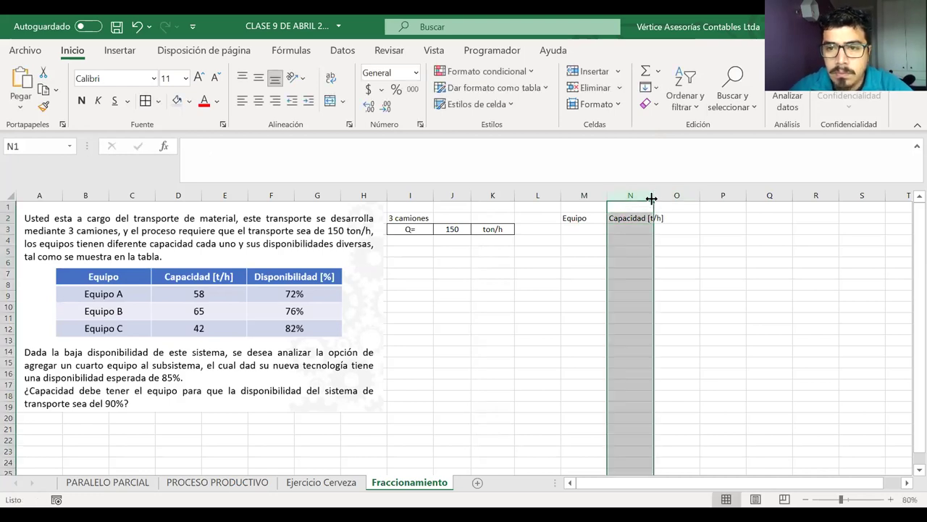
drag(652, 197, 666, 197)
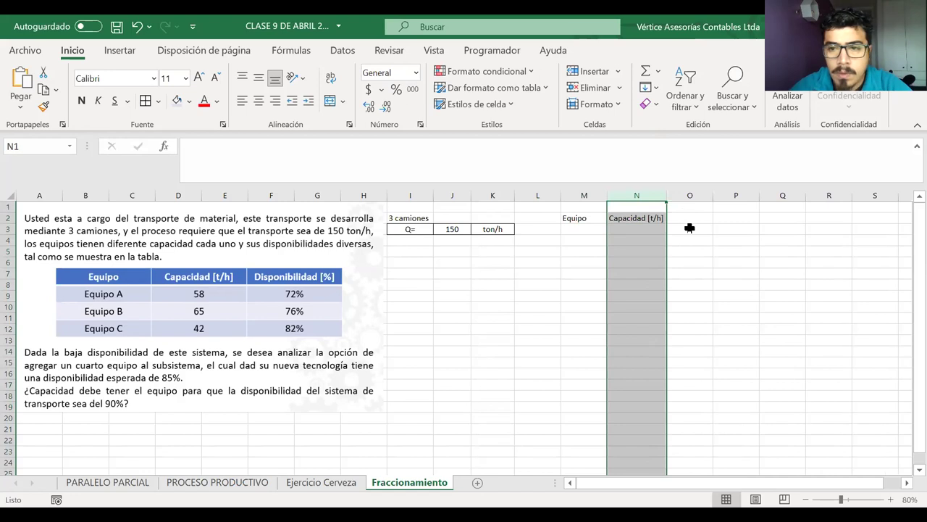
click(687, 218)
text(A)
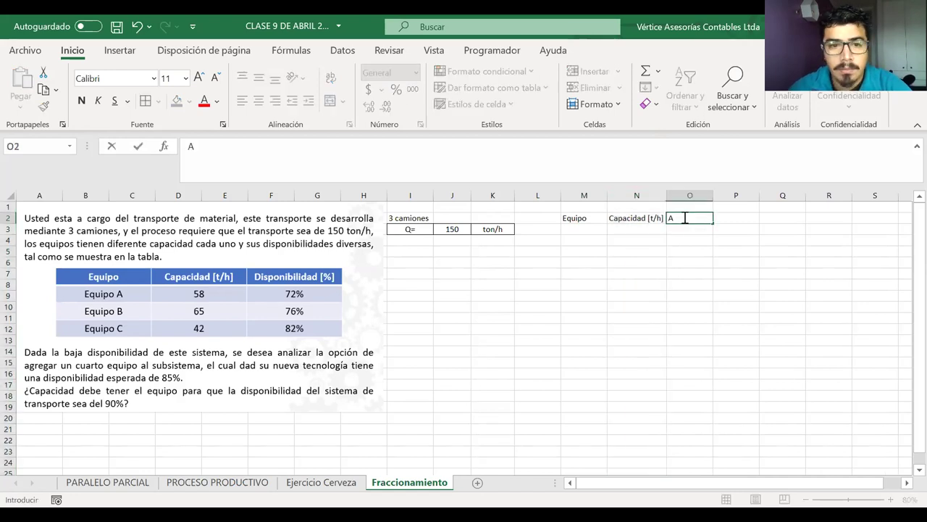
text( (%))
Step: Format O3:O5 as percentages and give the table M2:O5 a light blue fill with borders on all cells
drag(676, 231, 680, 250)
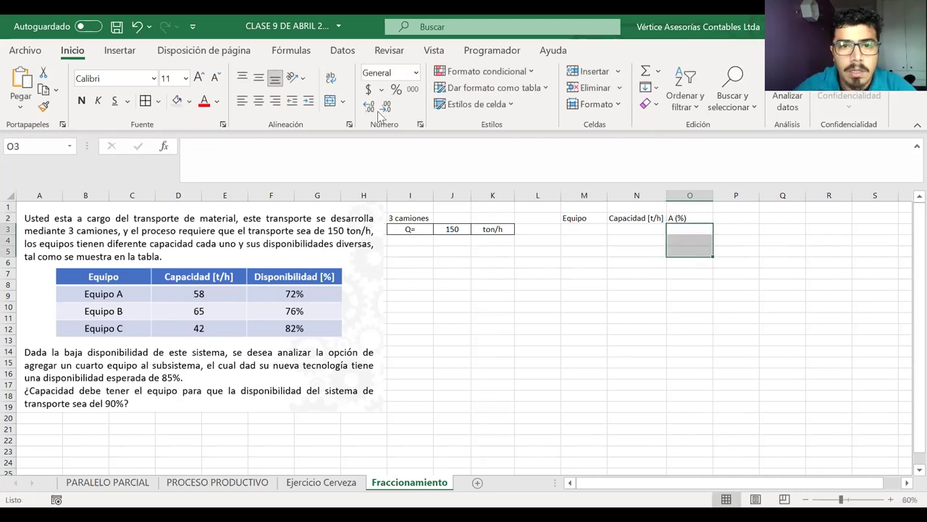
click(396, 89)
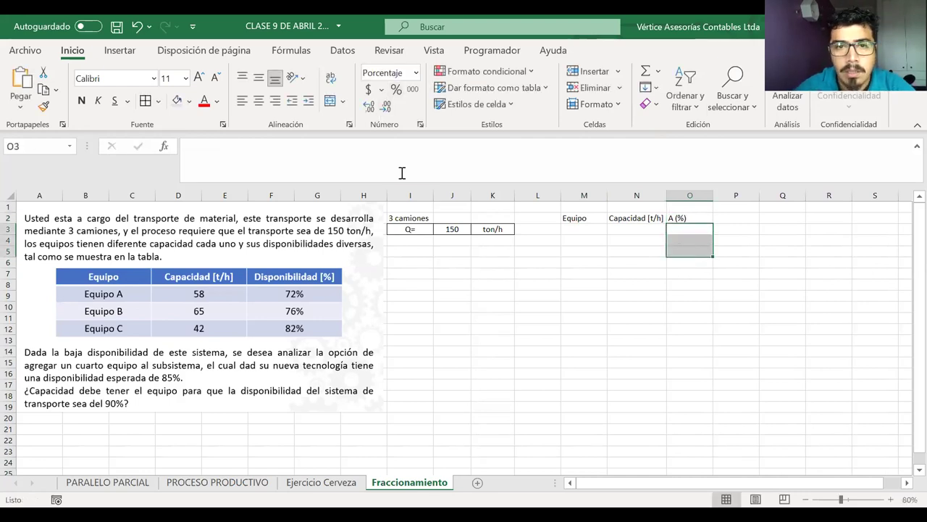
drag(572, 229, 681, 249)
drag(592, 216, 696, 255)
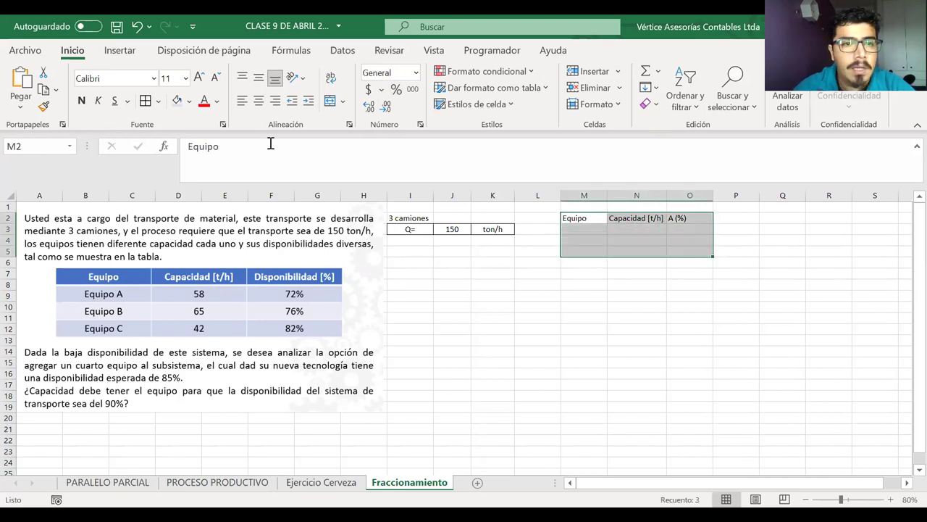
click(176, 100)
click(147, 100)
Step: Fill the table's heading row M2:O2 with gray and center its text
drag(584, 218, 692, 218)
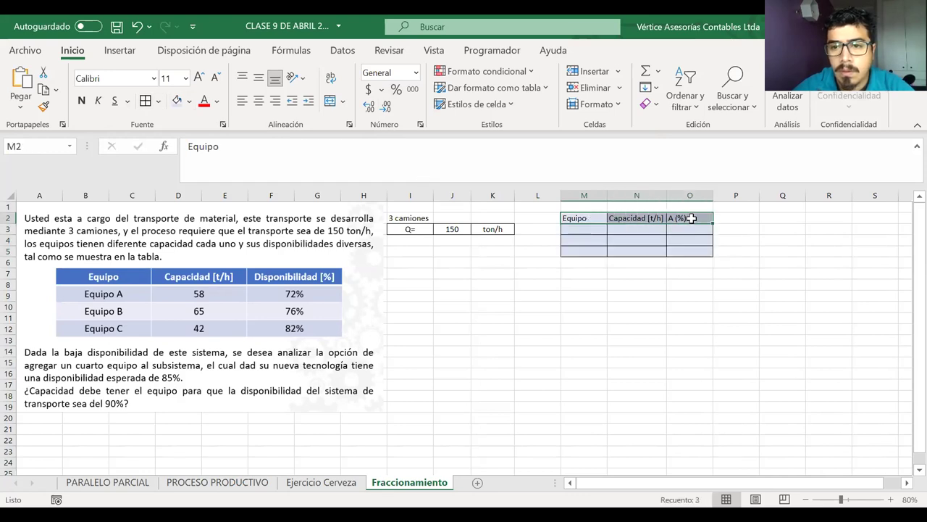
click(188, 102)
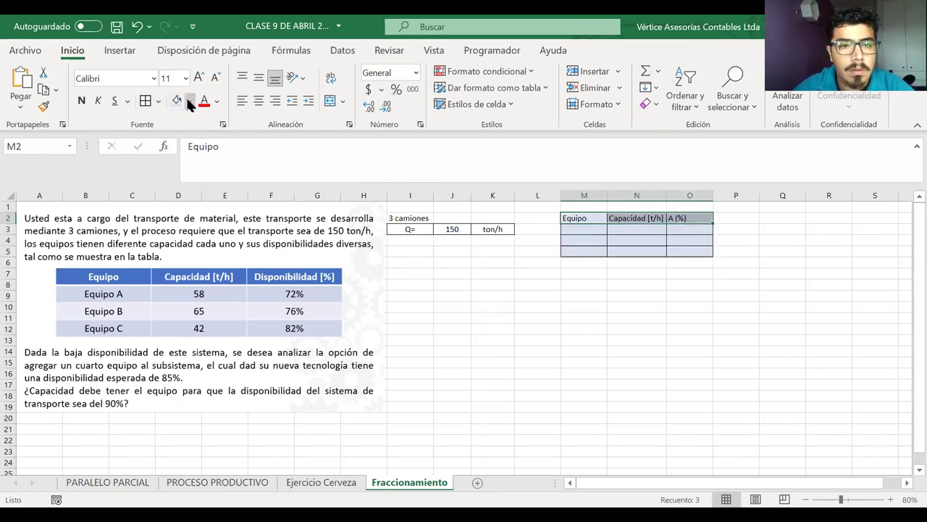
click(202, 172)
click(259, 101)
Step: Enter the equipment names Equipo A, Equipo B and Equipo C in M3:M5
click(592, 231)
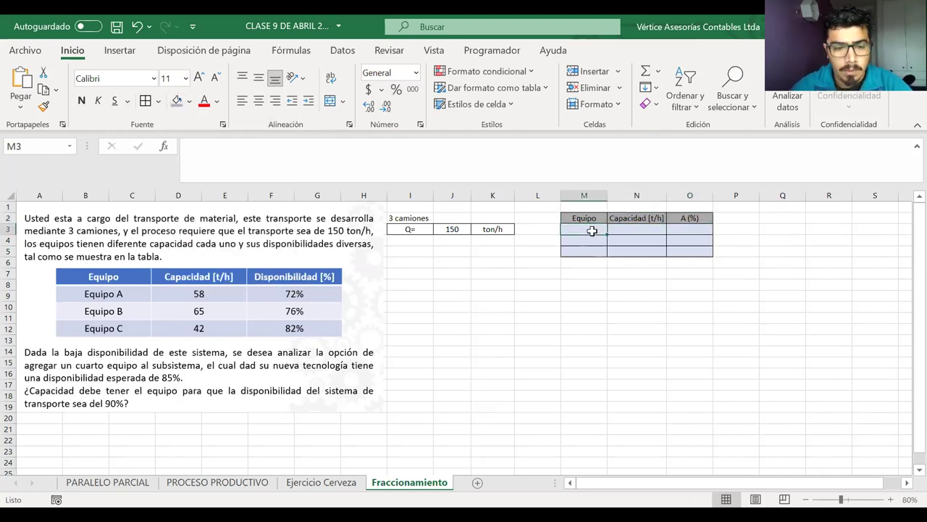
text(Equipo A)
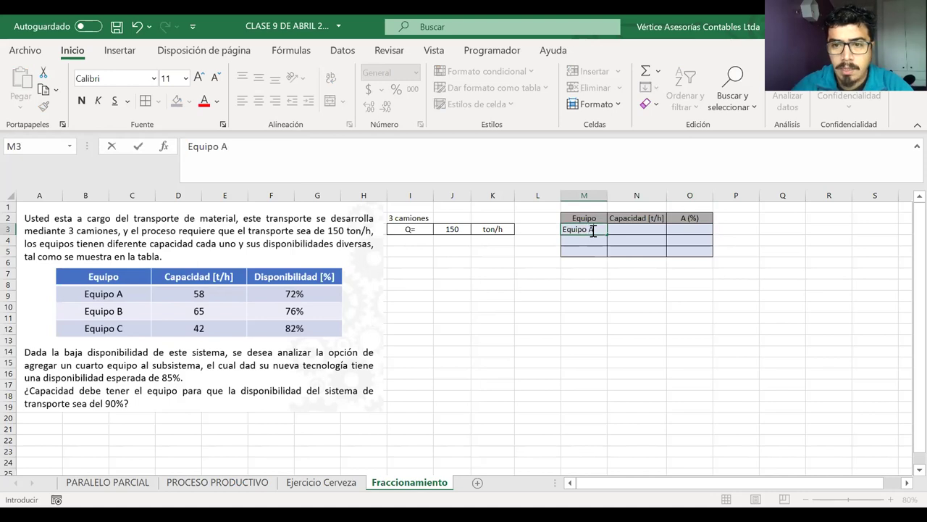
key(Return)
text(Equipo A)
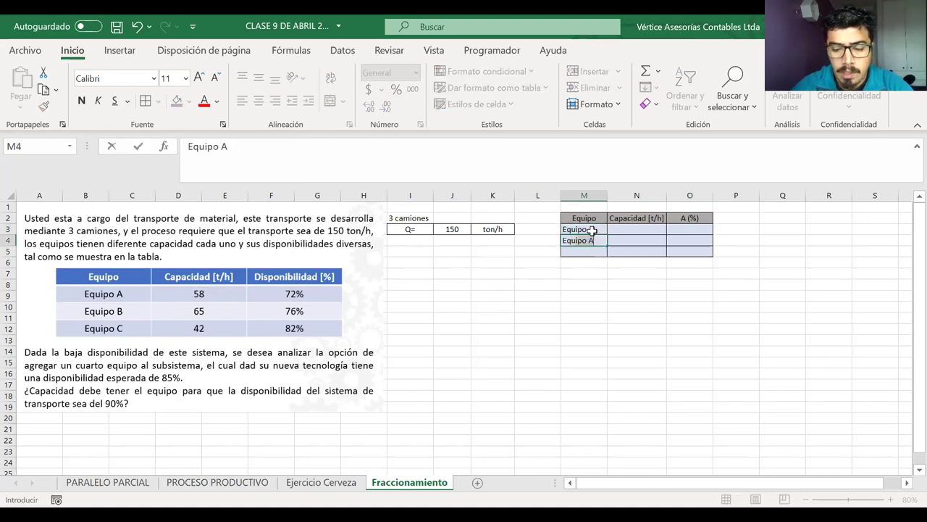
key(BackSpace)
text(B)
key(Return)
text(Equipo C)
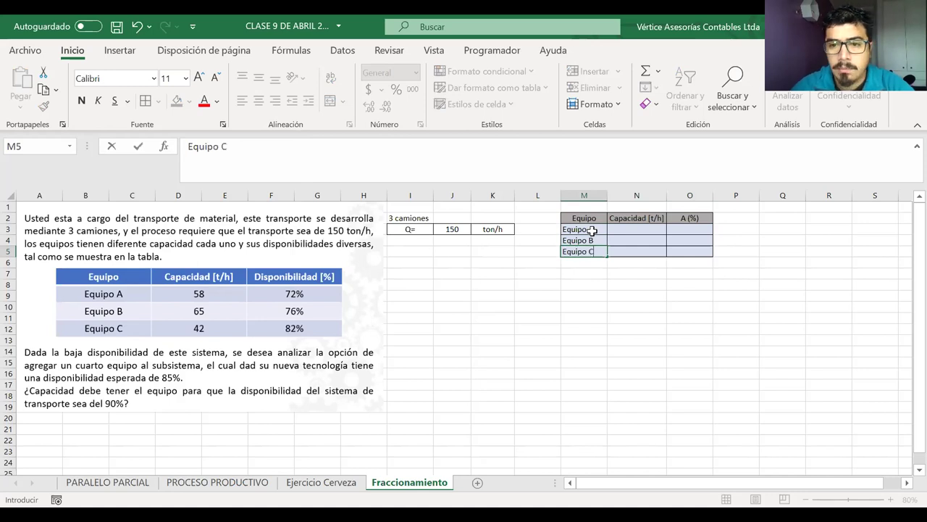
Step: Enter the capacities 58, 65 and 43 in N3:N5 for the three equipment items and center them
click(645, 228)
text(58)
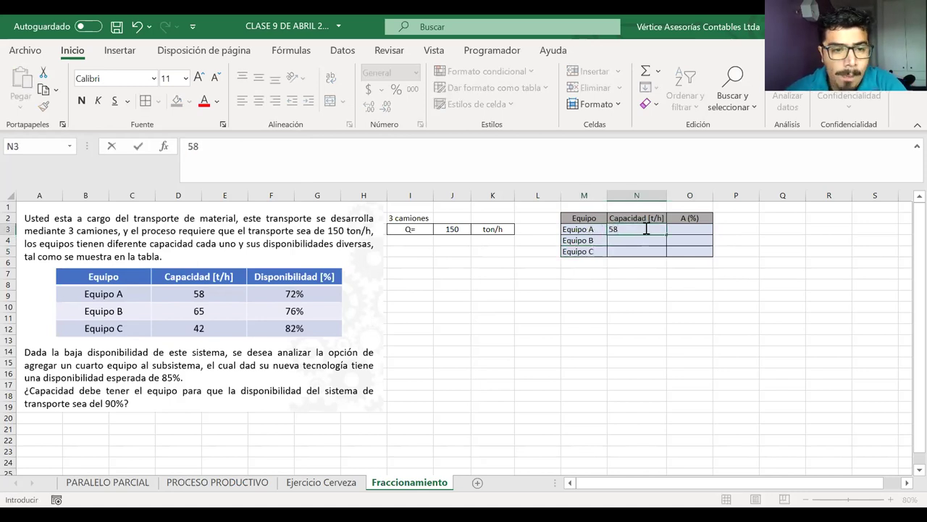
key(Return)
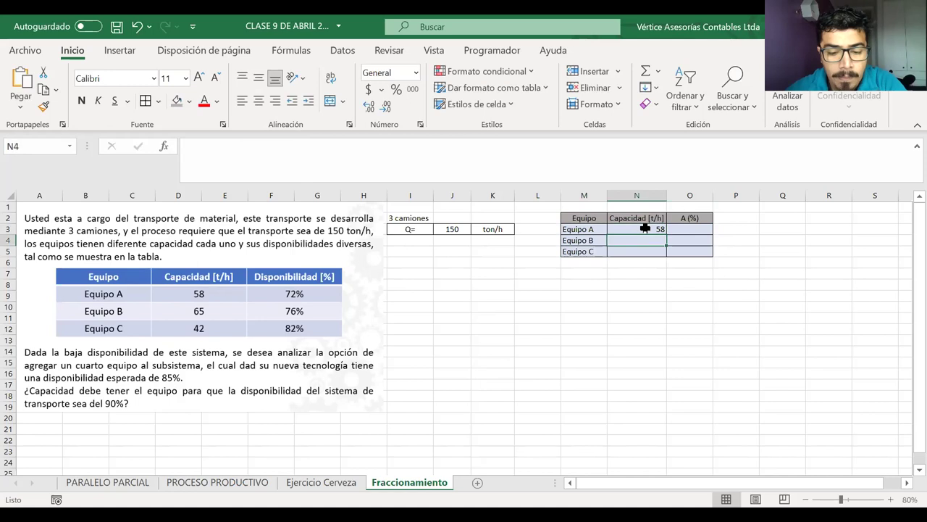
text(65)
key(Return)
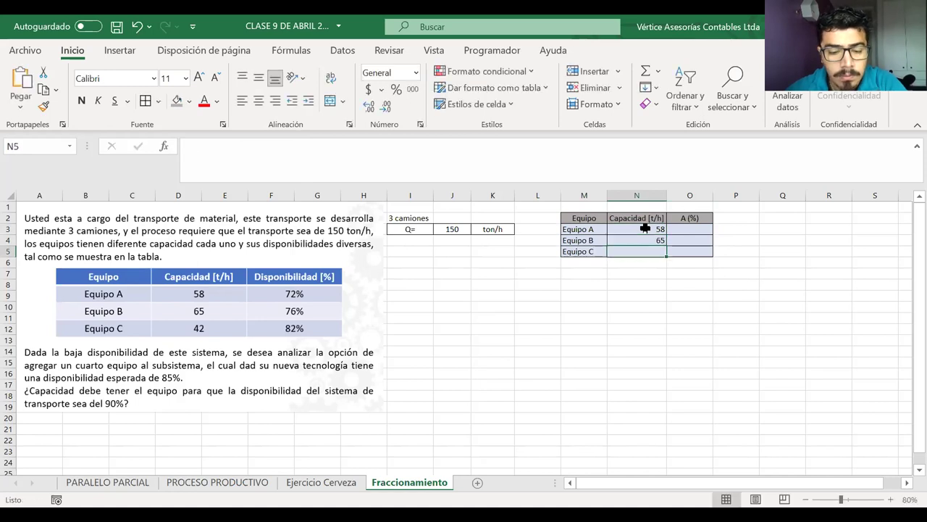
text(43)
key(Tab)
click(644, 229)
drag(645, 229, 646, 251)
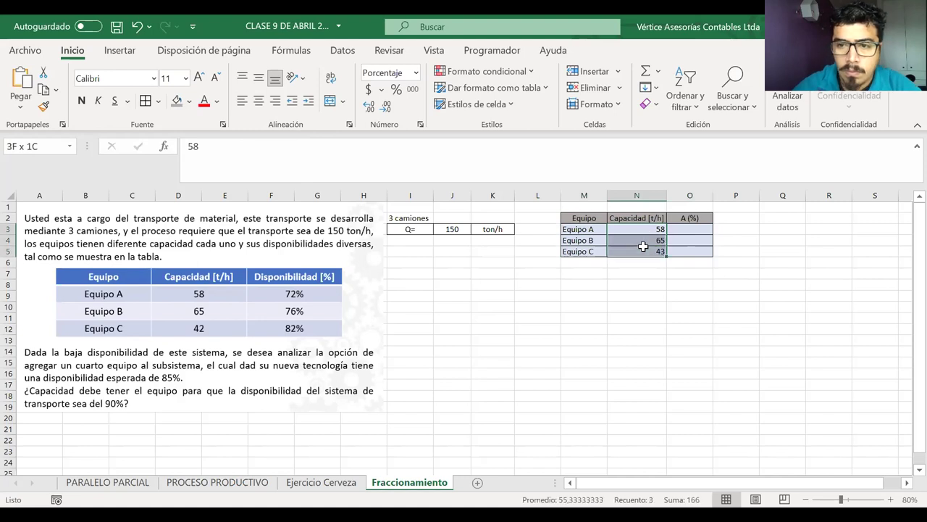
click(259, 101)
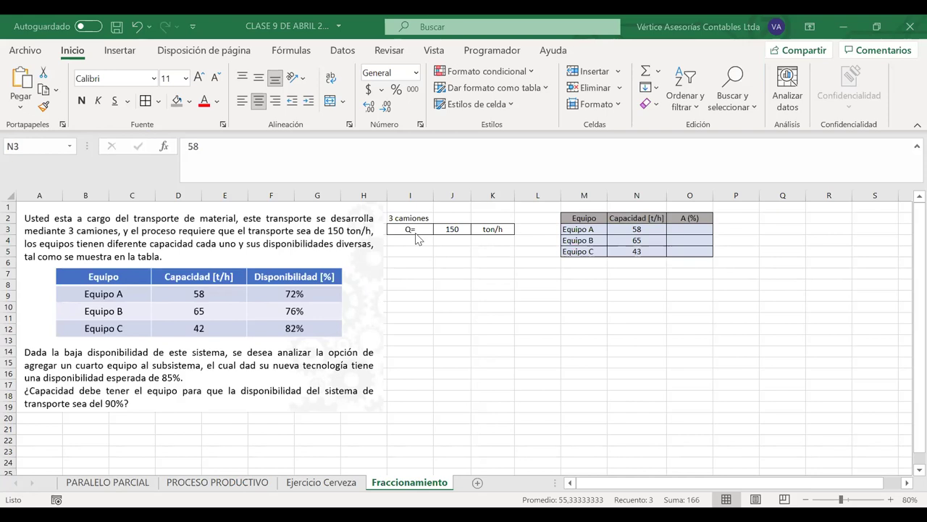
Step: Correct the capacity of Equipo C in N5 to 42
double_click(649, 251)
key(BackSpace)
text(2)
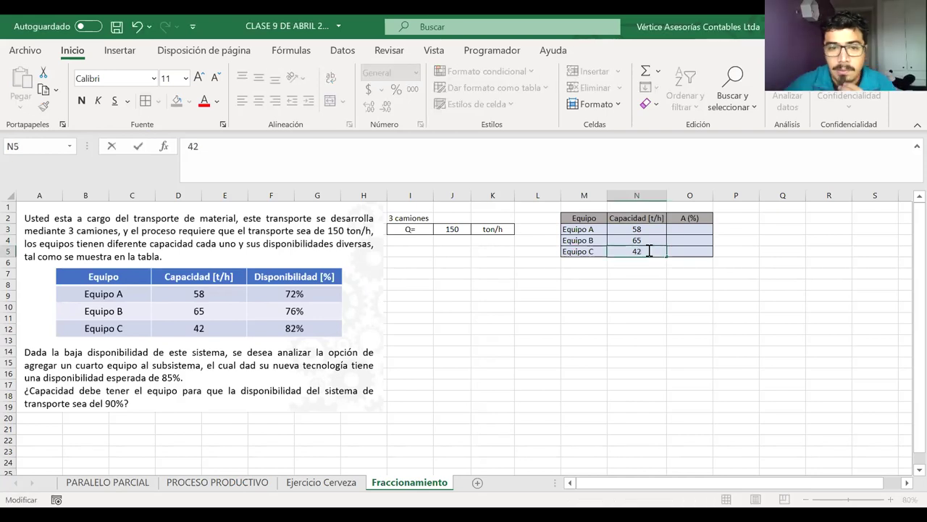
Step: Enter the availabilities 72%, 76% and 82% in O3:O5 for Equipo A, B and C
drag(691, 230, 692, 252)
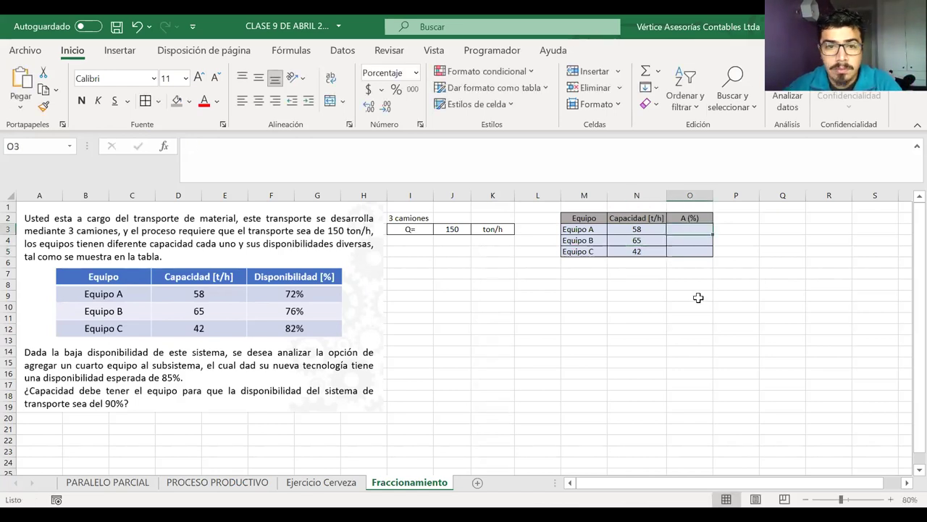
text(762)
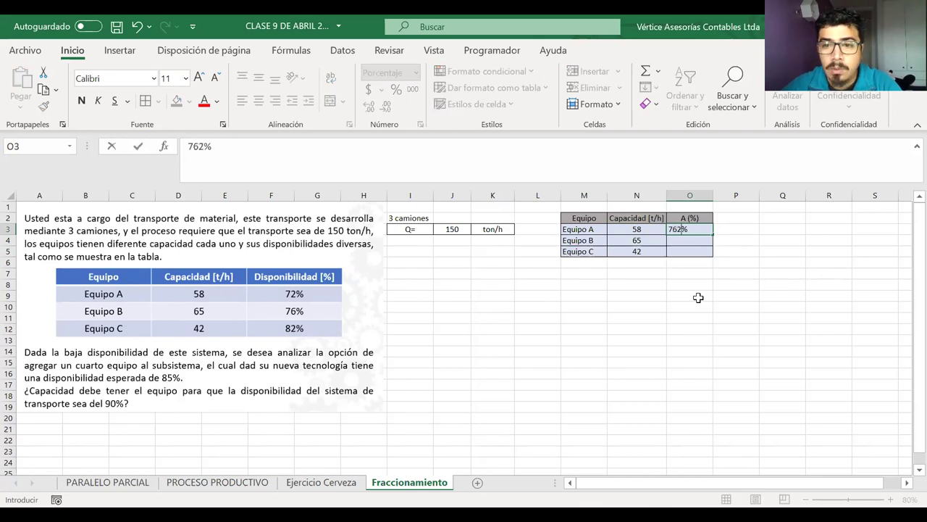
key(BackSpace)
key(BackSpace)
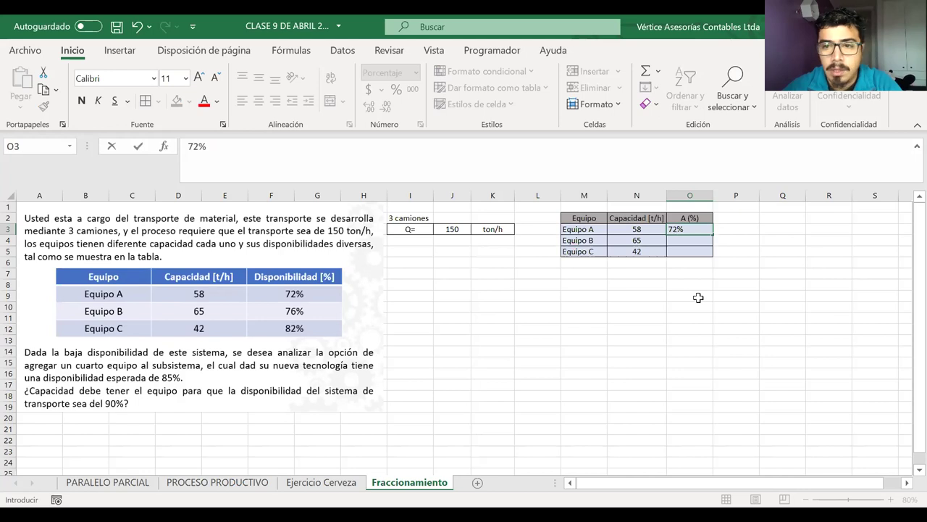
key(Return)
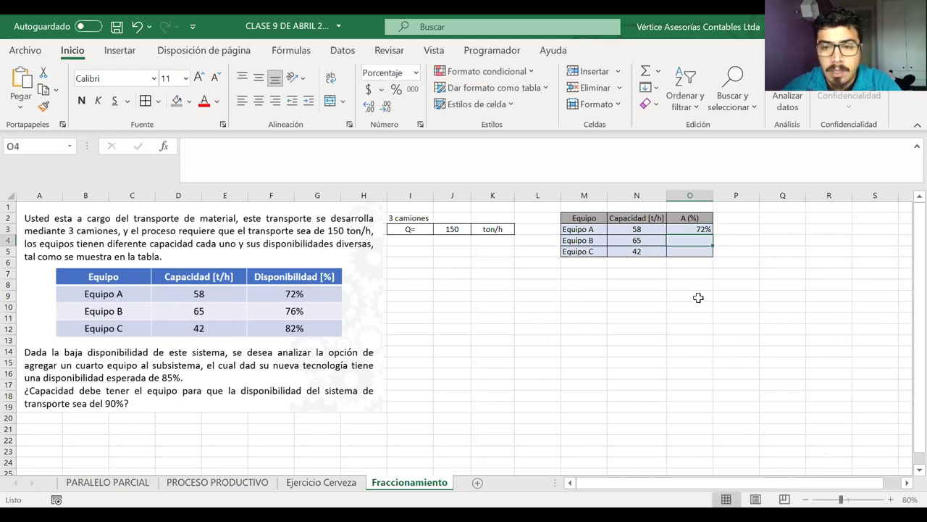
text(76%)
key(Return)
text(8)
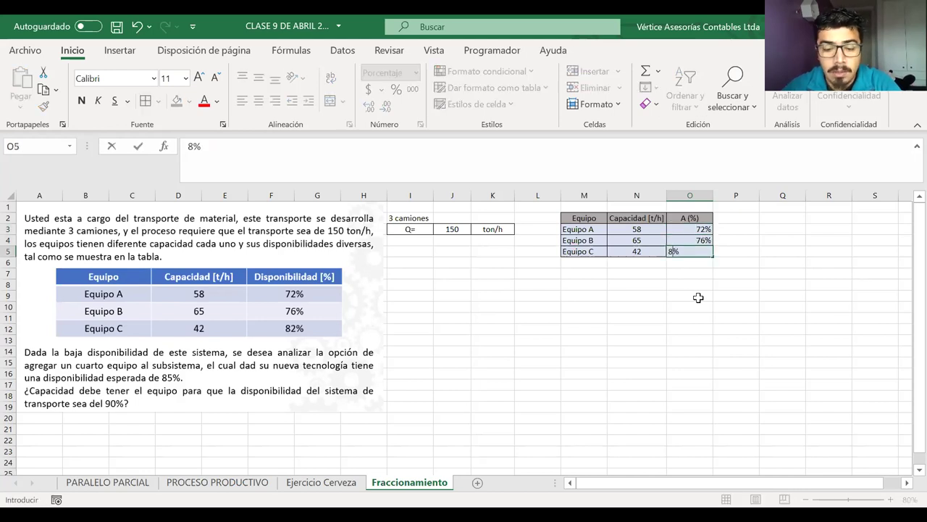
text(2)
key(Return)
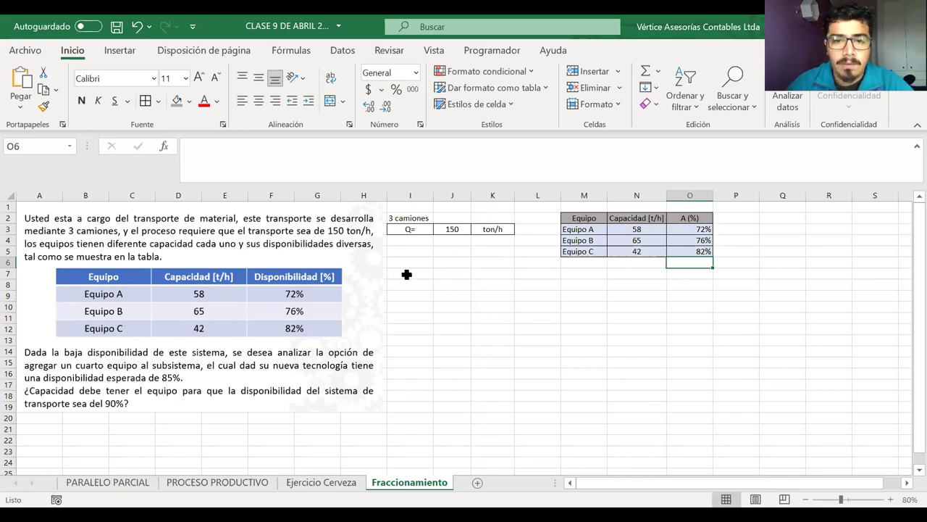
Step: Enter Equipo D in M7 with an availability of 85% in O7, leaving its capacity blank
click(584, 273)
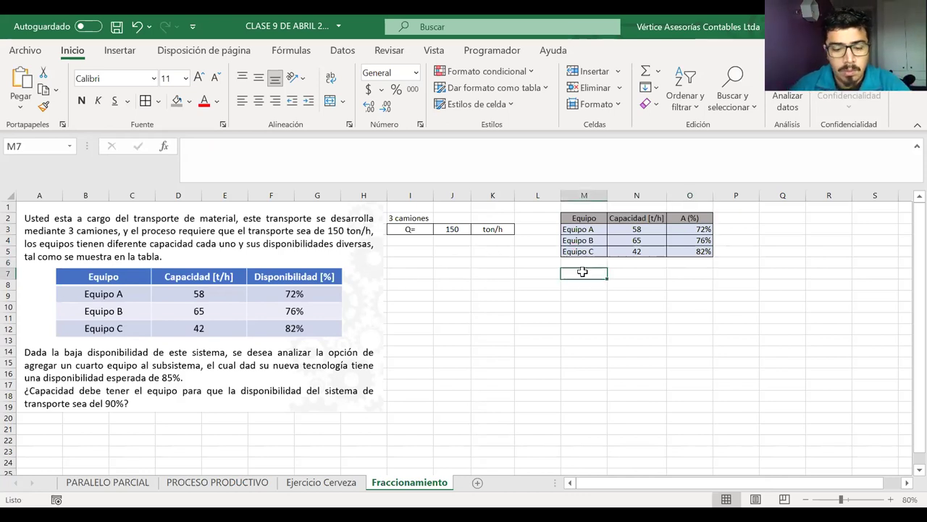
text(Equipo)
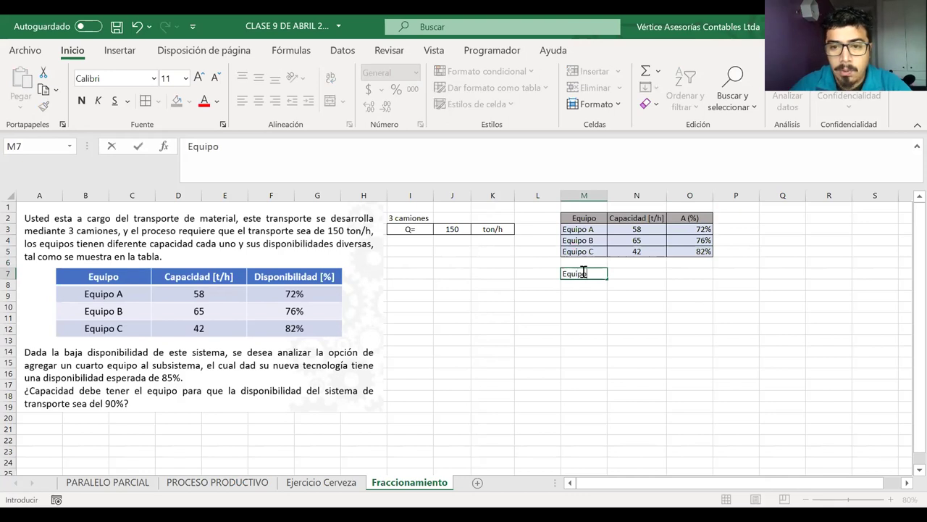
text( D)
key(Tab)
key(Tab)
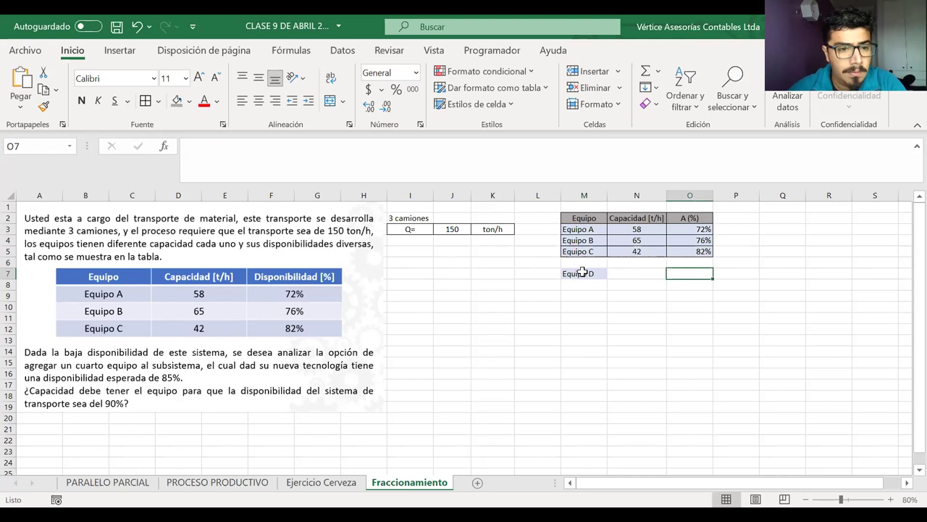
text(86)
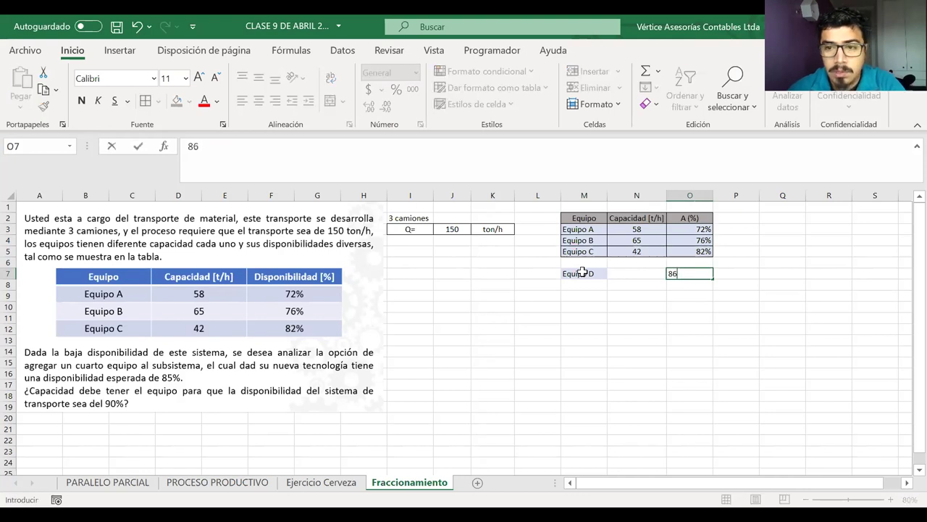
key(BackSpace)
text(5%)
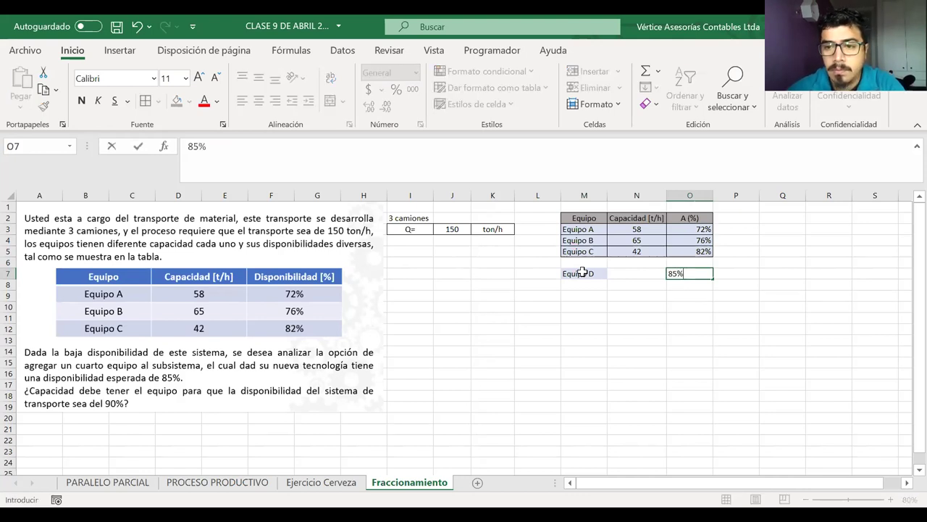
key(Return)
Step: Give the Equipo D row M7:O7 a slightly darker blue fill with borders on all cells
drag(674, 273, 596, 272)
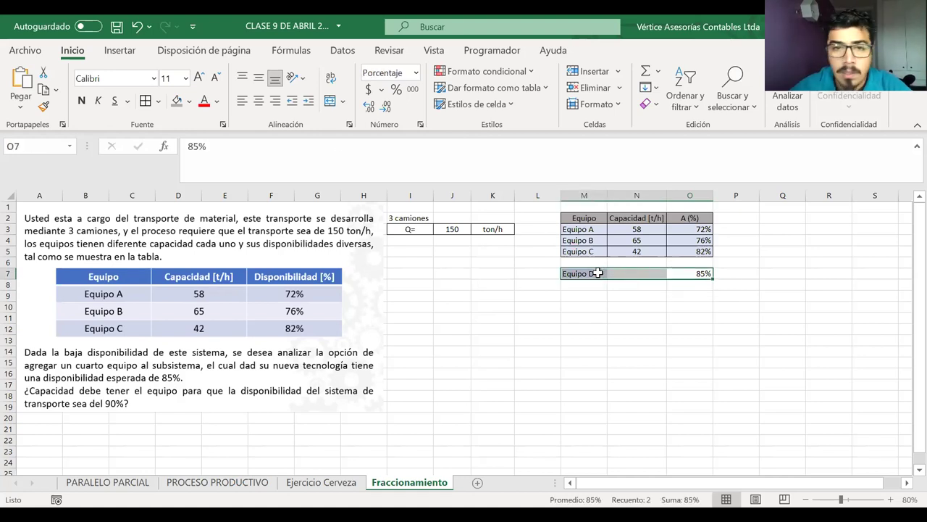
click(187, 102)
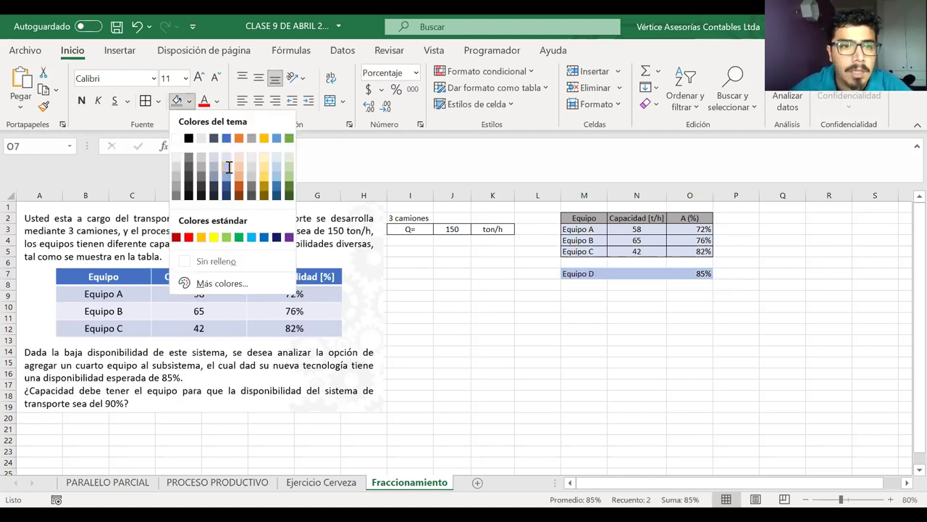
click(225, 165)
click(618, 327)
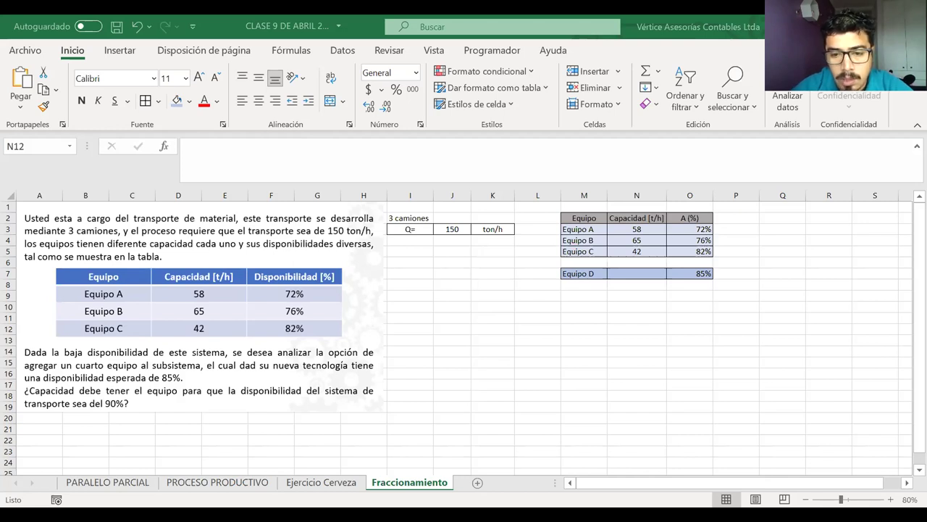
Step: Replace the problem statement picture with the corrected version, placed at the sheet's upper-left corner and scaled to fit columns A to H
click(298, 349)
key(ctrl+x)
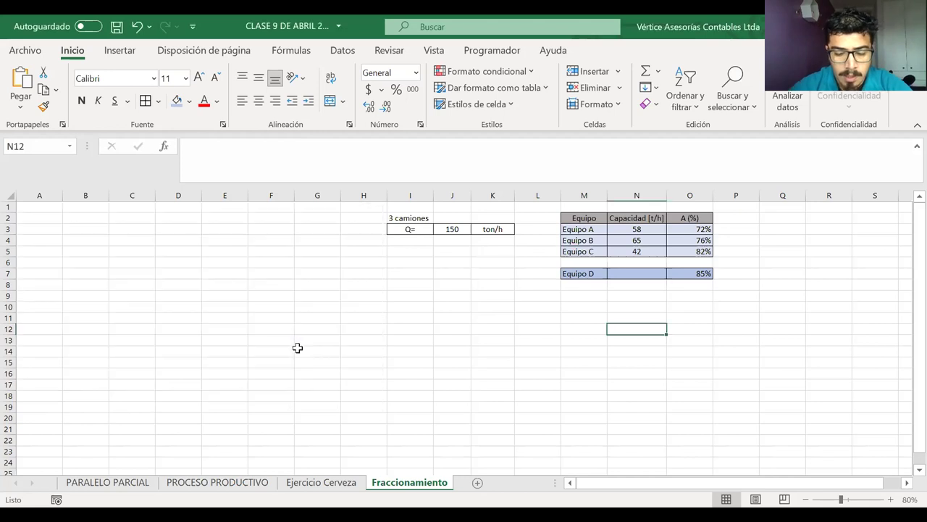
key(ctrl+v)
key(ctrl+z)
key(ctrl+y)
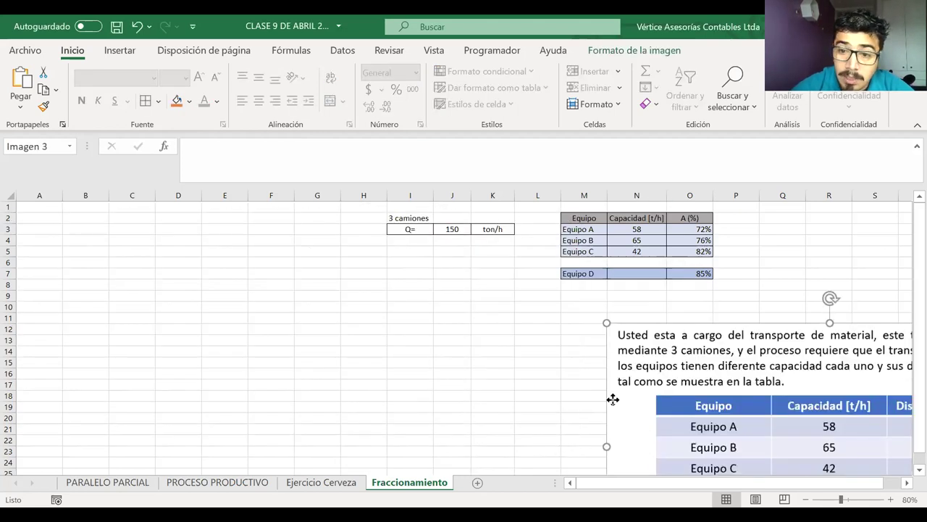
key(ctrl+z)
drag(265, 369, 161, 313)
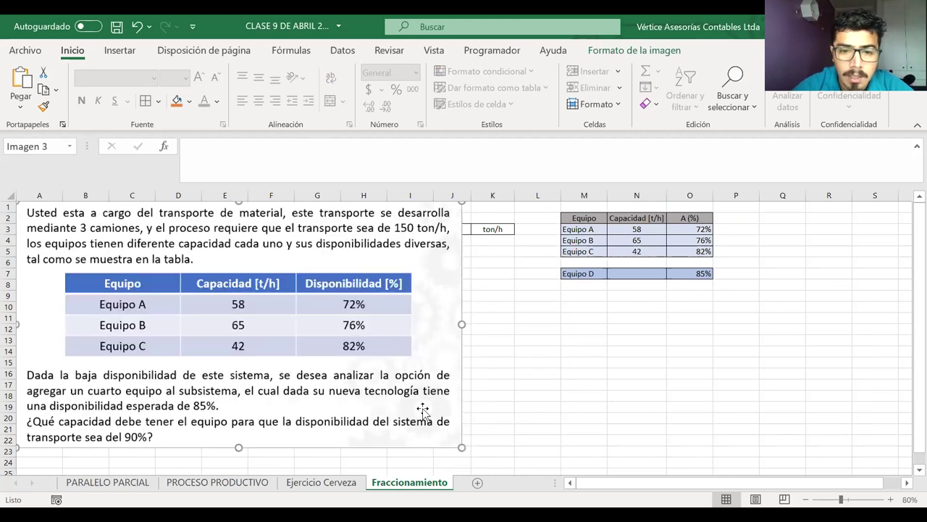
drag(461, 447, 379, 399)
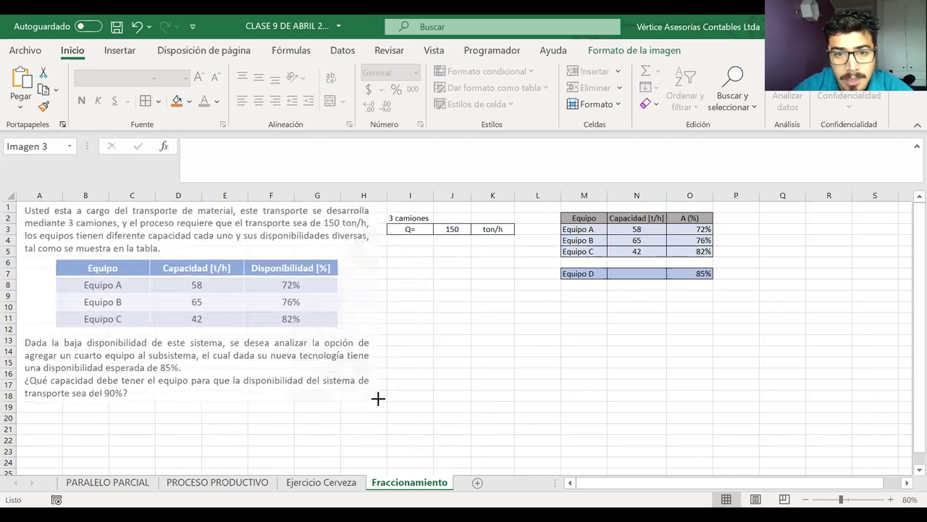
click(476, 373)
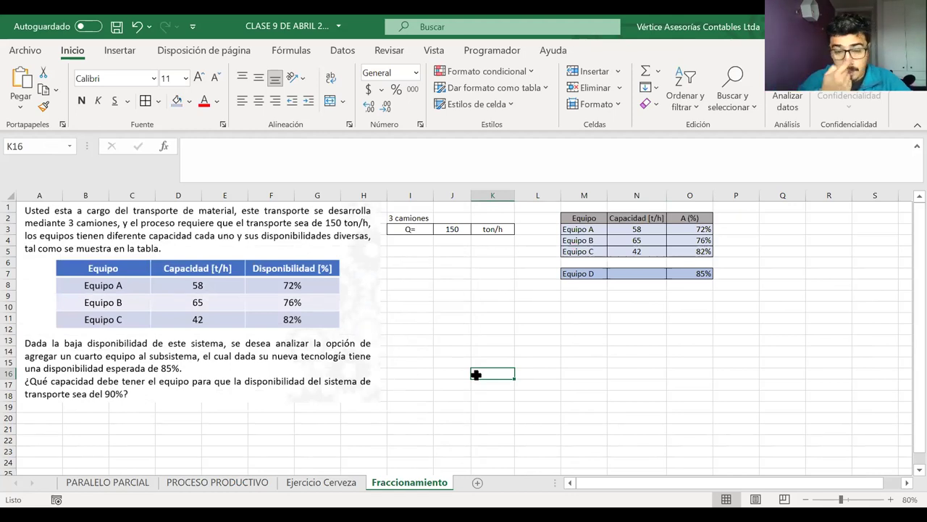
Step: Enter the label "As=" in I6 and the target system availability of 90% in J6
click(410, 264)
text(A)
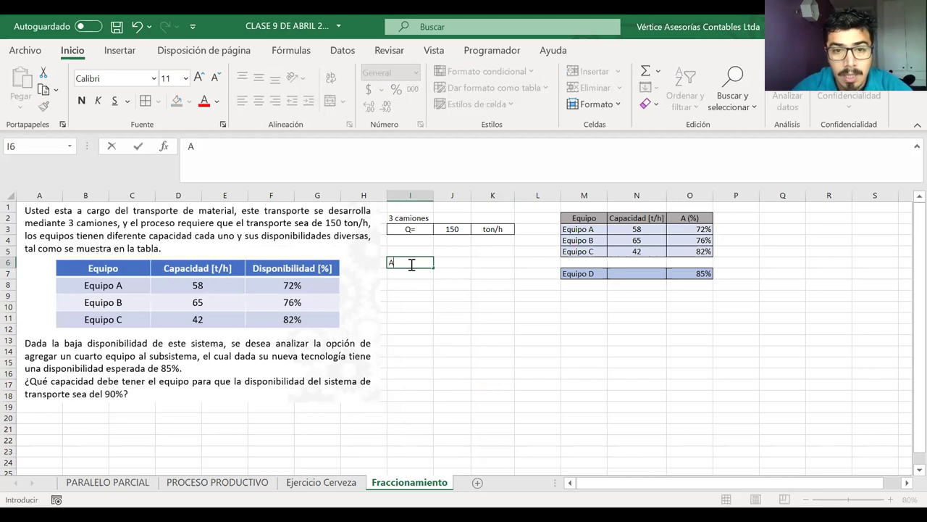
text(s=)
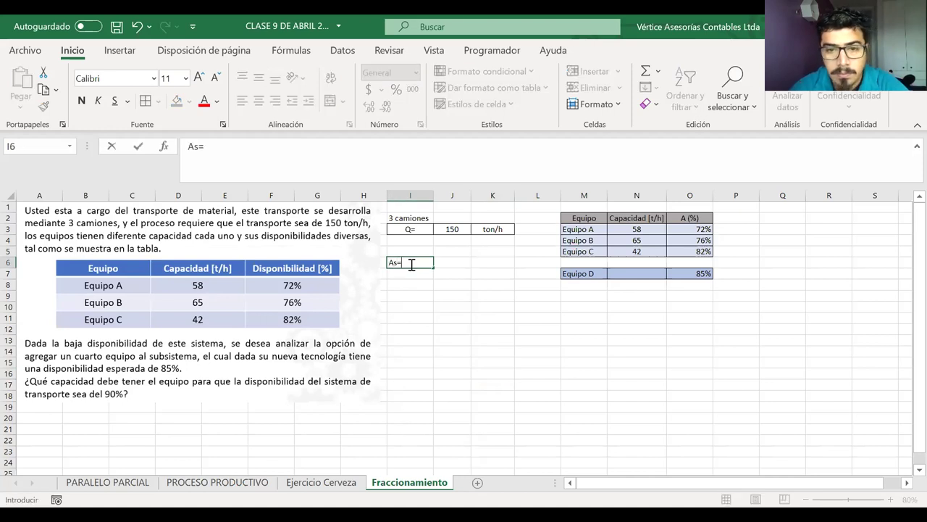
key(Tab)
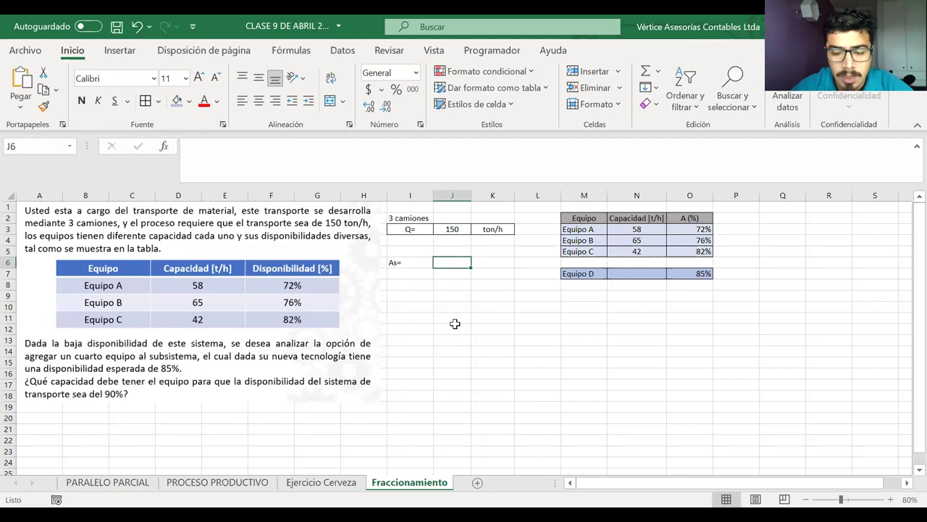
text(90%)
Step: Give I6:J6 a light gold fill and make its contents bold and centered
drag(413, 262, 464, 262)
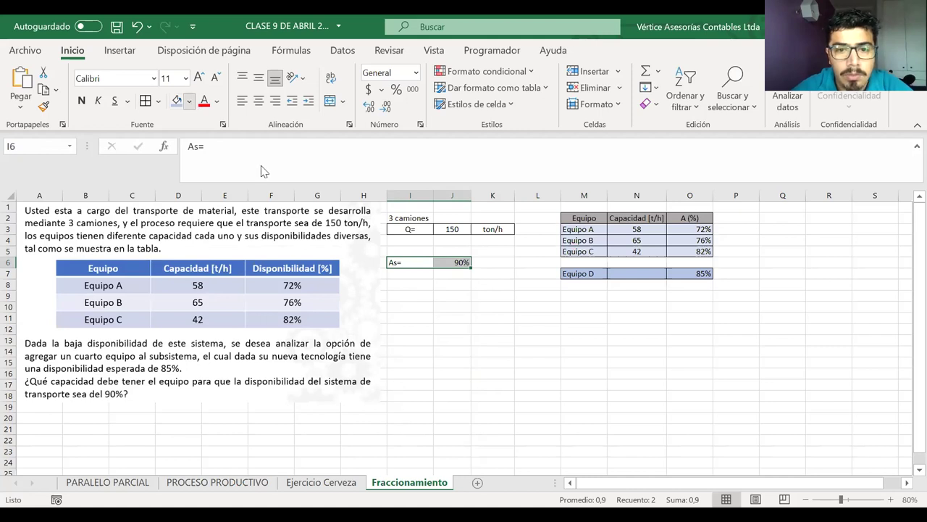
click(176, 101)
click(81, 101)
click(258, 101)
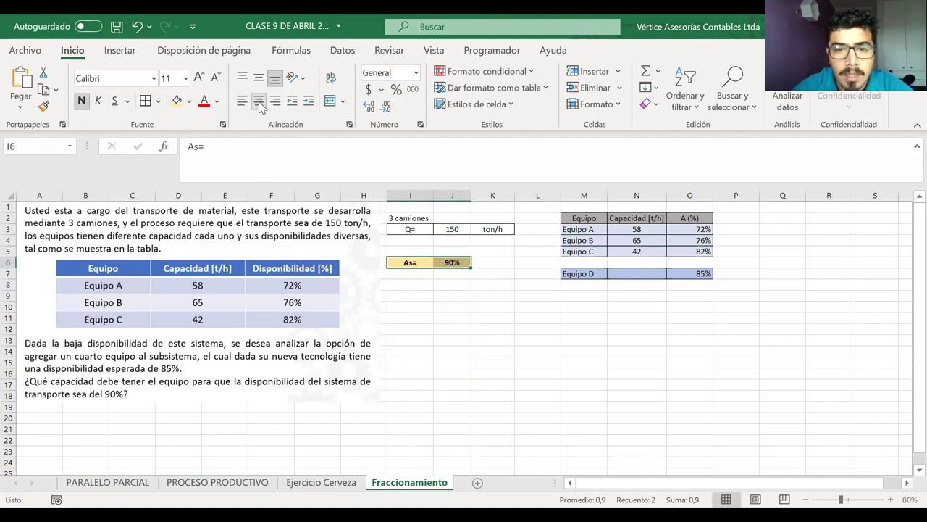
click(464, 320)
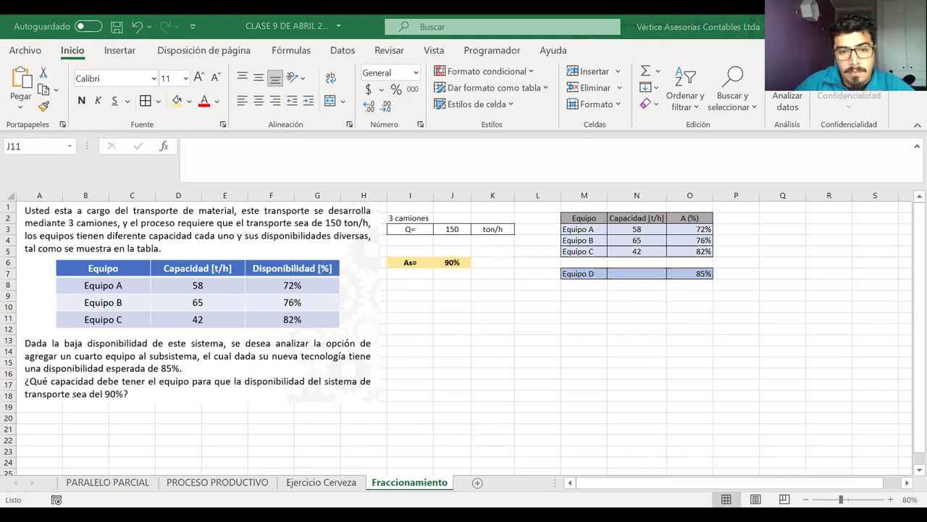
Step: Copy the equipment list M2:M7, including its heading, to the range starting at I11
key(alt+Tab)
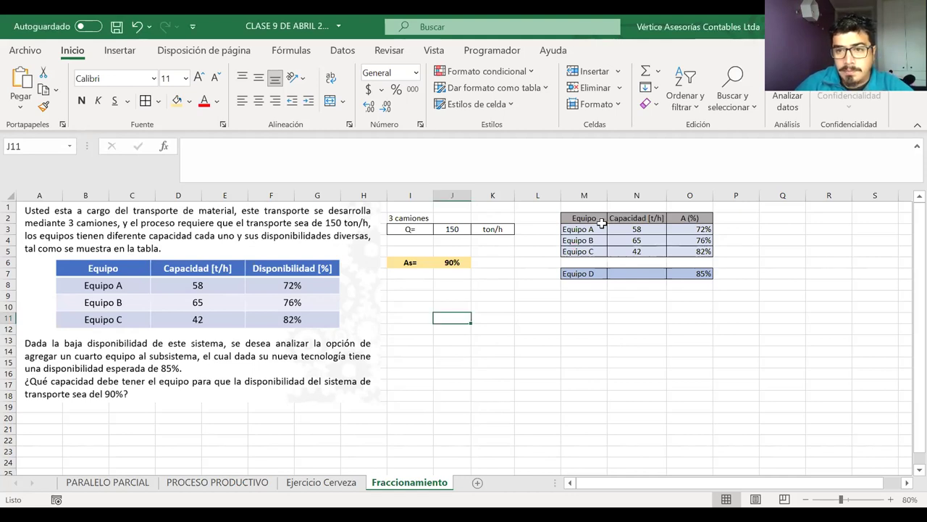
drag(590, 218, 592, 274)
key(ctrl+c)
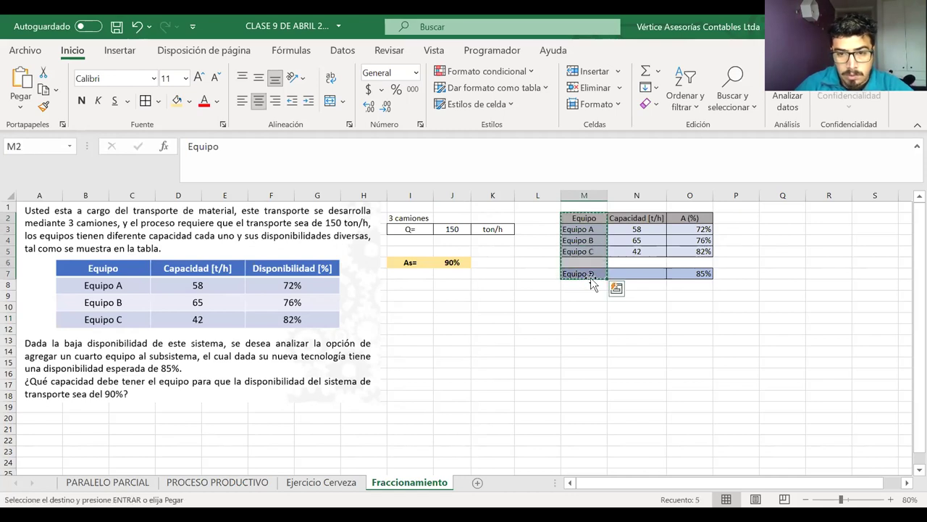
click(418, 316)
key(ctrl+v)
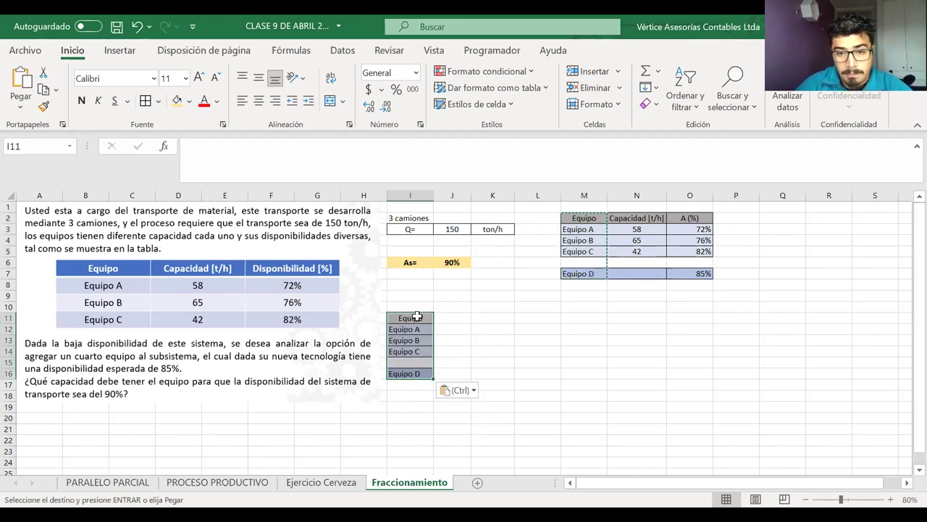
click(410, 373)
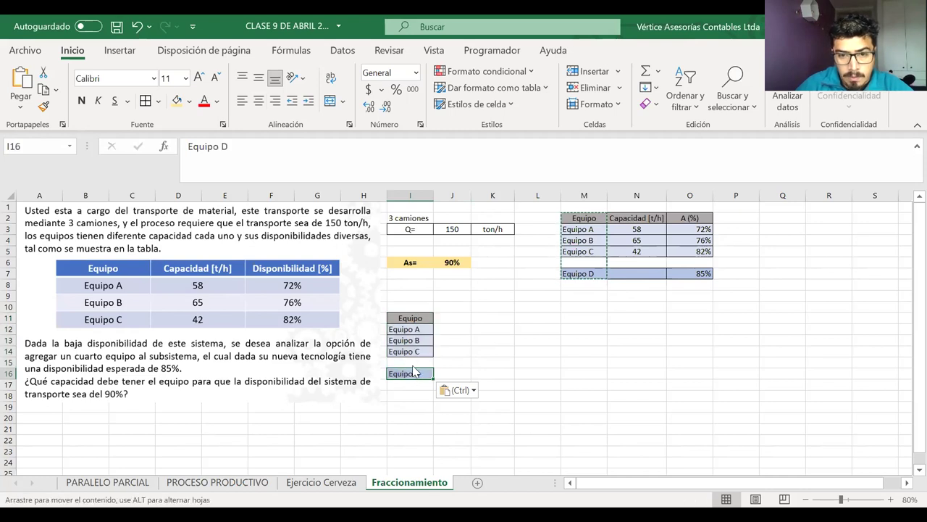
Step: Move Equipo D up to I15, copy the availability column O2:O7 to J11, and place Equipo D's 85% in J15
drag(412, 362, 411, 362)
drag(692, 223, 695, 269)
key(ctrl+c)
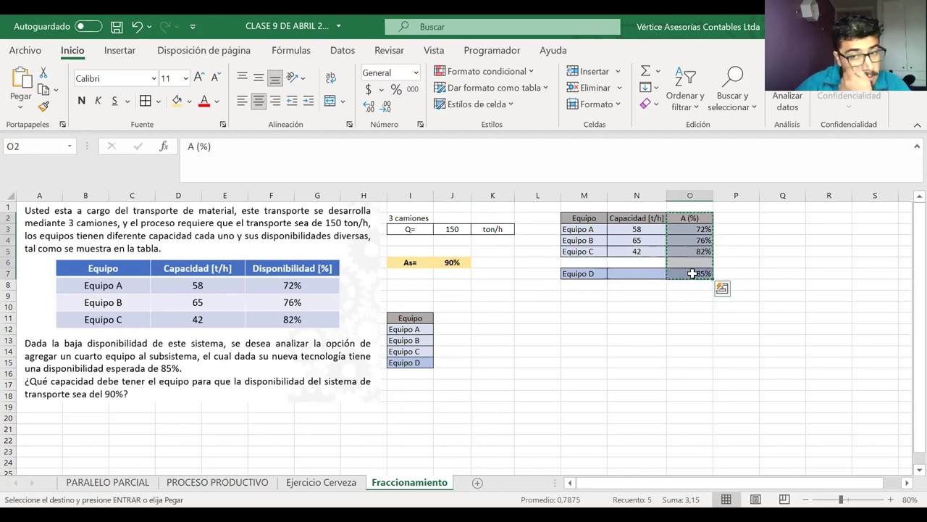
click(443, 318)
key(ctrl+v)
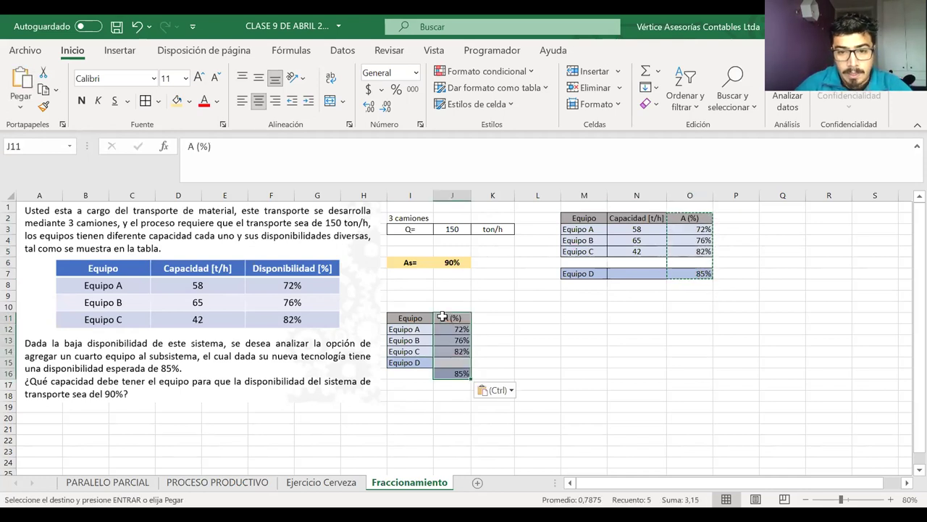
click(455, 371)
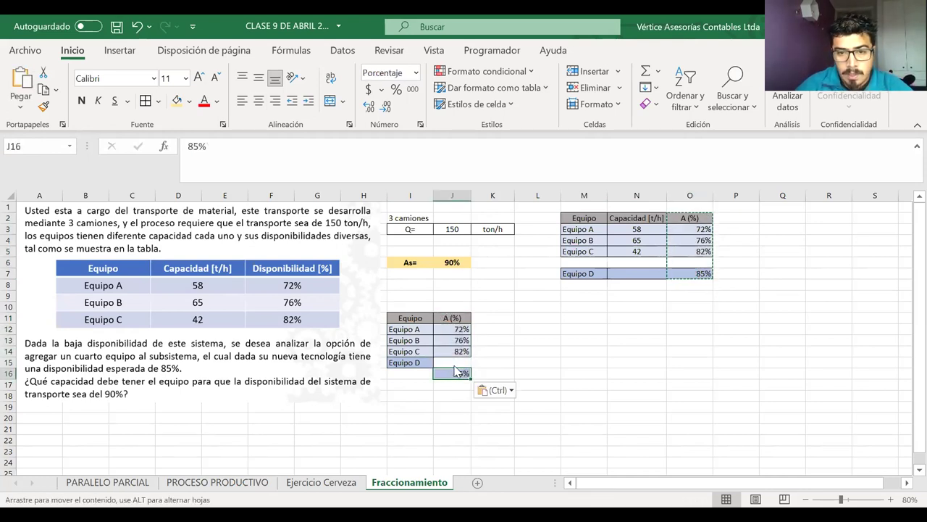
drag(456, 371, 456, 361)
Step: Enter the heading "(1-A)" in K11 and give it the same formatting as the A (%) heading
click(492, 317)
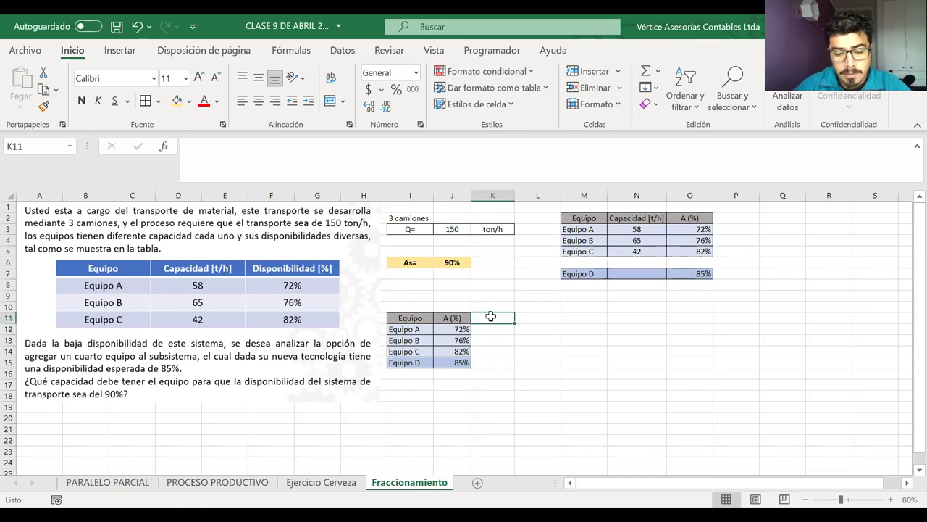
text((1)
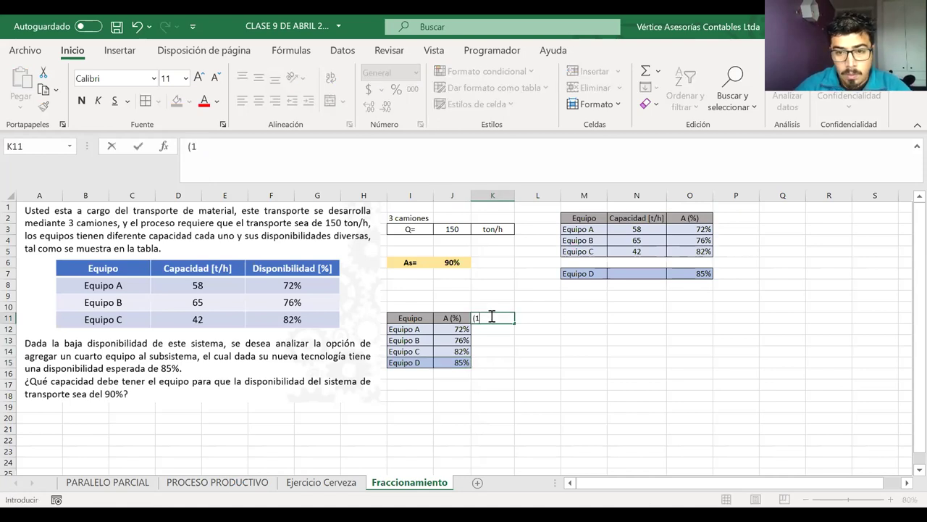
text(-A))
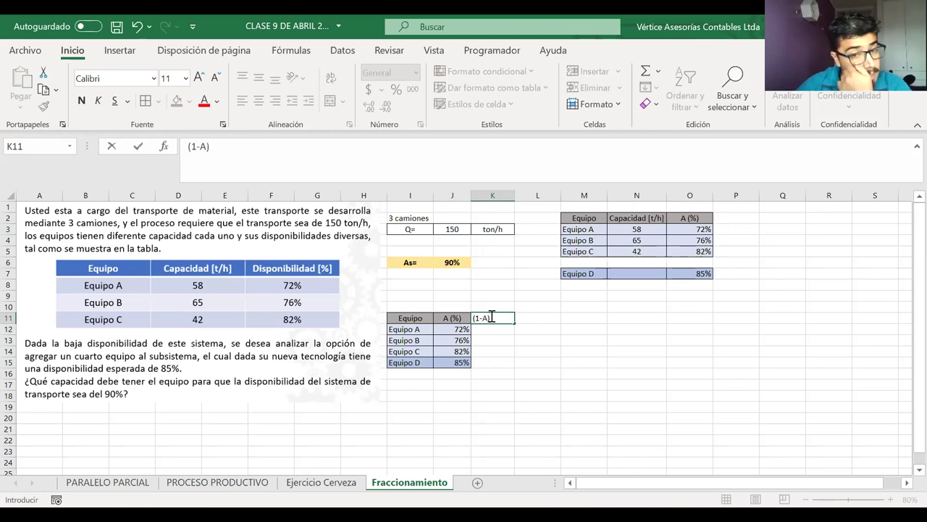
key(Return)
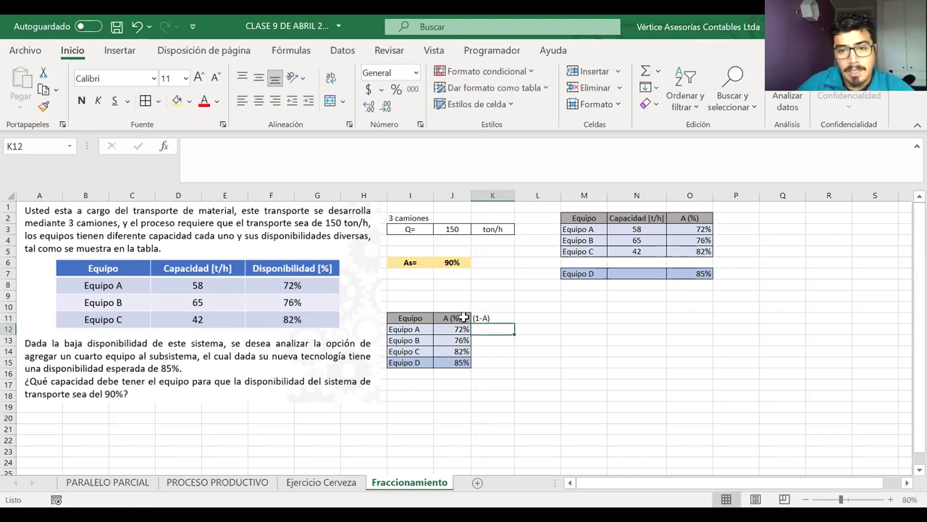
click(464, 317)
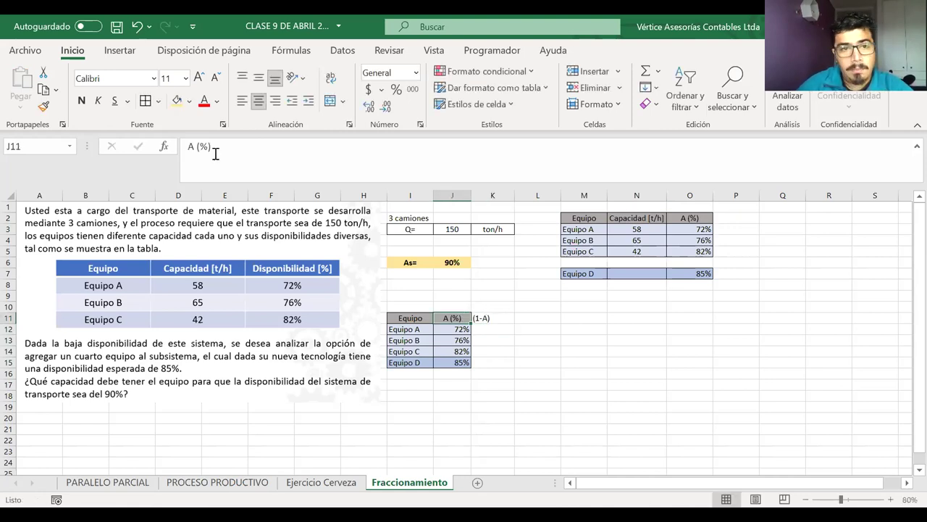
click(45, 107)
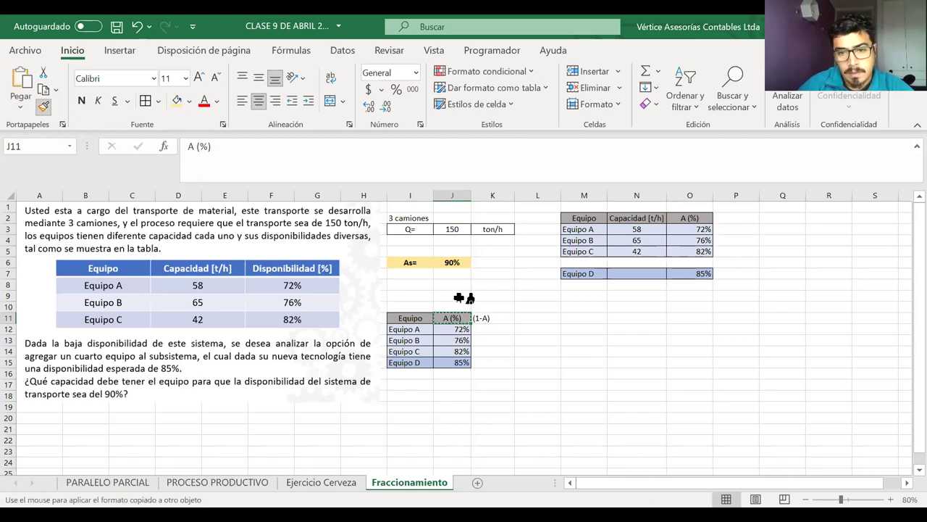
click(495, 319)
click(488, 329)
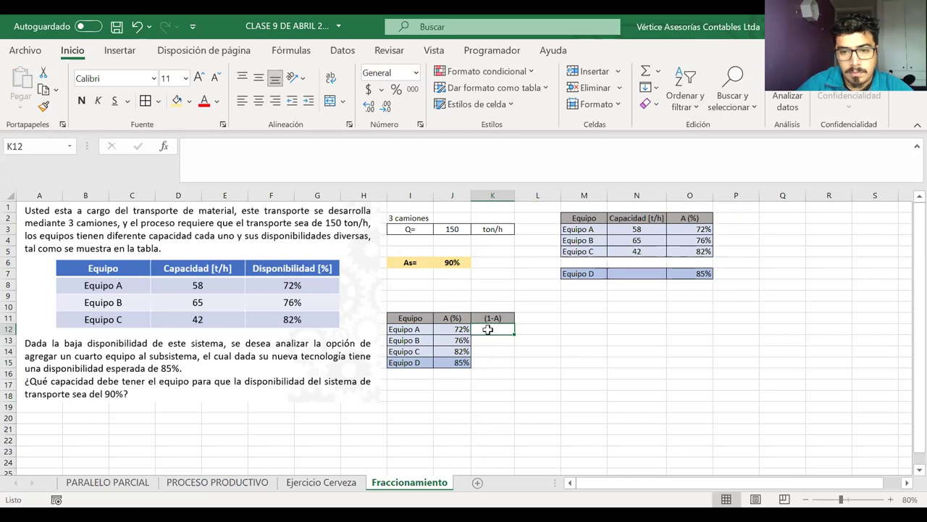
Step: Copy the formatting of the availability values in J12:J15 onto K12:K15
drag(464, 329, 459, 363)
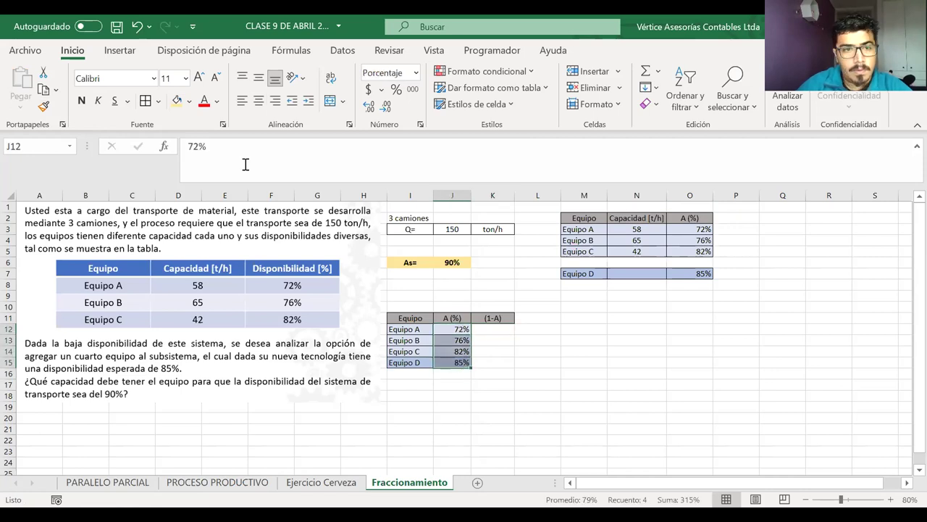
click(44, 106)
drag(481, 325, 484, 360)
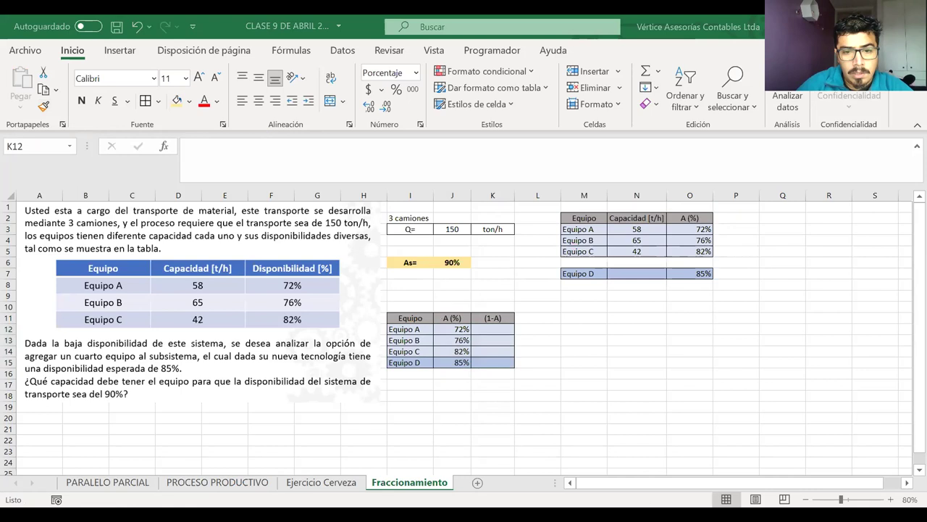
click(645, 275)
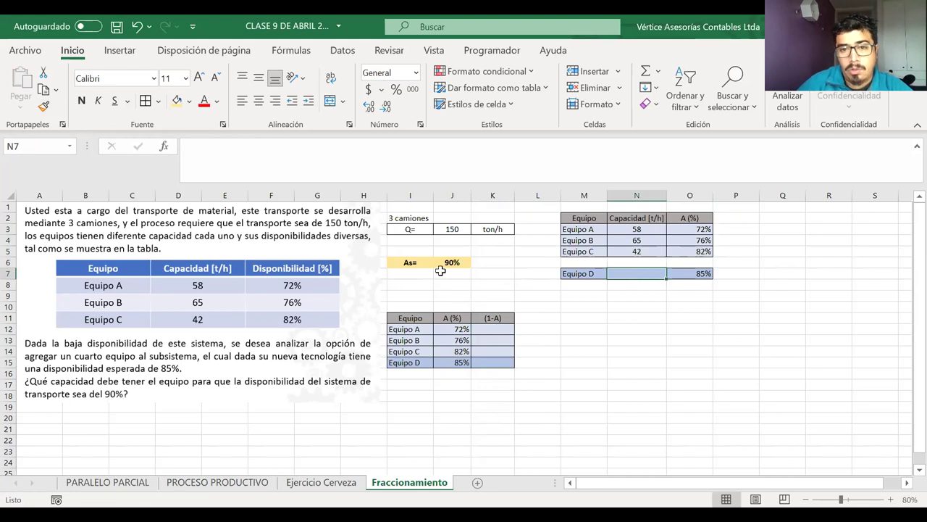
click(455, 226)
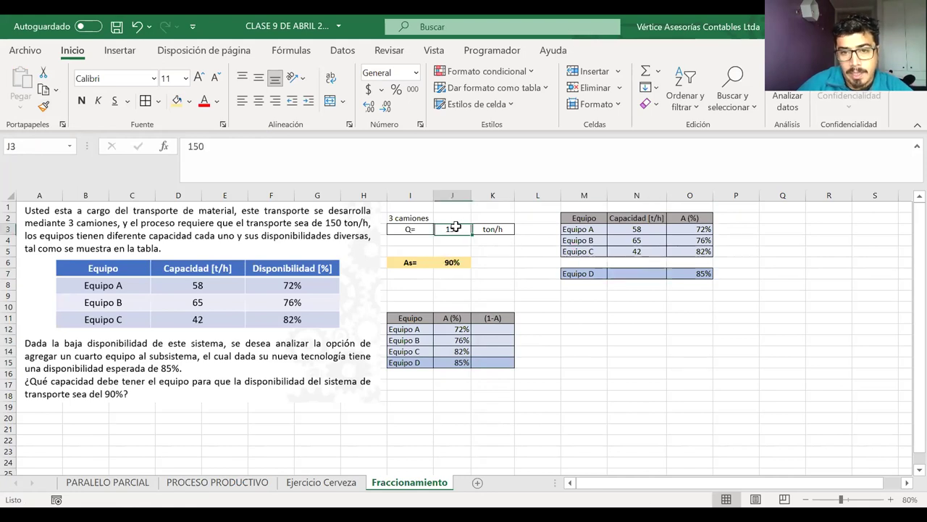
click(449, 260)
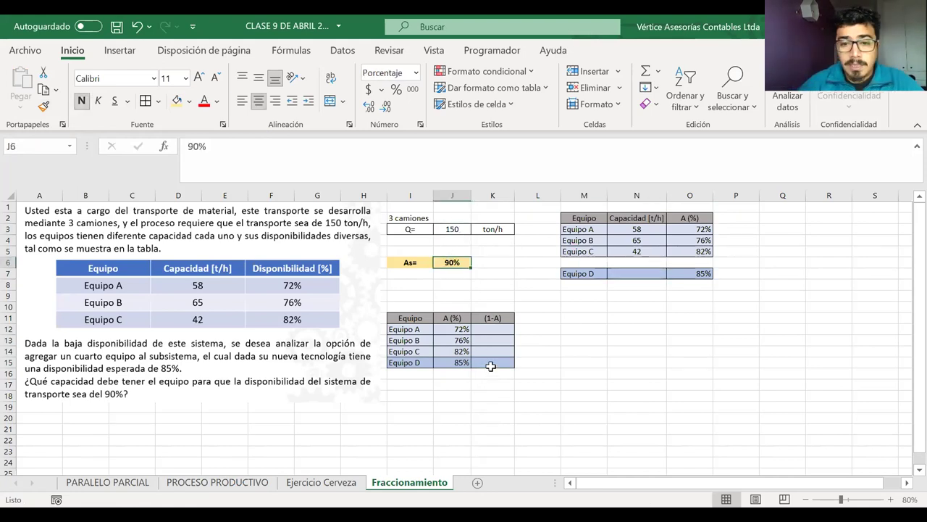
Step: Calculate the unavailability of Equipo A in K12 with =1-J12 and fill the formula down to K15
click(491, 330)
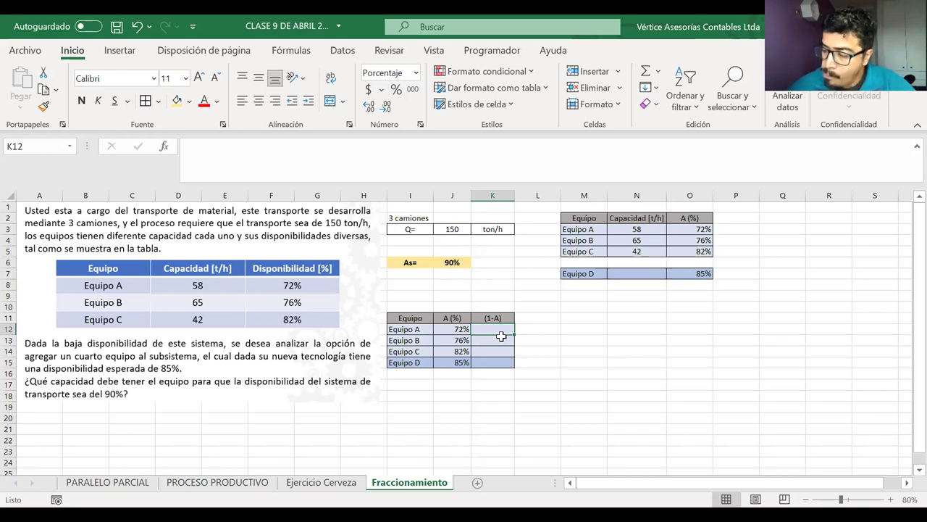
text(=1-)
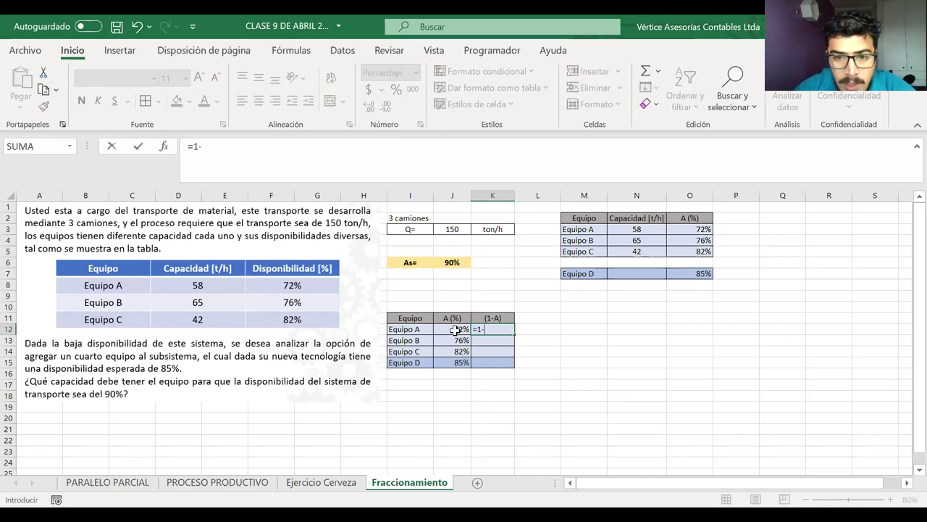
click(455, 330)
key(Return)
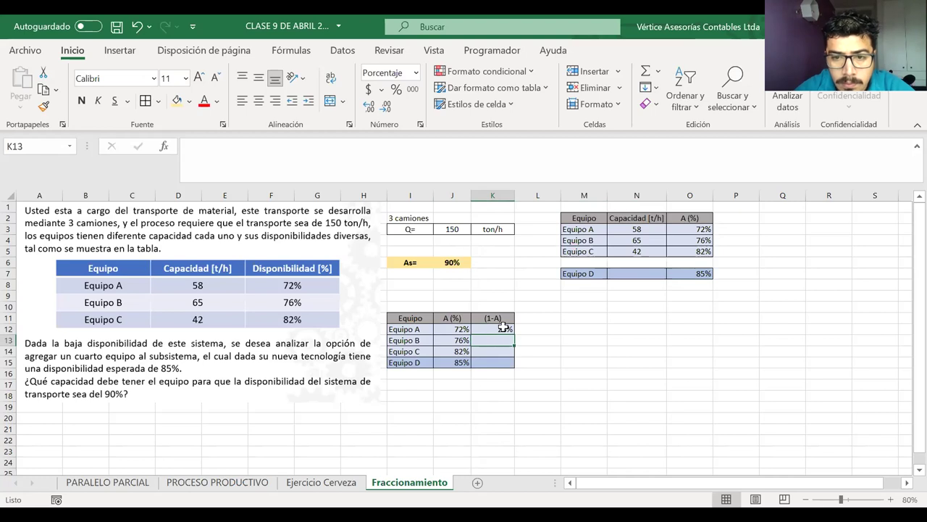
click(503, 329)
drag(514, 334, 512, 373)
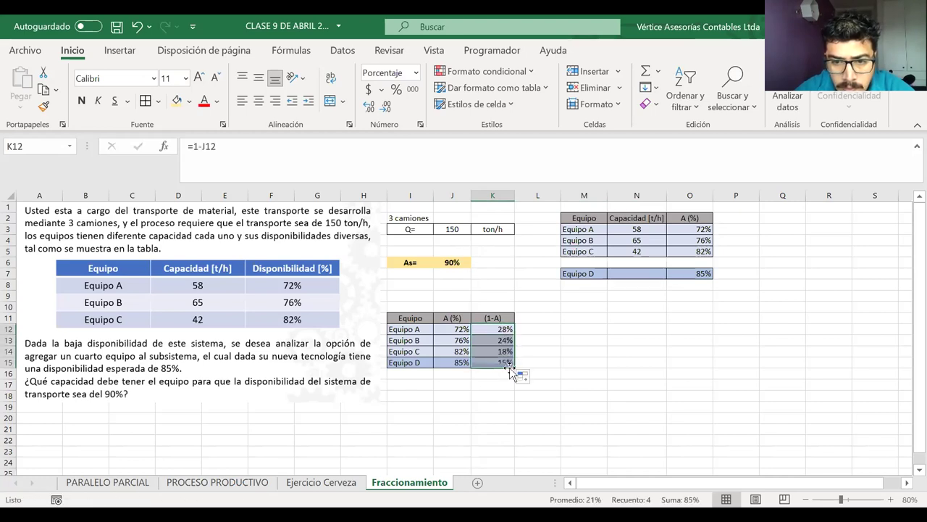
click(473, 376)
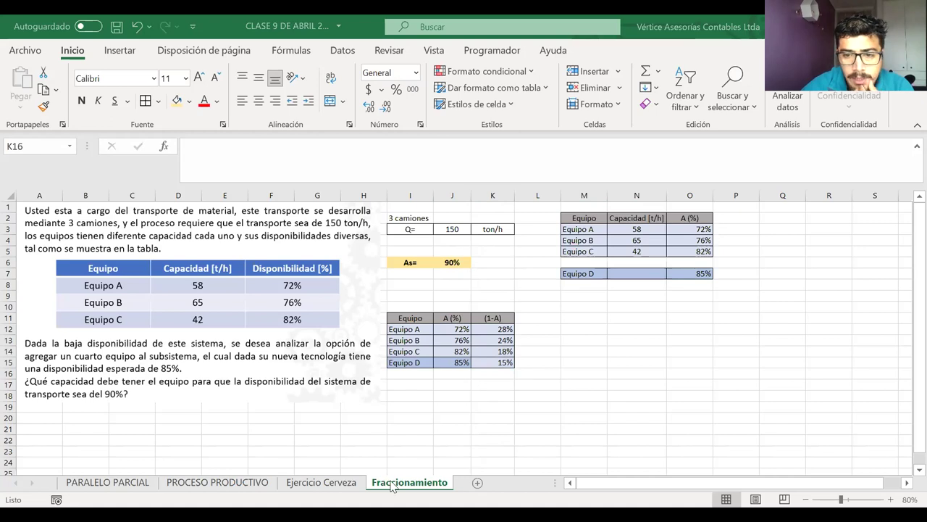
Step: Copy the equipment names in I12:I15 and paste them transposed into L19:O19
scroll(571, 375, down, 1)
scroll(572, 374, right, 1)
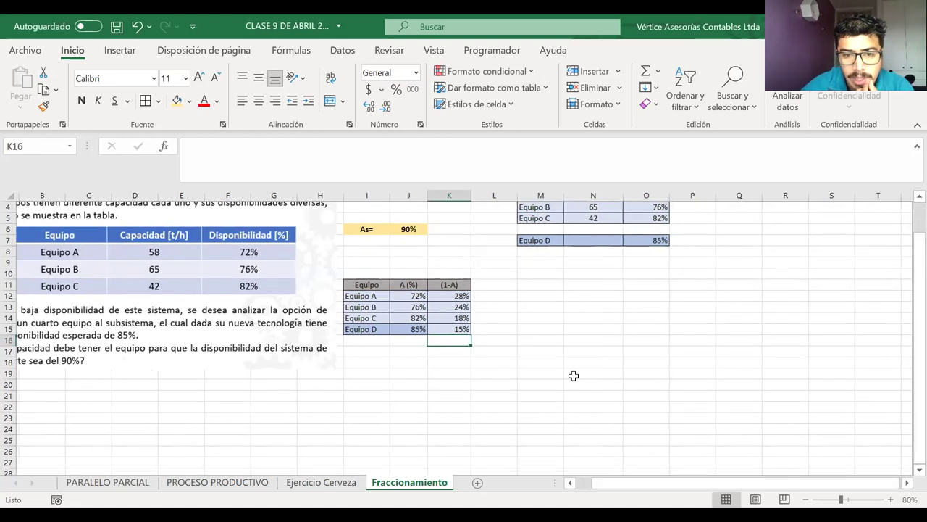
scroll(573, 375, right, 1)
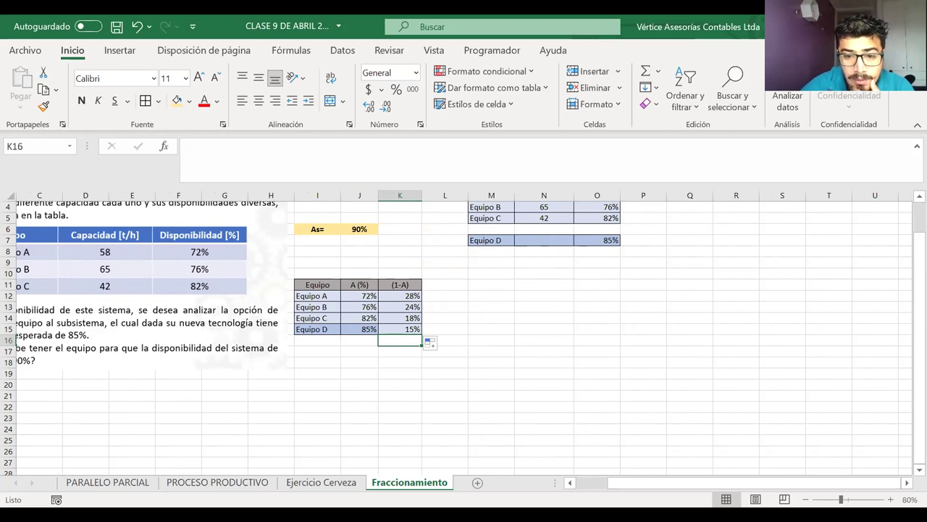
click(494, 330)
click(362, 366)
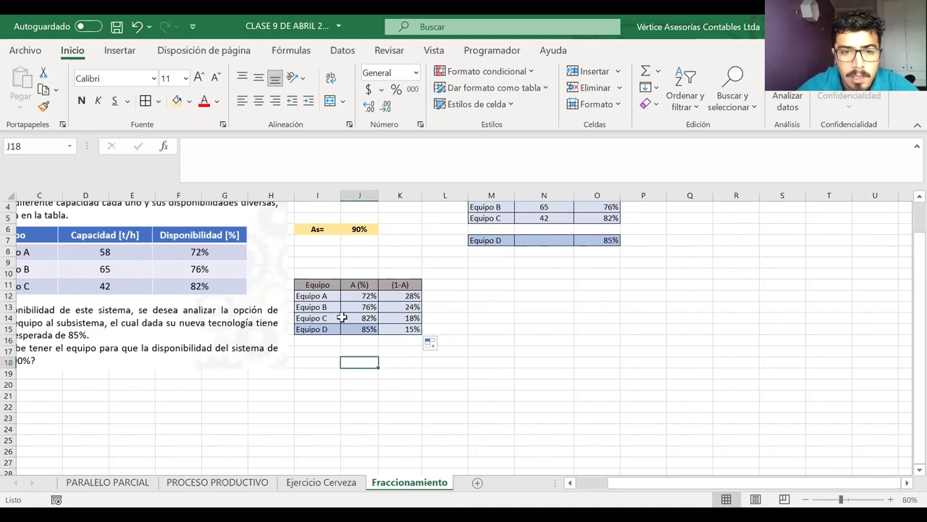
drag(321, 294, 321, 327)
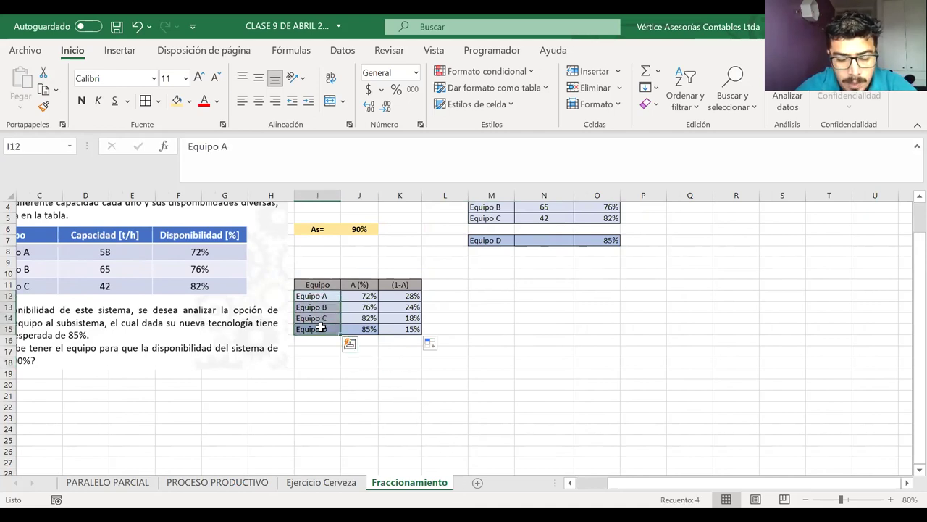
key(ctrl+c)
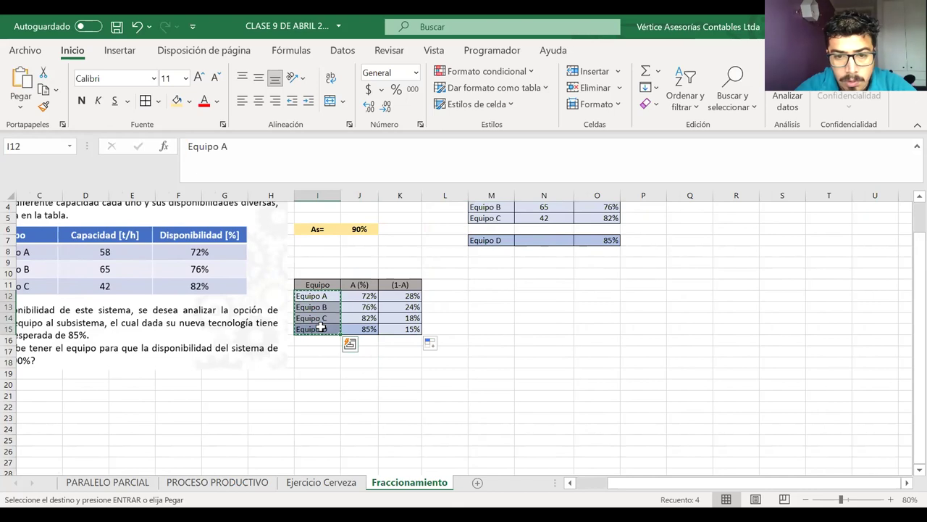
click(429, 371)
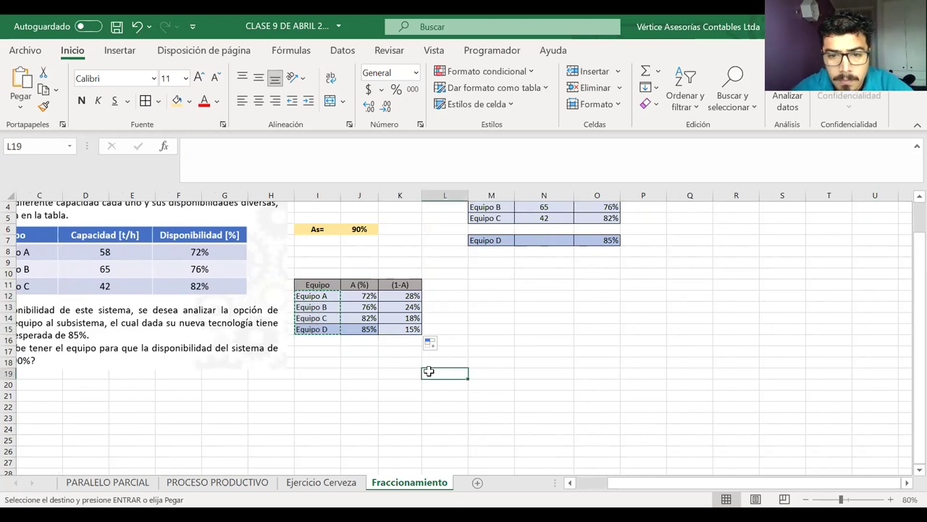
right_click(429, 371)
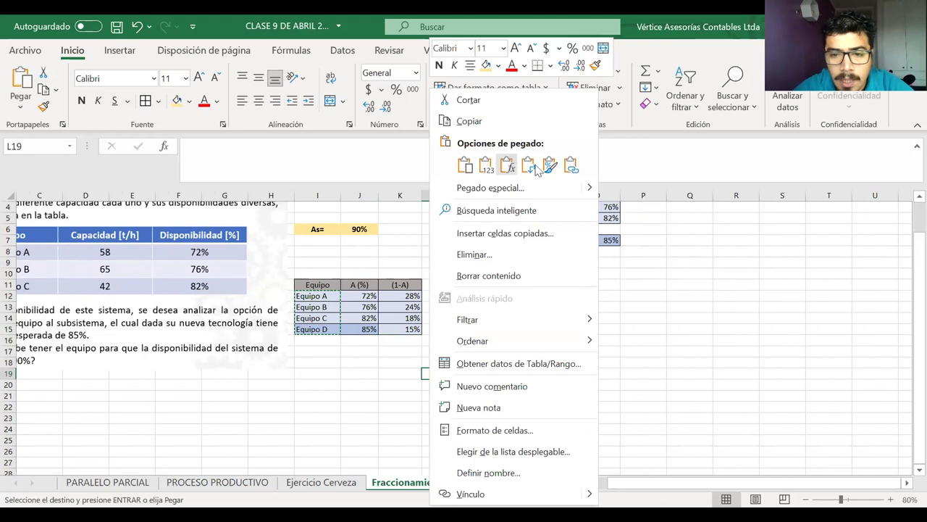
click(510, 164)
click(412, 387)
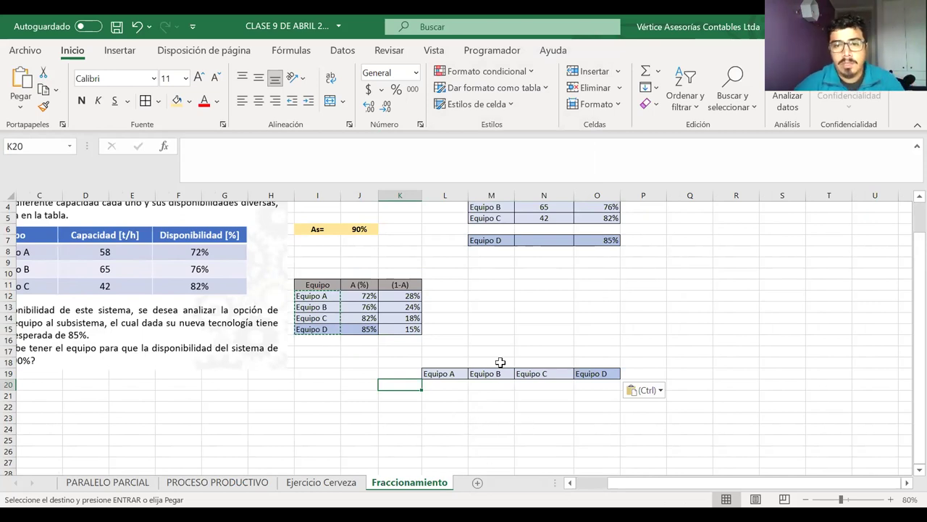
Step: Merge and center N12:N15, enter the label "Combinaciones" in it and align it vertically to the middle
click(531, 287)
drag(540, 297, 543, 325)
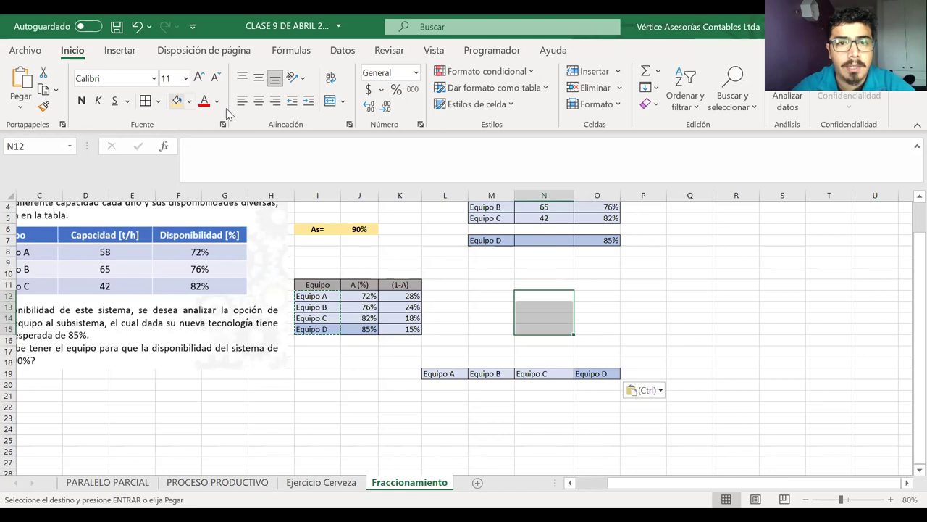
click(331, 101)
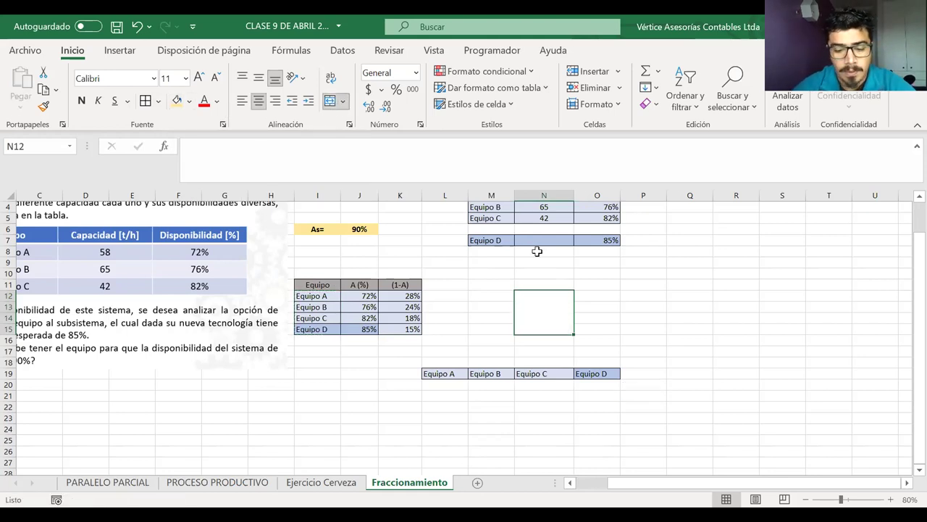
text(Combinaciones)
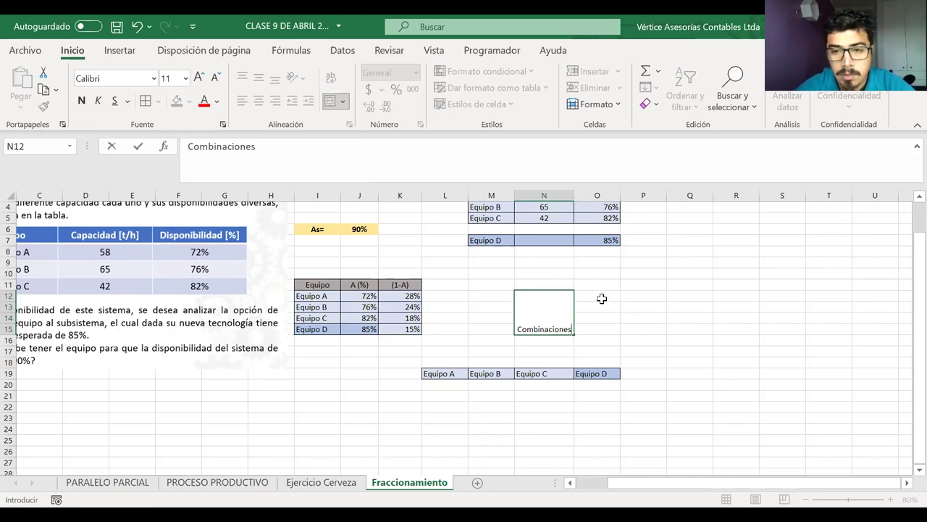
click(602, 298)
key(Left)
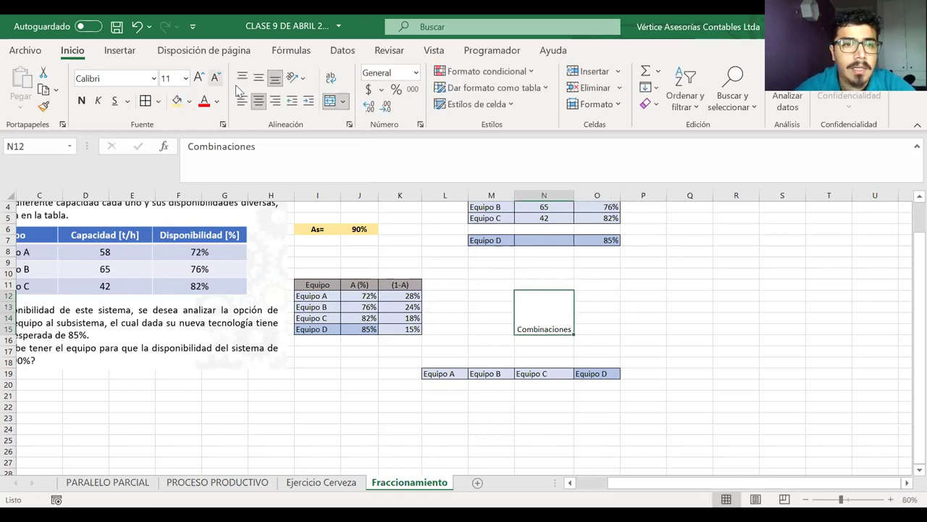
click(258, 79)
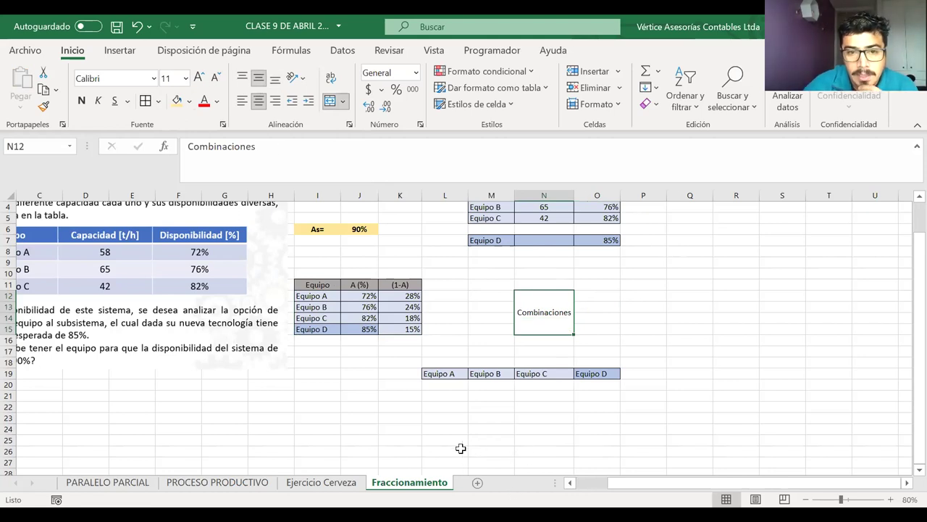
scroll(461, 449, left, 1)
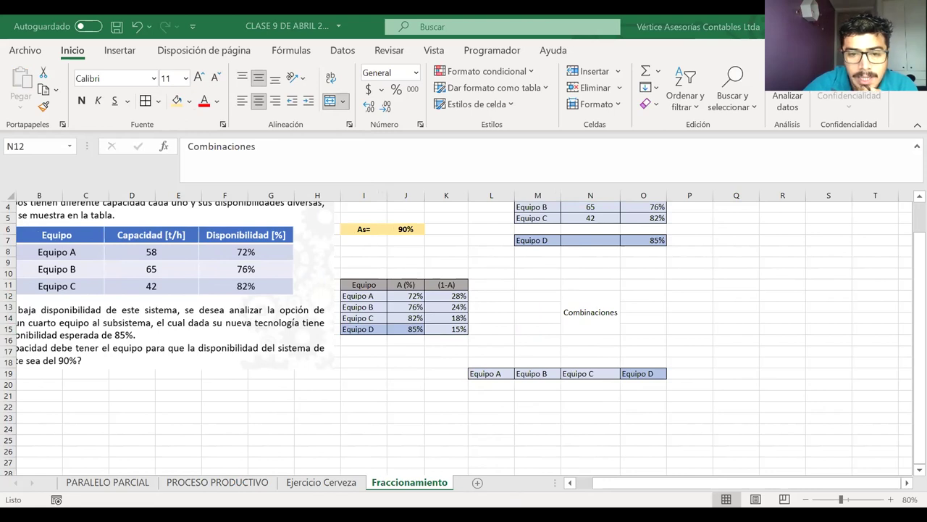
click(644, 296)
click(593, 297)
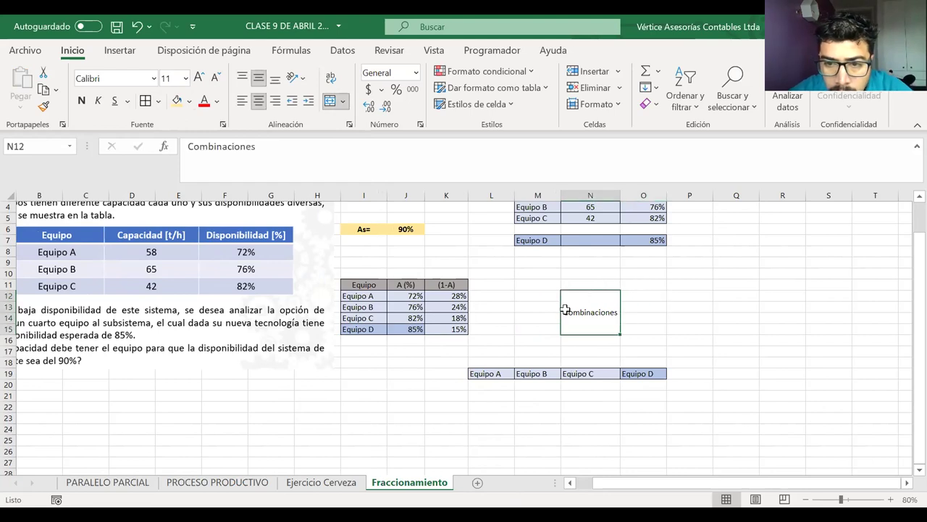
Step: Change the label in the merged cell N12 to "N° Combinaciones" and wrap its text
double_click(565, 312)
text(N°)
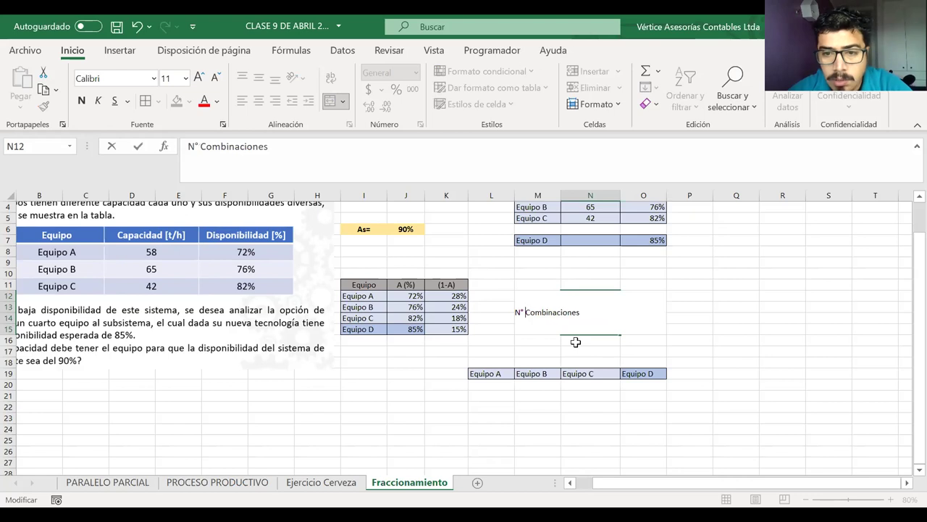
key(ctrl+Return)
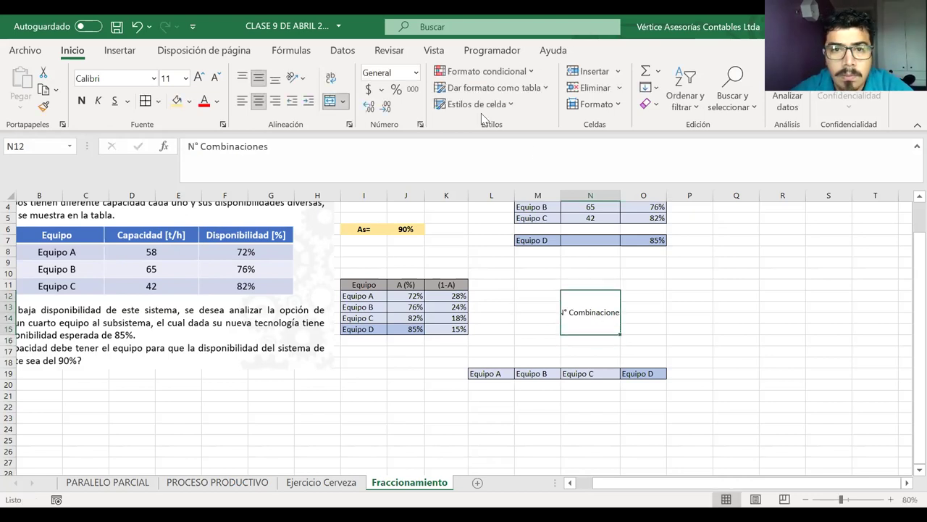
click(330, 78)
Step: Calculate the number of combinations of four equipment units taken four at a time in O12 with =COMBINAT(4;4)
click(634, 296)
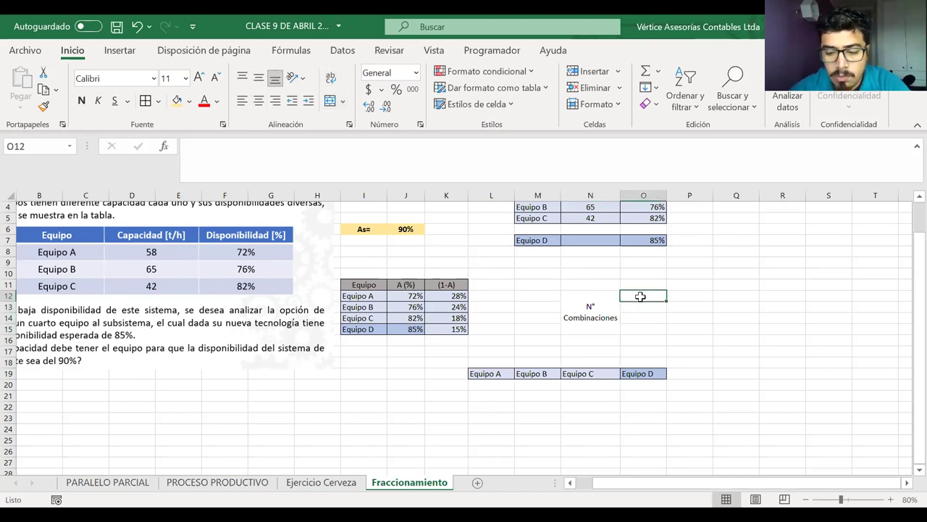
text(=)
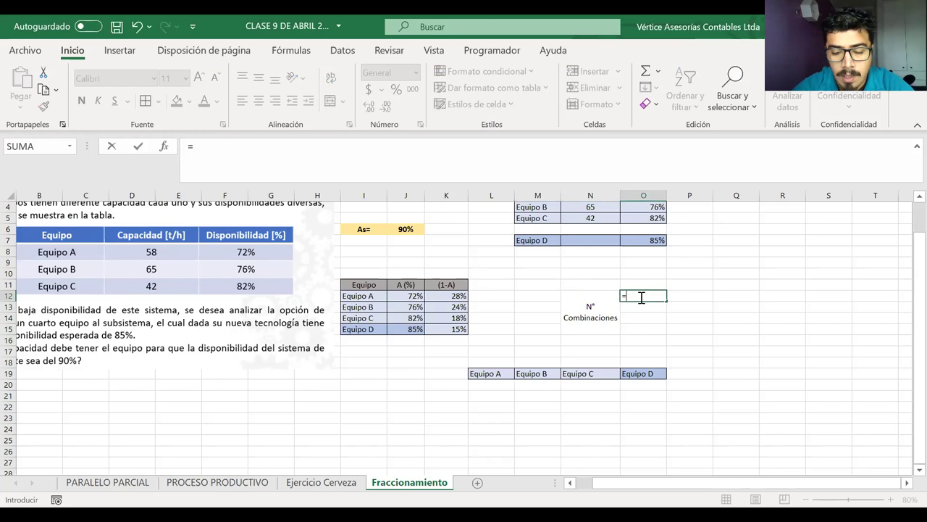
text(c)
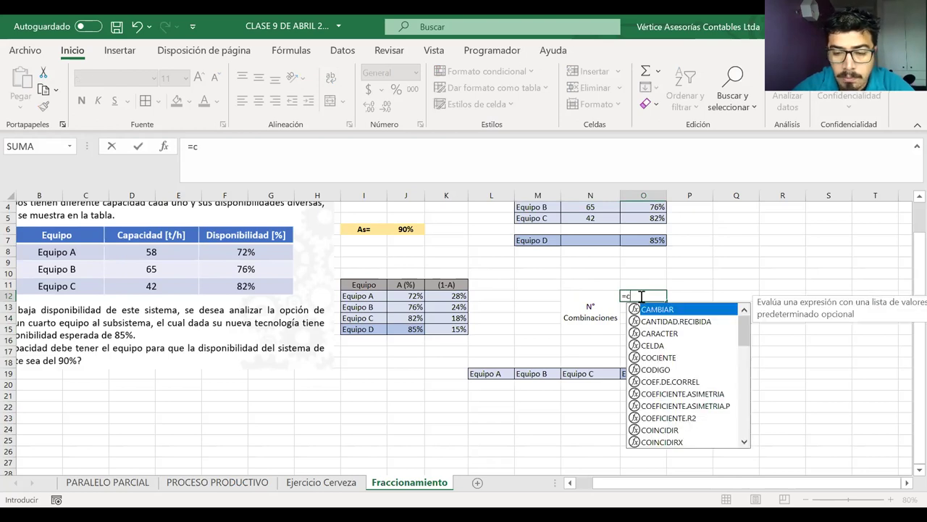
text(ombi)
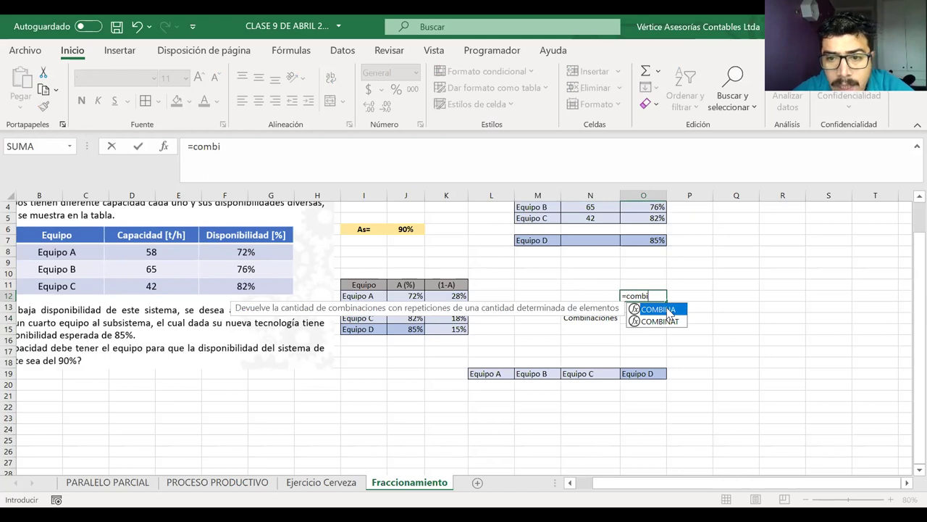
click(668, 323)
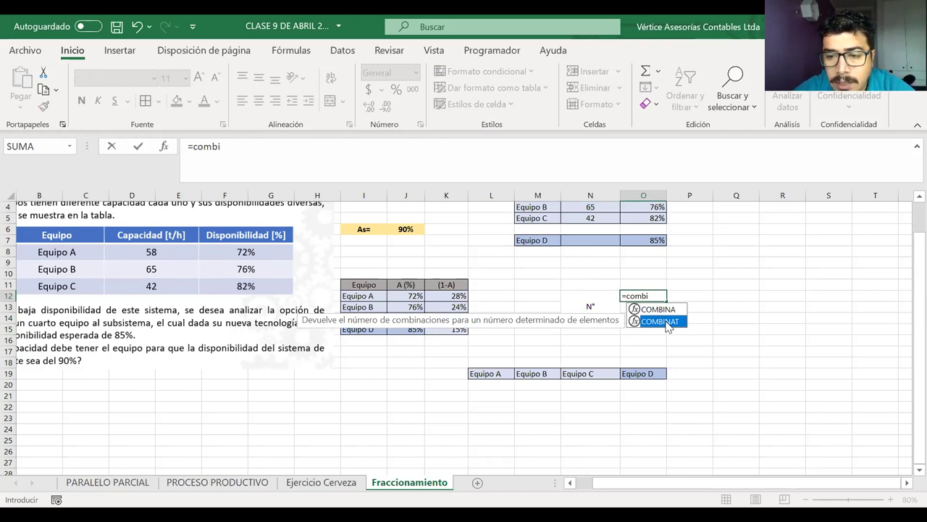
double_click(668, 323)
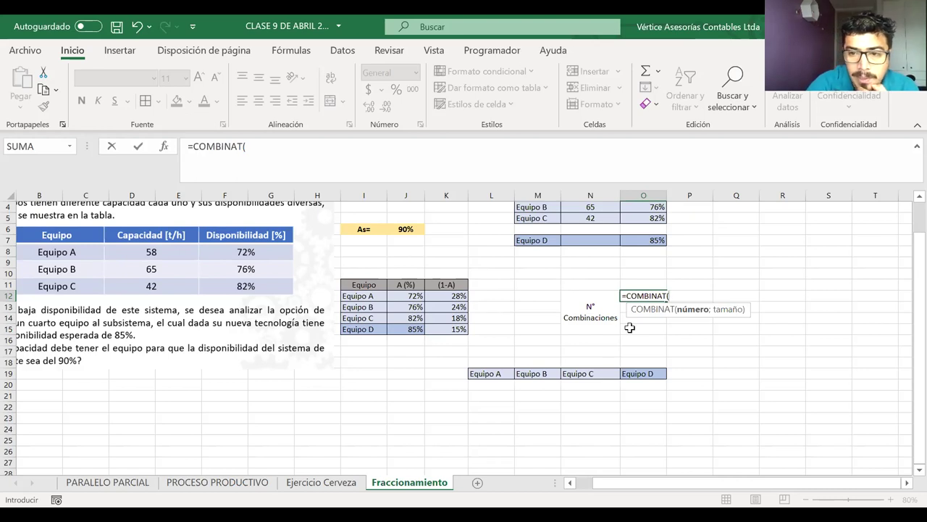
text(4)
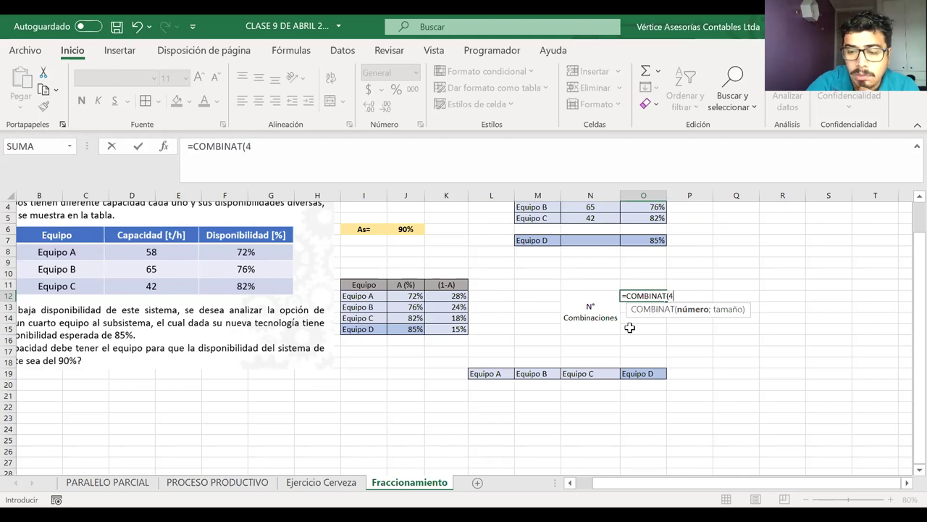
text(;4)
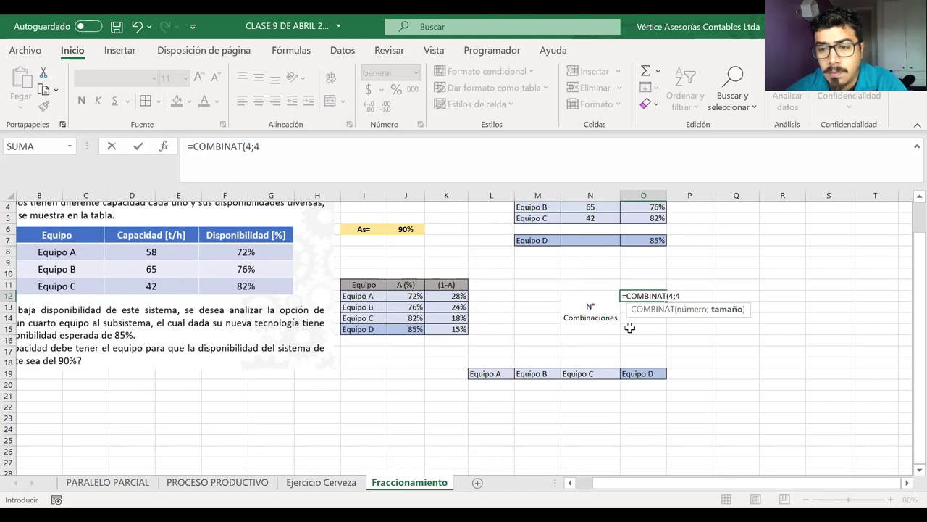
text())
key(Return)
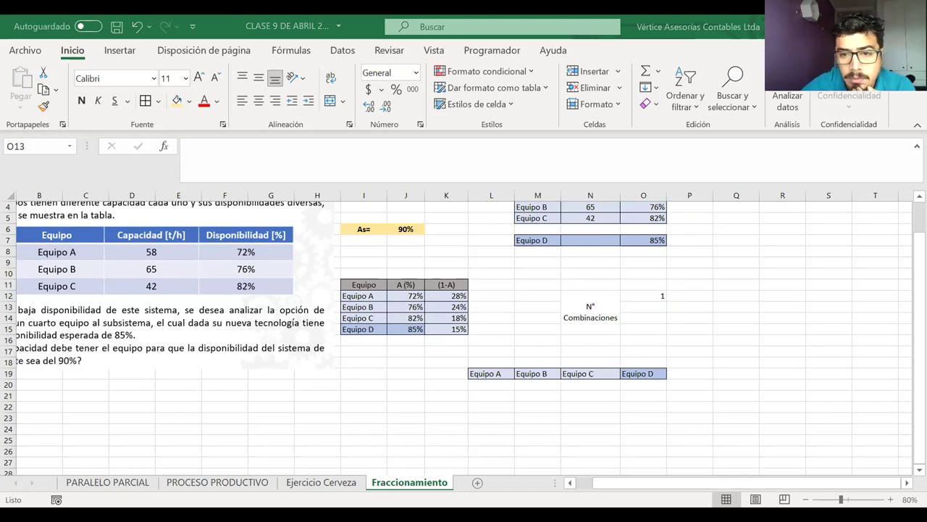
Step: Apply borders to all cells of the combinations block N12:O15
click(623, 312)
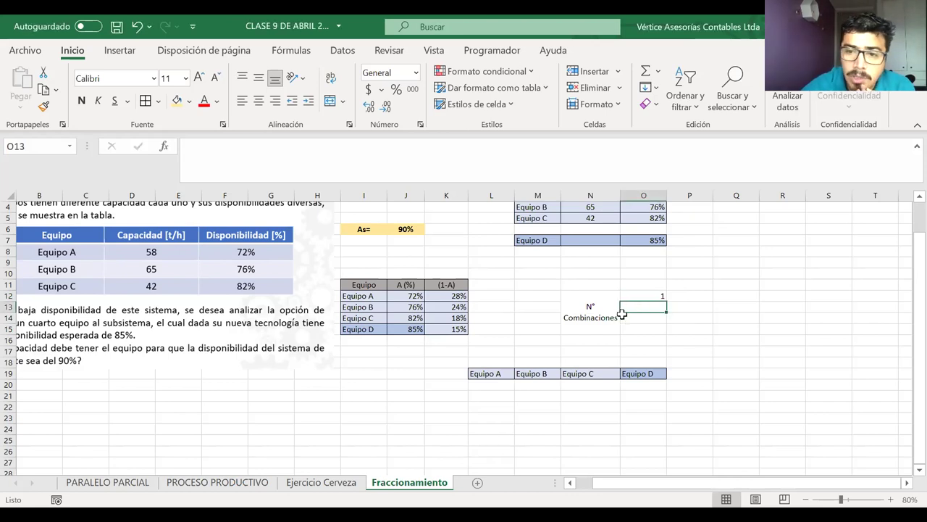
click(594, 301)
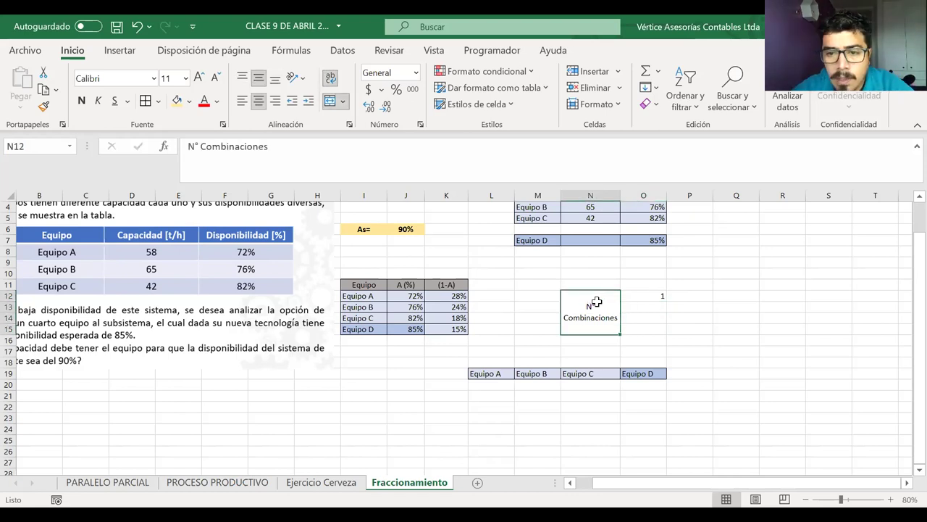
drag(595, 302, 658, 296)
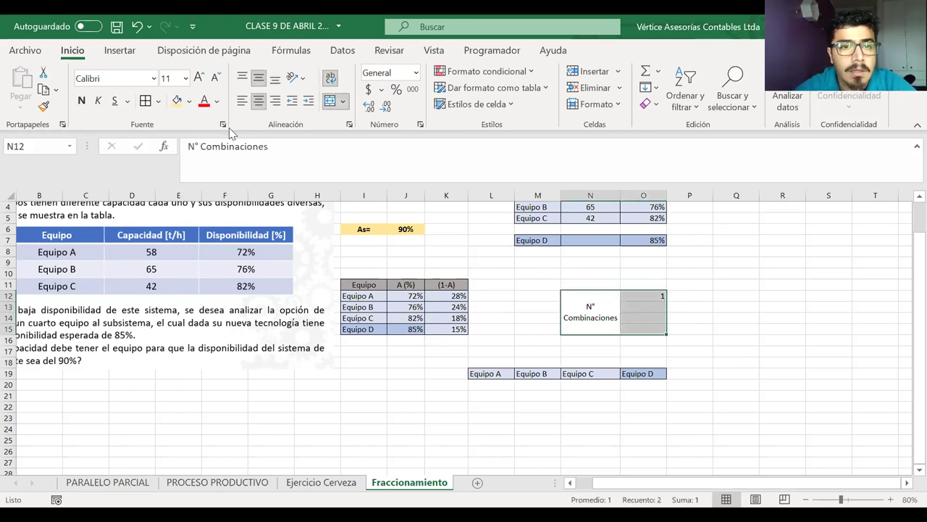
click(146, 101)
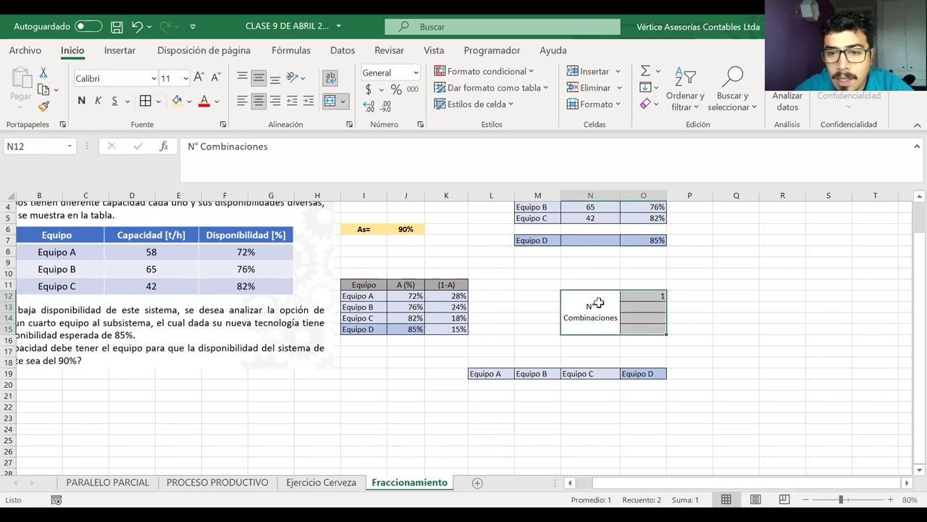
drag(589, 287, 482, 298)
click(473, 306)
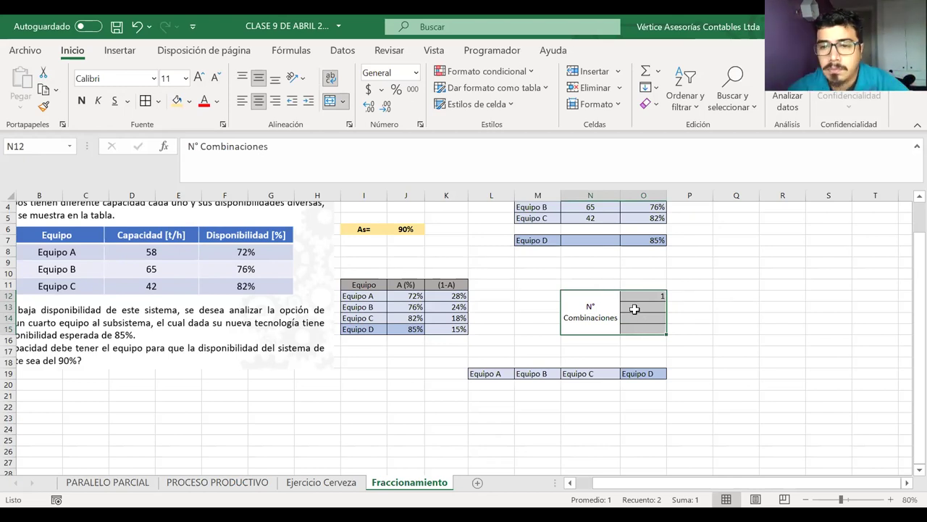
click(636, 310)
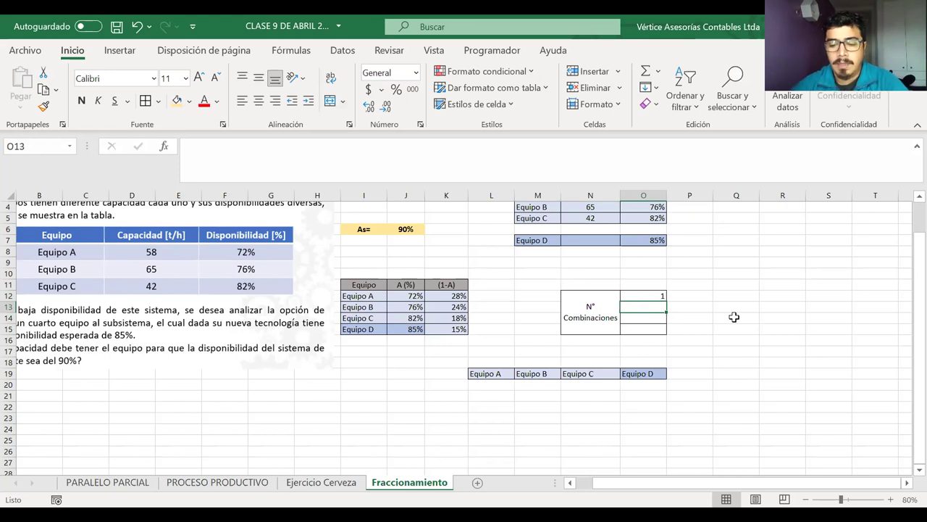
text(=)
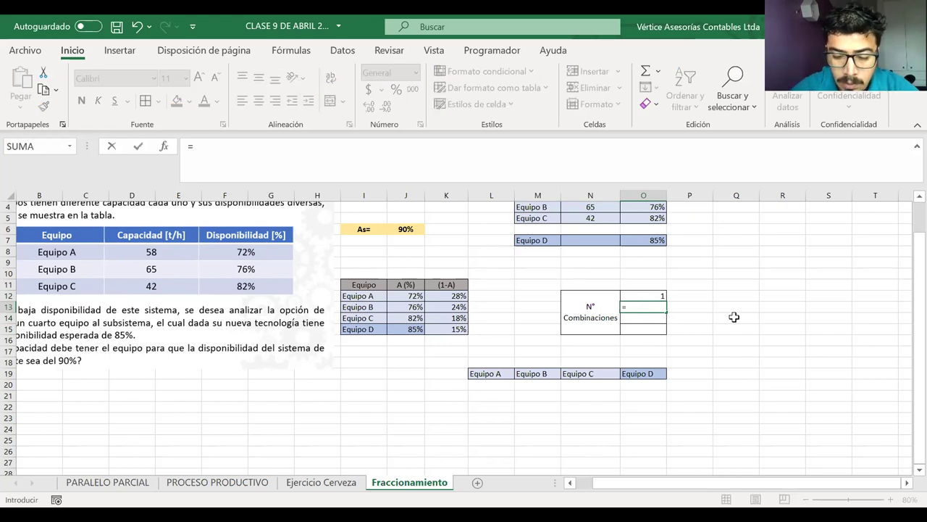
text(con)
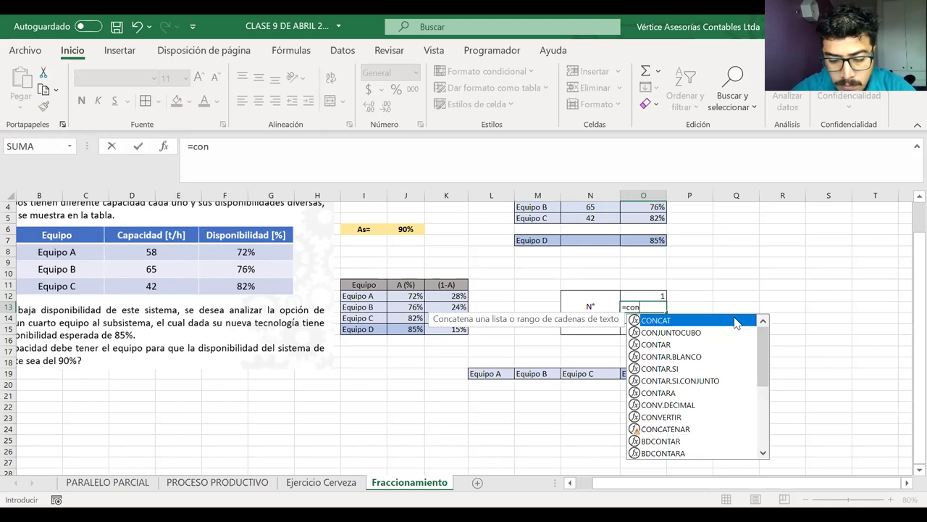
key(Escape)
key(Escape)
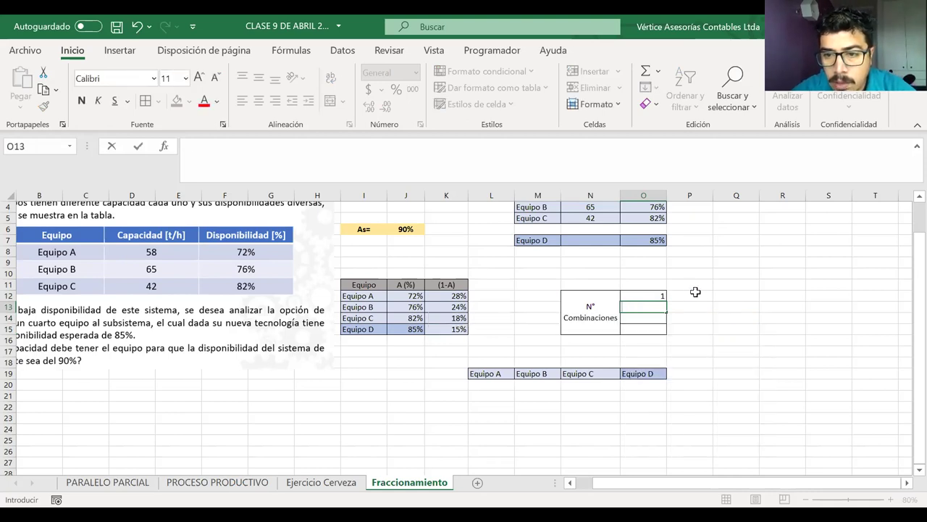
Step: Calculate the number of combinations of four equipment units taken three at a time in O13 with =COMBINAT(4;3)
click(640, 298)
click(641, 306)
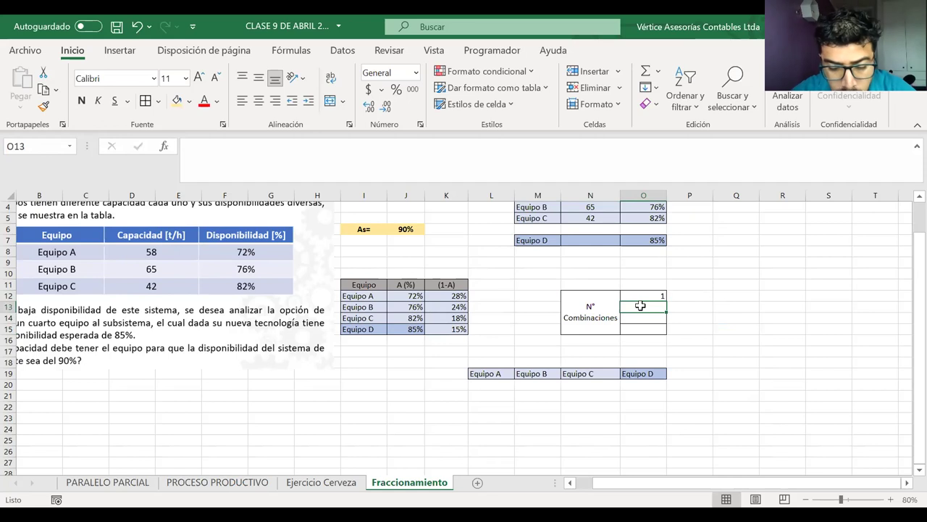
text(comb)
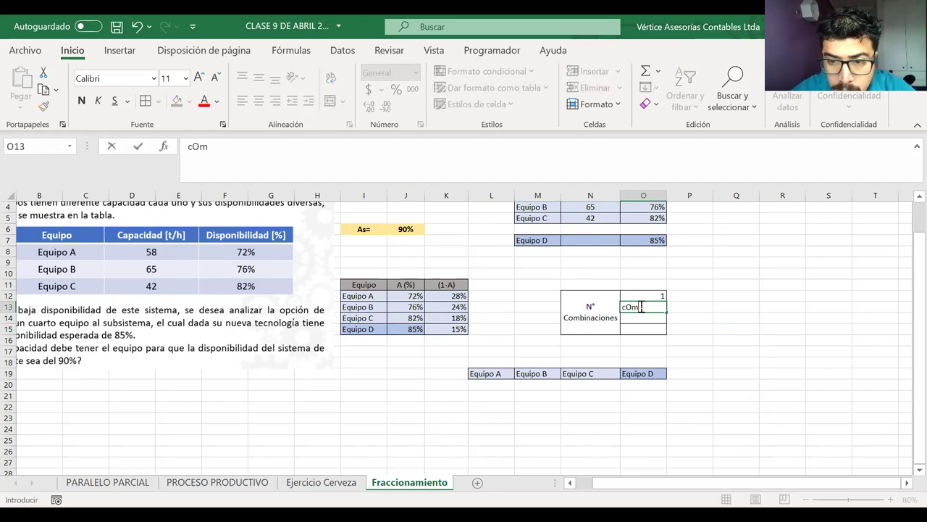
key(BackSpace)
key(BackSpace)
key(BackSpace)
key(BackSpace)
text(=)
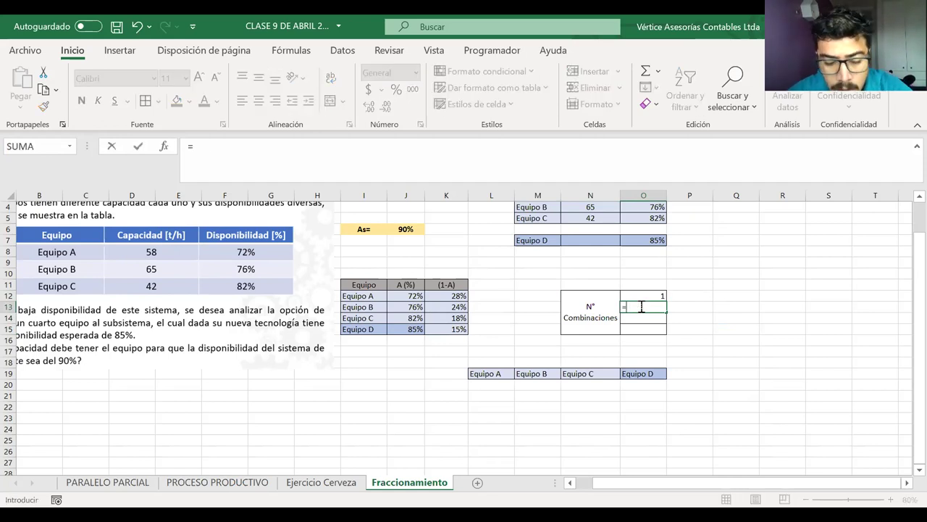
text(com)
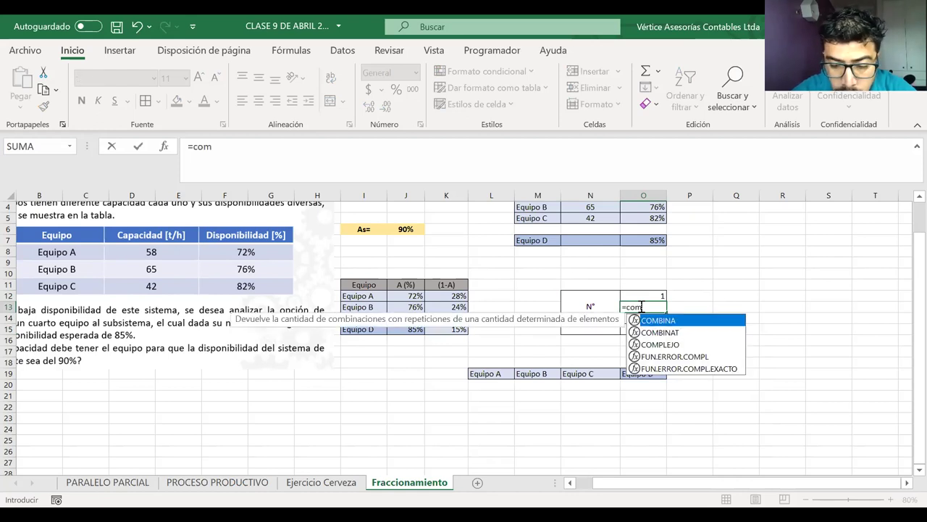
text(bin)
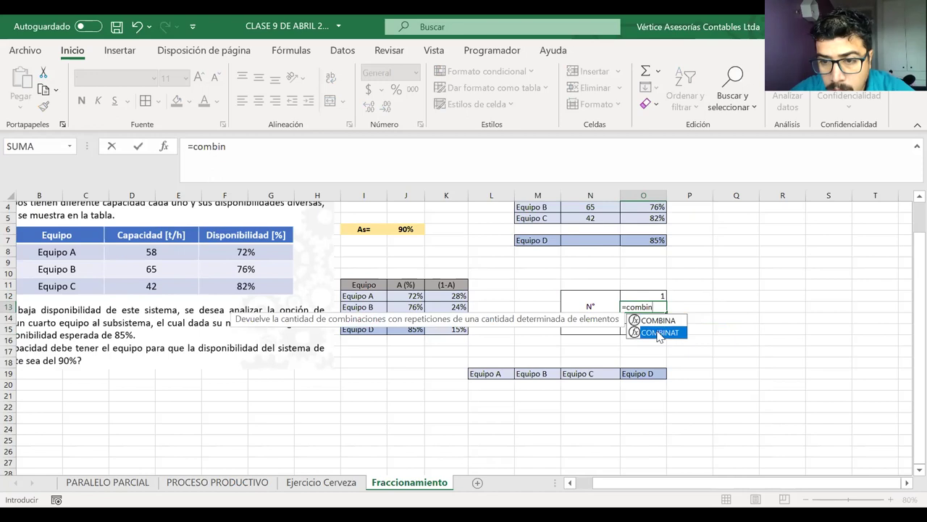
key(Tab)
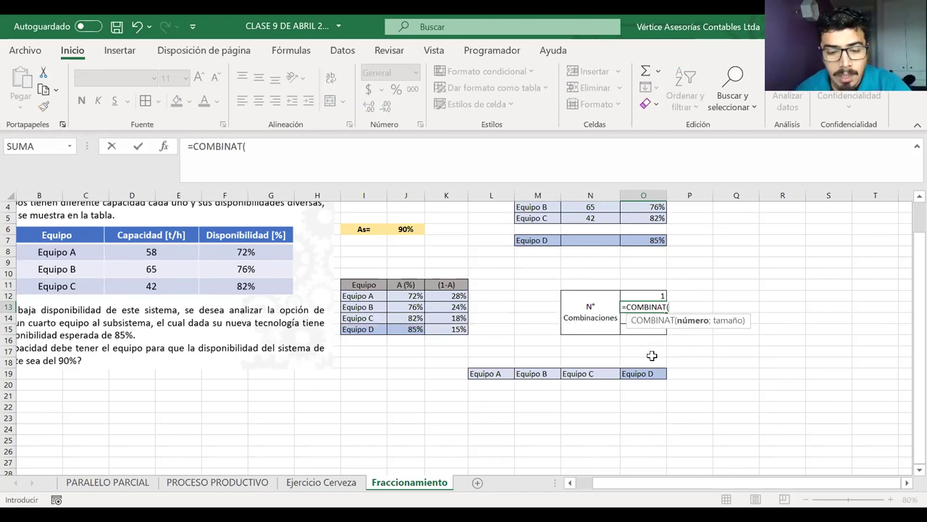
text(4;)
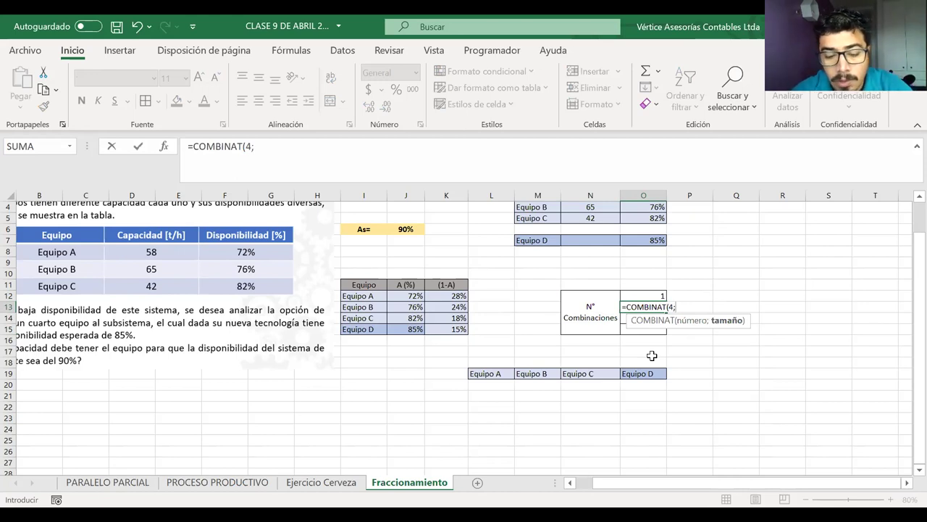
text(3))
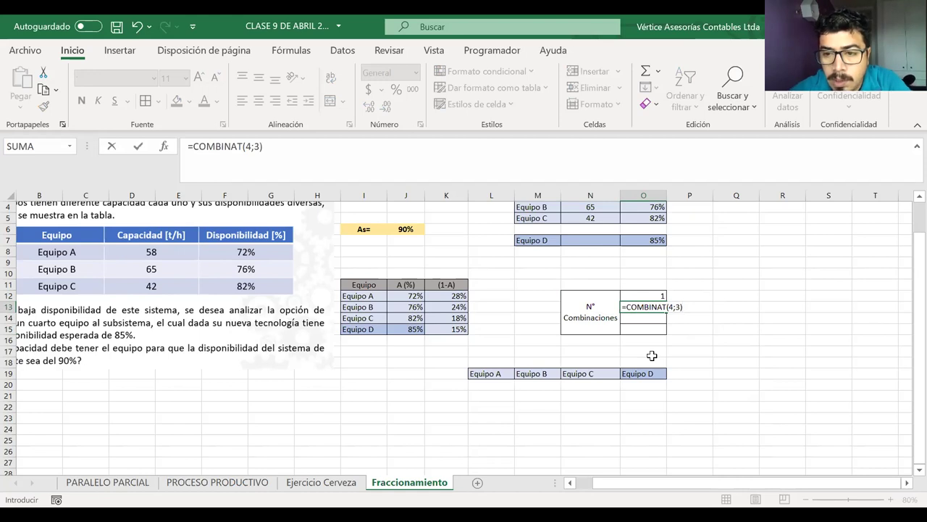
key(Return)
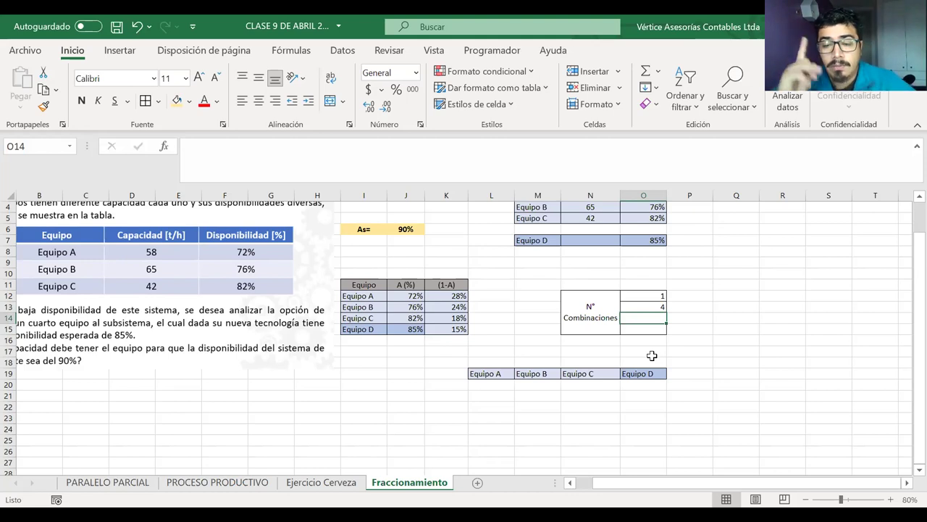
Step: Calculate the number of combinations of four equipment units taken two at a time in O14 with =COMBINAT(4;2)
text(=)
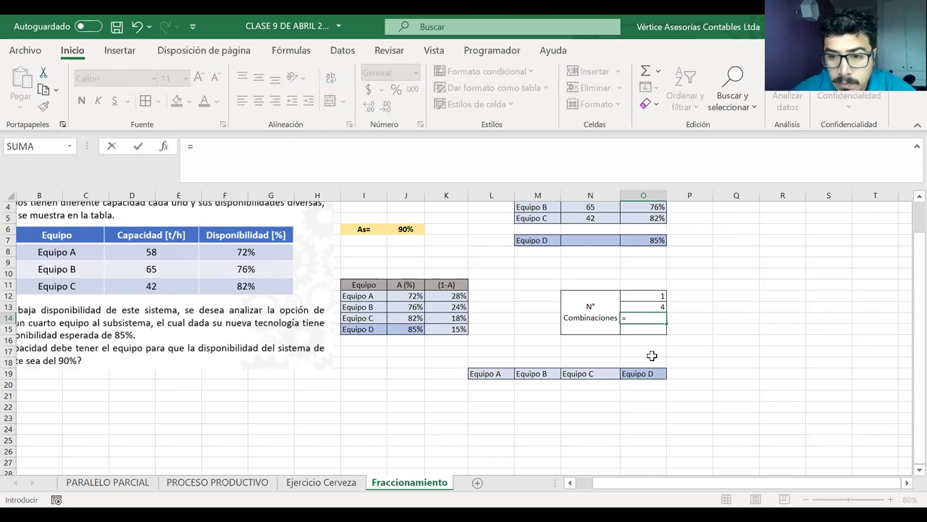
text(com)
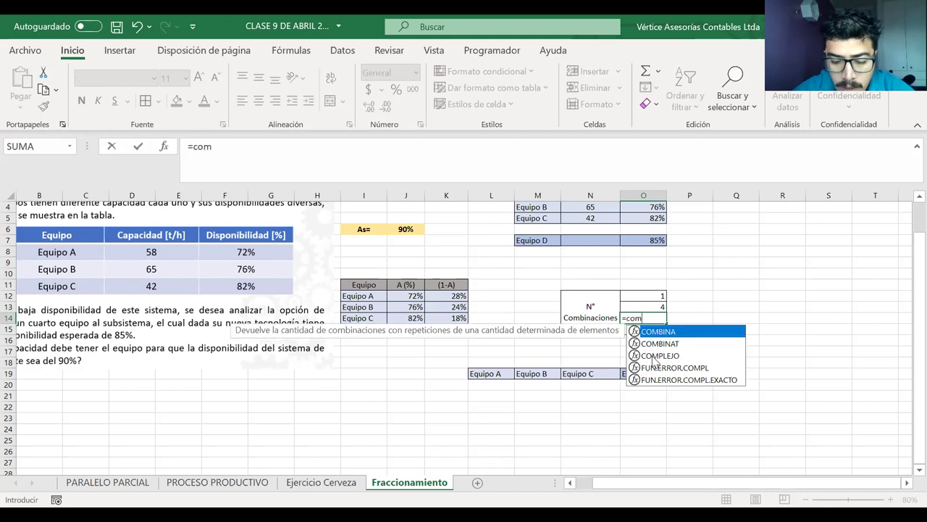
key(Down)
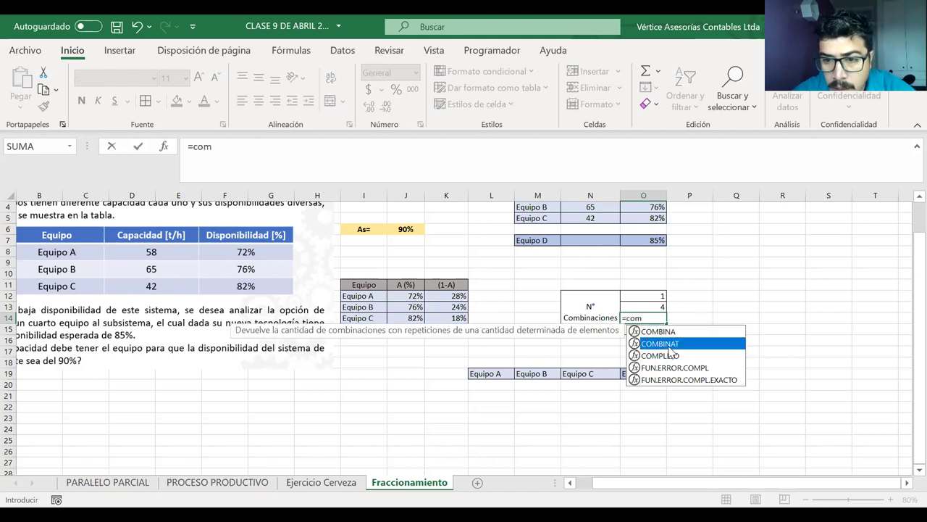
key(Tab)
text(4;2)
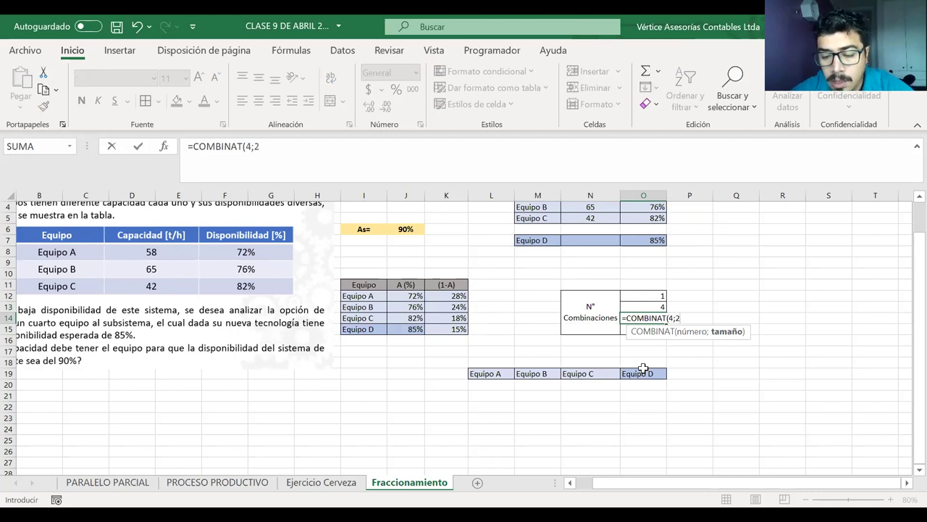
key(Return)
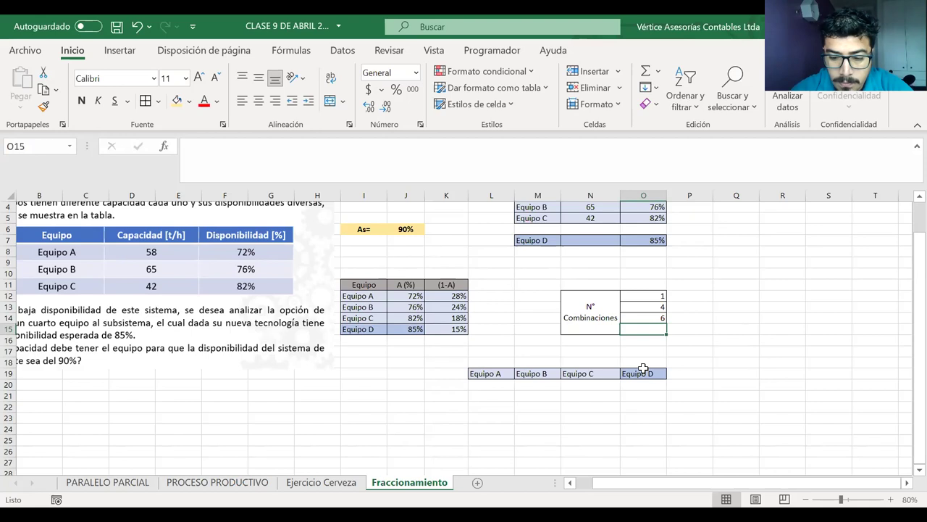
Step: Calculate the number of combinations of four equipment units taken one at a time in O15 with =COMBINAT(4;1)
text(Comb)
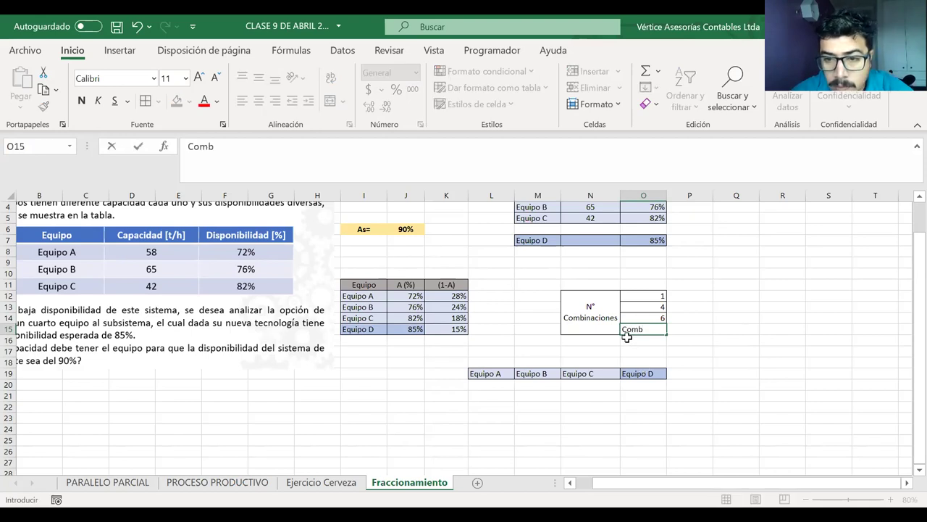
click(623, 331)
text(=Comb)
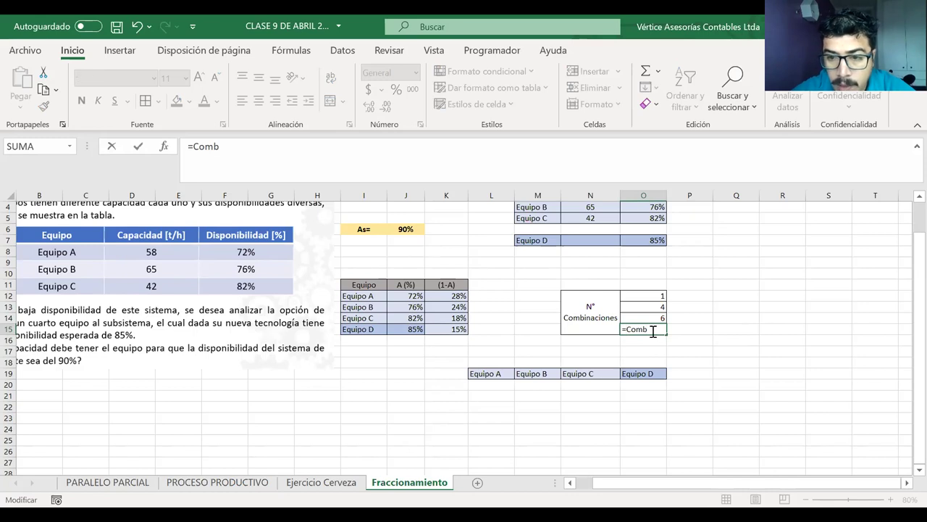
text(i)
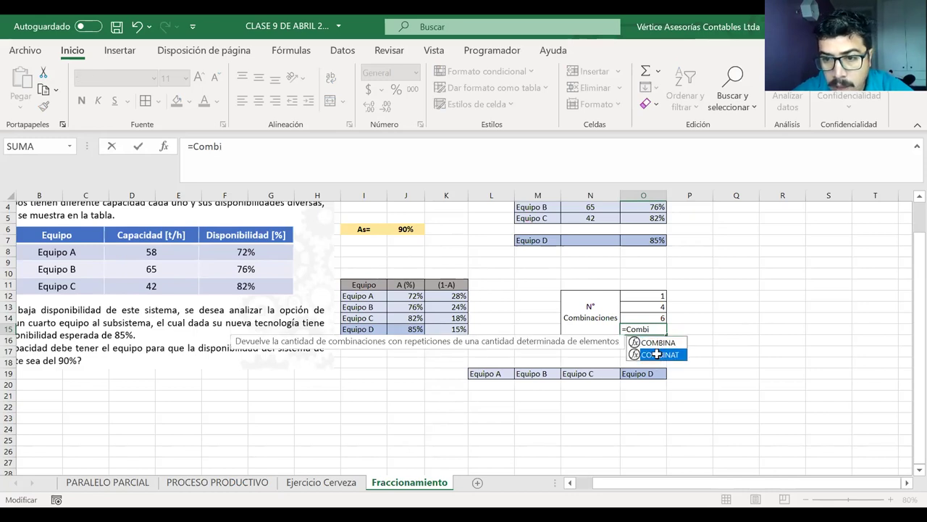
double_click(659, 355)
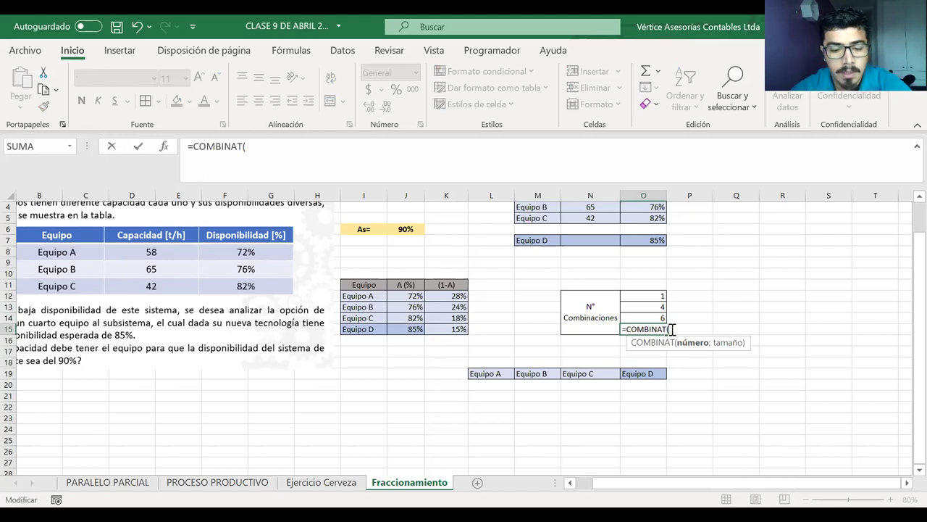
text(4;1)
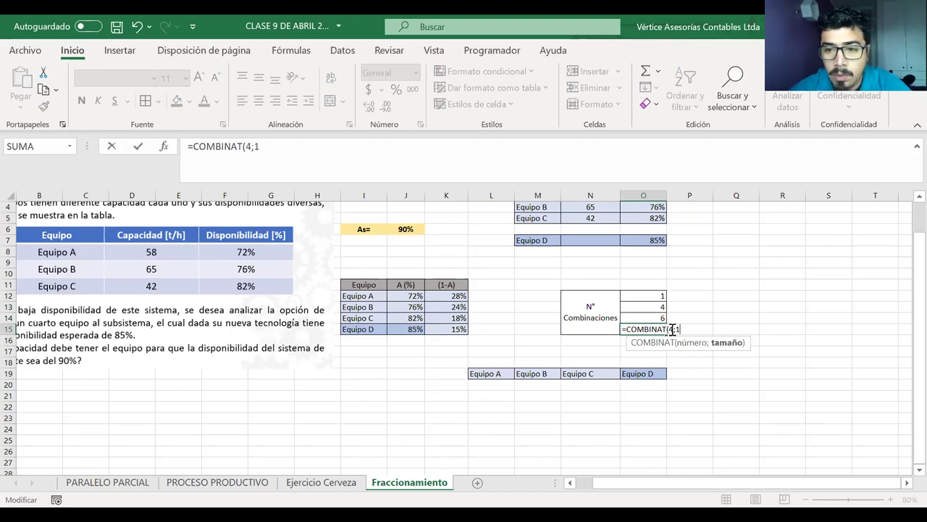
text())
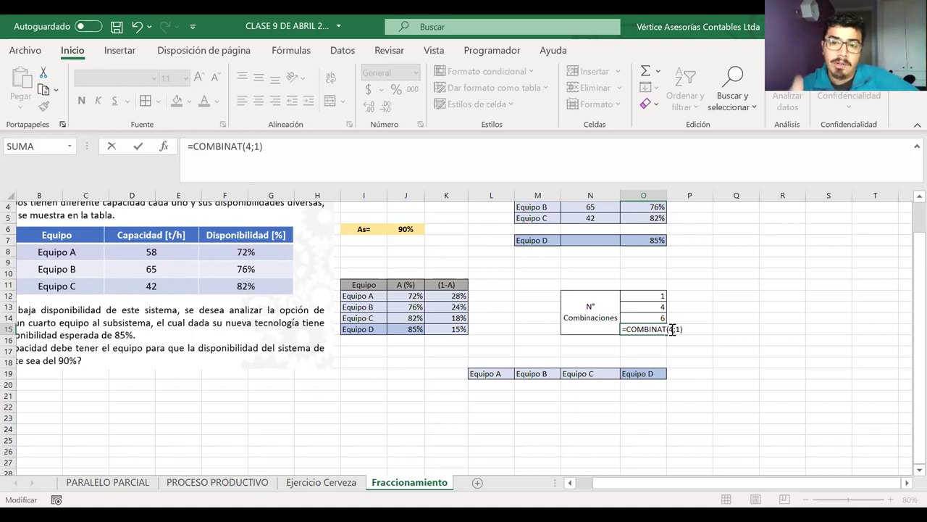
key(Return)
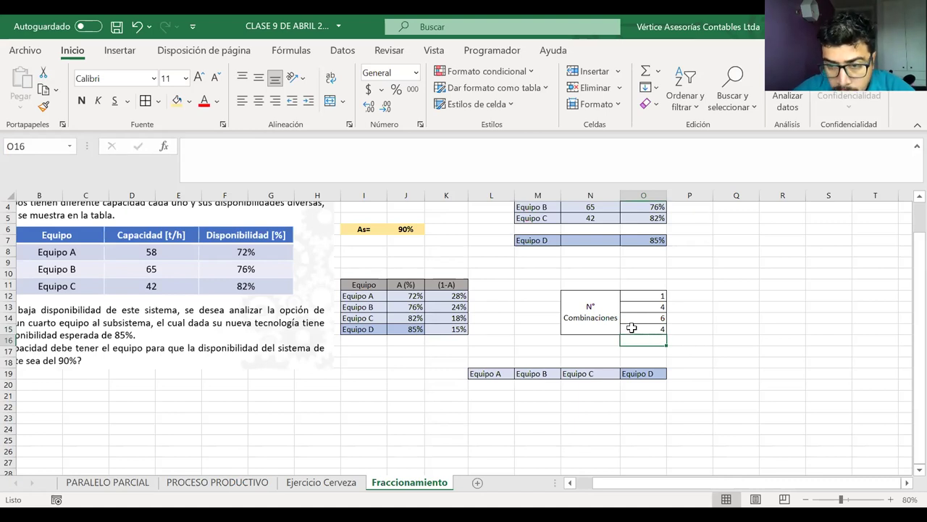
Step: Extend the merged N° Combinaciones label down one row so it spans N12:N16
drag(600, 340, 595, 321)
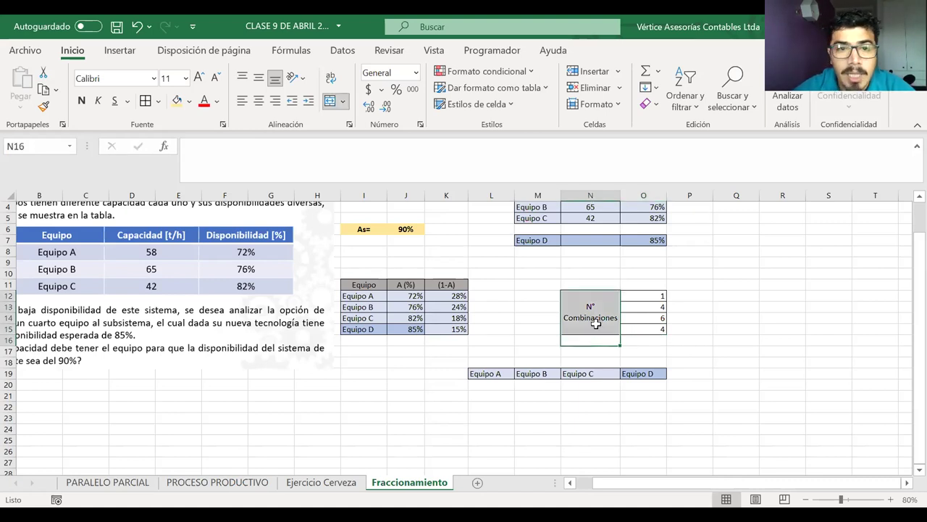
click(330, 102)
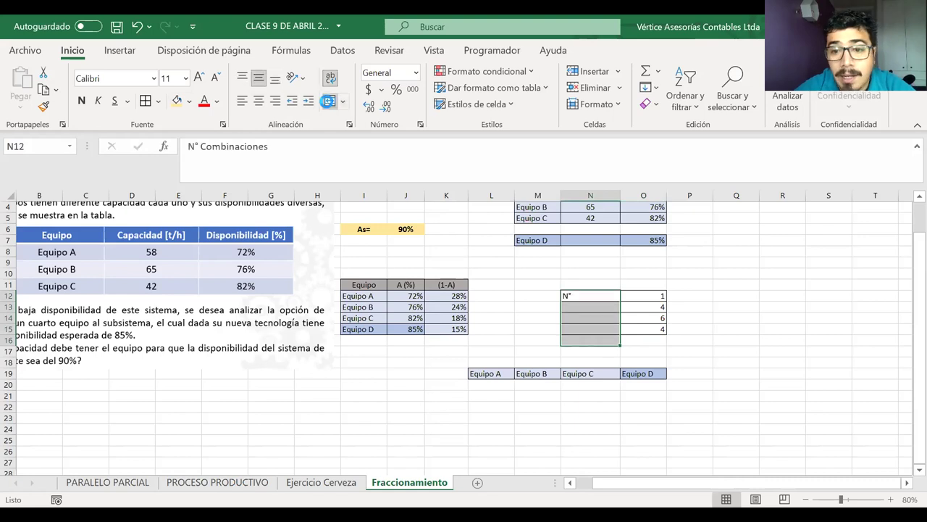
click(330, 101)
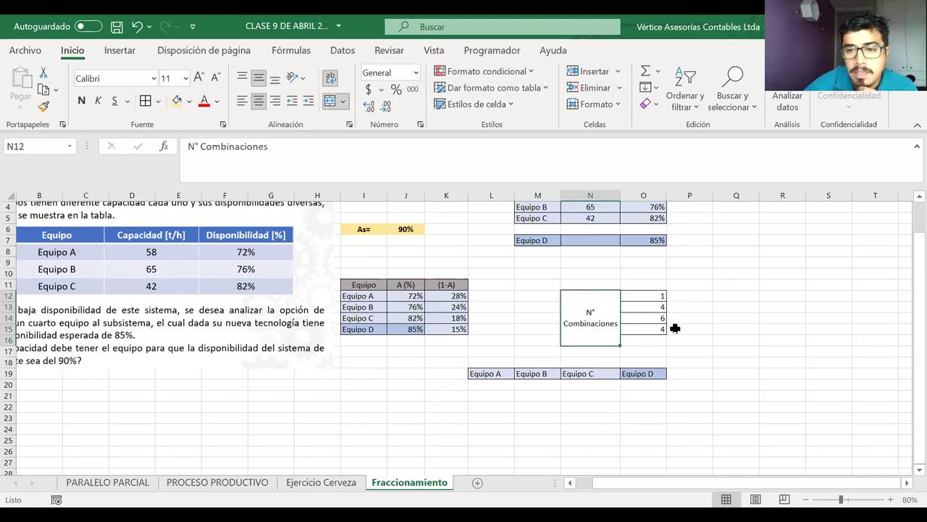
Step: Calculate the combinations of four units taken zero at a time in O16 with =COMBINAT(4;0) and apply borders to all cells of N12:O16
click(642, 342)
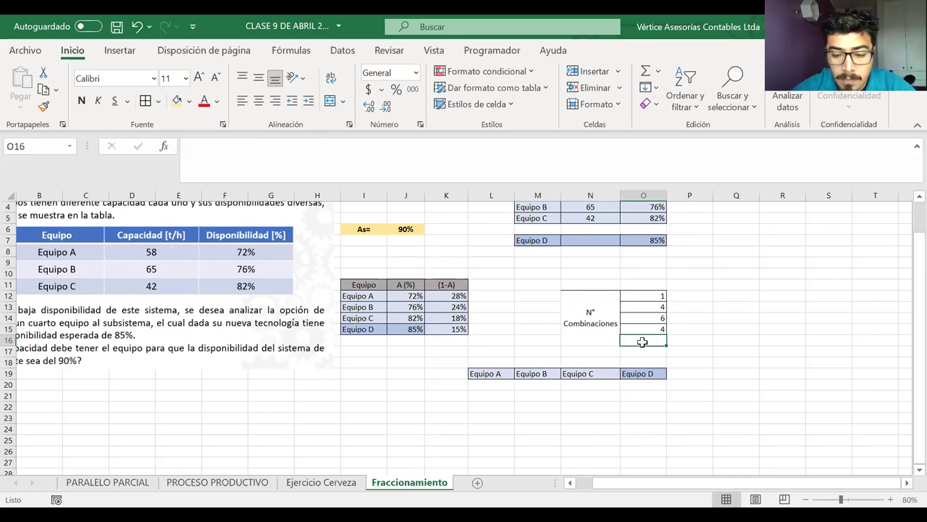
text(=)
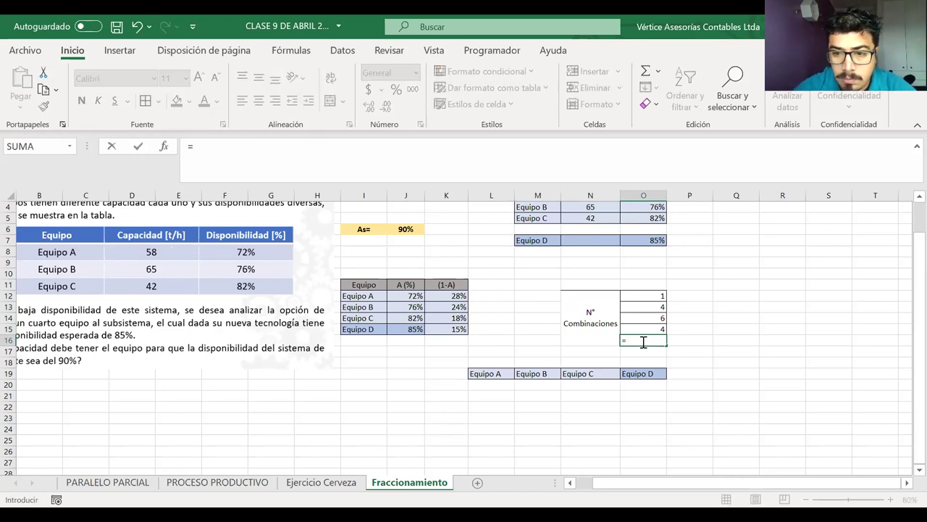
text(combi)
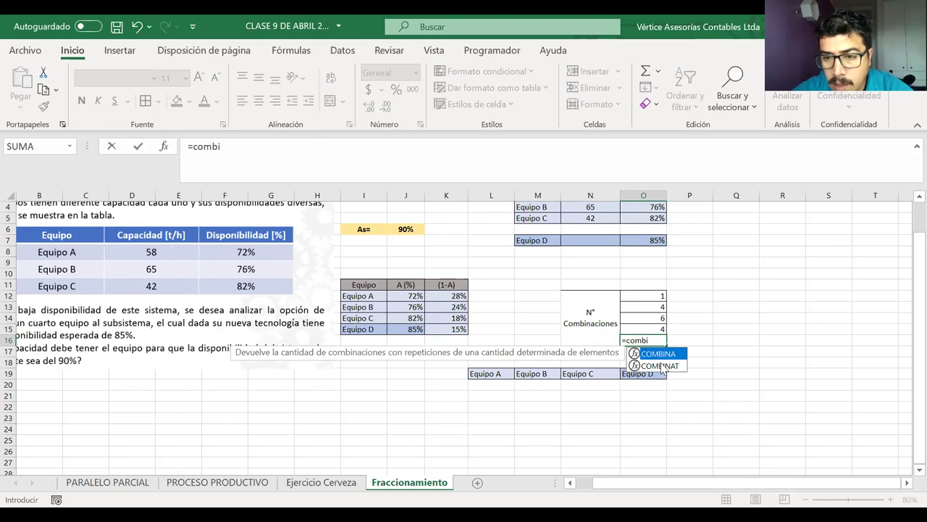
key(Down)
key(Tab)
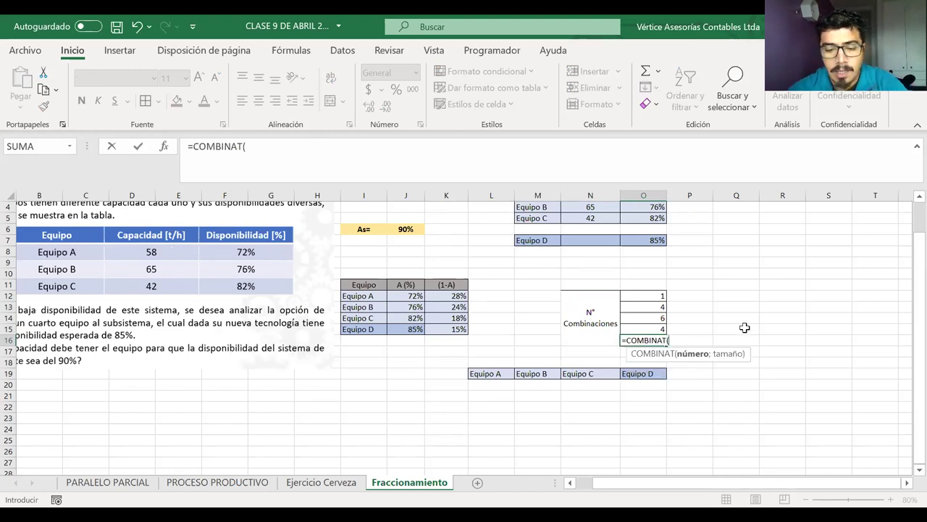
text(4;)
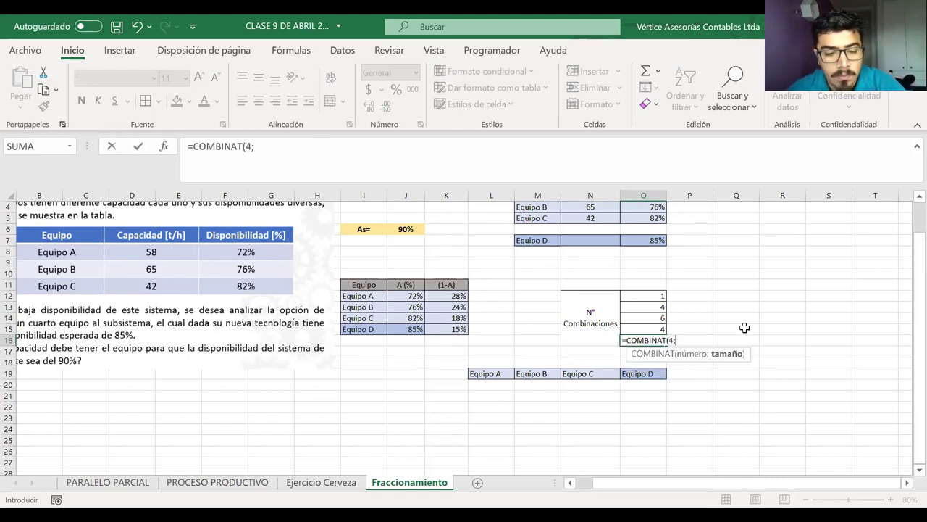
text(0))
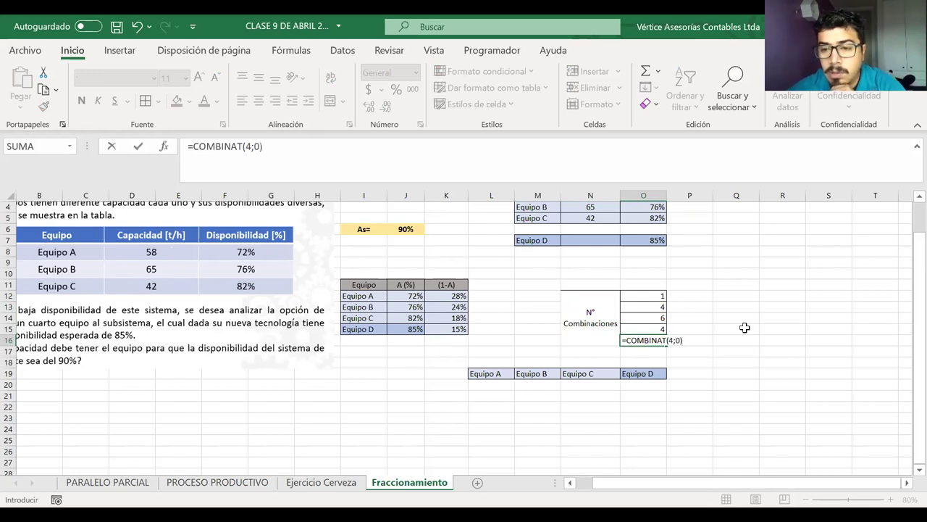
key(Return)
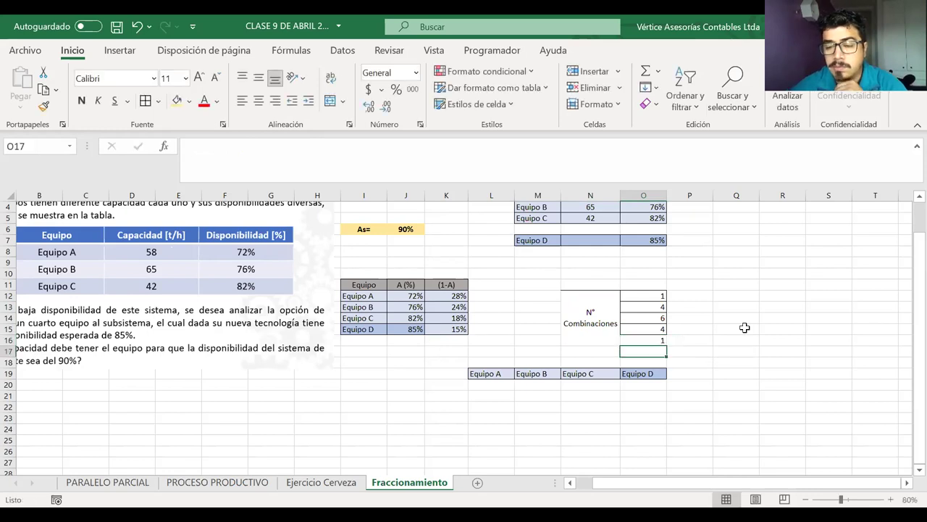
drag(645, 339, 606, 316)
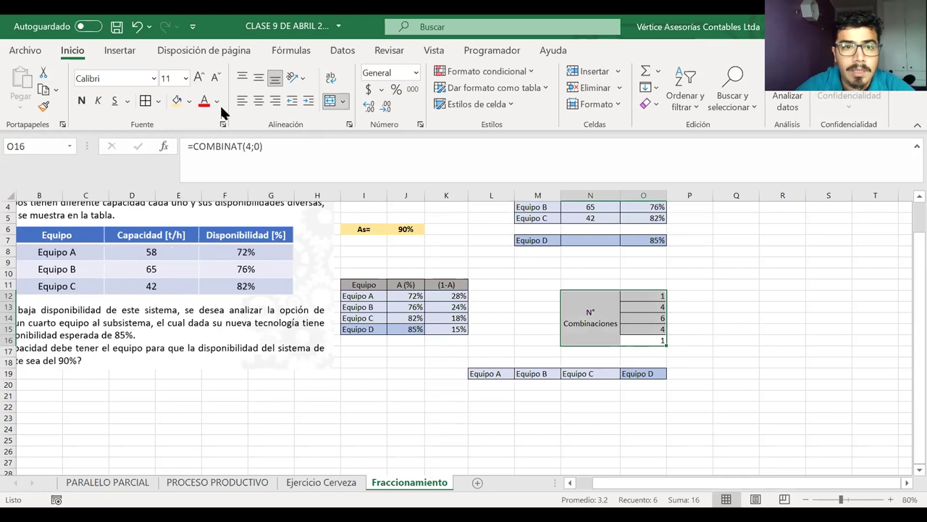
click(531, 286)
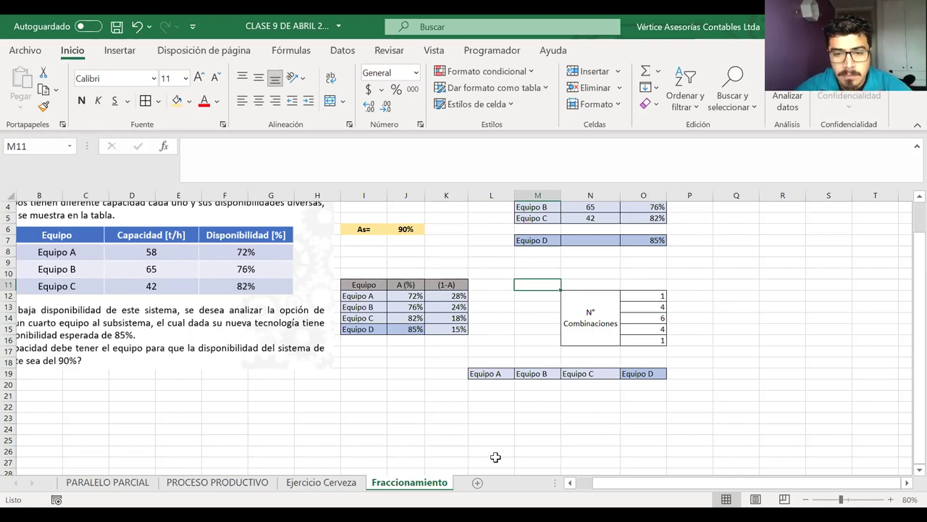
Step: Add a Total label in N17 and sum the combination counts O12:O16 in O17
scroll(509, 437, down, 1)
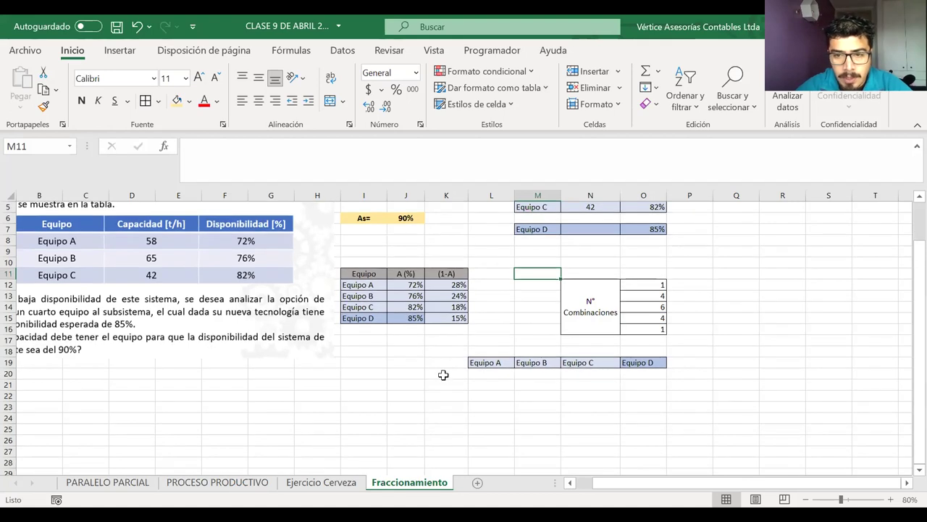
click(601, 340)
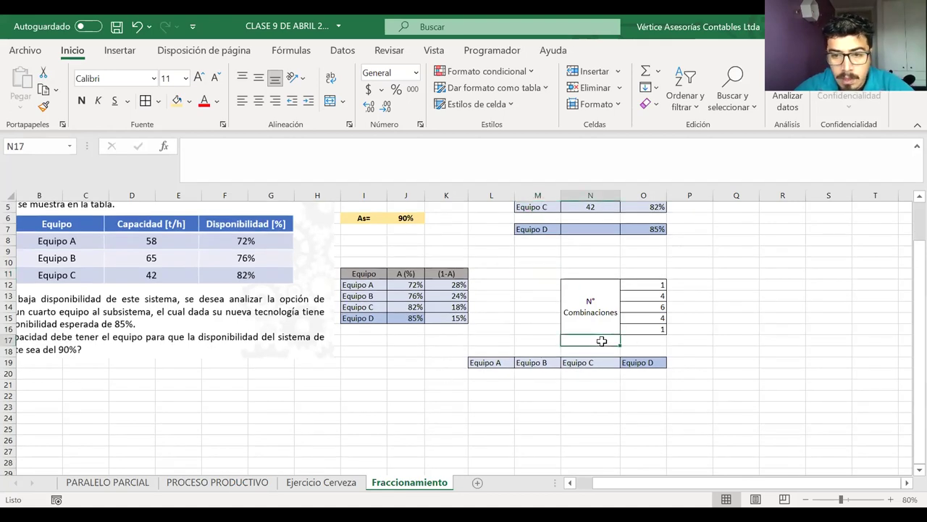
drag(601, 340, 594, 317)
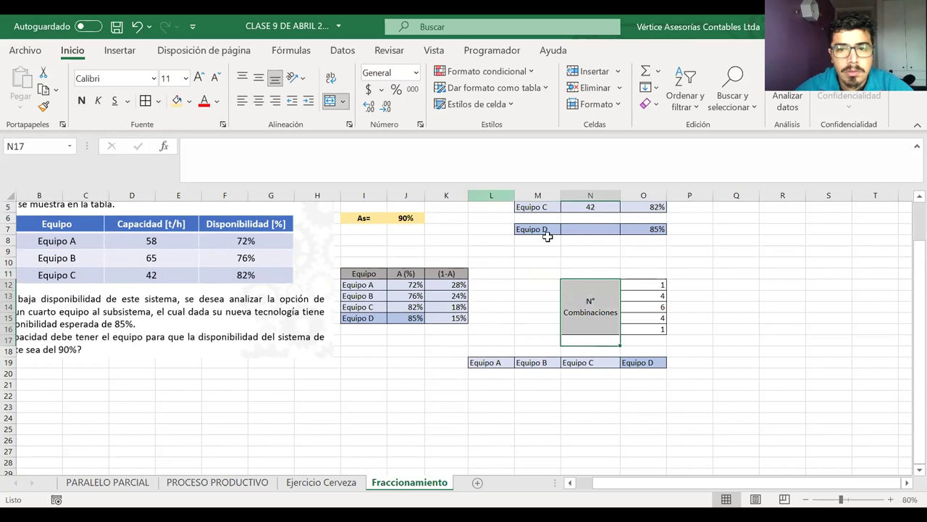
click(580, 338)
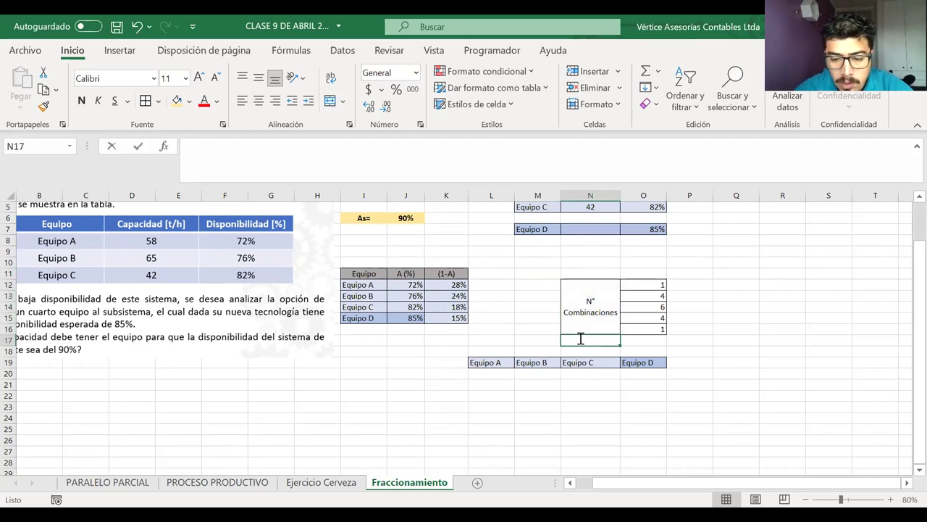
text(Total)
key(Tab)
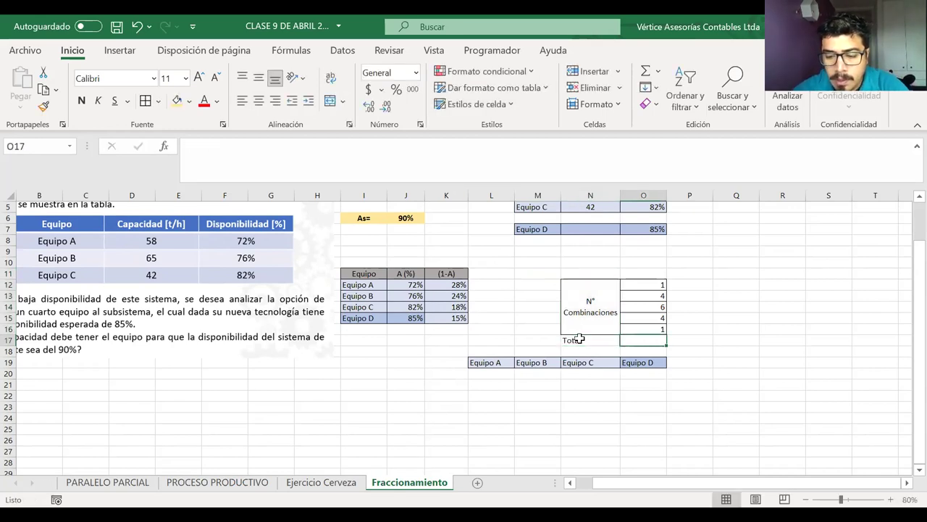
text(=)
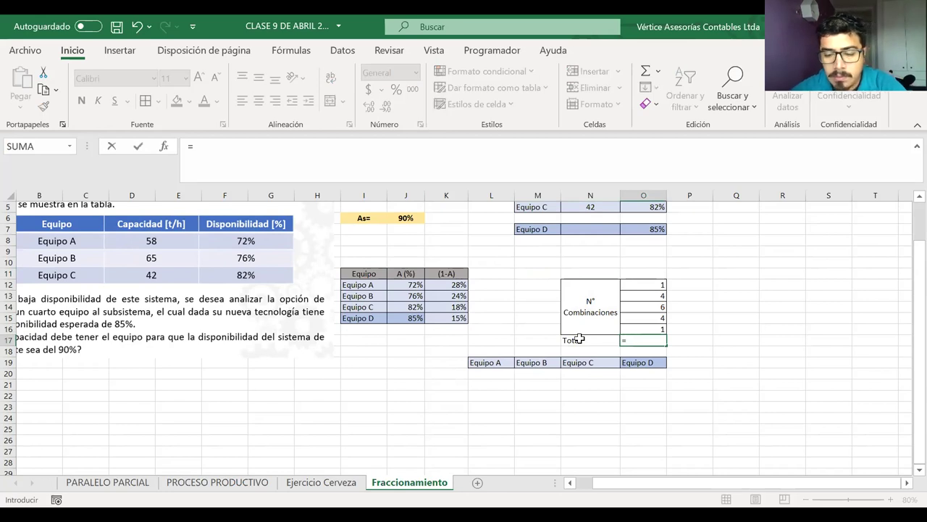
text(suma()
click(643, 285)
drag(651, 320, 648, 331)
key(Return)
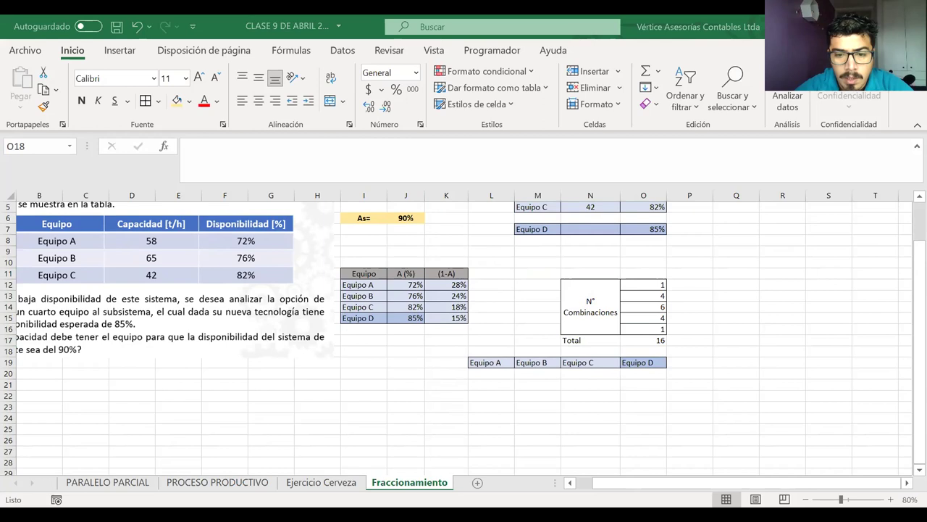
Step: Enter N°1 in K20 and fill the series down to N°16 in K35 as row labels for the equipment table
click(410, 477)
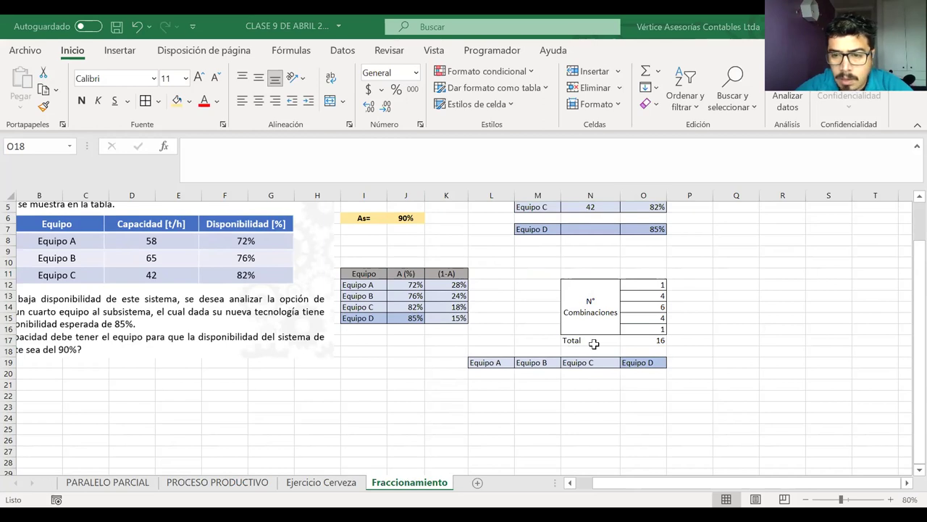
click(450, 372)
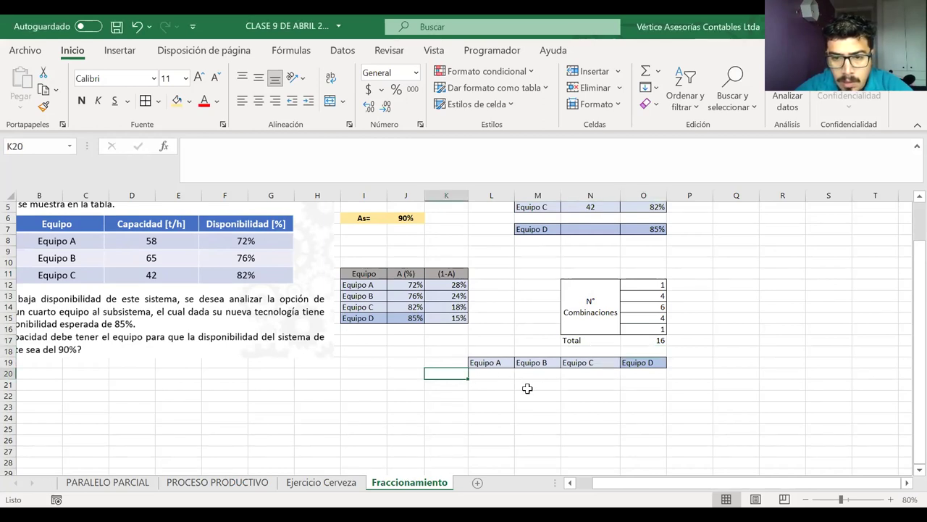
text(N°1)
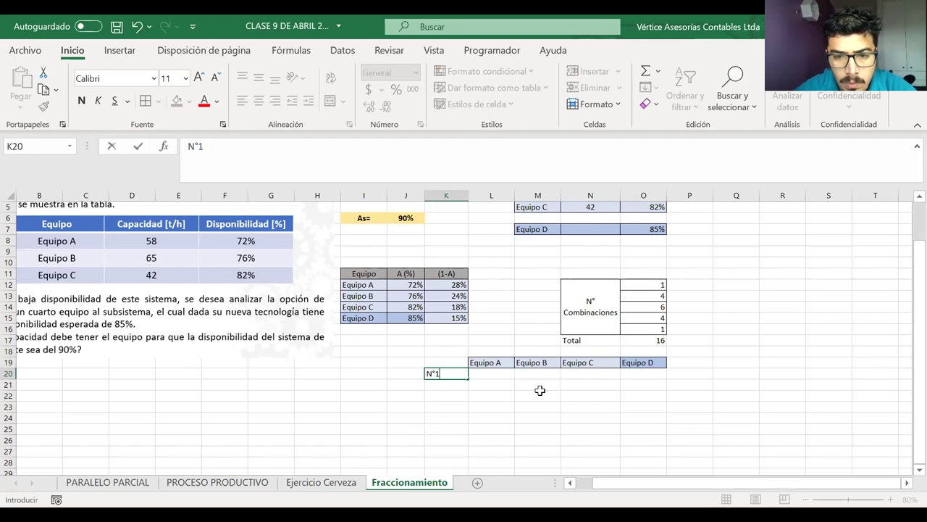
click(428, 362)
click(451, 370)
drag(468, 378, 468, 420)
scroll(496, 309, up, 2)
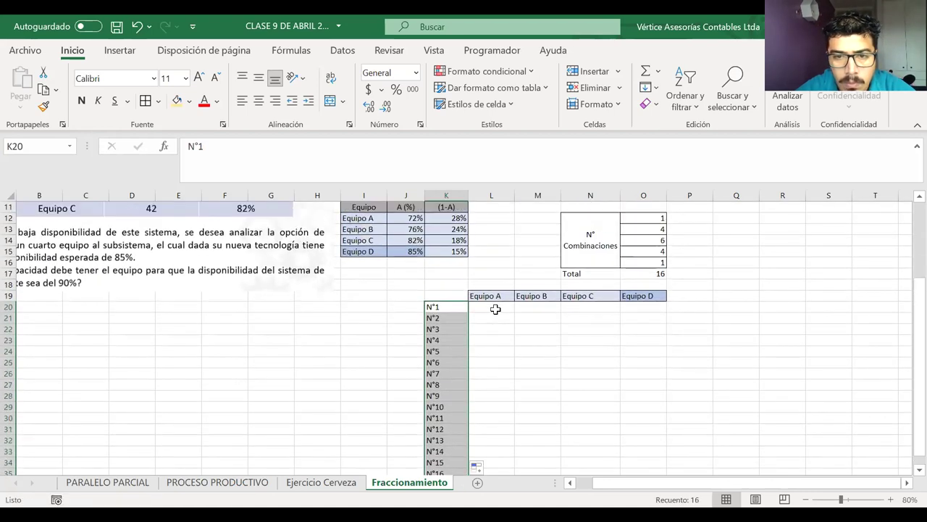
Step: Apply borders to all cells of the equipment combinations table K20:O35
click(635, 307)
shift+click(482, 470)
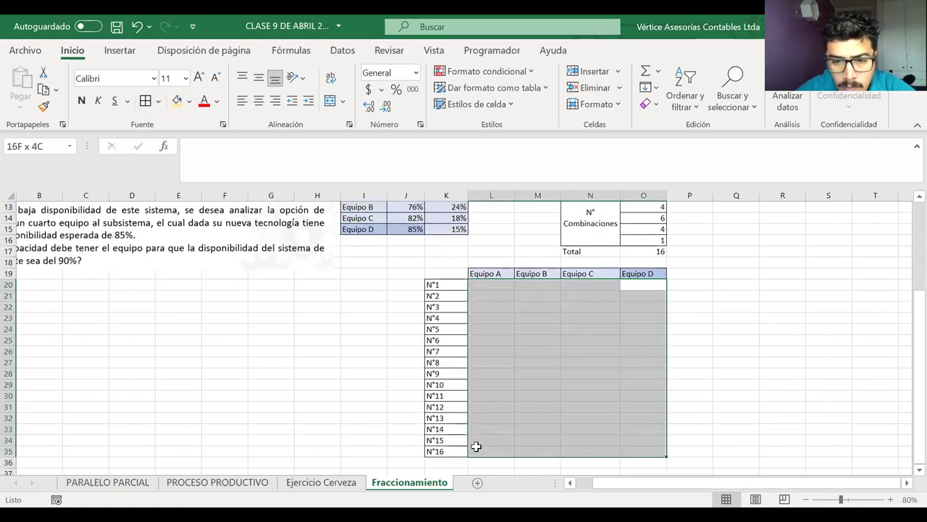
click(146, 101)
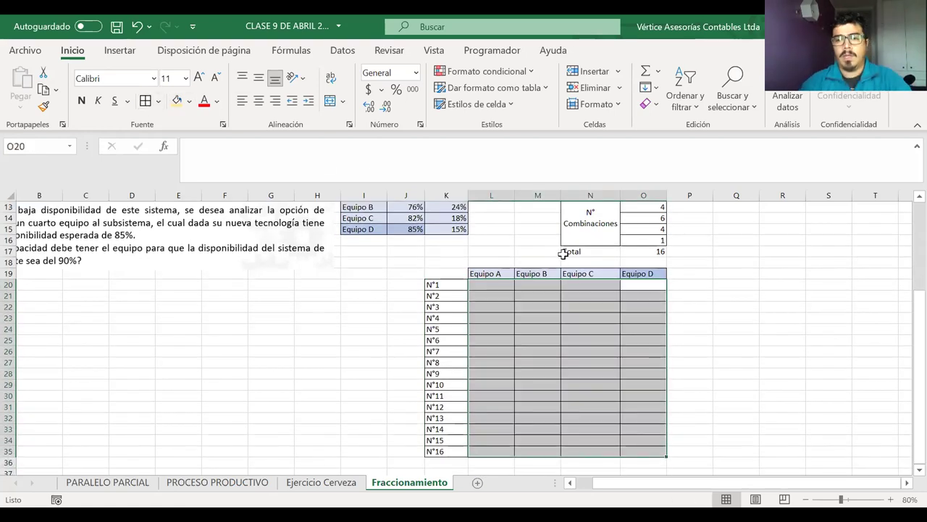
click(641, 326)
Step: Label the first combination count by entering "4 buenos" in P12
scroll(640, 326, up, 1)
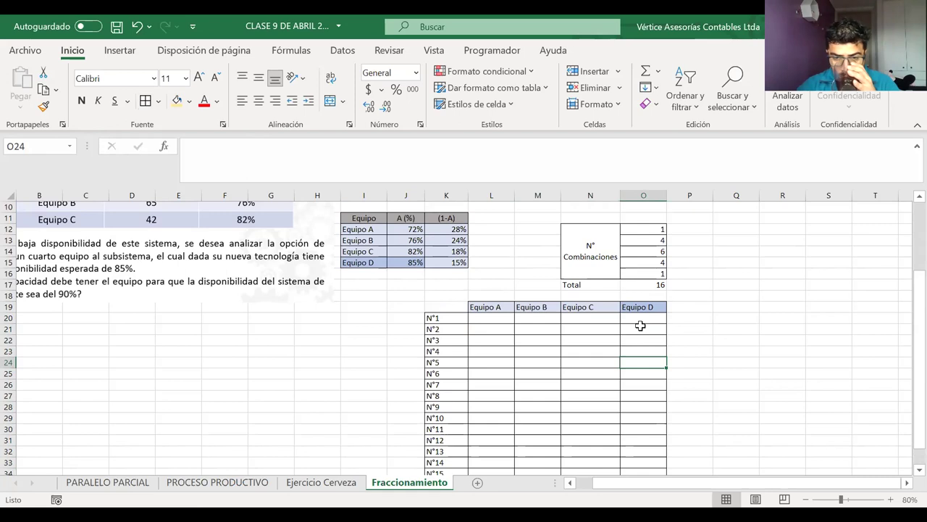
click(498, 319)
click(695, 230)
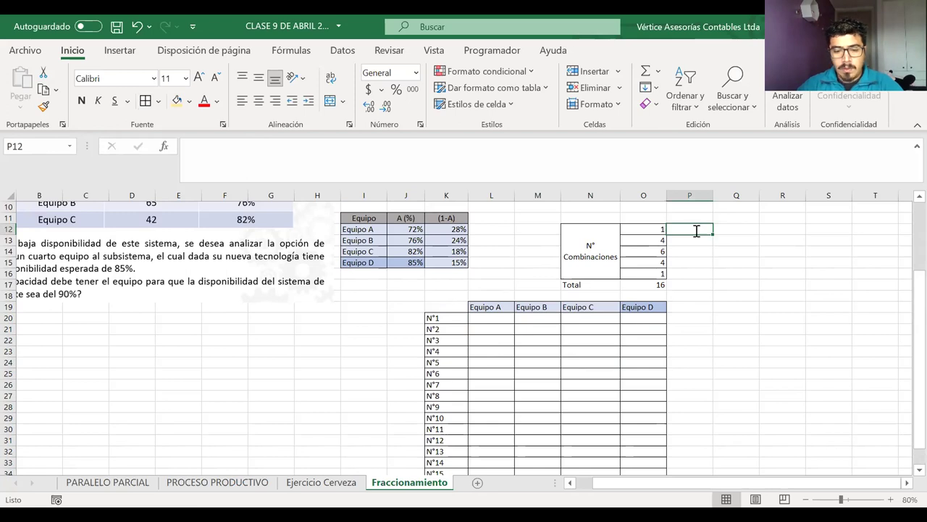
text(4 buenpos)
key(BackSpace)
key(BackSpace)
key(BackSpace)
text(os)
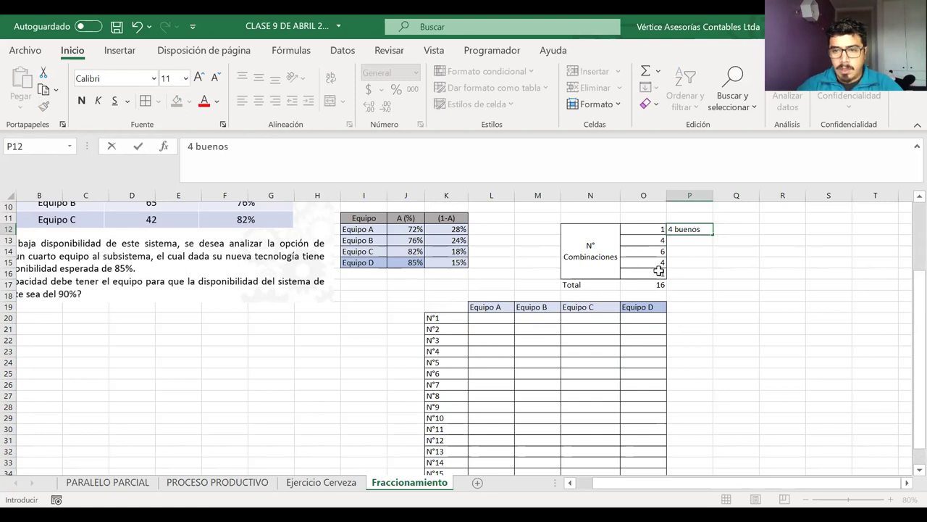
Step: Enter 1 for Equipo A and 1 for Equipo B in row N°1 of the combinations table
click(505, 321)
text(1)
key(Tab)
text(1)
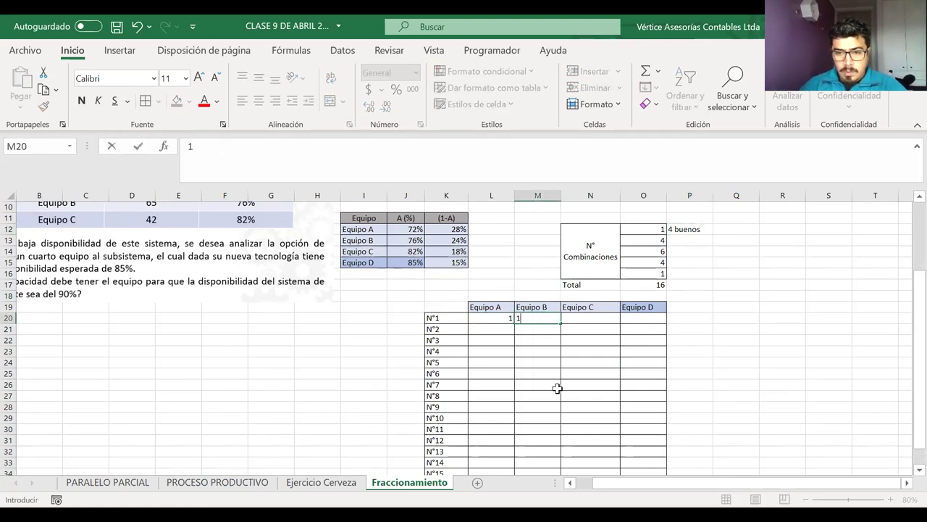
Step: Center the contents of the equipment combination cells L20:O35 horizontally
drag(500, 319, 654, 450)
key(F2)
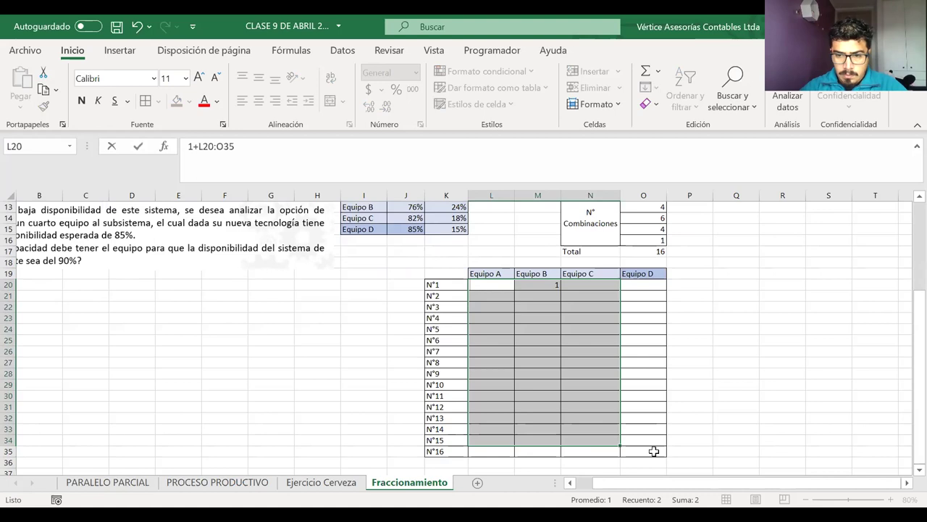
click(653, 451)
shift+click(498, 284)
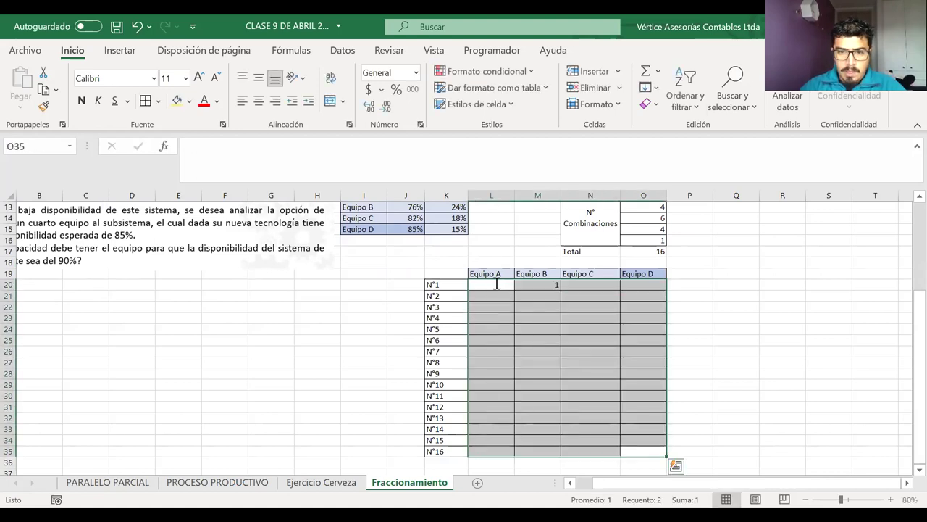
click(259, 101)
key(Return)
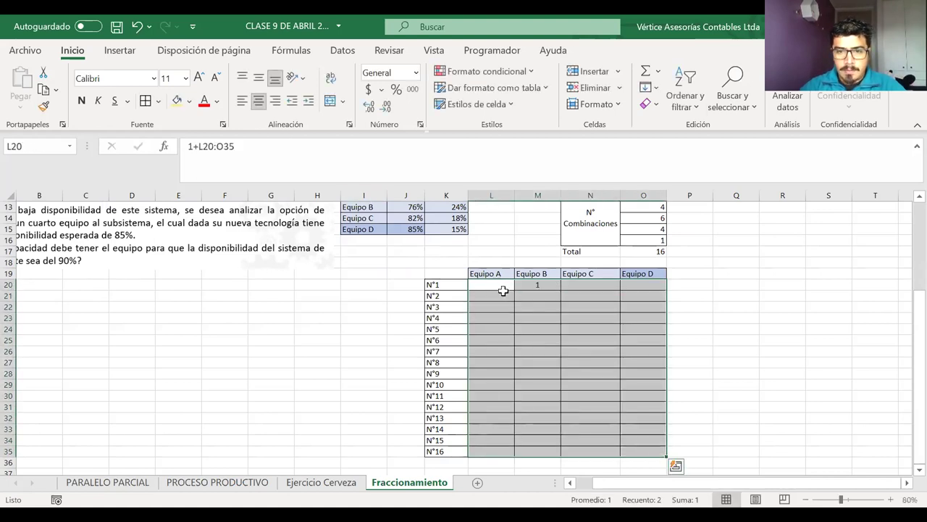
click(503, 292)
text(1)
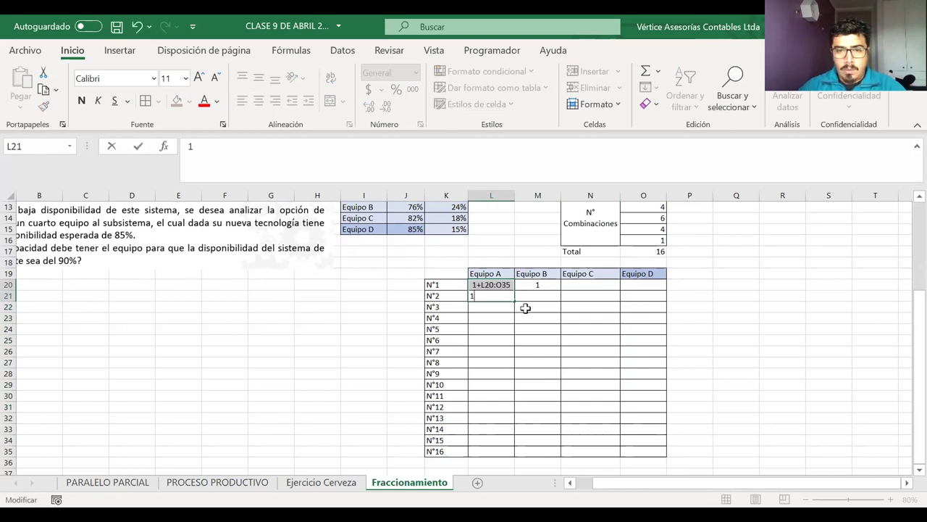
key(BackSpace)
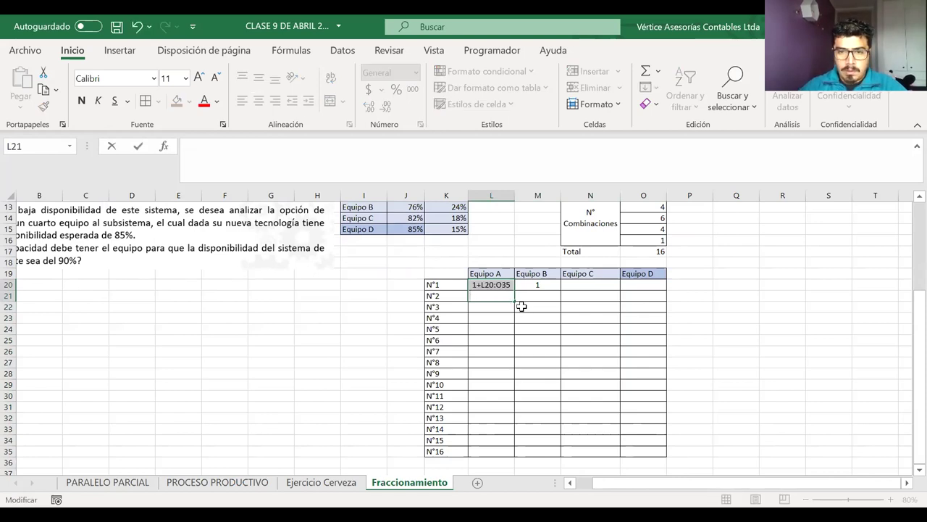
click(534, 298)
Step: Complete row N°1 by entering 1 for Equipo A, Equipo C and Equipo D in L20, N20 and O20
click(503, 284)
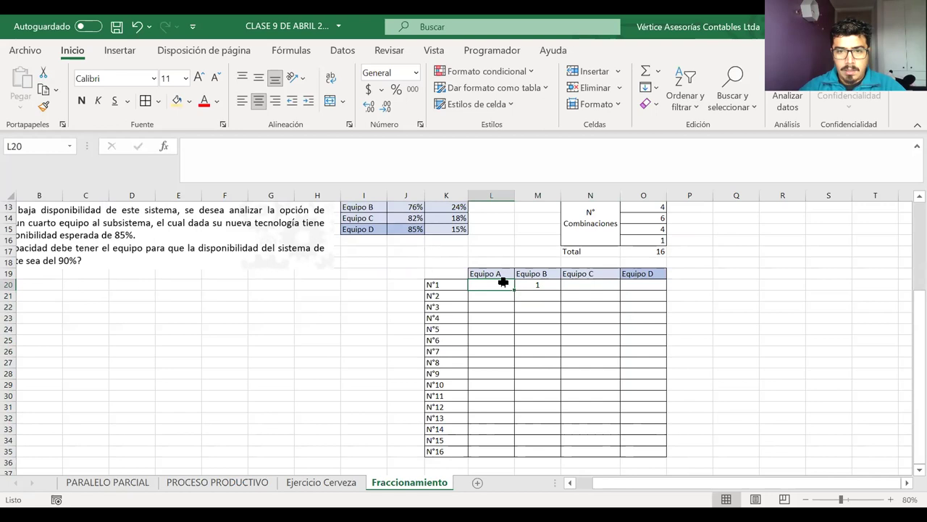
text(1)
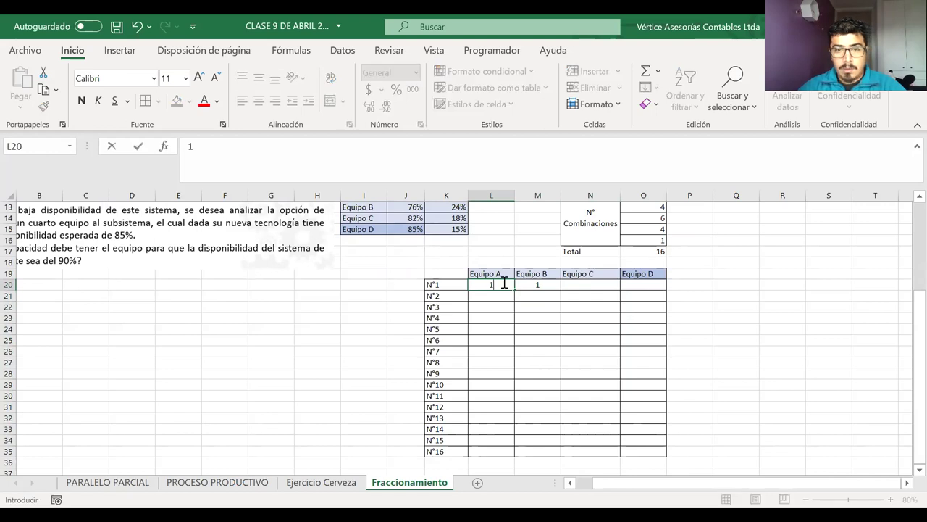
click(586, 284)
scroll(608, 378, up, 1)
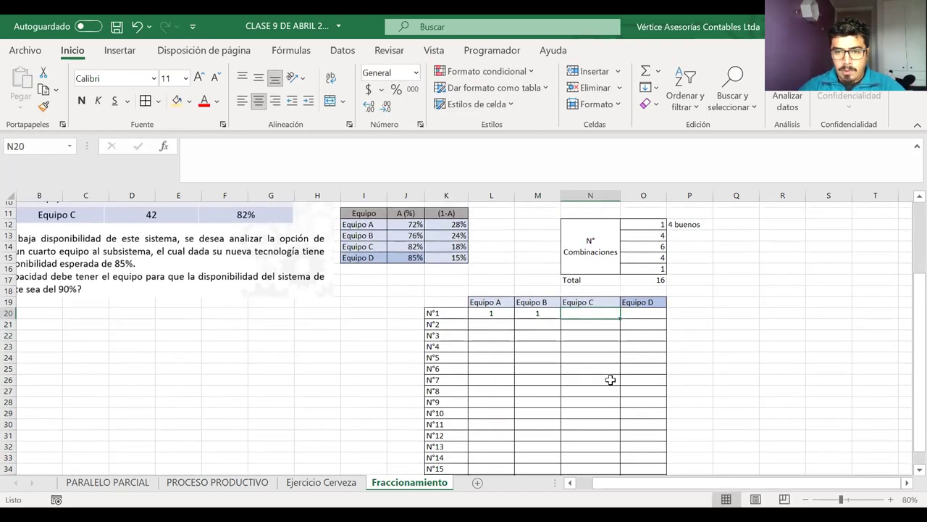
scroll(611, 380, down, 1)
text(1)
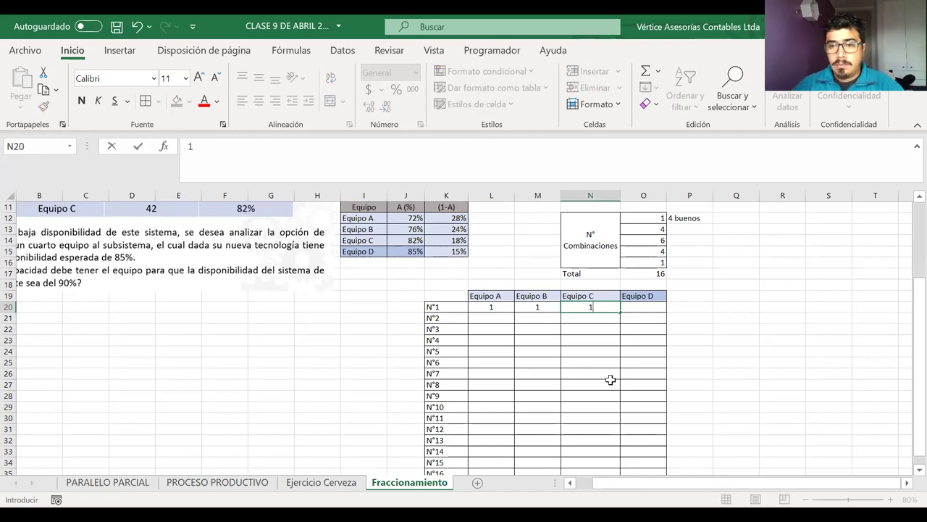
key(Tab)
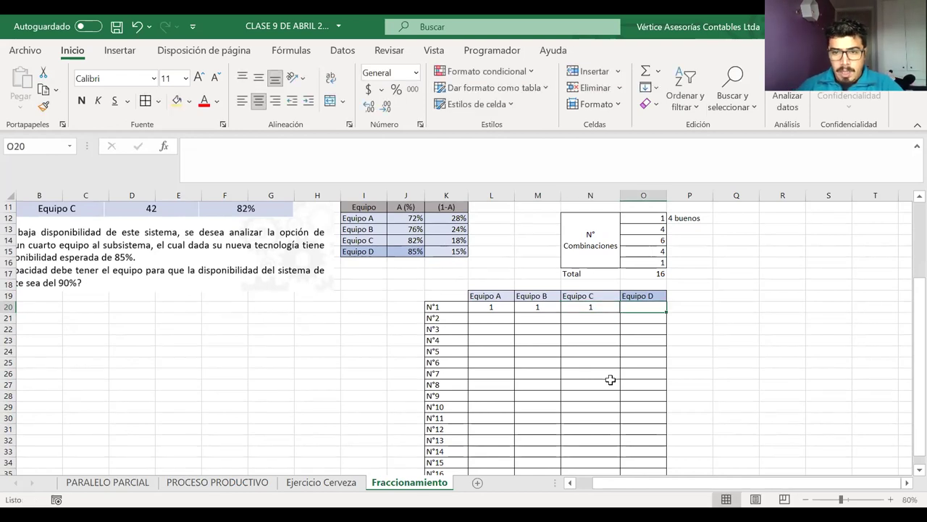
text(1)
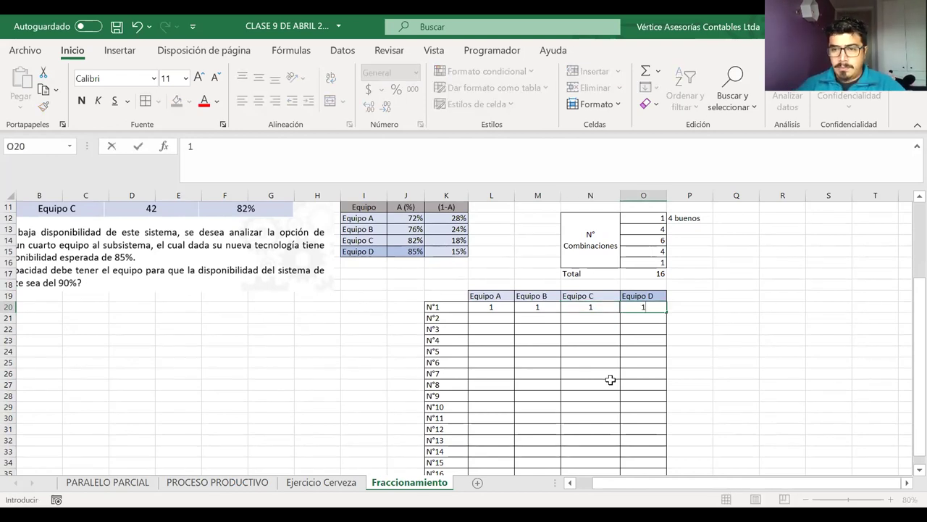
Step: Label the second combination count by entering "3 buenos" in P13
click(682, 228)
text(3buenos)
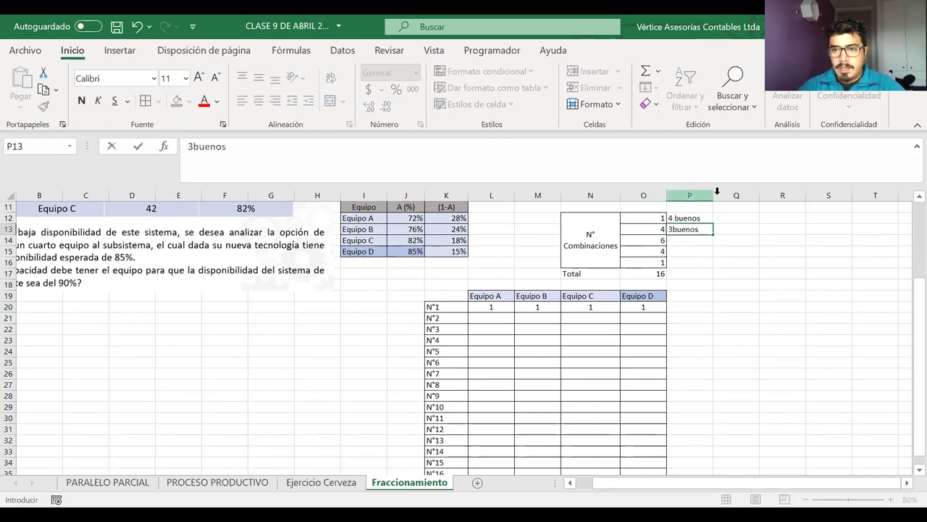
click(670, 230)
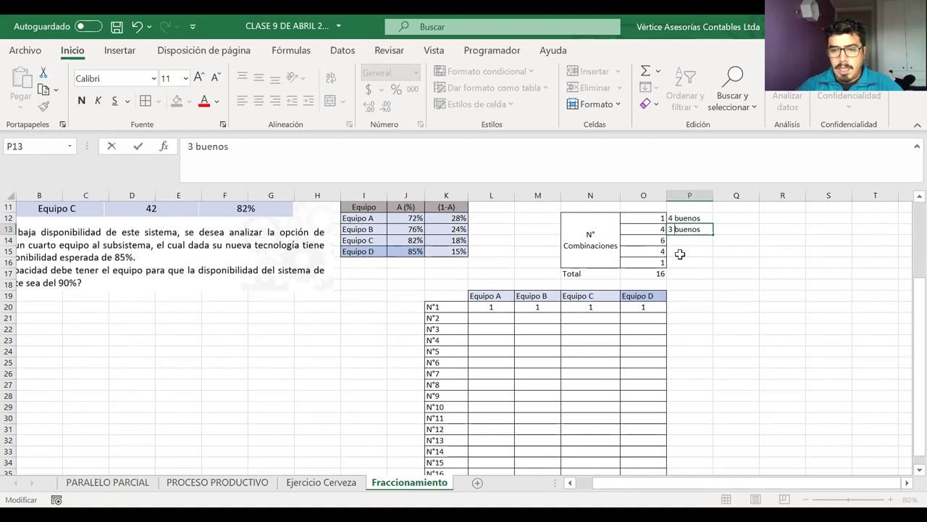
Step: Fill row N°2 with 1, 1, 1, 0 for Equipo A to Equipo D in L21:O21
click(493, 320)
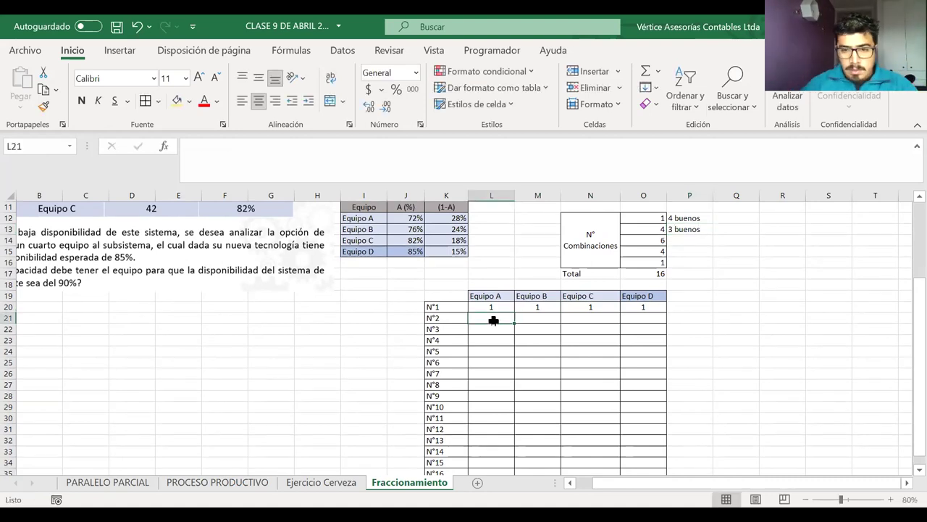
text(1)
key(Tab)
text(1)
key(Tab)
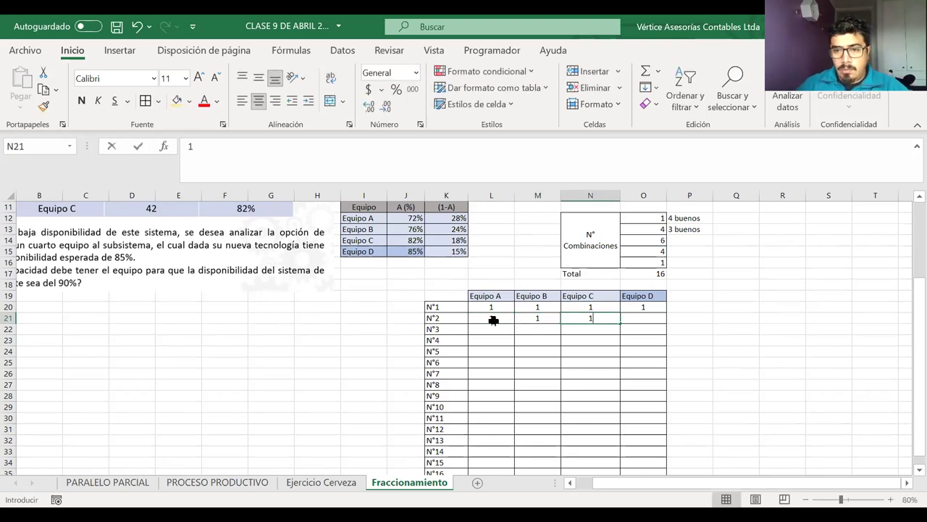
text(1)
key(Tab)
text(0)
key(Return)
Step: Fill row N°3 with 1, 1, 0, 1 for Equipo A to Equipo D in L22:O22
text(1)
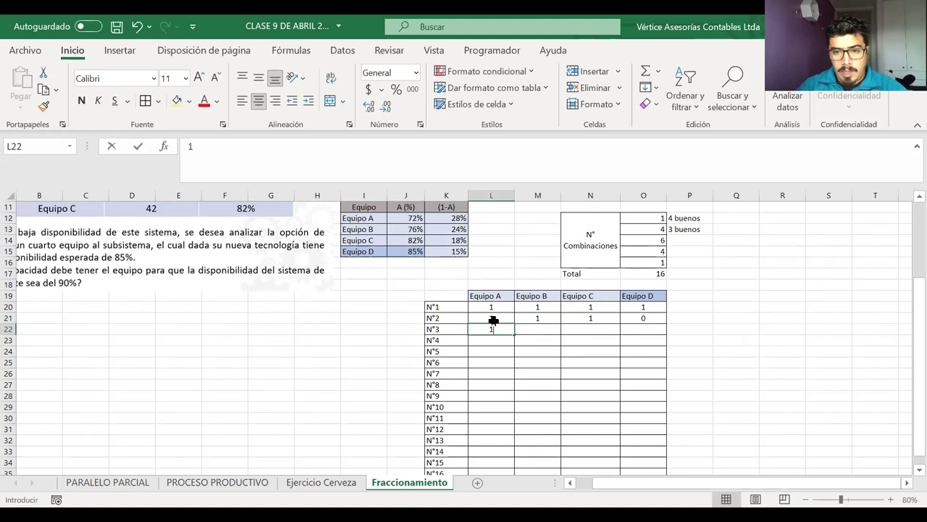
key(Tab)
text(1)
key(Tab)
text(0)
key(Tab)
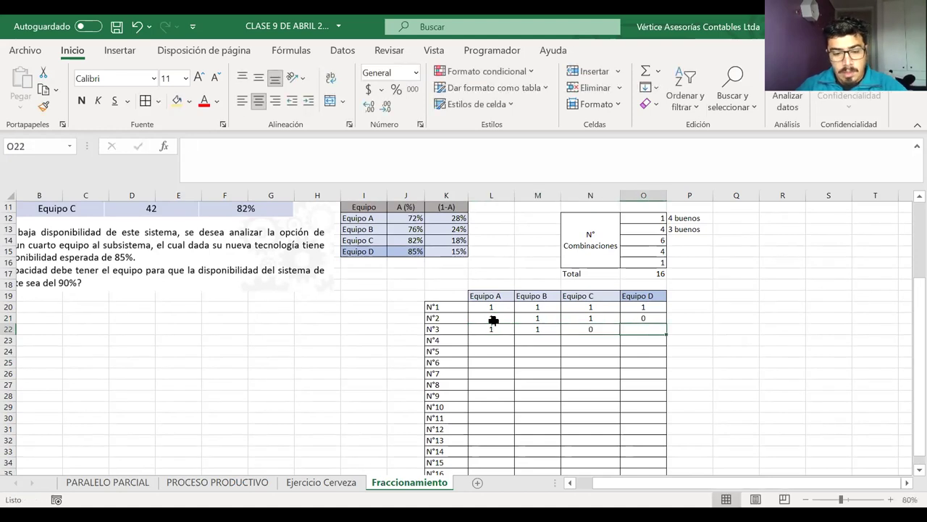
text(1)
key(Return)
Step: Fill row N°4 with 1, 0, 1, 1 for Equipo A to Equipo D in L23:O23
text(1)
key(Tab)
text(0)
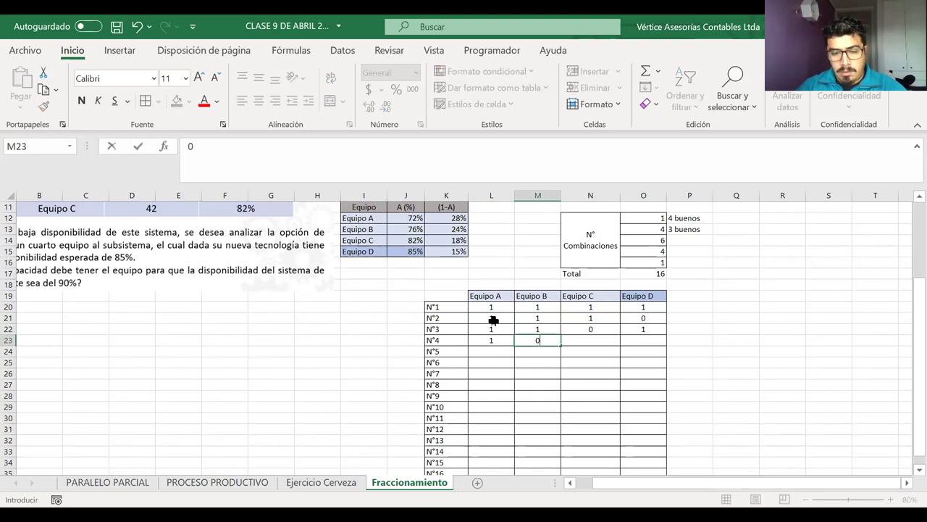
key(Tab)
text(1)
key(Tab)
text(1)
key(Return)
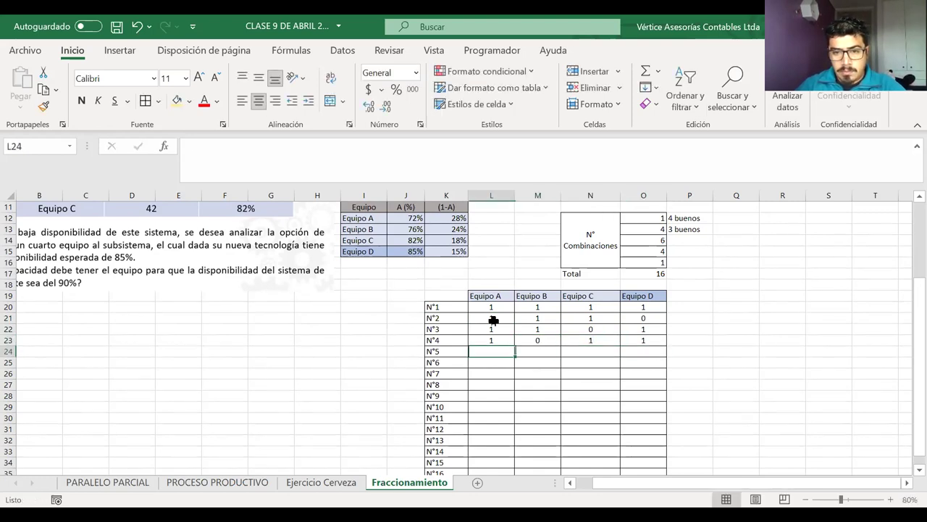
Step: Fill row N°5 with 0, 1, 1, 1 for Equipo A to Equipo D in L24:O24
text(0)
key(Tab)
text(1)
key(Tab)
text(1)
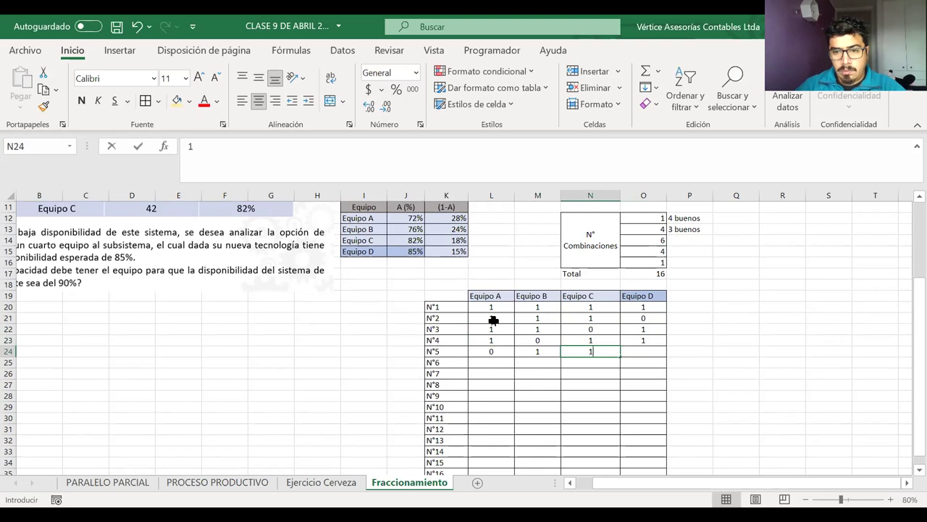
key(Tab)
text(1)
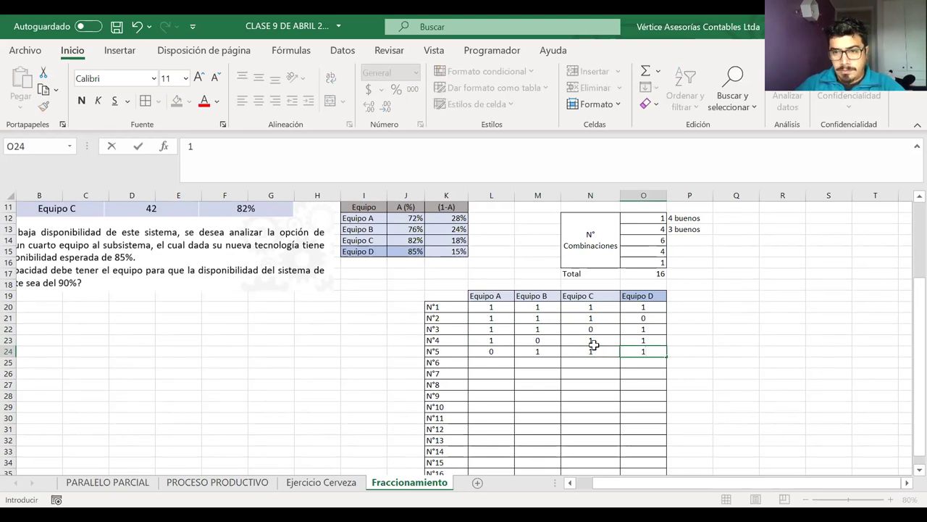
Step: Label the third combination count by entering "2 buenos" in P14
click(681, 242)
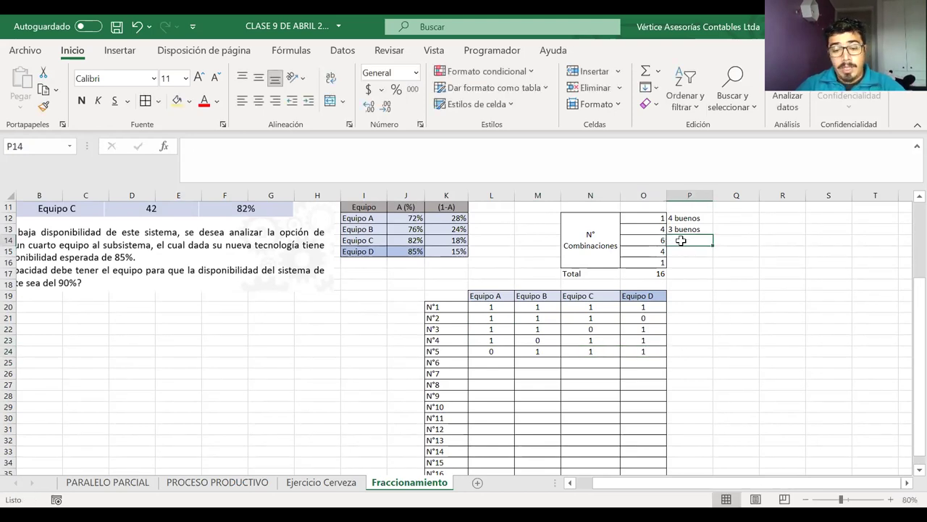
text(2 buenos)
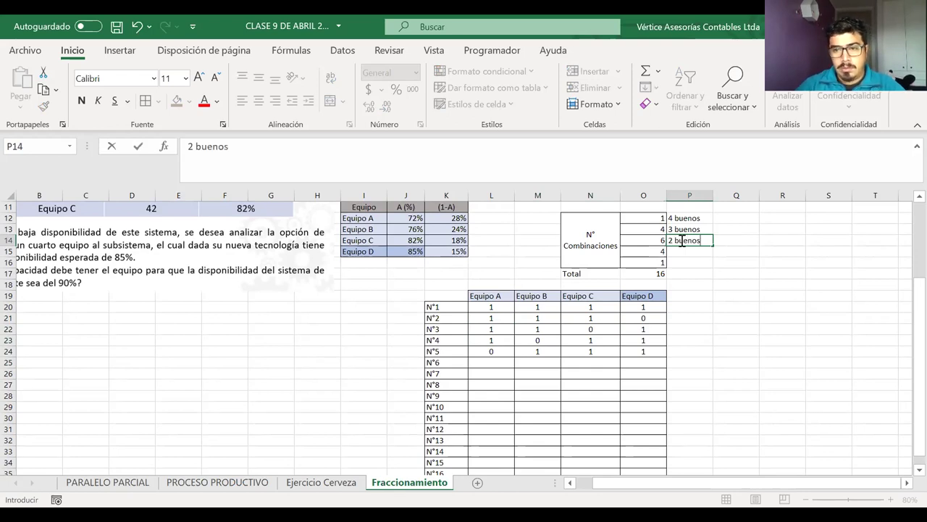
key(Return)
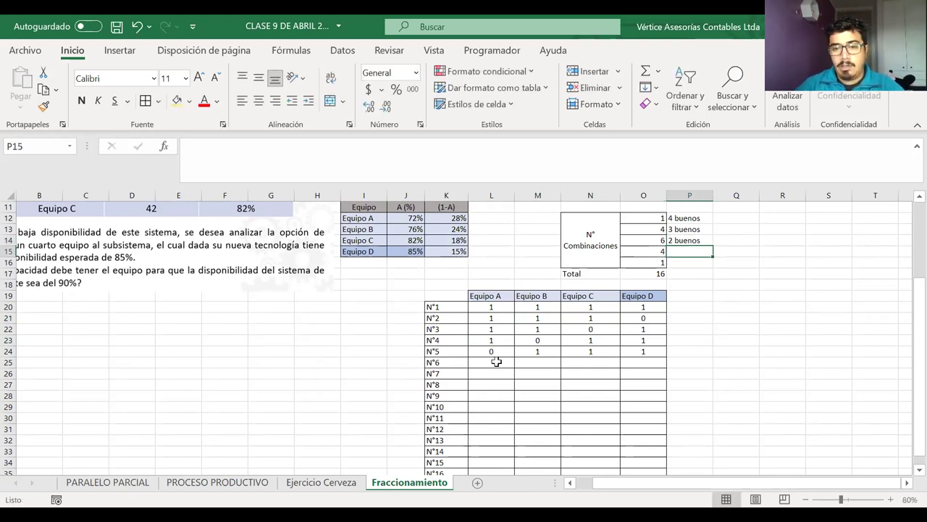
Step: Shade the row labels N°6 to N°12 in K25:K31 with a light blue-gray fill
drag(438, 363, 450, 429)
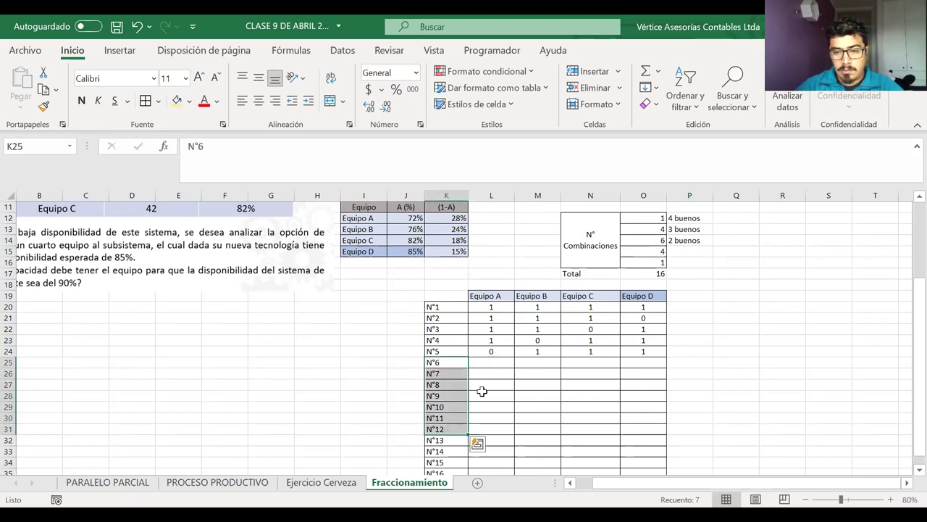
click(189, 101)
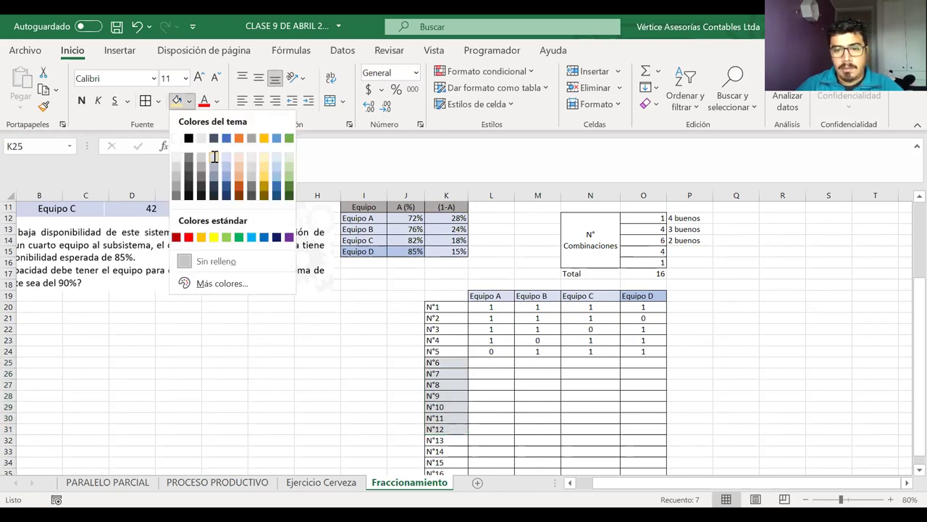
click(213, 155)
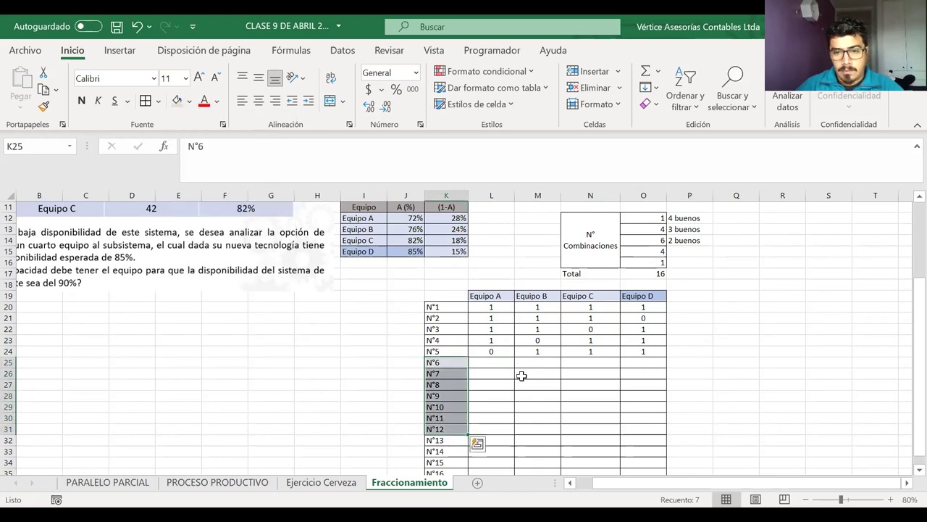
Step: Fill row N°6 with 1, 1, 0, 0 for Equipo A to Equipo D in L25:O25
click(479, 362)
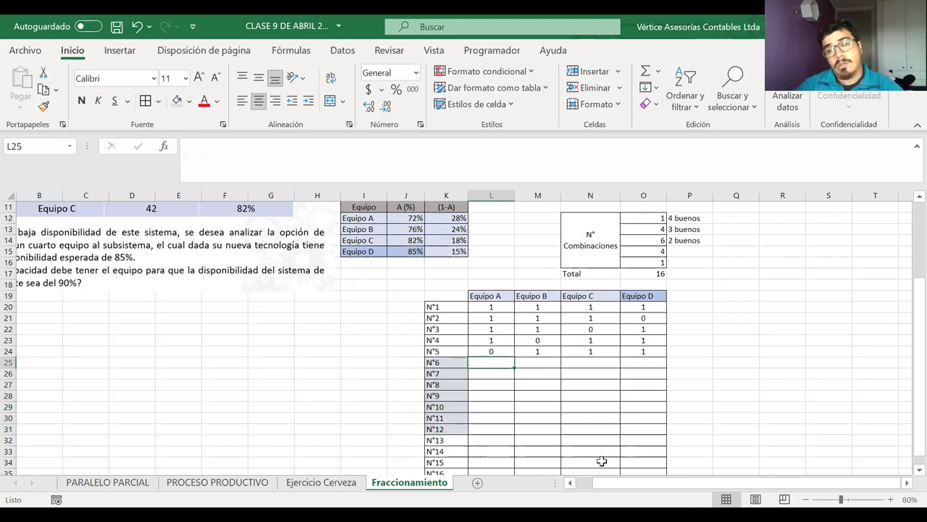
text(1)
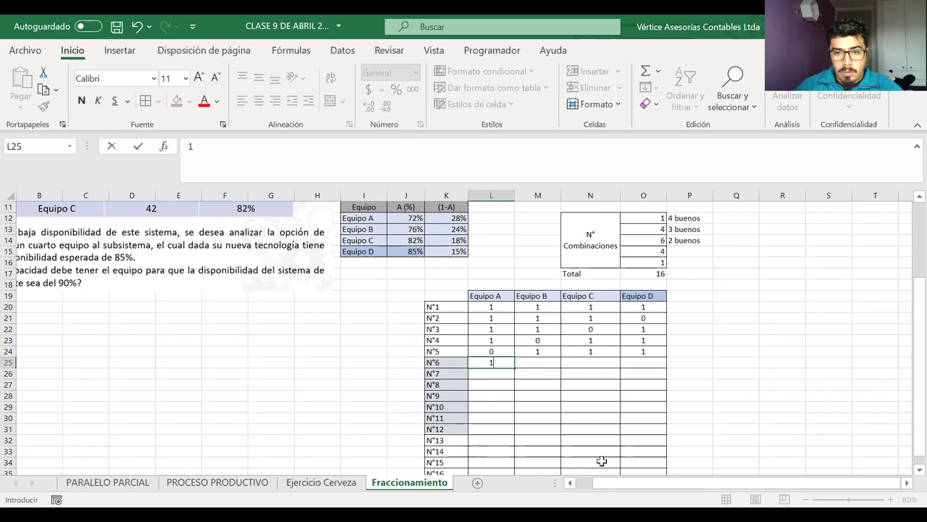
key(Tab)
text(1)
key(Tab)
text(0)
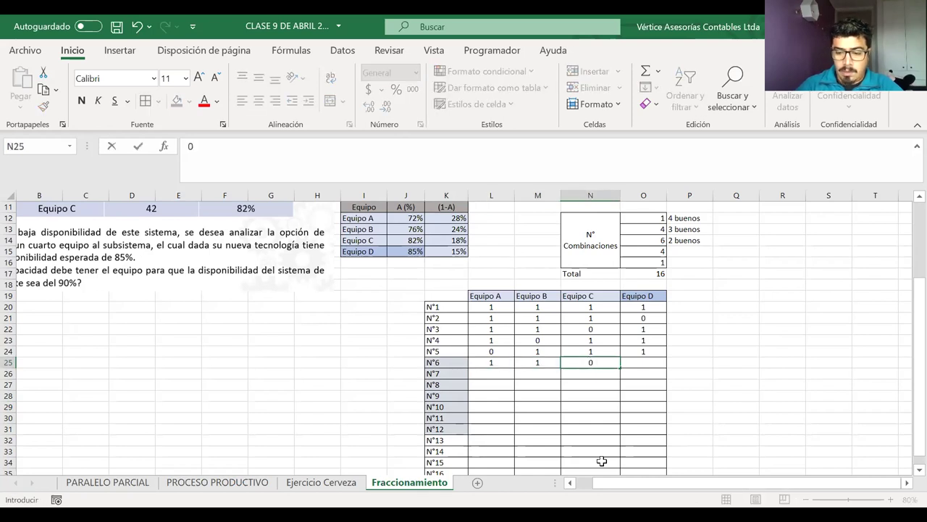
key(Tab)
text(0)
key(Return)
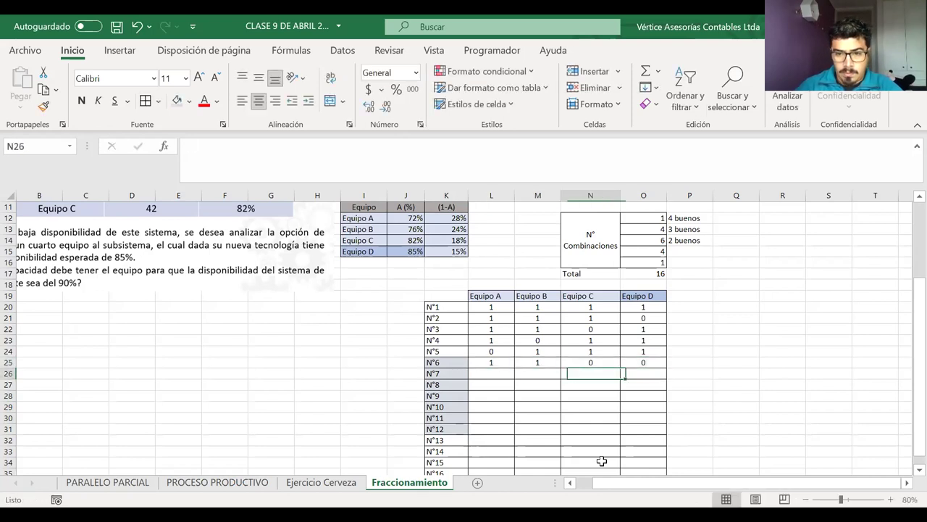
Step: Fill row N°7 with 1, 0, 0, 1 for Equipo A to Equipo D in L26:O26
key(Left)
key(Left)
text(1)
key(Tab)
text(0)
key(Tab)
text(0)
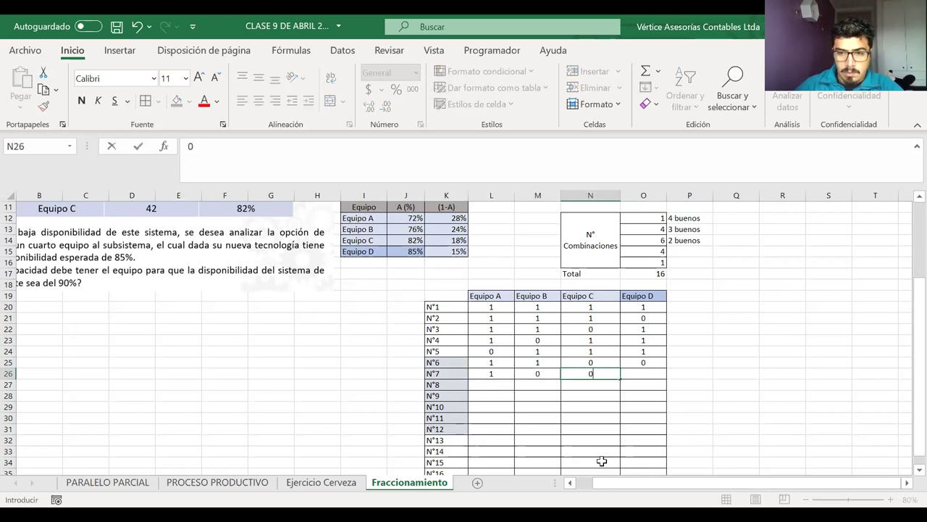
key(Tab)
text(1)
key(Return)
Step: Fill row N°8 with 0, 0, 1, 1 for Equipo A to Equipo D in L27:O27
key(Left)
key(Left)
text(0)
key(Tab)
text(0)
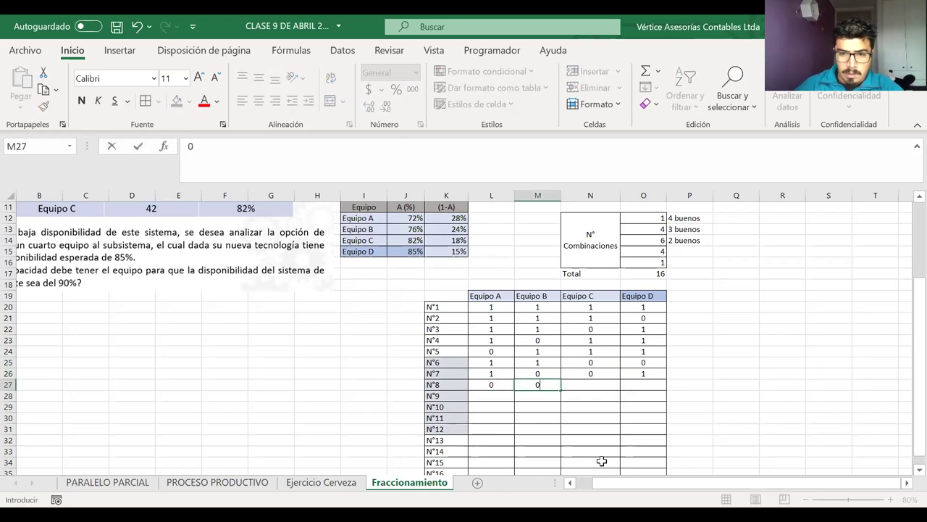
key(Tab)
text(1)
key(Tab)
text(1)
key(Return)
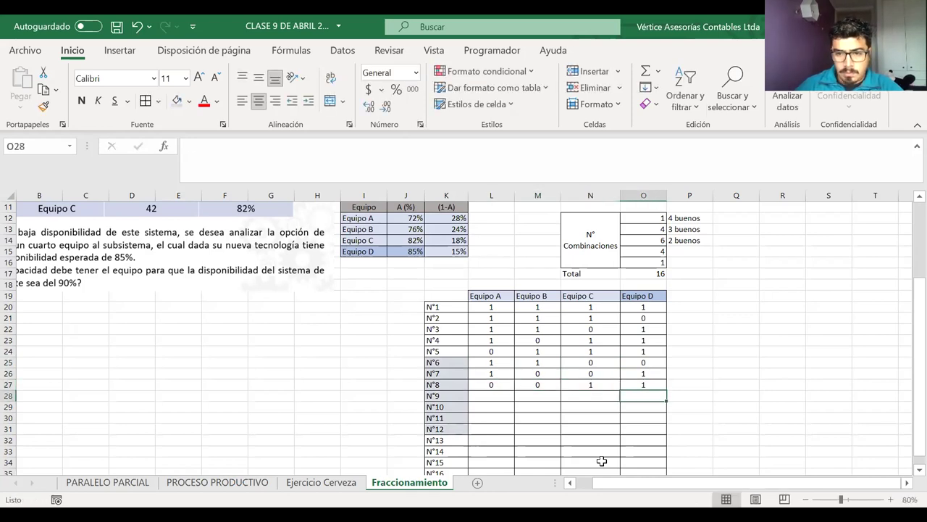
Step: Fill row N°9 with 0, 1, 1, 0 for Equipo A to Equipo D in L28:O28
text(0)
key(Tab)
text(1)
key(Tab)
text(1)
key(Tab)
text(0)
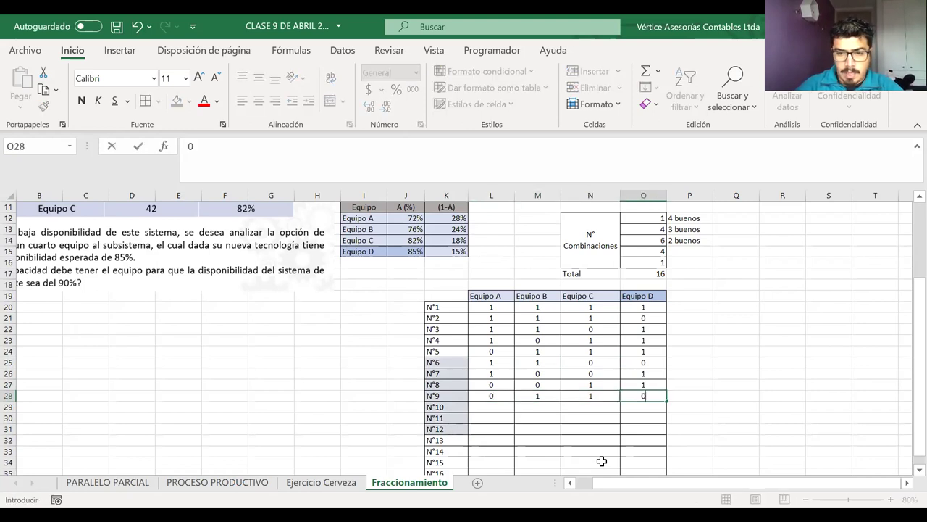
key(Return)
Step: Fill row N°10 with 0, 1, 0, 1 for Equipo A to Equipo D in L29:O29
key(Left)
key(Left)
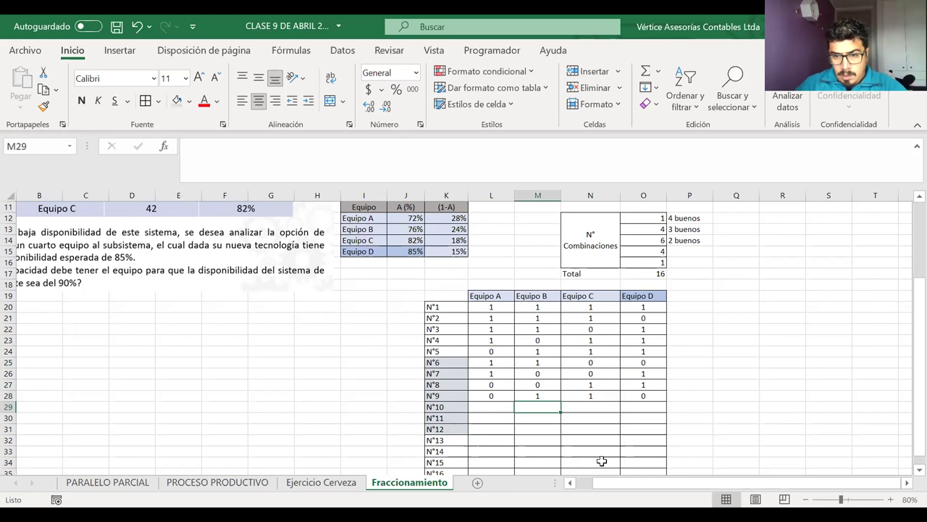
key(Left)
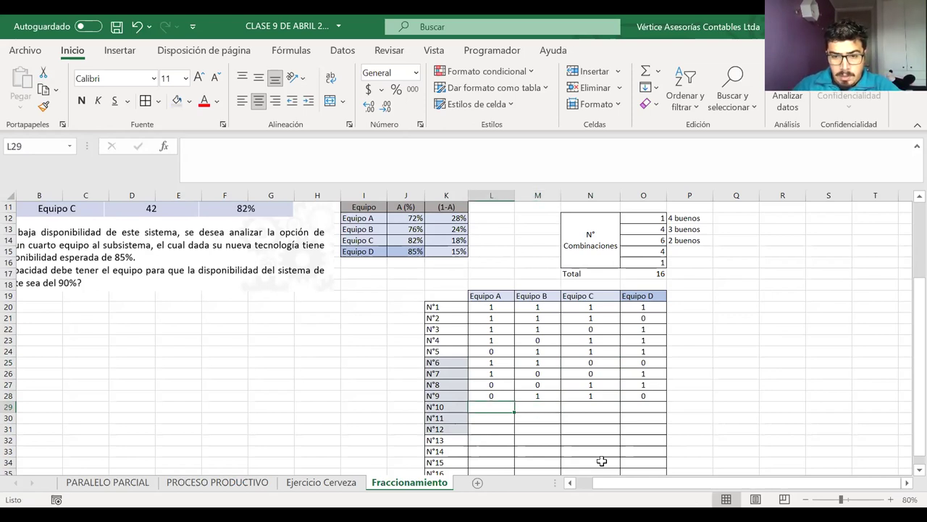
text(1)
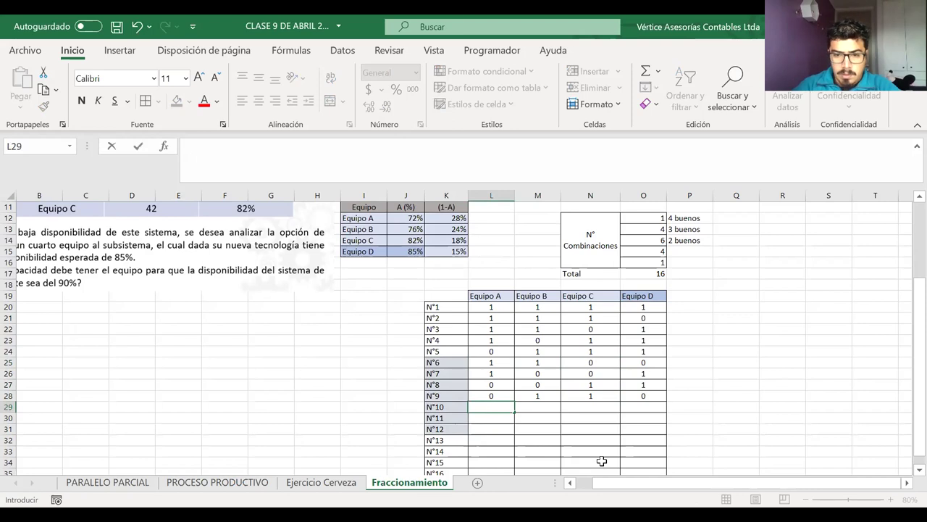
key(Right)
text(1)
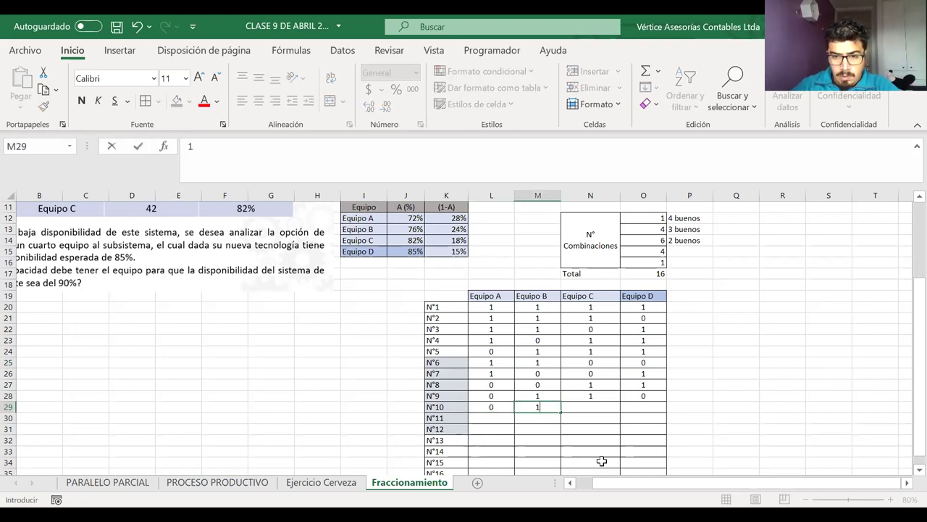
key(Right)
text(0)
key(Right)
text(1)
key(Return)
Step: Try starting row N°11 with 1 for Equipo A and 0 for Equipo B in L30:M30
key(Left)
key(Left)
key(Left)
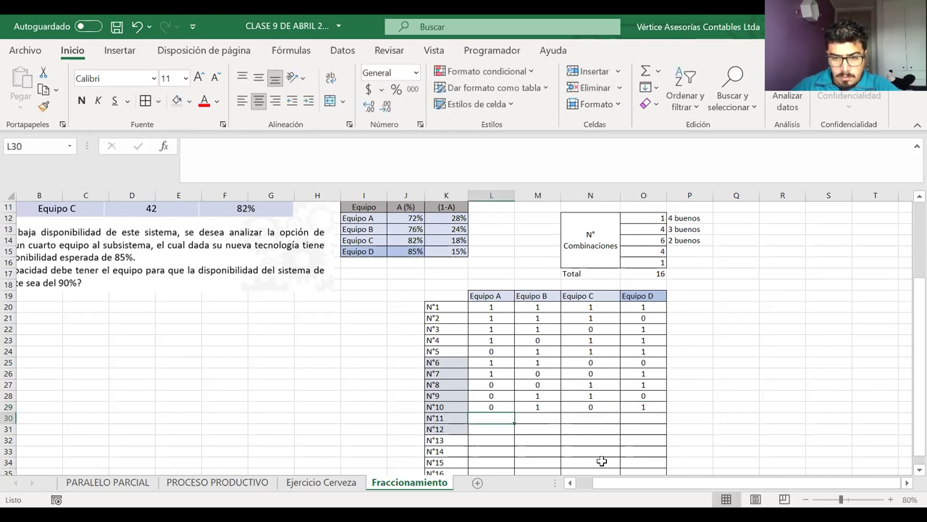
text(0)
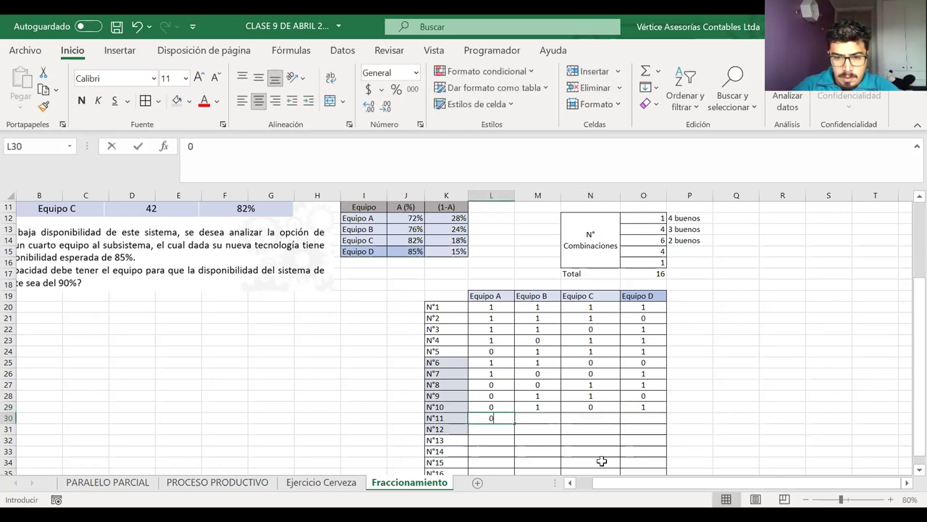
key(Right)
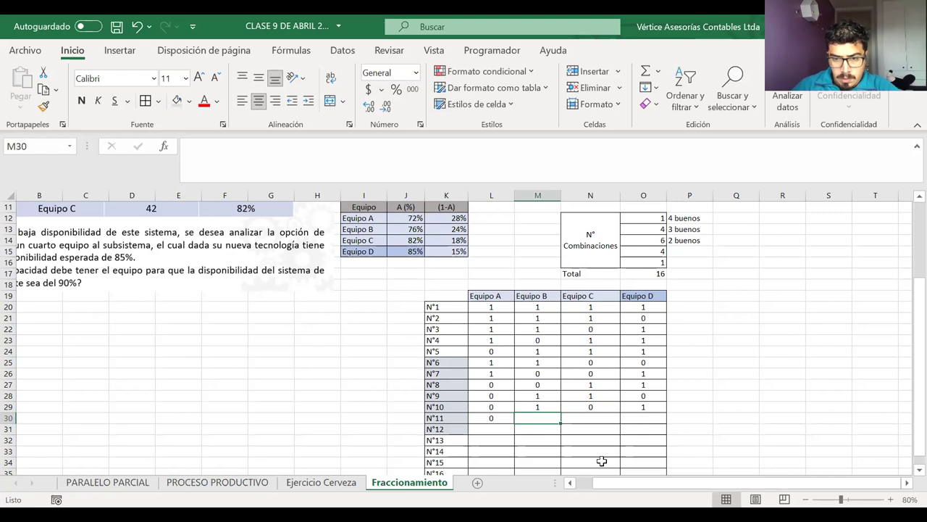
key(Left)
key(BackSpace)
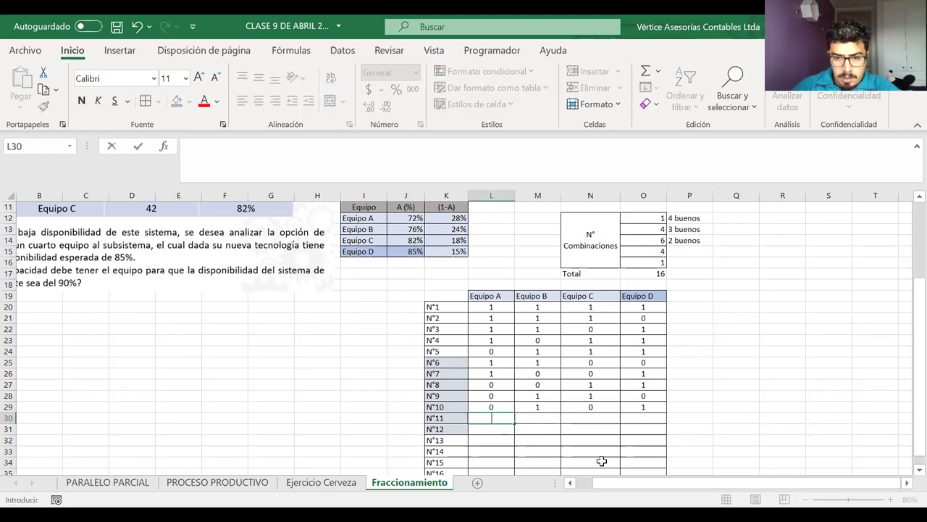
text(1)
key(Right)
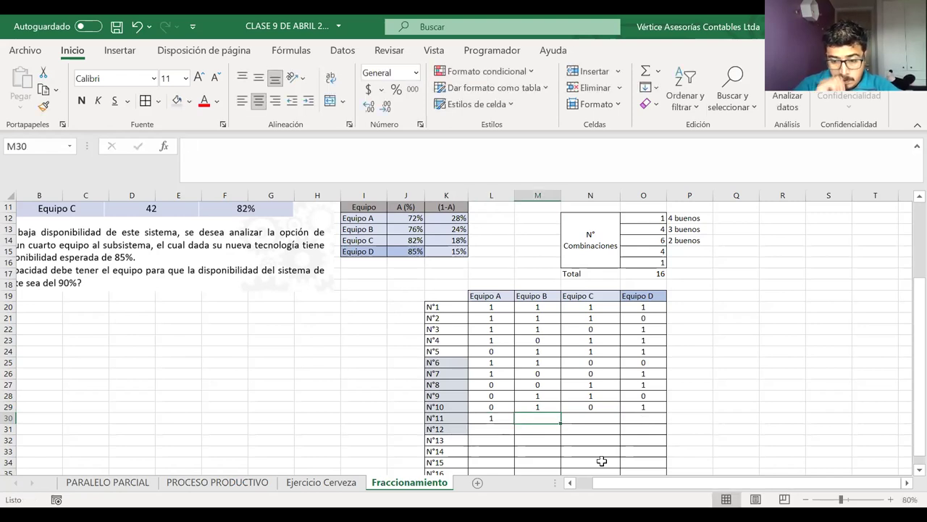
text(0)
key(Right)
key(Right)
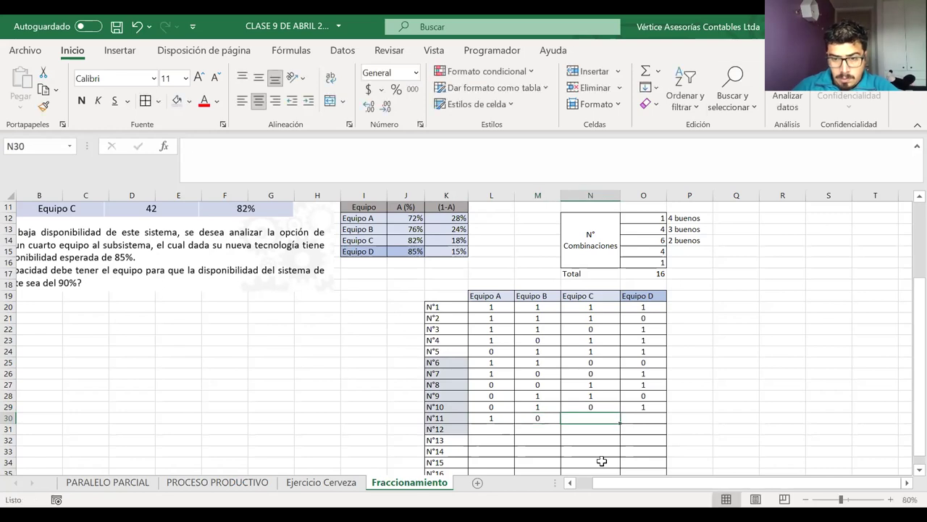
key(Left)
key(Left)
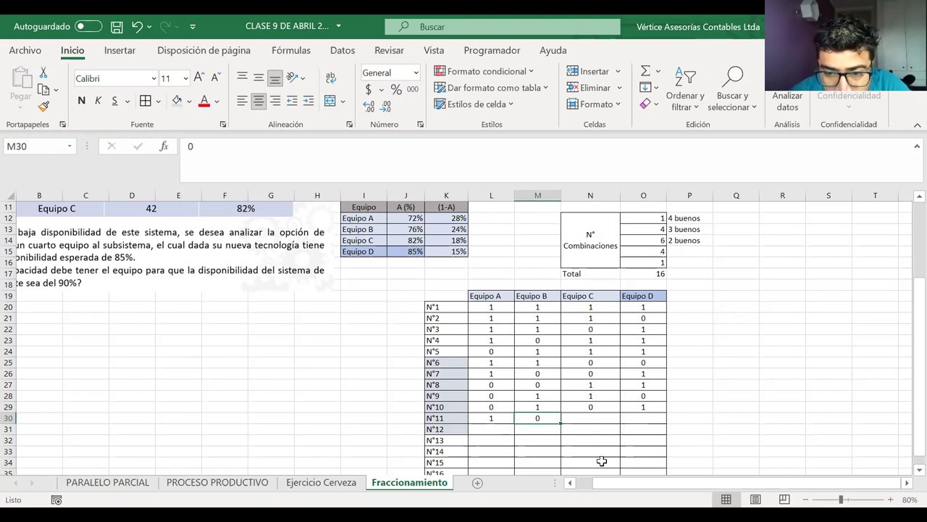
key(Left)
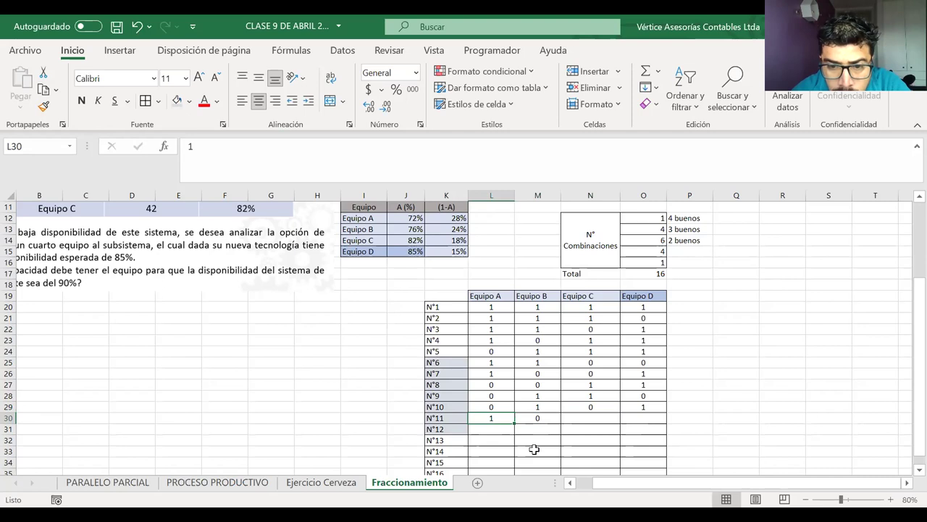
Step: Remove the blue-gray shading from the row label N°12 in K31, leaving N°6 to N°11 shaded
click(454, 429)
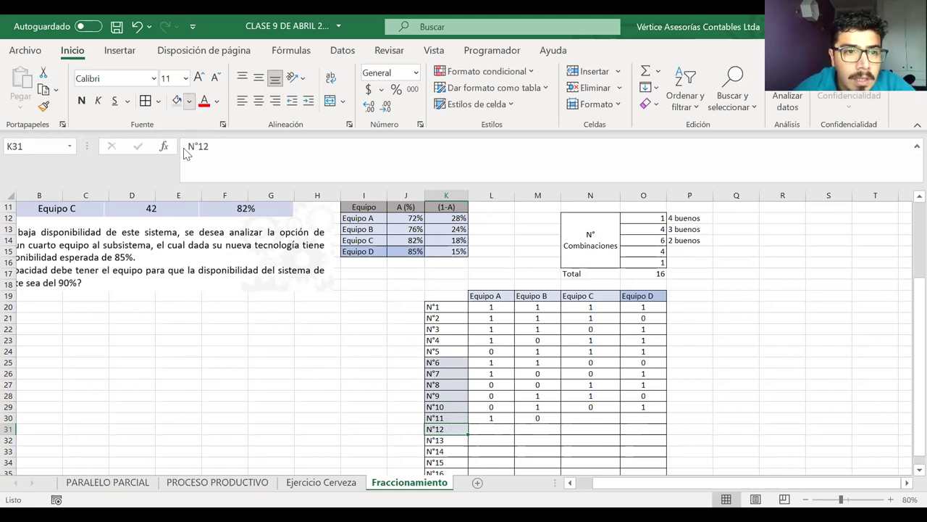
click(190, 103)
click(176, 138)
drag(449, 362, 449, 418)
Step: Clear the Equipo A and Equipo B entries of row N°11 in L30:M30
click(571, 418)
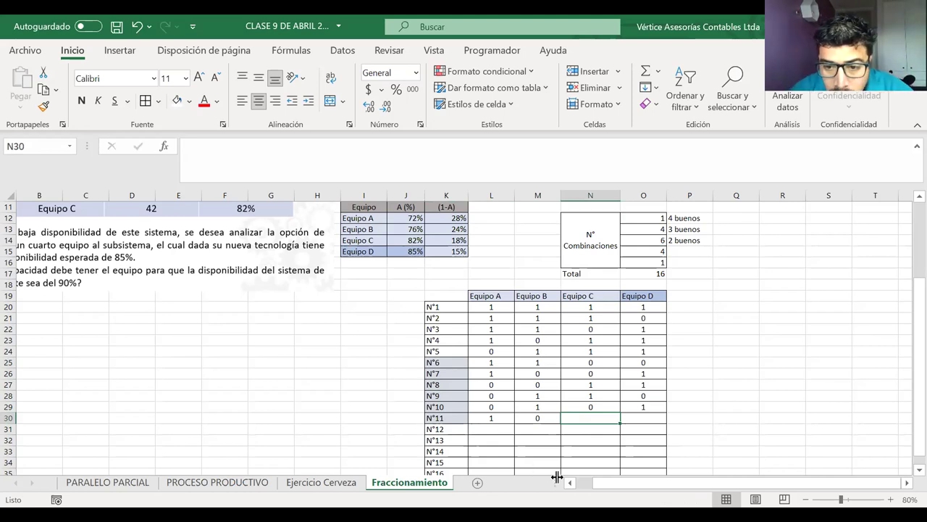
key(Left)
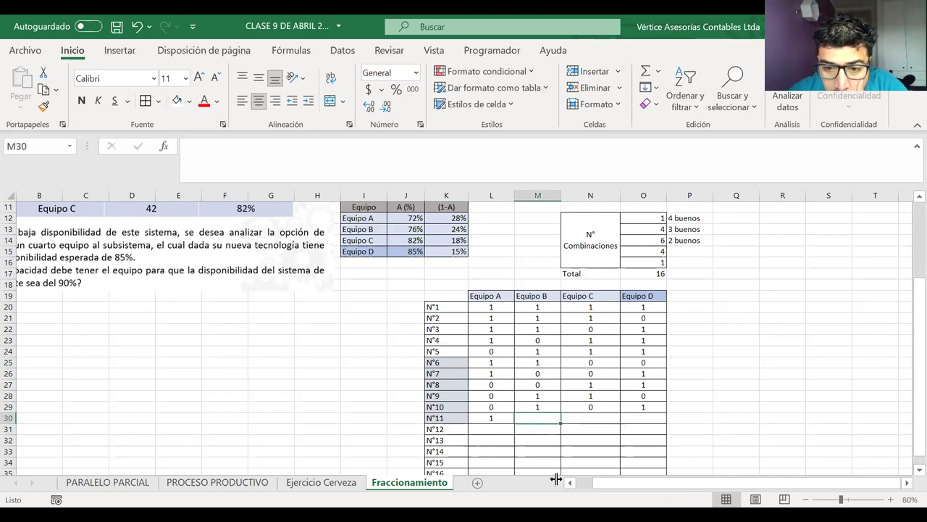
key(Left)
key(Delete)
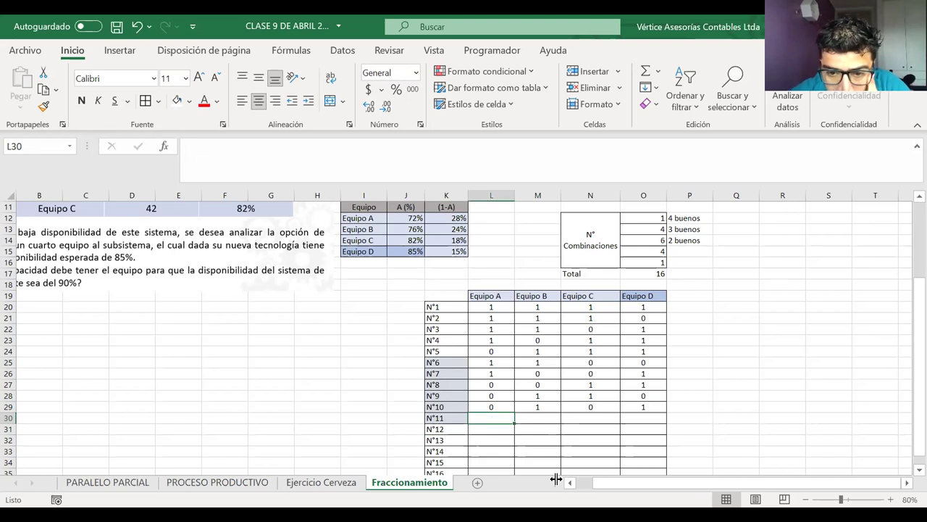
key(Right)
key(Right)
key(Right)
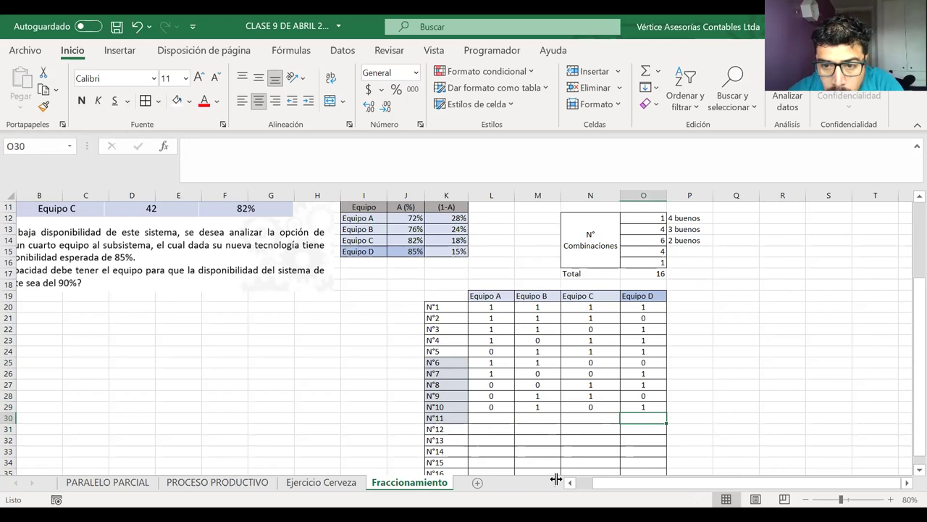
key(Left)
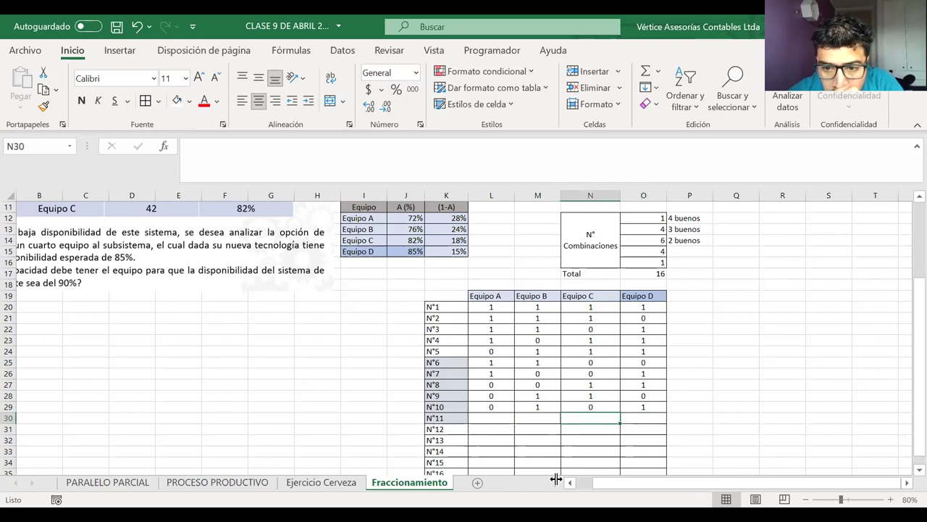
key(Left)
key(Left)
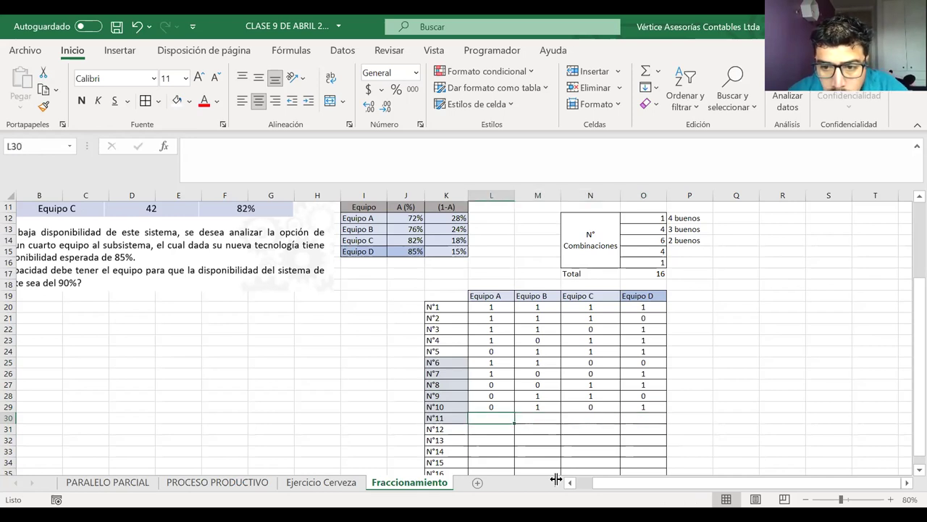
key(Right)
key(Right)
key(Right)
key(Left)
key(Left)
key(Left)
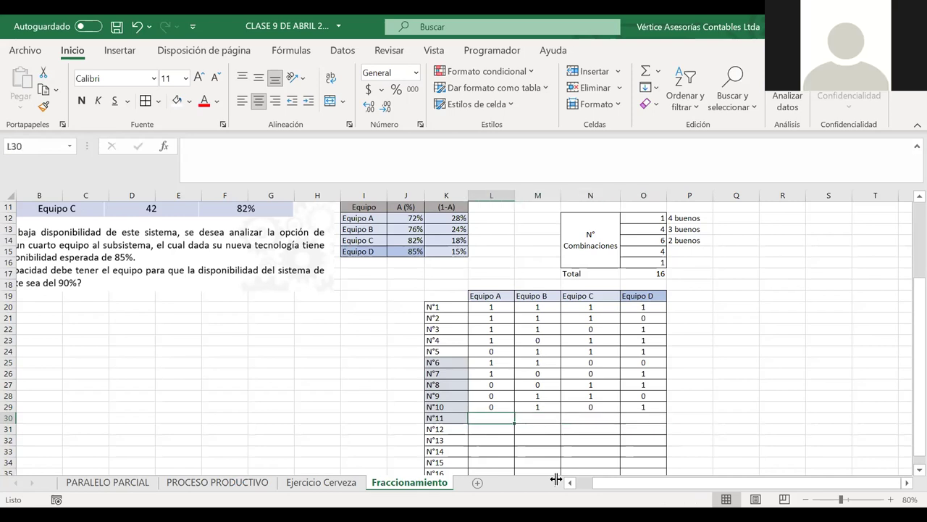
Step: Fill in combination N°11 with 1, 0, 1, 0 for Equipo A through Equipo D
text(10)
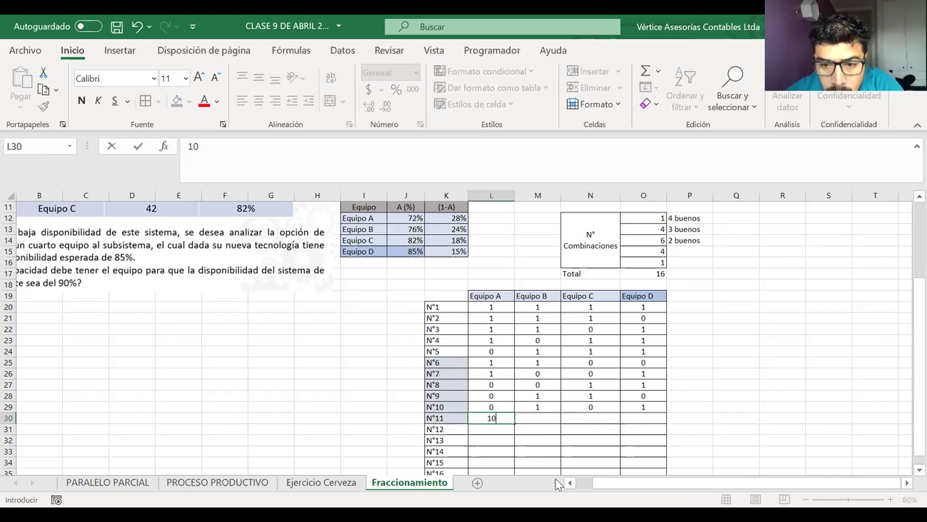
key(BackSpace)
key(Right)
text(0)
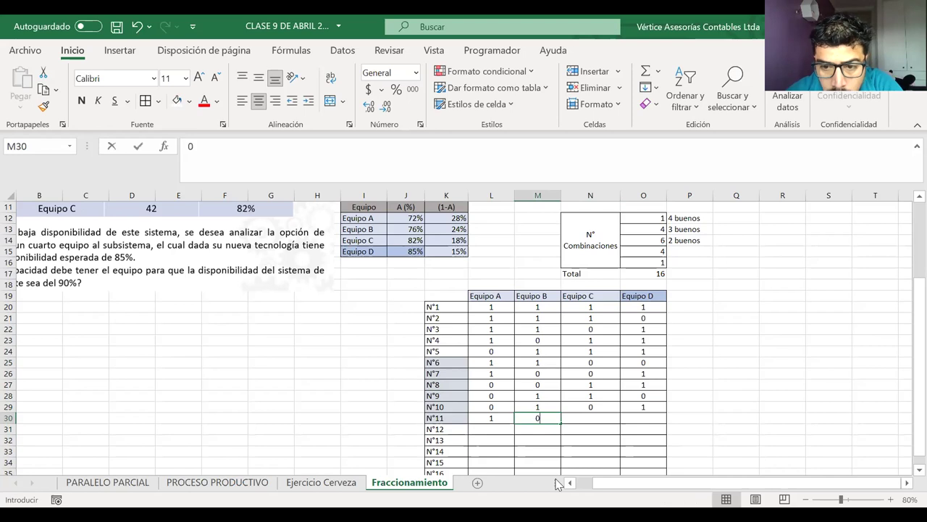
key(Right)
text(1)
key(Right)
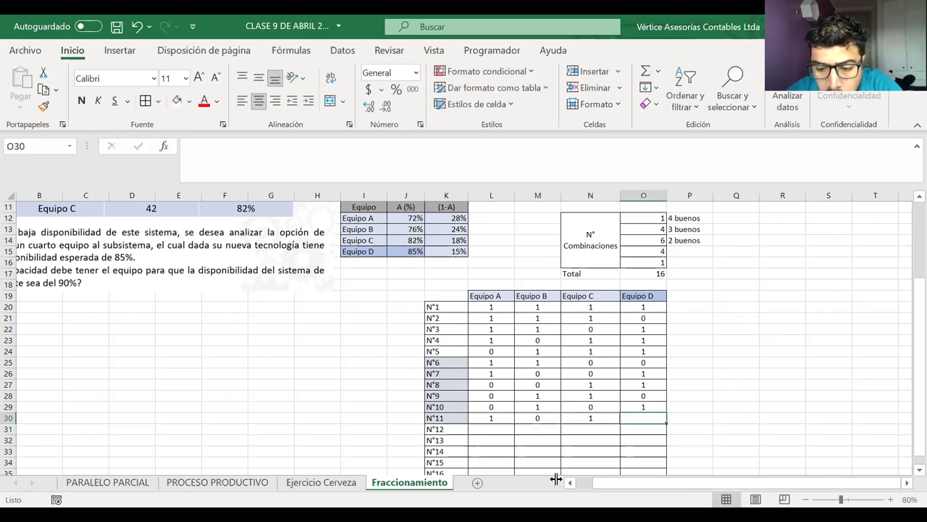
text(0)
key(Up)
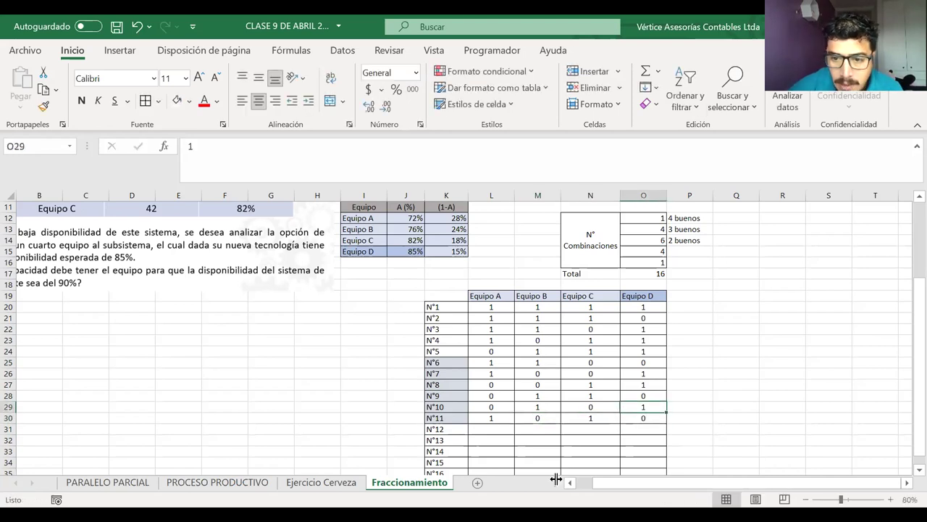
Step: Compare the Equipo A to Equipo D states of combinations N°10 and N°11
key(Left)
key(Left)
key(Down)
key(Up)
key(Left)
key(shift+Right)
key(shift+Down)
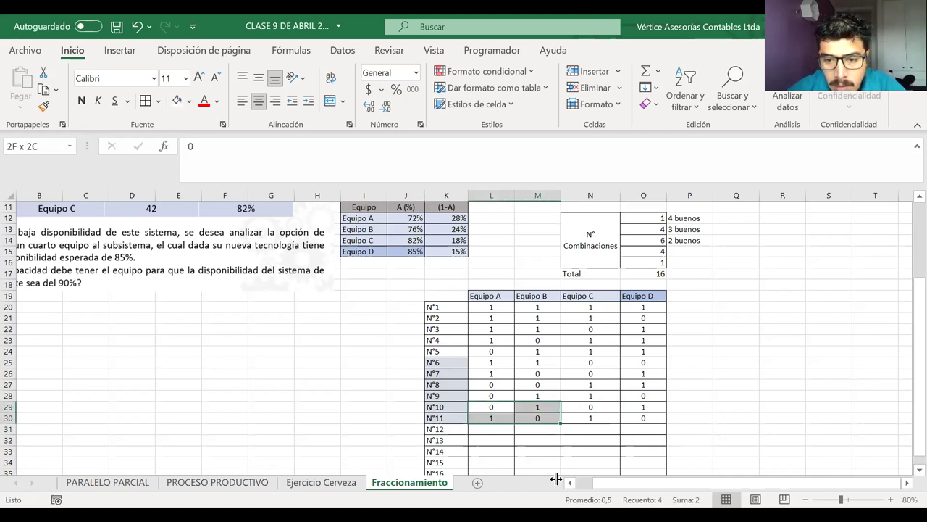
key(shift+Right)
key(shift+Right)
key(Up)
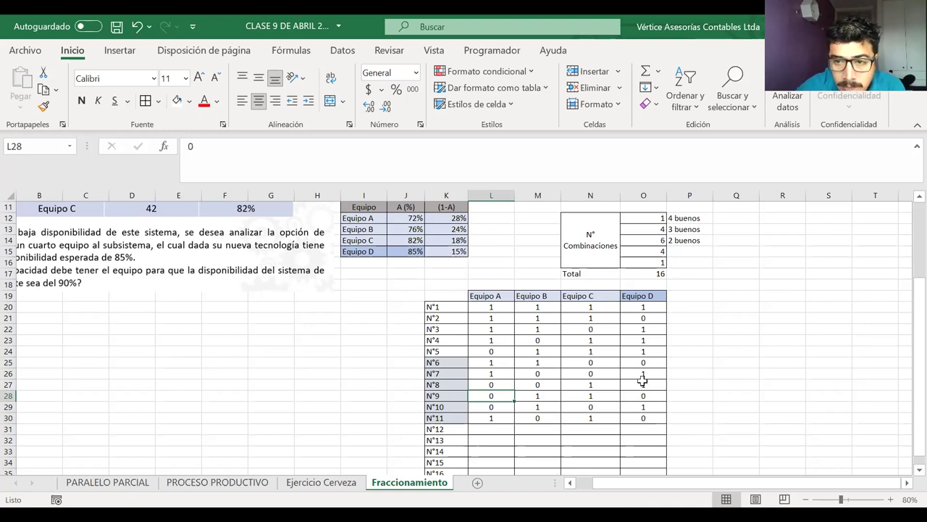
Step: Label the fourth count in the N° Combinaciones table as "1 bueno" in cell P15
click(686, 252)
text(1)
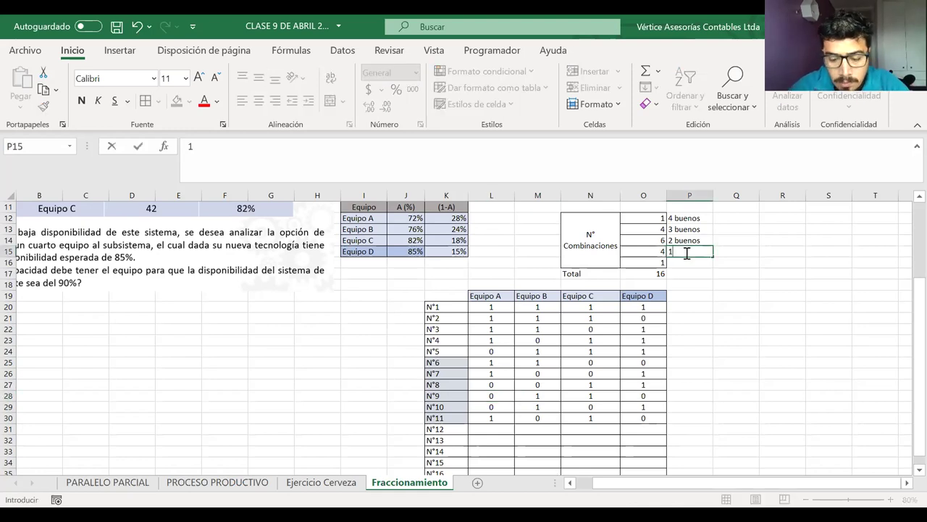
text( bueno)
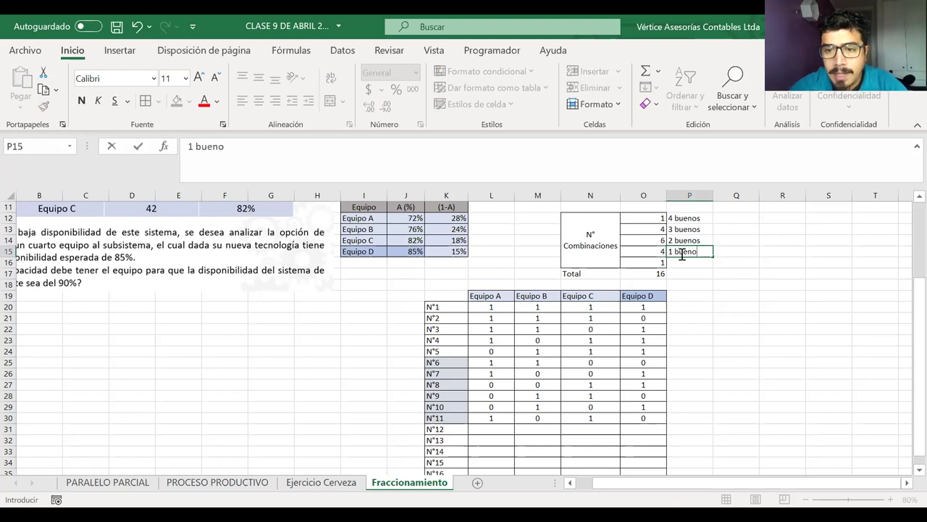
click(704, 277)
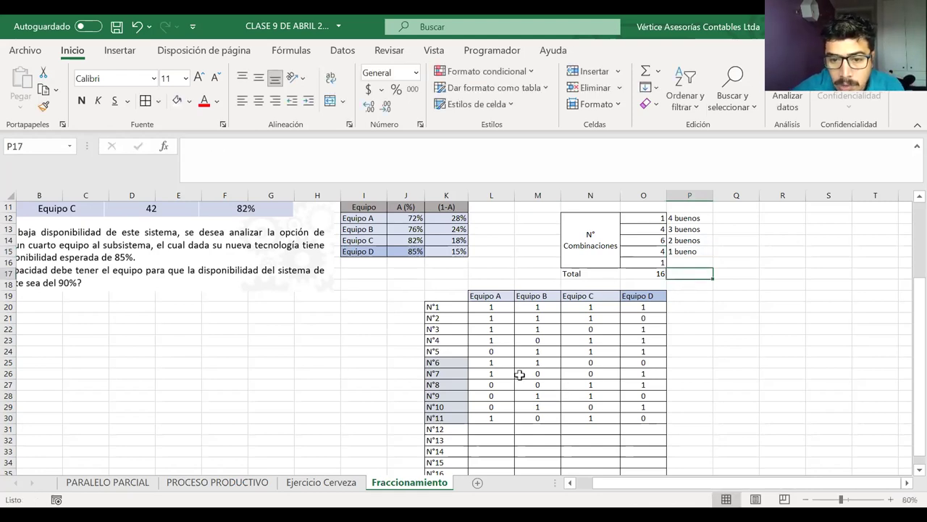
Step: Shade the combination labels N°12 to N°15 with a light blue fill
scroll(474, 411, down, 1)
click(455, 407)
drag(454, 415, 453, 440)
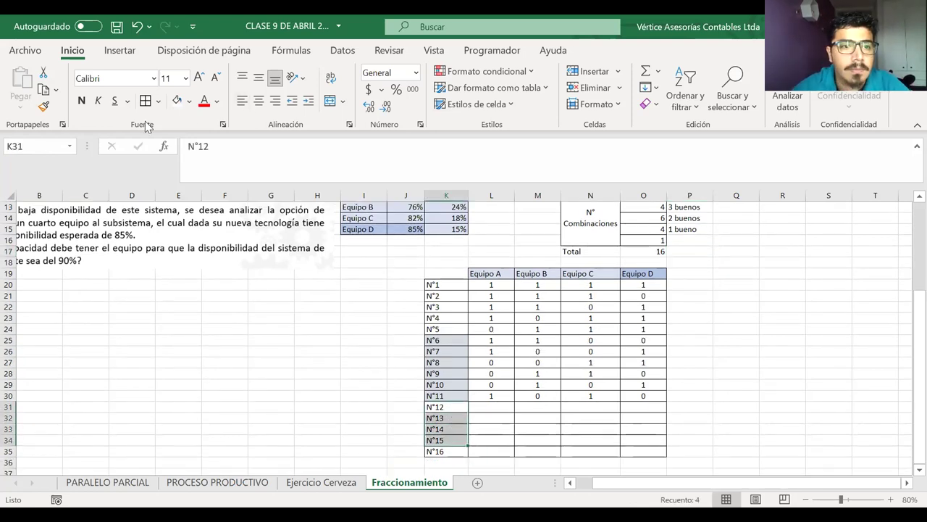
click(189, 101)
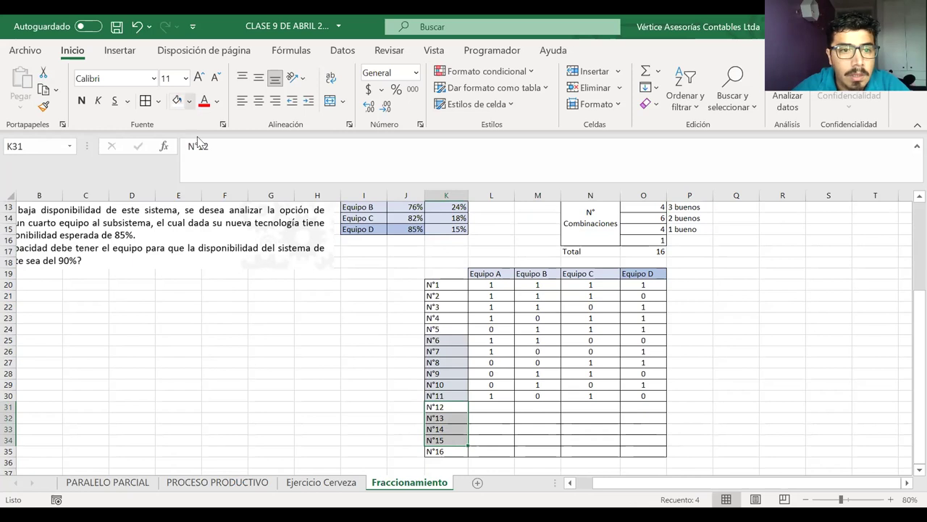
click(228, 156)
click(499, 406)
text(0)
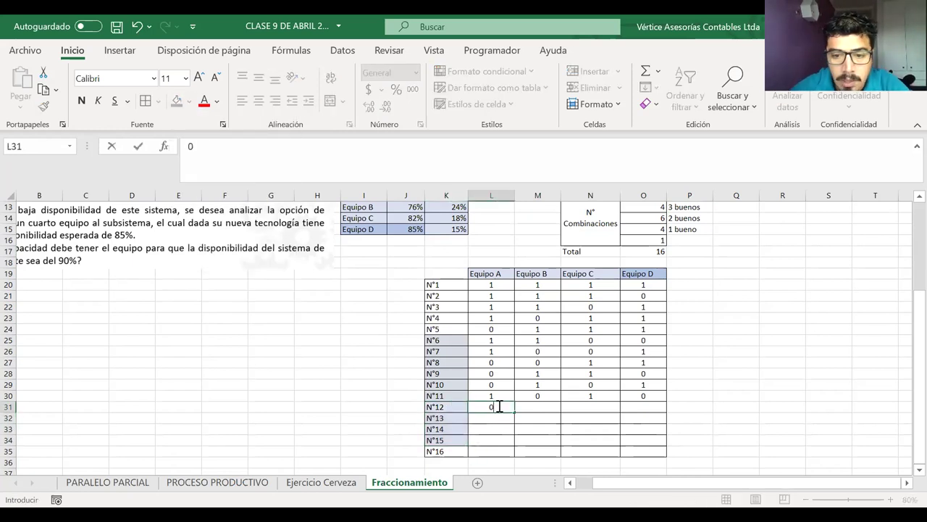
key(Tab)
text(1)
key(Tab)
text(0)
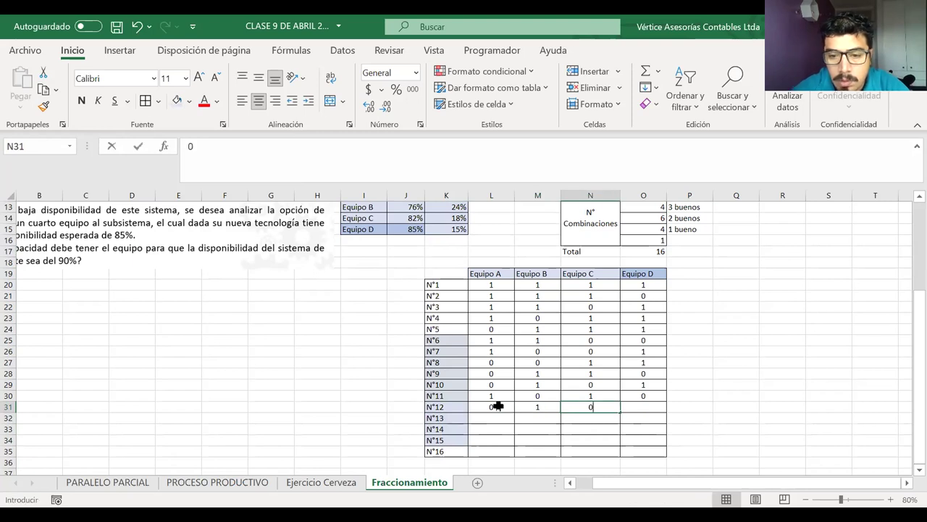
key(BackSpace)
key(Left)
key(Left)
Step: Fill in combination N°12 with 1, 0, 0, 0 for Equipo A through Equipo D
text(1)
key(Tab)
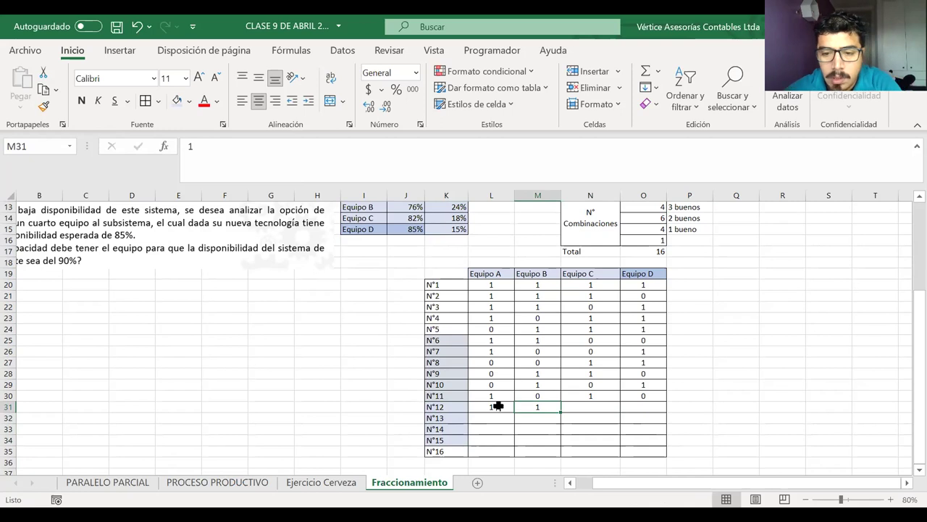
text(0)
key(Tab)
text(0)
key(Tab)
text(0)
key(Return)
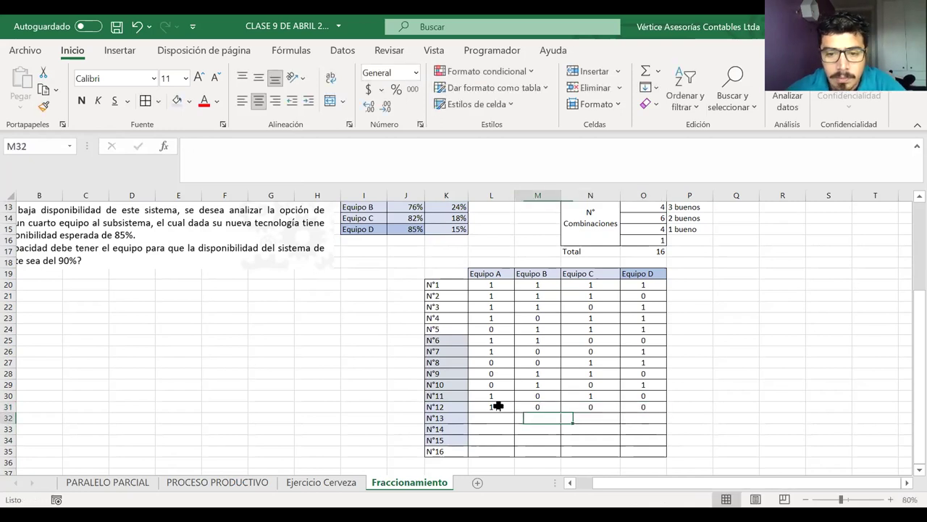
Step: Fill in combination N°13 with 0, 1, 0, 0 for Equipo A through Equipo D
key(Left)
text(0)
key(Tab)
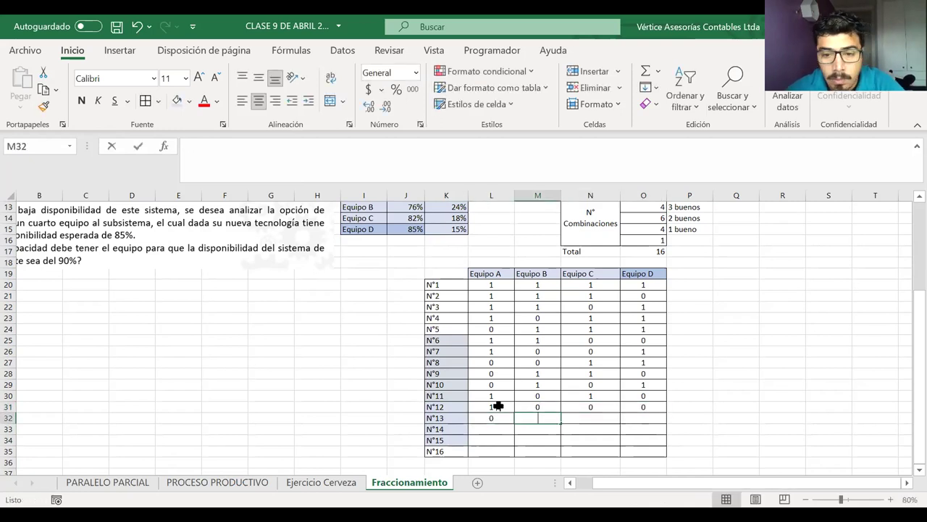
text(1)
key(Tab)
text(00)
key(BackSpace)
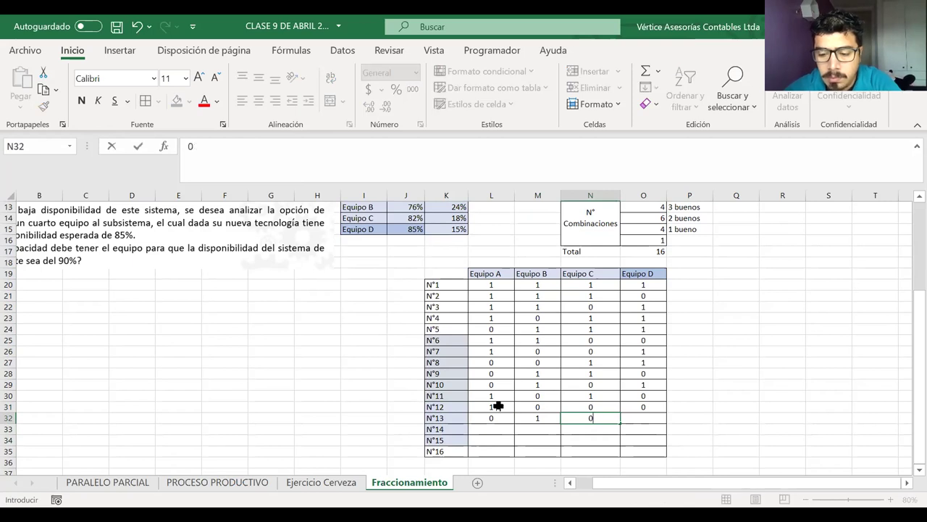
key(Tab)
text(0)
key(Return)
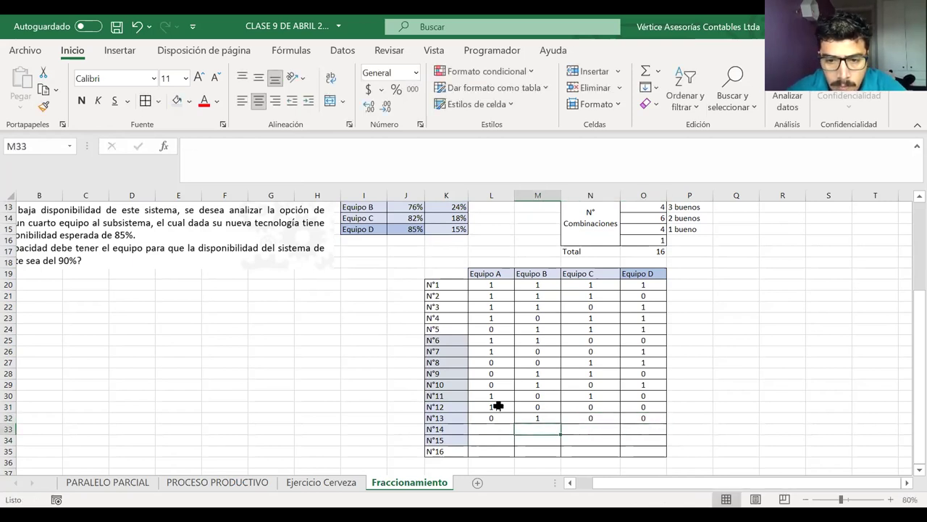
Step: Fill in combination N°14 with 0, 0, 1, 0 for Equipo A through Equipo D
text(0)
key(Tab)
text(0)
key(Tab)
text(1)
key(Tab)
text(0)
key(Return)
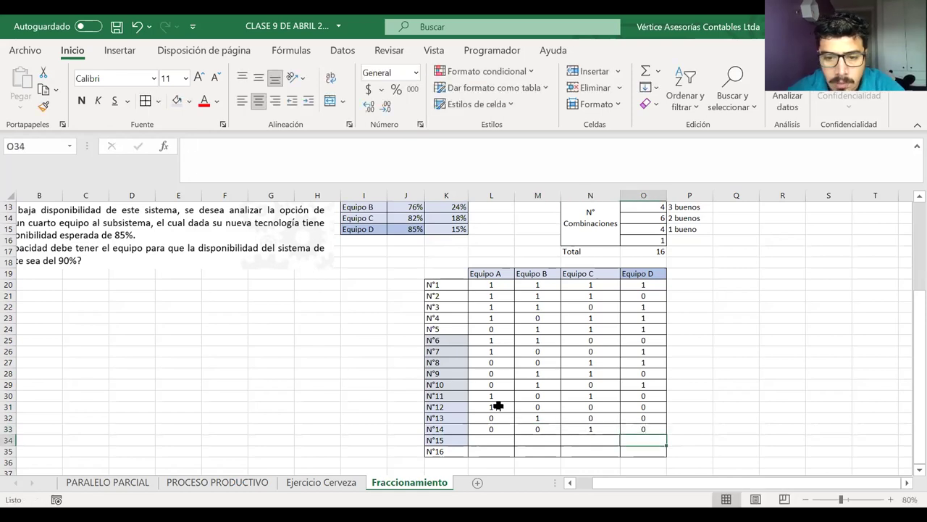
Step: Fill in combination N°15 with 0, 0, 0, 1 for Equipo A through Equipo D
text(0)
key(Tab)
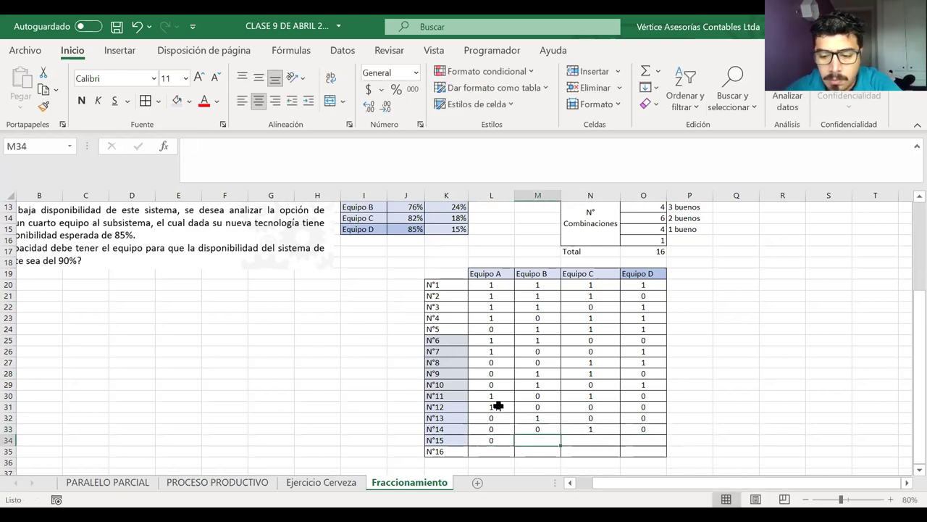
text(0)
key(Tab)
text(0)
key(Tab)
text(1)
key(Down)
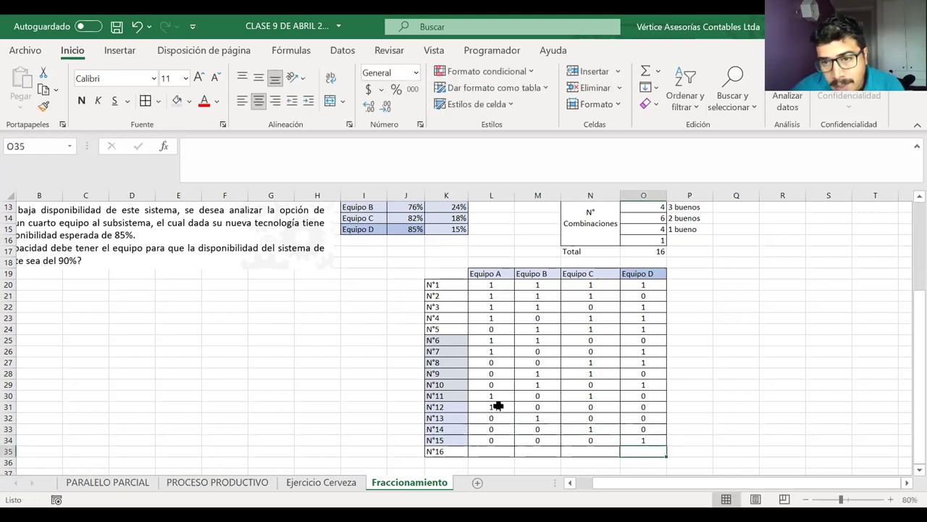
Step: Label the last count in the N° Combinaciones table as "0 bueno" in cell P16
click(683, 249)
double_click(683, 239)
text(bueno)
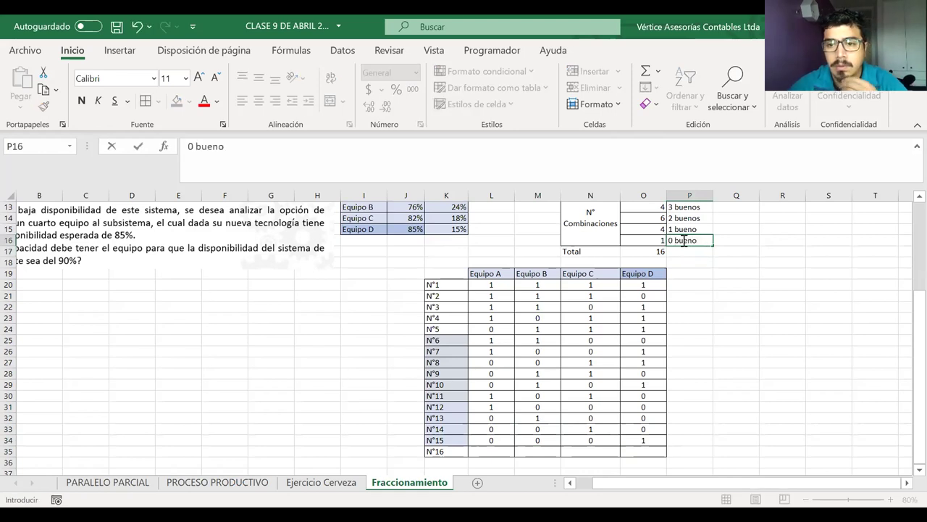
key(Return)
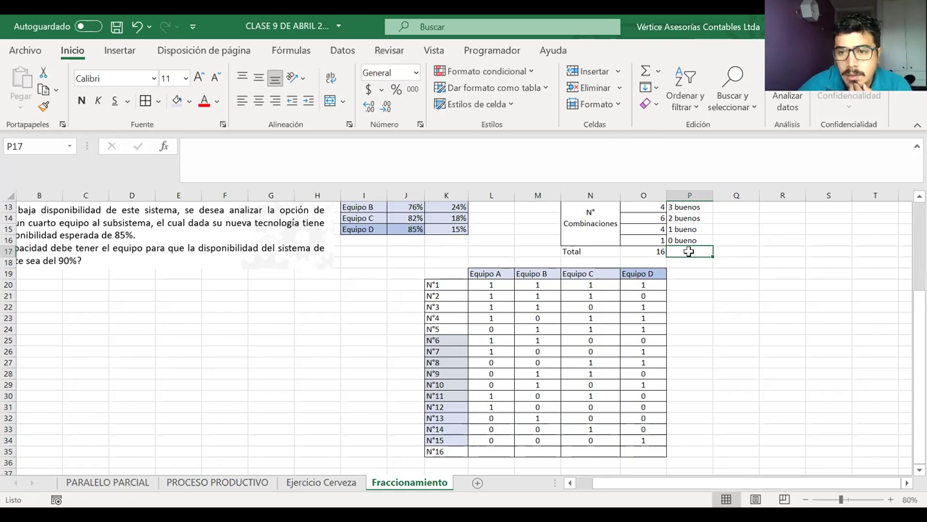
click(707, 229)
double_click(707, 229)
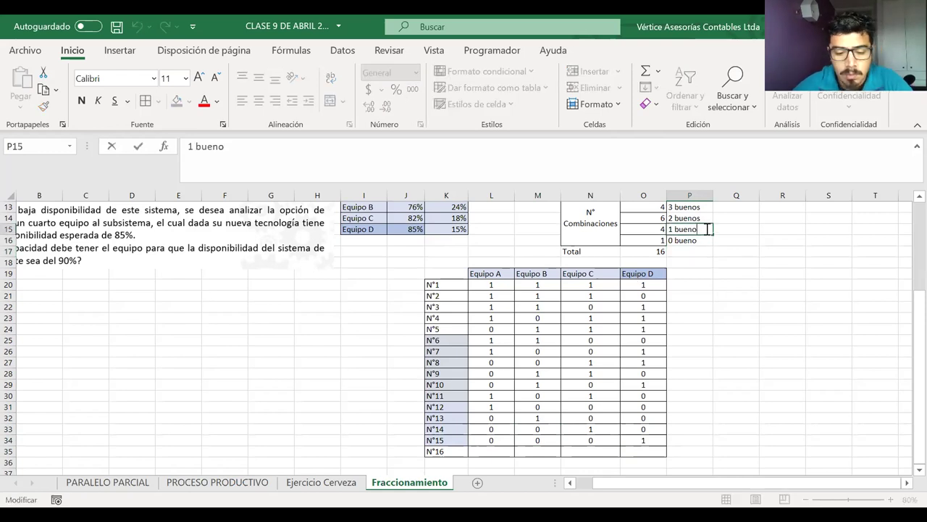
Step: Fill in combination N°16 with 0 for all four equipos
click(483, 454)
text(0)
key(Tab)
text(0)
key(Tab)
text(0)
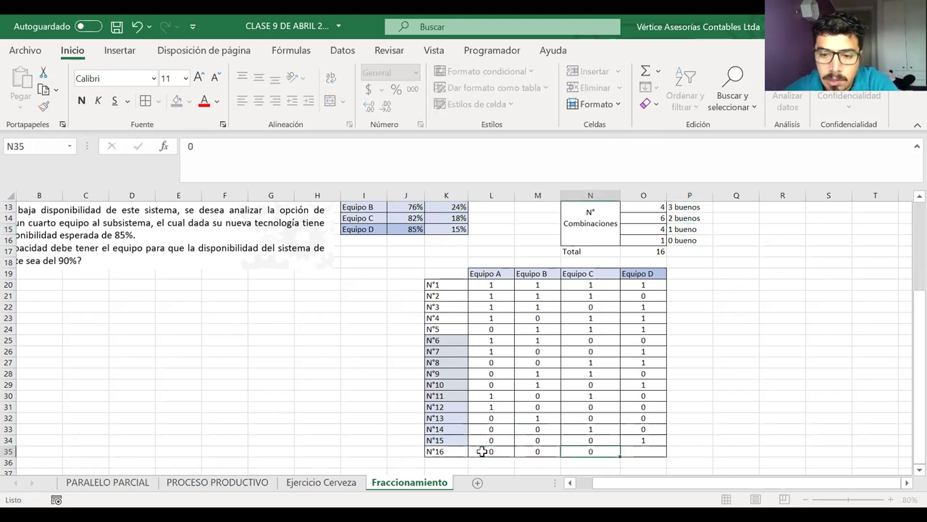
key(Tab)
text(0)
key(Up)
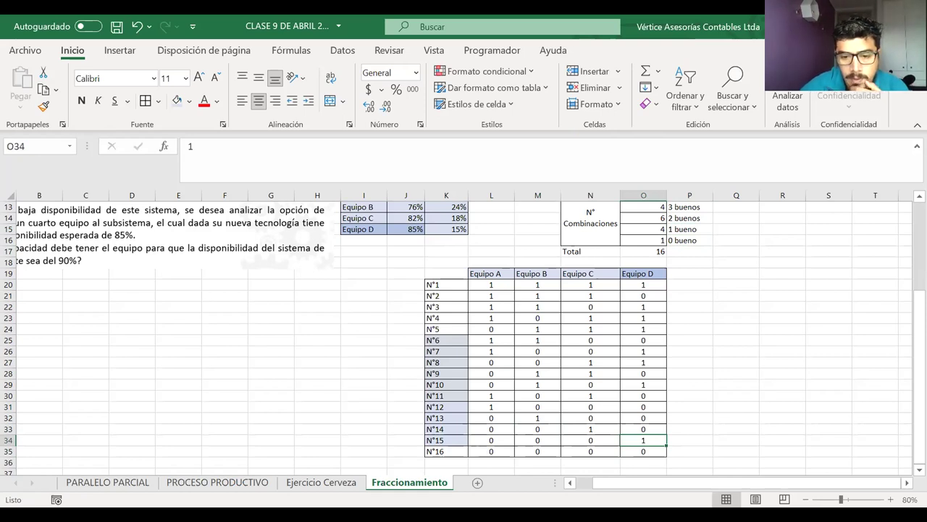
Step: Add the column header "Probabilidad de Ocurrencia" in cell P19, beside the Equipo D header
key(alt+Tab)
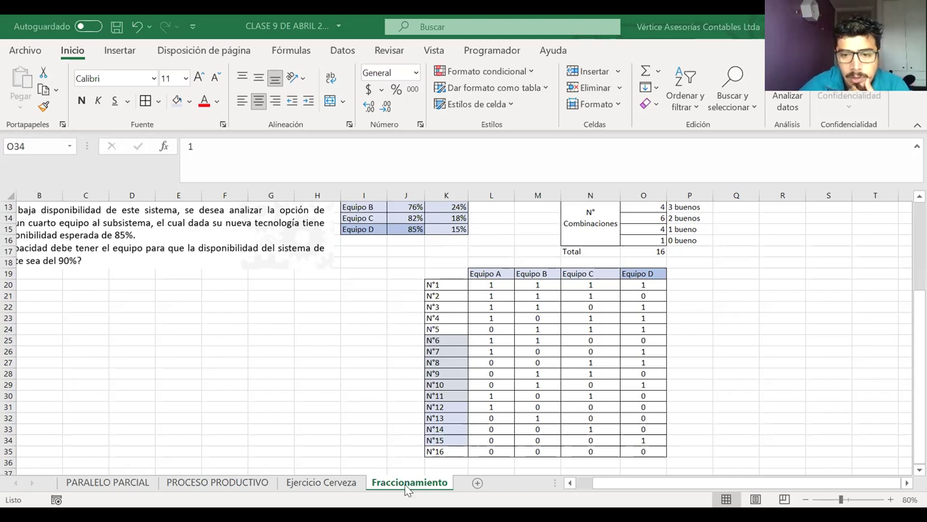
click(684, 274)
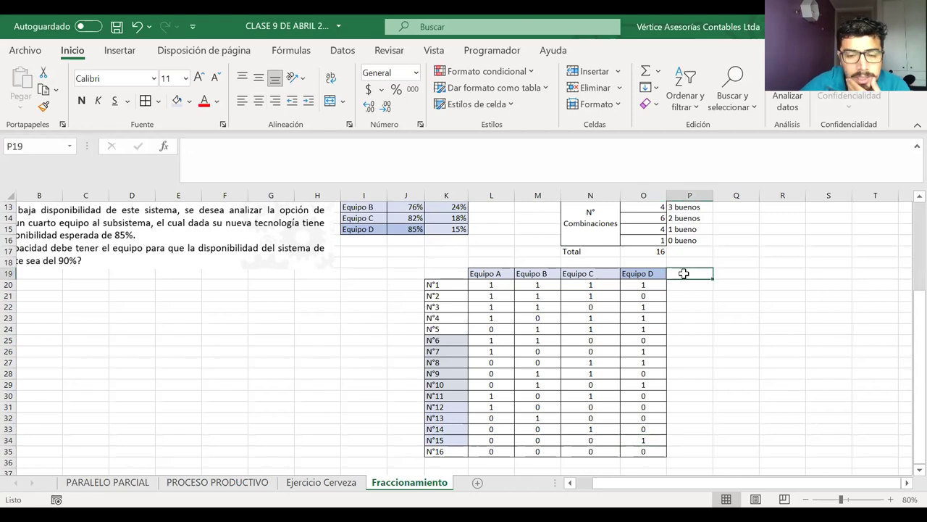
scroll(683, 273, up, 4)
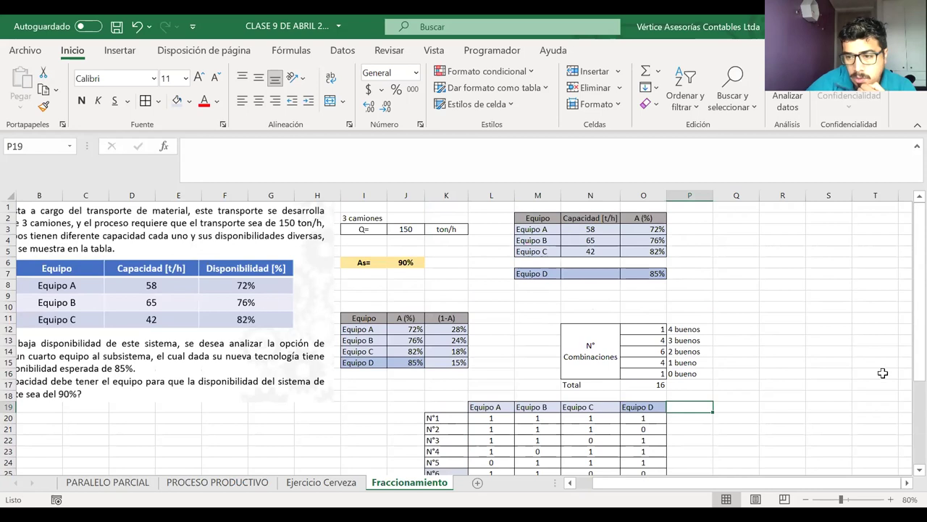
click(805, 499)
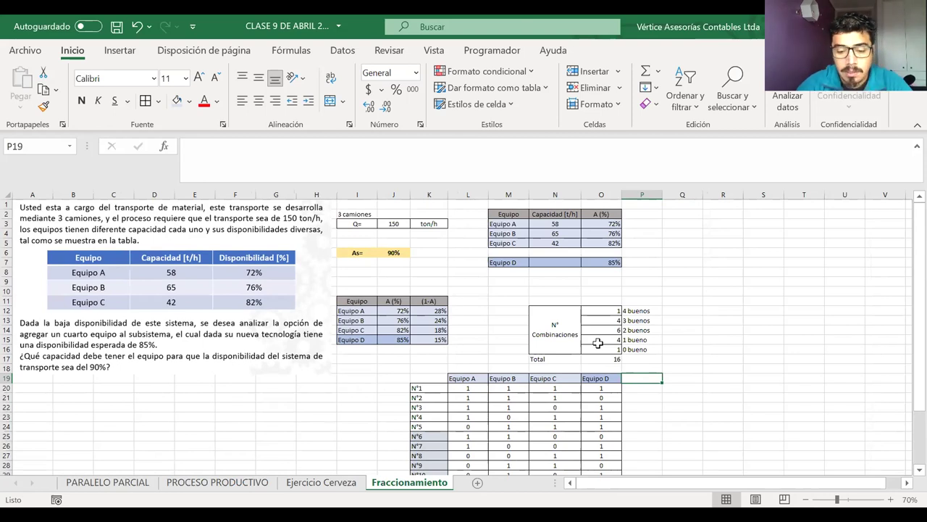
text(Probabilidad de Ocurrencia)
key(Return)
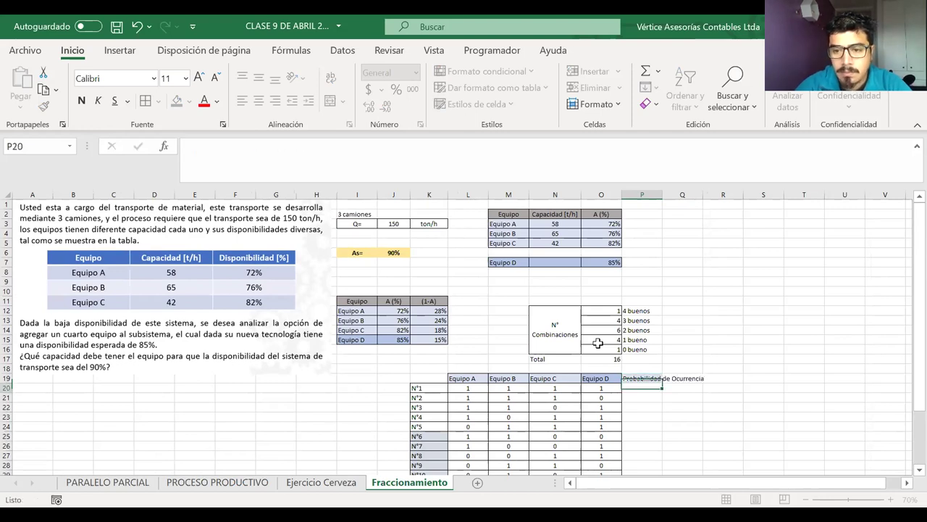
Step: Wrap the text of the "Probabilidad de Ocurrencia" header in P19 and center it horizontally
click(647, 379)
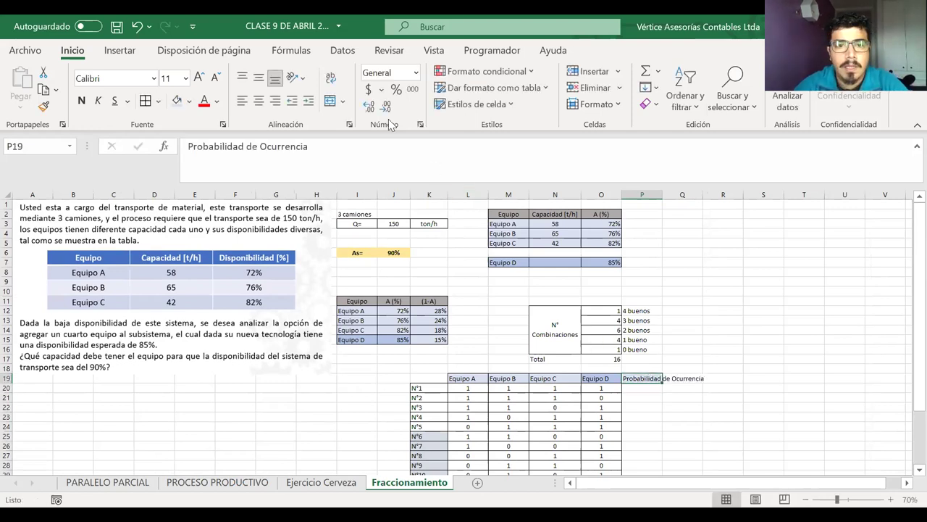
click(331, 78)
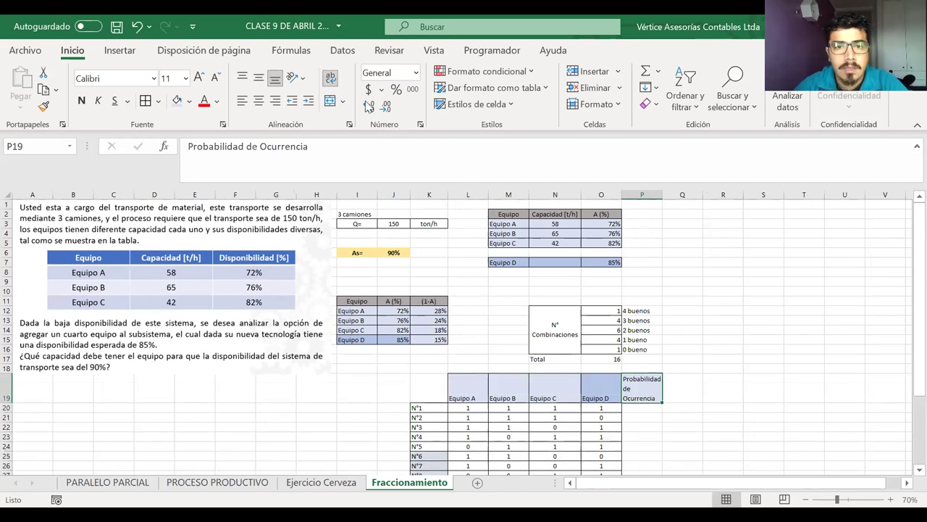
click(259, 100)
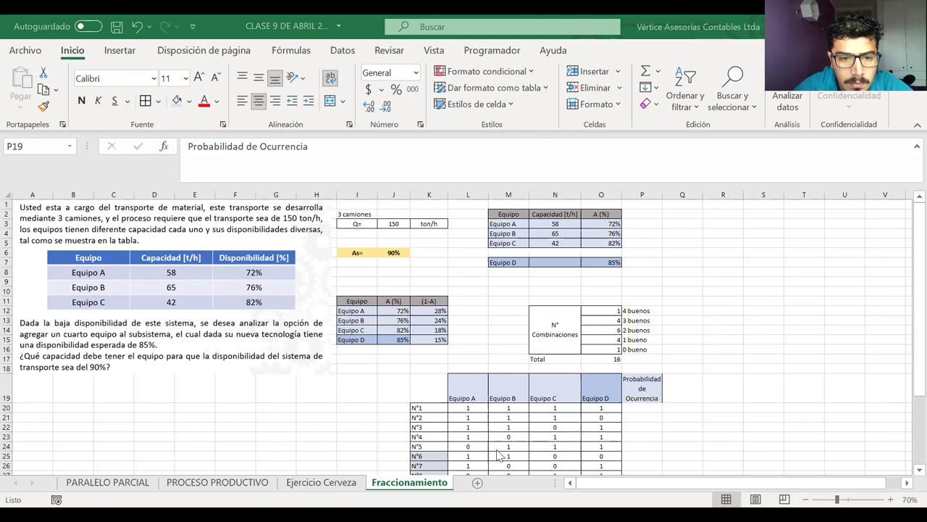
key(F2)
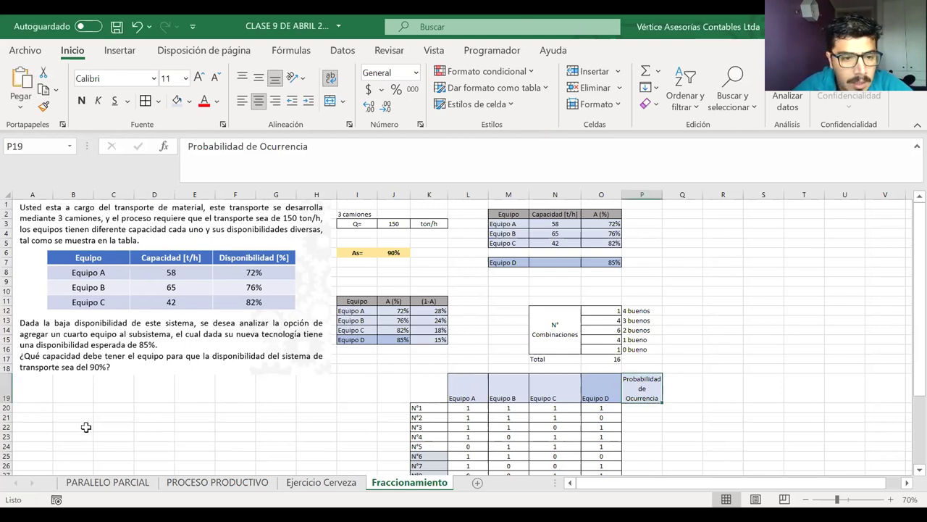
Step: Enter in B22 "Para obtener la disponibilidad del sisema, debemos sumar la multiplicacion de cada Probabilidad de Ocurrencia por la Capacidad Posible de cada combinatoria"
click(83, 426)
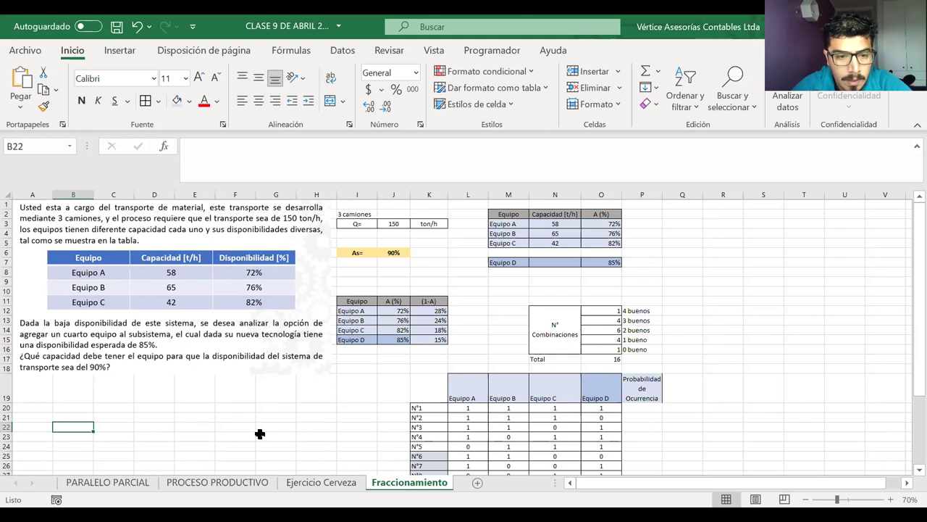
text(Para obtener la disponibilidad del sisema, debemos sumar la multiplicacion de cada Probabilidad de Ocurrencia por la Capacidad Posible de cada combinatoria)
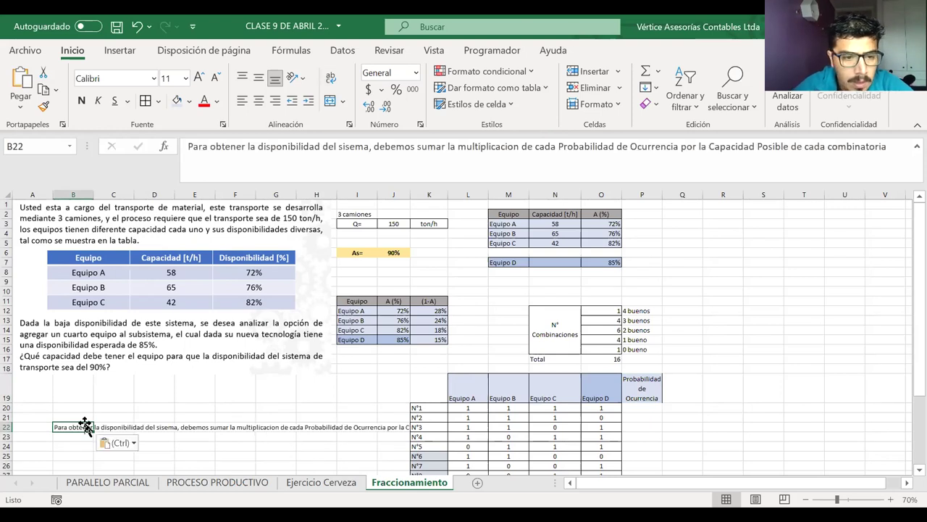
Step: Format the B22 note as a merged, wrapped and centered block over B22:G26, with light orange fill, bold text and a one-step larger font
drag(84, 427, 279, 463)
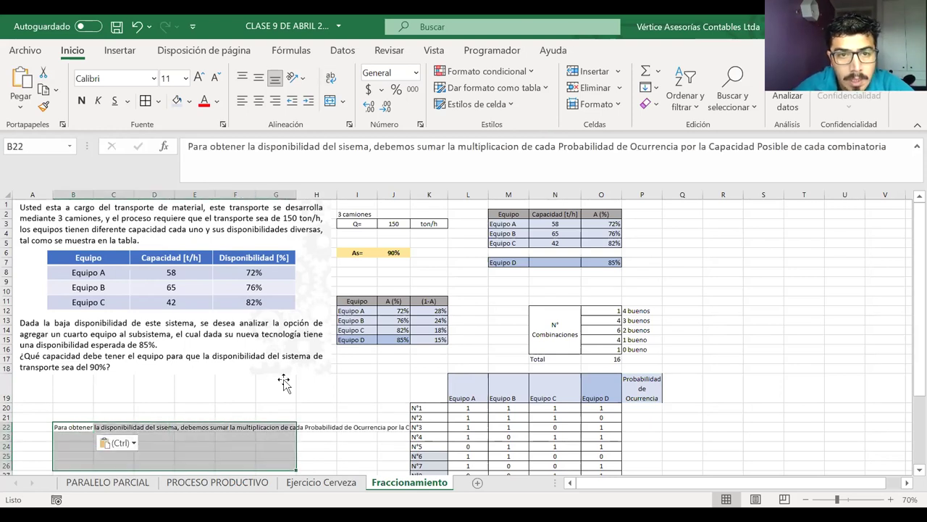
click(329, 101)
click(330, 77)
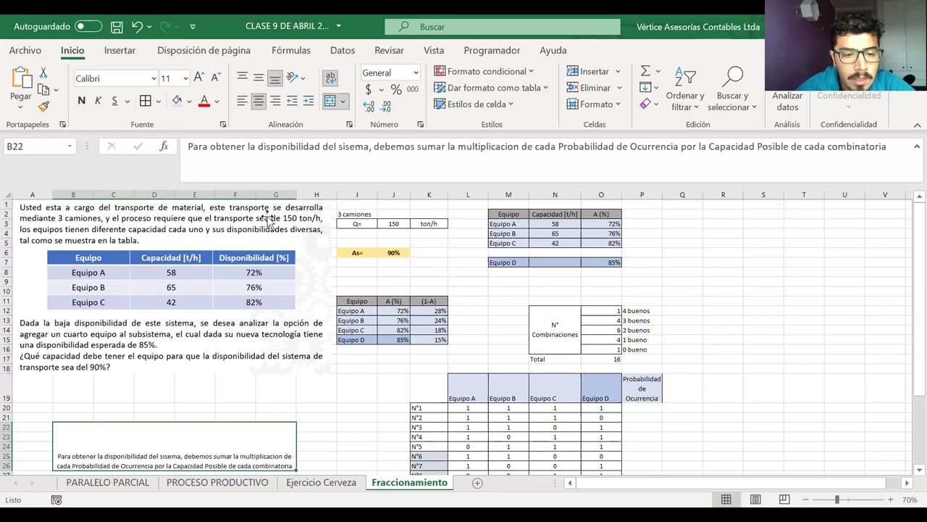
click(259, 80)
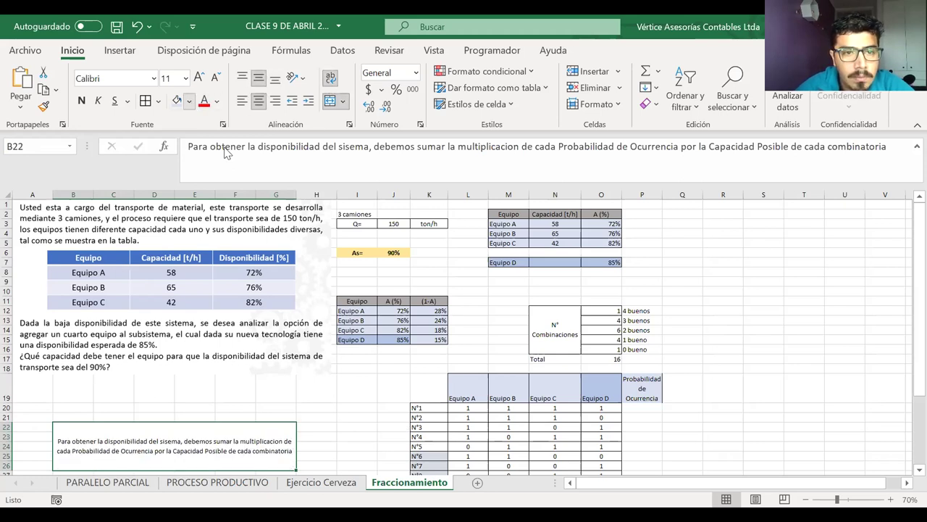
click(238, 163)
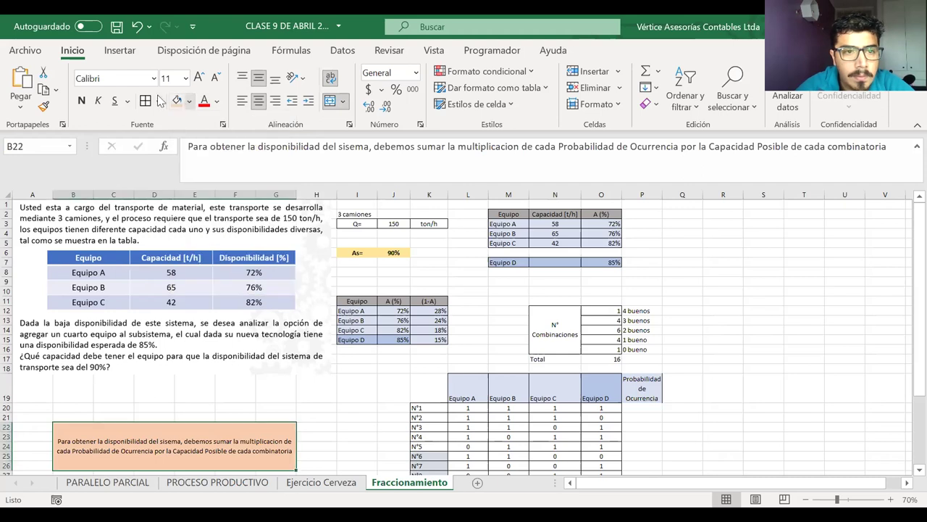
click(81, 101)
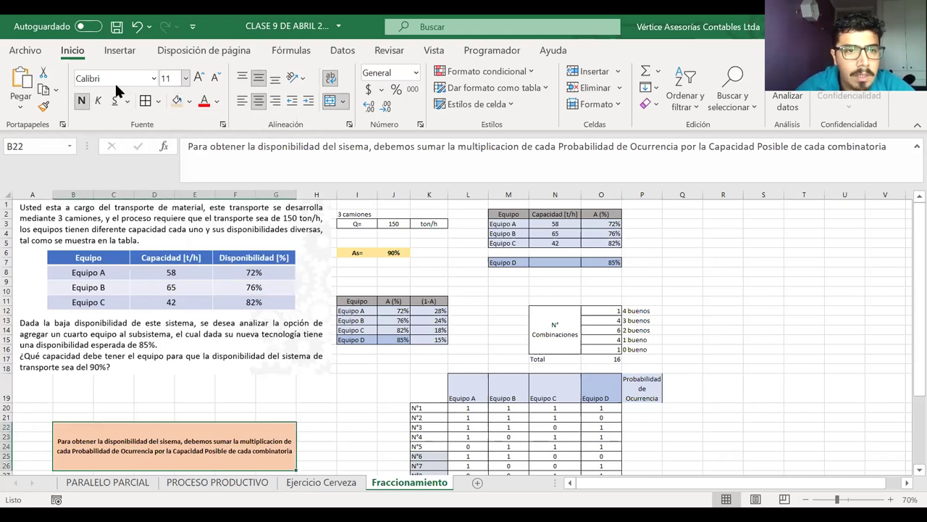
click(199, 78)
drag(313, 384, 349, 415)
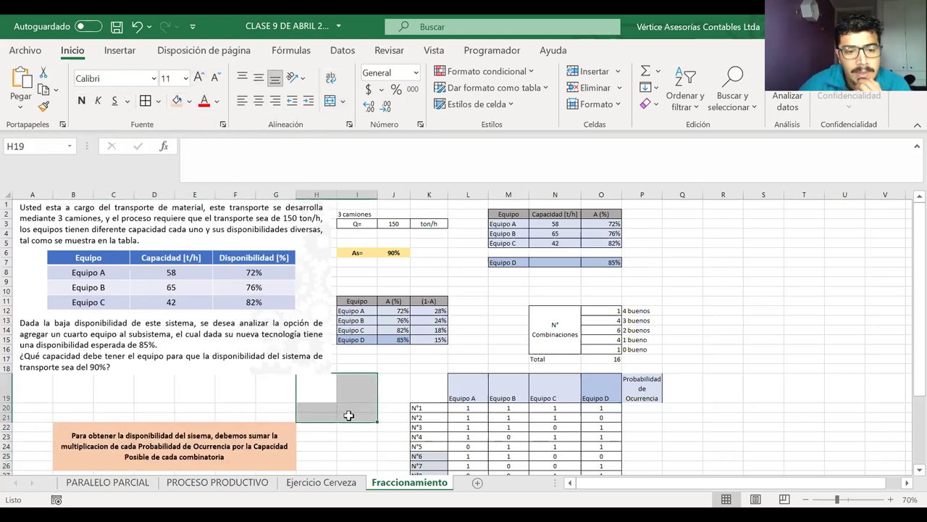
Step: Add the column header "Capacidad Posible" in Q19, beside the Probabilidad de Ocurrencia header
scroll(348, 415, down, 1)
scroll(348, 415, down, 1)
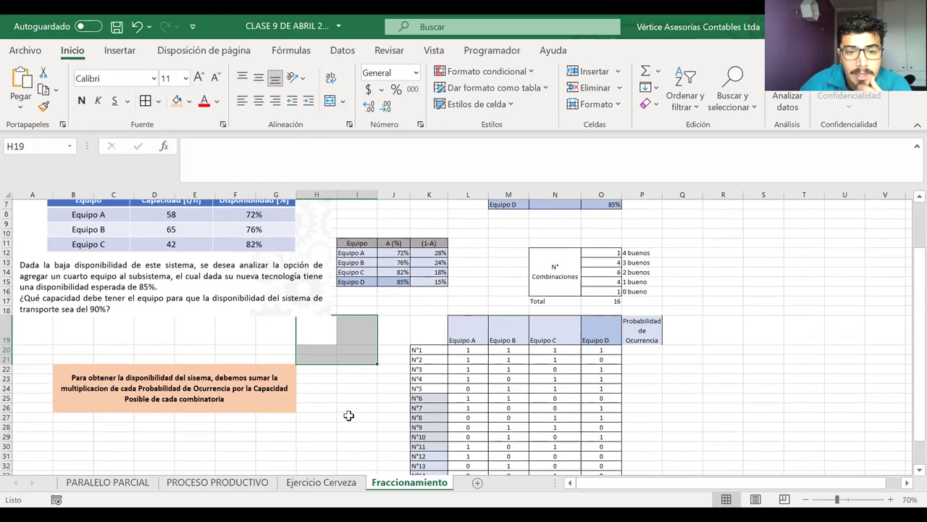
scroll(349, 415, down, 1)
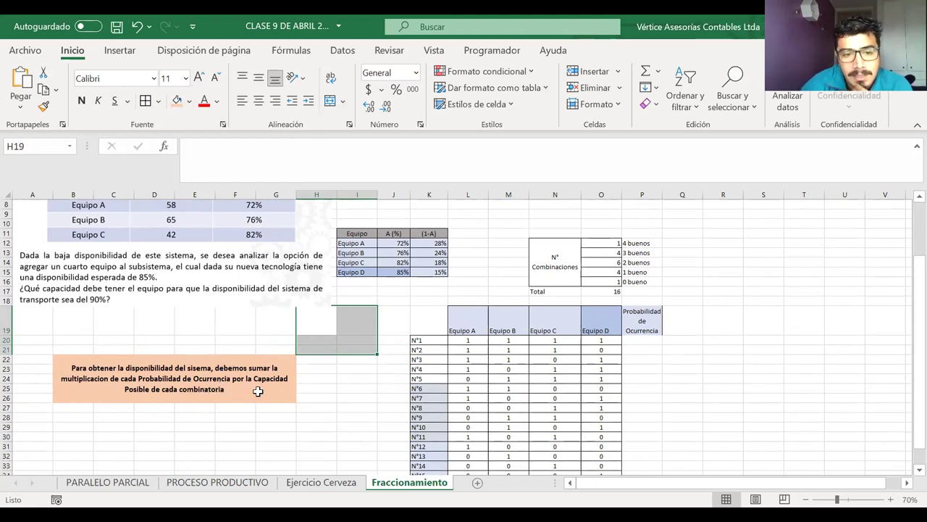
click(315, 394)
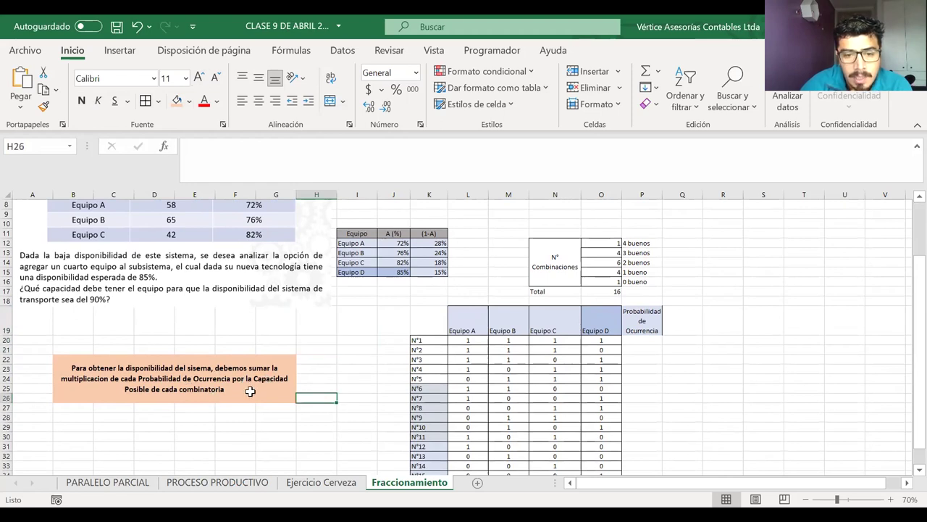
click(637, 326)
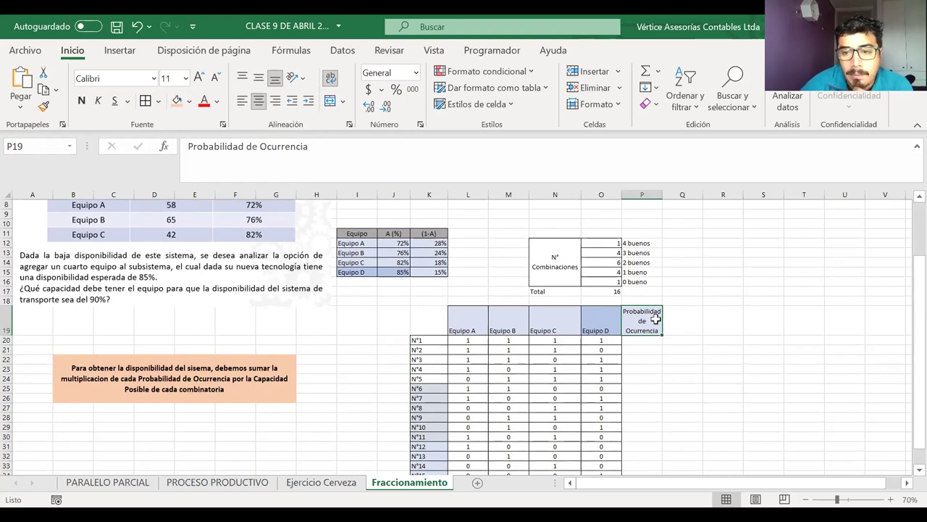
click(681, 322)
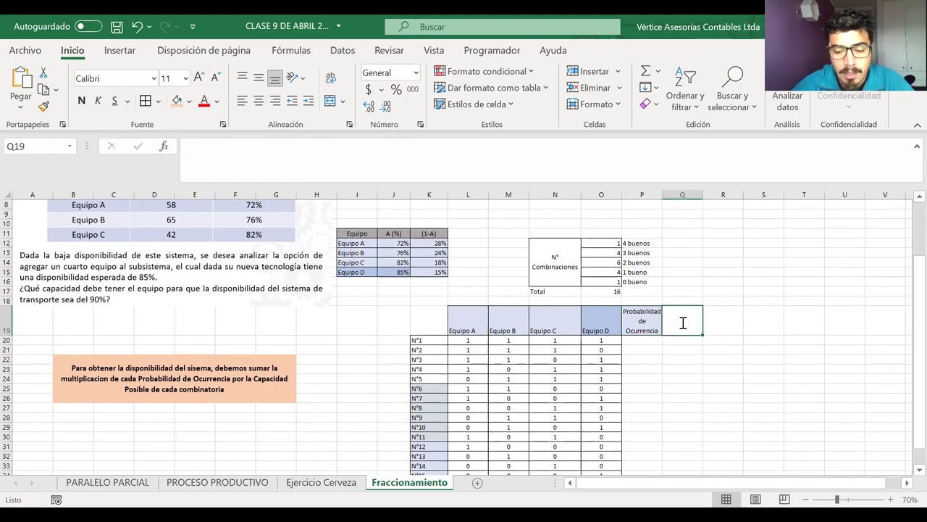
text(Capacidad)
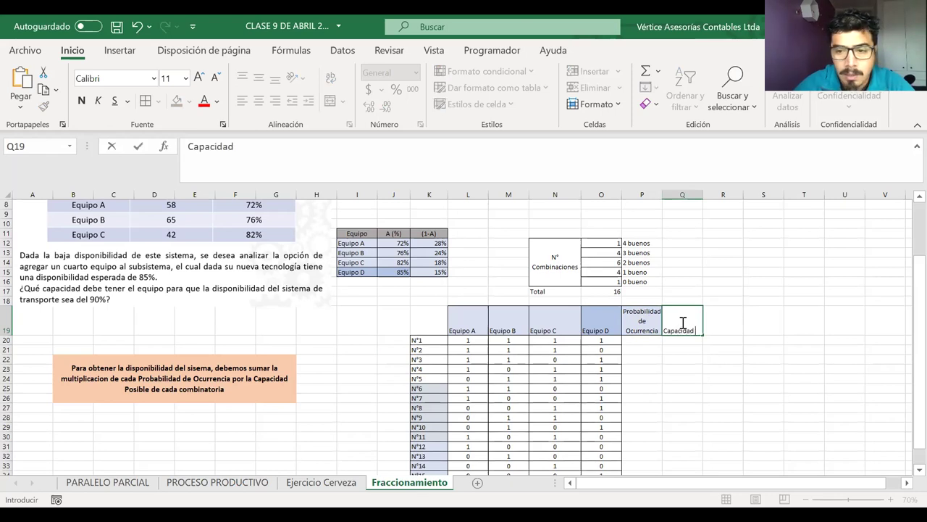
text( Posible)
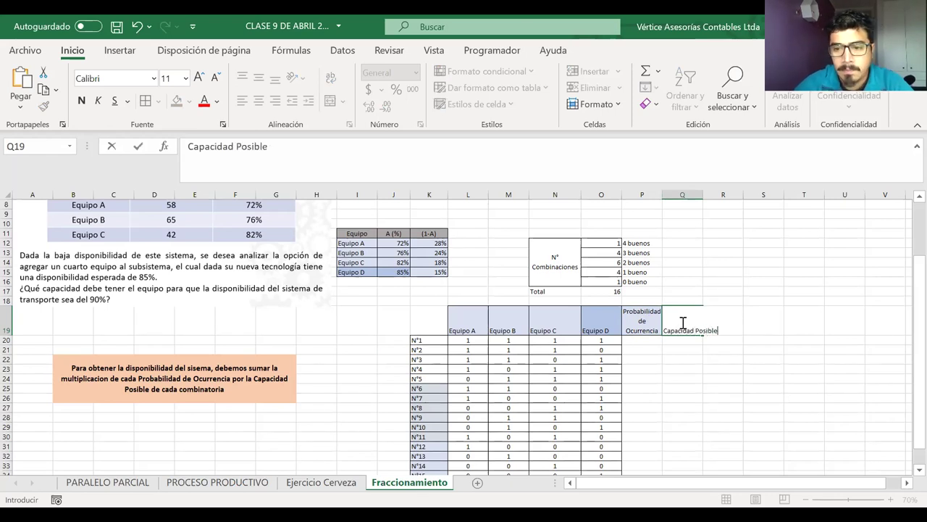
key(Return)
drag(681, 323, 720, 324)
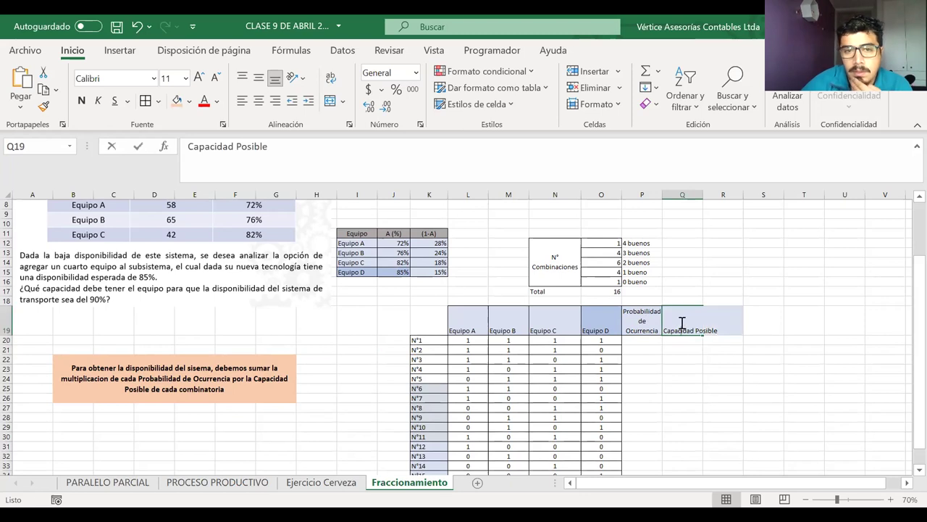
key(F2)
click(562, 310)
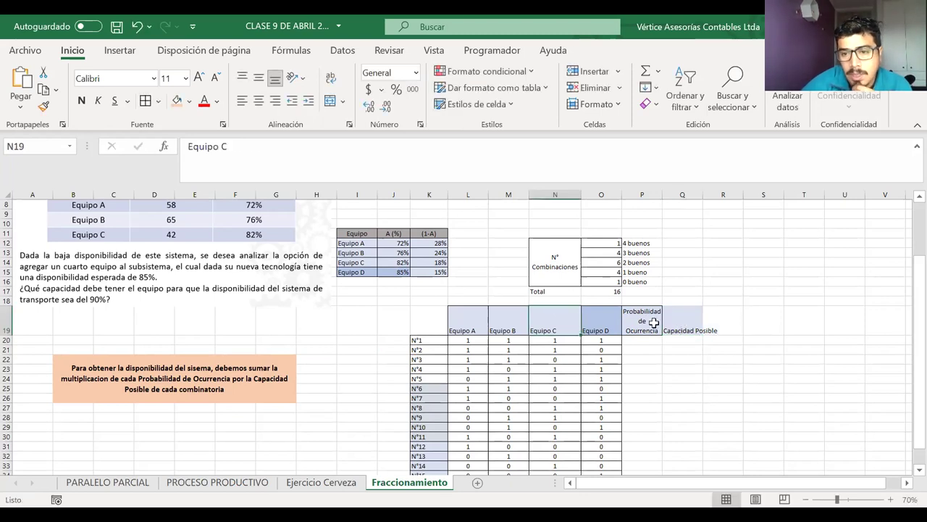
Step: Center the table headers in L19:Q19 vertically and horizontally and wrap their text
drag(673, 323, 460, 323)
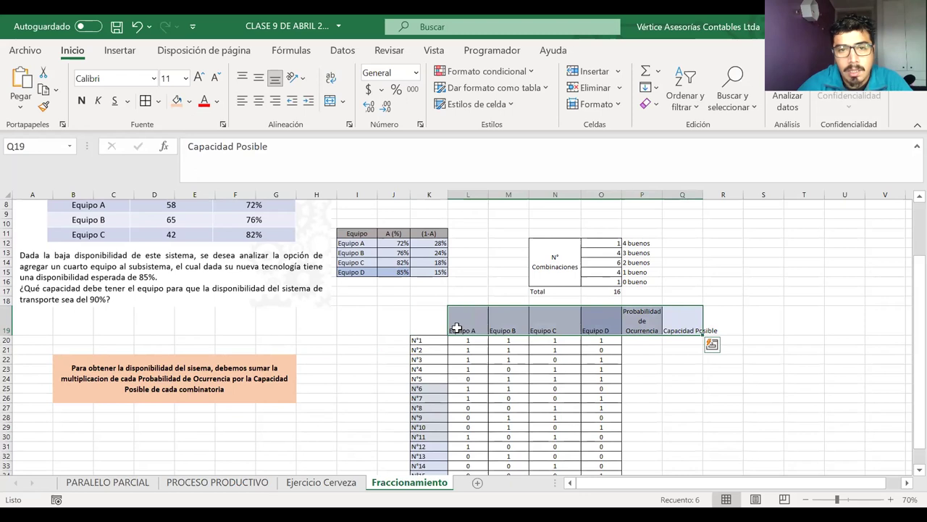
click(258, 77)
click(260, 104)
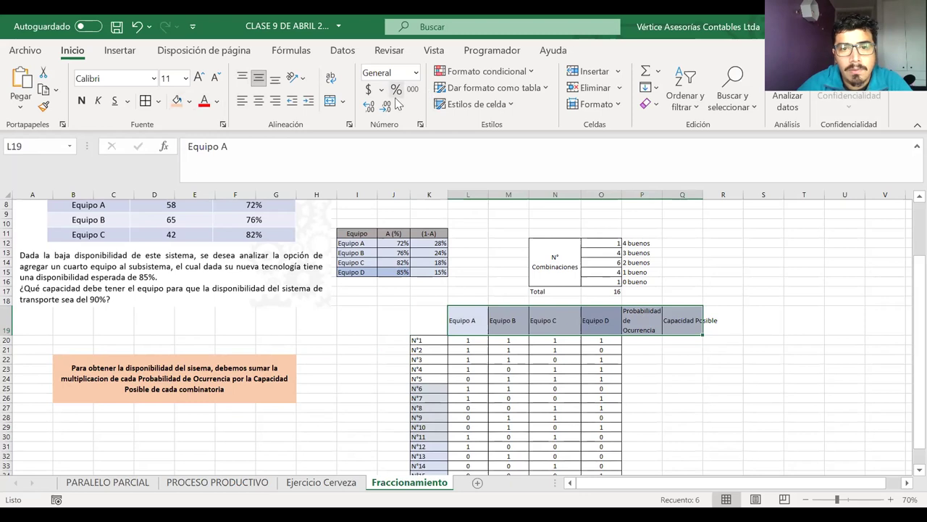
click(330, 78)
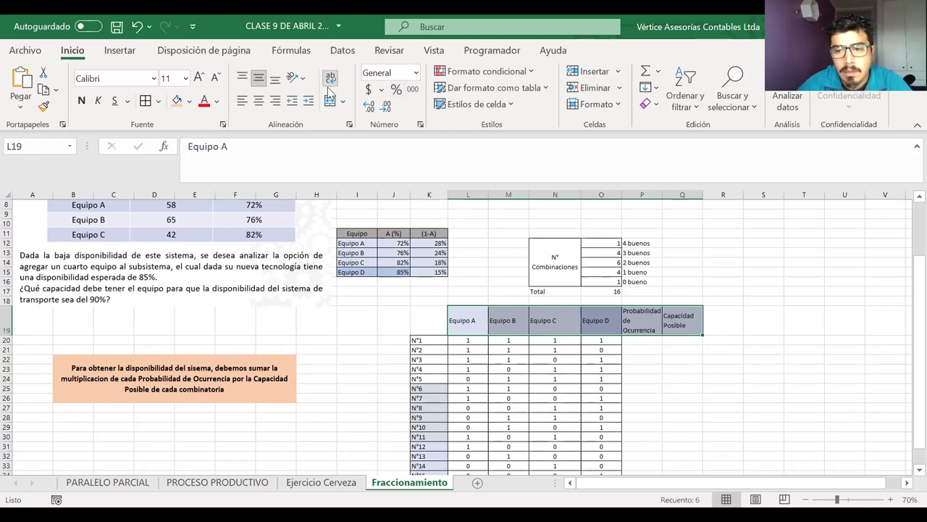
click(259, 100)
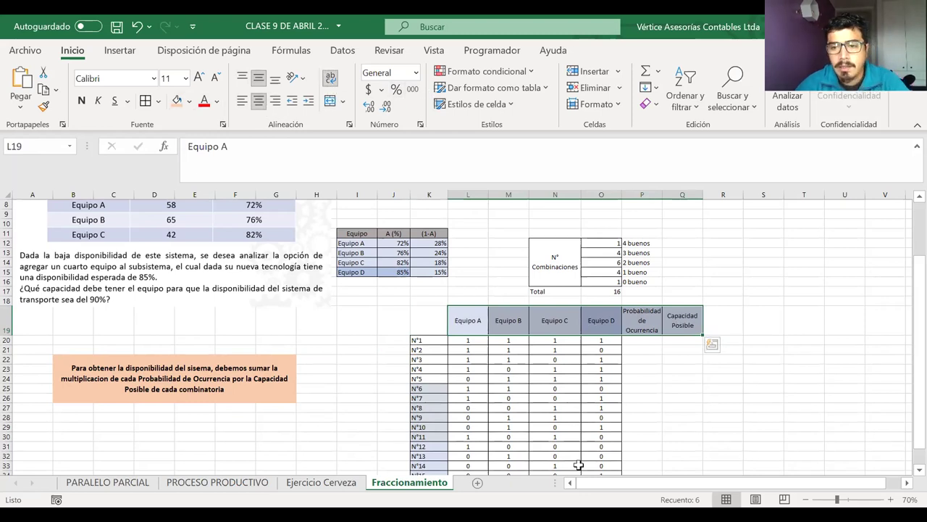
Step: Review the states of combinations N°1 to N°16 and the A (%) and (1-A) values of the four equipos
drag(642, 369, 692, 380)
click(692, 380)
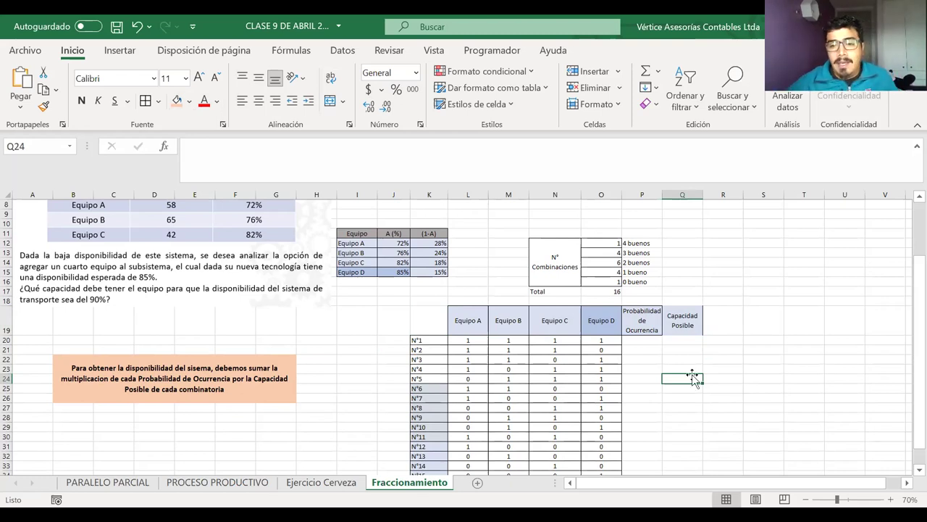
click(468, 342)
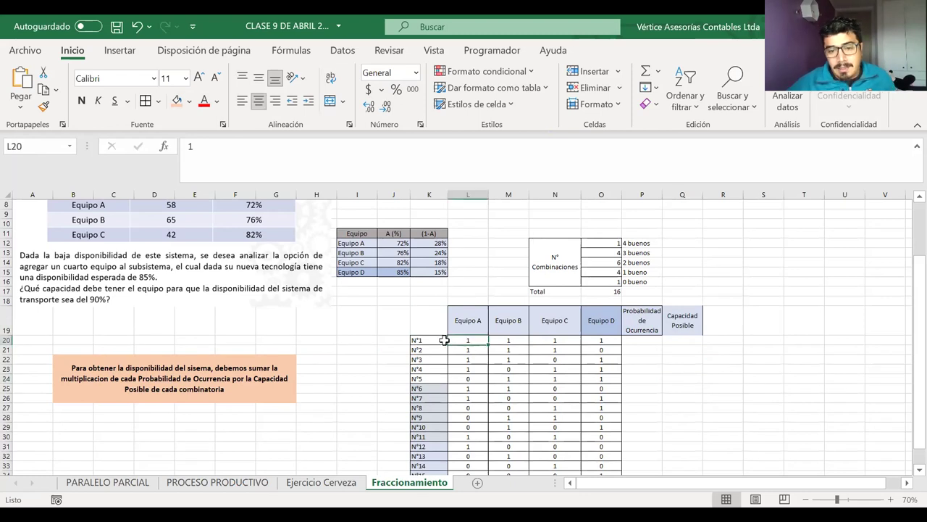
drag(441, 340, 586, 453)
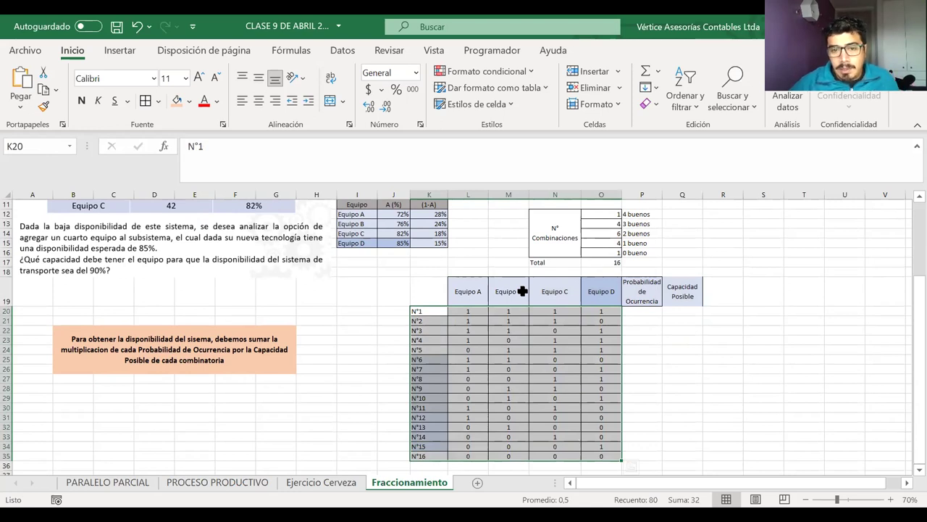
click(403, 214)
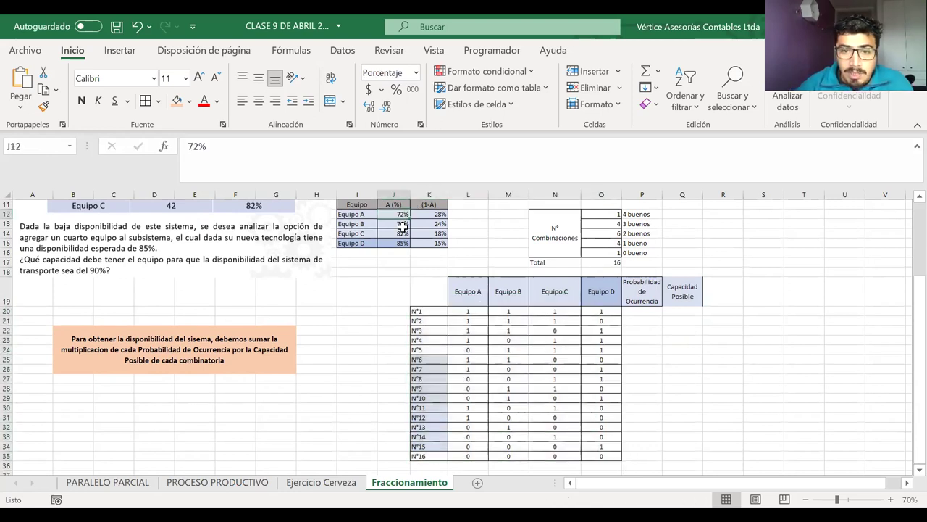
click(403, 225)
click(403, 234)
click(403, 243)
drag(422, 216, 408, 245)
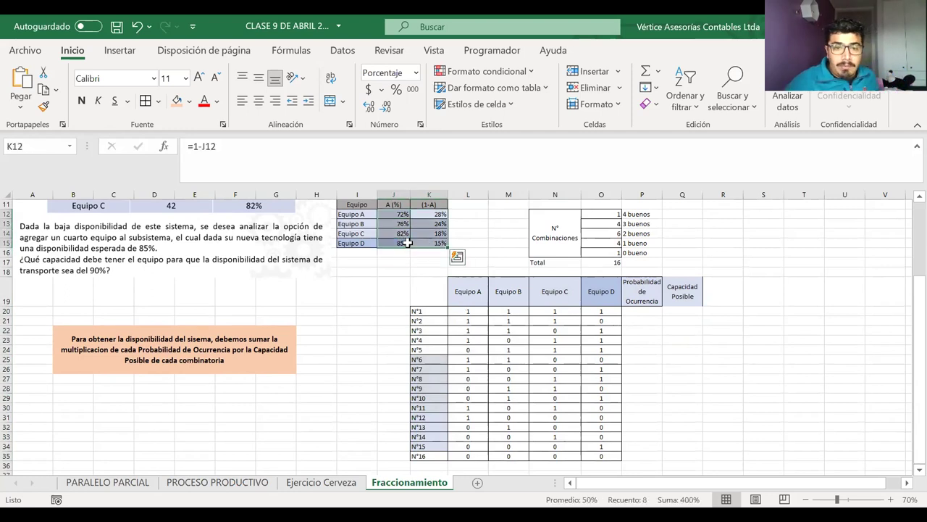
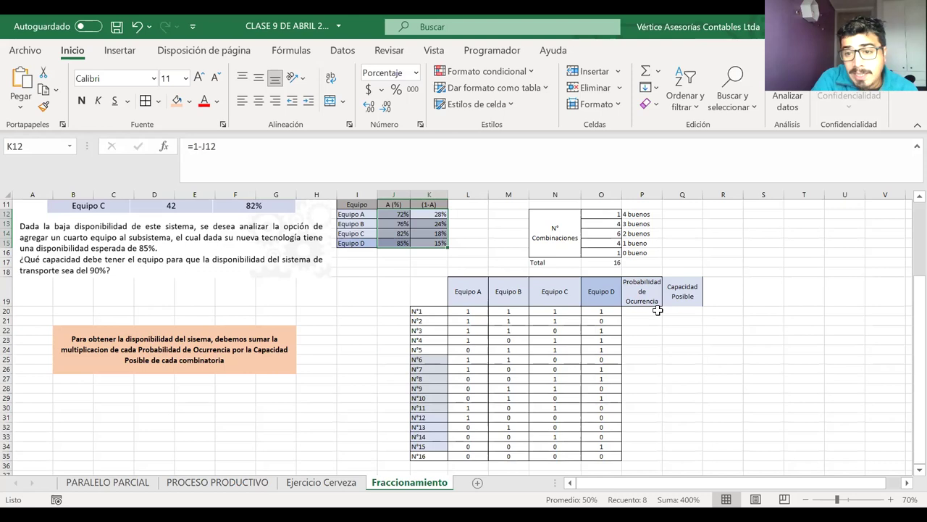
Step: Add borders to the Probabilidad de Ocurrencia cells P20:P35 for the 16 combinations
click(657, 310)
drag(644, 324, 643, 452)
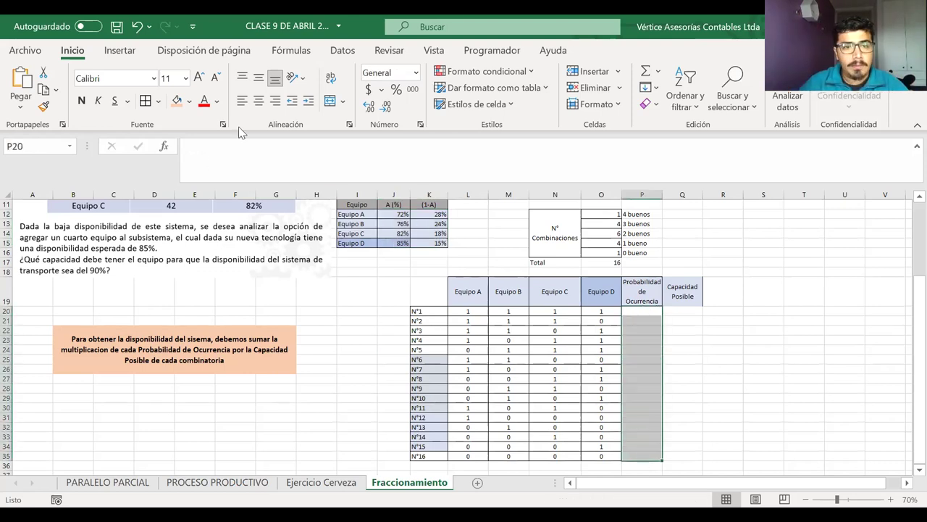
click(650, 310)
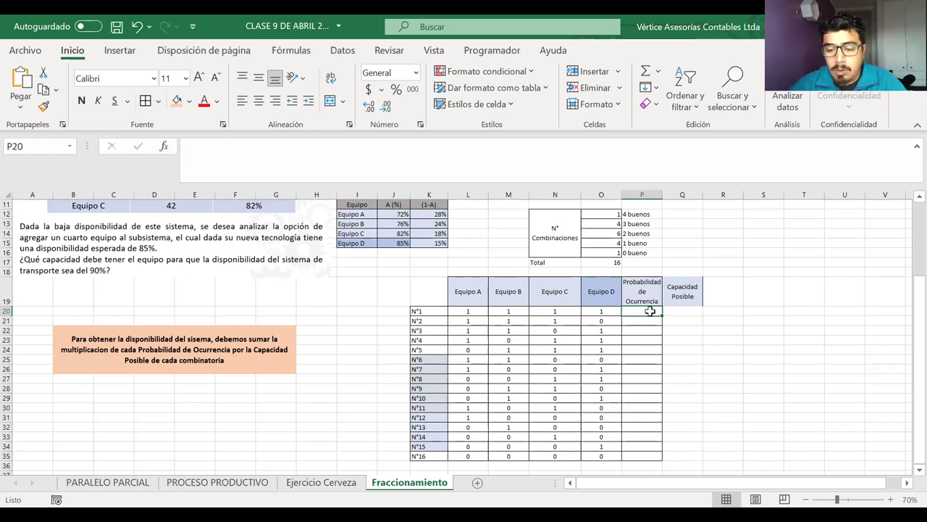
text(=)
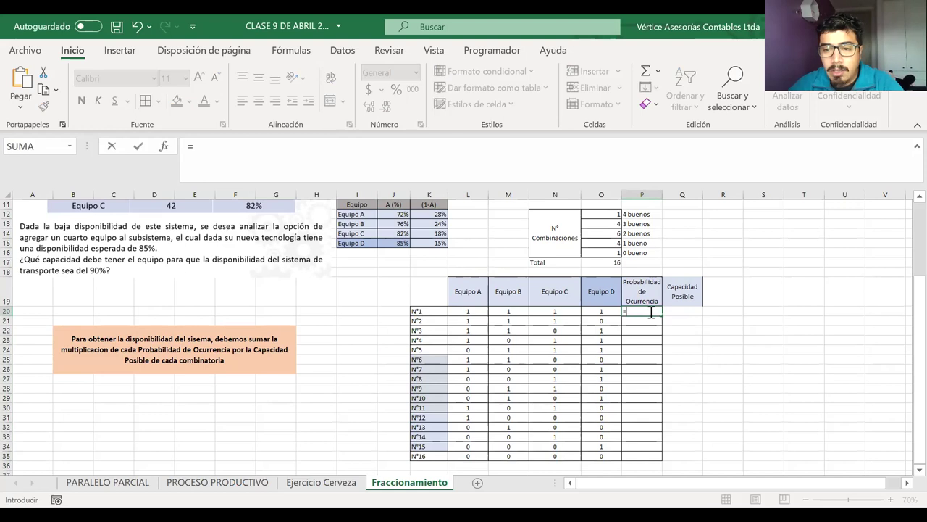
click(464, 312)
text(*)
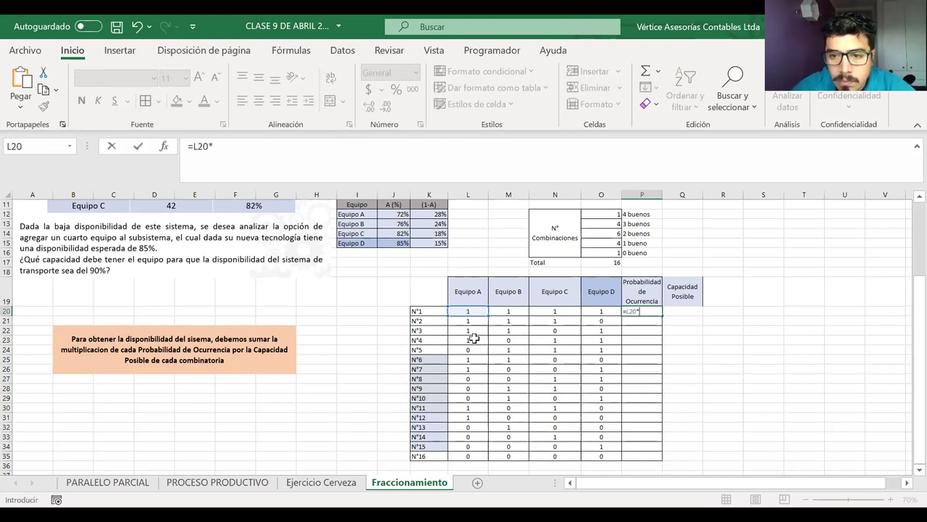
click(391, 215)
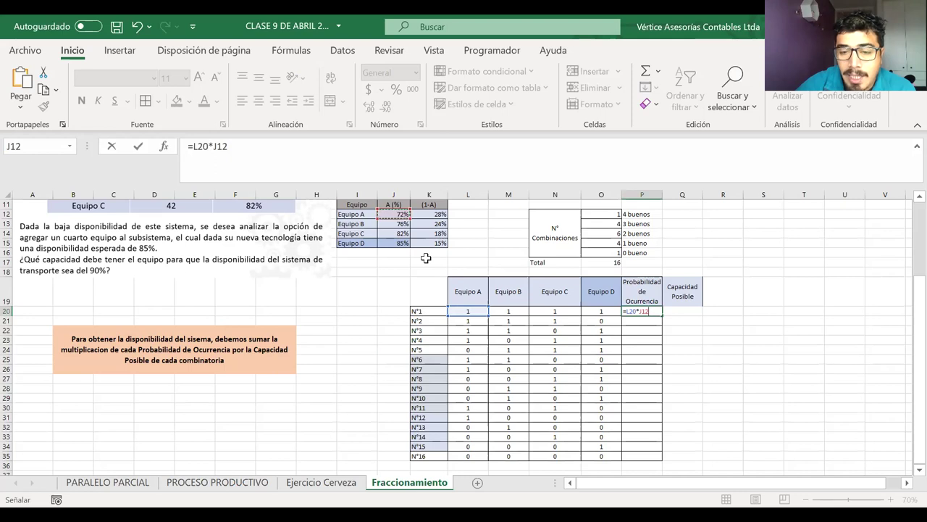
key(BackSpace)
key(Return)
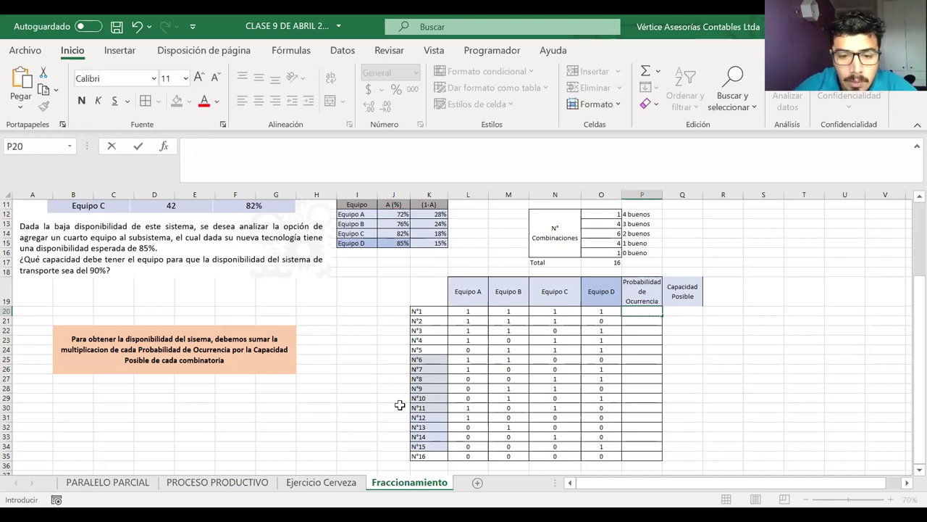
click(400, 404)
Step: Examine the J=5, J=4 and J=3 filter combination tables on the Ejercicio Cerveza sheet
click(321, 482)
scroll(445, 426, down, 3)
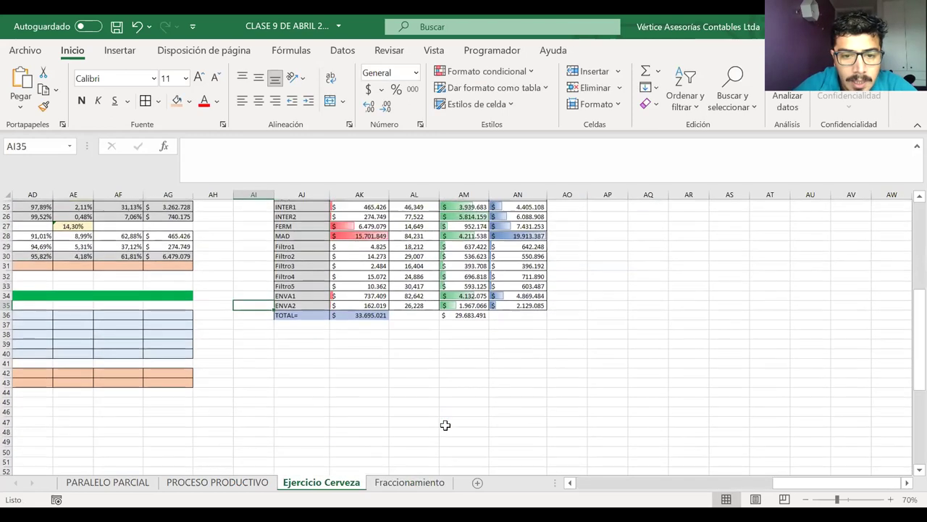
scroll(445, 426, left, 5)
scroll(445, 425, down, 8)
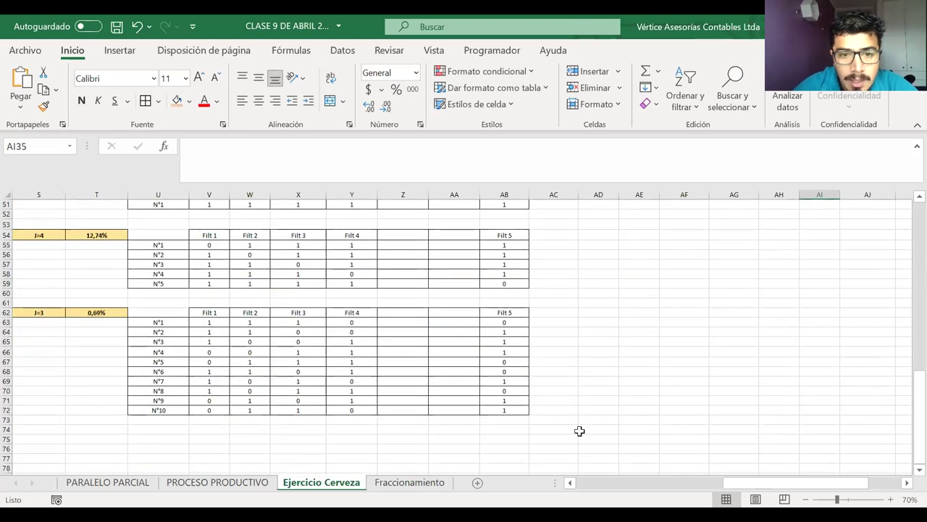
scroll(579, 431, up, 1)
scroll(514, 332, left, 3)
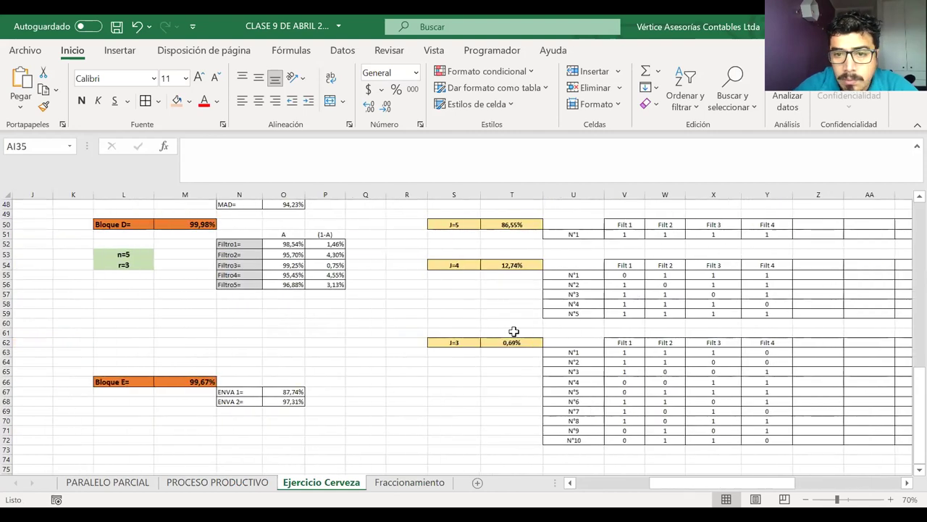
scroll(513, 331, up, 1)
scroll(514, 331, left, 2)
scroll(423, 316, right, 4)
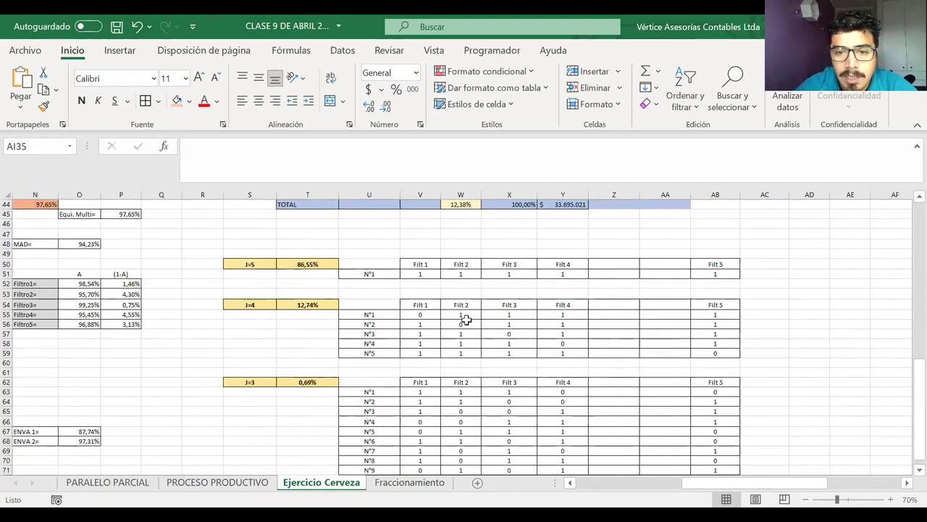
Step: Inspect the J=5 probability formula and compare it with the states of combination N°1 and the filter availabilities
click(424, 273)
scroll(426, 316, left, 3)
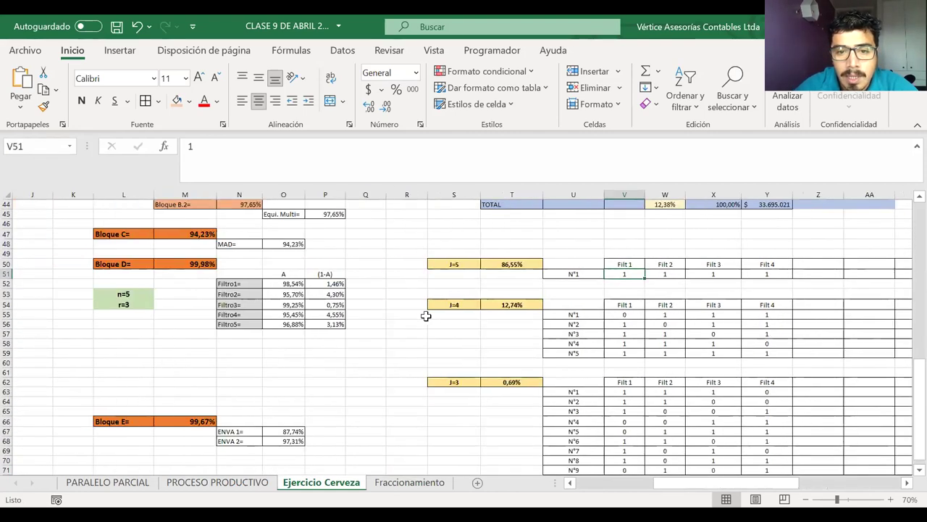
click(706, 276)
click(741, 273)
click(800, 274)
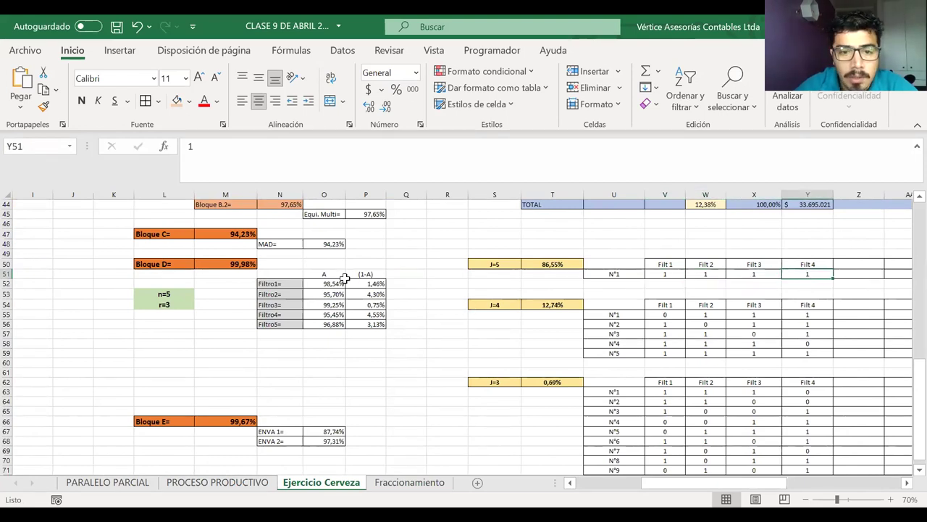
double_click(553, 262)
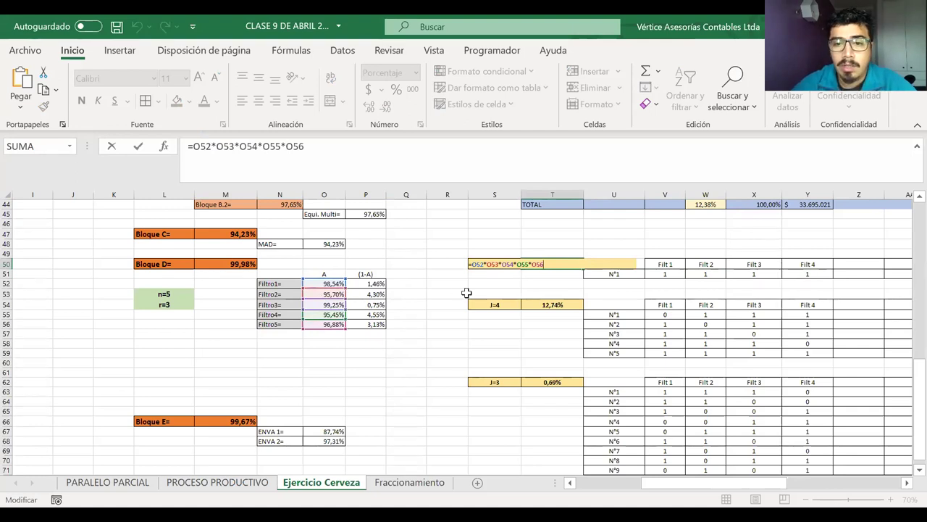
key(Return)
scroll(800, 255, right, 2)
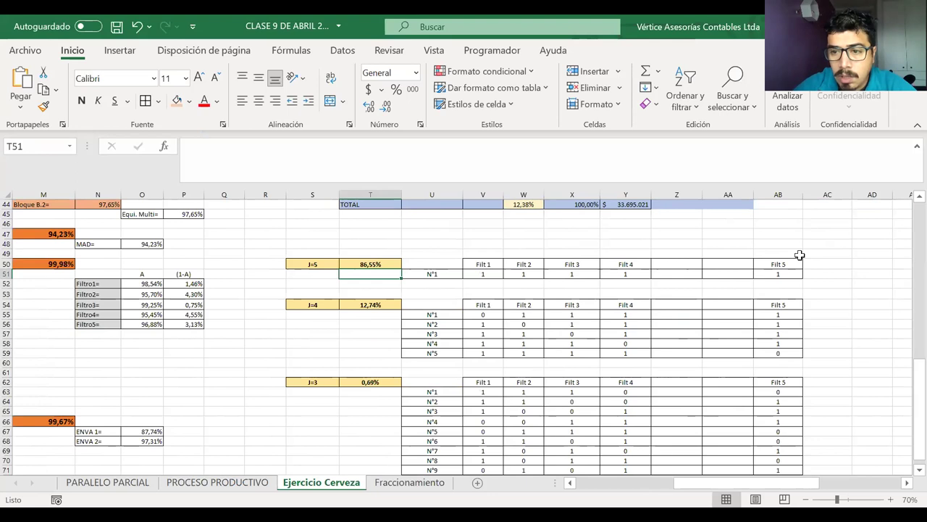
scroll(701, 229, up, 6)
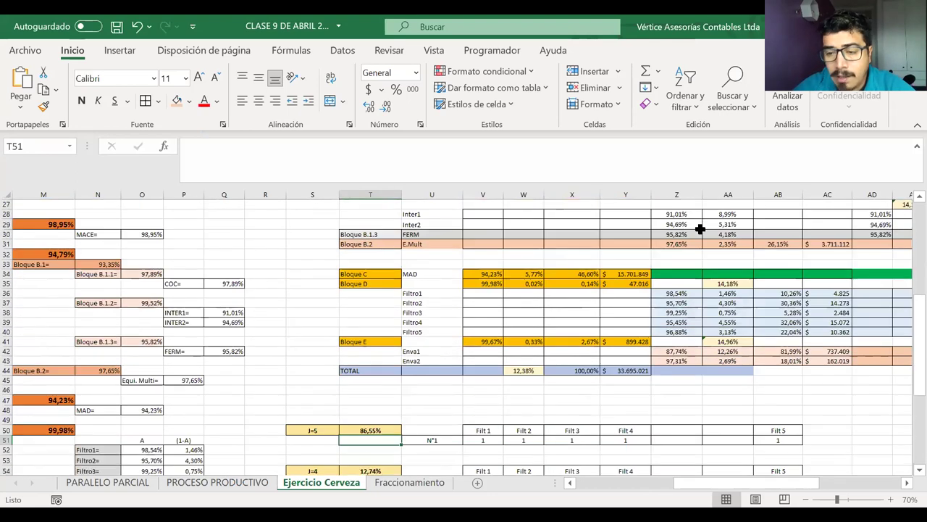
scroll(701, 229, down, 4)
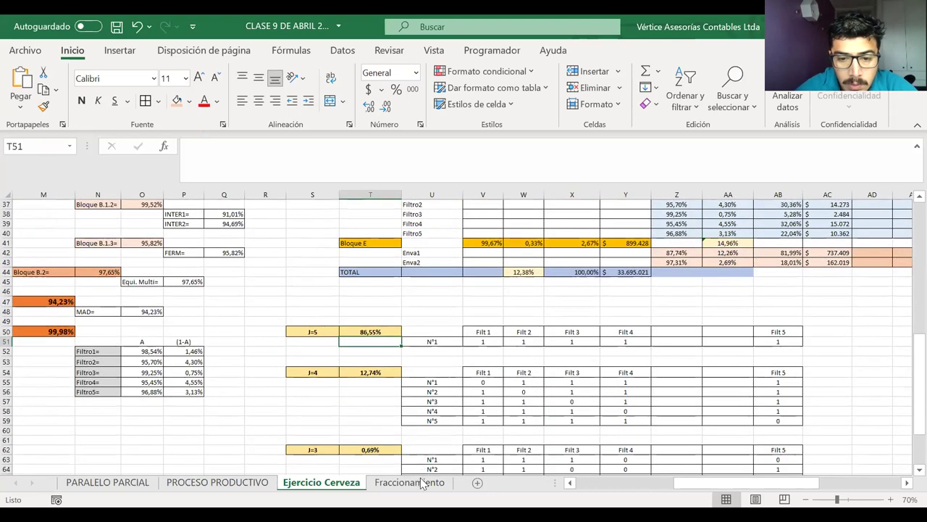
Step: On the Fraccionamiento sheet, enter =J12*J13*J14*J15 in P20 as the occurrence probability of combination N°1
click(409, 482)
text(=)
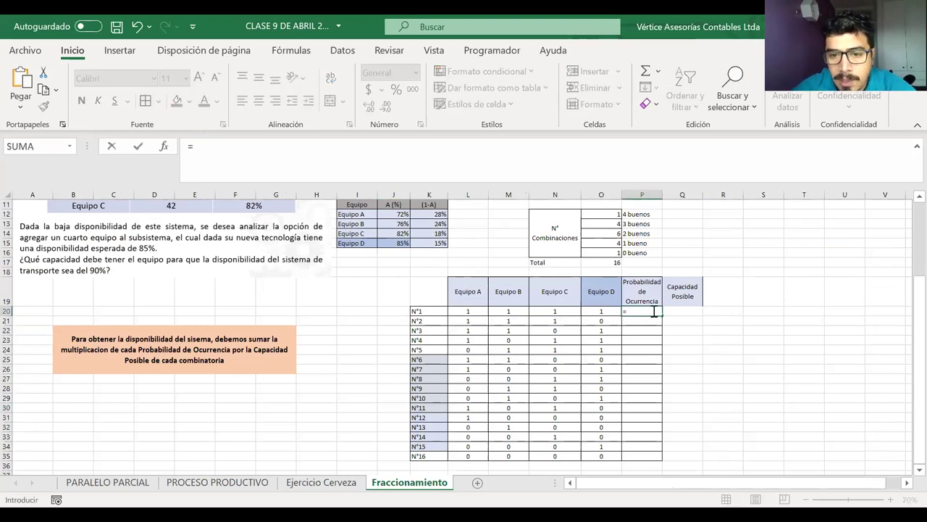
click(395, 214)
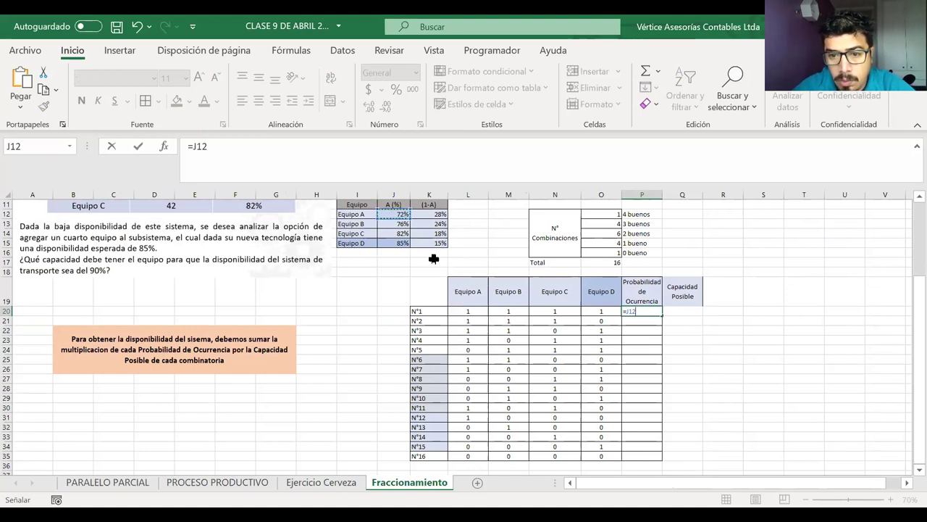
text(*)
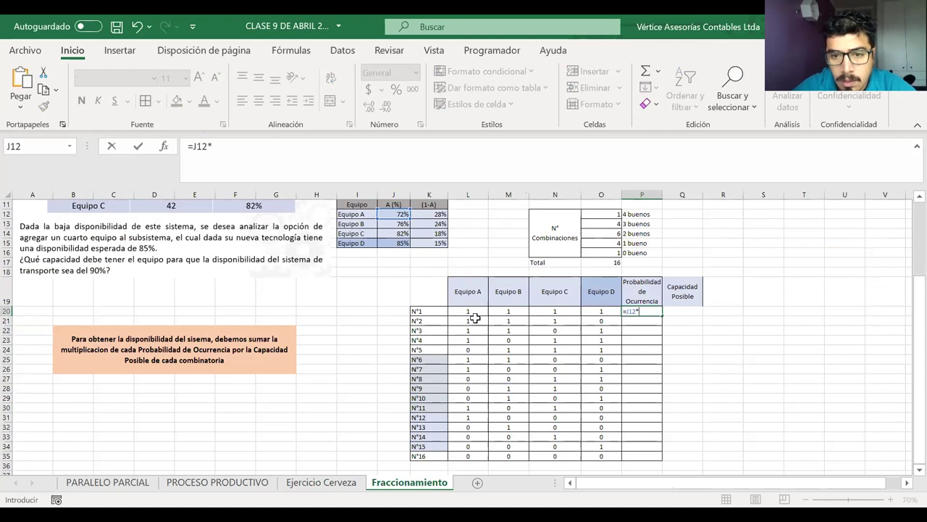
click(396, 224)
text(*)
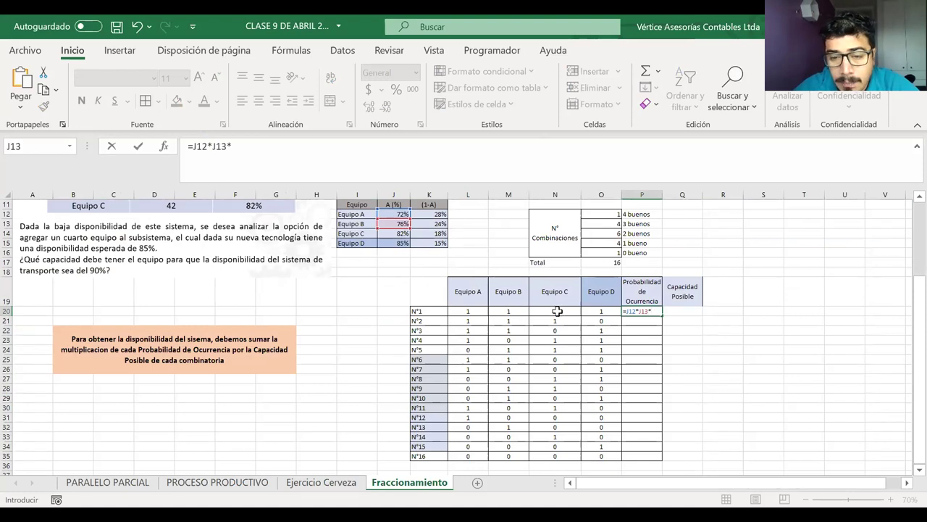
click(388, 232)
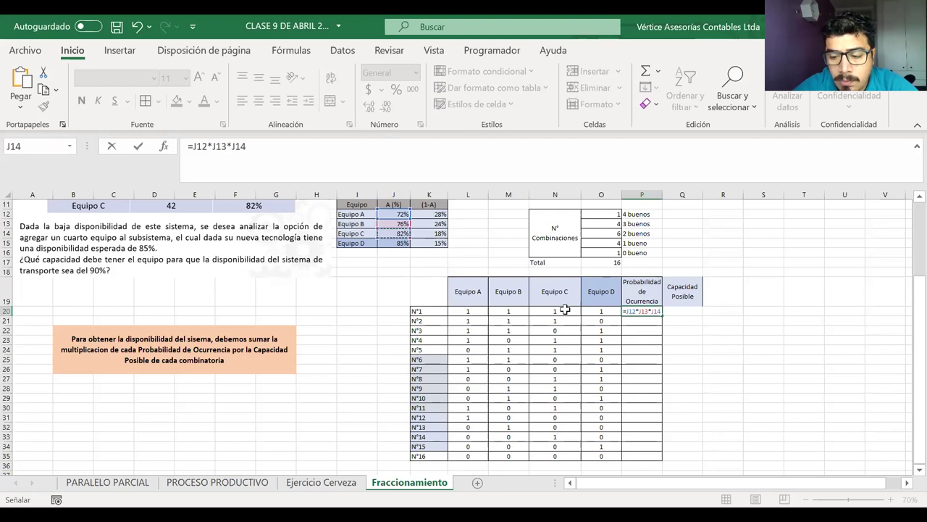
text(*)
click(395, 243)
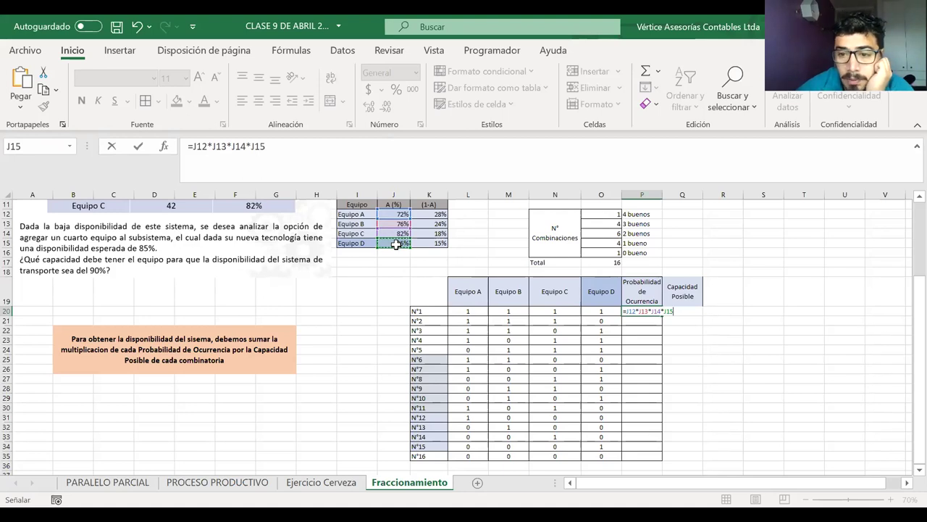
key(Return)
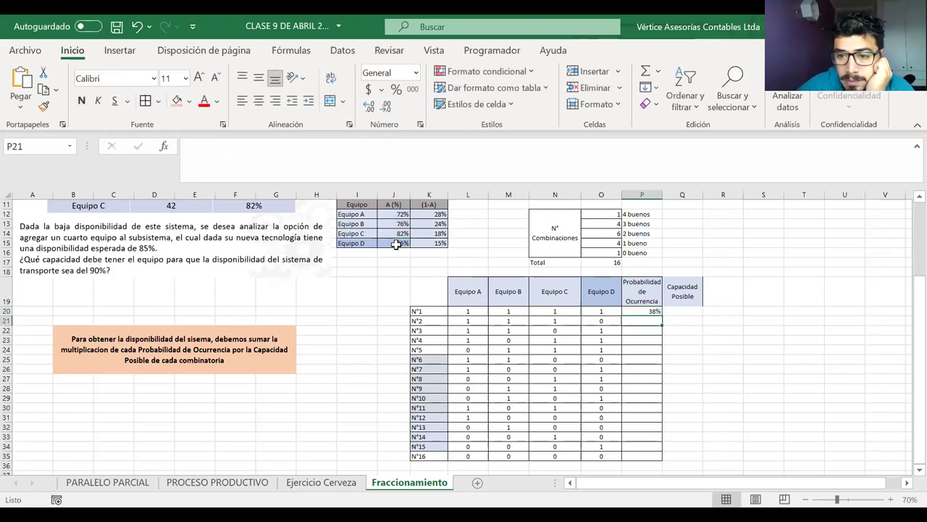
click(638, 312)
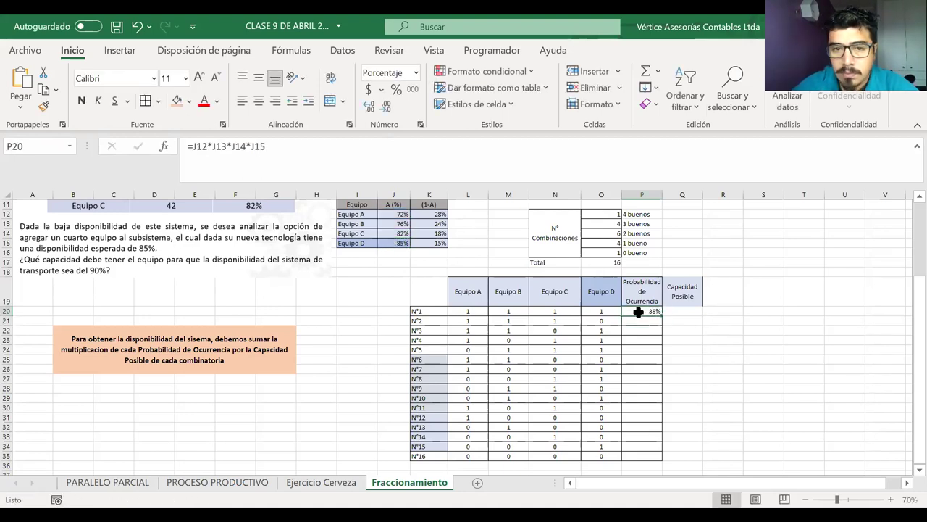
click(192, 147)
text(()
key(Right)
key(Right)
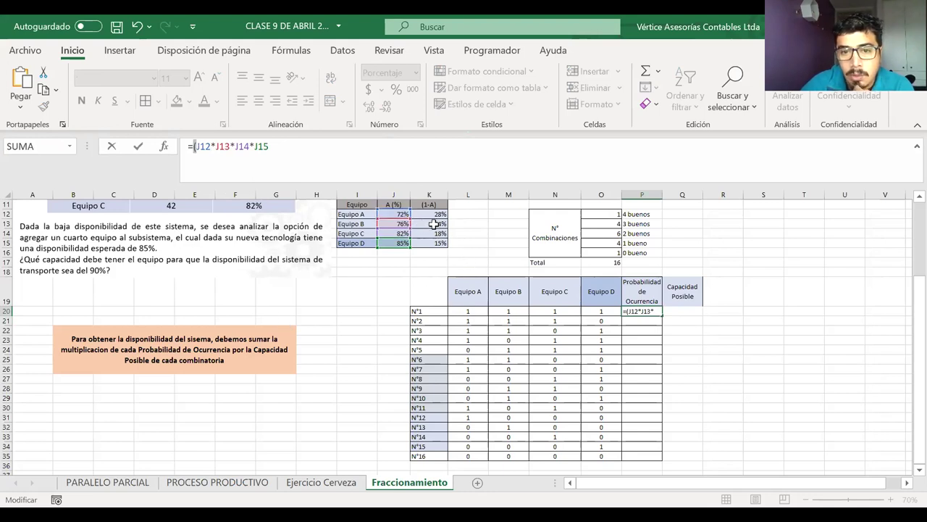
key(Delete)
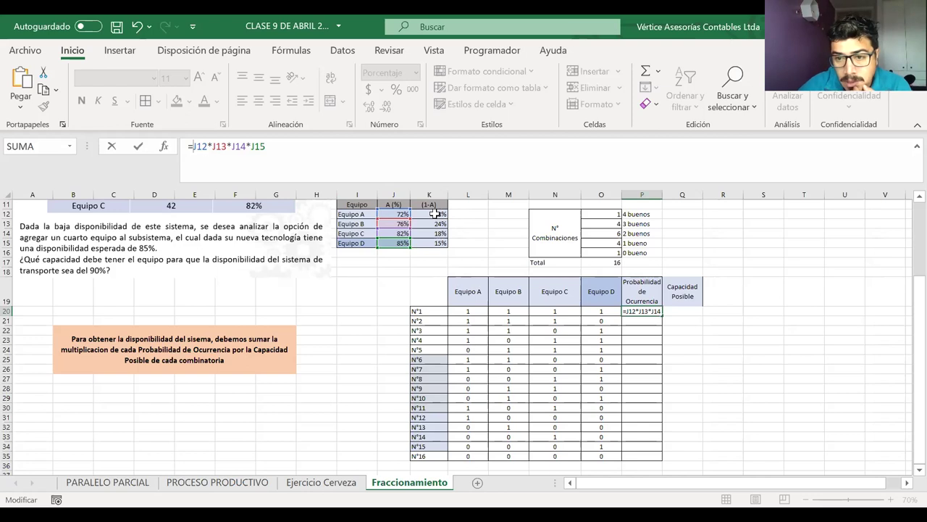
key(Return)
Step: Write the Equipo A condition =si(L21=1;J12;K12) in P21 for the occurrence probability of combination N°2
text(=s)
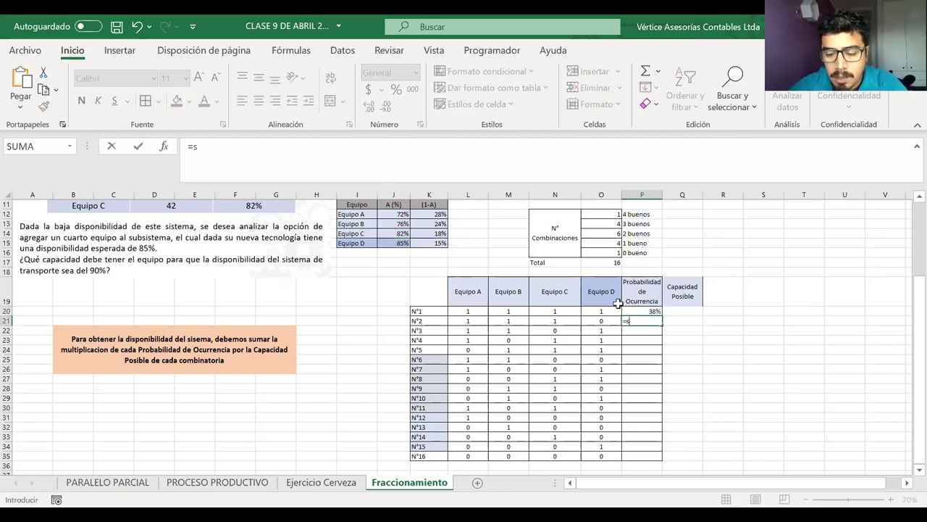
text(i()
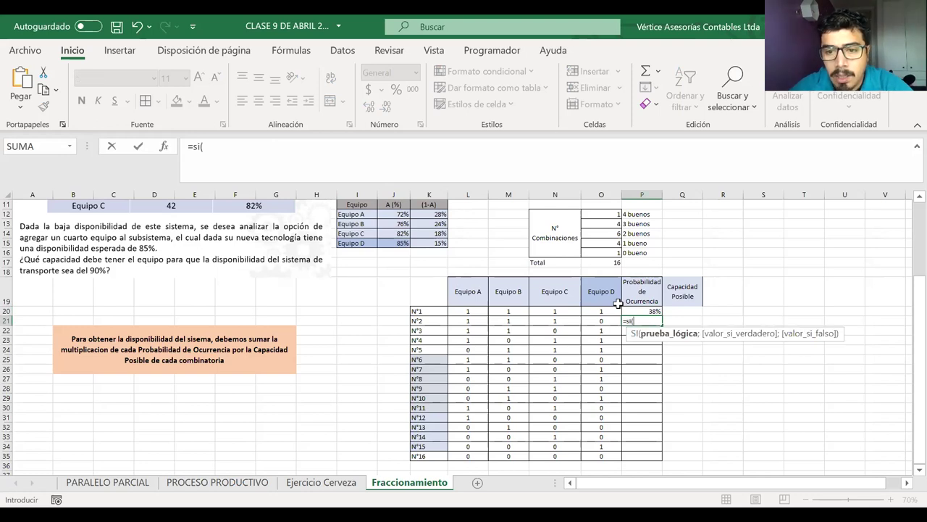
click(472, 320)
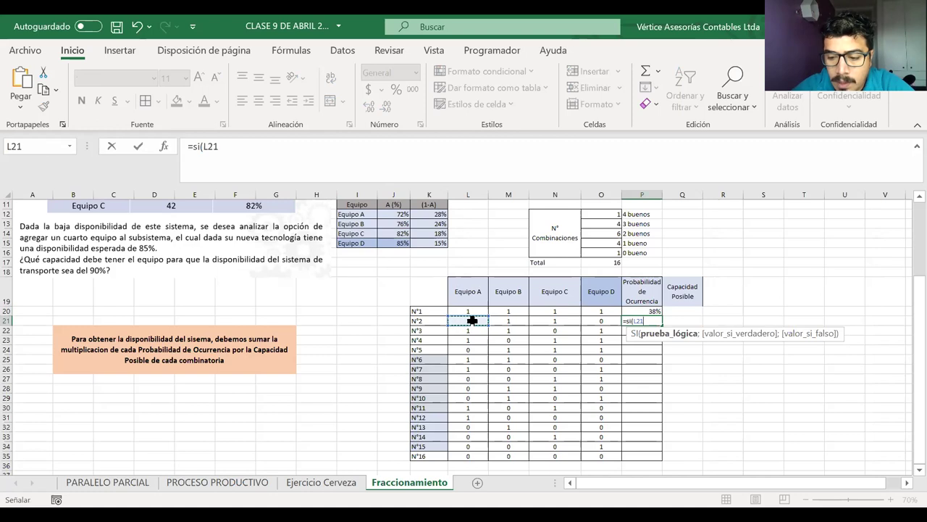
text(1;)
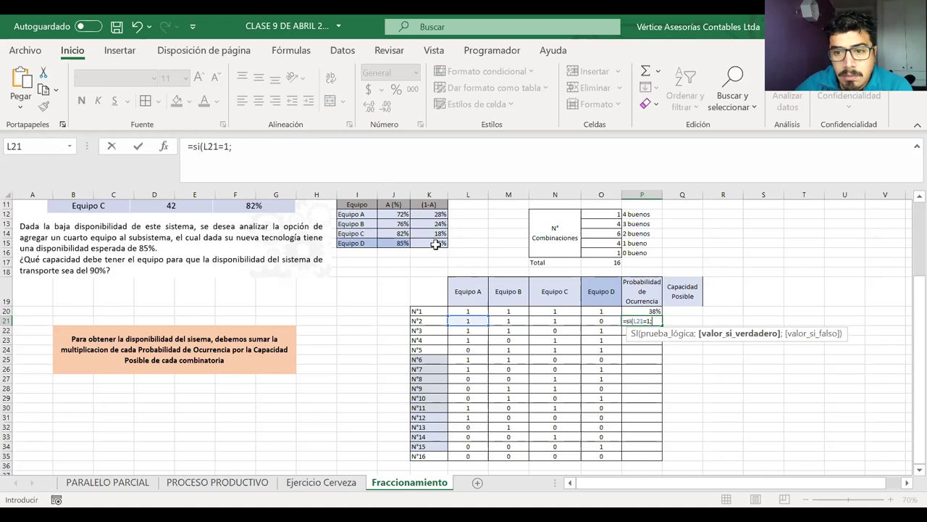
click(403, 216)
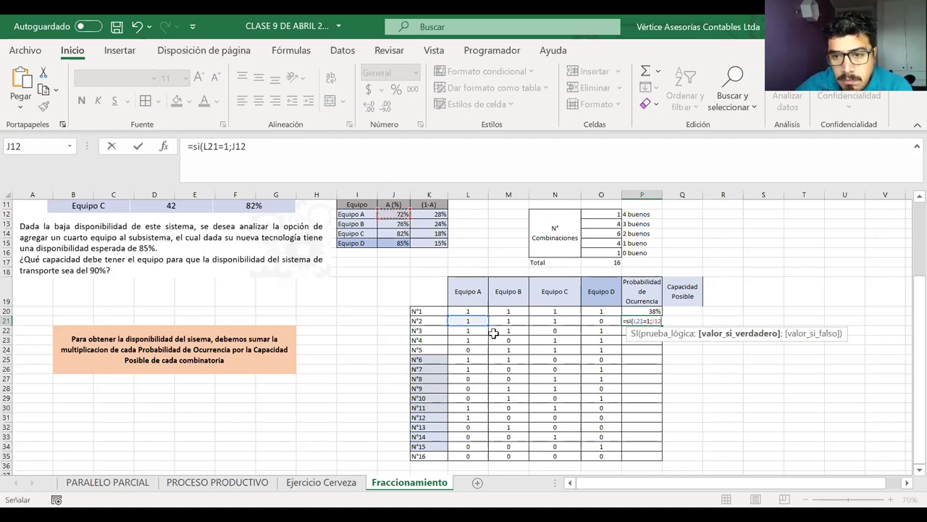
text(;)
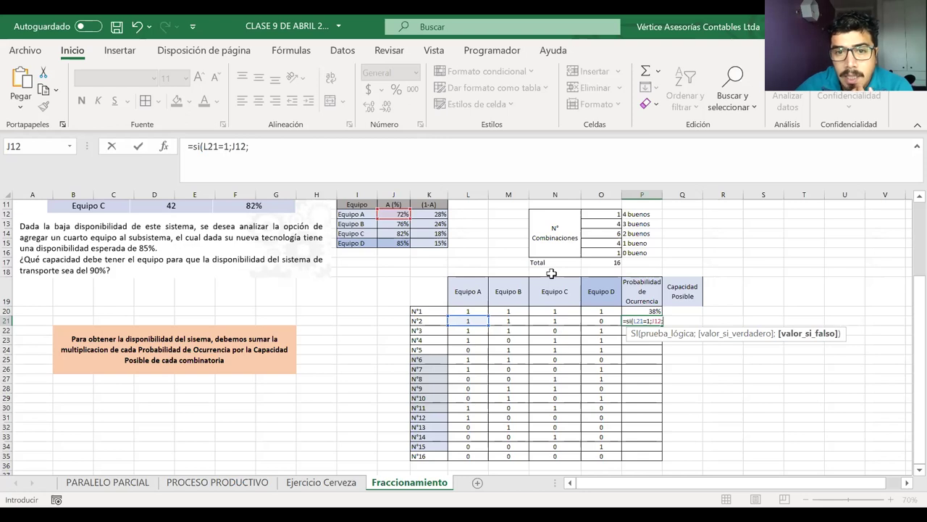
click(440, 216)
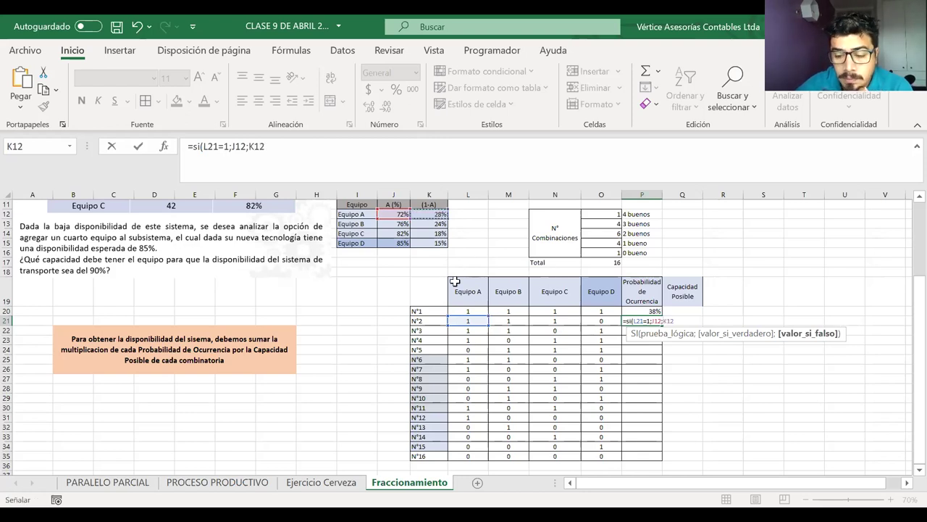
text())
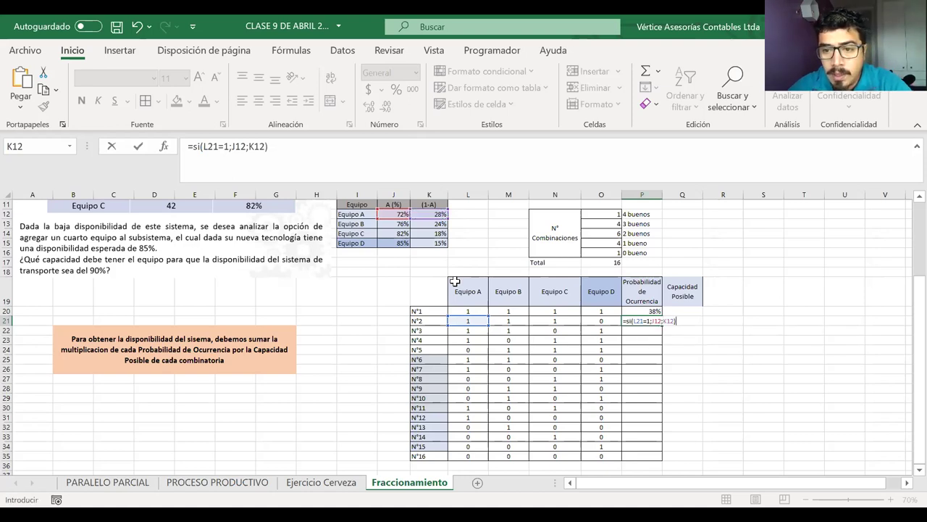
Step: Enclose the Equipo A condition in P21 in parentheses, giving =(si(L21=1;J12;K12))
click(196, 148)
text(()
click(307, 149)
key(BackSpace)
key(BackSpace)
text()))
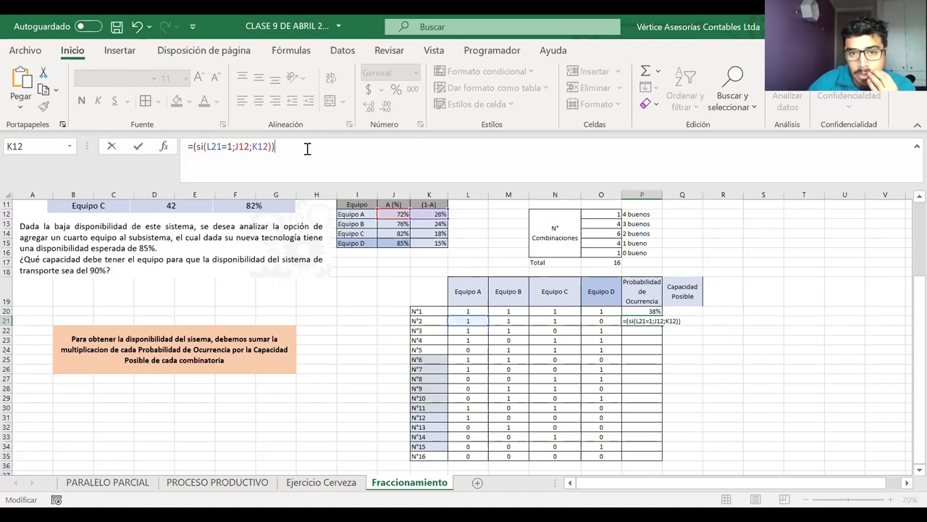
Step: Multiply the P21 formula by the Equipo B condition (si(M21=1;J13;K13))
text(*)
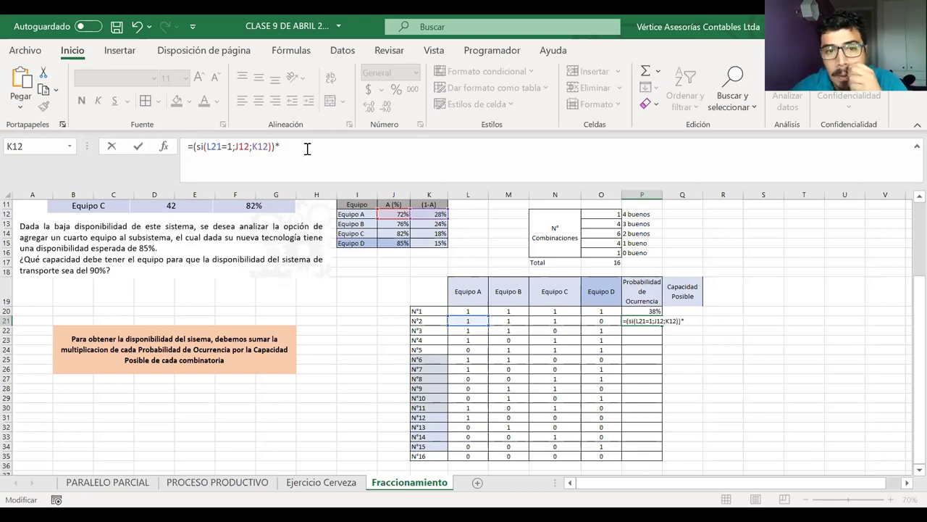
text((si)
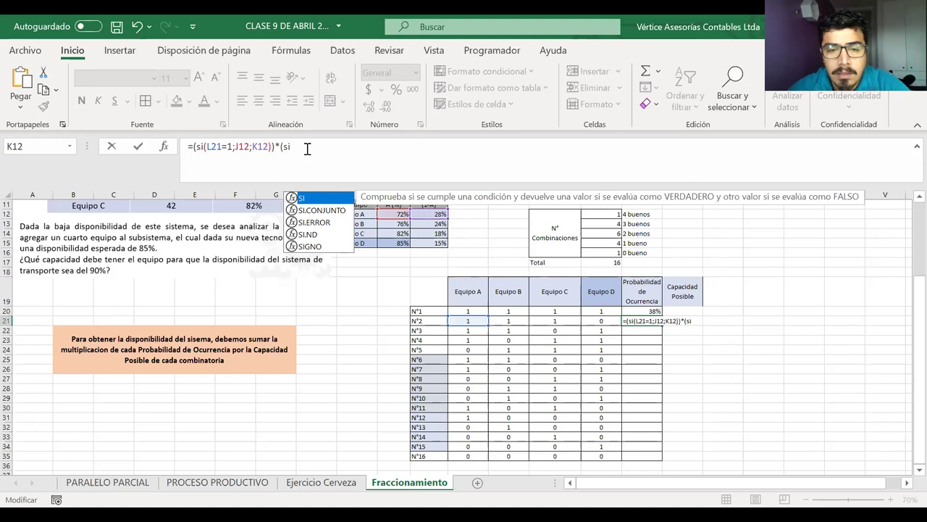
text(()
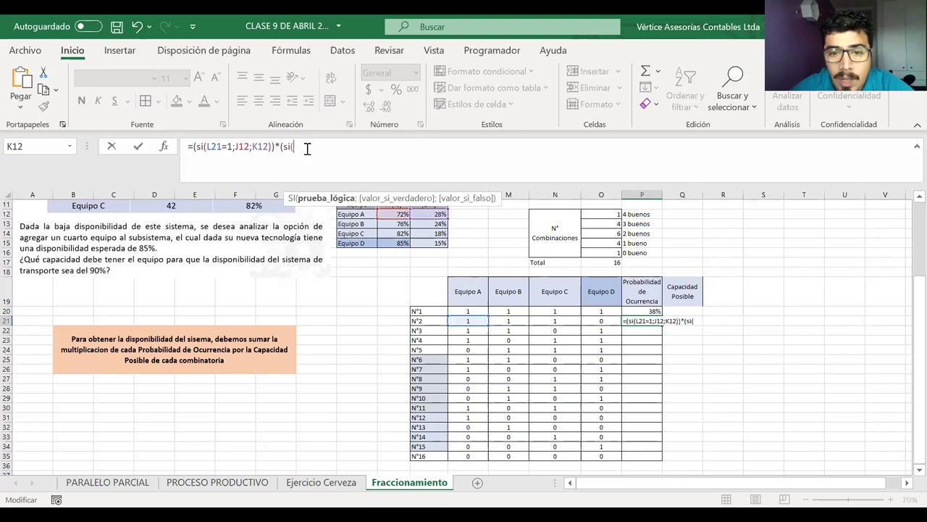
click(513, 322)
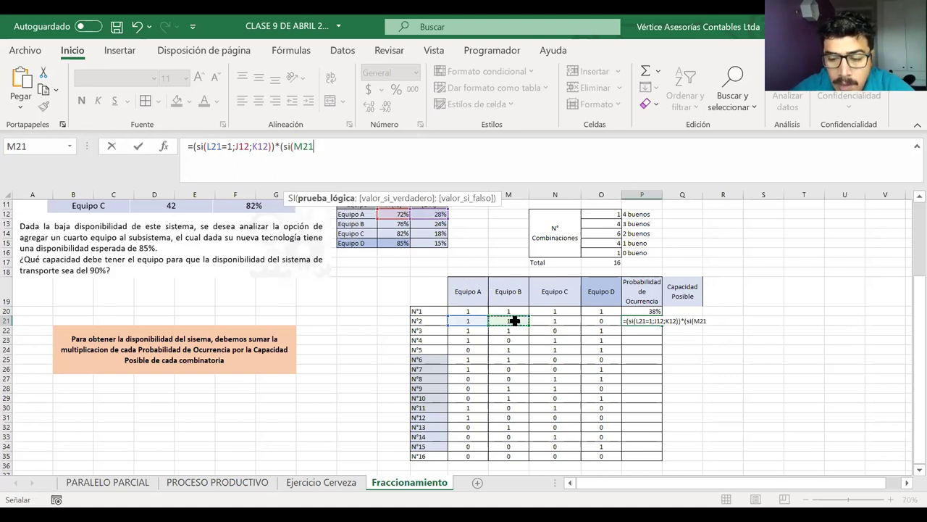
text(=1)
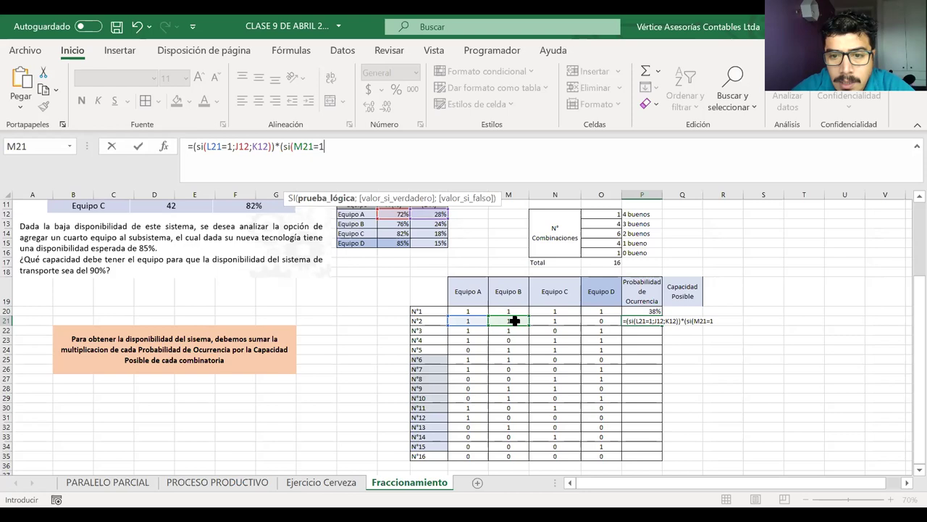
text(;)
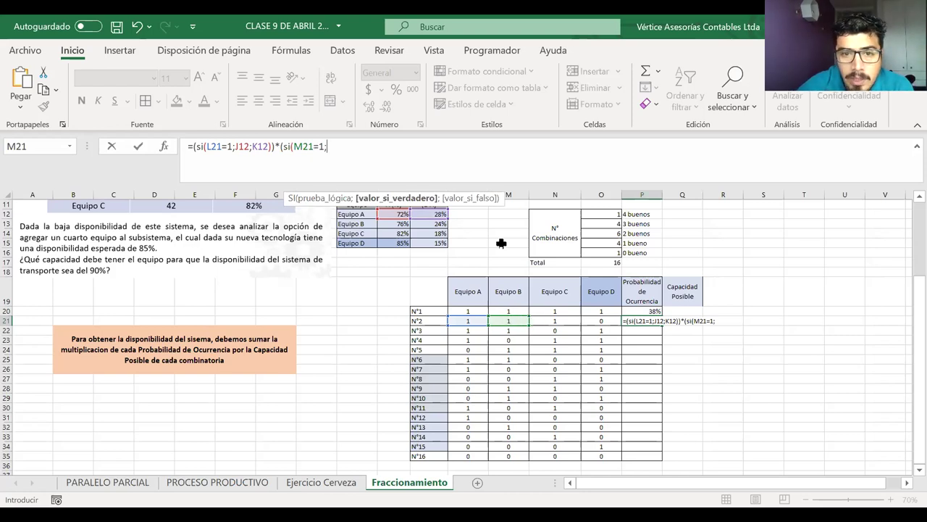
click(395, 225)
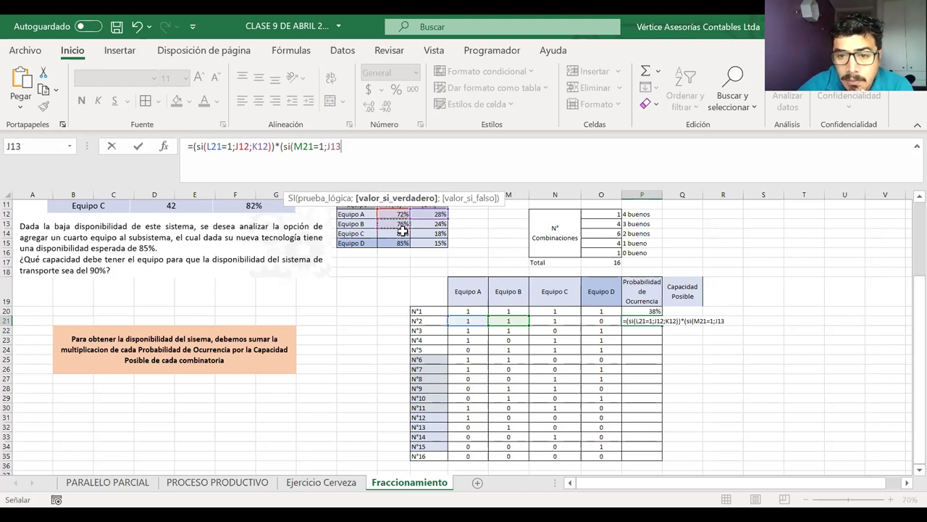
text(;)
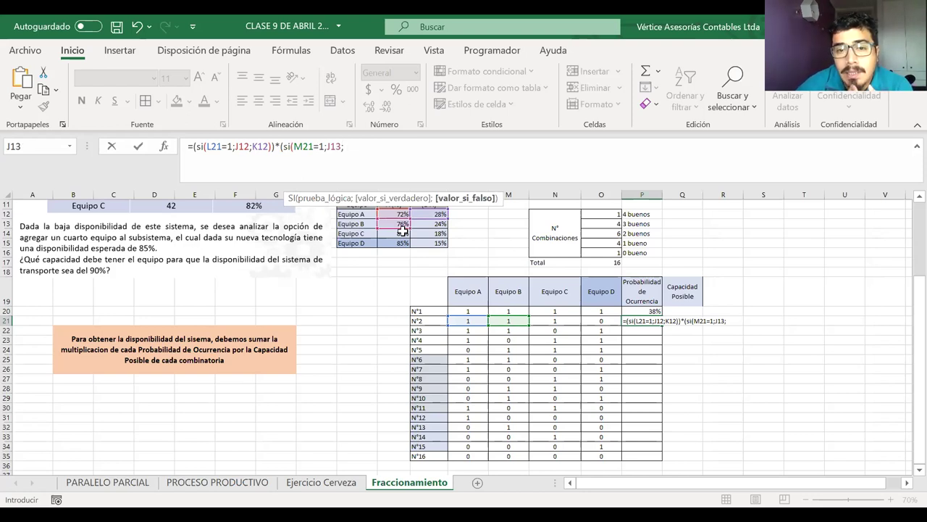
click(423, 224)
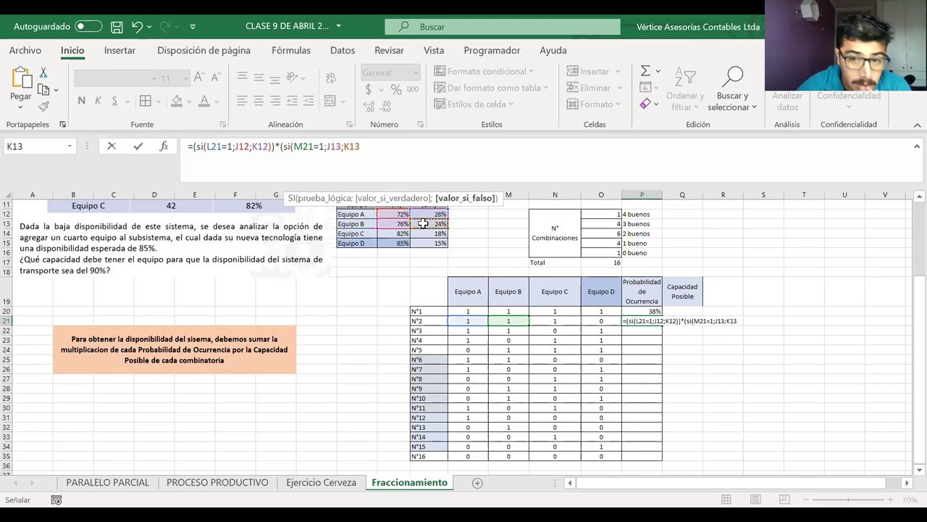
text())
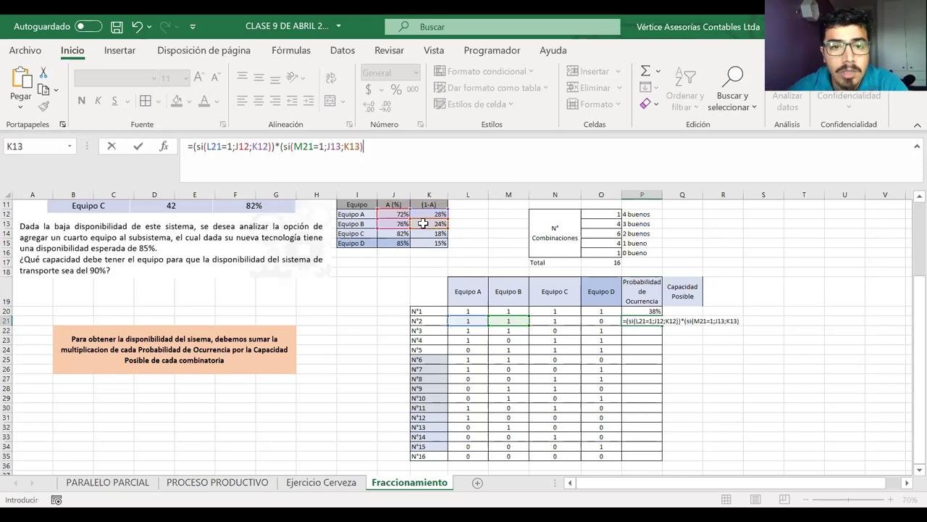
text()*()
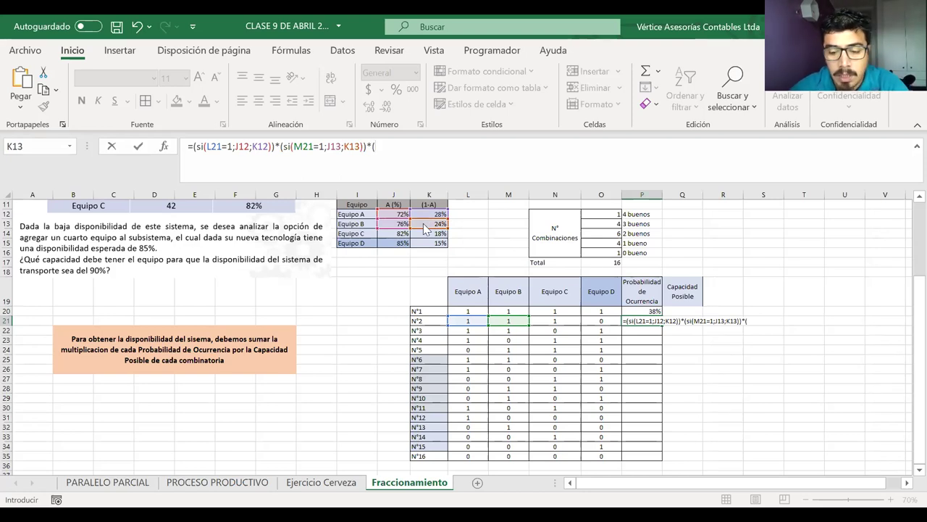
Step: Add the Equipo C condition (si(N21=1;J14;K14)) as the third factor of the P21 formula
text(si()
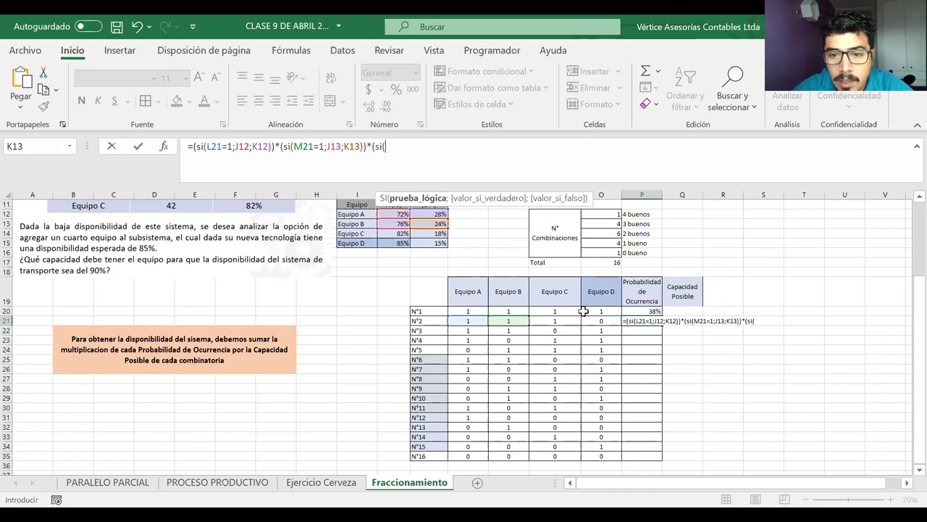
click(563, 321)
text(=1)
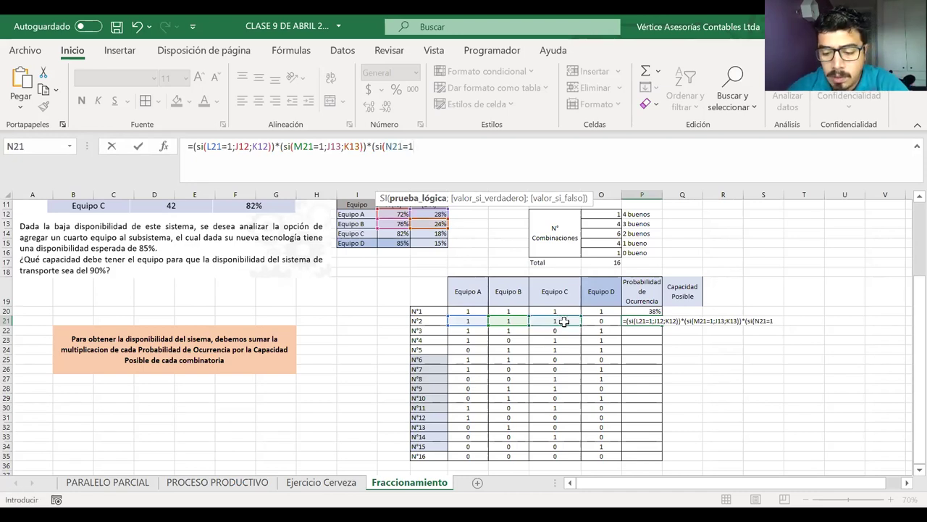
text(;)
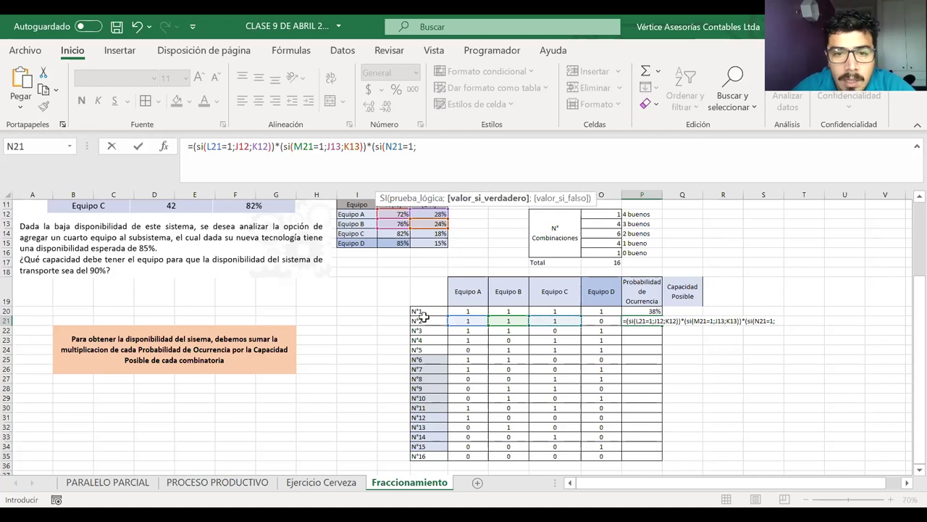
click(392, 234)
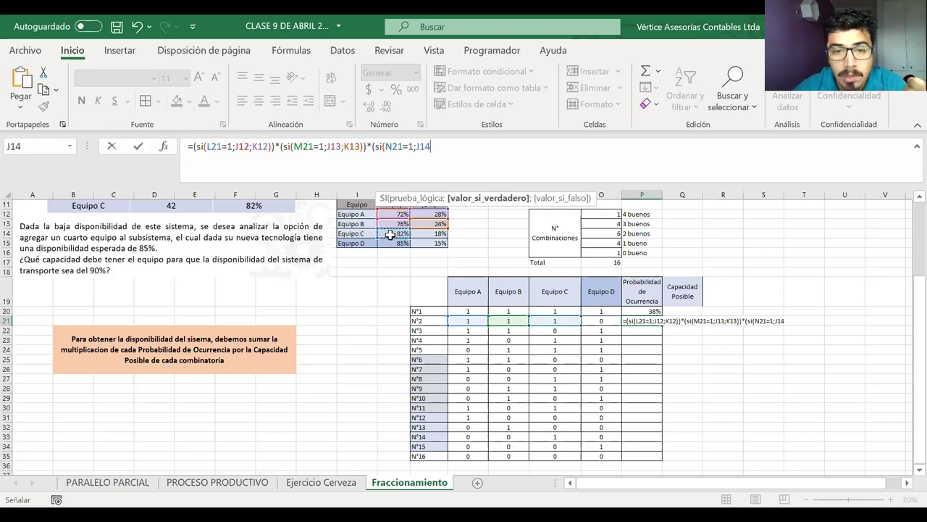
text(;)
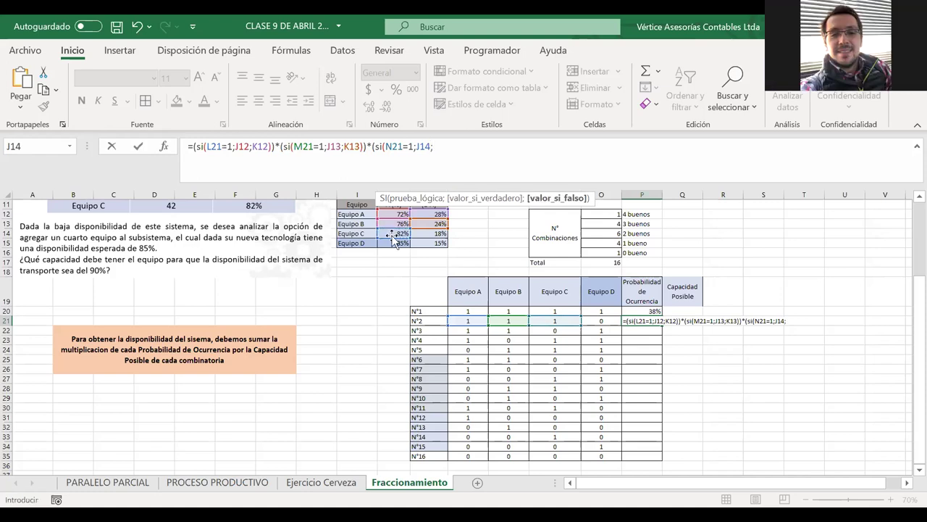
click(433, 234)
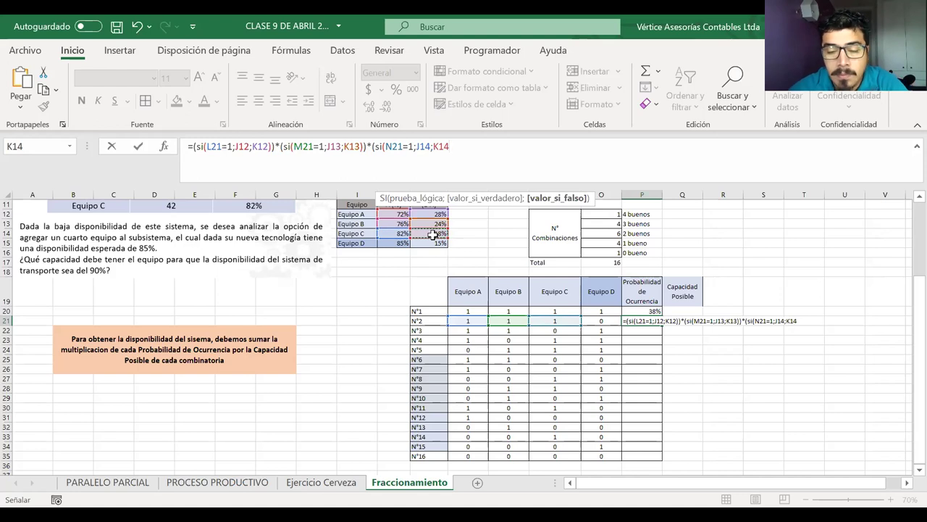
text()))
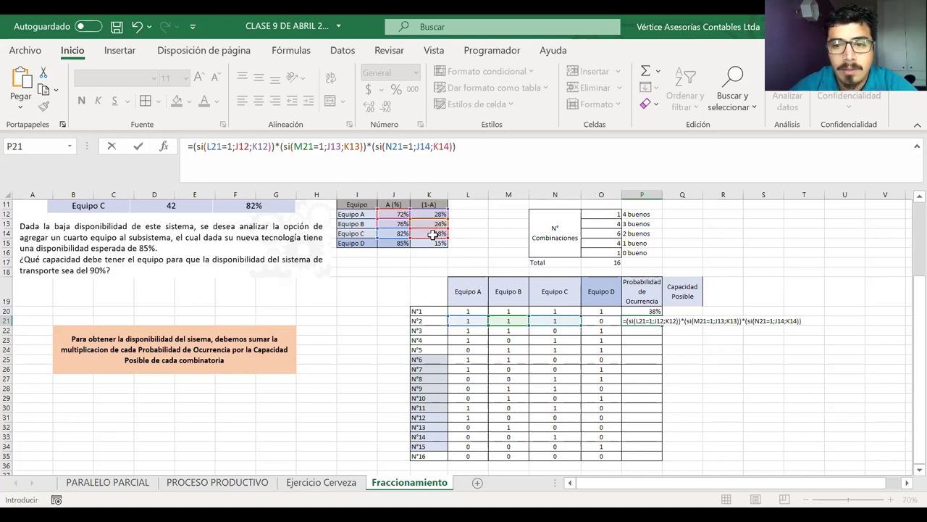
Step: Add the Equipo D factor *(si(O21=1;J15;K15)) to the P21 formula and enter it
text(*(s)
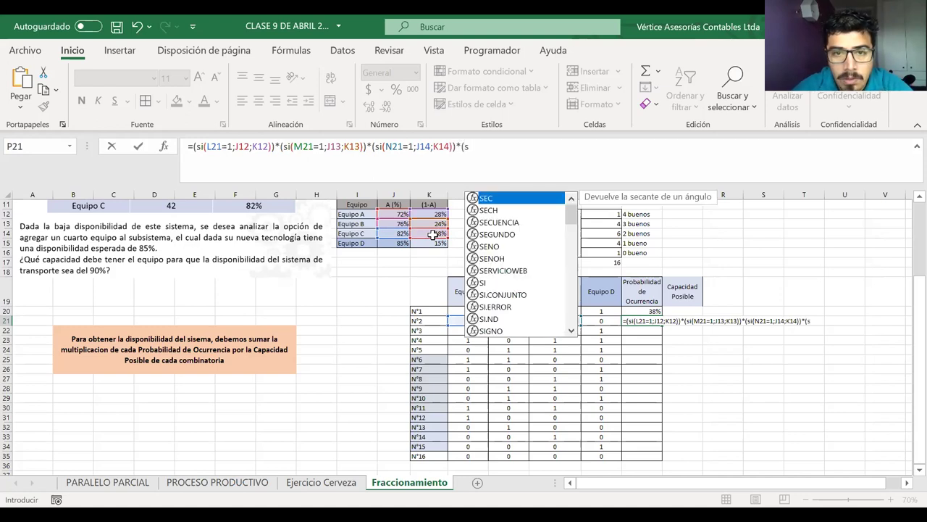
text(i/)
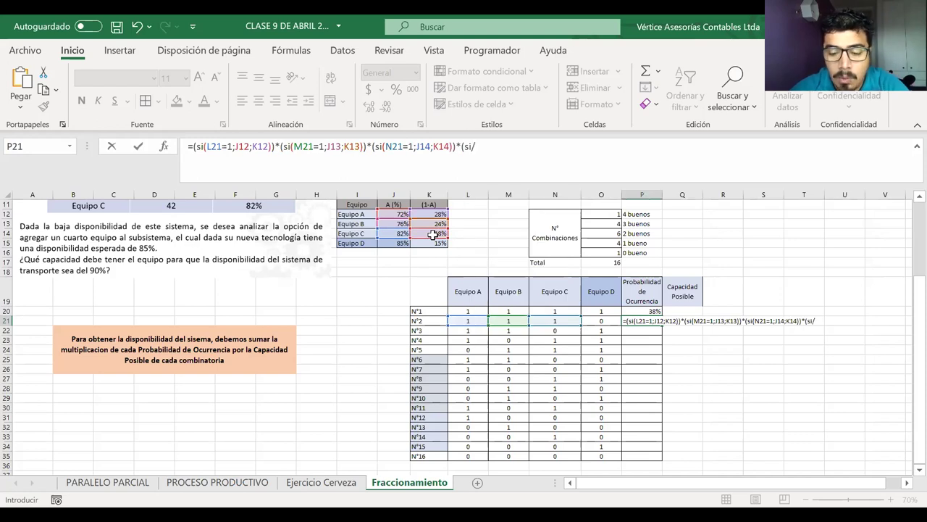
key(BackSpace)
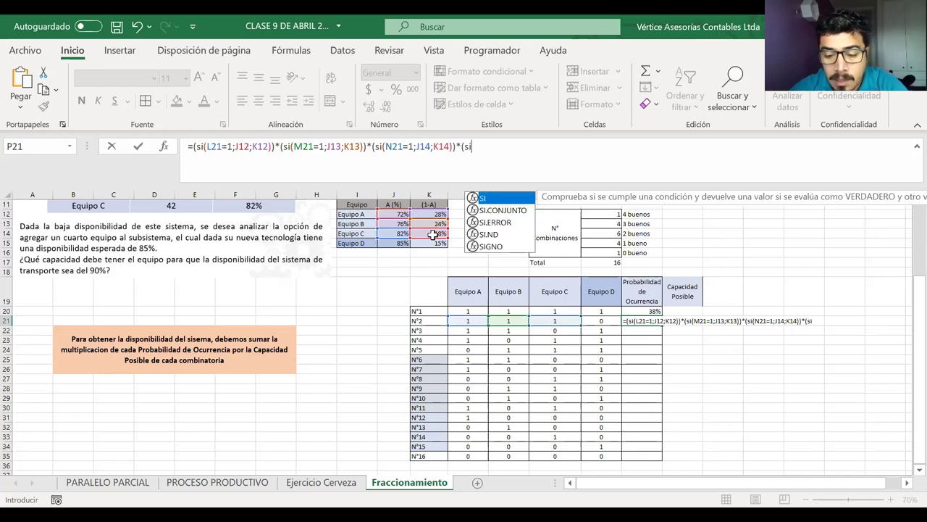
text(()
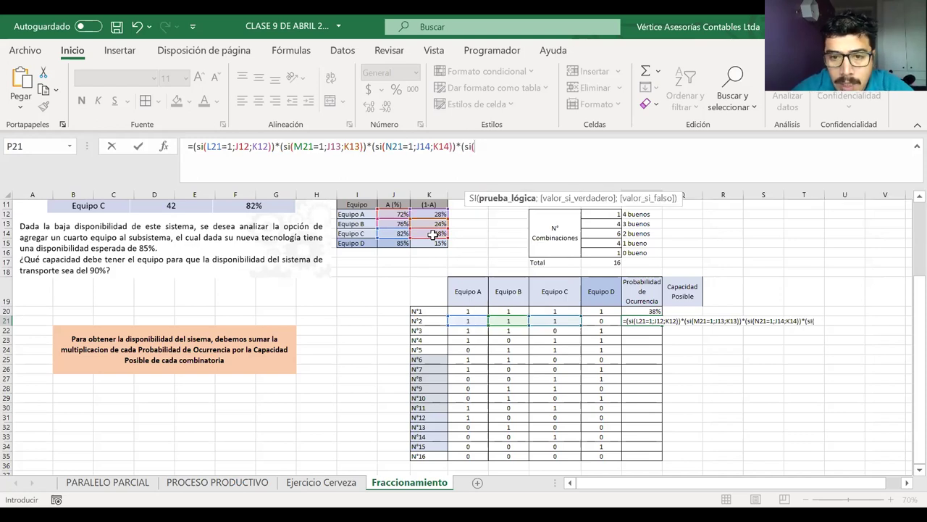
click(604, 321)
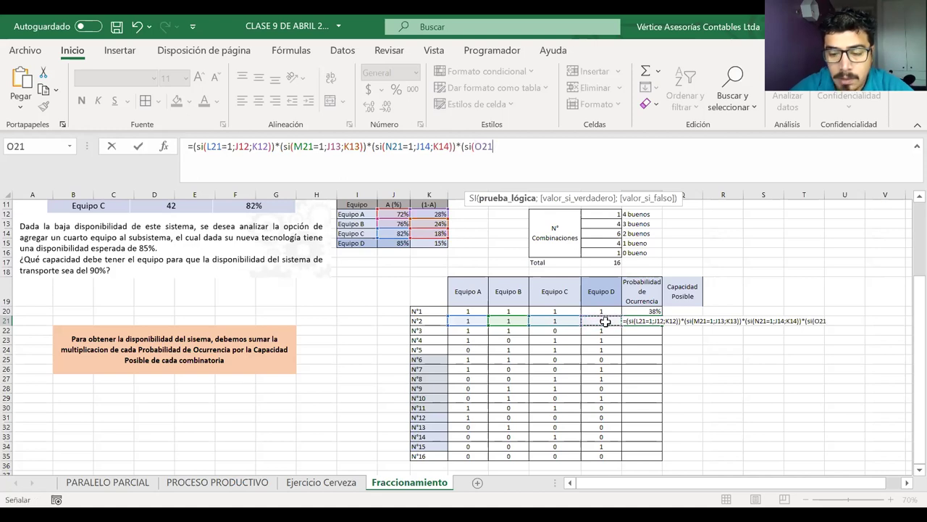
text(=1)
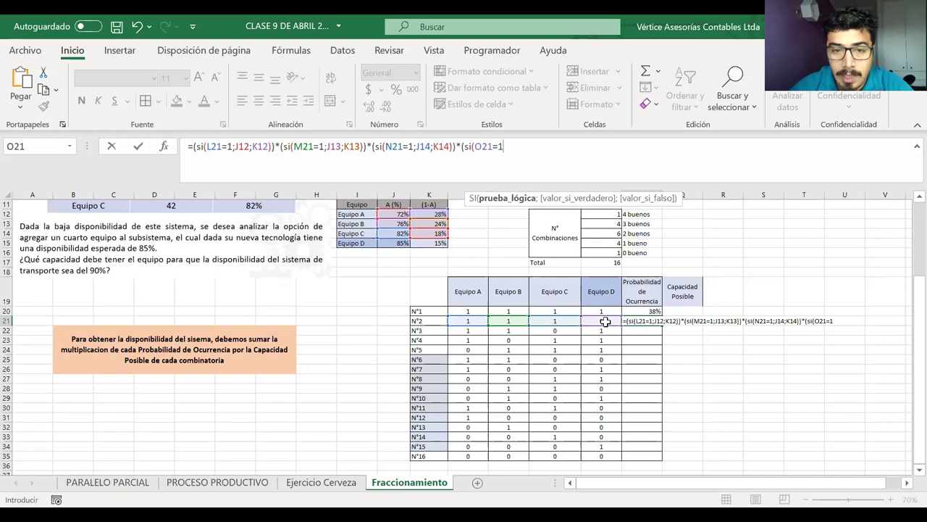
text(;)
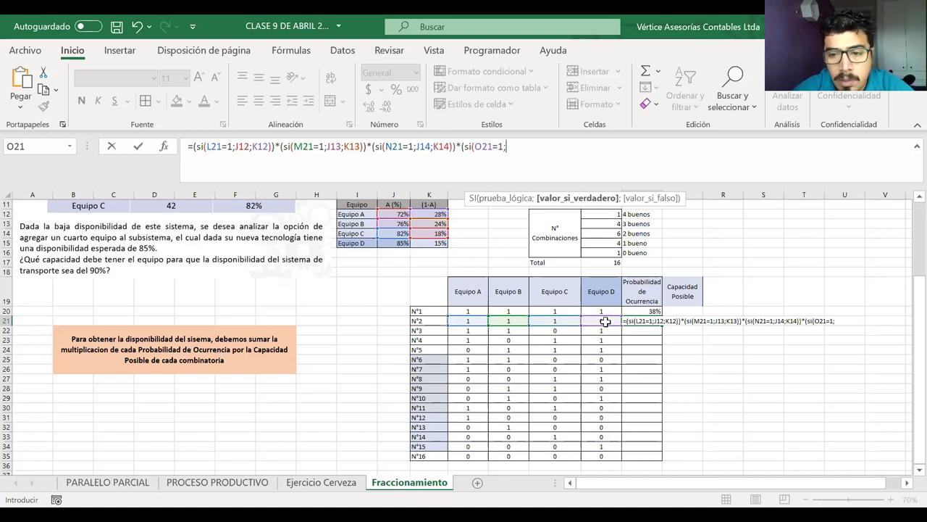
click(398, 243)
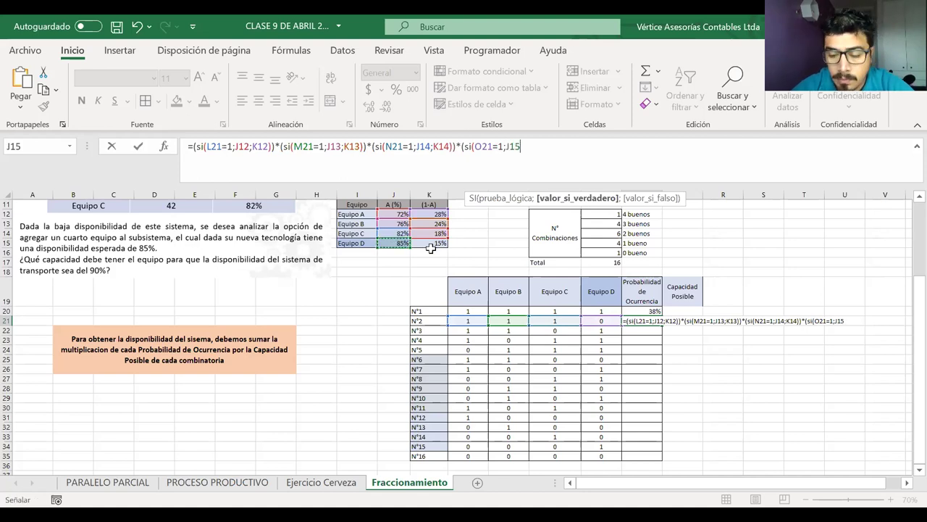
text(;)
click(439, 244)
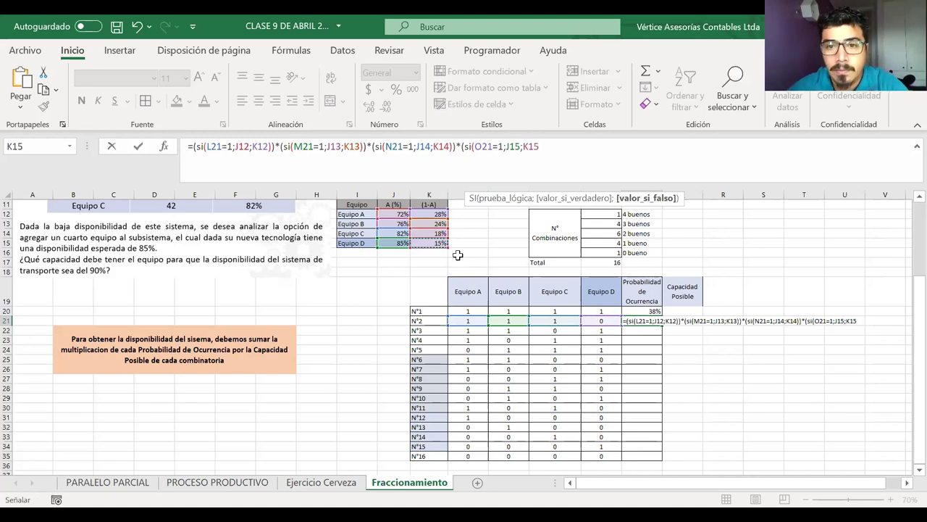
text()))
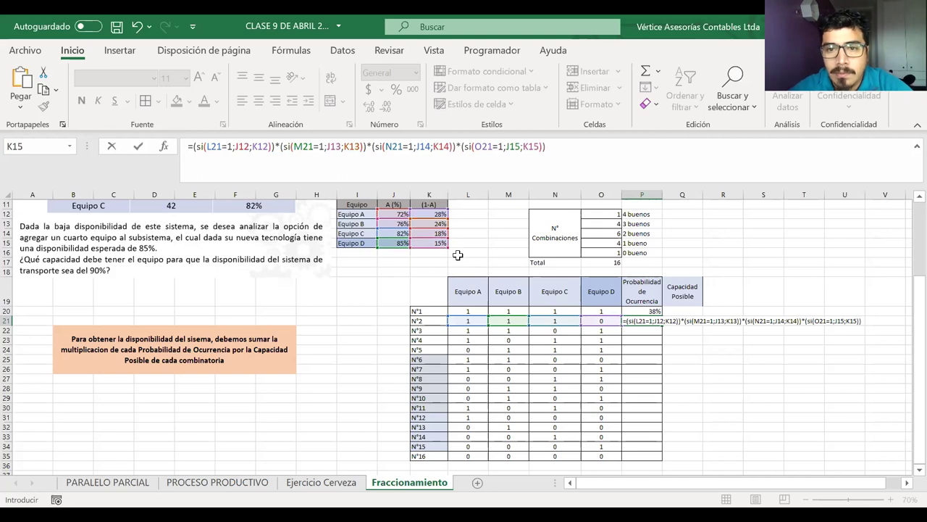
key(Return)
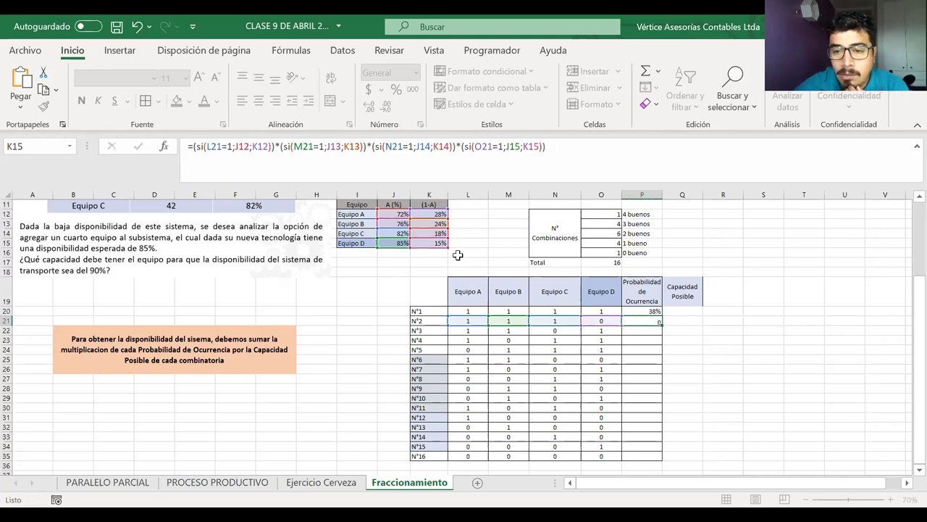
Step: Copy the P21 probability formula down through P35 for combinations N°3 to N°16
click(653, 320)
drag(661, 325, 658, 421)
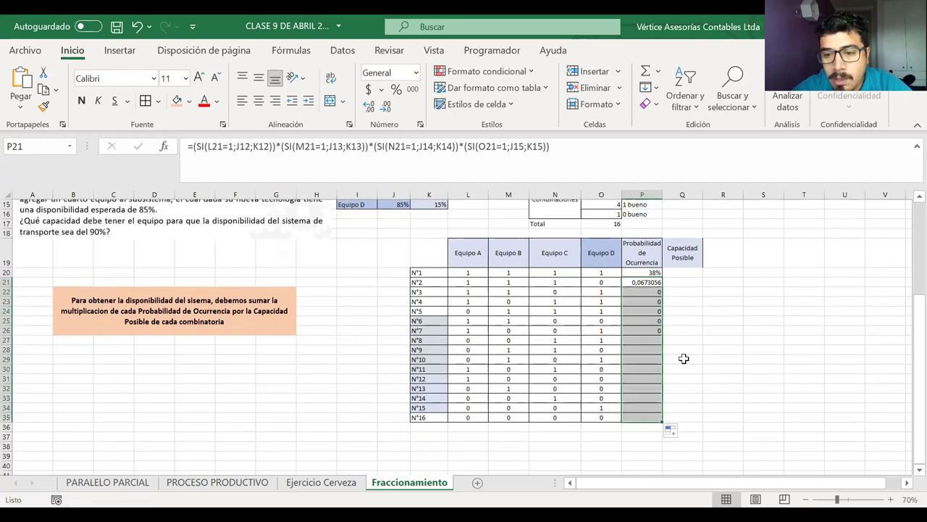
scroll(687, 348, up, 3)
scroll(685, 348, down, 1)
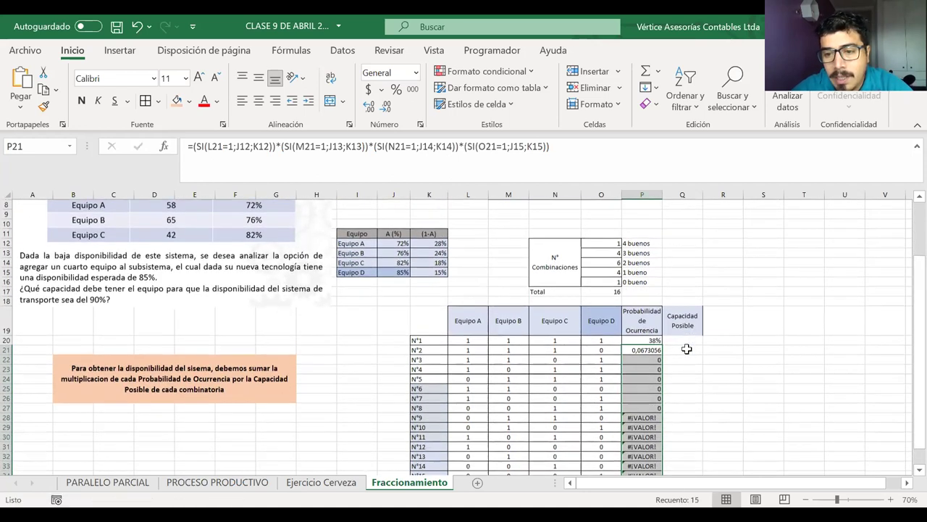
Step: Make the Equipo A and Equipo B references in the P21 formula absolute as $J$12;$K$12 and $J$13;$K$13
click(653, 350)
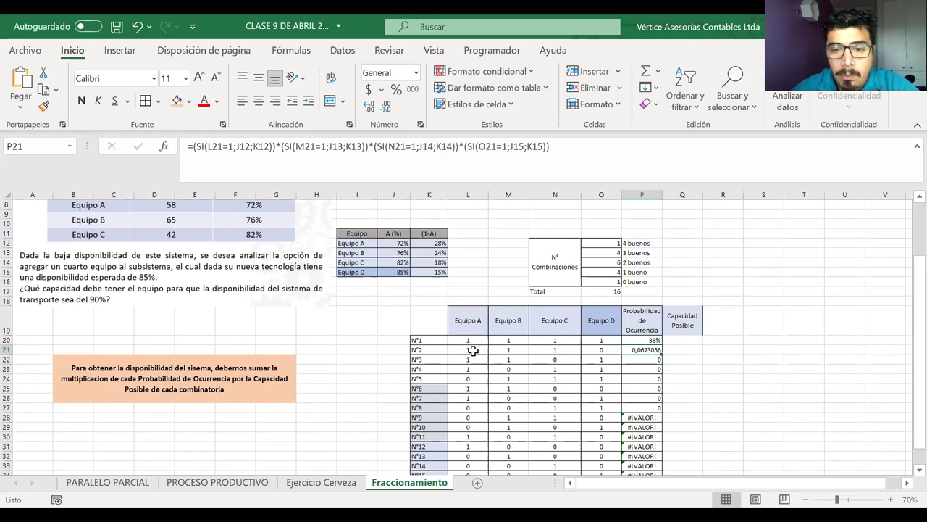
double_click(645, 350)
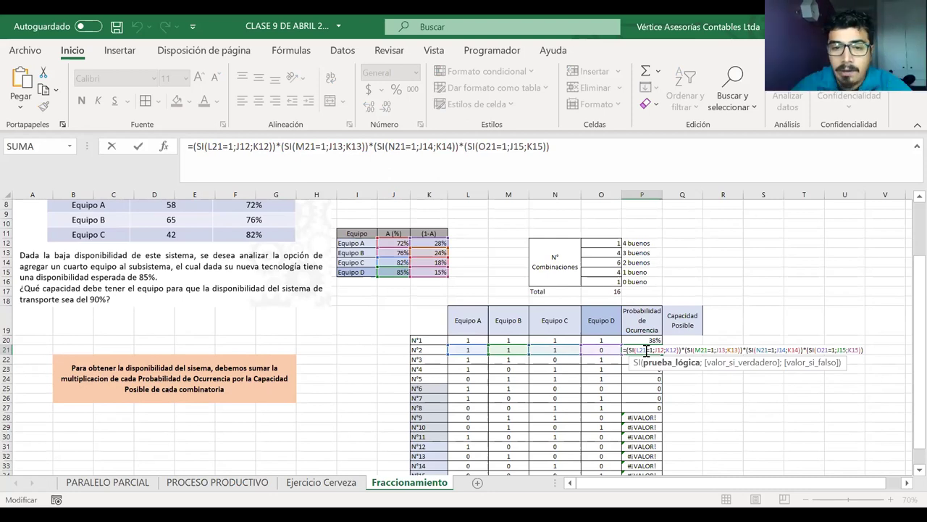
click(237, 147)
drag(237, 147, 269, 146)
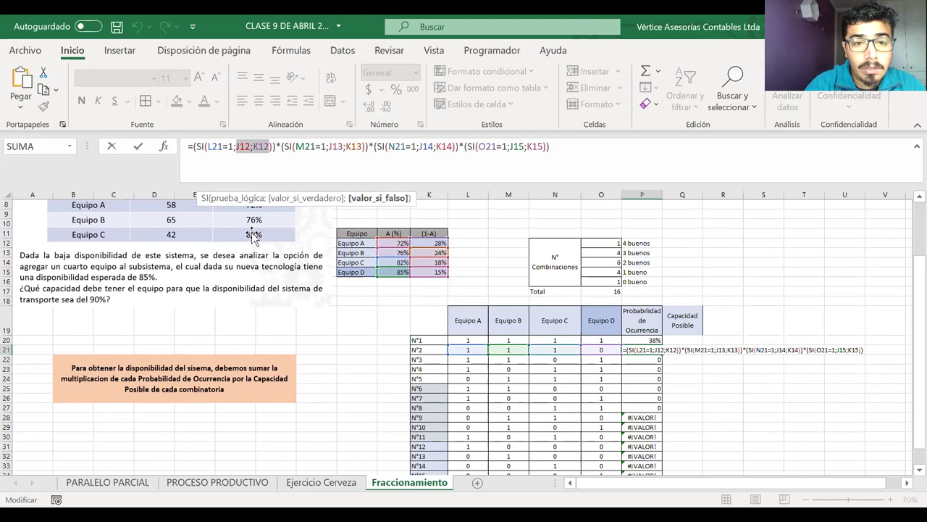
key(F4)
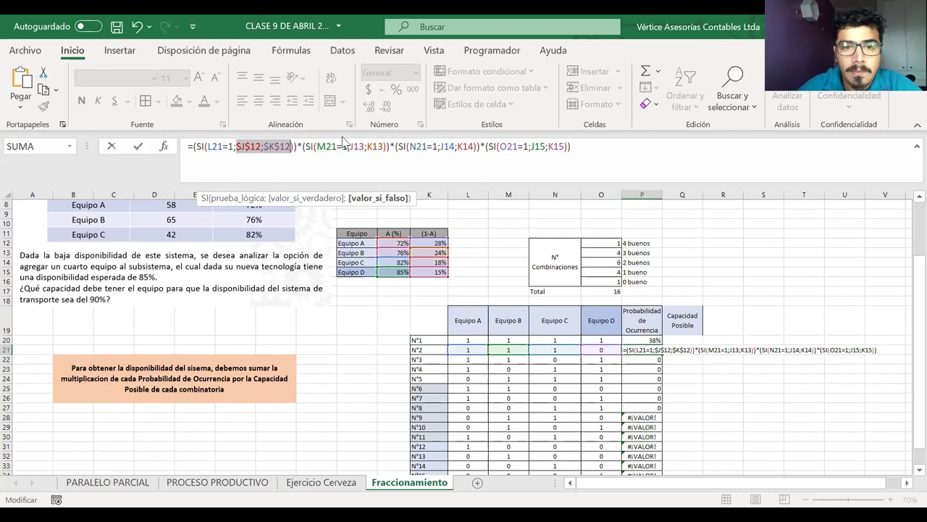
drag(350, 146, 382, 145)
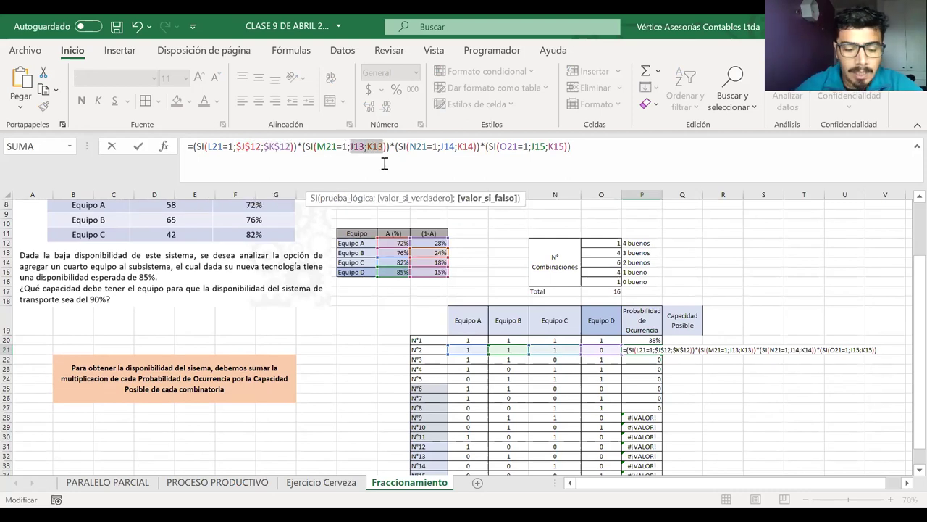
key(F4)
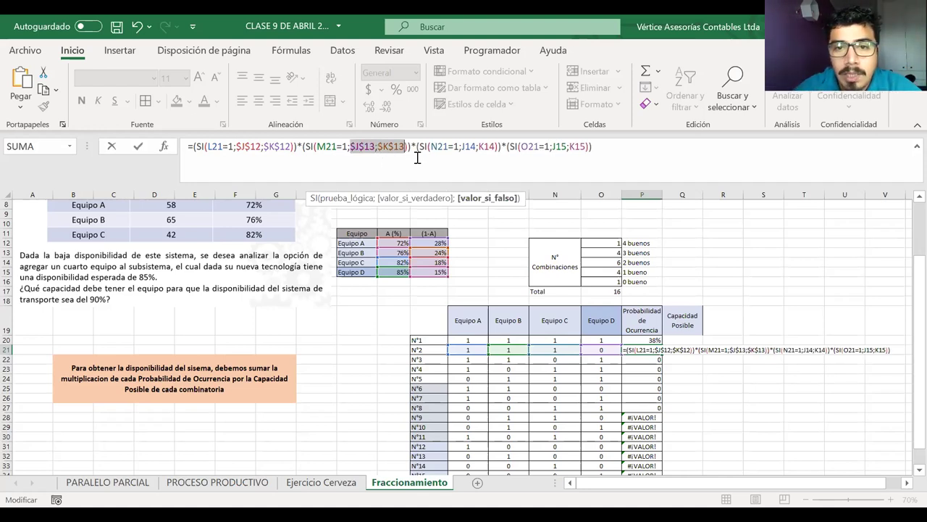
Step: Make the Equipo C references in the P21 formula absolute as $J$14;$K$14
click(462, 148)
drag(461, 148, 495, 147)
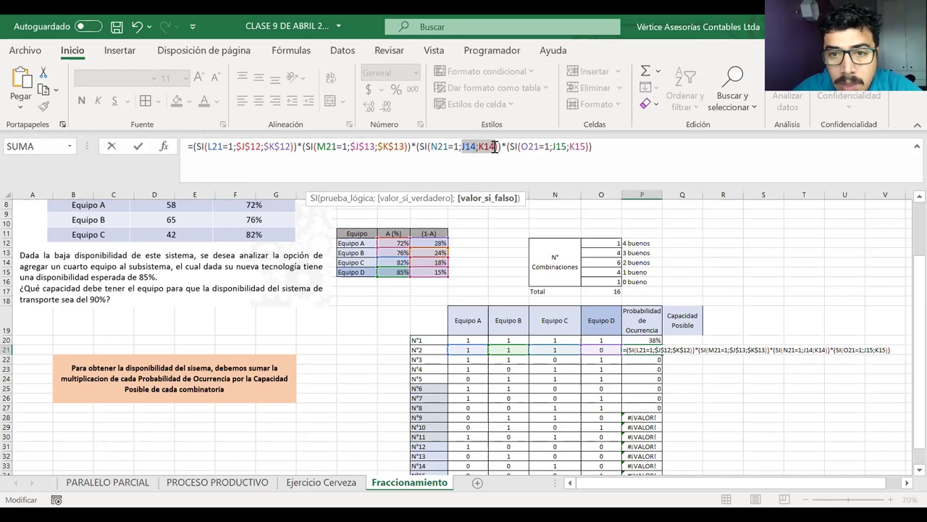
click(462, 147)
text($J)
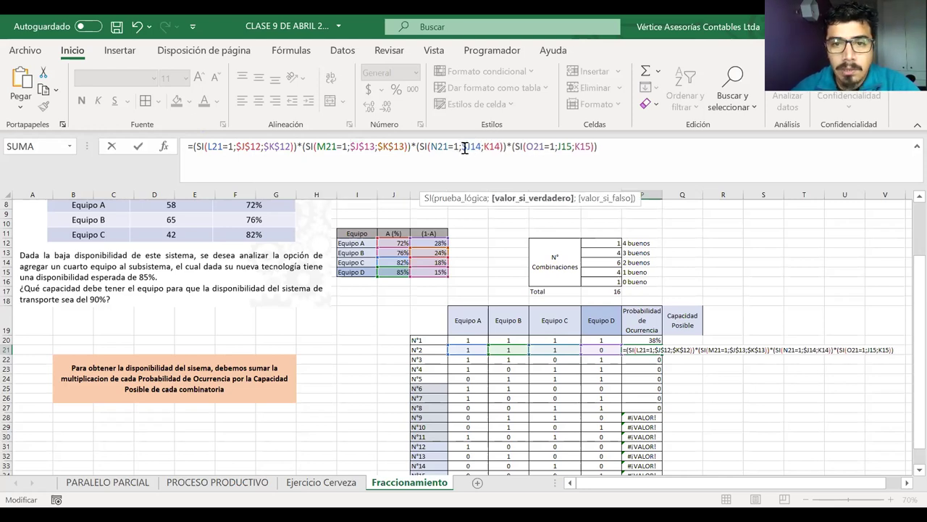
text($)
key(Right)
key(Right)
key(Right)
text($)
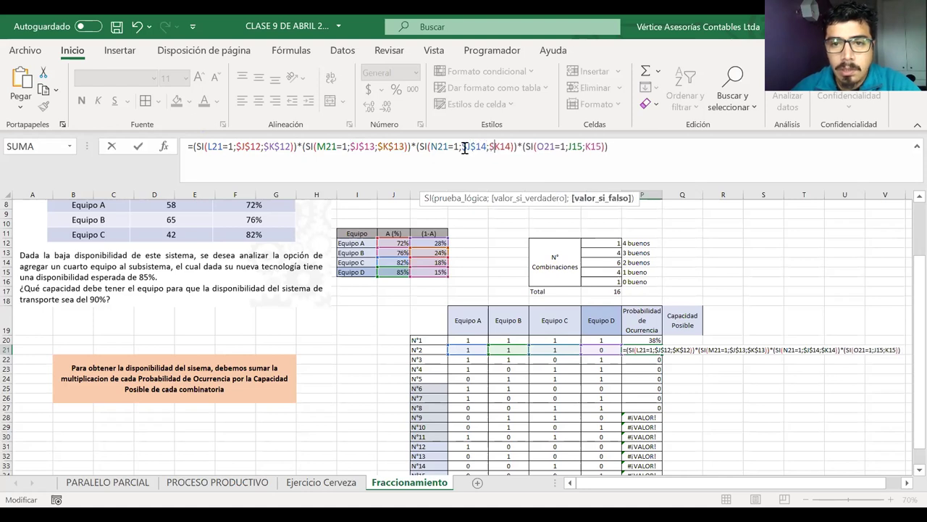
key(Right)
text($)
key(Right)
key(Right)
key(Right)
key(Right)
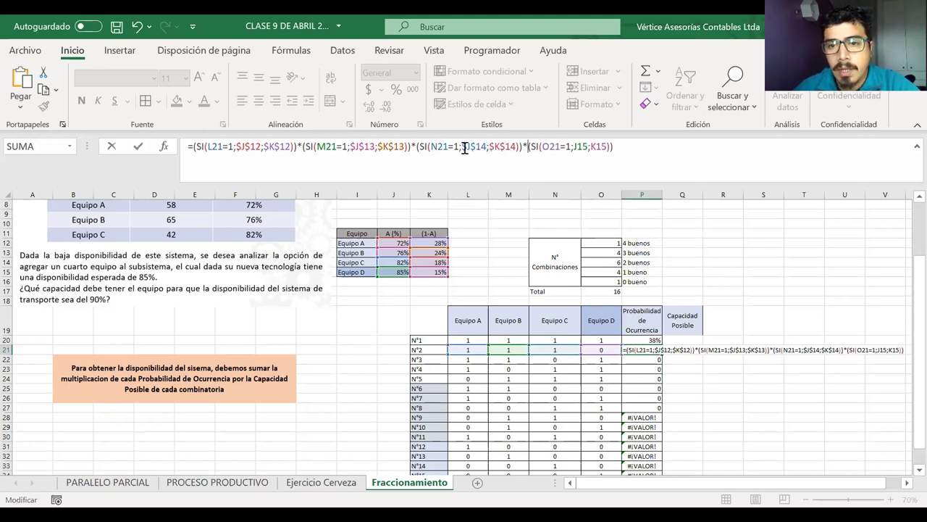
Step: Make the Equipo D references in the P21 formula absolute as $J$15;$K$15 and enter the formula
key(Right)
key(Right)
key(Right)
key(Right)
key(Right)
key(Right)
key(Right)
key(Right)
key(Right)
key(Right)
text($)
key(Right)
text($)
key(Right)
key(Right)
key(Right)
text($)
key(Right)
text($)
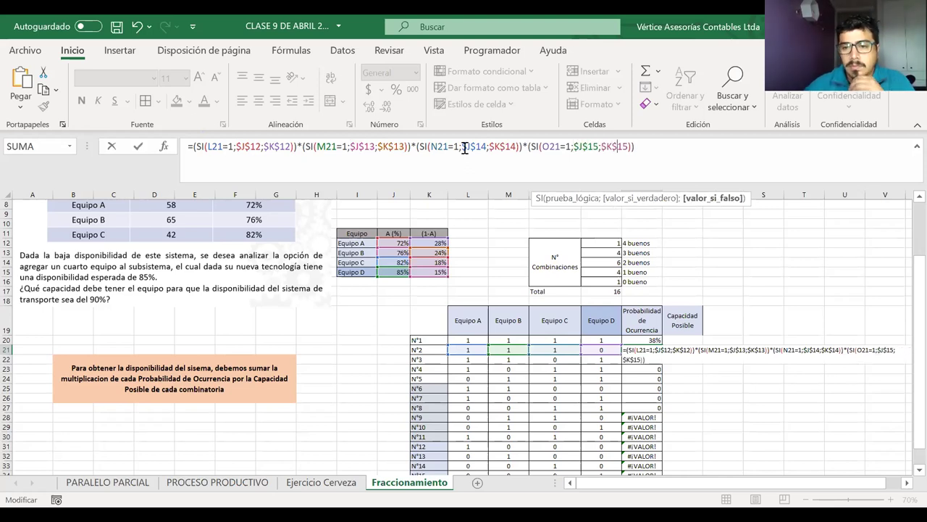
key(Return)
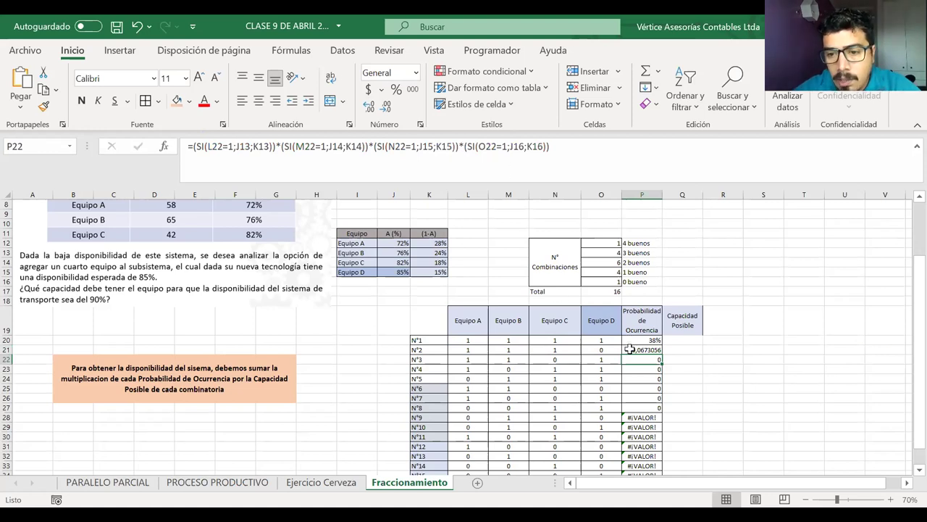
Step: Format the probabilities in P21 and P20 as percentages with three decimals
click(631, 349)
click(396, 89)
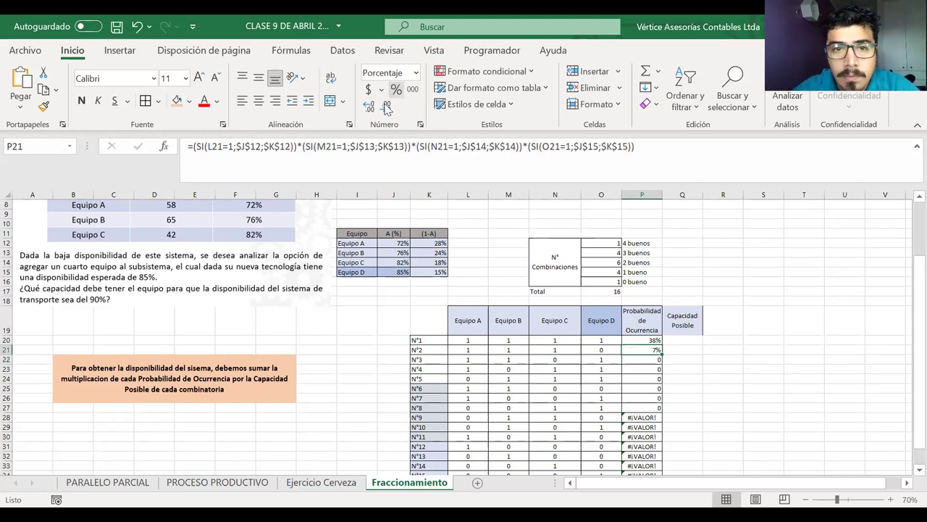
click(369, 107)
click(369, 106)
click(369, 107)
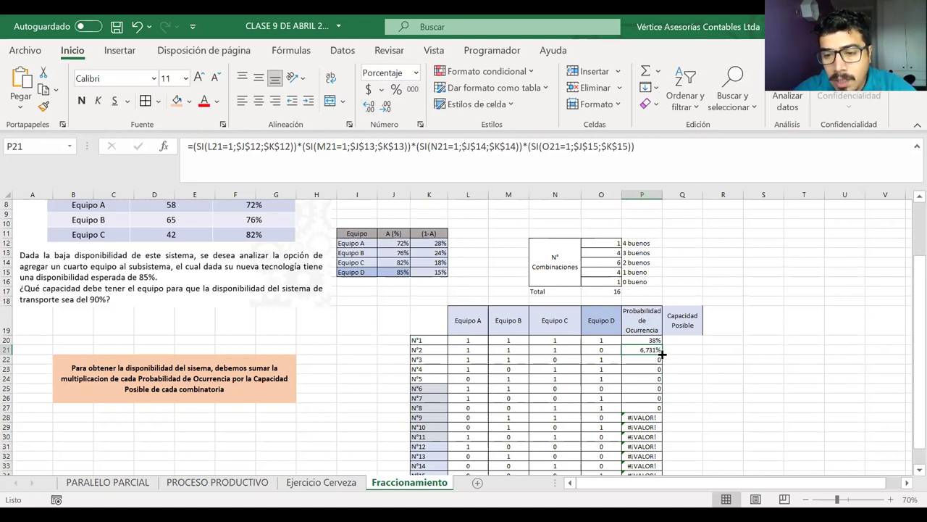
click(653, 340)
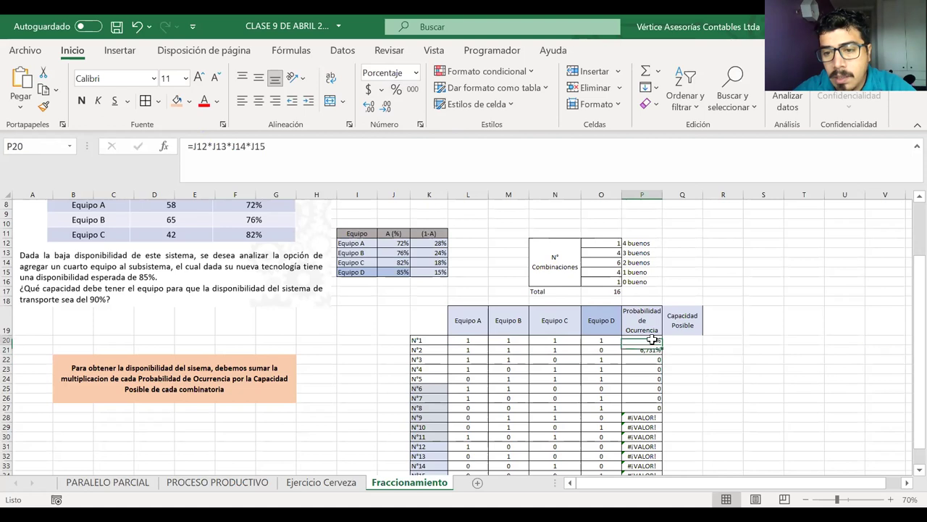
click(368, 106)
click(369, 107)
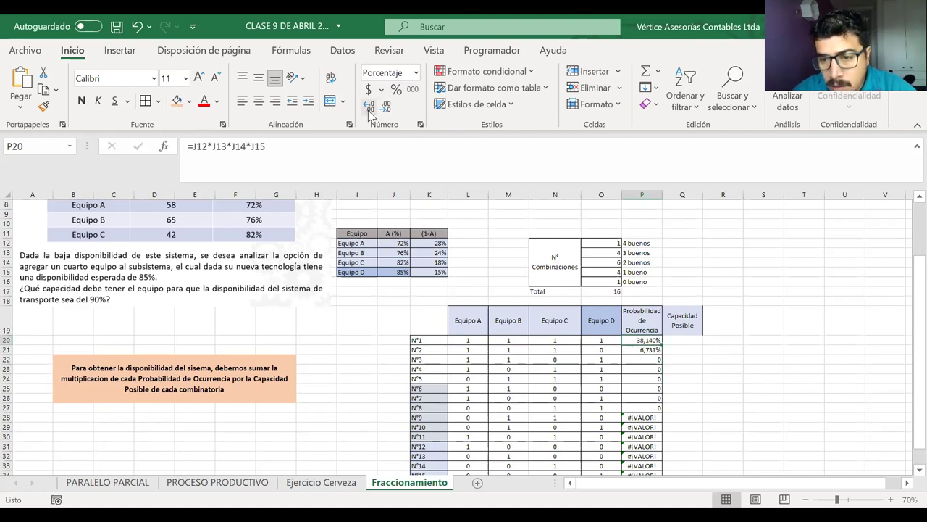
Step: Copy the P21 probability formula up to P20 and down through P35
click(650, 350)
drag(658, 355, 658, 338)
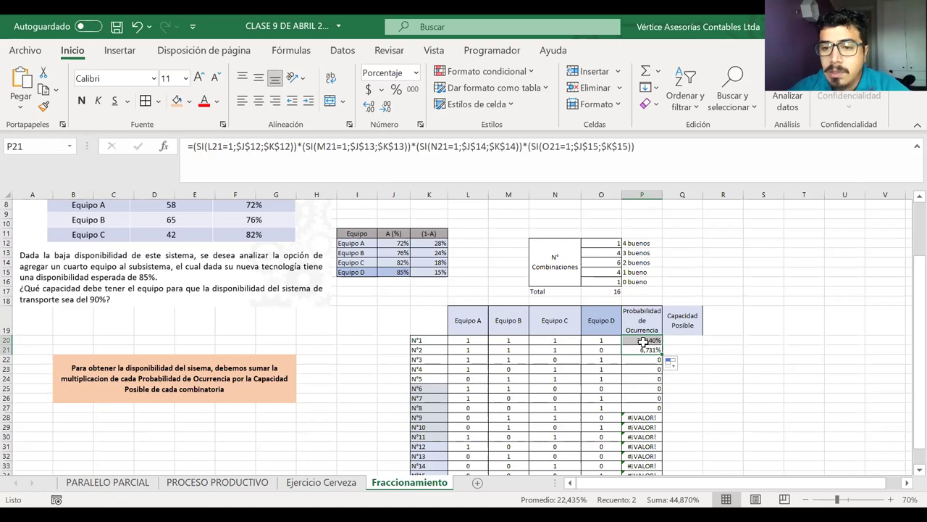
click(642, 350)
drag(662, 354, 644, 473)
scroll(642, 408, down, 1)
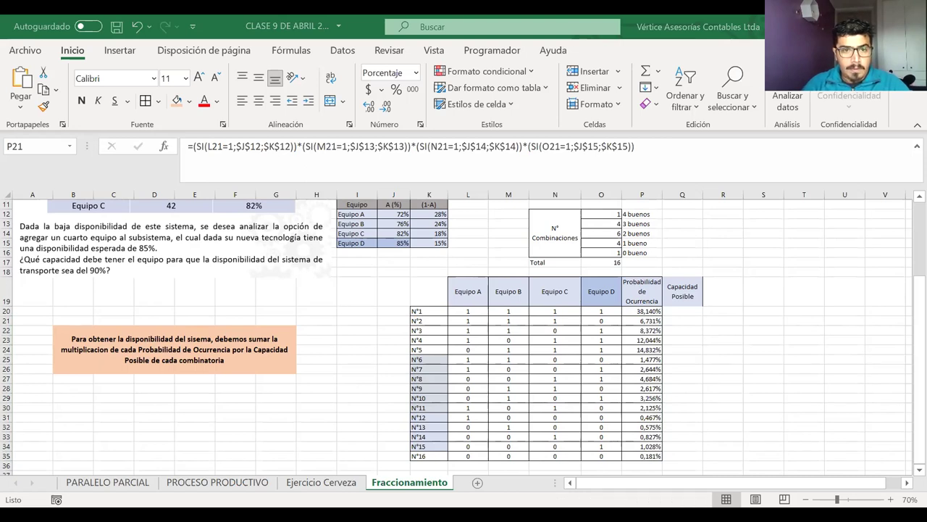
key(F2)
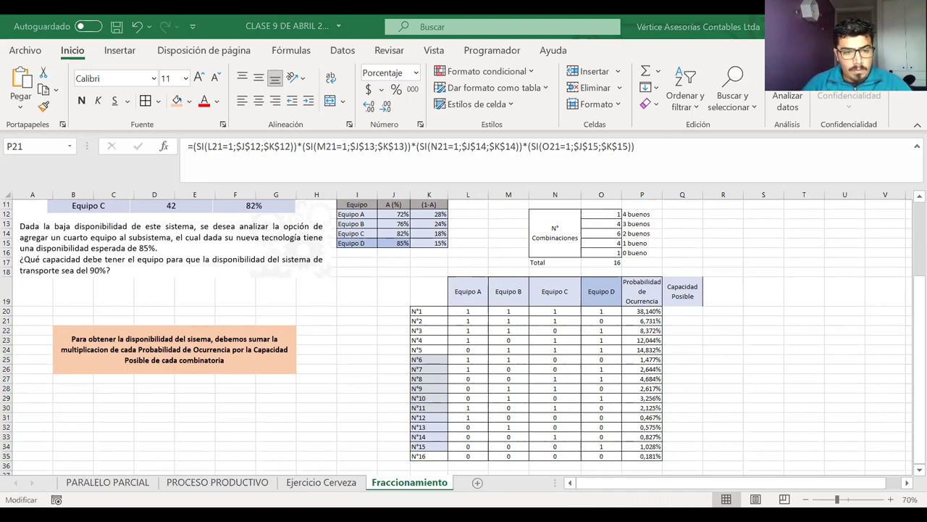
key(Escape)
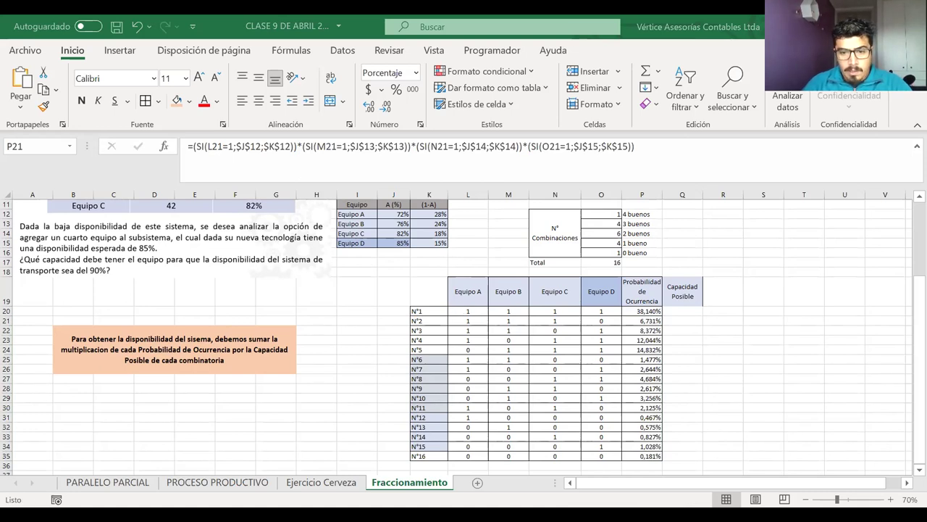
key(ctrl+shift+Down)
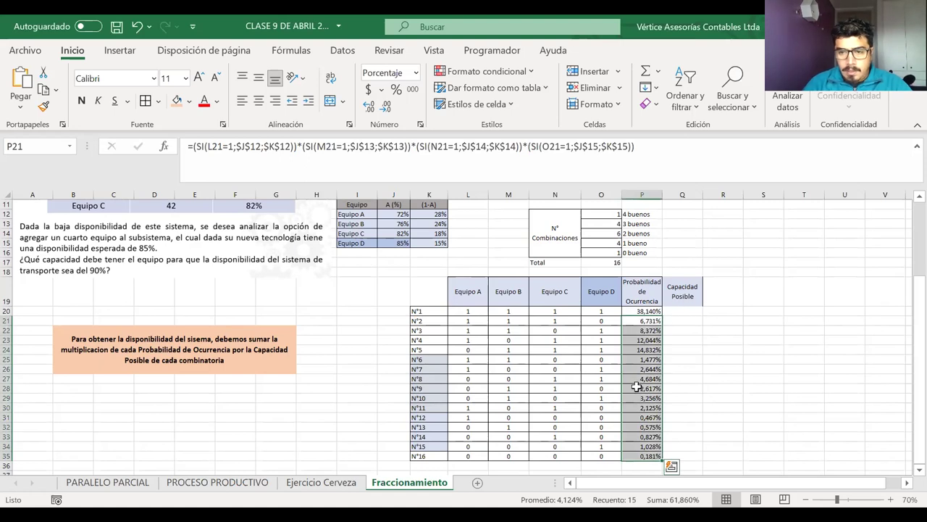
click(685, 314)
click(694, 294)
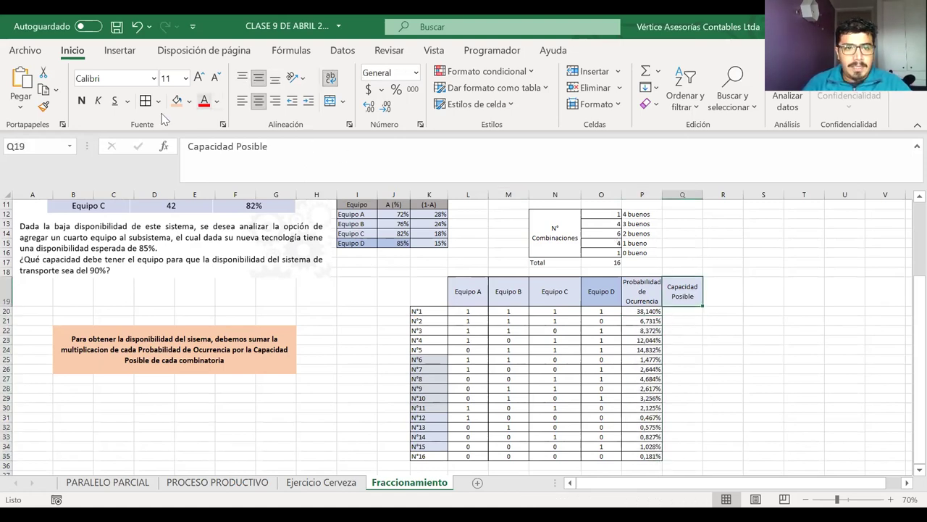
click(680, 310)
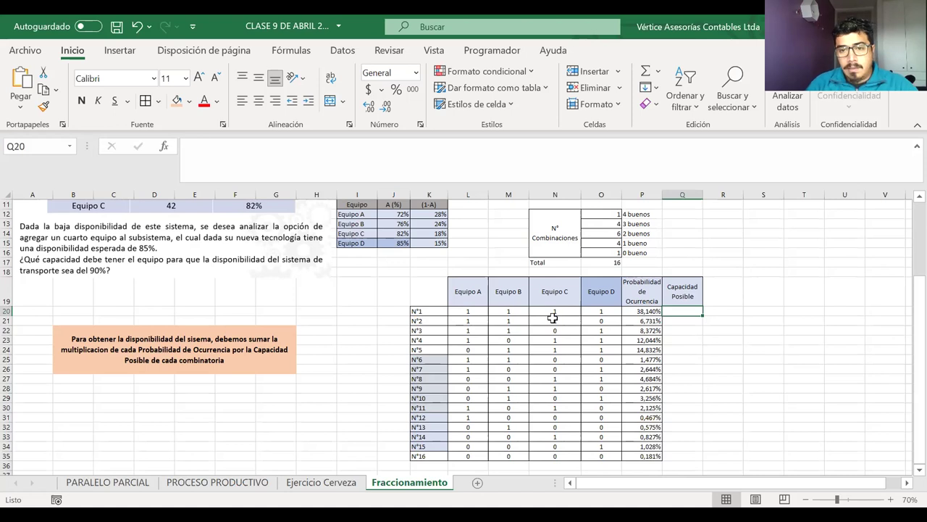
Step: Add the heading "Capacidad" in L11, beside the (1-A) column of the equipment table
scroll(553, 316, up, 3)
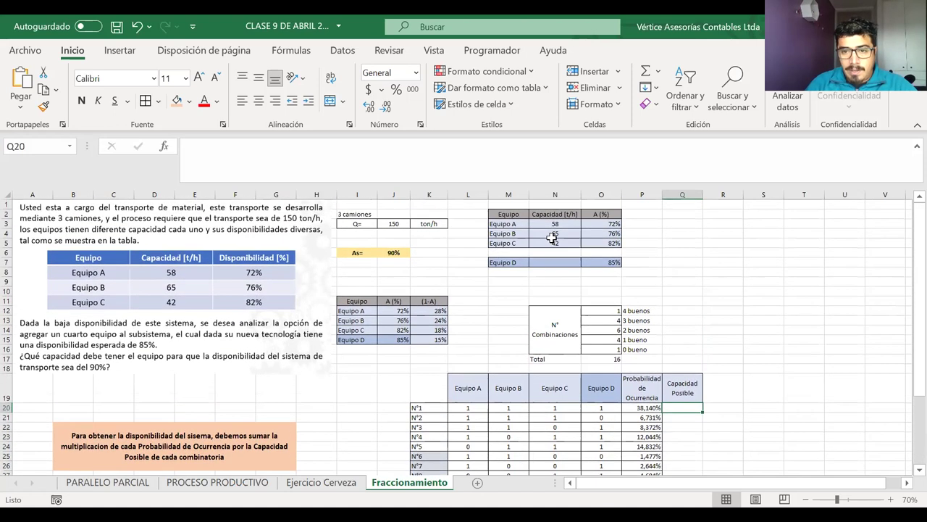
click(472, 300)
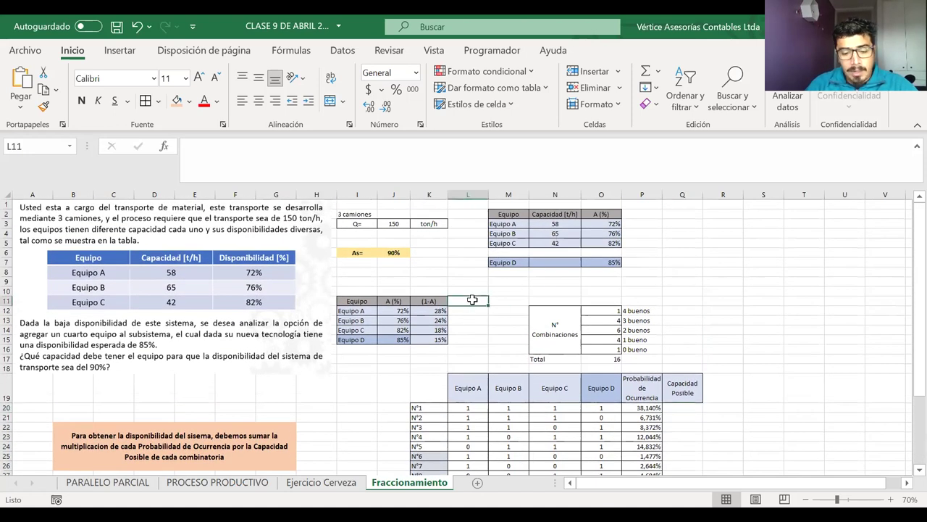
text(Capac)
key(BackSpace)
key(BackSpace)
text(acida)
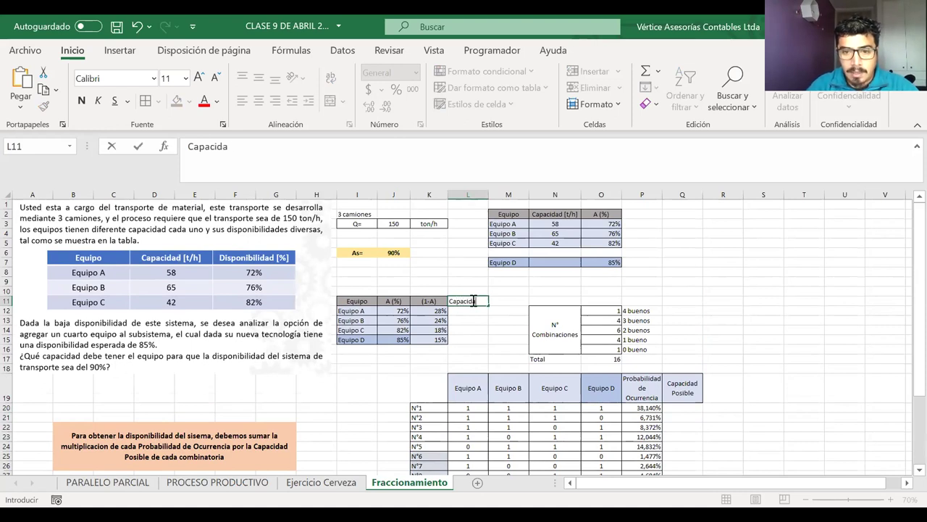
text(d)
key(Return)
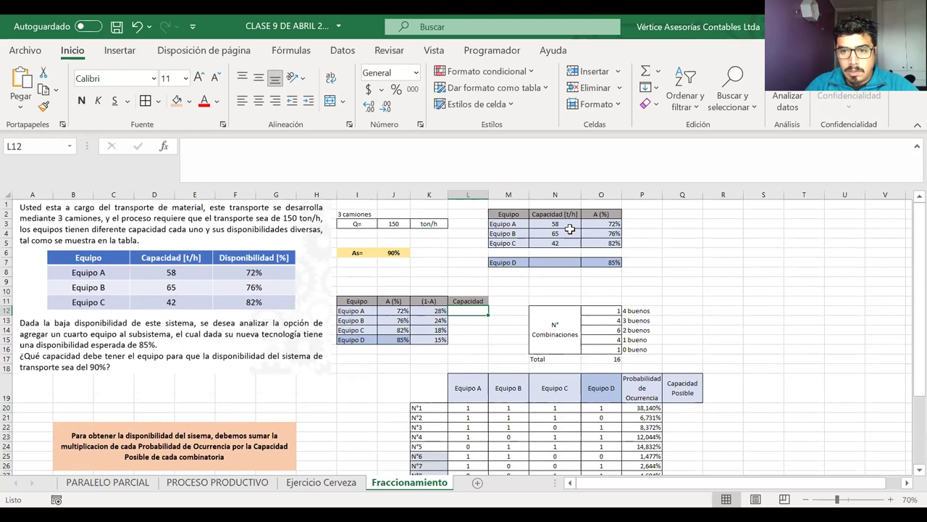
Step: Copy the Equipo A, B and C capacities from N3:N5 into L12:L14
drag(554, 224, 544, 246)
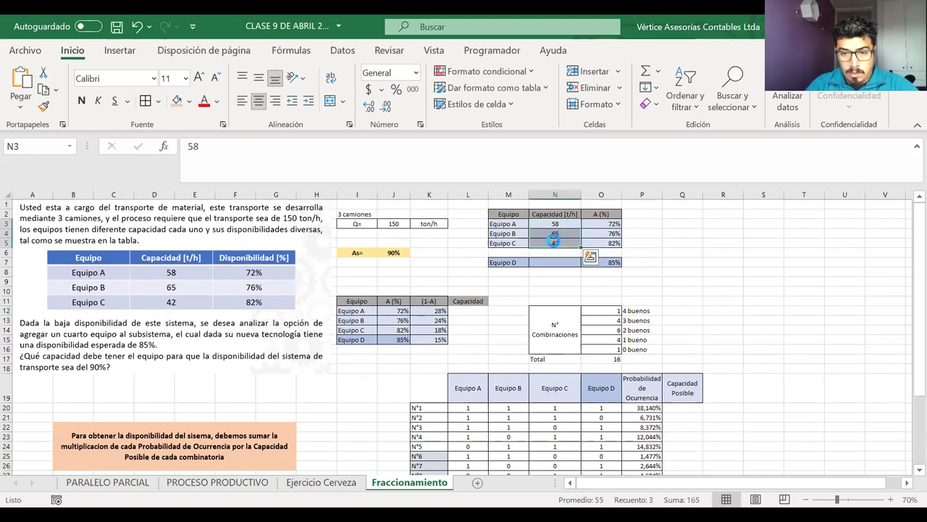
key(ctrl+c)
click(470, 310)
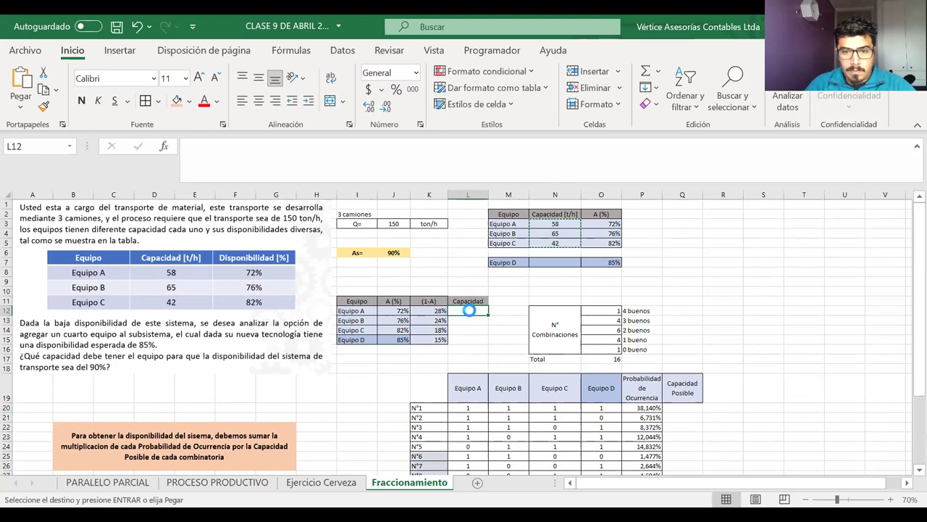
key(ctrl+v)
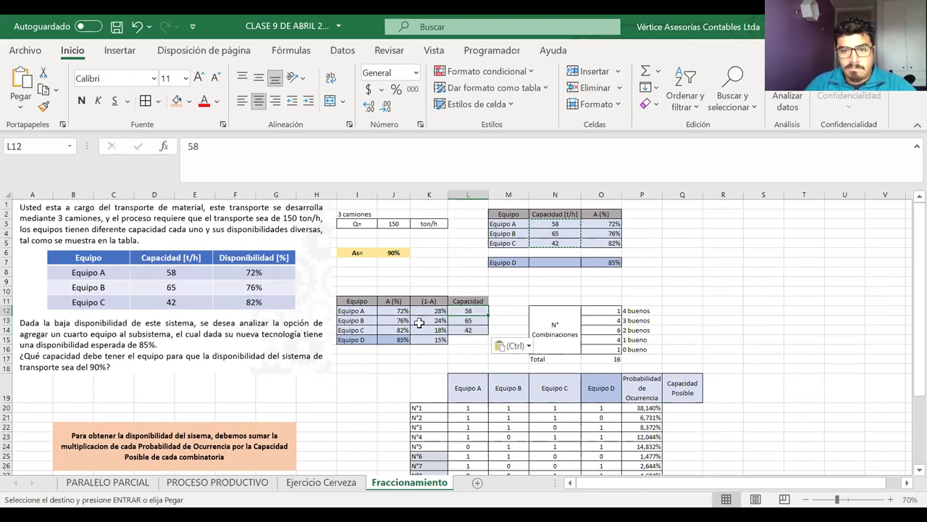
Step: Link Equipo A's availability in J12 to the source table with the formula =O3
click(400, 320)
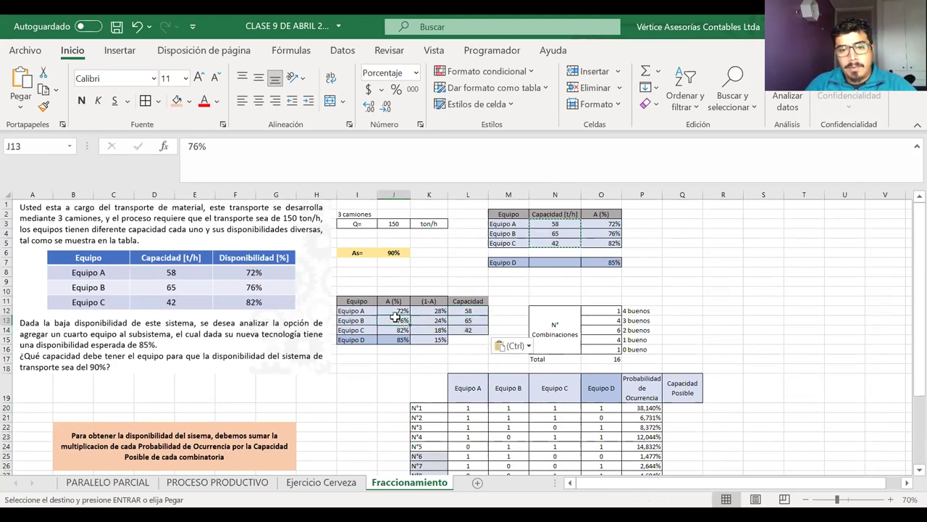
click(402, 311)
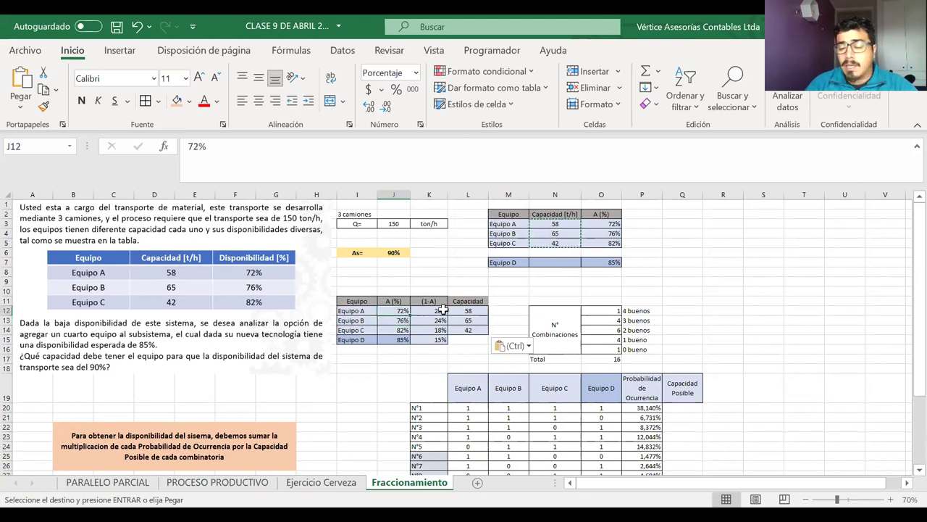
click(610, 262)
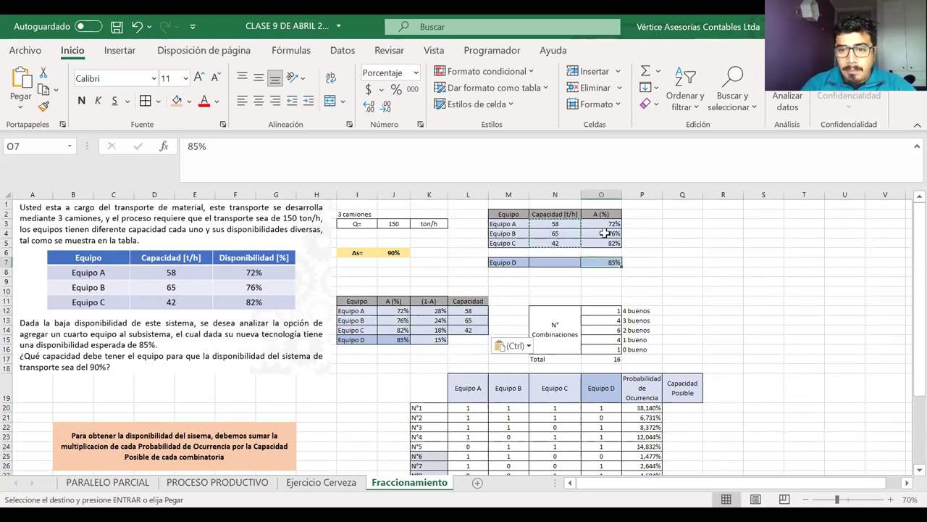
click(401, 312)
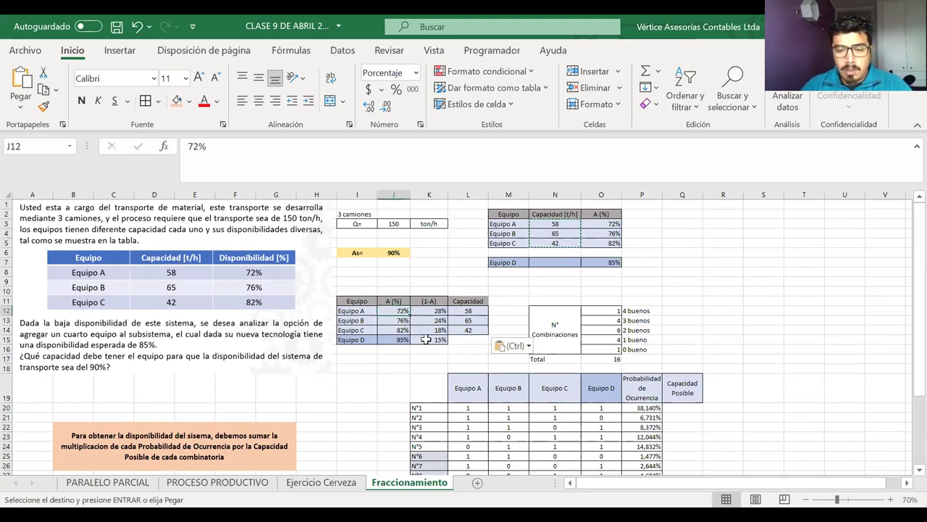
text(=)
click(596, 223)
key(Return)
click(391, 310)
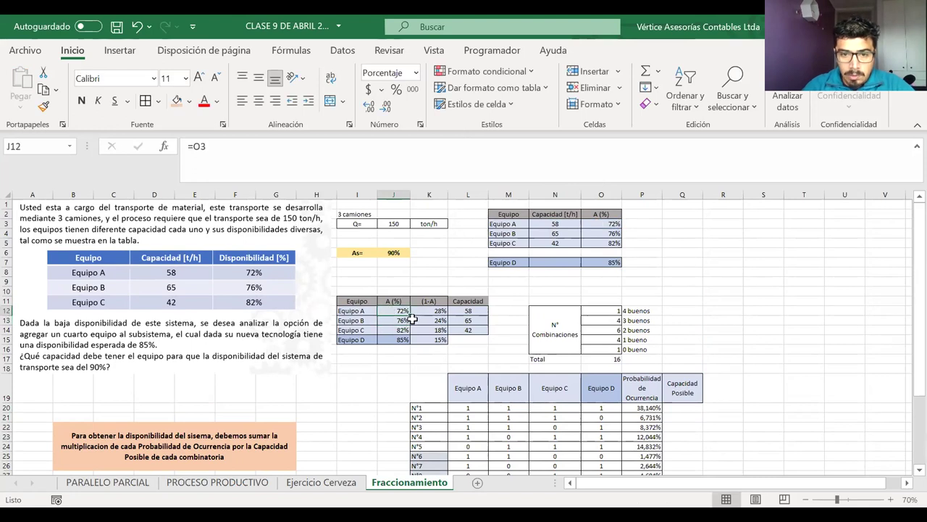
Step: Fill Equipo A's availability link down to J14 and link Equipo D's J15 to O7
drag(411, 317, 403, 335)
click(399, 338)
text(=)
click(605, 262)
key(Return)
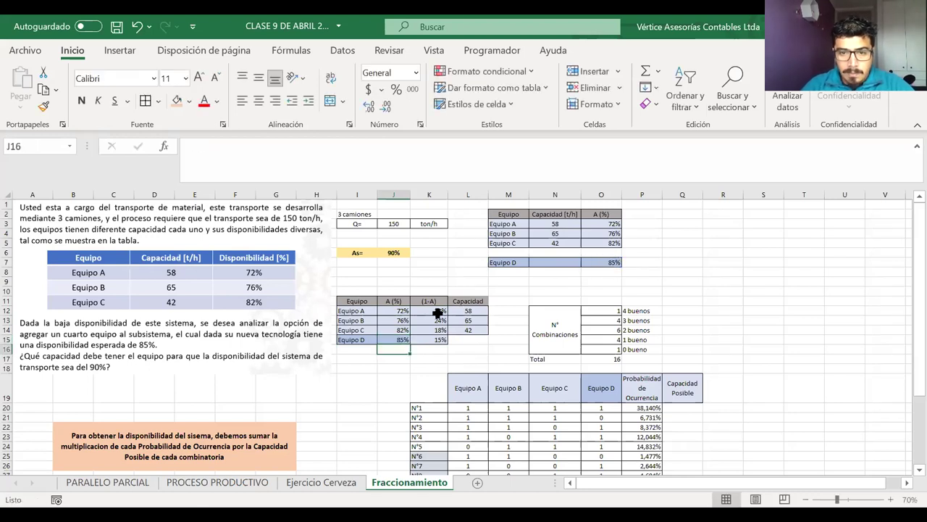
Step: Link Equipo A's capacity in L12 with =N3 and fill the formula down to L14
click(437, 311)
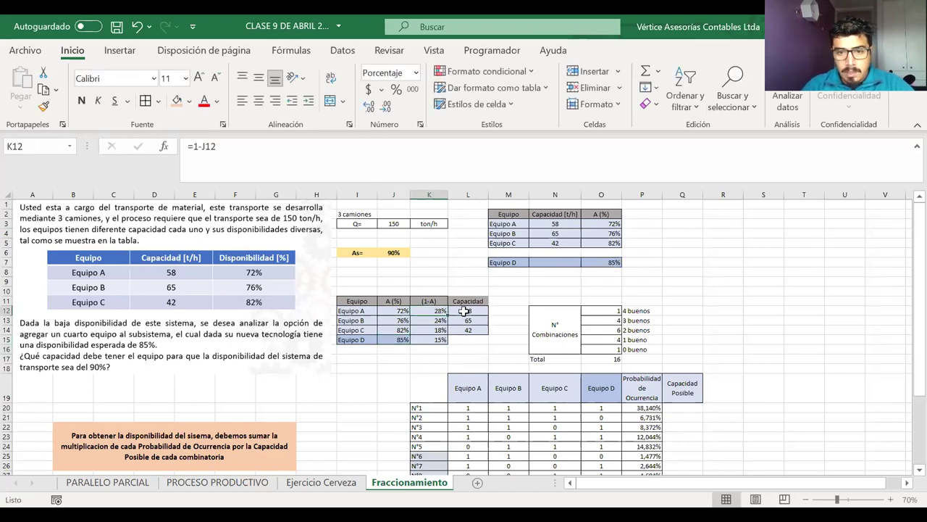
click(465, 310)
text(=)
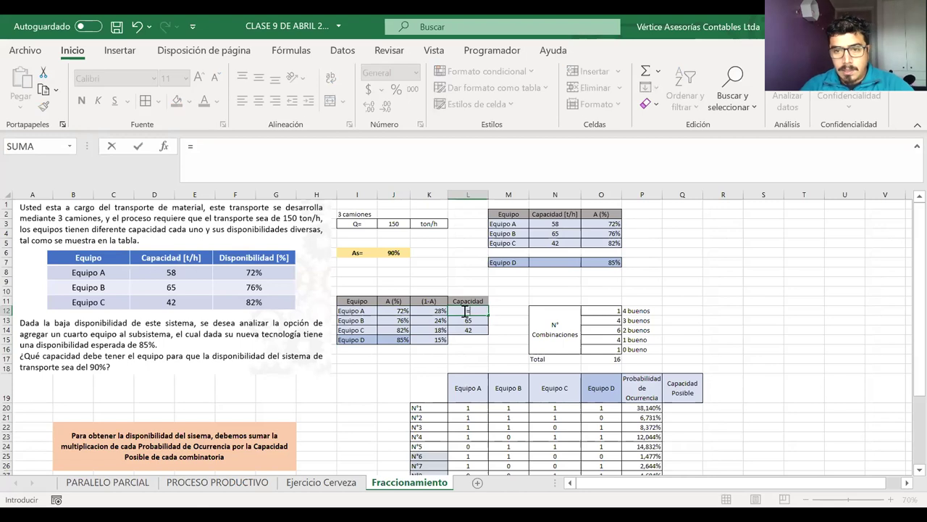
click(562, 225)
key(Return)
click(478, 311)
drag(488, 317, 478, 335)
Step: Shade Equipo D's empty capacity cell L15 in light gold
click(472, 339)
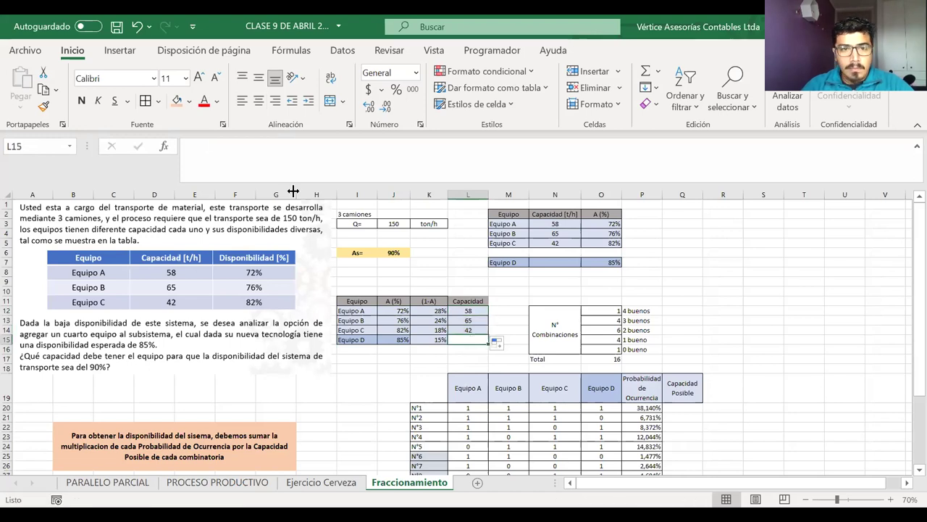
click(189, 102)
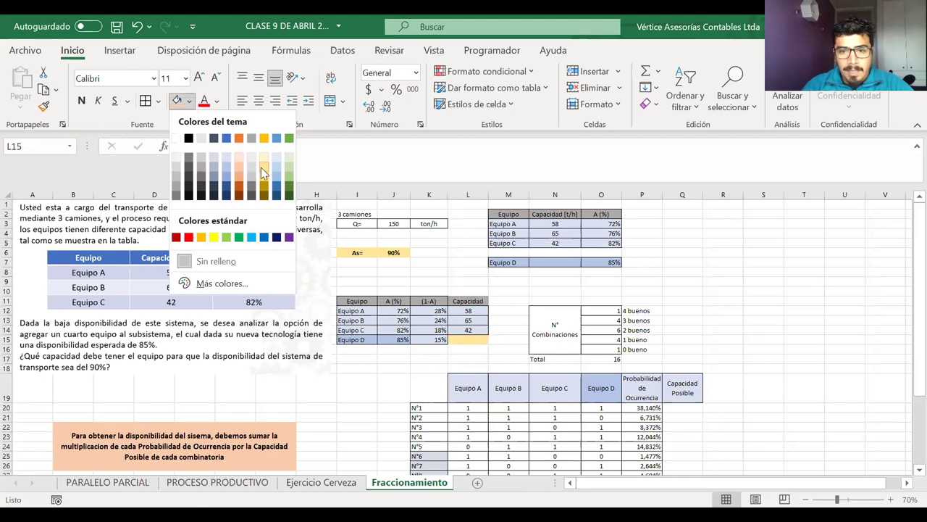
click(261, 167)
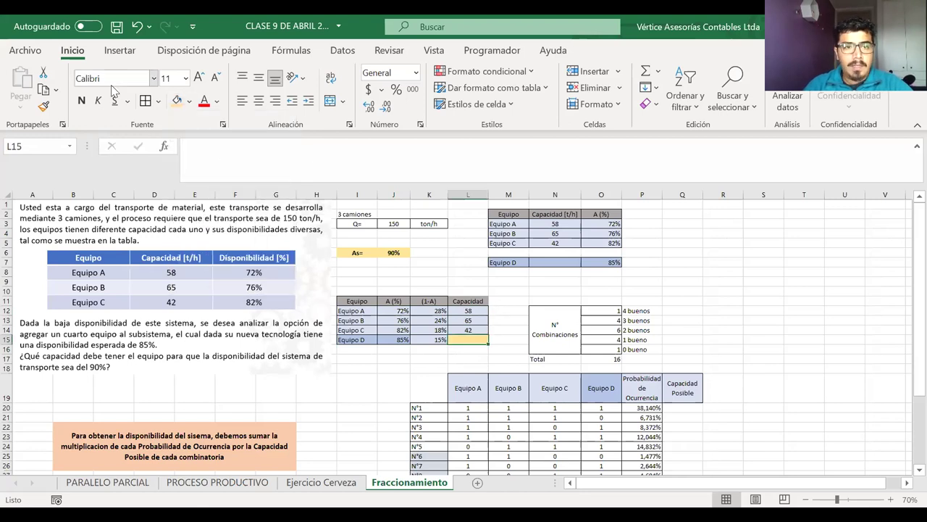
click(509, 339)
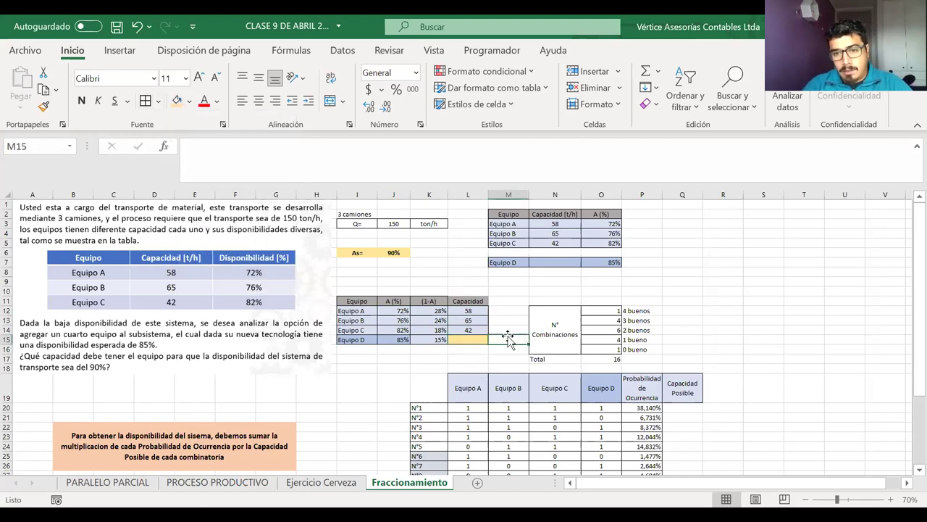
Step: Start the Capacidad Posible formula for combination N°1 in Q20 with the Equipo A and B terms, =L20*L12+M20*L13
scroll(510, 339, down, 2)
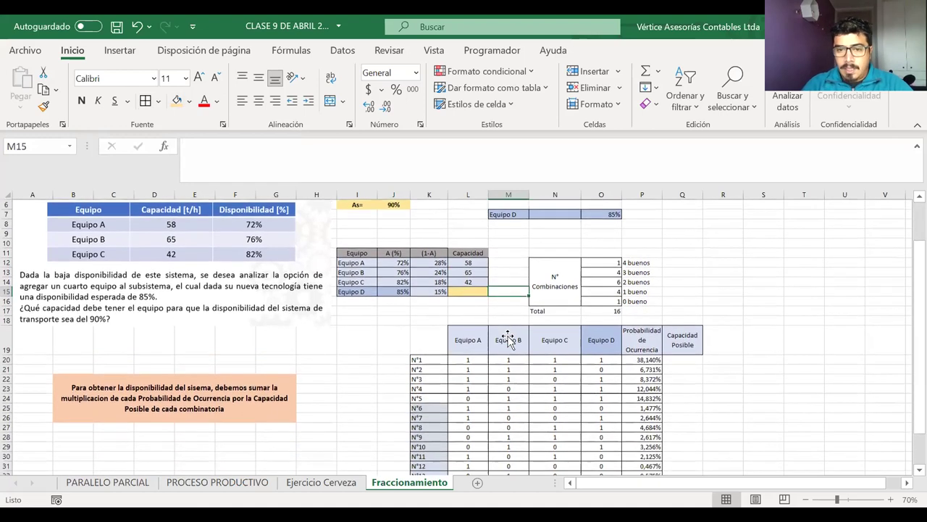
click(686, 359)
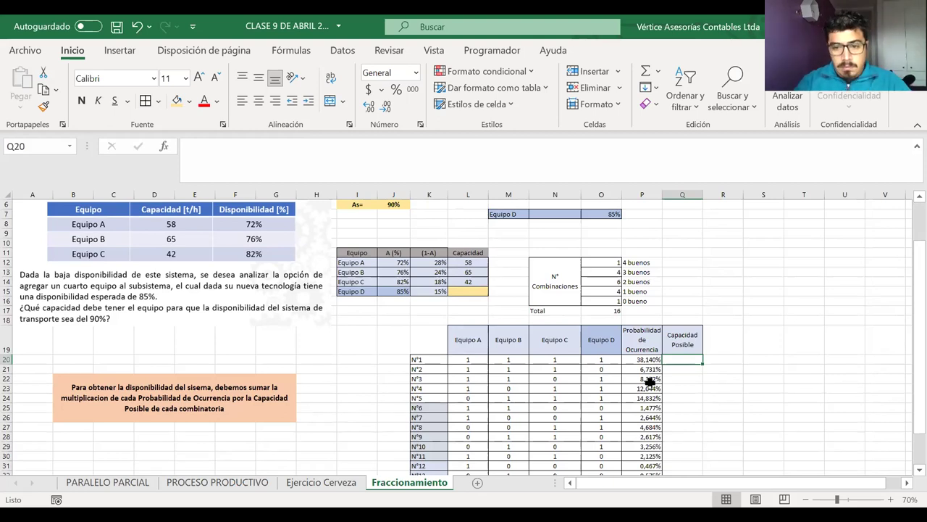
scroll(650, 381, up, 2)
scroll(650, 382, down, 1)
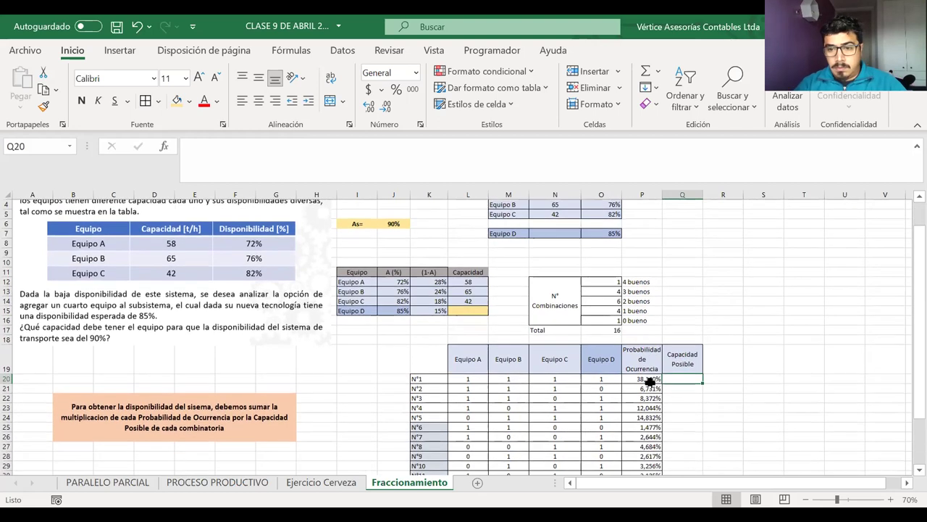
text(=)
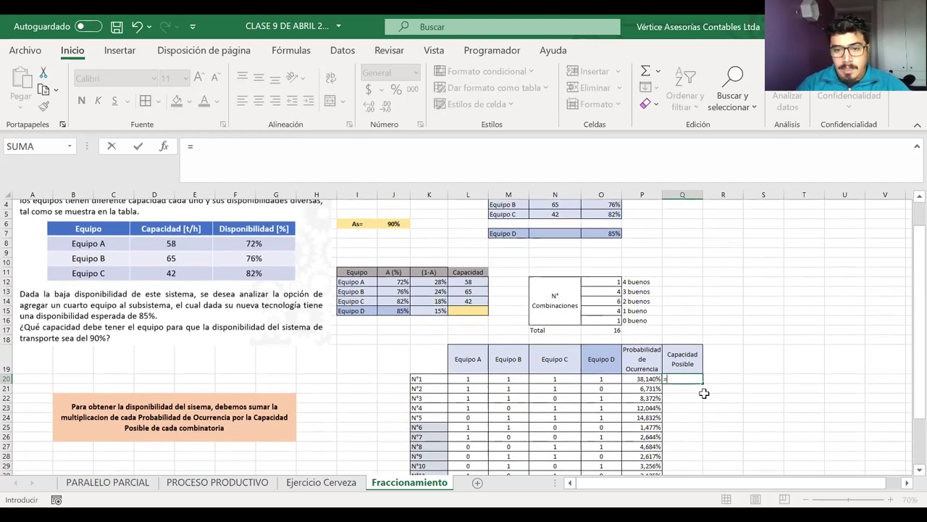
click(470, 378)
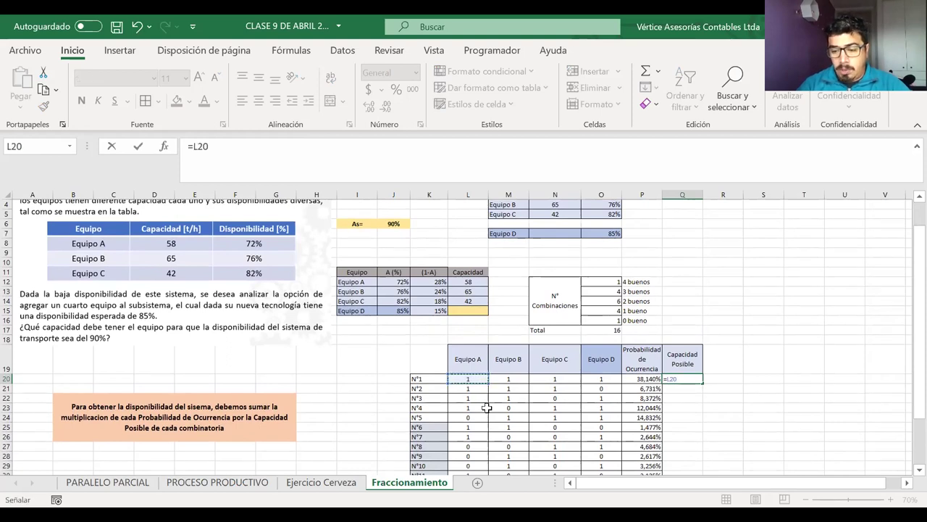
text(*)
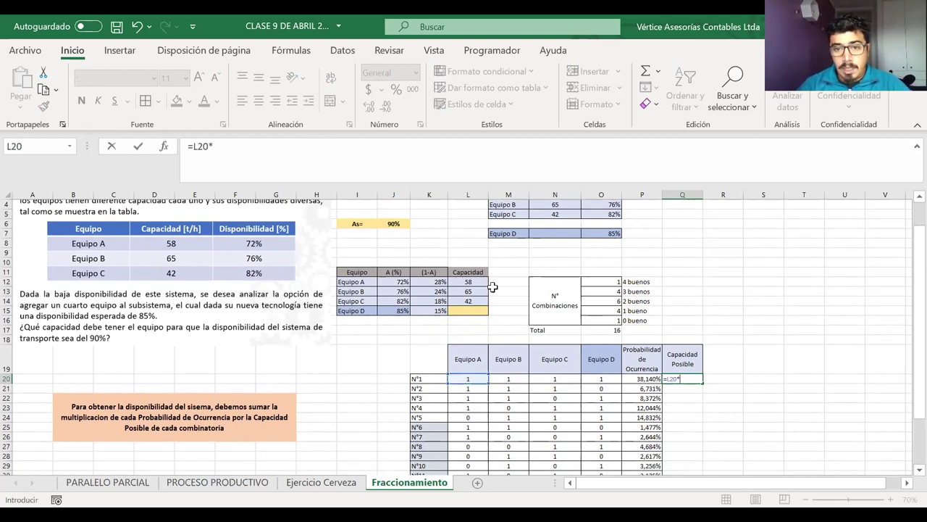
click(469, 282)
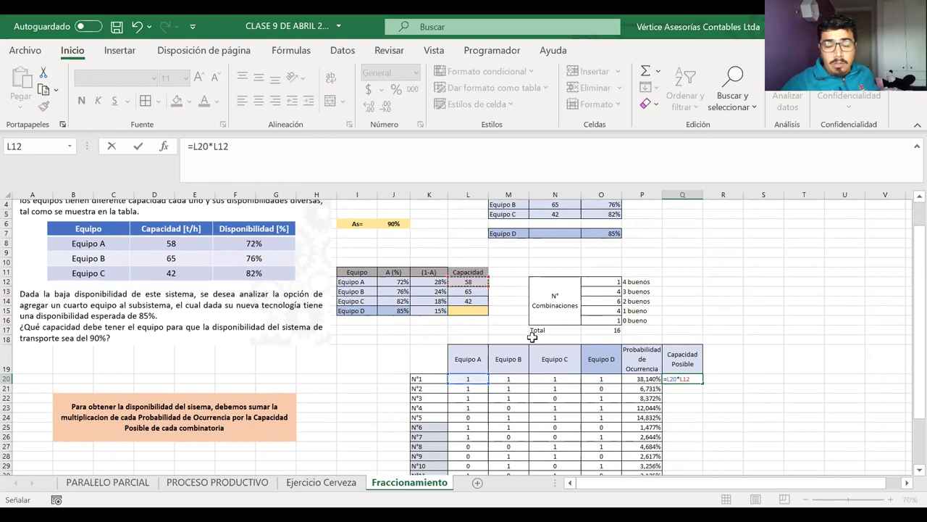
text(+)
click(509, 378)
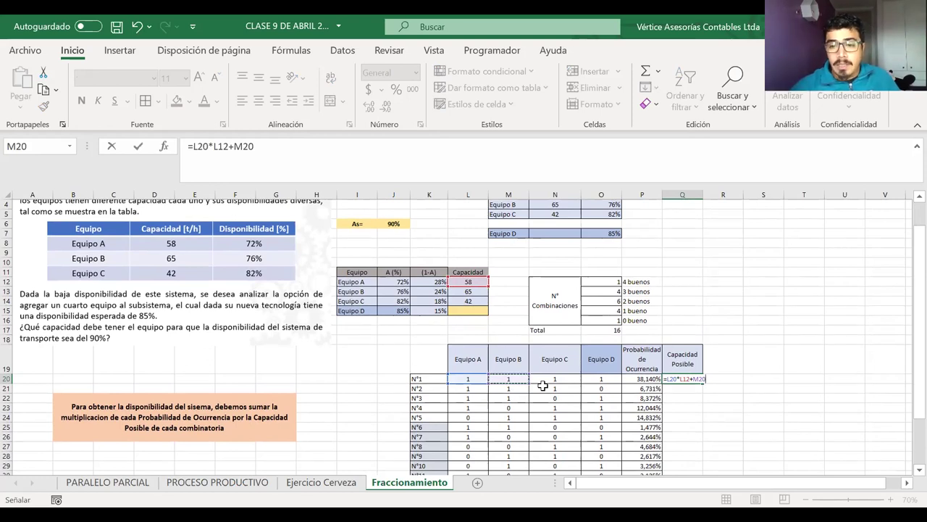
click(464, 291)
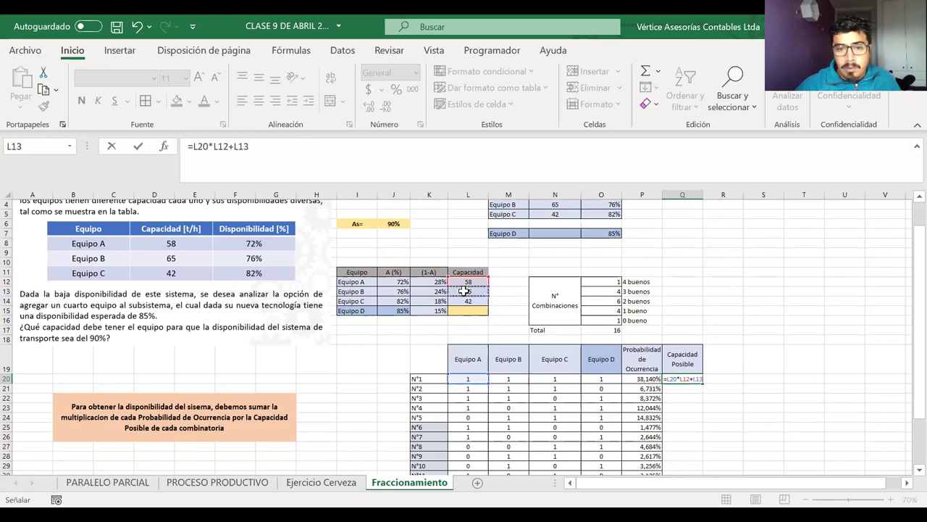
click(509, 379)
text(*)
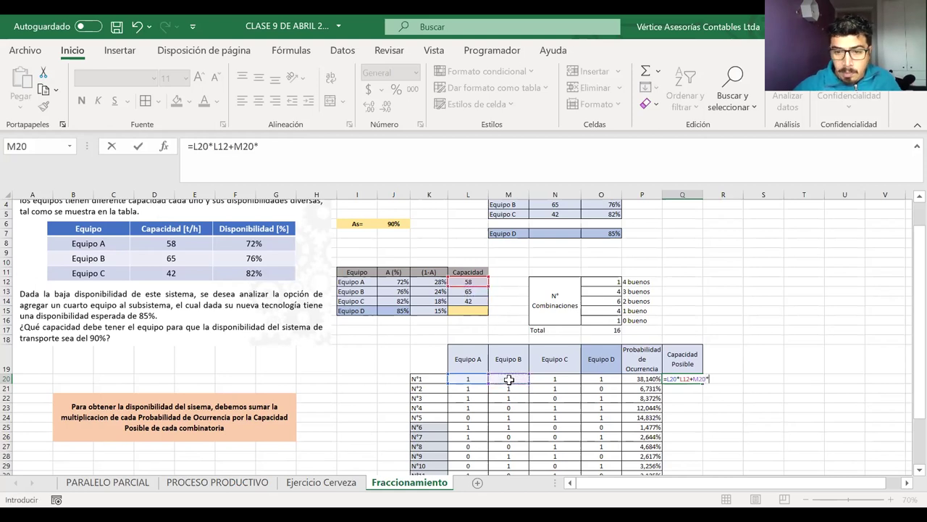
click(481, 292)
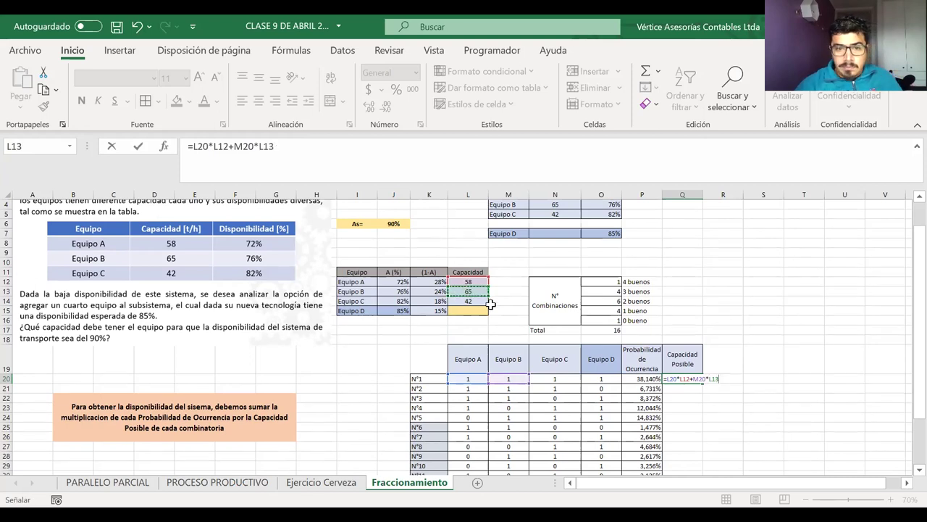
Step: Complete the Q20 formula with the Equipo C and D terms, +N20*L14+O20*L15
text(+)
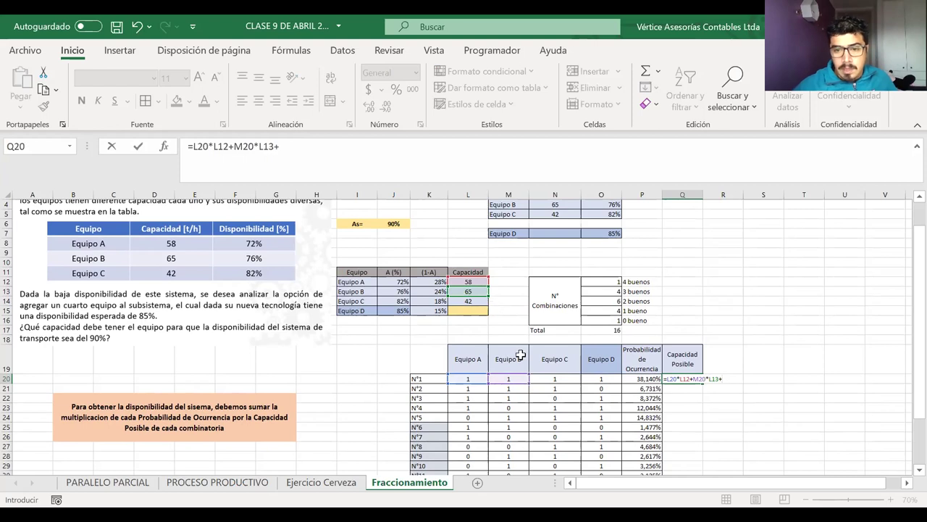
click(554, 379)
text(*)
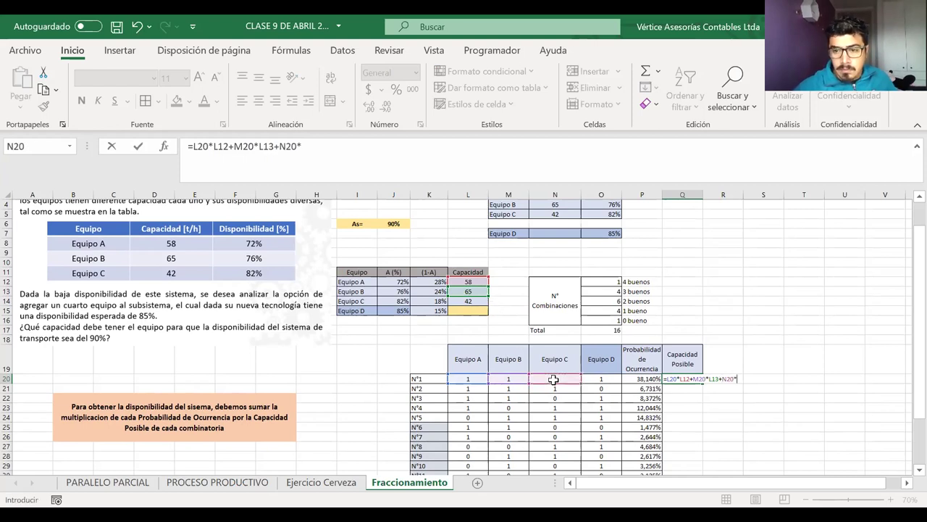
click(468, 302)
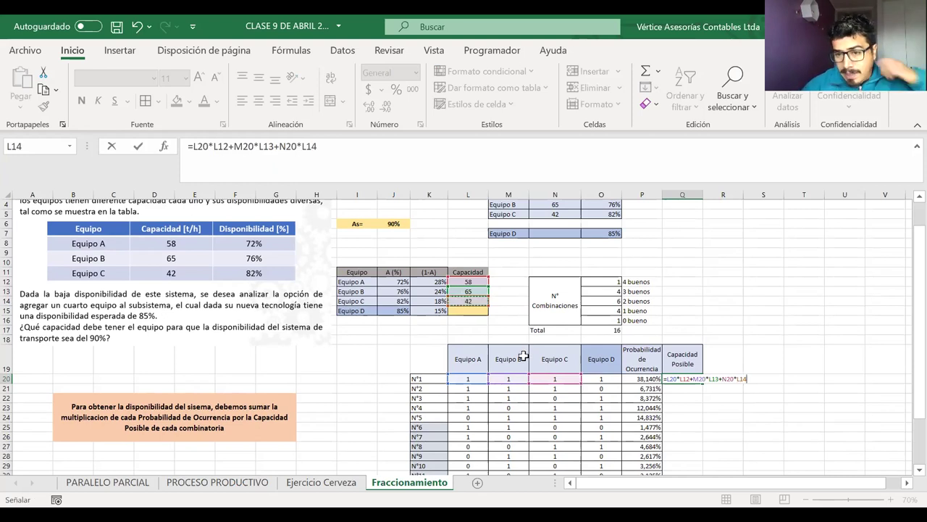
text(*)
key(BackSpace)
text(+)
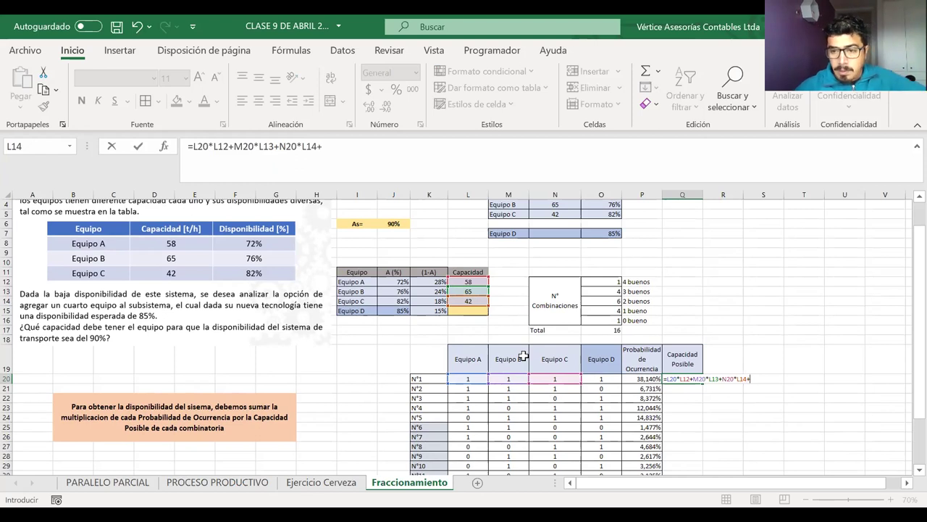
click(595, 377)
text(*)
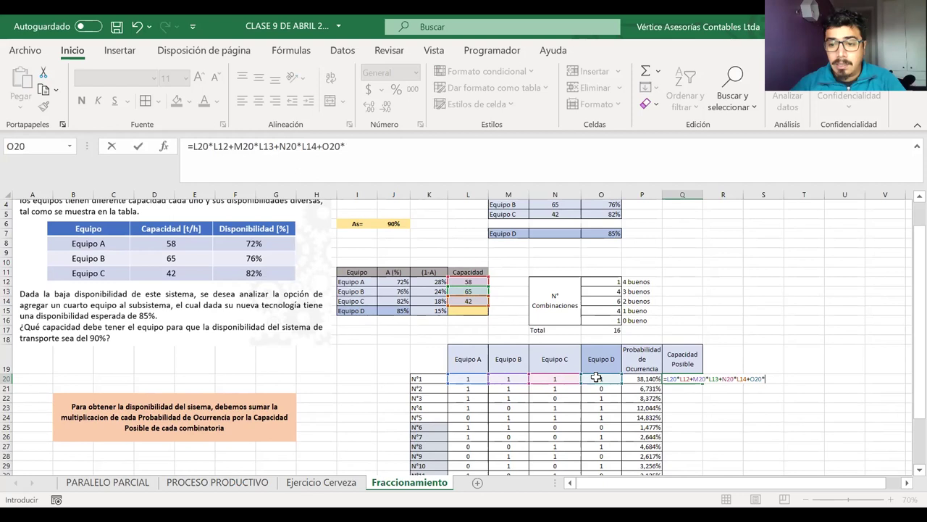
click(468, 311)
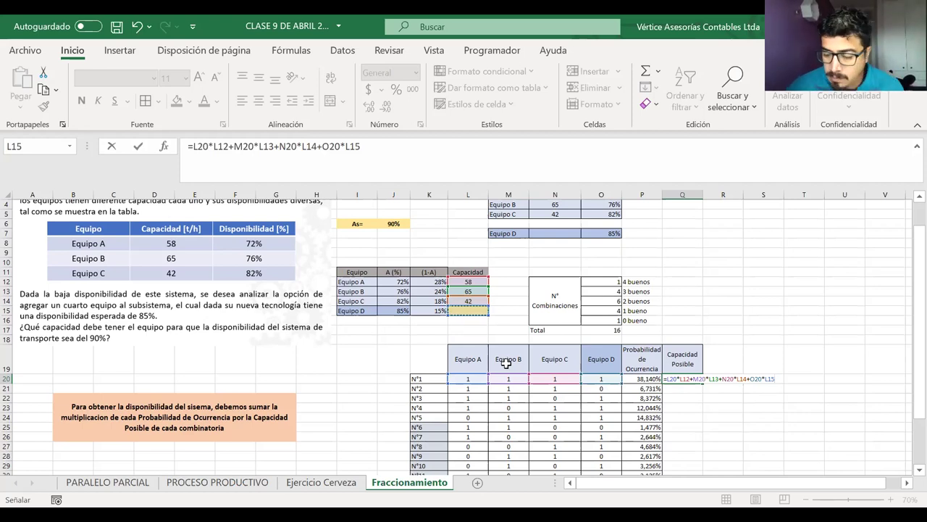
key(Return)
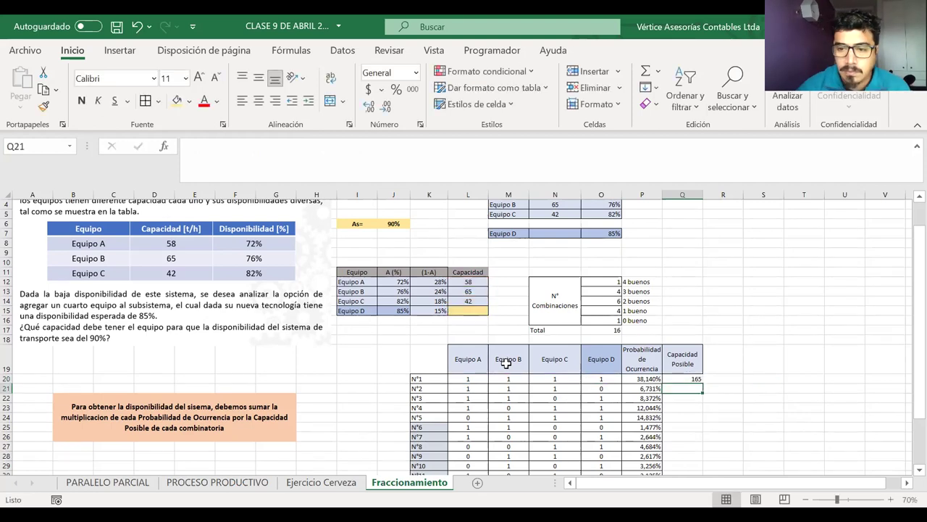
click(677, 378)
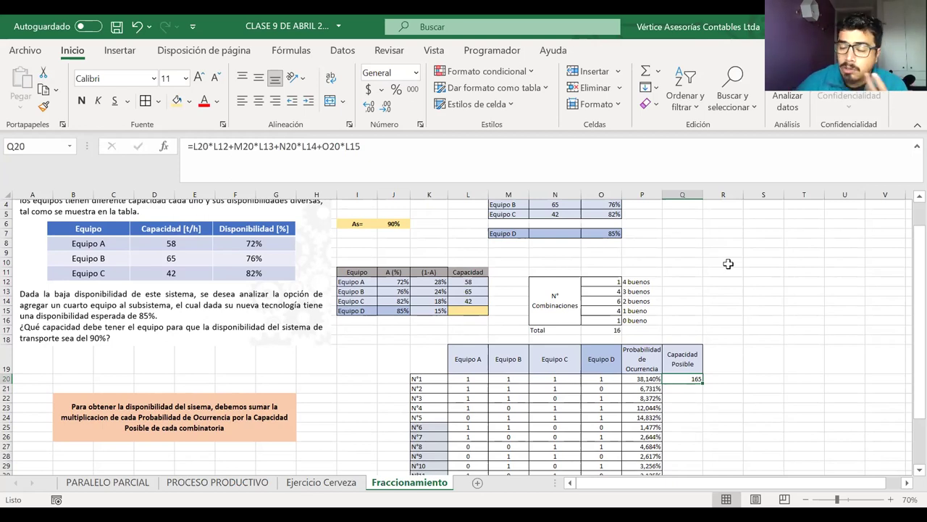
drag(600, 378, 471, 378)
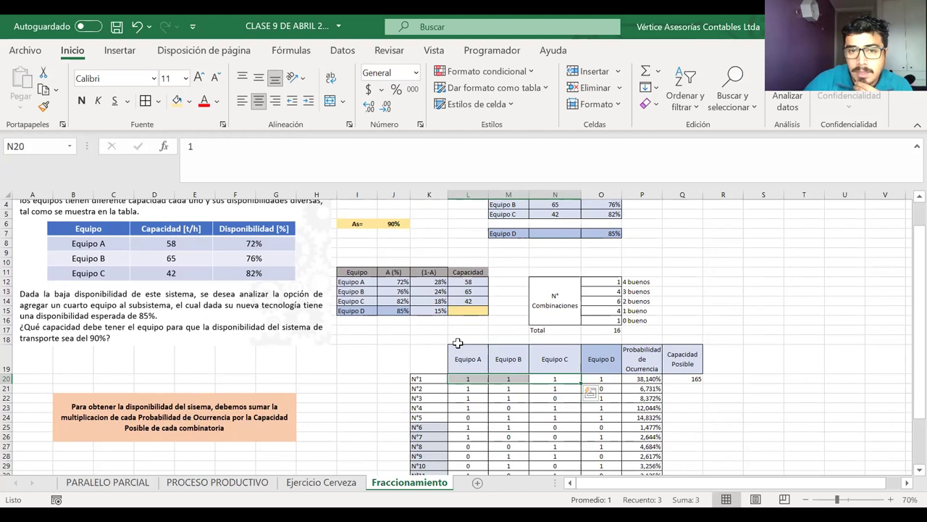
scroll(457, 343, up, 1)
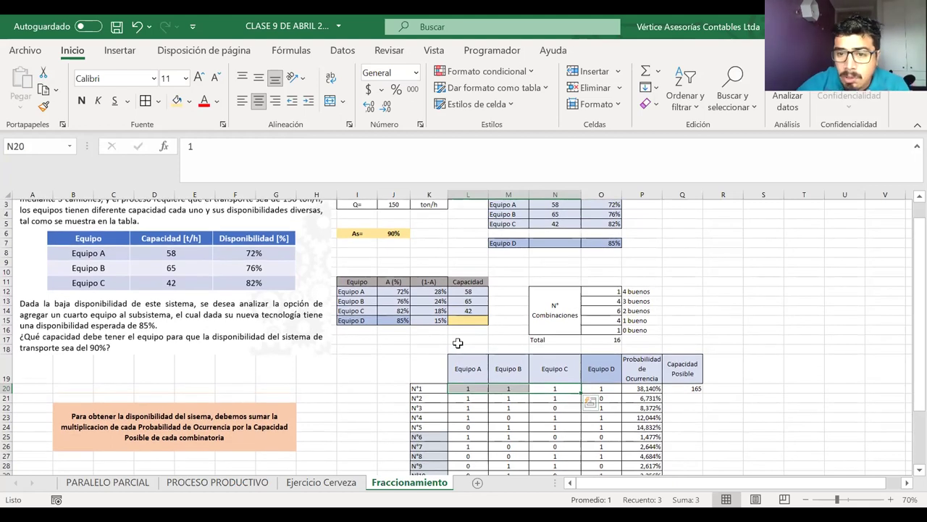
scroll(458, 343, down, 1)
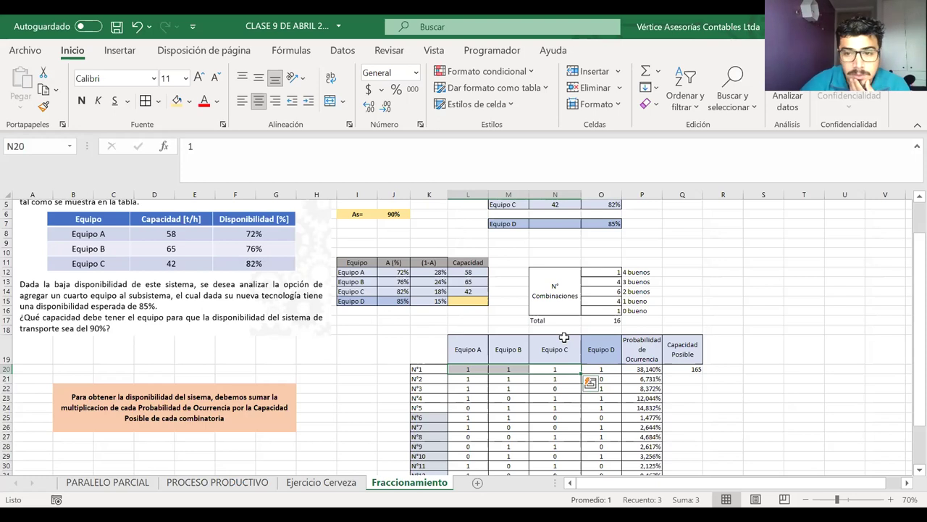
scroll(563, 337, up, 1)
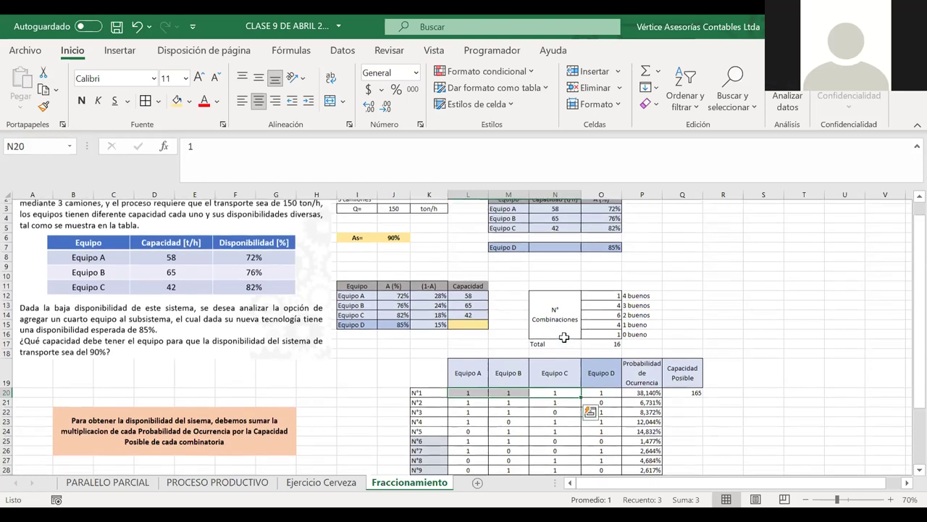
Step: Make the Equipo A and B capacity references absolute in the Q20 formula, as $L$12 and $L$13
click(679, 398)
double_click(679, 398)
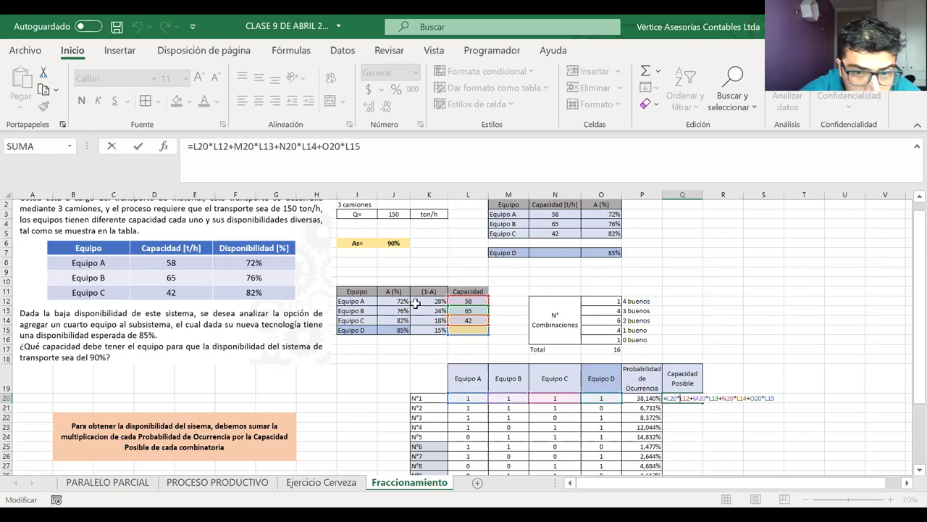
drag(215, 147, 229, 148)
click(215, 148)
text($L)
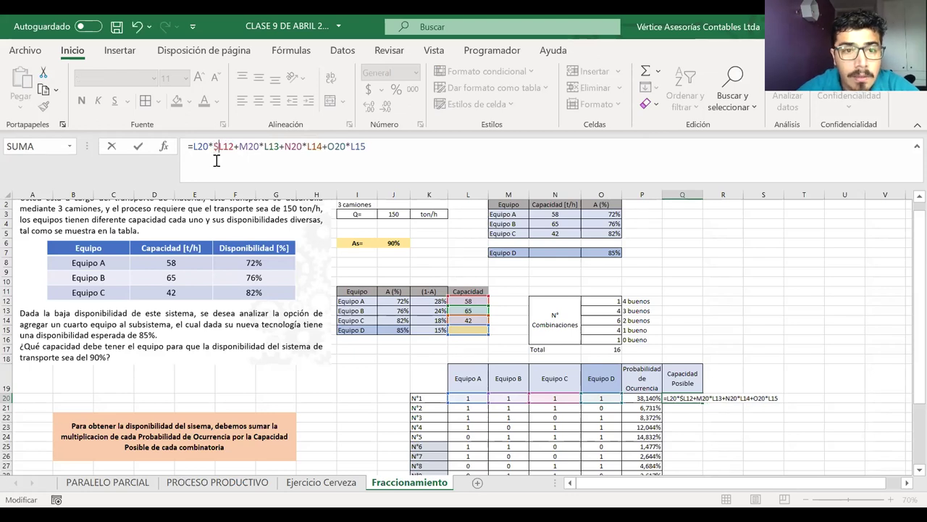
text($)
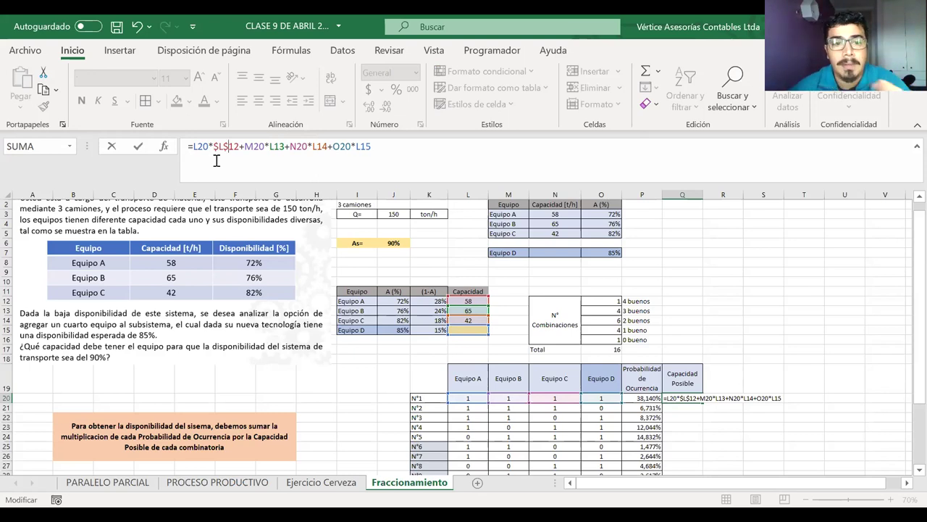
key(Right)
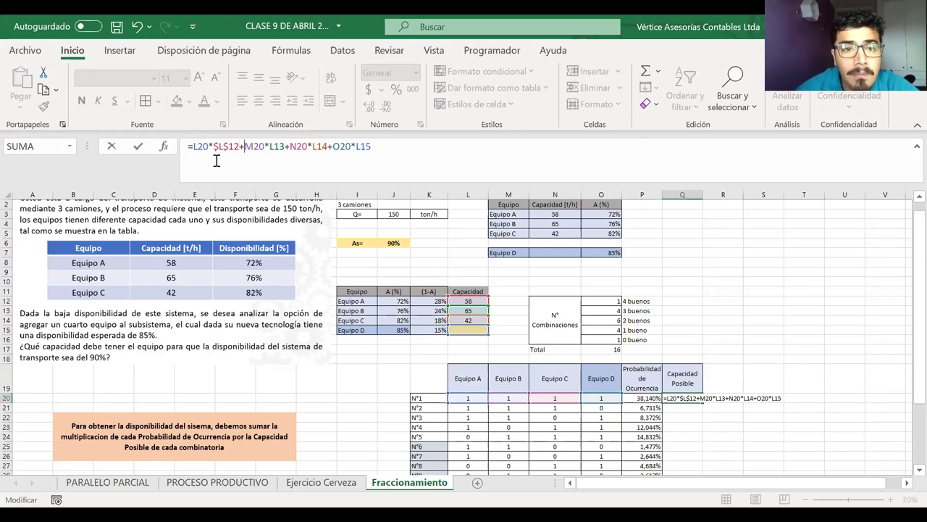
key(Right)
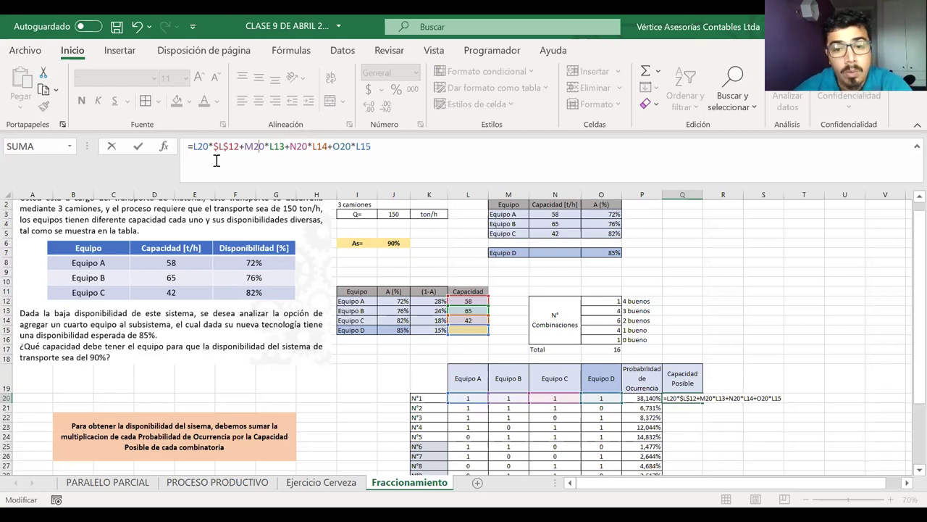
key(Right)
text($)
key(Right)
text($)
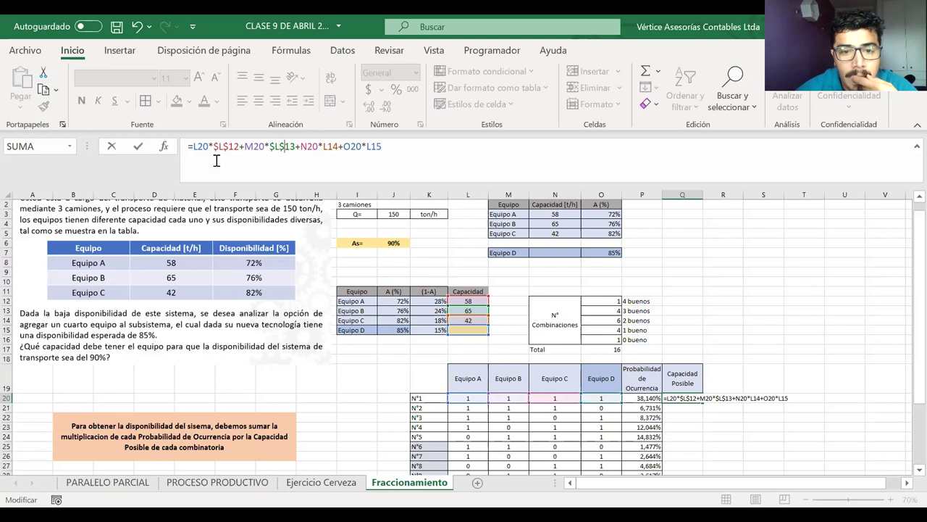
Step: Make the Equipo C and D capacity references absolute in the Q20 formula, as $L$14 and $L$15
key(Right)
key(Right)
key(Right)
key(Right)
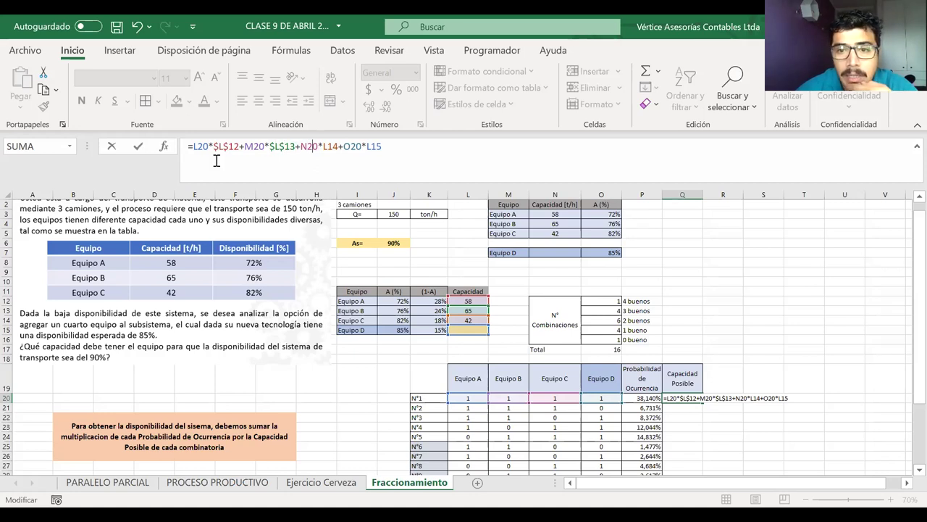
key(Right)
key(Right)
text($)
key(Right)
text($)
key(Right)
key(Right)
key(Right)
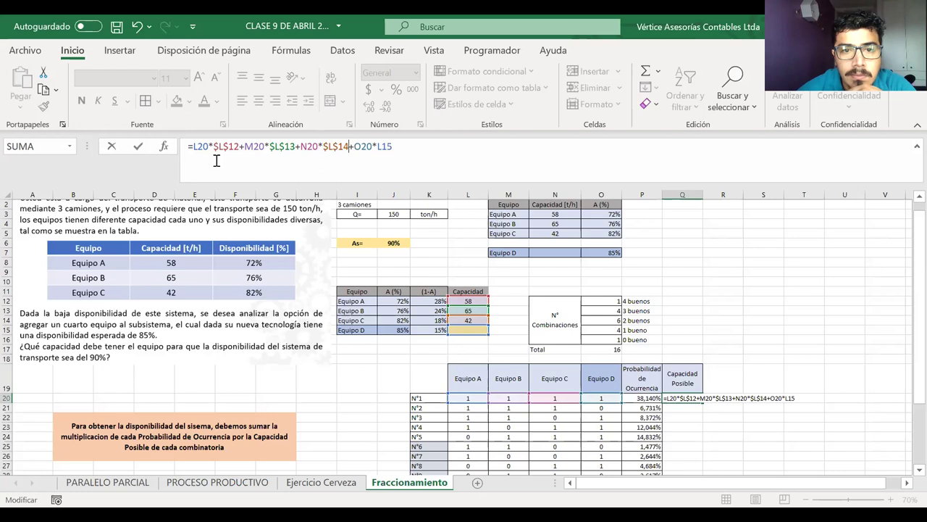
key(Right)
key(Right)
key(Right)
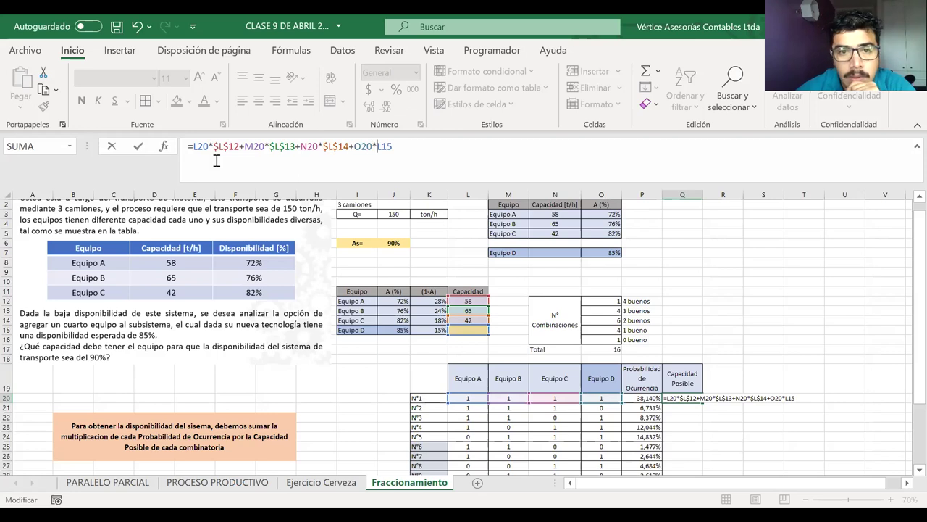
text($)
key(Right)
text($)
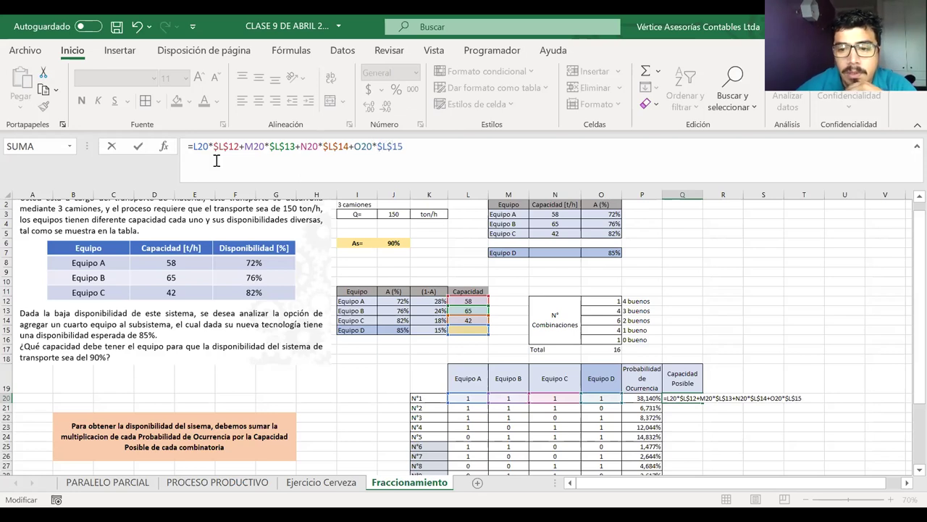
key(Return)
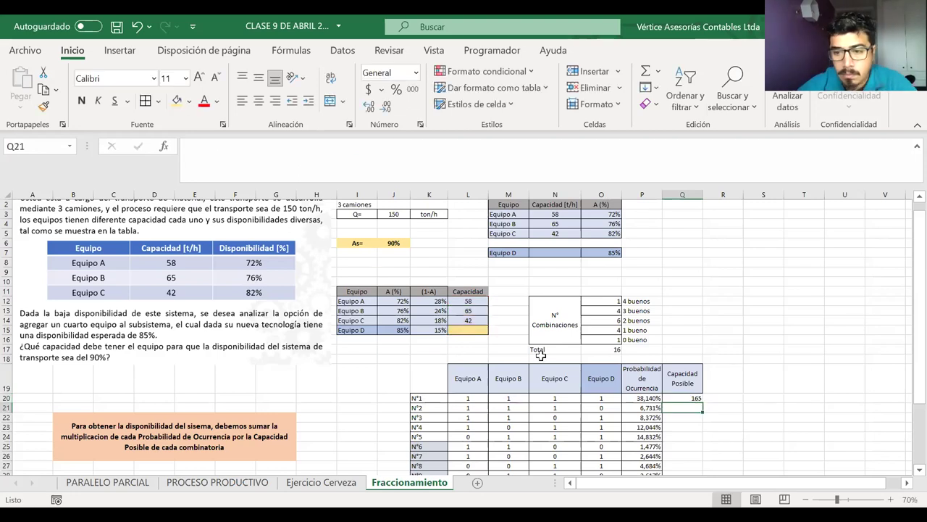
Step: Center the contents of the Capacidad Posible column cells Q20:Q35
scroll(627, 379, down, 2)
click(674, 360)
drag(673, 376, 672, 464)
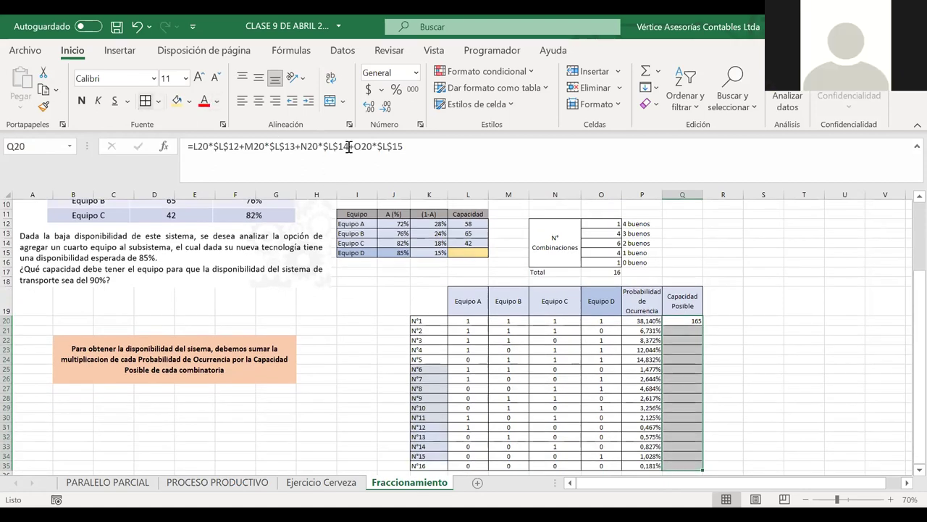
click(259, 101)
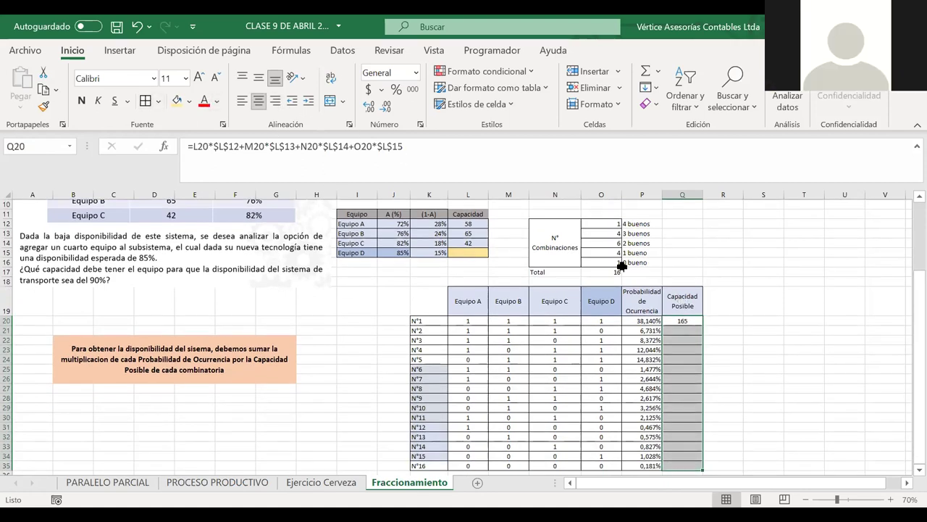
Step: Review the Capacidad Posible formula in Q20 and the equipment states of combination N°1 that it uses
click(687, 321)
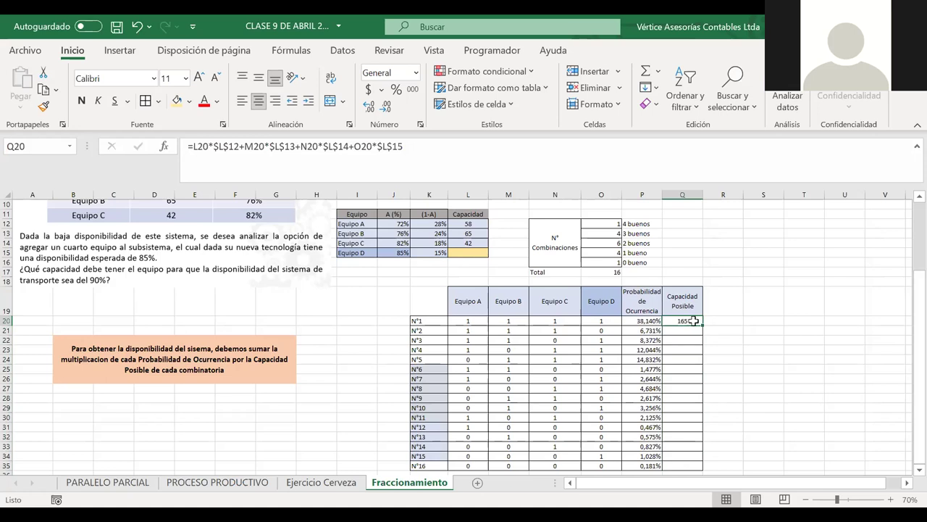
double_click(694, 320)
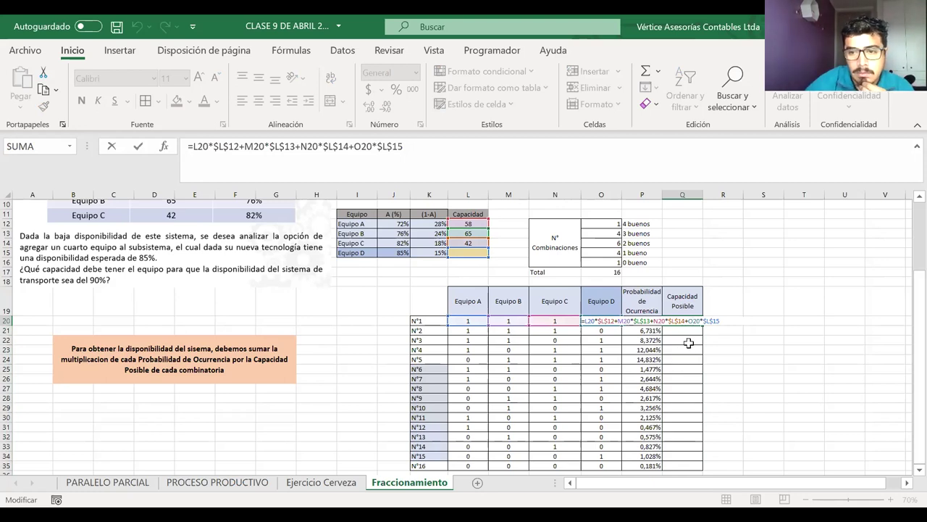
key(Return)
click(681, 322)
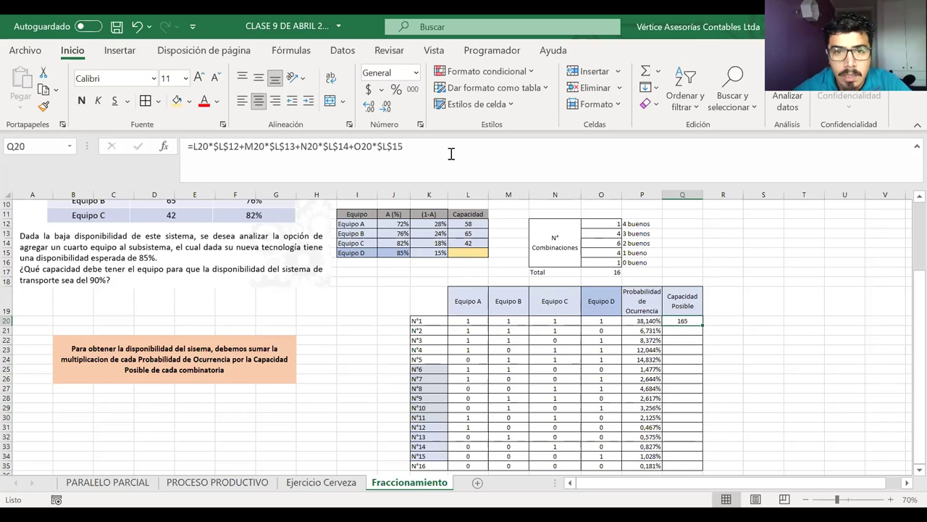
click(450, 153)
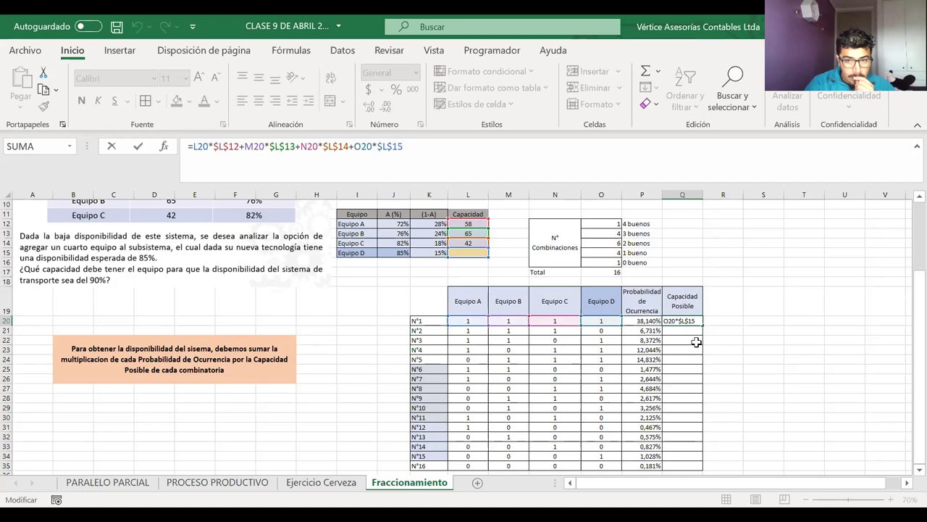
key(ctrl+Return)
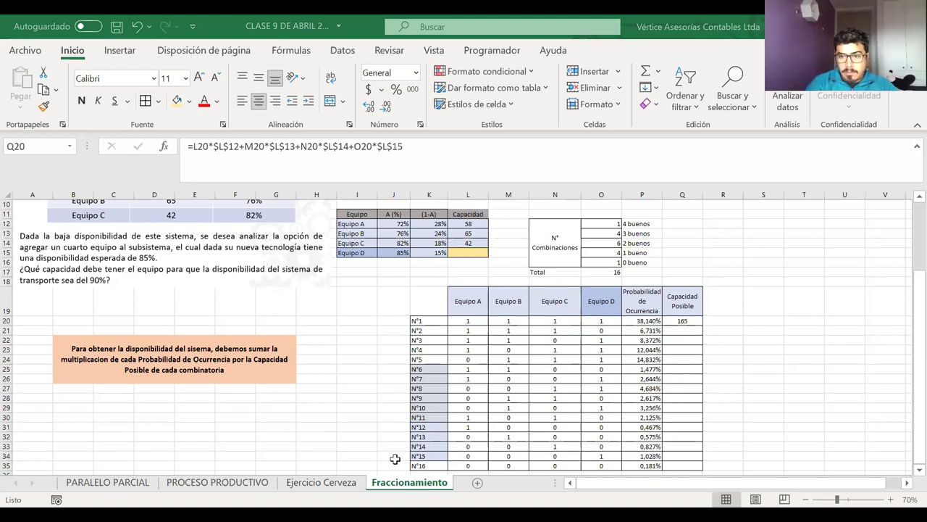
click(684, 322)
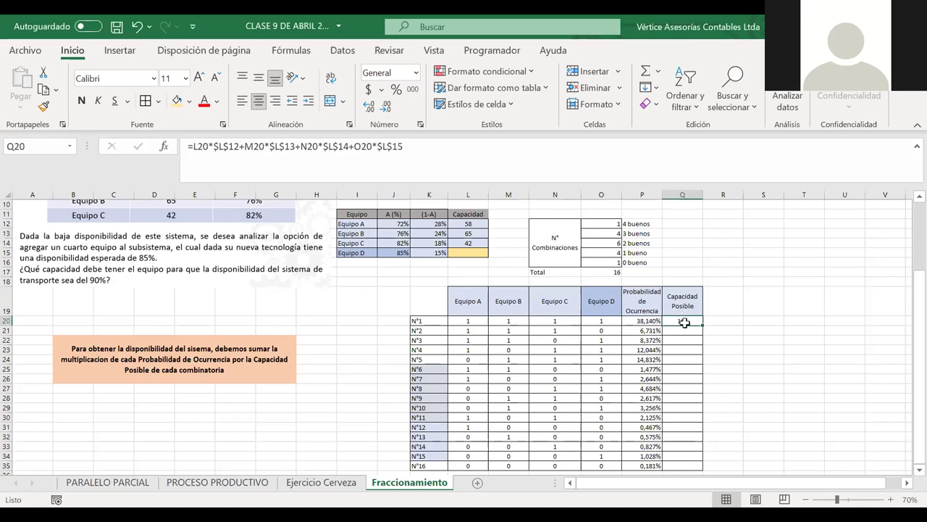
drag(603, 322, 479, 321)
drag(606, 321, 474, 322)
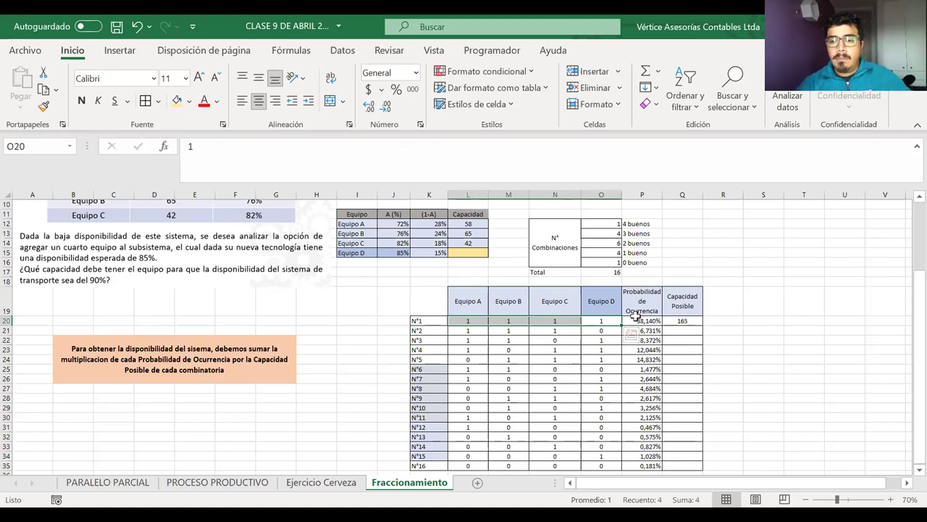
Step: Test Equipo D capacities of 50 and 30 in L15 and clear the cell again
click(475, 251)
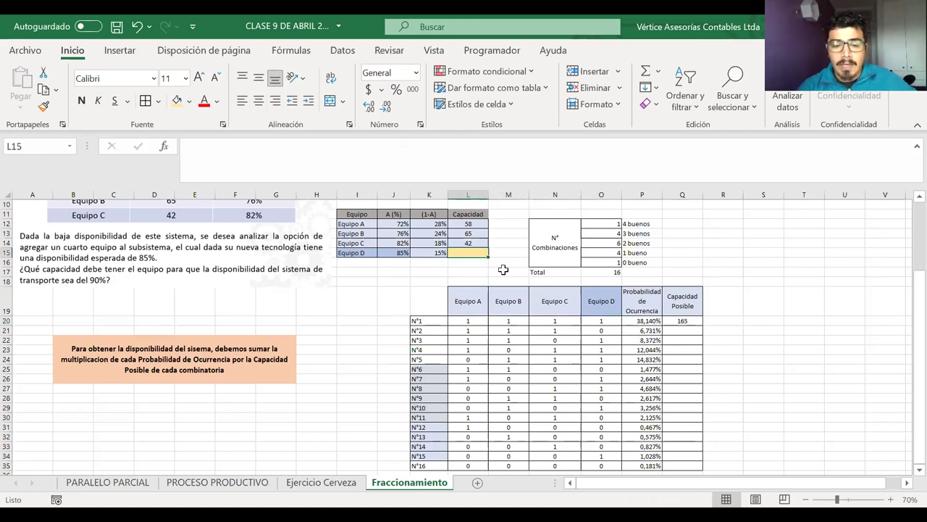
text(50)
key(Return)
key(Up)
text(30)
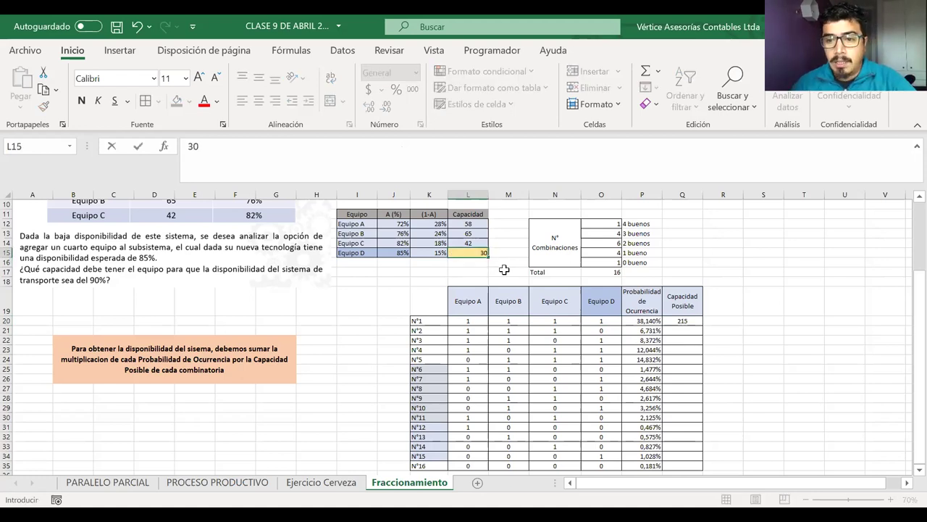
key(Return)
key(Up)
key(Delete)
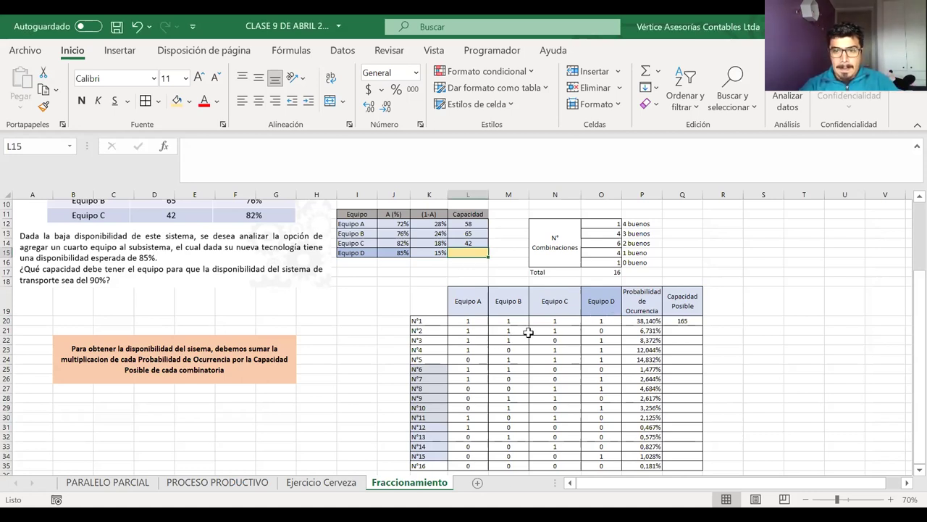
Step: Fill the Q20 Capacidad Posible formula down to Q35 for all 16 combinations
click(681, 322)
click(704, 324)
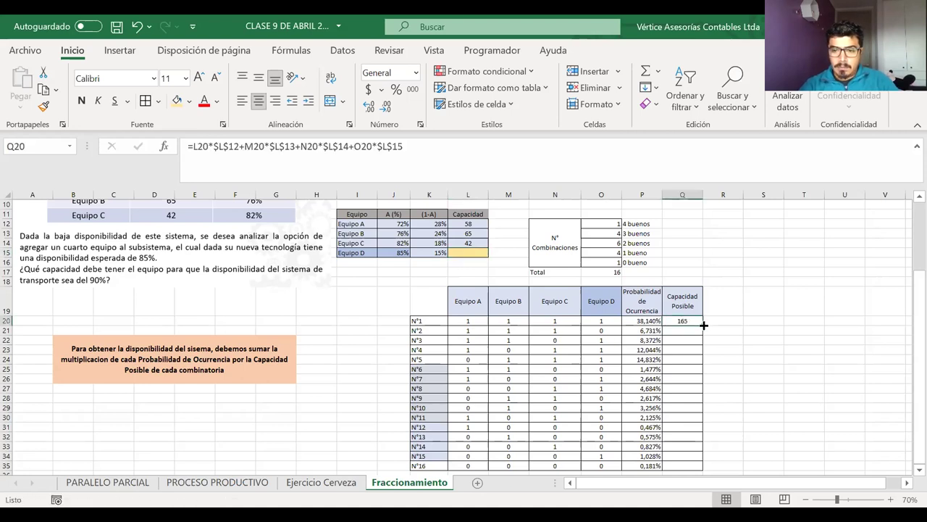
double_click(704, 325)
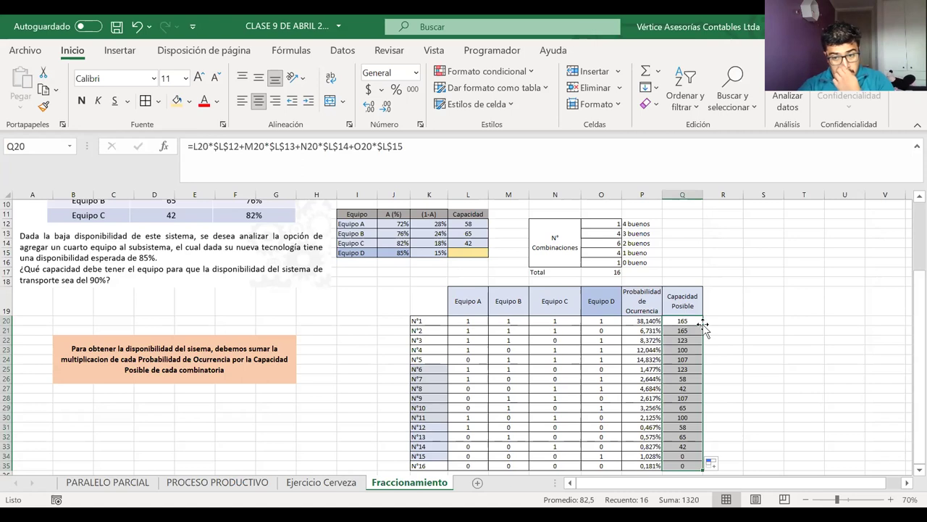
click(732, 425)
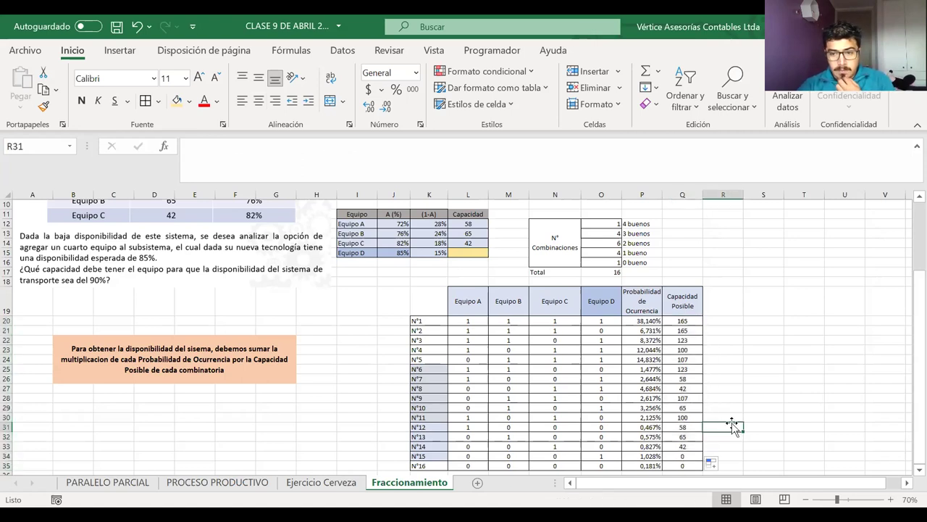
Step: Compare the possible capacities, Equipo D states and occurrence probabilities of combinations N°1 and N°2
scroll(732, 423, down, 1)
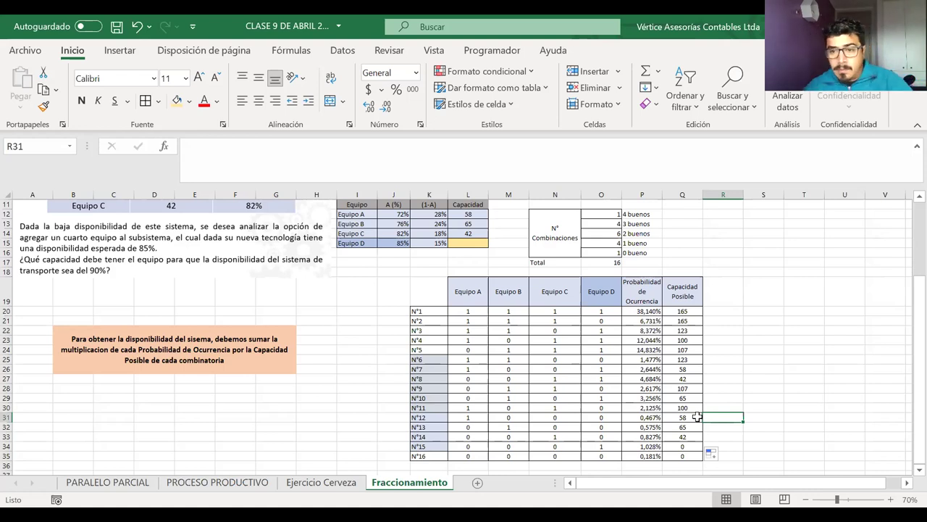
drag(684, 311, 687, 320)
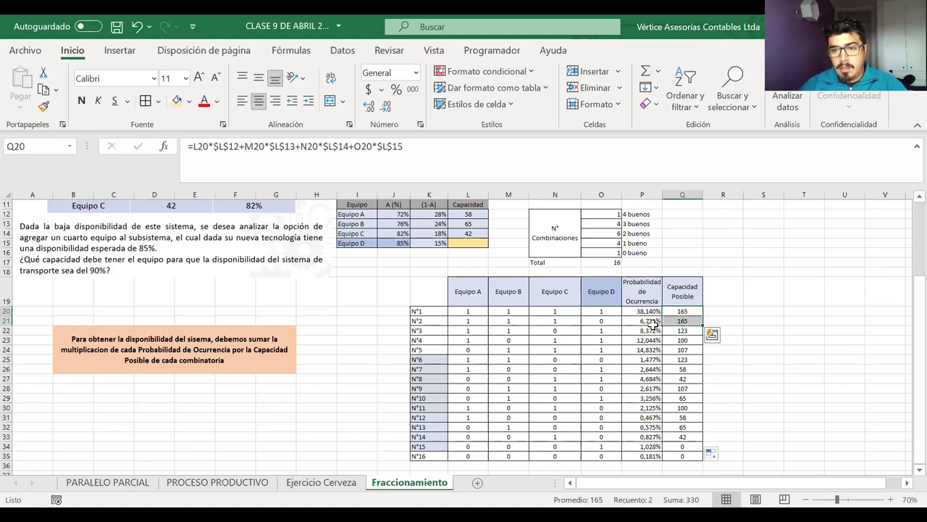
click(605, 311)
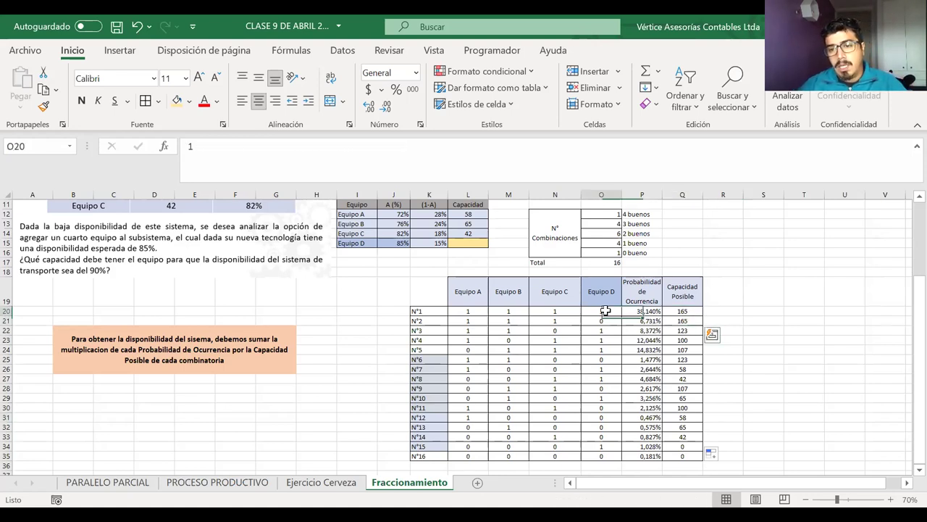
drag(606, 310, 645, 313)
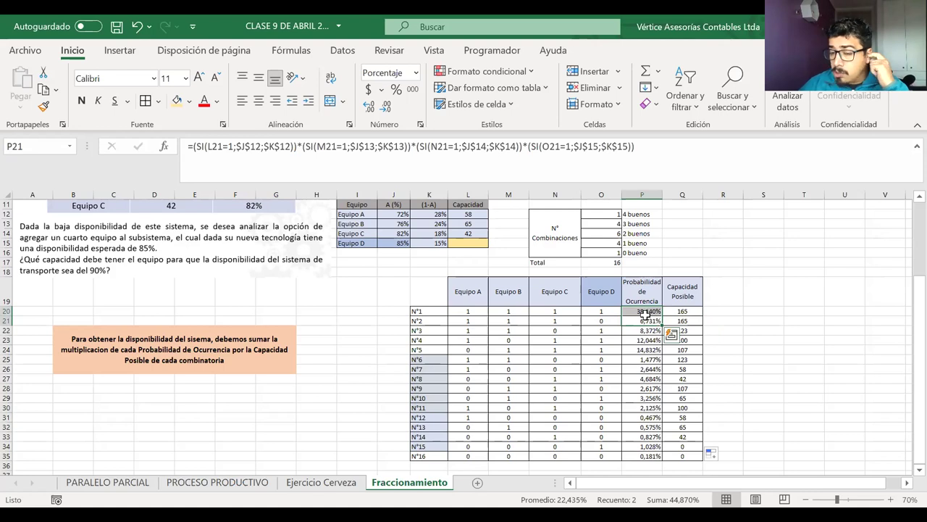
click(740, 360)
scroll(740, 359, up, 4)
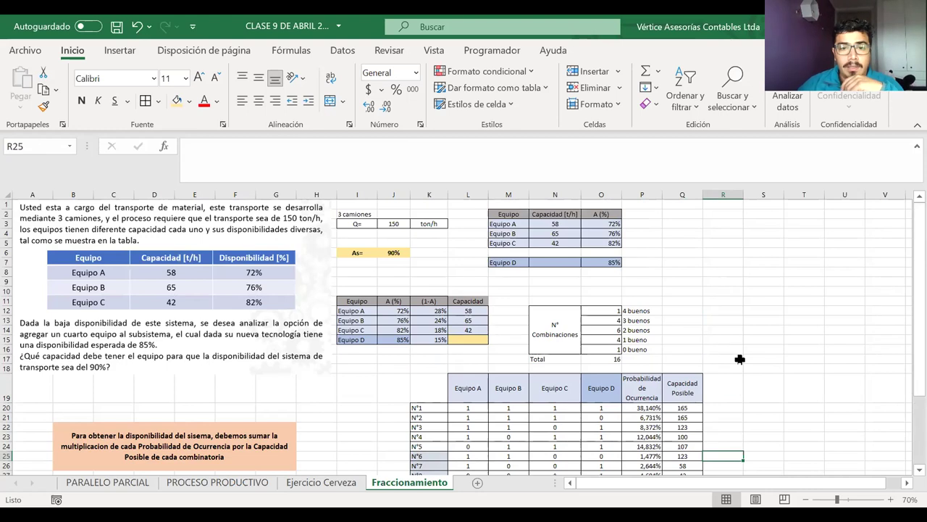
scroll(740, 359, down, 4)
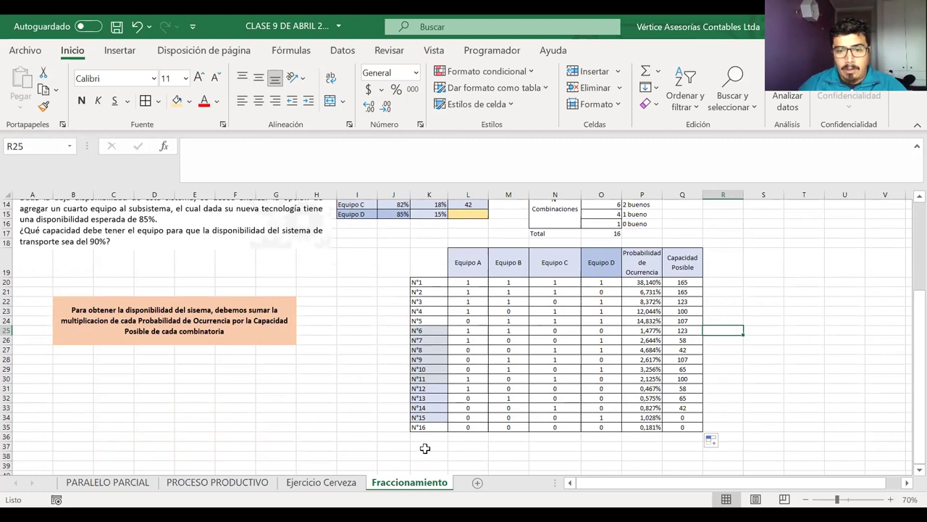
Step: Add the label As= in D31 below the orange note, with bold text and a light gold fill
click(146, 389)
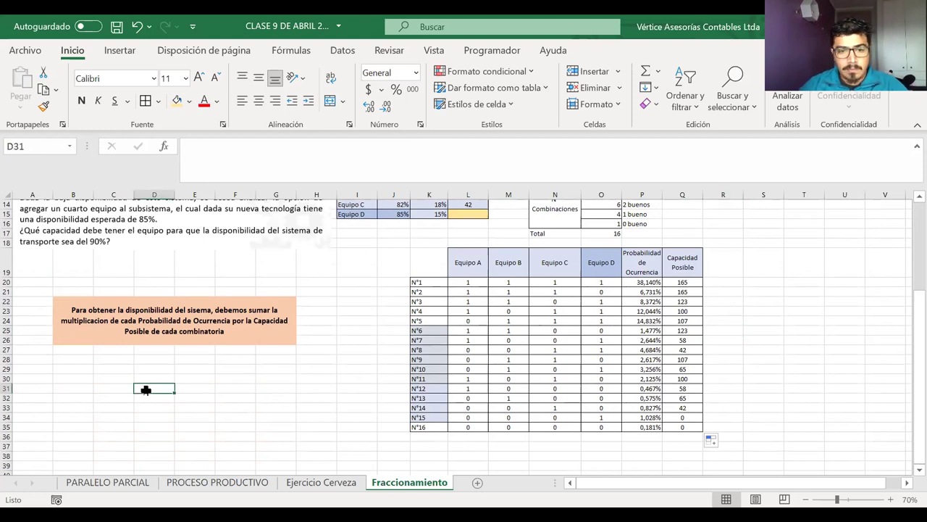
text(As=)
click(186, 381)
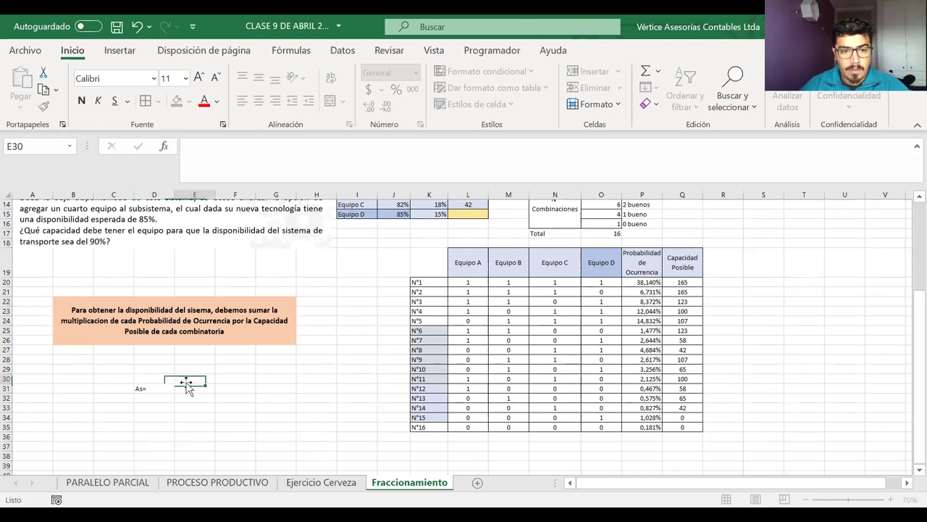
click(165, 388)
click(178, 103)
click(82, 103)
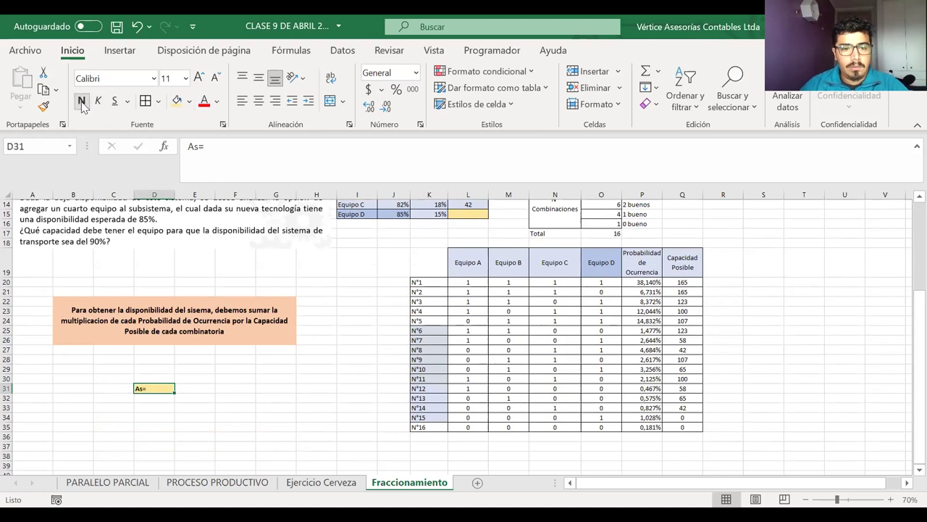
Step: Enlarge the As= label in D31 to font size 14 and centre it
click(198, 76)
click(199, 76)
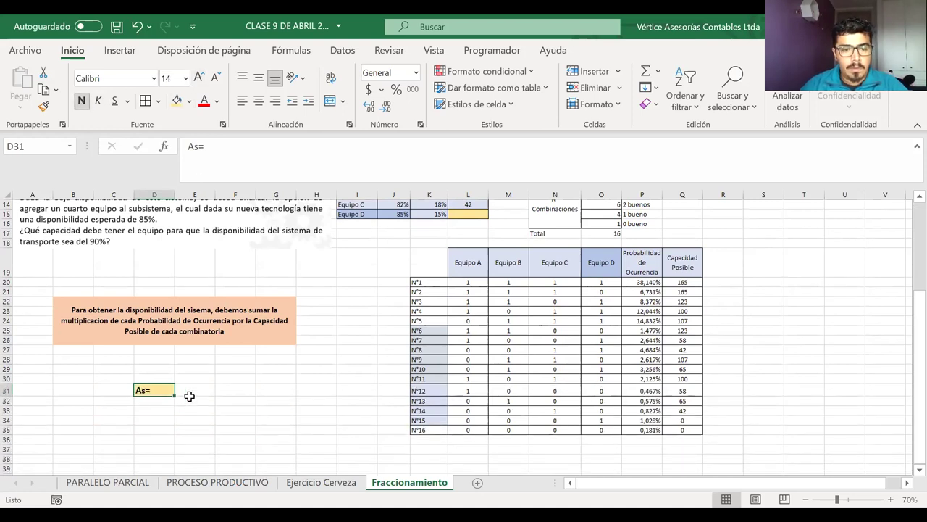
click(259, 101)
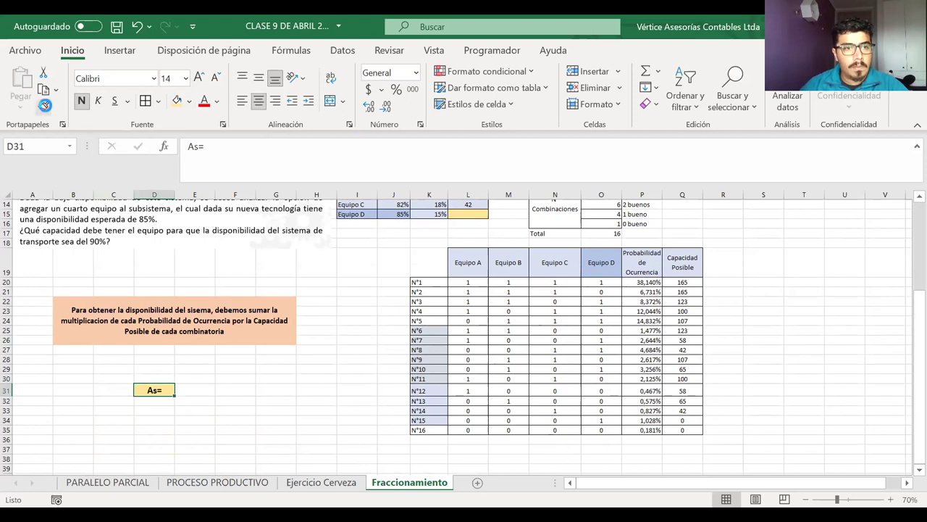
Step: Copy the As= label's formatting to E31 and add borders around the cells D31:E31
click(45, 105)
mouse_move(163, 389)
mouse_down()
mouse_move(192, 390)
mouse_move(163, 390)
mouse_up()
click(299, 390)
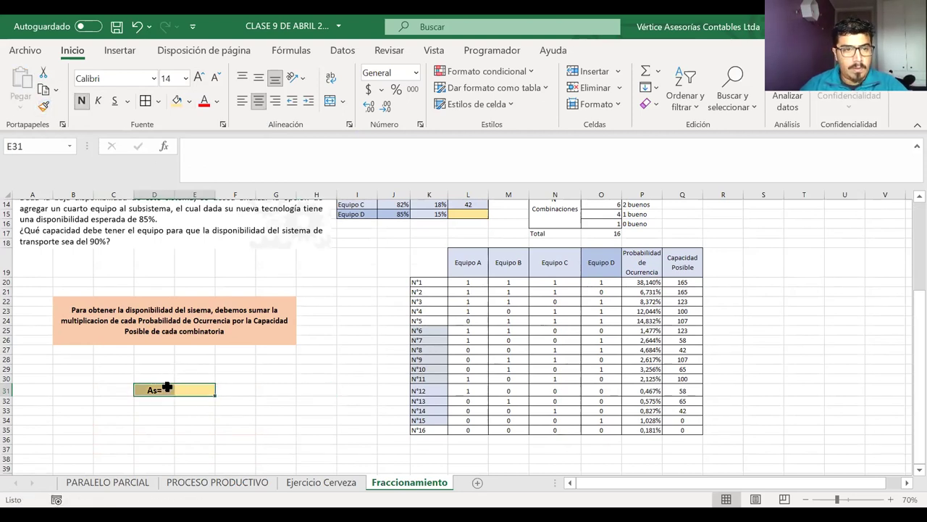
click(145, 101)
click(310, 411)
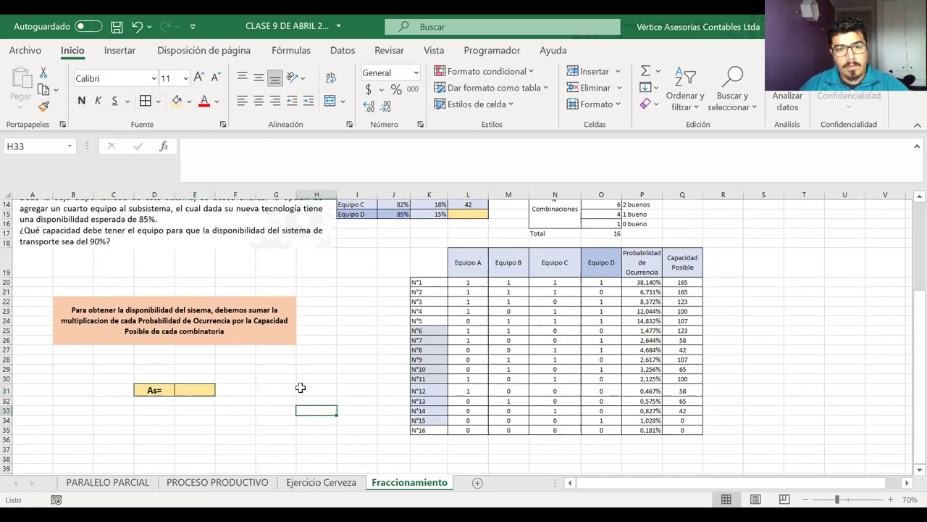
Step: Correct the misspelled word "sisema" to "sistema" in the orange note about system availability
scroll(301, 388, up, 1)
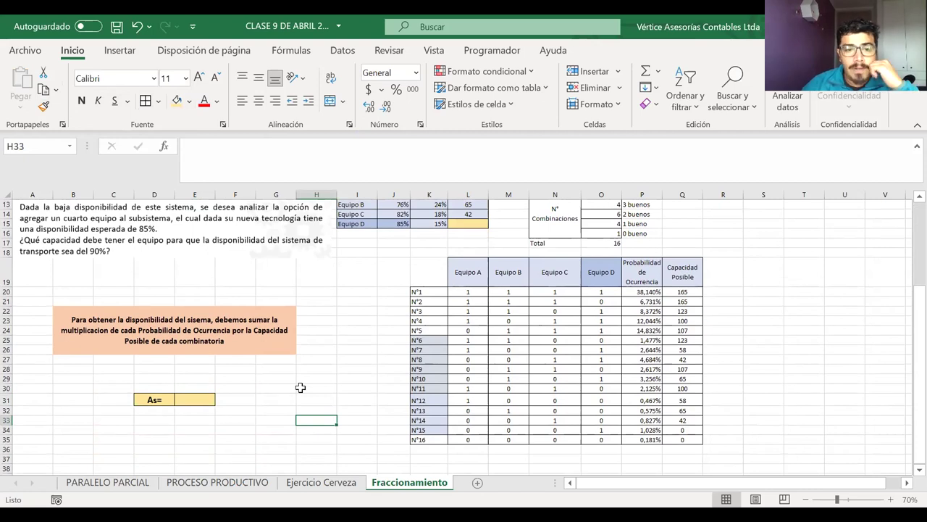
double_click(196, 319)
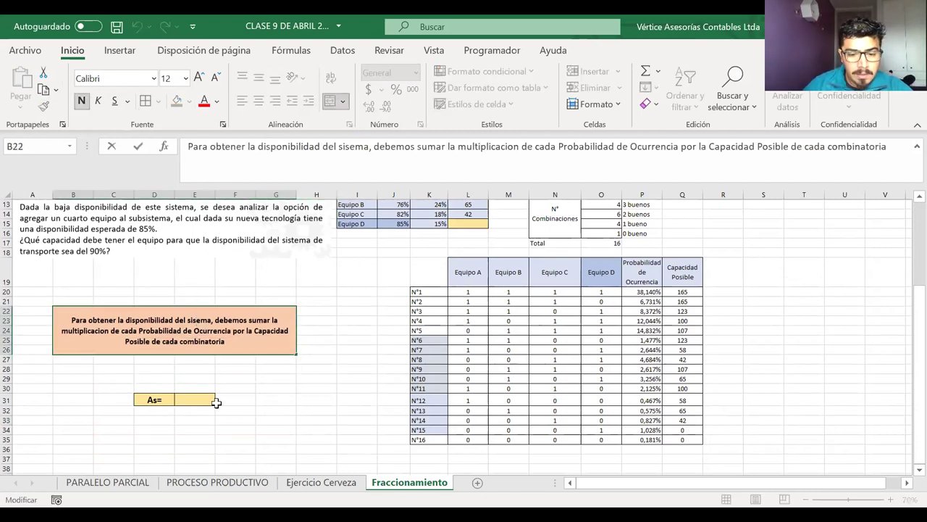
text(T)
key(BackSpace)
text(t)
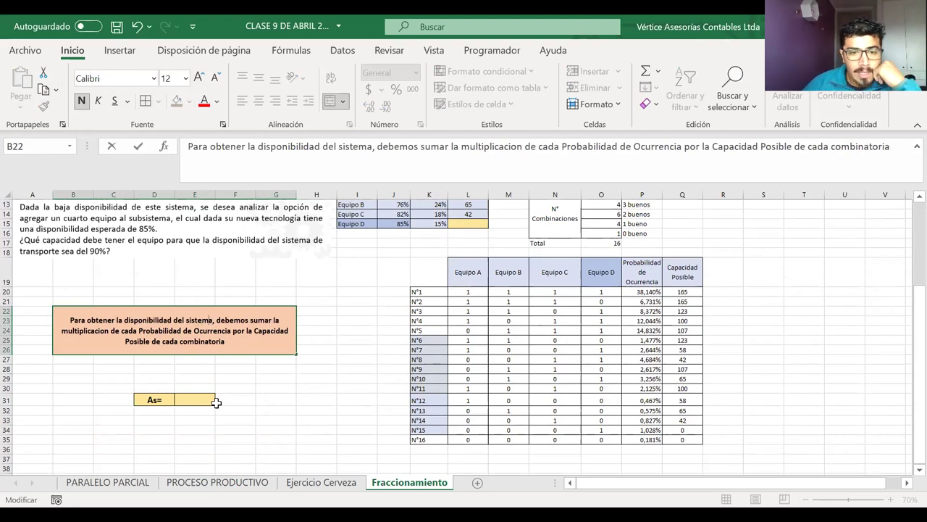
key(Right)
key(Right)
key(Right)
key(Right)
key(Right)
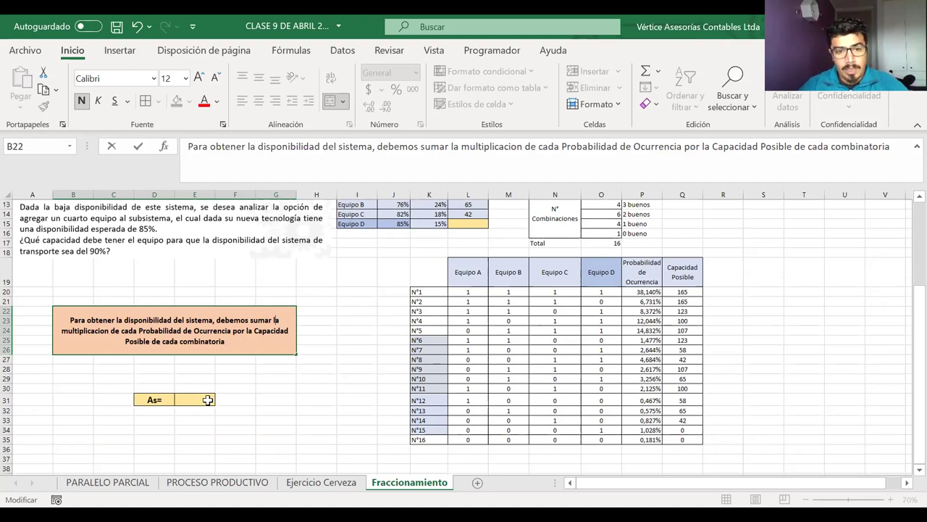
click(207, 400)
text(=)
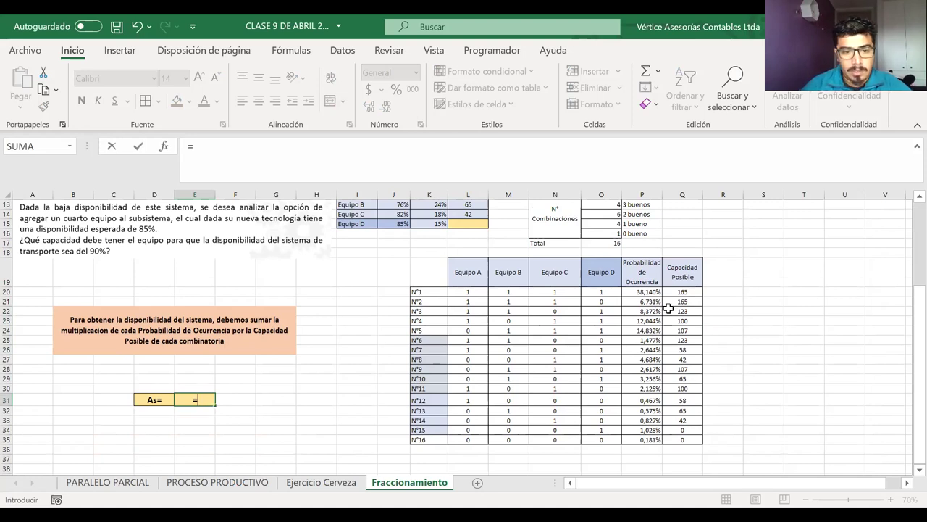
text(sumap)
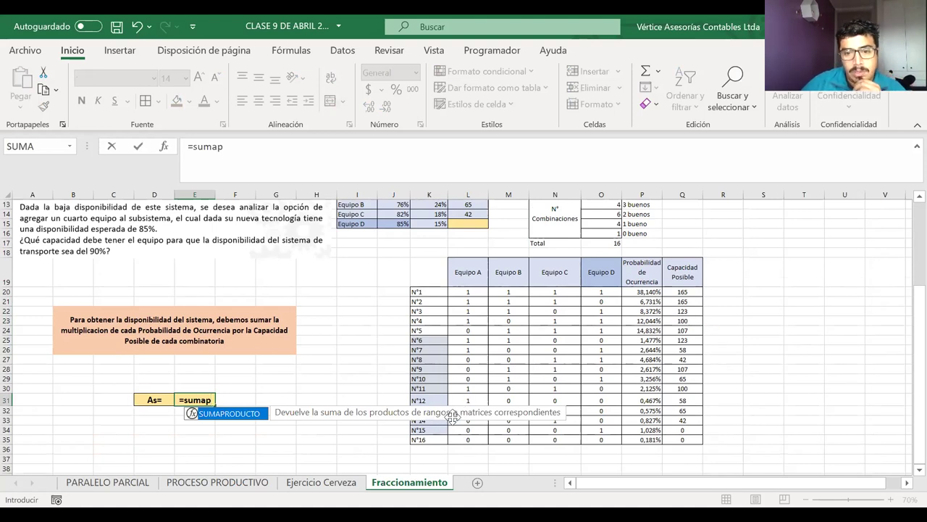
double_click(219, 413)
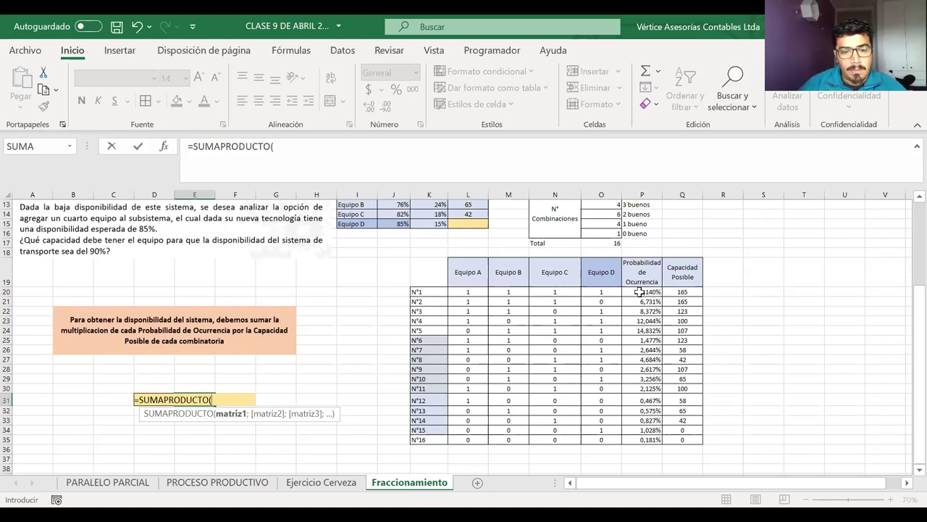
click(165, 150)
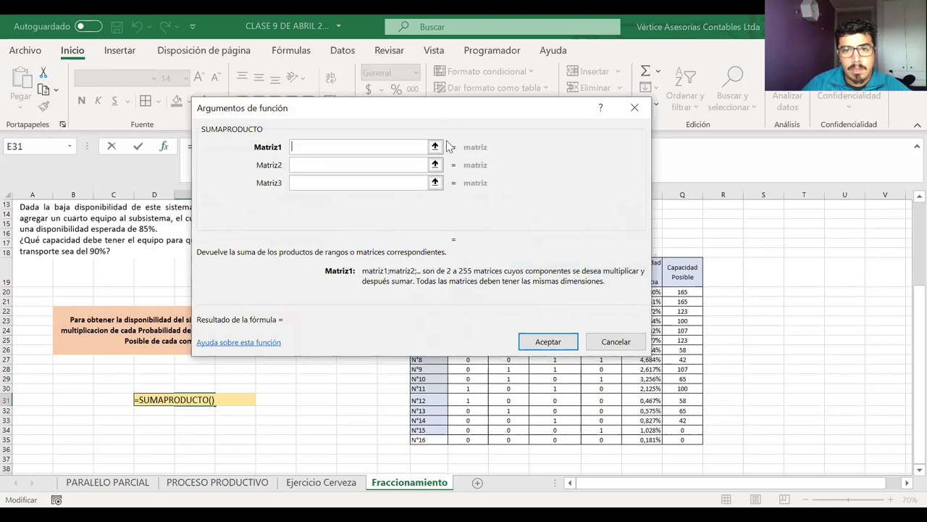
click(638, 107)
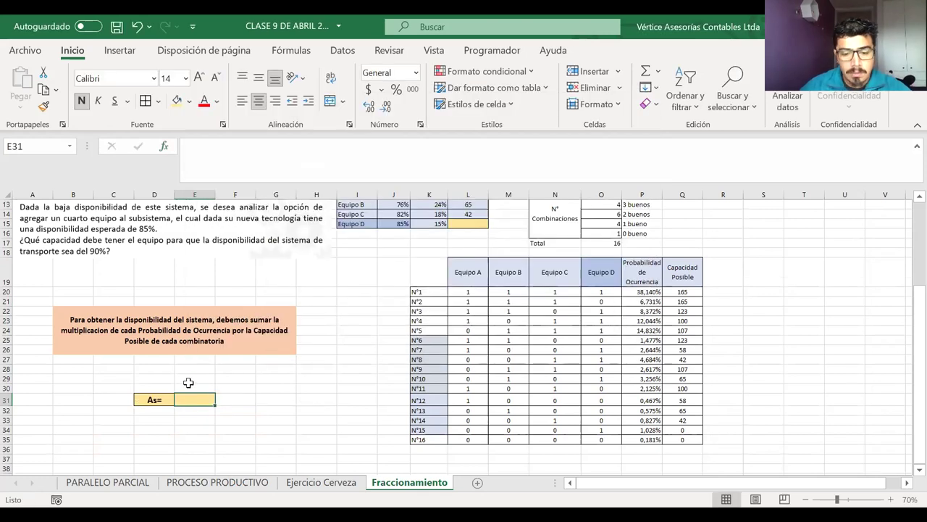
Step: Enter =SUMAPRODUCTO(P20:P35;Q20:Q35) in E31 to sum each occurrence probability multiplied by its possible capacity
text(=)
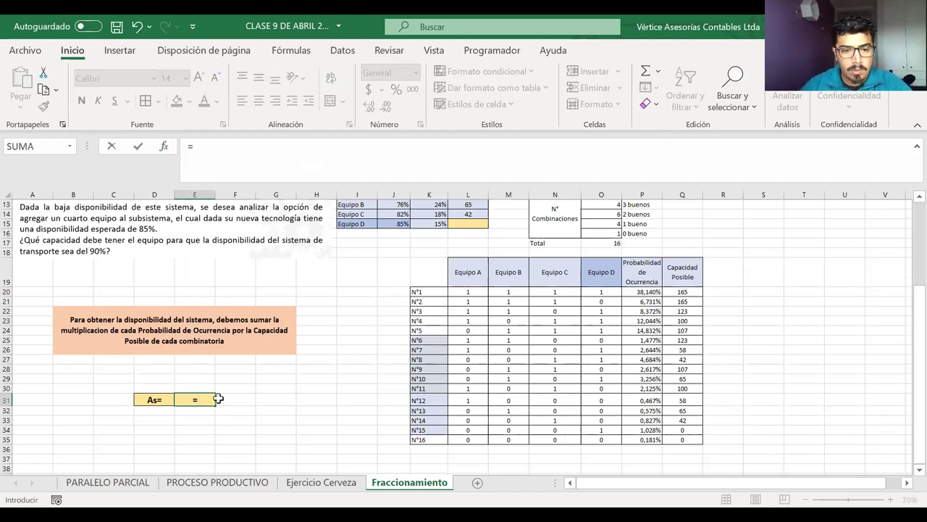
text(sumapr)
key(Tab)
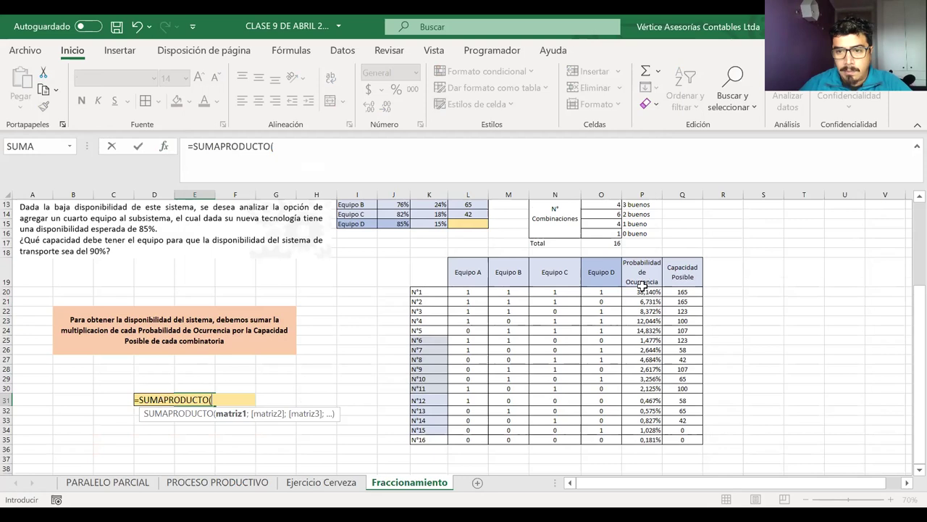
click(642, 292)
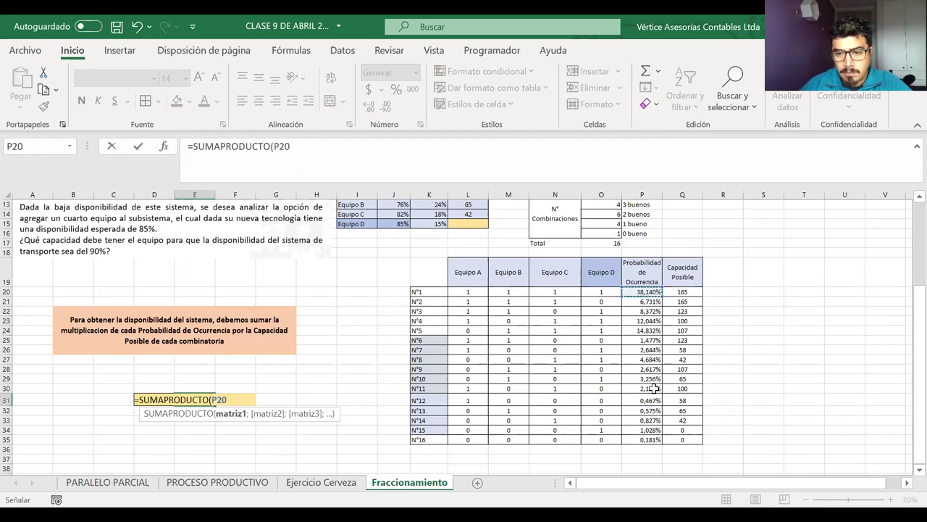
shift+click(656, 438)
text(;)
click(668, 293)
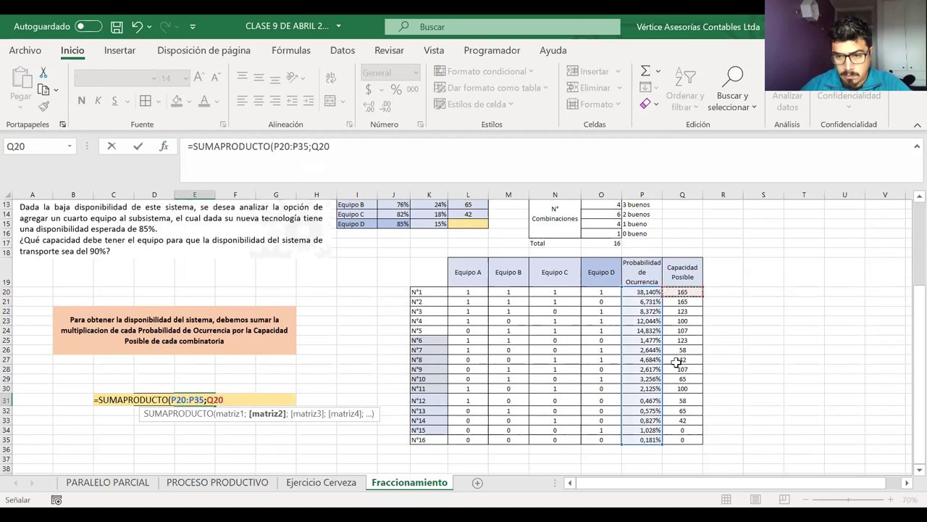
shift+click(682, 439)
key(Return)
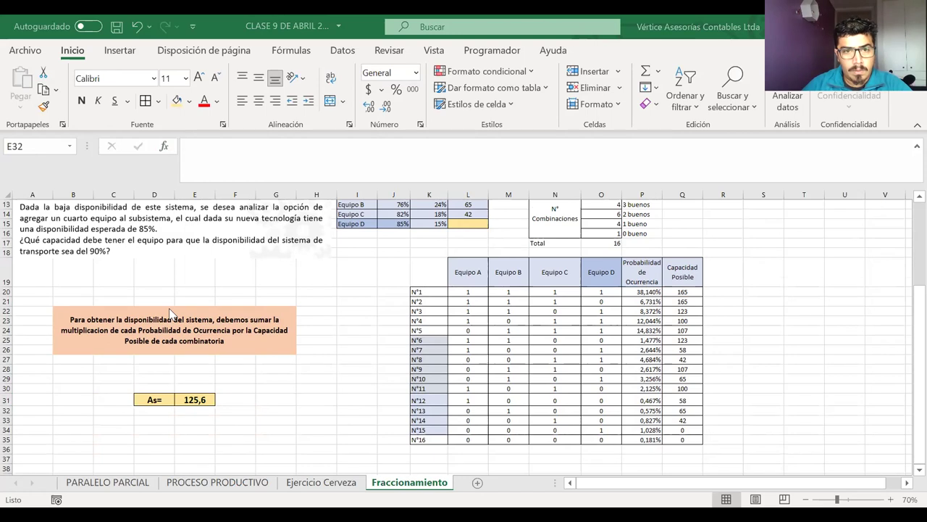
text(=SUMAPRODUCTO()
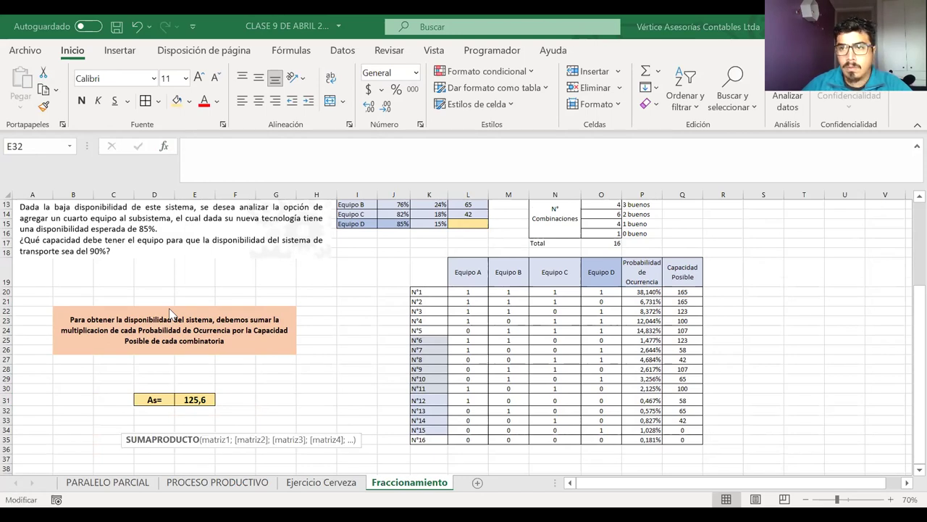
key(Escape)
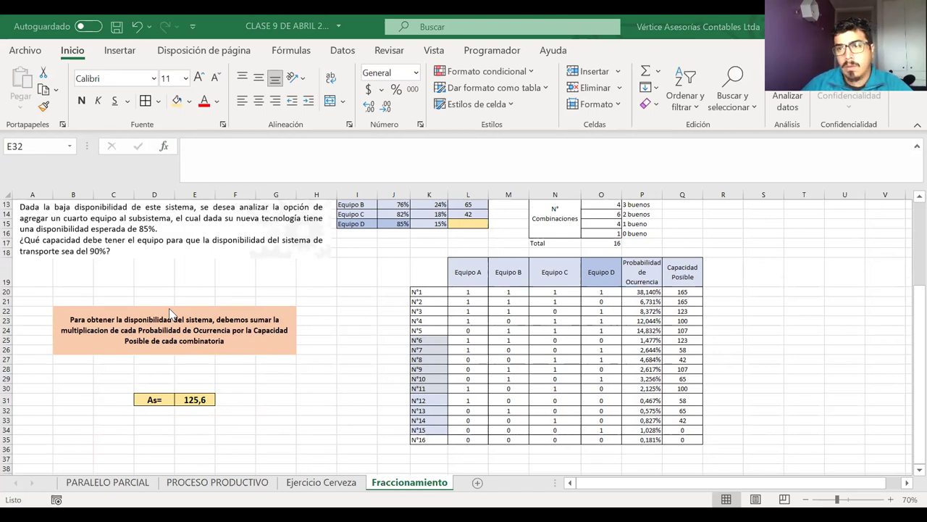
Step: Divide the E31 SUMAPRODUCTO formula by the required flow Q, using the absolute reference $J$3
click(194, 400)
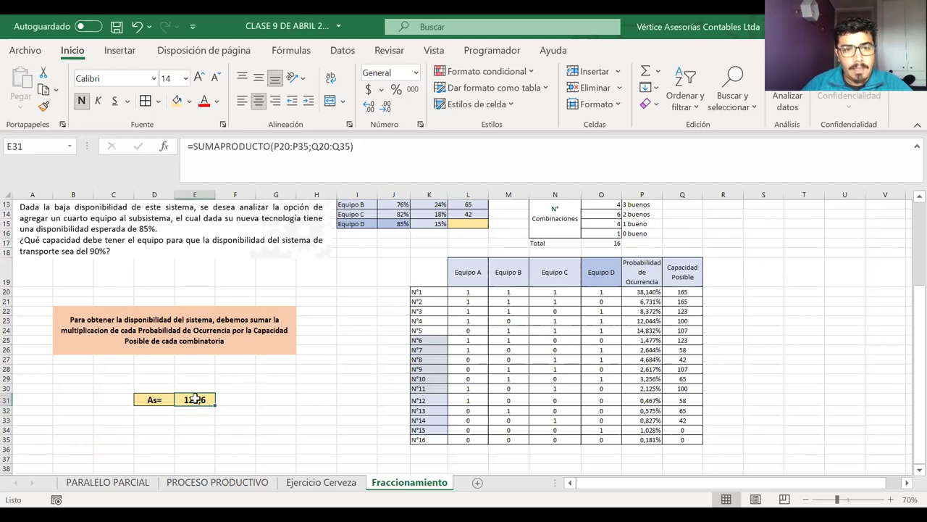
click(369, 152)
text(/)
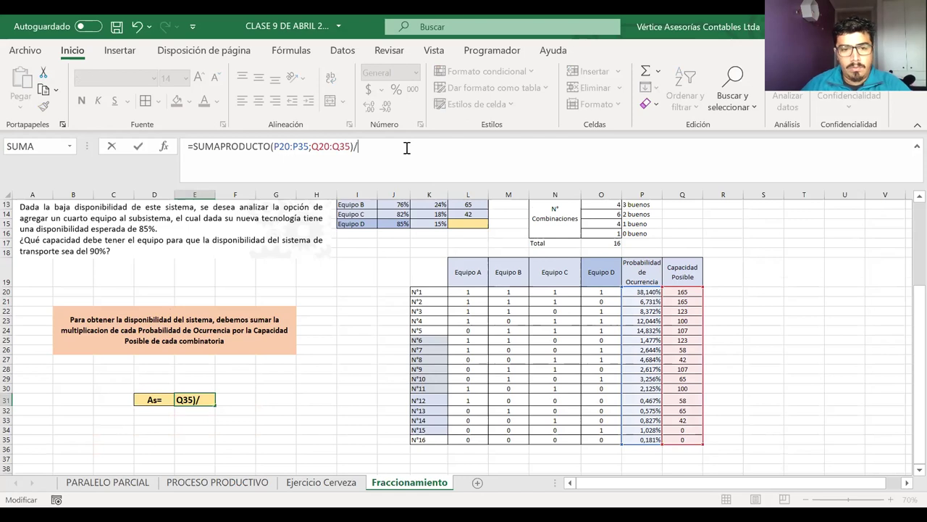
scroll(349, 239, up, 4)
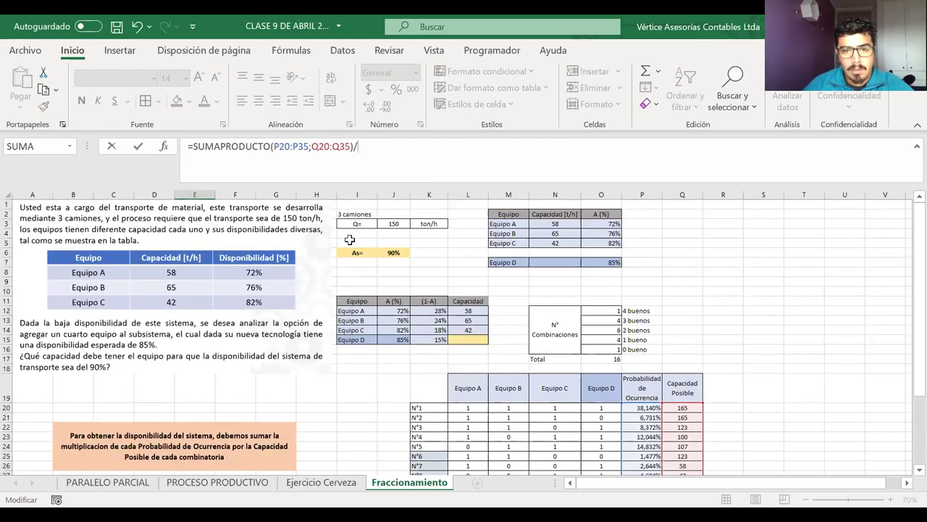
click(393, 223)
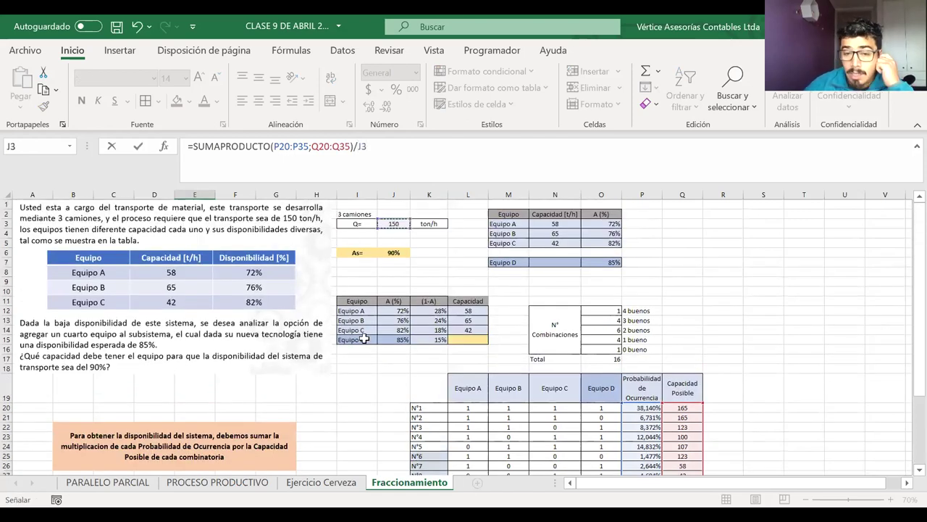
scroll(365, 334, down, 3)
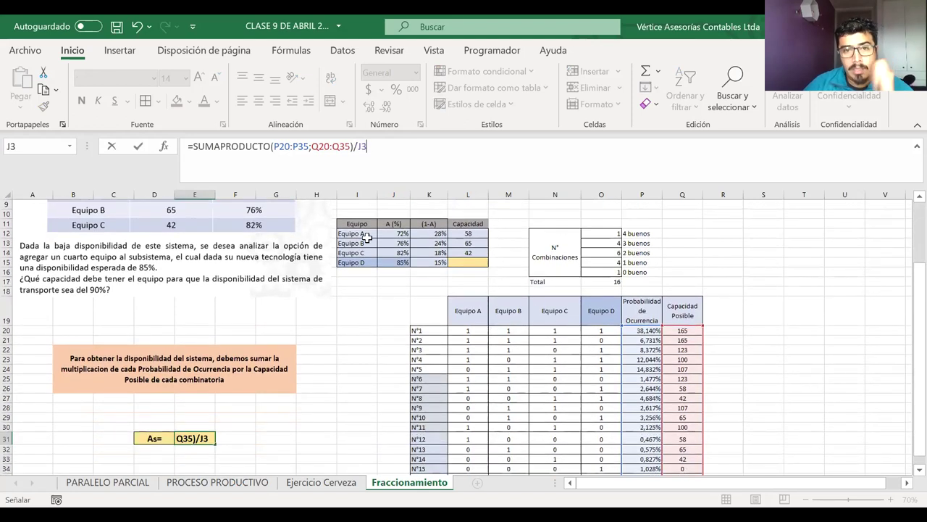
double_click(361, 147)
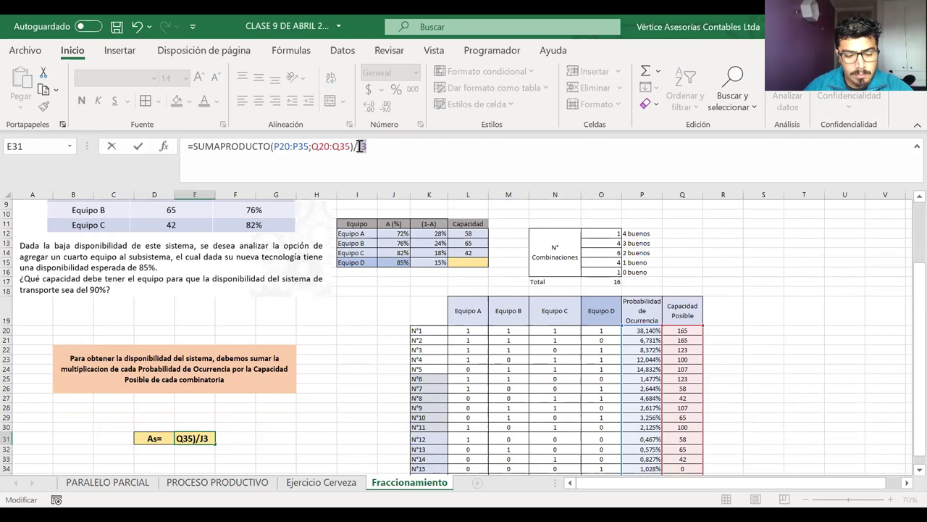
key(F4)
key(Return)
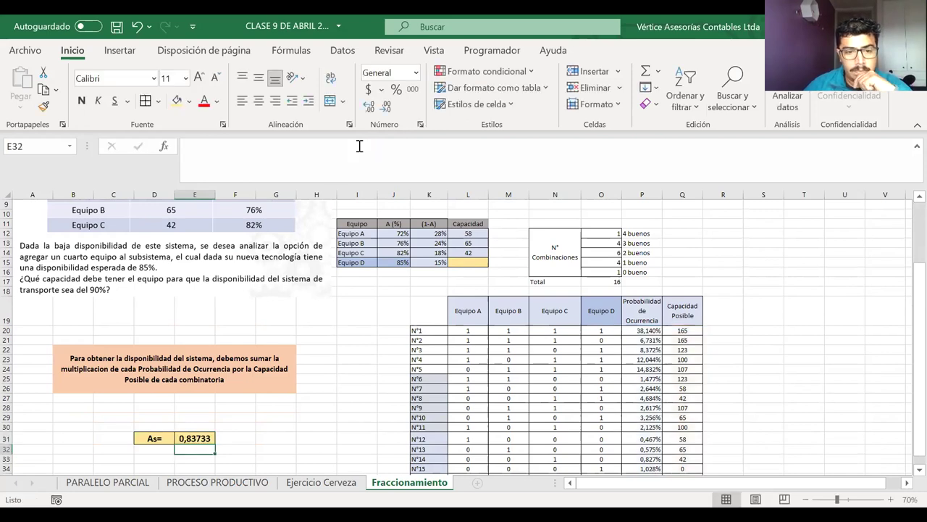
Step: Format the As result in E31 as a percentage with two decimals
click(200, 437)
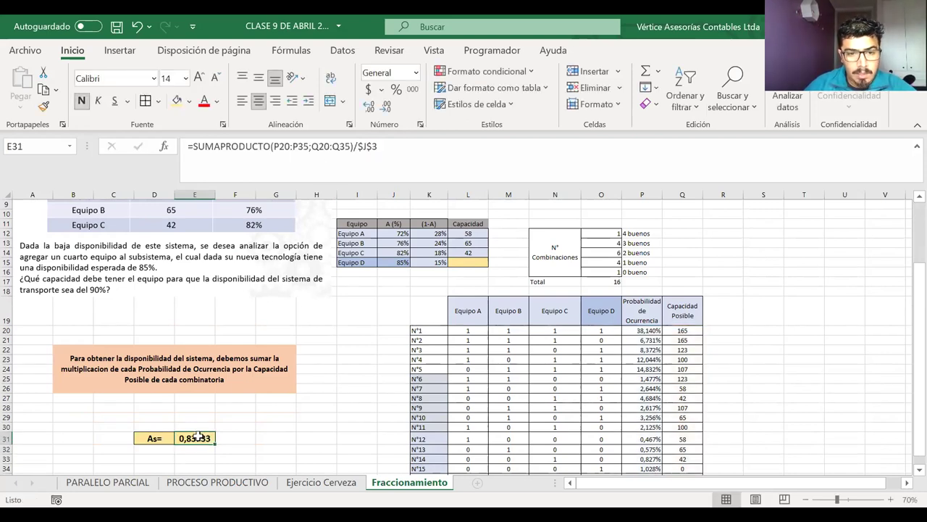
click(395, 89)
click(369, 106)
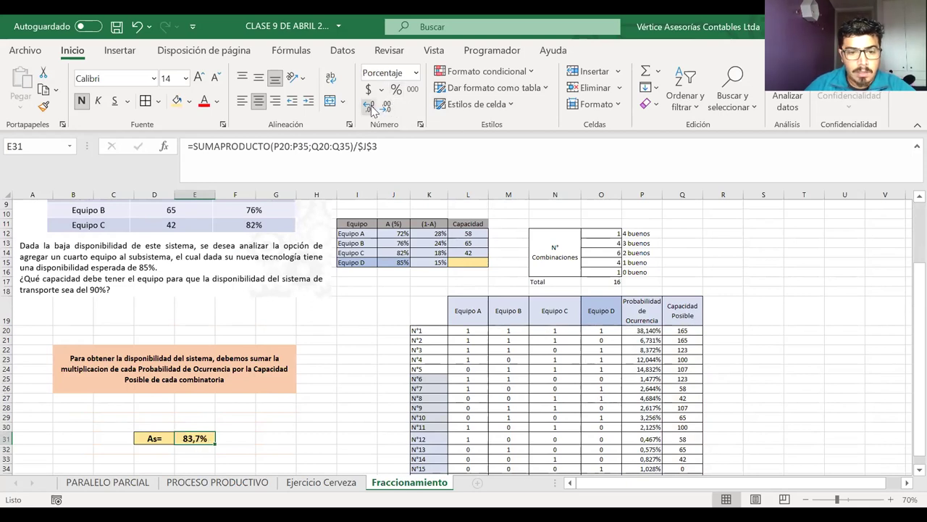
click(370, 106)
click(297, 441)
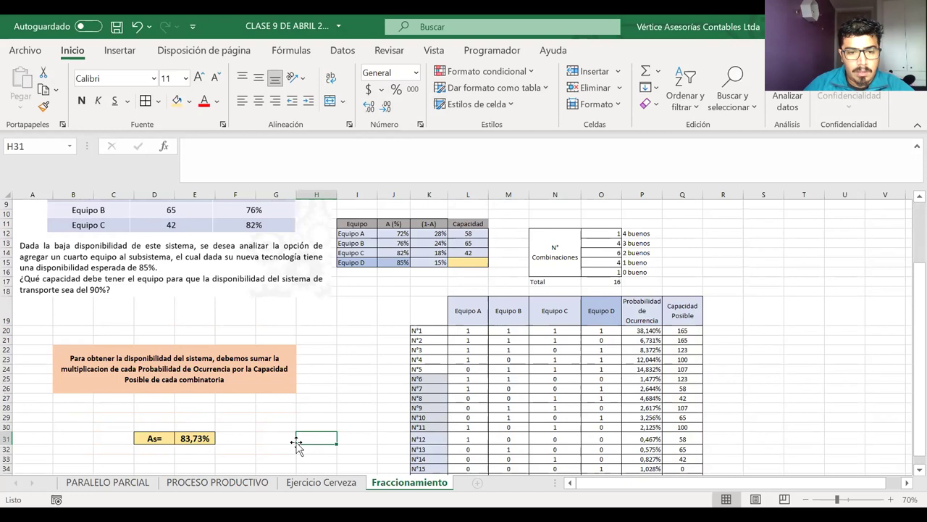
Step: Copy the As= label and its formula from D31:E31 into D35:E35
scroll(297, 445, down, 1)
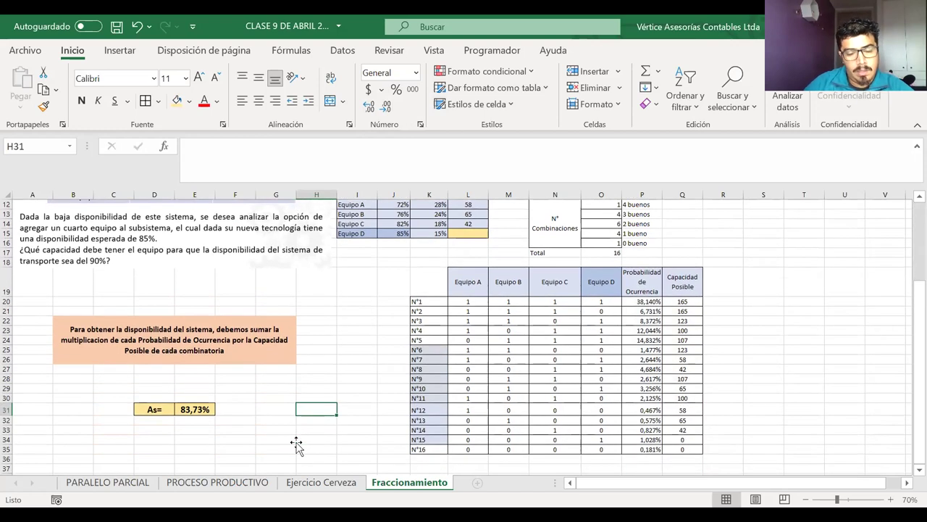
click(164, 449)
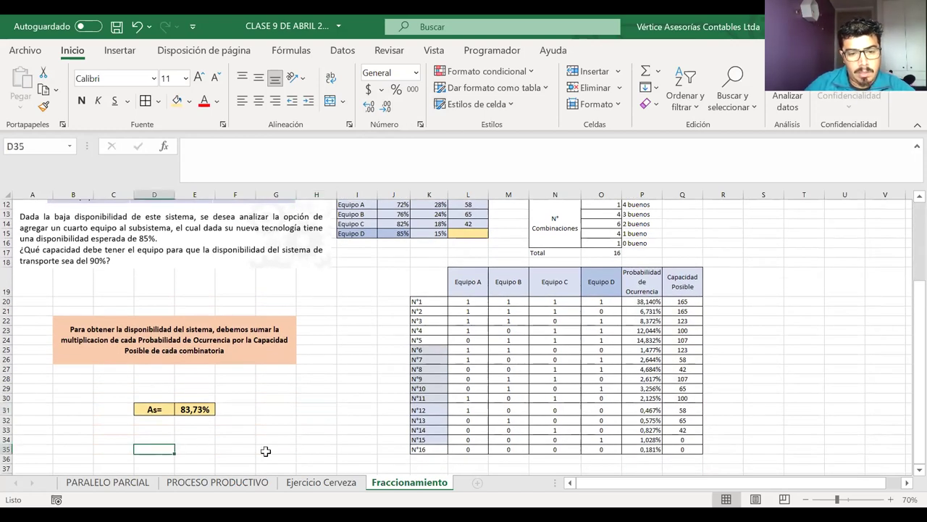
click(153, 409)
mouse_move(183, 398)
mouse_down()
mouse_move(191, 408)
mouse_move(165, 409)
mouse_move(178, 410)
mouse_up()
key(ctrl+c)
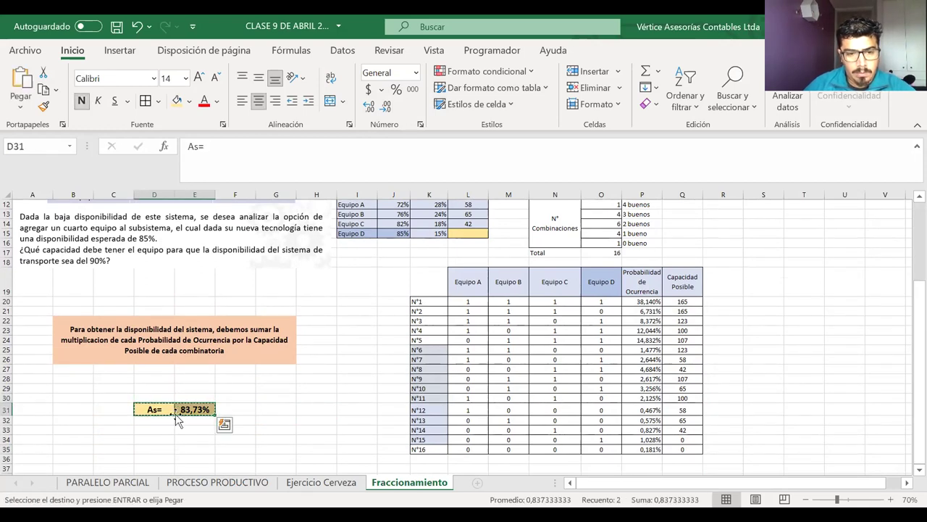
key(Down)
click(160, 446)
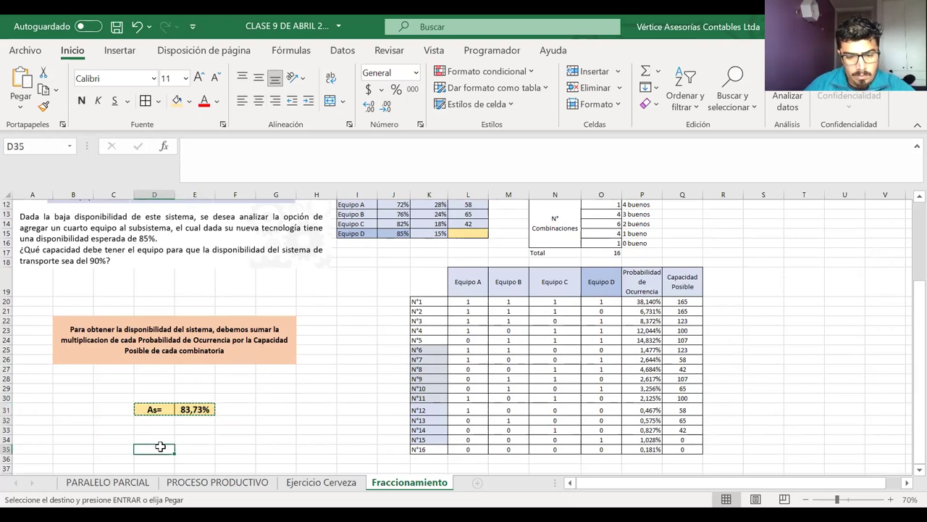
key(ctrl+v)
click(191, 447)
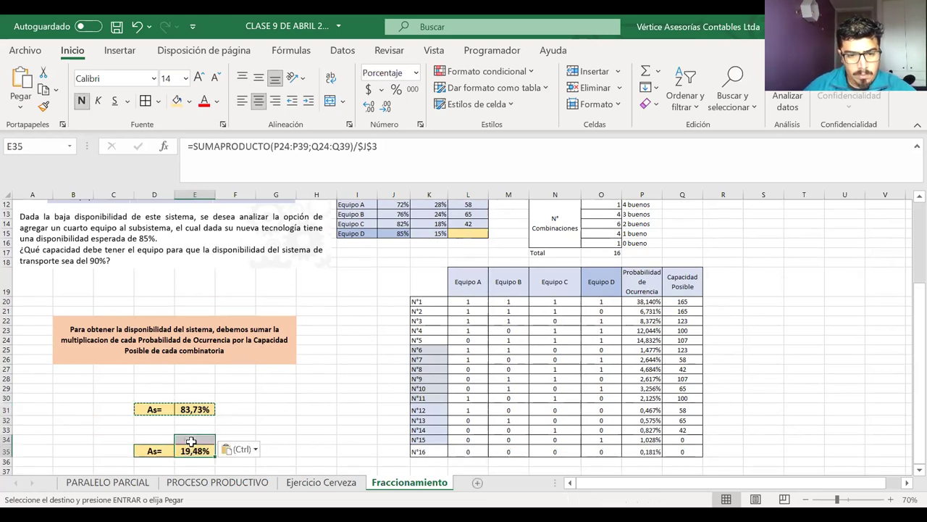
Step: Clear the copied As formula from E35 and move the As= label and its empty result cell to B35:C35
click(191, 441)
click(193, 449)
key(Delete)
drag(145, 450, 82, 445)
Step: Enter the label "Previo al cuarto equipo" in B34, above the As= block
click(82, 440)
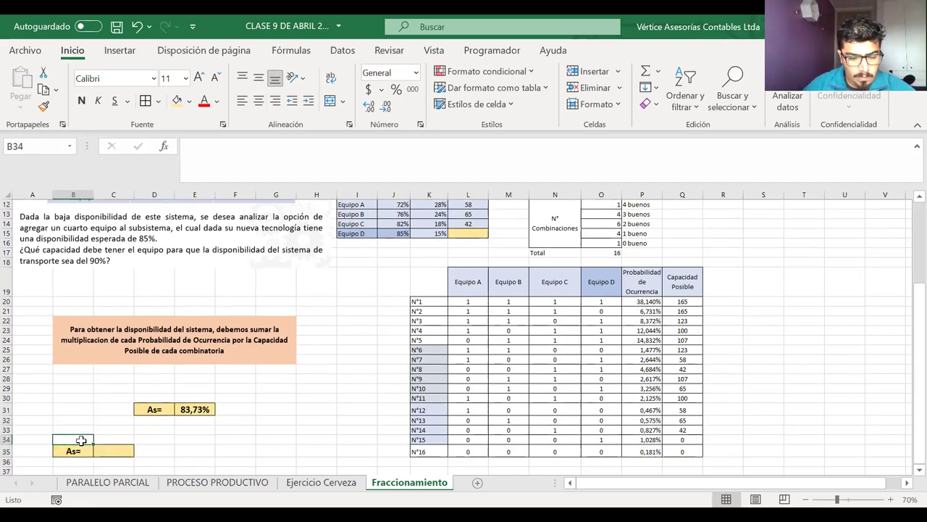
text(Previo al)
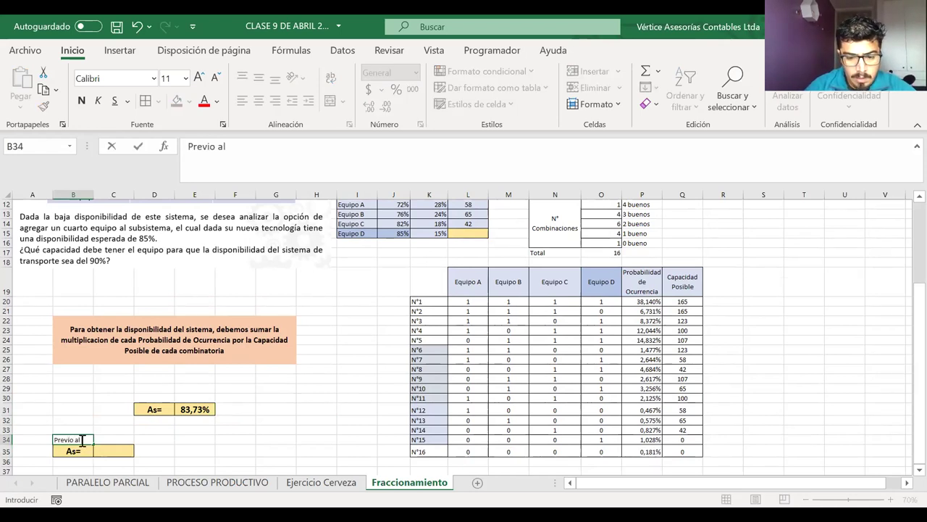
text( cuarto)
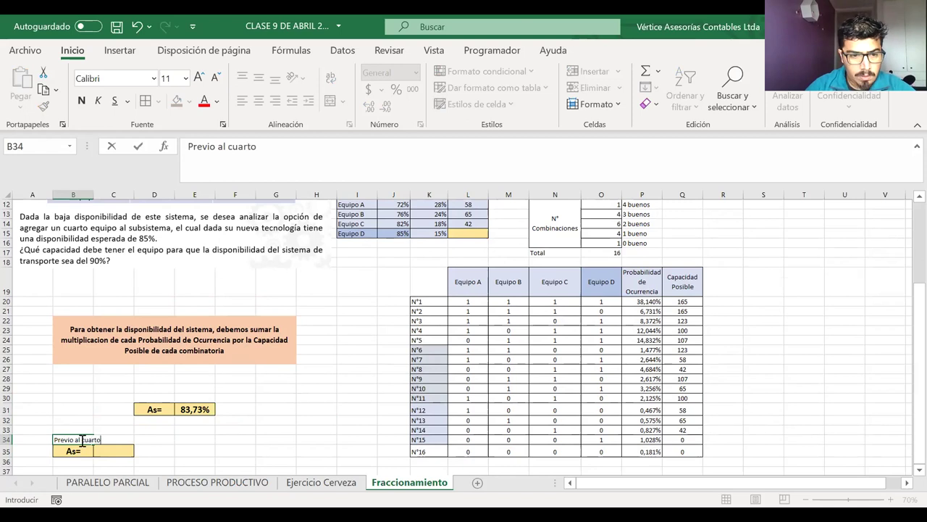
text( equipo)
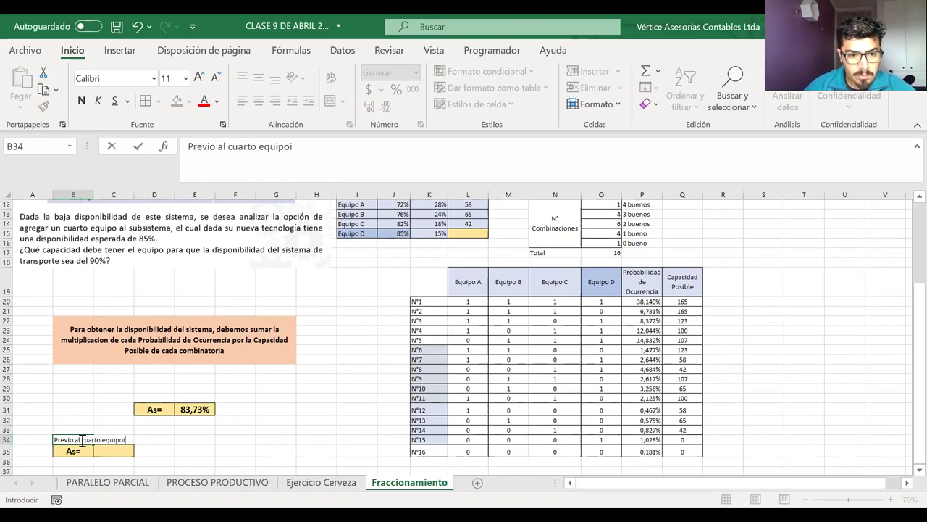
click(117, 449)
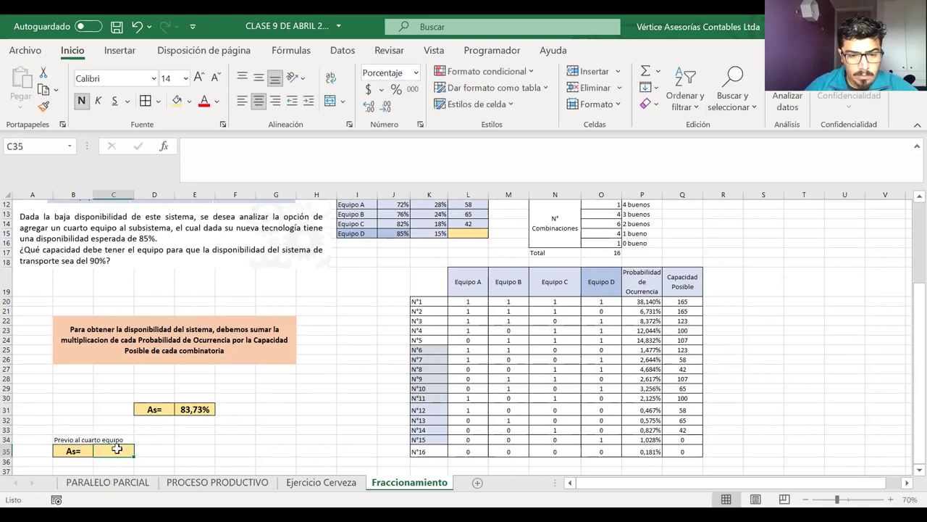
Step: Copy the As result from E31 into C35 as a fixed value without its formula
text(=)
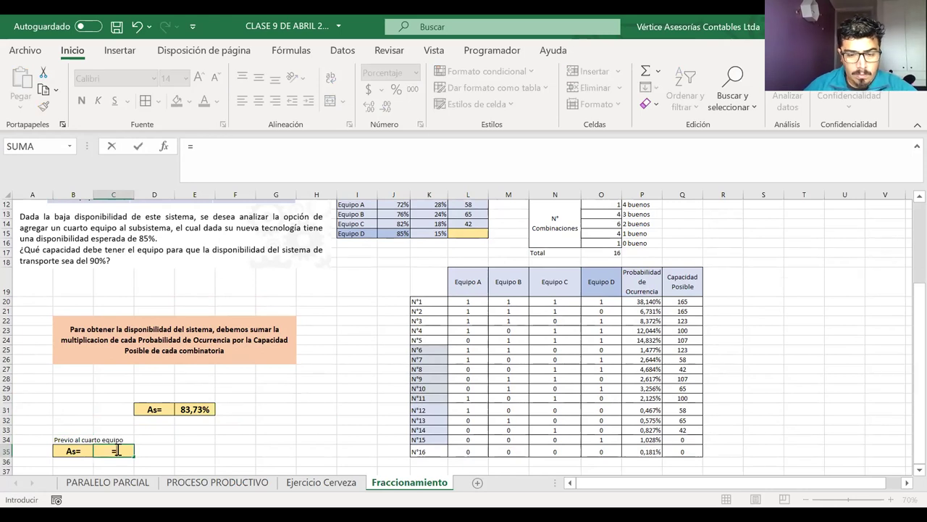
key(Escape)
click(187, 408)
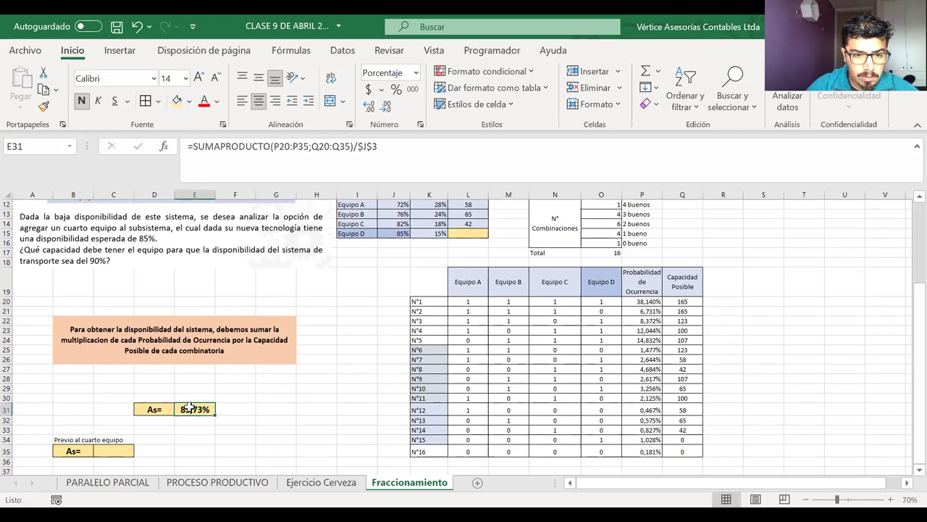
key(ctrl+c)
click(120, 450)
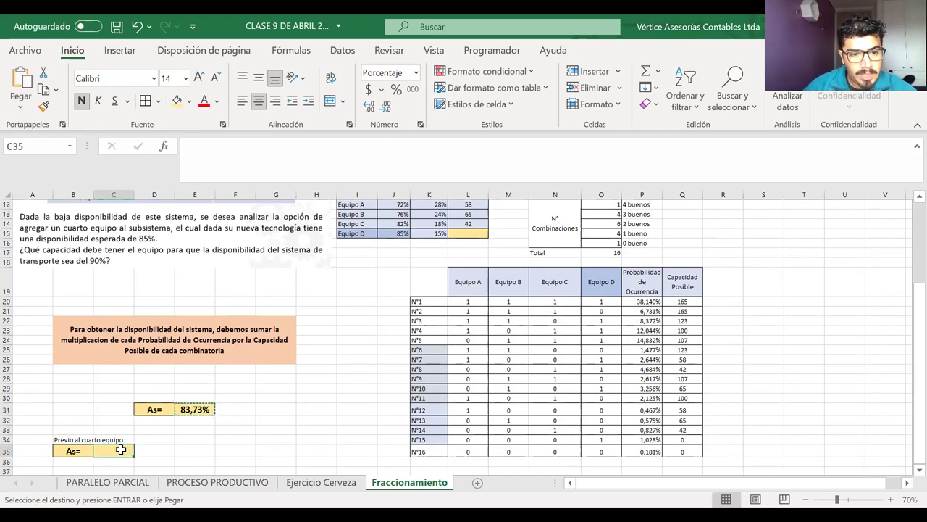
right_click(121, 451)
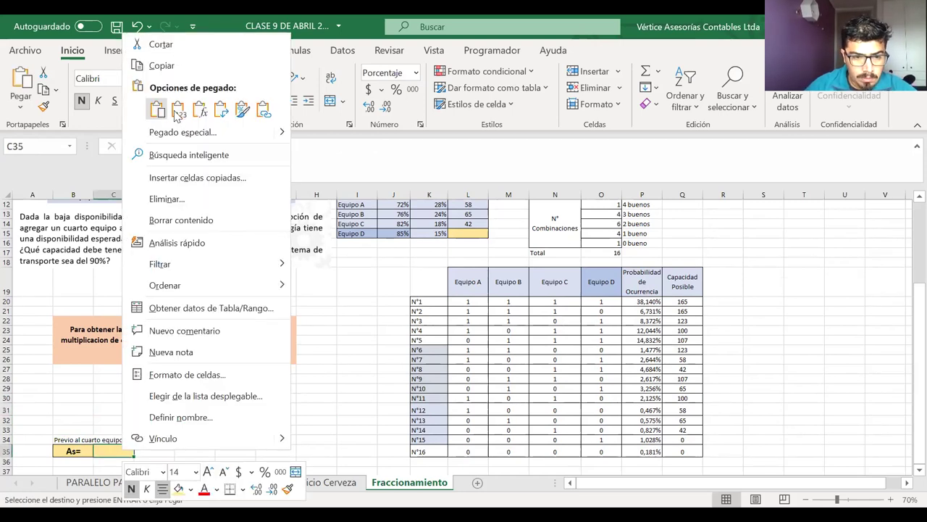
key(ctrl+v)
click(249, 427)
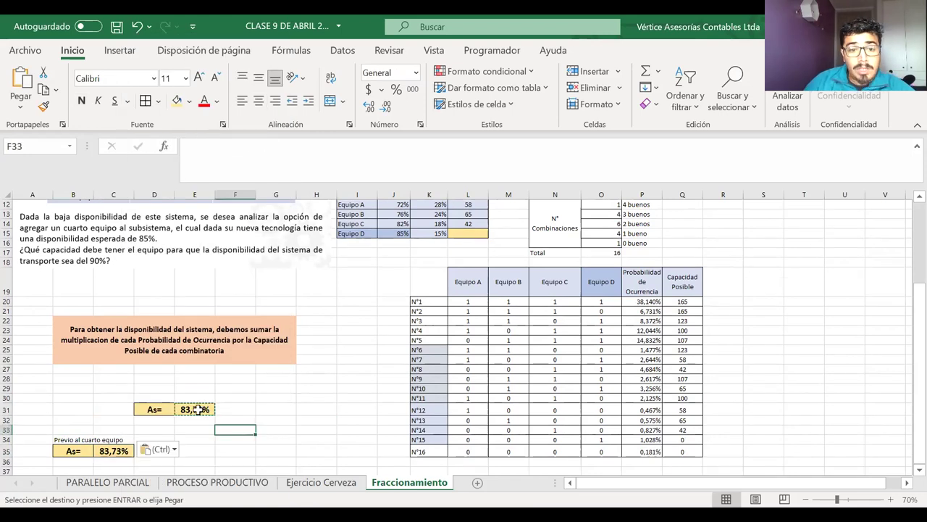
Step: Compare the As formula in E31 with the fixed value stored in C35
click(198, 410)
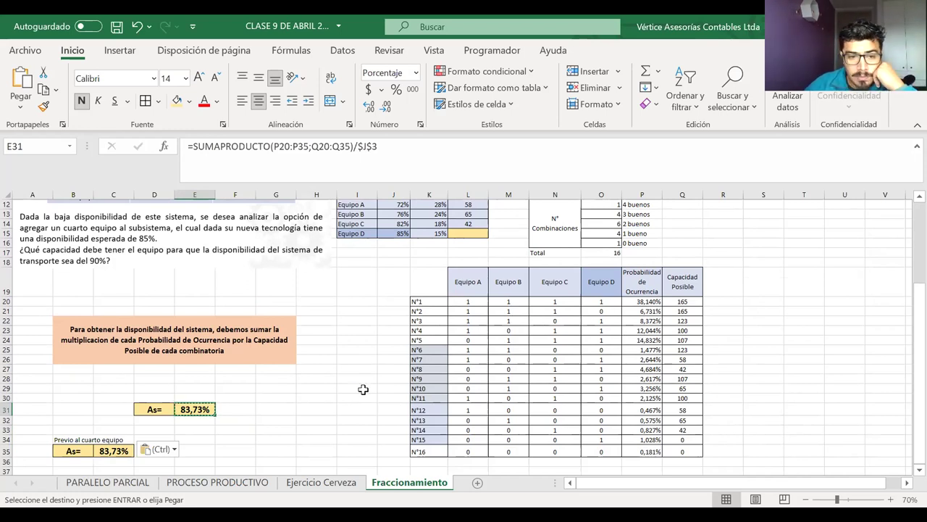
key(Escape)
click(119, 457)
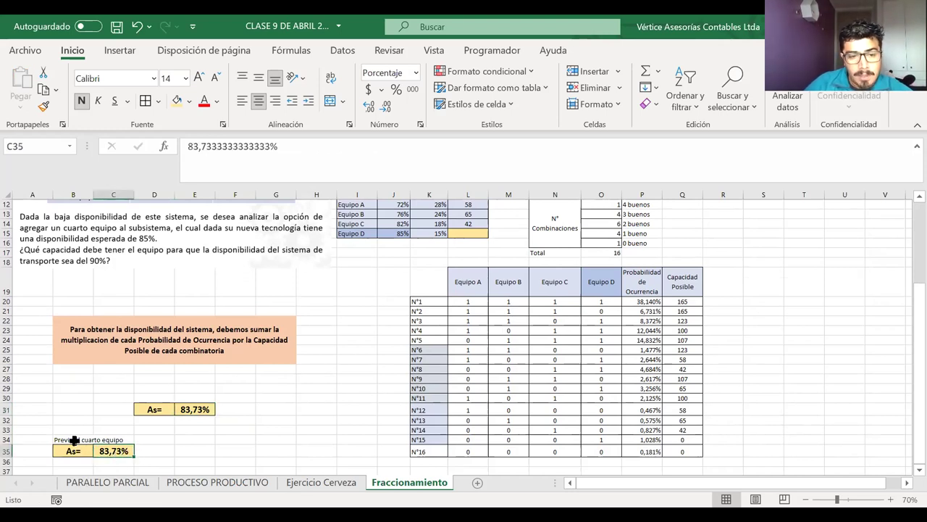
shift+click(88, 450)
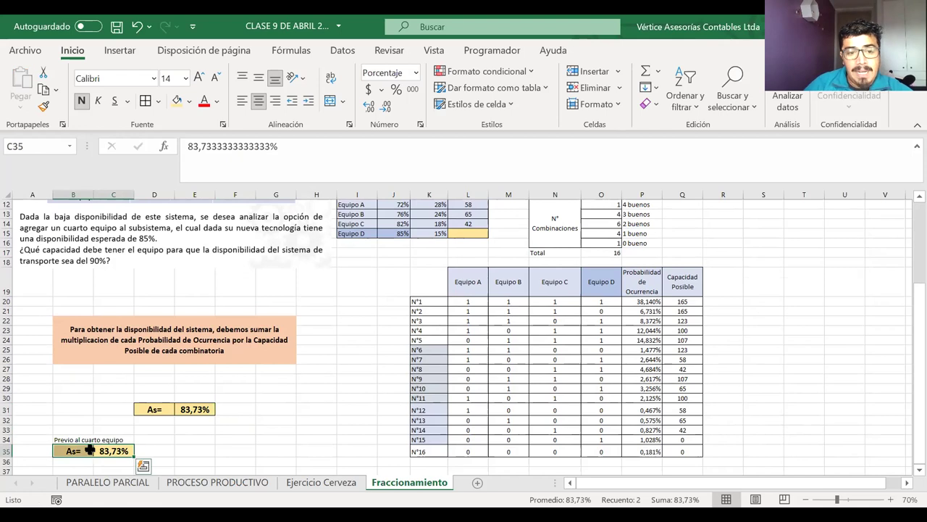
click(330, 375)
Step: Try Equipo D capacities of 50, 40, 30 and 20 in L15 to see their effect on As
click(471, 233)
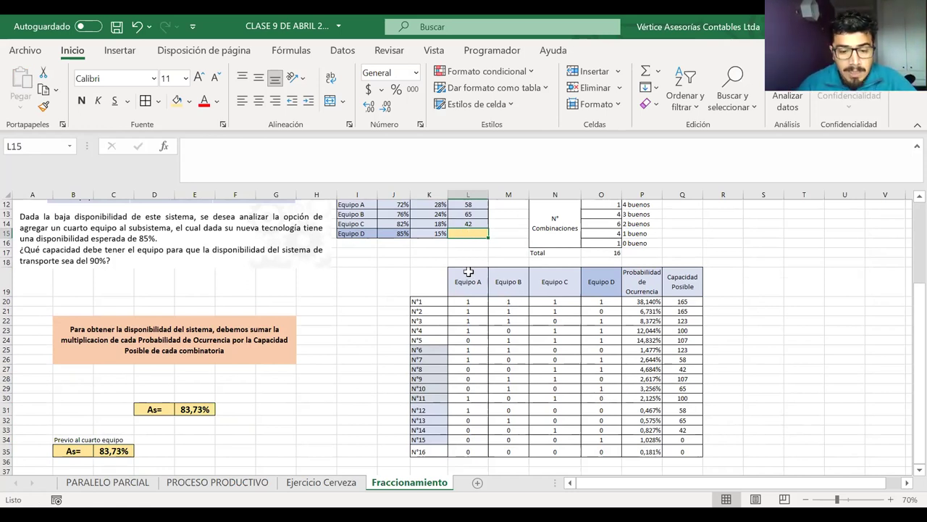
text(50)
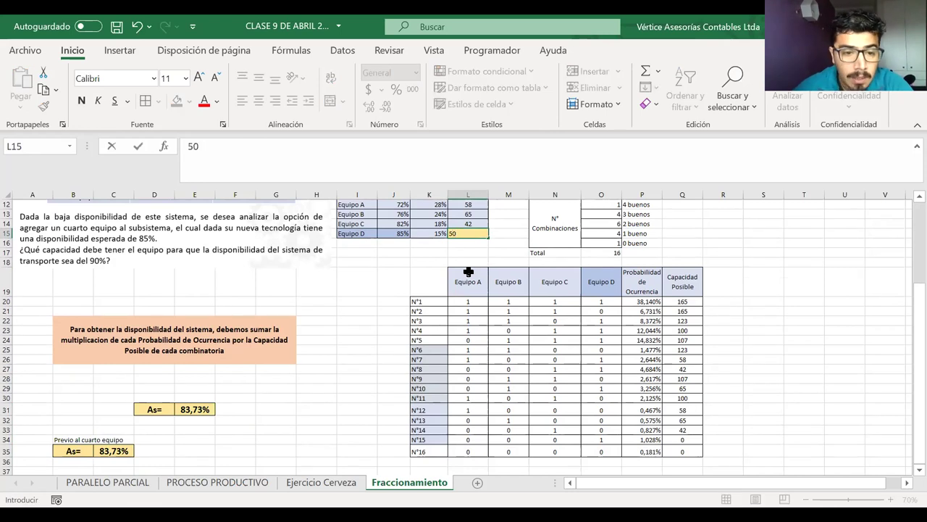
key(Return)
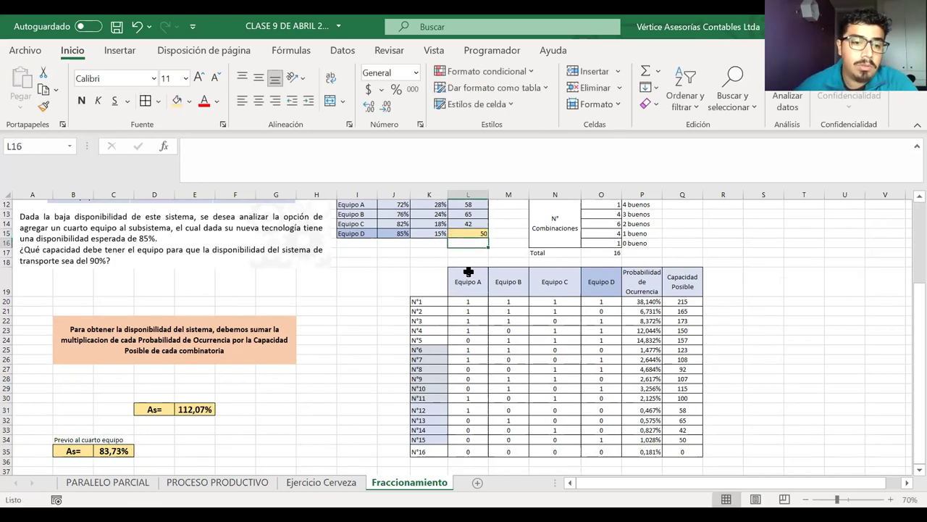
key(Up)
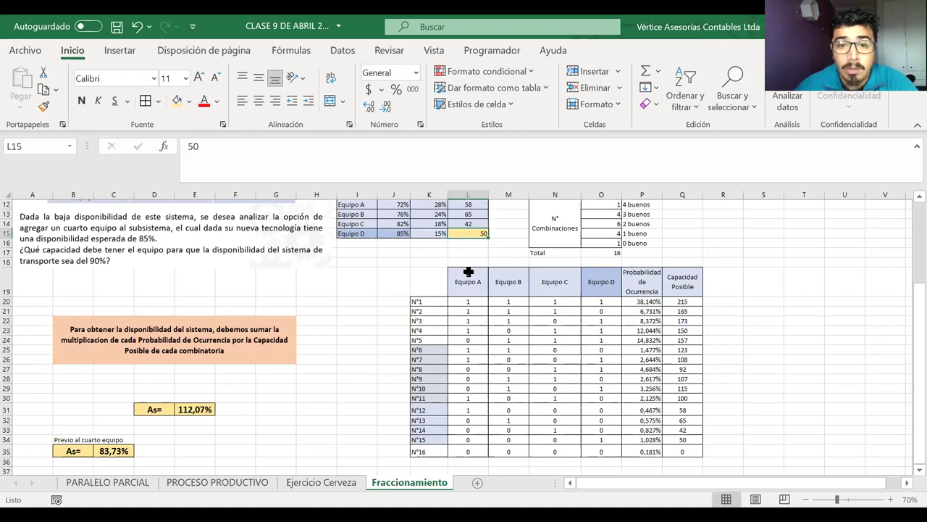
text(40)
key(Return)
key(Up)
text(30)
key(Return)
key(Up)
text(20)
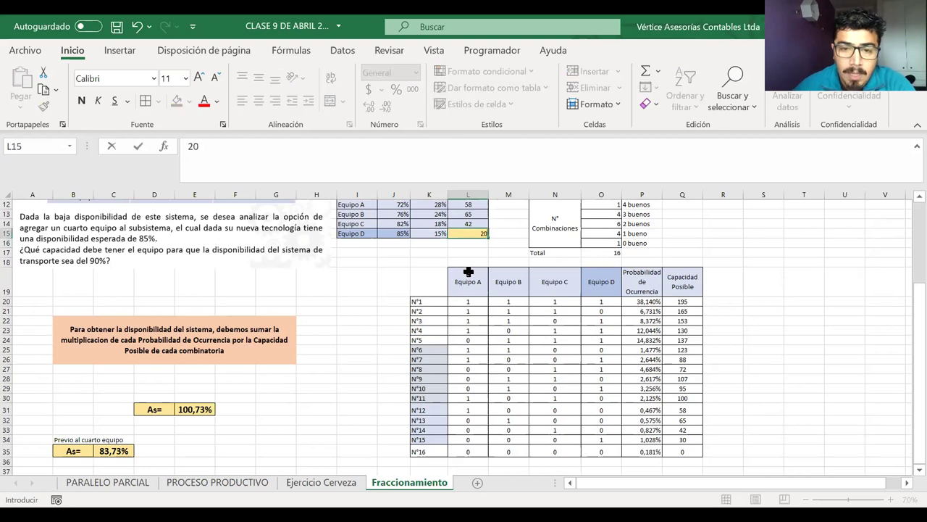
key(Return)
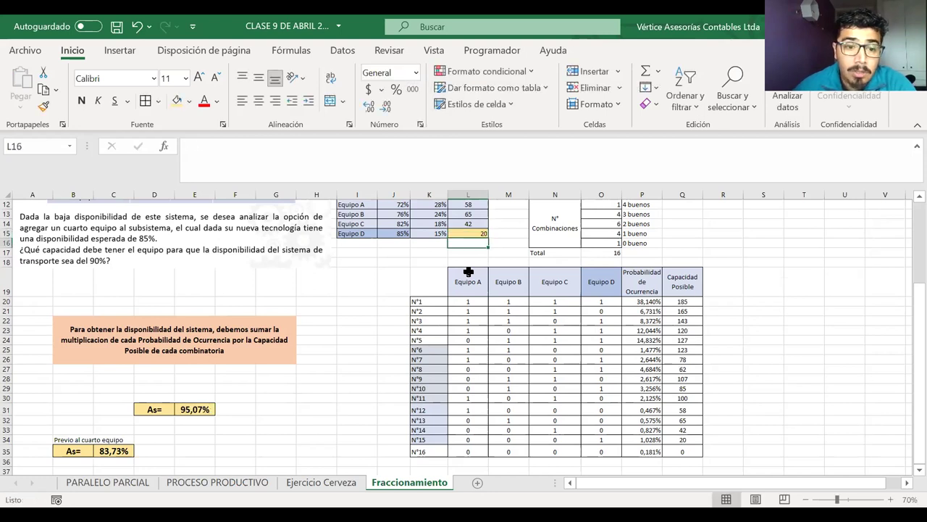
Step: Try Equipo D capacities of 10, 11 and 12 in L15 to approach the 90% target
key(Up)
text(10)
key(Return)
key(Up)
text(11)
key(Return)
key(Up)
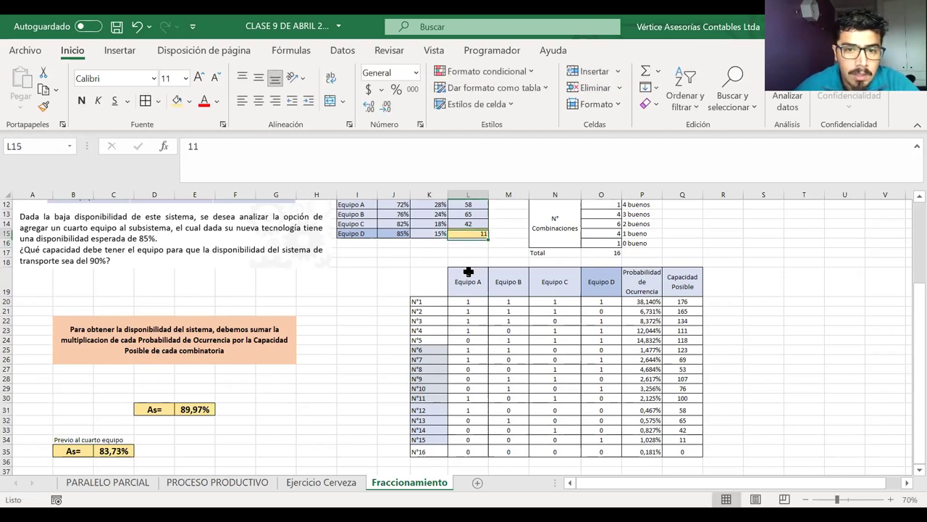
text(12)
key(Return)
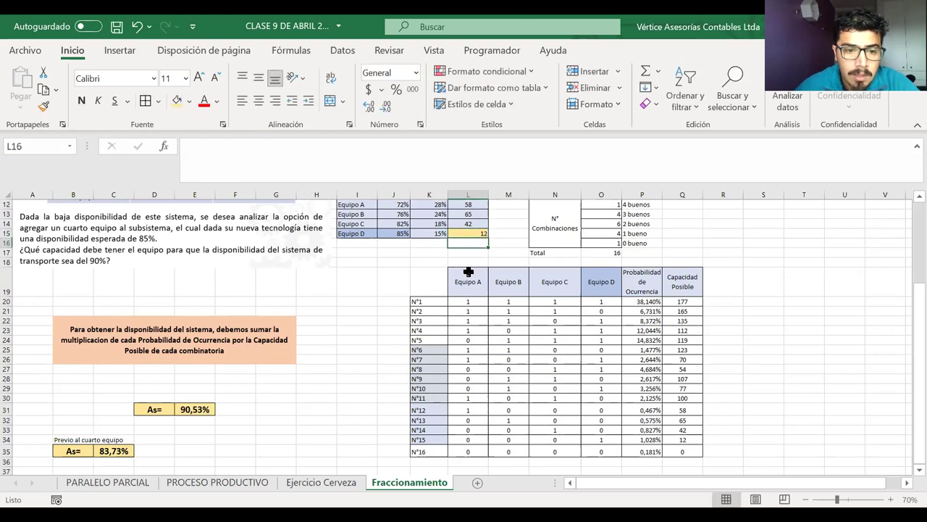
Step: Recheck As with capacities of 11 and 12 in L15, and clear the Equipo D capacity
key(Up)
text(11)
key(Return)
key(Up)
text(12)
key(Return)
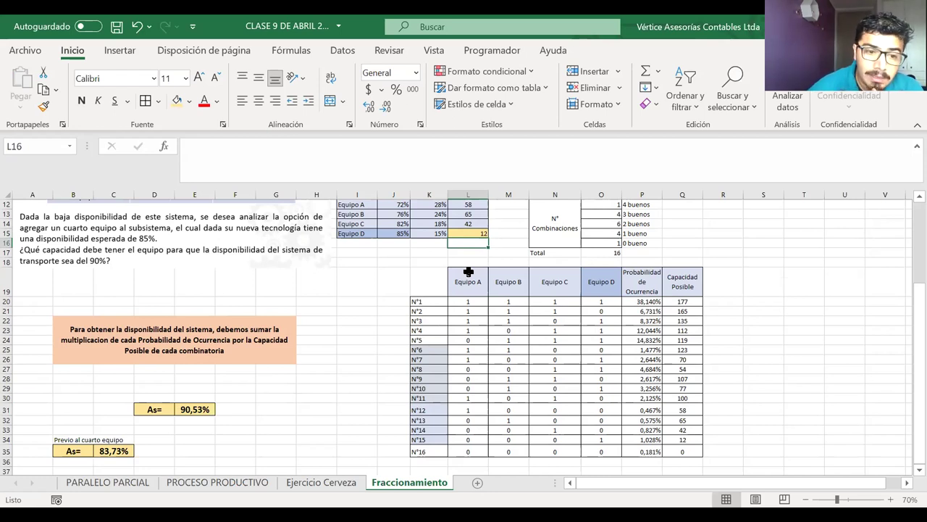
click(478, 232)
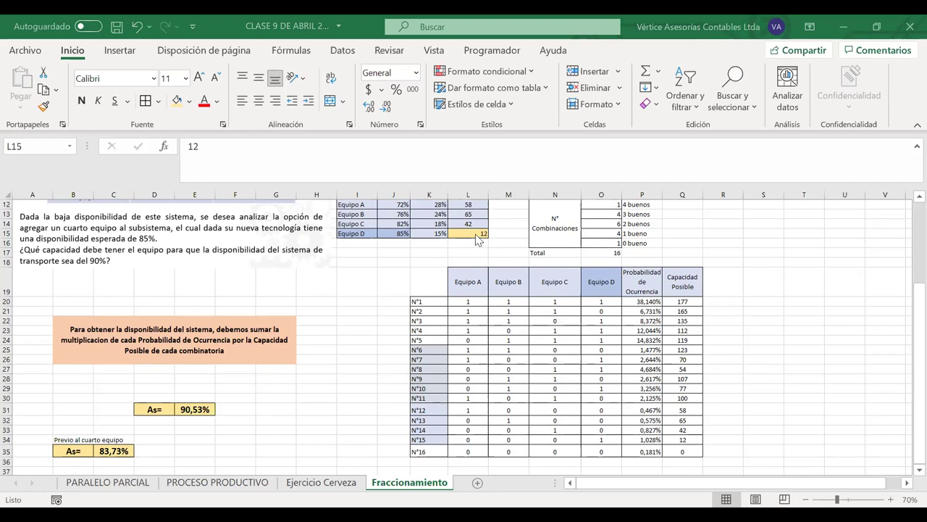
key(Delete)
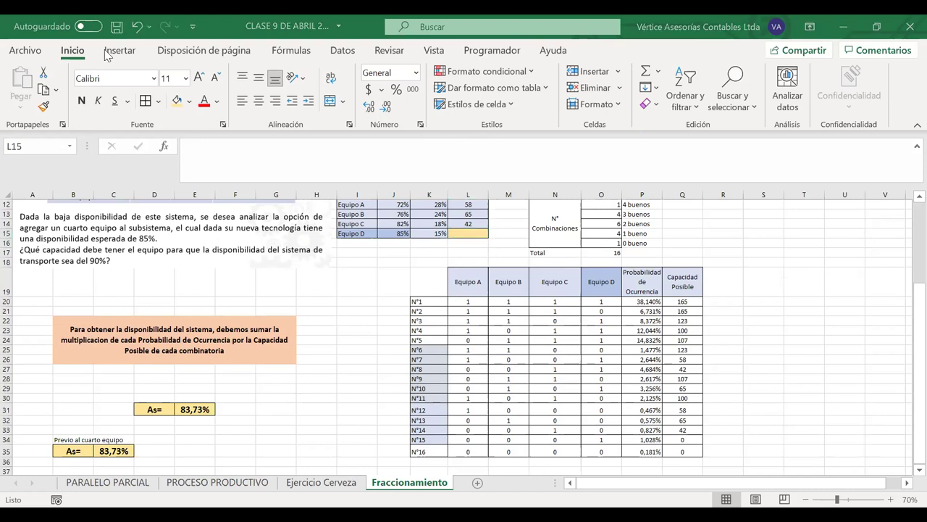
Step: Bring up the data analysis commands that include Análisis de hipótesis and Solver
click(290, 53)
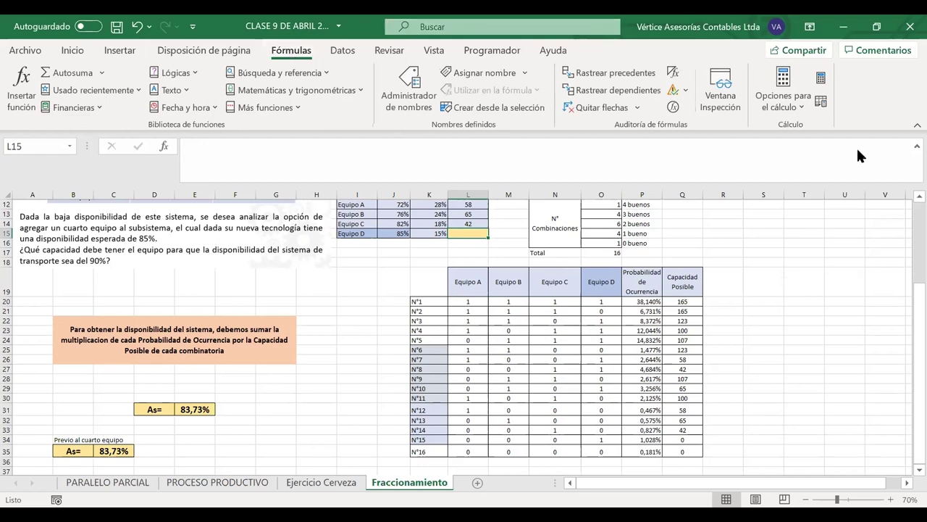
click(337, 53)
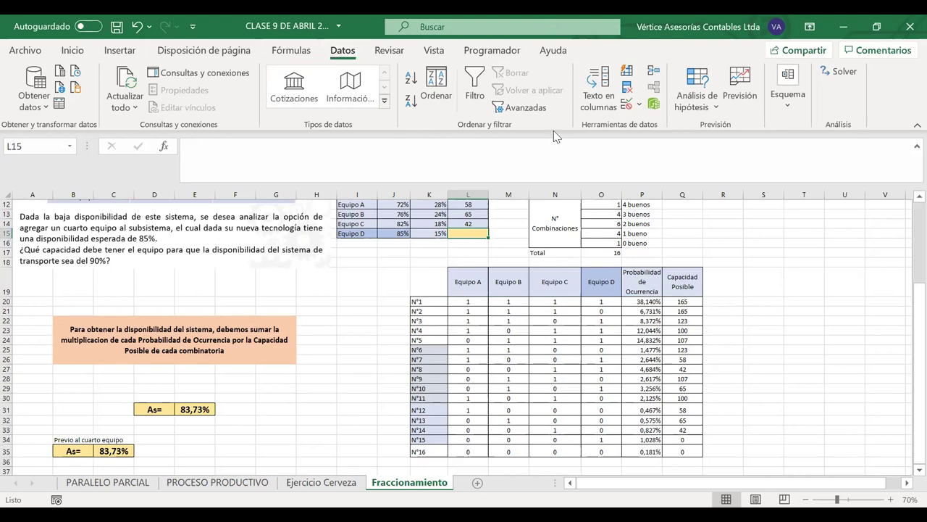
click(542, 291)
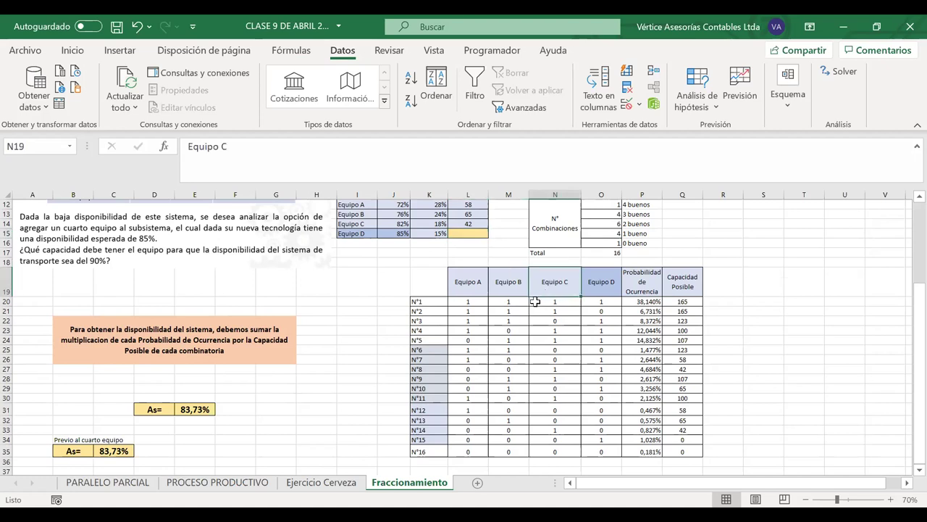
Step: Review the problem statement, the required flow Q, the target As, the equipment data and the combinations table
click(389, 205)
key(Up)
key(Up)
key(Up)
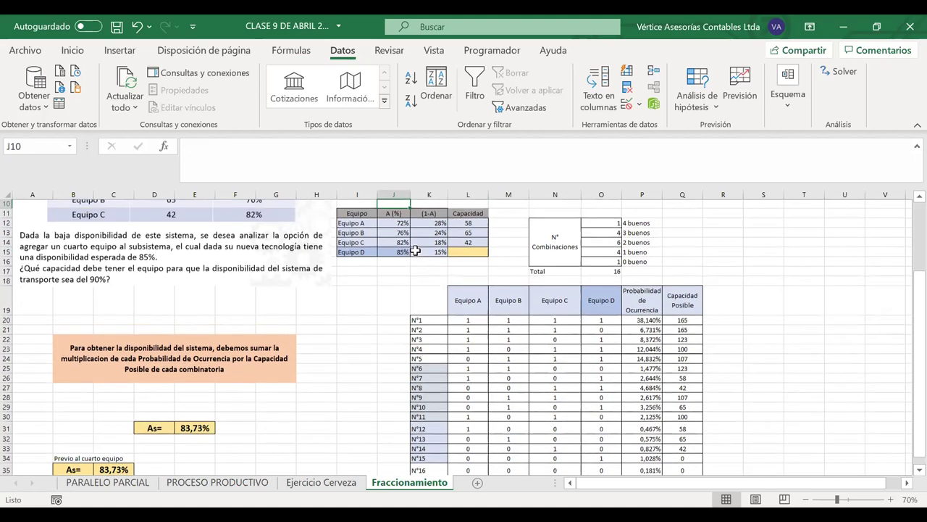
key(Down)
key(Down)
key(Down)
key(Down)
key(Down)
key(Down)
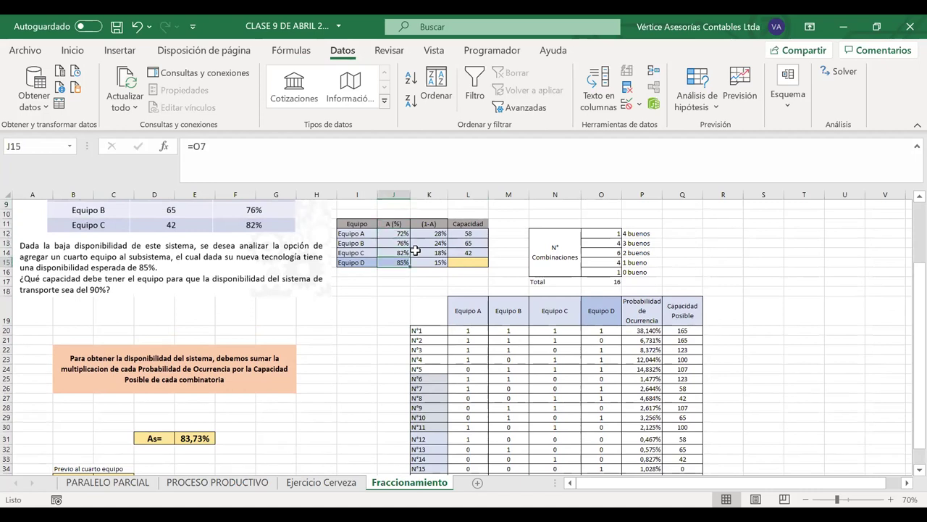
key(Up)
key(Up)
key(Up)
key(Up)
key(Up)
key(Up)
key(Up)
key(Up)
key(Up)
key(Up)
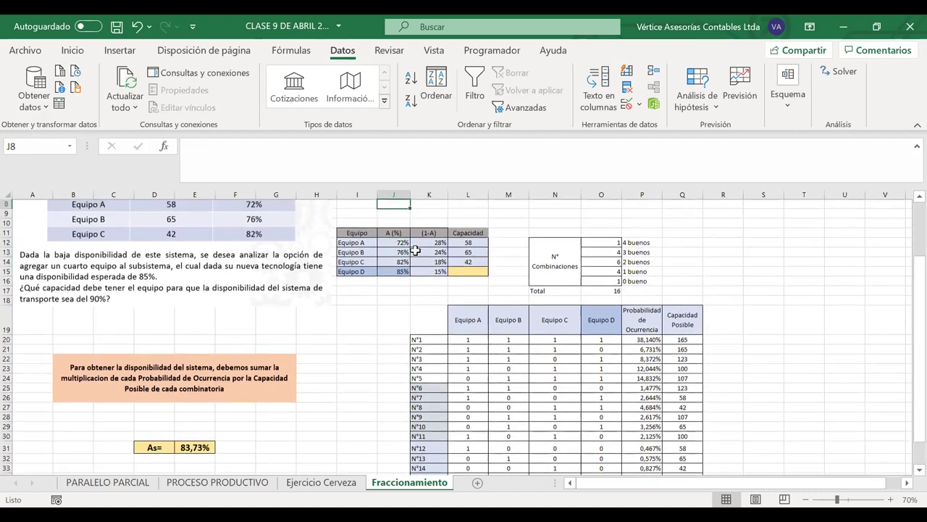
key(Up)
key(Up)
key(Up)
key(Up)
key(Down)
key(Down)
key(Down)
key(Down)
key(Down)
key(Down)
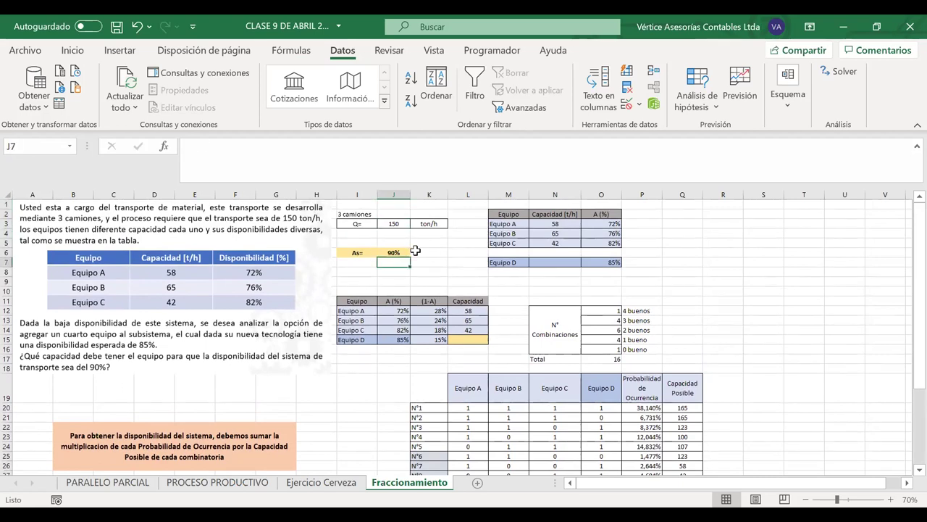
key(Up)
key(Up)
key(Up)
key(Up)
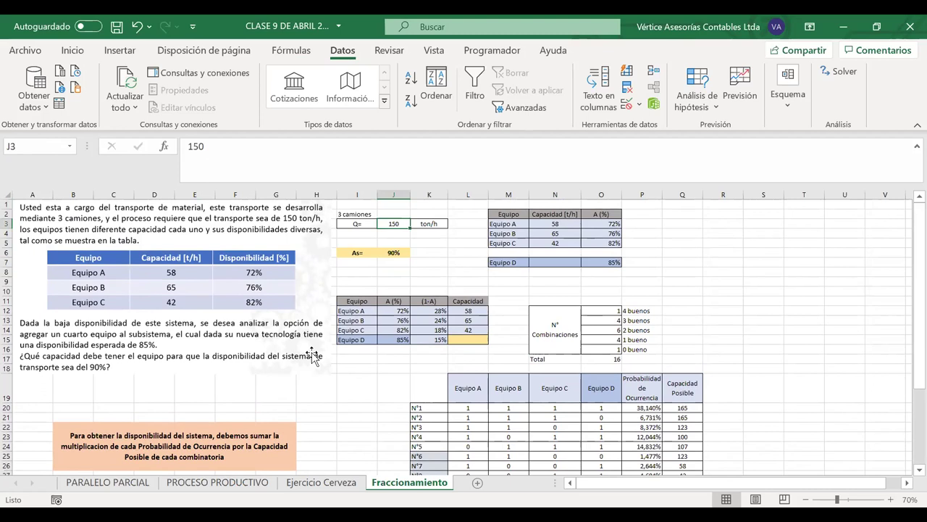
scroll(314, 355, down, 4)
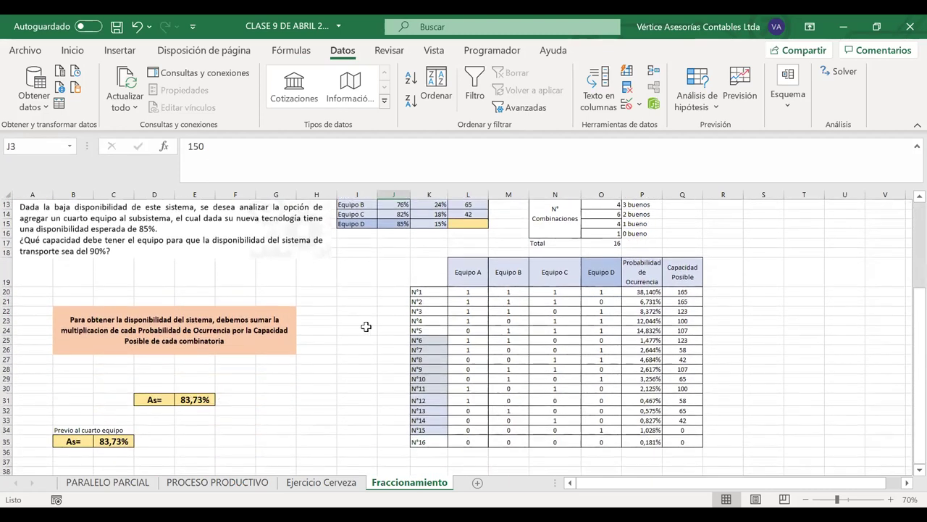
scroll(366, 326, up, 3)
scroll(366, 326, down, 2)
scroll(366, 327, up, 3)
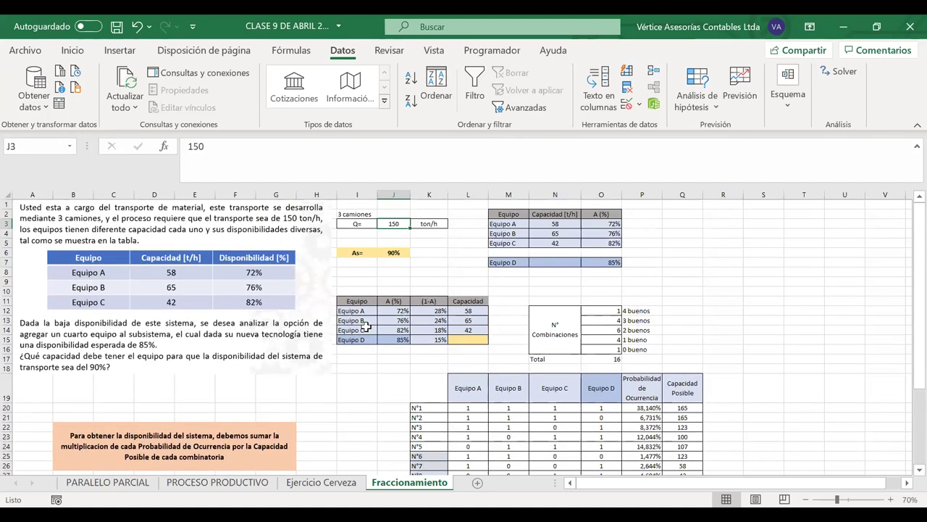
click(440, 269)
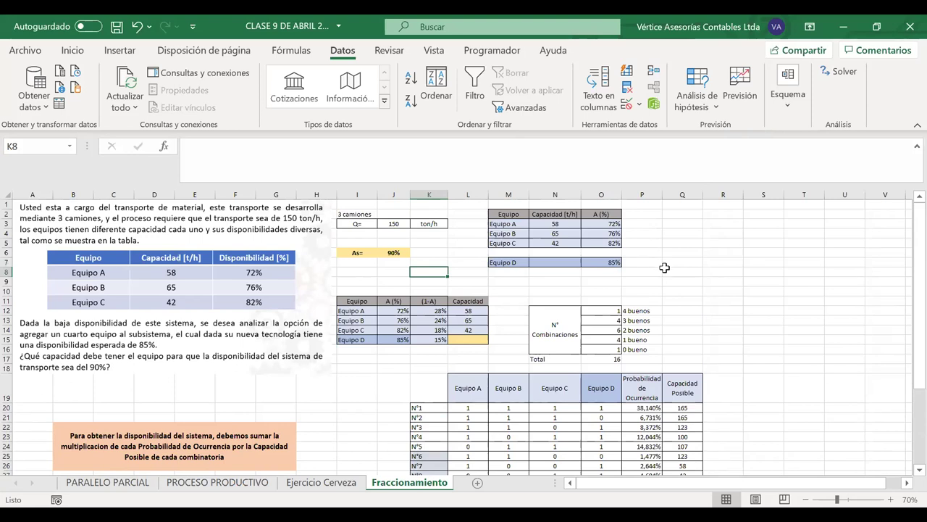
Step: Check in the Excel options whether the Solver add-in is active, and leave the options without changes
scroll(664, 268, down, 2)
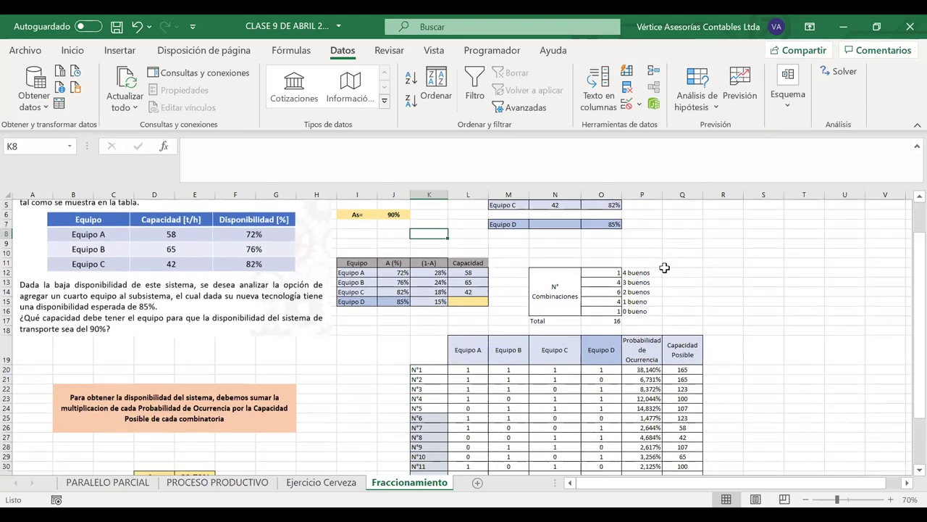
scroll(664, 267, up, 2)
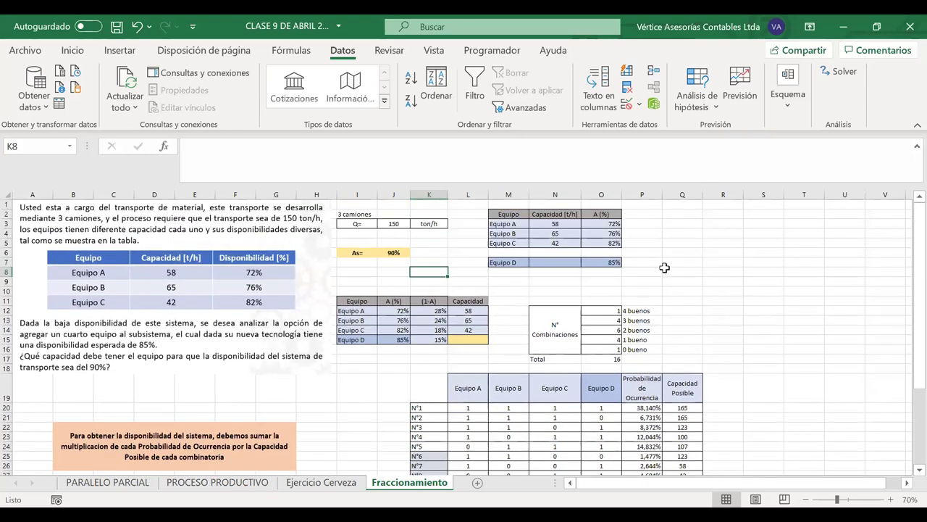
click(22, 51)
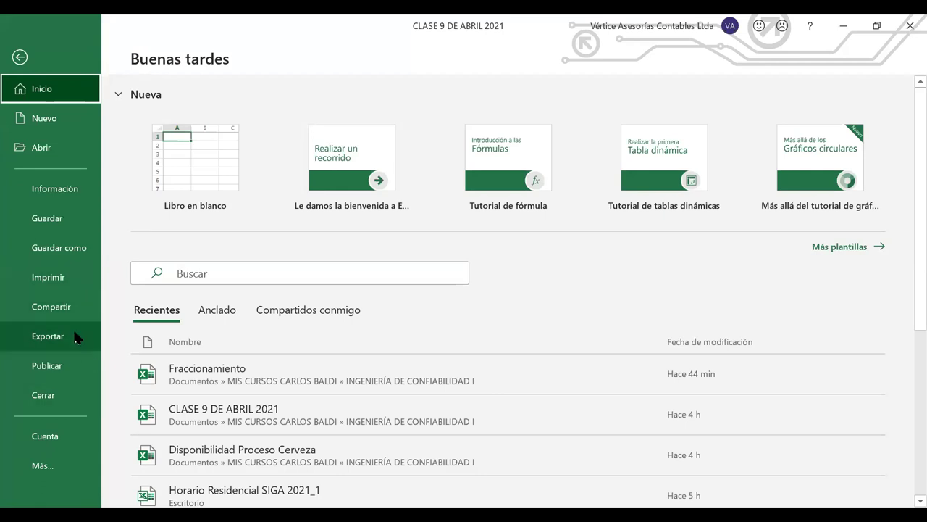
click(40, 468)
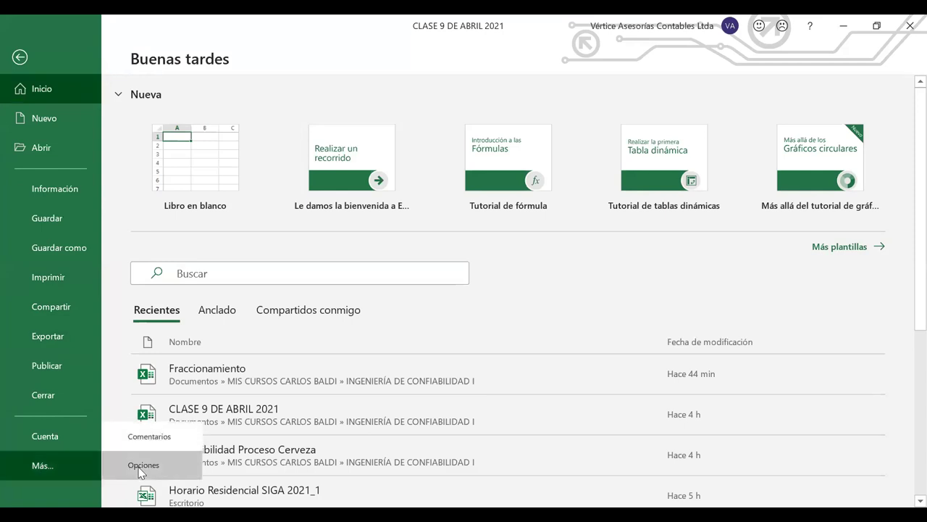
click(130, 466)
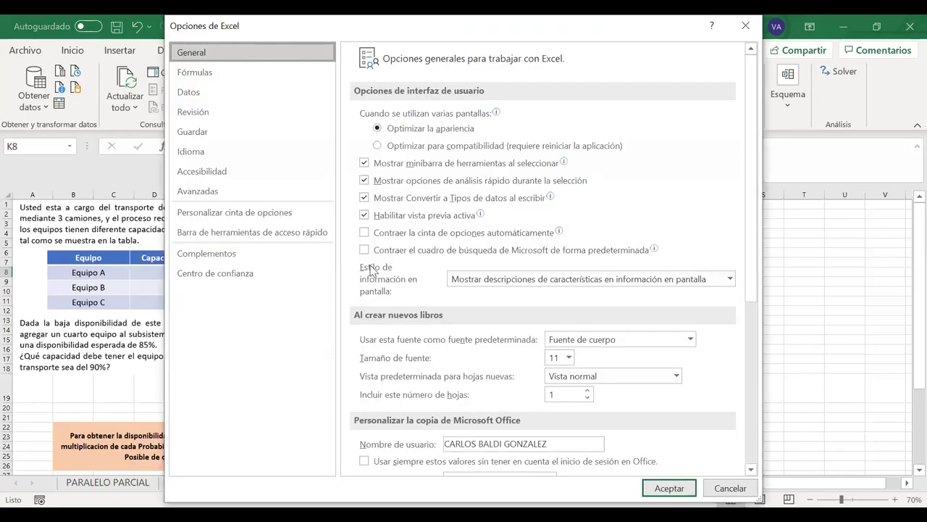
click(224, 180)
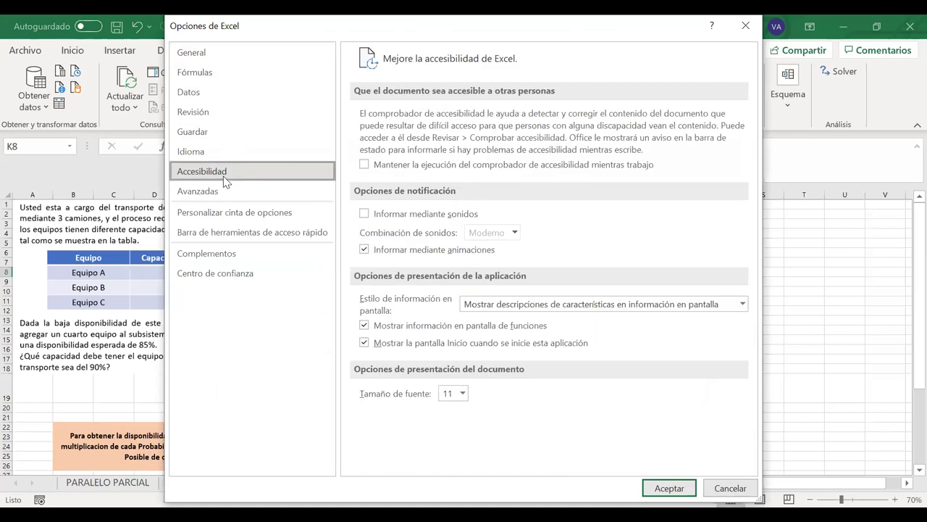
click(228, 258)
scroll(471, 271, down, 1)
scroll(470, 272, up, 1)
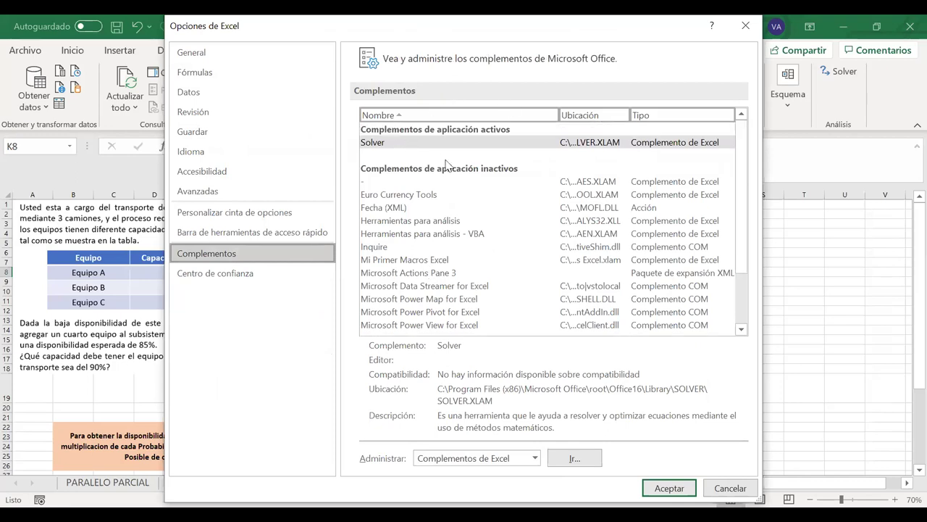
click(729, 489)
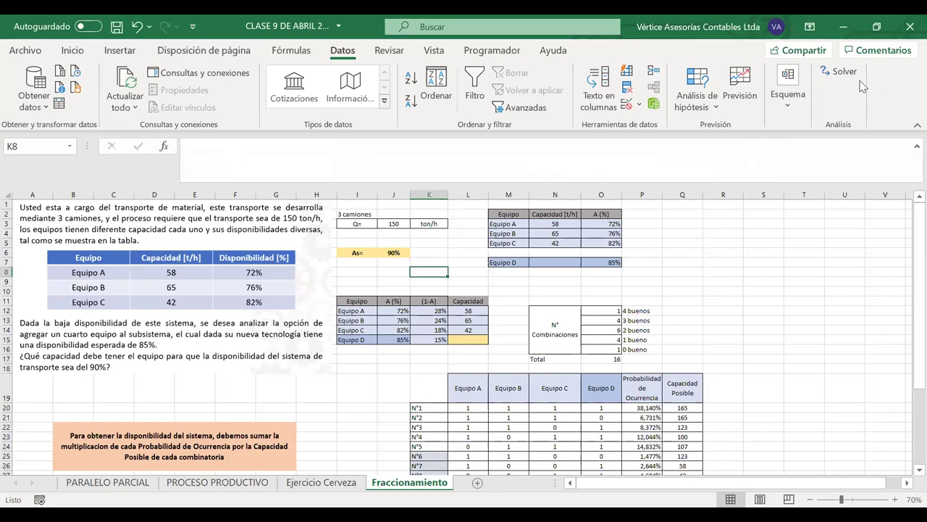
Step: Start Solver with the calculated As in E31 as the objective and a target value of 0,9
click(838, 72)
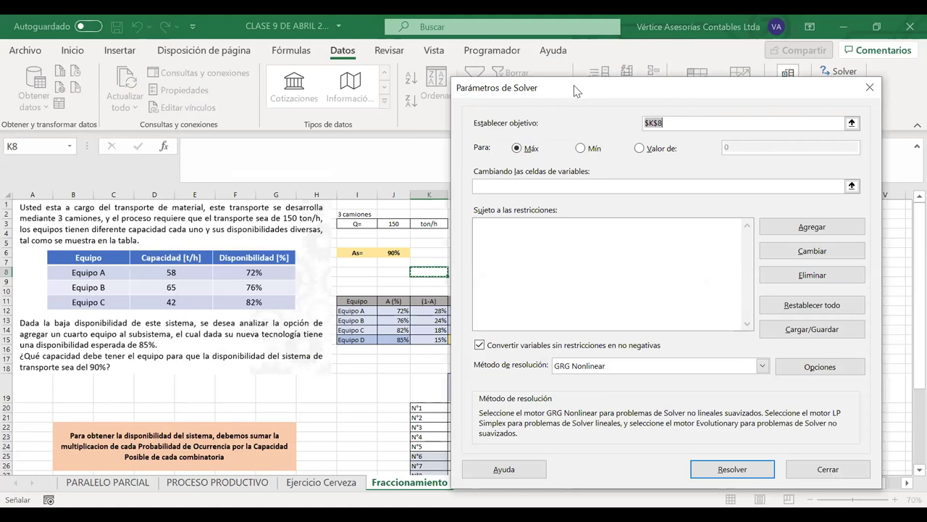
drag(576, 91, 615, 83)
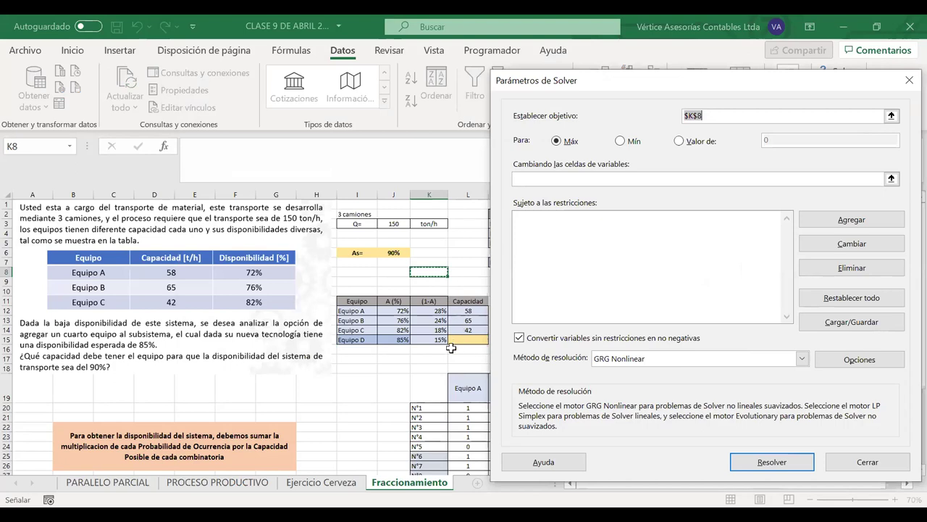
scroll(450, 348, down, 3)
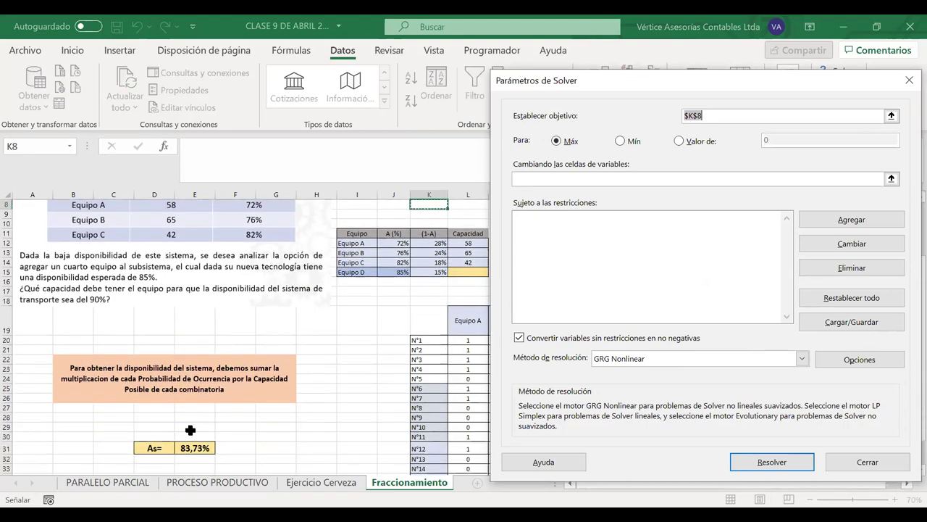
click(196, 448)
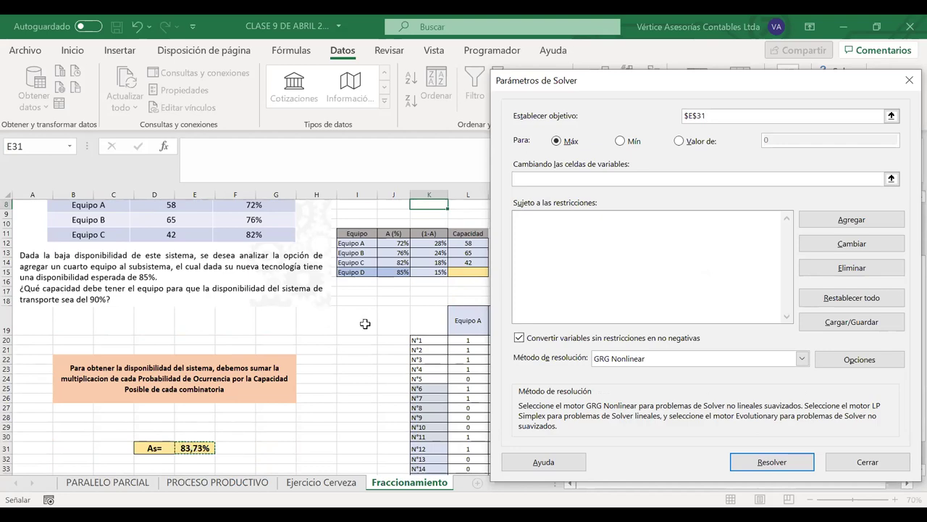
click(680, 141)
click(770, 145)
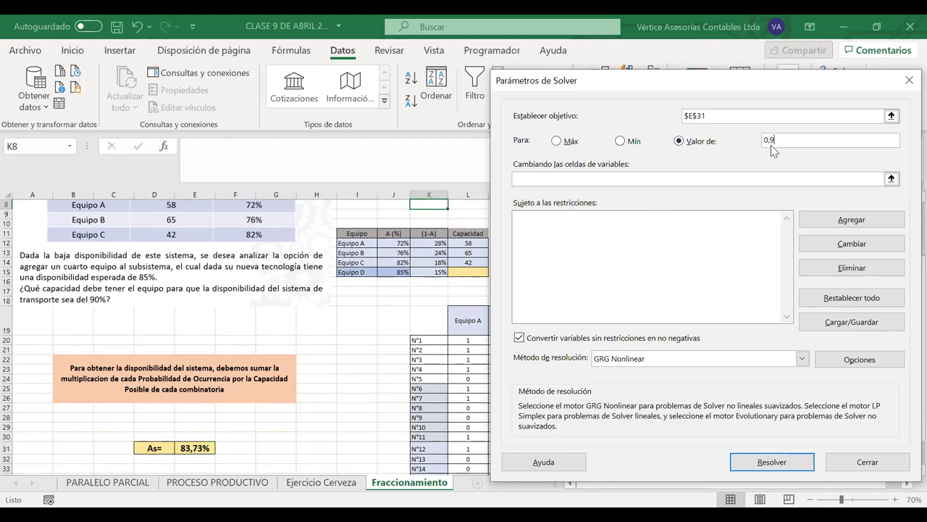
Step: Try the probability and capacity range P20:Q35 as Solver's variable cells, and clear that range
click(671, 181)
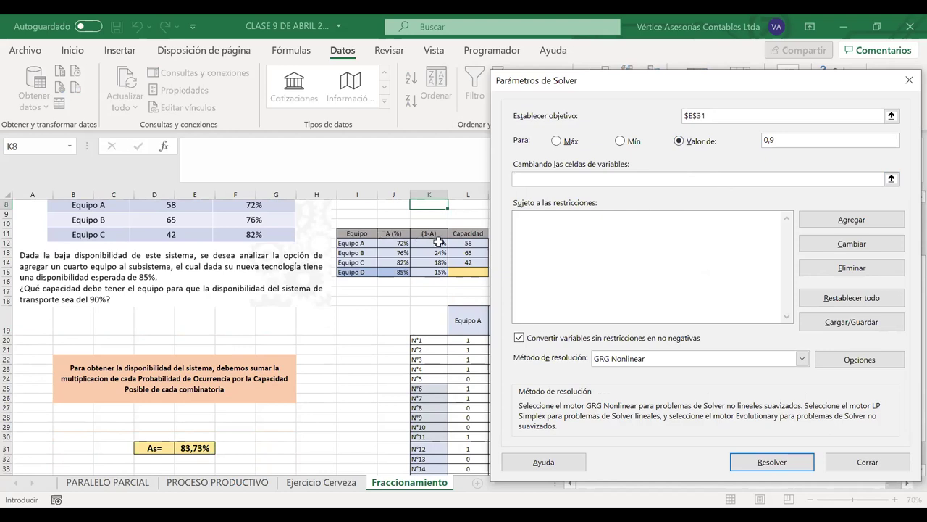
scroll(438, 242, right, 3)
scroll(438, 242, left, 2)
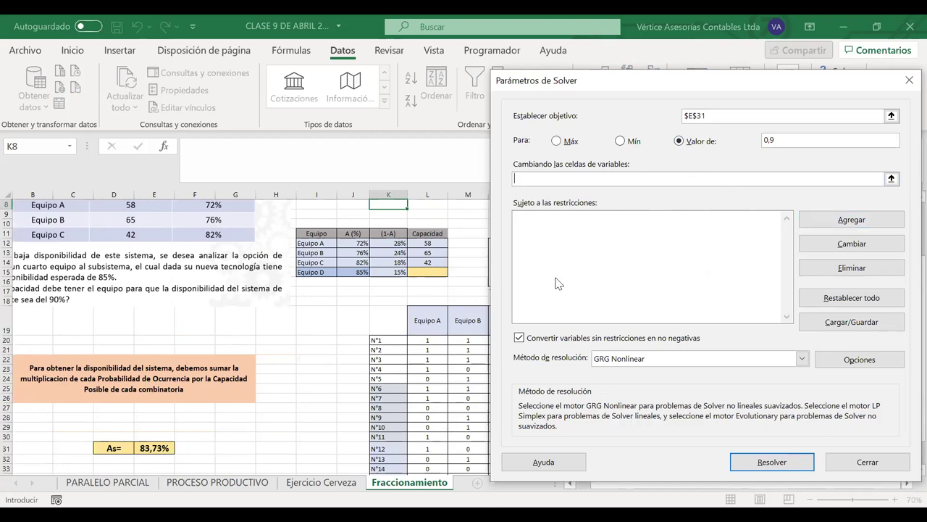
scroll(362, 301, right, 5)
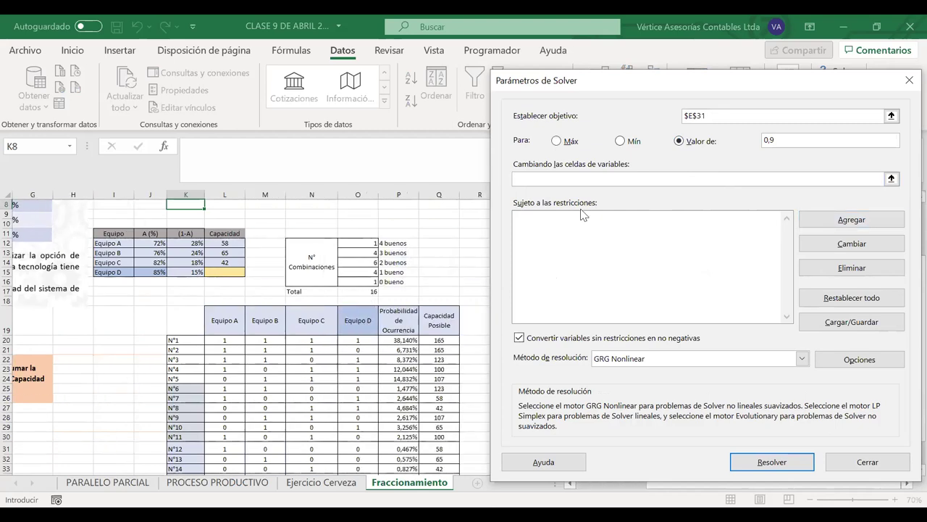
click(891, 178)
click(400, 339)
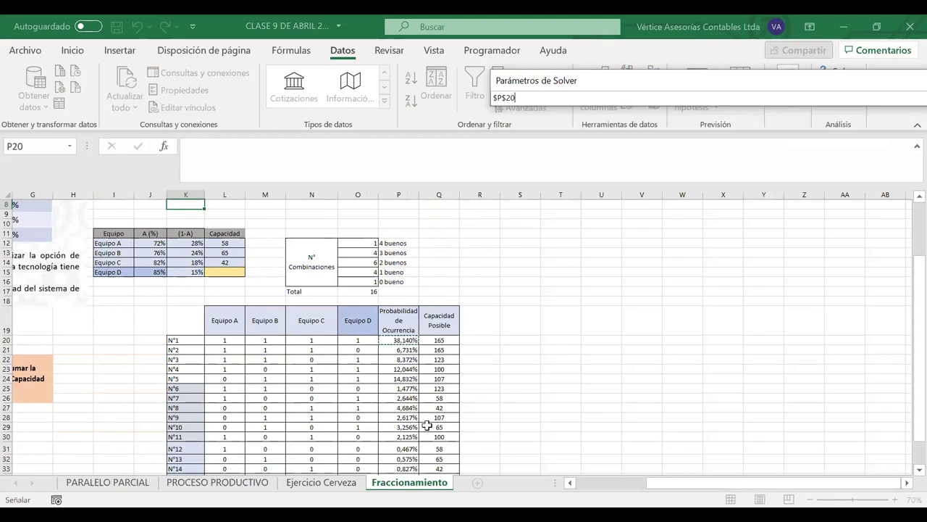
key(ctrl+shift+Down)
key(shift+Right)
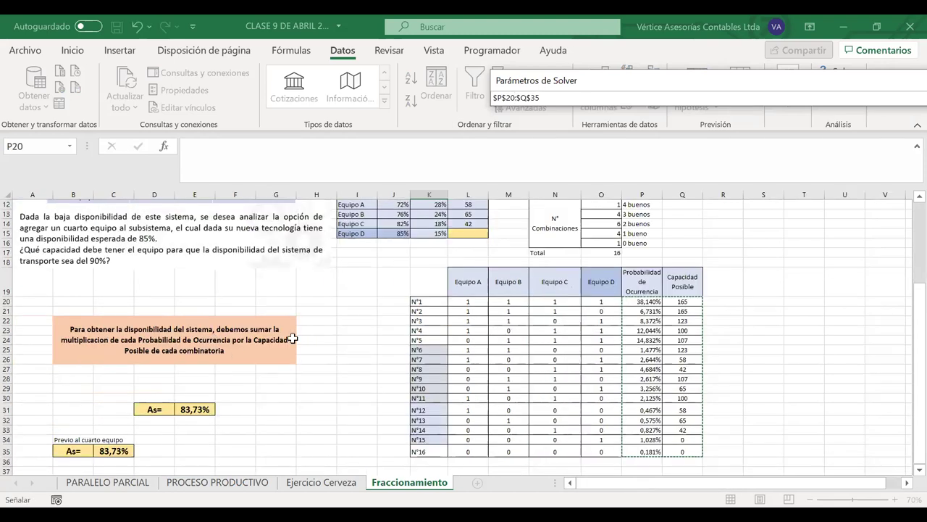
key(Return)
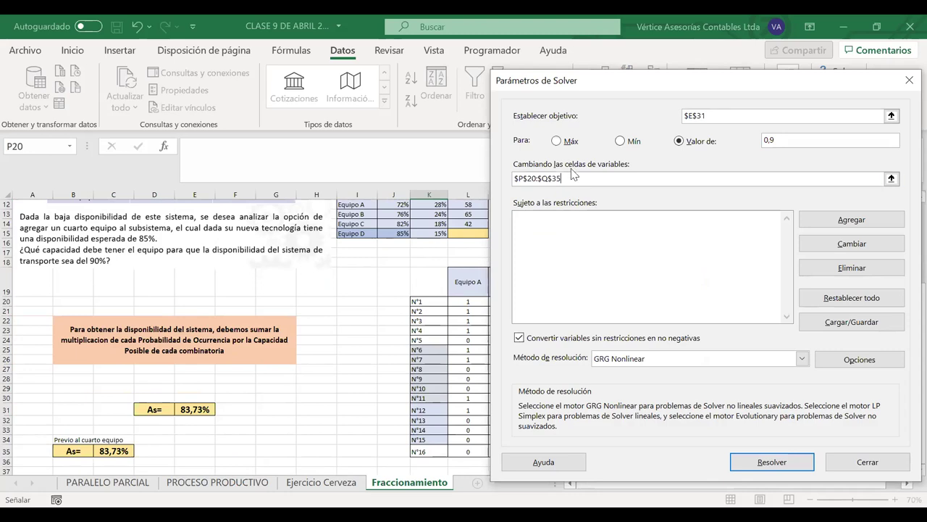
drag(575, 179, 491, 176)
key(BackSpace)
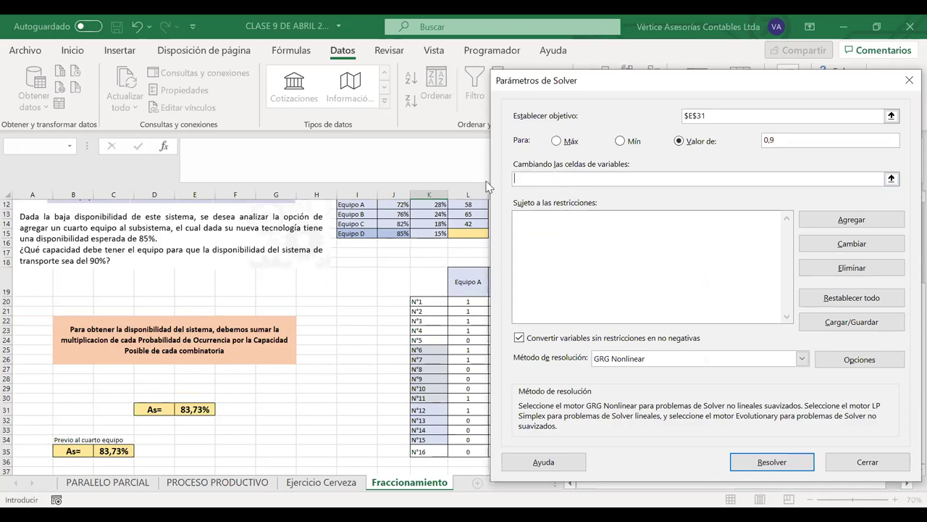
Step: Set the Equipo D capacity L15 as the variable cell, solve with GRG Nonlinear, and keep the Solver solution
click(472, 231)
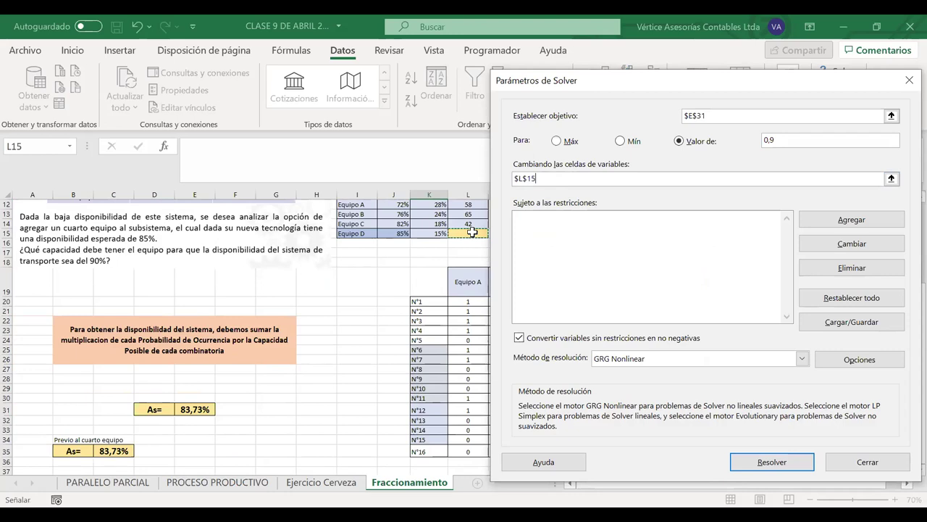
click(629, 255)
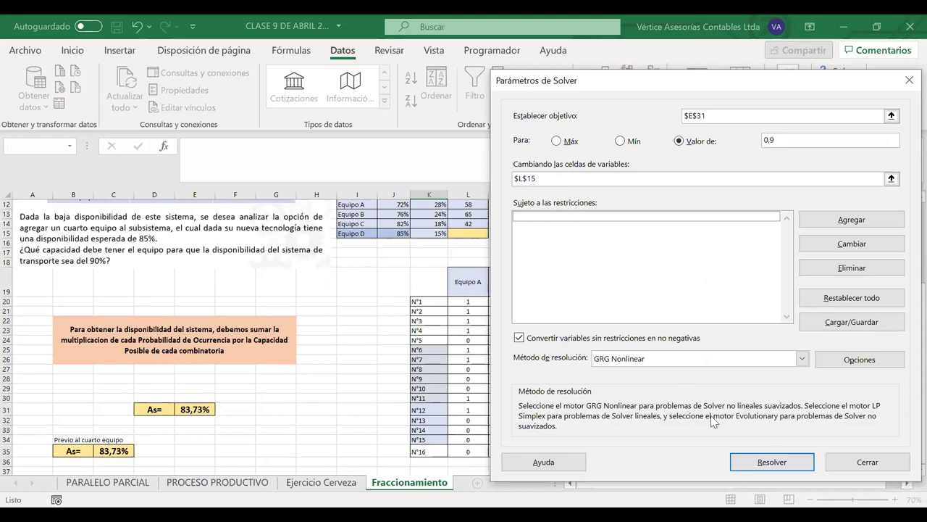
click(770, 462)
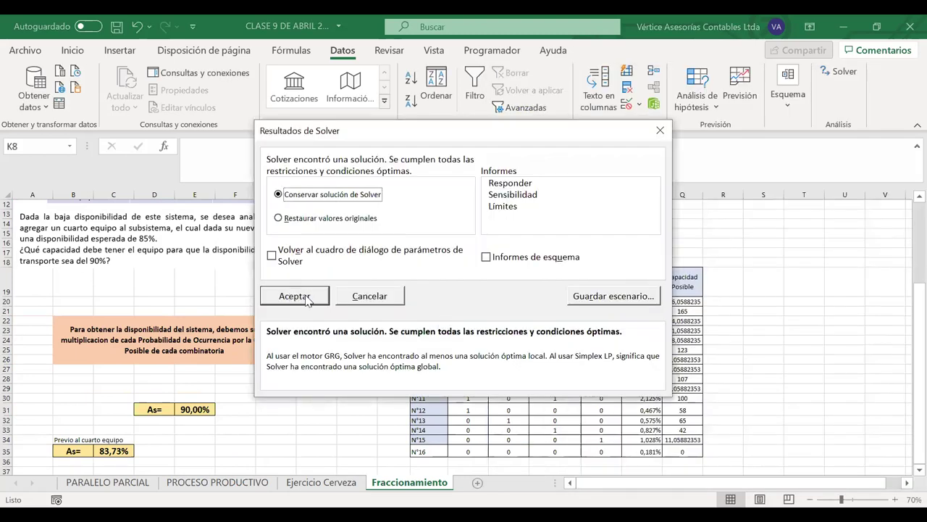
click(294, 296)
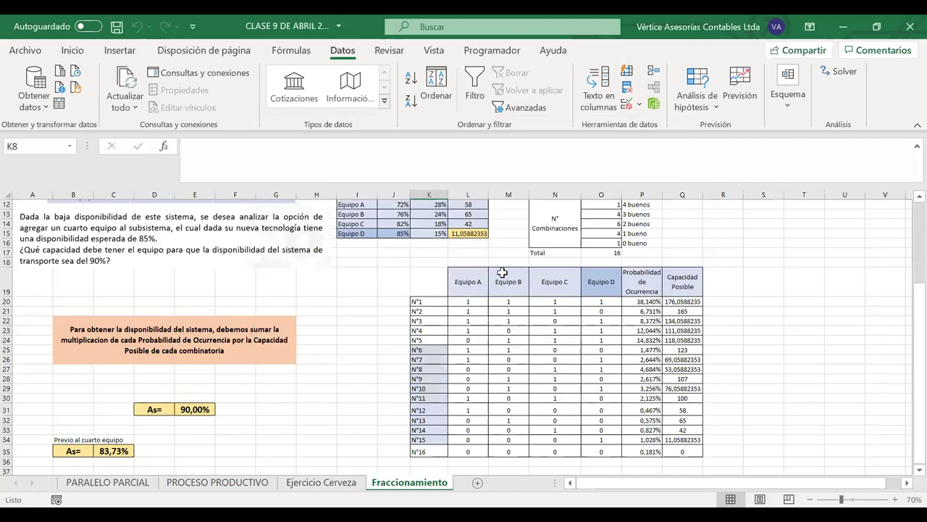
Step: Examine the solved Equipo D capacity in L15 and compare the As in E31 with the availability before the fourth equipment
click(468, 233)
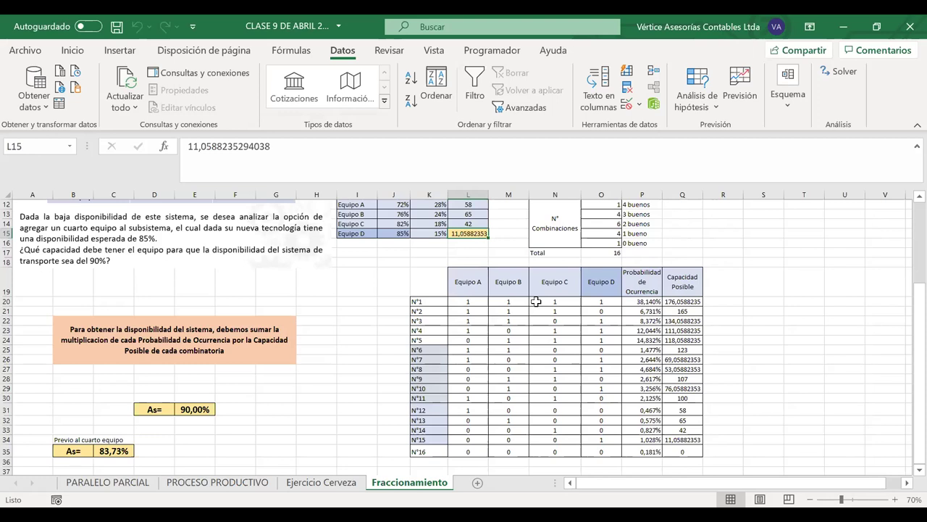
click(209, 410)
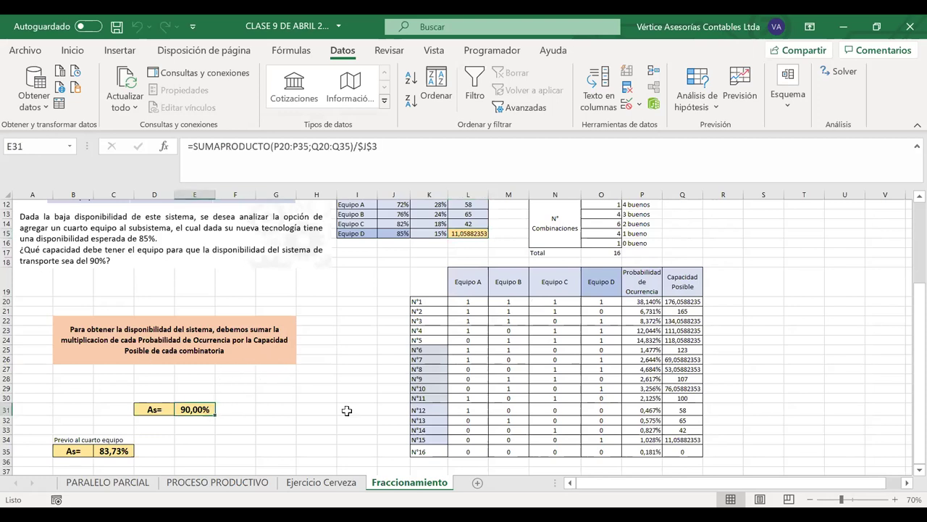
click(340, 407)
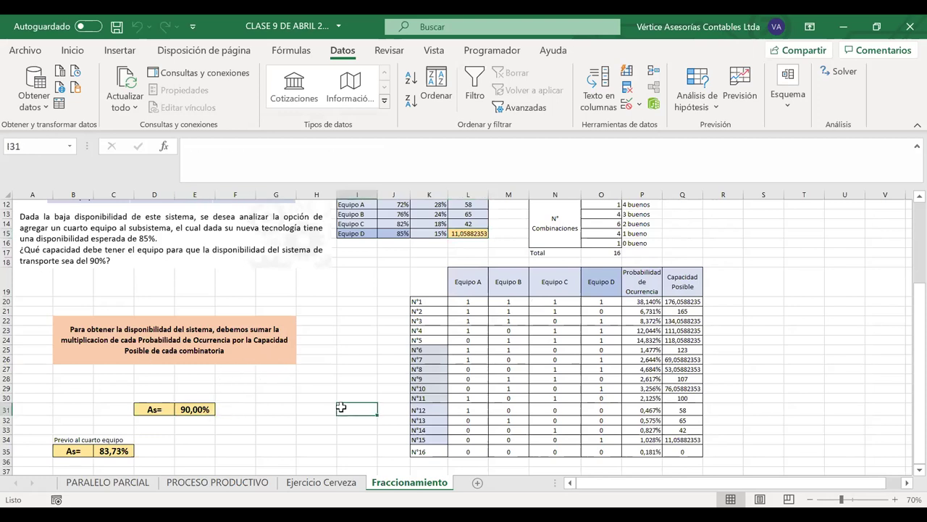
click(107, 438)
drag(107, 437, 43, 452)
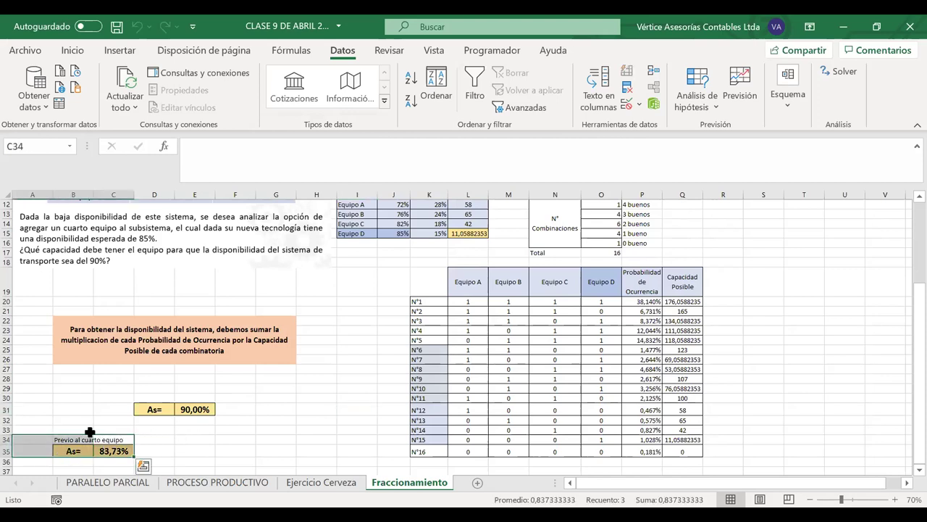
click(237, 451)
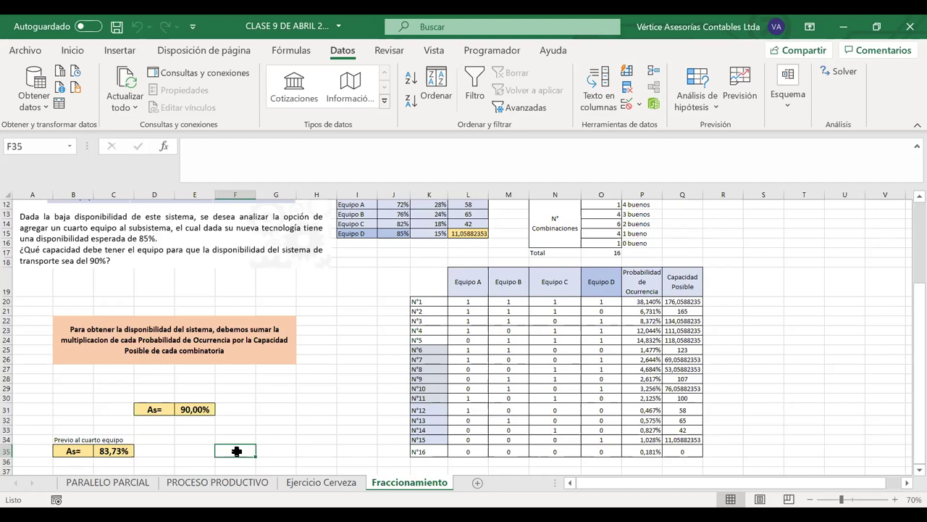
Step: Rerun Solver on E31 with a target value of 0,95, changing L15, and keep the solution
click(196, 410)
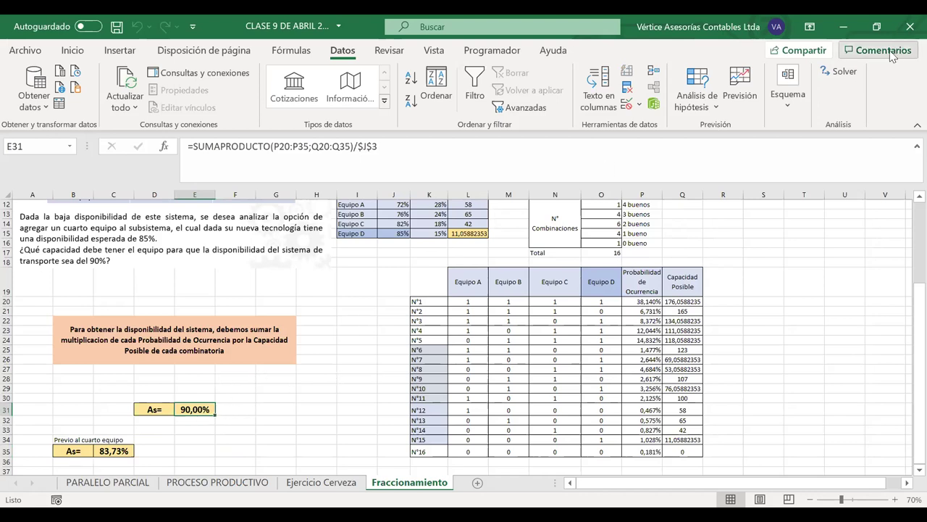
click(839, 72)
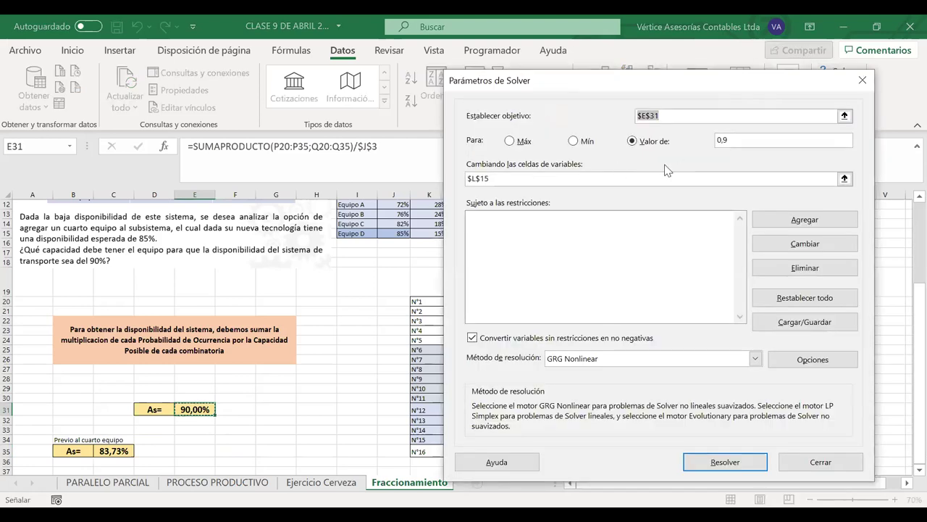
click(728, 139)
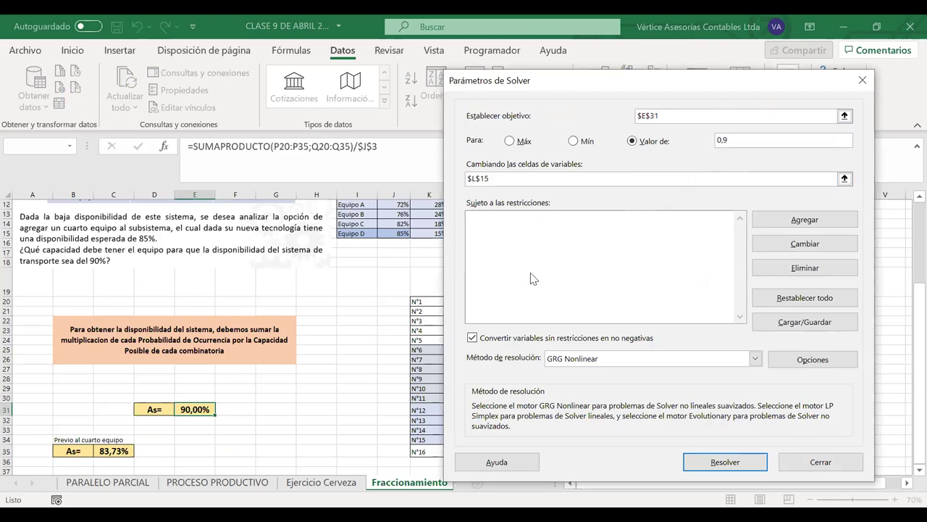
text(5)
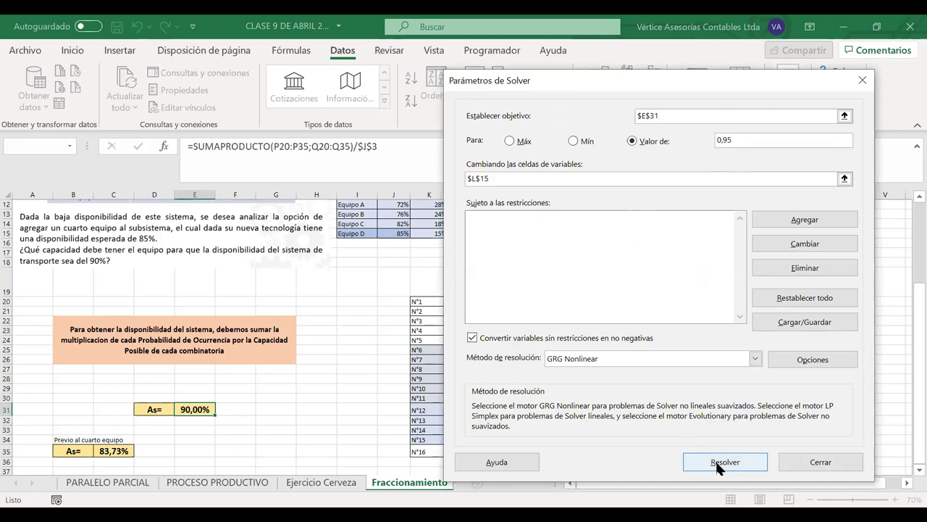
key(Return)
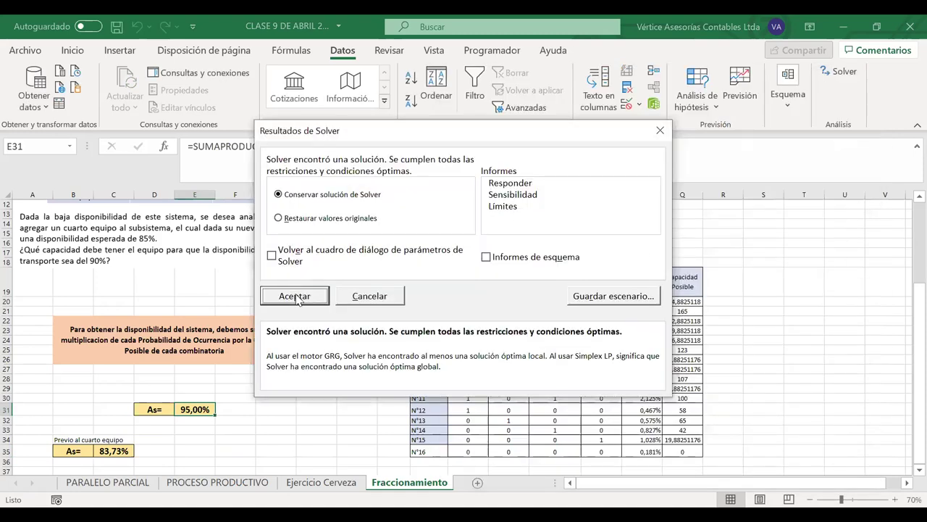
click(300, 297)
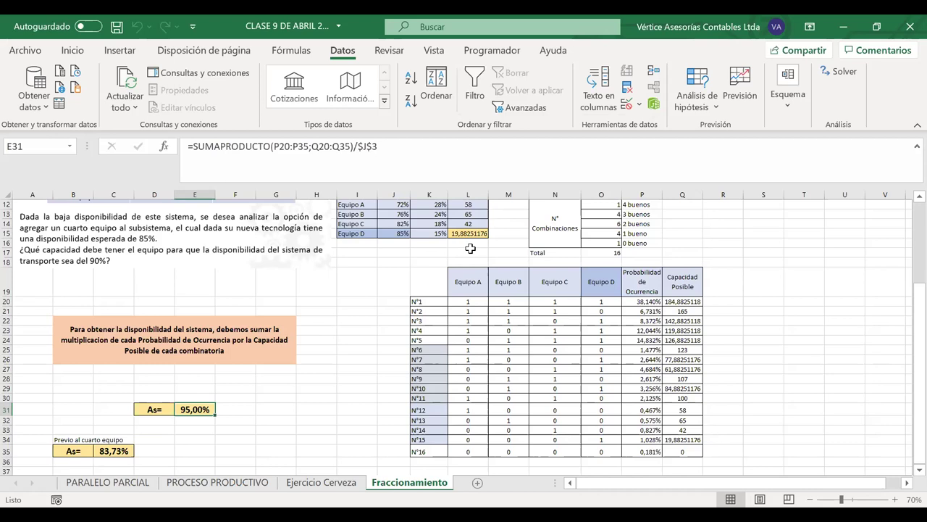
Step: Try Equipo D capacities of 50 and 5 in L15 to see their effect on the system availability As
click(470, 248)
scroll(470, 248, up, 1)
scroll(491, 252, up, 1)
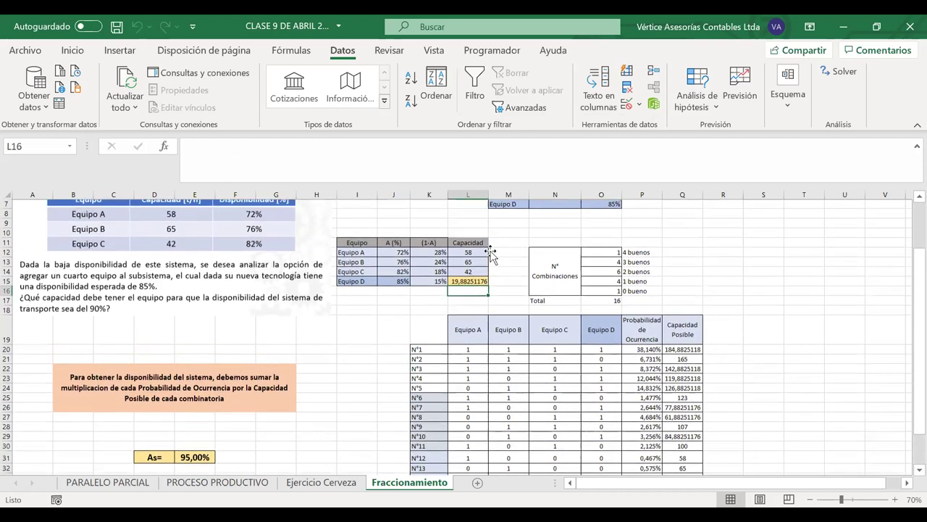
scroll(490, 251, down, 1)
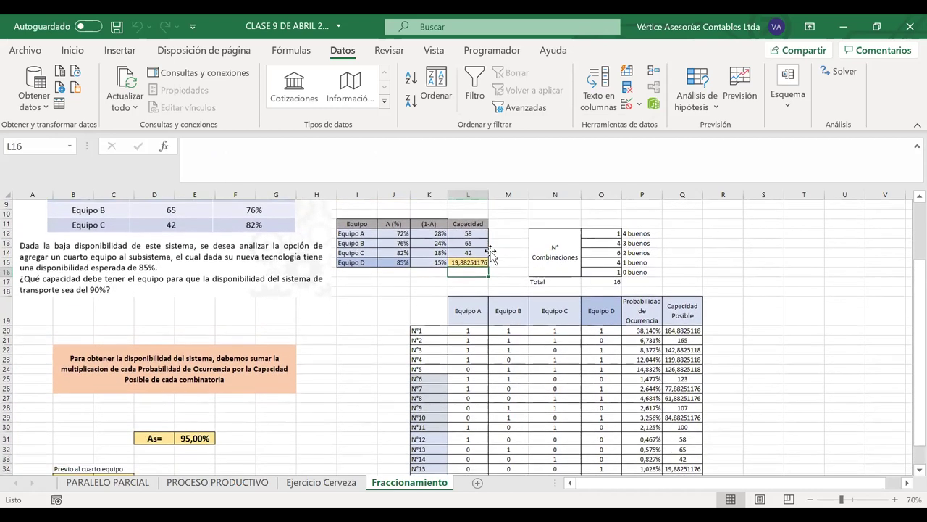
click(468, 262)
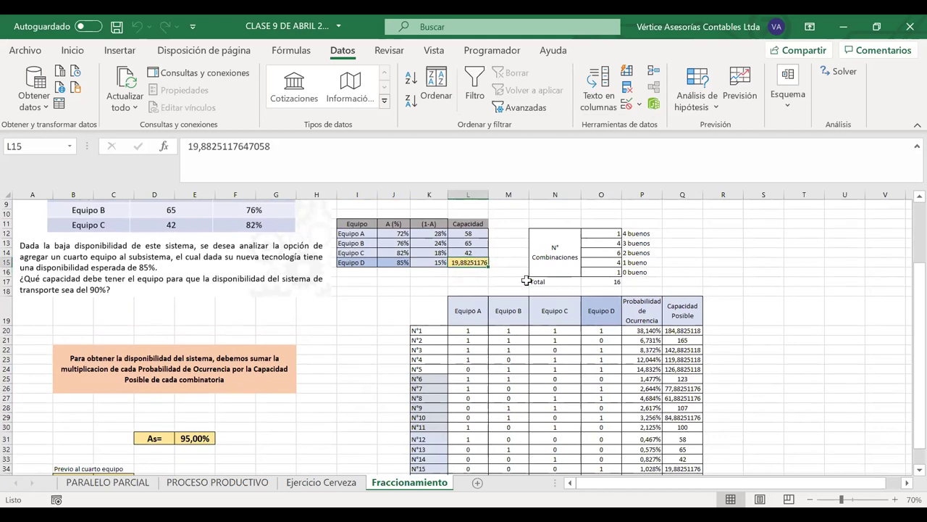
scroll(527, 280, down, 1)
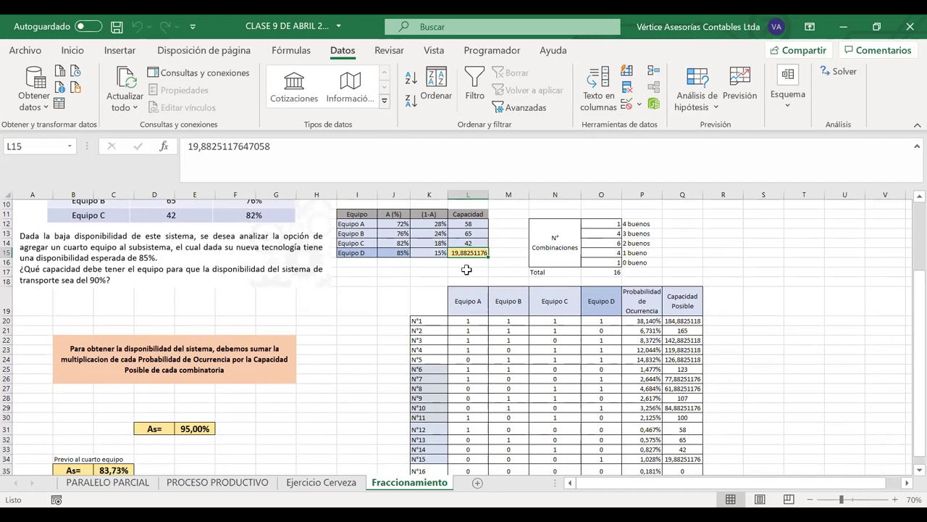
text(50)
key(Return)
key(Up)
text(5)
key(Return)
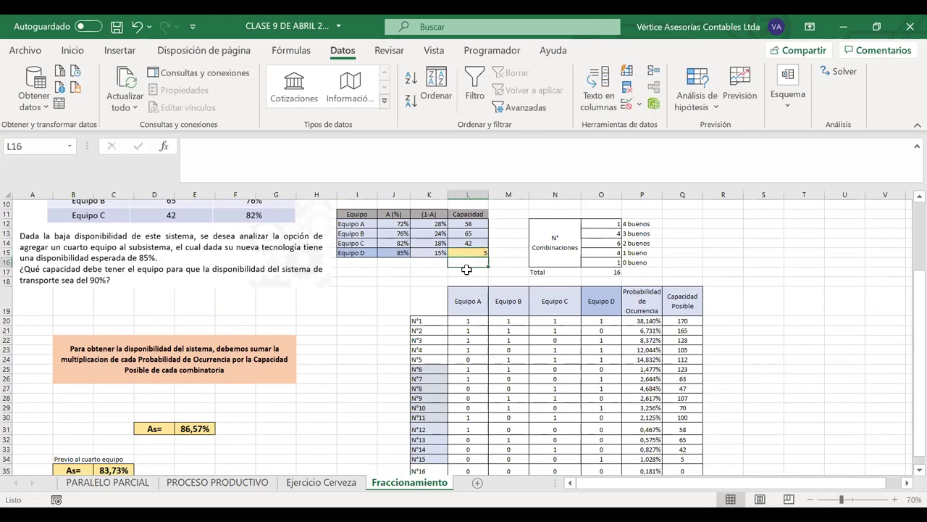
Step: Try Equipo D capacities of 10 and 11 in L15 to bring As closer to 90%
key(Up)
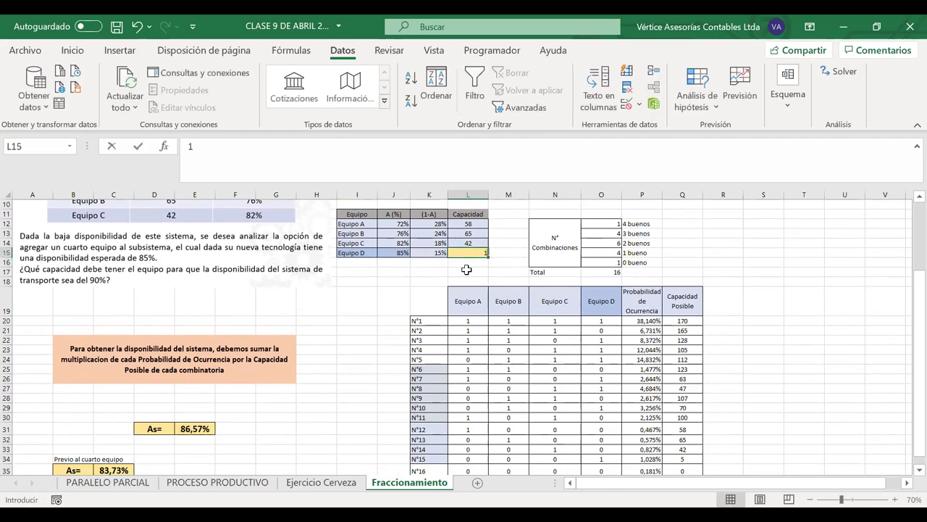
text(10)
key(Return)
key(Up)
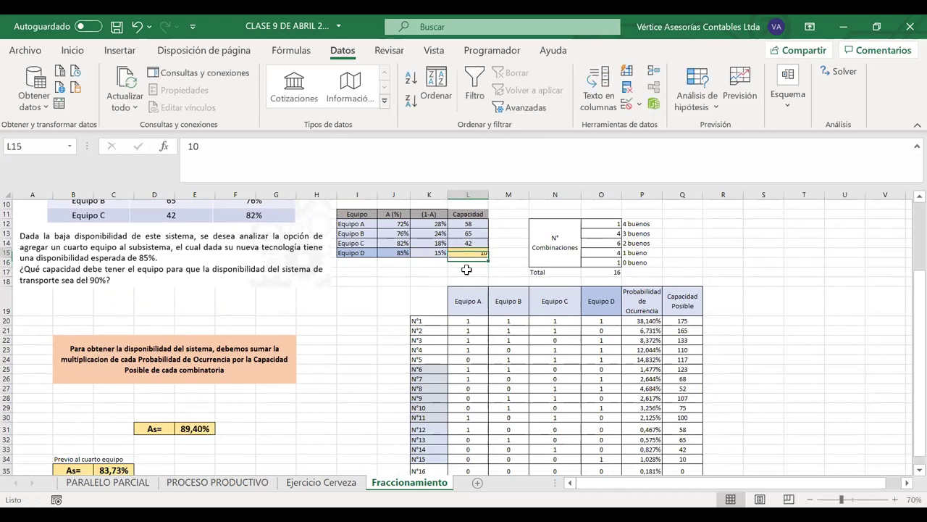
key(Return)
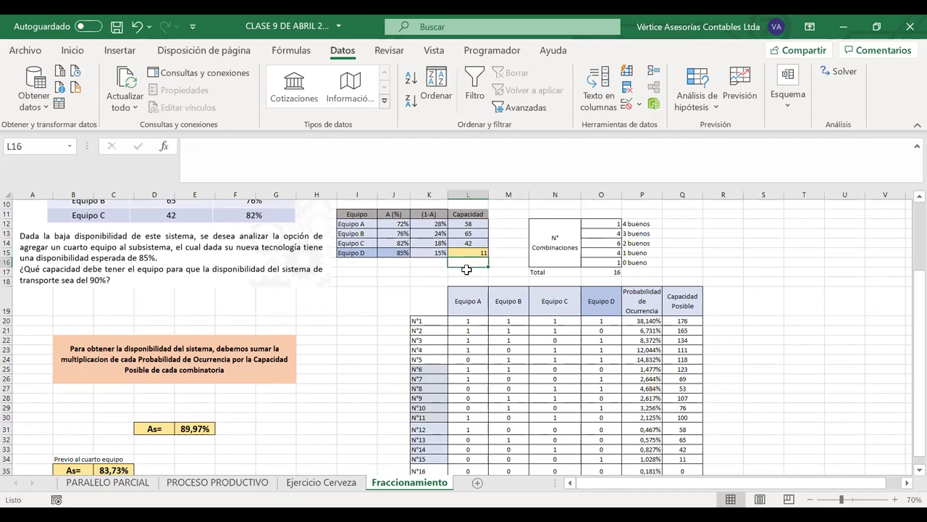
Step: Try Equipo D capacities of 12 and 11,5 in L15 to narrow down the value for 90% availability
key(Up)
text(12)
key(Return)
key(Up)
text(1)
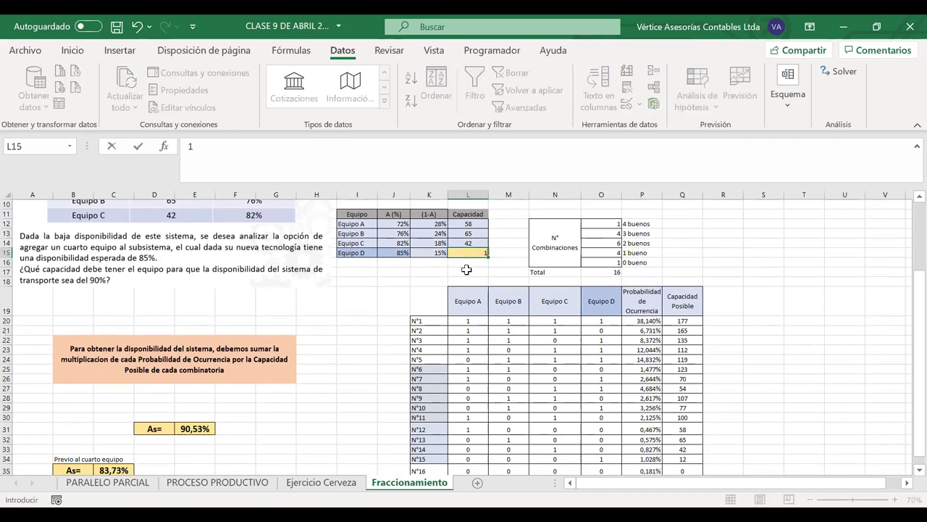
text(1,5)
key(Return)
key(Up)
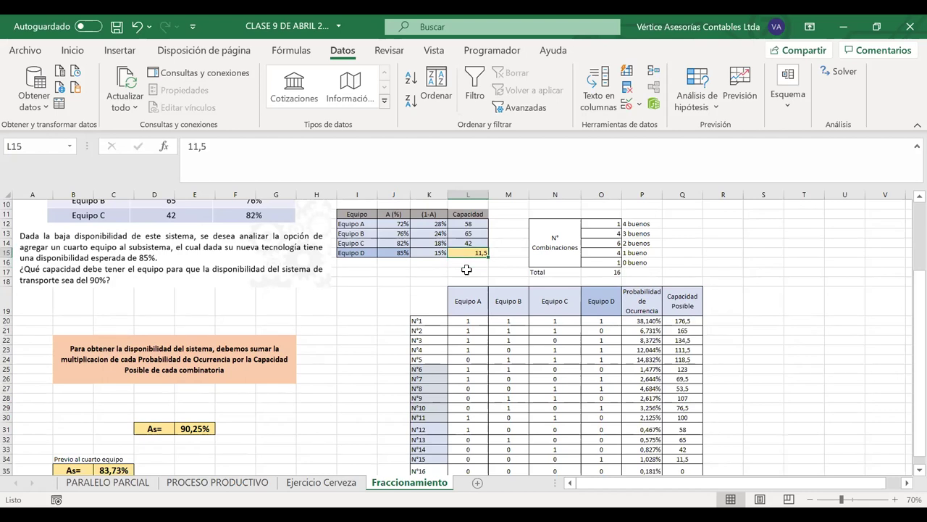
Step: Refine the trial Equipo D capacity in L15 with the values 11,2 and 11,1
text(1,)
key(Left)
text(1)
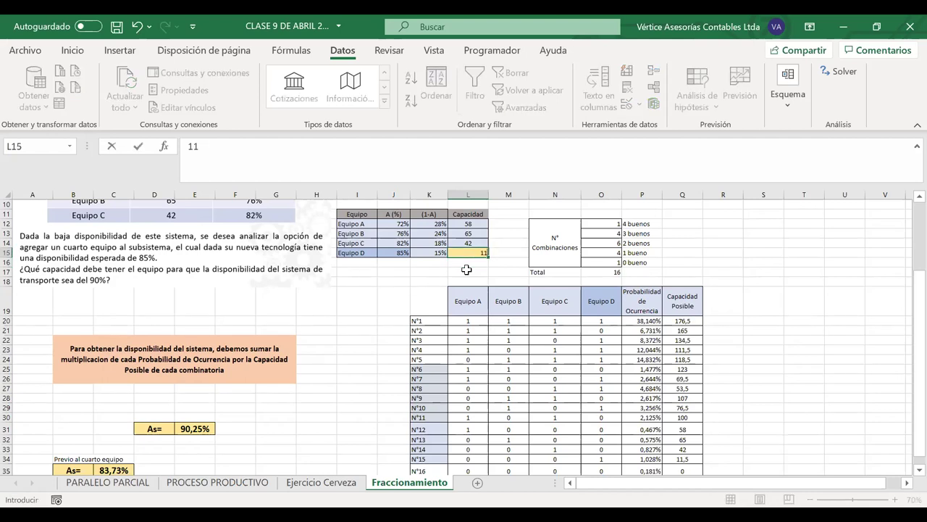
text(,2)
key(Return)
key(Up)
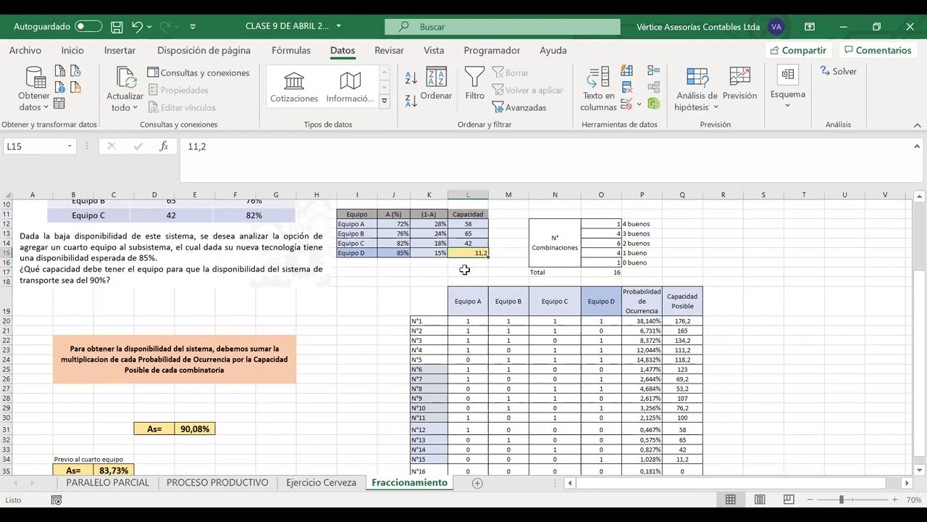
key(F2)
key(BackSpace)
text(1)
key(Return)
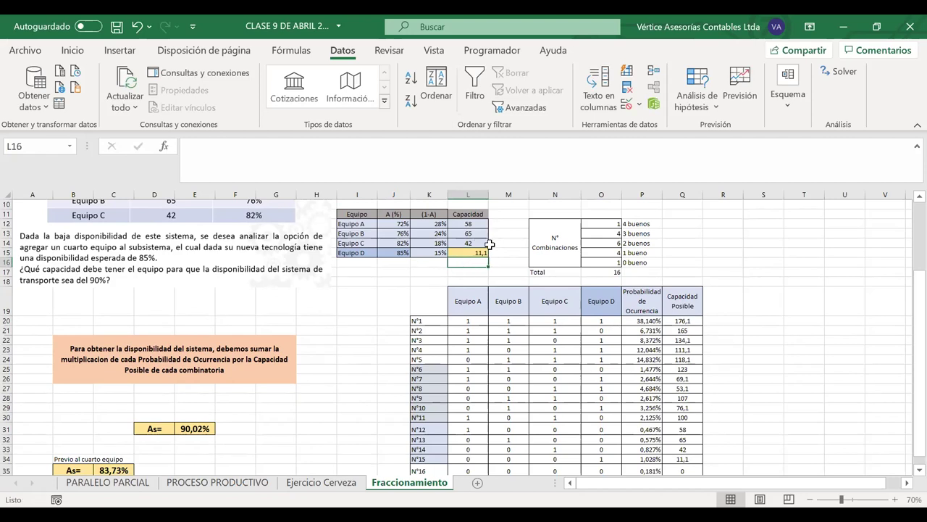
scroll(478, 271, up, 1)
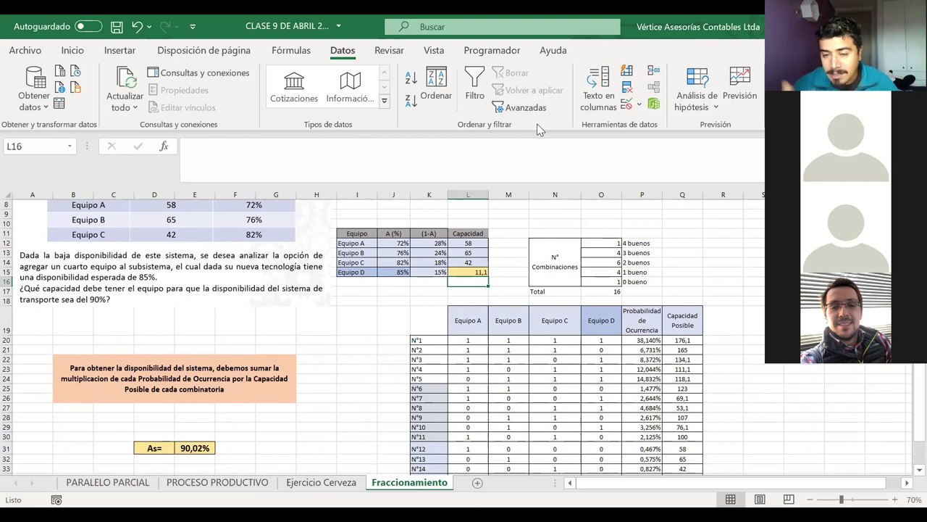
click(576, 215)
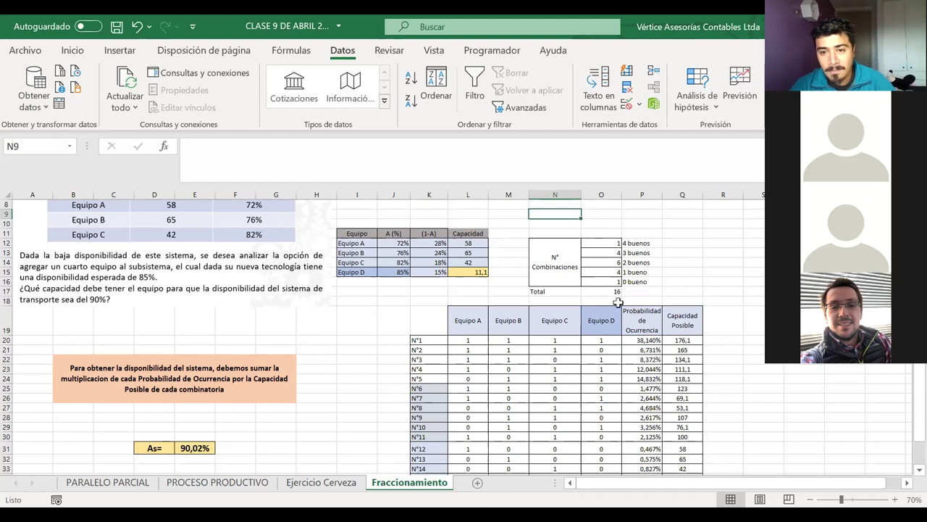
click(429, 314)
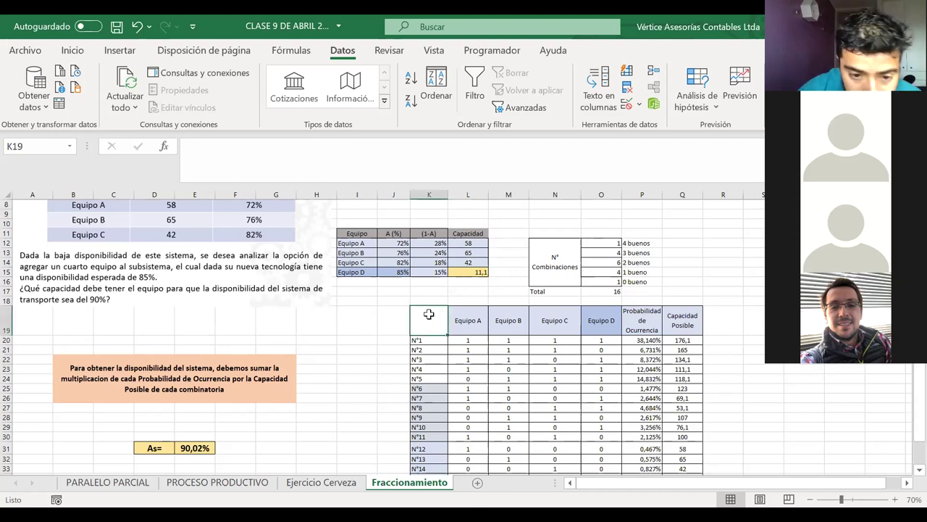
Step: Run Solver on E31 with a target value of 0,9, changing L15 with GRG Nonlinear, and keep the solution
scroll(429, 314, down, 1)
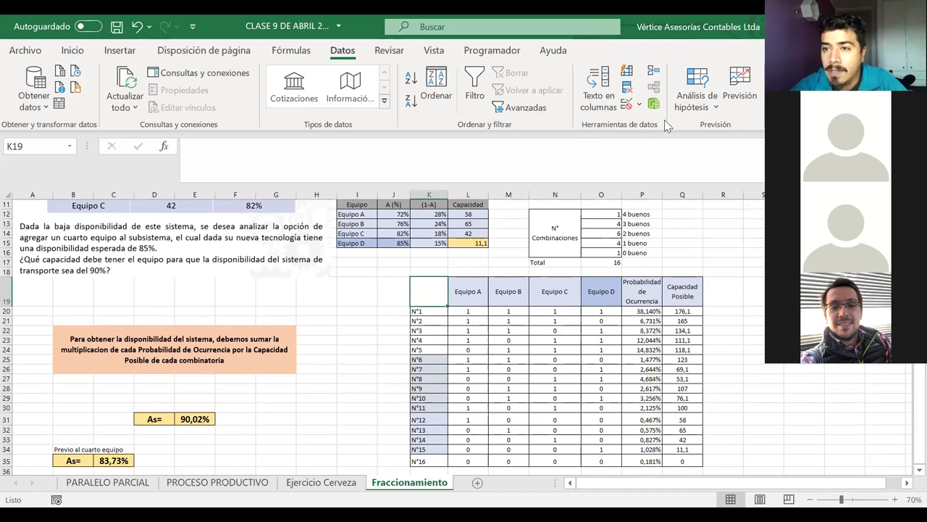
click(731, 140)
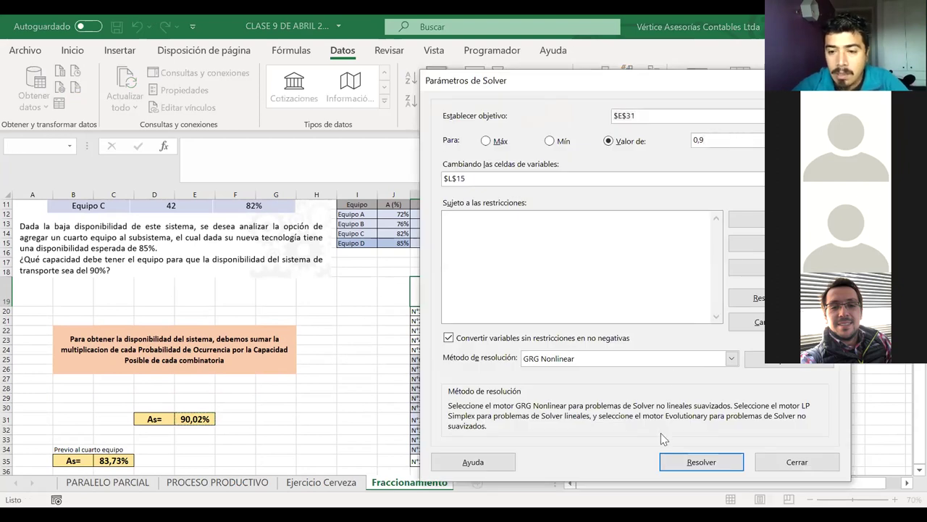
click(678, 459)
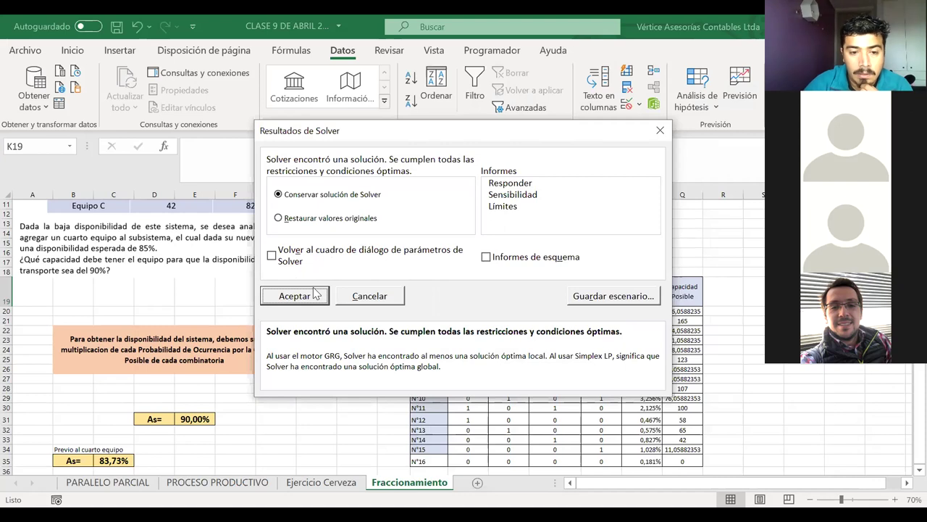
click(294, 295)
Step: Save the workbook and select the solved Equipo D capacity in L15
click(322, 378)
click(116, 26)
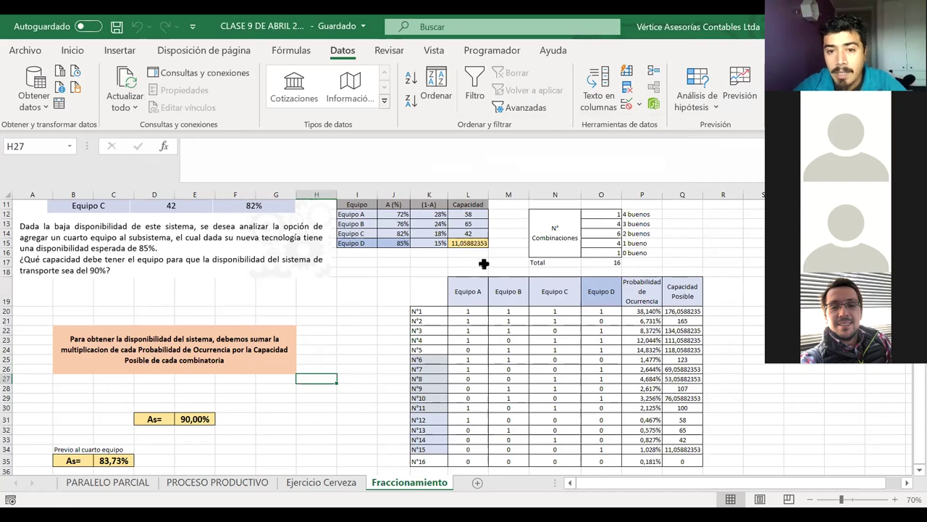
click(477, 246)
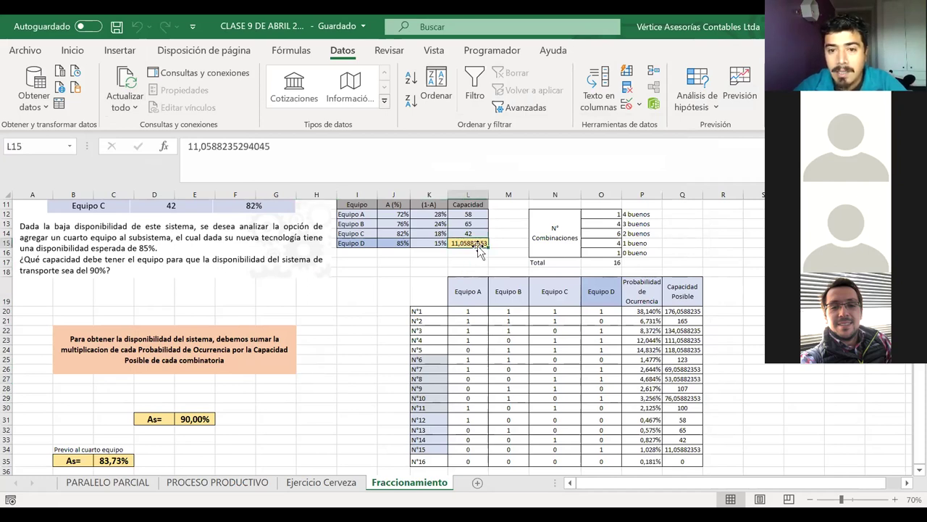